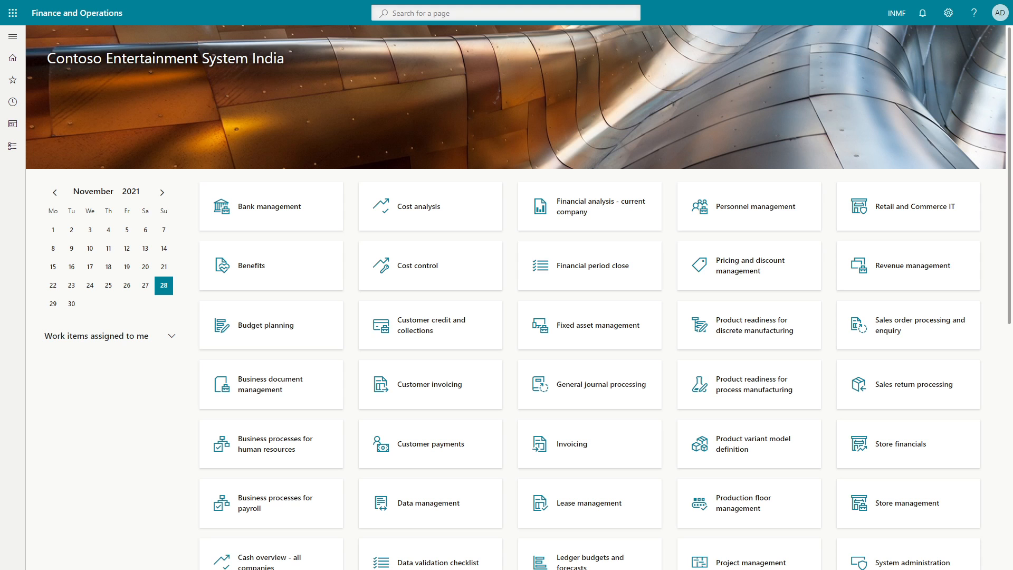
- Switch to the manufacturing inventory accounting workbook in Excel, select the main accounts agenda item, and open the Setup and masters sheet
key("super+Tab")
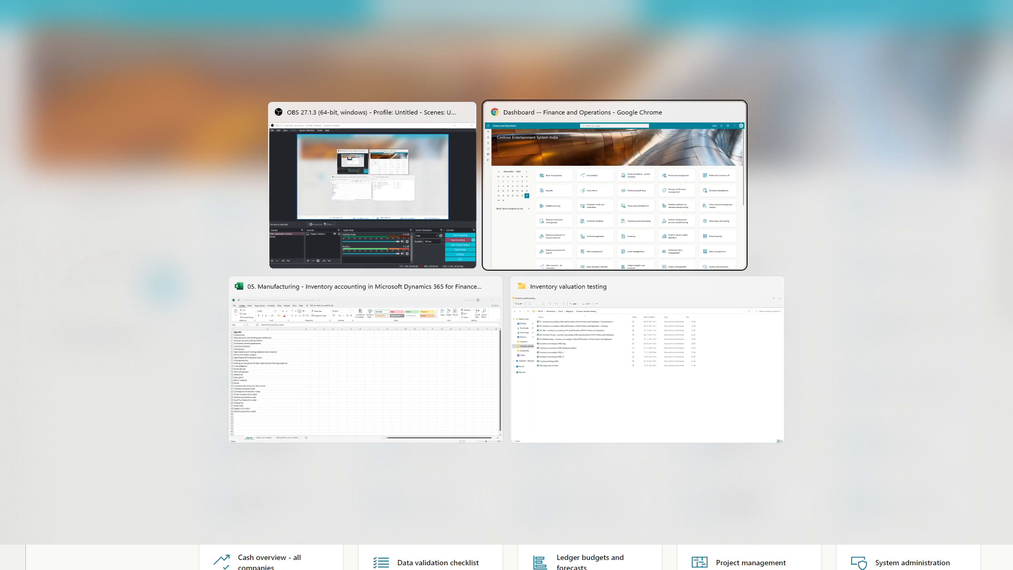
key("alt+Tab")
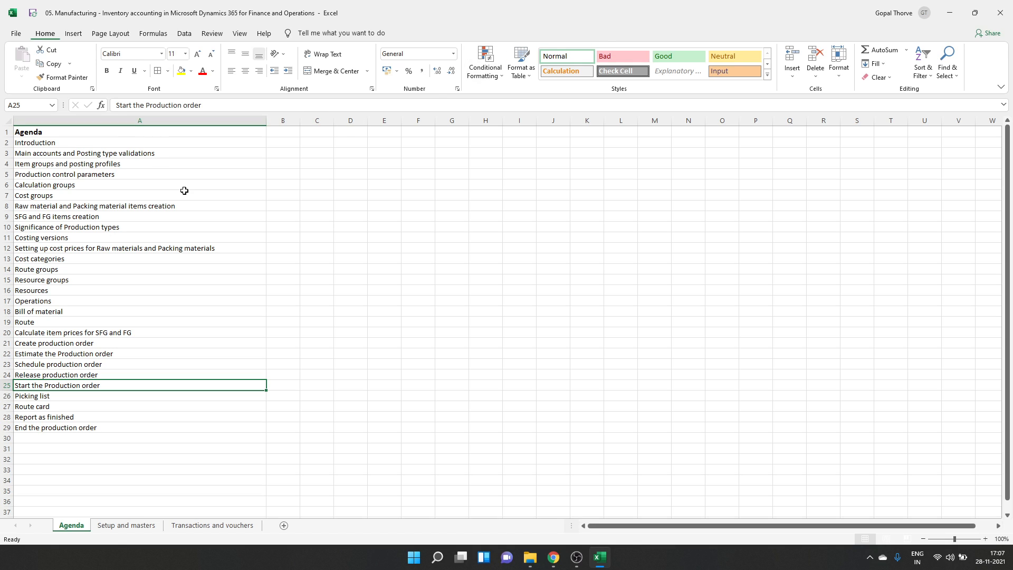
left_click(112, 153)
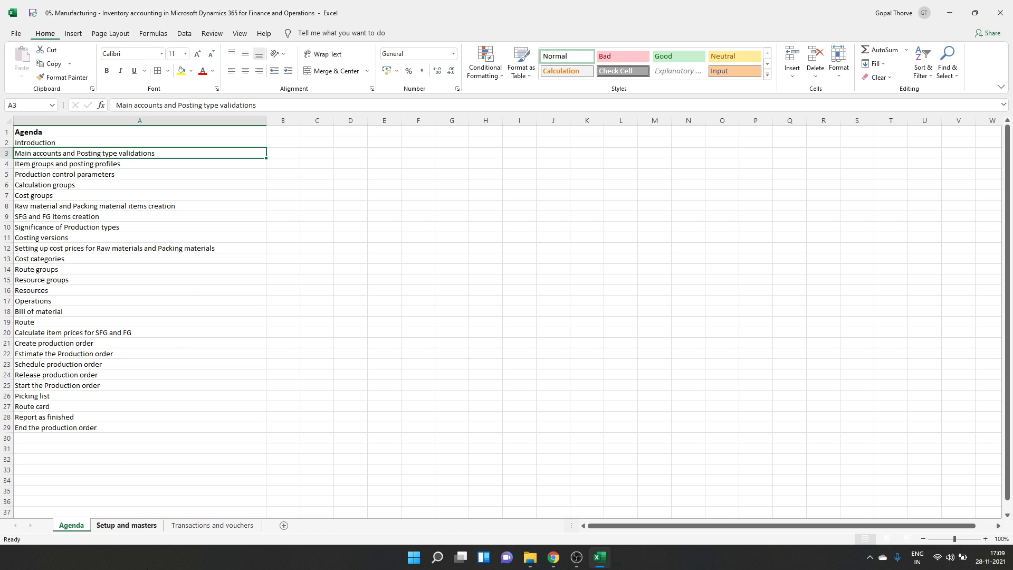
left_click(111, 525)
left_click(135, 258)
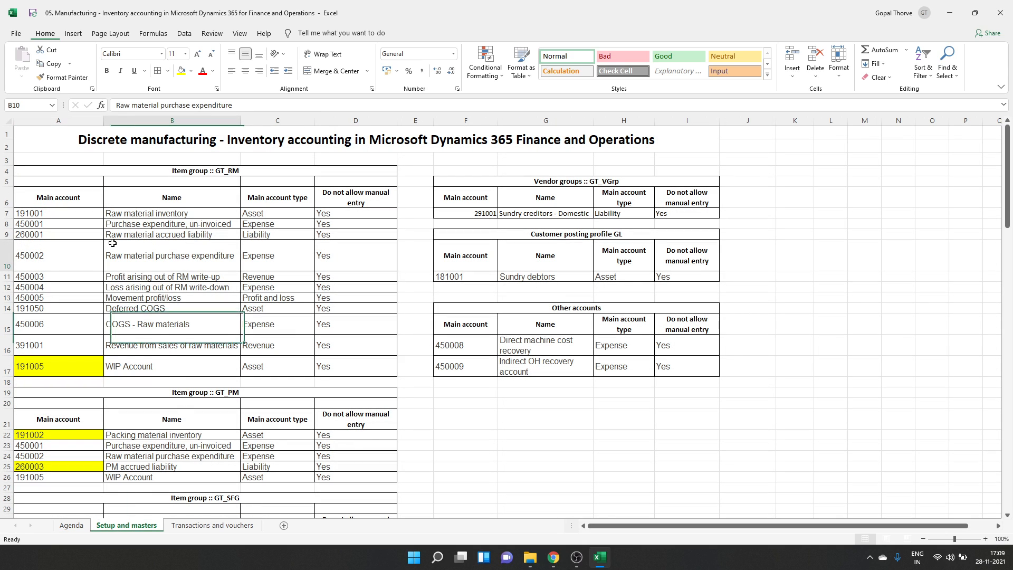
- Examine the item group names in the GT_RM and GT_PM table headings, leaving each cell without changes
left_click(252, 171)
double_click(220, 169)
double_click(226, 172)
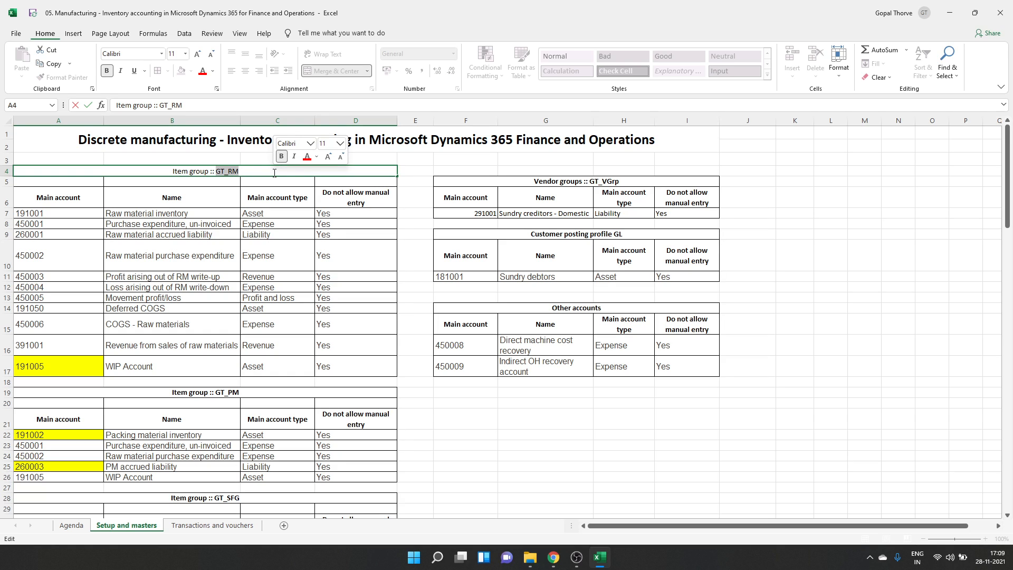
key("Escape")
left_click(227, 394)
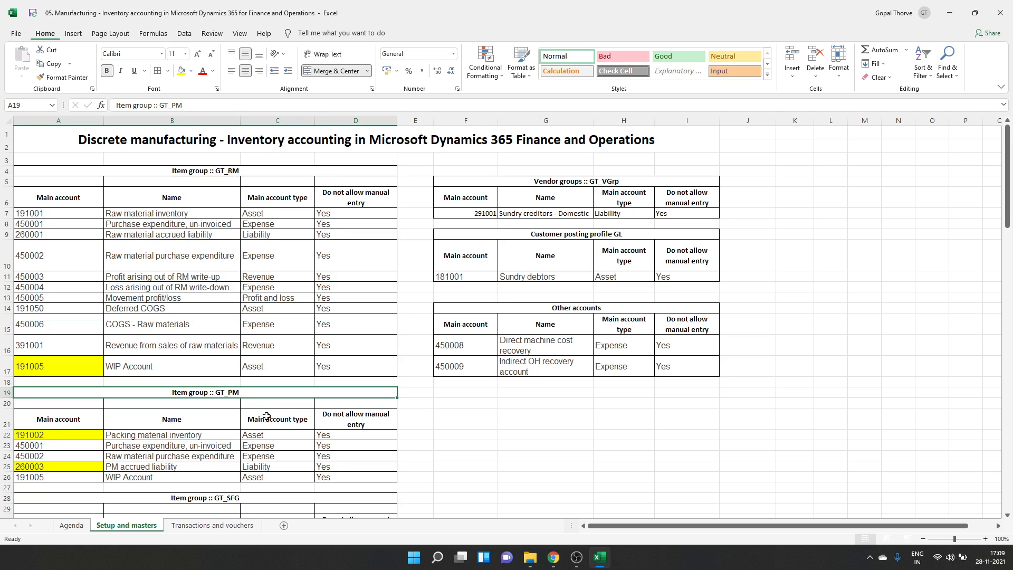
key("F2")
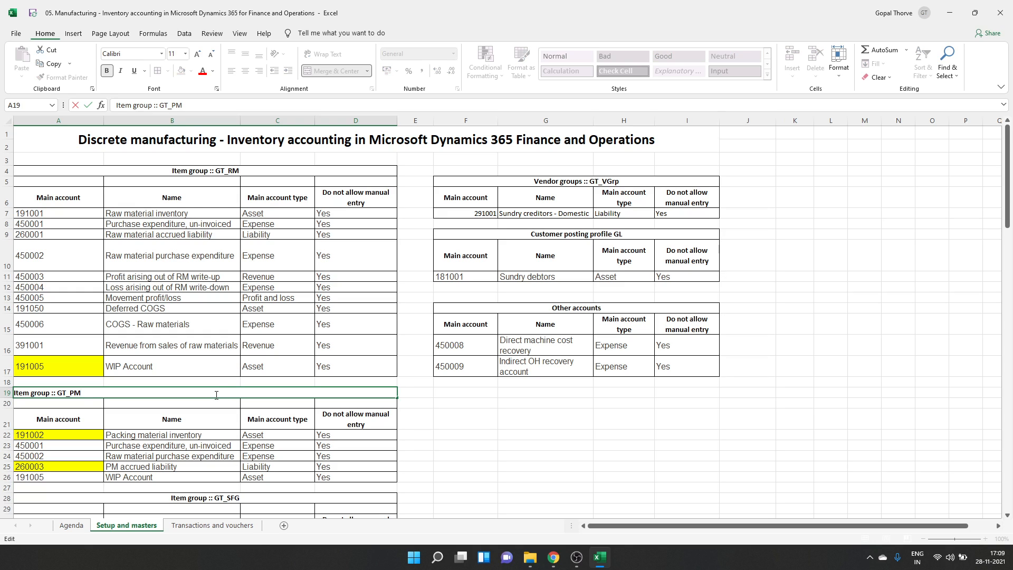
left_click_drag(82, 393, 57, 393)
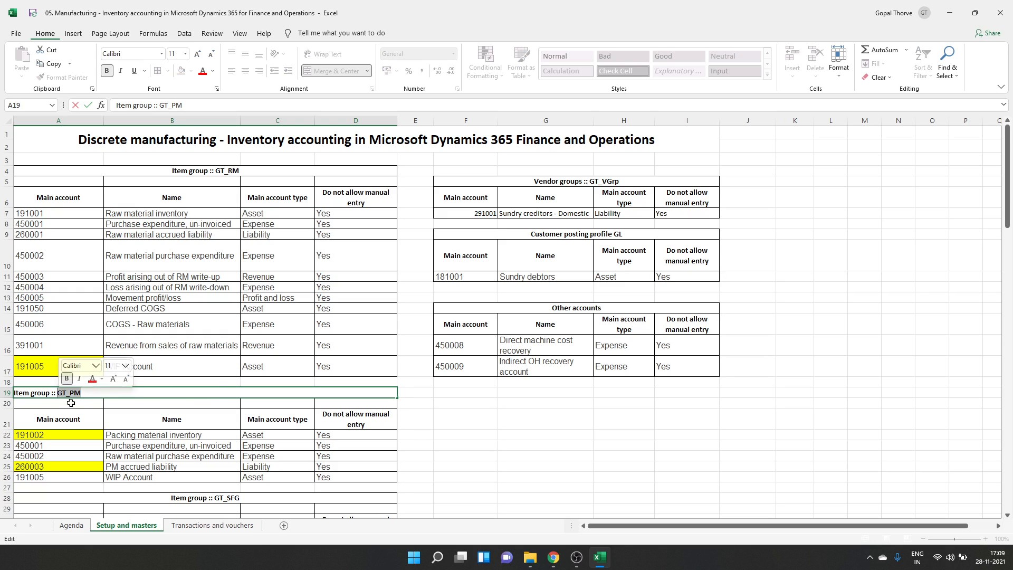
key("Escape")
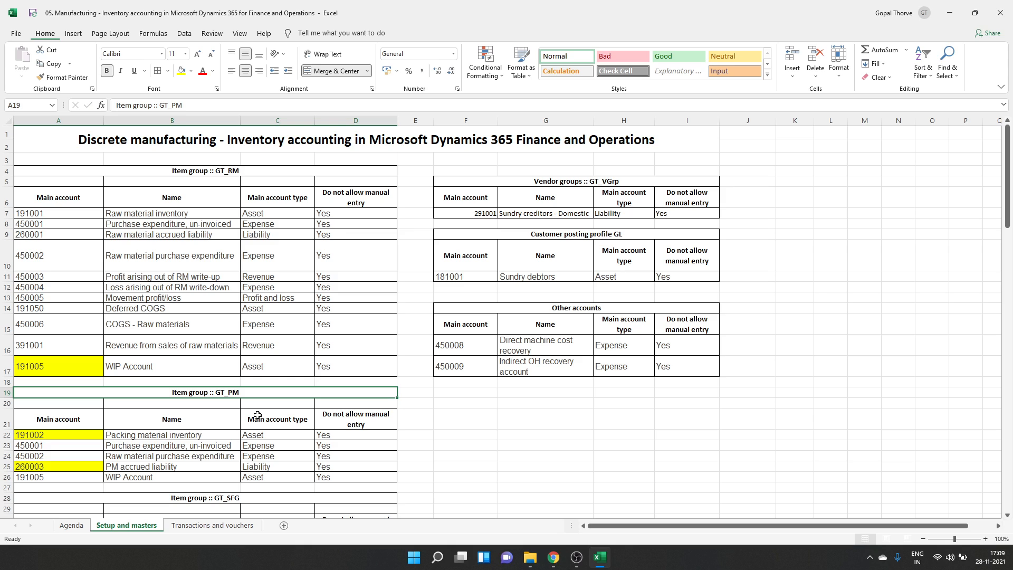
- Examine the GT_SFG and GT_FG item group headings and the accounts listed under them
scroll(257, 415, "down", 4)
left_click(216, 333)
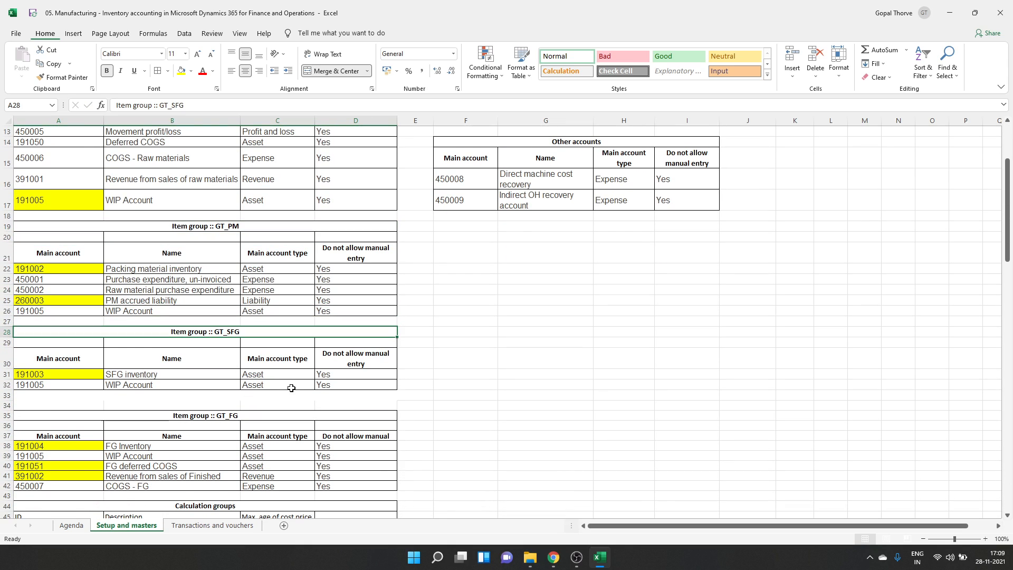
double_click(245, 328)
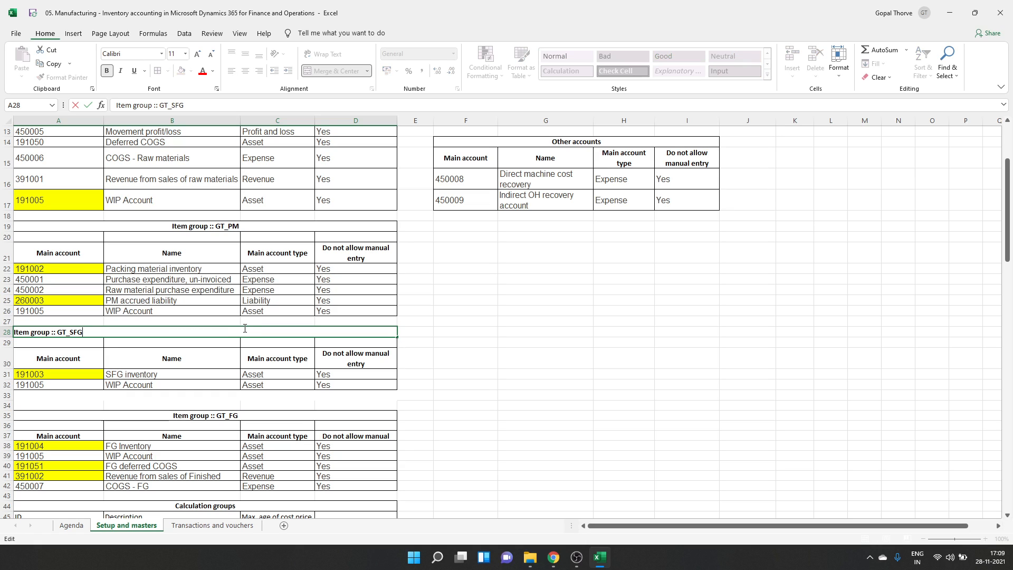
left_click_drag(83, 332, 13, 332)
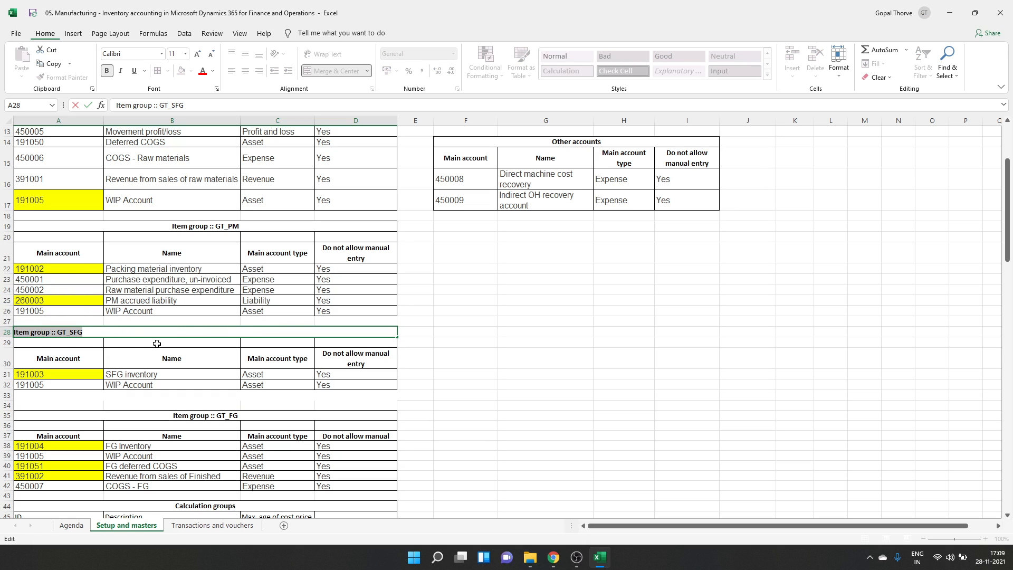
key("Escape")
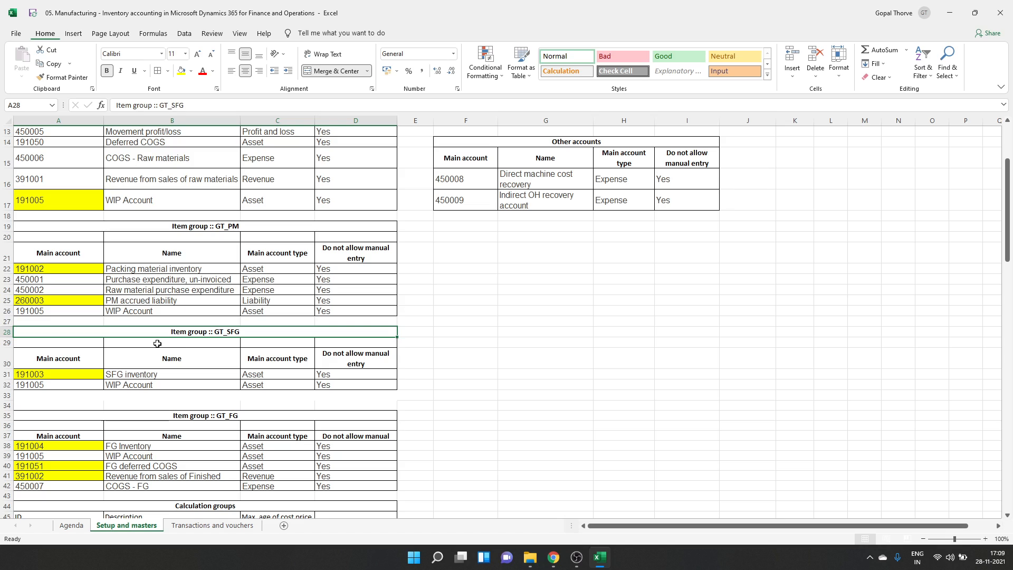
left_click(234, 417)
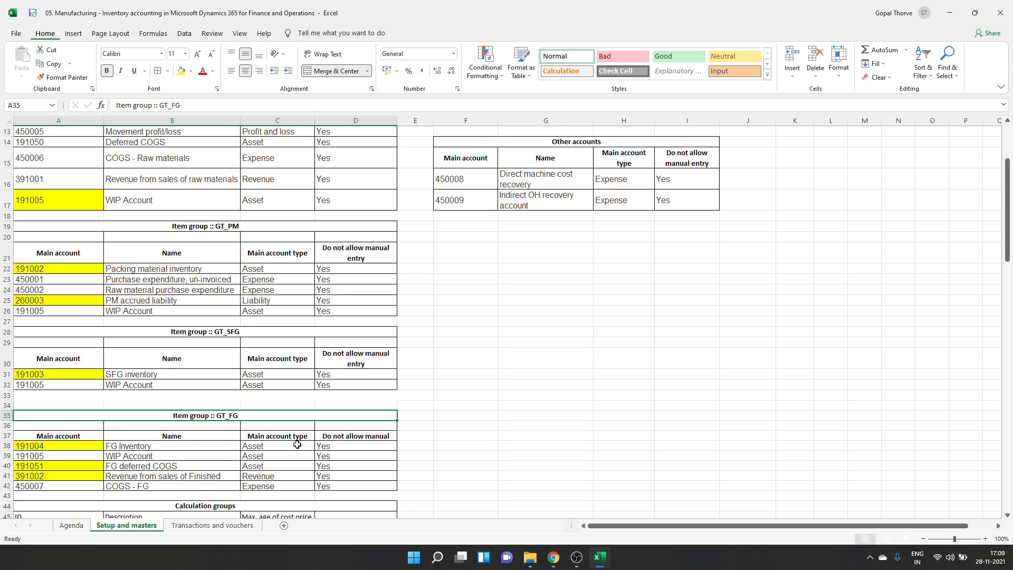
scroll(297, 444, "down", 1)
scroll(297, 444, "up", 2)
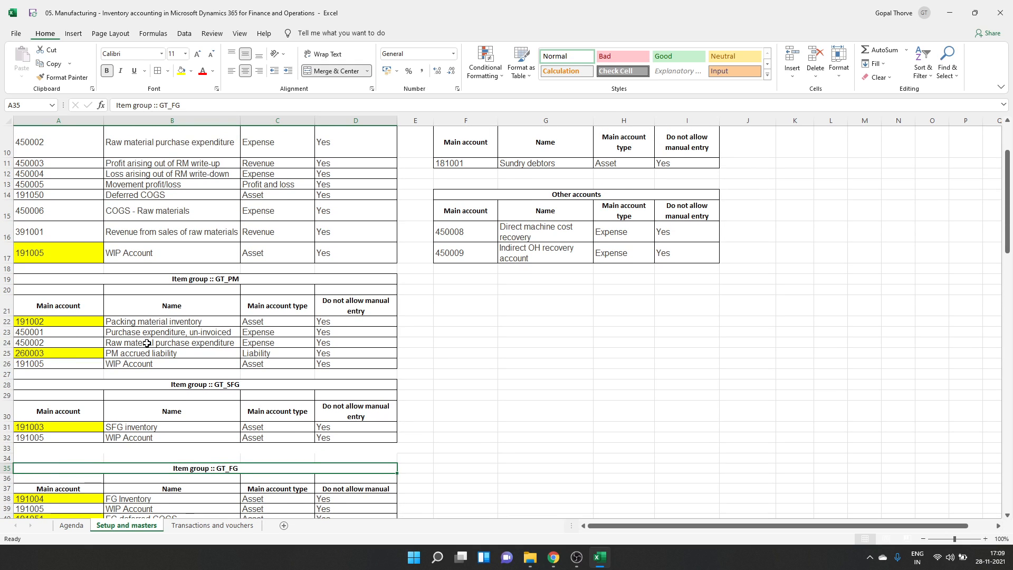
scroll(147, 343, "down", 1)
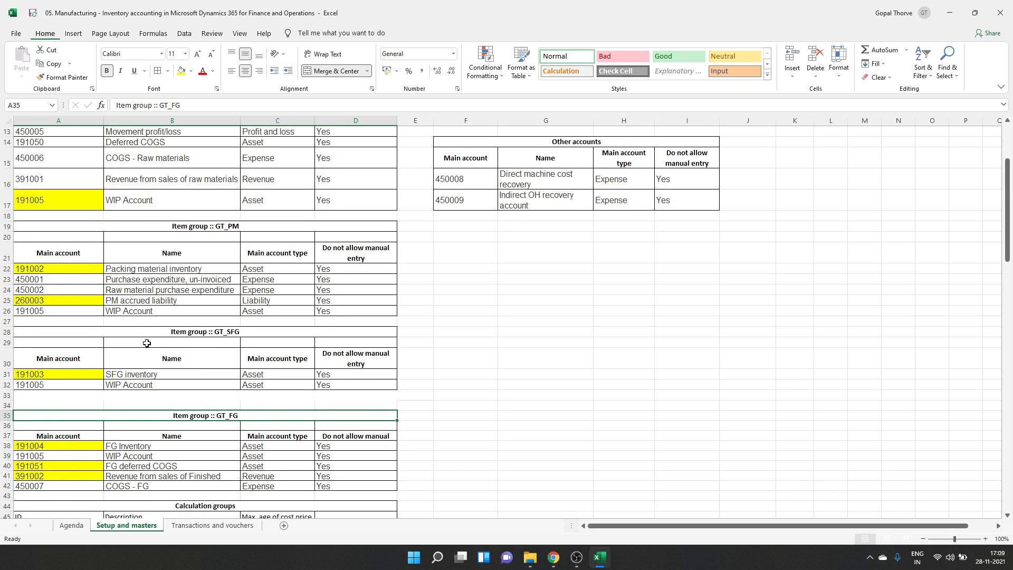
- Review the highlighted WIP, packing material and SFG inventory main accounts, and copy the FG Inventory main account number
left_click(50, 204)
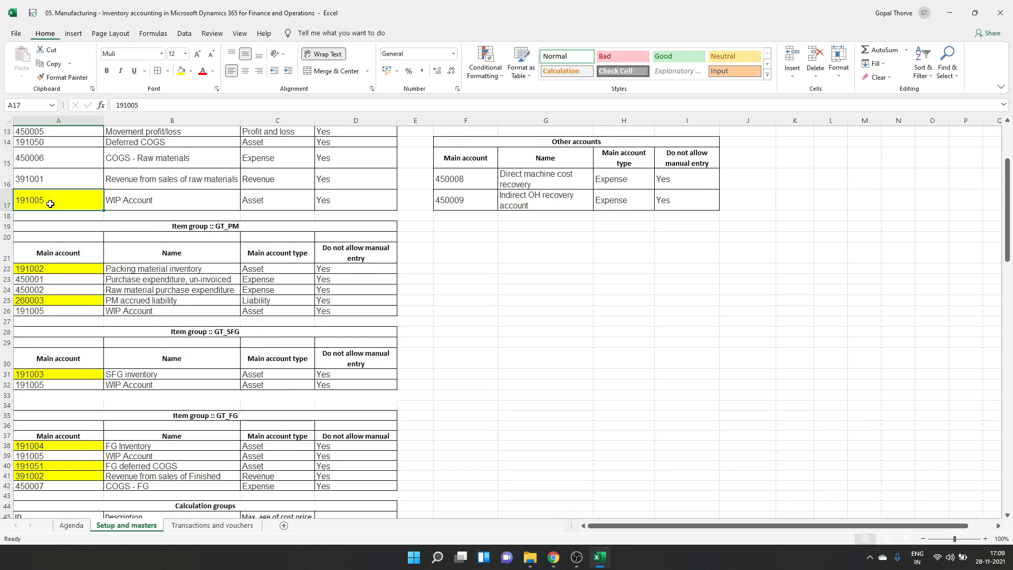
left_click(59, 269)
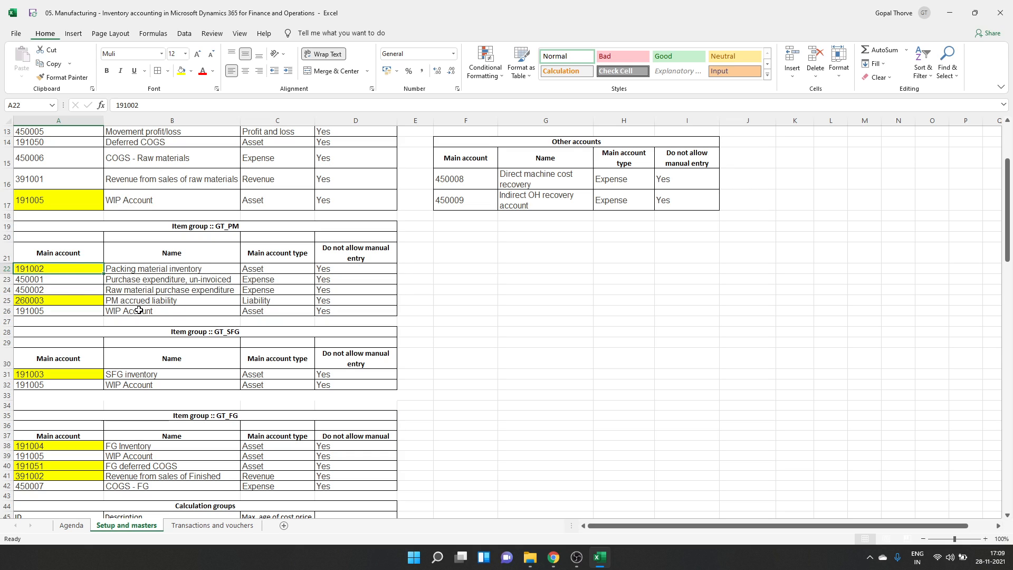
left_click(66, 375)
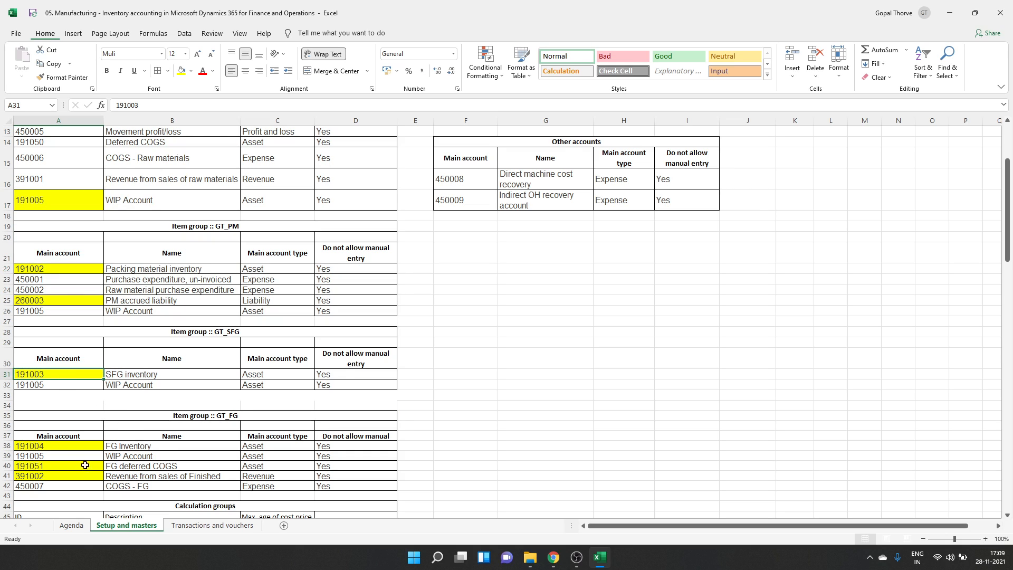
left_click(68, 447)
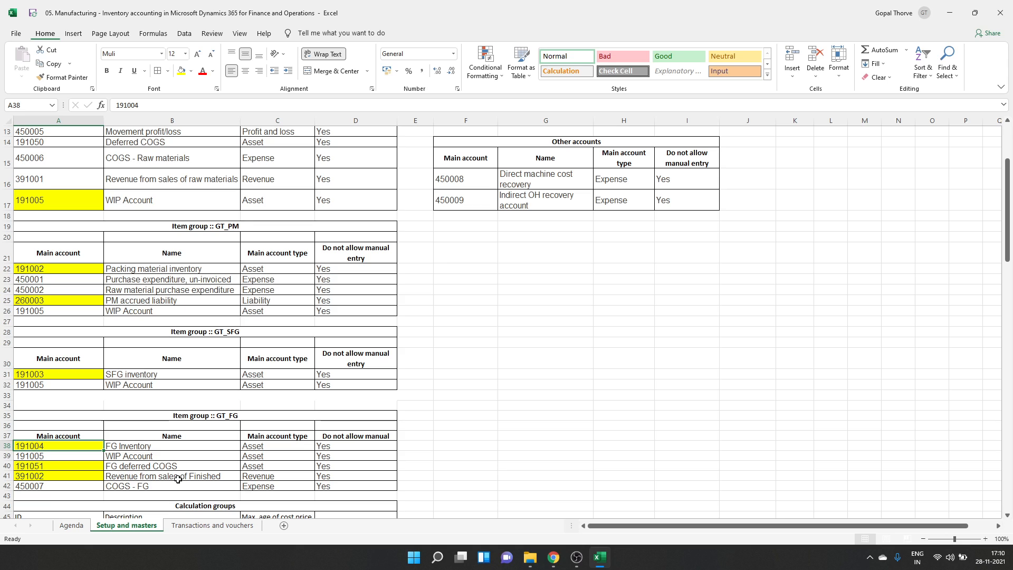
key("ctrl+c")
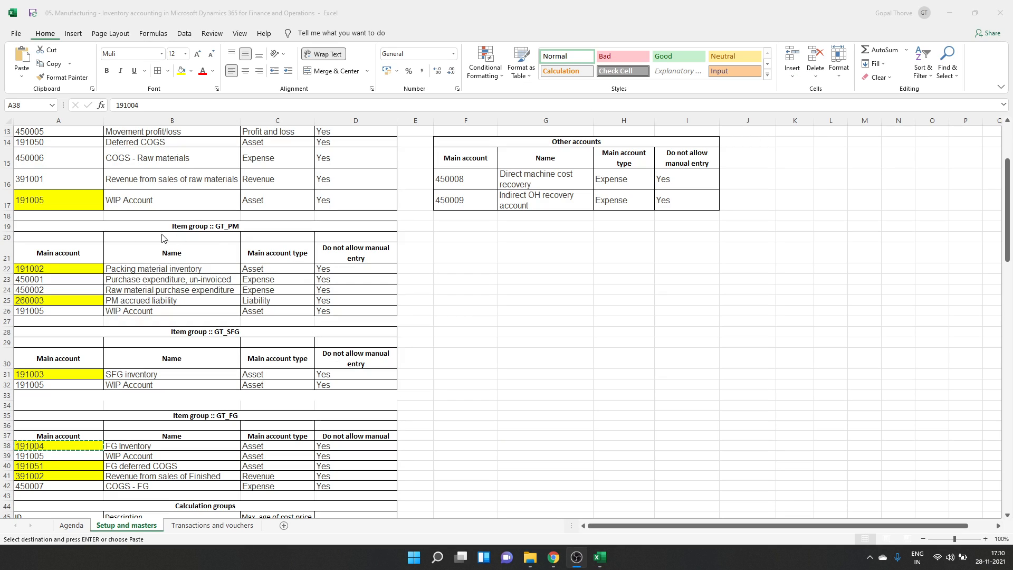
- Switch to Finance and Operations and open the Item groups page under Cost management
key("alt+Tab")
key("alt+Tab")
left_click(259, 321)
left_click(414, 13)
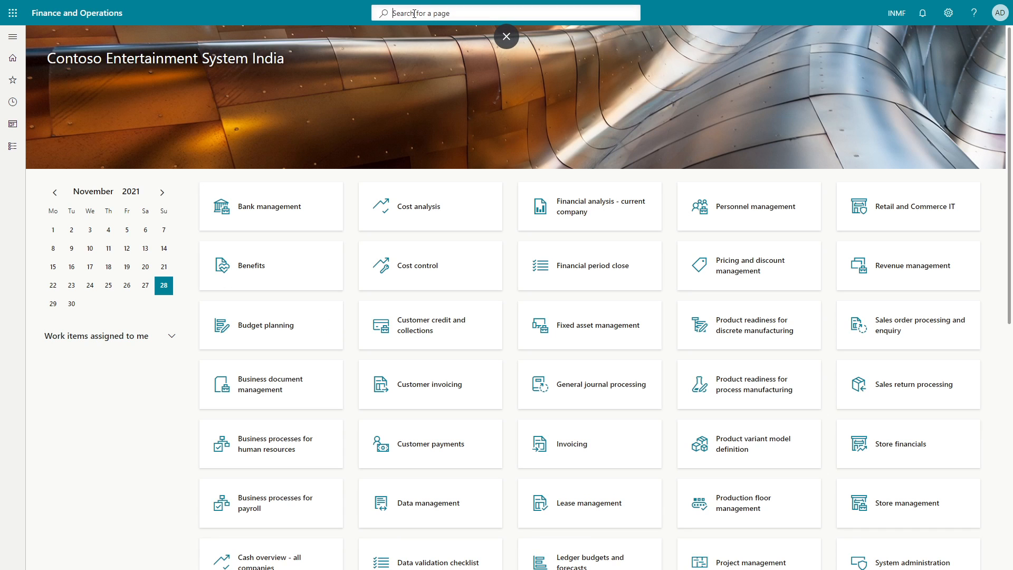
type("Item groups")
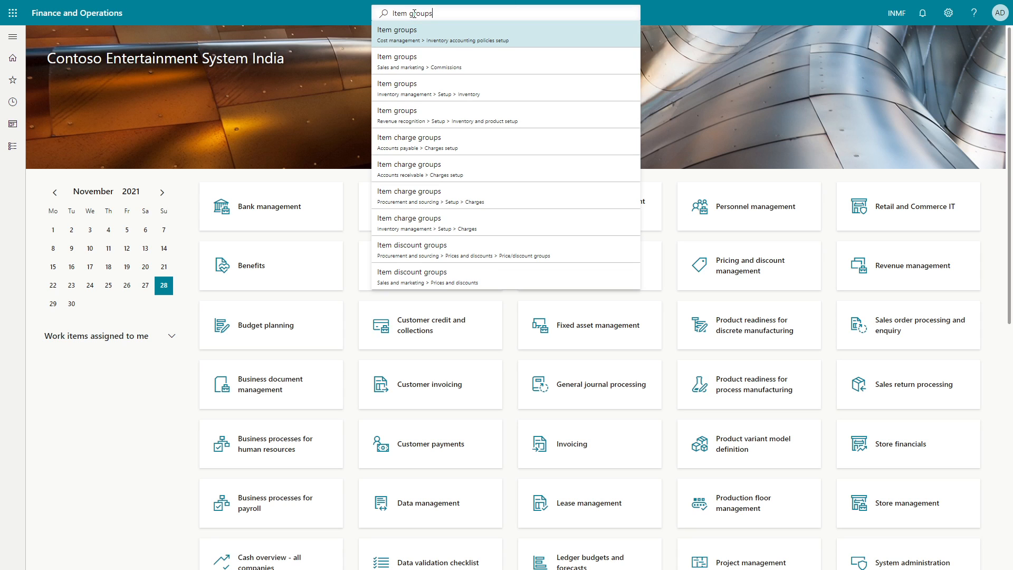
key("Return")
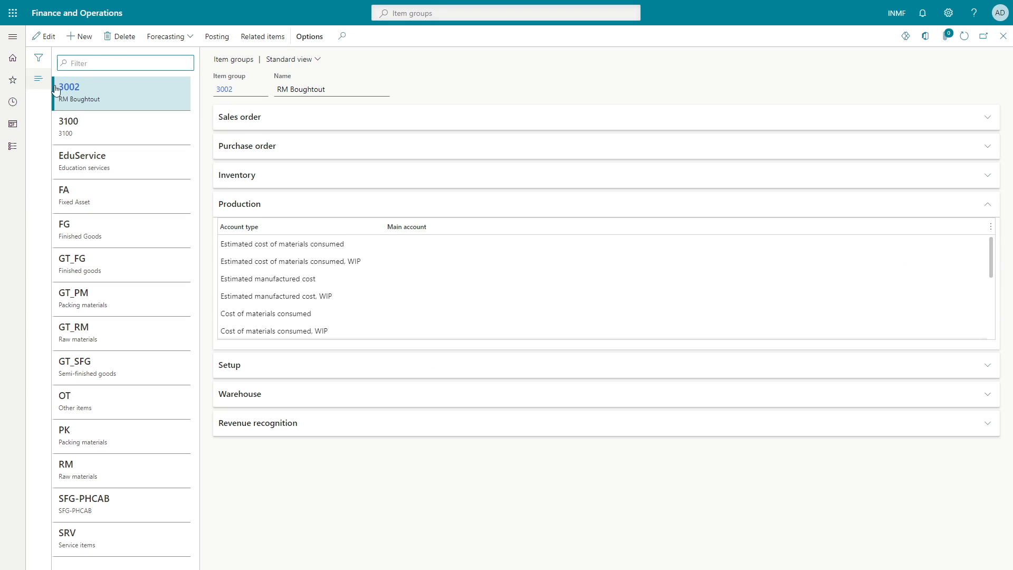
- Try to filter the item groups by the name "GT" and clear the filter
type("GT")
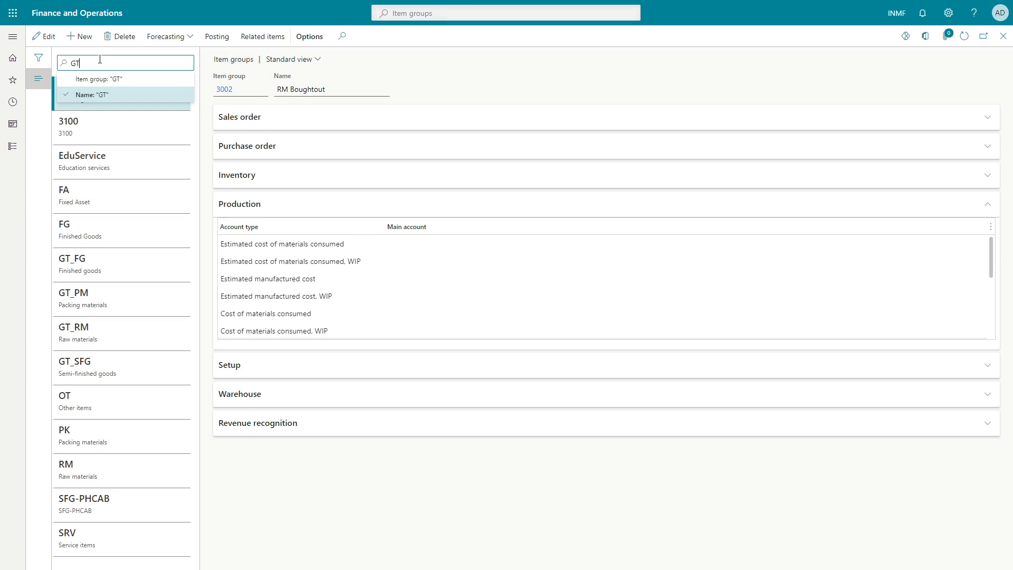
key("Return")
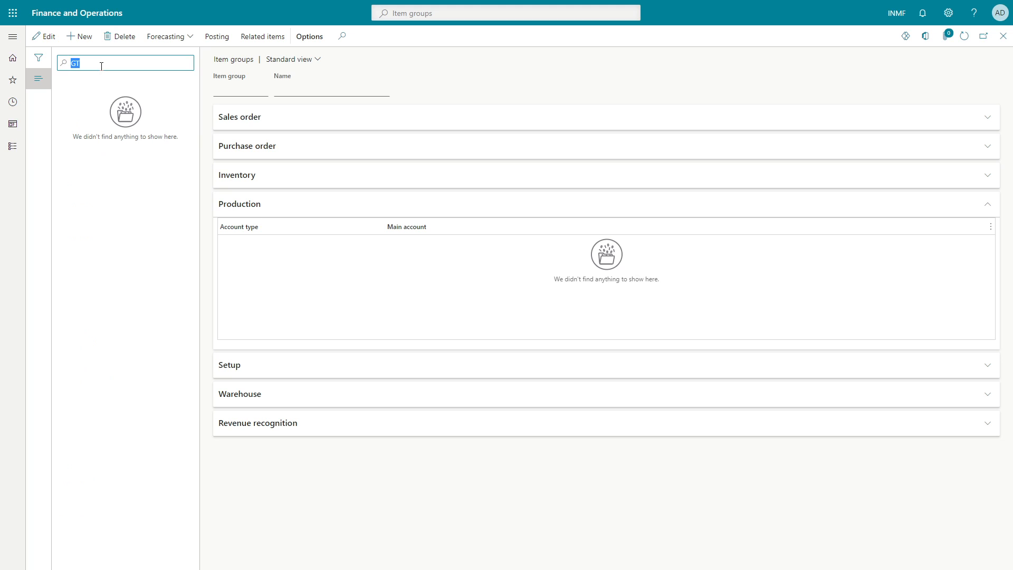
left_click_drag(102, 66, 3, 60)
key("BackSpace")
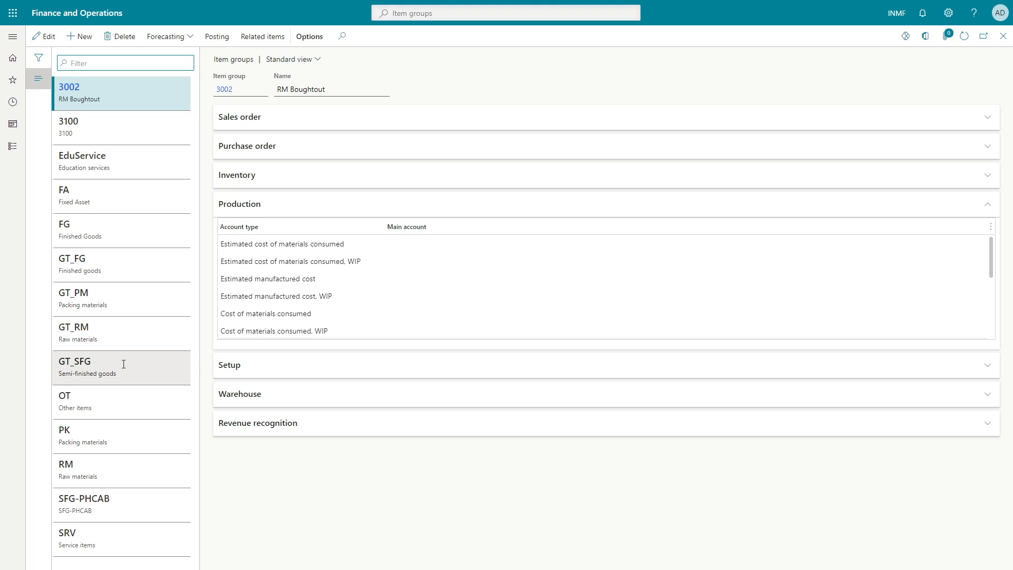
- View the production accounts of the GT_PM, GT_RM, GT_SFG and GT_FG item groups one after another
left_click(79, 297)
left_click(94, 336)
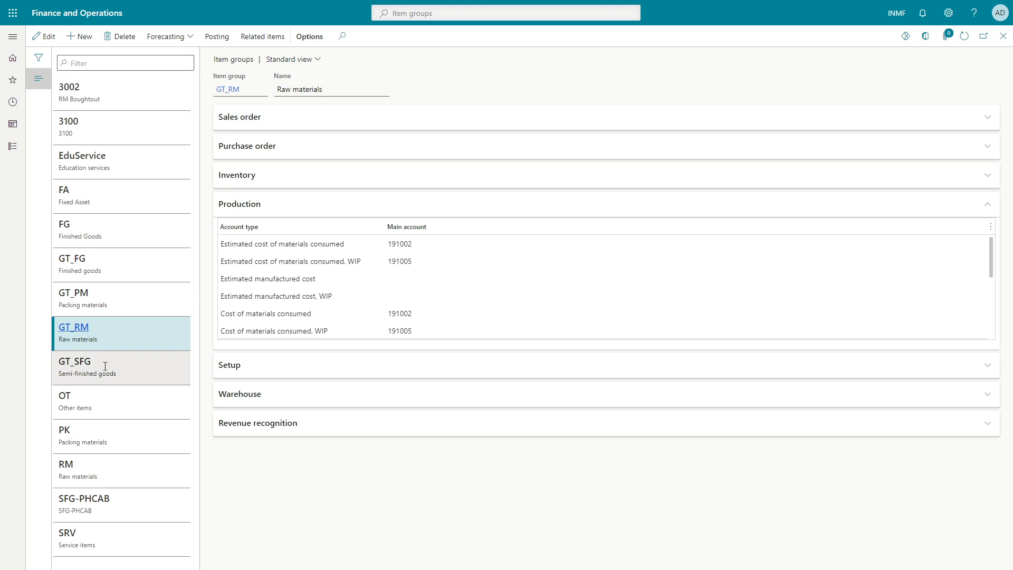
left_click(103, 364)
left_click(102, 252)
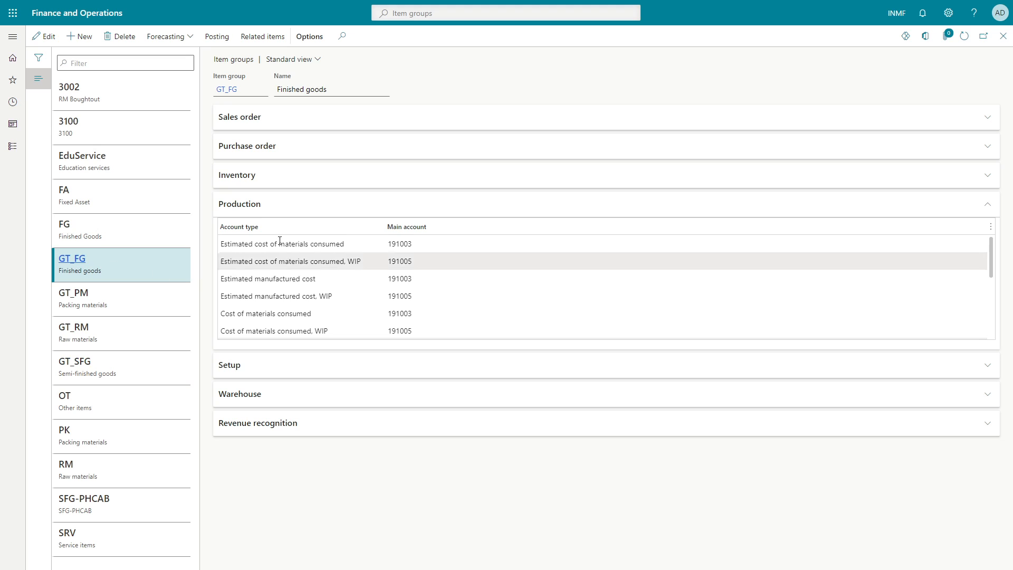
- Search the pages for "Posting"
left_click(441, 13)
type("Posting")
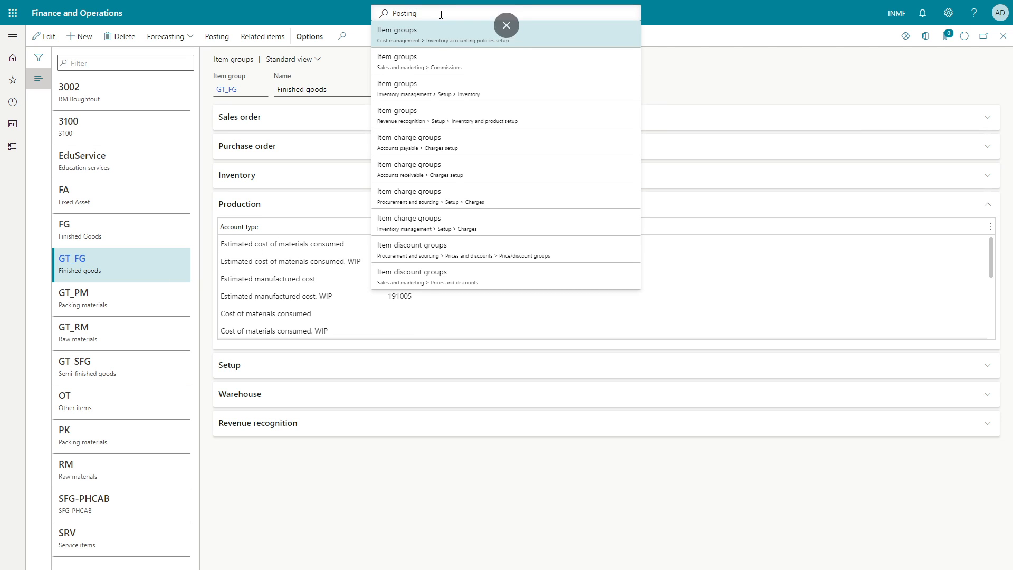
key("Return")
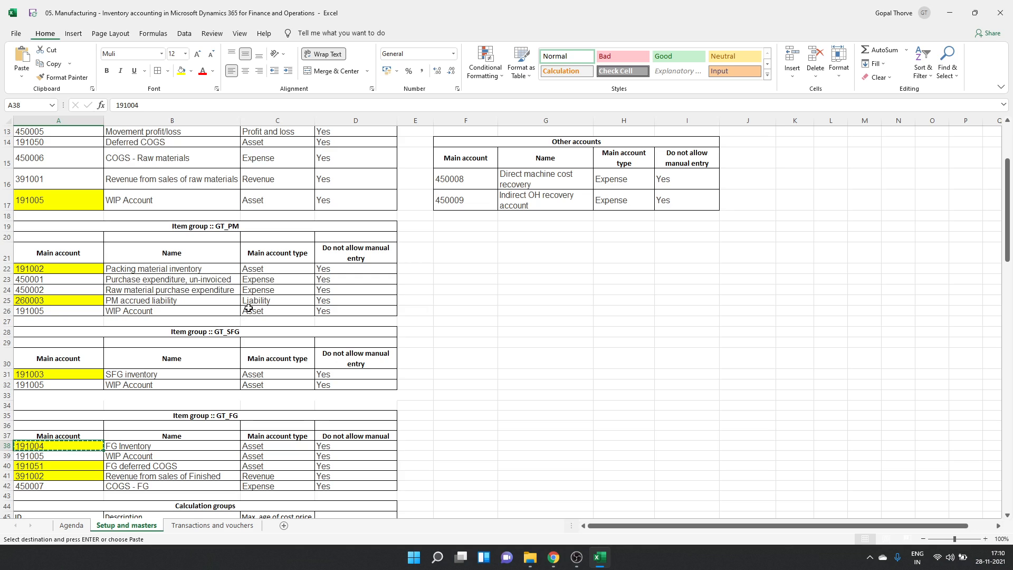
- Return to the Setup and masters sheet in Excel and examine the direct machine cost recovery account under Other accounts
scroll(248, 308, "up", 5)
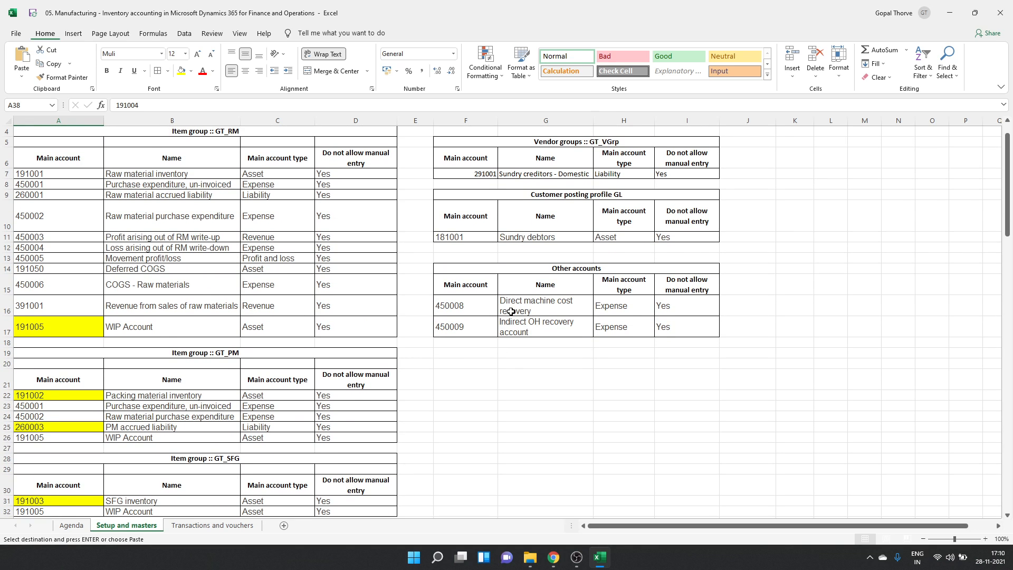
left_click(507, 311)
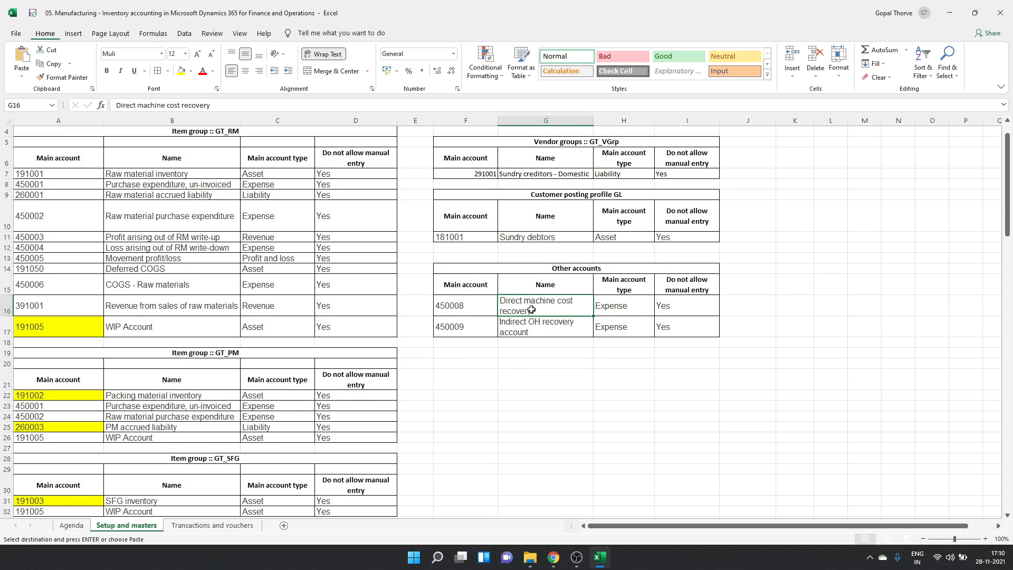
left_click(455, 299)
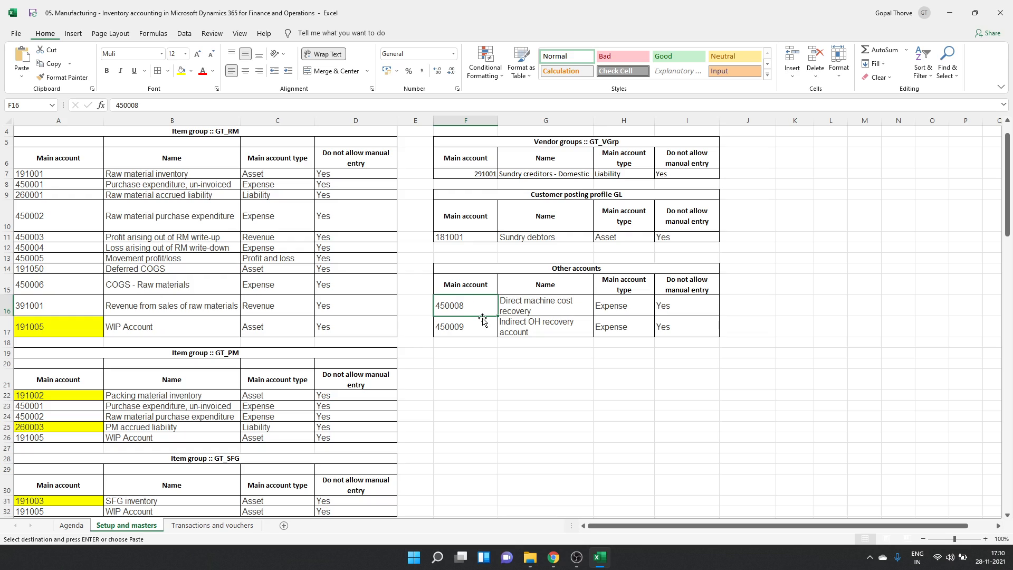
left_click(544, 309)
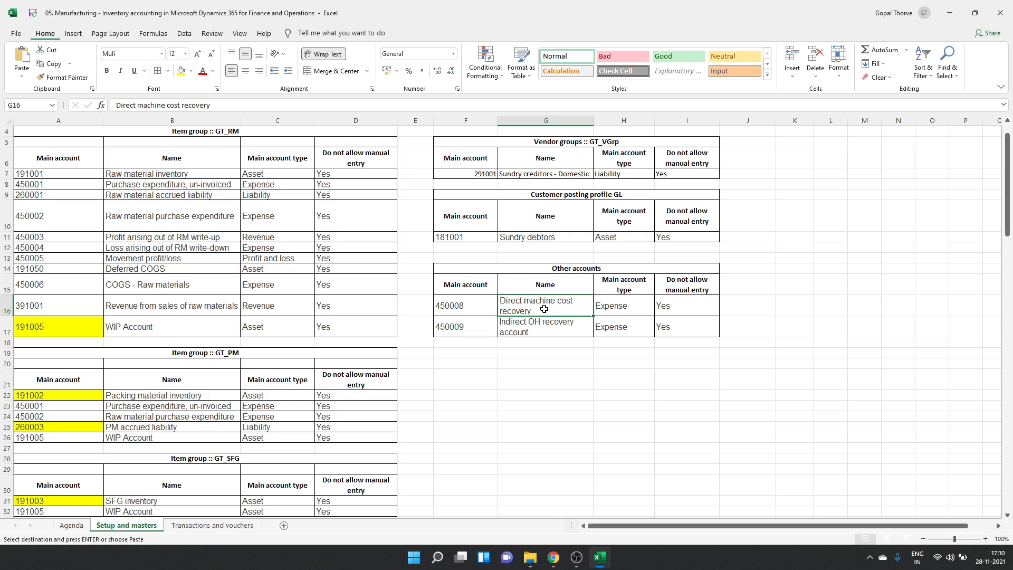
- Examine the indirect OH recovery account and its main account number under Other accounts
left_click(545, 329)
left_click(456, 326)
left_click(546, 329)
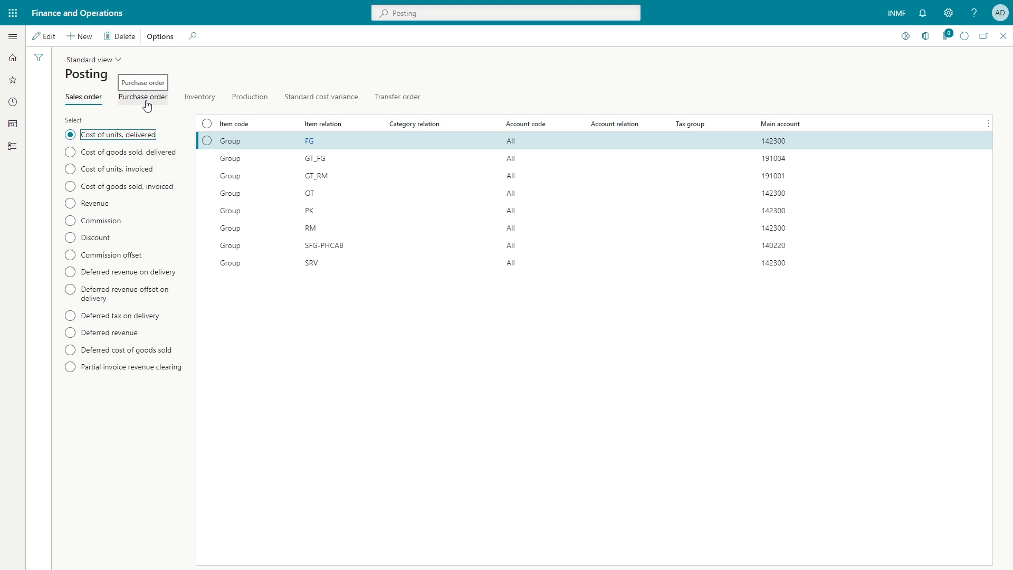
- Switch to the Posting page in Finance and Operations and view the production postings for Estimated cost of materials consumed
left_click(251, 100)
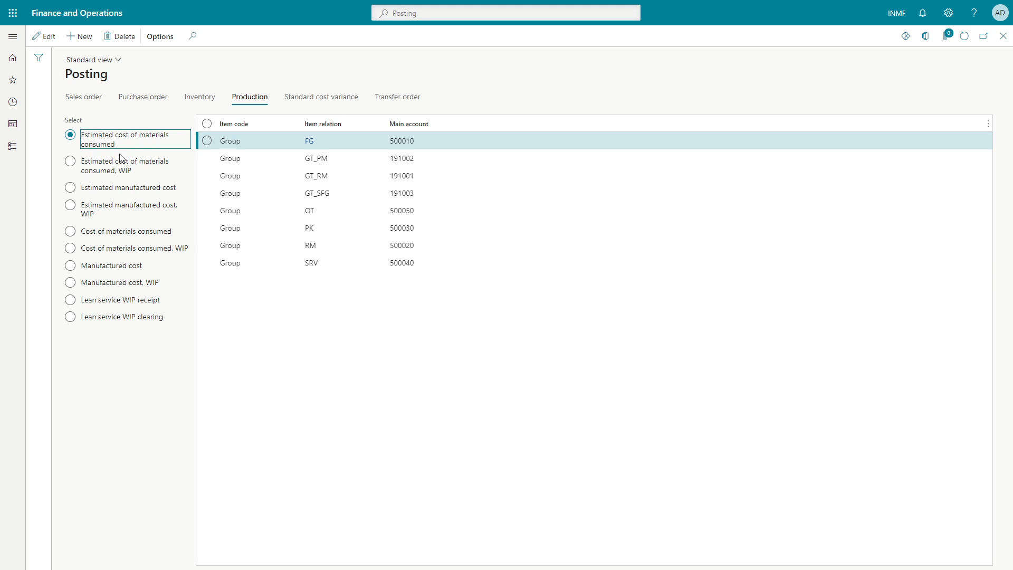
left_click_drag(115, 144, 83, 136)
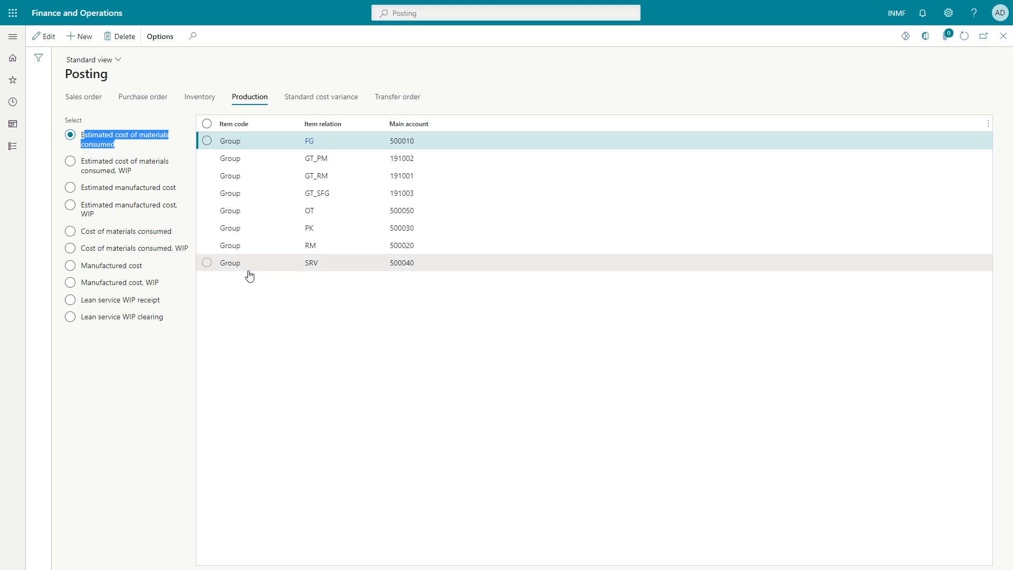
left_click(439, 405)
left_click(101, 144)
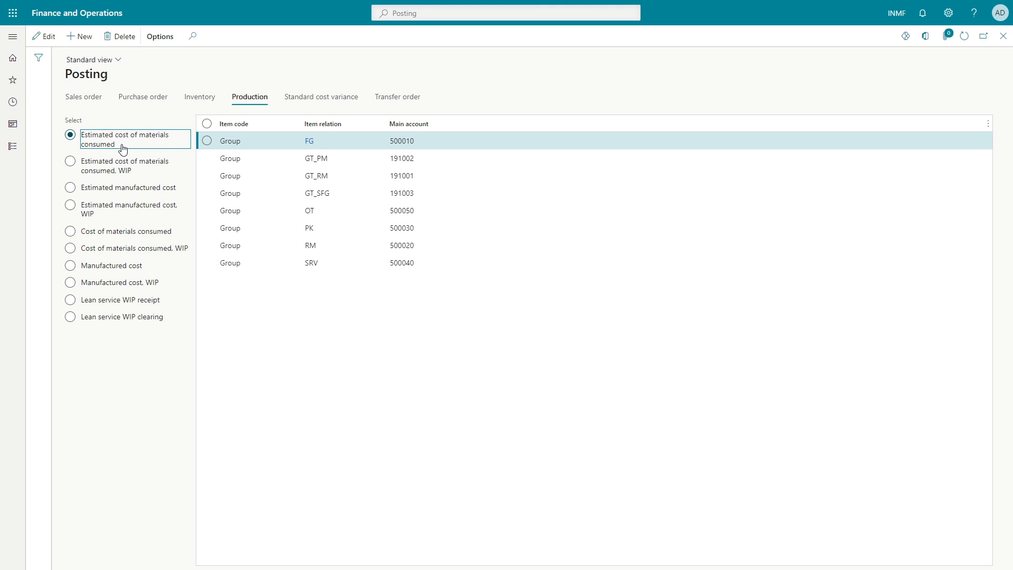
left_click_drag(115, 145, 82, 141)
left_click(97, 146)
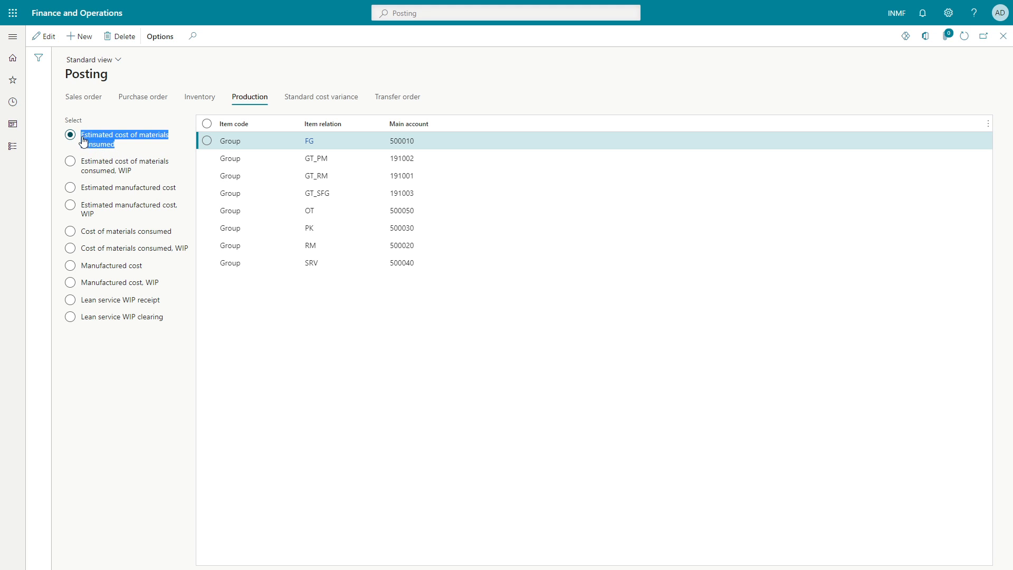
- Compare the Estimated cost of materials consumed, WIP postings with those for Estimated cost of materials consumed
mouse_move(134, 174)
left_mouse_down()
mouse_move(81, 162)
mouse_move(122, 174)
left_mouse_up()
left_click(103, 173)
left_click(92, 139)
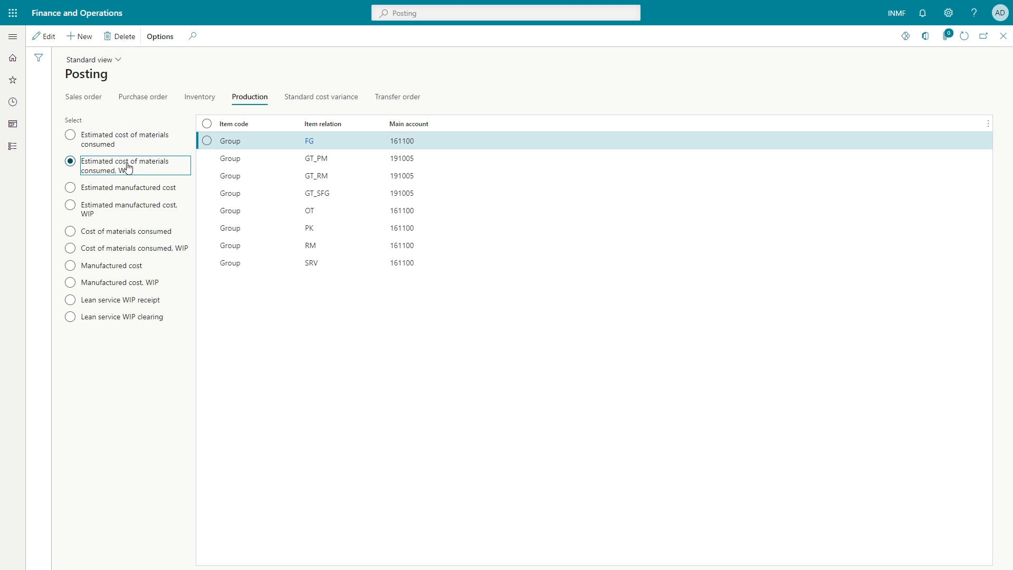
left_click(101, 142)
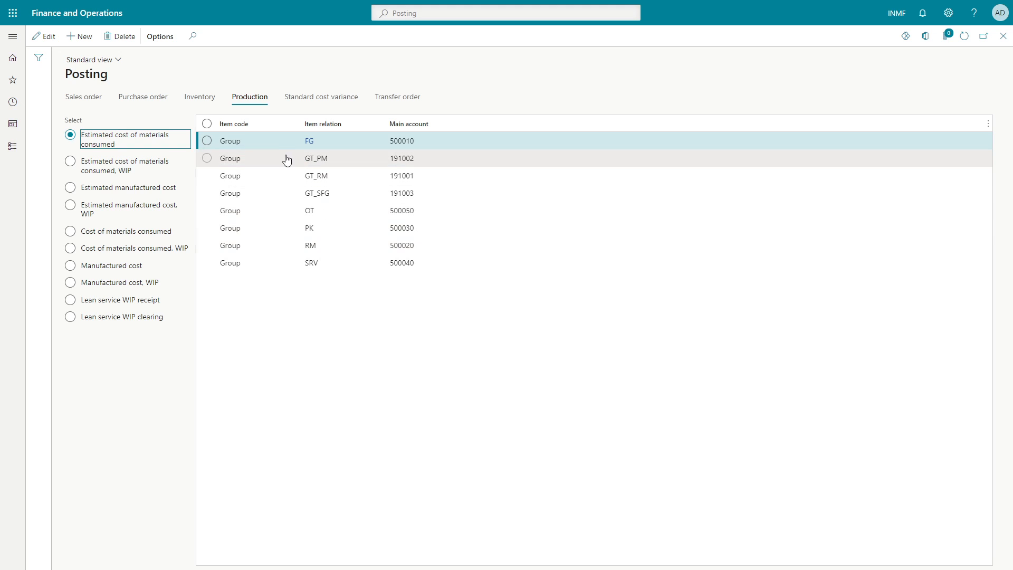
- Examine the main accounts of GT_RM, GT_PM and GT_SFG for Estimated cost of materials consumed
left_click(294, 177)
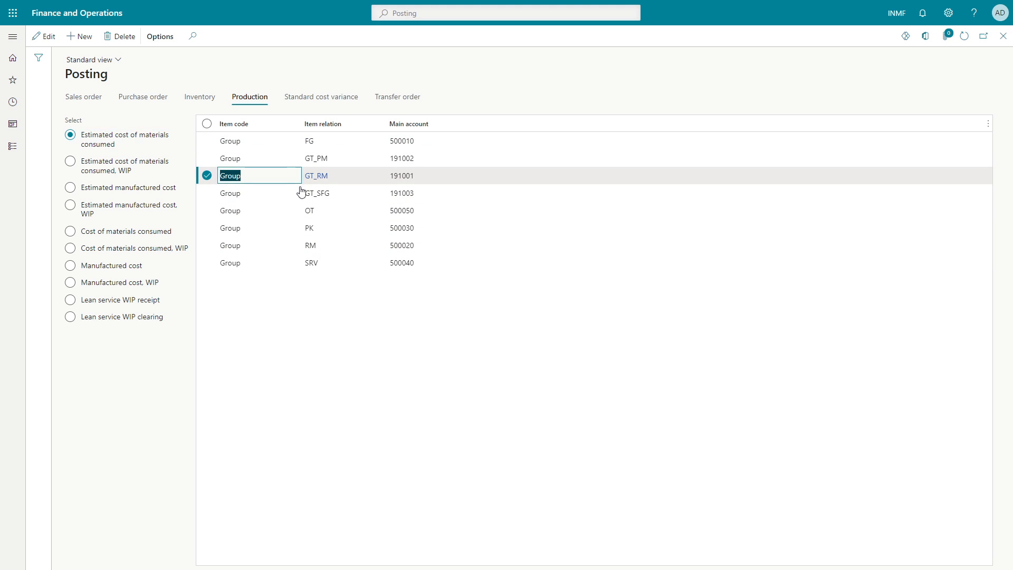
left_click(294, 165)
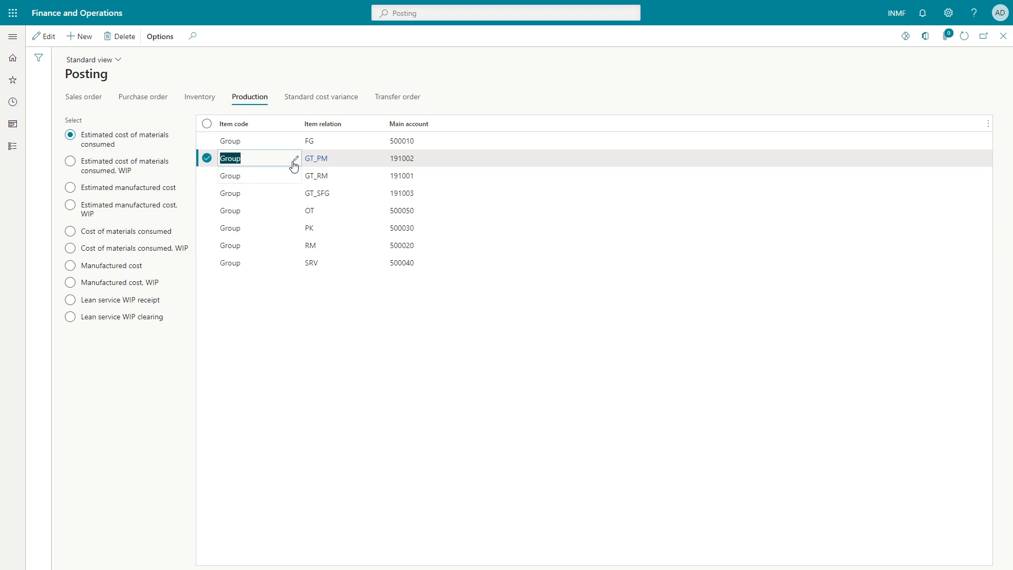
left_click(295, 194)
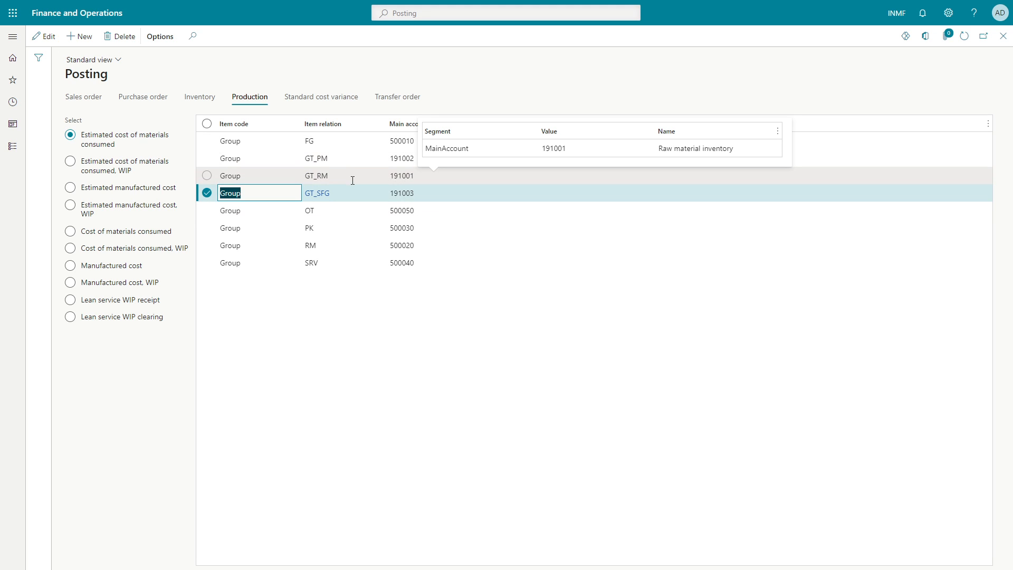
left_click(402, 159)
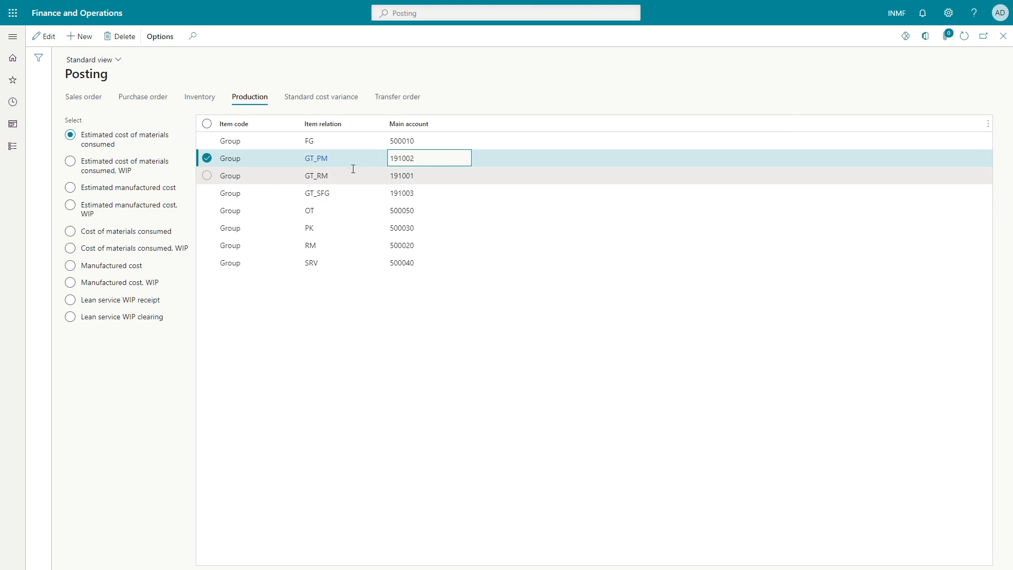
mouse_move(446, 170)
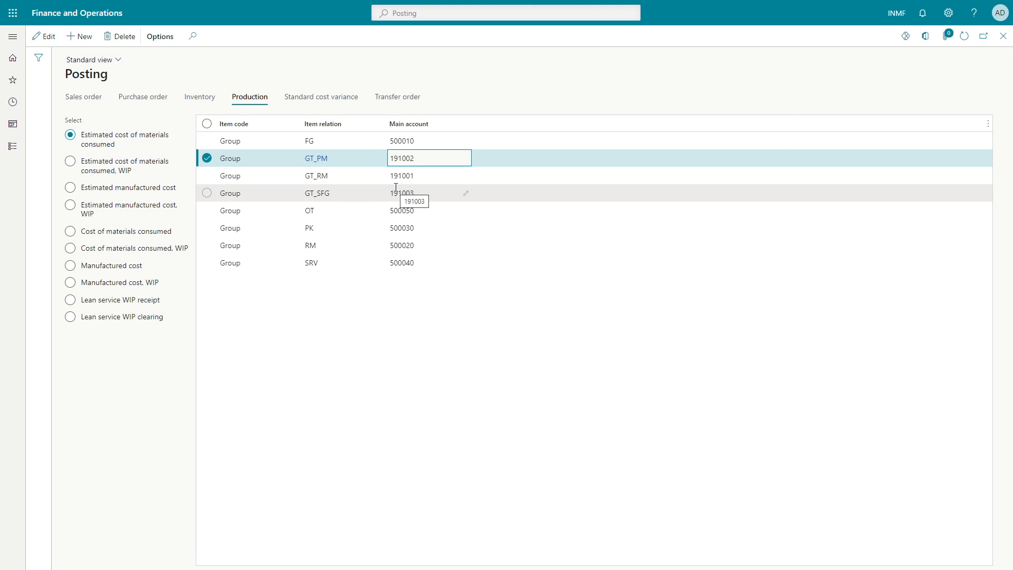
mouse_move(416, 161)
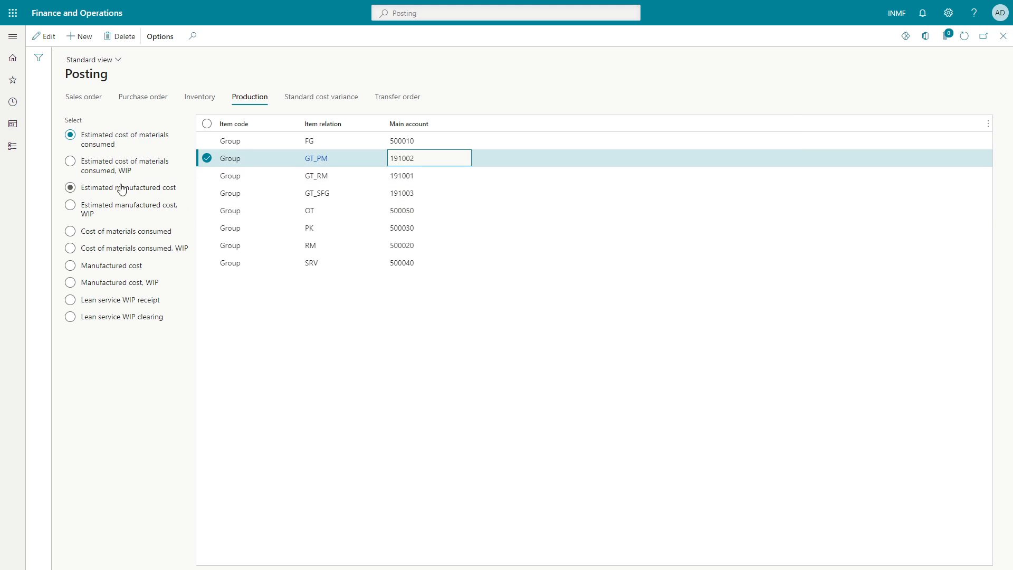
- View the Estimated cost of materials consumed, WIP postings and check the main accounts of GT_PM, GT_RM and GT_SFG
left_click(103, 175)
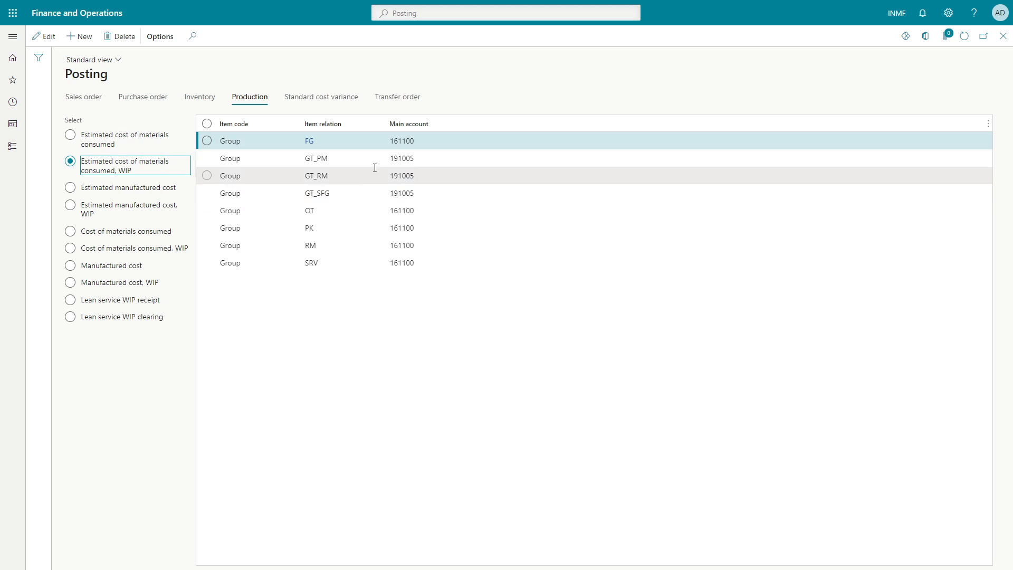
left_click(341, 160)
left_click(332, 177)
left_click(333, 197)
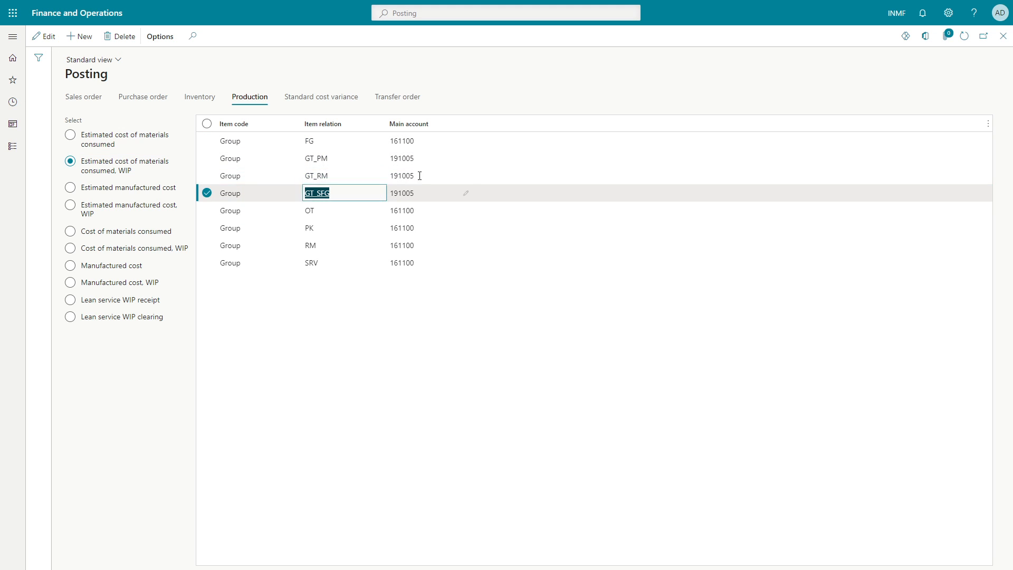
left_click(464, 157)
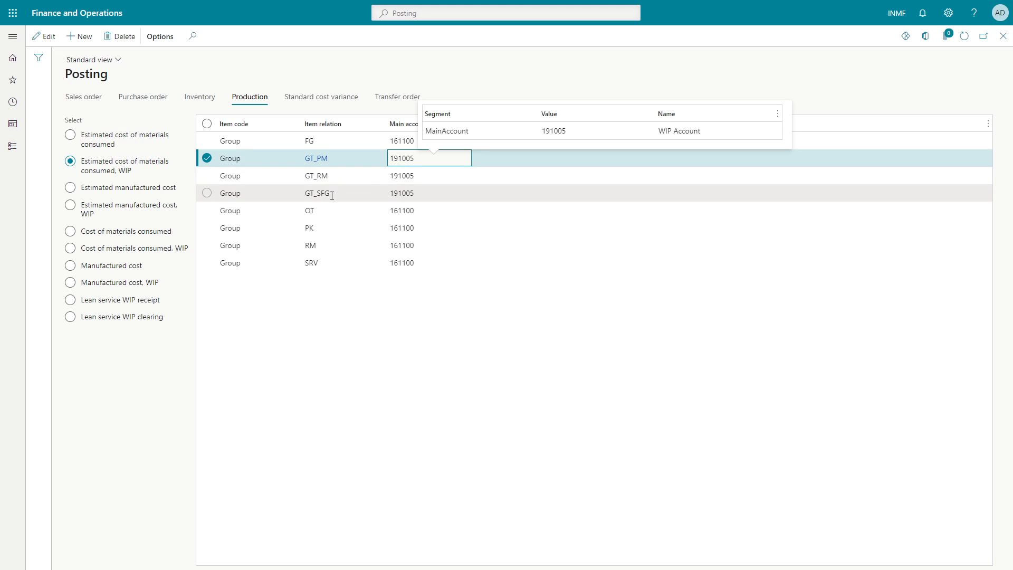
left_click(413, 195)
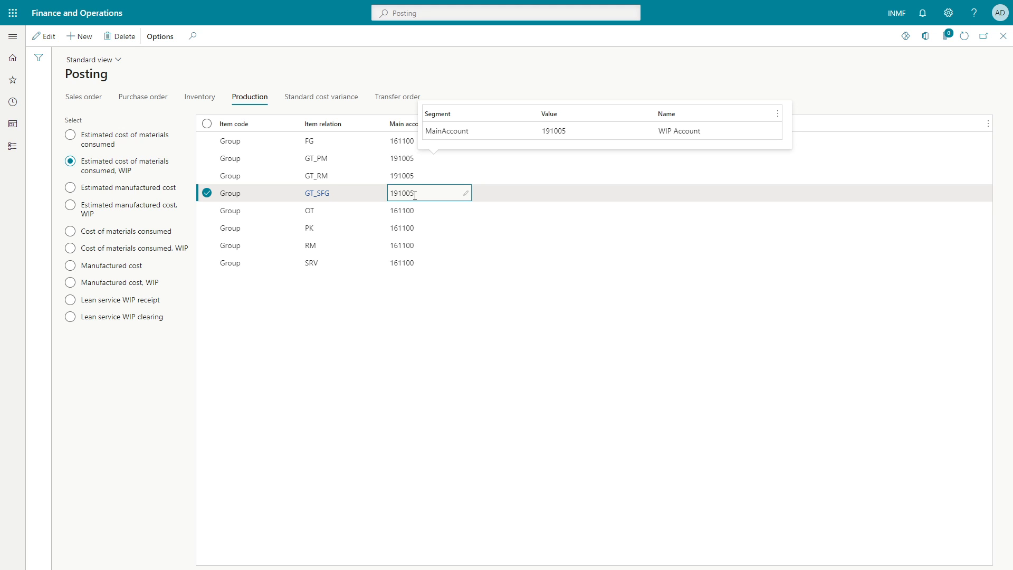
- View the Estimated manufactured cost postings and examine the GT_FG and GT_SFG lines
left_click(114, 215)
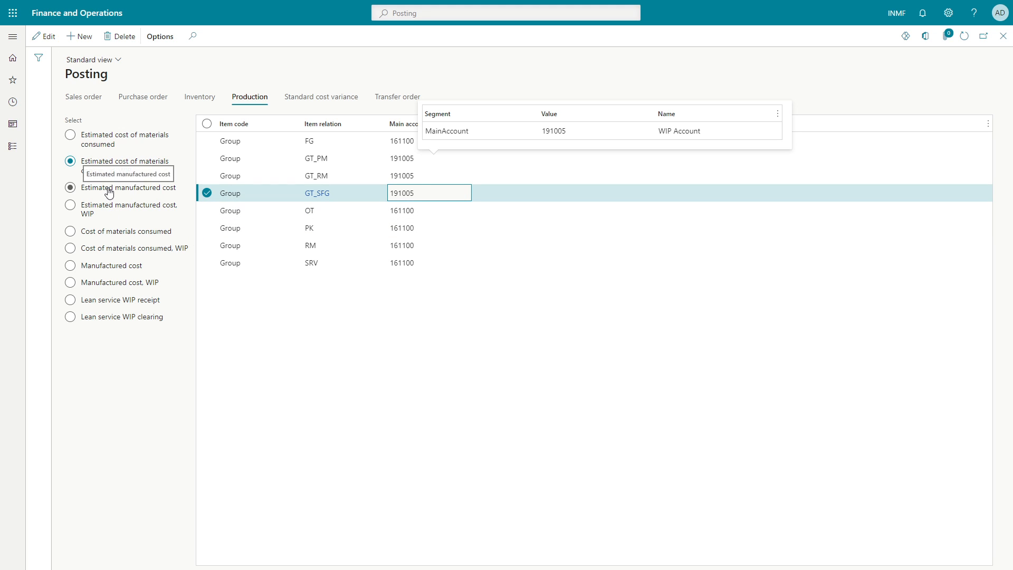
key("Tab")
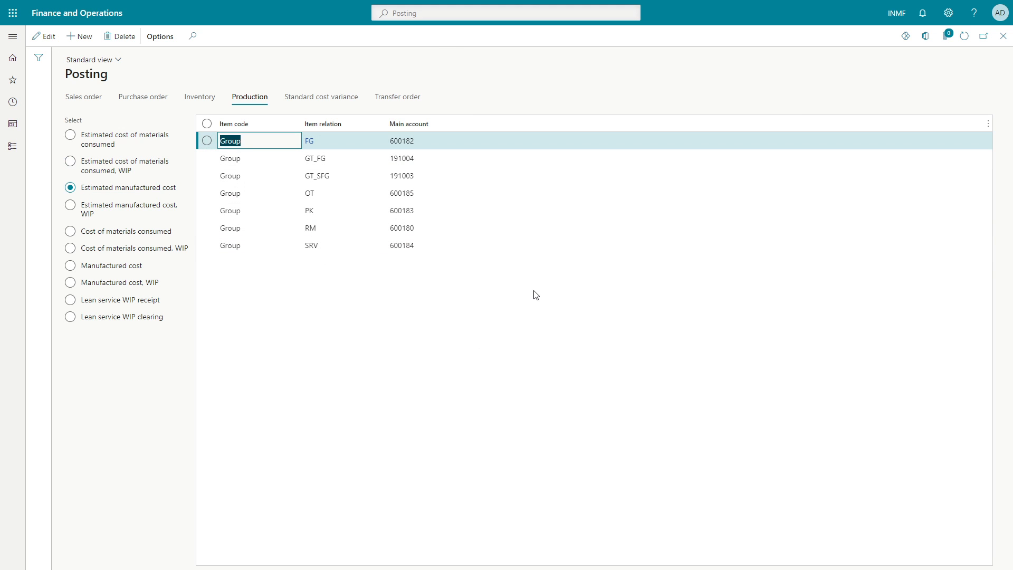
left_click(388, 354)
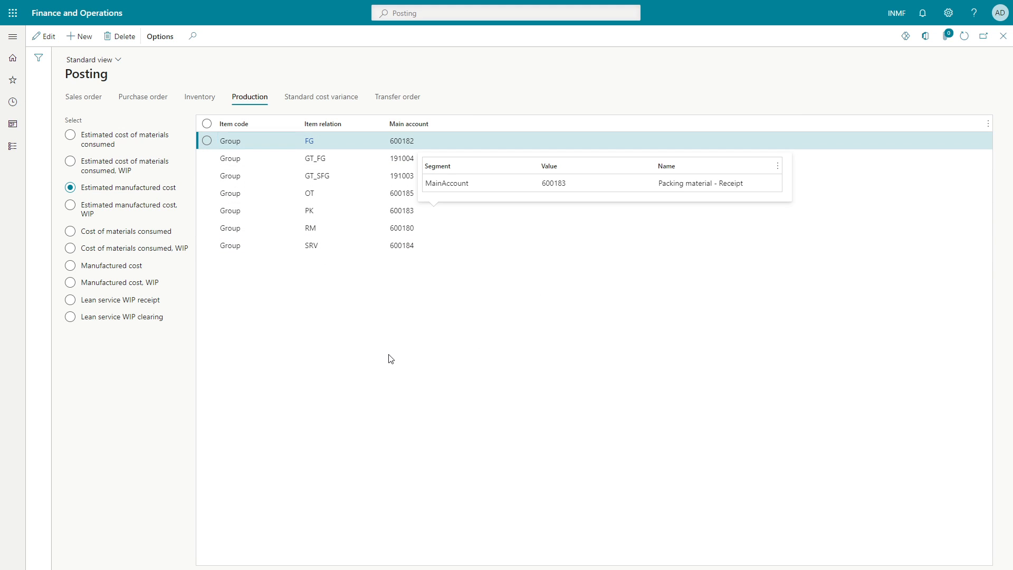
left_click(115, 191)
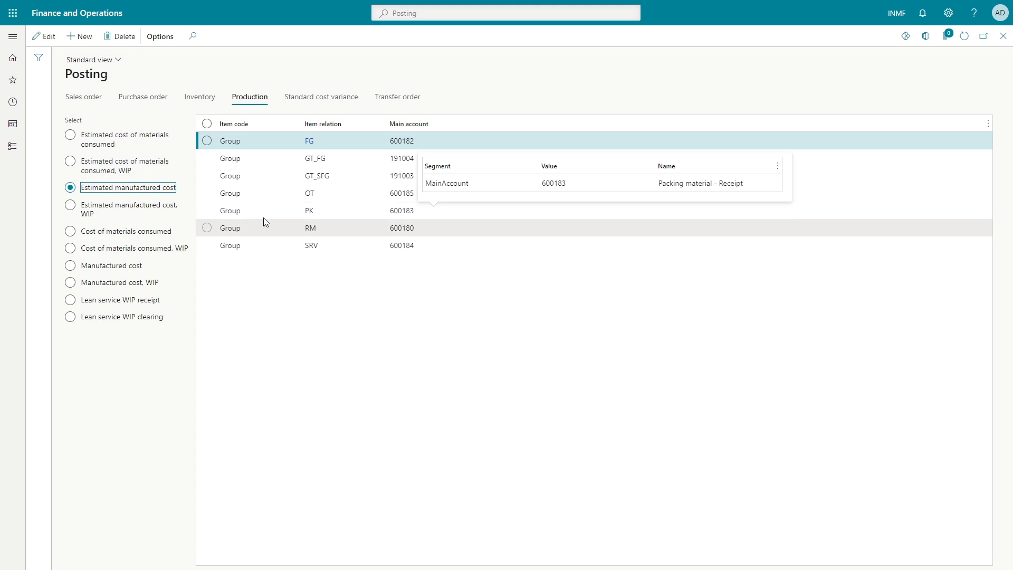
left_click(258, 161)
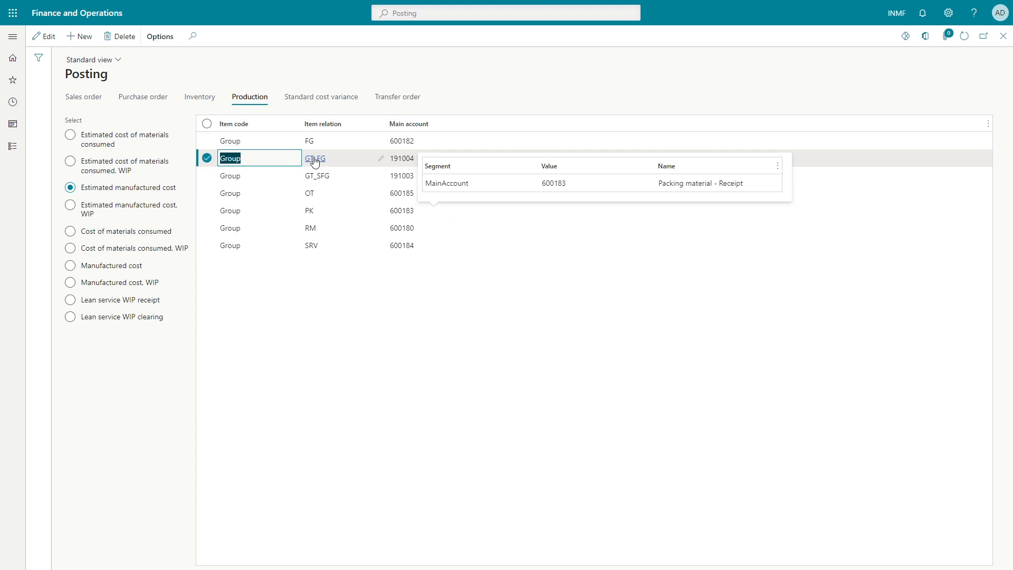
left_click(244, 177)
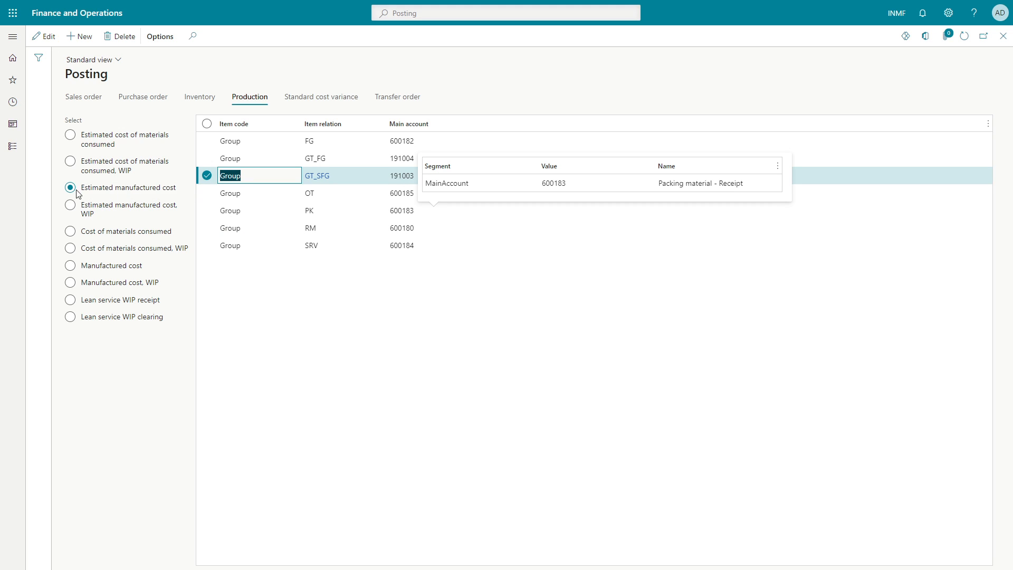
- View the Estimated manufactured cost, WIP postings and examine the GT_FG line
left_click(110, 195)
left_click(97, 214)
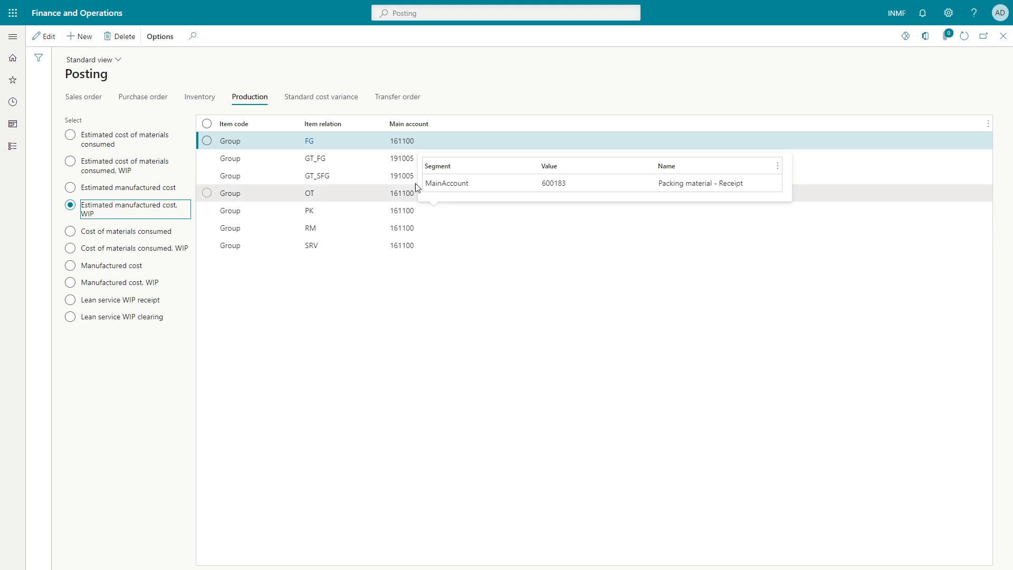
left_click(328, 159)
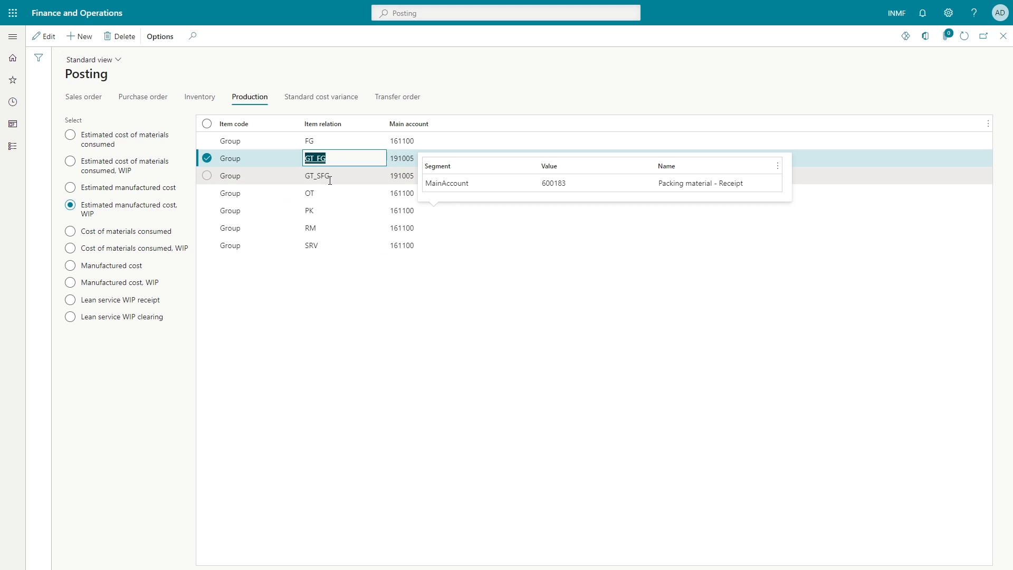
- Compare the Cost of materials consumed postings with their WIP counterpart and examine the GT_SFG line under Cost of materials consumed
left_click(122, 232)
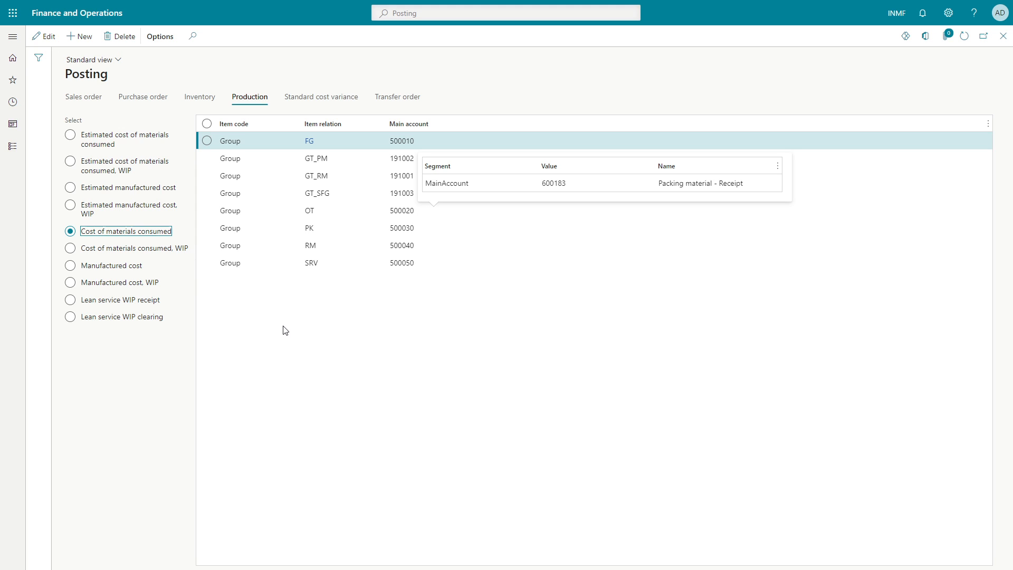
double_click(111, 234)
triple_click(112, 239)
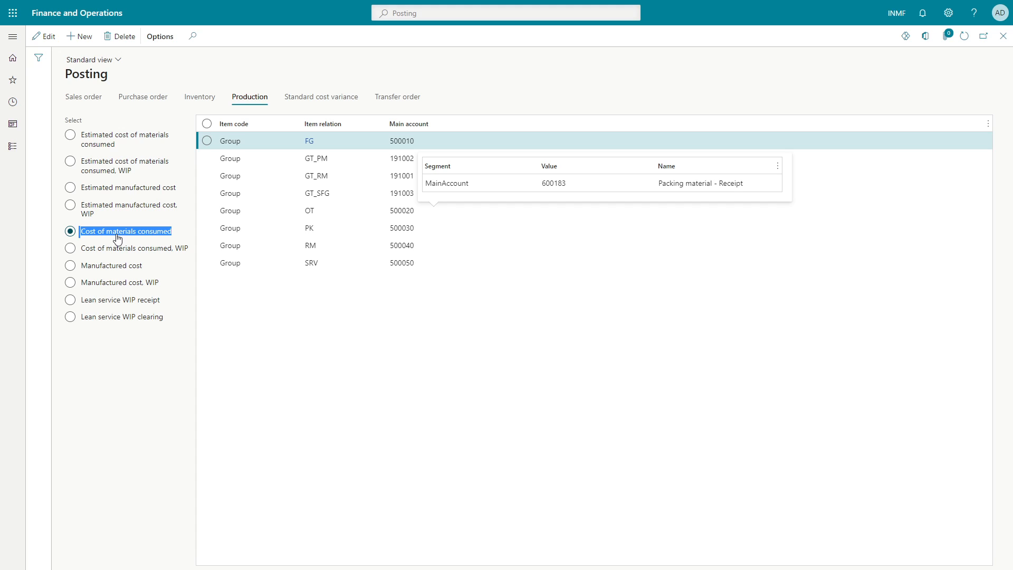
left_click(136, 253)
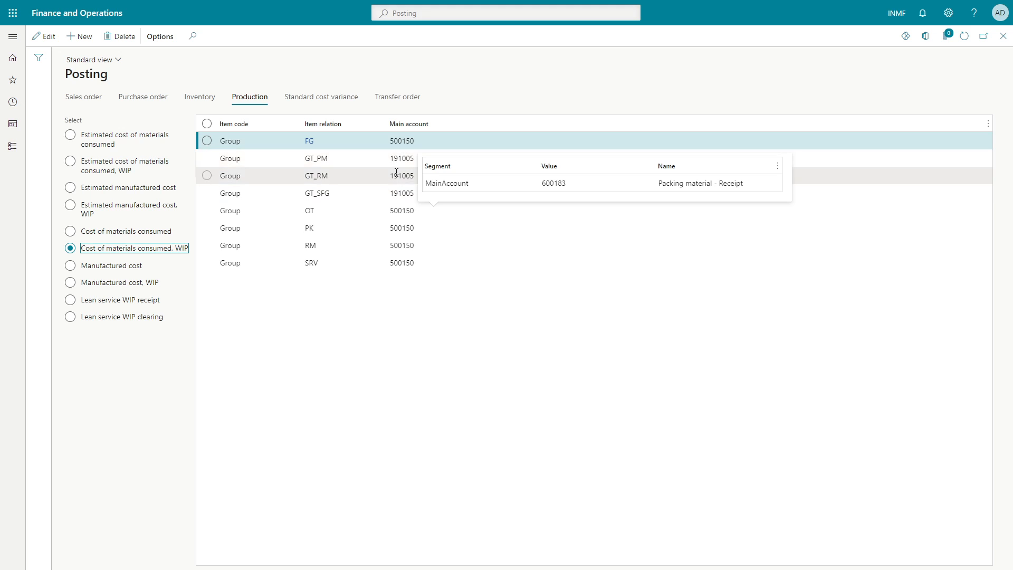
left_click(110, 234)
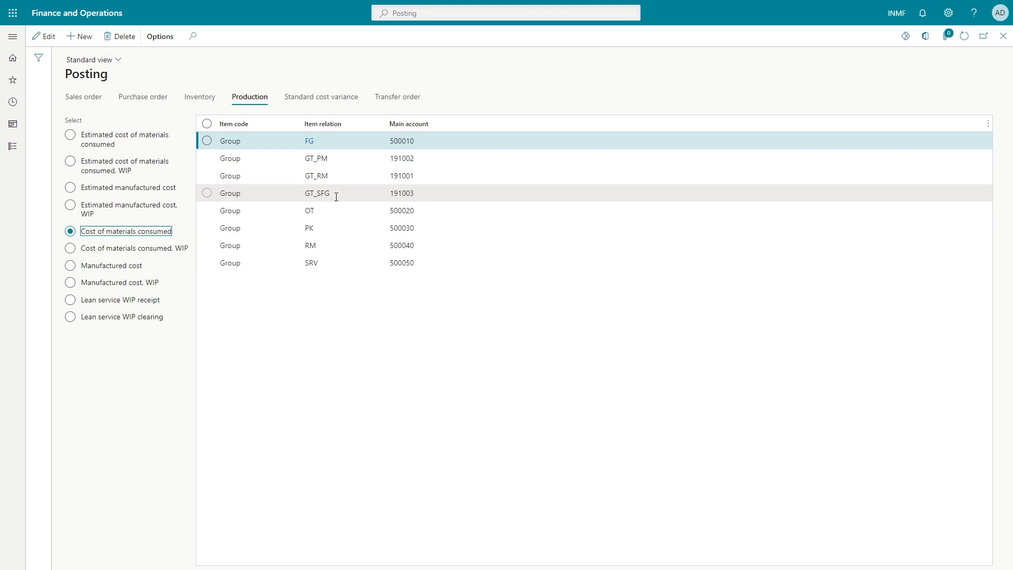
mouse_move(336, 194)
left_click(325, 195)
mouse_move(327, 200)
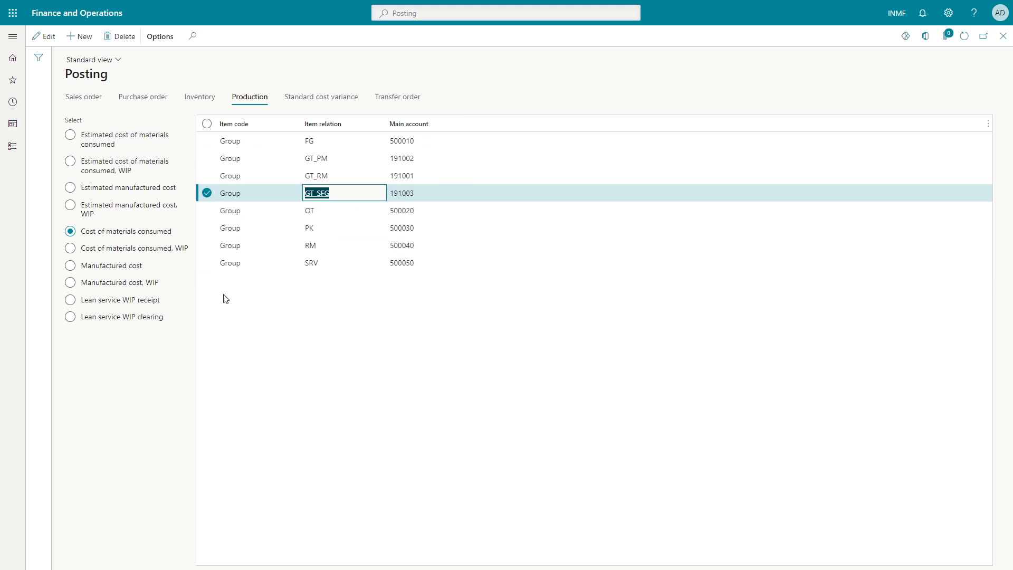
- View the Manufactured cost and Manufactured cost, WIP postings and check the WIP main account of GT_FG
left_click(102, 267)
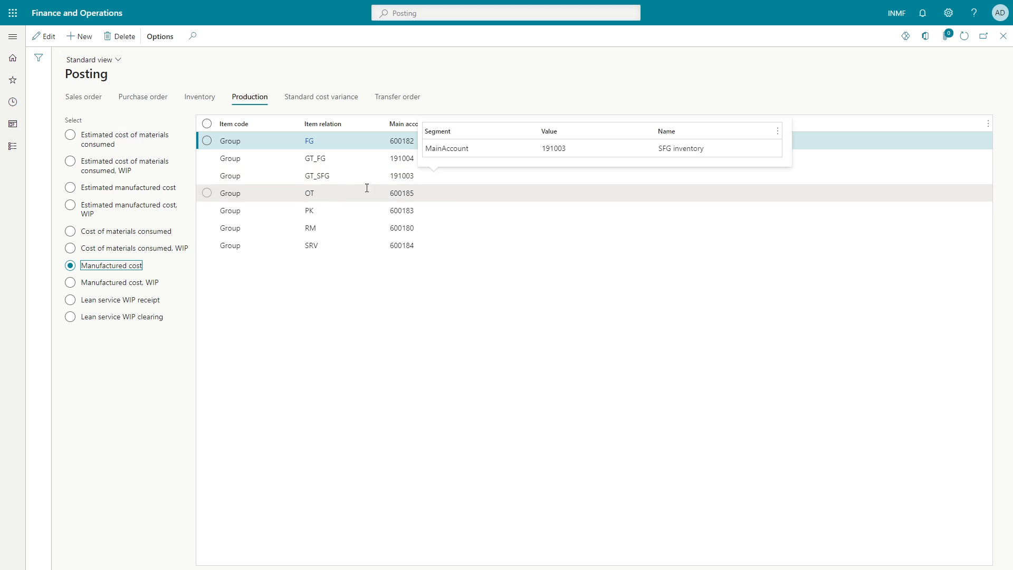
left_click(118, 288)
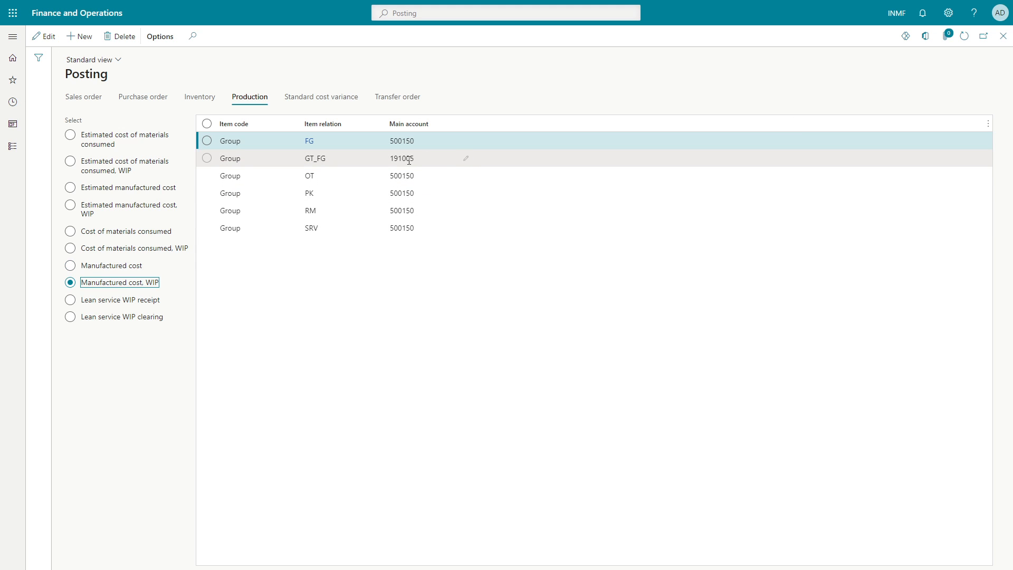
left_click(399, 157)
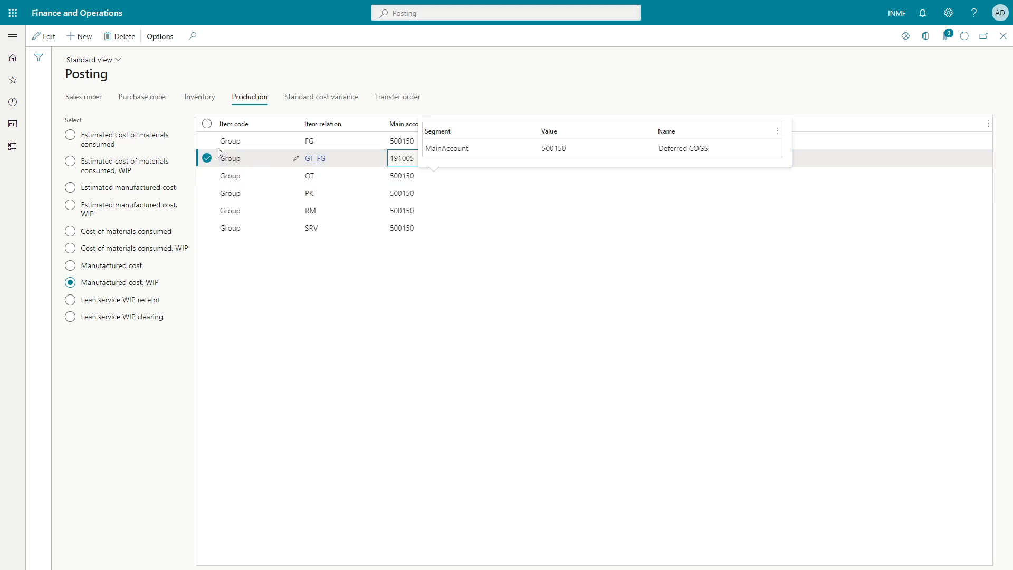
- Add a Manufactured cost, WIP posting line for item group GT_SFG with main account 191005
left_click(50, 36)
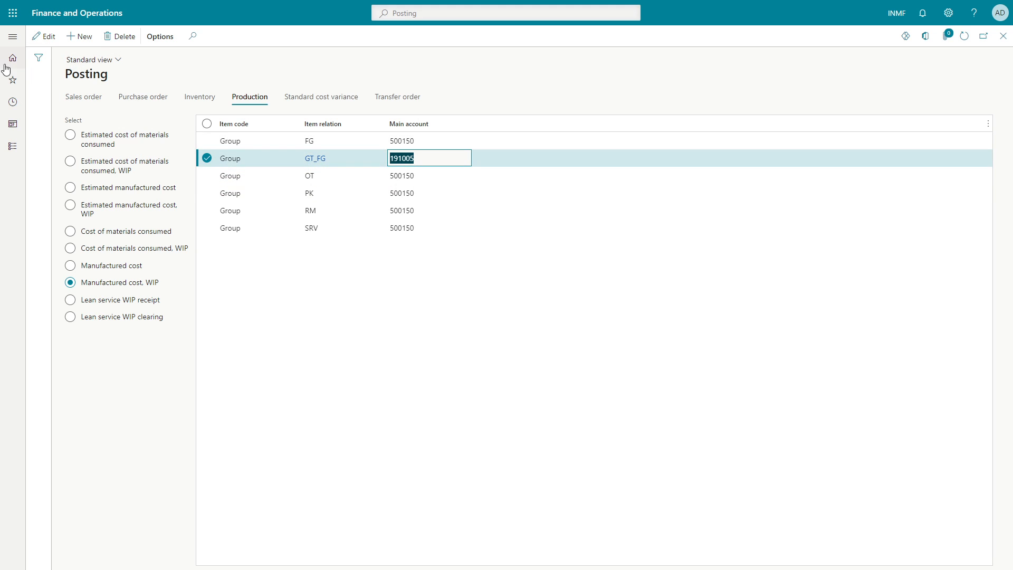
left_click(85, 39)
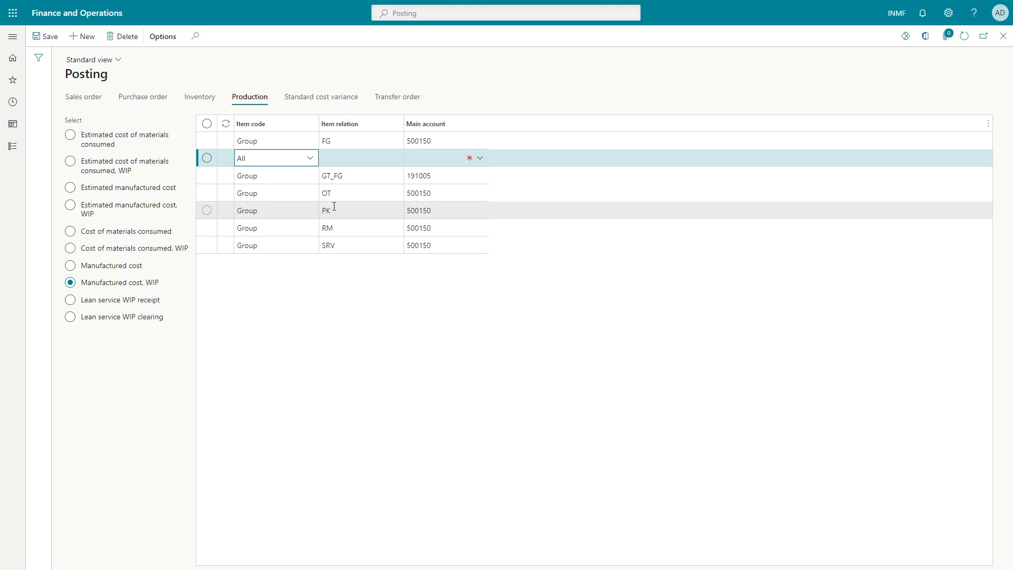
left_click(280, 159)
left_click(285, 195)
left_click(355, 158)
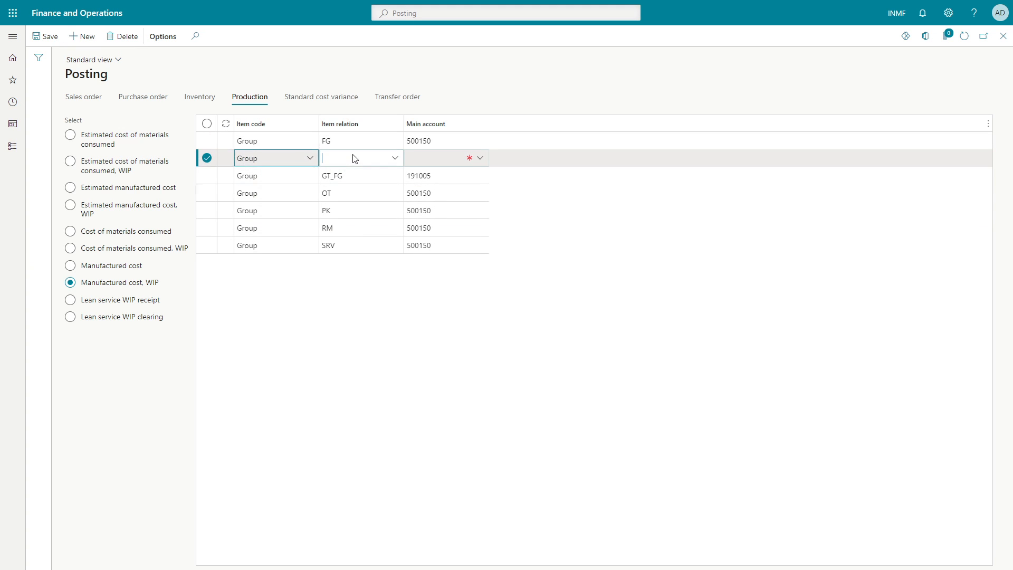
left_click(396, 159)
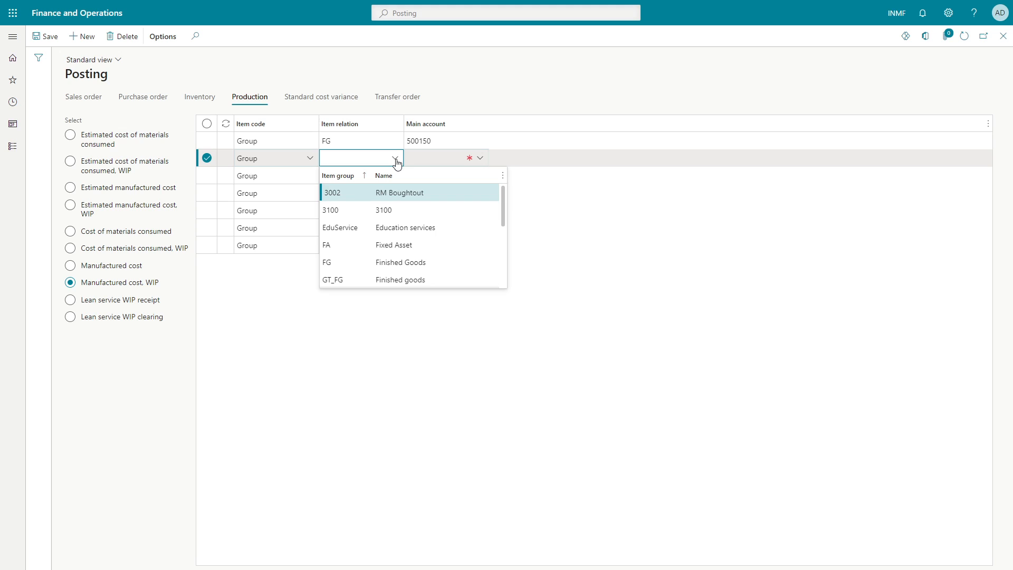
type("GT_SFG")
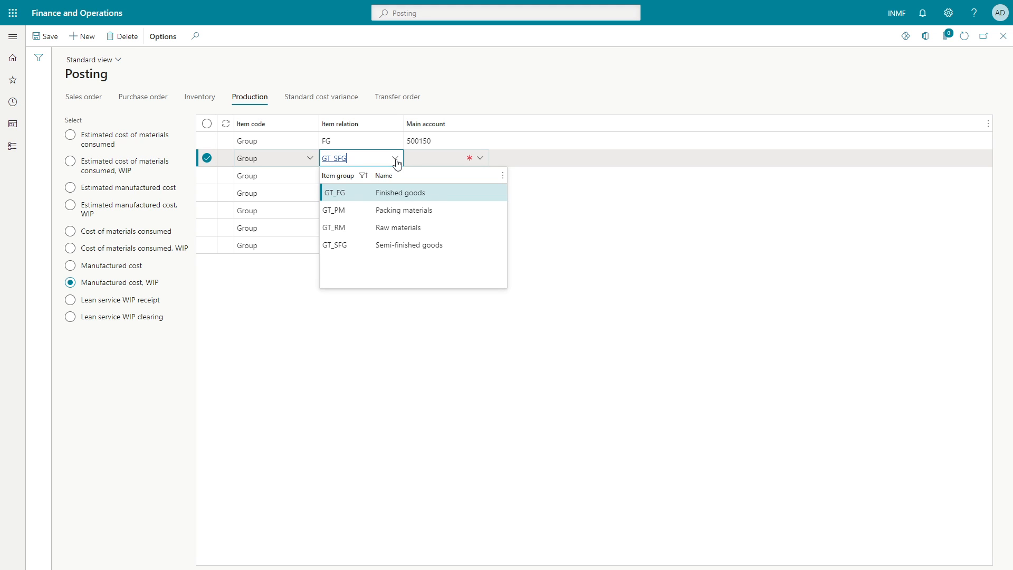
key("Tab")
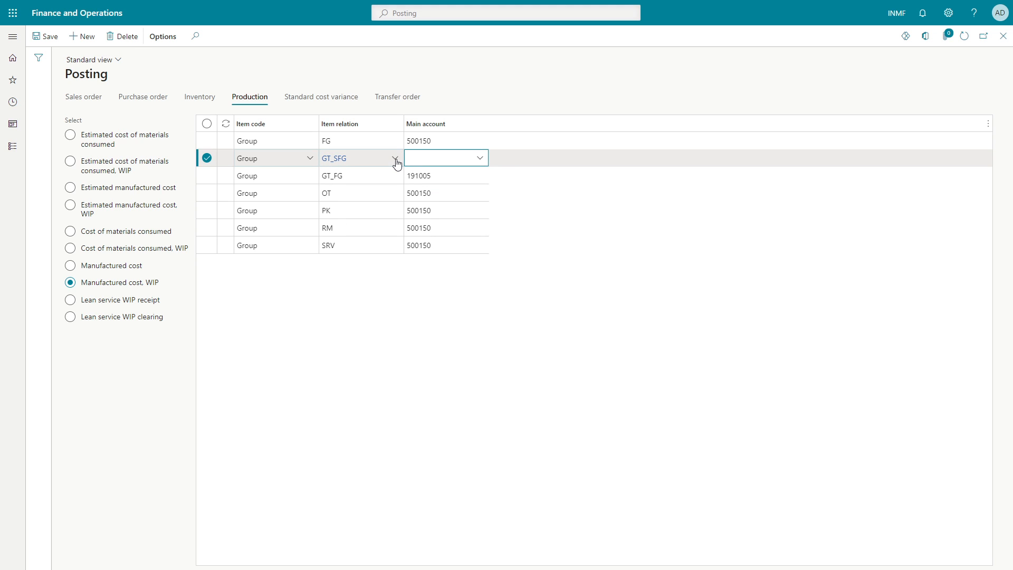
type("191005")
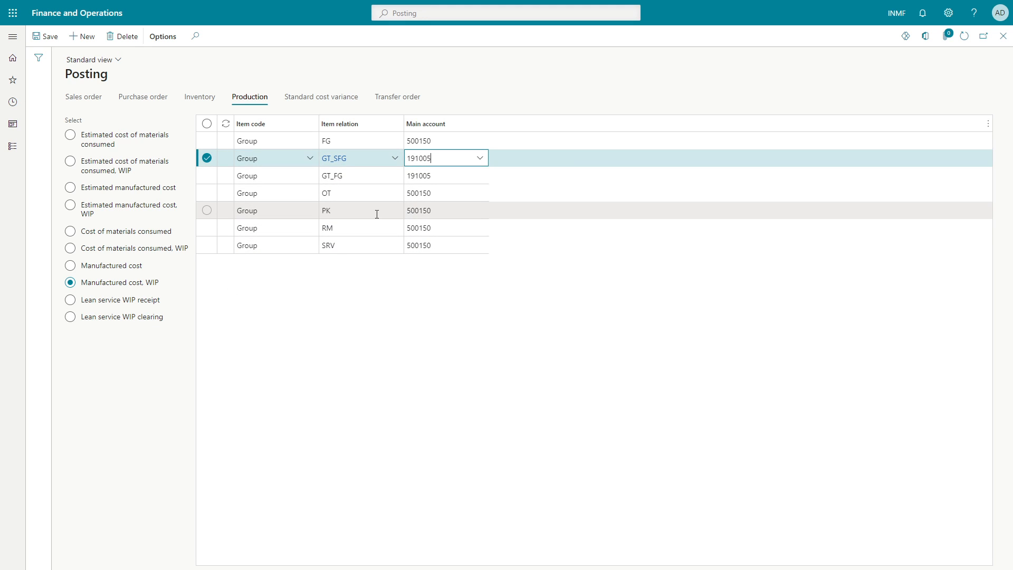
- Compare the Estimated manufactured cost, WIP postings with the Manufactured cost, WIP postings for GT_FG and GT_SFG
left_click(100, 268)
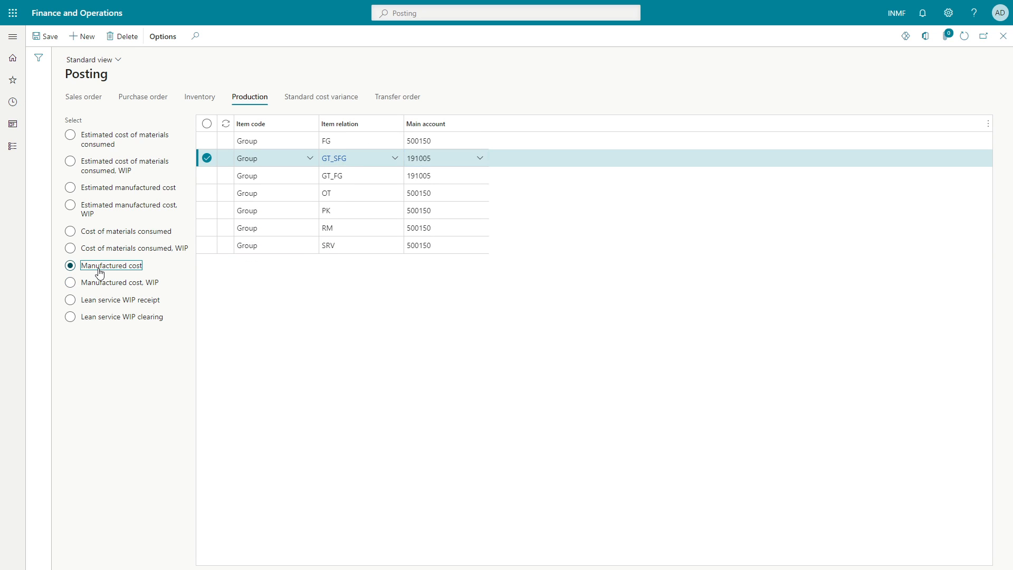
left_click(101, 213)
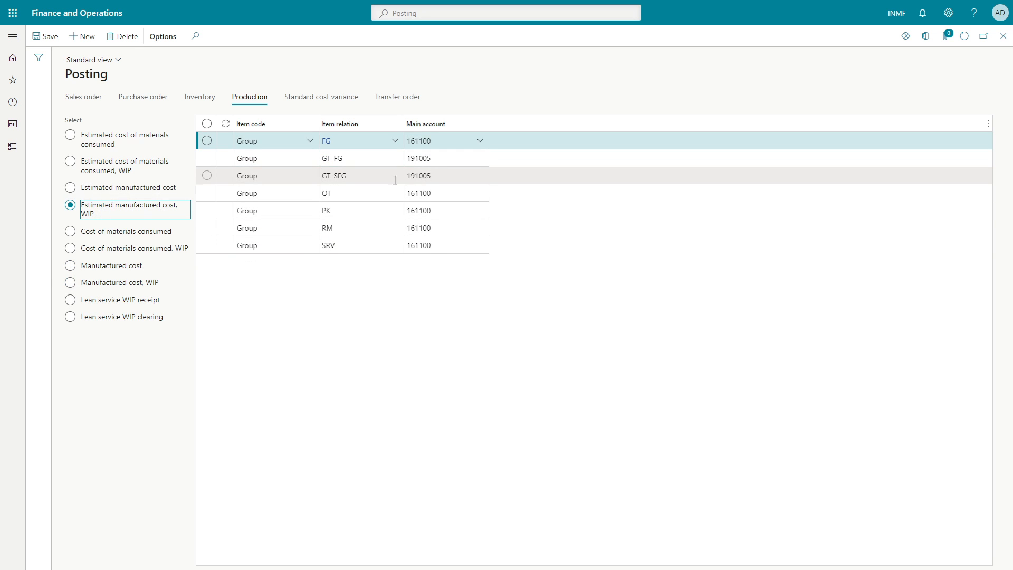
left_click(108, 288)
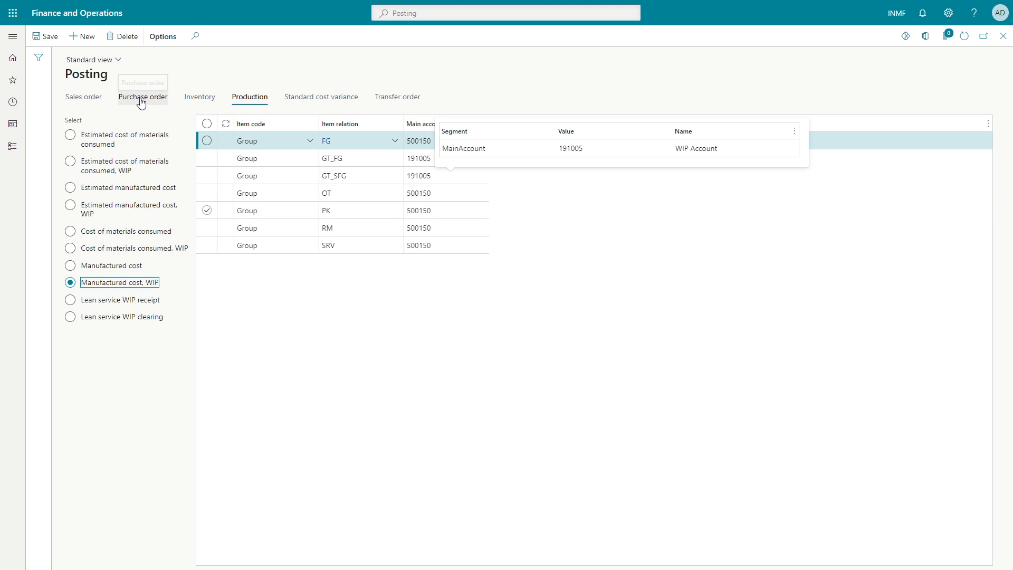
- View the Estimated cost of materials consumed postings and examine the GT_PM and GT_RM lines
left_click(99, 143)
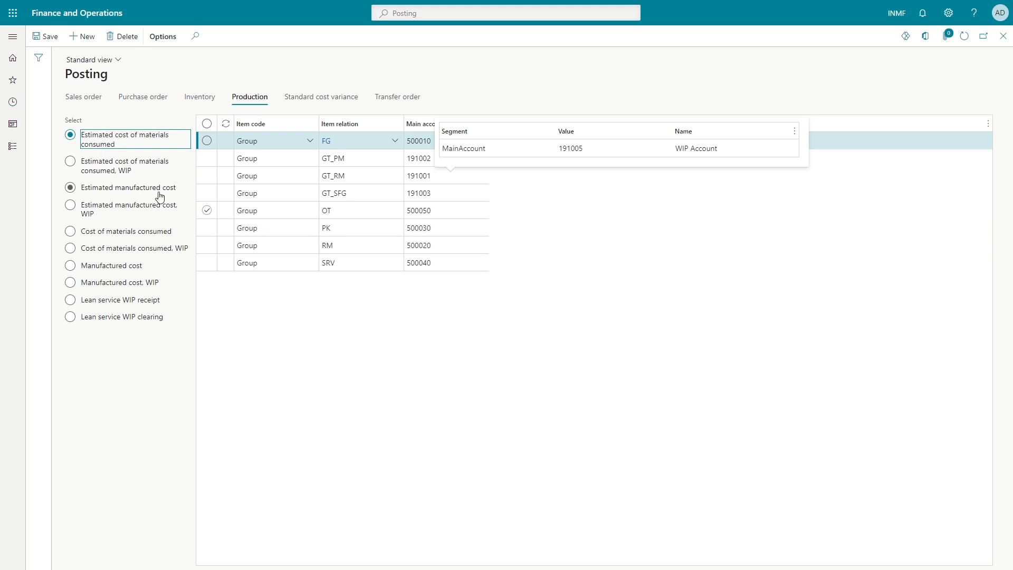
left_click(357, 159)
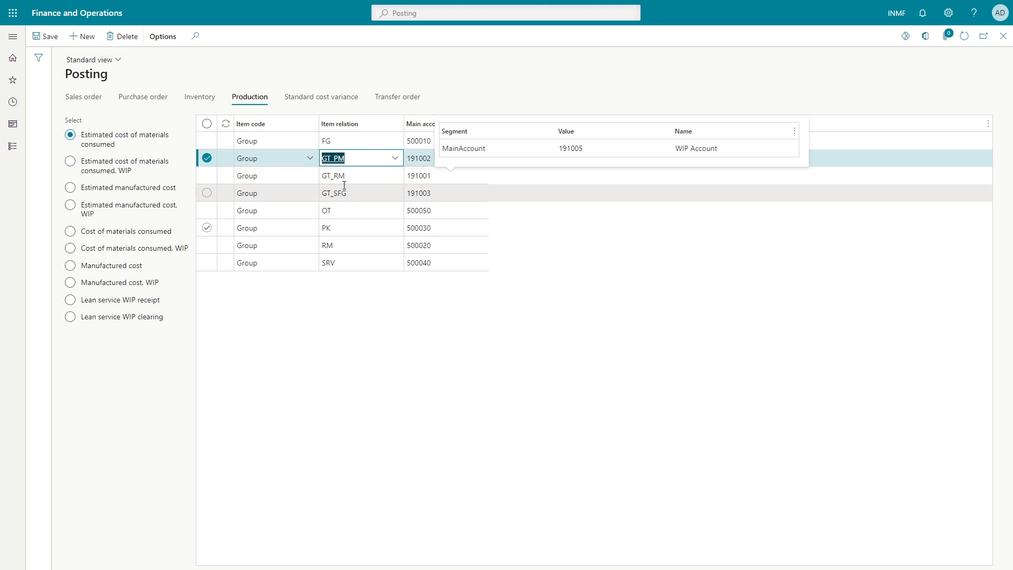
left_click(351, 179)
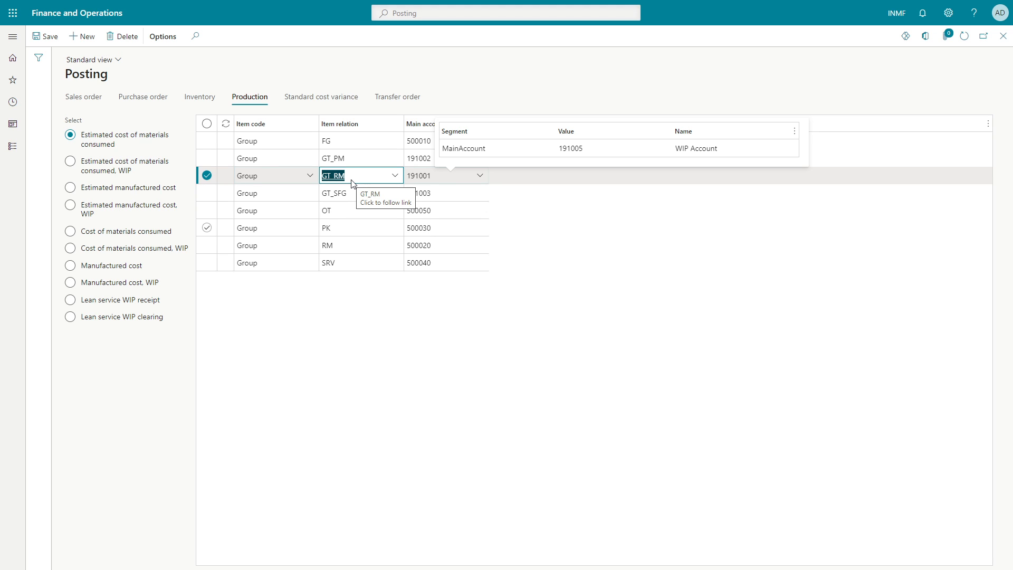
- Examine the GT_PM line in the purchase order postings for Cost of purchased materials received and Purchase expenditure, un-invoiced
left_click(148, 100)
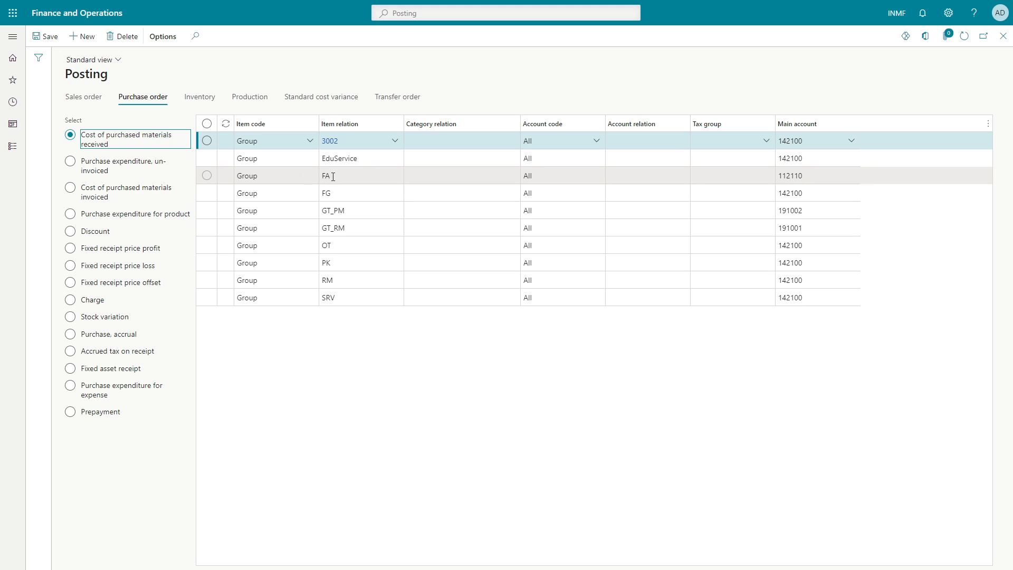
left_click(346, 211)
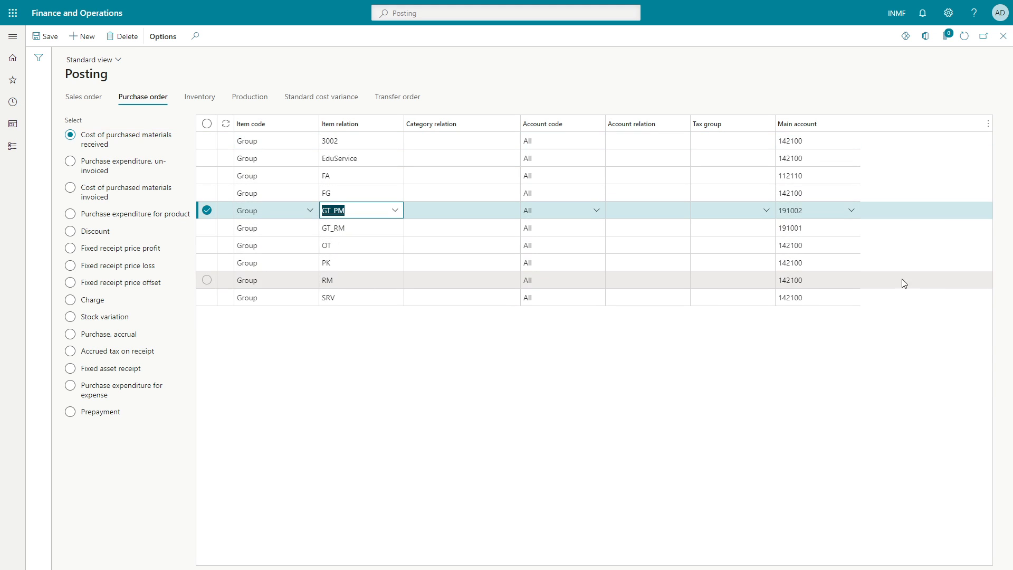
left_click(104, 174)
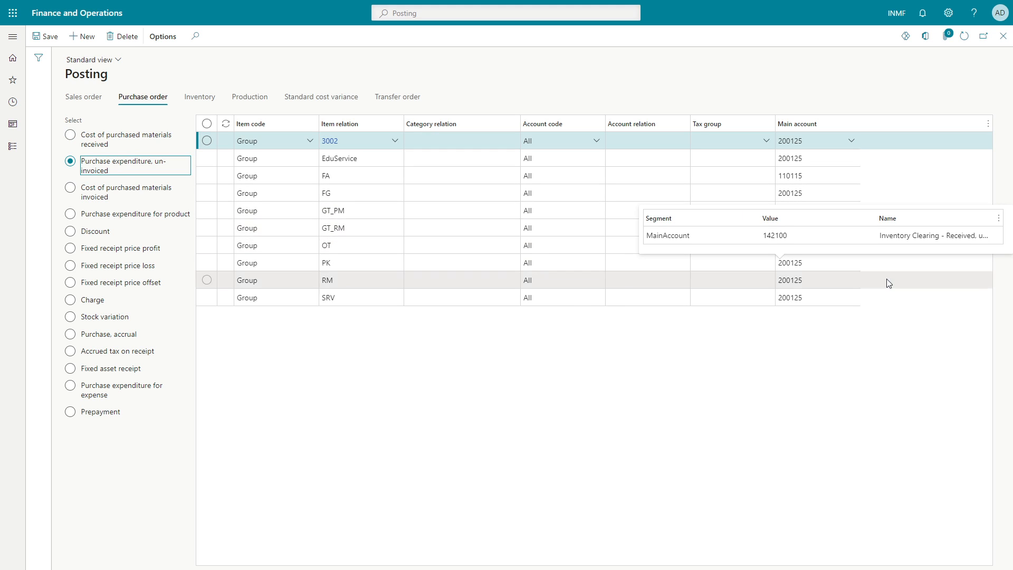
left_click(382, 211)
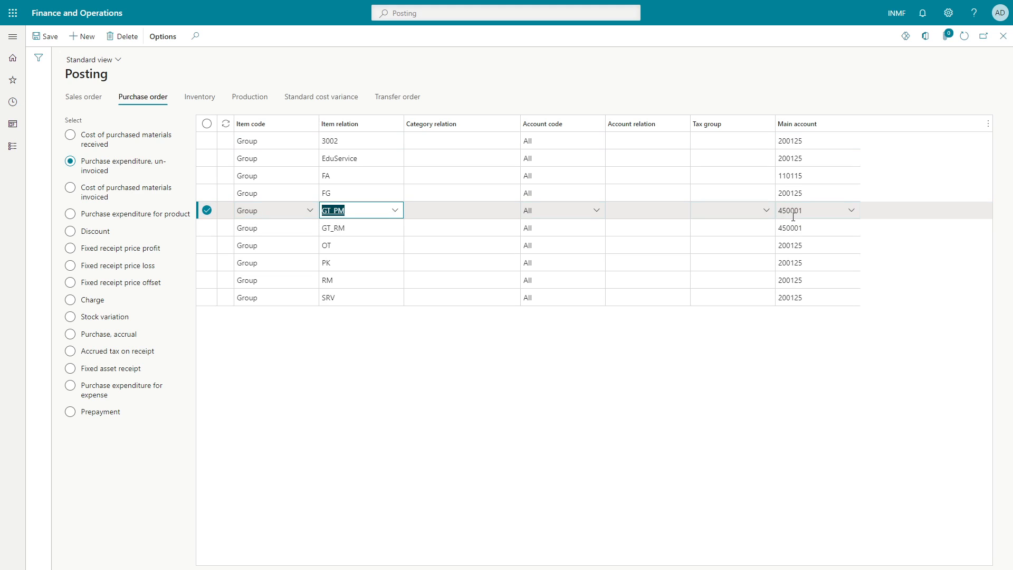
- Examine the GT_PM line under Cost of purchased materials invoiced and the GT_RM line under Purchase expenditure for product
left_click(100, 198)
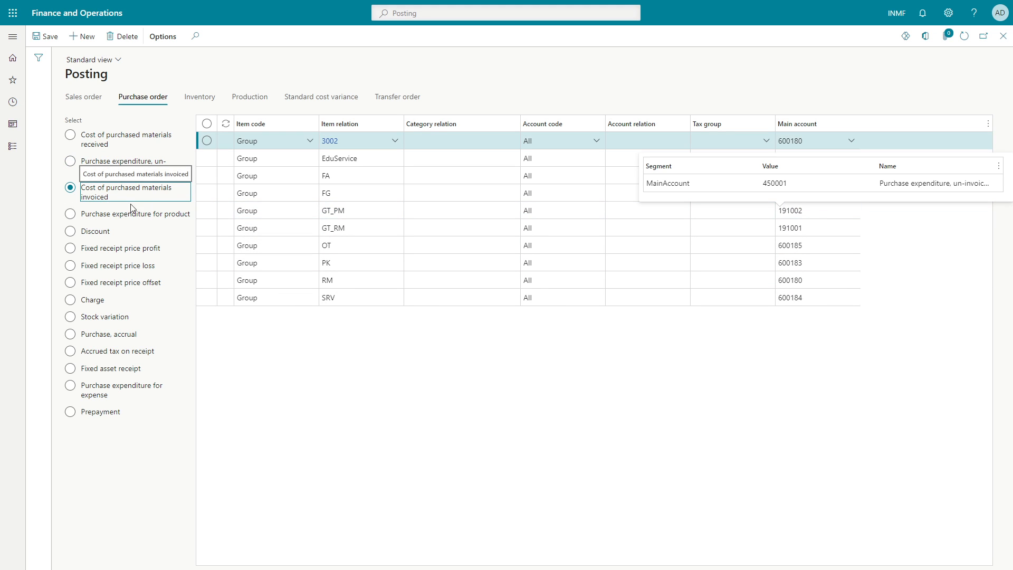
key("Tab")
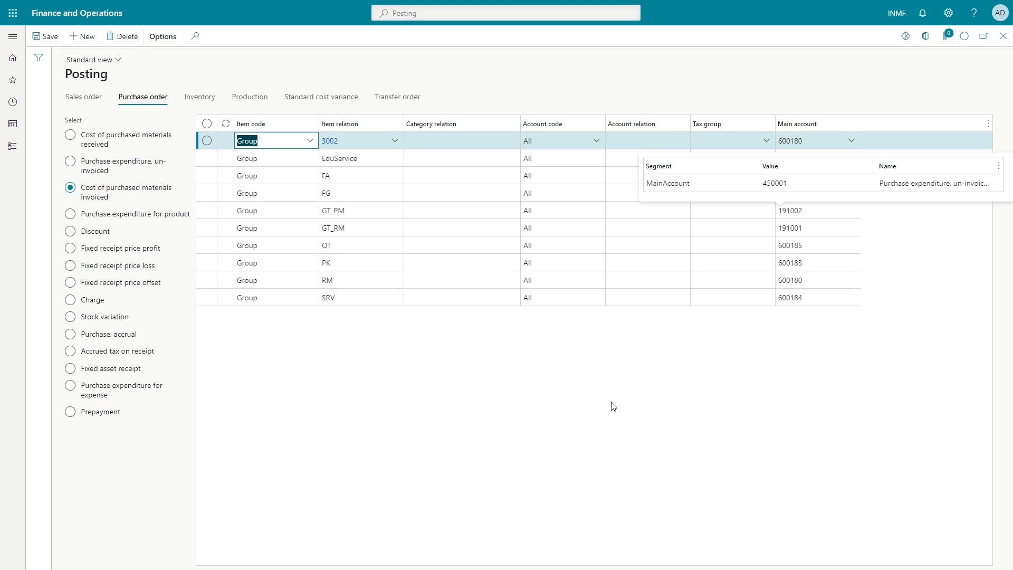
left_click(363, 210)
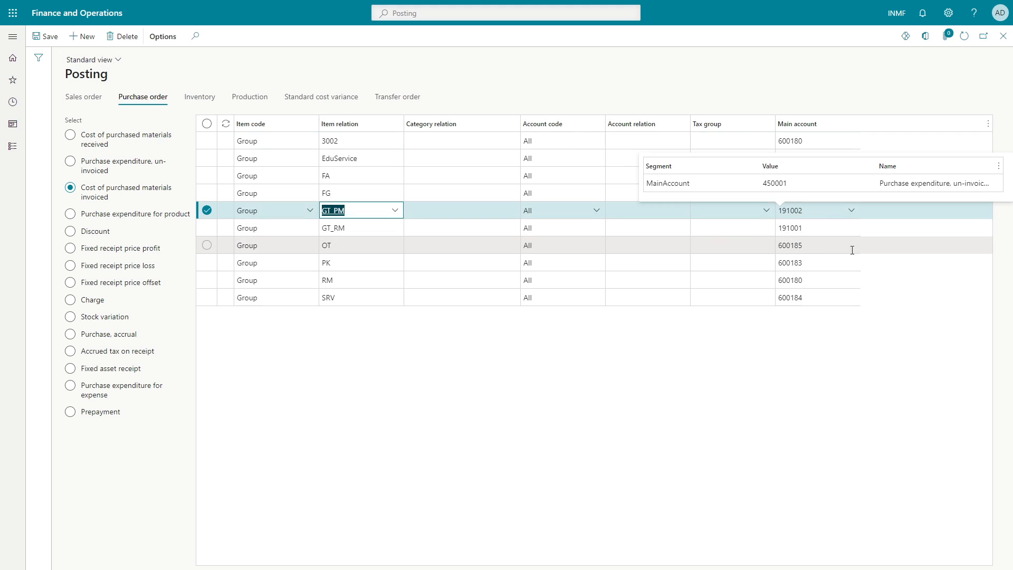
left_click(70, 213)
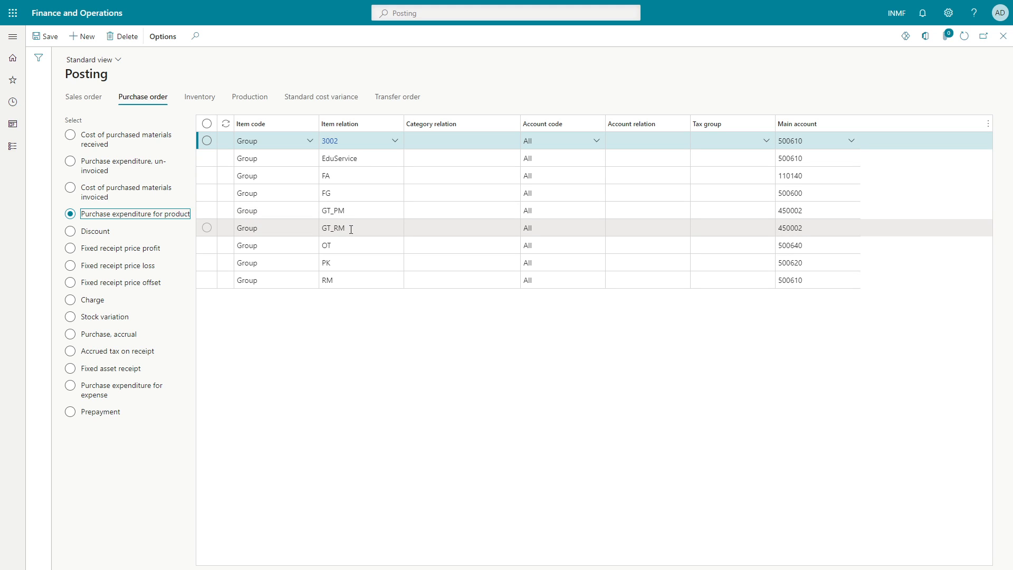
mouse_move(351, 230)
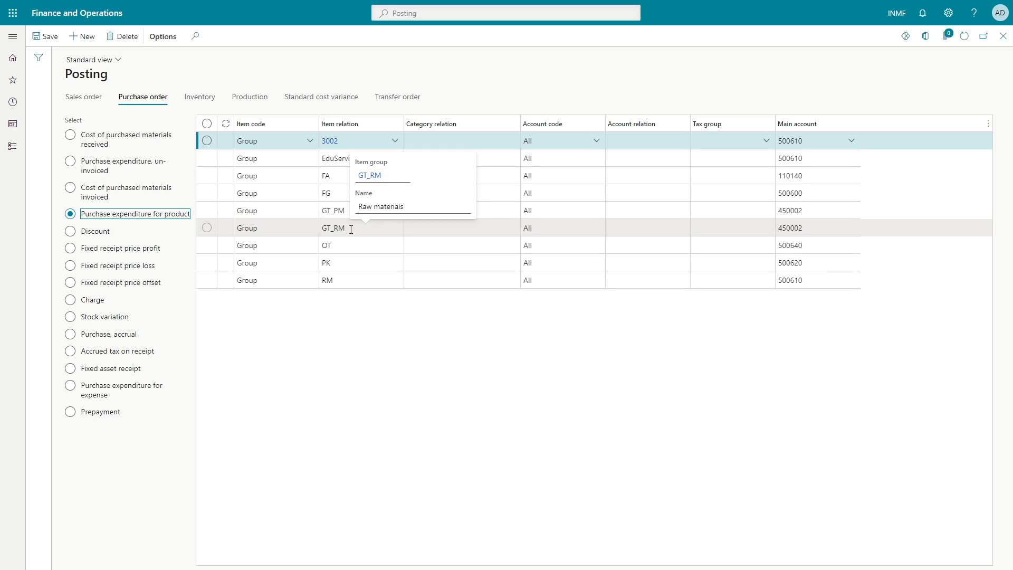
- View the Purchase, accrual postings, then switch to the Excel workbook and copy the PM accrued liability main account 260003
left_click(117, 338)
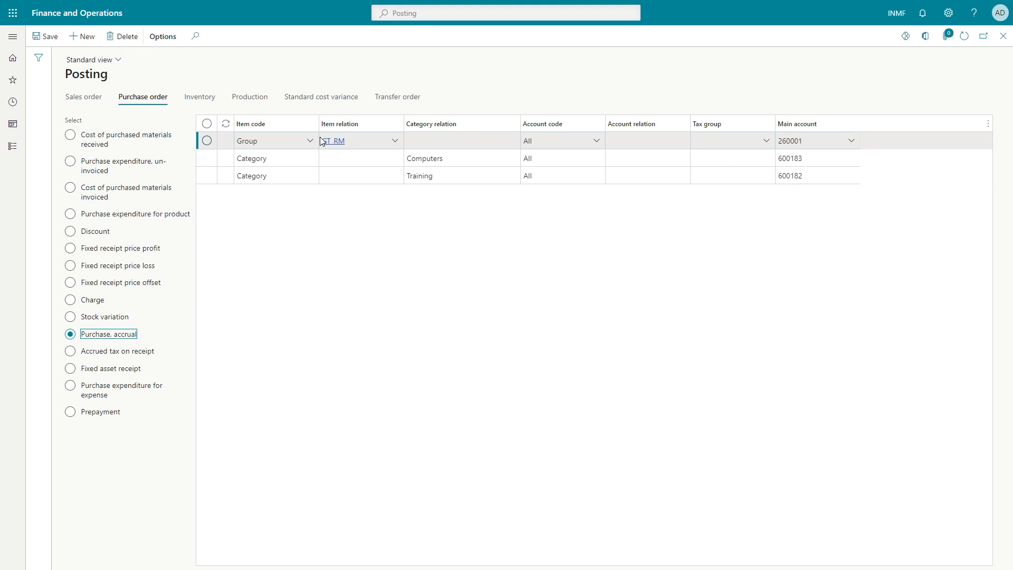
key("alt+Tab")
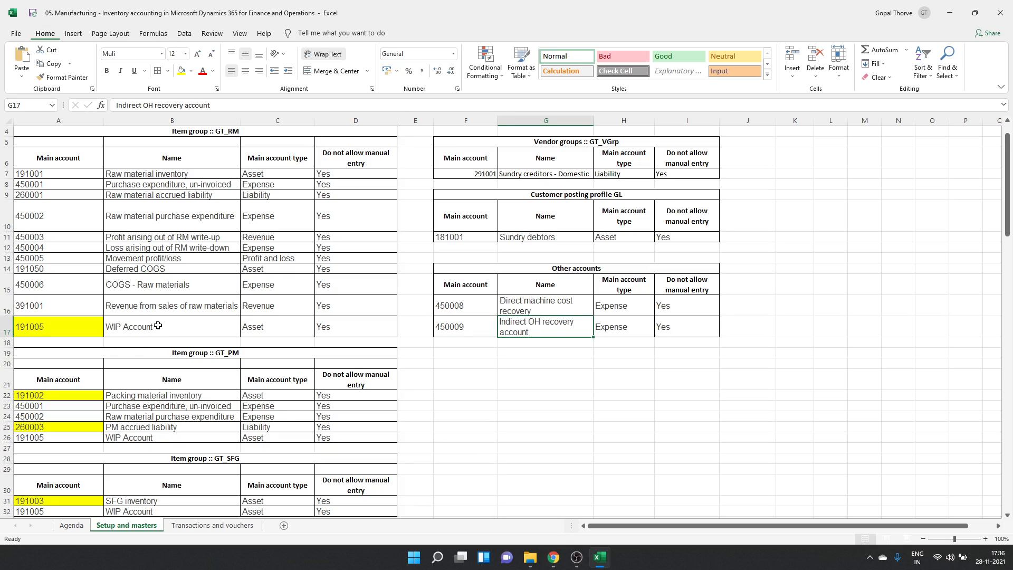
scroll(160, 338, "down", 1)
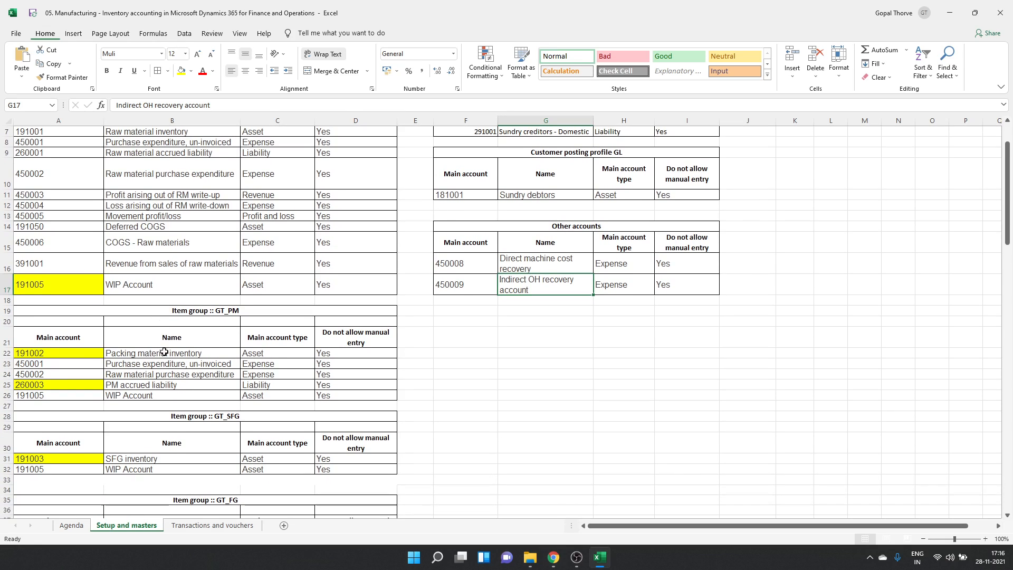
left_click(94, 384)
key("ctrl+c")
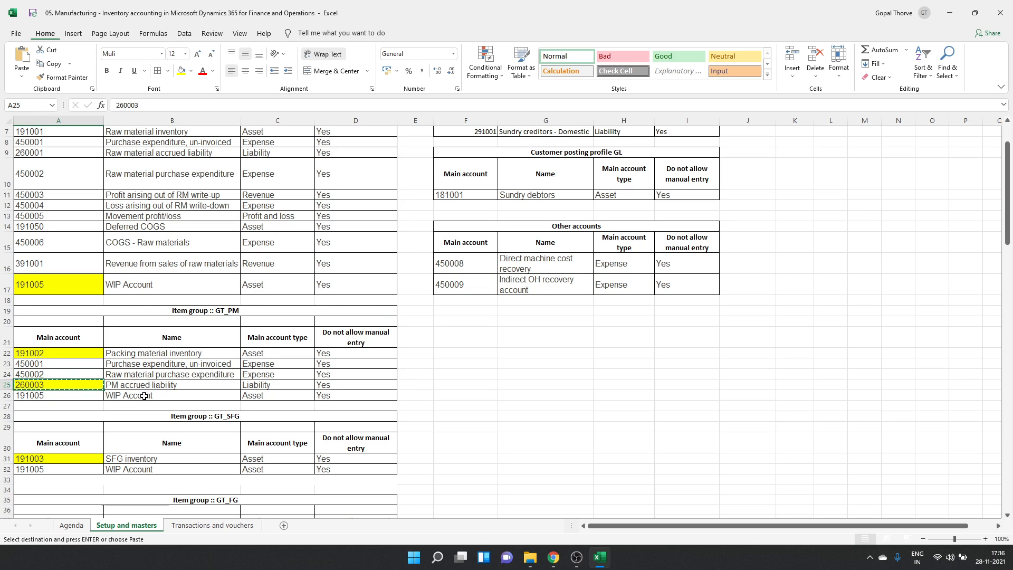
- Back in Finance and Operations, add a Purchase, accrual posting line for item group GT_PM with main account 260003
key("alt+Tab")
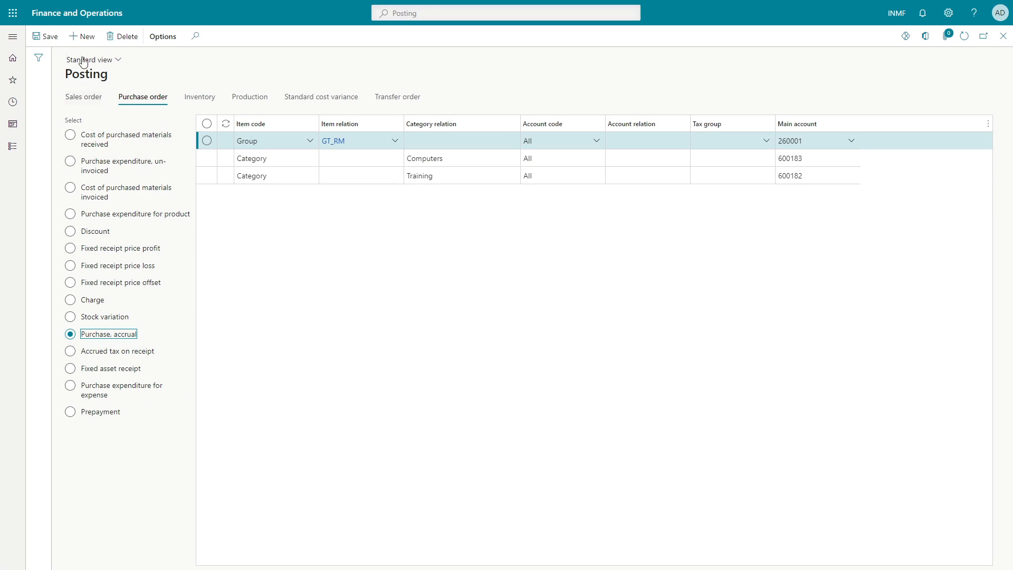
left_click(82, 35)
left_click(276, 146)
left_click(258, 176)
left_click(361, 146)
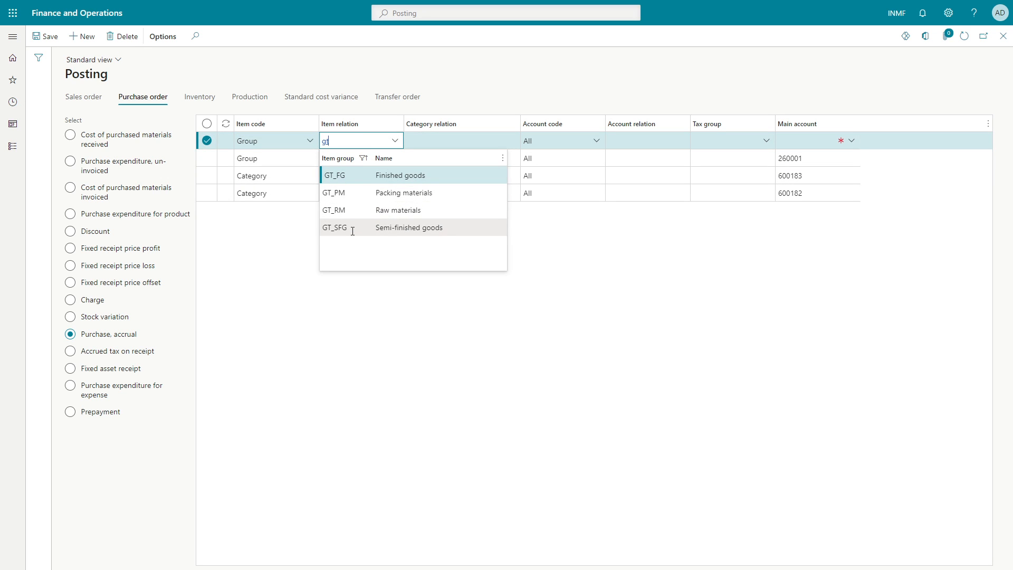
left_click(369, 193)
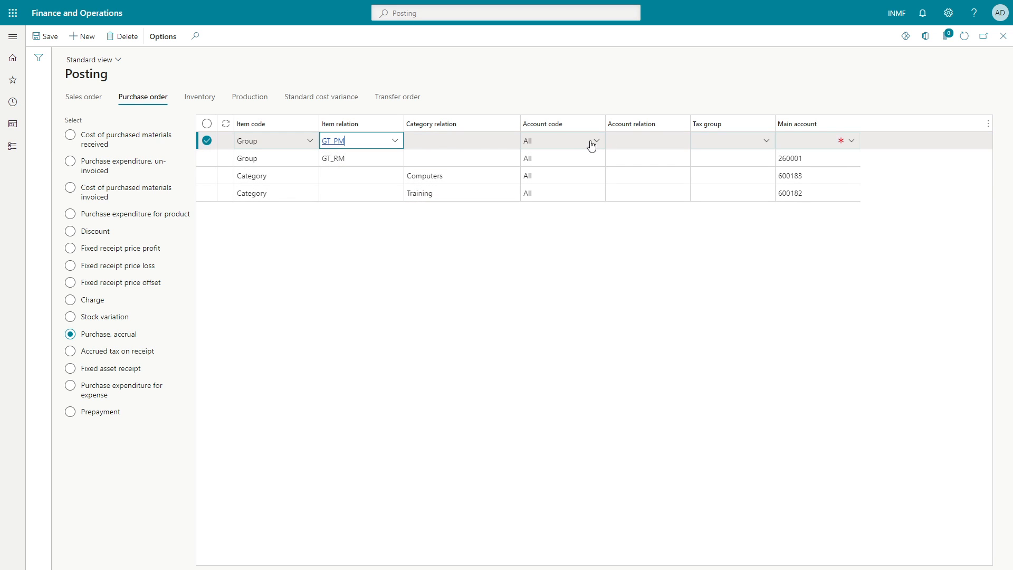
left_click(801, 142)
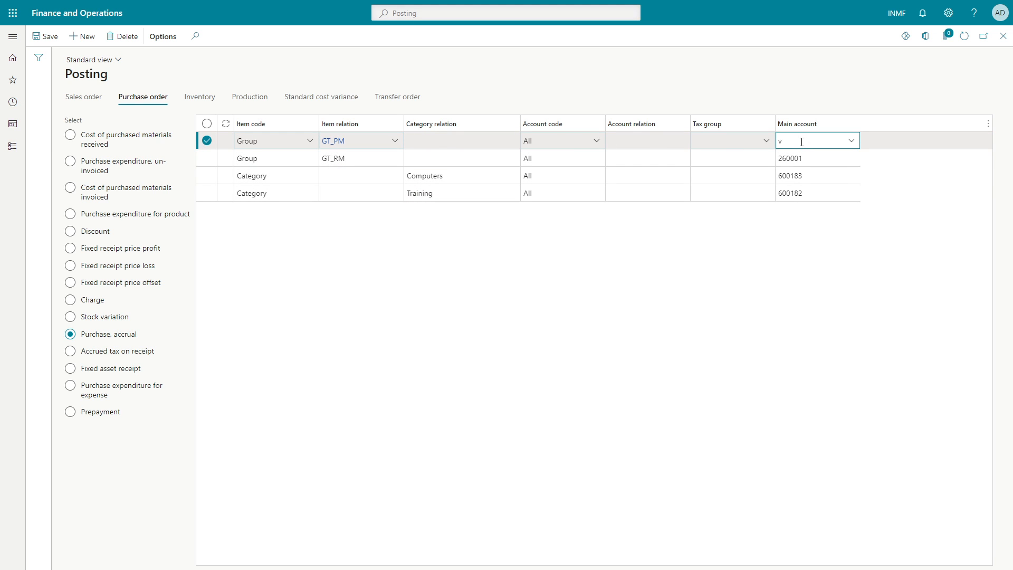
type("260003")
key("shift+Tab")
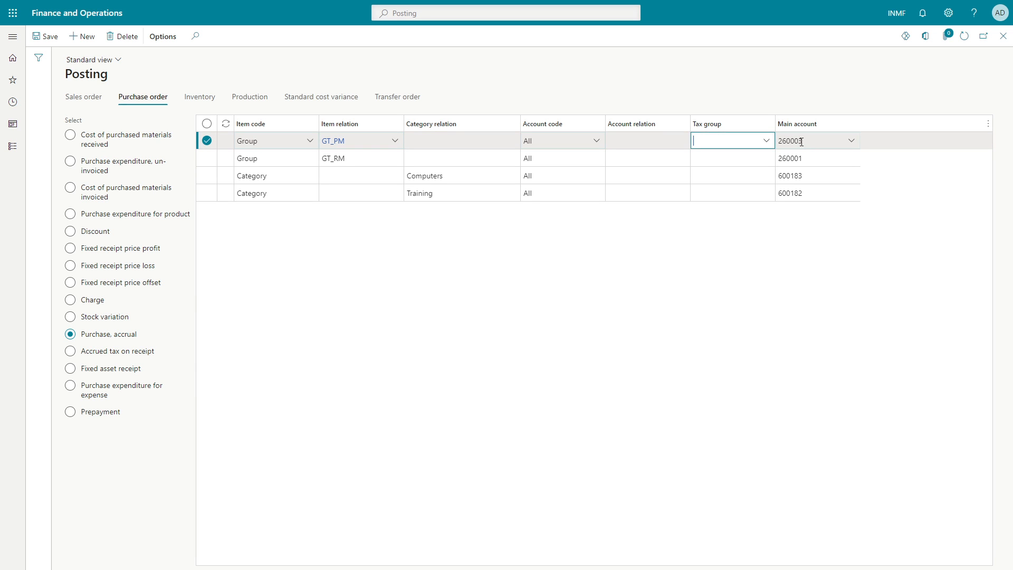
mouse_move(802, 141)
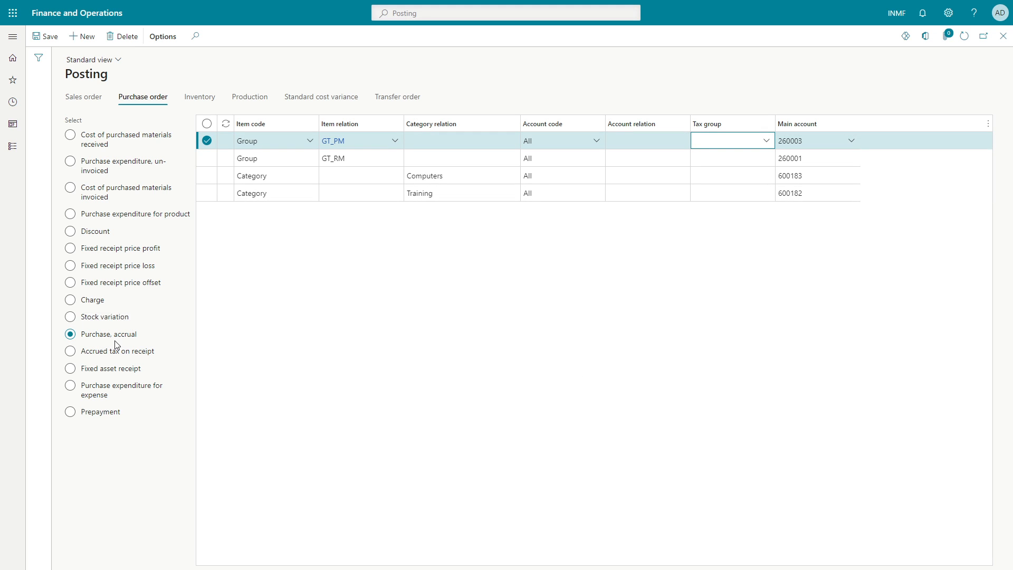
- Switch to the Excel workbook, clear the copy selection and review the main accounts listed for item groups GT_SFG and GT_FG
key("alt+Tab")
left_click(325, 365)
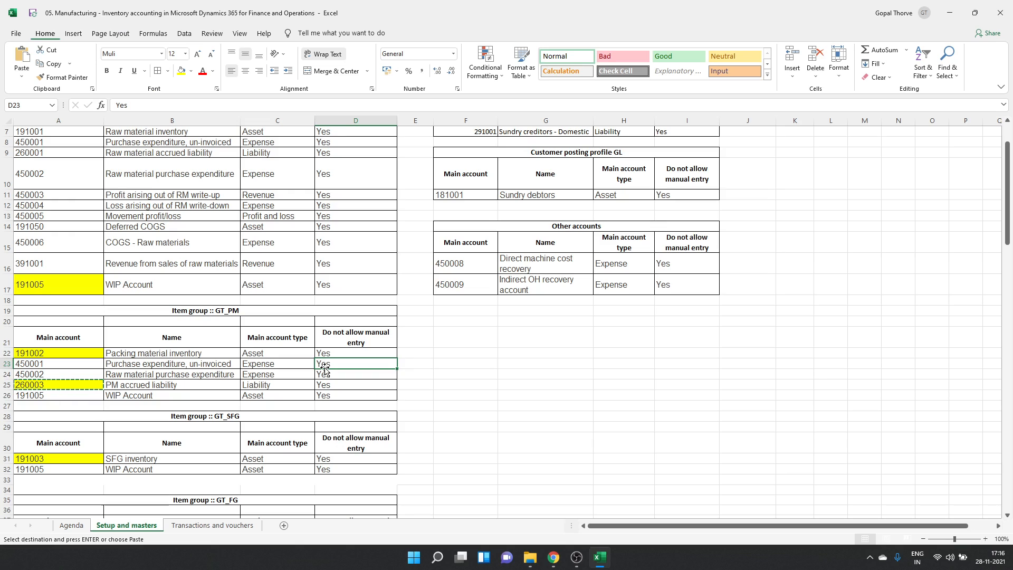
key("Escape")
left_click(151, 461)
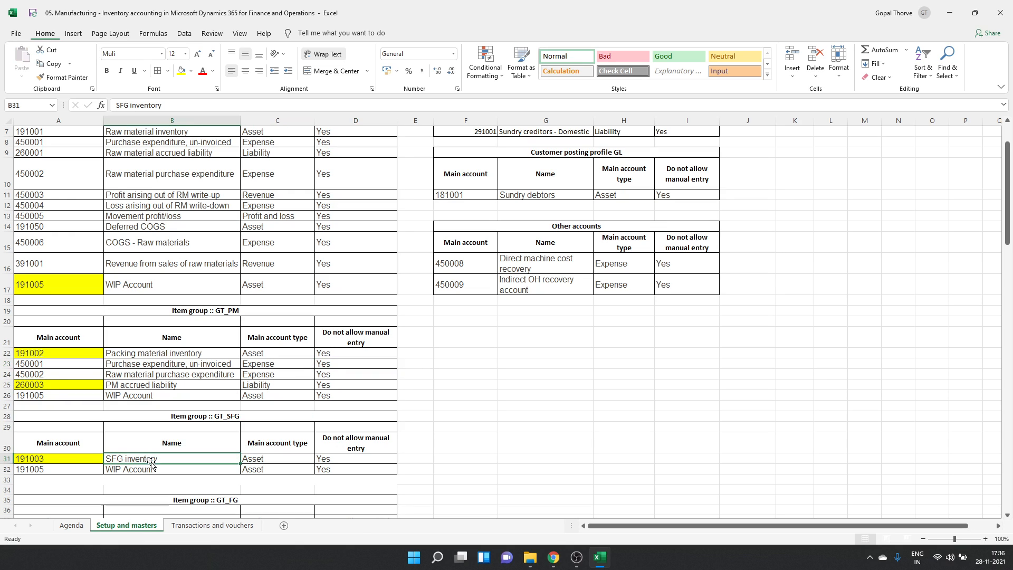
left_click(66, 461)
scroll(85, 460, "down", 1)
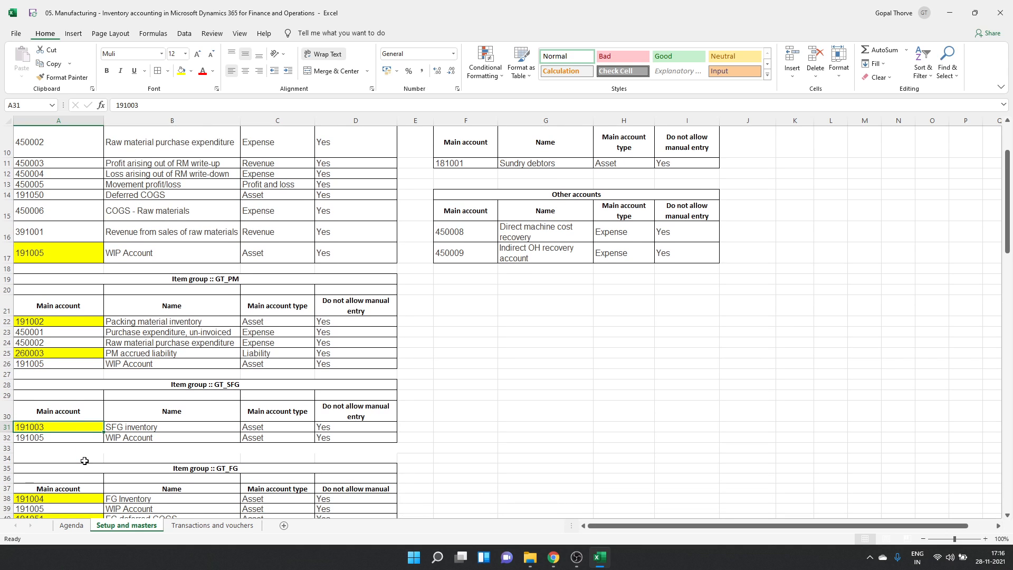
- Review the main accounts listed for item group GT_FG, including the finished goods revenue, COGS and deferred COGS accounts
scroll(85, 460, "down", 1)
scroll(84, 461, "down", 1)
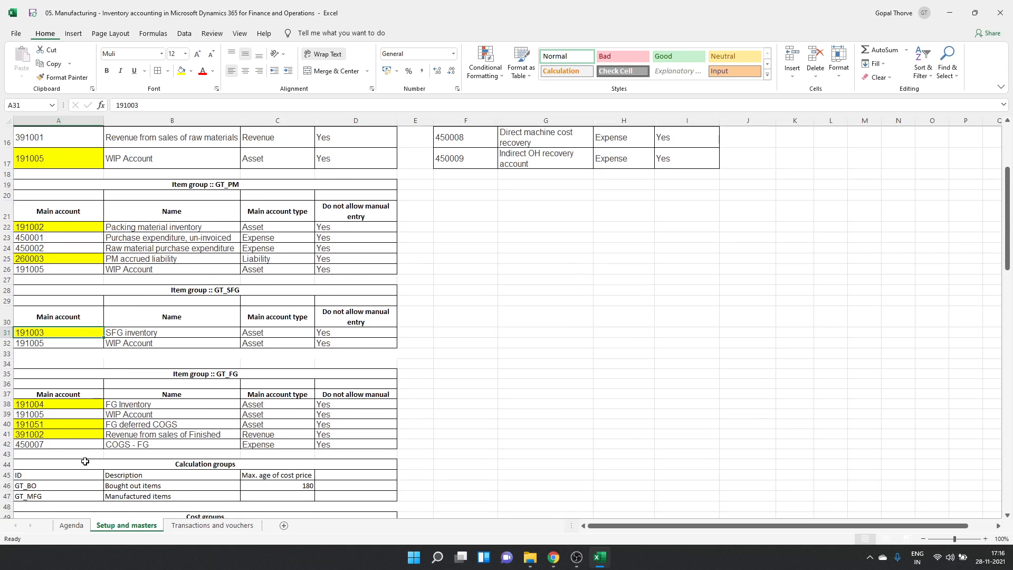
left_click(153, 403)
left_click(156, 429)
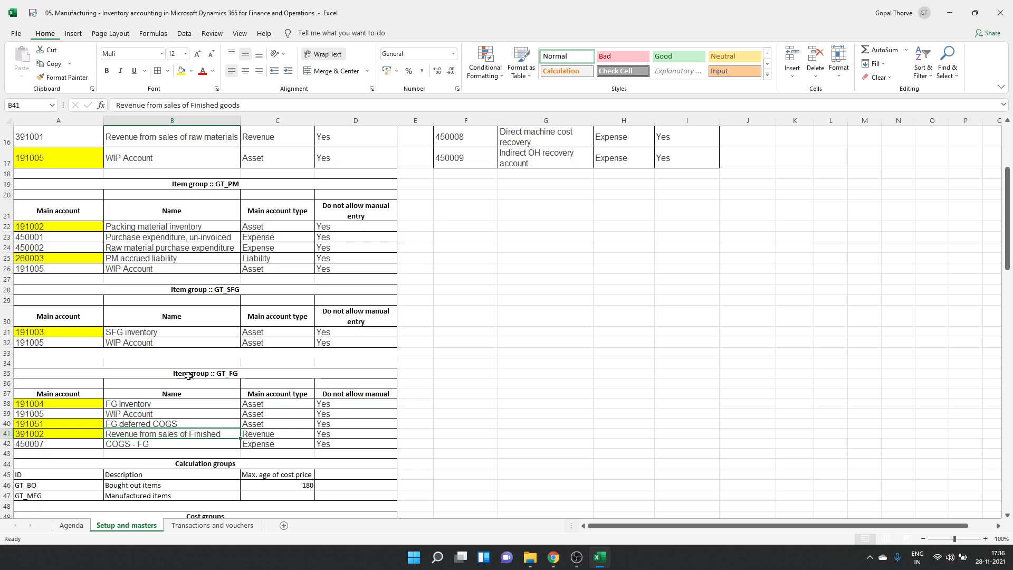
left_click(209, 373)
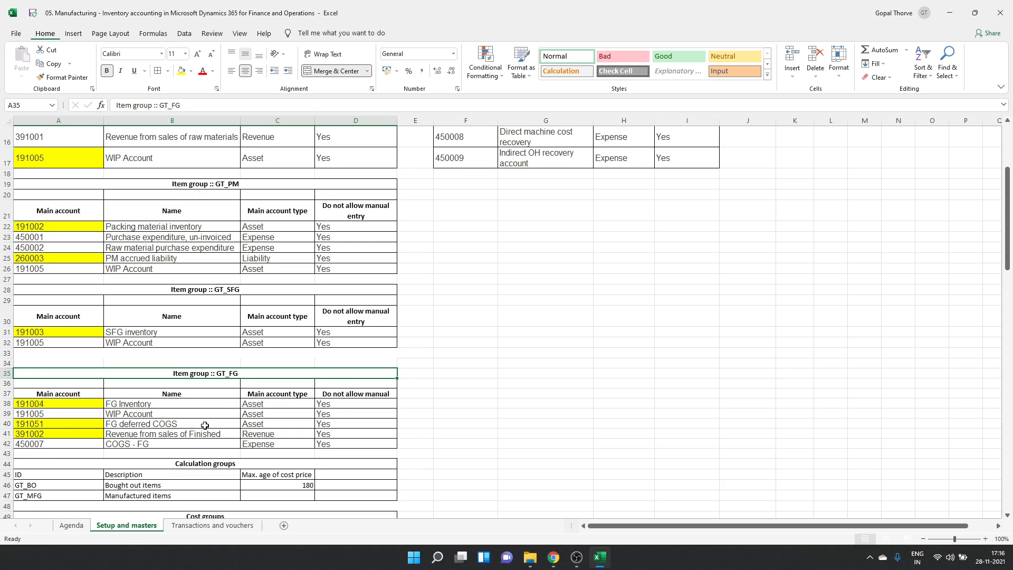
double_click(232, 376)
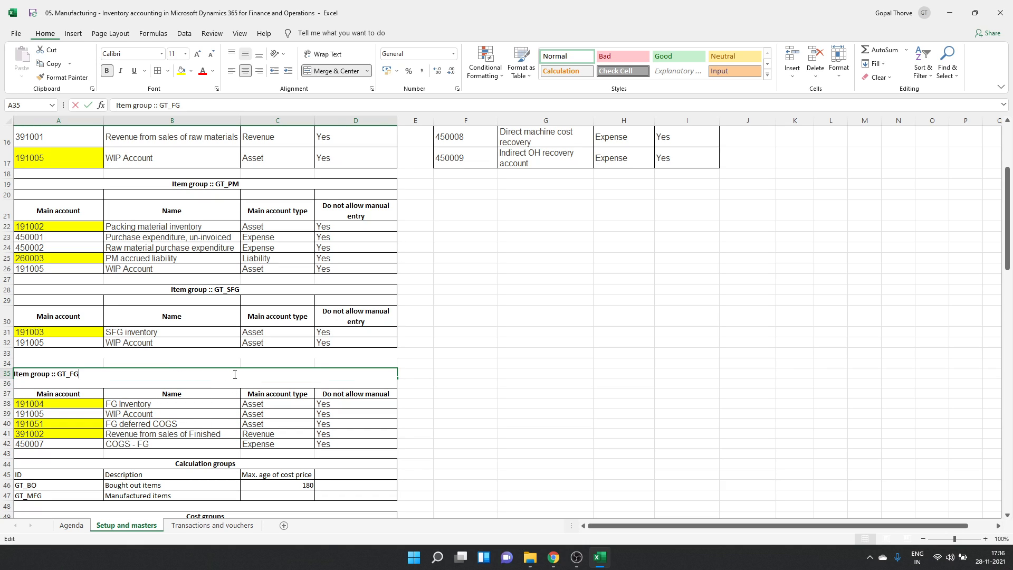
left_click(137, 441)
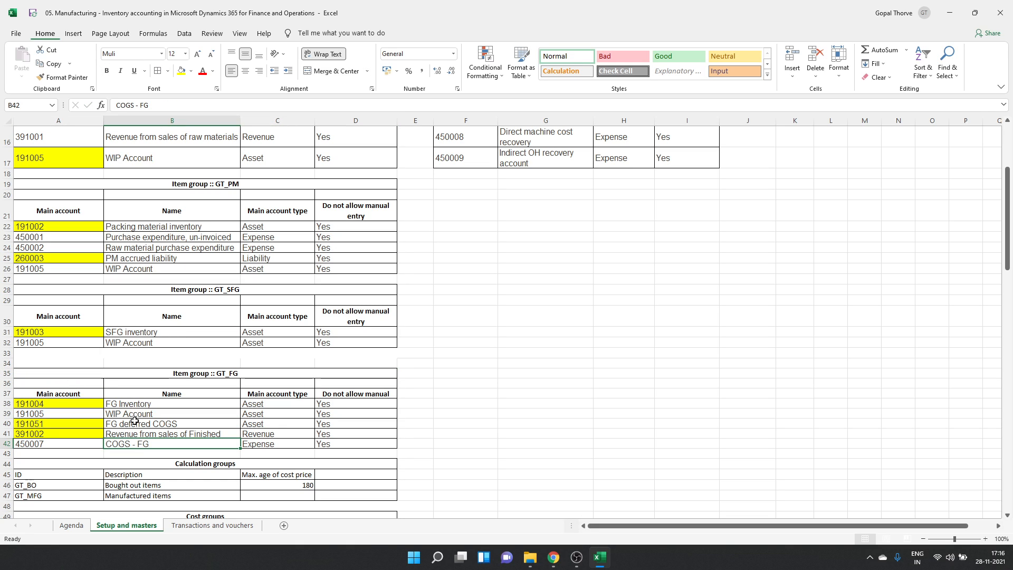
left_click(148, 424)
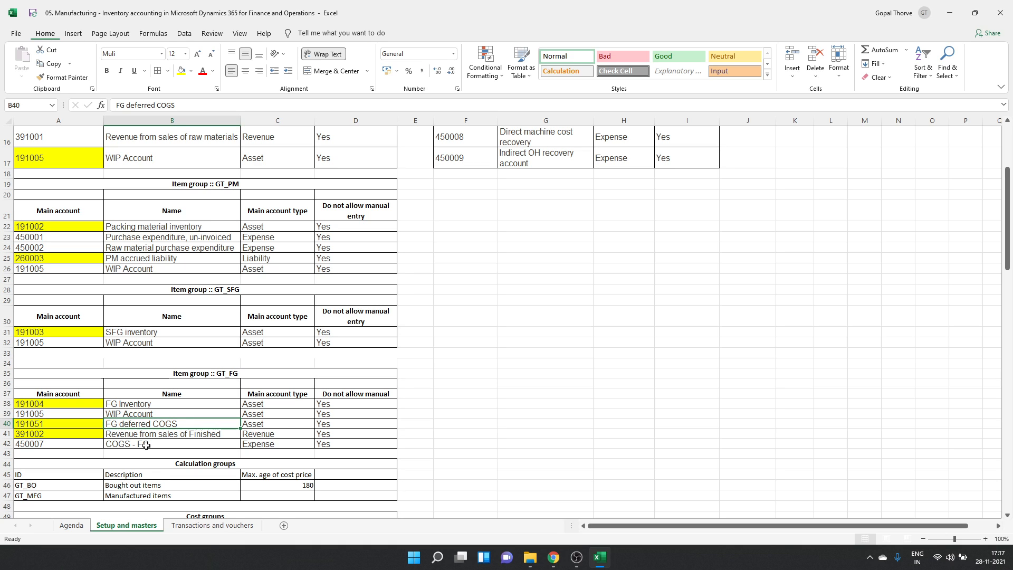
- Switch to Finance and Operations and look up the GT_FG main account in the sales order posting Cost of units, delivered
key("alt+Tab")
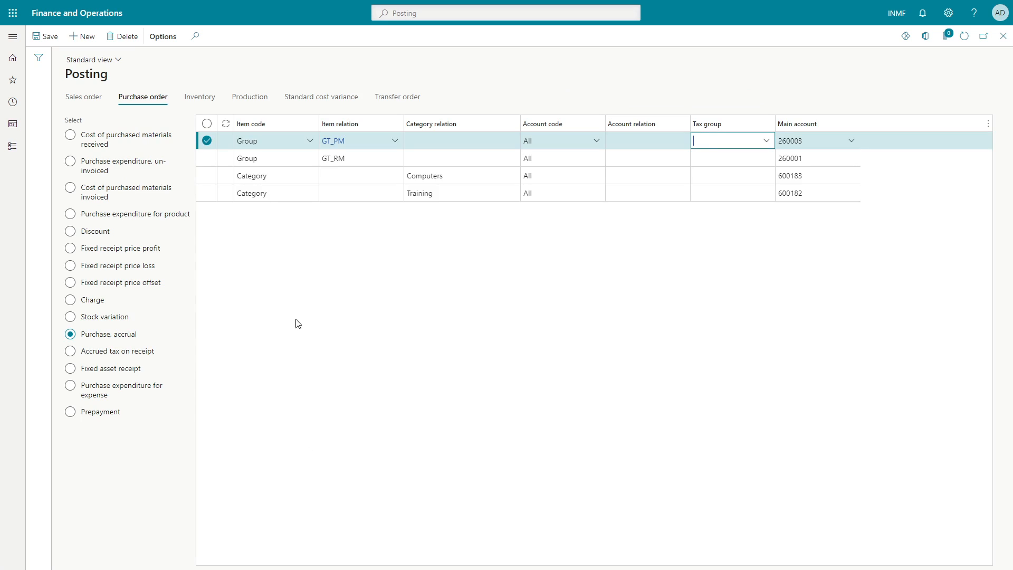
left_click(79, 99)
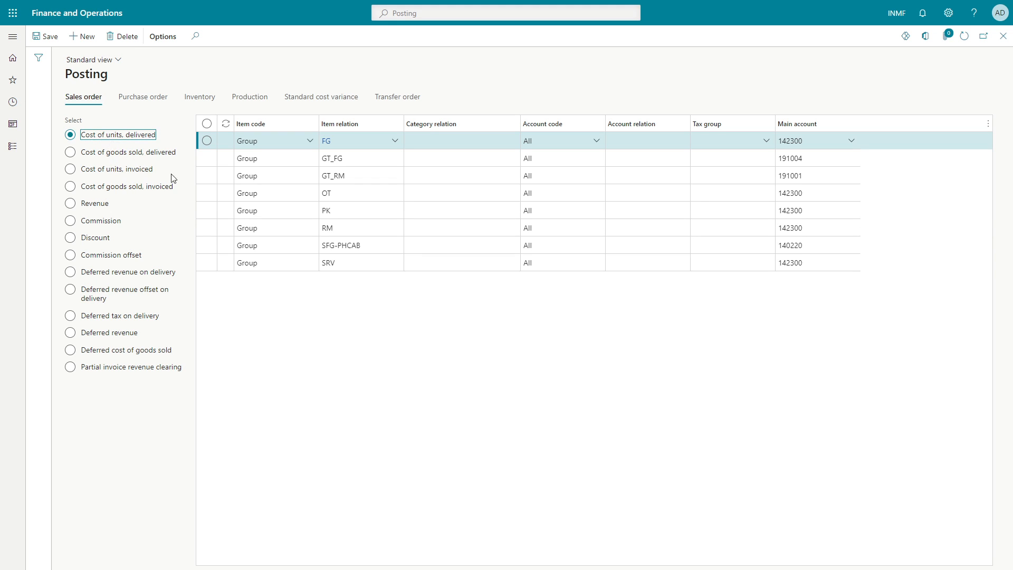
left_click(364, 157)
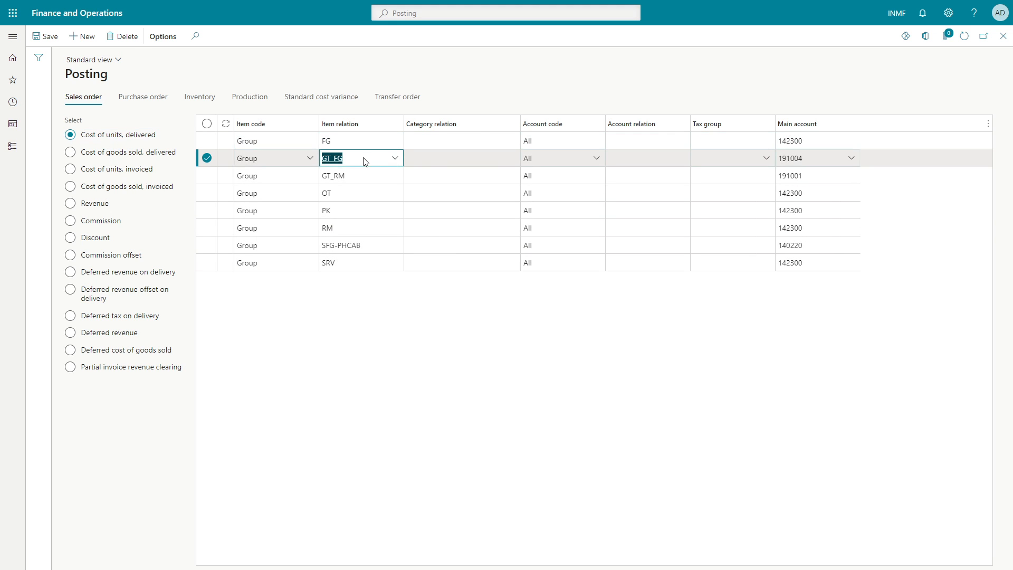
left_click(856, 165)
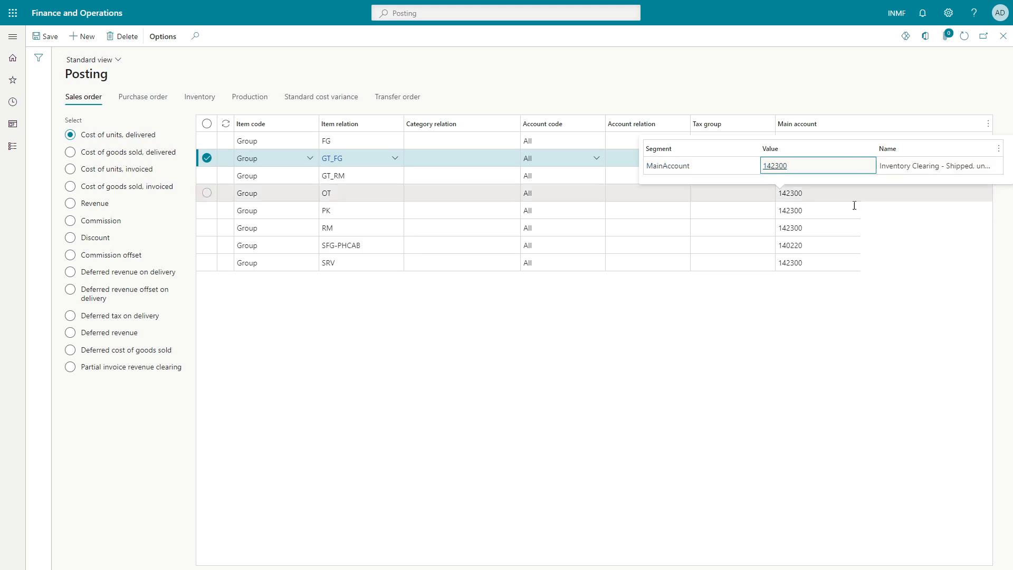
left_click(834, 365)
left_click(850, 159)
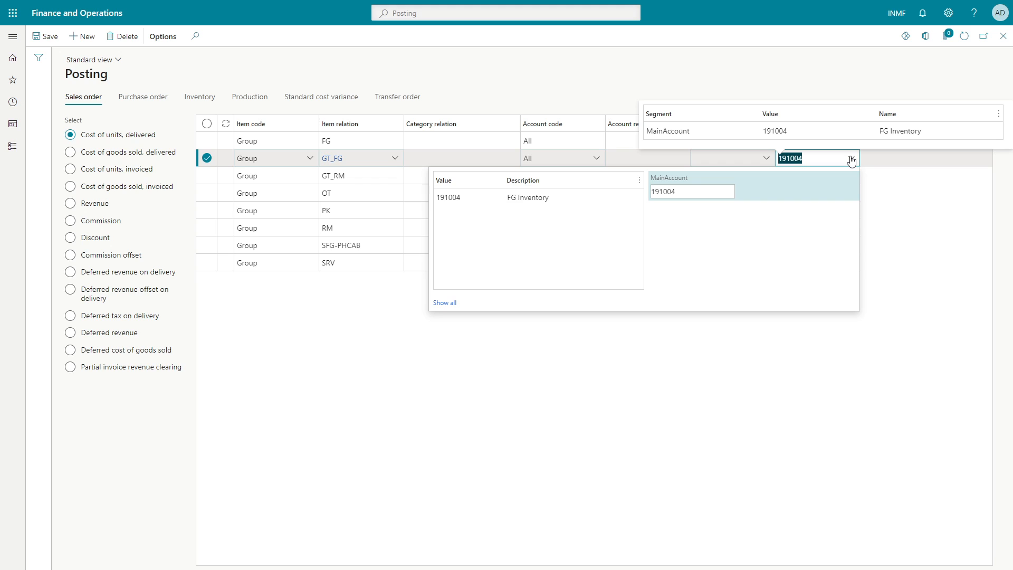
- Check the GT_FG main accounts under the sales order postings Cost of goods sold, delivered and Cost of units, invoiced
left_click(107, 154)
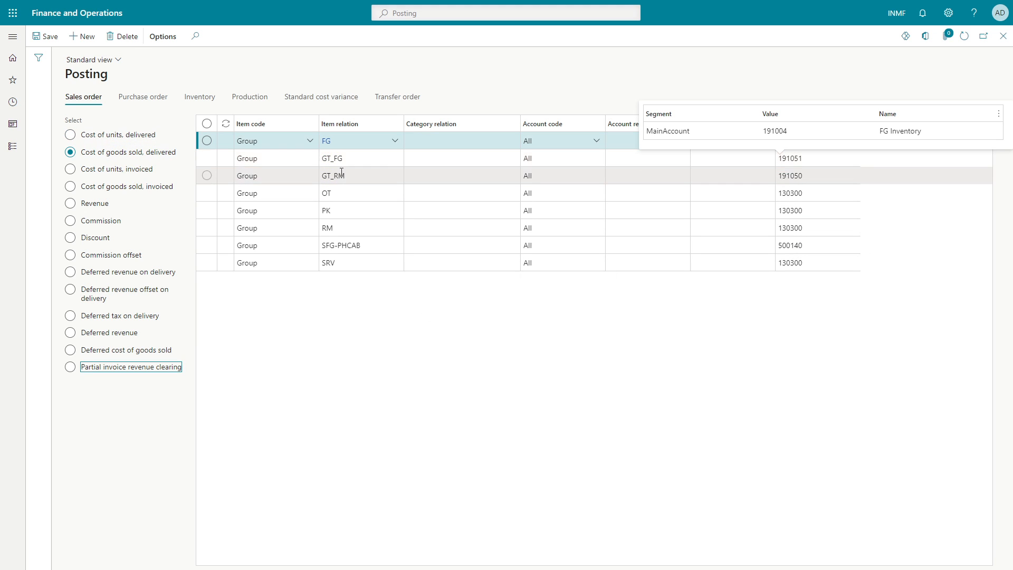
left_click(443, 162)
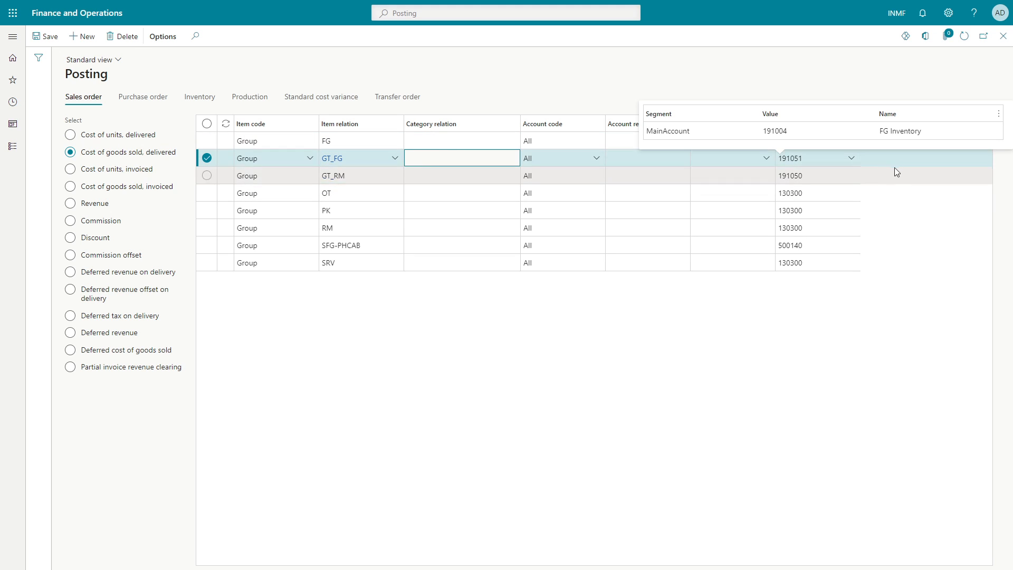
left_click(853, 160)
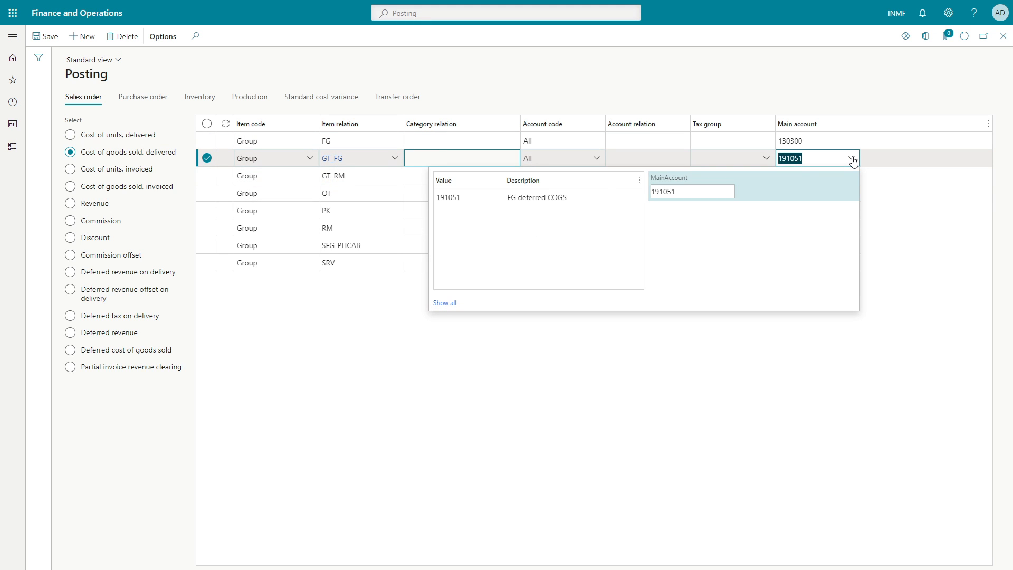
left_click(103, 173)
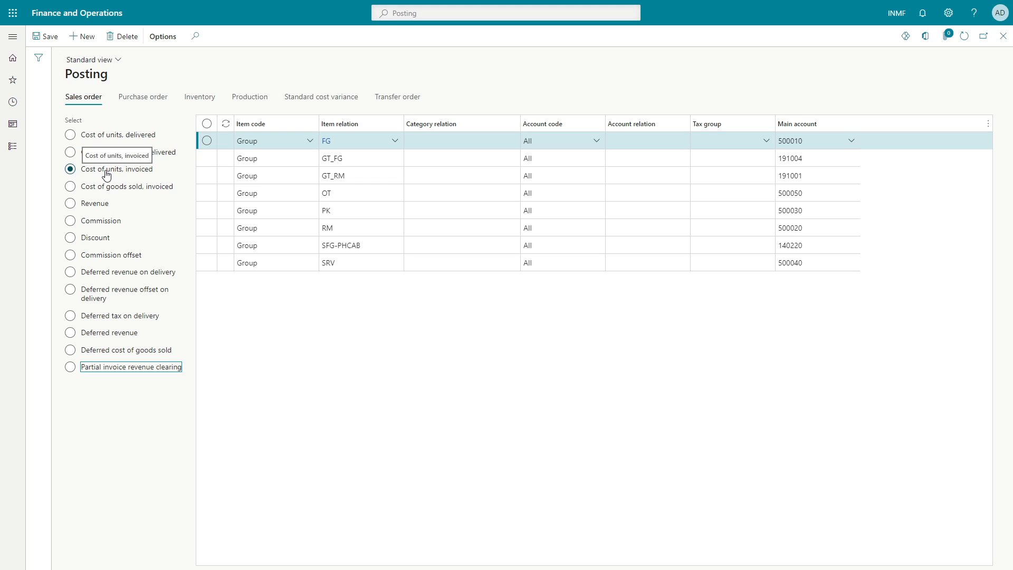
left_click(811, 157)
left_click(851, 158)
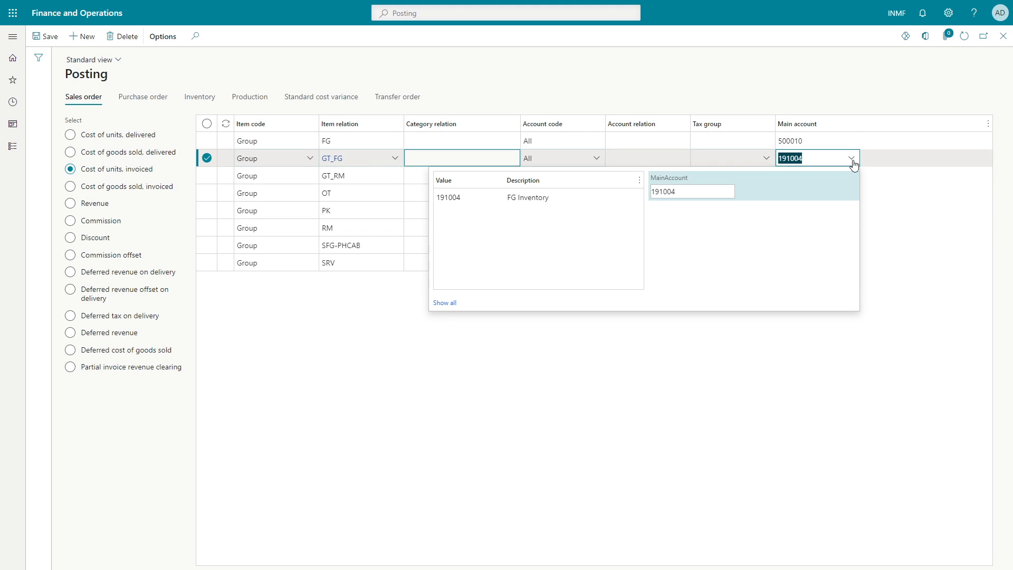
left_click(287, 312)
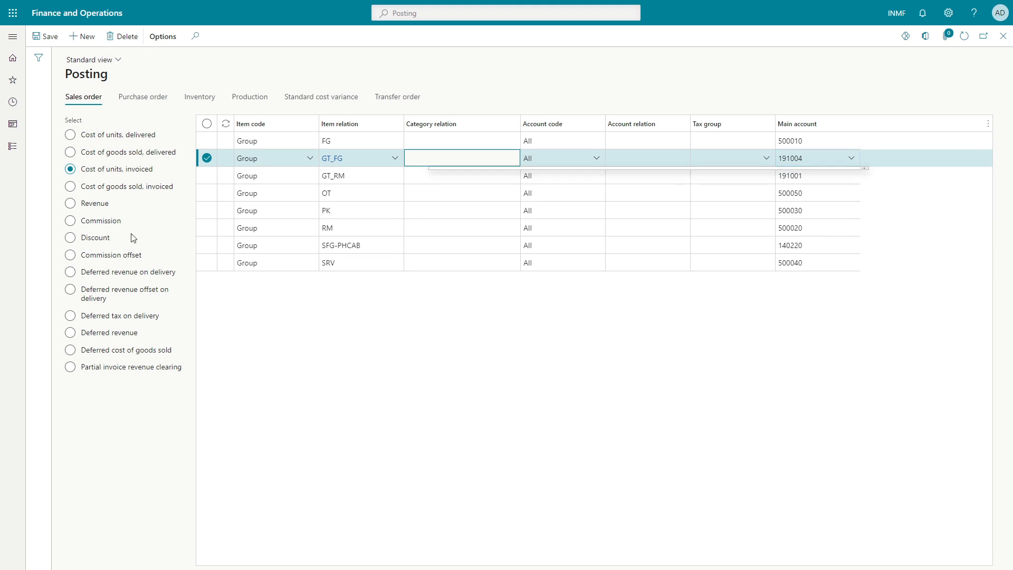
- Check the GT_FG main account under Cost of goods sold, invoiced, and select the Revenue posting
left_click(106, 194)
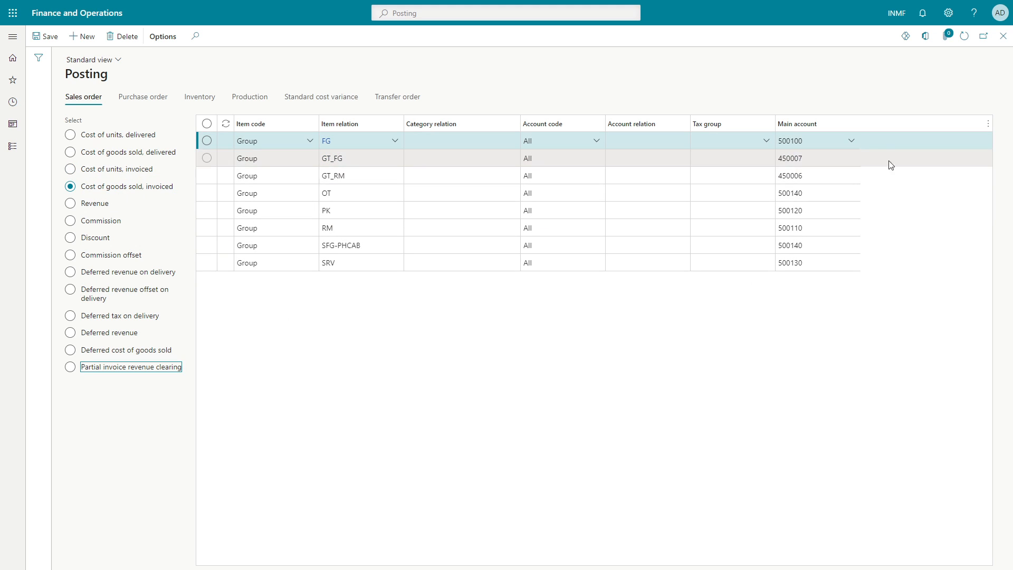
left_click(786, 158)
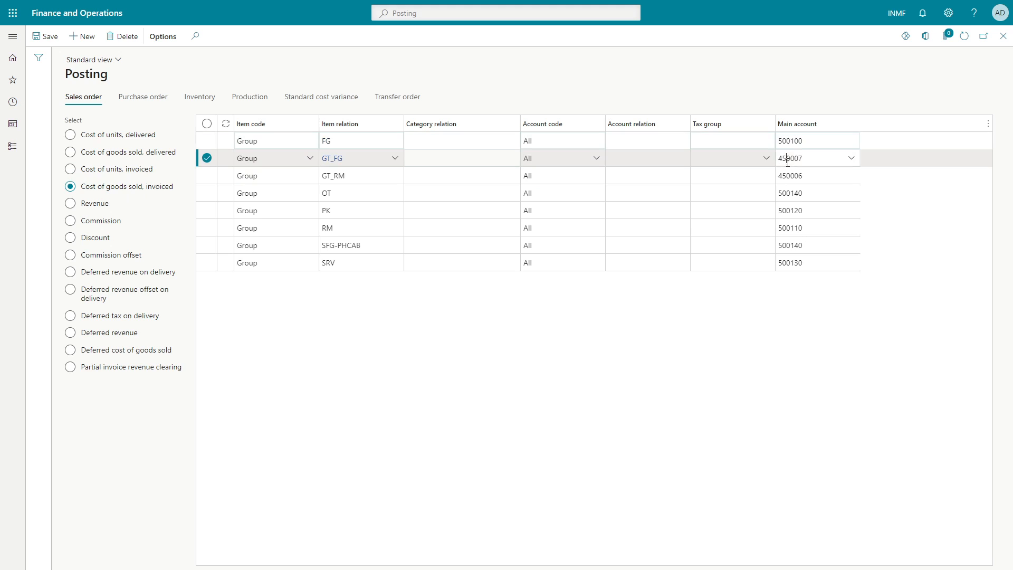
left_click(852, 158)
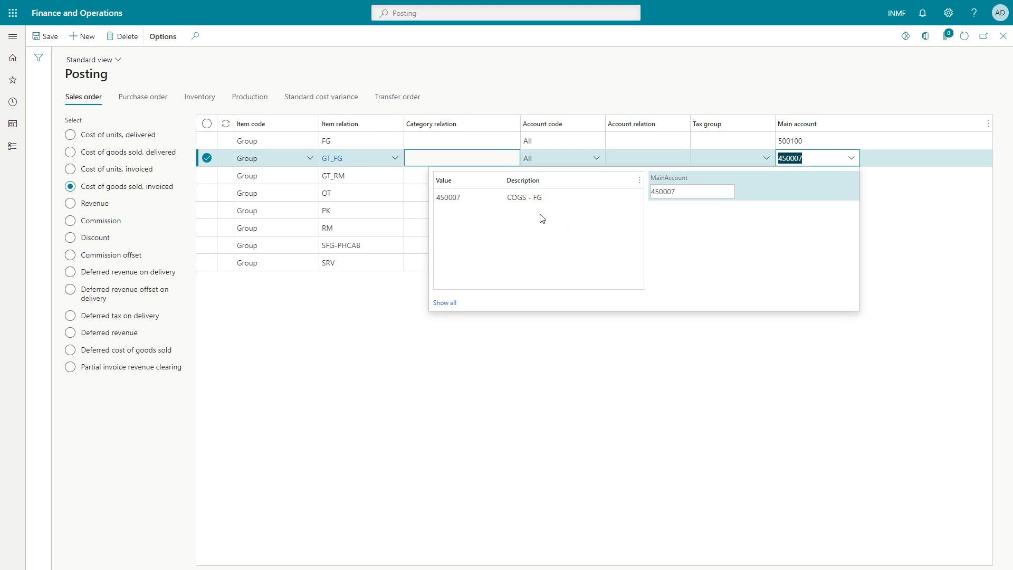
left_click(87, 206)
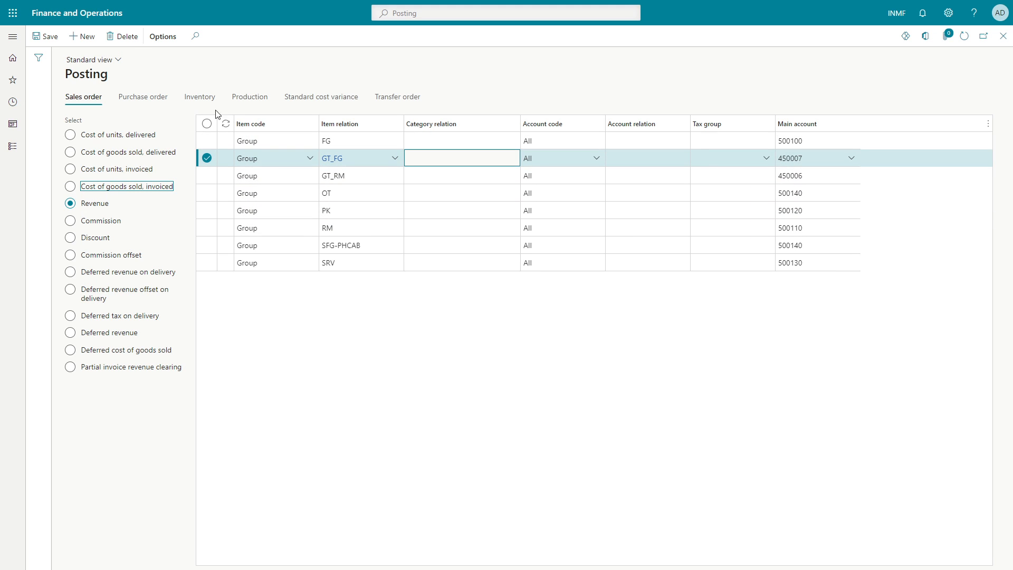
- In the production postings, show Estimated manufactured cost, WIP and open the details of the GT_SFG line's main account
left_click(260, 105)
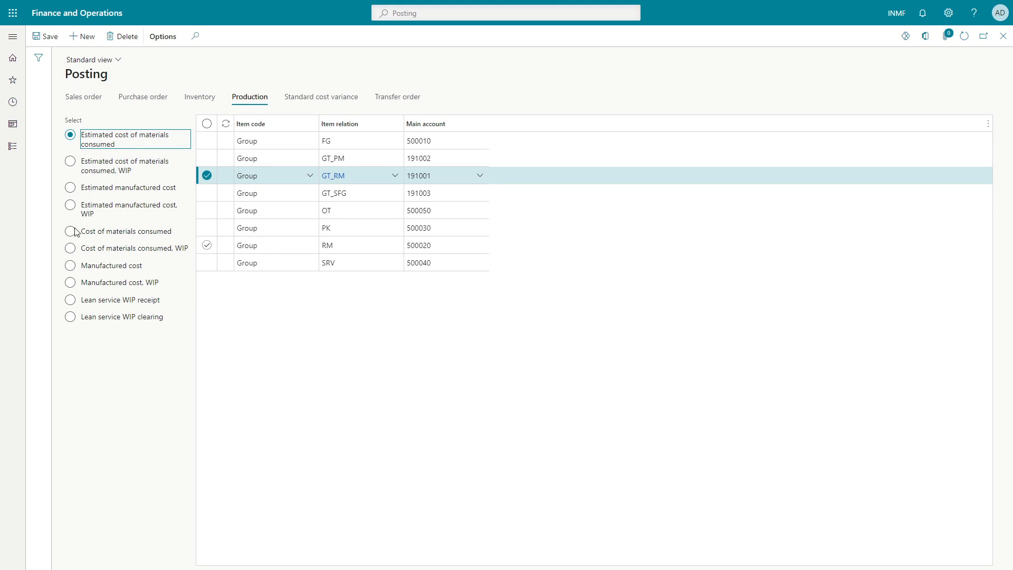
left_click(89, 214)
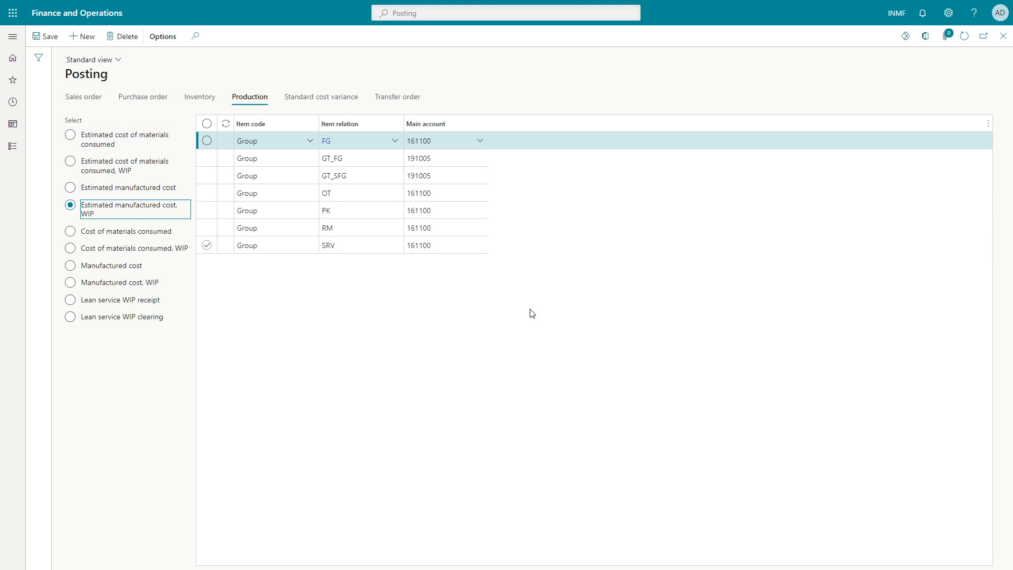
right_click(445, 180)
left_click(427, 176)
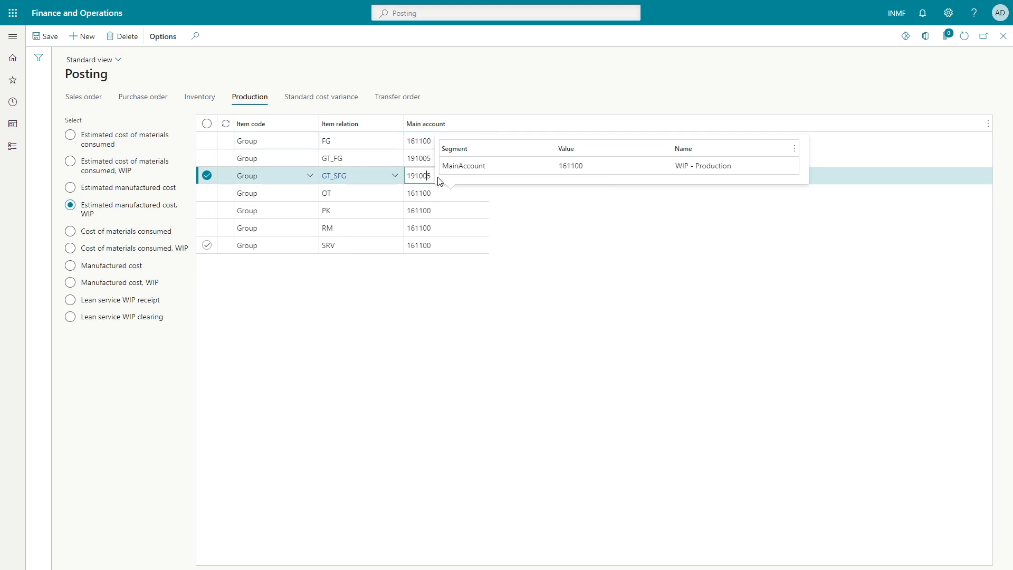
right_click(484, 176)
left_click(520, 293)
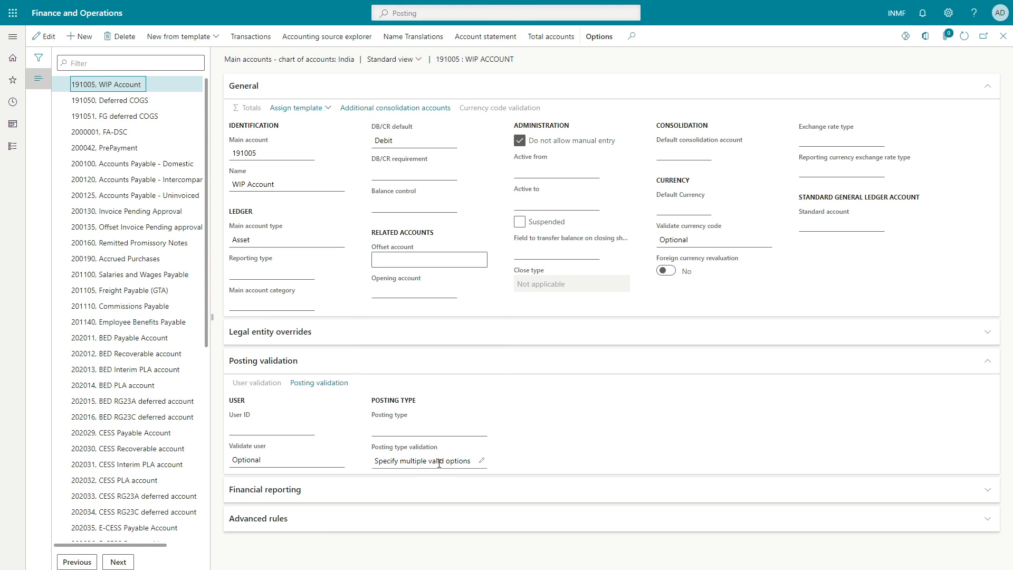
- Examine the posting types allowed in the posting validation of the WIP account 191005, and return to the main account details
left_click(316, 384)
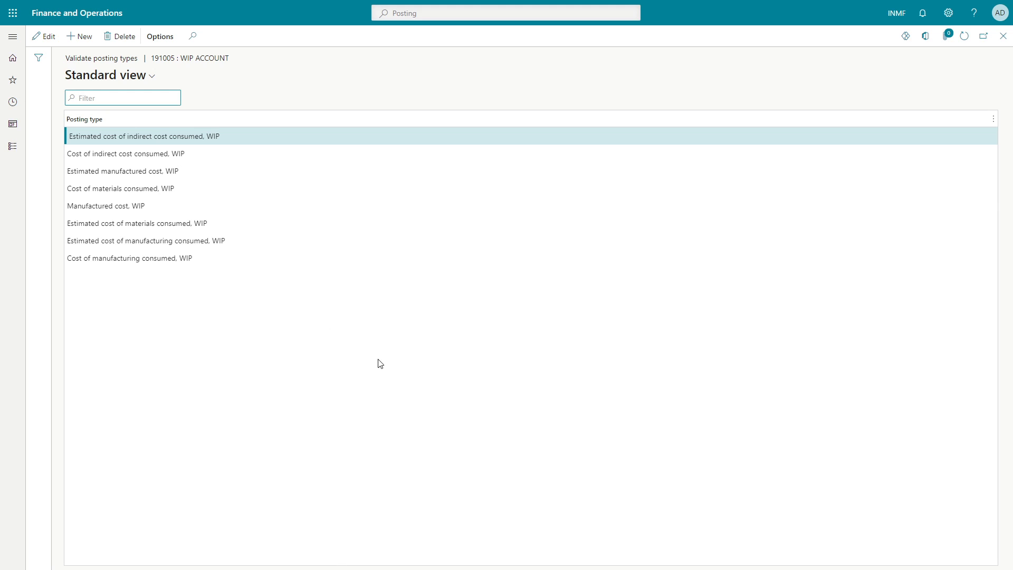
left_click_drag(264, 120, 308, 120)
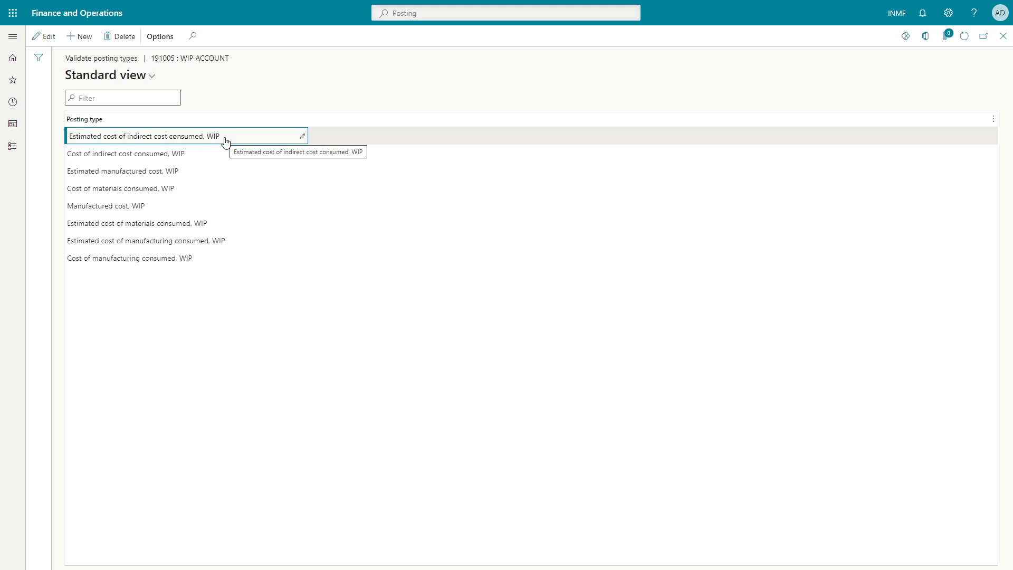
left_click(193, 160)
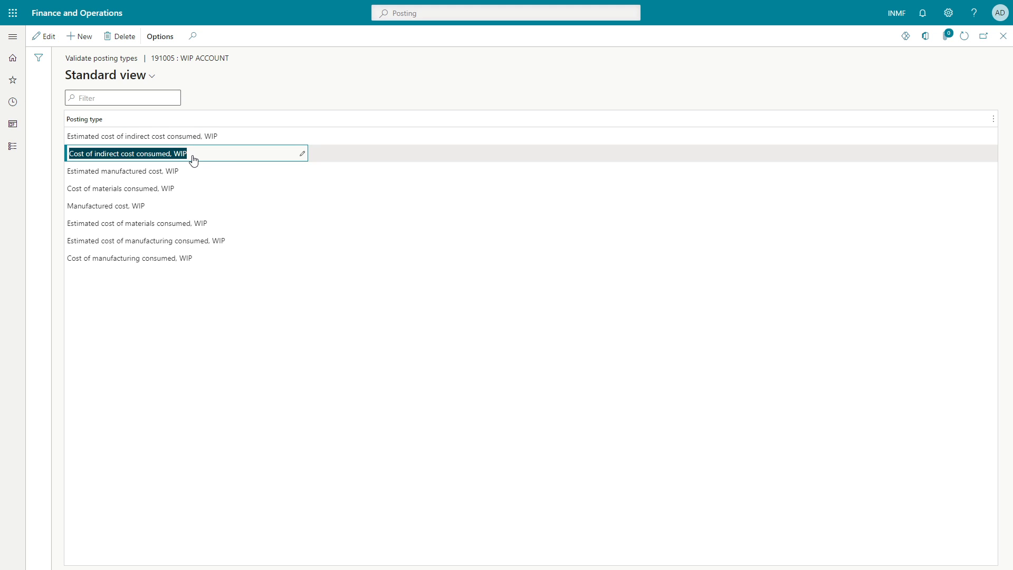
left_click(206, 177)
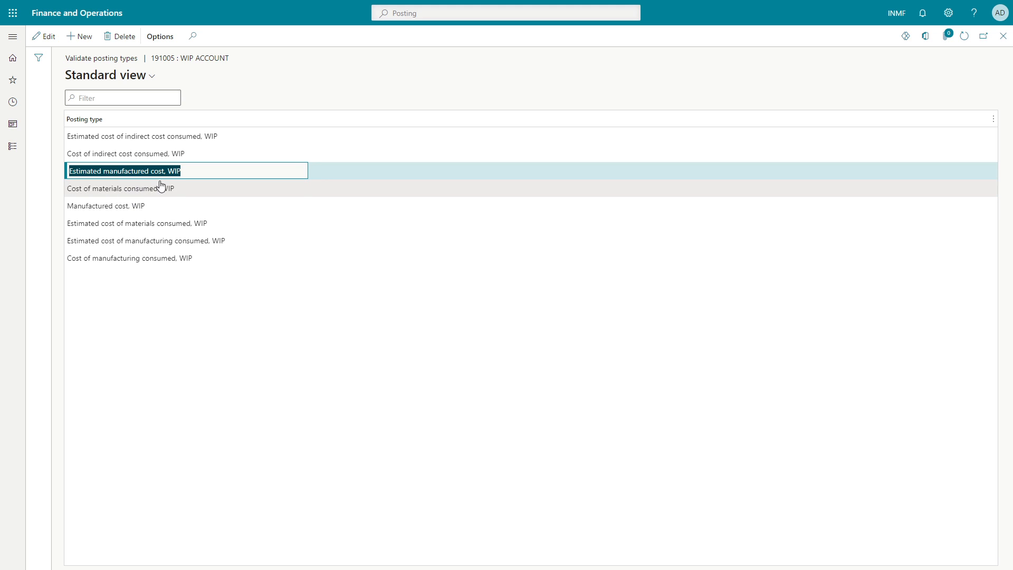
left_click(196, 173)
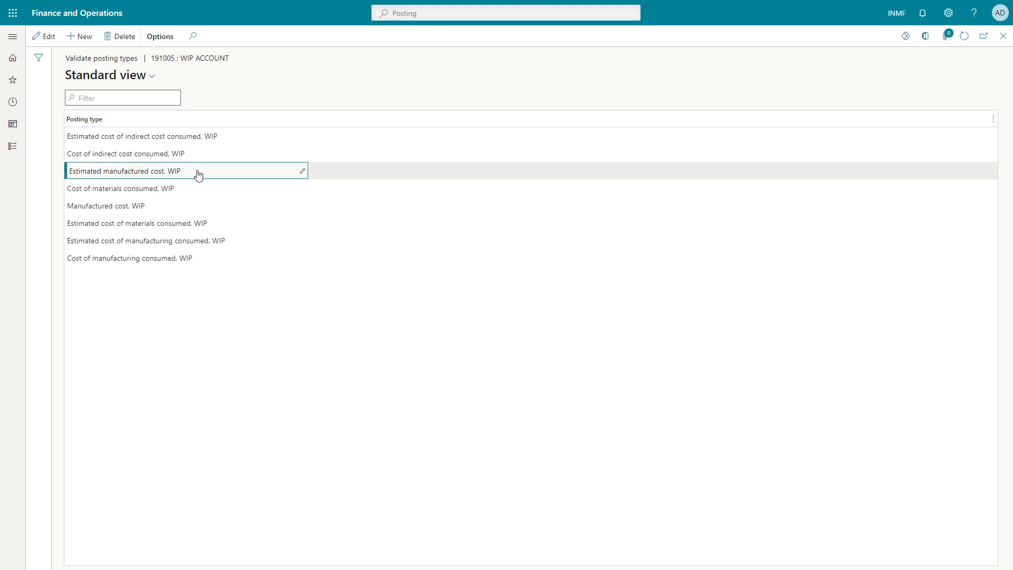
left_click(129, 196)
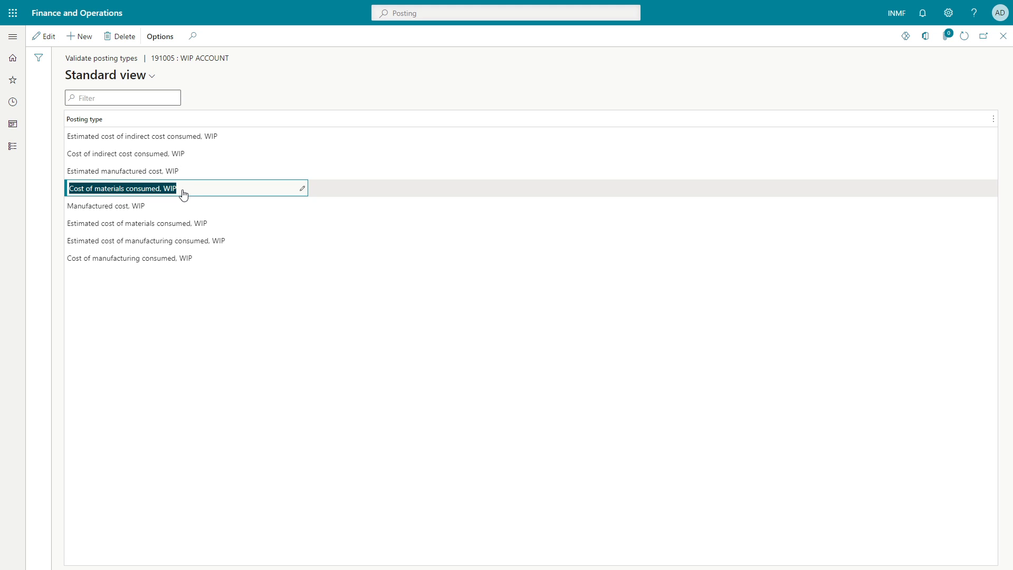
left_click(139, 207)
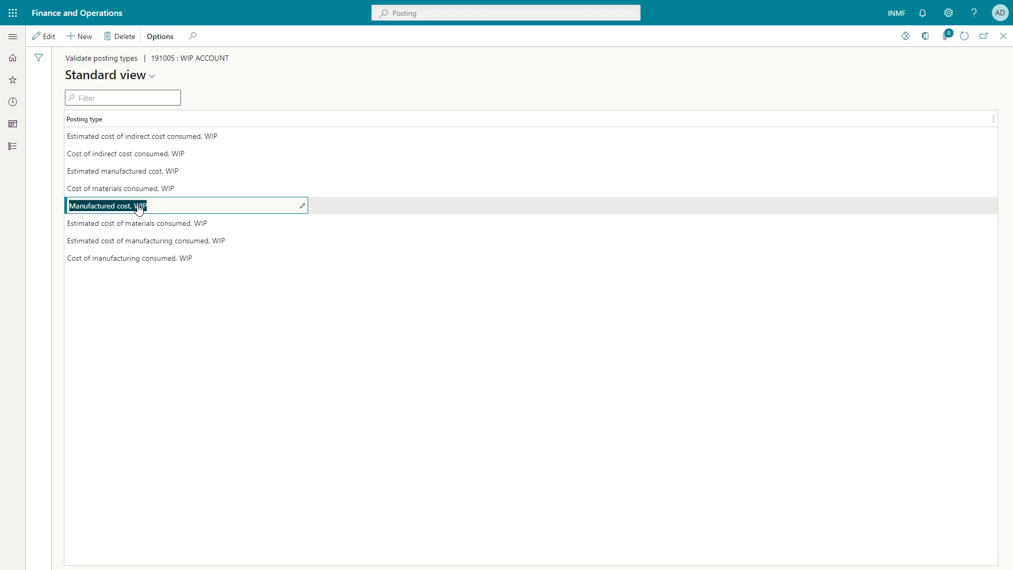
left_click(158, 227)
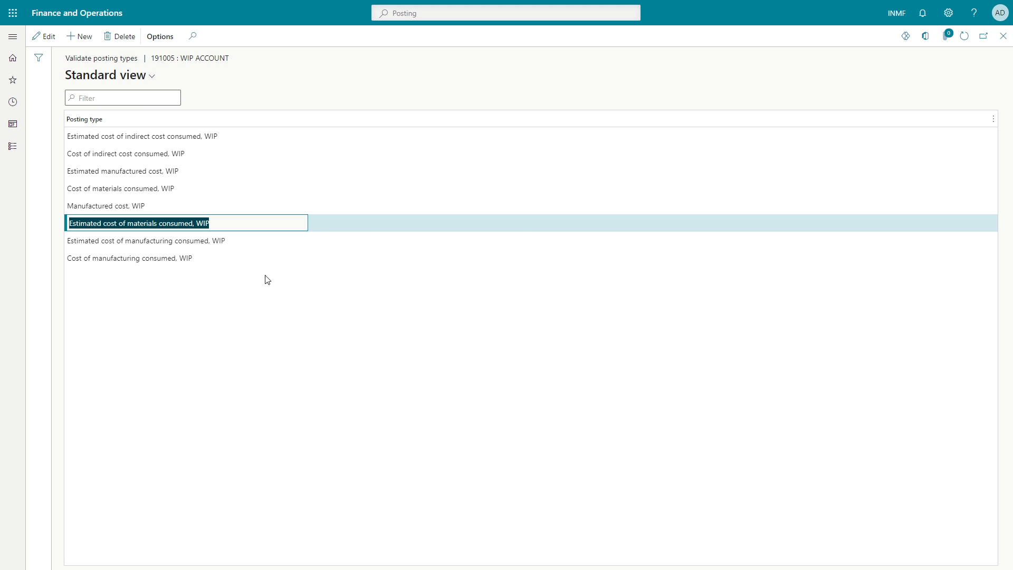
key("Escape")
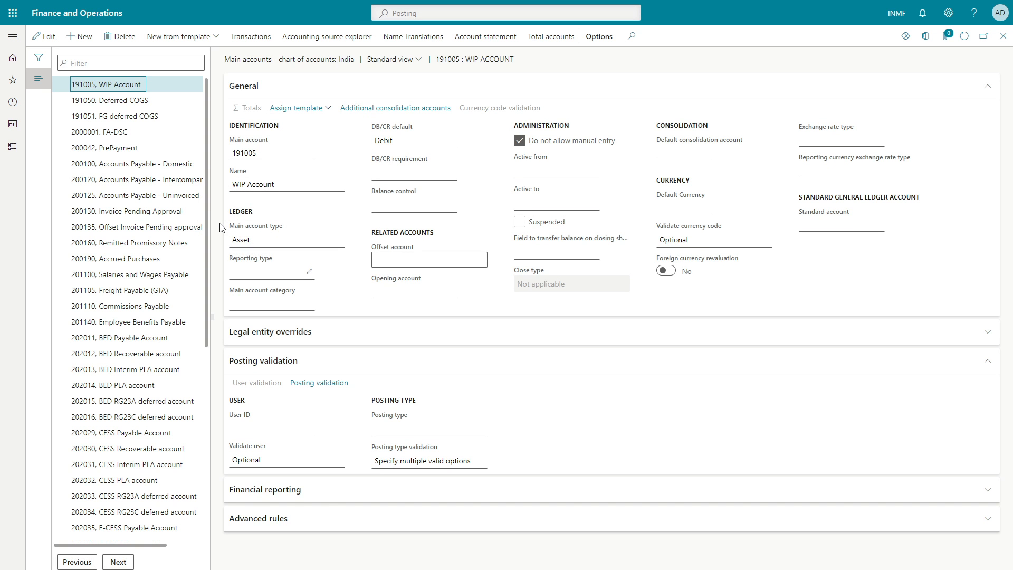
key("Escape")
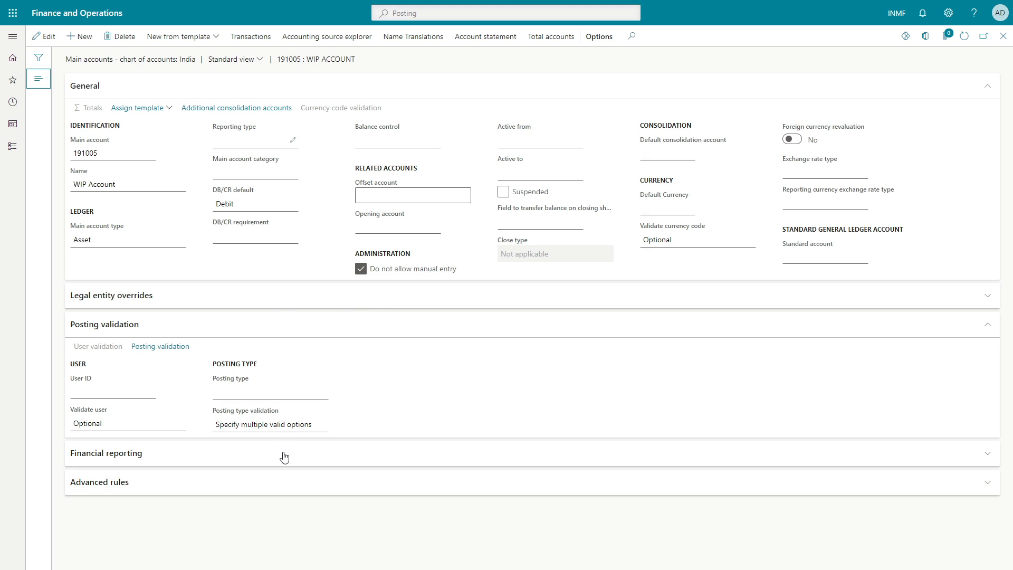
- Switch to the Excel workbook, review the calculation groups in Setup and masters, and select Production control parameters in the Agenda sheet
left_click(270, 428)
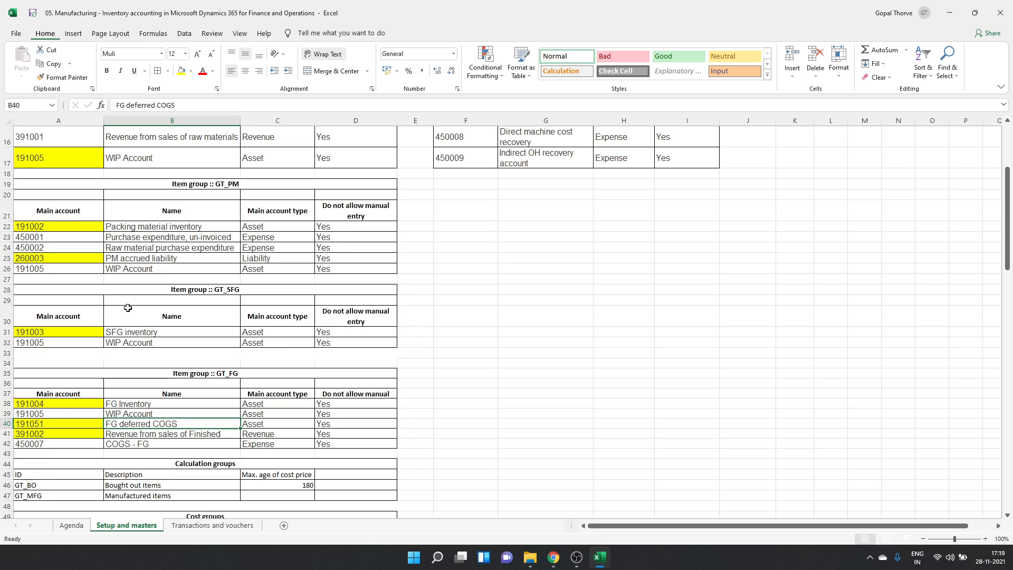
scroll(128, 307, "down", 2)
scroll(128, 308, "down", 2)
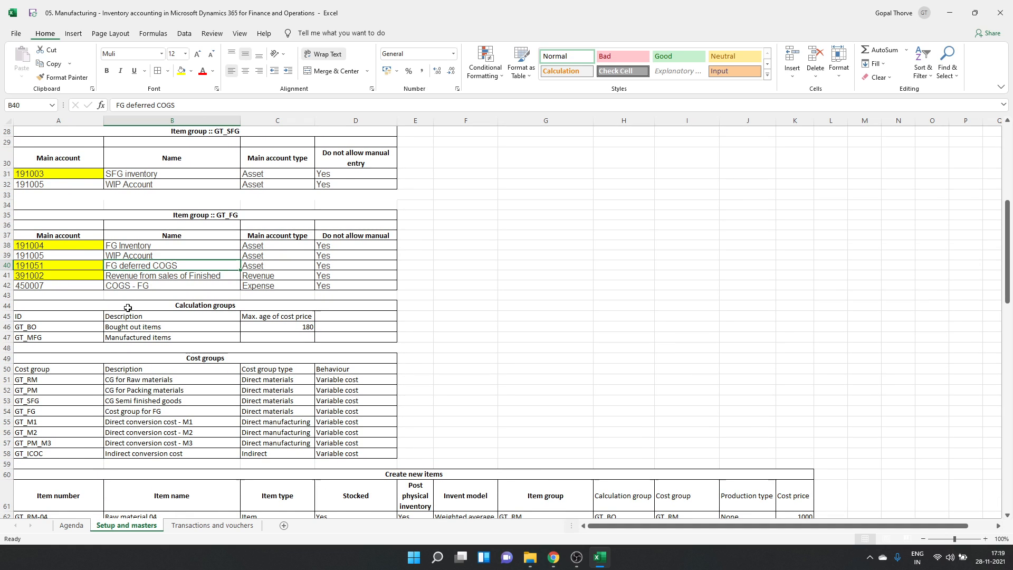
left_click(72, 525)
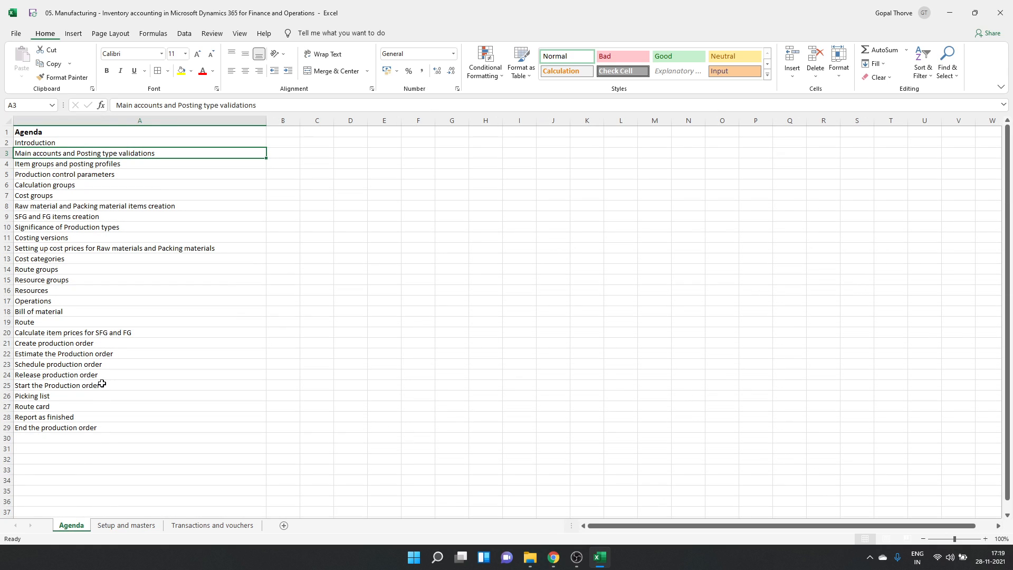
left_click(119, 164)
left_click(109, 173)
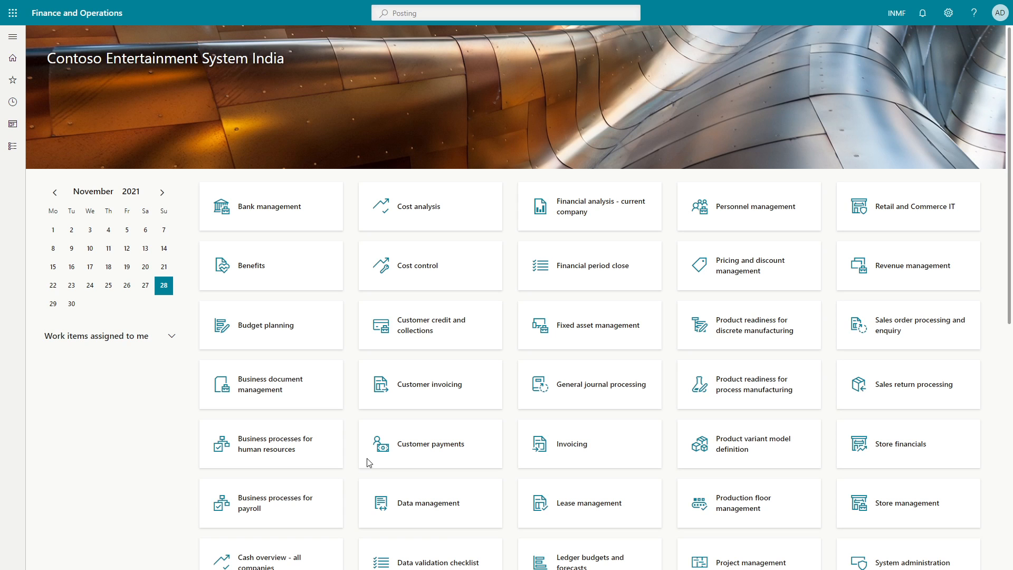
- In Finance and Operations, open Production control parameters and check the Post picking list in ledger and Post report as finished in ledger settings
left_click(404, 13)
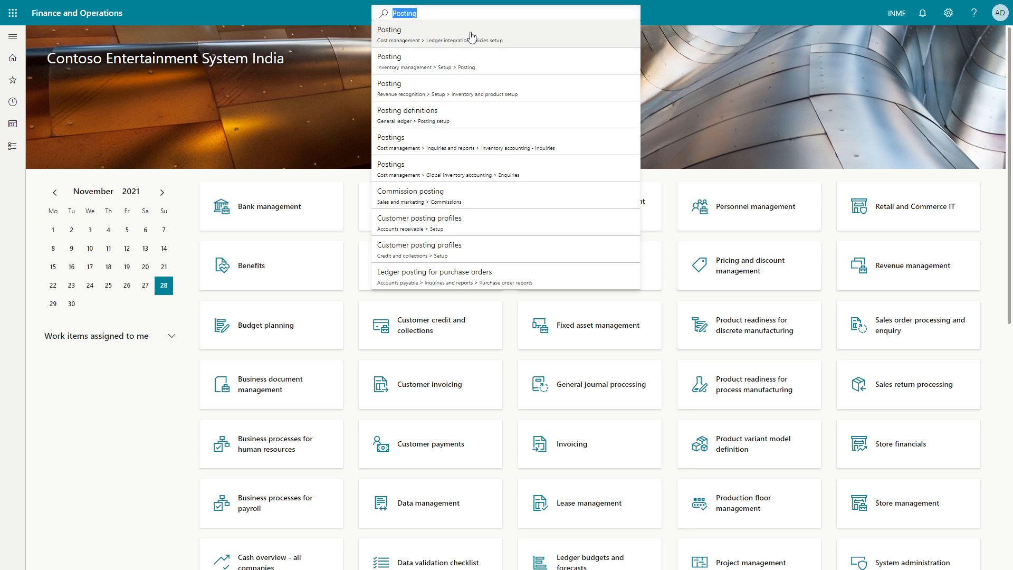
type("Production cont")
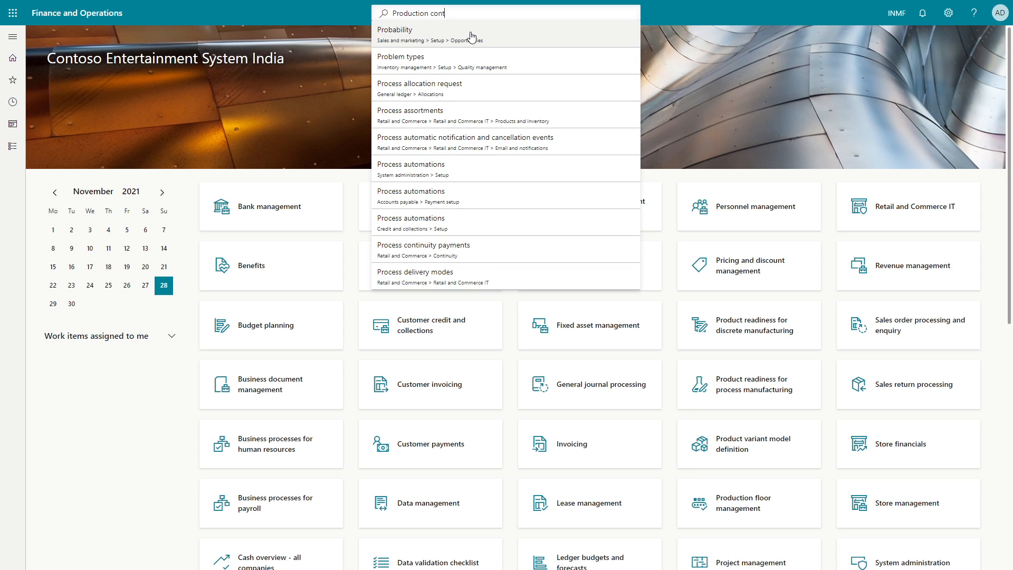
type("rol para")
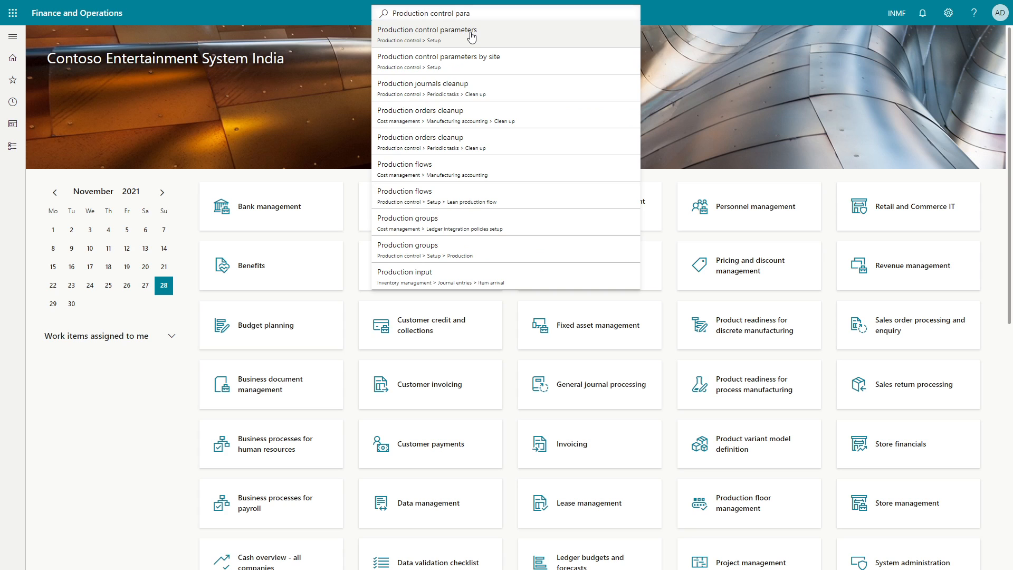
left_click(471, 35)
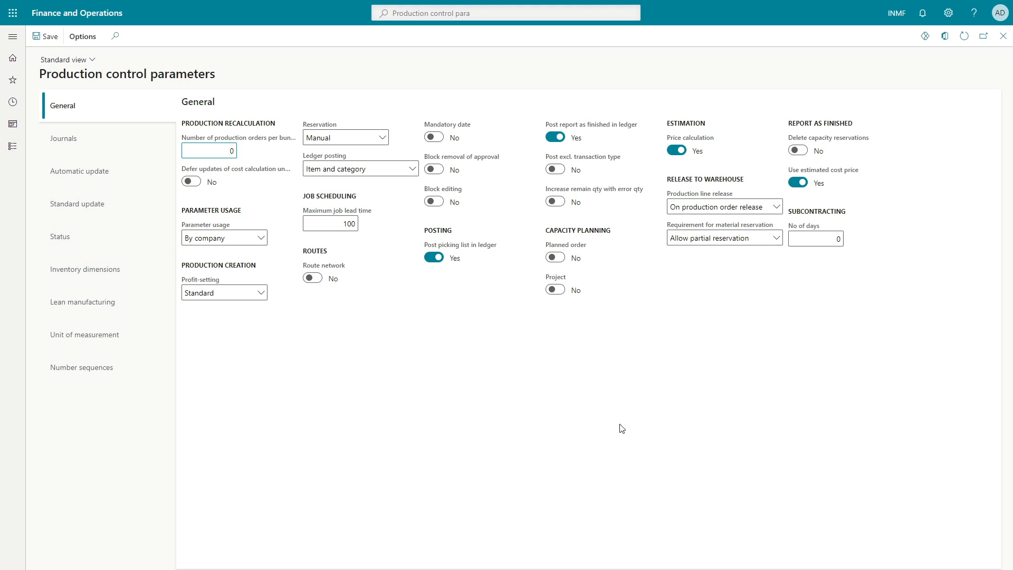
mouse_move(486, 250)
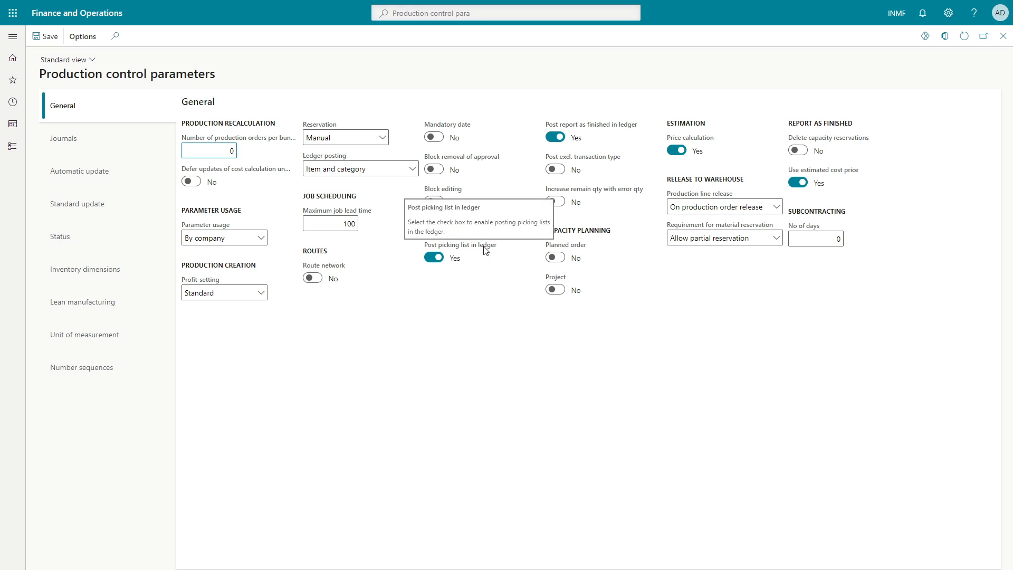
mouse_move(578, 128)
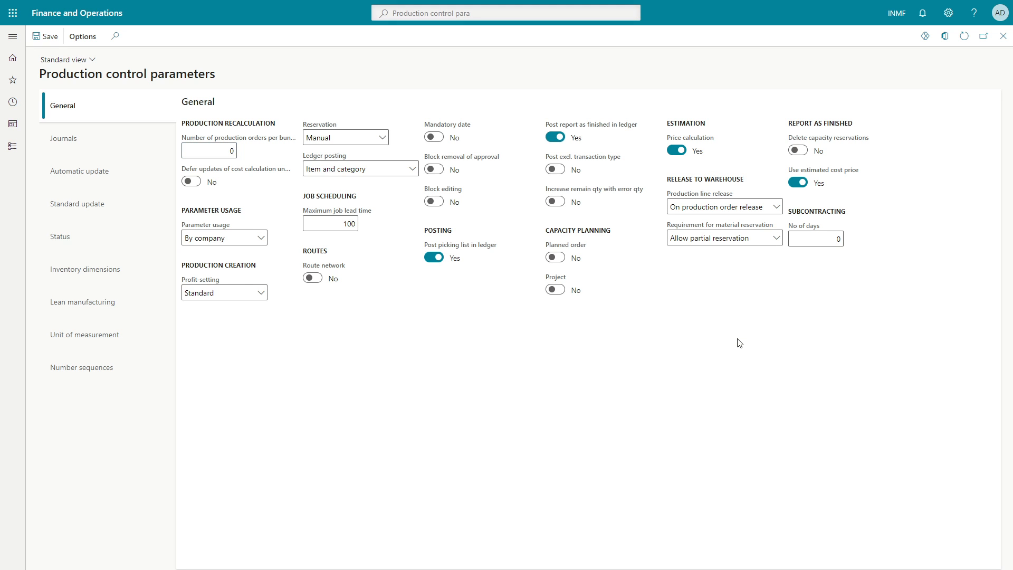
- Close the production control parameters, select Calculation groups in the Excel agenda, and return to Finance and Operations
key("Escape")
key("alt+Tab")
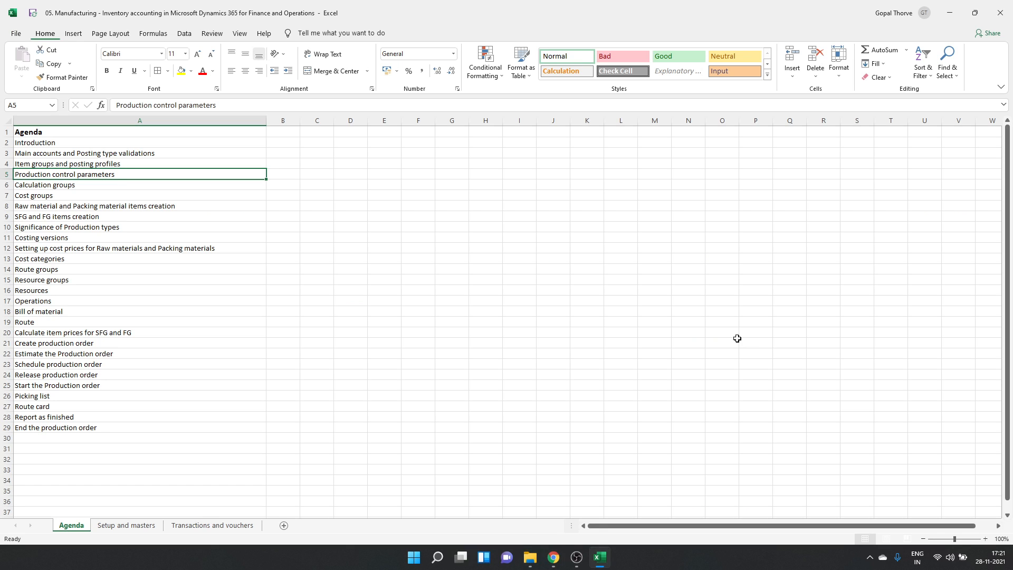
left_click(45, 189)
key("alt+Tab")
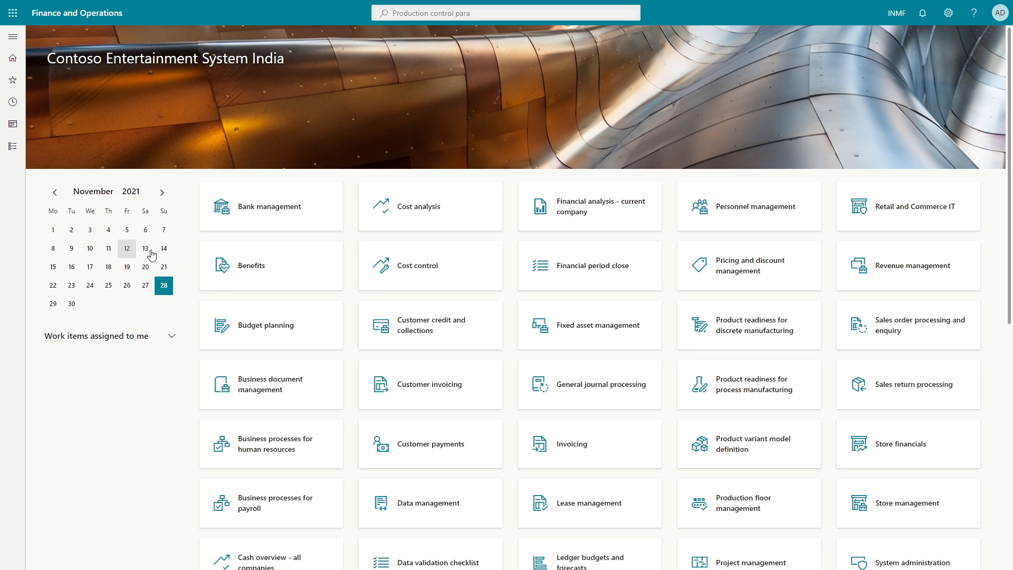
- Search for Calculation groups and open the page under Cost management, Predetermined cost policies setup
left_click(484, 12)
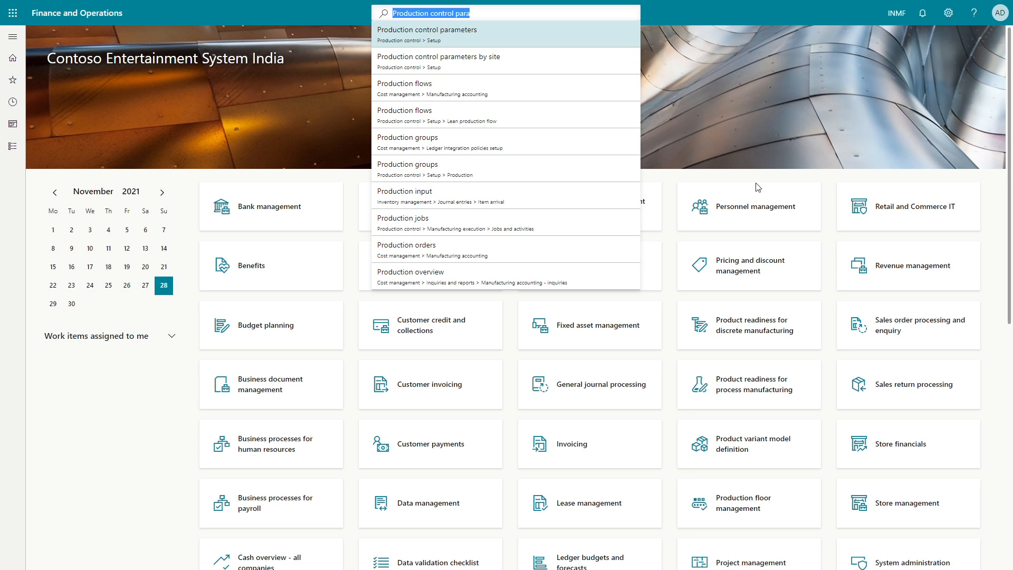
type("Calculati")
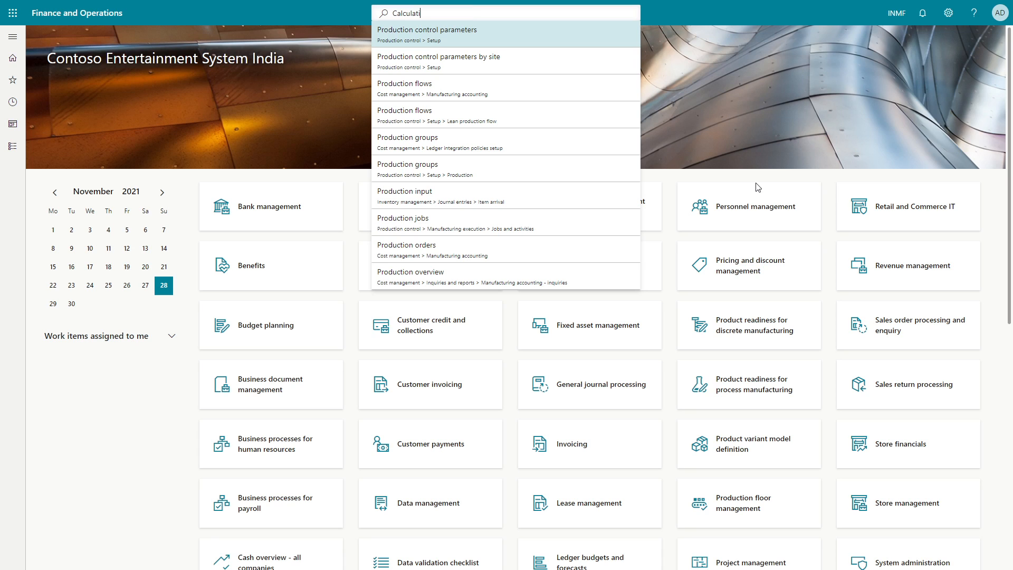
type("on groups")
key("ctrl+a")
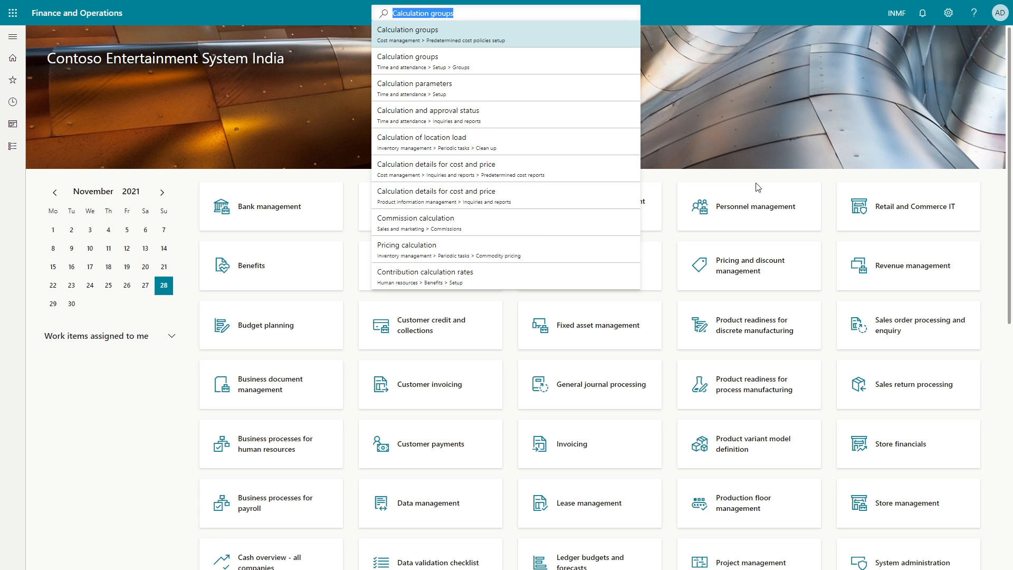
key("Return")
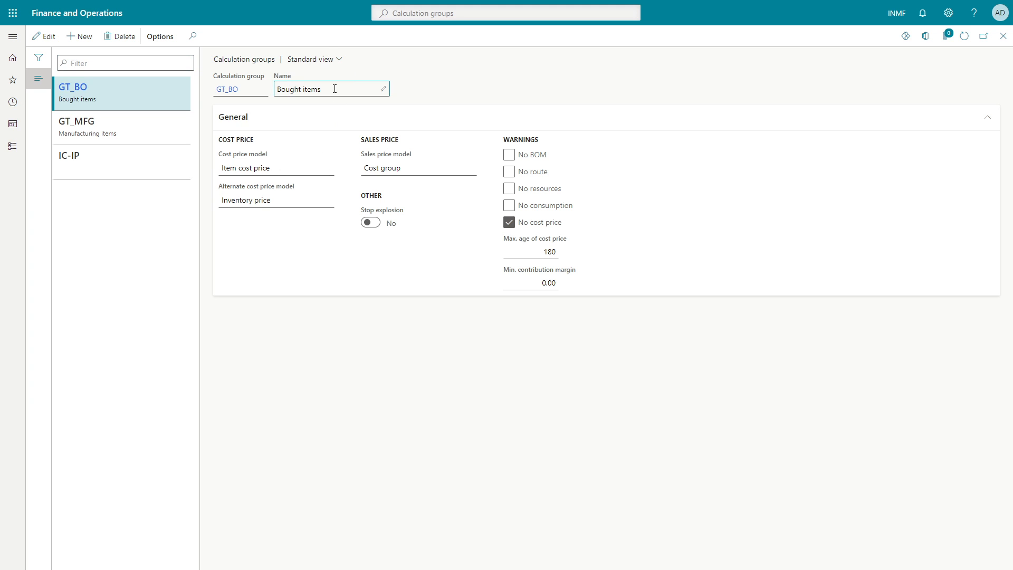
- Examine the cost price model and alternate cost price model of the GT_BO calculation group
left_click(168, 131)
left_click(146, 97)
left_click(246, 171)
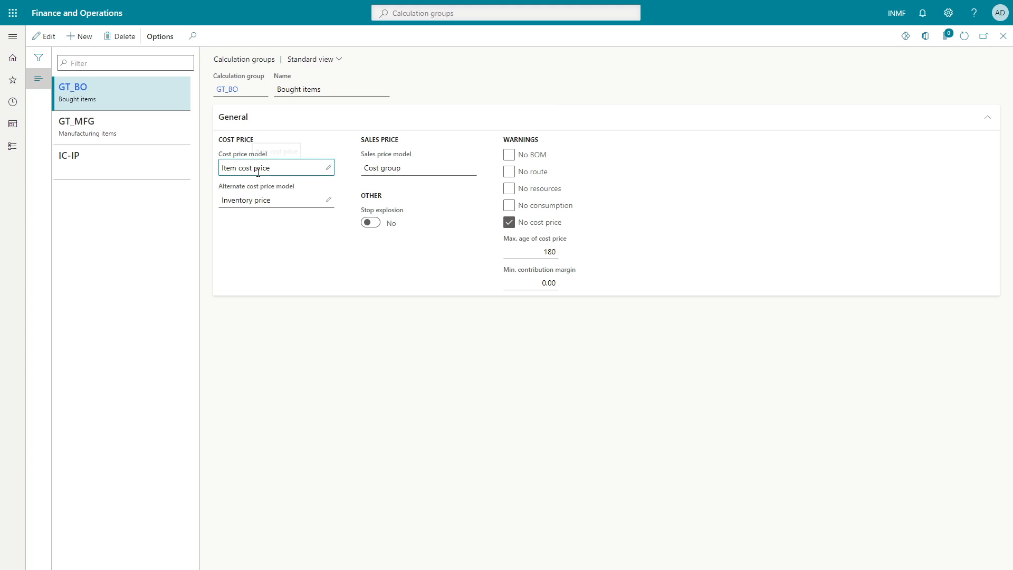
left_click_drag(275, 168, 205, 168)
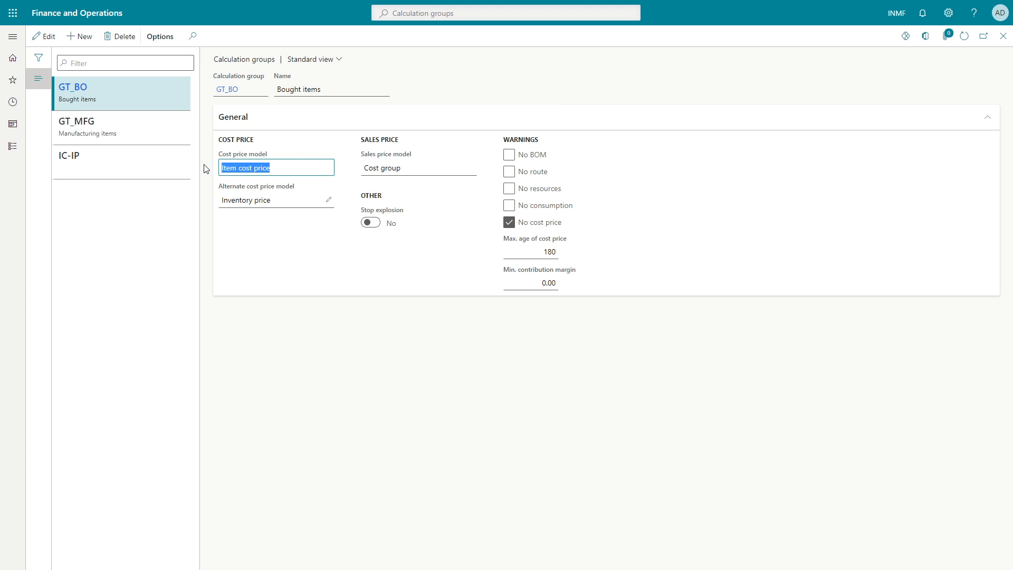
left_click(278, 170)
left_click_drag(280, 168, 211, 155)
left_click_drag(270, 201, 220, 198)
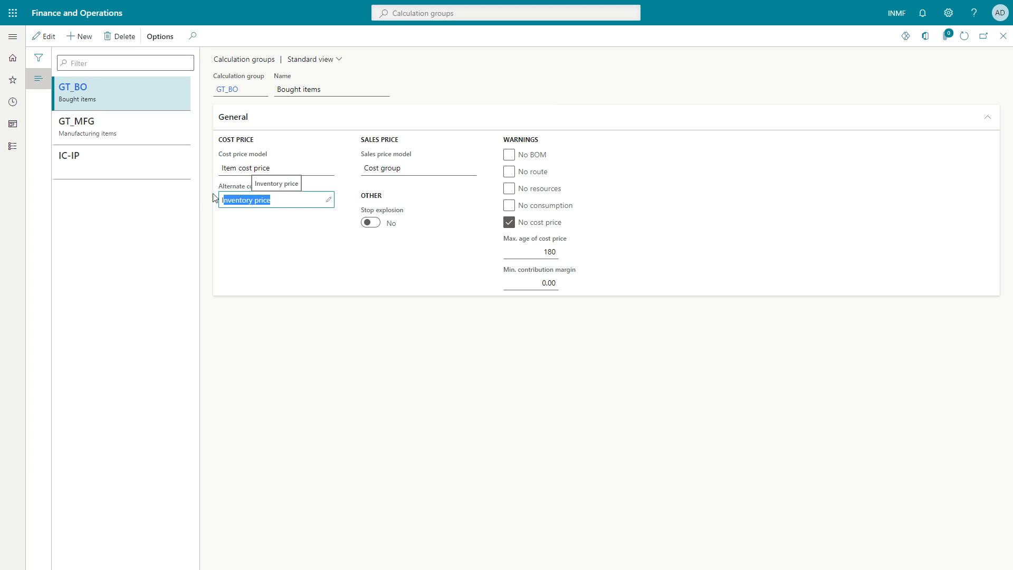
left_click(312, 237)
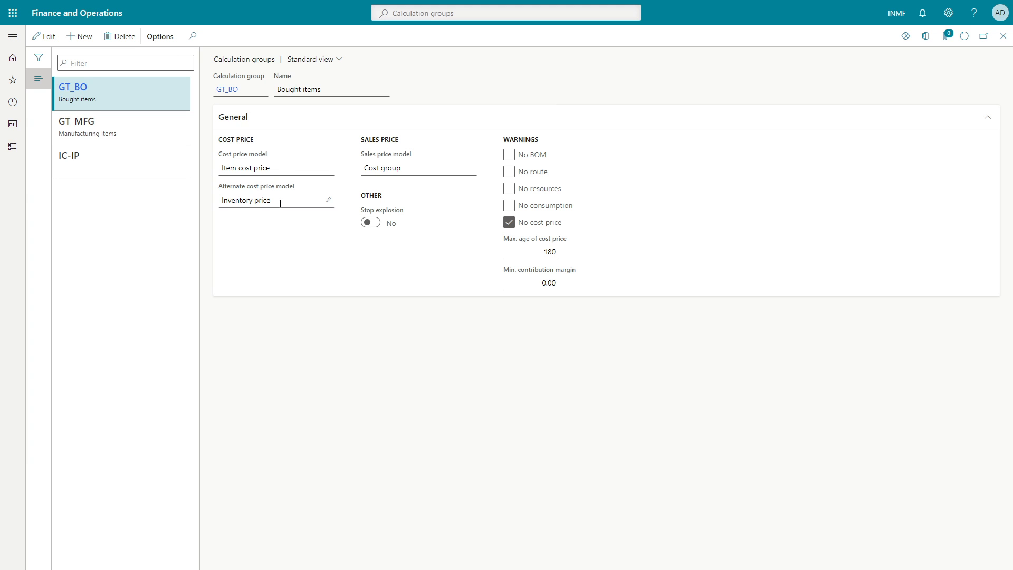
left_click_drag(270, 200, 219, 200)
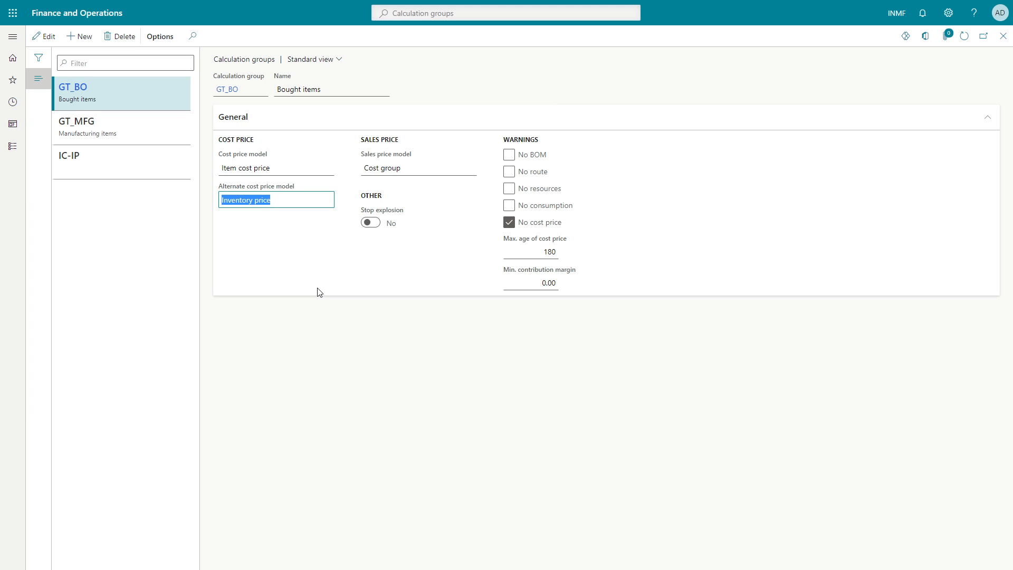
- Put the GT_BO calculation group in edit mode and view the options available for its sales price model
left_click(421, 173)
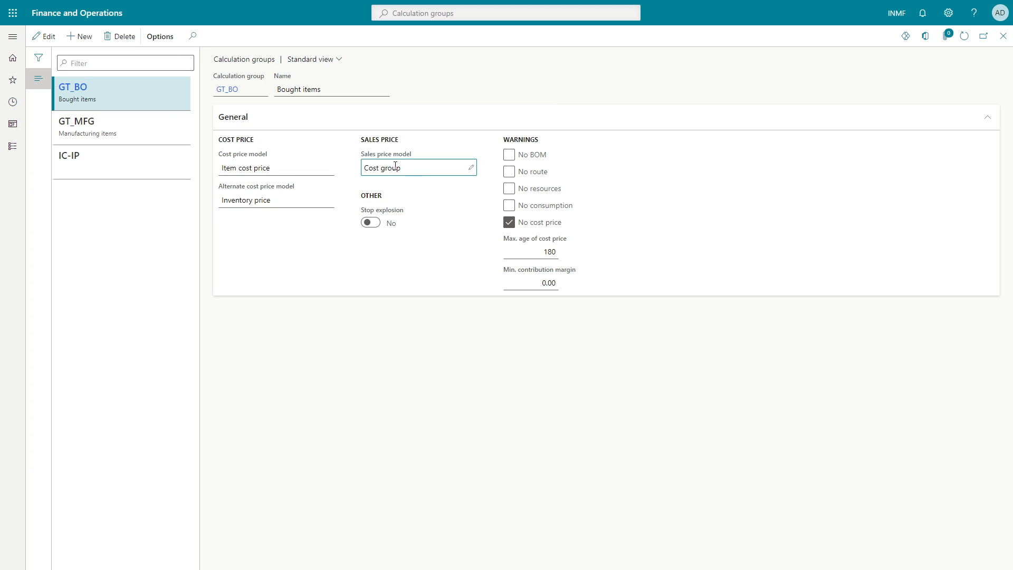
left_click(47, 36)
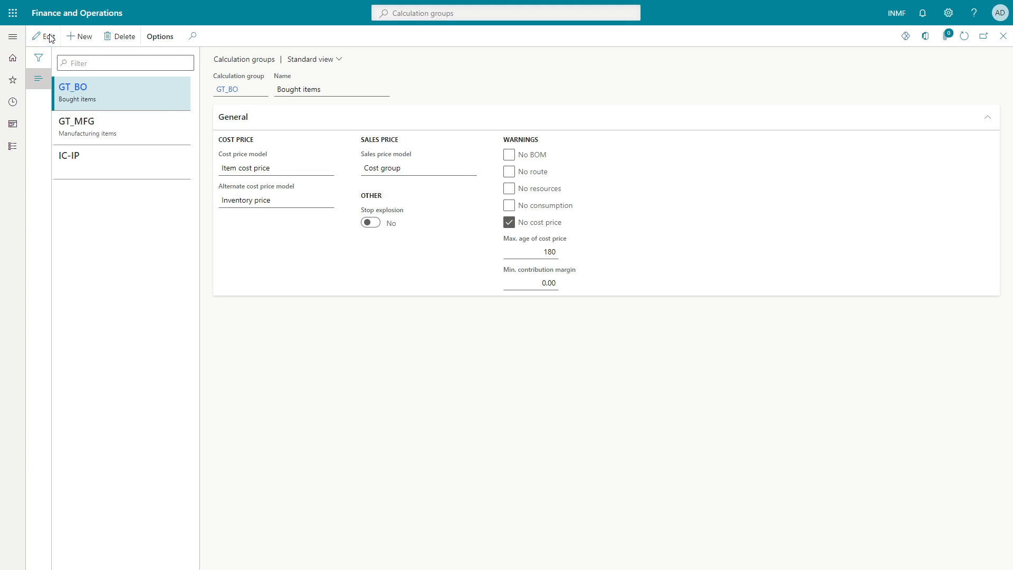
left_click(470, 168)
left_click(469, 168)
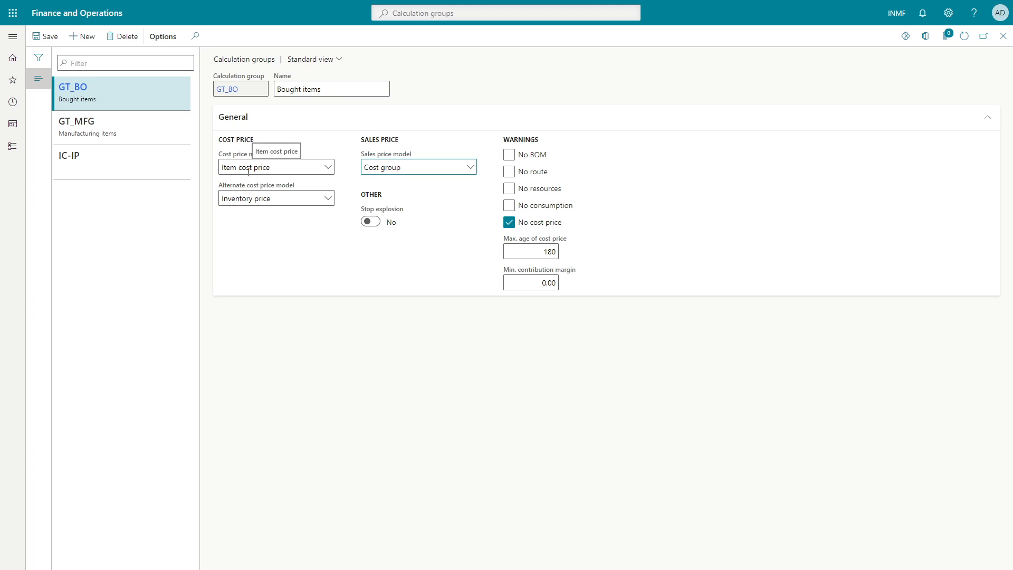
- Review the cost price model, maximum age of cost price and minimum contribution margin of GT_BO
triple_click(238, 154)
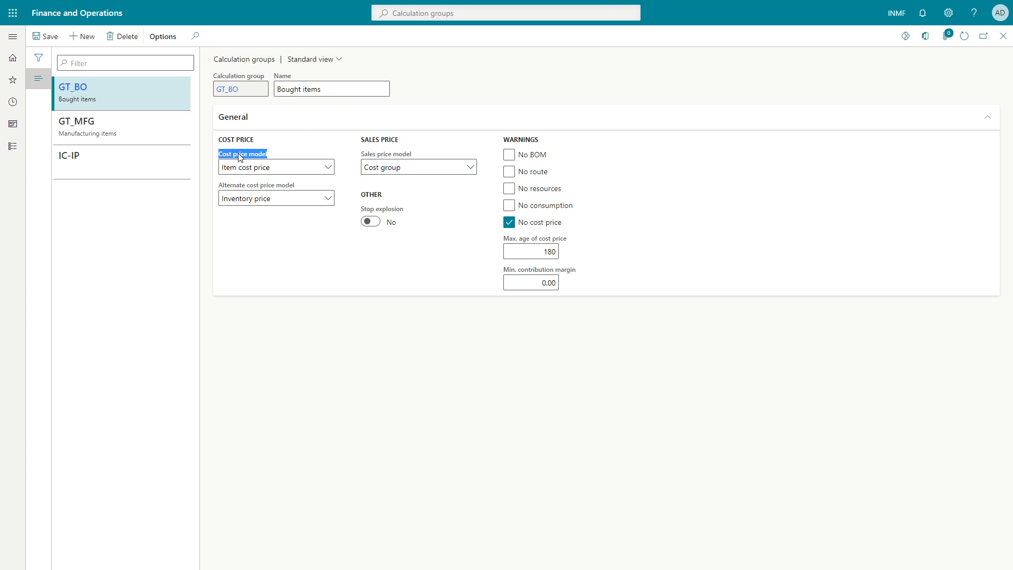
left_click(252, 151)
left_click(528, 254)
left_click_drag(528, 252, 582, 253)
left_click(543, 285)
mouse_move(368, 211)
- Compare the cost price models and warning settings of the GT_MFG calculation group with those of GT_BO
left_click(123, 130)
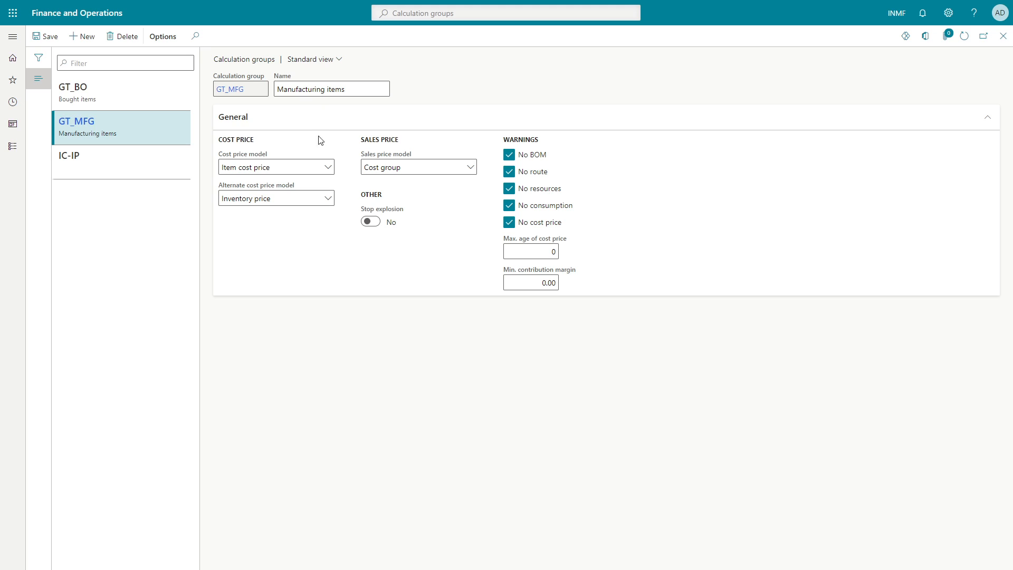
triple_click(244, 154)
left_click(262, 186)
left_click(98, 91)
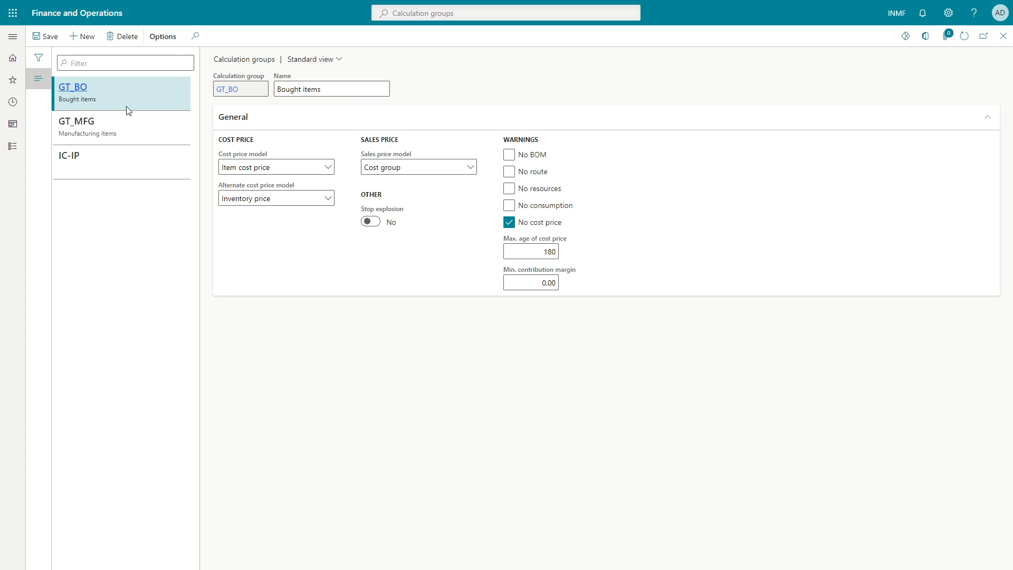
left_click(131, 127)
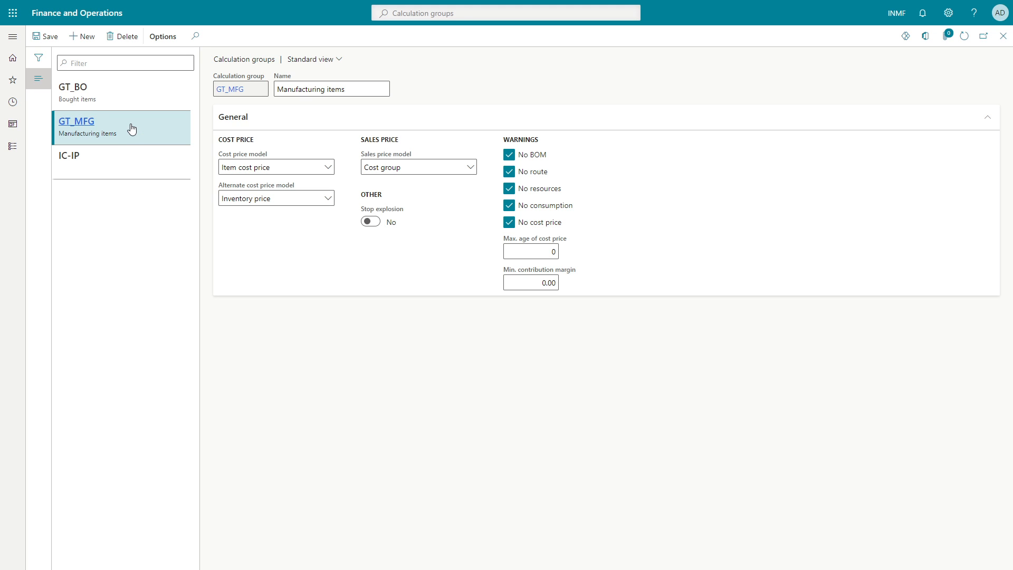
- Switch to the Setup and masters sheet in Excel, review the Calculation groups table, and select the Cost groups heading
key("alt+Tab")
key("alt+Tab")
key("alt+Tab")
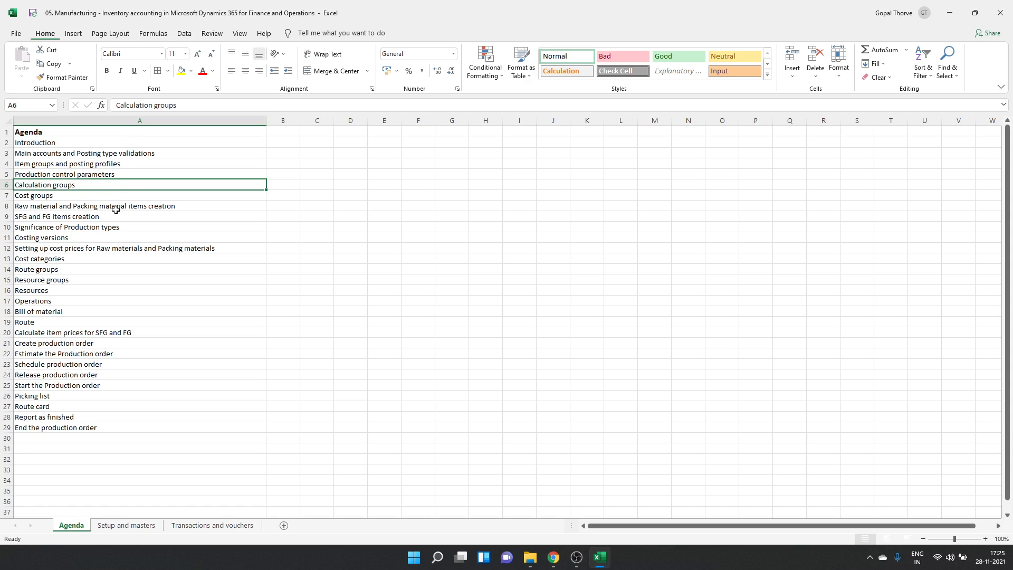
left_click(126, 525)
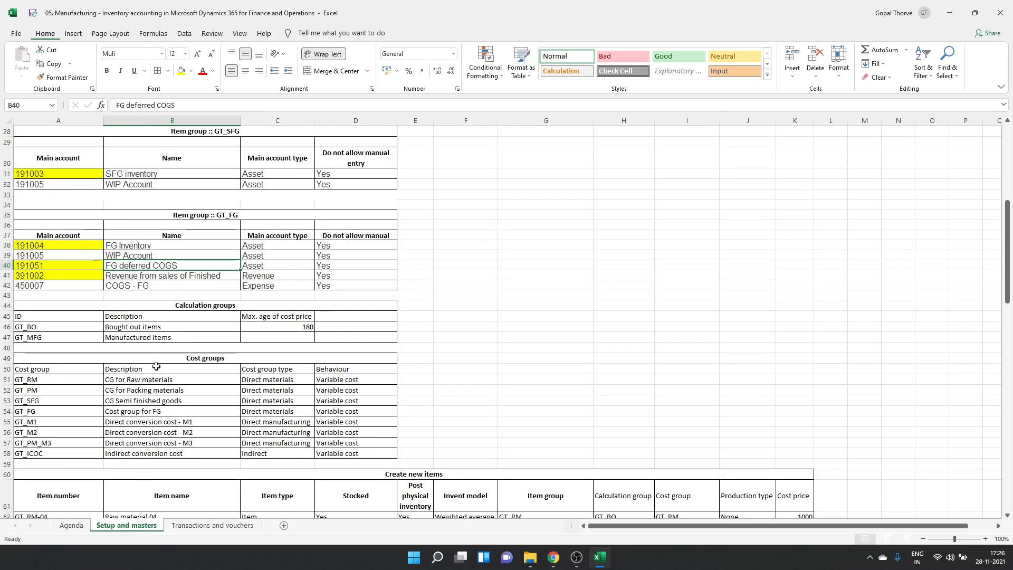
left_click(168, 320)
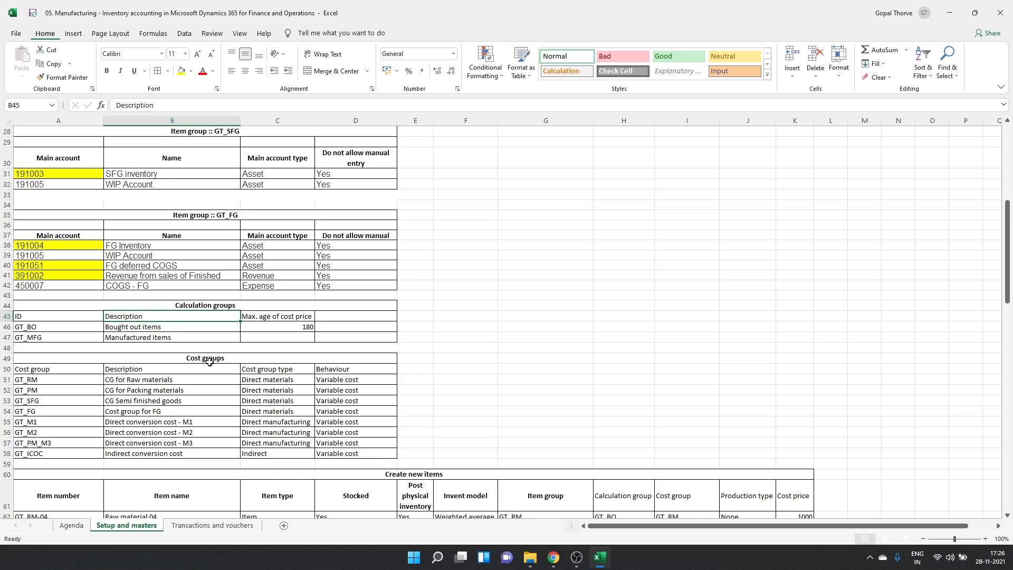
scroll(206, 353, "down", 1)
left_click_drag(193, 262, 202, 294)
left_click(202, 293)
left_click(211, 317)
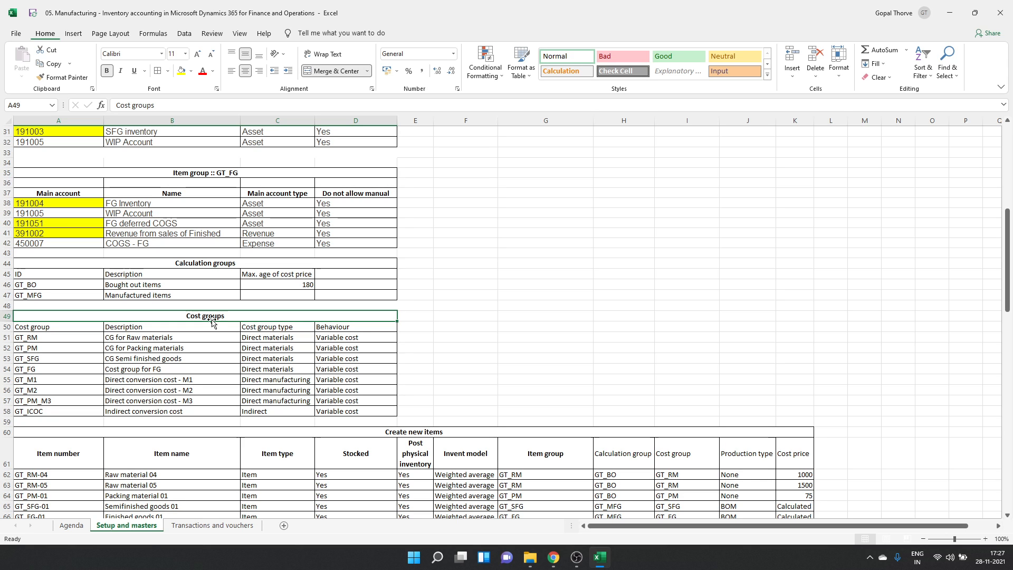
- Switch from Excel back to Dynamics 365 Finance and Operations and open the Cost groups page
key("alt+Tab")
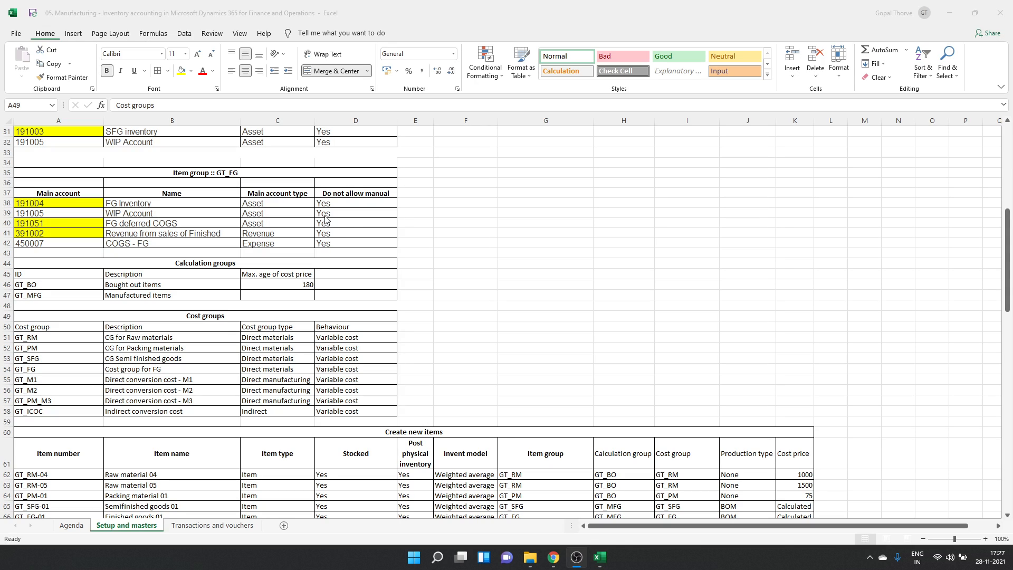
key("alt+Tab")
key("alt+Tab")
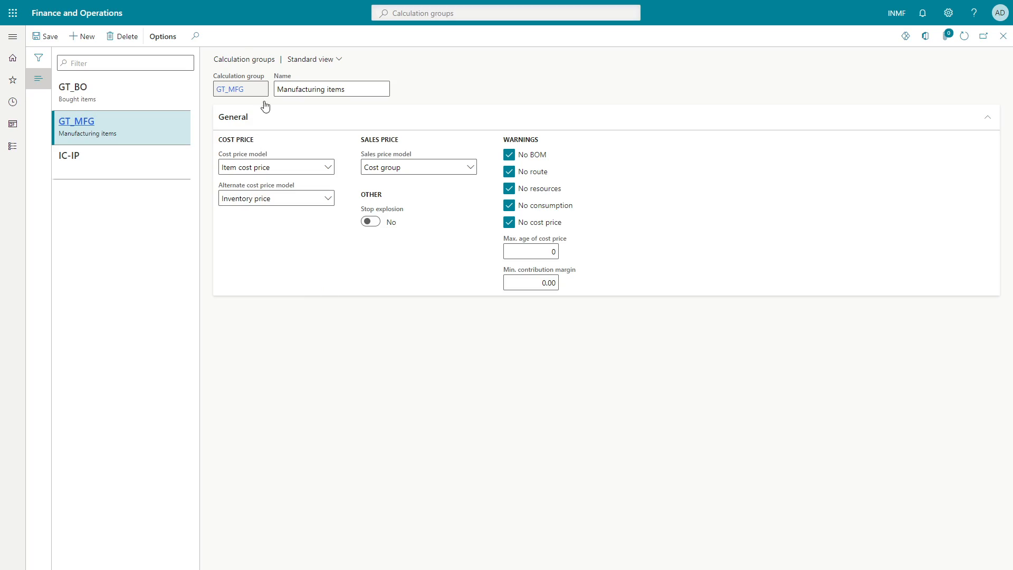
left_click(424, 12)
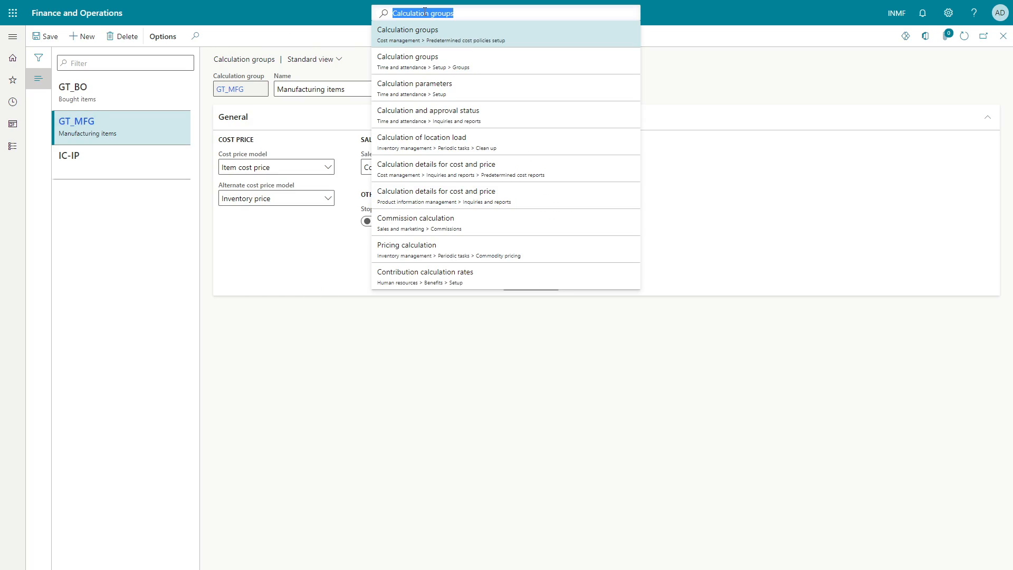
type("Cost groups")
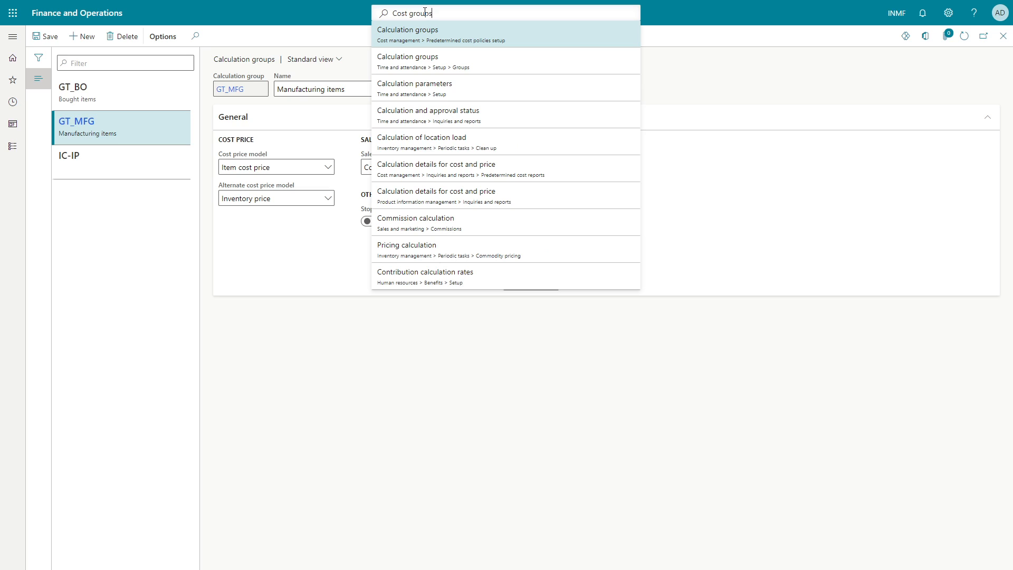
key("Return")
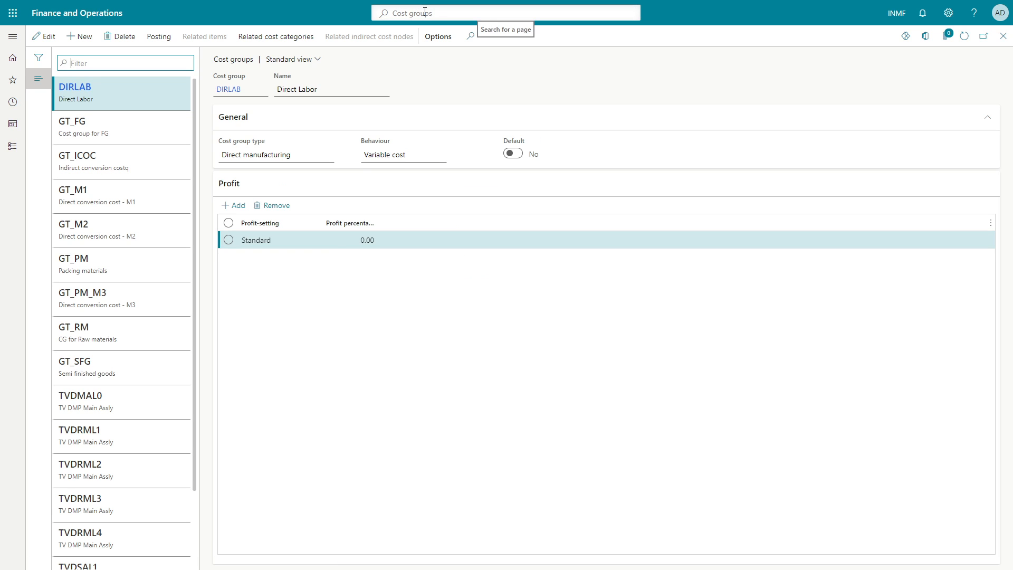
- Filter the cost groups list on the Cost group field with "gt*"
type("gt")
key("Return")
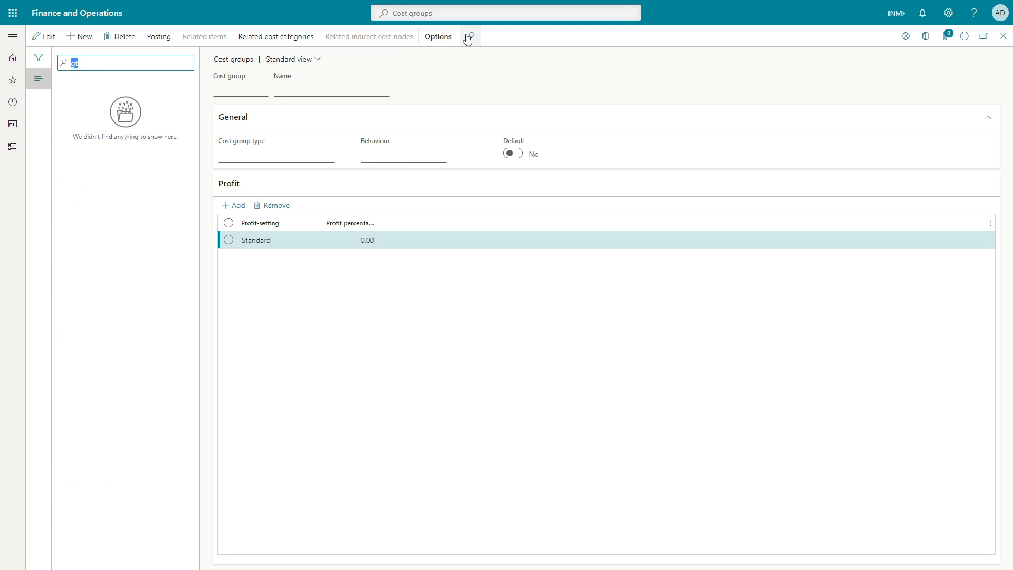
left_click(91, 60)
type("*")
key("Return")
key("Down")
key("Up")
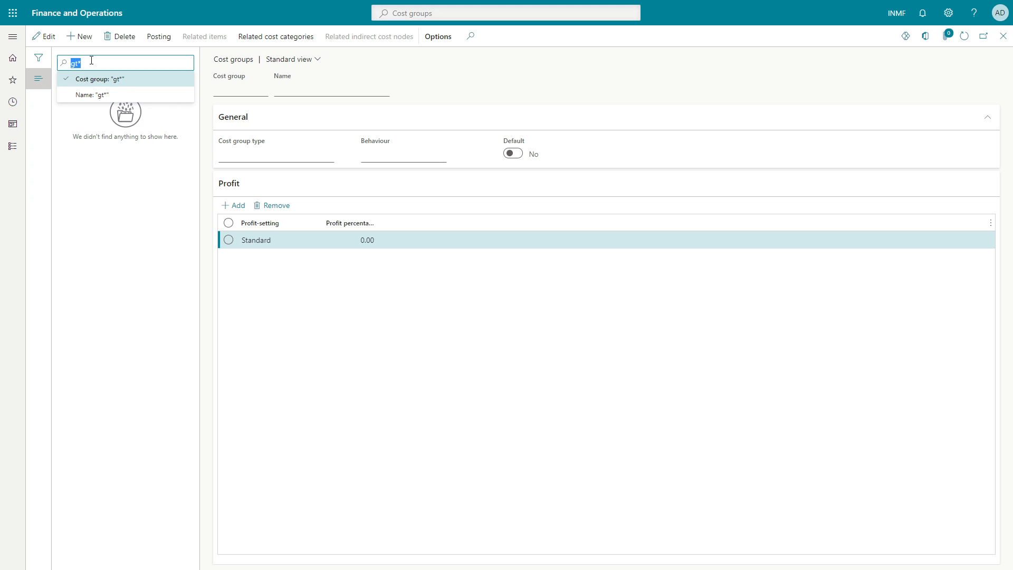
key("Return")
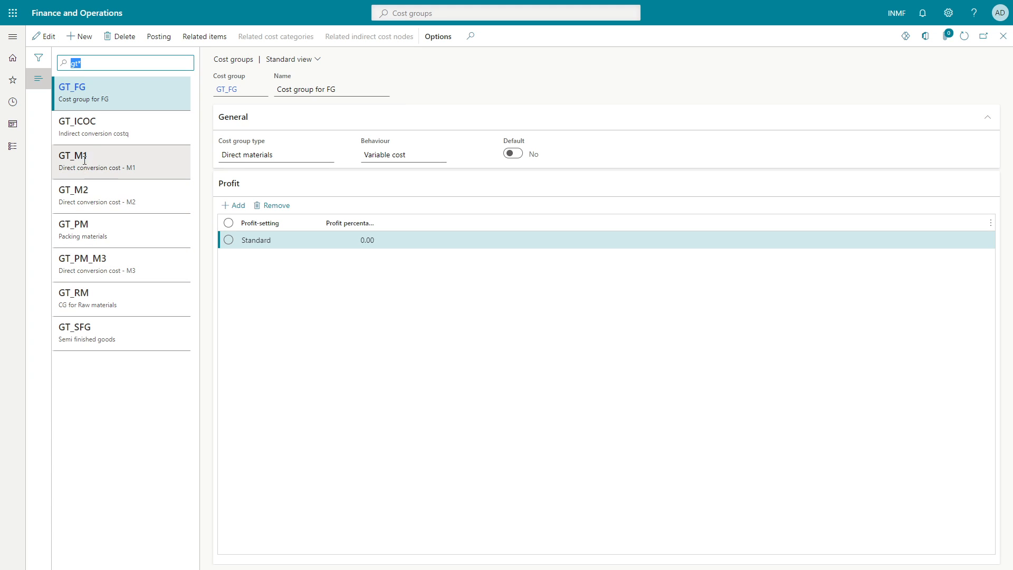
- View the GT_M1 cost group, then put GT_RM in edit mode and review its ID and name
left_click(106, 164)
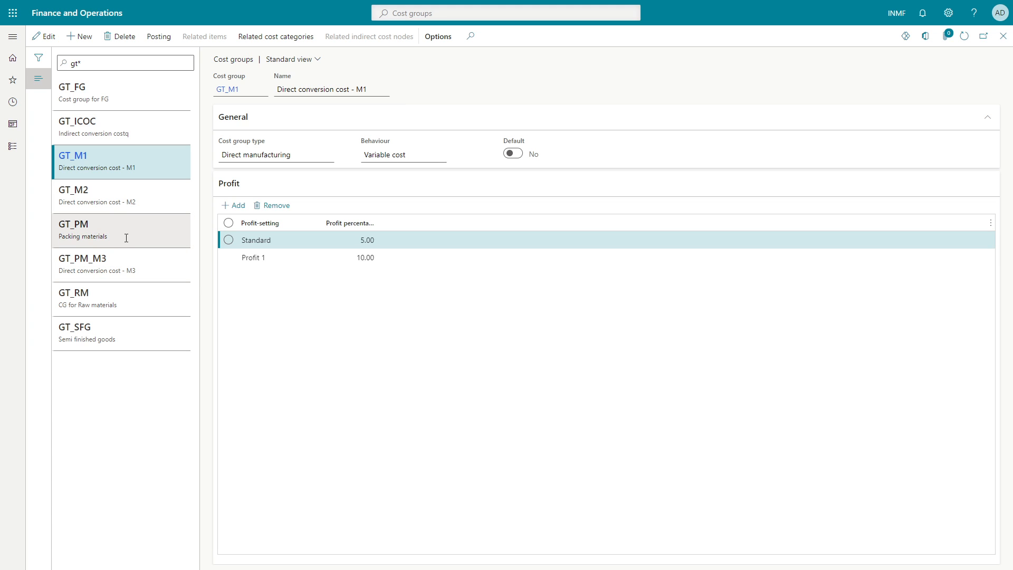
left_click(104, 313)
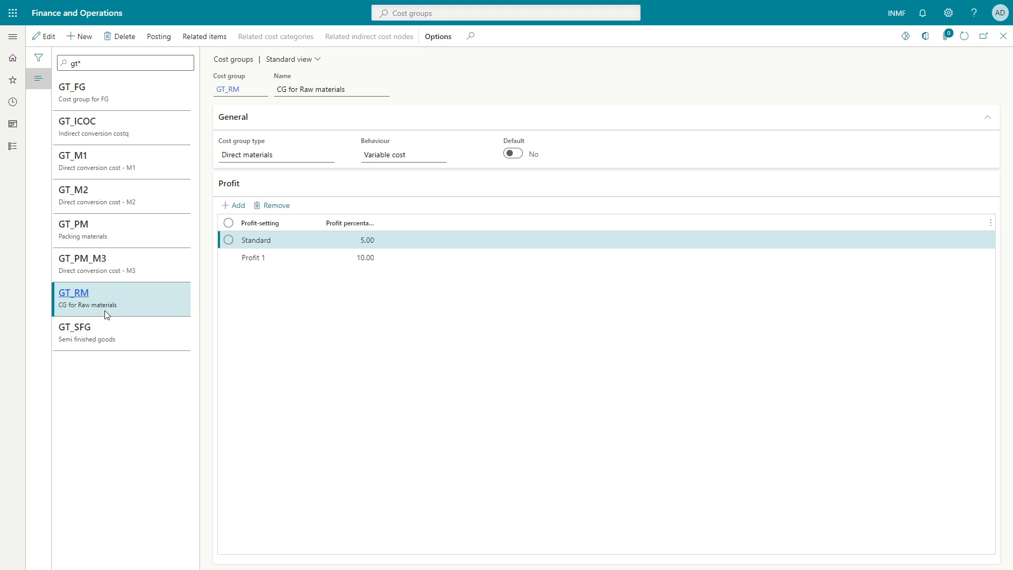
left_click(44, 36)
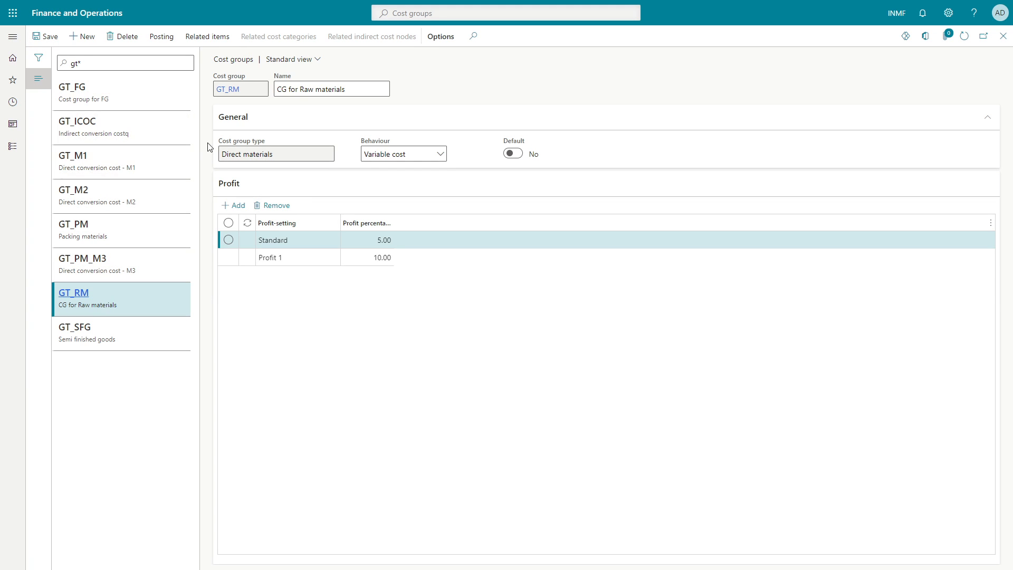
left_click_drag(240, 89, 213, 90)
left_click_drag(369, 90, 241, 80)
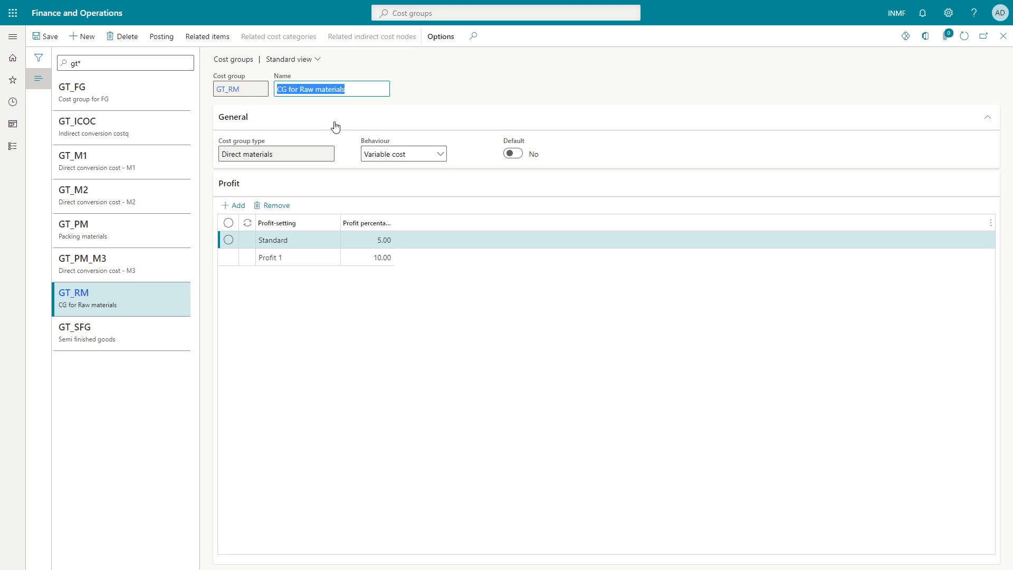
- Examine the cost group type of GT_RM and compare it with that of GT_SFG
left_click(247, 155)
left_click_drag(298, 158, 213, 150)
left_click(291, 152)
left_click_drag(291, 152, 205, 146)
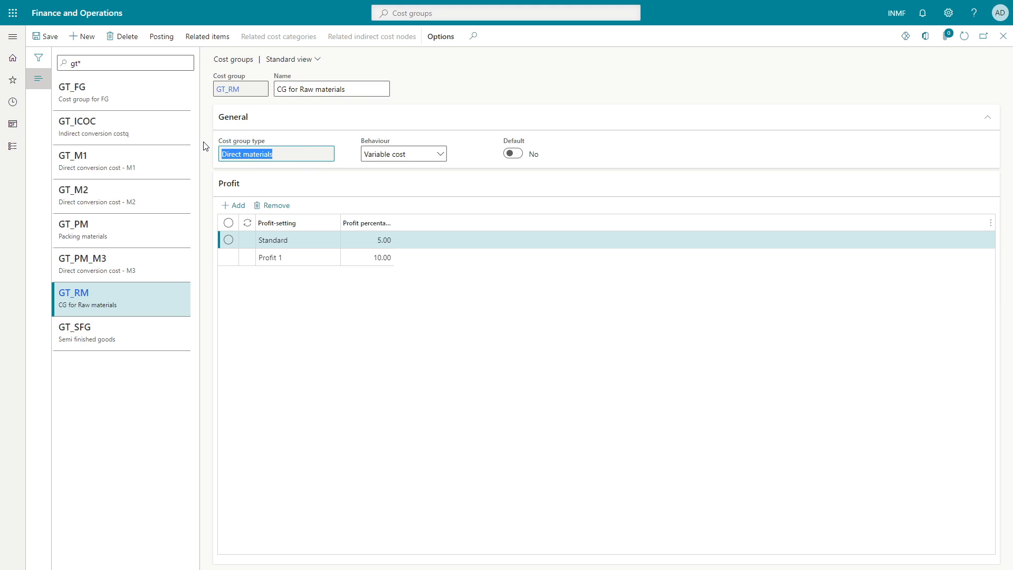
left_click(282, 155)
left_click_drag(290, 156, 216, 154)
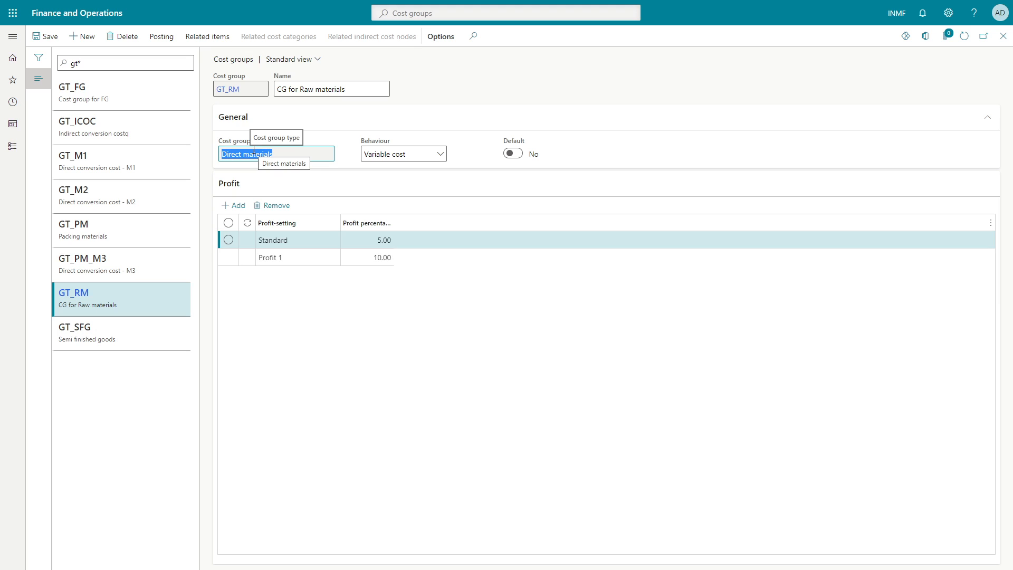
left_click(242, 160)
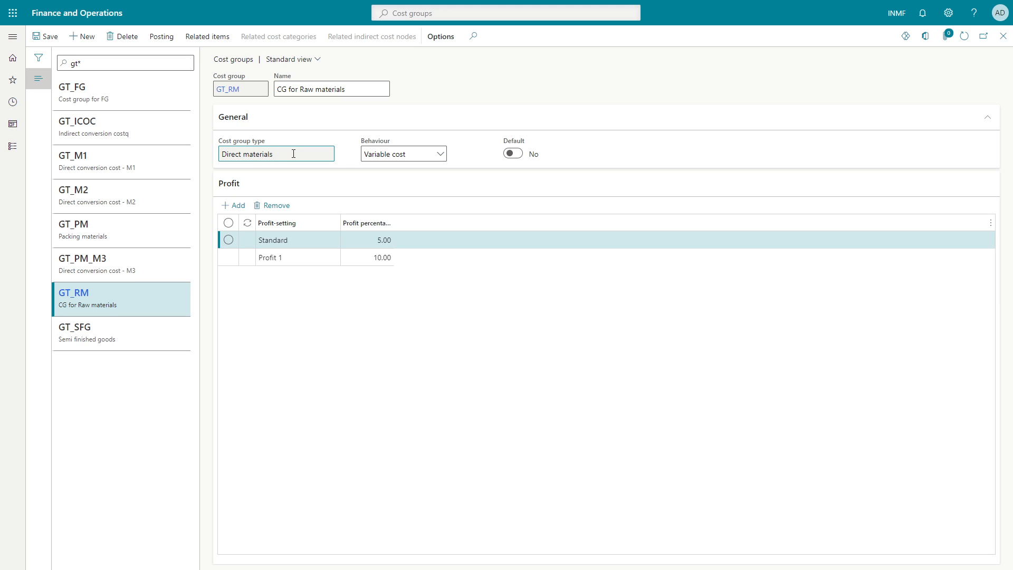
left_click_drag(270, 154, 218, 154)
left_click(259, 158)
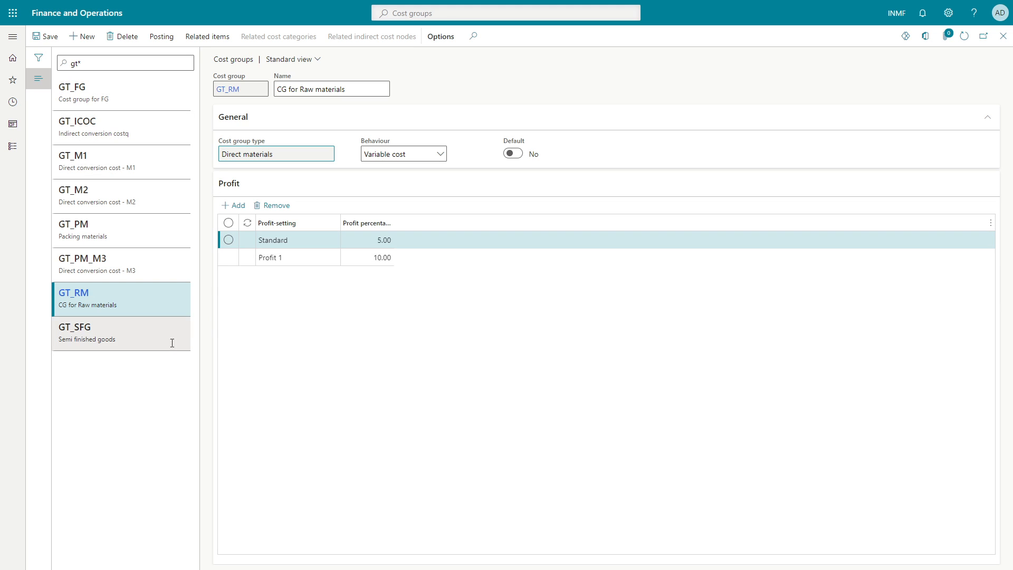
left_click(102, 329)
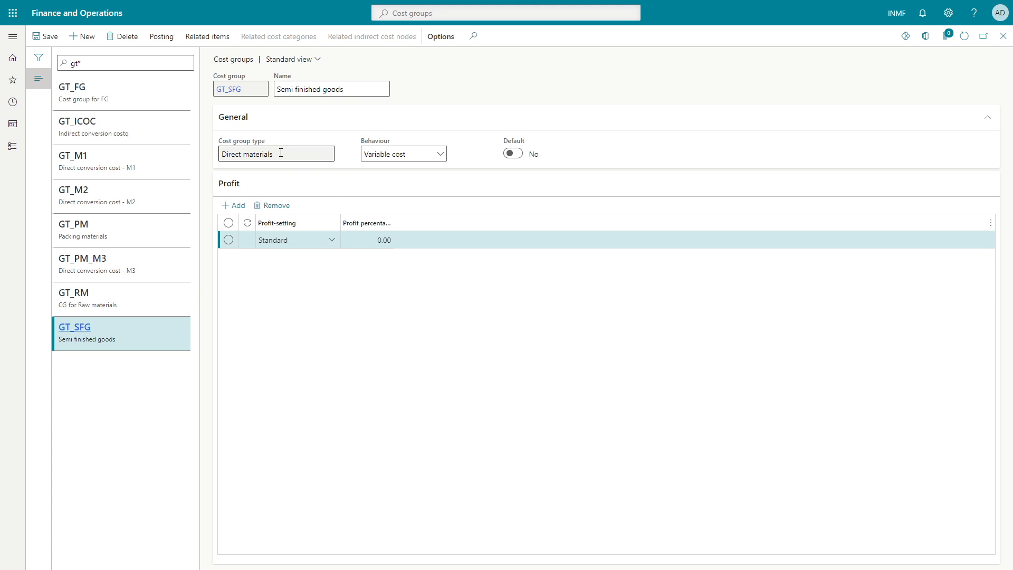
left_click(121, 299)
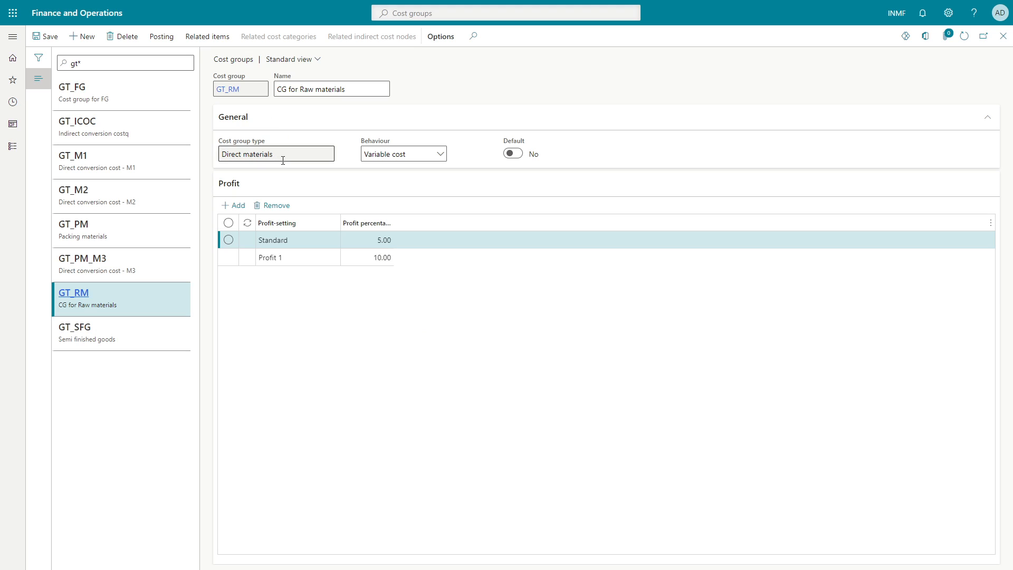
- Review the behaviour options available for the GT_RM cost group alongside its cost group type
left_click(441, 159)
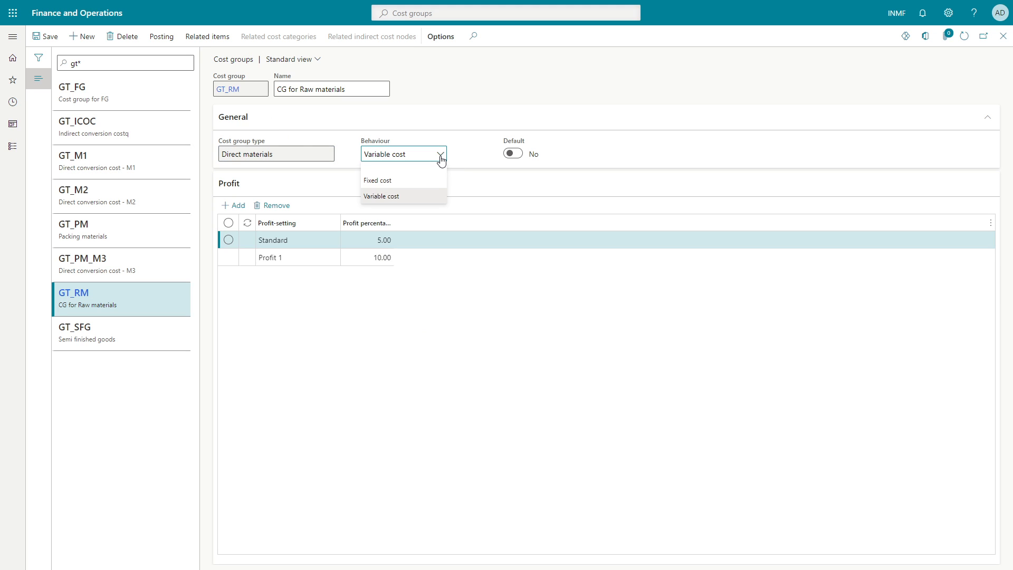
left_click(441, 158)
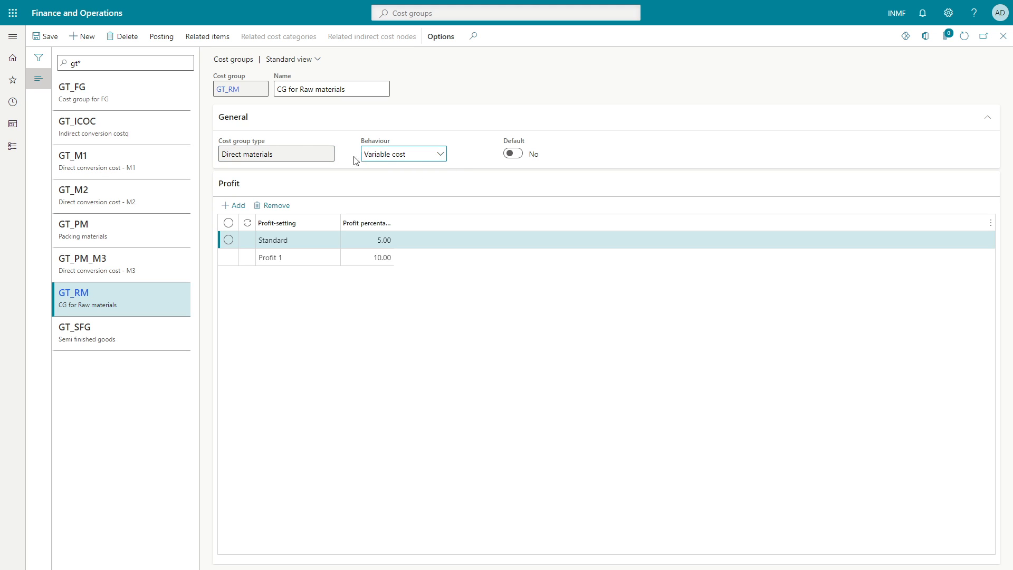
left_click(394, 157)
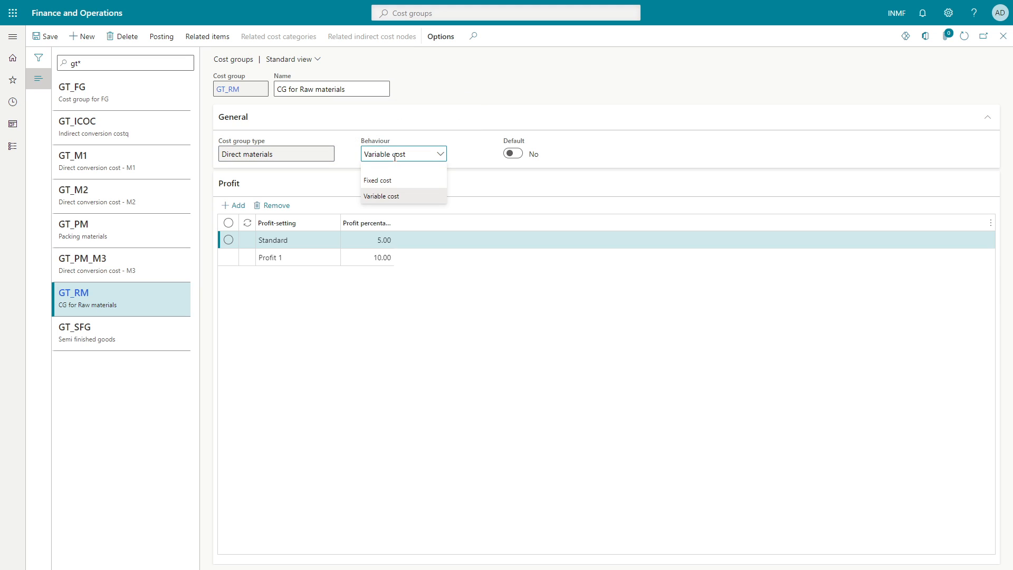
left_click(394, 157)
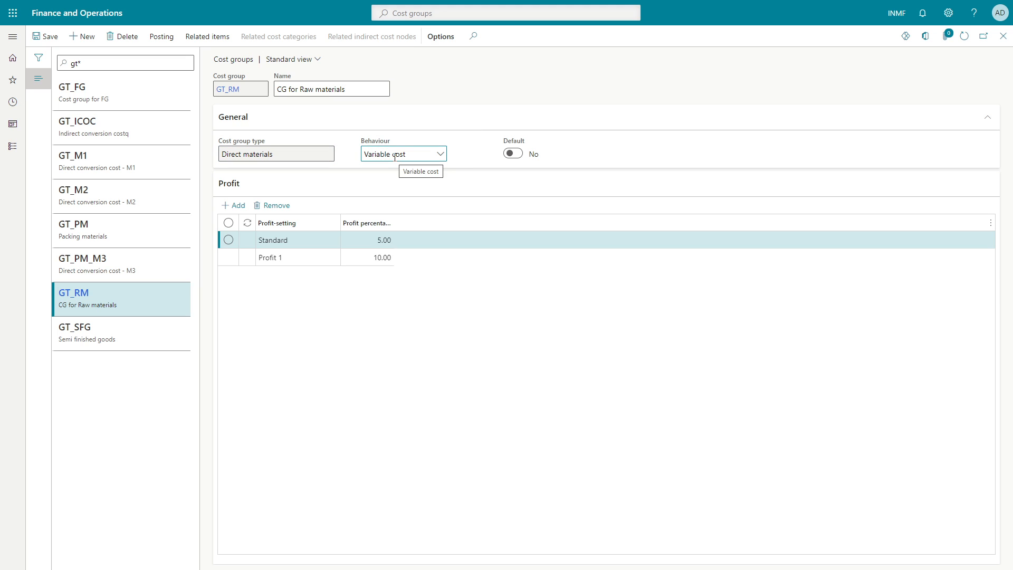
double_click(402, 155)
left_click(298, 153)
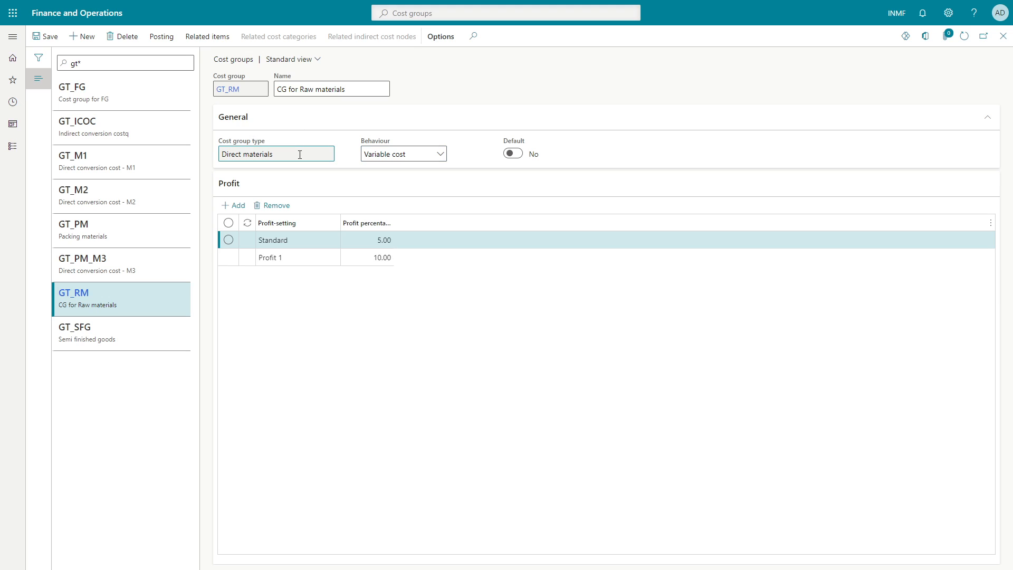
double_click(443, 156)
double_click(443, 156)
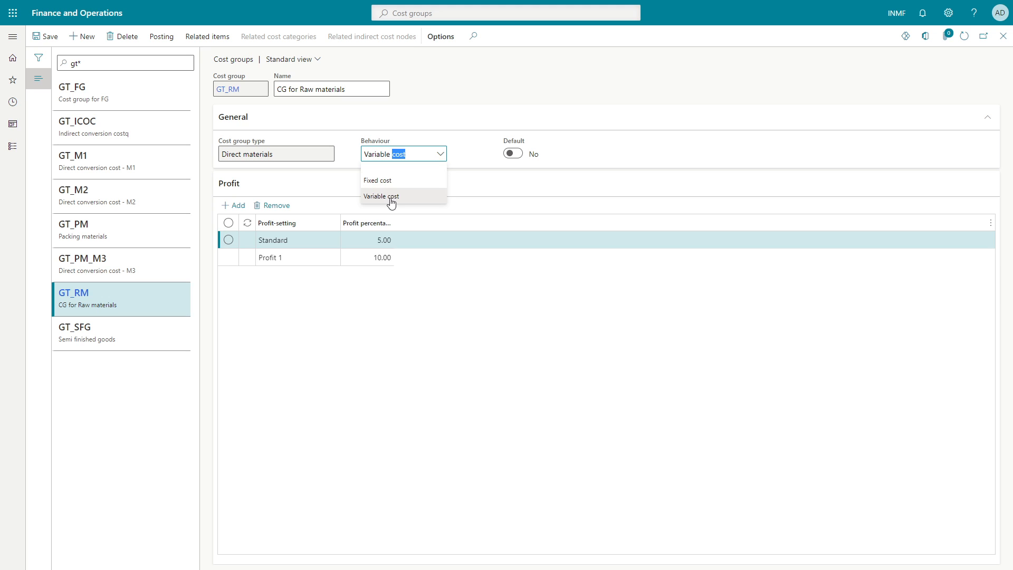
left_click(255, 155)
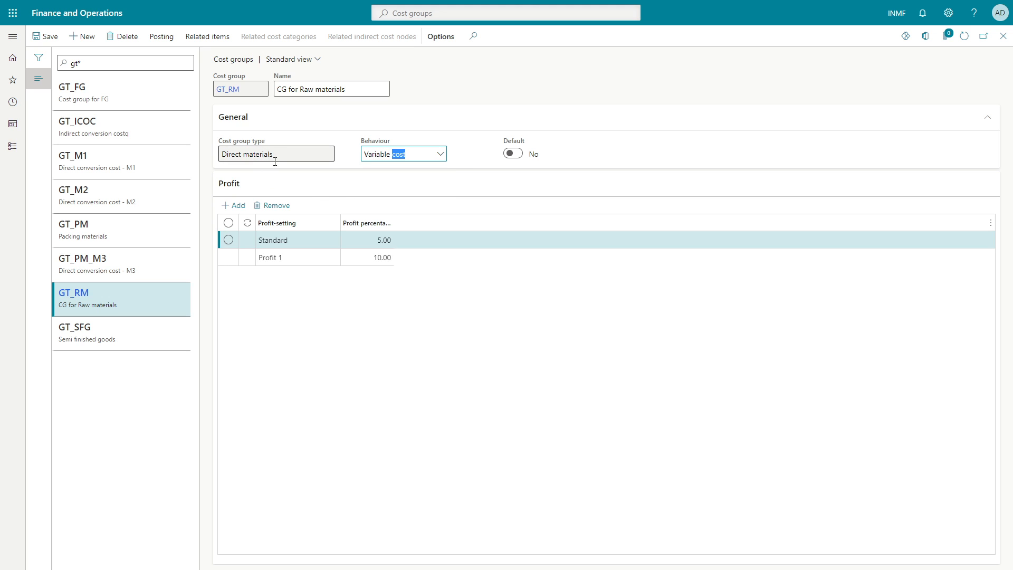
- Review the Standard and Profit 1 profit settings of GT_RM and view the items related to this cost group
left_click(304, 330)
left_click(368, 242)
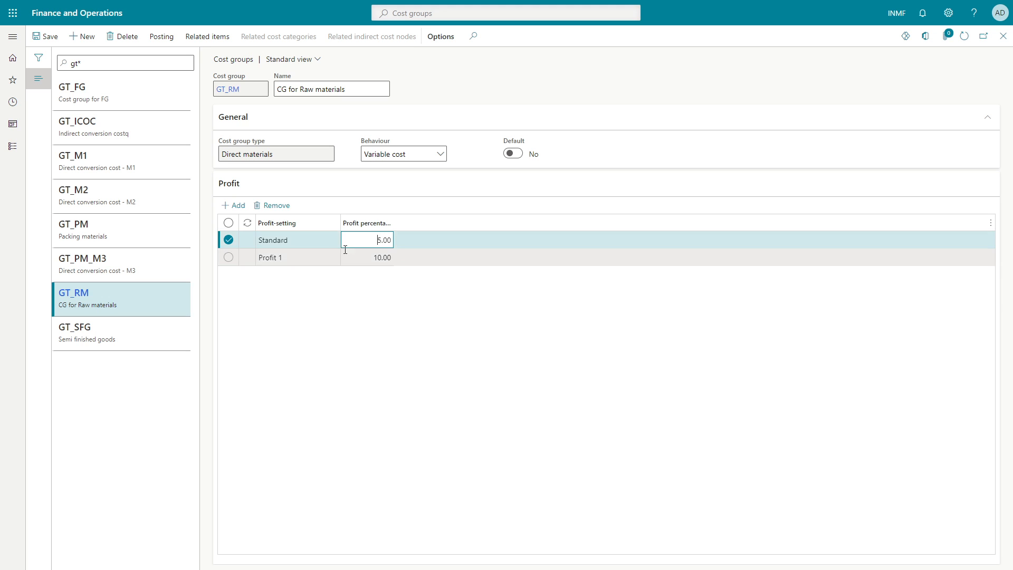
left_click(327, 243)
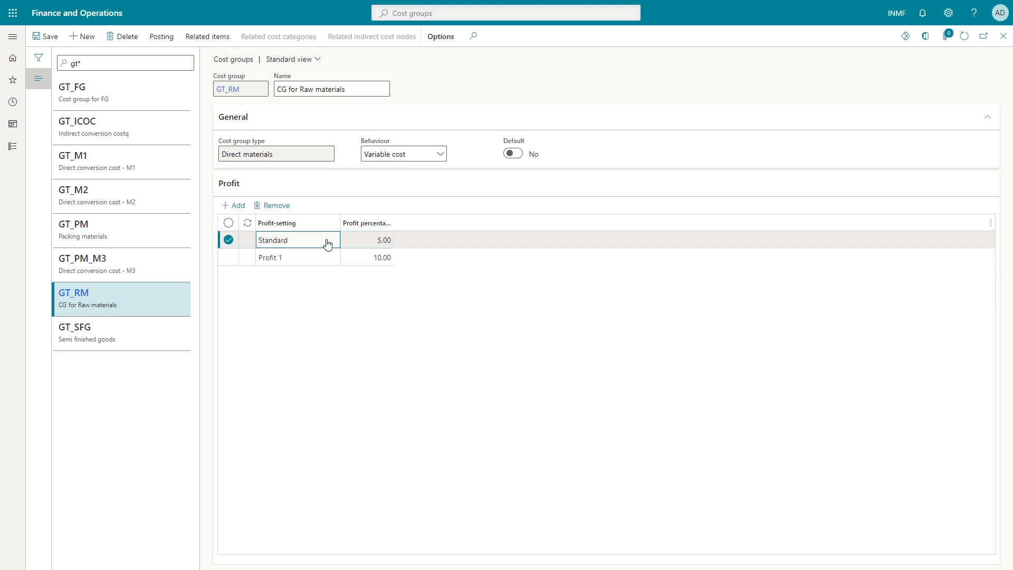
left_click(375, 240)
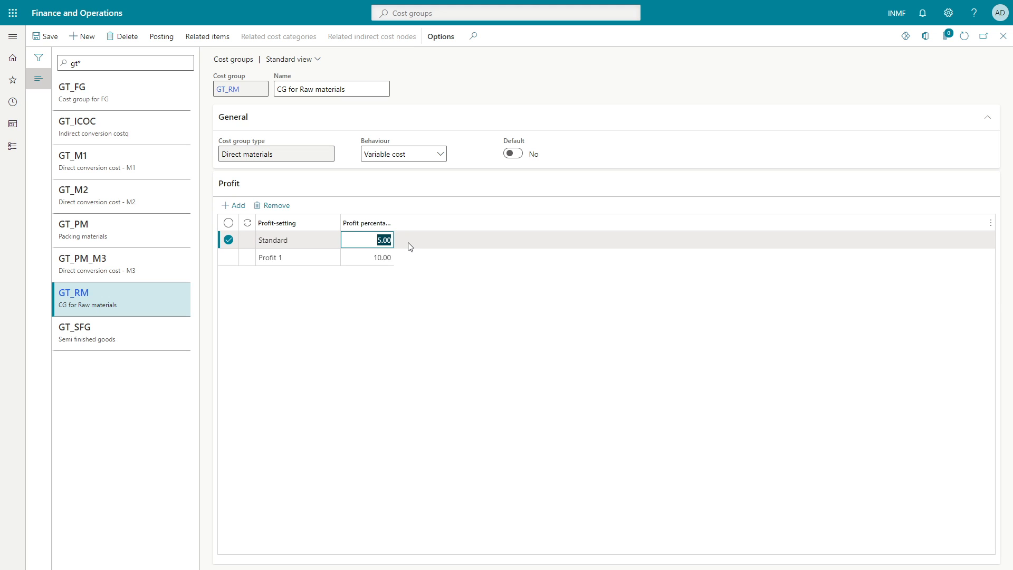
left_click(294, 266)
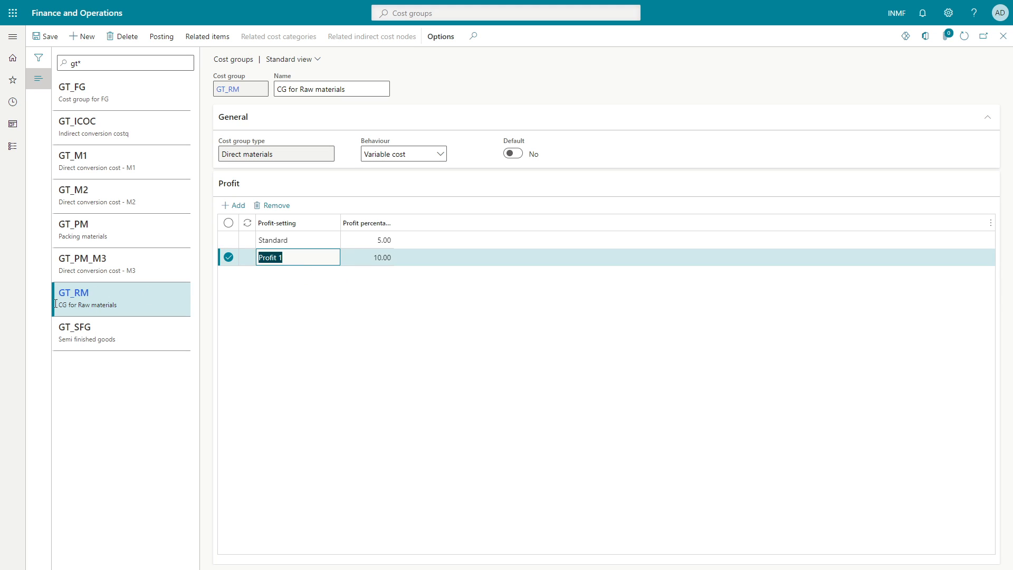
left_click(205, 42)
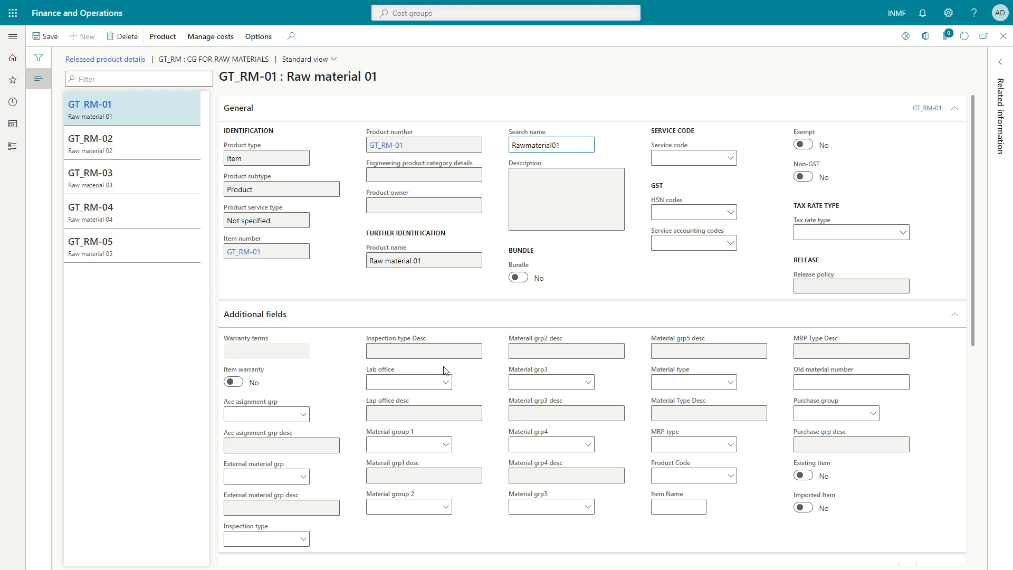
key("Escape")
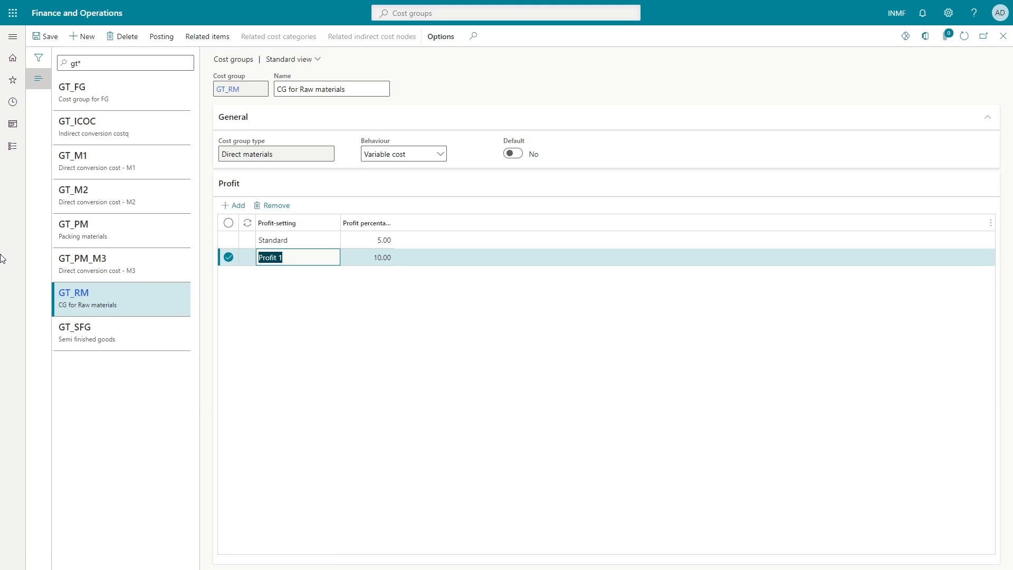
- Review the Standard and Profit 1 profit settings of the GT_PM cost group, and display GT_SFG for comparison
left_click(120, 231)
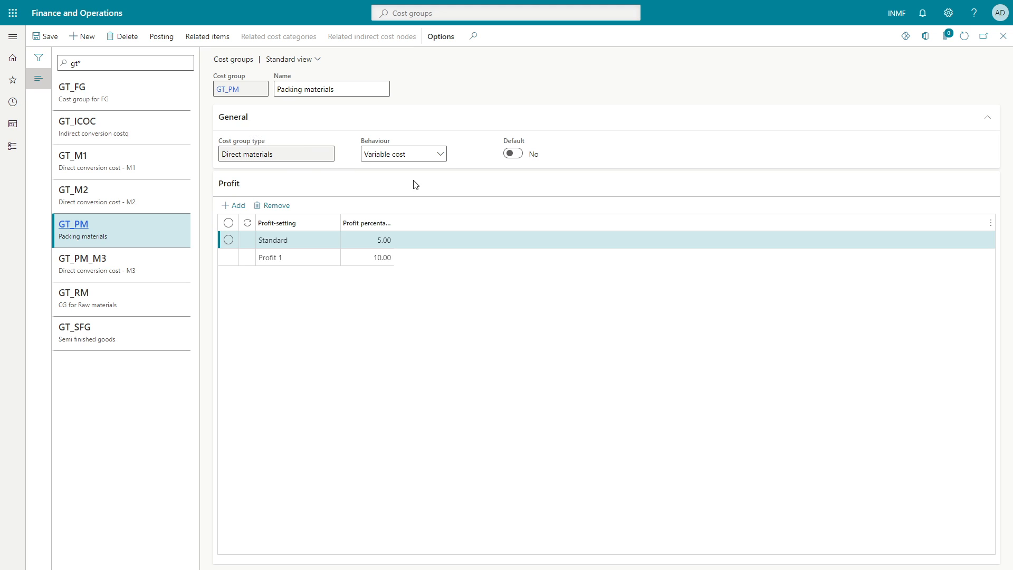
left_click(317, 242)
left_click(314, 262)
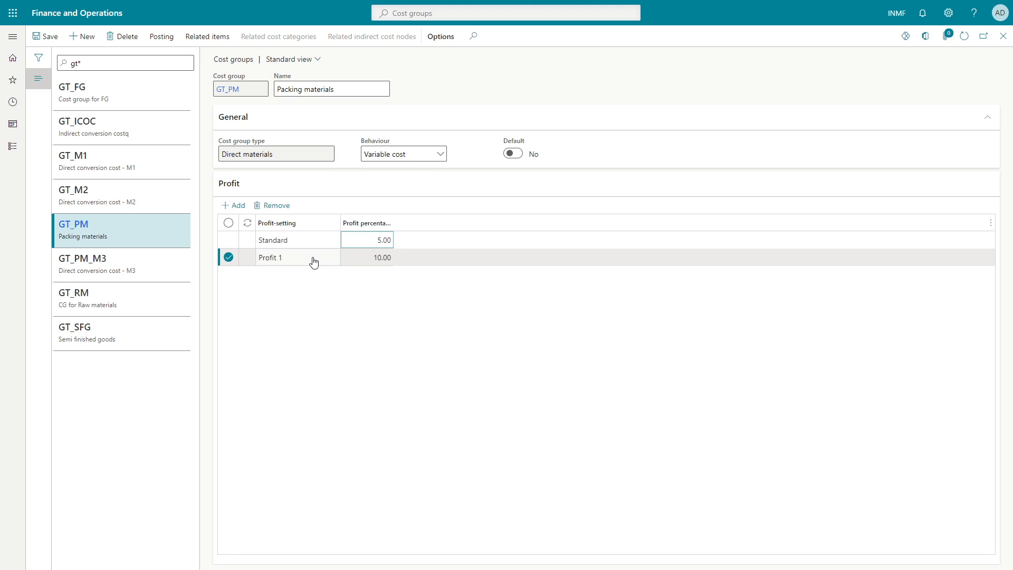
left_click(364, 260)
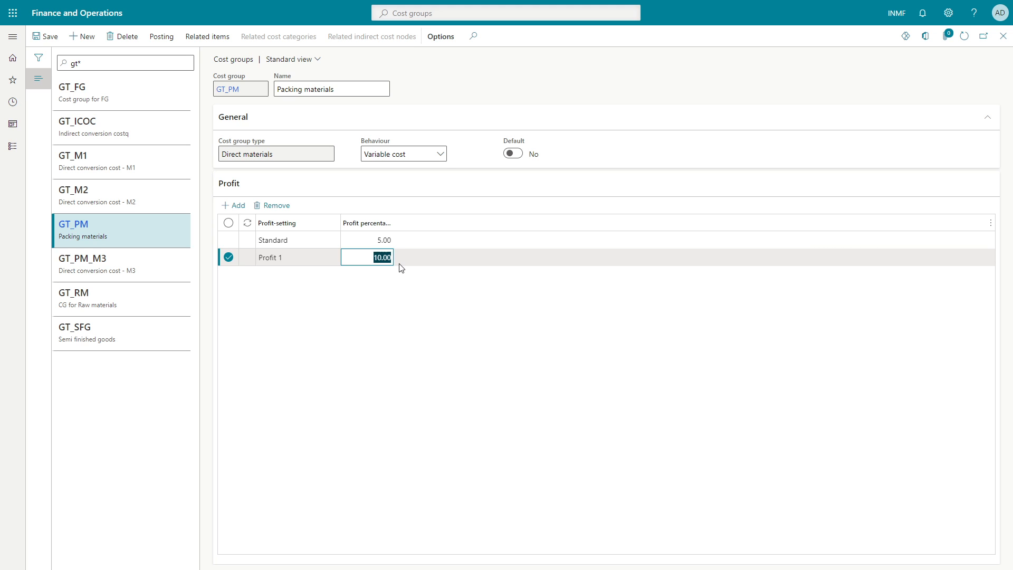
left_click(102, 328)
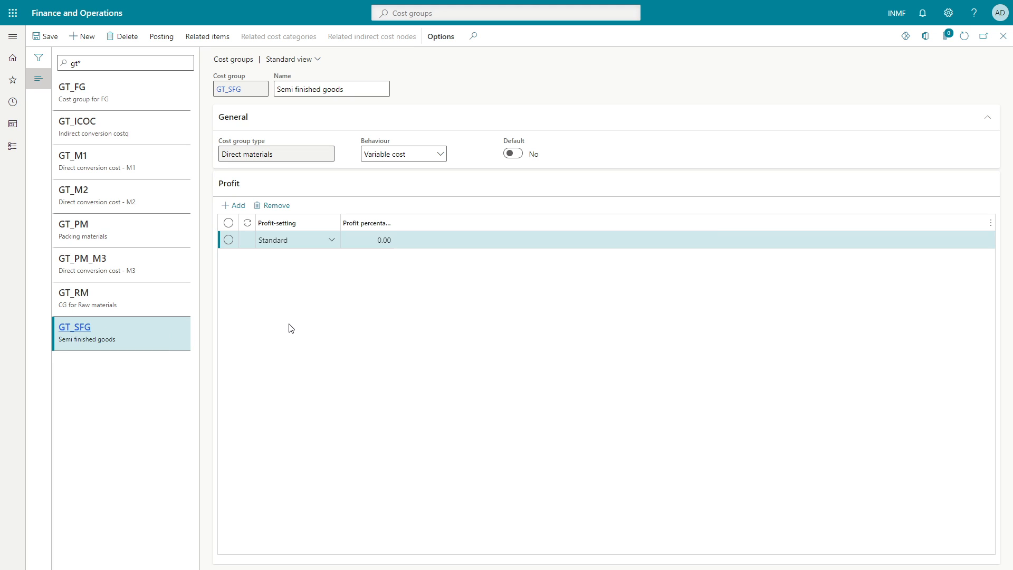
- Review the Standard profit percentage of the GT_SFG cost group, and display the settings of GT_FG
left_click(260, 95)
left_click(370, 239)
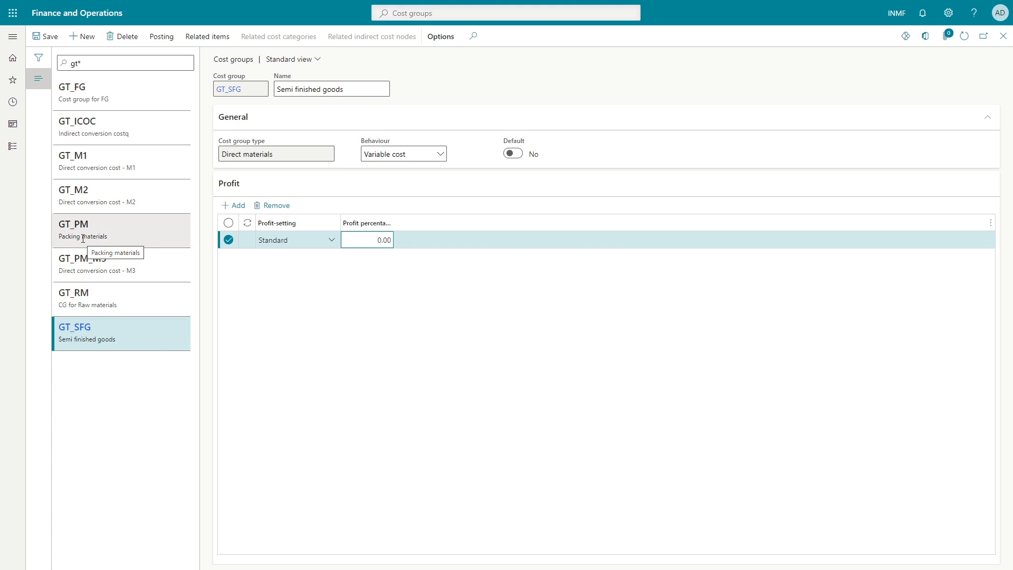
left_click(104, 88)
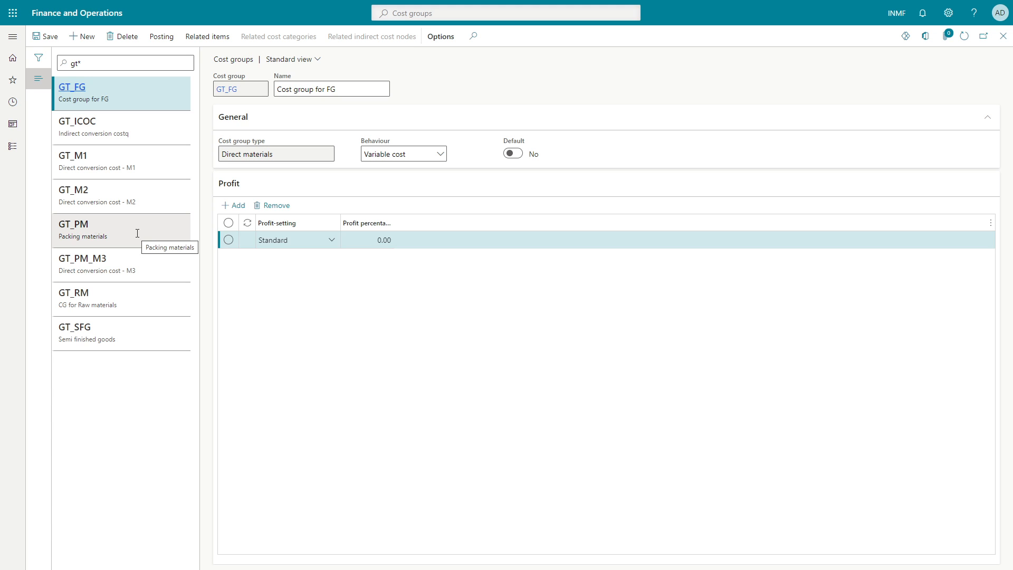
- Review the cost group type and the Standard and Profit 1 percentages of the GT_M1 cost group
left_click(104, 159)
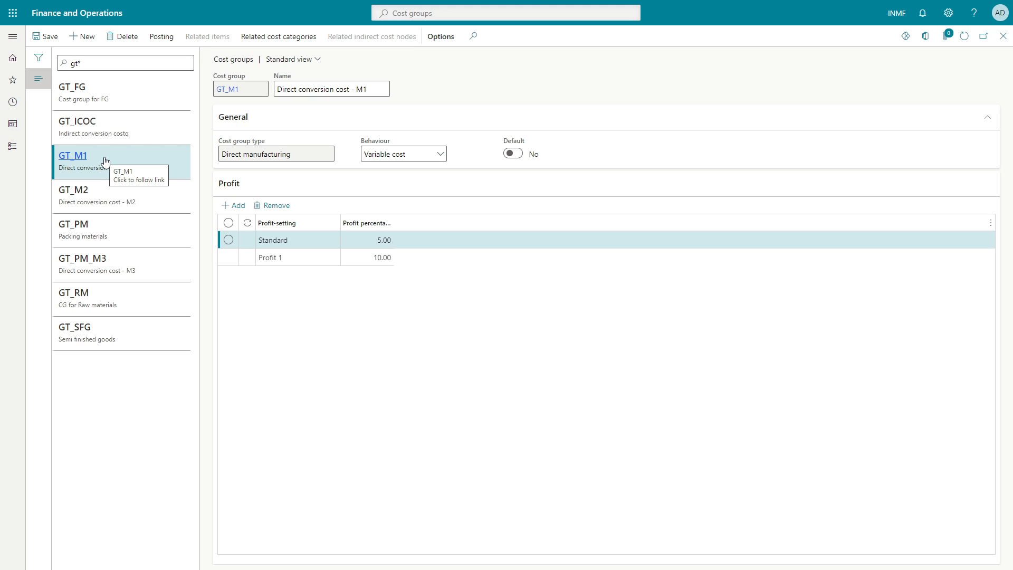
left_click_drag(294, 154, 232, 153)
left_click(254, 154)
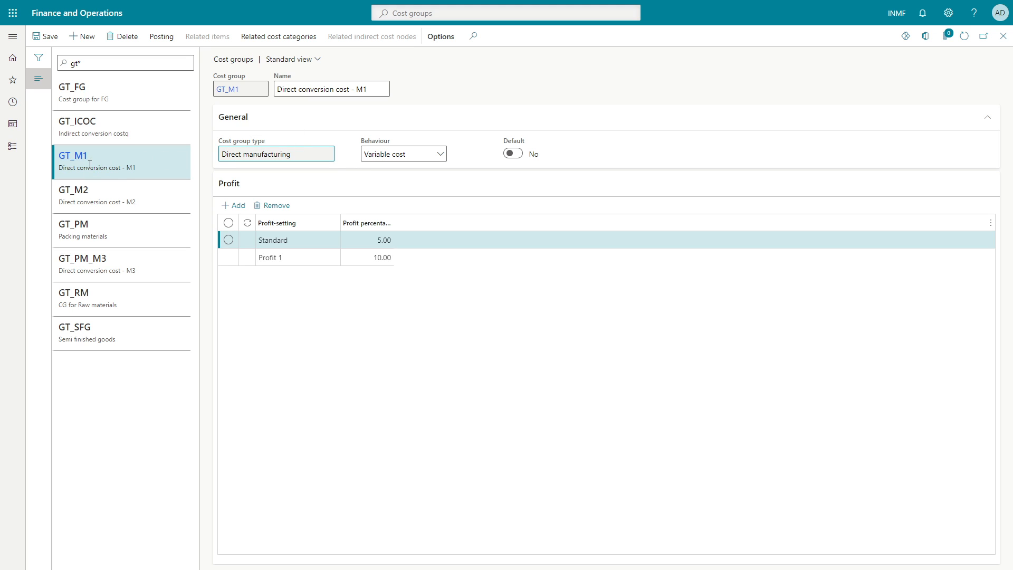
triple_click(278, 159)
left_click(296, 158)
left_click(372, 243)
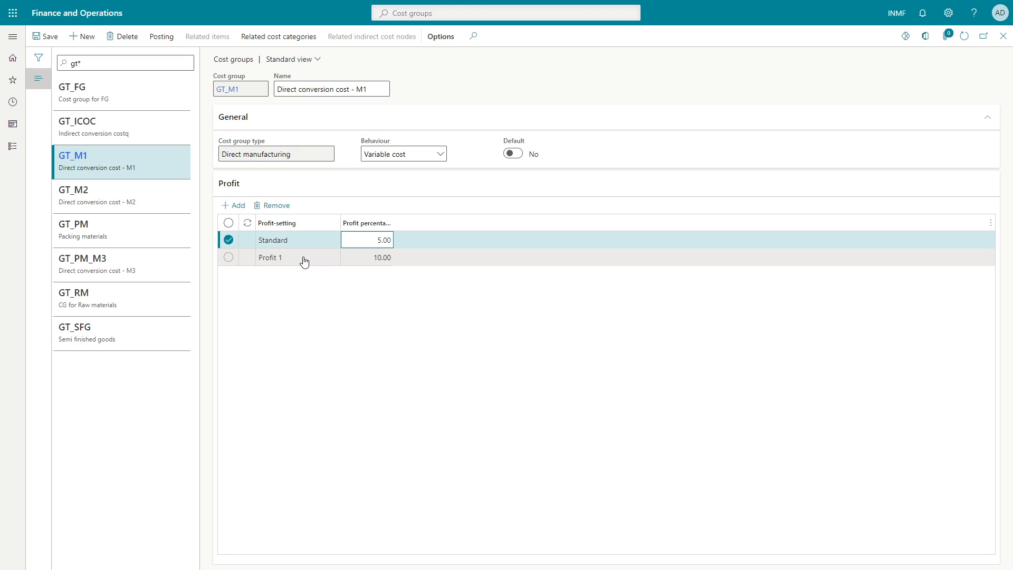
left_click(374, 262)
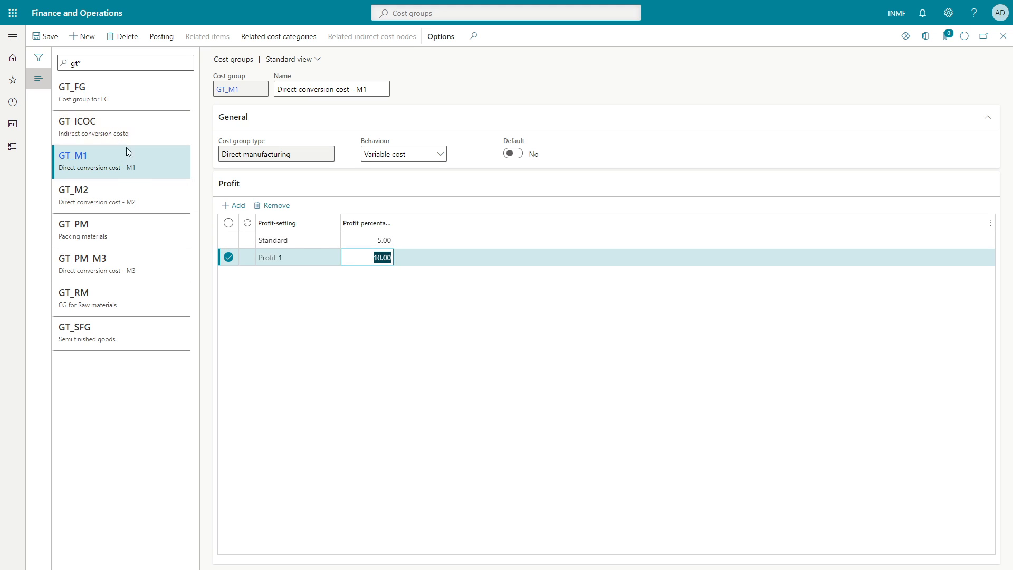
- View the GT_M2, GT_PM and GT_PM_M3 cost groups in turn to compare their types and profit settings
left_click(119, 201)
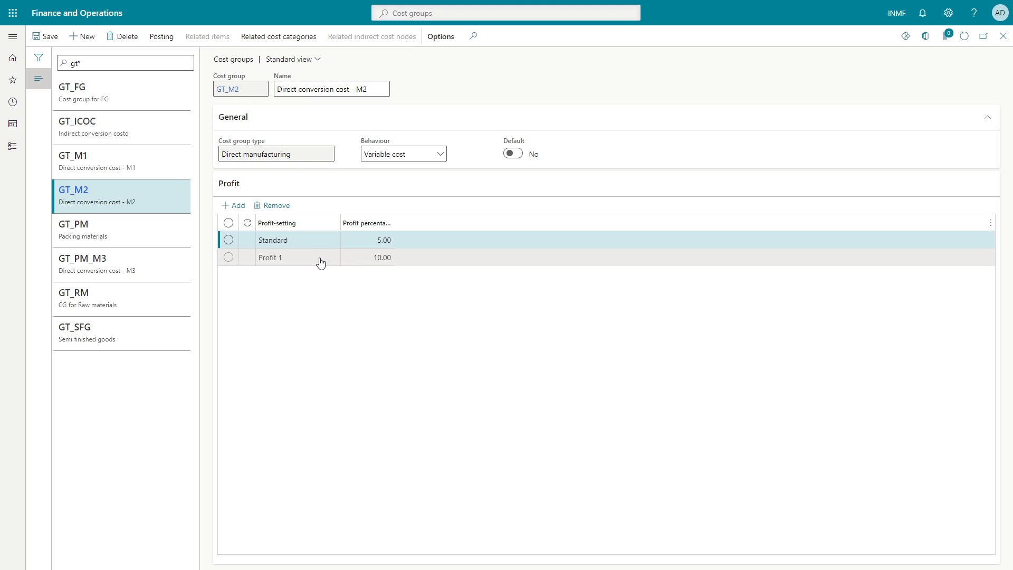
left_click(105, 228)
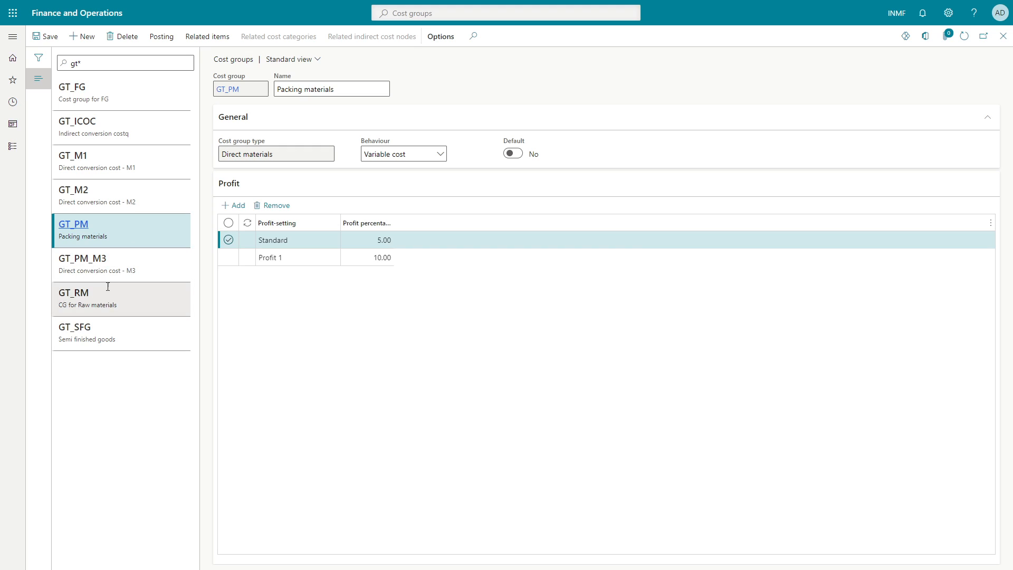
left_click(107, 267)
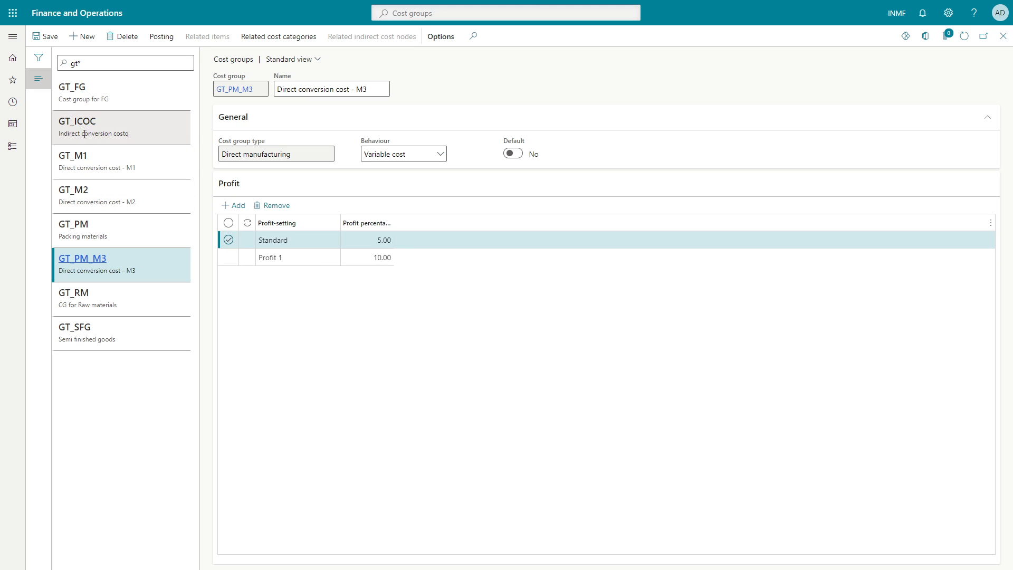
- Correct the name of the GT_ICOC cost group to "Indirect conversion cost", check its cost group type, and close the form with changes saved
left_click(106, 127)
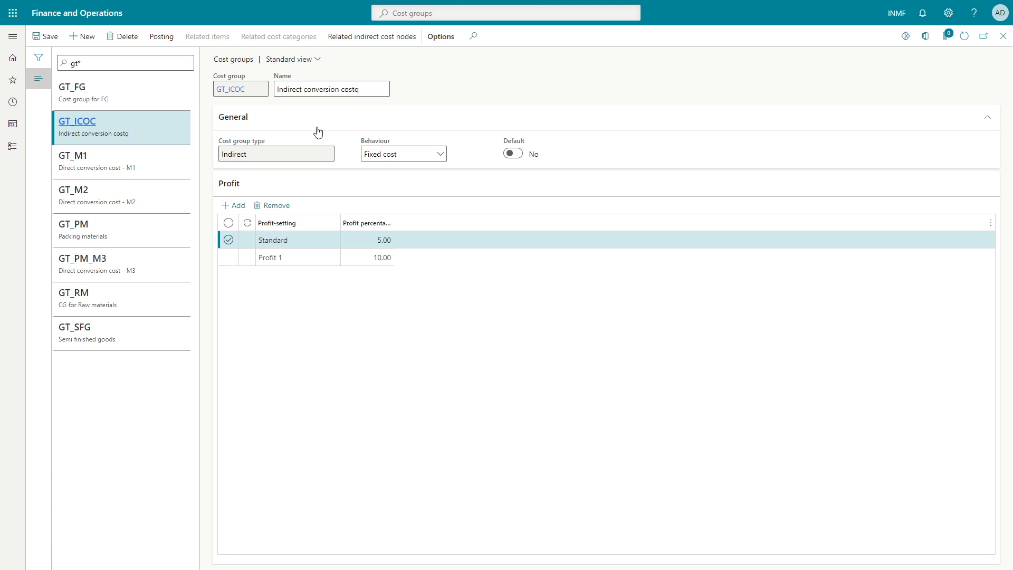
left_click(369, 88)
key("BackSpace")
left_click_drag(248, 154, 200, 154)
left_click(267, 154)
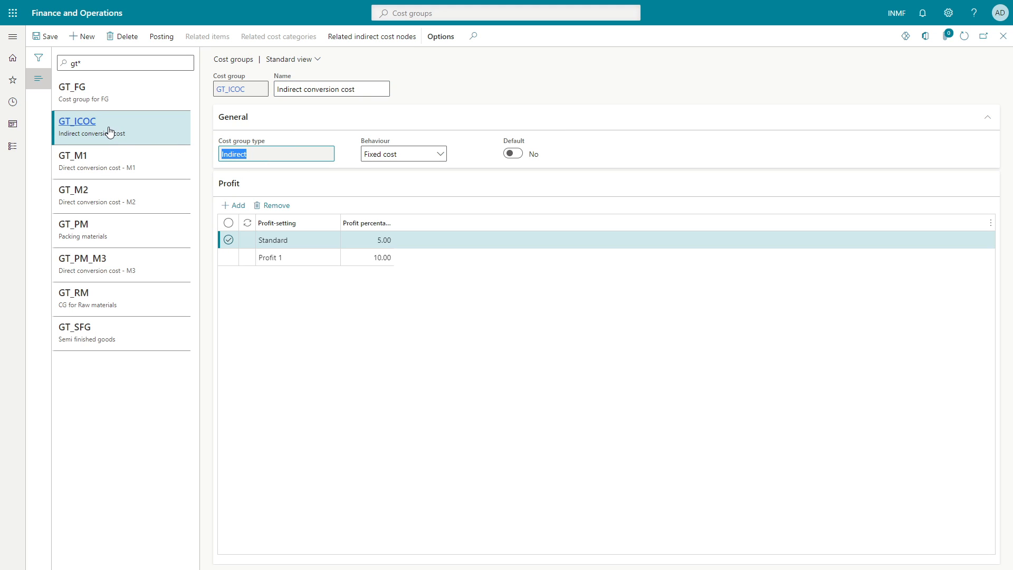
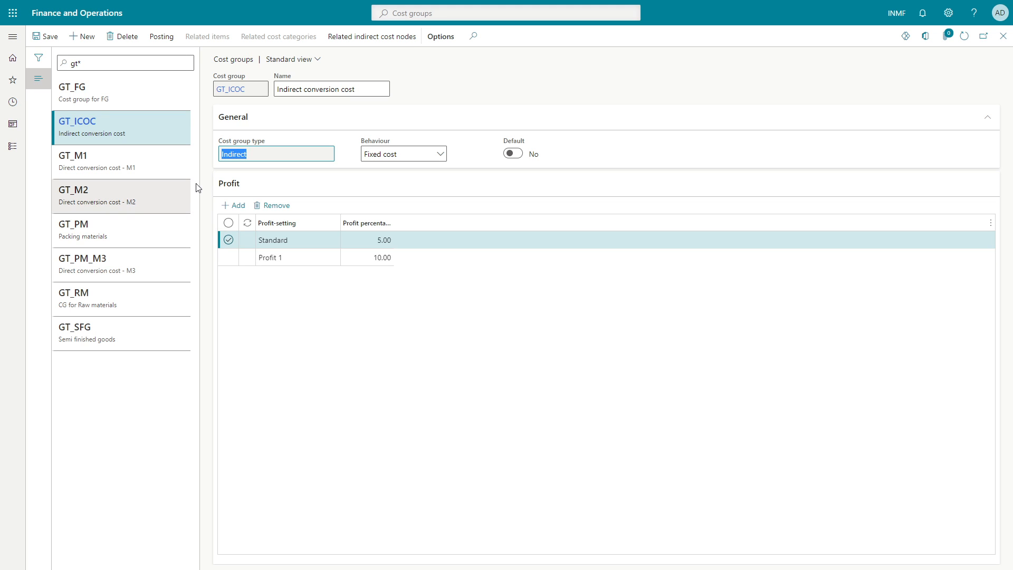
key("Escape")
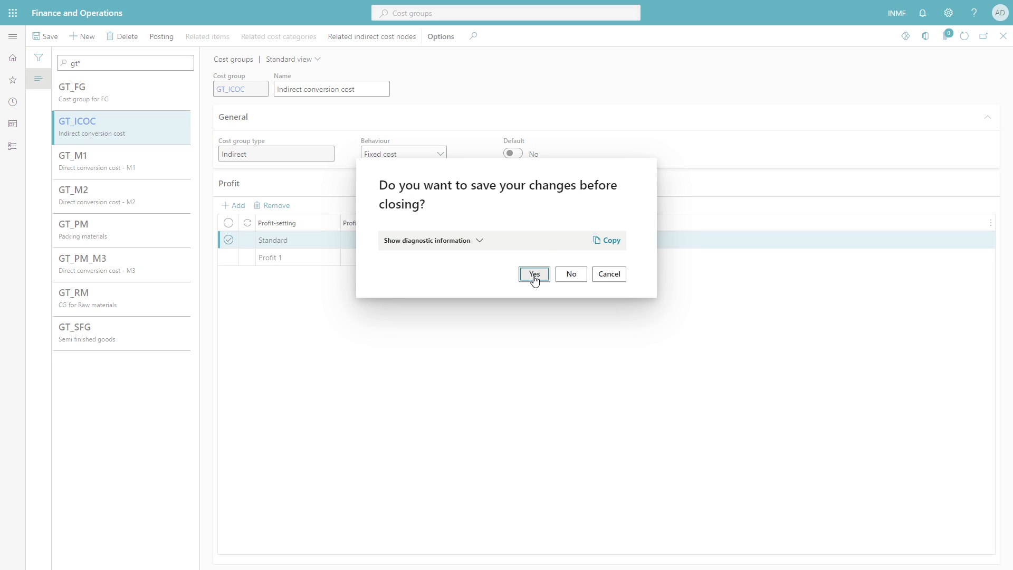
left_click(534, 274)
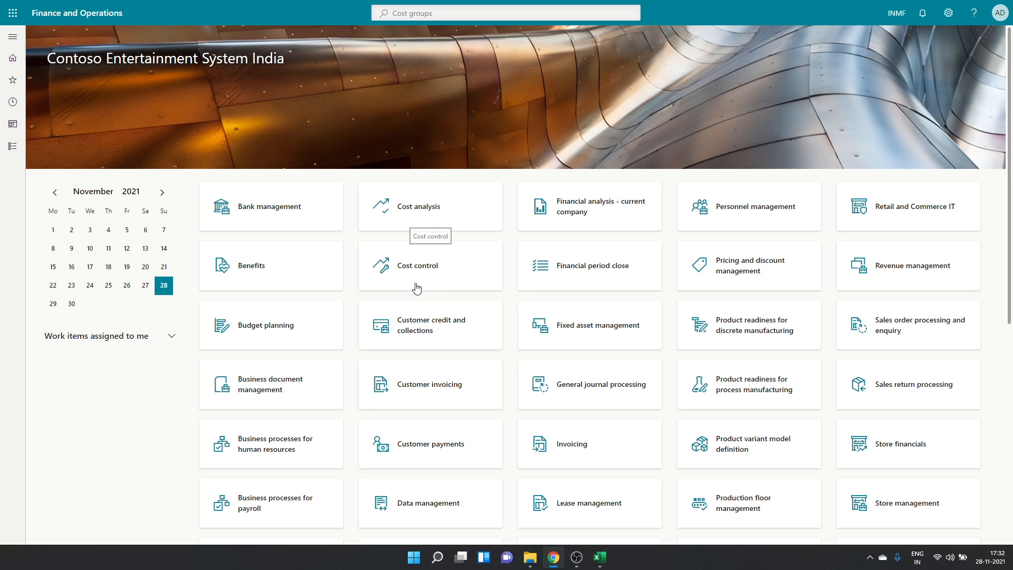
- Switch to the Excel setup workbook and change the behaviour of GT_ICOC in the Cost groups table to "Fixed cost"
key("super+Tab")
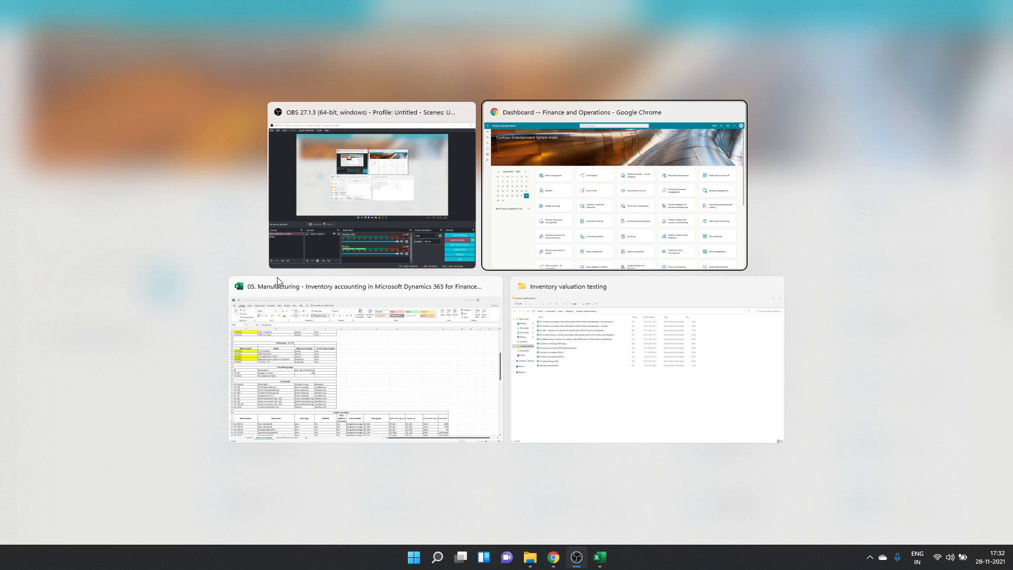
left_click(278, 281)
left_click(148, 369)
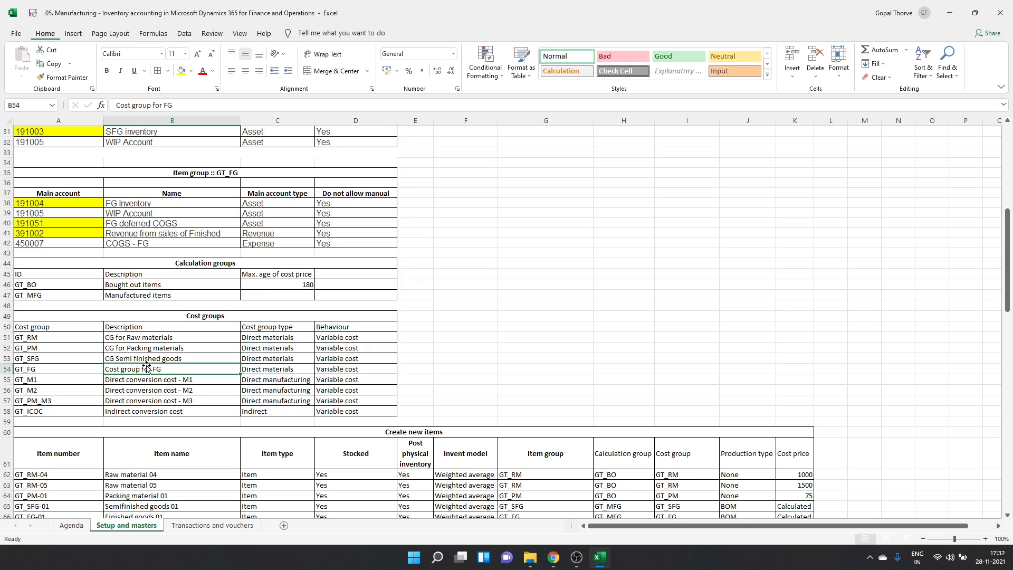
scroll(146, 367, "down", 3)
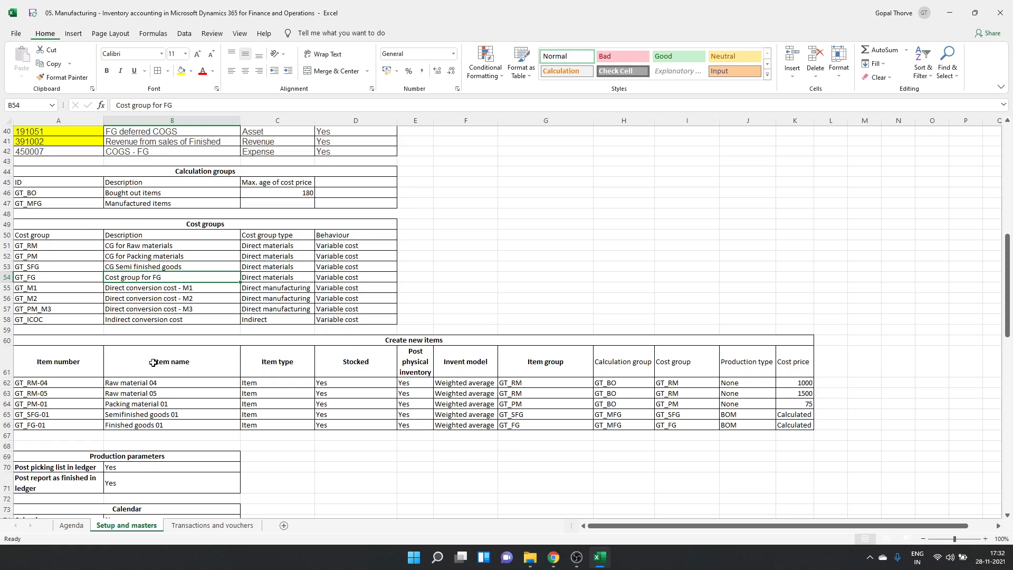
left_click(280, 308)
left_click(274, 321)
left_click(391, 320)
type("Fixed cost")
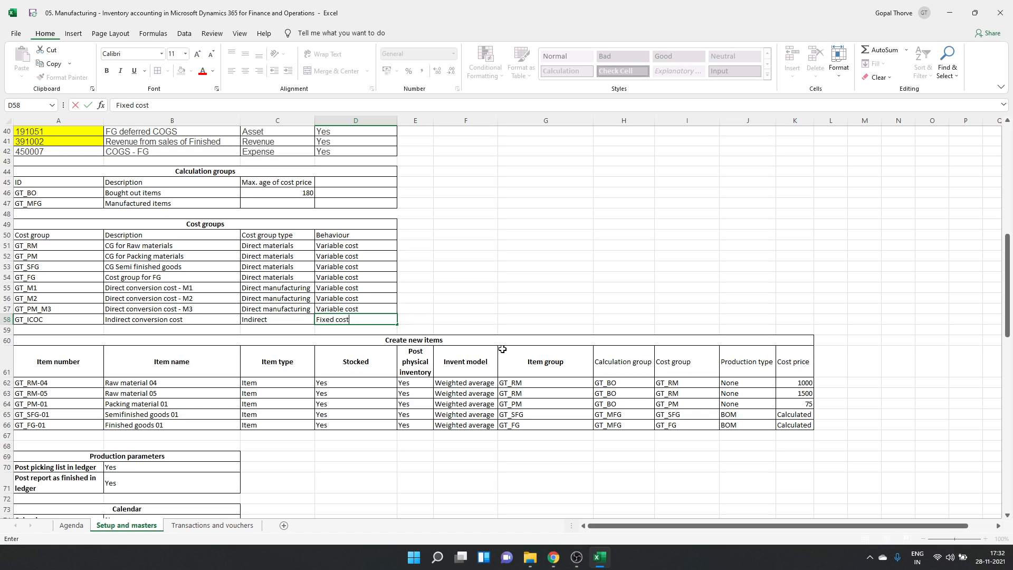
key("Return")
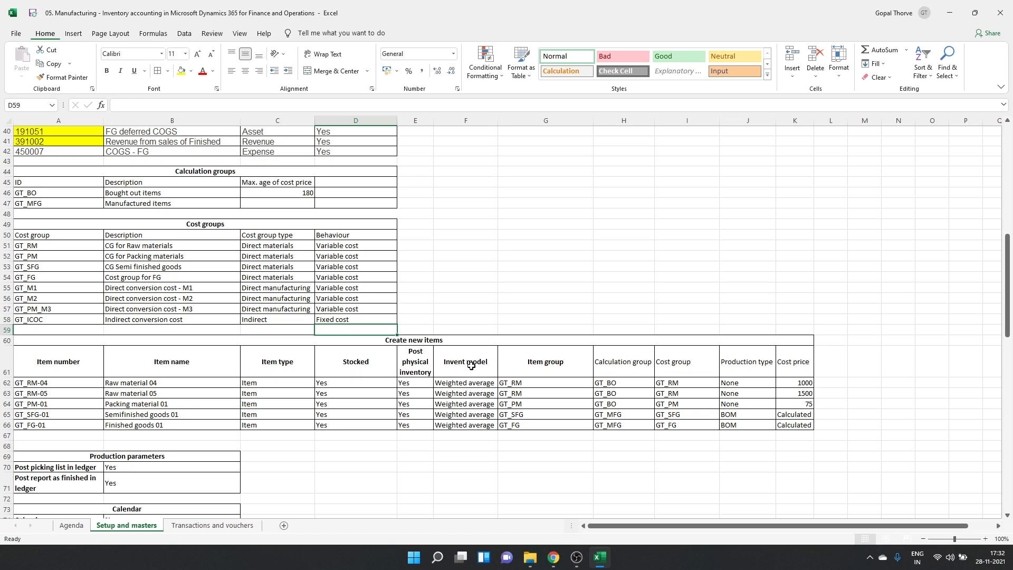
- Review the raw material, packing material, semifinished and finished goods rows in the Create new items table
left_click_drag(418, 340, 310, 404)
left_click(277, 386)
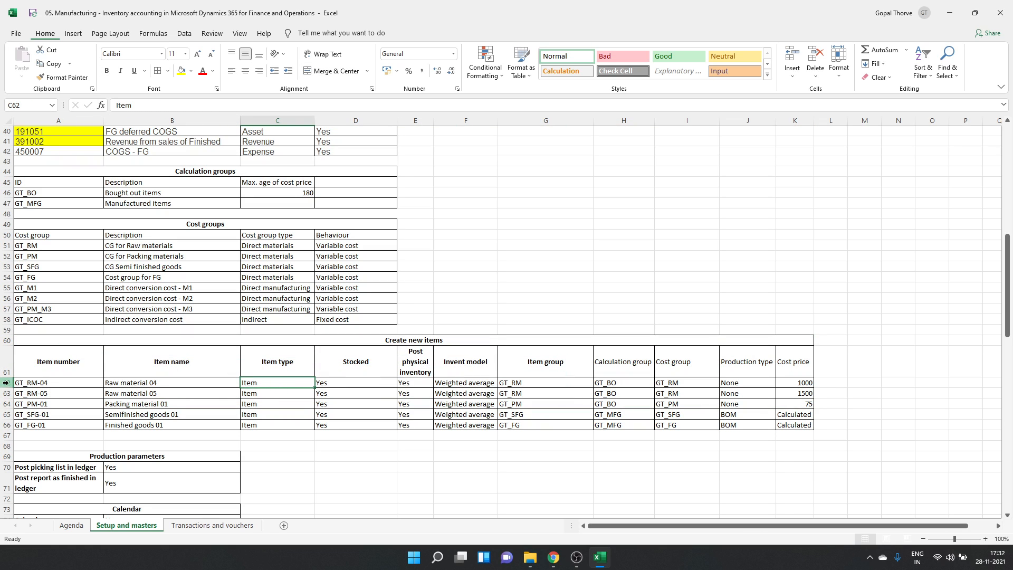
left_click_drag(7, 382, 9, 393)
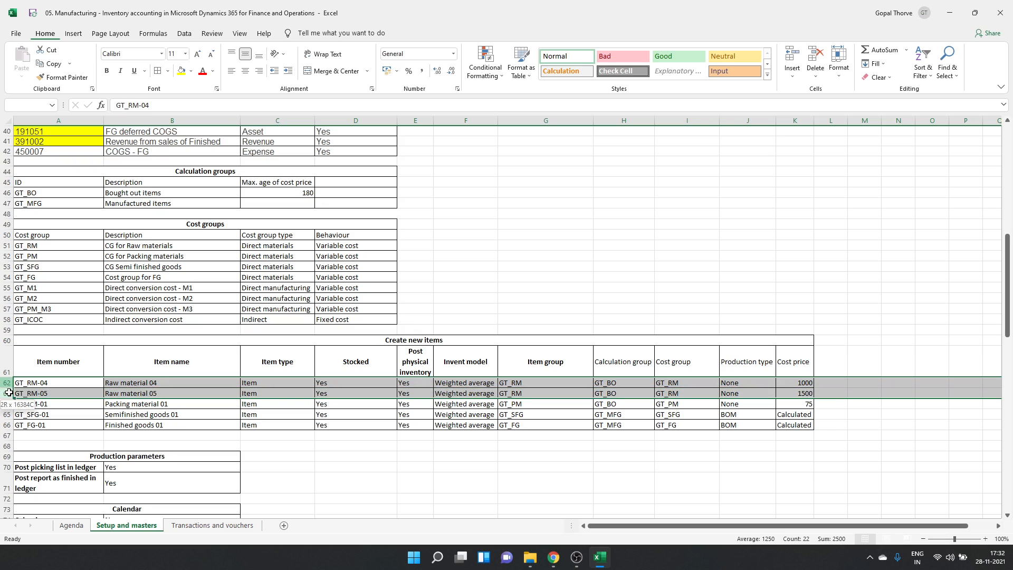
left_click(50, 405)
left_click(67, 417)
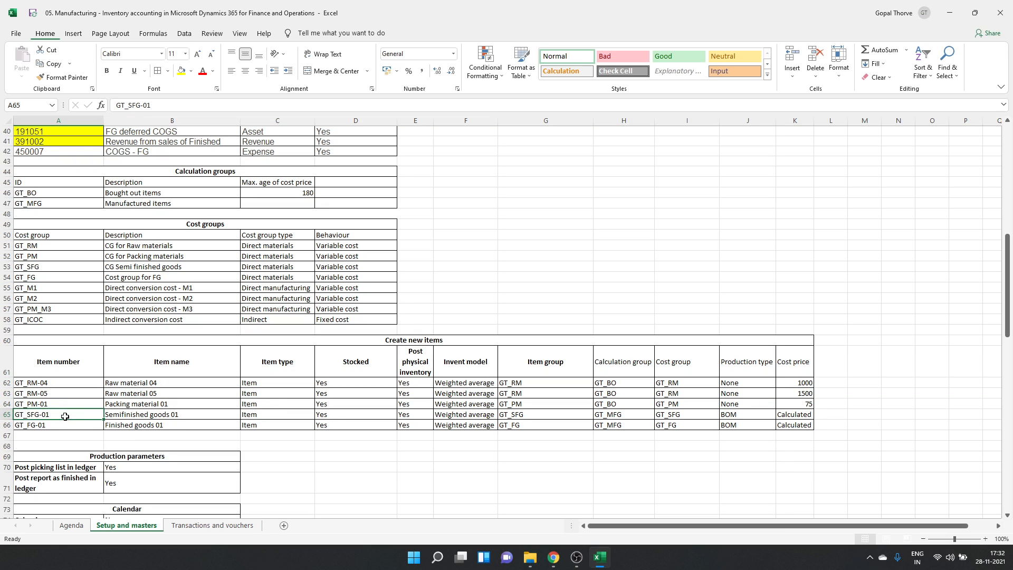
left_click(3, 414)
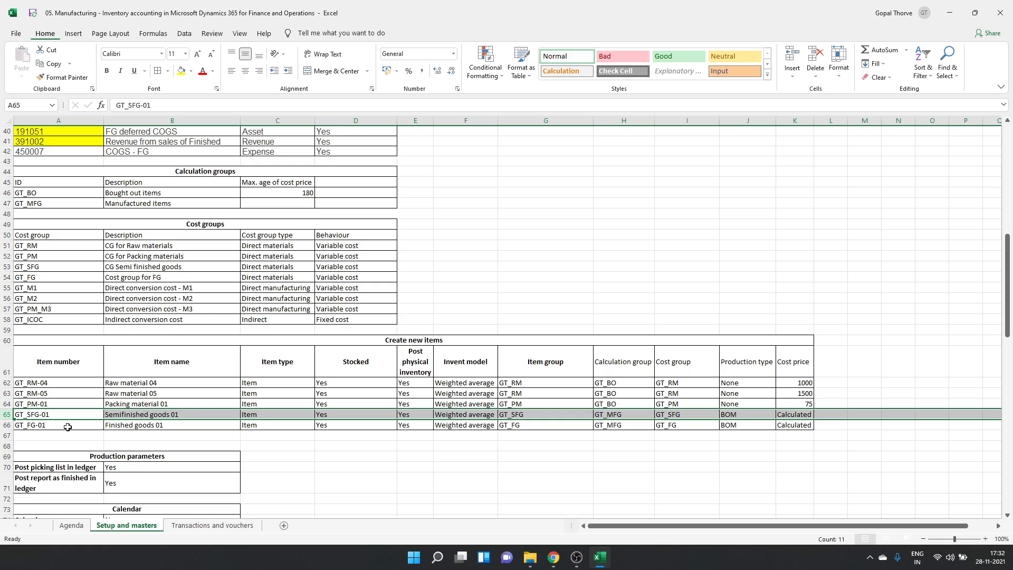
left_click(58, 426)
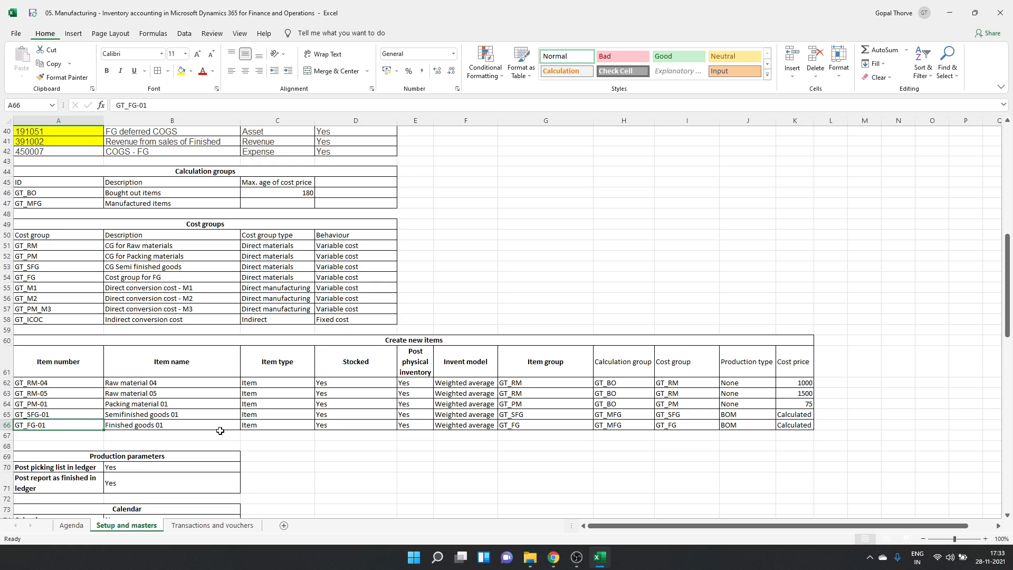
- Switch back to Finance and Operations and open the Released products list under Product information management
key("super+Tab")
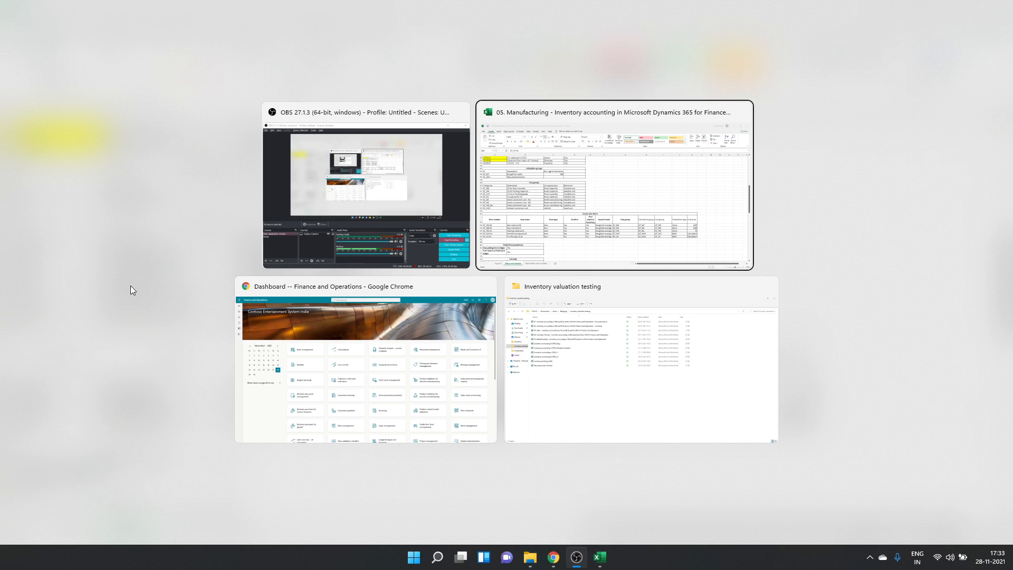
key("alt+Tab")
left_click(16, 146)
scroll(94, 376, "down", 9)
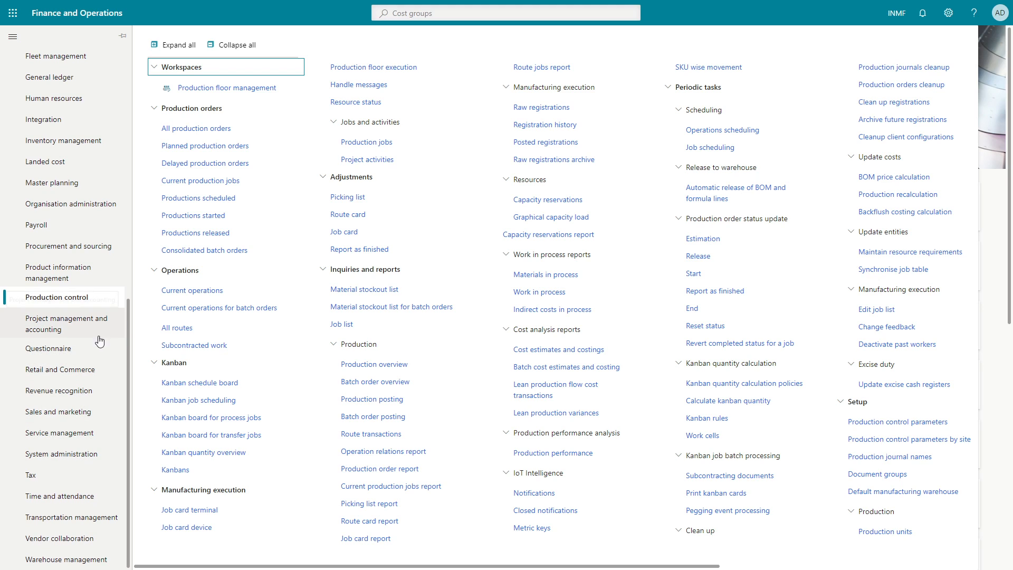
left_click(64, 277)
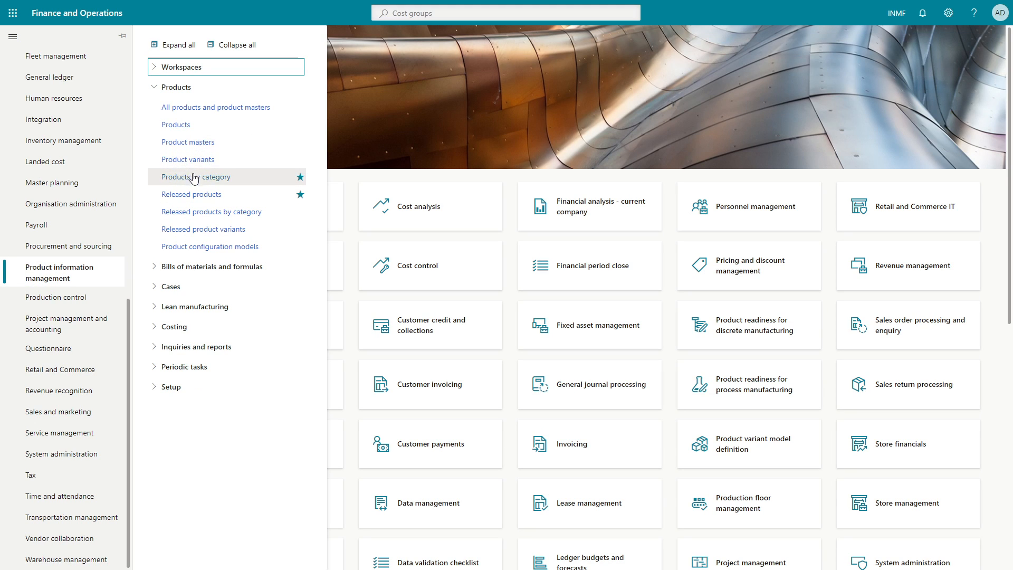
left_click(192, 195)
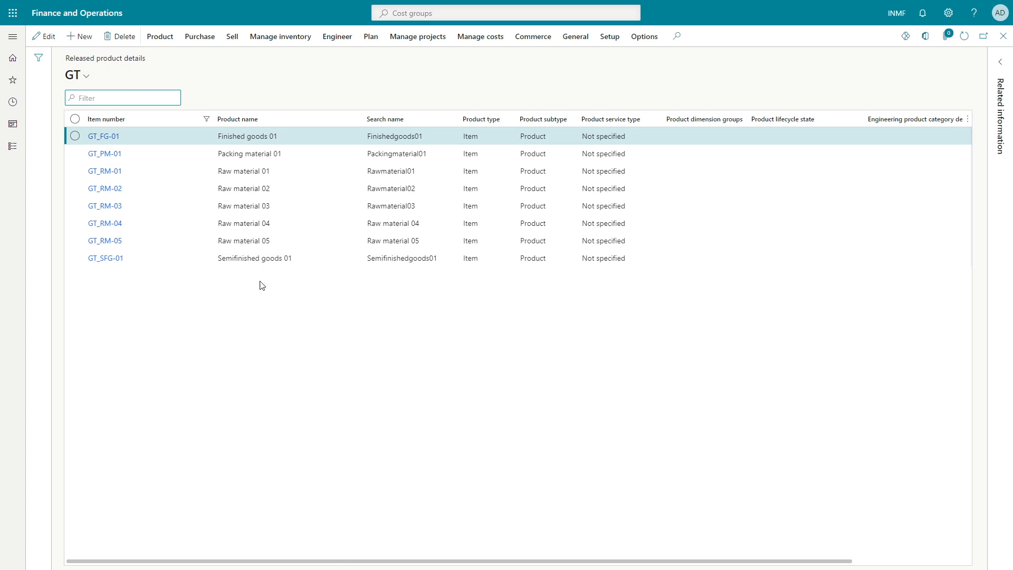
- Review the raw material items GT_RM-01 to GT_RM-05 in the released products list
left_click(267, 188)
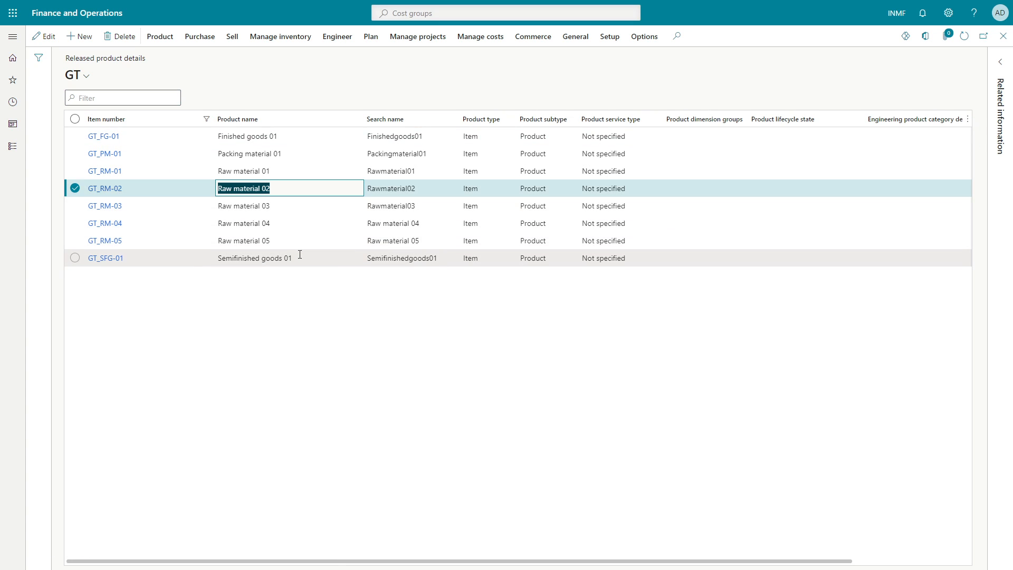
right_click(397, 119)
left_click(287, 184)
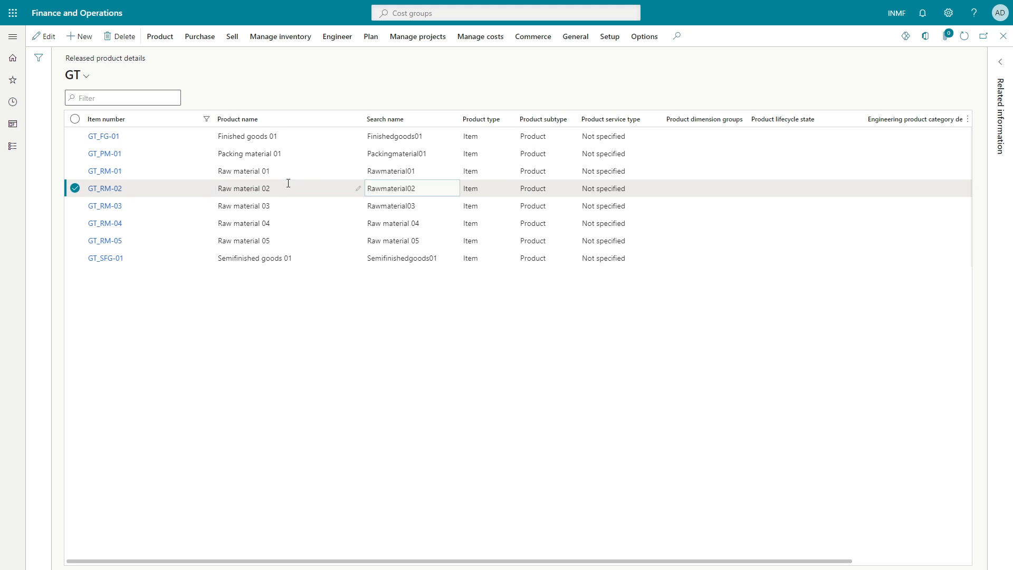
left_click(244, 165)
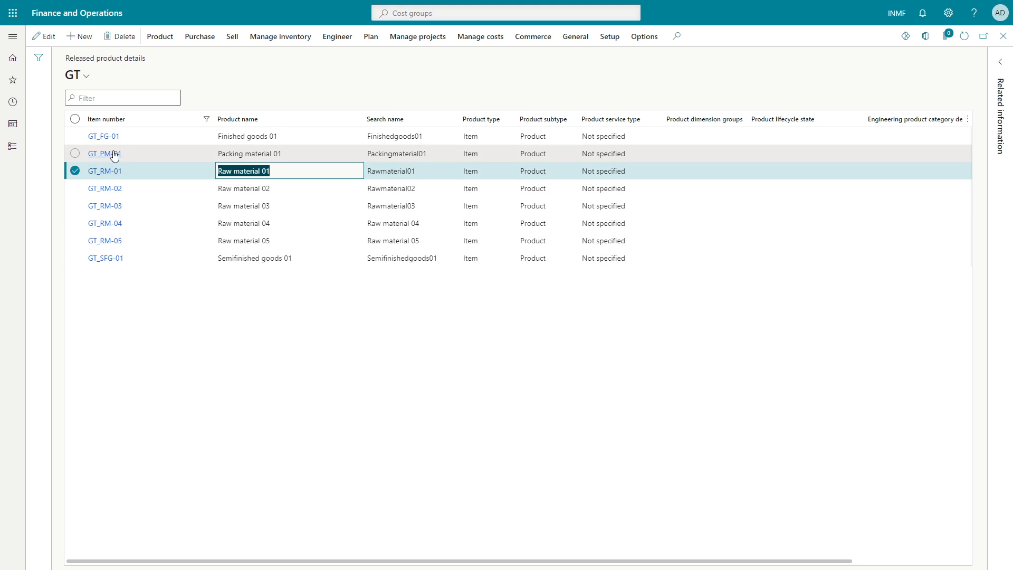
left_click(279, 206)
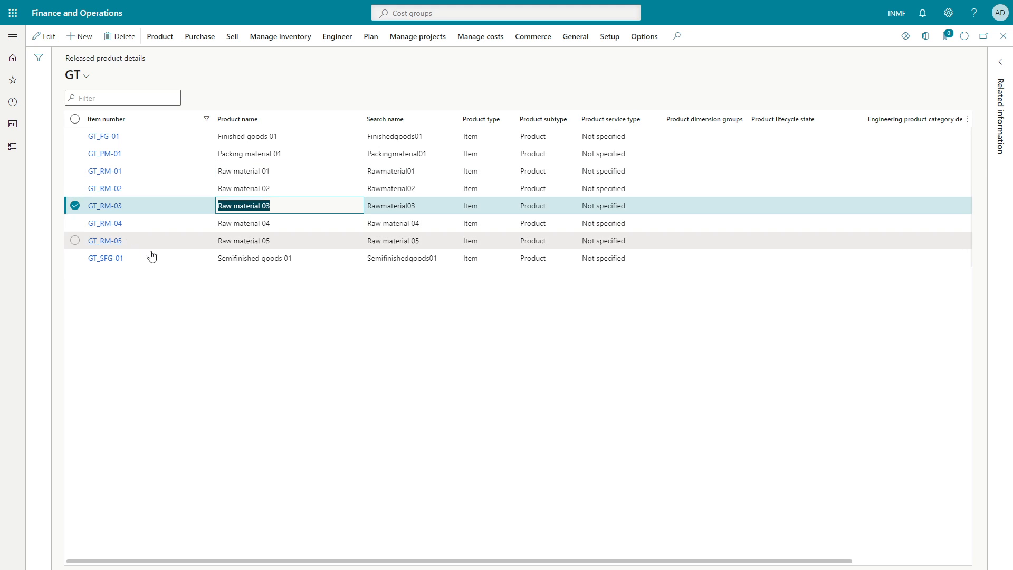
key("Down")
key("Down")
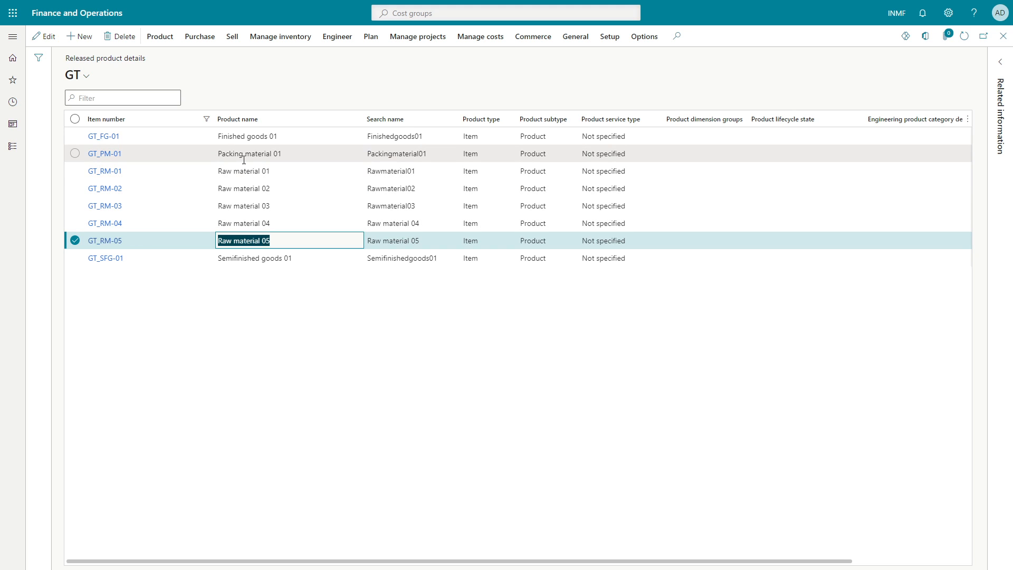
- Check the packing material, semifinished and finished goods items in the list, and open the details of GT_RM-05
left_click(227, 154)
left_click(236, 260)
left_click(235, 136)
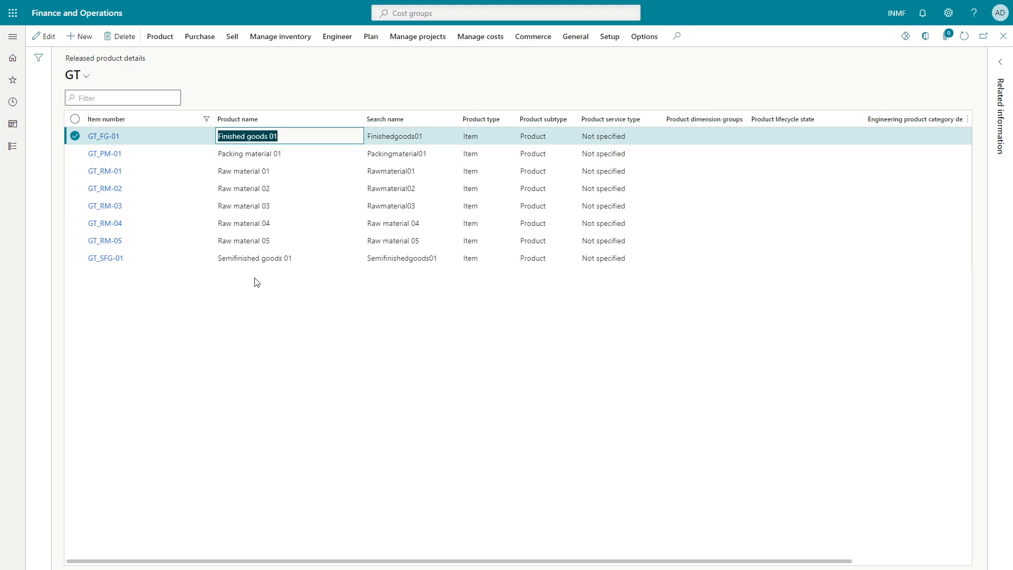
left_click(264, 241)
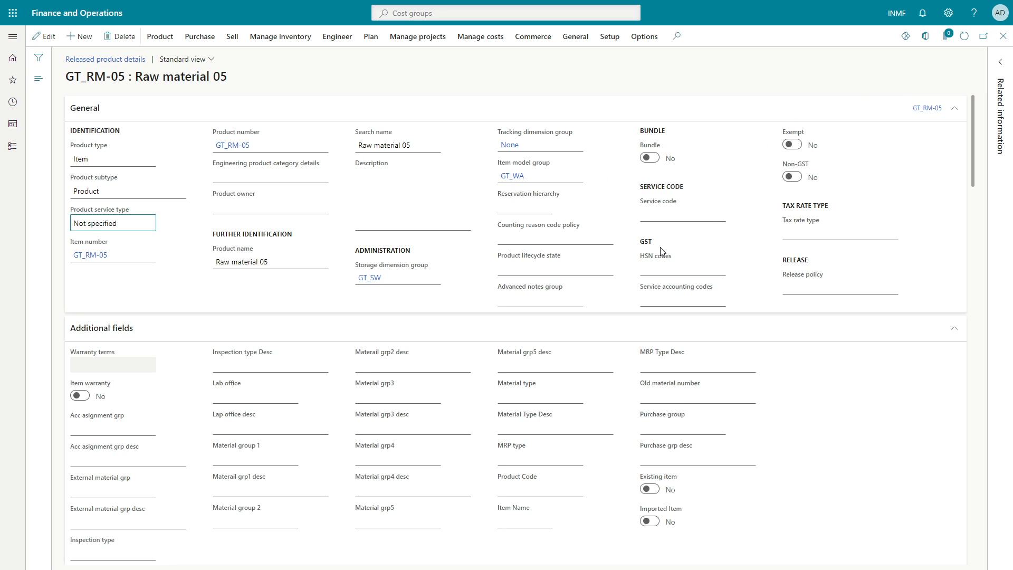
- Review the calculation group, cost group, item group and production type on the GT_RM-05 released product
scroll(661, 251, "down", 8)
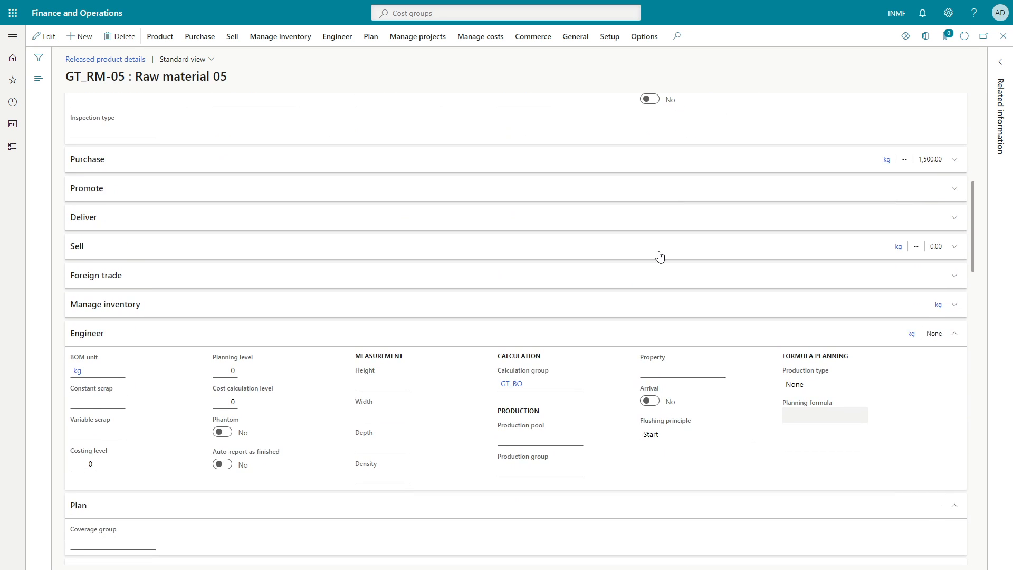
scroll(660, 257, "down", 1)
scroll(660, 257, "down", 1)
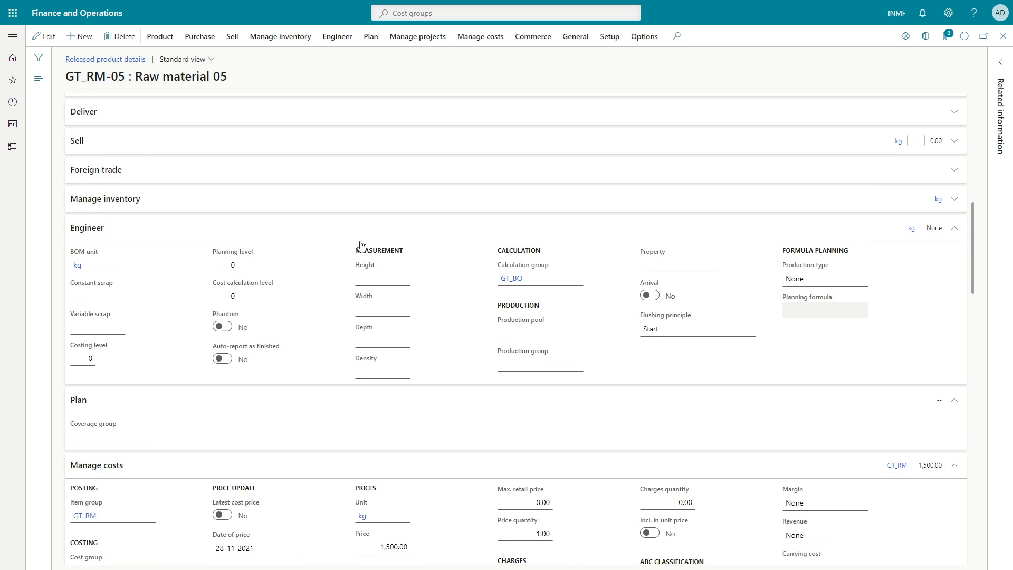
left_click(537, 288)
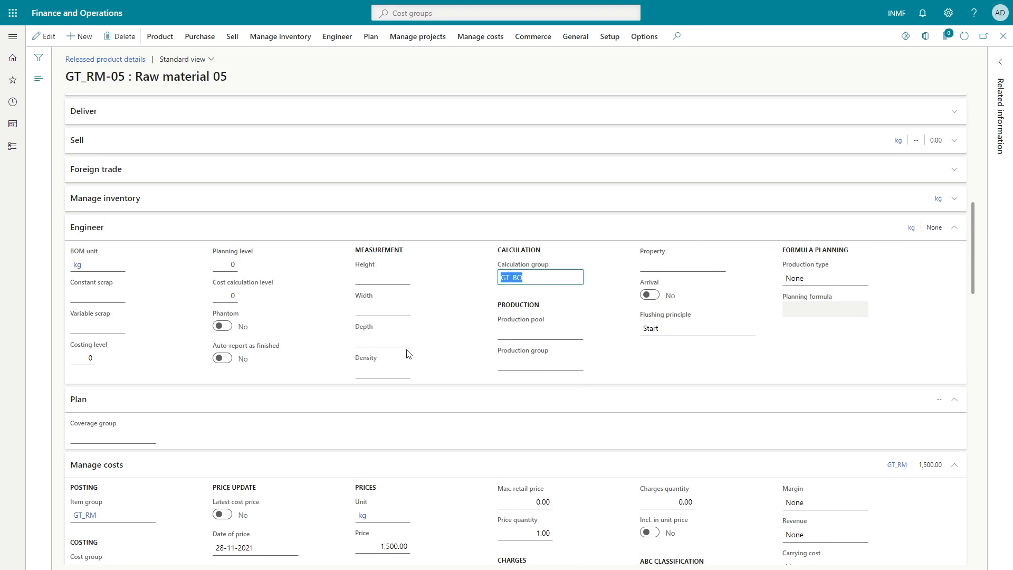
scroll(308, 383, "down", 2)
left_click(89, 464)
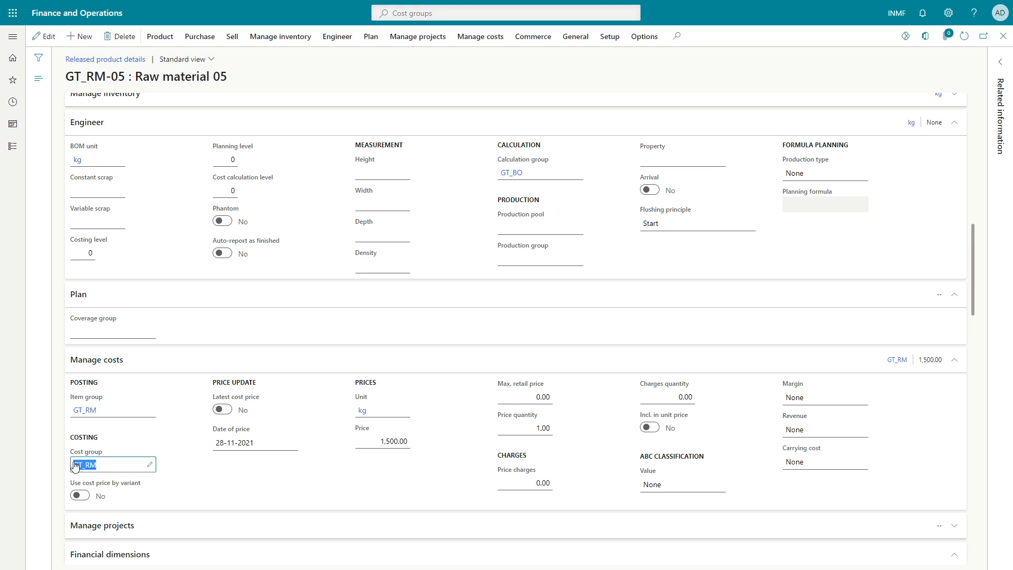
left_click(108, 411)
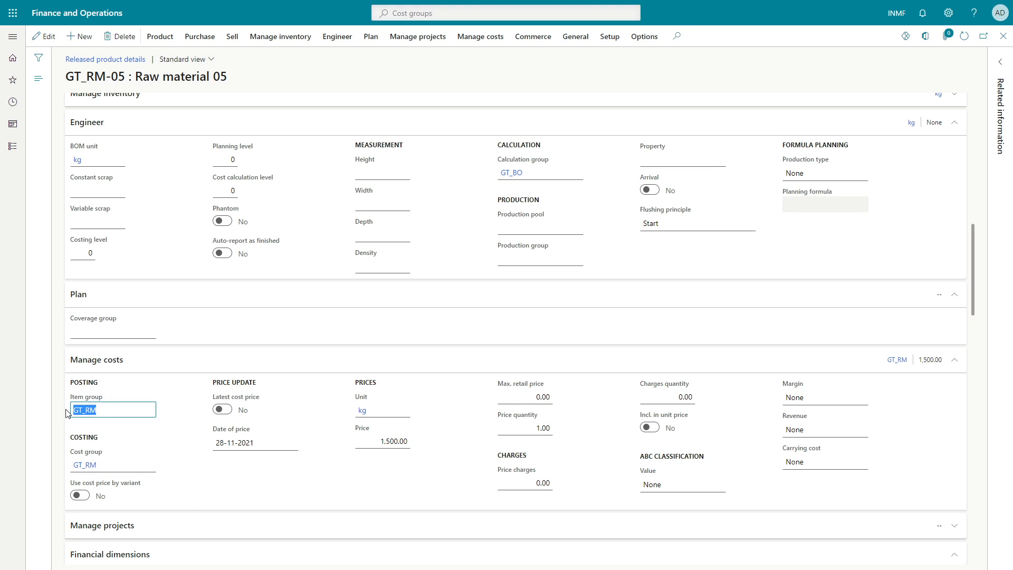
left_click(824, 201)
left_click(806, 172)
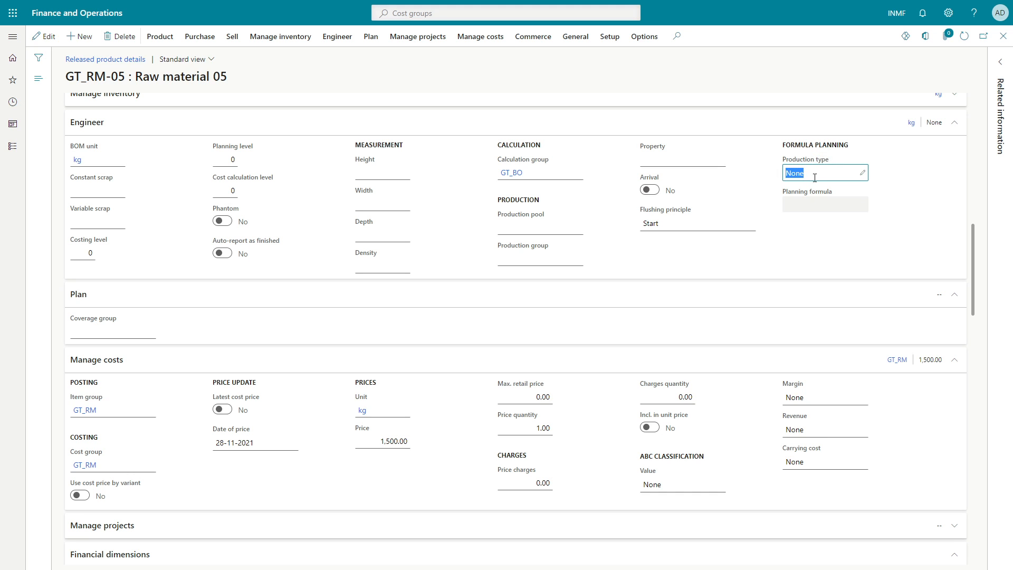
- Switch the GT_RM-05 record to edit mode and inspect the available production type options
left_click(44, 35)
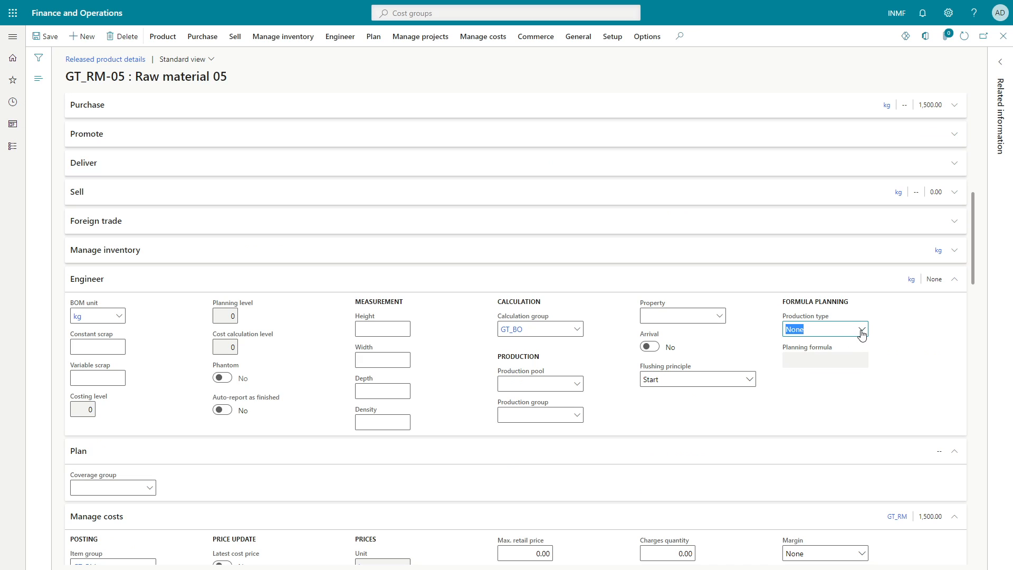
left_click(861, 330)
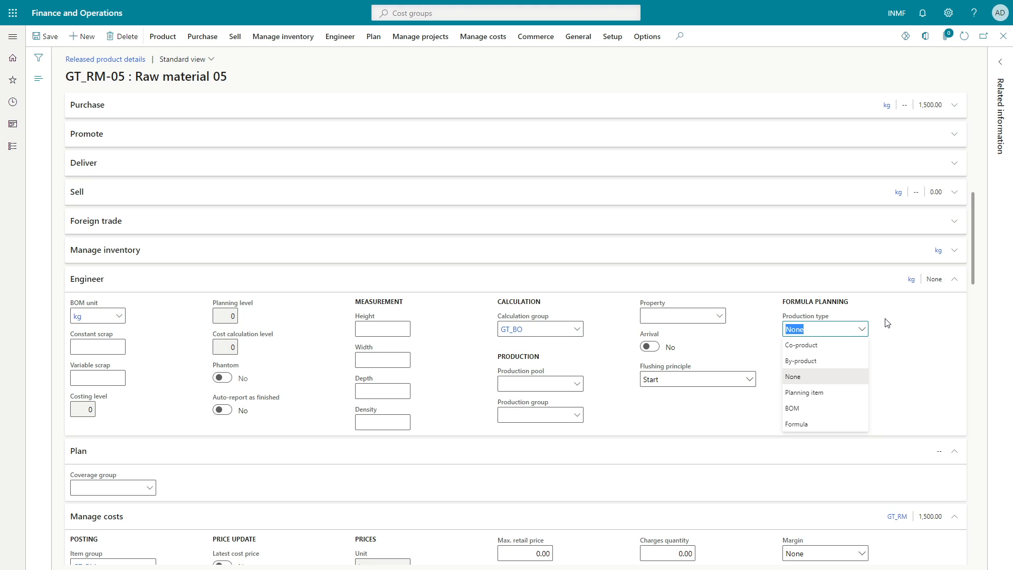
left_click(899, 328)
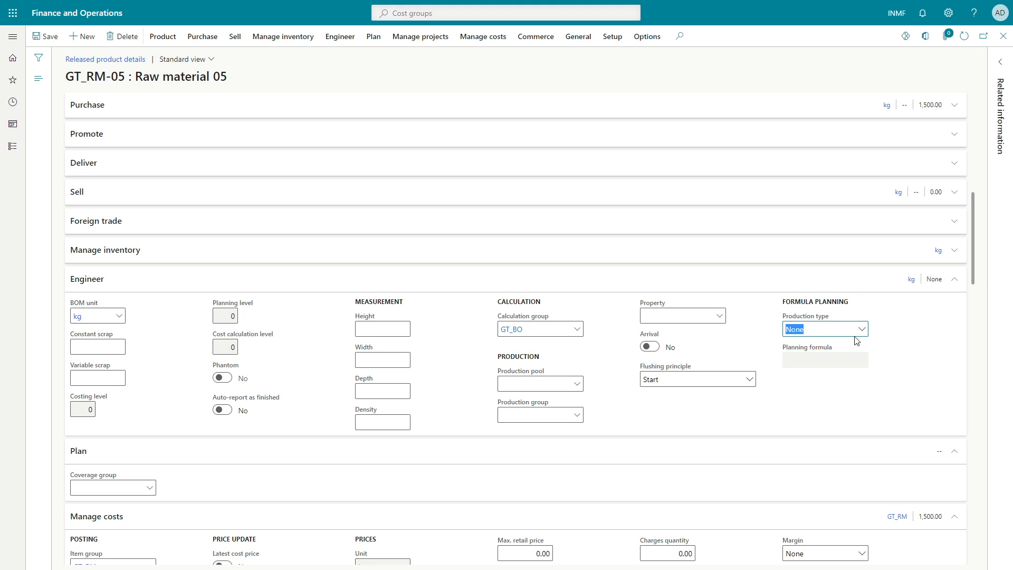
- Check which BOM, route and formula commands are available for GT_RM-05 and compare them with its production type
left_click(339, 38)
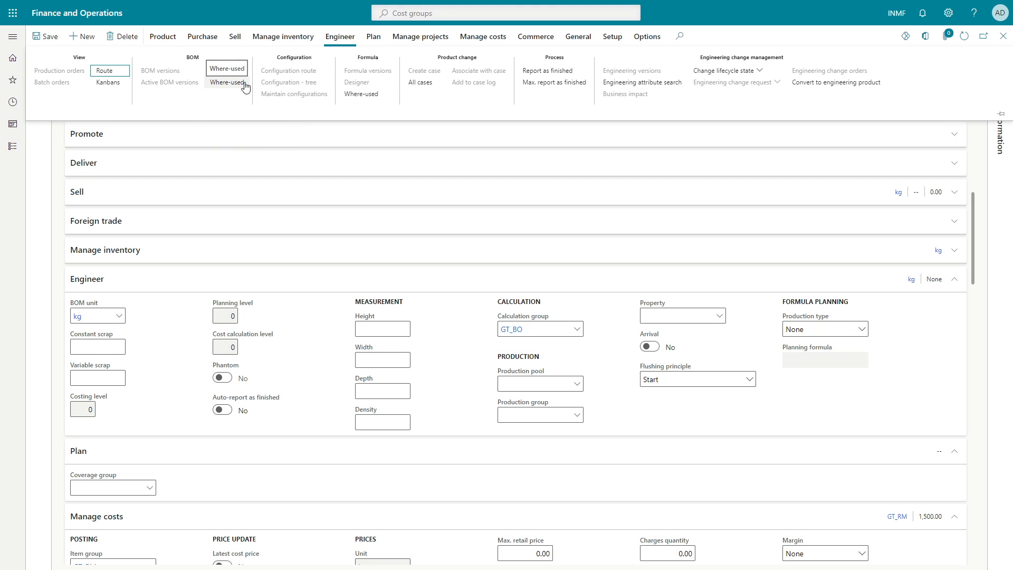
left_click(860, 331)
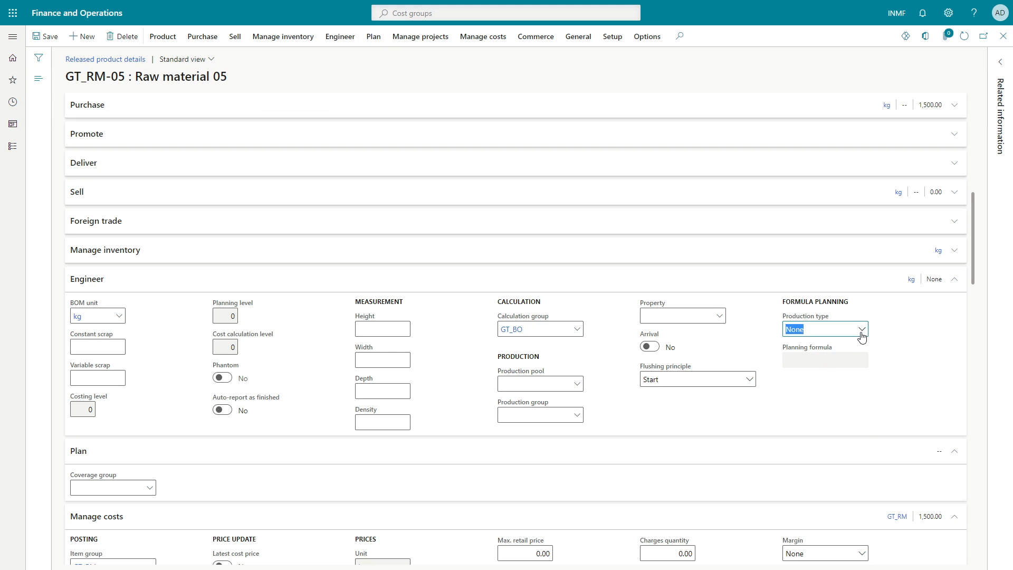
left_click(735, 343)
left_click(343, 40)
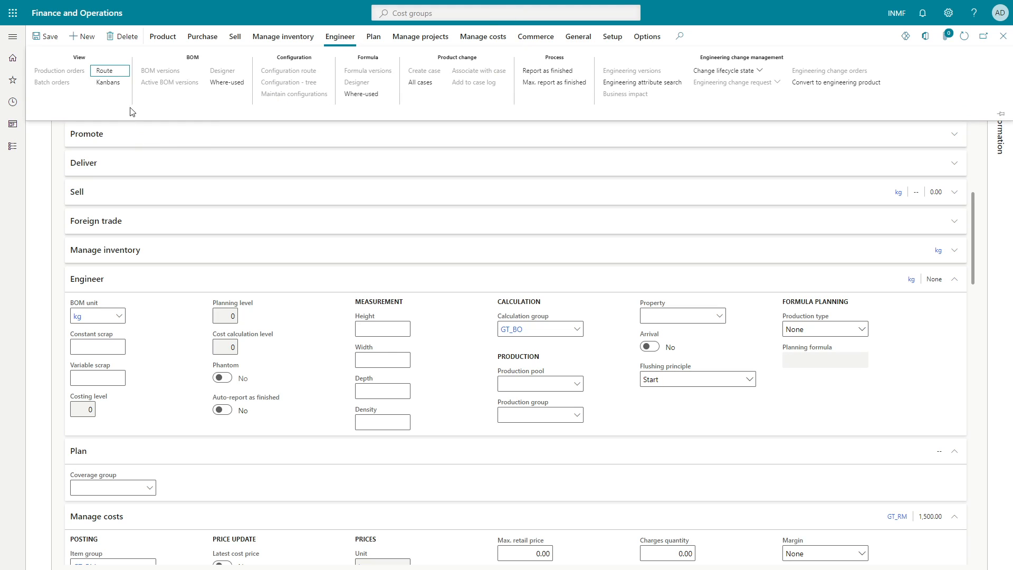
left_click(839, 329)
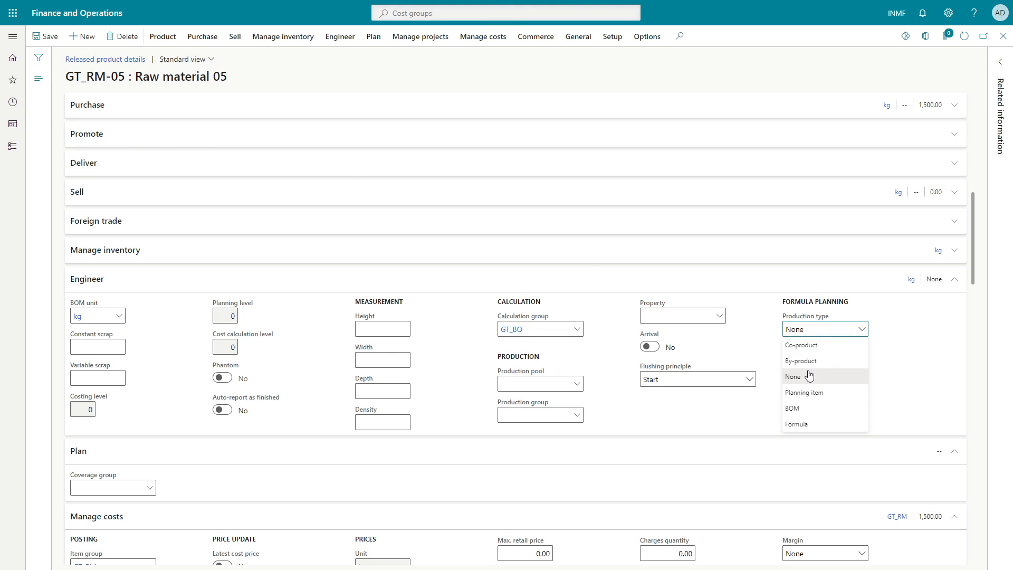
left_click(711, 415)
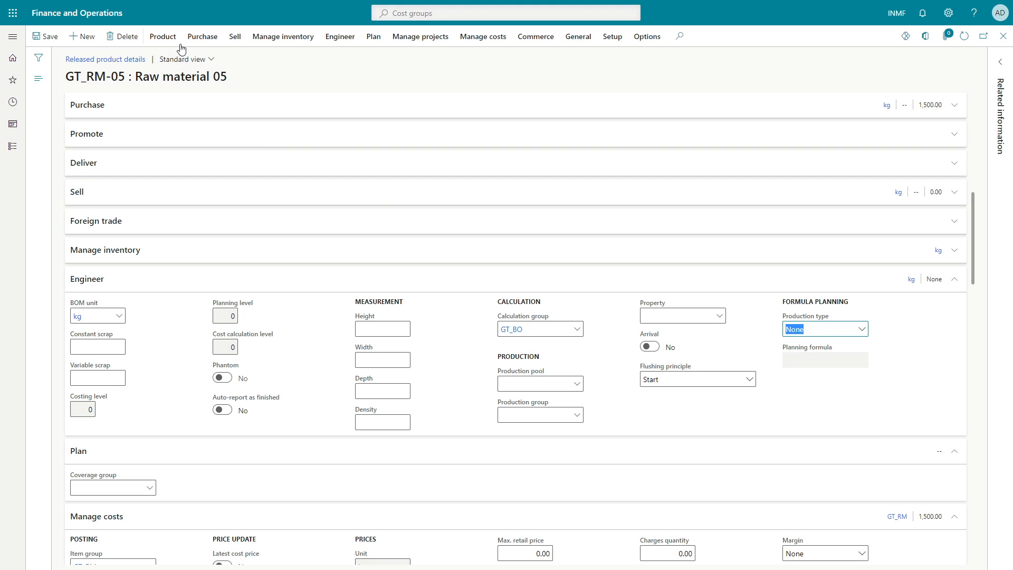
left_click(340, 36)
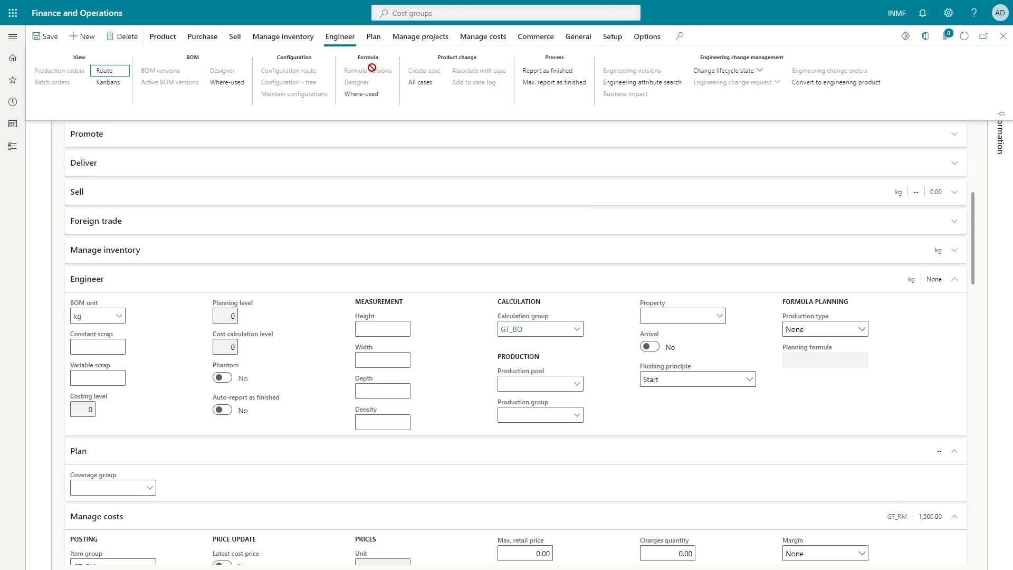
key("Escape")
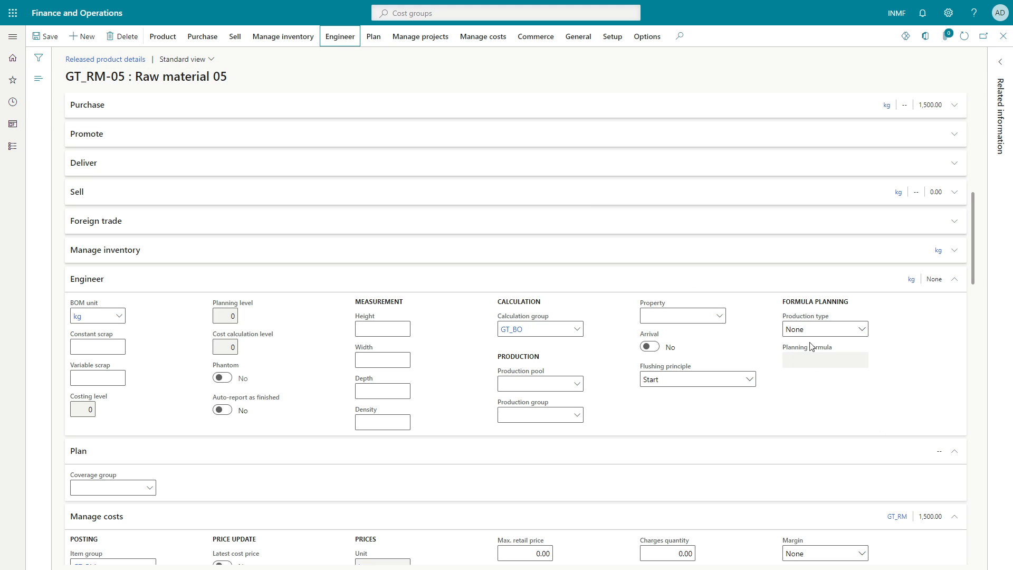
- Look through the production type options of GT_RM-05 without changing the value, and return to the released products list
left_click(824, 332)
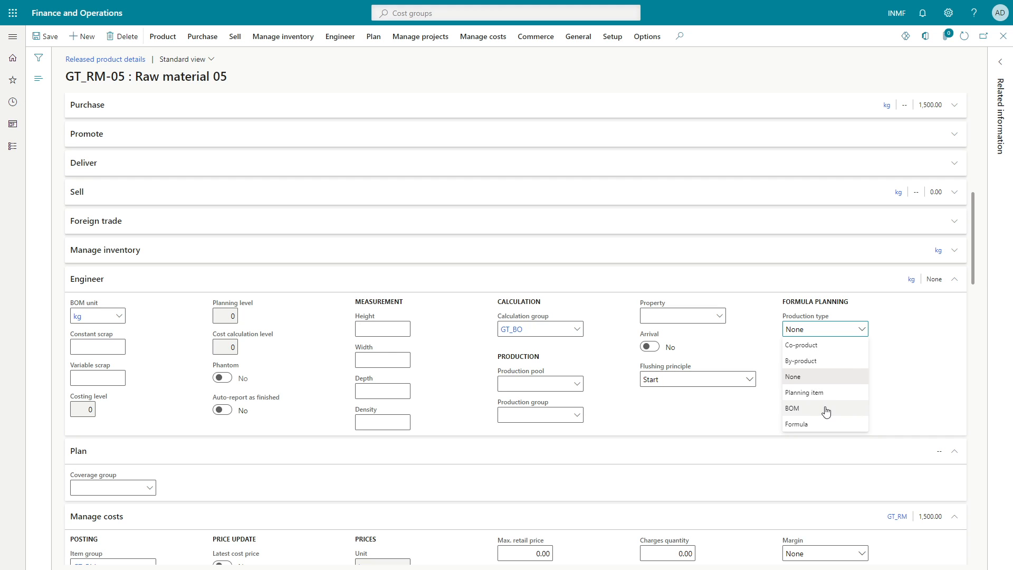
left_click(907, 366)
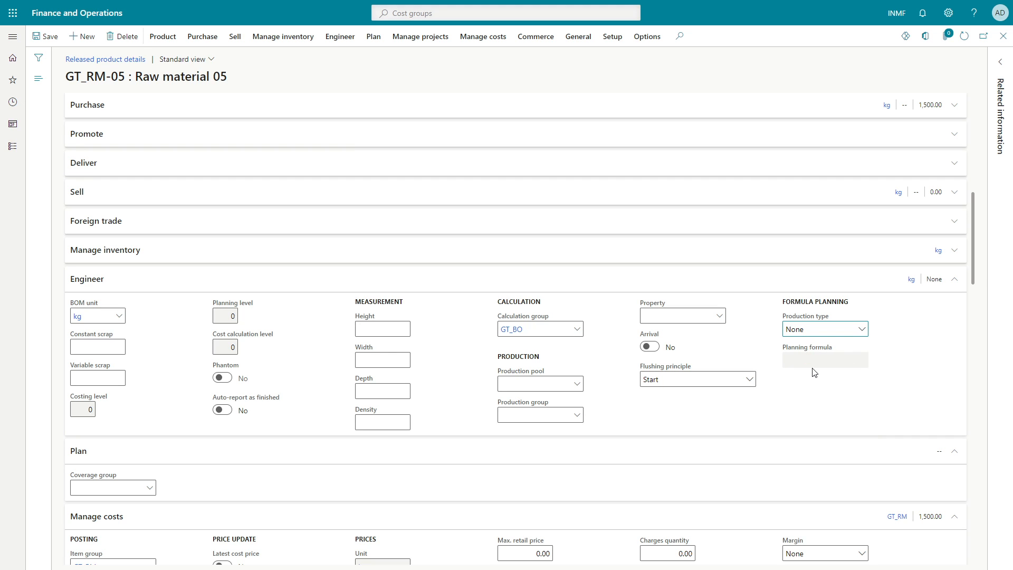
scroll(616, 358, "down", 1)
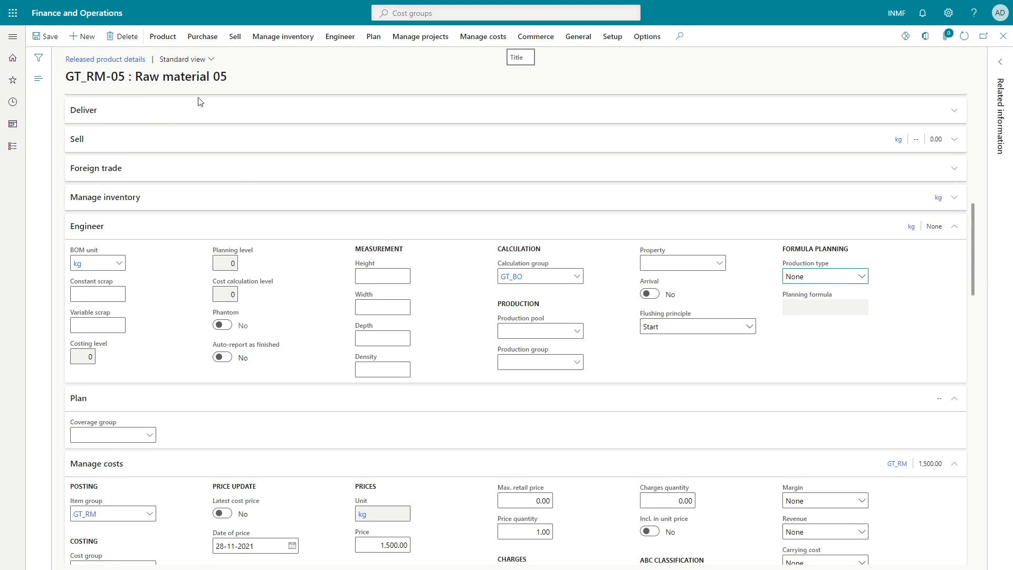
left_click(1003, 46)
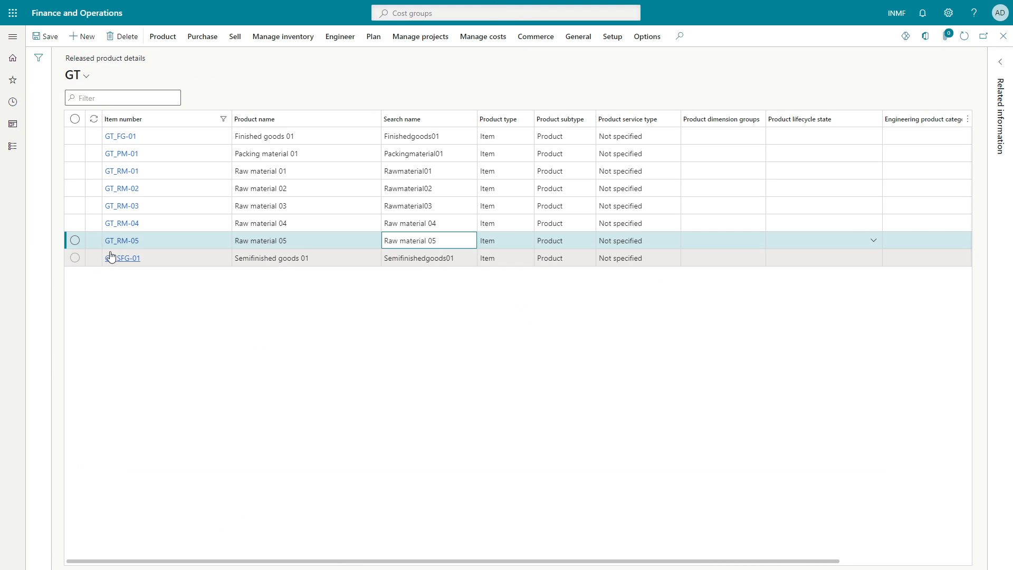
- Open the packing material item GT_PM-01 and set its production type to None
left_click(264, 155)
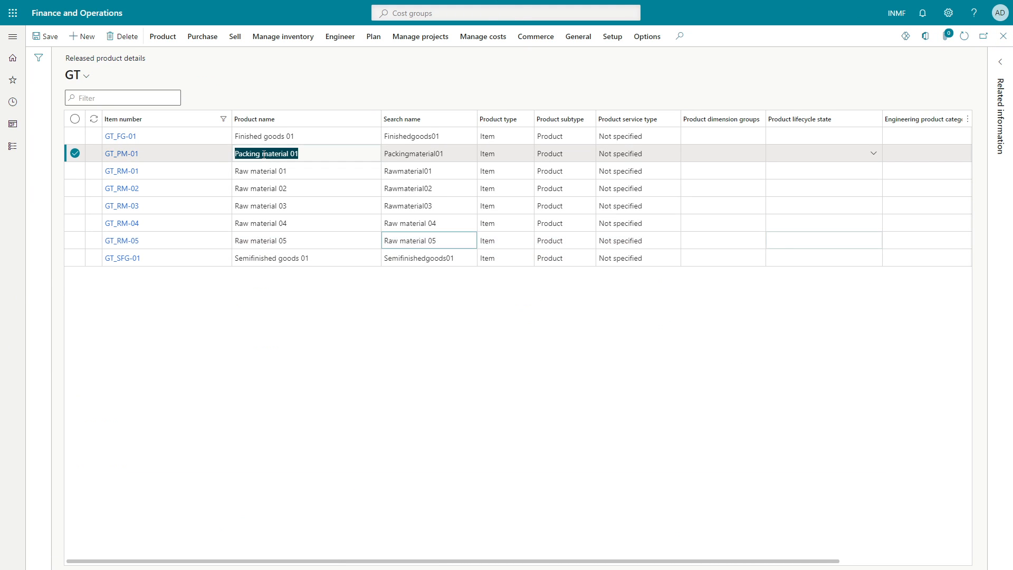
left_click(111, 156)
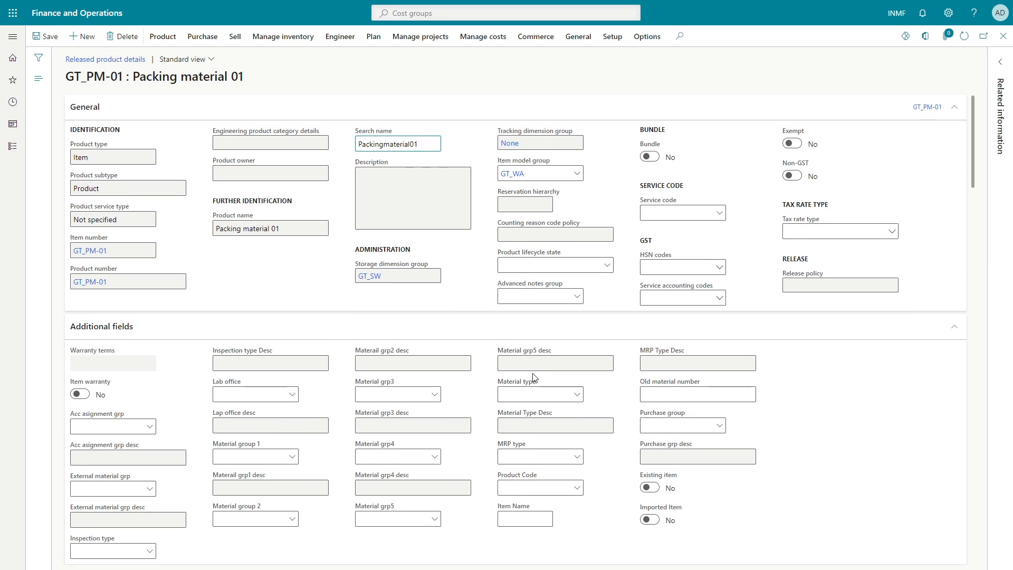
scroll(533, 375, "down", 6)
scroll(534, 376, "down", 1)
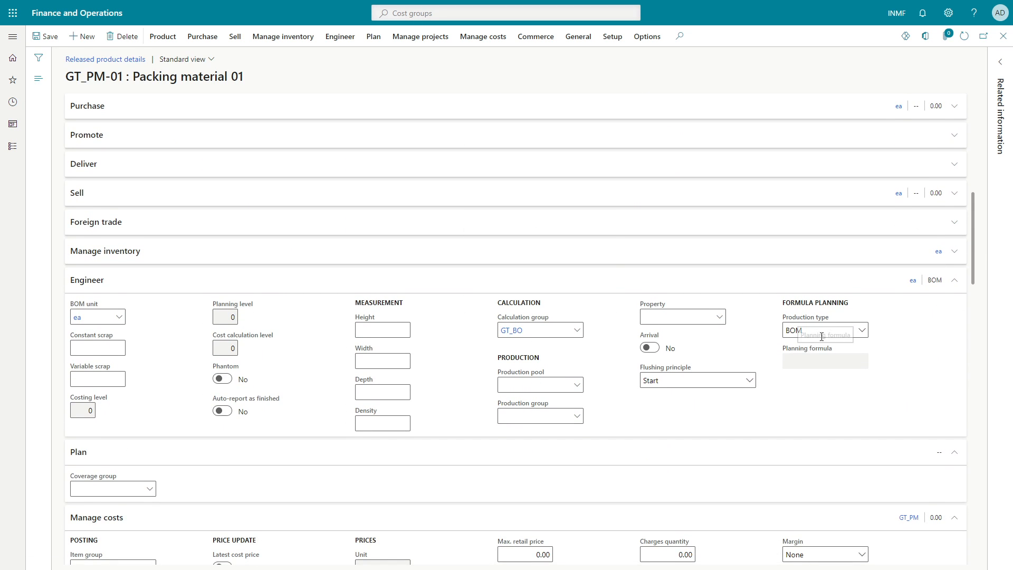
left_click(861, 331)
left_click(807, 378)
- Check the calculation group, cost group and item group of GT_PM-01, and return to the released products list
left_click(546, 331)
scroll(566, 348, "down", 3)
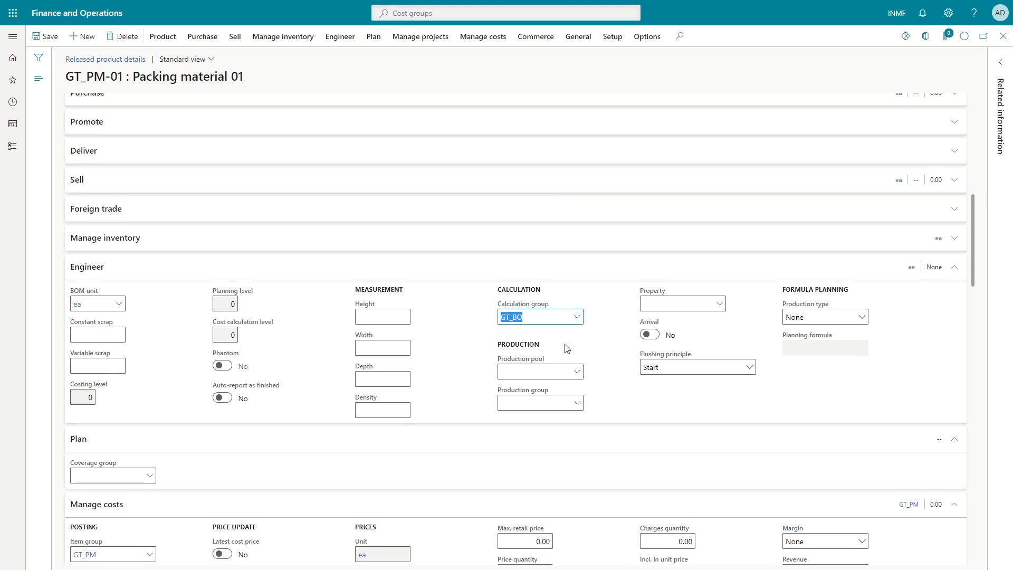
left_click(114, 465)
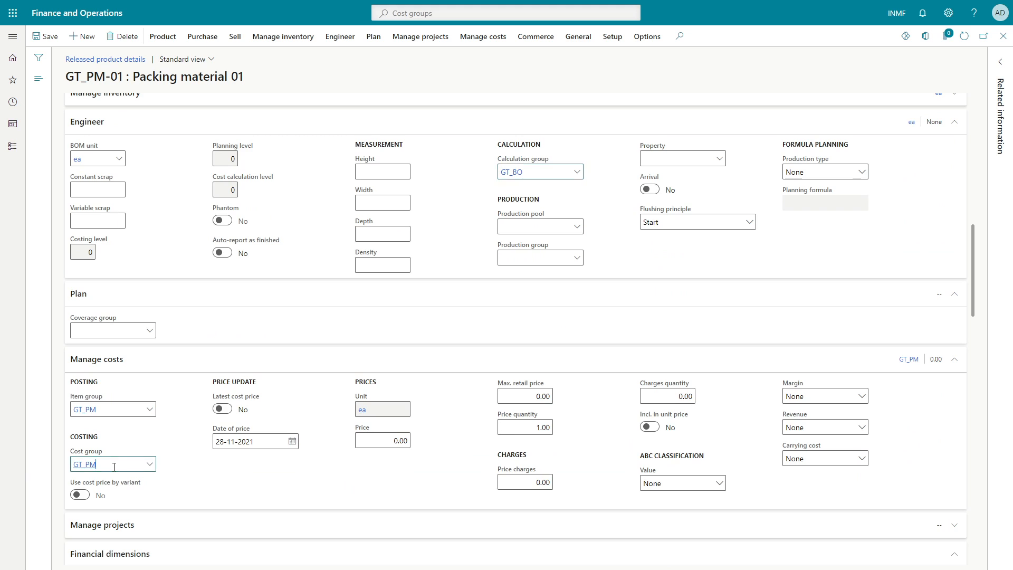
mouse_move(165, 483)
left_click(120, 411)
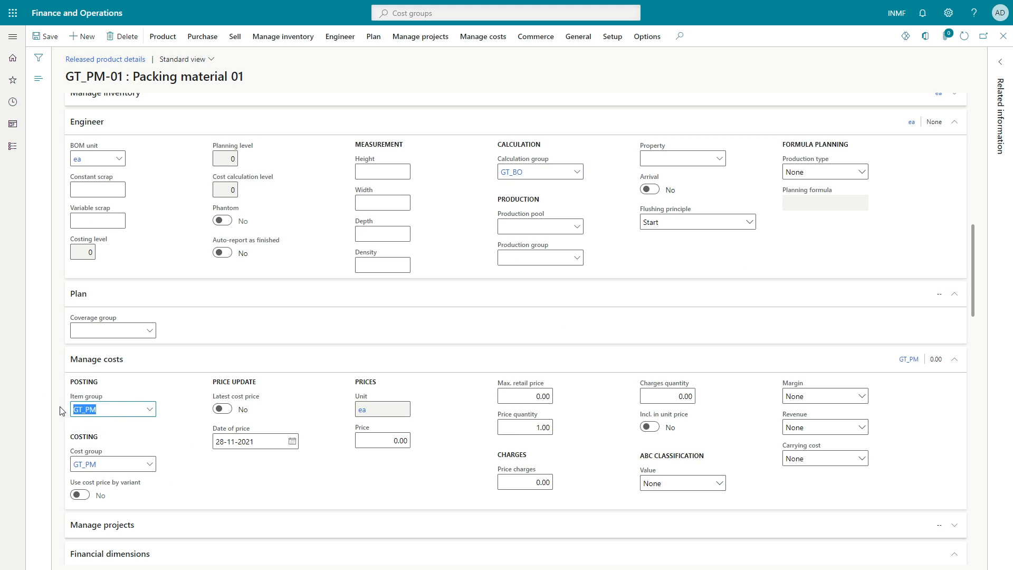
left_click(253, 452)
key("Escape")
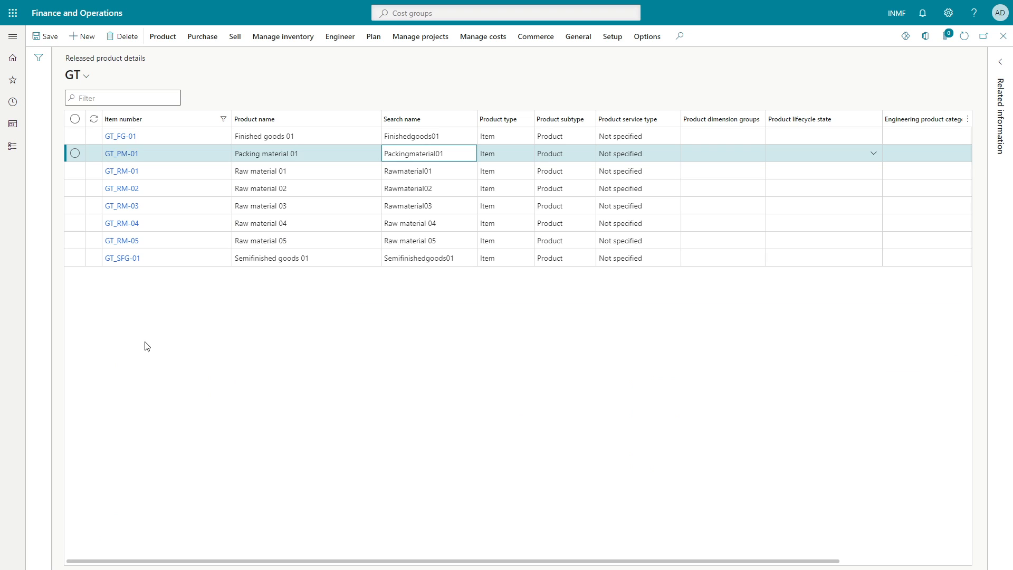
- Open GT_SFG-01, check its production type, calculation group, item group and cost group, and return to the released products list
left_click(261, 259)
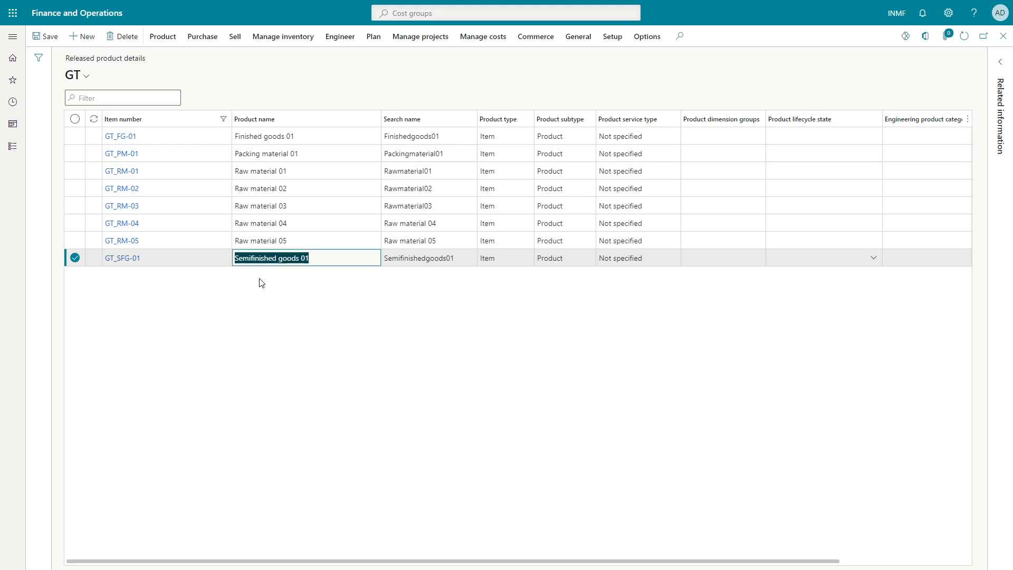
left_click(132, 264)
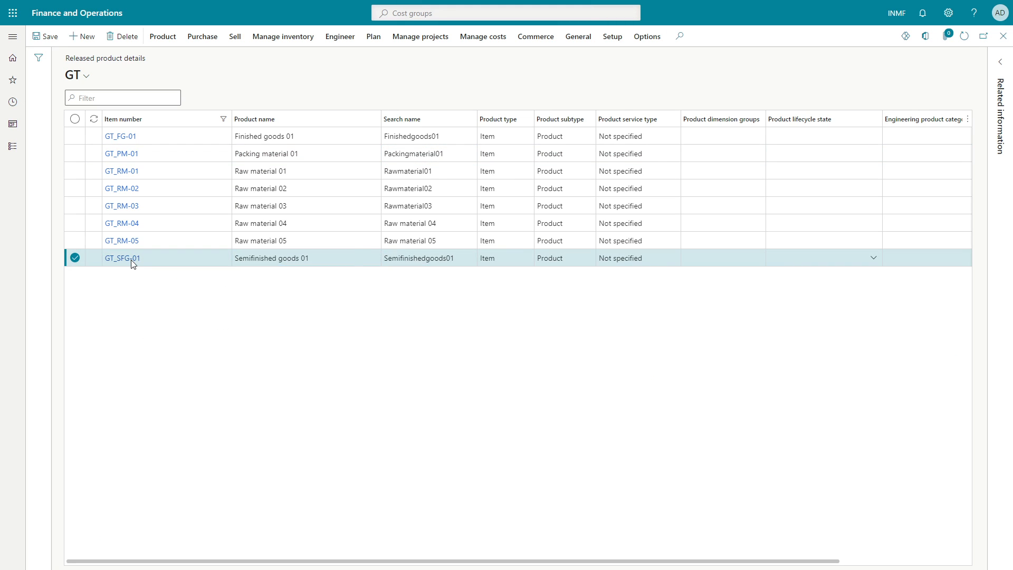
scroll(936, 361, "down", 9)
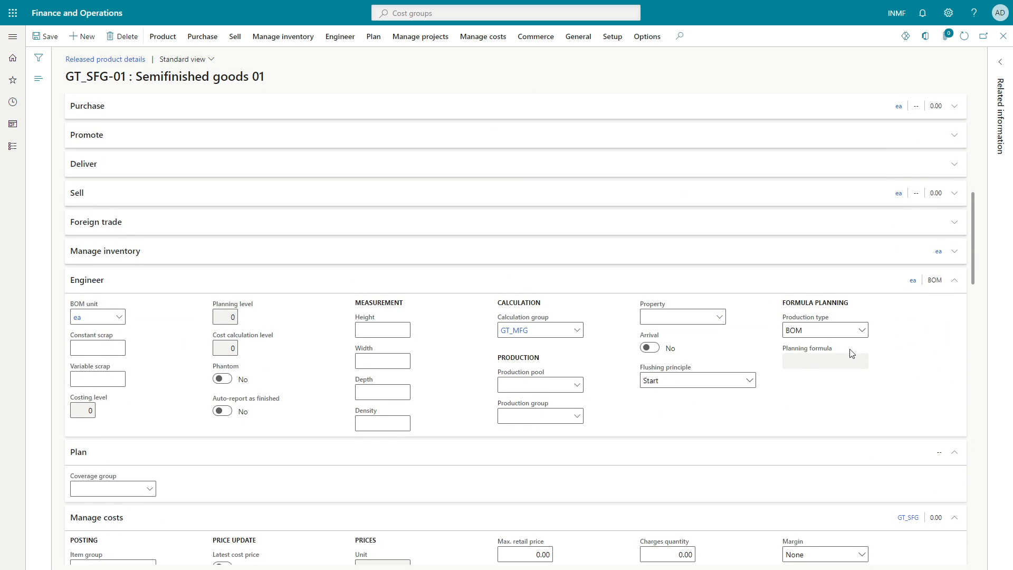
left_click(551, 332)
left_click(537, 372)
scroll(659, 373, "down", 3)
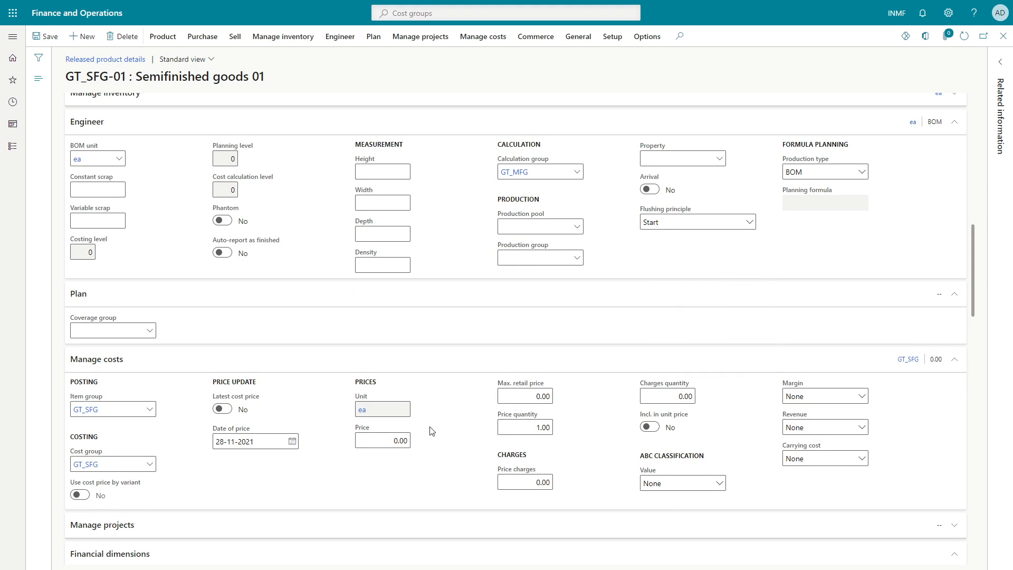
left_click_drag(109, 410, 53, 408)
left_click_drag(119, 466, 56, 463)
key("Escape")
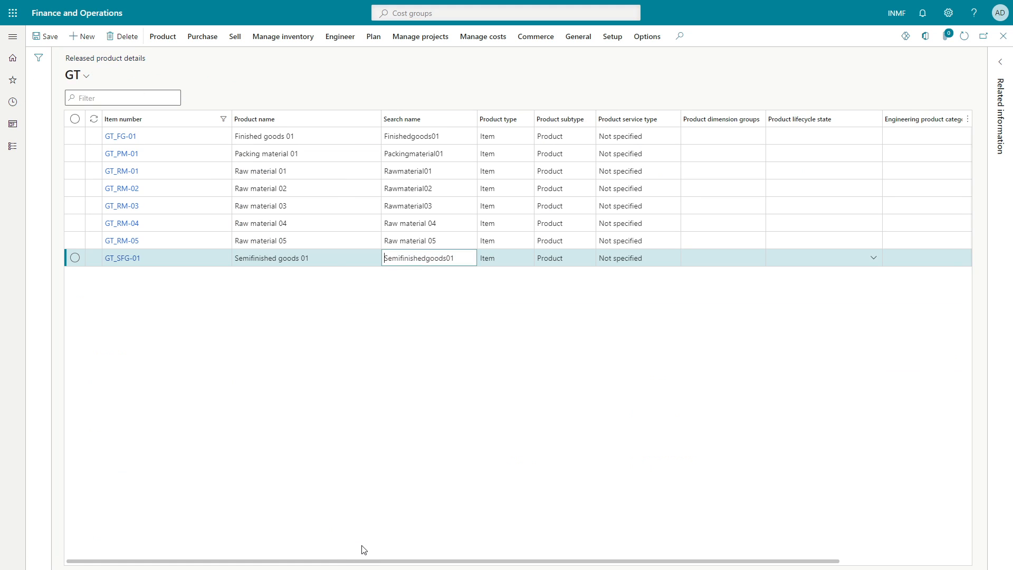
- Open GT_FG-01, check its production type, calculation group, item group and cost group, and return to the released products list
left_click(127, 137)
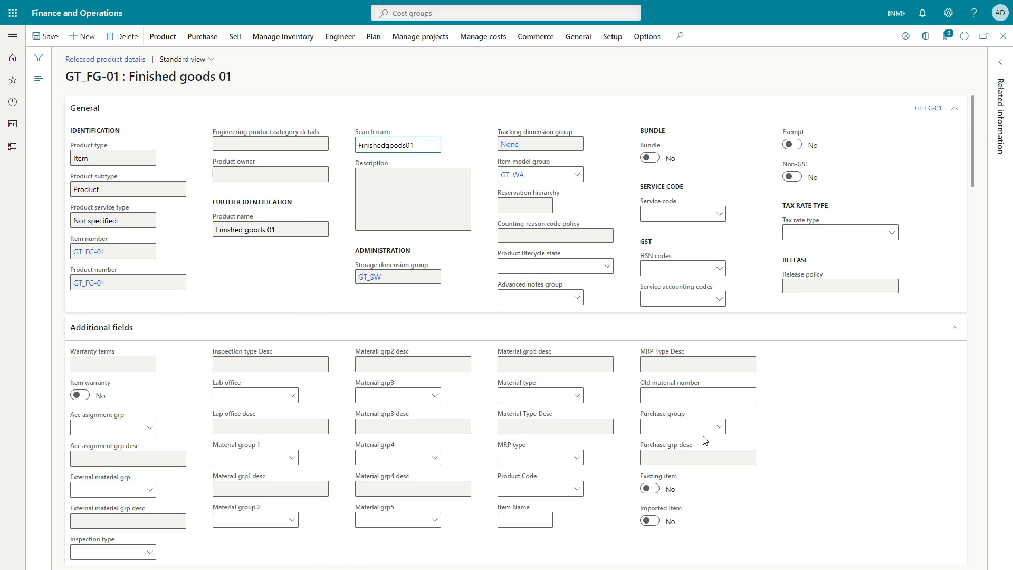
scroll(705, 438, "down", 10)
left_click(821, 329)
left_click(555, 332)
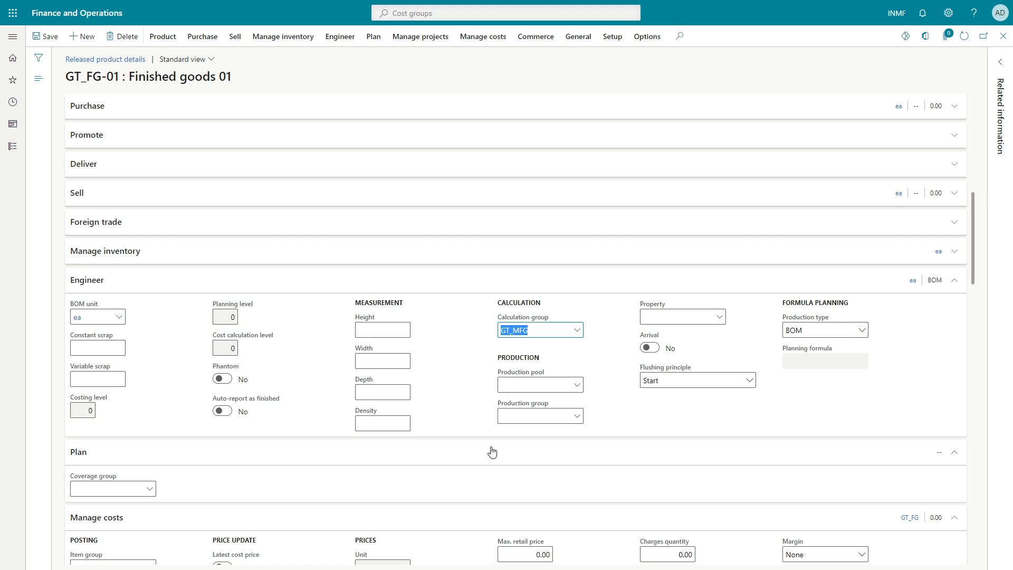
scroll(492, 452, "down", 5)
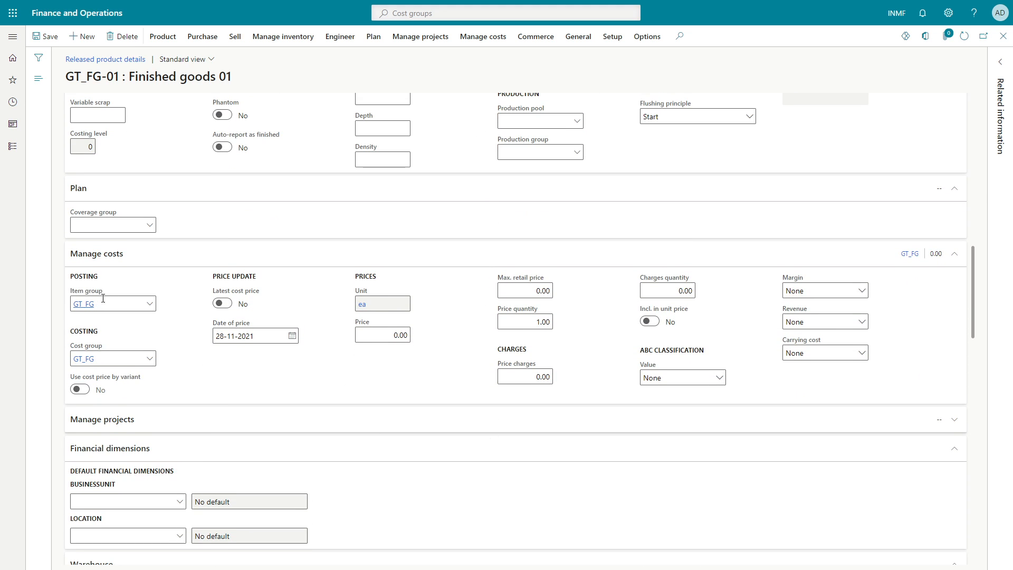
left_click(134, 305)
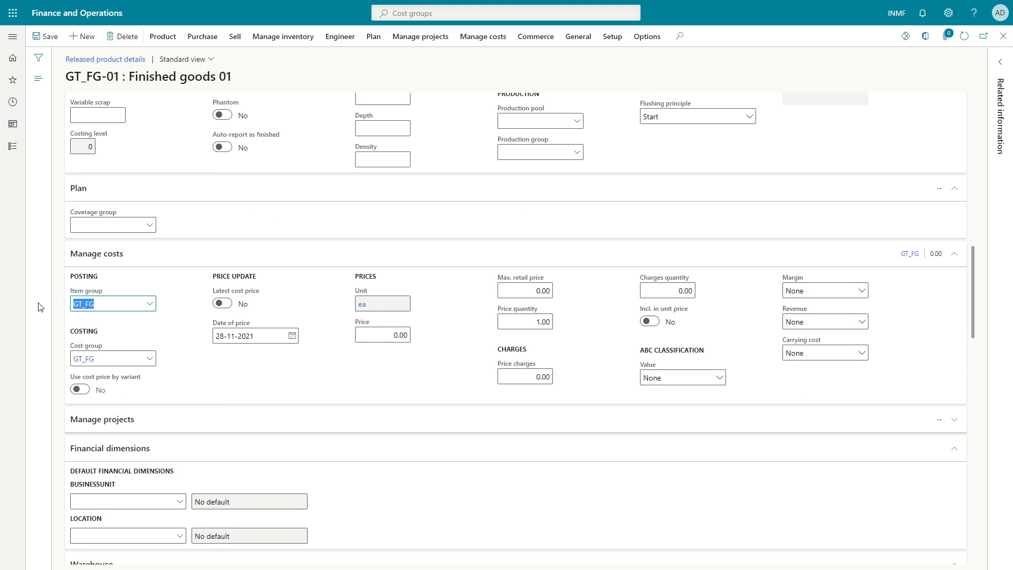
left_click(117, 358)
key("Escape")
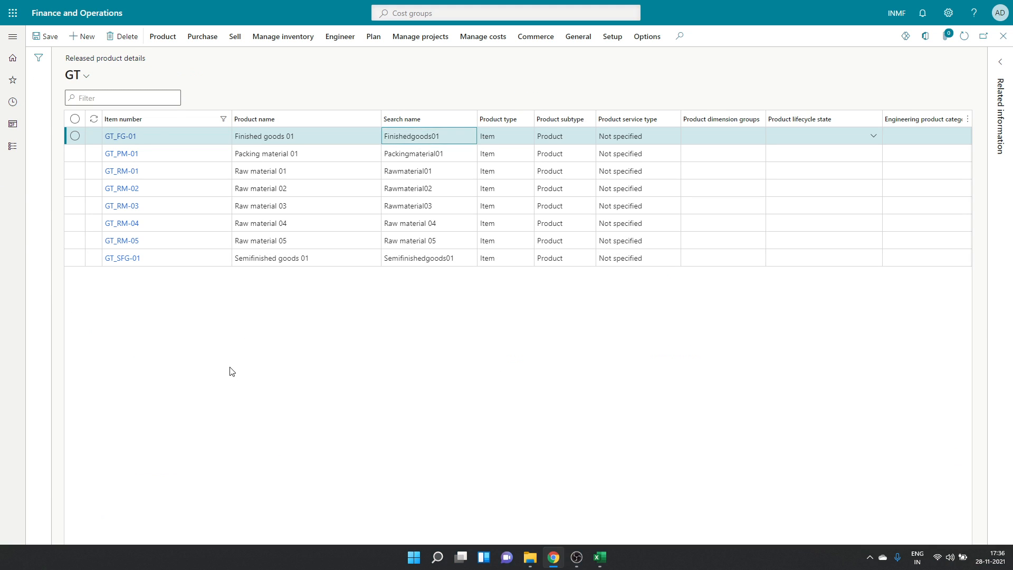
- Switch to the Excel setup workbook and review the cost groups and new items tables on the Setup and masters sheet
key("alt+Tab")
key("alt+Tab")
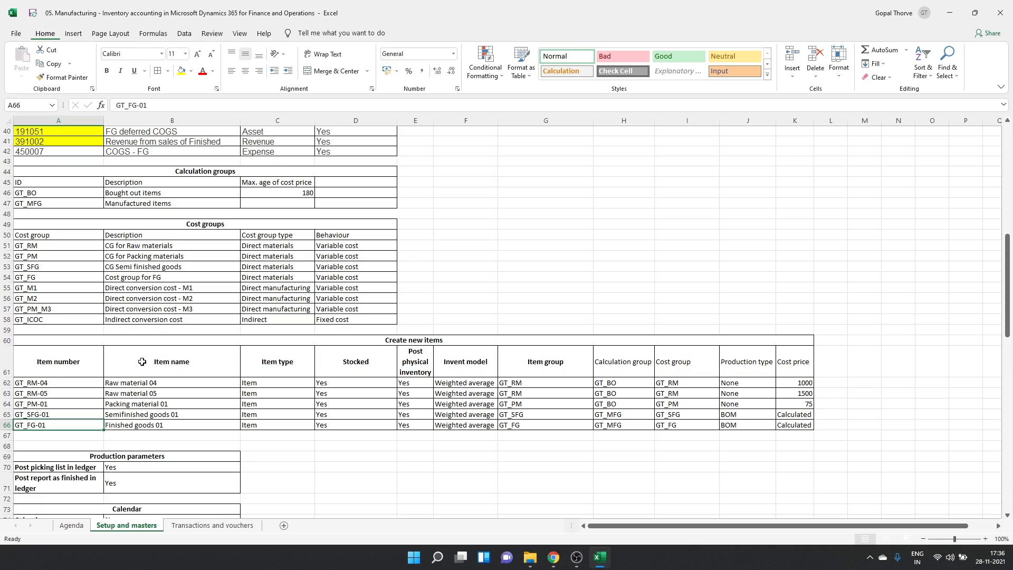
left_click(111, 277)
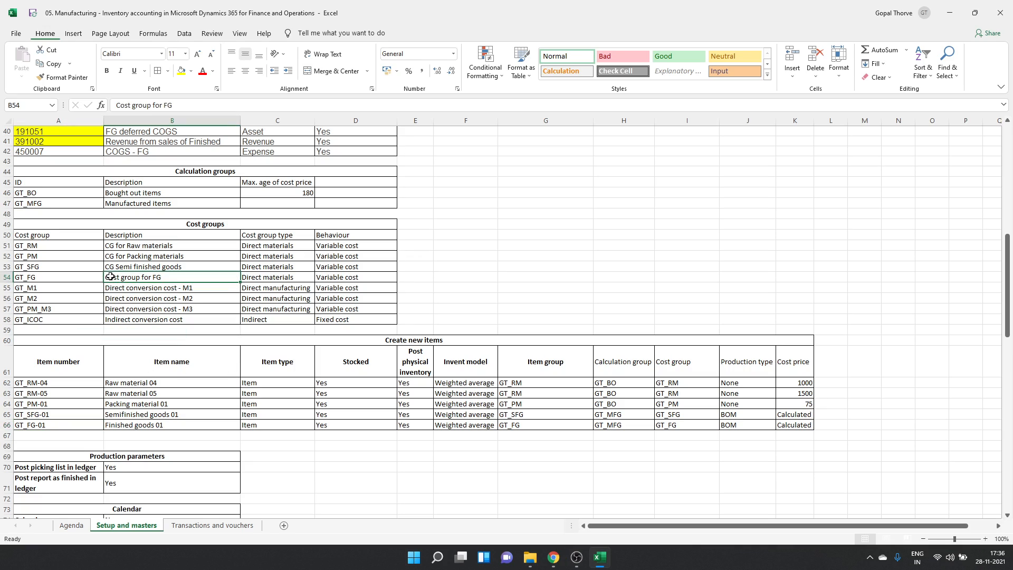
left_click(159, 416)
scroll(161, 417, "down", 3)
scroll(163, 418, "down", 1)
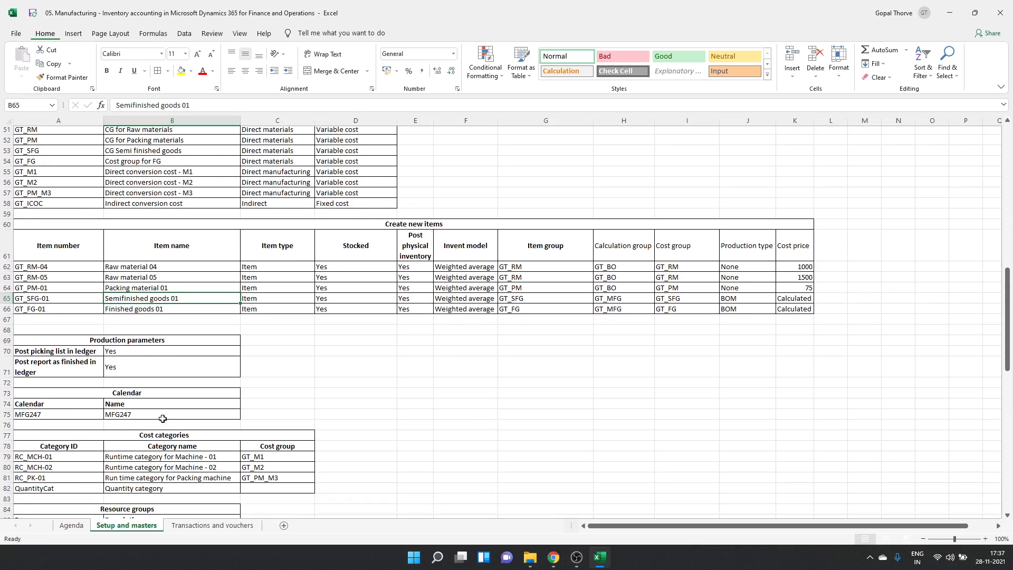
- Review the production parameters and calendar tables on the Setup and masters sheet
left_click_drag(57, 331, 70, 353)
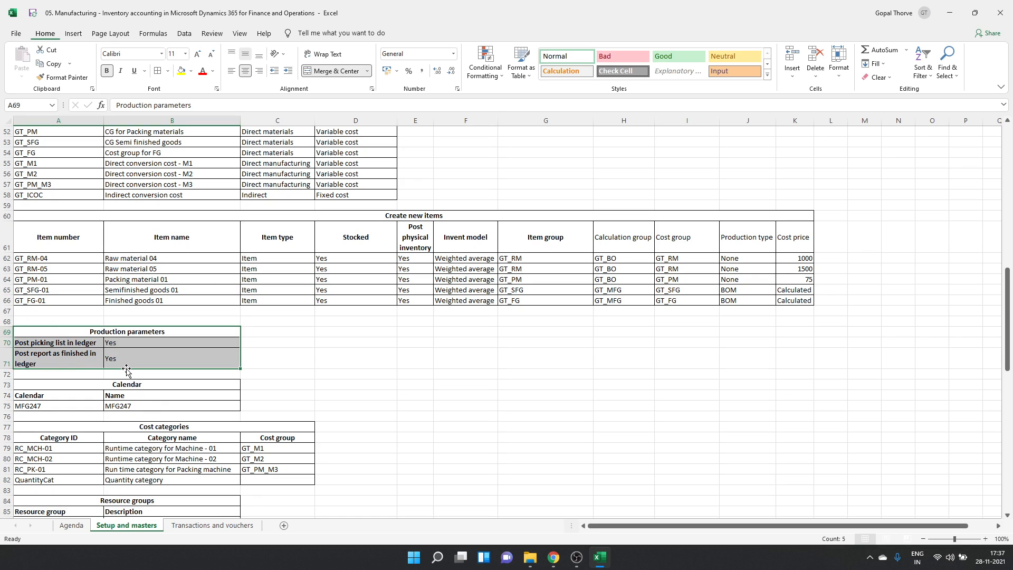
left_click_drag(119, 385, 128, 408)
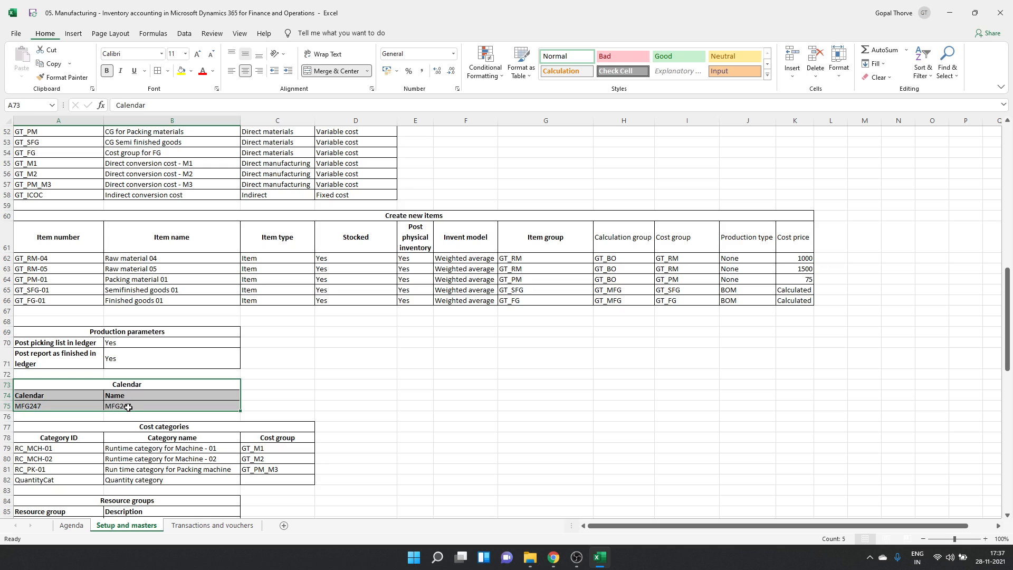
left_click(128, 407)
scroll(128, 408, "down", 2)
left_click(130, 315)
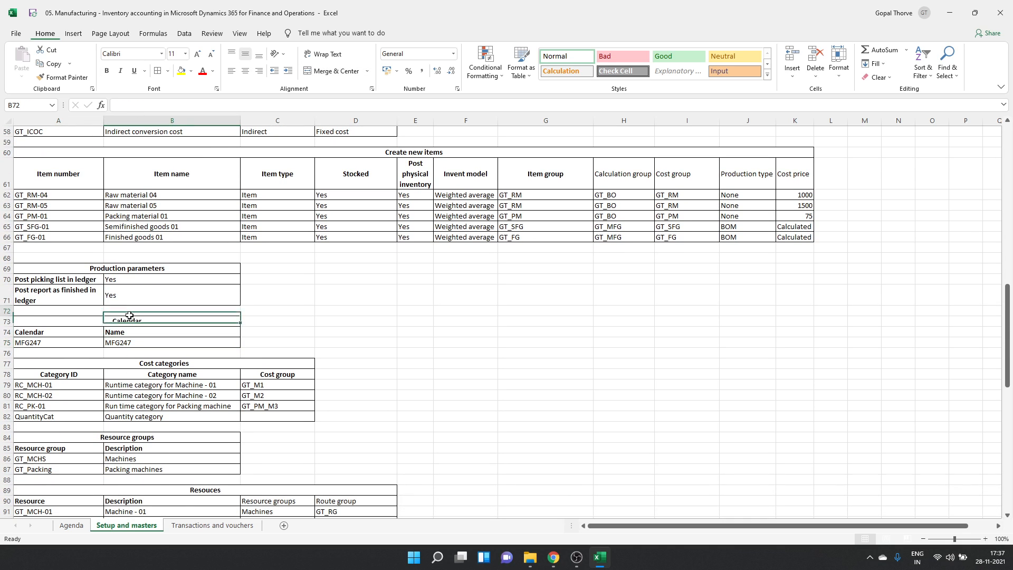
left_click(132, 322)
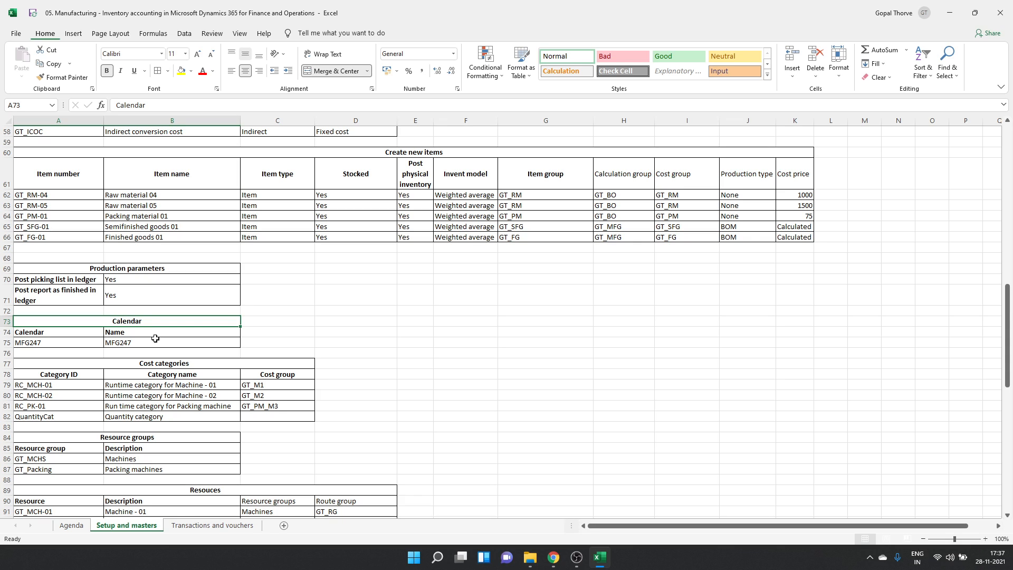
- Examine the cost categories table, focusing on the RC_MCH-01 and RC_MCH-02 rows
scroll(153, 337, "down", 2)
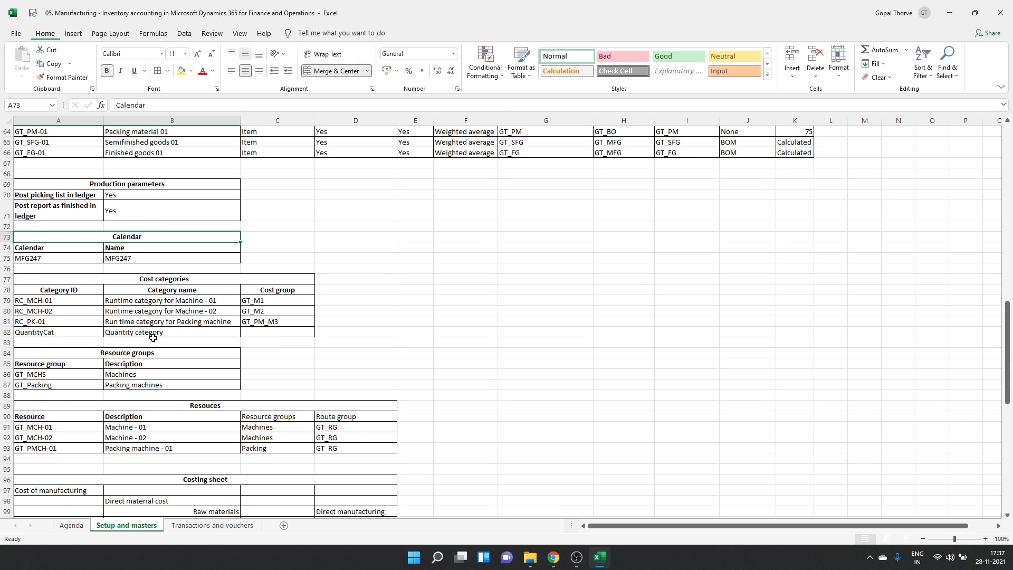
left_click(72, 315)
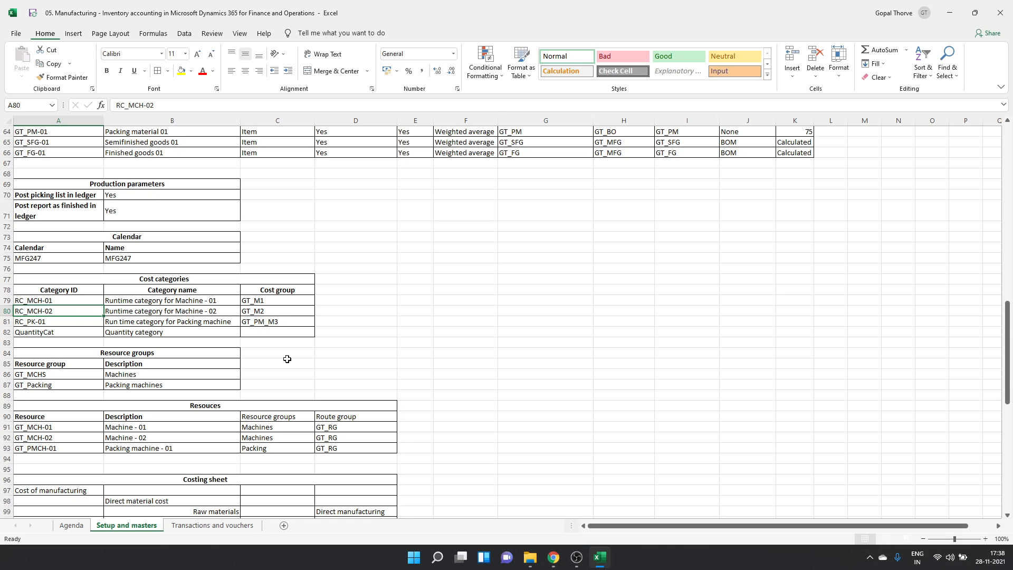
left_click(79, 300)
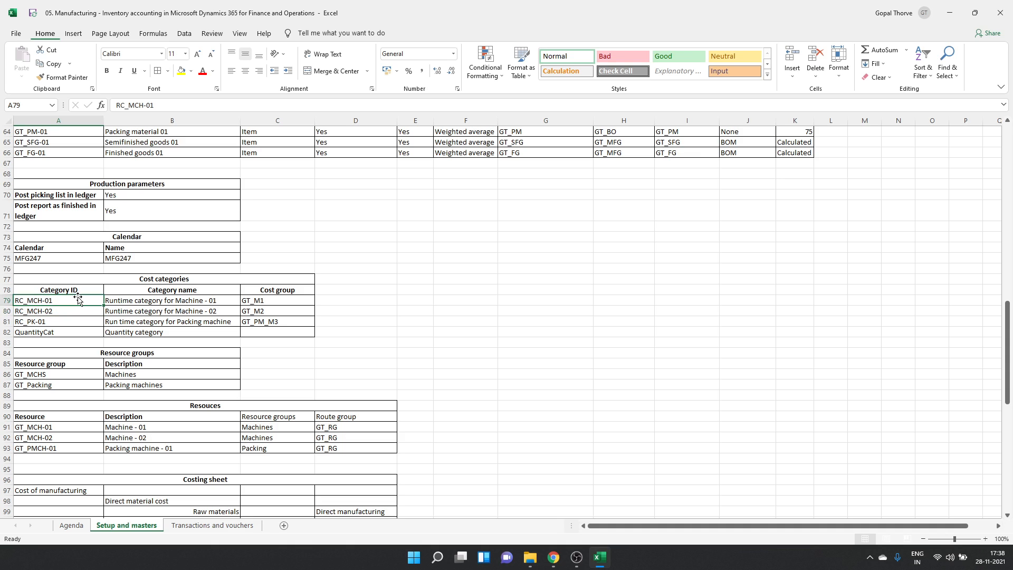
- Switch back to Finance and Operations and open the Cost categories page through a search for "Cost categories"
key("alt+Tab")
key("Tab")
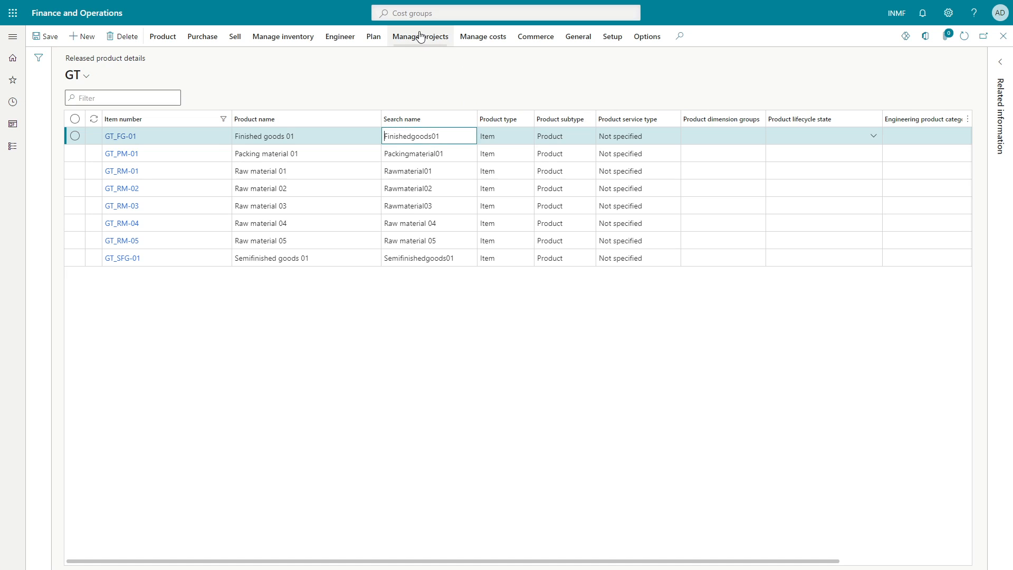
left_click(414, 14)
type("Co")
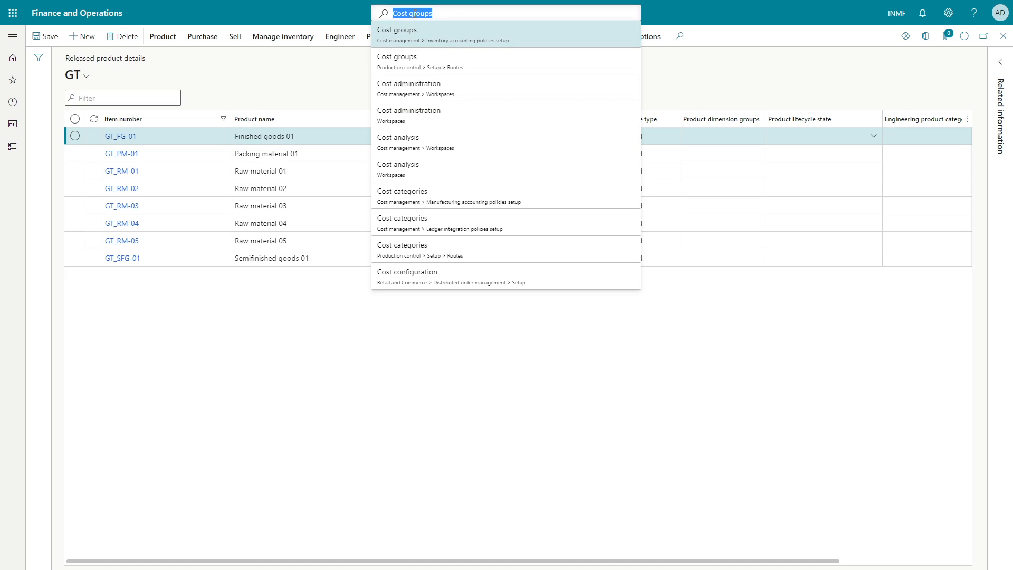
type("st categories")
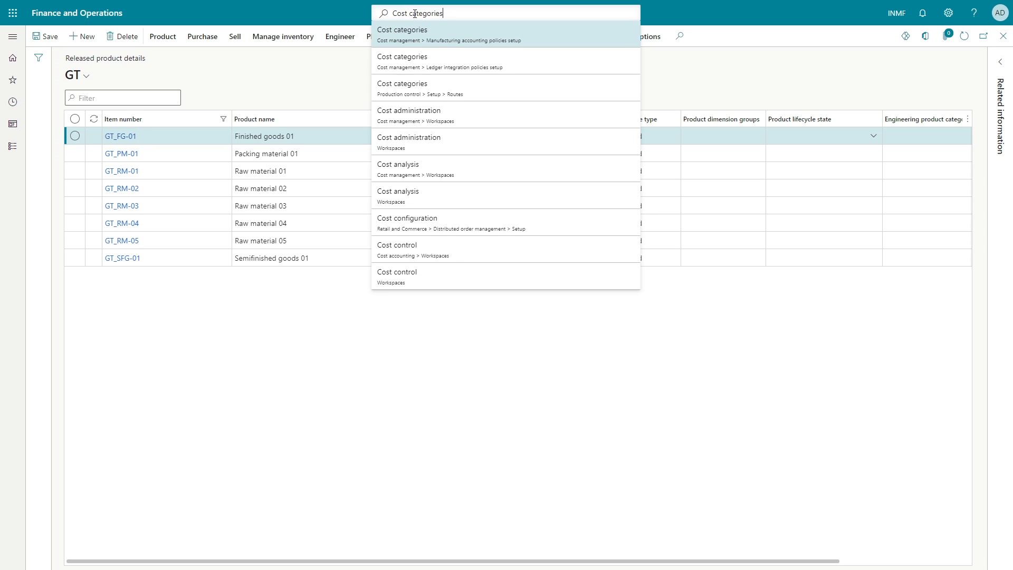
key("Return")
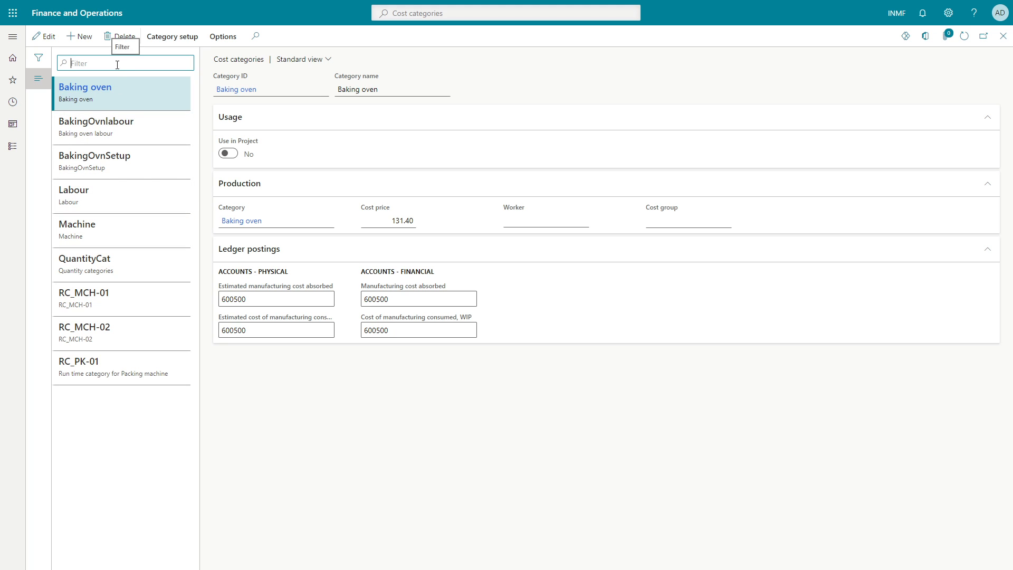
- Check the cost group and ledger postings of cost categories RC_MCH-01, RC_MCH-02 and RC_PK-01
left_click(93, 293)
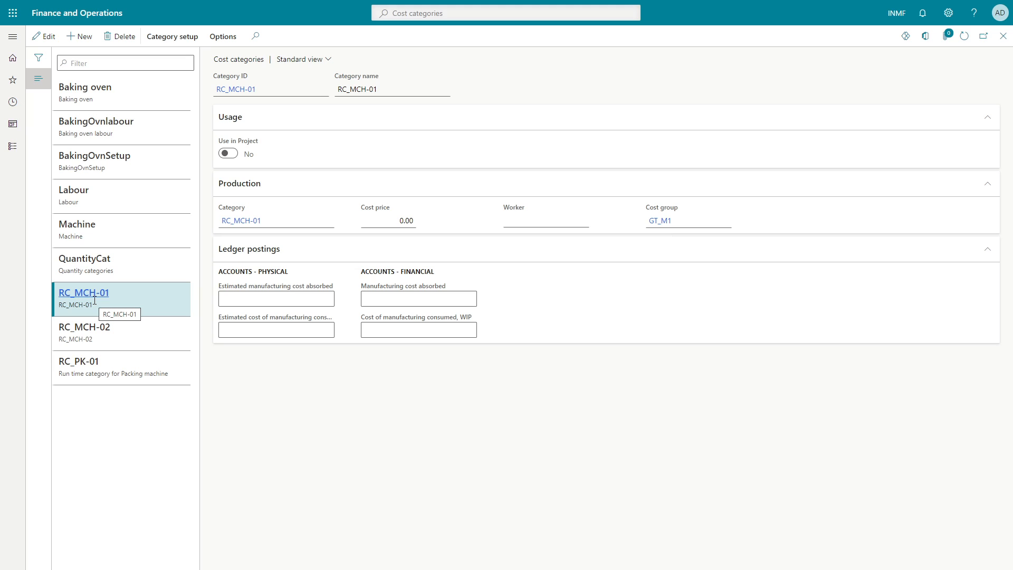
left_click(138, 326)
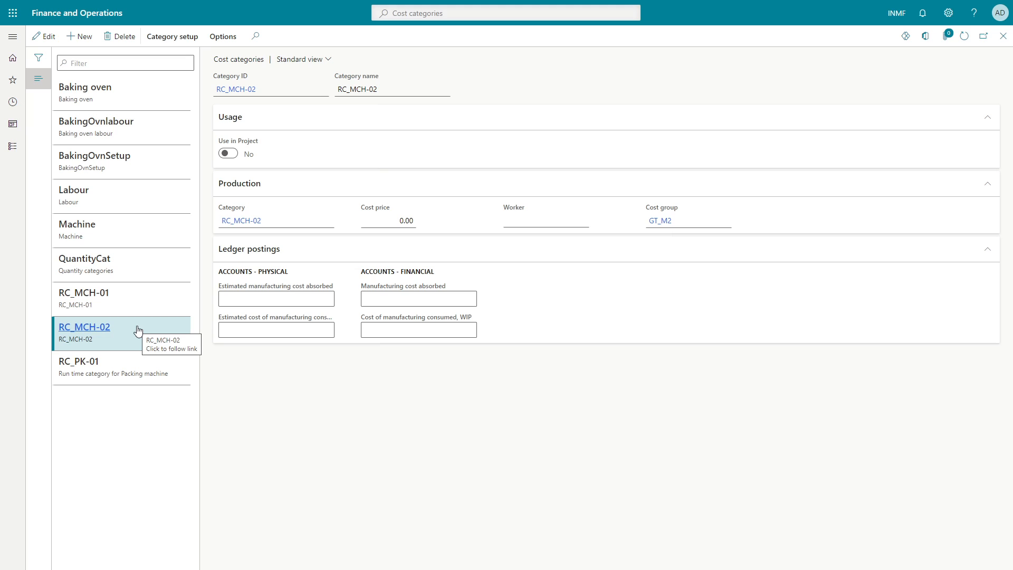
left_click(154, 303)
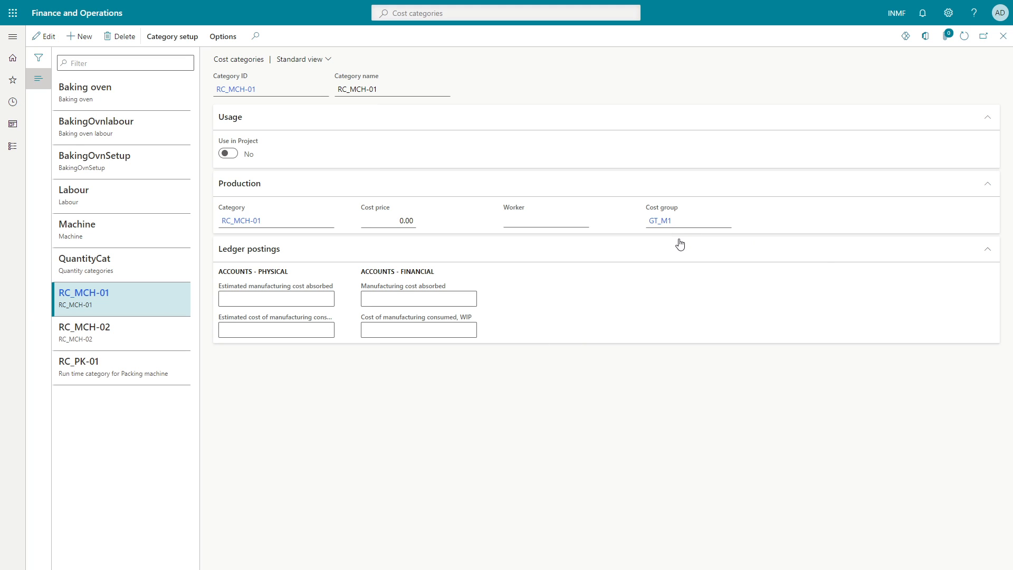
left_click(170, 335)
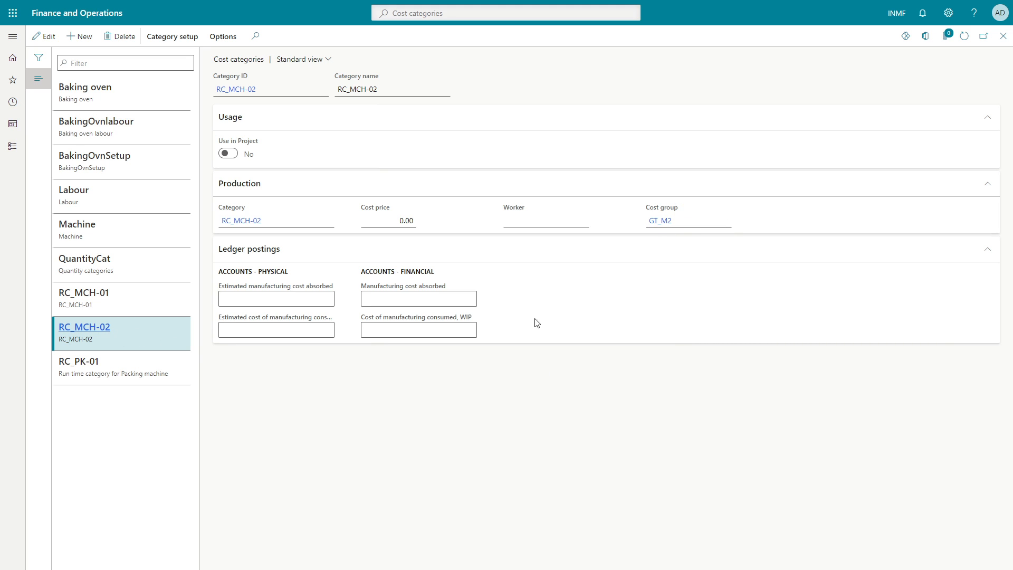
left_click(81, 367)
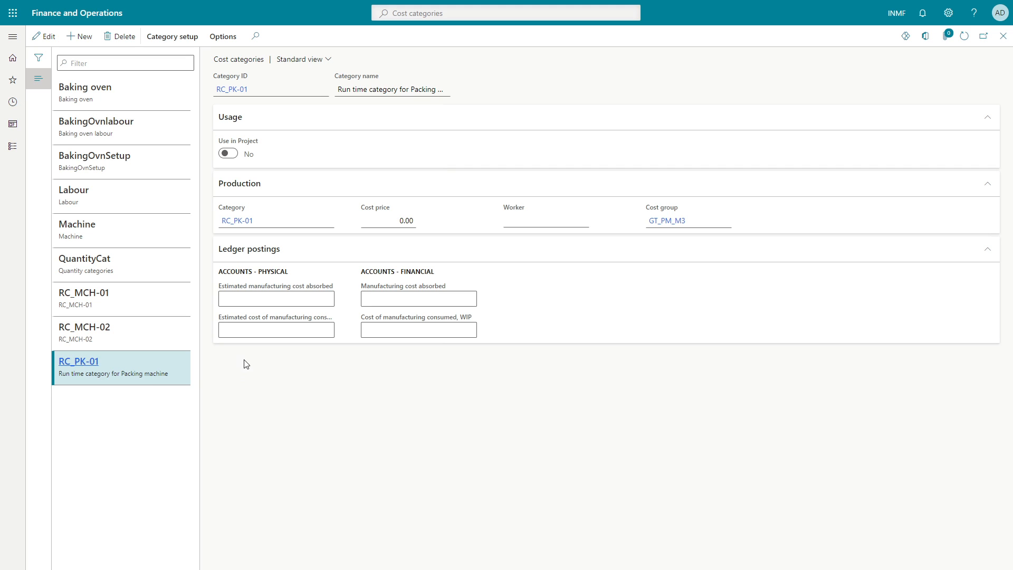
- Open the QuantityCat cost category for editing and look through its available cost groups without choosing one
left_click(106, 256)
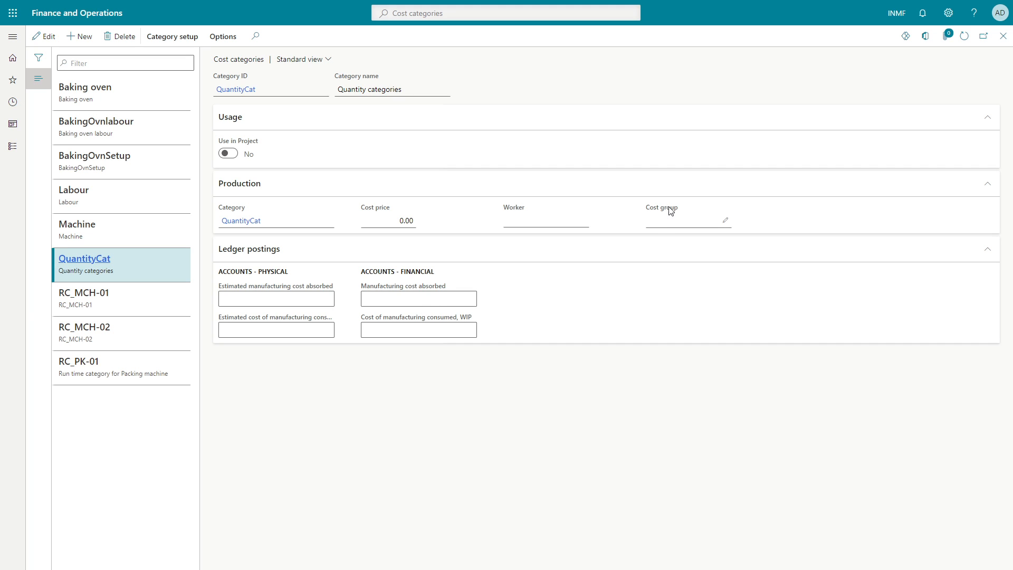
left_click(668, 220)
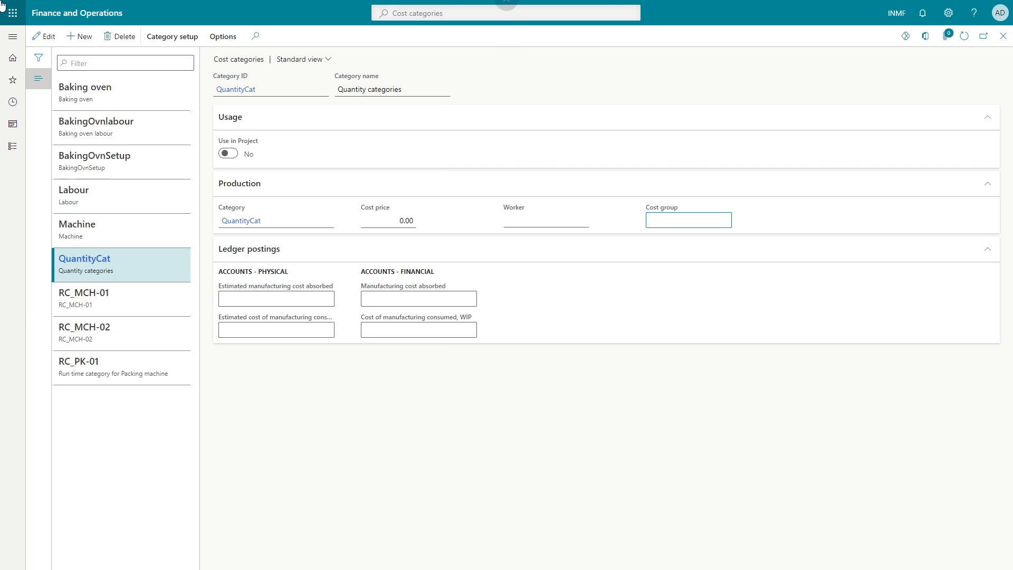
left_click(44, 36)
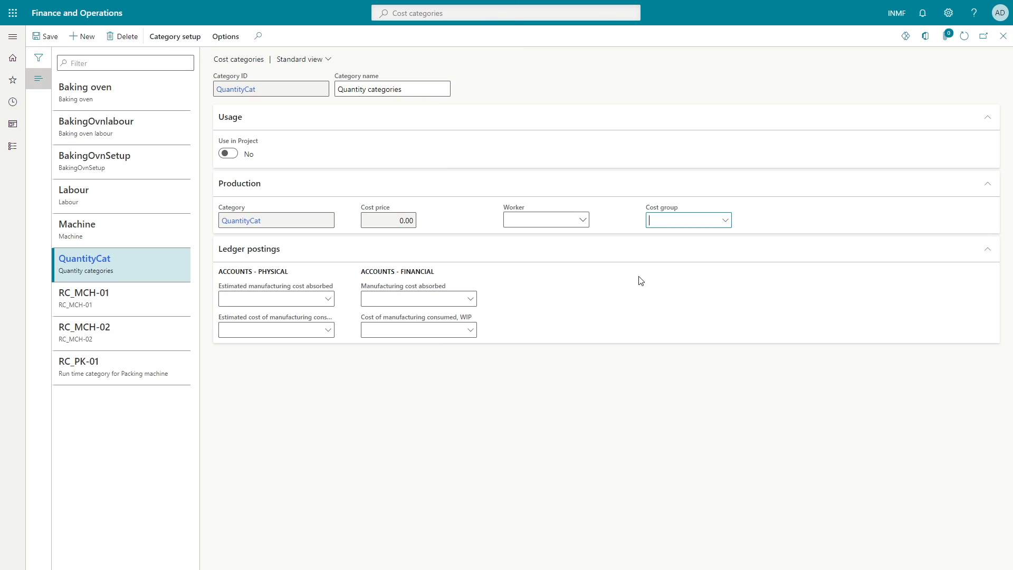
left_click(725, 221)
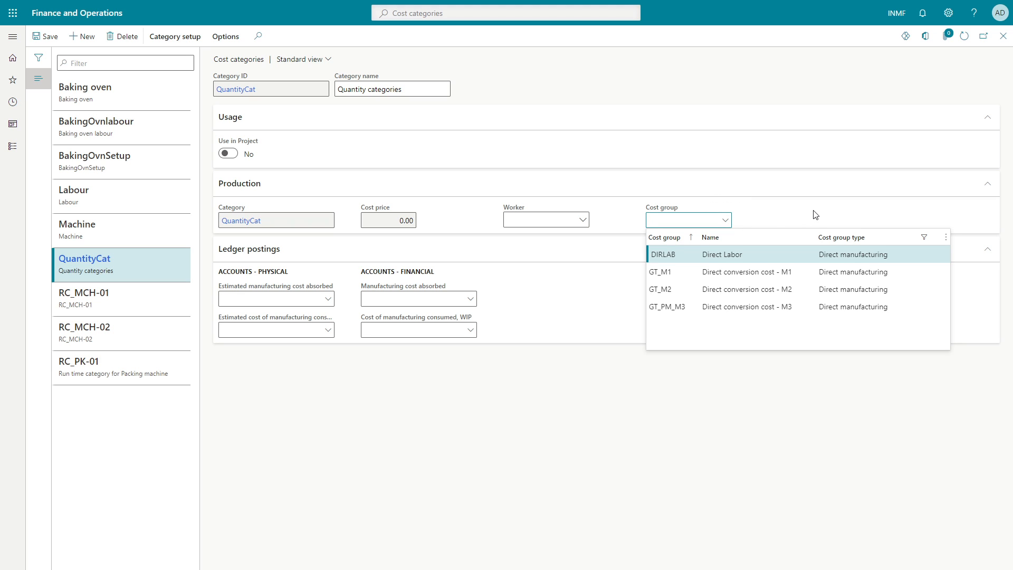
- View the cost group details from QuantityCat's cost group field, return without changes, and close the cost categories page
right_click(725, 221)
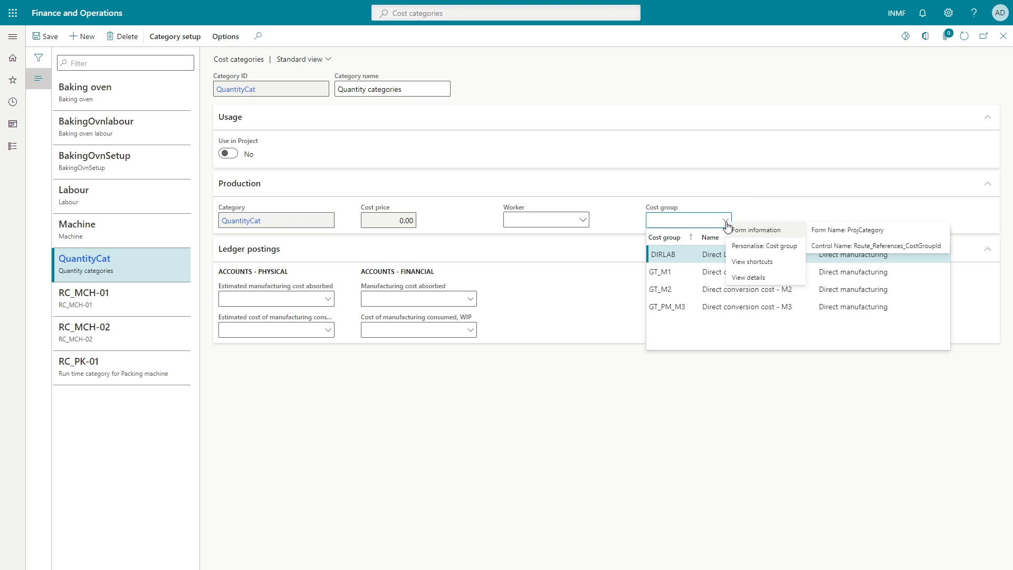
left_click(743, 283)
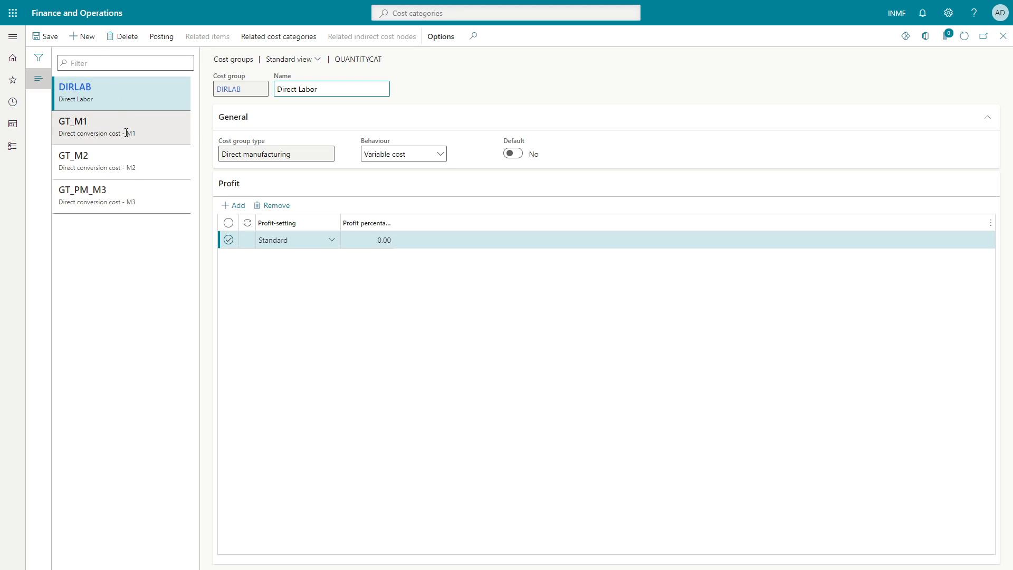
left_click(526, 370)
key("Escape")
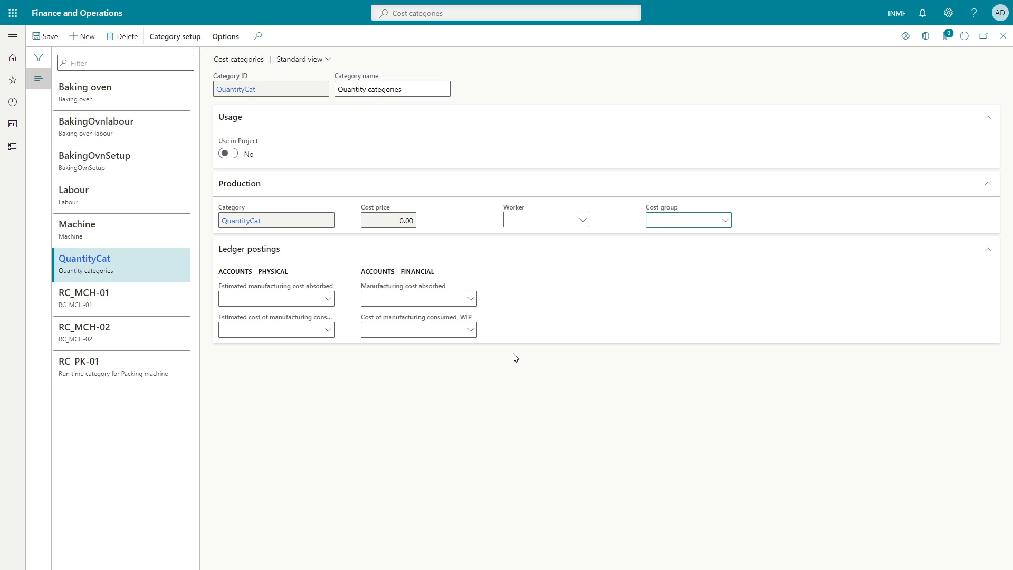
key("Escape")
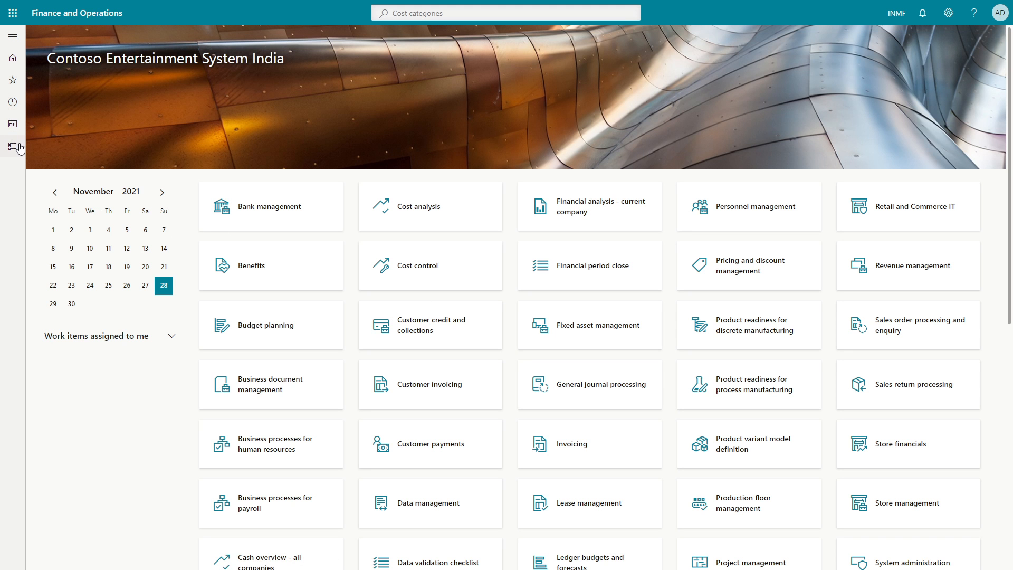
- Reopen Cost categories from the manufacturing accounting policies setup and inspect Baking oven's estimated manufacturing cost absorbed account
left_click(411, 13)
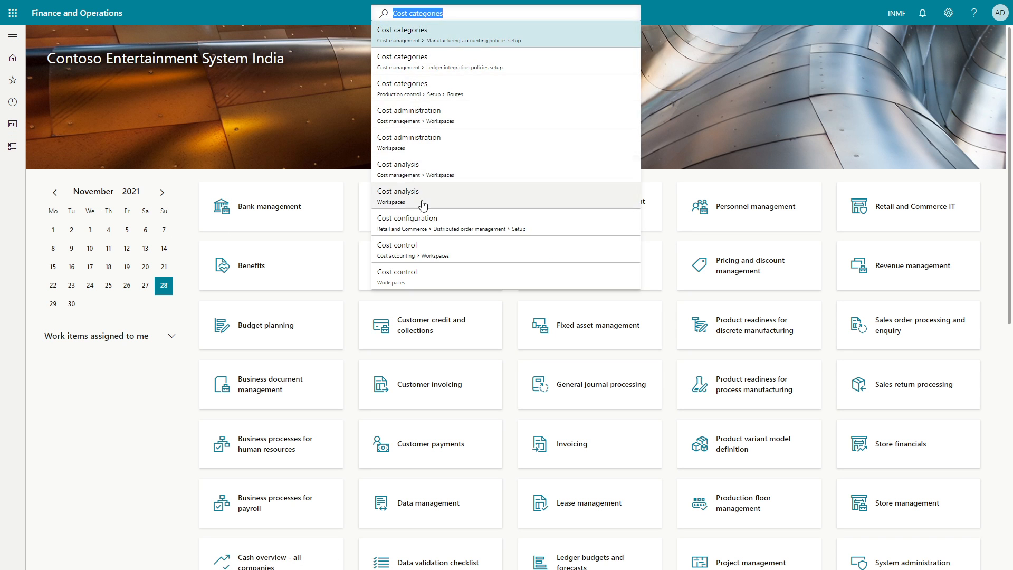
left_click(436, 40)
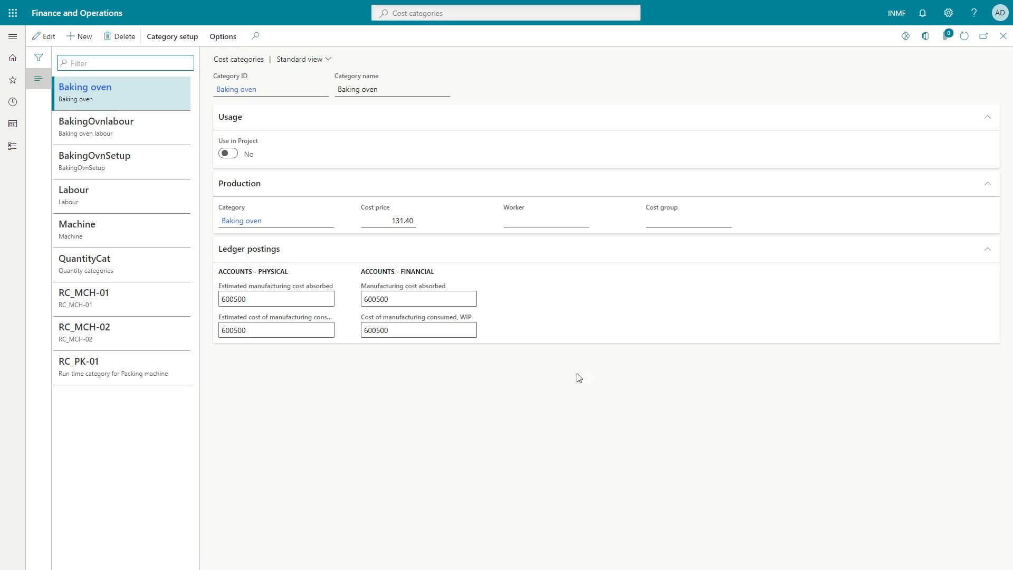
left_click(272, 300)
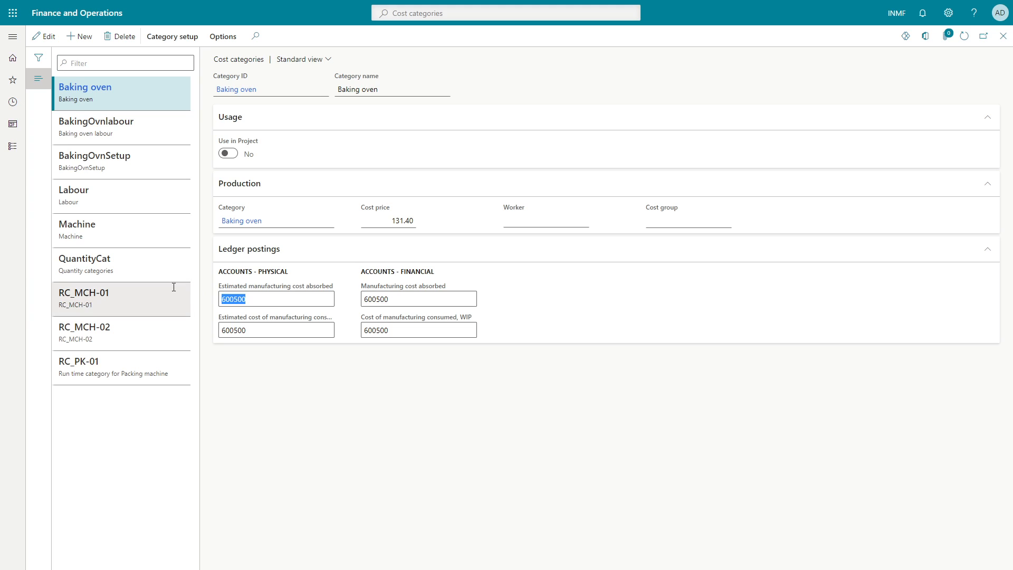
- Look up the direct machine cost recovery account 450008 in the Excel setup workbook, then return to cost category RC_MCH-01
key("alt+Tab")
key("alt+Tab")
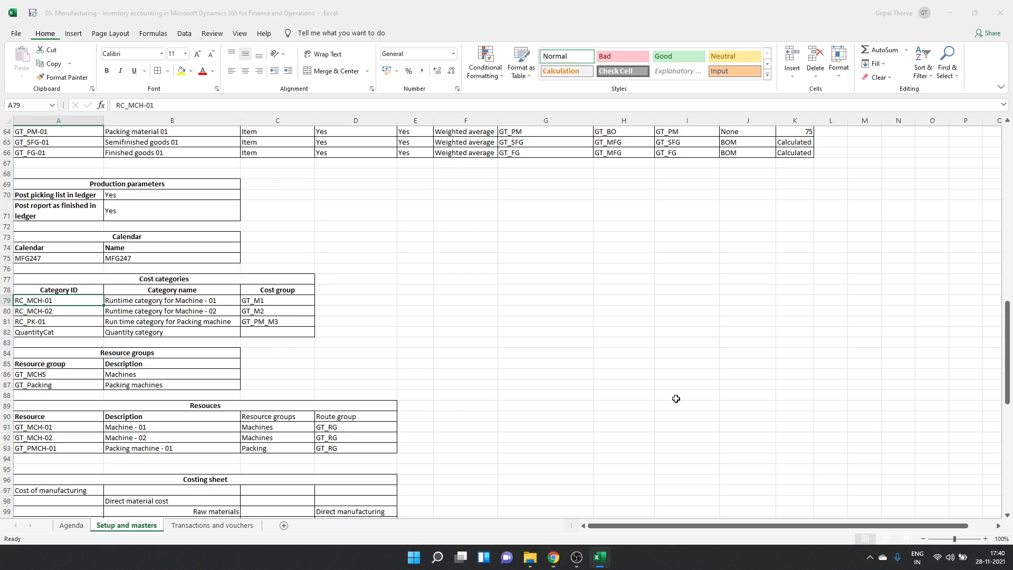
scroll(721, 301, "up", 17)
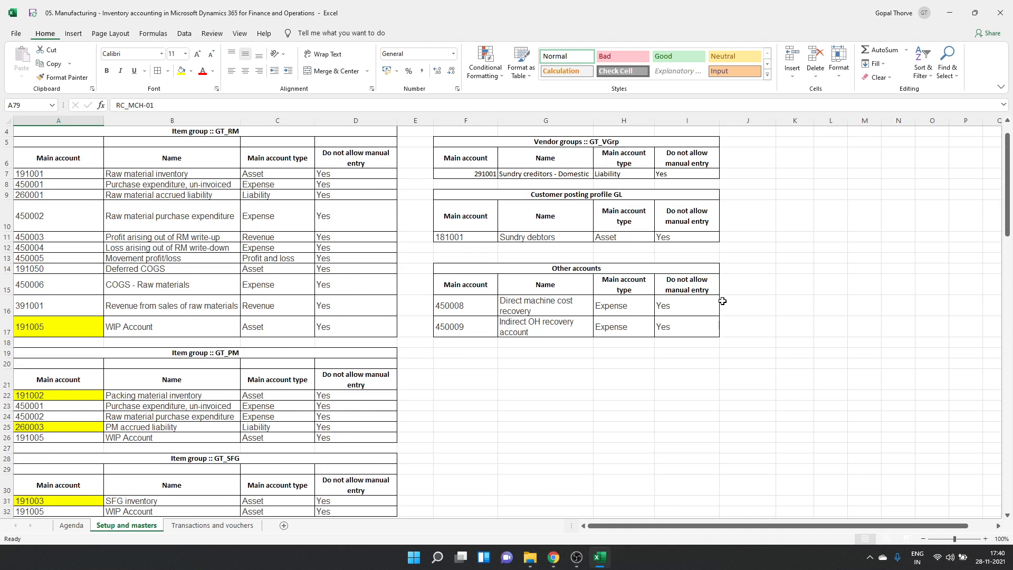
left_click_drag(455, 342, 686, 345)
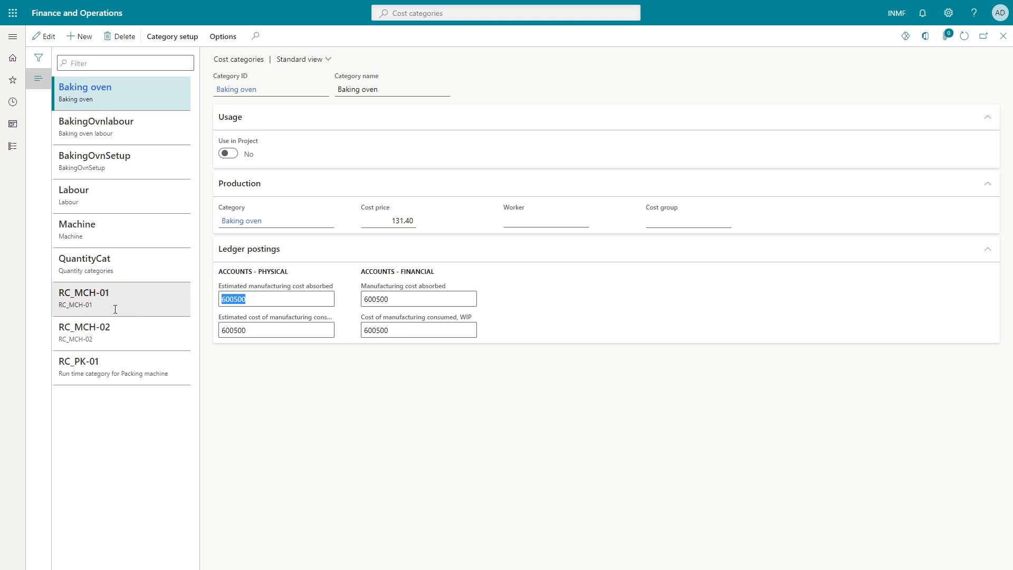
left_click(109, 308)
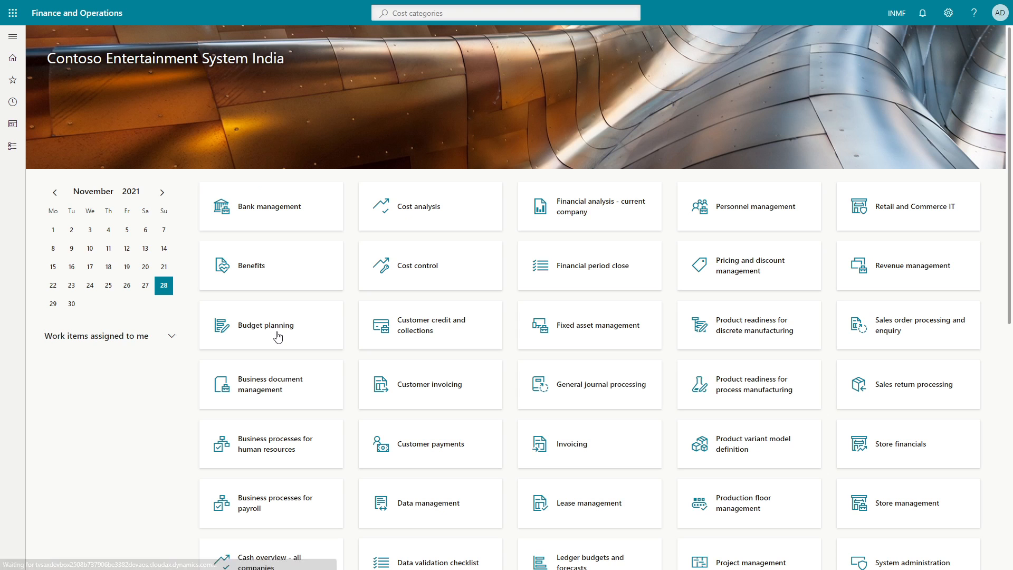
- Switch to the Excel setup workbook and review the Cost categories and Resource groups tables
key("alt+Tab")
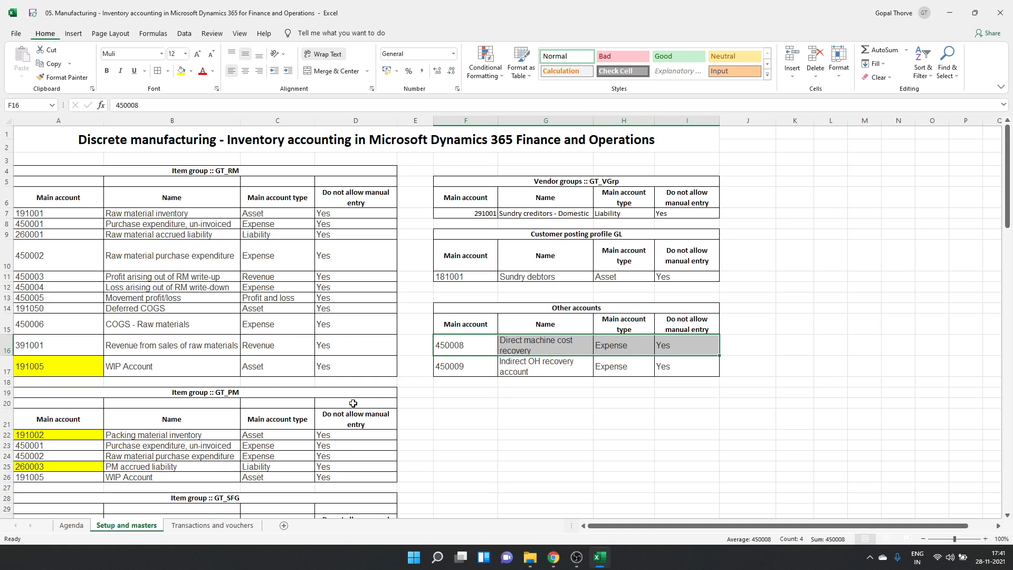
scroll(355, 403, "down", 11)
scroll(355, 404, "down", 12)
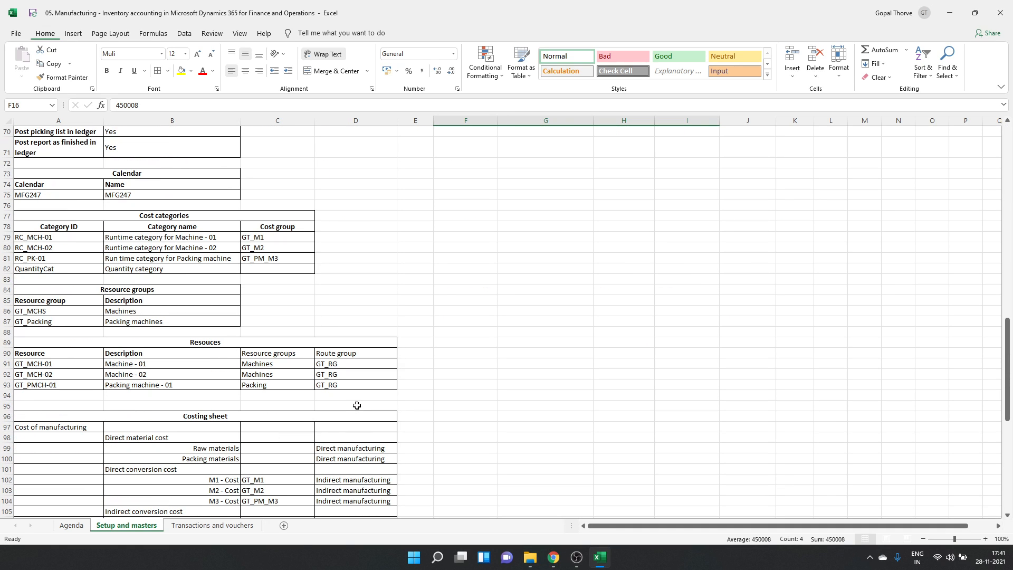
left_click(128, 240)
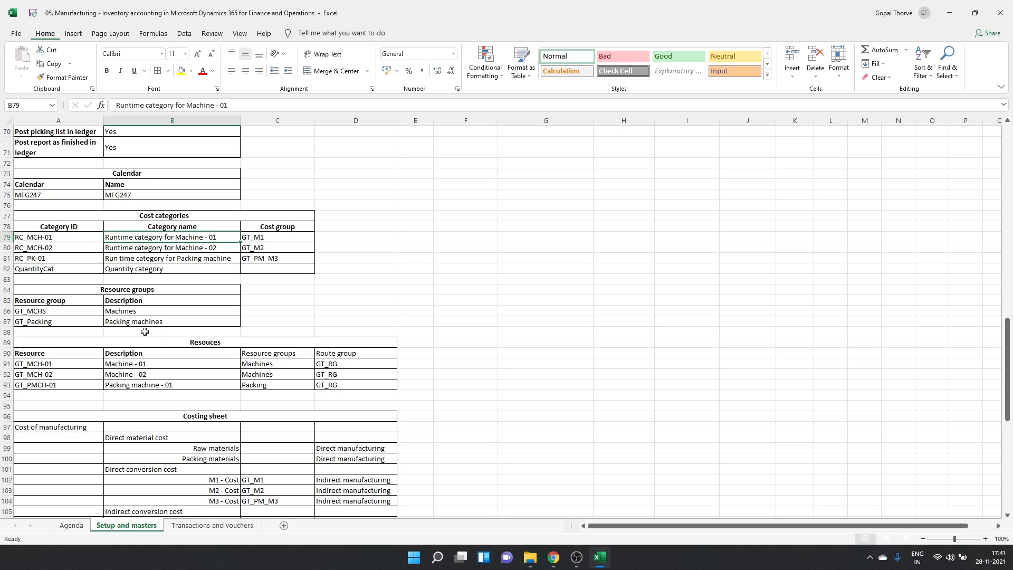
left_click(147, 289)
left_click_drag(147, 290, 154, 323)
left_click(140, 300)
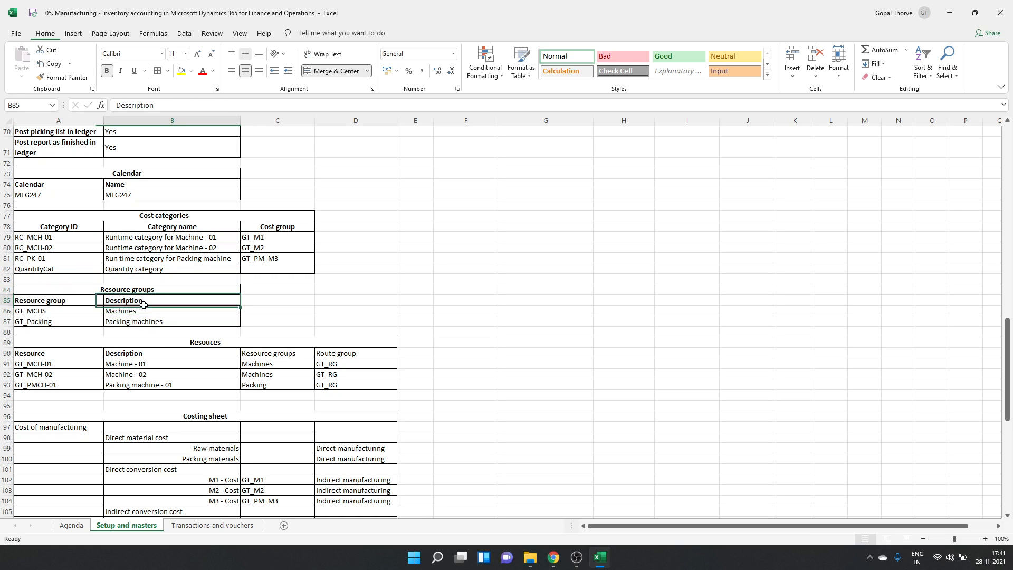
- Examine resource group GT_MCHS and the planned resources GT_MCH-01, GT_MCH-02 and GT_PMCH-01 in the workbook
left_click(138, 289)
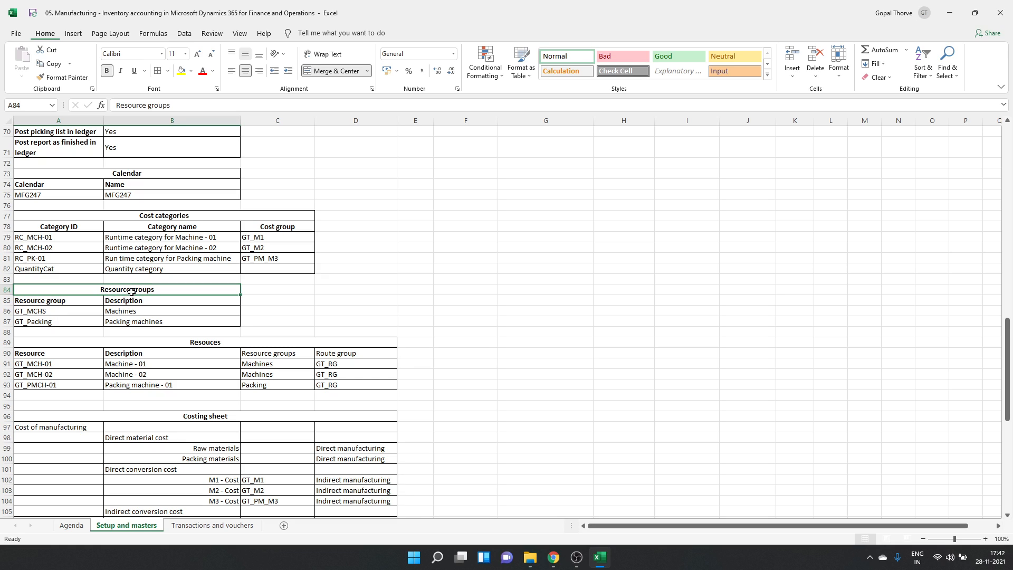
double_click(133, 289)
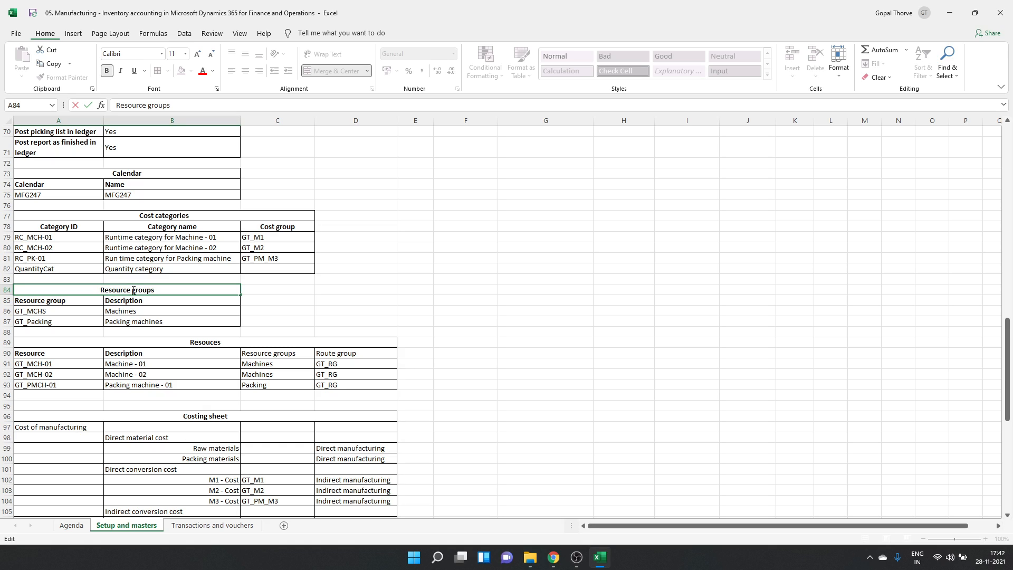
key("Escape")
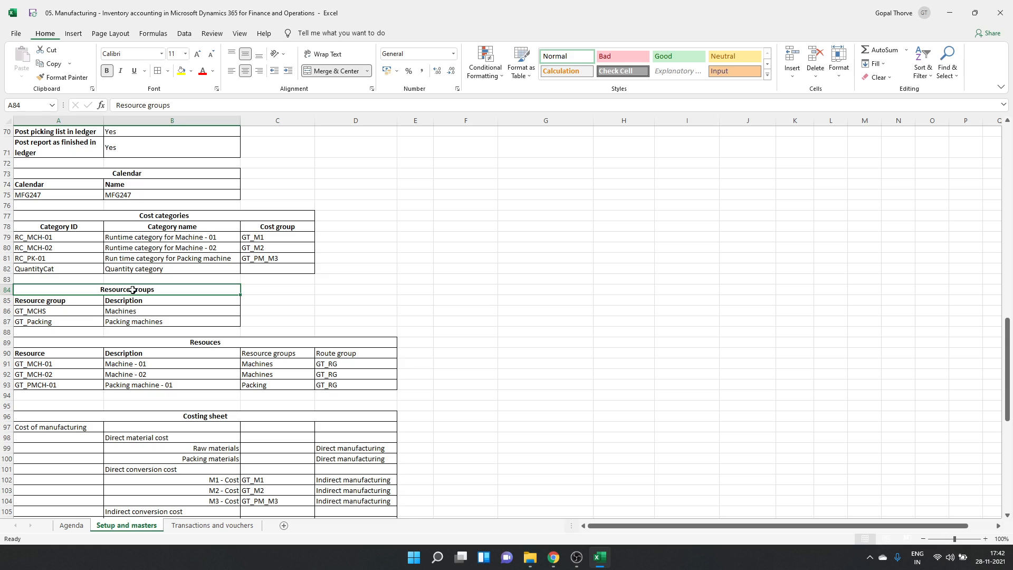
left_click(75, 313)
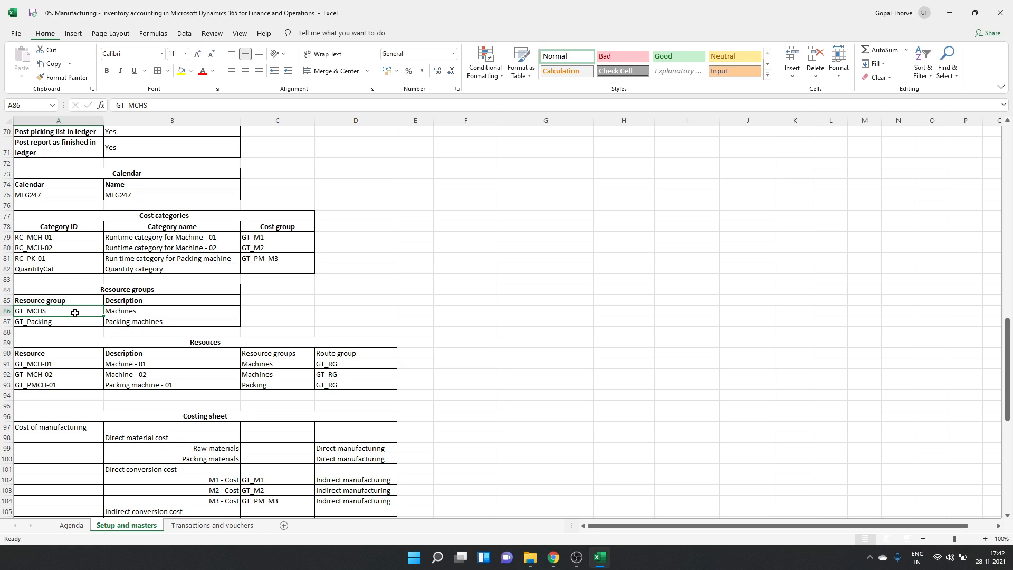
left_click_drag(57, 365, 55, 371)
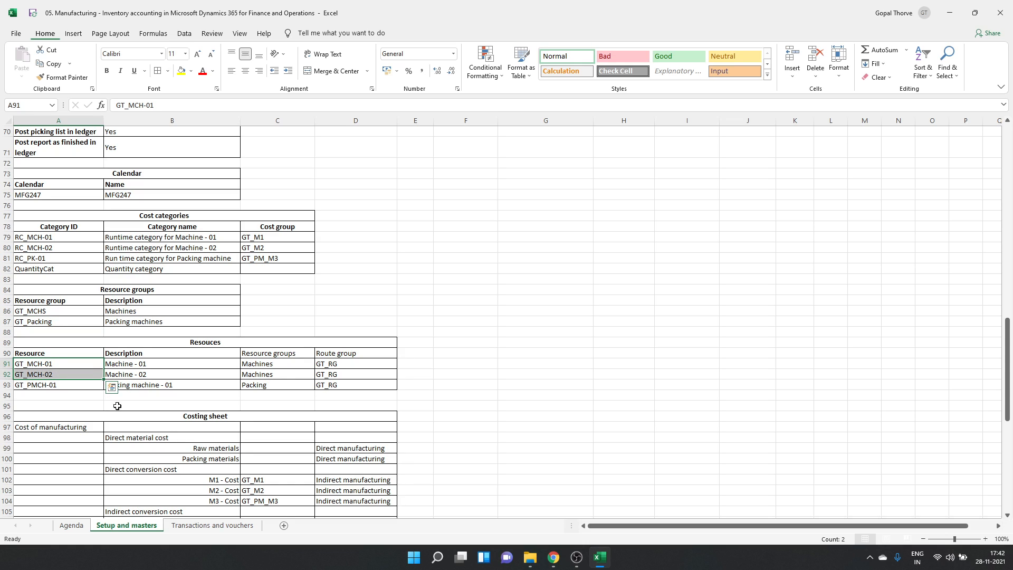
left_click(45, 386)
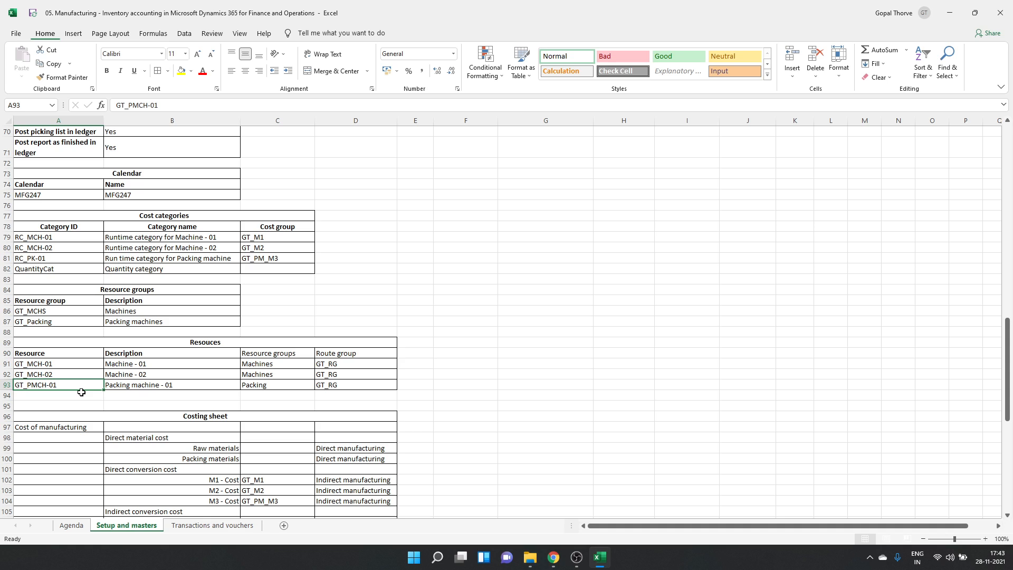
left_click(52, 304)
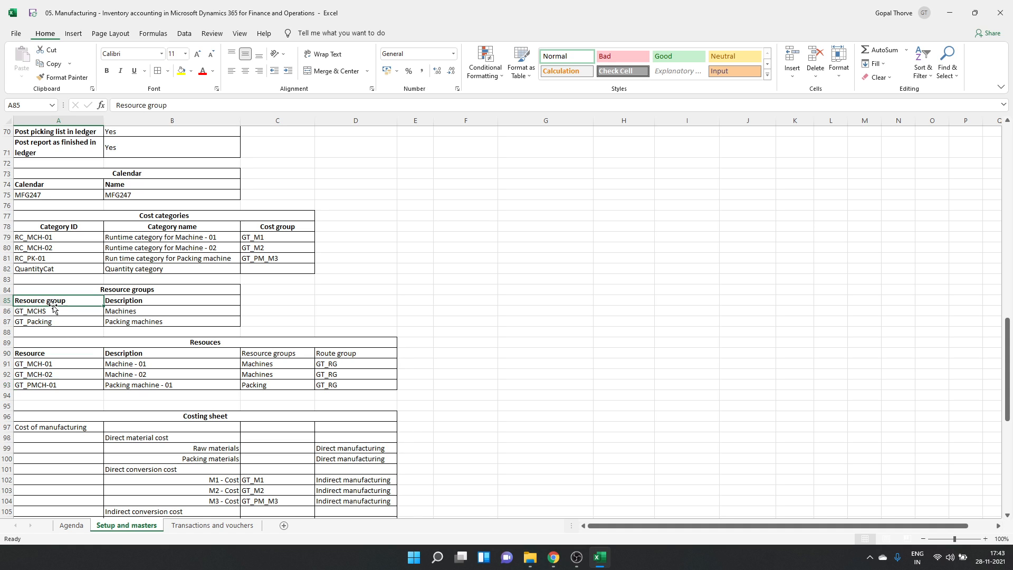
- Switch to Finance and Operations, search for Resource groups, open the Organisation administration page and select group GT_MCHS
key("alt+Tab")
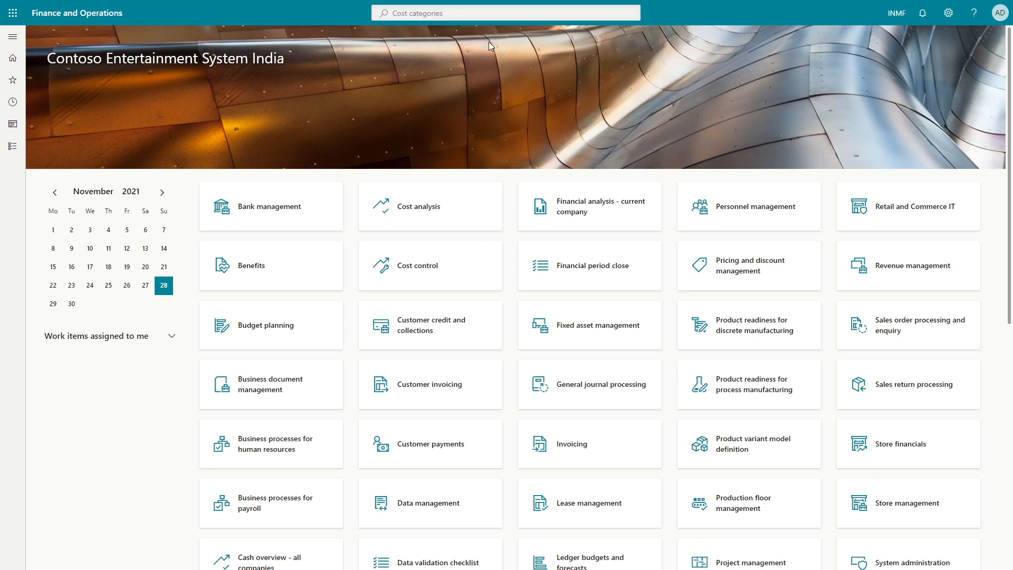
left_click(460, 10)
type("R")
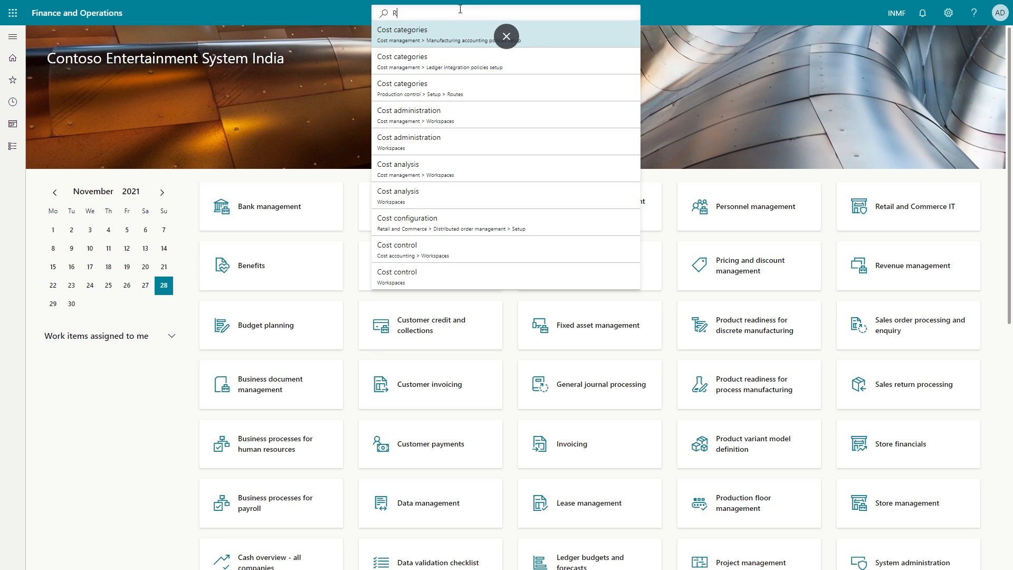
type("esource groups")
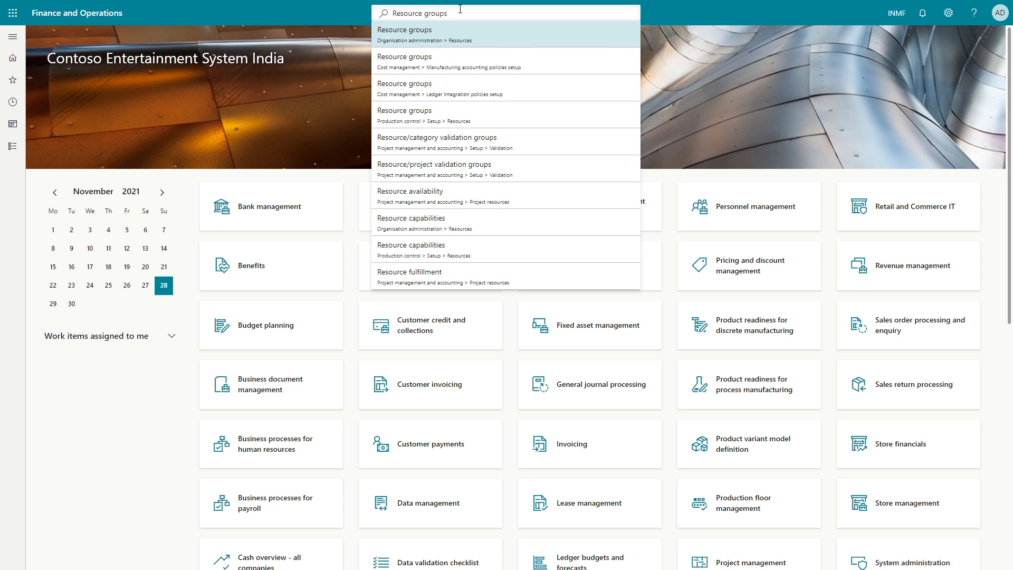
key("Return")
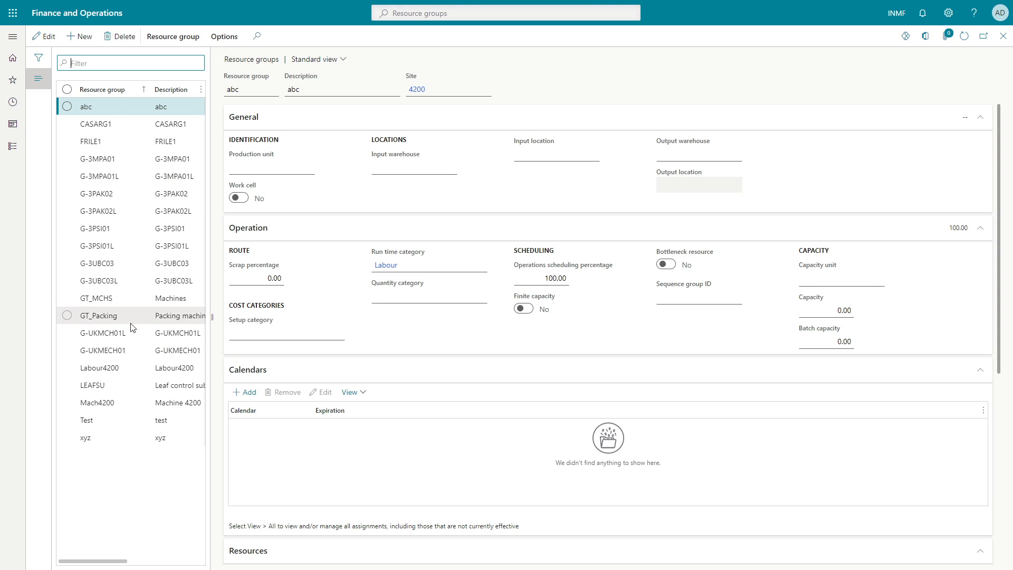
left_click(101, 298)
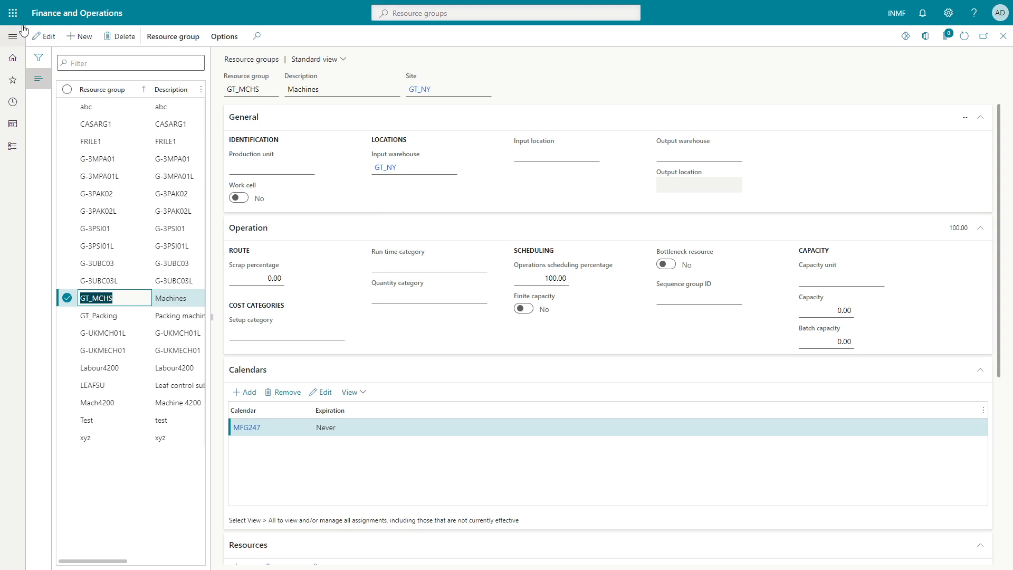
- Edit resource group GT_MCHS, clear its site and enter GT_NY as the site again
left_click(44, 36)
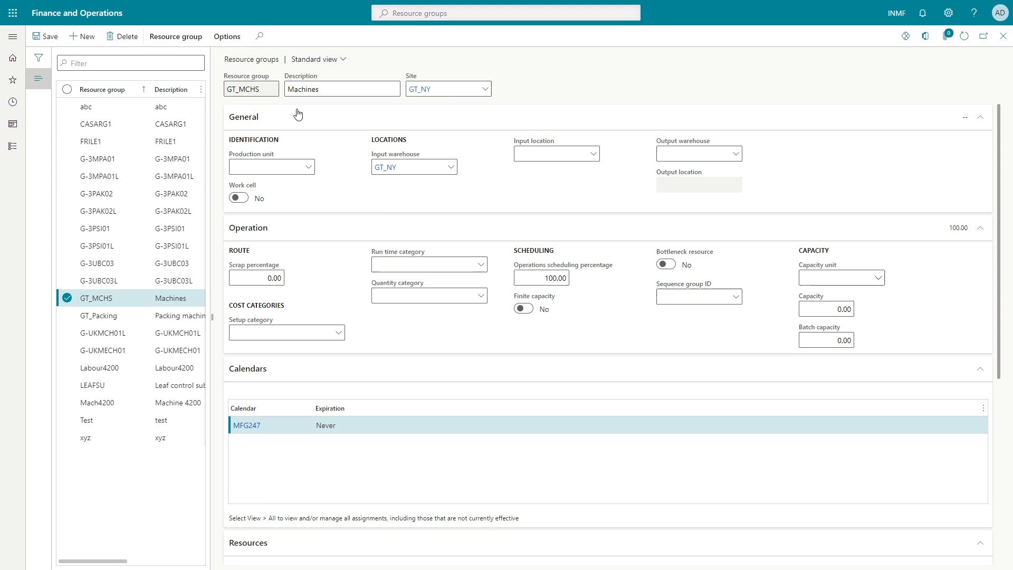
left_click(454, 88)
key("BackSpace")
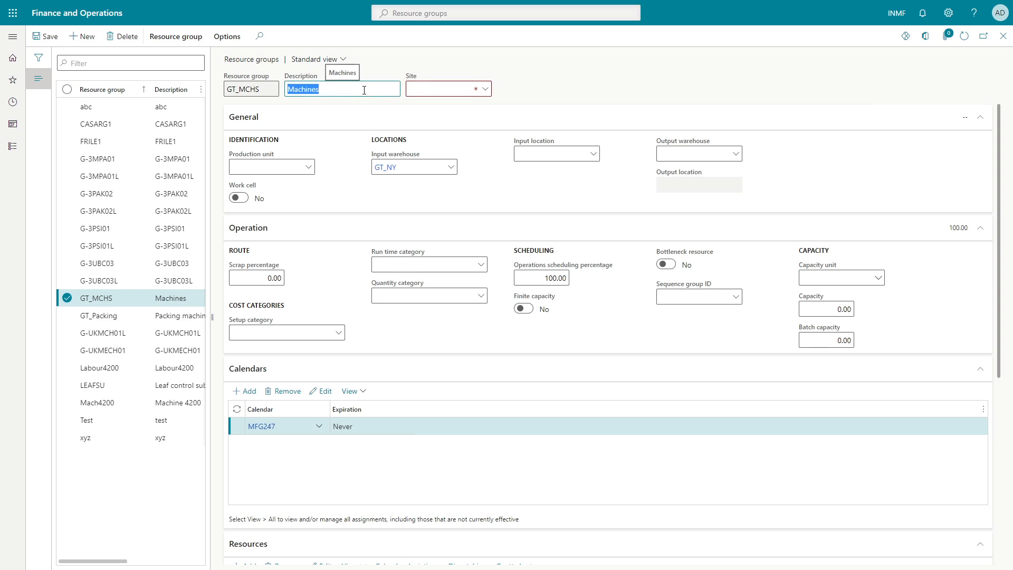
left_click(364, 92)
left_click(445, 106)
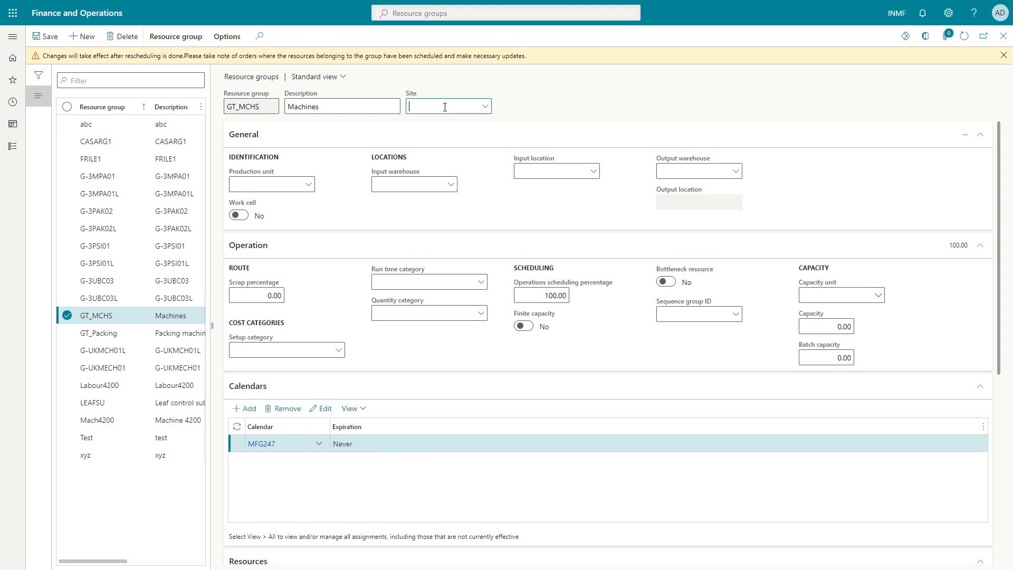
type("GT_G")
key("BackSpace")
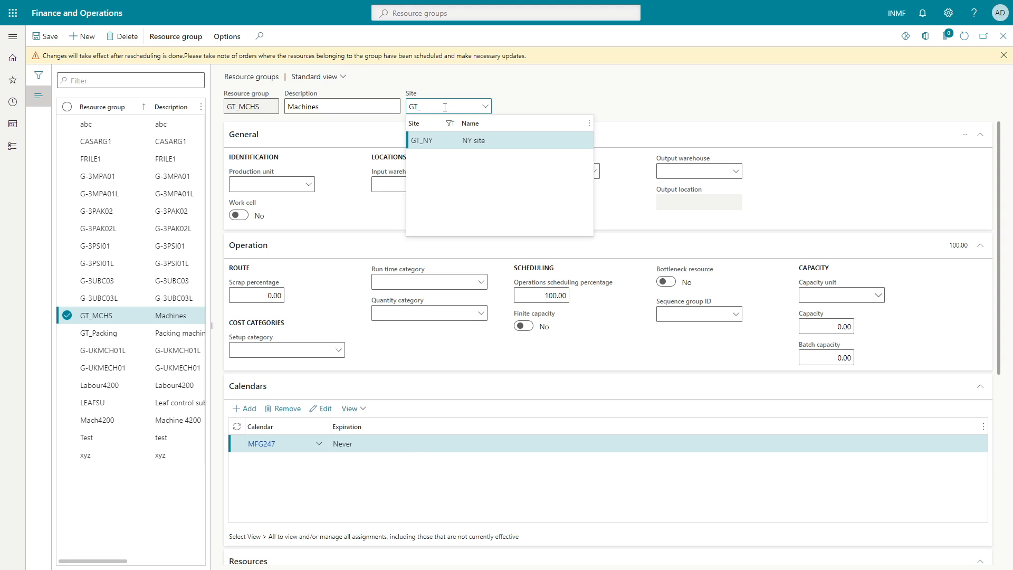
type("NY")
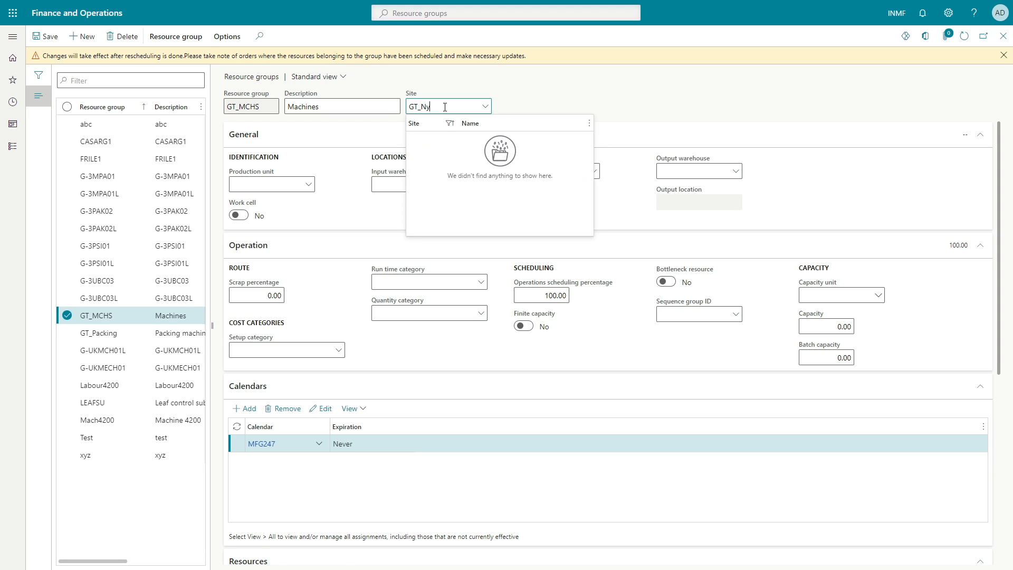
key("Tab")
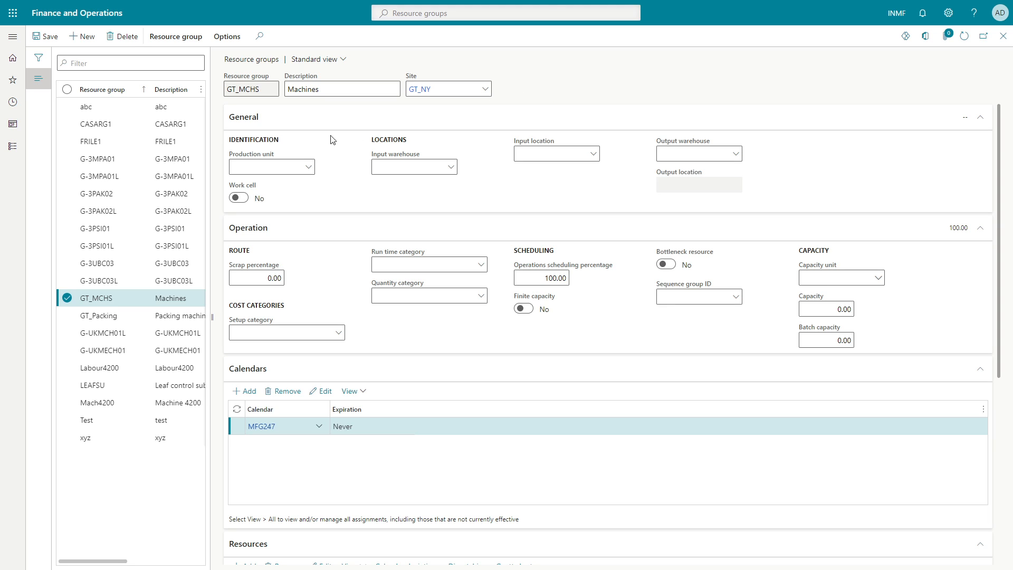
- Check the general location fields of GT_MCHS against those of resource group GT_Packing
left_click(260, 170)
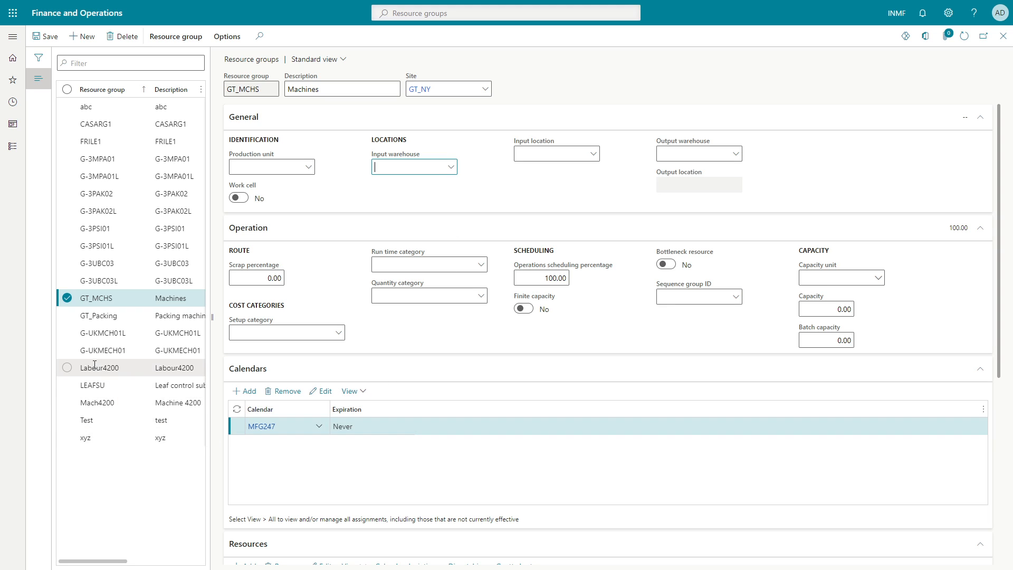
left_click(100, 316)
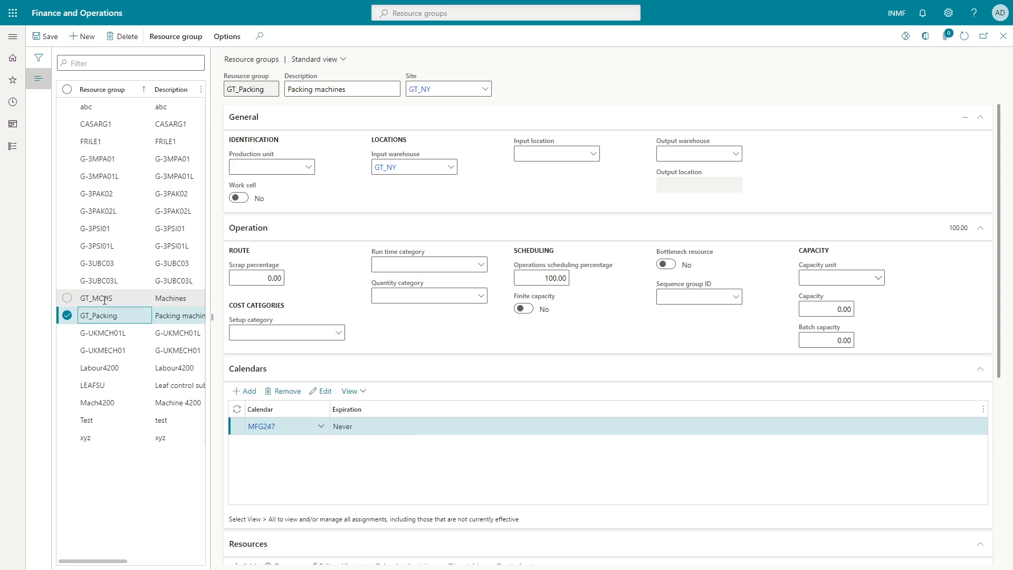
left_click(100, 298)
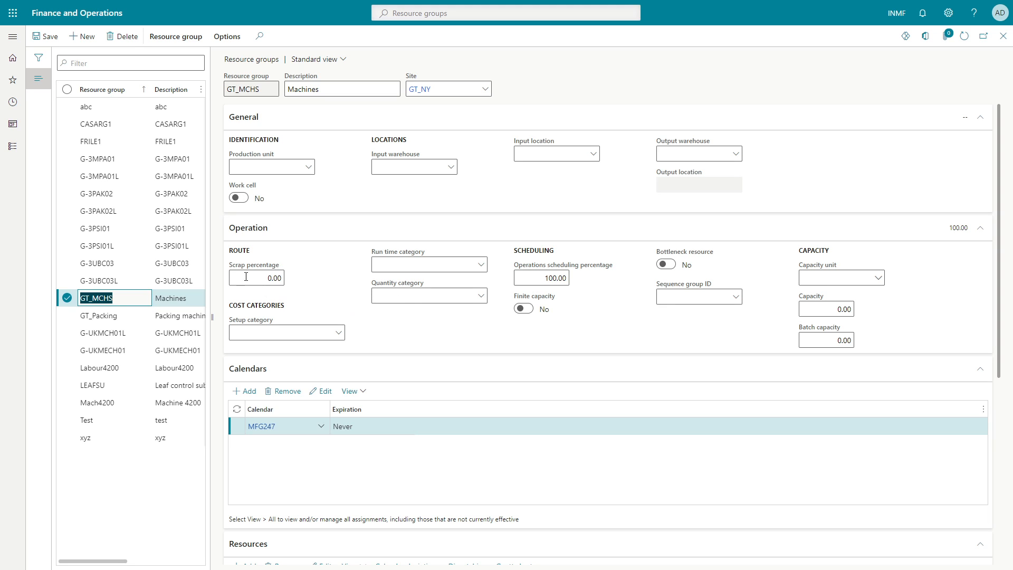
- Inspect GT_MCHS's run time and quantity category fields and consult the cost categories list in the Excel workbook
left_click(386, 268)
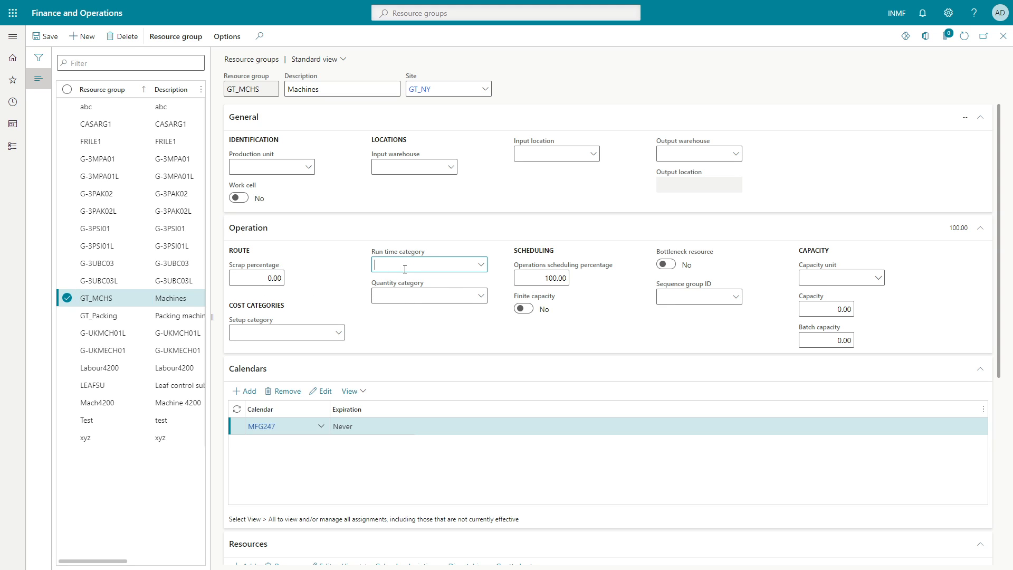
left_click(405, 294)
left_click(476, 261)
left_click(450, 262)
key("alt+Tab")
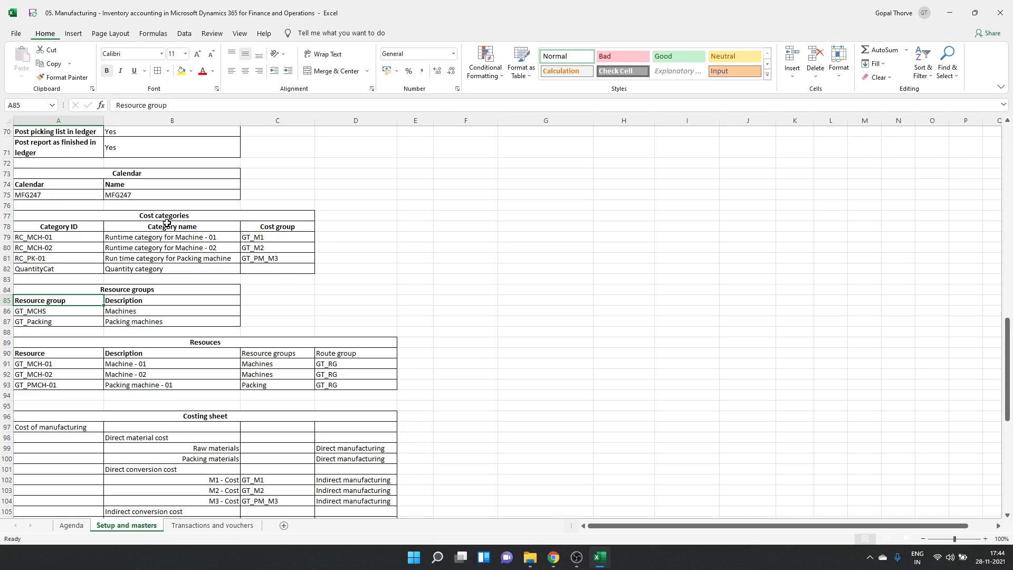
key("alt+Tab")
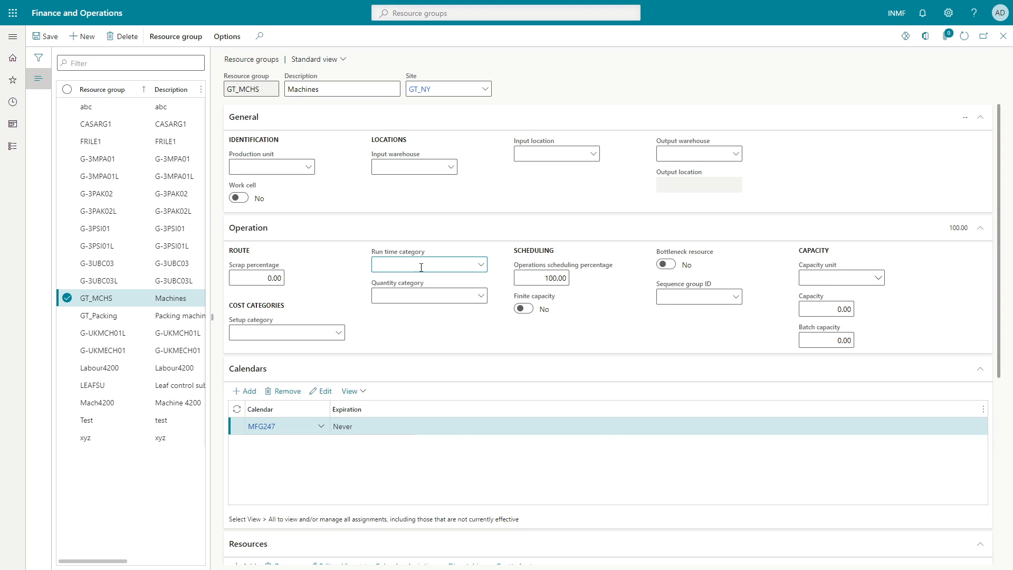
- Review the calendar assignment, assigned resources and ledger postings of resource group GT_MCHS
scroll(435, 271, "down", 2)
left_click(354, 323)
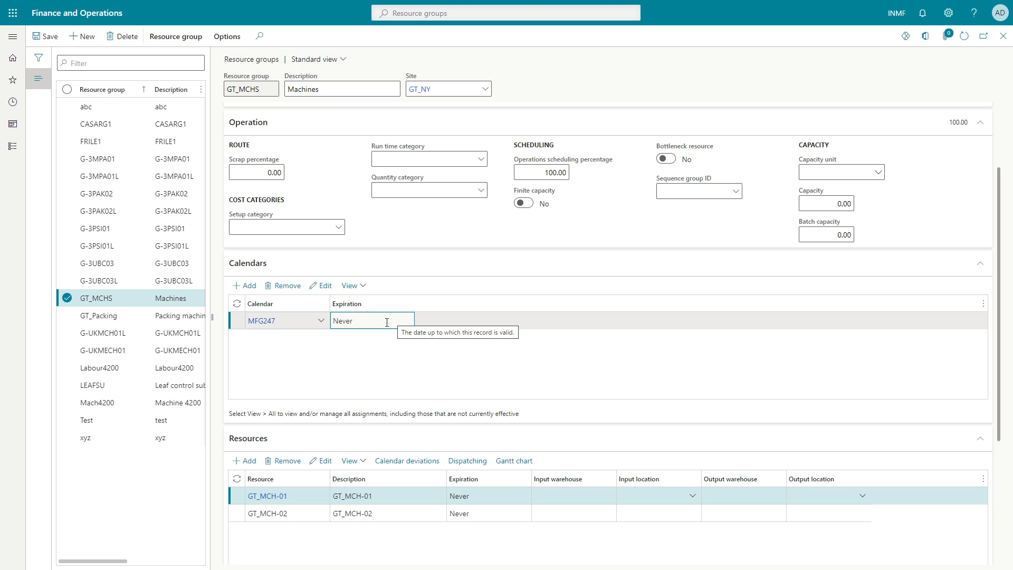
right_click(323, 326)
key("Escape")
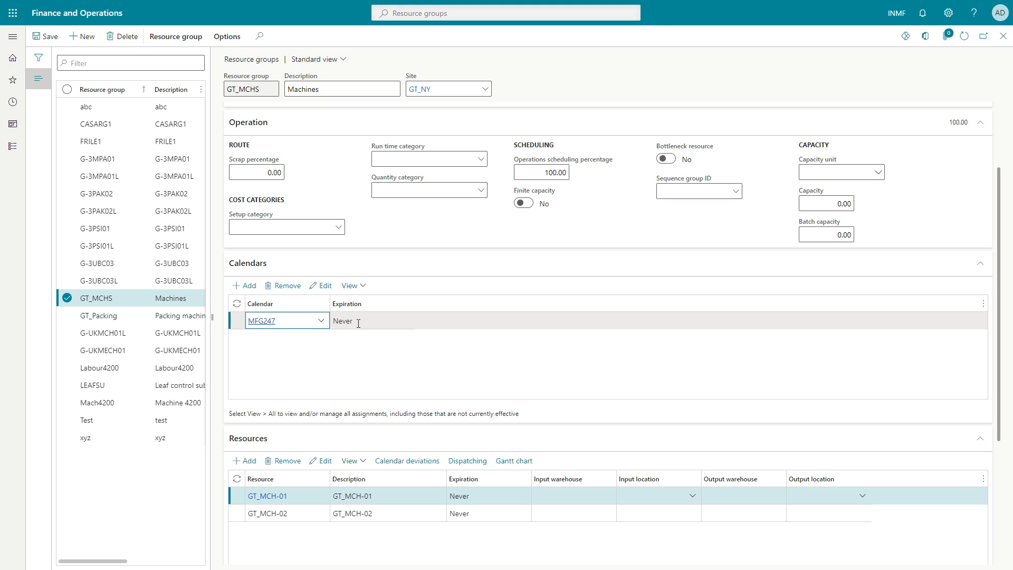
scroll(369, 463, "down", 3)
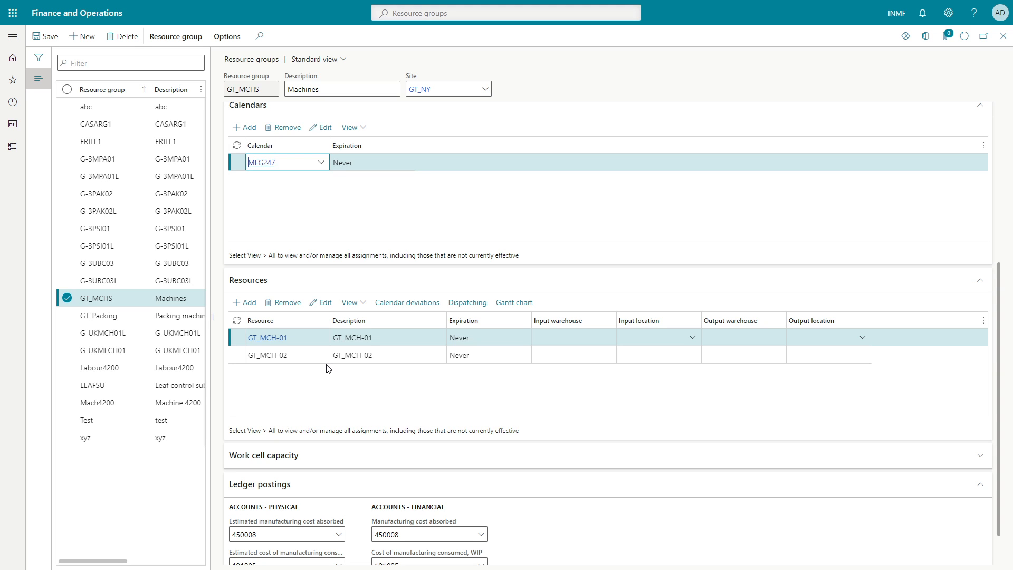
- Switch to the Excel workbook and look up the direct machine cost recovery account in the Other accounts table
scroll(328, 367, "down", 1)
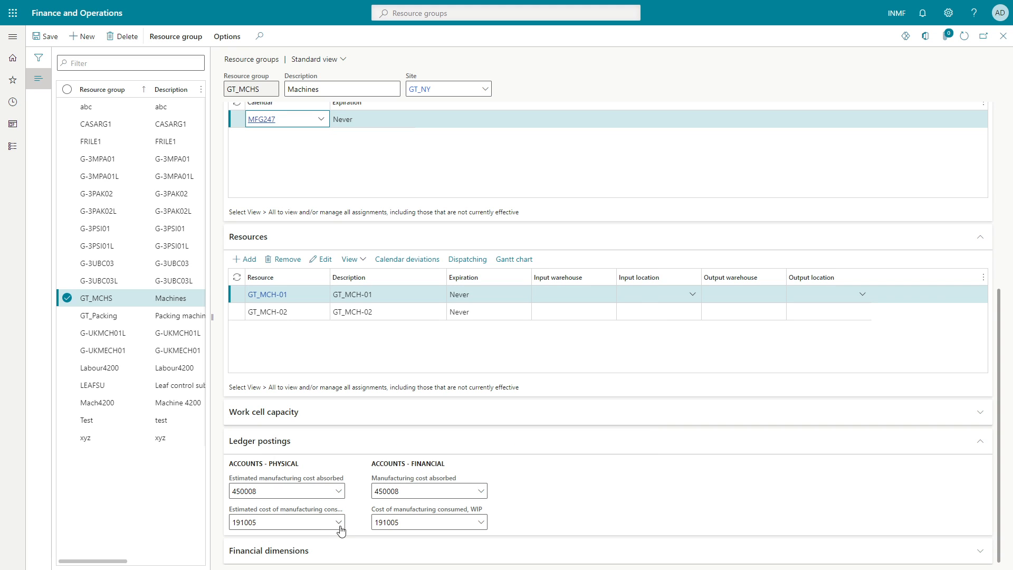
key("alt+Tab")
scroll(395, 403, "up", 19)
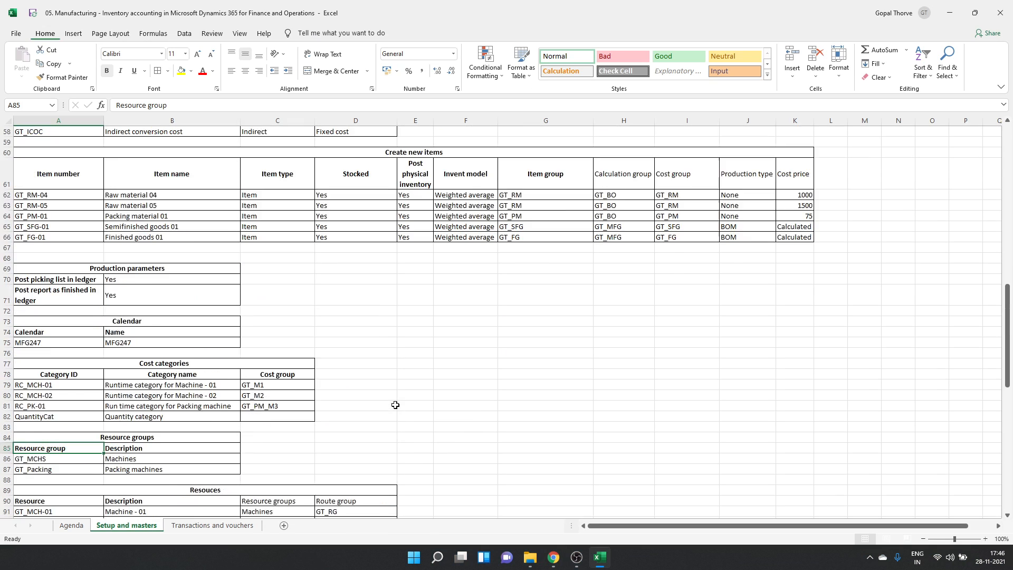
scroll(401, 404, "up", 4)
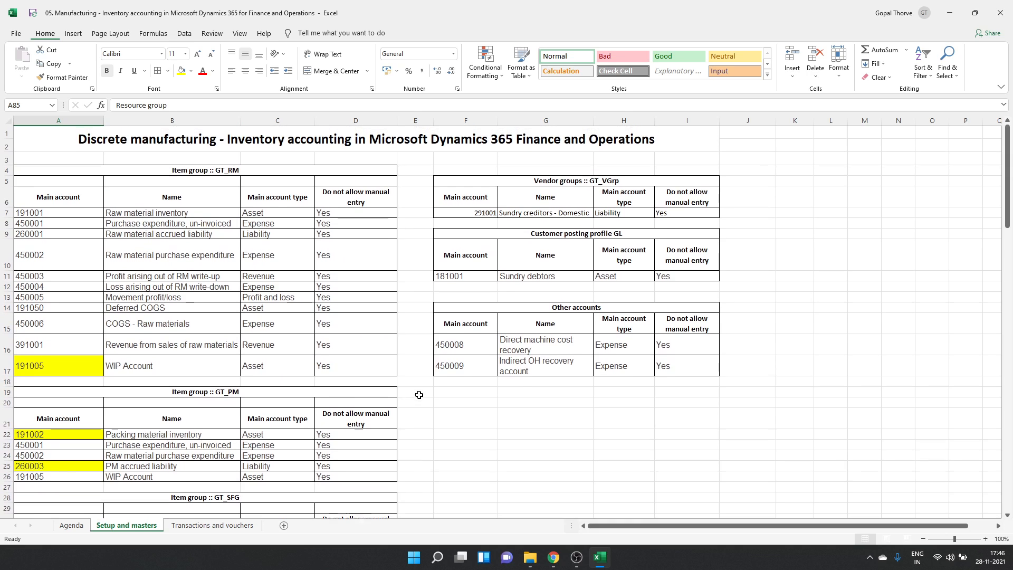
left_click(464, 344)
left_click(517, 347)
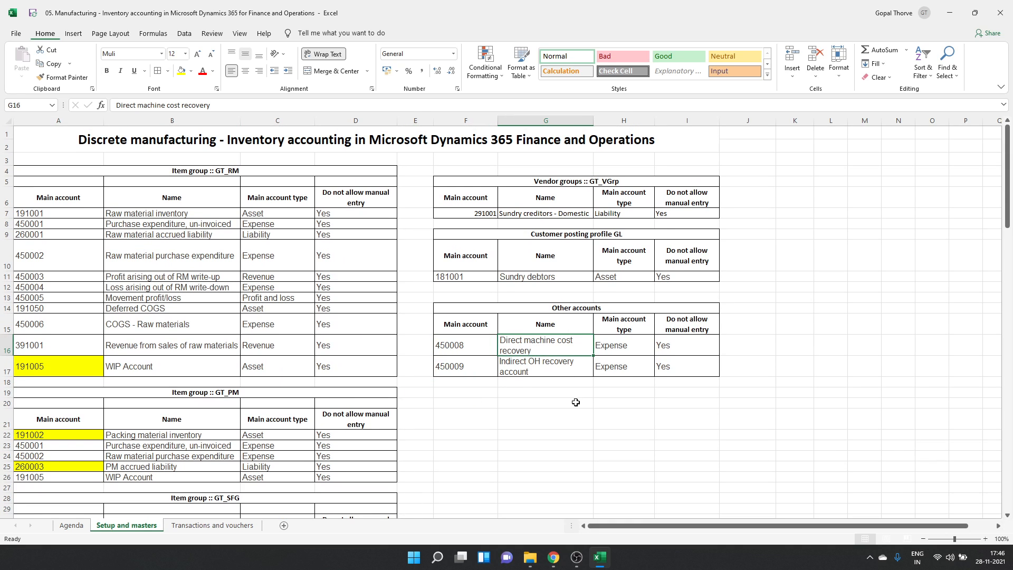
left_click(464, 350)
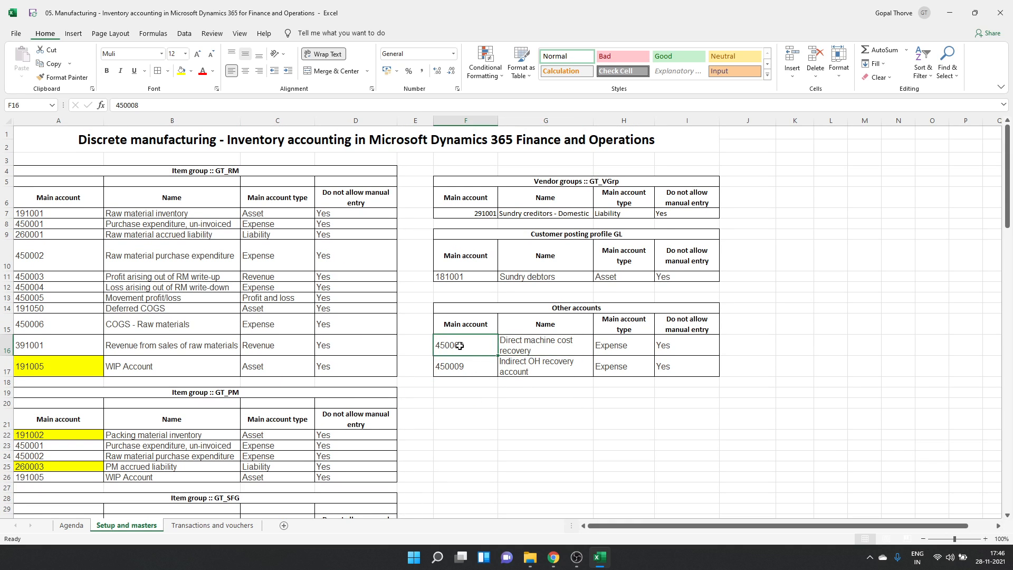
- Return to Dynamics 365 and check the physical and financial ledger posting accounts of resource group GT_MCHS, including the WIP account's name
key("alt")
key("alt+Tab")
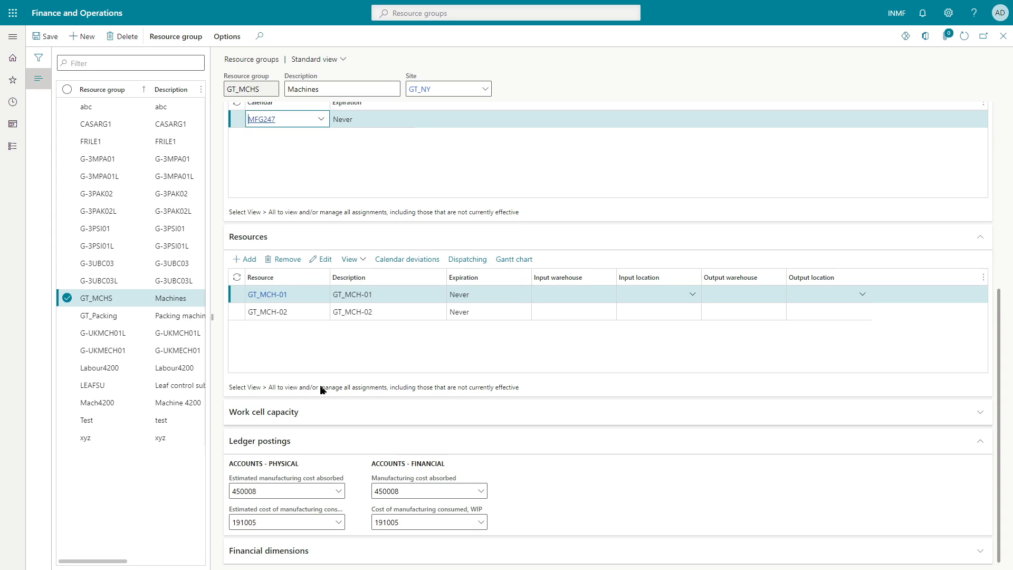
left_click(318, 489)
left_click(396, 491)
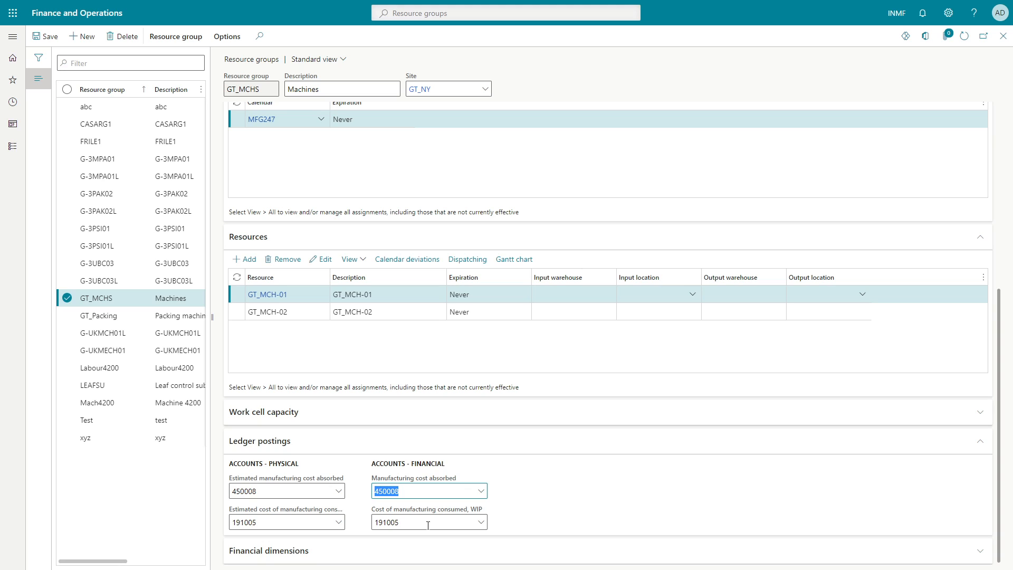
mouse_move(427, 524)
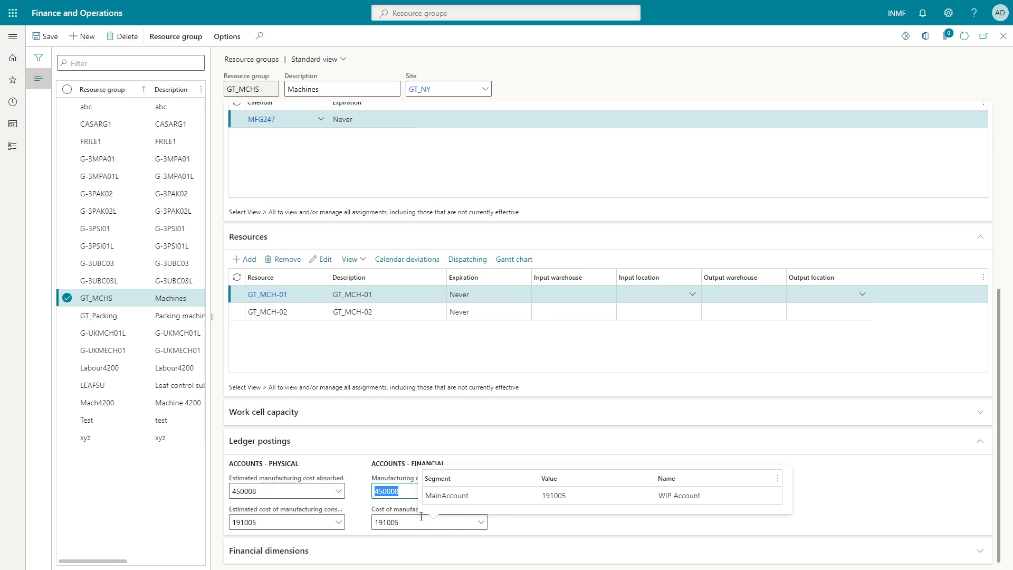
left_click(315, 525)
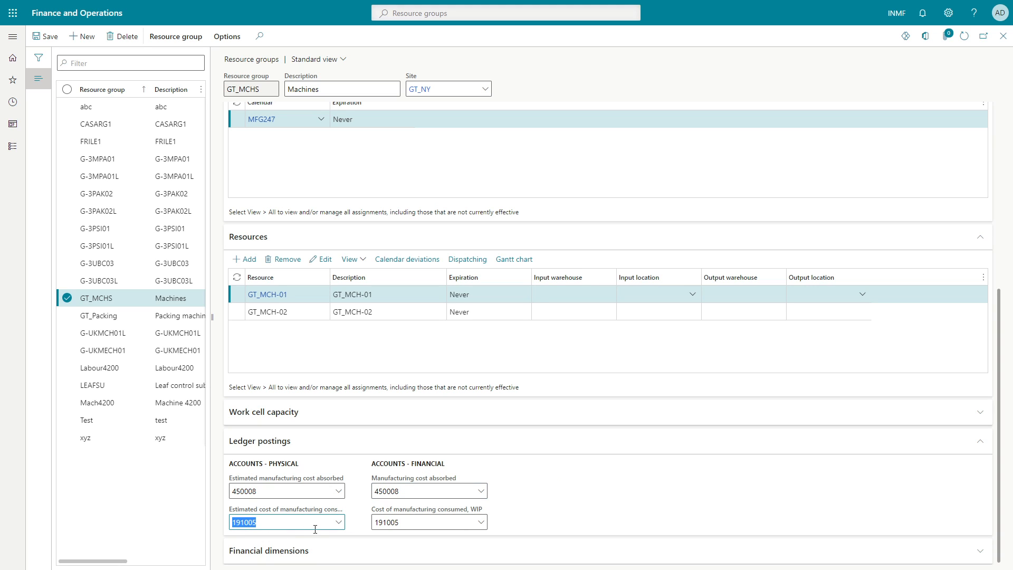
- Select resource group GT_Packing and view the details of its assigned calendar MFG247
left_click(97, 316)
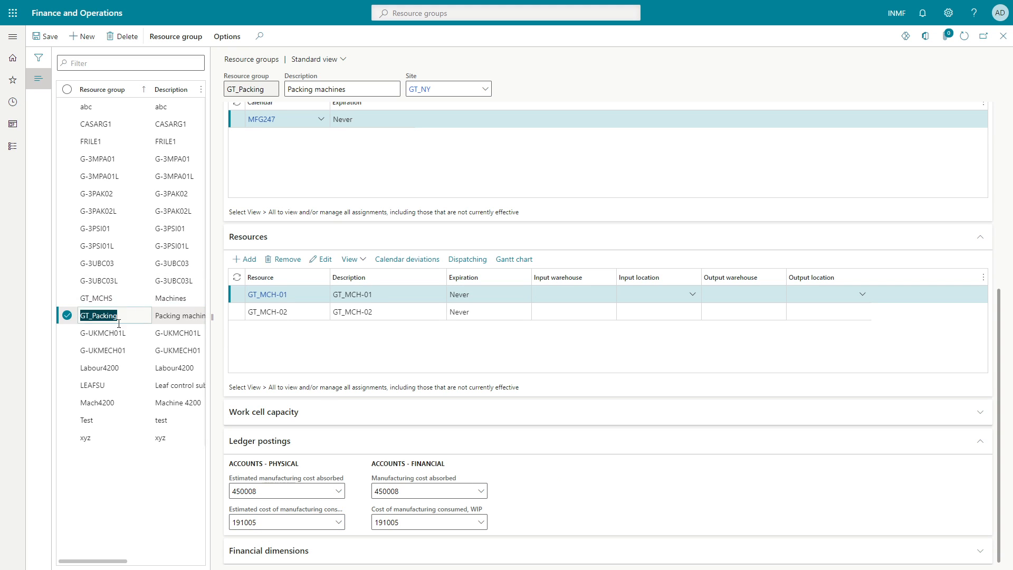
scroll(274, 353, "up", 6)
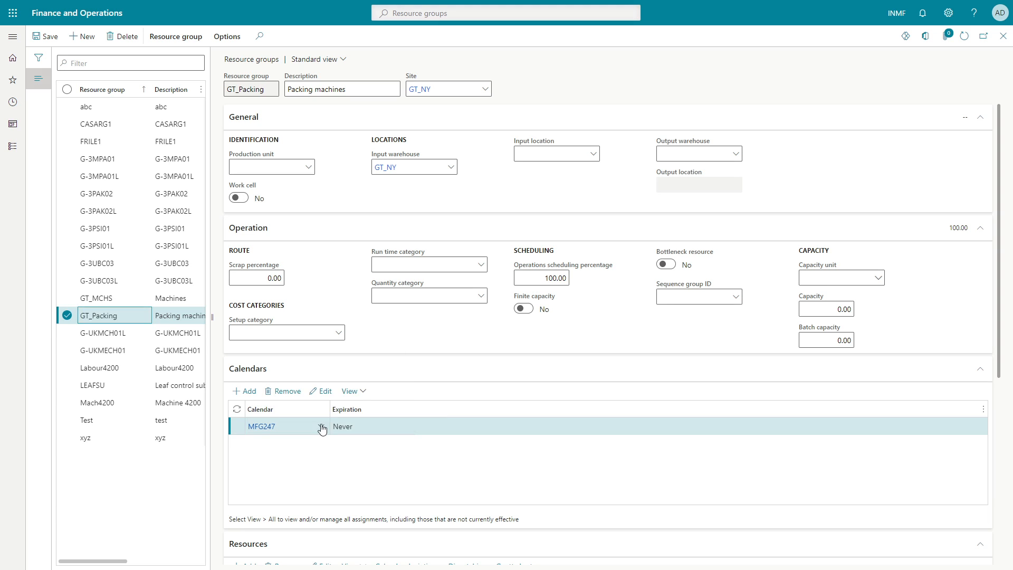
right_click(319, 426)
left_click(308, 445)
right_click(321, 427)
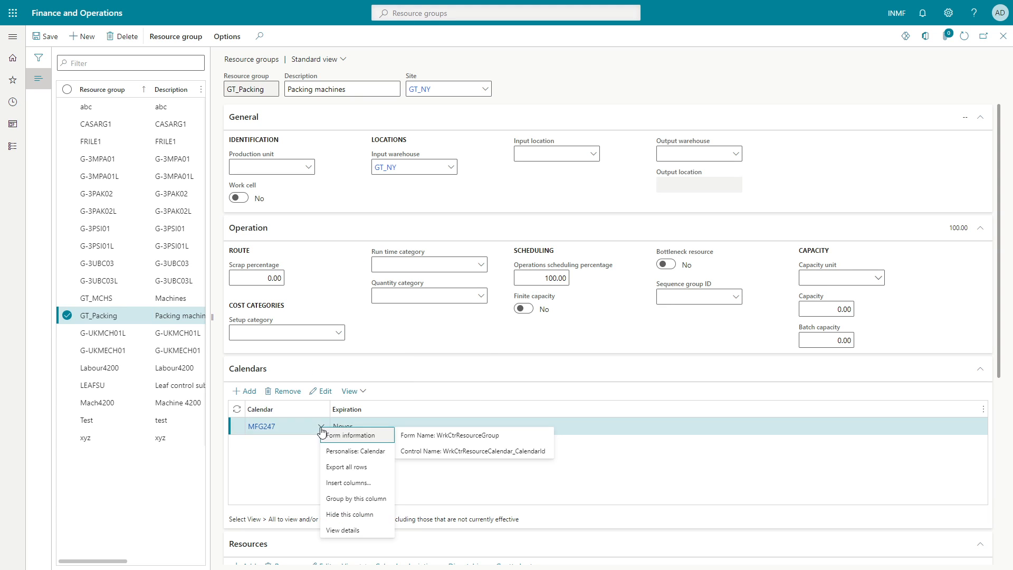
left_click(357, 529)
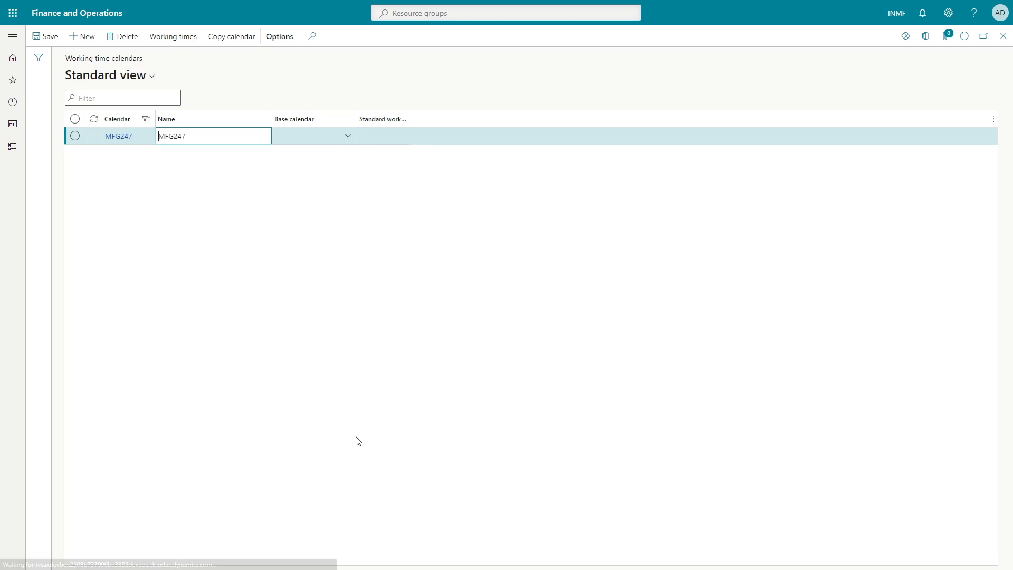
- Review the working time calendar record MFG247 and open its working times
left_click(39, 59)
left_click(161, 138)
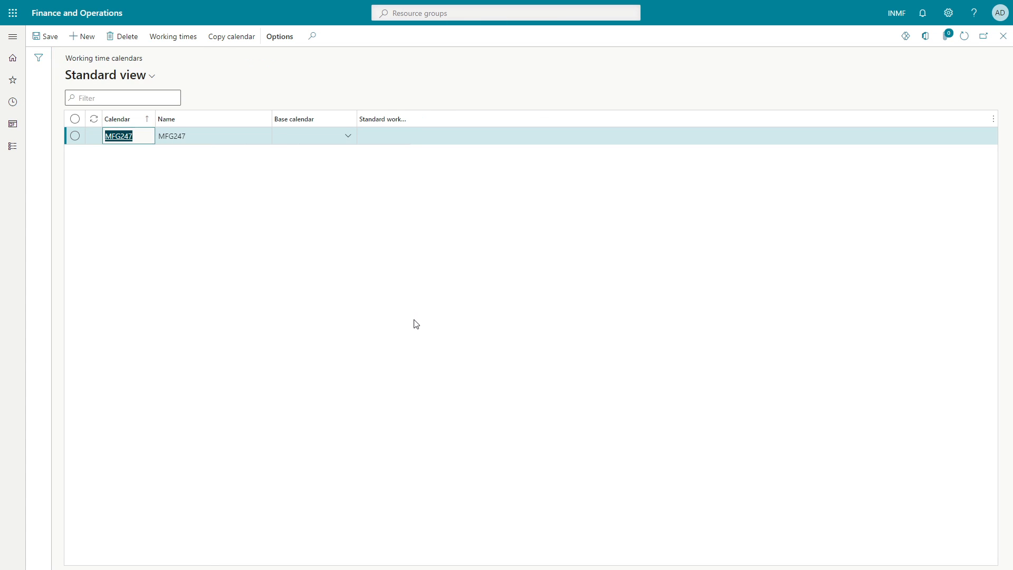
left_click(178, 41)
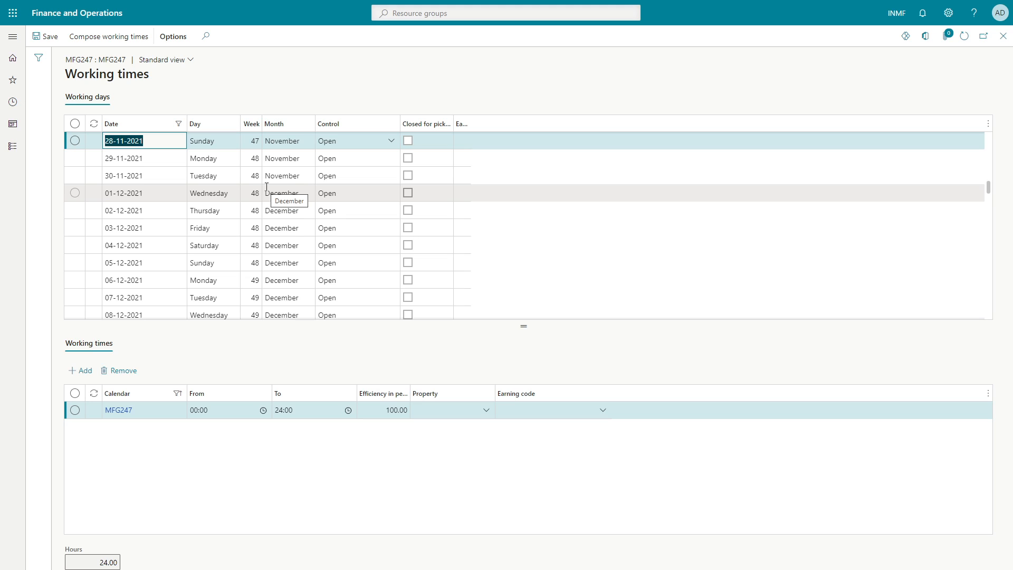
- Open the Compose working times settings for calendar MFG247 and view the details of the available working time template
left_click(116, 37)
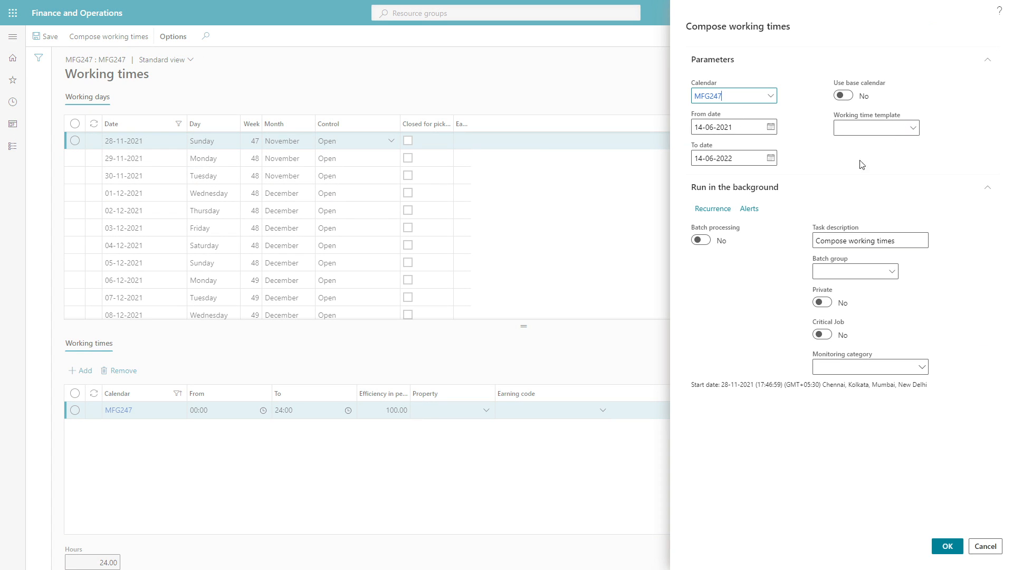
left_click(747, 129)
key("Tab")
left_click(912, 135)
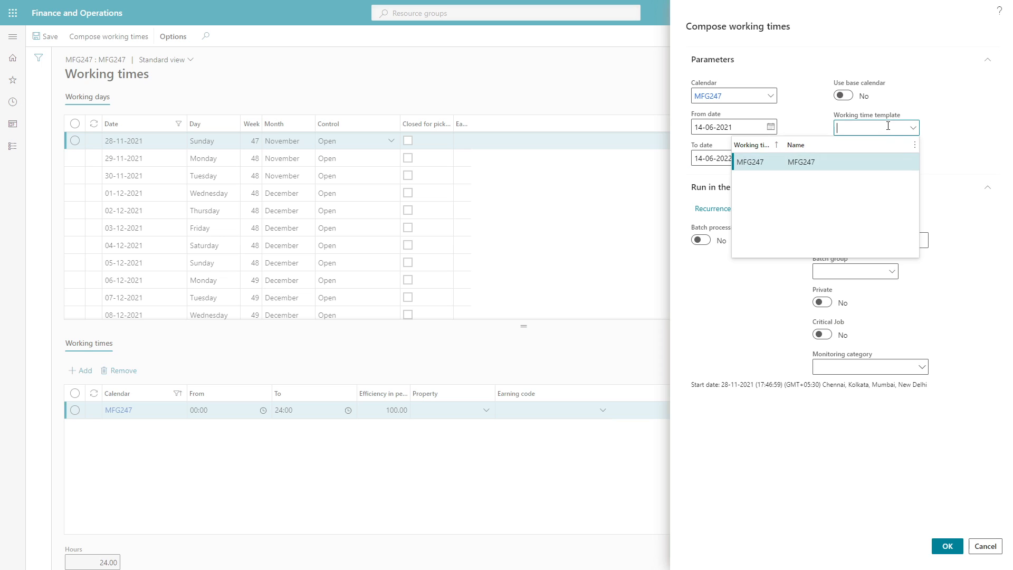
right_click(910, 131)
left_click(929, 175)
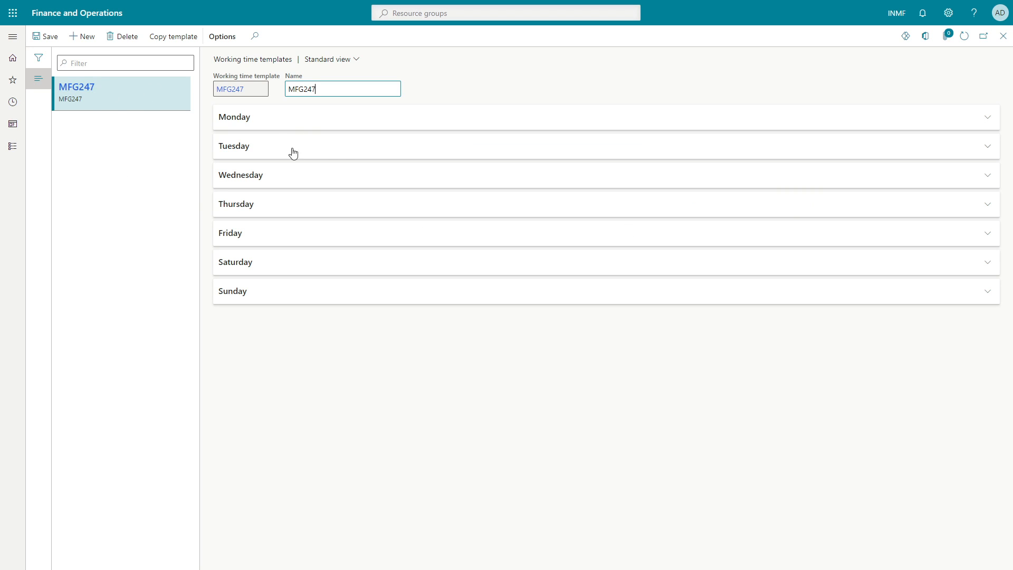
- Review the Monday, Tuesday, Saturday and Sunday working hours in the MFG247 working time template
left_click(274, 125)
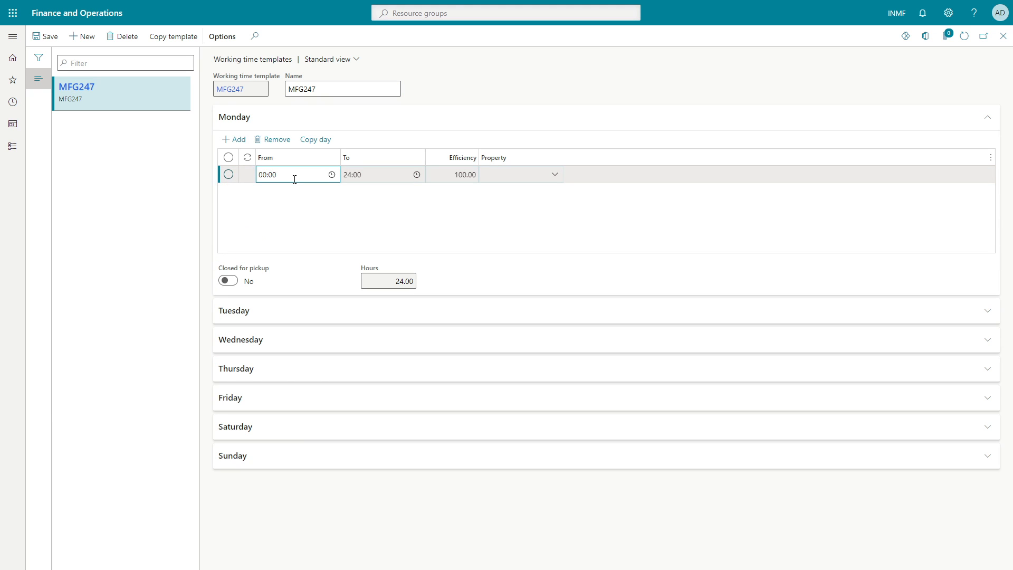
left_click(375, 174)
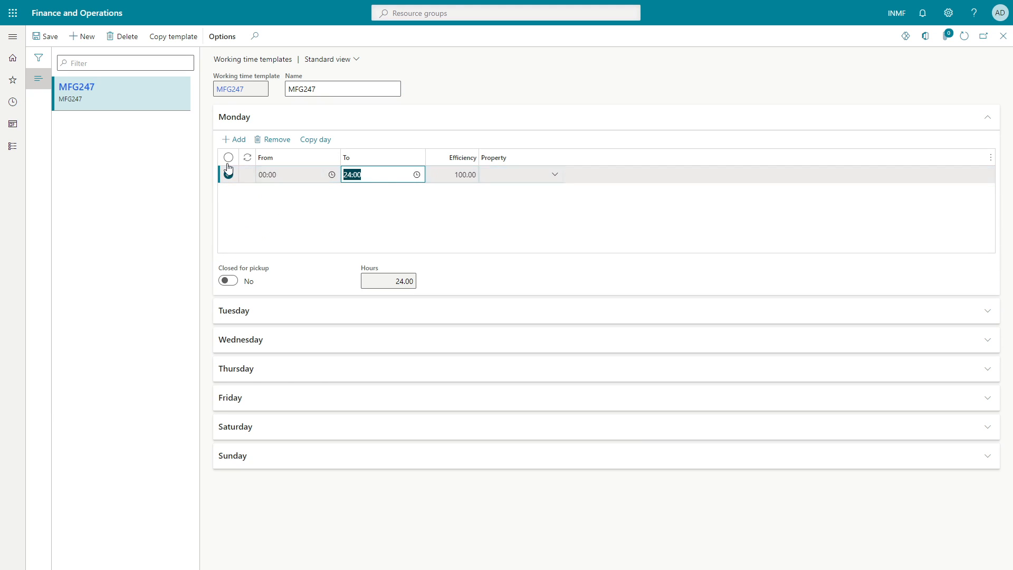
left_click(254, 127)
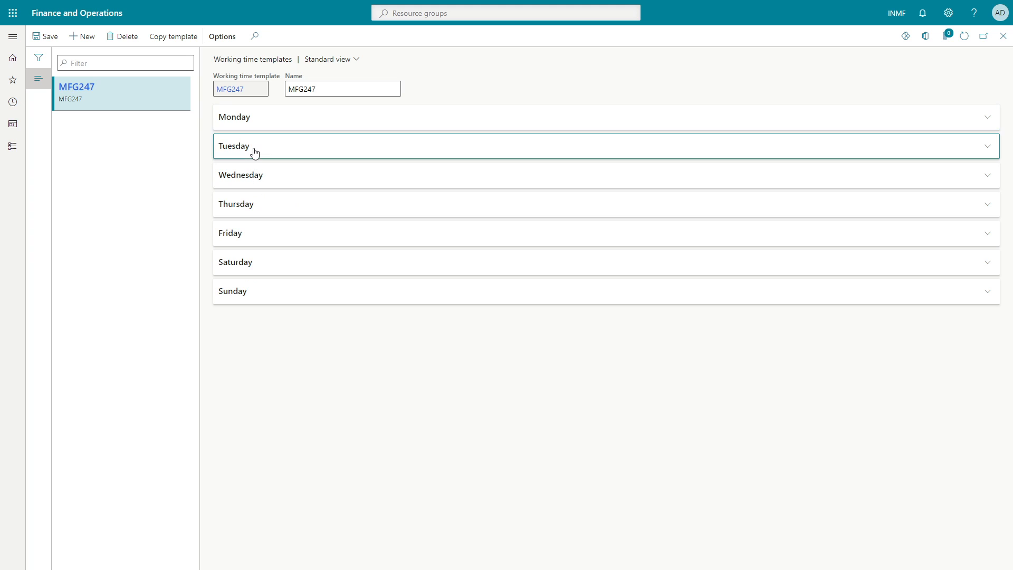
left_click(254, 151)
left_click(256, 153)
left_click(242, 266)
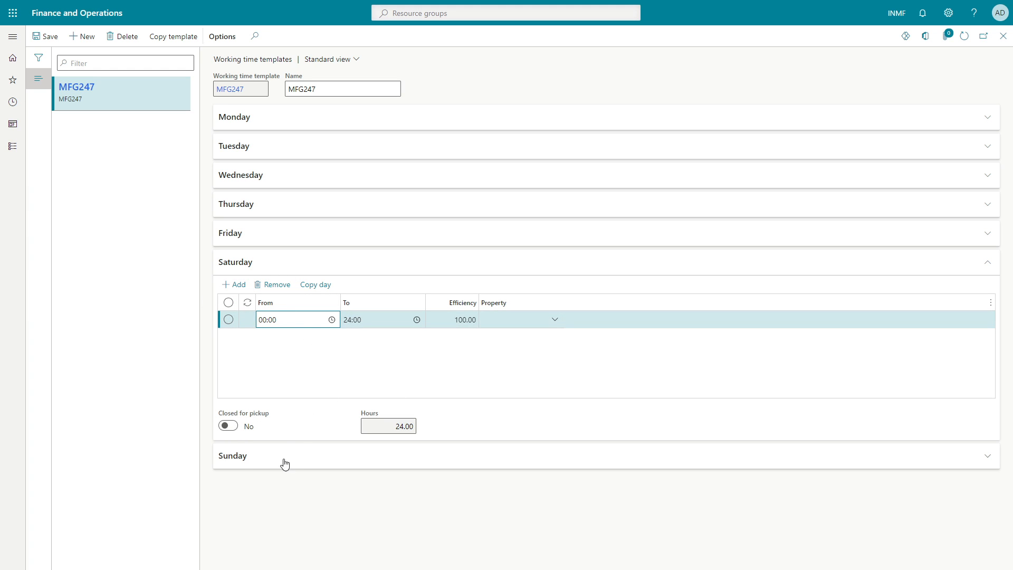
left_click(250, 458)
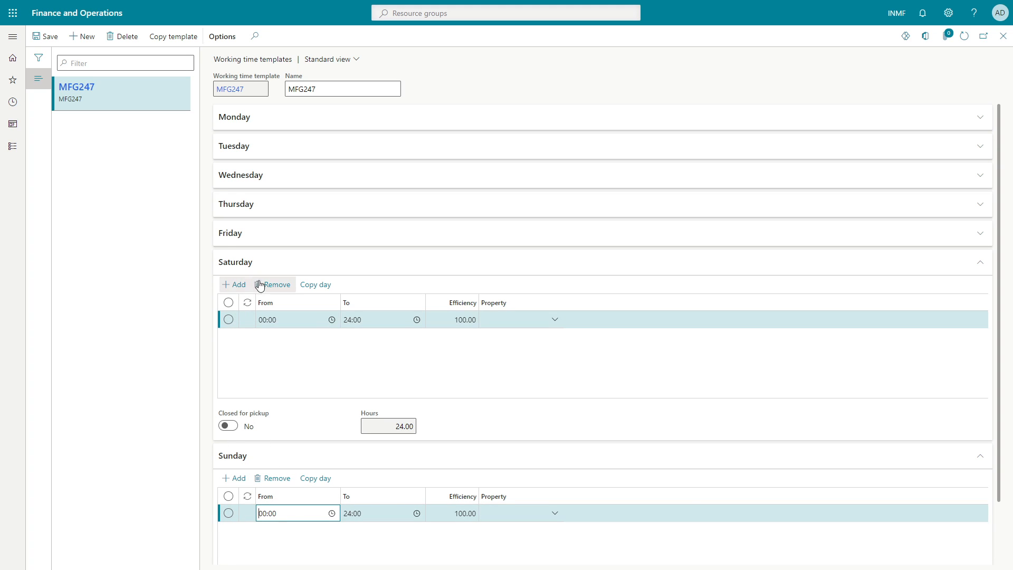
left_click(242, 262)
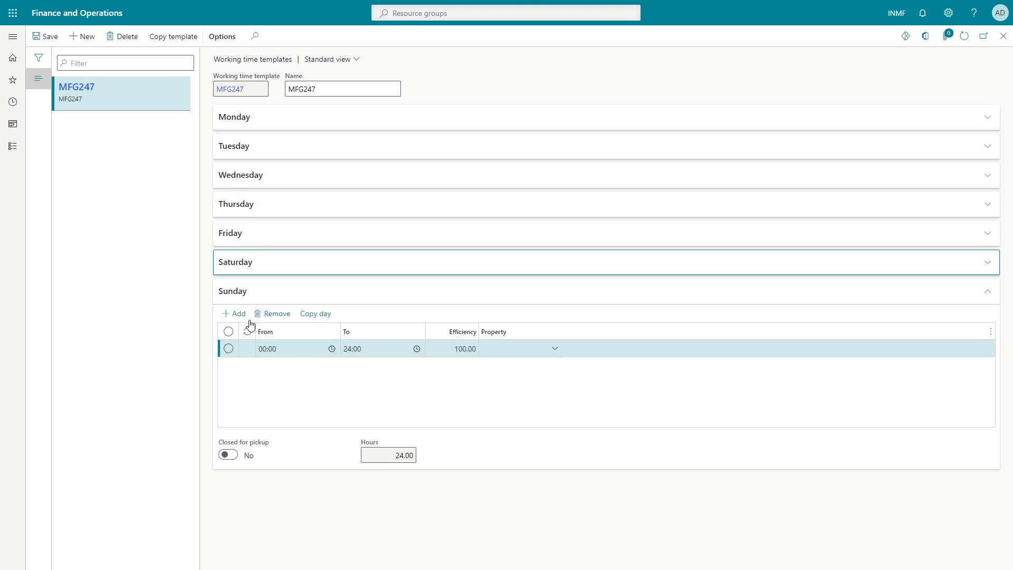
left_click(235, 292)
- Leave the working time template, Compose working times dialog and working time calendars to return to the resource groups
left_click(250, 176)
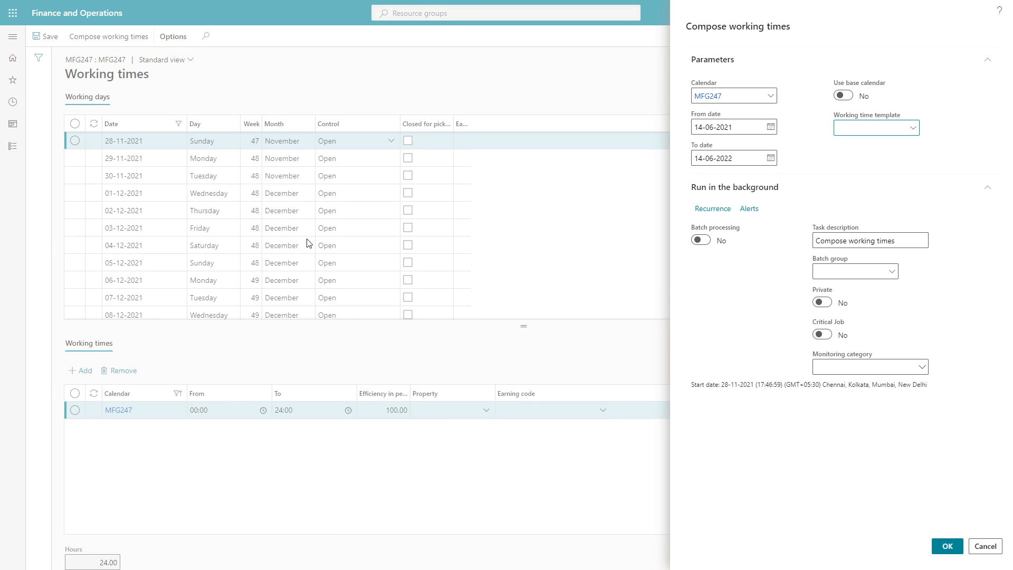
key("Escape")
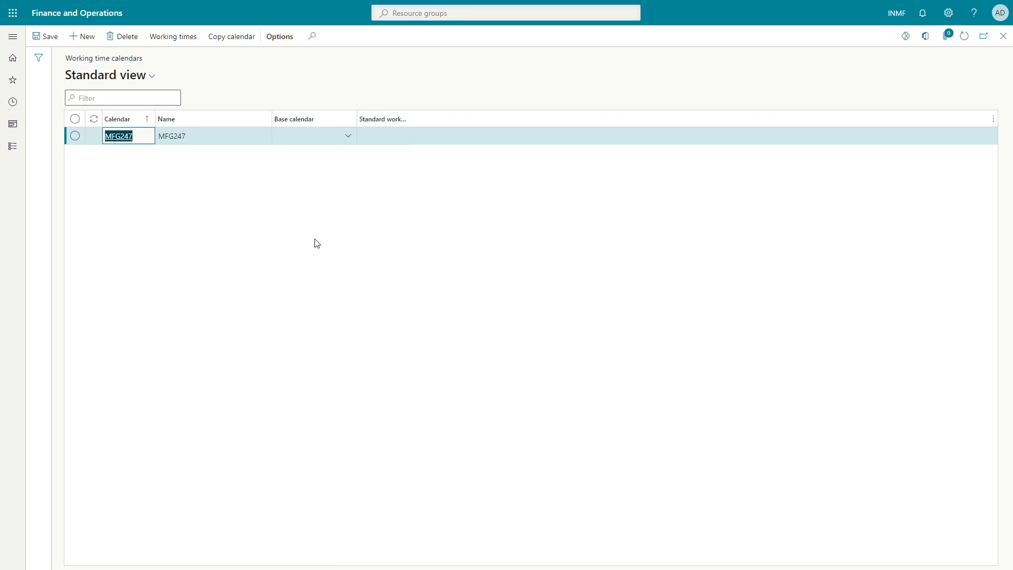
key("Escape")
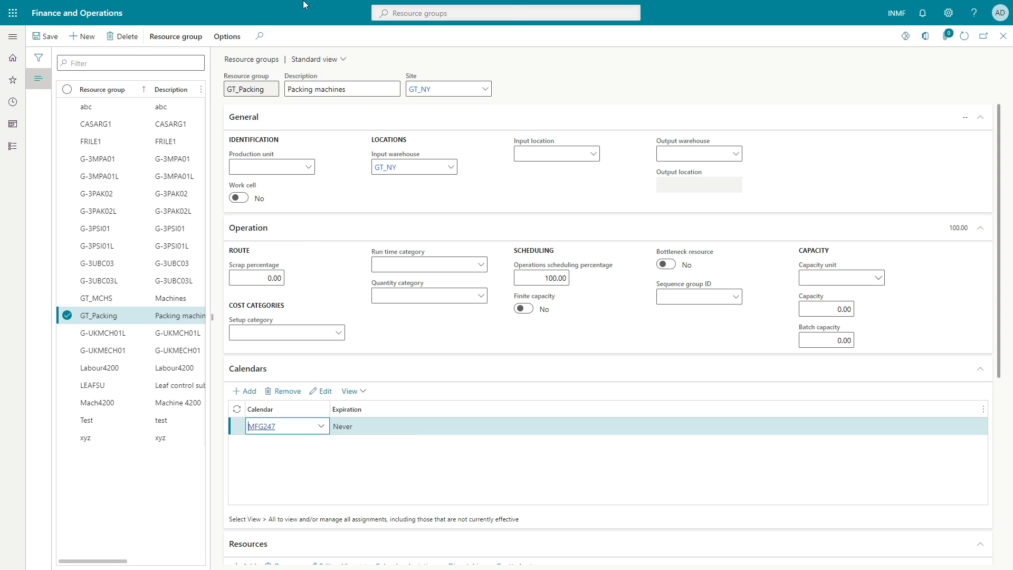
- Switch to the Excel workbook and examine the resources table on the Setup and masters sheet
key("alt+Tab")
scroll(148, 355, "down", 17)
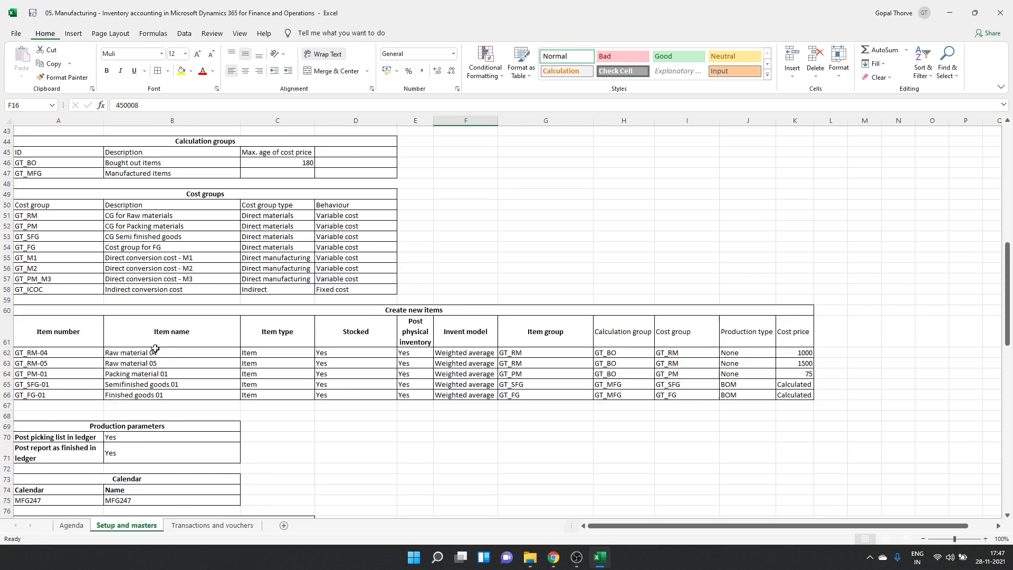
scroll(156, 348, "down", 3)
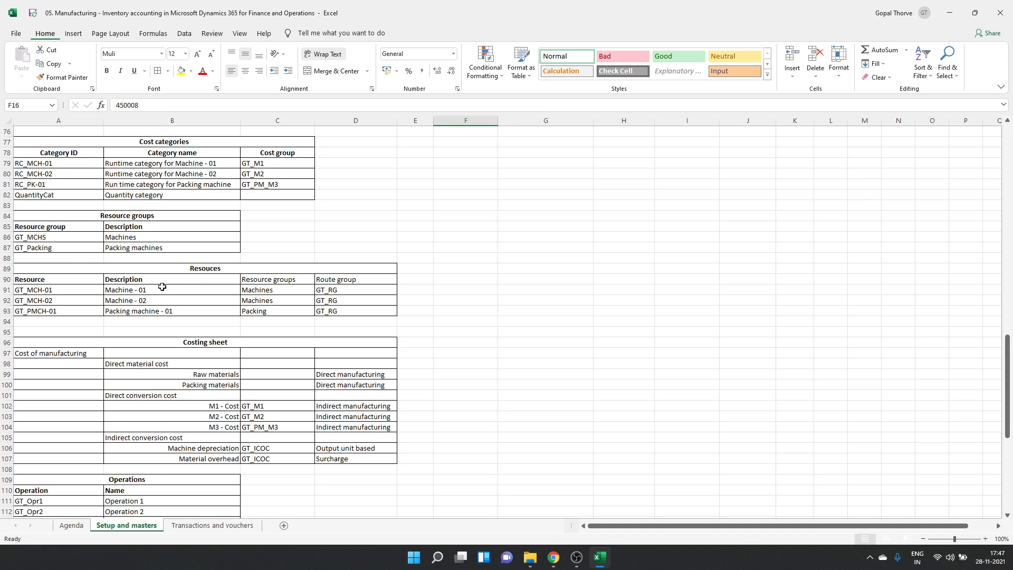
left_click_drag(206, 267, 219, 309)
left_click(221, 299)
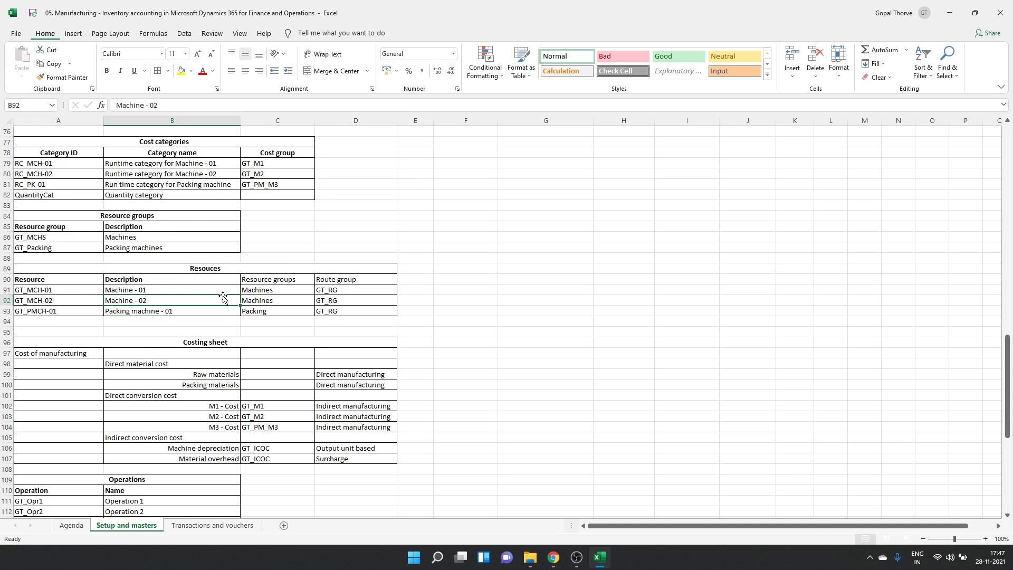
- Switch back to Finance and Operations, open the Resources page and filter the list by resource "gt"
key("alt+Tab")
left_click(433, 6)
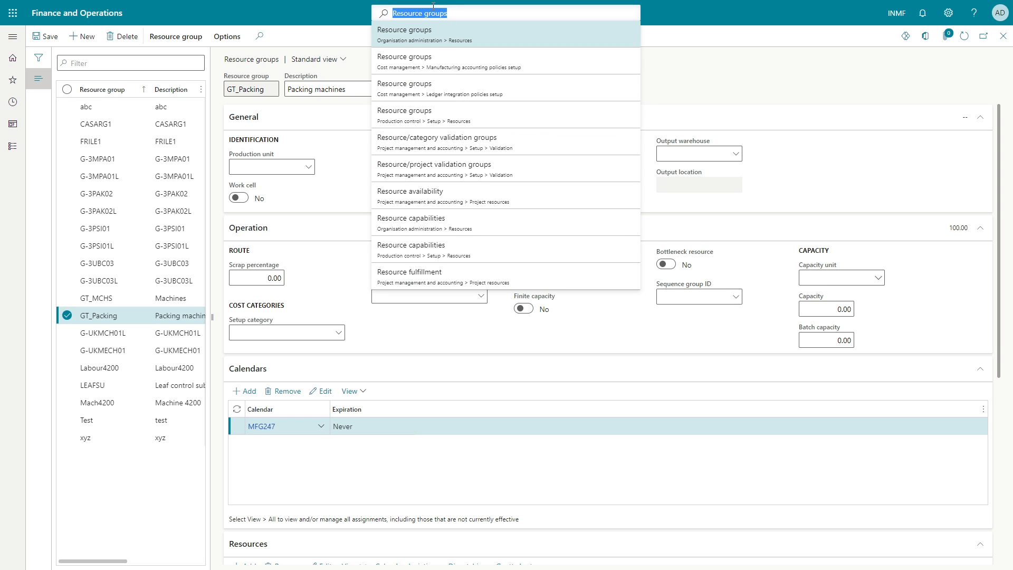
type("Resourc")
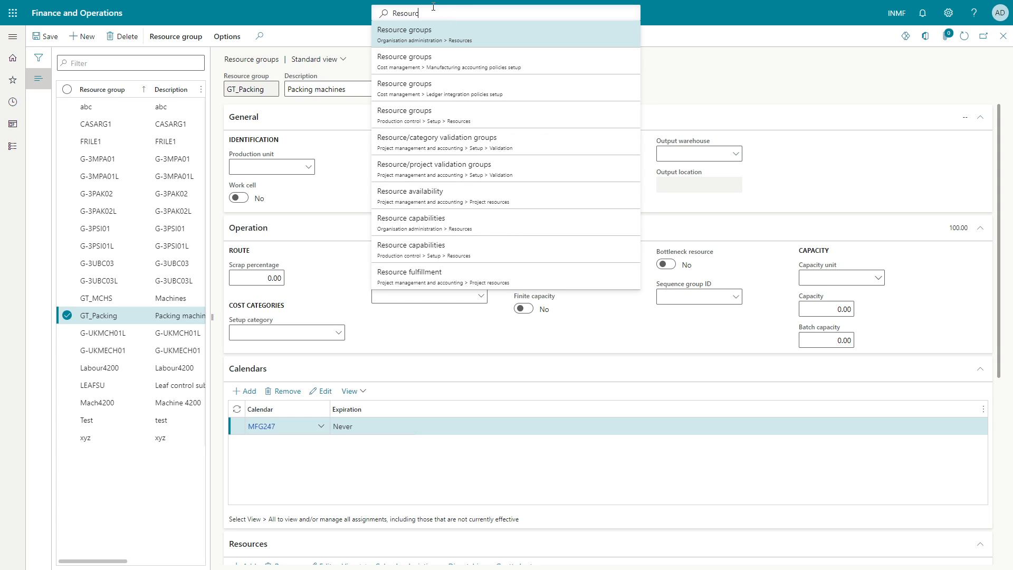
key("Return")
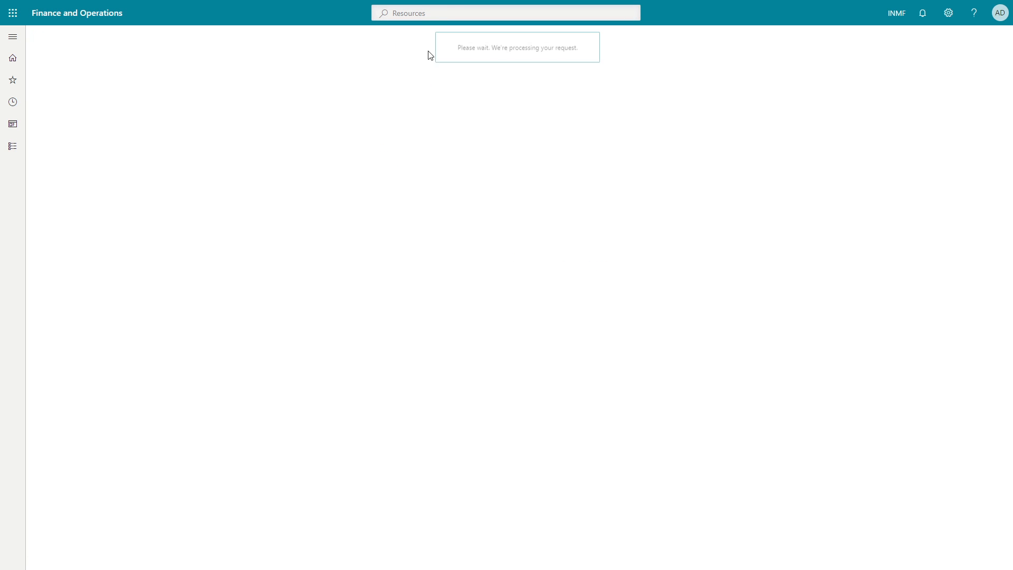
left_click(114, 64)
type("gt")
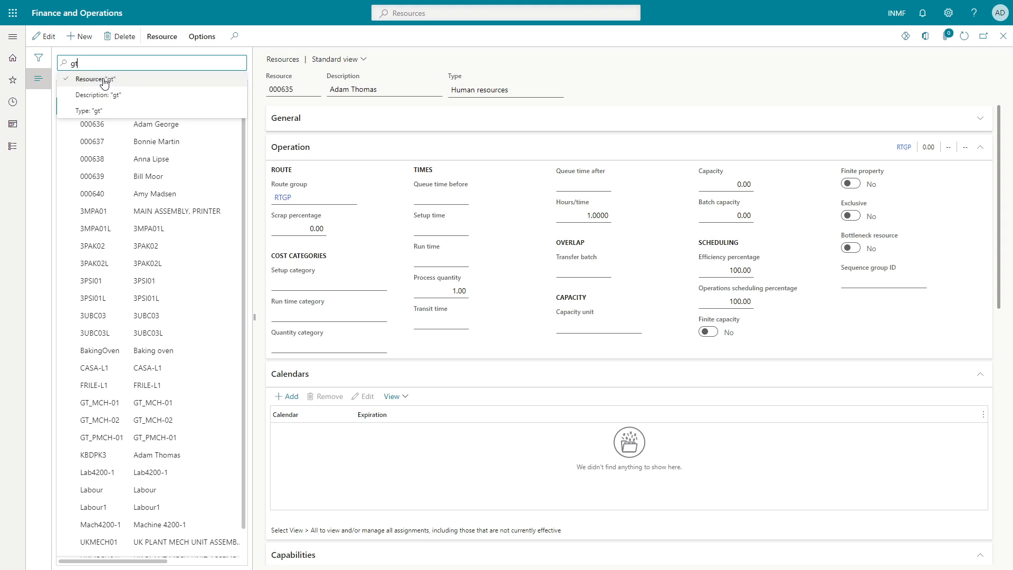
left_click(105, 83)
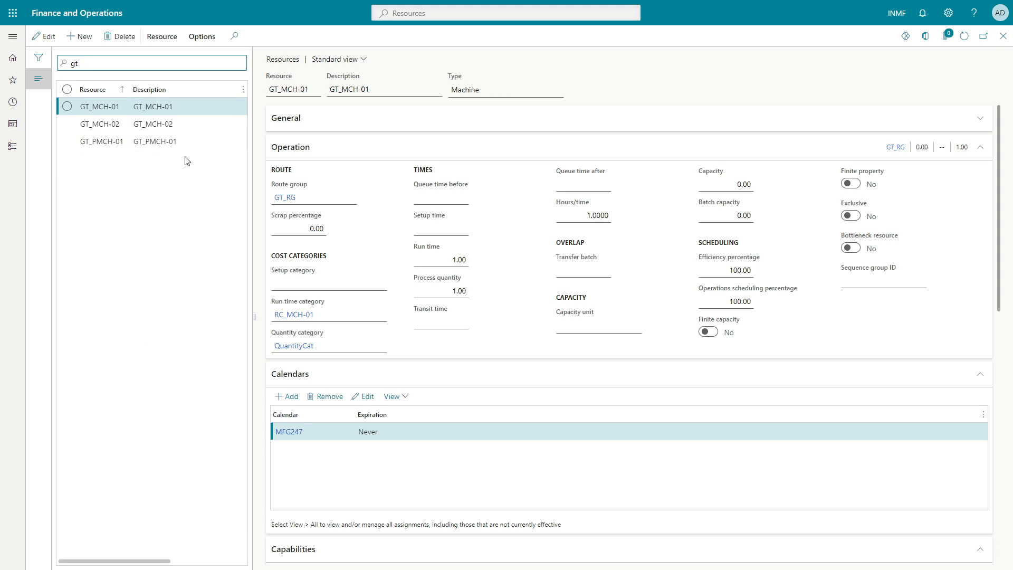
- Check the GT_MCH-01 entry in the Excel resources table and return to Finance and Operations
key("alt+Tab")
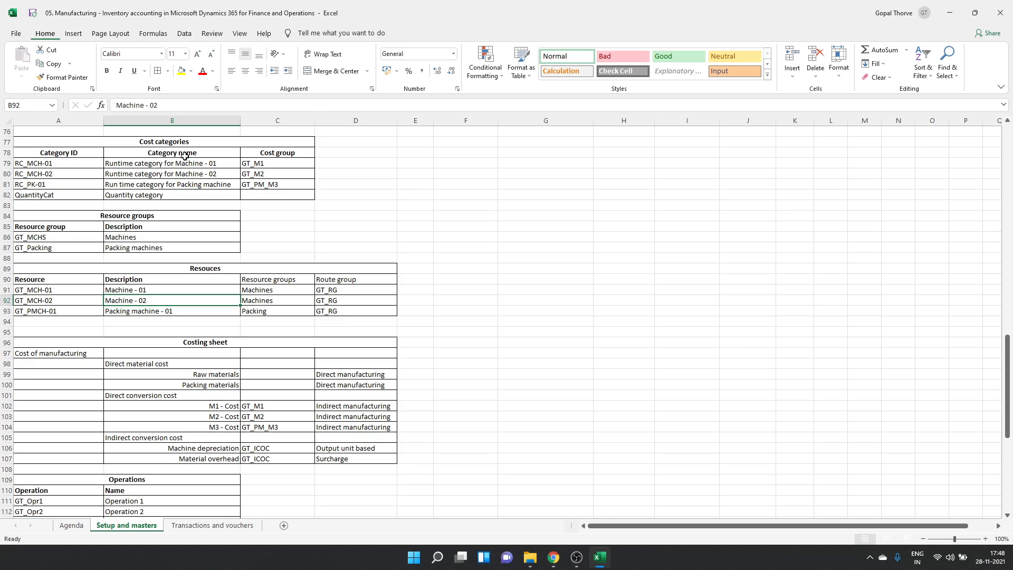
left_click(59, 294)
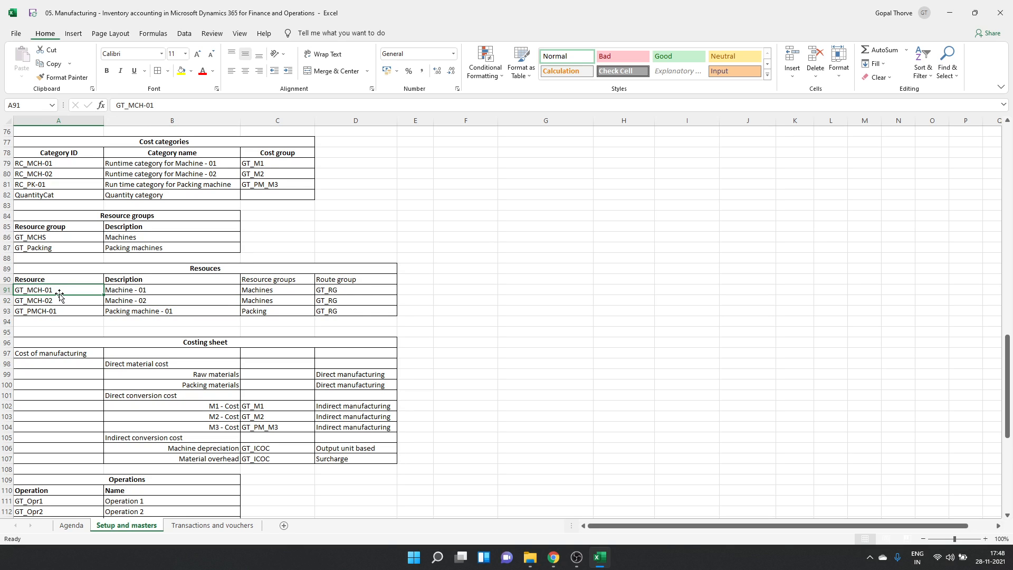
key("alt+Tab")
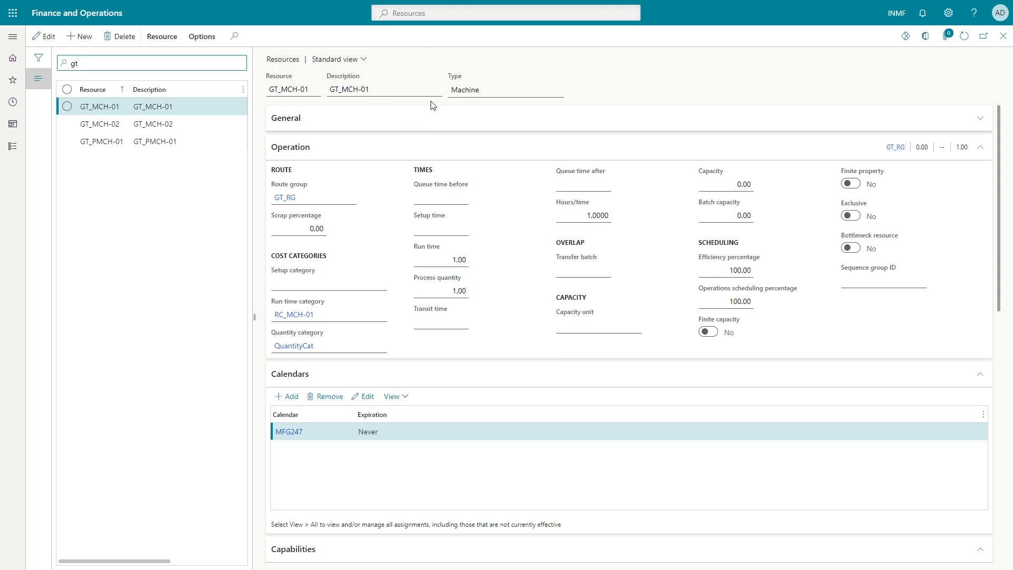
- Open the GT_MCH-01 resource for editing
left_click(504, 90)
left_click(44, 36)
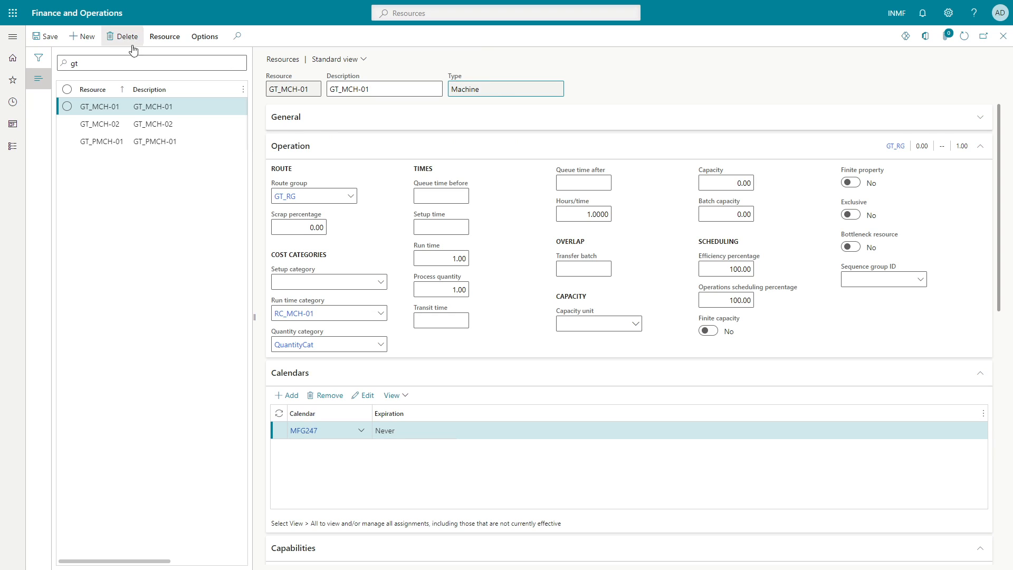
left_click(81, 36)
left_click(557, 89)
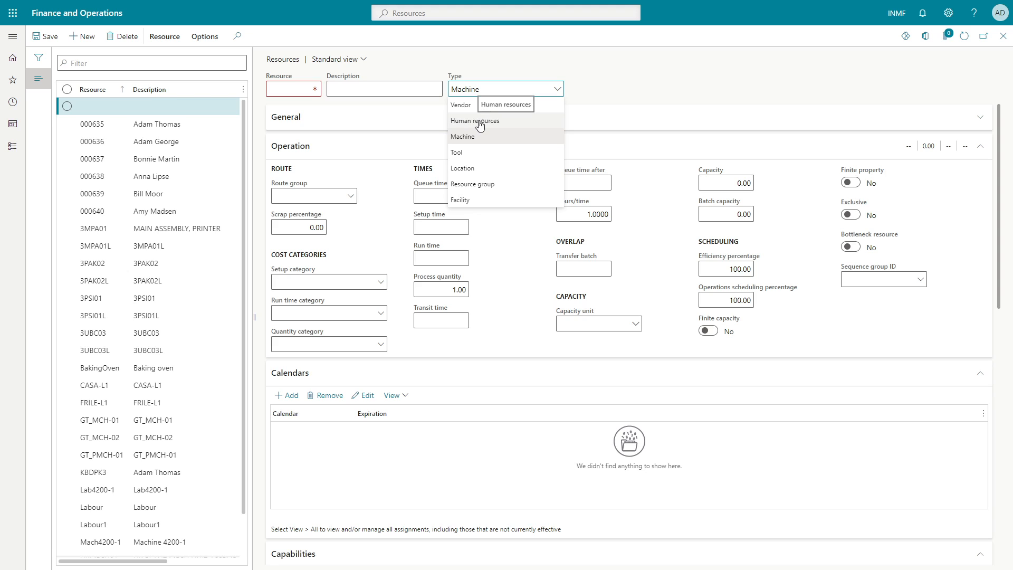
left_click(122, 36)
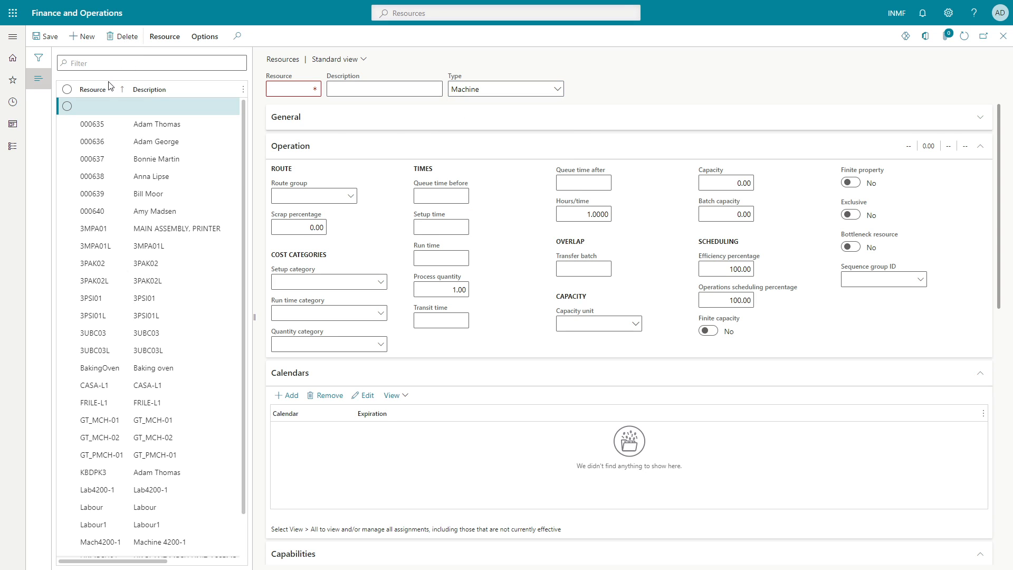
- Filter the resources by resource "gt" again and select GT_MCH-01
left_click(106, 64)
type("gt")
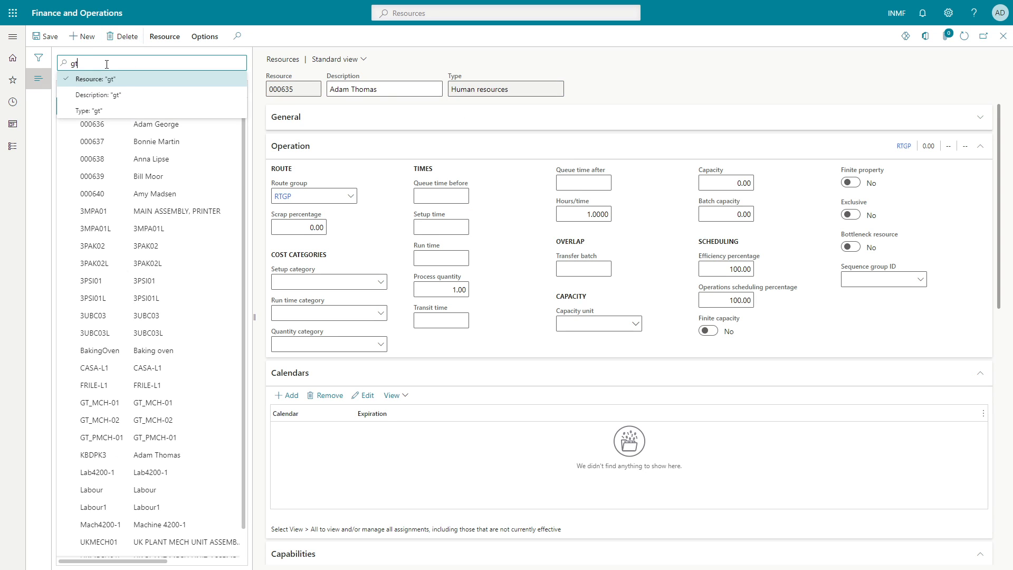
left_click(122, 80)
left_click(140, 112)
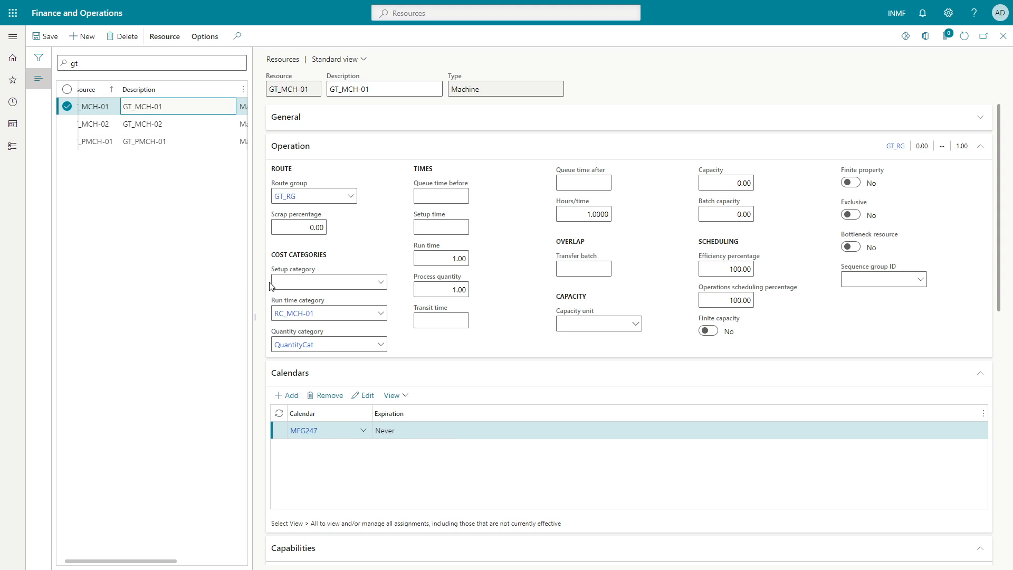
- Examine the run time and quantity cost categories assigned to GT_MCH-01
left_click(332, 314)
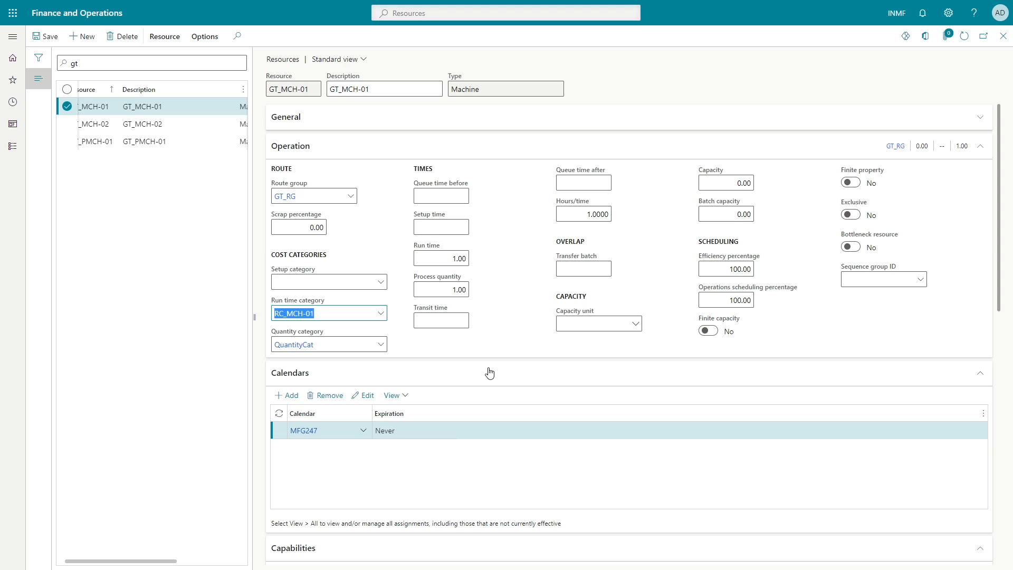
left_click(343, 316)
left_click(335, 346)
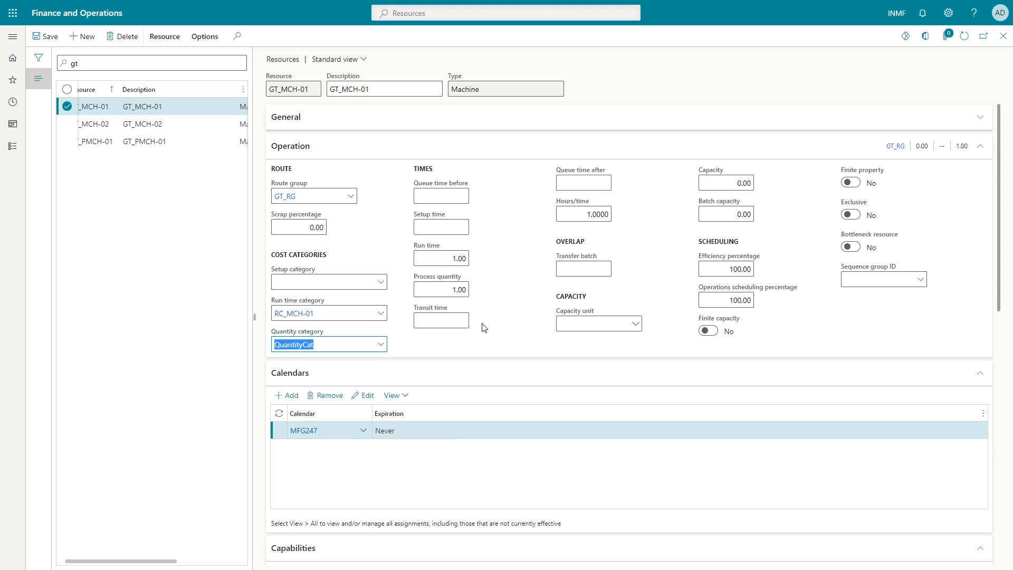
scroll(483, 329, "down", 1)
scroll(483, 329, "up", 1)
- Collapse the operation details of GT_MCH-01 and examine its calendar, resource group and ledger posting accounts
left_click(277, 145)
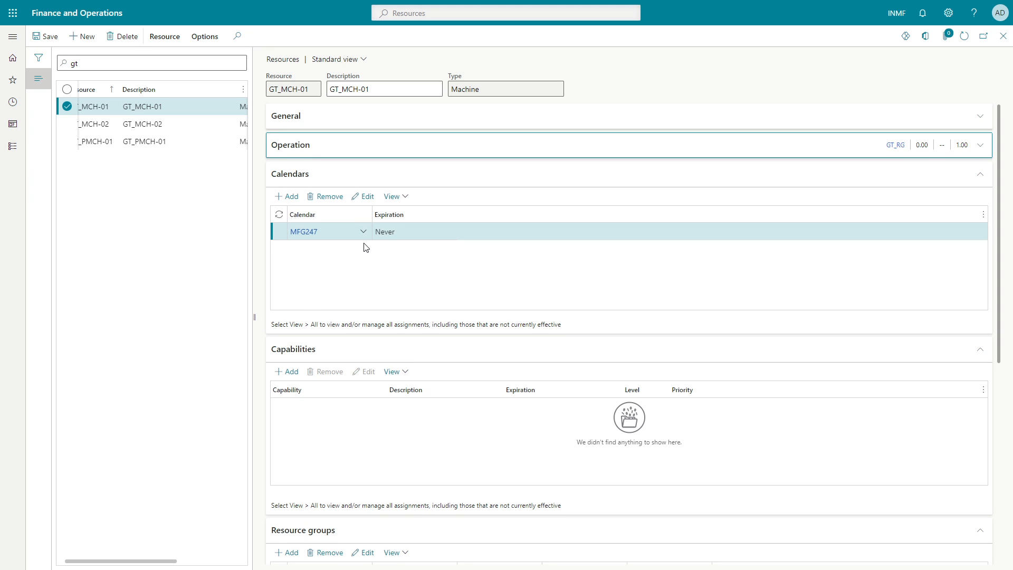
scroll(366, 248, "down", 3)
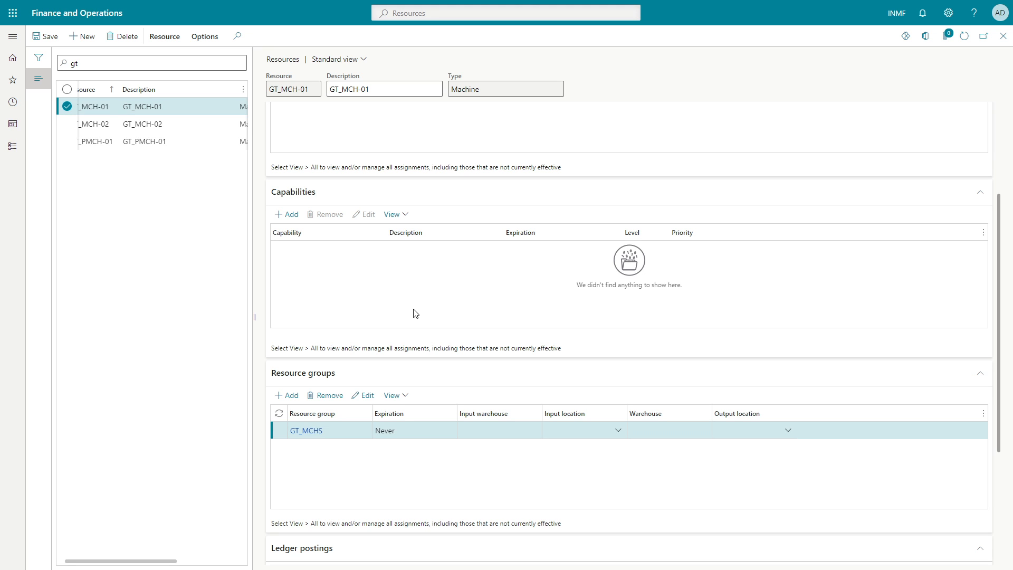
scroll(433, 364, "down", 3)
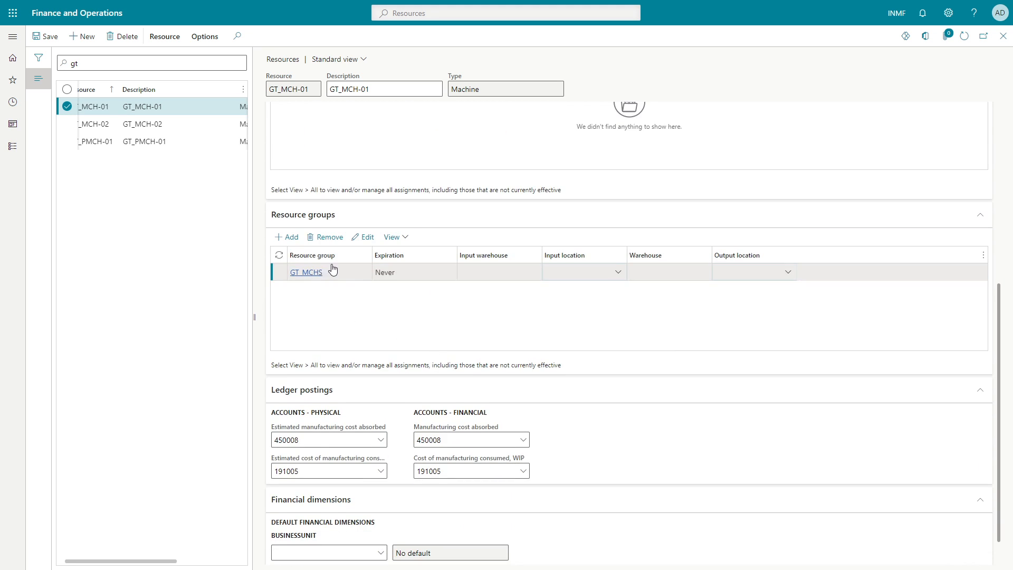
mouse_move(302, 273)
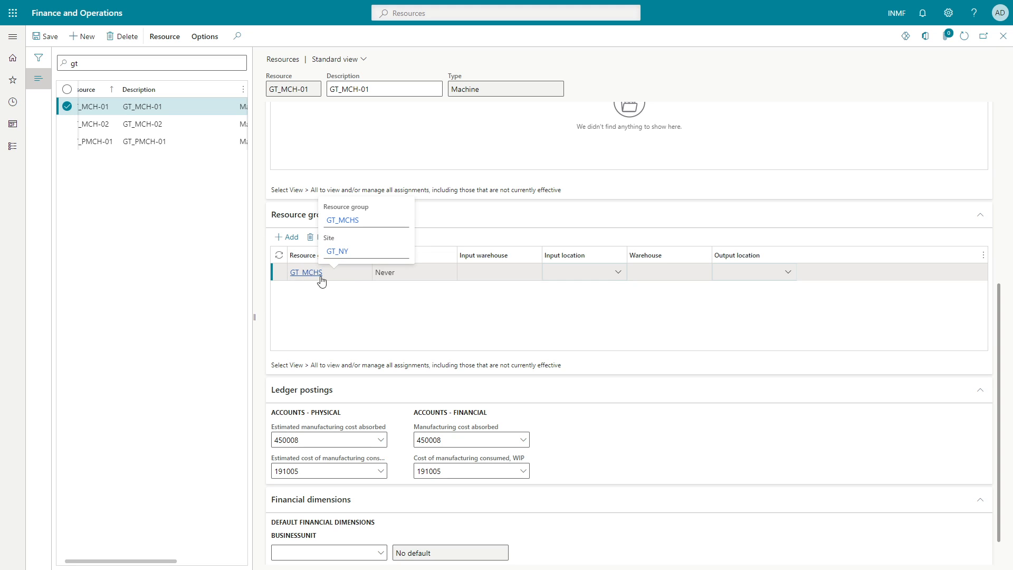
left_click_drag(307, 439, 277, 439)
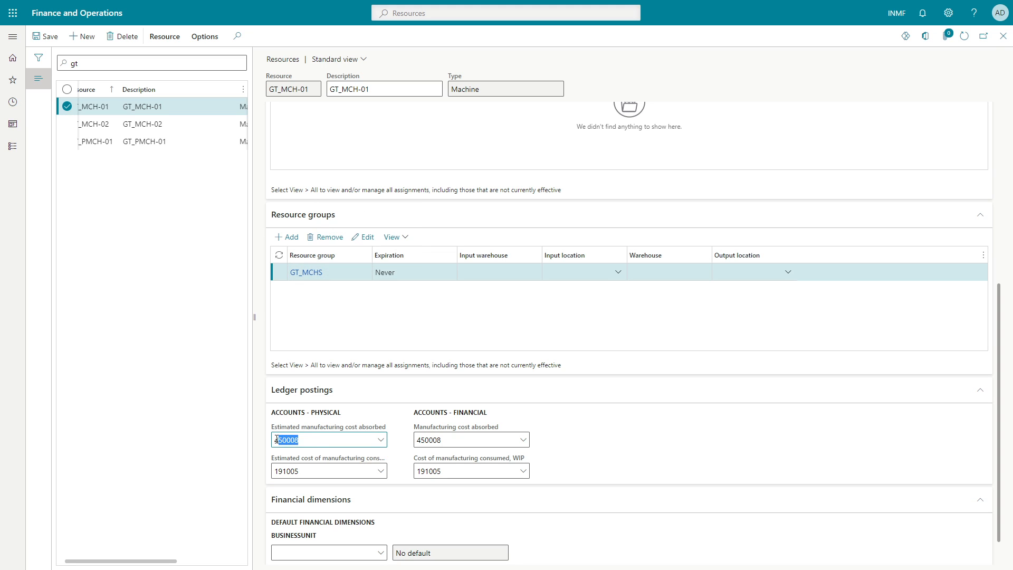
left_click(342, 446)
- Compare the ledger posting accounts of GT_MCH-02 with those of GT_MCH-01
left_click(120, 126)
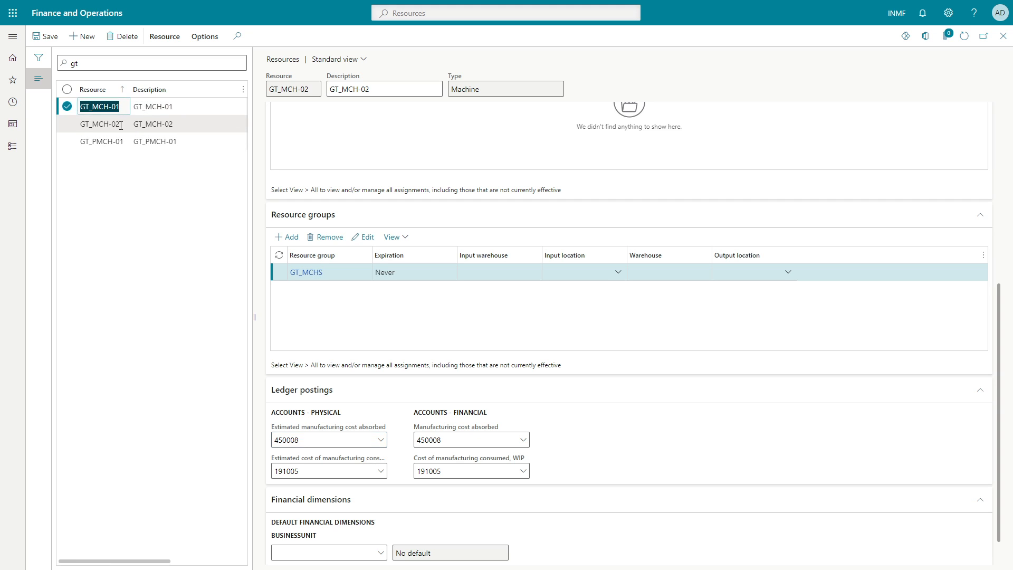
left_click(352, 442)
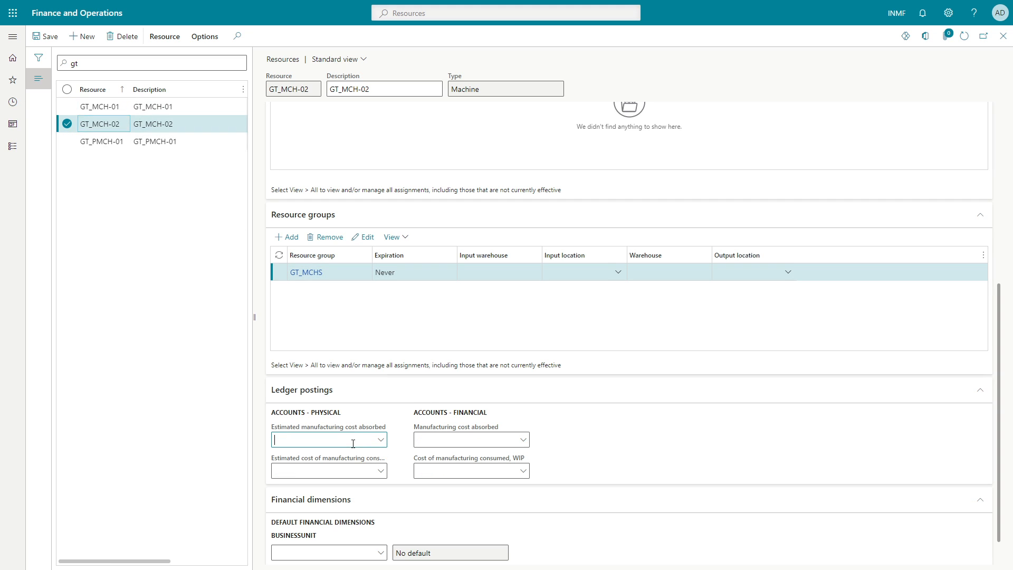
left_click(123, 107)
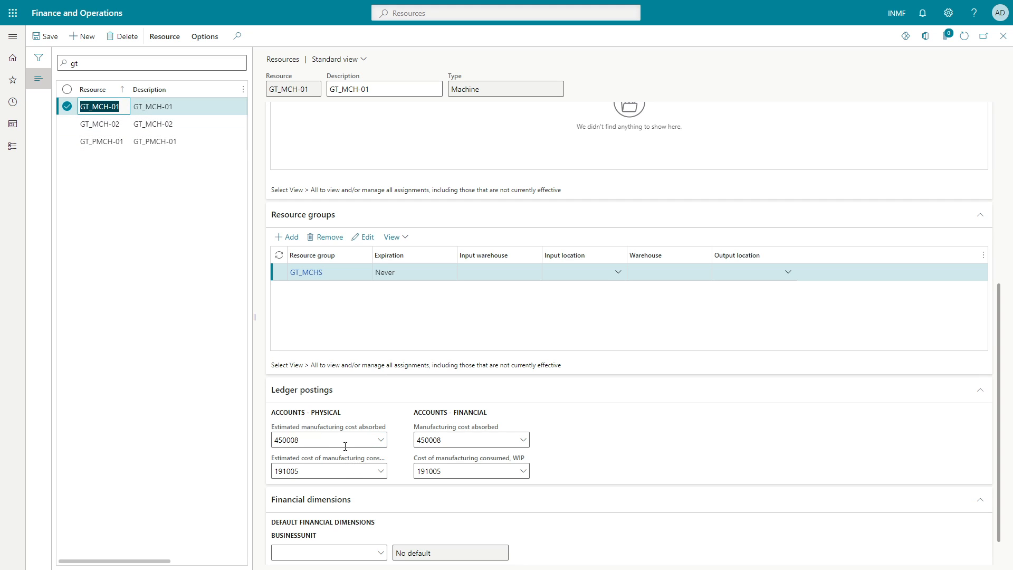
- Clear all four physical and financial ledger posting accounts of resource GT_MCH-01
key("Delete")
key("Tab")
key("Delete")
key("Tab")
key("Delete")
key("Tab")
key("Delete")
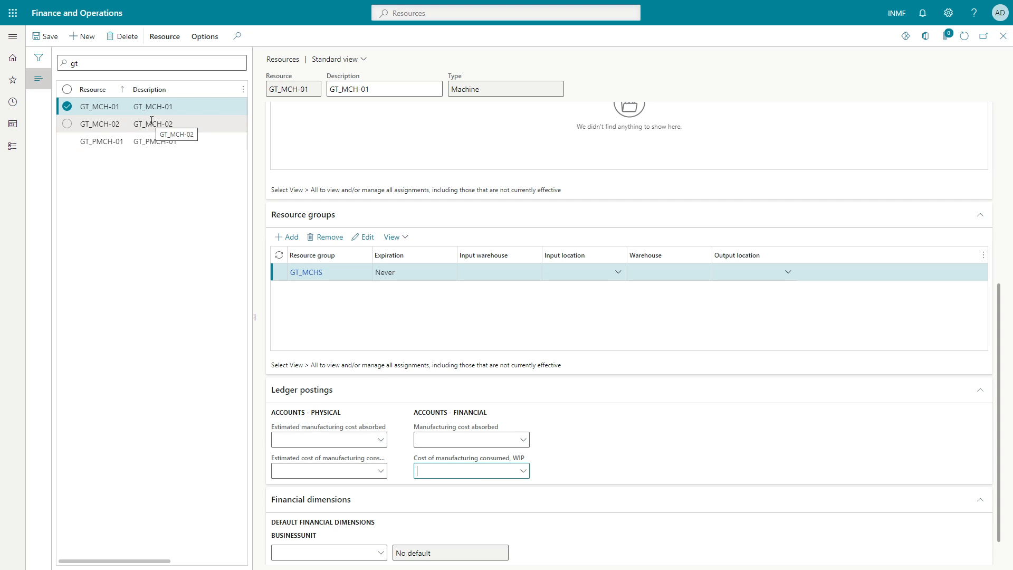
- Examine the calendars, resources and ledger postings of resource groups GT_MCHS and GT_Packing, and close the resources page
left_click(310, 274)
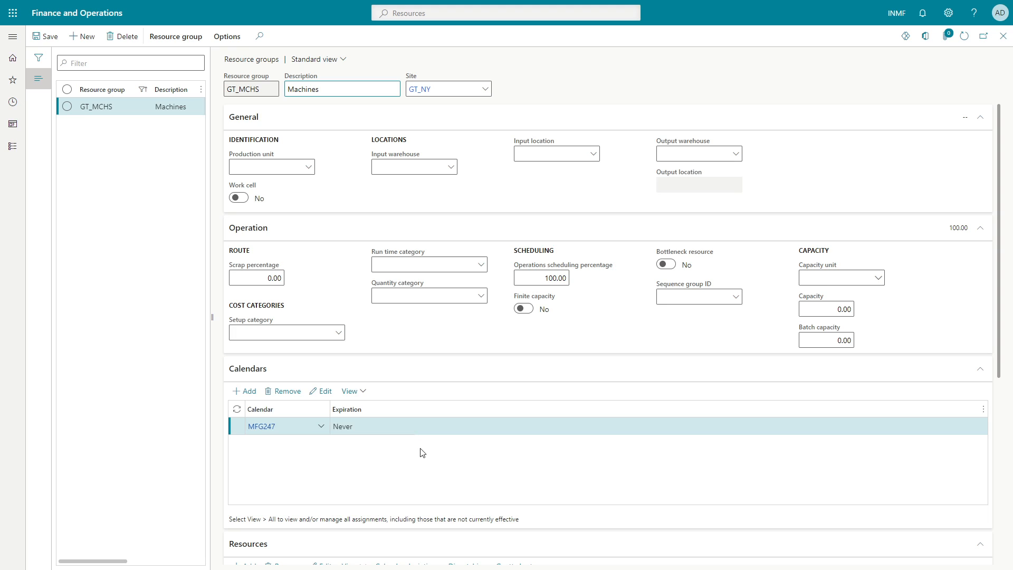
scroll(422, 453, "down", 6)
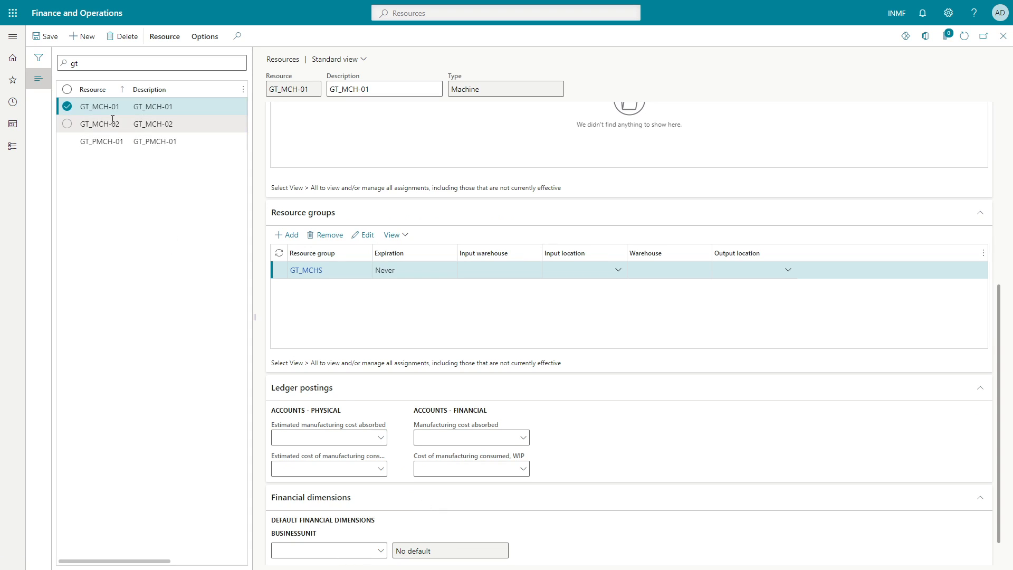
left_click(113, 141)
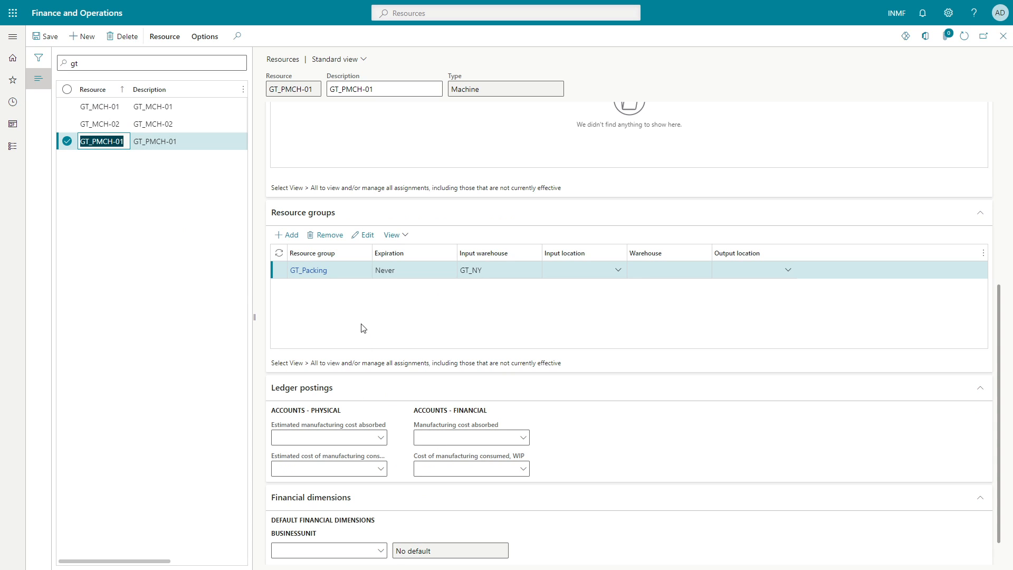
left_click(316, 269)
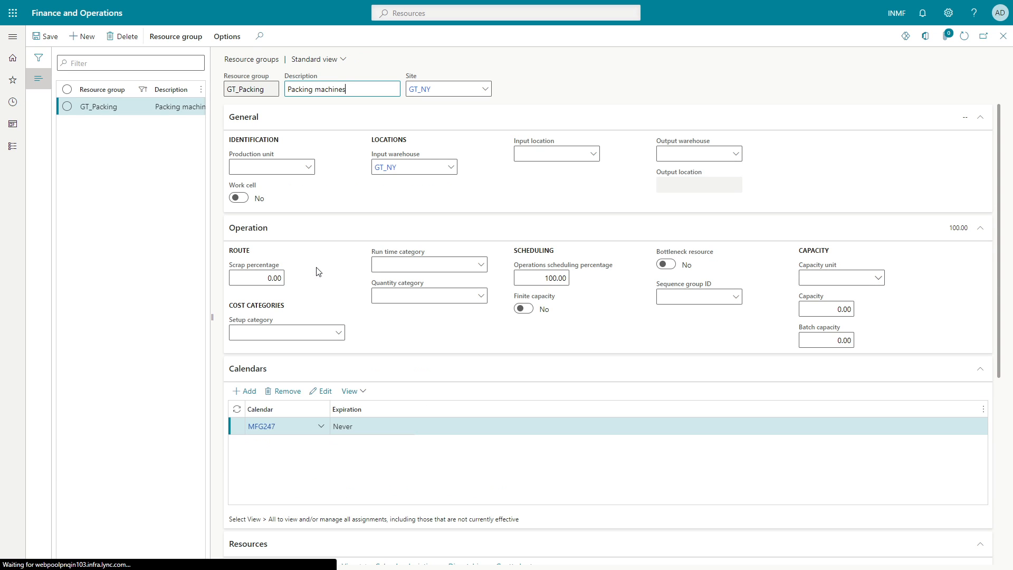
scroll(346, 482, "down", 5)
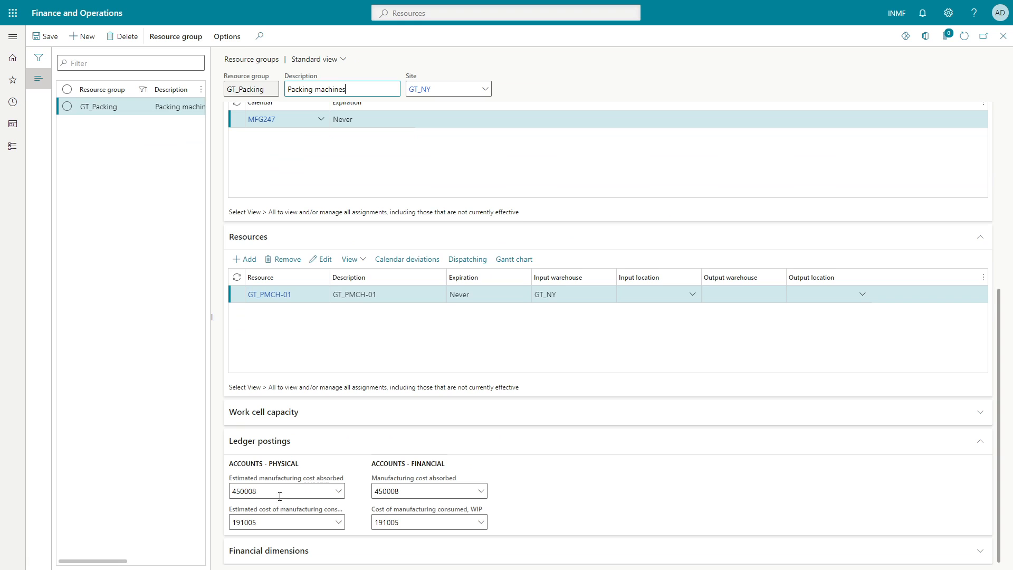
key("Escape")
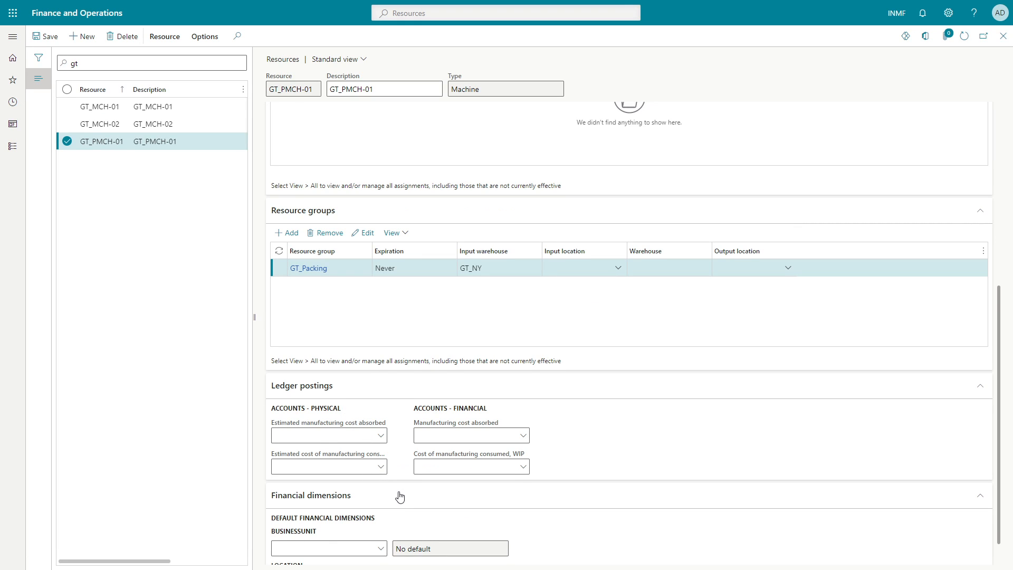
scroll(401, 497, "up", 6)
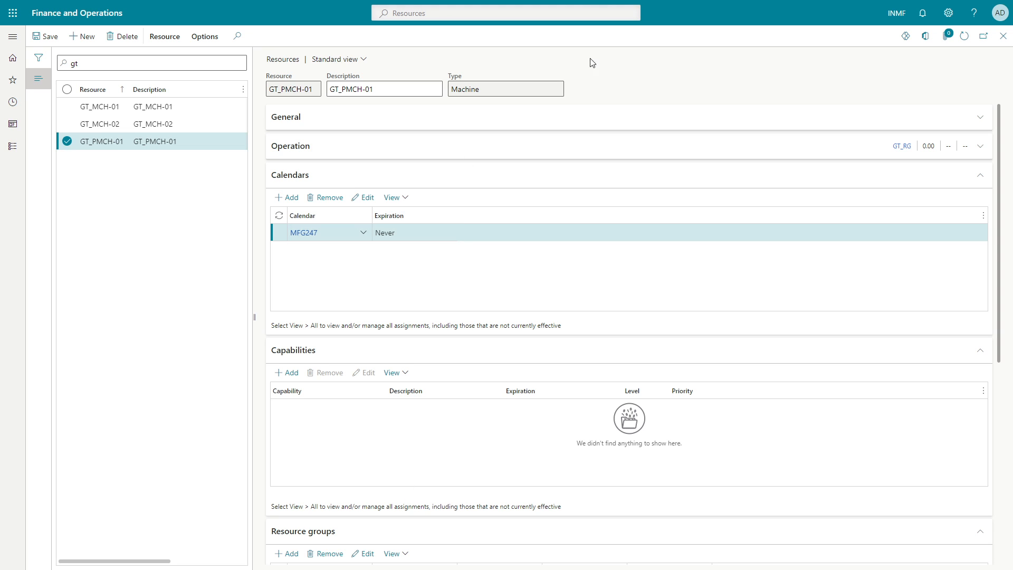
key("Escape")
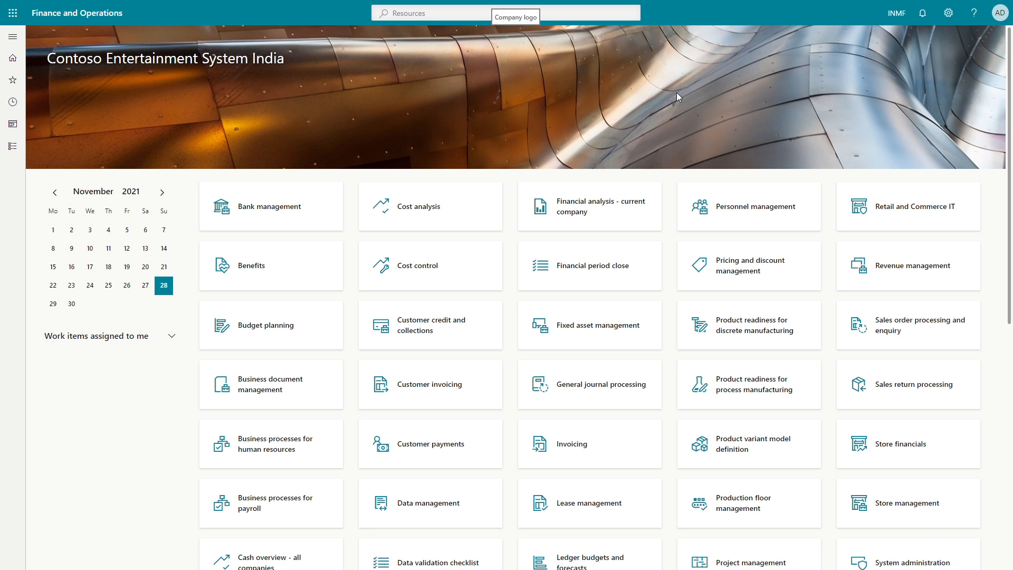
- Switch to the Excel workbook and review the direct material and direct conversion cost lines of the planned costing sheet
key("alt+Tab")
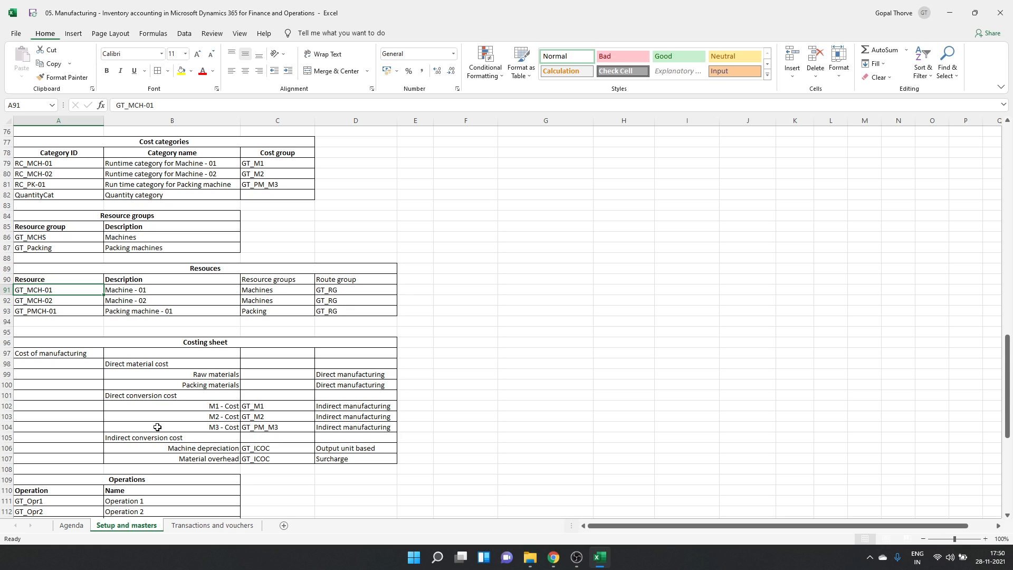
scroll(157, 427, "down", 3)
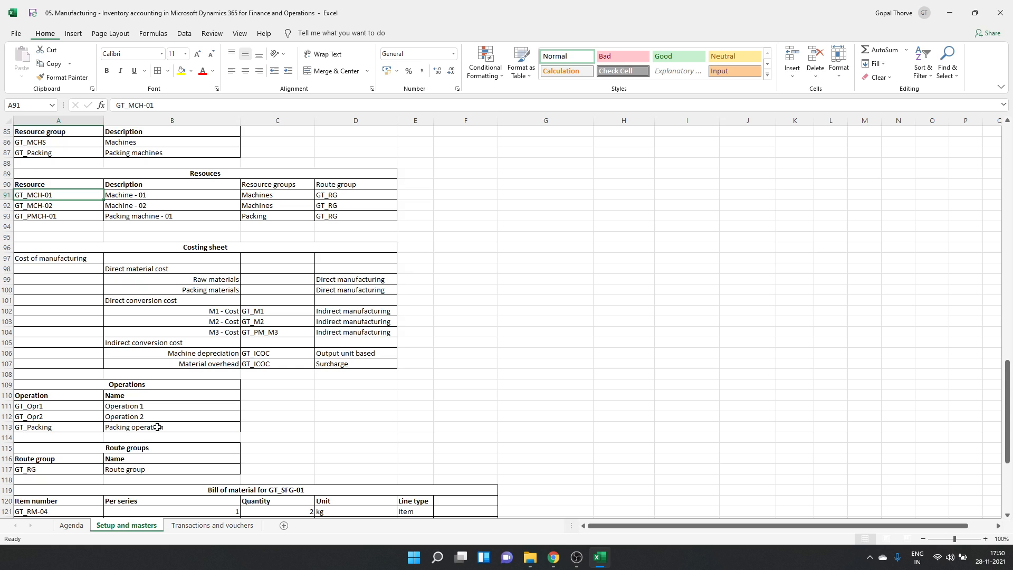
left_click_drag(206, 246, 205, 370)
left_click(203, 345)
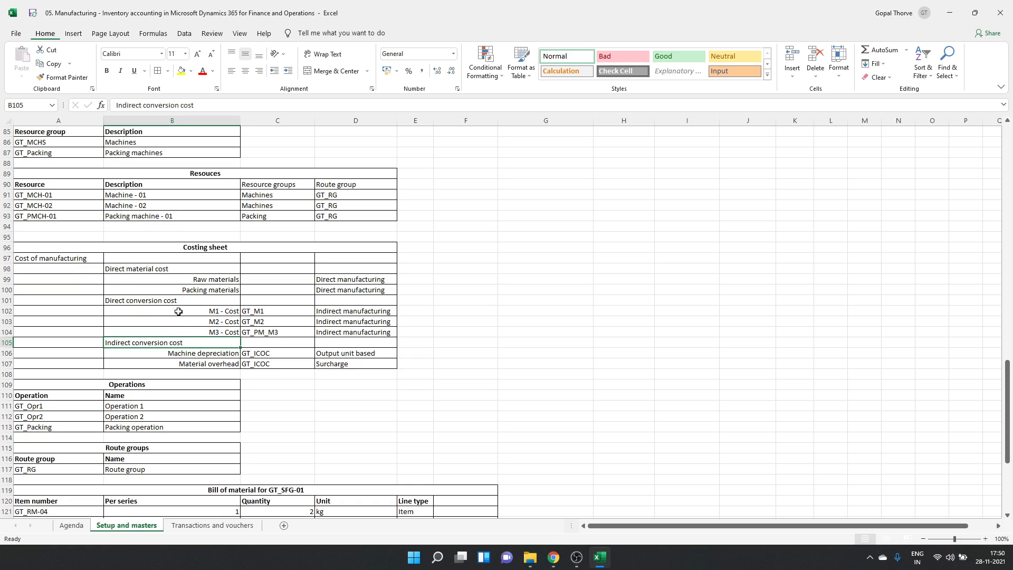
left_click(159, 269)
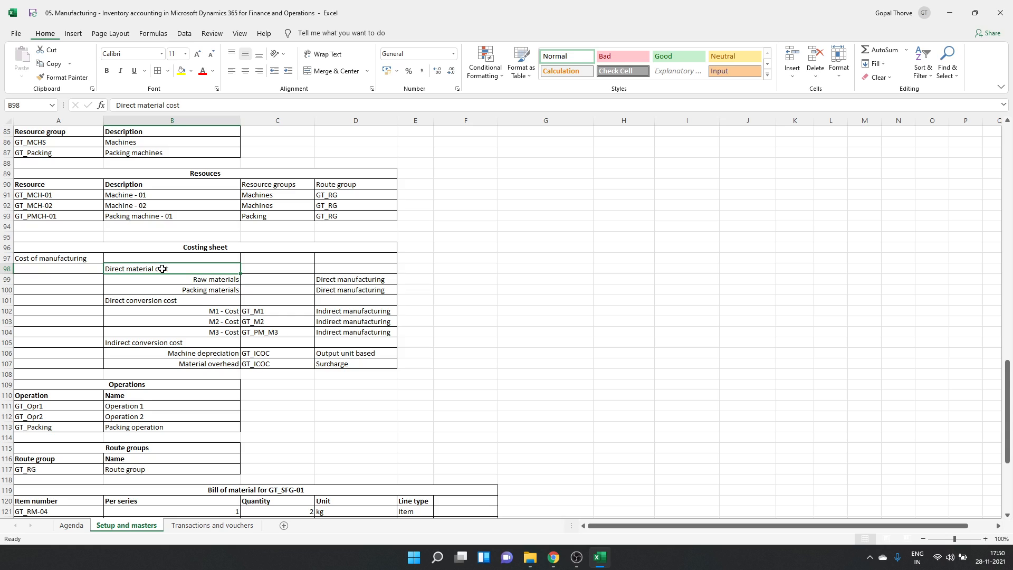
left_click(192, 282)
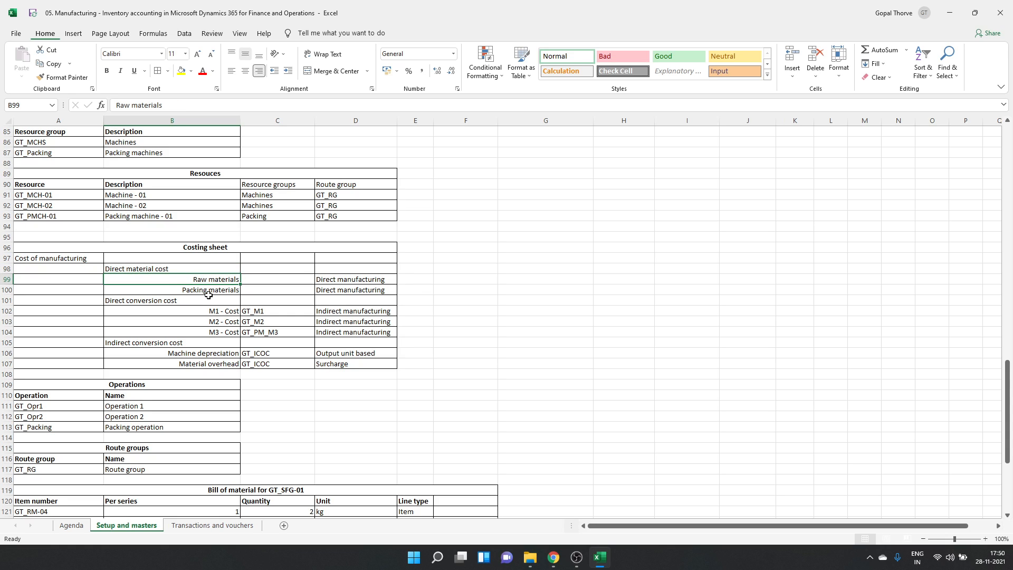
left_click(220, 292)
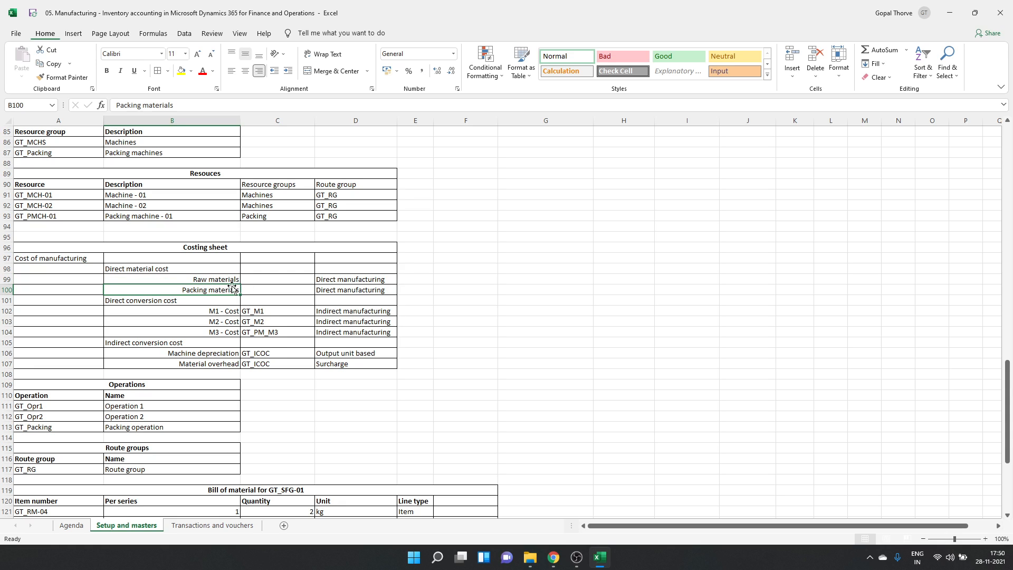
left_click(161, 301)
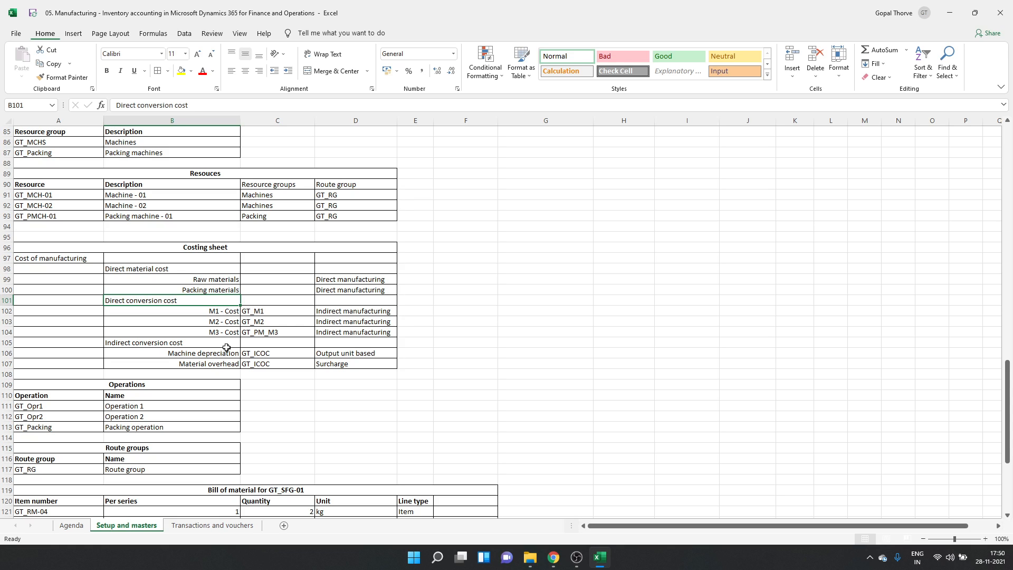
left_click(232, 312)
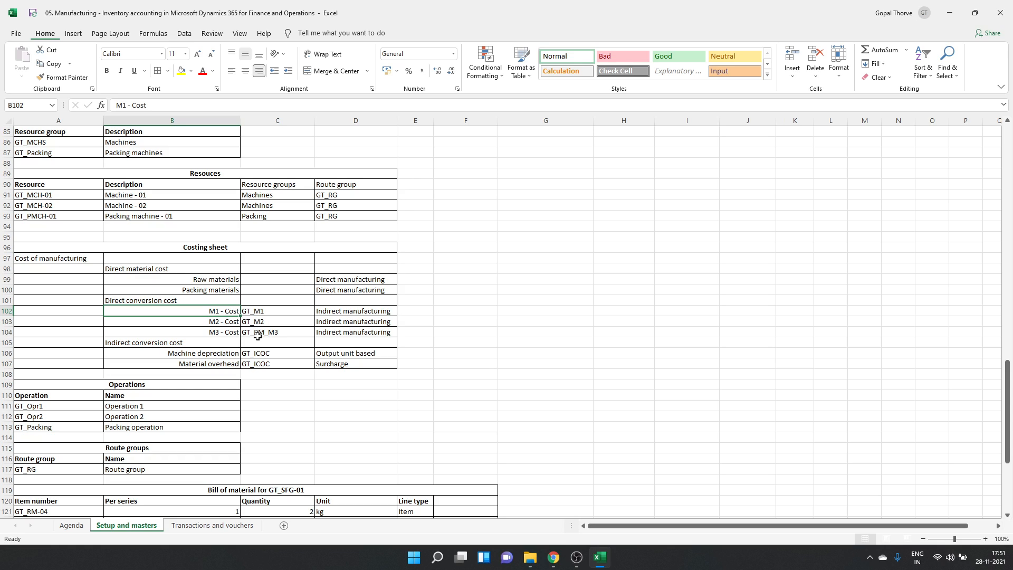
- Review the indirect conversion cost lines for machine depreciation and material overhead, including their calculation bases
left_click_drag(170, 346, 179, 357)
left_click(201, 361)
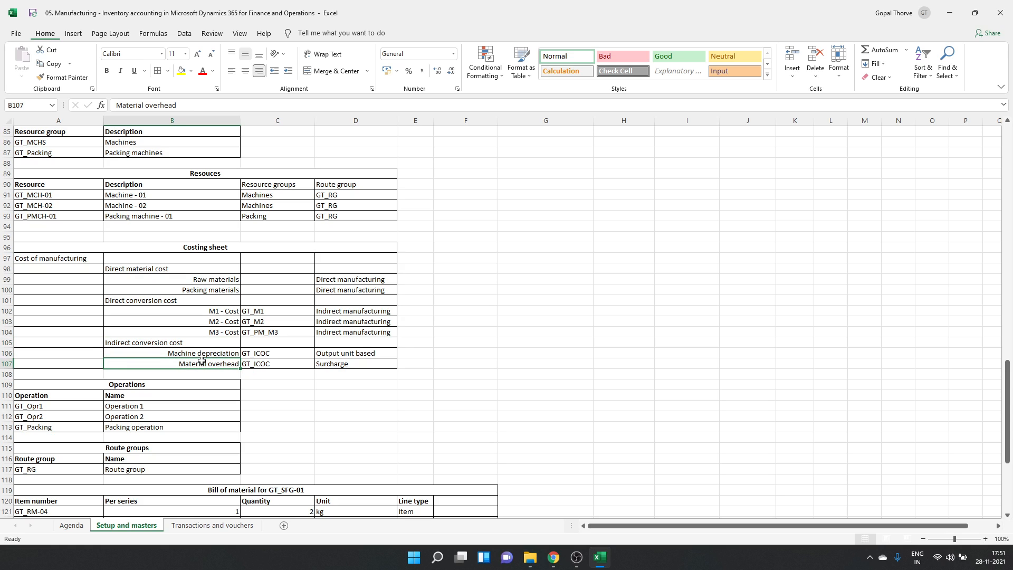
left_click(357, 353)
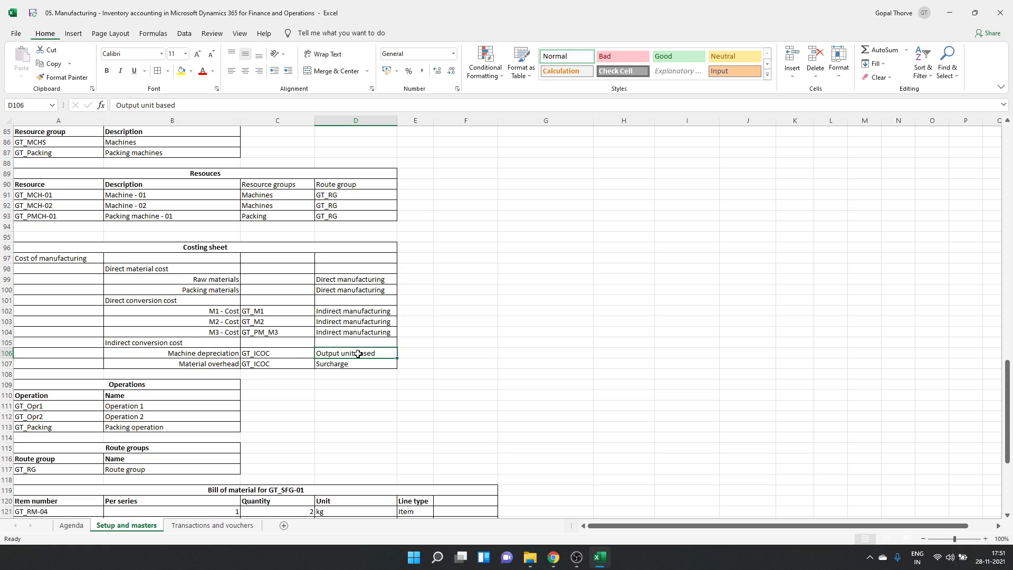
left_click(214, 356)
left_click(333, 355)
key("Down")
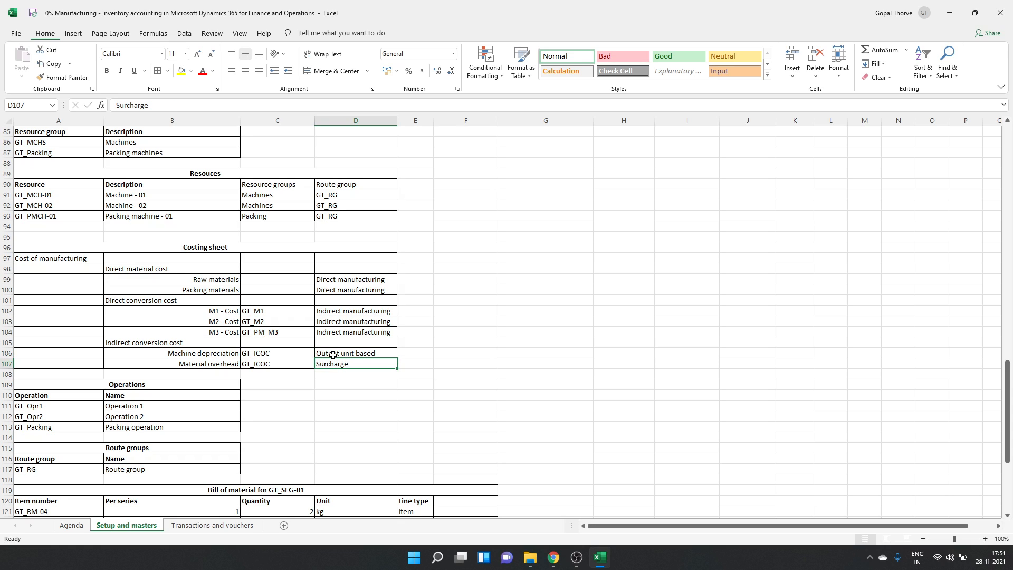
key("Left")
key("Left")
key("Right")
key("Right")
- Switch back to Finance and Operations, search for "Costing sheet" and open the costing sheet setup
key("alt+Tab")
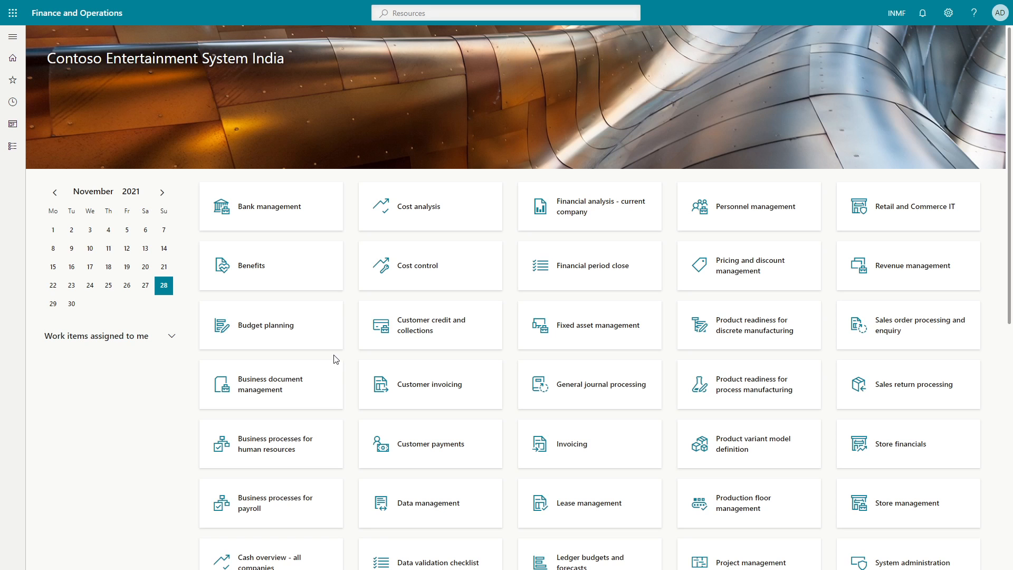
left_click(413, 15)
type("Costing sheet")
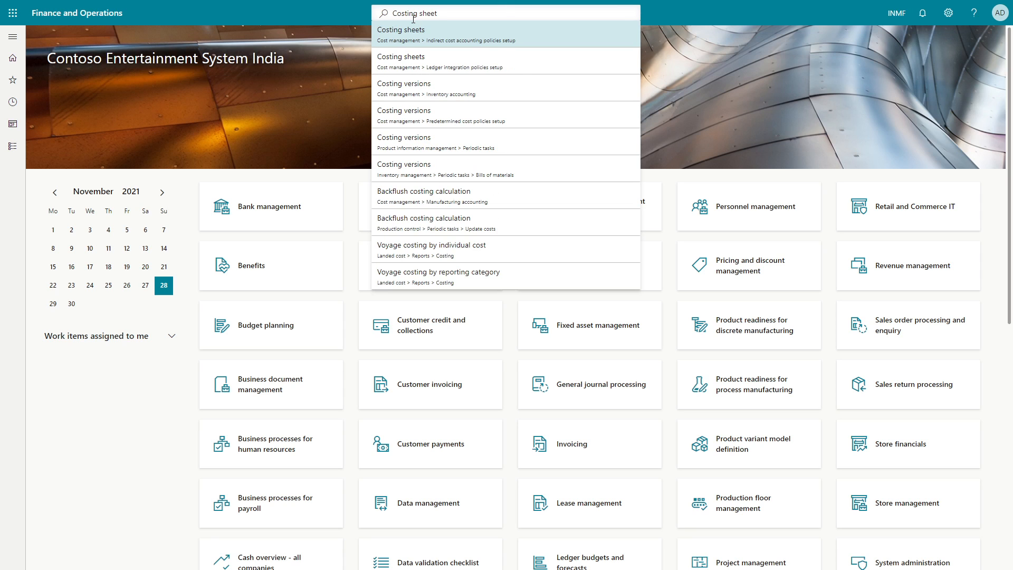
key("Return")
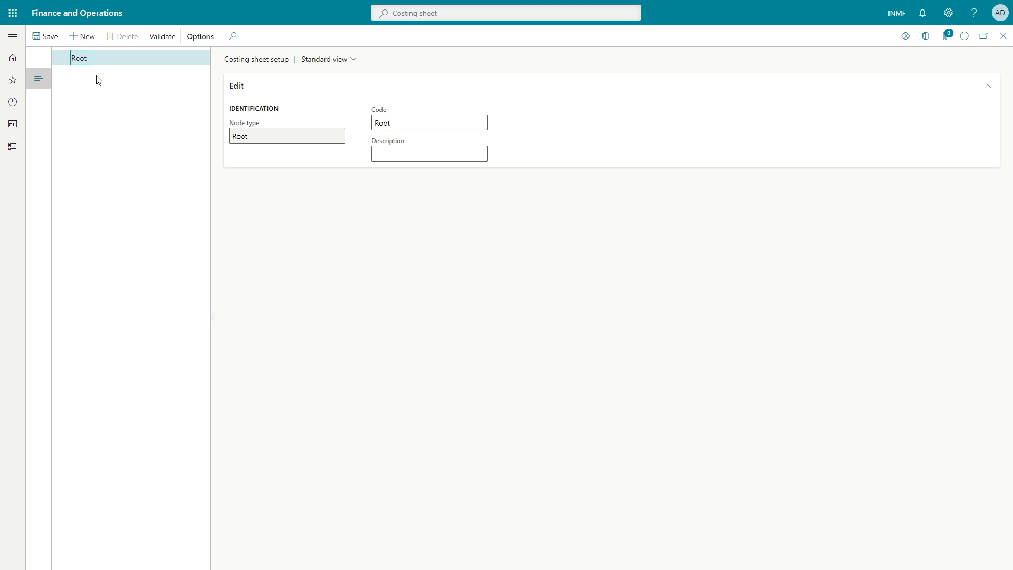
- Add a price node of type Cost of goods manufactured under Root and copy its code into the description
left_click(88, 37)
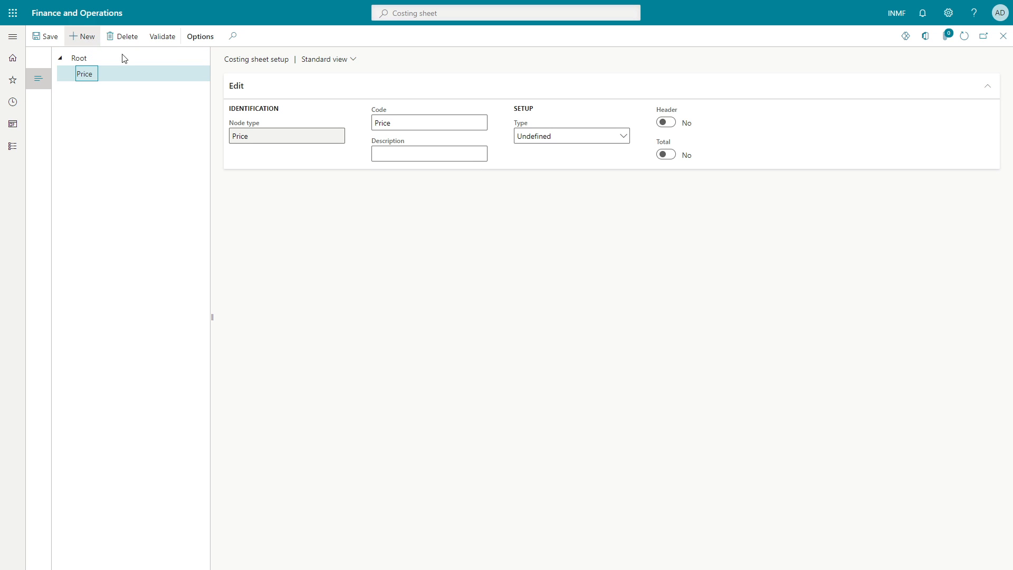
left_click(623, 139)
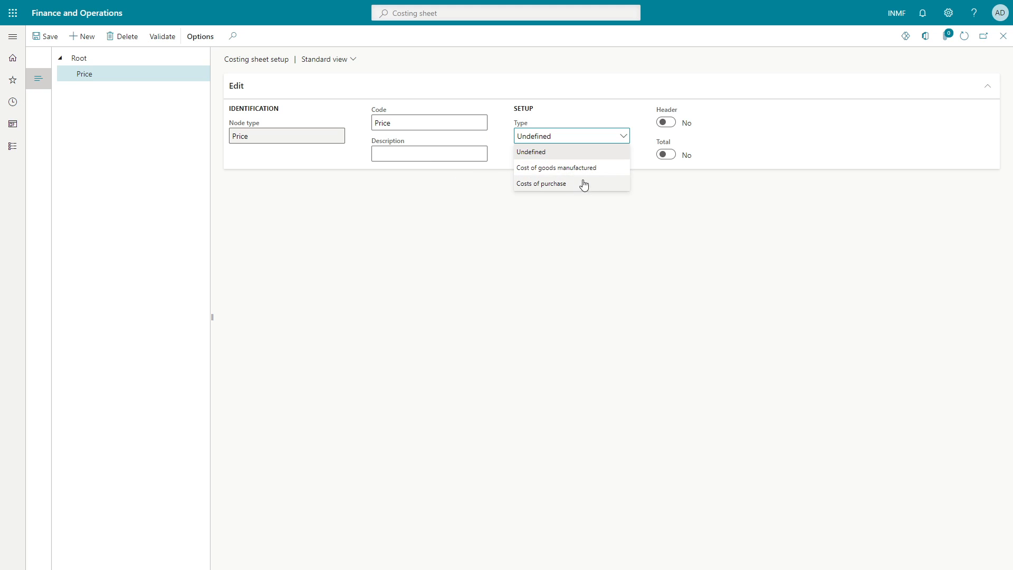
left_click(566, 169)
left_click(433, 154)
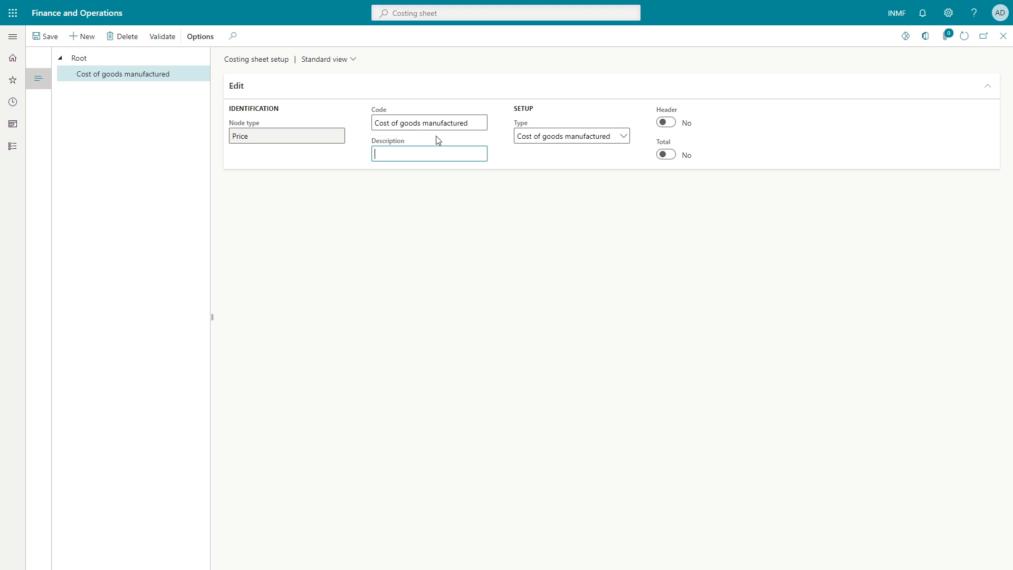
key("shift+Tab")
key("ctrl+c")
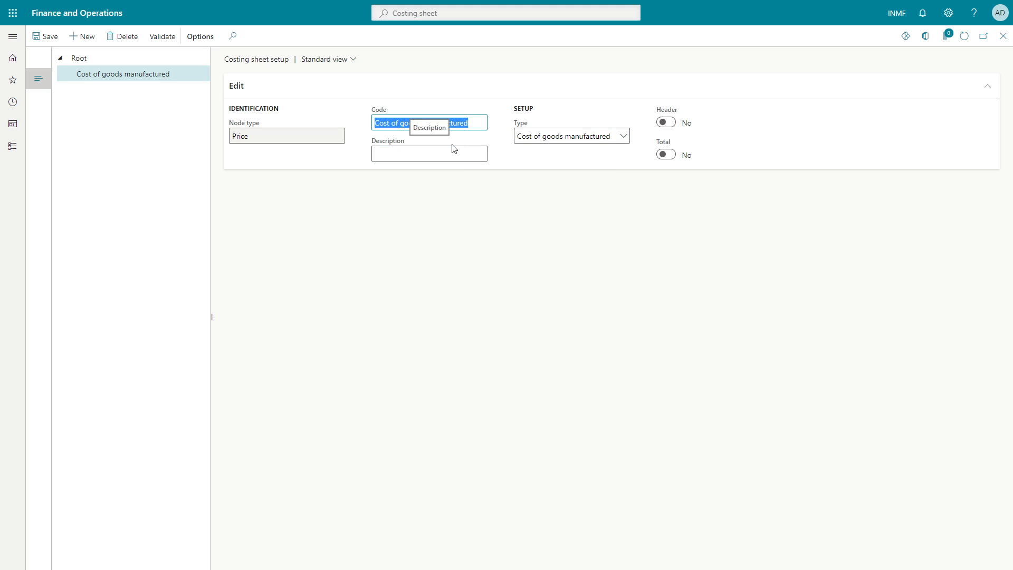
left_click(454, 148)
key("ctrl+v")
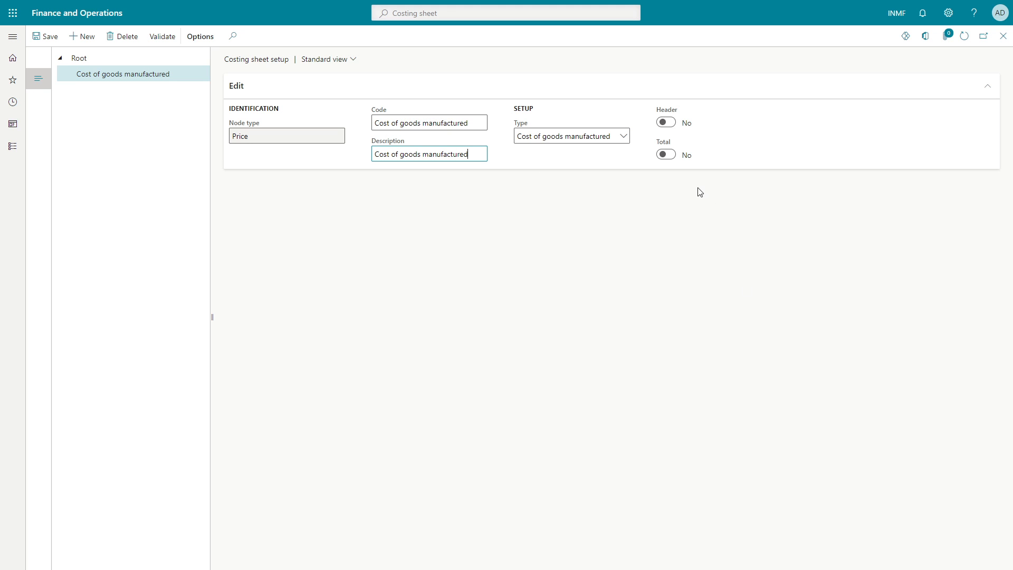
- Enable the header and total for the Cost of goods manufactured node, save the costing sheet and dismiss the message
left_click(666, 124)
left_click(665, 156)
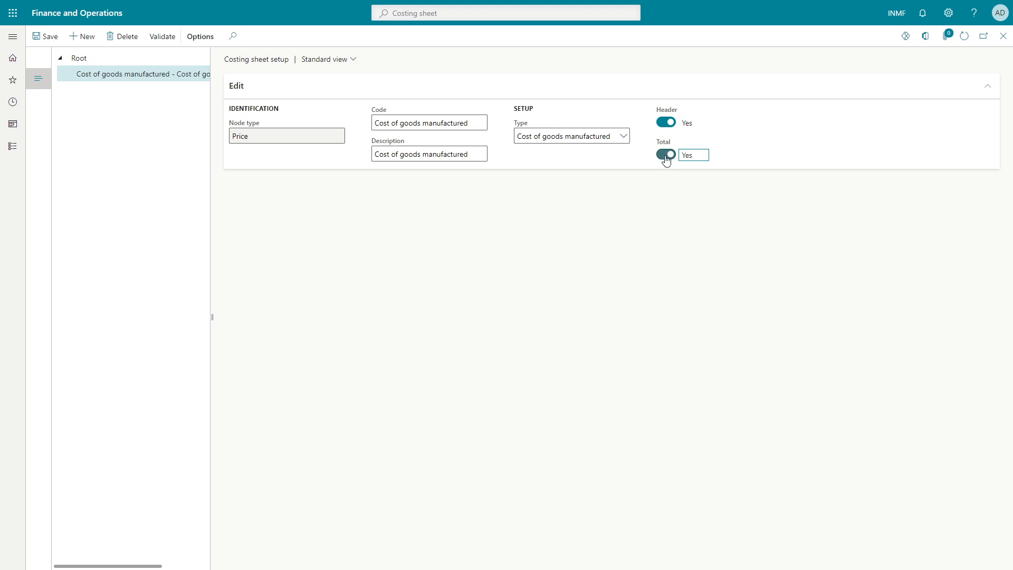
key("ctrl+s")
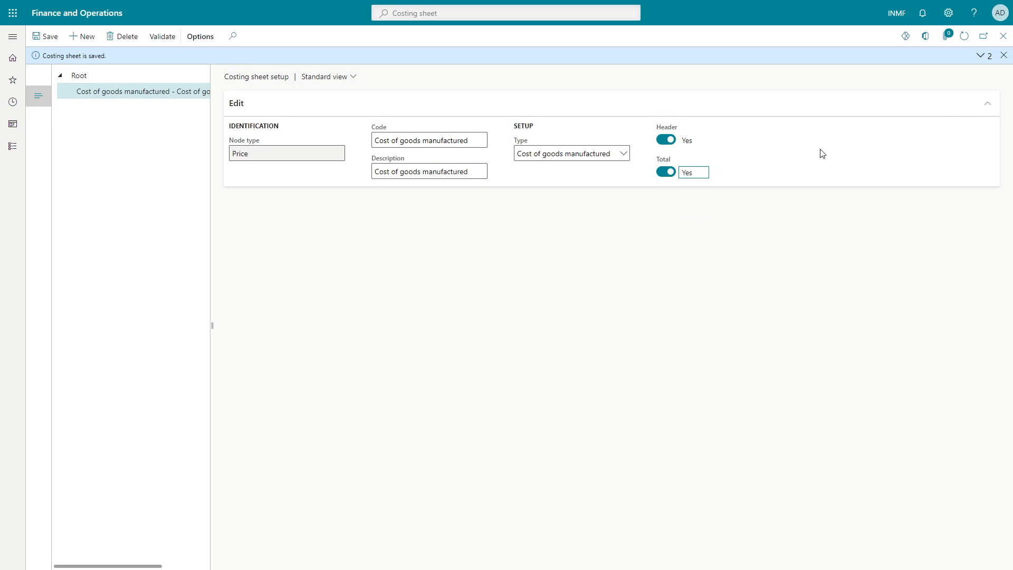
left_click(1005, 58)
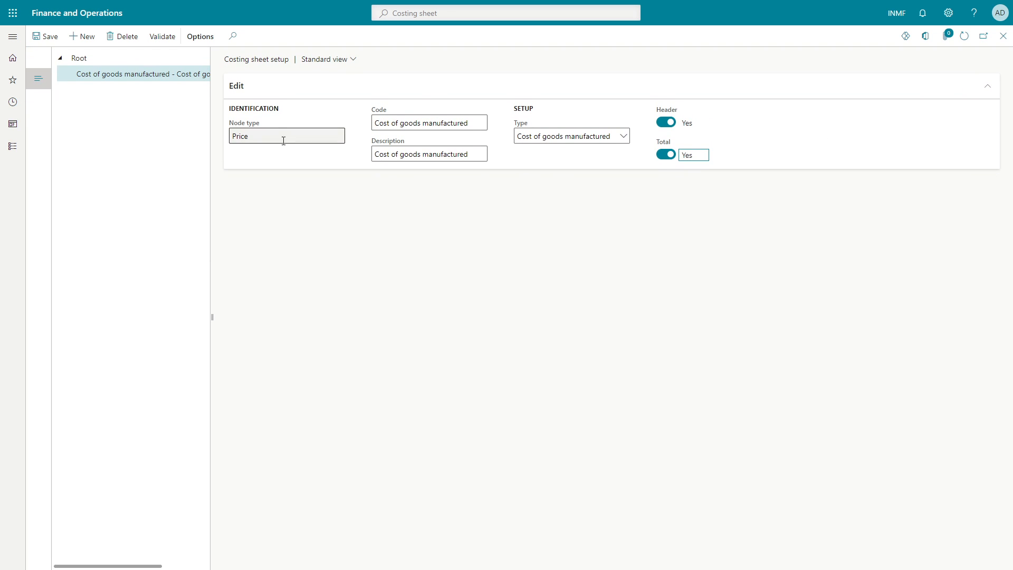
- Check the Cost of manufacturing and Direct material cost entries in the Excel plan and return to the costing sheet setup
left_click(182, 73)
key("alt+Tab")
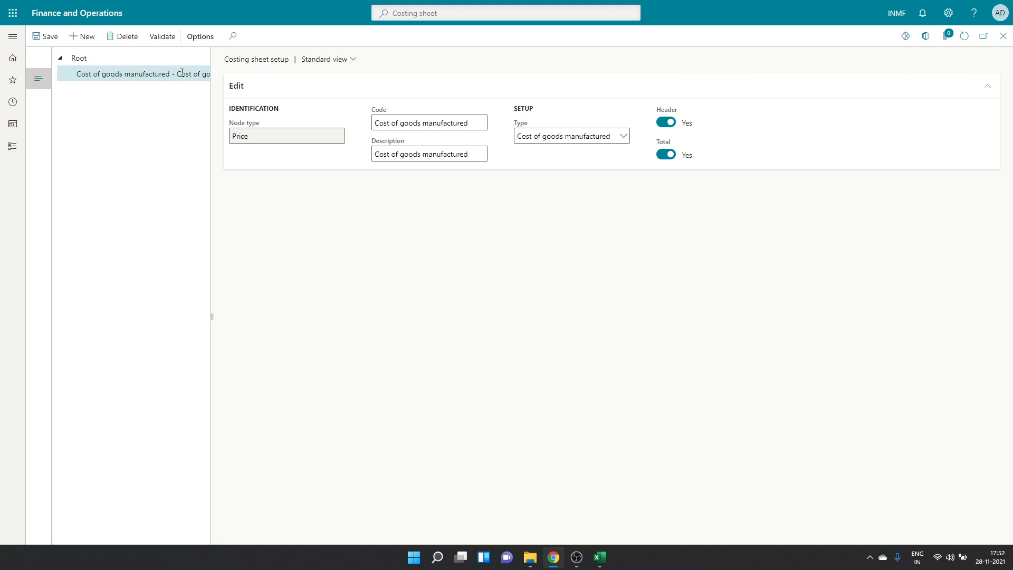
left_click(46, 262)
left_click(136, 269)
key("alt+Tab")
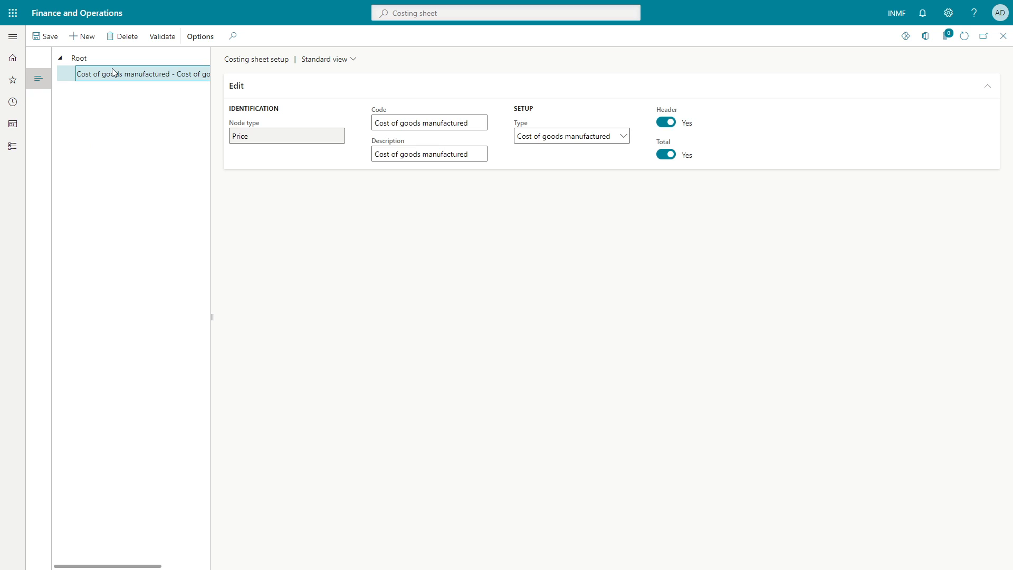
- Start a new node of type Total under Cost of goods manufactured with the code Direct material cost
left_click(88, 37)
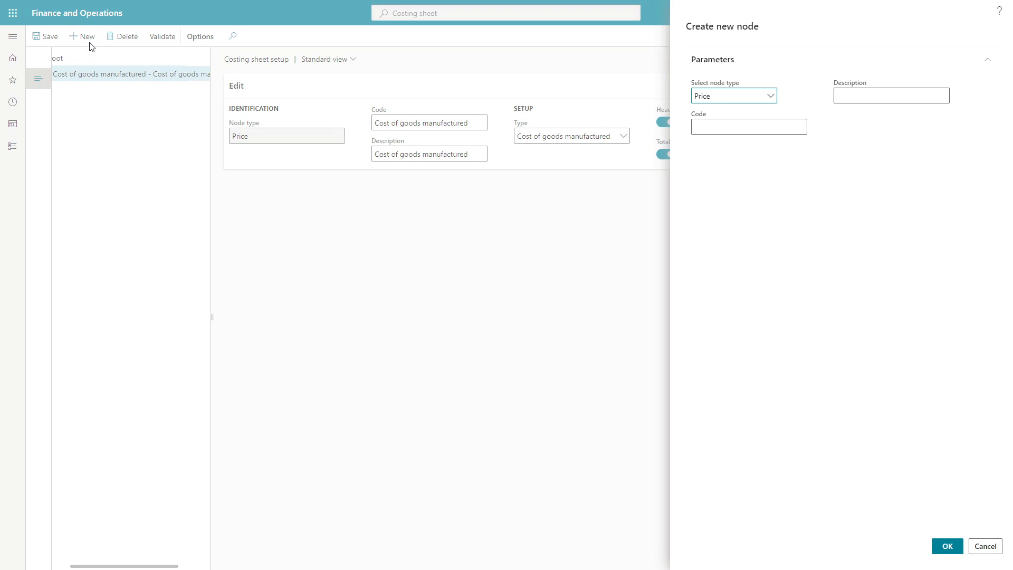
left_click(768, 98)
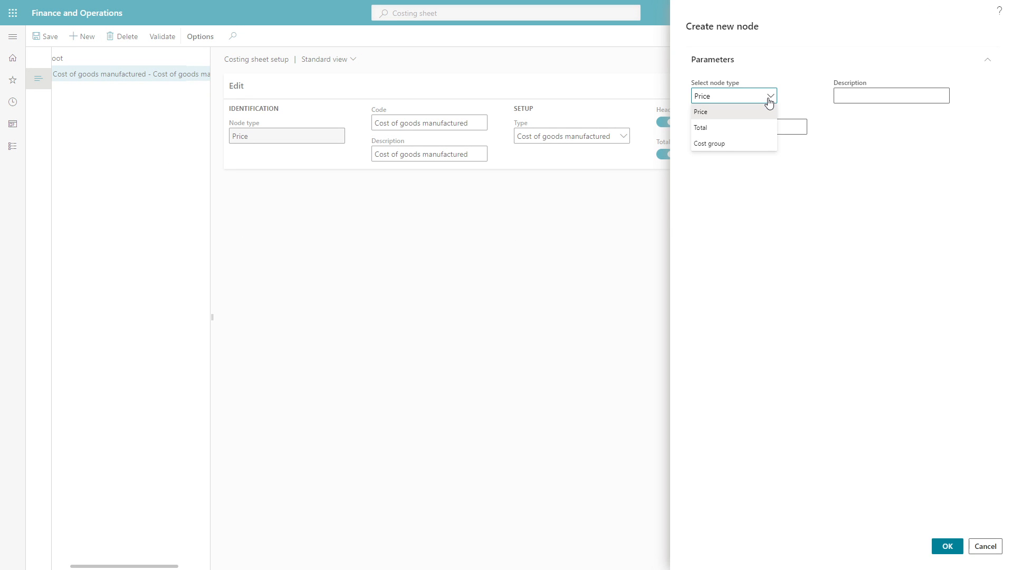
left_click(701, 128)
left_click(726, 128)
type("Direct material cost")
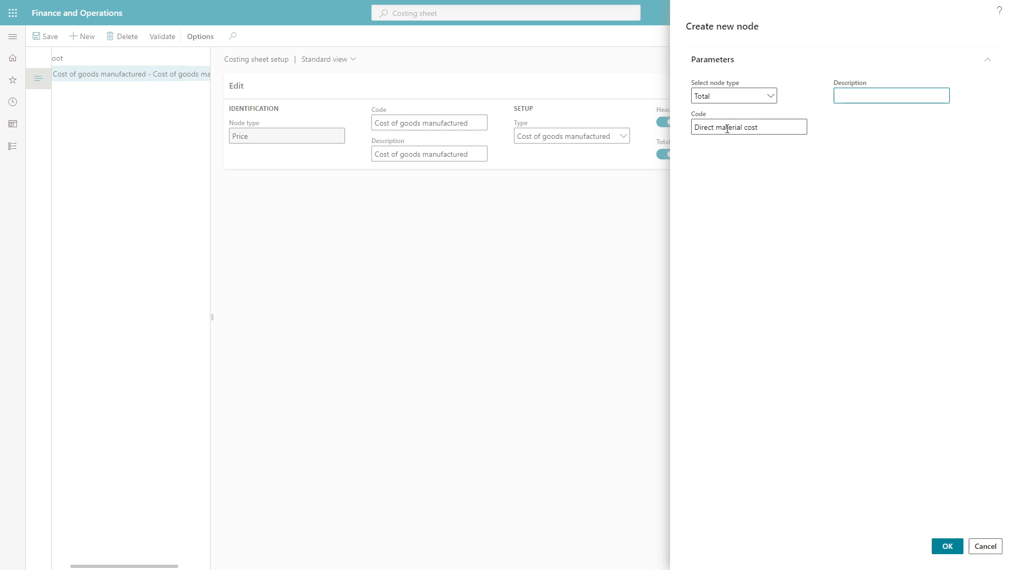
- Keep Total as the node type after checking the Excel plan, copy the code into the description and create the Direct material cost node
left_click(772, 96)
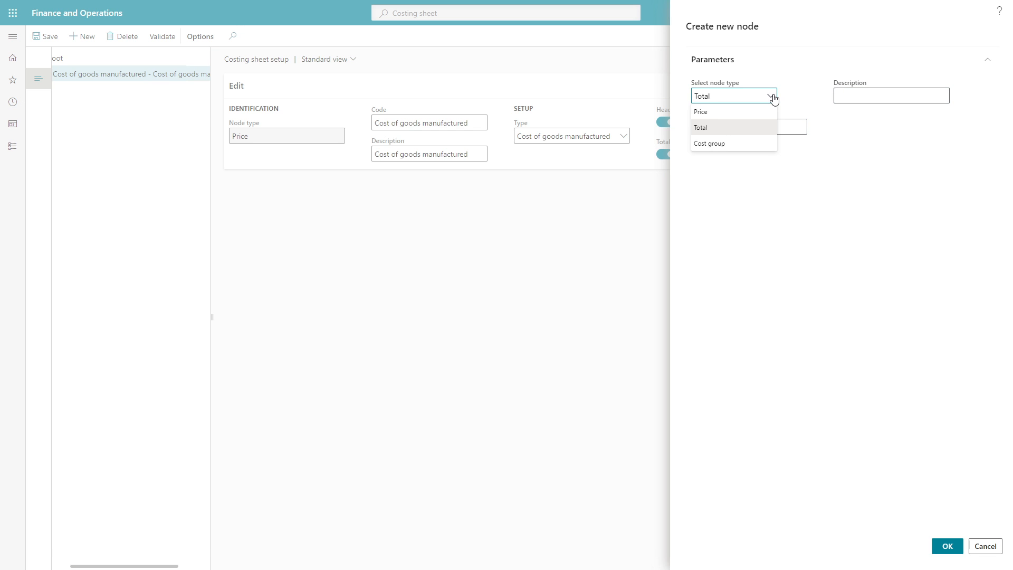
key("alt+Tab")
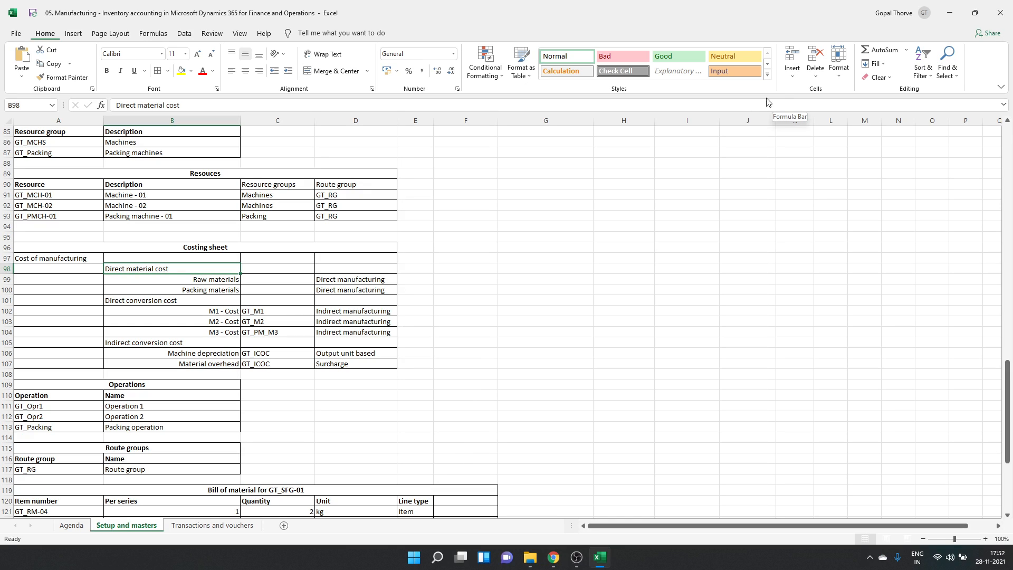
key("alt+Tab")
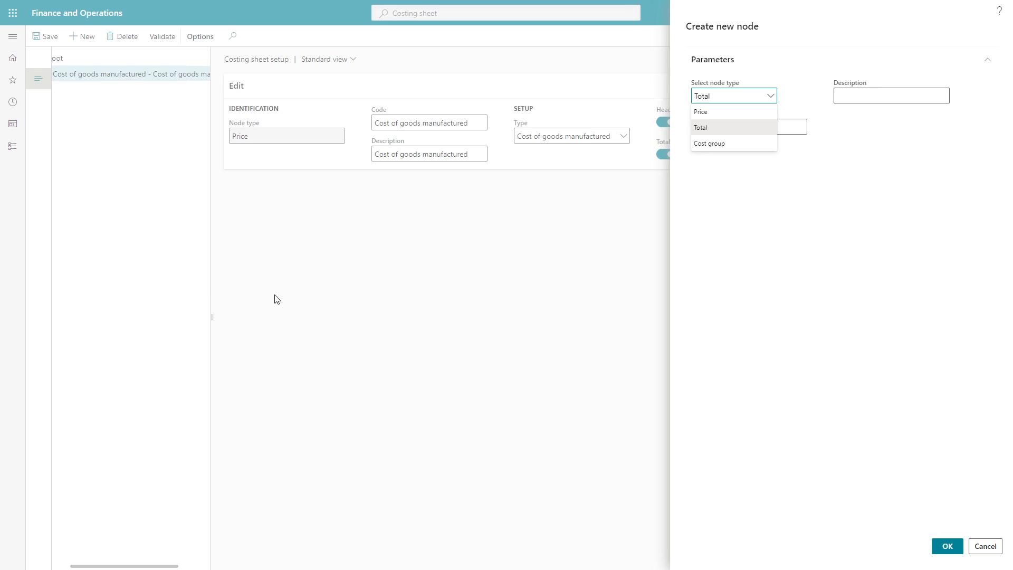
left_click(707, 129)
key("Tab")
key("ctrl+c")
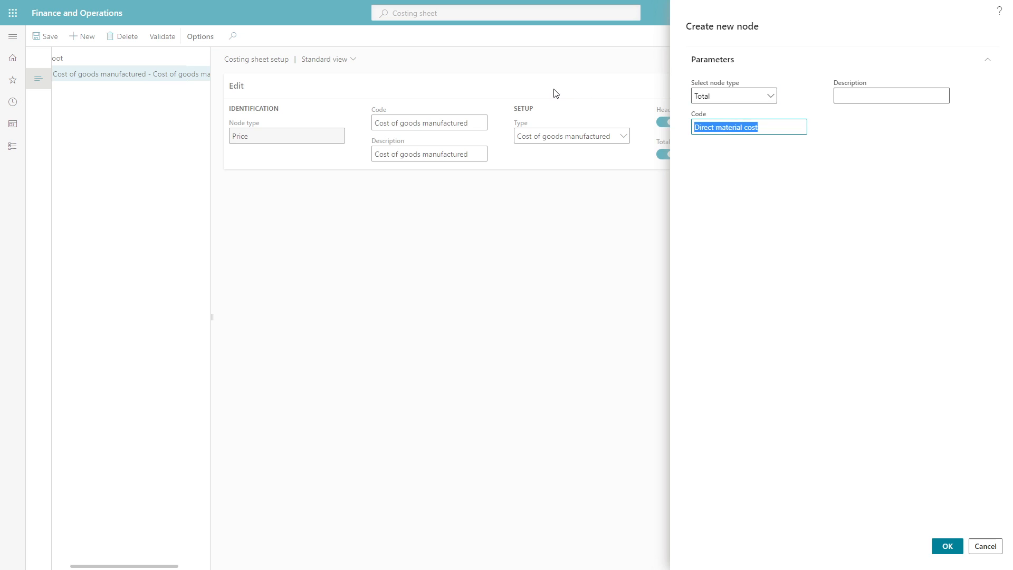
left_click(891, 95)
key("ctrl+v")
left_click(947, 546)
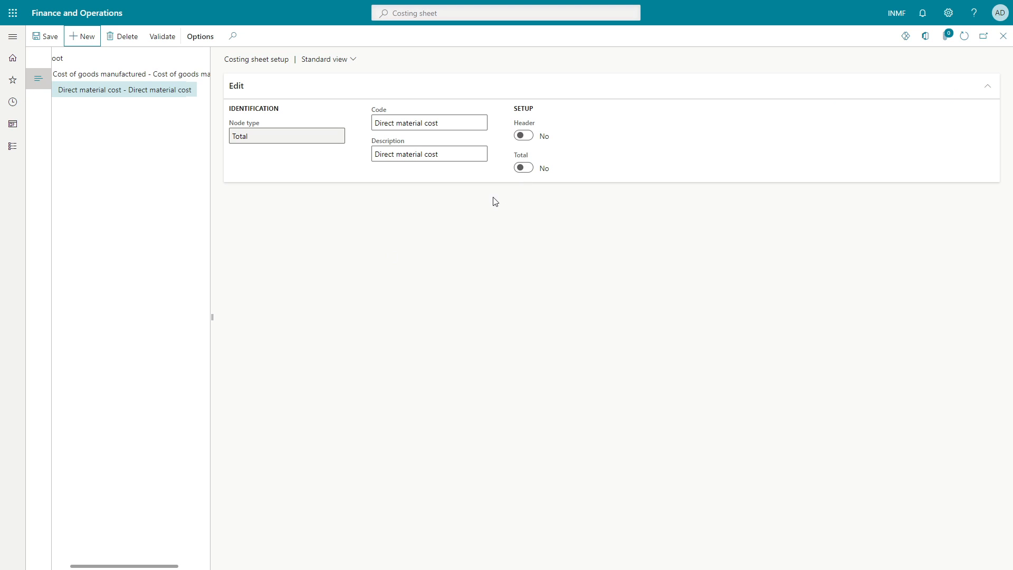
- Enable the total for the Direct material cost node and keep that node selected
left_click_drag(118, 563, 102, 563)
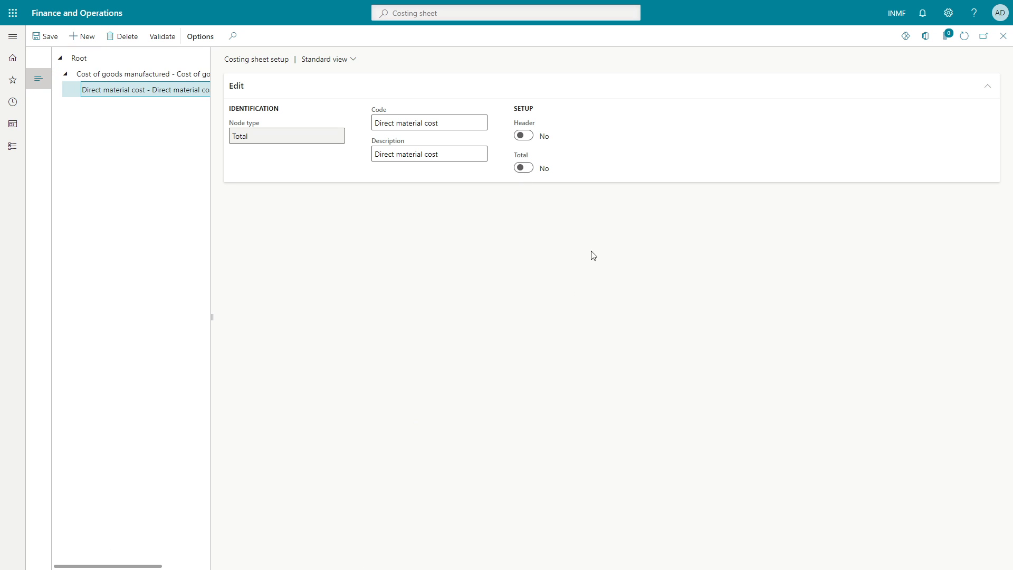
left_click(523, 167)
left_click(118, 89)
- Check the Raw materials and Packing materials entries in the Excel plan and return to the costing sheet setup
key("alt+Tab")
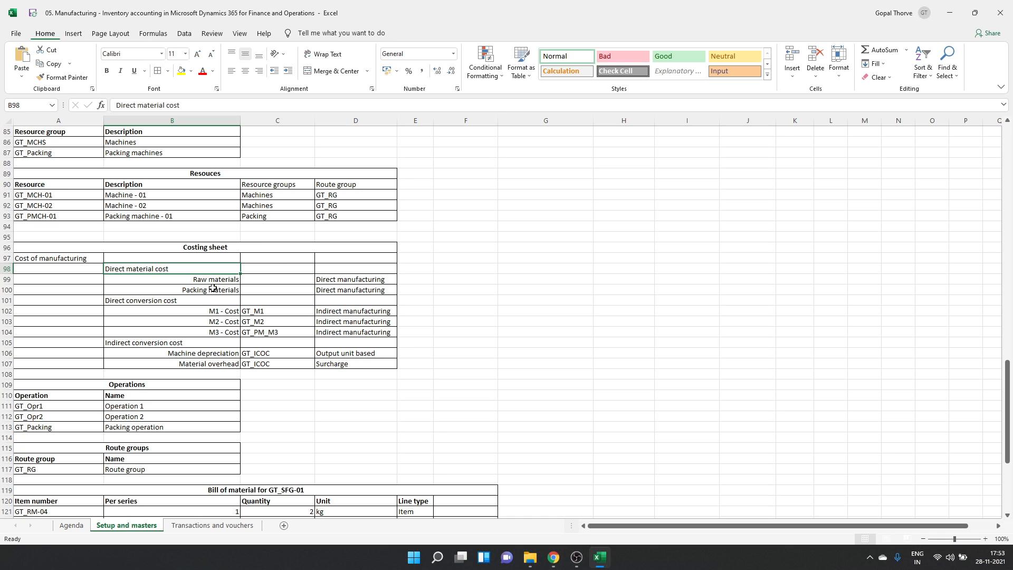
left_click_drag(205, 279, 208, 288)
key("ctrl+c")
key("alt+Tab")
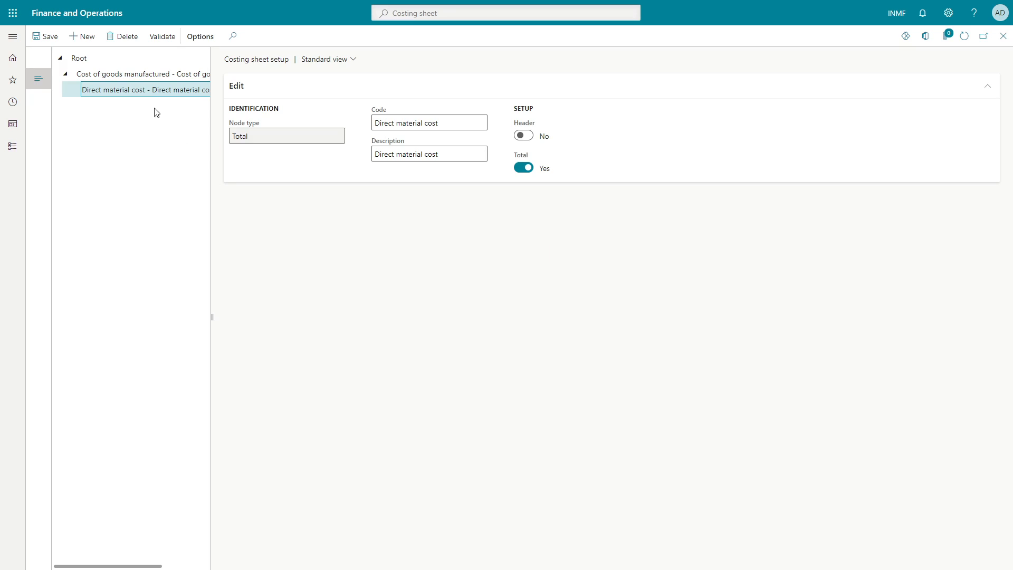
- Start a new node of type Cost group under Direct material cost
left_click(85, 37)
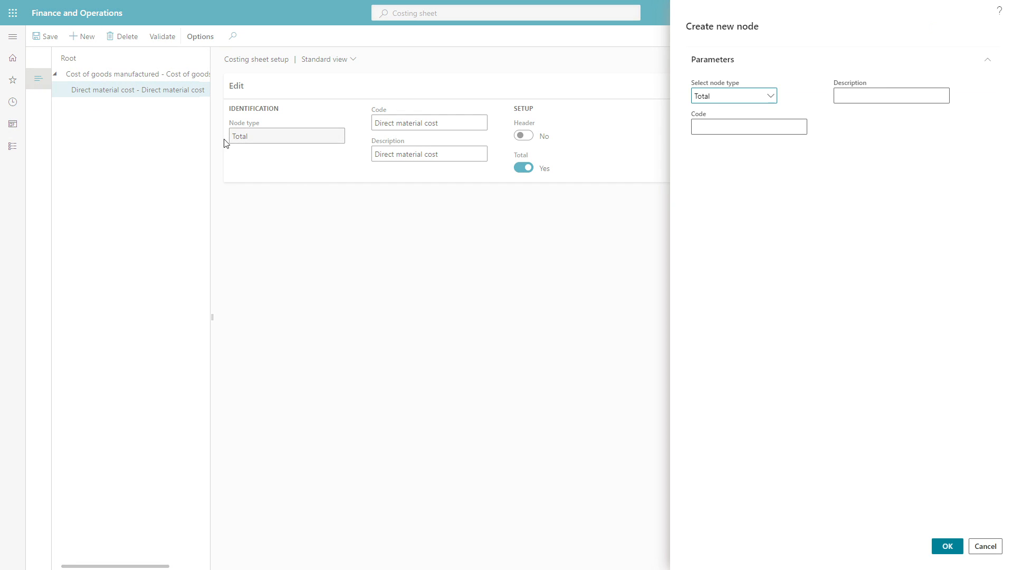
left_click(766, 95)
left_click(731, 126)
left_click(766, 133)
type("Raw material")
key("BackSpace")
key("BackSpace")
key("BackSpace")
key("BackSpace")
key("BackSpace")
key("BackSpace")
key("BackSpace")
key("BackSpace")
key("BackSpace")
key("BackSpace")
key("BackSpace")
key("BackSpace")
- Enter COC - Raw materials as the new node's code and description, and create the node
type("COG - Raw materials")
key("shift+Tab")
key("Tab")
key("ctrl+v")
left_click(947, 544)
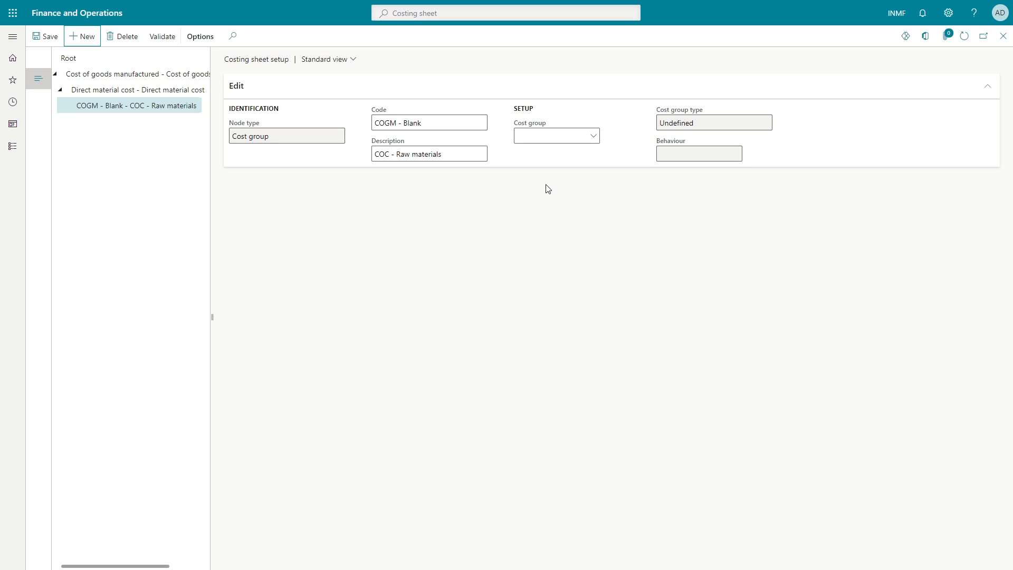
- Copy the raw materials node's description into its code so that it reads COC - Raw materials
left_click_drag(454, 151, 325, 138)
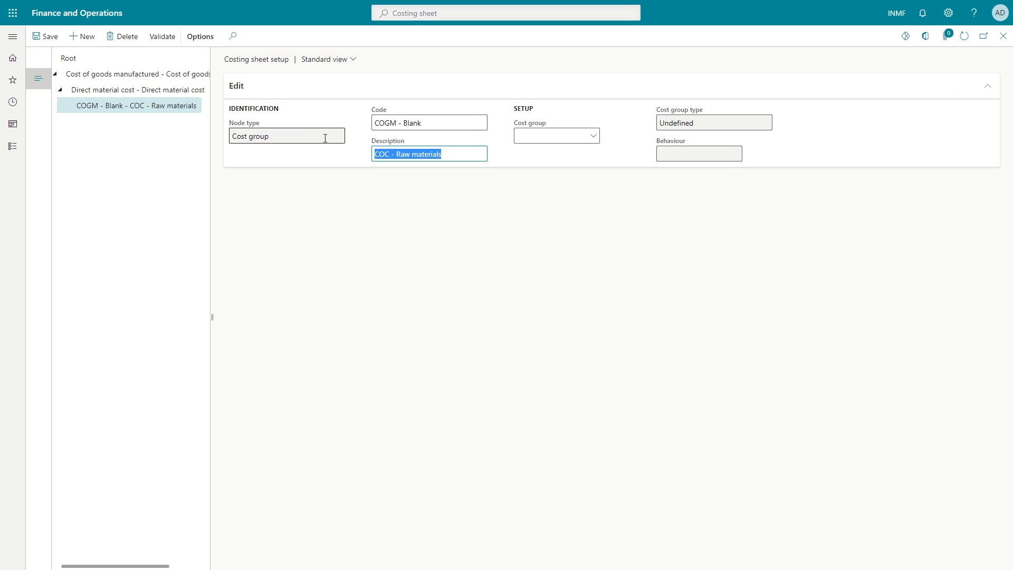
key("ctrl+c")
left_click(436, 121)
key("ctrl+v")
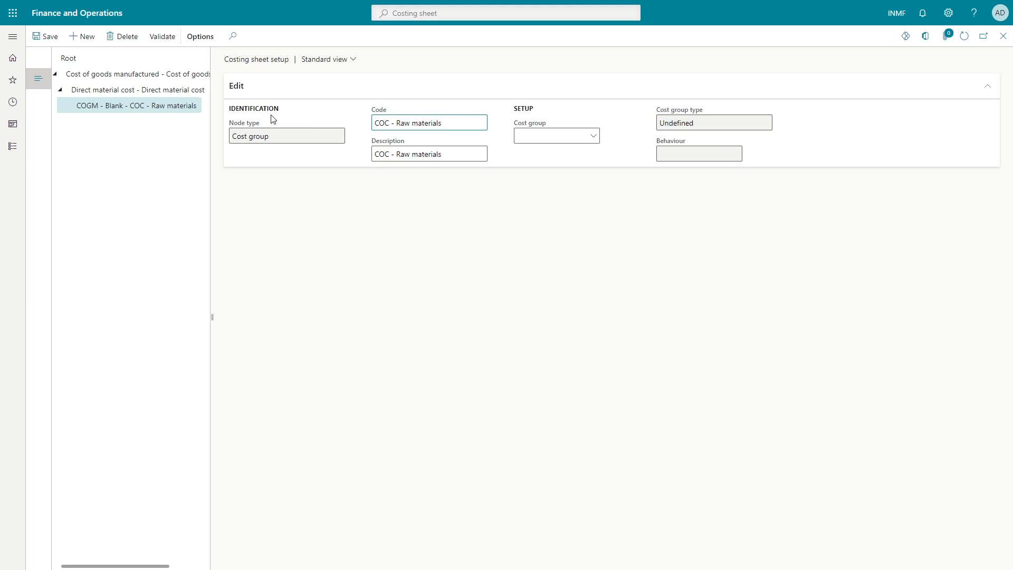
- In the Excel plan, copy cost groups GT_RM and GT_PM into the costing sheet rows for Raw materials and Packing materials
key("alt+Tab")
scroll(180, 277, "up", 4)
scroll(179, 276, "up", 4)
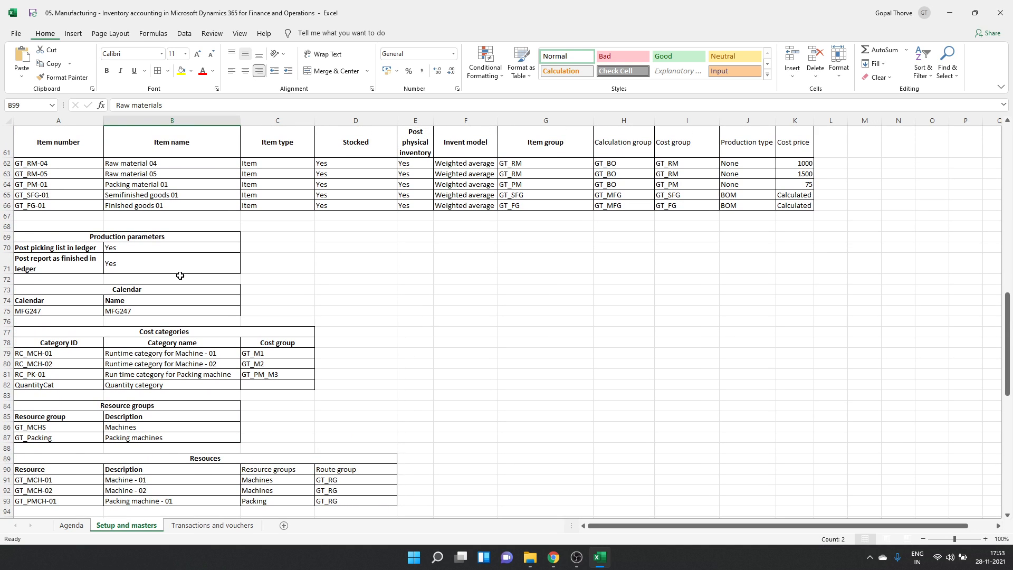
scroll(180, 276, "up", 2)
scroll(180, 275, "up", 3)
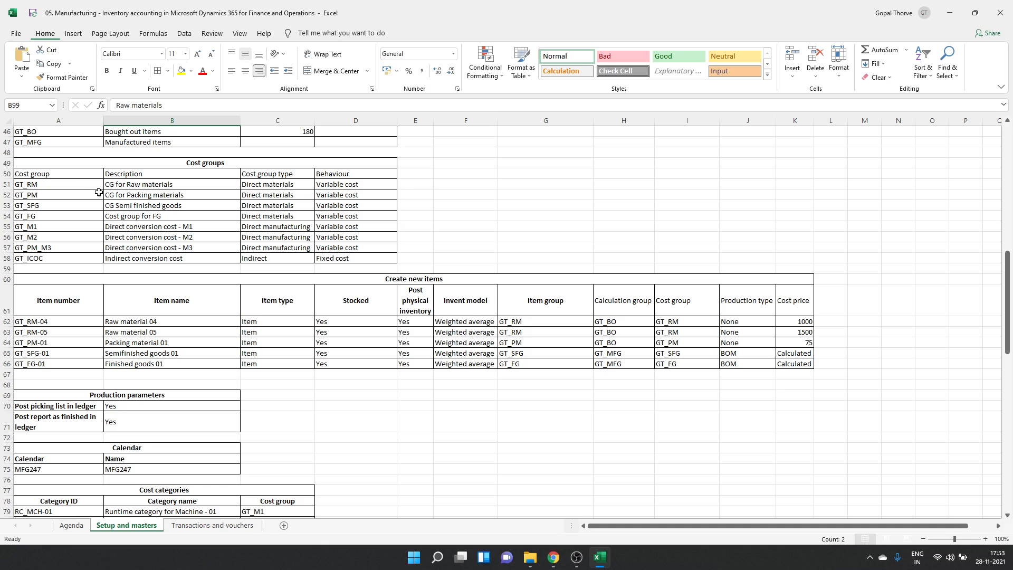
left_click(62, 183)
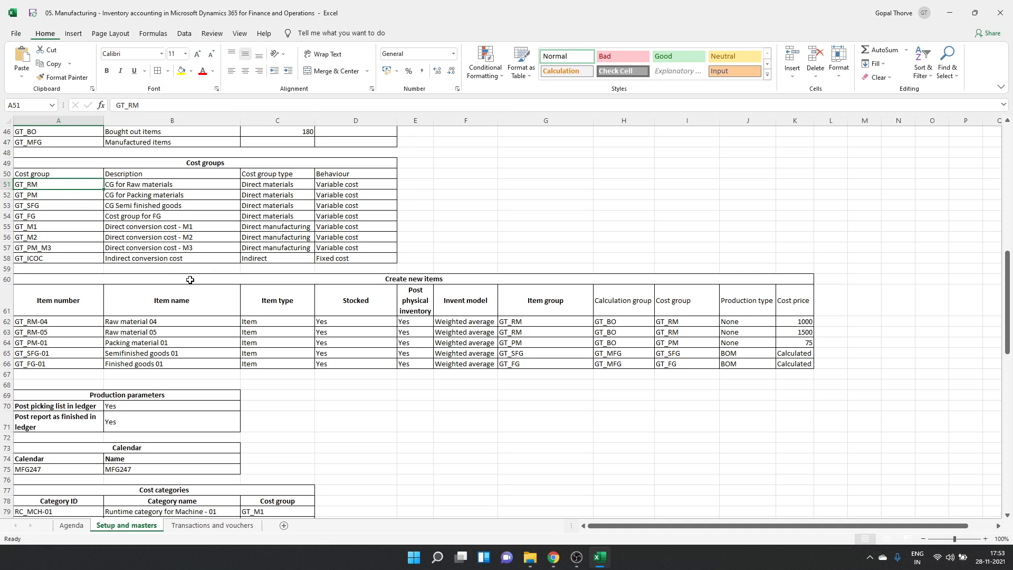
left_click_drag(47, 202, 46, 194)
key("ctrl+c")
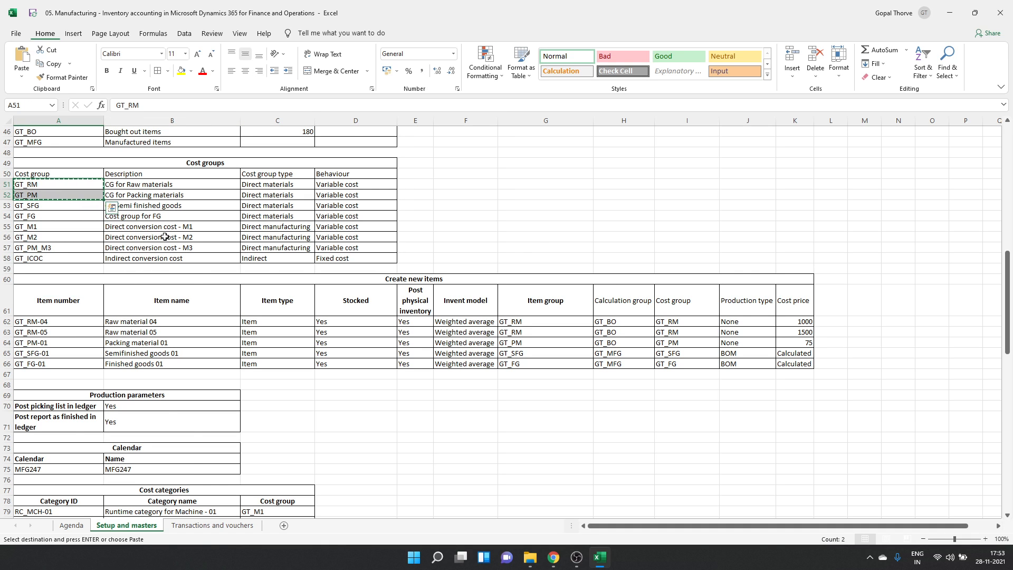
scroll(168, 238, "down", 13)
scroll(168, 237, "down", 3)
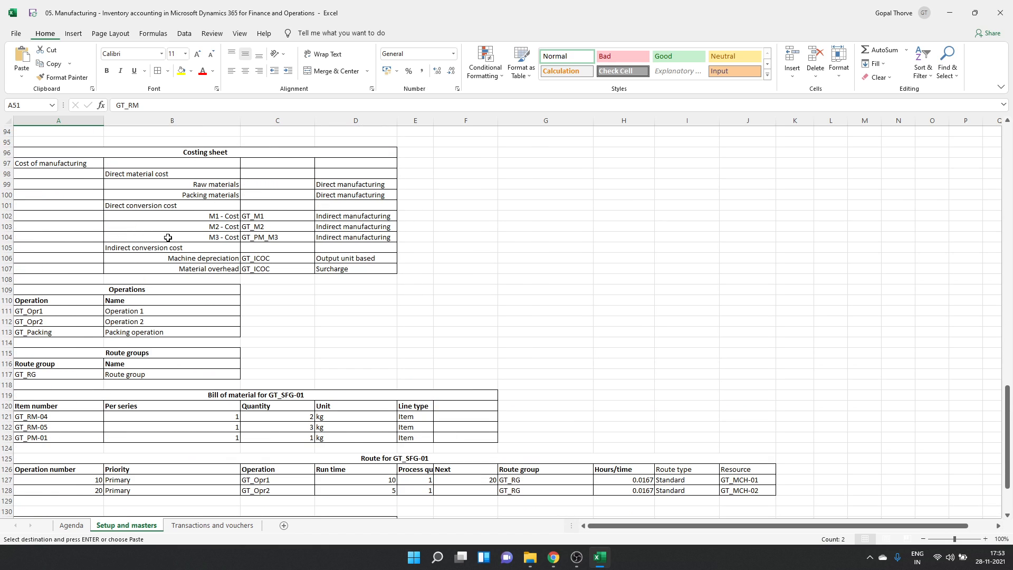
left_click(276, 186)
key("ctrl+v")
- Copy GT_RM from the plan, return to Finance and Operations and assign cost group GT_RM to the COC - Raw materials node
left_click(274, 186)
key("ctrl+c")
key("alt+Tab")
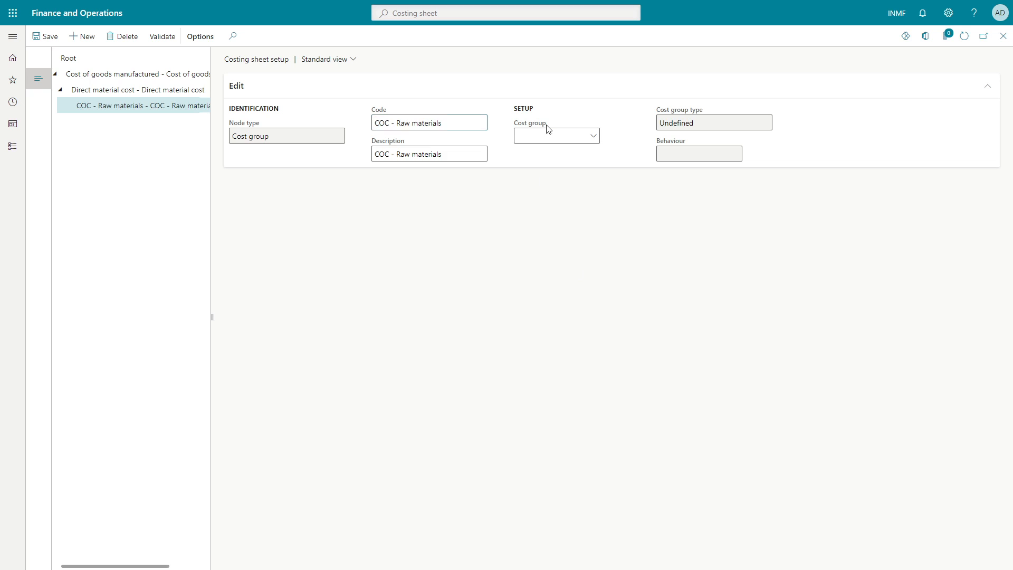
left_click(596, 140)
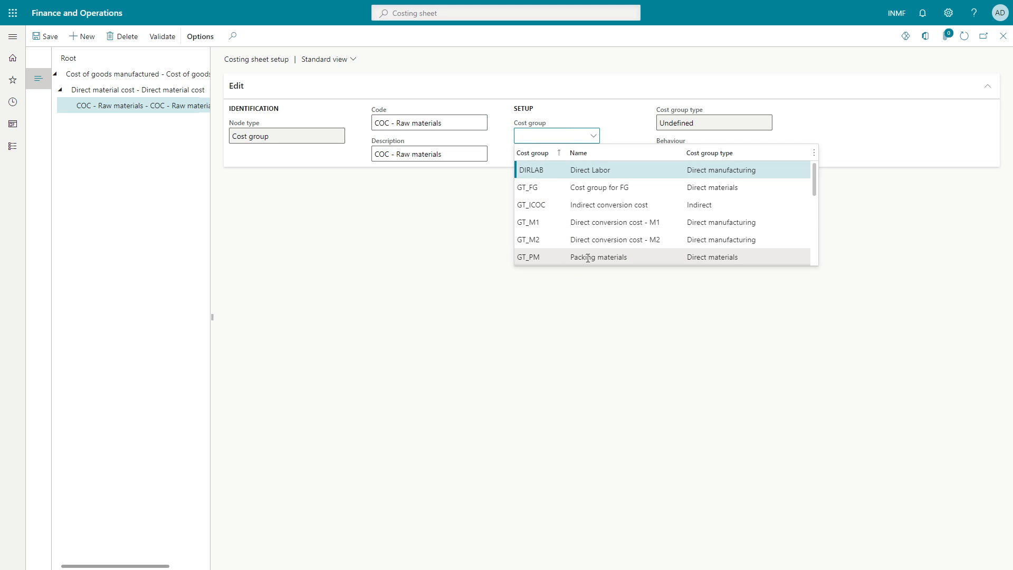
type("gt")
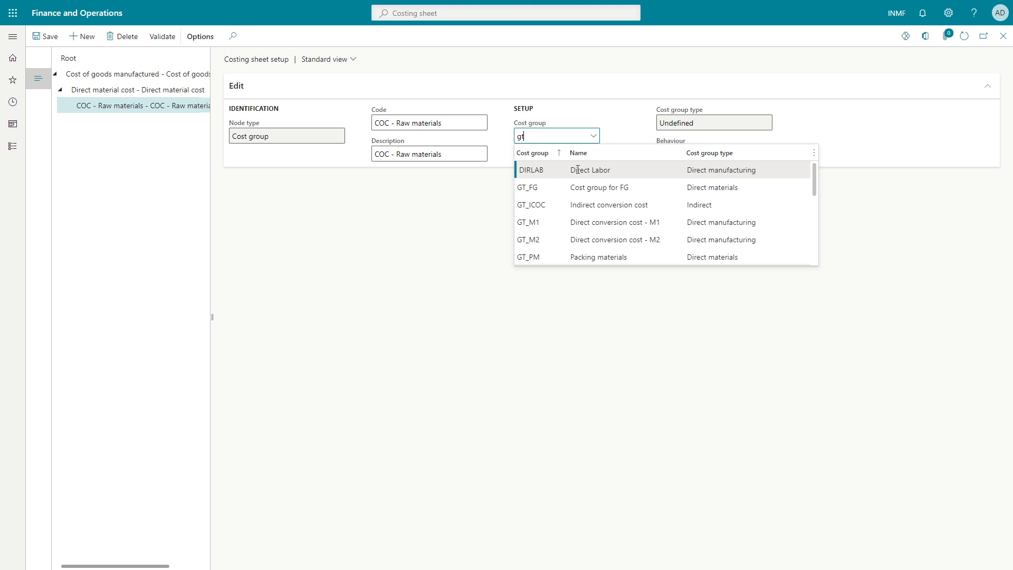
scroll(610, 224, "down", 1)
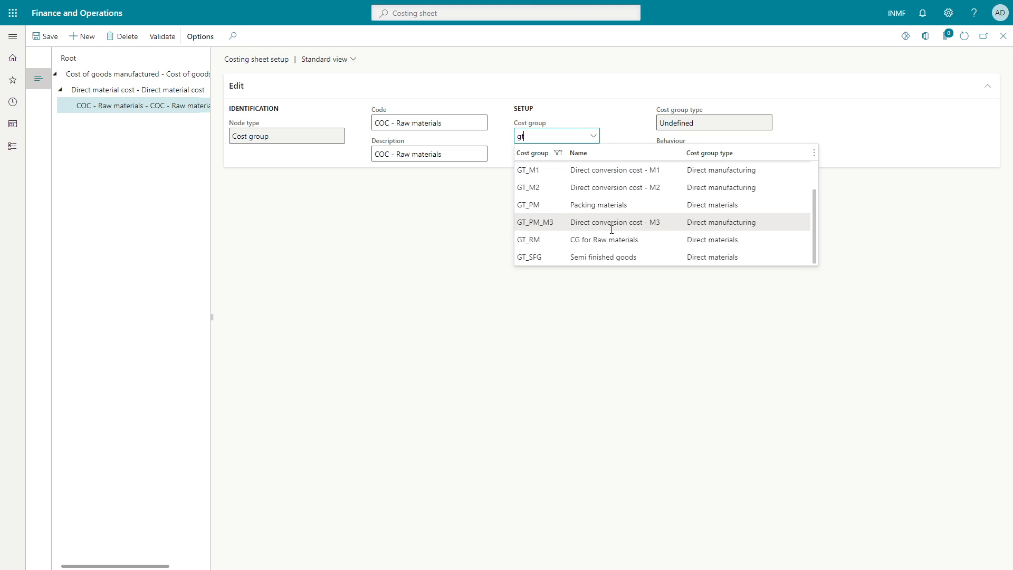
left_click(612, 239)
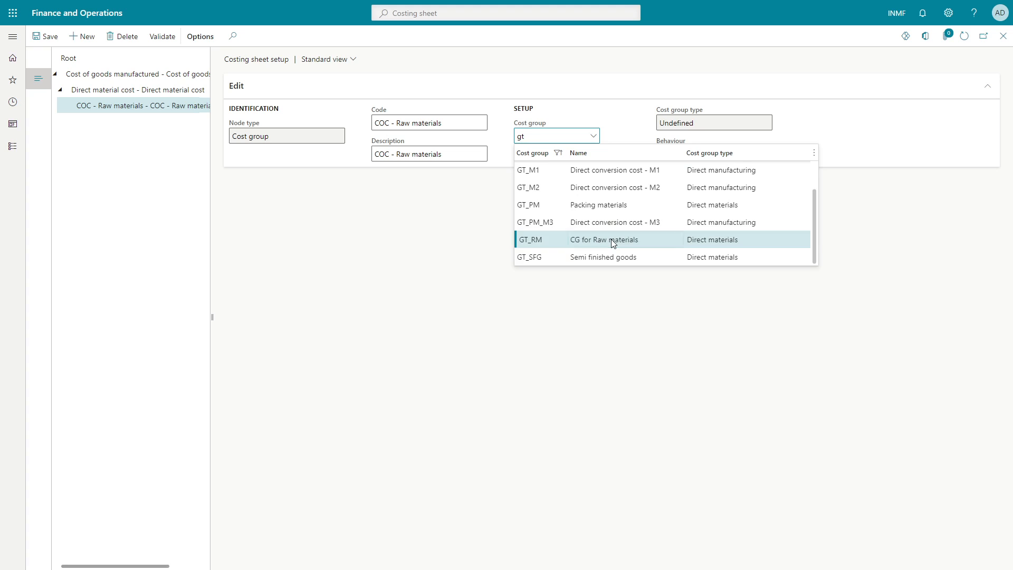
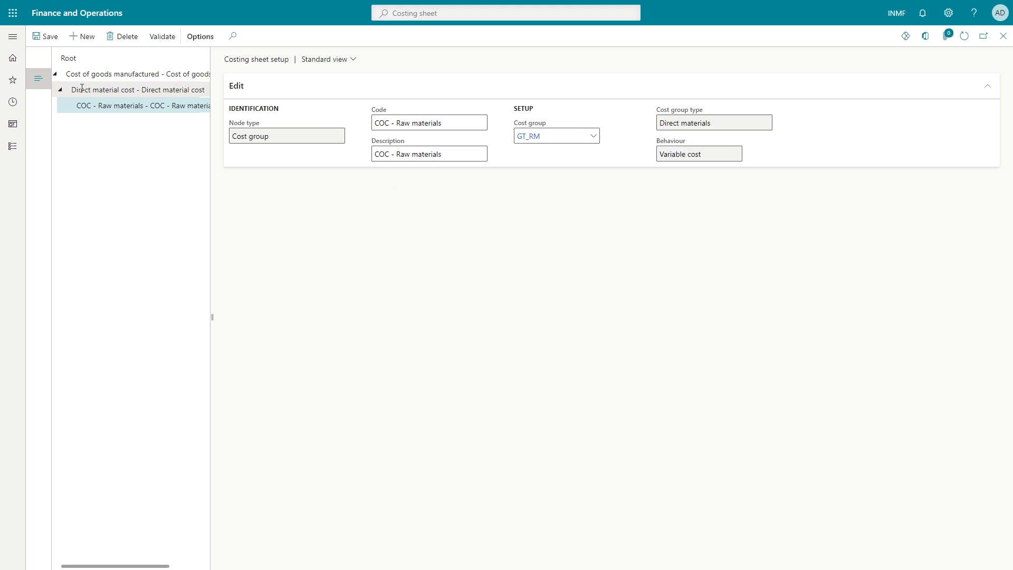
- Start a new node of type Cost group under Direct material cost with the code COC - Packing materials
left_click(101, 91)
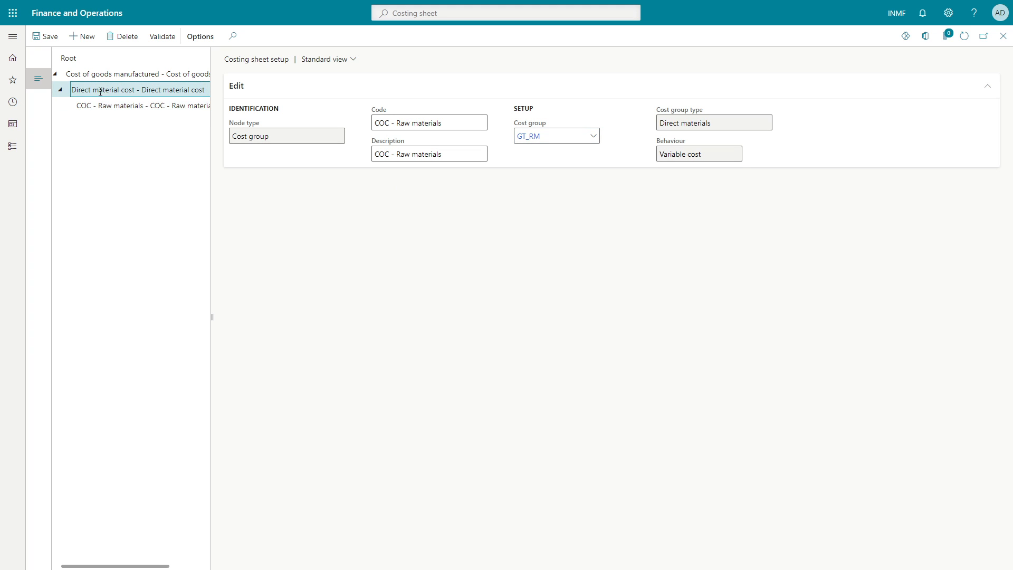
left_click(83, 36)
left_click(768, 96)
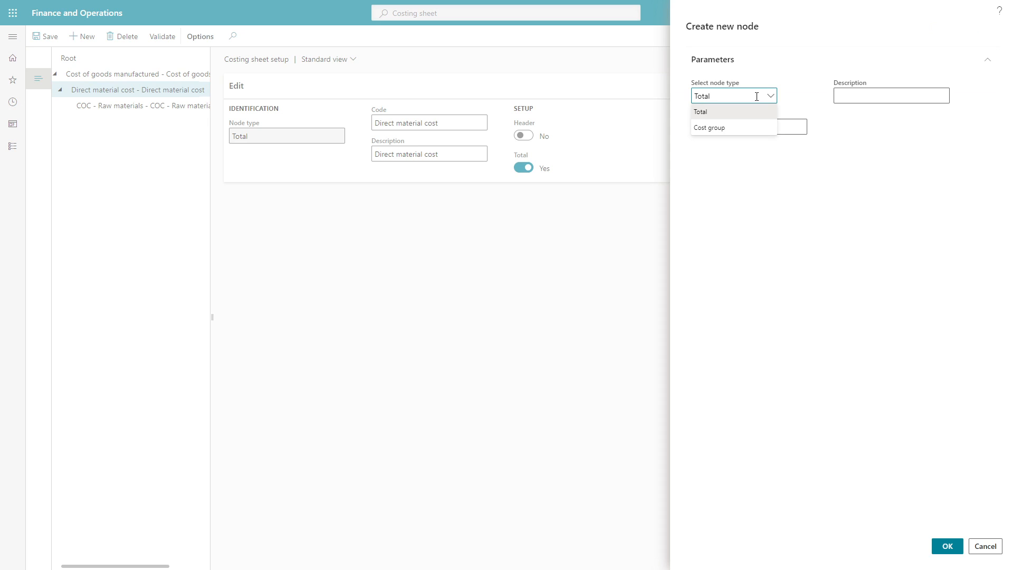
left_click(733, 129)
left_click(733, 129)
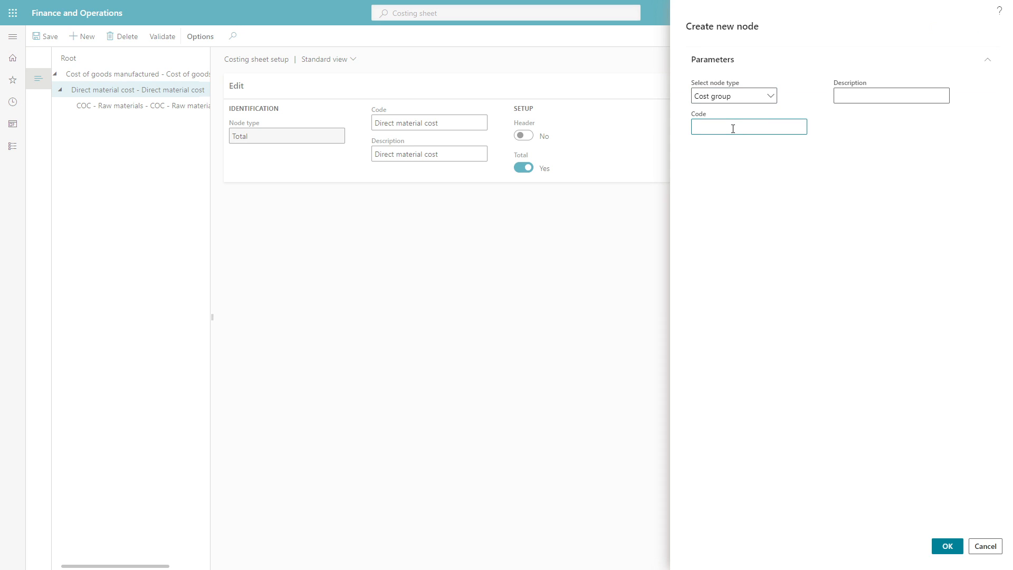
key("alt+Tab")
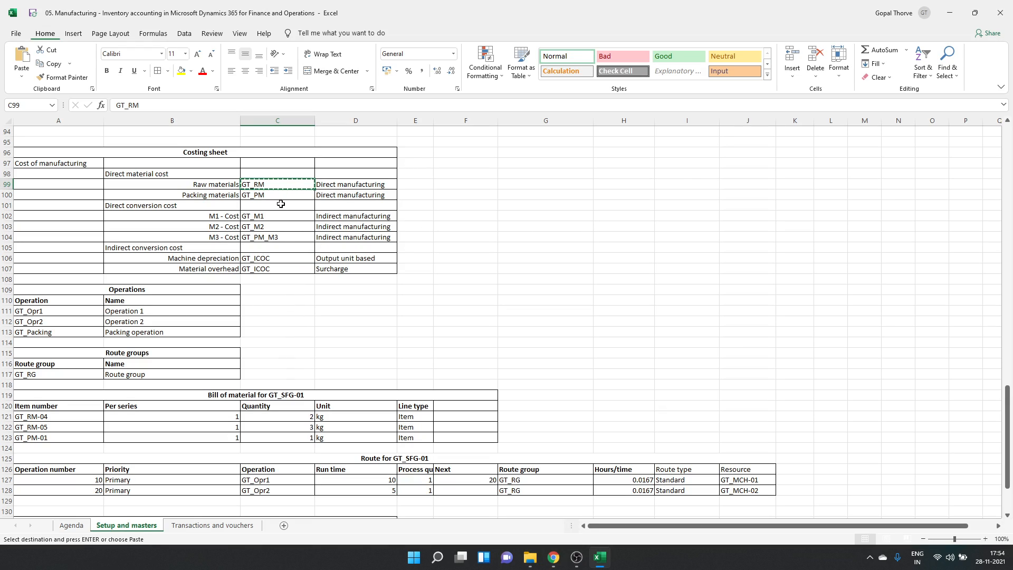
key("alt+Tab")
type("C")
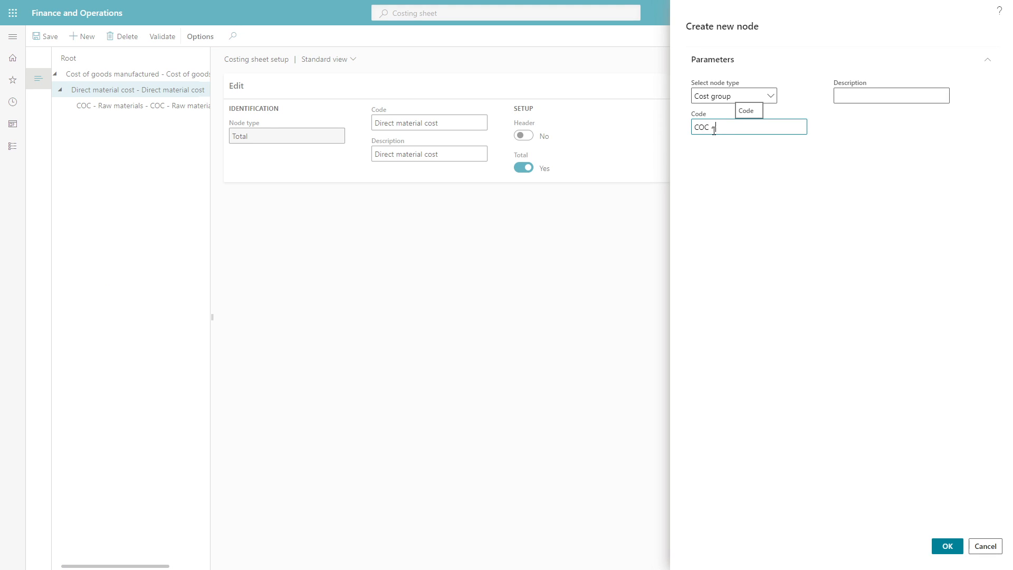
type("OC - Packing materials")
- Copy the code COC - Packing materials into the new node's description and create the node
key("Tab")
key("shift+Tab")
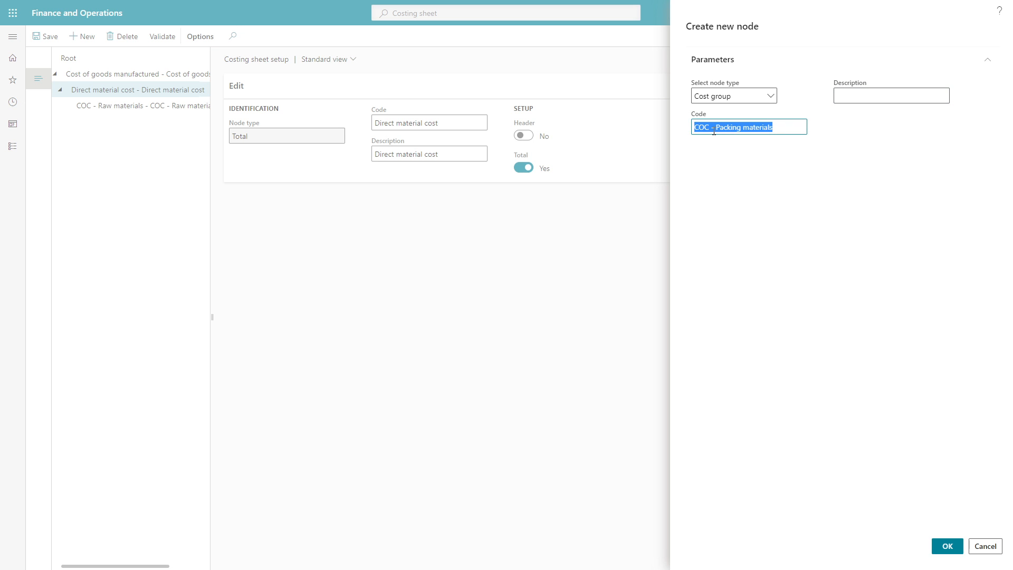
key("ctrl+c")
key("Tab")
key("ctrl+v")
key("Tab")
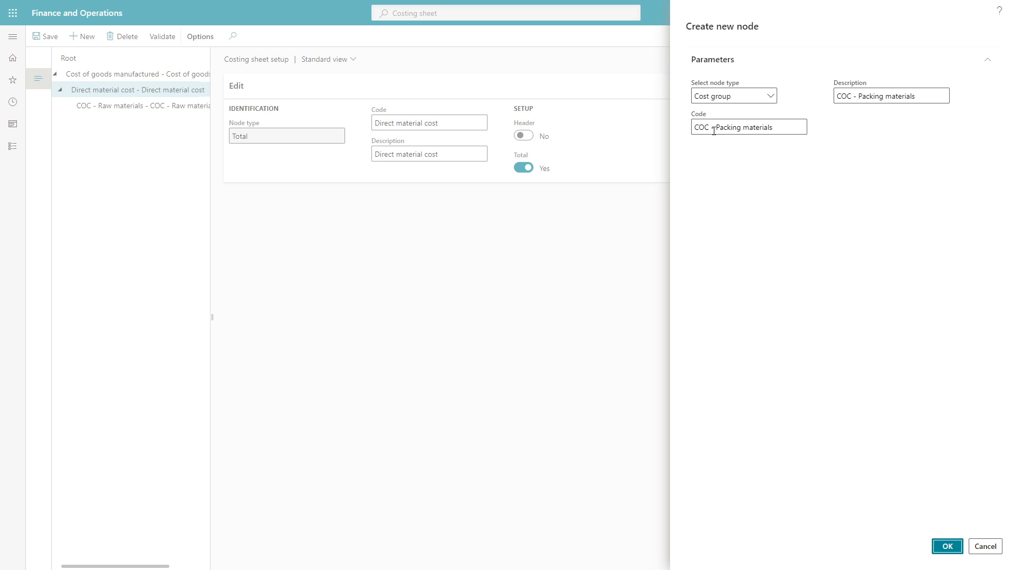
left_click(948, 546)
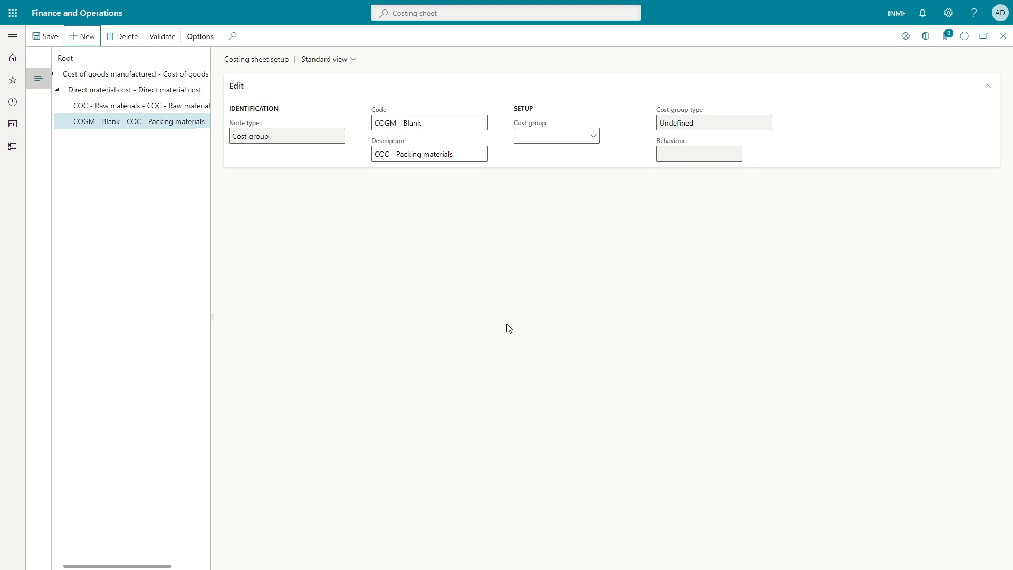
- Assign cost group GT_PM to the COC - Packing materials node
left_click(595, 141)
type("gt-")
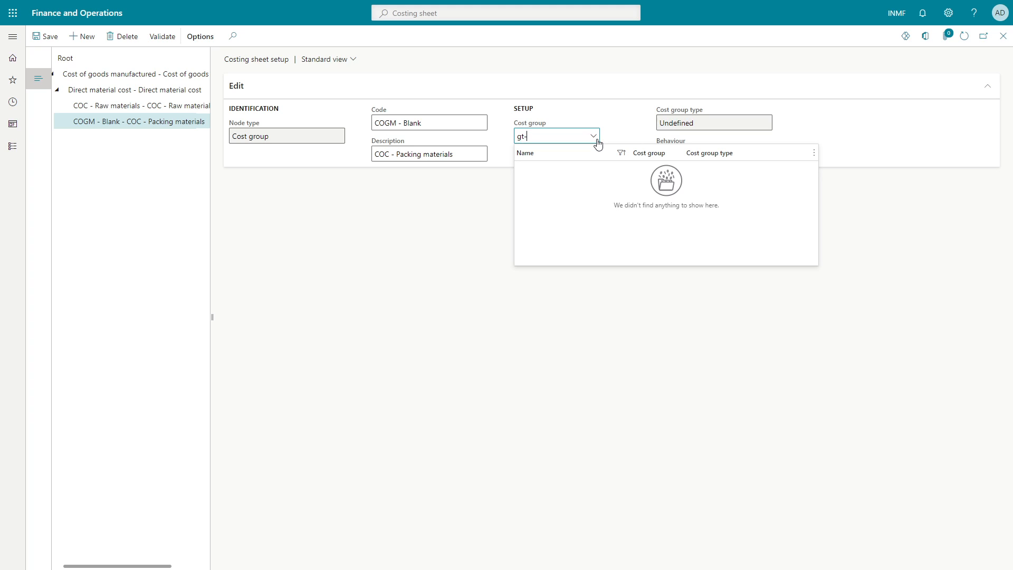
type("_")
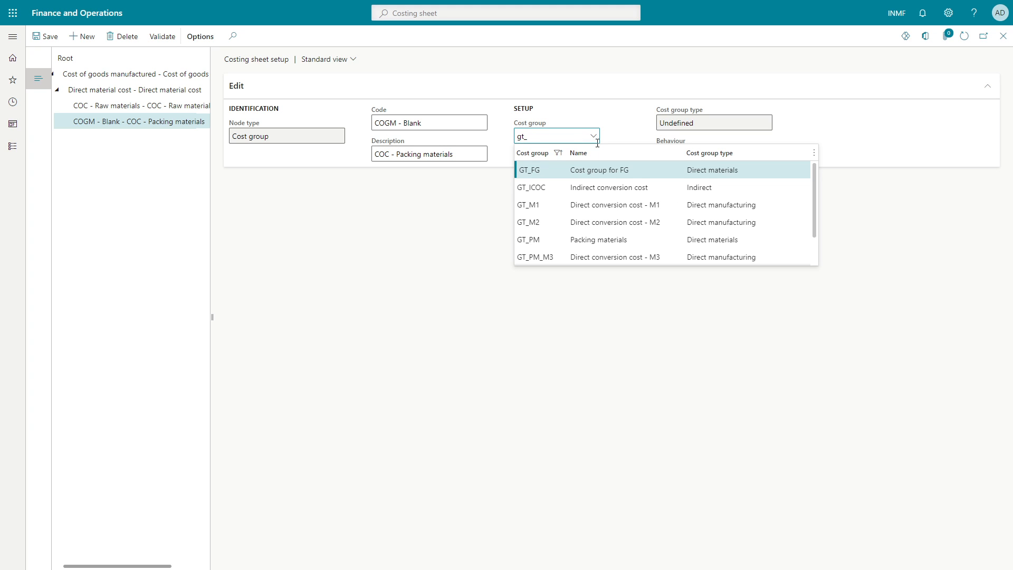
scroll(576, 252, "down", 1)
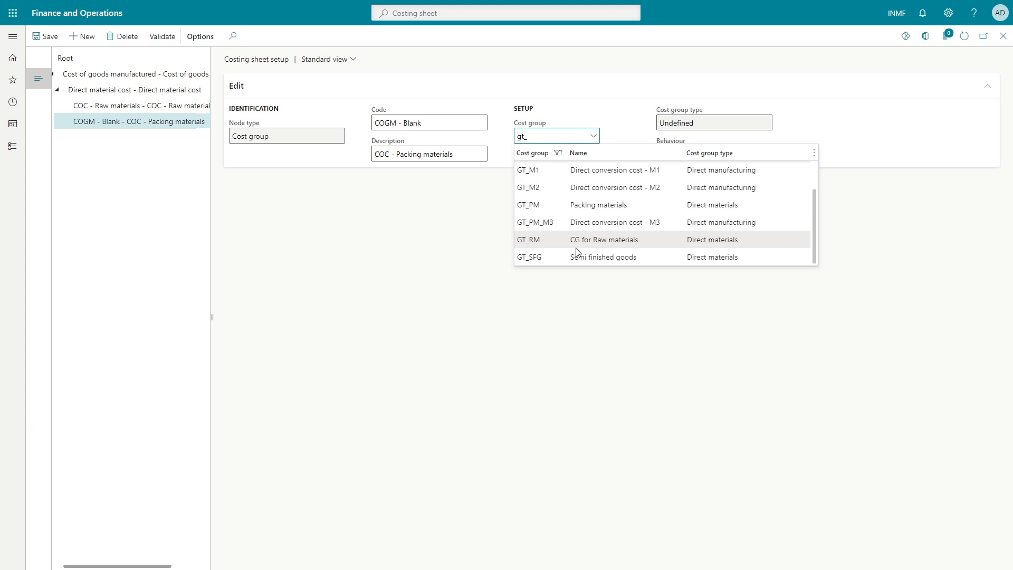
scroll(564, 229, "up", 1)
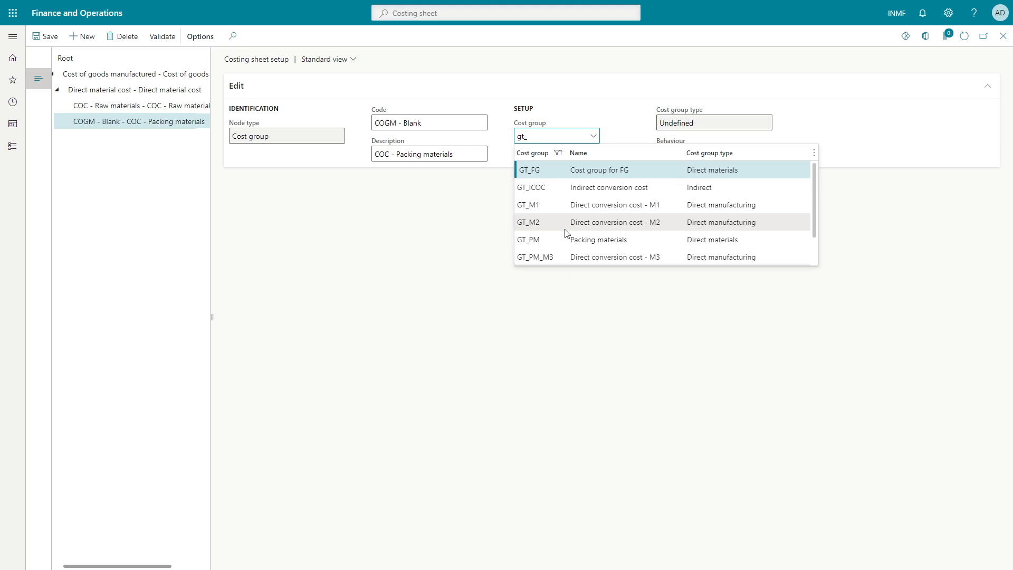
left_click(606, 242)
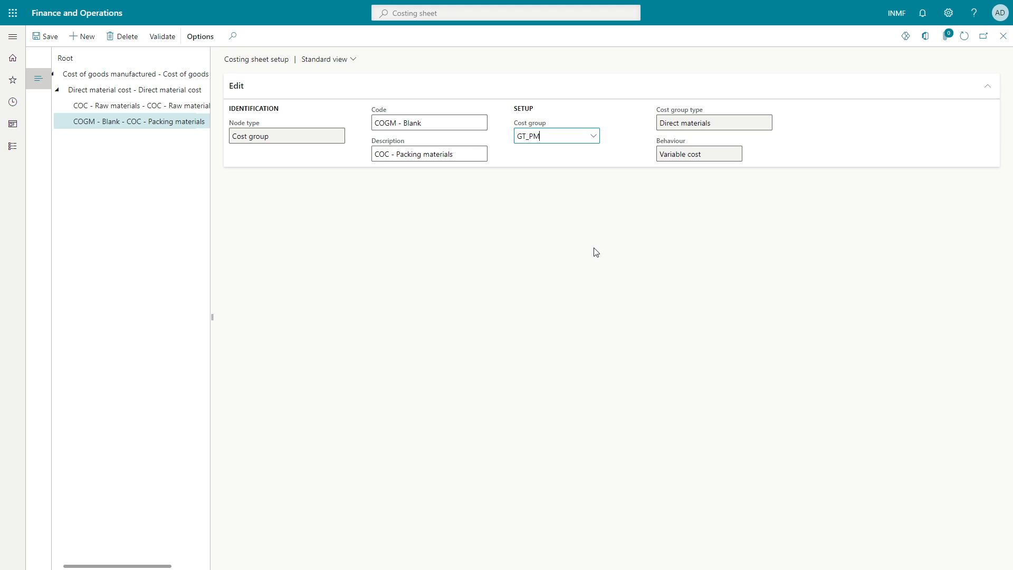
- Copy the description COC - Packing materials into the node's code, save the costing sheet and dismiss the notification
key("shift+Tab")
key("ctrl+c")
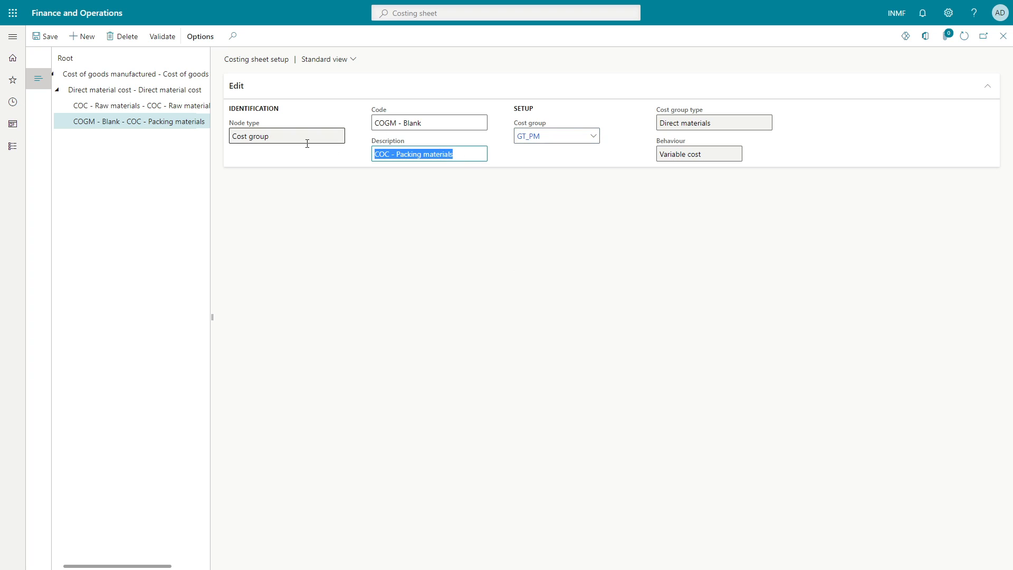
key("shift+Tab")
key("ctrl+v")
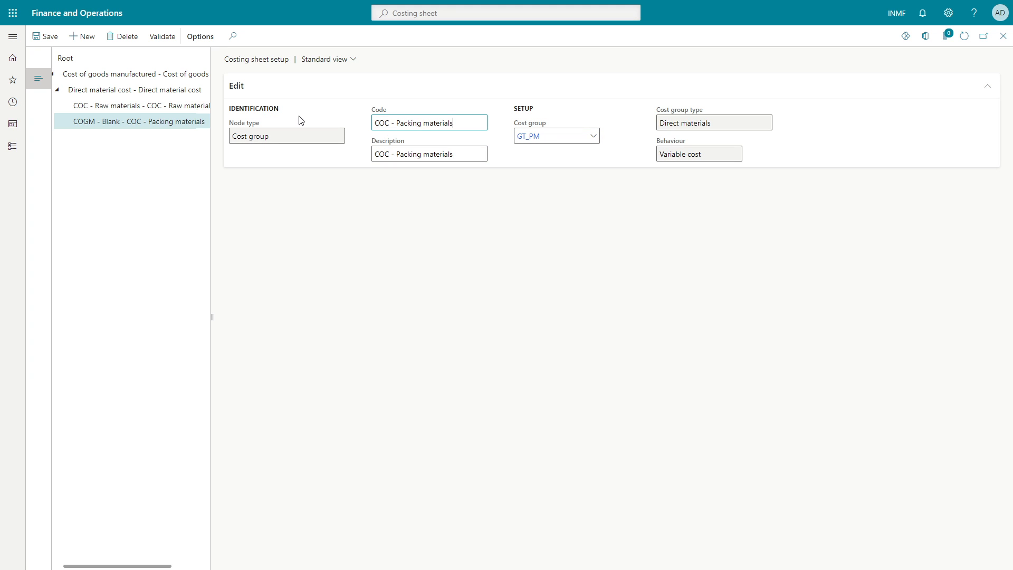
key("ctrl+s")
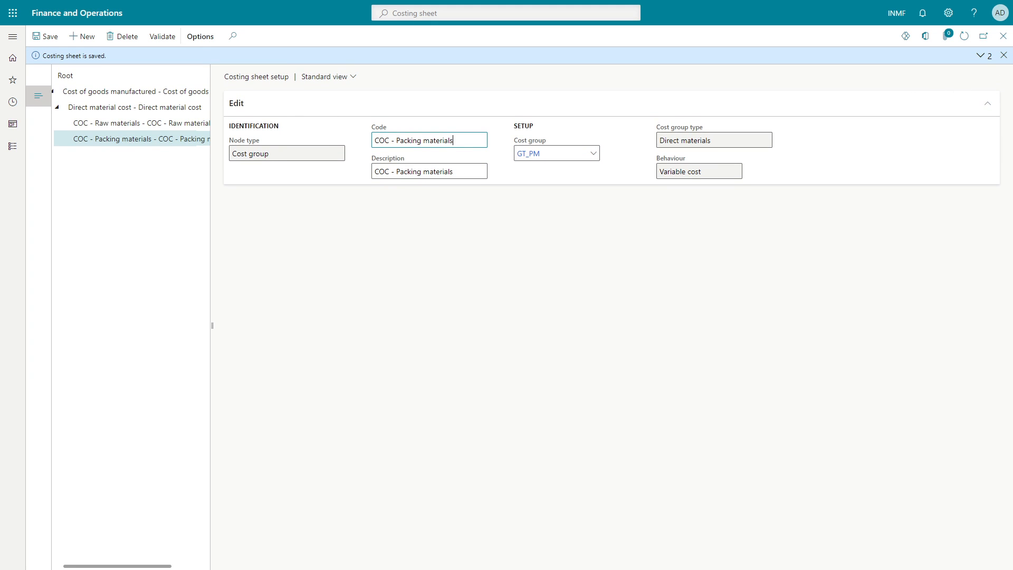
left_click(1004, 56)
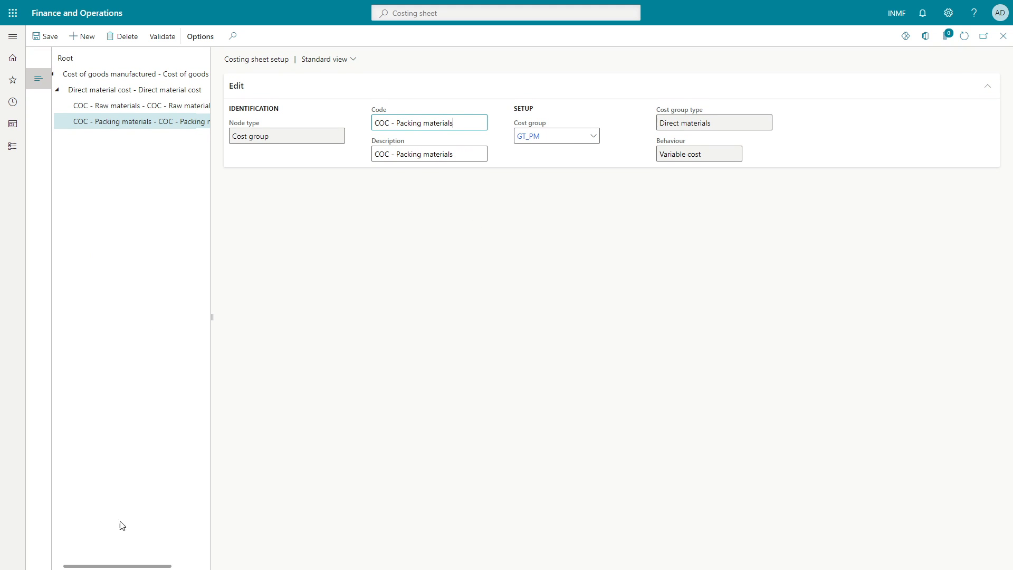
- Widen the costing sheet tree to fit the node names and consult the Direct conversion cost row in the Excel plan
left_click_drag(105, 552, 50, 552)
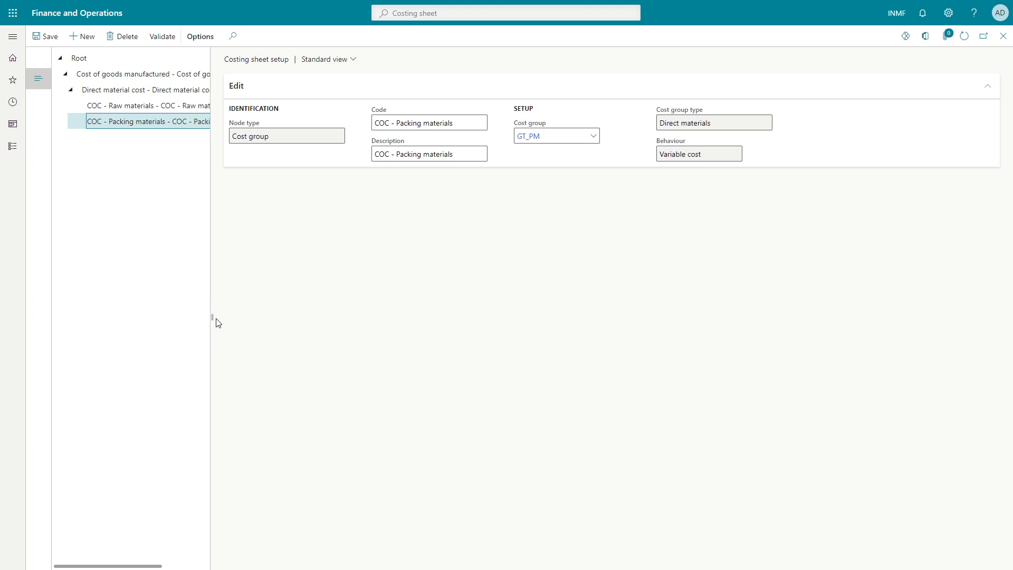
left_click_drag(215, 317, 276, 323)
key("alt+Tab")
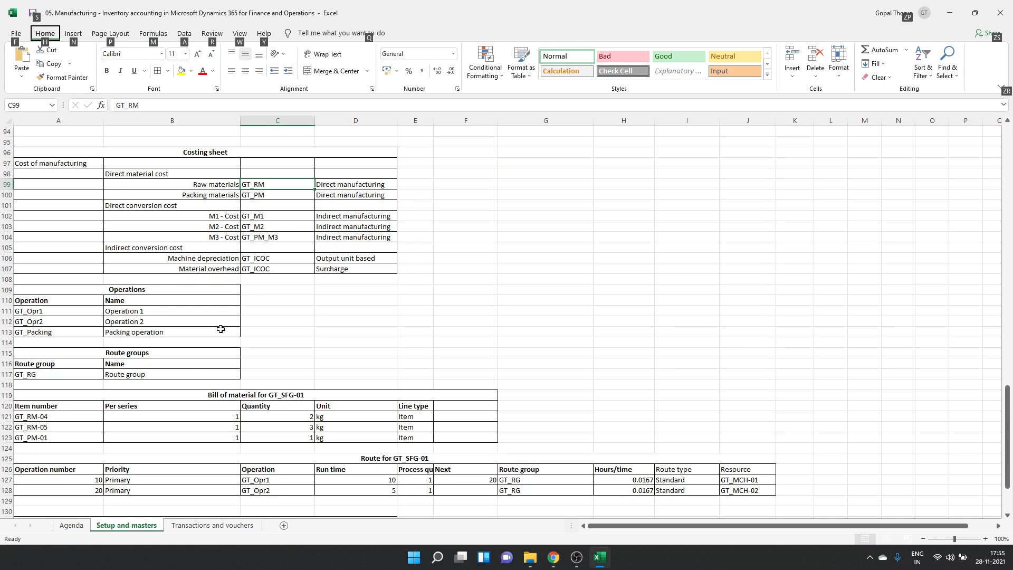
left_click_drag(162, 172, 356, 194)
left_click(147, 205)
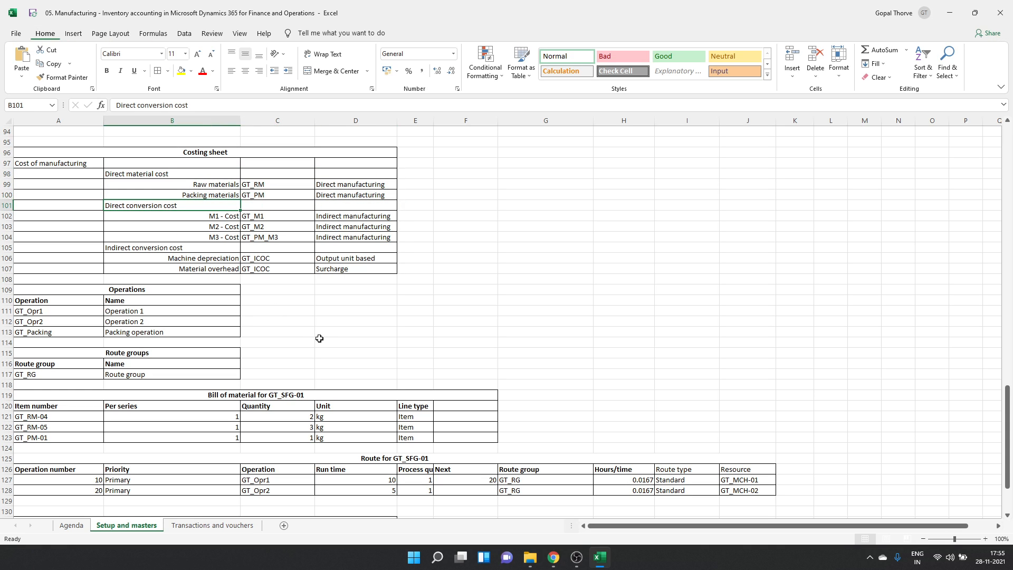
key("alt+Tab")
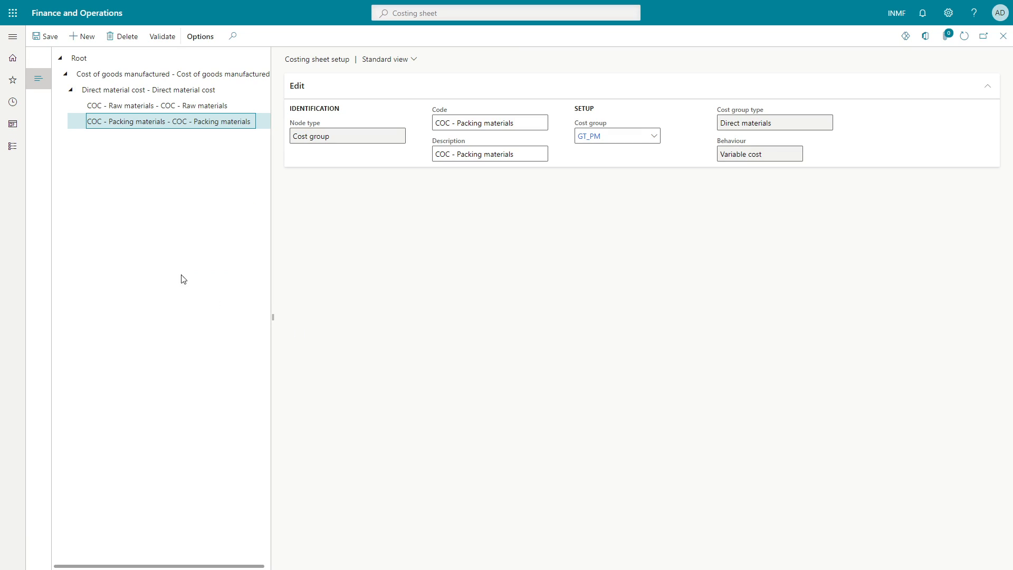
- Start a new node of type Cost group under Cost of goods manufactured with the code Direct manufacturing cost
left_click(102, 74)
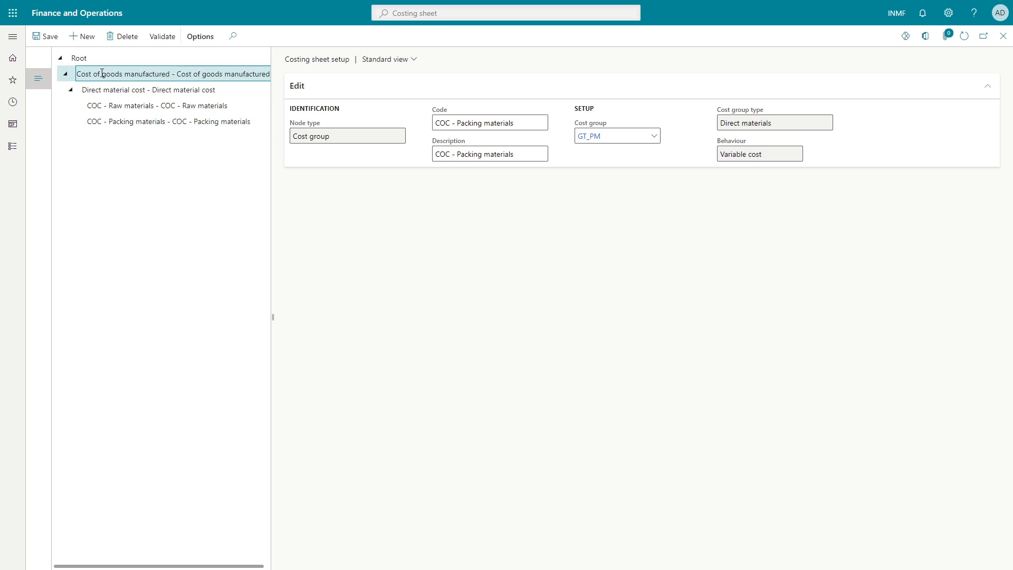
left_click(89, 40)
left_click(761, 92)
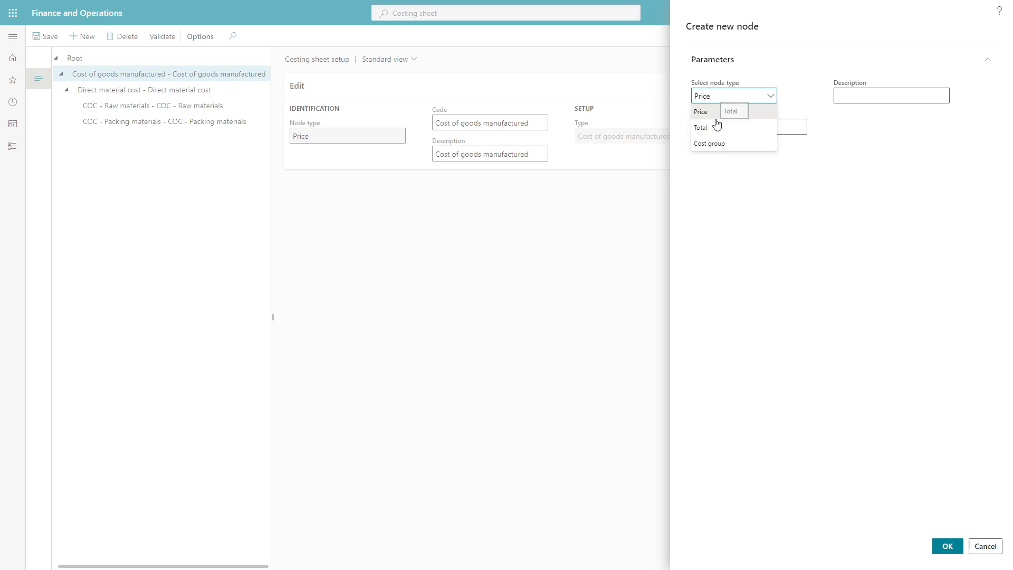
key("alt+Tab")
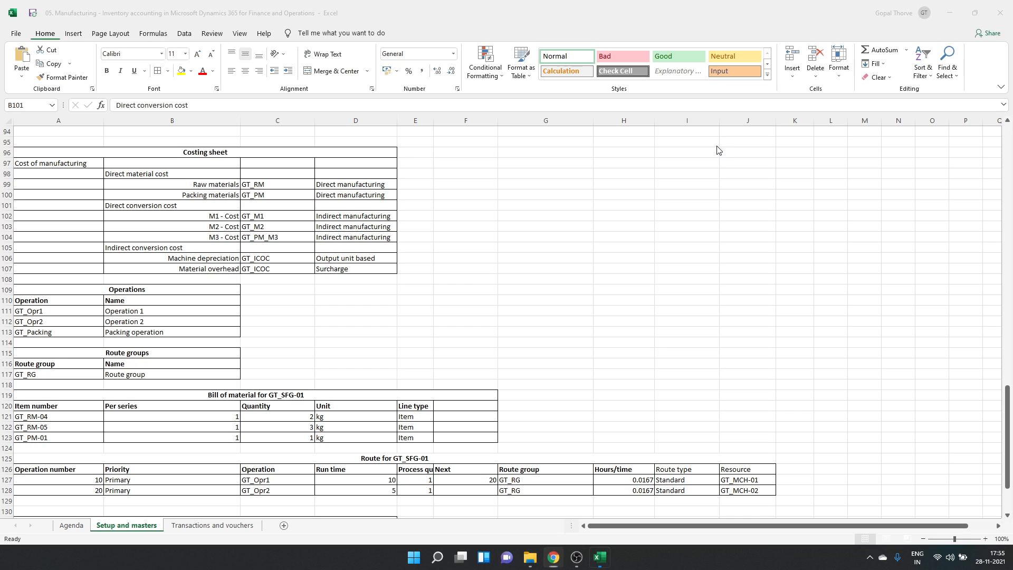
key("alt+Tab")
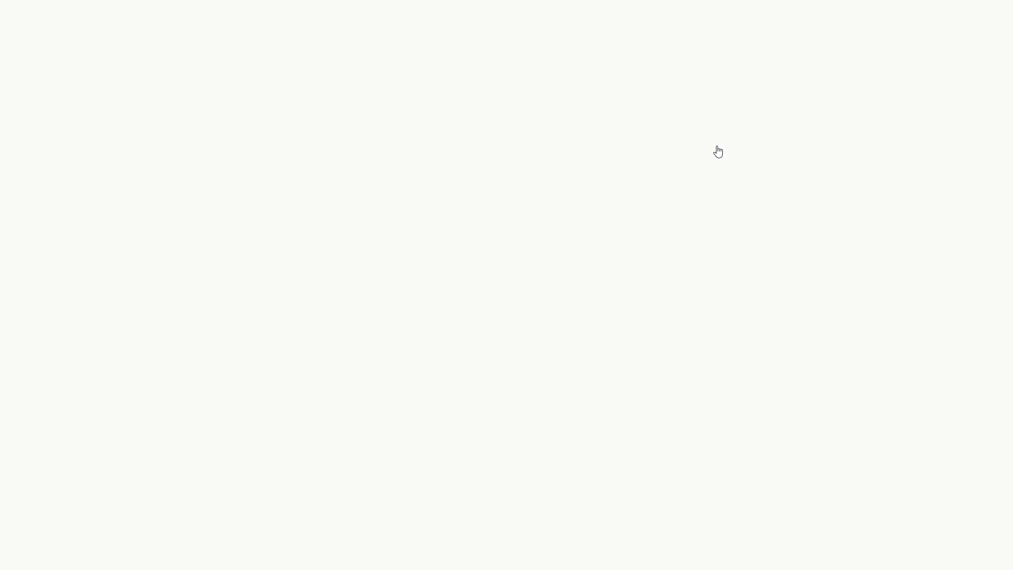
left_click(725, 147)
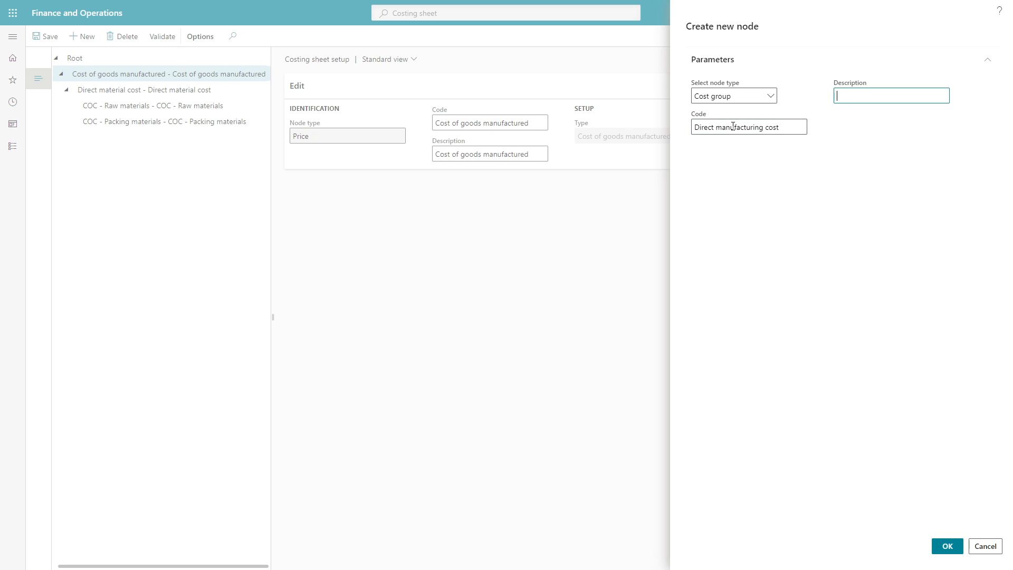
- Copy the code Direct manufacturing cost into the new node's description
left_click(732, 126)
key("ctrl+c")
key("Tab")
key("ctrl+v")
- Check the costing sheet plan in Excel, return to Finance and Operations and create the node with its type changed to Total
key("alt+Tab")
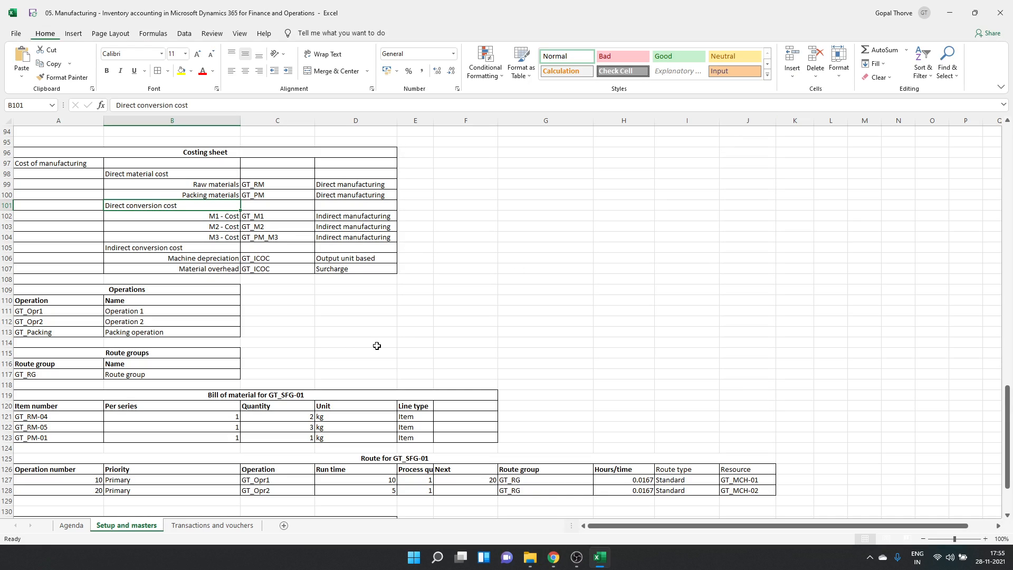
key("alt+Tab")
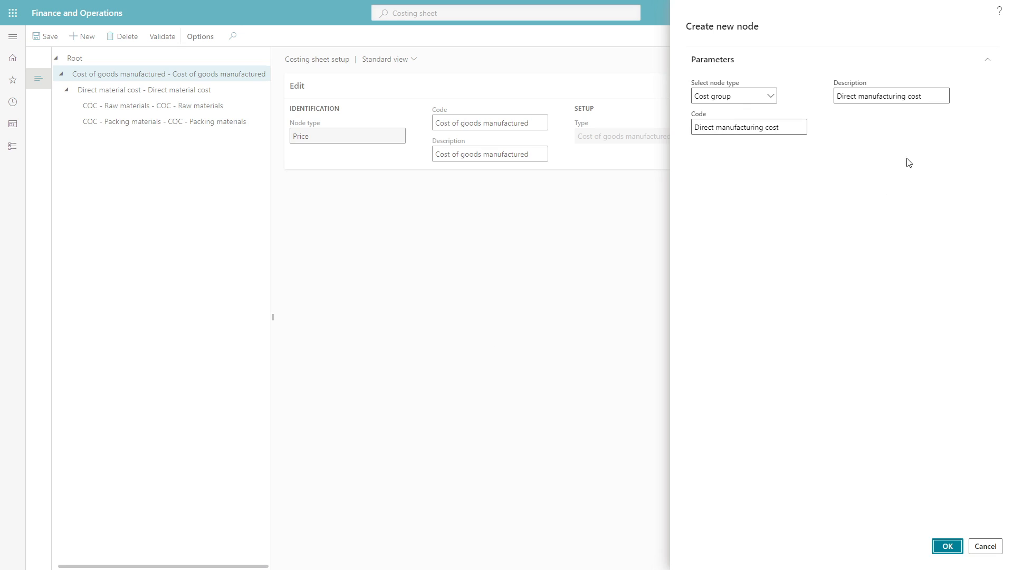
left_click(773, 105)
left_click(727, 128)
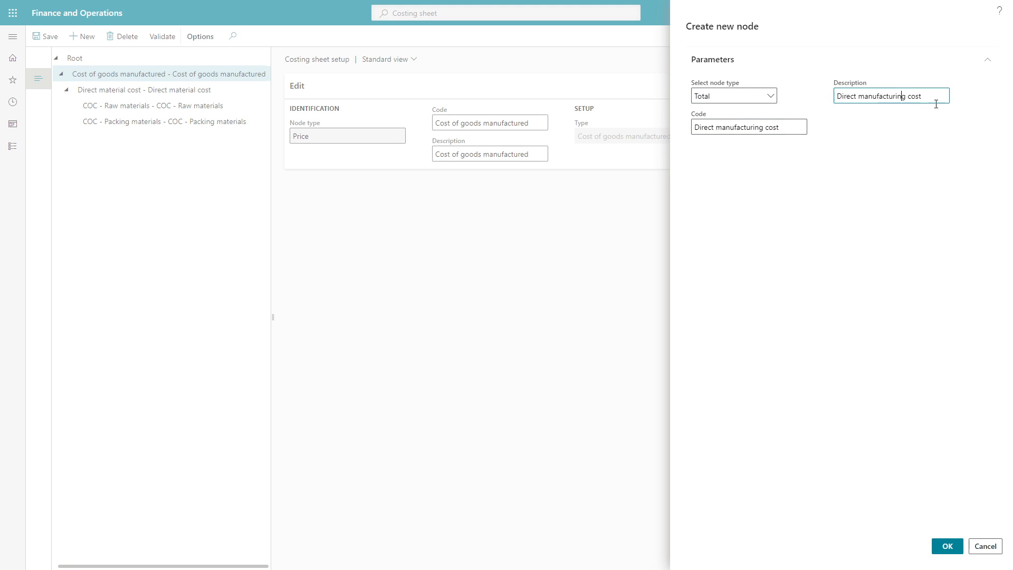
left_click(947, 545)
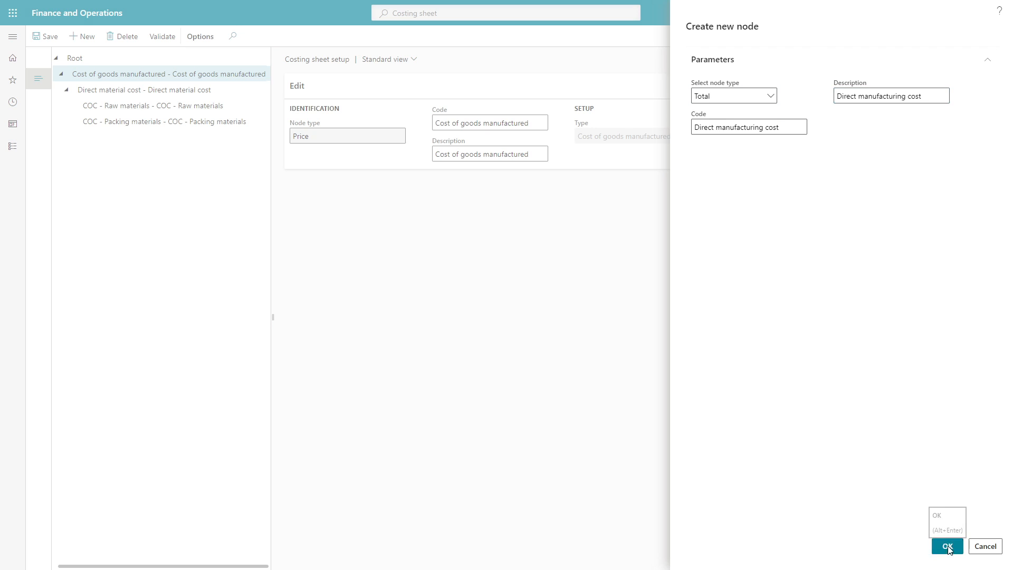
- Enable Total for the Direct manufacturing cost node, save the costing sheet and select that node in the tree
left_click(526, 157)
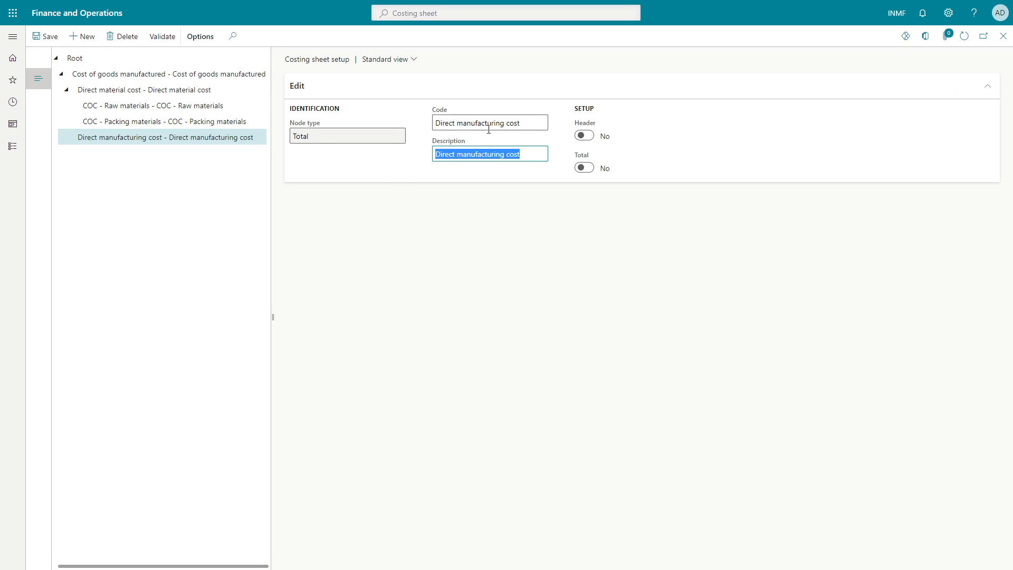
left_click(582, 167)
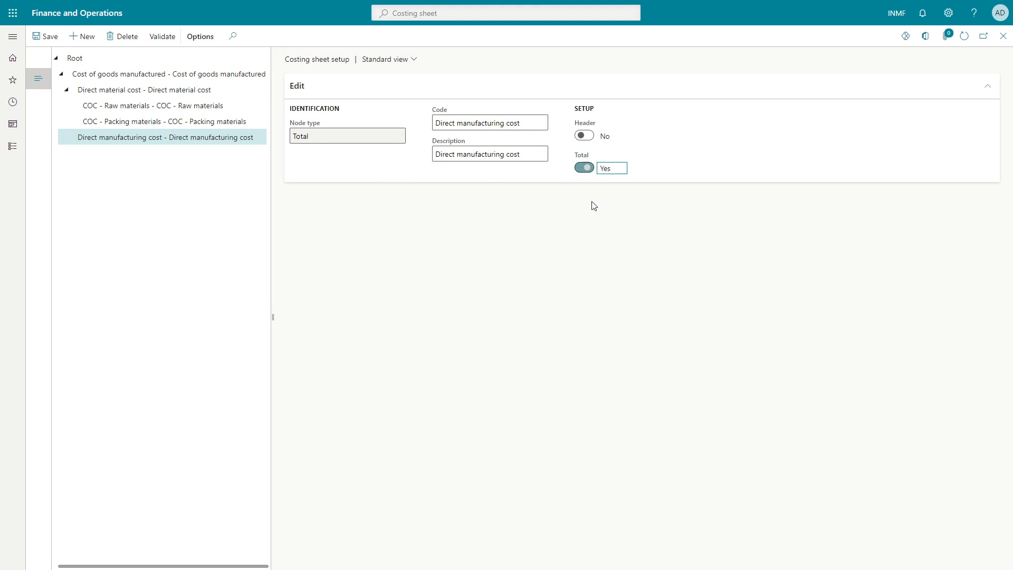
key("ctrl+s")
left_click(197, 155)
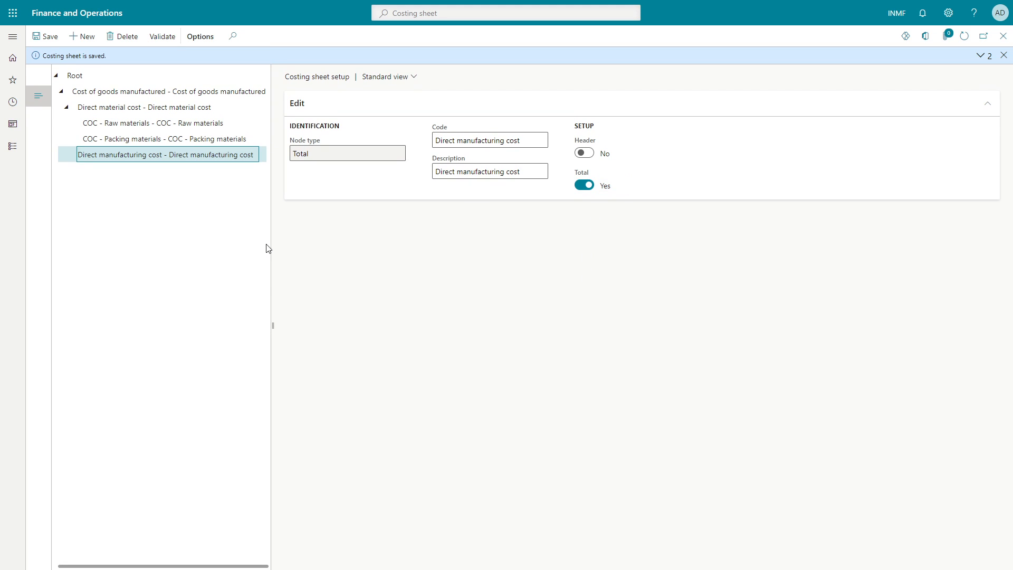
- Select M1 - Cost in the Excel plan, return to Finance and Operations and start a Cost group node under Direct manufacturing cost
key("alt+Tab")
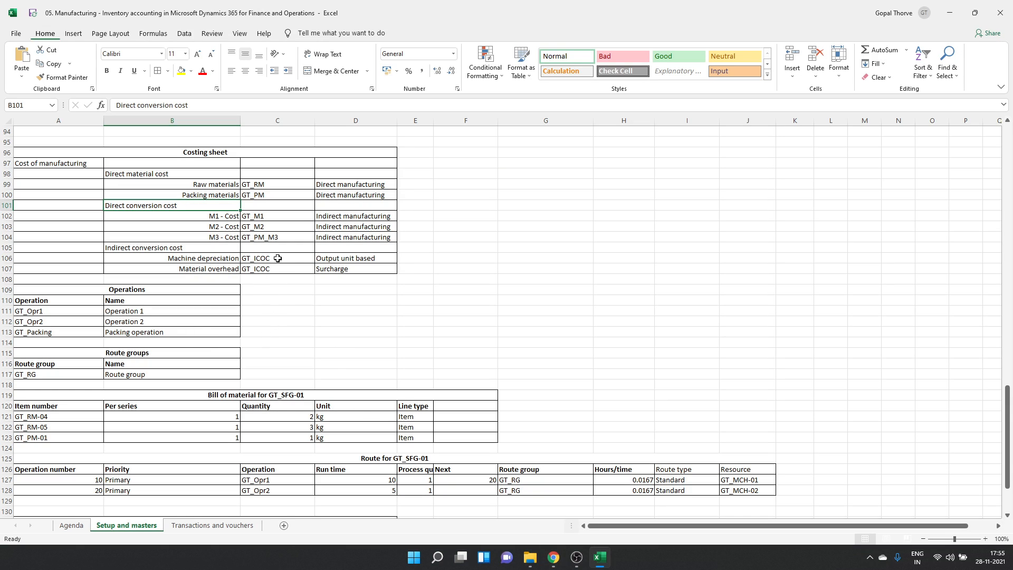
left_click(223, 217)
left_click(267, 268)
key("alt+Tab")
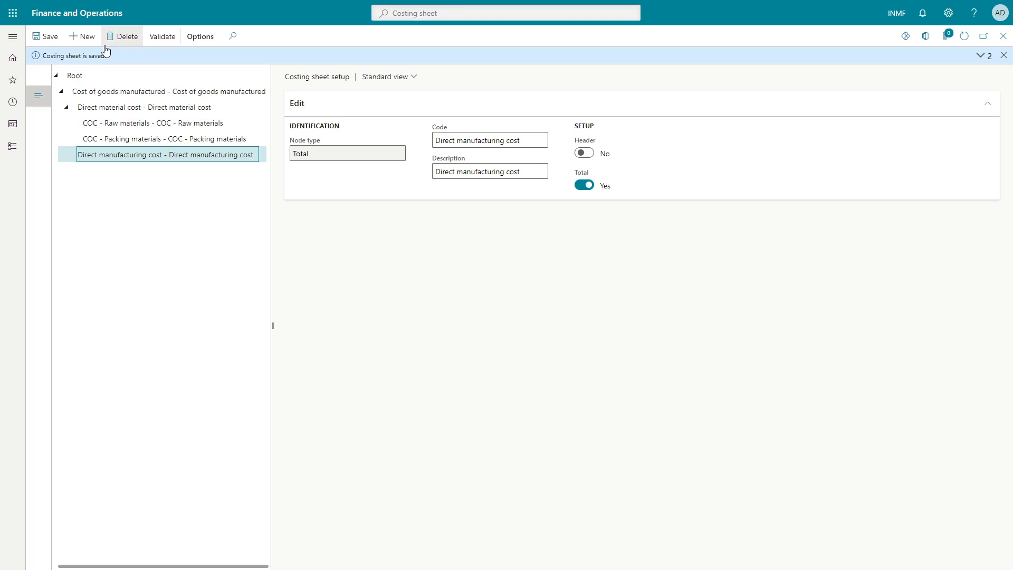
left_click(83, 37)
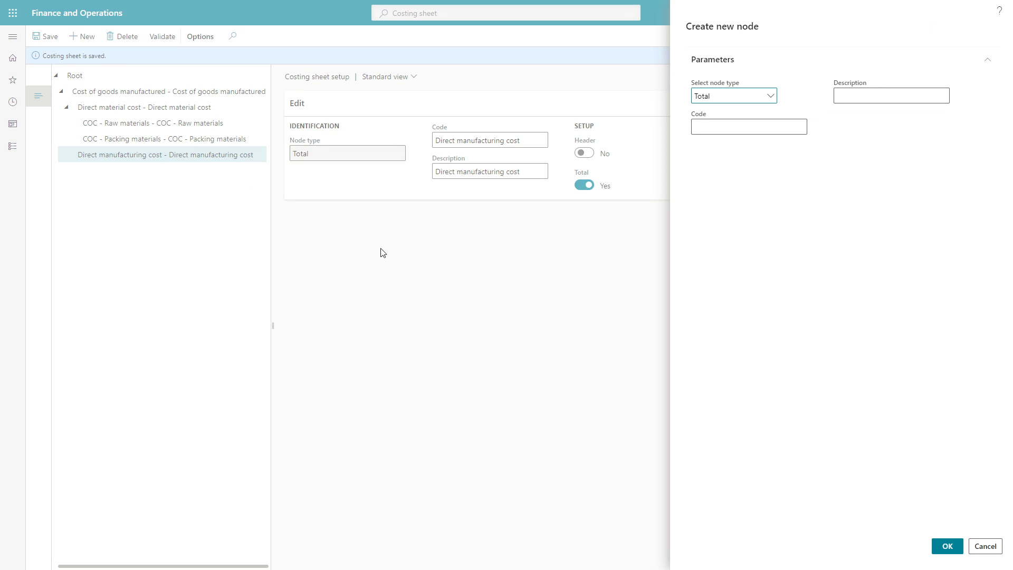
left_click(759, 96)
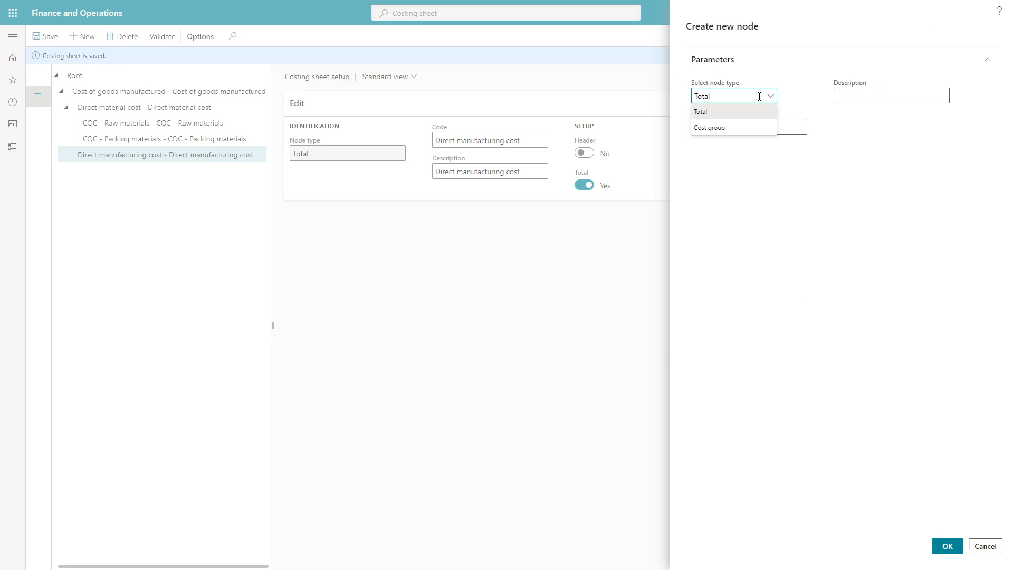
left_click(739, 127)
left_click(741, 128)
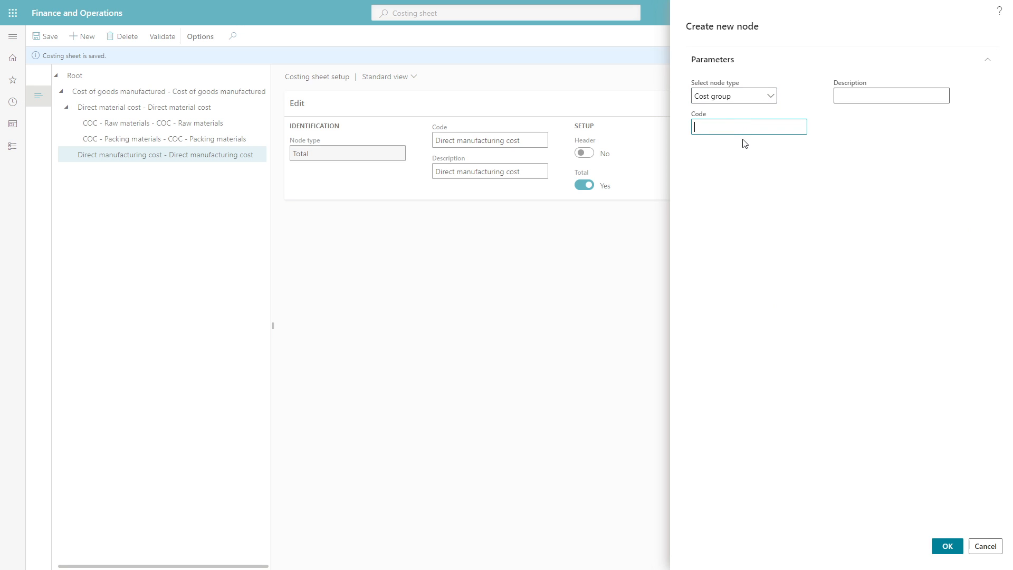
- Copy M1 - Cost from the Excel plan, return to Finance and Operations and enter COC - M1 as the new node's code
key("alt+Tab")
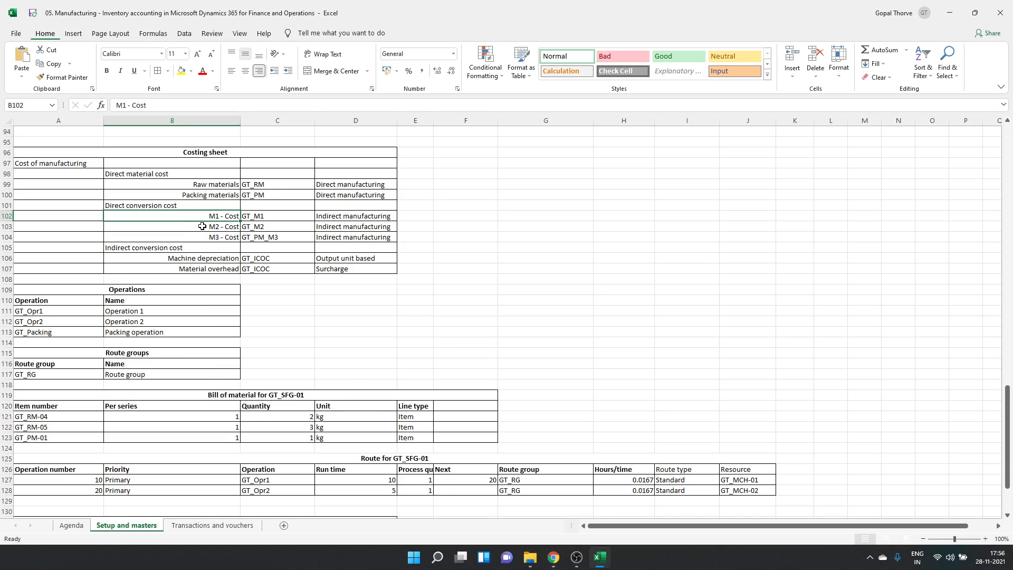
key("ctrl+c")
key("alt+Tab")
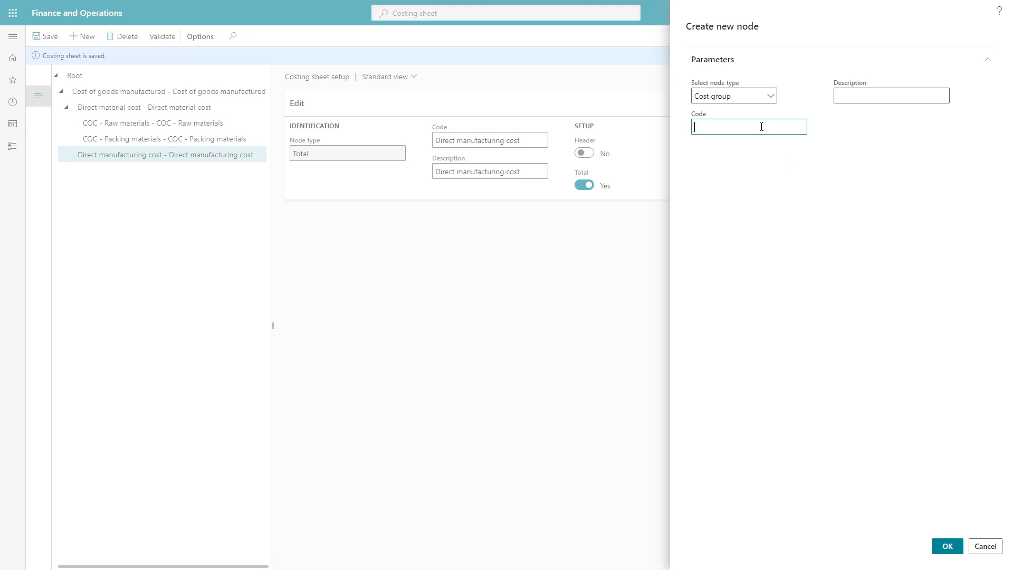
type("COC - M1")
- Copy the code COC - M1 into the new node's description and create the node
key("Tab")
key("shift+Tab")
key("ctrl+c")
key("Tab")
key("ctrl+v")
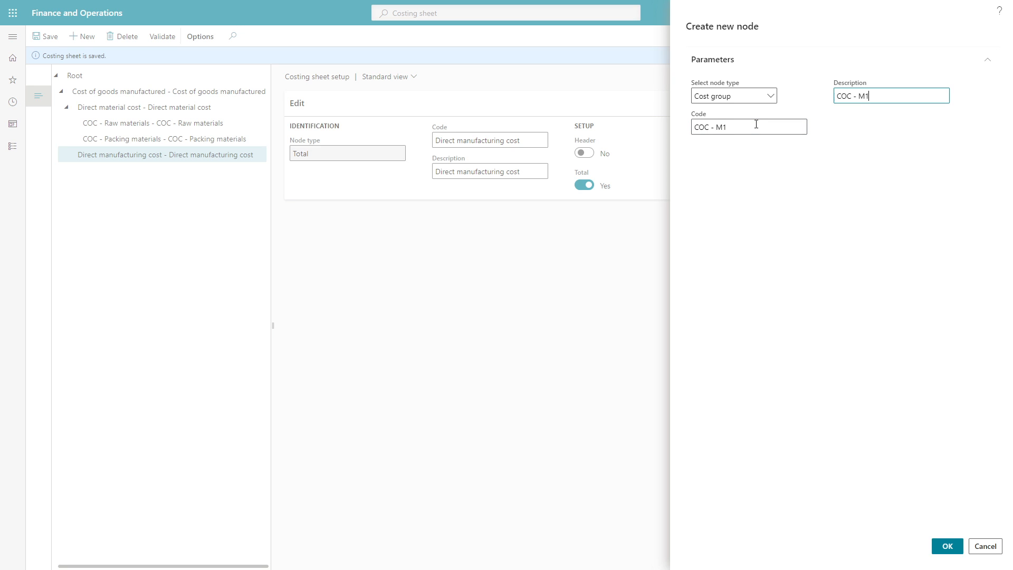
left_click(947, 546)
- Assign cost group GT_M1 to the COC - M1 node
left_click(652, 154)
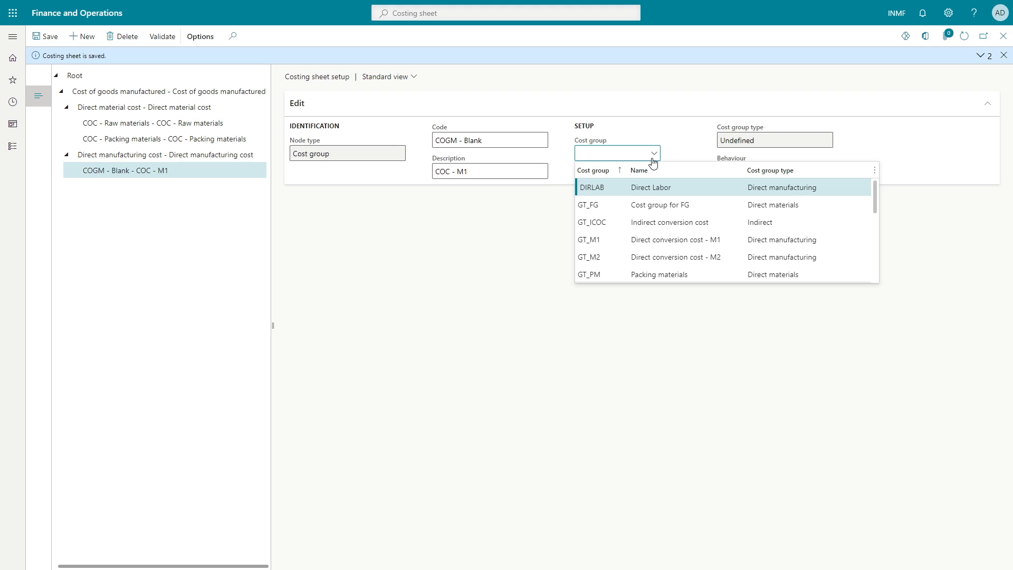
left_click(624, 247)
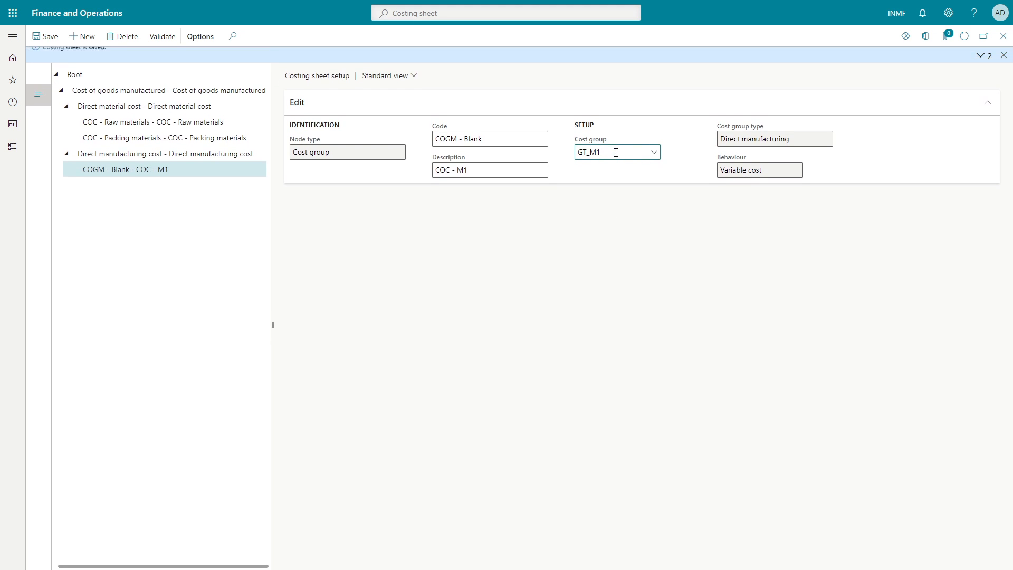
- Replace the M1 node's code with COC - M1, copied from its description
left_click(475, 178)
key("ctrl+c")
key("shift+Tab")
key("ctrl+v")
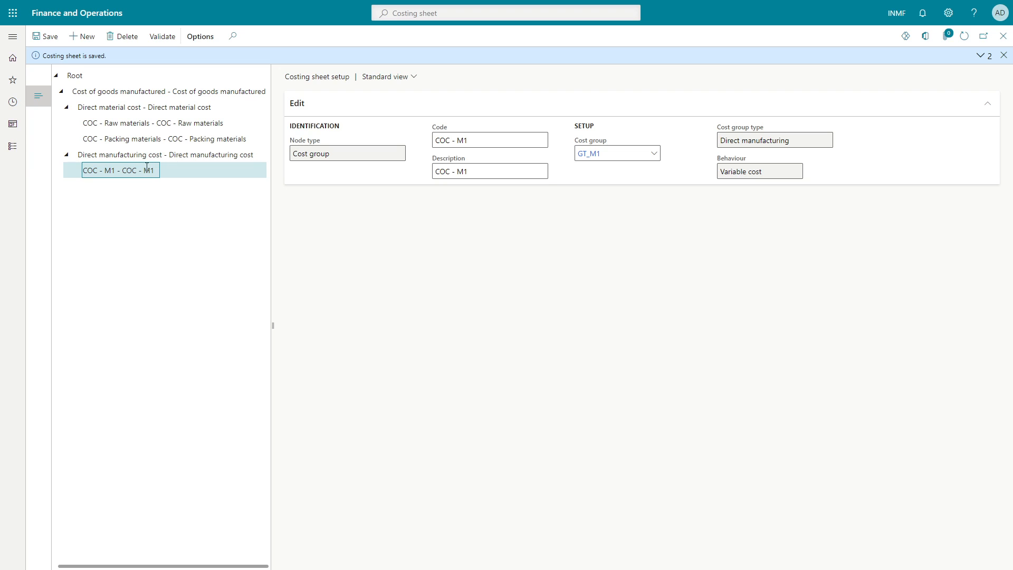
- Create a Cost group node under Direct manufacturing cost with code and description COC - M2
left_click(84, 35)
left_click(747, 92)
left_click(724, 127)
key("ctrl+v")
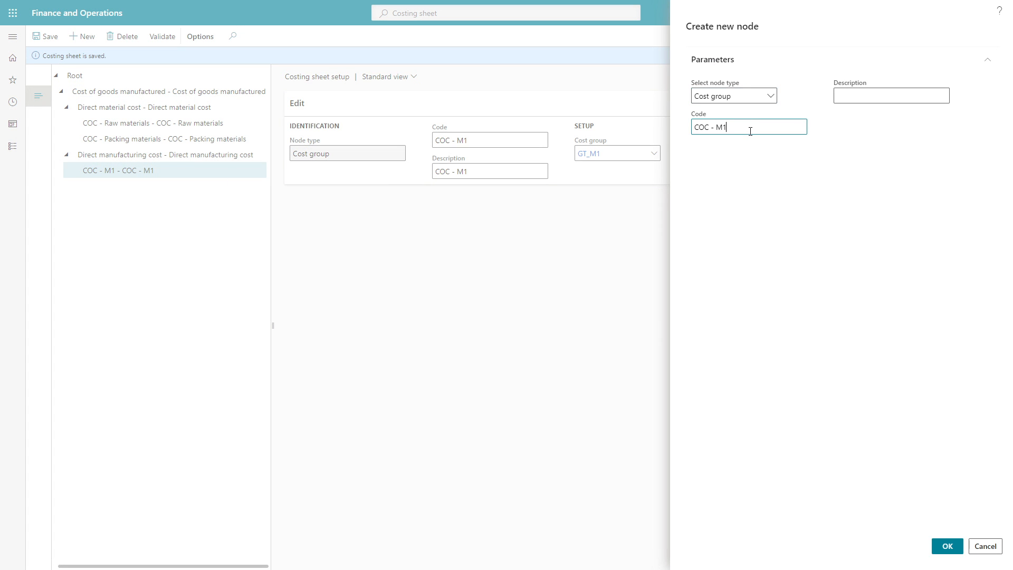
left_click(750, 131)
key("ctrl+c")
key("Tab")
key("ctrl+v")
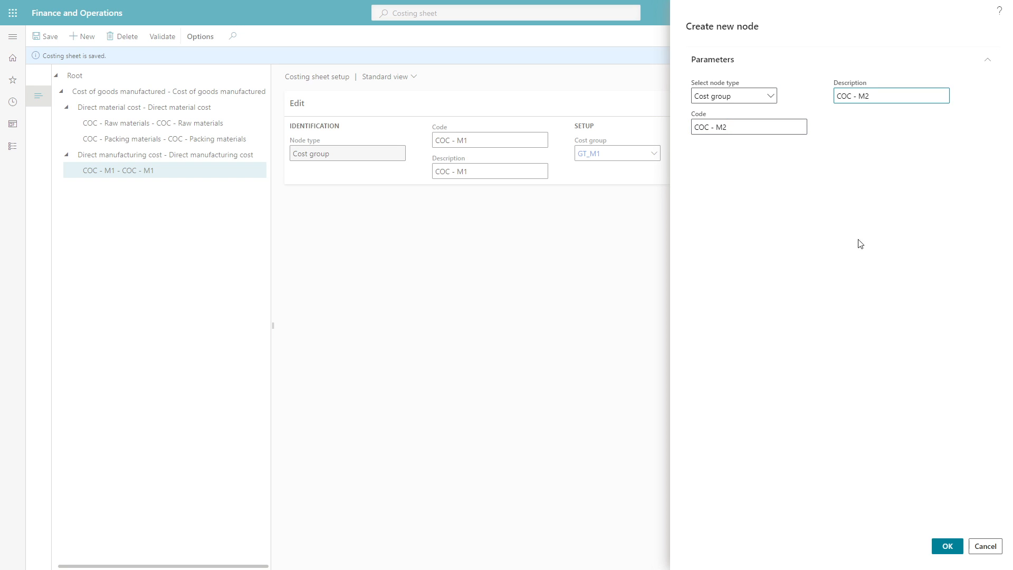
left_click(947, 546)
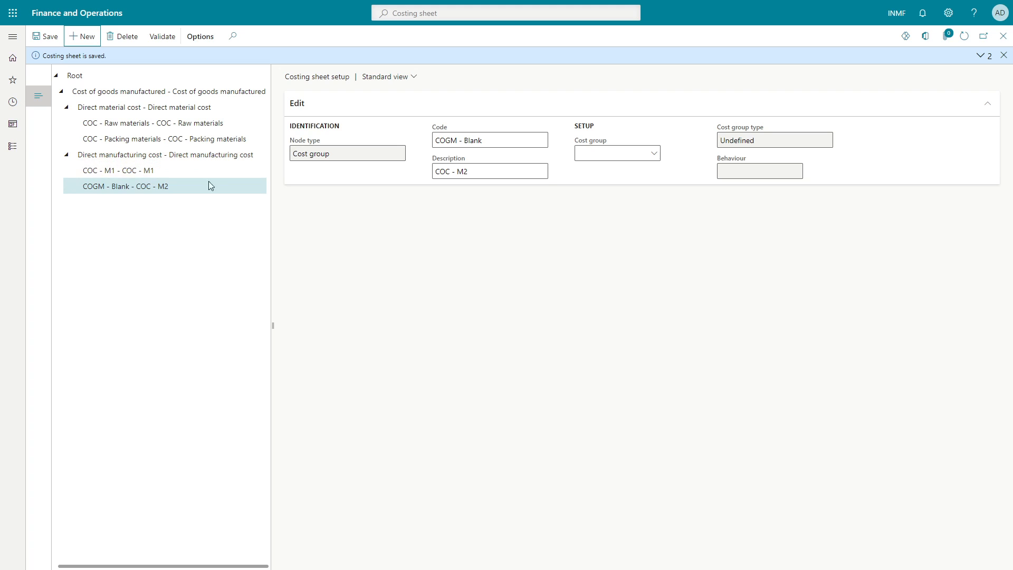
- Replace the M2 node's code with COC - M2 from its description and assign cost group GT_M2
left_click_drag(475, 172, 398, 173)
key("ctrl+c")
triple_click(500, 140)
key("ctrl+v")
left_click(654, 154)
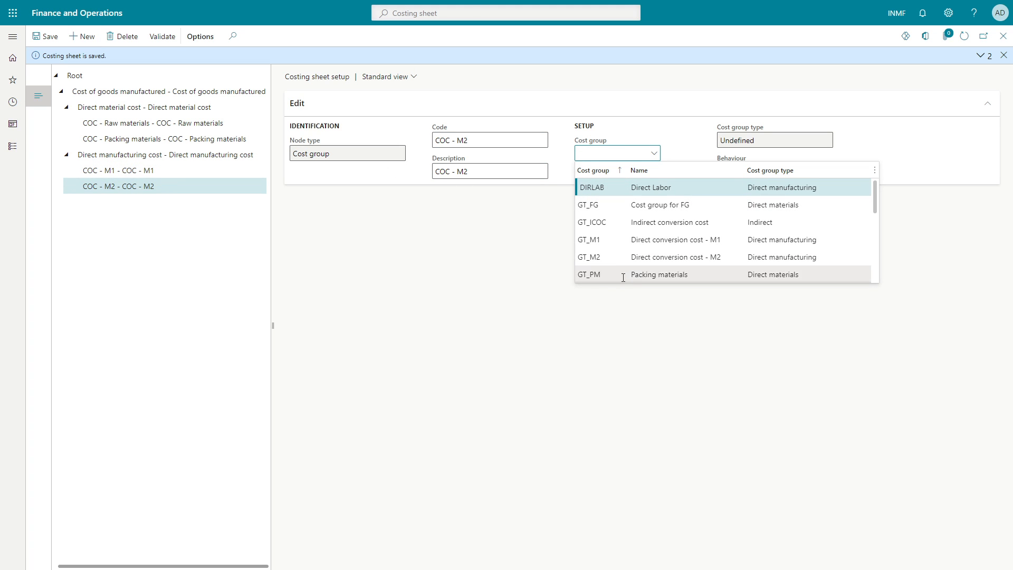
left_click(625, 256)
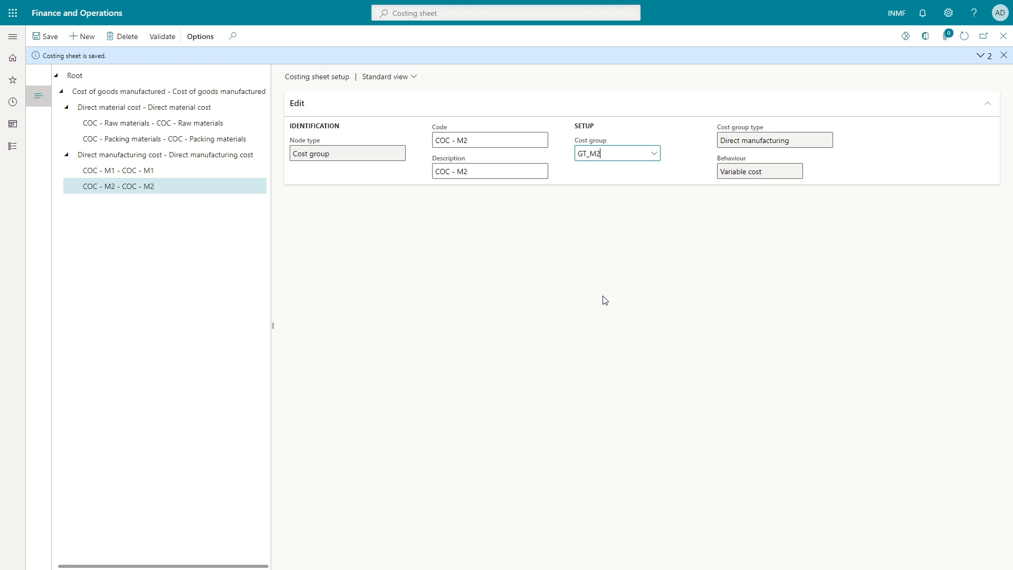
- Switch to the Excel plan, select M3 - Cost and return to Finance and Operations
key("alt+Tab")
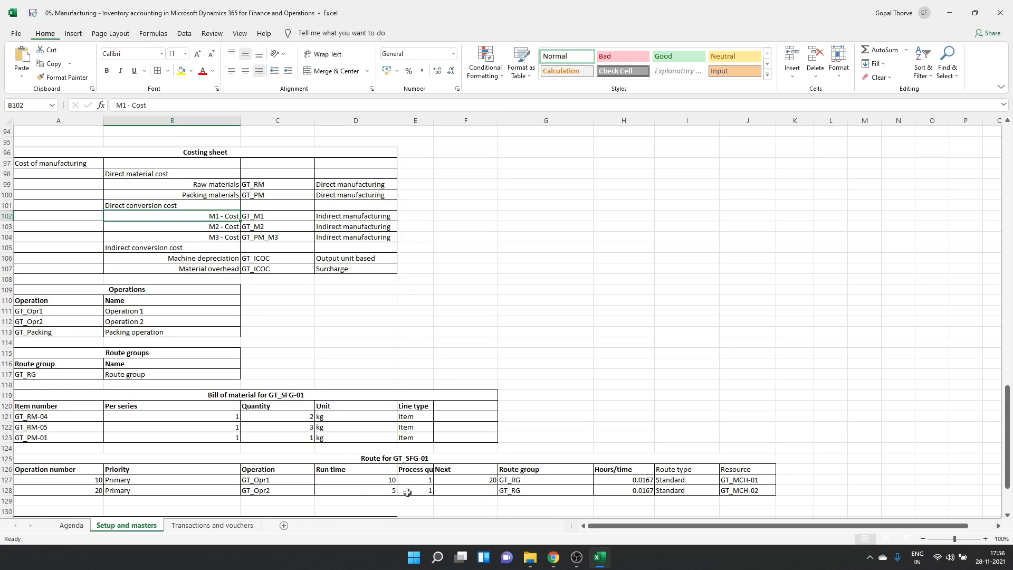
left_click(227, 239)
key("alt+Tab")
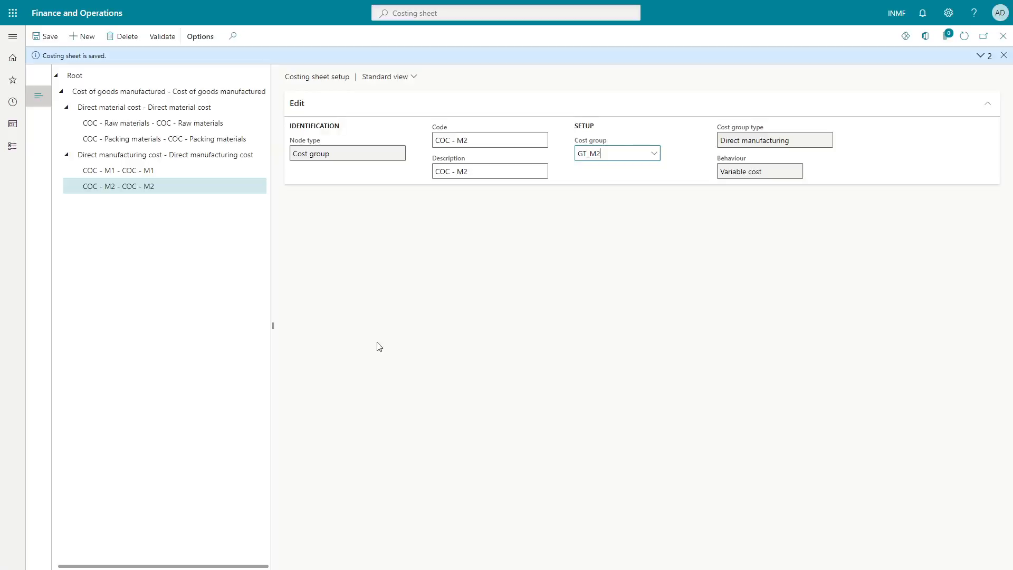
- Create a Cost group node under Direct manufacturing cost with code and description COC - M3
left_click(83, 36)
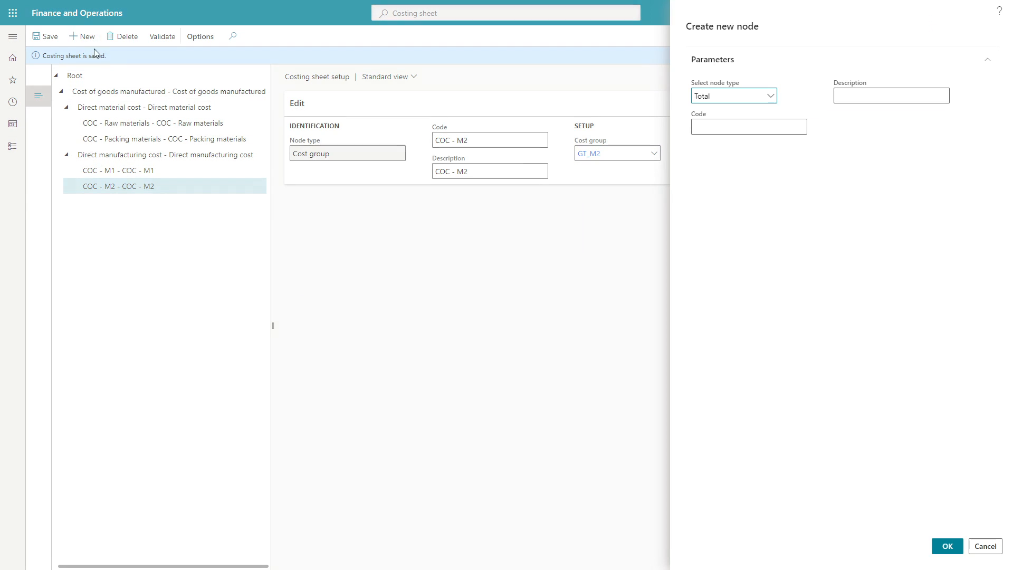
left_click(759, 96)
left_click(707, 127)
left_click(726, 128)
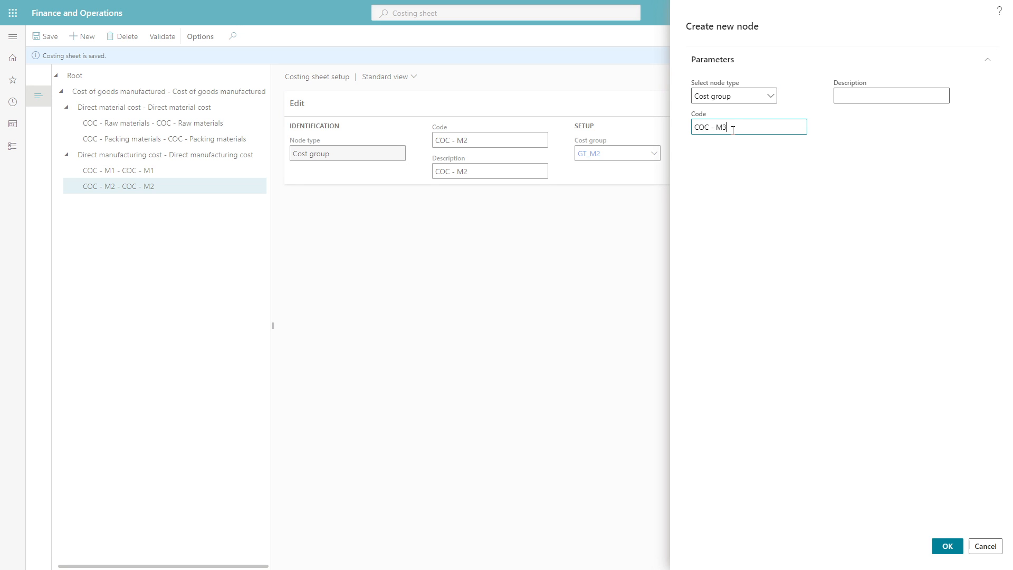
key("shift+Tab")
key("ctrl+c")
key("Tab")
key("ctrl+v")
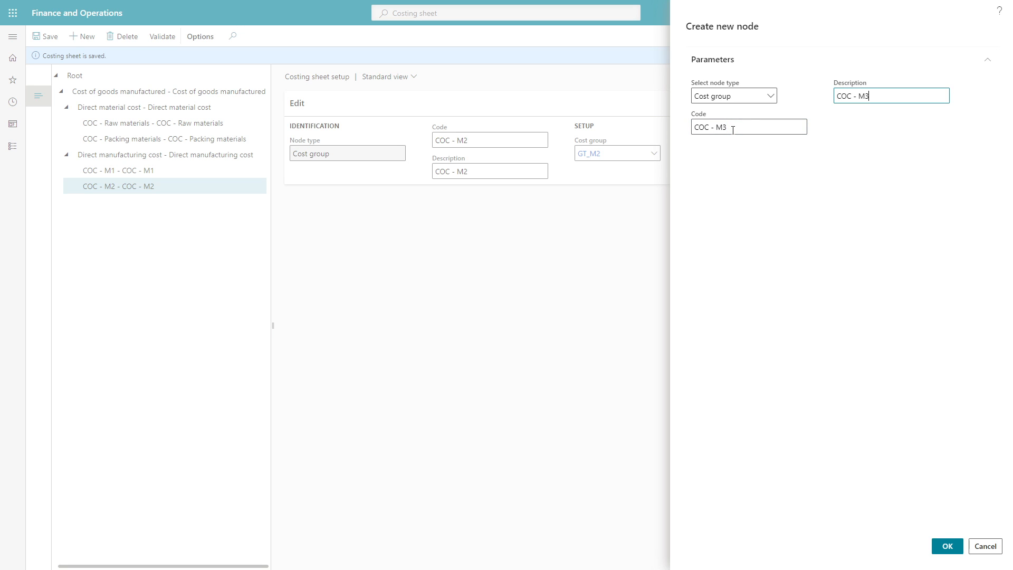
left_click(947, 546)
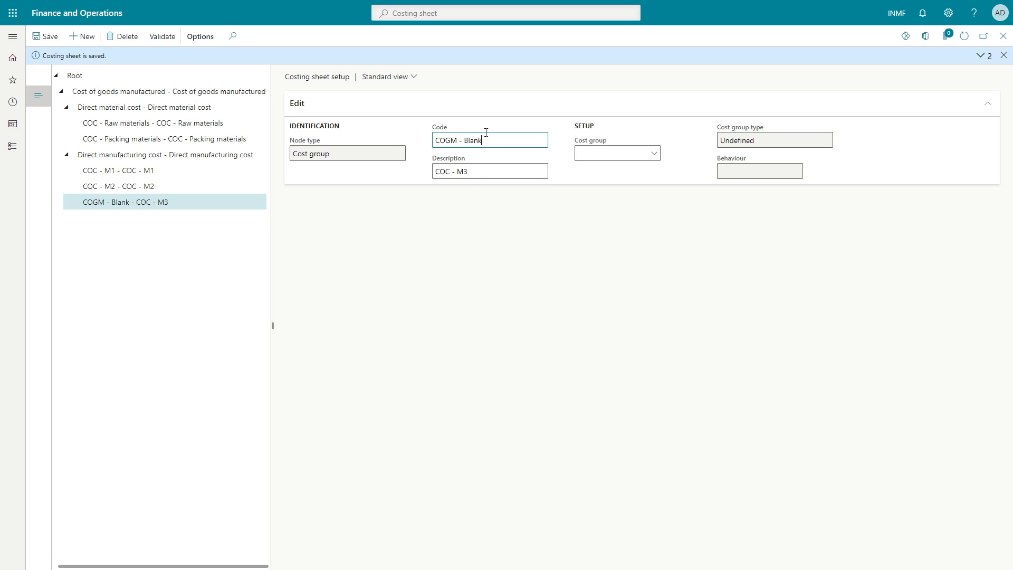
- Correct the M3 node's code to COC - M3, assign cost group GT_PM_M3 and dismiss the notification
left_click(654, 154)
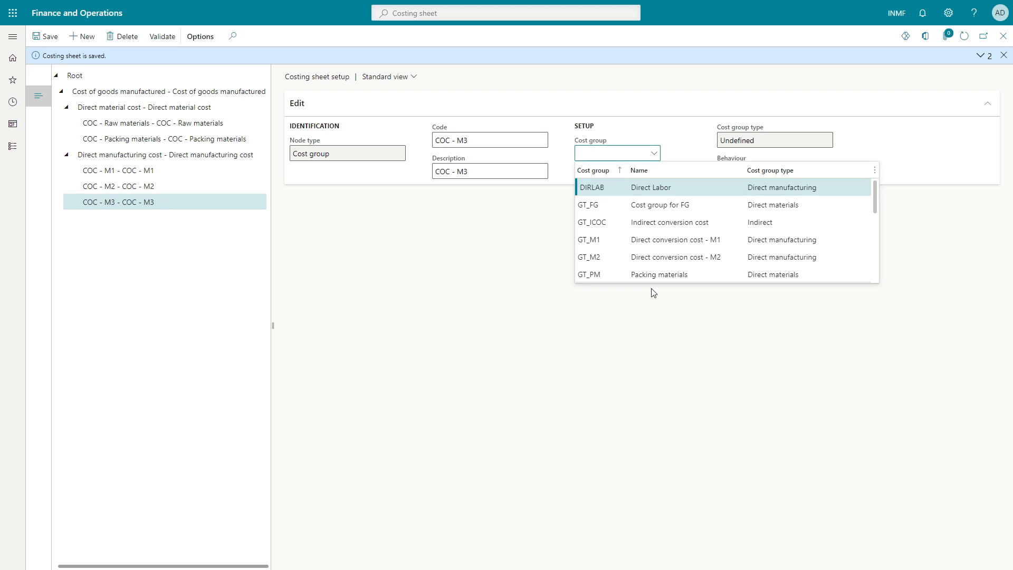
scroll(663, 264, "down", 2)
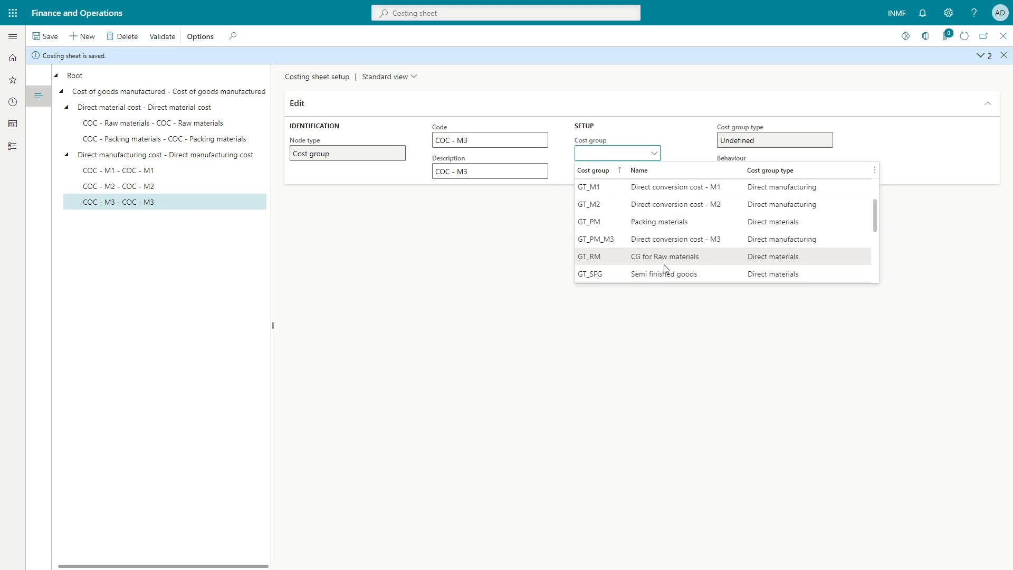
scroll(659, 253, "up", 1)
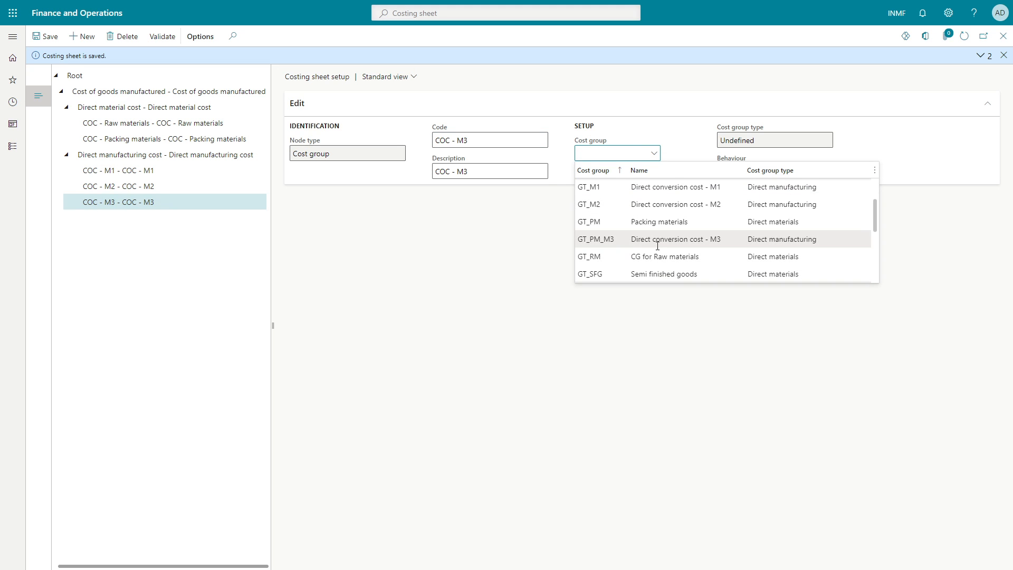
left_click(657, 240)
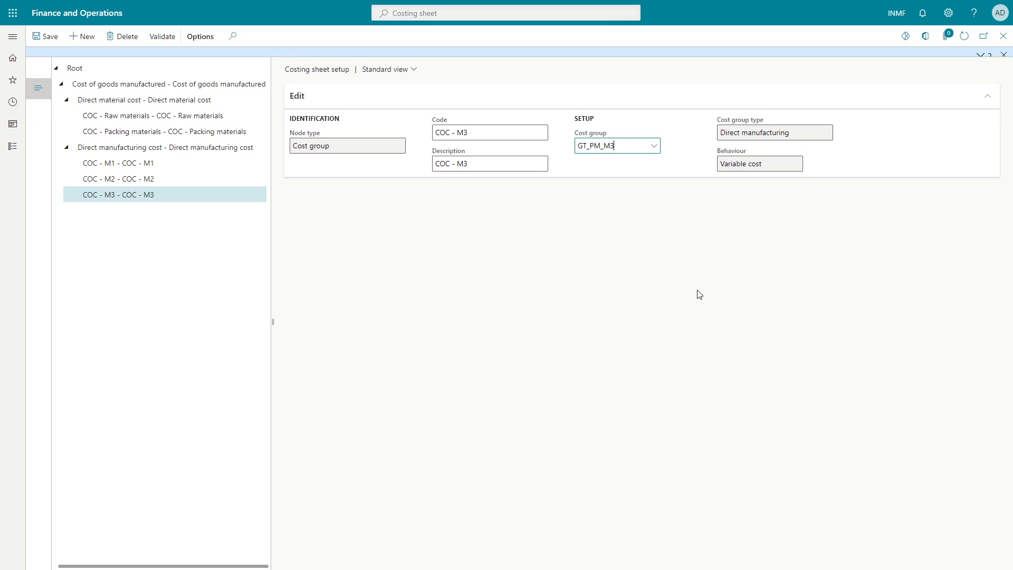
left_click(1002, 55)
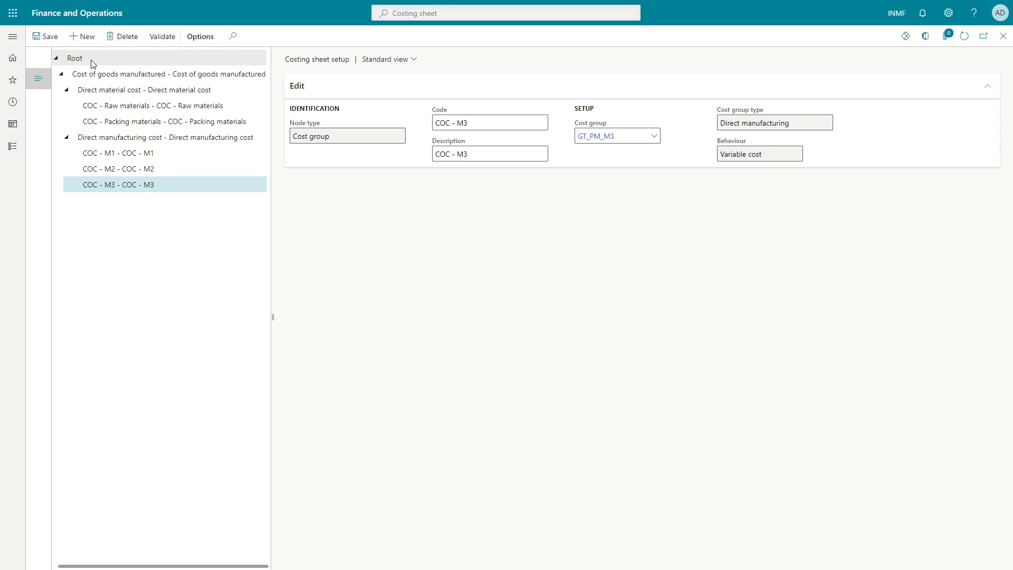
- Select the Cost of goods manufactured node, check the Indirect conversion cost row in the Excel plan and return to Finance and Operations
left_click(100, 77)
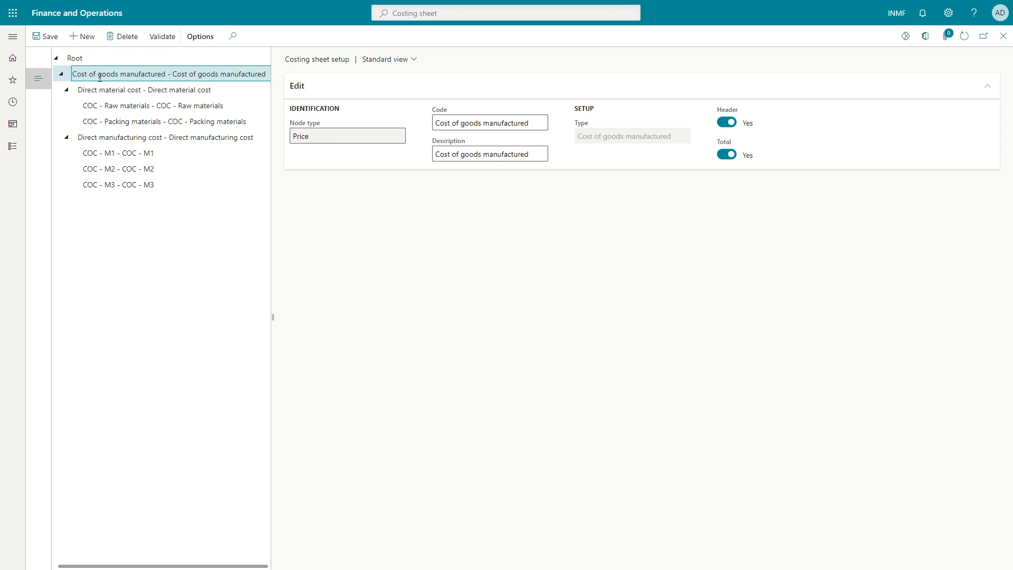
key("alt+Tab")
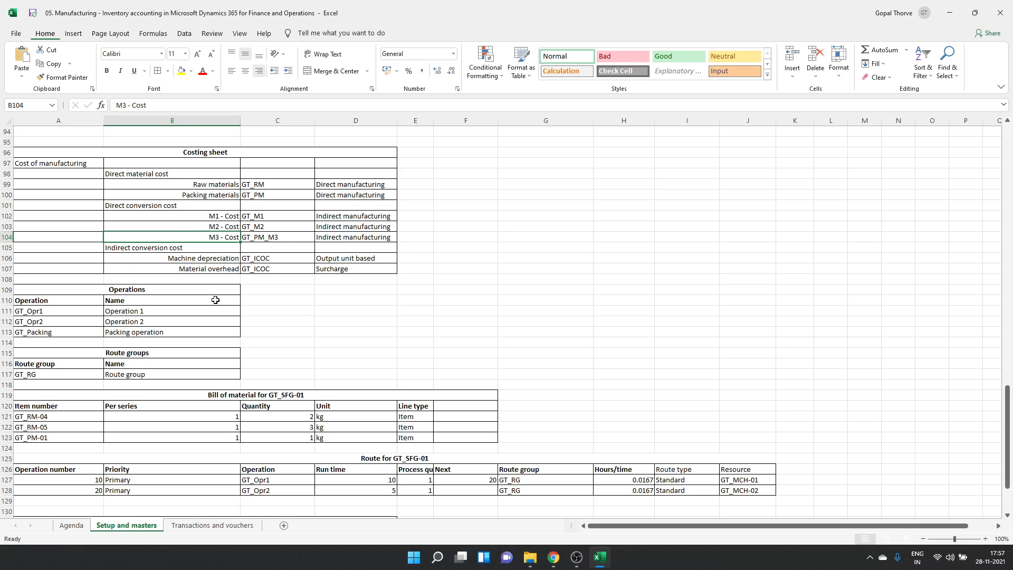
left_click(152, 250)
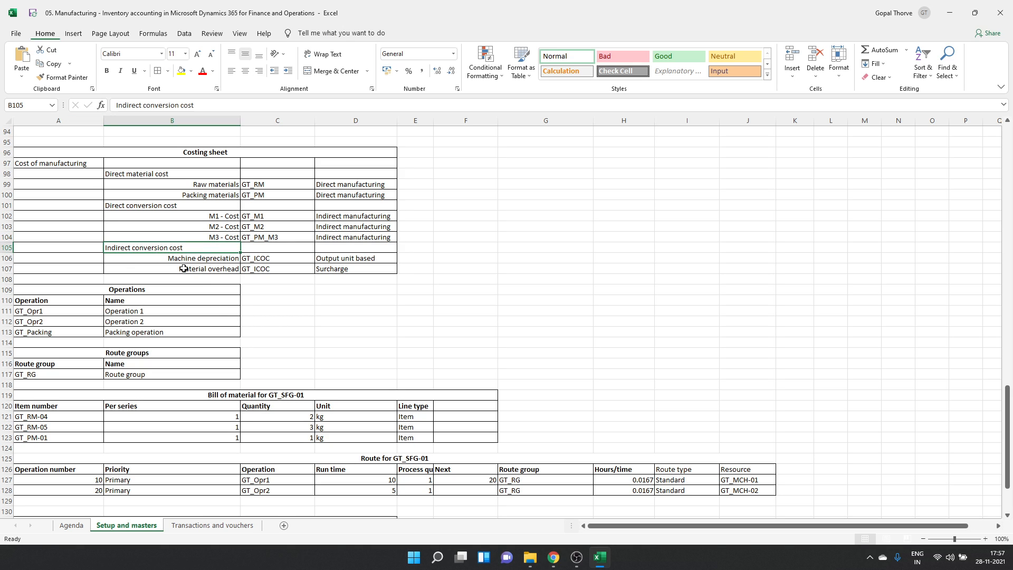
key("alt+Tab")
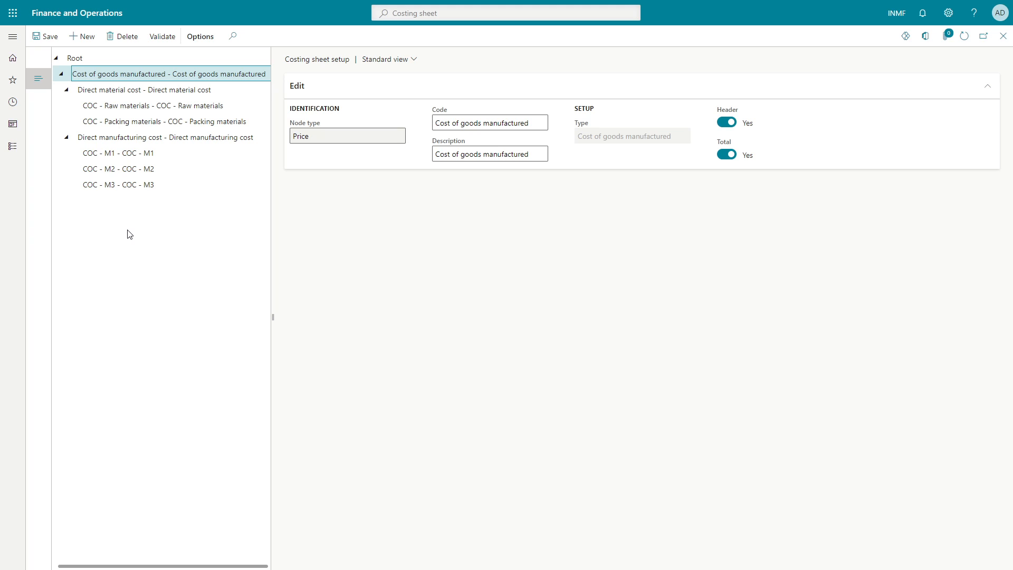
- Copy the code of the Direct manufacturing cost node and paste it over Direct conversion cost in cell B101 of the Excel plan
left_click(127, 138)
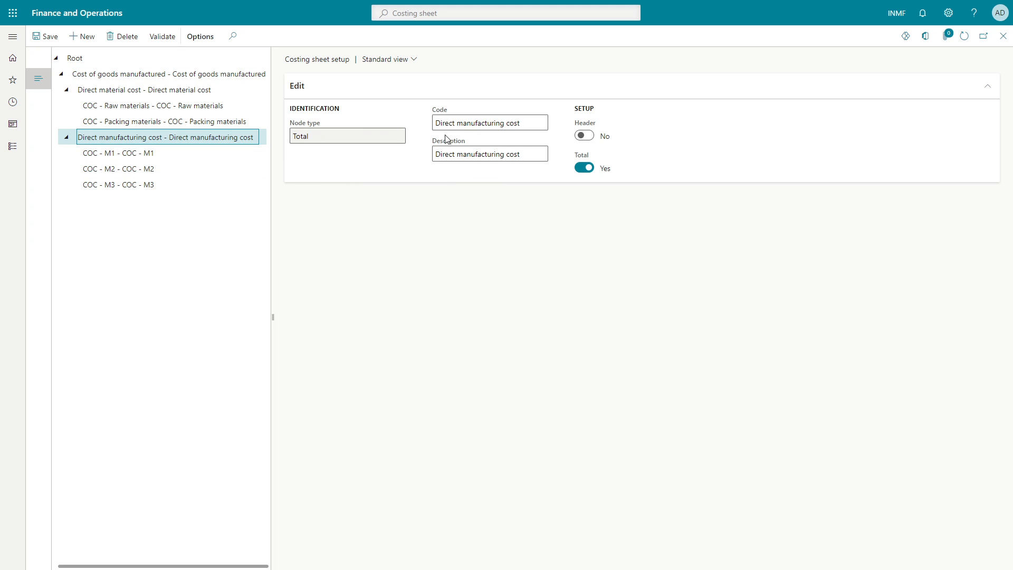
key("alt+Tab")
left_click(174, 206)
key("ctrl+c")
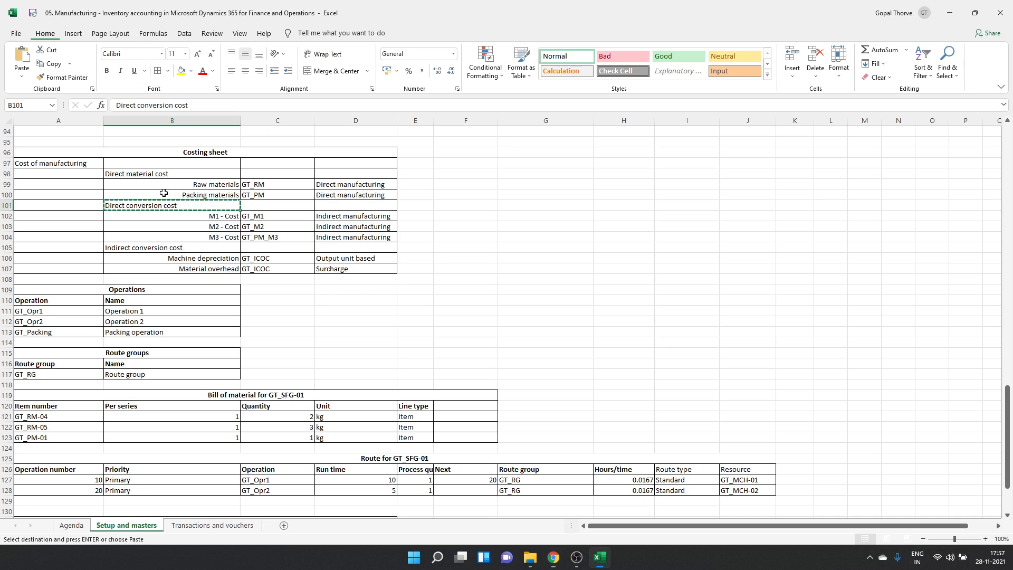
left_click(158, 175)
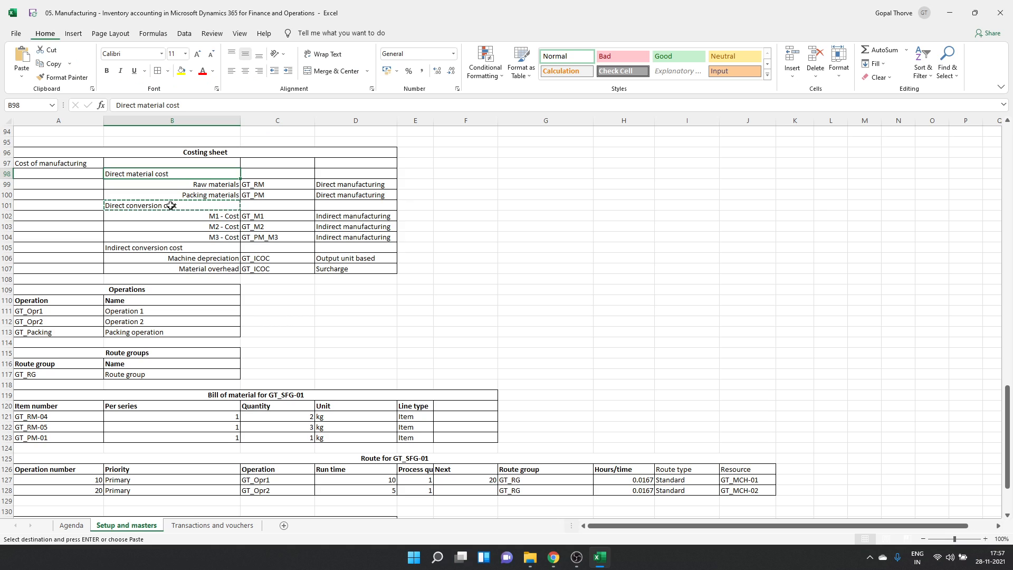
key("alt+Tab")
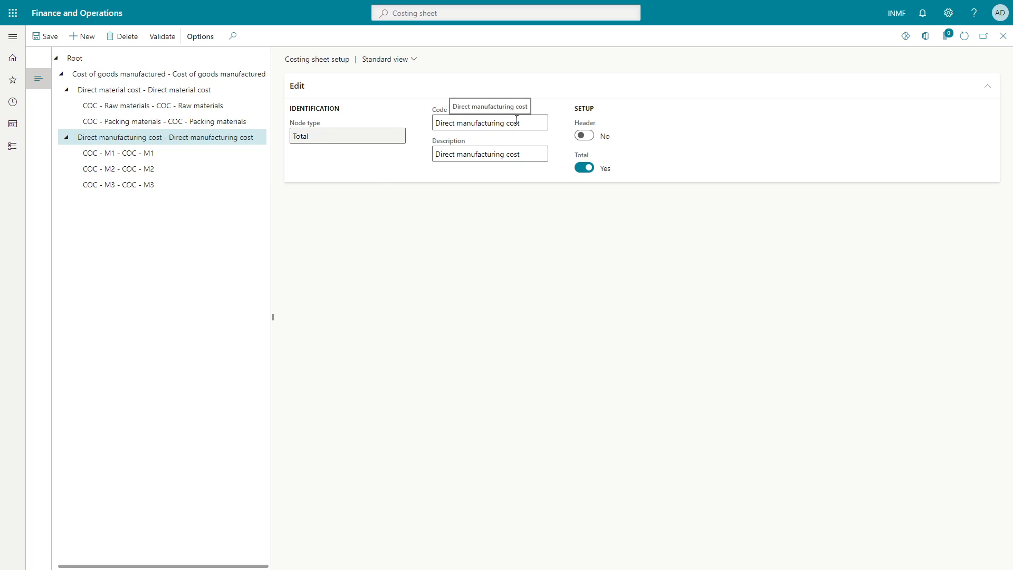
left_click_drag(533, 122, 322, 112)
key("alt+Tab")
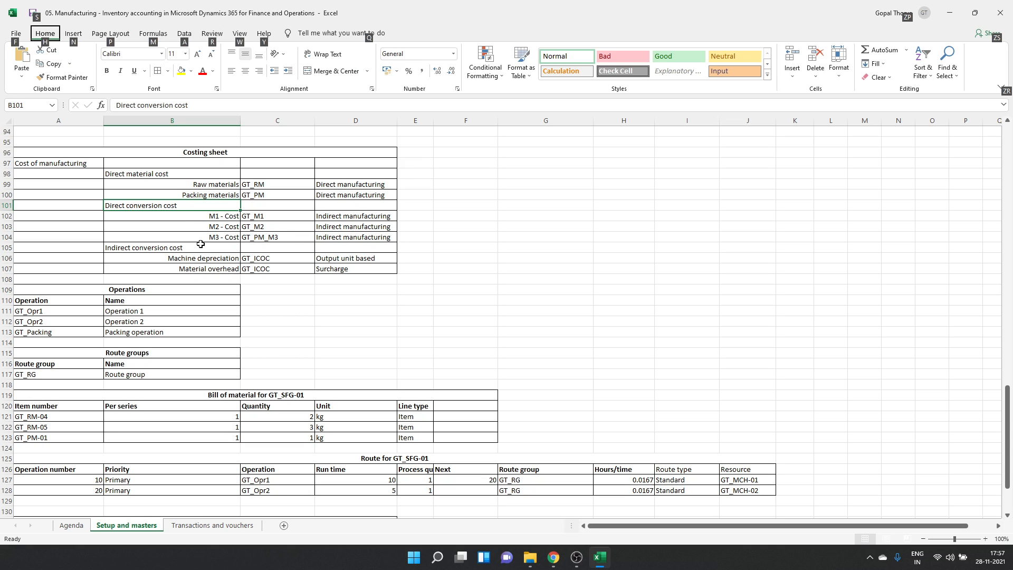
key("ctrl+v")
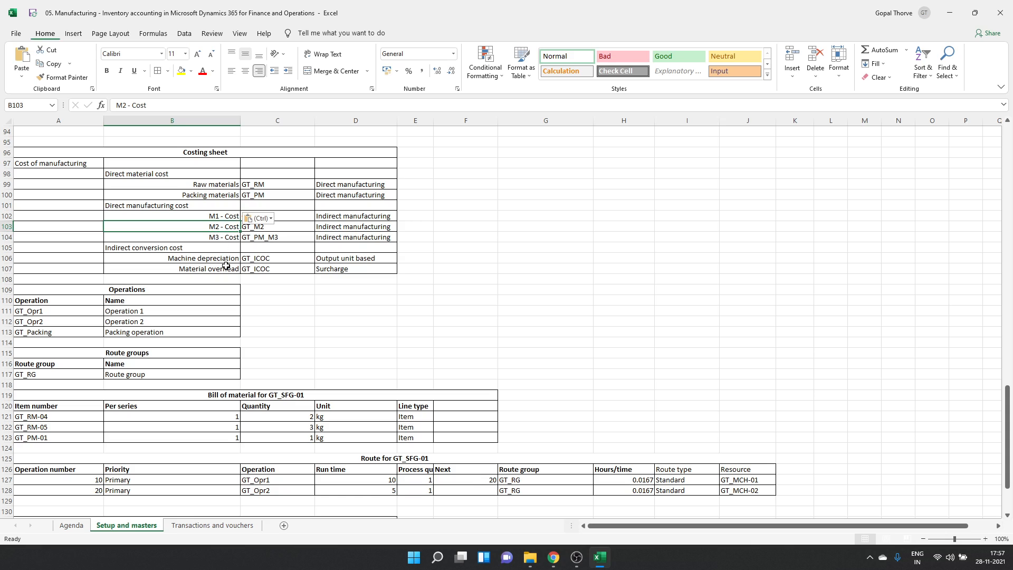
- Copy Indirect conversion cost from cell B105 of the Excel plan and return to Finance and Operations
left_click(179, 249)
key("ctrl+v")
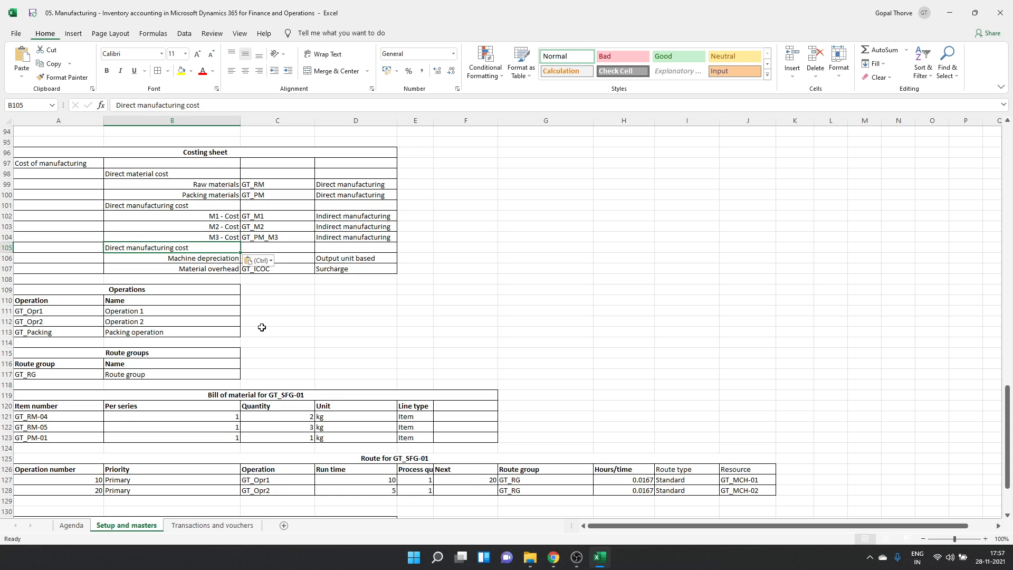
key("ctrl+c")
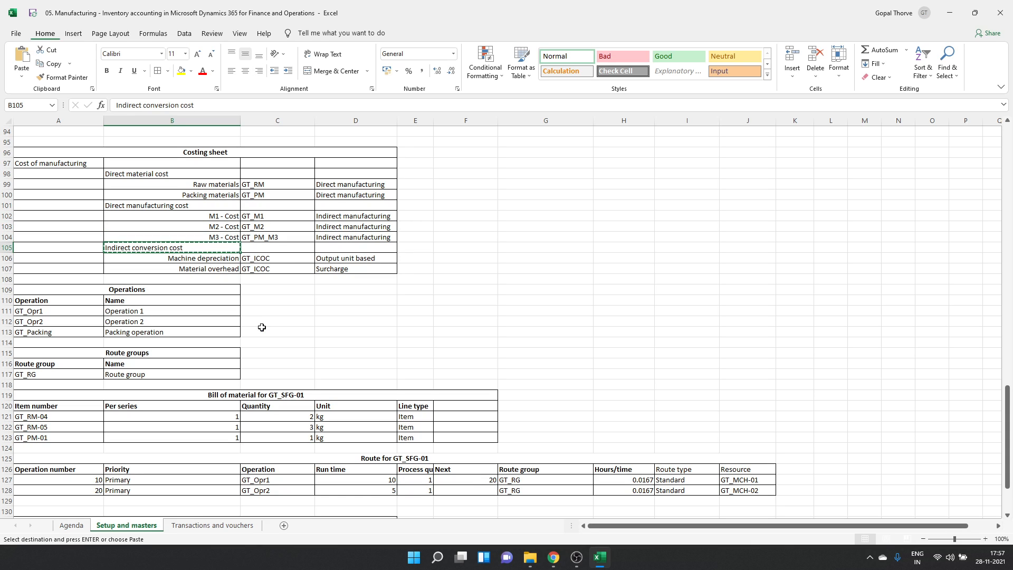
key("alt+Tab")
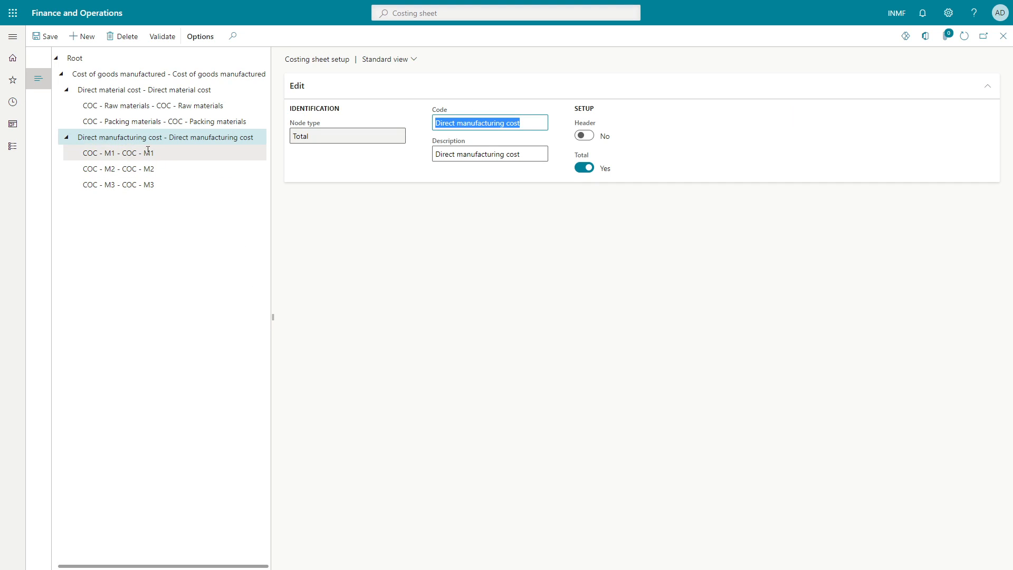
- Create a Cost group node under Cost of goods manufactured with code and description Indirect conversion cost
left_click(103, 78)
left_click(83, 36)
left_click(750, 97)
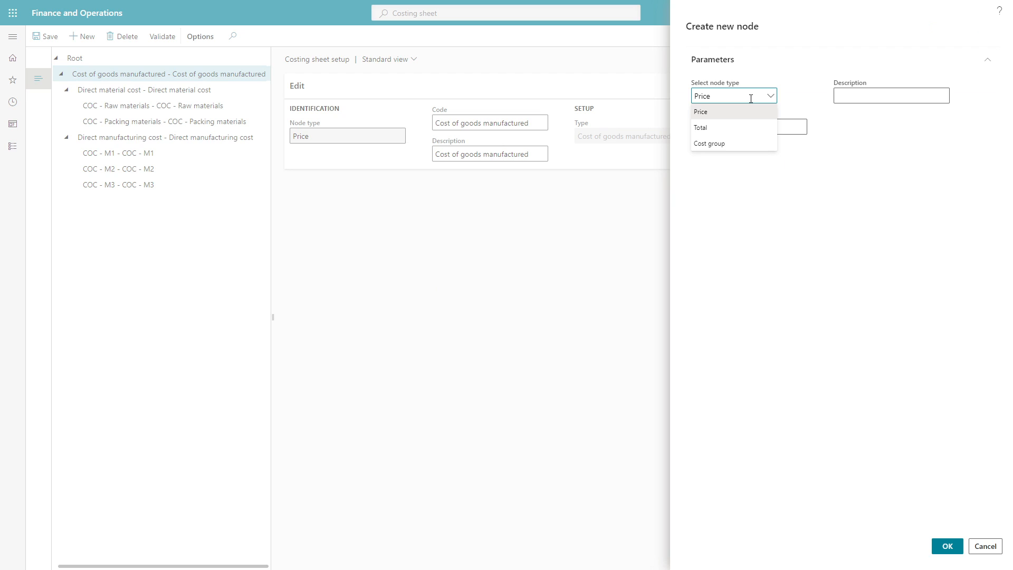
left_click(721, 142)
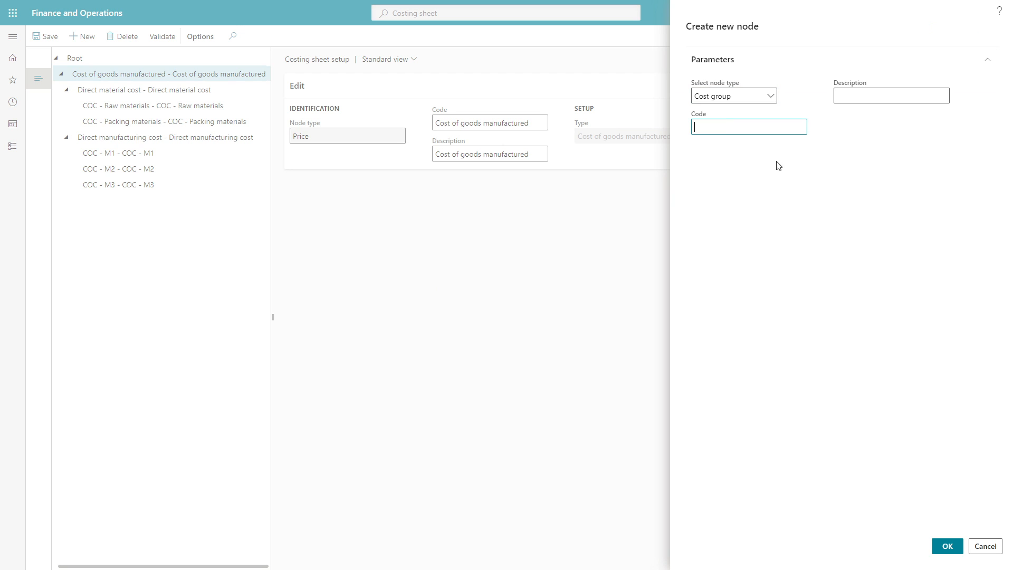
type("Indirect conversion cost")
key("ctrl+v")
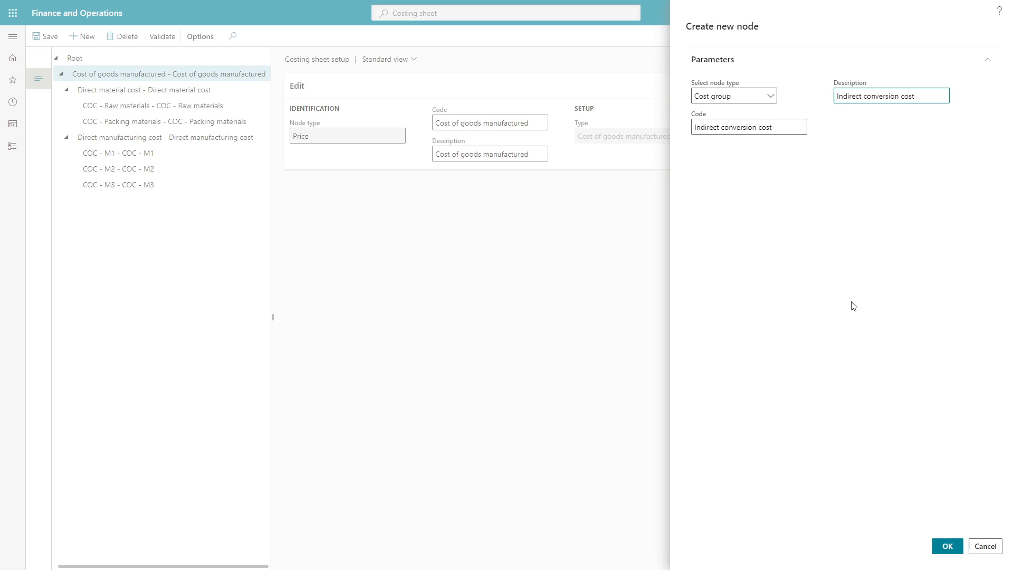
left_click(947, 546)
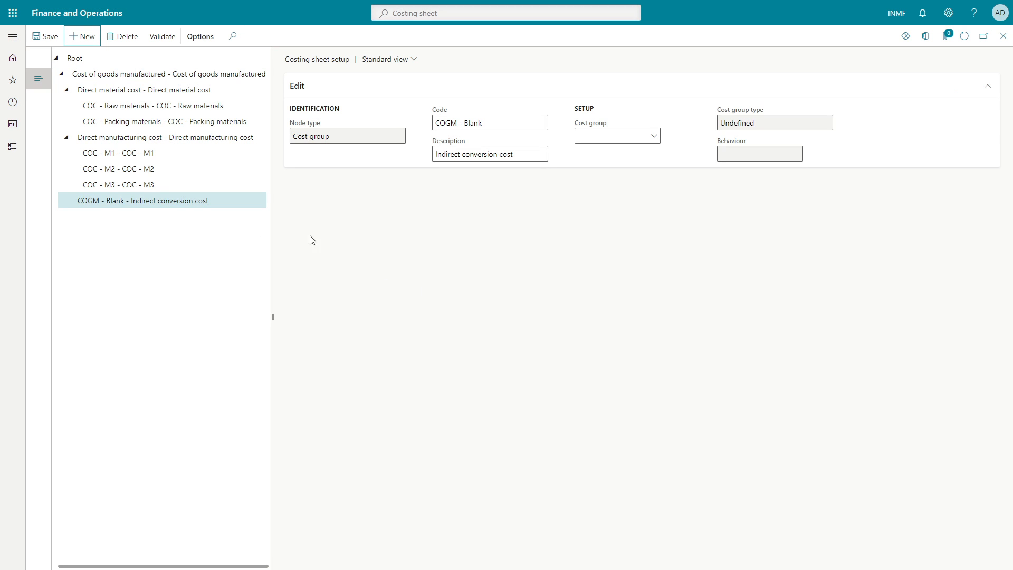
- Replace the new node's code with Indirect conversion cost and assign it the cost group GT_ICOC
left_click_drag(515, 152, 368, 143)
key("ctrl+c")
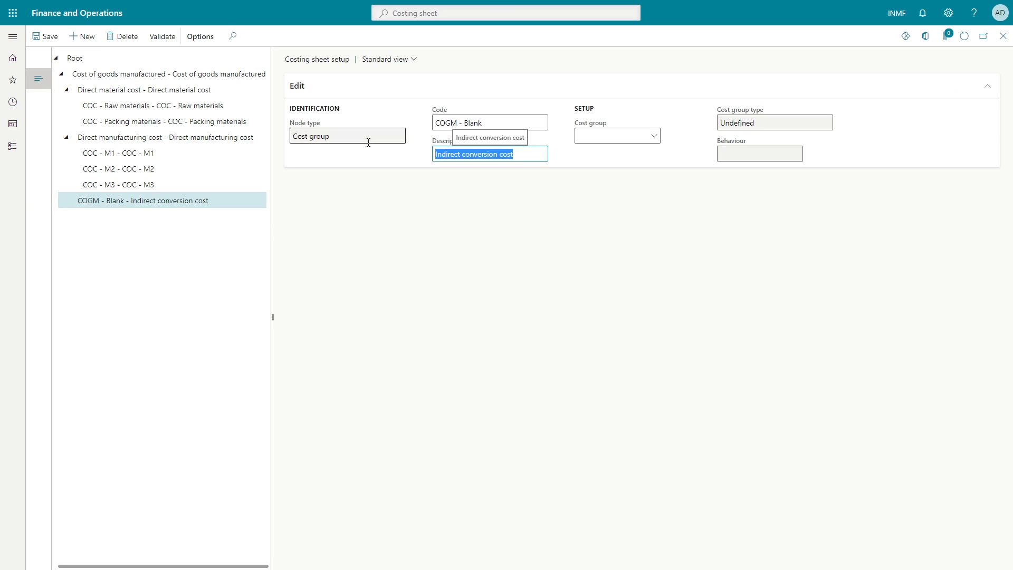
left_click_drag(481, 122, 407, 119)
key("ctrl+v")
left_click(657, 138)
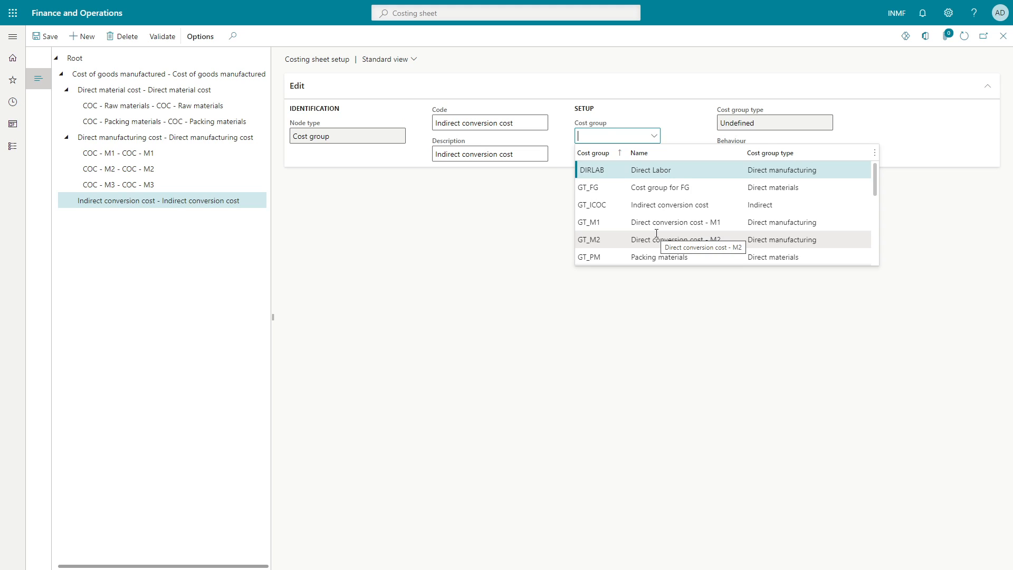
left_click(662, 205)
left_click(666, 260)
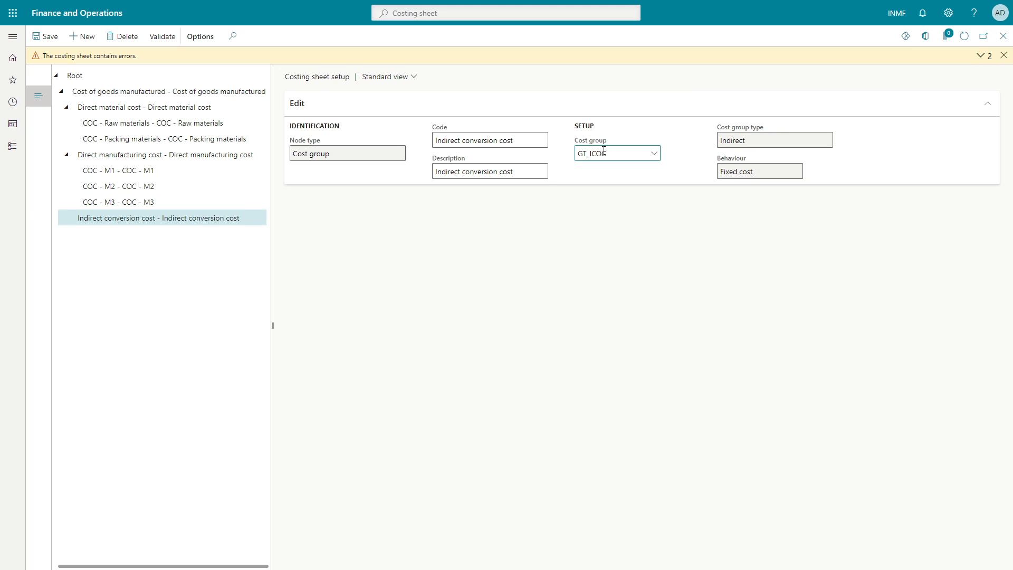
- Examine the costing sheet's error details, dismiss them and try to save the costing sheet again
left_click(979, 57)
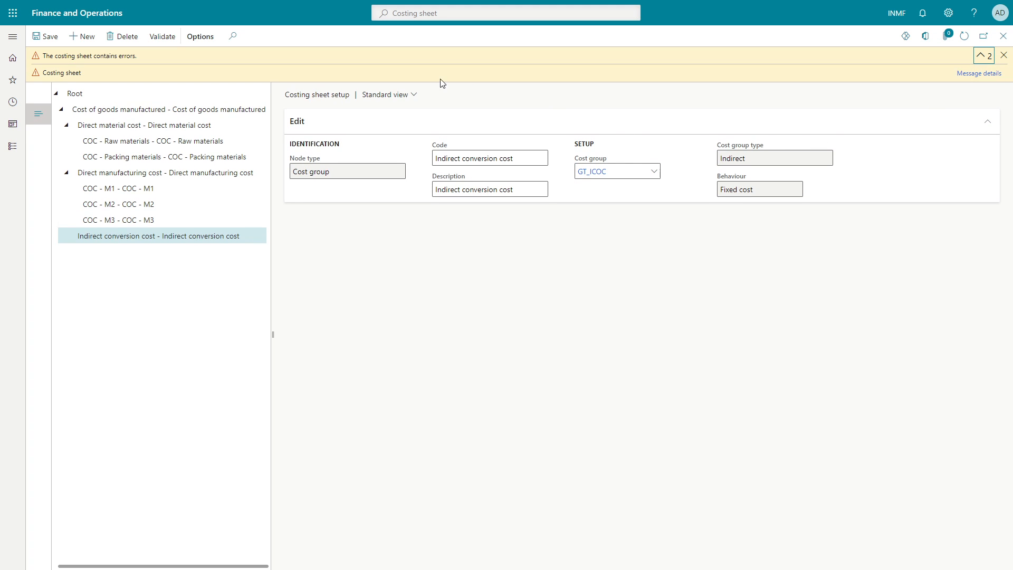
left_click(978, 73)
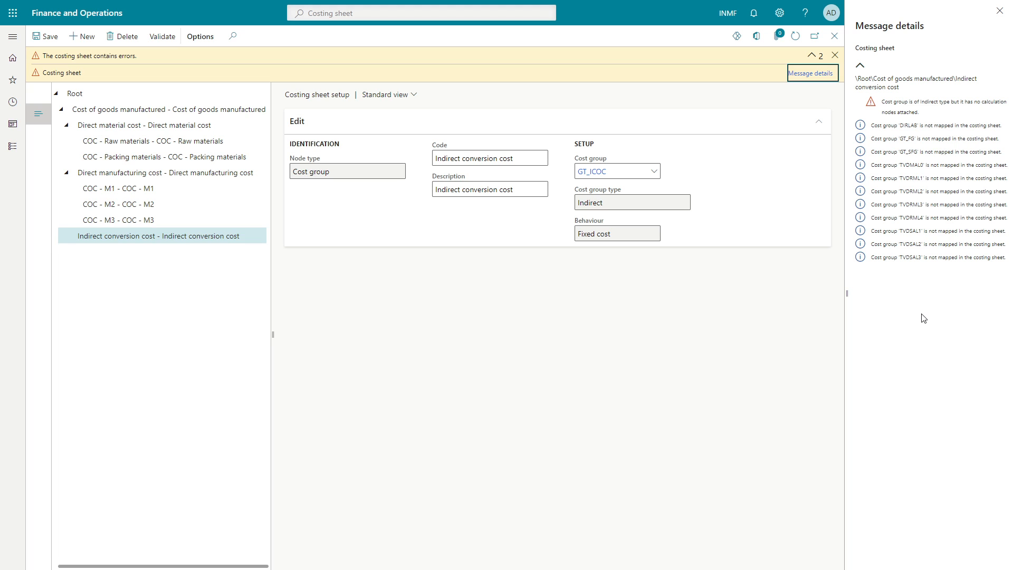
left_click(999, 10)
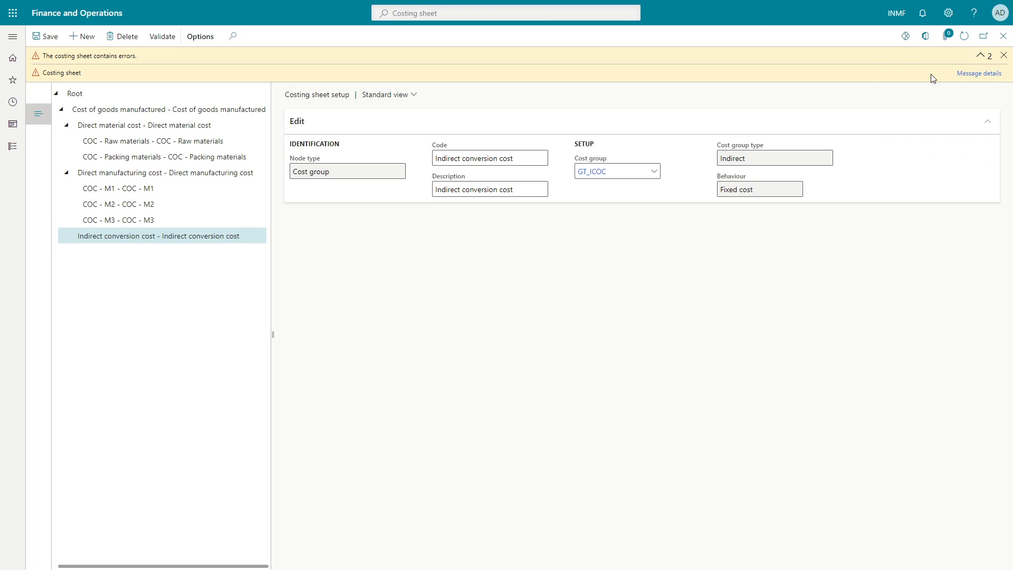
left_click(1003, 56)
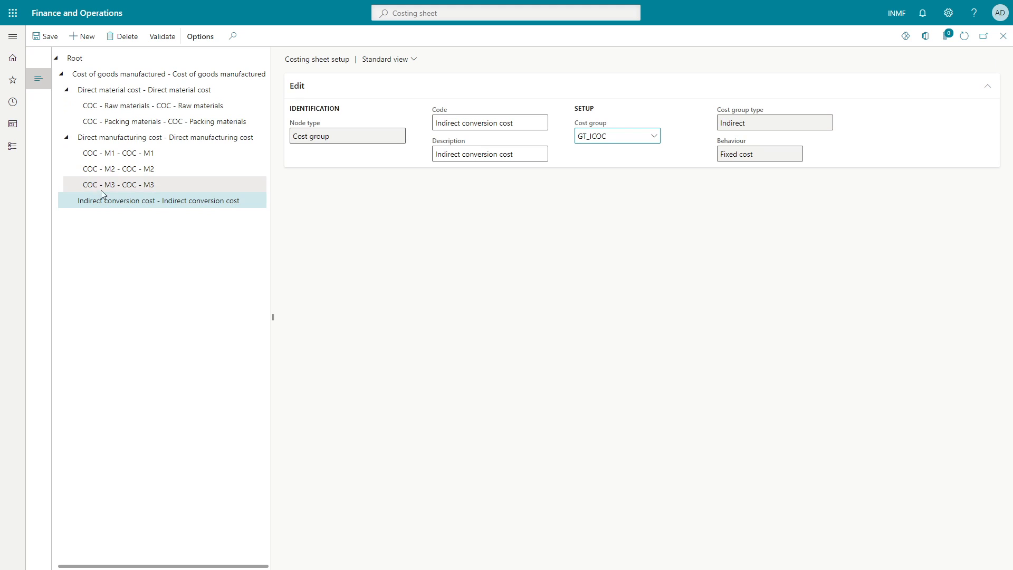
left_click(36, 34)
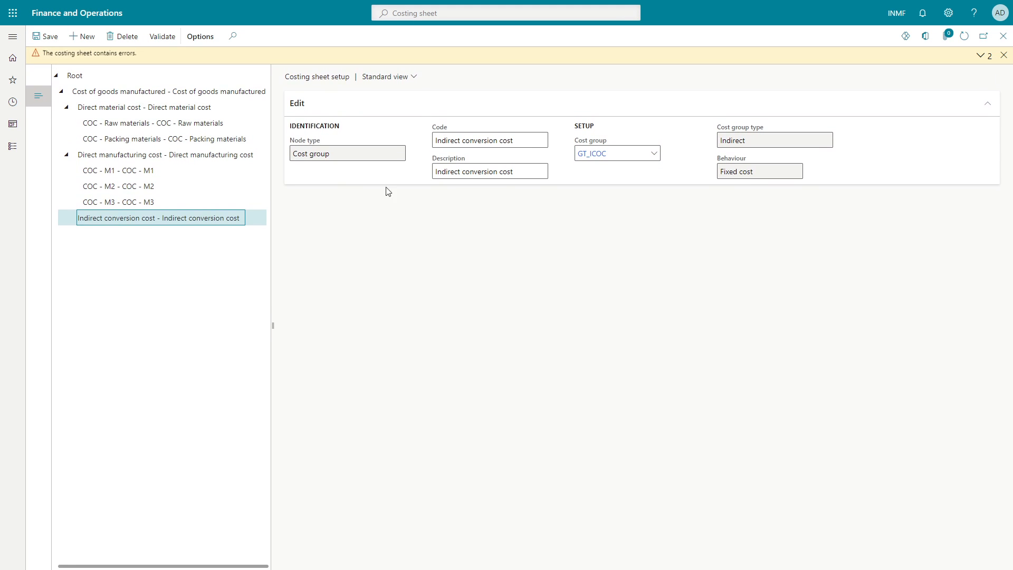
left_click(1003, 56)
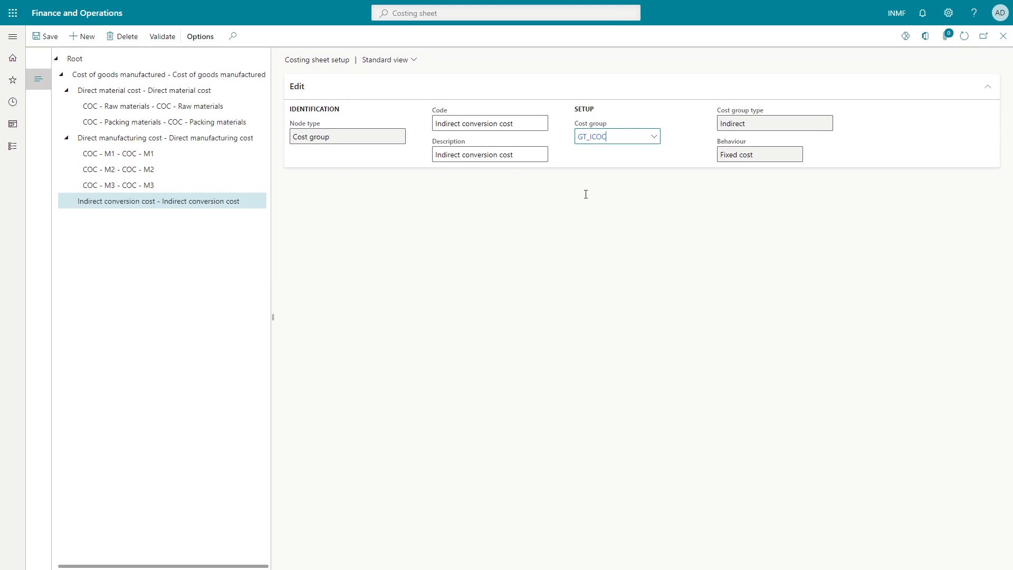
- Create an Output unit based node under Indirect conversion cost, with code and description Machine depreciation copied from cell B106 of the Excel plan
left_click(89, 38)
left_click(744, 97)
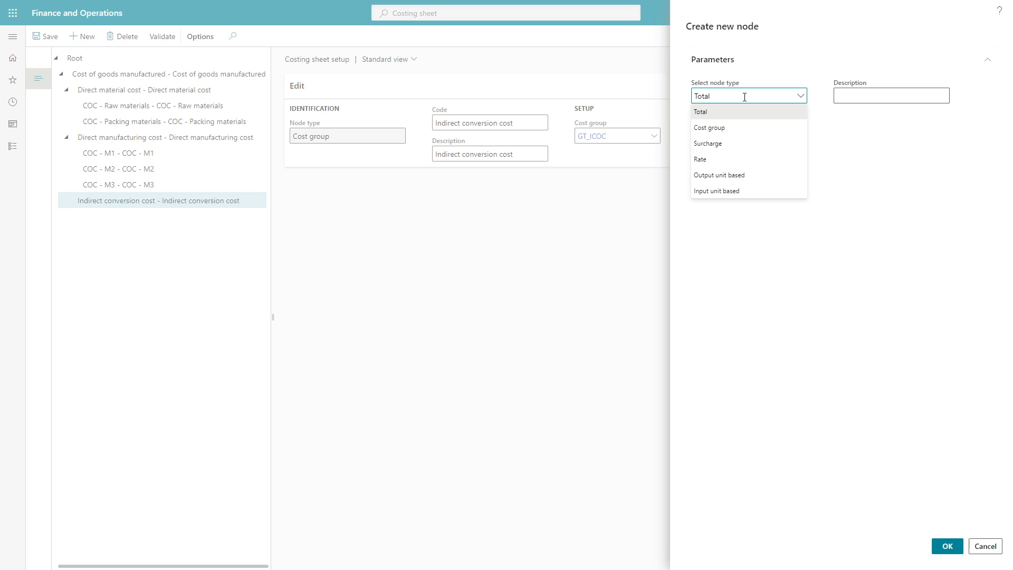
left_click(745, 175)
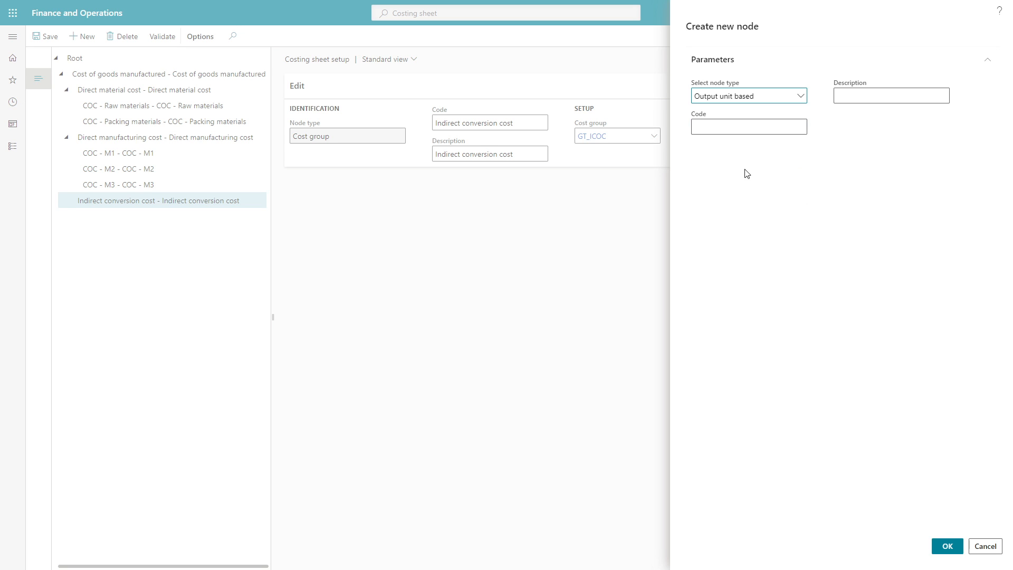
key("alt+Tab")
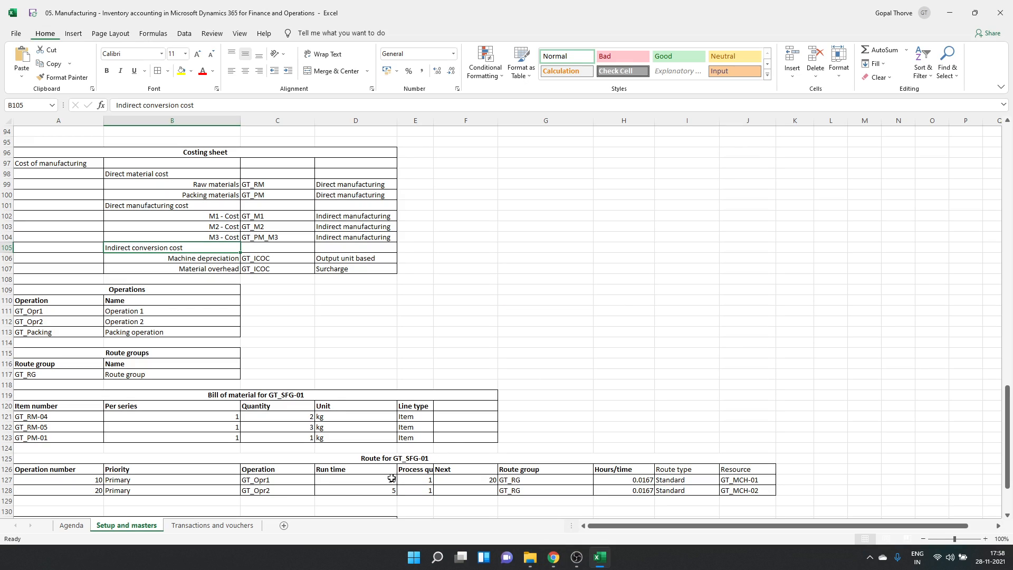
left_click(229, 259)
key("ctrl+c")
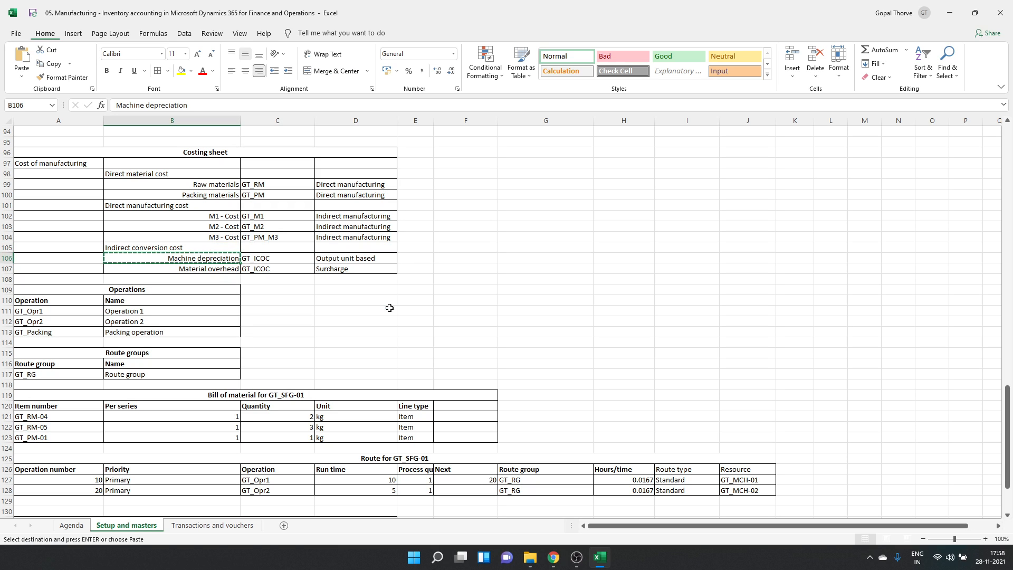
key("alt+Tab")
key("ctrl+v")
key("ctrl+v")
left_click(945, 548)
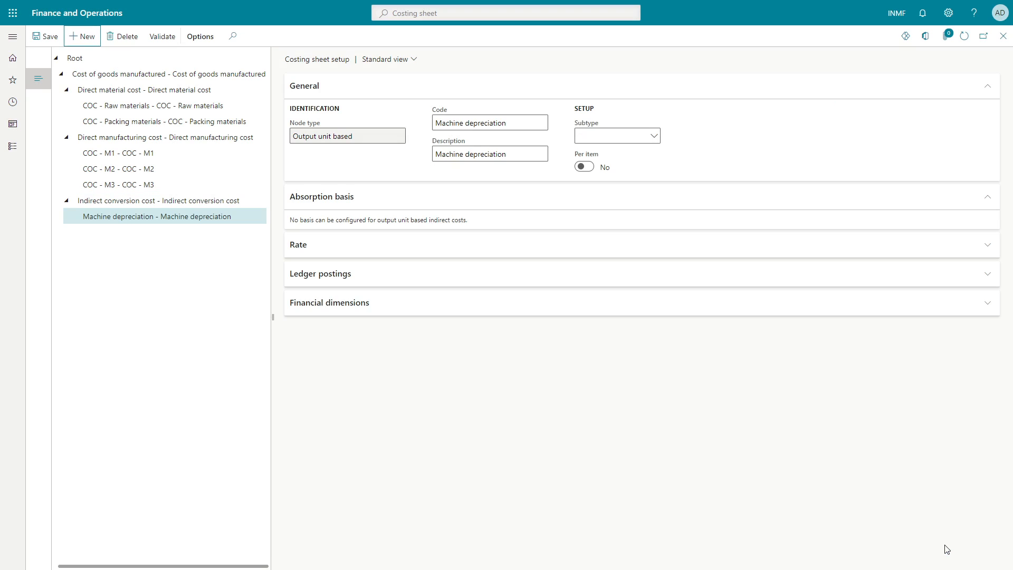
- Set the Machine depreciation node's subtype to Quantity and review its absorption basis and rate sections
left_click(609, 141)
left_click(643, 153)
left_click(329, 199)
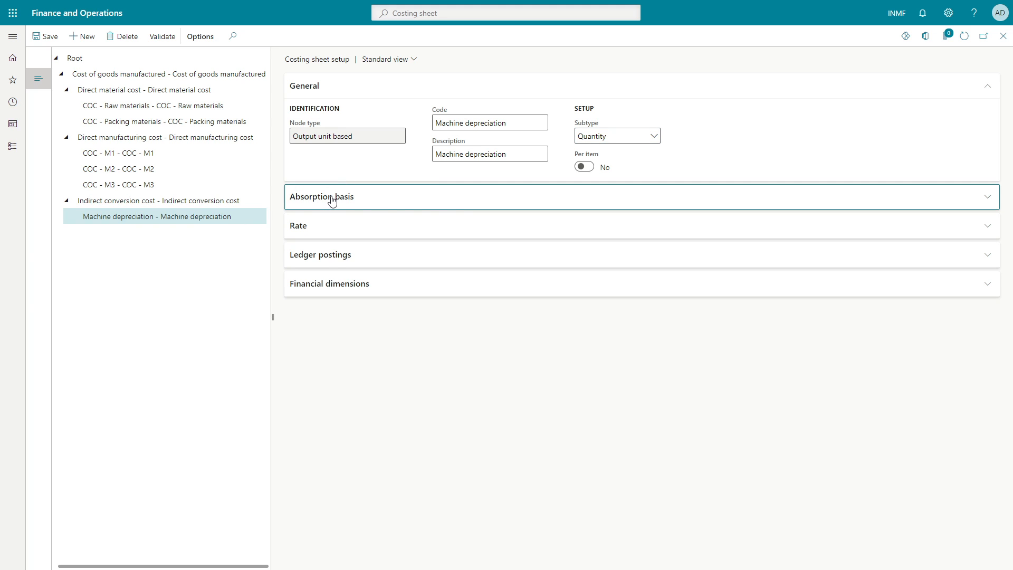
left_click(331, 200)
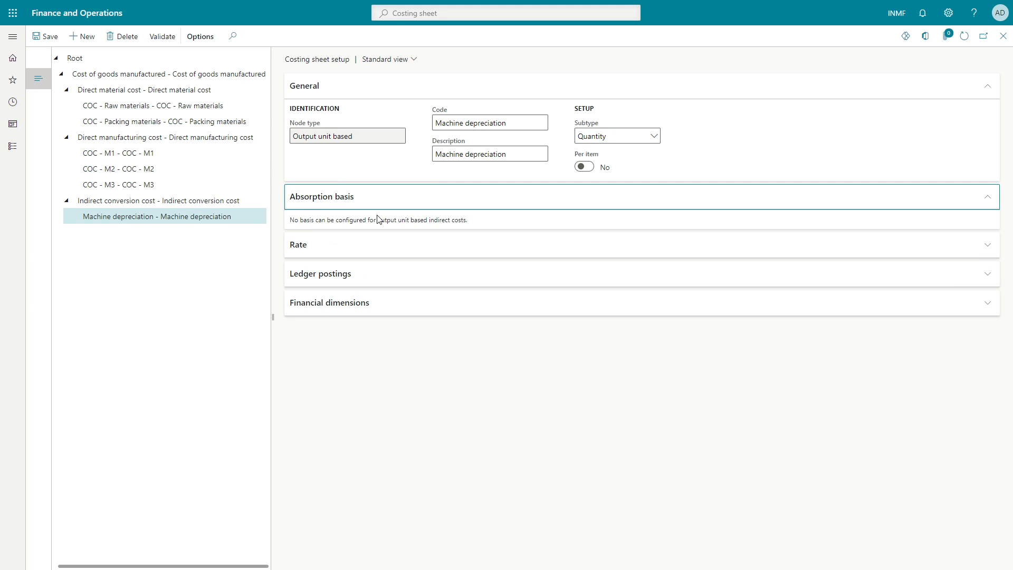
left_click(328, 253)
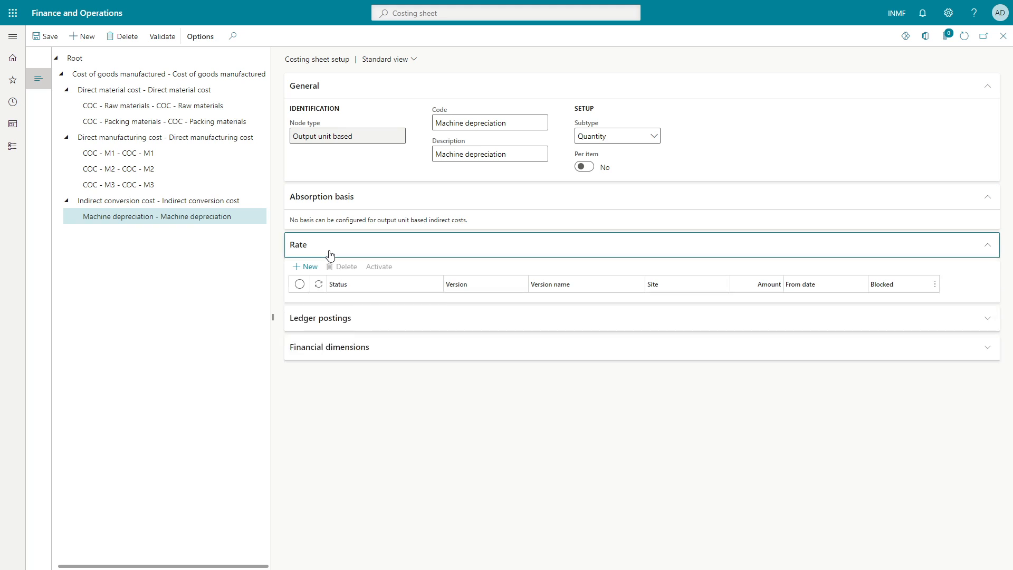
left_click(328, 253)
- Show Machine depreciation's ledger postings, copy Indirect OH recovery account 450009 from cell F17 of the Excel plan and return to Finance and Operations
left_click(328, 278)
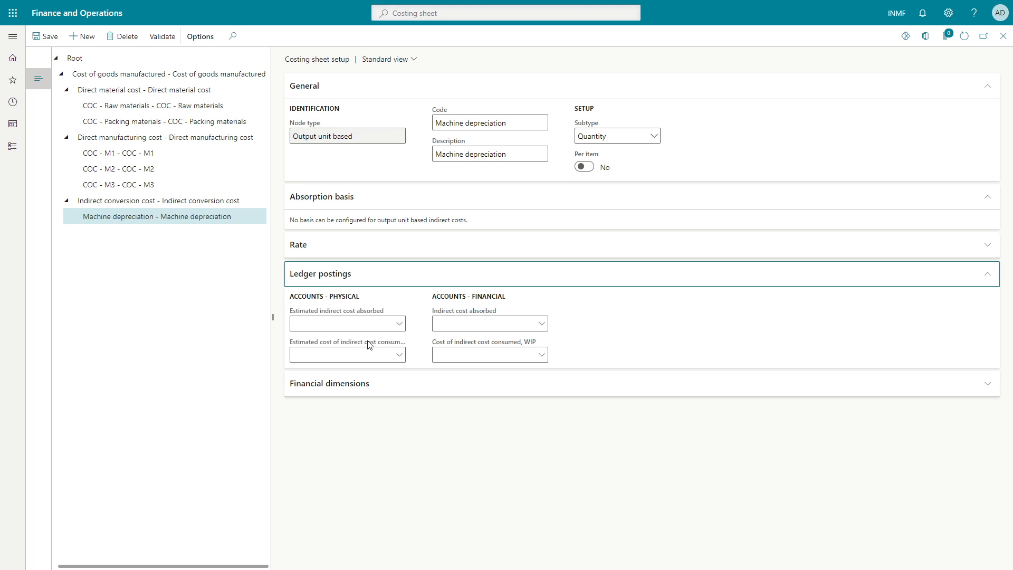
left_click(342, 322)
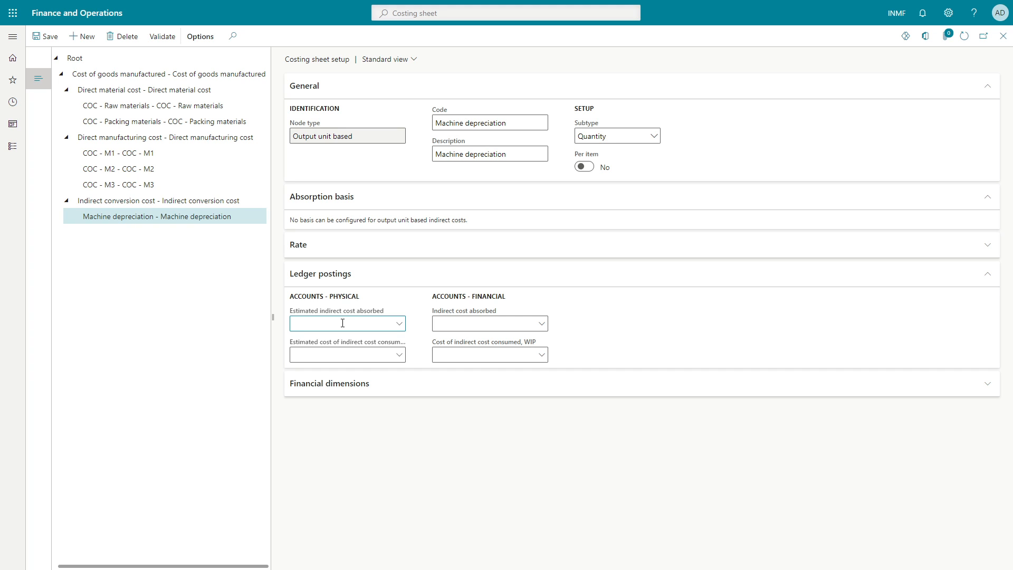
key("alt+Tab")
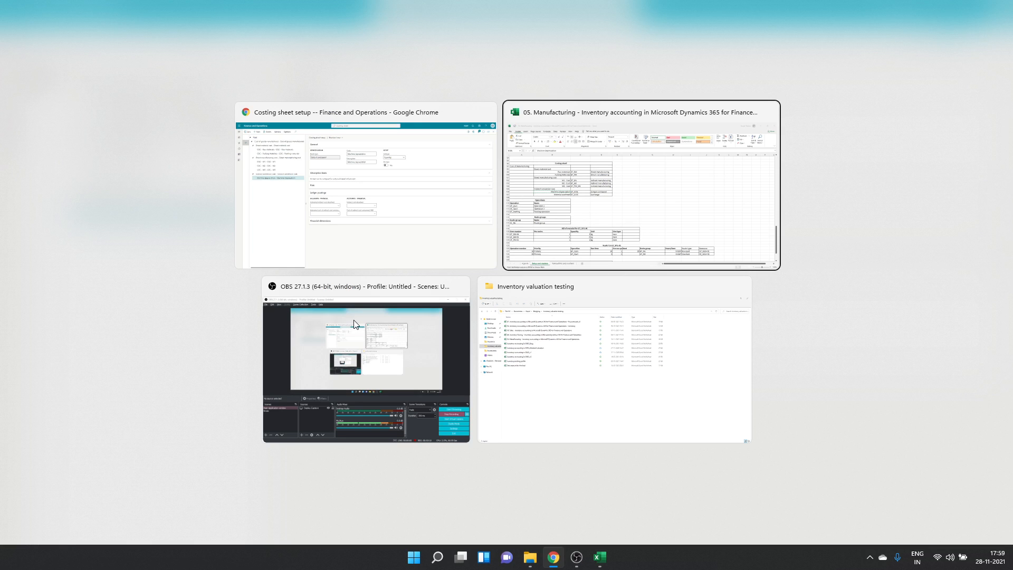
scroll(504, 259, "up", 3)
scroll(509, 238, "up", 20)
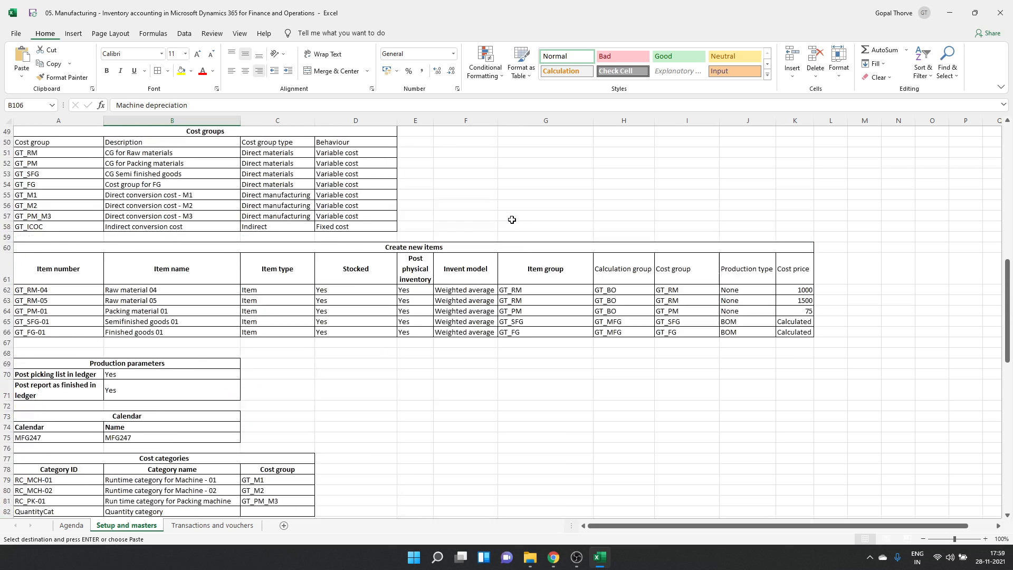
scroll(513, 219, "up", 5)
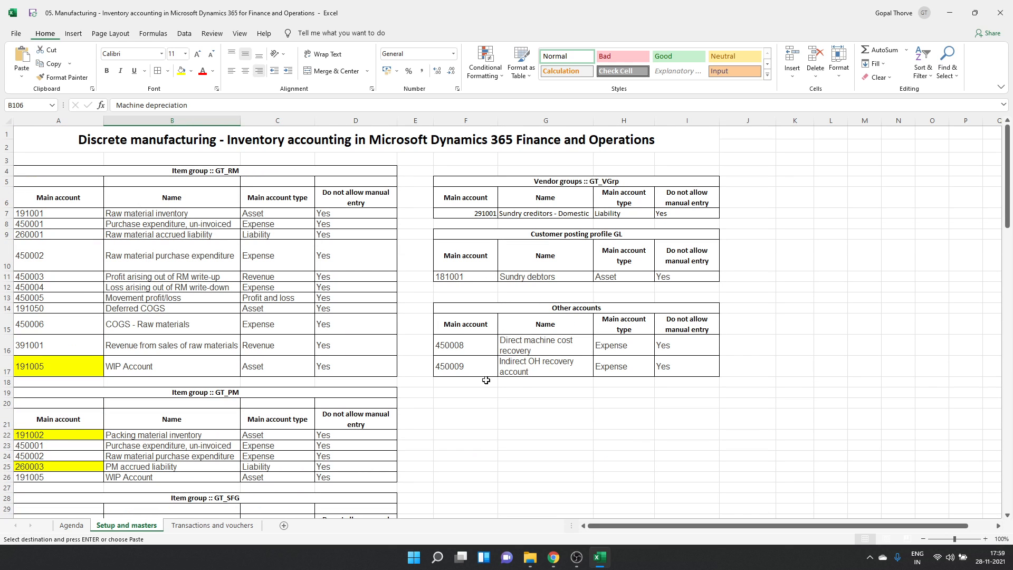
left_click(537, 368)
left_click(449, 367)
key("ctrl+c")
key("alt+Tab")
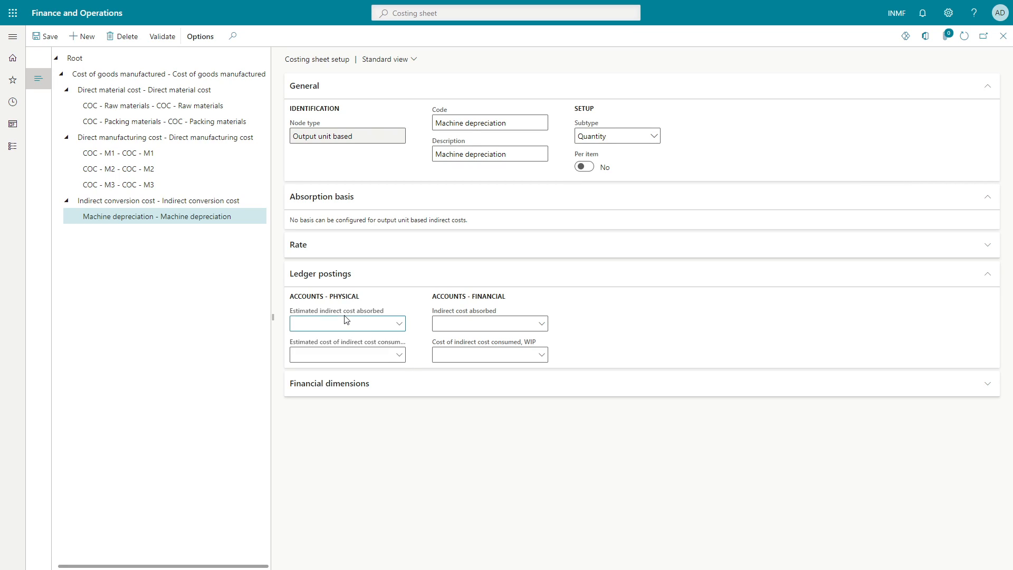
- Paste account 450009 as both Estimated indirect cost absorbed and Indirect cost absorbed
key("ctrl+v")
left_click(466, 325)
key("ctrl+v")
- Copy WIP account 191005 from cell A17 of the Excel plan into both the estimated and the WIP indirect cost consumed accounts
key("alt+Tab")
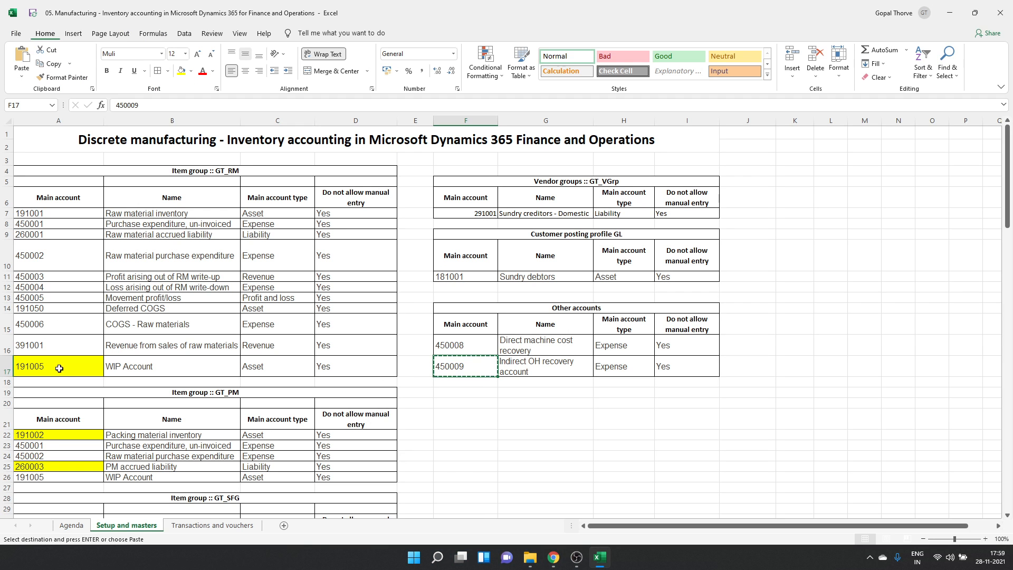
left_click(87, 371)
key("ctrl+c")
key("alt+Tab")
left_click(362, 350)
key("ctrl+v")
key("ctrl+v")
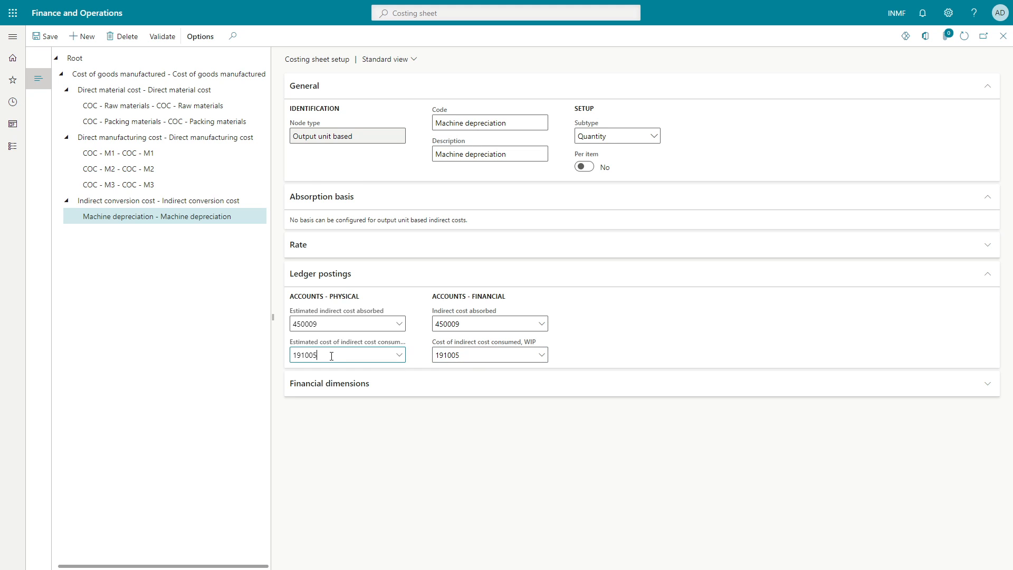
- Save the costing sheet with the checked ledger accounts and add a new rate line to the Machine depreciation node
key("shift+Tab")
left_click(339, 355)
left_click(340, 325)
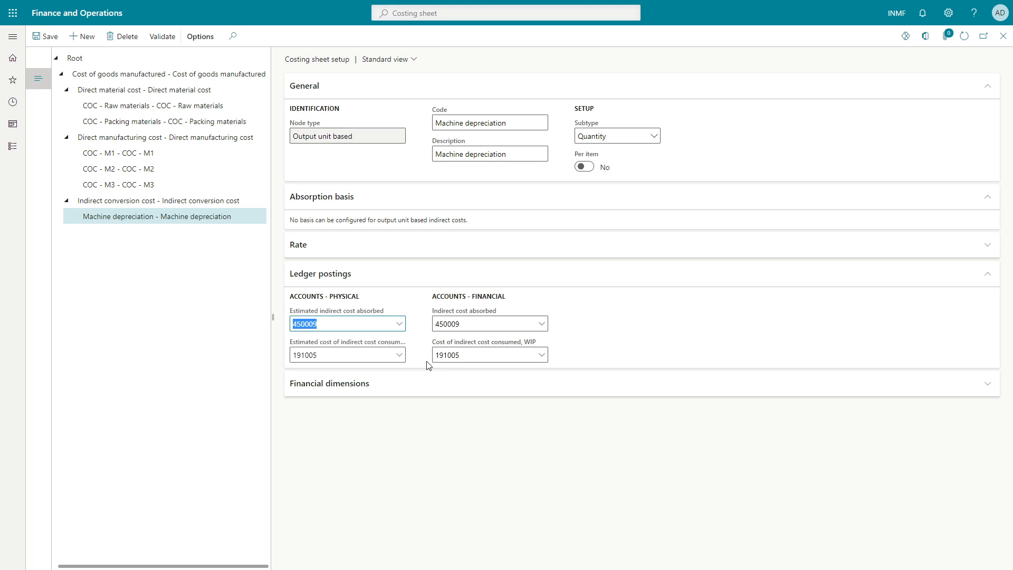
key("ctrl+s")
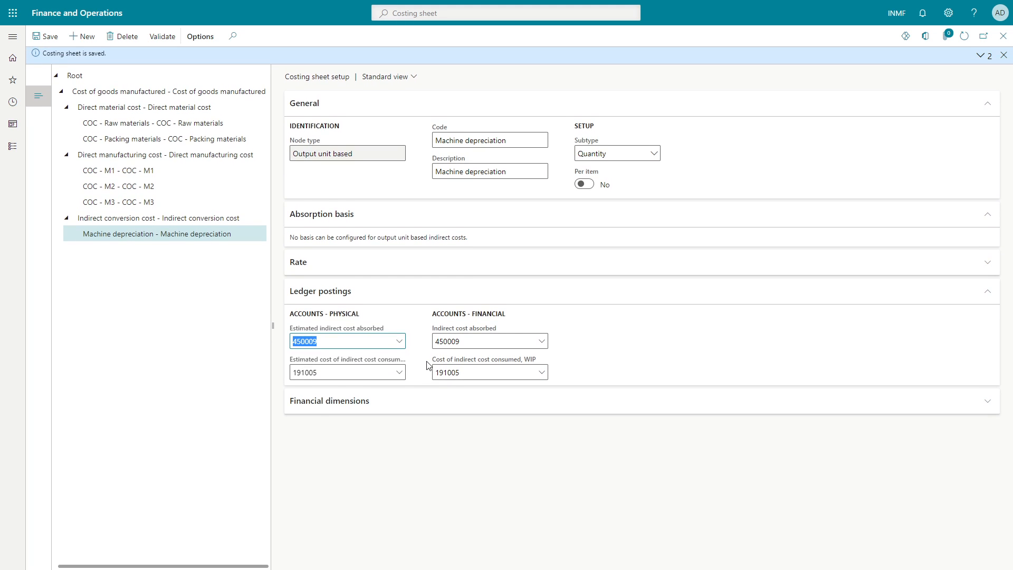
left_click(1002, 56)
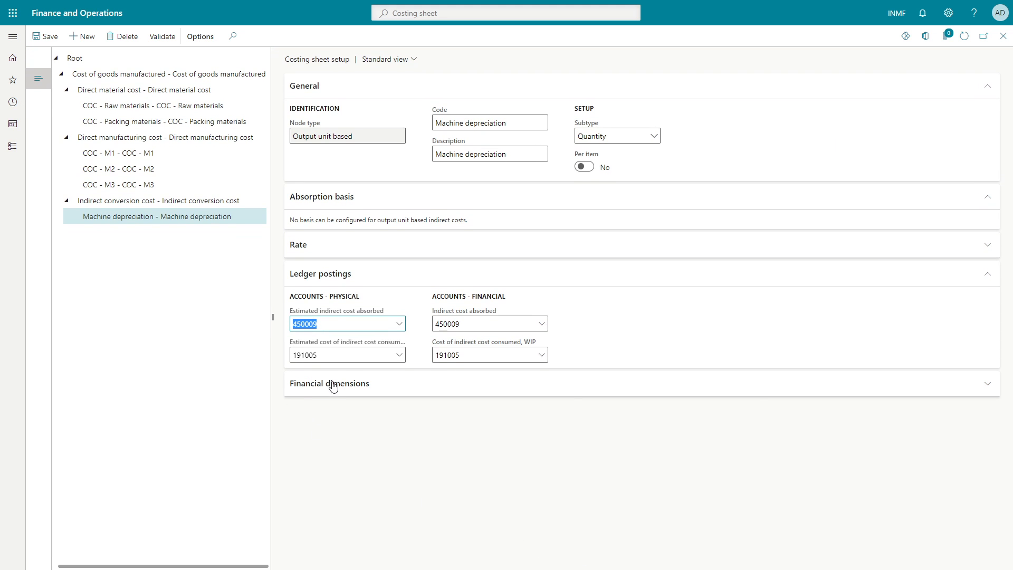
left_click(313, 248)
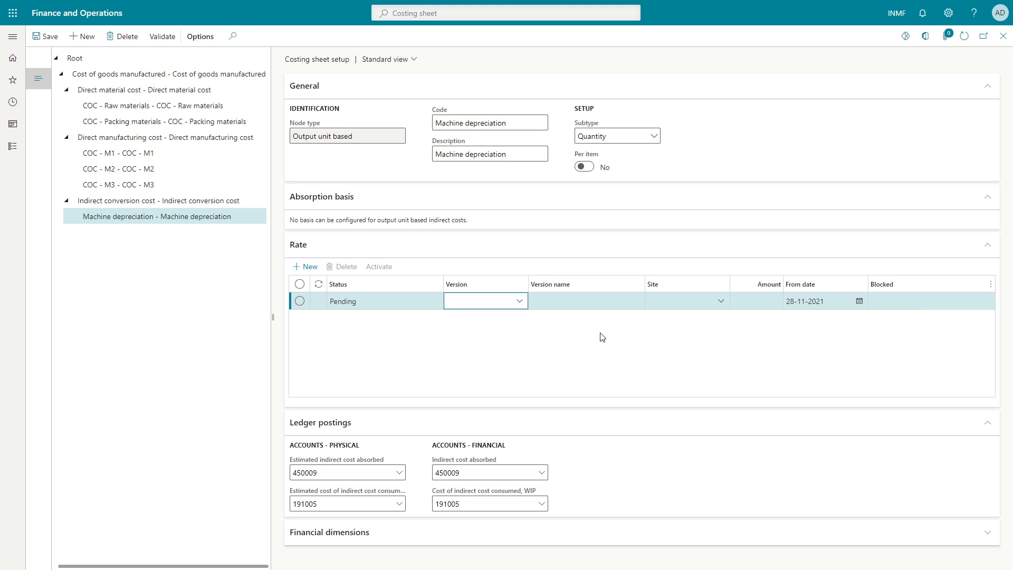
- Look up the Material overhead entry in cell B107 of the Excel plan's costing sheet table and return to Finance and Operations
key("alt+Tab")
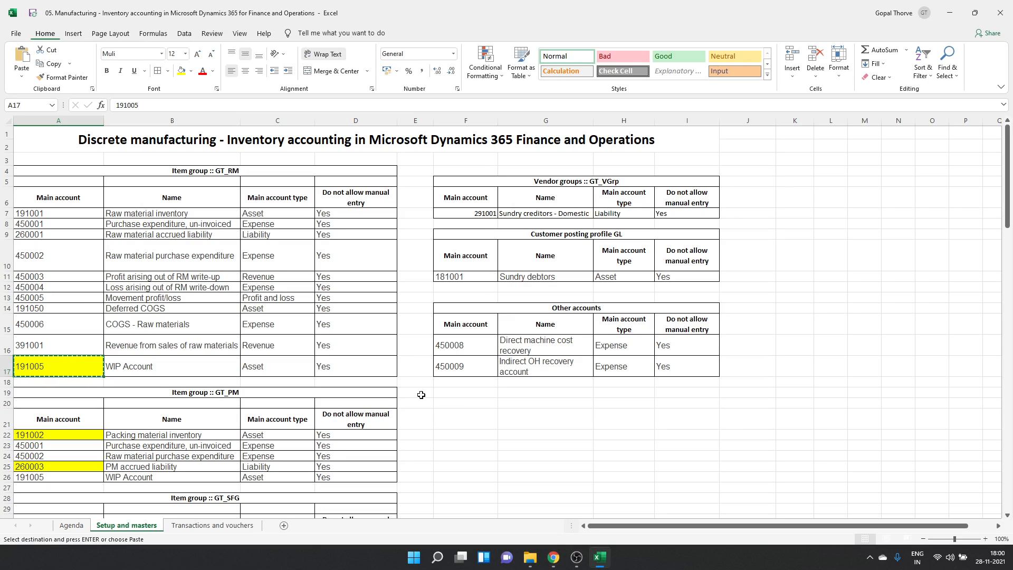
scroll(429, 391, "down", 4)
scroll(429, 391, "down", 20)
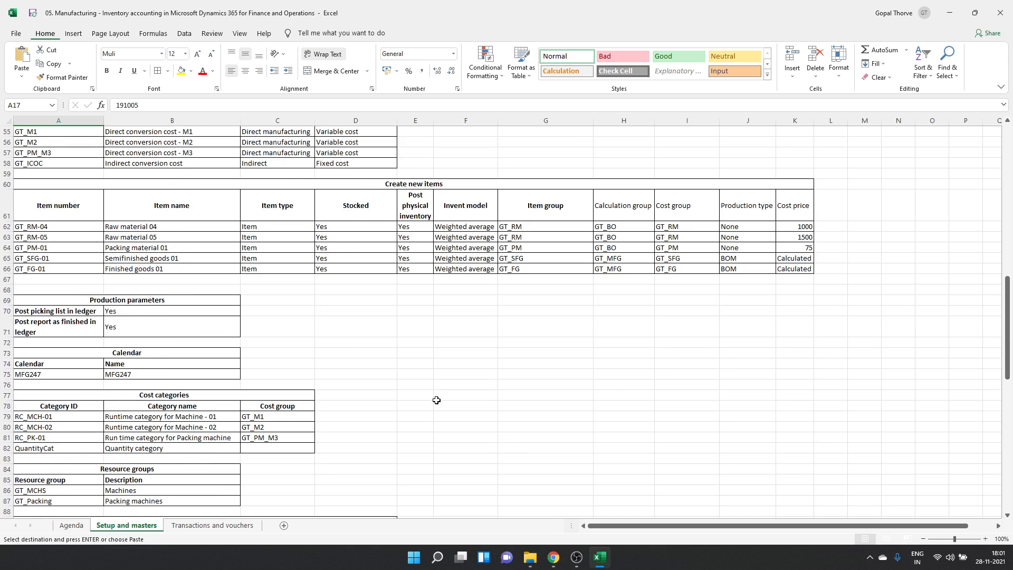
scroll(437, 399, "down", 3)
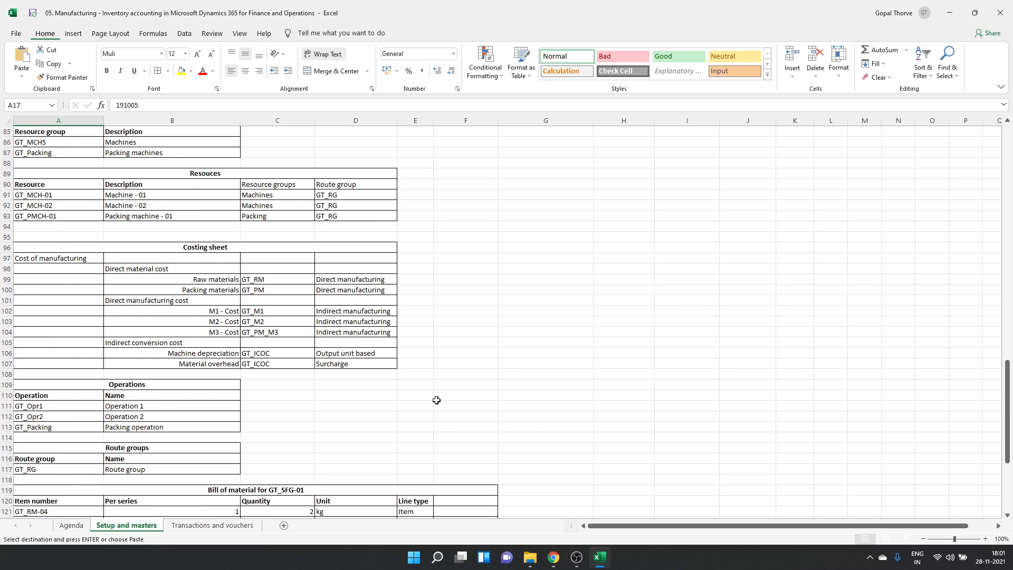
left_click(237, 368)
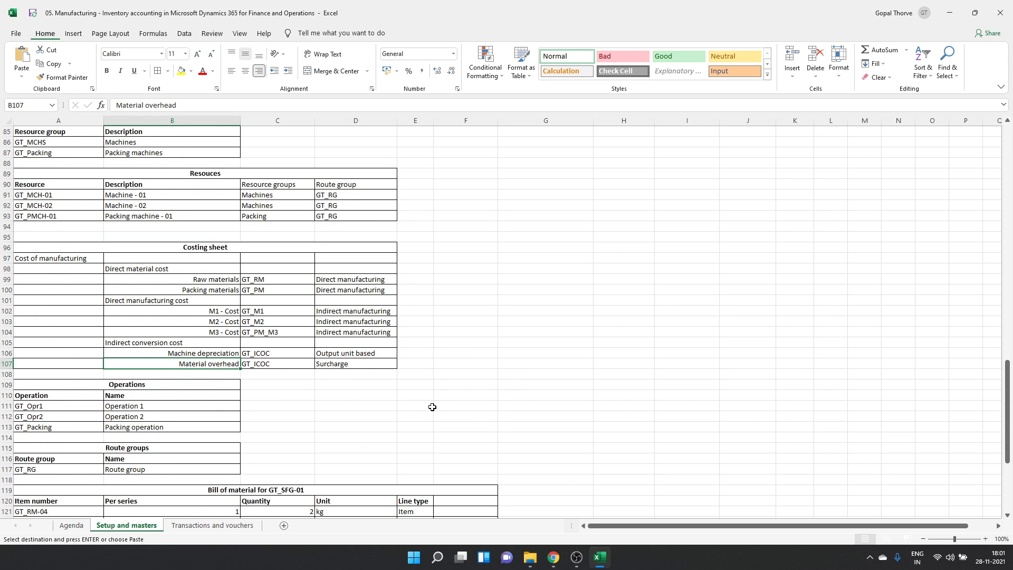
key("alt+Tab")
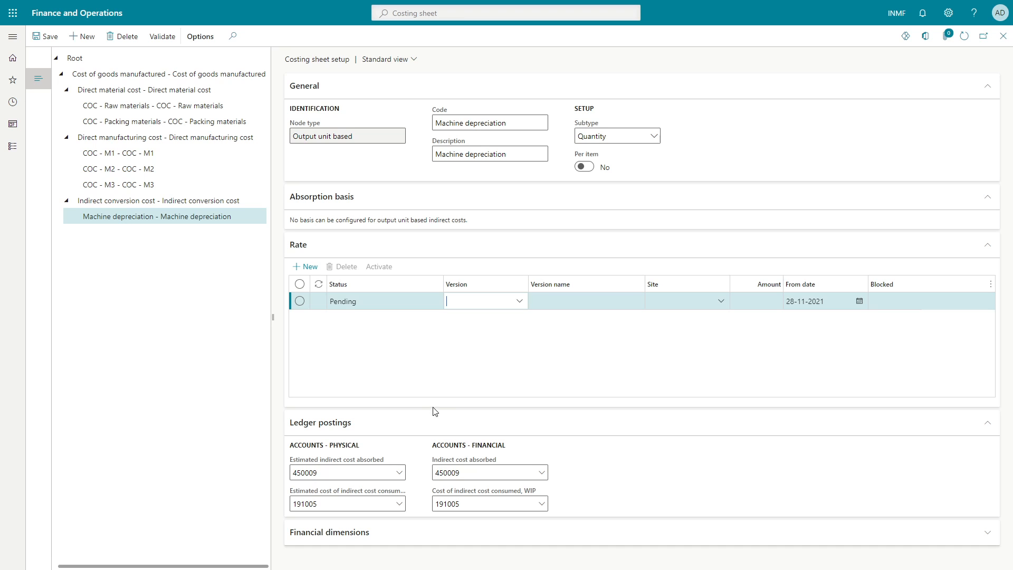
- Create a Surcharge node under Indirect conversion cost with Material overhead as both its code and description
left_click(148, 201)
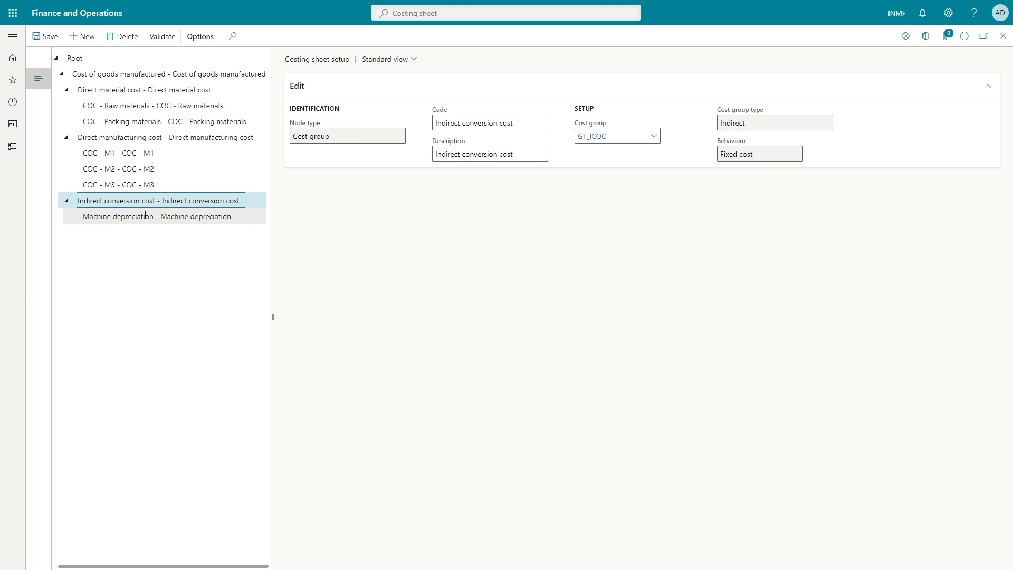
left_click(148, 215)
left_click(83, 36)
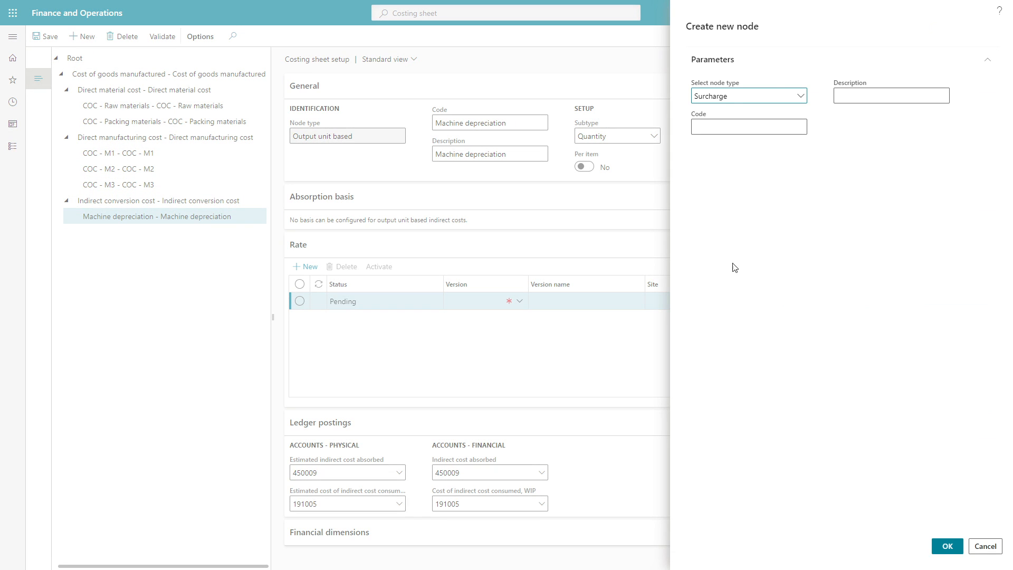
left_click(754, 96)
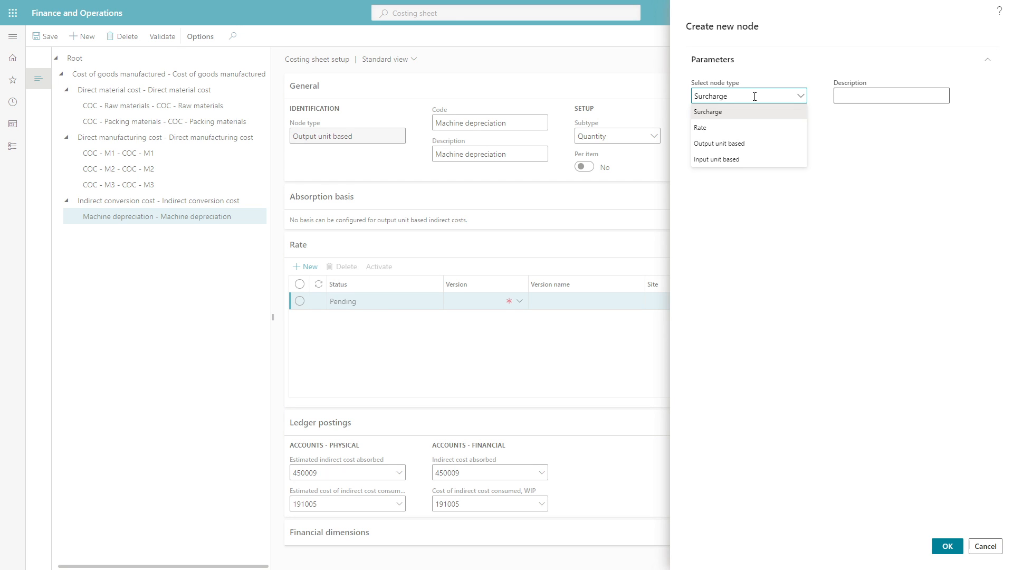
left_click(755, 111)
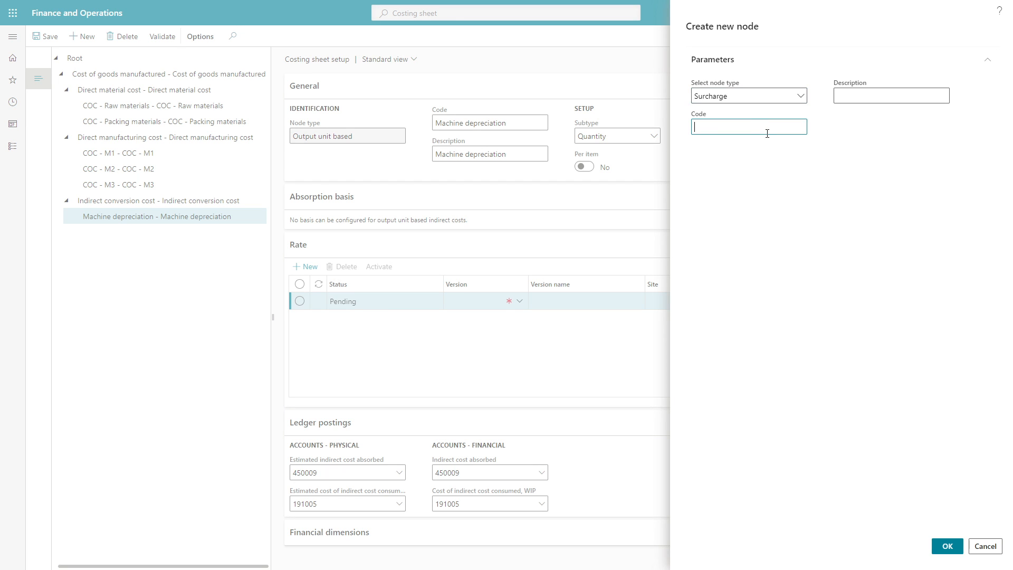
key("alt+Tab")
key("alt+Tab")
type("Material overhead")
left_click(838, 95)
type("Material overhead")
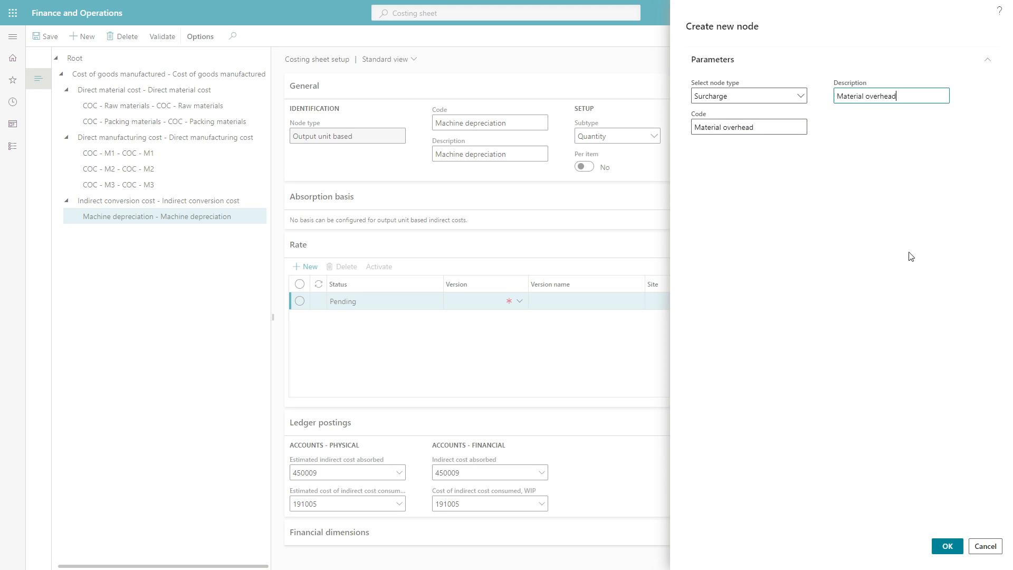
left_click(947, 546)
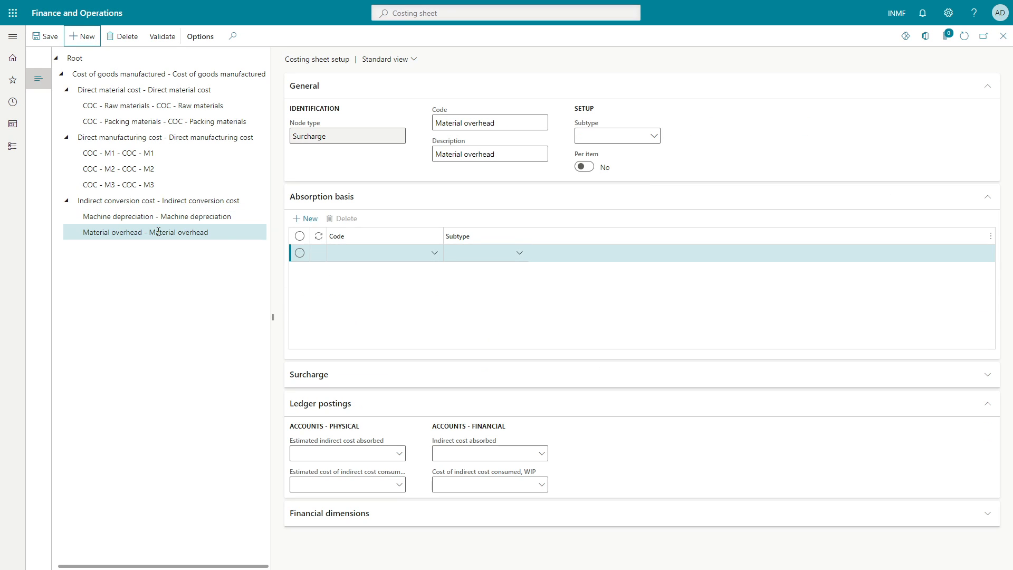
- Set Material overhead's absorption basis to COC - Raw materials with subtype Sublevel
left_click(364, 257)
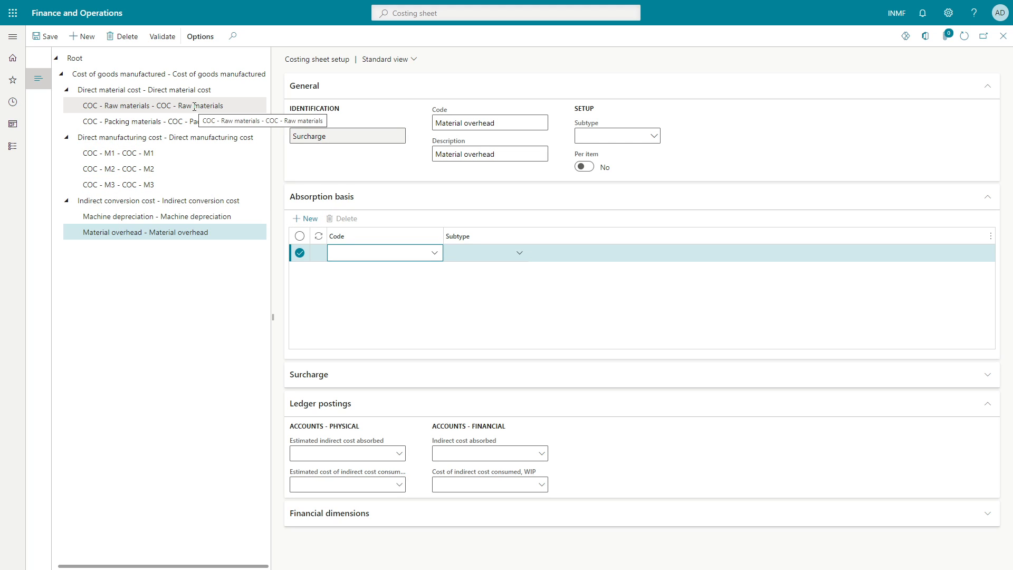
left_click(435, 254)
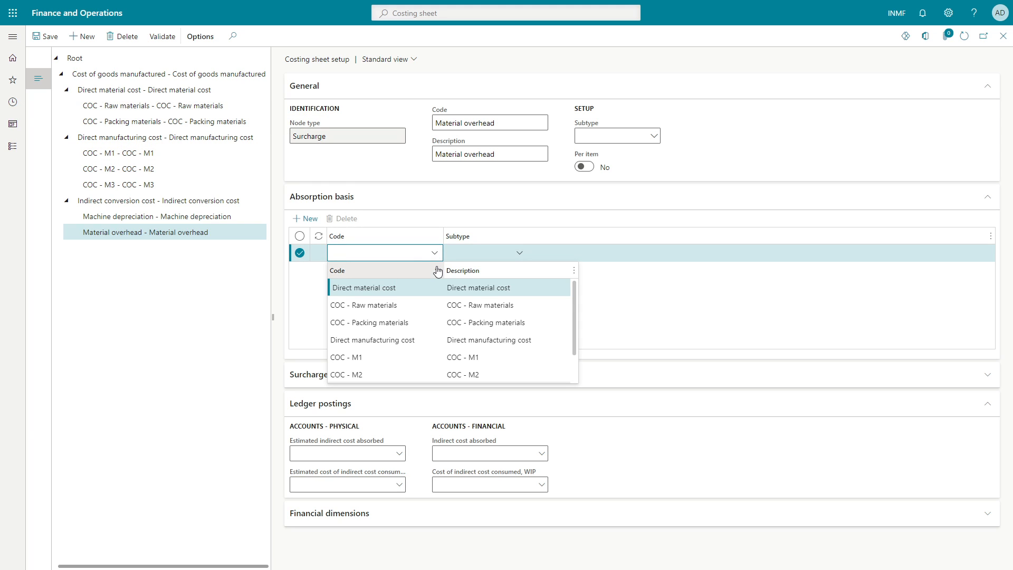
left_click(385, 306)
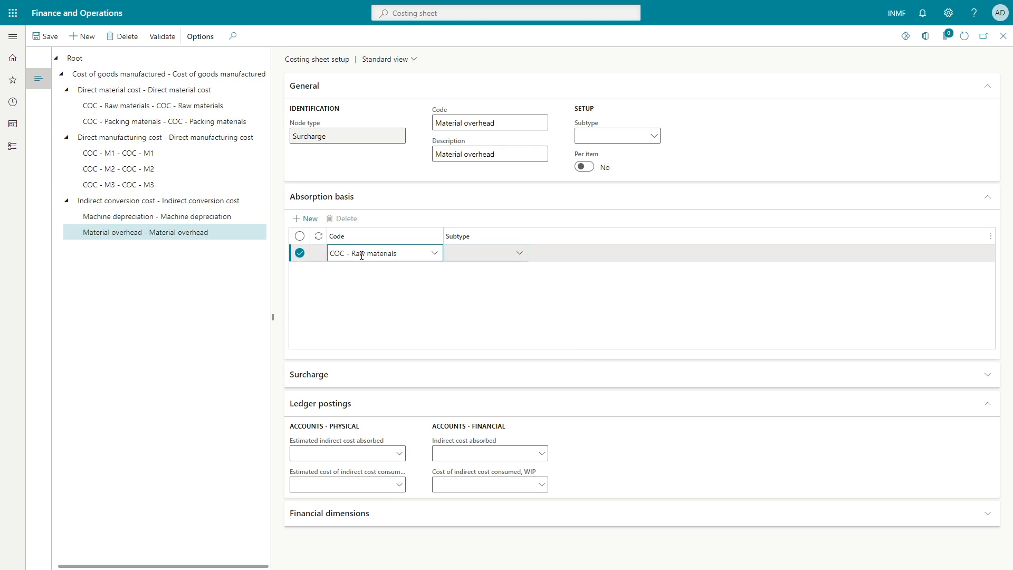
left_click(519, 253)
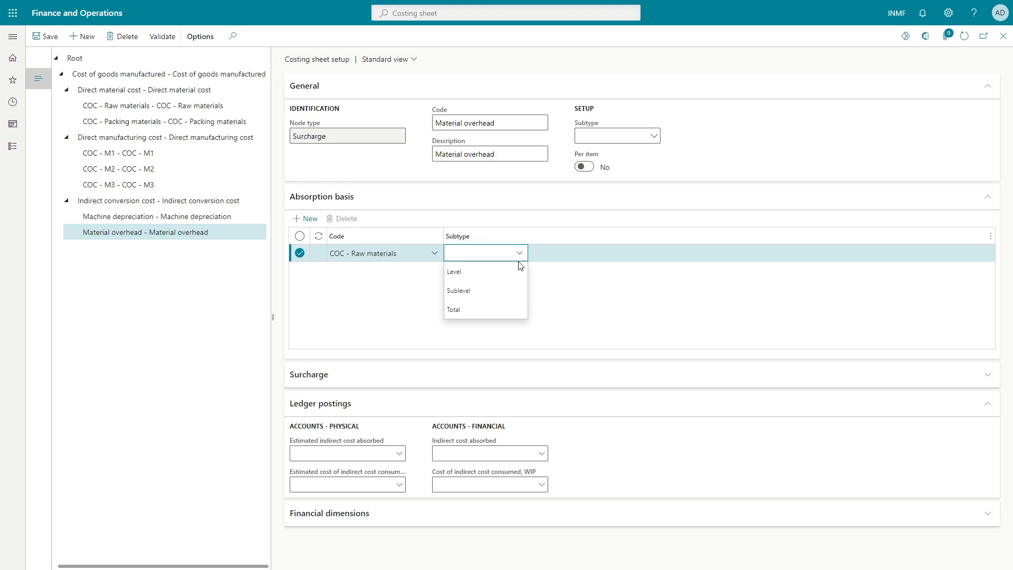
left_click(482, 295)
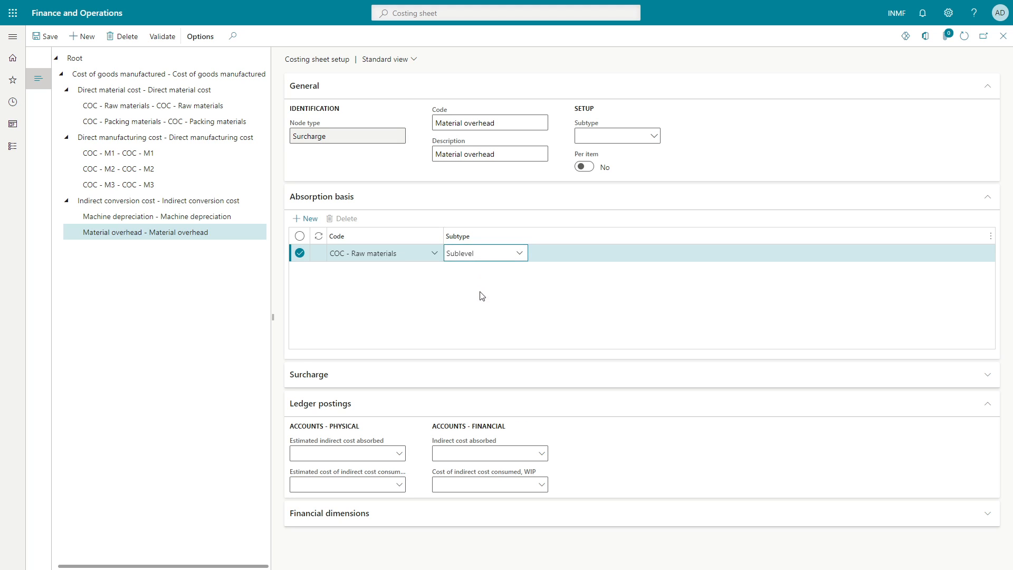
- Set Per item to Yes for the Material overhead node
left_click(654, 137)
left_click(724, 171)
left_click(583, 167)
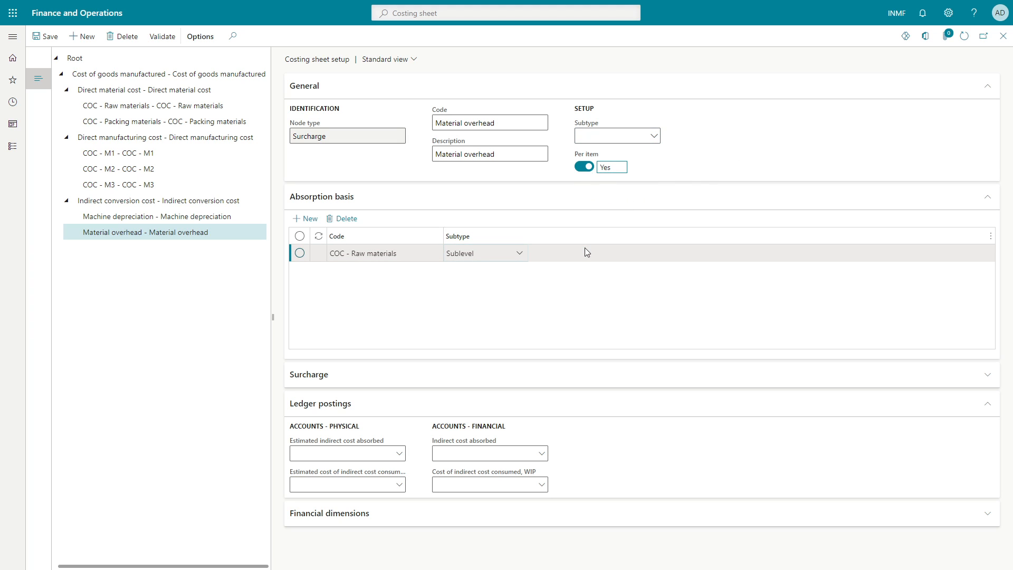
left_click(584, 248)
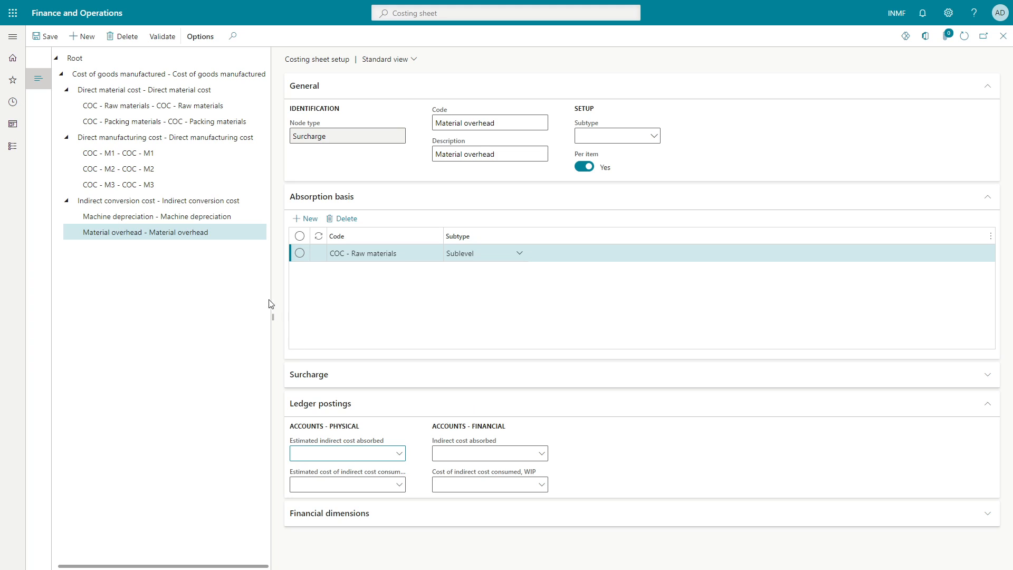
- Copy account 450009 from Machine depreciation into Material overhead's Estimated indirect cost absorbed and Indirect cost absorbed accounts
left_click(196, 217)
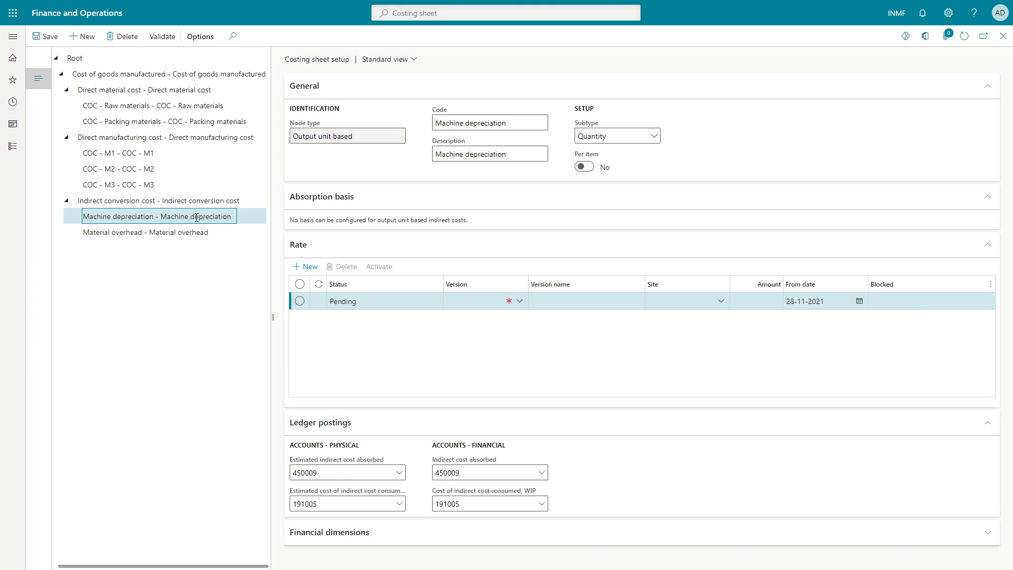
left_click_drag(314, 472, 285, 473)
key("ctrl+c")
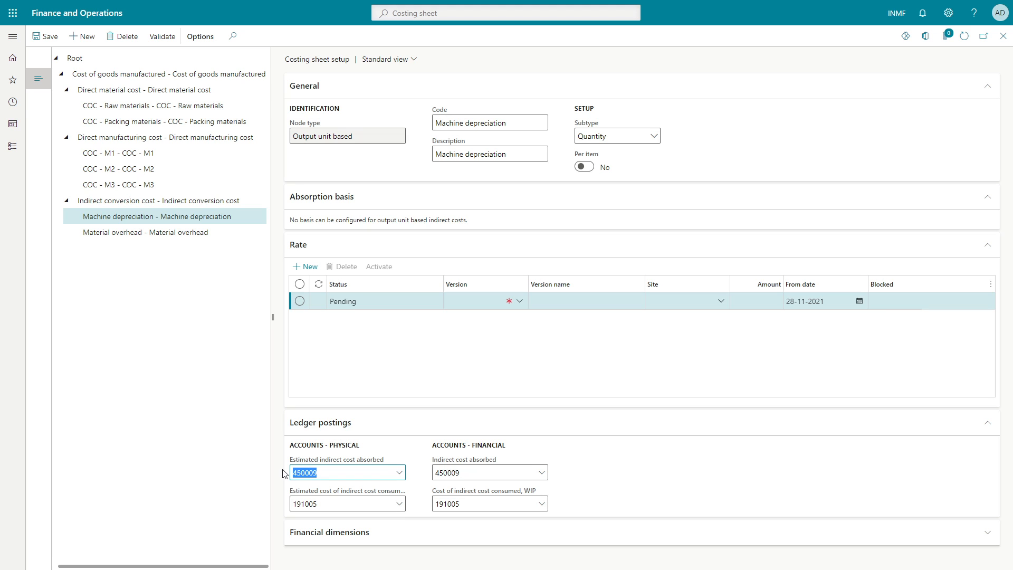
left_click(137, 232)
left_click(324, 452)
key("ctrl+v")
left_click(449, 453)
key("ctrl+v")
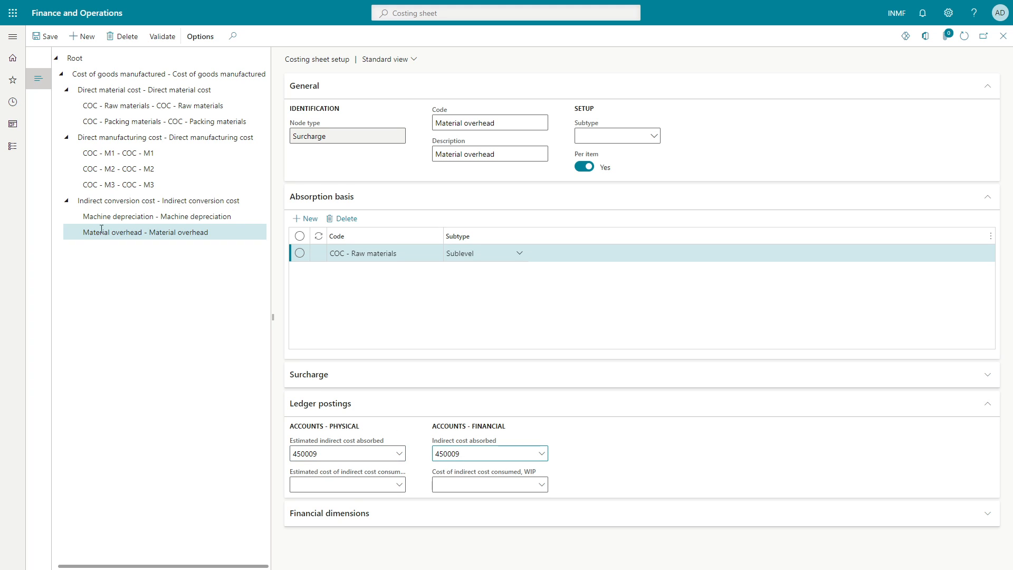
- Copy account 191005 from Machine depreciation into Material overhead's estimated and WIP indirect cost consumed accounts
left_click(100, 216)
left_click(295, 502)
key("ctrl+c")
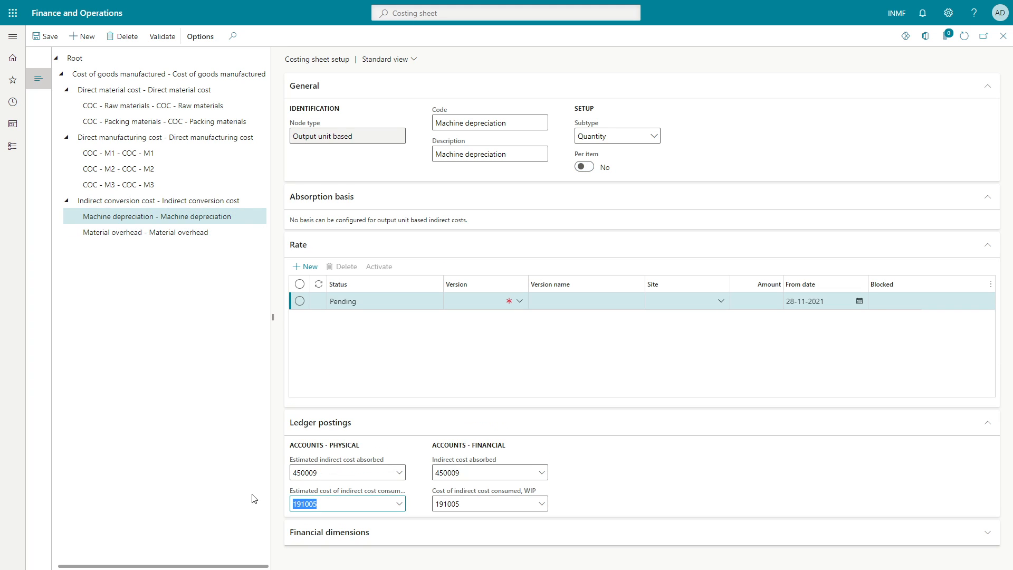
left_click(133, 232)
left_click(309, 489)
key("ctrl+v")
left_click(465, 486)
key("ctrl+v")
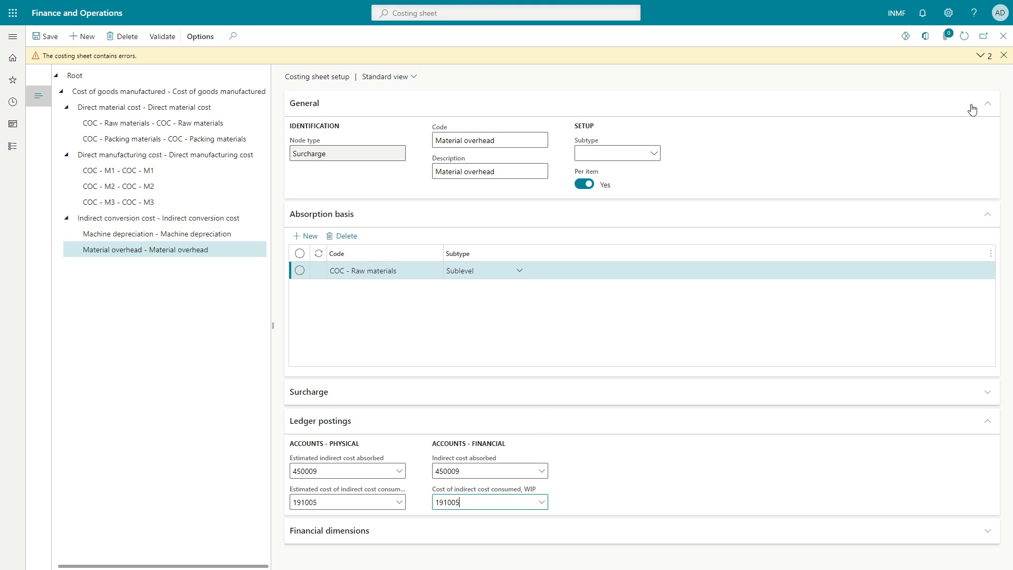
- Review the costing sheet's error message details and dismiss the messages
left_click(982, 56)
left_click(985, 72)
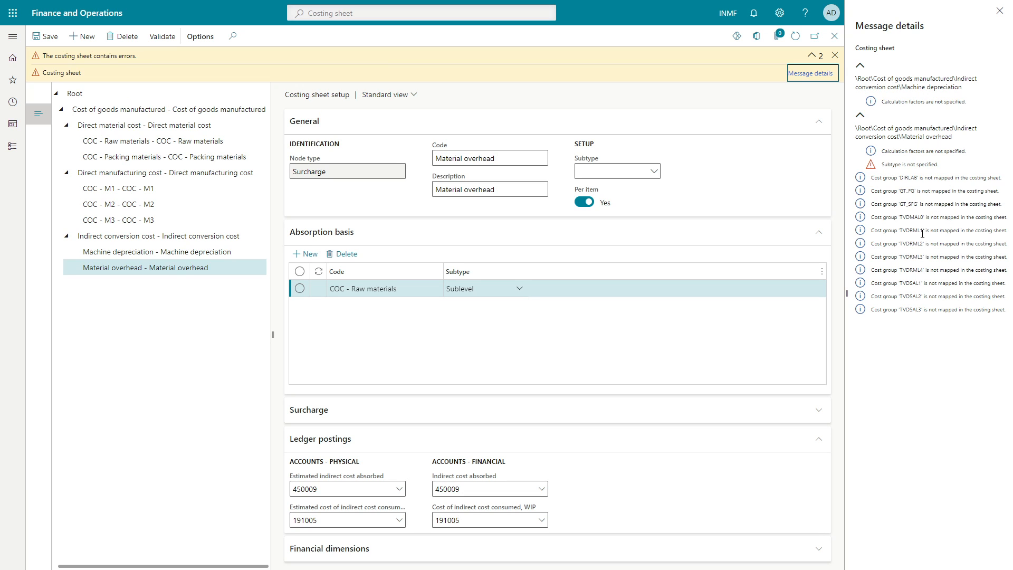
left_click(1000, 11)
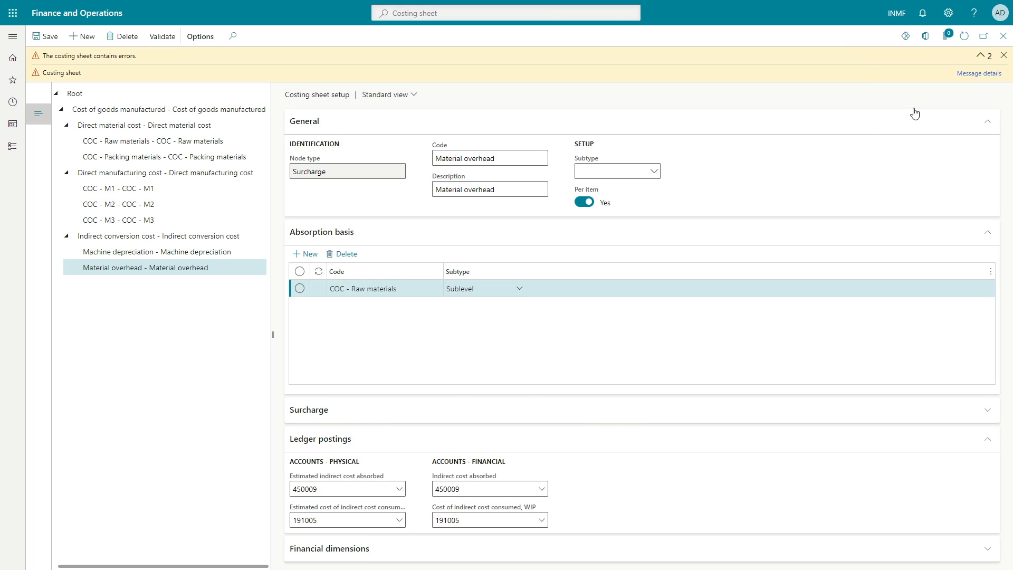
left_click(1003, 55)
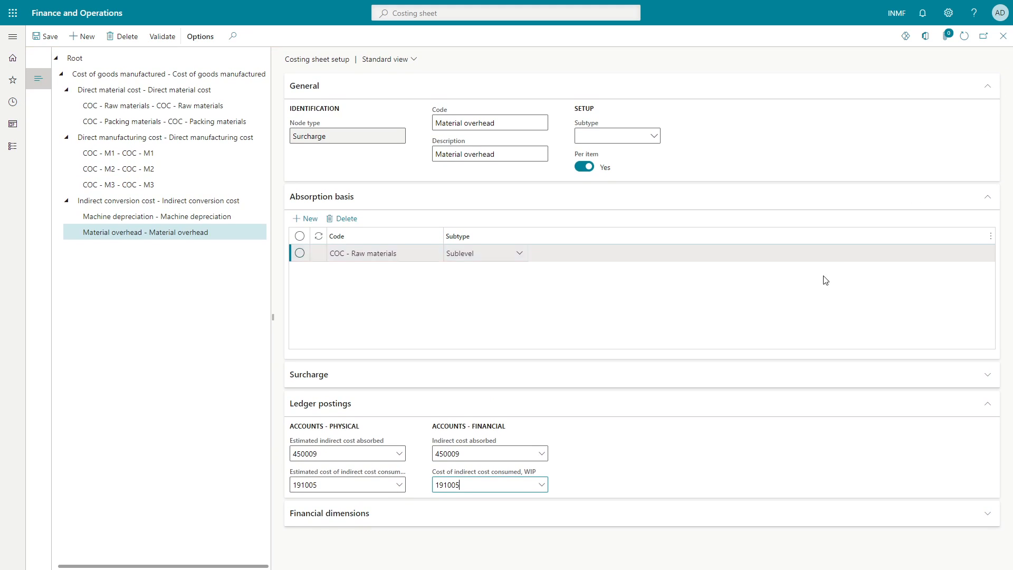
- Expand the Surcharge section of the Material overhead node
left_click(382, 380)
scroll(379, 380, "down", 1)
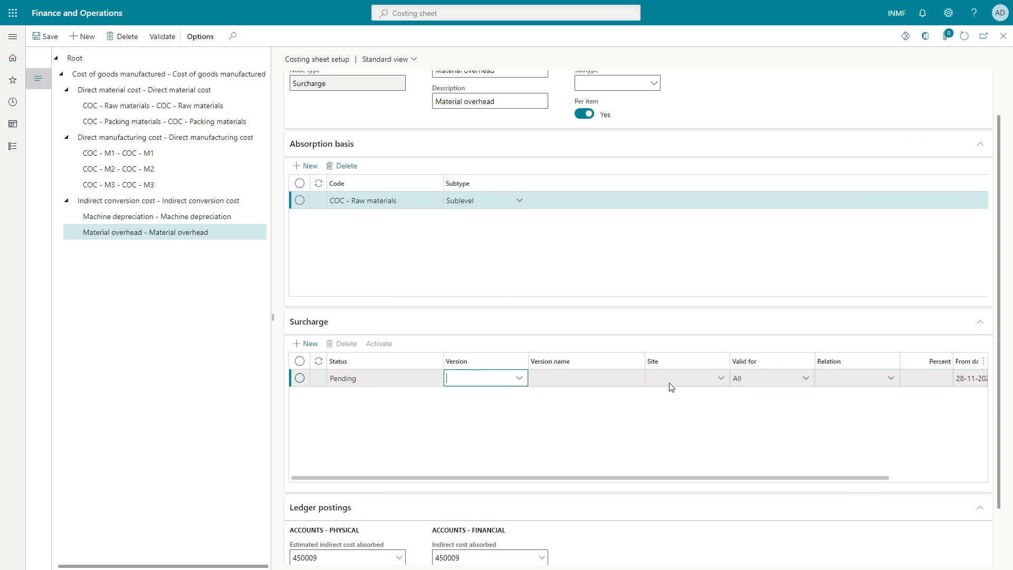
scroll(575, 355, "up", 1)
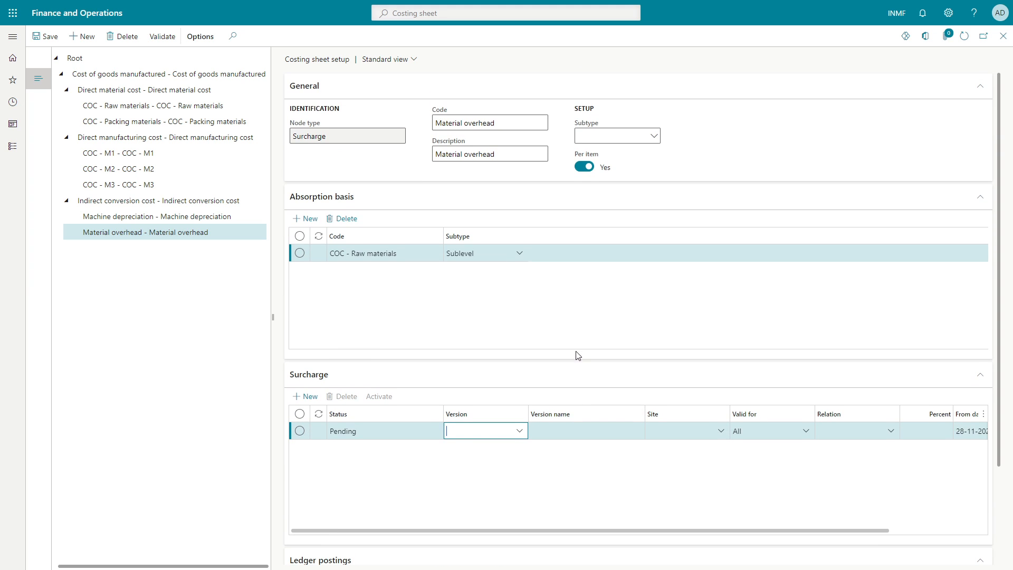
scroll(577, 355, "down", 2)
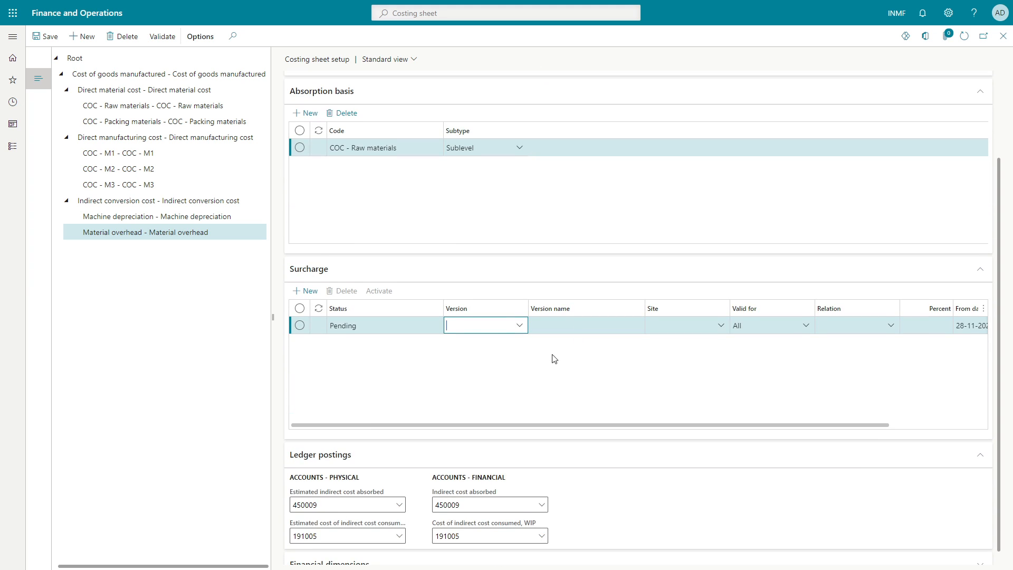
- Check the available versions for the pending surcharge line and open the costing version setup from its Version field
left_click(395, 327)
left_click(473, 333)
left_click(529, 333)
left_click(522, 335)
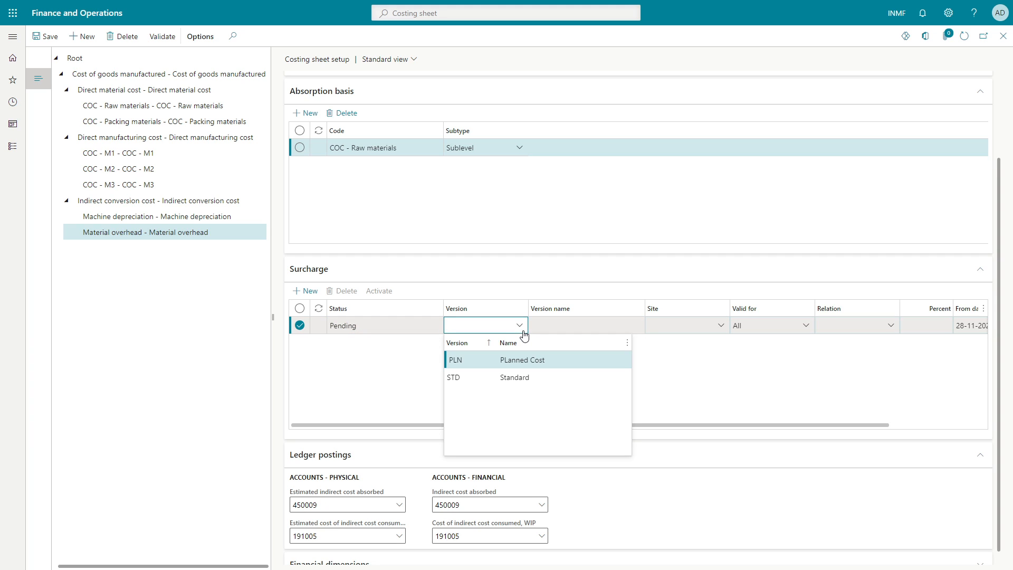
right_click(498, 325)
left_click(431, 347)
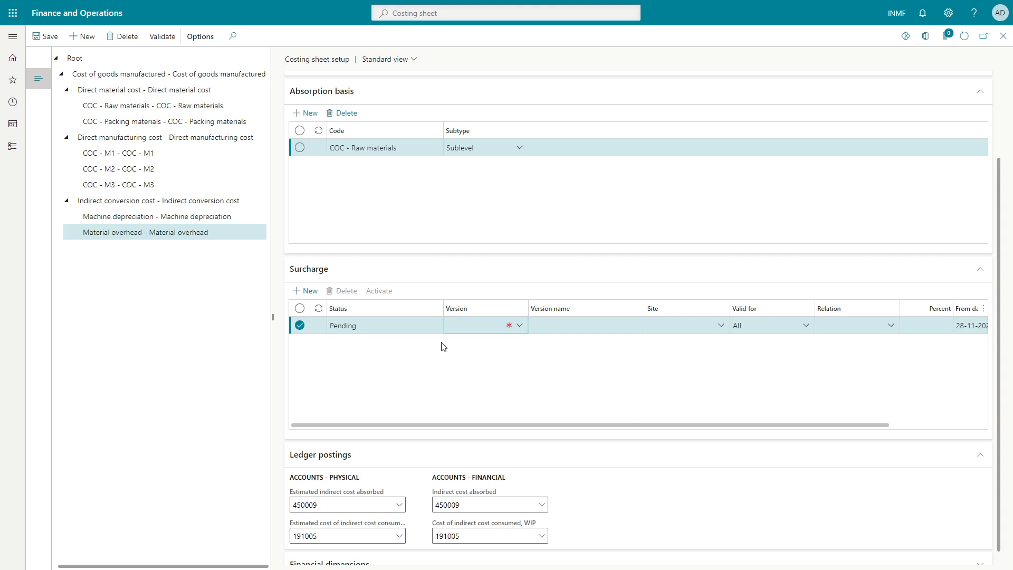
right_click(520, 330)
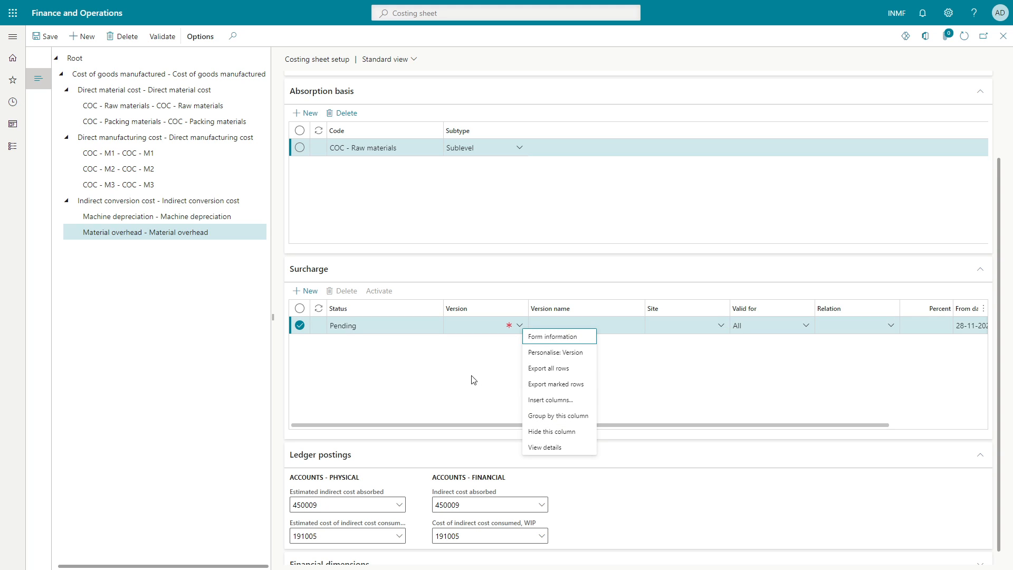
left_click(475, 334)
right_click(516, 330)
left_click(544, 446)
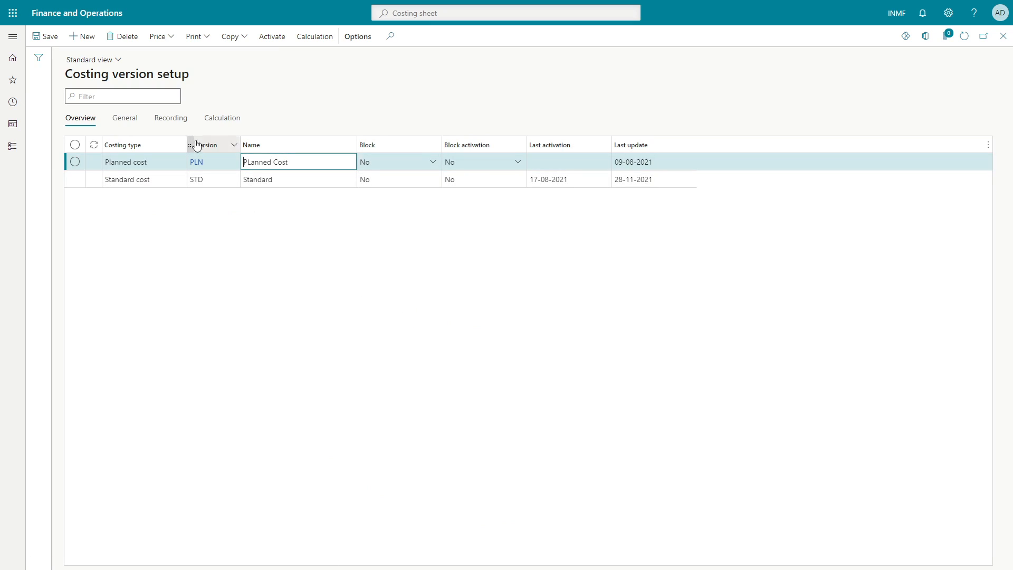
- Create a Standard cost costing version GT_STD named "Standard costing version"
left_click(83, 36)
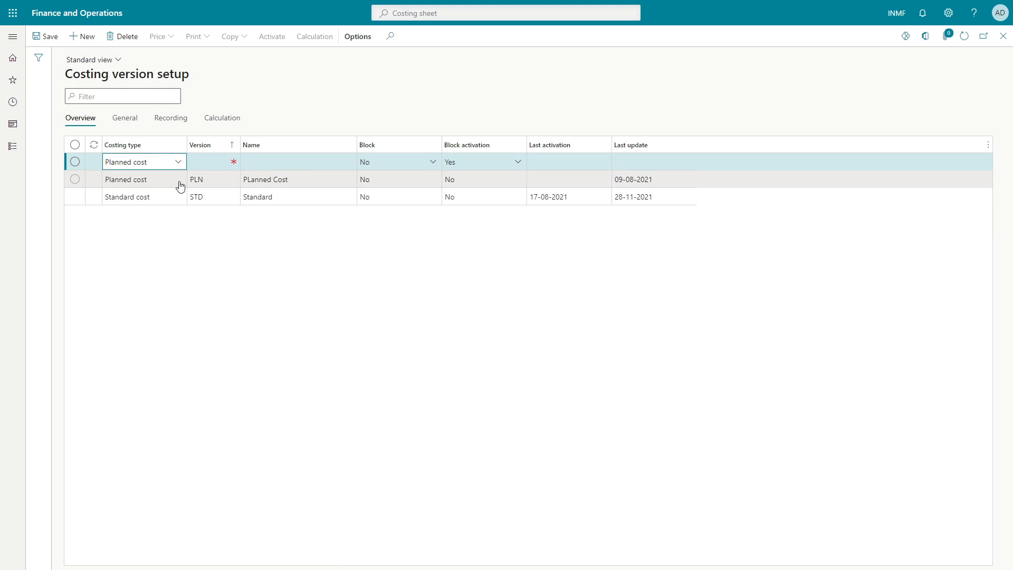
left_click(178, 162)
left_click(150, 195)
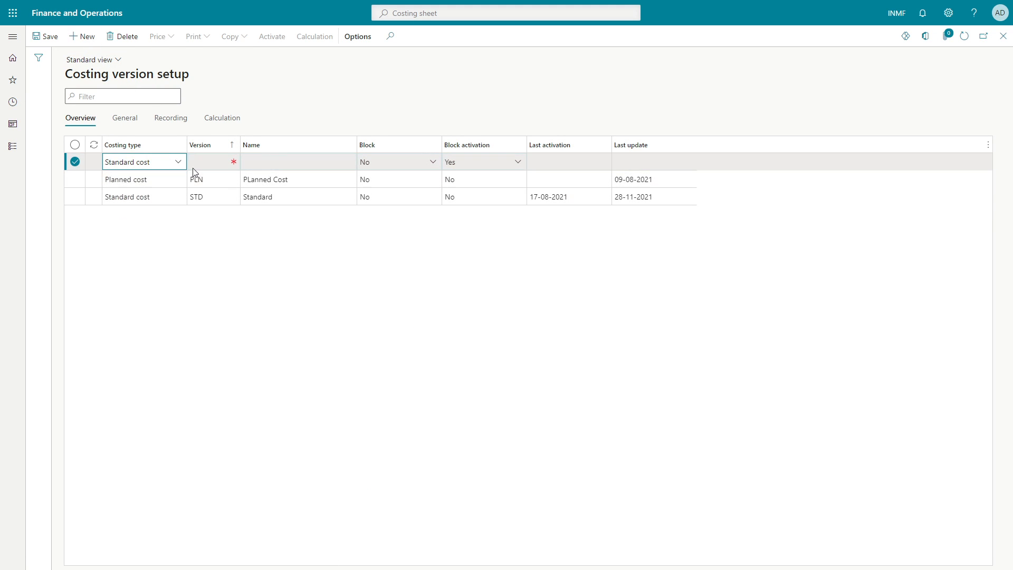
left_click(192, 168)
type("GT_STD")
key("Tab")
type("S")
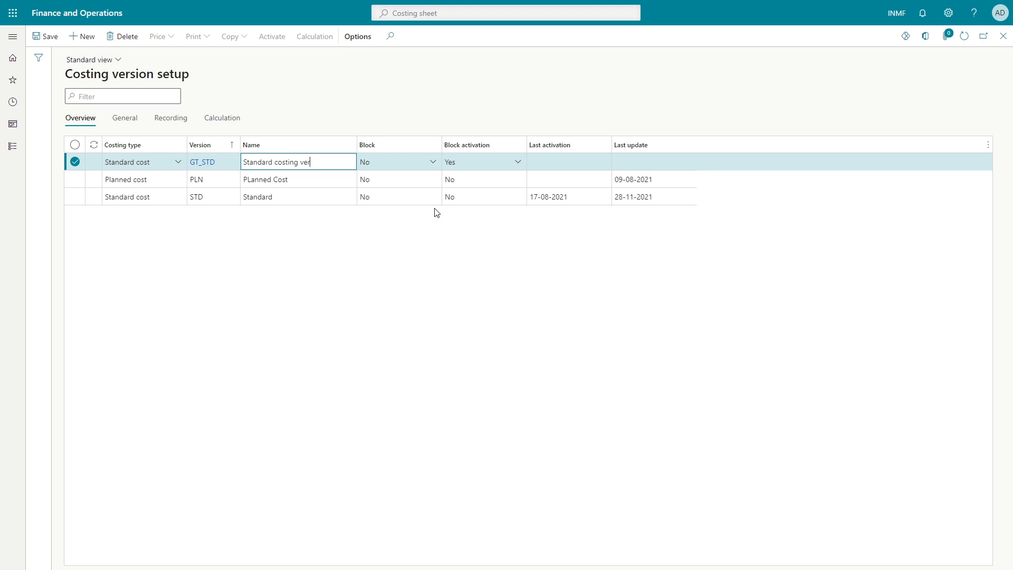
type("n")
key("Tab")
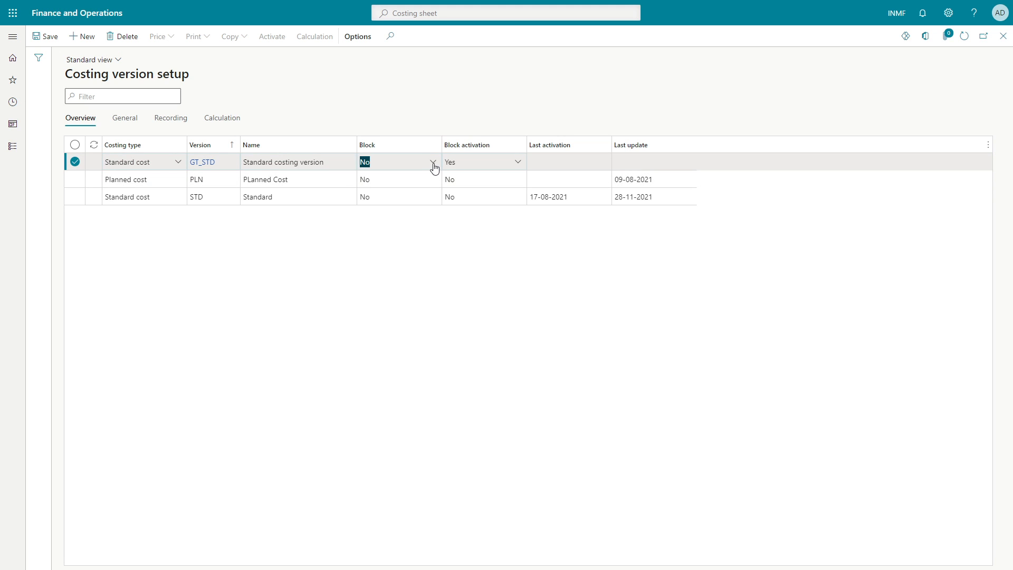
- Set Block activation to No for costing version GT_STD and commit the record
left_click(483, 168)
left_click(473, 179)
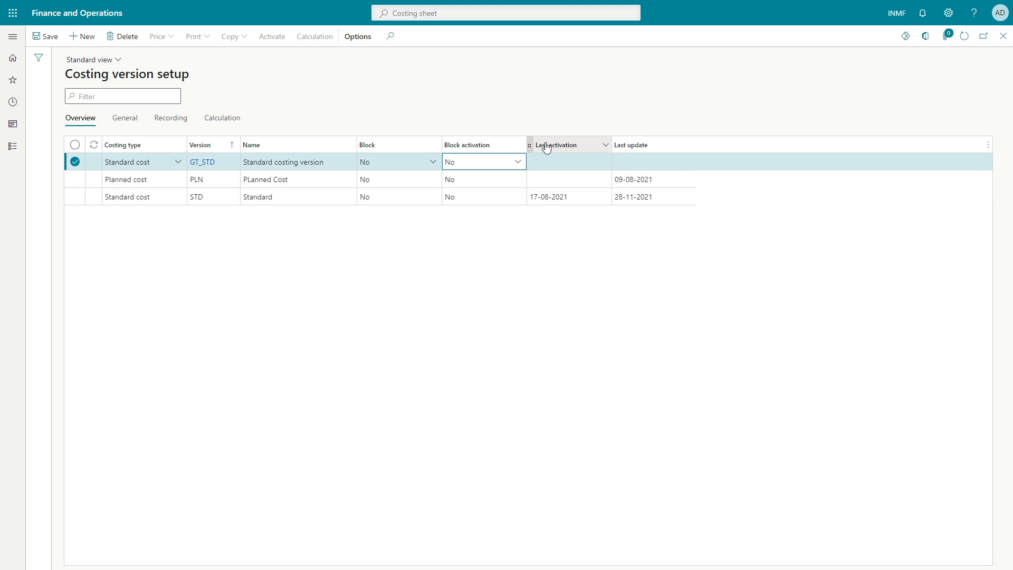
left_click(564, 164)
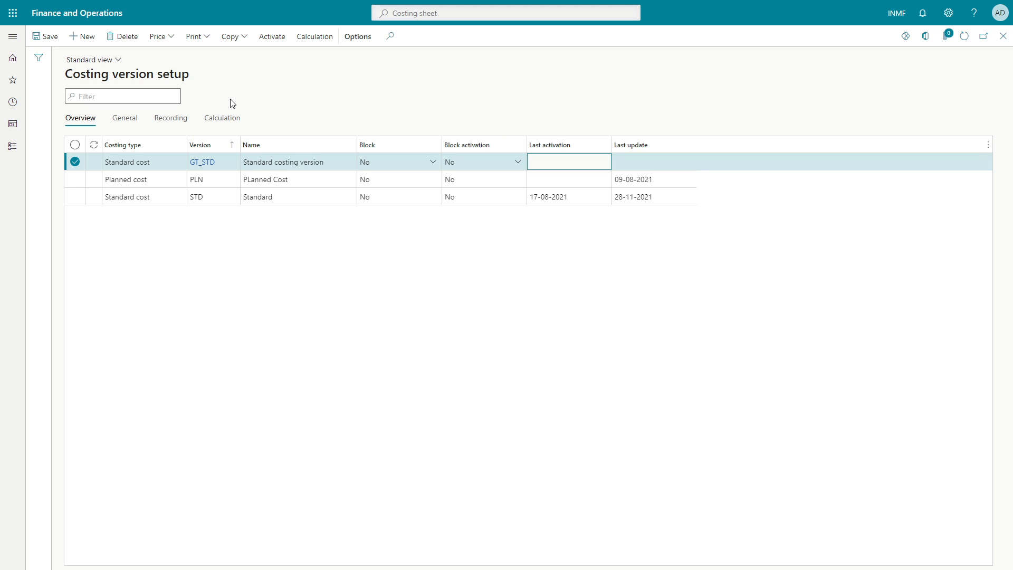
- Open the item prices of costing version GT_STD
left_click(172, 46)
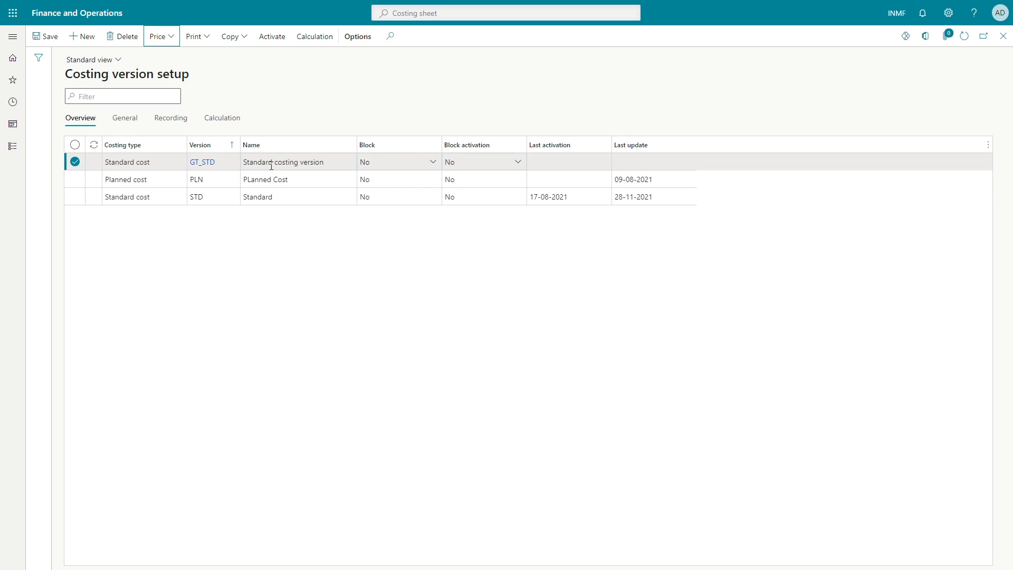
left_click(165, 37)
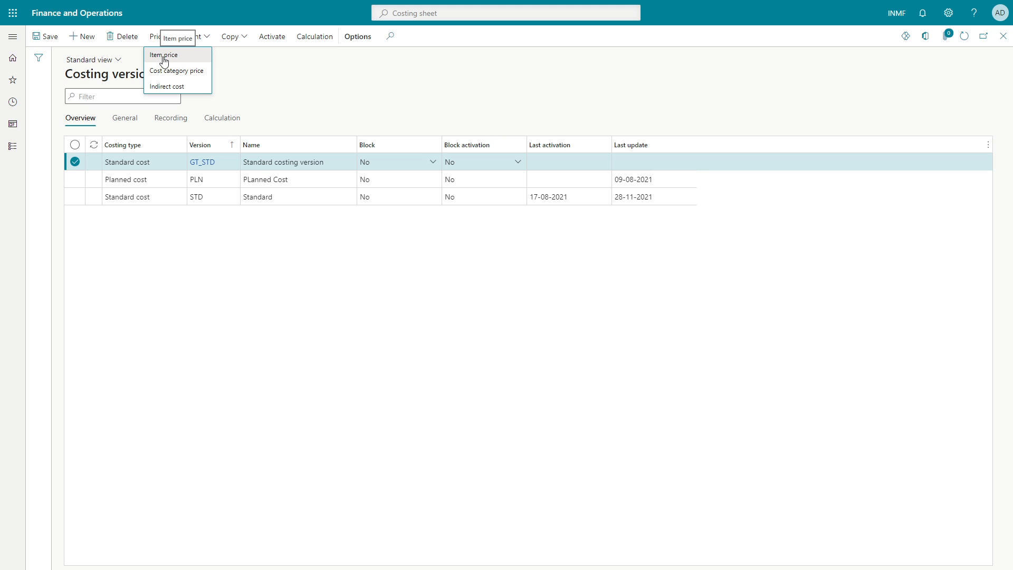
left_click(165, 59)
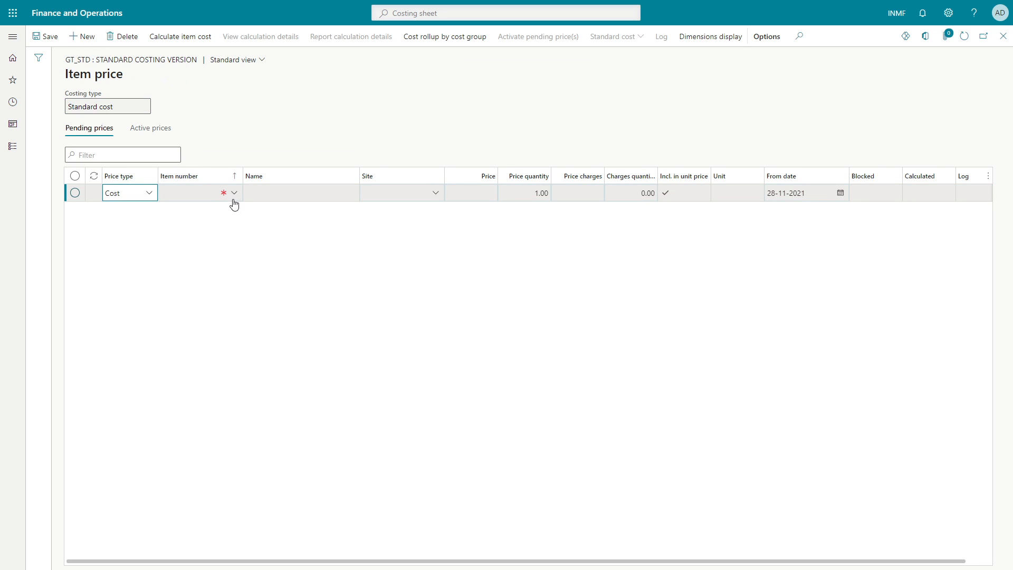
- Assign item GT_RM-04 and site GT_NY to the first pending cost price line
left_click(234, 200)
left_click(236, 200)
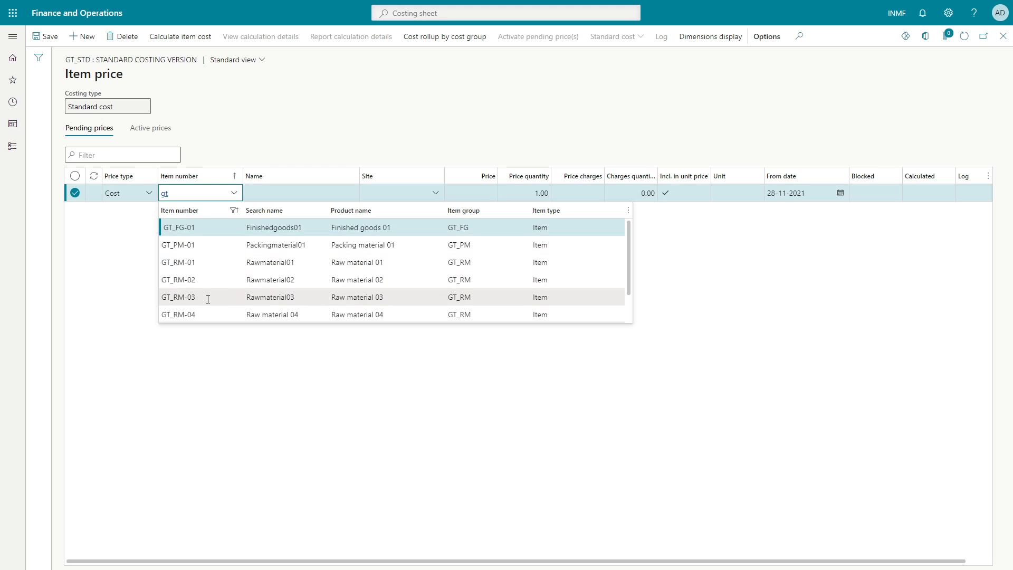
scroll(207, 308, "down", 1)
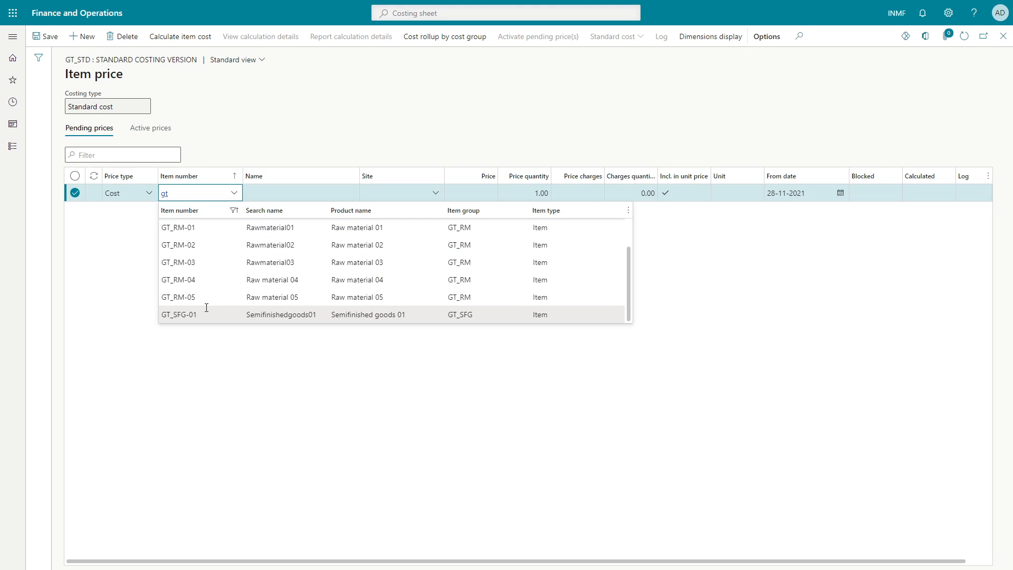
left_click(197, 278)
left_click(422, 195)
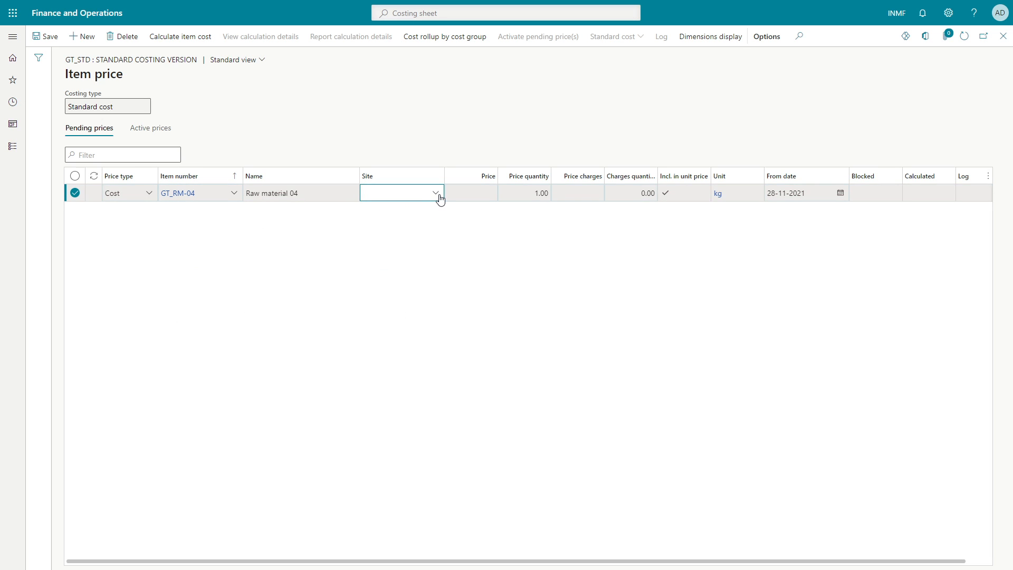
left_click(436, 194)
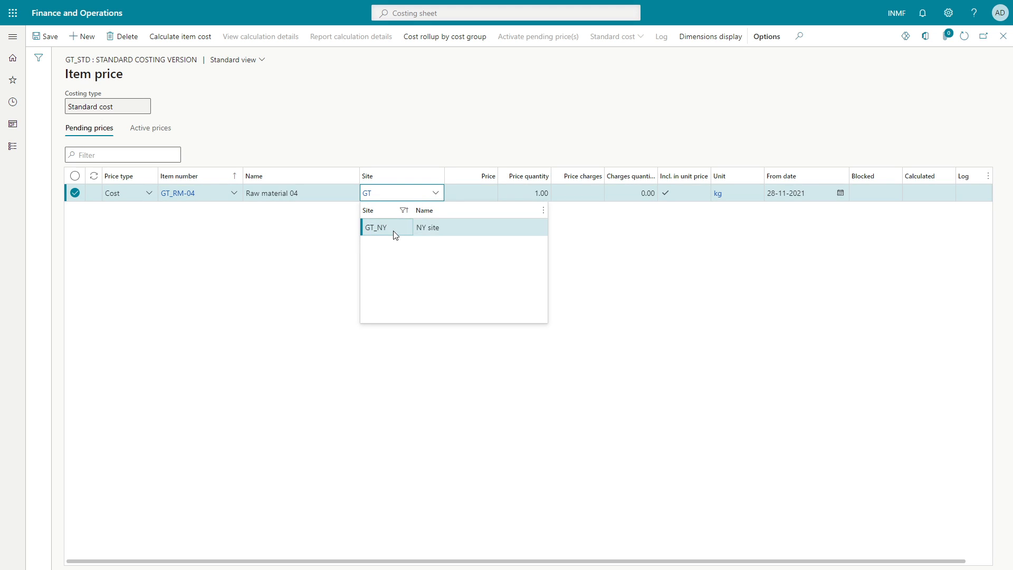
left_click(393, 228)
key("Tab")
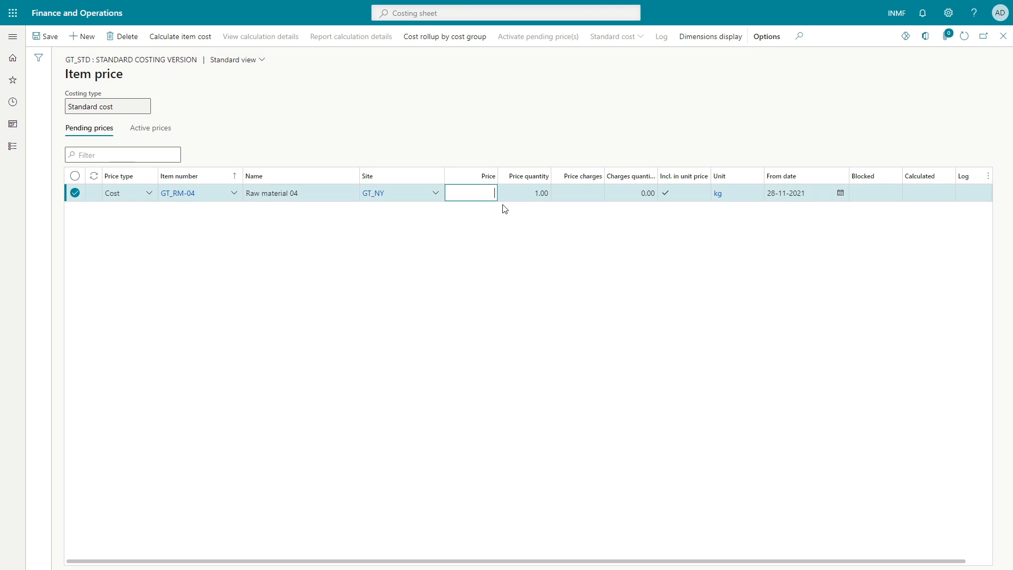
- Look up GT_RM-04's cost price in the Excel setup workbook and set its pending price to 1,000.00 in Finance and Operations
key("super+Tab")
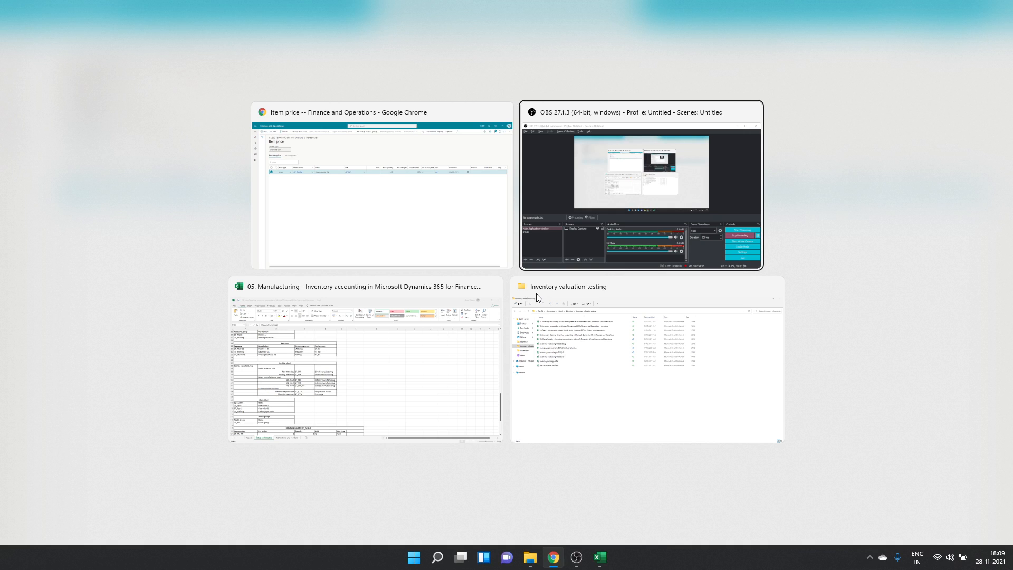
left_click(443, 300)
scroll(338, 307, "down", 2)
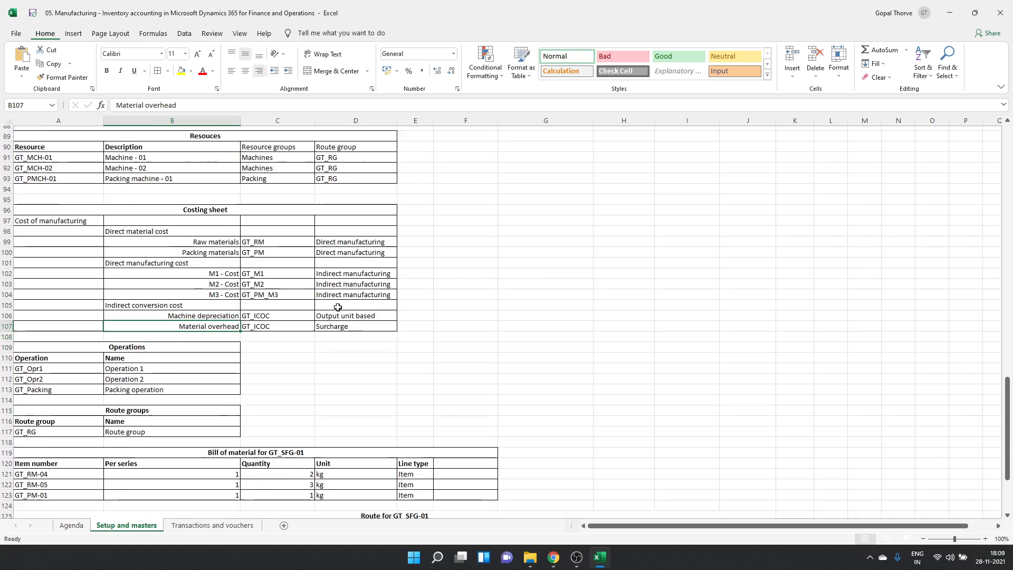
scroll(338, 307, "up", 2)
scroll(338, 307, "down", 3)
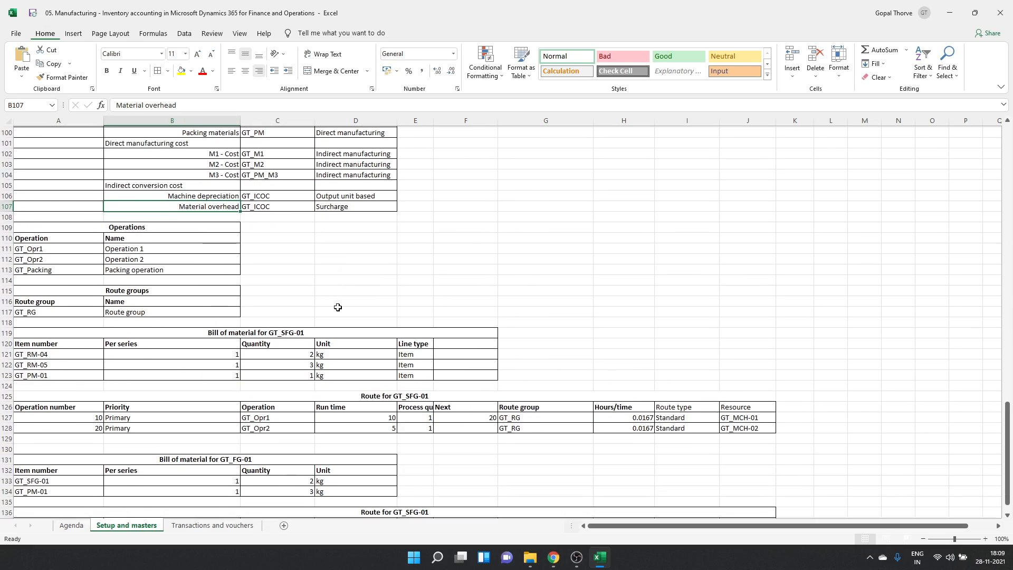
scroll(338, 307, "up", 9)
scroll(338, 307, "up", 5)
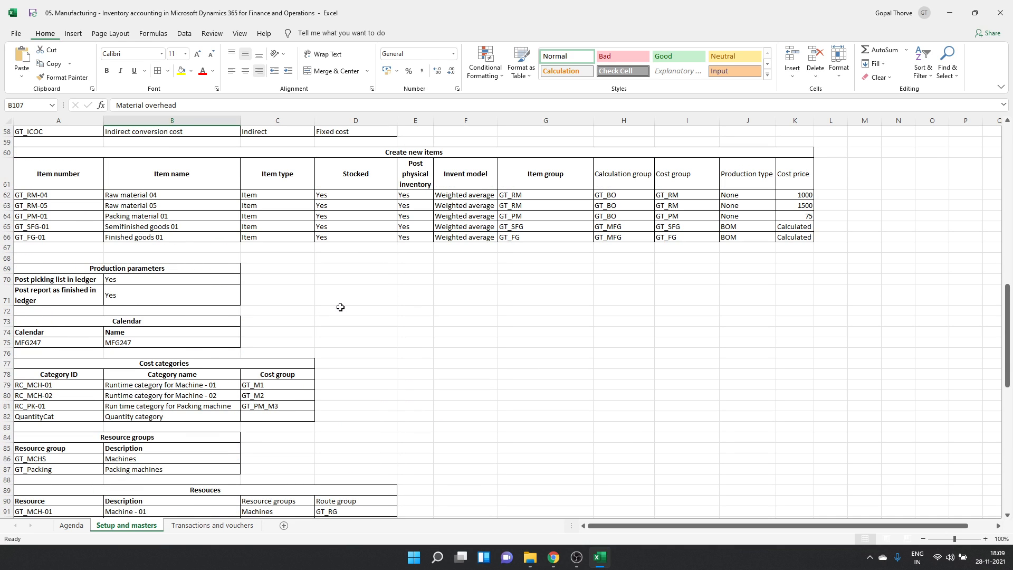
key("alt+Tab")
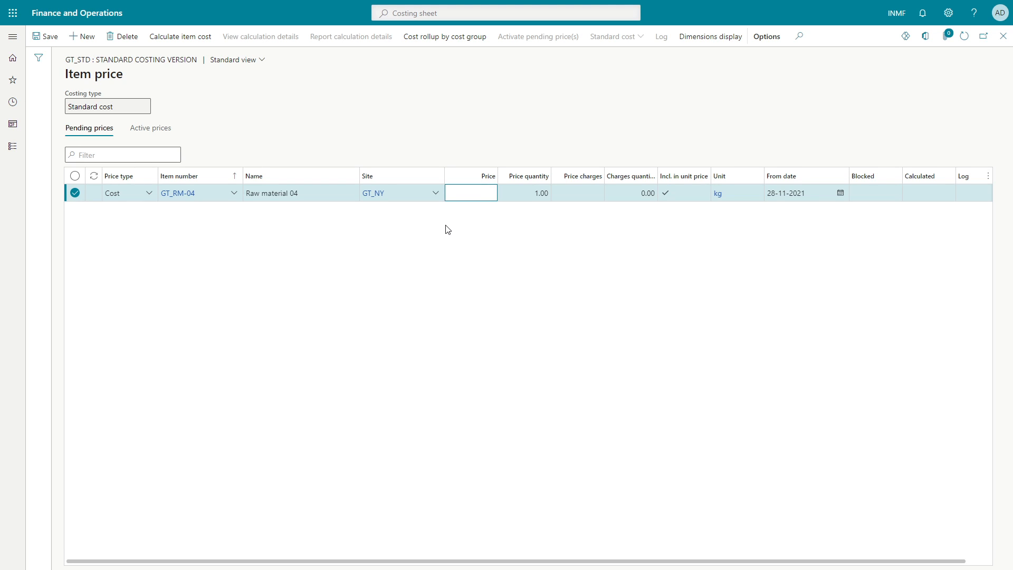
type("1,0000")
key("Tab")
- Add a second pending price line with price type Cost
key("alt+n")
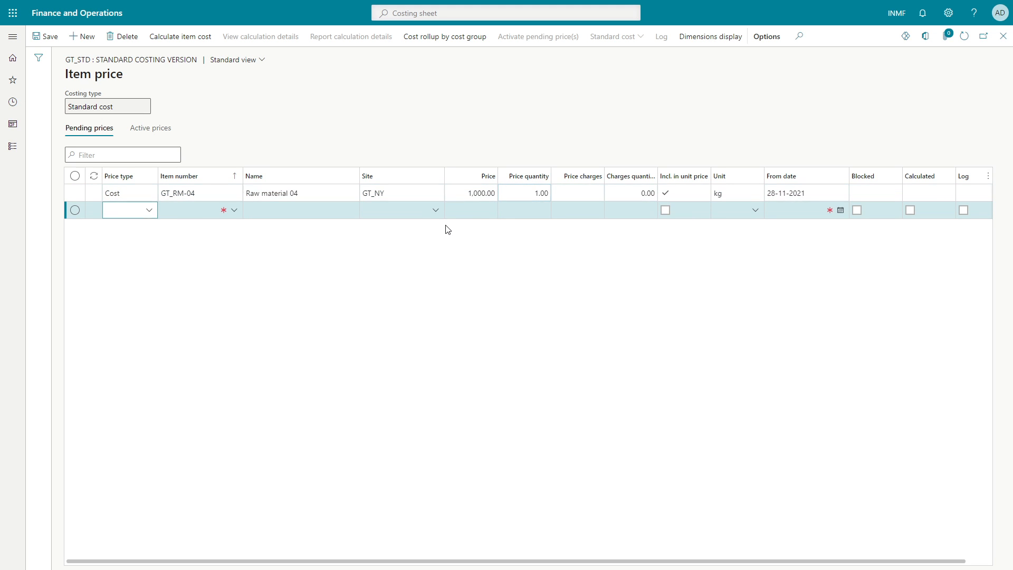
key("alt+Down")
key("Down")
key("Return")
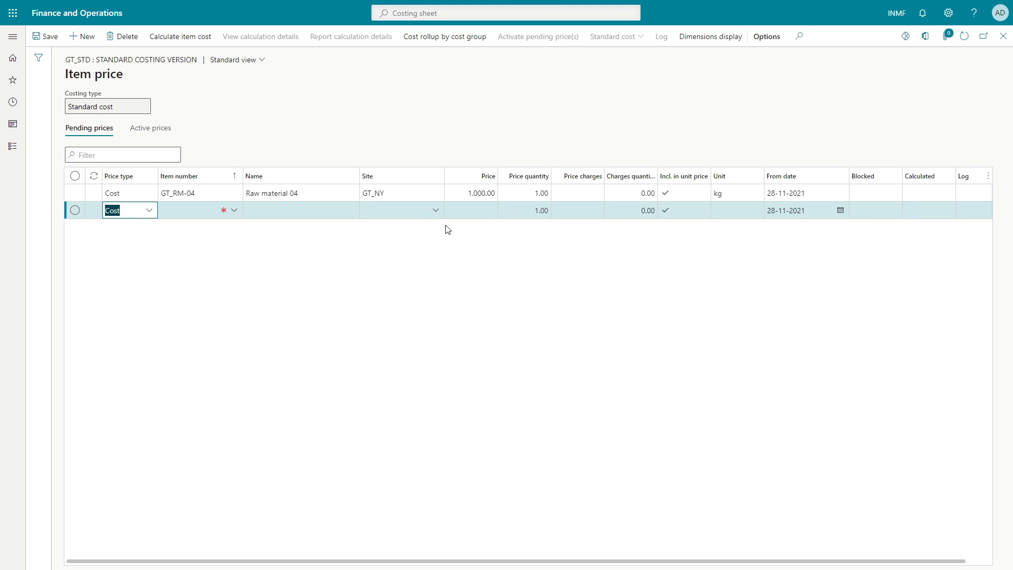
key("Tab")
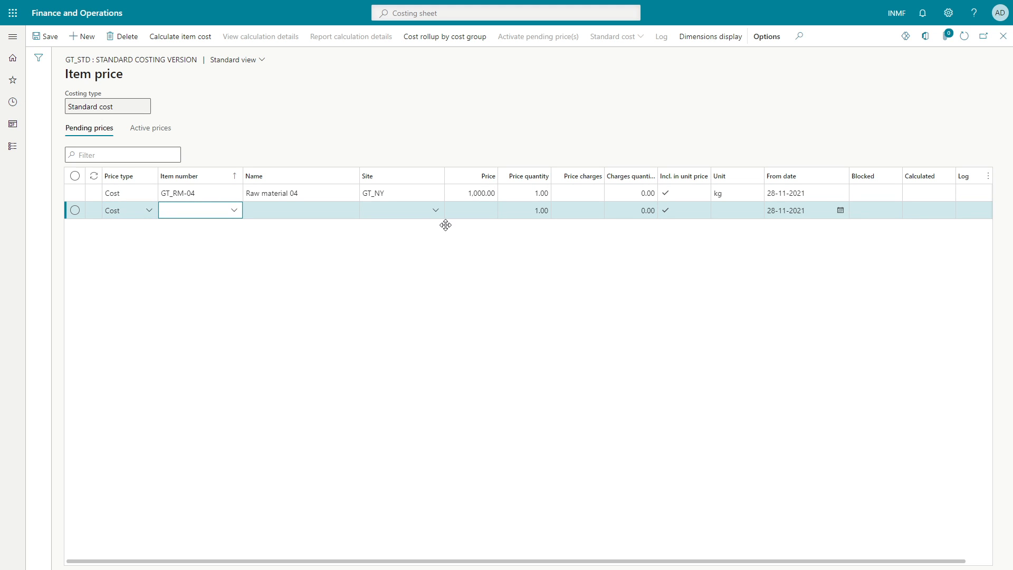
- Select item GT_RM-05 for the new pending price line
key("alt+Down")
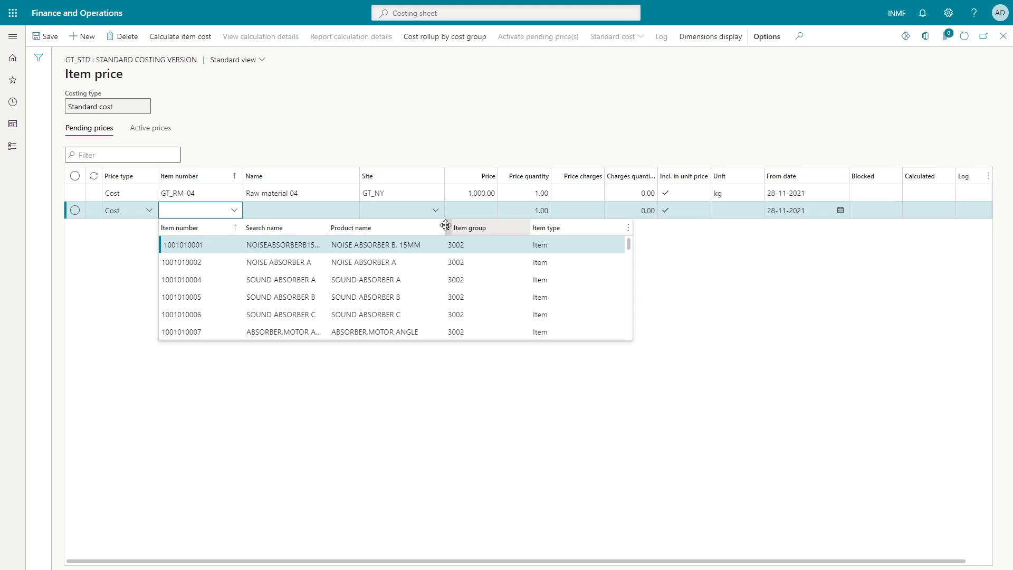
key("Escape")
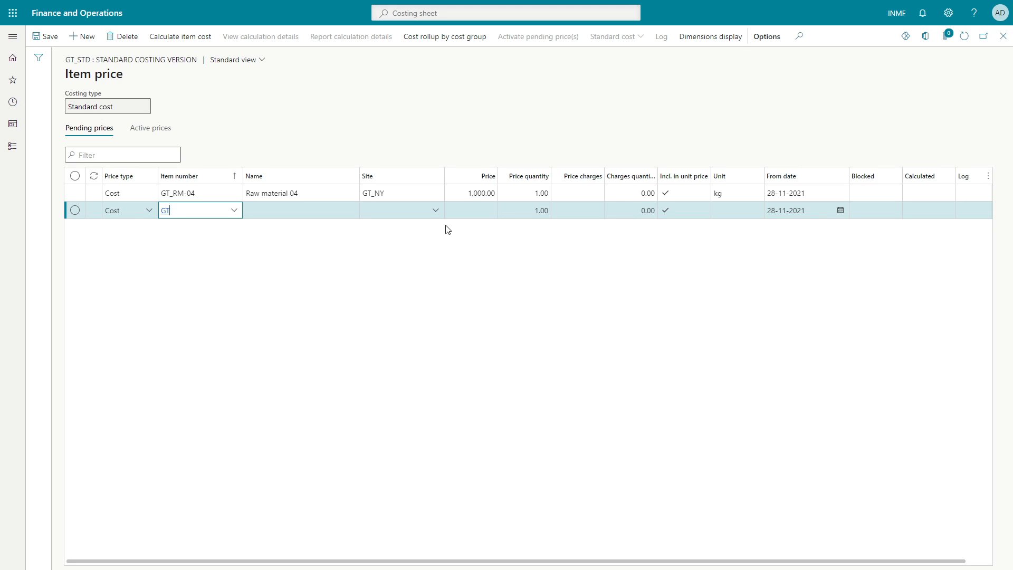
key("Down")
key("Down")
key("Down")
key("Down")
key("Down")
key("Down")
key("Down")
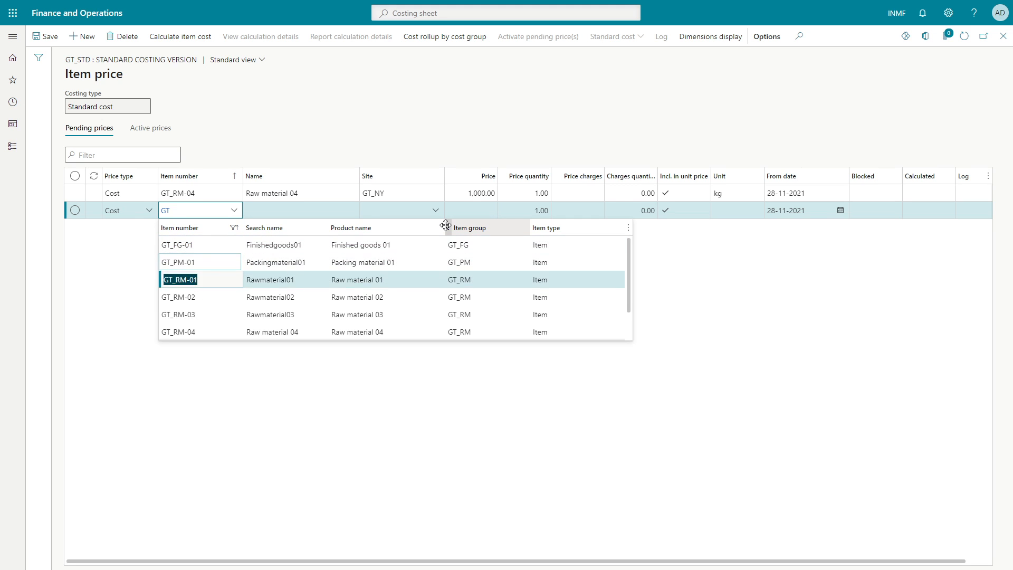
key("Up")
key("Tab")
key("Tab")
- Set the GT_RM-05 line's site to GT_NY and its price to 1,500.00
type("G")
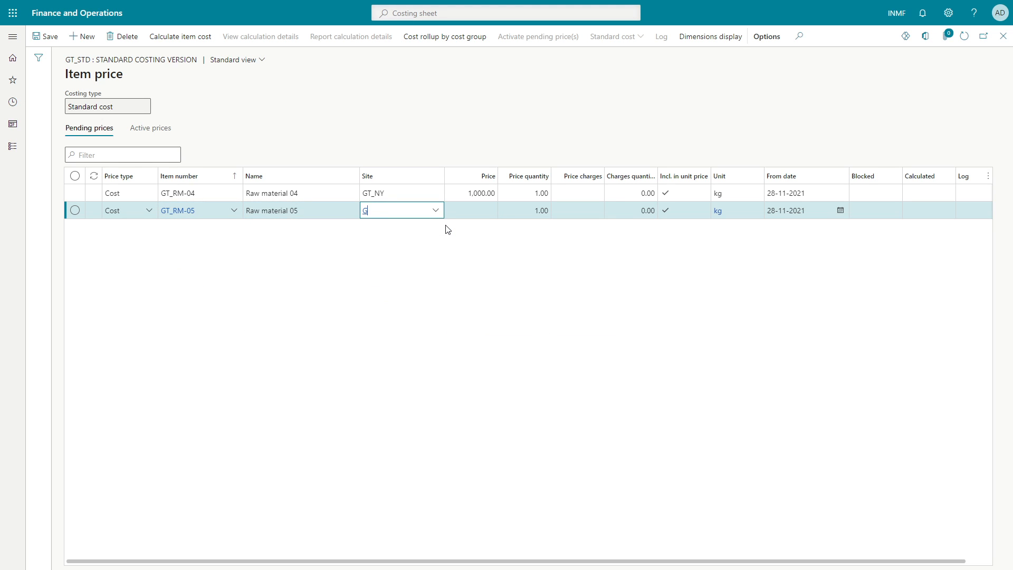
key("Tab")
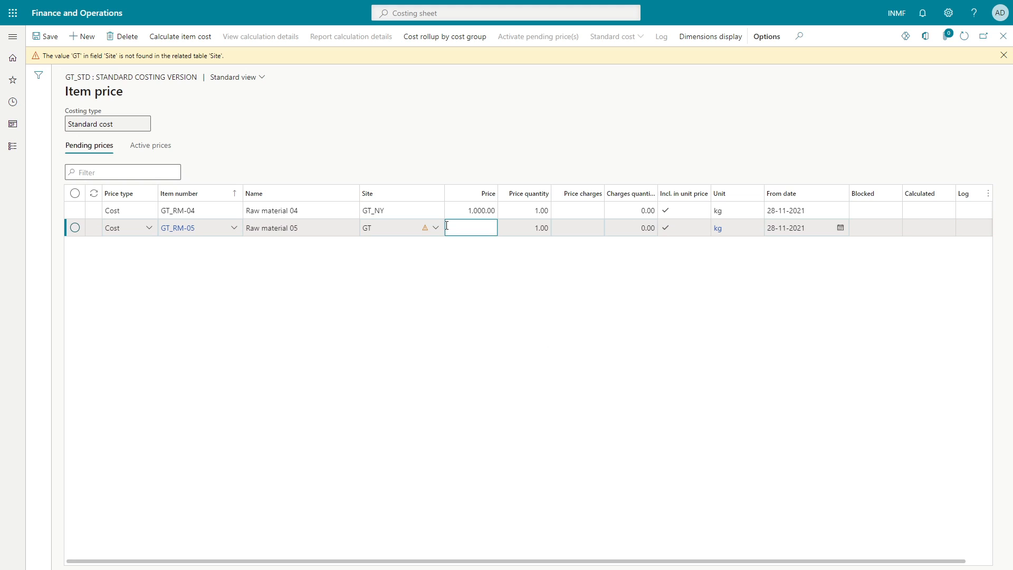
type("GT")
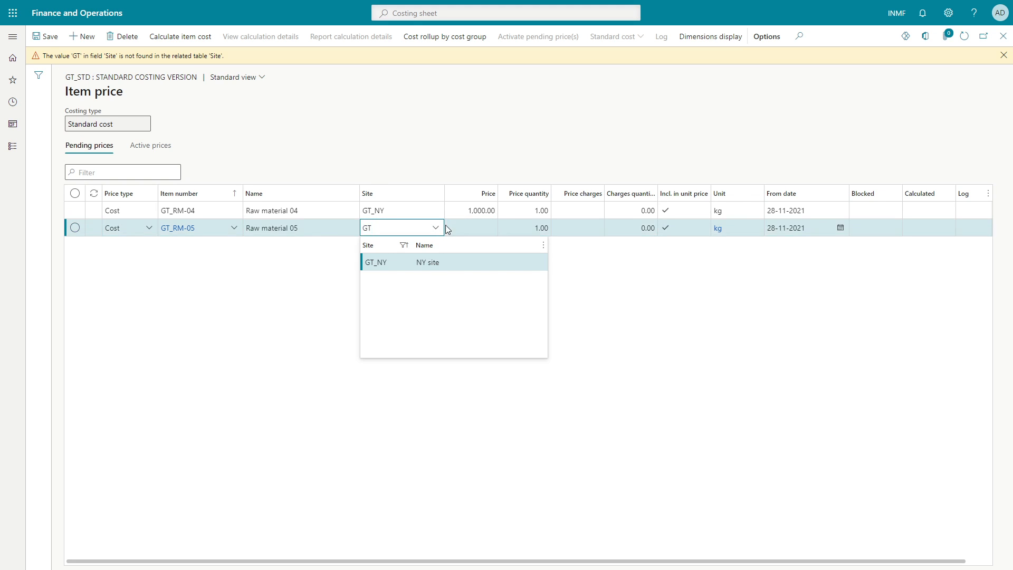
key("Tab")
type("1,50")
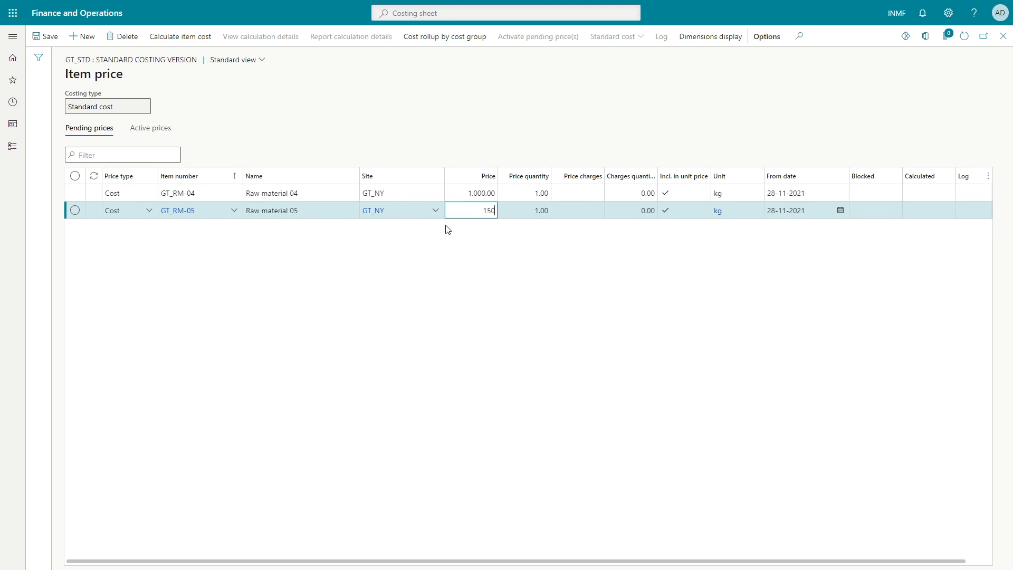
type("0")
key("Tab")
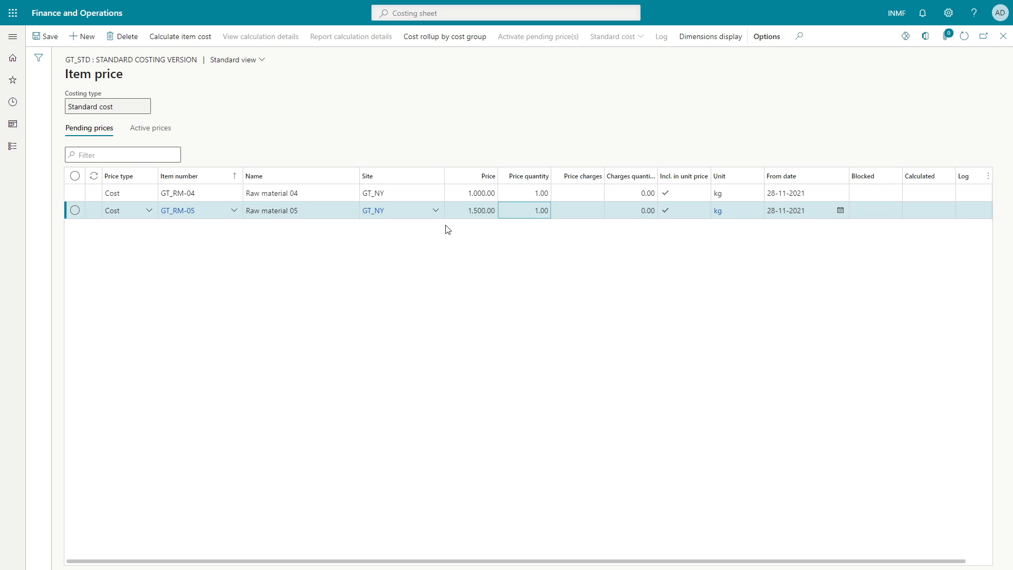
- Switch to the Excel workbook, edit GT_PM-01's cost price in the Create new items table, and return to the item prices in Finance and Operations
key("alt+Tab")
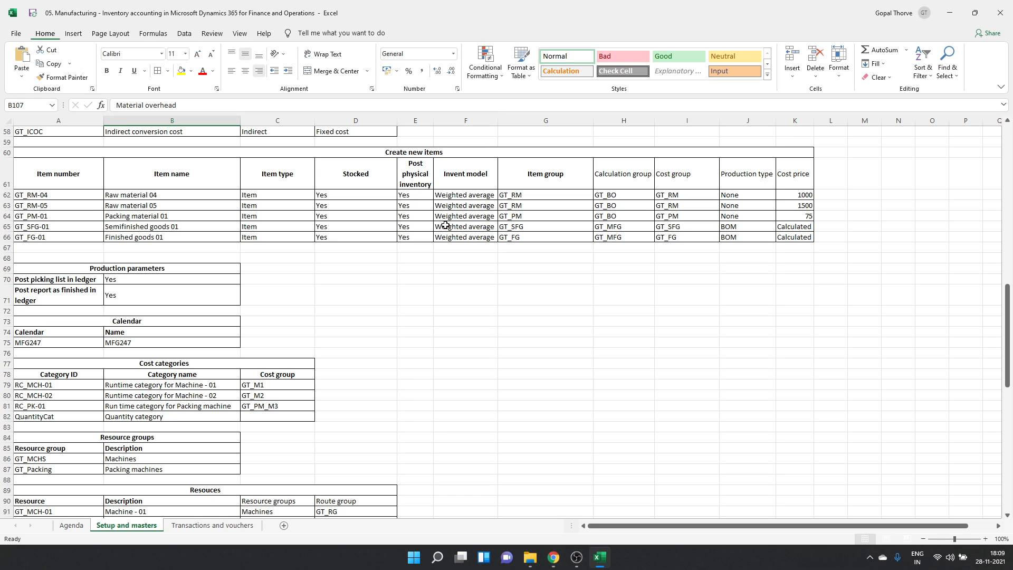
key("Right")
key("Up")
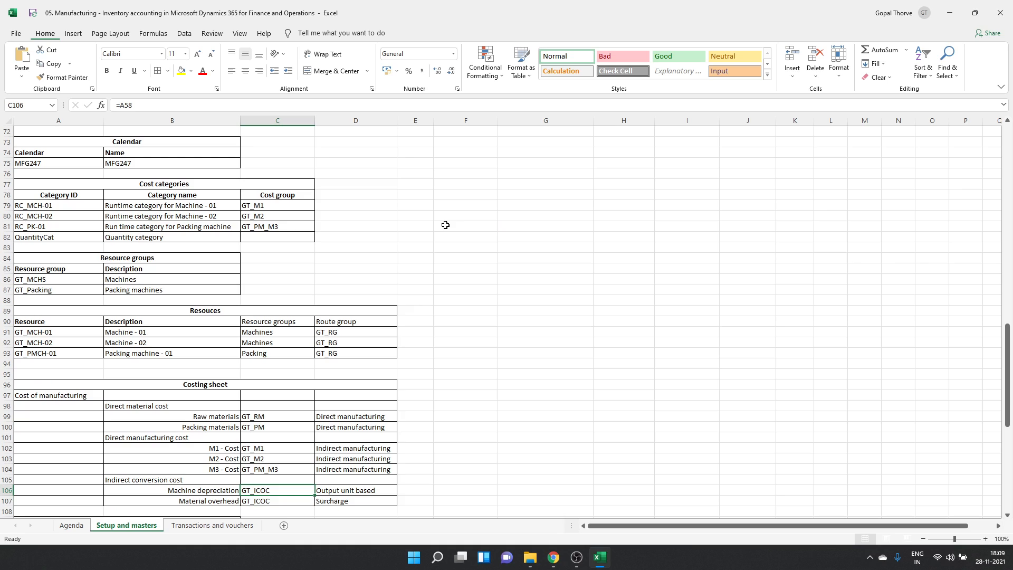
scroll(445, 224, "up", 4)
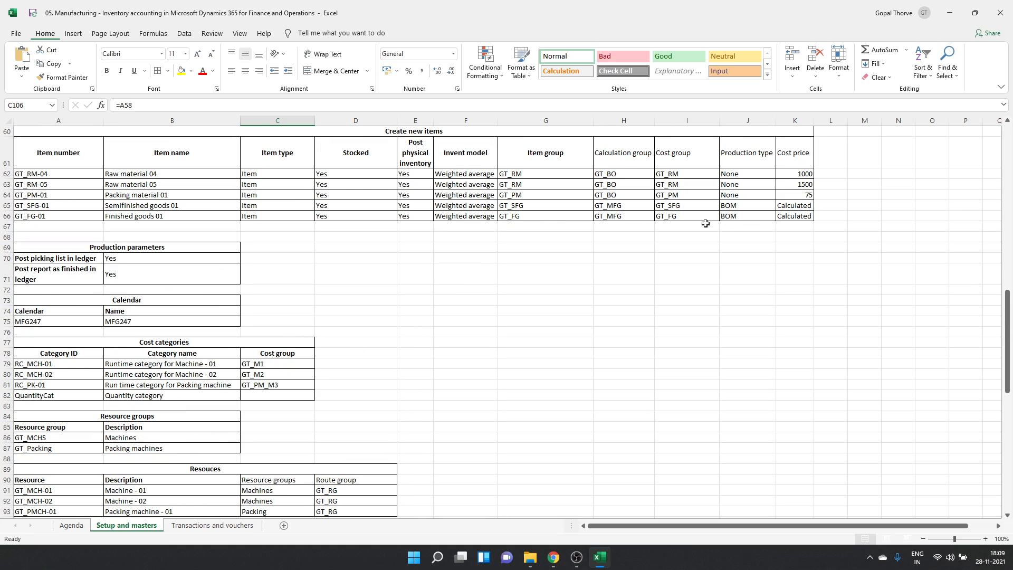
left_click(804, 195)
double_click(804, 195)
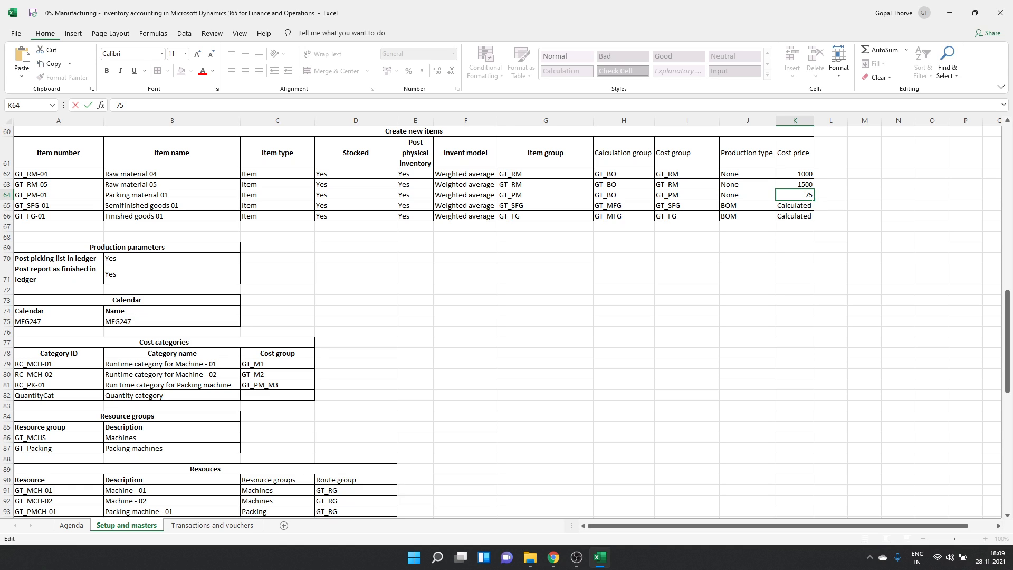
type("0")
key("Return")
key("Up")
key("Left")
key("Left")
key("Left")
key("Left")
key("Left")
key("alt+Tab")
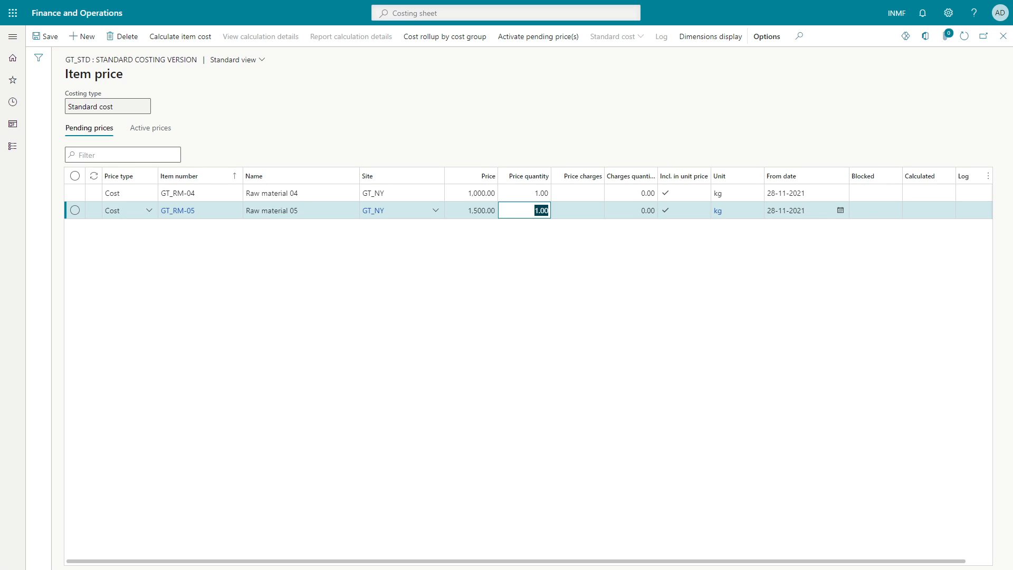
- Add a third pending price line with price type Cost for item GT_PM-01
key("alt+n")
key("Tab")
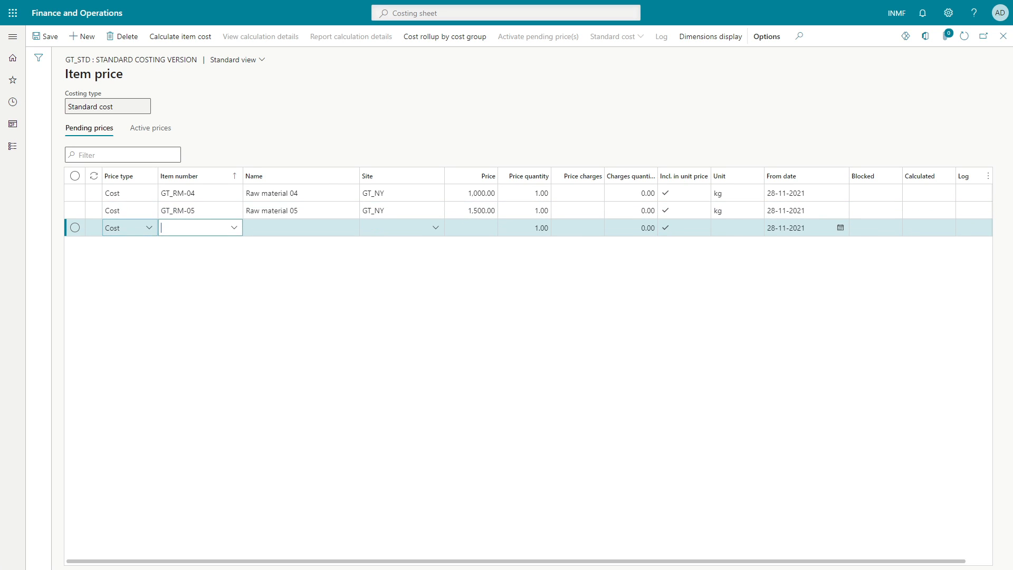
key("alt+Down")
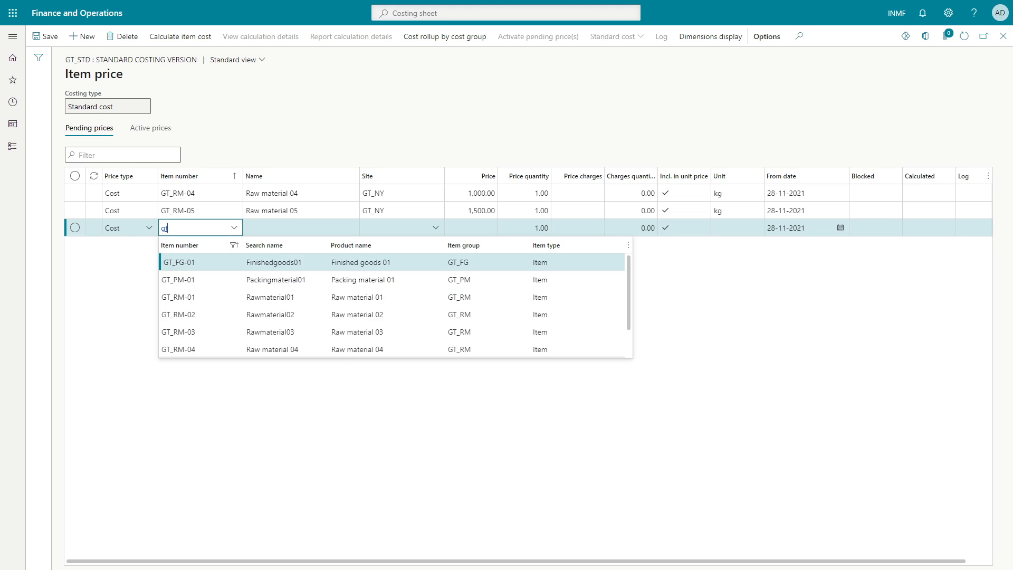
key("Down")
key("Down")
key("Down")
key("Down")
key("Down")
key("Up")
key("Up")
key("Up")
key("Up")
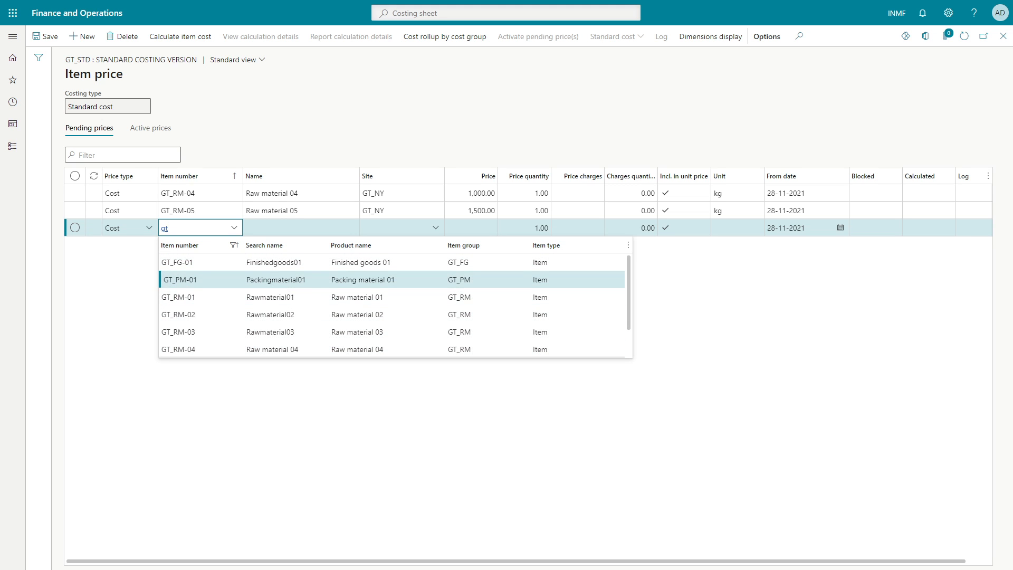
key("Tab")
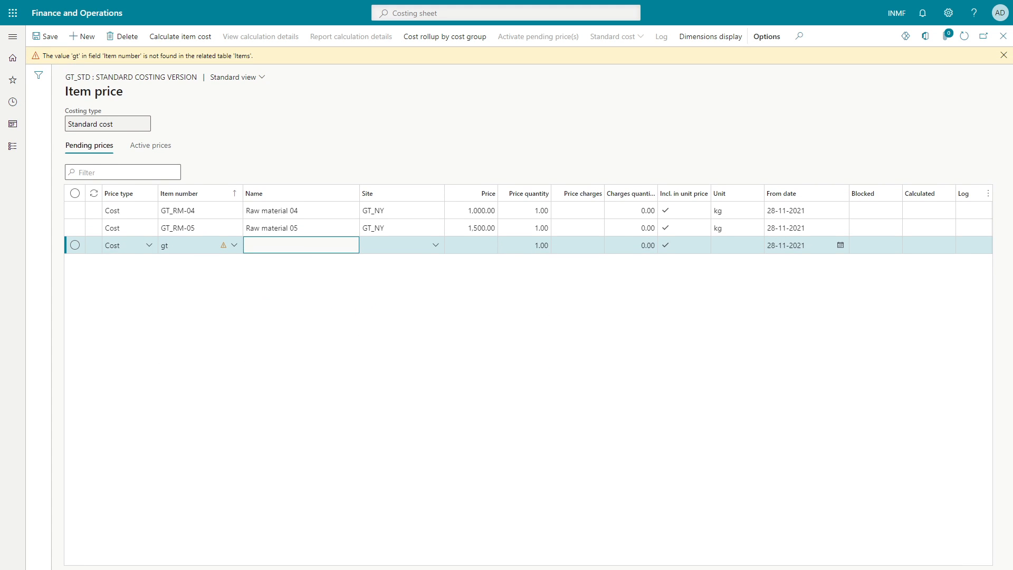
key("shift+Tab")
key("alt+Down")
key("Down")
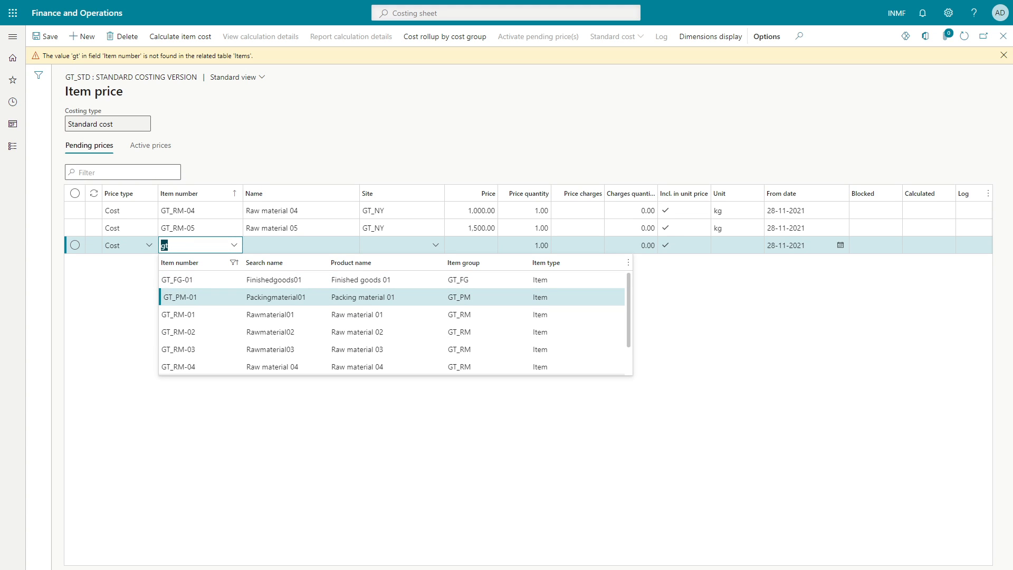
key("Return")
key("Tab")
- Set the GT_PM-01 line's site to GT_NY and its price to 750.00
key("Tab")
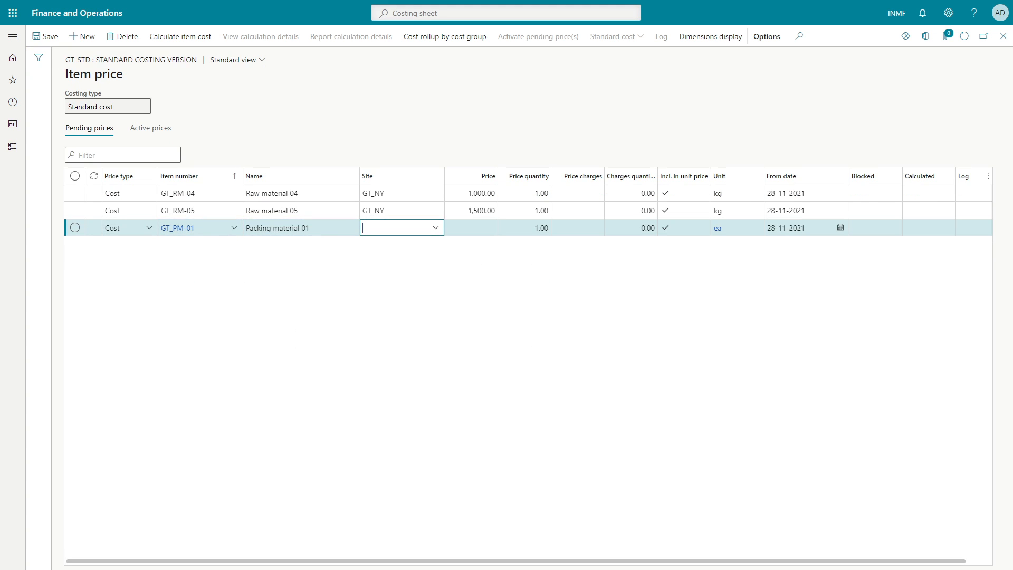
type("GT_NY")
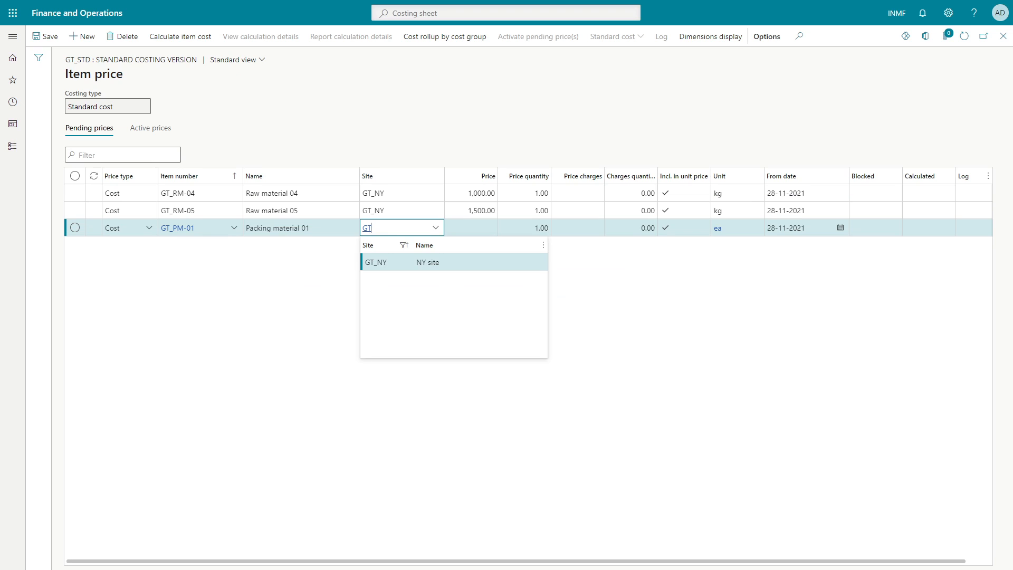
key("Return")
key("Tab")
type("75")
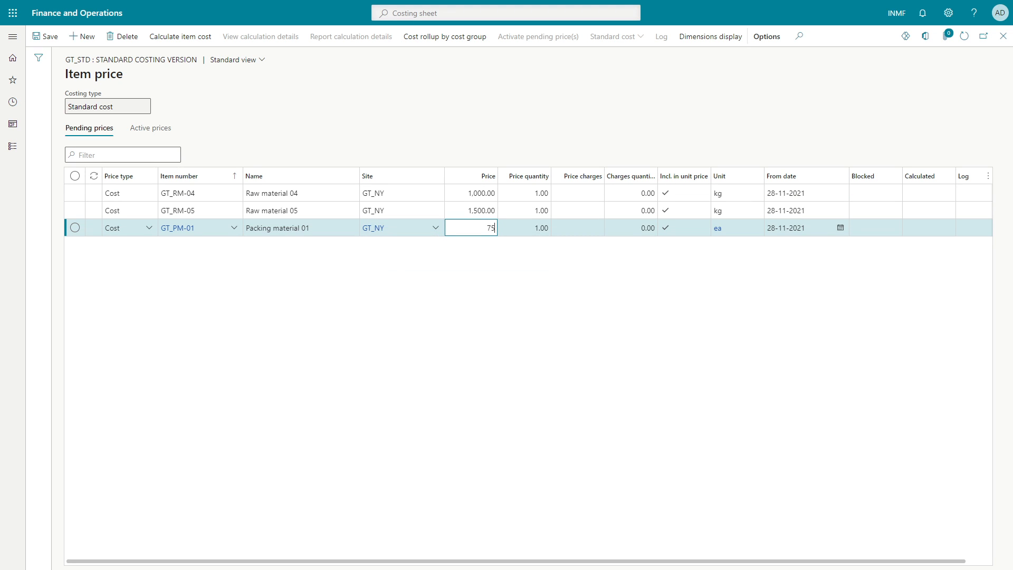
type("0")
key("Tab")
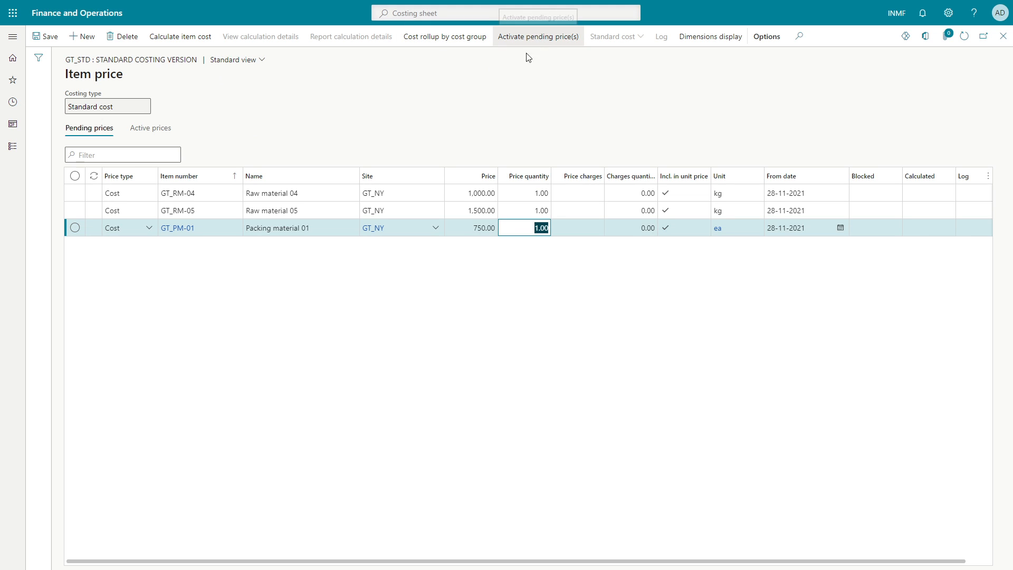
- Select all pending item price lines and return to the costing version setup
left_click(74, 177)
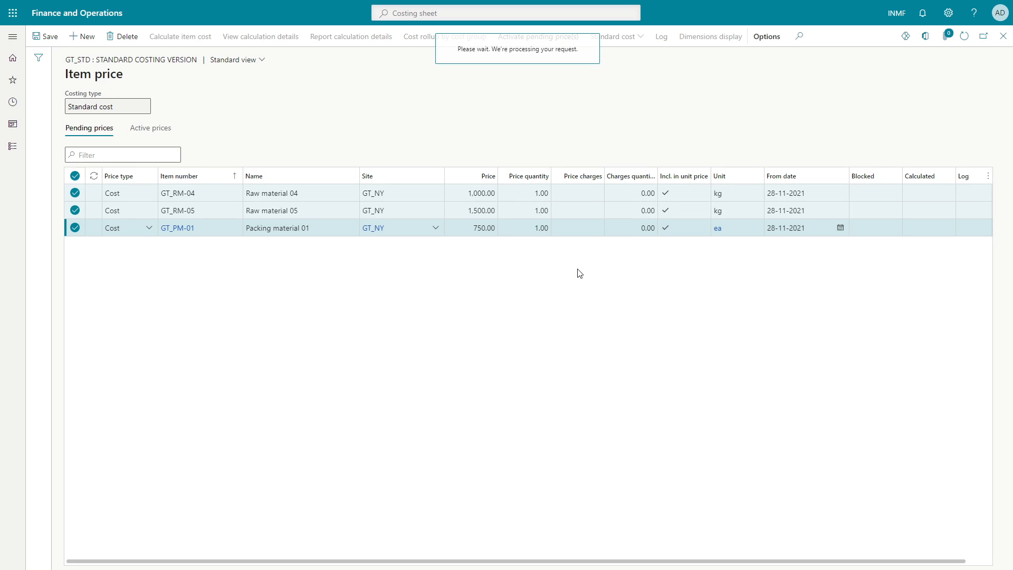
key("alt+Tab")
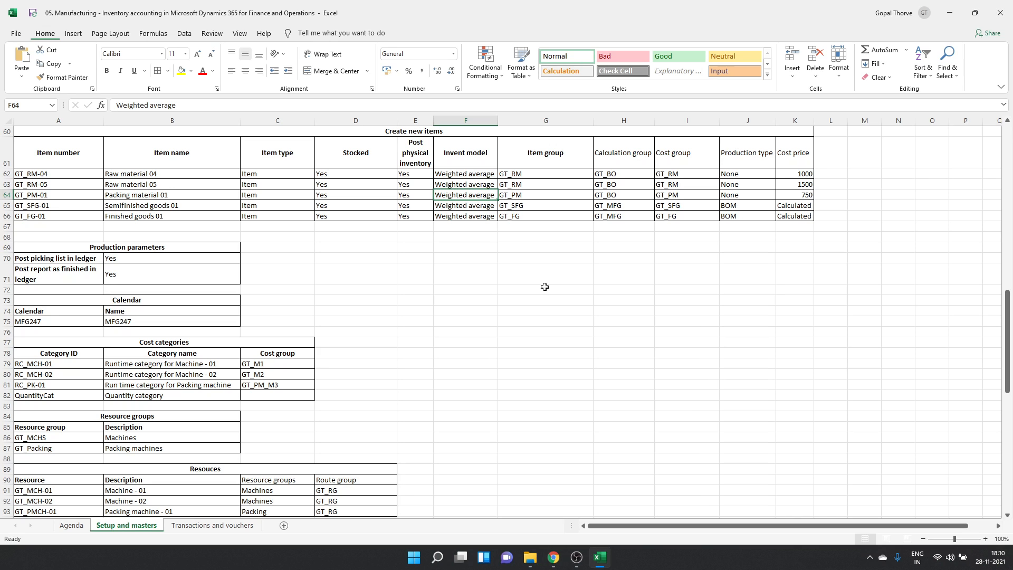
key("alt+Tab")
key("Escape")
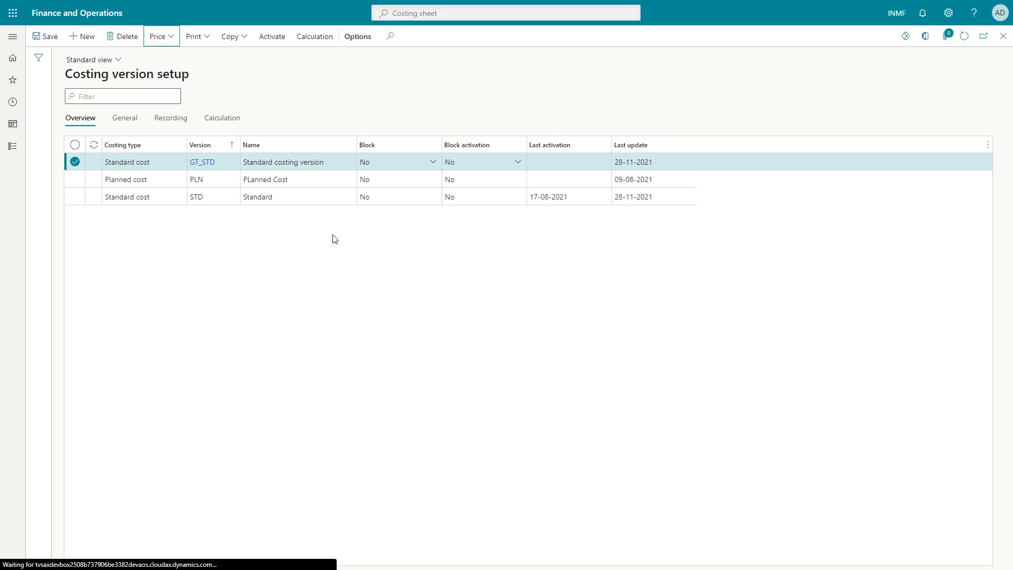
- Open the cost category prices of costing version GT_STD and add a line for category RC_MCH-01
left_click(161, 36)
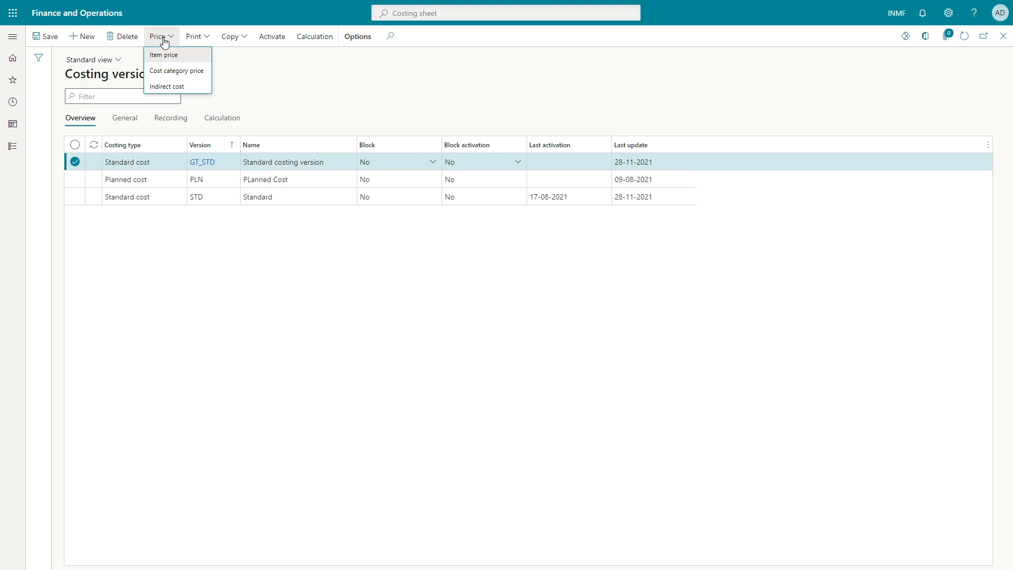
left_click(165, 70)
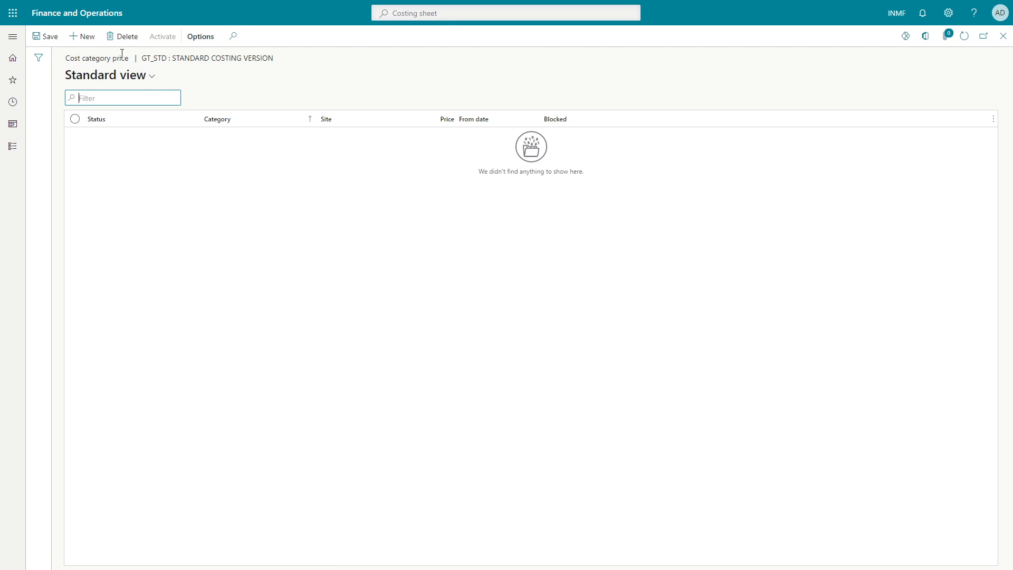
left_click(83, 37)
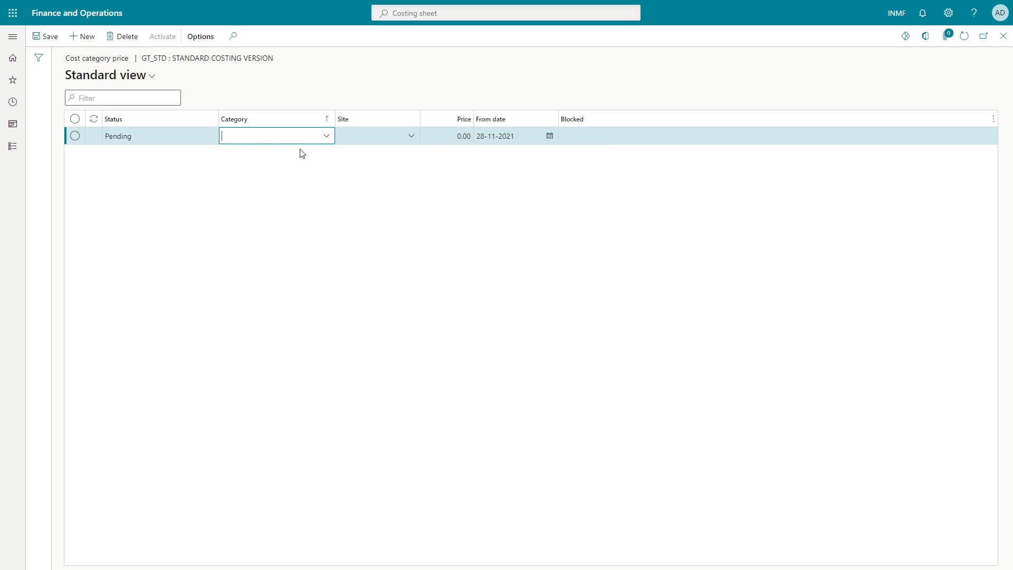
left_click(326, 136)
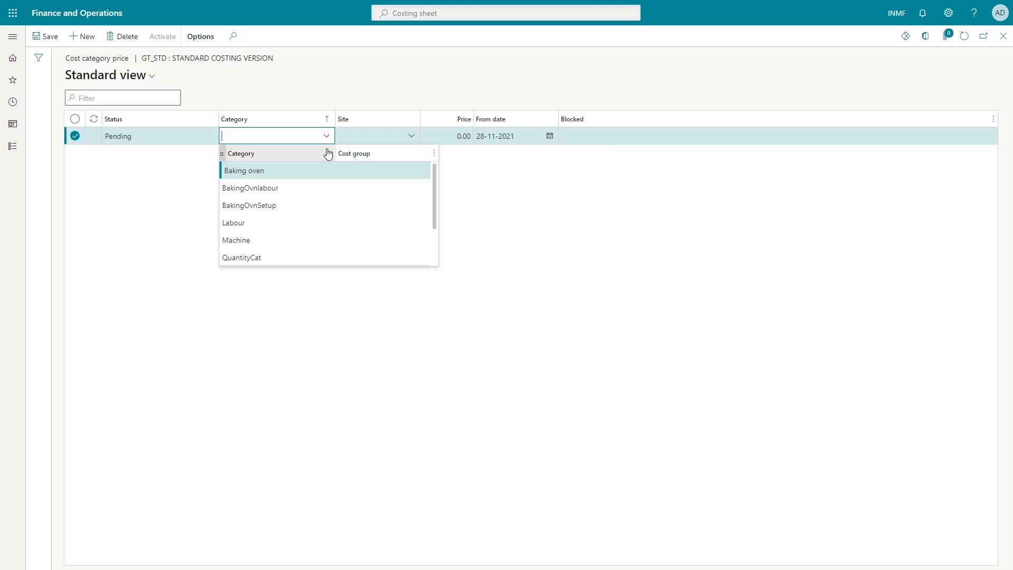
type("gt")
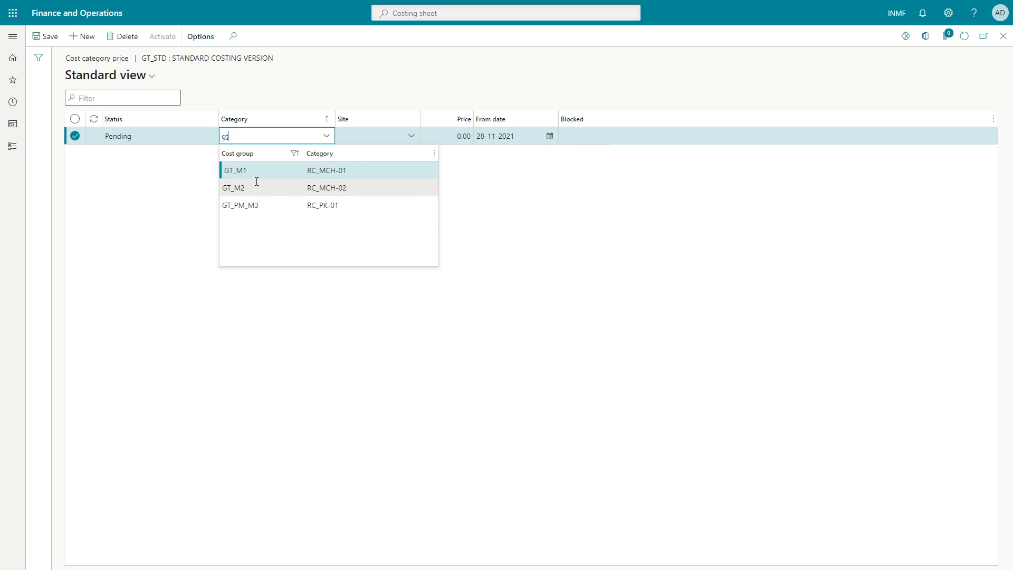
left_click(259, 171)
key("Tab")
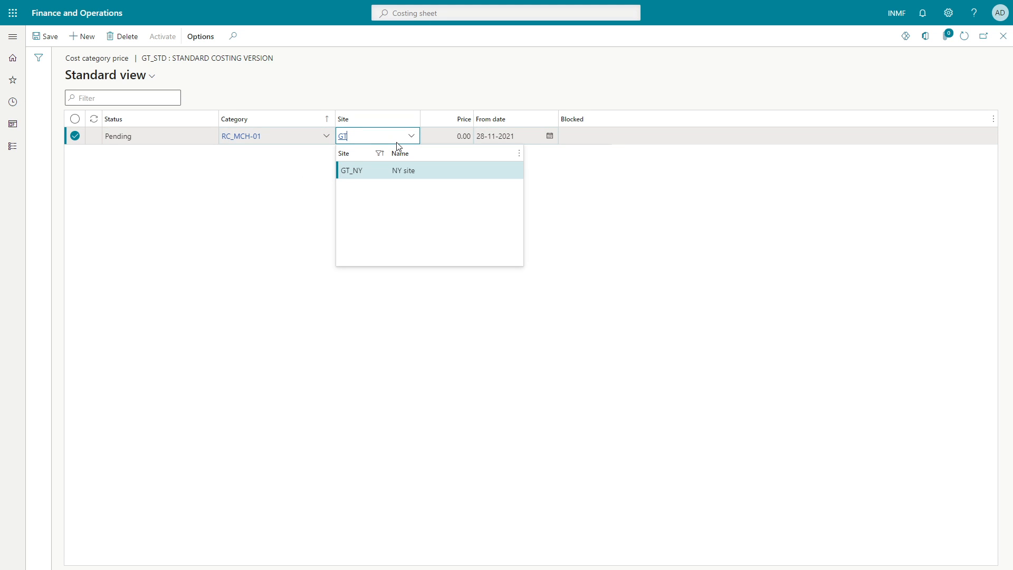
- Set the RC_MCH-01 line's site to GT_NY and its price to 500.00
key("Tab")
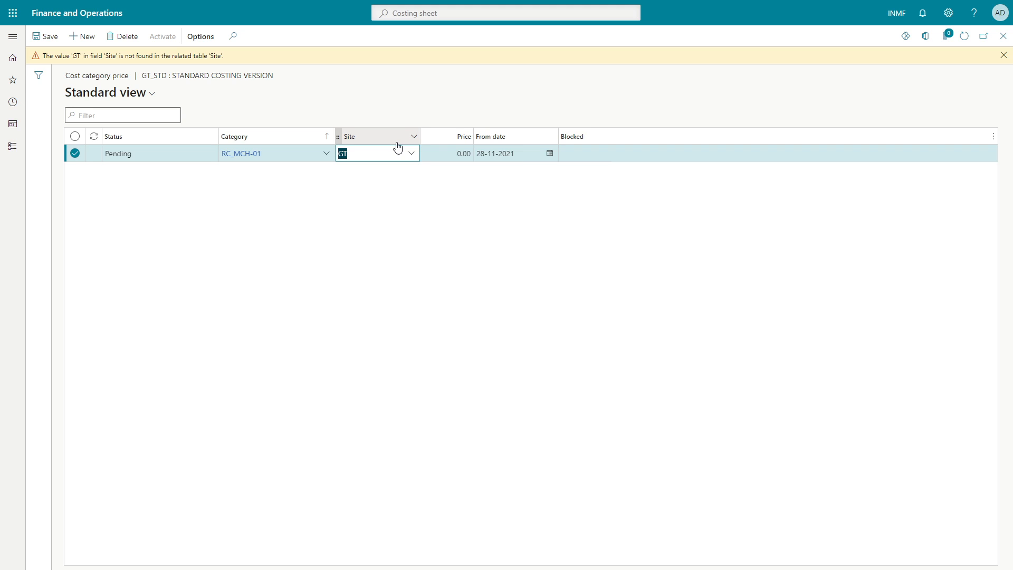
key("alt+Down")
key("Down")
key("Tab")
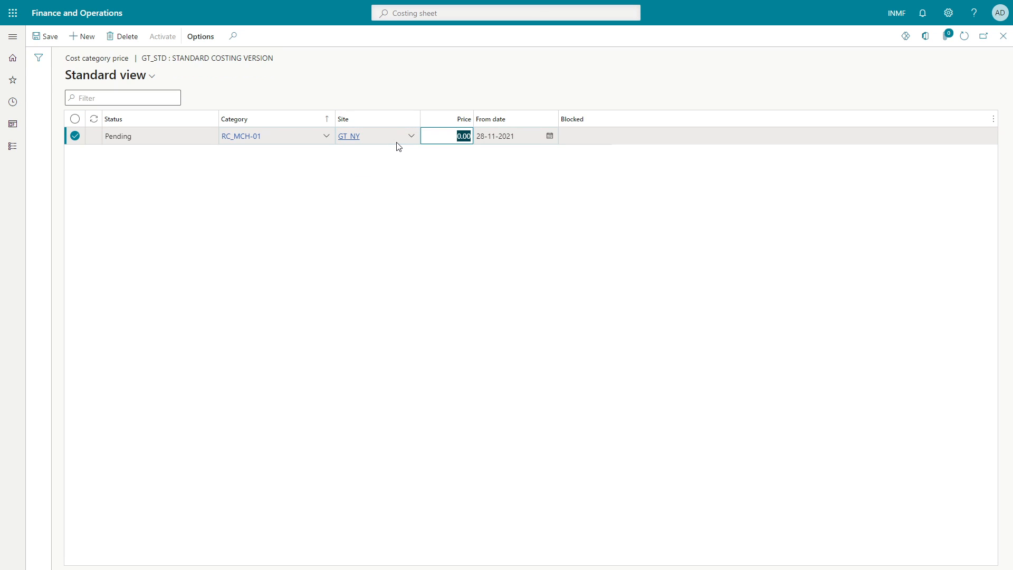
type("5")
key("Tab")
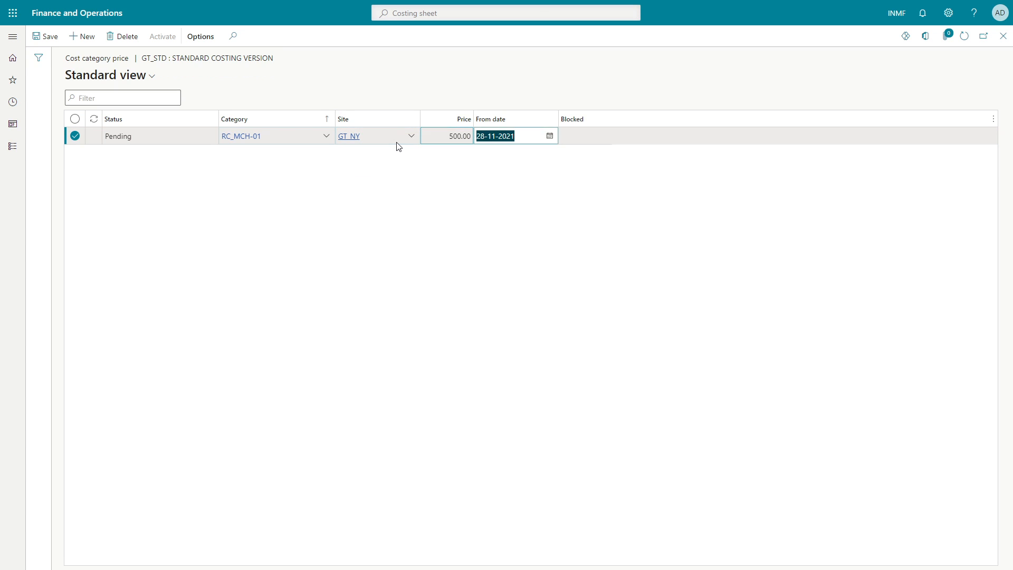
key("shift+Tab")
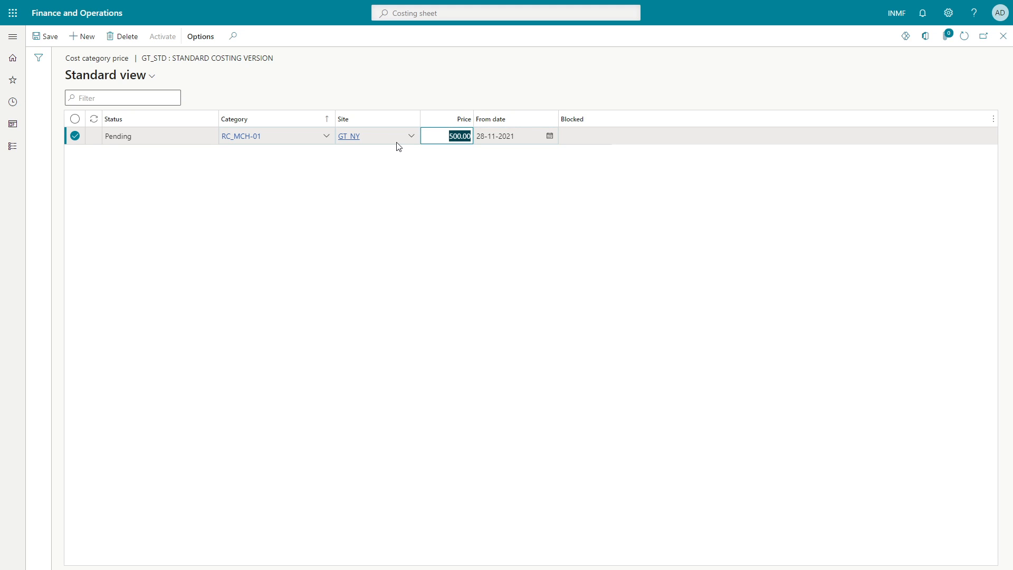
- Switch to the Excel workbook and add a "Per hour cost" column heading beside Cost group in the Cost categories table
key("alt+Tab")
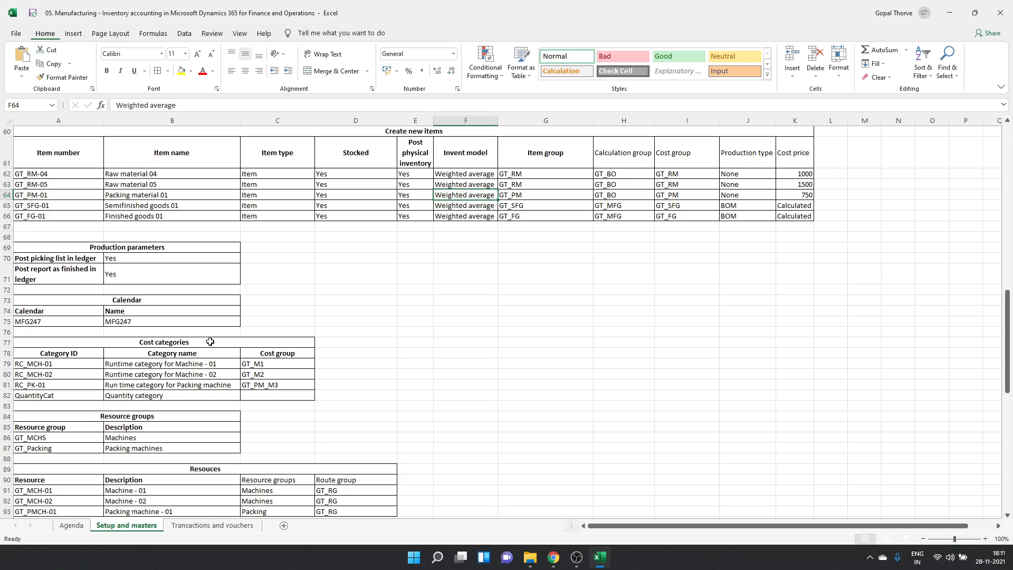
scroll(210, 341, "down", 2)
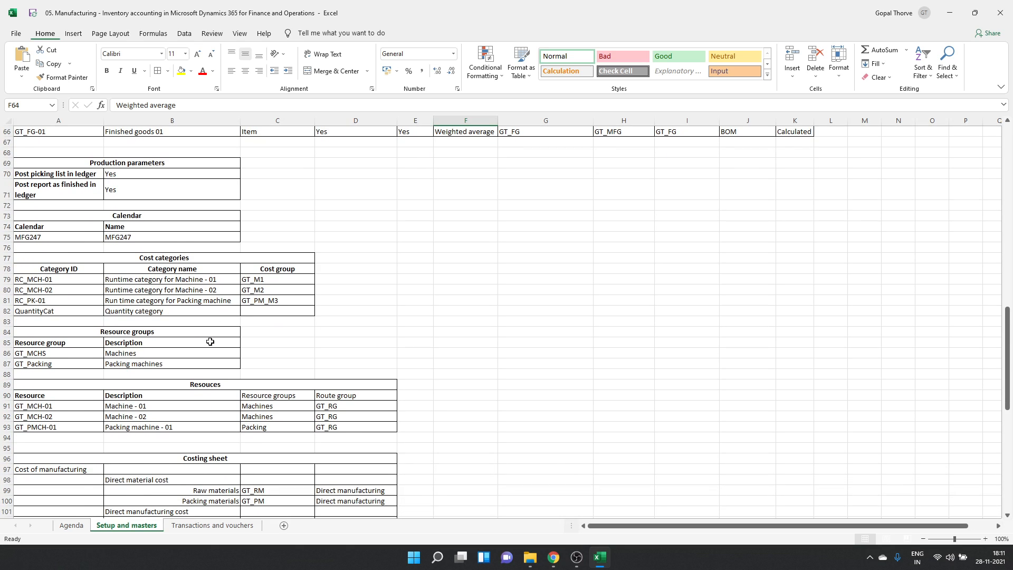
left_click(88, 280)
left_click(351, 270)
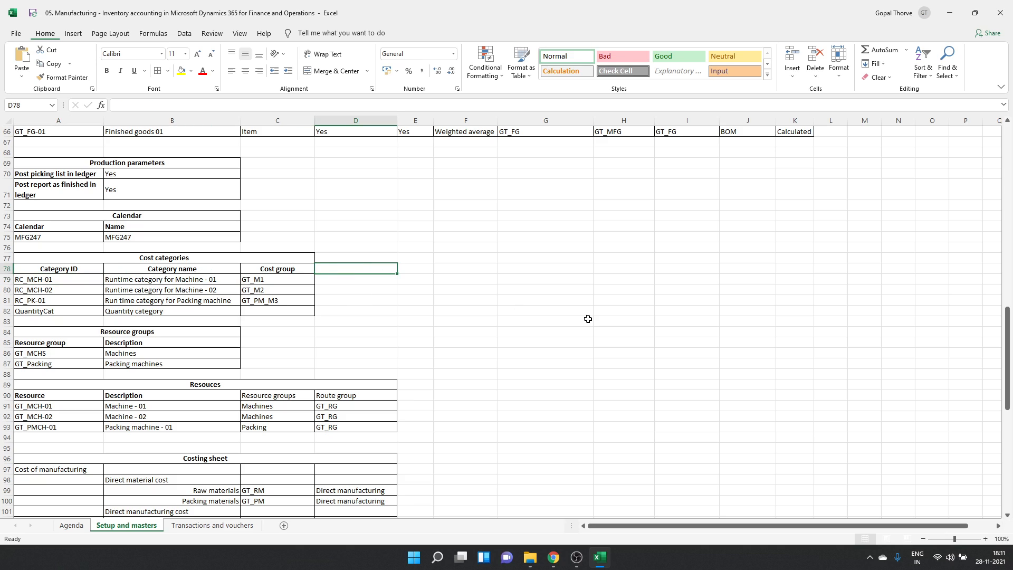
type("Per hour cost")
key("Return")
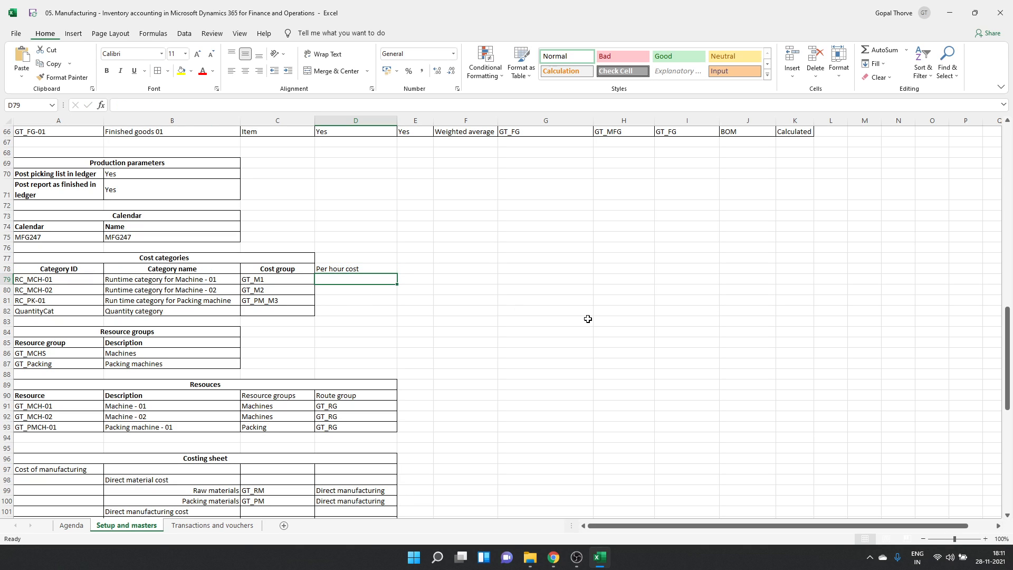
- Enter per hour costs of 500 for RC_MCH-01, 400 for RC_MCH-02 and 300 for RC_PK-01
type("500")
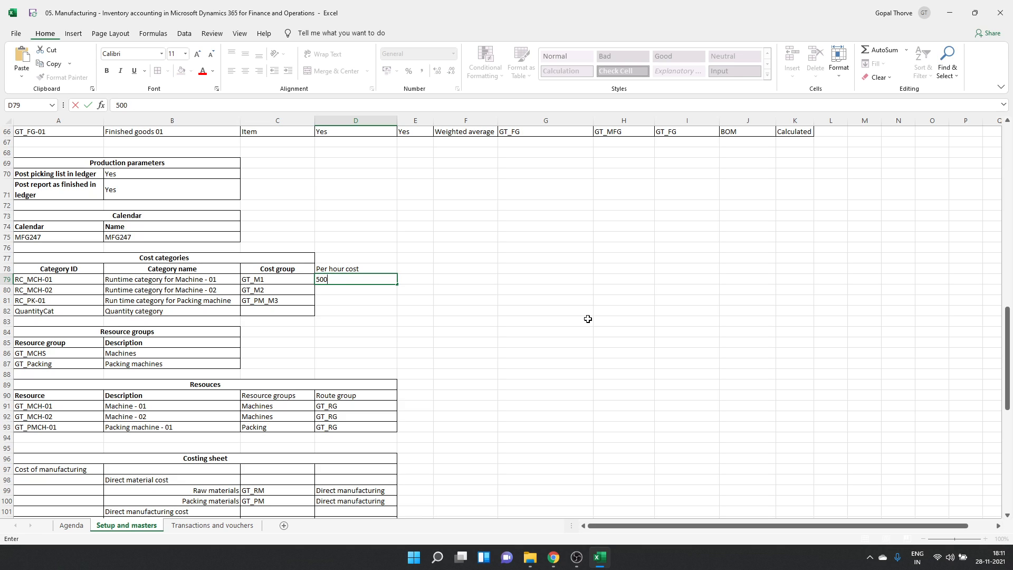
key("Return")
type("400")
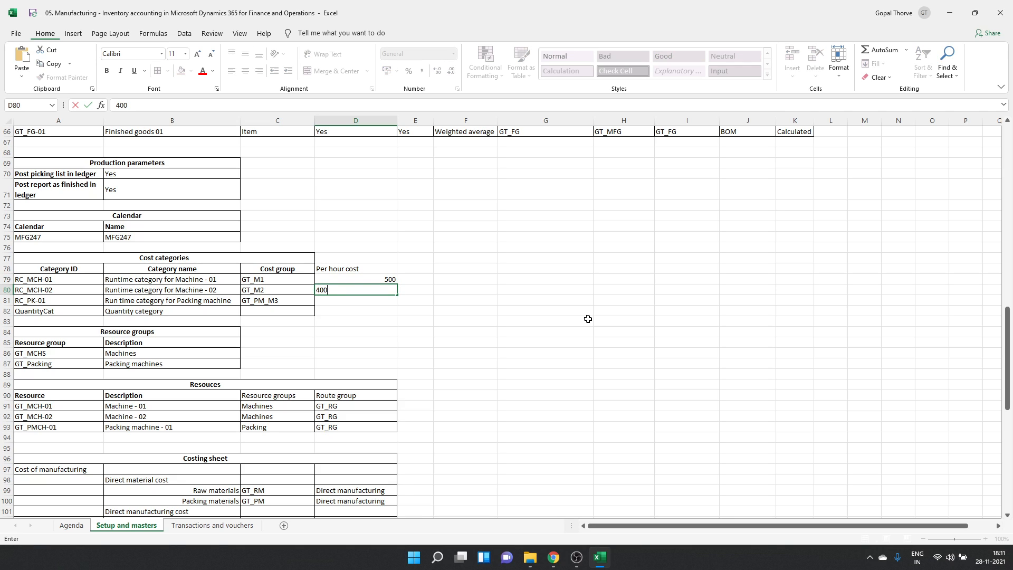
key("Return")
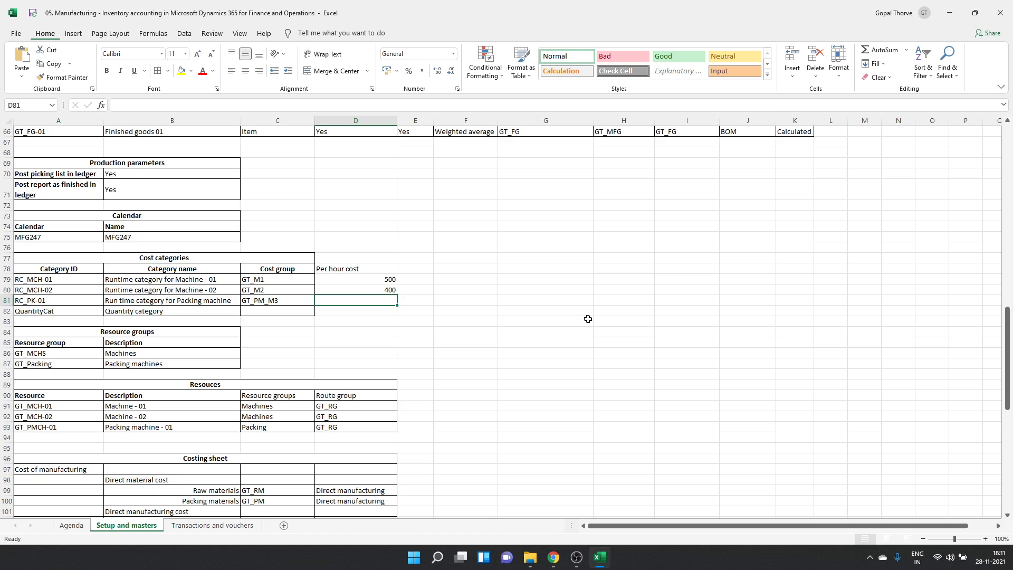
type("300")
key("Return")
- Merge and center the Cost categories title across columns A to D, including the new Per hour cost column
key("Up")
key("Up")
key("Up")
key("Up")
key("Left")
key("Up")
key("shift+Right")
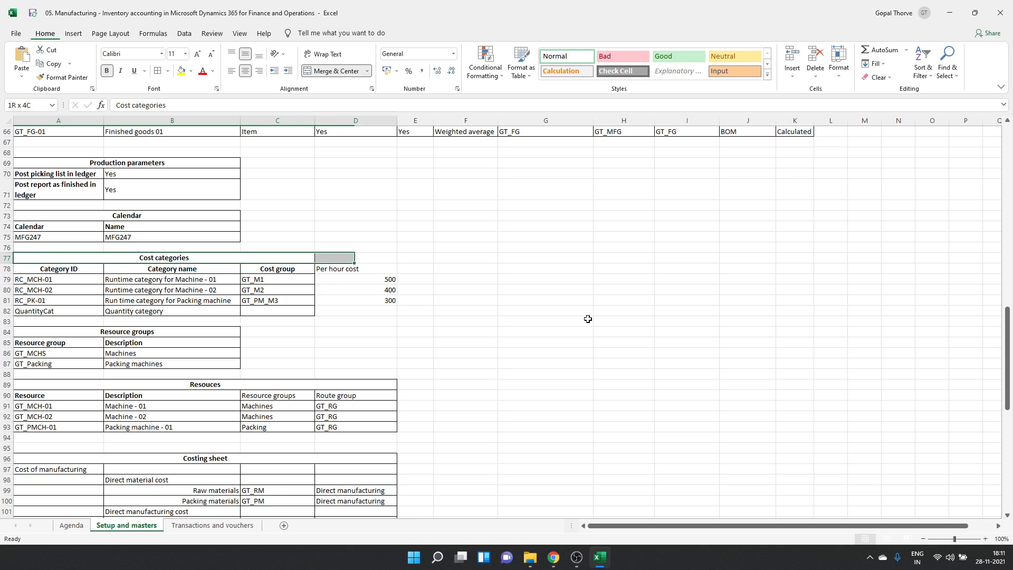
left_click(327, 70)
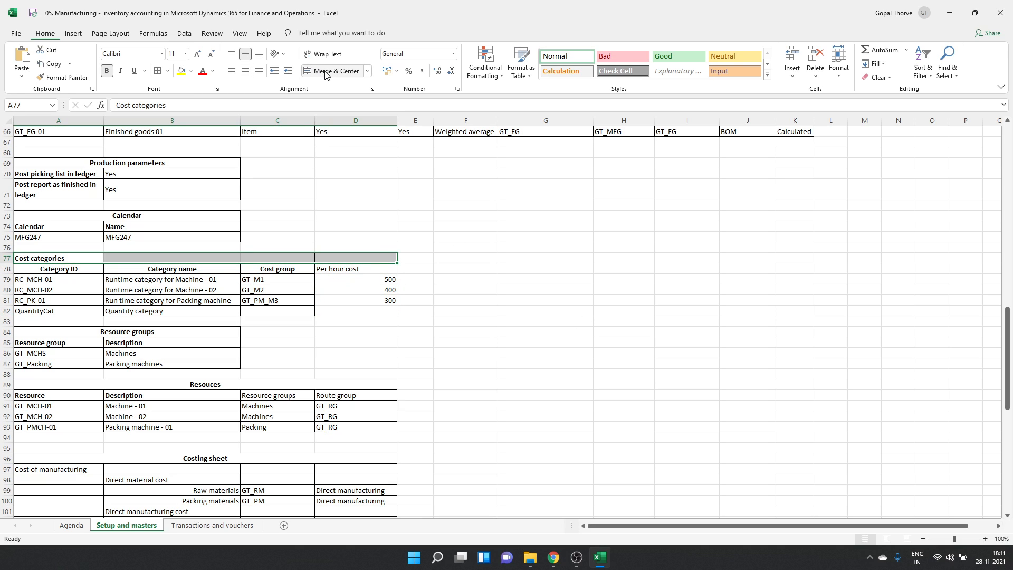
left_click(327, 71)
- Apply borders to the whole Cost categories table, including the Per hour cost column
left_click(352, 310, "shift")
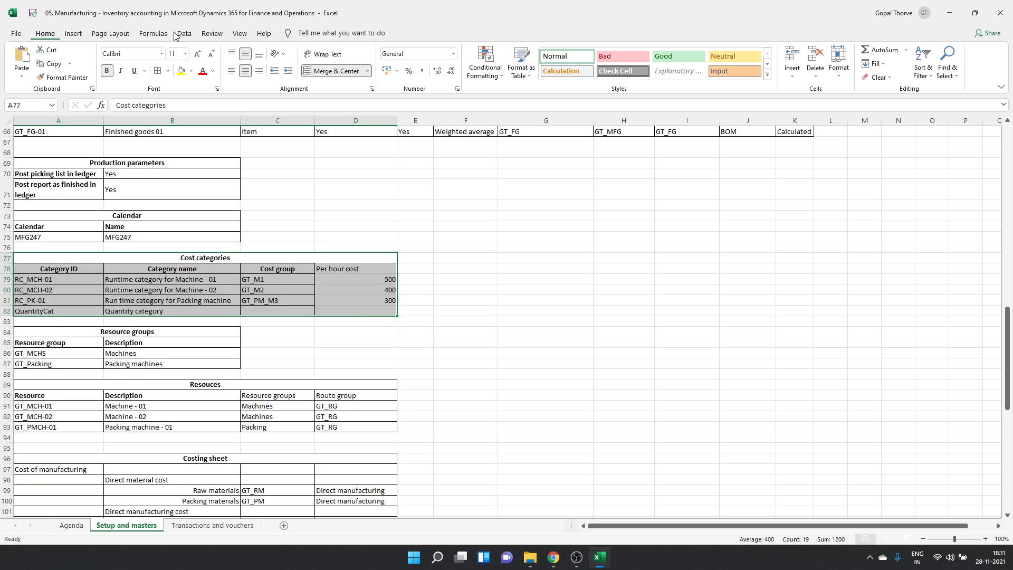
left_click(363, 311)
left_click(307, 310)
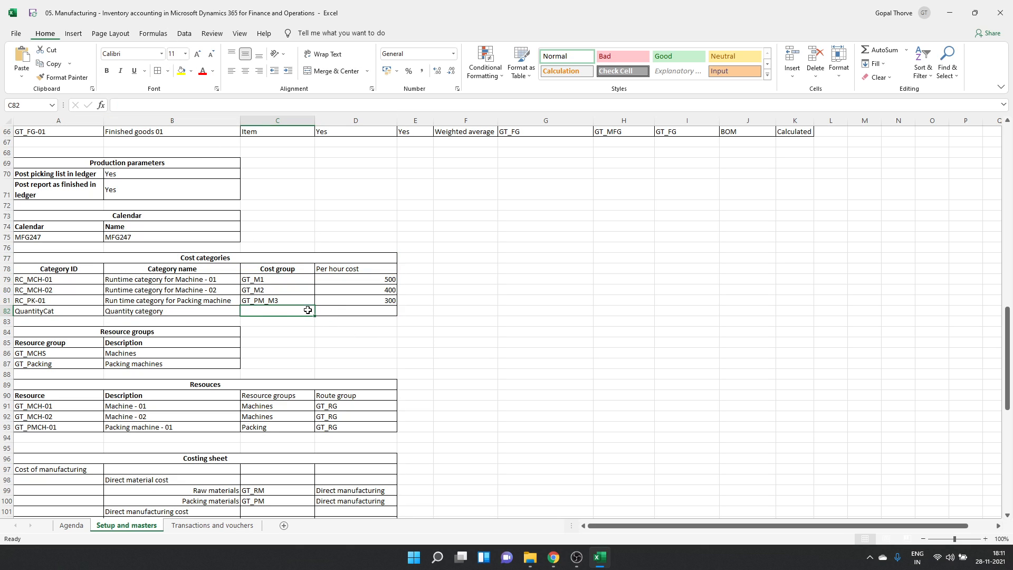
- Switch back to the GT_STD cost category prices and add a price line for category RC_MCH-02
left_click(368, 308)
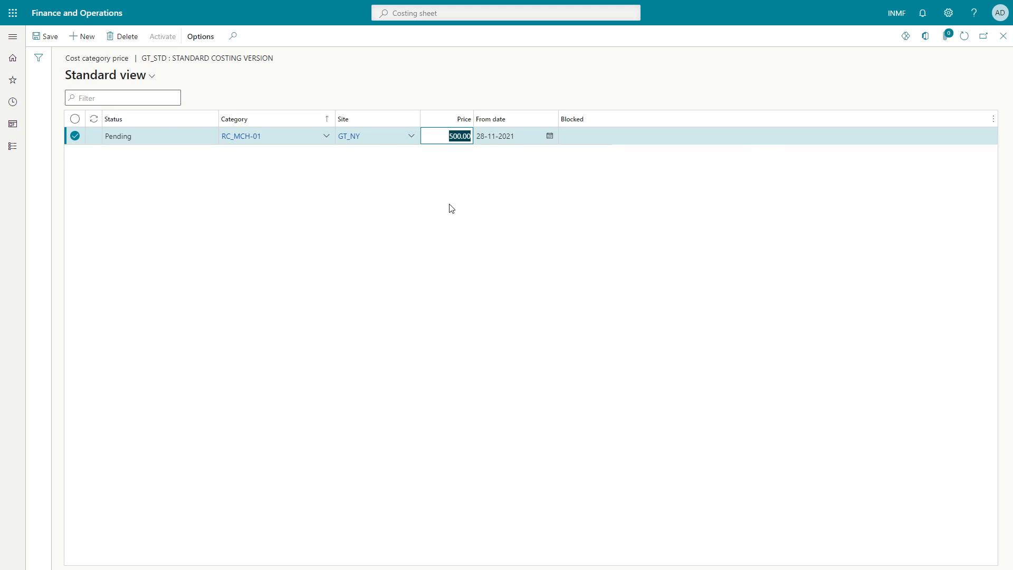
key("alt+n")
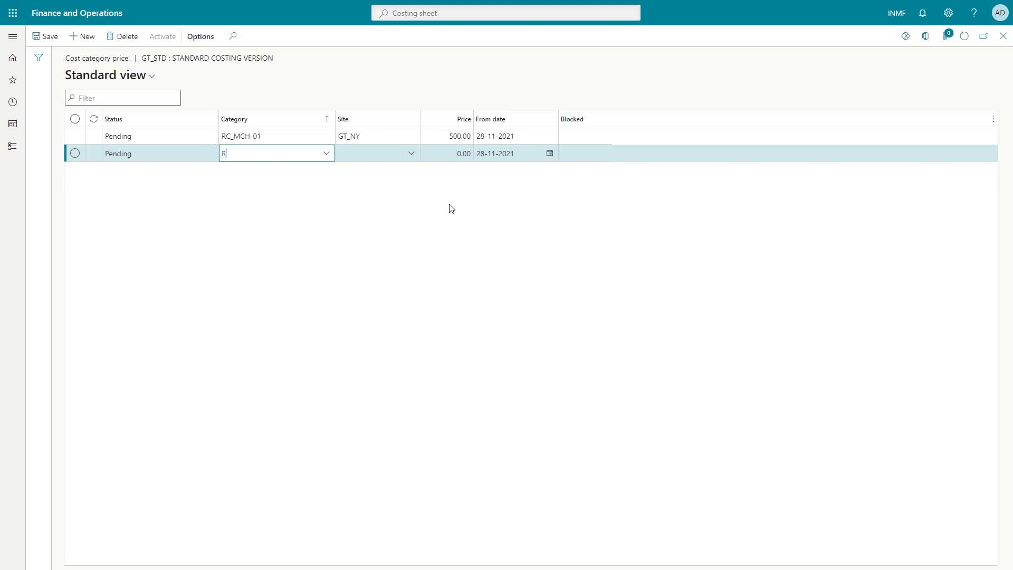
key("Down")
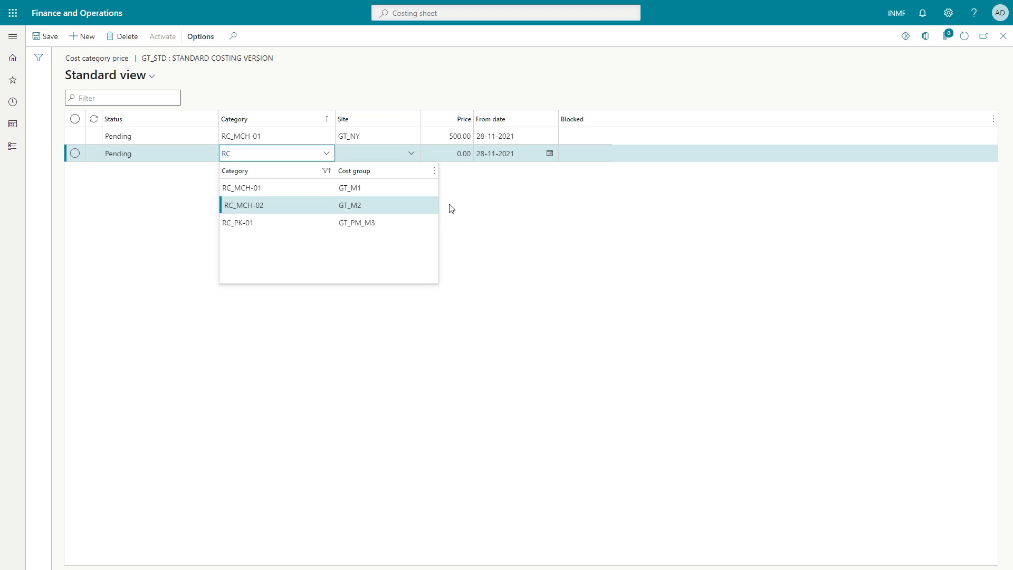
key("Return")
key("Tab")
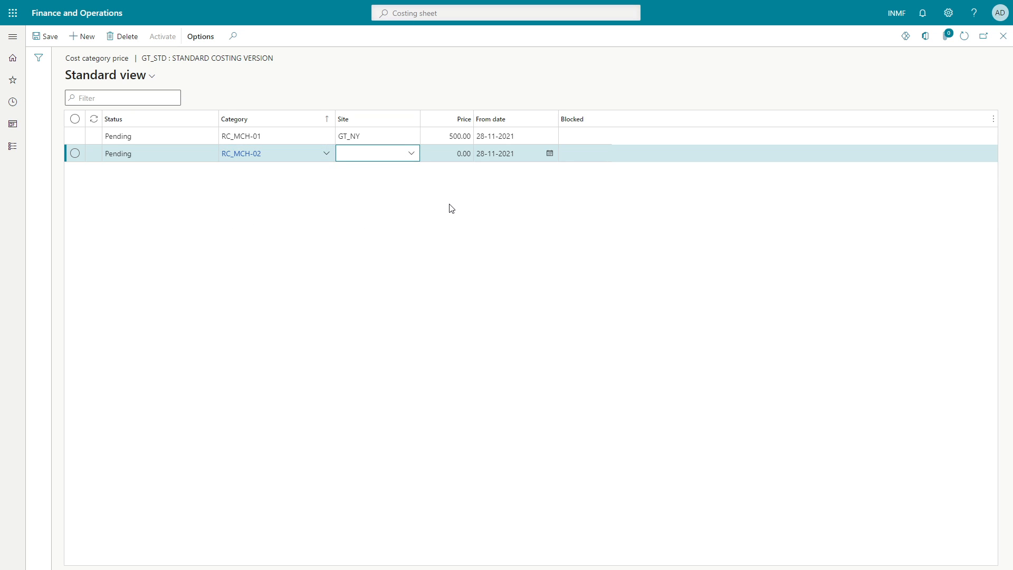
- Assign site GT_NY to the RC_MCH-02 line and set its price to 400
type("GT")
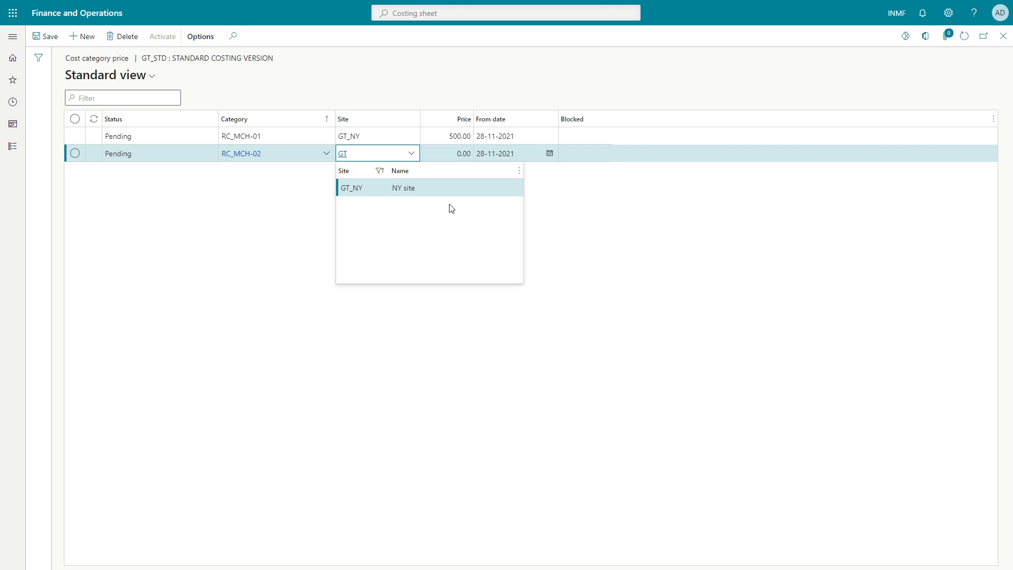
key("Tab")
key("alt+Down")
key("Return")
key("Tab")
key("alt+Tab")
key("alt+Tab")
type("40")
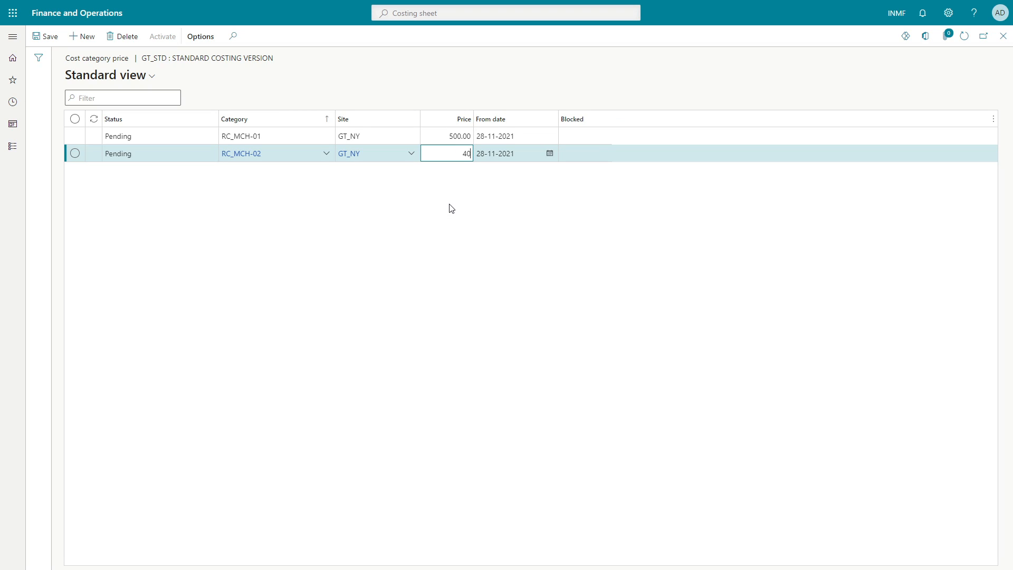
type("0")
key("Tab")
- Add another cost category price line and select category RC_PK-01 for it
key("Tab")
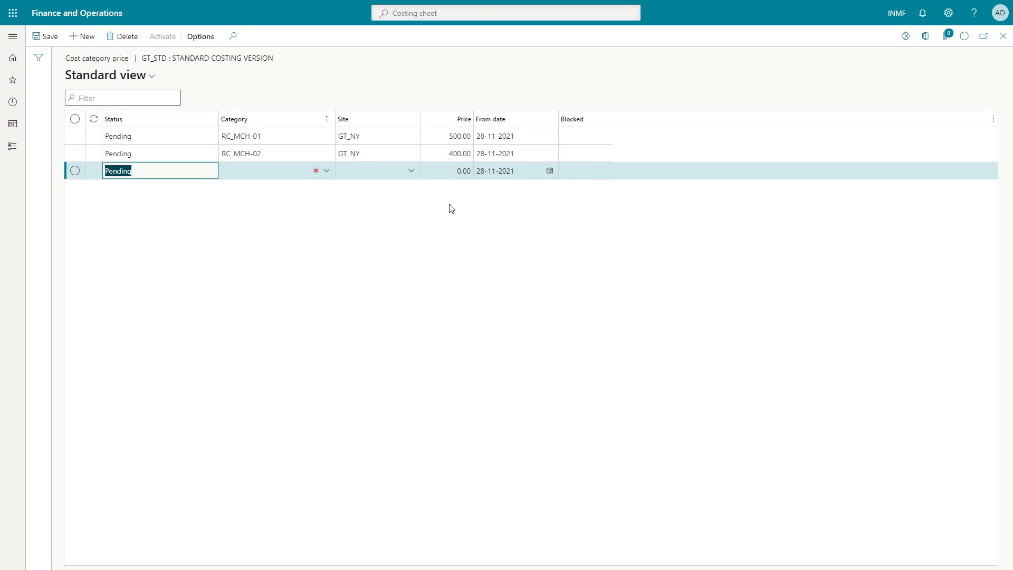
key("Tab")
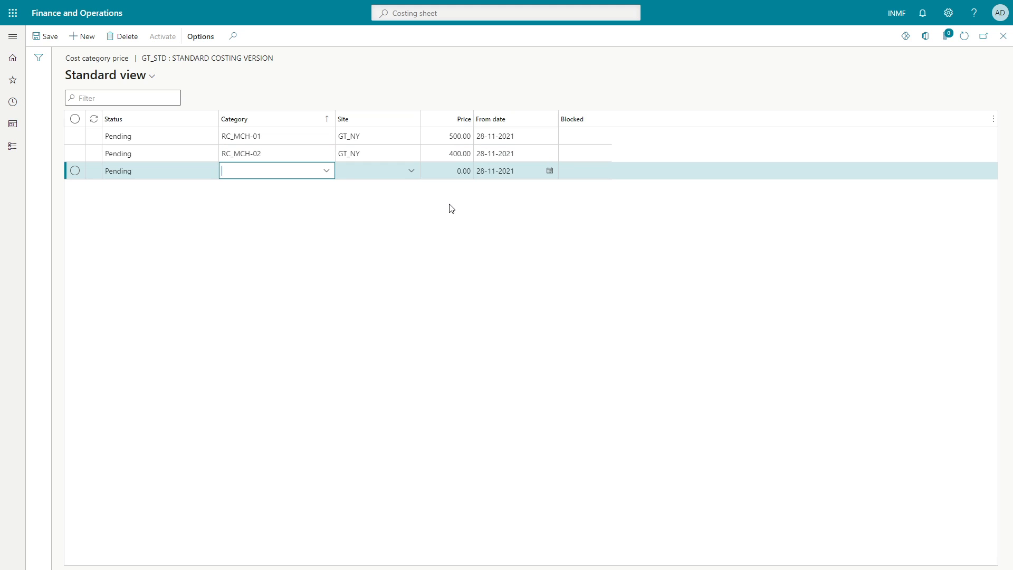
key("alt+Down")
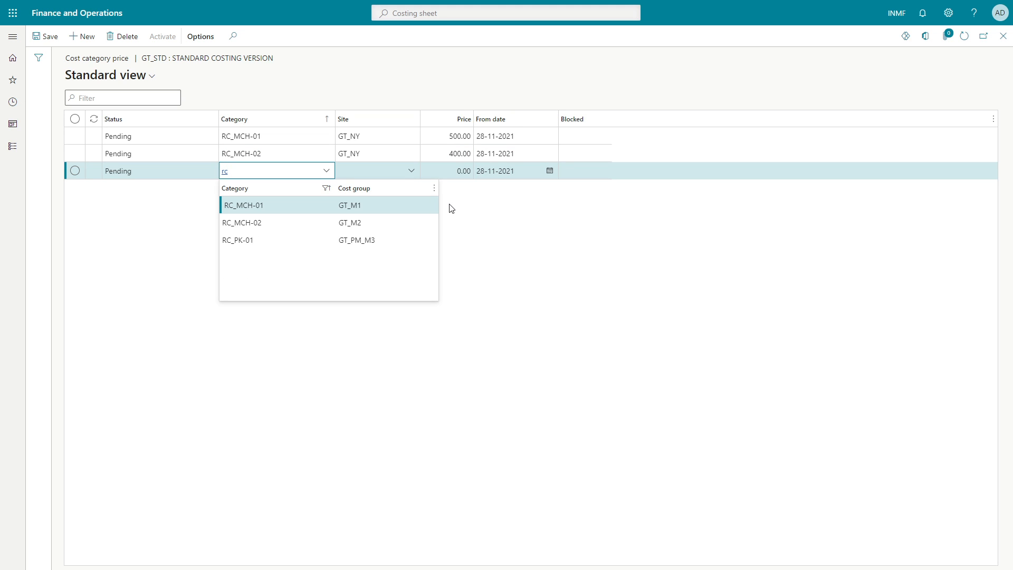
key("Down")
key("Down")
key("Tab")
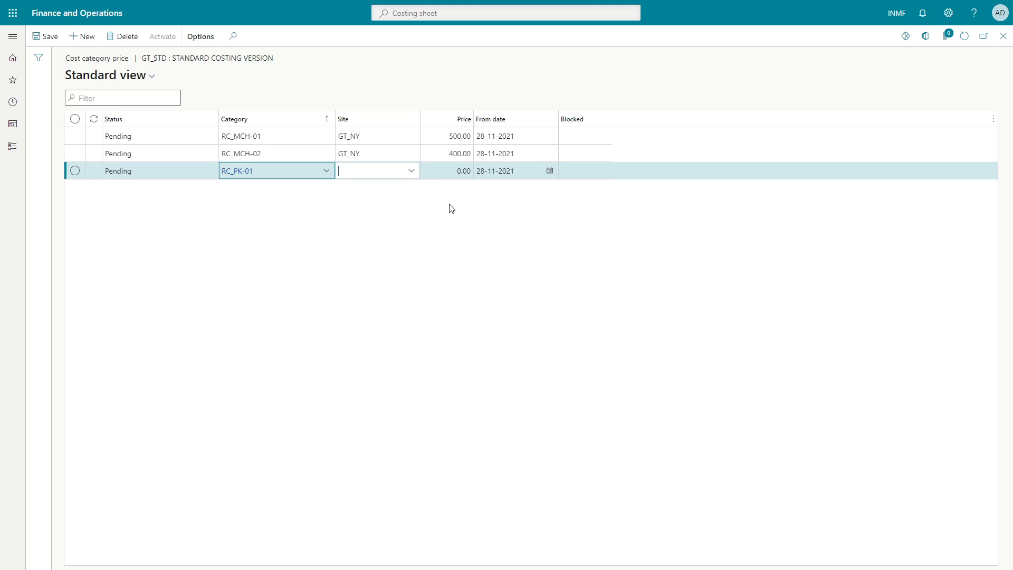
- Assign site GT_NY to the RC_PK-01 line and set its price to 300
key("alt+Tab")
key("Left")
key("Left")
key("Left")
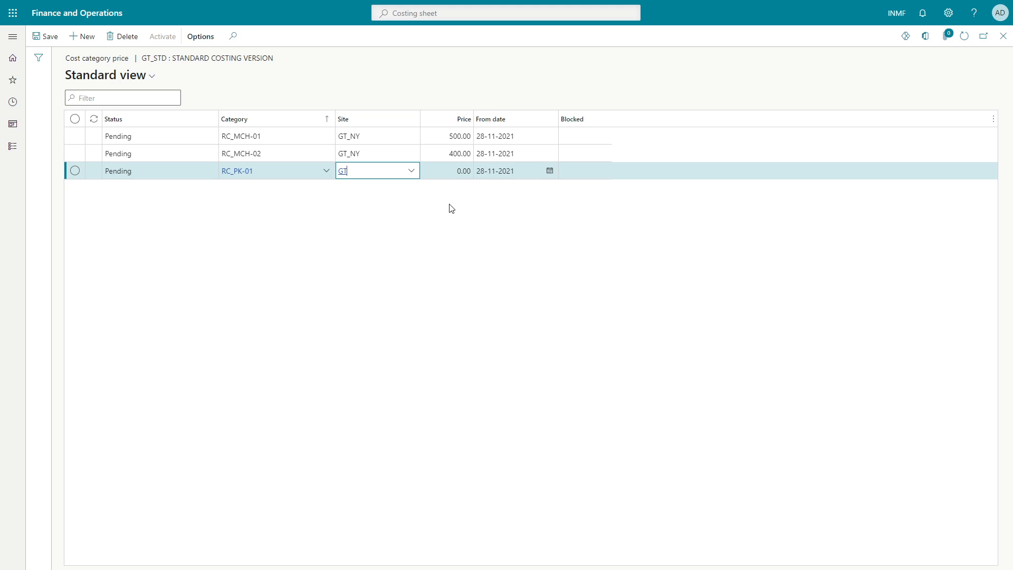
key("Tab")
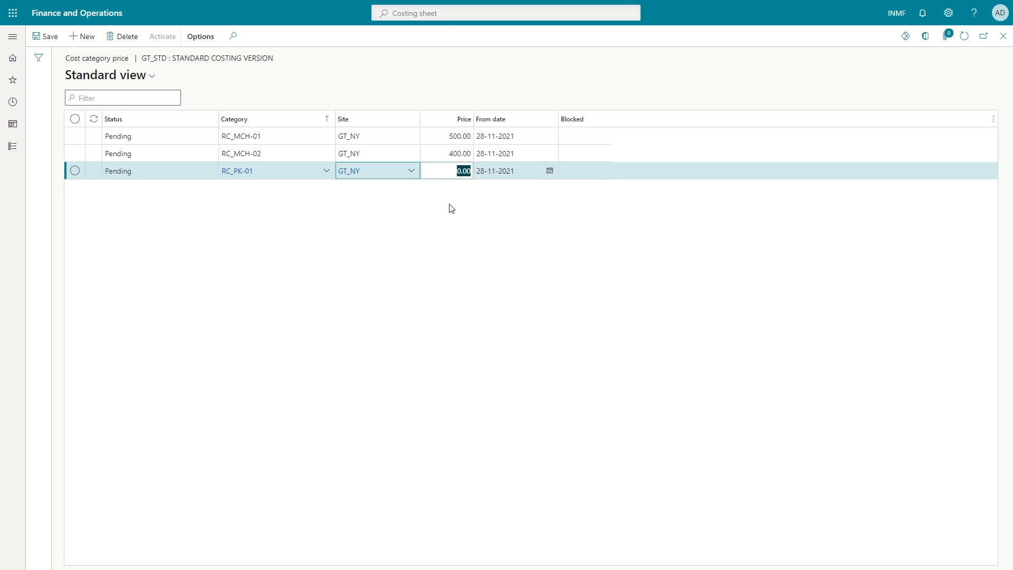
type("300")
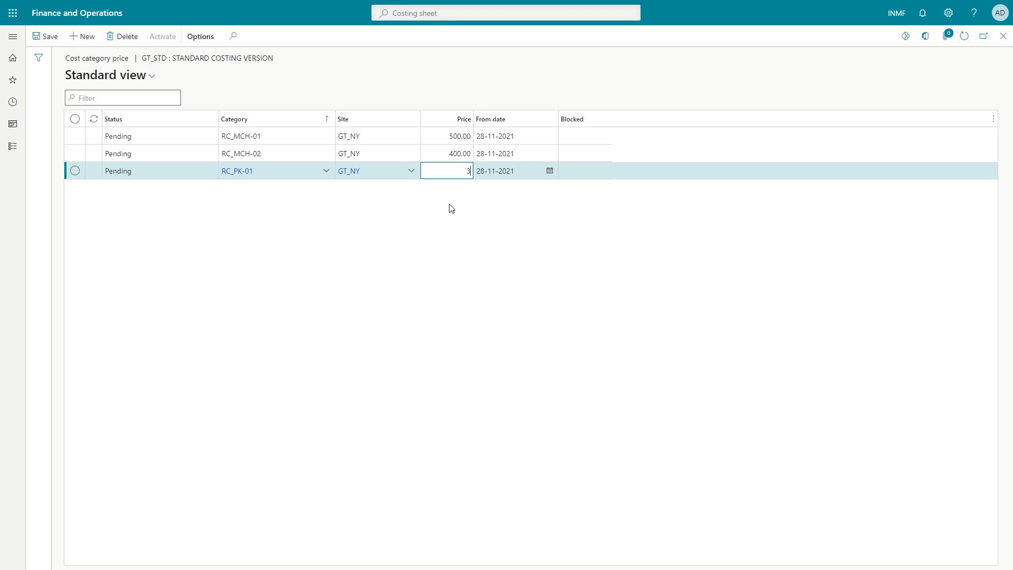
key("Tab")
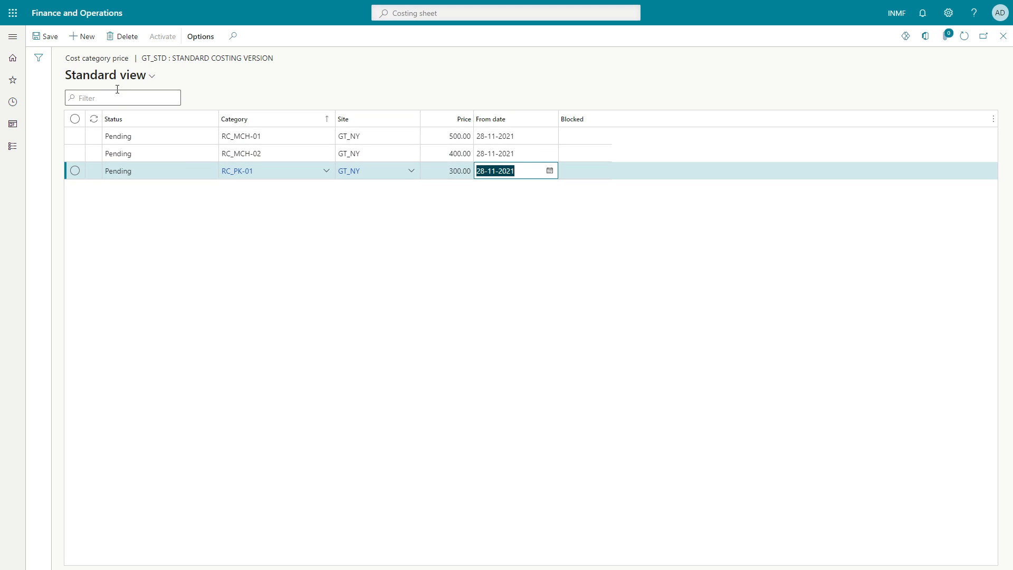
- Activate the pending cost category price for RC_MCH-01
left_click(137, 158)
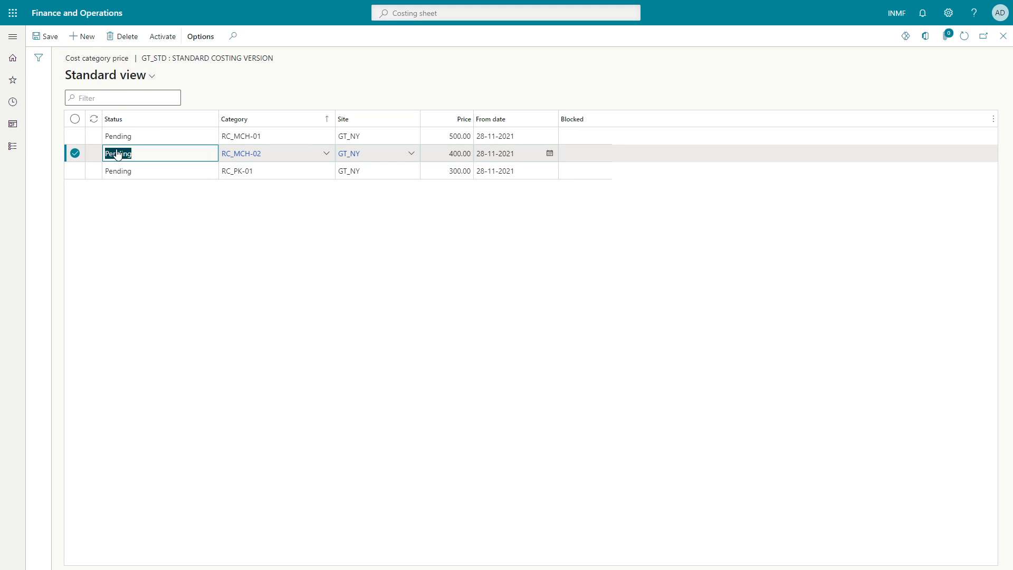
left_click(124, 170)
left_click(119, 138)
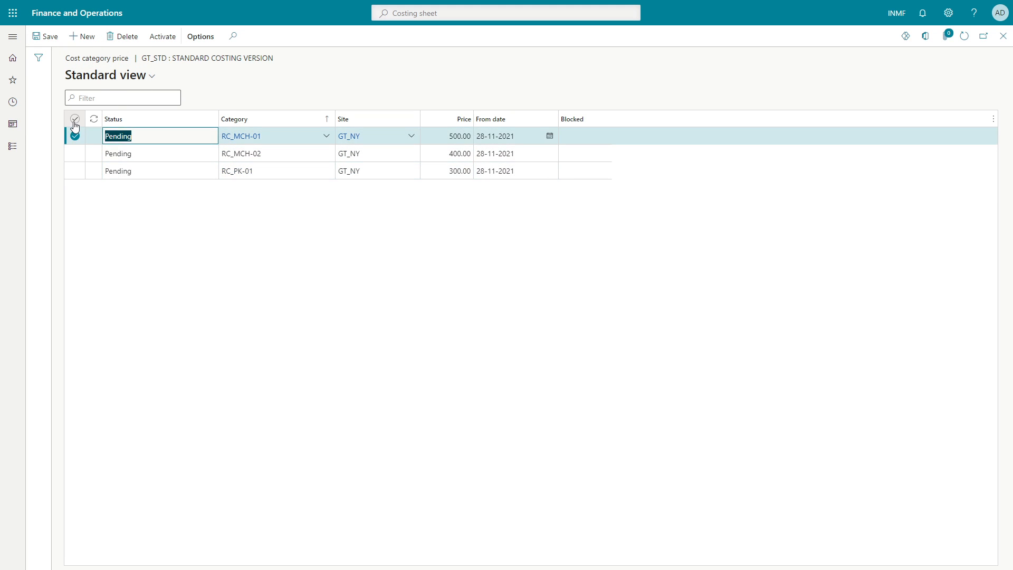
left_click(74, 120)
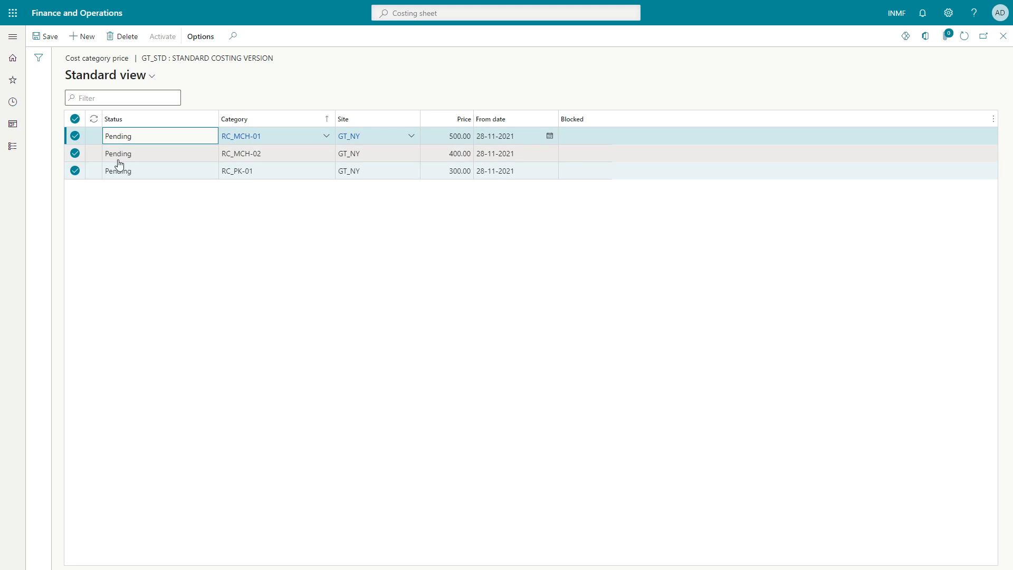
left_click(74, 119)
left_click(135, 139)
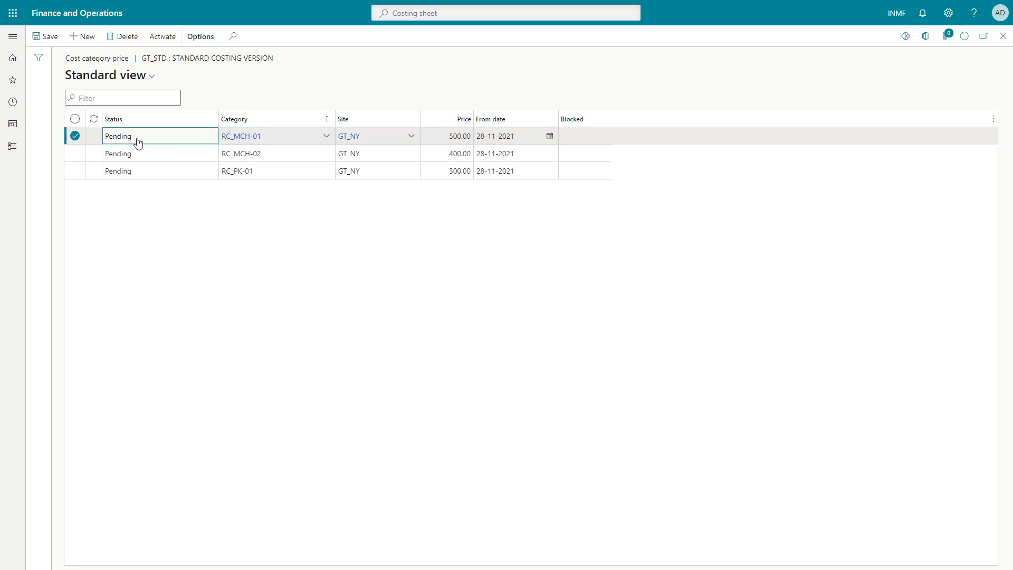
left_click(162, 34)
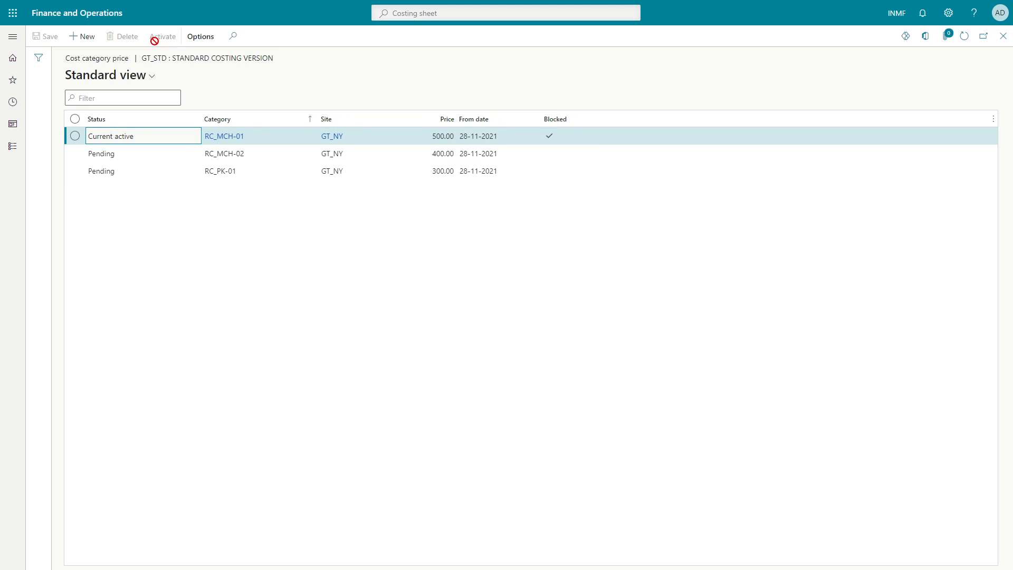
- Activate the pending cost category prices for RC_MCH-02 and RC_PK-01, one after the other
left_click(140, 149)
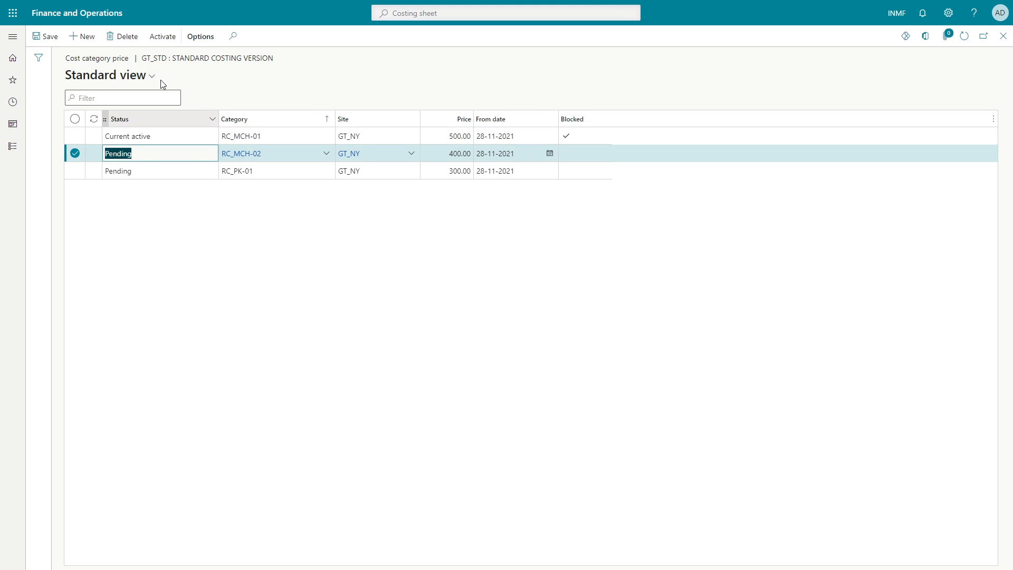
left_click(161, 36)
left_click(168, 175)
left_click(170, 37)
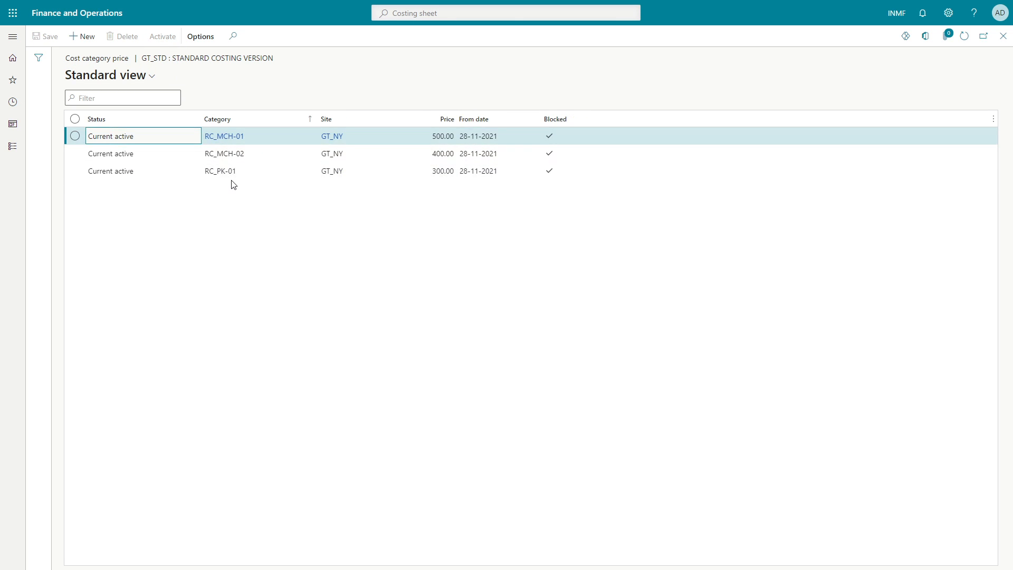
- Close the cost category prices and try to open the costing sheet from costing version GT_STD
key("Escape")
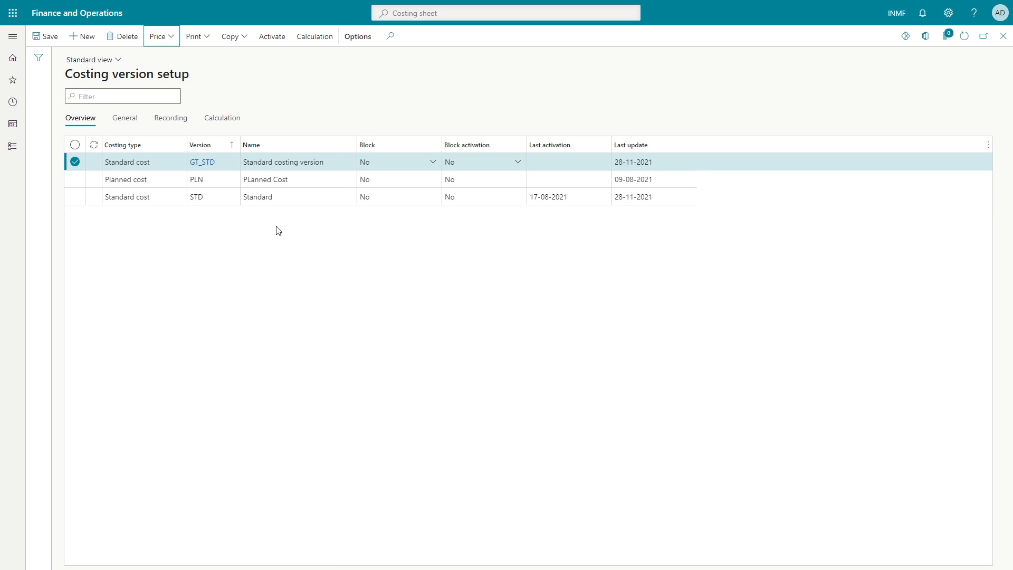
left_click(164, 37)
left_click(175, 88)
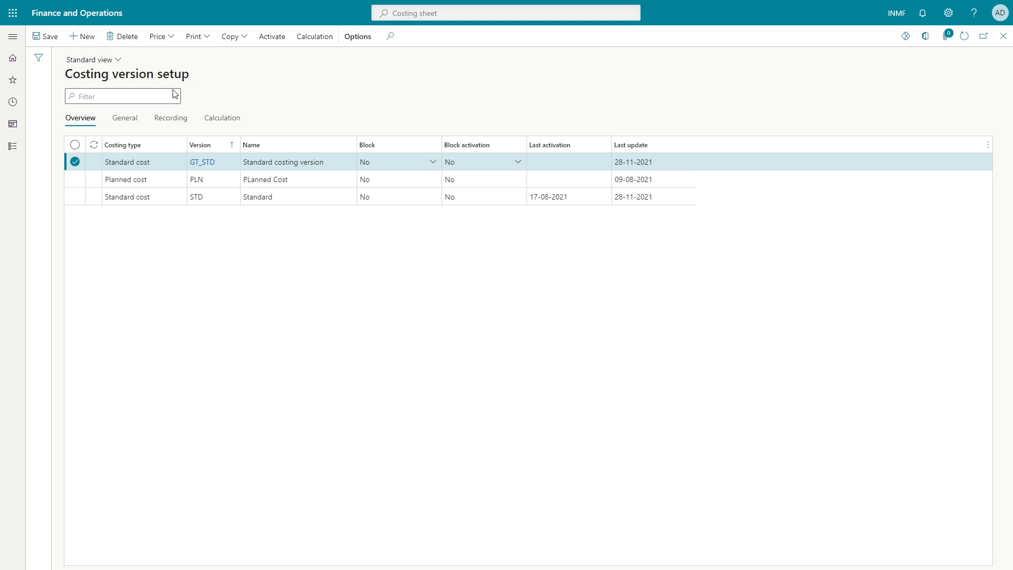
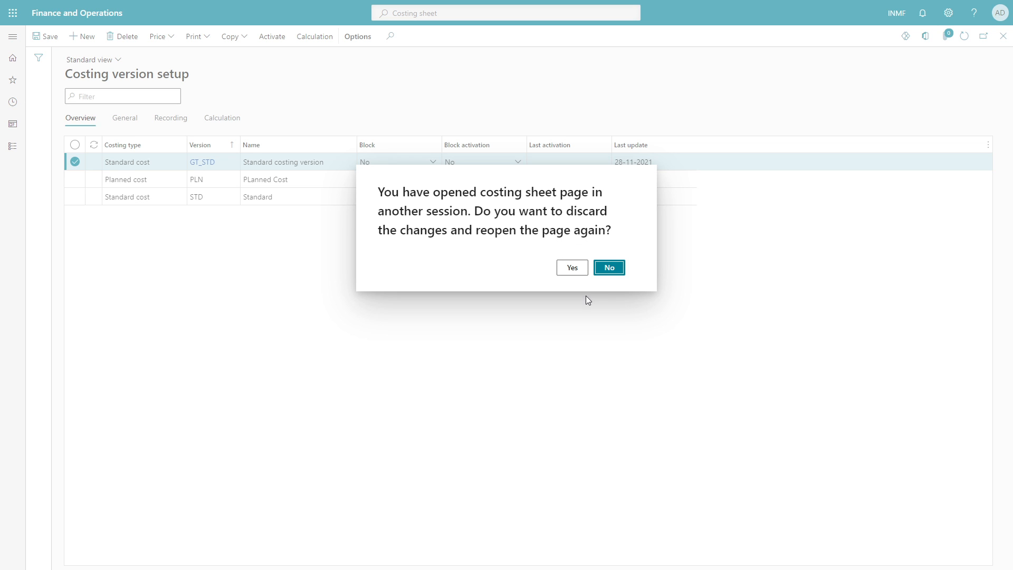
- Decline discarding the other session's costing sheet changes, and try to close that open costing sheet with its changes saved
left_click(606, 269)
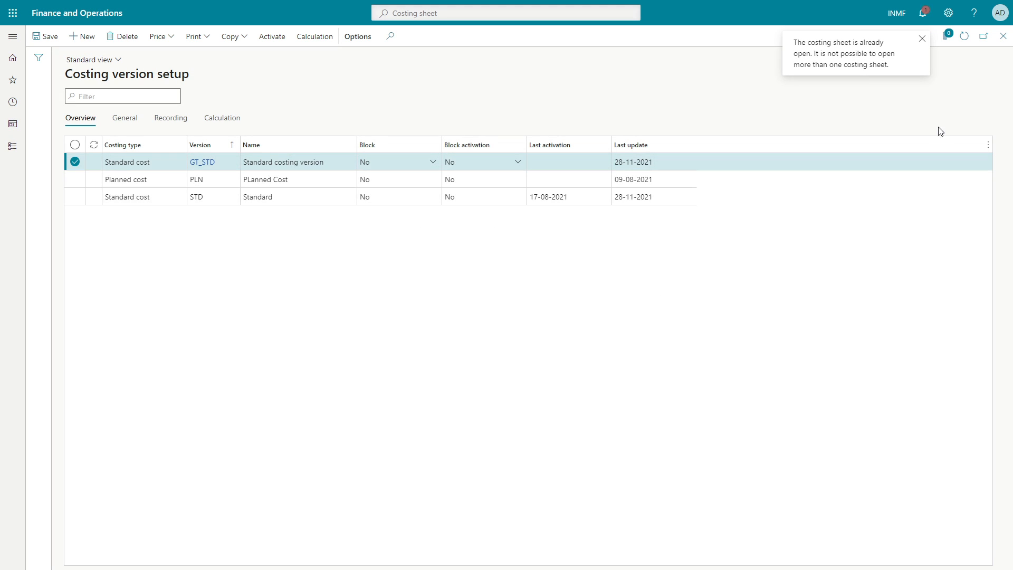
left_click(998, 45)
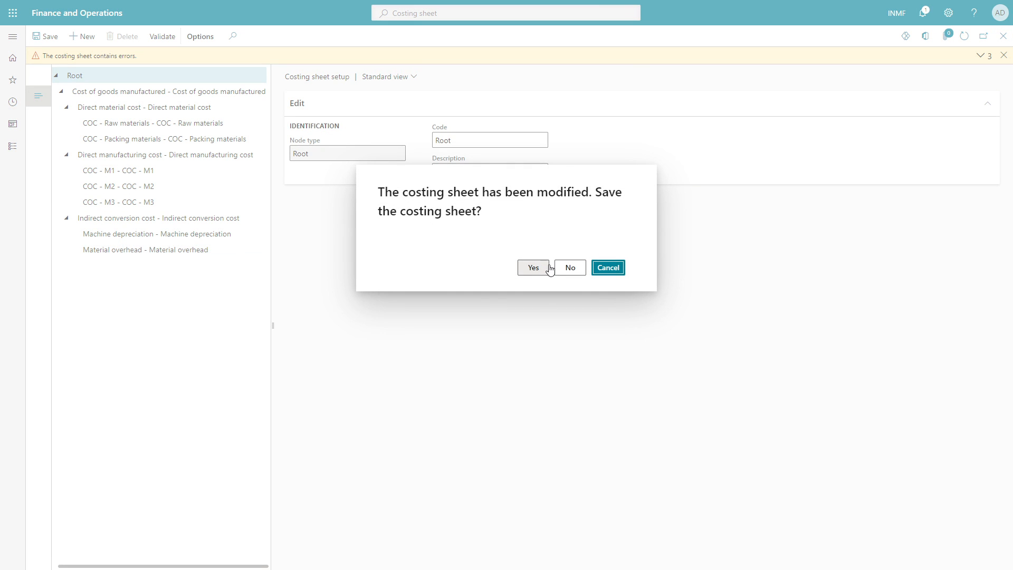
left_click(534, 267)
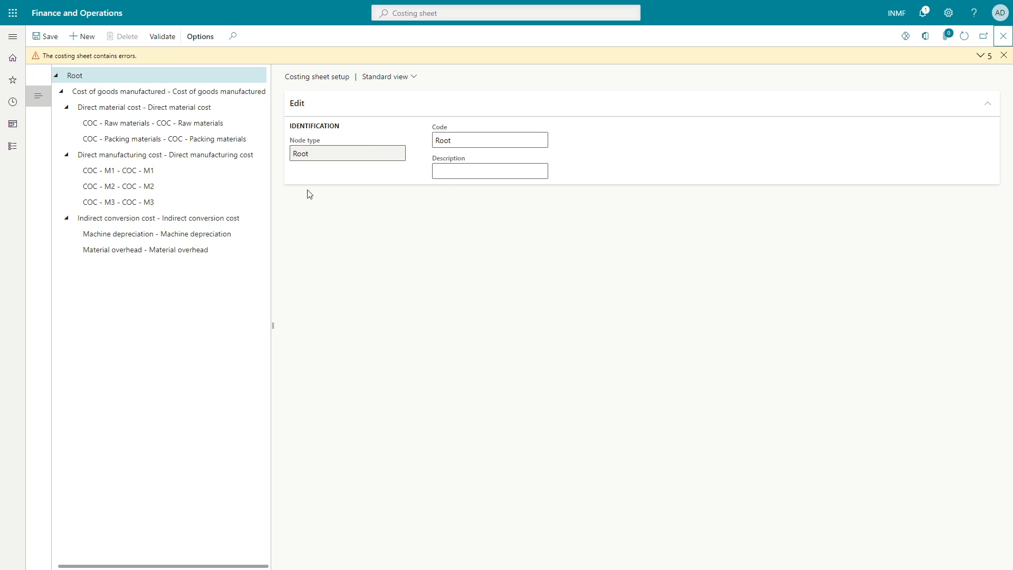
- In the costing sheet, set the version of the Material overhead surcharge line to GT_STD
left_click(154, 251)
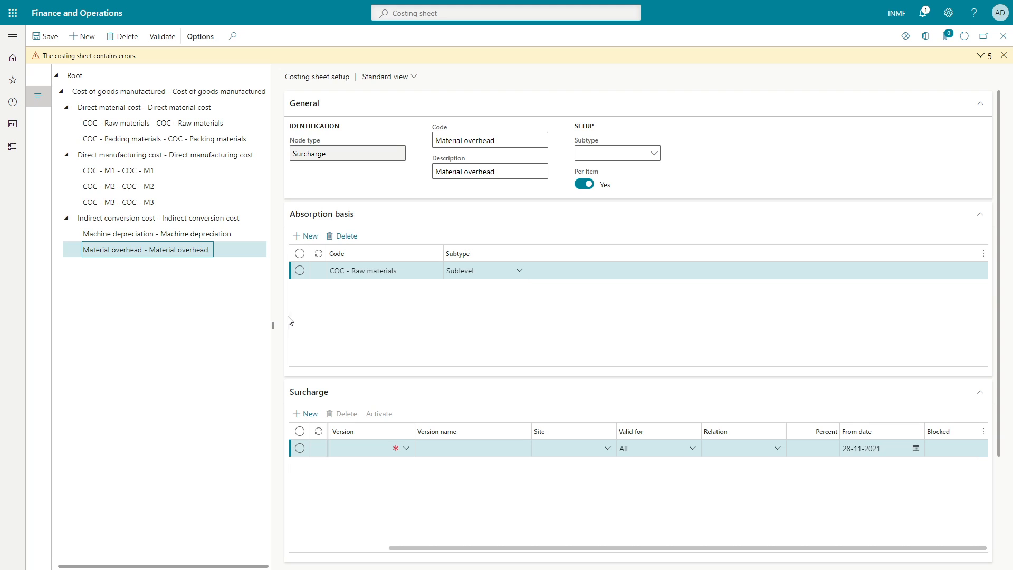
left_click(406, 452)
left_click(406, 453)
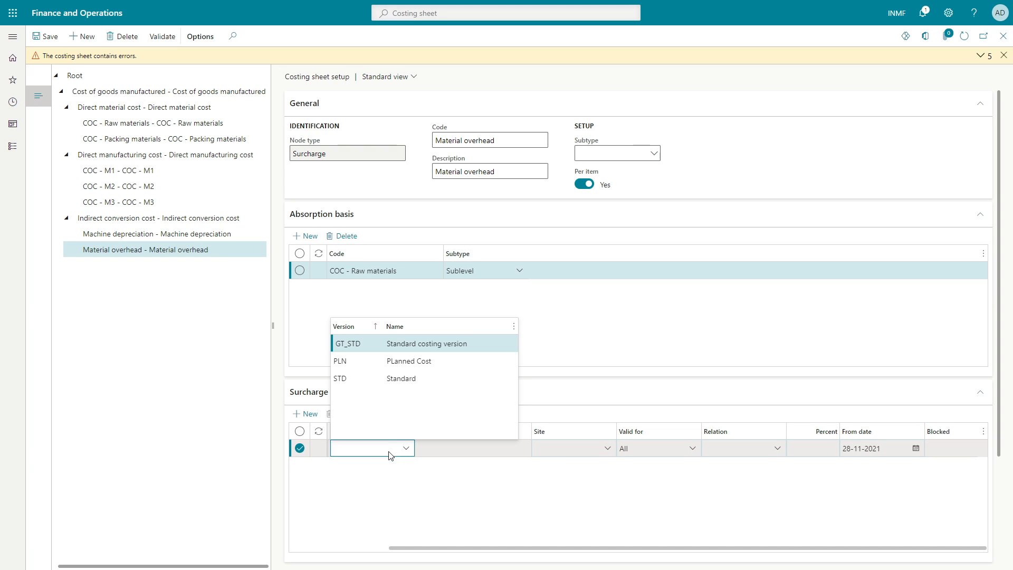
left_click(364, 344)
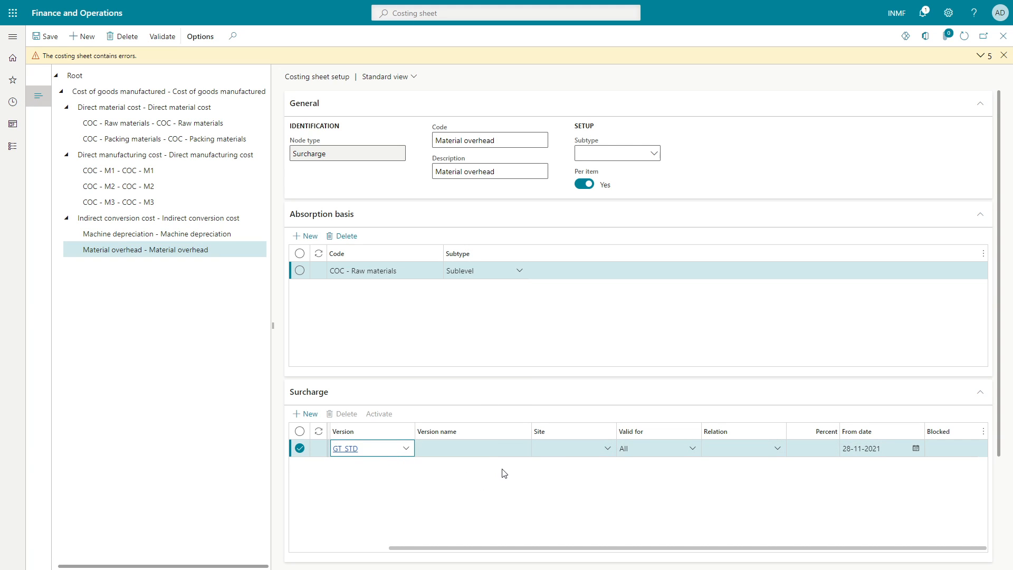
key("Tab")
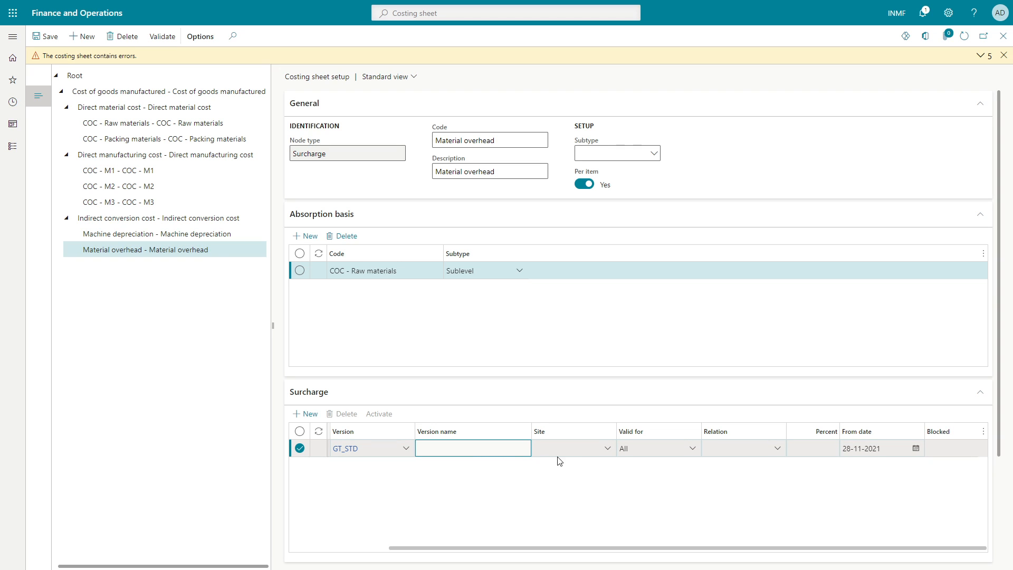
- Set the site of the Material overhead surcharge line to GT_NY
left_click(573, 449)
left_click(610, 451)
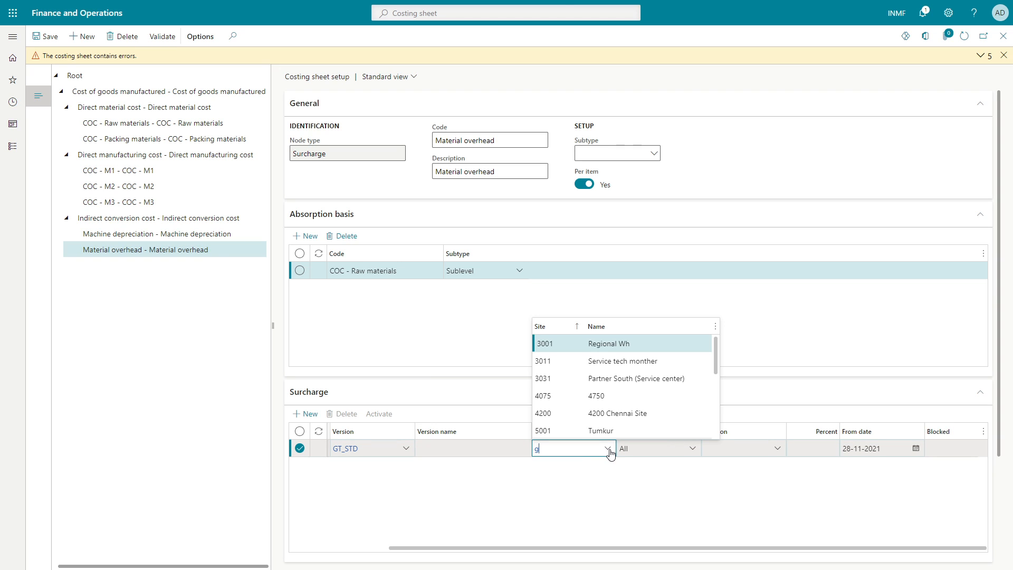
left_click(550, 348)
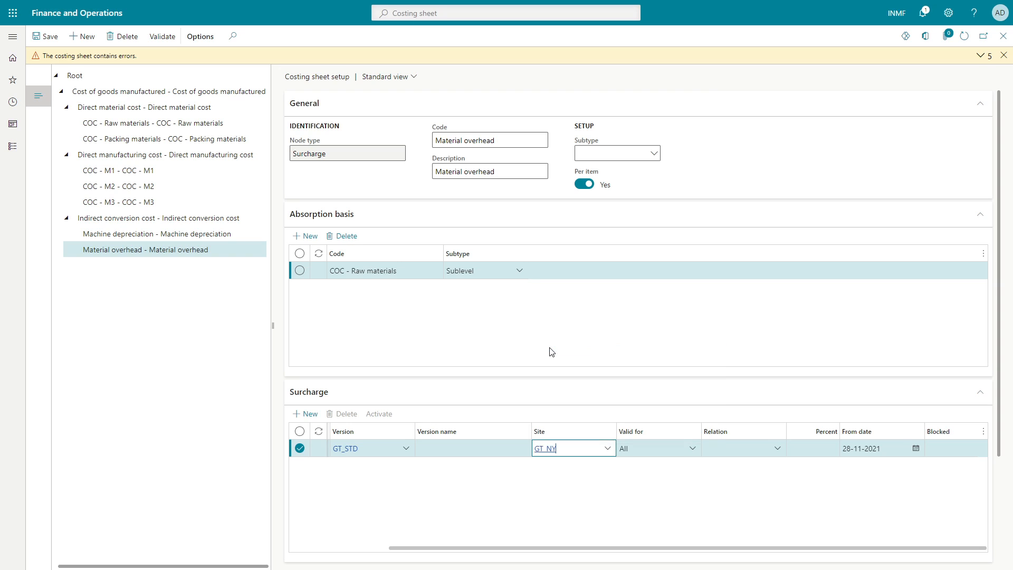
key("Tab")
key("Tab")
key("Tab")
- Switch to the Excel workbook and enter 50 in cell E106, beside the Machine depreciation line of the Costing sheet table
key("alt+Tab")
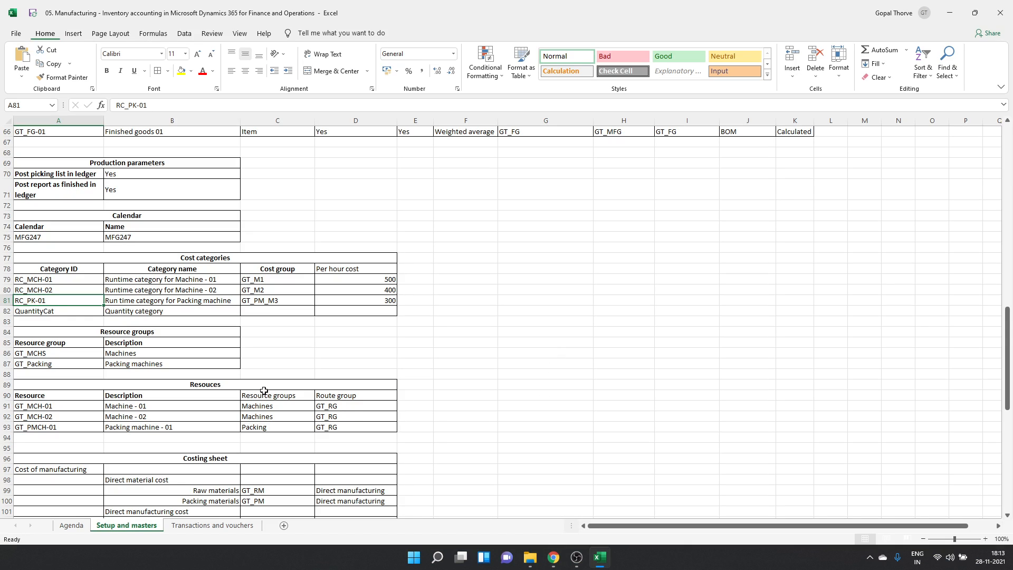
scroll(264, 390, "down", 15)
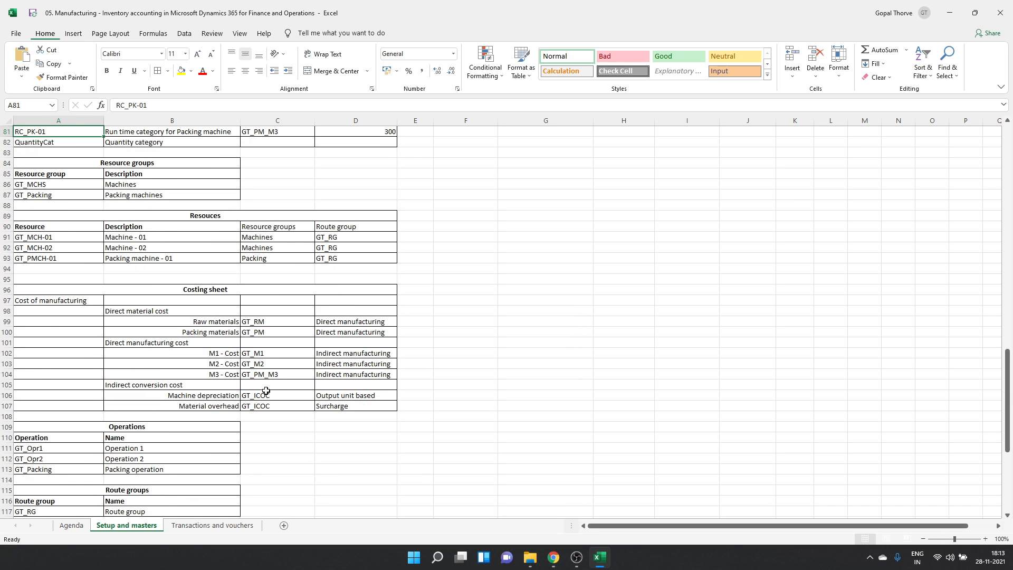
scroll(266, 391, "up", 6)
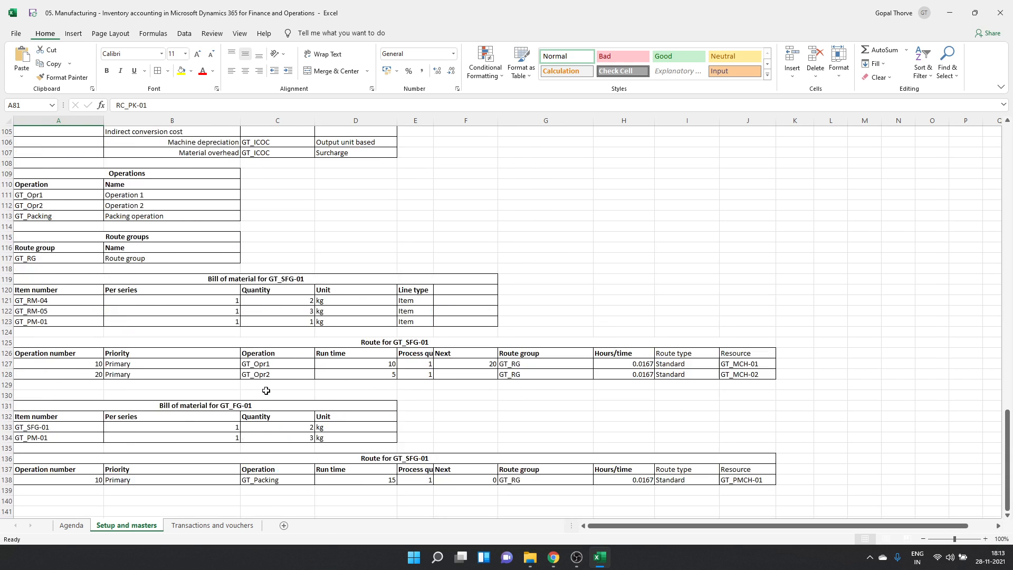
scroll(266, 390, "up", 2)
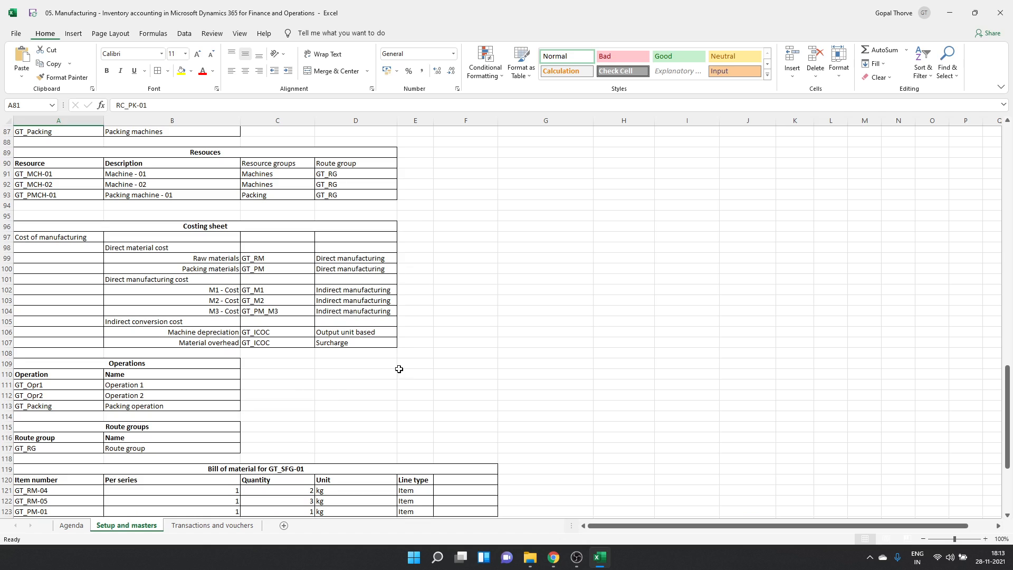
left_click(409, 334)
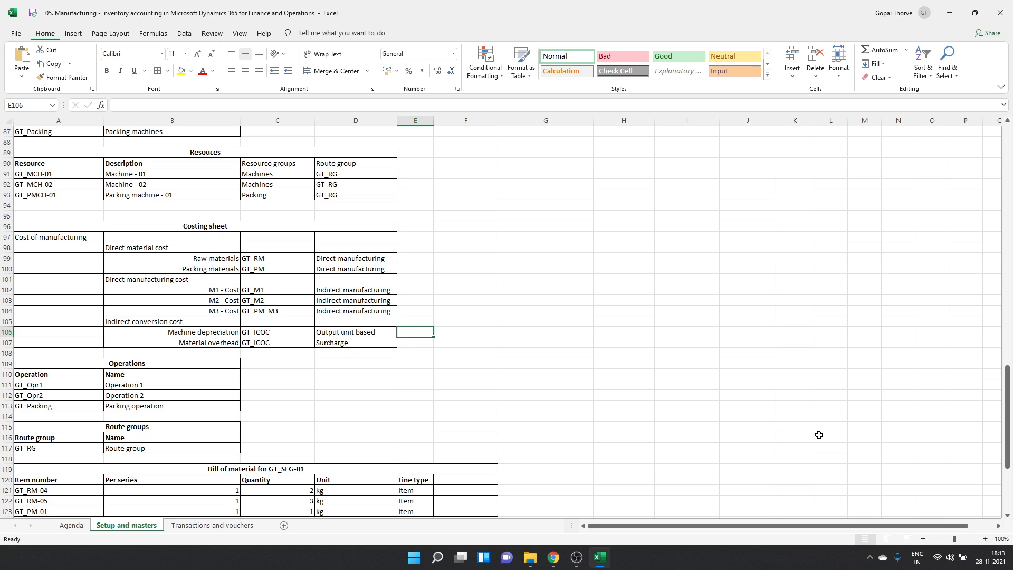
type("5")
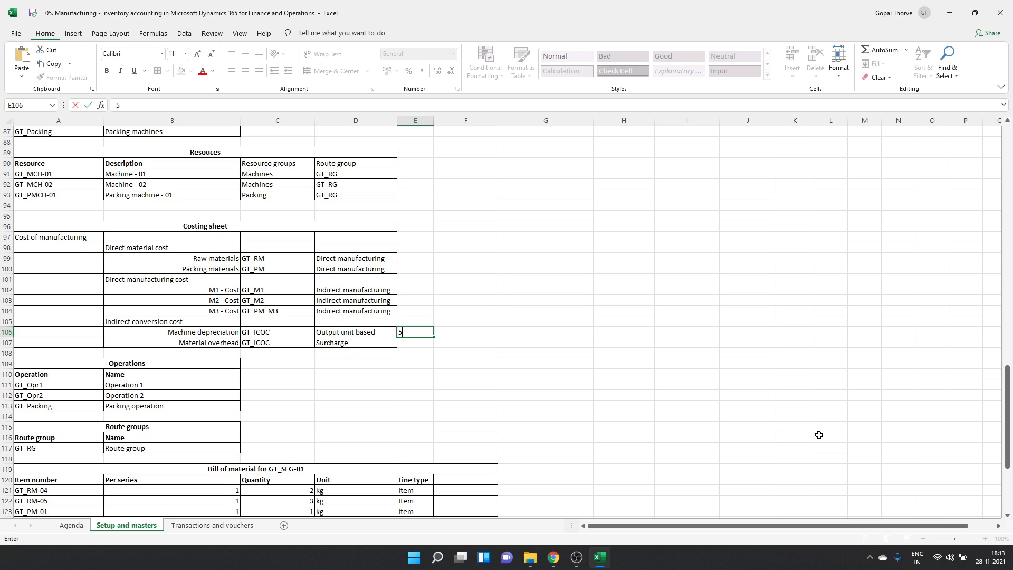
key("Up")
key("Up")
key("Down")
key("Down")
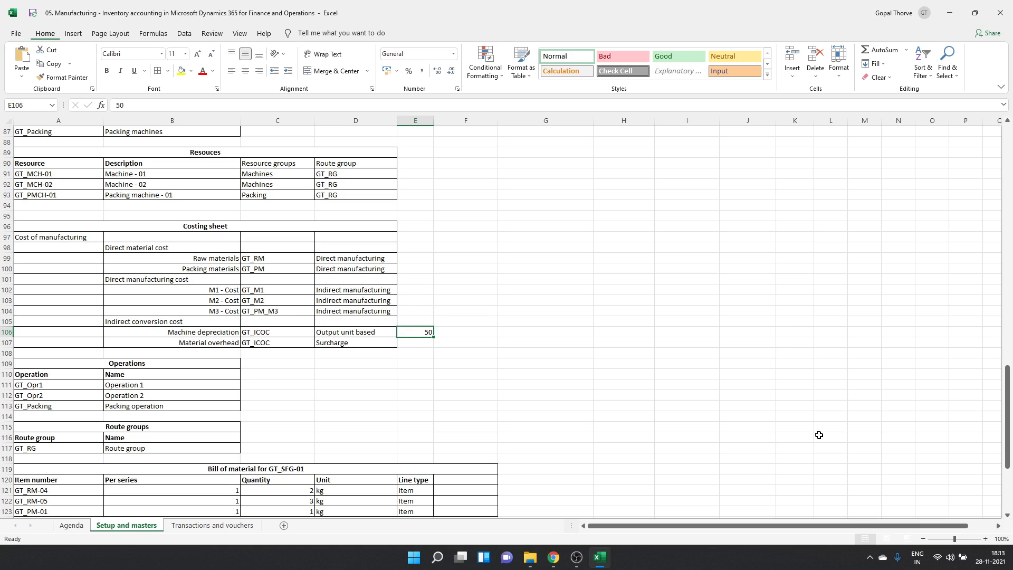
- Enter the headings SFG in cell F97 and FG in cell G97, and return to the Machine depreciation row
key("Up")
key("Up")
key("Up")
key("Up")
key("Up")
key("Up")
key("Right")
key("Right")
key("Up")
key("Up")
key("Left")
key("Up")
type("SFG")
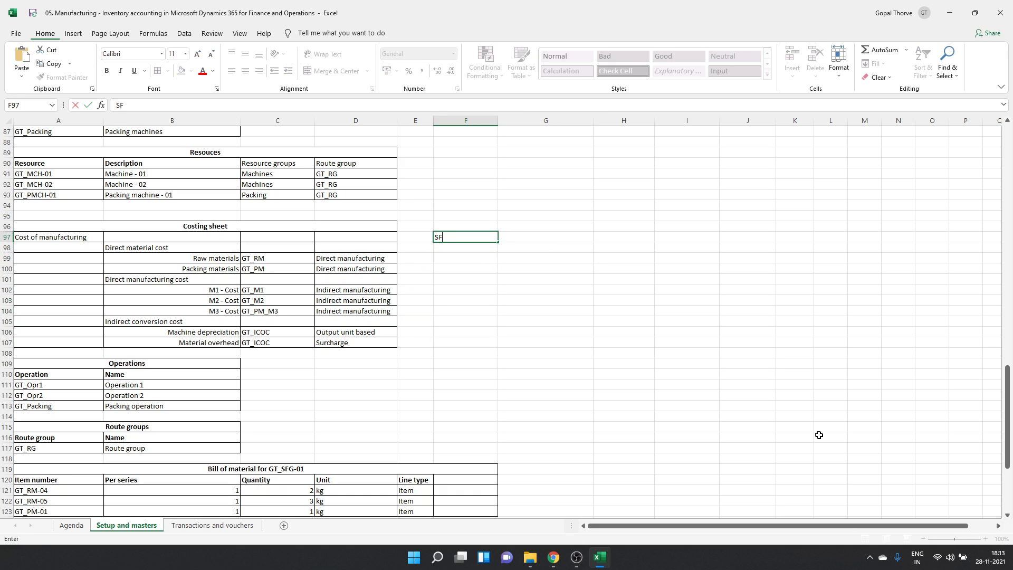
key("shift+Right")
key("Right")
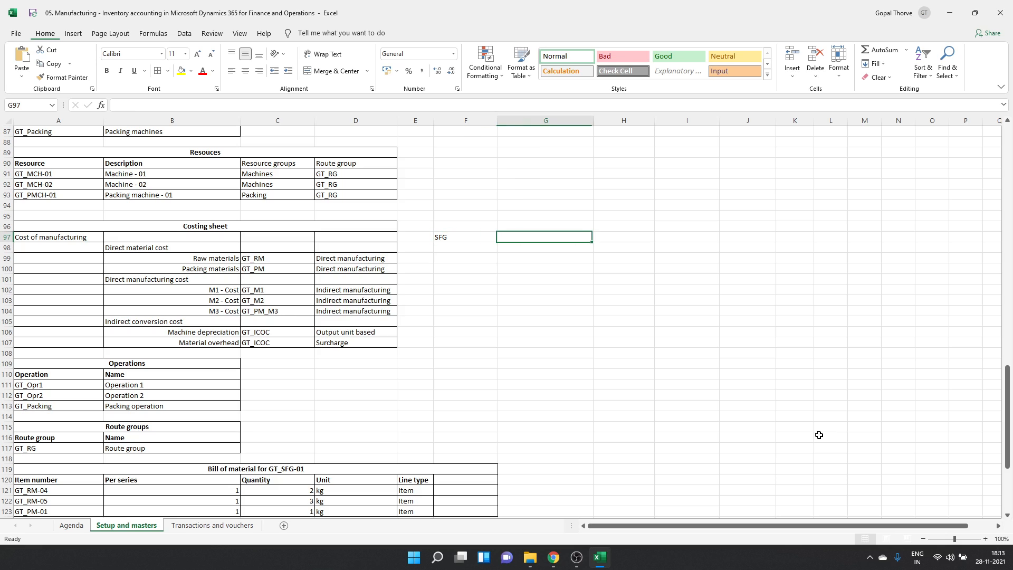
type("FG")
key("Return")
key("Left")
key("Left")
key("Down")
key("Down")
key("Down")
key("Down")
key("Down")
key("Down")
key("Down")
key("Down")
key("shift+Right")
- Switch back to Finance and Operations and set the percent of the Material overhead surcharge line to 10
key("alt+Tab")
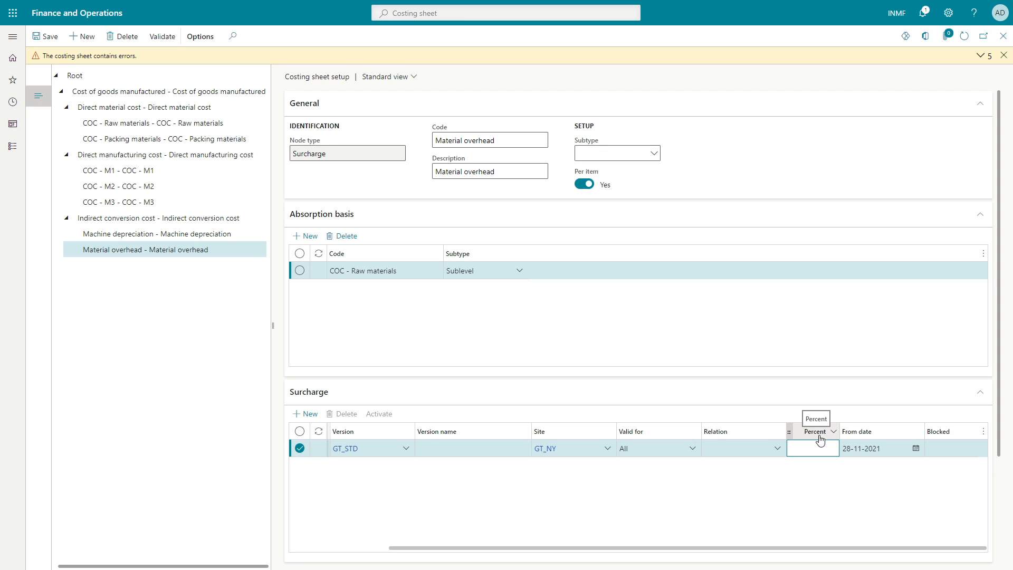
key("alt+Tab")
key("alt+Tab")
key("shift+Tab")
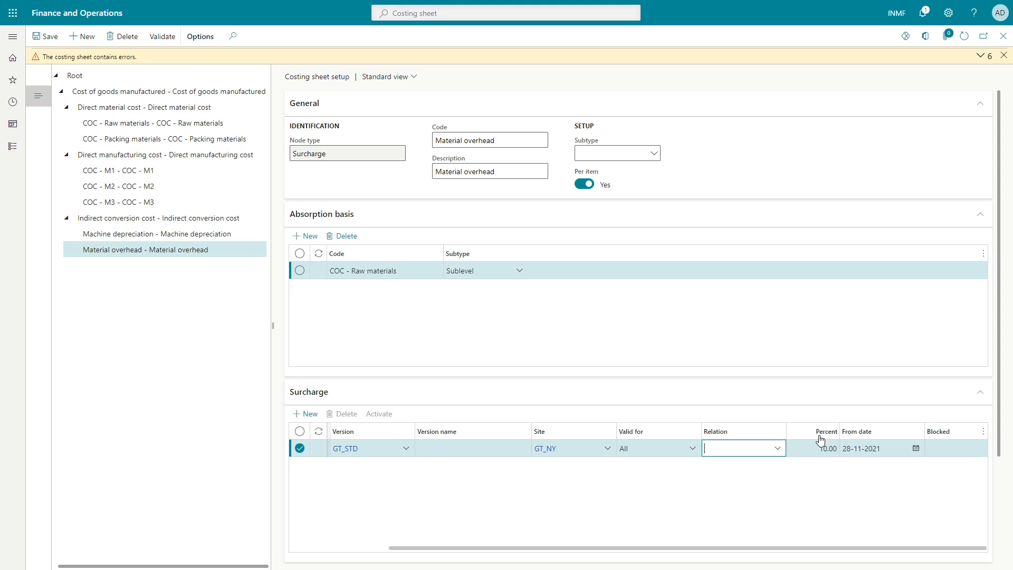
- Make the Material overhead surcharge line valid for Group, with item group GT_RM as its relation
key("shift+Tab")
key("alt+Down")
key("Down")
key("Up")
key("Down")
key("Down")
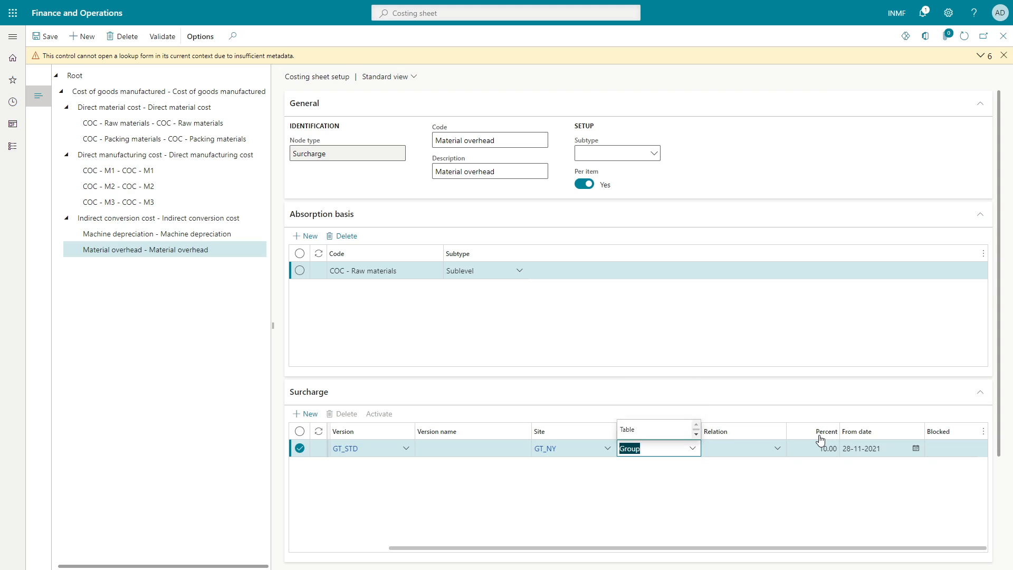
key("Tab")
key("alt+Down")
key("Down")
key("Down")
key("Down")
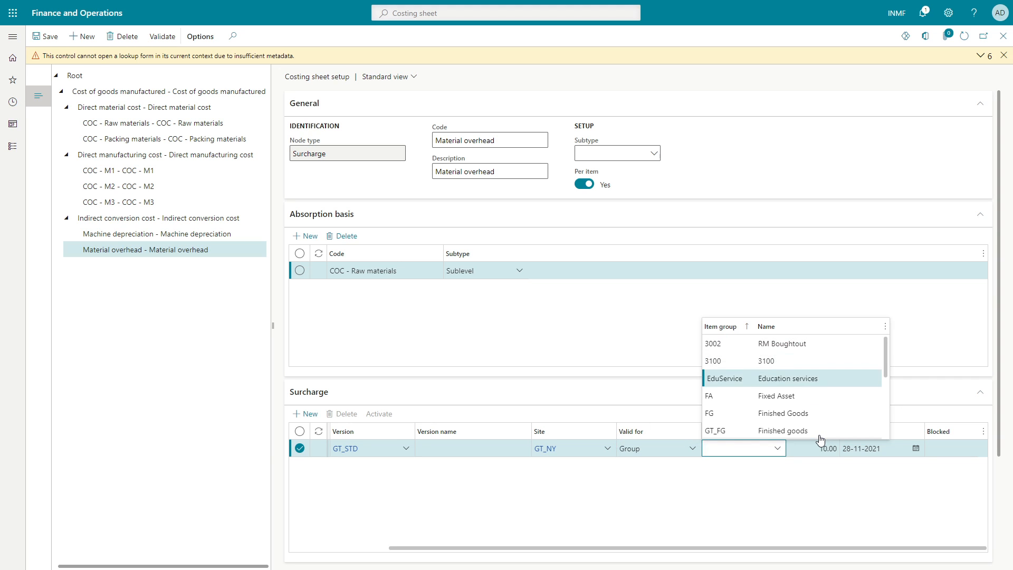
key("Down")
key("Down")
key("Down")
type("gt")
key("Down")
key("Down")
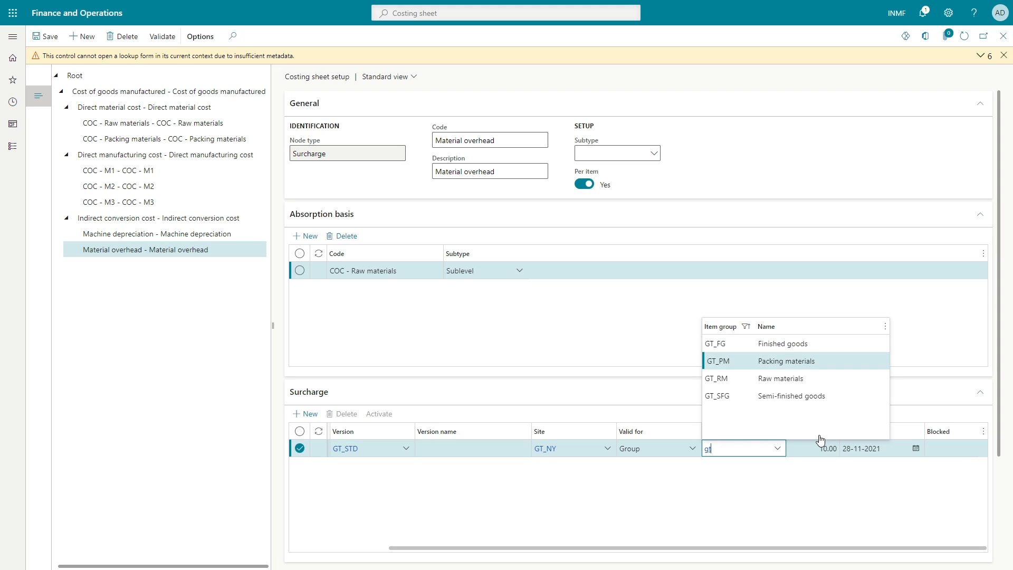
key("Return")
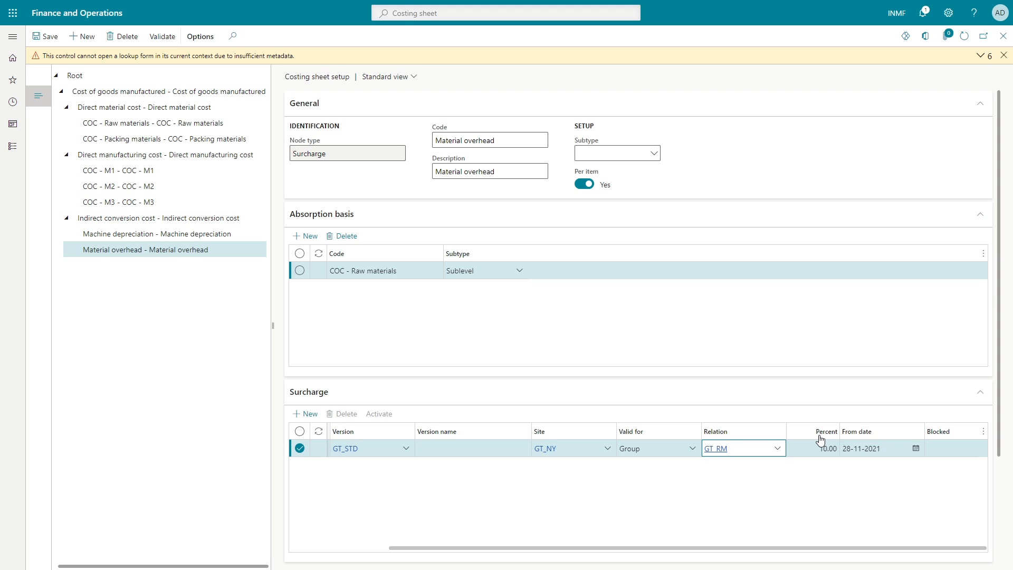
- Clear the relation of the Material overhead surcharge line and make the line valid for All
key("BackSpace")
key("BackSpace")
key("BackSpace")
key("BackSpace")
key("shift+Tab")
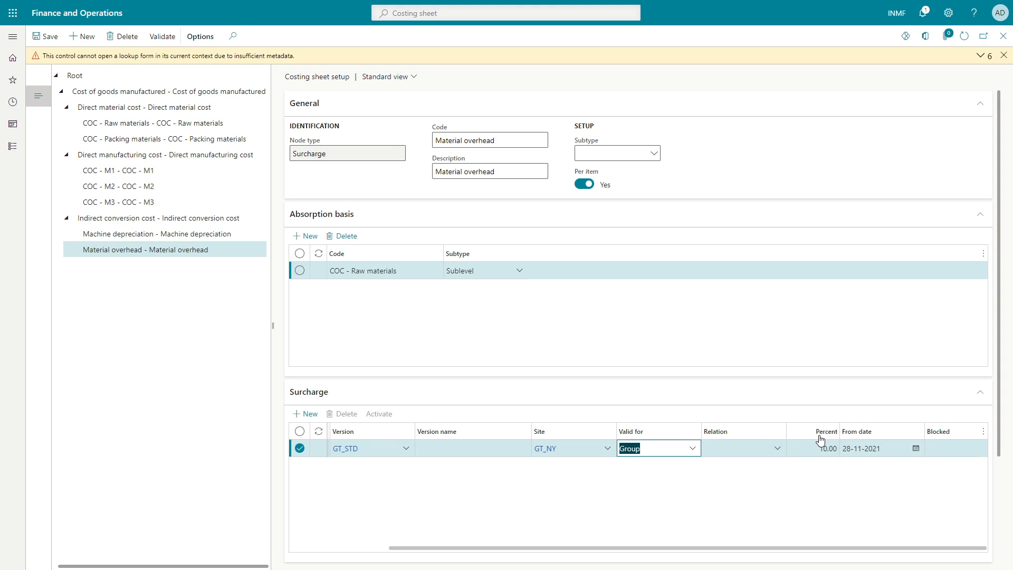
key("alt+Down")
key("Down")
key("Return")
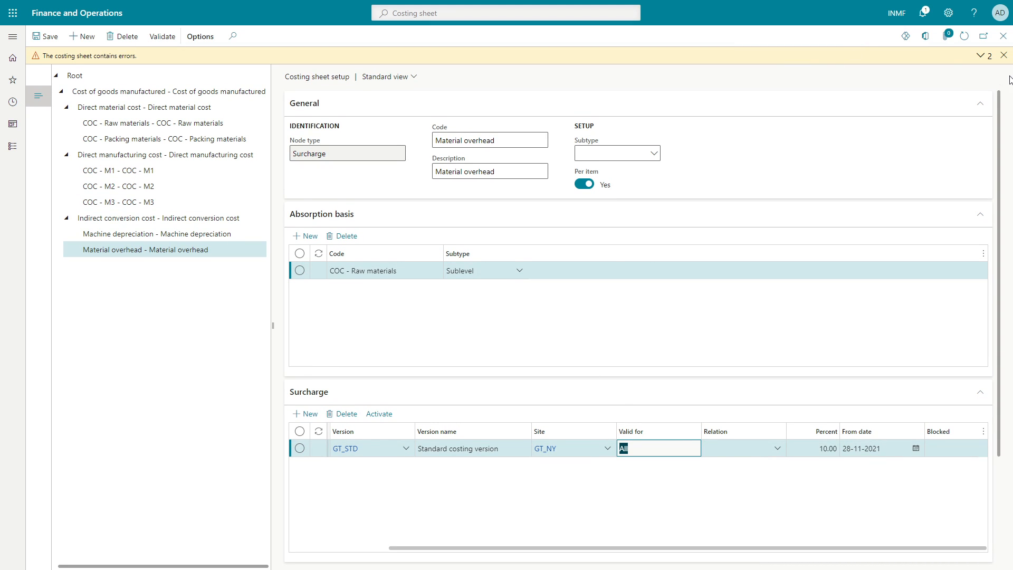
- Examine the message details for the costing sheet errors and close them
left_click(980, 55)
left_click(973, 74)
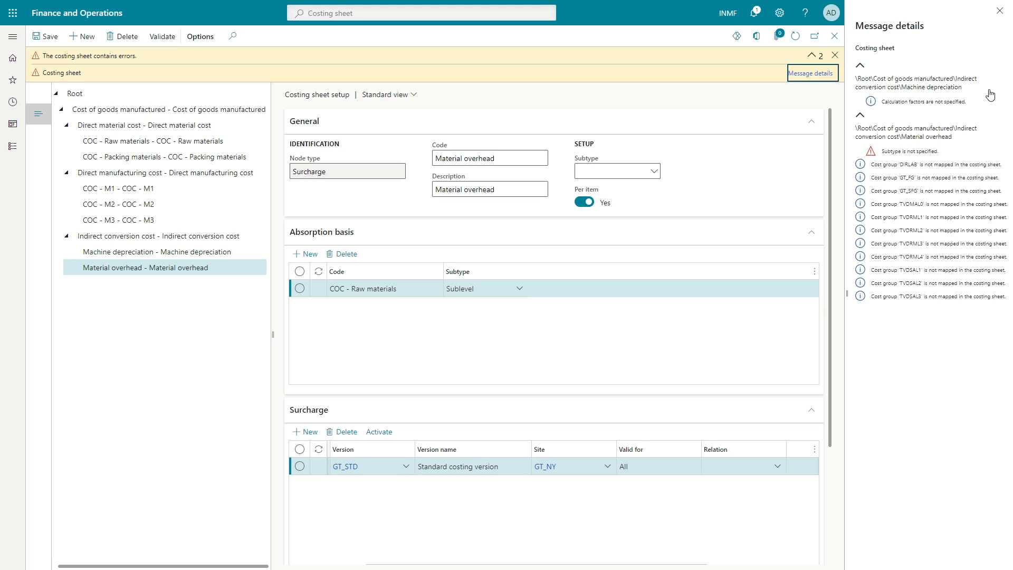
left_click(999, 11)
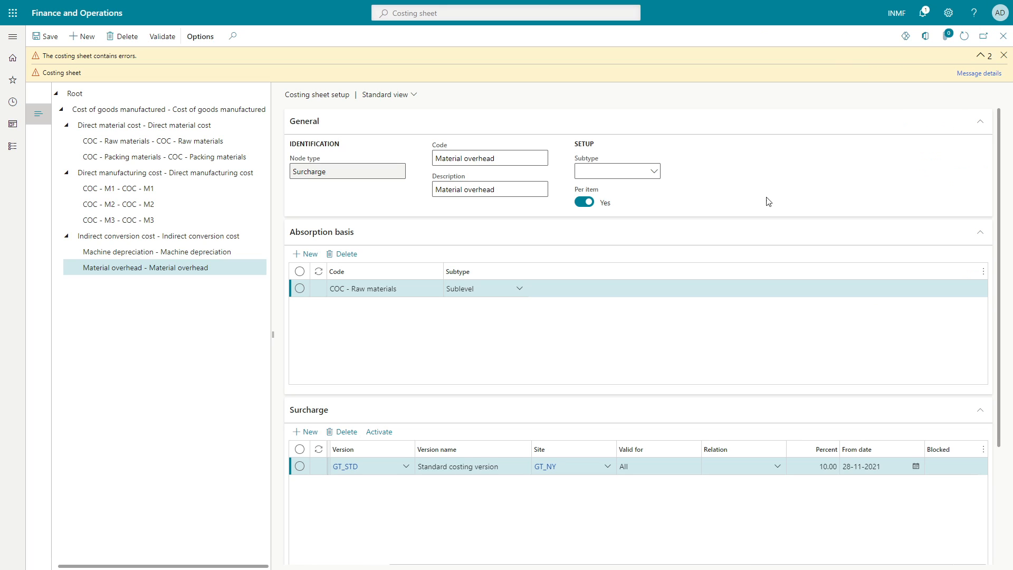
- Set the Material overhead node's subtype to Sublevel, save the costing sheet and dismiss the messages
left_click(634, 175)
left_click(619, 202)
key("ctrl+s")
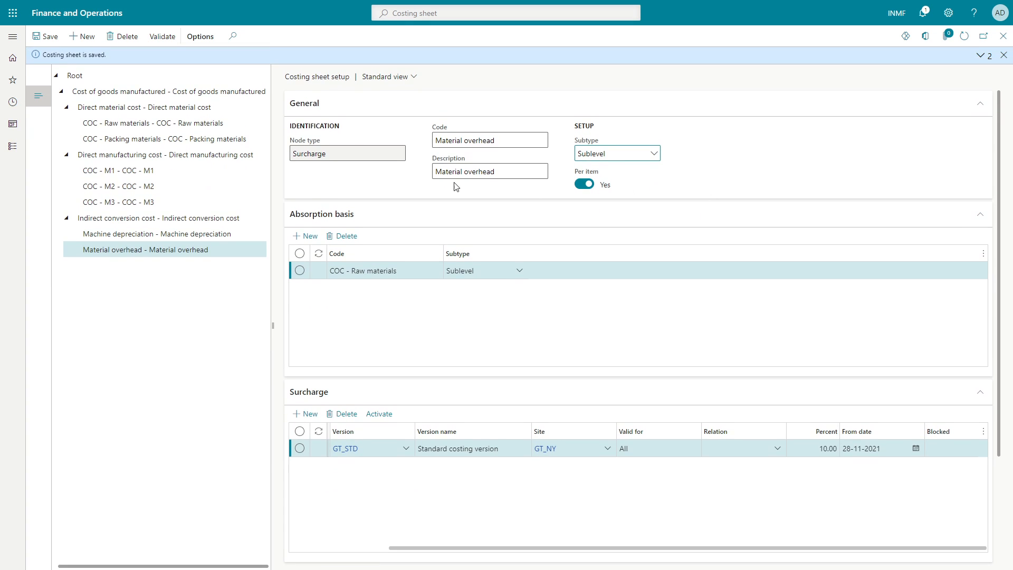
left_click(1003, 55)
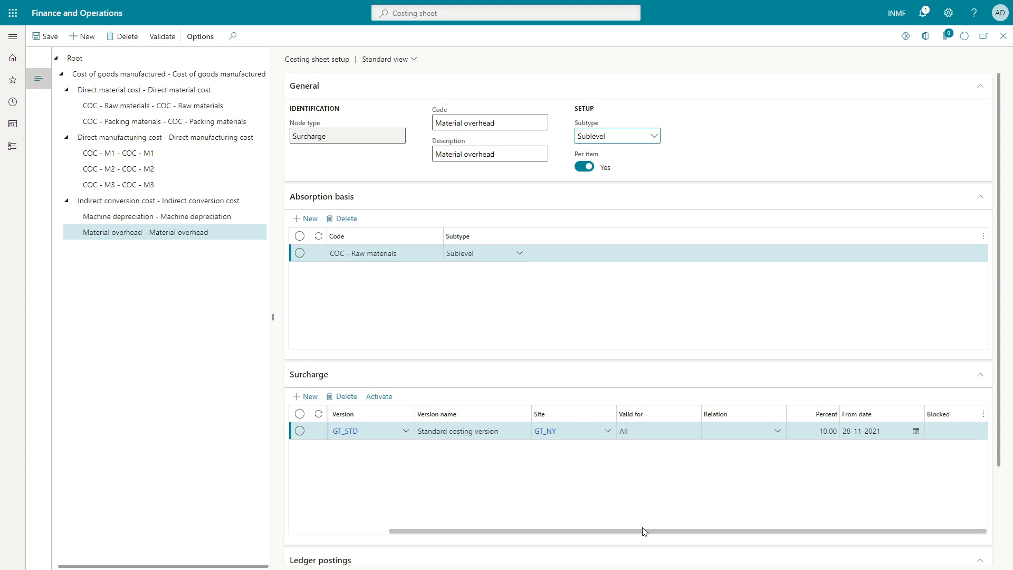
- Check the versions available for the Machine depreciation rate line without choosing one, and close the costing sheet
left_click(820, 431)
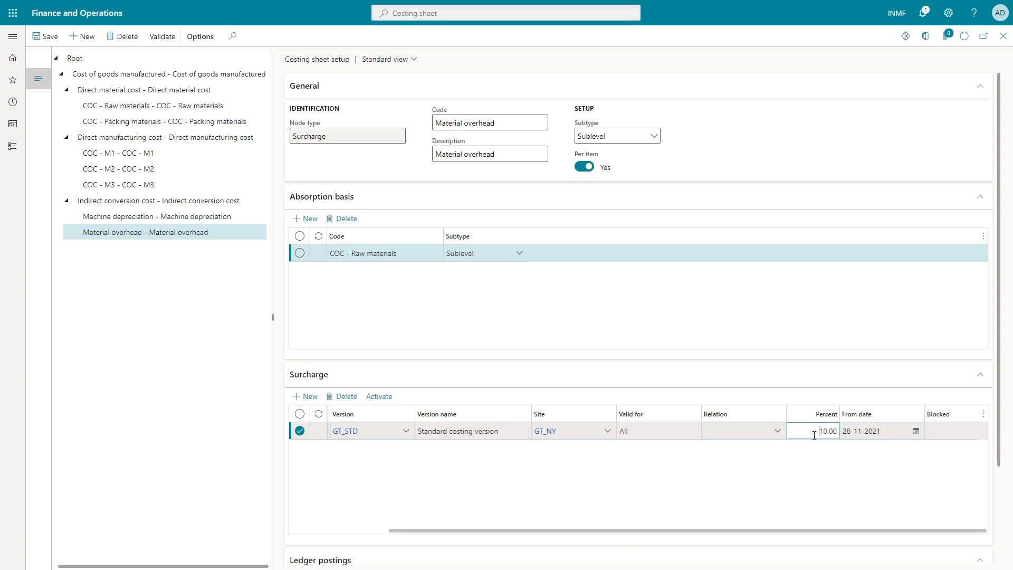
left_click(178, 214)
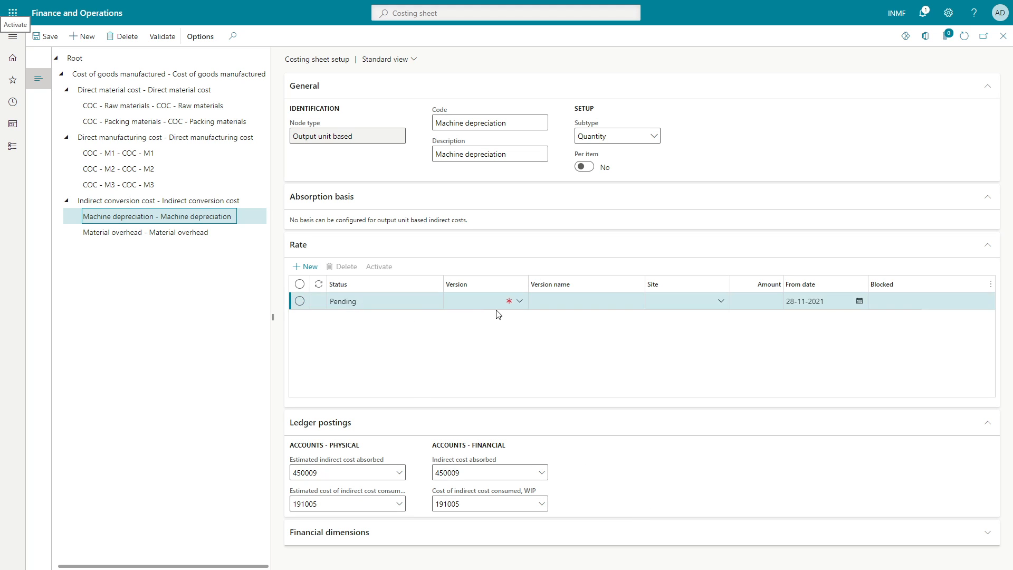
left_click(509, 306)
left_click(519, 302)
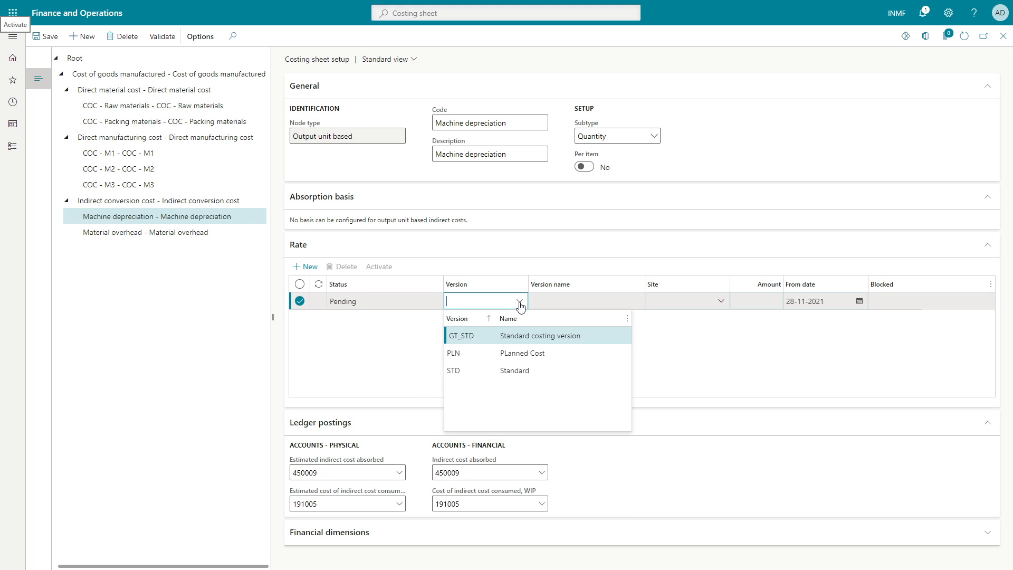
left_click(519, 302)
left_click(560, 301)
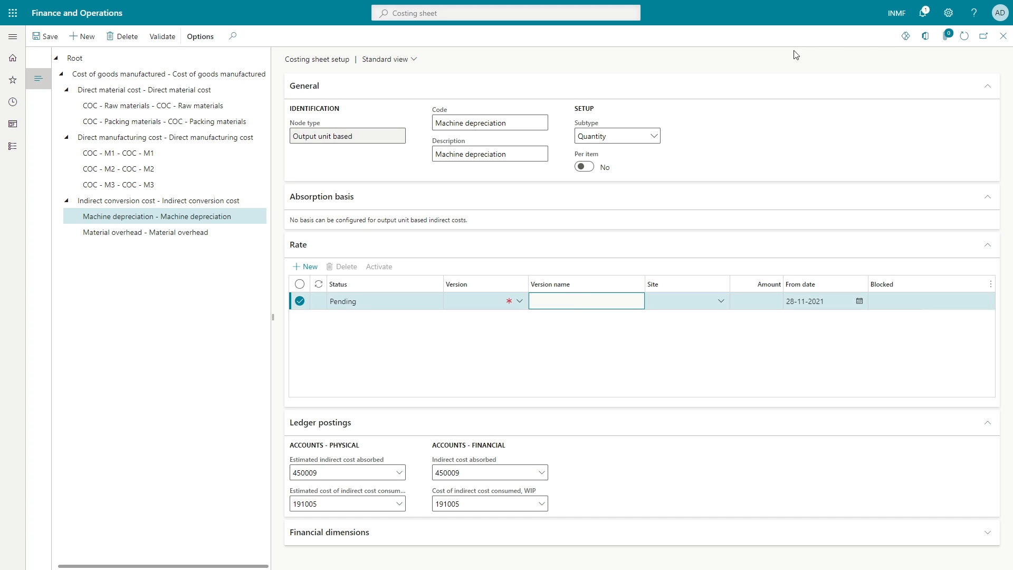
left_click(1002, 36)
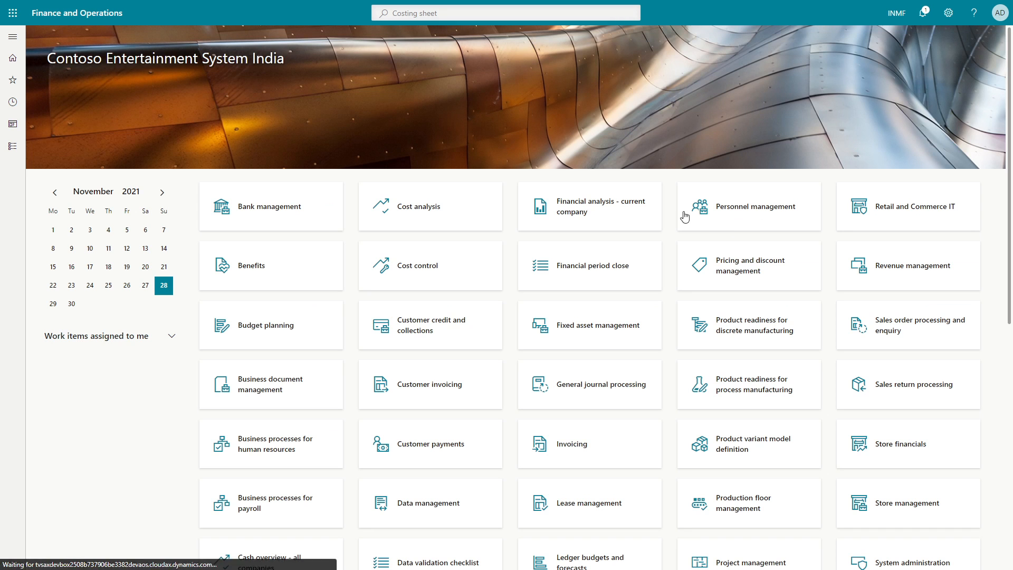
- Search for Costing versions and open the costing version maintenance page
left_click(433, 13)
type("c")
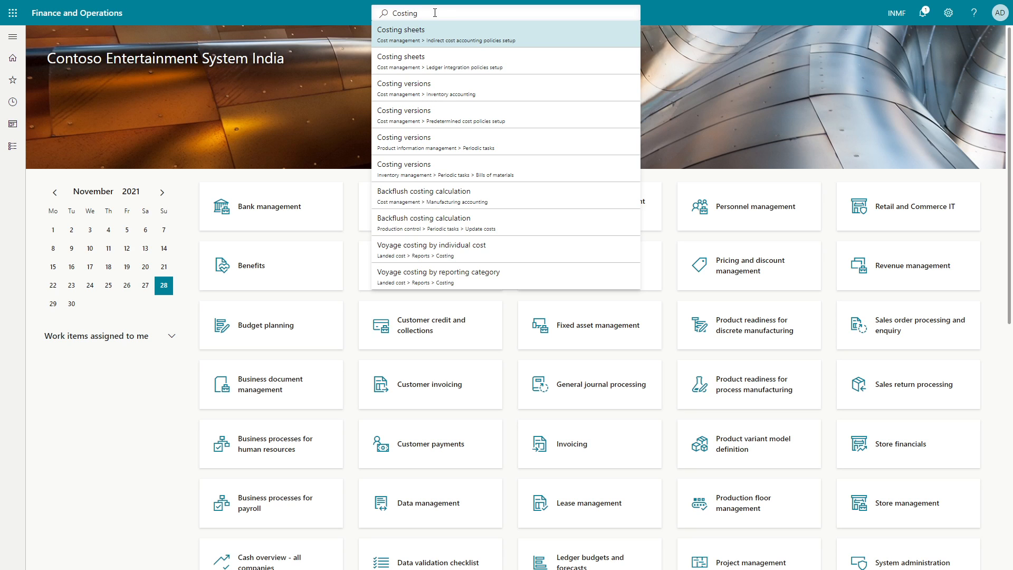
type("osting versions")
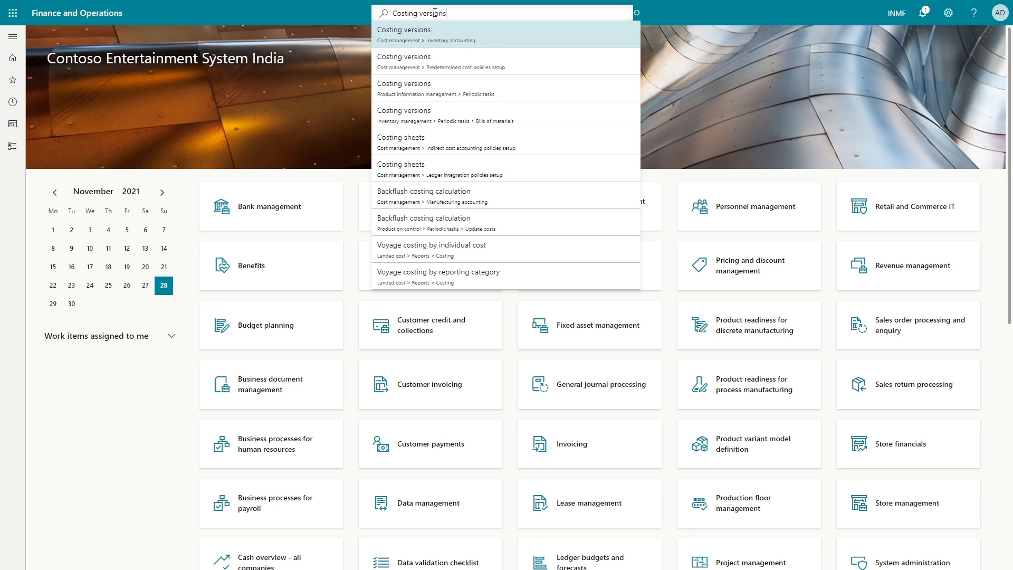
key("ctrl+a")
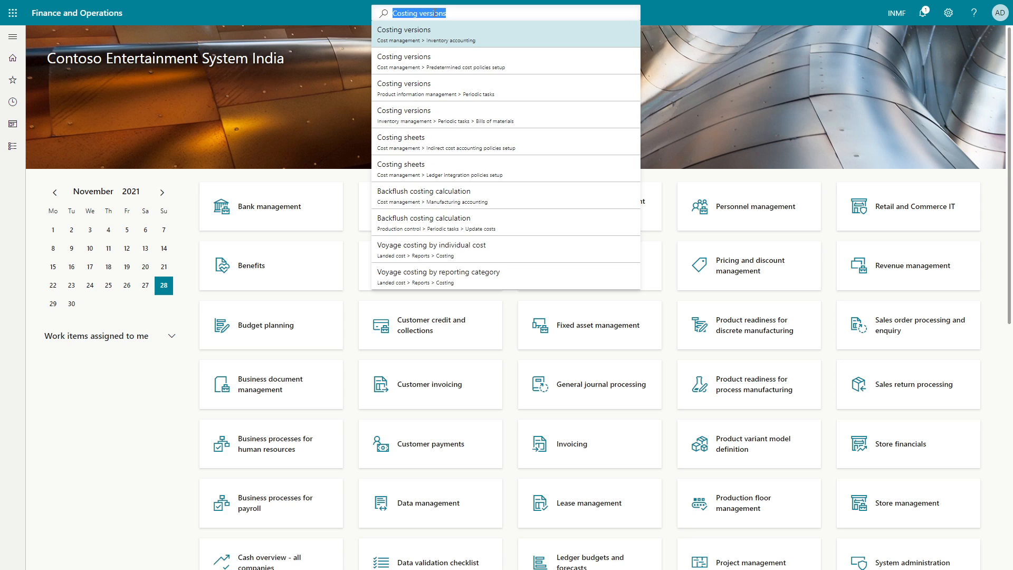
key("Return")
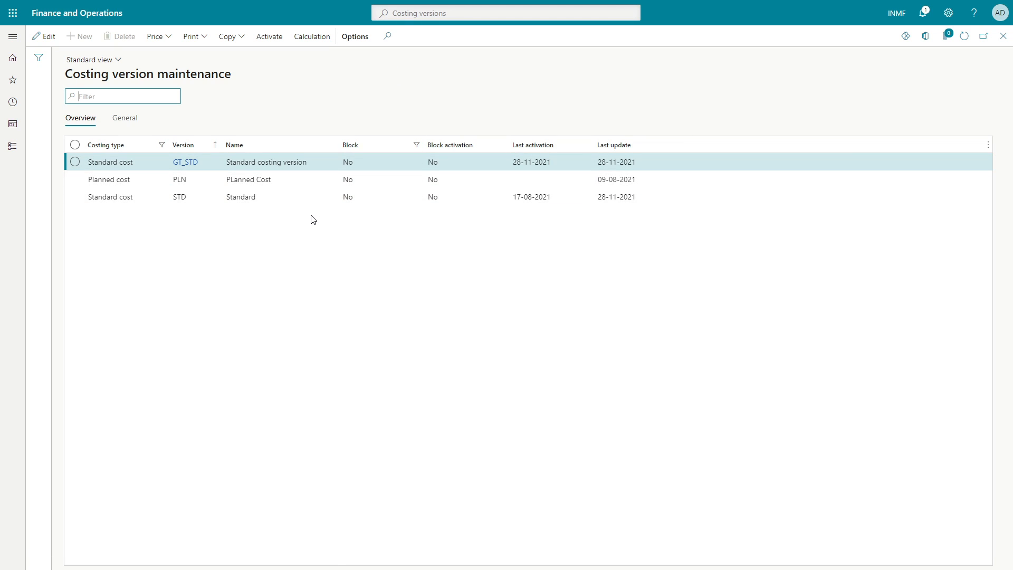
- Open the indirect cost records of the GT_STD standard costing version
left_click(234, 163)
left_click(167, 37)
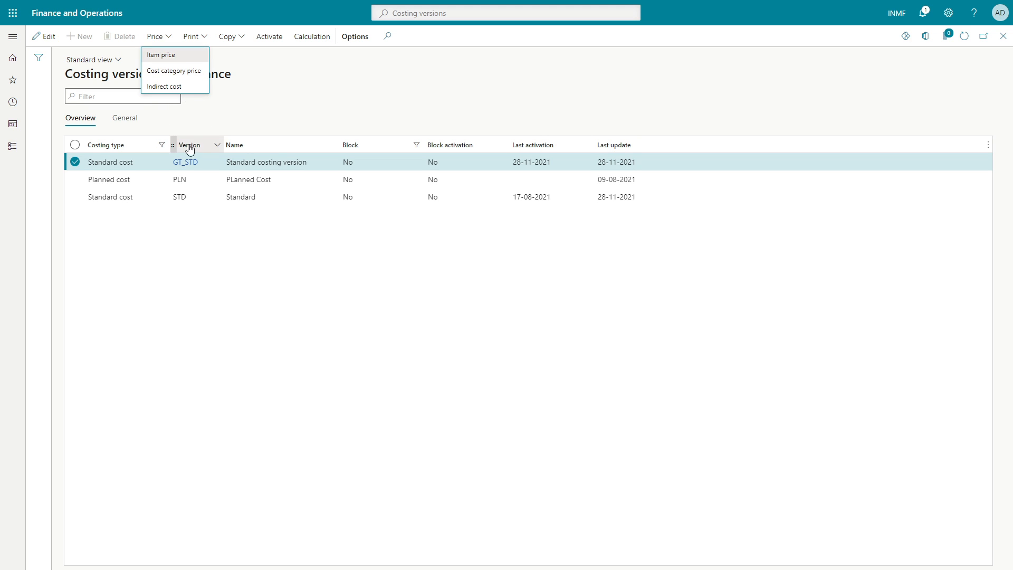
left_click(166, 91)
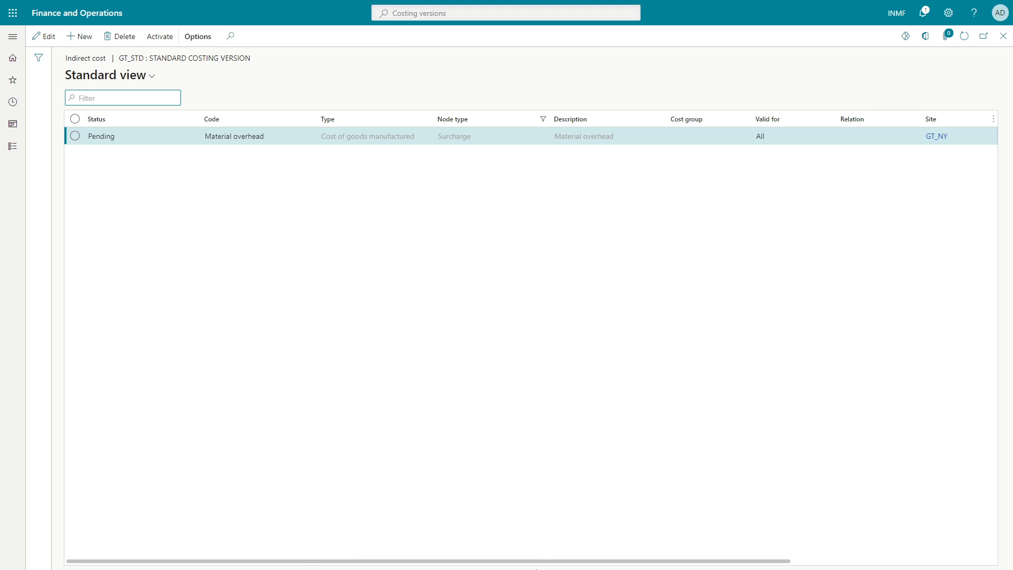
- Add an indirect cost line with code Machine depreciation for site GT_NY, and close the indirect cost page
left_click_drag(565, 560, 459, 551)
left_click(370, 140)
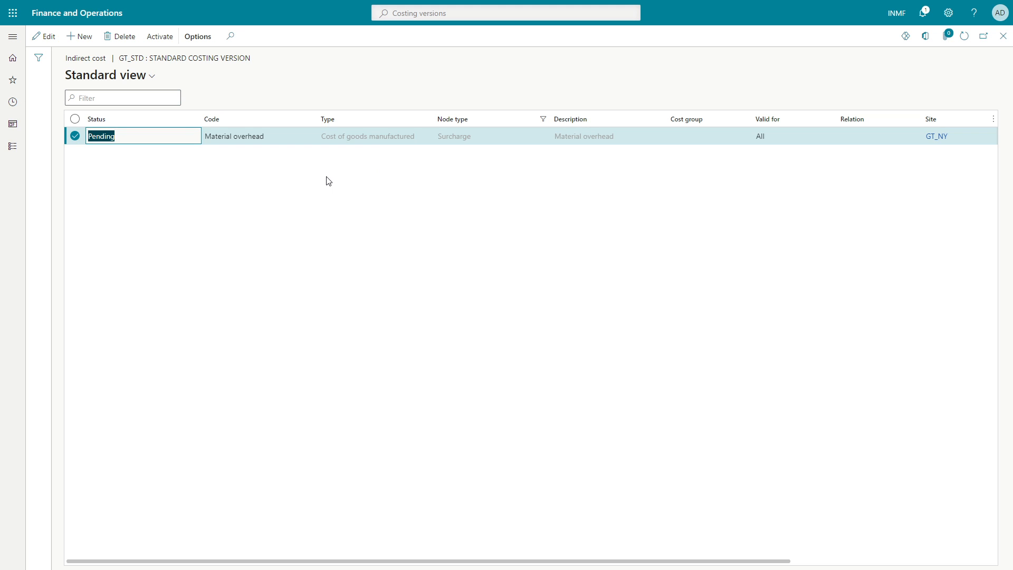
key("alt+n")
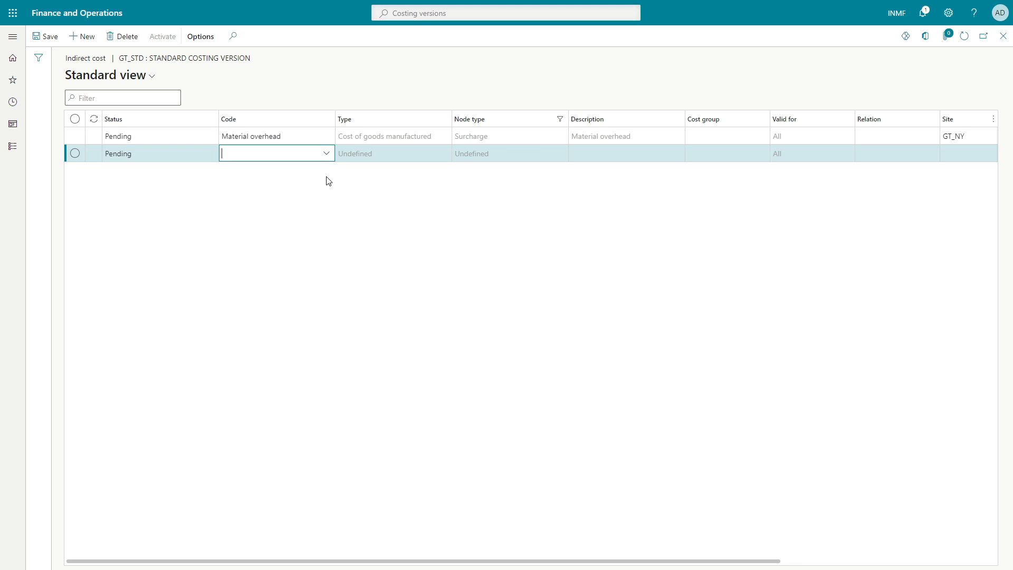
key("alt+Down")
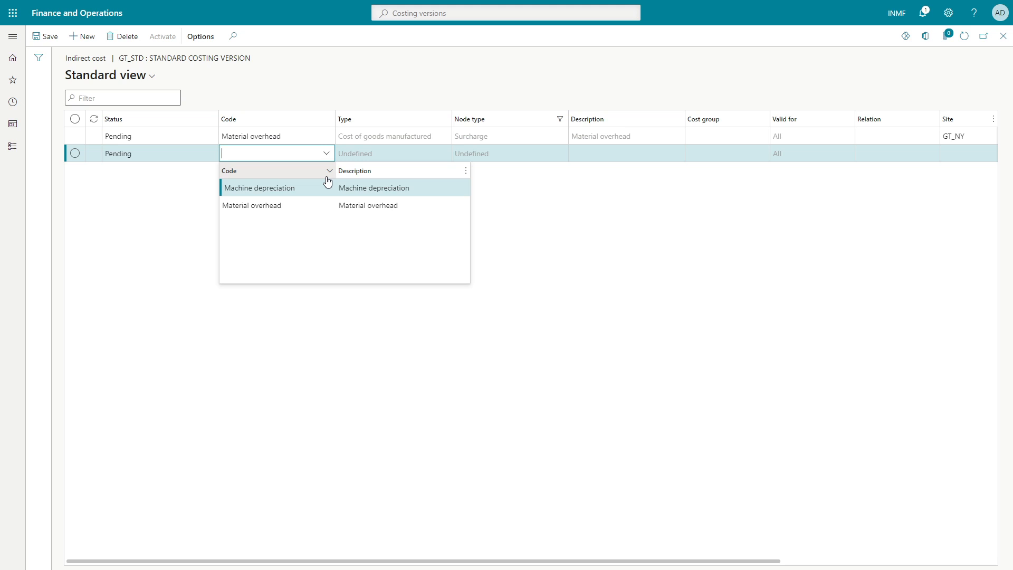
key("Return")
key("Tab")
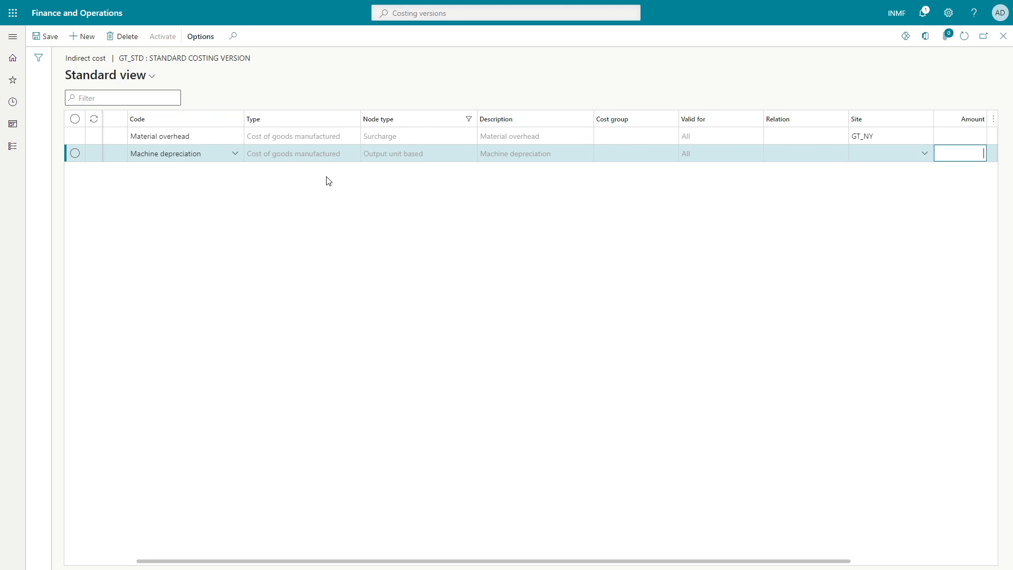
type("GT_NY")
key("Tab")
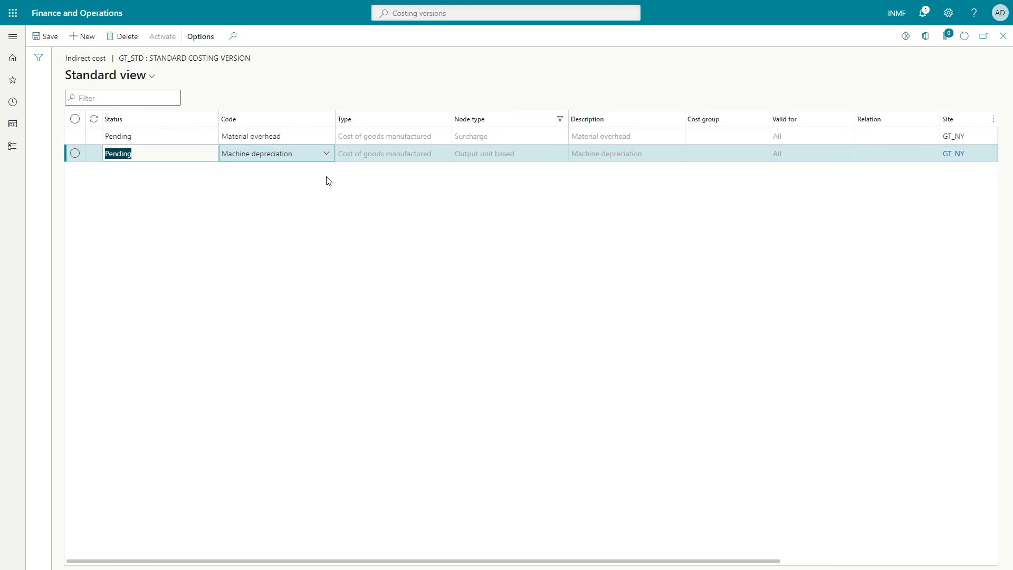
key("Tab")
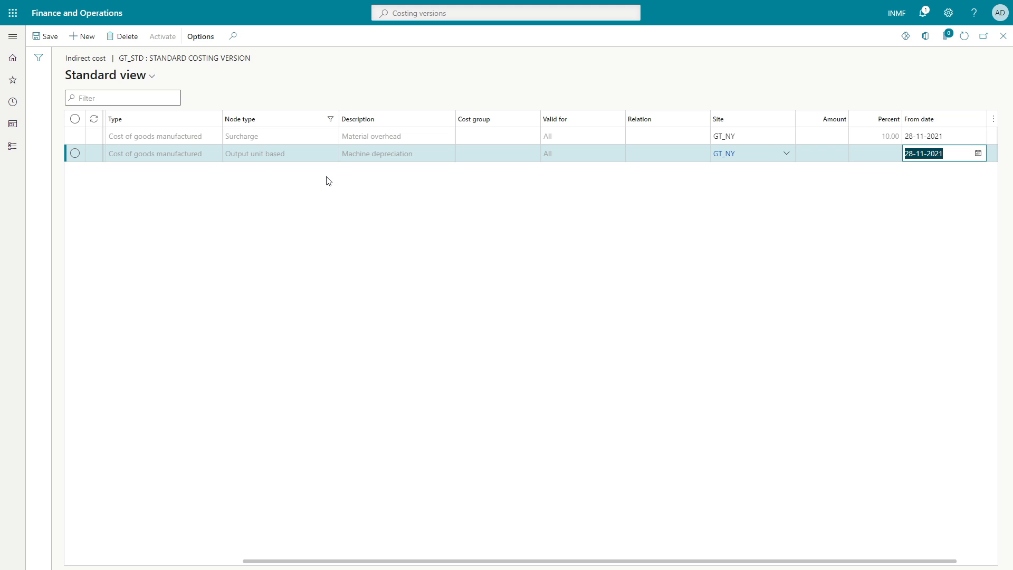
key("shift+Tab")
key("shift+Tab")
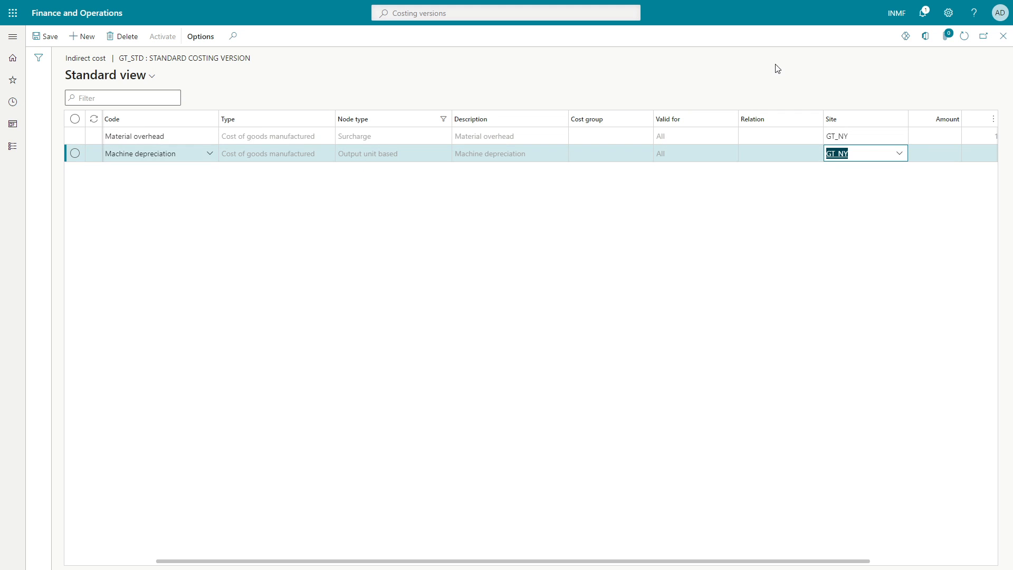
left_click(1003, 35)
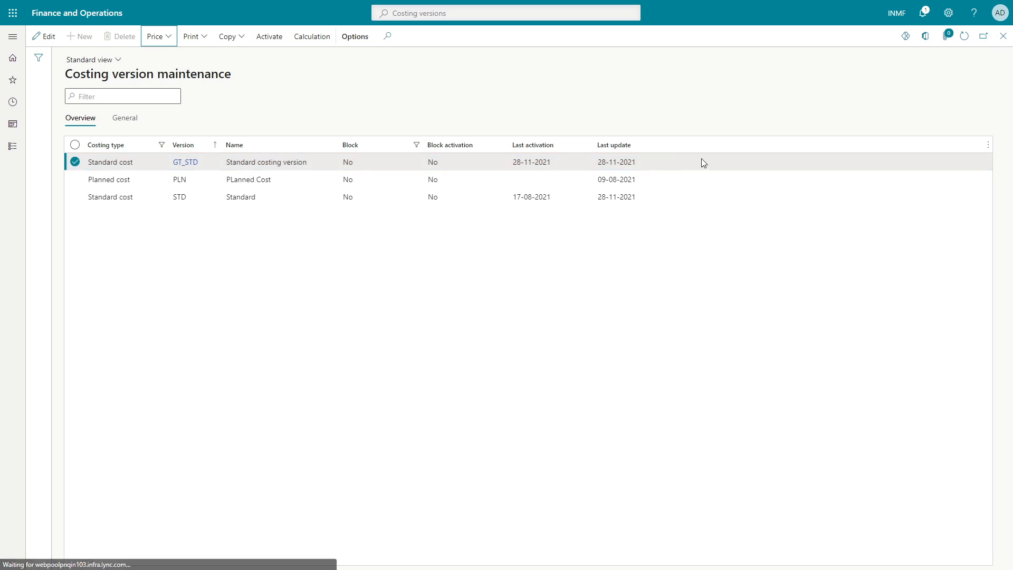
- Search for Costing sheets and open the costing sheet setup
left_click(497, 15)
type("Cos")
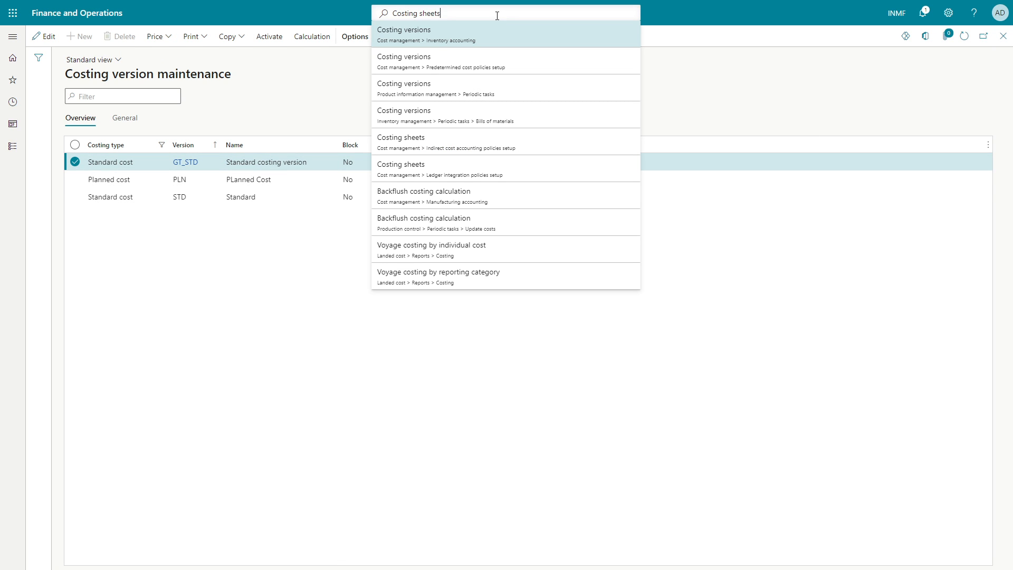
key("Return")
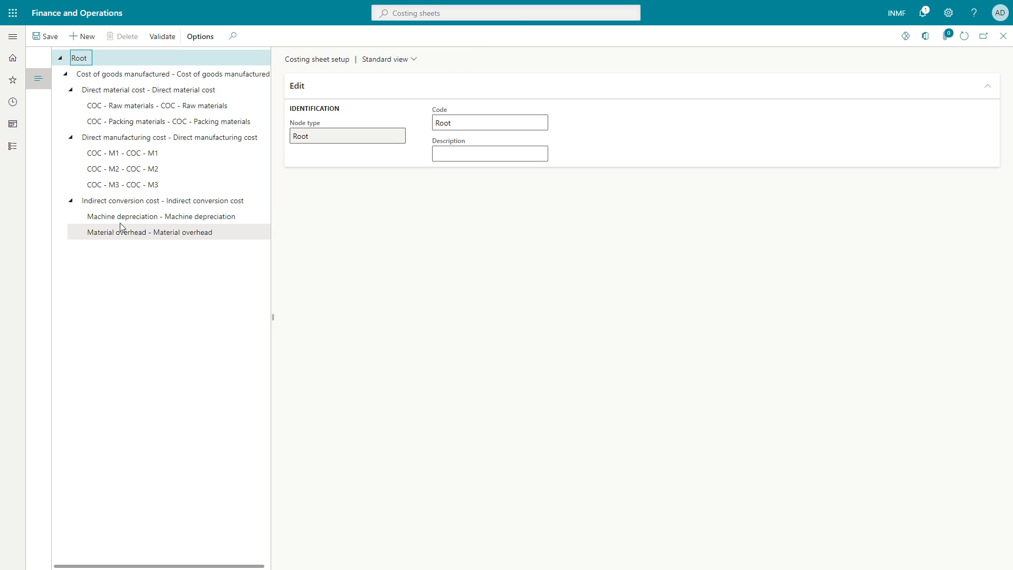
- Set Per item to Yes for the Machine depreciation node, save the costing sheet and close it
left_click(136, 217)
left_click(584, 166)
key("ctrl+s")
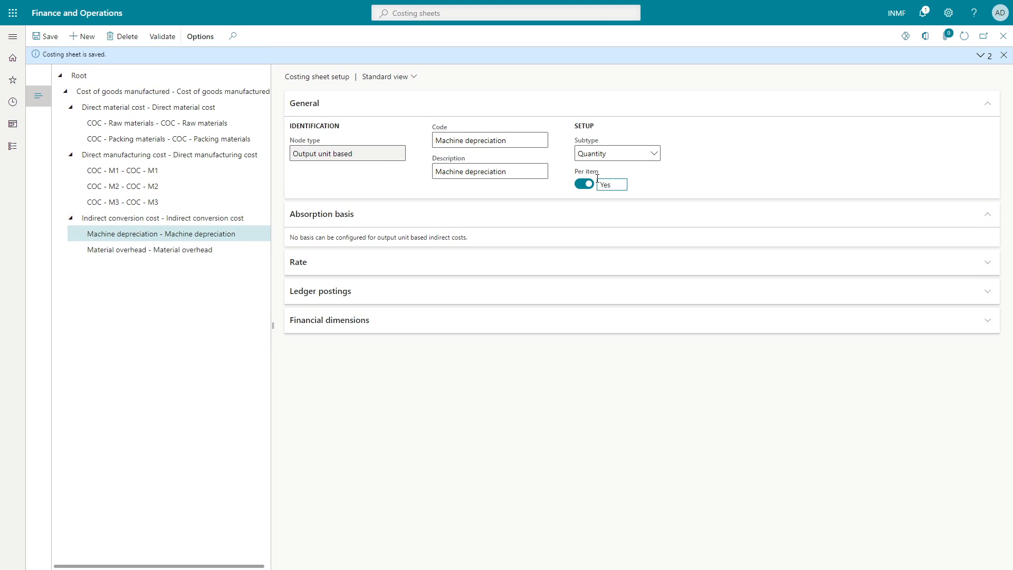
left_click(1002, 56)
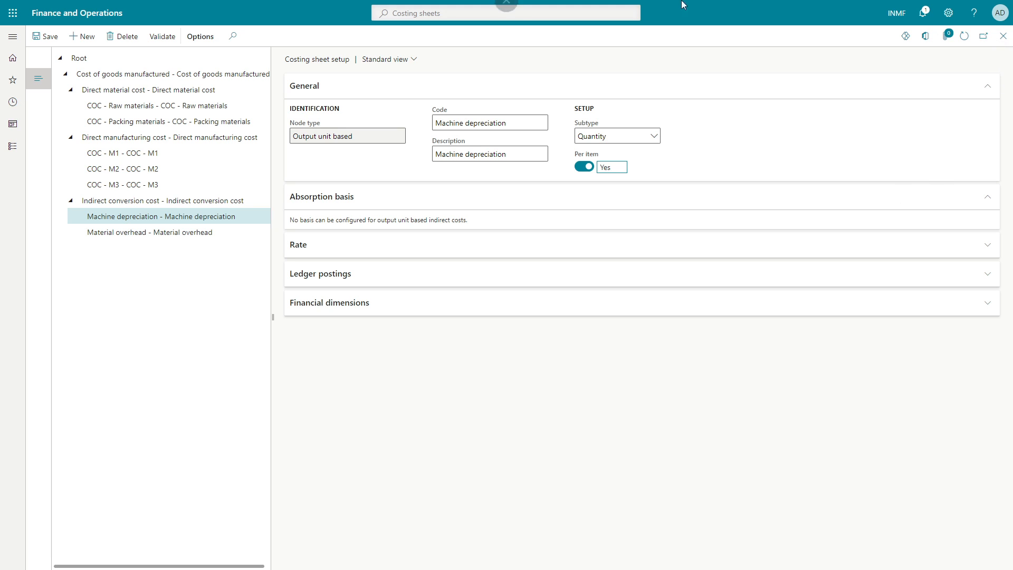
left_click(1010, 45)
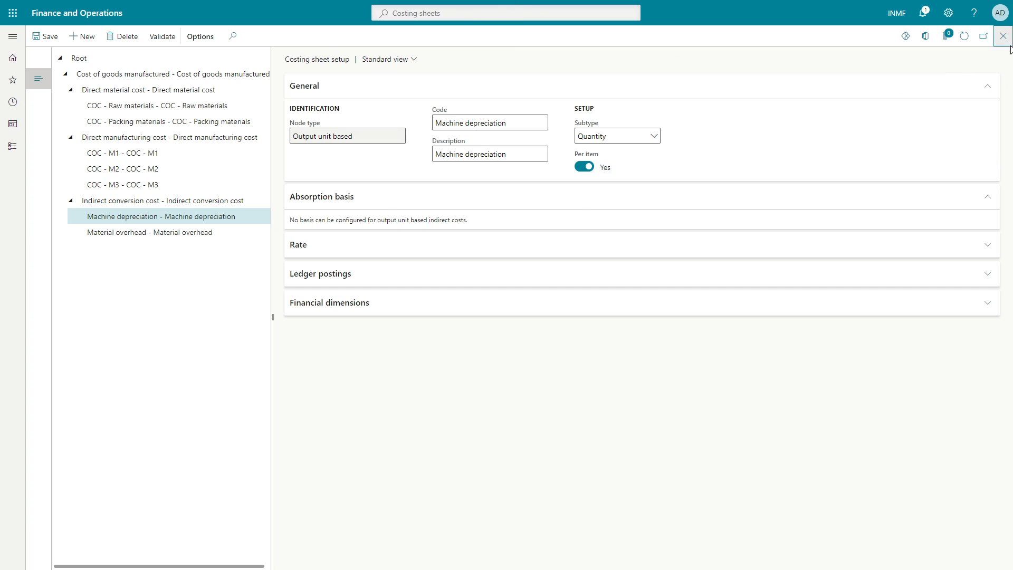
- Return to Costing versions and open the GT_STD version's indirect cost records for editing
left_click(489, 15)
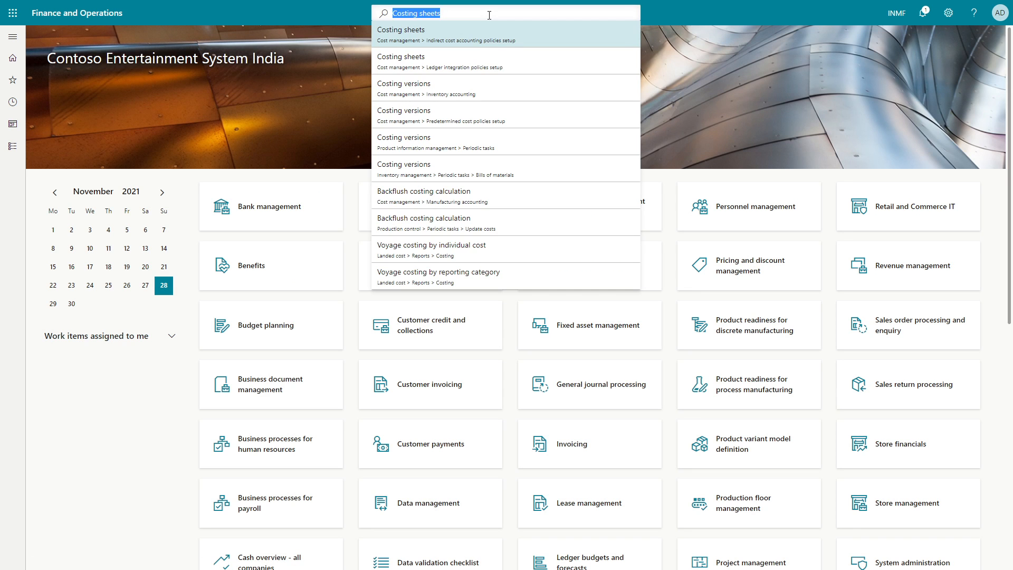
type("COs")
key("Return")
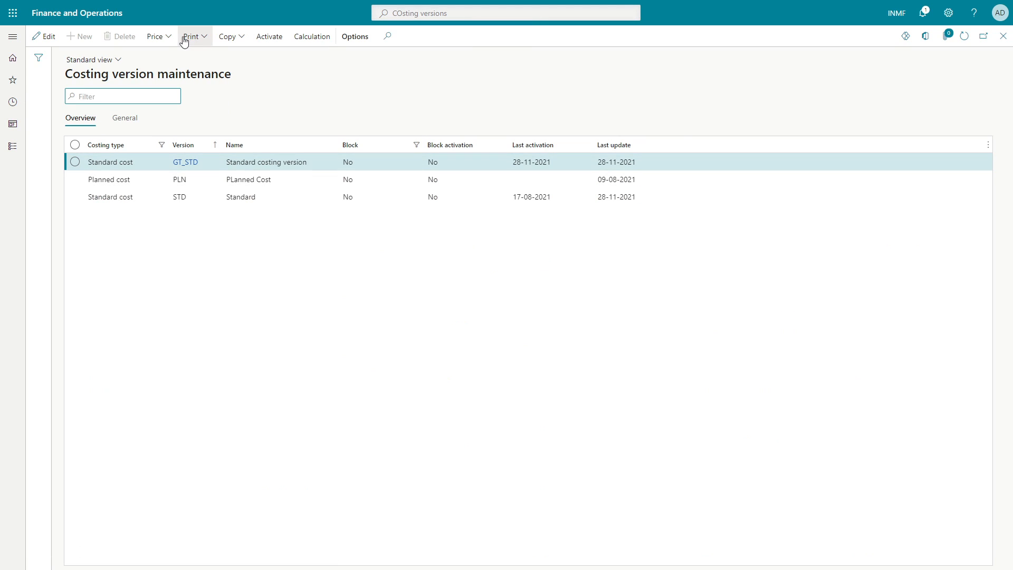
left_click(163, 37)
left_click(174, 87)
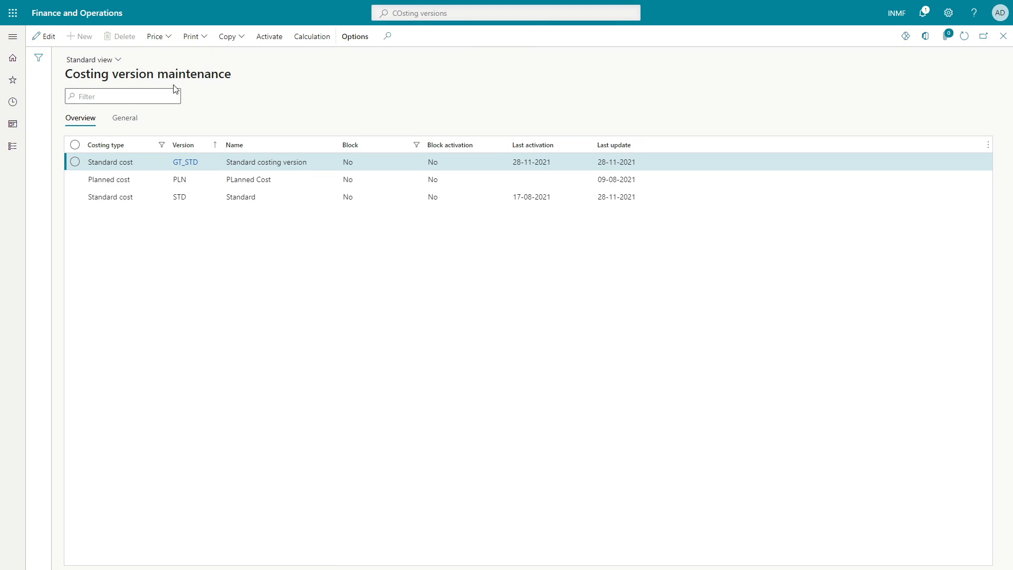
left_click(369, 154)
left_click(43, 37)
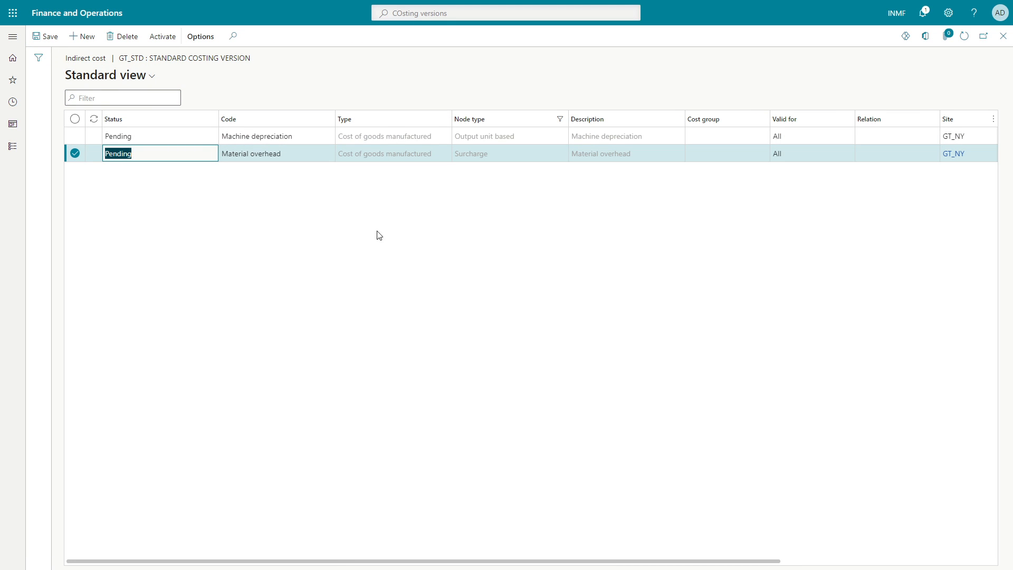
- Delete the Machine depreciation line from the GT_STD indirect costs
left_click(260, 136)
key("alt+Tab")
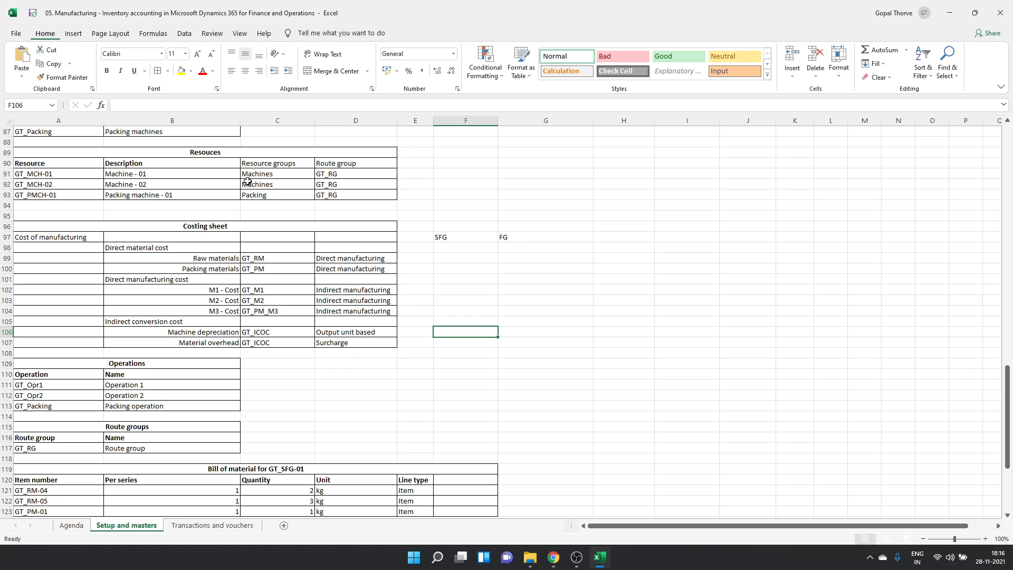
key("alt+Tab")
key("Tab")
key("Tab")
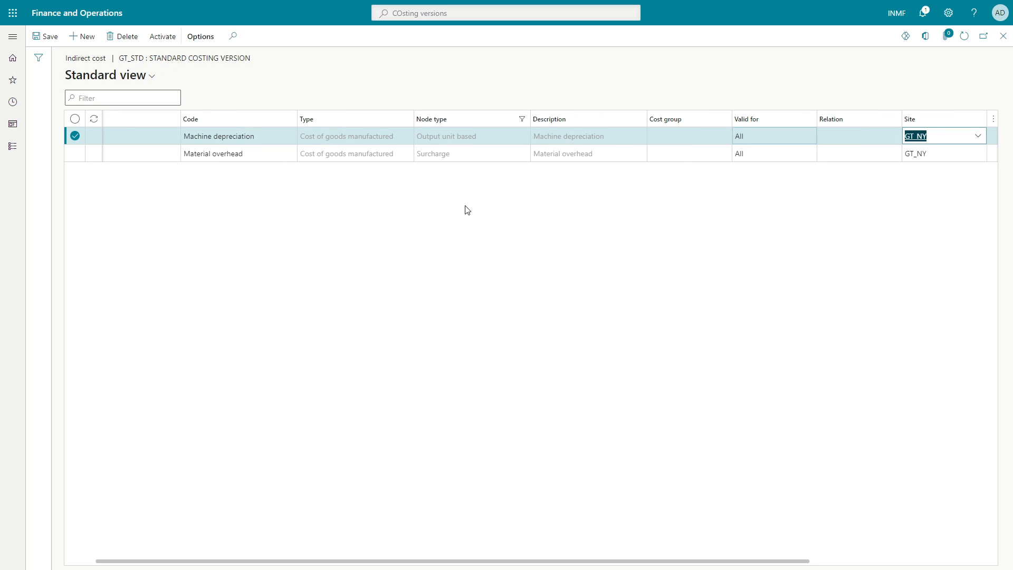
key("shift+Tab")
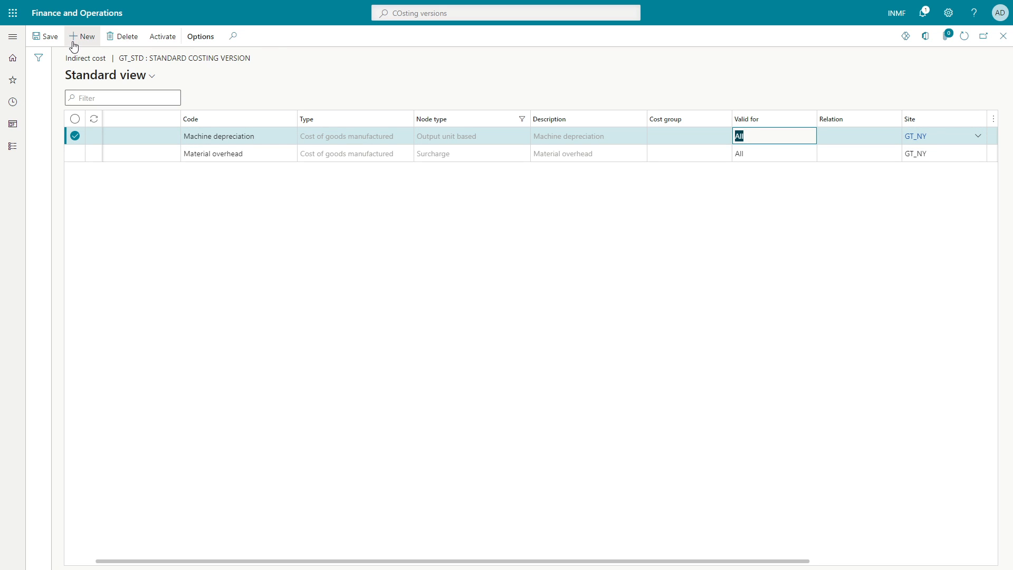
left_click(121, 37)
left_click(625, 268)
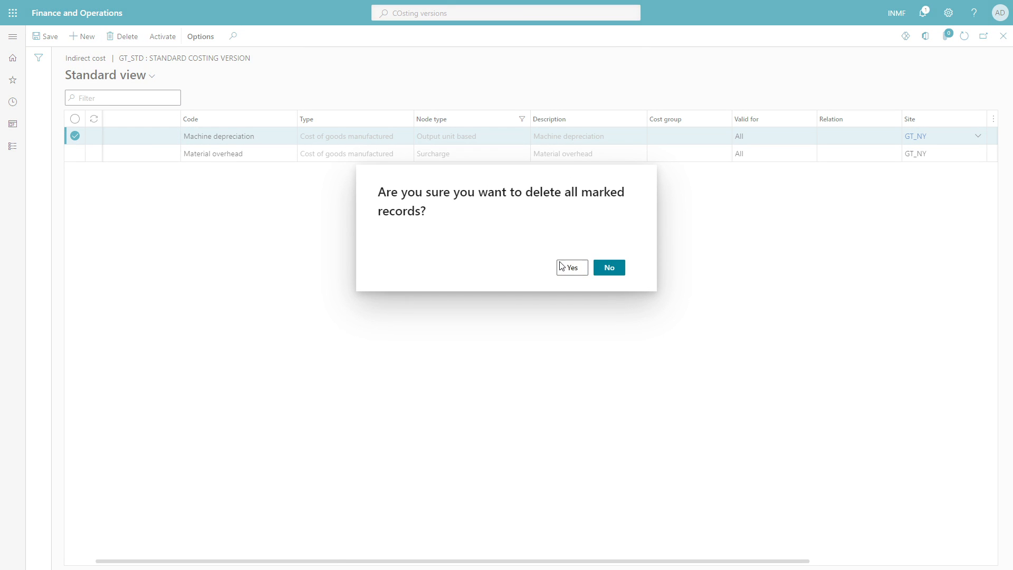
- Create a new indirect cost line with the code Machine depreciation
left_click(83, 36)
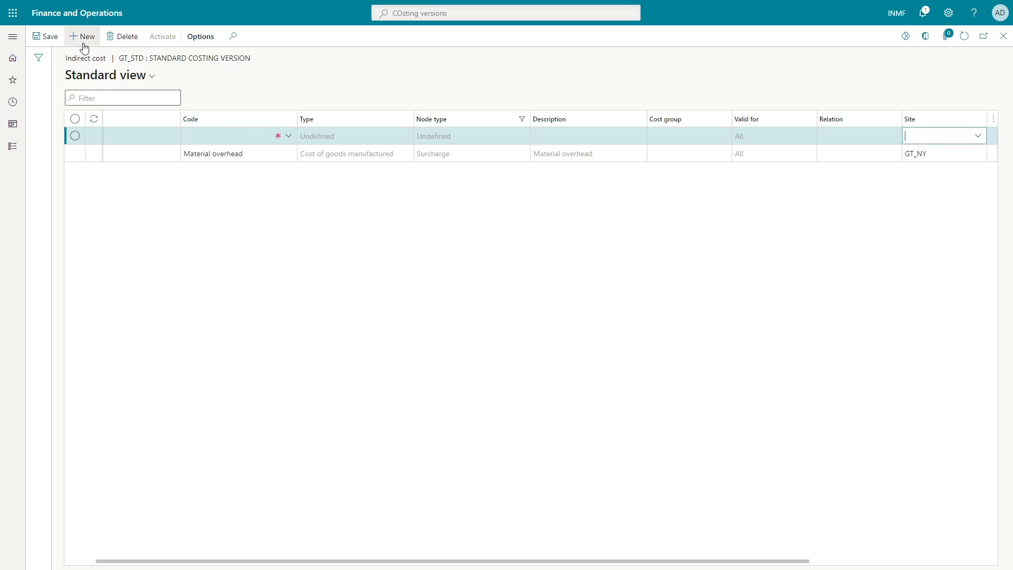
left_click(289, 136)
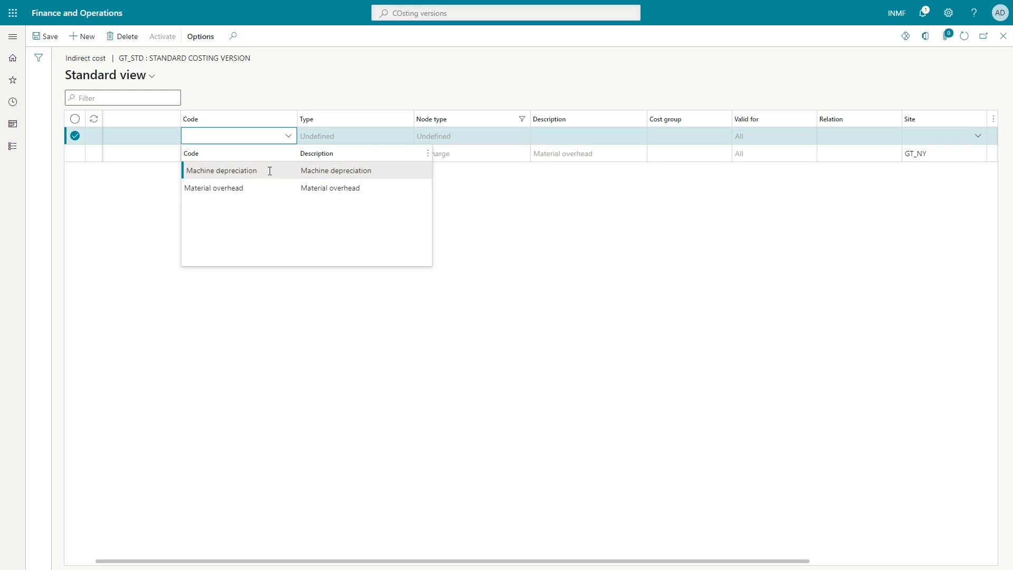
left_click(221, 170)
key("Tab")
key("Tab")
key("shift+Tab")
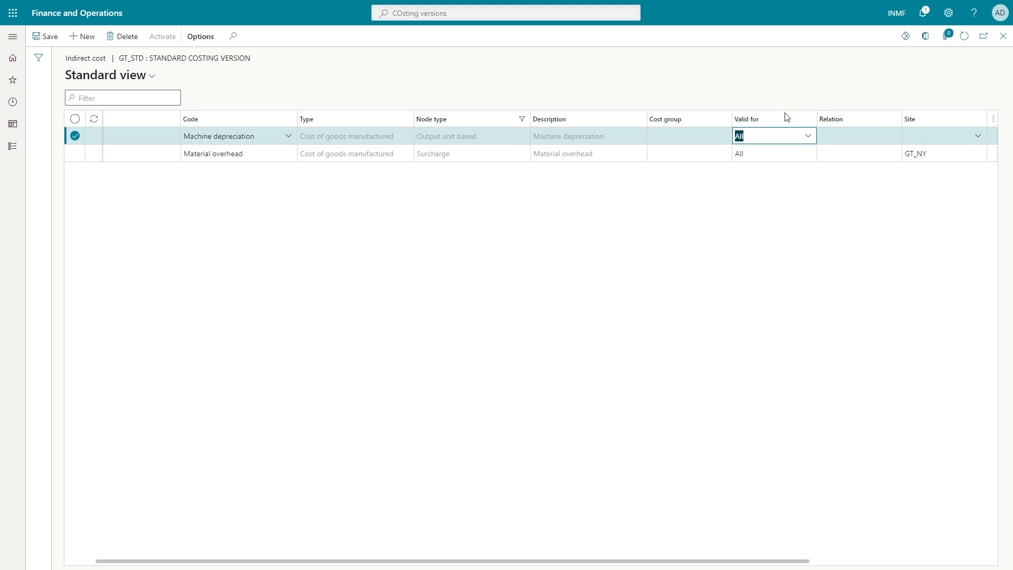
- Make the Machine depreciation line valid for Group and set its relation to item group GT_SFG
left_click(808, 141)
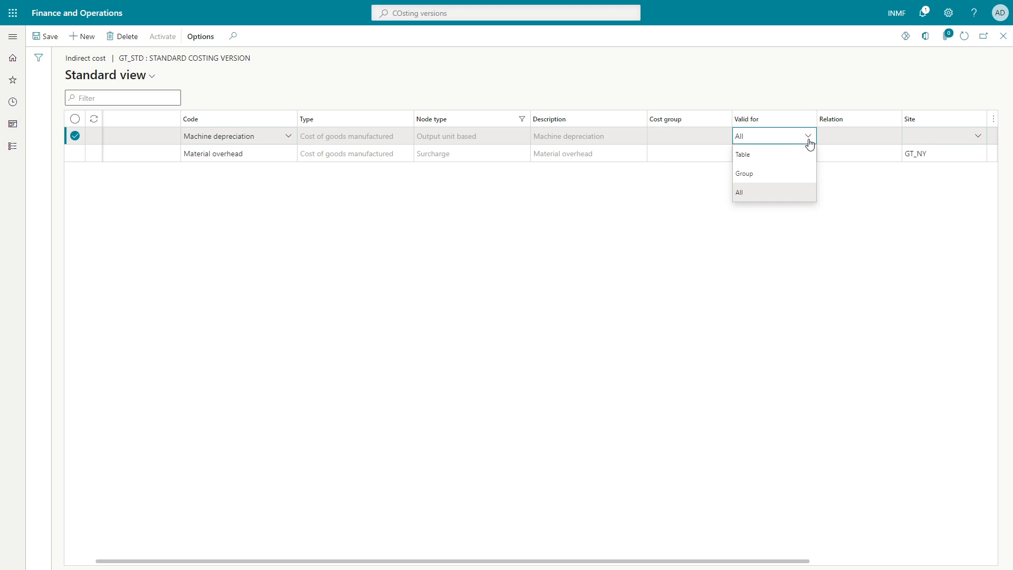
left_click(809, 141)
left_click(809, 141)
left_click(808, 141)
left_click(809, 141)
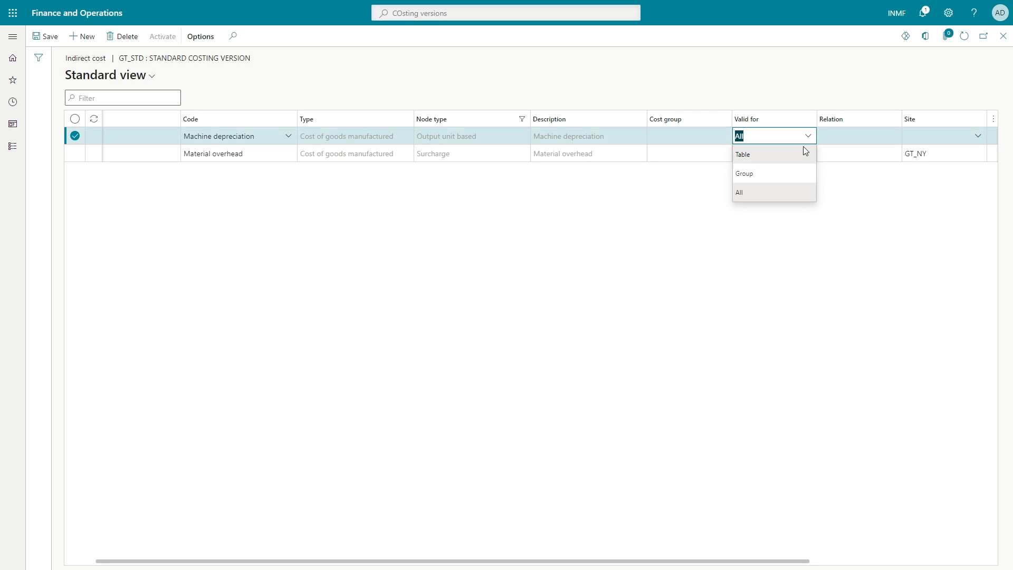
left_click(779, 174)
left_click(888, 138)
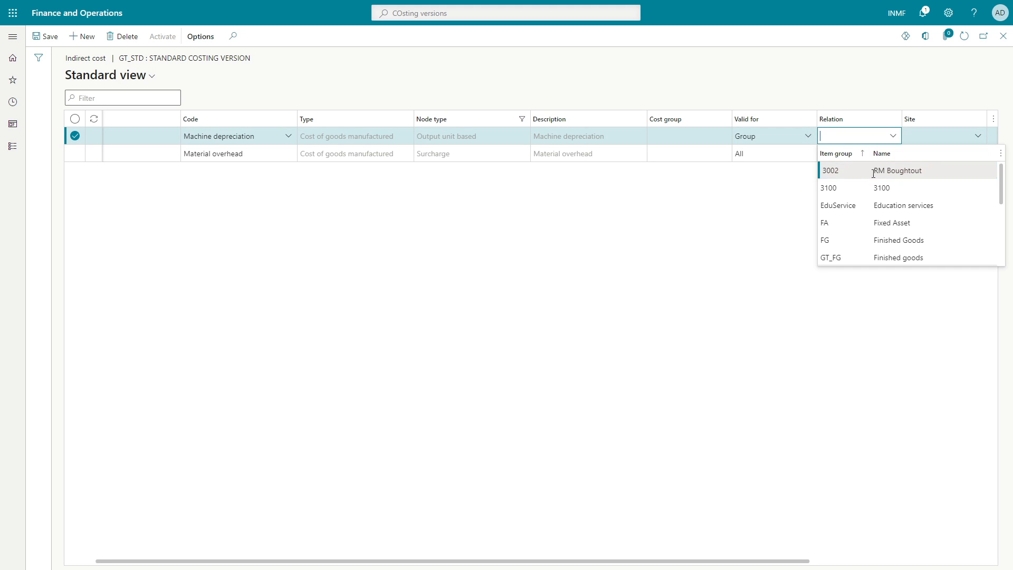
type("gt")
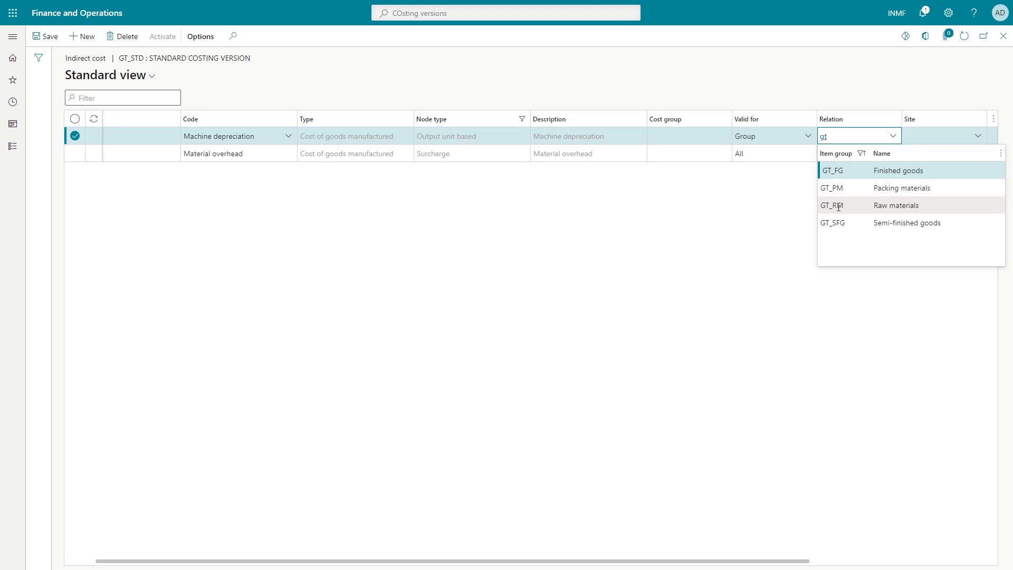
left_click(845, 224)
key("Tab")
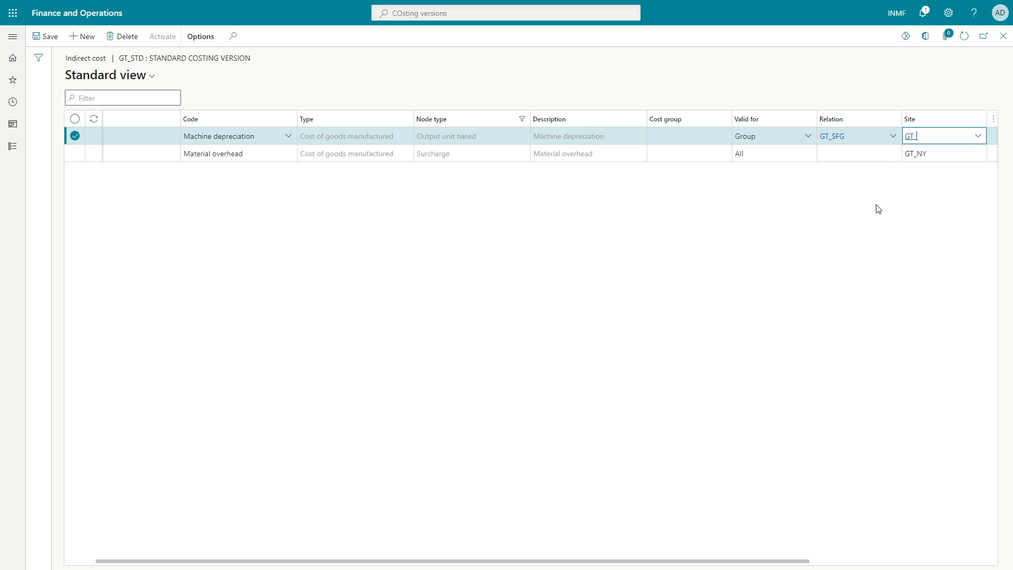
- Set the GT_SFG Machine depreciation line's site to GT_NY and its amount to 50
type("GT_")
key("Tab")
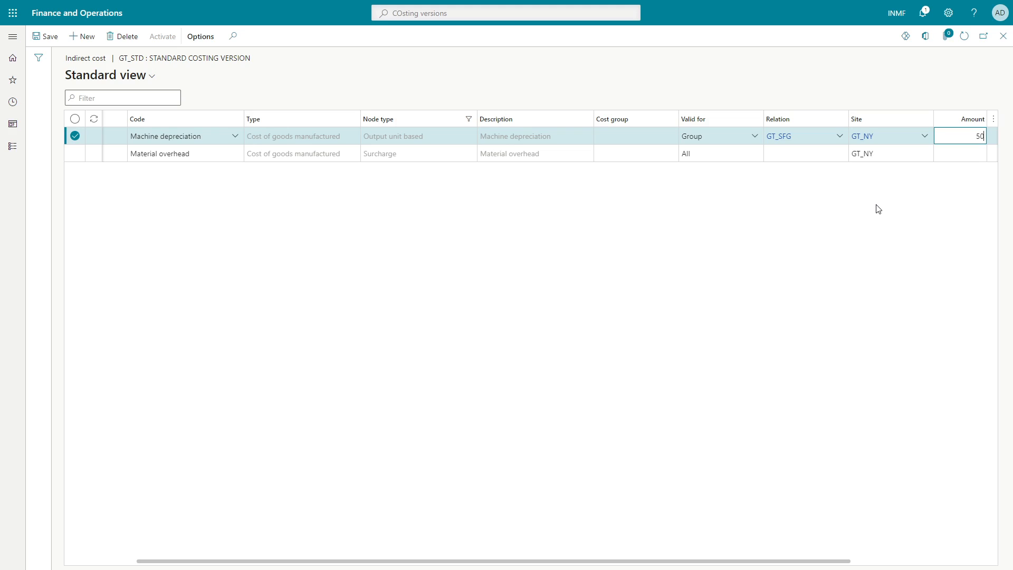
key("ctrl+n")
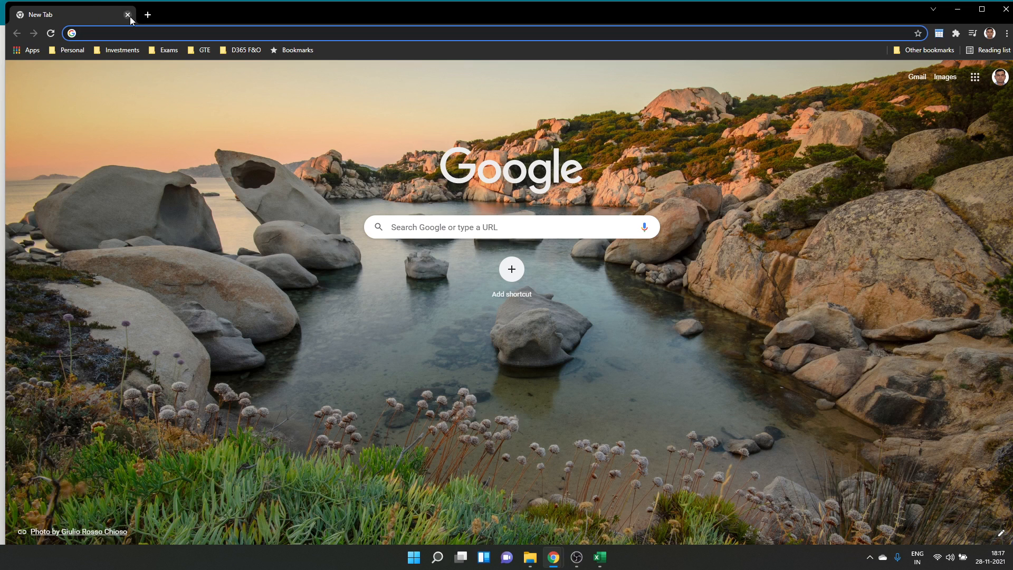
left_click(127, 15)
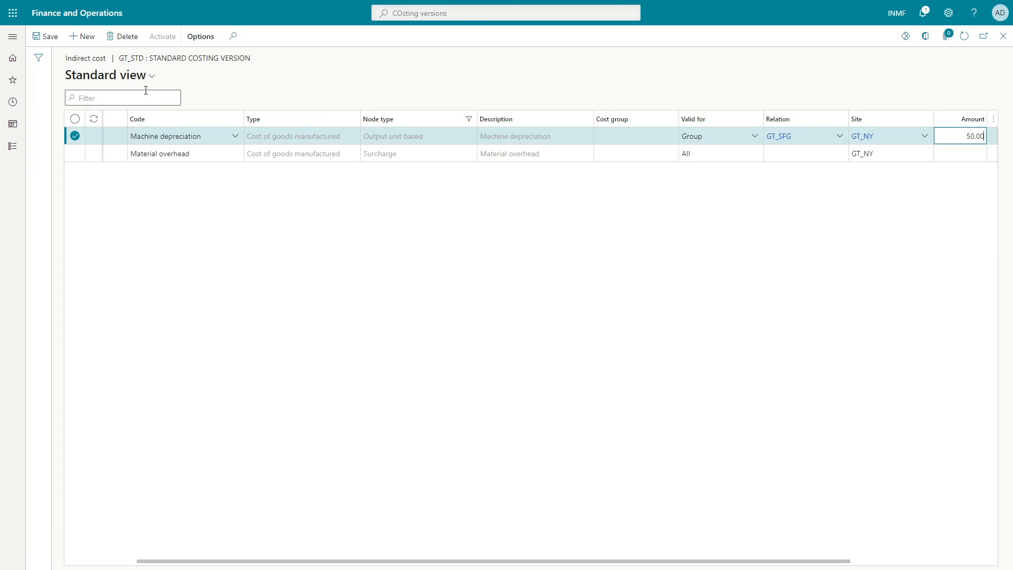
- Add another indirect cost line with the code Machine depreciation
left_click(83, 36)
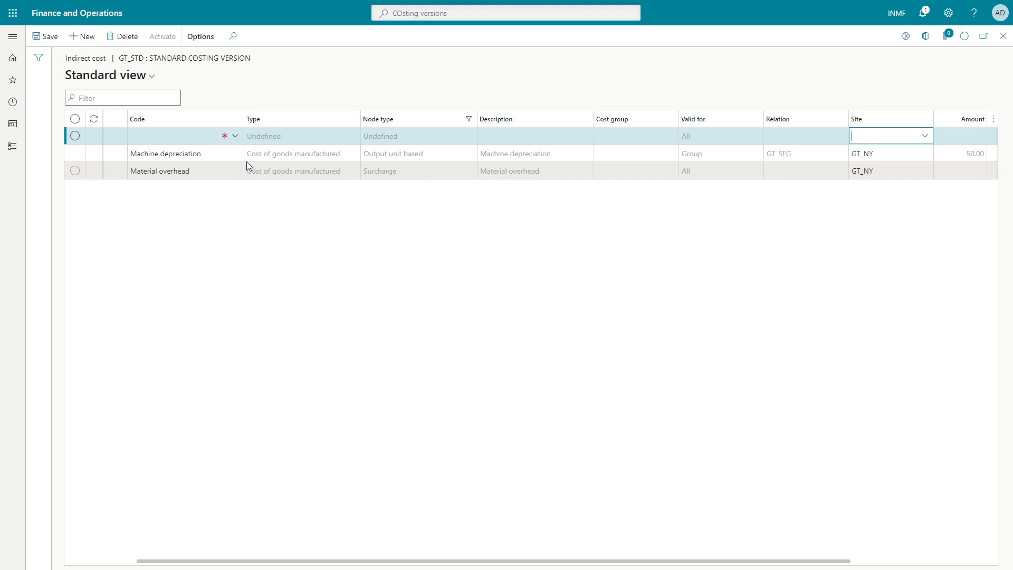
left_click(235, 137)
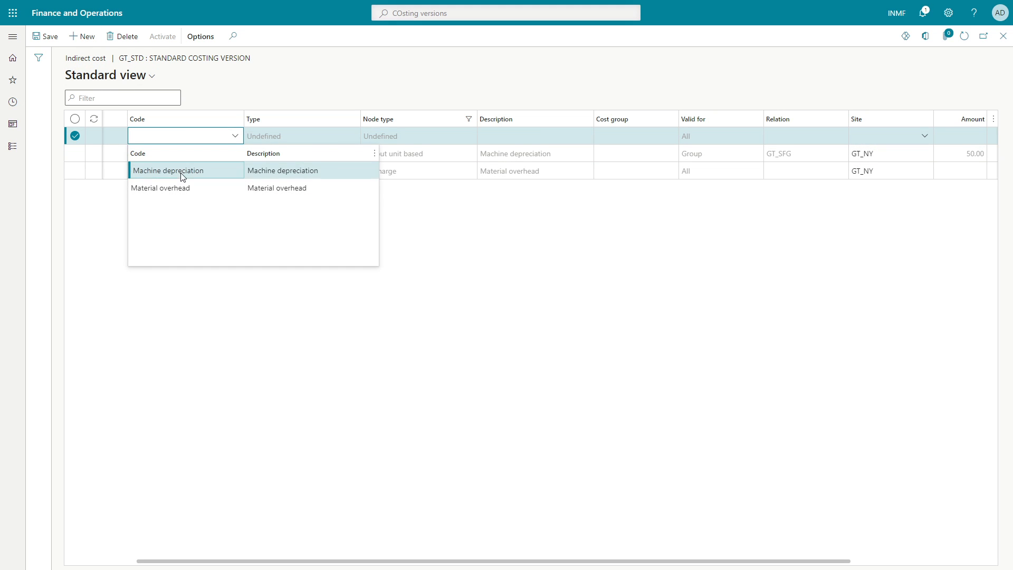
left_click(182, 177)
key("Tab")
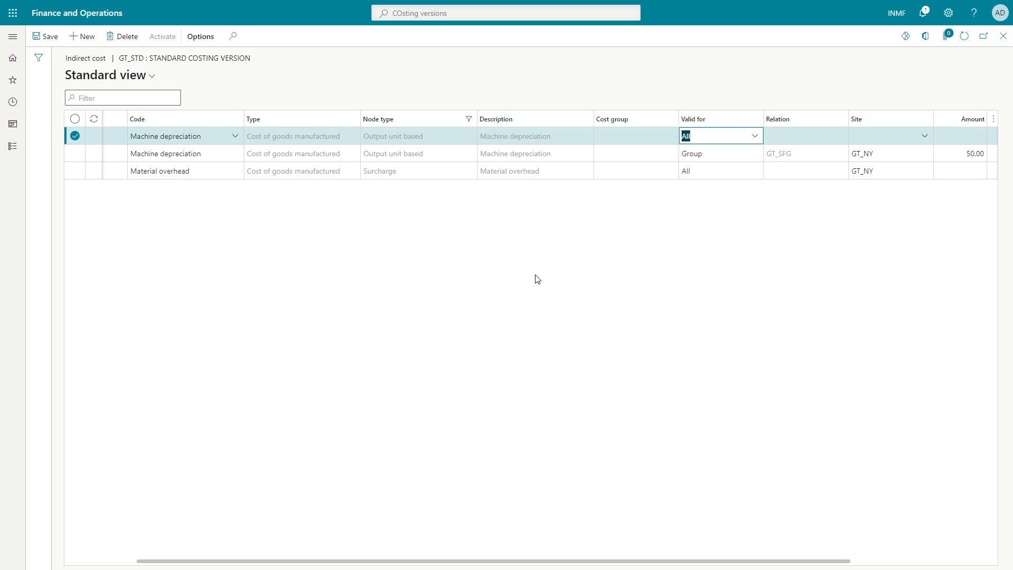
- Make the new Machine depreciation line valid for Group and relate it to the finished goods item group GT_FG
left_click(756, 138)
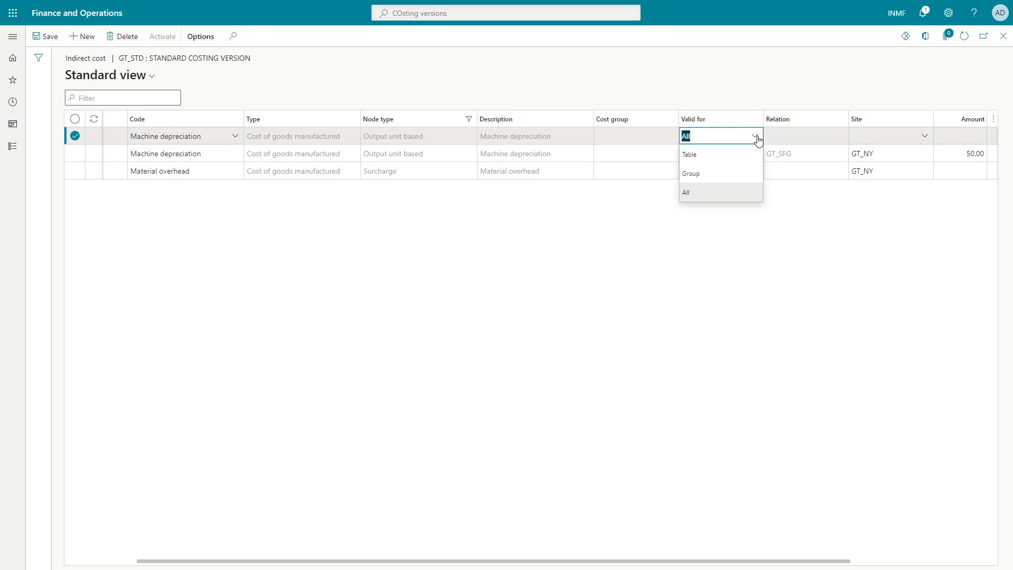
left_click(695, 174)
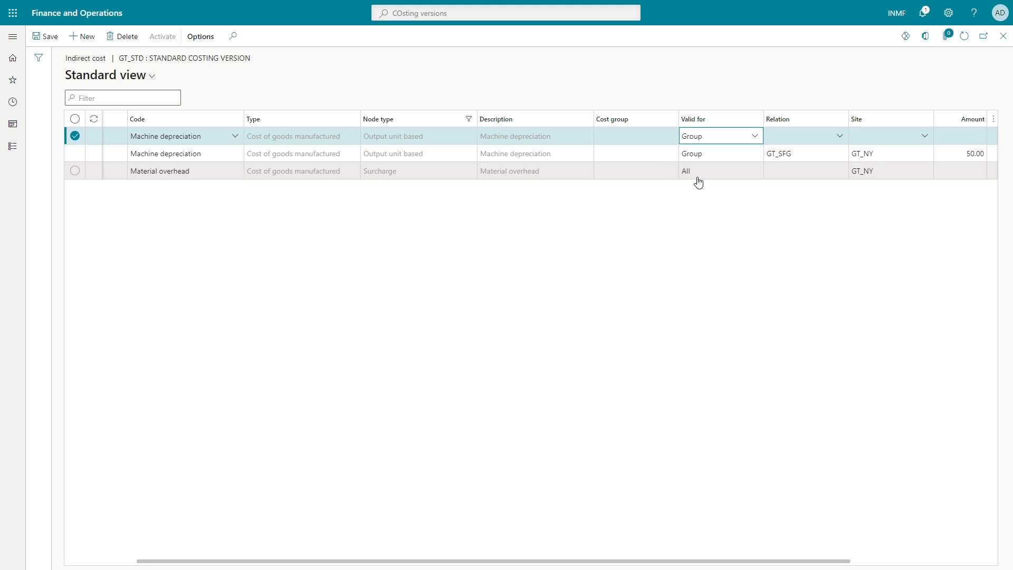
left_click(796, 136)
left_click(839, 136)
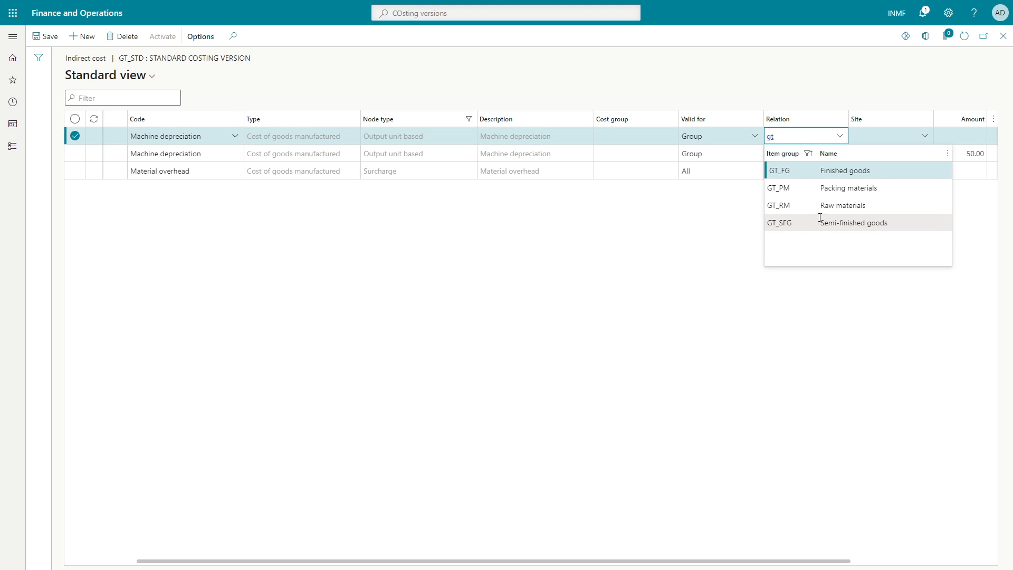
left_click(795, 174)
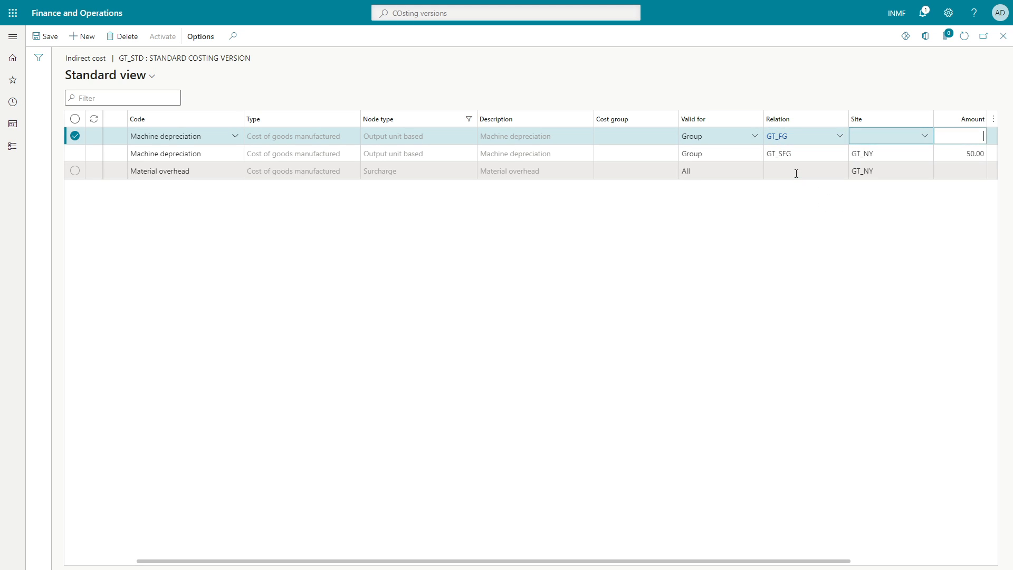
- Set the GT_FG Machine depreciation line's site to GT_NY and its amount to 40
left_click(857, 136)
type("GT_Ny")
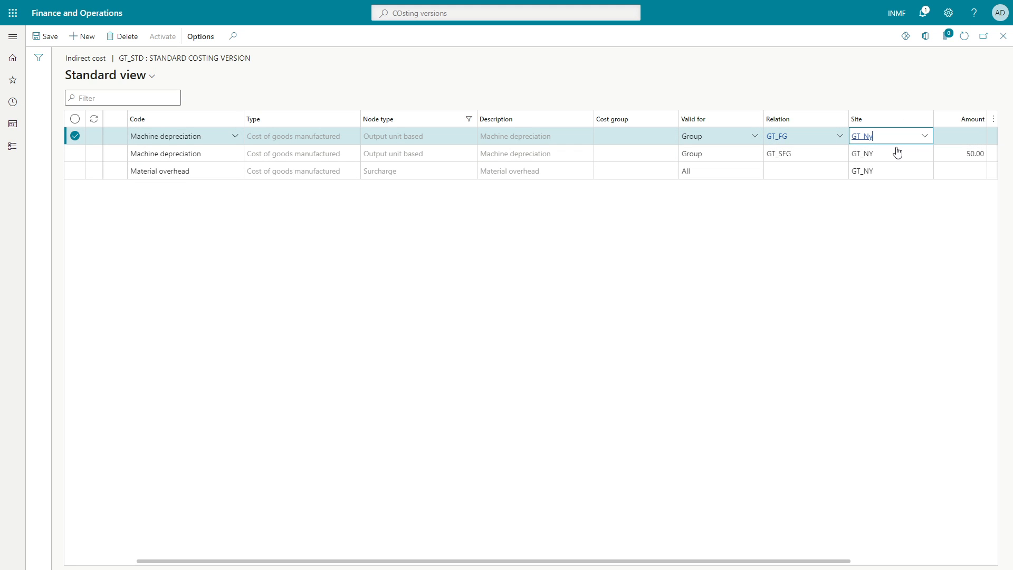
key("Tab")
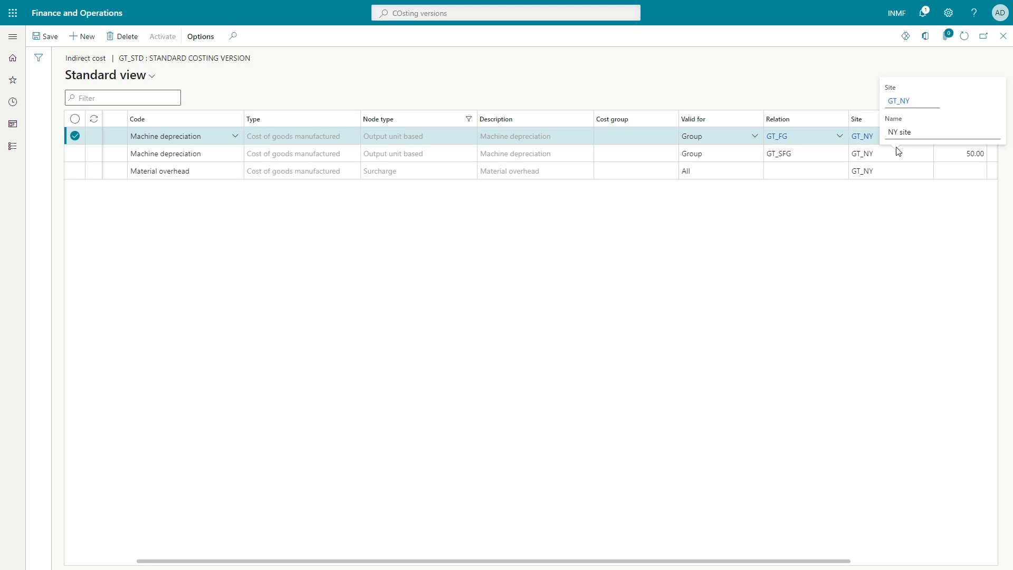
left_click(891, 132)
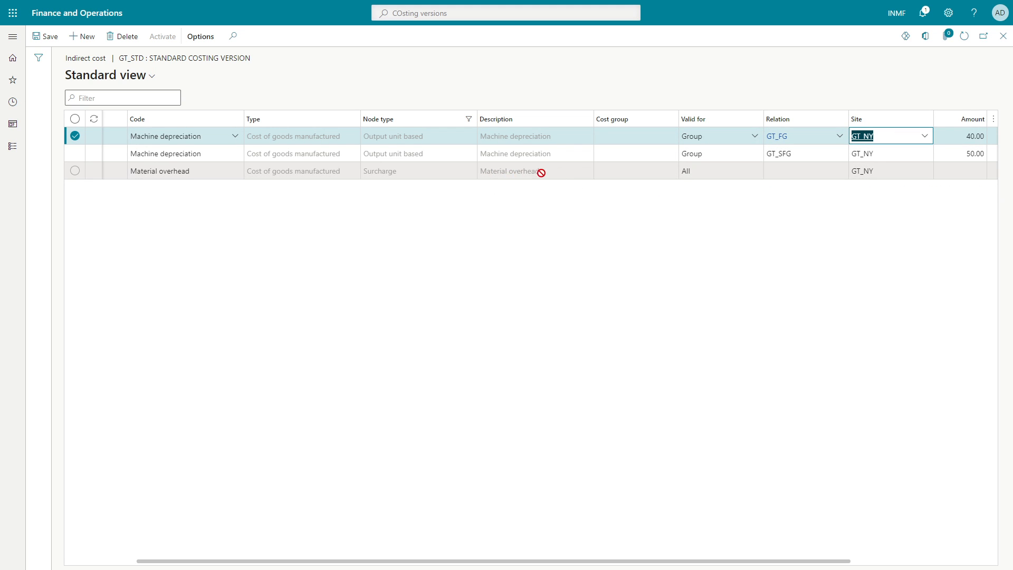
- Delete the Material overhead line that is valid for all items from the GT_STD indirect costs
left_click(101, 563)
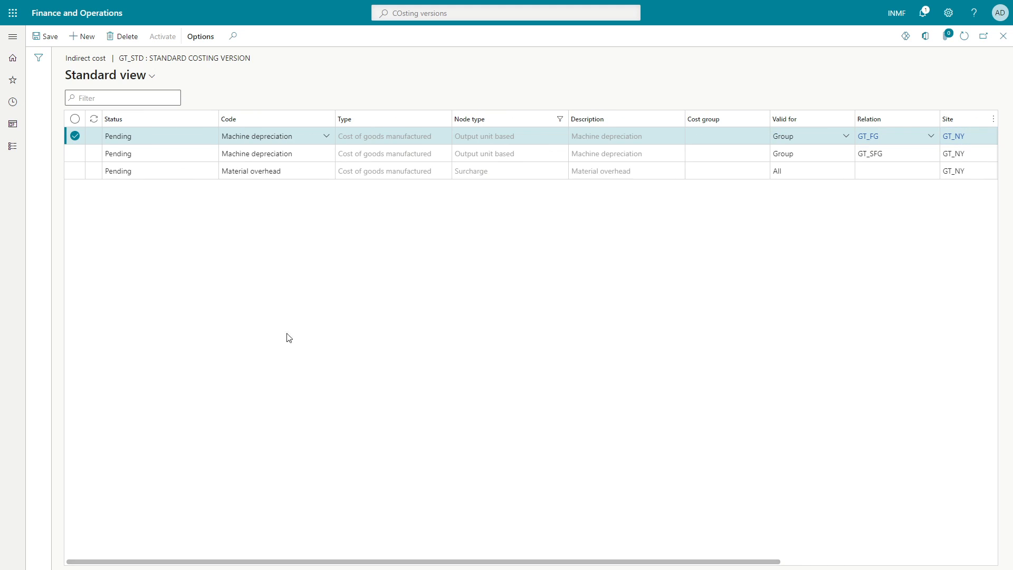
left_click(146, 171)
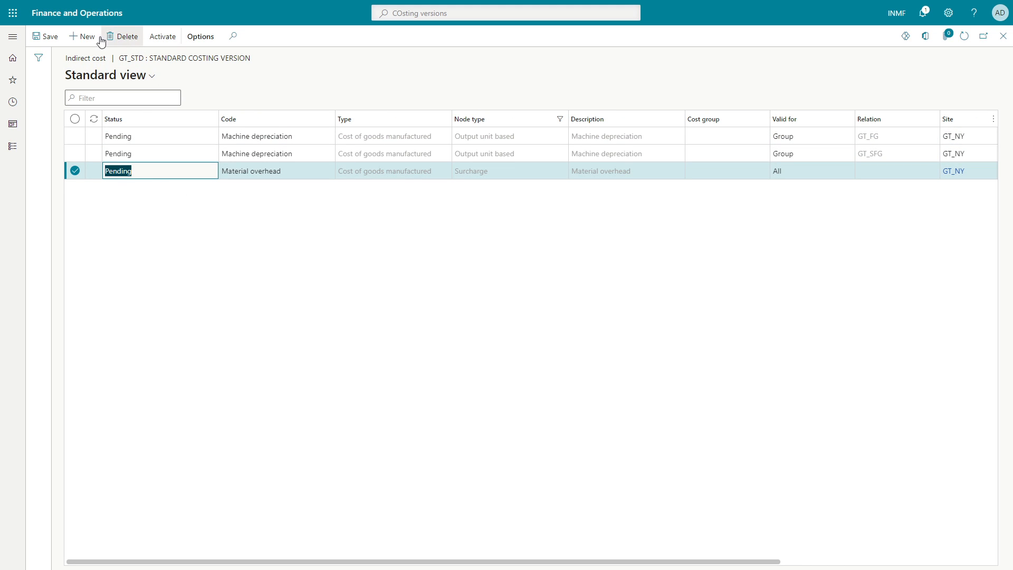
left_click(134, 38)
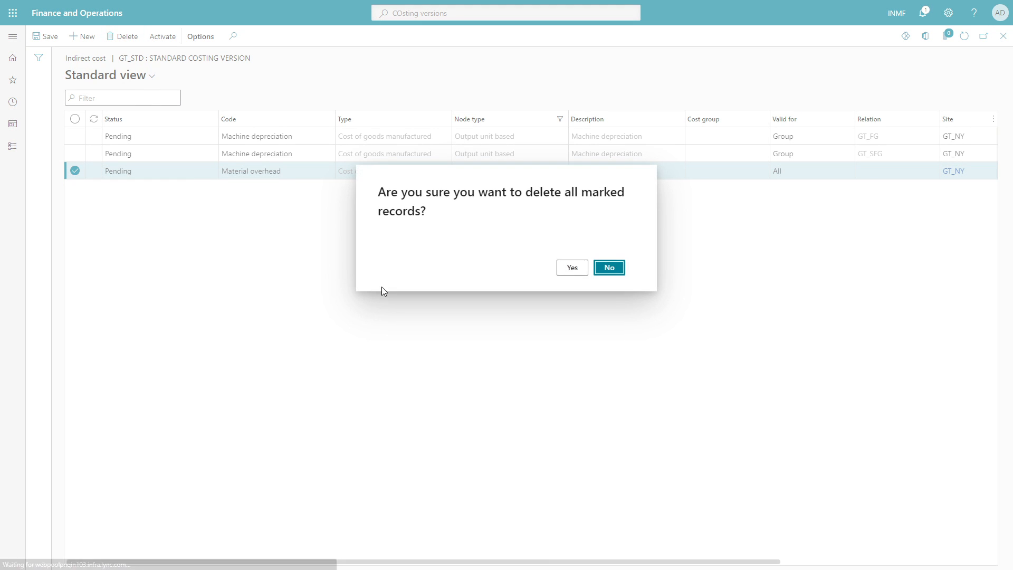
left_click(560, 268)
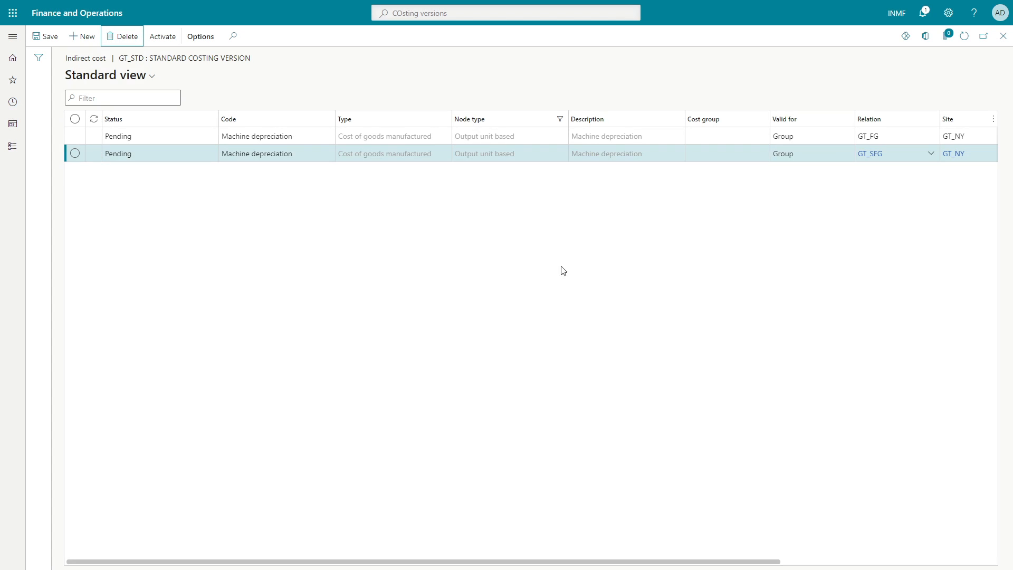
- Create a new indirect cost line with the code Material overhead
left_click(96, 46)
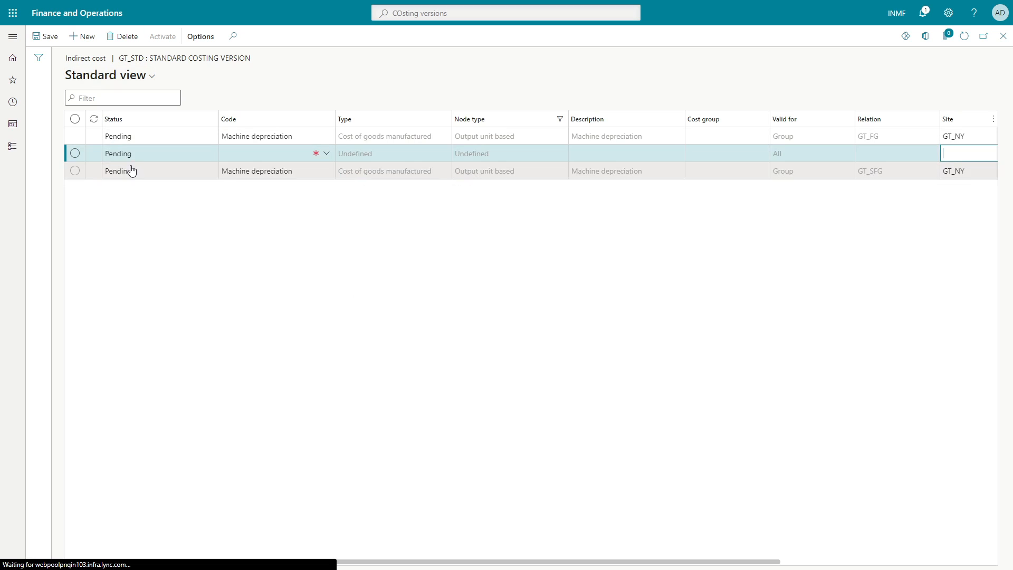
left_click(326, 154)
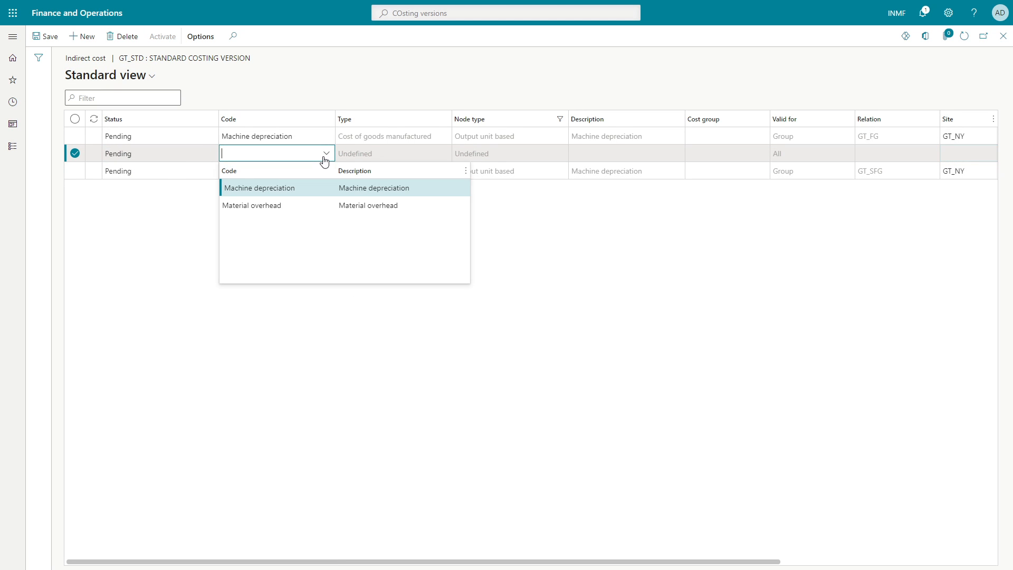
left_click(279, 206)
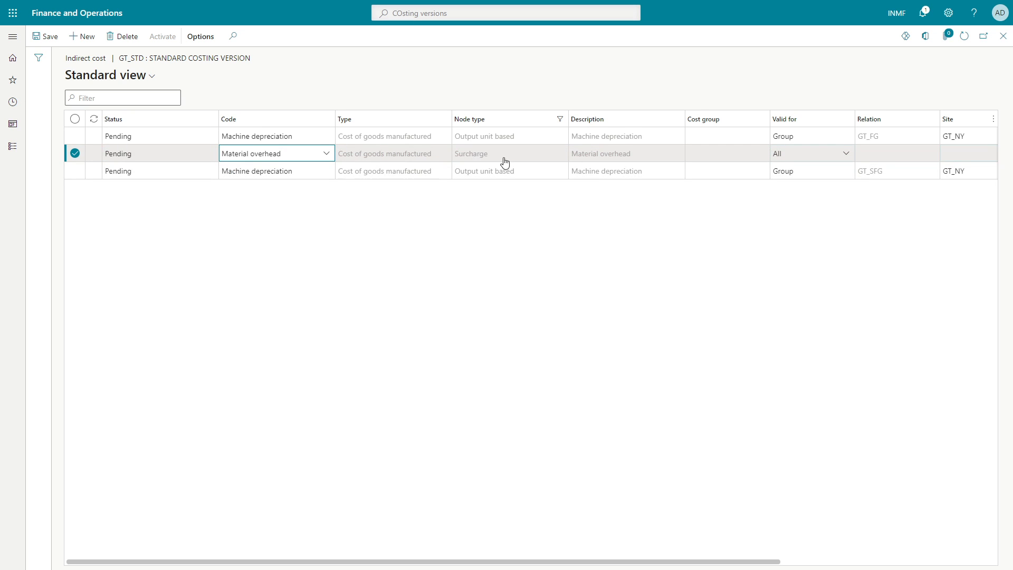
- Make the Material overhead line valid for Group and relate it to the semi-finished goods item group GT_SFG
left_click(800, 160)
left_click(827, 188)
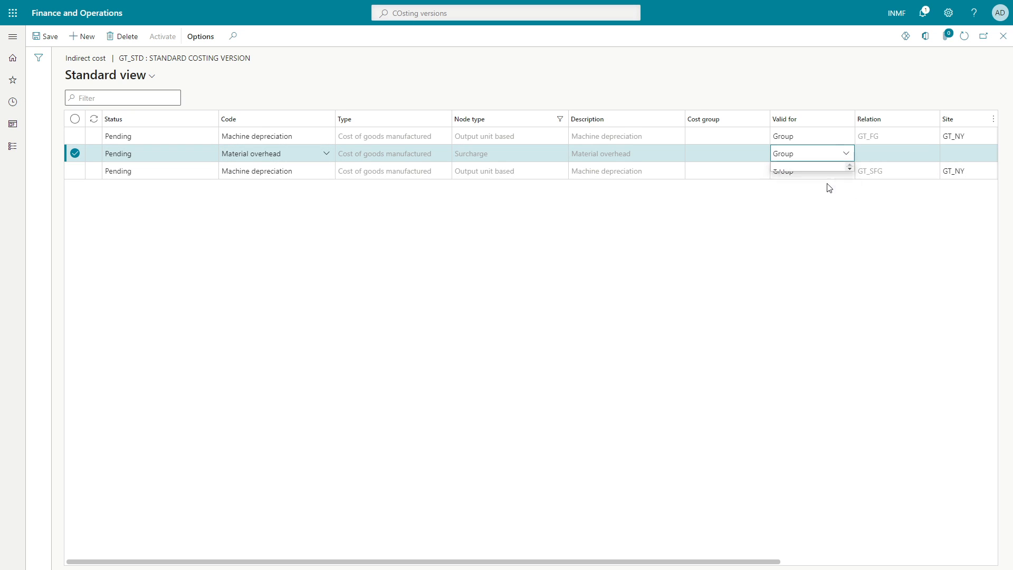
left_click(885, 157)
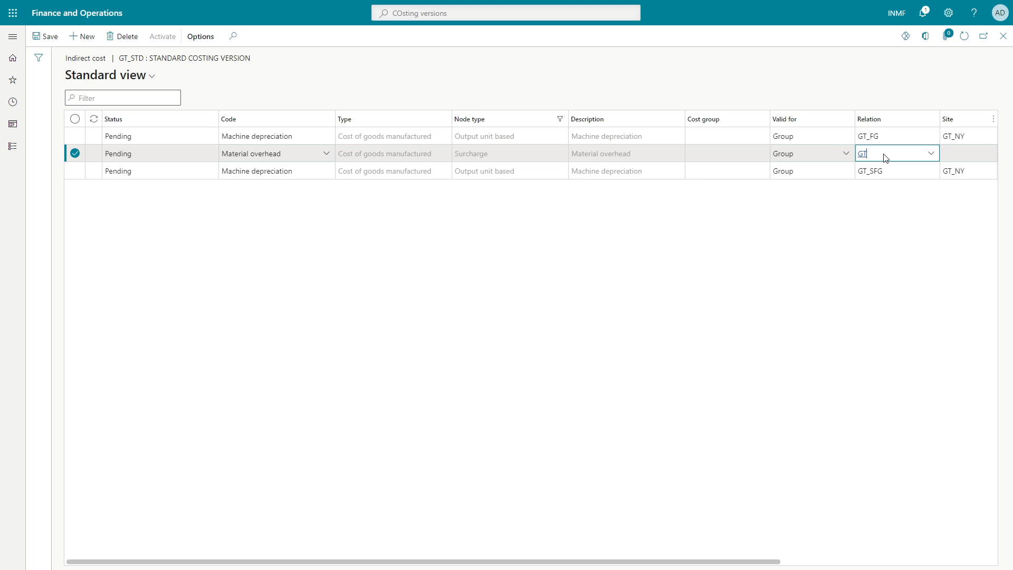
key("Down")
key("Down")
key("Down")
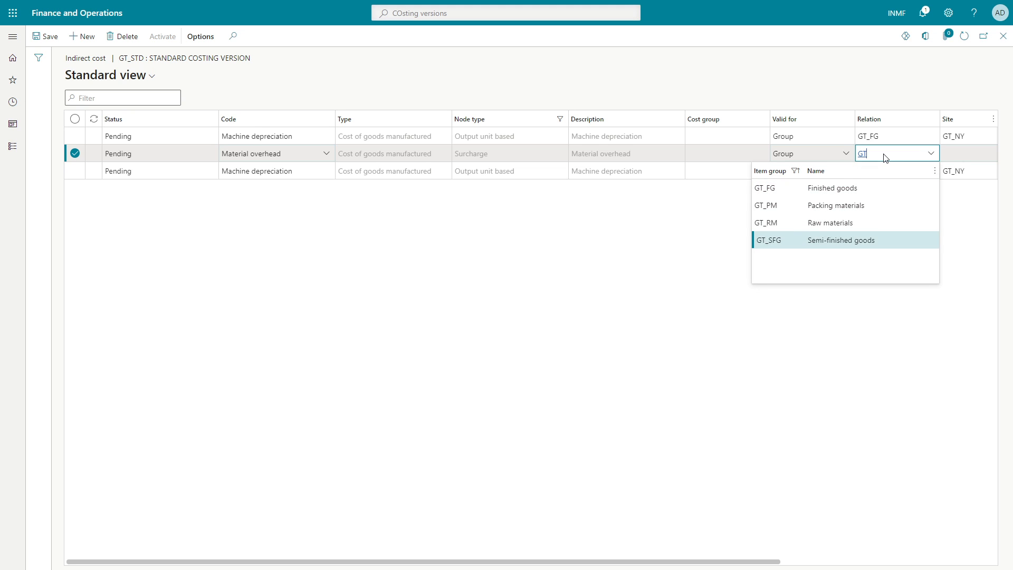
key("Tab")
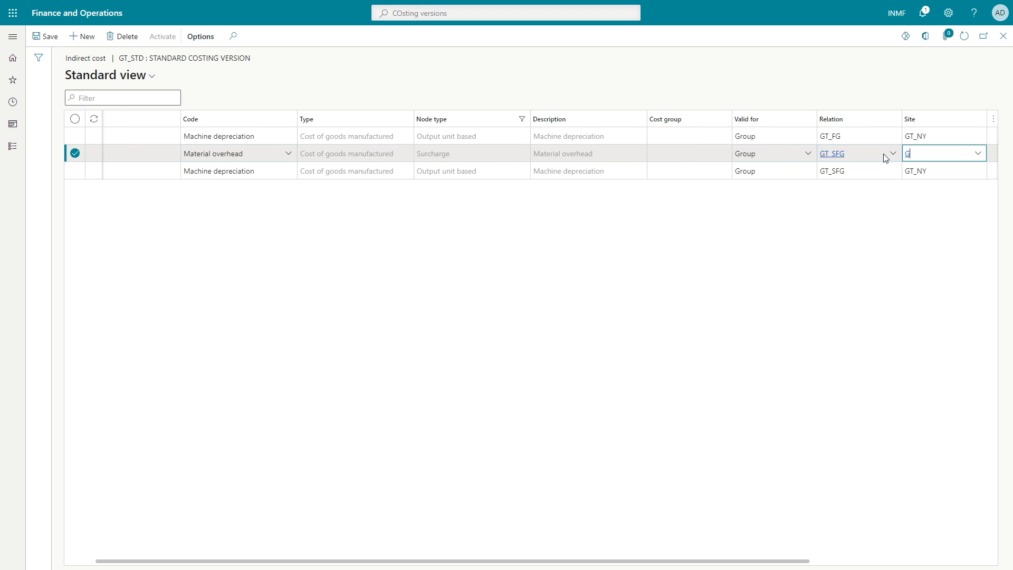
- Set the GT_SFG Material overhead line's site to GT_NY and its surcharge percent to 10
type("GT_NY")
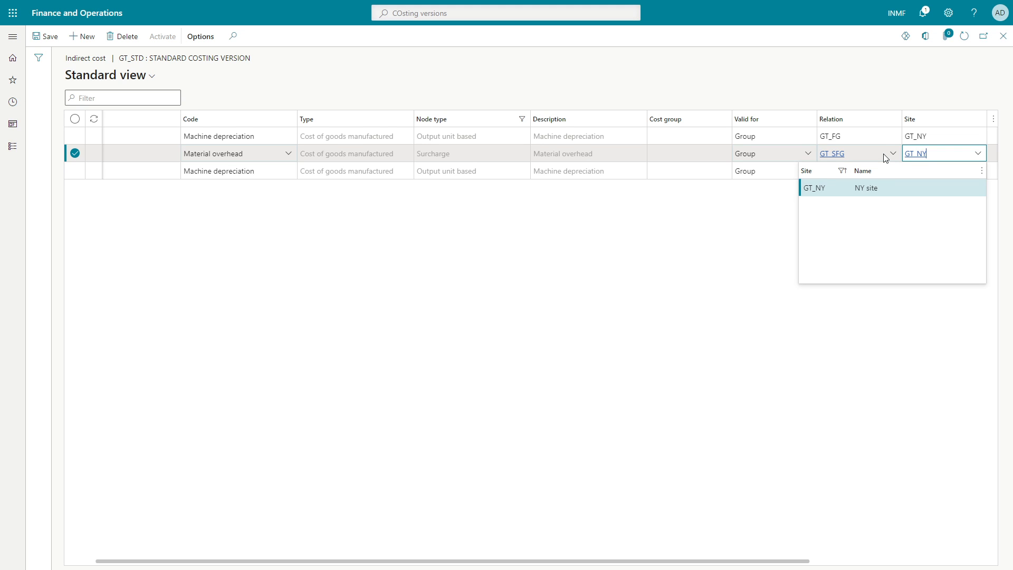
key("Tab")
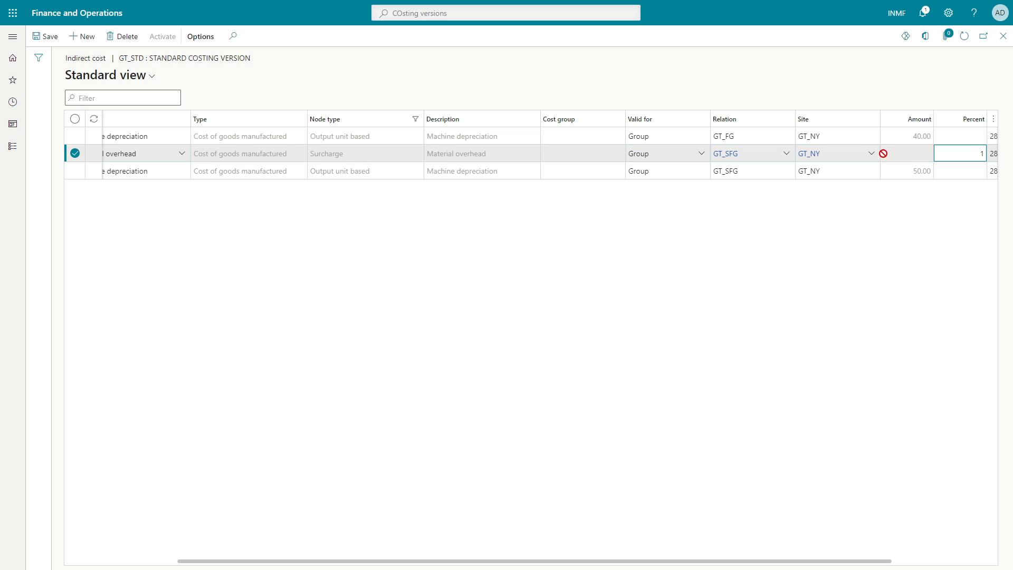
key("shift+Tab")
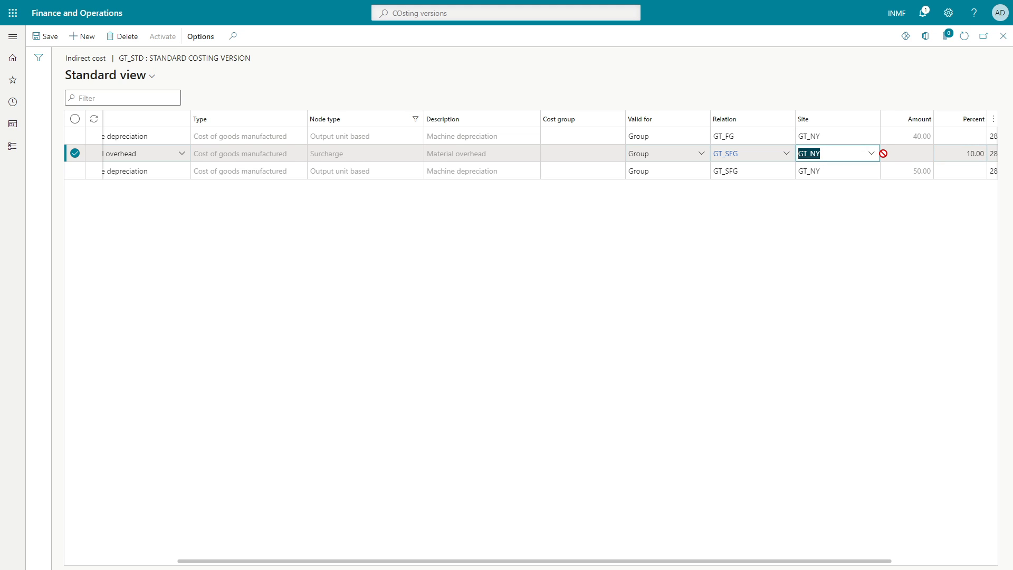
- Add a second indirect cost line with the code Material overhead below the existing lines
key("Down")
key("Down")
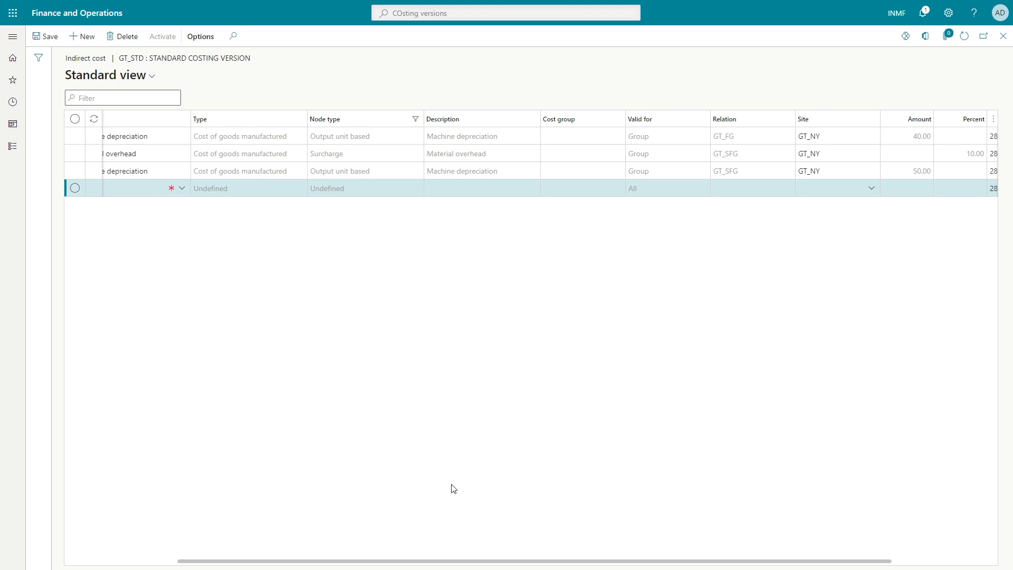
left_click(107, 562)
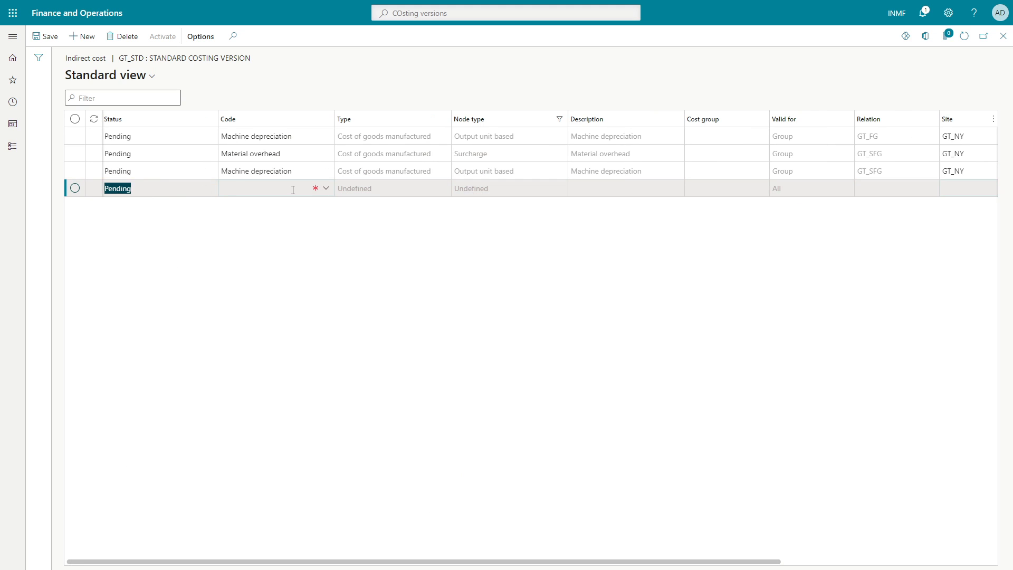
left_click(316, 188)
left_click(325, 189)
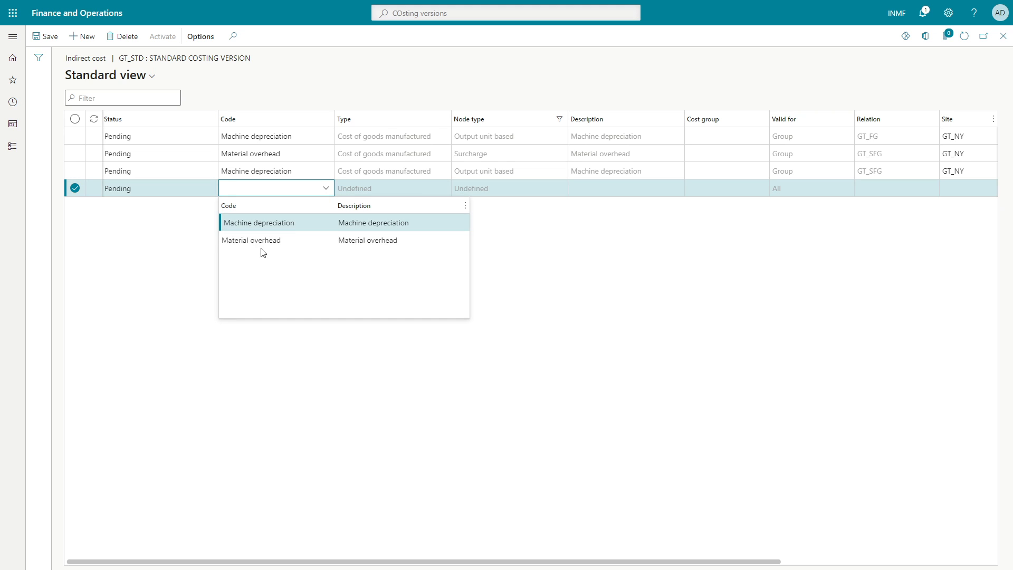
left_click(287, 242)
key("Tab")
key("Tab")
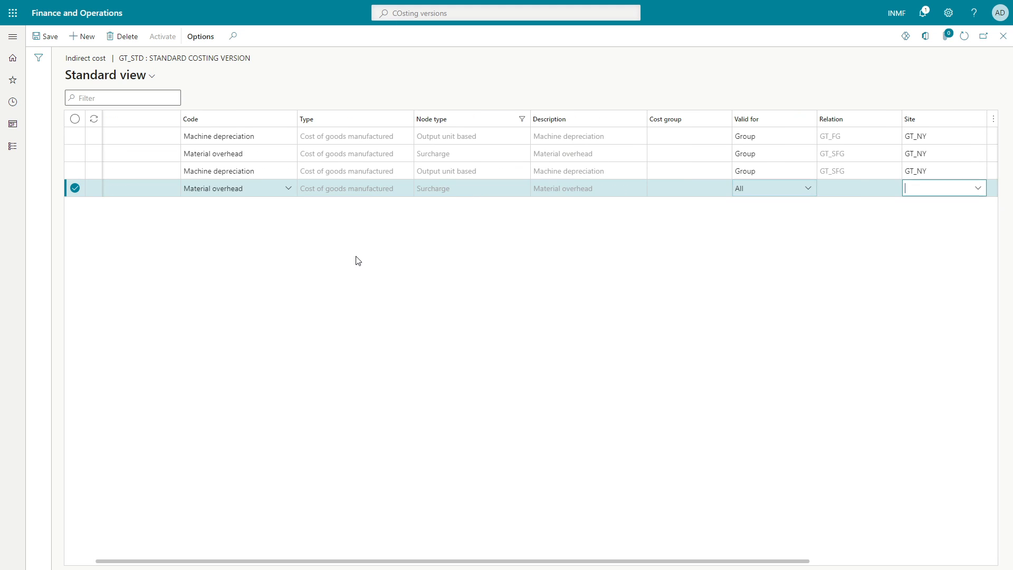
- Switch to the Excel workbook and enter Material overhead rates of 10% under SFG and 5% under FG in the costing sheet, returning to Finance and Operations
key("alt+Tab")
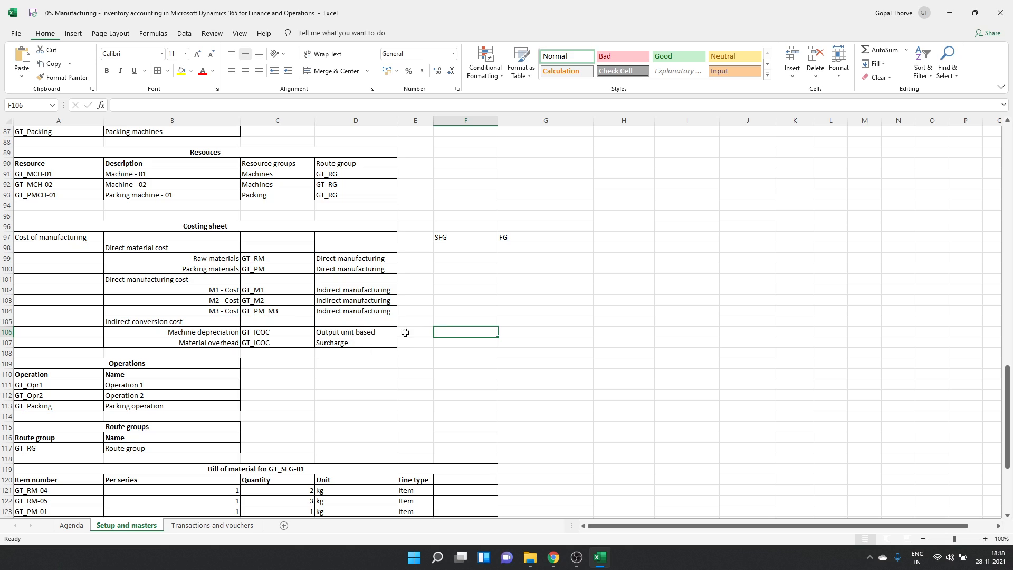
key("Down")
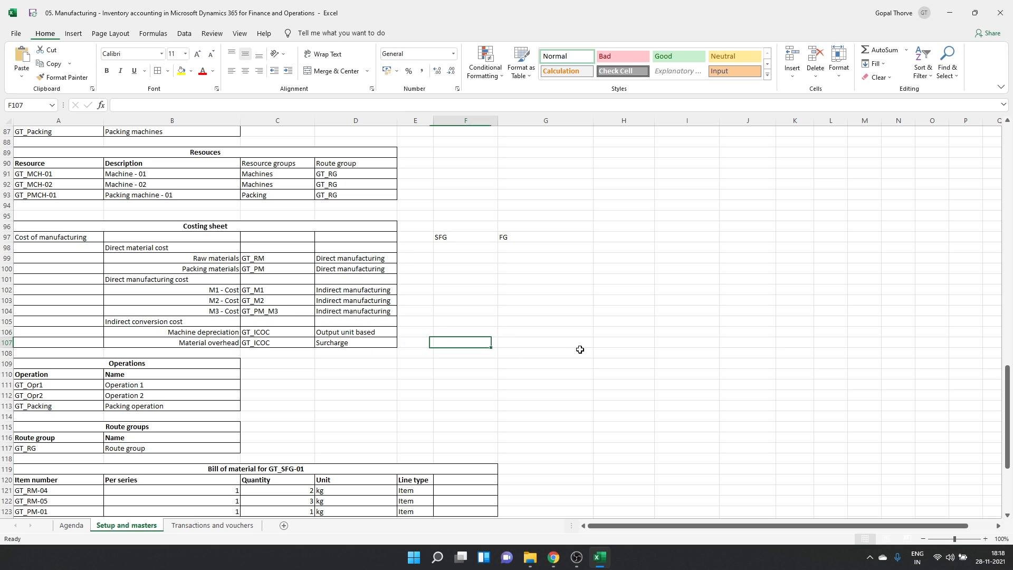
type("10%")
key("Tab")
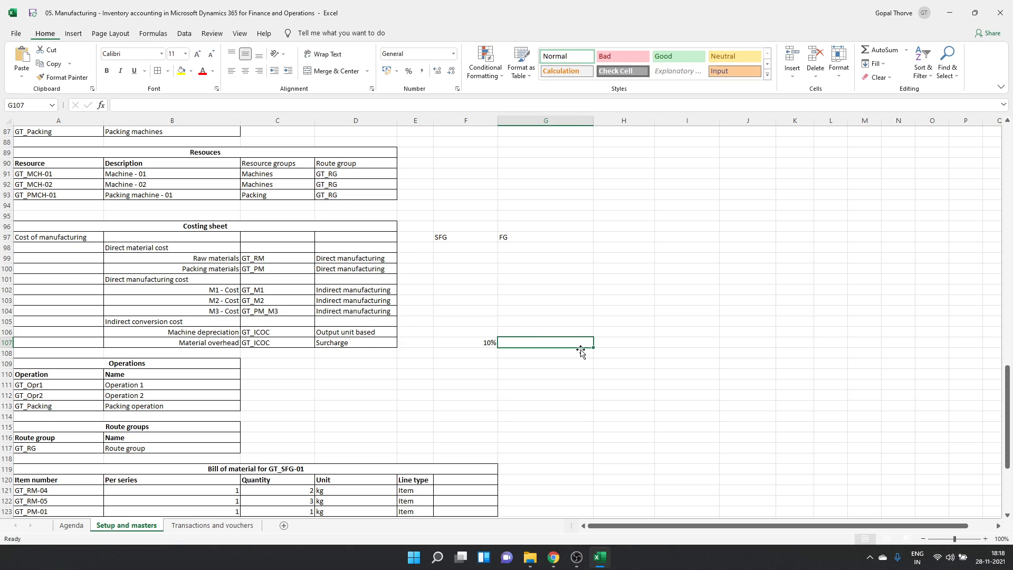
key("Left")
key("Right")
type("5%")
key("Return")
key("alt+Tab")
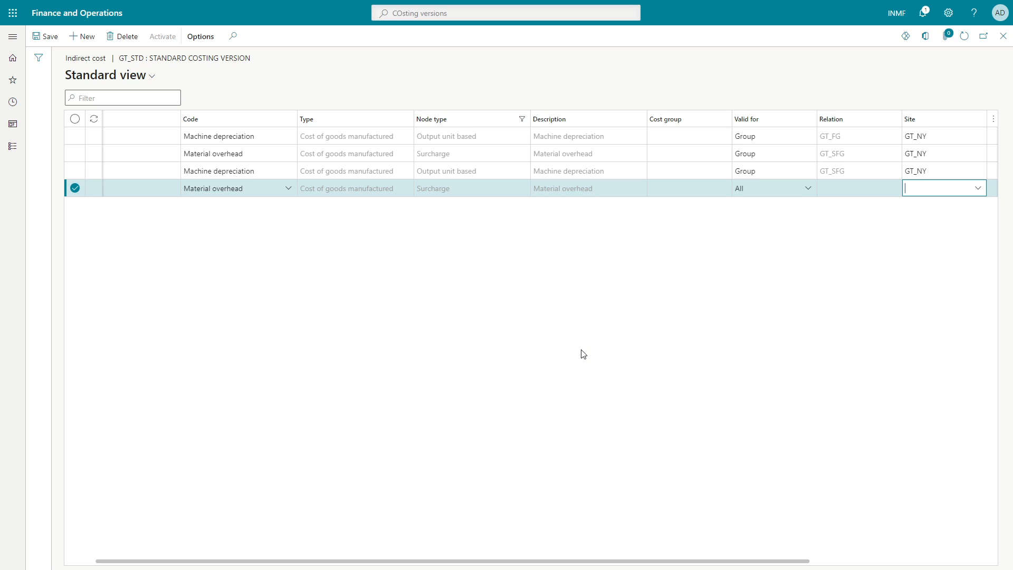
- Make the new Material overhead line valid for Group with relation GT_FG, site GT_NY and a surcharge of 5 percent
left_click(794, 190)
left_click(752, 229)
key("Tab")
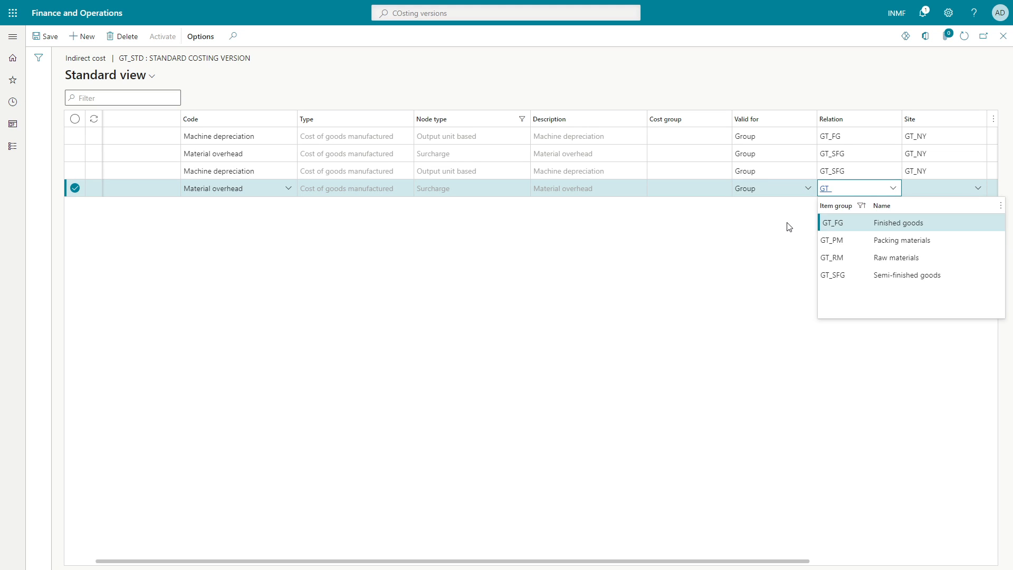
key("Tab")
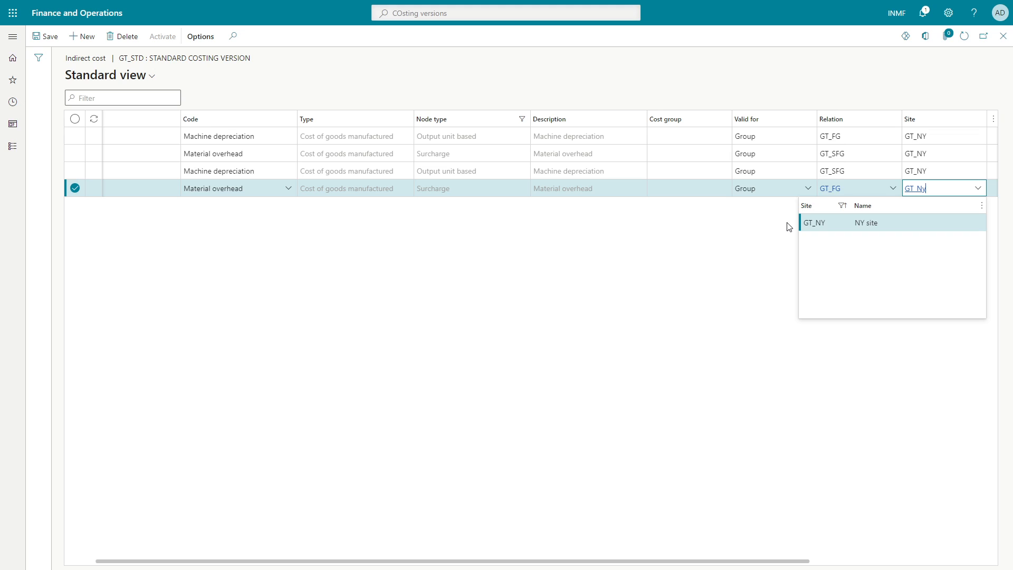
key("Tab")
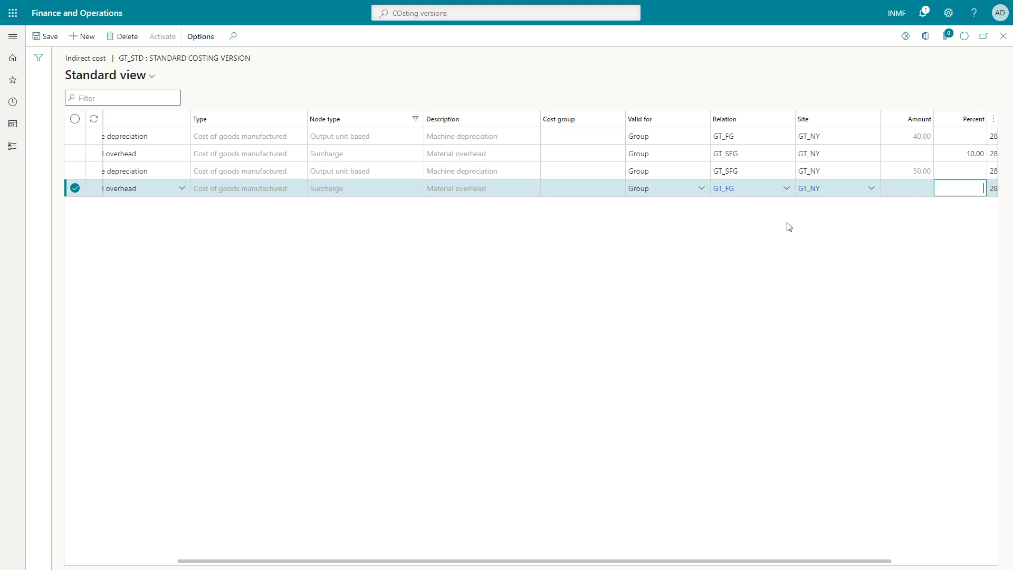
key("Tab")
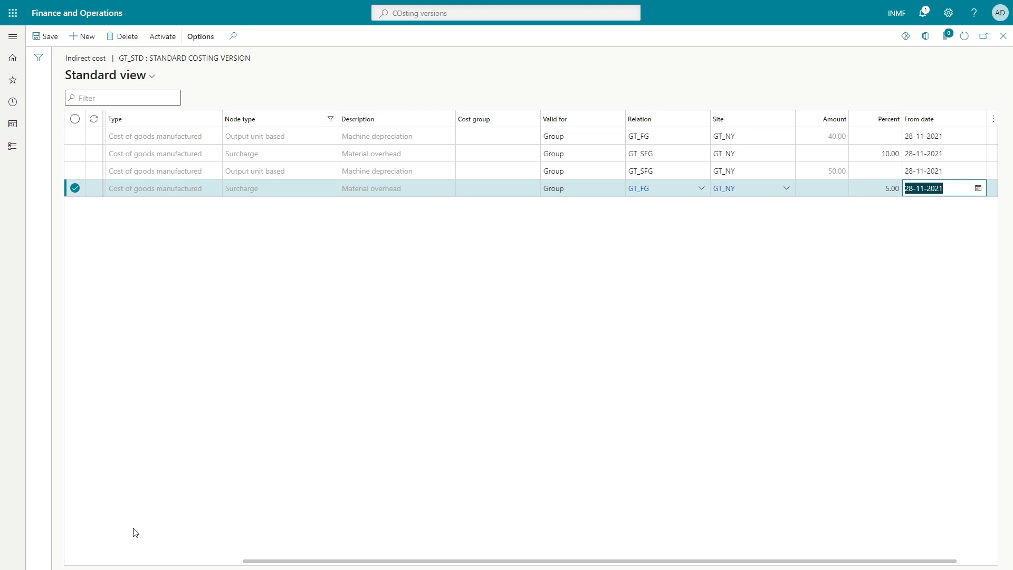
- Activate the four pending Machine depreciation and Material overhead lines for GT_FG and GT_SFG one at a time
left_click(157, 561)
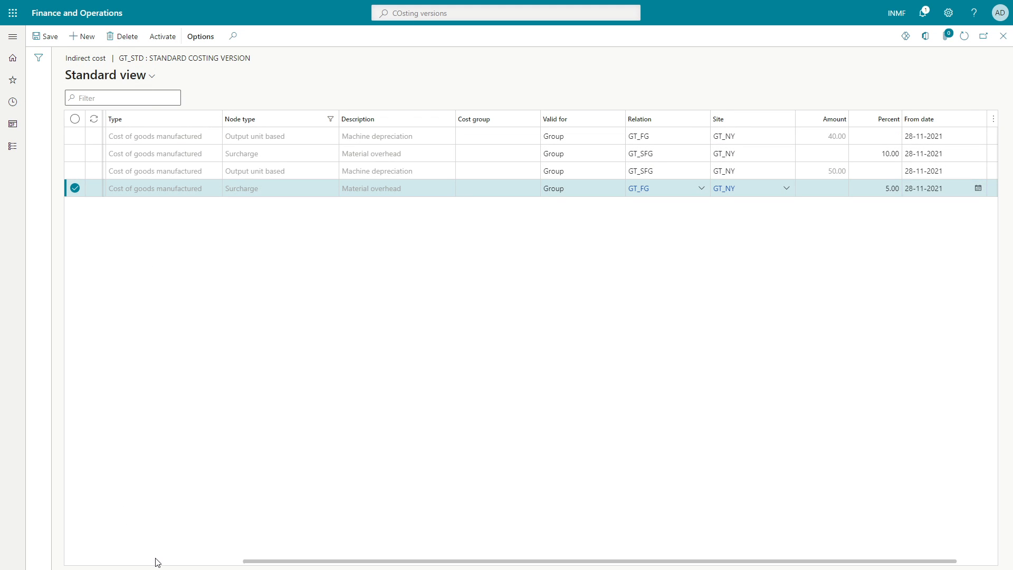
left_click(74, 121)
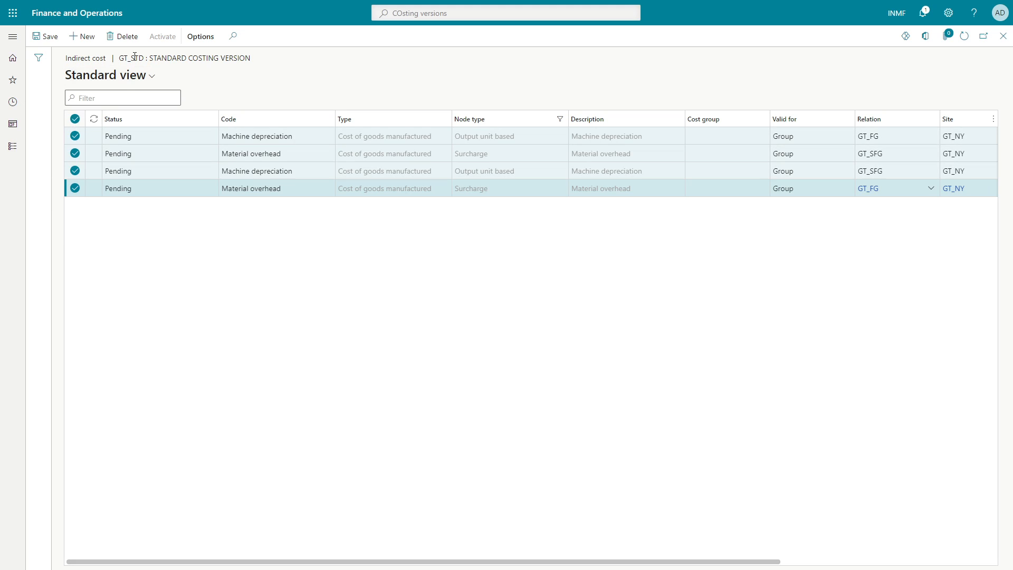
left_click(75, 119)
left_click(75, 135)
left_click(163, 36)
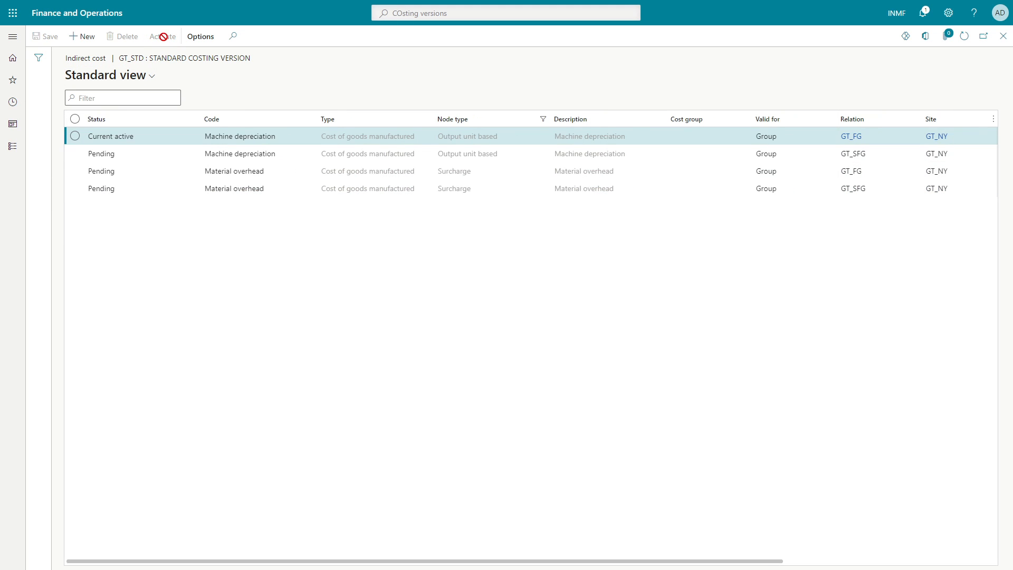
left_click(128, 157)
left_click(162, 35)
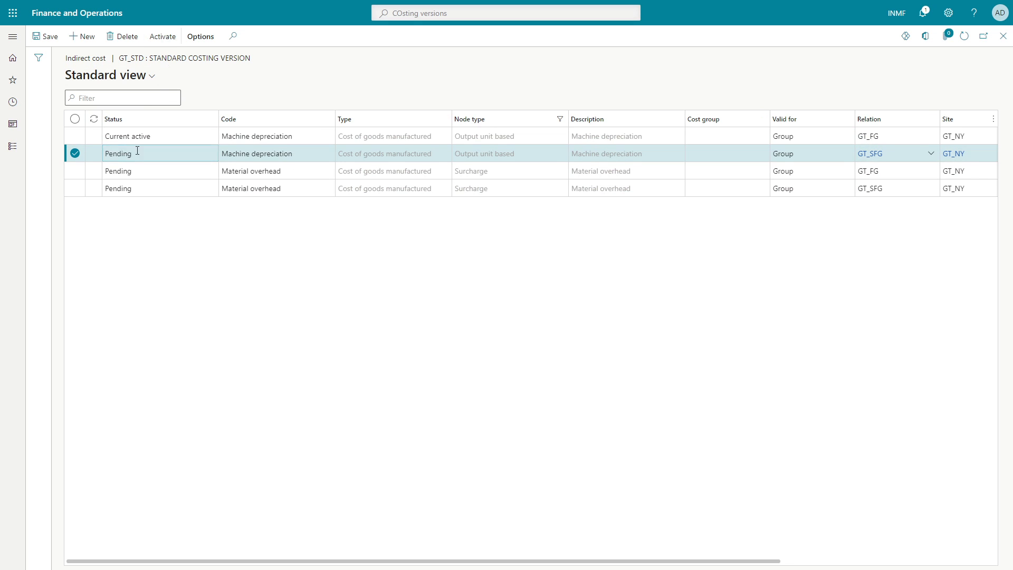
left_click(125, 169)
left_click(163, 36)
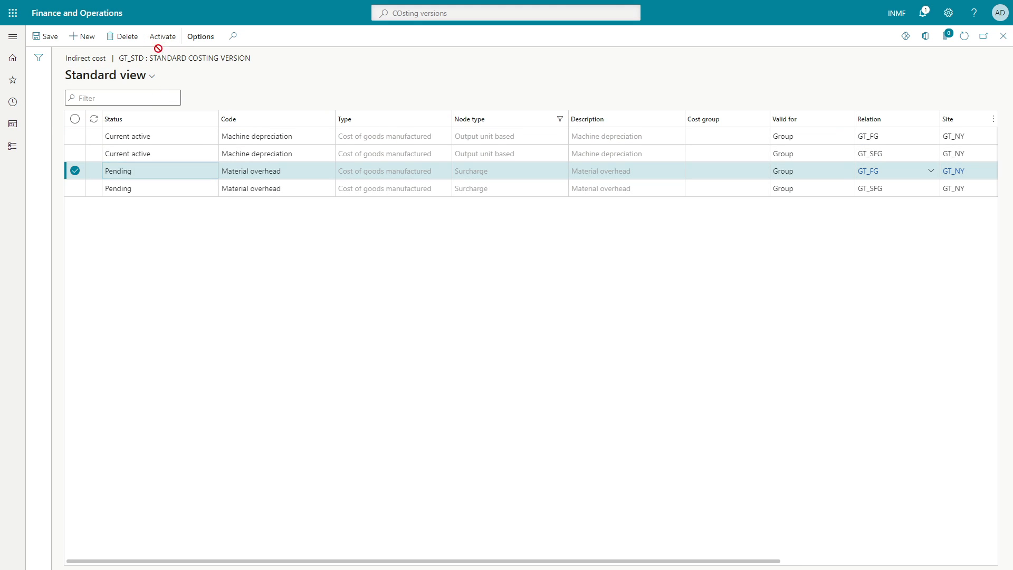
left_click(126, 193)
left_click(163, 36)
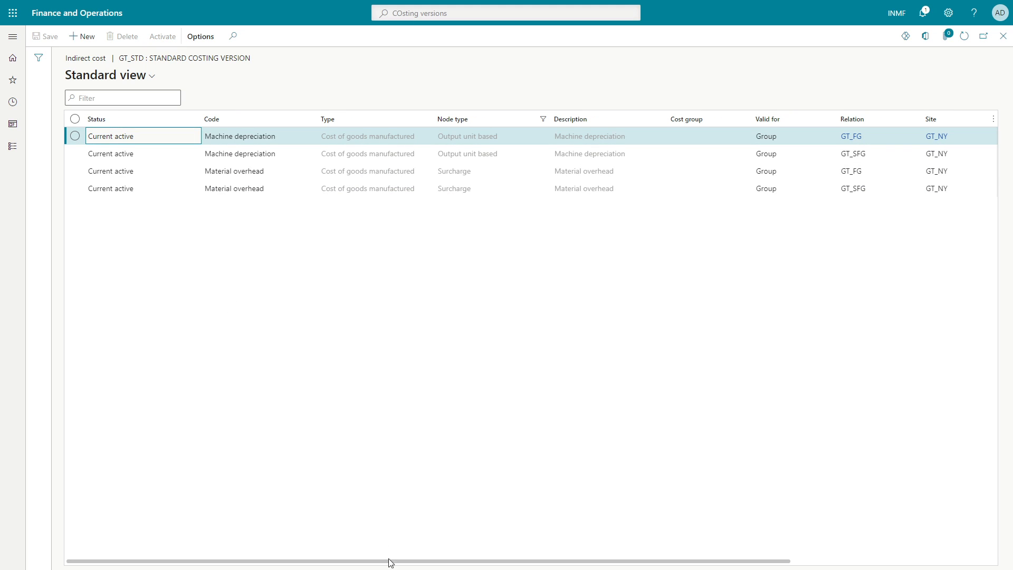
- Switch to the Excel workbook and enter Machine depreciation amounts of 40 under SFG and 50 under FG, returning to Finance and Operations
left_click_drag(391, 561, 533, 561)
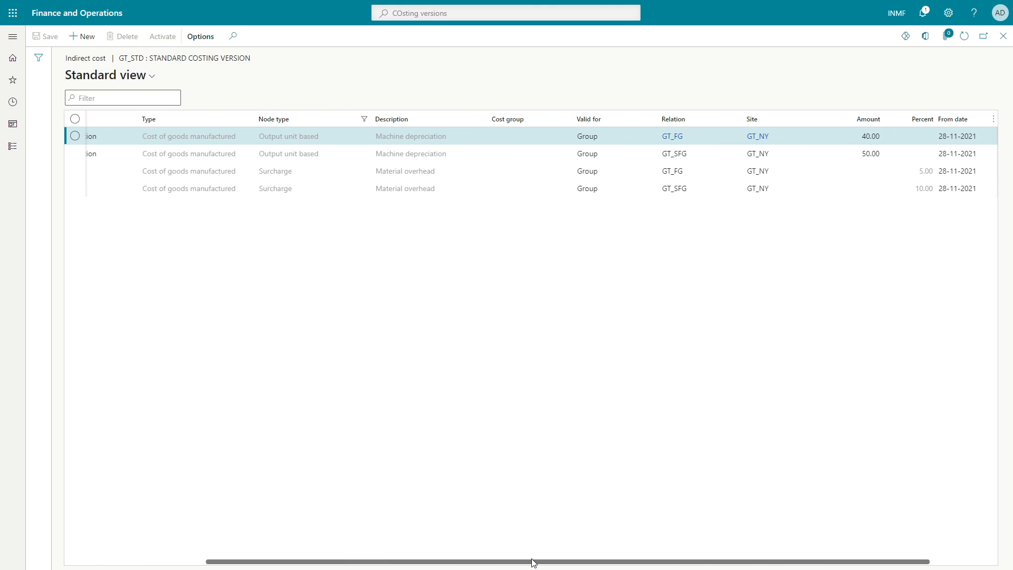
key("alt+Tab")
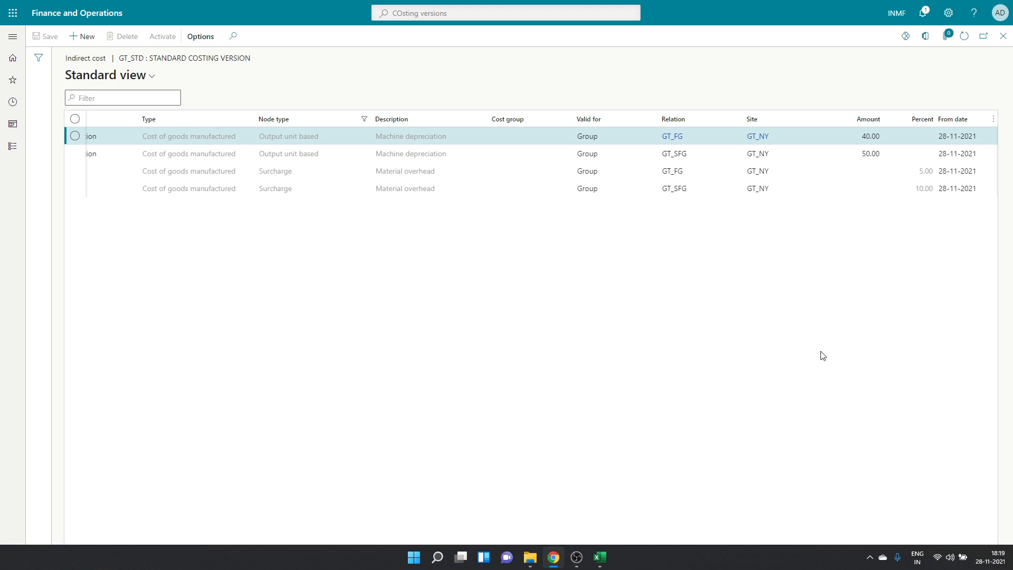
left_click(489, 332)
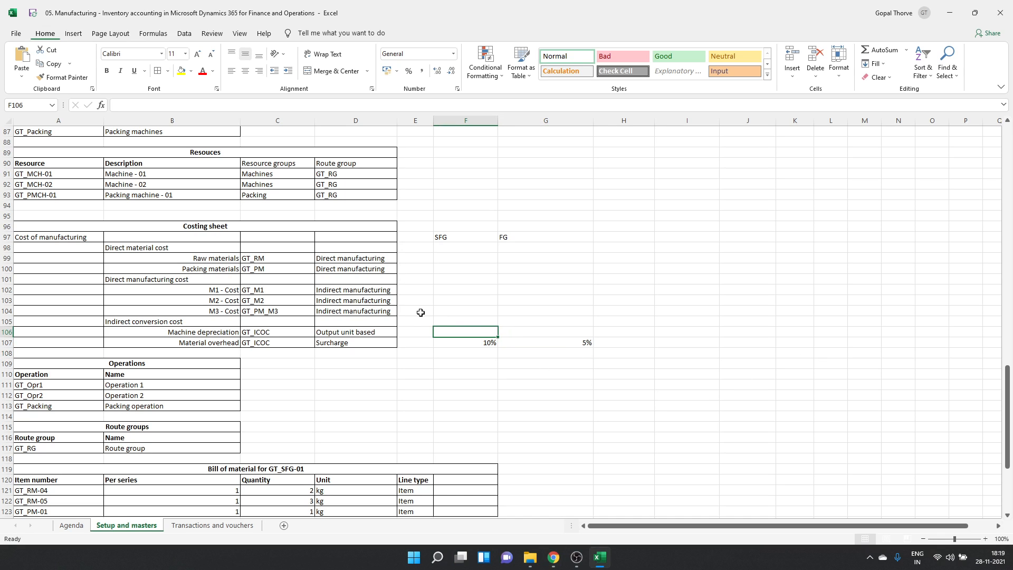
type("40")
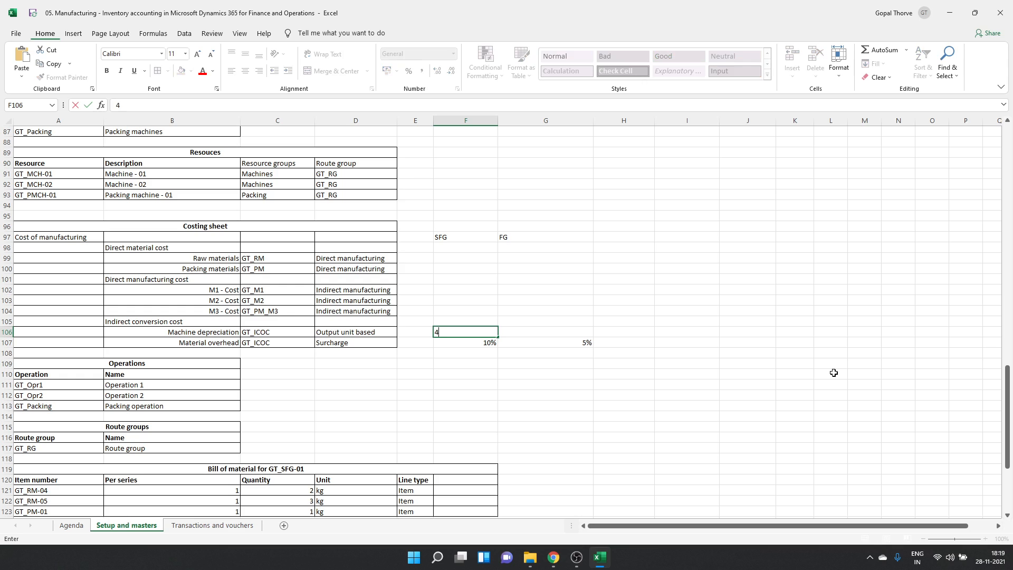
key("Tab")
type("50")
key("alt+Tab")
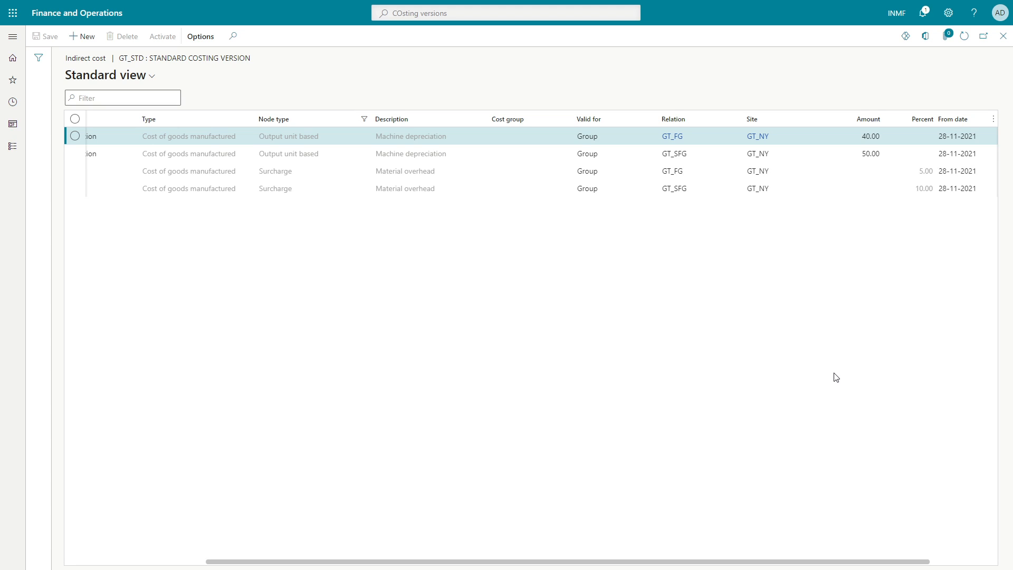
- Switch to the Excel workbook and set the costing sheet's Machine depreciation amounts to 50 under SFG and 40 under FG
key("alt+Tab")
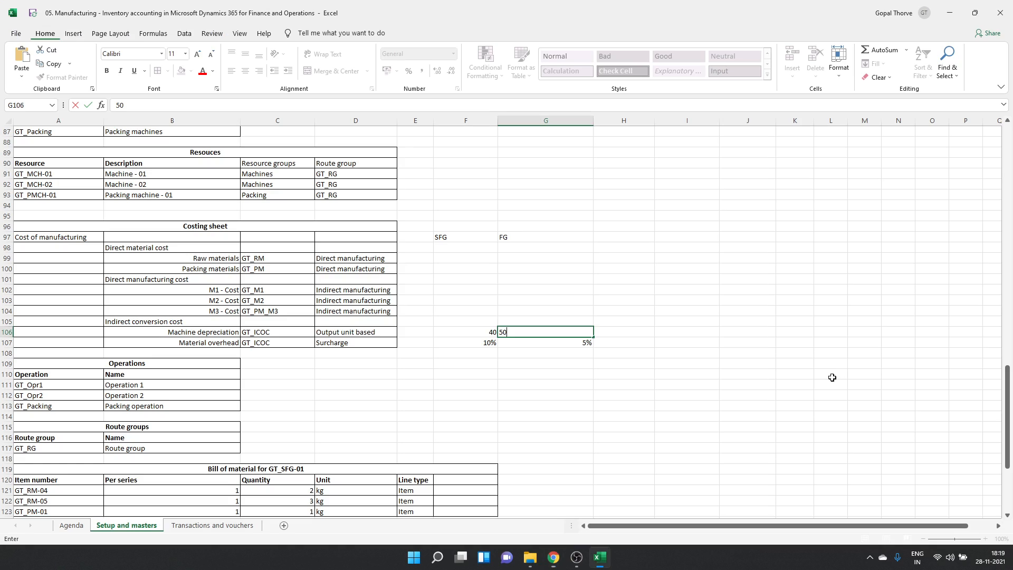
left_click(460, 322)
left_click(465, 331)
type("50")
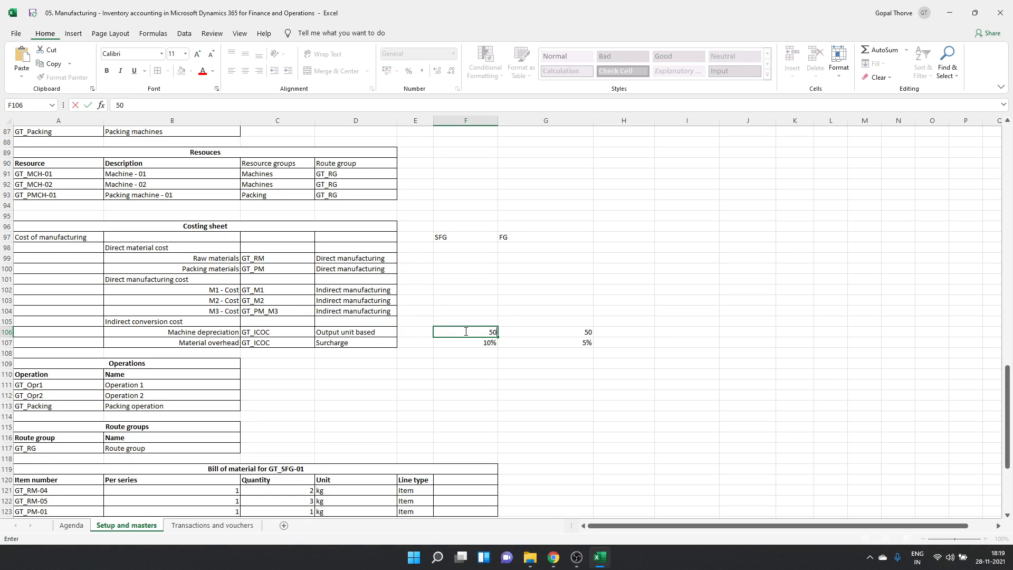
key("Tab")
type("40")
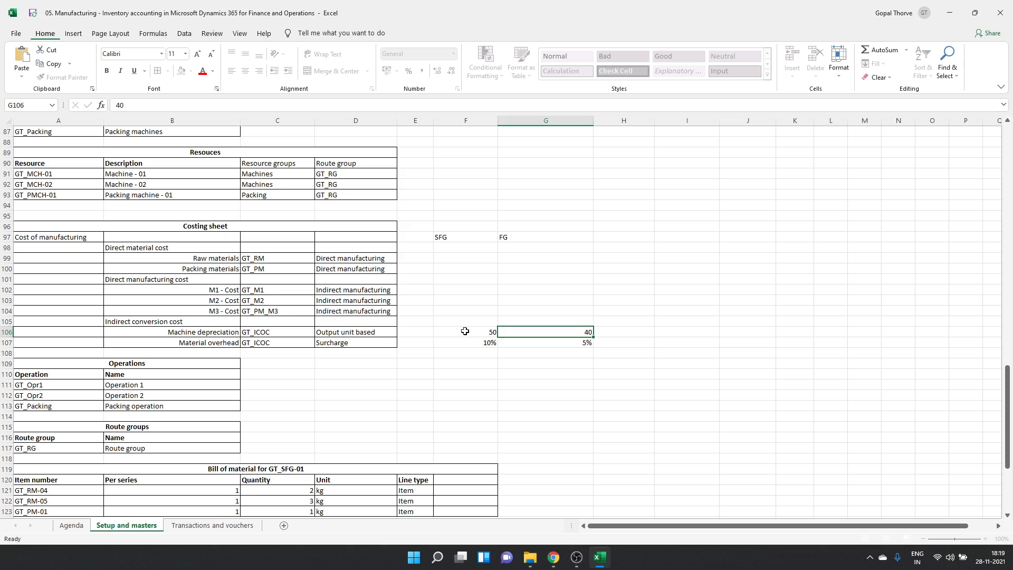
- Add the notes "Per output quantity" beside the Machine depreciation amounts and "Percentage of RM" beside the Material overhead rates
key("Tab")
type("P")
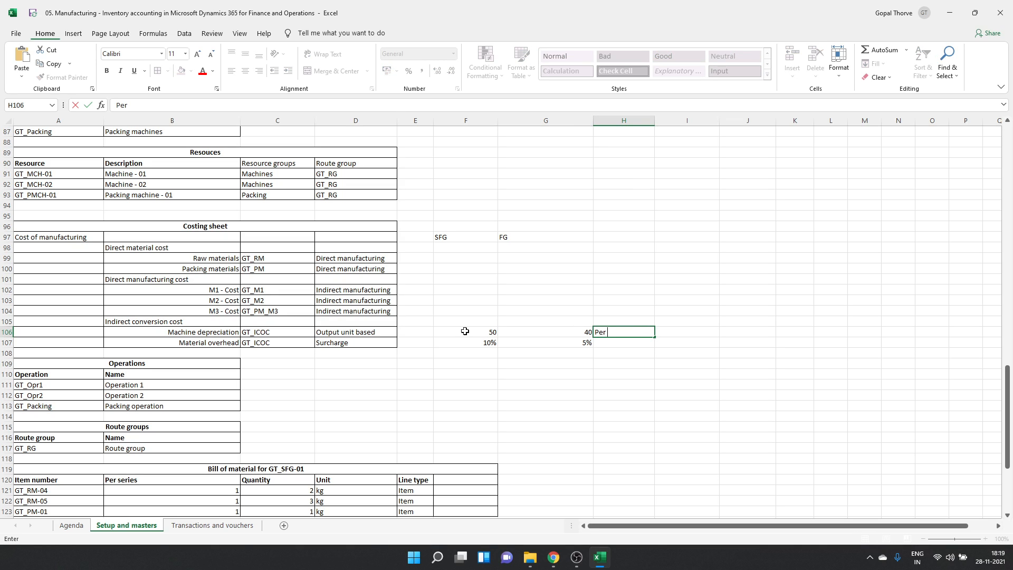
type("er output quantity")
key("Tab")
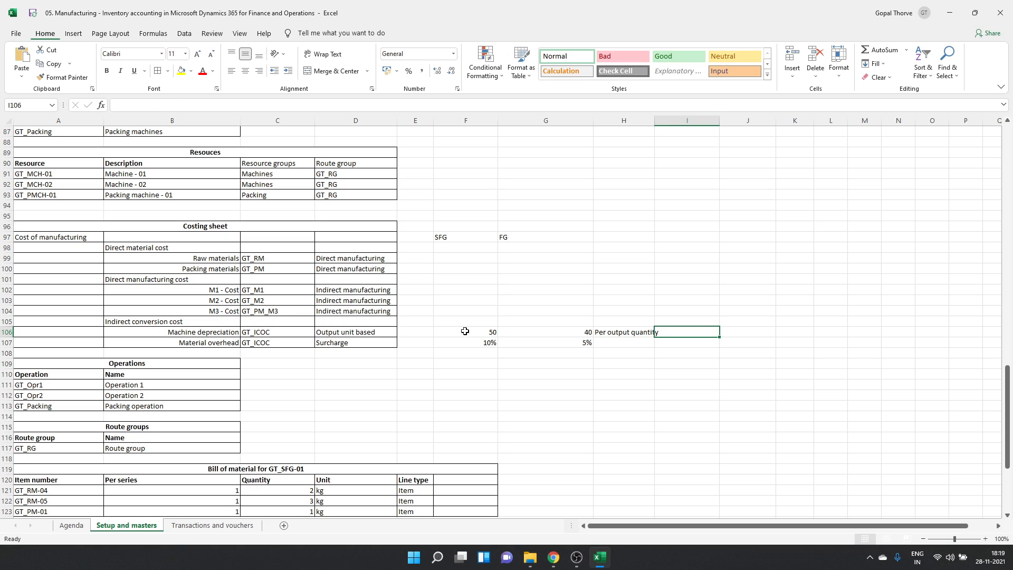
key("Return")
type("Percentage of RM")
key("Return")
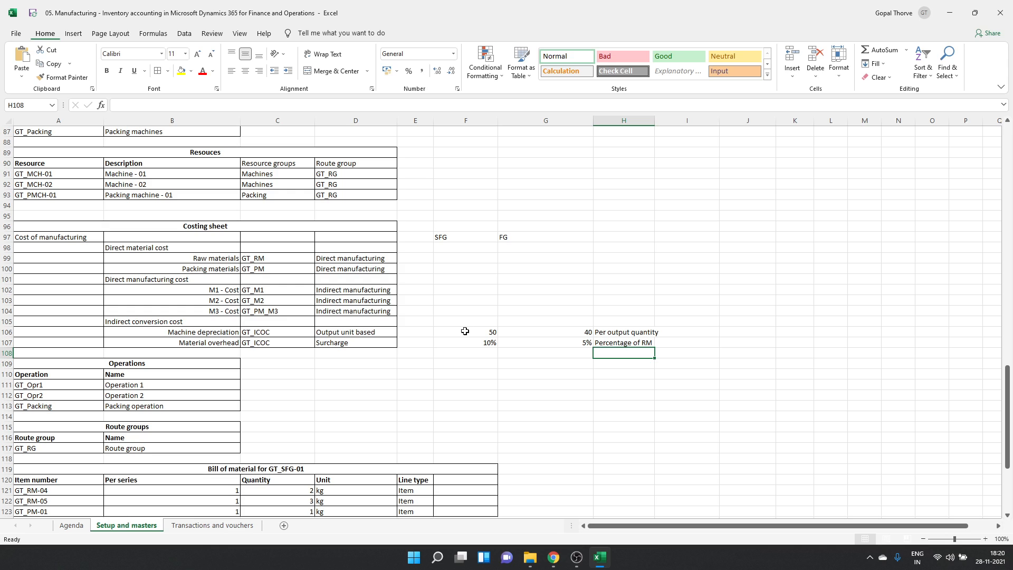
- Compare the indirect cost lines per item group in Finance and Operations with the amounts and percentages in the Excel costing sheet
key("alt+Tab")
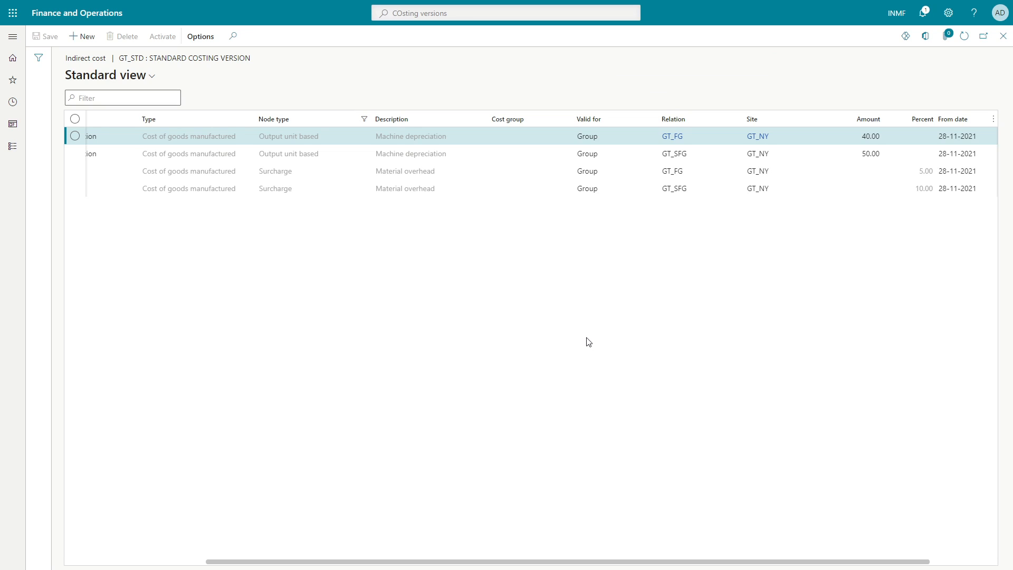
left_click(689, 172)
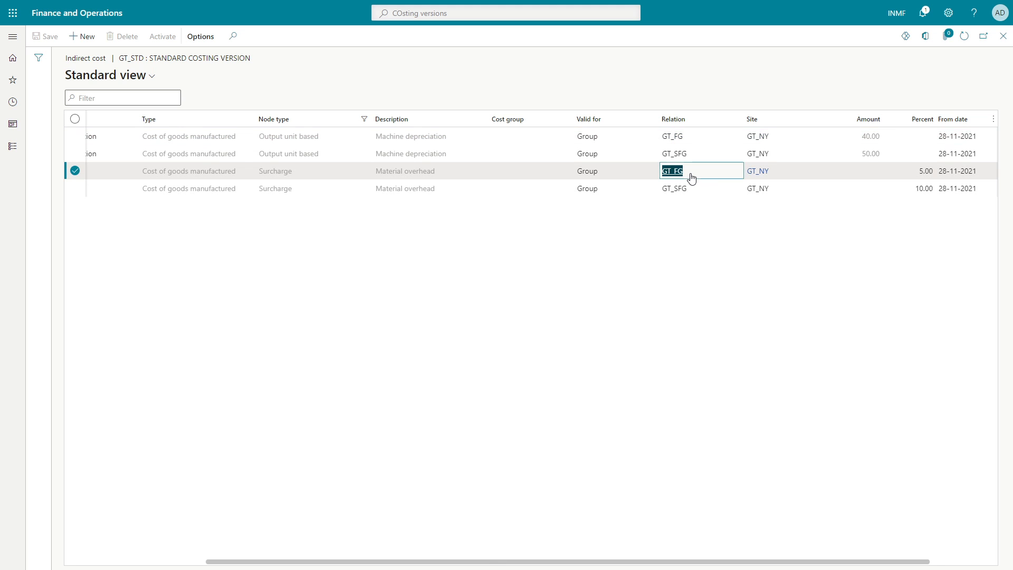
key("alt+Tab")
left_click(580, 343)
left_click(492, 340)
key("alt+Tab")
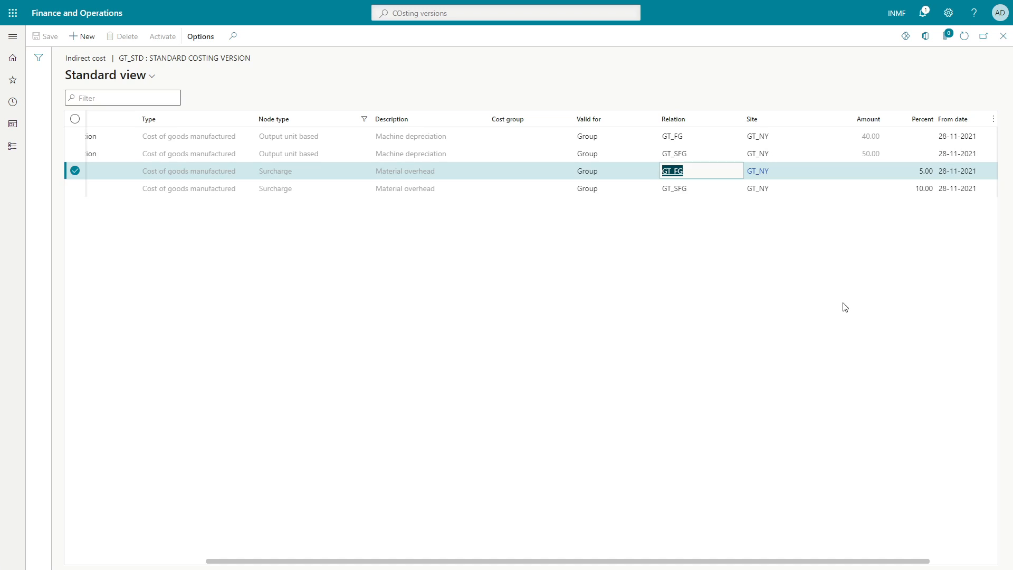
left_click(707, 190)
left_click(686, 158)
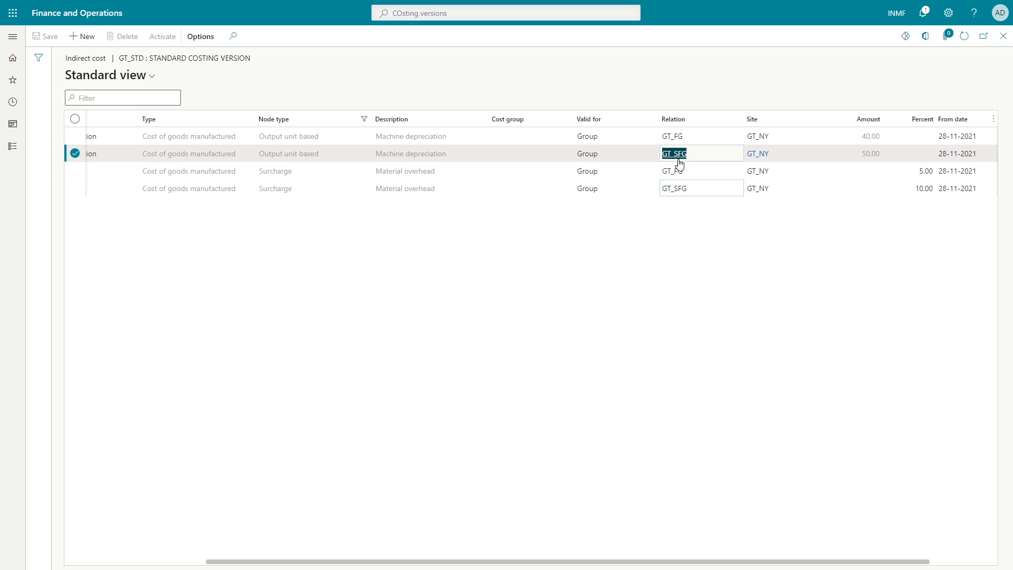
key("alt+Tab")
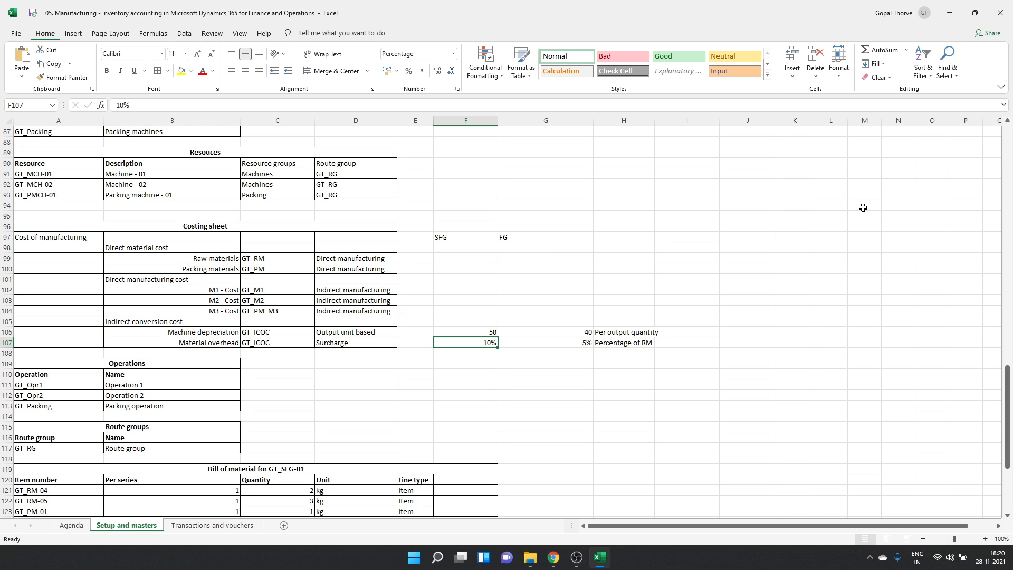
key("alt+Tab")
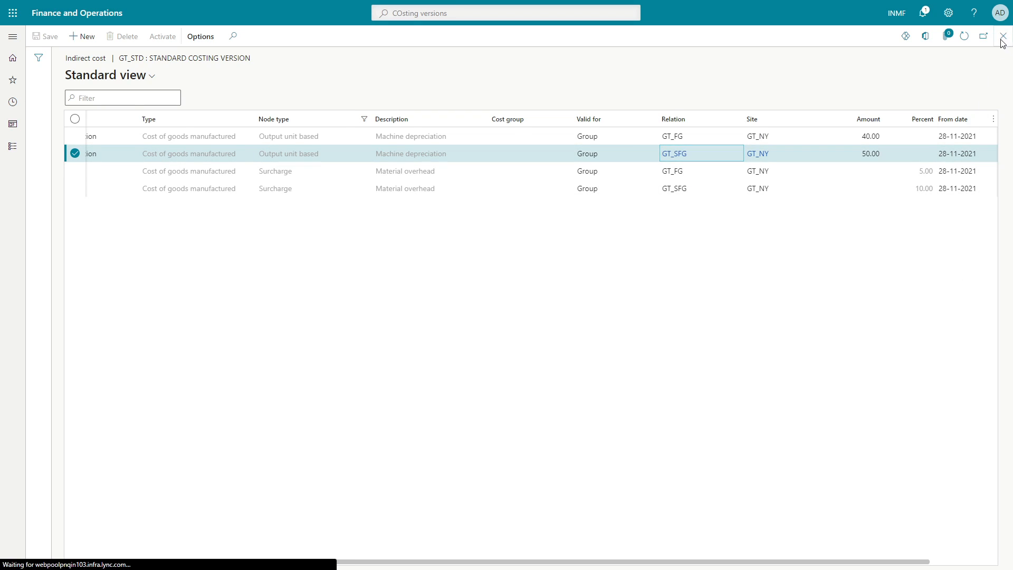
- Close the indirect cost page and open the costing sheet setup by searching for "Costing sheet"
left_click(1002, 37)
left_click(488, 15)
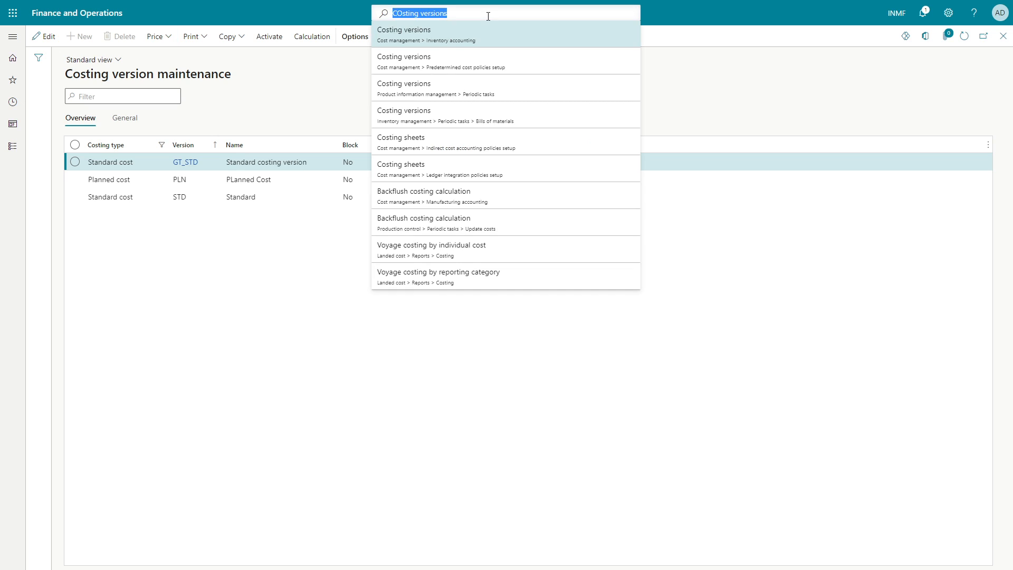
type("c")
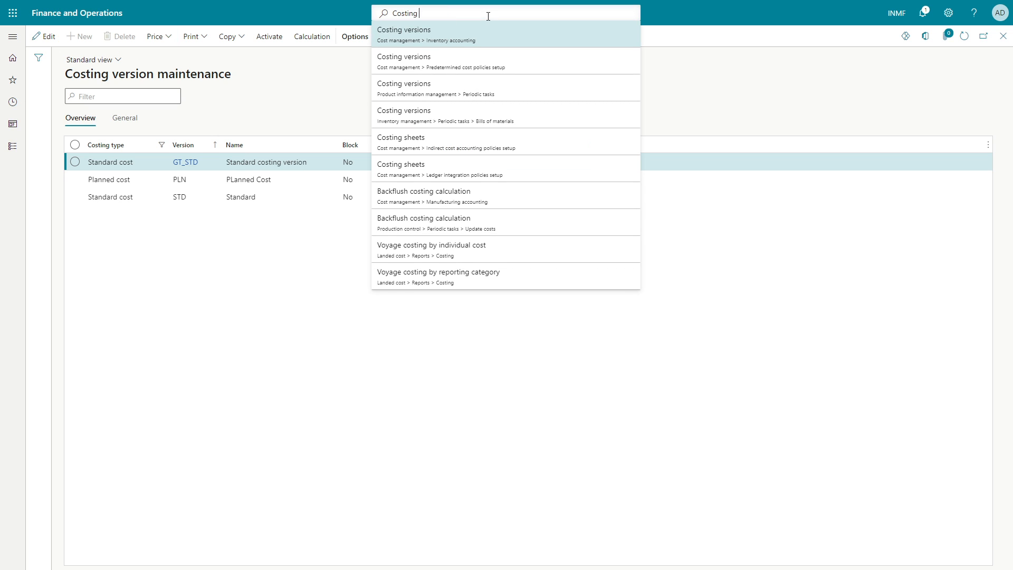
type("osting sheet")
key("Return")
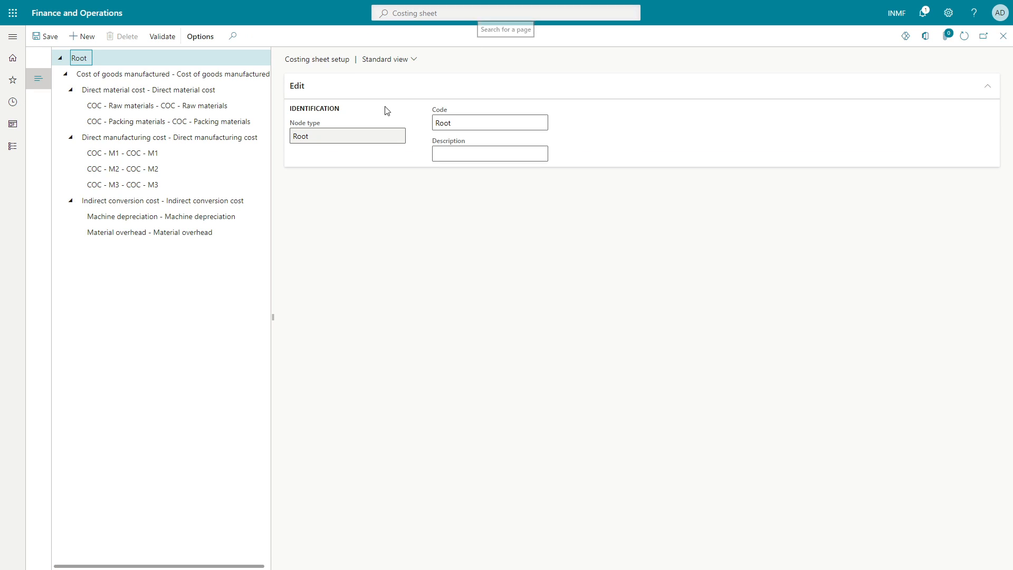
- Review the Machine depreciation rates and the Material overhead surcharges under Indirect conversion cost in the costing sheet
left_click(190, 221)
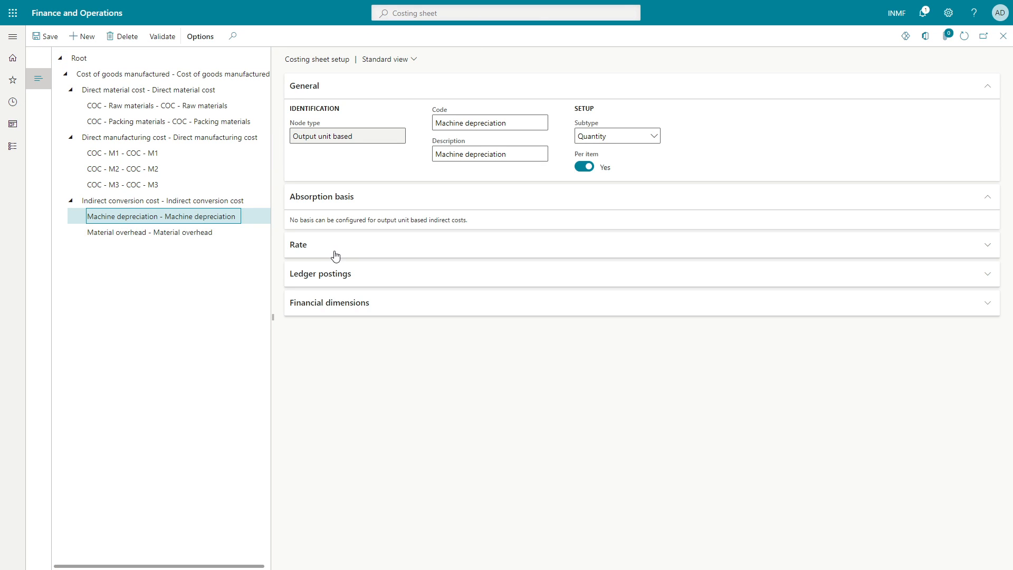
left_click(347, 255)
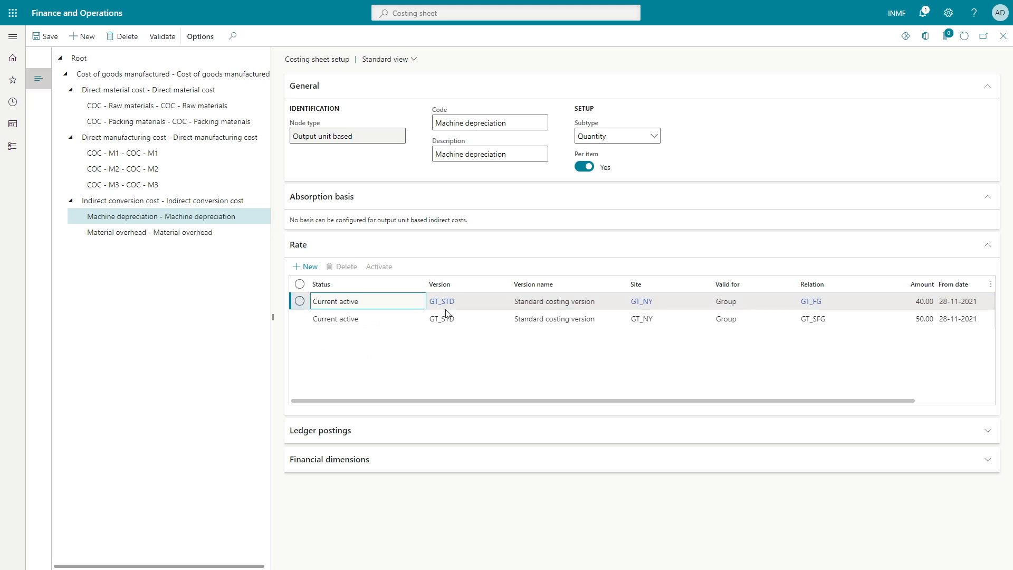
left_click_drag(606, 400, 702, 409)
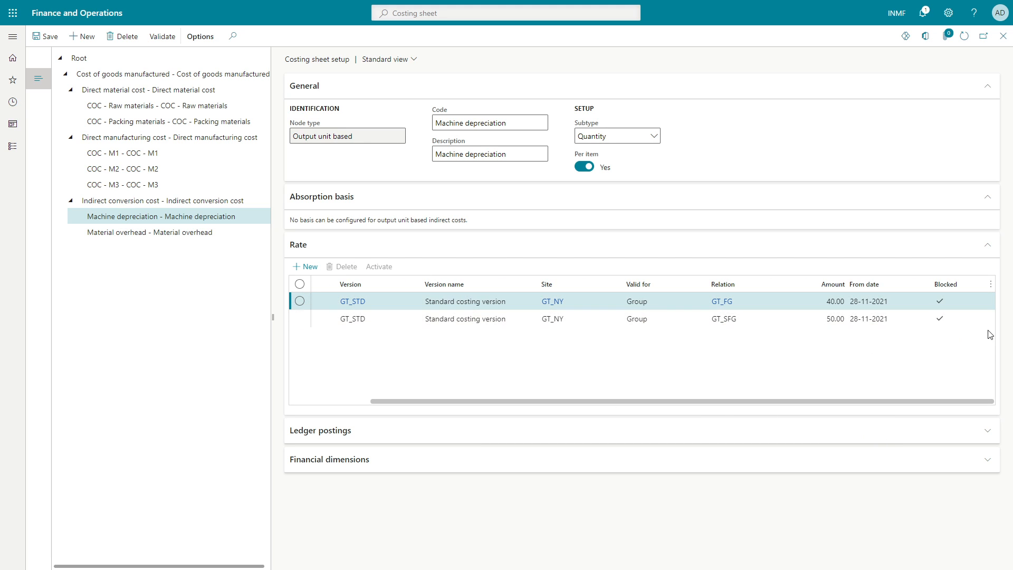
left_click(211, 233)
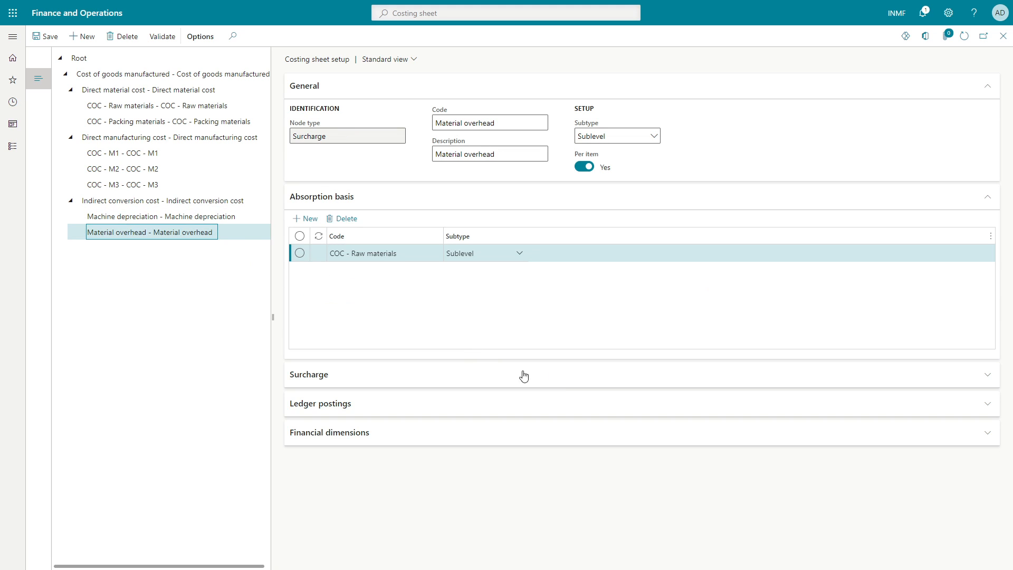
left_click(373, 381)
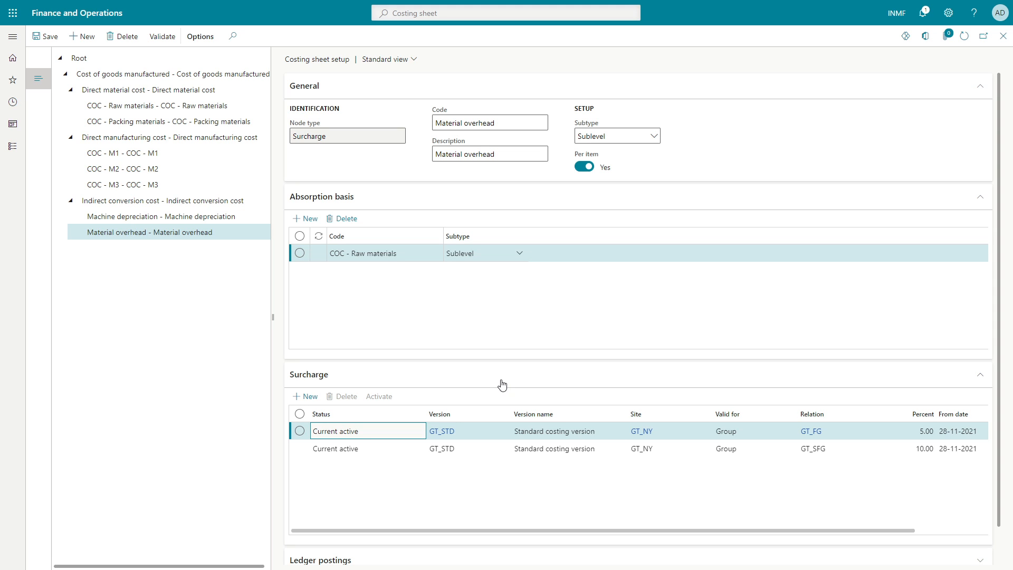
- Validate the costing sheet, dismiss the resulting message and close the costing sheet setup
left_click(158, 38)
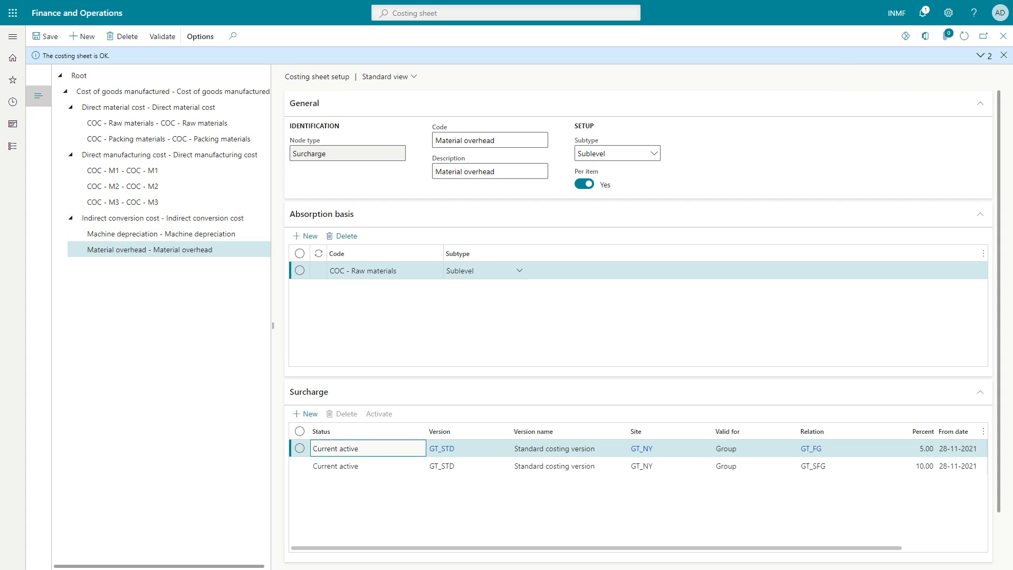
left_click(1003, 54)
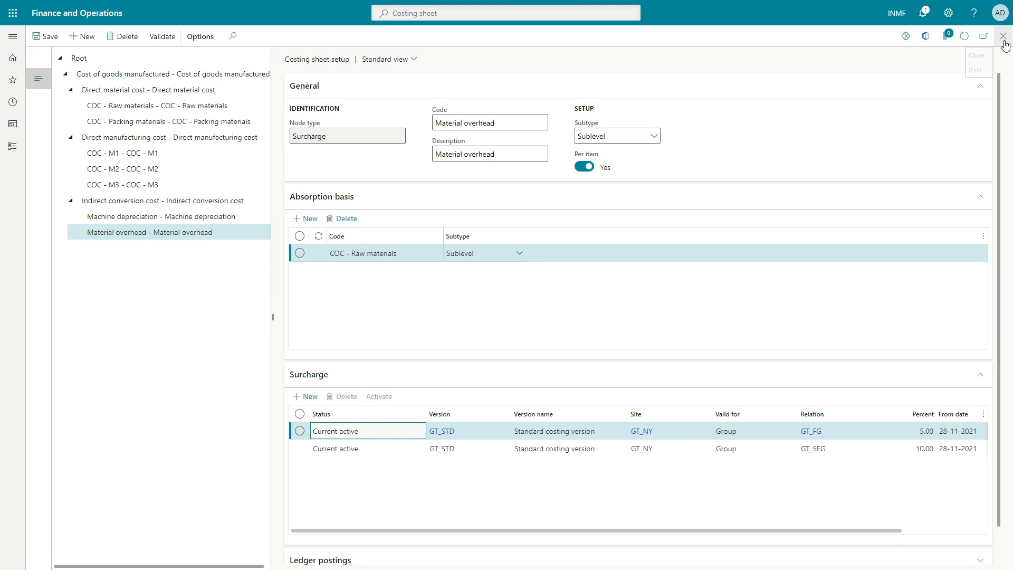
left_click(456, 13)
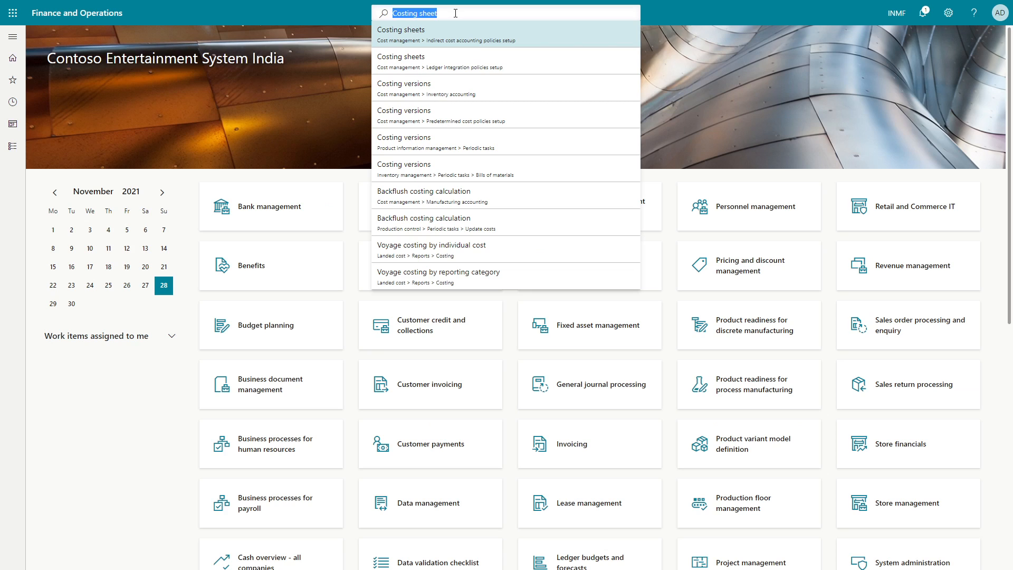
type("Co")
key("BackSpace")
key("BackSpace")
key("BackSpace")
key("BackSpace")
key("BackSpace")
- Switch to the Excel workbook and locate the route groups and GT_SFG-01 bill of material tables in Setup and masters
key("alt+Tab")
left_click(143, 375)
scroll(144, 374, "down", 5)
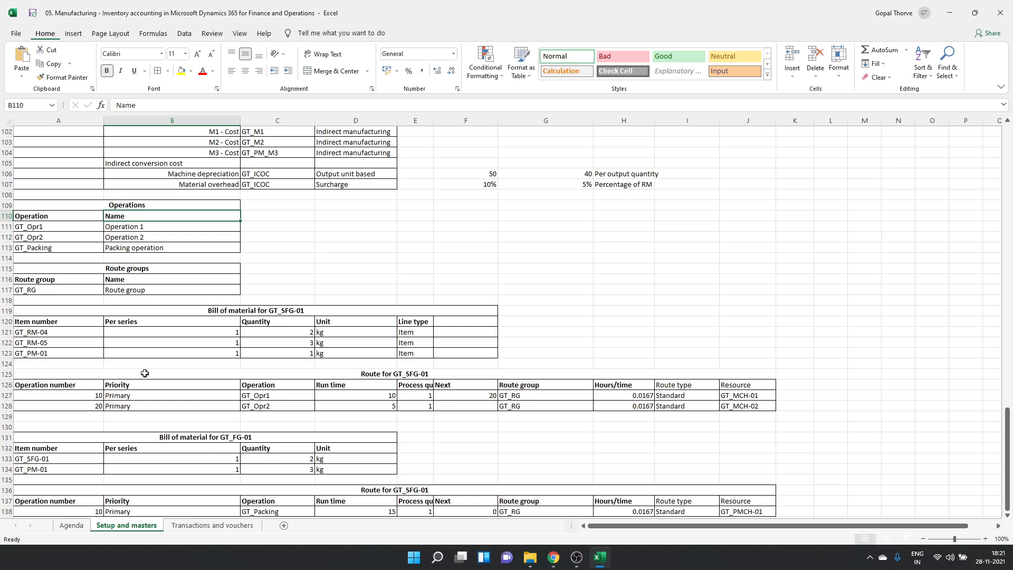
left_click(127, 267)
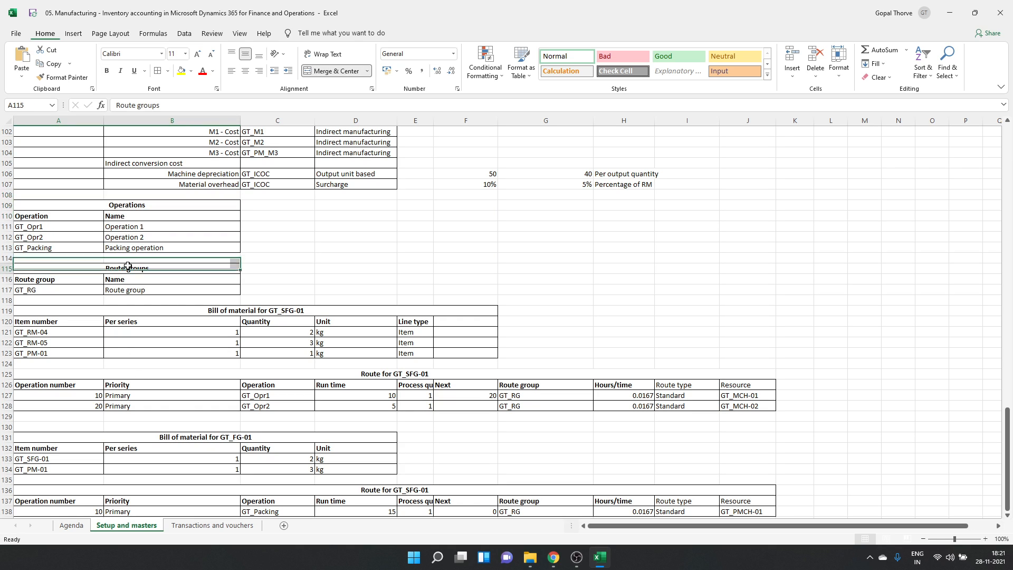
scroll(128, 265, "up", 1)
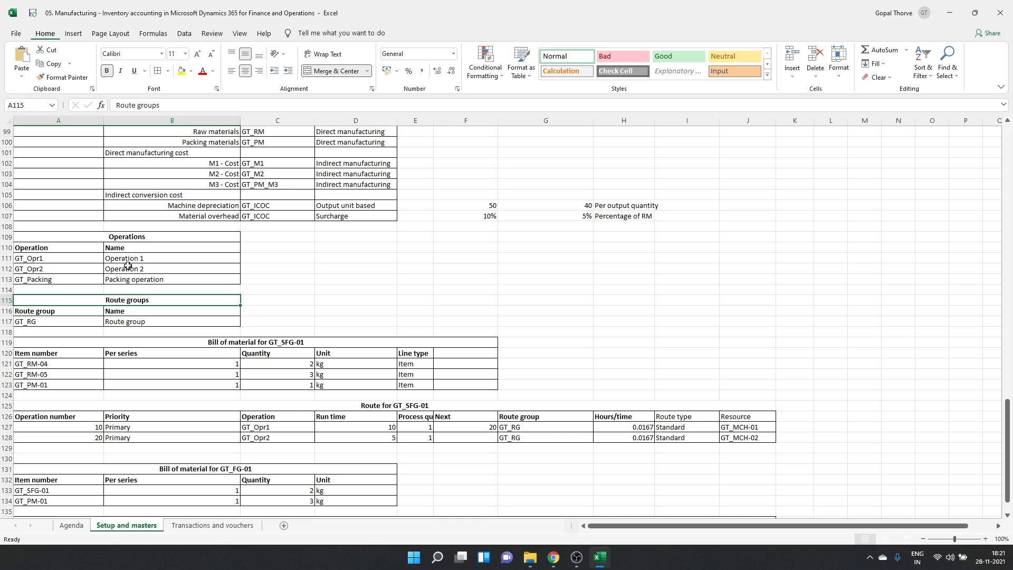
left_click(270, 342)
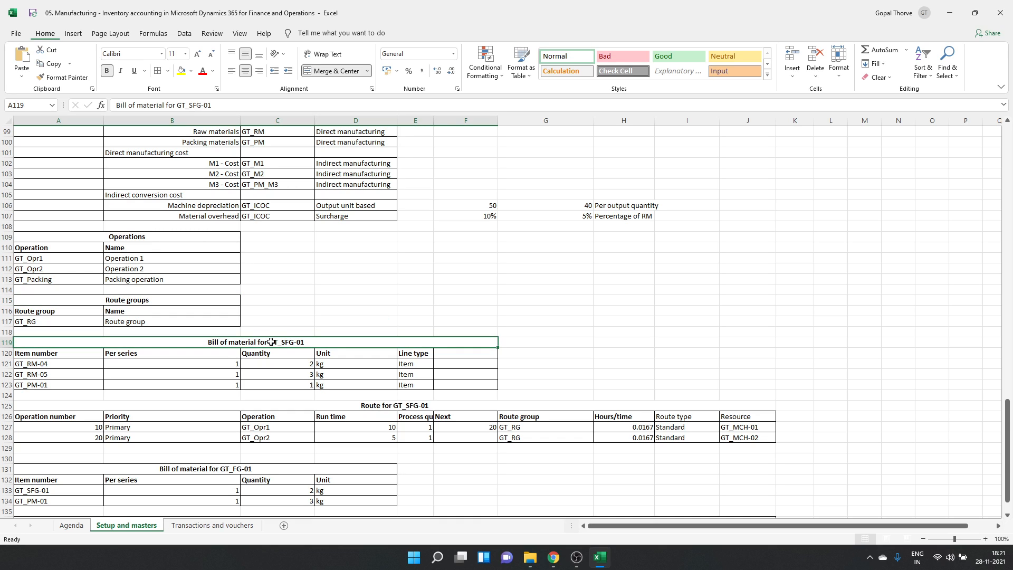
- Review the component items, per series values and quantities in the bill of material for GT_SFG-01
left_click(79, 362)
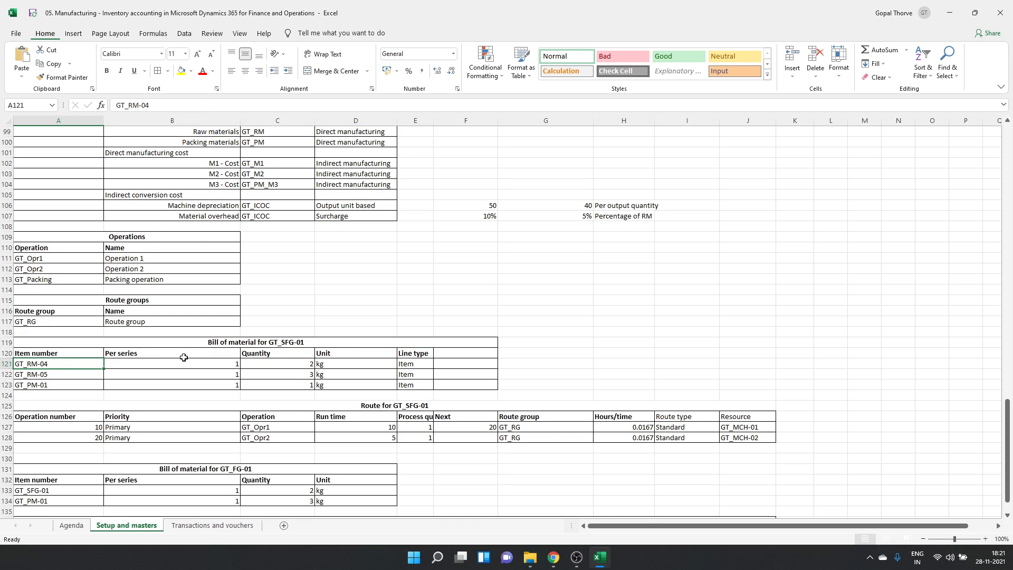
left_click(67, 374)
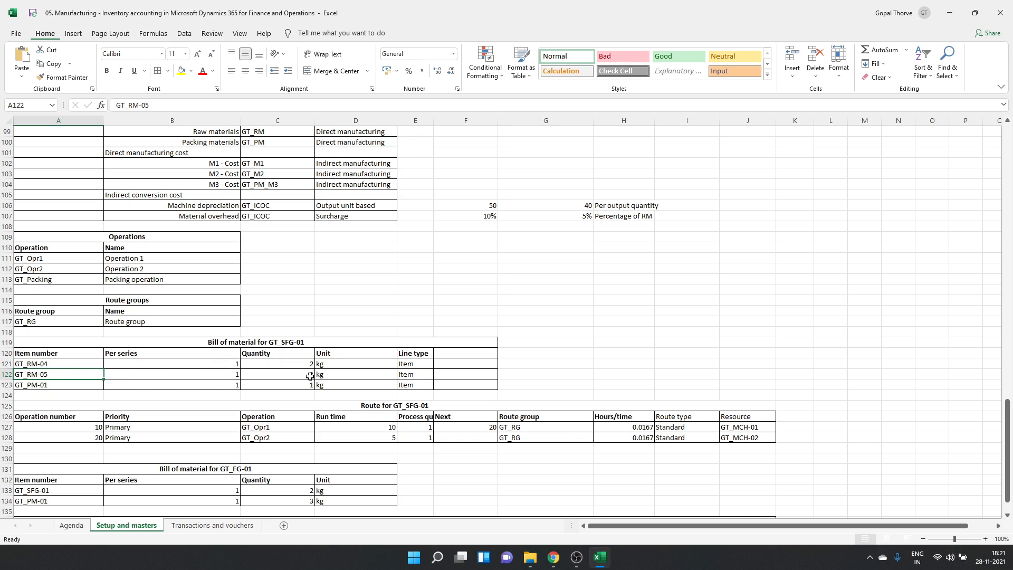
left_click(291, 365)
left_click(211, 365)
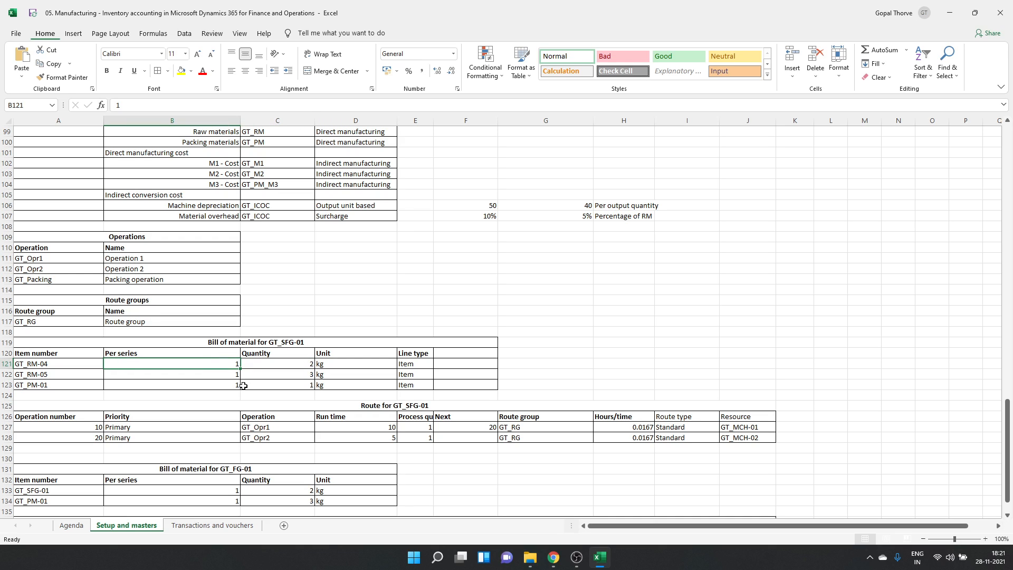
left_click(284, 363)
left_click(231, 365)
left_click(43, 375)
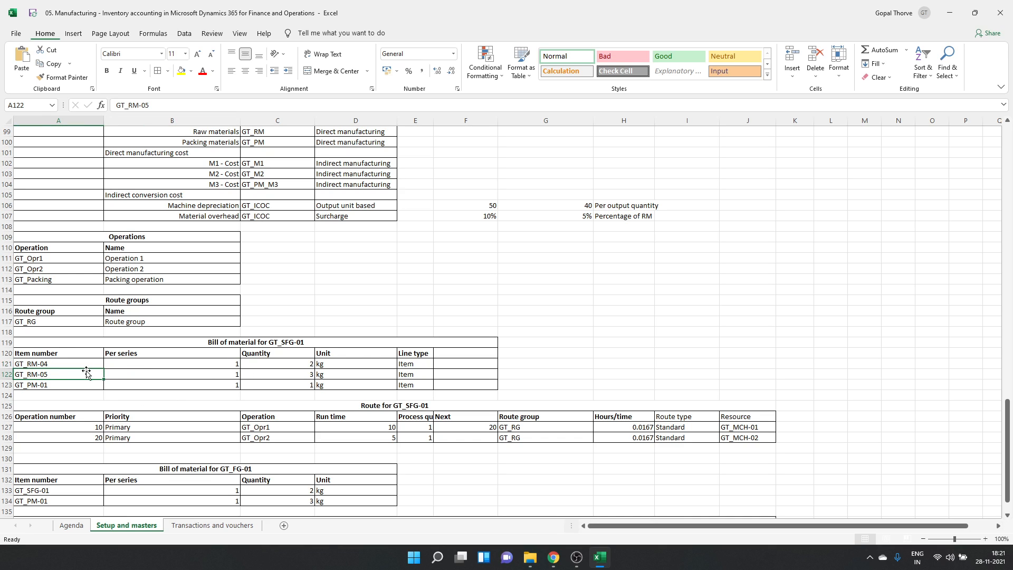
left_click(42, 385)
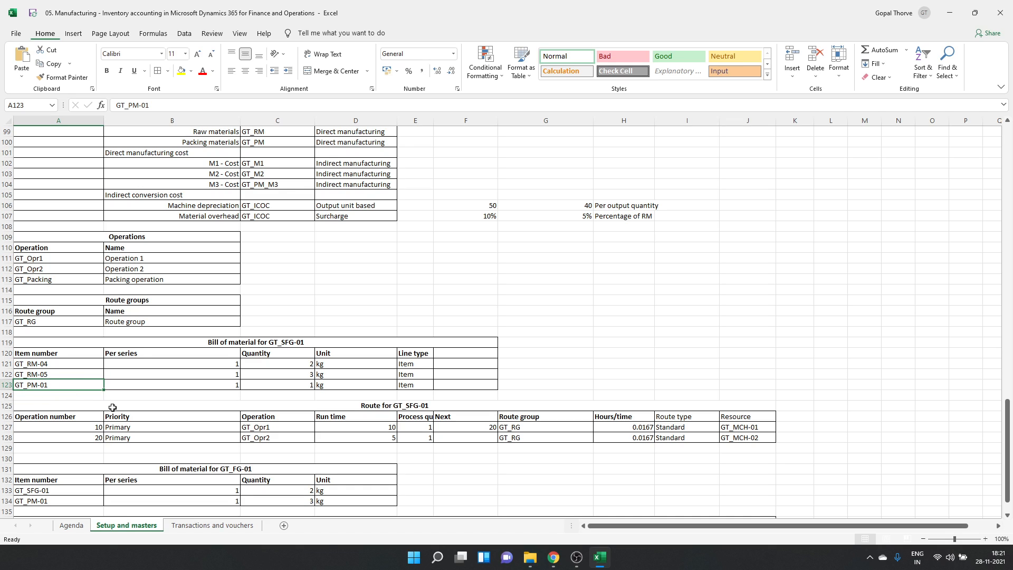
- Switch to Finance and Operations and open the Released products list from Product information management
key("alt+Tab")
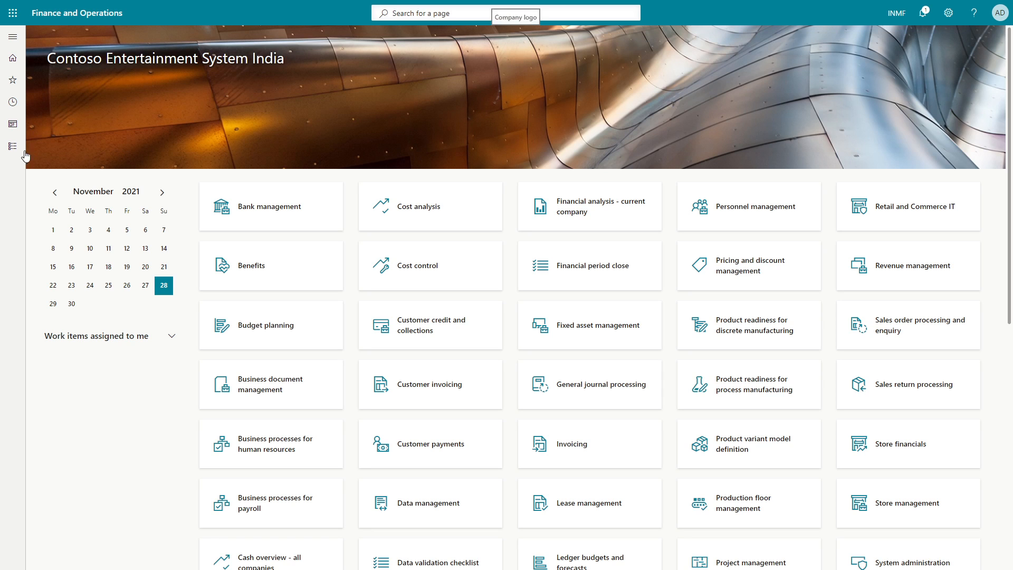
left_click(16, 152)
scroll(79, 266, "down", 8)
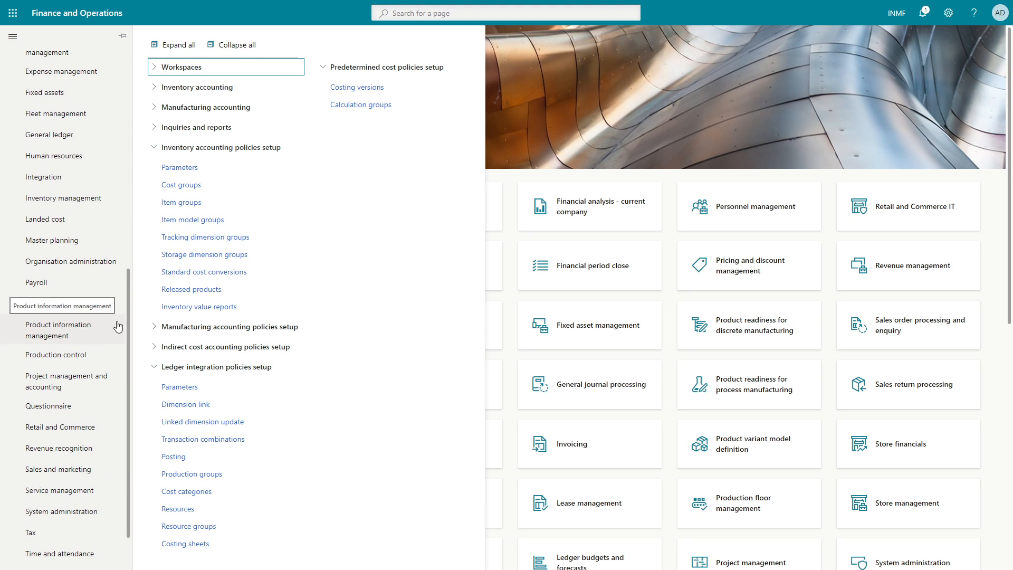
scroll(79, 370, "down", 1)
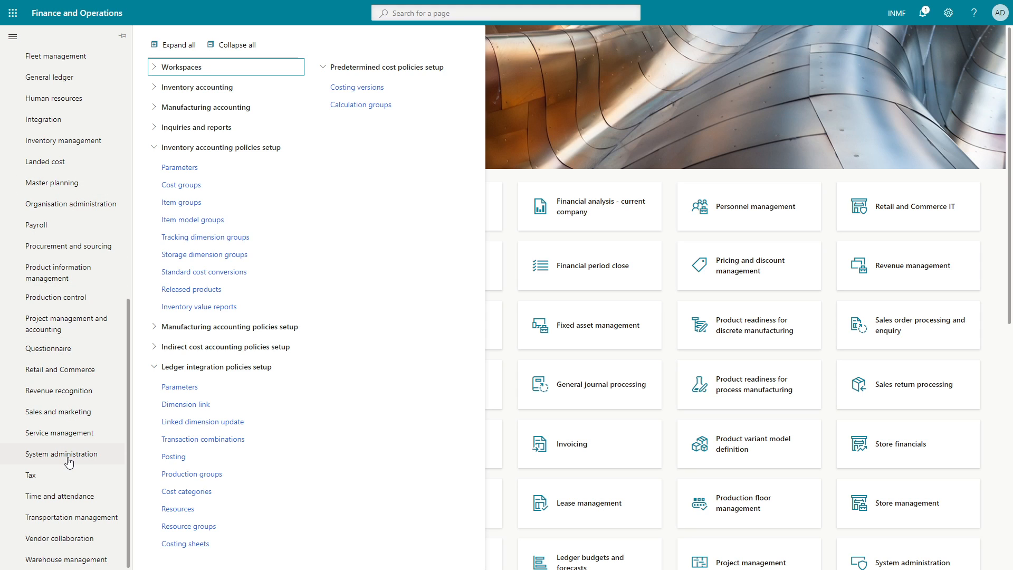
scroll(69, 462, "up", 1)
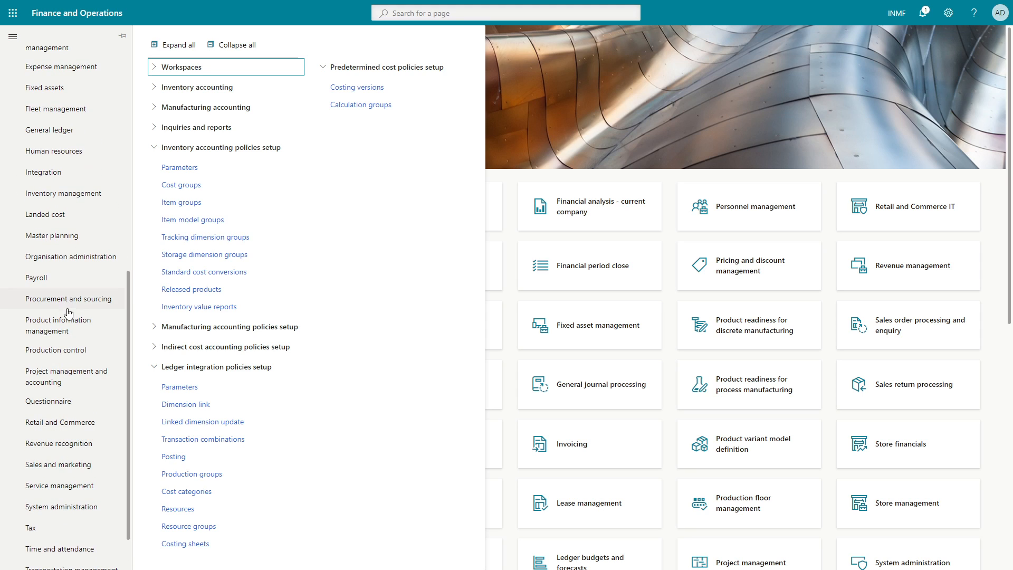
left_click(57, 324)
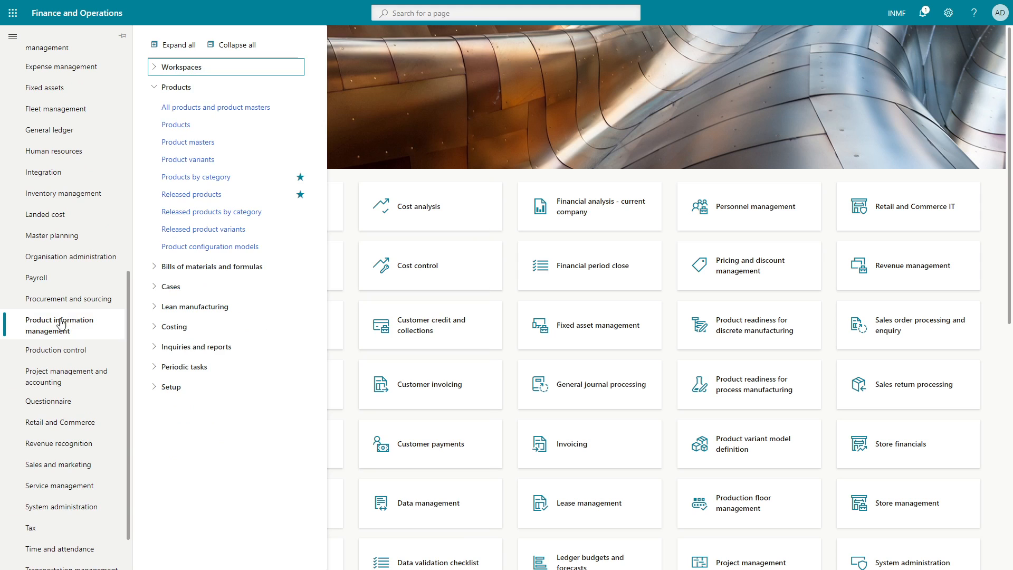
left_click(195, 194)
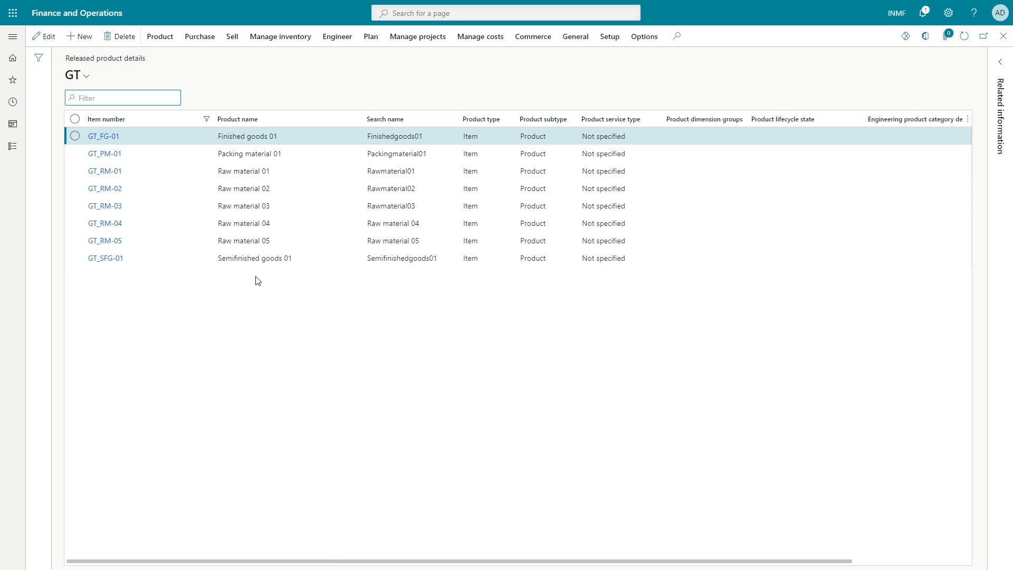
- Open the BOM versions of the semifinished item GT_SFG-01
left_click(255, 258)
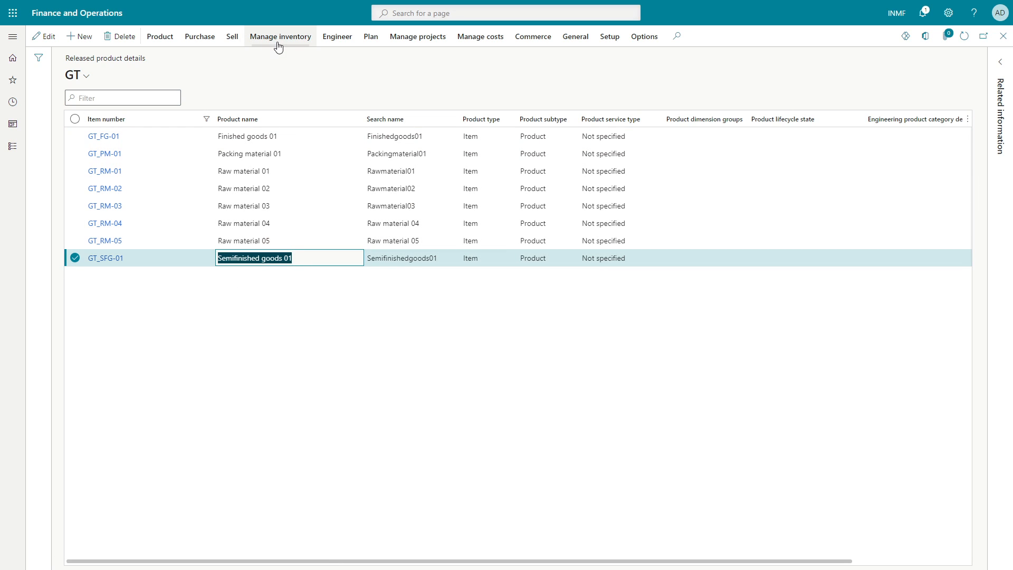
left_click(333, 40)
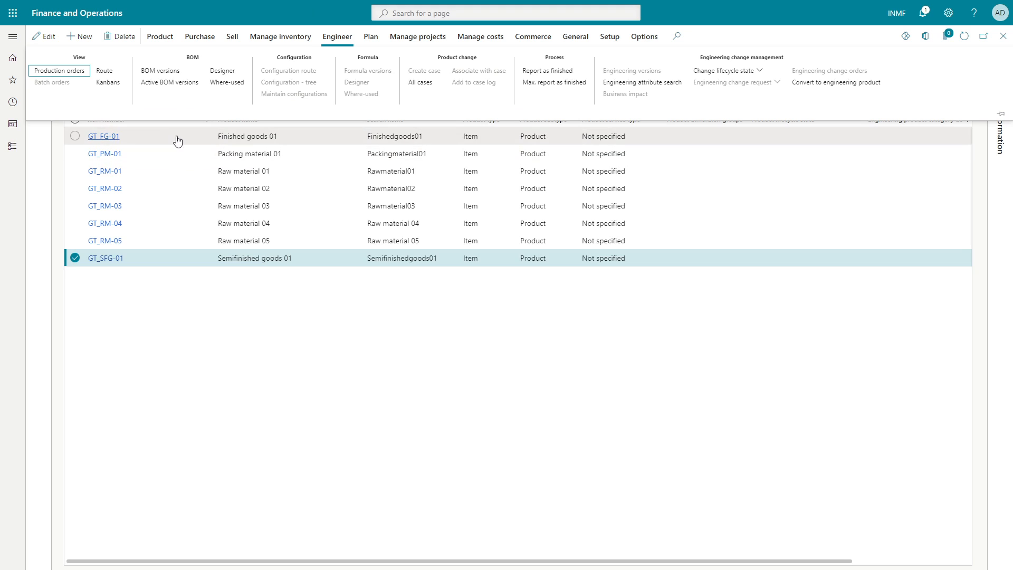
left_click(174, 71)
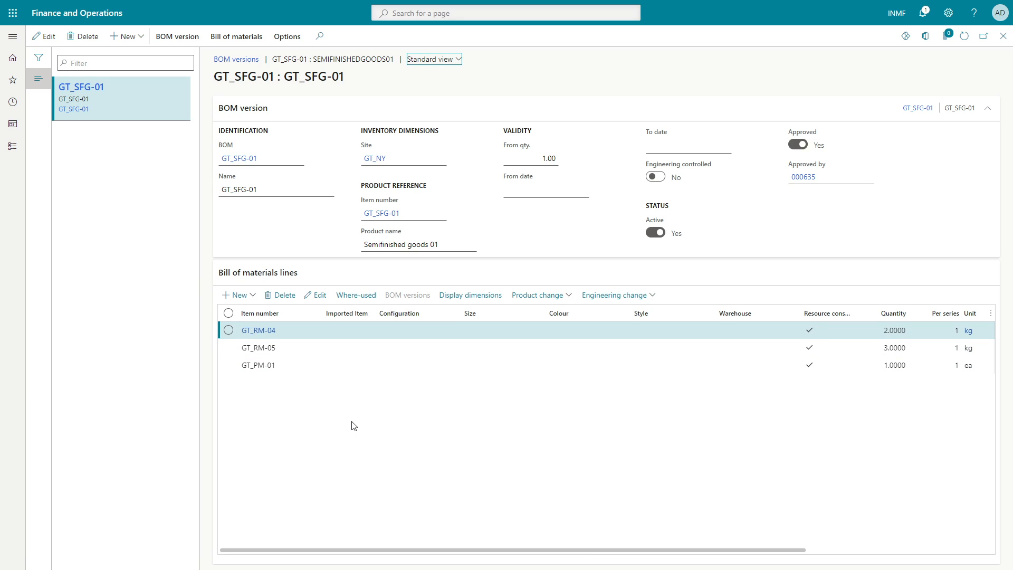
- Widen the Resource consumption column and review the quantities, per series values, units and product names of the bill of materials lines
left_click_drag(362, 549, 426, 559)
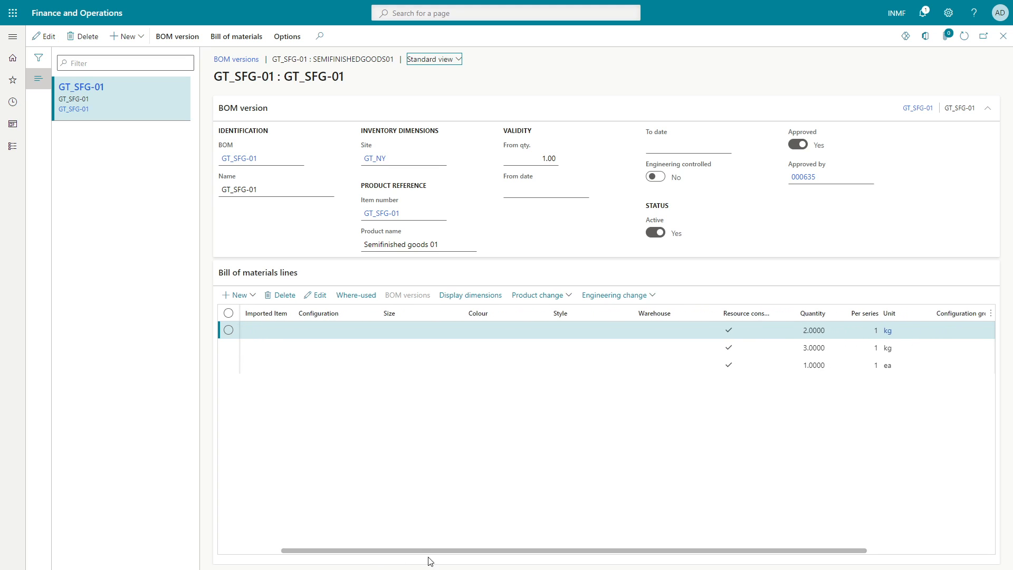
left_click_drag(771, 313, 788, 315)
left_click(754, 333)
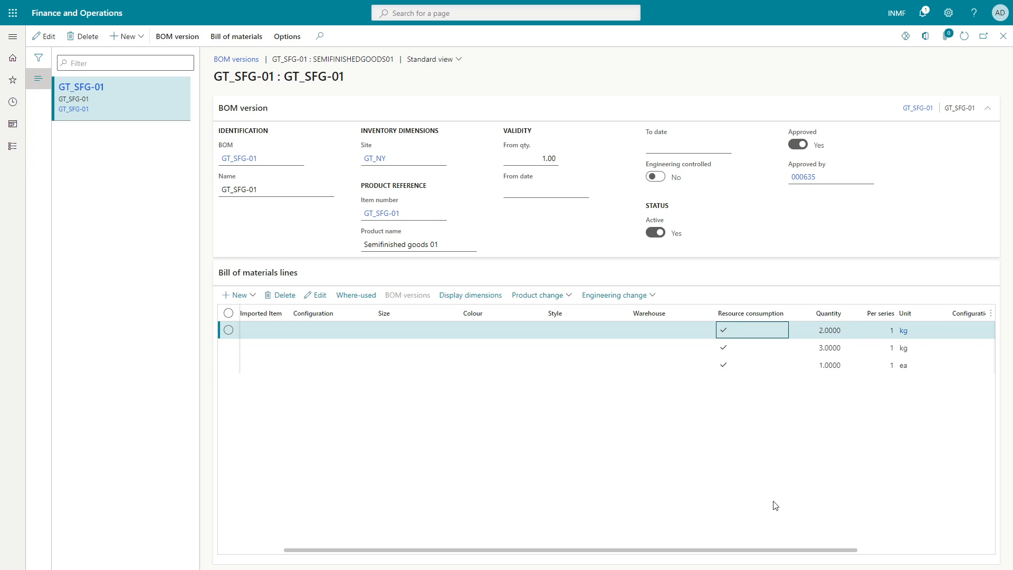
left_click_drag(782, 551, 928, 553)
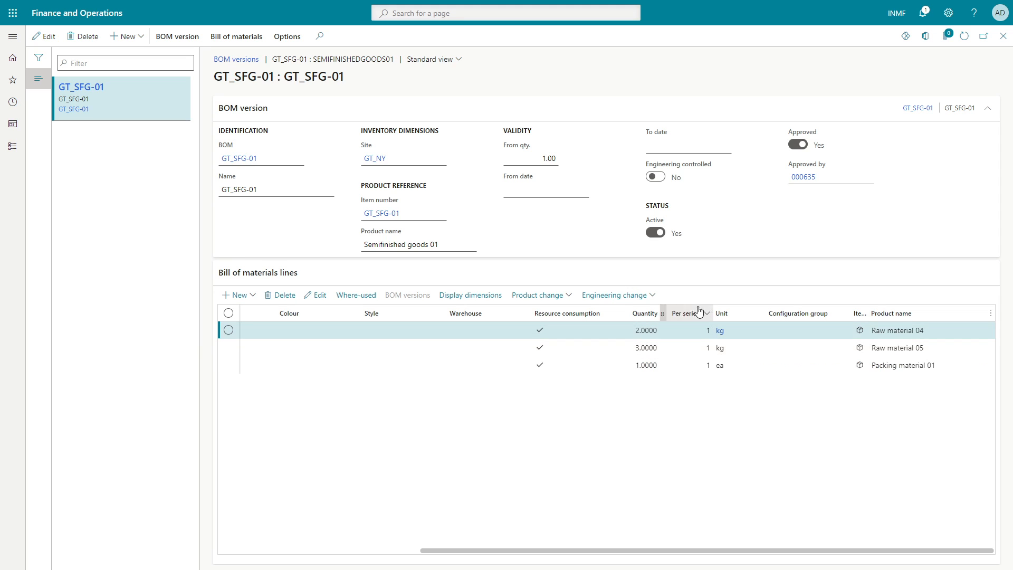
- Examine the approval settings and the other maintenance options of the GT_SFG-01 BOM version, cancelling without changes
left_click(181, 42)
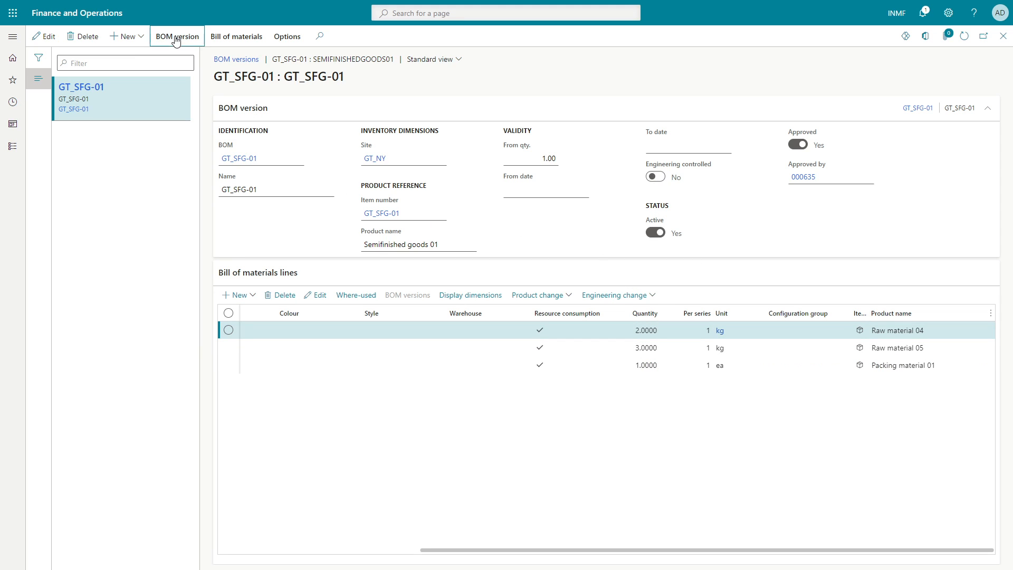
left_click(42, 71)
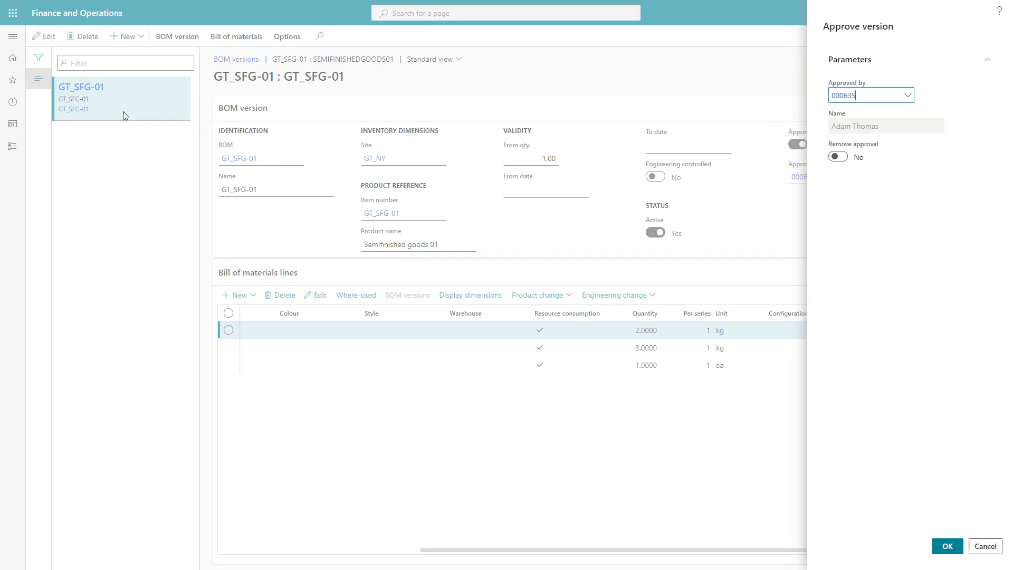
left_click(985, 545)
left_click(164, 39)
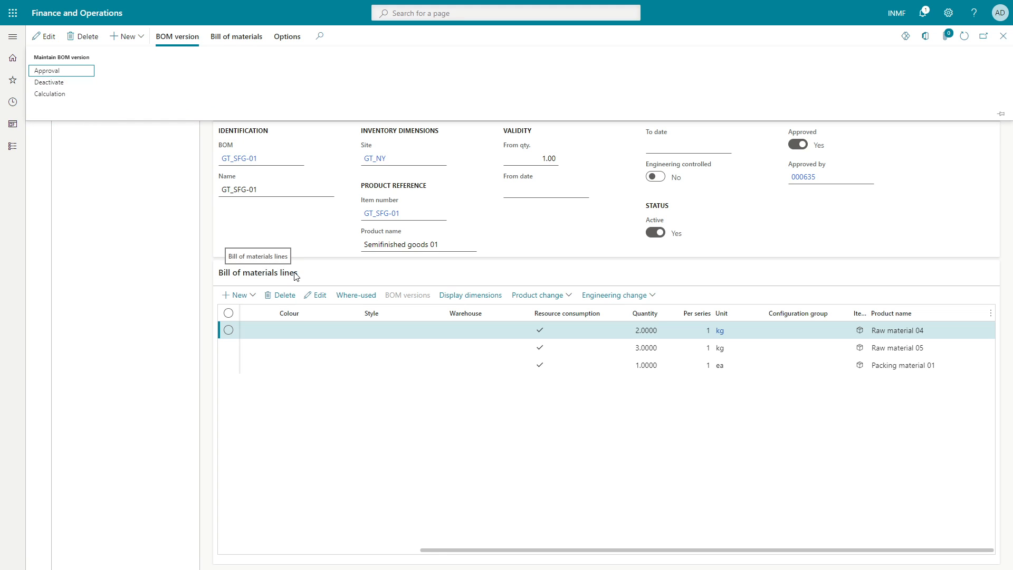
key("Escape")
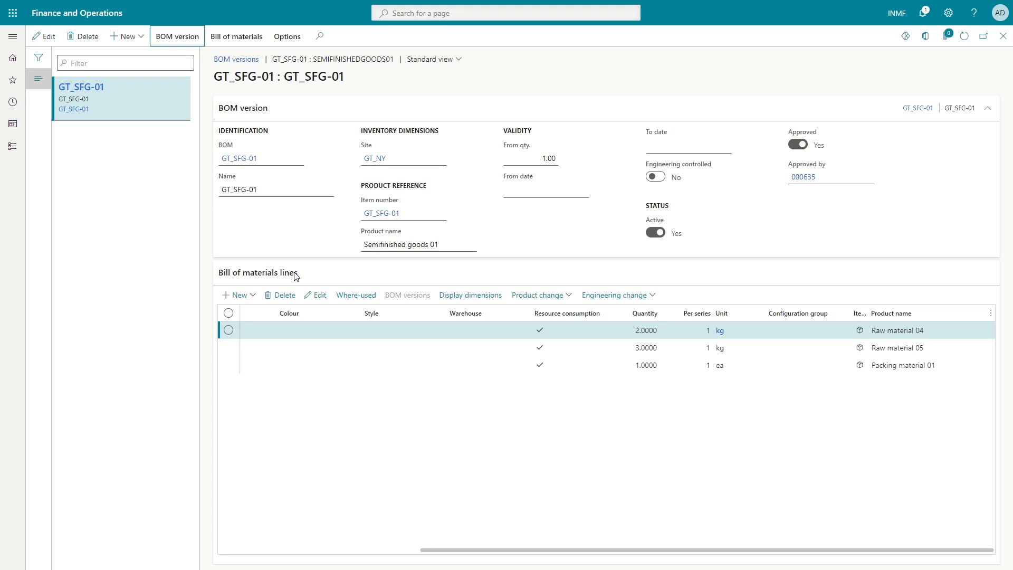
- Close the BOM version details and open the route of GT_SFG-01
key("Escape")
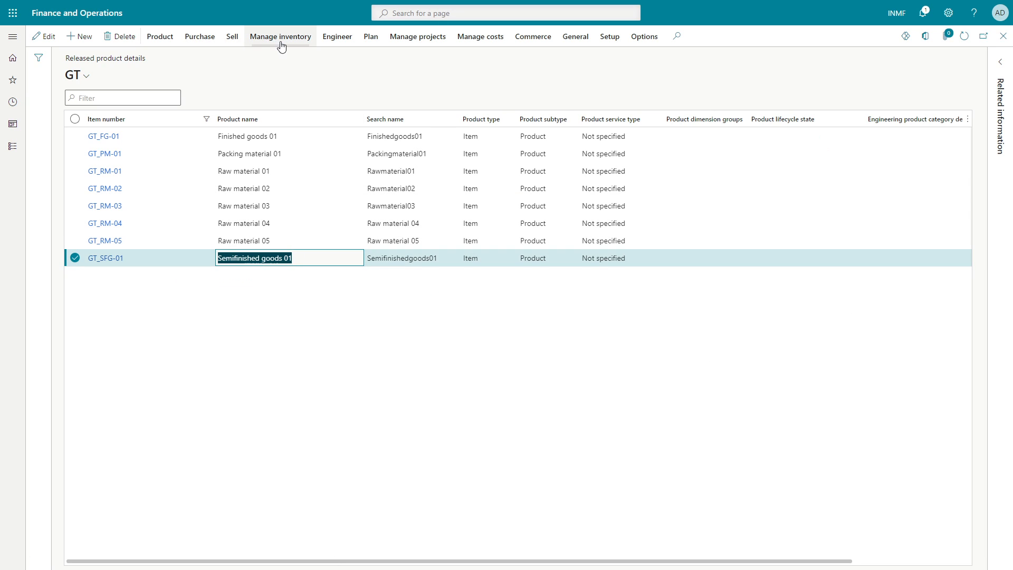
left_click(336, 38)
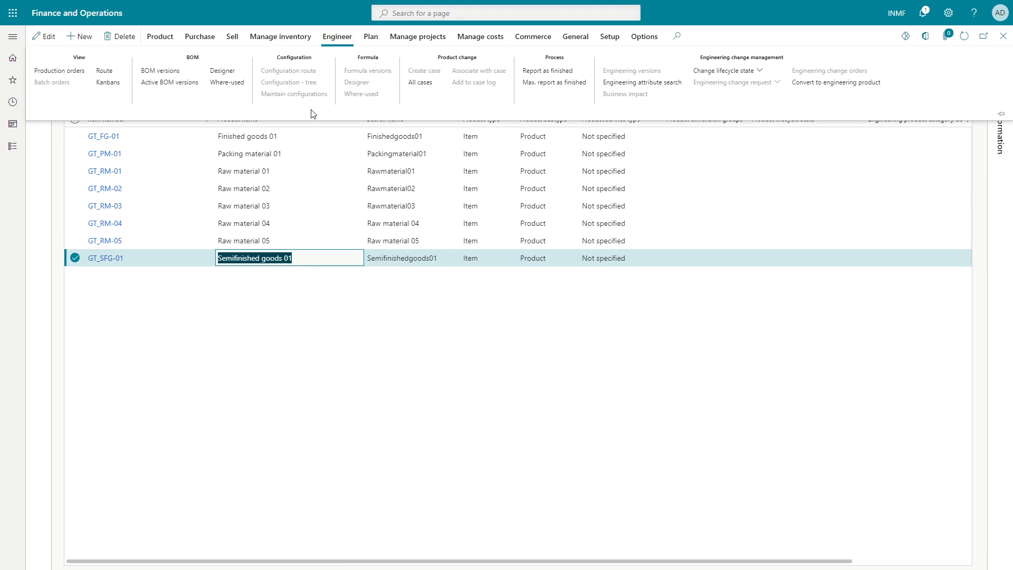
left_click(105, 72)
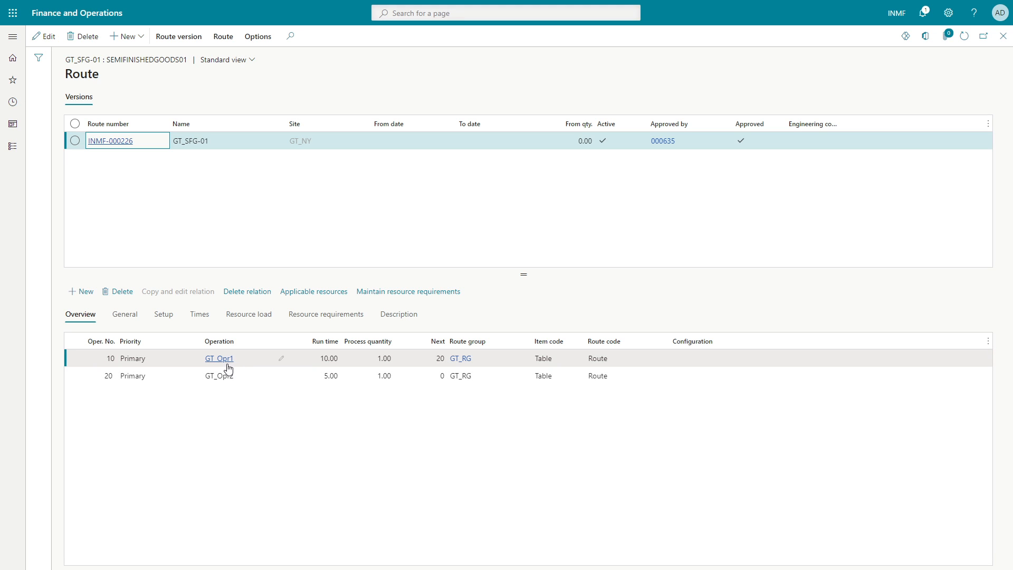
- Switch to the Excel workbook and review the GT_Opr1, GT_Opr2 and GT_Packing entries in the Operations table
key("alt+Tab")
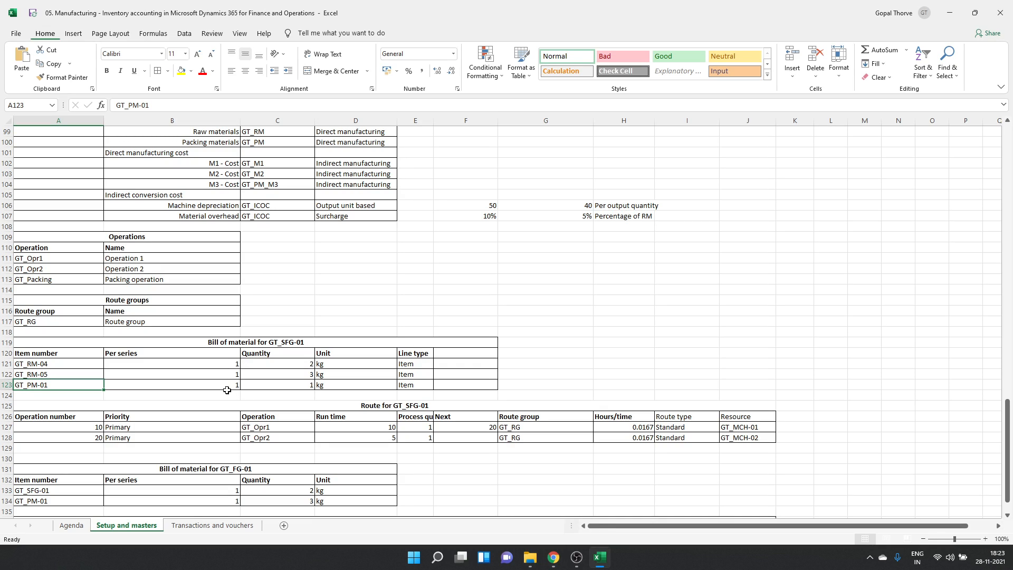
left_click_drag(118, 241, 141, 280)
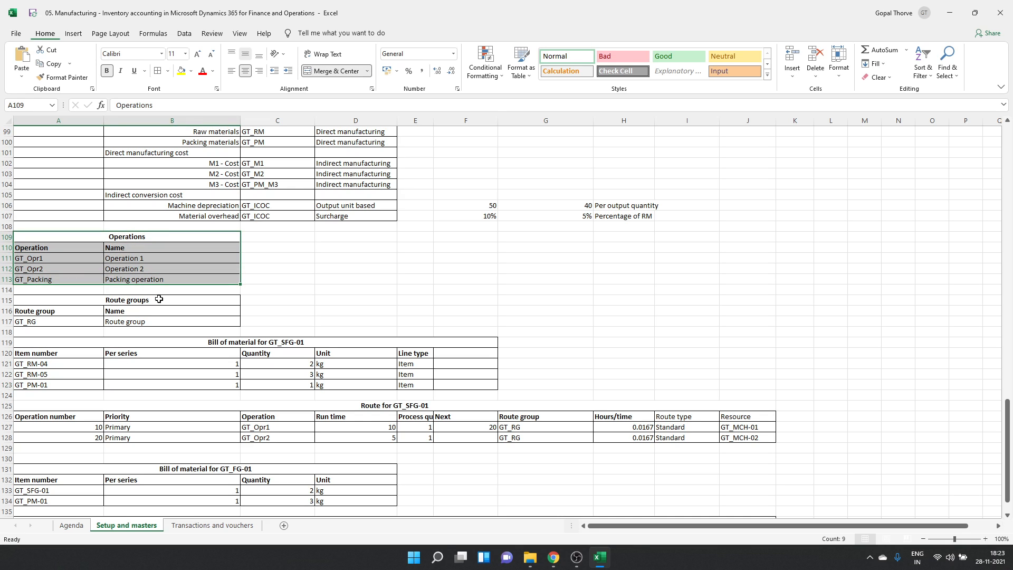
left_click_drag(75, 259, 79, 267)
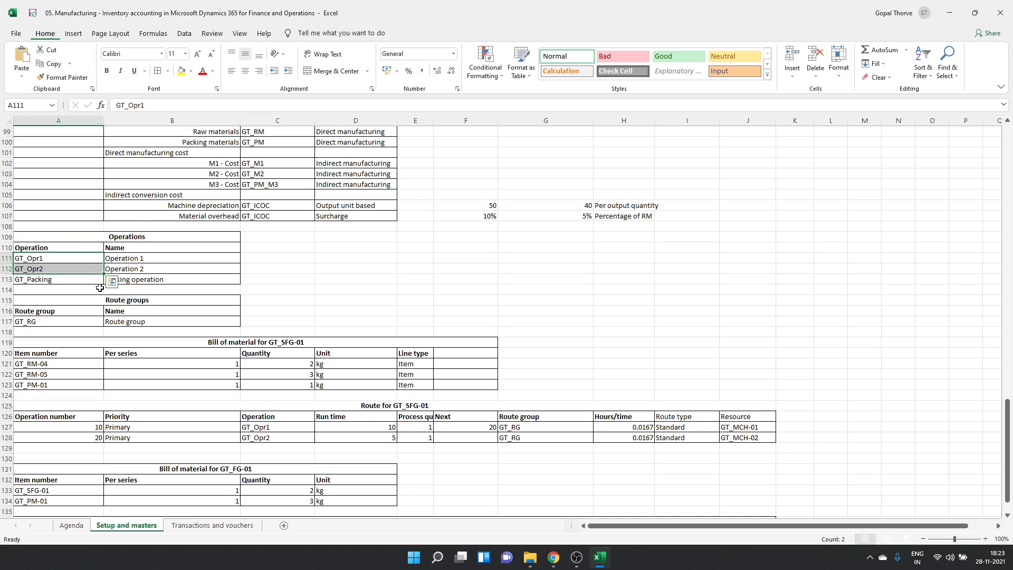
left_click(55, 282)
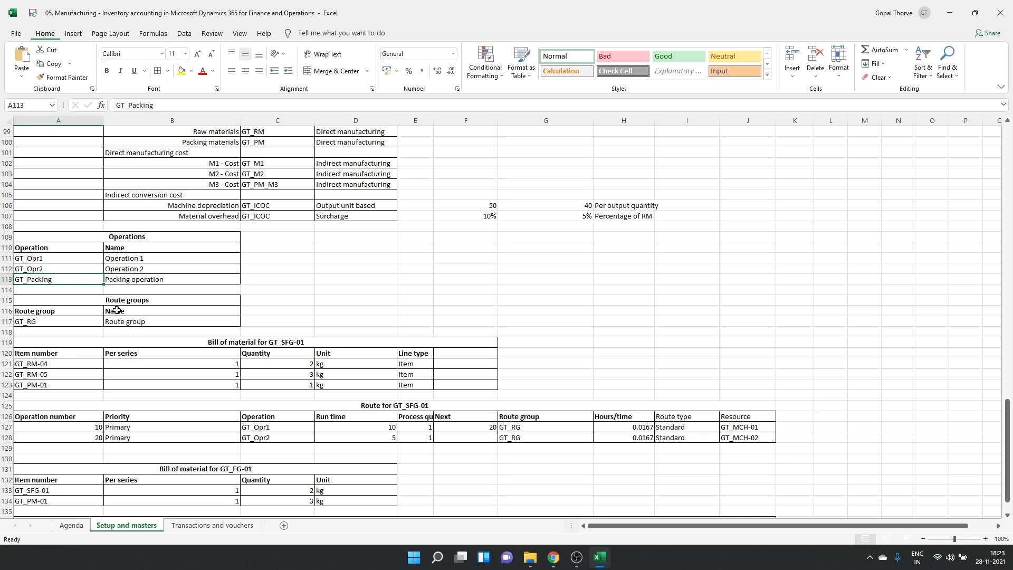
- Switch back to Finance and Operations, open the operations list from GT_Opr1 and remove the filter on Operation
key("alt+Tab")
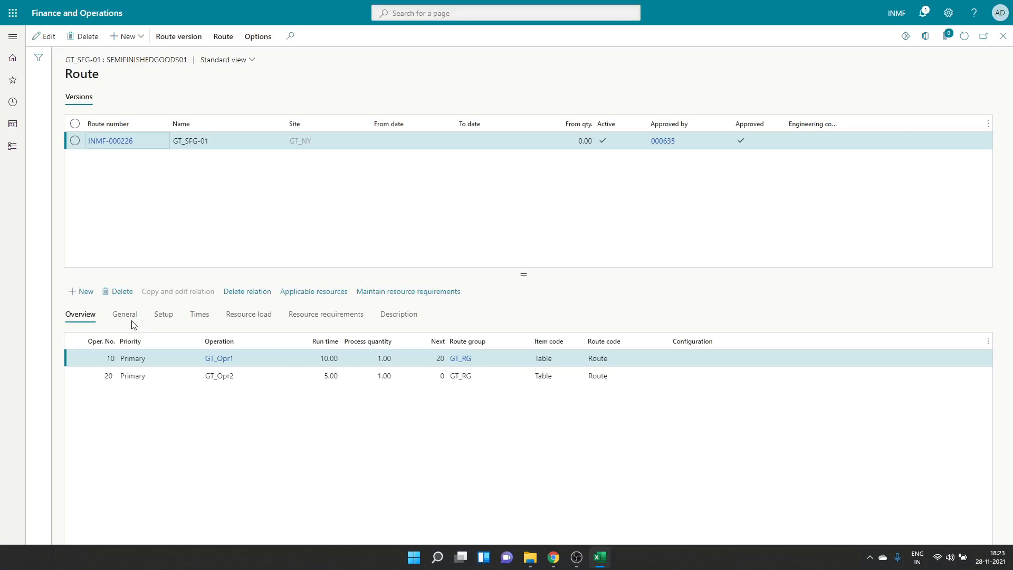
left_click(223, 363)
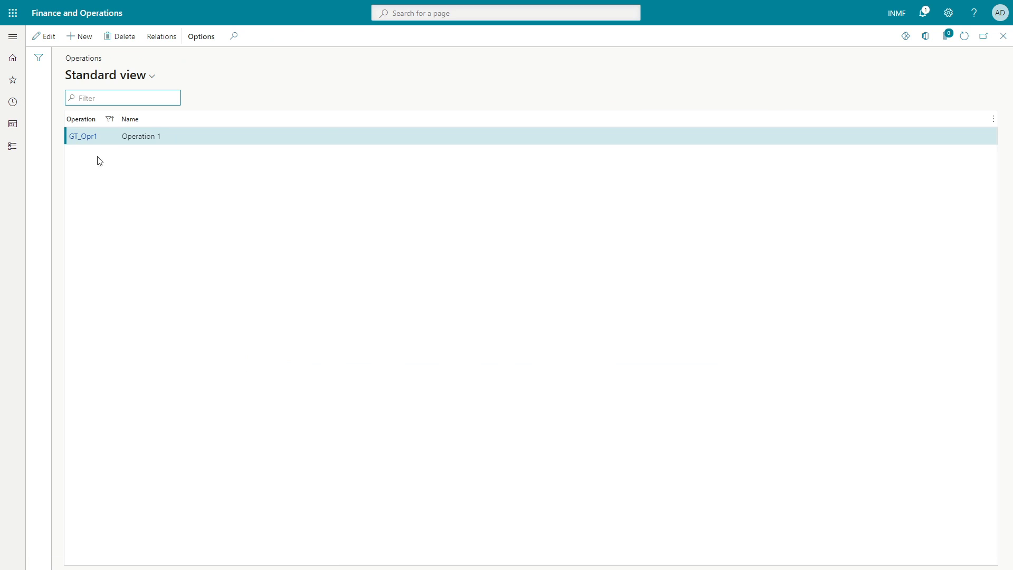
left_click(39, 59)
left_click(168, 137)
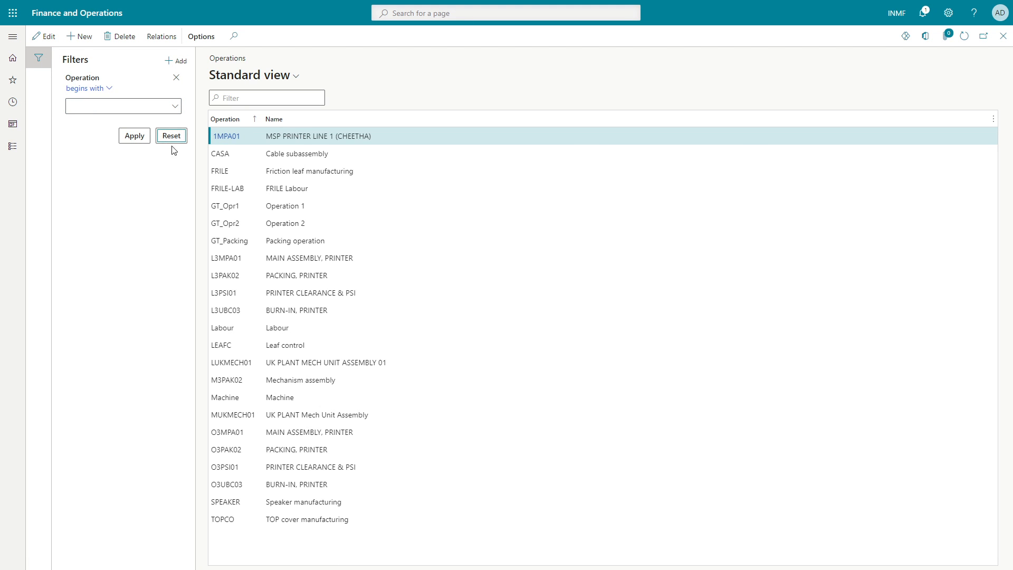
left_click(176, 77)
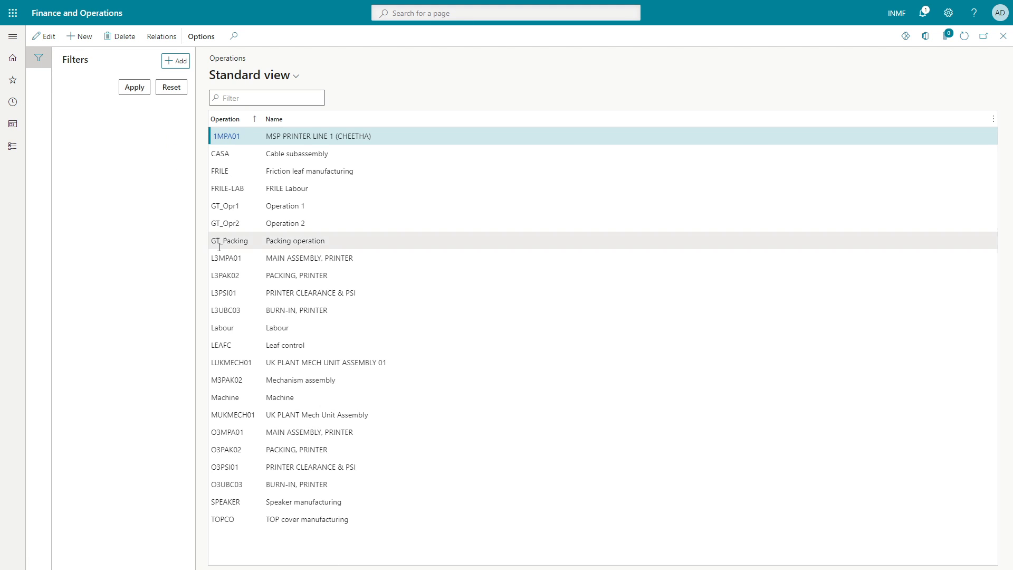
- Filter the operations list by codes beginning with "gt", review the operation names and close the list
left_click(238, 124)
type("gt")
key("Return")
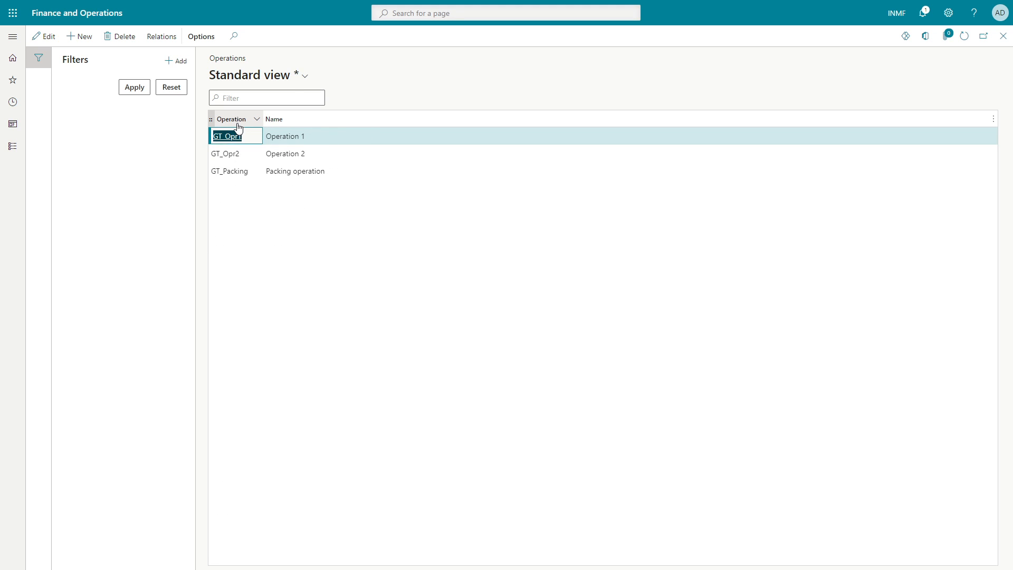
left_click(296, 137)
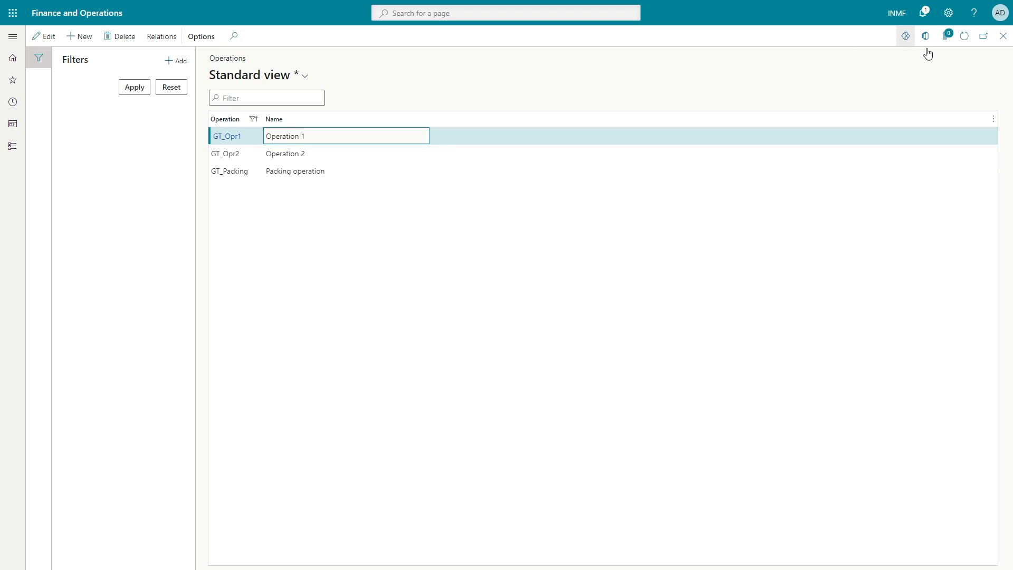
left_click(1001, 40)
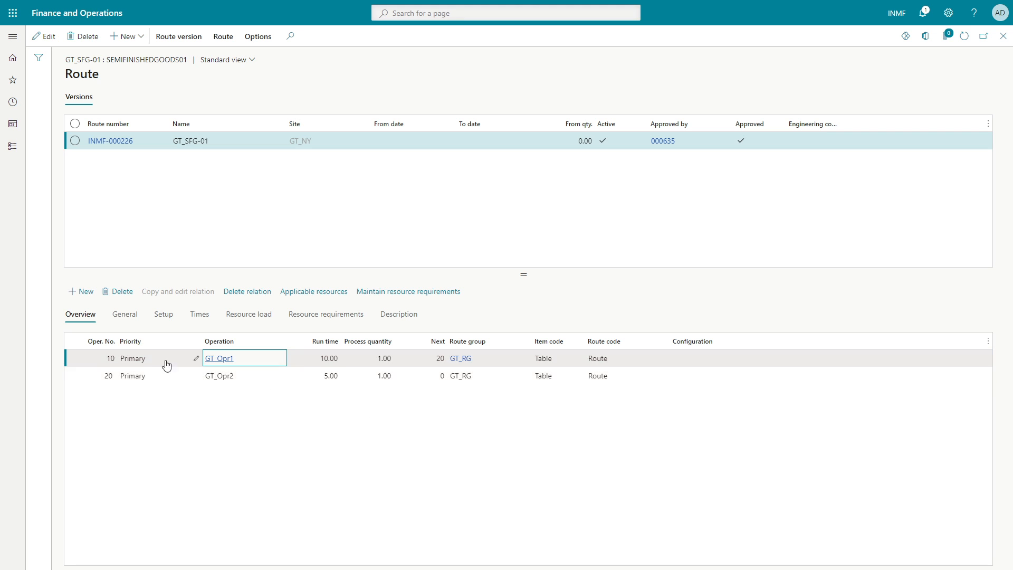
- Review the operation number, priority, run time and process quantity of the GT_Opr1 line in the route overview
left_click(97, 356)
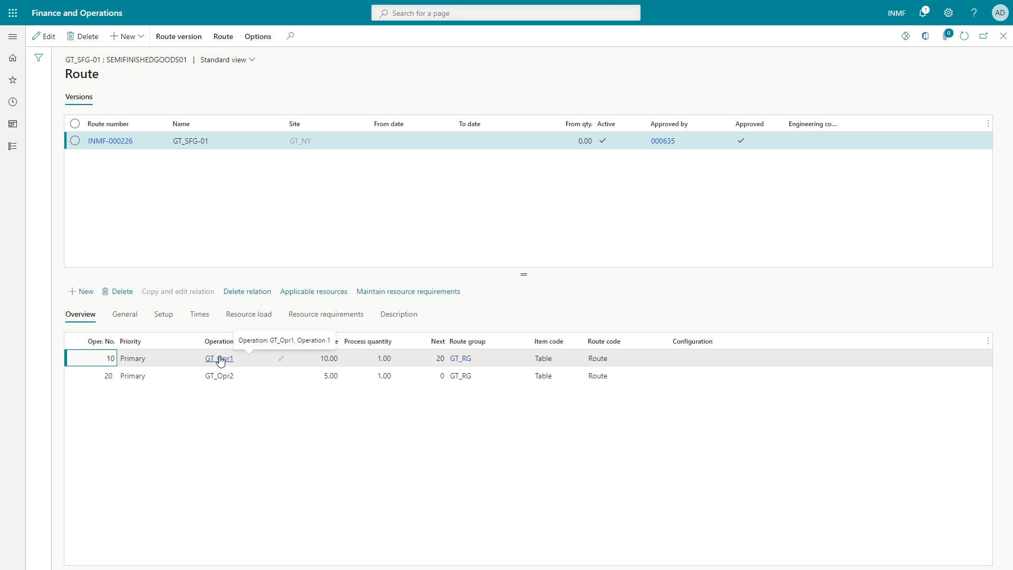
left_click(174, 363)
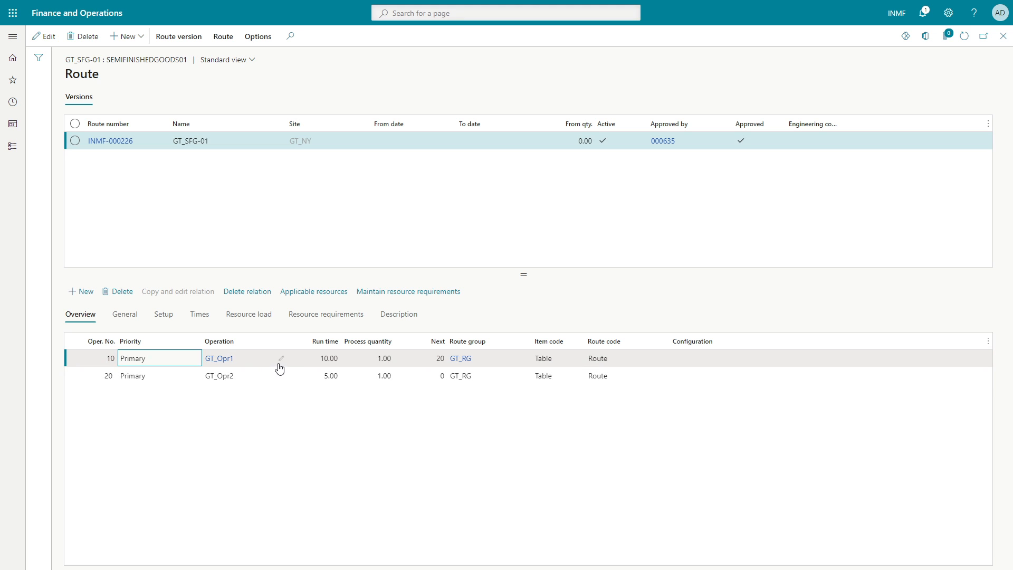
left_click(311, 361)
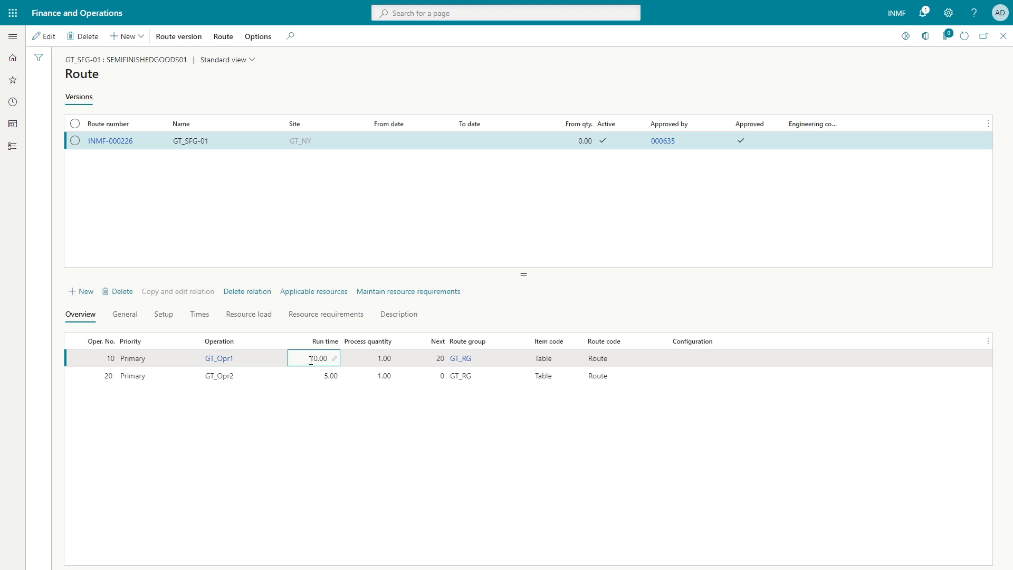
left_click(387, 359)
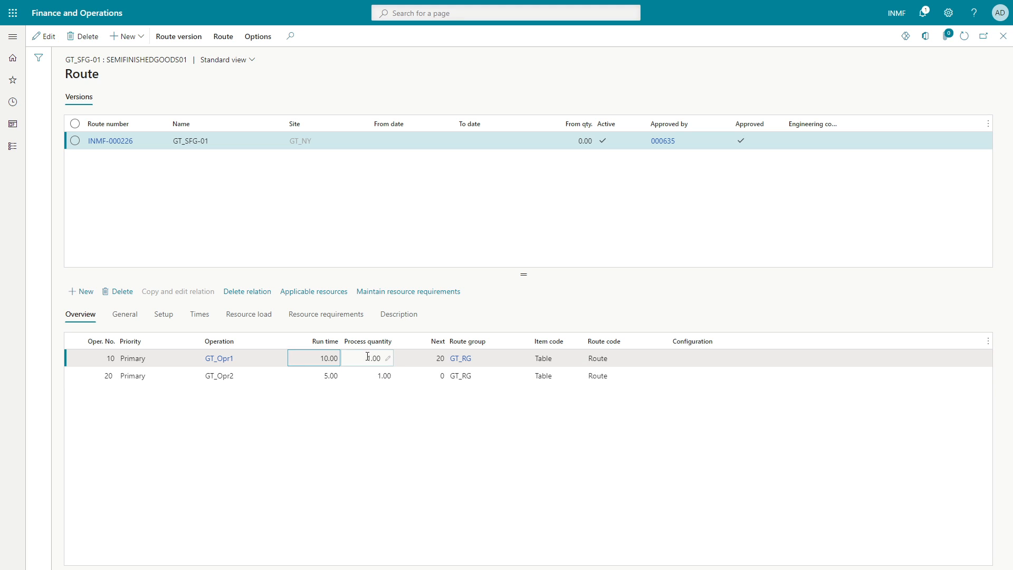
left_click(333, 361)
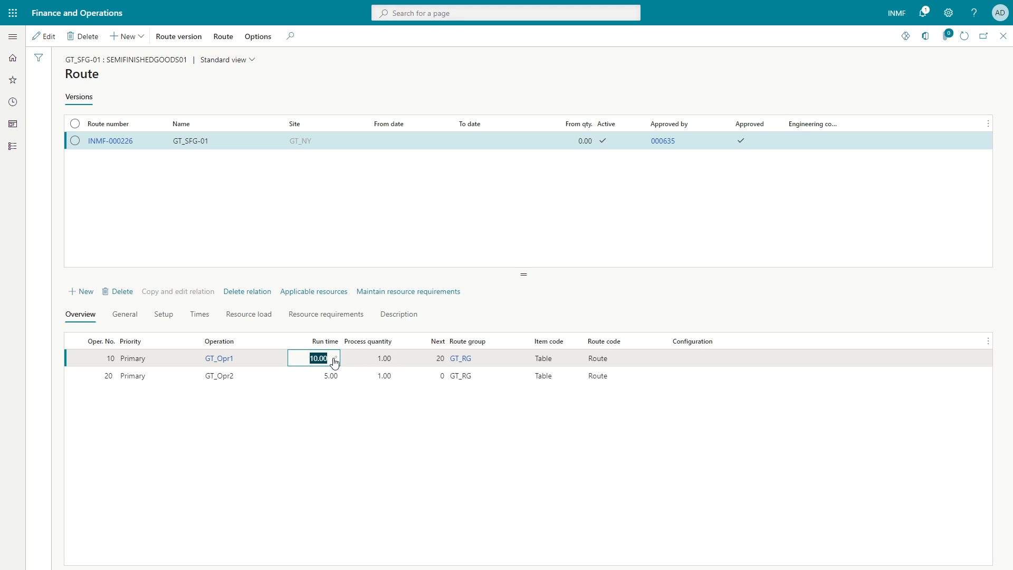
- Examine the Hours/time conversion factor of GT_Opr1 against its run time and return to the route overview
left_click(199, 315)
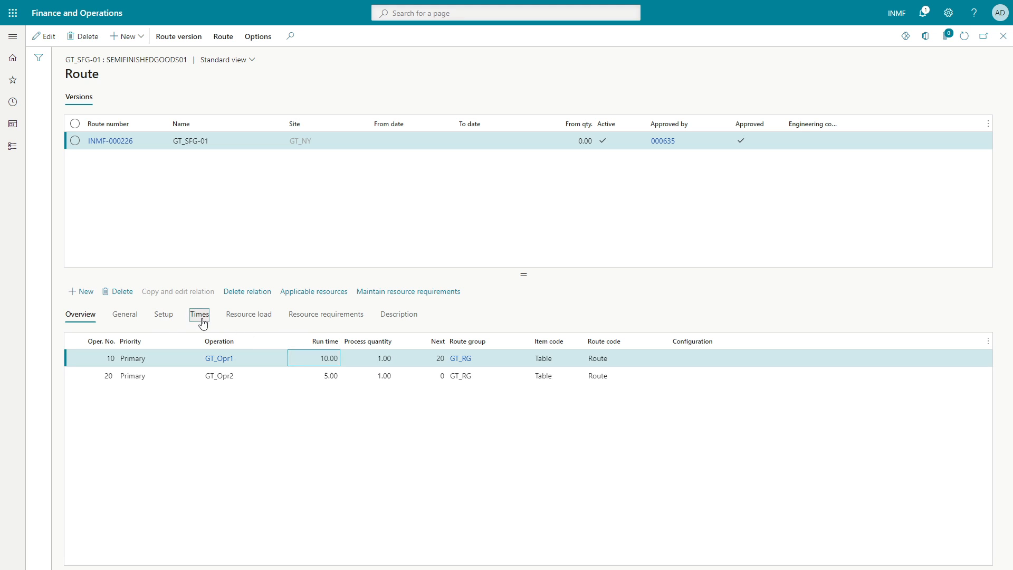
left_click_drag(391, 383, 435, 391)
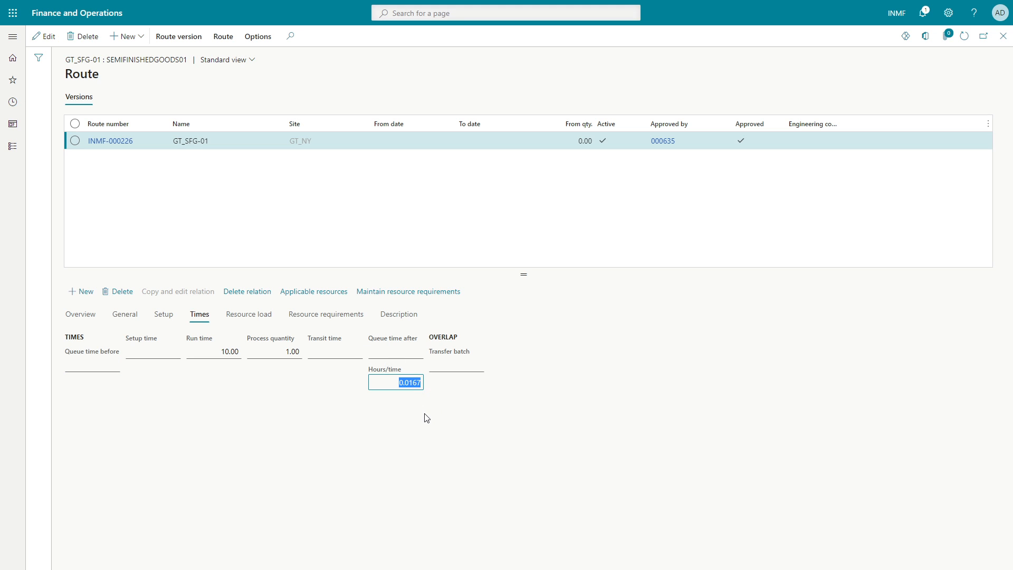
left_click_drag(393, 383, 438, 384)
left_click(91, 316)
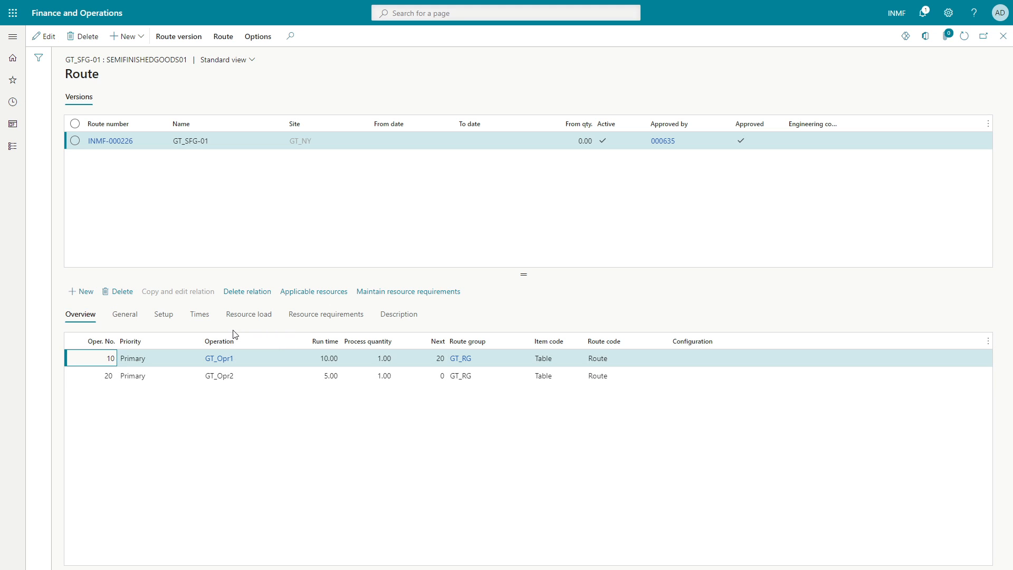
left_click(204, 316)
left_click(396, 384)
left_click_drag(396, 383, 434, 389)
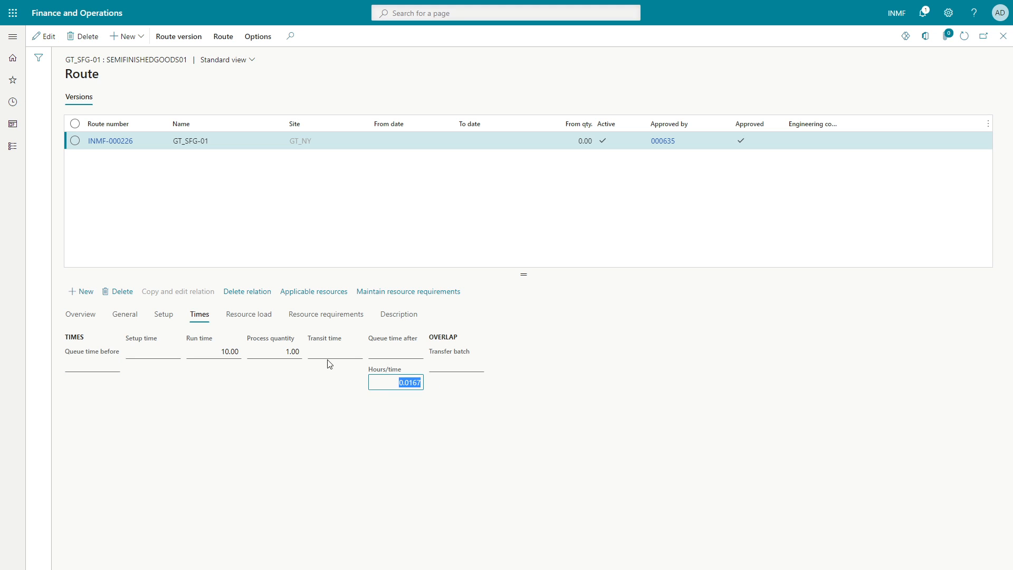
left_click(80, 315)
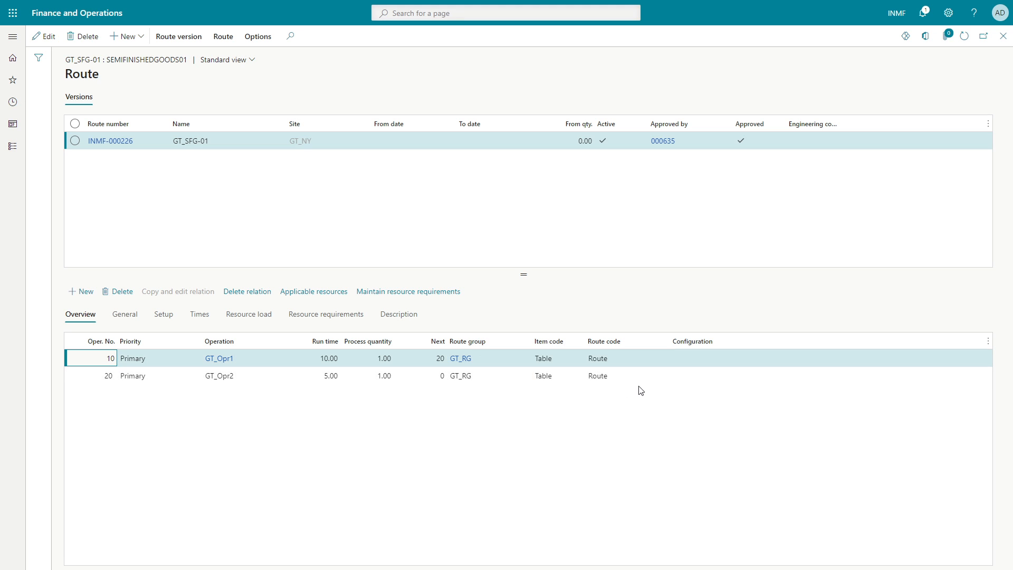
- Put the route in edit mode and examine the priority and route type options in GT_Opr1's general details, leaving them as they are
left_click(125, 314)
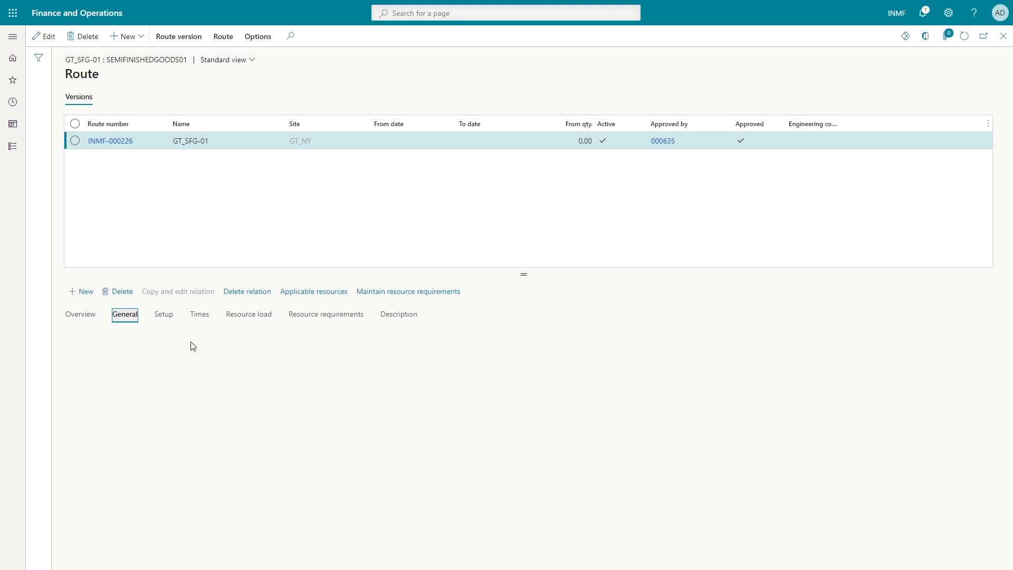
left_click(45, 36)
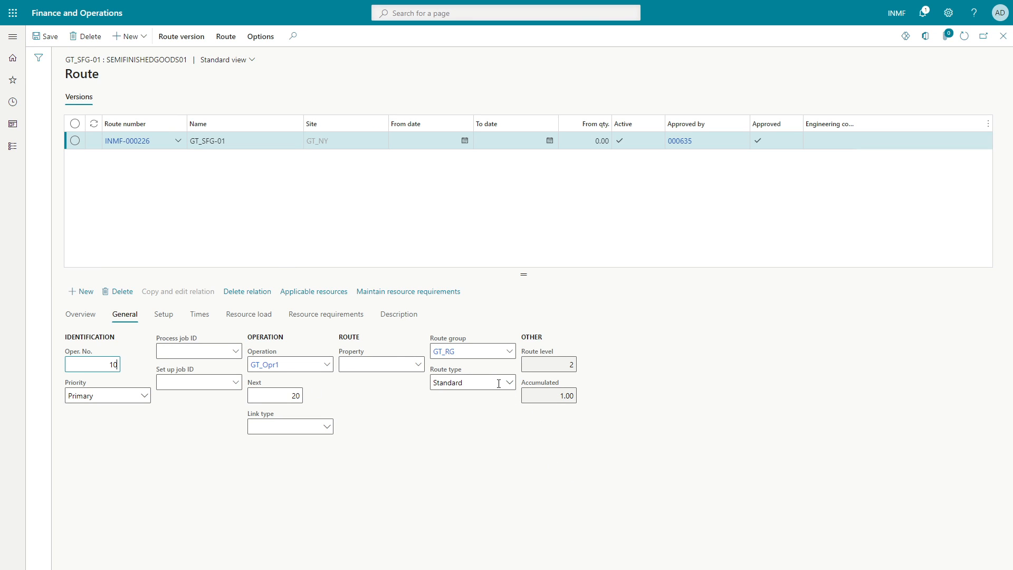
left_click(285, 361)
left_click(140, 397)
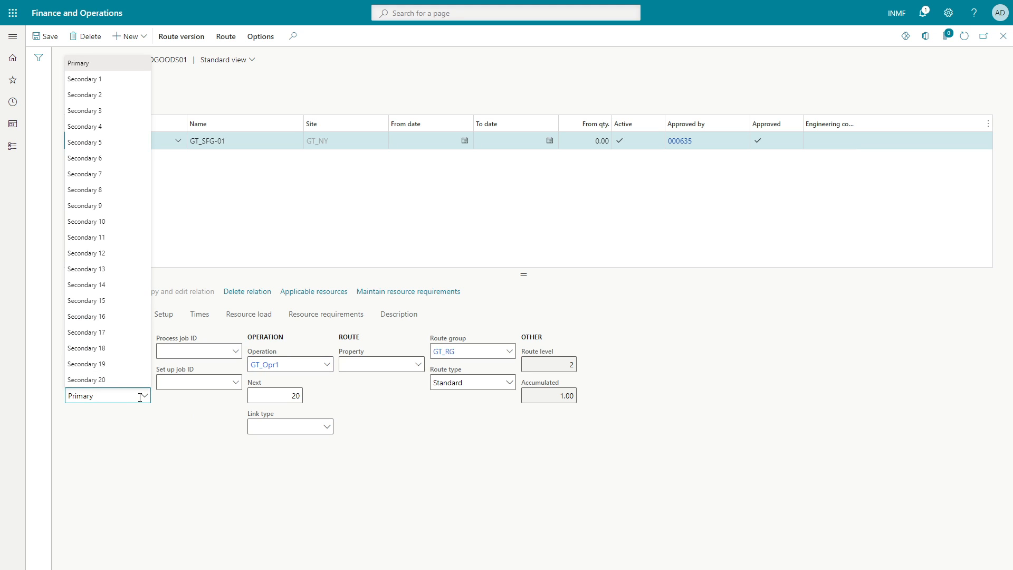
left_click(140, 396)
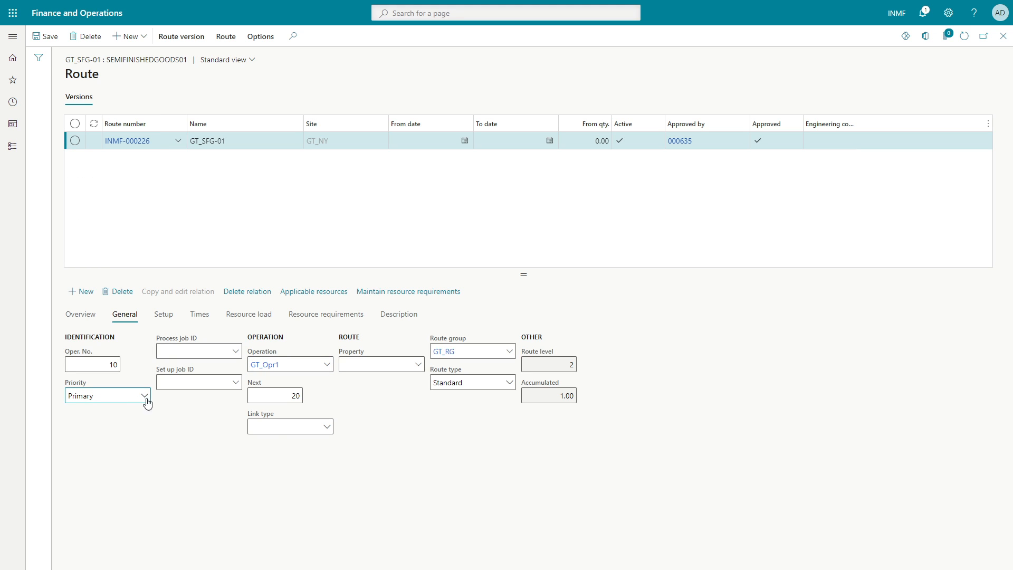
left_click(509, 385)
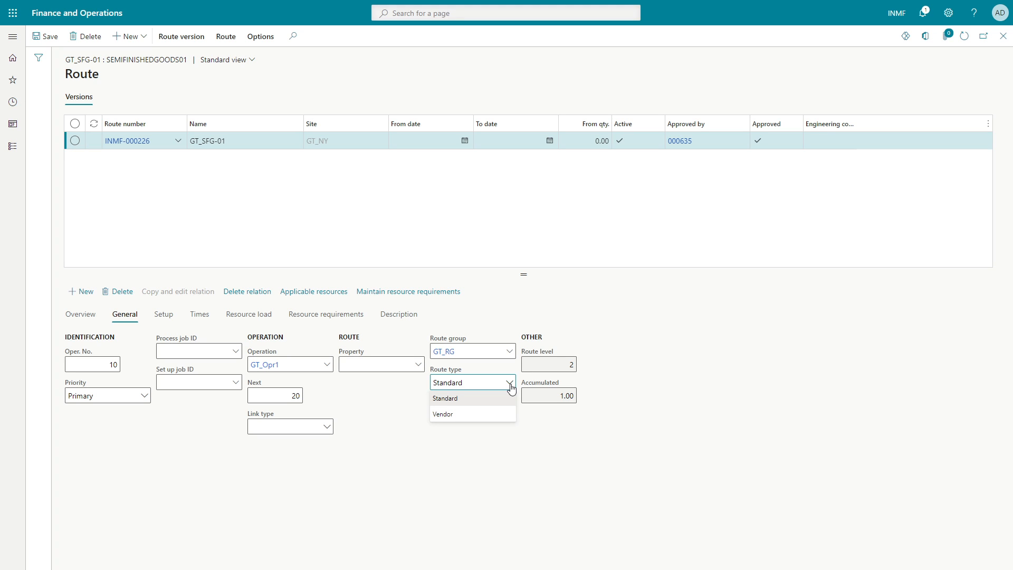
left_click(582, 438)
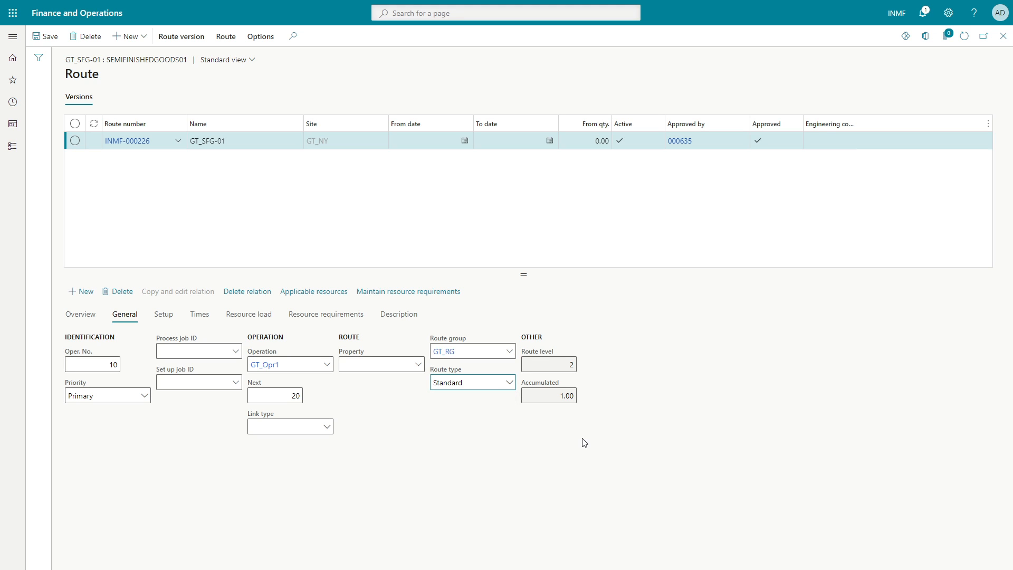
- Review the costing resource, run time category and quantity category in the setup of GT_Opr1
left_click(170, 316)
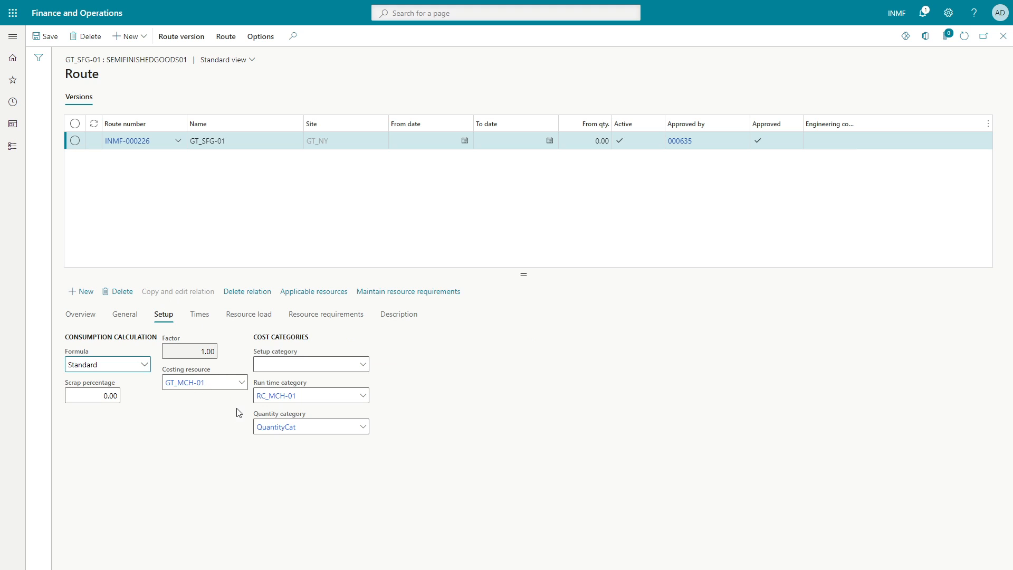
left_click(328, 399)
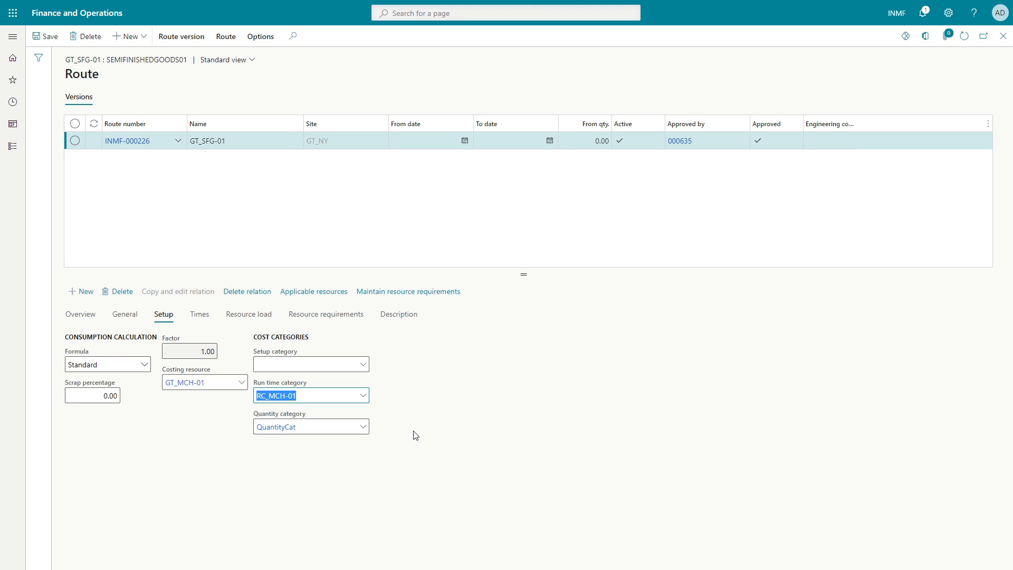
left_click(325, 427)
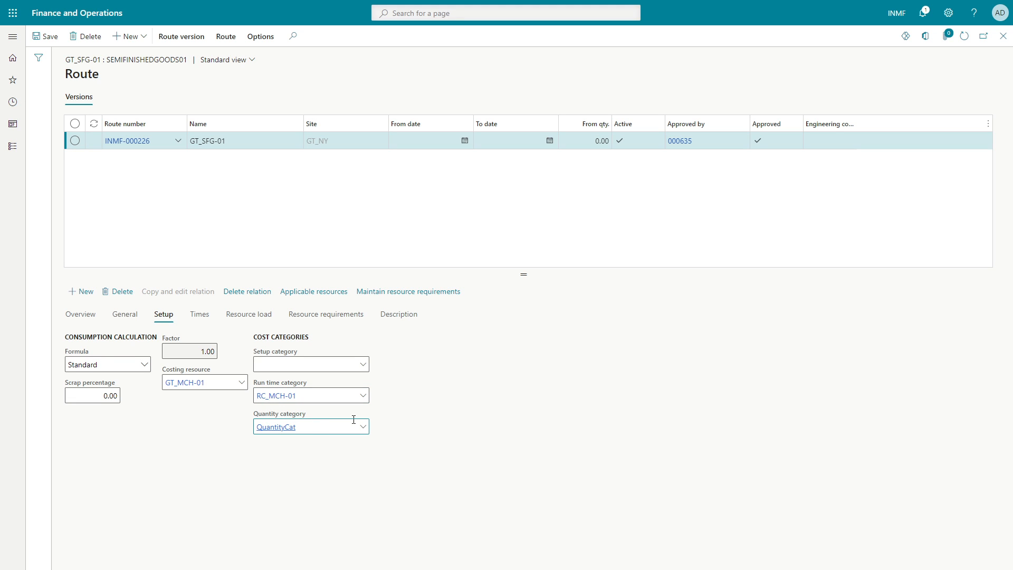
- Check the process quantity, run time and Hours/time fields of GT_Opr1 in edit mode
left_click(200, 315)
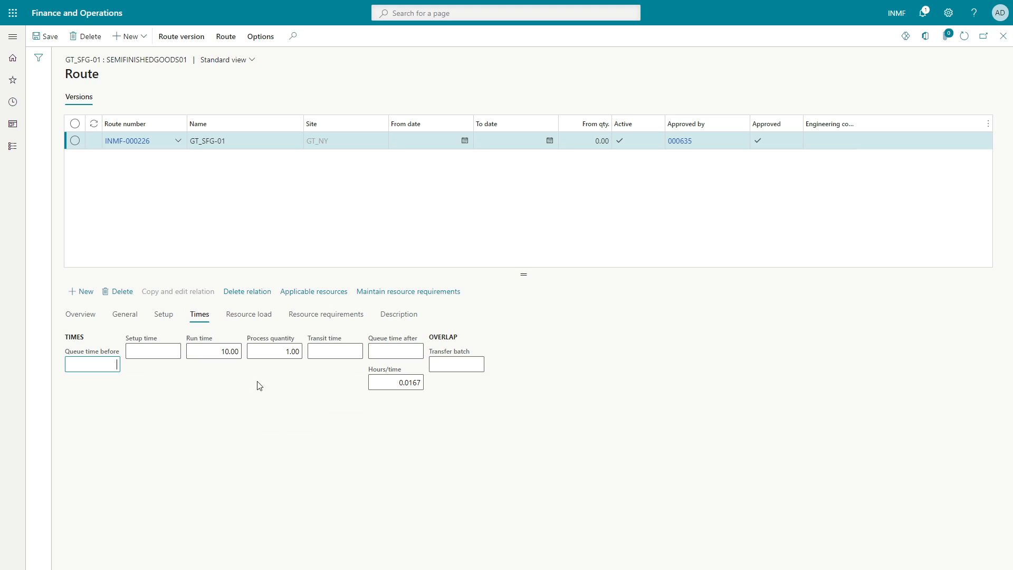
left_click(273, 358)
left_click(217, 355)
left_click(401, 382)
left_click(445, 435)
- Review the resource requirement and scheduling settings of GT_Opr1, and check its description
left_click(322, 315)
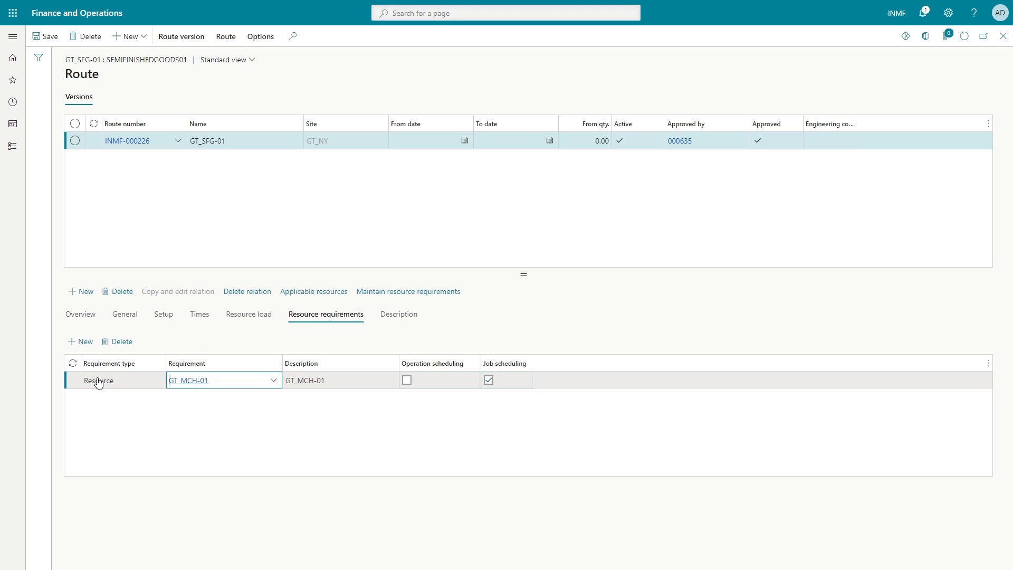
left_click(125, 385)
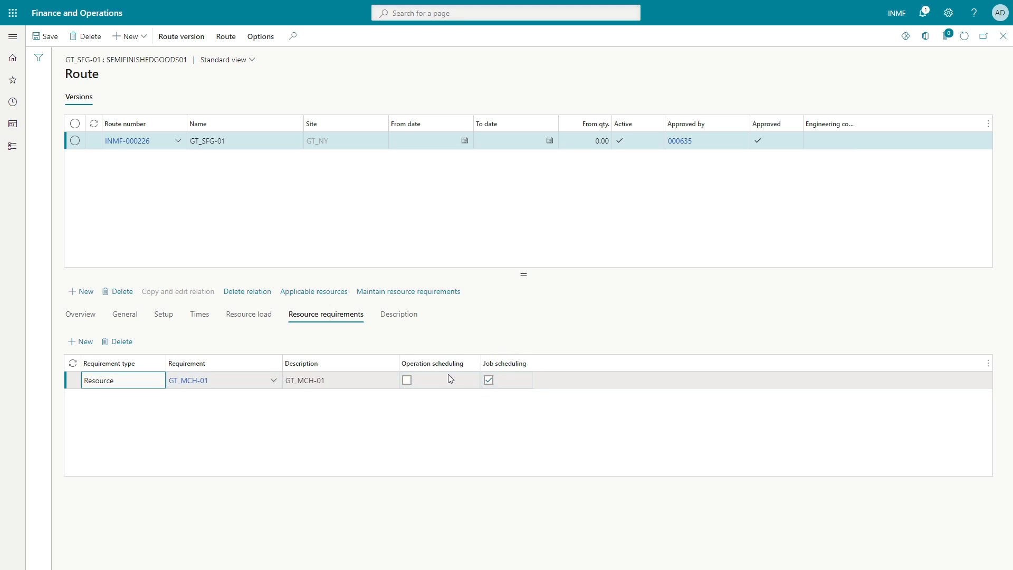
left_click(408, 318)
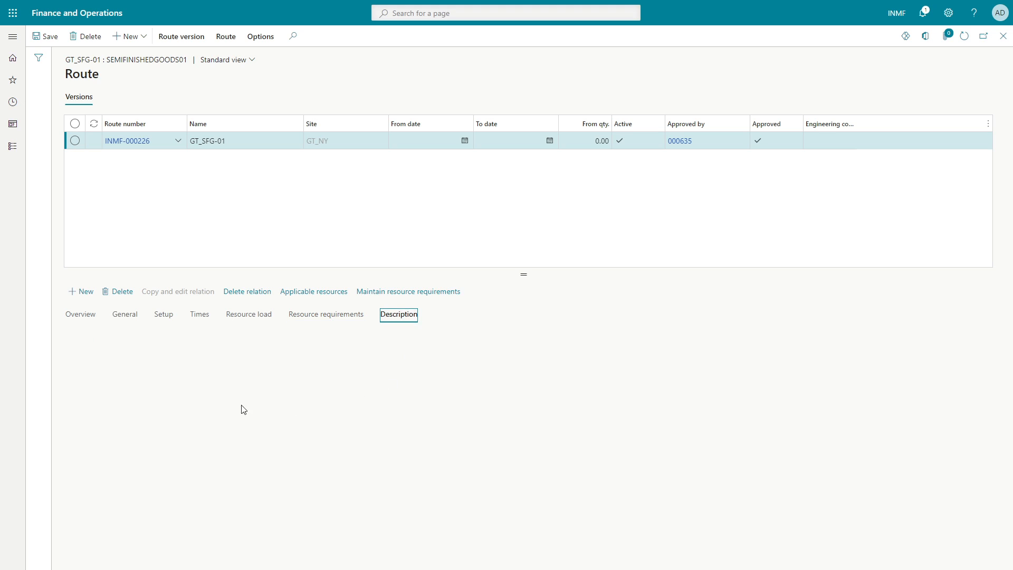
left_click(186, 372)
- Select operation 20, GT_Opr2, in the route overview and examine its run time and Hours/time
left_click(80, 314)
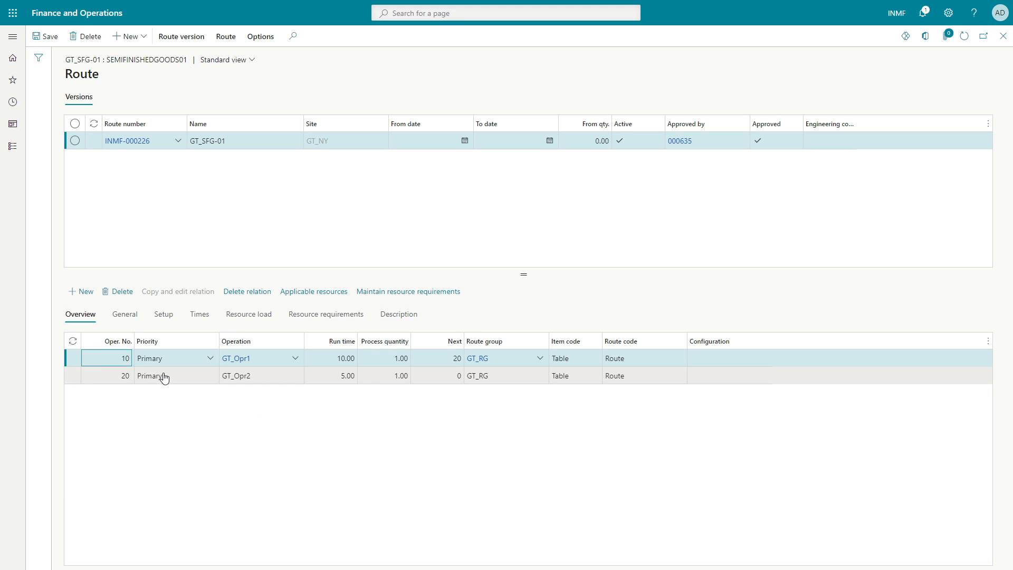
left_click(163, 376)
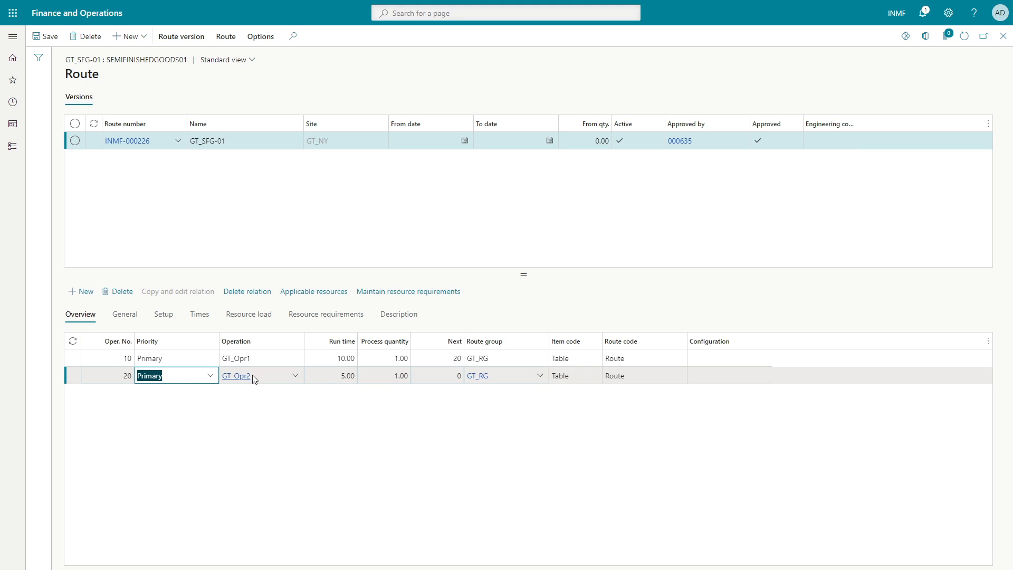
left_click(199, 315)
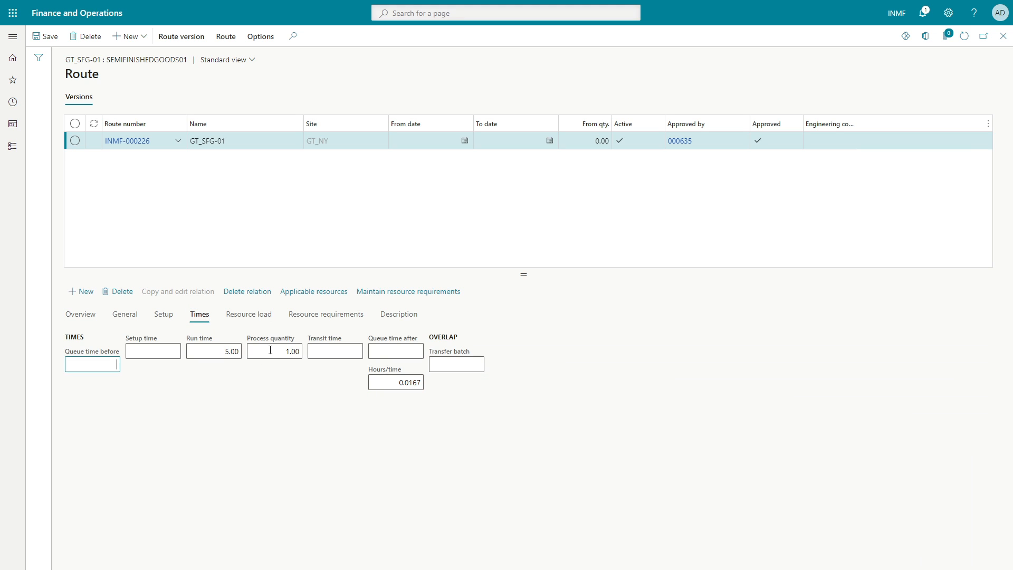
left_click(216, 352)
left_click(395, 385)
- Review the costing resource, cost categories and resource requirements of GT_Opr2
left_click(163, 314)
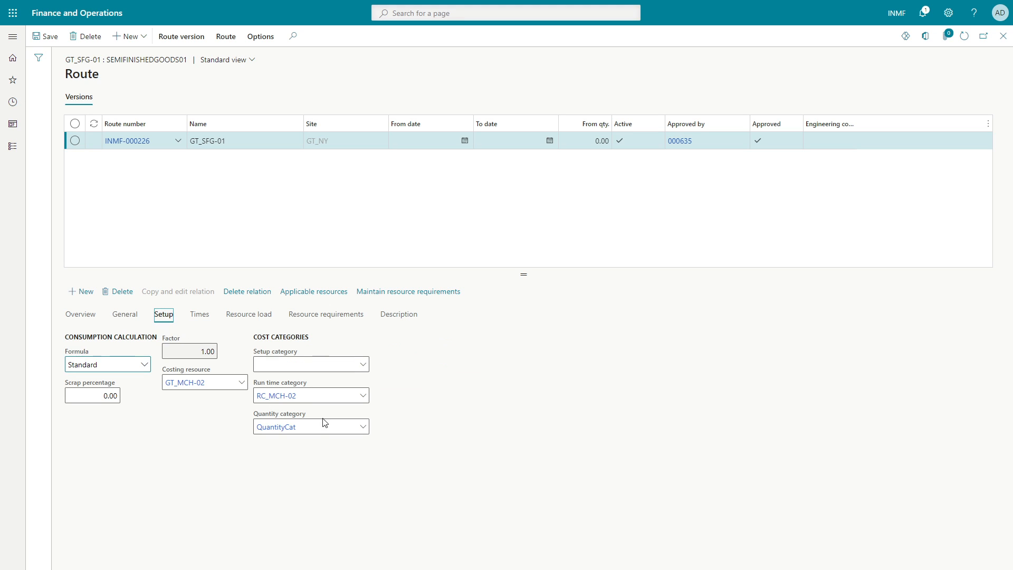
left_click(312, 403)
left_click(246, 477)
left_click(334, 316)
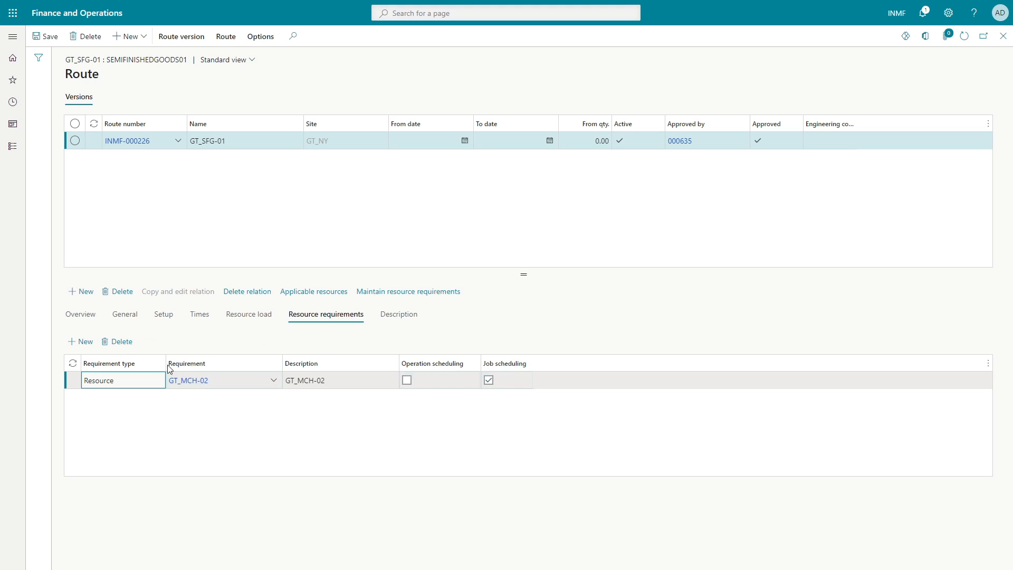
- Recheck the run time category, resource requirement and general route settings of GT_Opr2, and return to the released products list
left_click(163, 316)
left_click(309, 396)
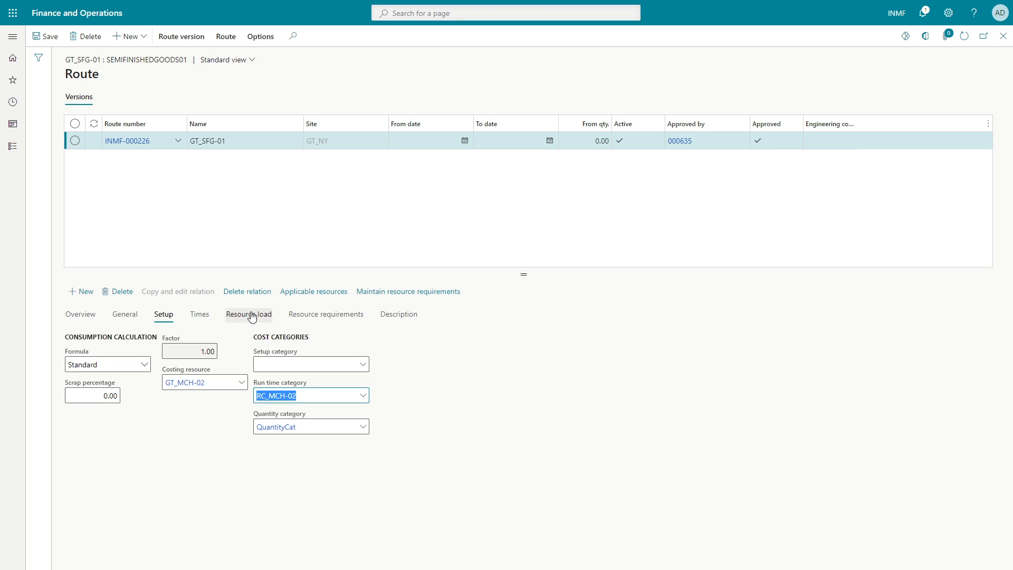
left_click(330, 319)
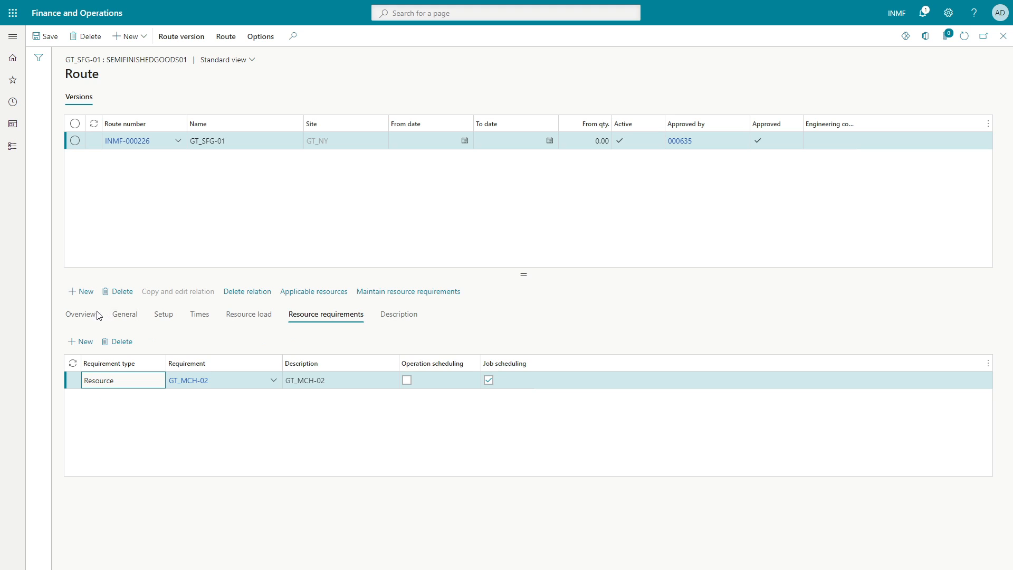
left_click(126, 316)
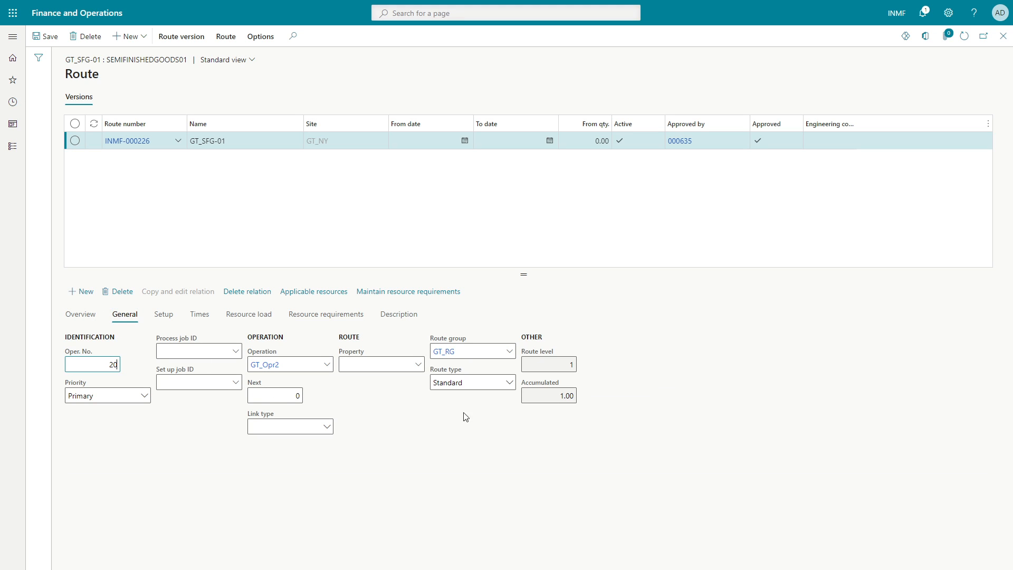
left_click(76, 318)
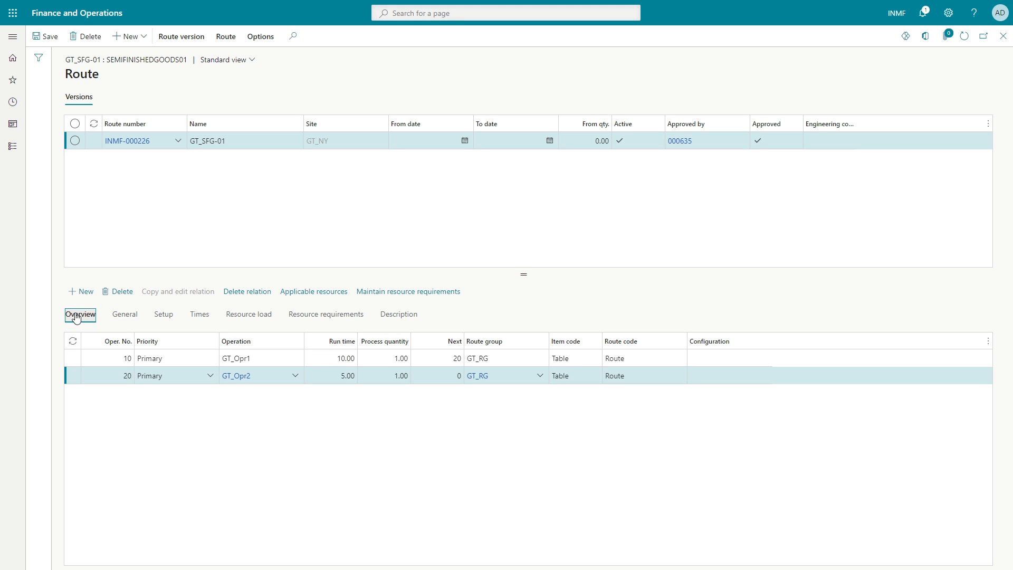
key("Escape")
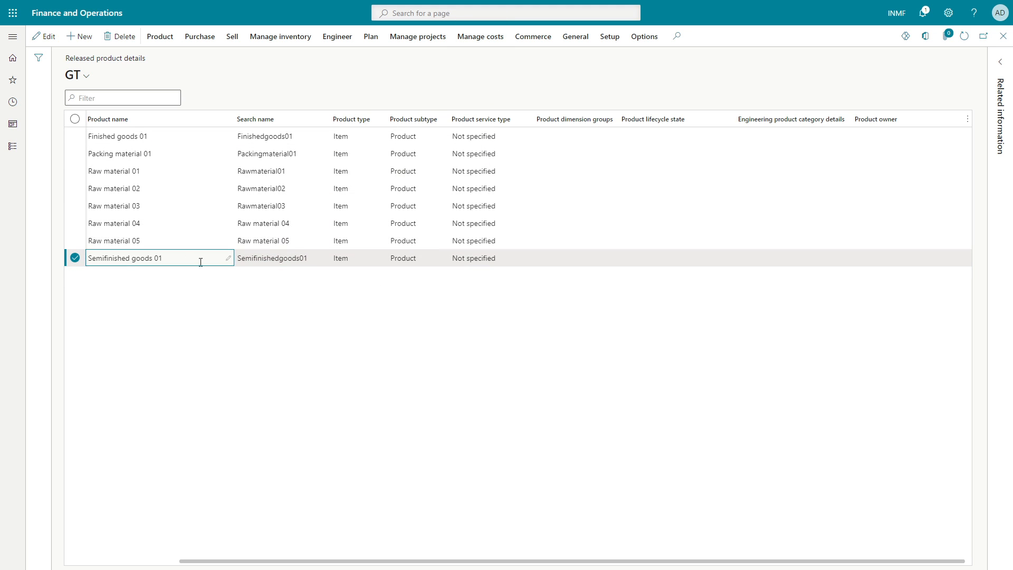
- Select Finished goods 01, switch to the Excel workbook and review the items, per series values and quantities in the bill of material for GT_FG-01
left_click(257, 140)
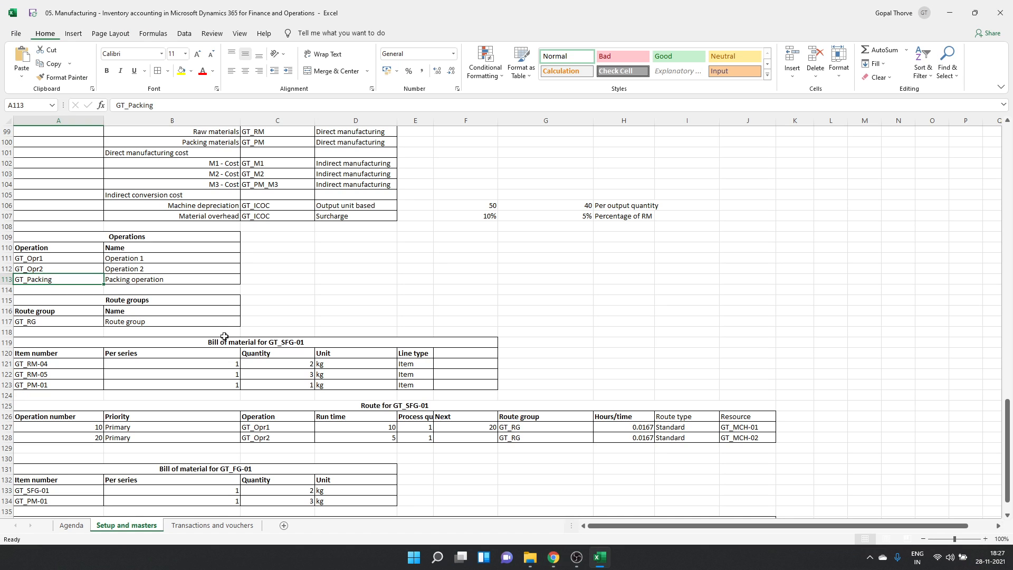
scroll(227, 334, "down", 3)
left_click(48, 396)
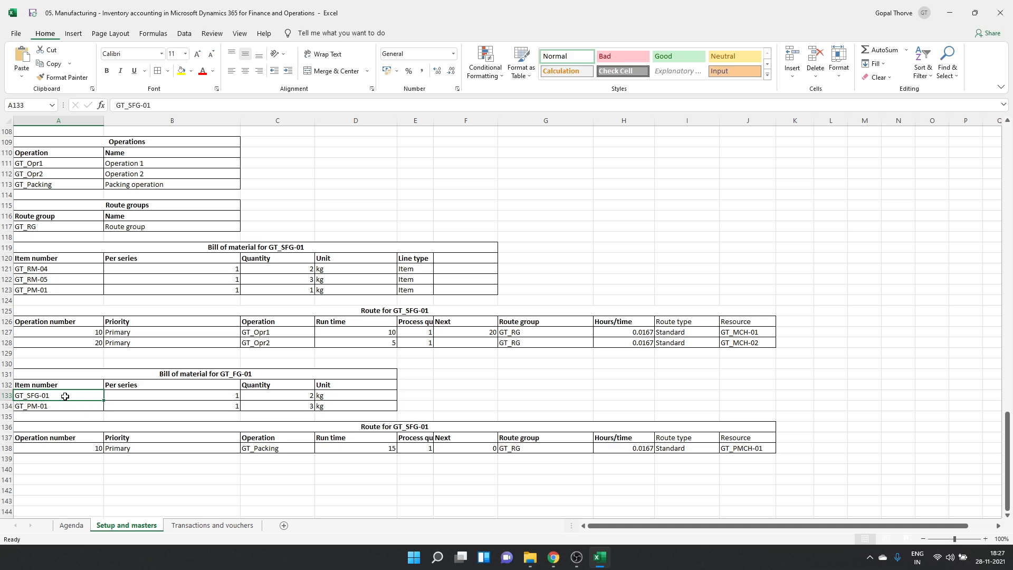
left_click(47, 406)
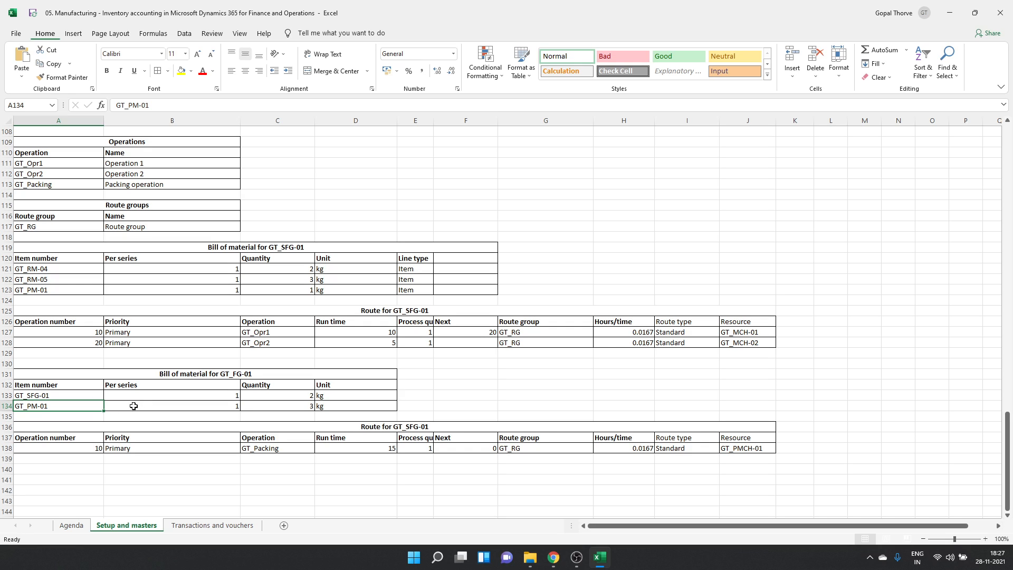
left_click(268, 395)
left_click(222, 394)
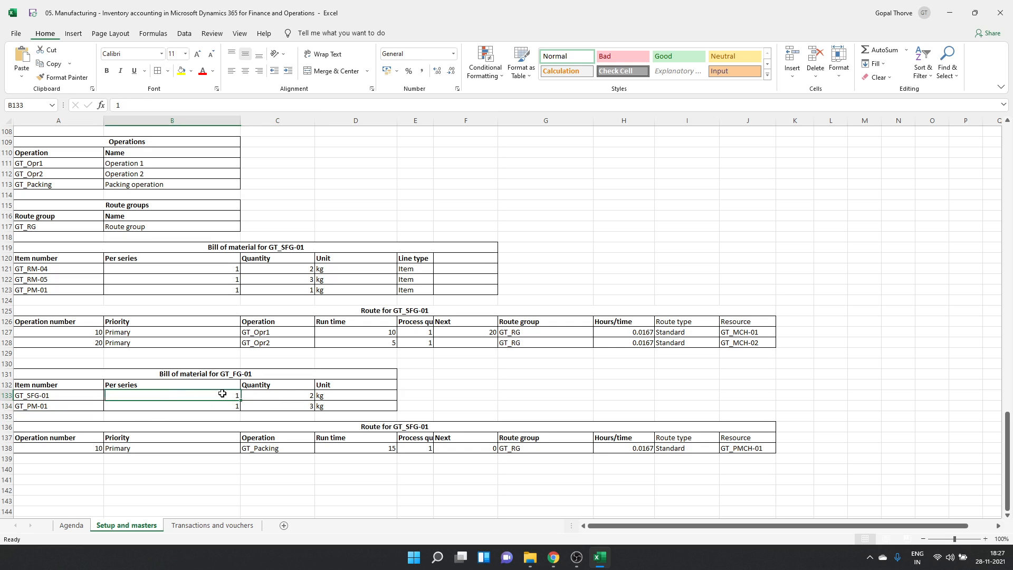
left_click(302, 395)
left_click(279, 407)
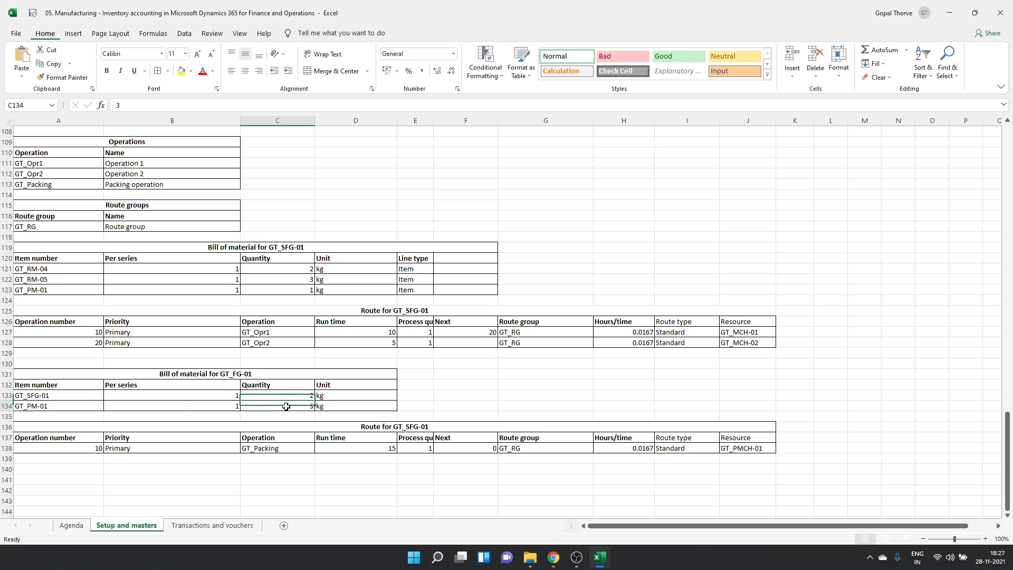
left_click(207, 405)
left_click(279, 408)
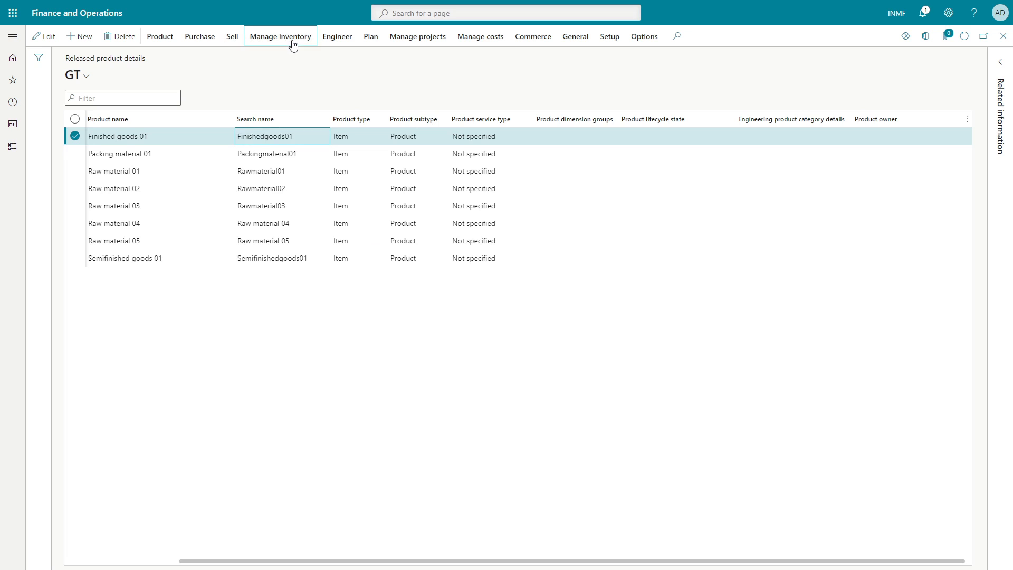
- Open the active BOM version of Finished goods 01 and examine the quantity, per series and unit columns of its lines
left_click(287, 38)
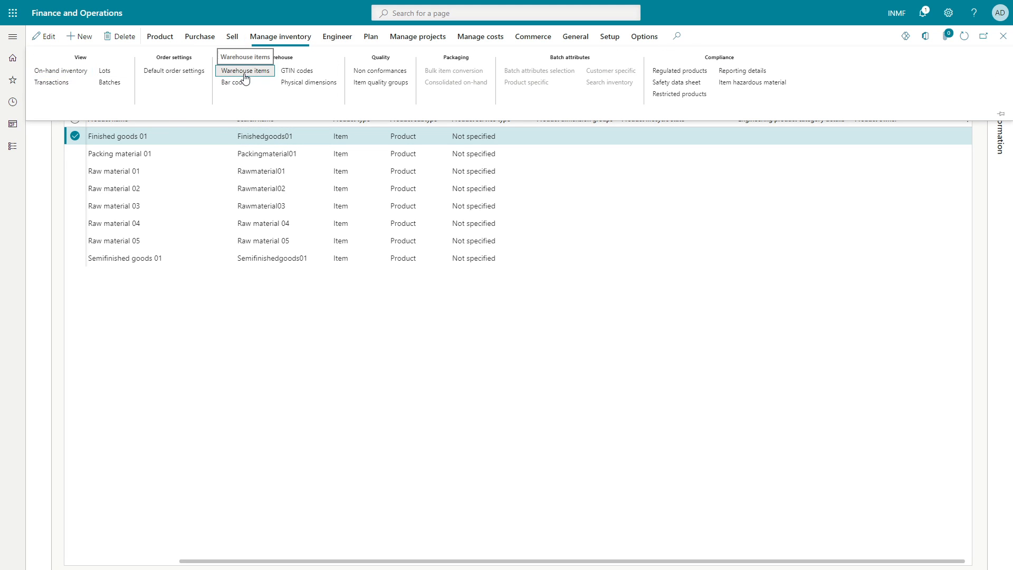
left_click(344, 37)
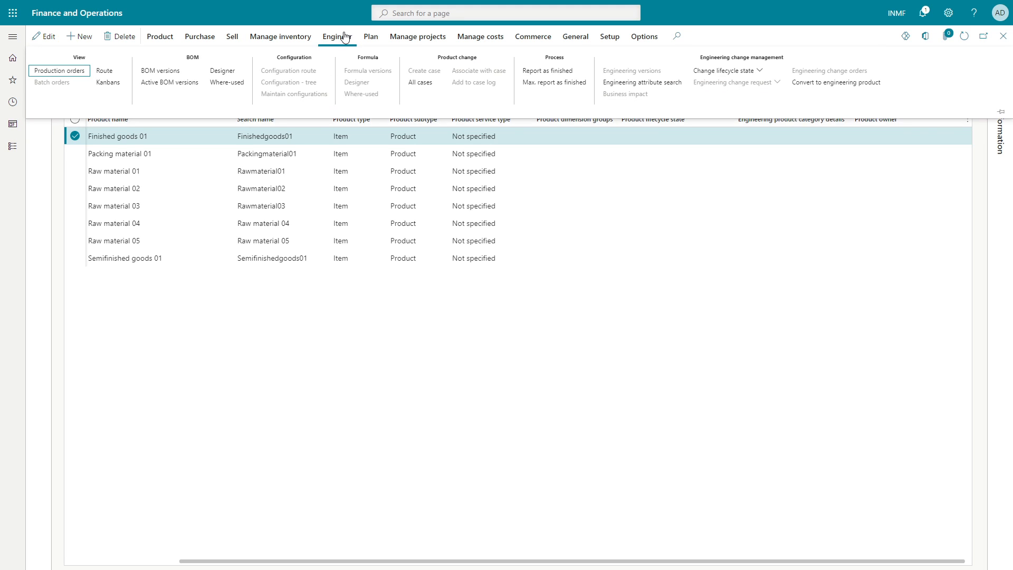
left_click(176, 82)
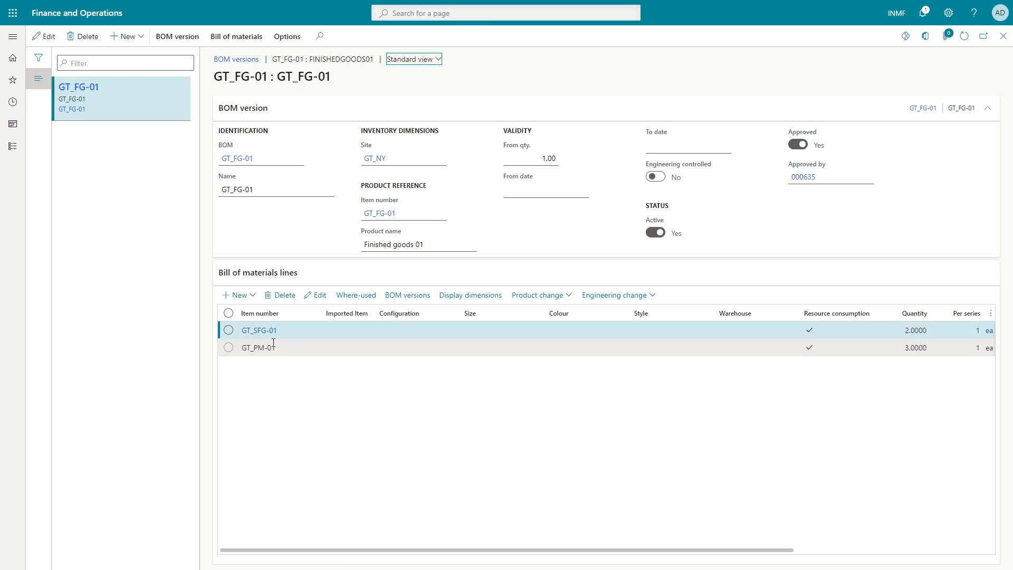
left_click_drag(707, 553, 831, 552)
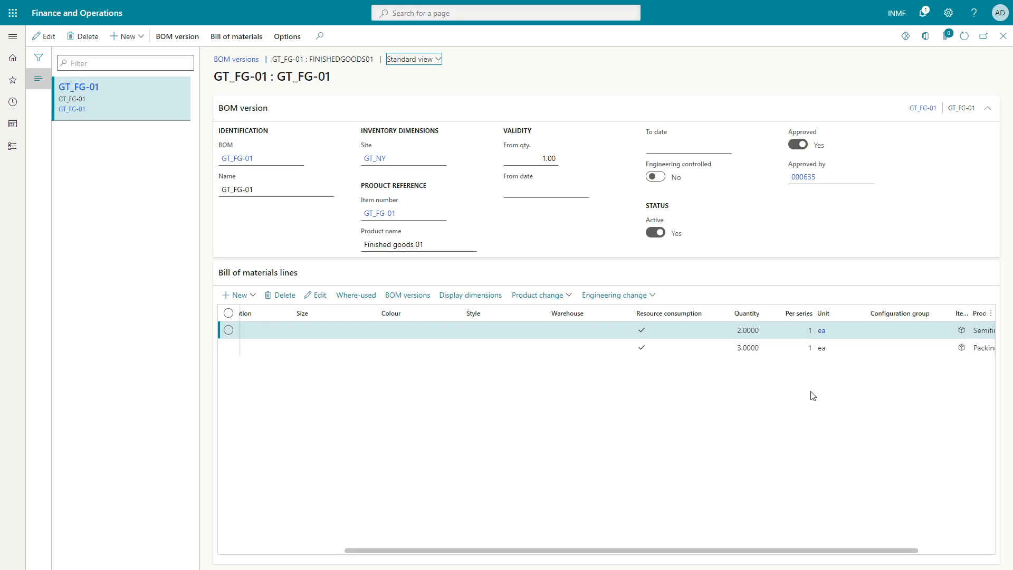
left_click_drag(821, 550, 889, 567)
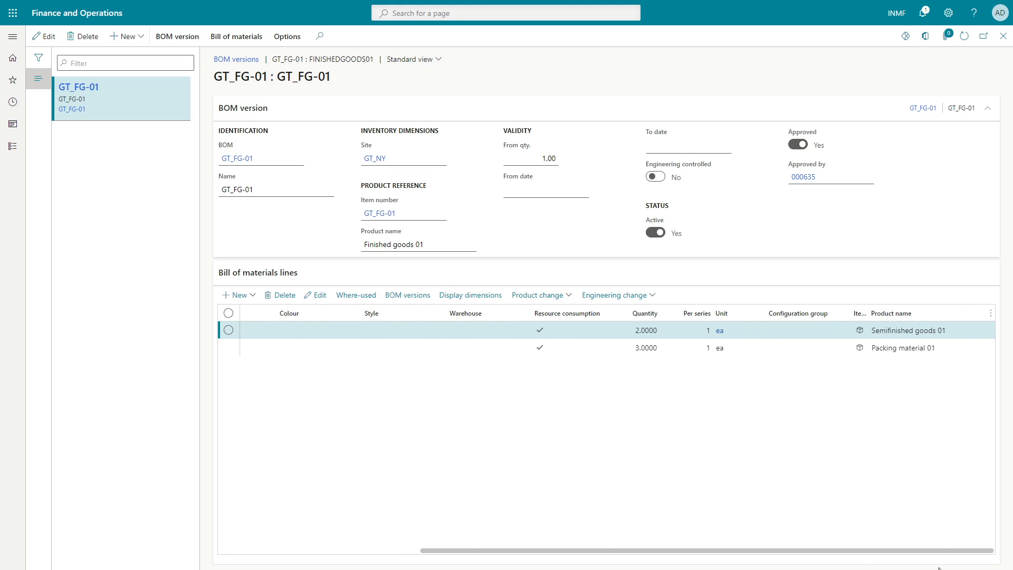
- Check the packing material line's quantity and per series and both lines' resource consumption flags, and close the GT_FG-01 BOM version
left_click(644, 347)
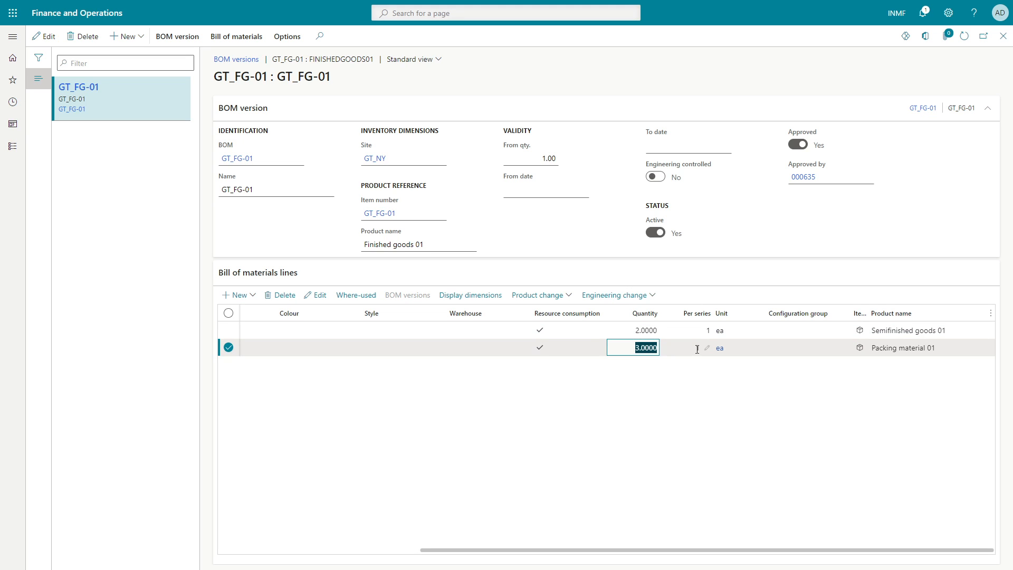
left_click(696, 349)
key("Tab")
key("Tab")
key("Tab")
key("Tab")
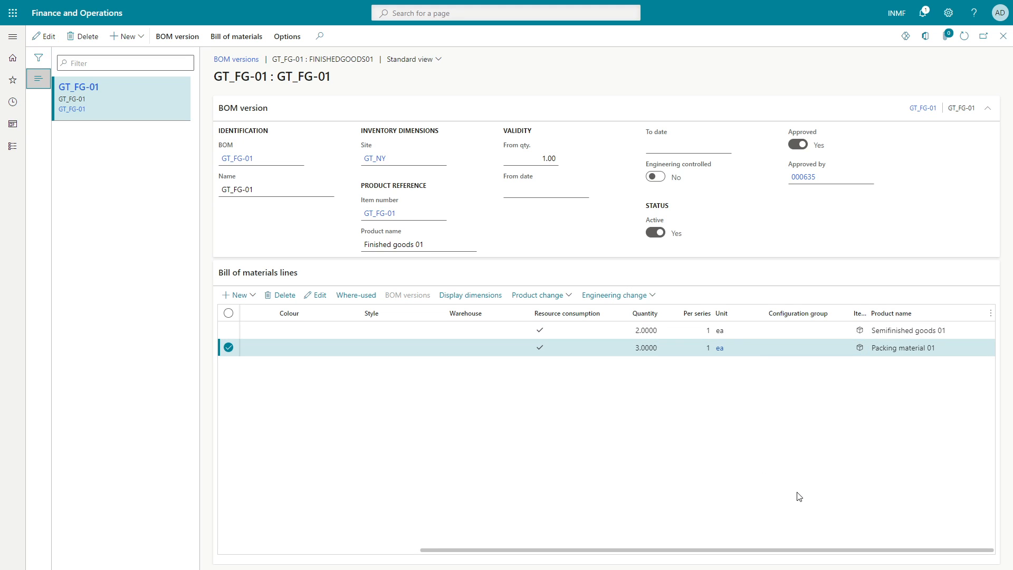
left_click(538, 331)
left_click(538, 349)
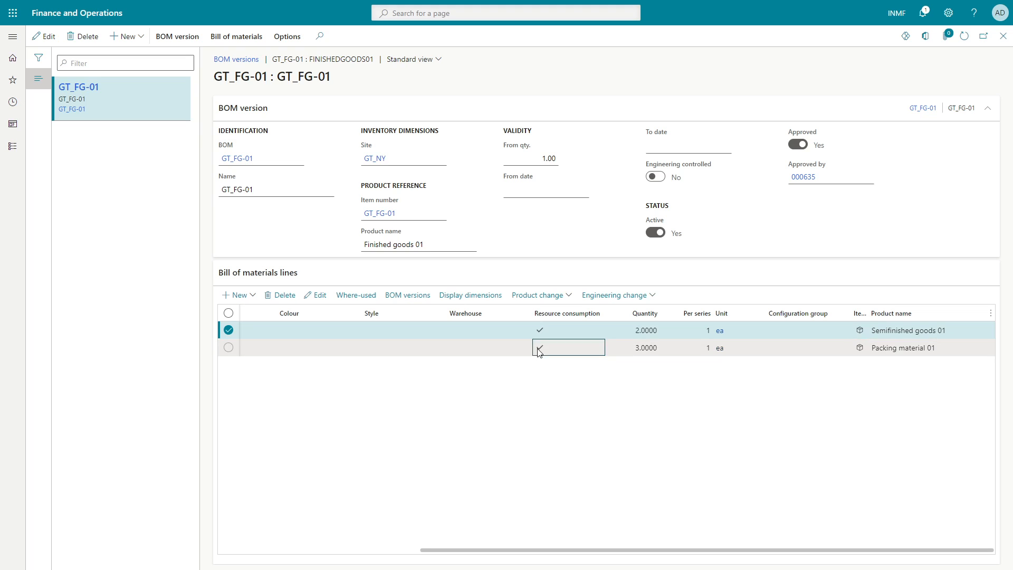
left_click_drag(481, 550, 190, 490)
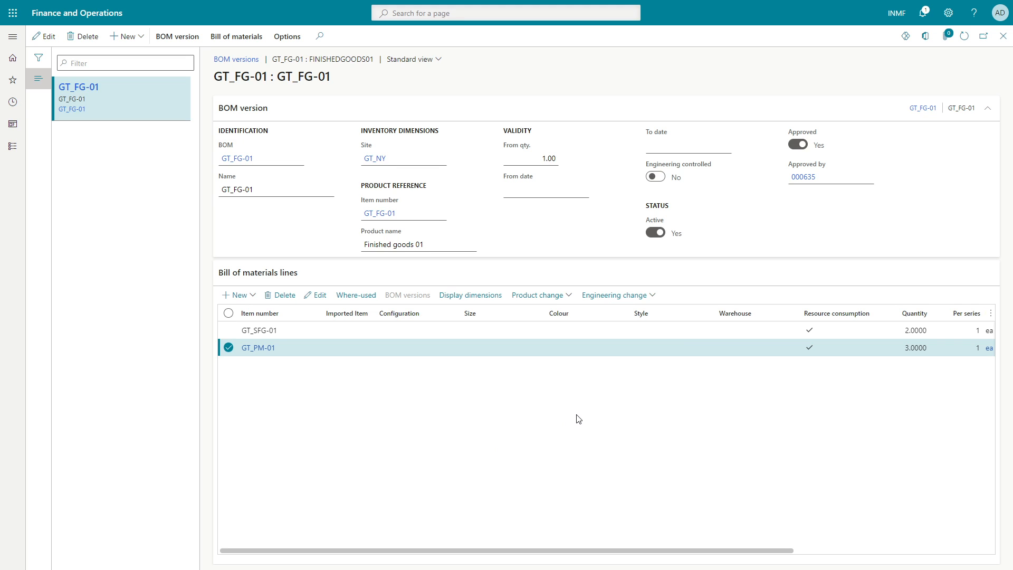
key("Escape")
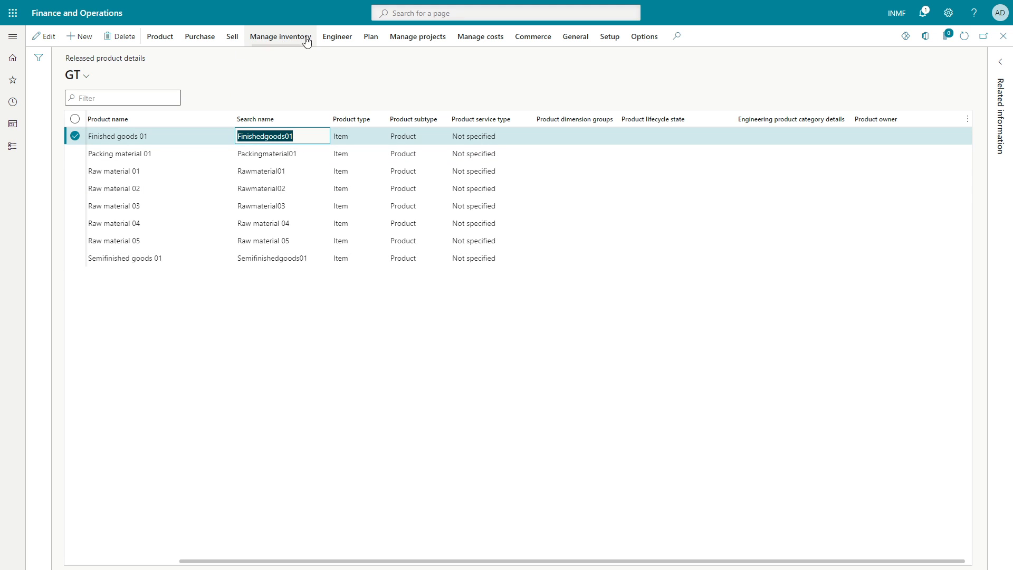
- Open the route of Finished goods 01 and compare its GT_Packing operation with the route table in the Excel workbook
left_click(340, 38)
left_click(105, 71)
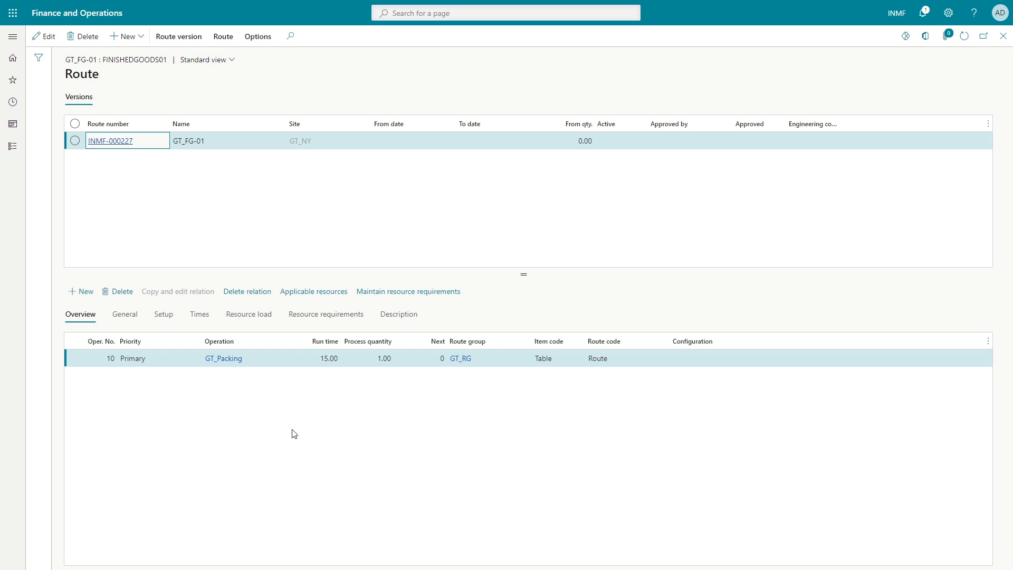
key("alt+Tab")
left_click(129, 455)
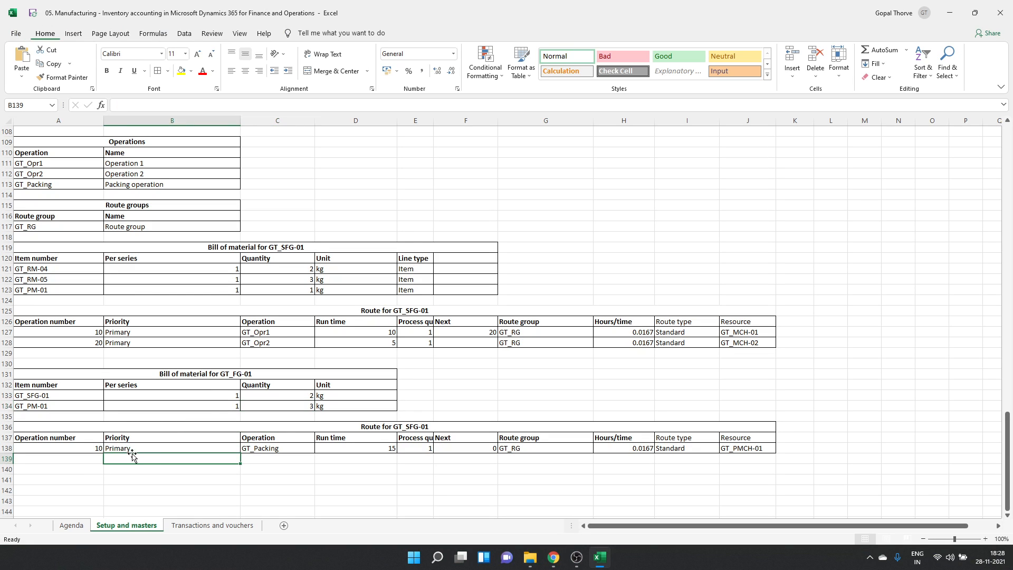
left_click(267, 448)
key("alt+Tab")
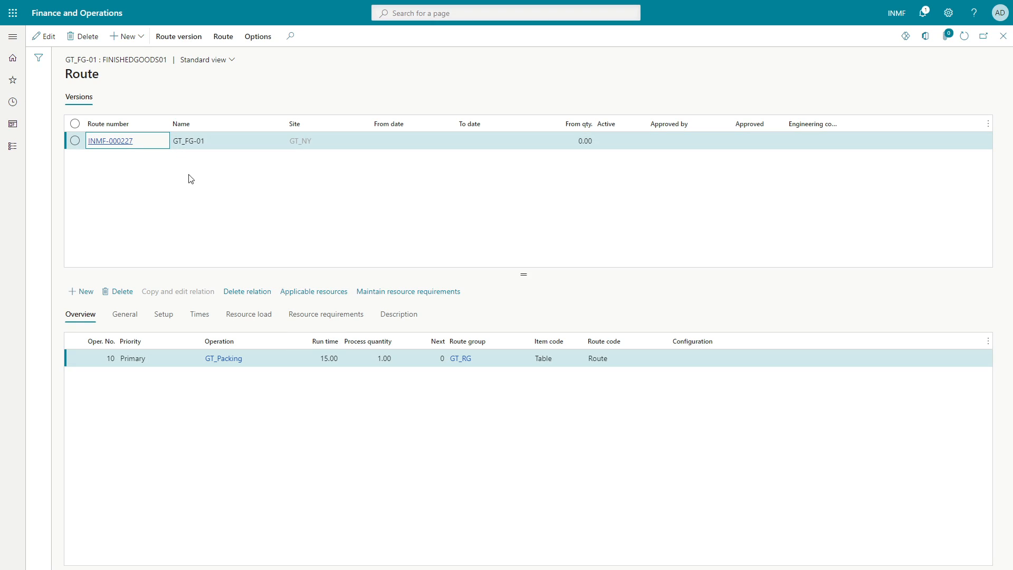
- Check the process quantity, run time and Hours/time fields of the GT_Packing operation
left_click(199, 315)
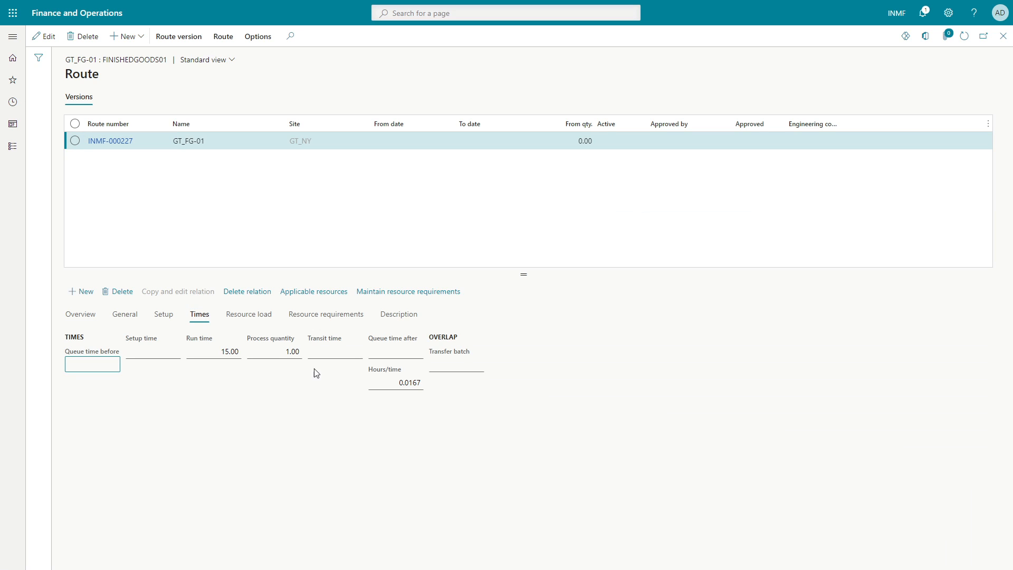
left_click(283, 352)
left_click_drag(278, 349, 297, 351)
left_click_drag(209, 348, 246, 351)
left_click_drag(391, 382, 419, 388)
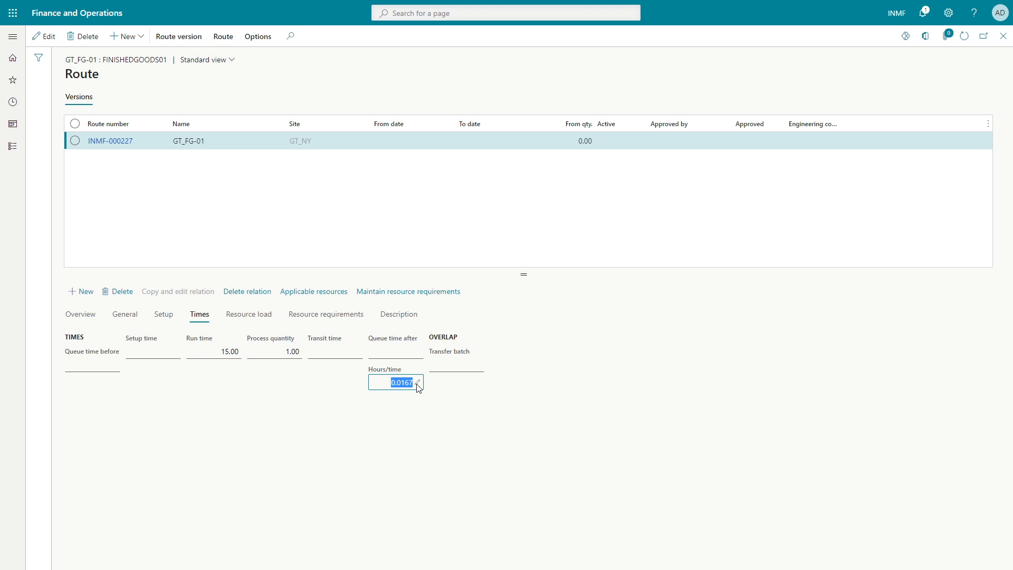
- Review the resource requirement of GT_Packing, and return to the item numbers in the released products list
left_click(326, 315)
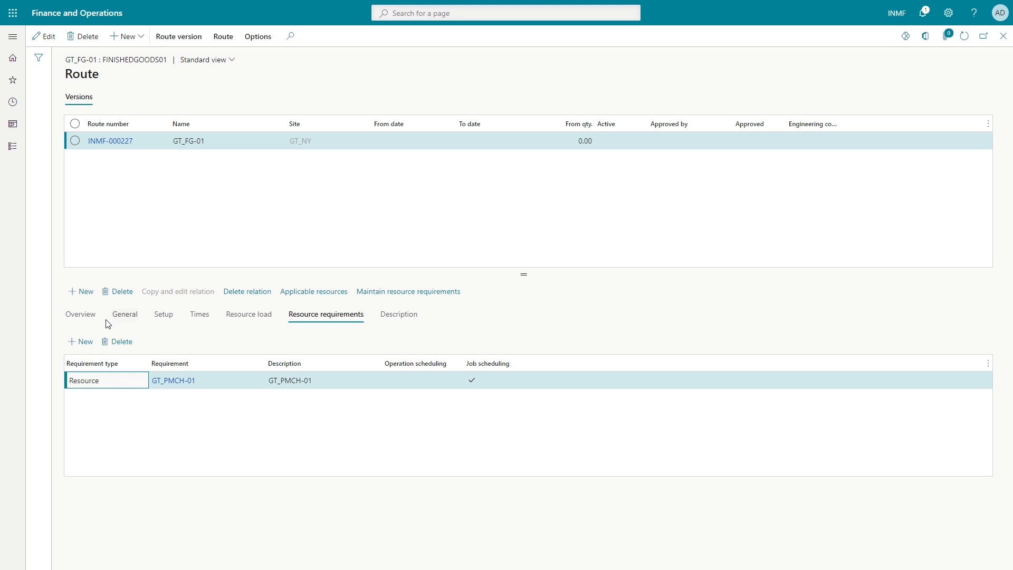
left_click(83, 316)
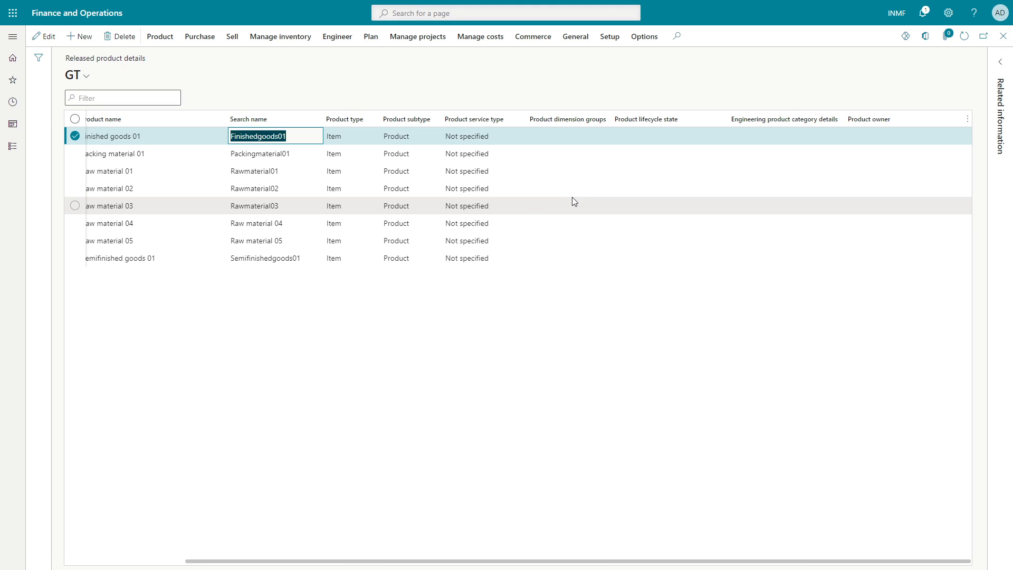
left_click(76, 561)
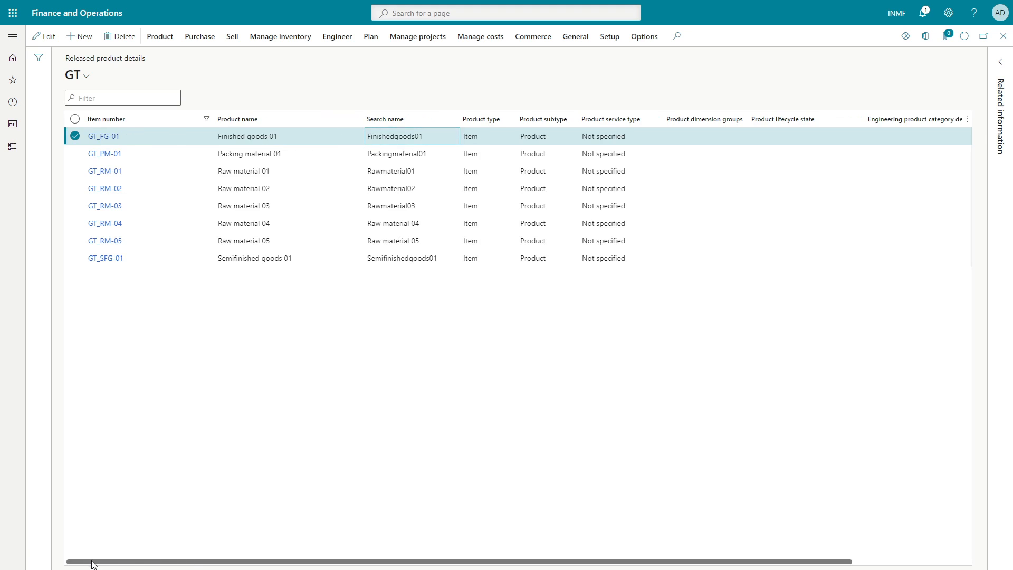
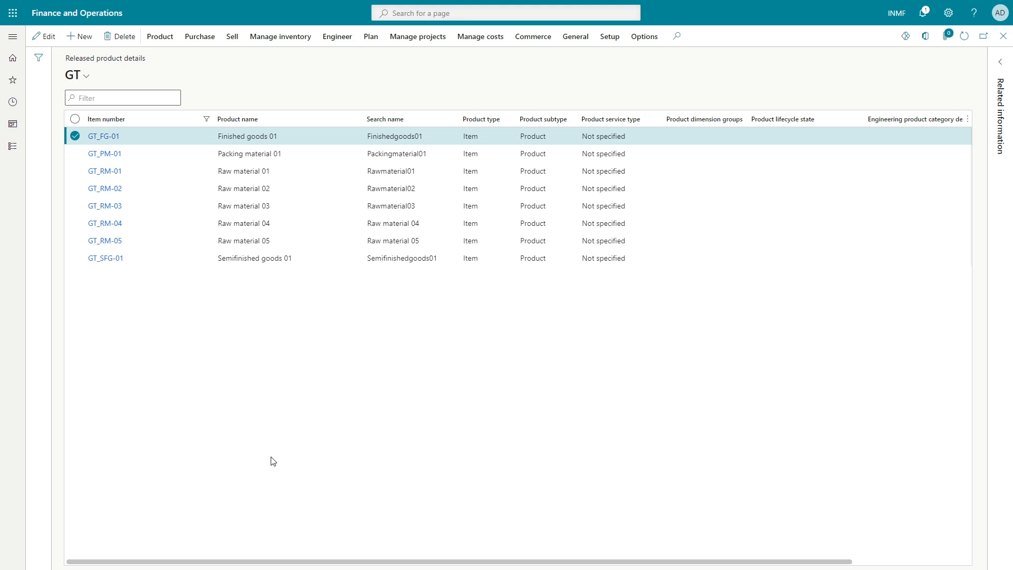
- Find and open the Costing versions page under Cost management > Inventory accounting, and select the GT_STD standard costing version
left_click(258, 258)
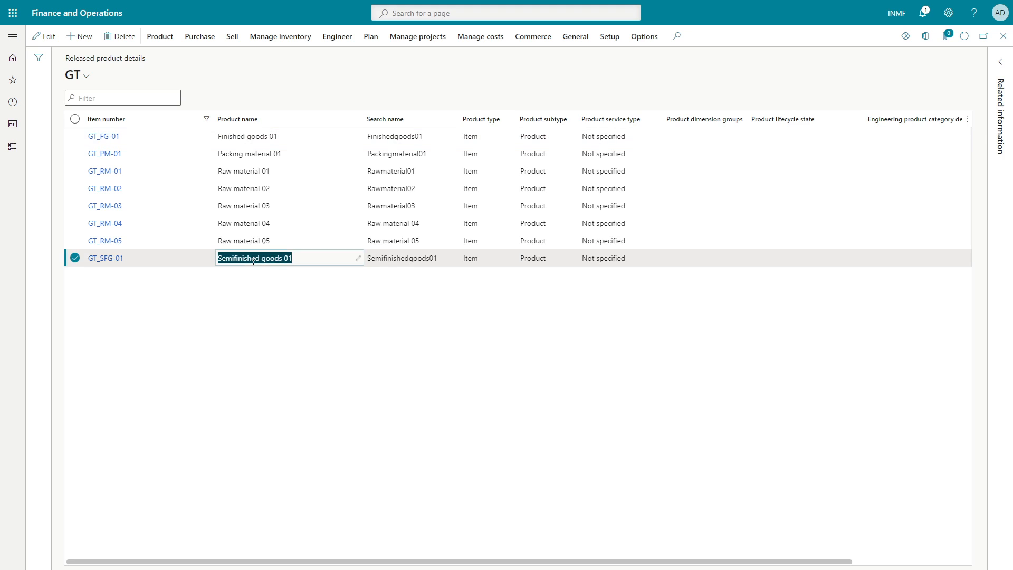
left_click(446, 14)
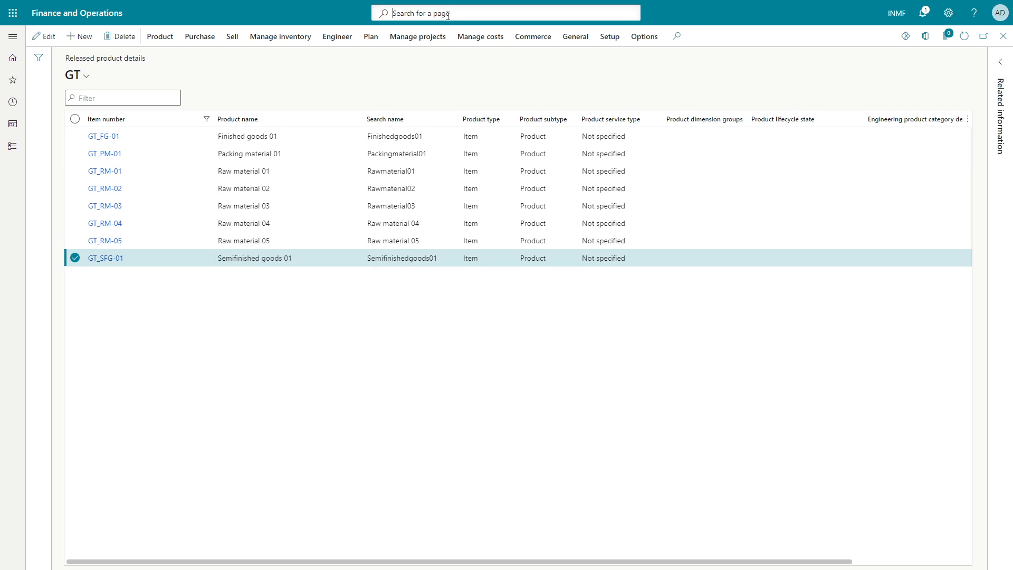
type("Costing versions")
key("ctrl+a")
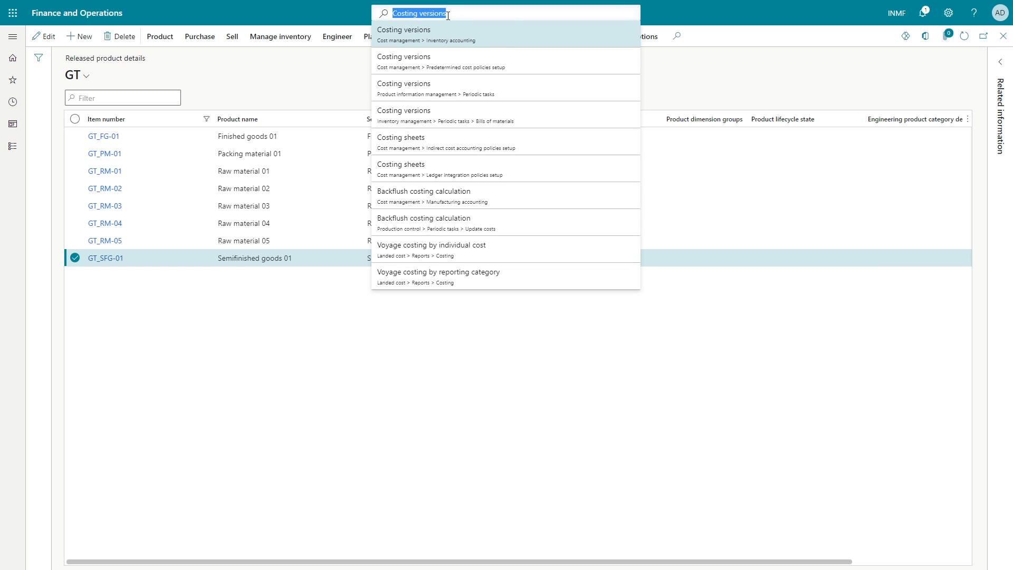
key("Return")
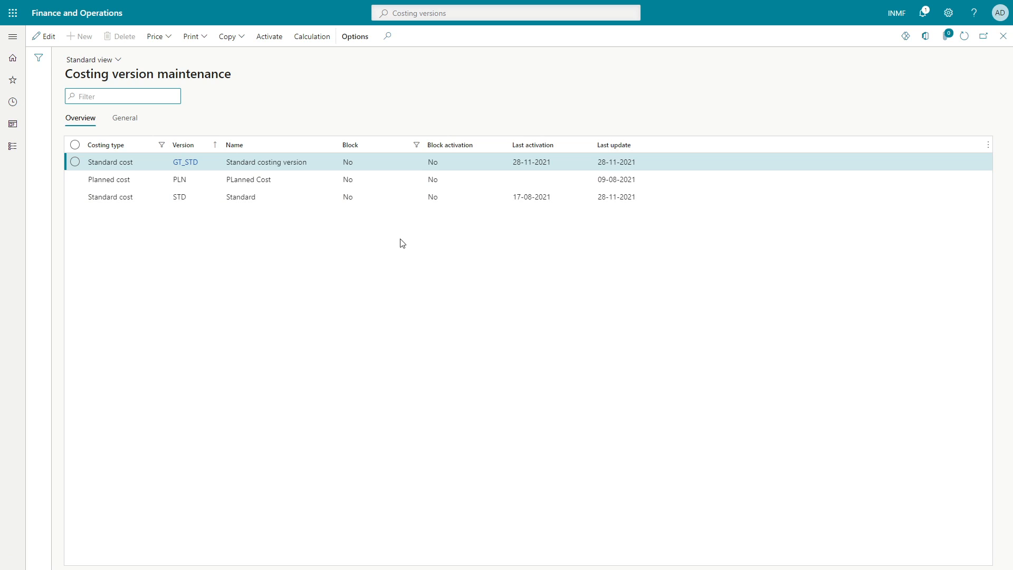
left_click(264, 162)
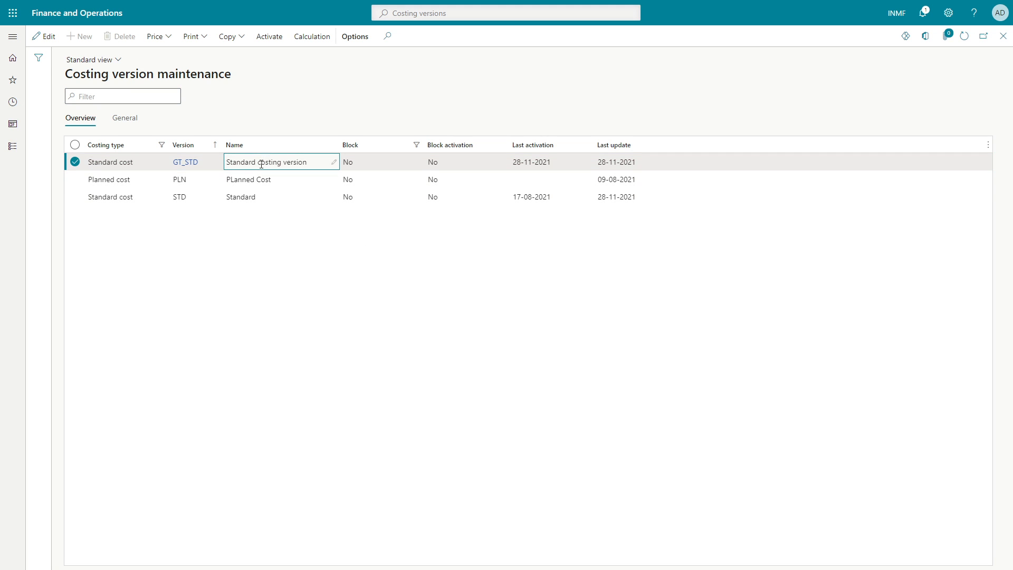
- Start an item cost calculation from the GT_STD item prices for site GT_NY, with the purchase order type turned off
left_click(169, 40)
left_click(169, 53)
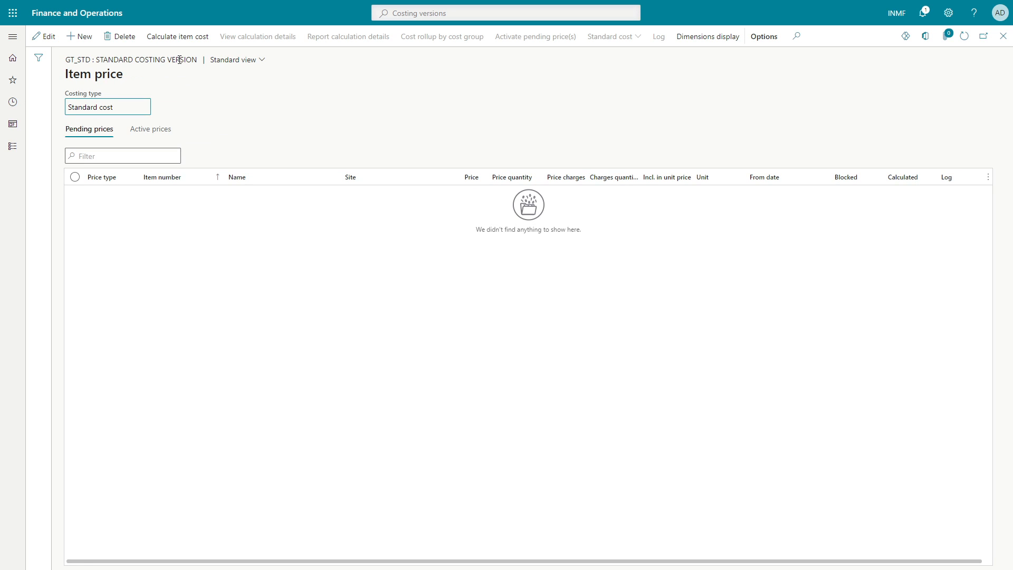
left_click(177, 37)
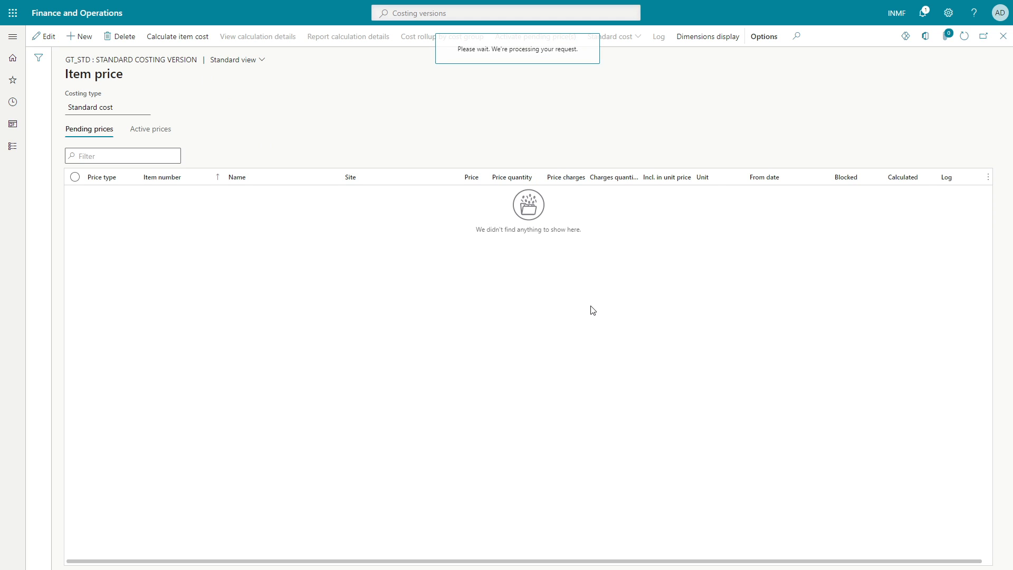
left_click(628, 139)
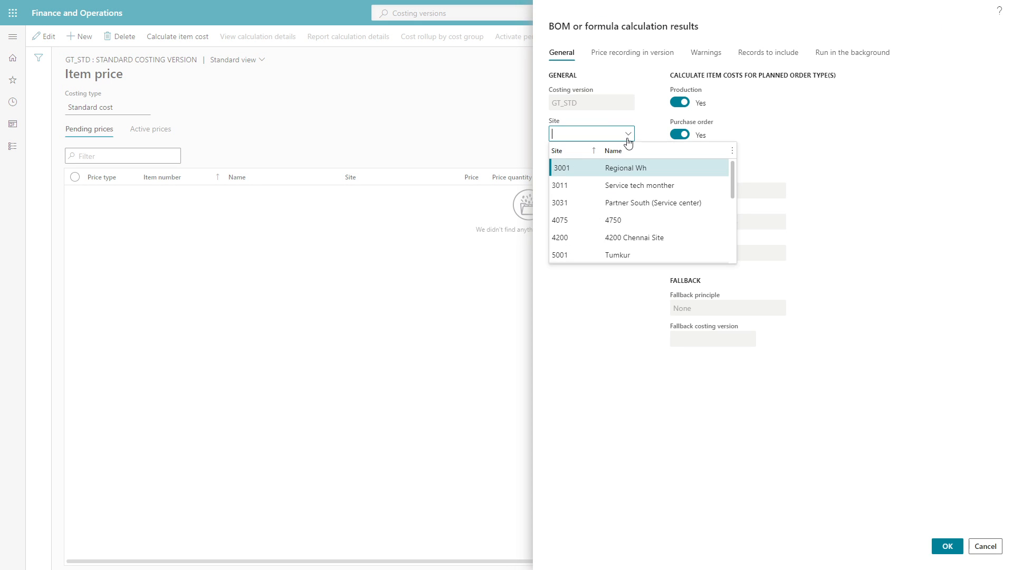
type("gt")
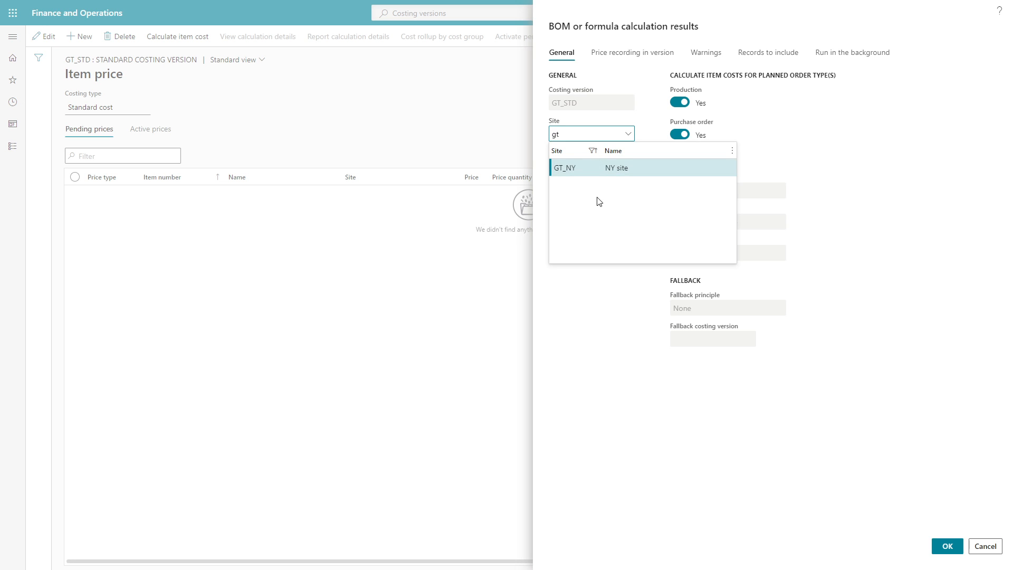
left_click(580, 170)
key("Tab")
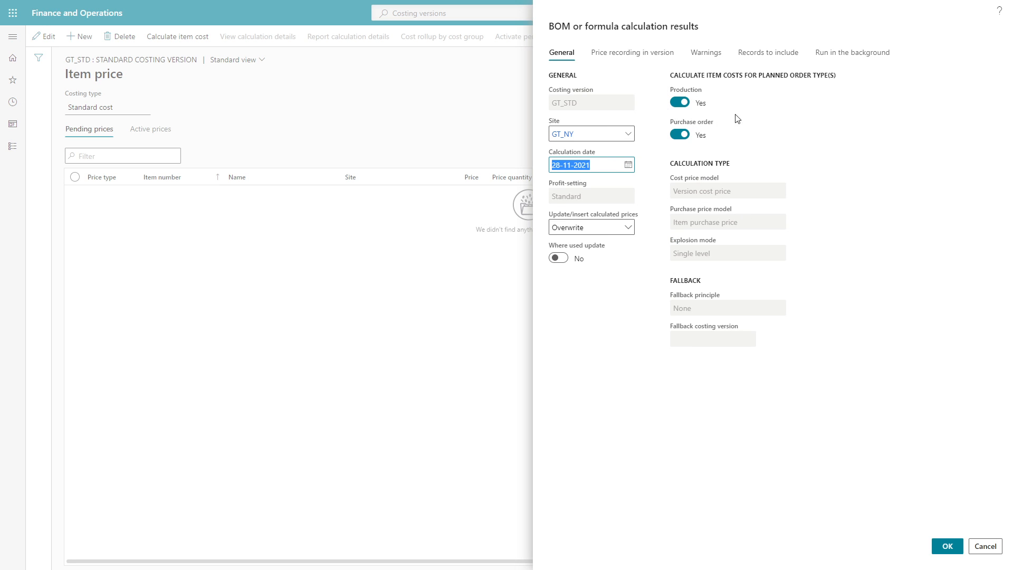
left_click(679, 134)
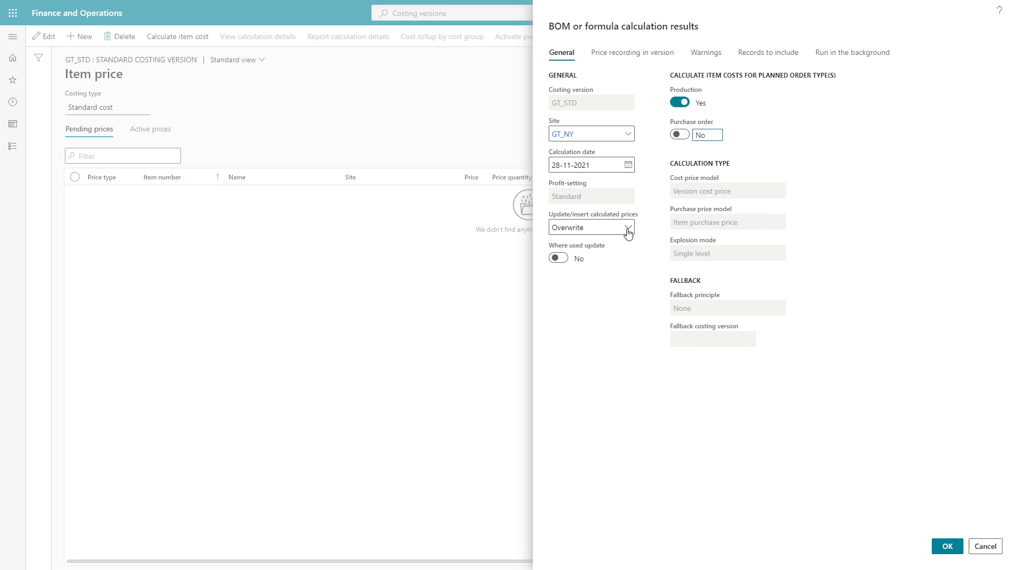
- Review the calculation's update option for calculated prices, its price recording settings and its warning settings
double_click(581, 215)
left_click(613, 248)
left_click(664, 53)
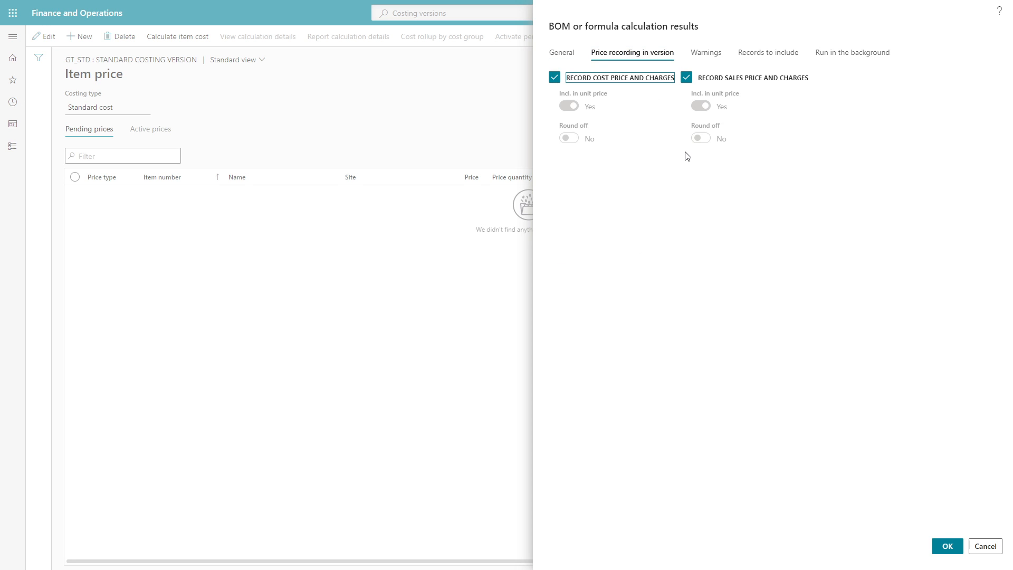
left_click(704, 54)
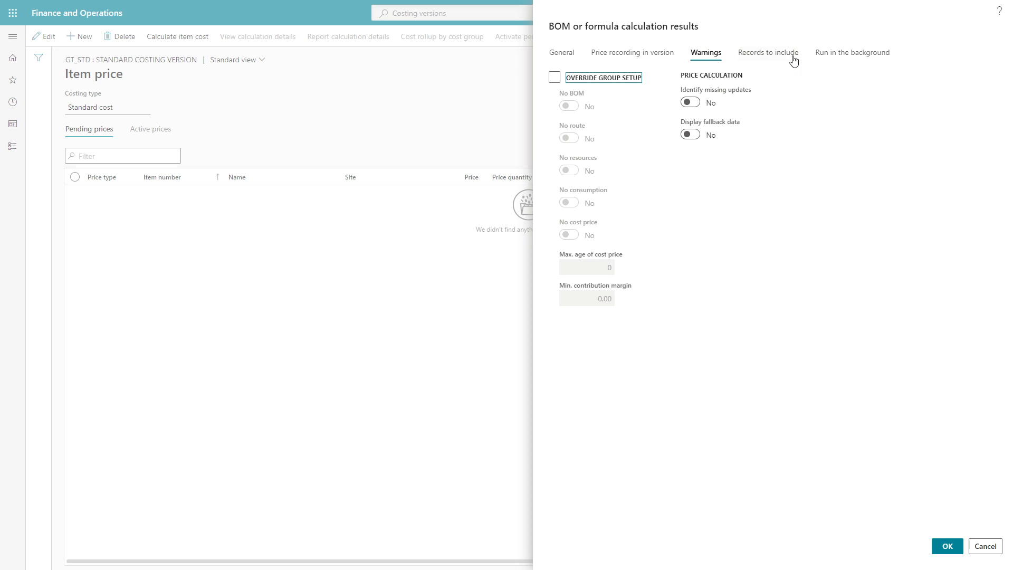
- Try to restrict the cost calculation to item number GT_SFG-01 and run it
left_click(776, 53)
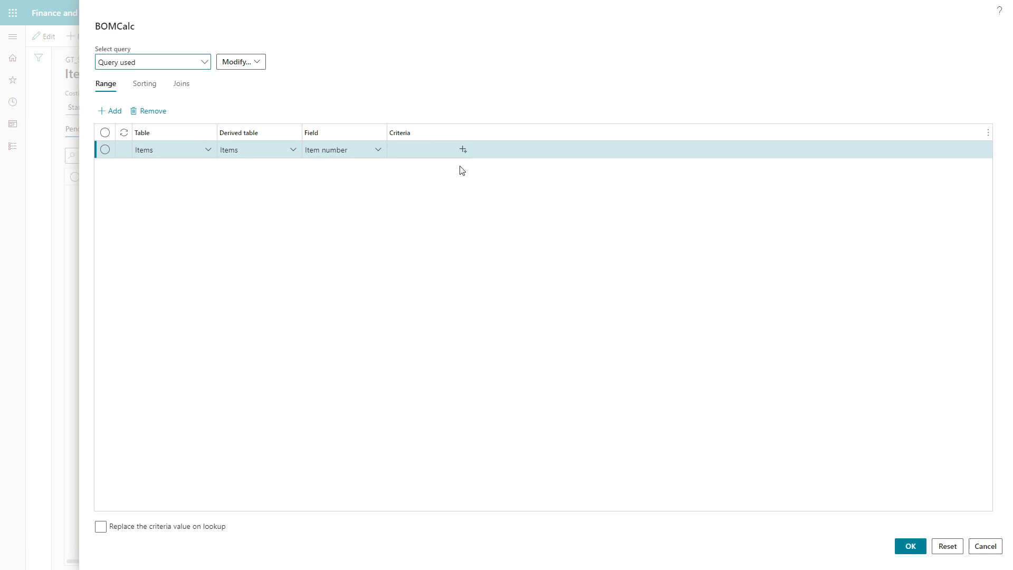
left_click(438, 153)
type("GT")
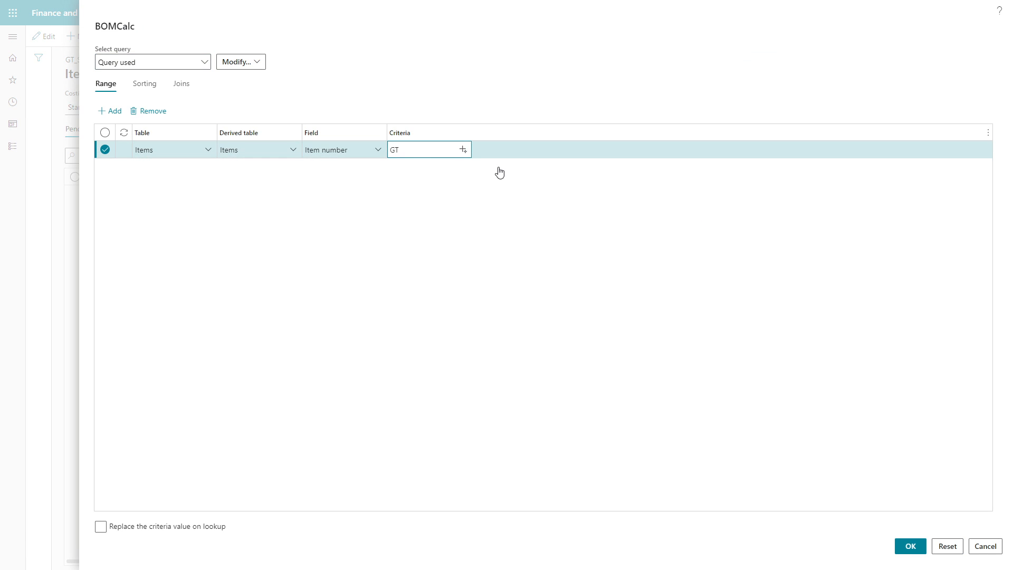
scroll(483, 226, "down", 4)
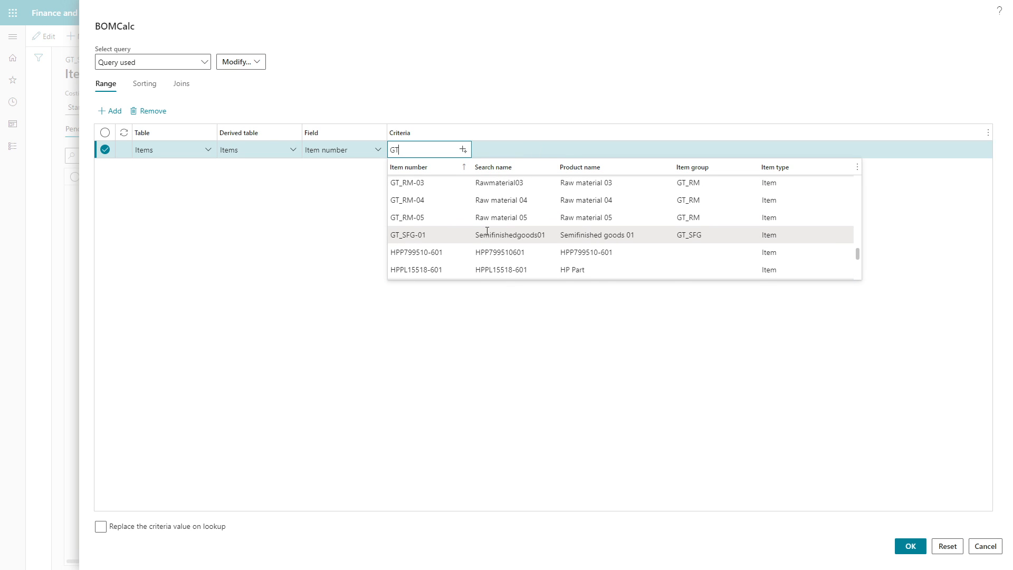
left_click(465, 238)
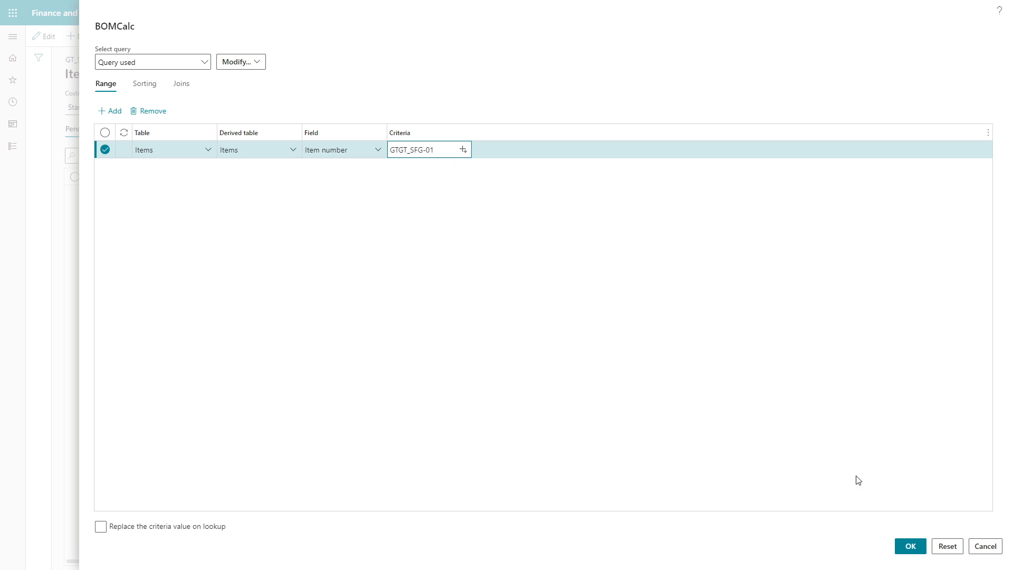
left_click(906, 551)
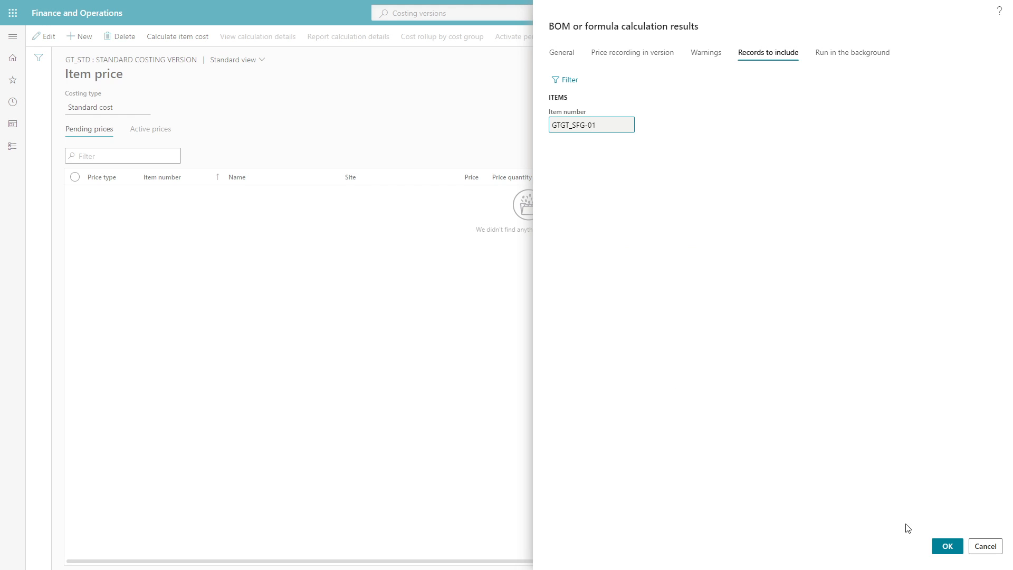
left_click(946, 547)
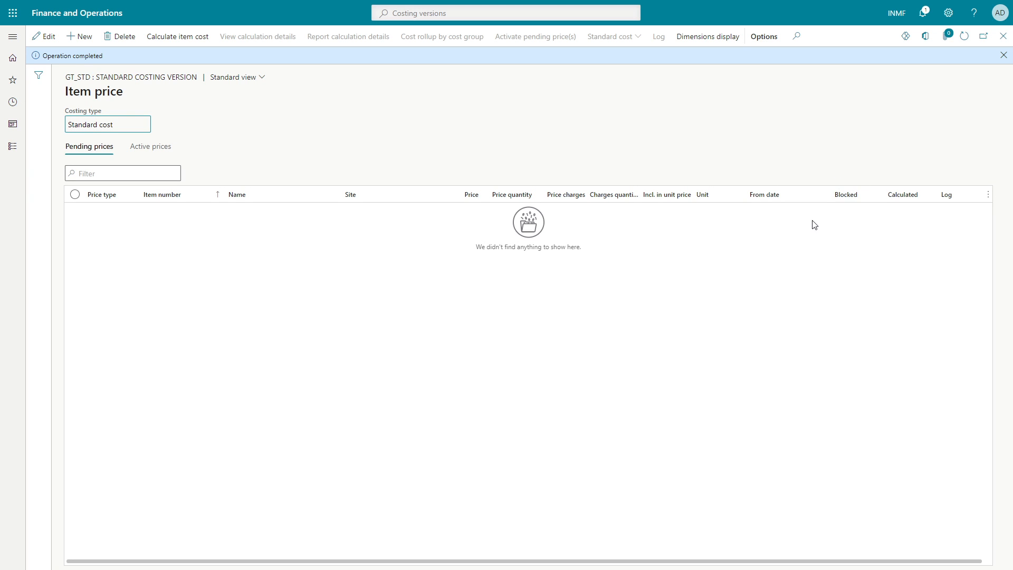
- Dismiss the notification and check the refreshed active prices of the GT_STD costing version
left_click(1003, 56)
left_click(164, 130)
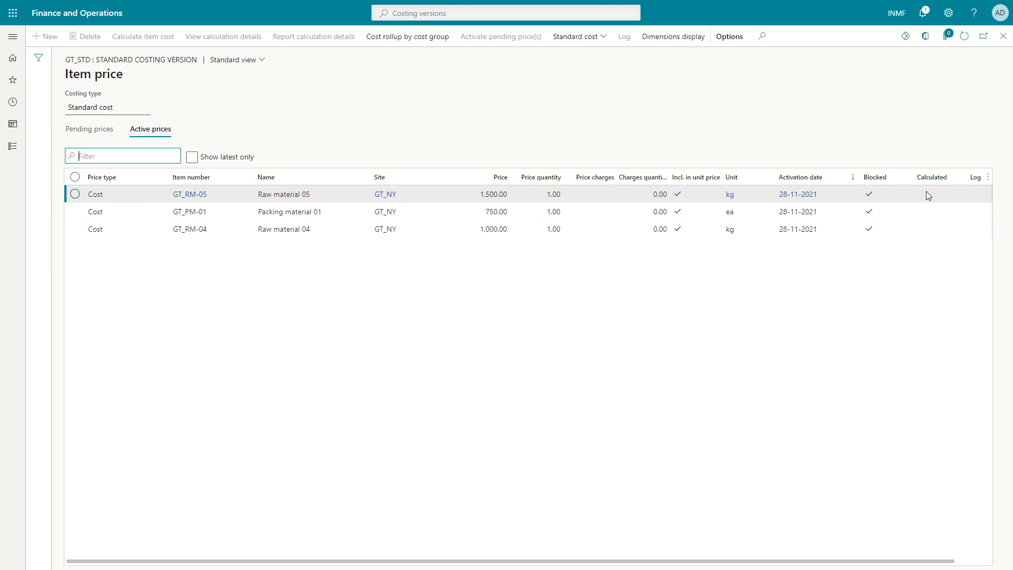
left_click(963, 37)
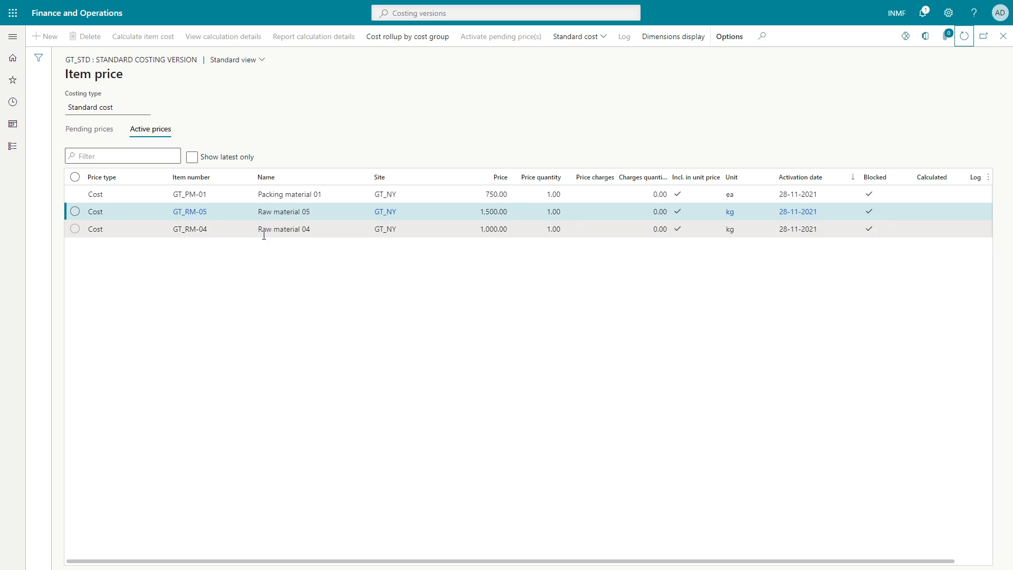
left_click(103, 131)
left_click(161, 34)
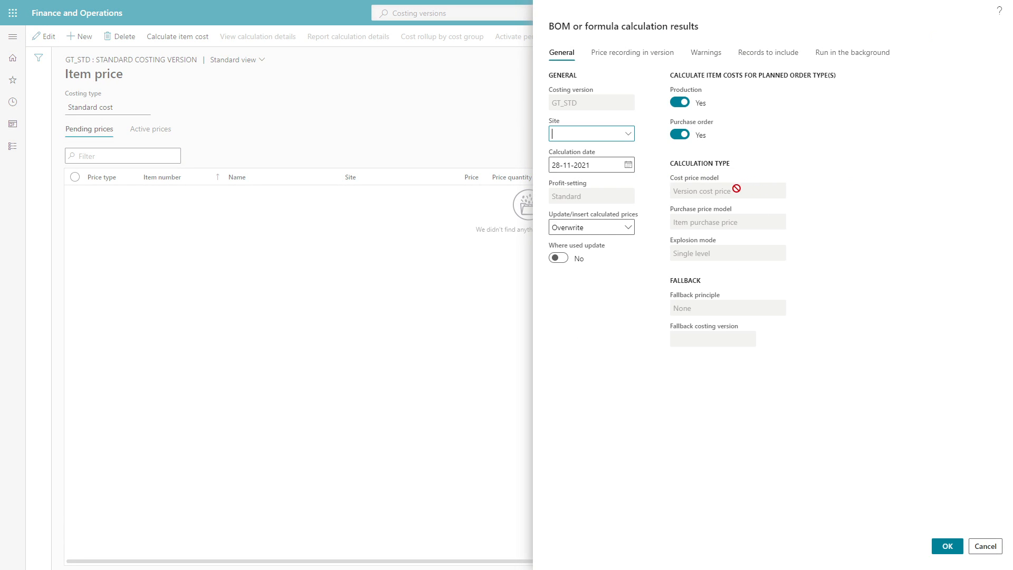
left_click(625, 135)
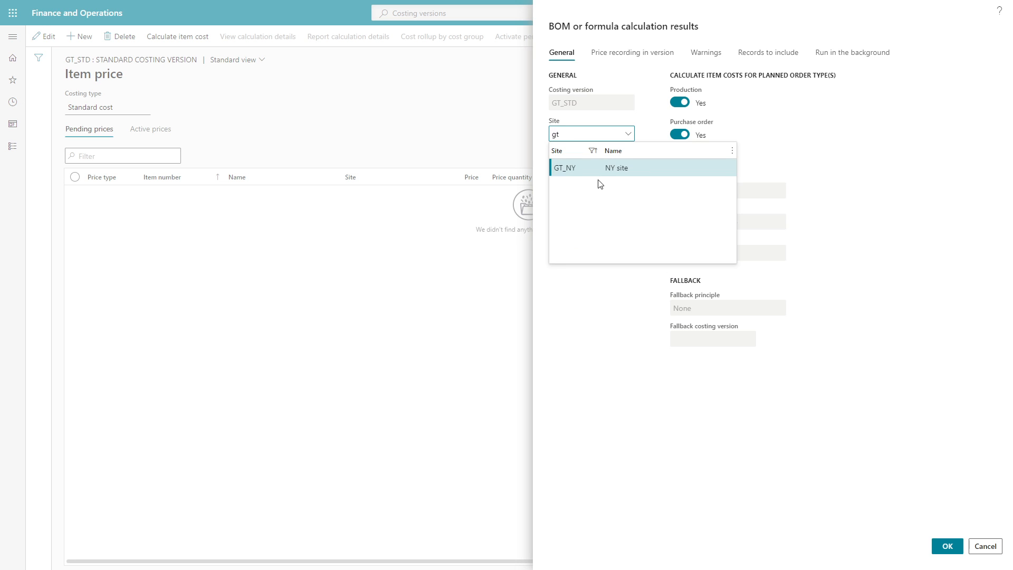
key("Tab")
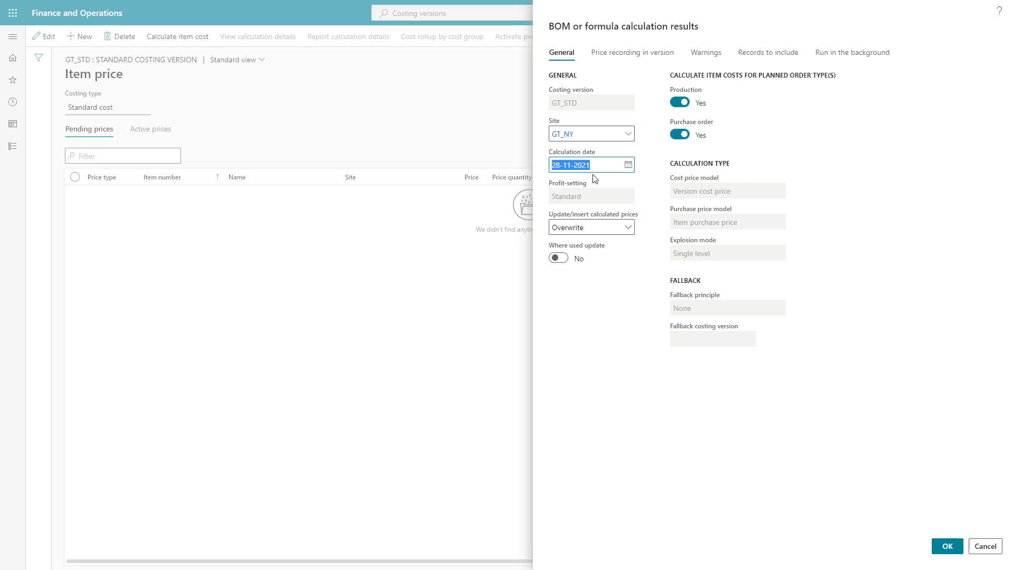
left_click(685, 134)
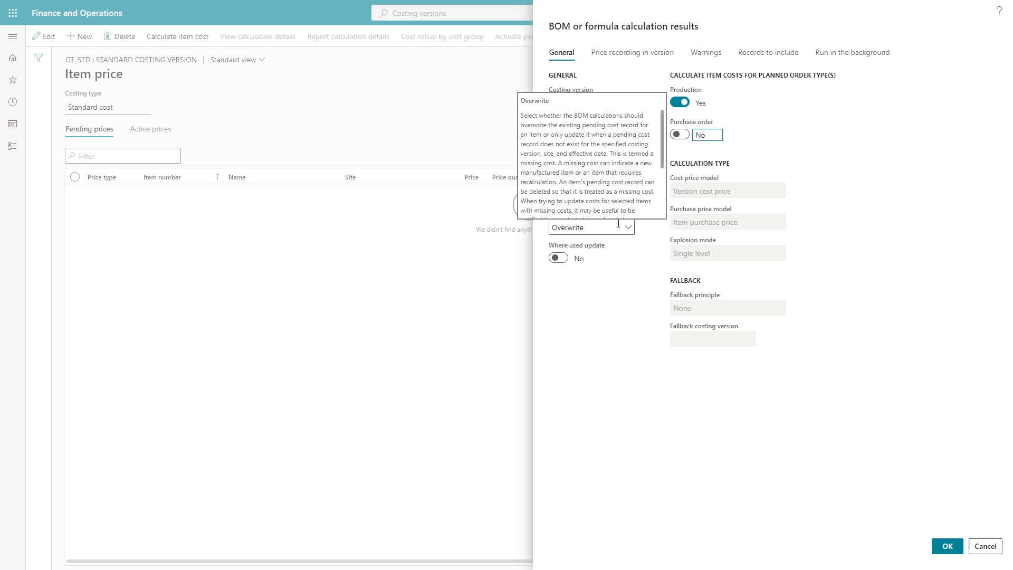
left_click(632, 52)
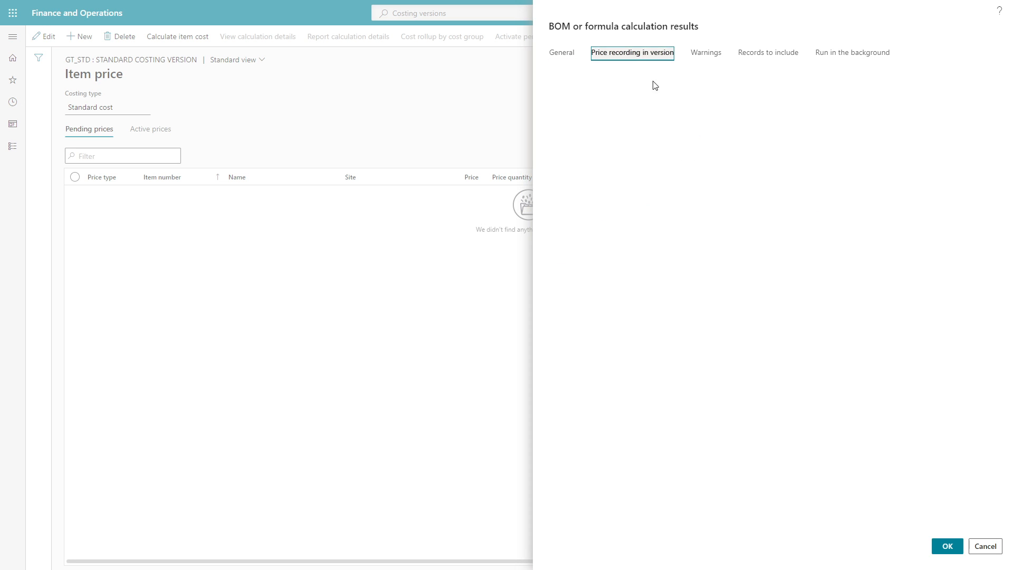
key("Escape")
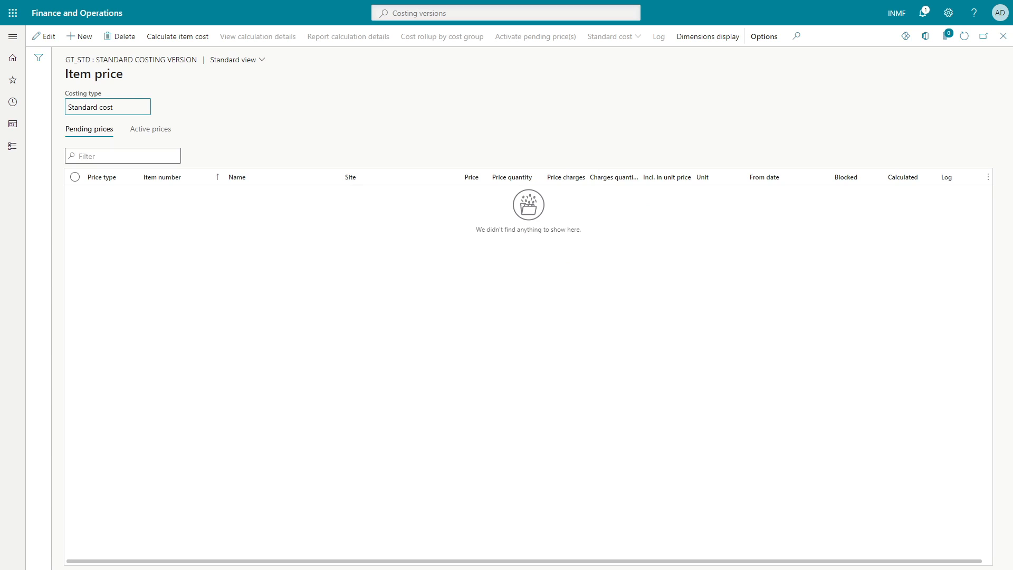
left_click(322, 220)
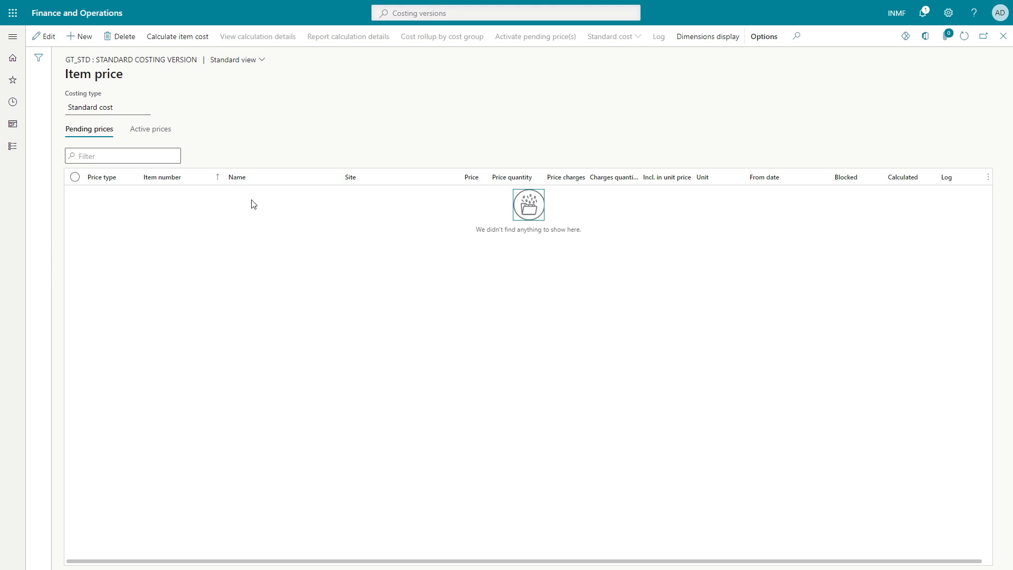
left_click(1002, 37)
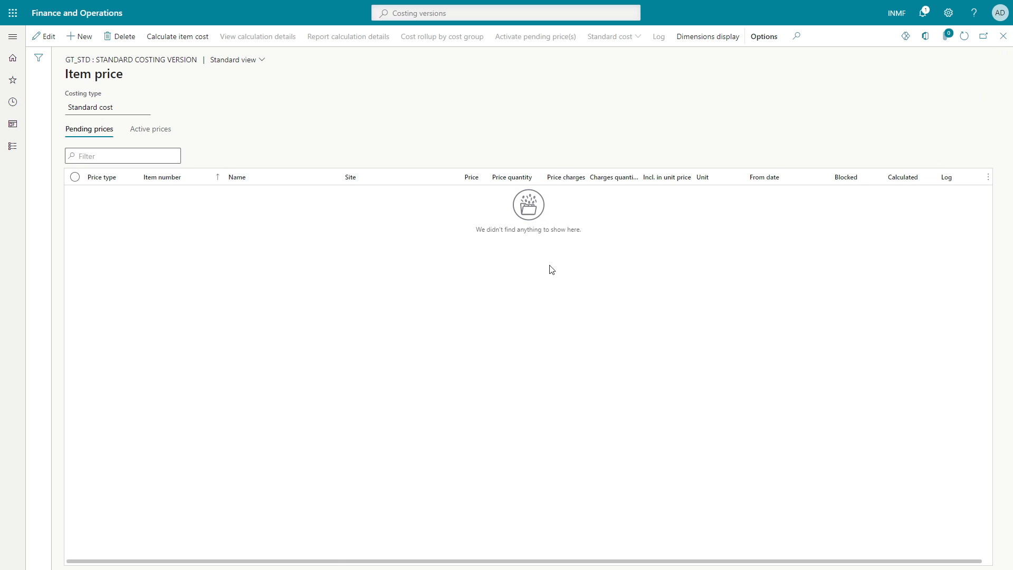
- Find Semifinished goods 01 in the released products and open its BOM versions
left_click(13, 146)
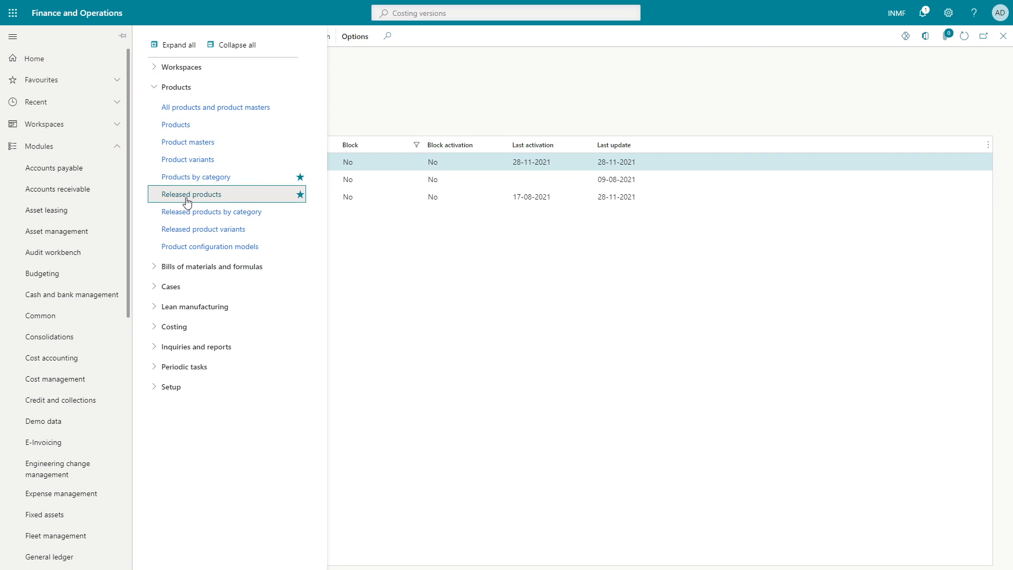
left_click(191, 196)
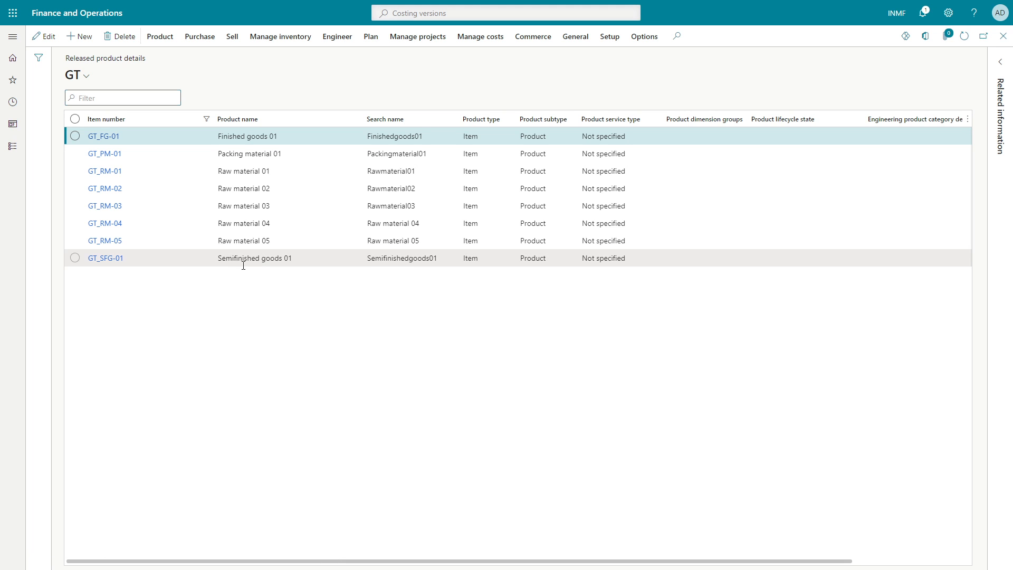
left_click(246, 262)
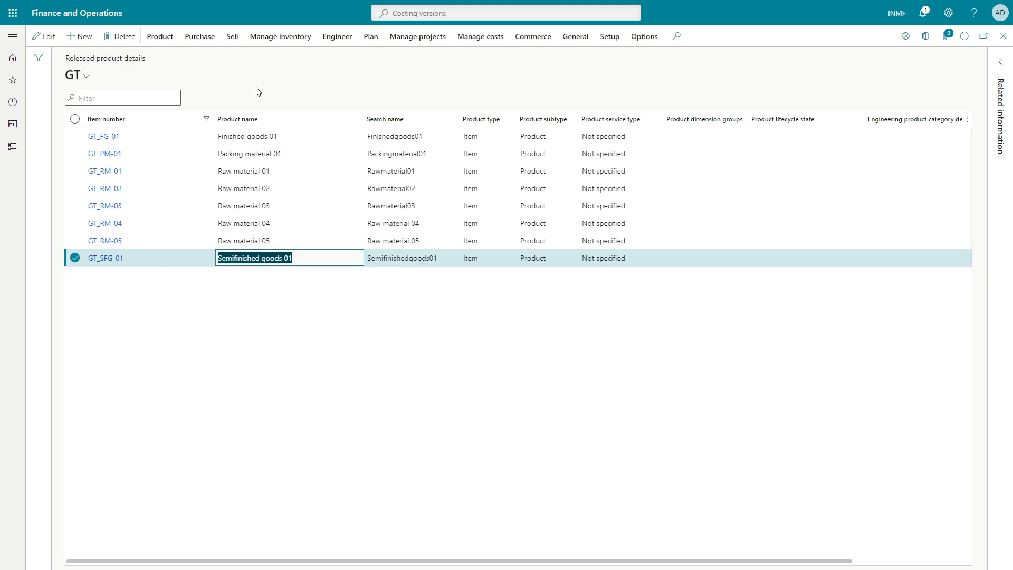
left_click(336, 37)
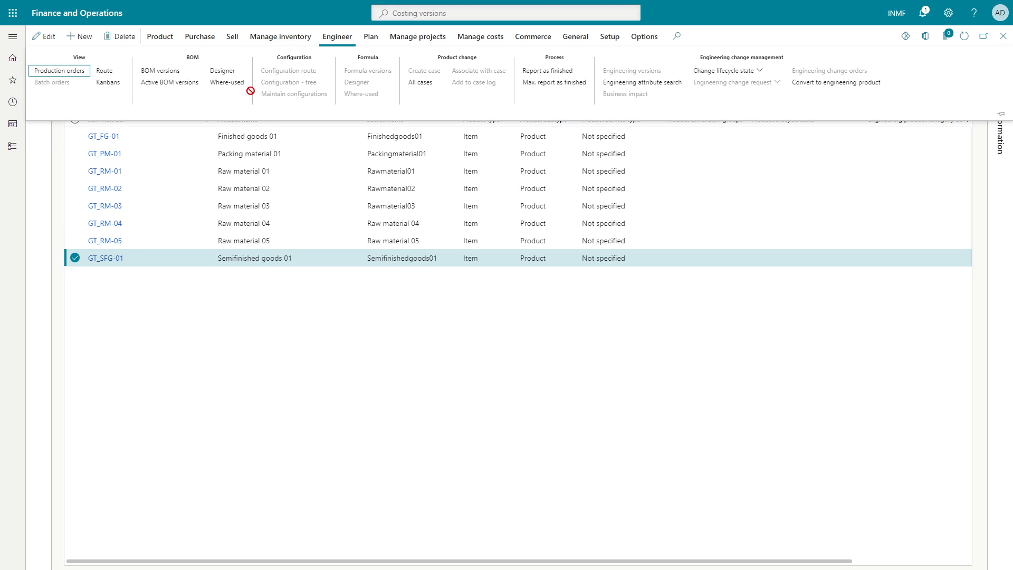
left_click(157, 70)
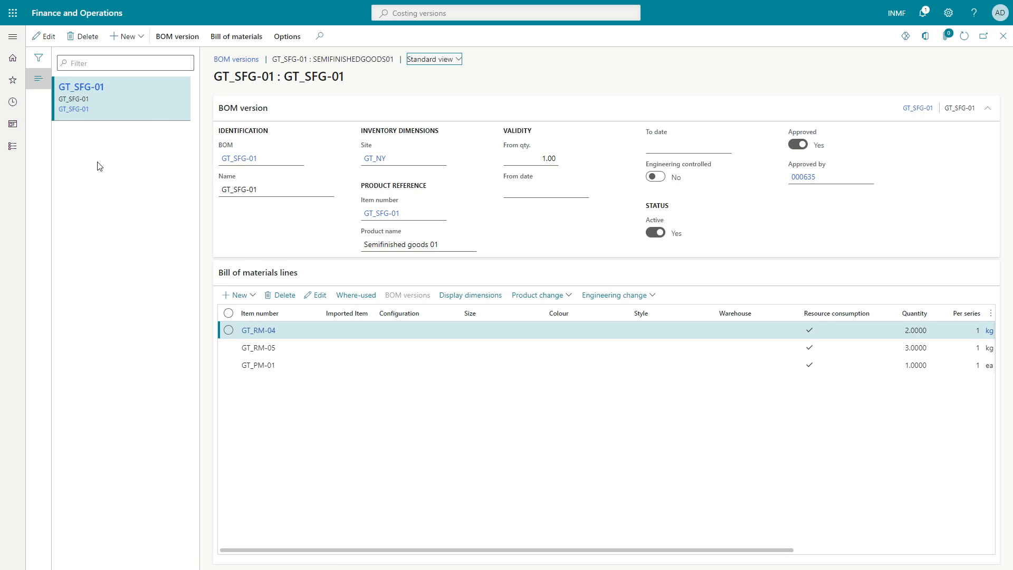
- Set up a calculation for the GT_SFG-01 BOM version using production order procurement and the GT_STD costing version, accepting the procurement mode change
left_click(187, 43)
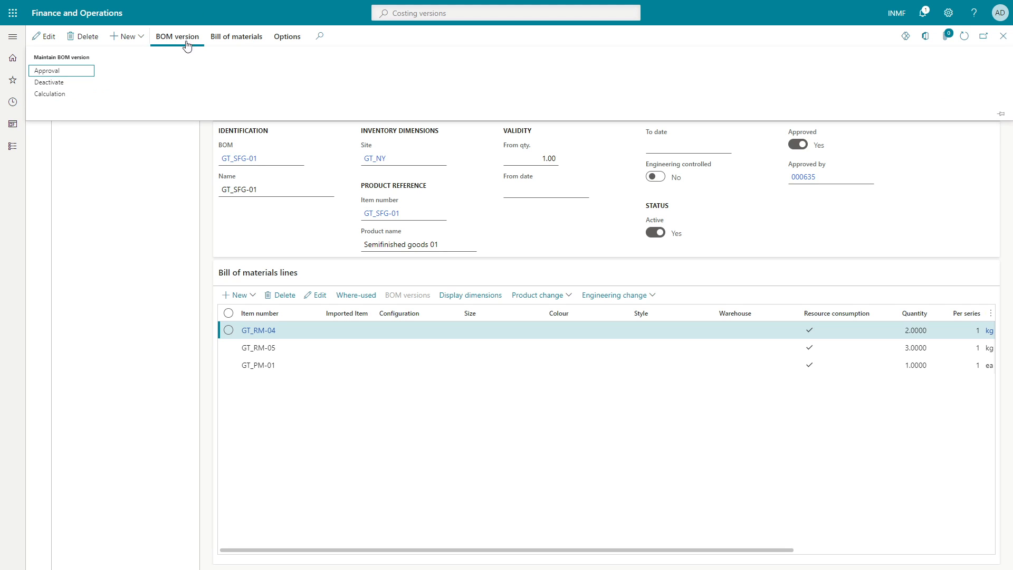
left_click(42, 93)
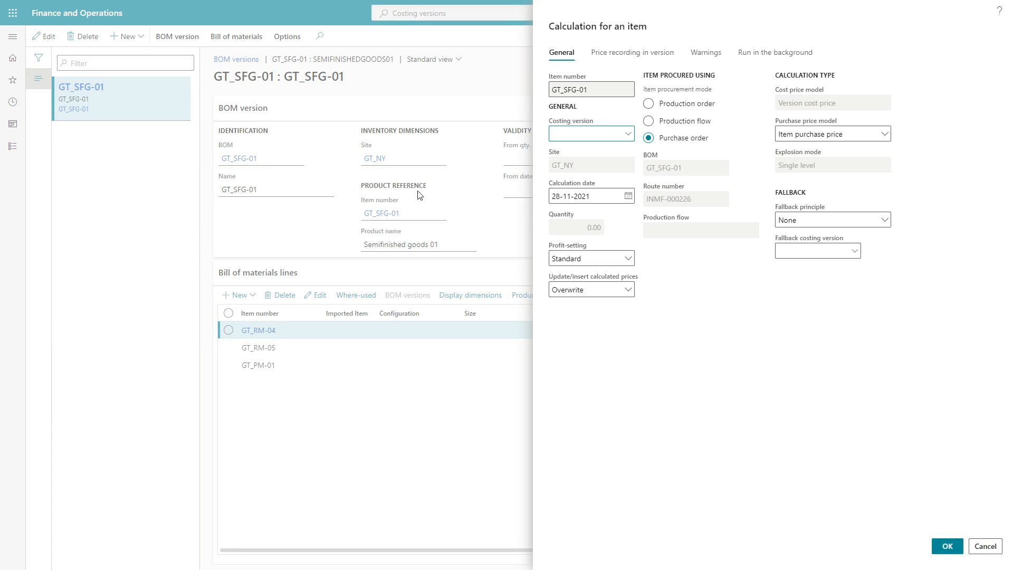
left_click(680, 105)
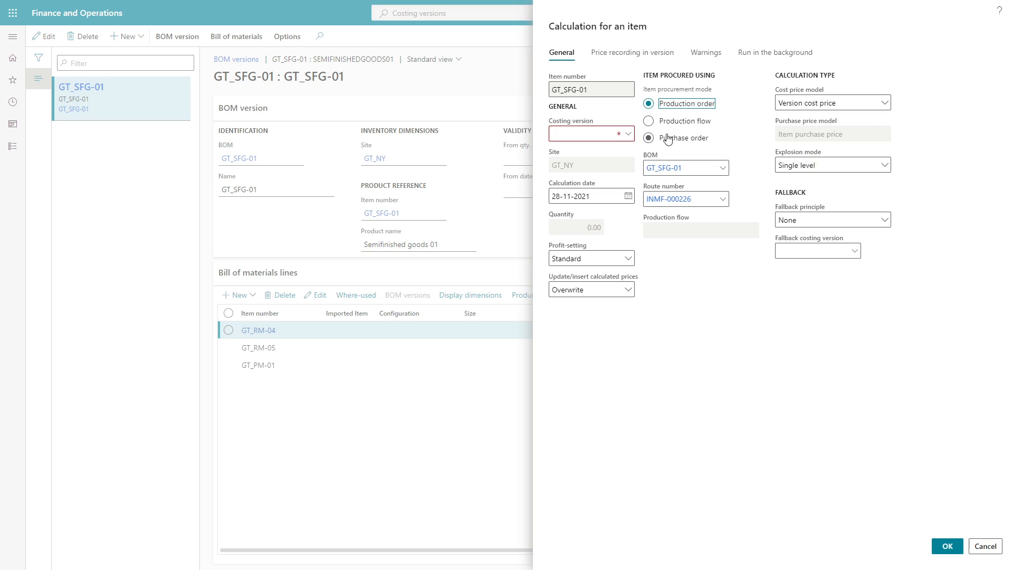
left_click(630, 138)
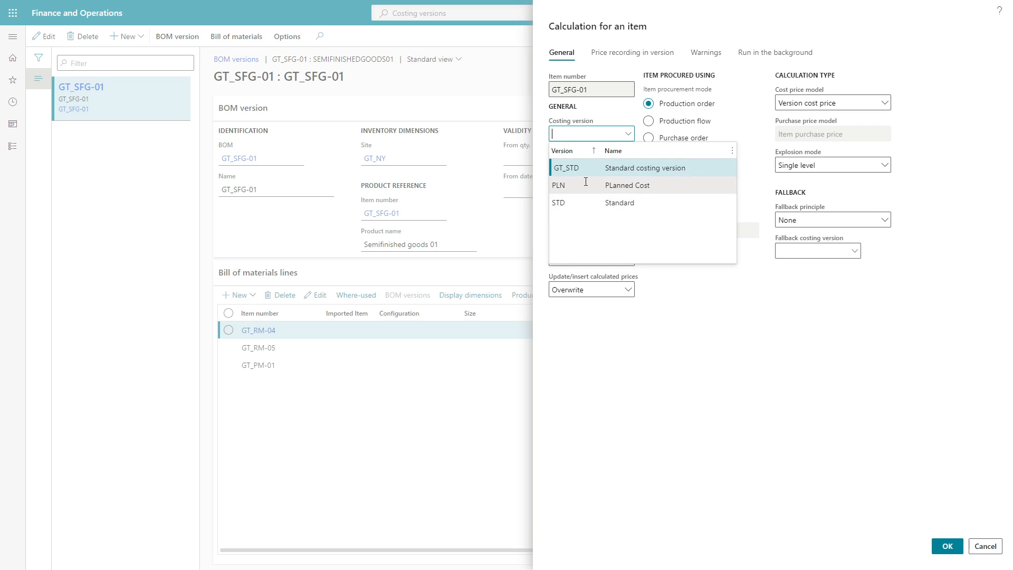
left_click(580, 167)
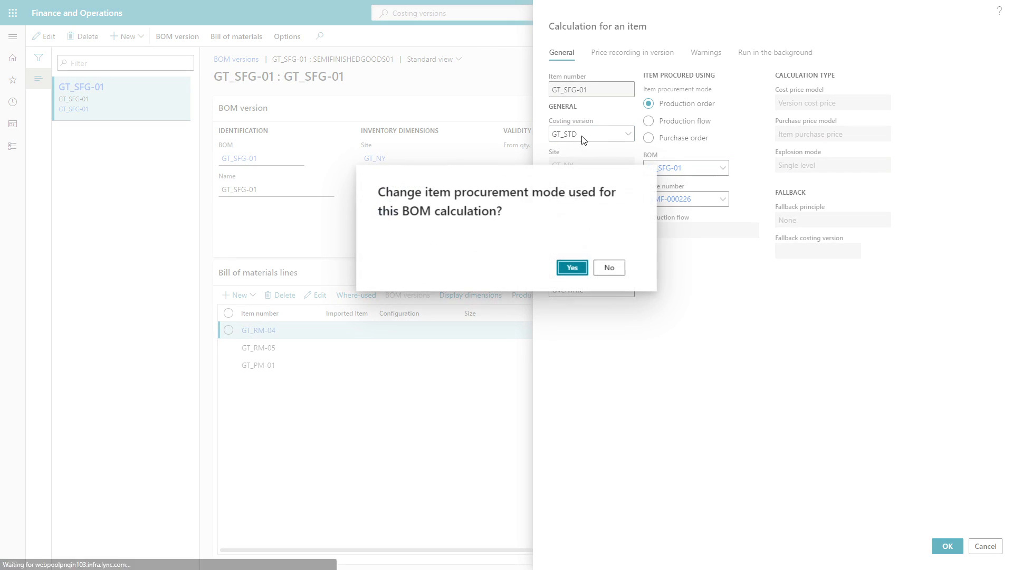
left_click(572, 268)
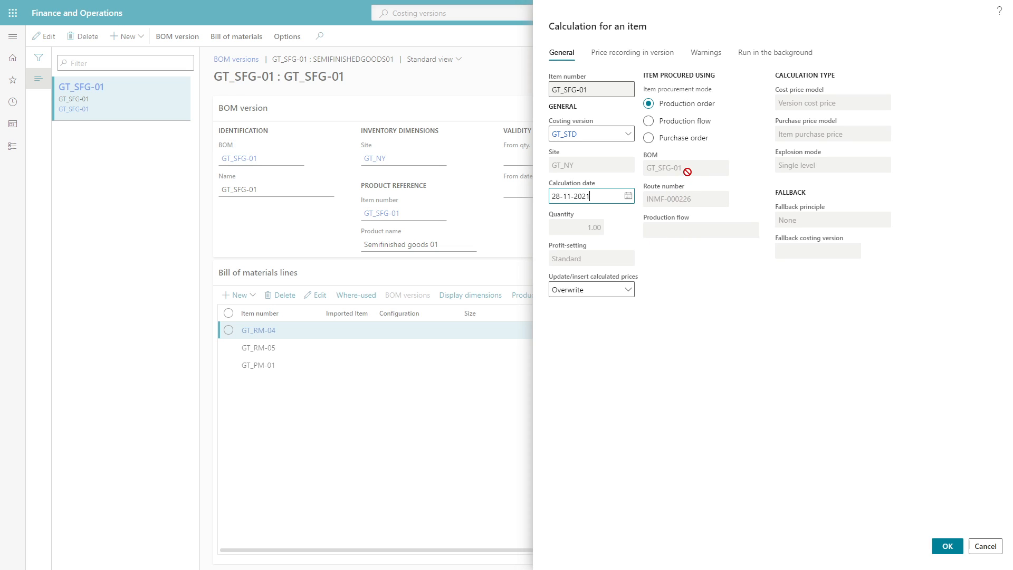
- Check the price recording, warnings and background settings, and run the GT_SFG-01 calculation with production order procurement and the GT_STD version
left_click_drag(686, 169, 642, 168)
left_click_drag(700, 196, 627, 200)
left_click(633, 53)
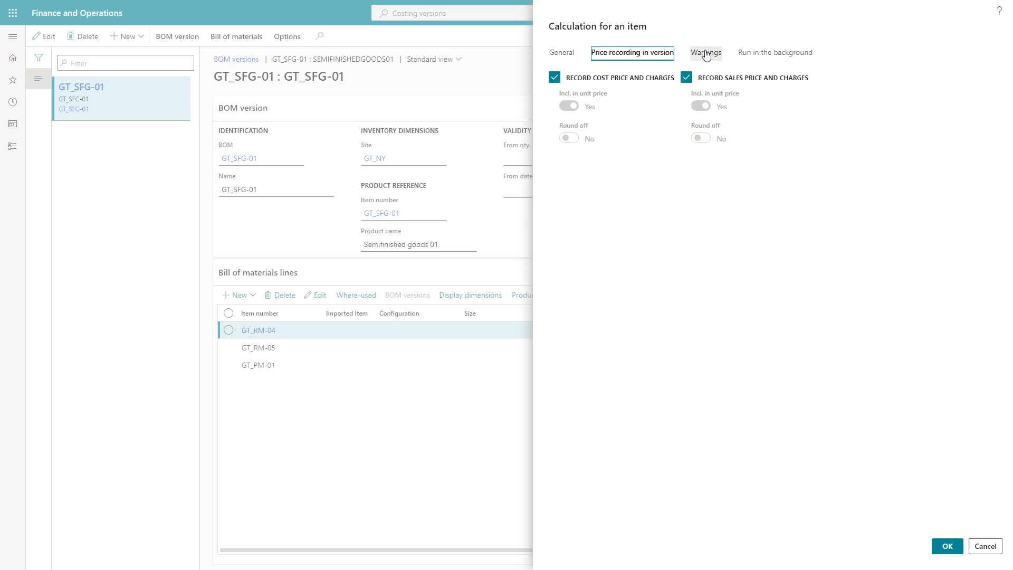
left_click(706, 54)
left_click(759, 54)
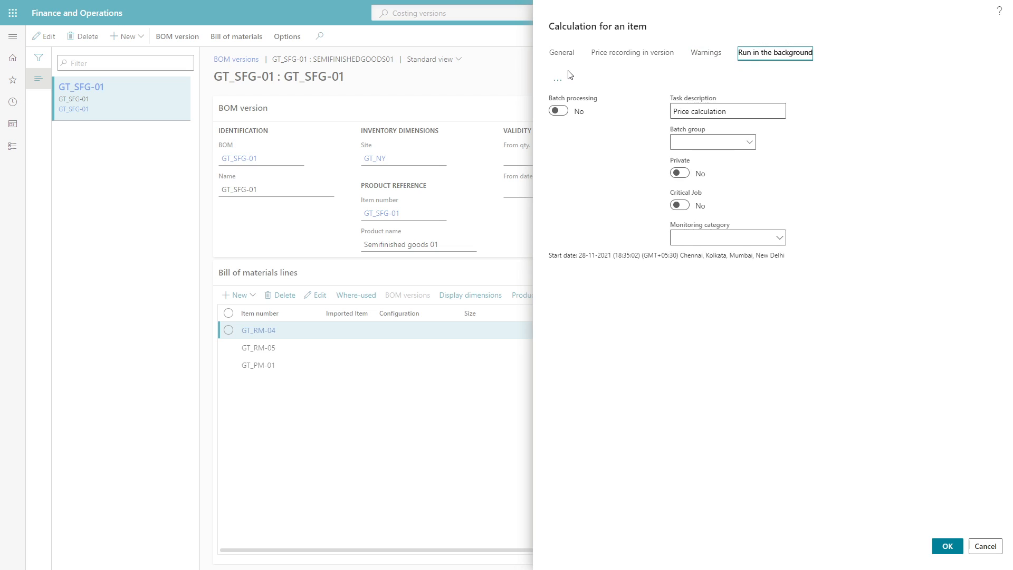
left_click(569, 54)
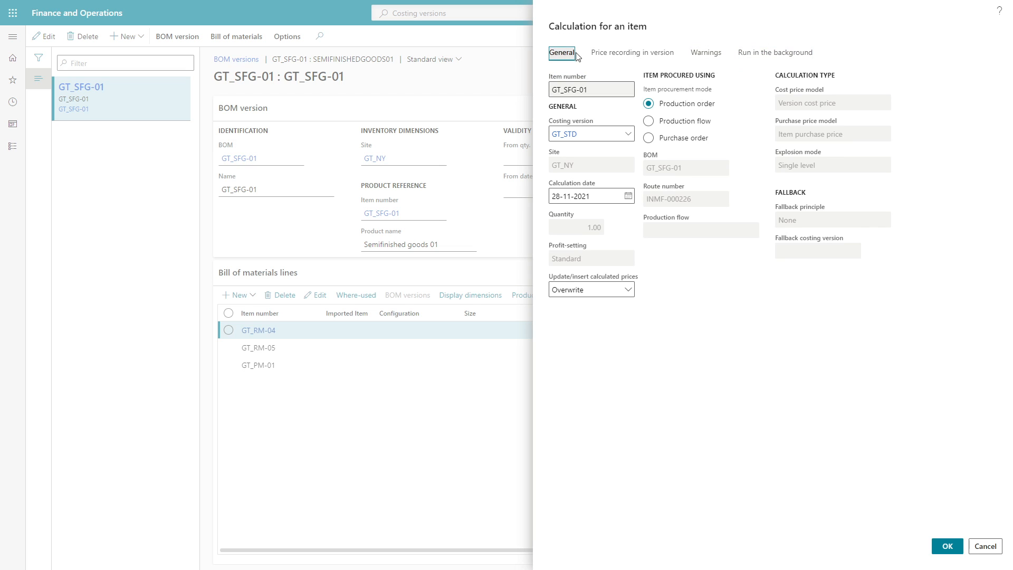
left_click(680, 104)
left_click(949, 547)
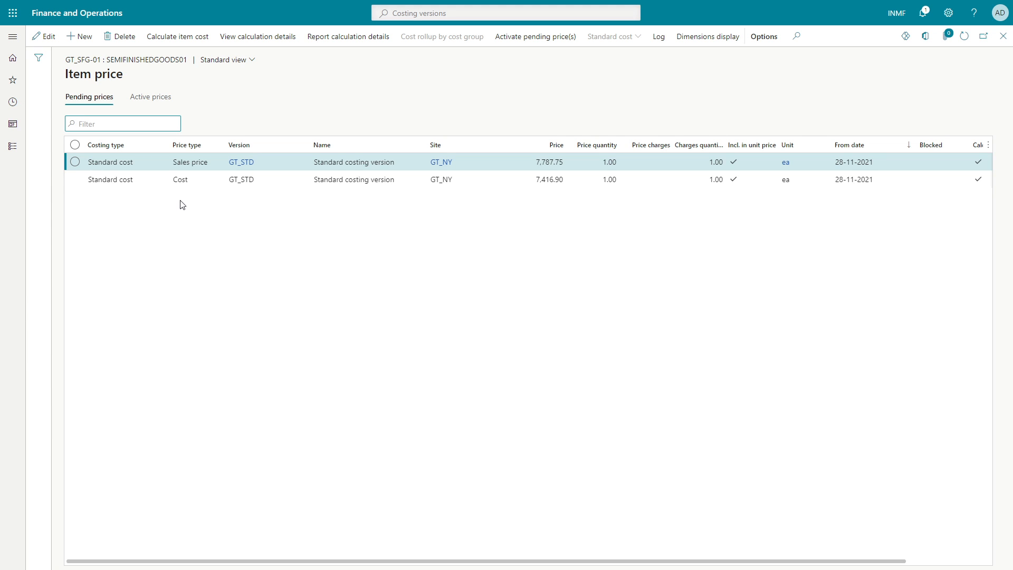
- Compare the pending sales price and cost records of GT_SFG-01 and view the calculation details of the cost record
left_click(176, 182)
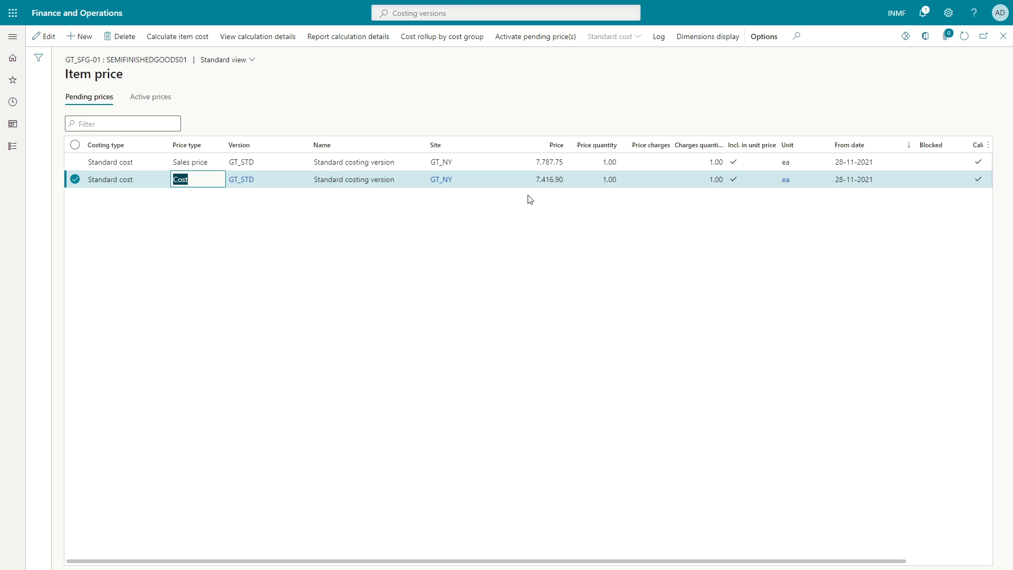
left_click(527, 162)
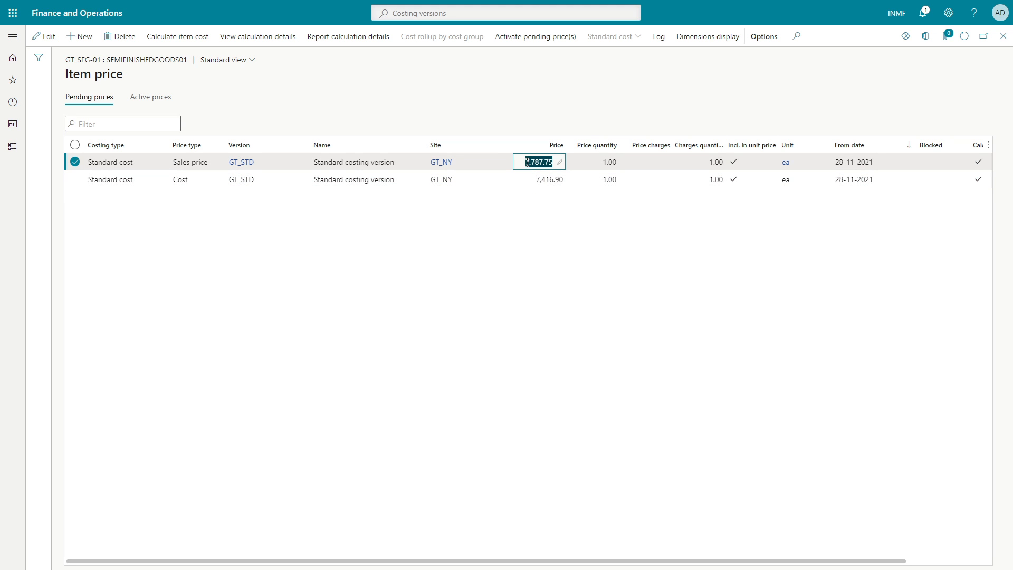
left_click(547, 180)
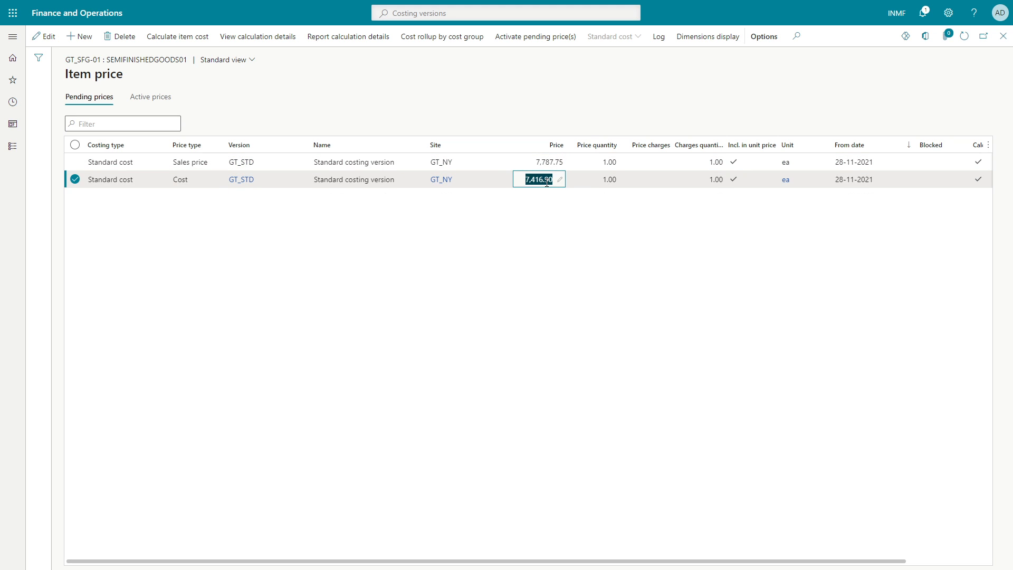
left_click(135, 180)
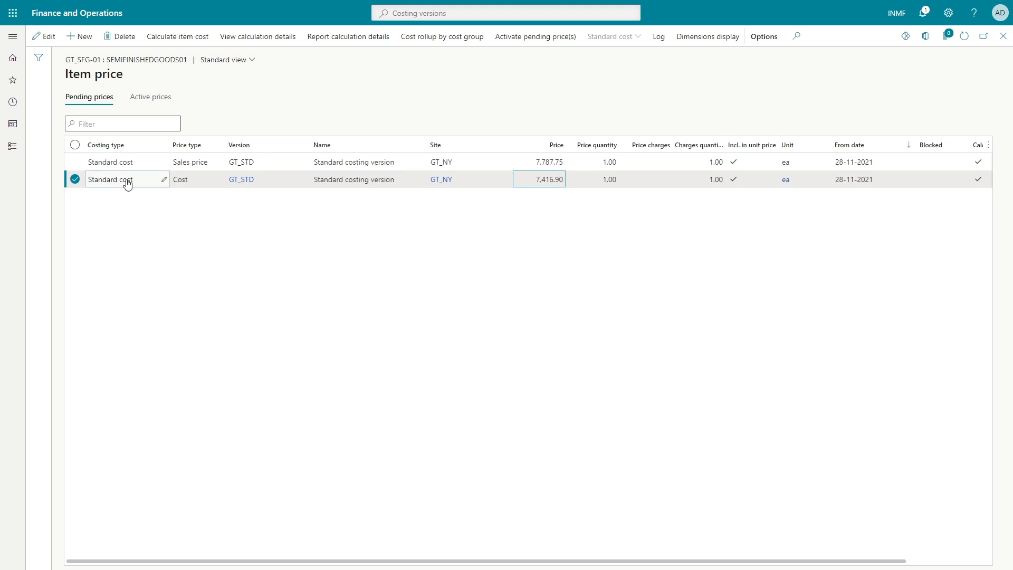
left_click(249, 41)
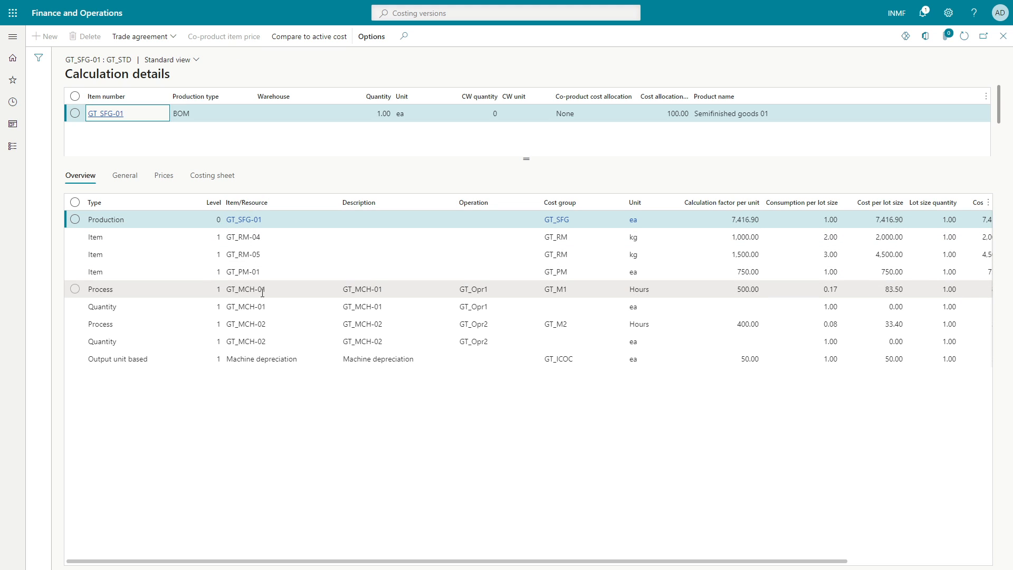
- Examine the consumption per lot size on the GT_RM-04 line of the calculation details
left_click(525, 243)
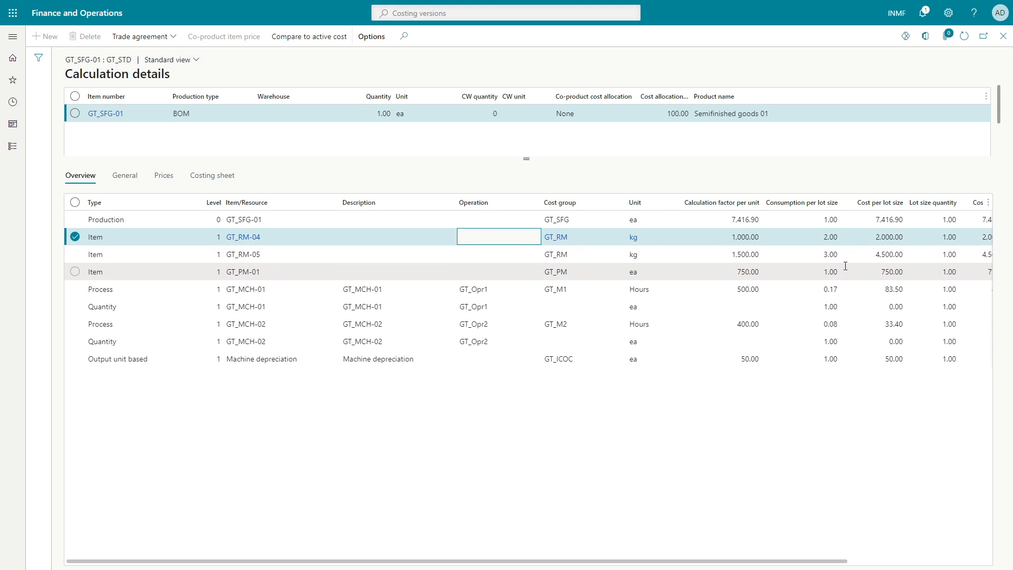
left_click(817, 238)
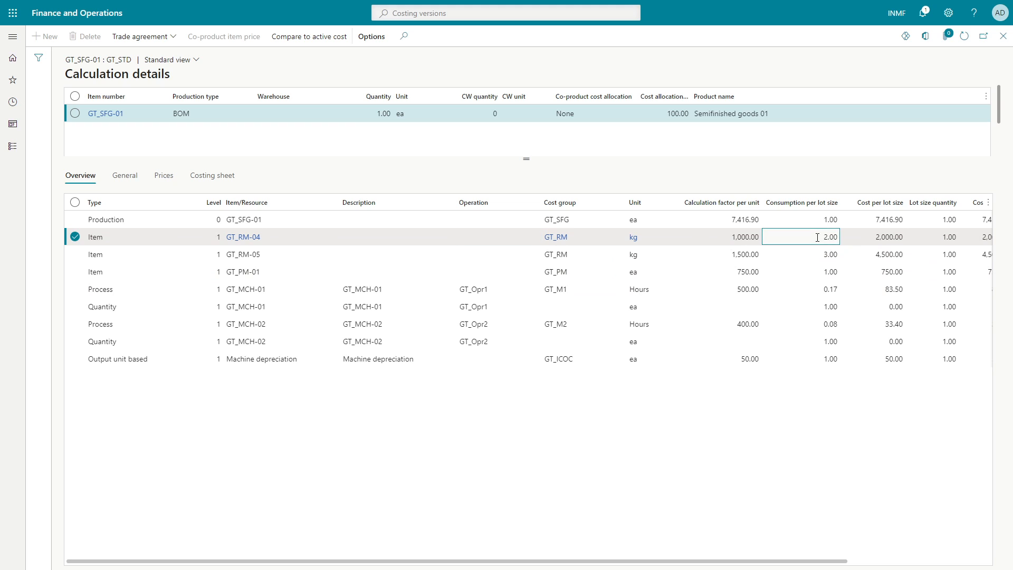
left_click(814, 238)
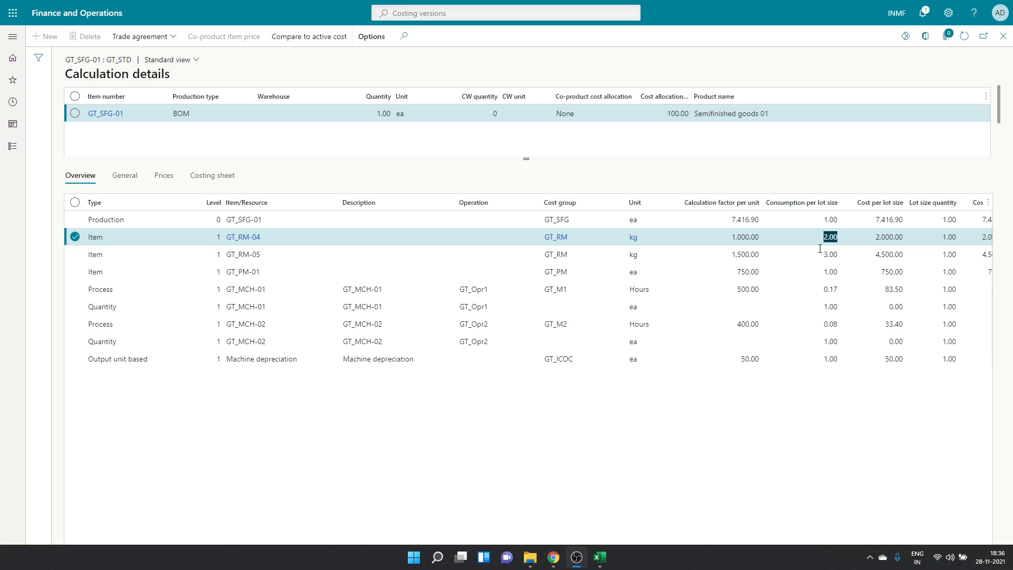
- Switch to the Excel workbook and put the heading Cost in H120, beside the GT_SFG-01 bill of materials
key("alt+Tab")
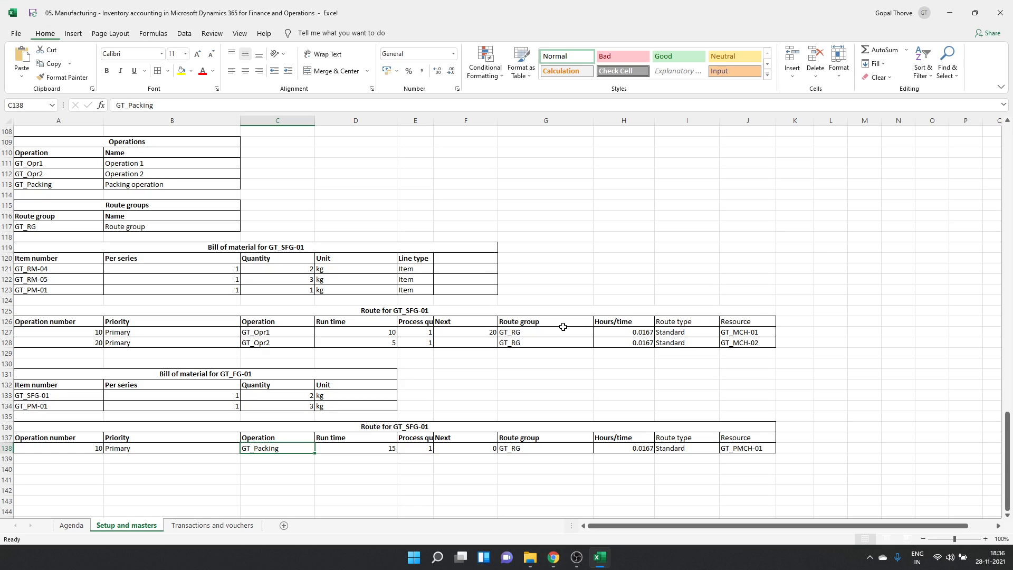
left_click(399, 341)
left_click(415, 270)
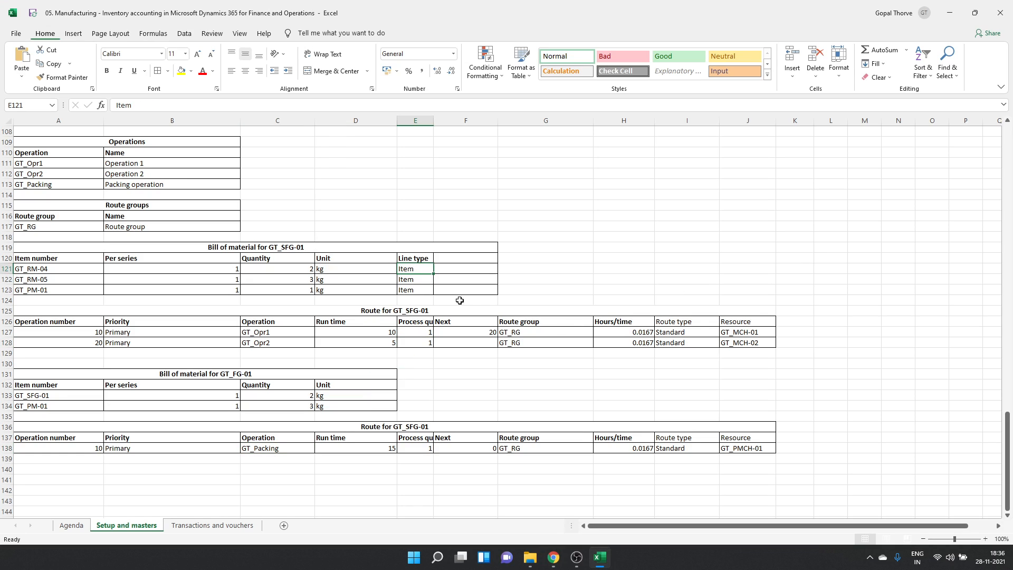
scroll(472, 305, "up", 1)
left_click(472, 302)
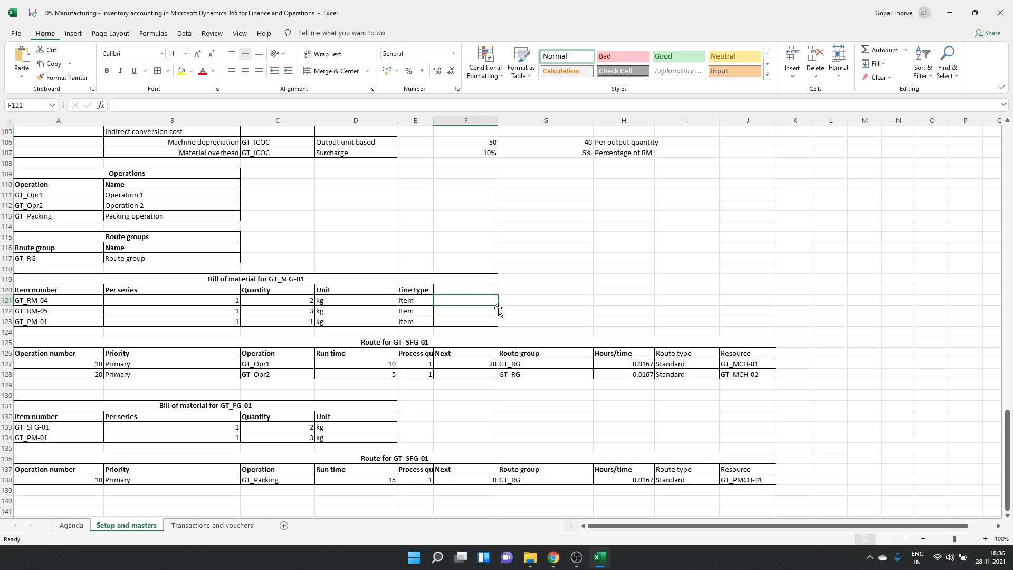
left_click(620, 278)
type("Cost")
key("Return")
key("Return")
key("Up")
key("Up")
key("ctrl+x")
key("Down")
key("Return")
- Look across the GT_RM-04 line of the GT_SFG-01 bill of materials for its quantity, per series and item number
key("Down")
key("Left")
key("Left")
key("Left")
key("Left")
key("Left")
key("Left")
key("Left")
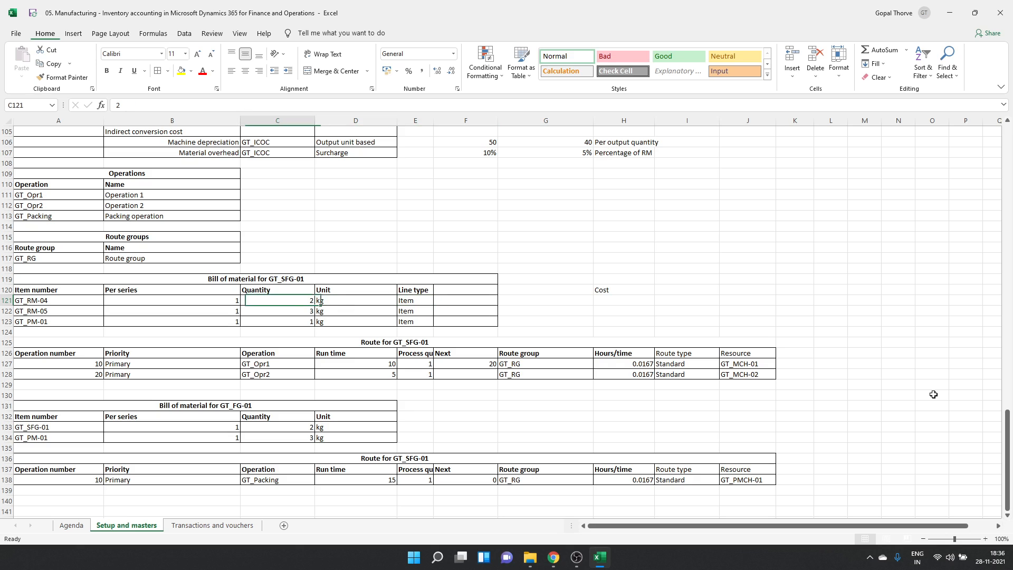
key("Right")
key("Right")
key("Right")
key("Right")
key("Left")
key("Left")
key("Left")
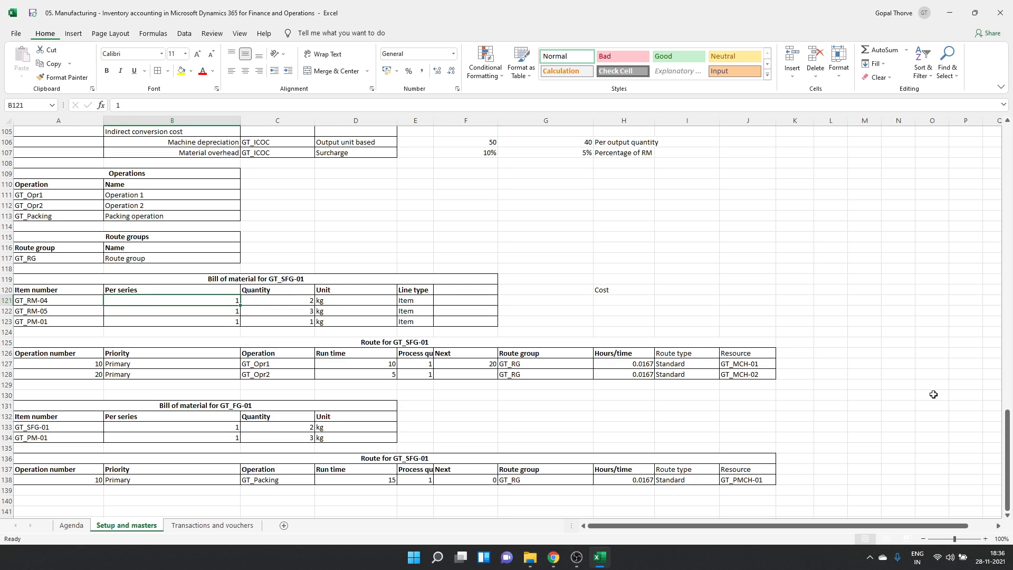
key("Left")
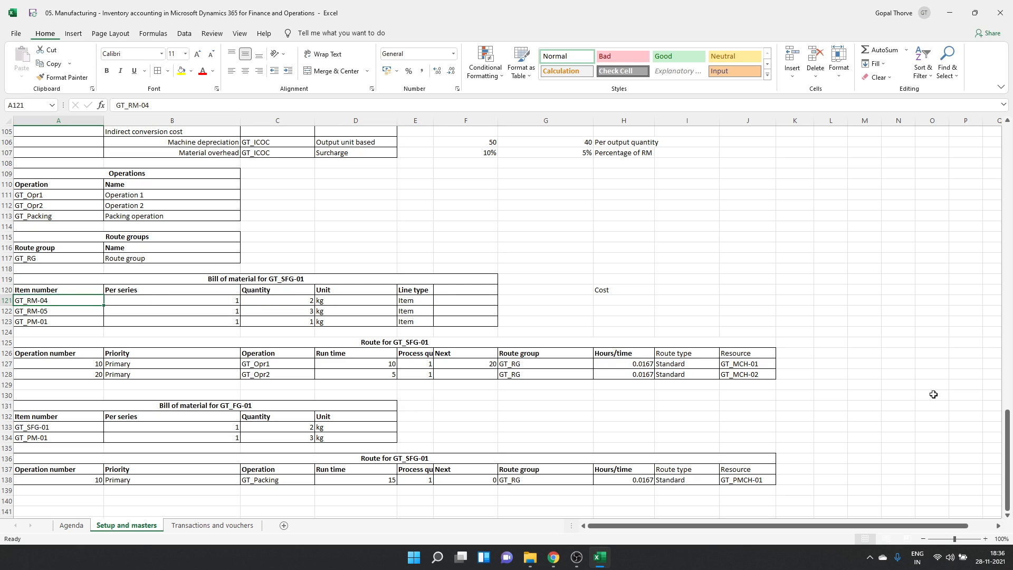
- Calculate the GT_RM-04 cost in H121 as quantity C121 divided by per series B121, multiplied by the item's cost price in K62
key("Right")
key("Right")
key("Right")
key("Right")
key("Right")
key("Right")
key("Right")
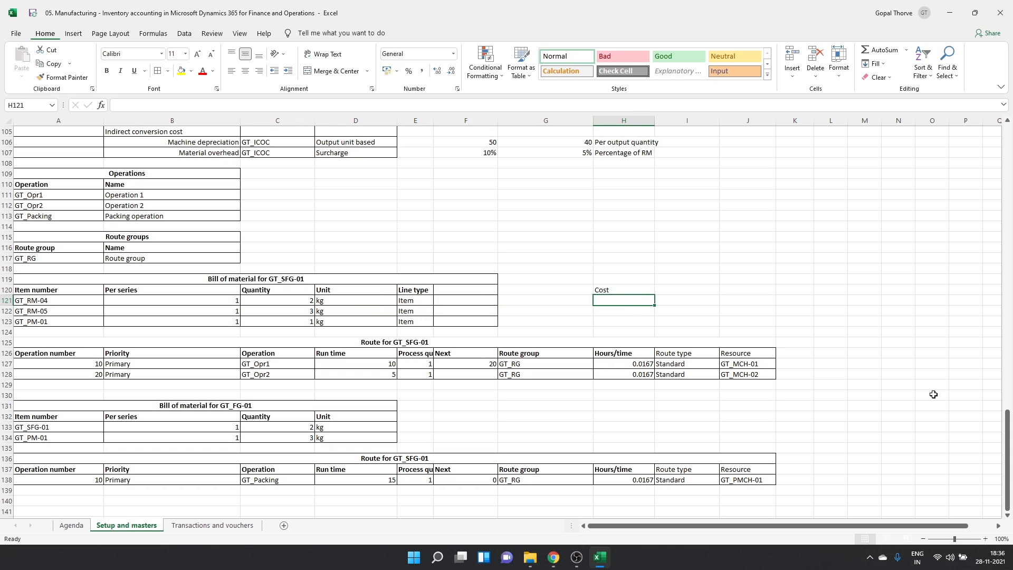
type("=")
key("Left")
key("Left")
key("Left")
key("Left")
key("Left")
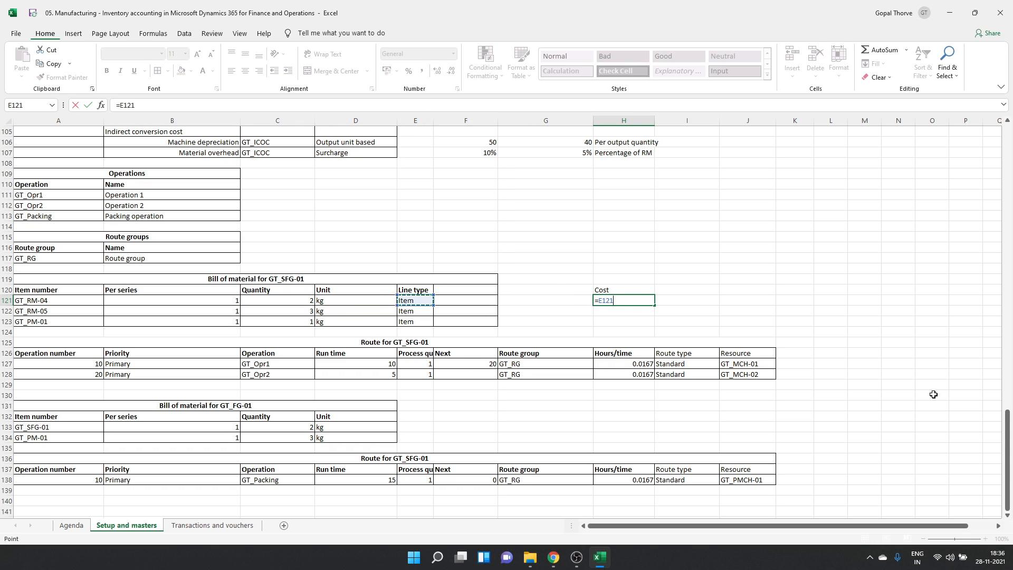
type("/")
key("Left")
key("Left")
key("Left")
key("Left")
key("Left")
key("Left")
type("*")
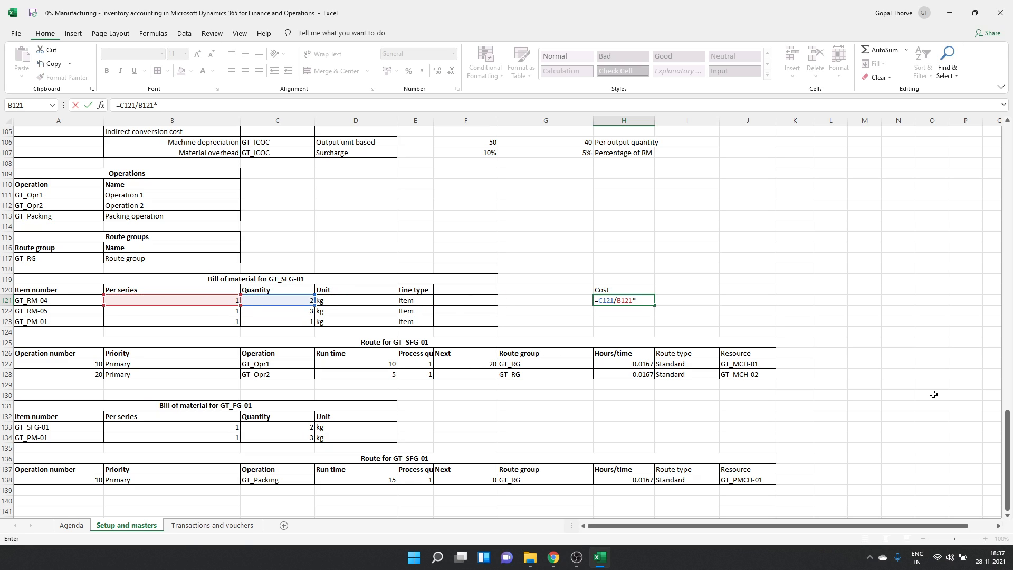
key("Up")
key("Up")
key("Up")
key("Up")
key("Up")
key("Up")
key("Up")
key("Up")
key("Up")
key("Up")
key("Up")
key("Up")
key("Up")
key("Up")
key("Up")
key("Up")
key("Up")
key("Up")
key("Up")
key("Up")
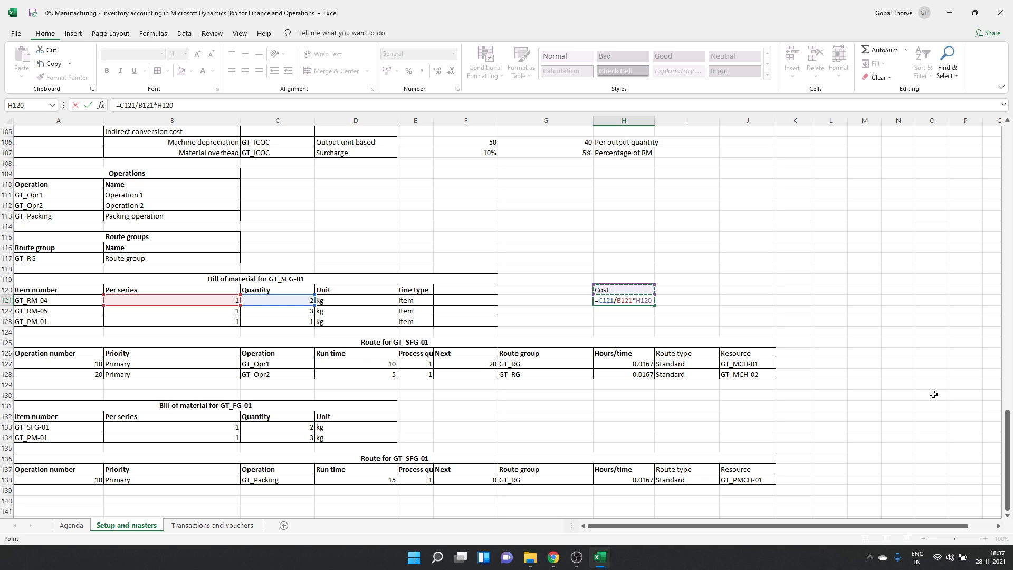
key("Up")
key("Up")
key("Up")
key("Up")
key("Up")
key("Up")
key("Up")
key("Up")
key("Up")
key("Up")
key("Up")
key("Up")
key("Up")
key("Up")
key("Up")
key("Up")
key("Up")
key("Up")
key("Up")
key("Up")
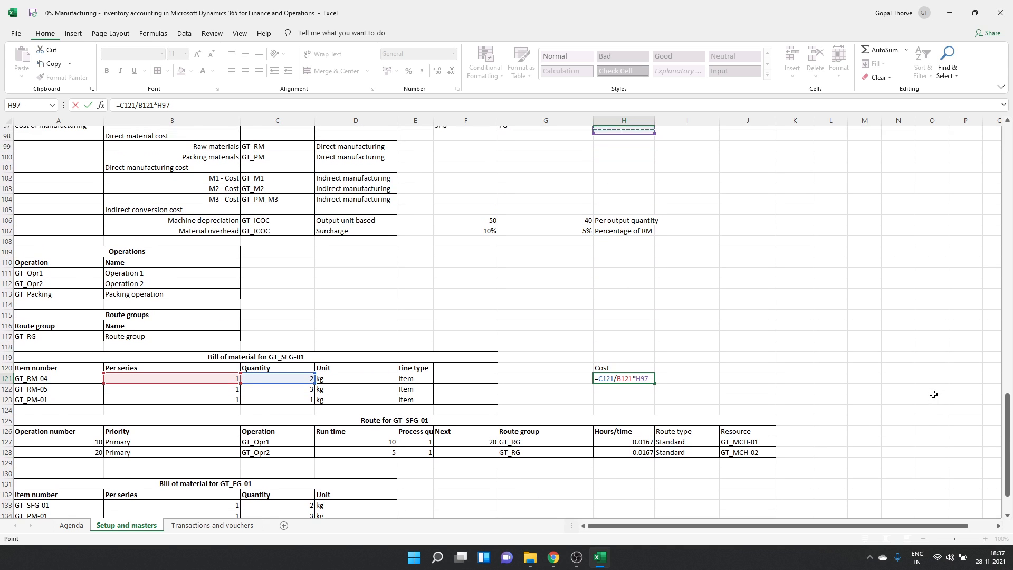
key("Up")
key("Up")
key("Up")
key("Up")
key("Up")
key("Up")
key("Up")
key("Up")
key("Up")
key("Up")
key("Up")
key("Up")
key("Up")
key("Up")
key("Up")
key("Up")
key("Up")
key("Up")
key("Up")
key("Up")
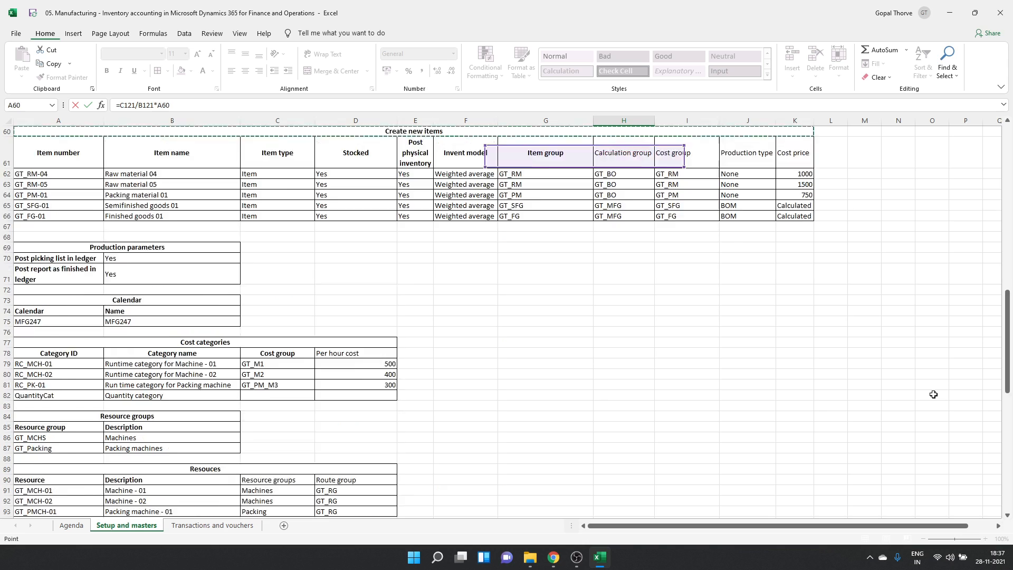
key("Down")
key("Down")
key("Down")
key("Down")
key("Down")
key("Down")
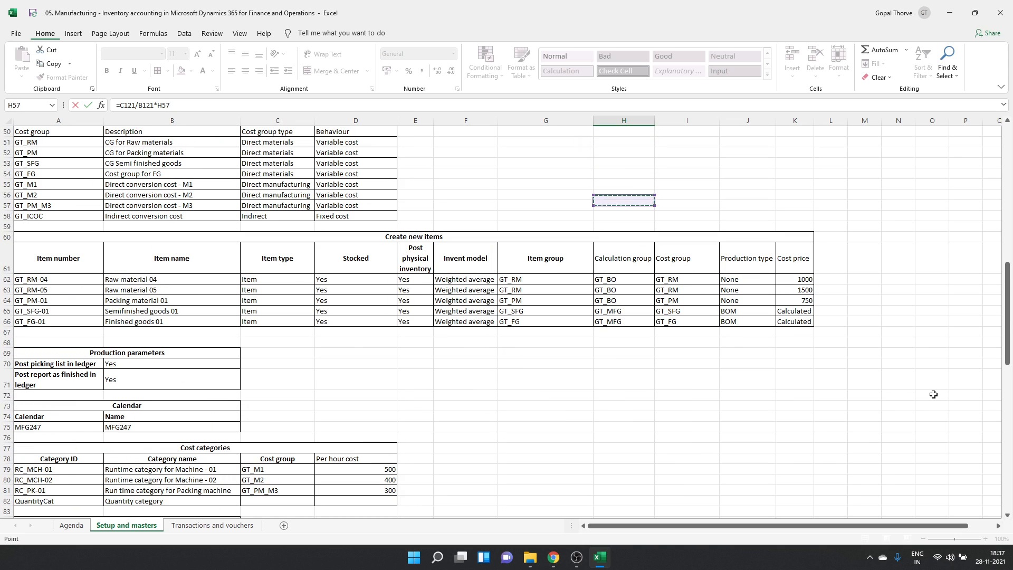
key("Right")
key("Right")
key("Right")
key("Return")
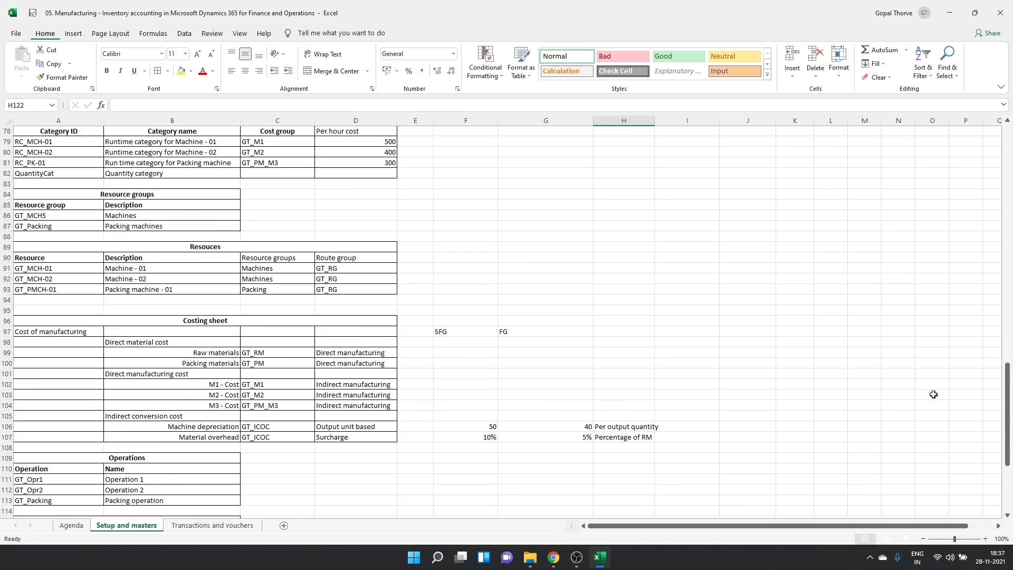
- Calculate the GT_RM-05 cost in H122 as quantity C122 divided by per series B122, multiplied by the item's cost price in K63
key("Return")
key("Up")
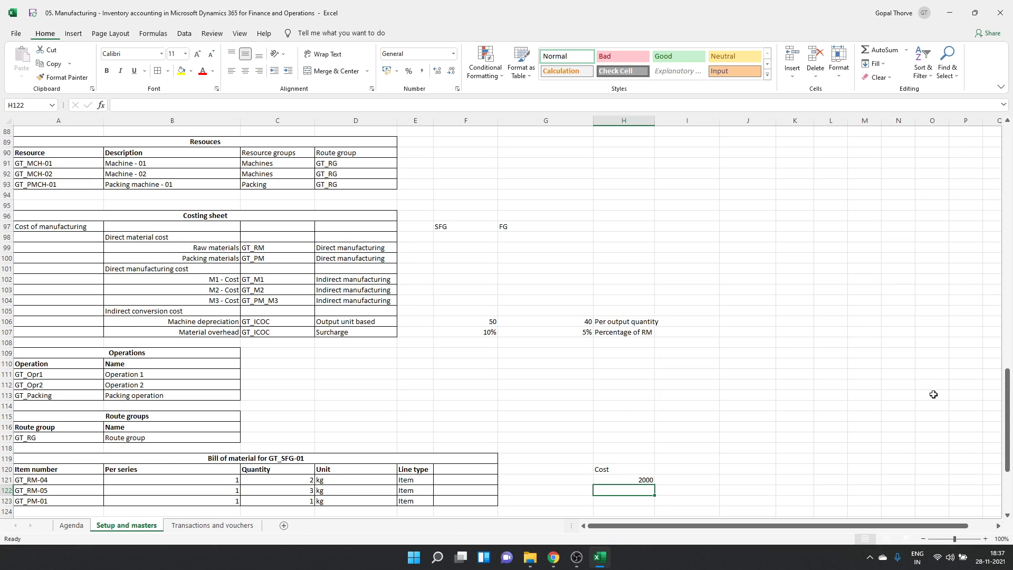
type("=")
key("Left")
key("Left")
key("Left")
key("Left")
key("Left")
type("/")
key("Left")
key("Left")
key("Left")
key("Left")
key("Left")
key("Left")
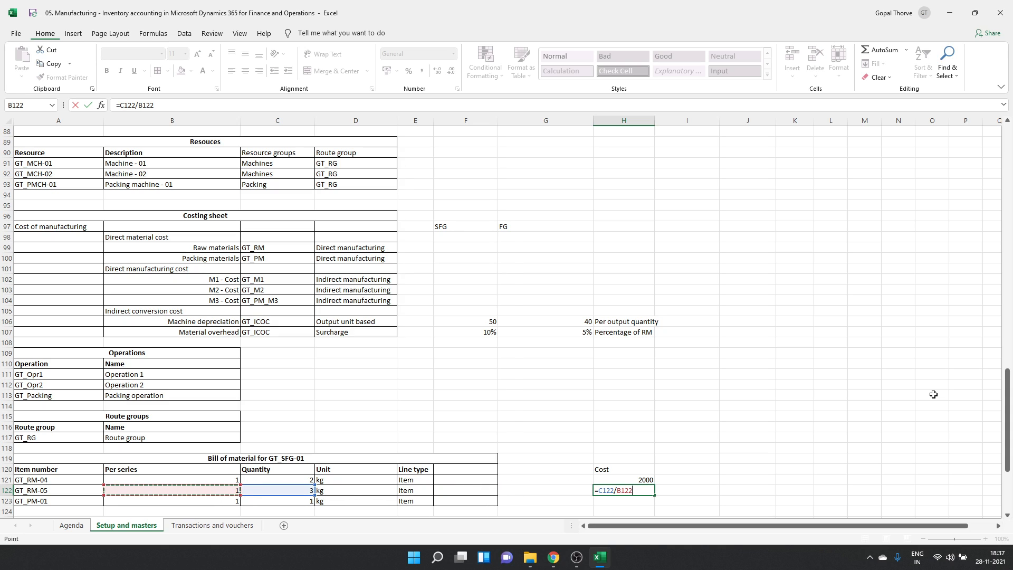
type("*")
key("Up")
key("Up")
key("Up")
key("Up")
key("Up")
key("Up")
key("Up")
key("Up")
key("Up")
key("Up")
key("Up")
key("Up")
key("Up")
key("Up")
key("Up")
key("Up")
key("Up")
key("Up")
key("Up")
key("Up")
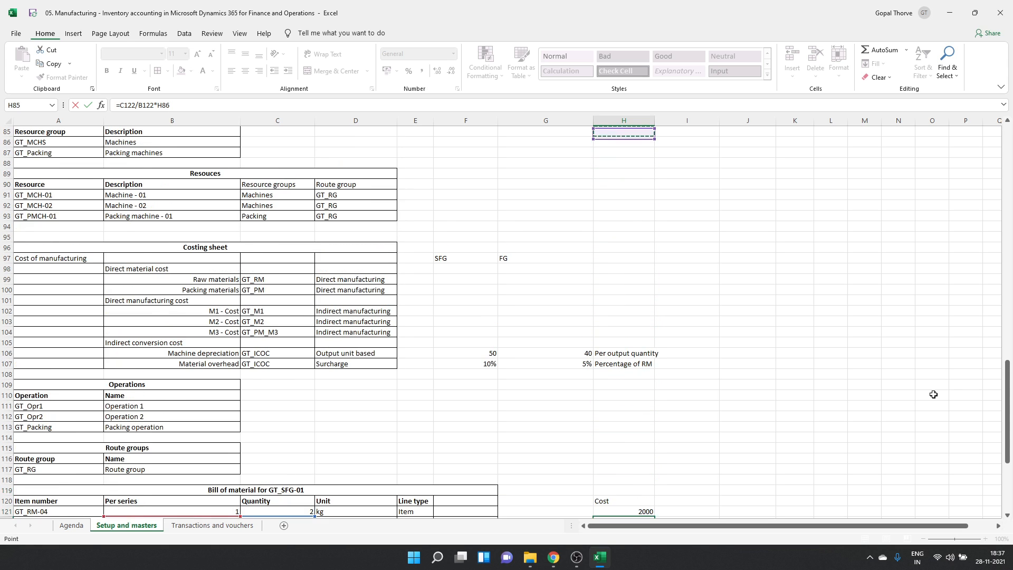
key("Up")
key("Up")
key("Up")
key("Up")
key("Up")
key("Up")
key("Up")
key("Up")
key("Up")
key("Up")
key("Up")
key("Up")
key("Up")
key("Up")
key("Up")
key("Up")
key("Up")
key("Up")
key("Up")
key("Up")
key("Down")
key("Down")
key("Down")
key("Down")
key("Down")
key("Down")
key("Down")
key("Down")
key("Down")
key("Down")
key("Down")
key("Down")
key("Down")
key("Up")
key("Up")
key("Up")
key("Up")
key("Right")
key("Right")
key("Right")
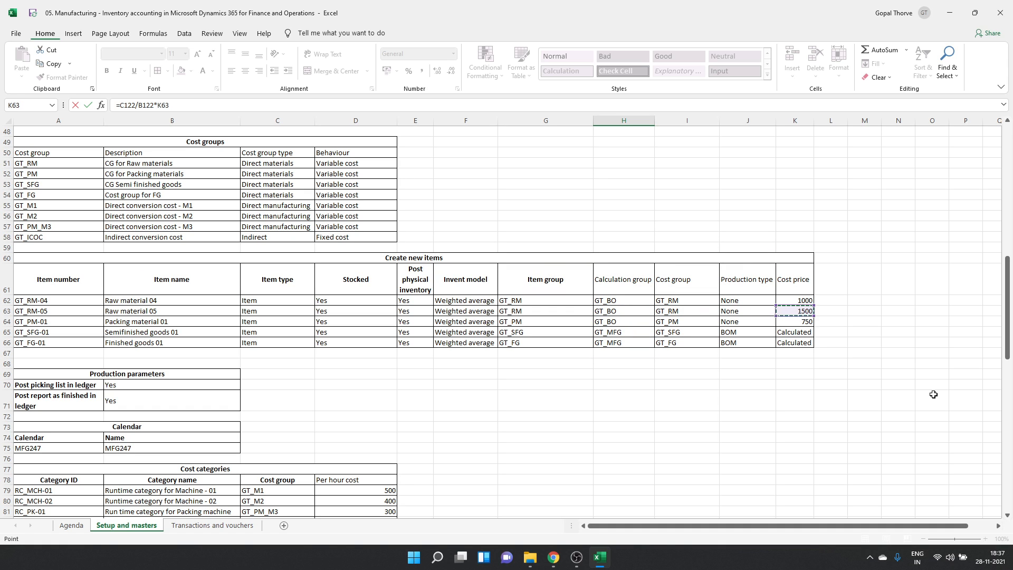
key("Return")
- Calculate the GT_PM-01 cost in H123 as quantity C123 divided by per series B123, multiplied by the item's cost price in K64
key("Up")
type("=")
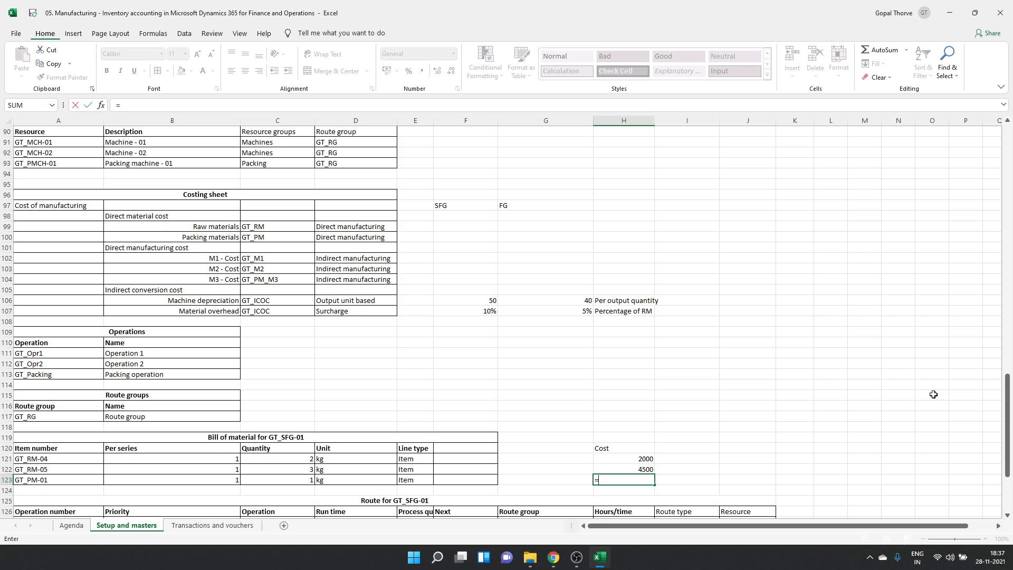
key("Left")
key("Left")
key("Left")
key("Left")
key("Left")
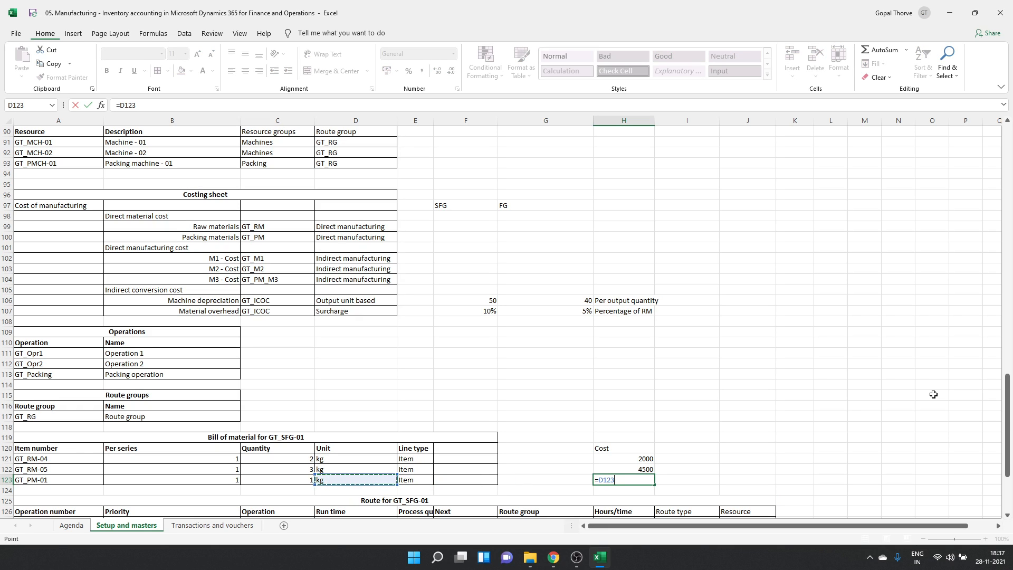
key("Left")
key("Left")
key("Left")
key("Left")
key("Left")
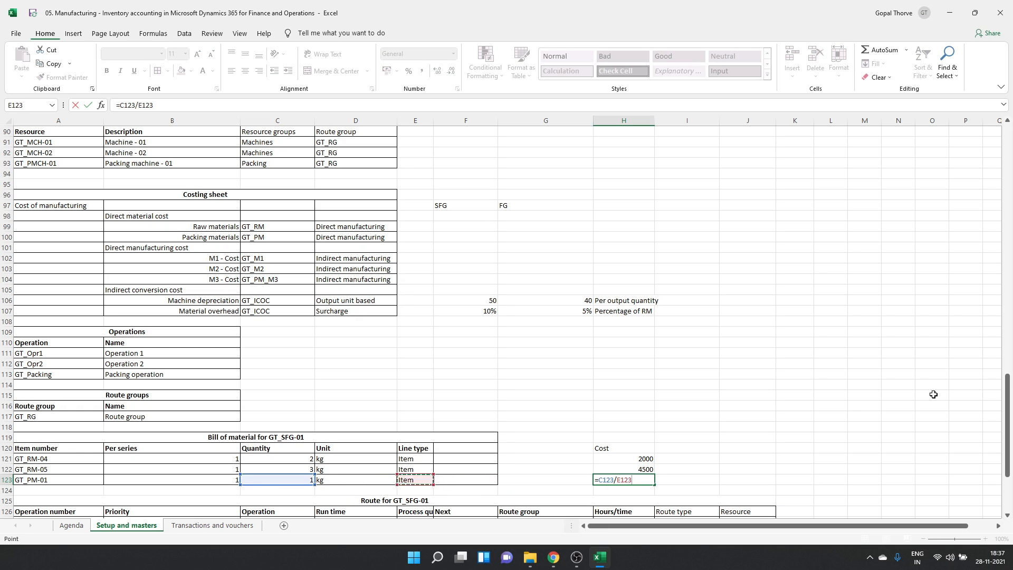
type("*")
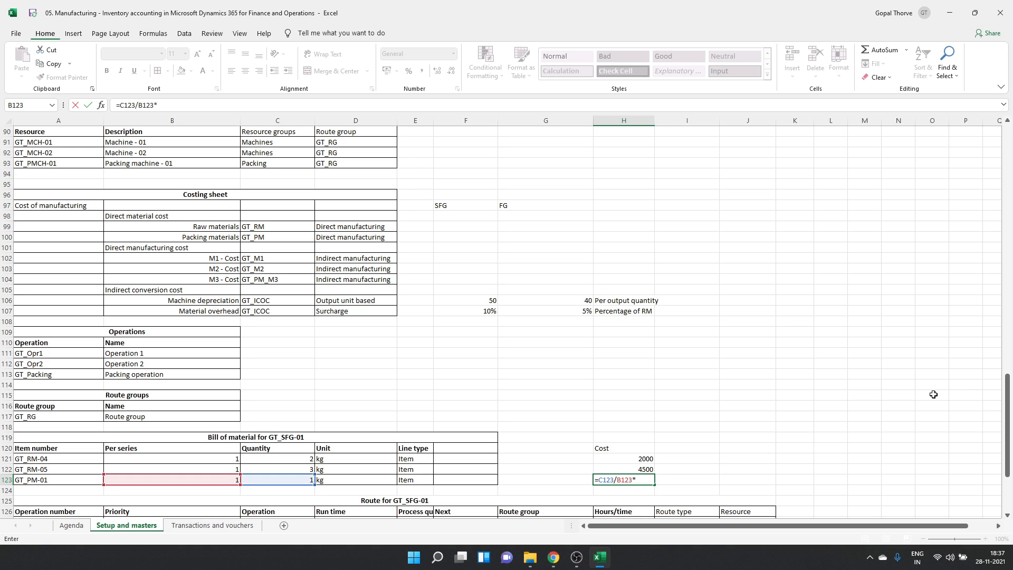
key("Up")
key("Up")
key("Up")
key("Up")
key("Up")
key("Up")
key("Up")
key("Up")
key("Up")
key("Up")
key("Up")
key("Up")
key("Up")
key("Up")
key("Up")
key("Up")
key("Up")
key("Up")
key("Up")
key("Up")
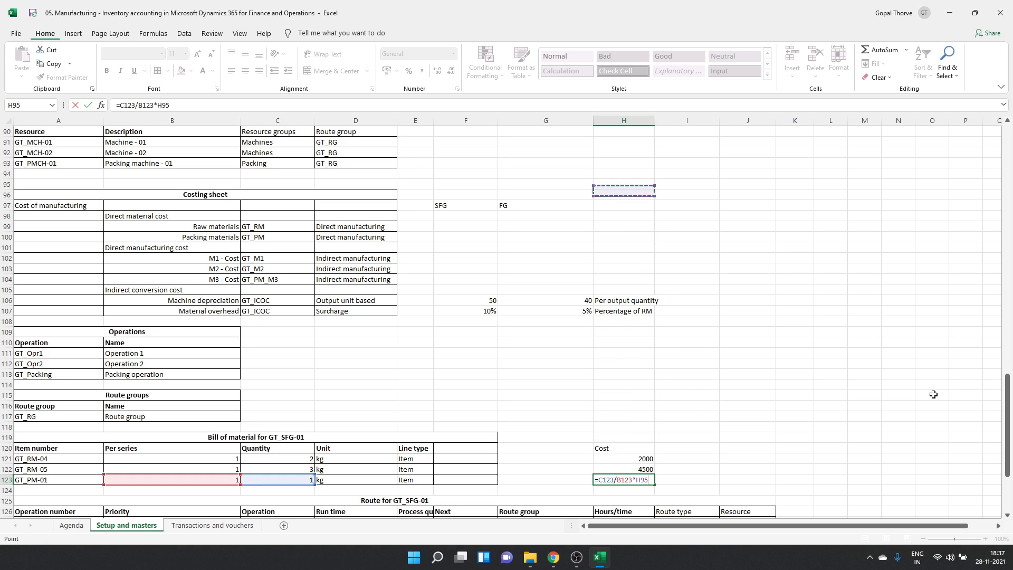
key("Up")
key("Up")
key("Up")
key("Up")
key("Up")
key("Up")
key("Up")
key("Up")
key("Up")
key("Up")
key("Up")
key("Up")
key("Up")
key("Up")
key("Up")
key("Up")
key("Up")
key("Up")
key("Up")
key("Up")
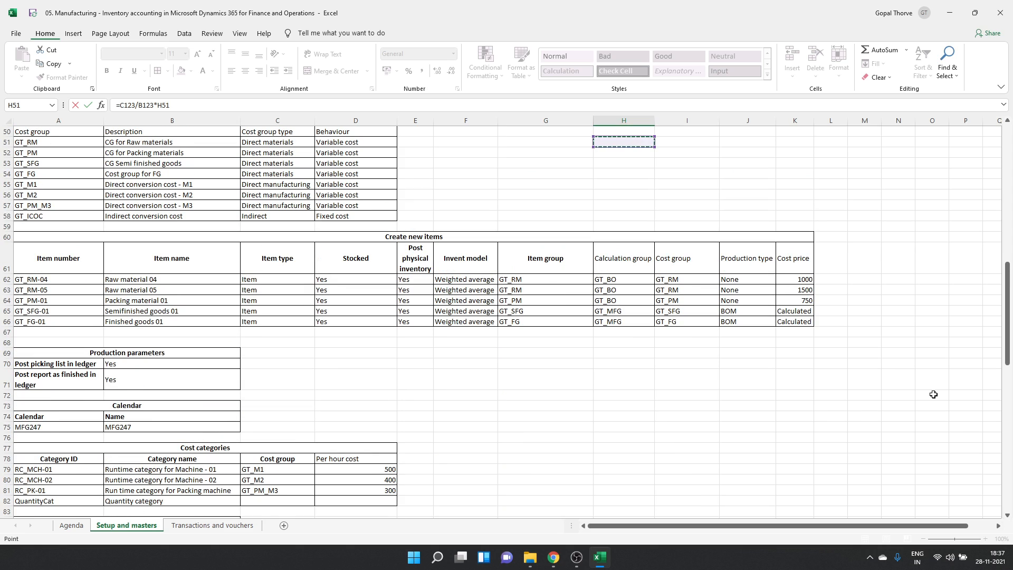
key("Down")
key("Down")
key("Down")
key("Down")
key("Down")
key("Down")
key("Down")
key("Down")
key("Down")
key("Up")
key("Up")
key("Up")
key("Right")
key("Right")
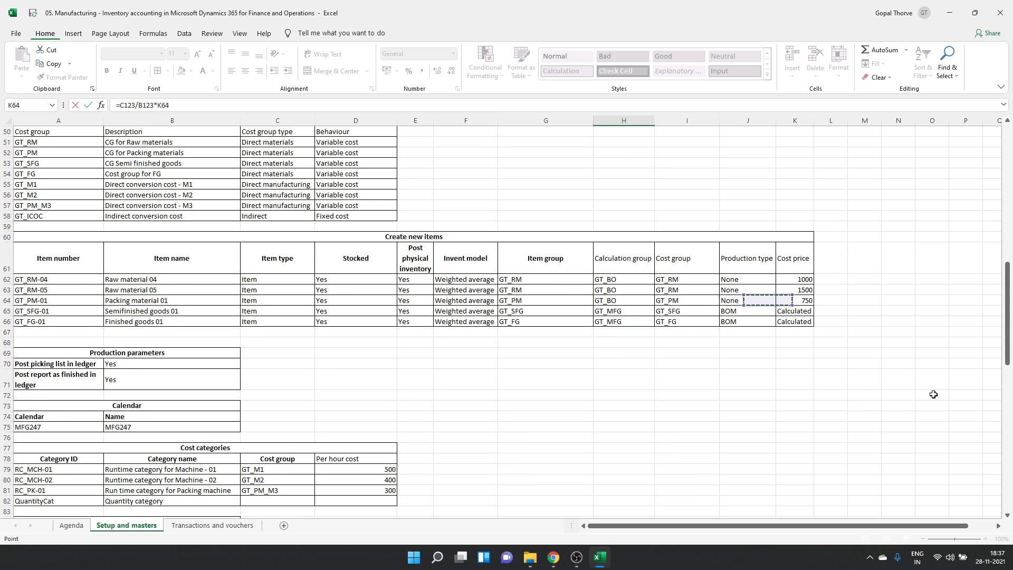
key("Right")
key("Return")
- Insert a blank row at row 125, directly above the Route for GT_SFG-01 heading
key("Down")
key("Up")
key("Up")
key("Down")
key("Up")
key("Down")
key("Down")
key("Down")
key("Down")
key("Down")
key("Down")
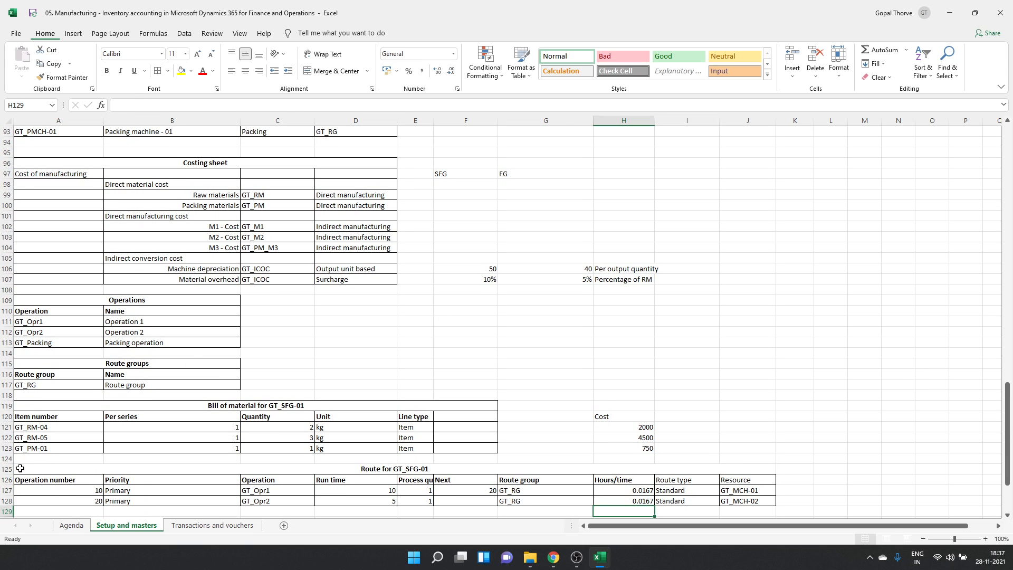
left_click(7, 468)
right_click(7, 469)
left_click(29, 393)
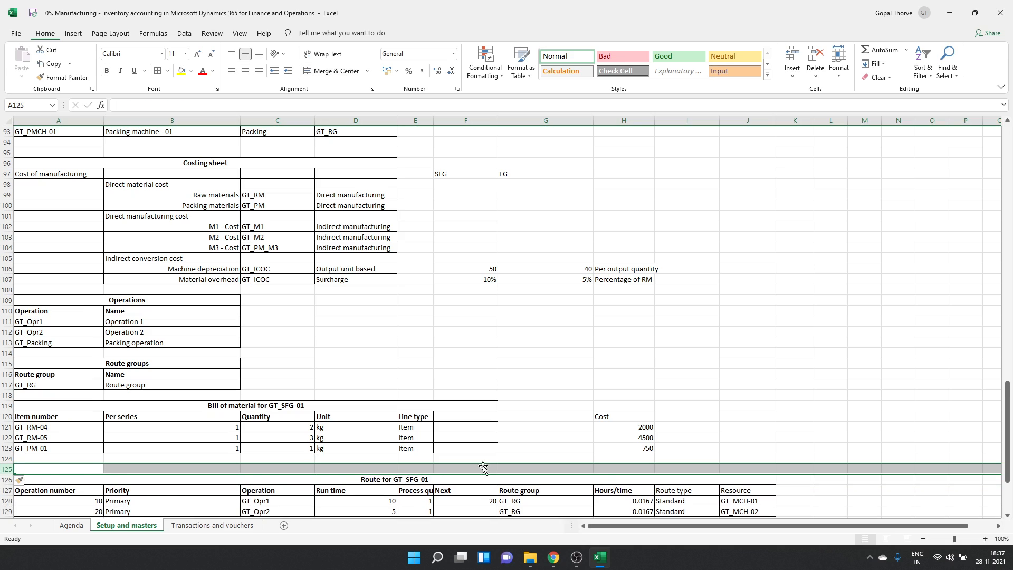
- Sum the GT_RM-04 and GT_RM-05 costs in I122 with the range H121:H122
left_click(636, 440)
left_click(688, 439)
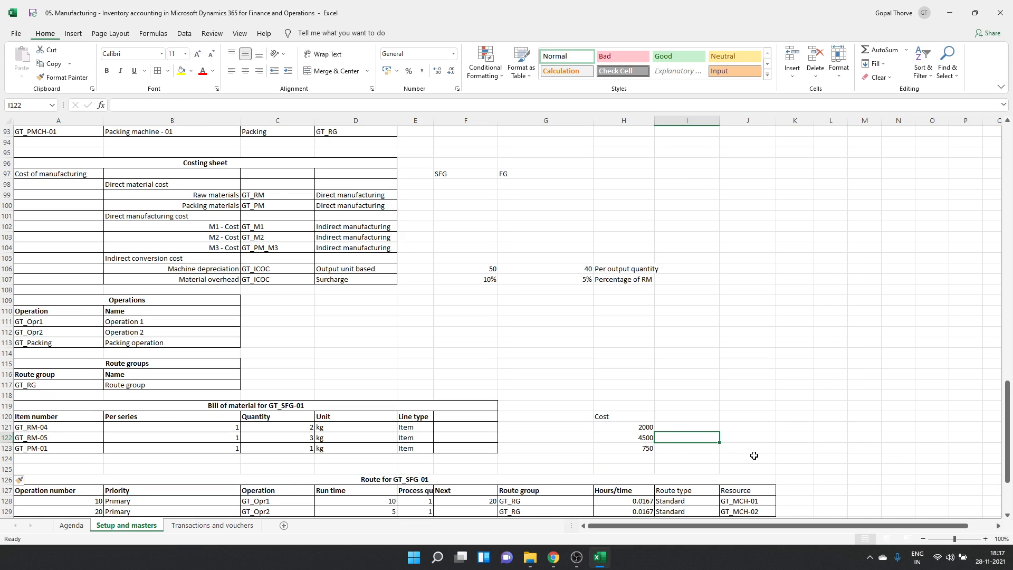
type("=sum")
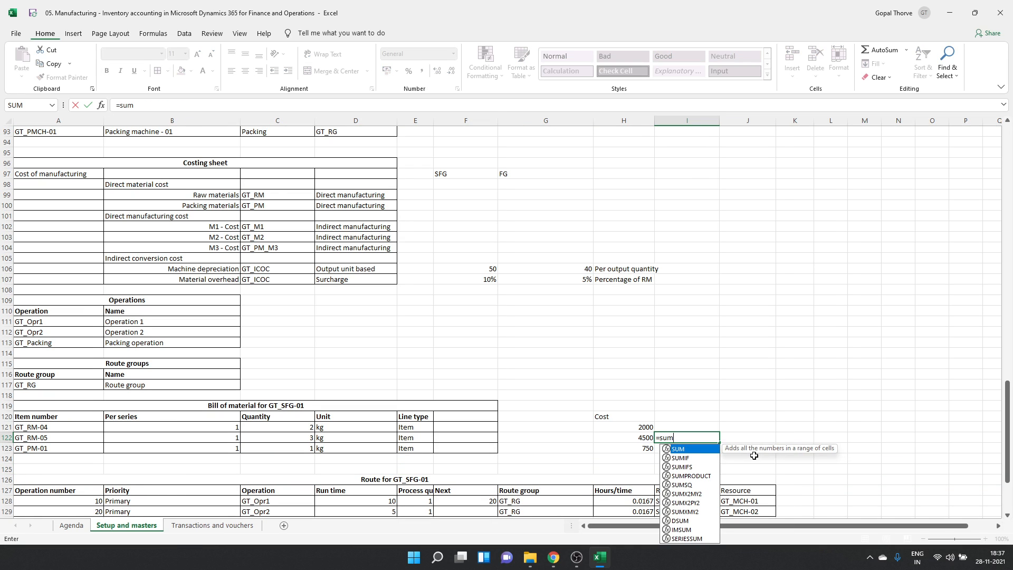
type("*")
key("BackSpace")
type("(")
key("Left")
key("shift+Up")
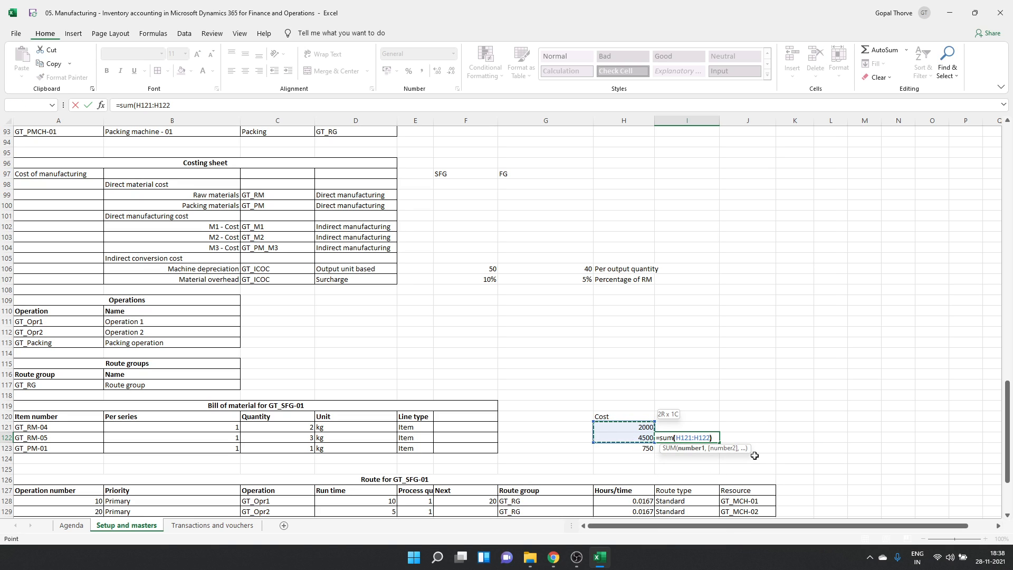
key("Return")
- Link I123 to the GT_PM-01 cost in H123 and sum I122:I123 in I124
type("=")
key("Left")
key("Return")
type("=")
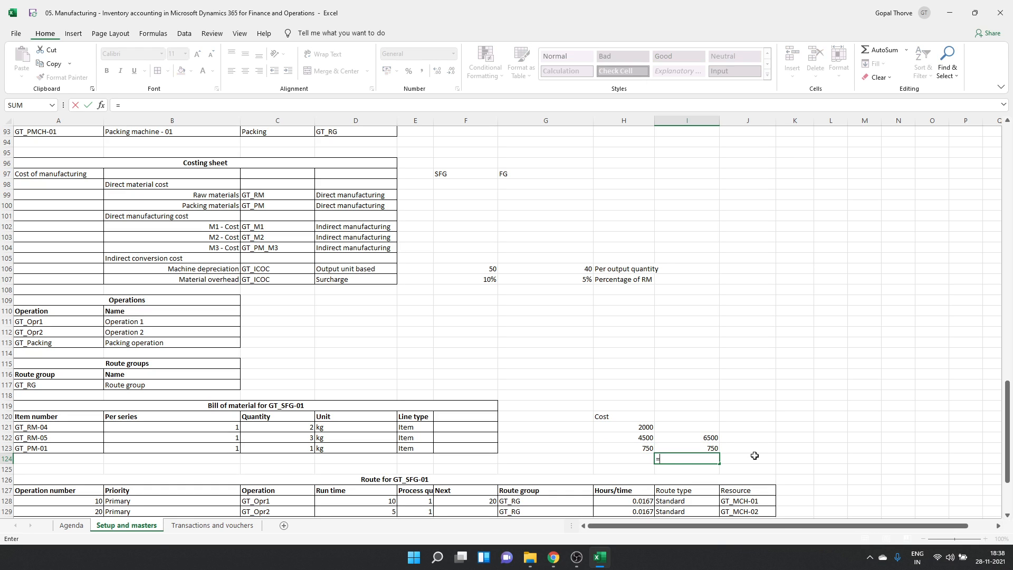
type("sum(")
key("Up")
key("shift+Up")
key("Return")
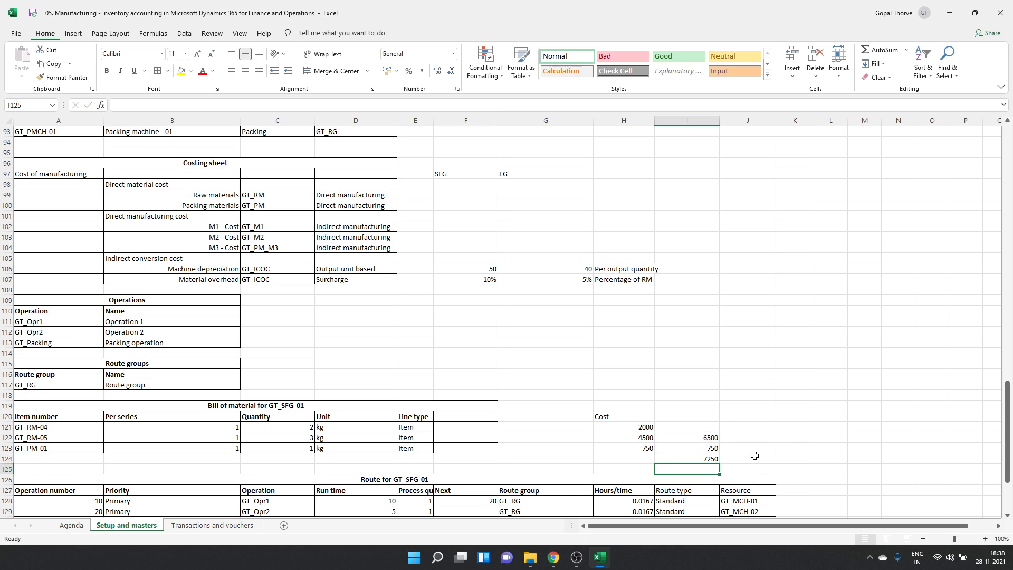
- Switch to Finance and Operations, check the cost per lot size of GT_RM-05 and GT_PM-01, and return to Excel
key("alt+Tab")
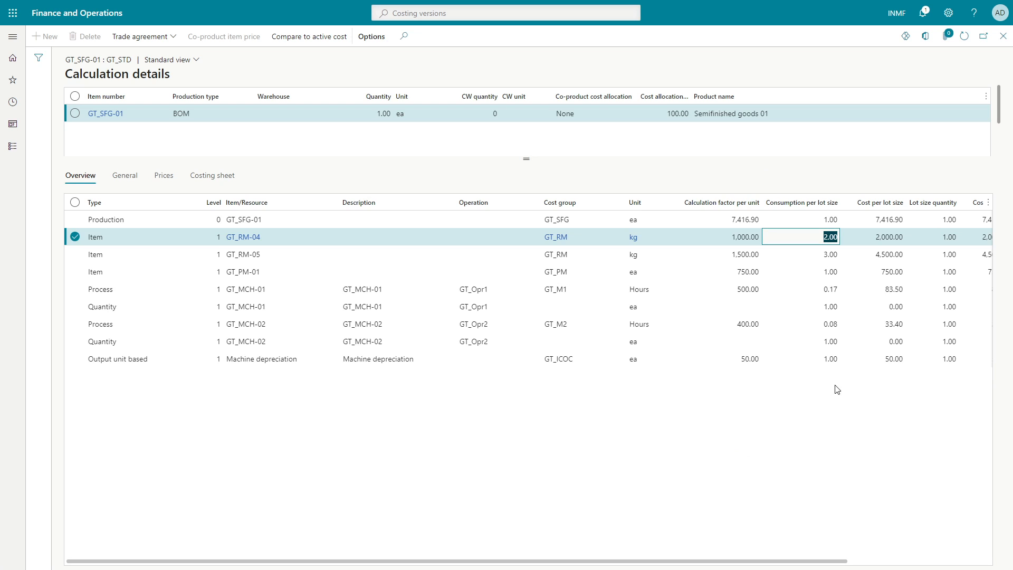
left_click(878, 254)
left_click(900, 272)
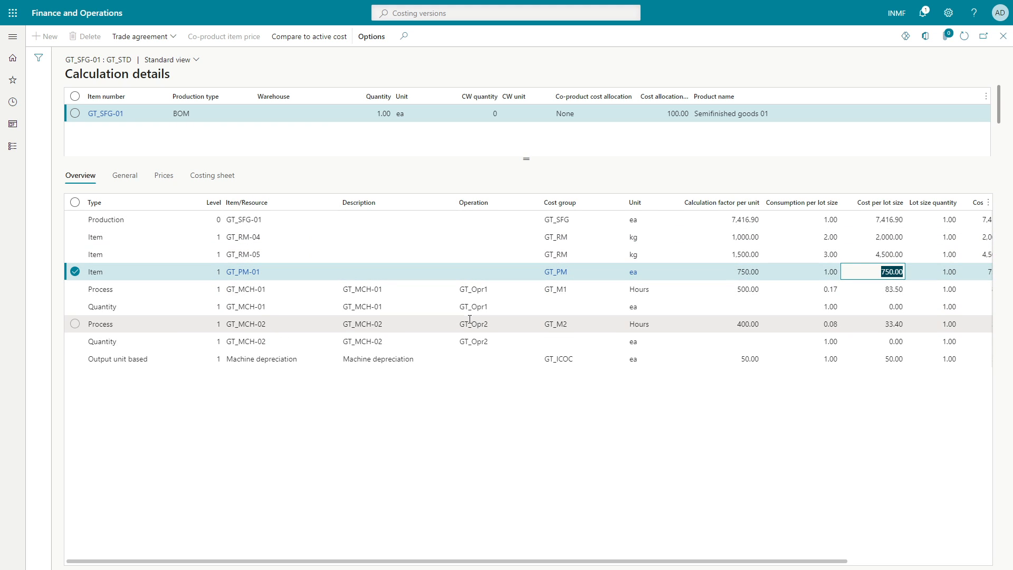
key("alt+Tab")
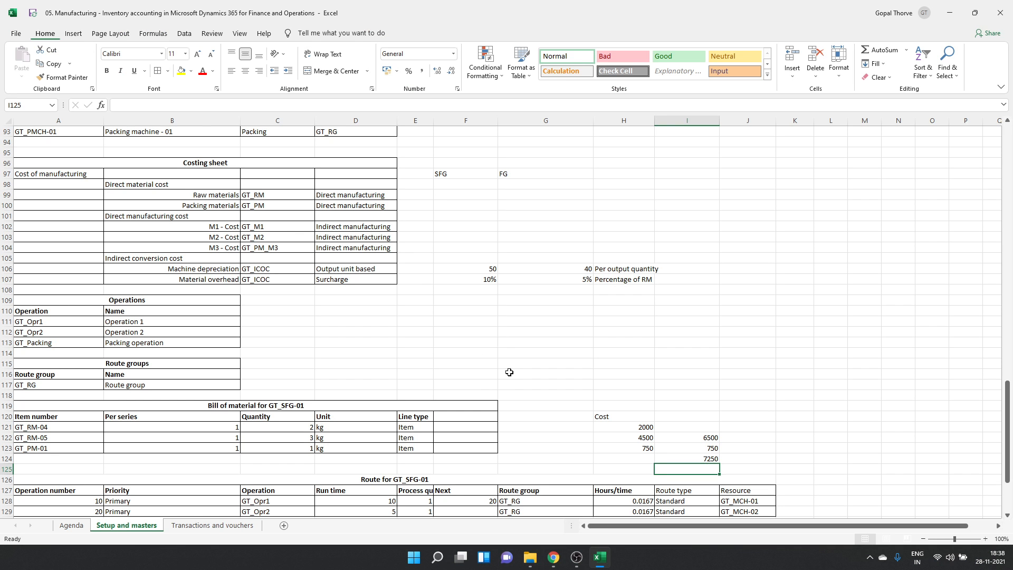
- Move the bill of material Cost column and its subtotals one column over so they occupy columns G and H
left_click_drag(606, 420, 707, 455)
key("ctrl+c")
key("Left")
key("Left")
key("Right")
key("ctrl+v")
key("Left")
key("Right")
key("Left")
key("shift+Down")
key("shift+Down")
key("shift+Down")
key("Right")
key("Right")
key("Down")
key("Down")
key("Down")
key("Down")
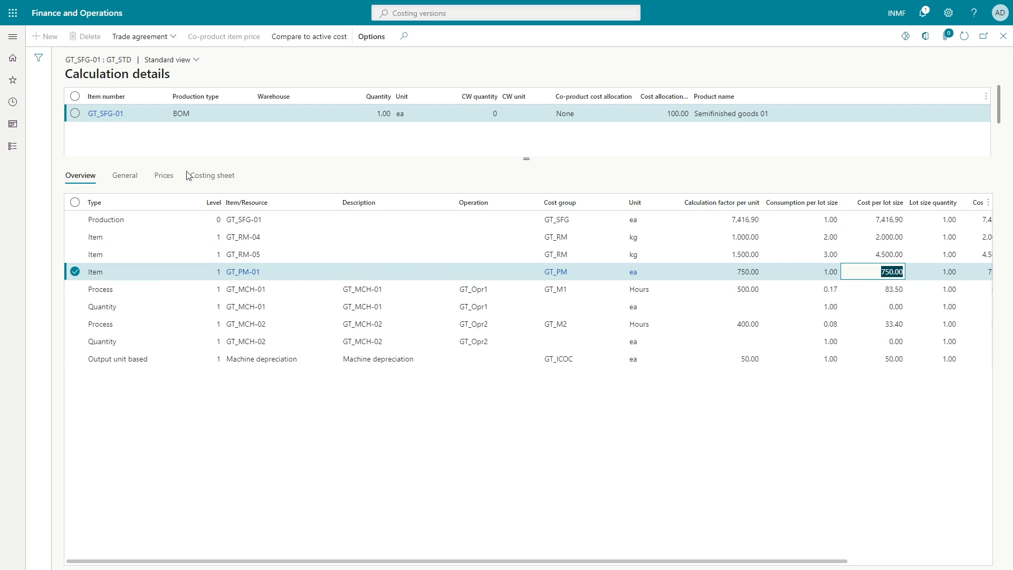
- Compare the raw and packing material totals in the GT_SFG-01 calculation's costing sheet with H122 and H123 in Excel
left_click(206, 180)
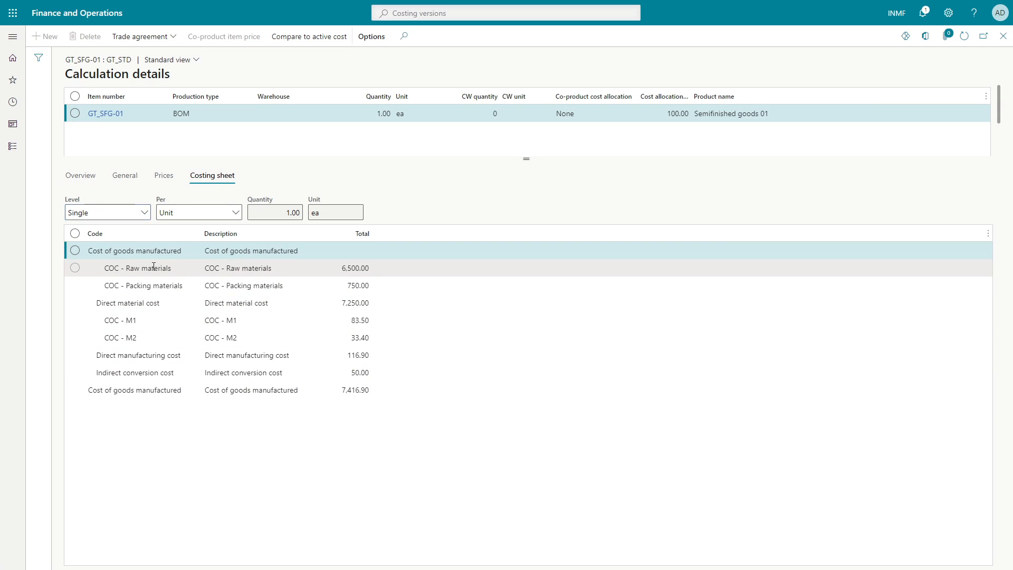
left_click(154, 266)
left_click(342, 268)
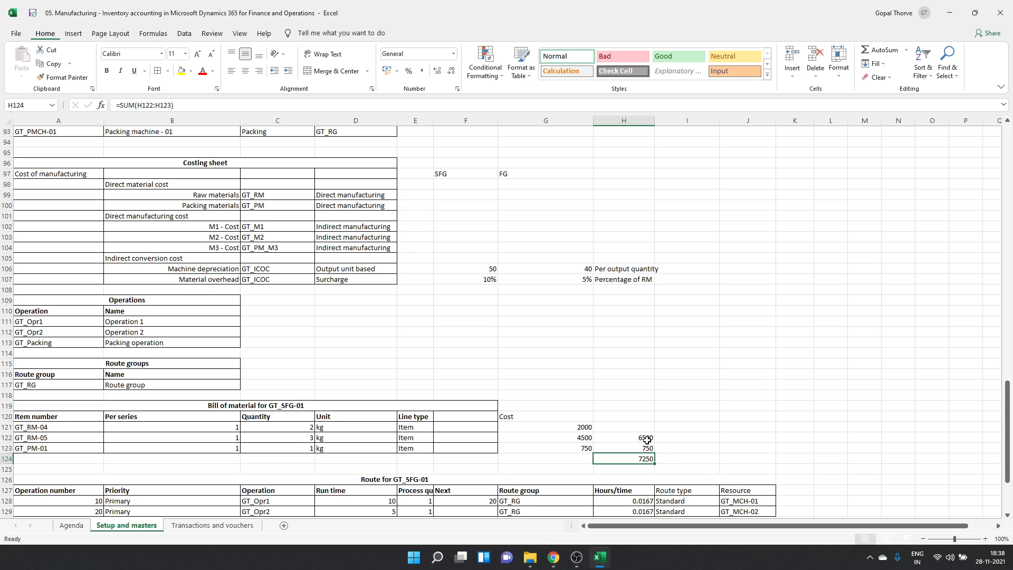
left_click(646, 438)
left_click(645, 449)
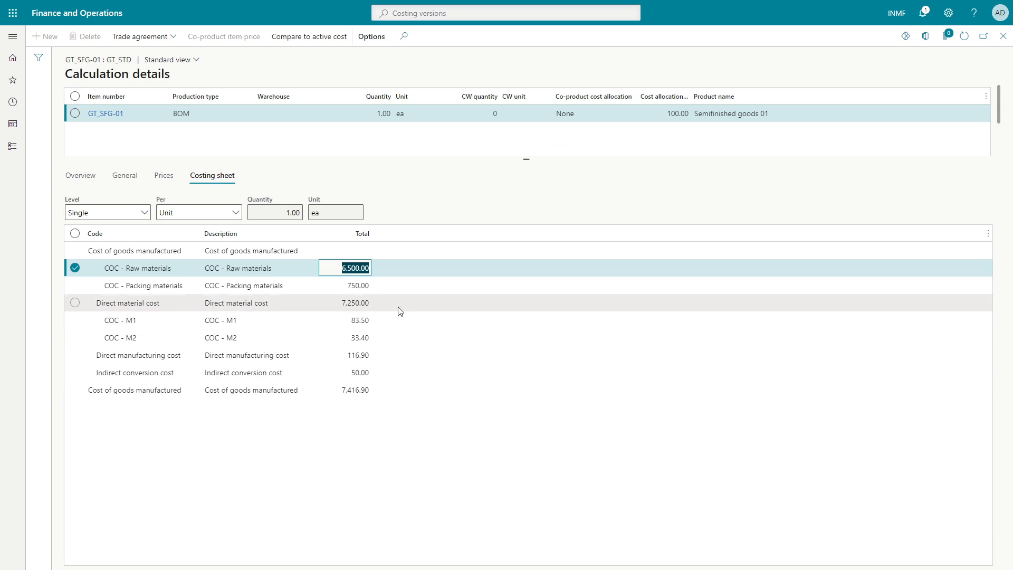
left_click(361, 288)
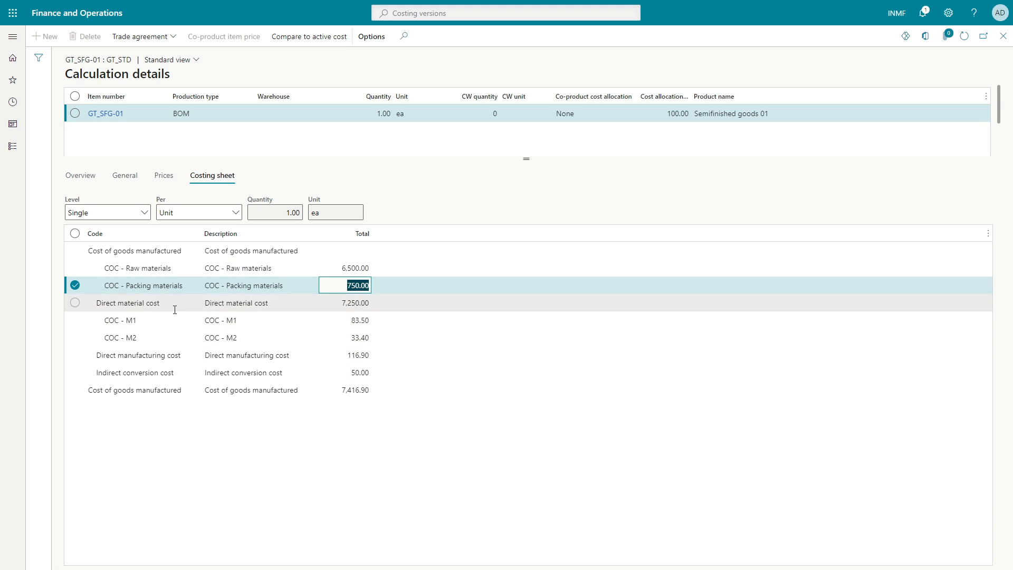
- Compare the costing sheet's direct material cost total with H124 in Excel, and return to the calculation overview
left_click(150, 302)
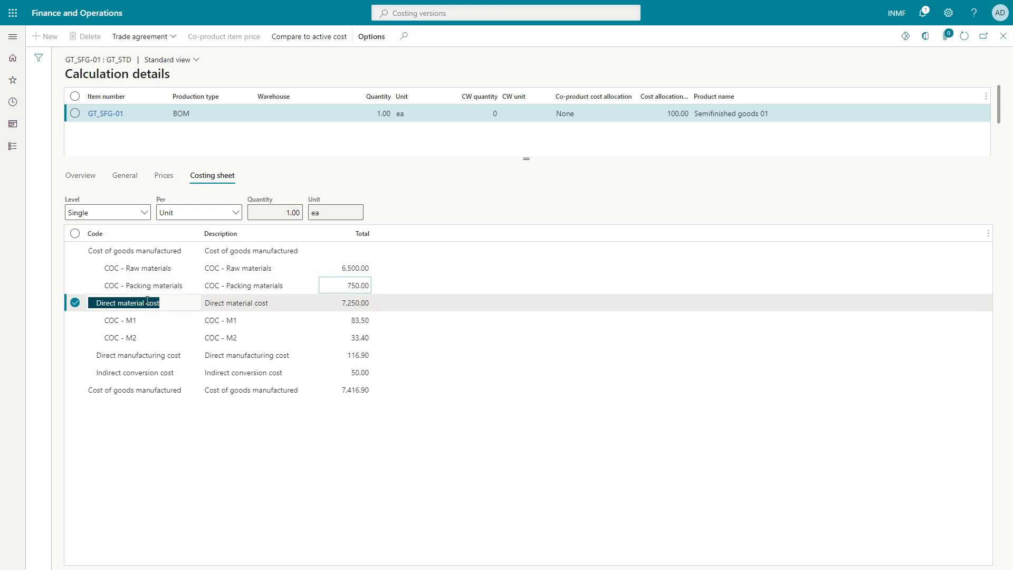
left_click(245, 305)
left_click_drag(337, 305, 387, 305)
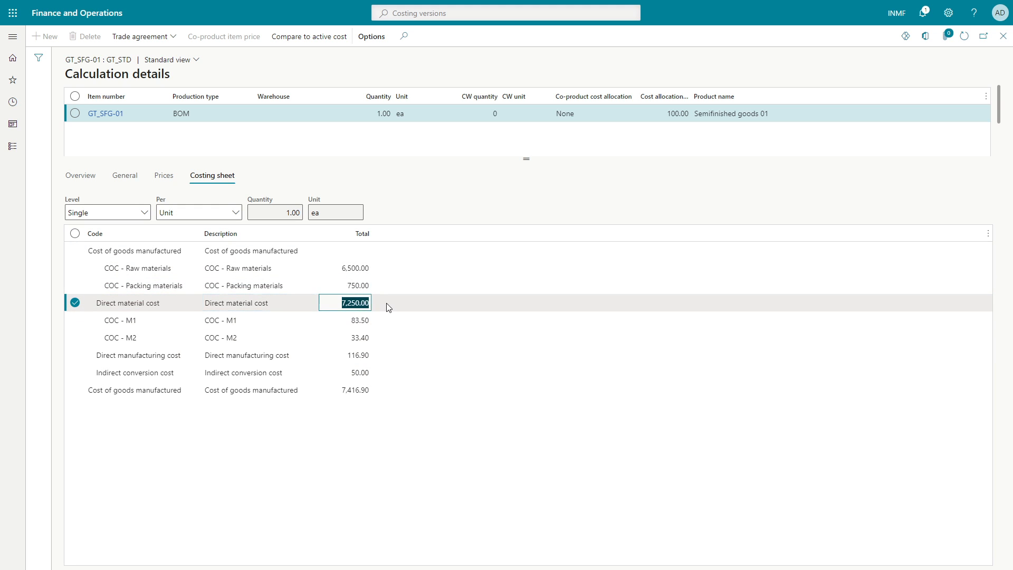
key("alt+Tab")
left_click(643, 460)
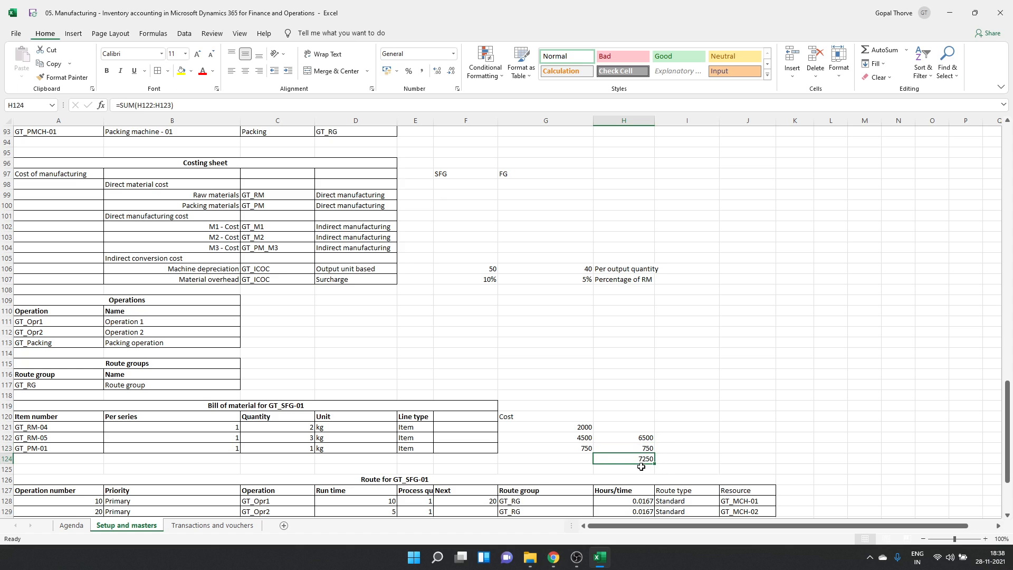
key("alt+Tab")
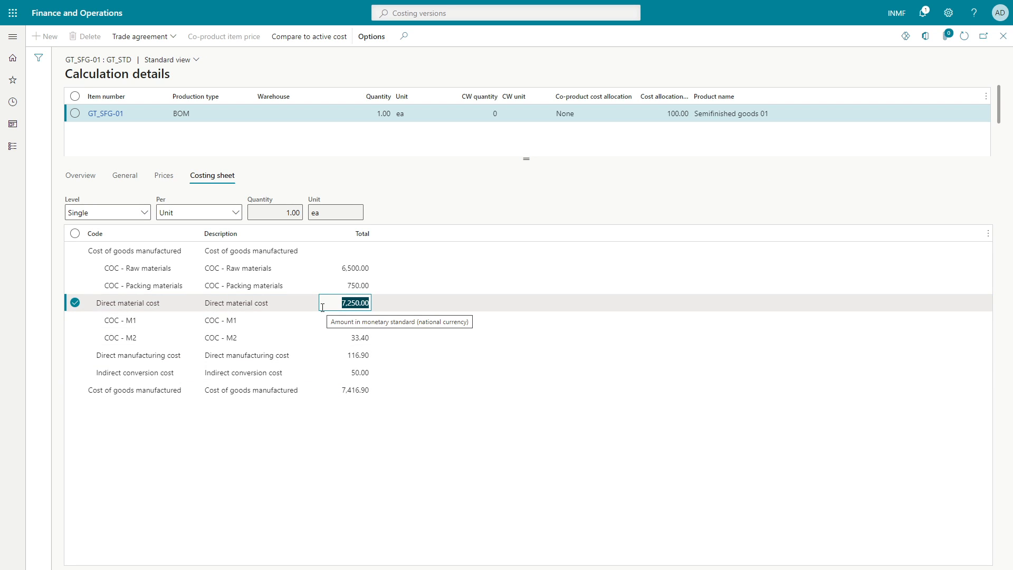
left_click(86, 176)
- Switch to Excel and review the GT_Opr1 line of the route for GT_SFG-01, ending in cell L128
key("alt+Tab")
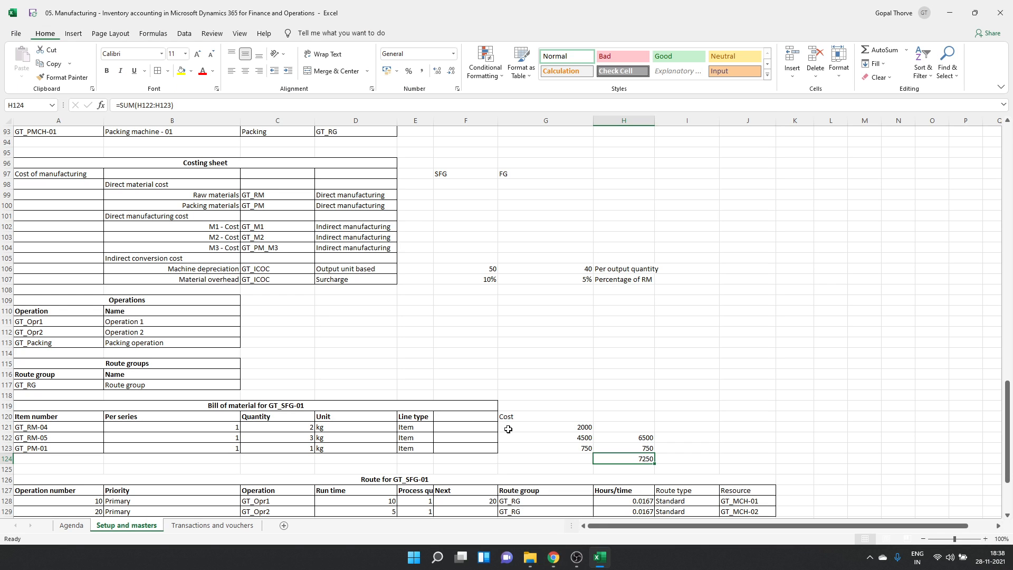
scroll(508, 429, "down", 3)
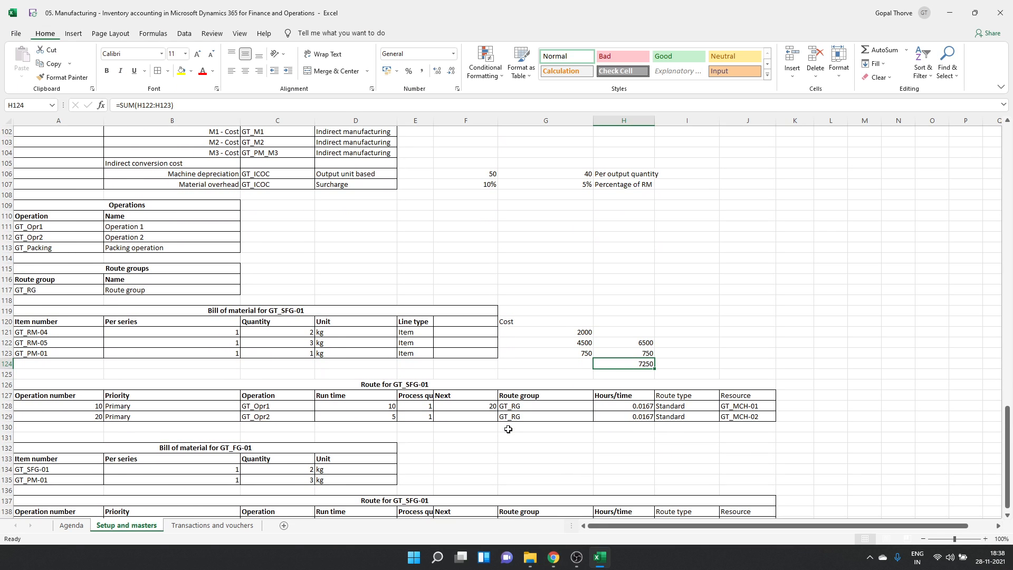
left_click(801, 404)
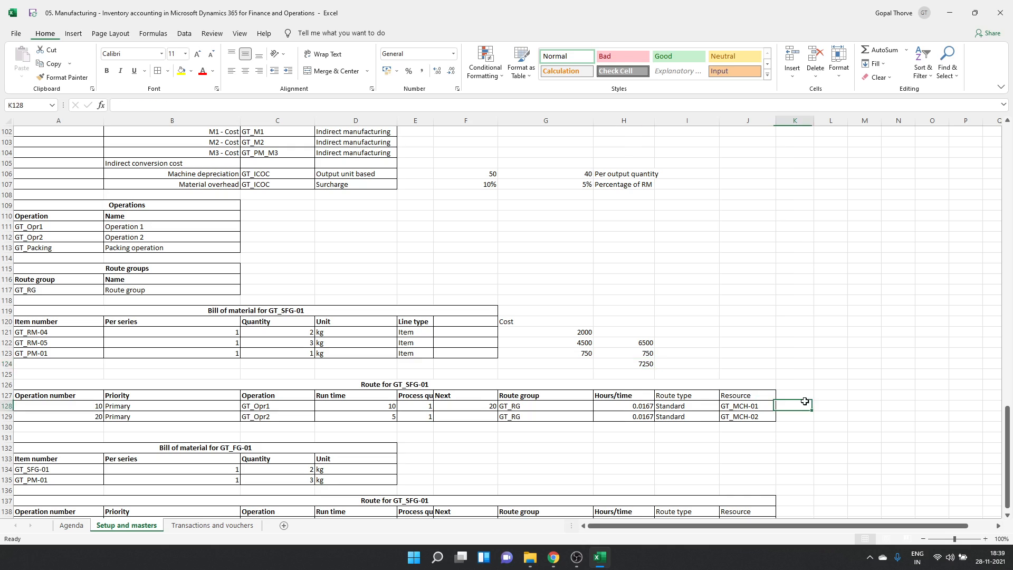
left_click(836, 404)
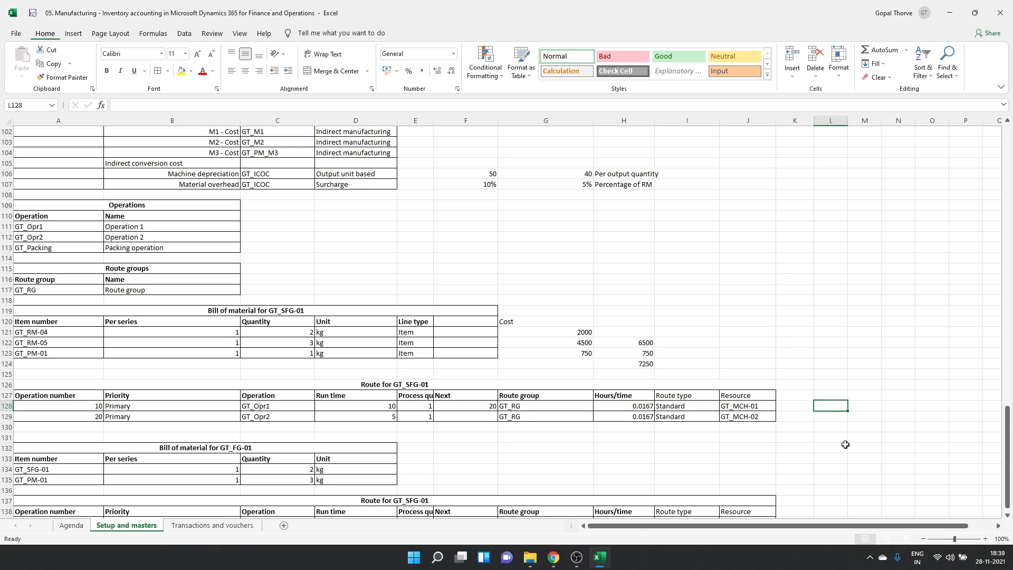
key("Left")
key("Left")
key("Left")
key("Left")
key("Left")
key("Left")
key("Left")
key("Left")
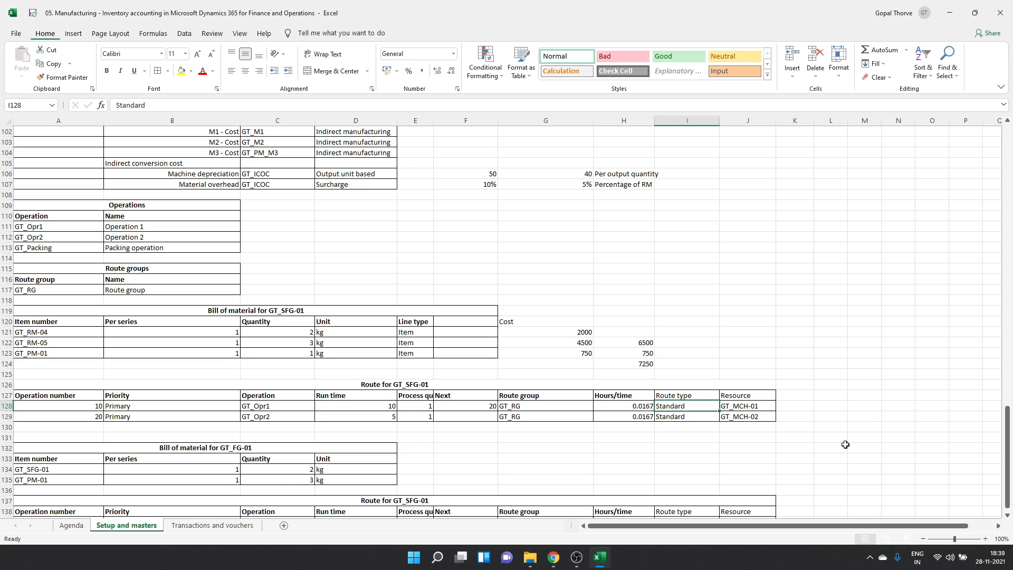
key("Right")
key("Right")
key("Right")
key("Right")
key("Right")
key("Right")
key("Right")
key("Right")
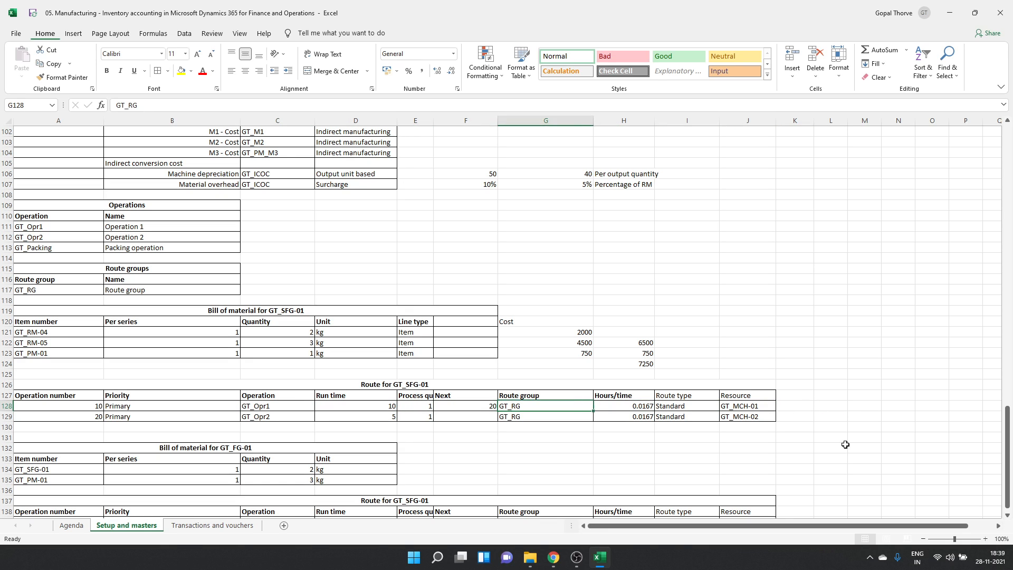
- Calculate the GT_Opr1 cost in L128 as run time D128 times hours/time H128 times the RC_MCH-01 per hour cost in D79
type("=")
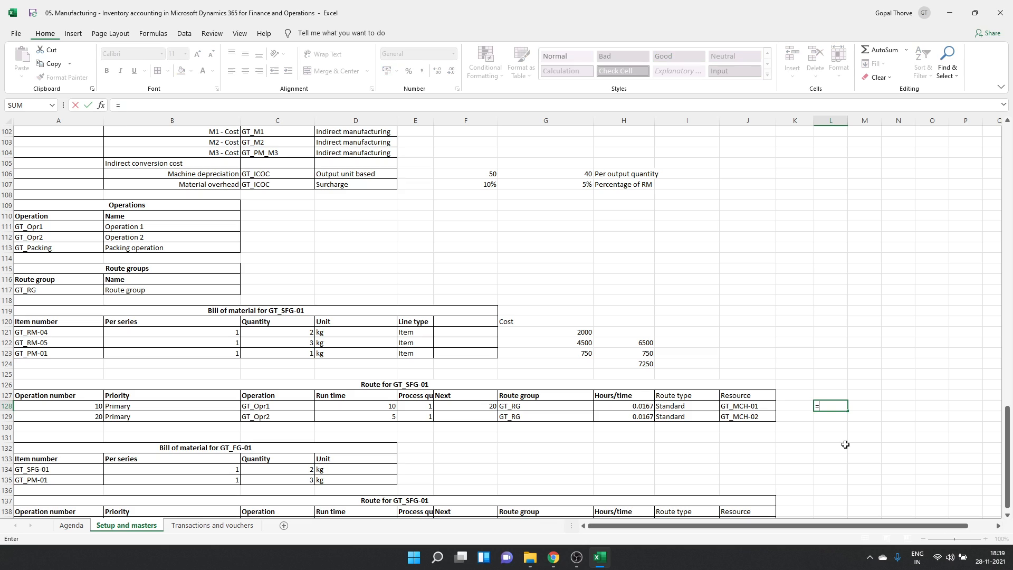
key("Left")
key("Left")
key("Left")
key("Left")
key("Left")
key("Left")
key("Left")
key("Left")
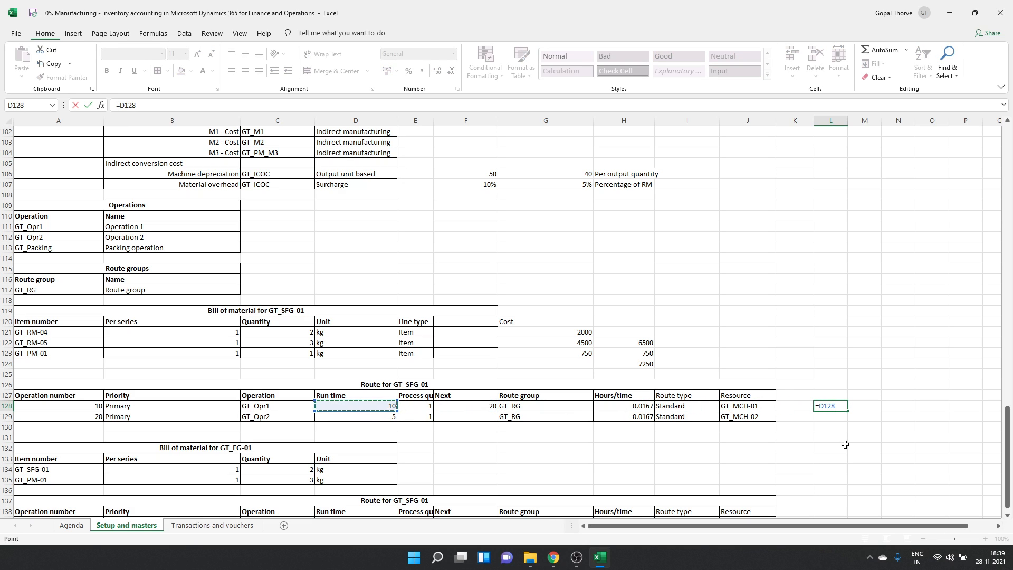
type("*")
key("Left")
key("Left")
key("Left")
key("Left")
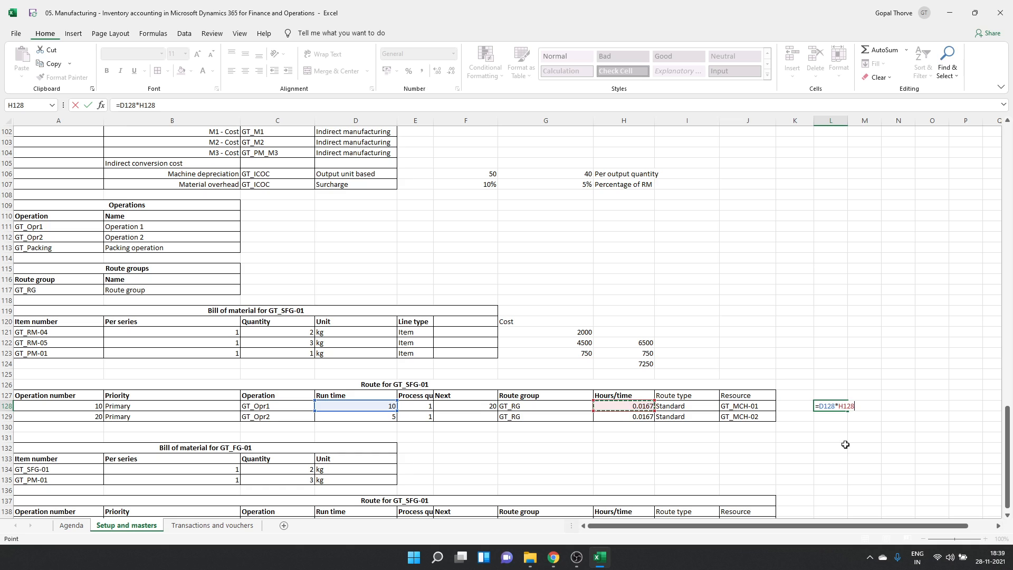
type("*")
scroll(697, 407, "up", 7)
scroll(696, 406, "up", 7)
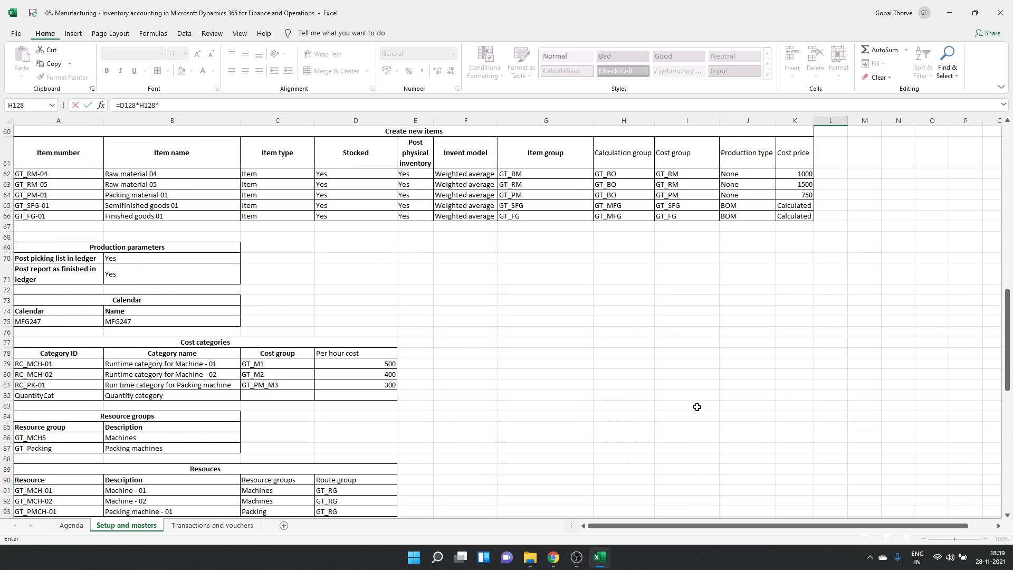
scroll(697, 407, "up", 7)
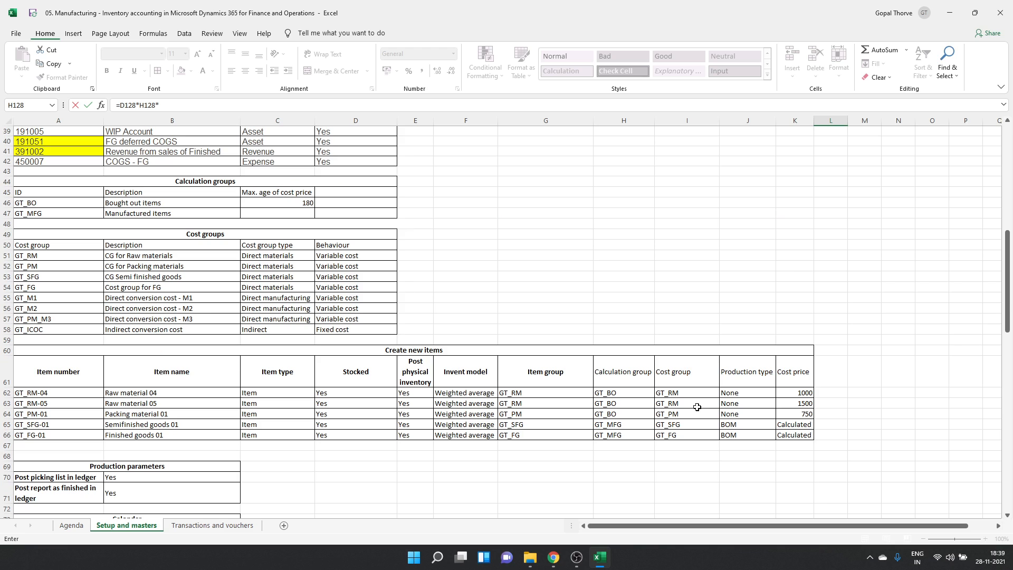
scroll(696, 407, "down", 9)
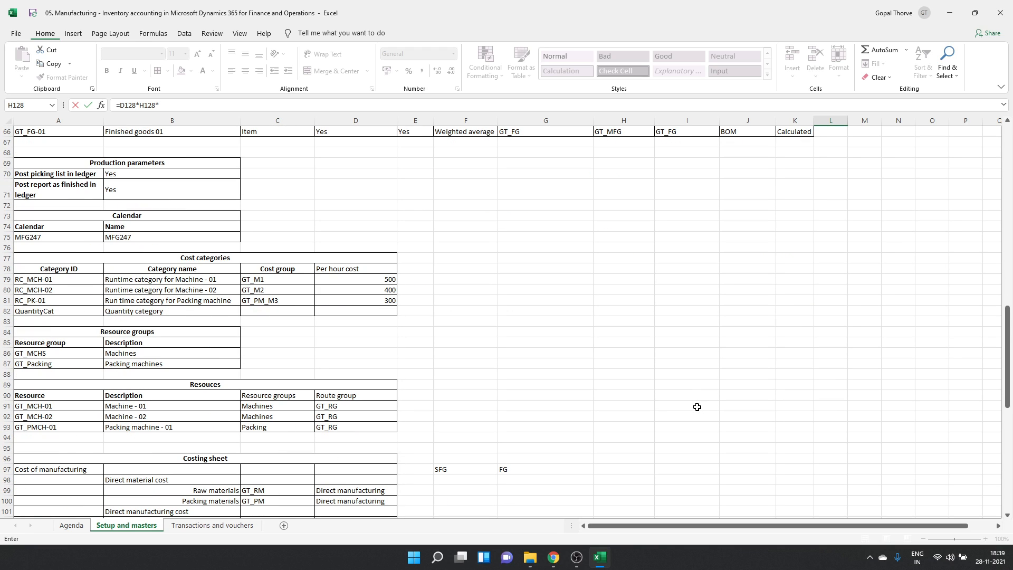
scroll(696, 406, "down", 2)
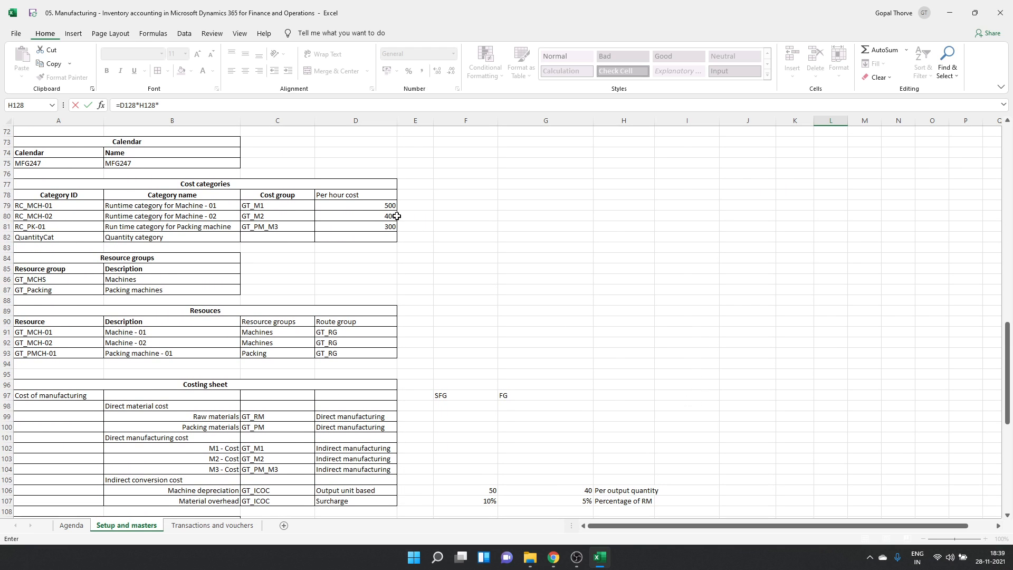
left_click(388, 207)
key("Return")
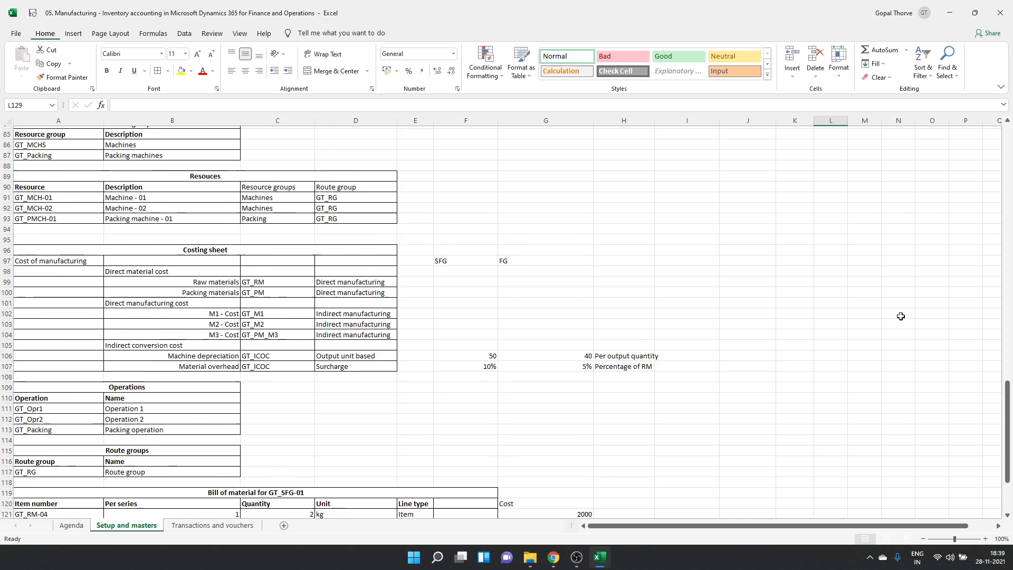
- Apply the comma number style to cells L128:L129
key("Up")
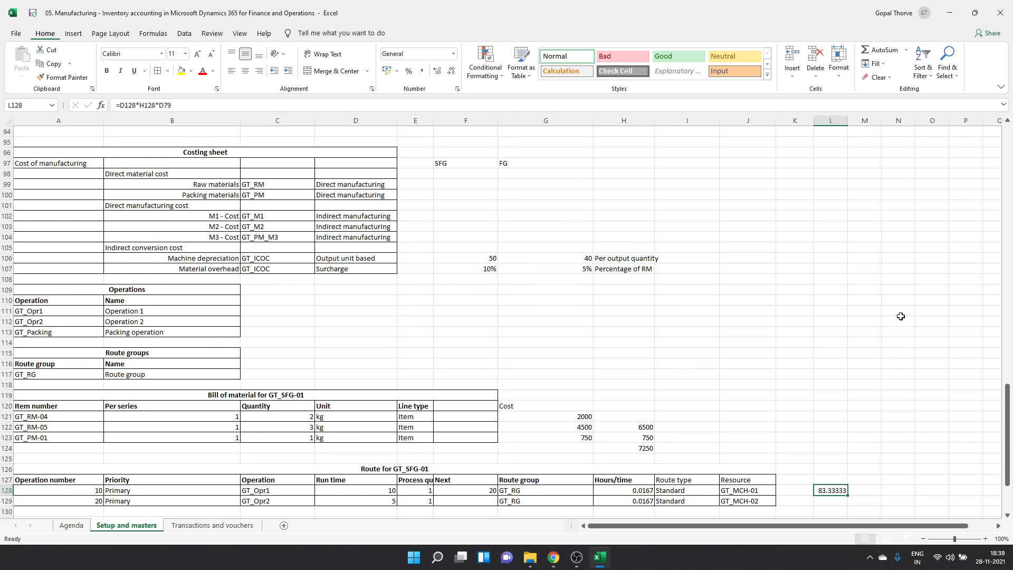
left_click(833, 503, "shift")
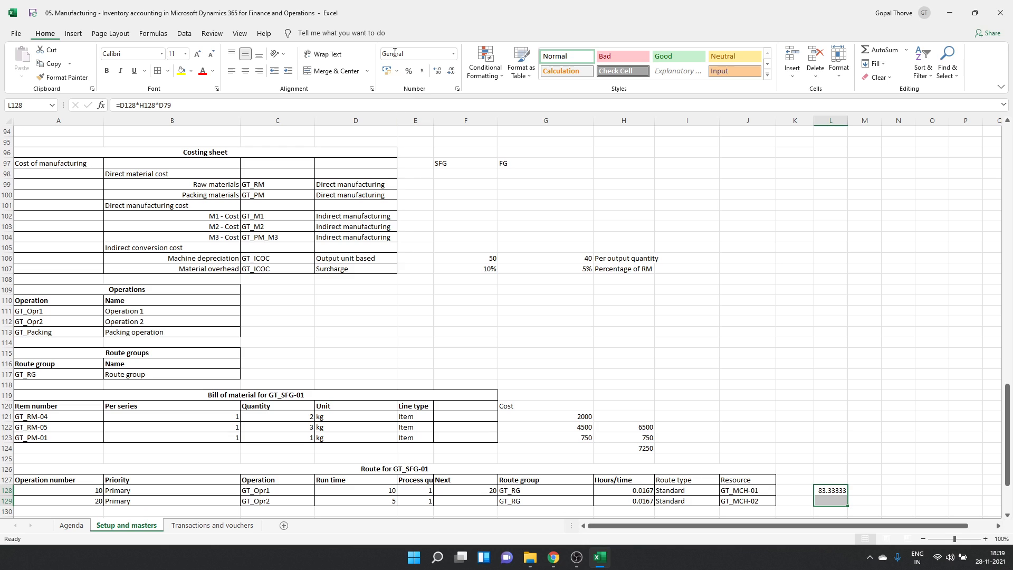
left_click(421, 70)
- Compare the GT_Opr1 cost calculated in Excel with the GT_MCH-01 process cost per lot size in Finance and Operations
scroll(791, 422, "down", 1)
left_click(826, 467)
key("alt+Tab")
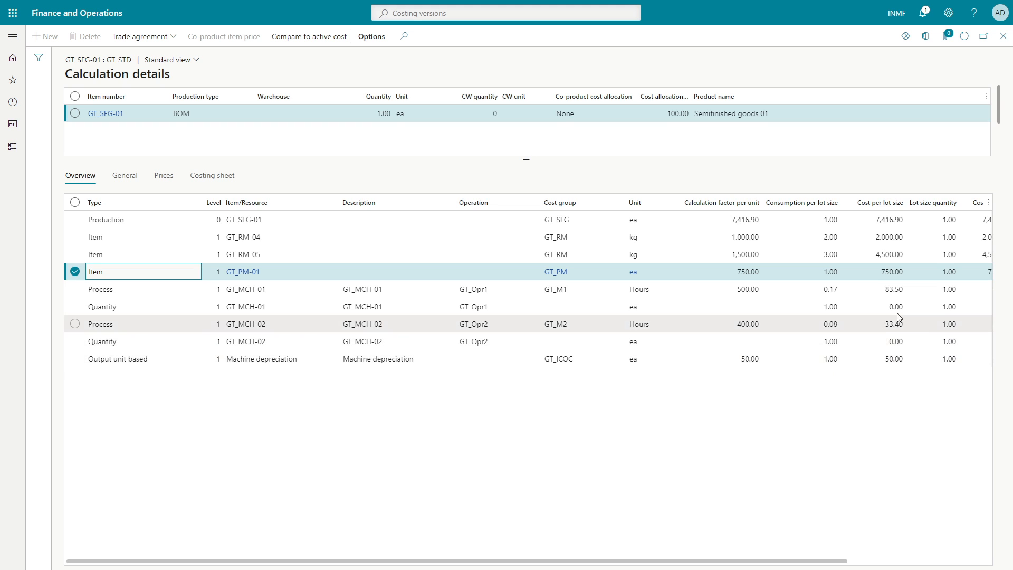
left_click(891, 289)
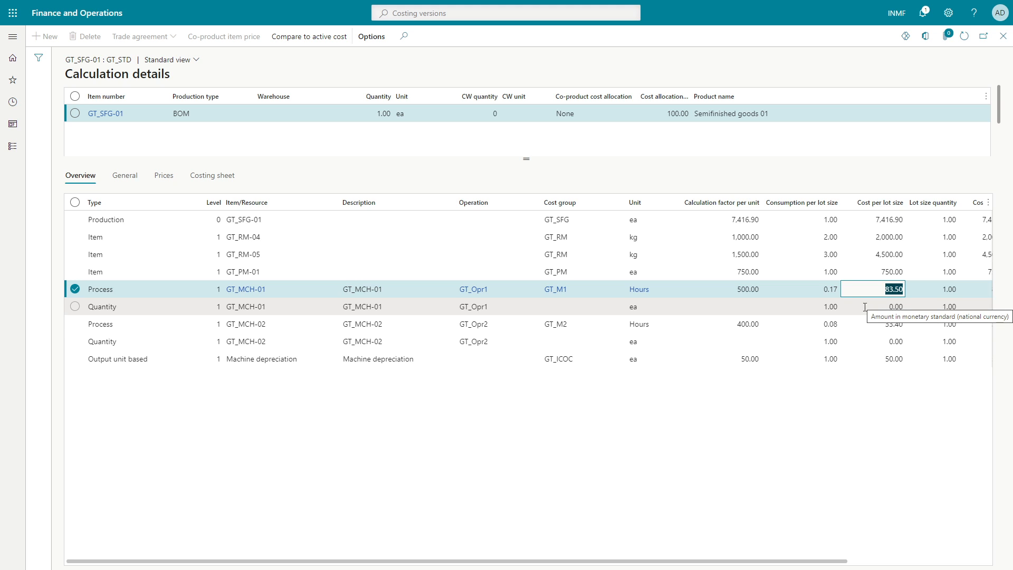
- Switch to Excel, check the GT_Opr1 cost formula in L128, and return to the calculation details in Finance and Operations
key("alt+Tab")
key("alt+Tab")
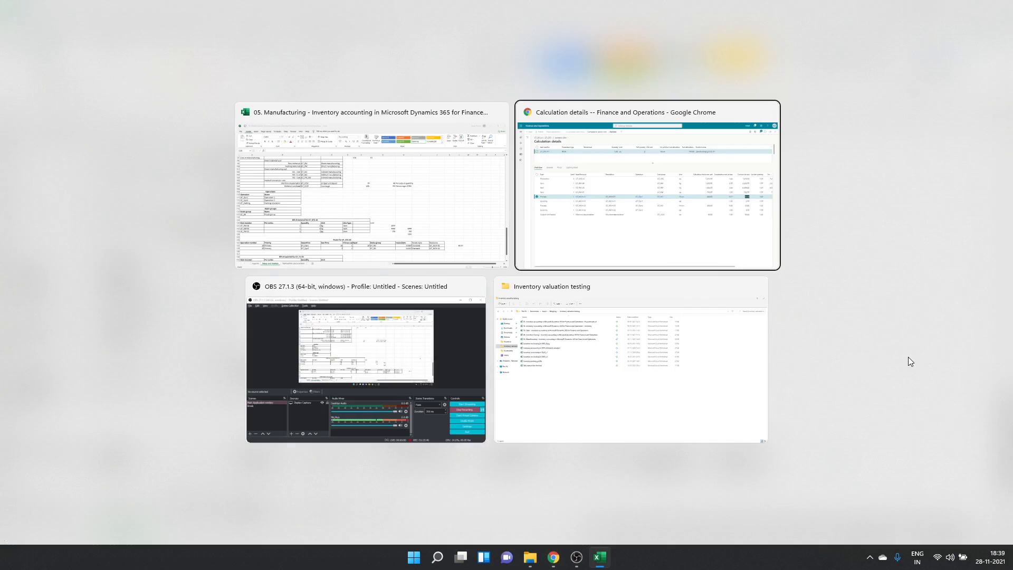
key("alt+Tab")
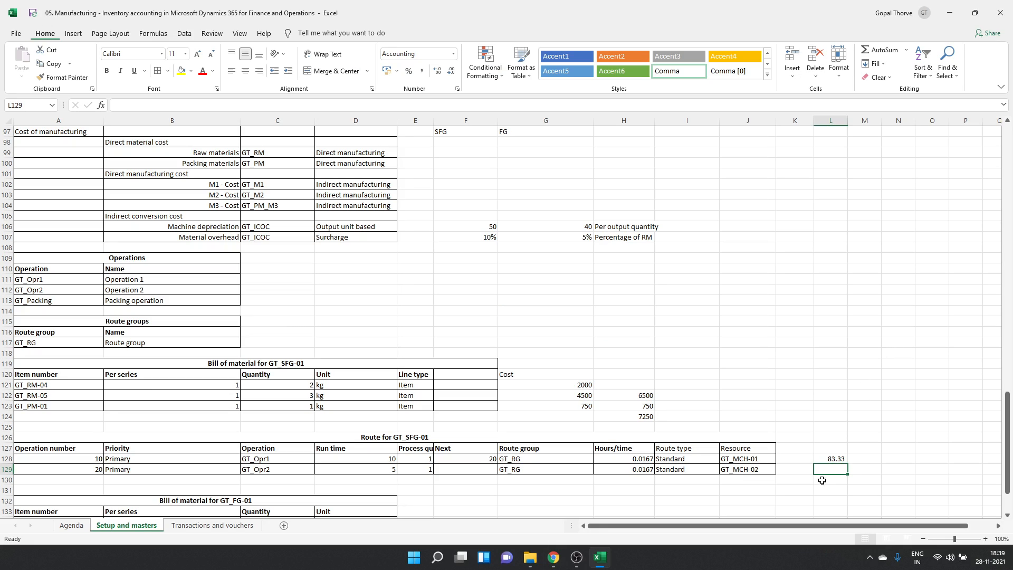
left_click(837, 458)
key("alt")
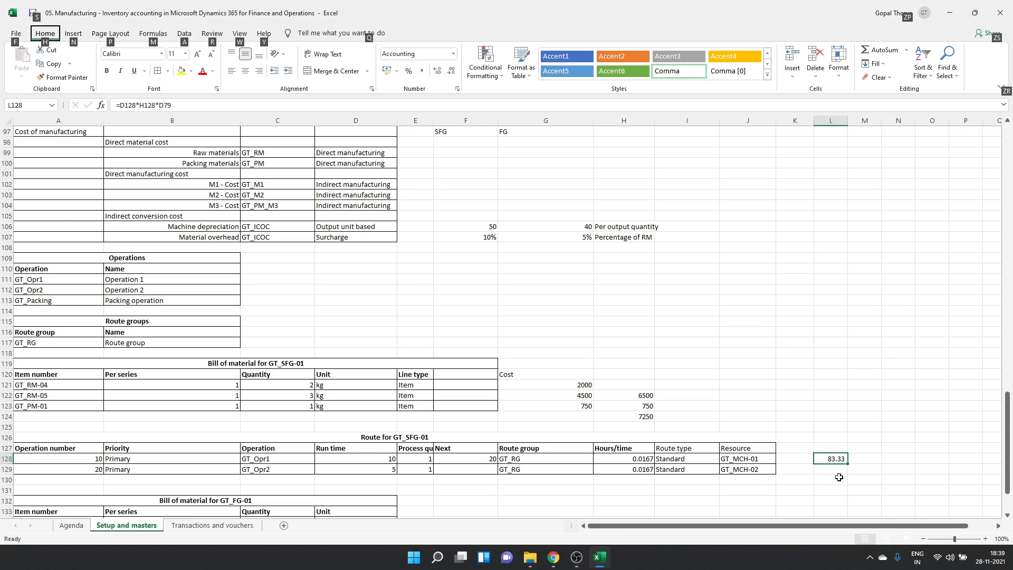
key("alt+Tab")
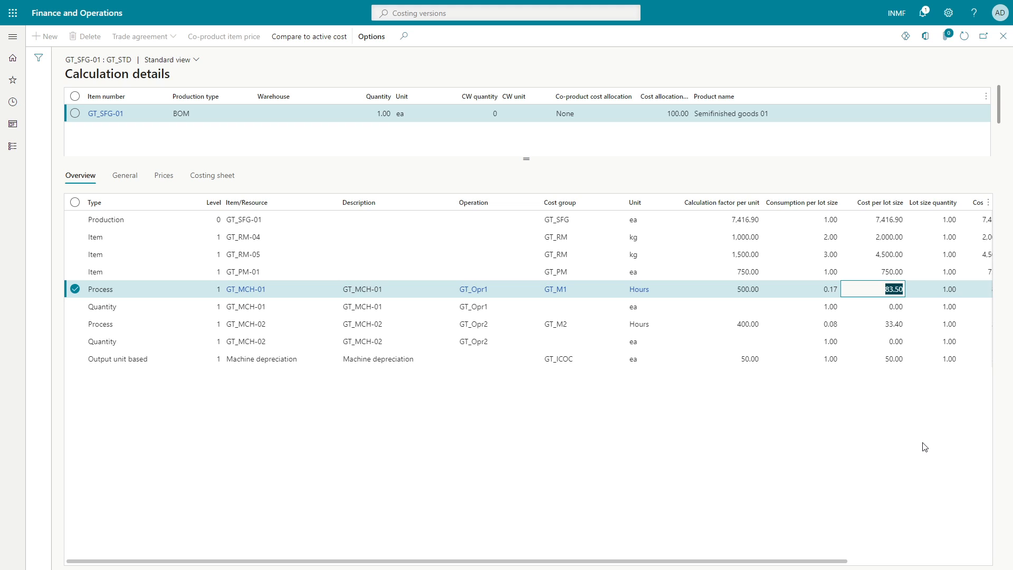
- Check the GT_MCH-02 process cost per lot size, and copy the L128 formula to L129 in Excel to calculate the GT_Opr2 cost
left_click(882, 326)
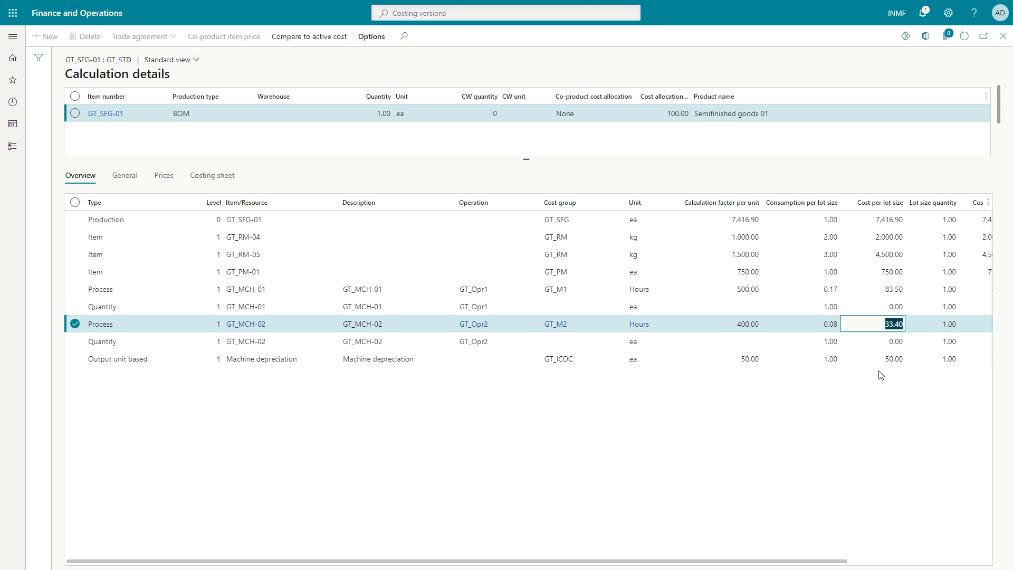
key("alt+Tab")
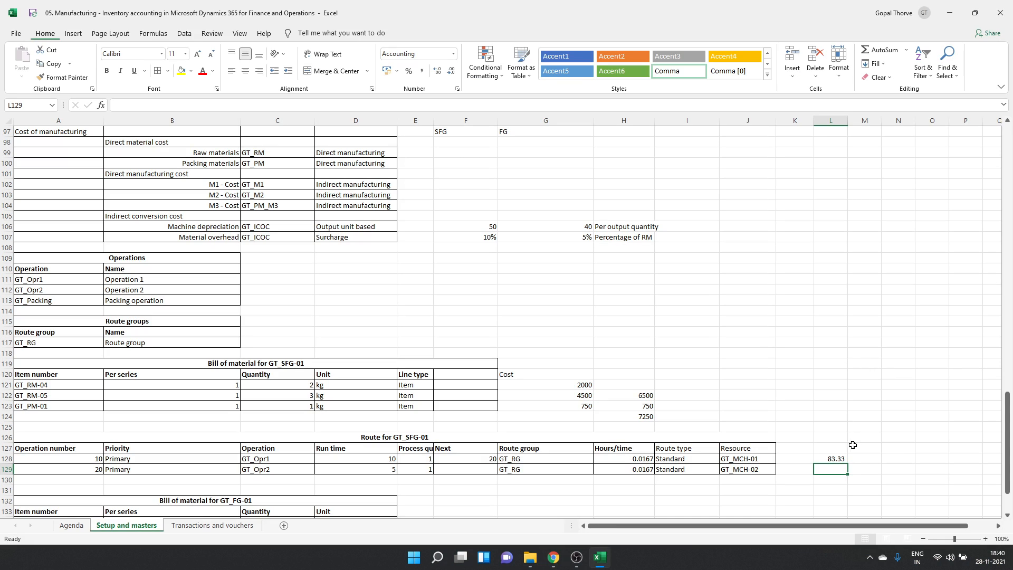
key("Up")
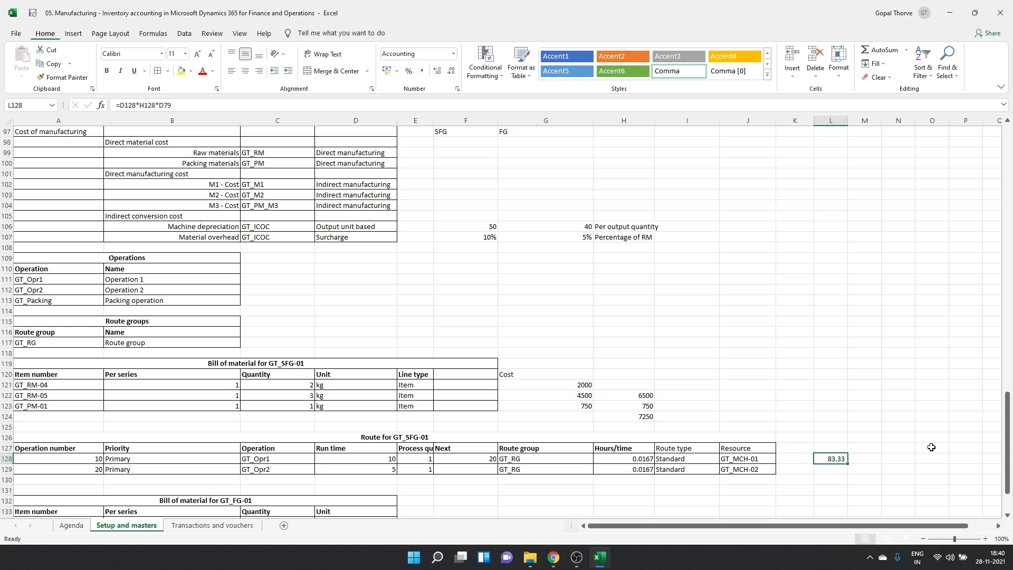
key("ctrl+c")
key("Down")
key("ctrl+v")
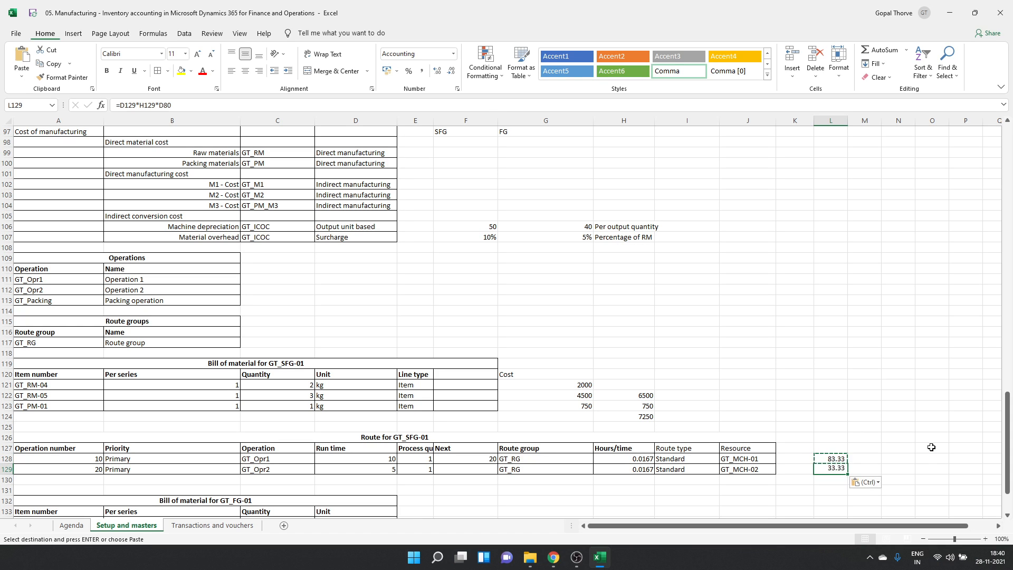
- Check the Machine depreciation line in the Finance and Operations calculation details, and review the GT_SFG-01 route area in Excel
key("alt+Tab")
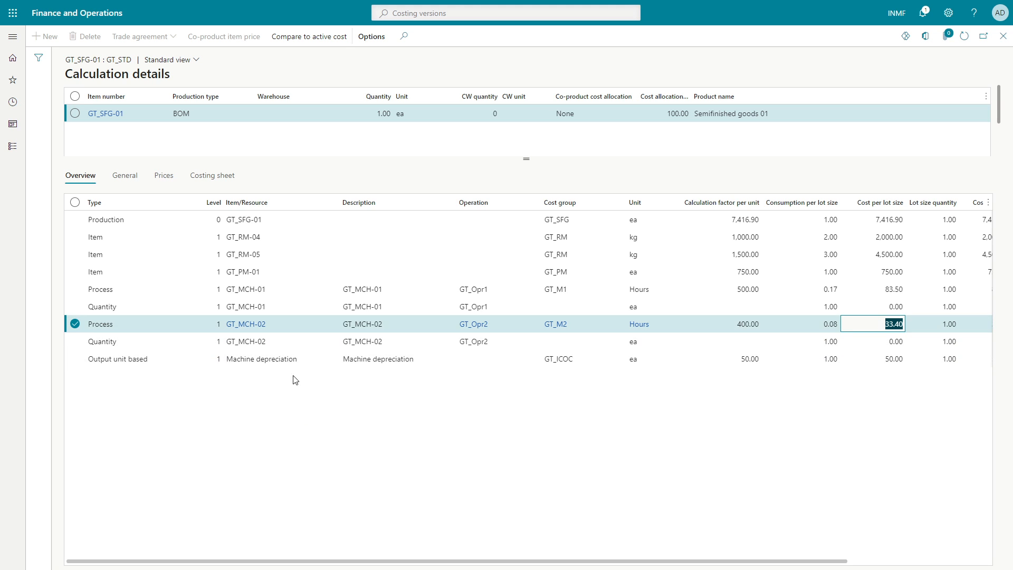
left_click(293, 359)
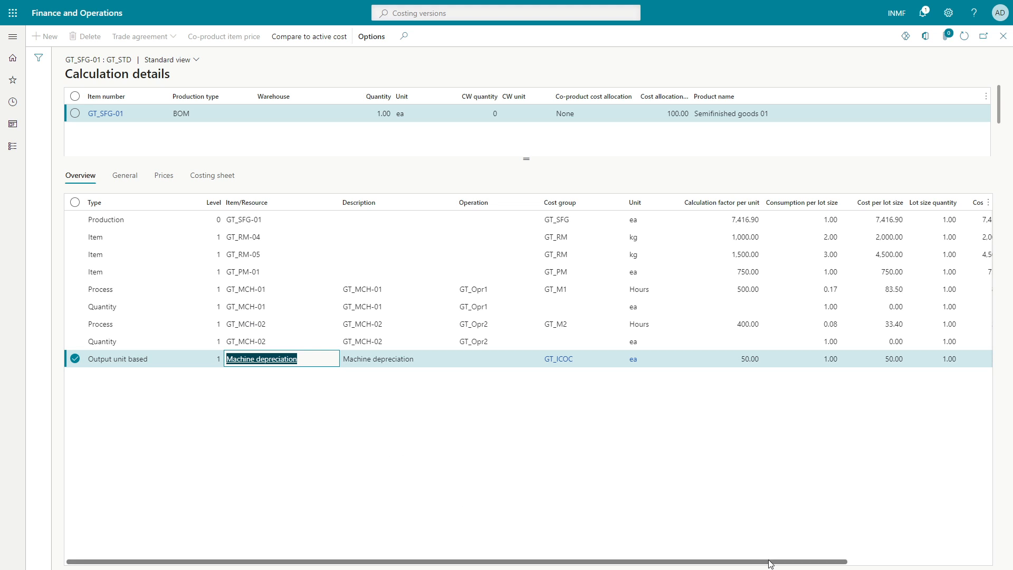
key("alt+Tab")
scroll(574, 405, "down", 4)
key("Escape")
scroll(573, 405, "up", 1)
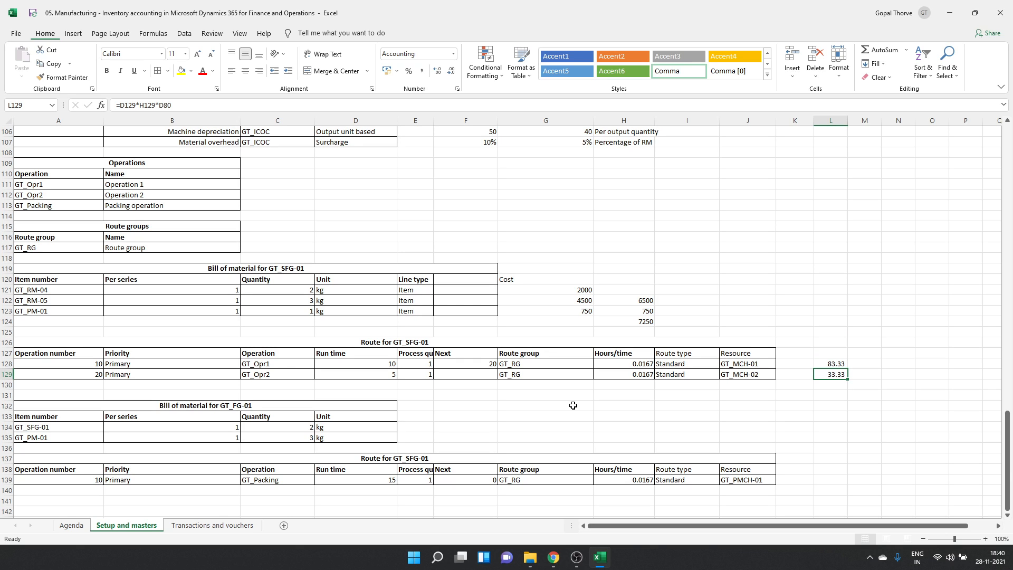
- Return to Finance and Operations and inspect the log warning on the GT_MCH-01 quantity line for GT_Opr1
key("alt+Tab")
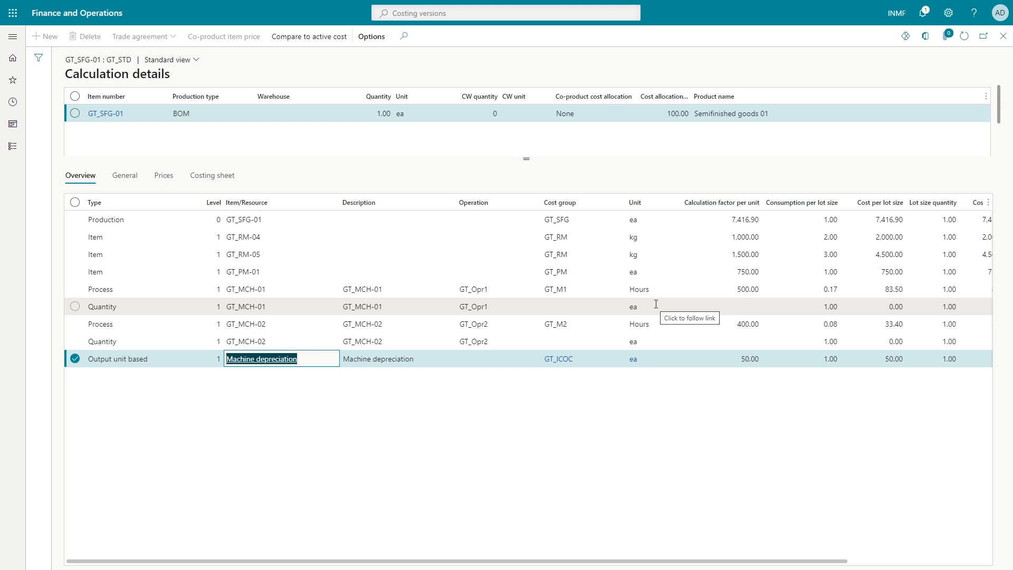
left_click_drag(633, 562, 852, 568)
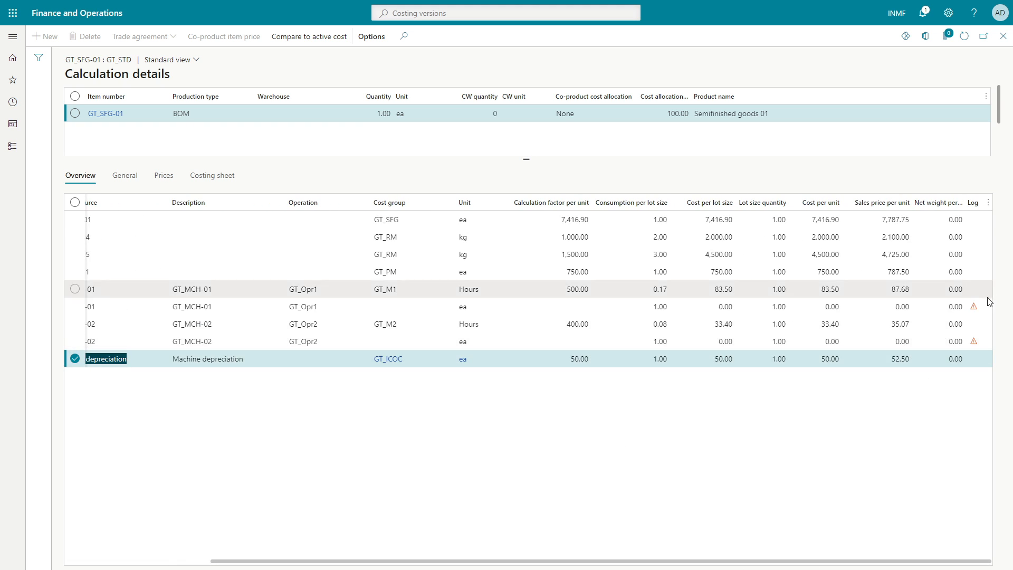
left_click(974, 306)
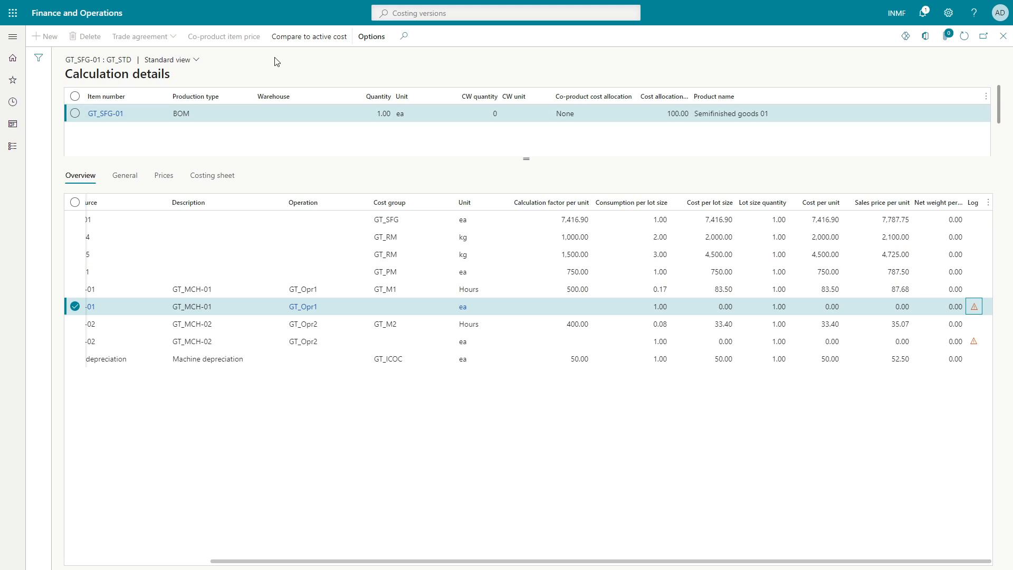
left_click(368, 42)
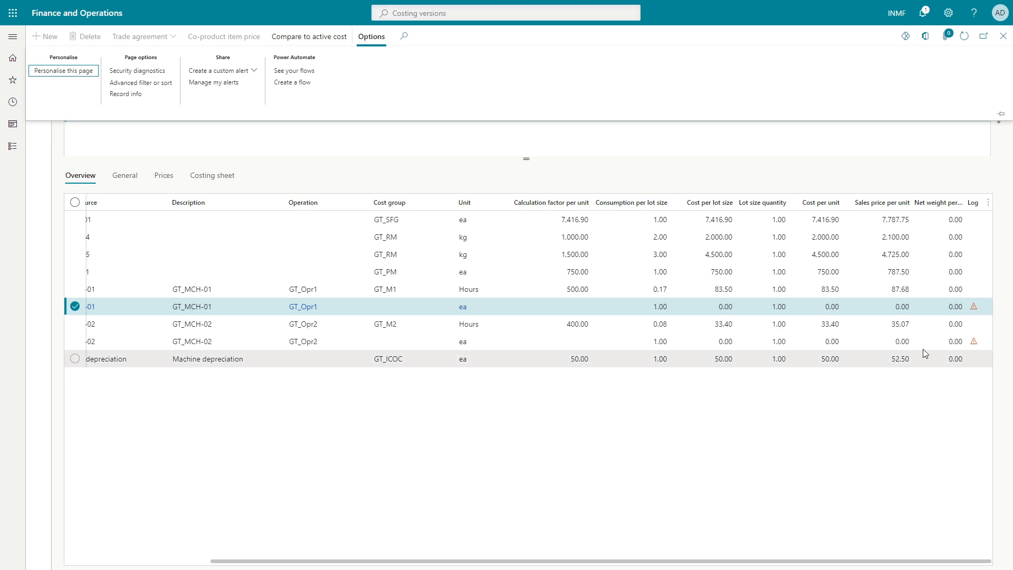
left_click(973, 308)
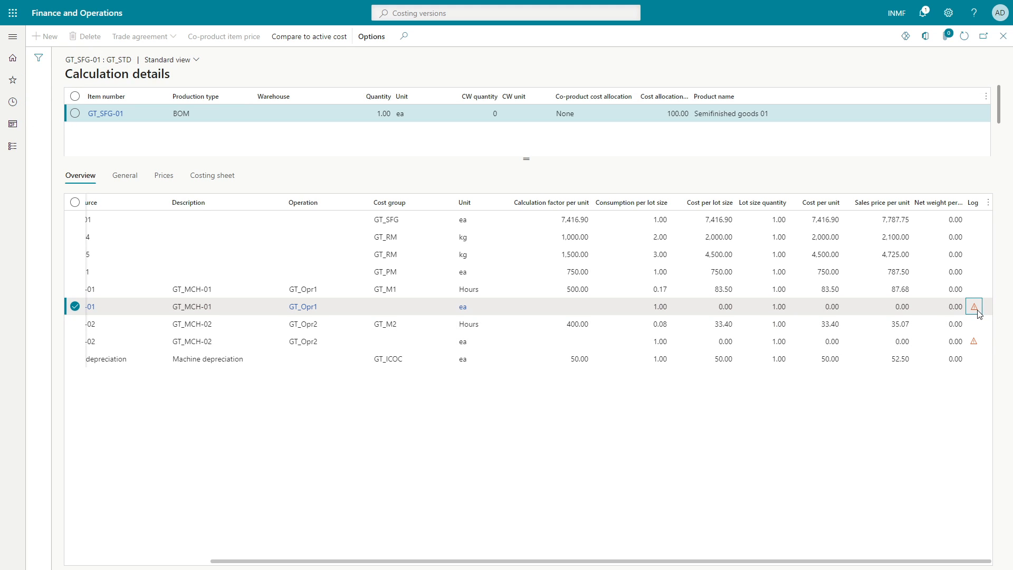
- Review the general and price details of the GT_MCH-01 quantity line and the costing sheet breakdown for GT_SFG-01
left_click(126, 177)
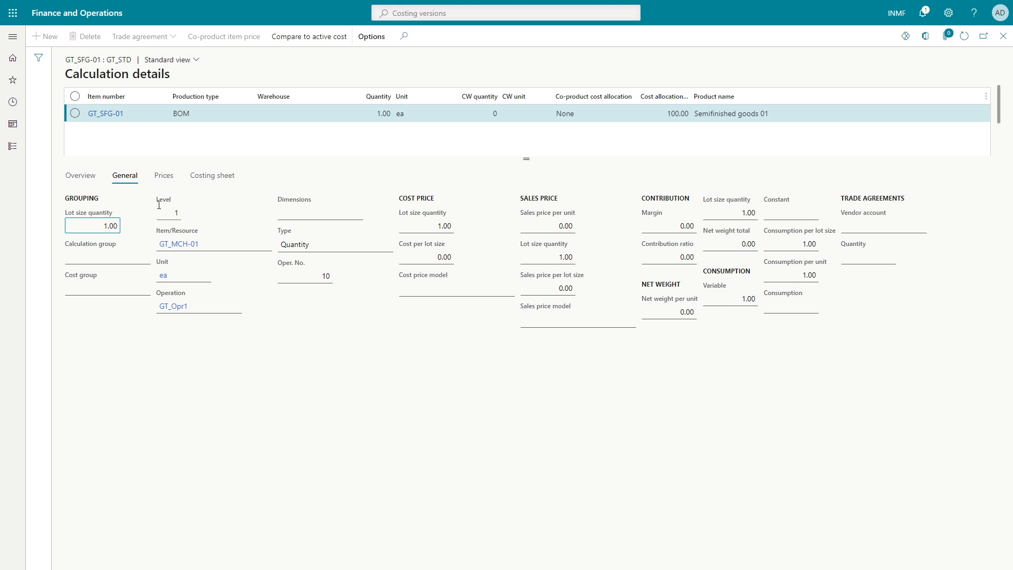
left_click(159, 176)
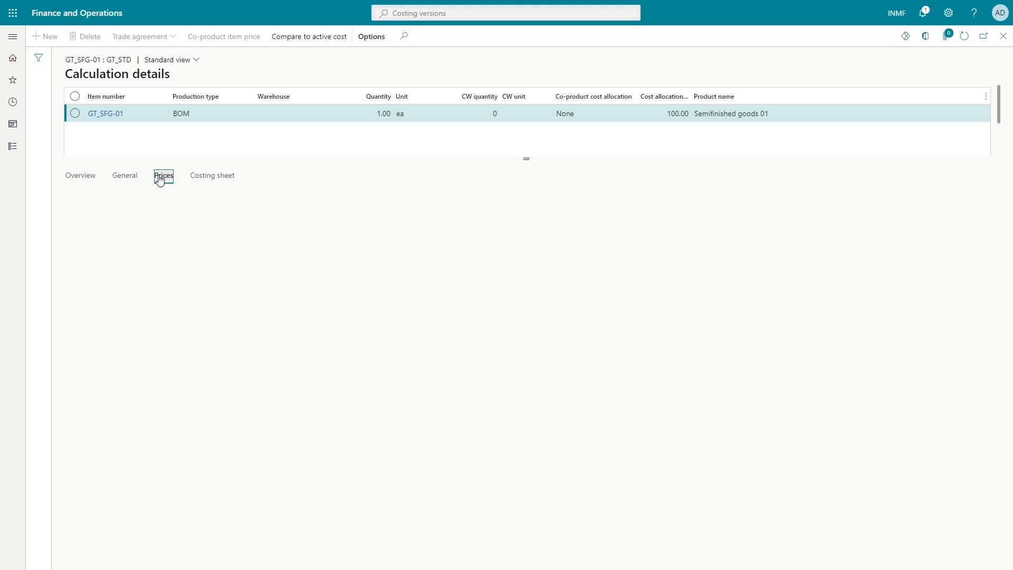
left_click(204, 186)
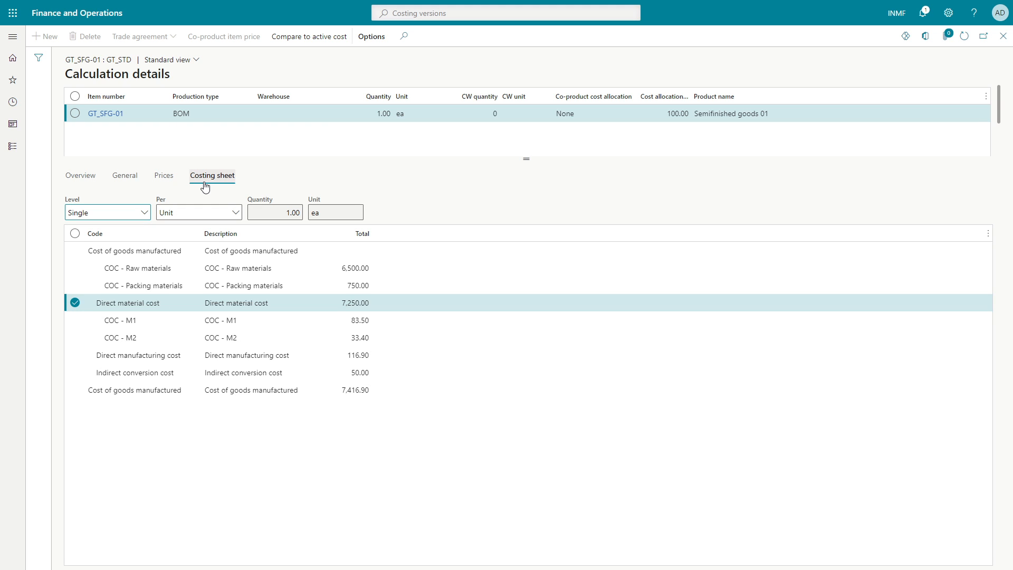
left_click(359, 373)
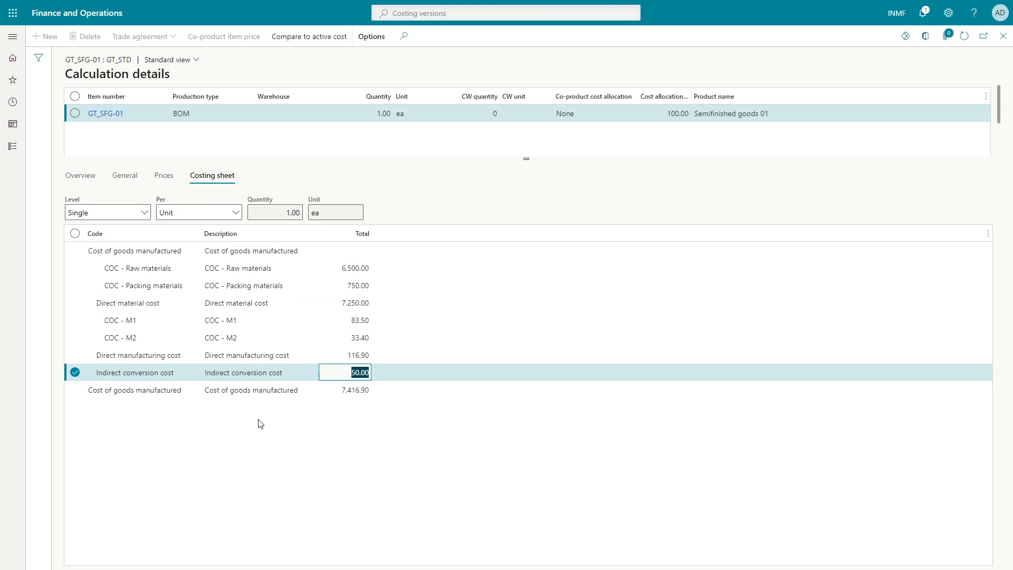
left_click(194, 391)
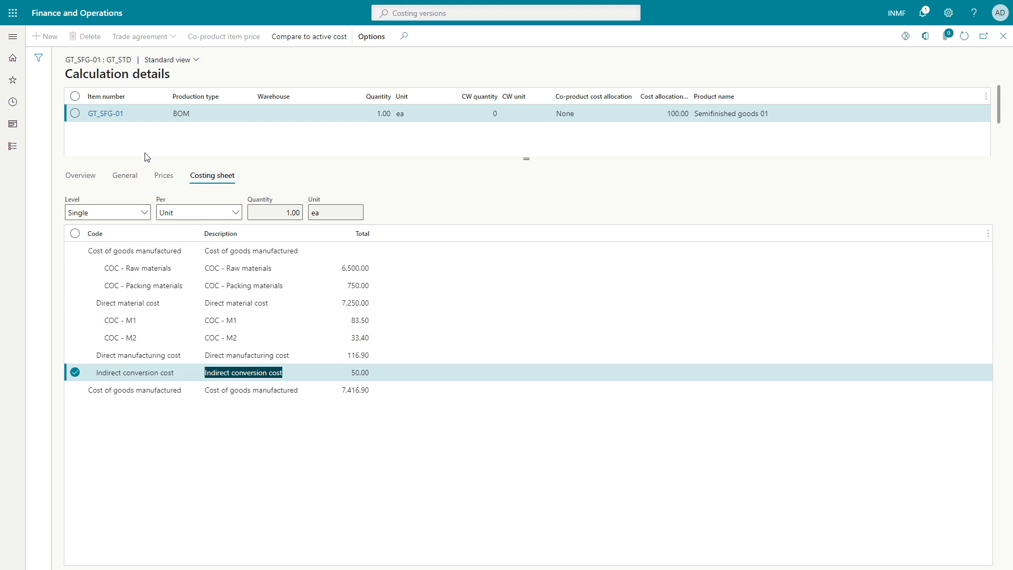
left_click(239, 340)
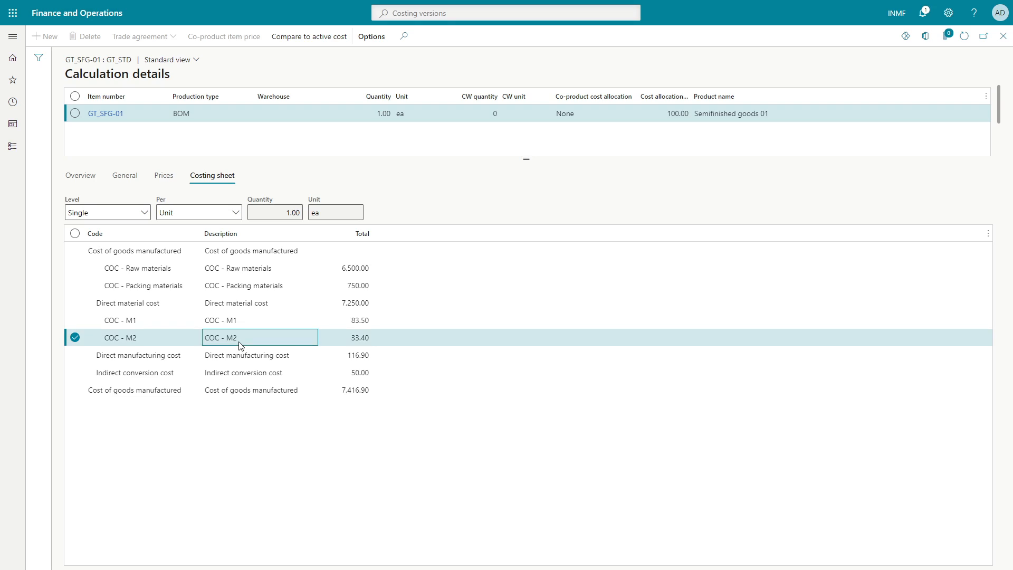
- Return to the item prices of GT_SFG-01 and reopen the calculation details of its pending GT_STD cost price
key("Escape")
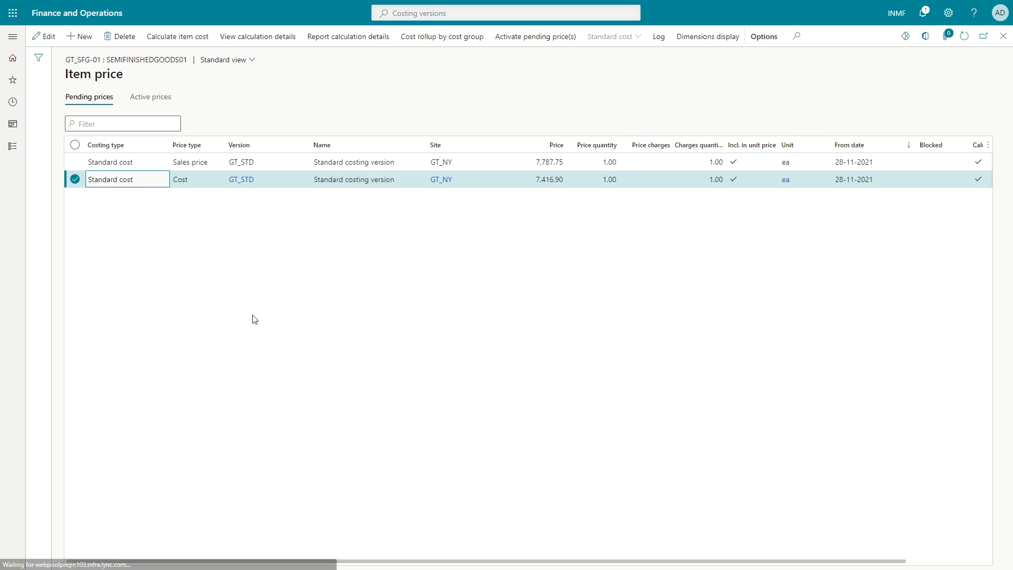
left_click(186, 35)
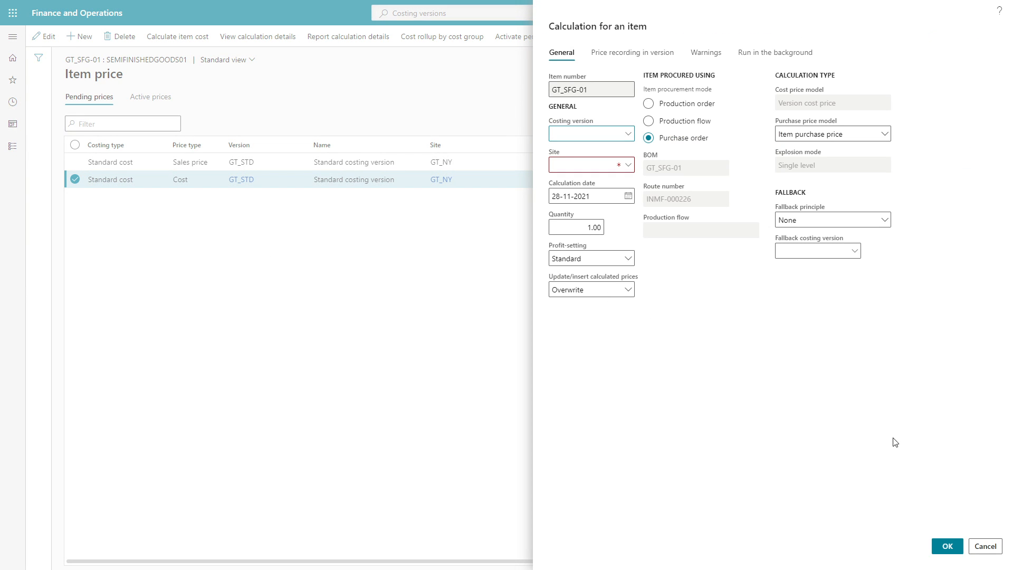
key("Escape")
left_click(238, 178)
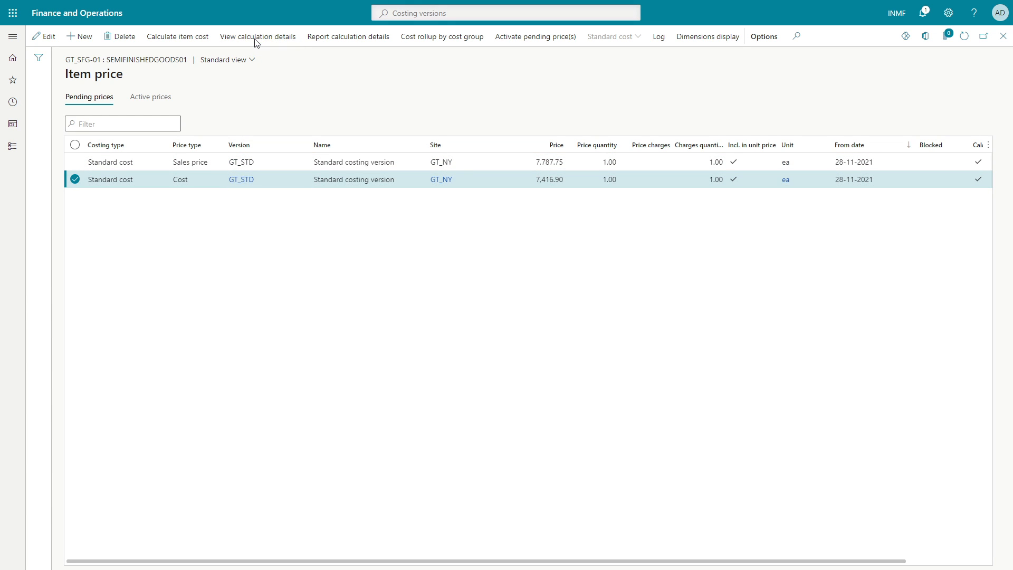
left_click(256, 38)
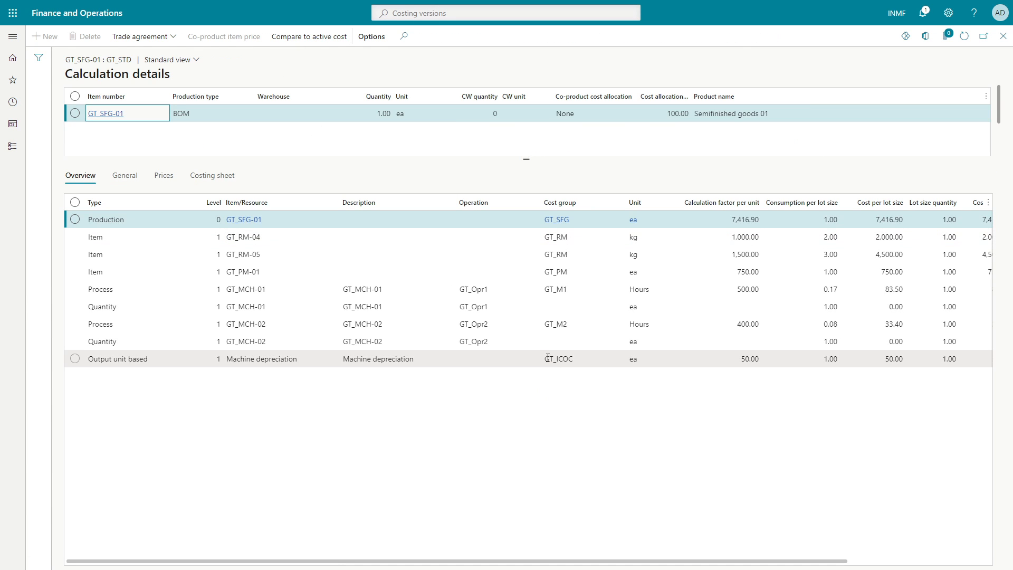
- Examine the calculation factor, consumption and cost per lot size of the GT_MCH-02 process, and the GT_MCH-01 process cost
left_click(744, 324)
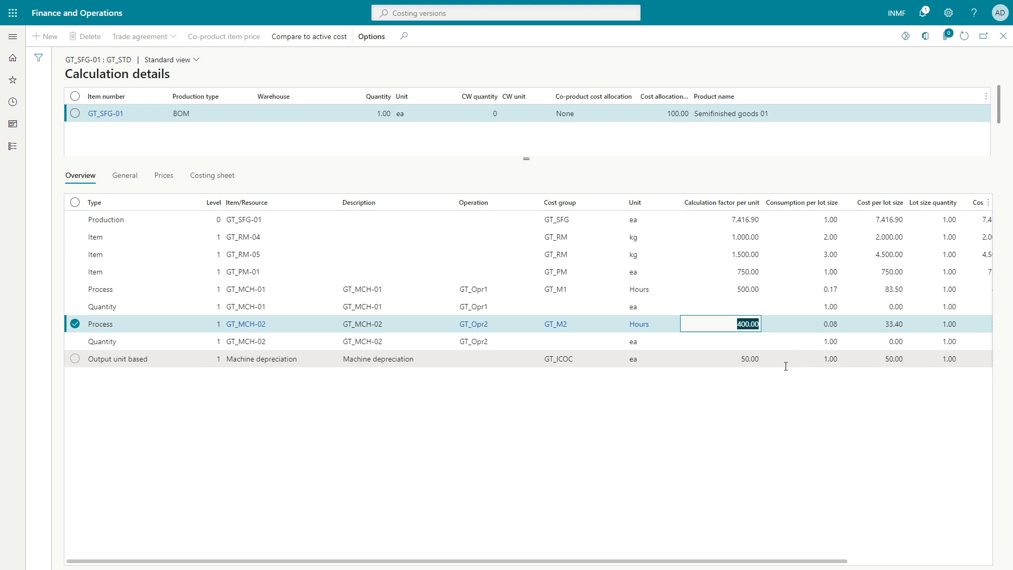
left_click(823, 327)
left_click(884, 327)
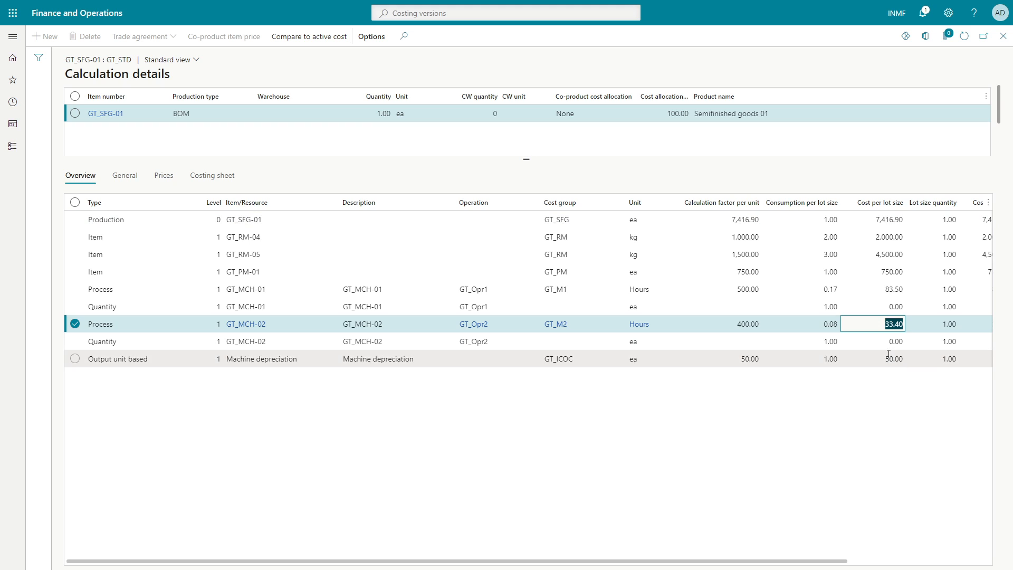
left_click(886, 289)
- Switch to Excel and add the labels Direct manufacturing in J130 and Indirect cost in J131 below the GT_SFG-01 route
key("alt+Tab")
key("Tab")
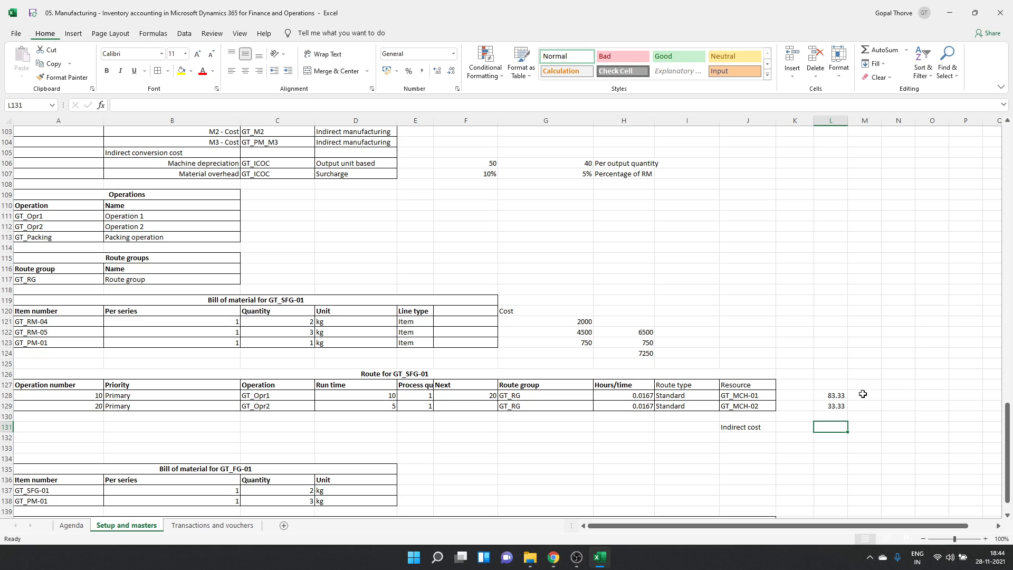
left_click(837, 417)
left_click(746, 414)
type("Dareict")
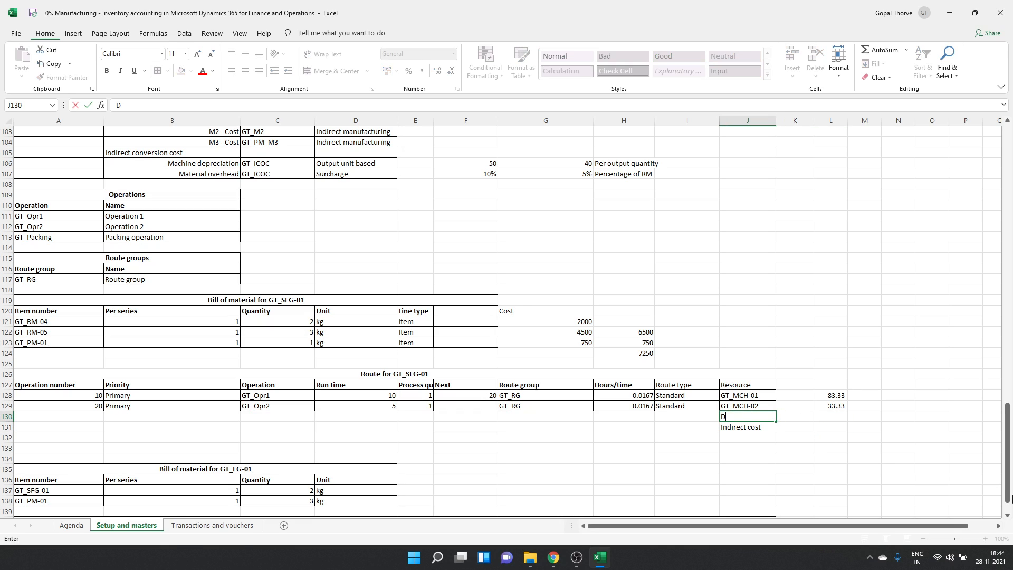
key("BackSpace")
key("BackSpace")
key("BackSpace")
key("BackSpace")
key("BackSpace")
key("BackSpace")
type("irect manufacturing")
key("Tab")
key("Tab")
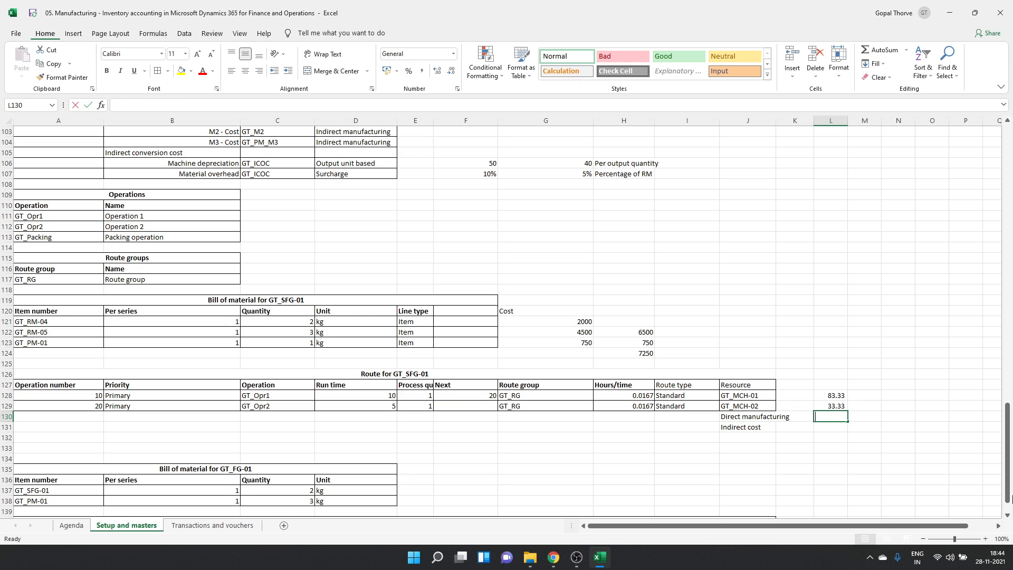
- Try to sum the operation costs L128:L129 in cell L130 beside the Direct manufacturing label
type("=sum(")
key("Up")
key("shift+Up")
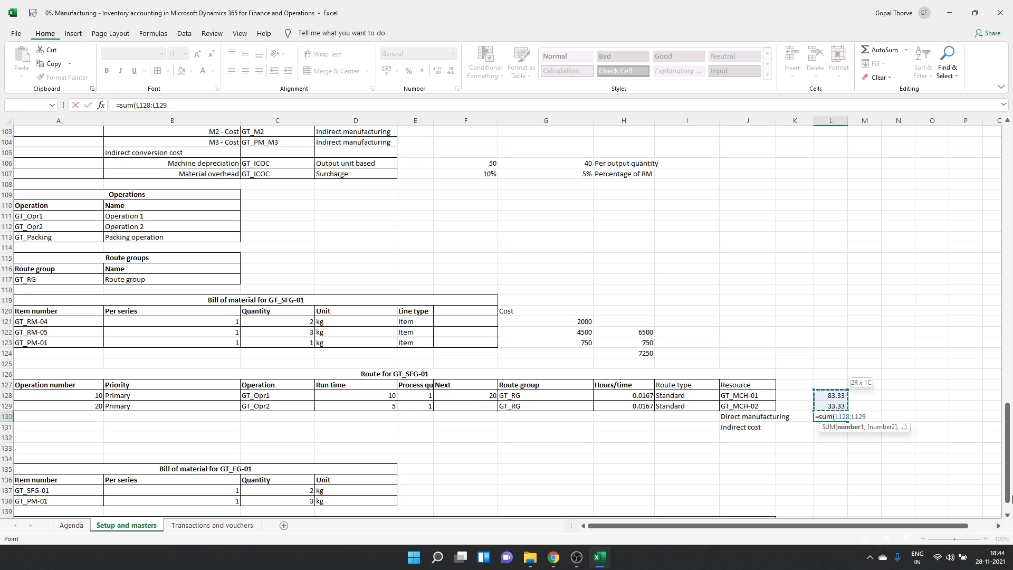
key("Escape")
key("alt+Down")
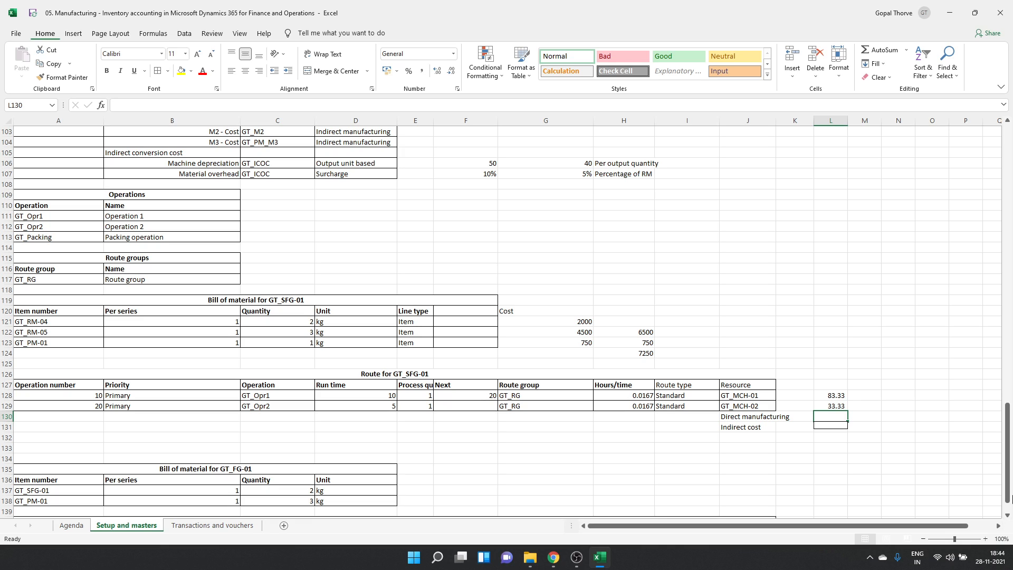
key("Escape")
key("Right")
key("Left")
key("ctrl+Down")
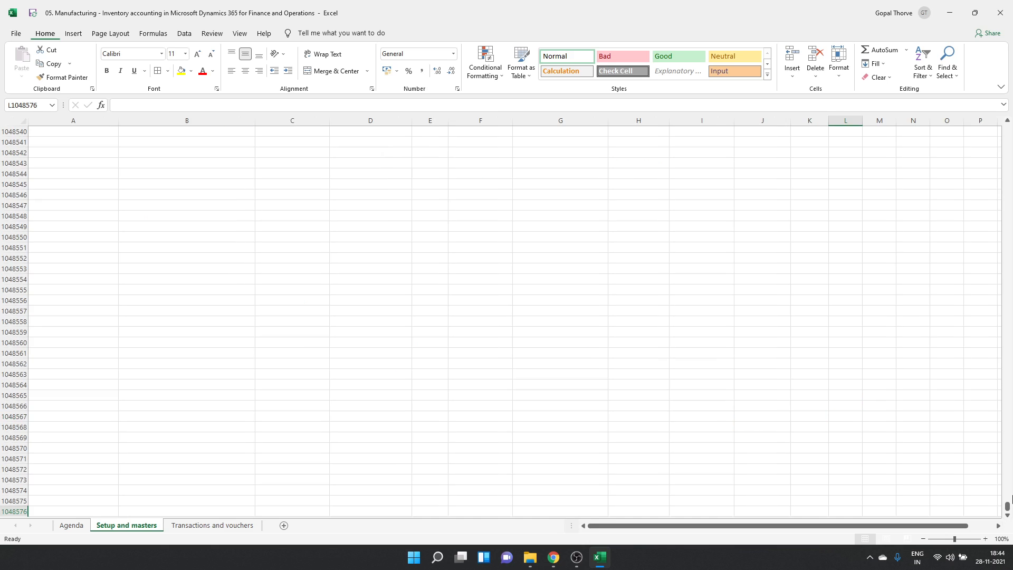
key("ctrl+Up")
key("Up")
key("Up")
key("Up")
key("Up")
key("Up")
key("Down")
key("Down")
key("Down")
key("Down")
key("Down")
key("Down")
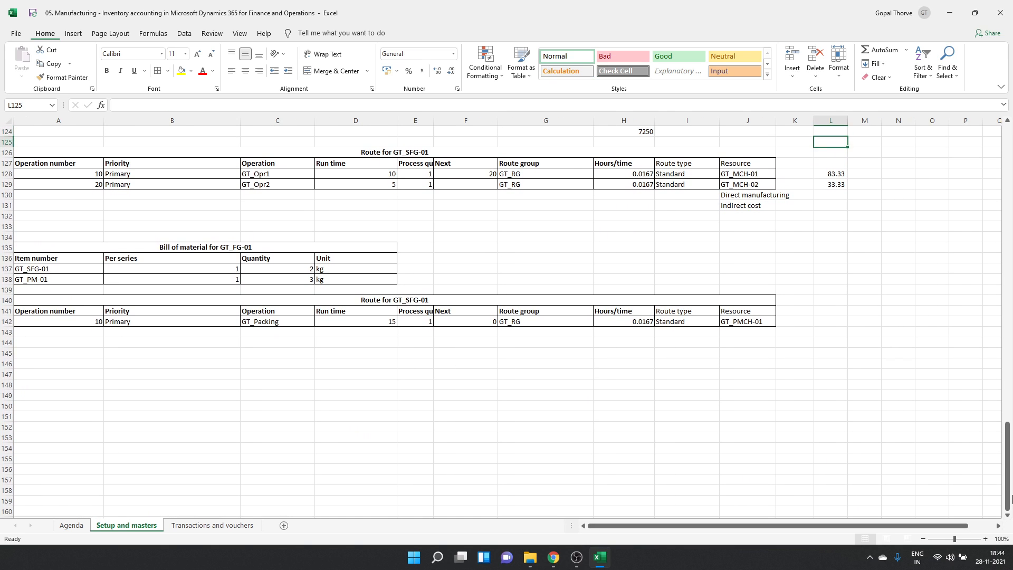
- Total the GT_MCH-01 and GT_MCH-02 costs in L130 with =sum(L128:L129) for the Direct manufacturing row
type("=sum(")
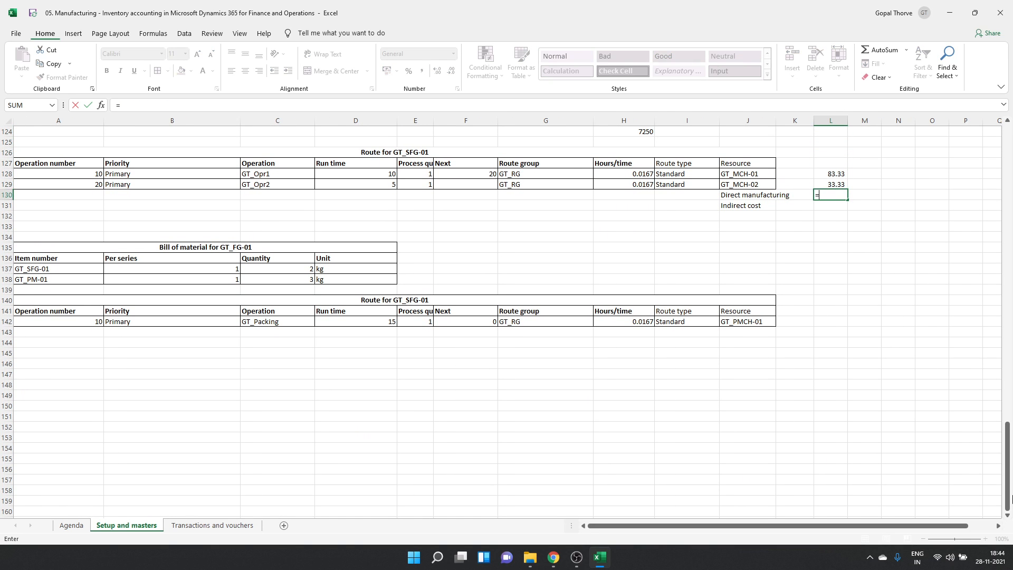
key("Up")
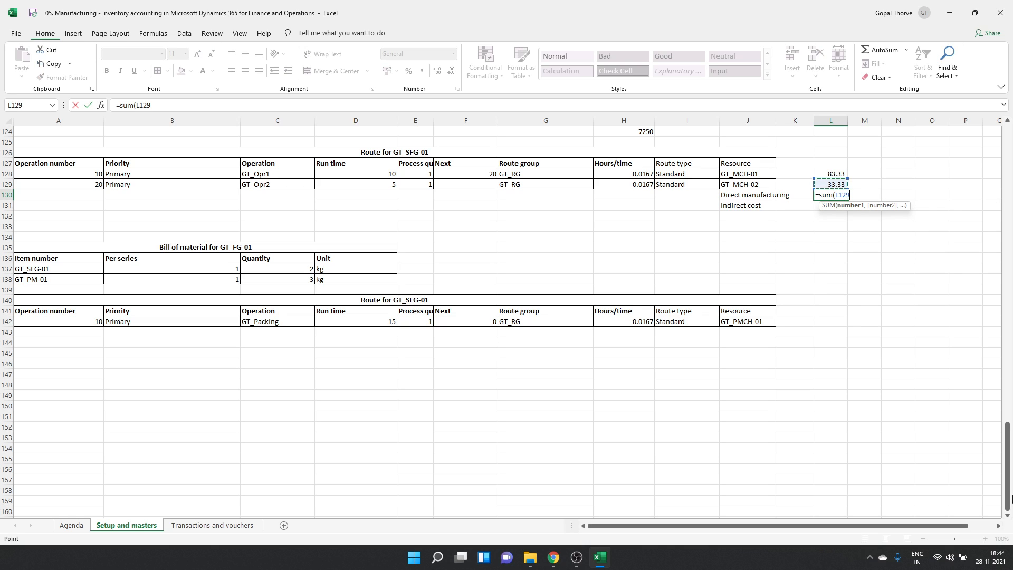
key("shift+Up")
type(")")
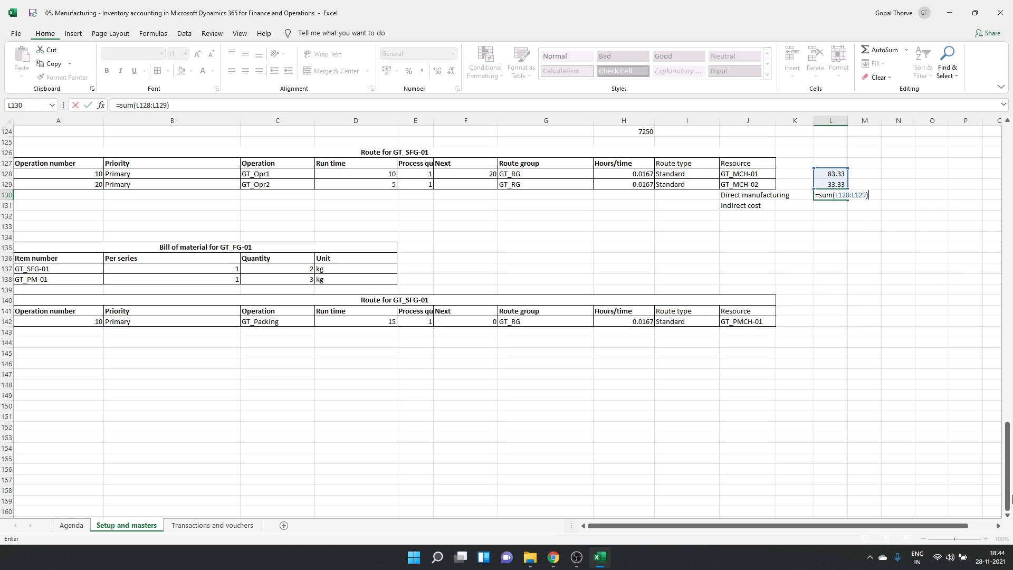
key("Return")
- Add the label Depreciation in cell J132, below the Indirect cost label
key("Left")
key("Left")
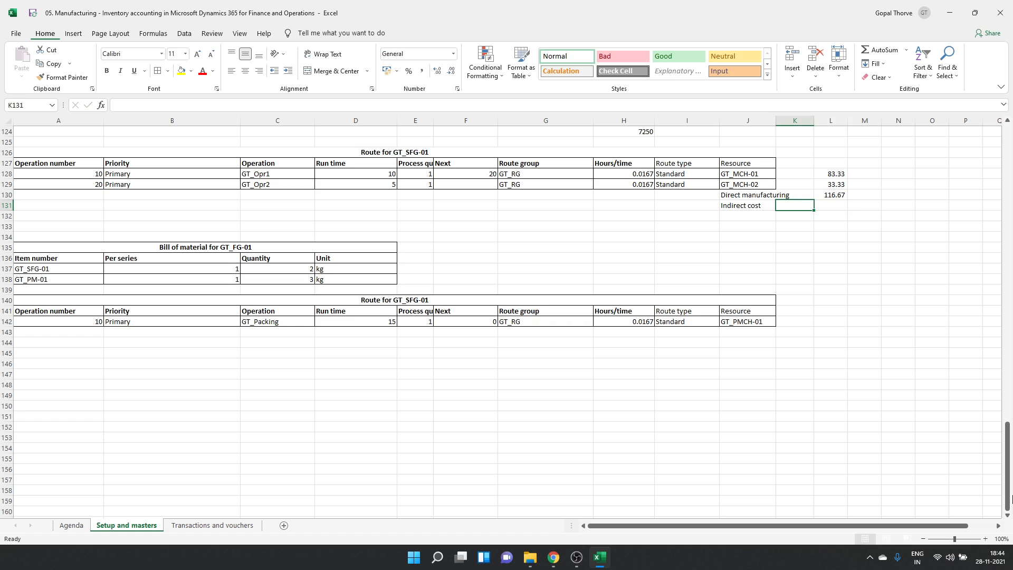
key("Down")
key("Up")
key("Down")
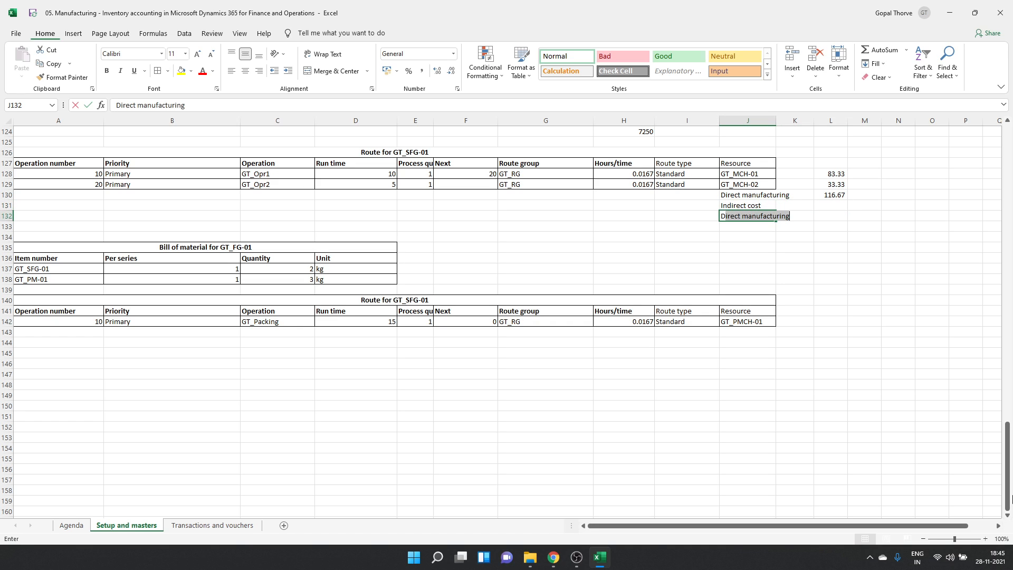
type("Depreciation")
key("Return")
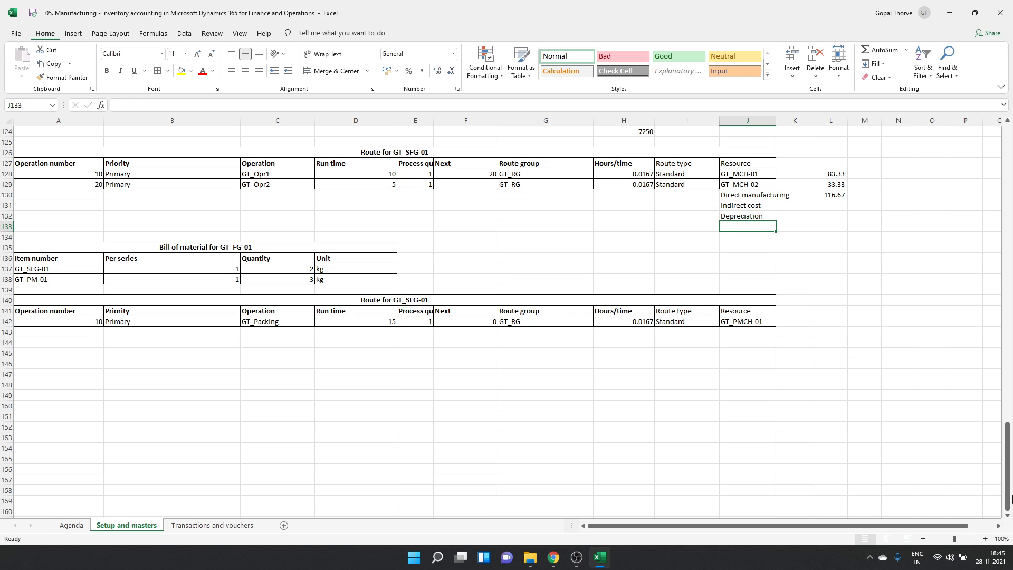
- Check the Machine depreciation line in the calculation details, switch to the Excel workbook and enter 50 for Depreciation in cell L132
key("alt+Tab")
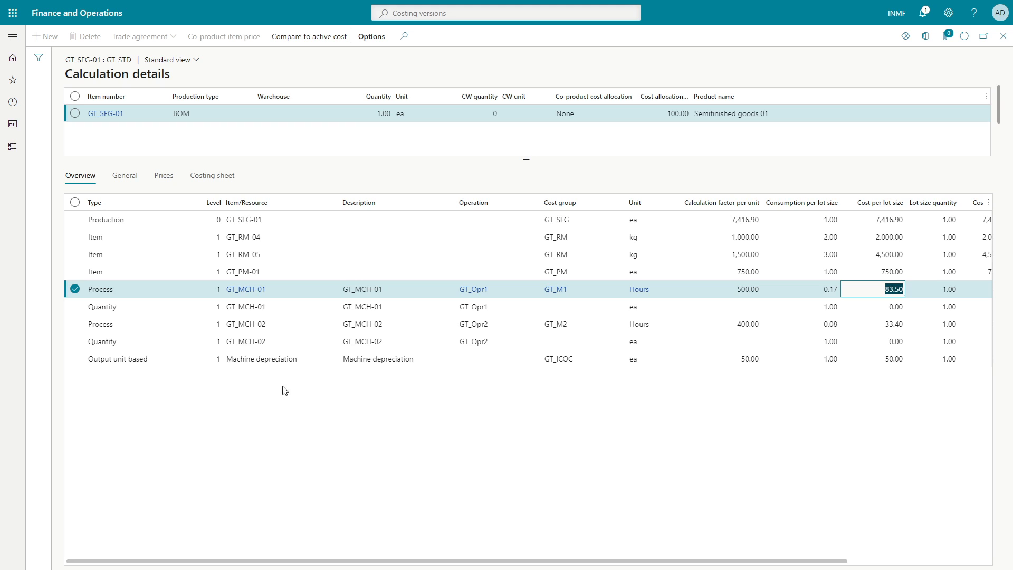
left_click(271, 359)
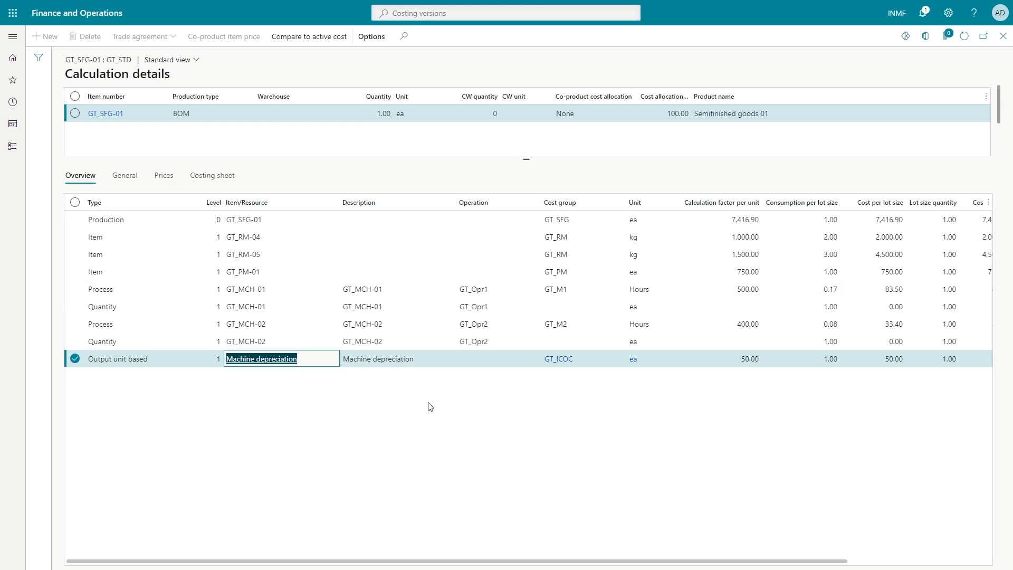
key("alt+Tab")
scroll(471, 346, "up", 9)
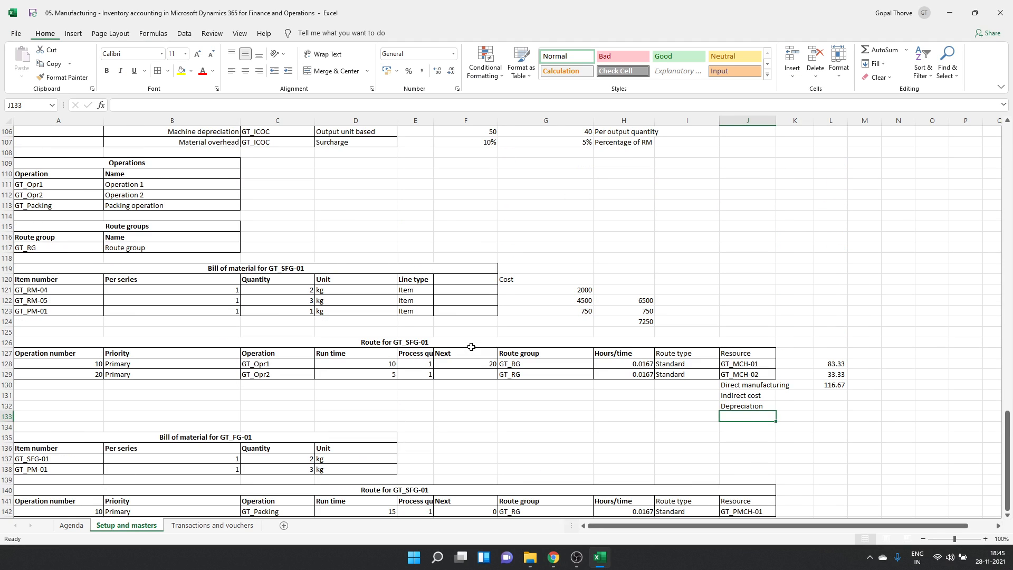
left_click(483, 227)
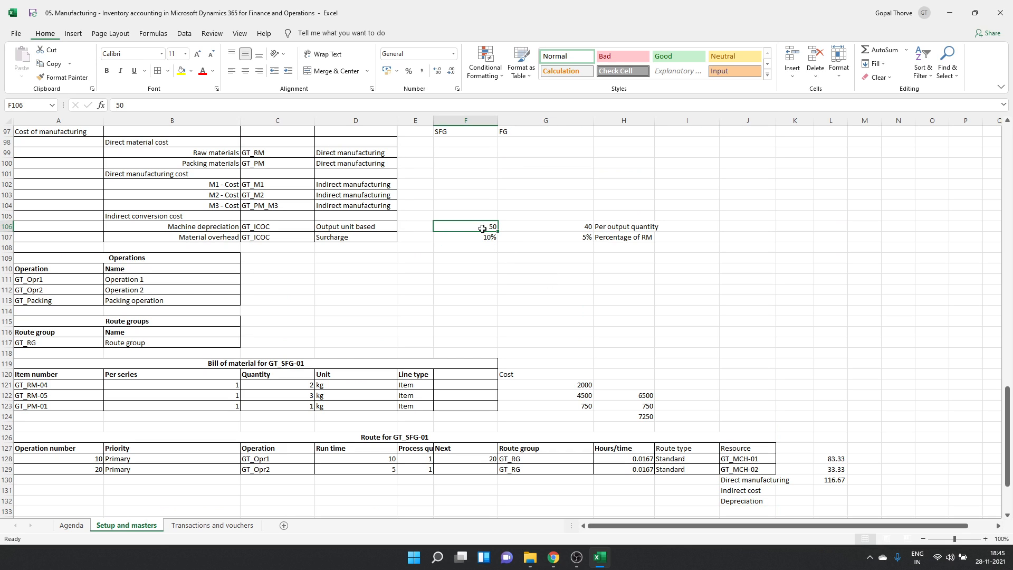
scroll(482, 225, "down", 3)
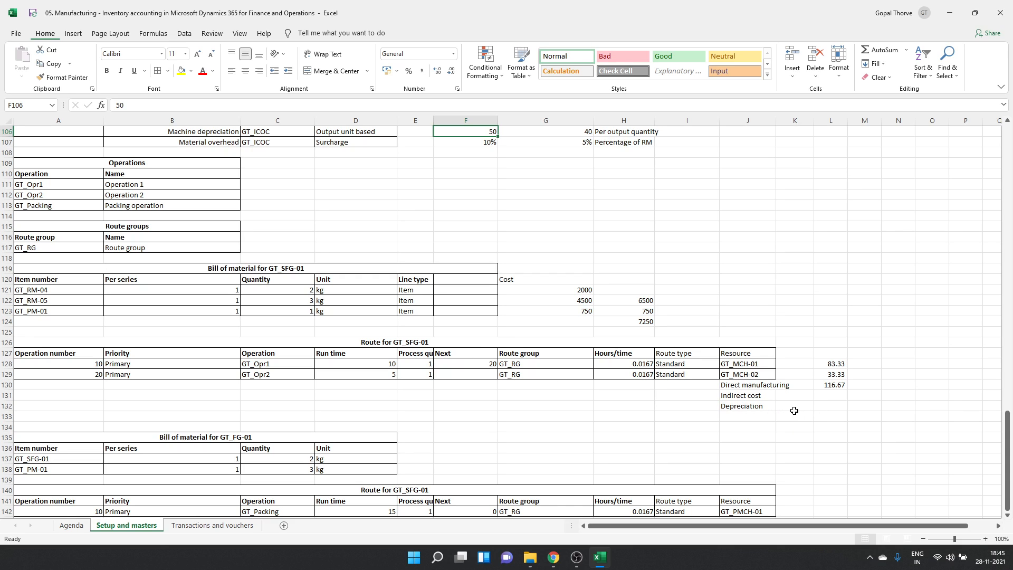
left_click(827, 410)
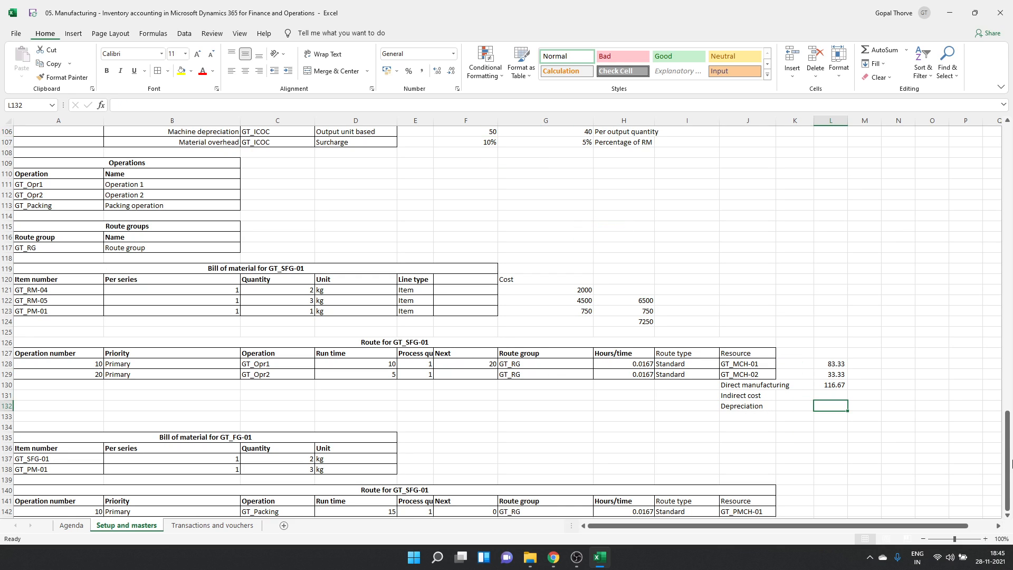
type("50")
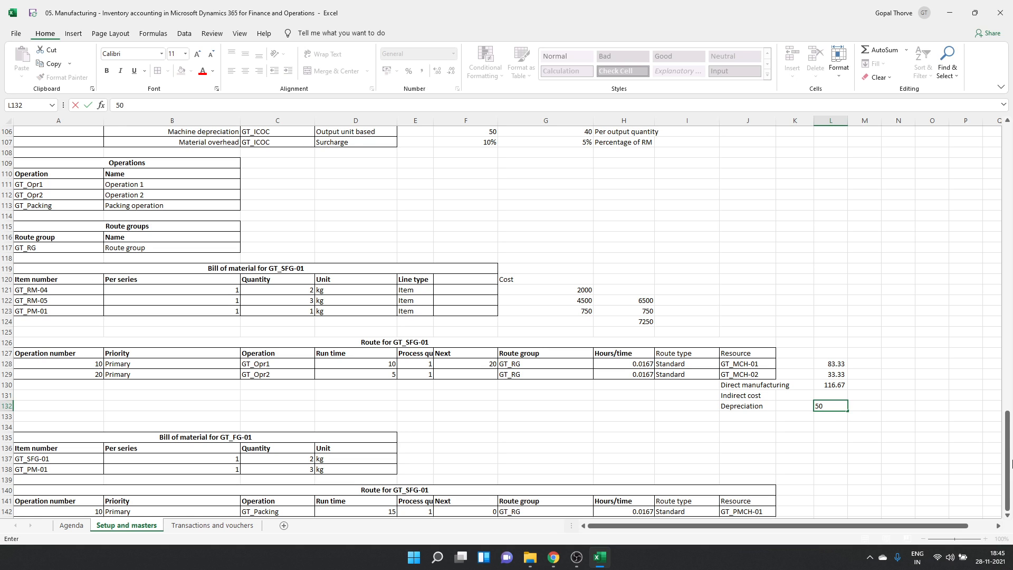
key("Up")
key("Left")
key("Left")
key("Right")
key("Left")
key("Down")
- Switch to Finance and Operations and examine the Machine depreciation line in the GT_SFG-01 calculation details
key("alt+Tab")
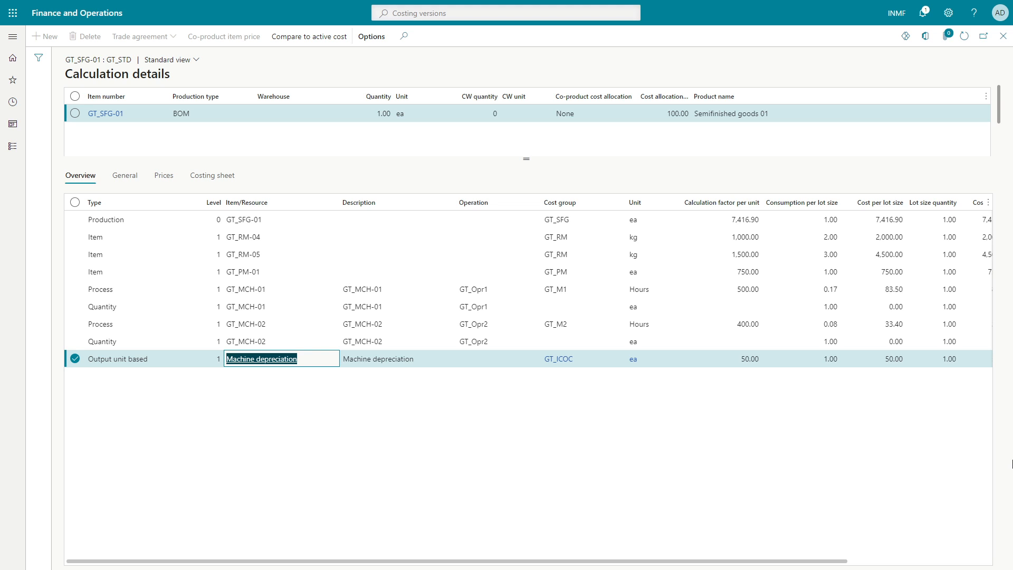
key("Up")
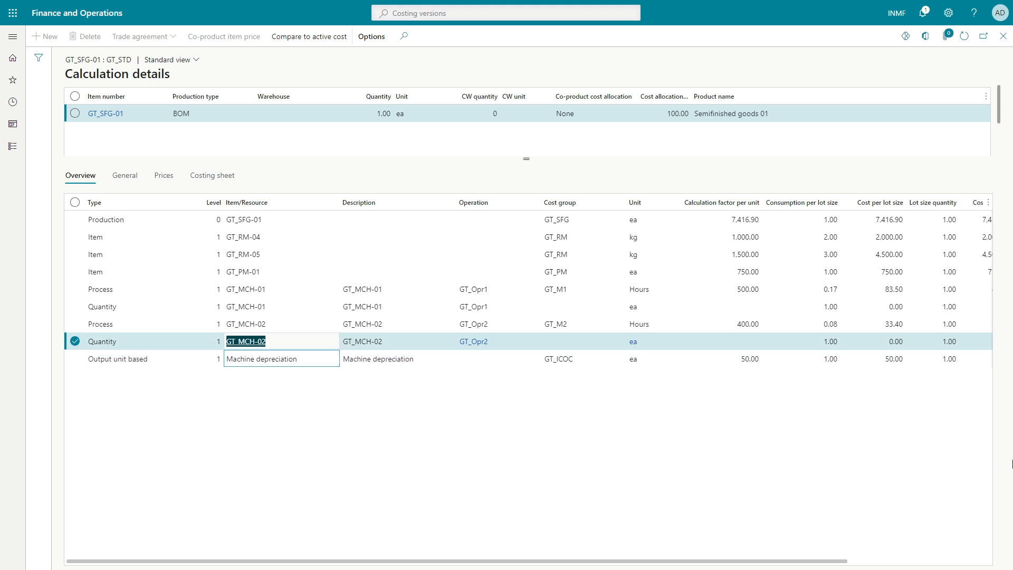
key("Down")
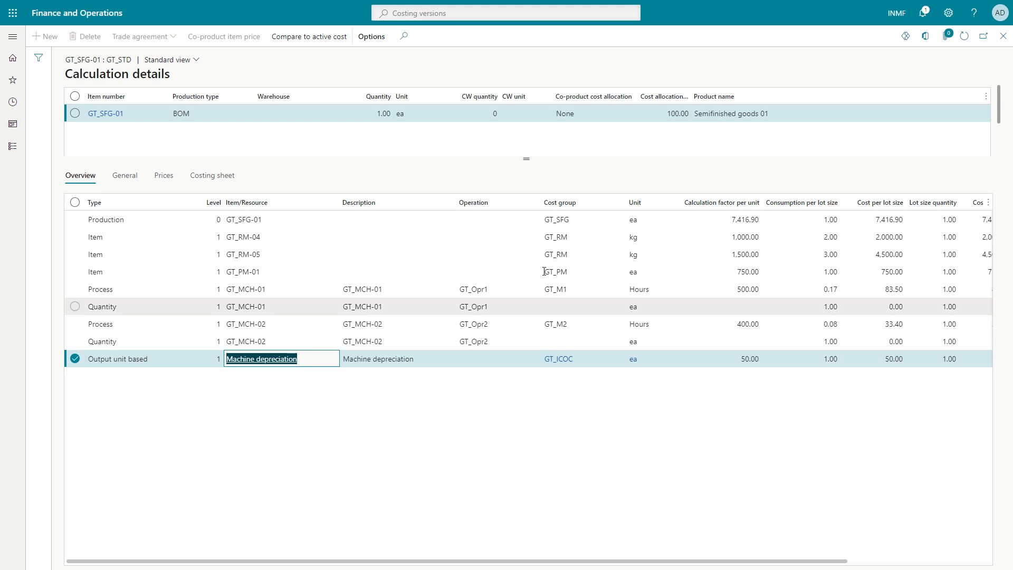
left_click(377, 359)
key("alt+Tab")
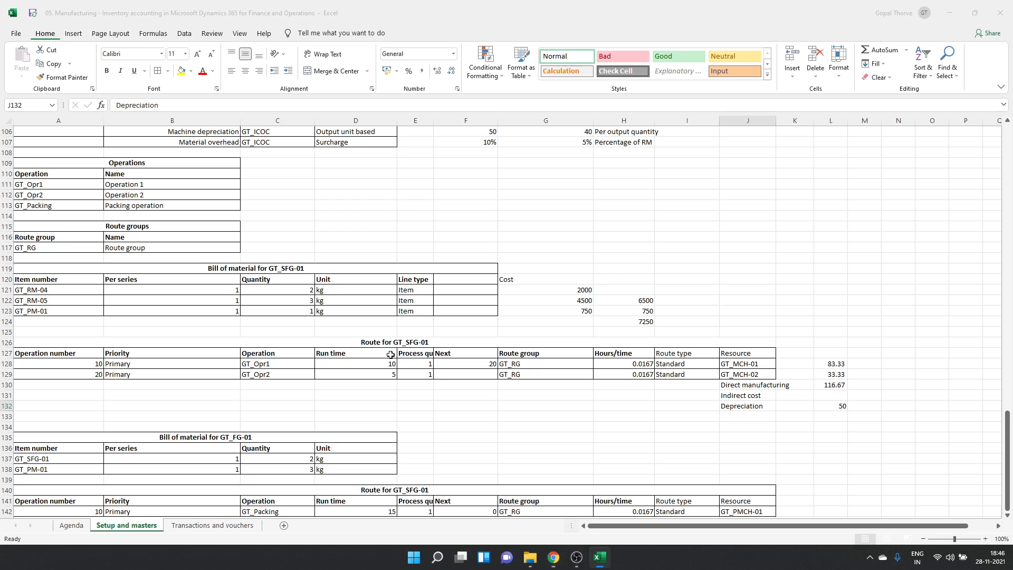
key("alt+Tab")
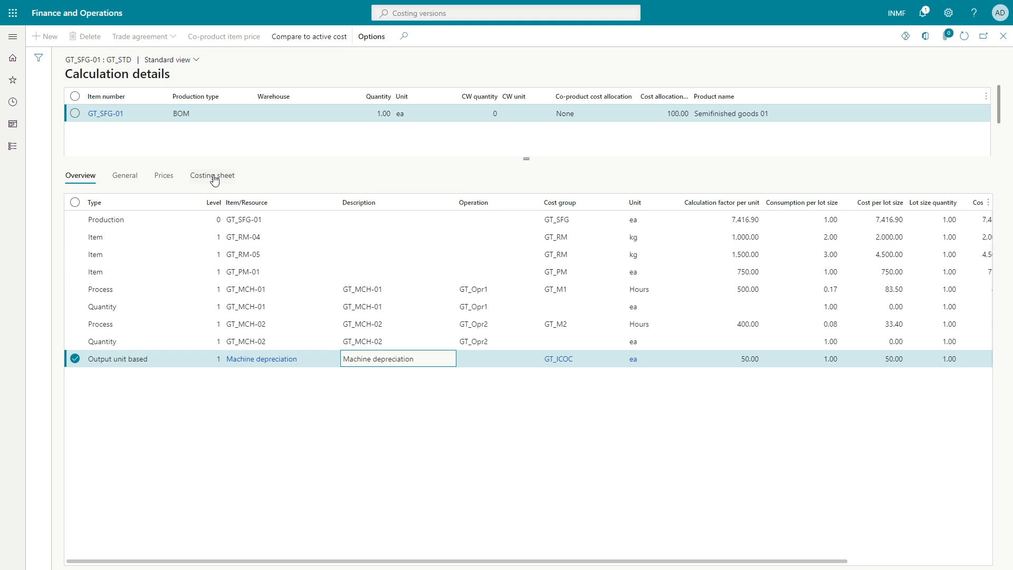
- View the calculation's costing sheet breakdown and compare its direct manufacturing cost with the Direct manufacturing amount in the Excel worksheet
left_click(211, 175)
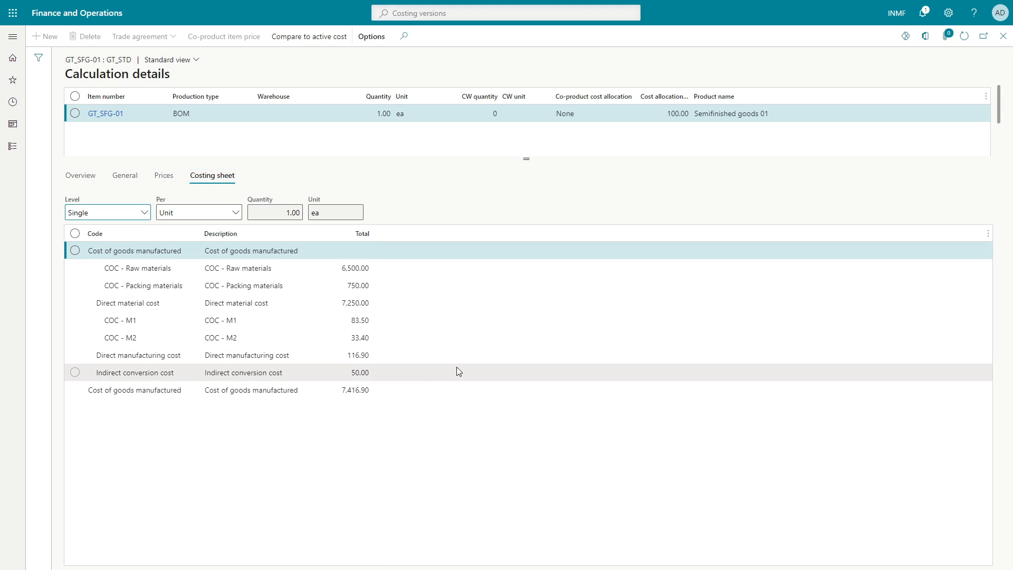
left_click(146, 362)
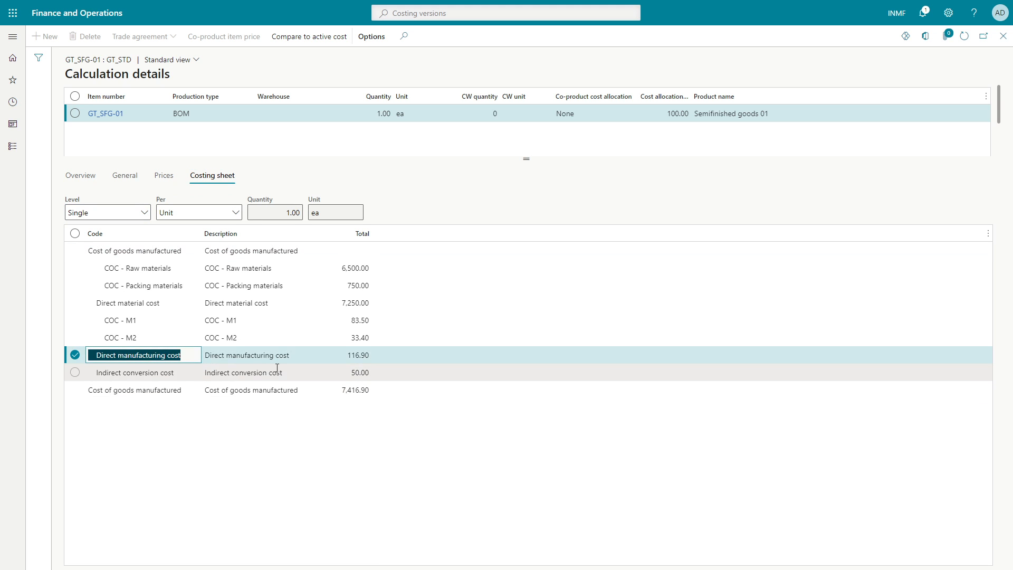
left_click(349, 355)
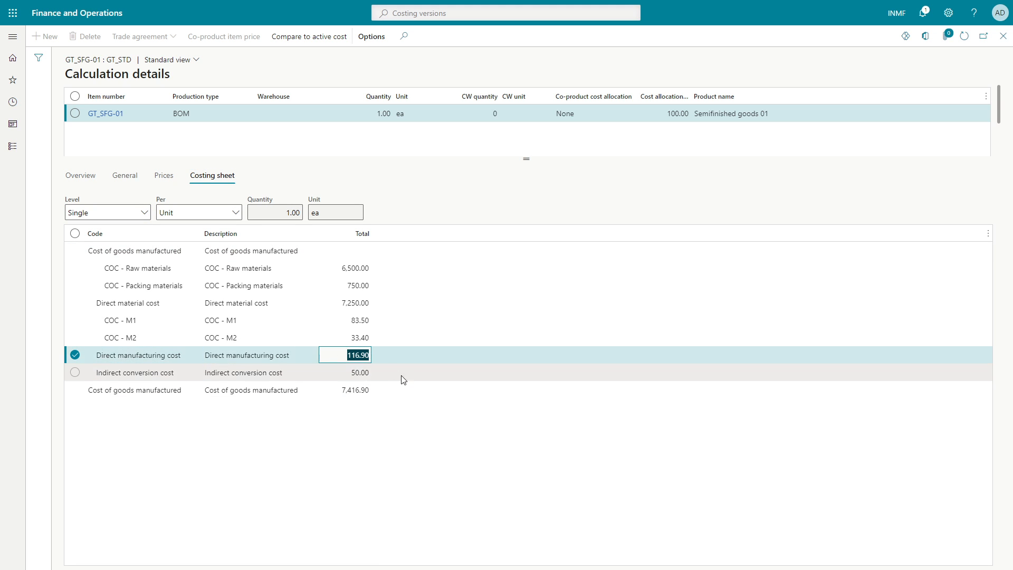
key("alt+Tab")
left_click(843, 385)
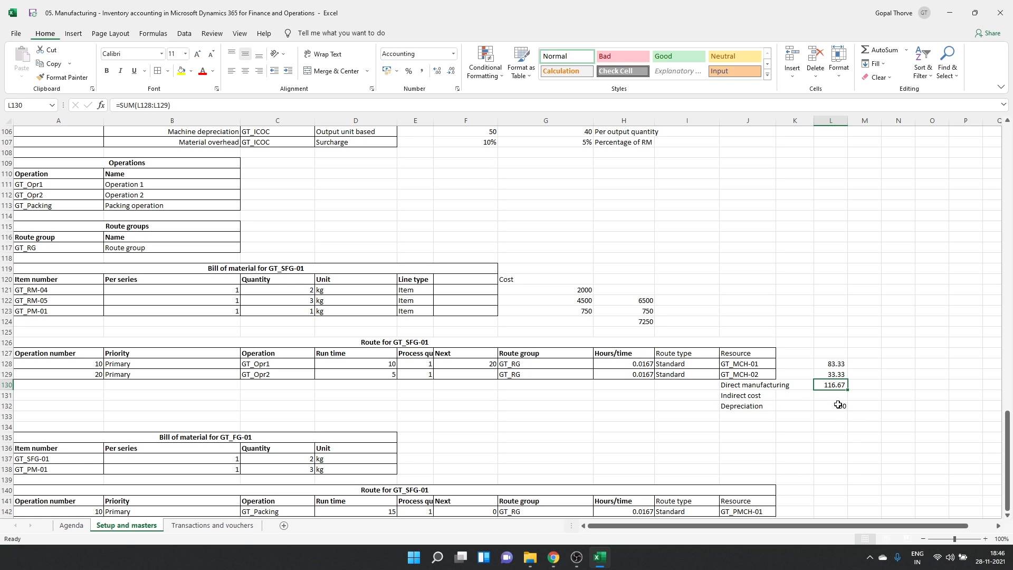
key("alt+Tab")
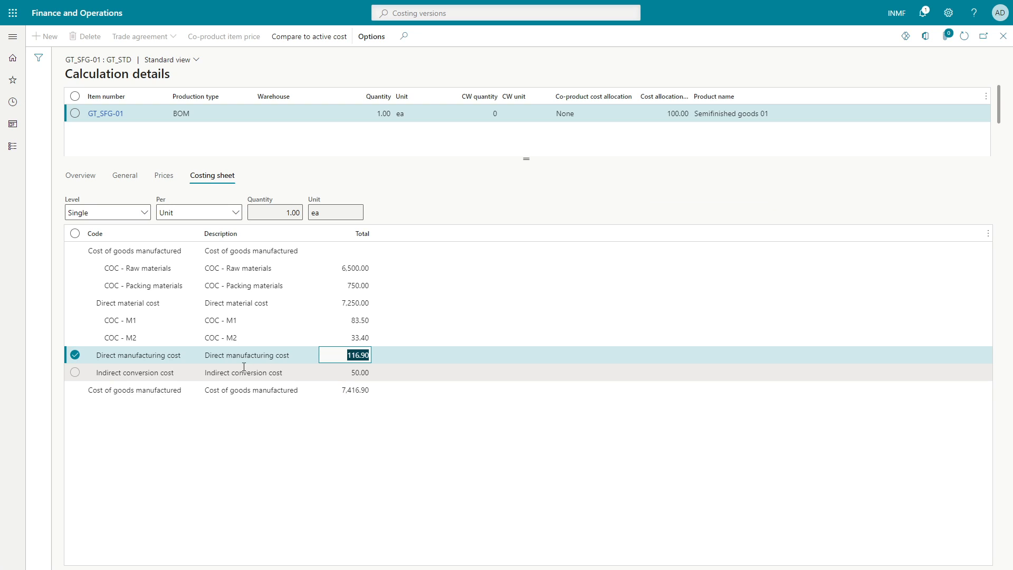
- Compare the indirect conversion cost with the Depreciation amount in the Excel worksheet, and close the calculation details in Finance and Operations
left_click(235, 373)
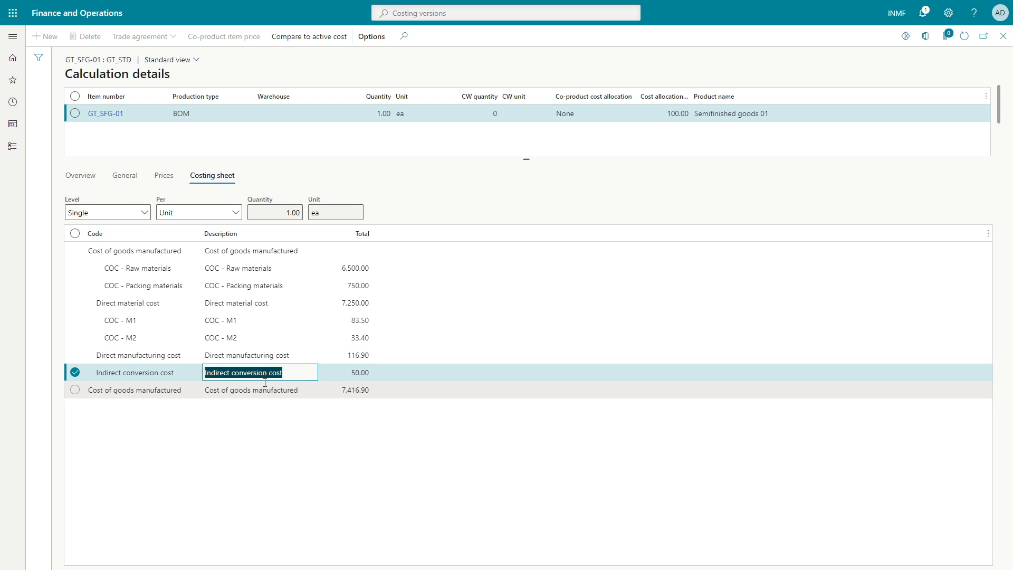
key("alt+Tab")
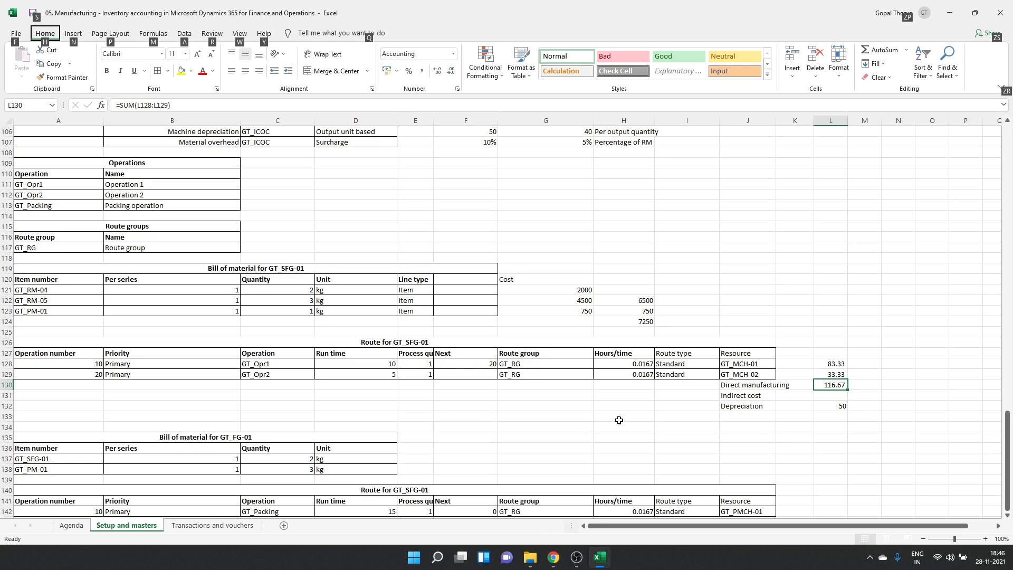
left_click(755, 399)
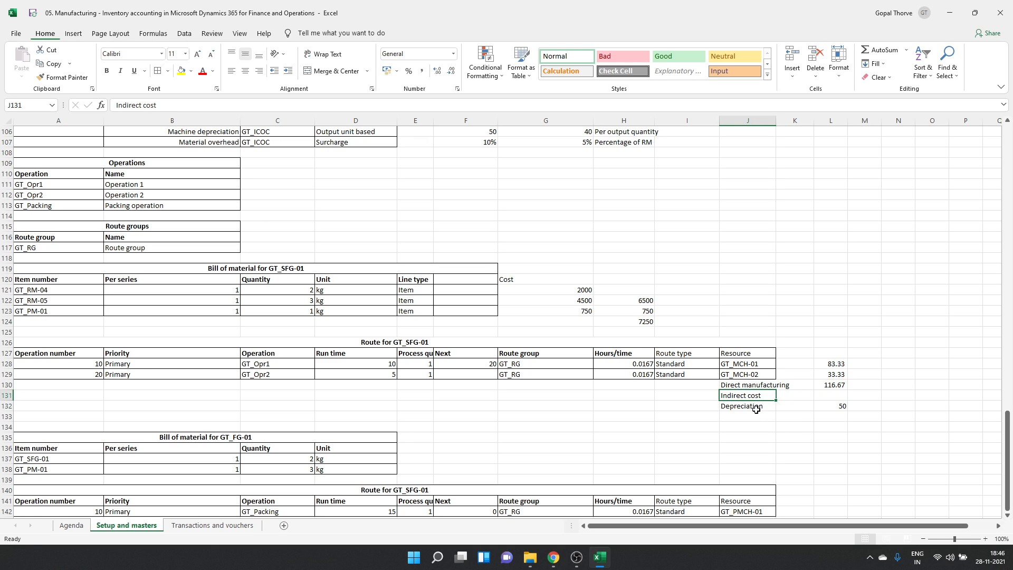
left_click(755, 409)
left_click(836, 407)
key("alt+Tab")
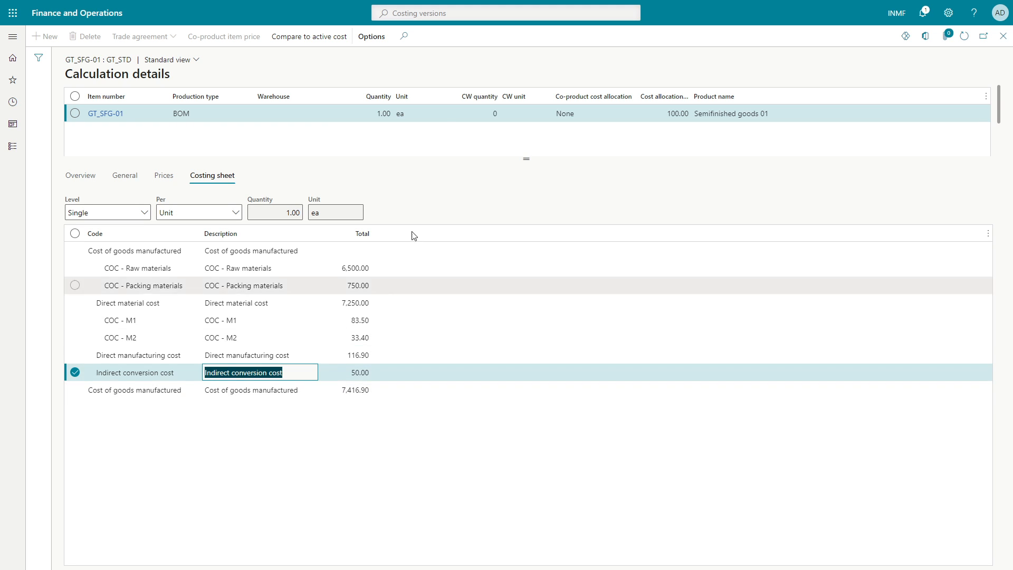
left_click(1002, 36)
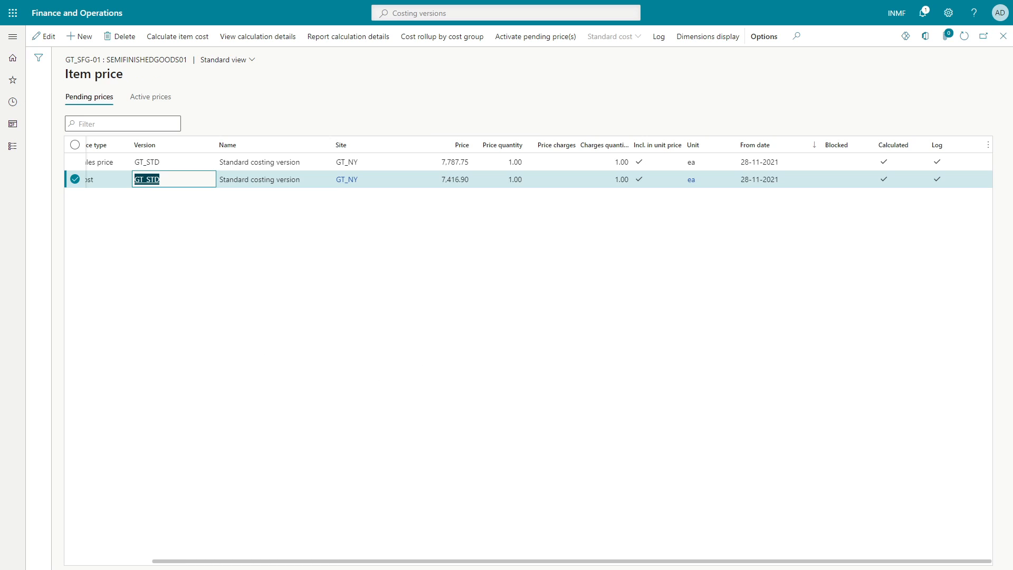
- Delete both pending prices of item GT_SFG-01 and close the item price page
left_click(75, 145)
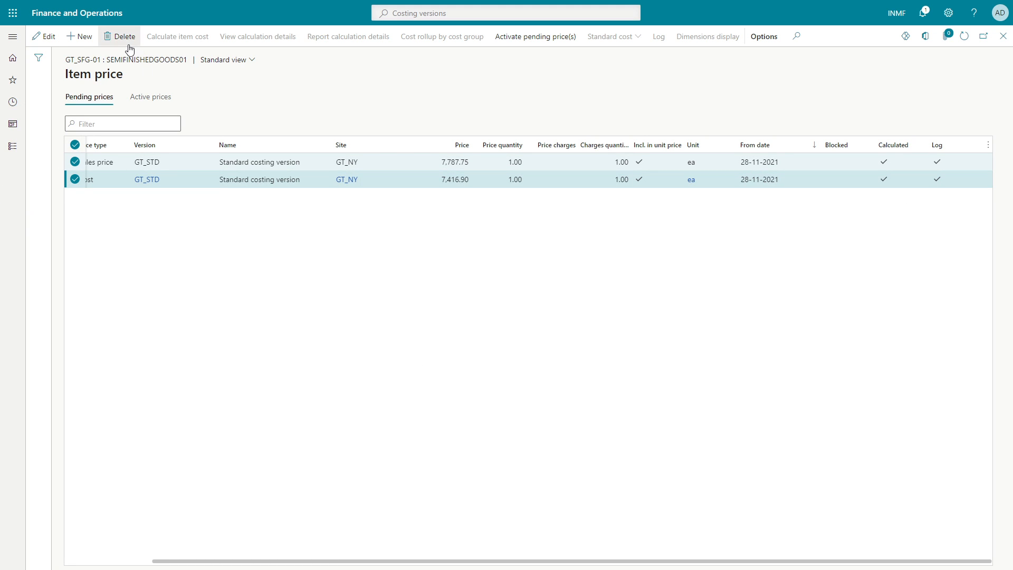
left_click(120, 36)
left_click(570, 267)
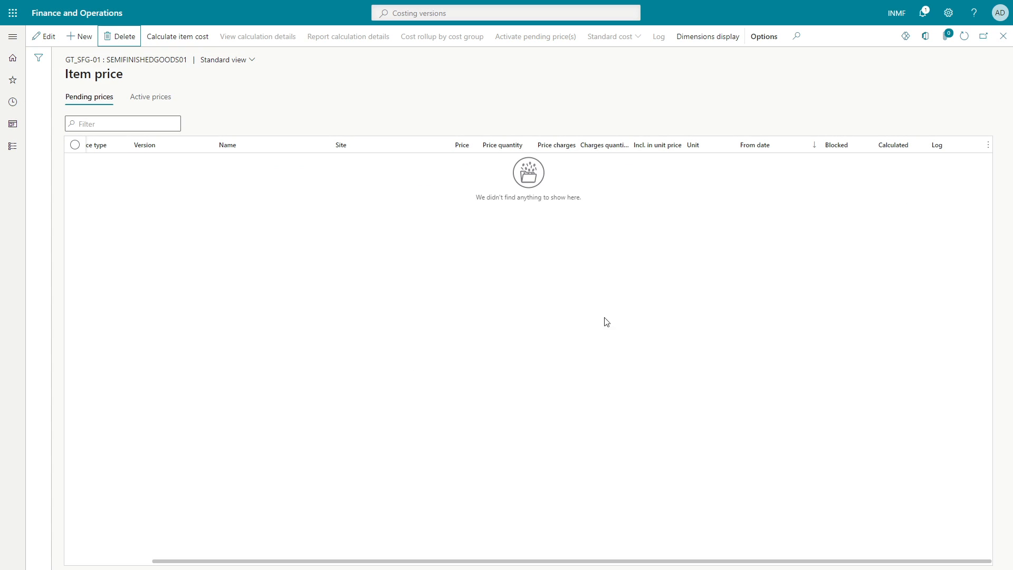
left_click(1006, 38)
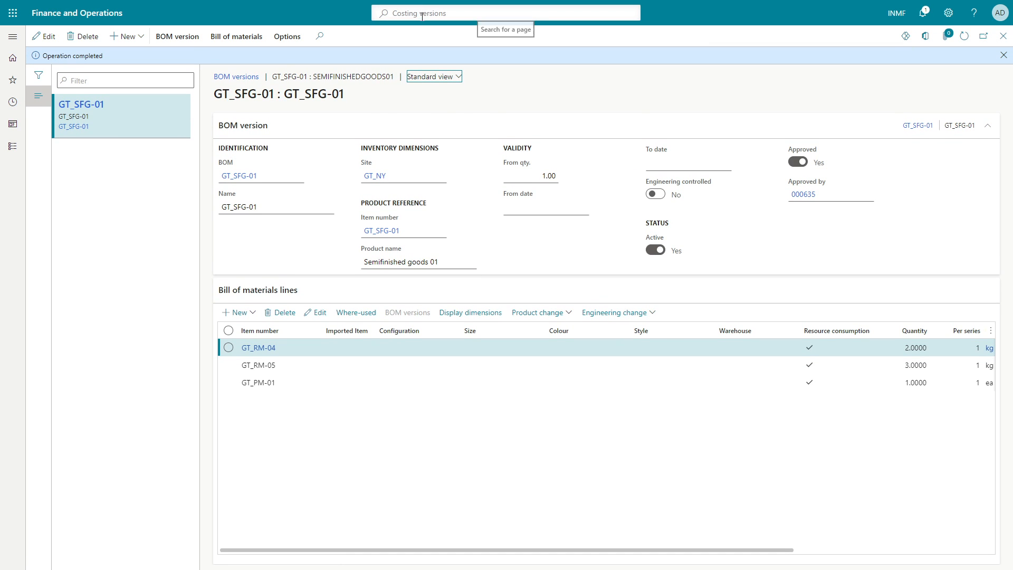
- Find and open the Costing sheets setup, and display the rates of the Machine depreciation node
left_click(421, 15)
type("Cos")
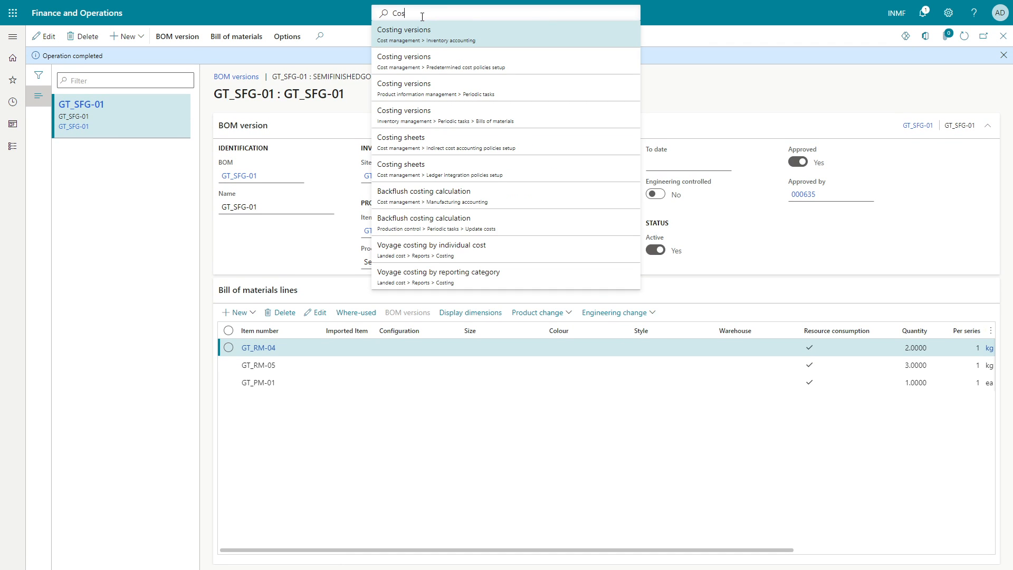
type("ting sheets")
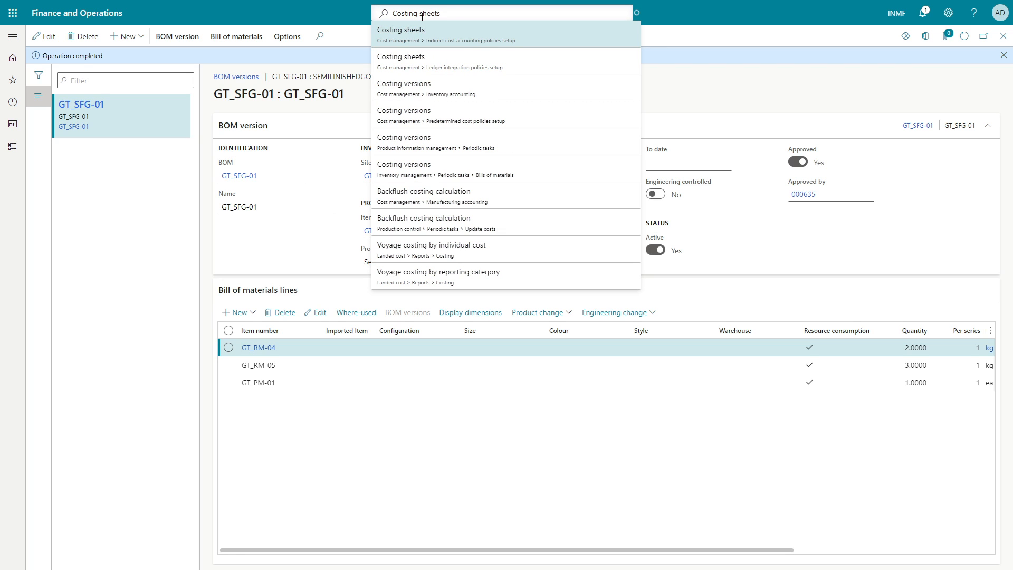
key("Return")
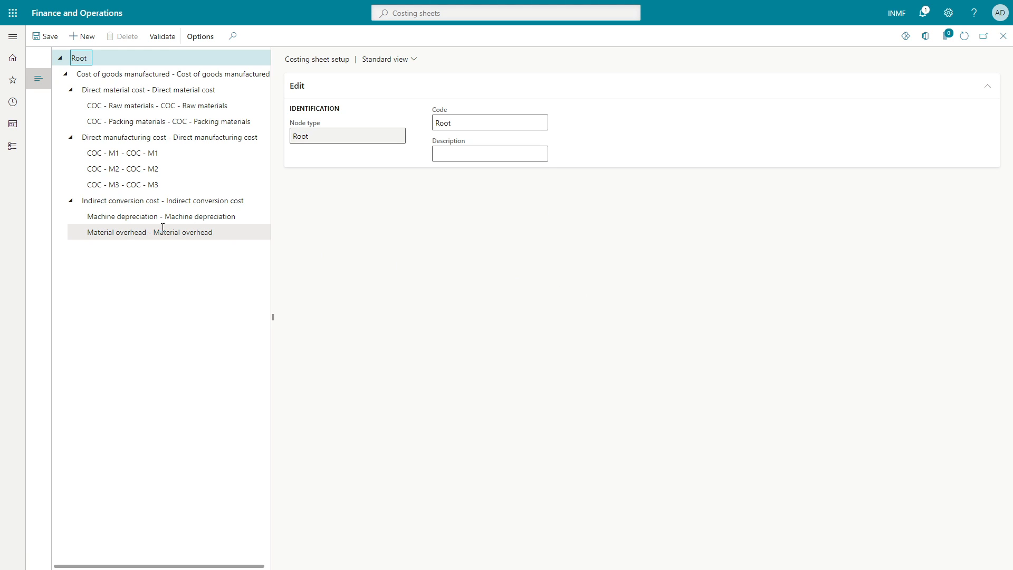
left_click(164, 218)
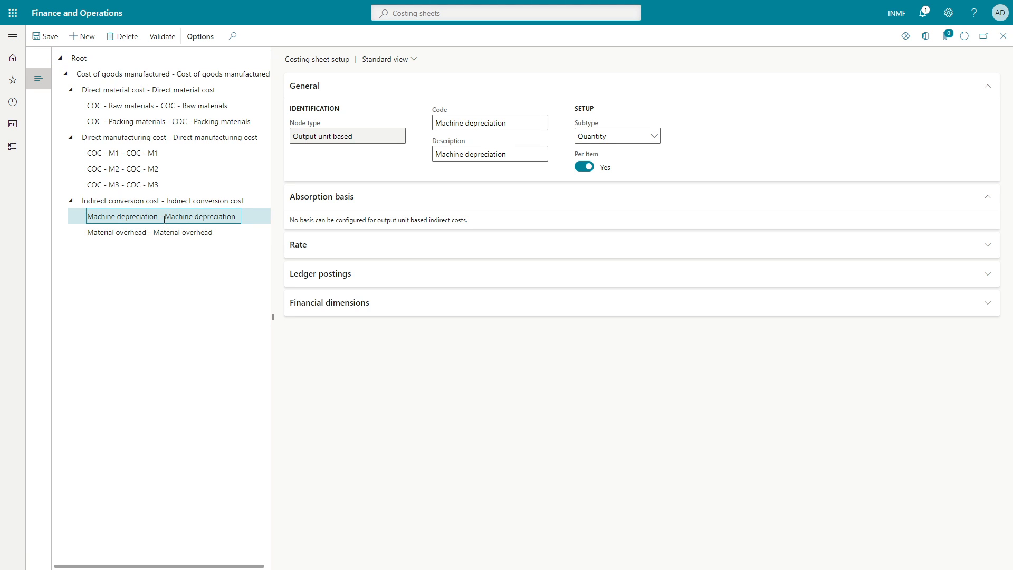
left_click(306, 256)
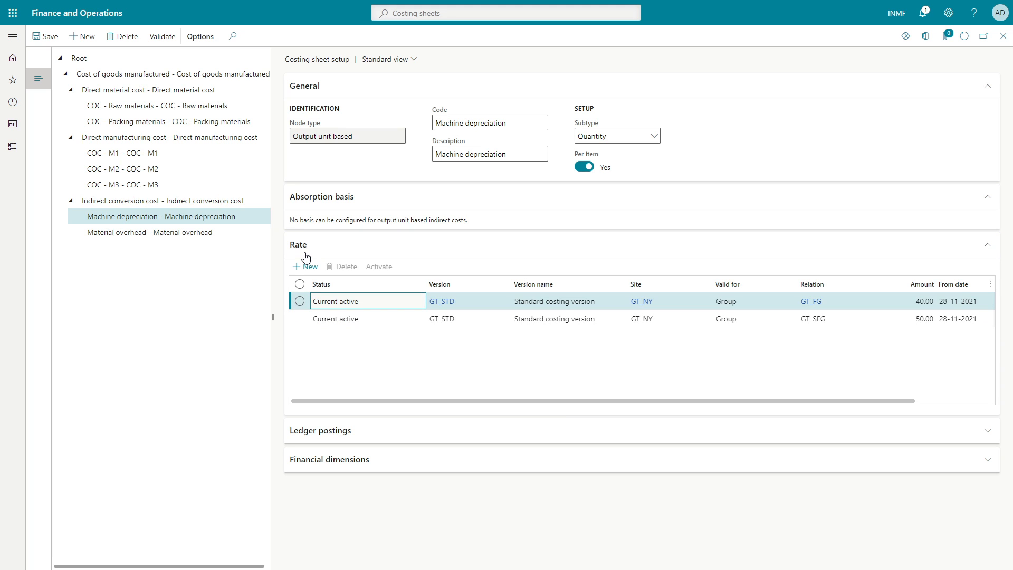
- Set the Material overhead subtype and its COC - Raw materials absorption basis subtype to Total, save, and show the surcharge rates
left_click(218, 235)
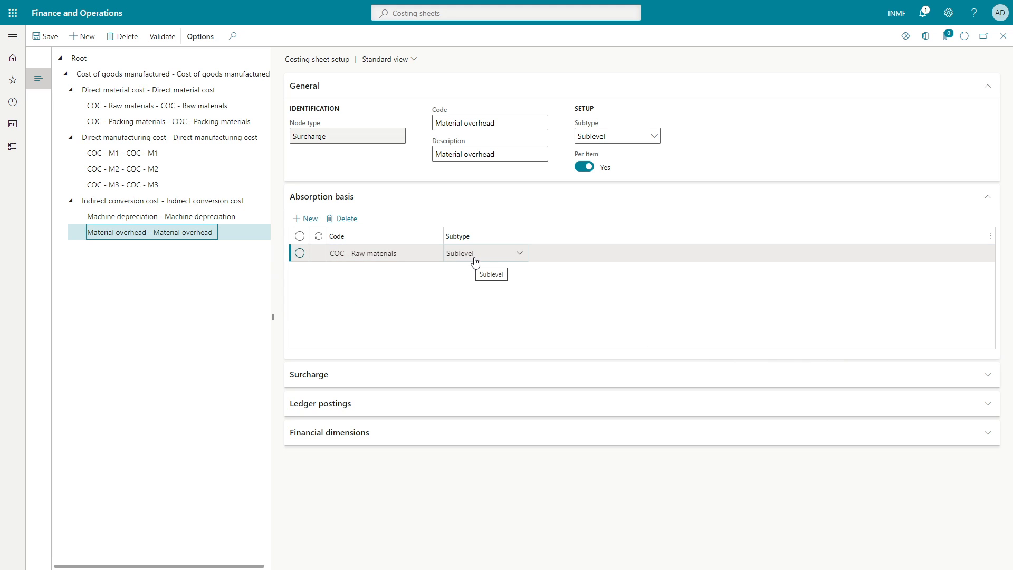
left_click(652, 139)
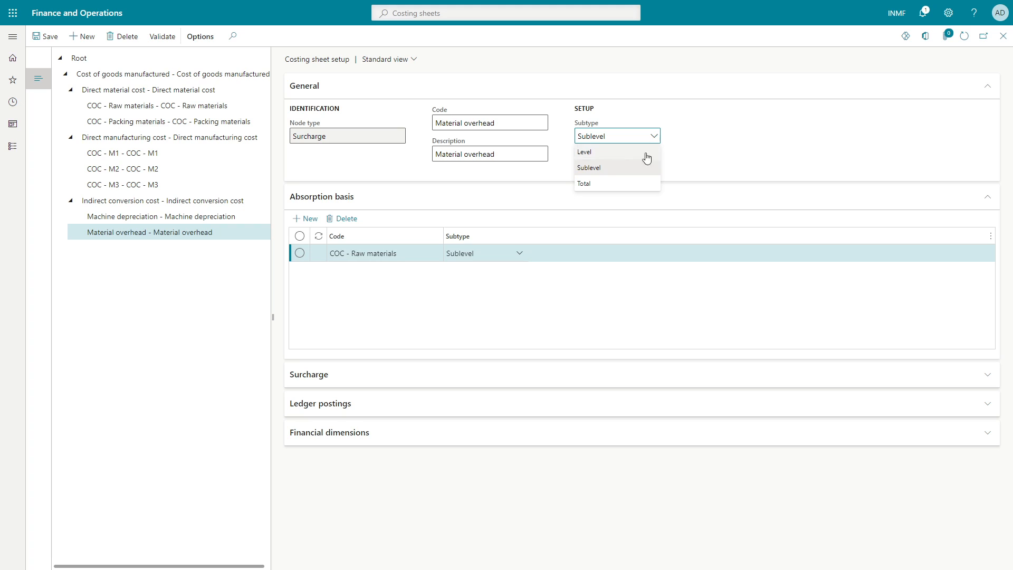
left_click(618, 184)
left_click(489, 264)
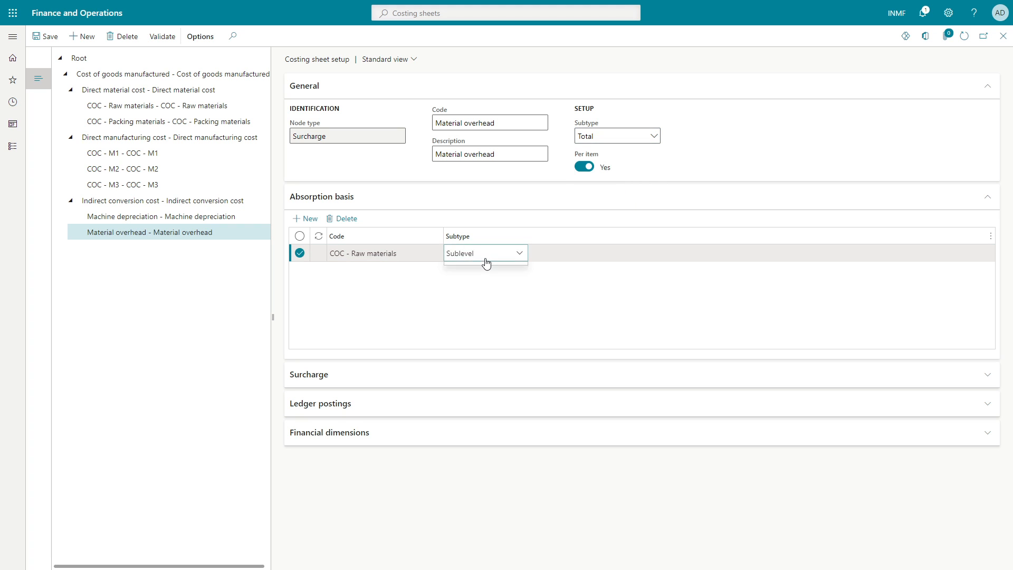
left_click(485, 306)
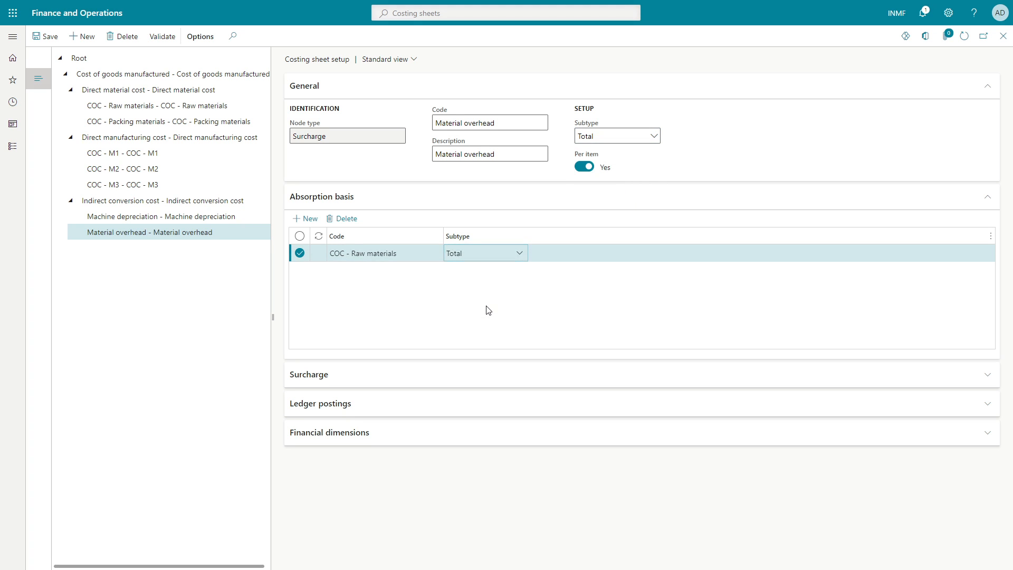
key("ctrl+s")
left_click(393, 396)
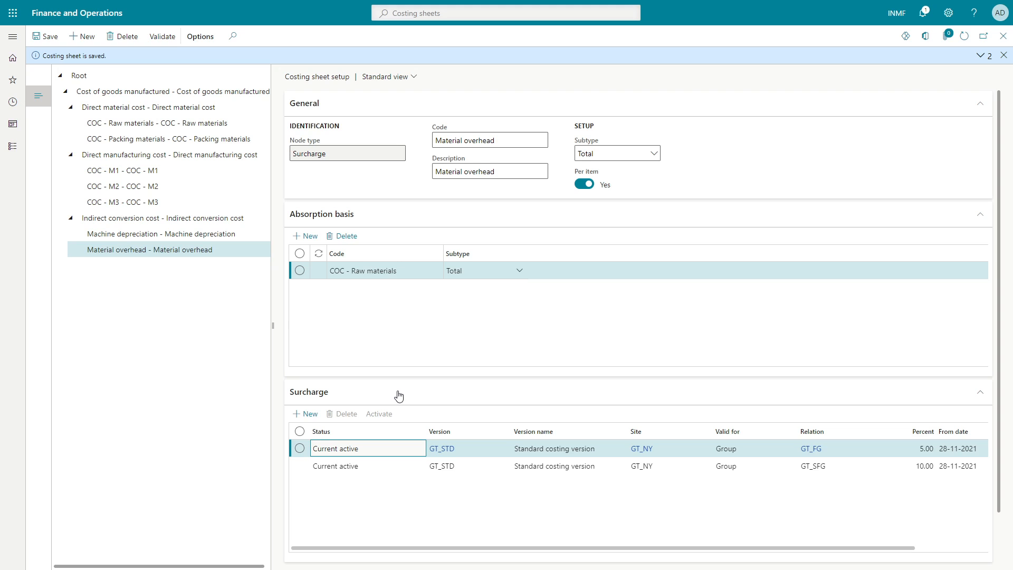
- Close the costing sheet setup, find item GT_SFG-01 among the released products, and open its BOM versions
scroll(398, 396, "down", 1)
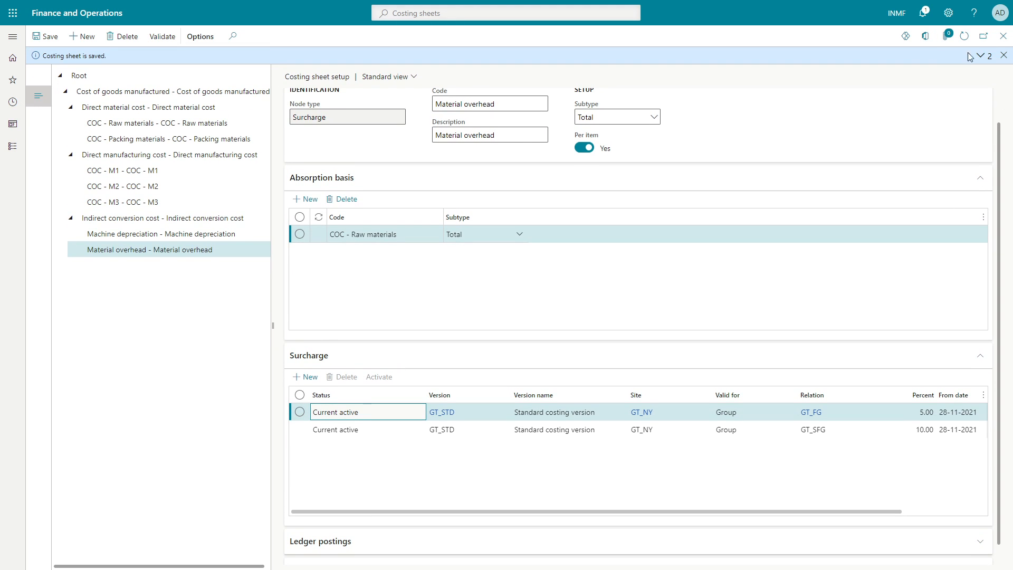
left_click(1003, 37)
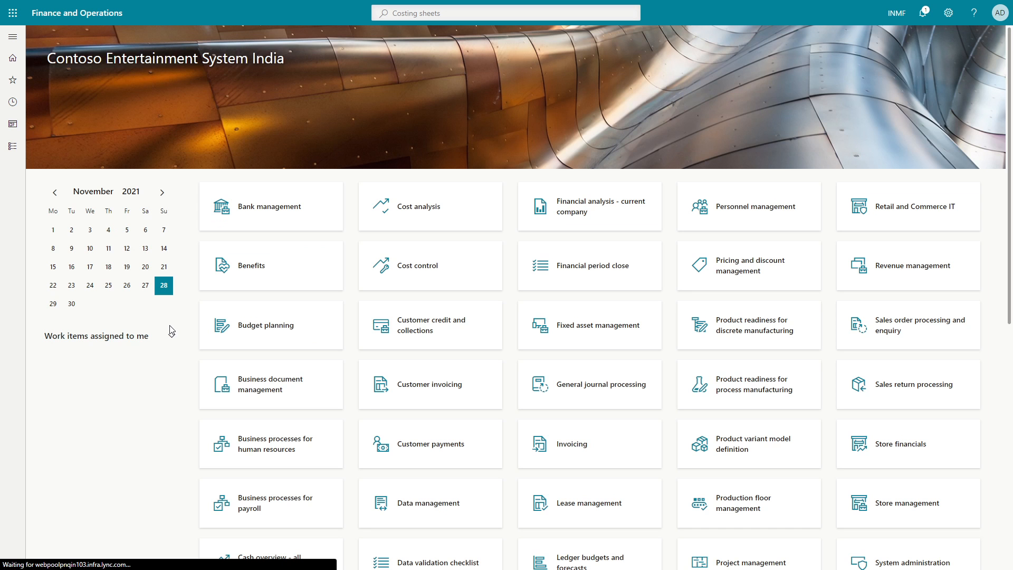
left_click(13, 146)
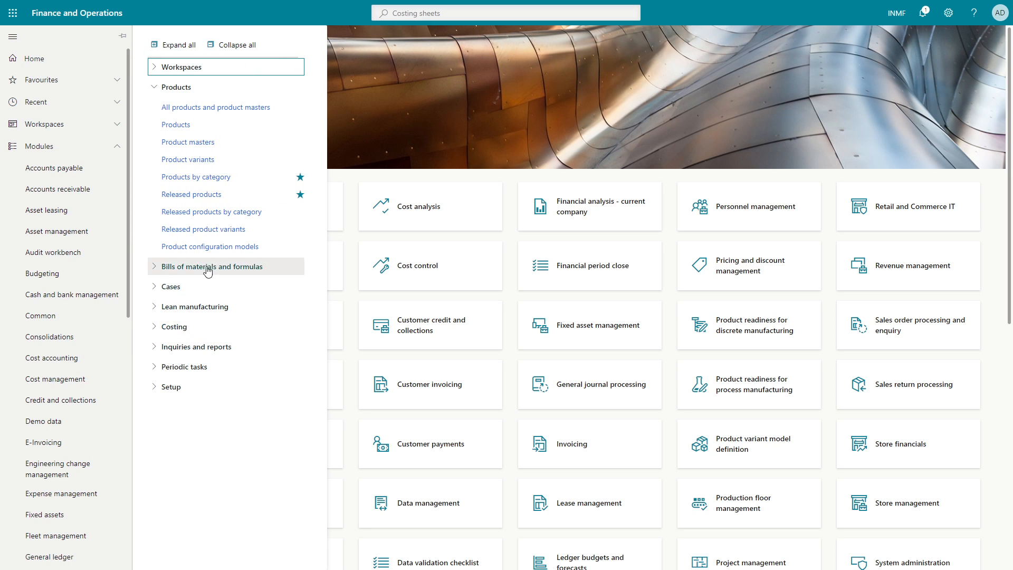
left_click(192, 194)
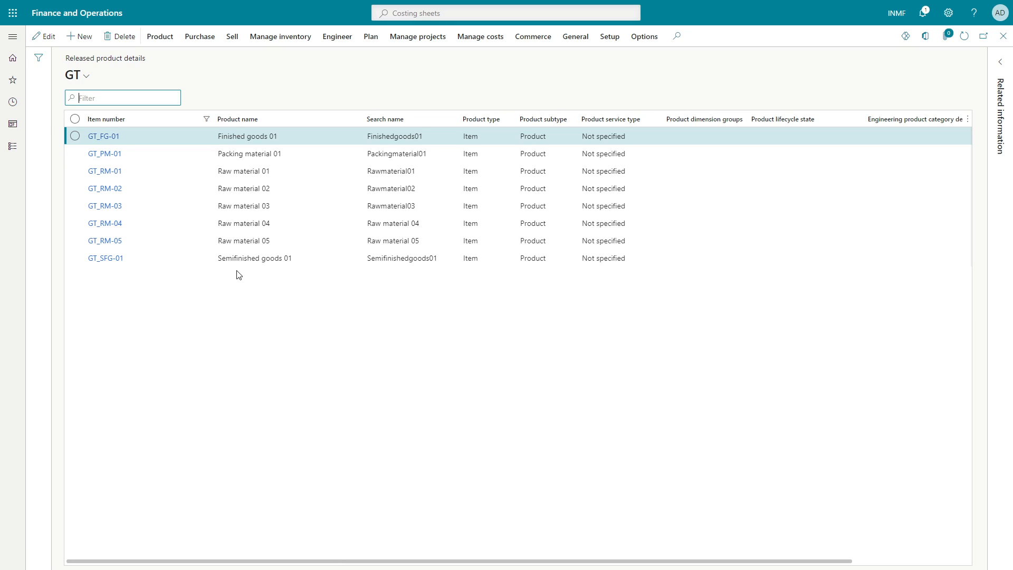
left_click(243, 258)
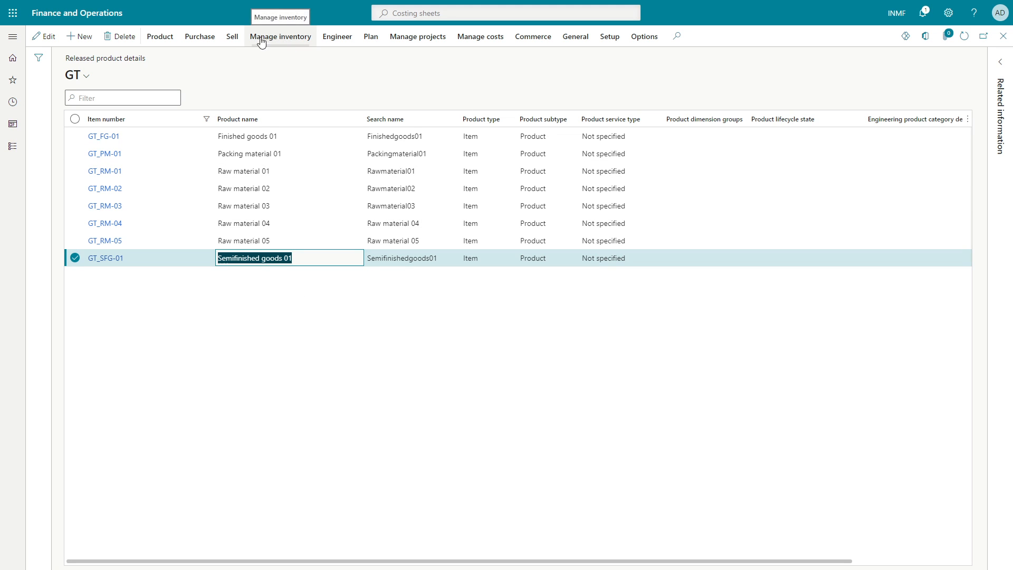
left_click(337, 36)
left_click(177, 80)
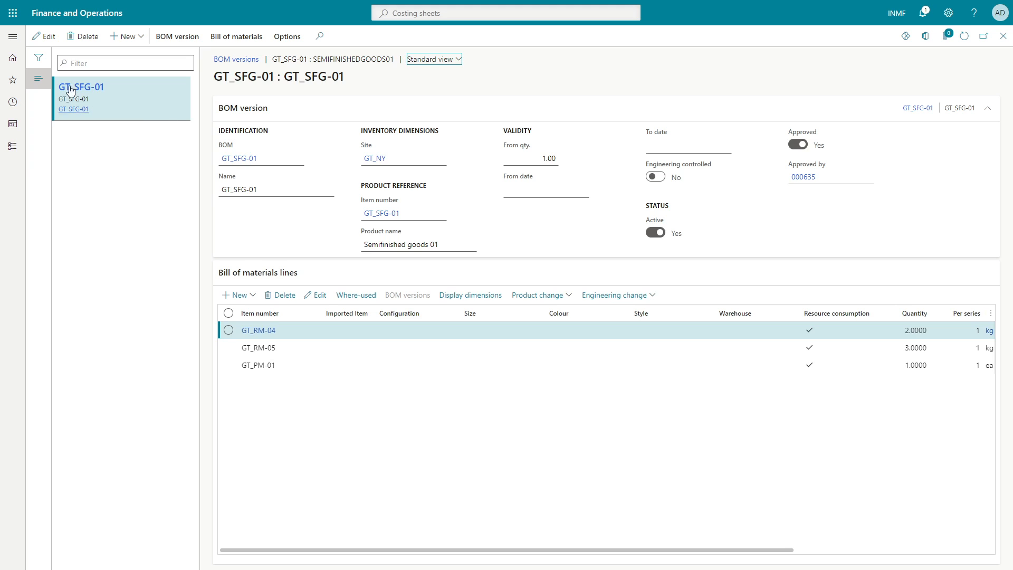
- Run the item calculation for the GT_SFG-01 BOM version with costing version GT_STD and Production order as the procurement mode
left_click(176, 37)
left_click(69, 98)
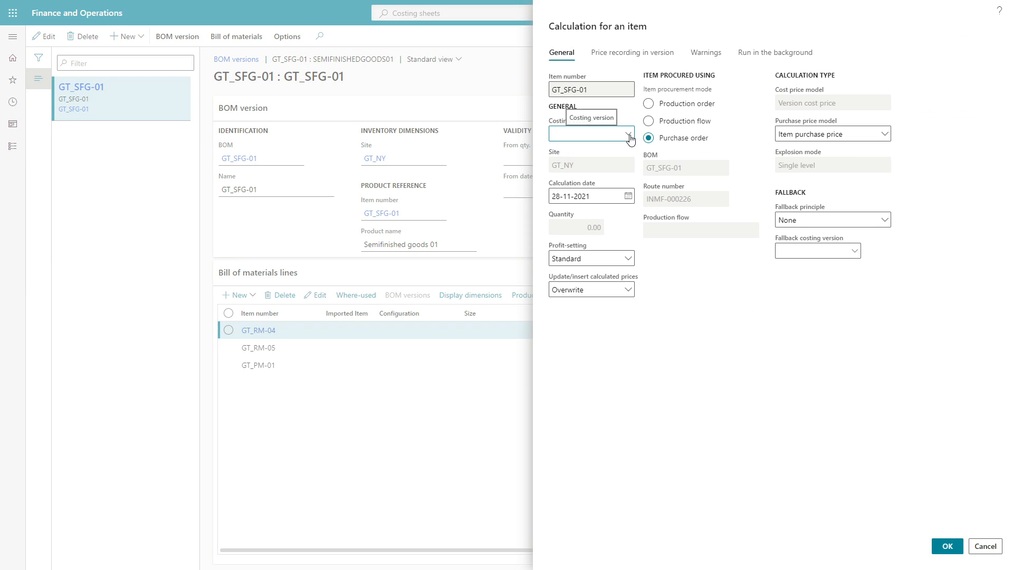
left_click(628, 134)
left_click(578, 167)
key("Tab")
left_click(662, 104)
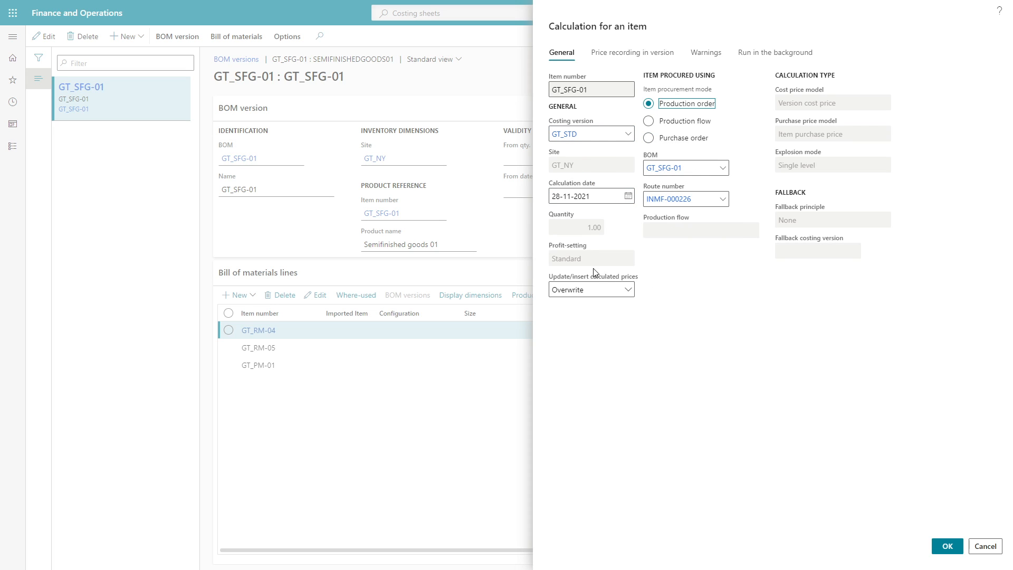
left_click(707, 53)
left_click(632, 55)
left_click(560, 53)
left_click(935, 547)
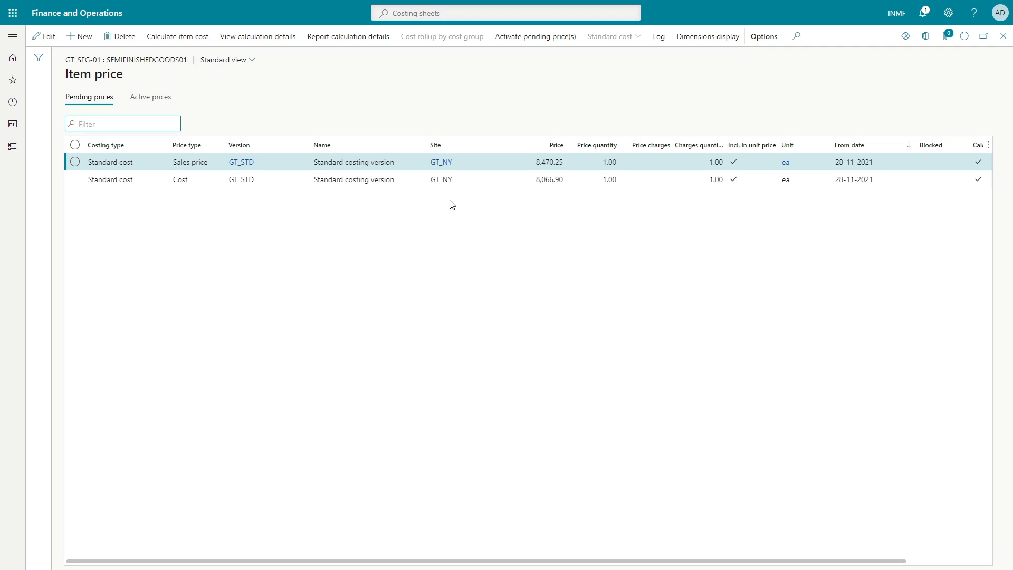
- Open the calculation details of the pending Cost price and examine the Material overhead surcharge factor and cost per lot size
left_click(382, 179)
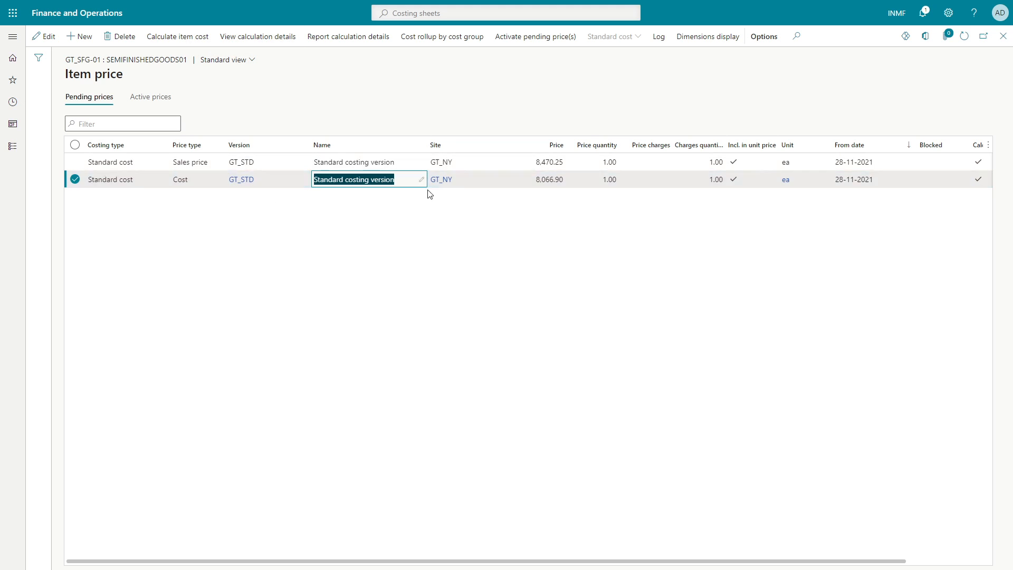
left_click(529, 181)
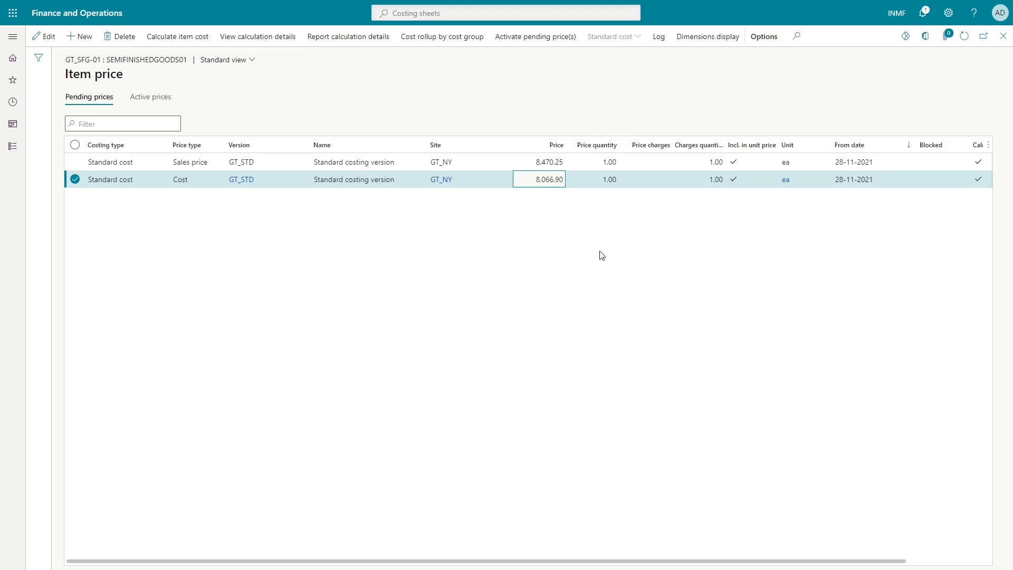
left_click(166, 37)
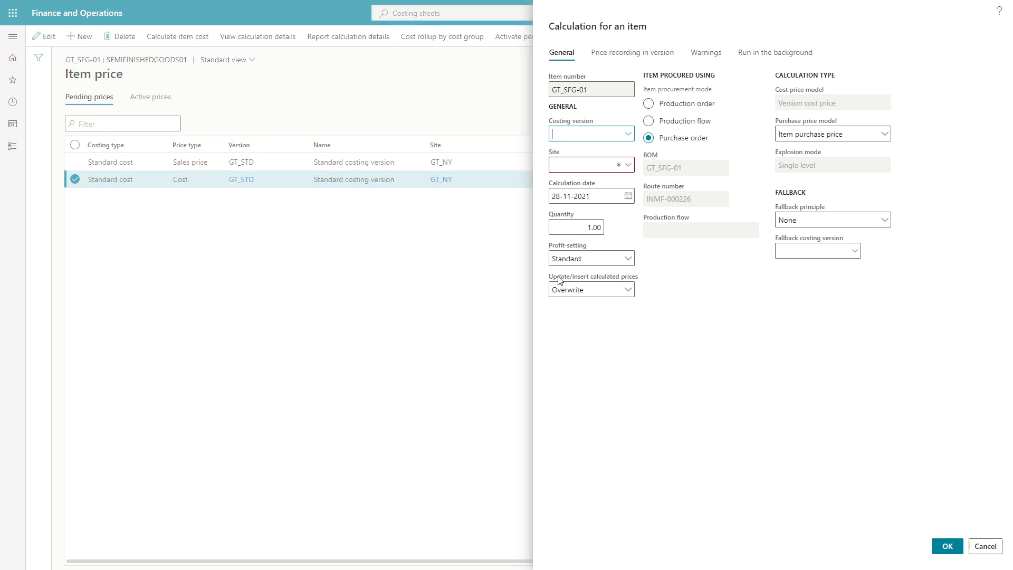
left_click(981, 547)
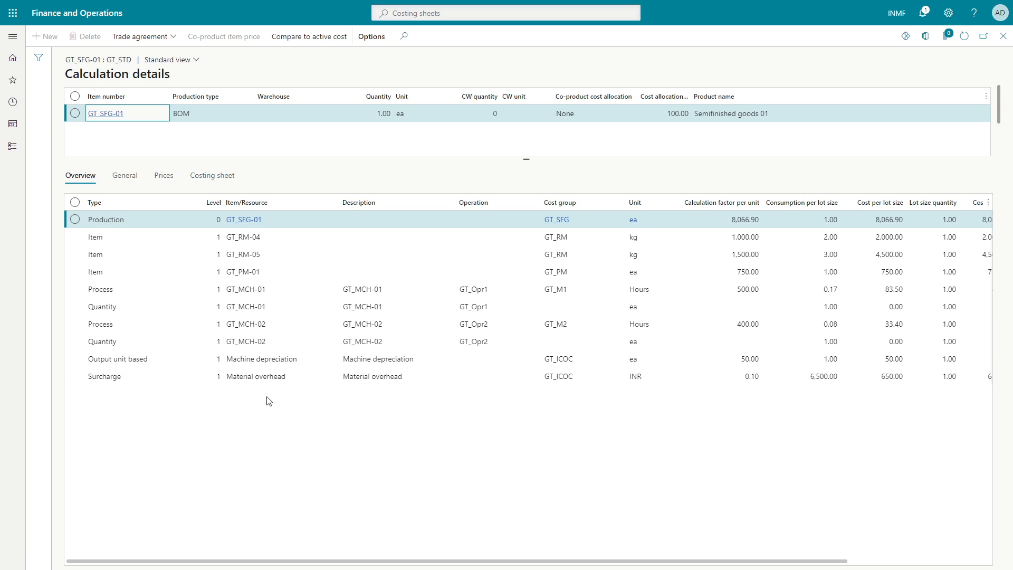
left_click(266, 376)
left_click(743, 379)
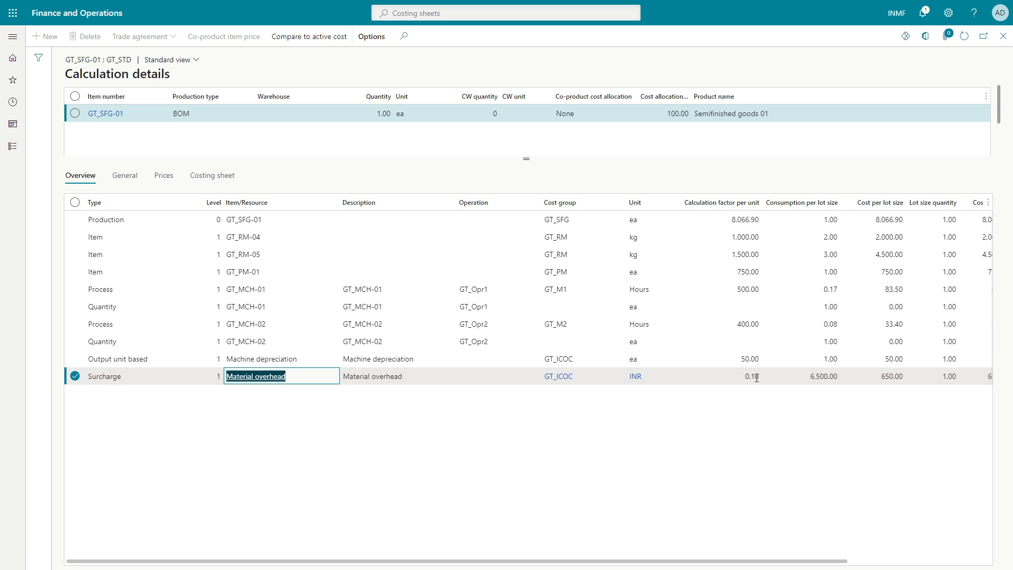
left_click(885, 379)
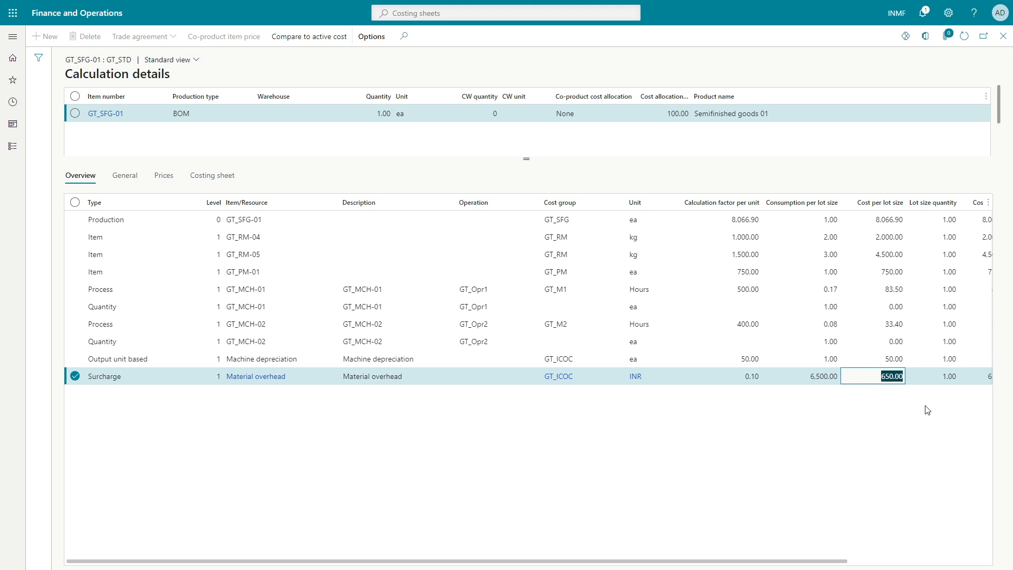
- Switch to the Excel worksheet and enter the label Overhead below Depreciation in J133
key("alt+Tab")
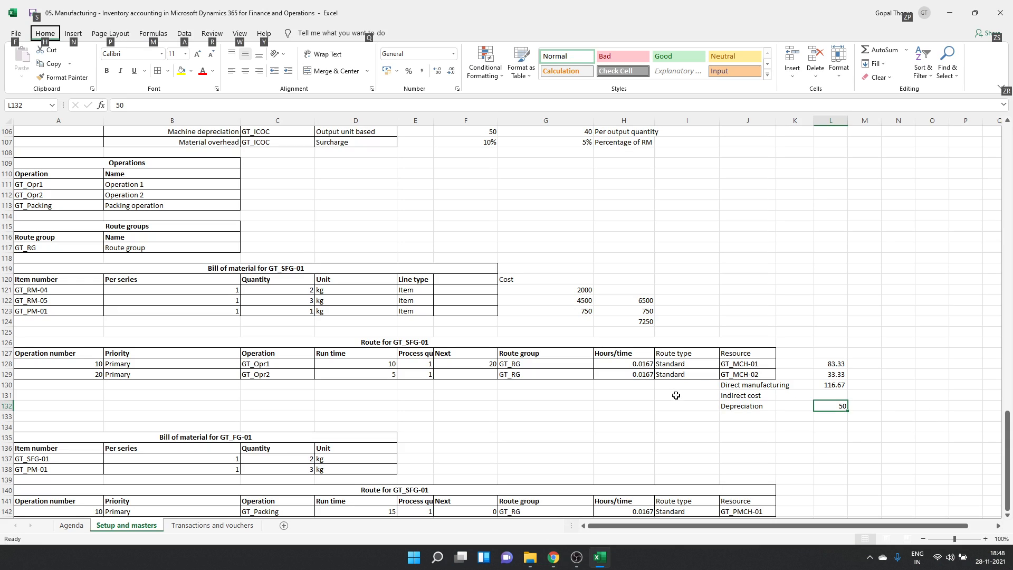
left_click(760, 402)
left_click(765, 416)
type("Ov")
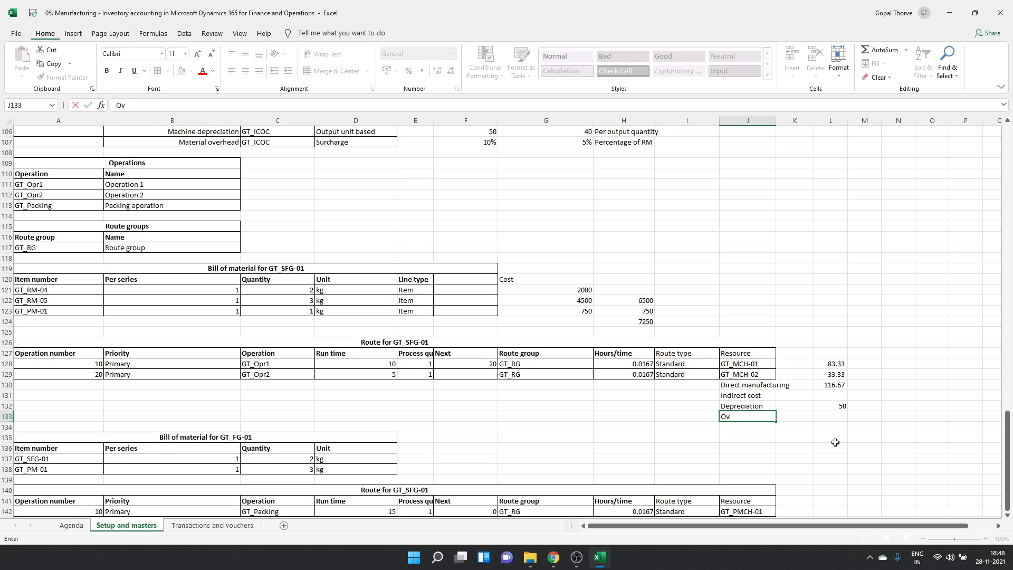
type("erhead")
key("Return")
key("Up")
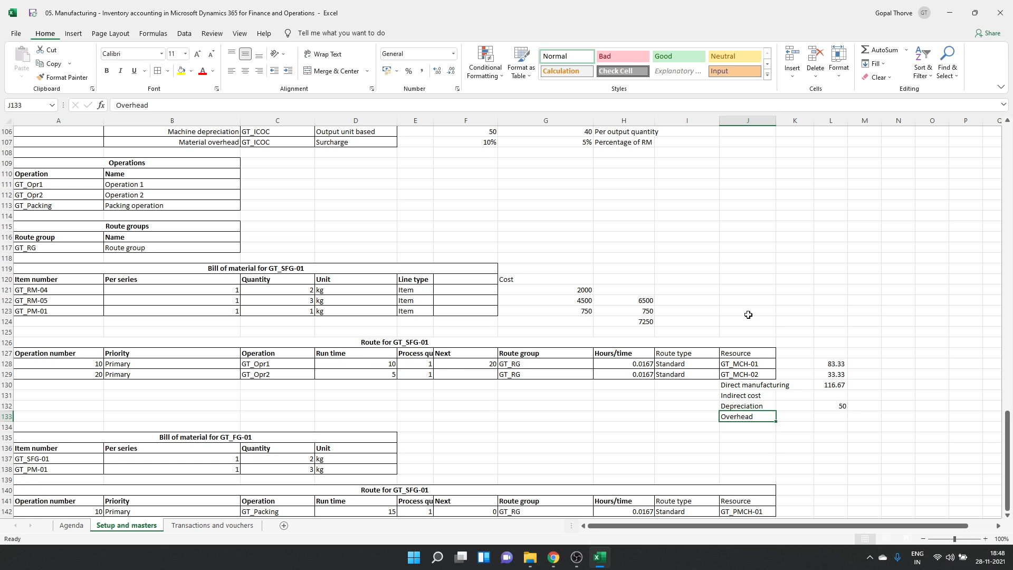
- Calculate the overhead in L133 as the raw material cost times the material overhead percentage, =H122*F107
scroll(748, 315, "up", 1)
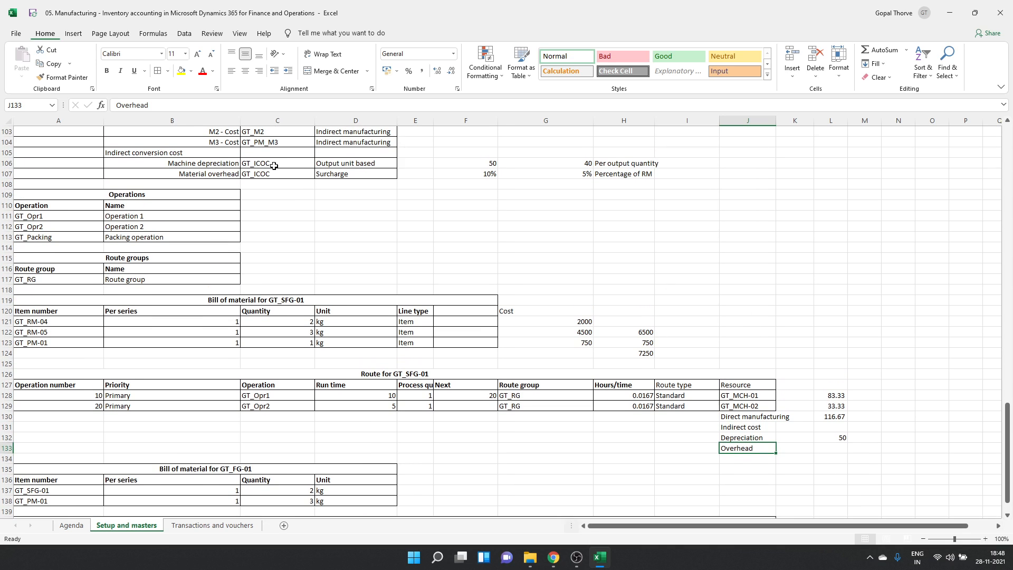
left_click(485, 173)
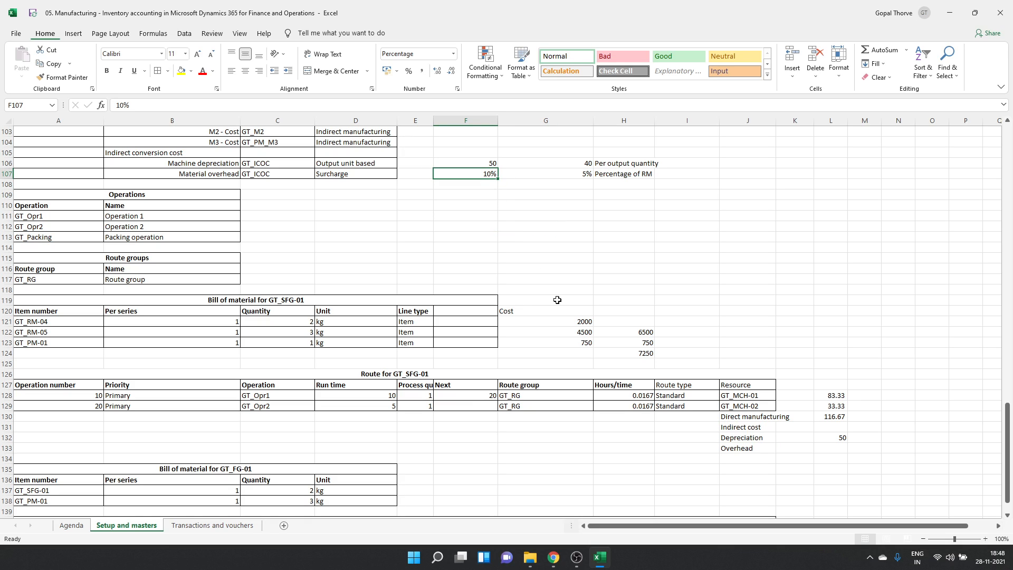
left_click(572, 331)
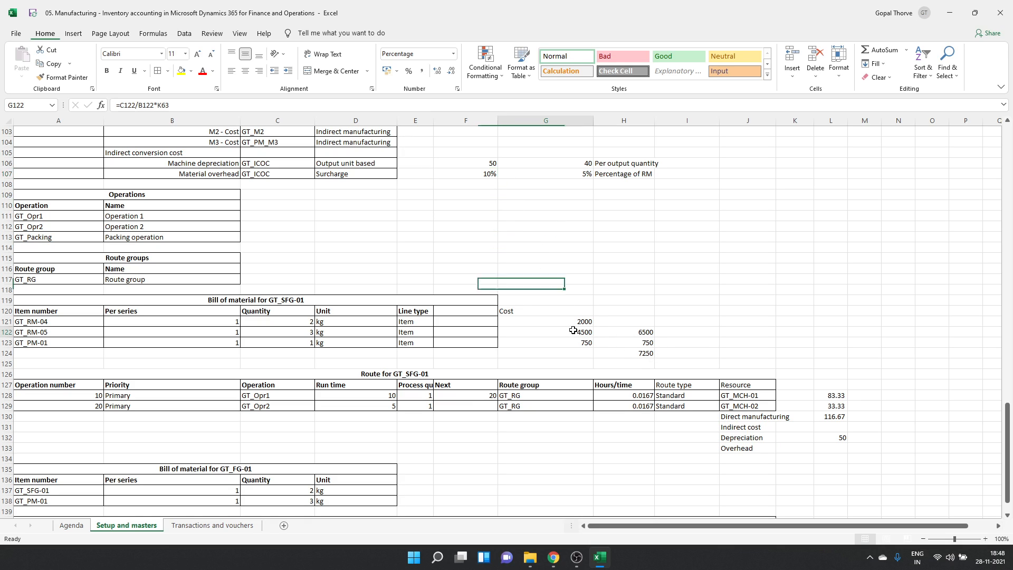
left_click(638, 333)
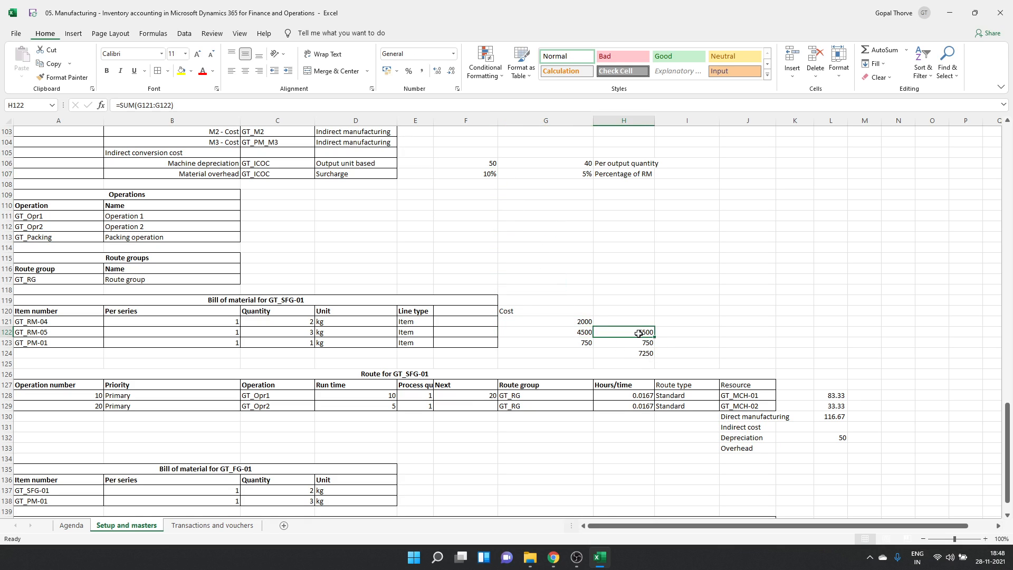
left_click(837, 448)
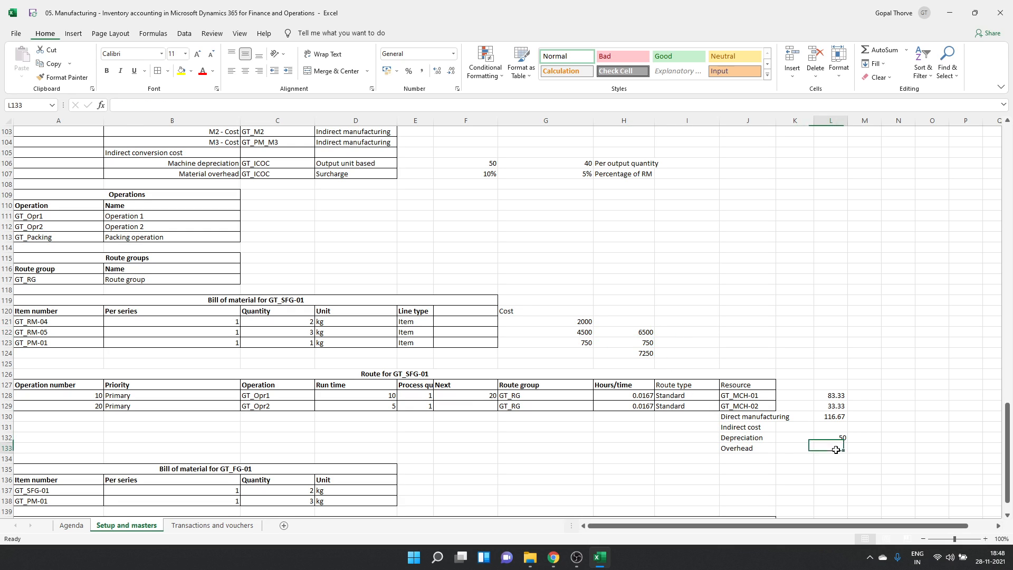
type("=")
key("Up")
key("Up")
key("Up")
key("Up")
key("Up")
key("Up")
key("Up")
key("Left")
key("Left")
key("Up")
key("Up")
key("Up")
key("Up")
key("Left")
key("Left")
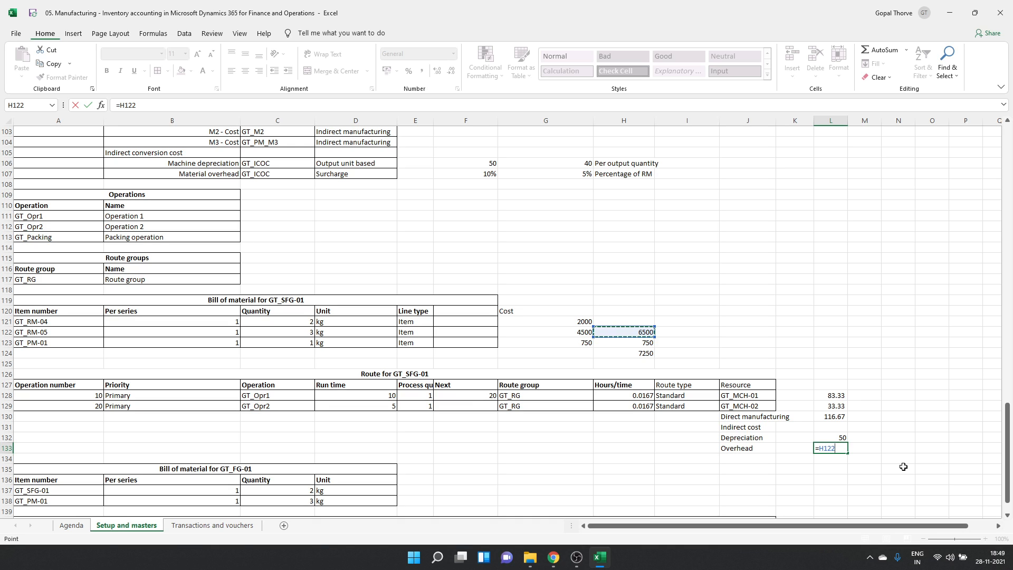
type("*")
scroll(717, 385, "up", 2)
left_click(488, 235)
key("Return")
key("Up")
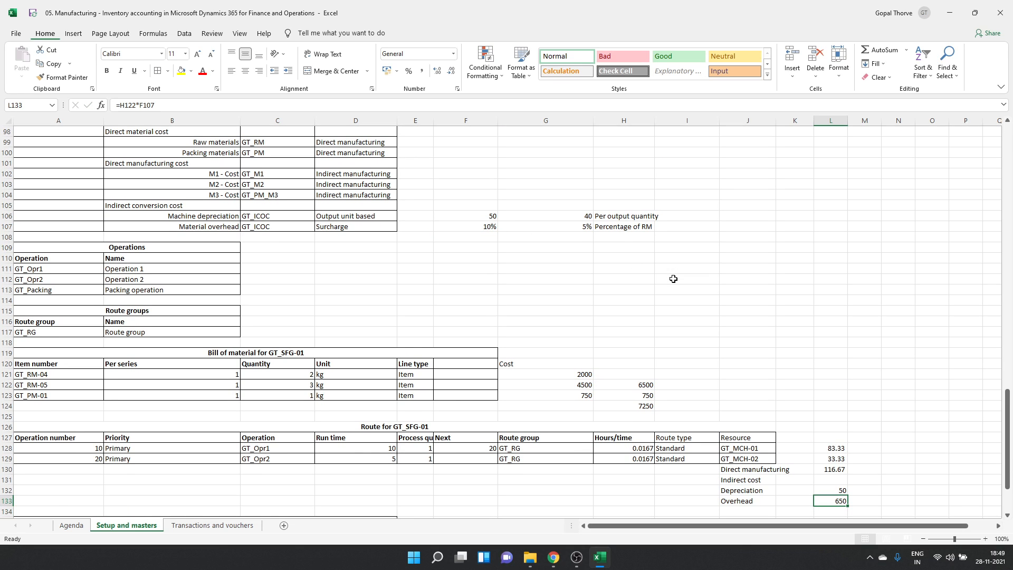
- Move the Indirect cost label from J131 to J134, below Overhead
scroll(690, 318, "down", 1)
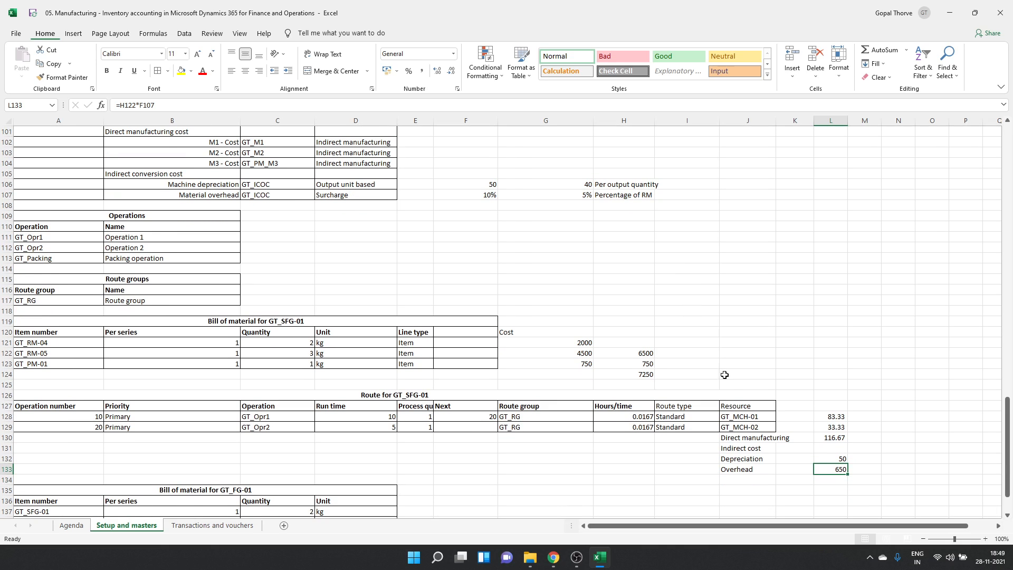
left_click(750, 449)
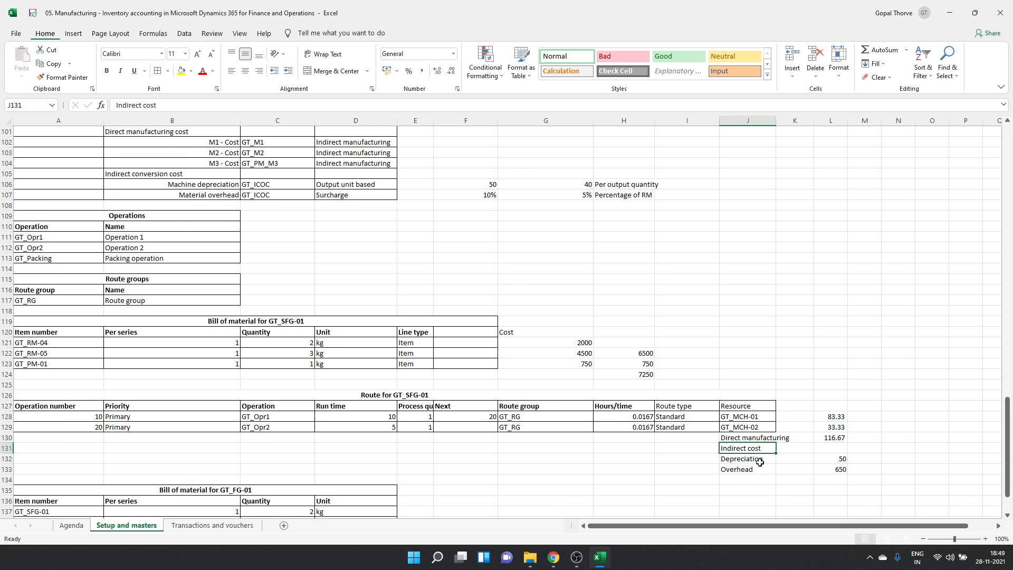
key("ctrl+c")
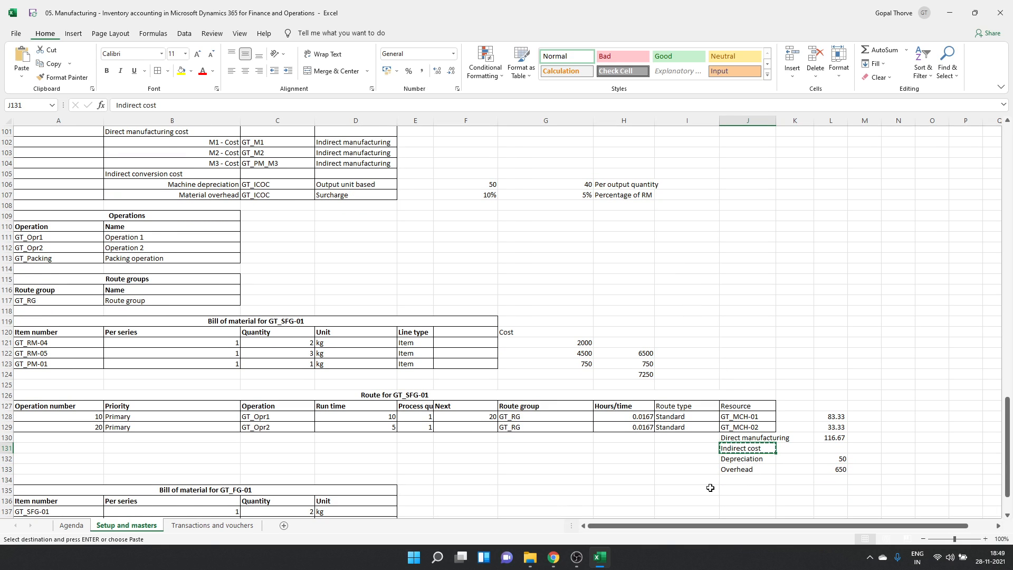
left_click(768, 477)
key("ctrl+v")
- Total depreciation and overhead in L134 with =sum(L132:L133)
left_click(830, 480)
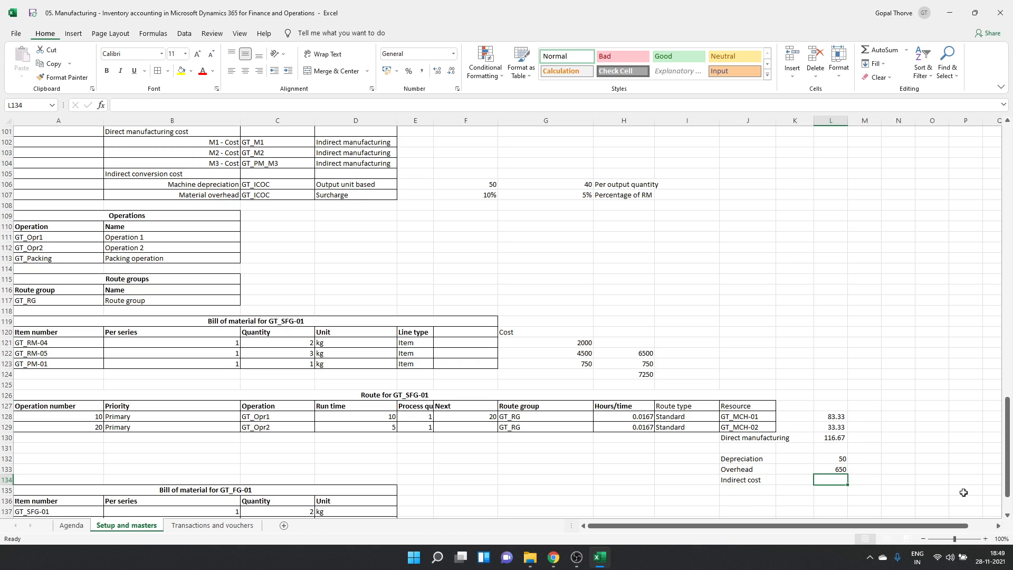
type("=sum(")
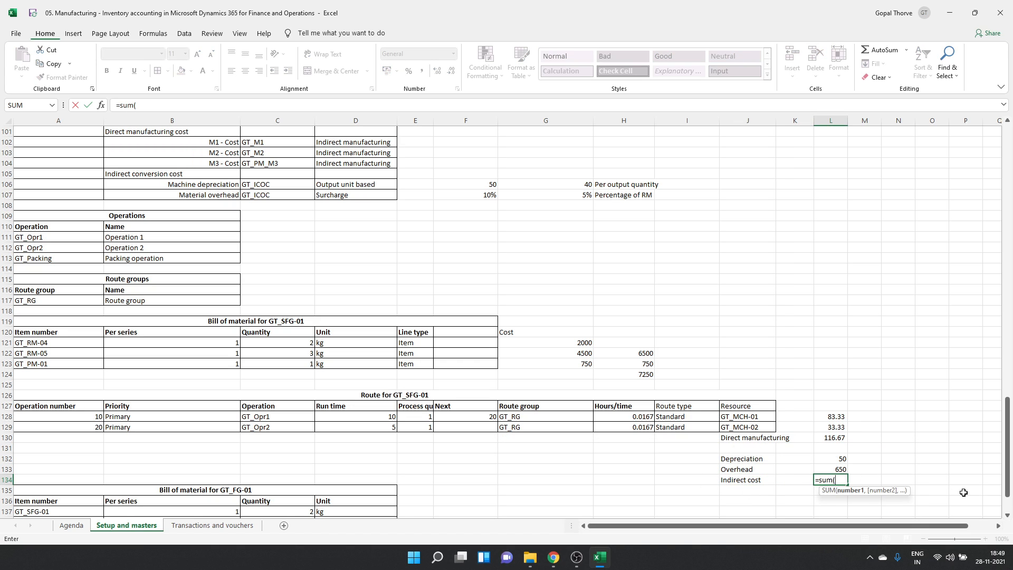
key("Up")
key("shift+Up")
type(")")
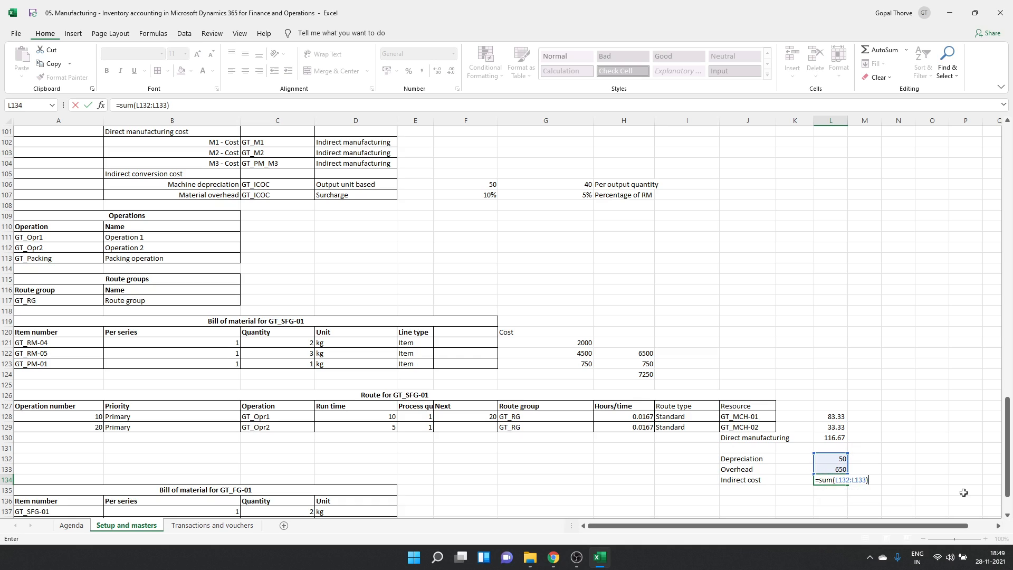
key("Return")
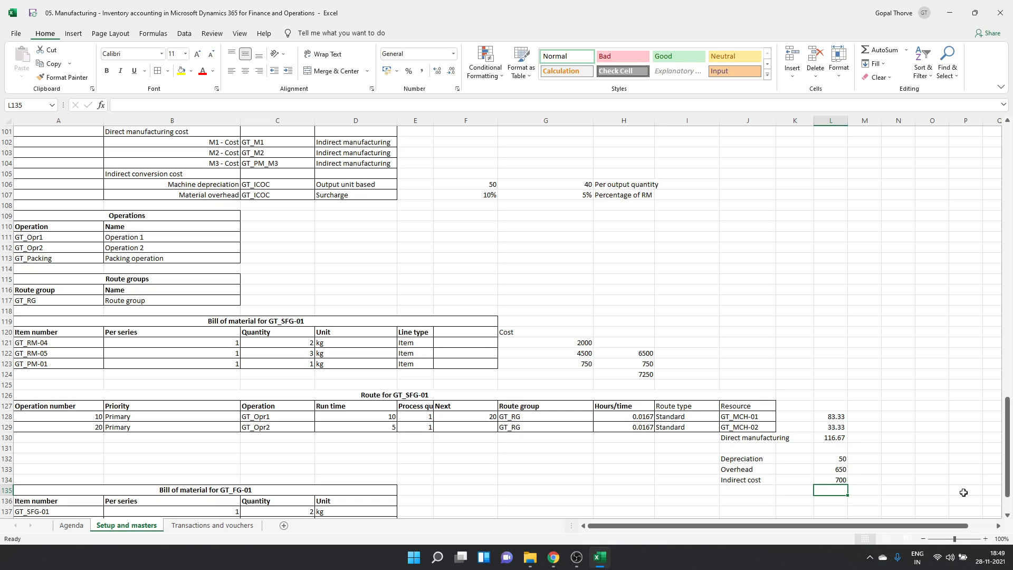
- Select H124, L130 and L134 together to check the combined cost, and return to the calculation details in Finance and Operations
left_click(646, 372)
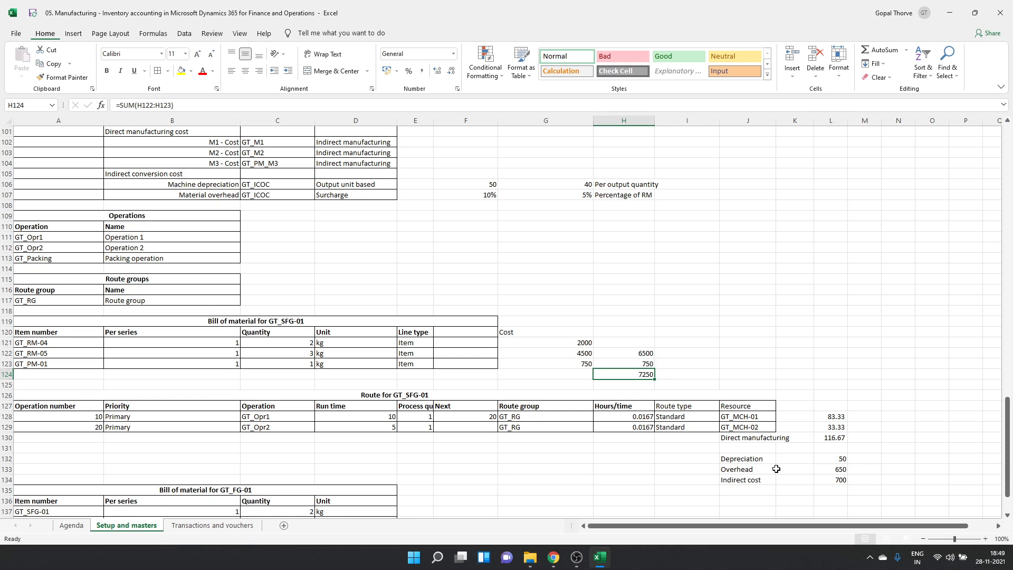
left_click(840, 438, "ctrl")
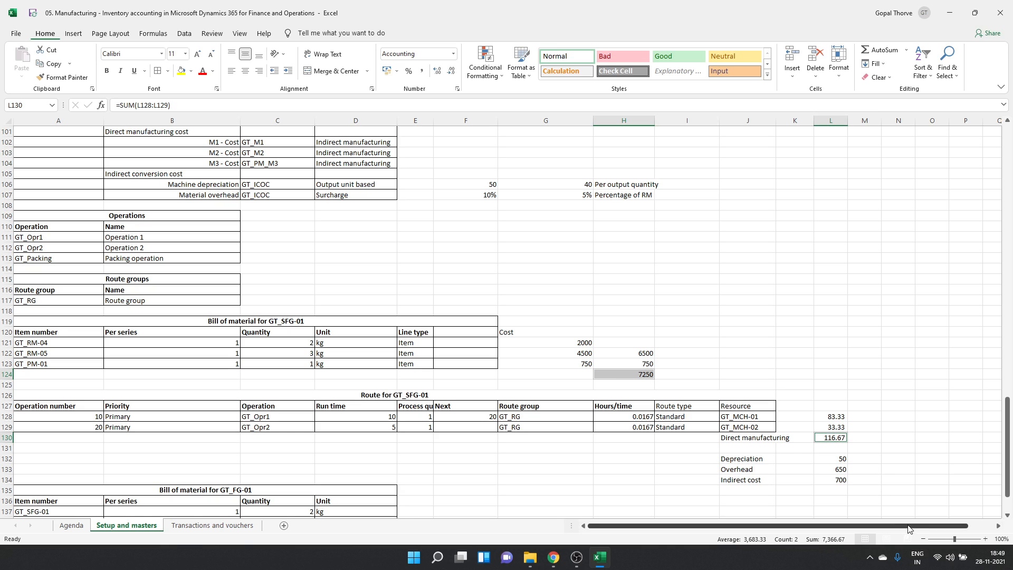
left_click(840, 481, "ctrl")
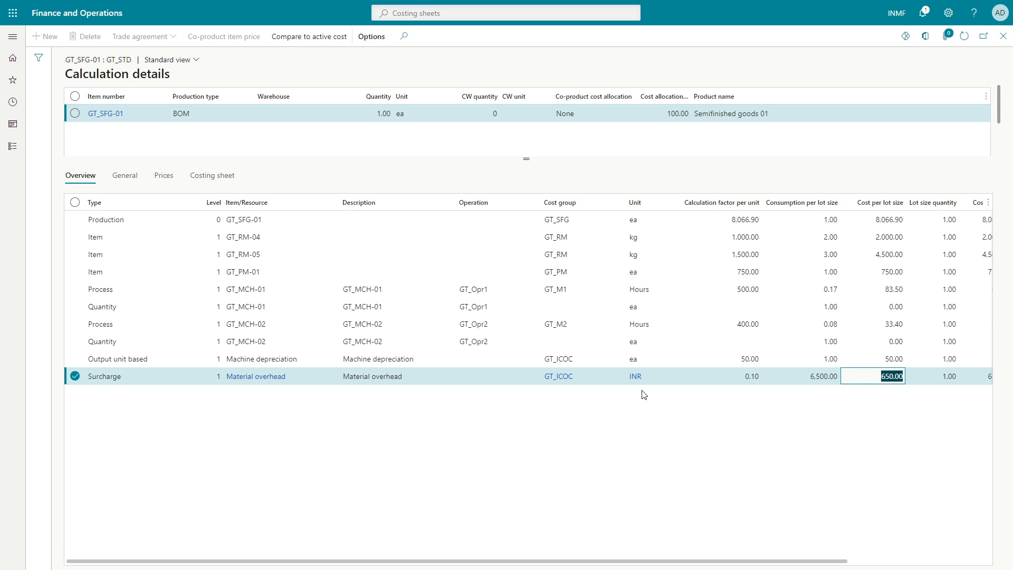
- Compare the production cost and pending prices of GT_SFG-01 in Finance and Operations with the cost figures in the Excel worksheet
left_click(730, 221)
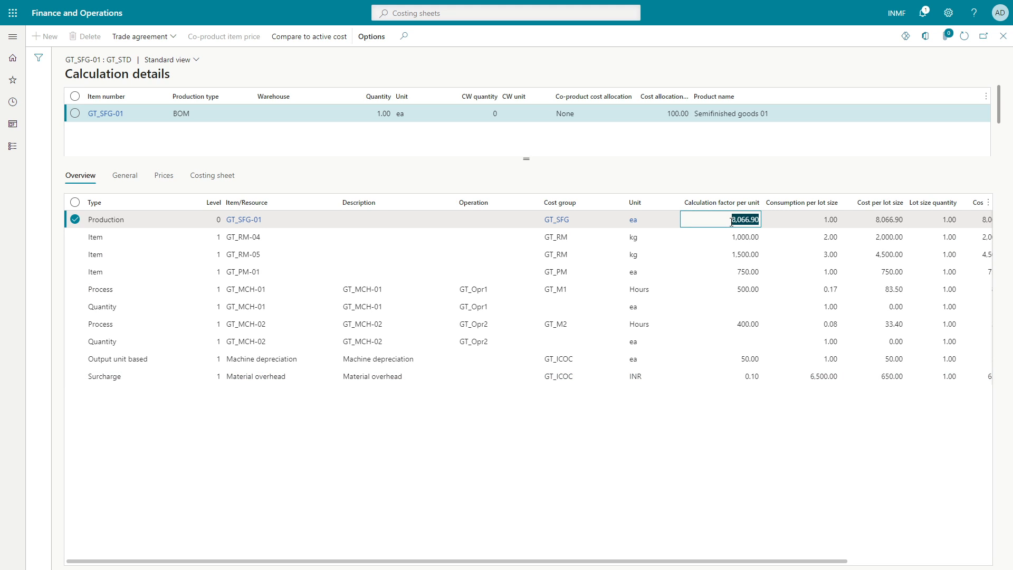
key("alt+Tab")
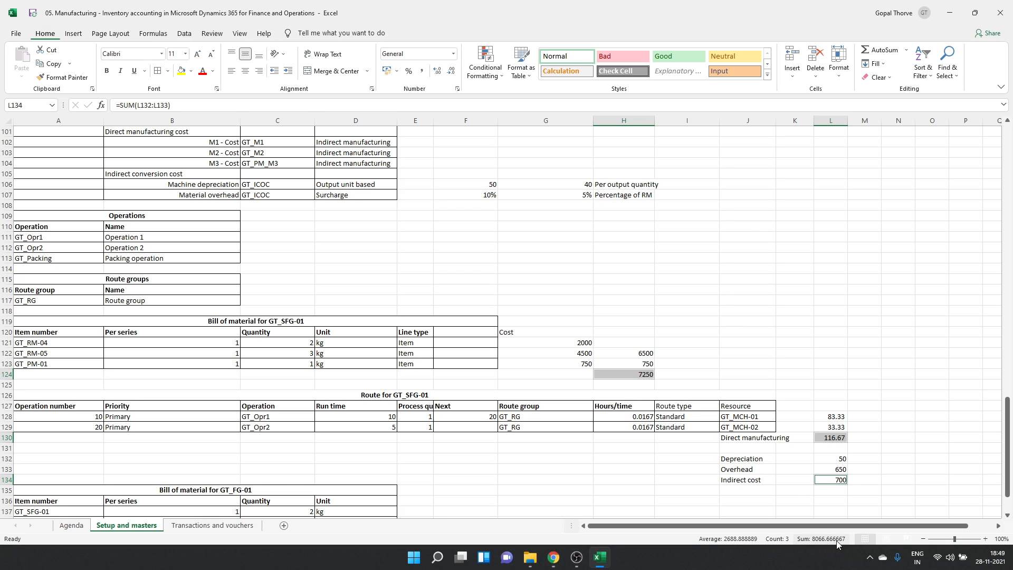
left_click(830, 479)
left_click(761, 476)
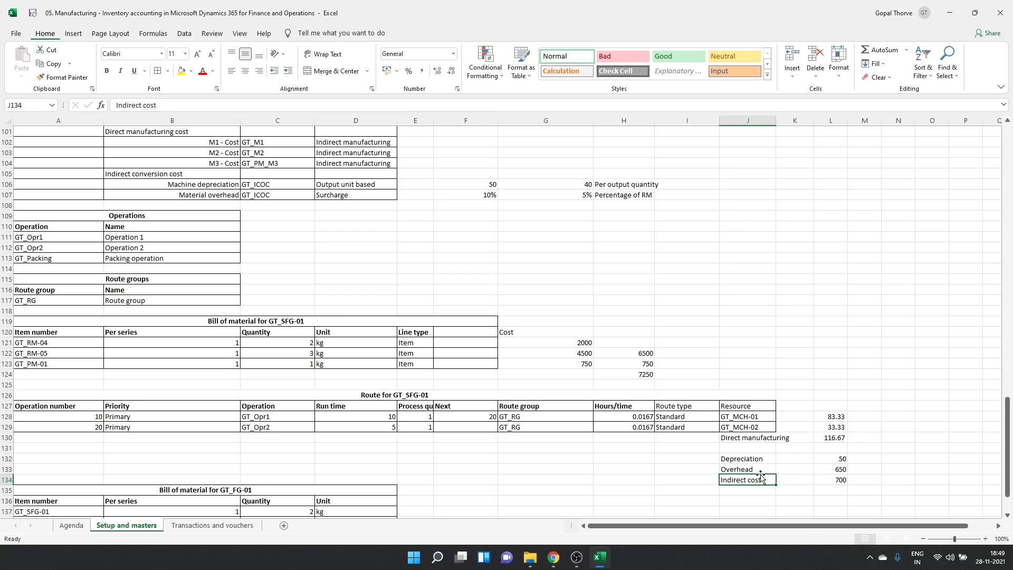
left_click(331, 323)
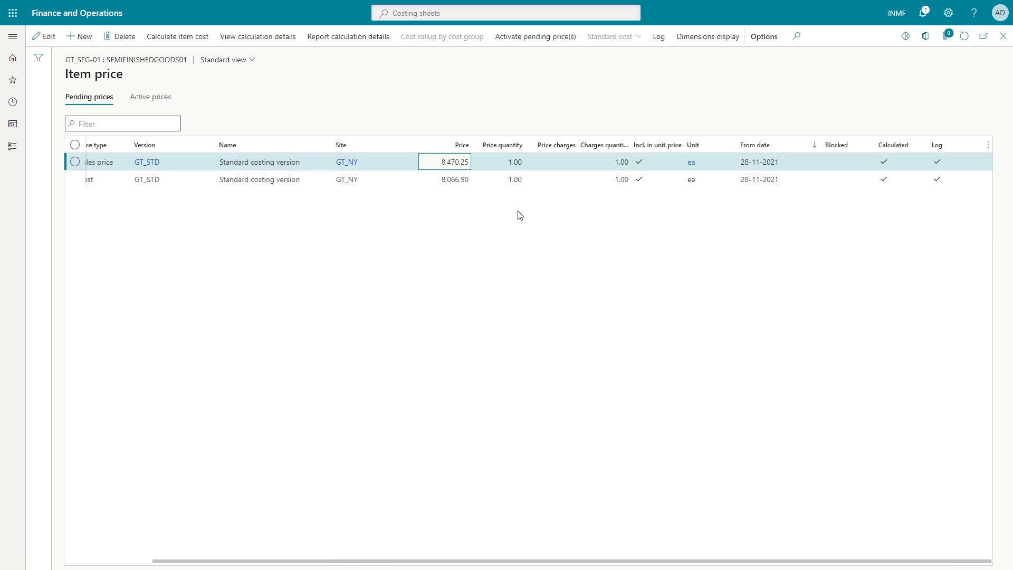
key("alt+Tab")
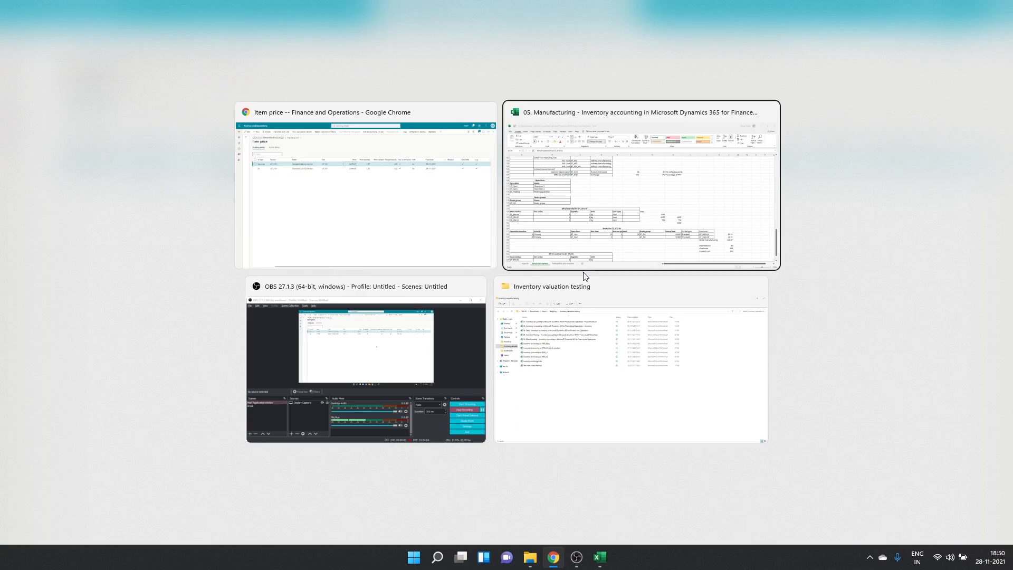
key("alt+Tab")
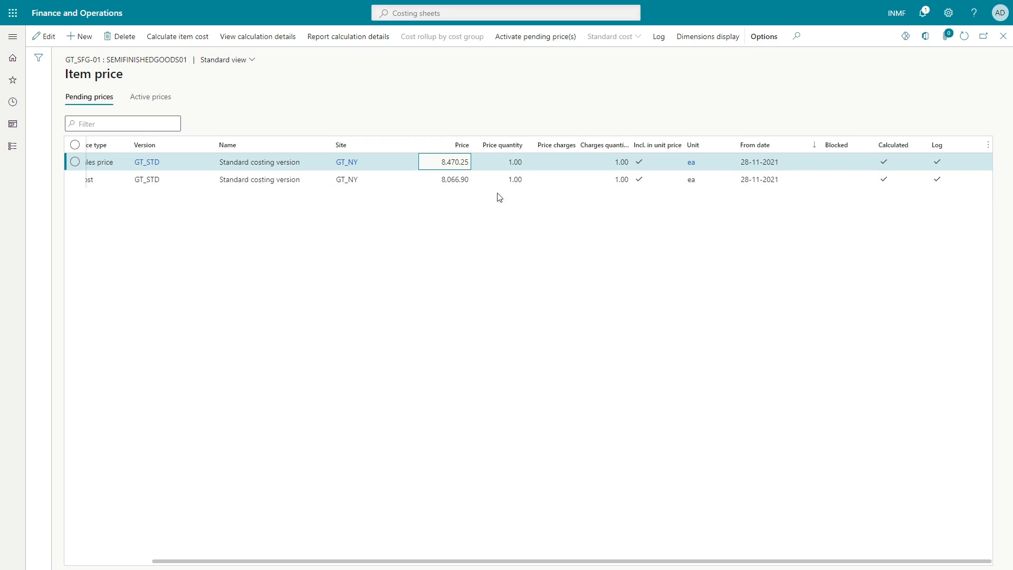
key("alt+Tab")
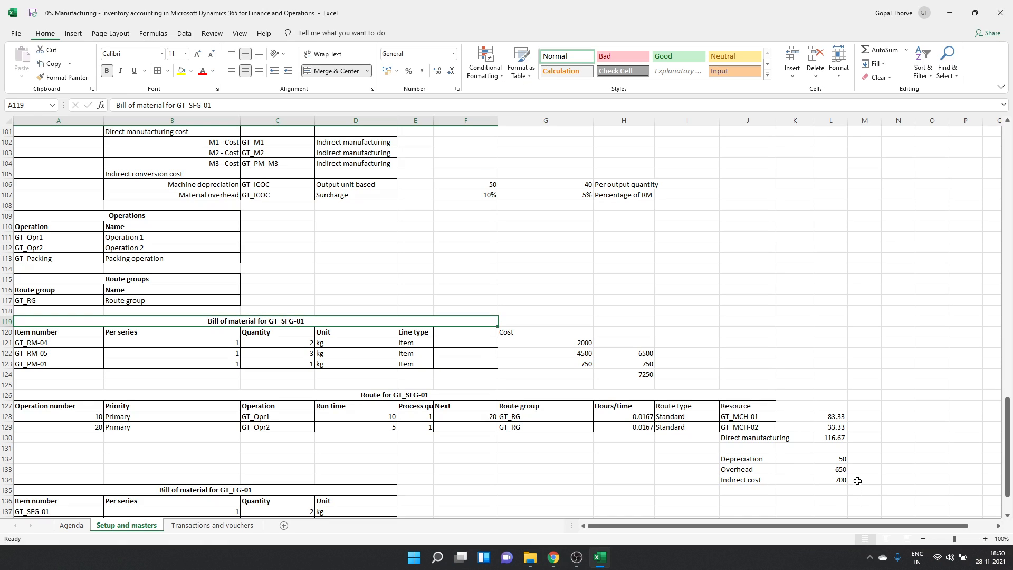
left_click(891, 472)
left_click(908, 482)
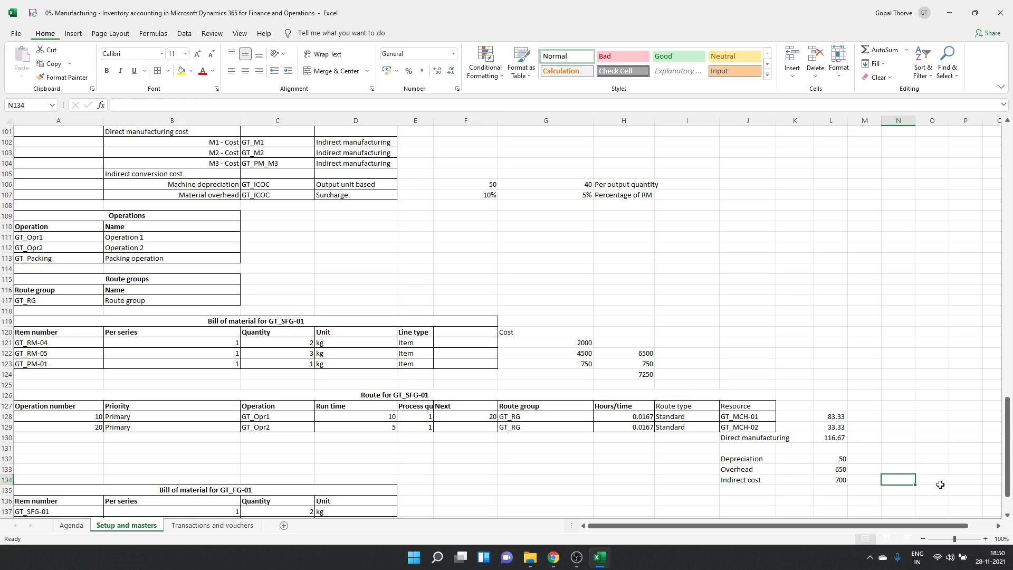
type("=")
key("Escape")
- Calculate the cost price of GT_SFG-01 in K65 from the material, direct manufacturing and indirect costs with =H124+L130+L134
key("Up")
key("Up")
key("Up")
key("Up")
key("Up")
key("Up")
key("Up")
key("Up")
key("Up")
key("Up")
key("Up")
key("Up")
key("Up")
key("Up")
key("Up")
key("Up")
key("Up")
key("Up")
key("Up")
key("Up")
key("Up")
key("Up")
key("Up")
key("Up")
key("Up")
key("Up")
key("Up")
key("Up")
key("Up")
key("Up")
key("Up")
key("Up")
key("Up")
key("Up")
key("Up")
key("Up")
key("Up")
key("Up")
key("Up")
key("Up")
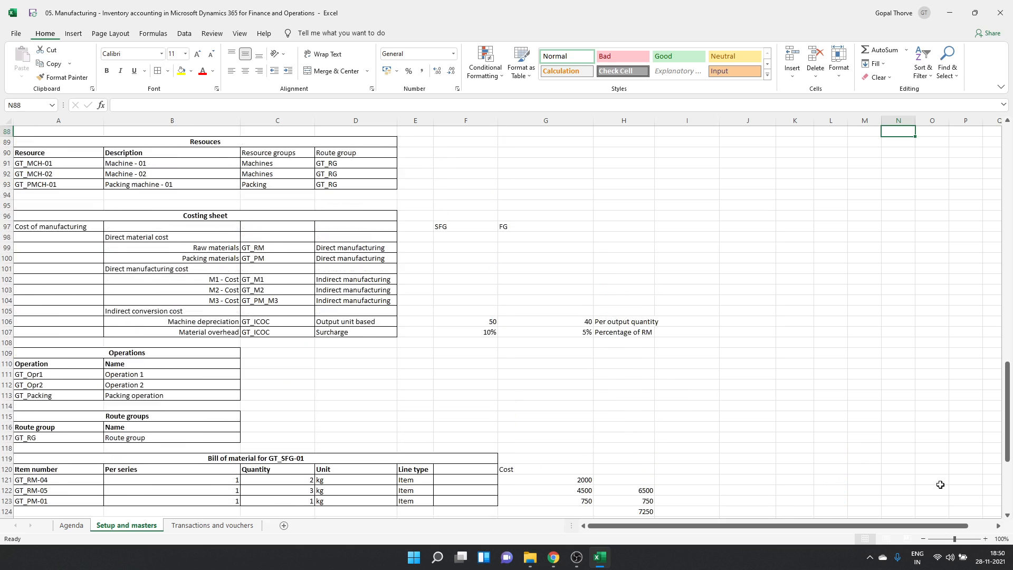
key("Down")
key("Down")
key("Down")
key("Down")
key("Down")
key("Down")
key("Down")
key("Down")
key("Down")
key("Left")
key("Left")
key("Left")
type("=")
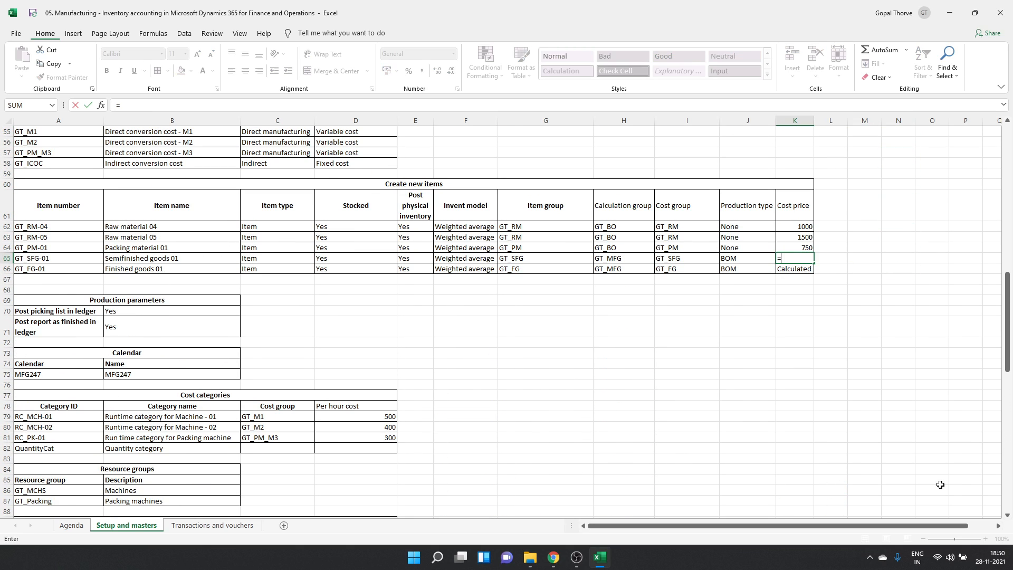
scroll(735, 441, "down", 14)
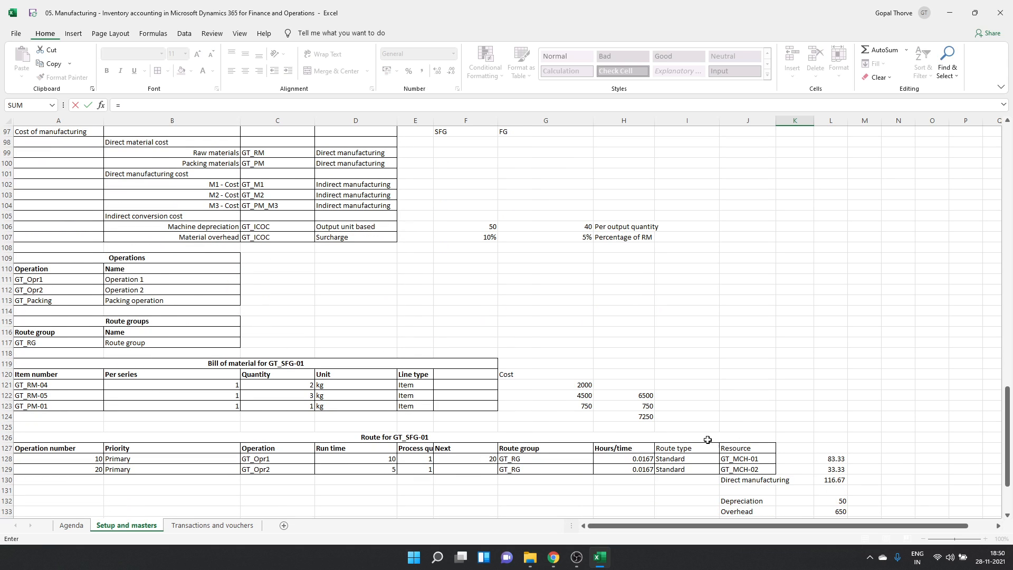
left_click(647, 416)
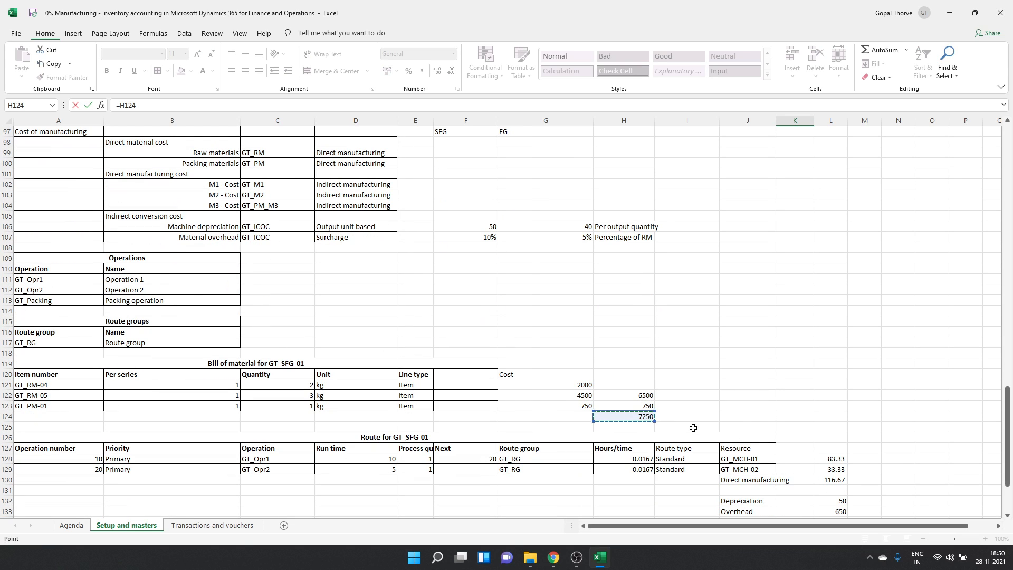
type("+")
left_click(839, 481)
type("+")
scroll(838, 481, "down", 2)
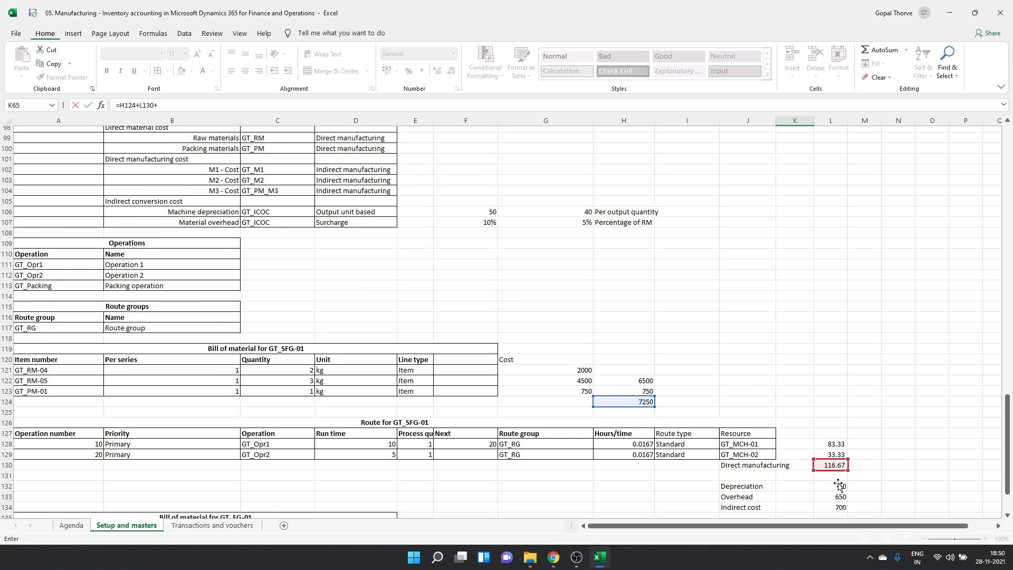
left_click(838, 457)
key("Return")
- Apply the comma number format to the cost prices in K62:K65
key("Up")
key("Up")
key("Up")
key("Up")
key("Down")
key("Down")
key("Up")
key("Up")
key("shift+Down")
key("shift+Down")
key("shift+Down")
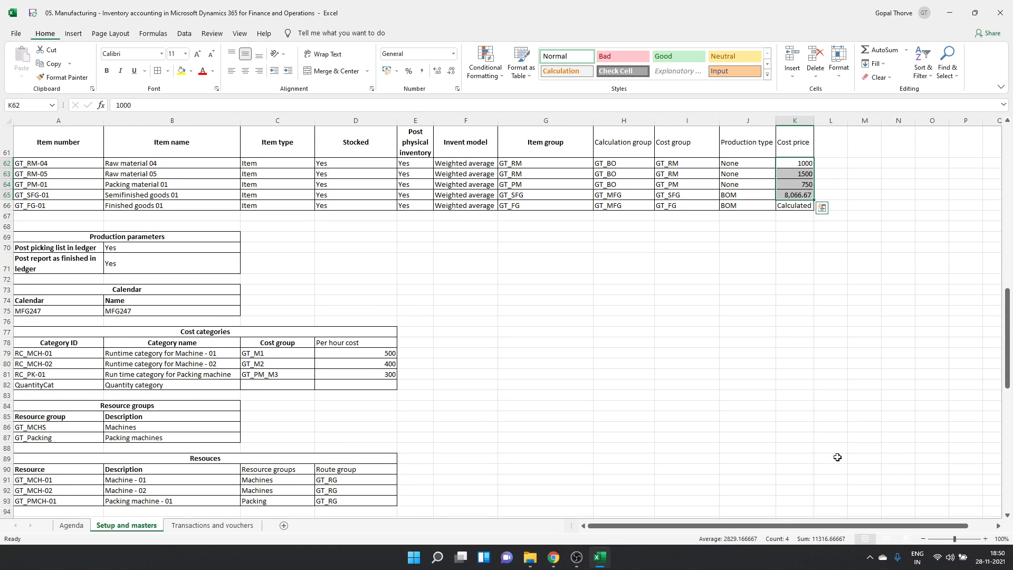
left_click(422, 70)
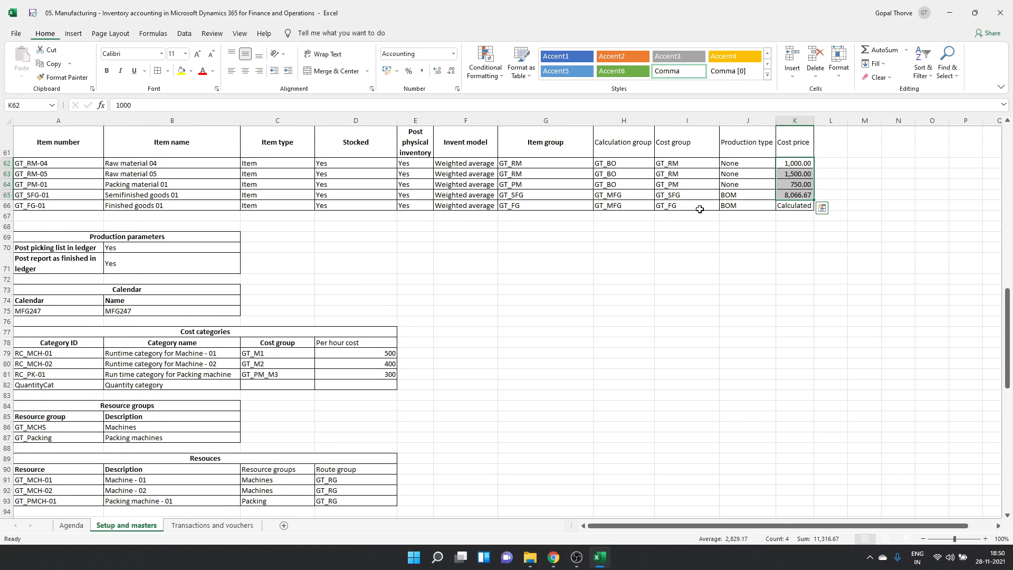
- Calculate a 5% markup on the GT_SFG-01 cost in L65 with =K65*5% and select K65:L65 to check the sum
left_click(803, 196)
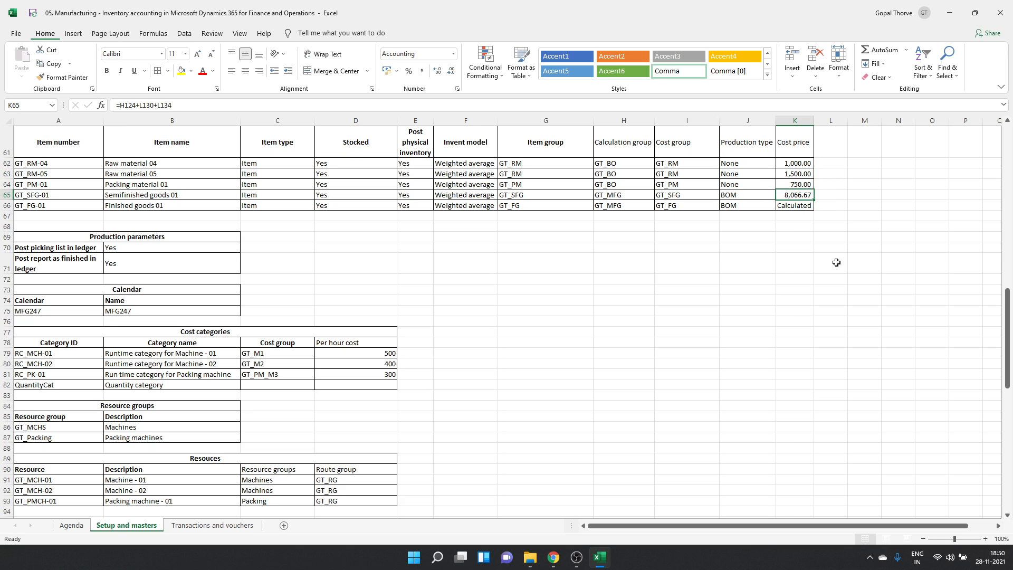
left_click(837, 194)
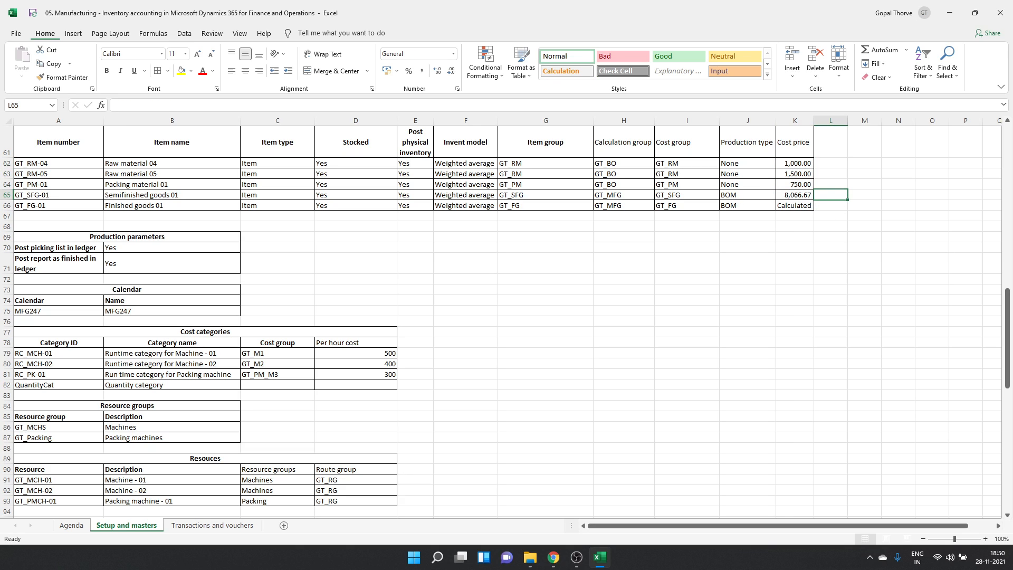
type("=")
key("Left")
type("*")
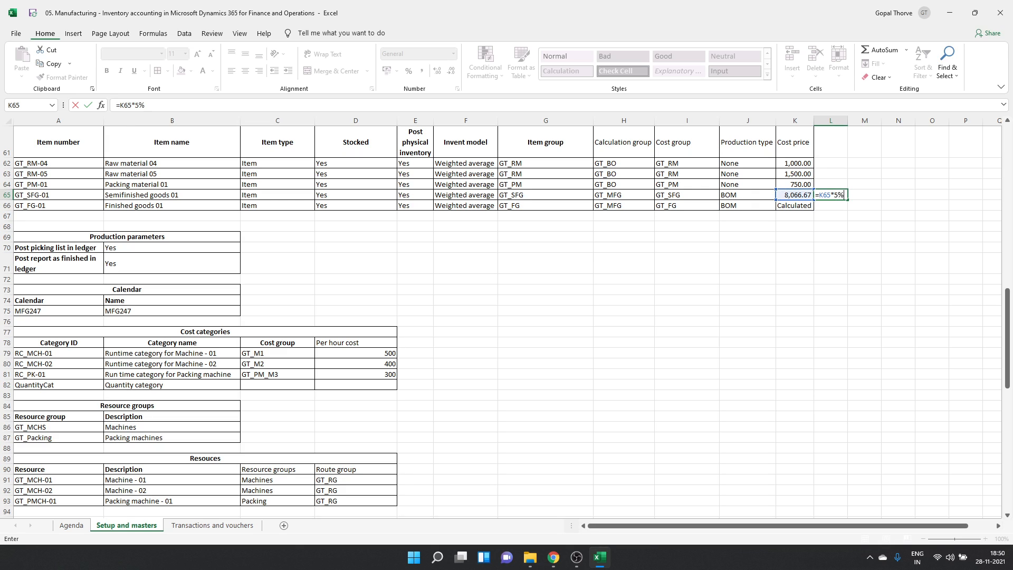
type("5%")
key("Return")
key("Up")
key("Left")
key("shift+Right")
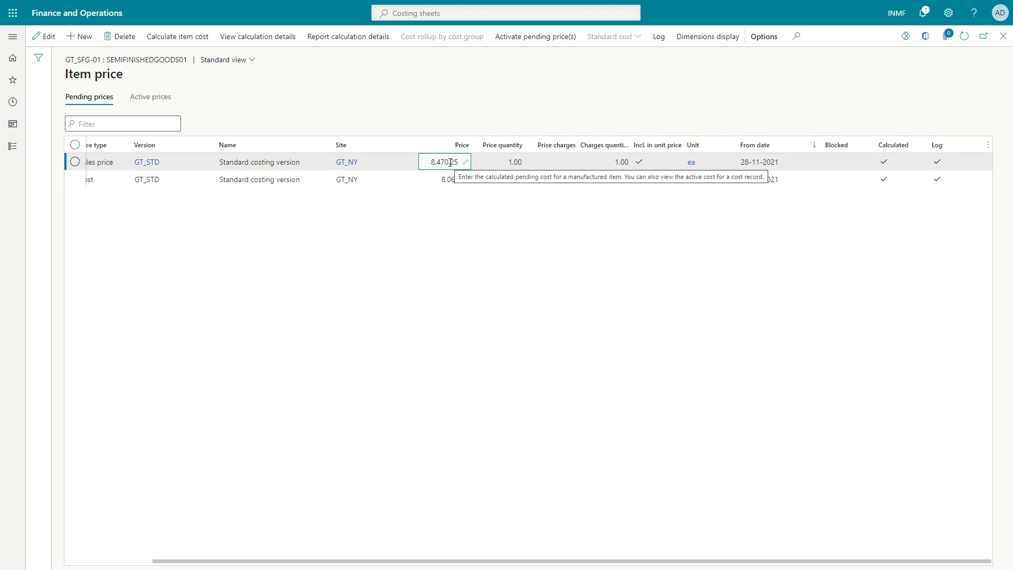
- In Finance and Operations, try an item cost calculation with version GT_STD and site GT_NY, examine its profit-setting and warning options, and cancel it
left_click(196, 34)
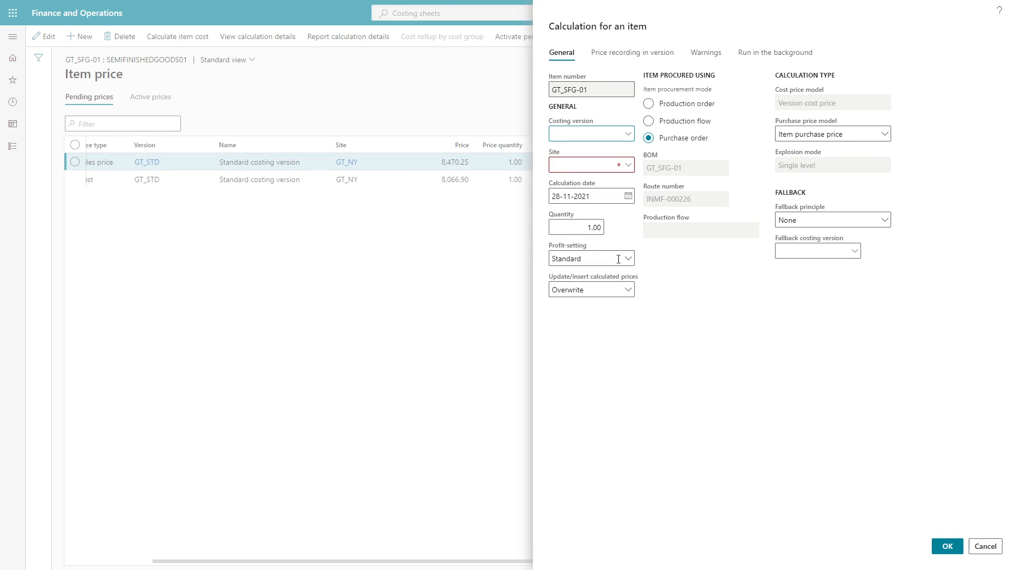
left_click(619, 259)
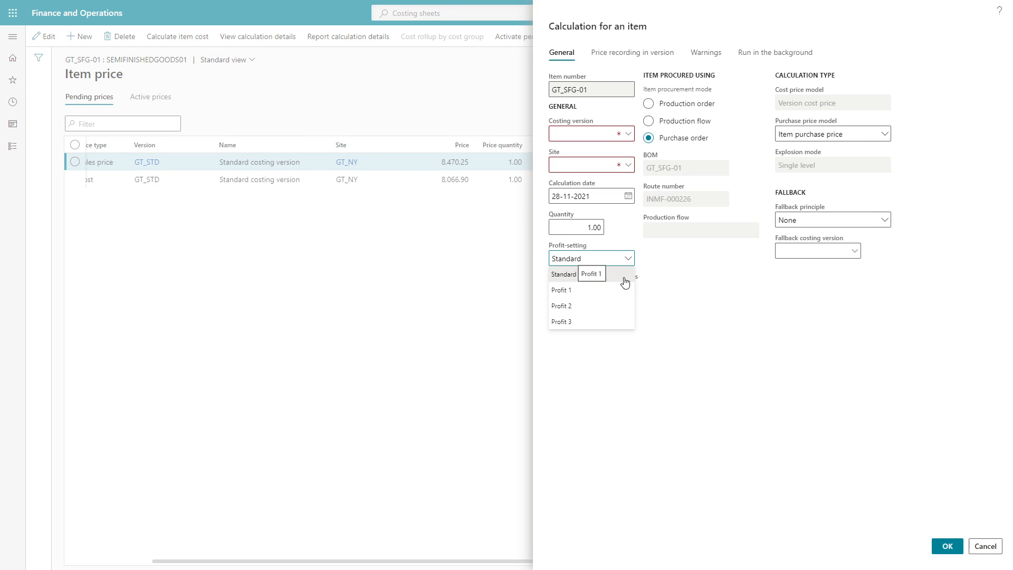
left_click(586, 291)
left_click(629, 135)
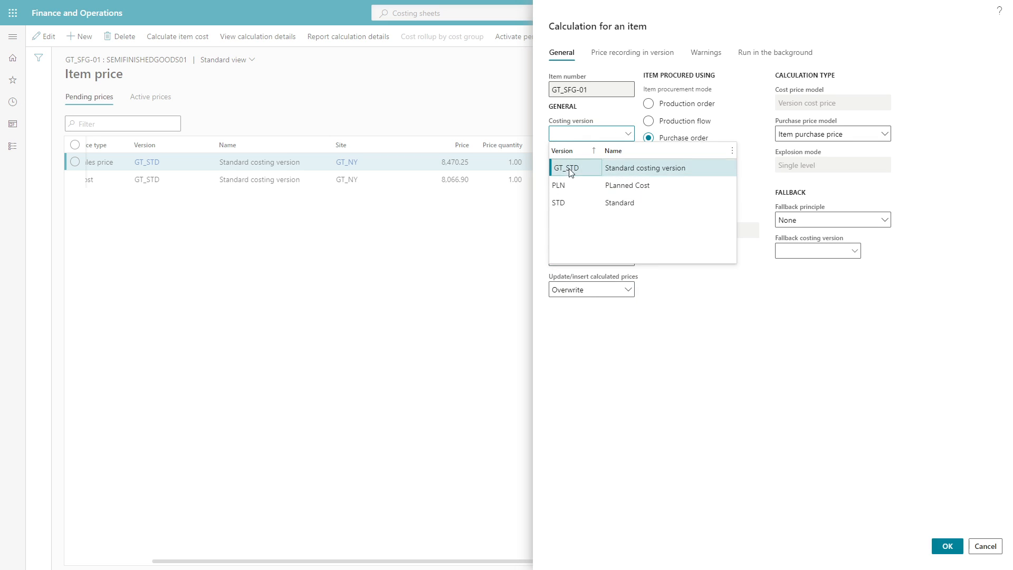
left_click(570, 169)
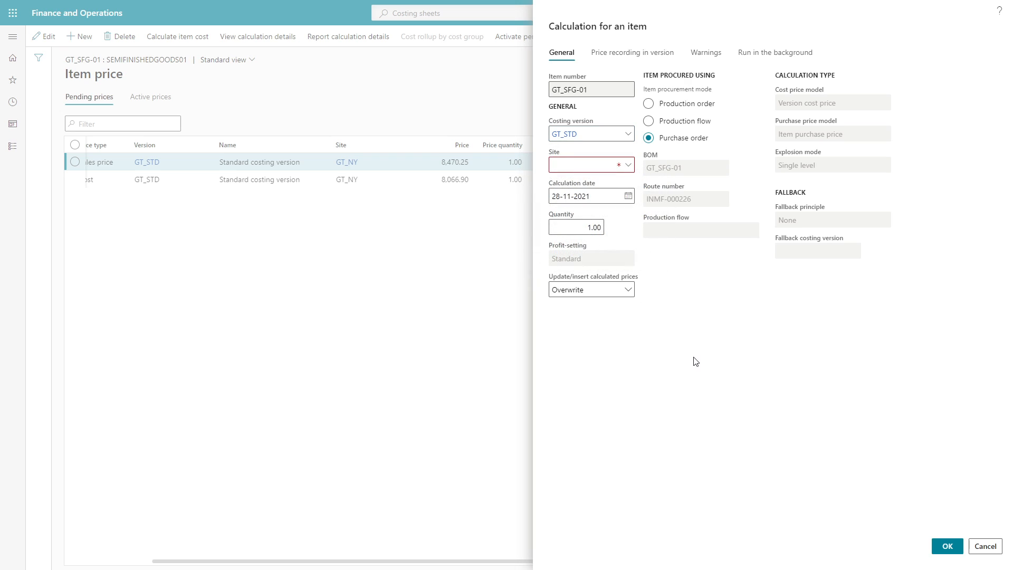
left_click(623, 170)
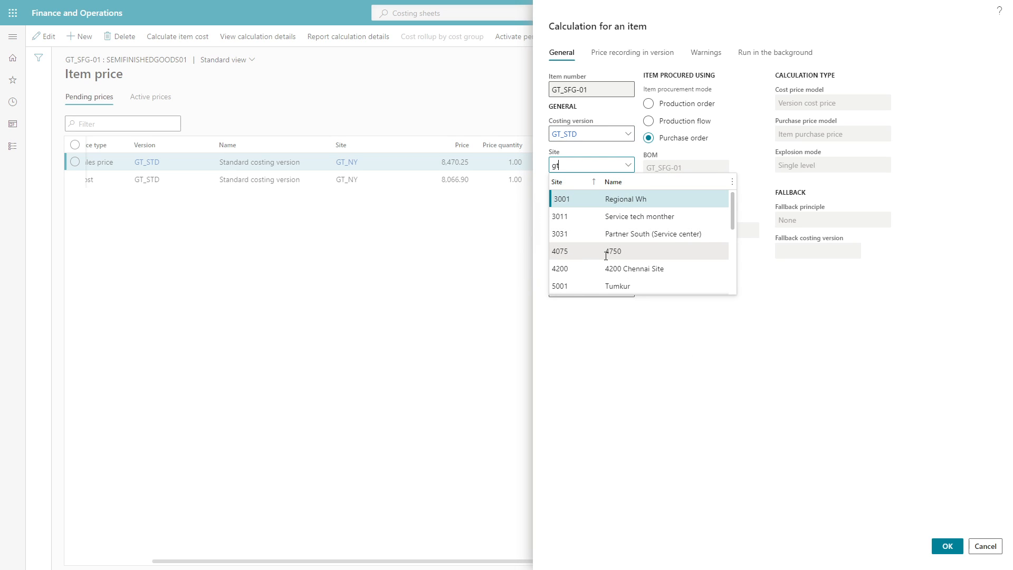
type("gt")
key("Return")
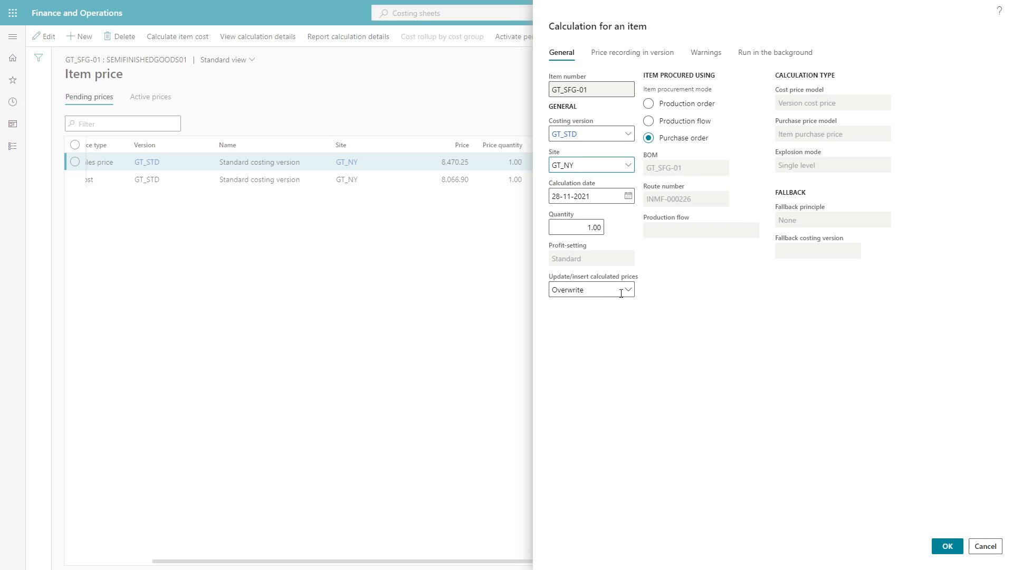
left_click(629, 293)
left_click(607, 257)
left_click(705, 52)
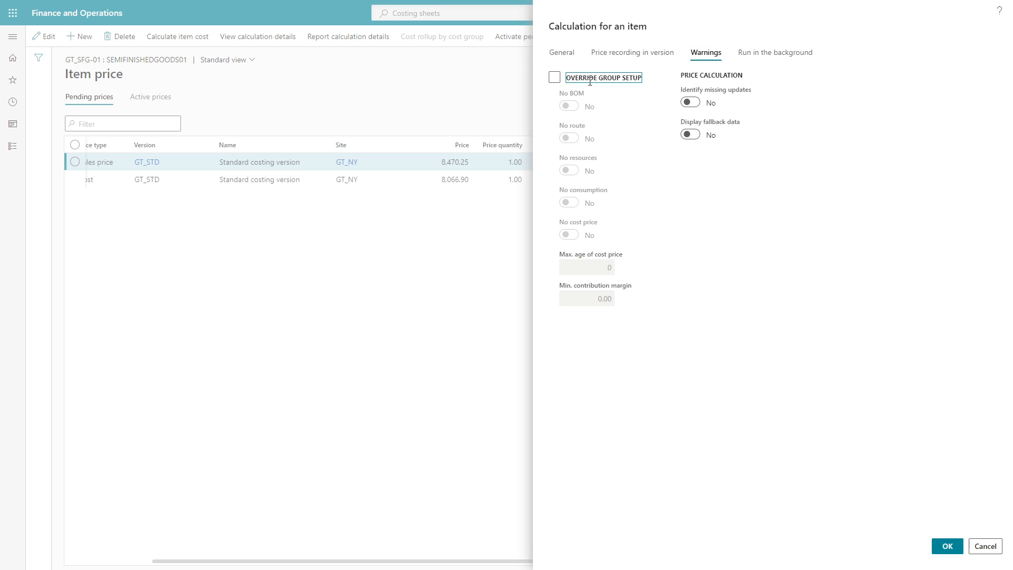
left_click(561, 52)
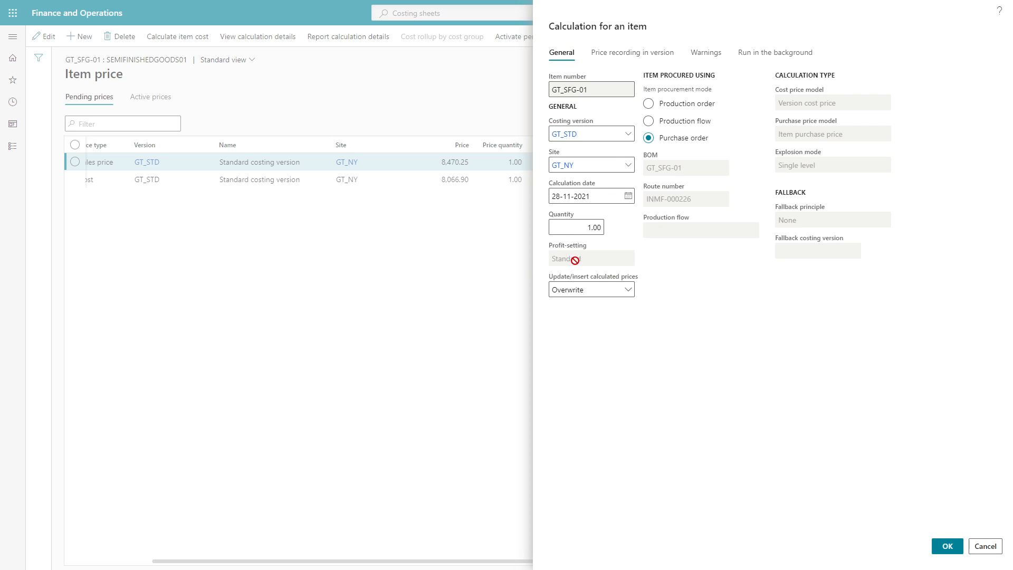
left_click(984, 545)
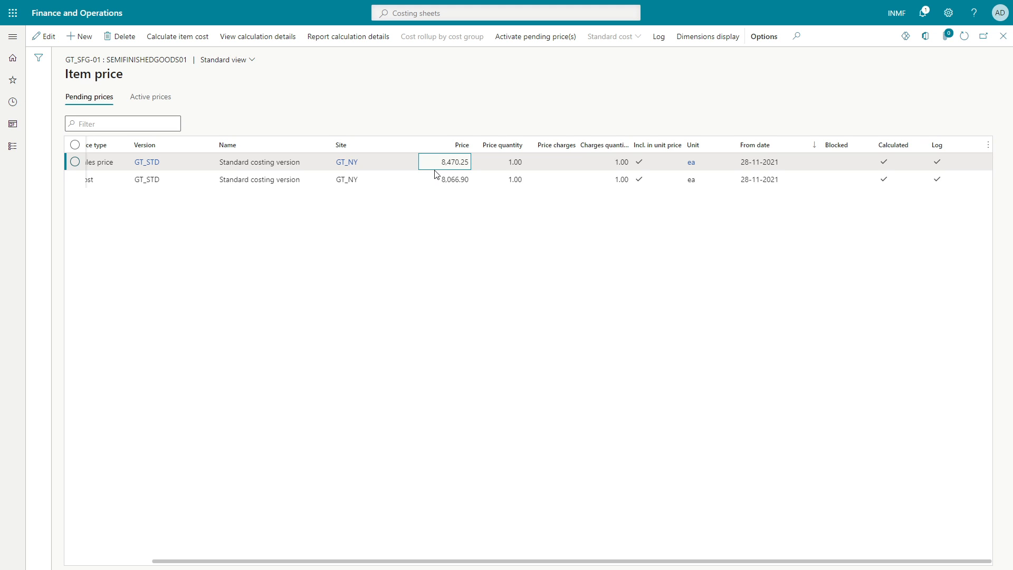
- Activate the pending cost and sales prices of GT_SFG-01 for version GT_STD, and return to its BOM version
left_click(79, 162)
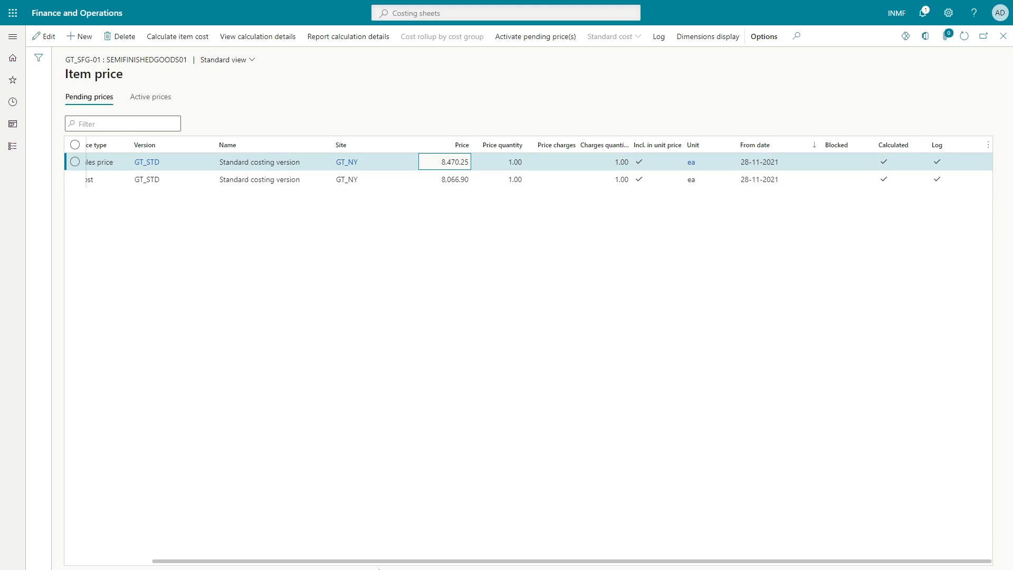
left_click_drag(333, 559, 249, 551)
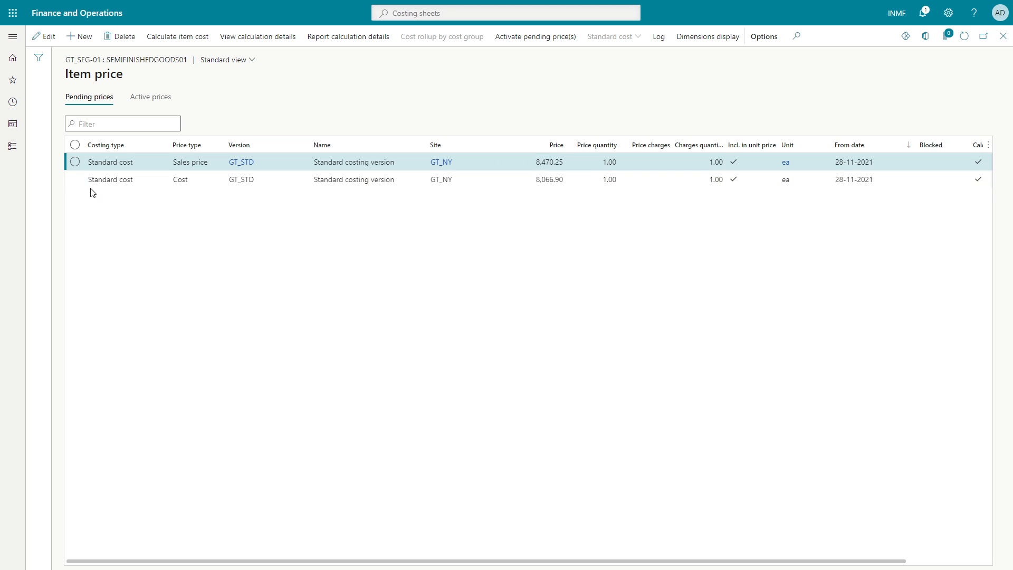
left_click(75, 179)
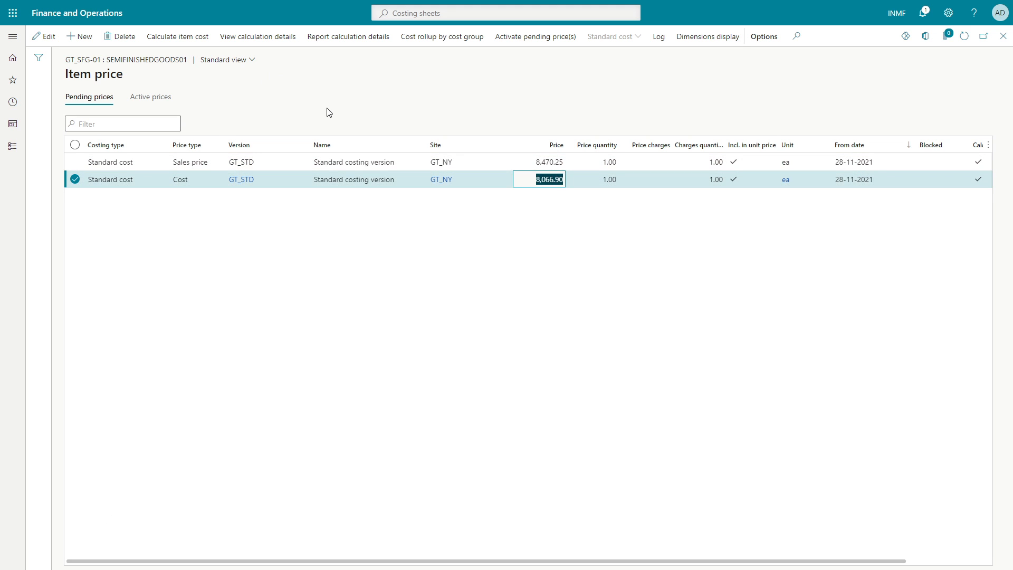
left_click(534, 37)
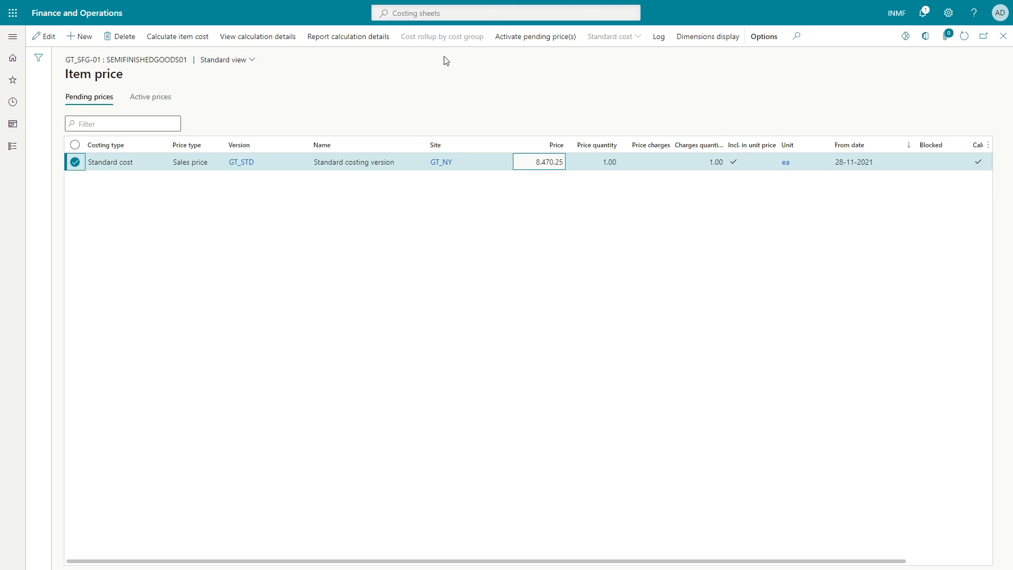
left_click(514, 38)
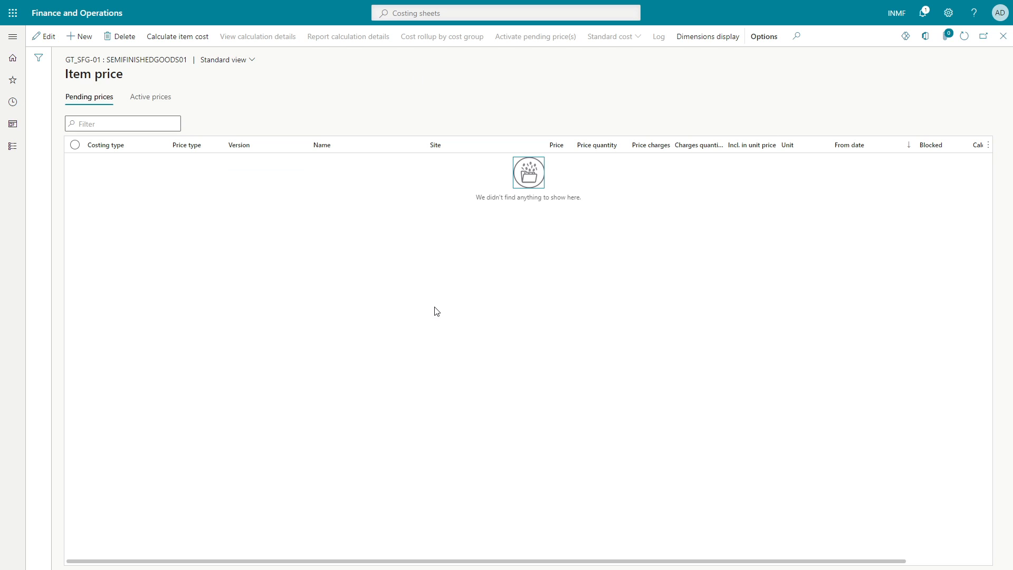
key("Escape")
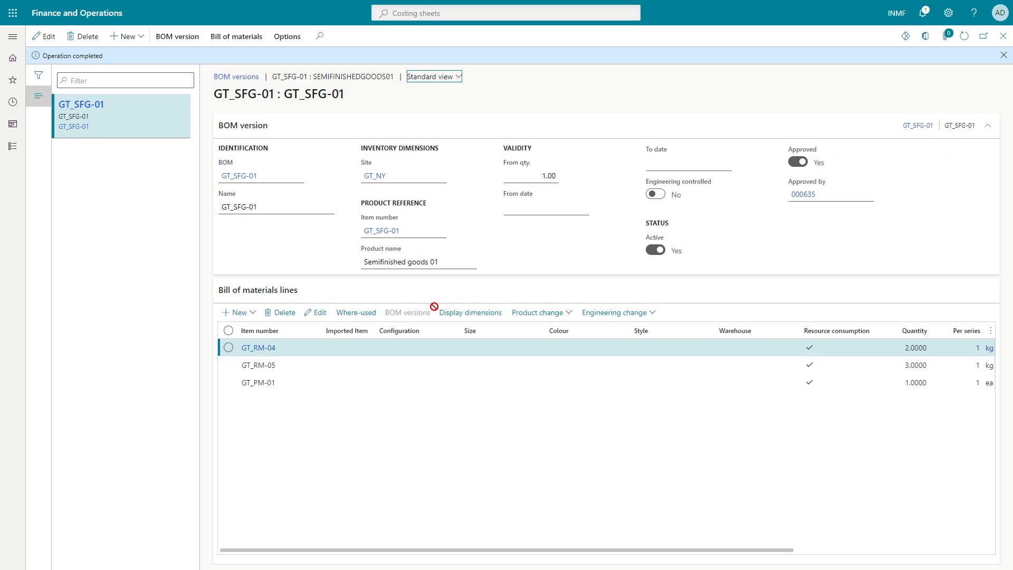
left_click(1003, 55)
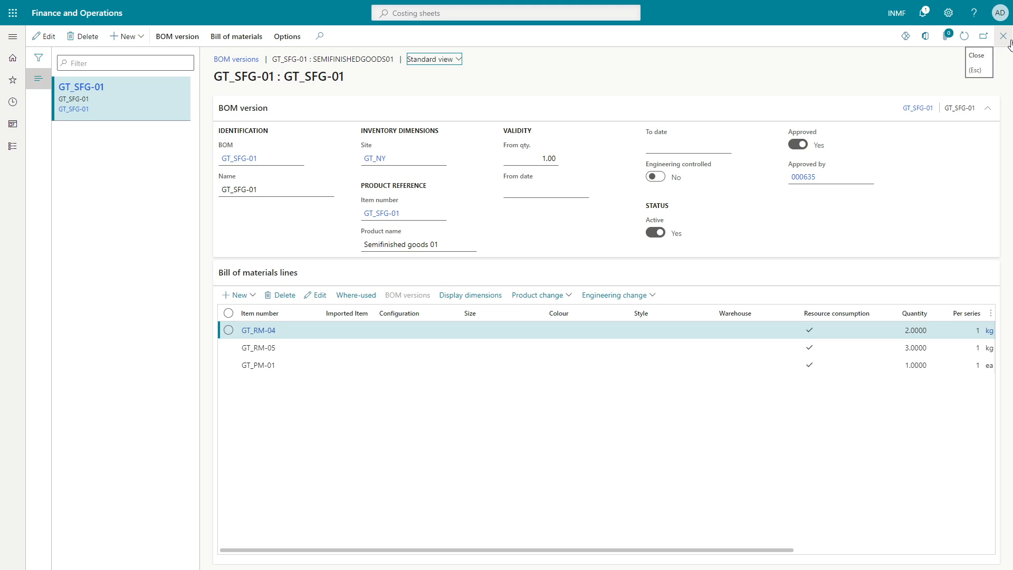
- Return to the released products list and select the finished goods item GT_FG-01
left_click(1007, 40)
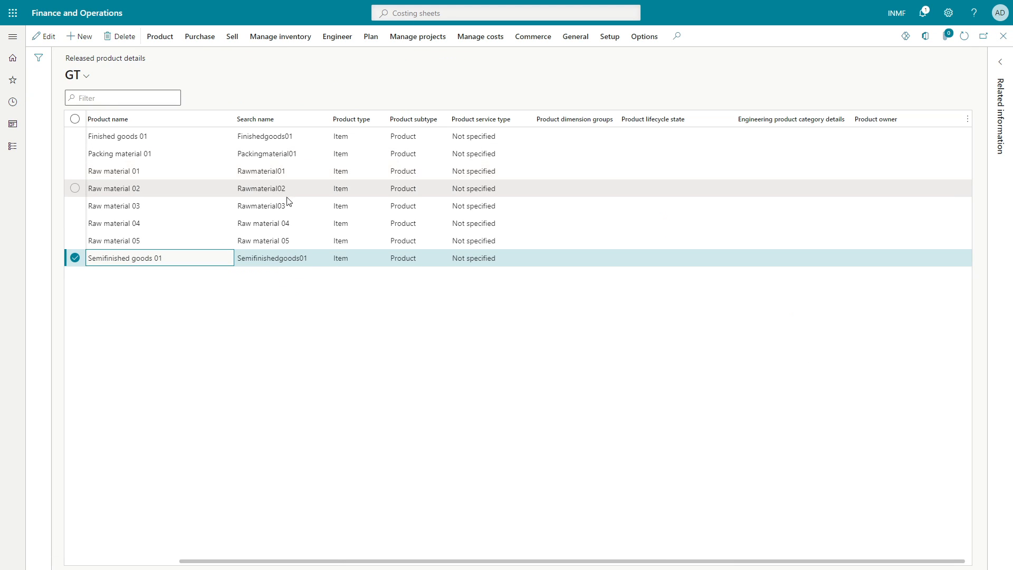
left_click(166, 561)
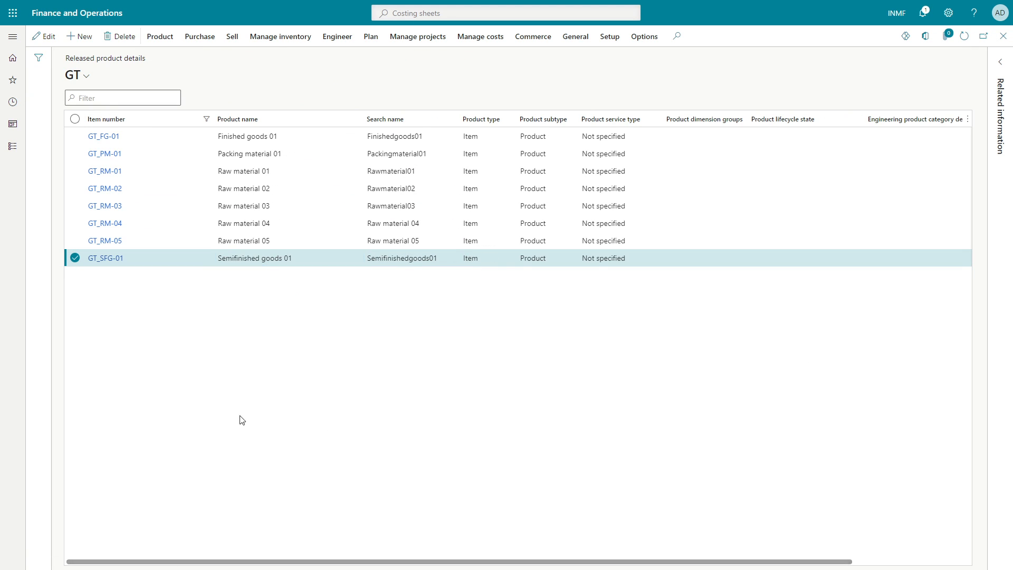
left_click(286, 133)
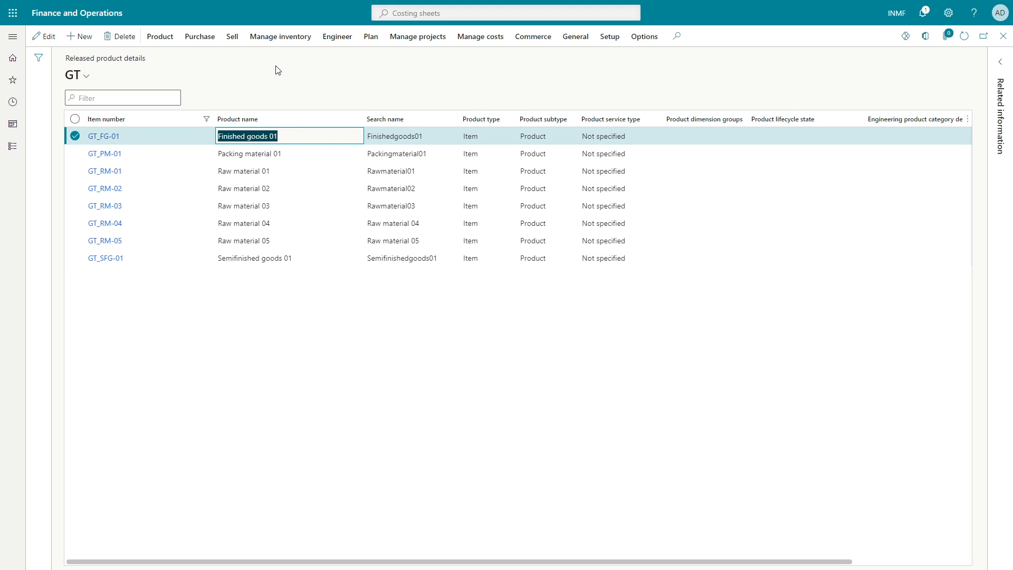
left_click(337, 36)
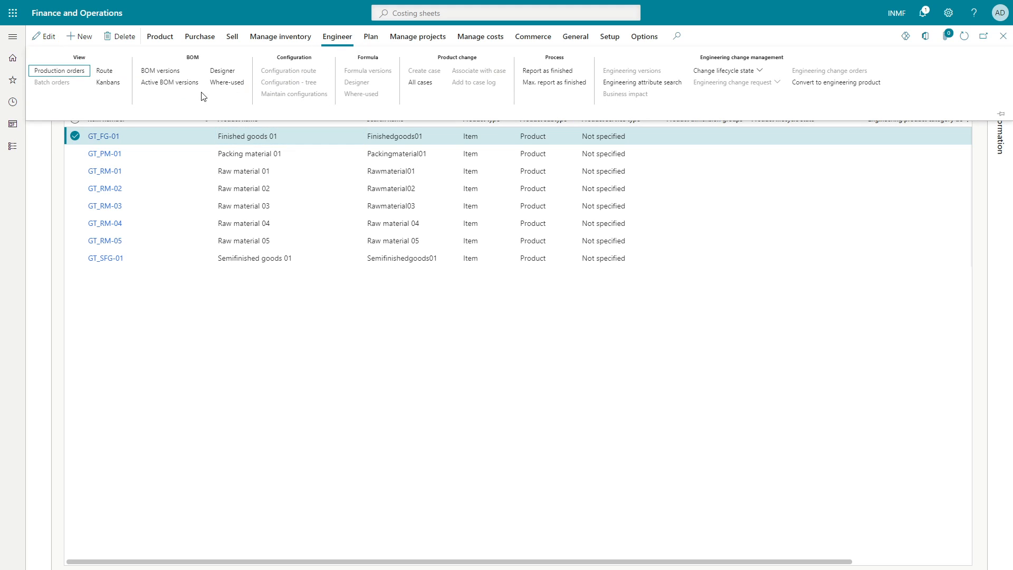
left_click(166, 82)
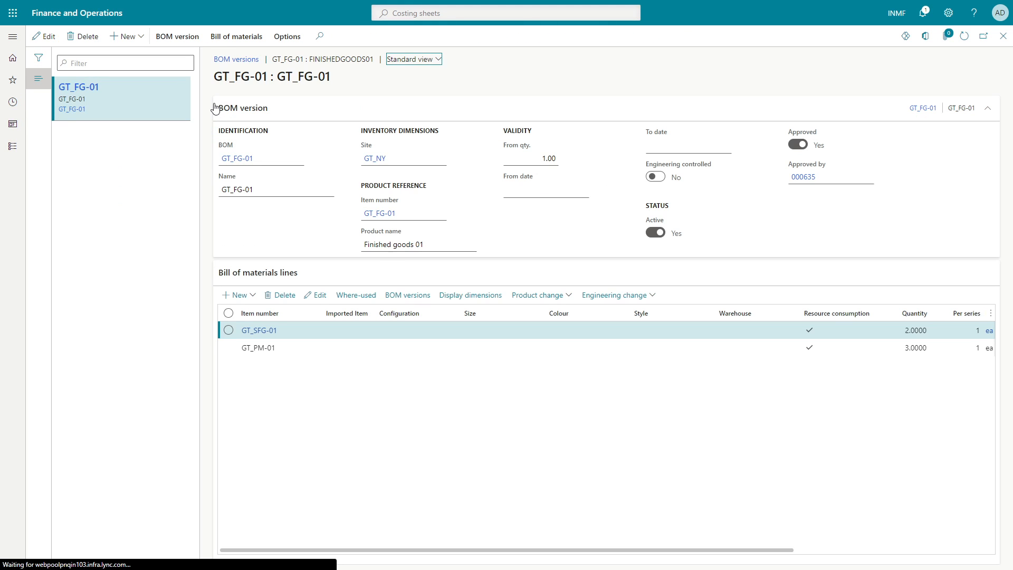
left_click(191, 38)
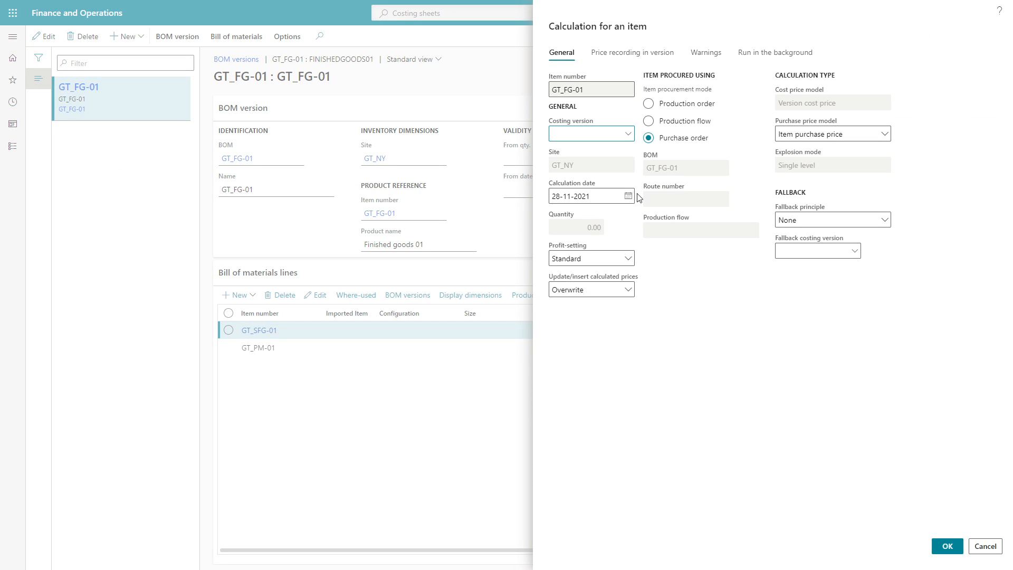
left_click(628, 134)
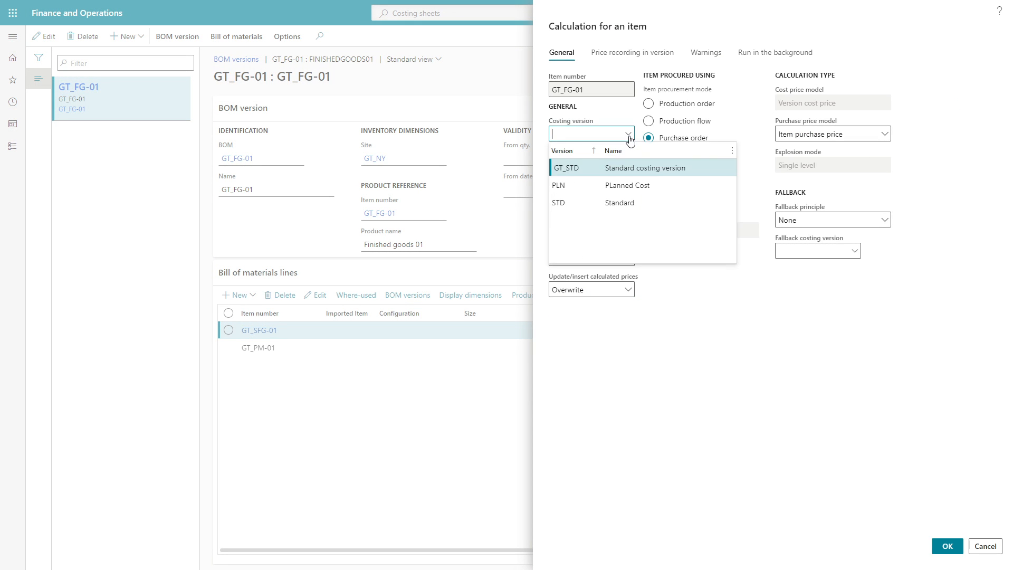
left_click(572, 167)
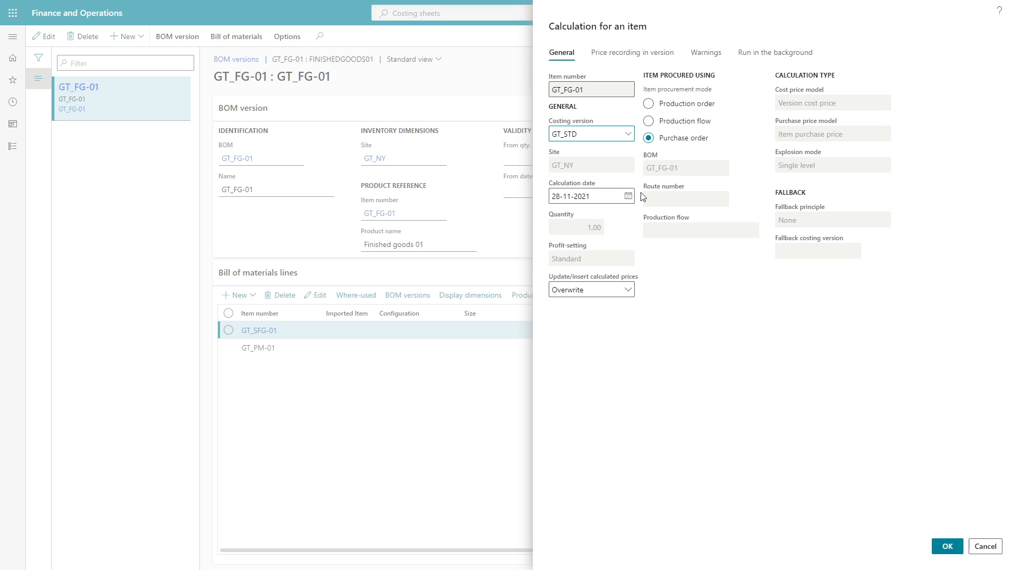
left_click(648, 104)
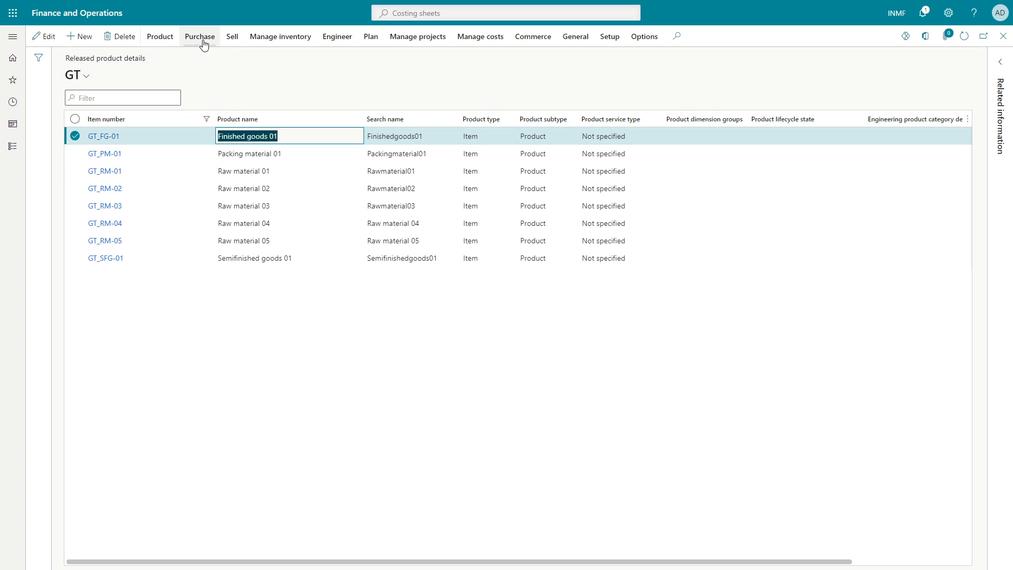
- Approve the route version of GT_FG-01 together with its route, activate it, and return to the released products
left_click(338, 38)
left_click(108, 71)
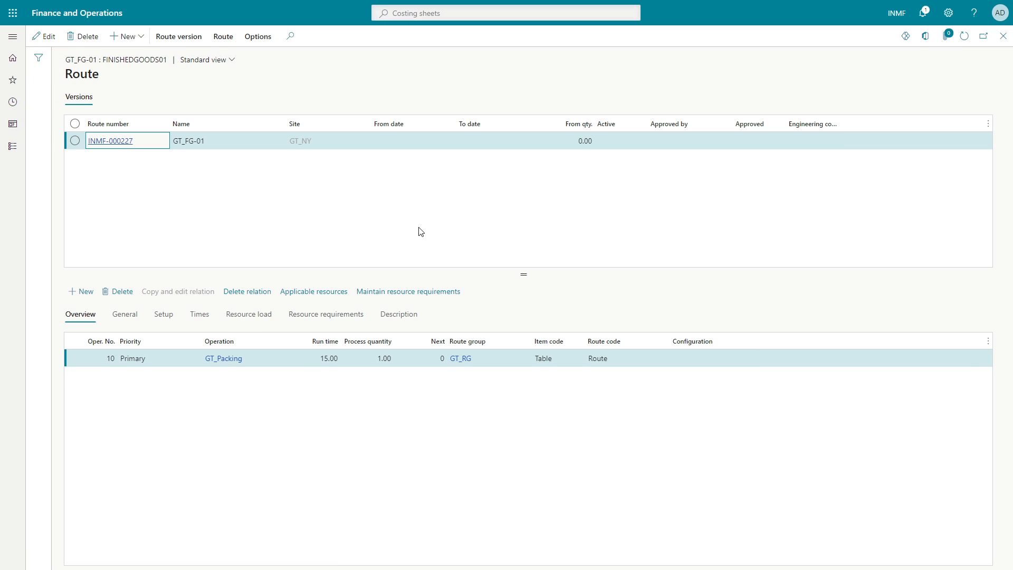
left_click(167, 36)
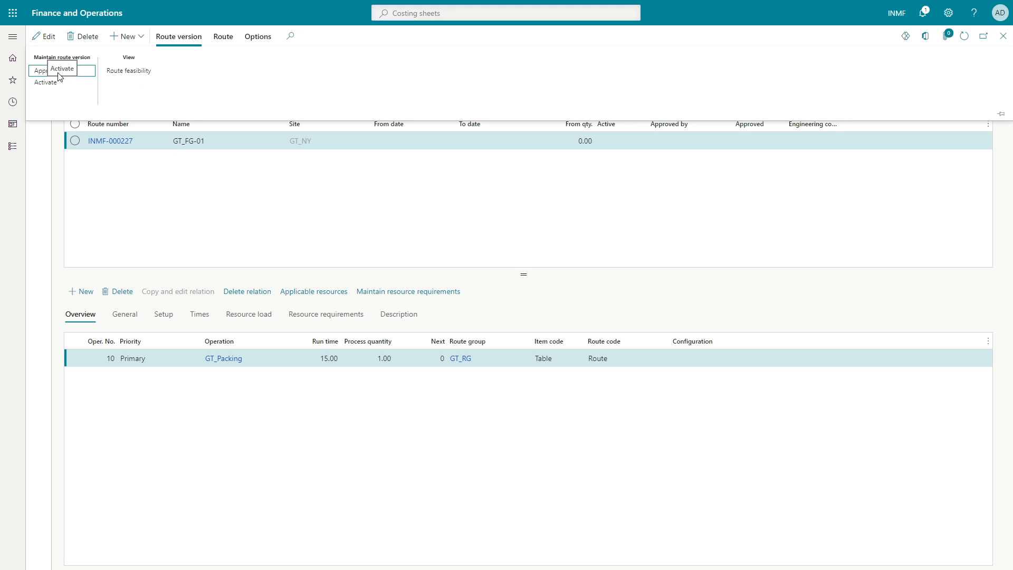
left_click(35, 69)
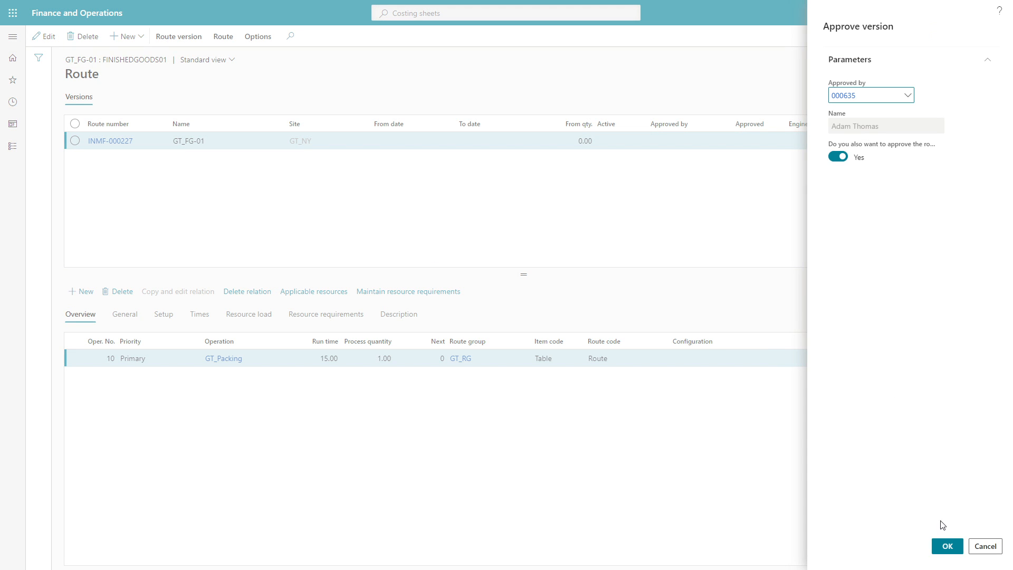
left_click(945, 546)
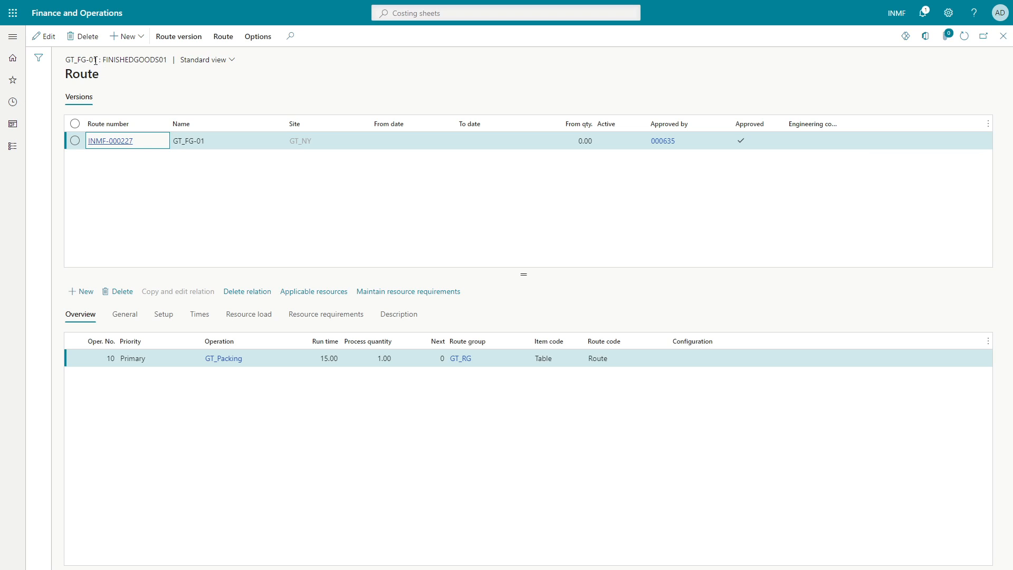
left_click(177, 38)
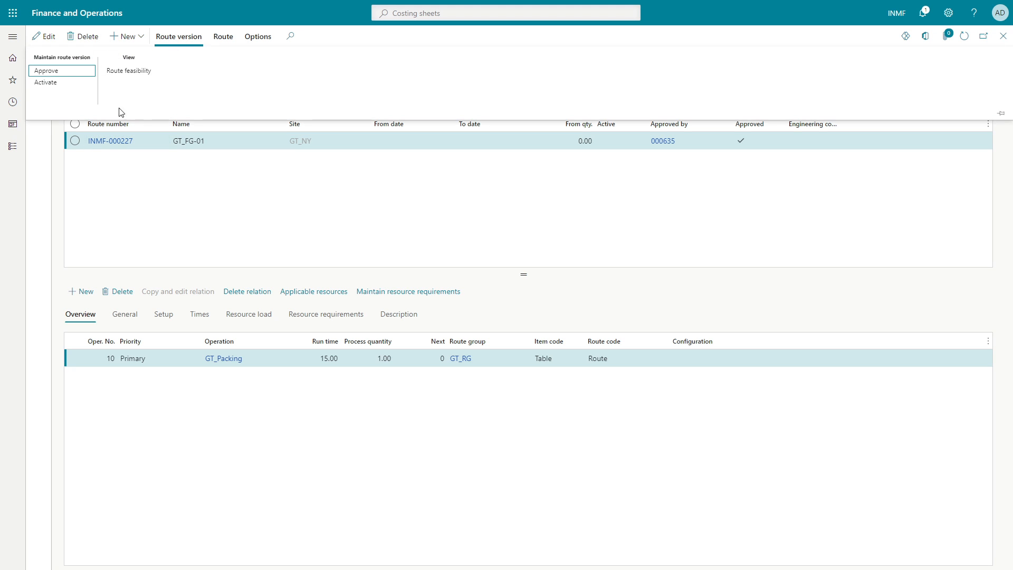
left_click(44, 84)
key("Escape")
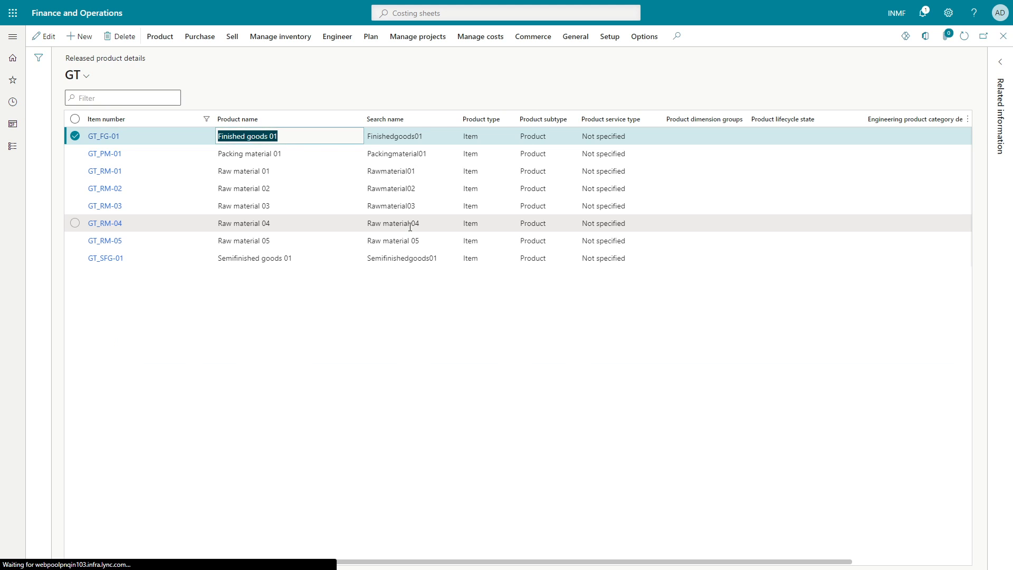
- Run the item cost calculation from the GT_FG-01 BOM version with costing version GT_STD and procurement mode Production order
left_click(337, 36)
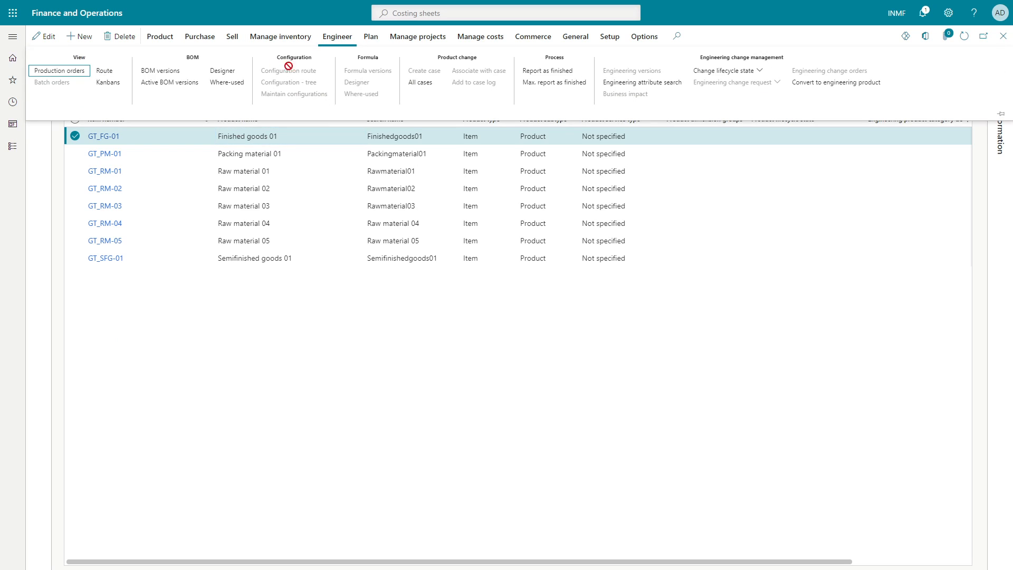
left_click(163, 70)
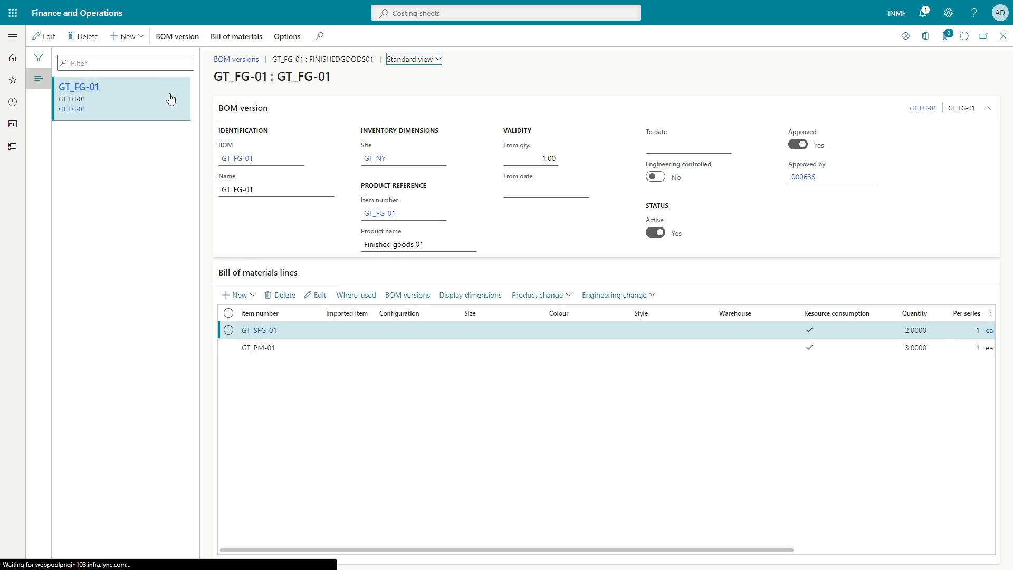
left_click(175, 38)
left_click(62, 94)
left_click(627, 139)
left_click(610, 233)
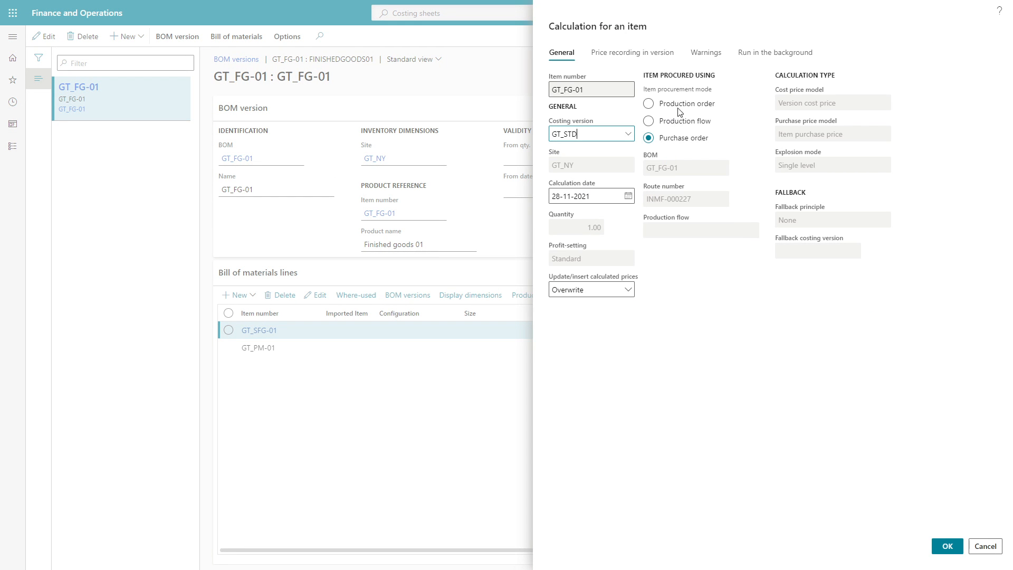
left_click(660, 105)
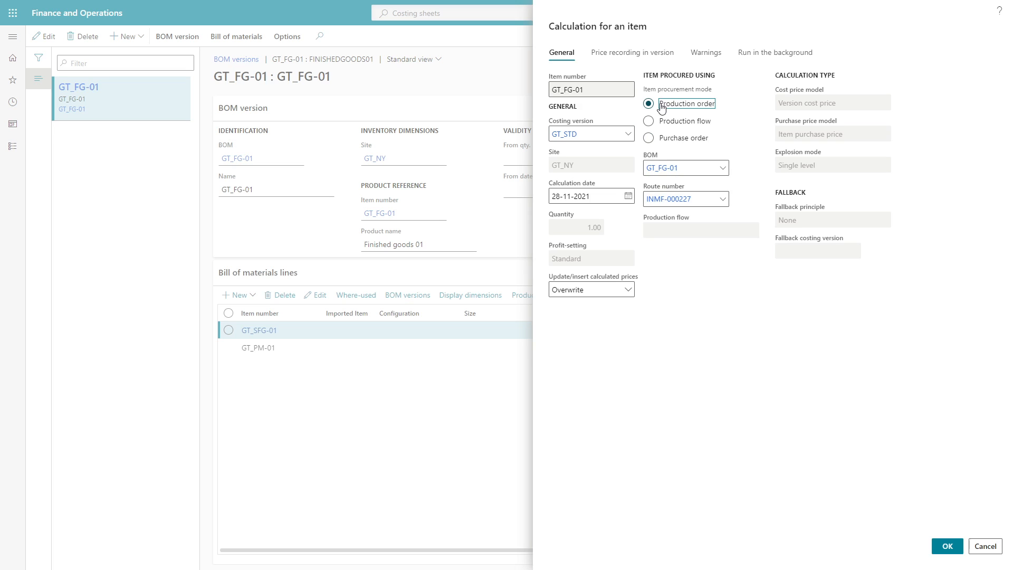
left_click(946, 546)
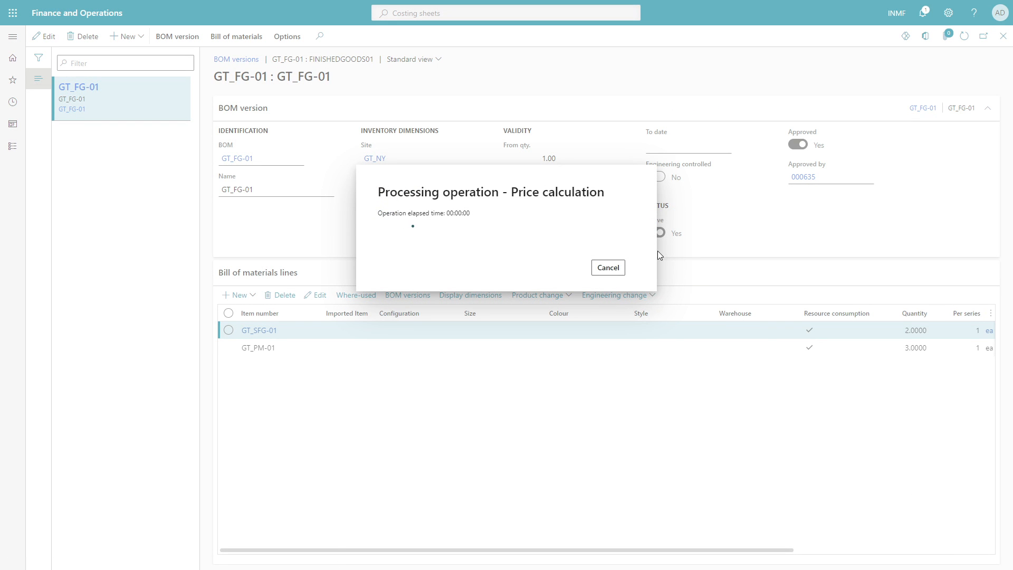
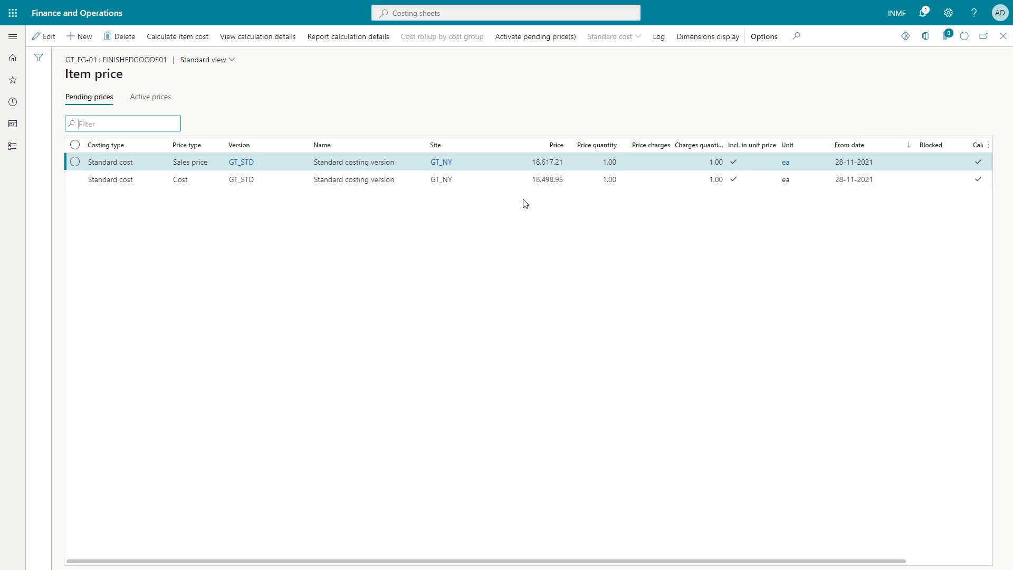
- Examine the calculation details of GT_FG-01's pending cost price, including the calculation factor of its GT_SFG-01 line
left_click(552, 184)
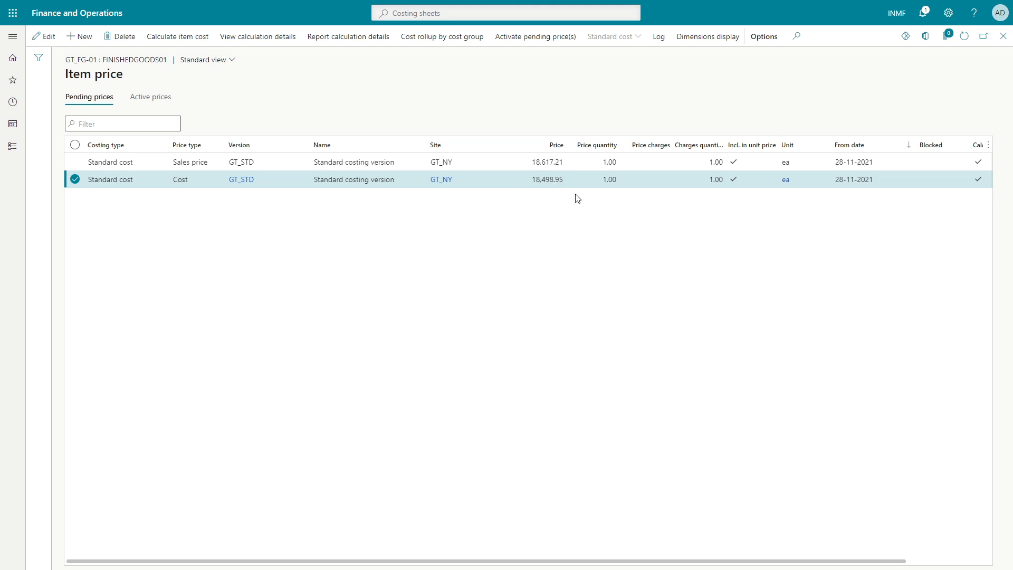
left_click(381, 180)
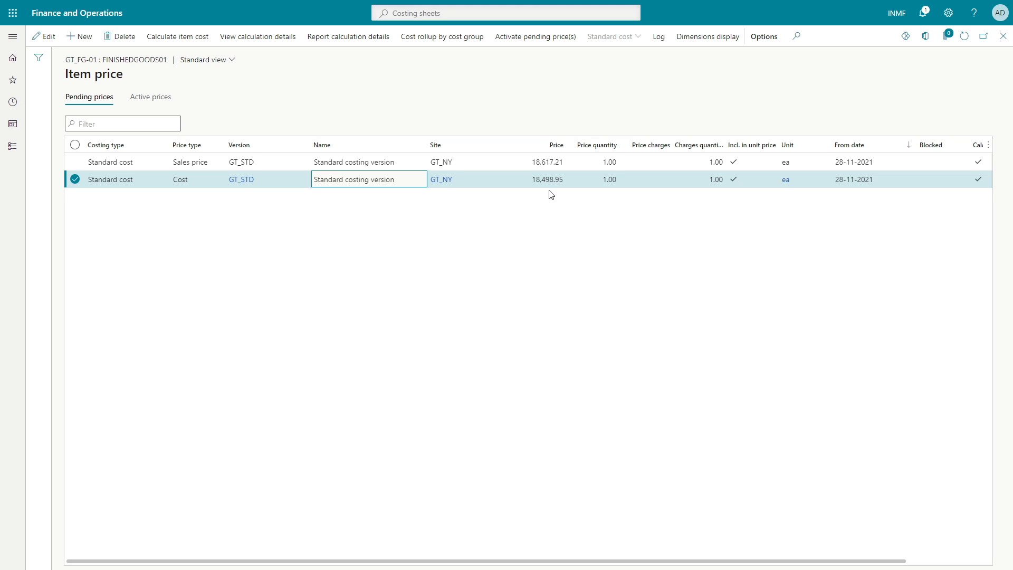
key("alt+Tab")
key("alt+Tab")
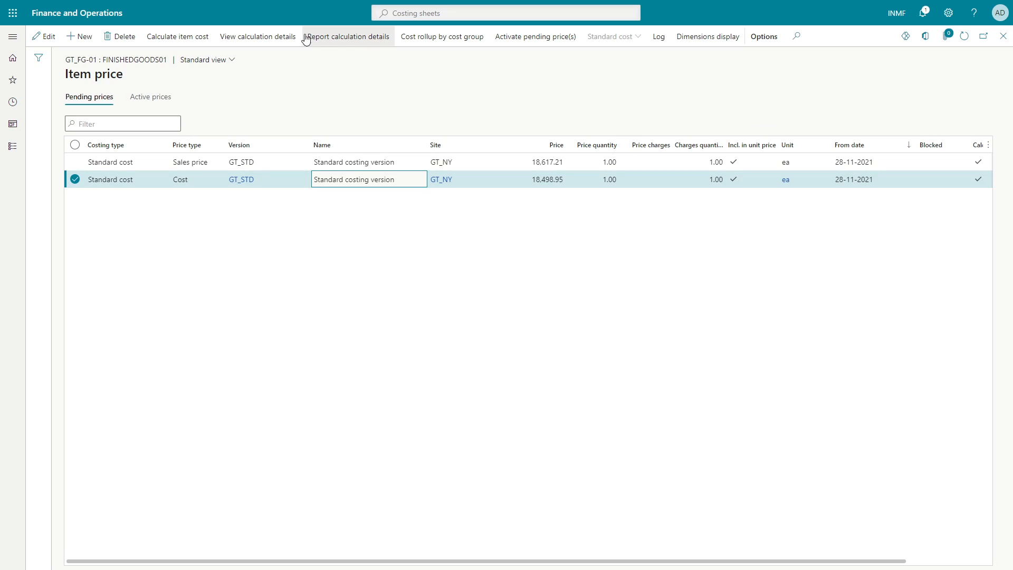
left_click(260, 39)
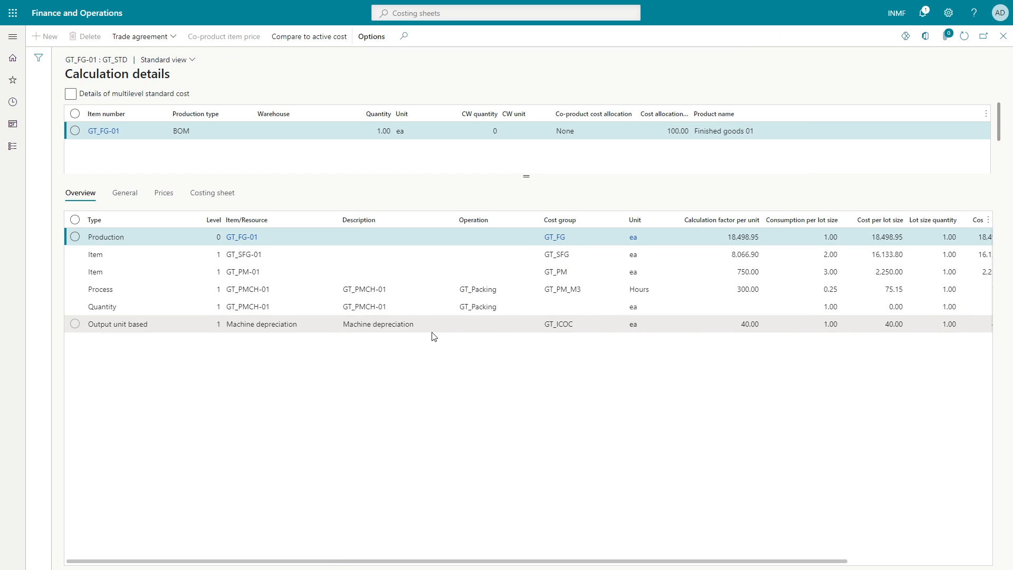
left_click(749, 254)
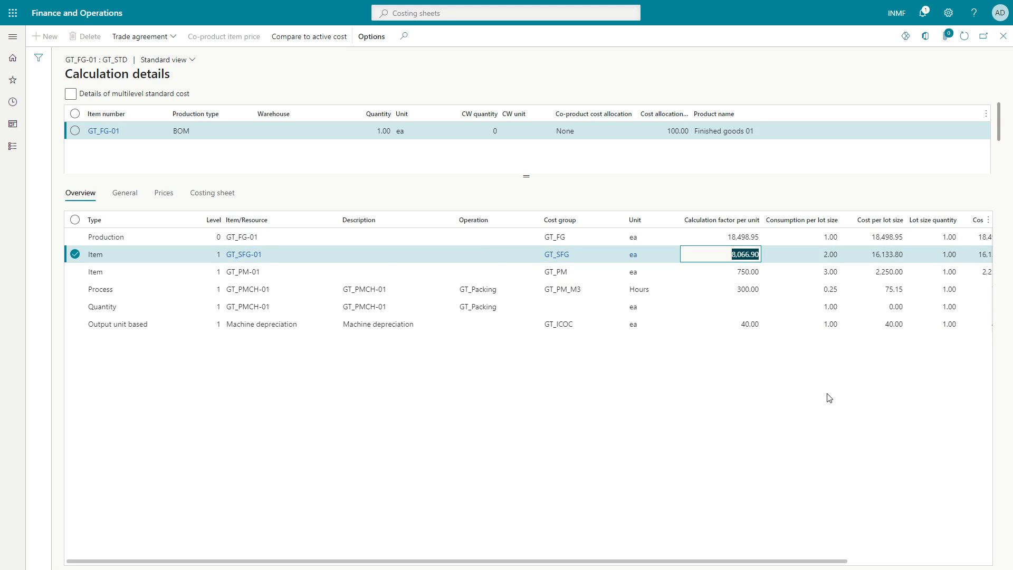
- Switch to the Excel worksheet and insert a blank row above the Bill of material for GT_FG-01 table
key("alt+Tab")
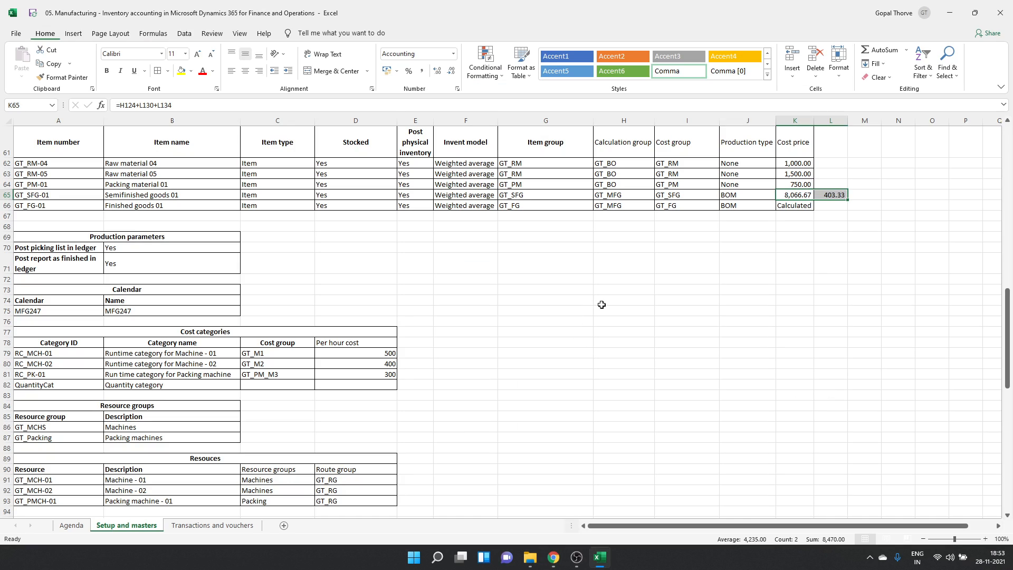
left_click(837, 195)
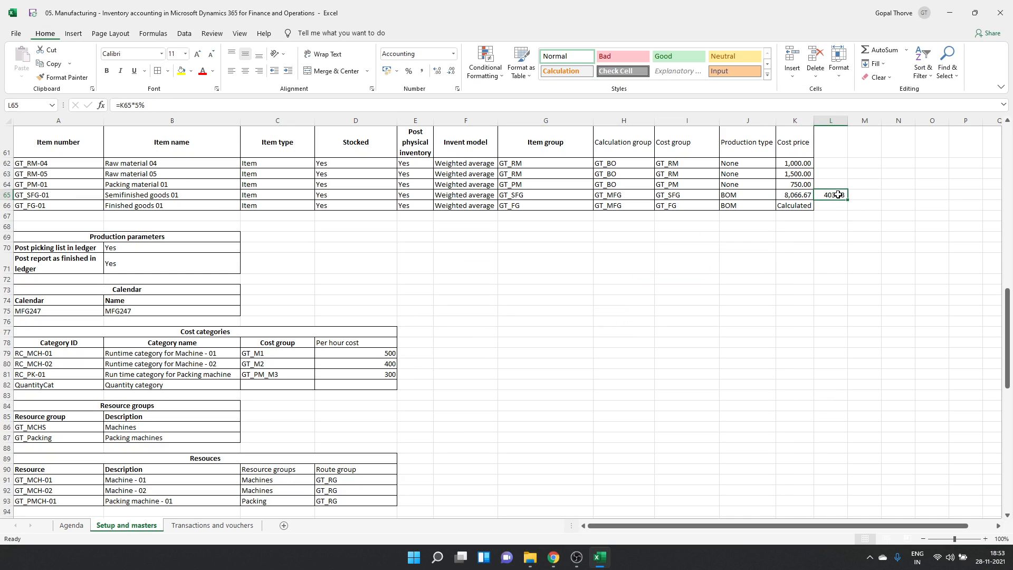
scroll(478, 328, "down", 19)
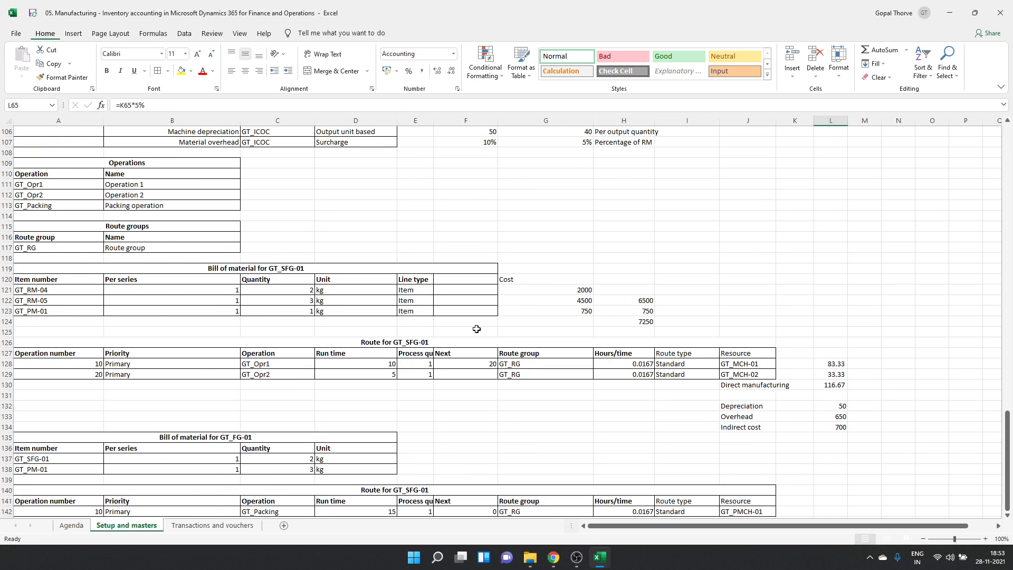
scroll(476, 329, "up", 1)
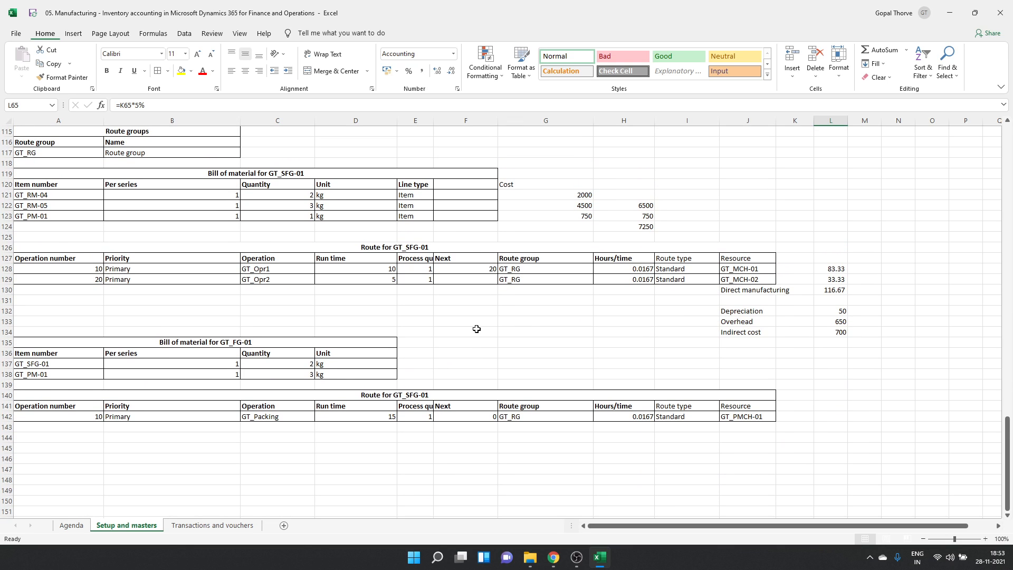
left_click(8, 342)
right_click(7, 342)
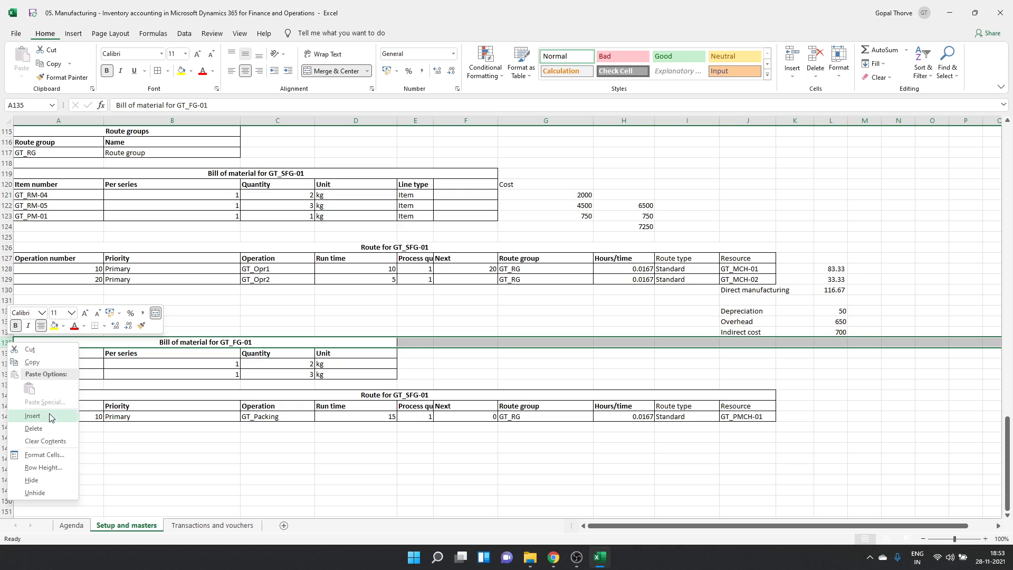
left_click(32, 415)
- Add a Cost heading in E137 beside the Unit column of the GT_FG-01 bill of material
left_click(691, 267)
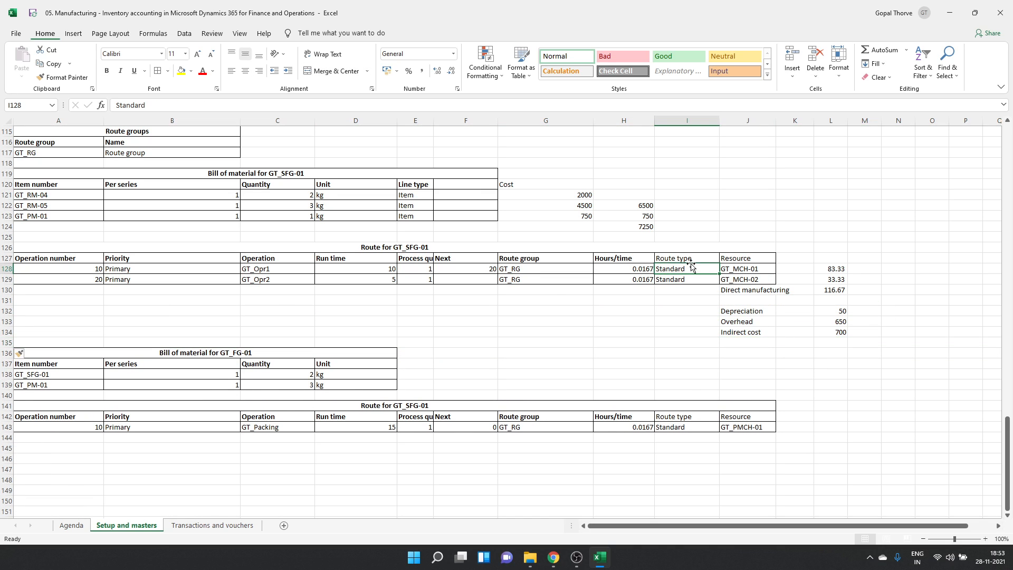
left_click(520, 185)
left_click(420, 356)
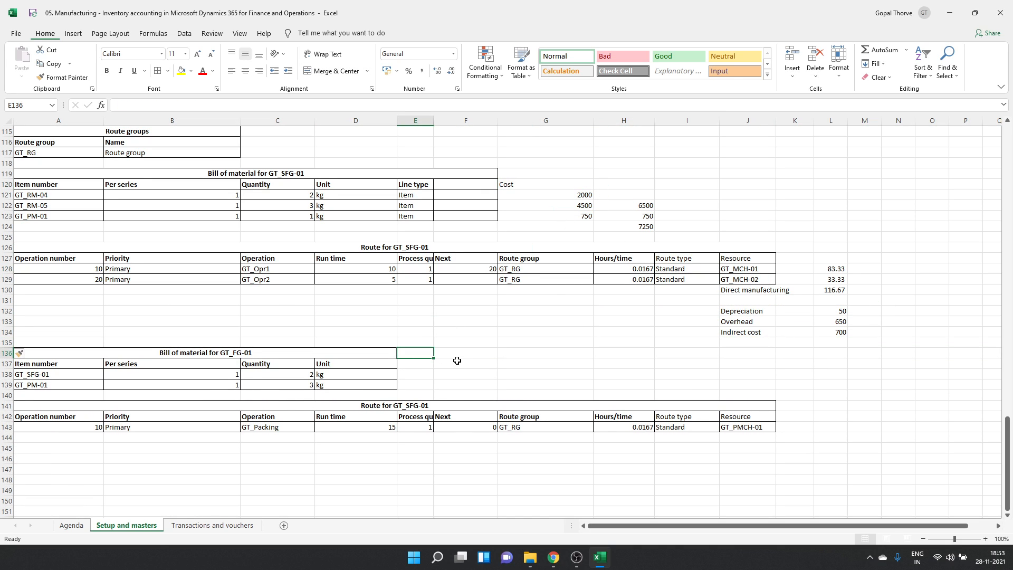
key("Down")
type("Cost")
key("Return")
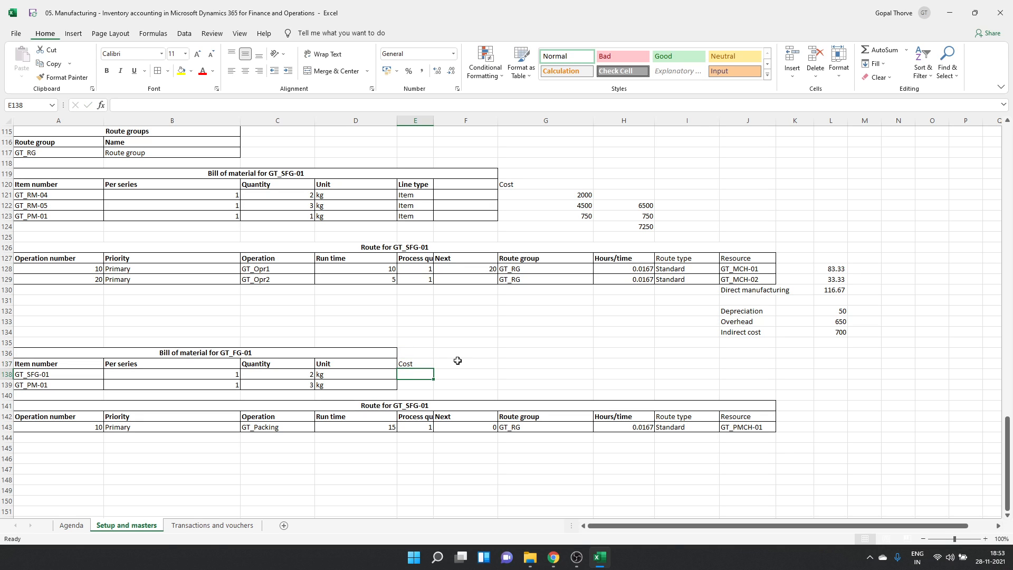
- Calculate the GT_SFG-01 line cost in E138 as quantity divided by per series times its cost price, =C138/B138*K65
type("=")
key("Left")
key("Left")
type("/")
key("Left")
key("Left")
key("Left")
type("*")
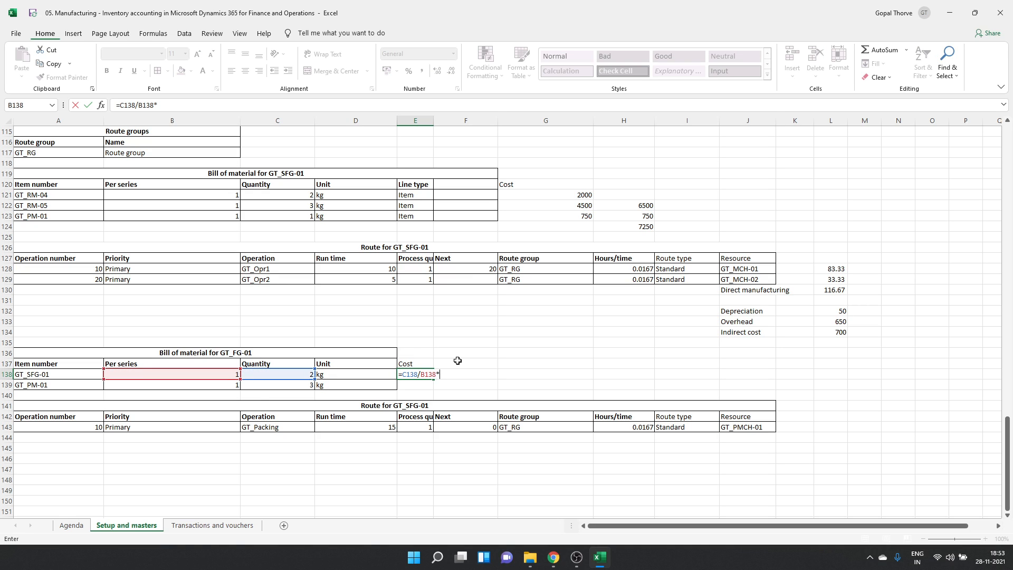
key("Up")
key("Up")
key("Up")
key("Up")
key("Up")
key("Up")
key("Up")
key("Up")
key("Up")
key("Up")
key("Up")
key("Up")
key("Up")
key("Up")
key("Up")
key("Up")
key("Up")
key("Up")
key("Up")
key("Up")
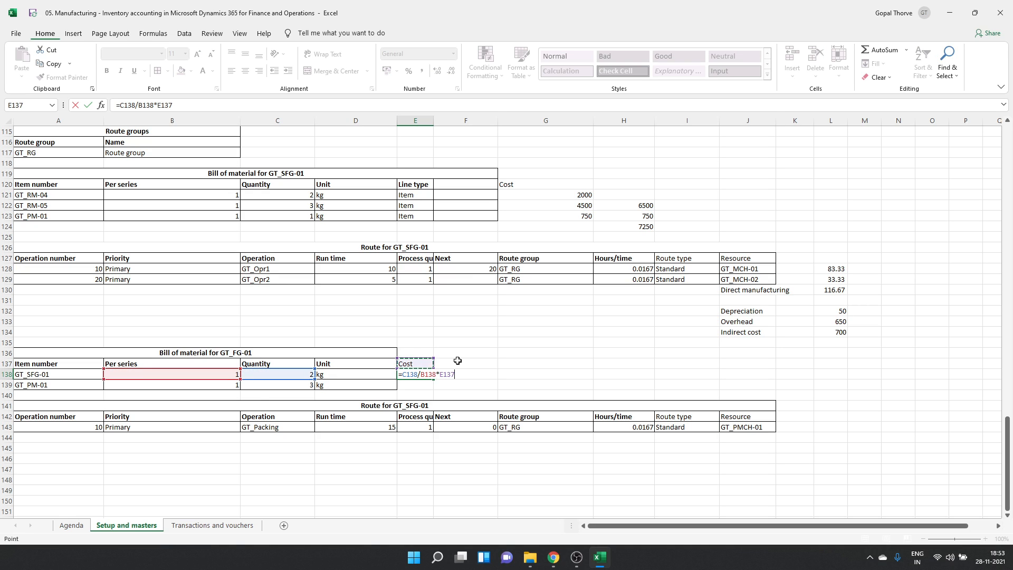
key("Up")
key("Up")
key("Up")
key("Up")
key("Up")
key("Up")
key("Up")
key("Up")
key("Up")
key("Up")
key("Up")
key("Up")
key("Up")
key("Up")
key("Up")
key("Up")
key("Up")
key("Up")
key("Up")
key("Up")
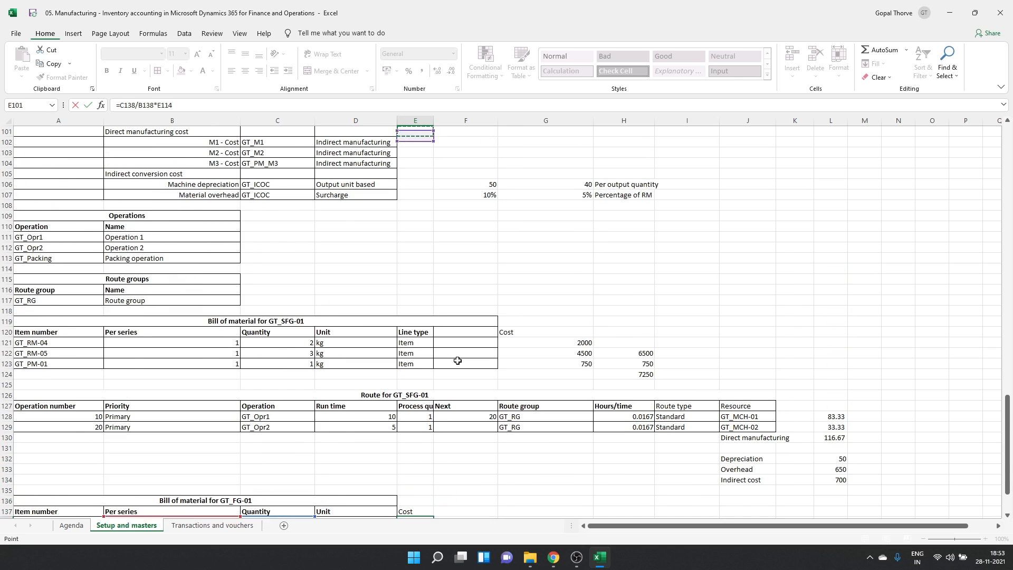
key("Up")
key("Up")
key("Up")
key("Up")
key("Down")
key("Down")
key("Down")
key("Down")
key("Down")
key("Down")
key("Down")
key("Down")
key("Down")
key("Down")
key("Down")
key("Down")
key("Down")
key("Right")
key("Right")
key("Right")
key("Right")
key("Right")
key("Right")
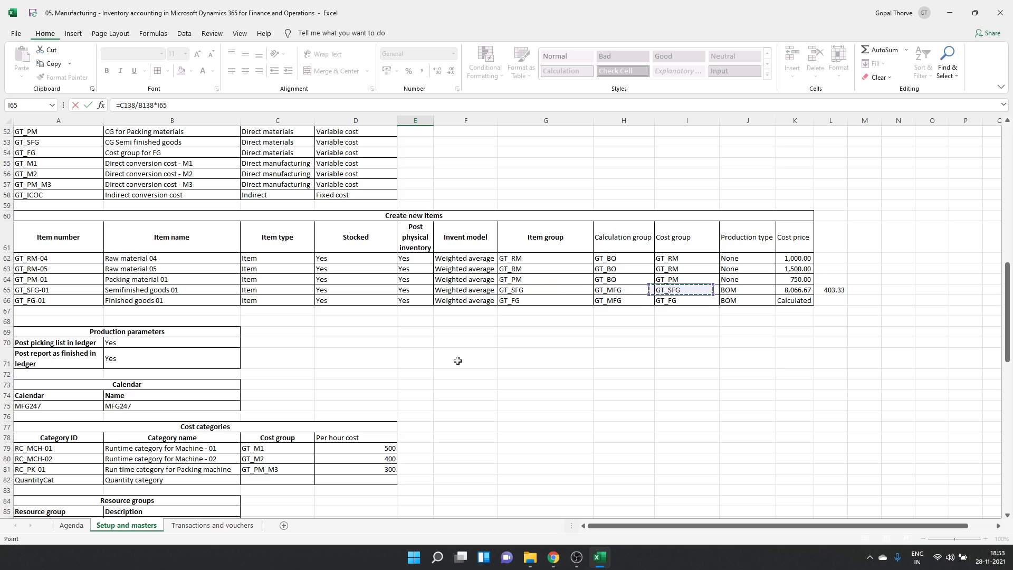
key("Return")
scroll(457, 361, "down", 1)
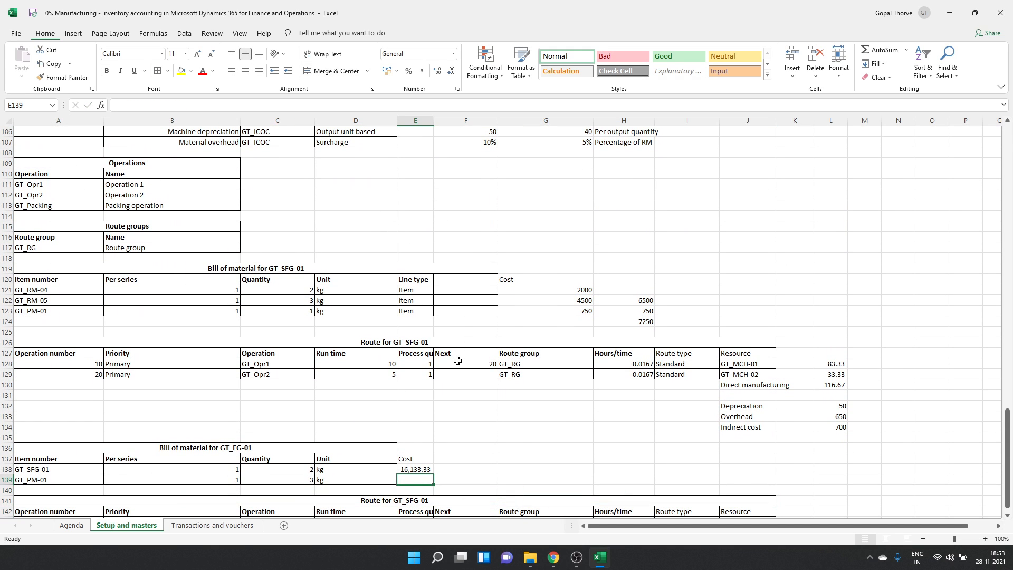
- Calculate the GT_PM-01 line cost in E139 as quantity divided by per series times its cost price, =C139/B139*K64
type("=")
key("Left")
key("Left")
type("/")
key("Left")
key("Left")
key("Left")
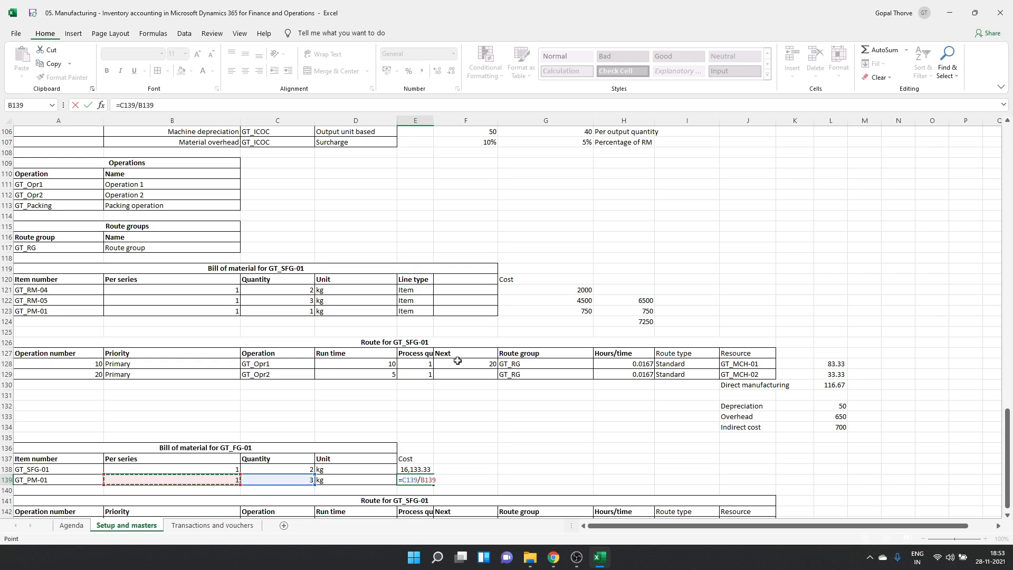
type("*")
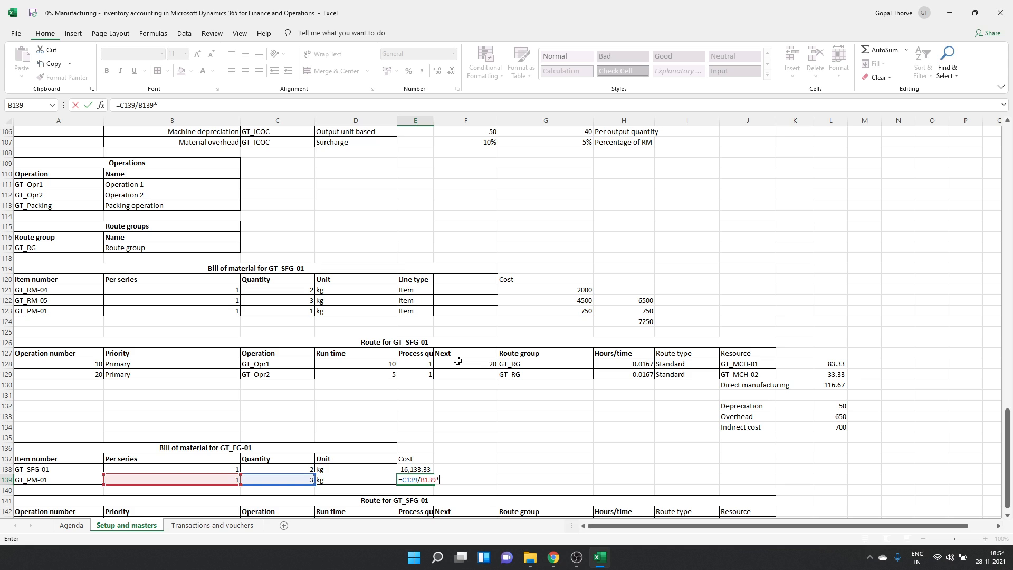
key("Up")
key("Up")
key("Up")
key("Up")
key("Up")
key("Up")
key("Up")
key("Up")
key("Up")
key("Up")
key("Up")
key("Up")
key("Up")
key("Up")
key("Up")
key("Up")
key("Up")
key("Up")
key("Up")
key("Up")
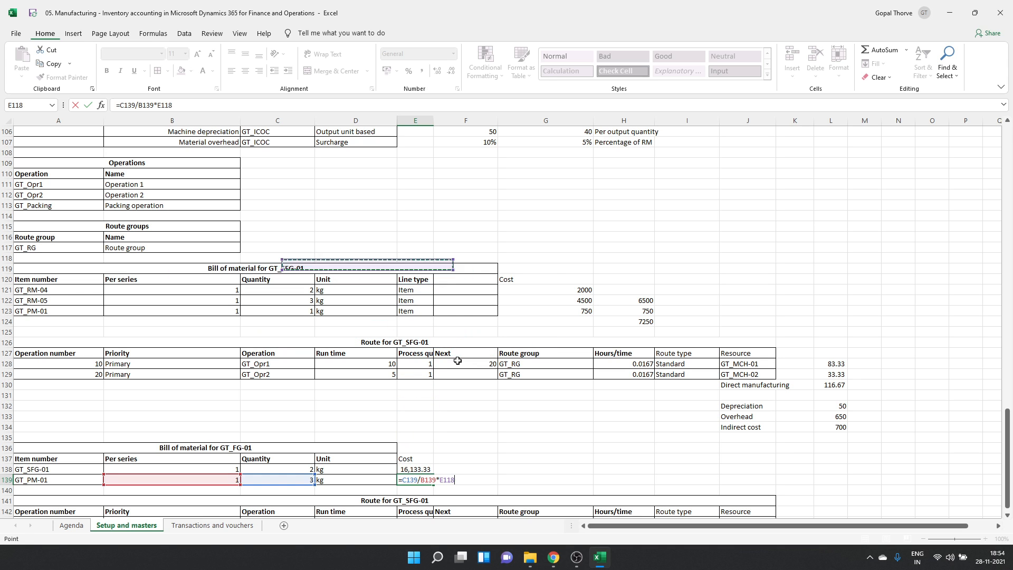
key("Up")
key("Up")
key("Up")
key("Up")
key("Up")
key("Up")
key("Up")
key("Up")
key("Up")
key("Up")
key("Up")
key("Up")
key("Up")
key("Up")
key("Up")
key("Up")
key("Up")
key("Up")
key("Up")
key("Up")
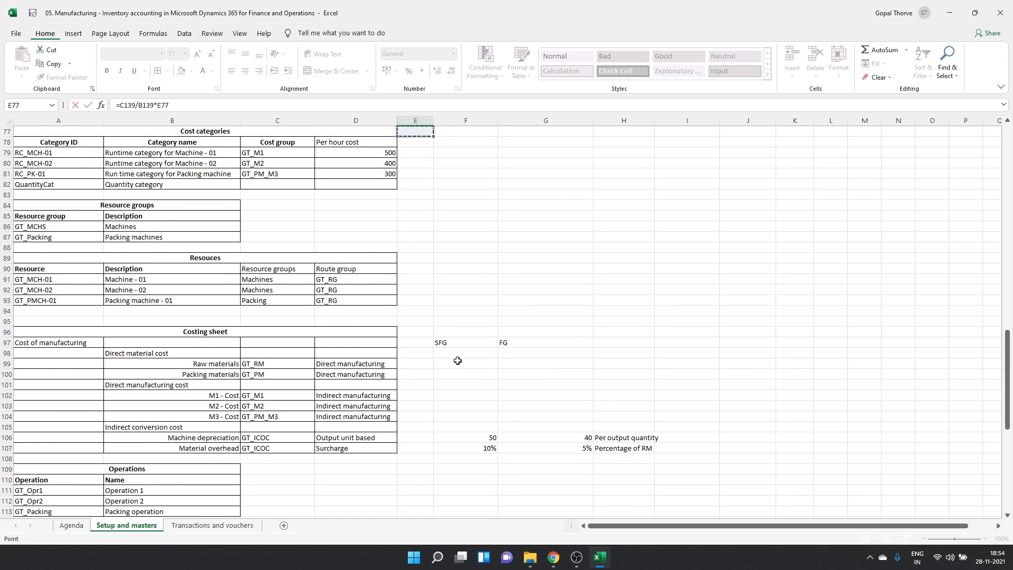
key("Up")
key("Up")
key("Up")
key("Up")
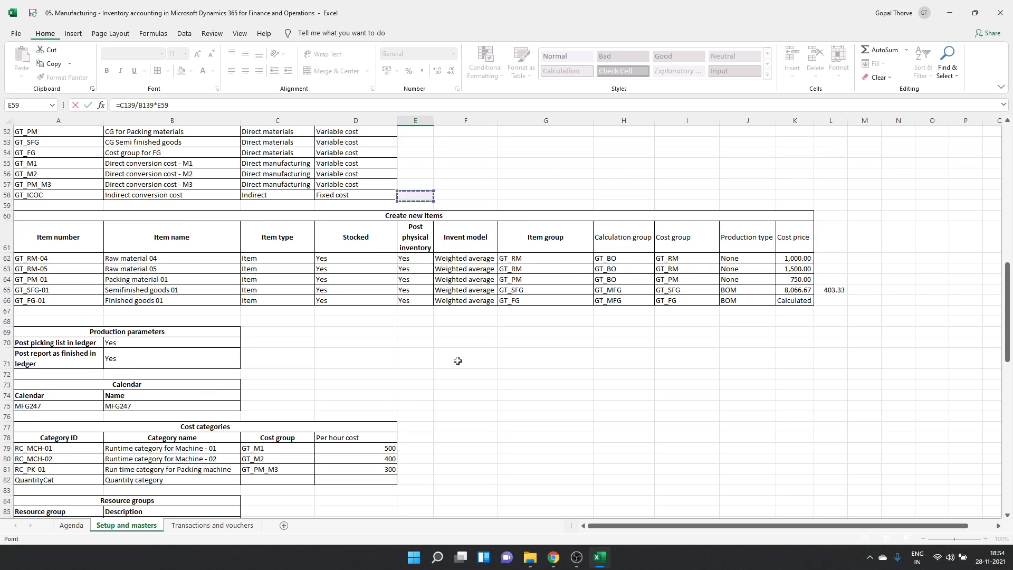
key("Right")
key("Right")
key("Right")
key("Right")
key("Right")
key("Right")
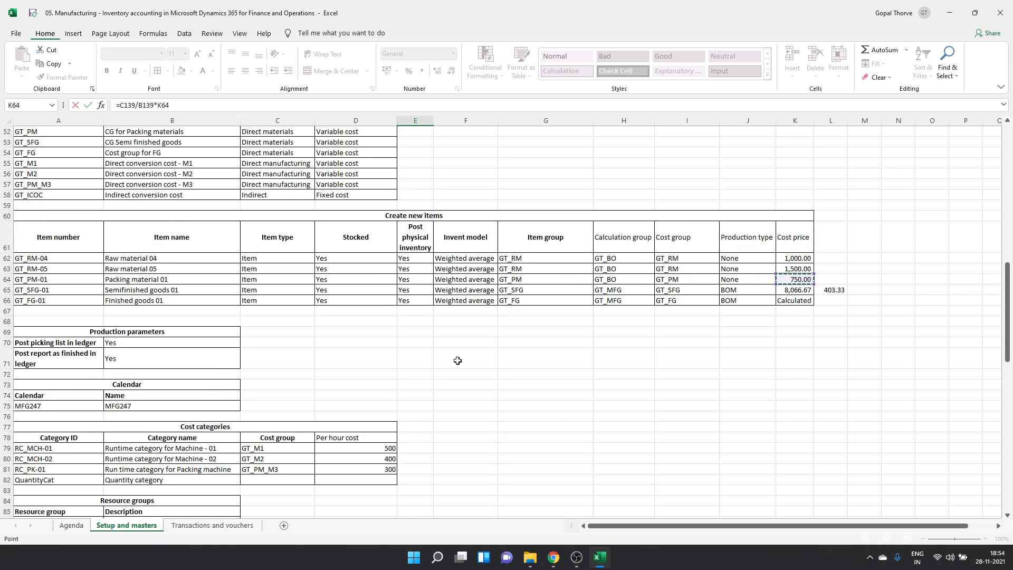
key("Return")
scroll(458, 360, "down", 1)
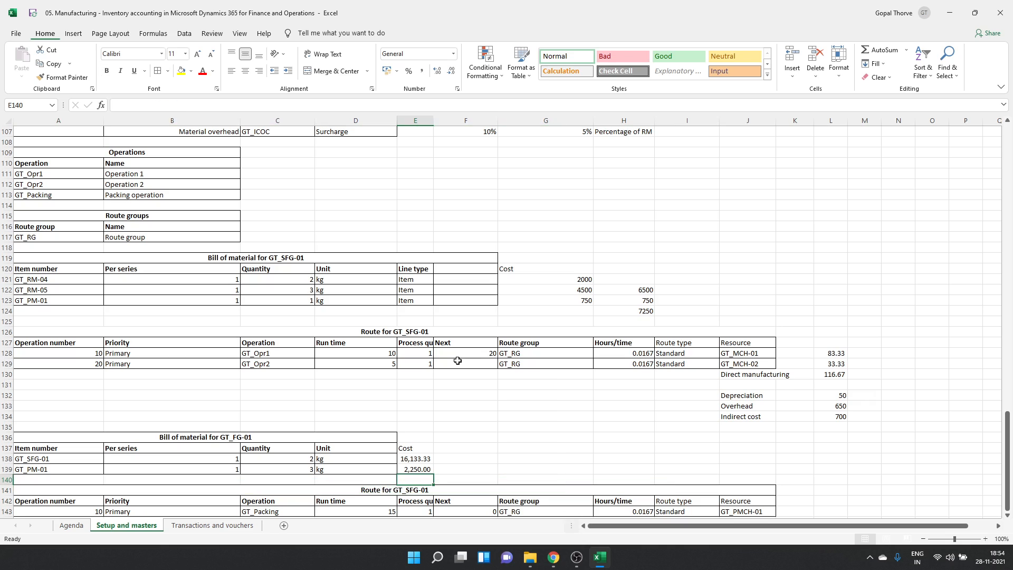
- Insert a row below the GT_FG-01 bill of material and total its line costs in E140 with =SUM(E138:E139)
left_click(6, 479)
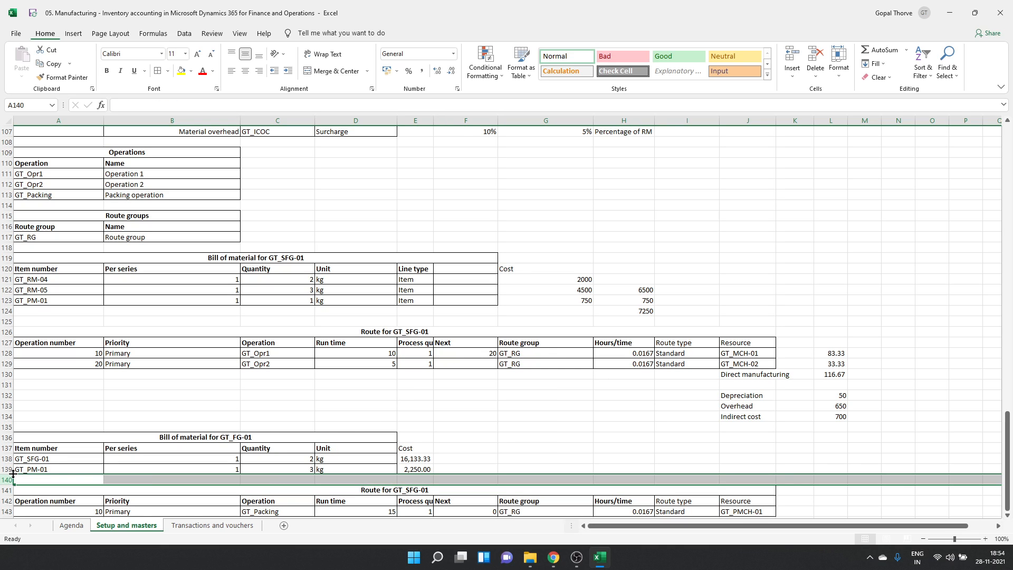
key("ctrl+shift+plus")
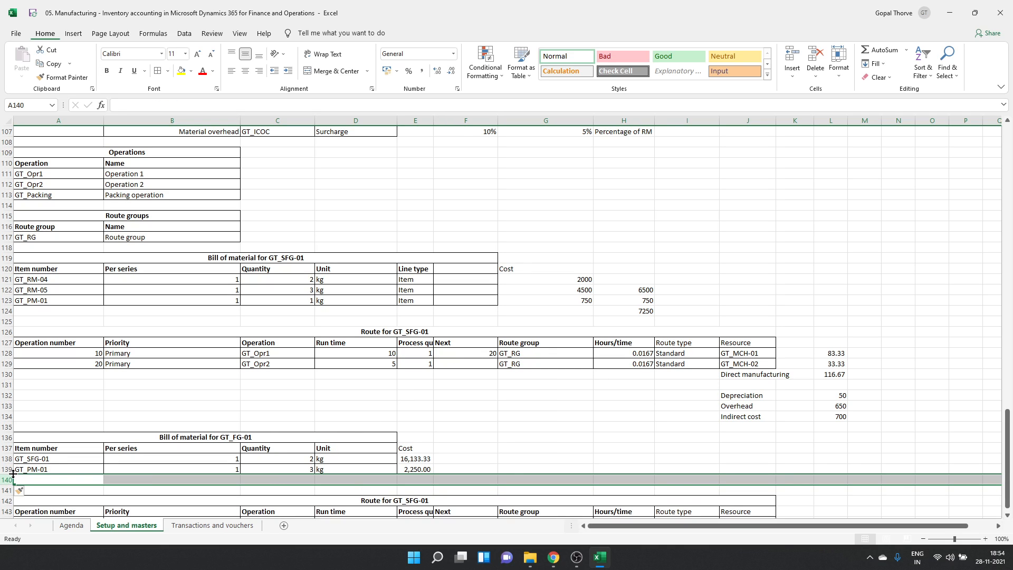
left_click(430, 477)
type("=")
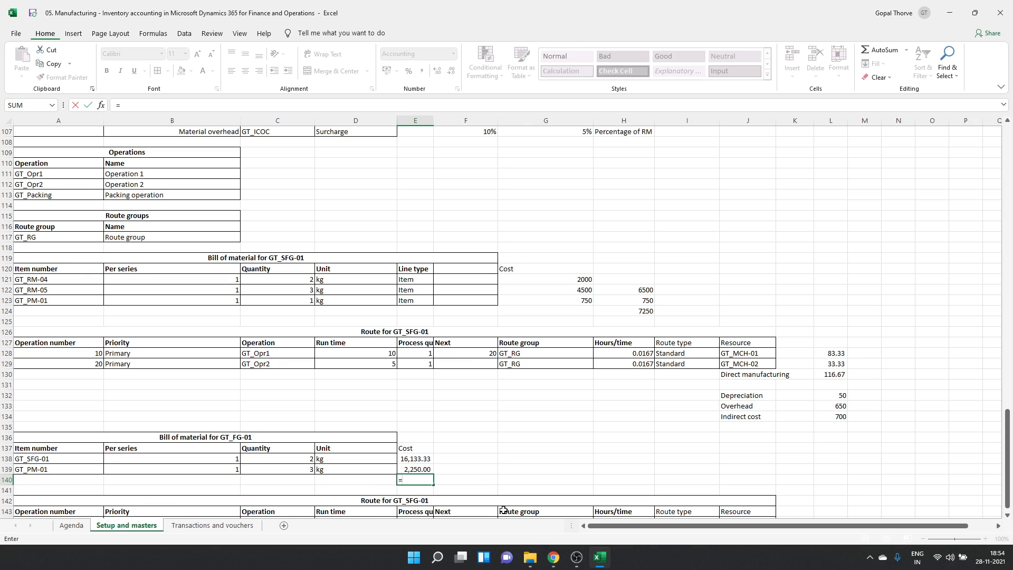
type("sum(")
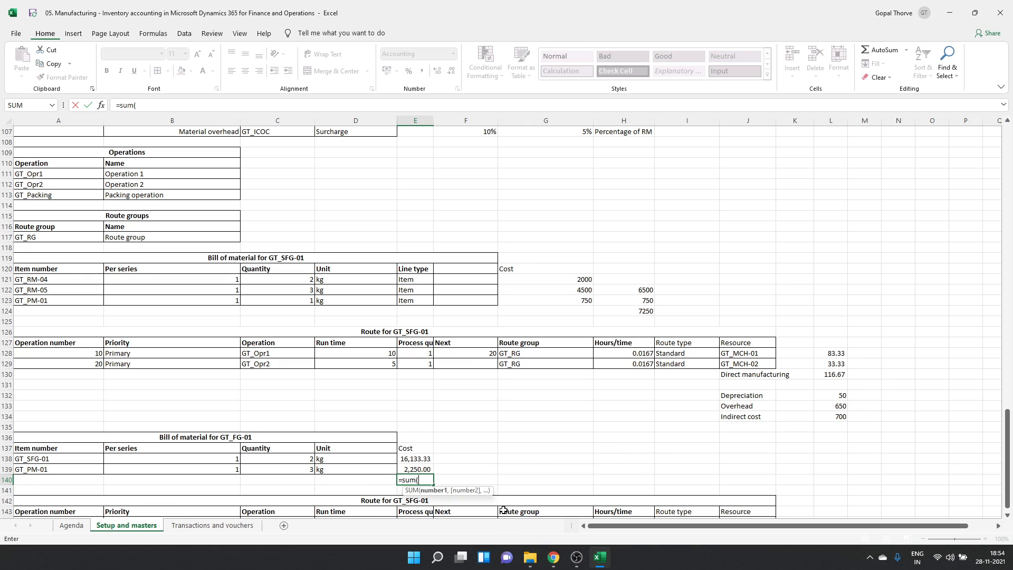
key("Up")
key("shift+Up")
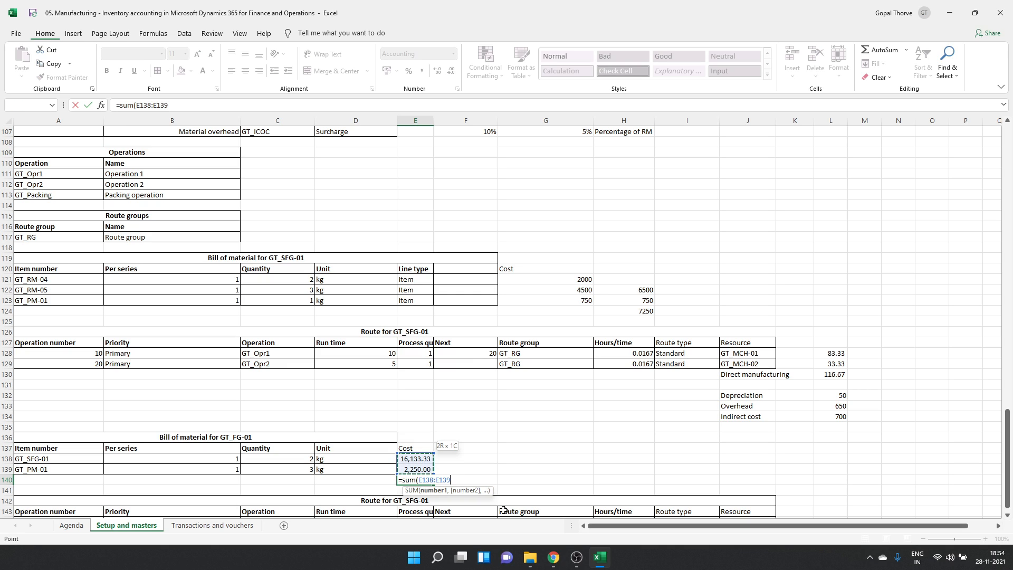
key("ctrl+Return")
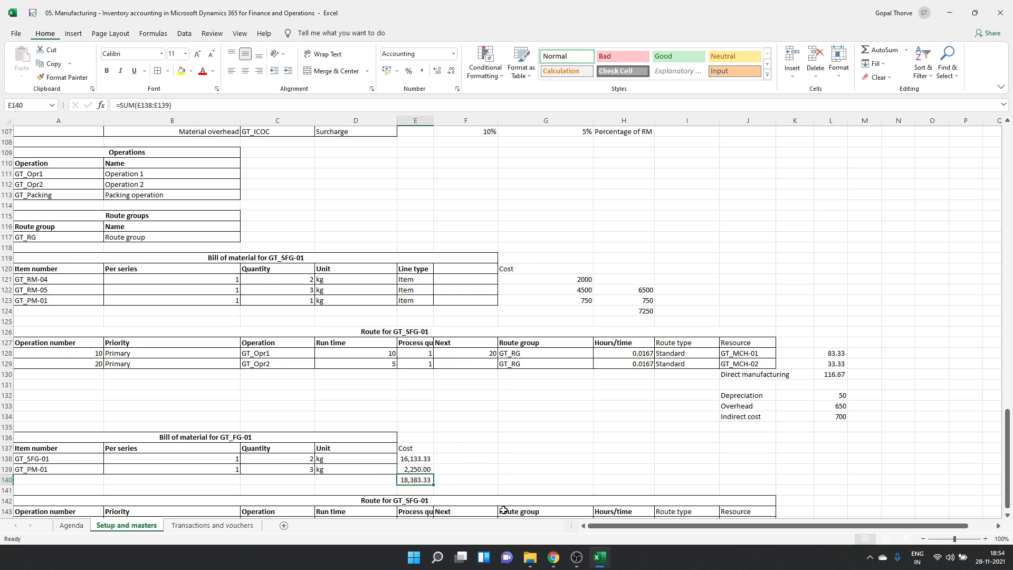
- Compare the GT_SFG-01 and GT_PM-01 costs per lot size in Finance and Operations with the Excel worksheet, and check the GT_PMCH-01 process line
key("alt+Tab")
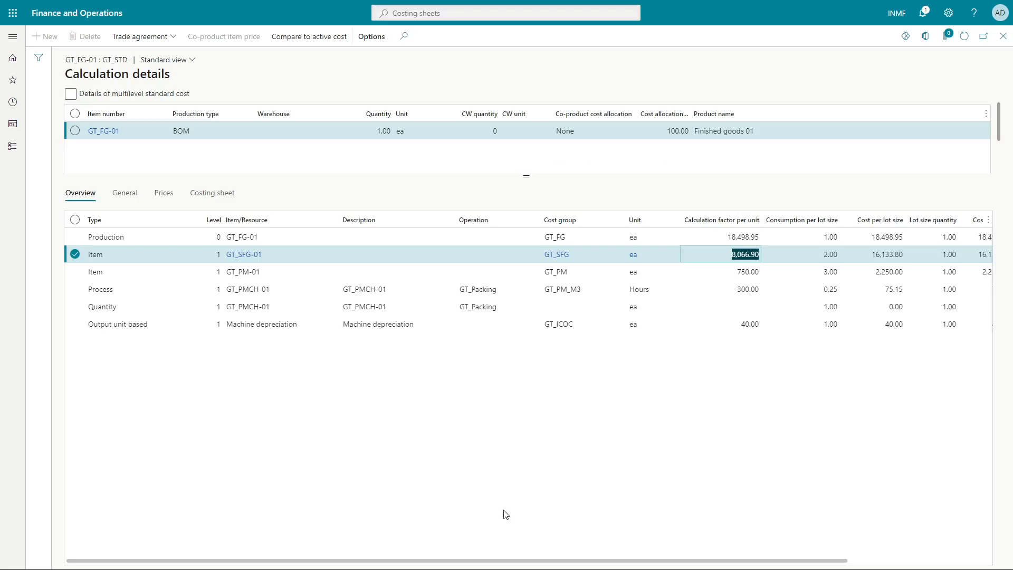
left_click(878, 255)
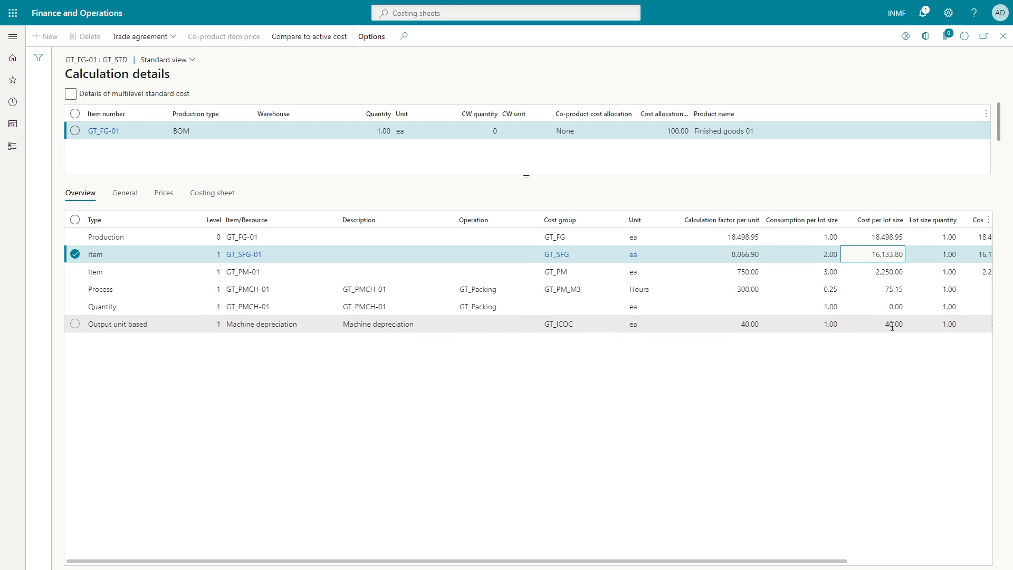
key("alt+Tab")
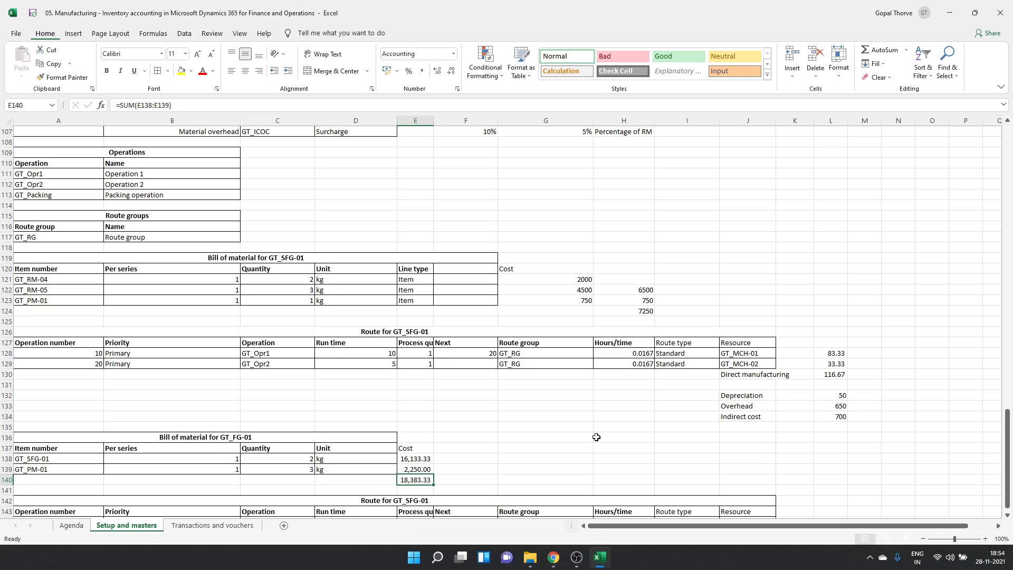
key("alt+Tab")
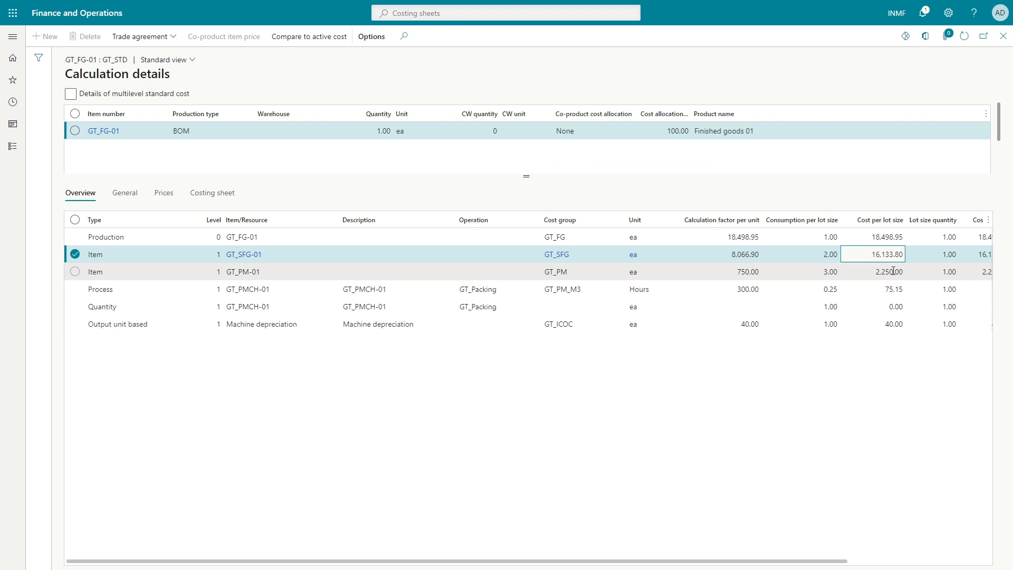
left_click(892, 271)
key("alt+Tab")
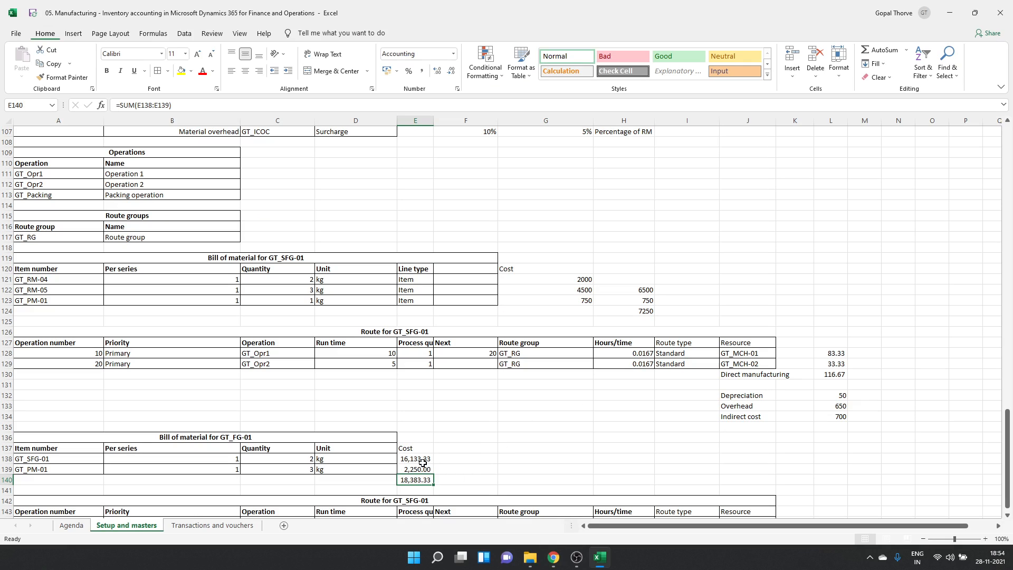
key("alt+Tab")
left_click(900, 256)
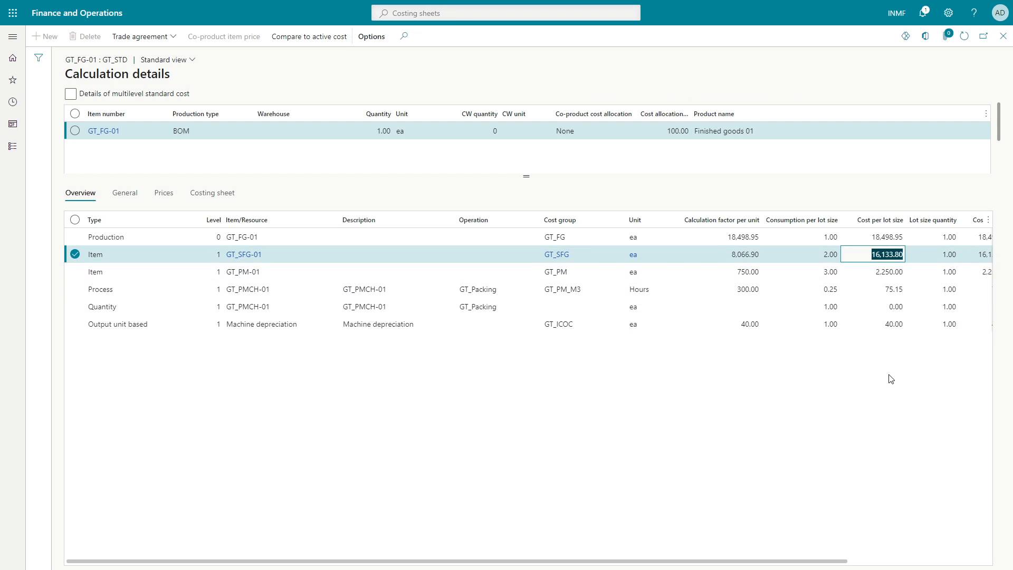
left_click(409, 284)
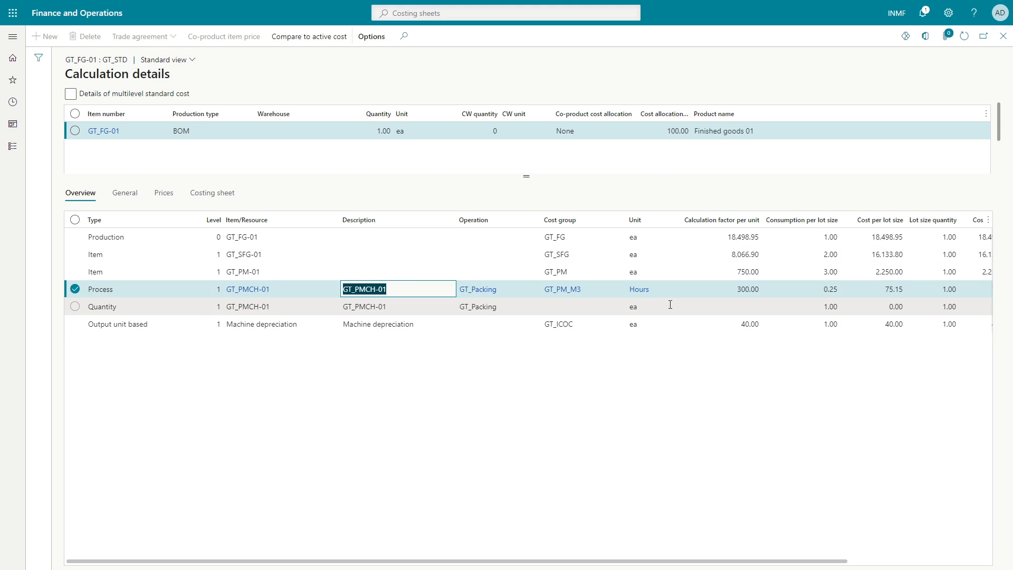
- Switch to the Excel worksheet and calculate the GT_Packing operation's hours in L144 with =D144/E144*H144
key("alt+Tab")
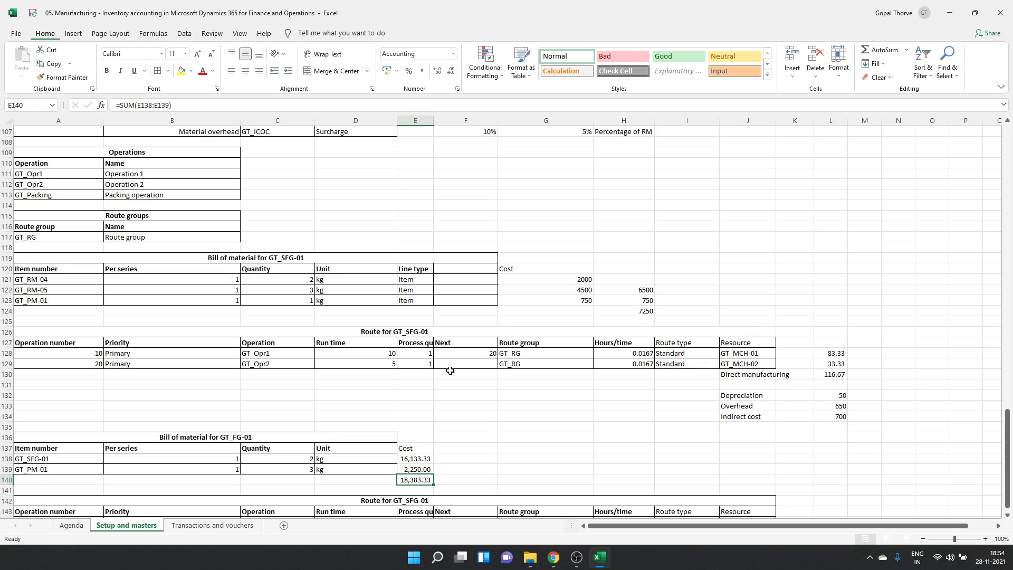
scroll(449, 372, "down", 3)
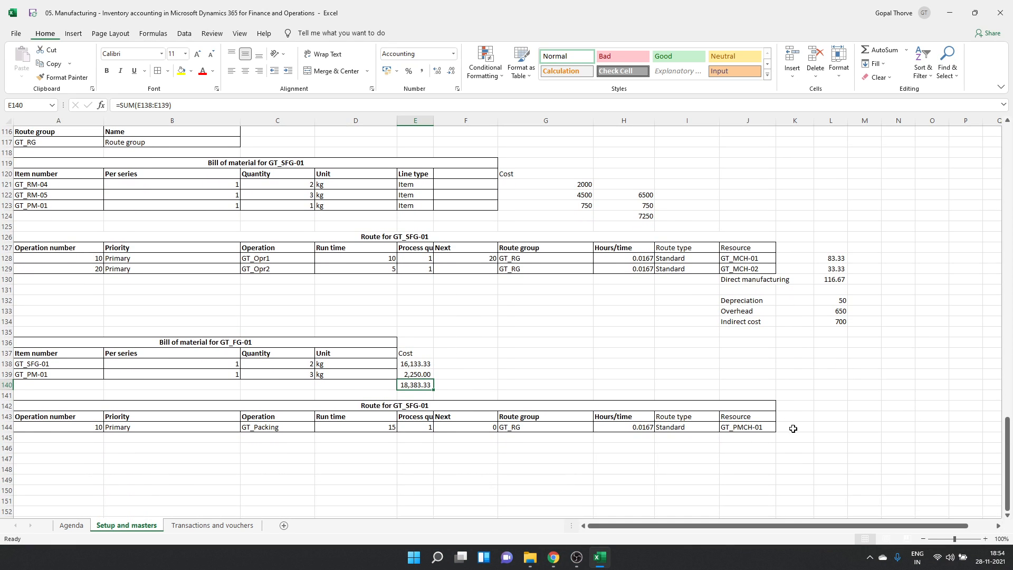
left_click(797, 427)
left_click(842, 426)
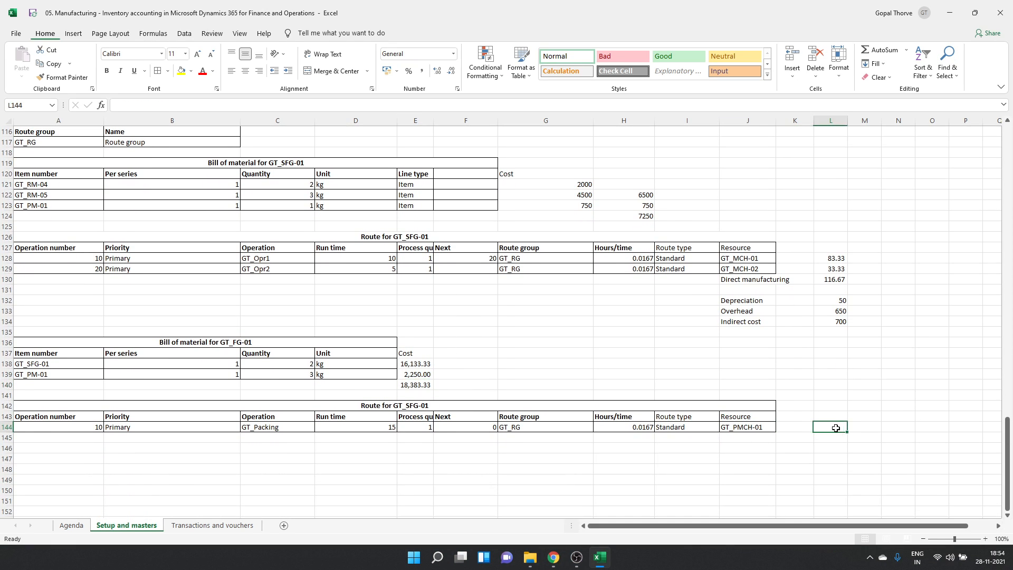
type("=")
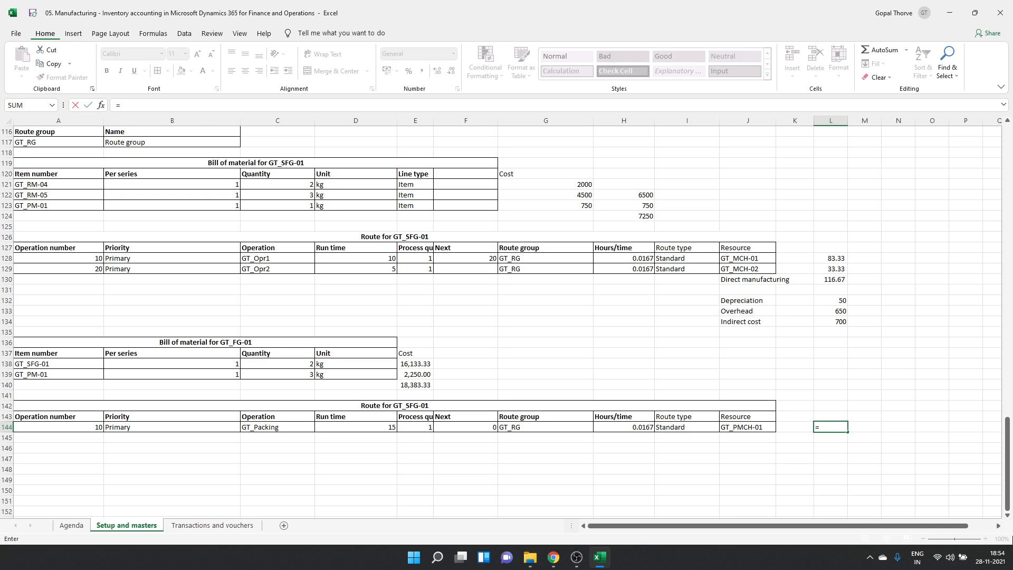
key("Left")
key("Left")
key("Left")
key("Left")
key("Left")
key("Left")
key("Left")
key("Left")
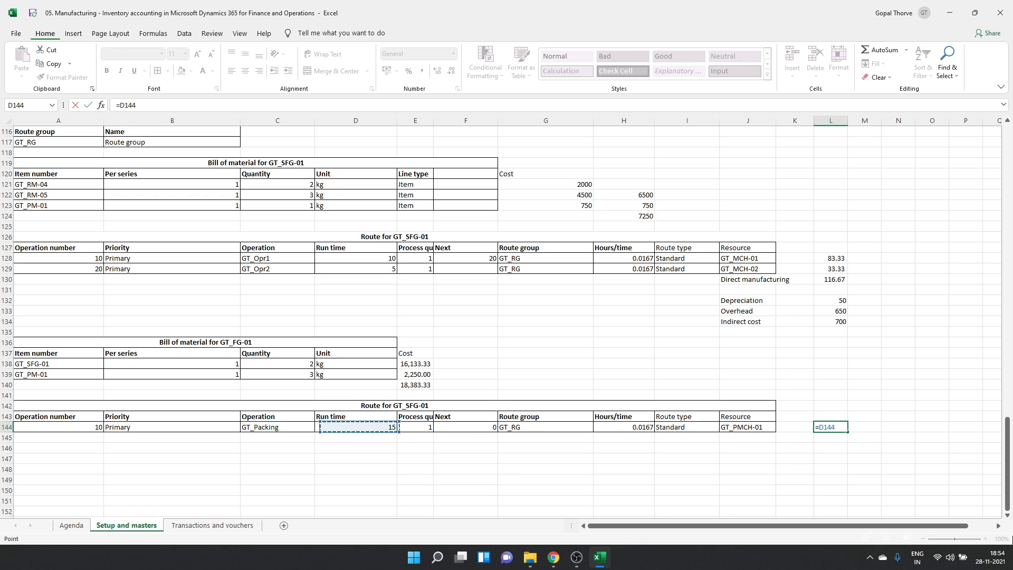
type("*")
key("Left")
key("Left")
key("Left")
key("Left")
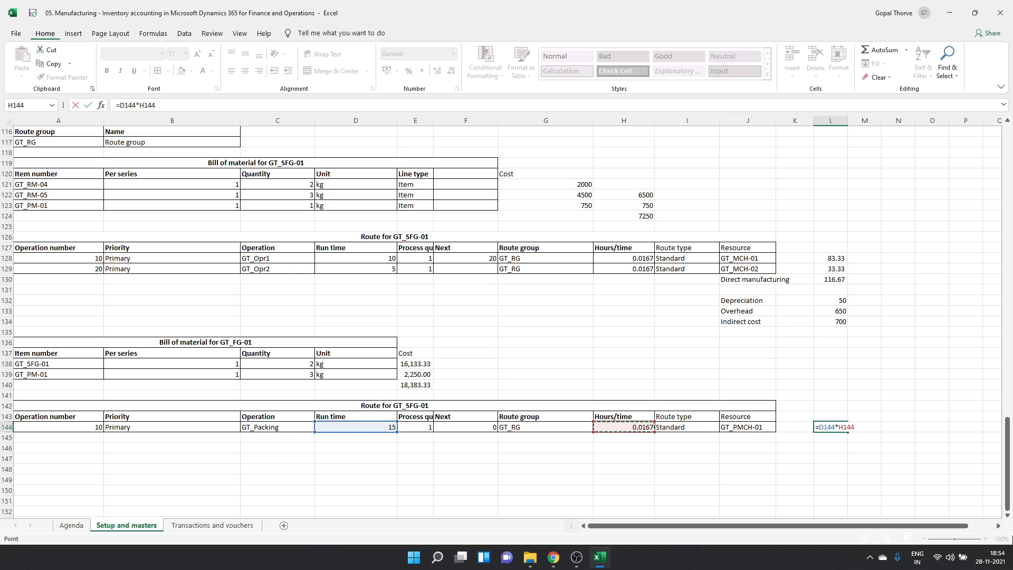
key("BackSpace")
key("BackSpace")
key("BackSpace")
key("BackSpace")
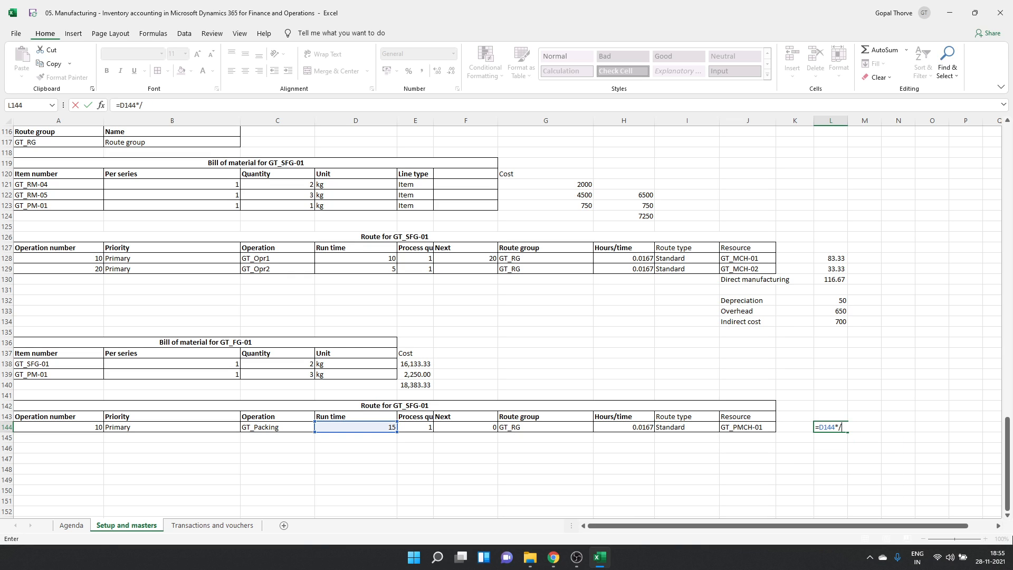
key("Left")
key("Left")
key("Left")
key("Left")
key("Left")
key("Left")
key("Left")
key("Left")
key("Left")
key("Left")
key("Left")
key("Right")
key("Right")
key("Right")
key("Right")
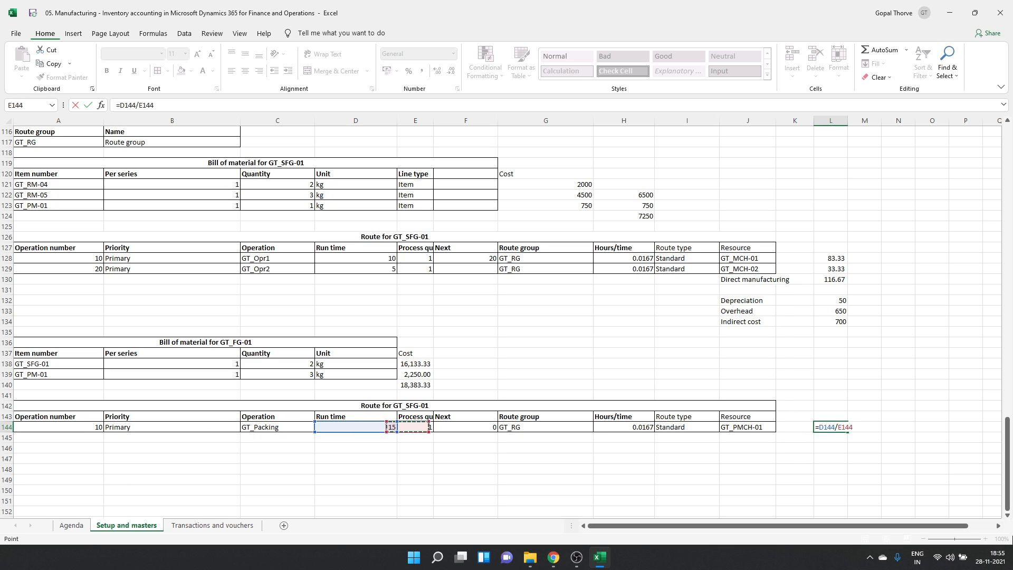
type("*")
key("Left")
key("Left")
key("Left")
key("Left")
key("ctrl+Return")
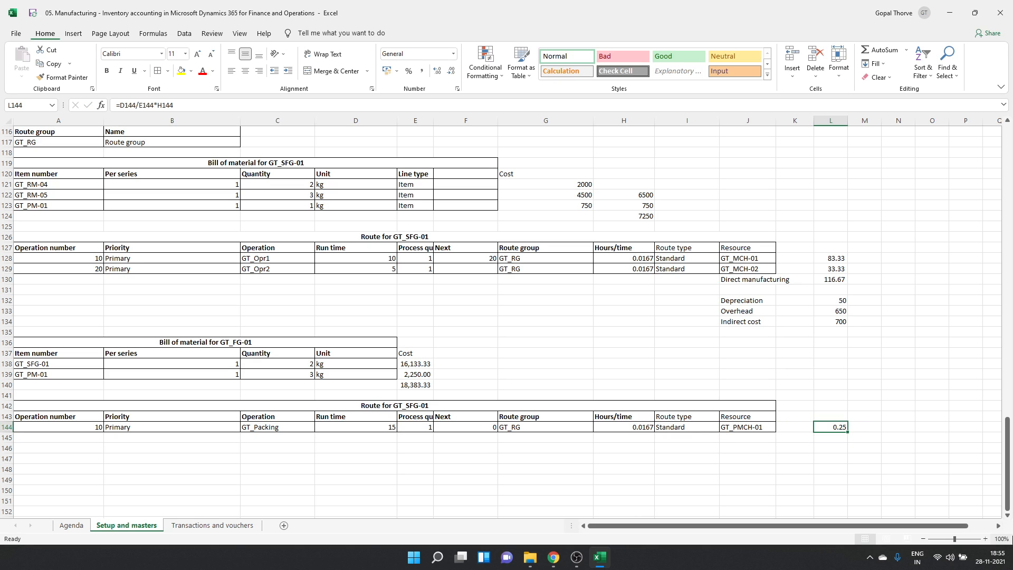
- Extend the L144 formula to multiply by the packing machine's per hour cost, =D144/E144*H144*D81
key("F2")
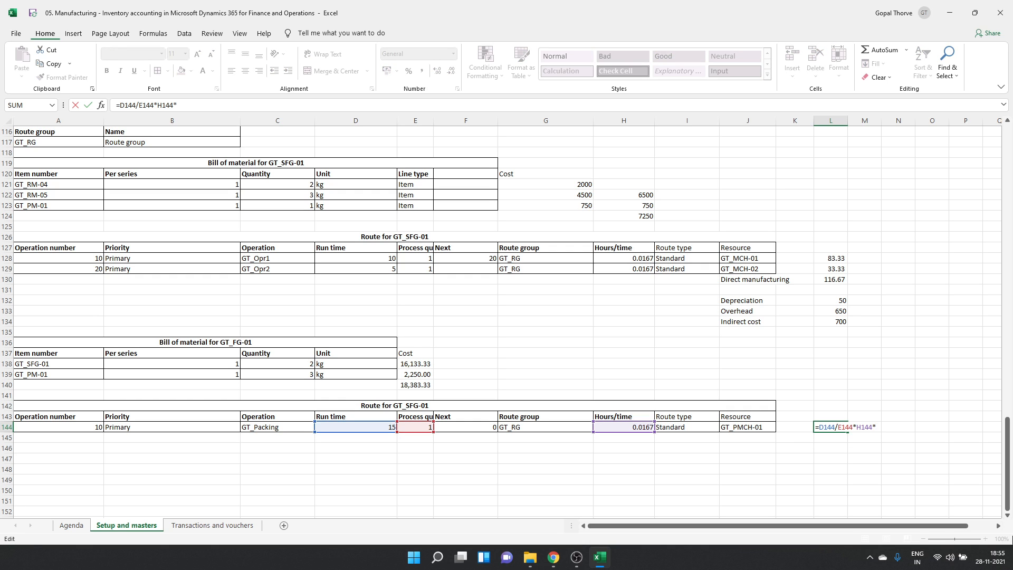
scroll(517, 384, "up", 9)
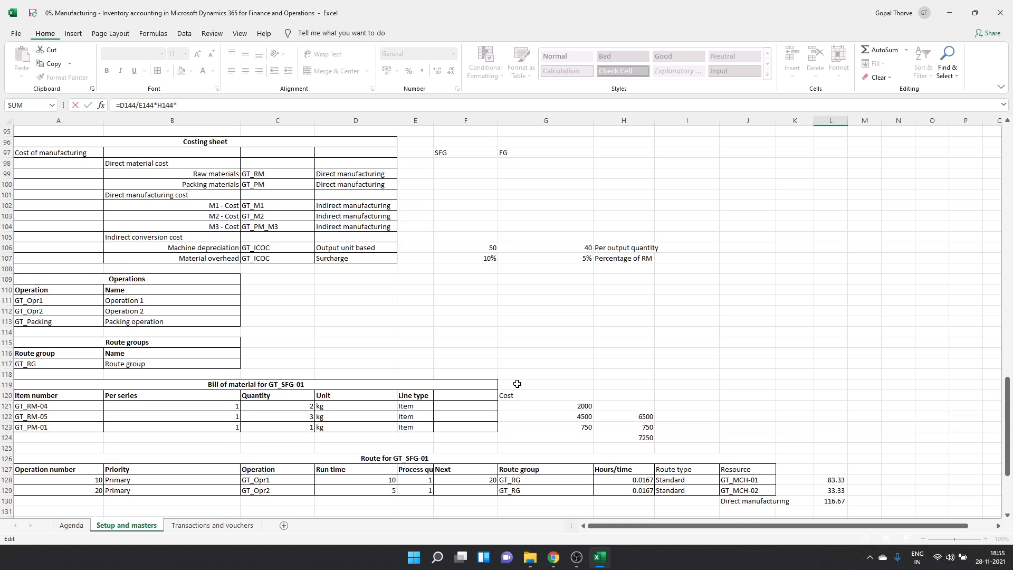
scroll(517, 384, "up", 6)
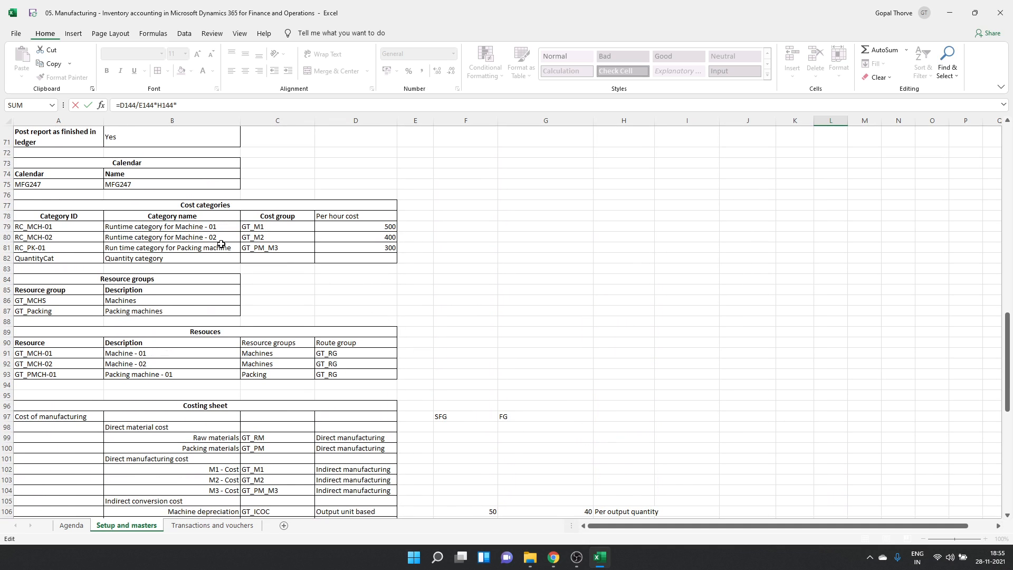
left_click(385, 249)
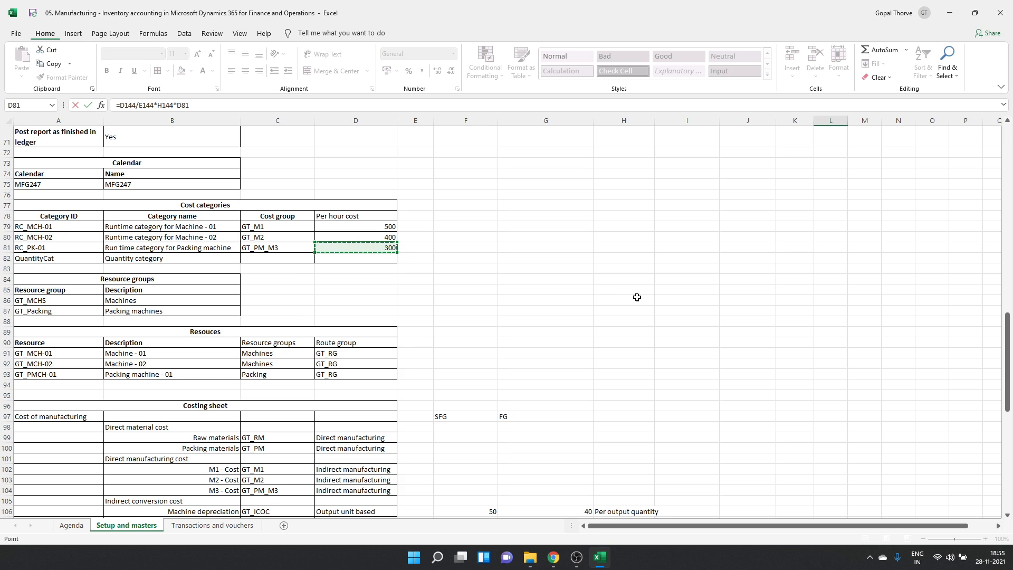
key("Return")
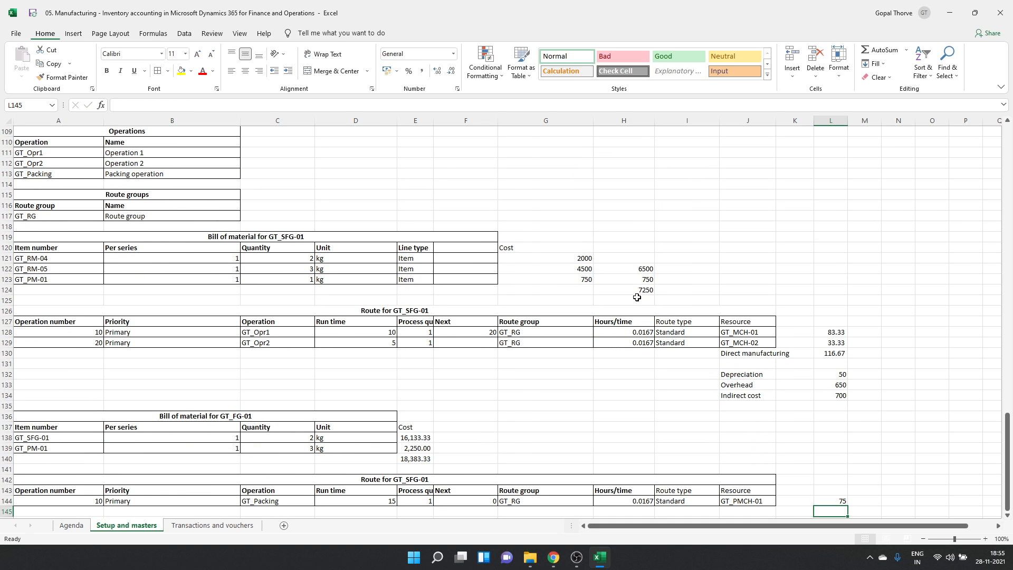
- Compare the GT_PMCH-01 process cost per lot size in Finance and Operations with the L144 result in Excel
key("alt+Tab")
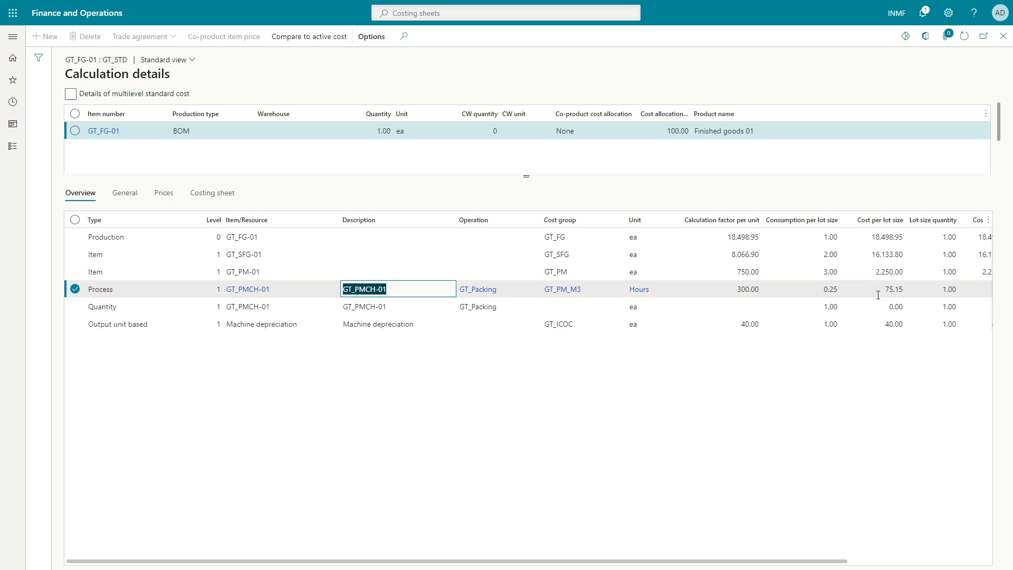
left_click(878, 291)
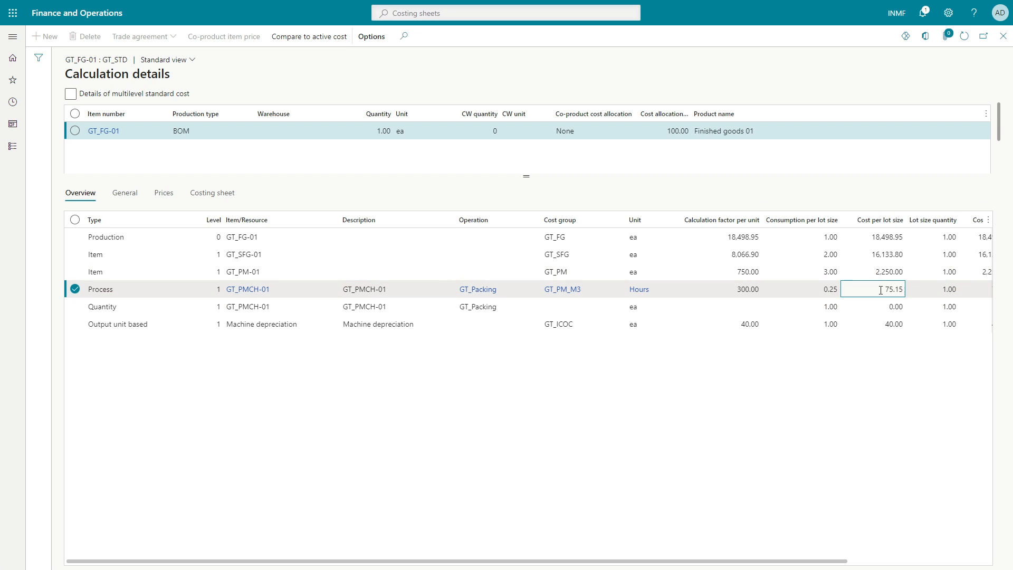
key("alt+Tab")
left_click(838, 500)
key("alt+Tab")
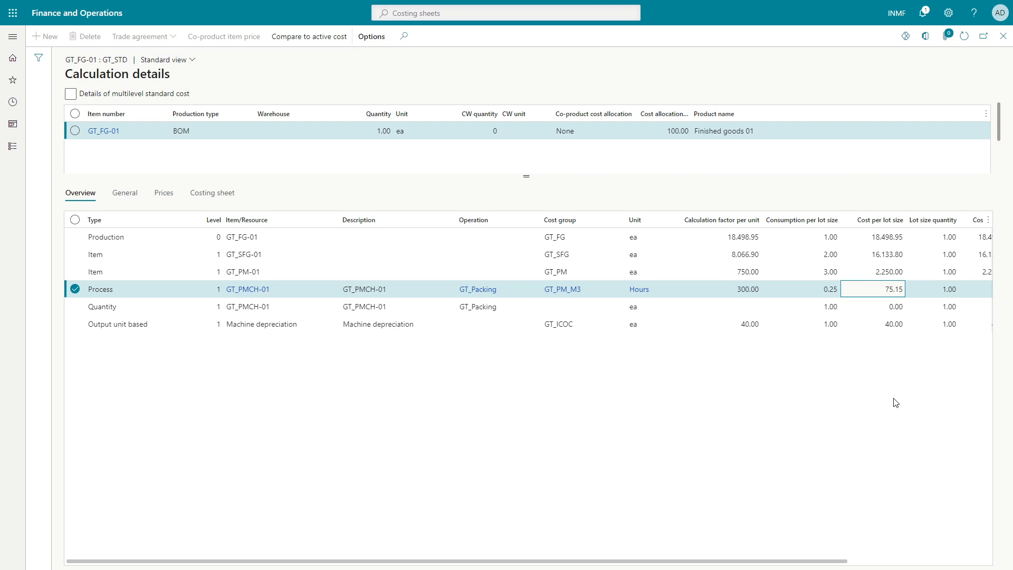
- Check the Machine depreciation line of GT_FG-01 in the calculation details and review the item's costing sheet totals
left_click(319, 332)
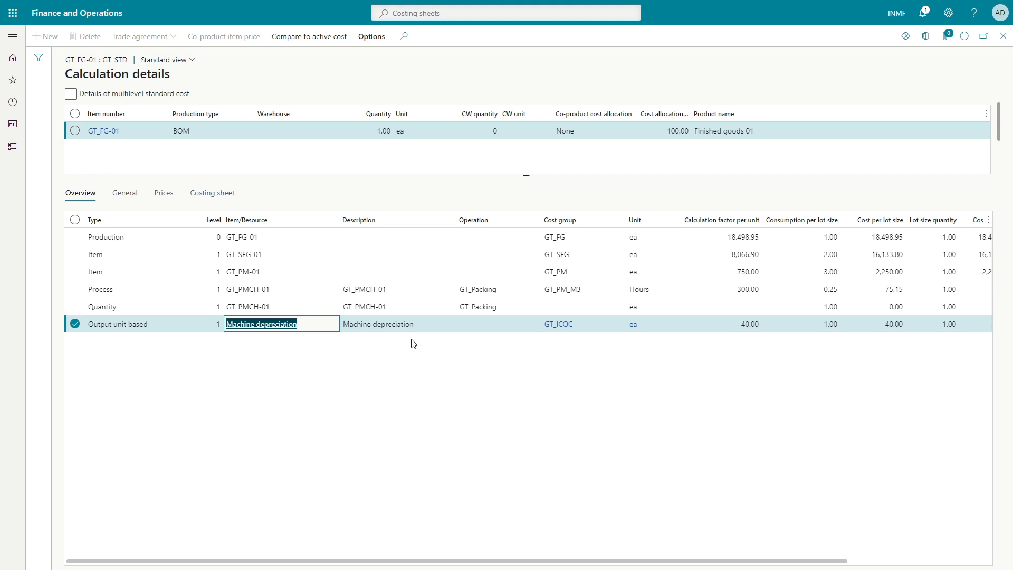
left_click(232, 193)
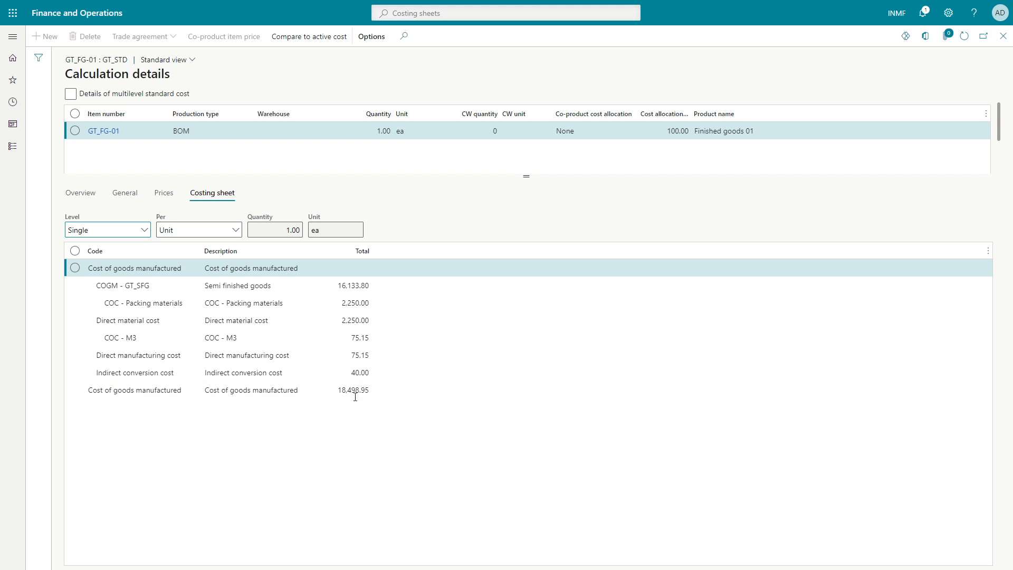
left_click(81, 193)
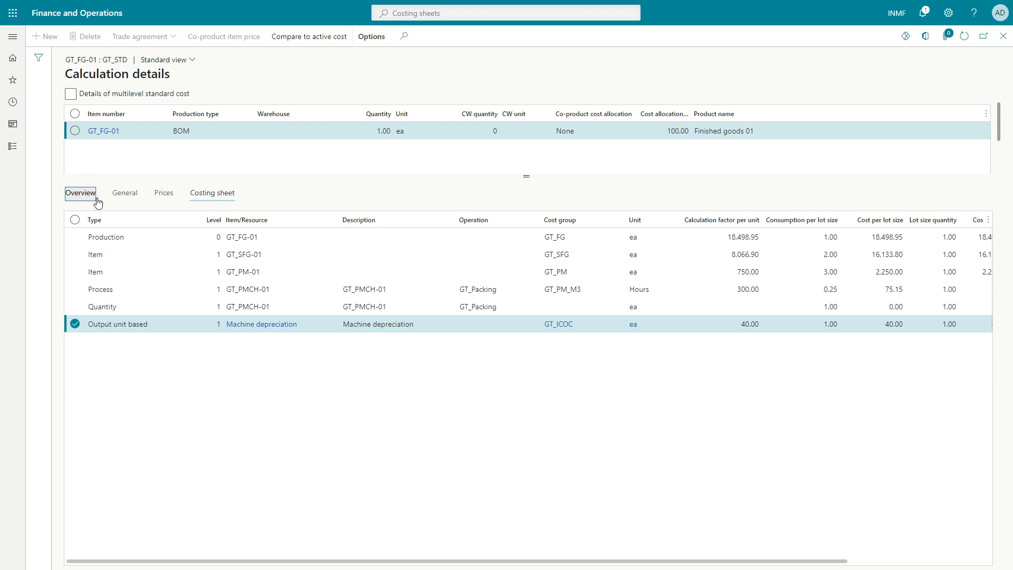
left_click(374, 324)
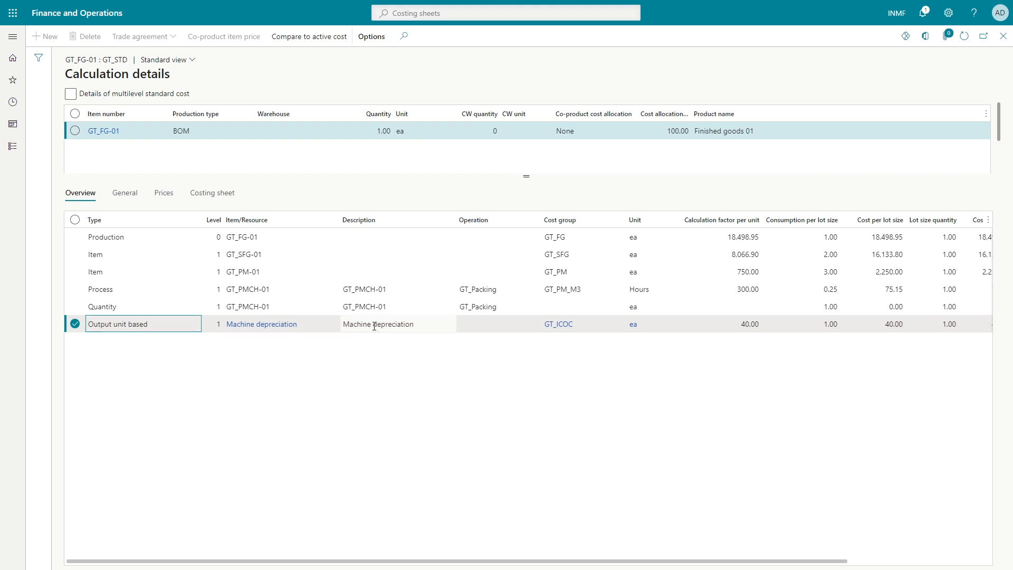
- In the Excel worksheet, label J145 "Direct mfg" and total the packing route cost in L145 with a SUM of L144
key("alt+Tab")
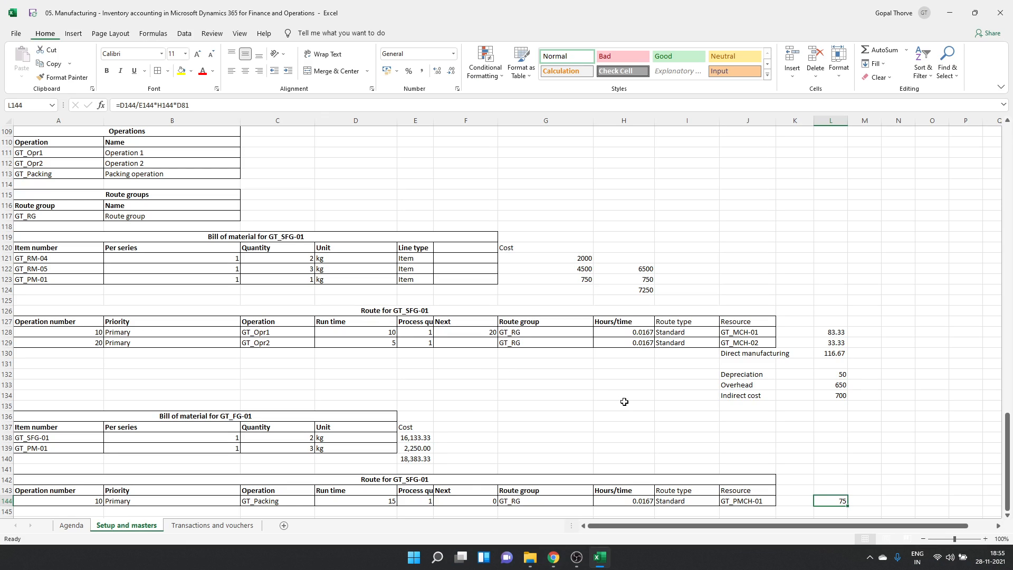
key("Down")
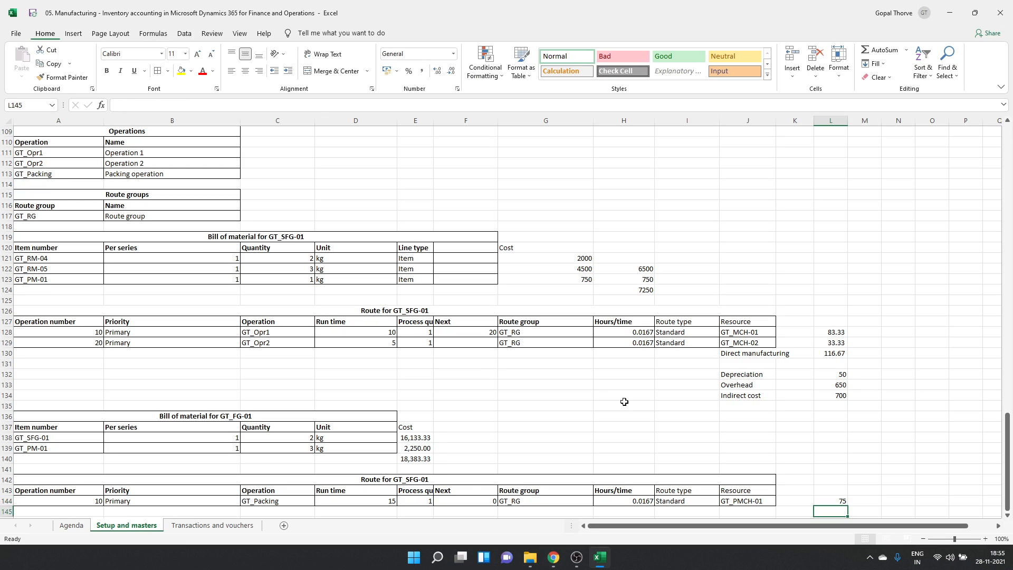
key("Left")
key("Left")
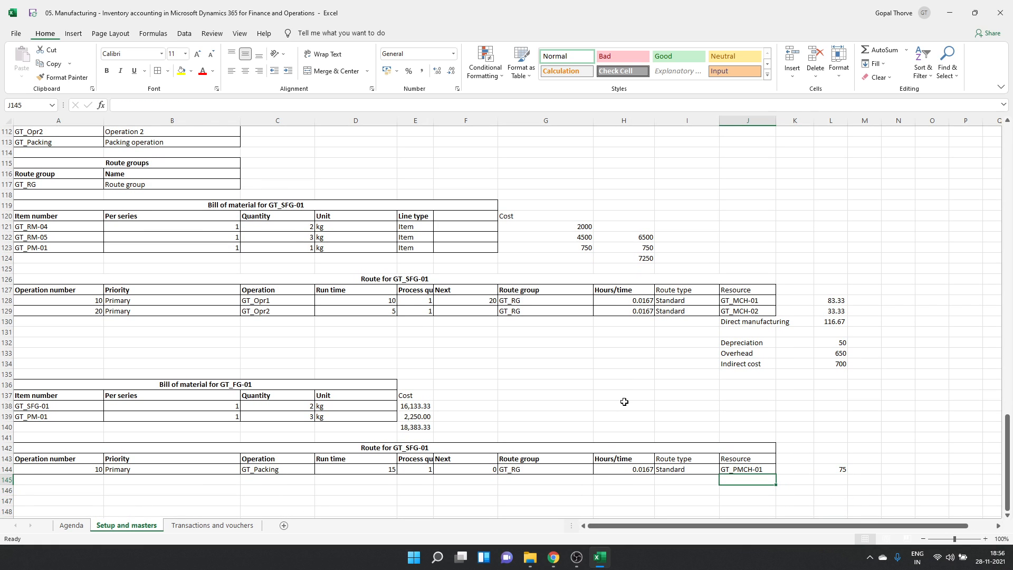
type("Direct mfg")
key("Right")
key("Right")
type("-")
key("BackSpace")
type("=sum")
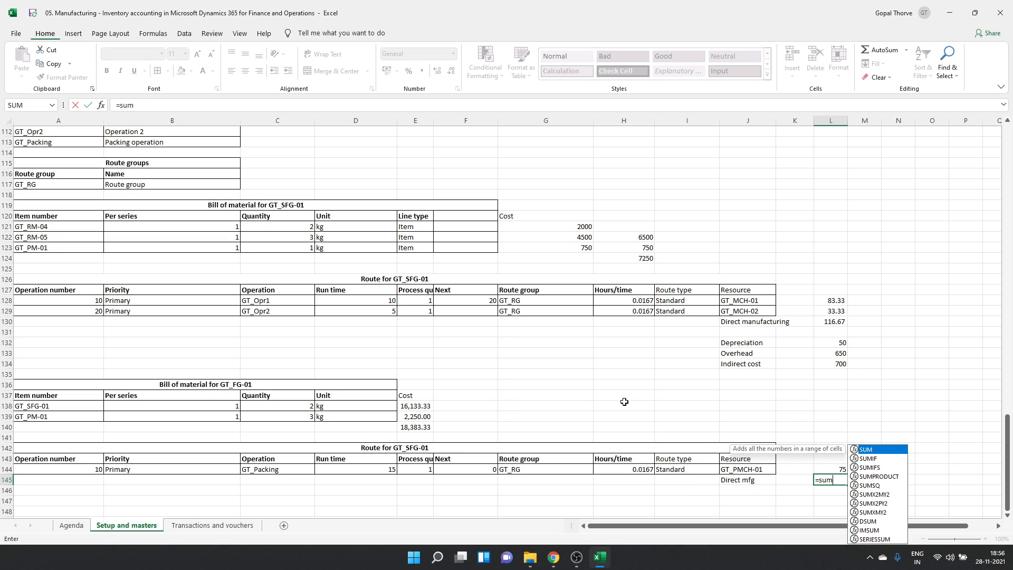
type("(")
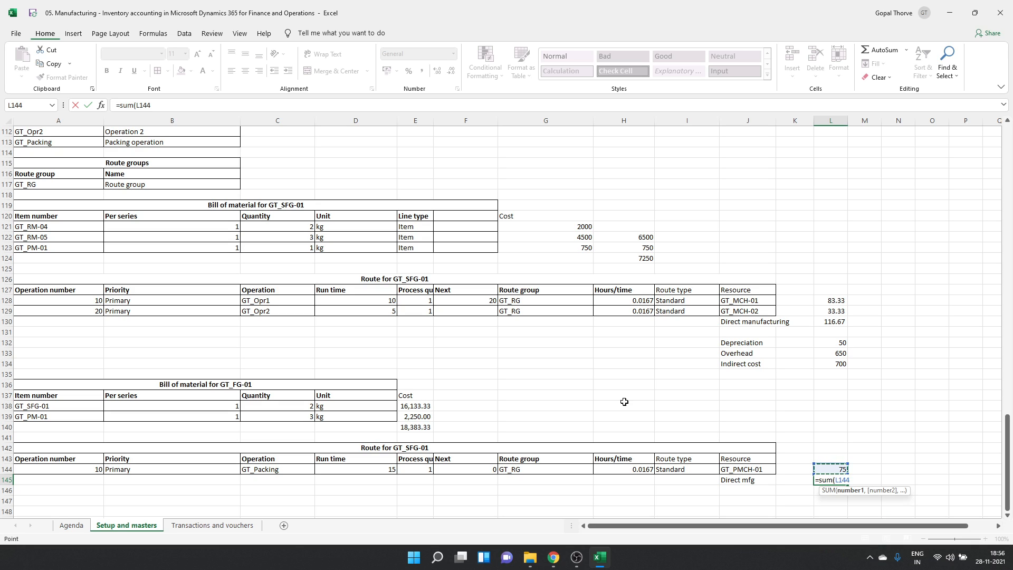
key("Return")
key("Down")
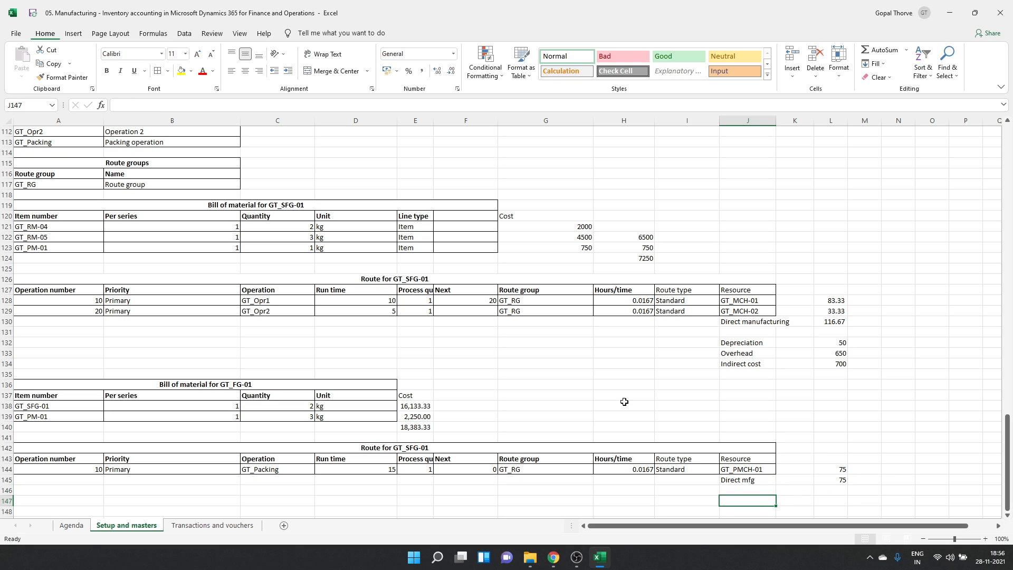
- Label cell J147 "Depreciation" below the packing route's direct manufacturing cost
type("D")
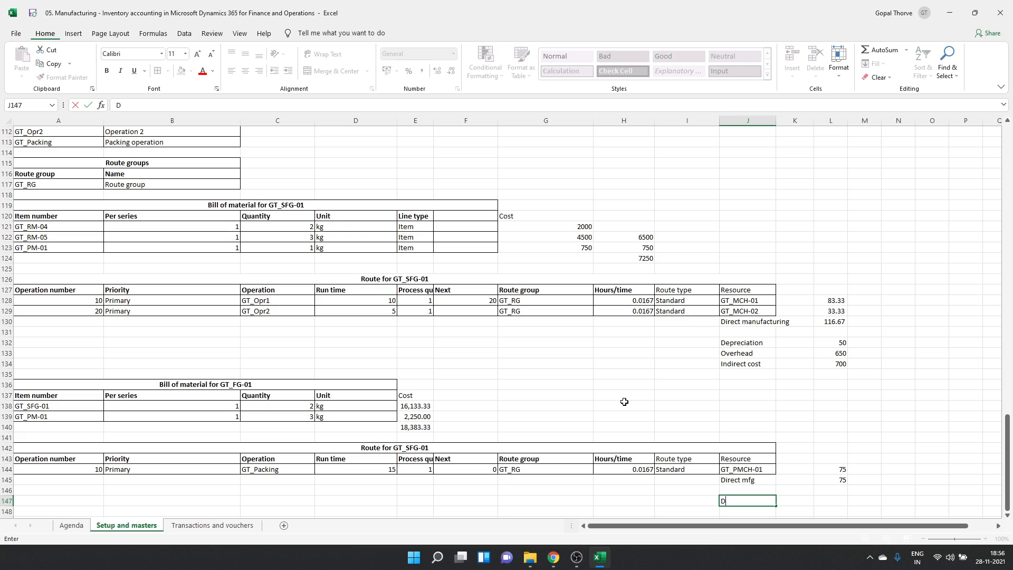
type("epreciation")
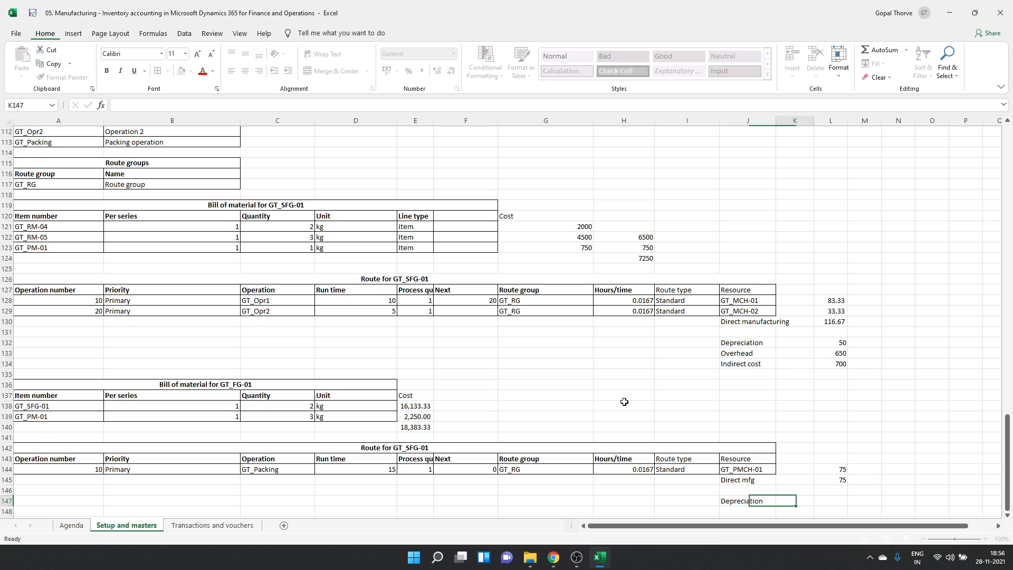
key("Right")
key("Right")
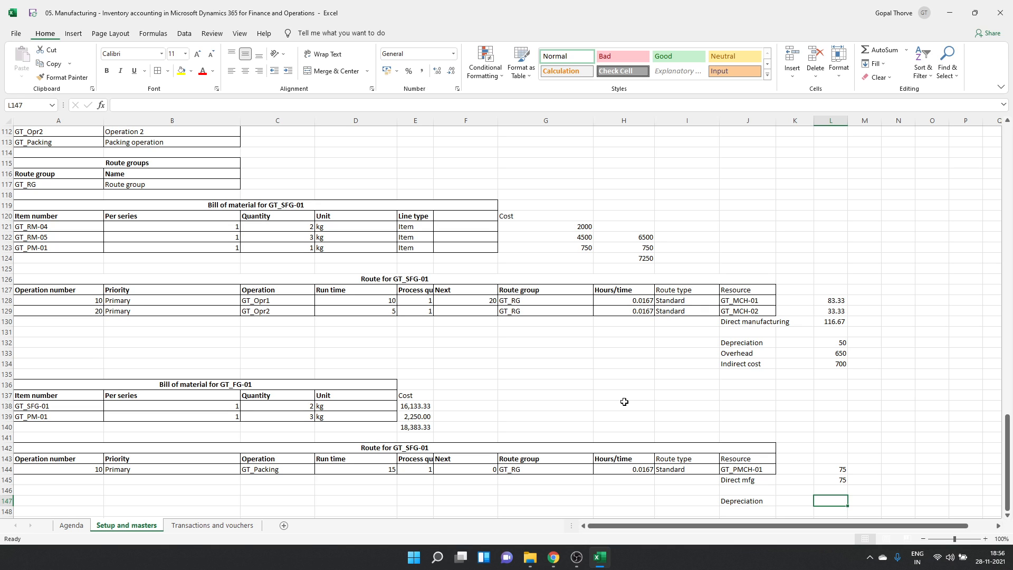
- Calculate the finished item's depreciation in L147 from the costing sheet's FG rate per output quantity with the formula =G106*1
key("alt+Tab")
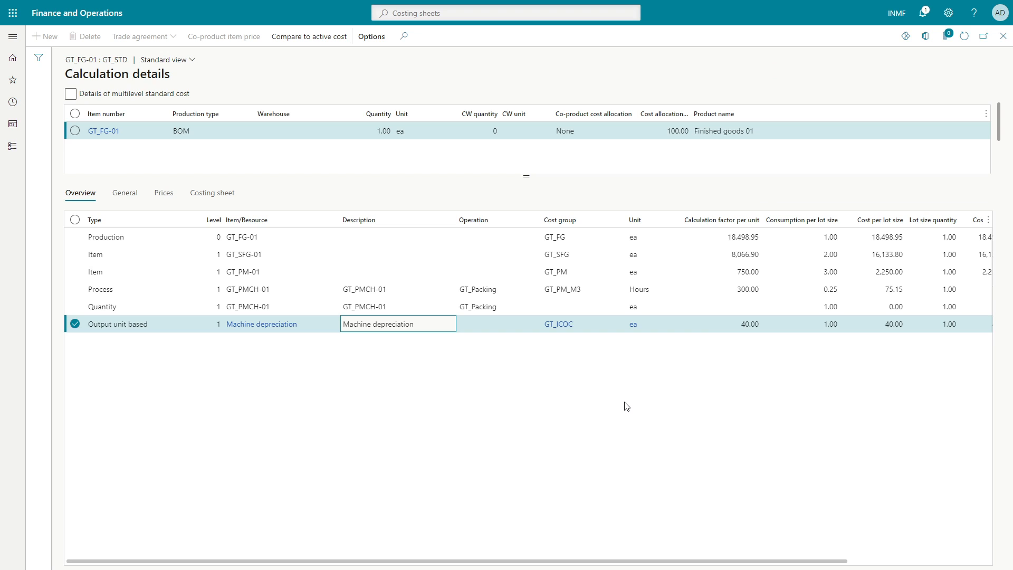
key("alt+Tab")
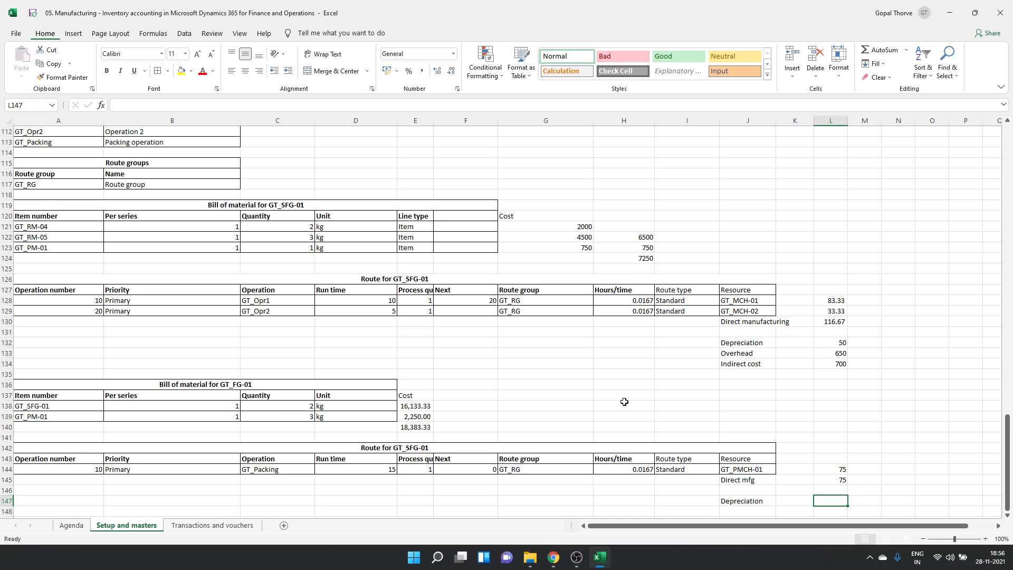
scroll(624, 402, "up", 5)
scroll(624, 402, "up", 1)
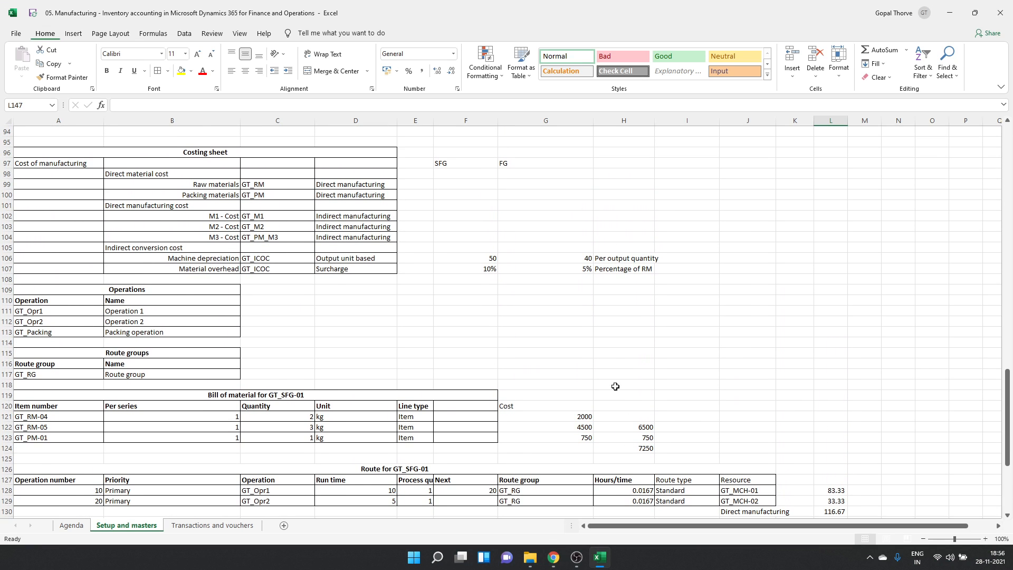
scroll(576, 243, "down", 4)
scroll(821, 505, "down", 2)
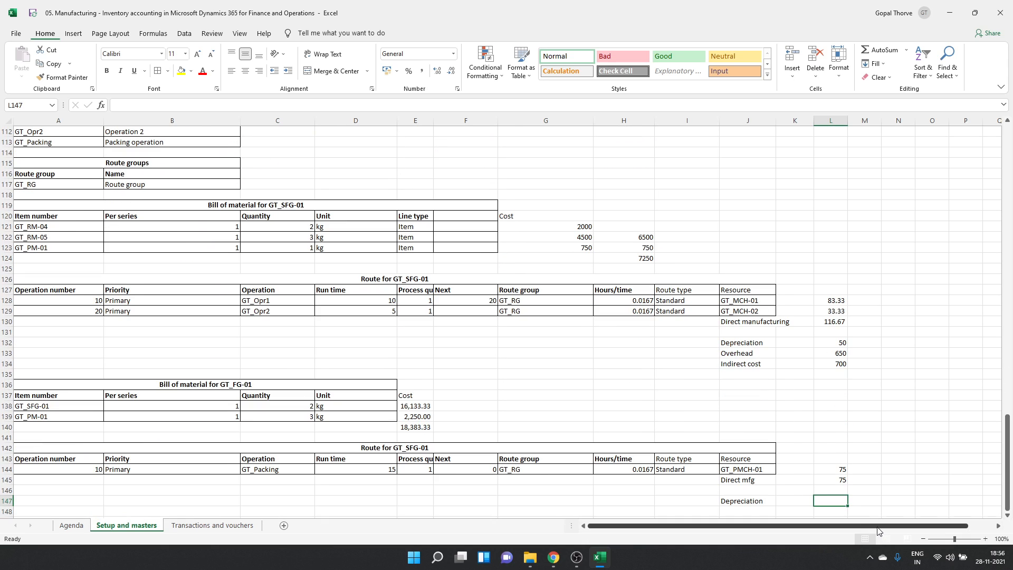
type("=")
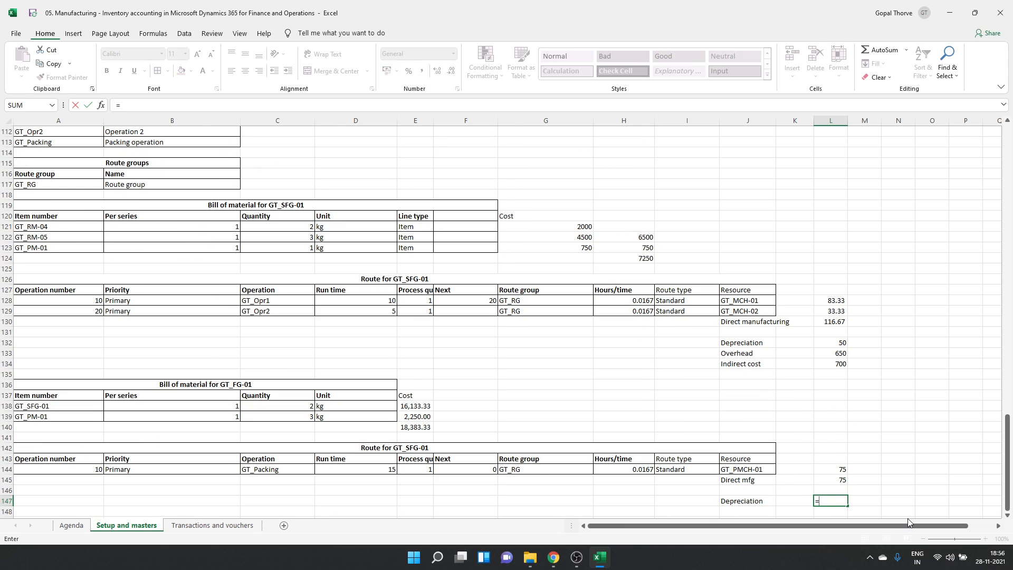
scroll(817, 463, "up", 5)
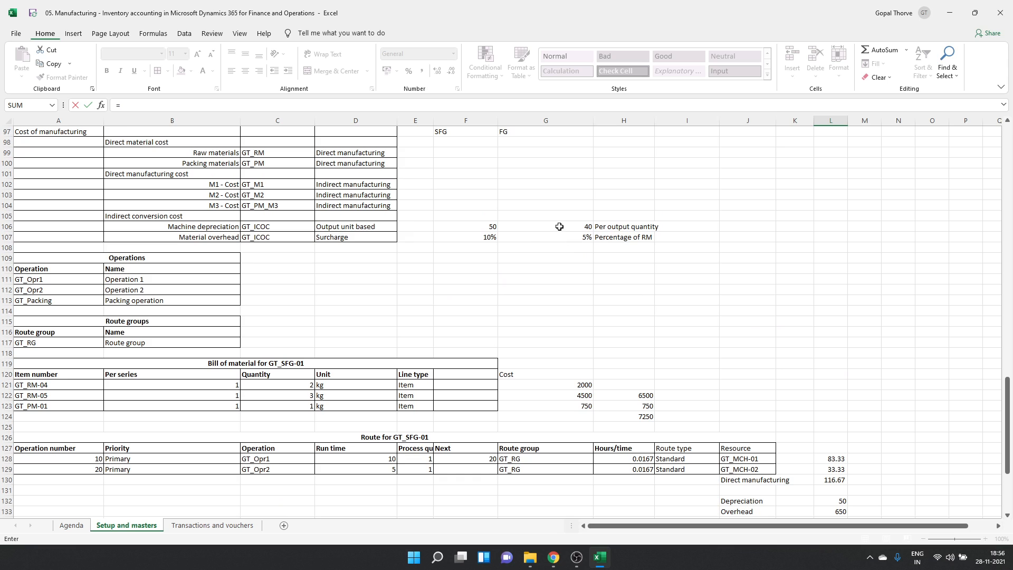
left_click(561, 230)
type("*1")
key("Return")
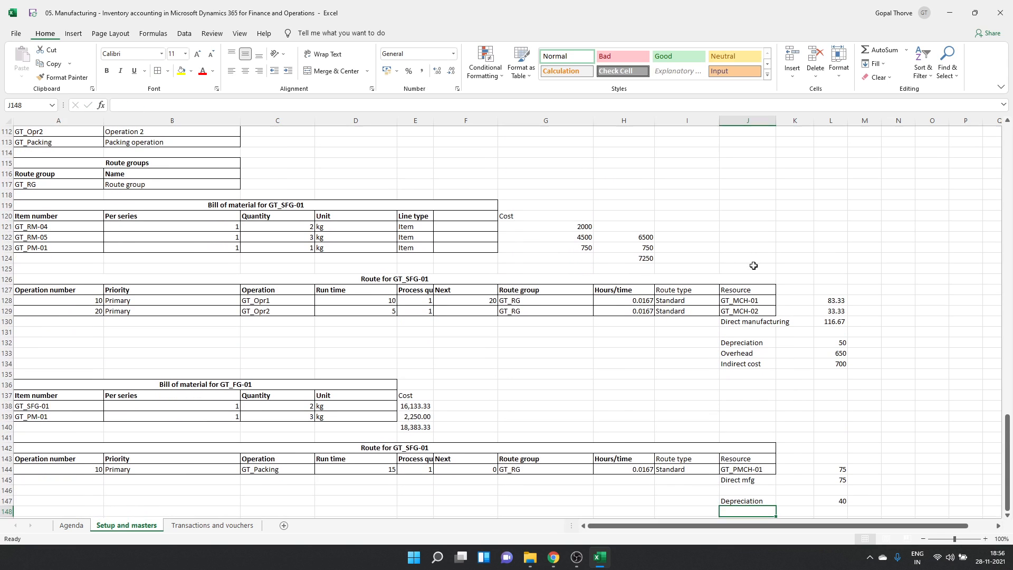
- Compare the machine depreciation and GT_PMCH-01 lines in Finance and Operations with the L147 and L144 results in Excel
scroll(754, 267, "down", 1)
key("alt+Tab")
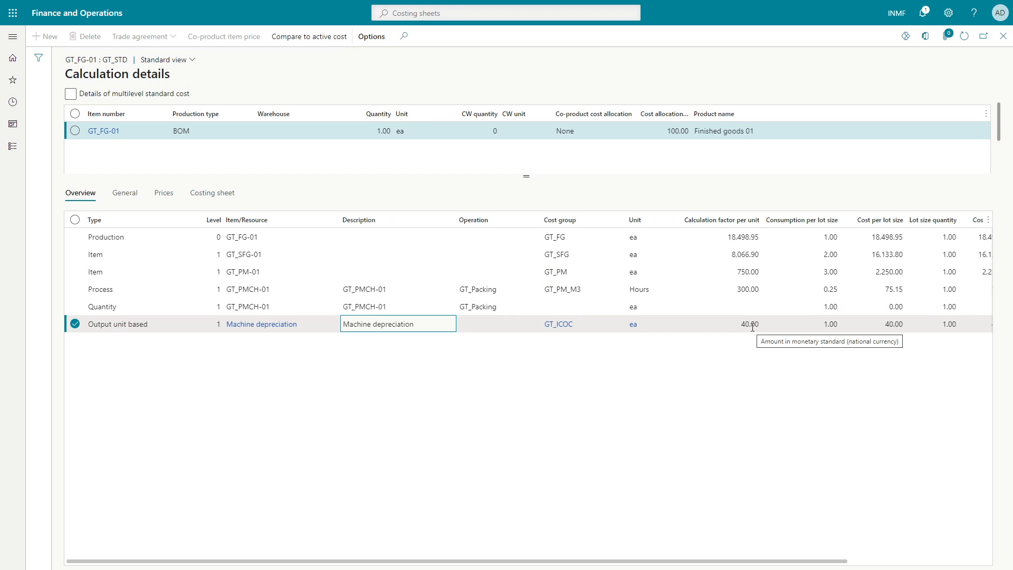
key("alt+Tab")
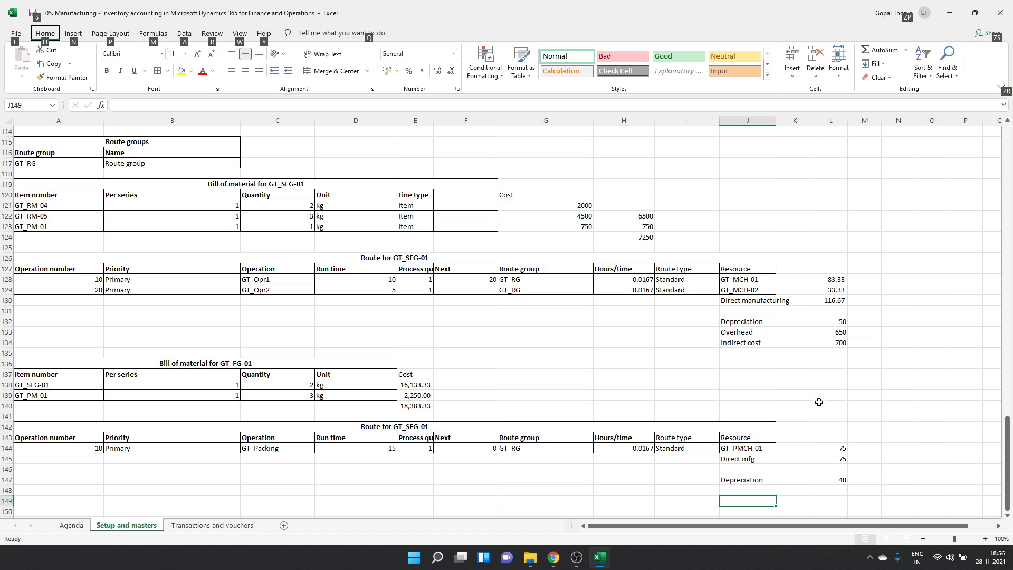
left_click(841, 449)
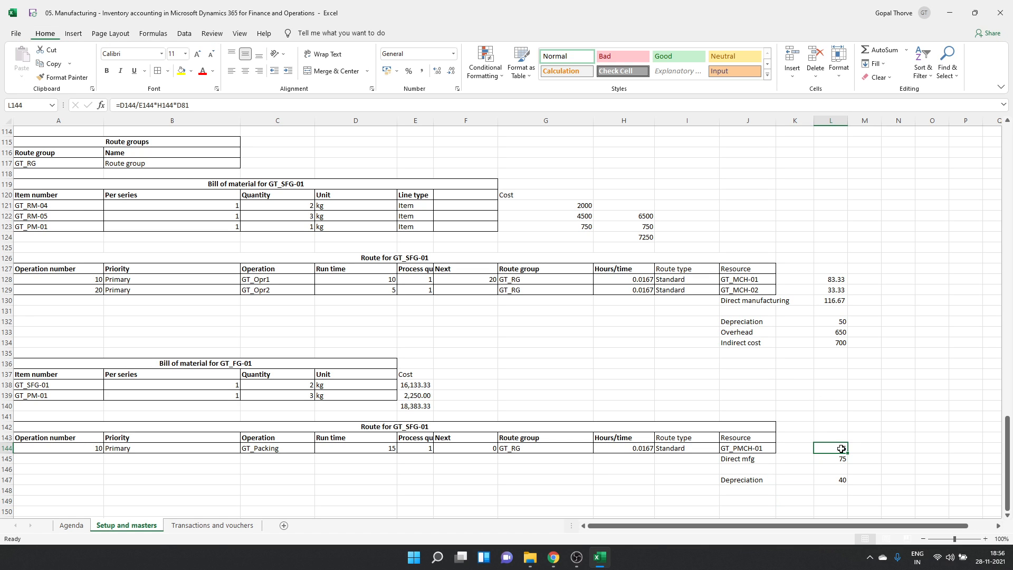
key("alt+Tab")
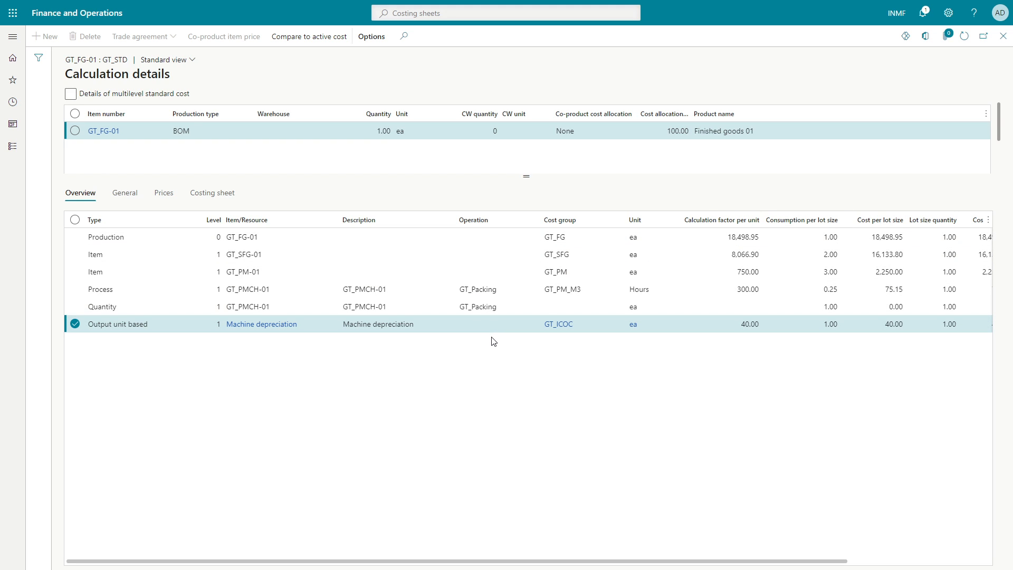
left_click(252, 303)
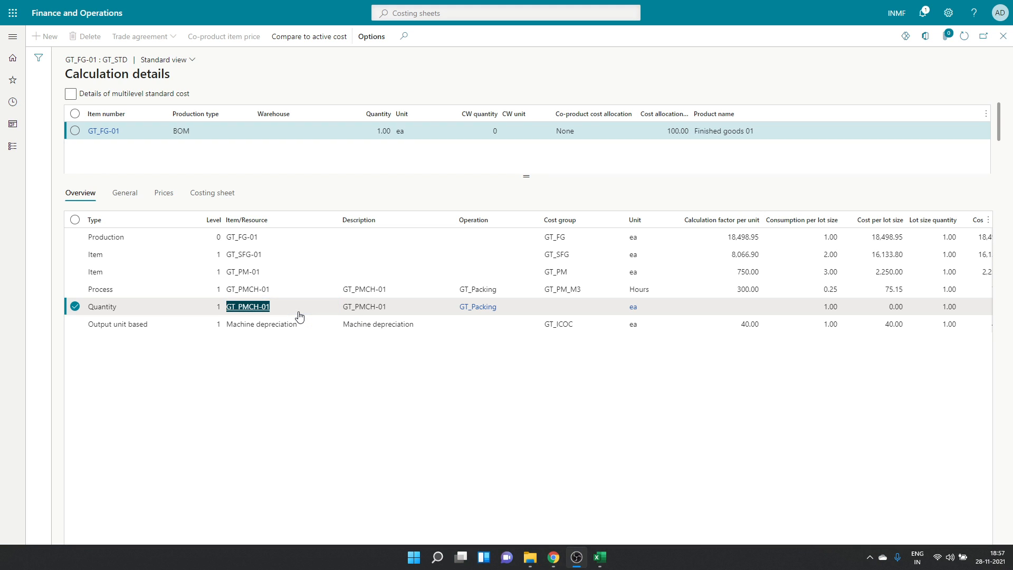
key("alt+Tab")
left_click(298, 315)
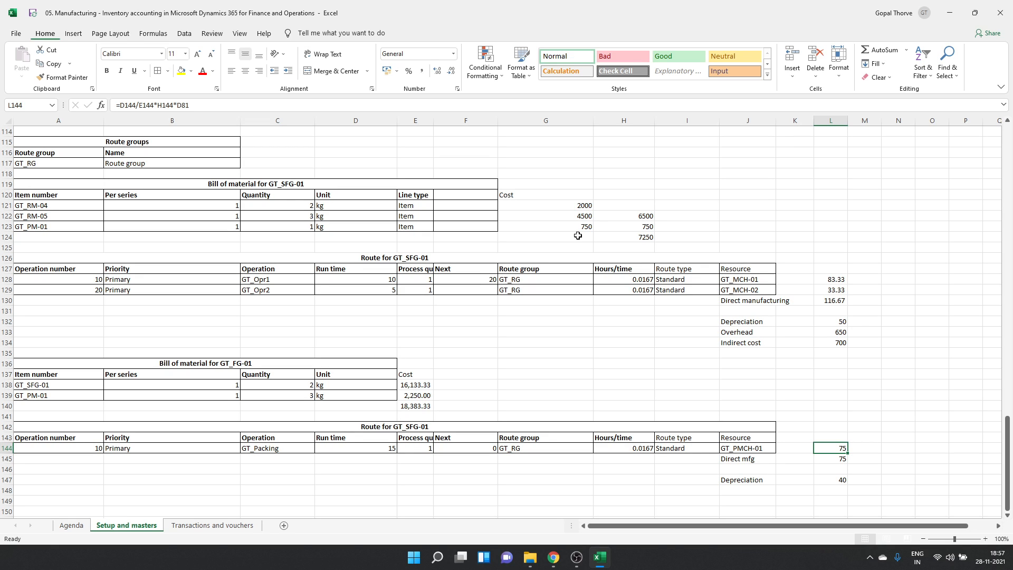
- In the Excel worksheet, label J148 "Overhead" and enter 0 in L148
key("Down")
key("Down")
key("Down")
key("Down")
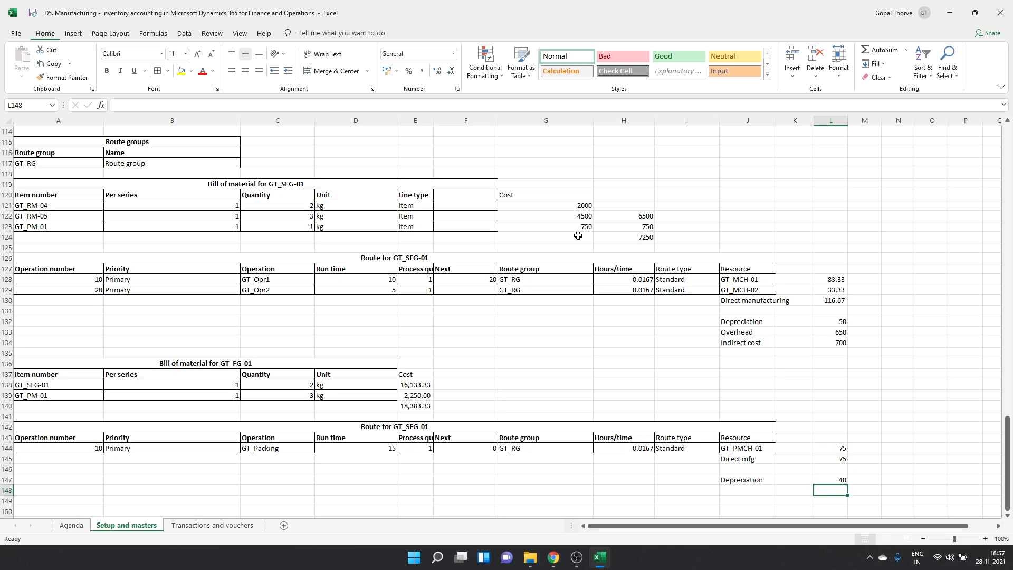
key("Left")
key("Left")
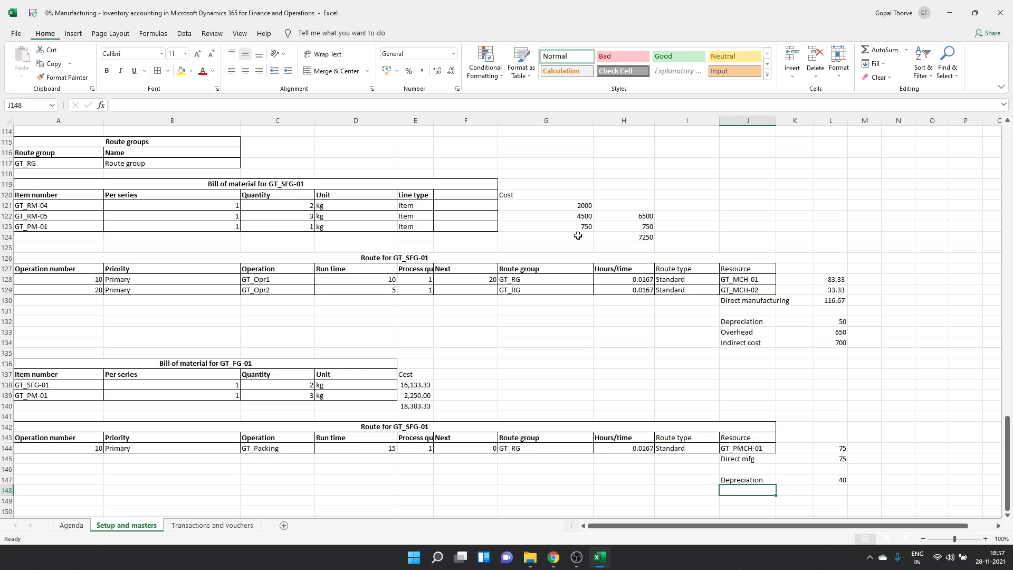
key("alt+Tab")
key("alt+Tab")
key("alt+Tab")
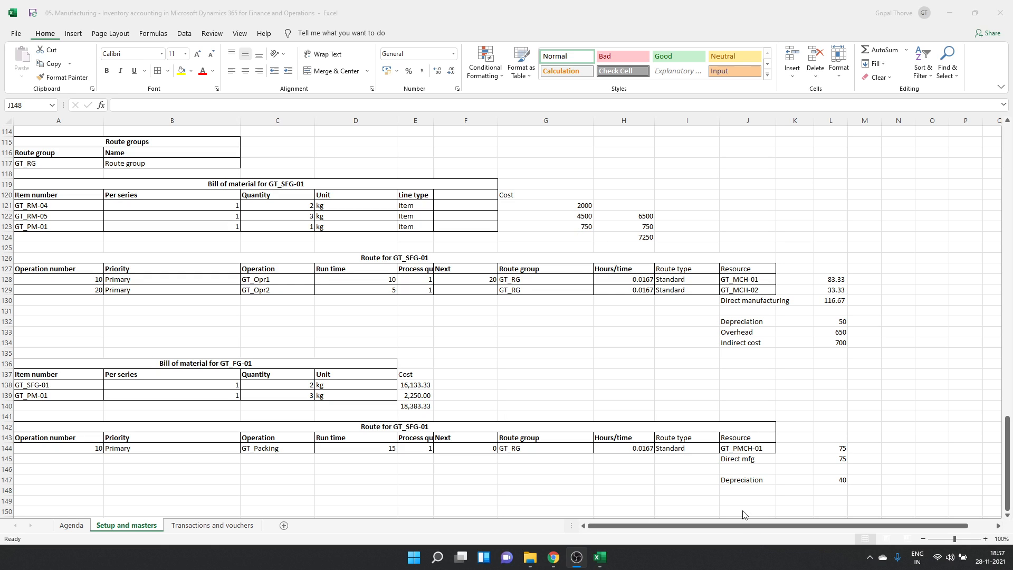
left_click(736, 489)
type("Overhead")
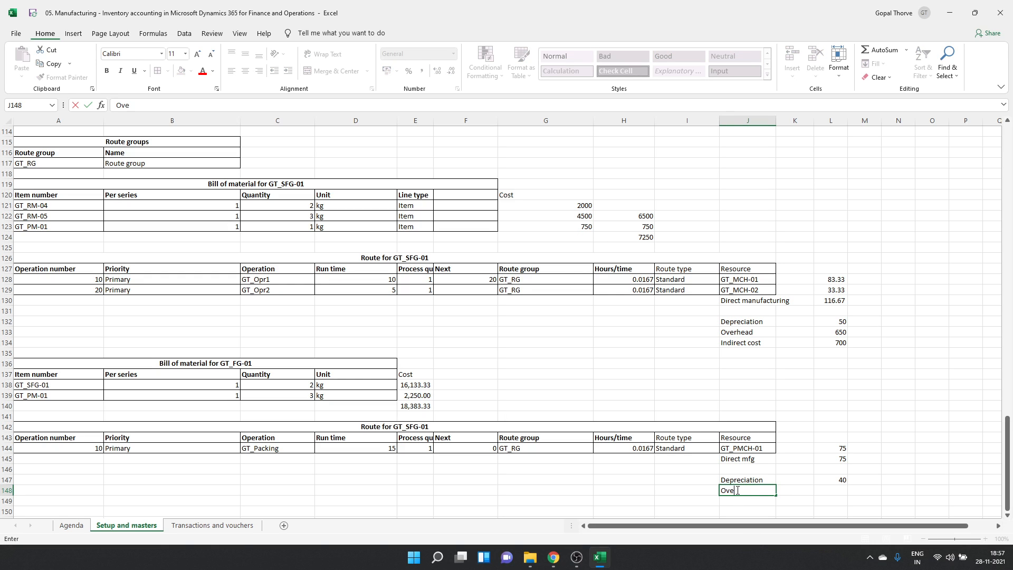
key("Tab")
key("Tab")
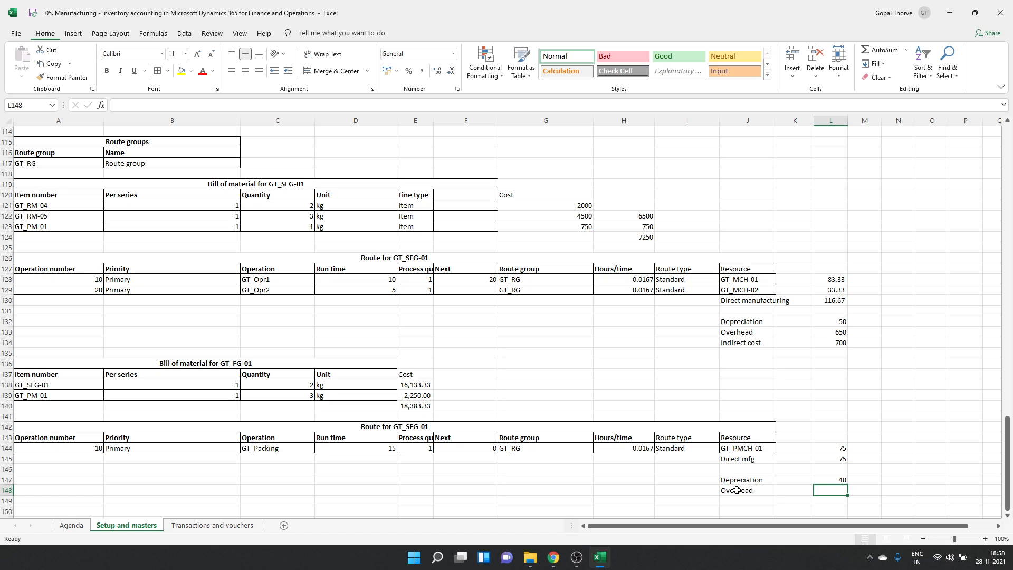
type("0")
key("Up")
key("Up")
key("Up")
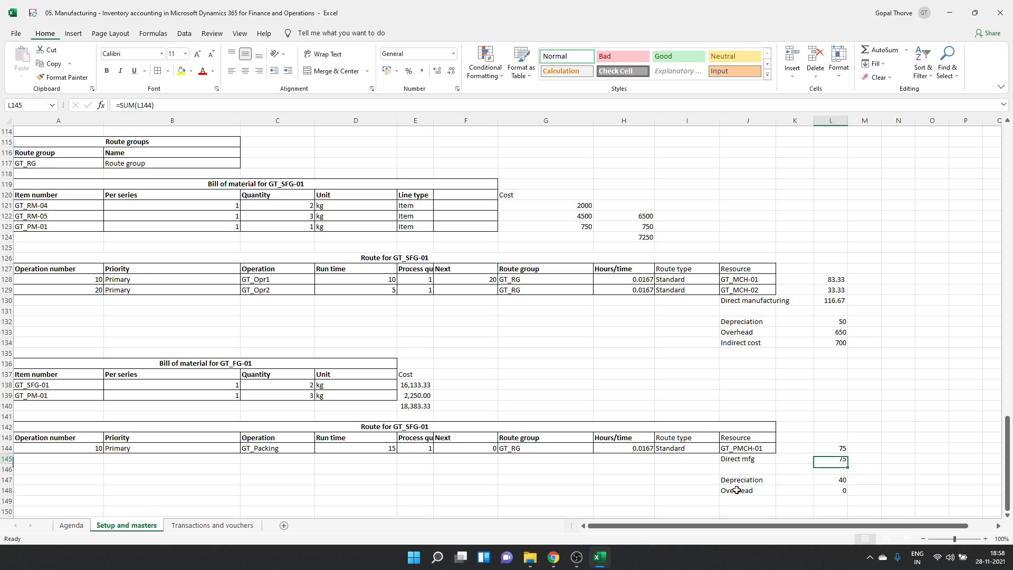
- Check the combined sum of E140, L145 and L147 against the GT_FG-01 production cost per lot size in Finance and Operations
left_click(419, 407)
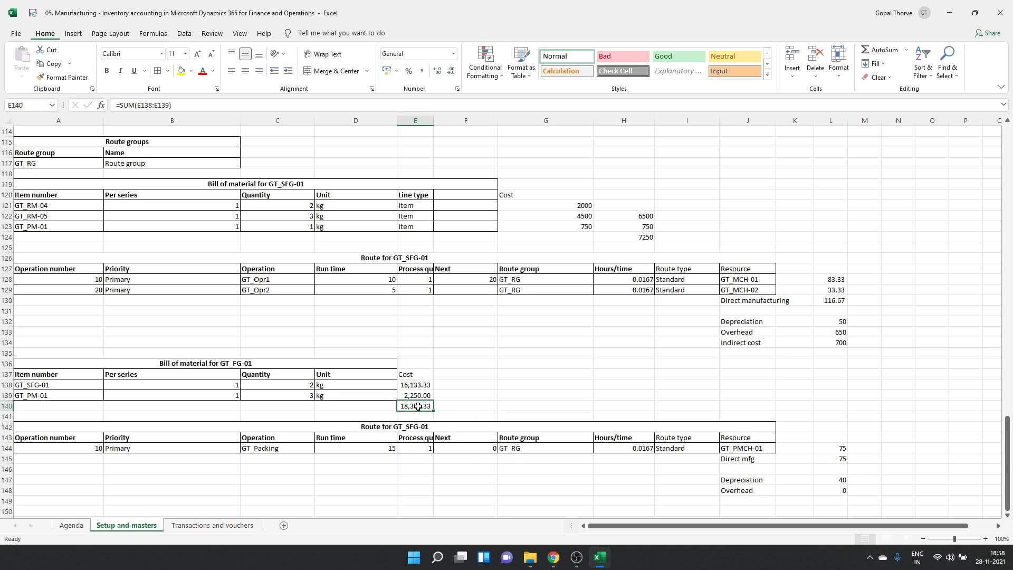
left_click(833, 457, "ctrl")
left_click(841, 477, "ctrl")
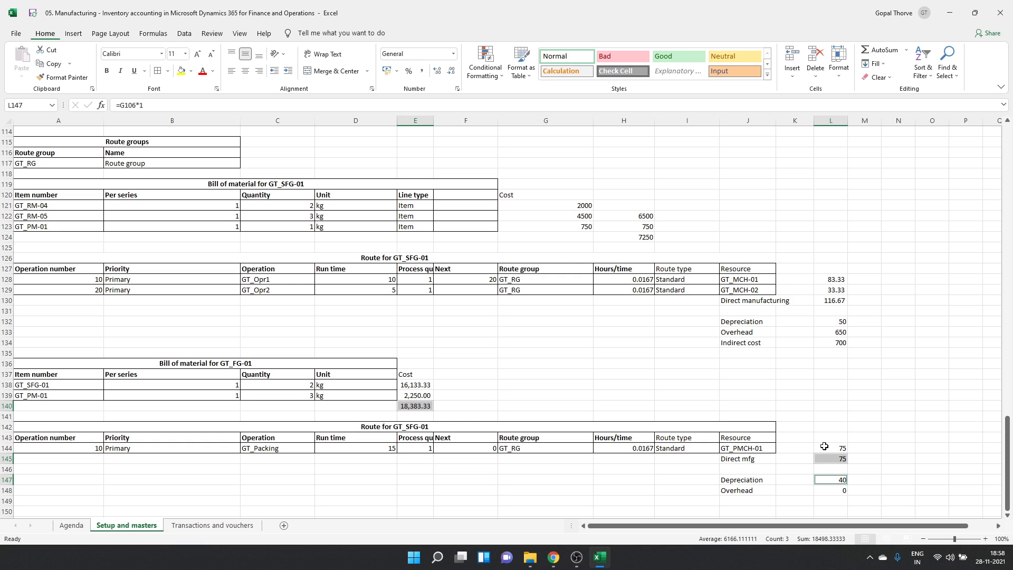
key("alt+Tab")
key("alt+Tab")
key("alt+Tab")
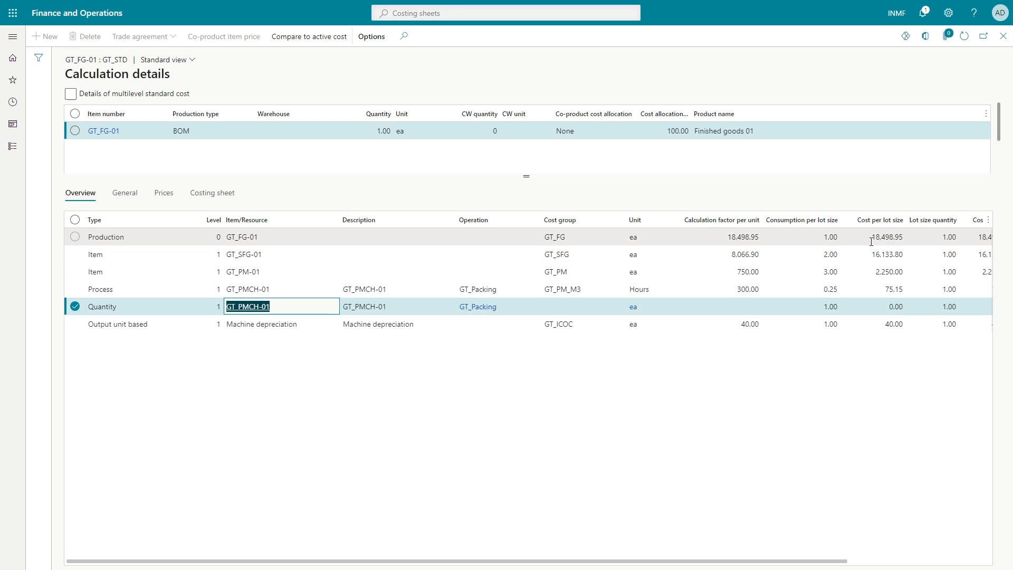
left_click(871, 241)
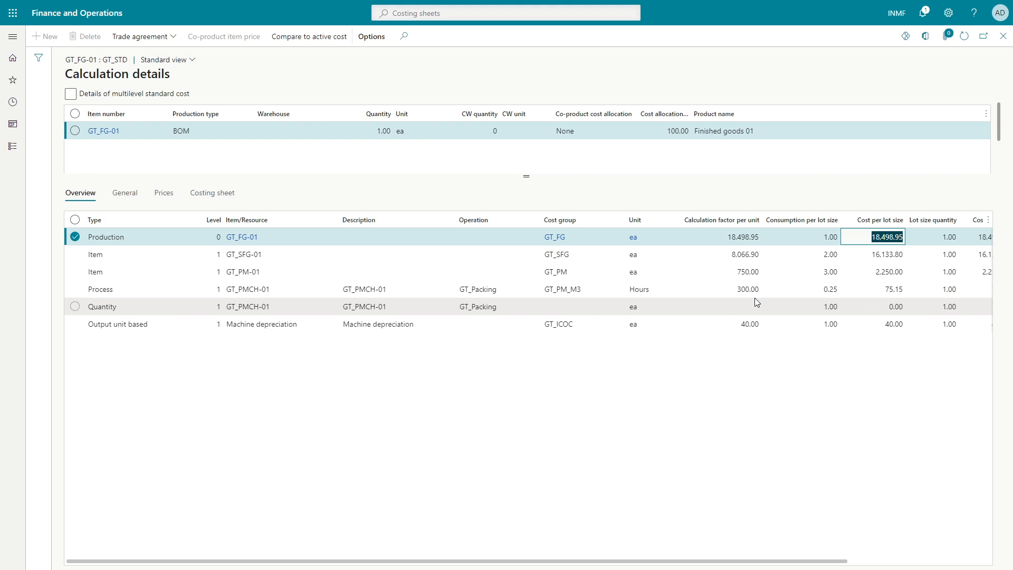
- Close the calculation details and review the pending prices of GT_FG-01 before returning to the Excel worksheet
left_click(1002, 35)
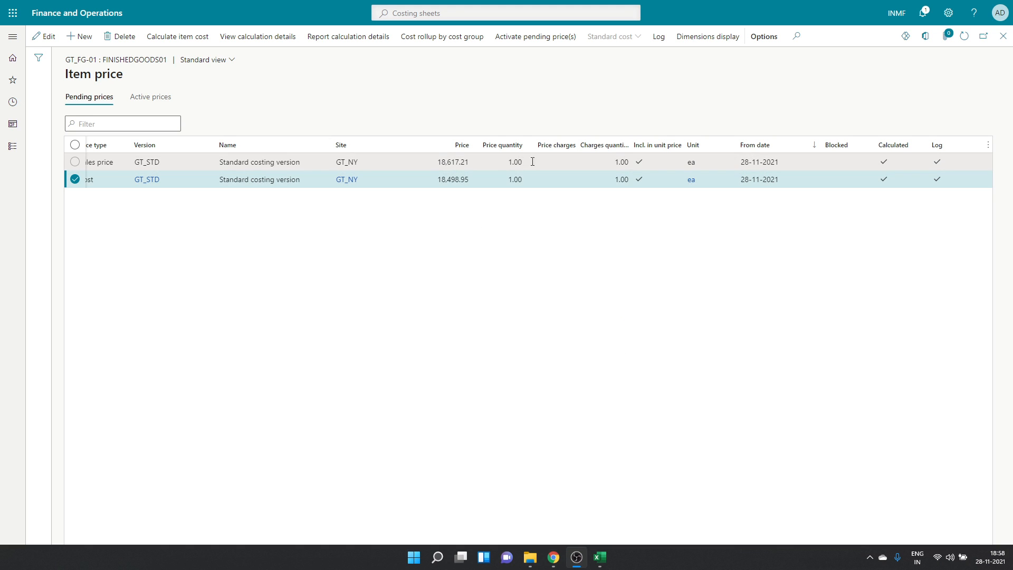
left_click(598, 161)
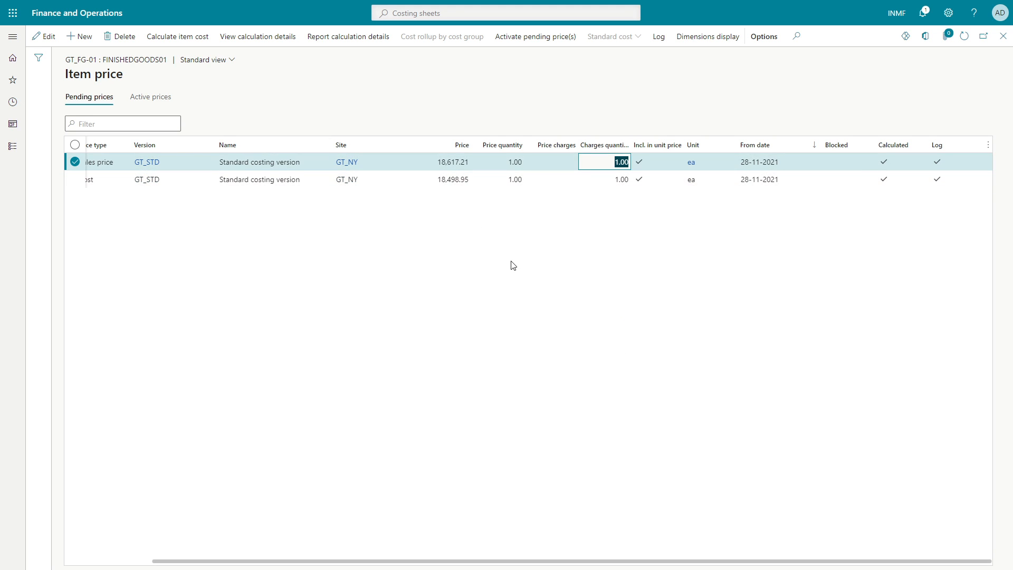
key("alt+Tab")
key("alt+Tab")
key("alt+Tab")
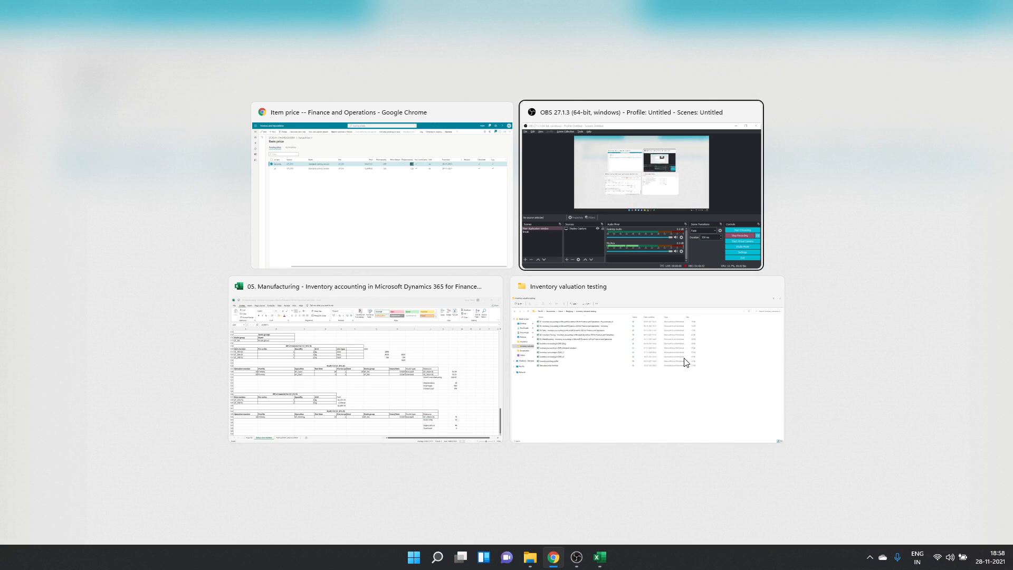
key("alt+Tab")
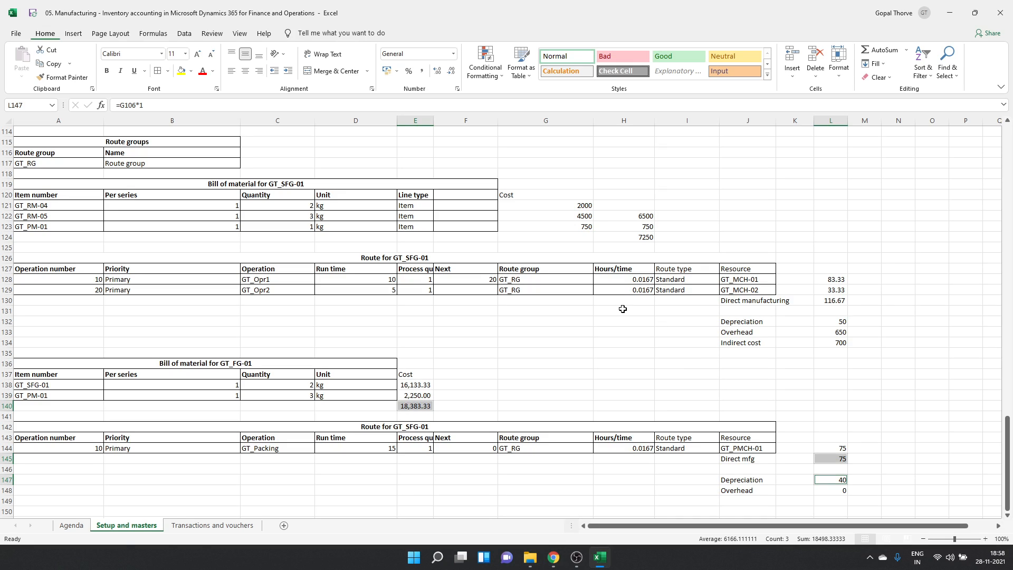
- Set the GT_FG-01 cost price in K66 to the sum formula =E140+L145+L147+L148
left_click(422, 404)
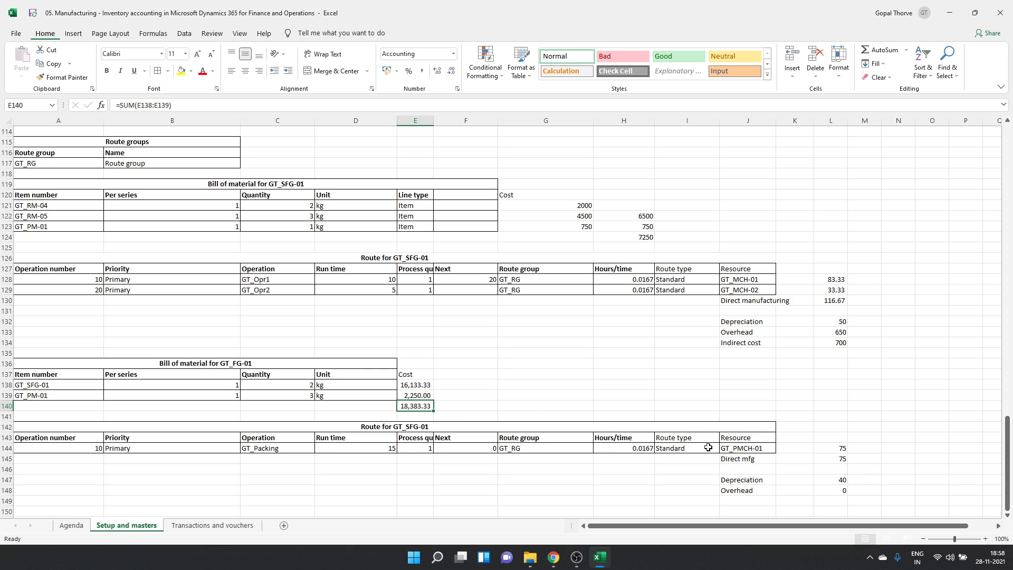
scroll(708, 447, "up", 20)
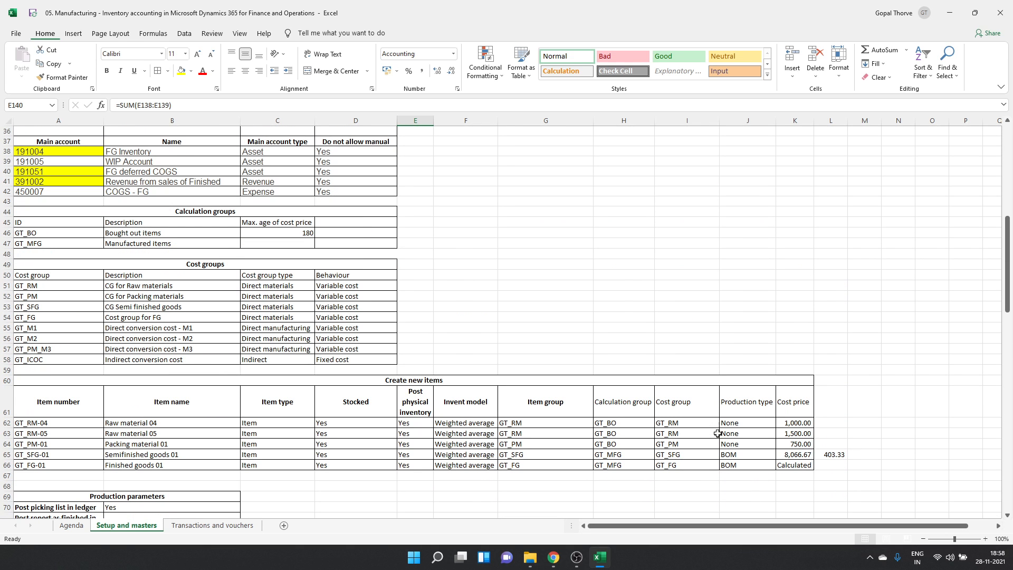
left_click(794, 463)
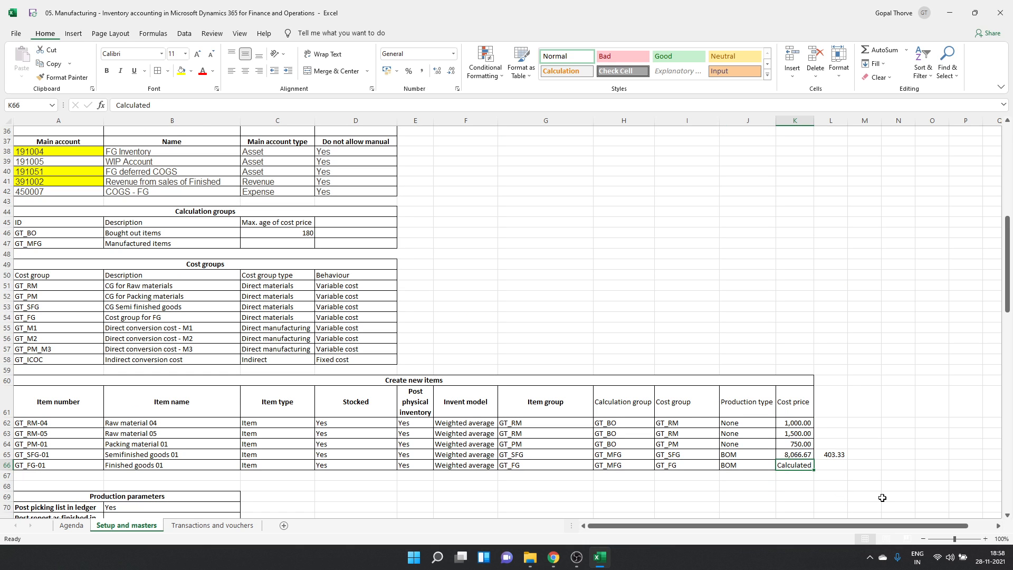
type("=")
scroll(759, 479, "down", 20)
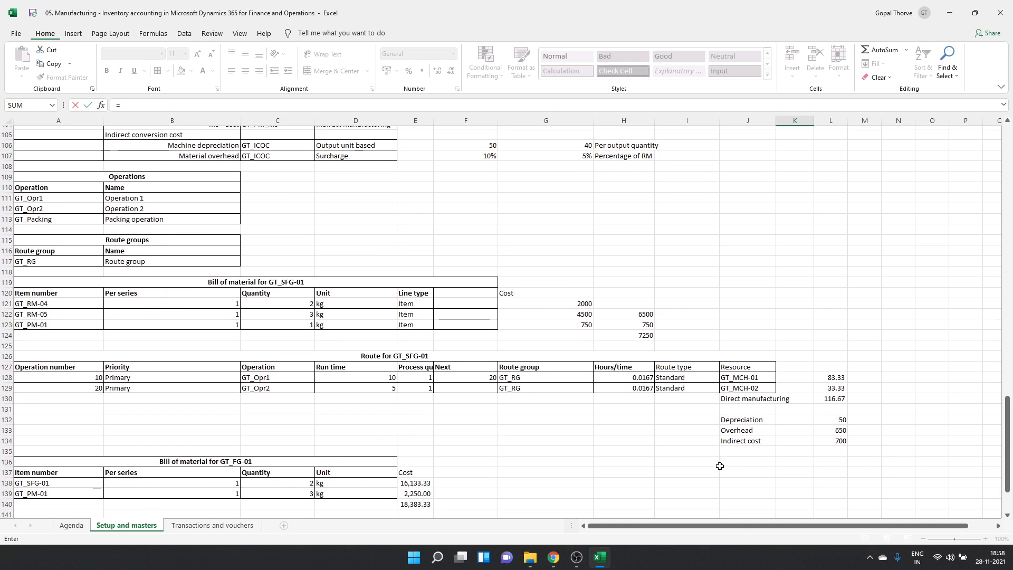
scroll(719, 466, "down", 5)
left_click(412, 343)
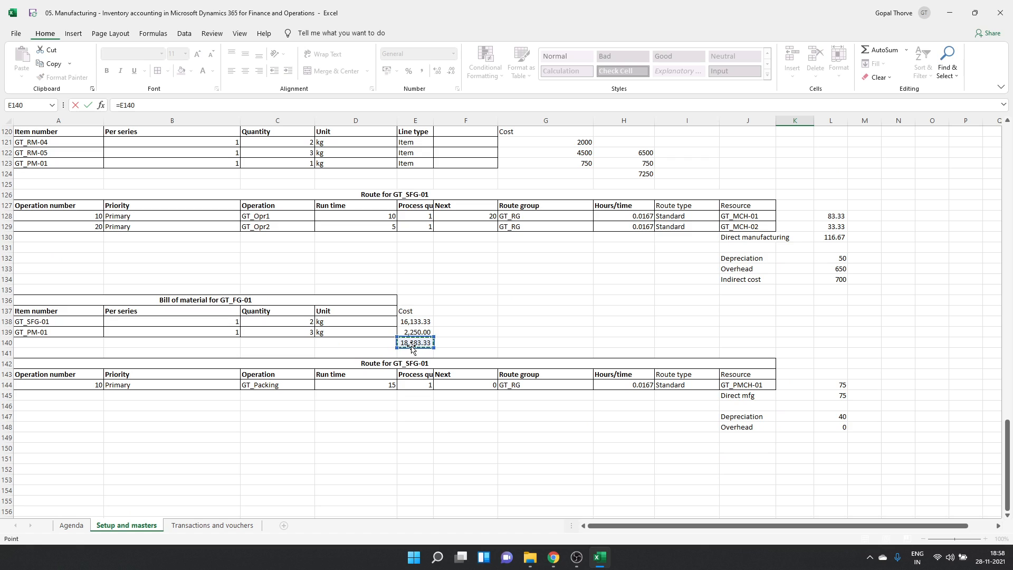
type("+")
left_click(836, 398)
type("+")
left_click(841, 418)
type("+")
left_click(834, 428)
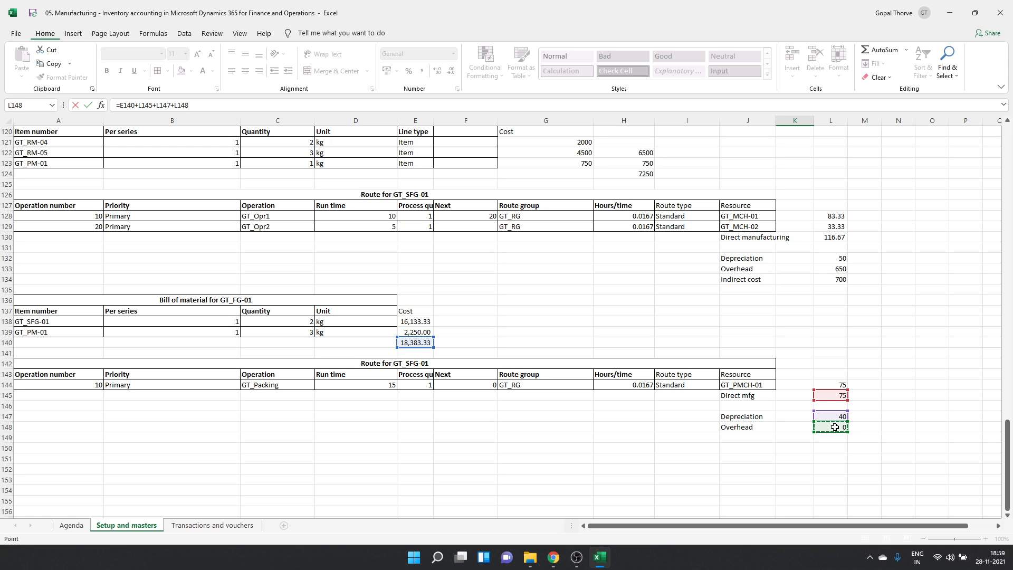
key("Return")
scroll(832, 425, "up", 5)
scroll(825, 369, "up", 1)
left_click(829, 270)
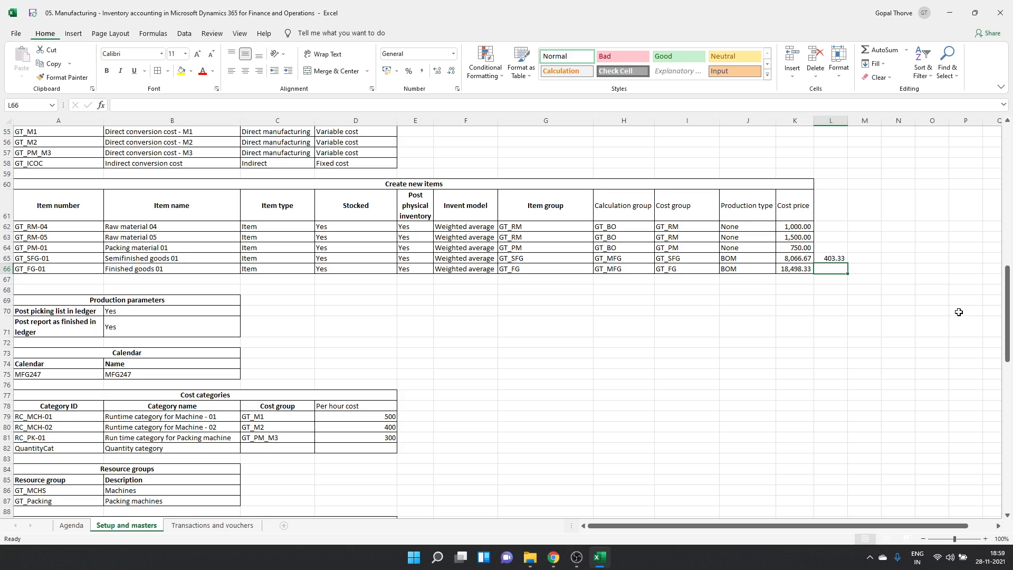
type("=")
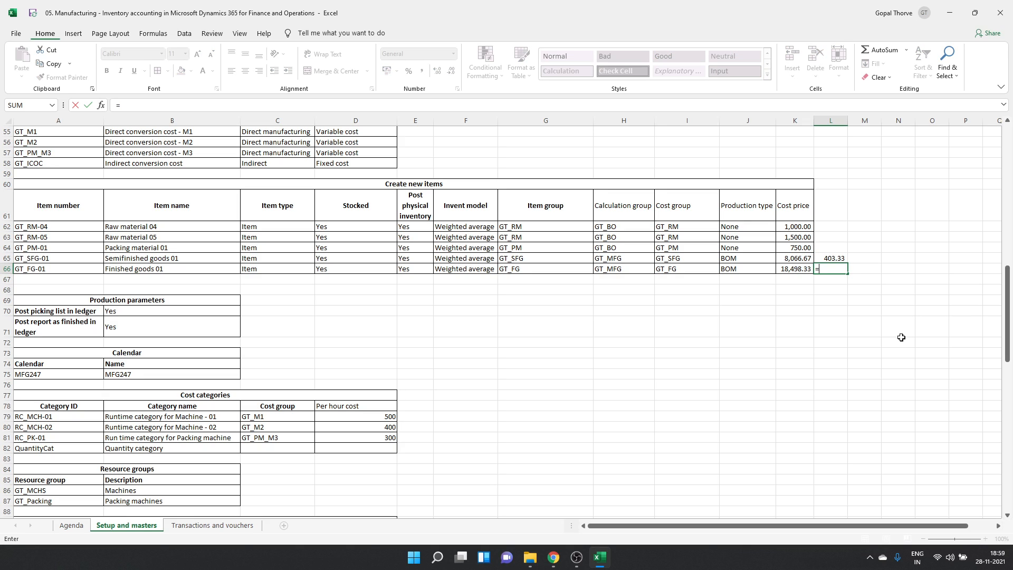
key("Escape")
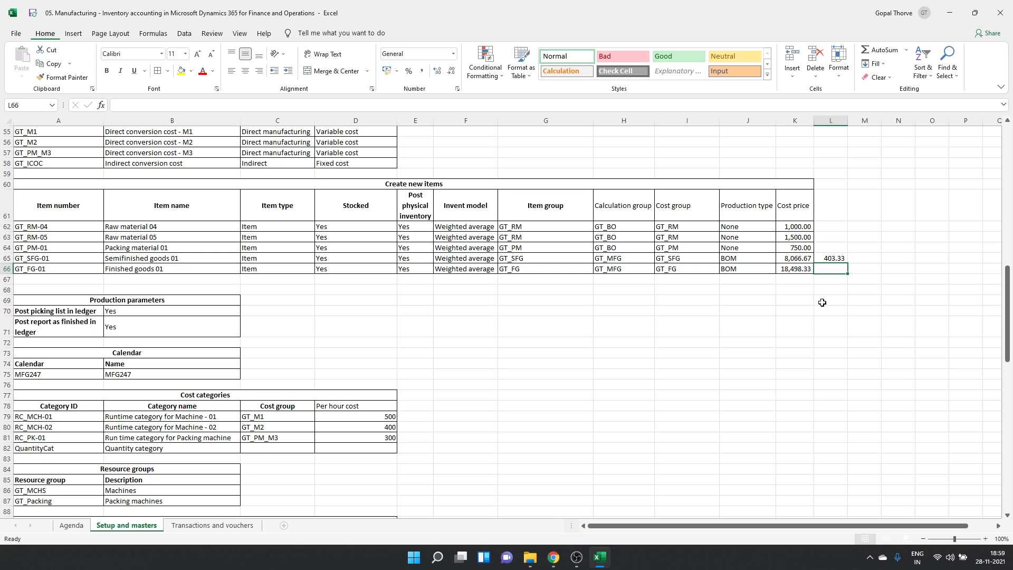
- In L66, beside the GT_FG-01 cost price, calculate 5% of the GT_PM-01 cost with =E139*5%
left_click(836, 259)
left_click(838, 270)
type("=")
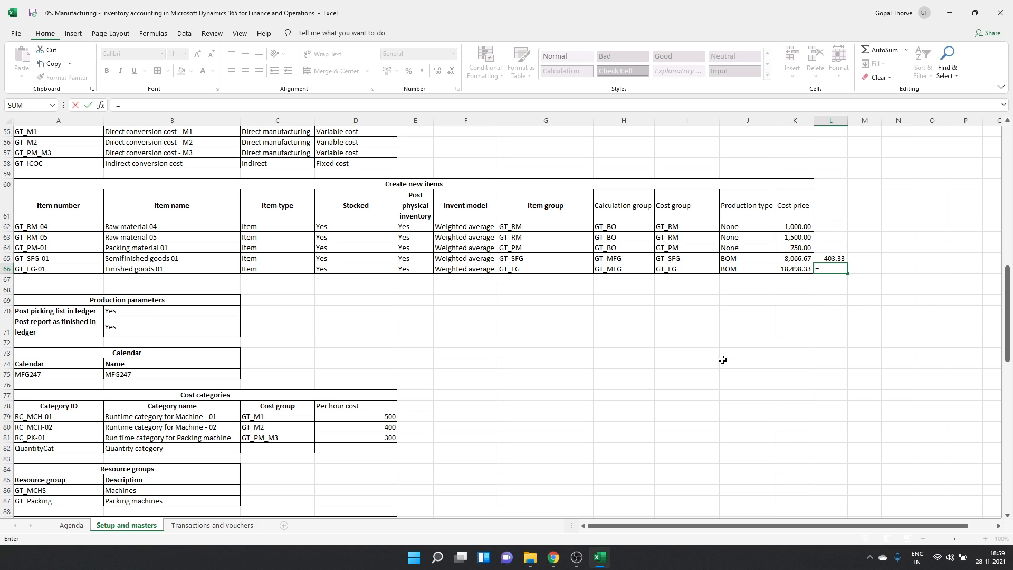
scroll(719, 369, "down", 15)
scroll(720, 372, "down", 5)
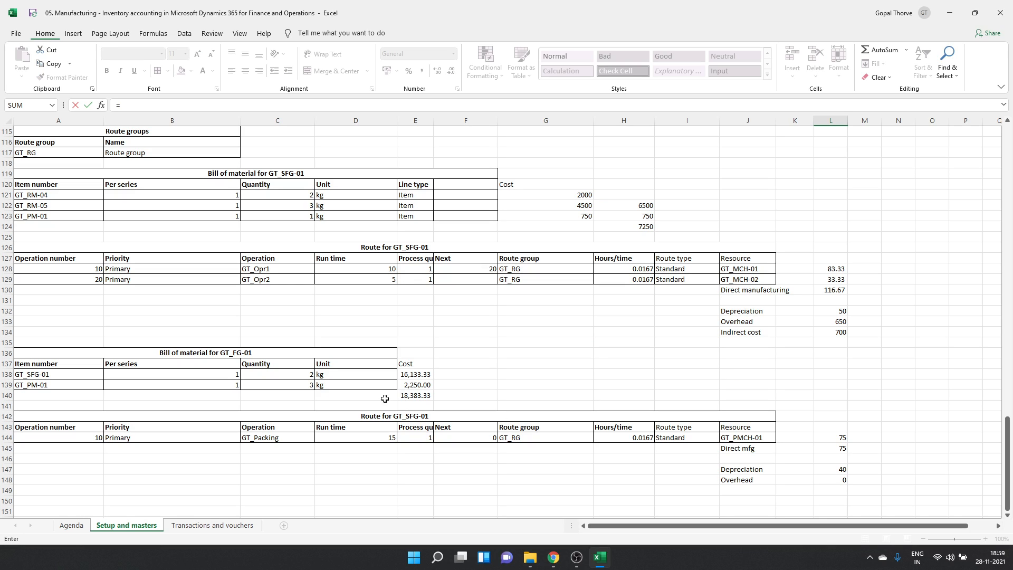
left_click(415, 384)
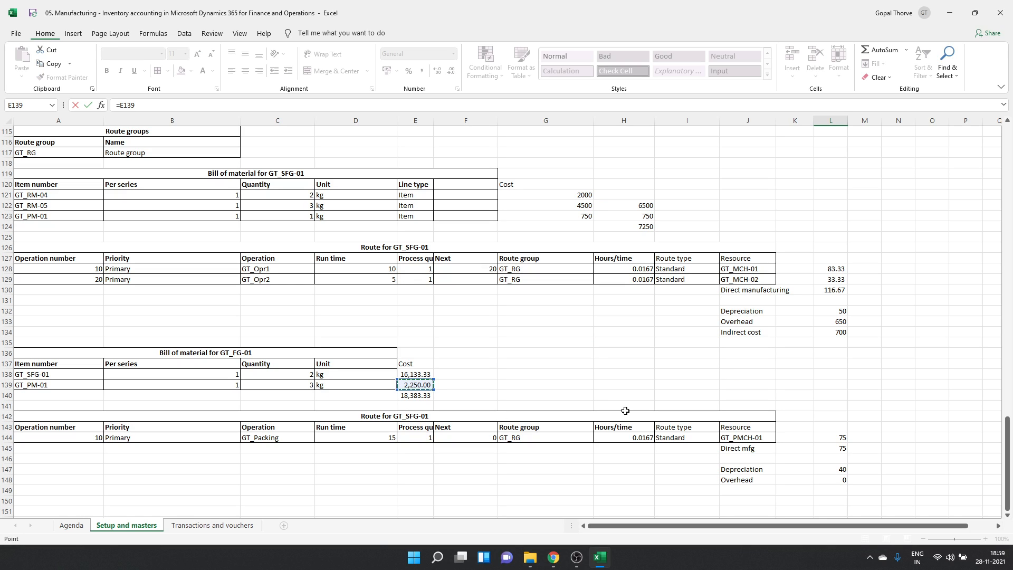
type("*")
key("Return")
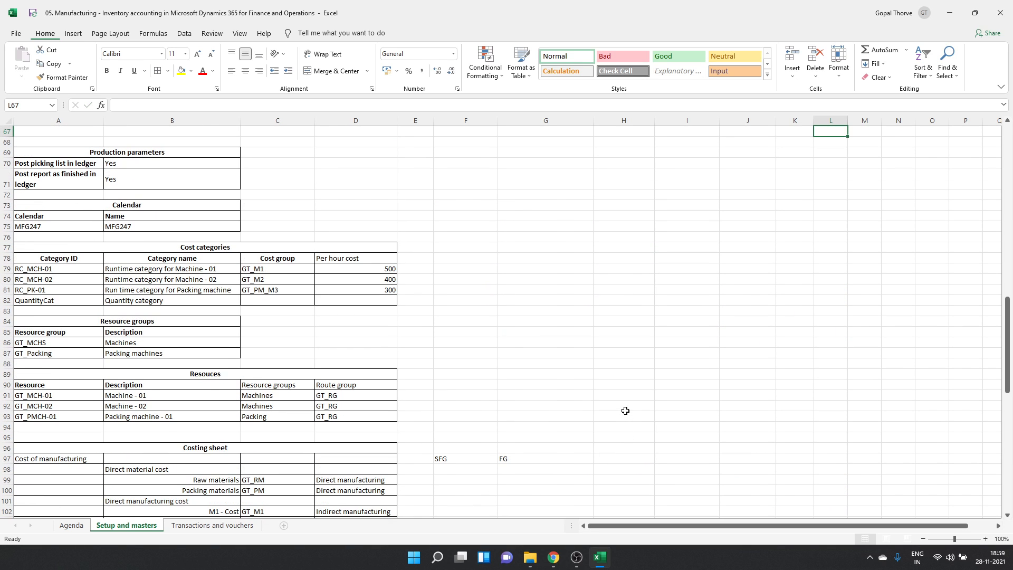
- Check the combined total of K66 and L66 against the pending GT_FG-01 sales price in Finance and Operations, returning to Excel
key("Up")
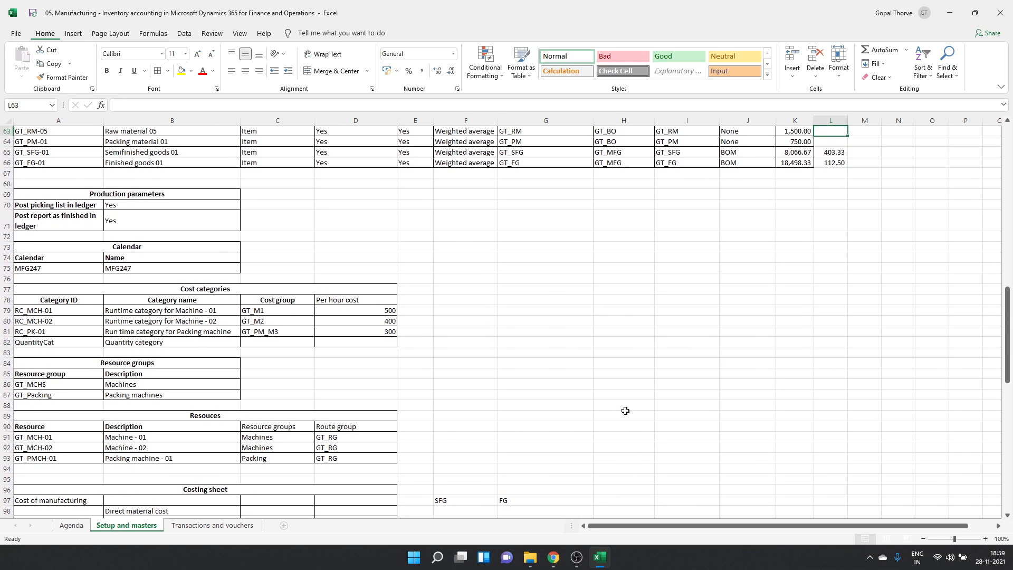
key("shift+Left")
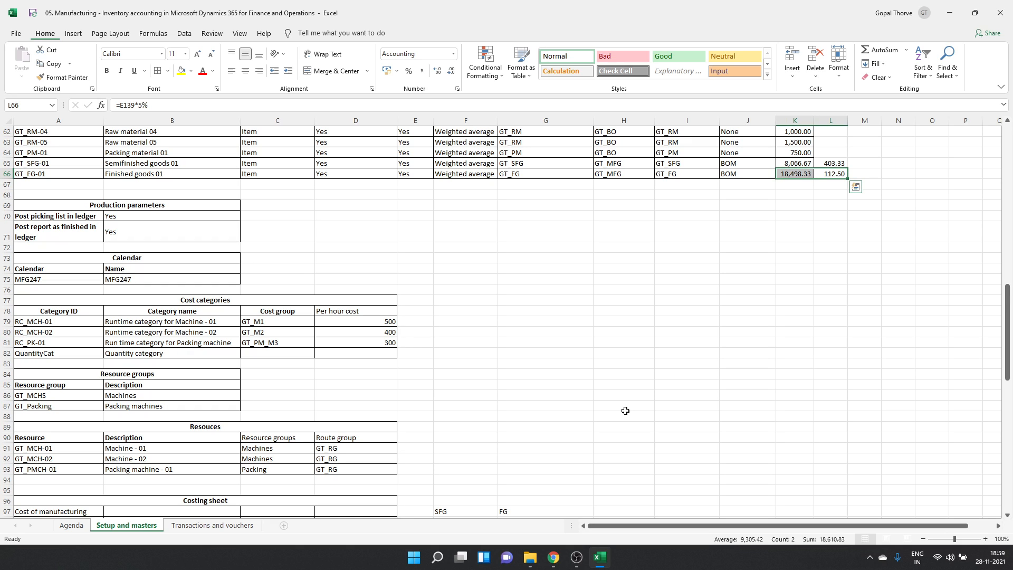
key("alt+Tab")
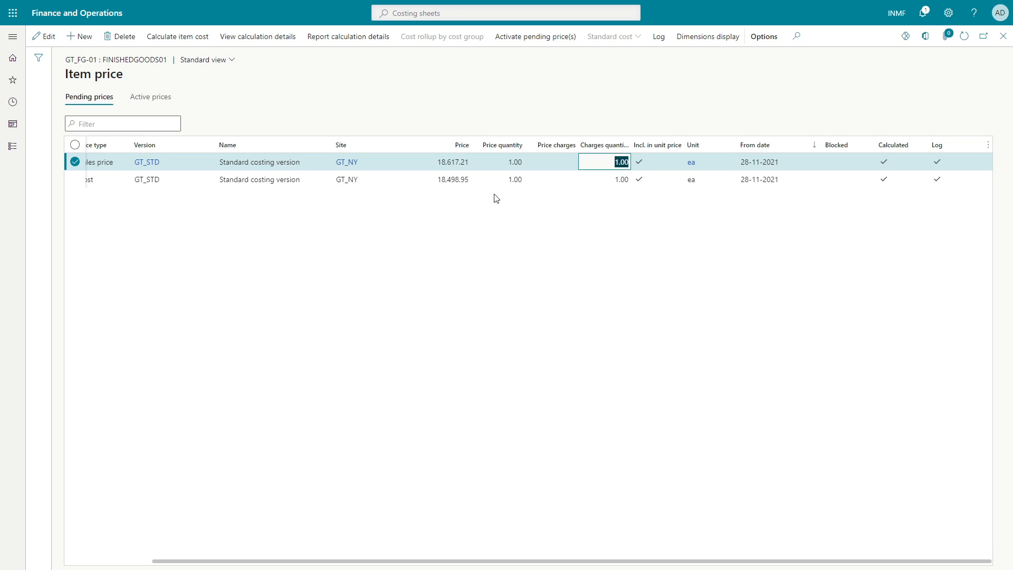
left_click(438, 163)
key("alt+Tab")
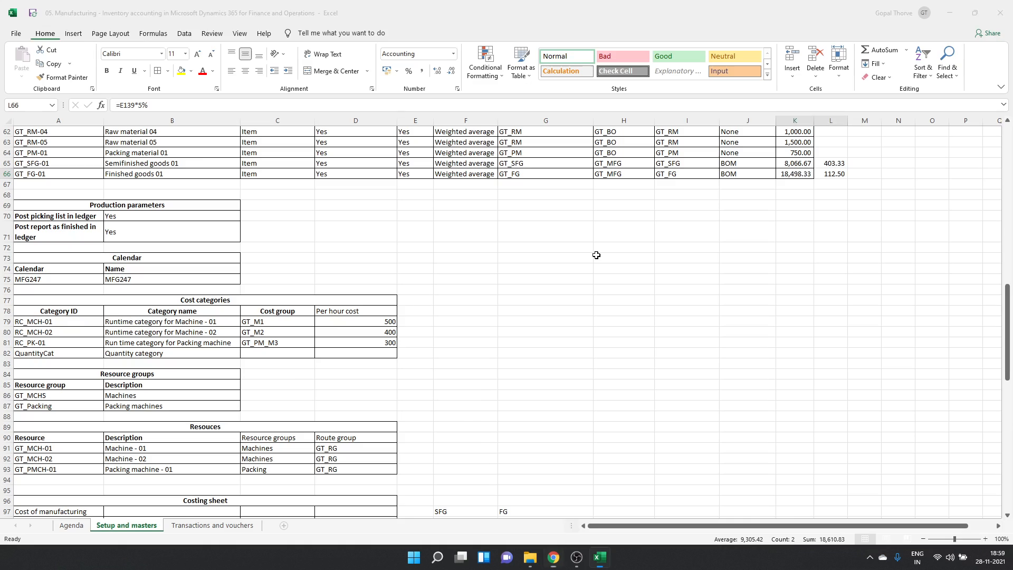
- Examine the GT_FG-01 bill of material costs and the packing route cost formula in L144
scroll(794, 230, "down", 5)
scroll(794, 230, "down", 8)
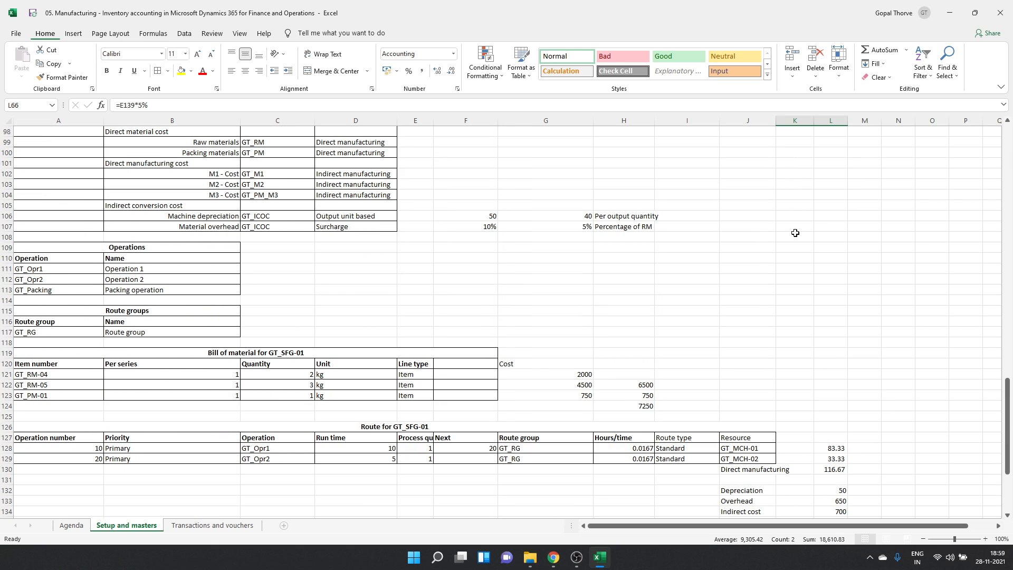
scroll(795, 230, "down", 2)
scroll(794, 233, "down", 5)
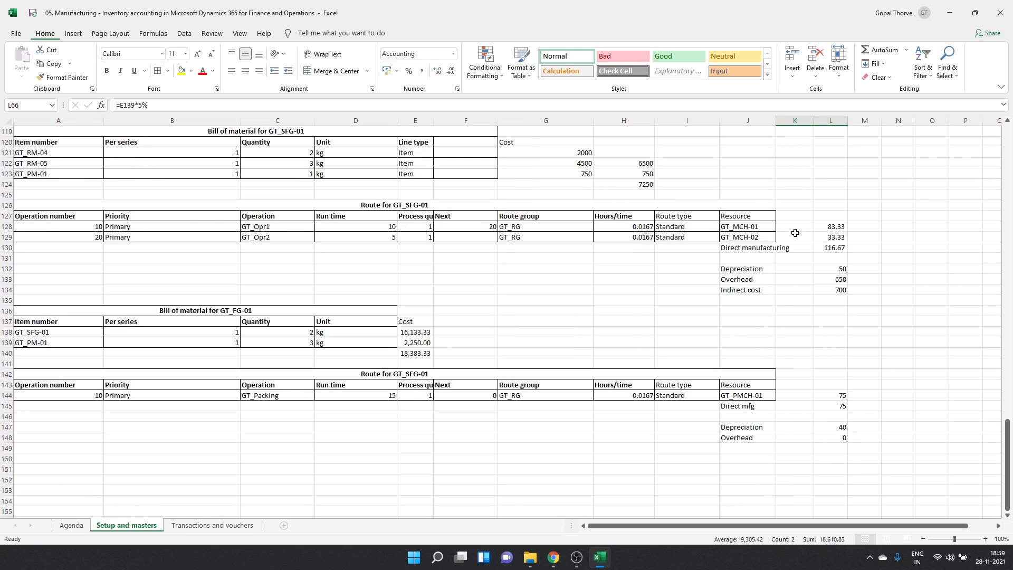
left_click(671, 395)
left_click(836, 396)
scroll(888, 441, "up", 11)
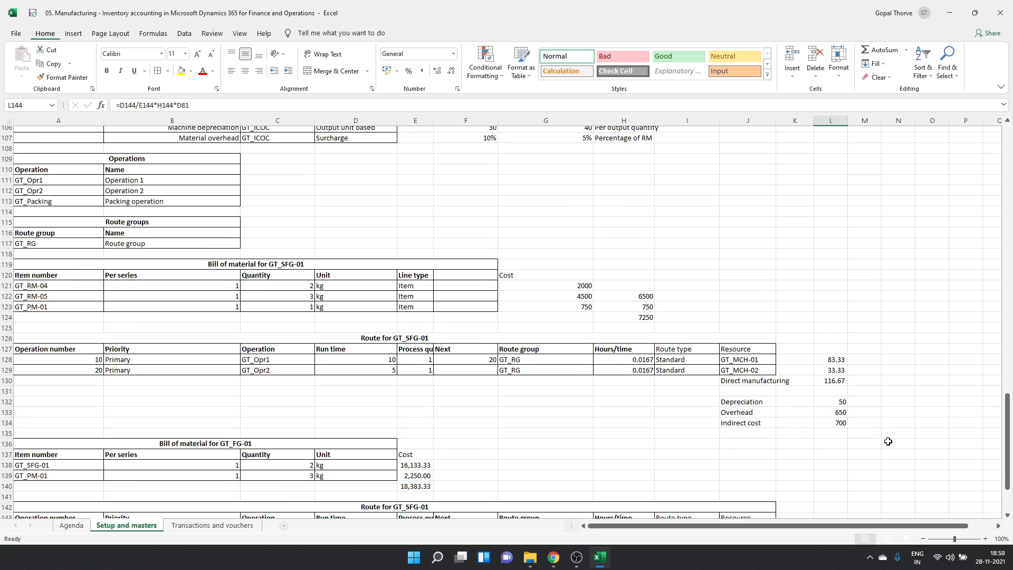
scroll(888, 441, "up", 10)
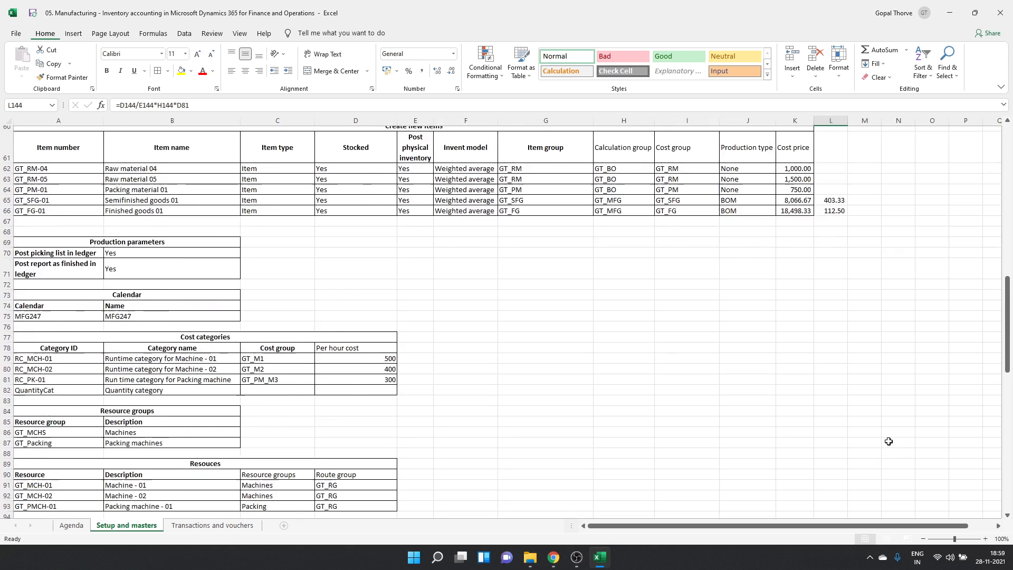
- Open the L66 formula for editing and re-enter its 5% rate
left_click(836, 258)
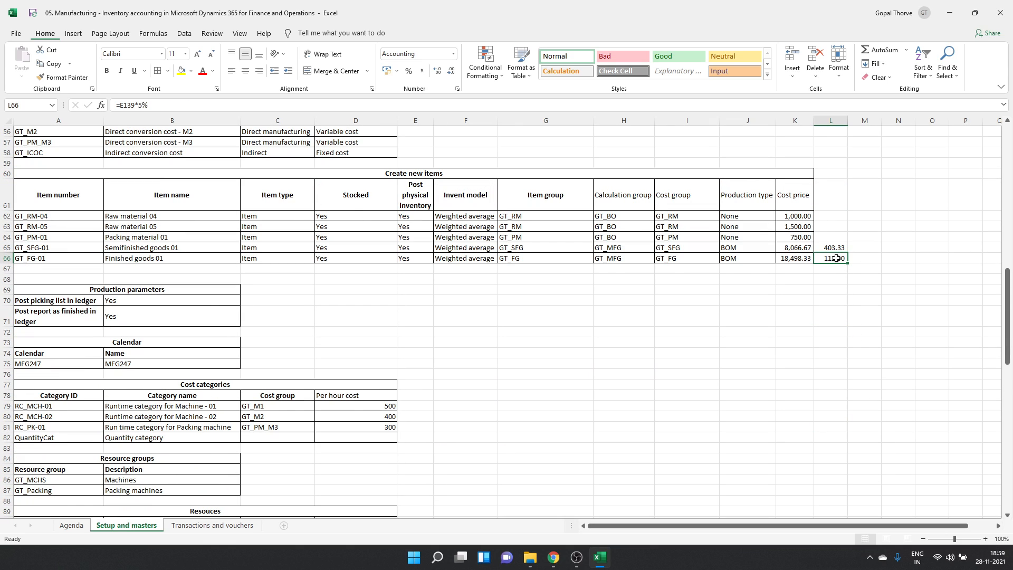
double_click(836, 258)
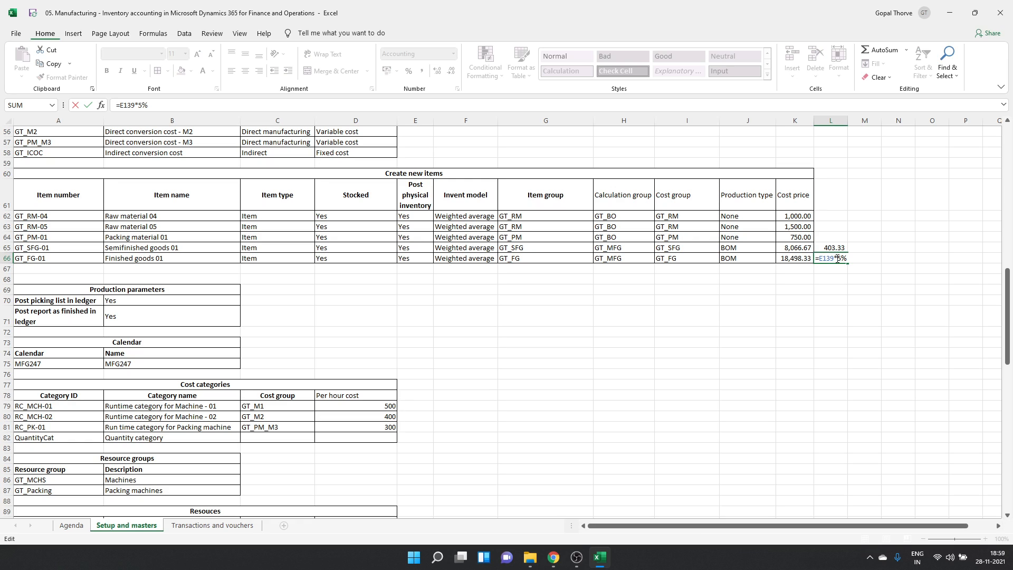
key("BackSpace")
key("BackSpace")
key("BackSpace")
type("5%")
key("ctrl+Return")
- Replace the L66 formula with =(E139+L145+L147)*5% so it covers packing material, direct manufacturing and depreciation
type("=")
scroll(775, 233, "up", 1)
scroll(484, 413, "down", 10)
scroll(482, 461, "down", 11)
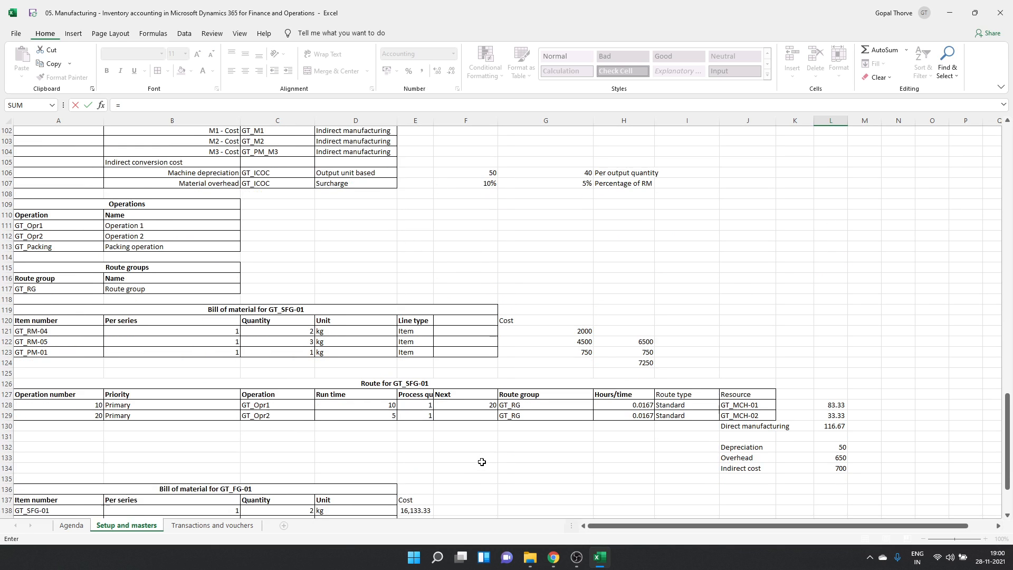
left_click(415, 376)
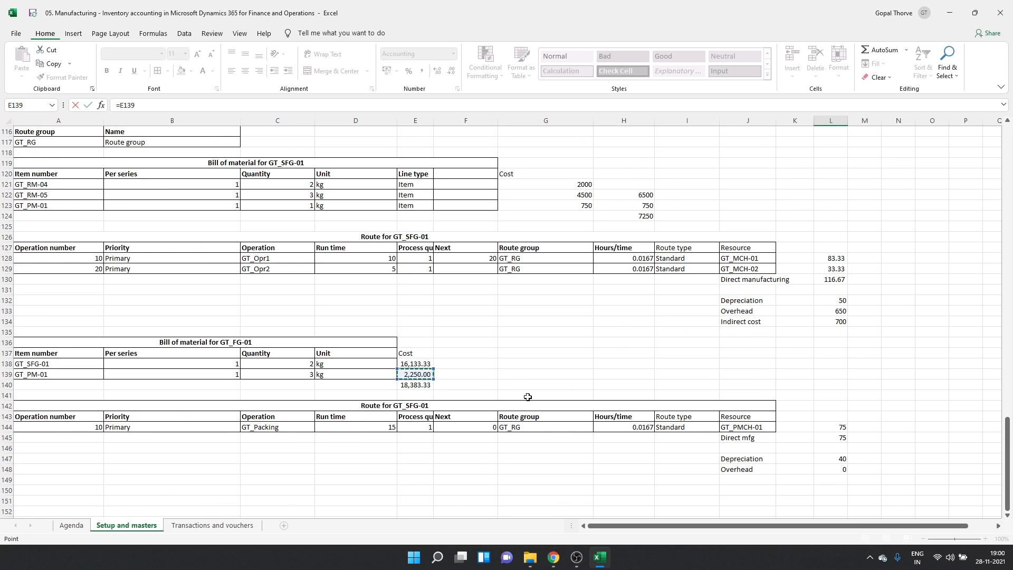
type("+")
left_click(839, 436)
type("+")
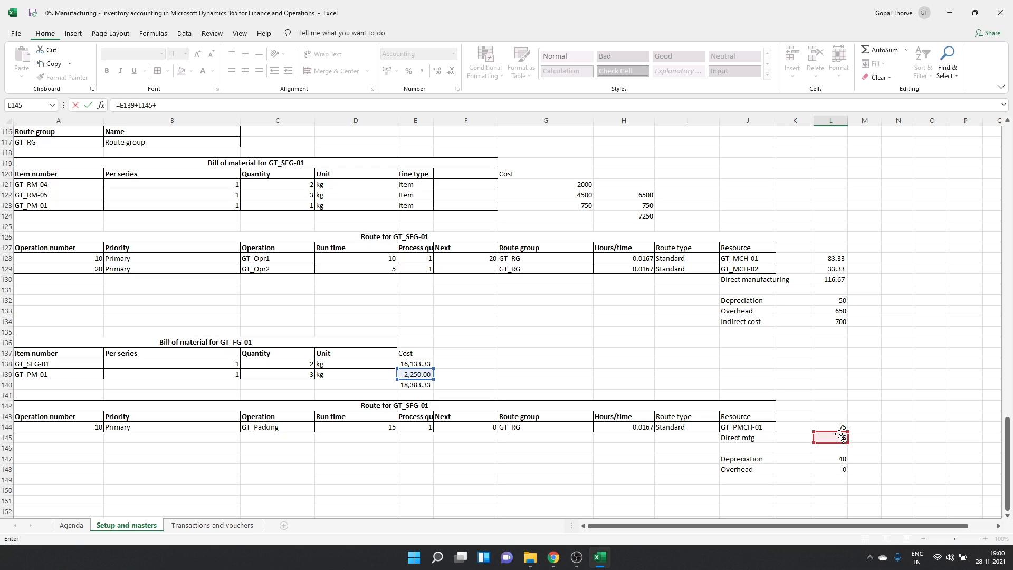
left_click(826, 459)
type(")")
key("F2")
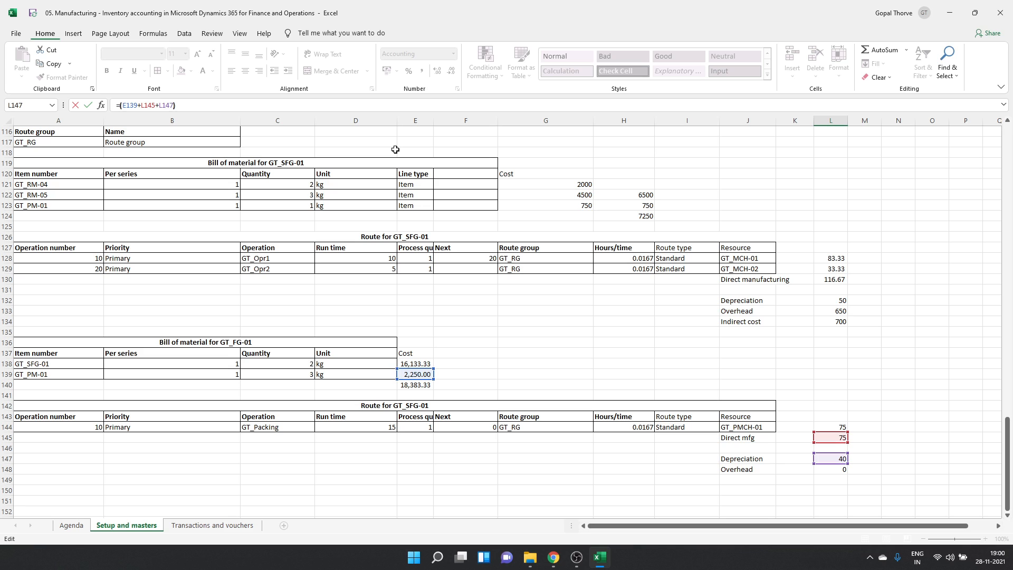
type("*5%")
key("Return")
- Compare the sum of K66 and L66 with the pending GT_FG-01 sales price in Finance and Operations
scroll(395, 150, "up", 17)
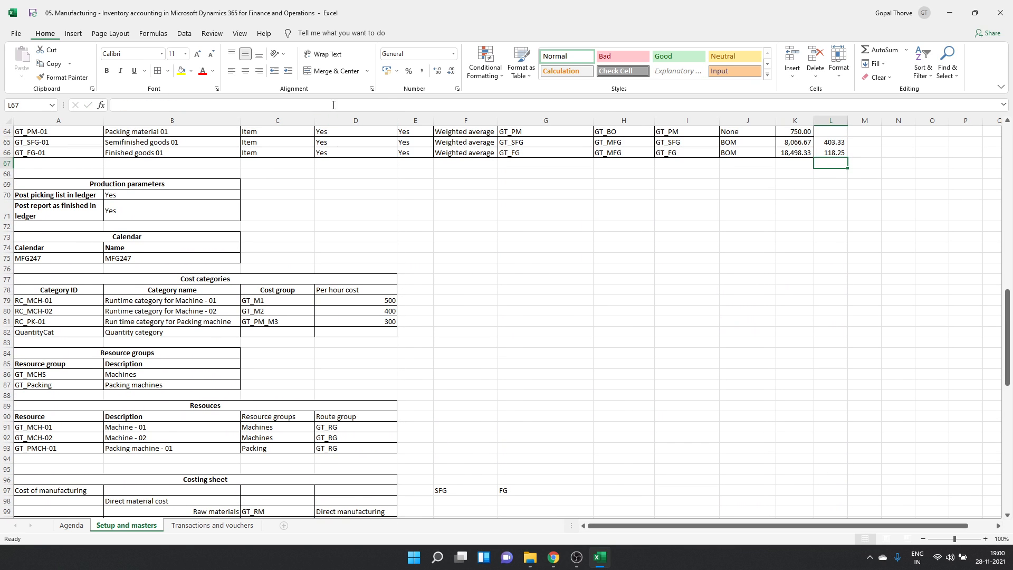
left_click_drag(799, 153, 834, 154)
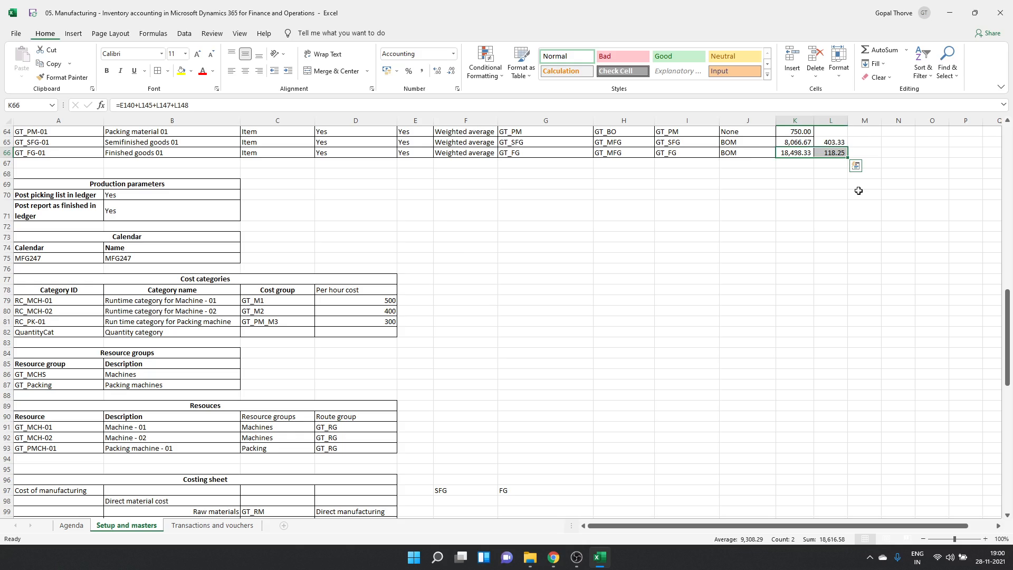
key("alt+Tab")
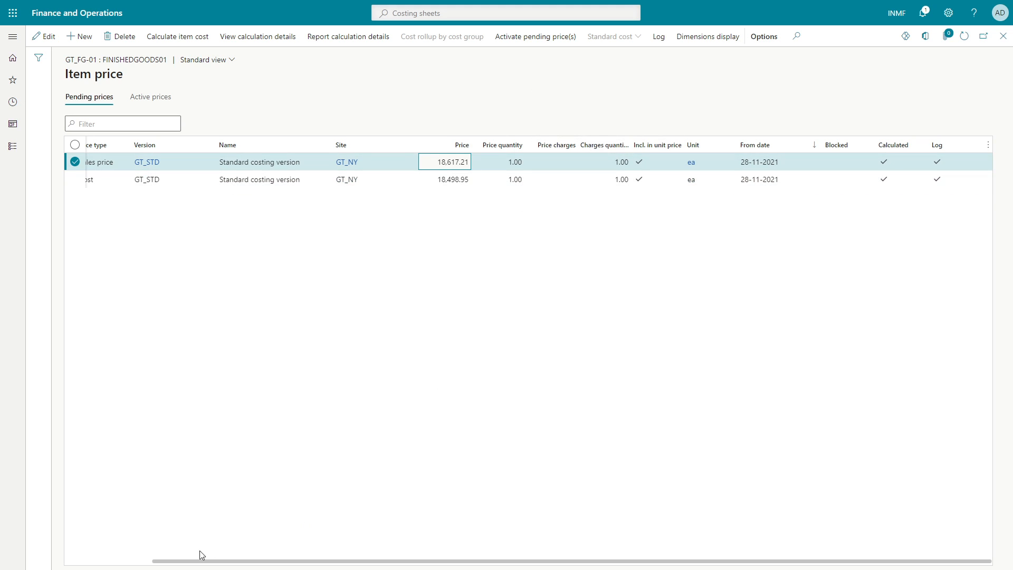
- Select both pending standard cost prices of GT_FG-01, sales price and cost, and activate them
left_click(148, 562)
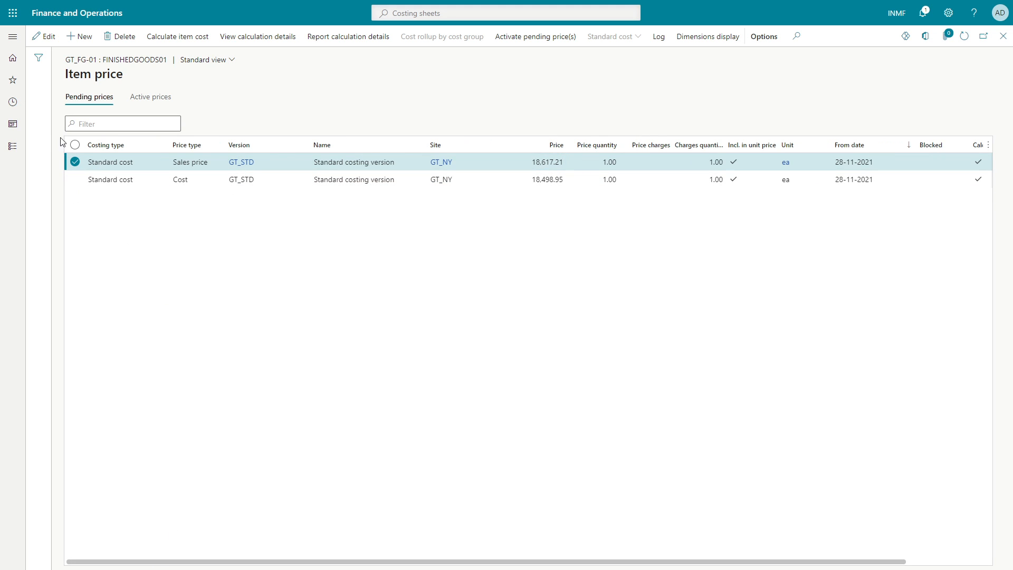
left_click(75, 145)
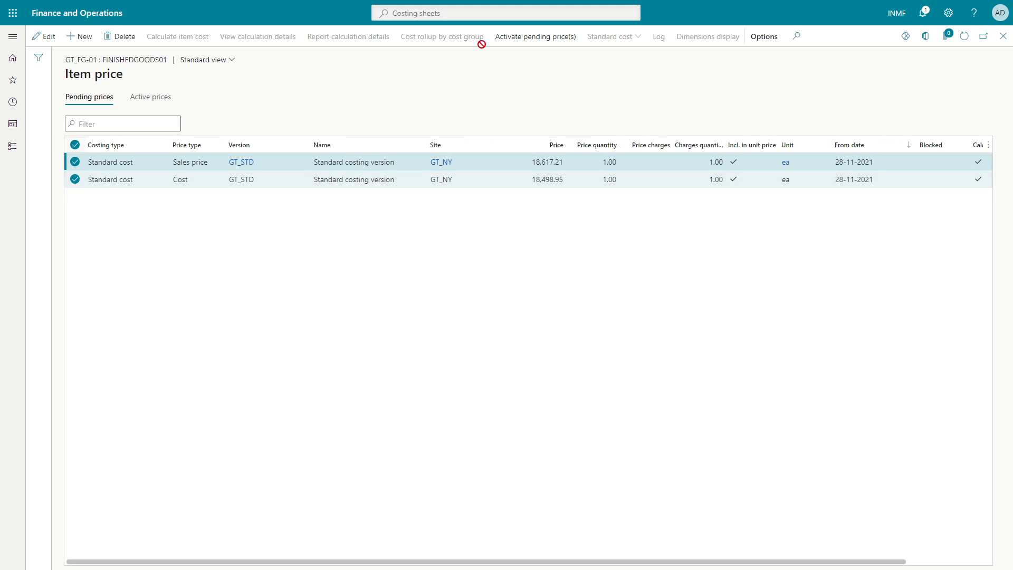
left_click(524, 44)
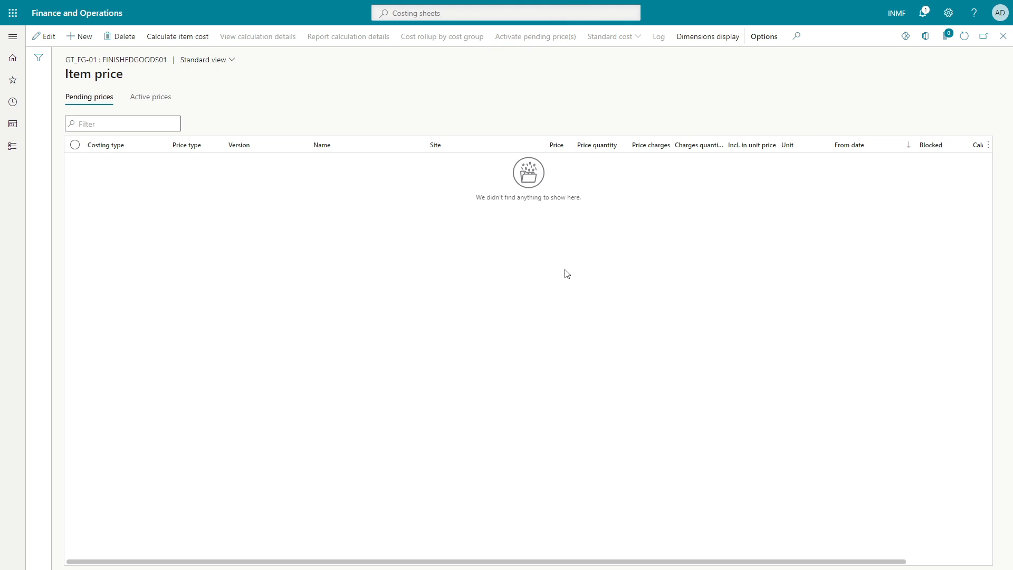
- Close the item price page and dismiss the price calculation and completion notifications on the GT_FG-01 BOM version
key("Escape")
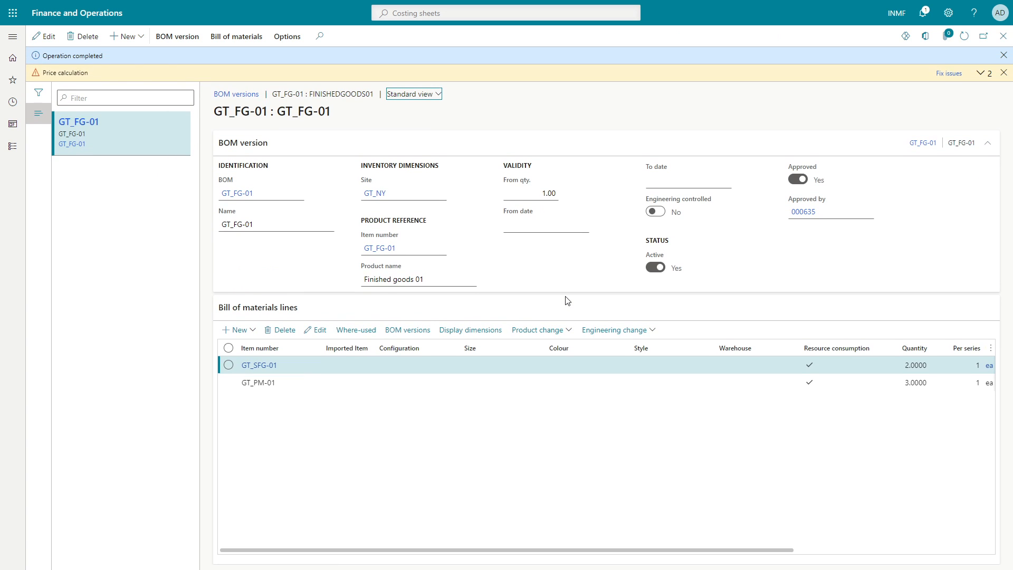
left_click(1003, 73)
left_click(1003, 56)
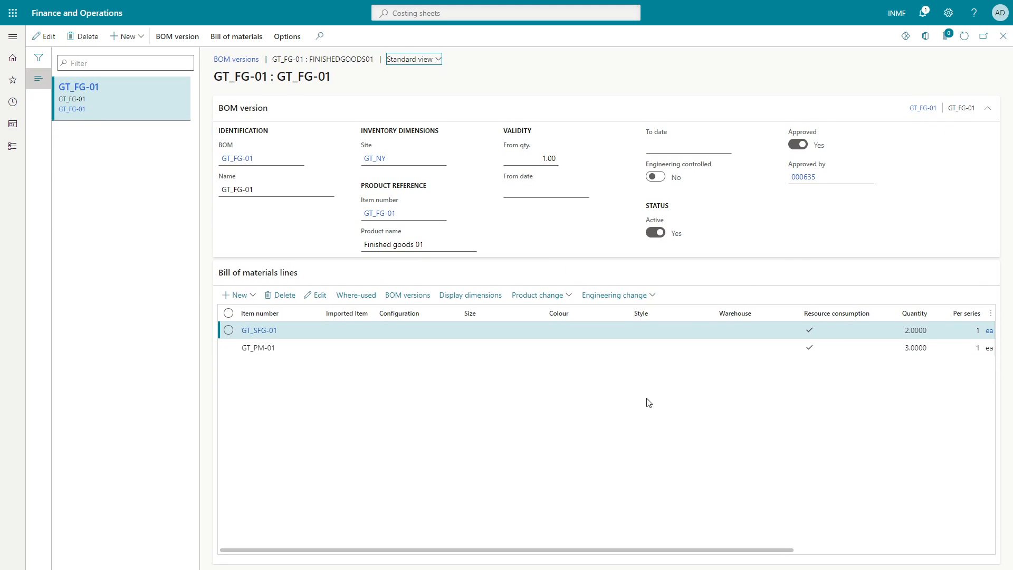
- Close the GT_FG-01 BOM version and go to the end of the Setup and masters sheet in the Excel workbook
left_click(1002, 37)
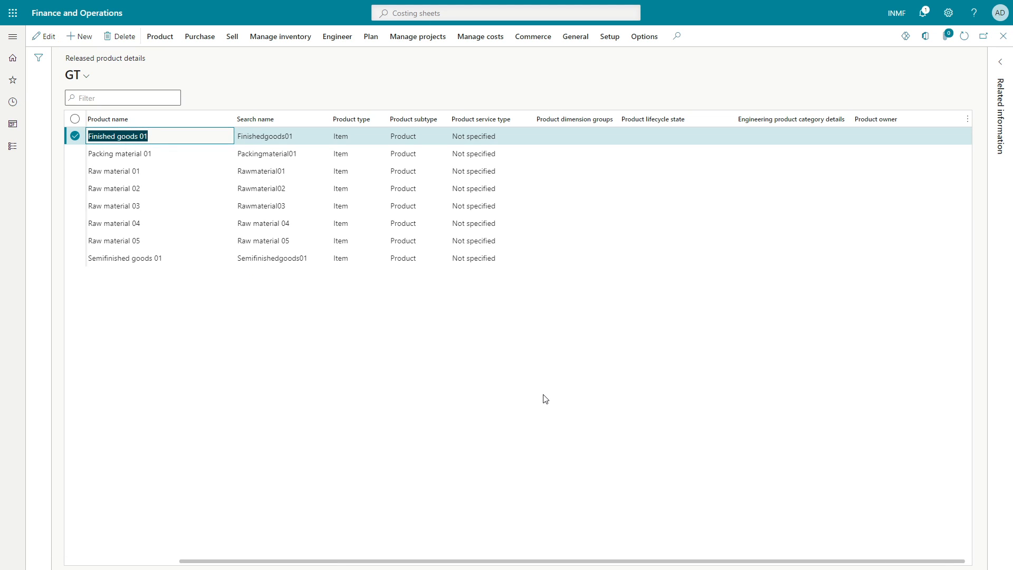
key("alt+Tab")
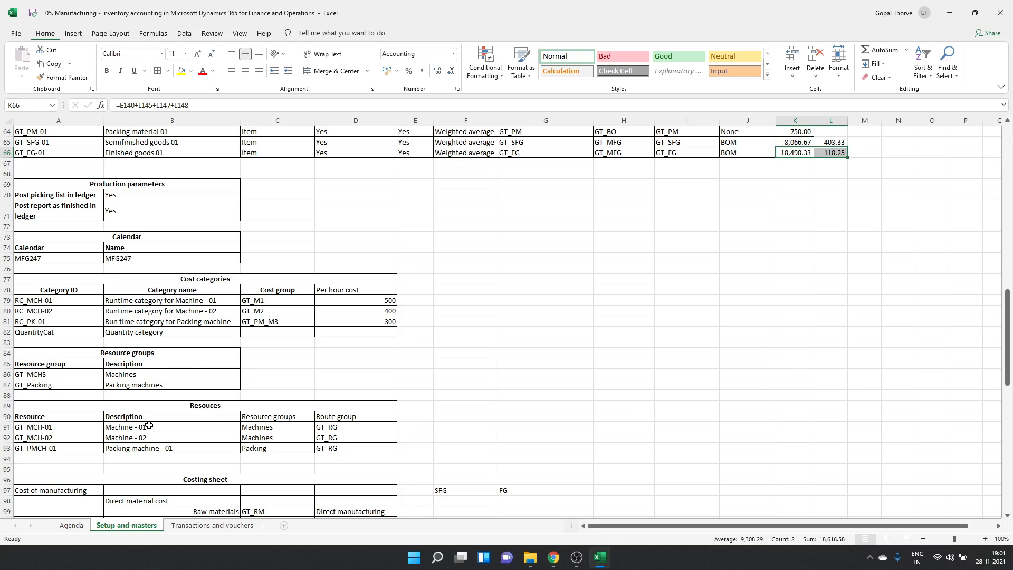
scroll(148, 425, "down", 7)
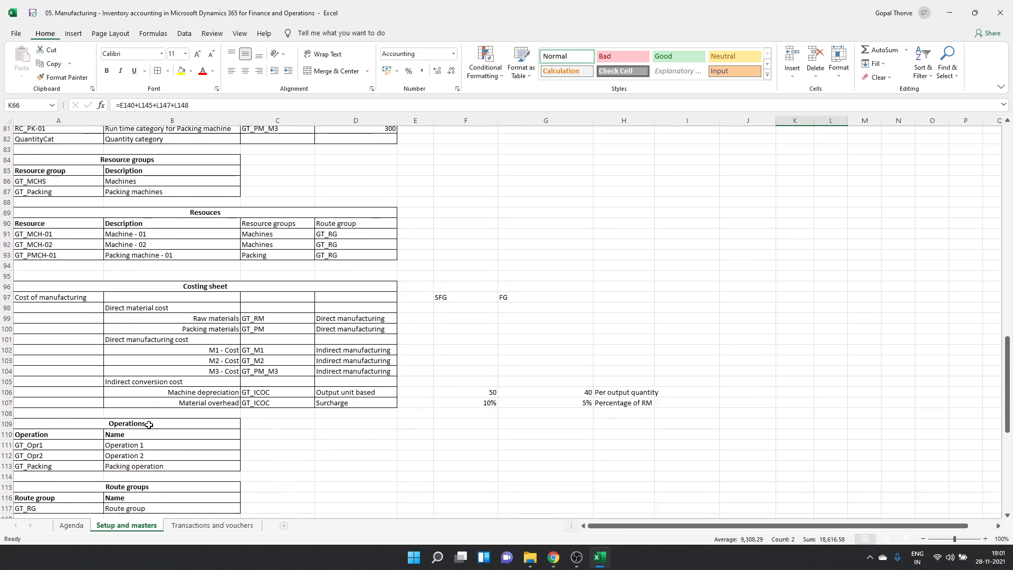
left_click(184, 529)
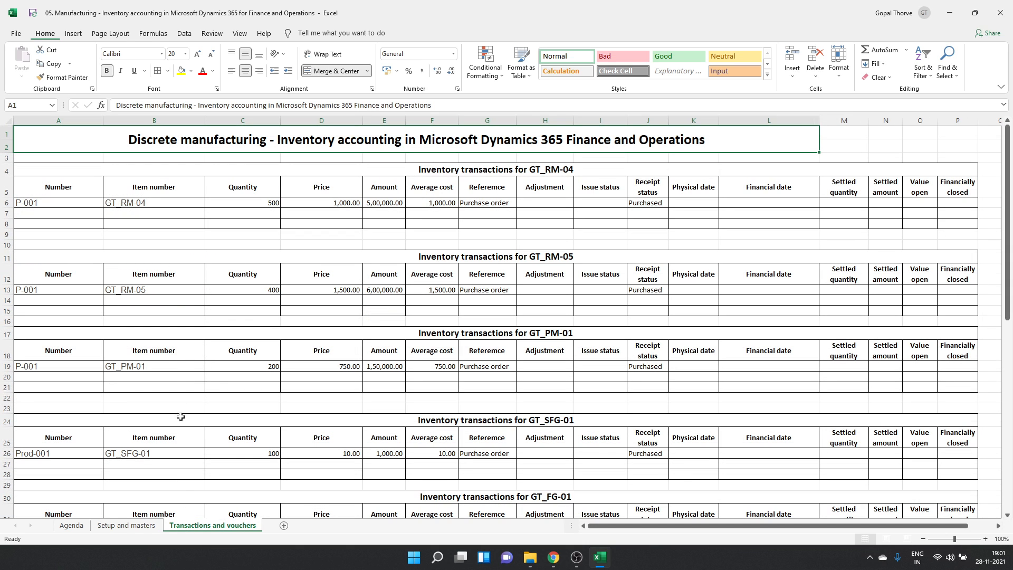
left_click(176, 366)
left_click(126, 526)
left_click(130, 341)
scroll(130, 341, "down", 15)
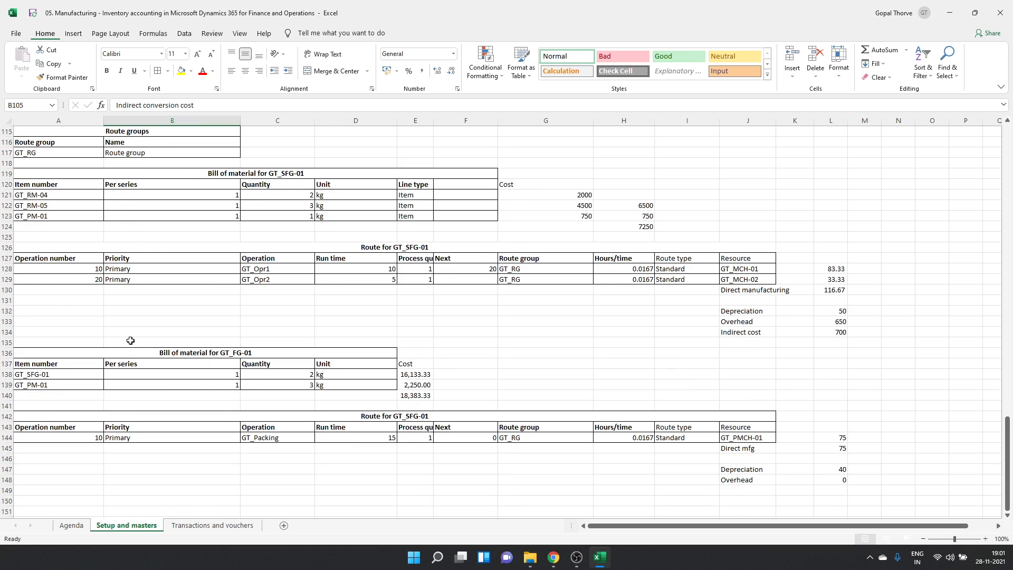
- Enter the heading Production order 1 in cell A154, below the packing route table
left_click(100, 385)
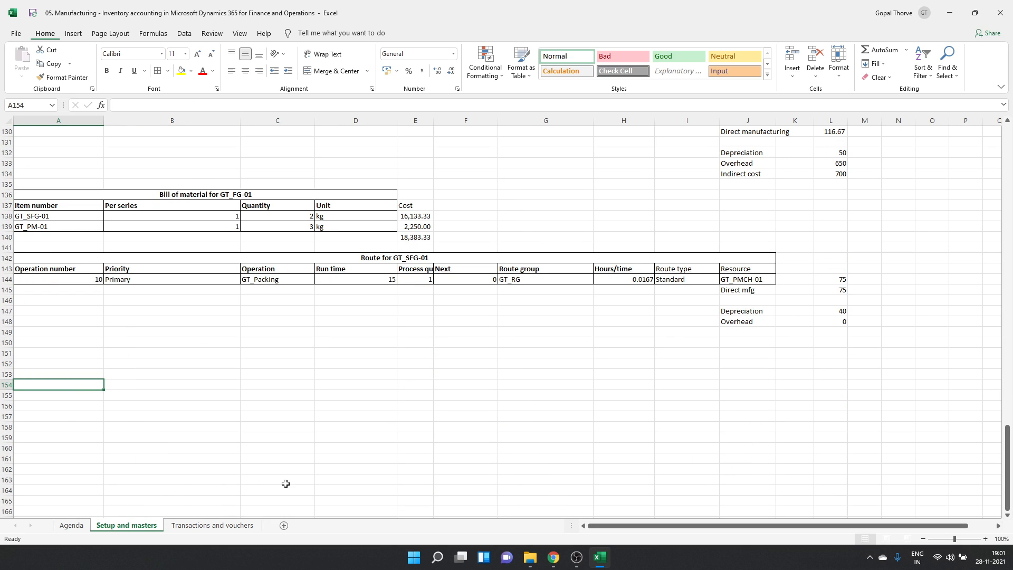
type("Prod")
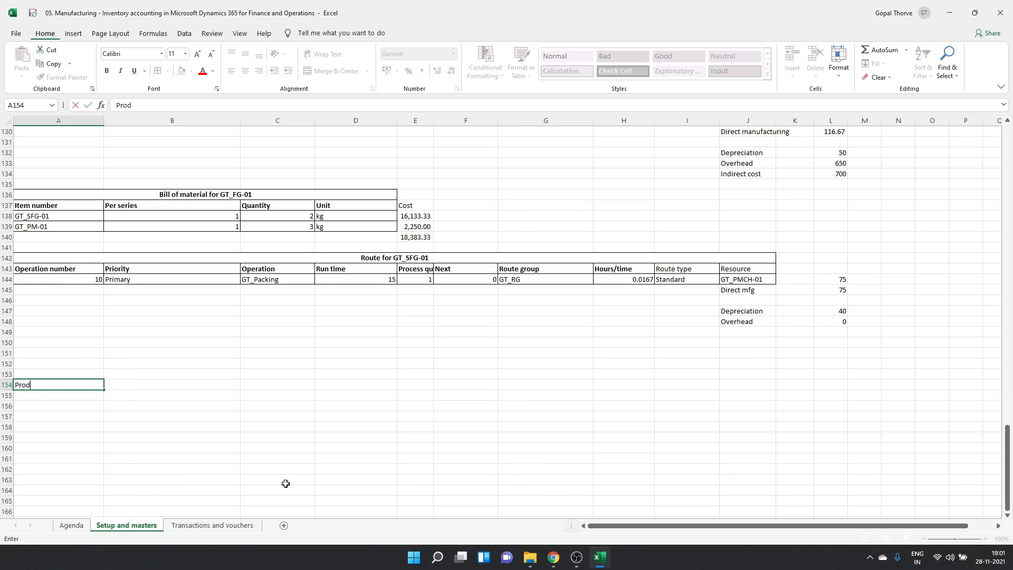
type("uction order 1")
key("Return")
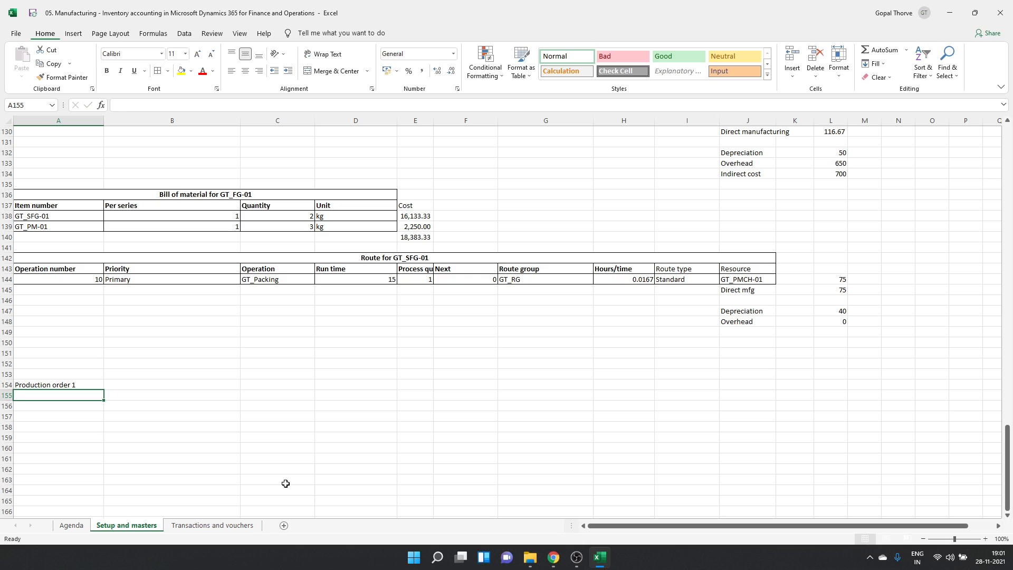
- Enter item GT_SFG-01 in A155 with a quantity of 50 in B155
type("GT_SG")
key("BackSpace")
type("FG")
type("-02")
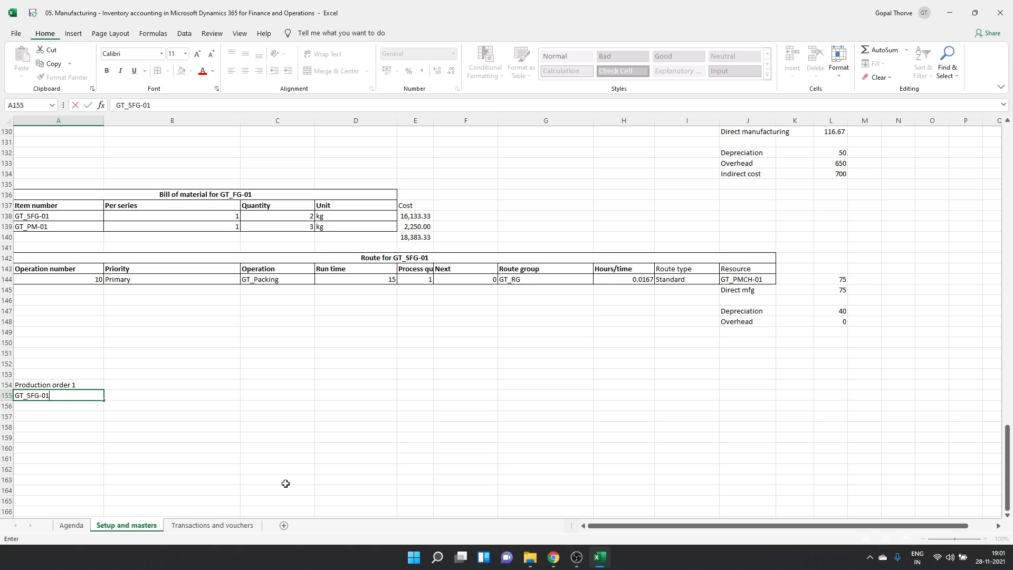
type("1")
key("Tab")
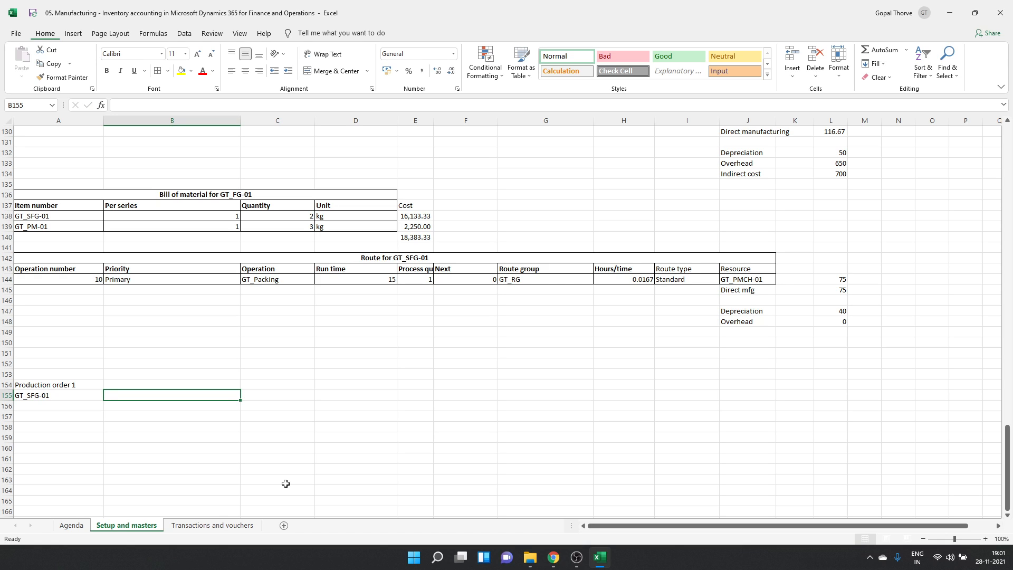
type("50")
key("Return")
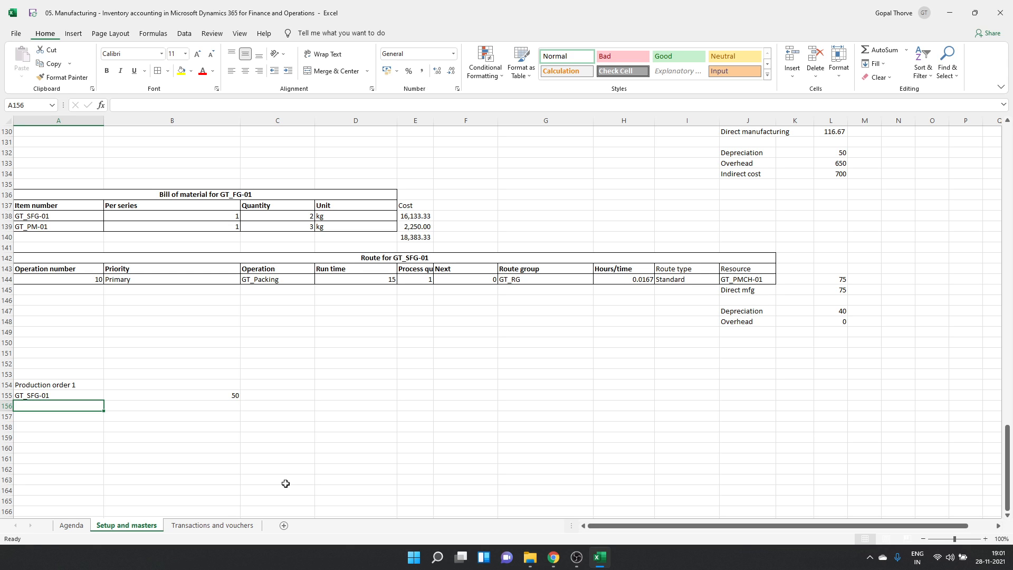
- Change the GT_SFG-01 production quantity in B155 to 200
scroll(285, 483, "up", 3)
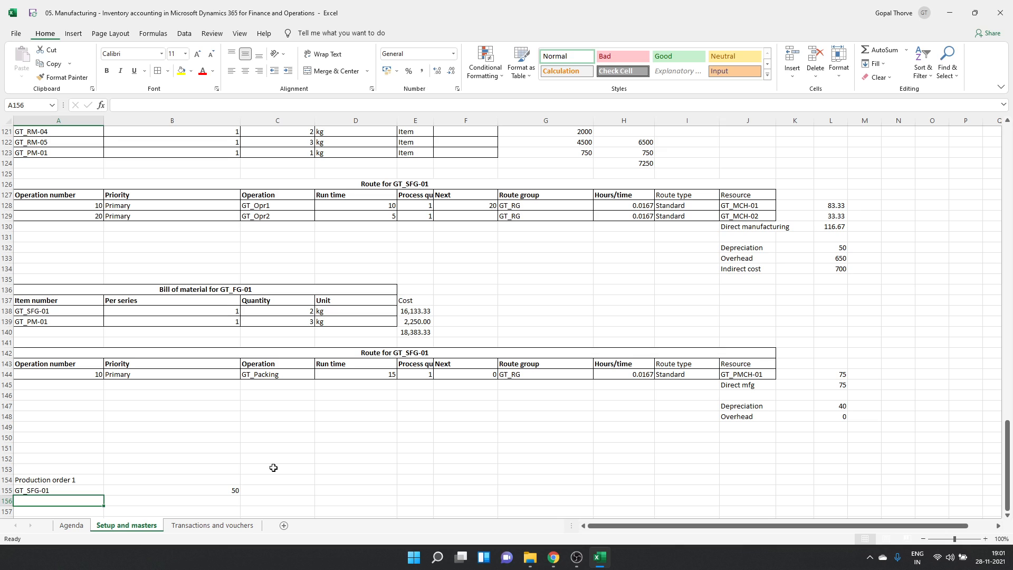
scroll(273, 467, "up", 1)
scroll(271, 460, "down", 1)
left_click(226, 289)
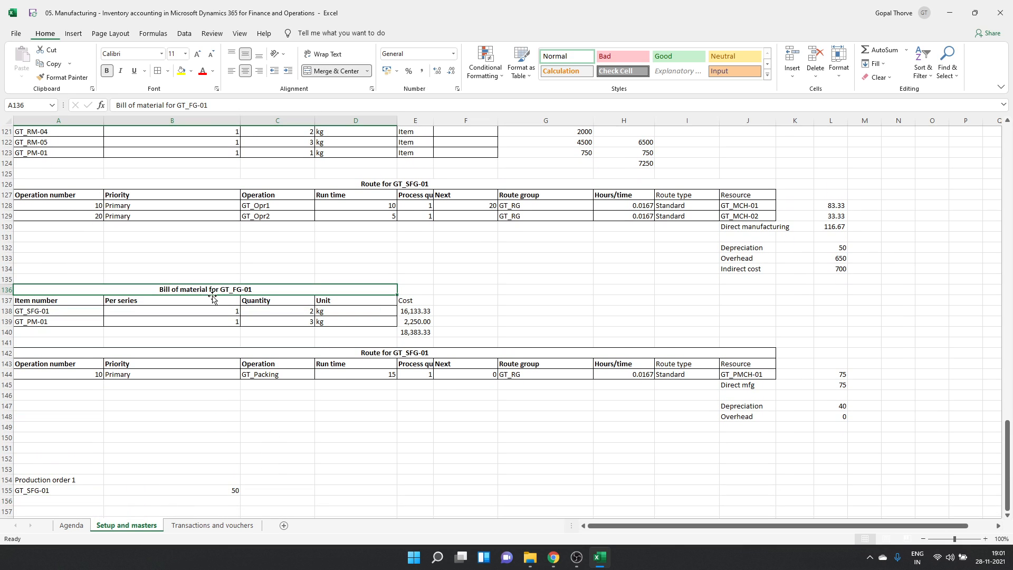
left_click(222, 490)
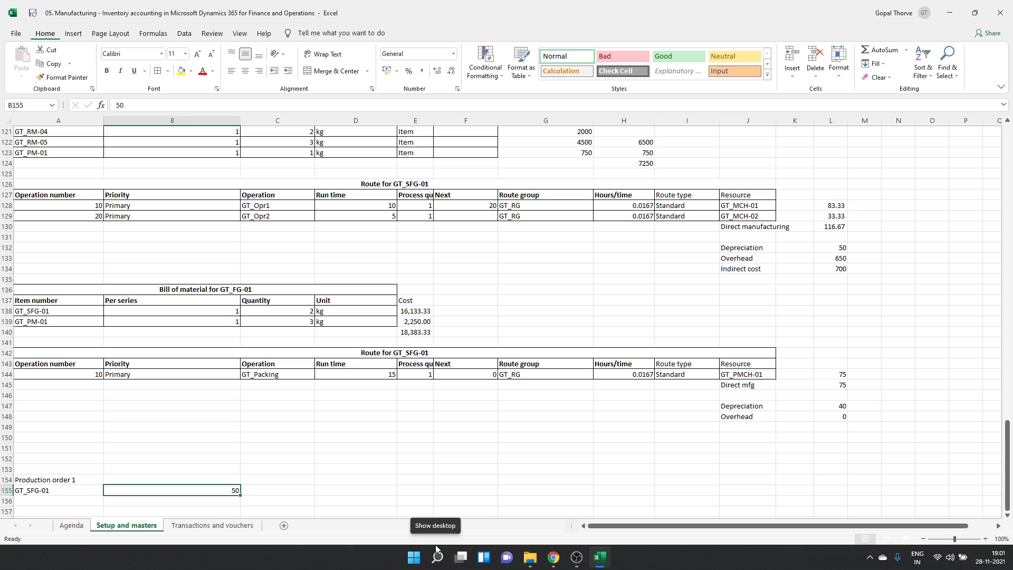
type("200")
key("Return")
key("Left")
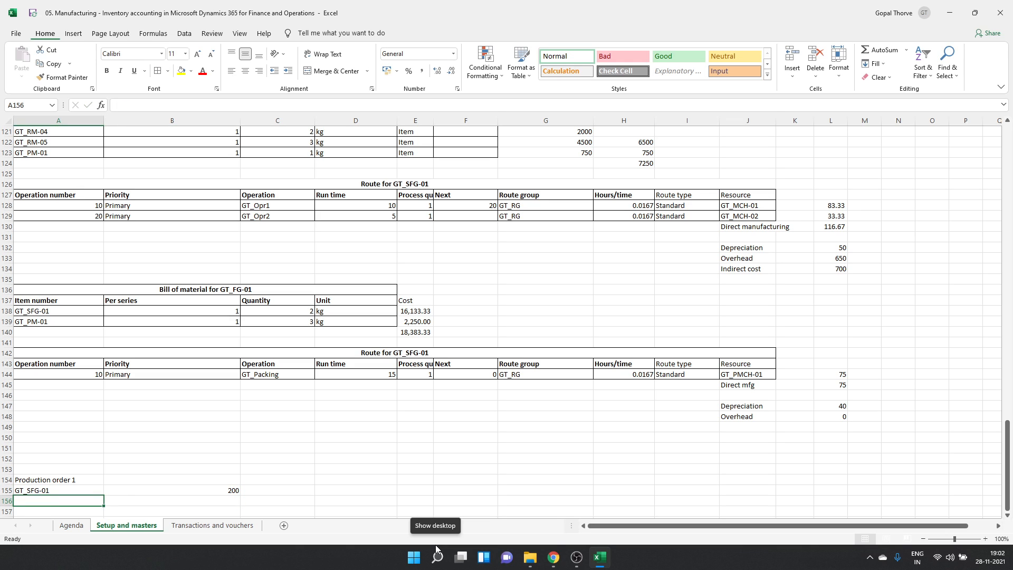
- Copy the GT_SFG-01 bill of material from Item number through Unit (A120:D123) to A157, under the production order
key("Up")
key("Down")
key("Down")
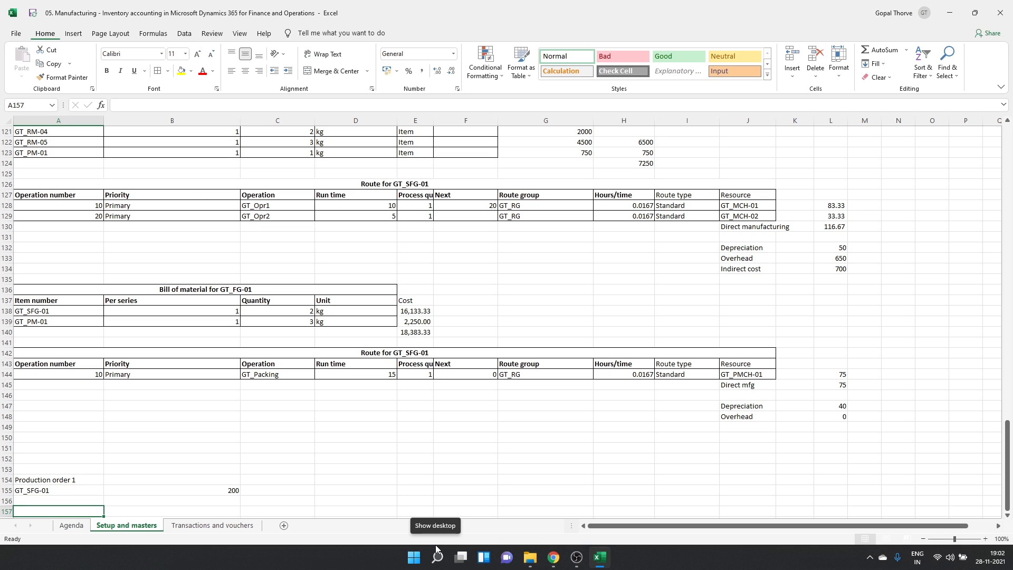
scroll(305, 290, "up", 3)
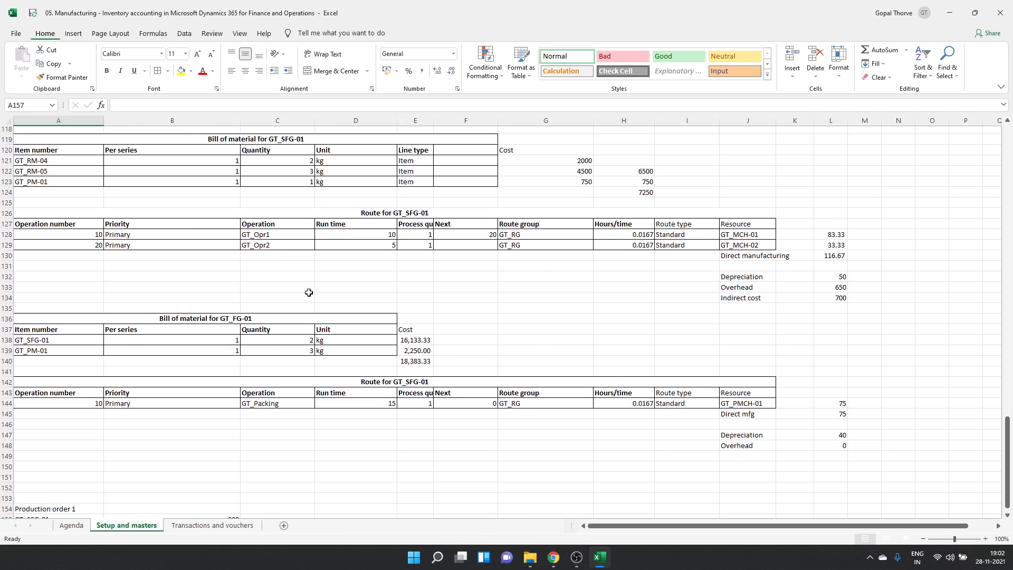
left_click_drag(68, 217, 279, 247)
key("ctrl+c")
scroll(289, 305, "down", 4)
scroll(289, 305, "up", 4)
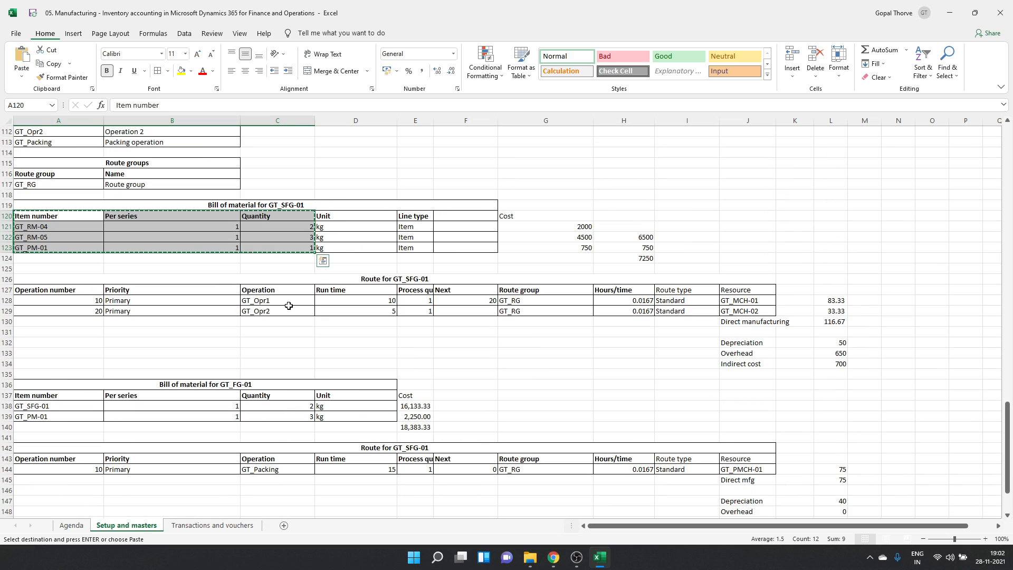
left_click(343, 249, "shift")
scroll(369, 370, "down", 4)
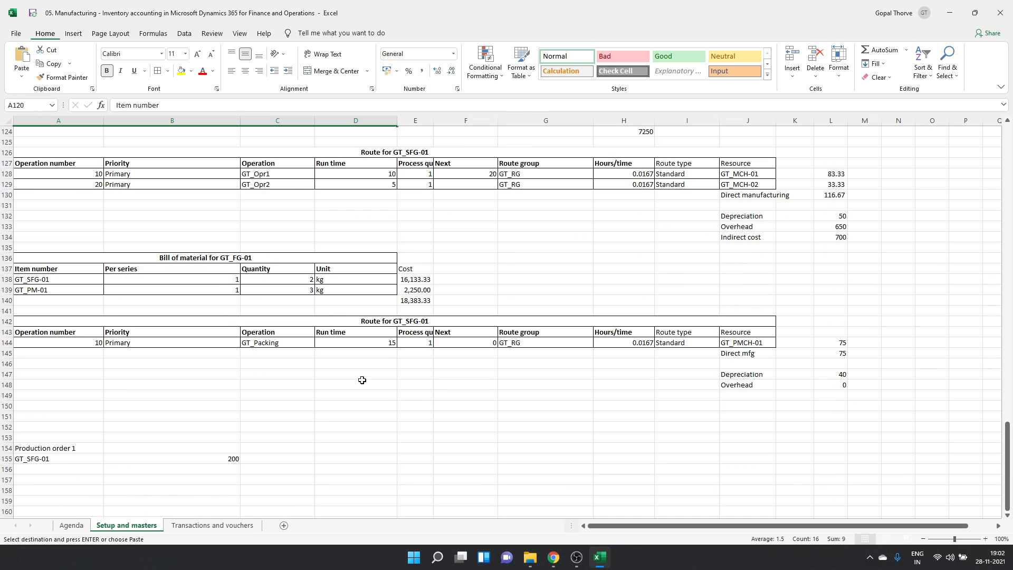
left_click(59, 481)
key("ctrl+v")
scroll(211, 495, "down", 3)
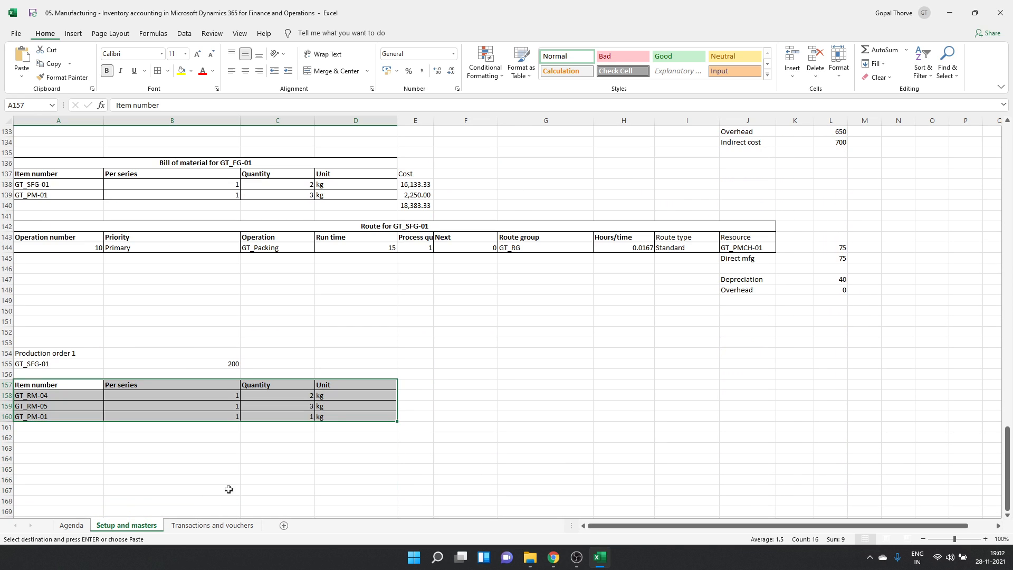
left_click(404, 396)
left_click(465, 384)
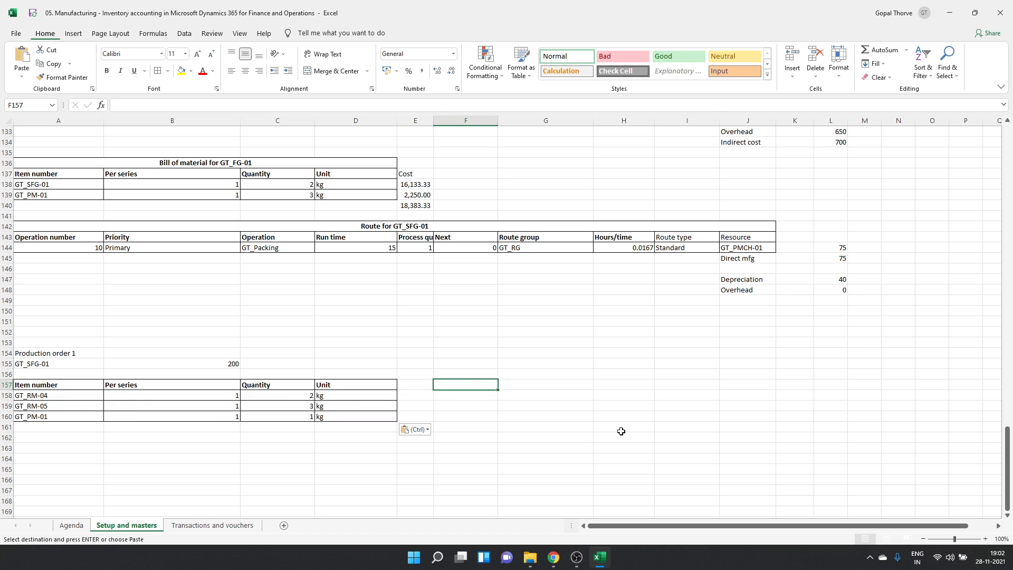
type("Mat")
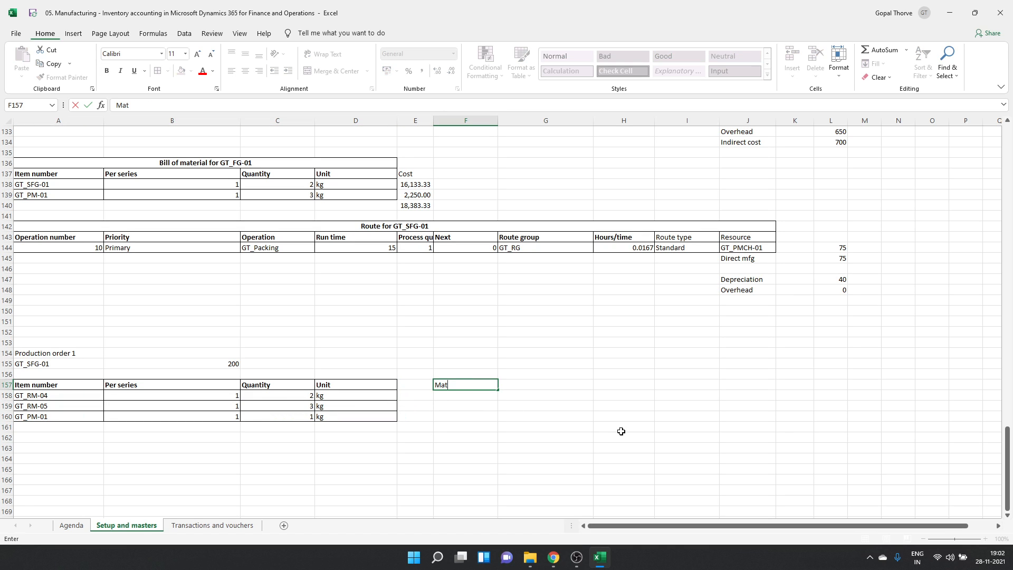
type("erial")
key("Escape")
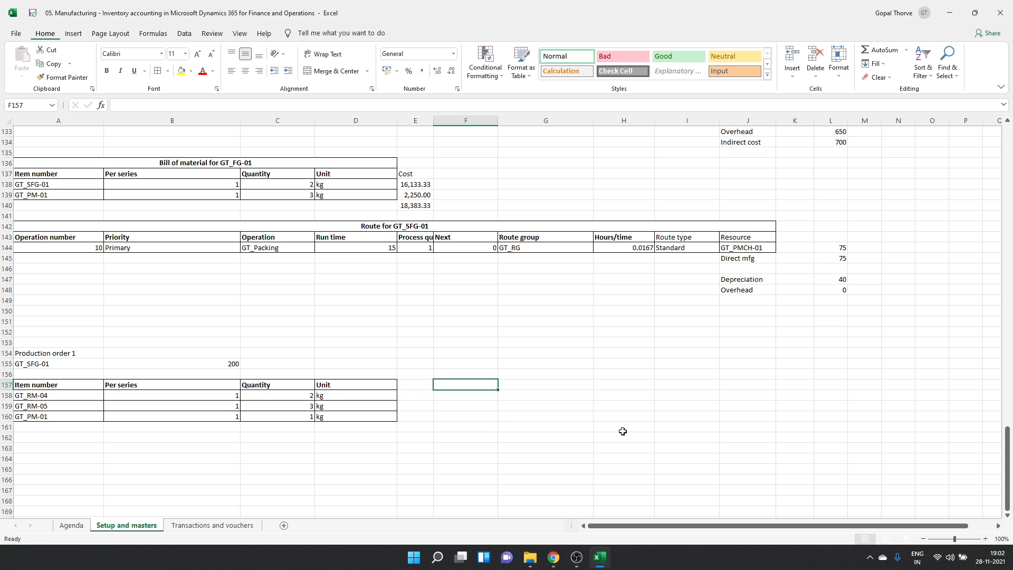
- Switch to Finance and Operations, close the released products page and open All production orders in Production control
key("alt+Tab")
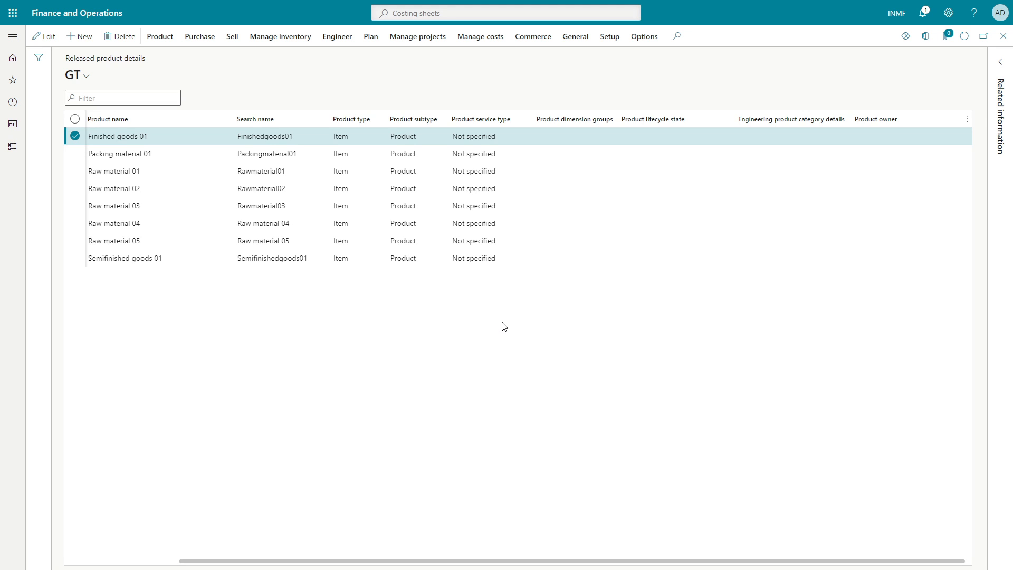
left_click(1002, 36)
left_click(13, 146)
scroll(80, 253, "down", 9)
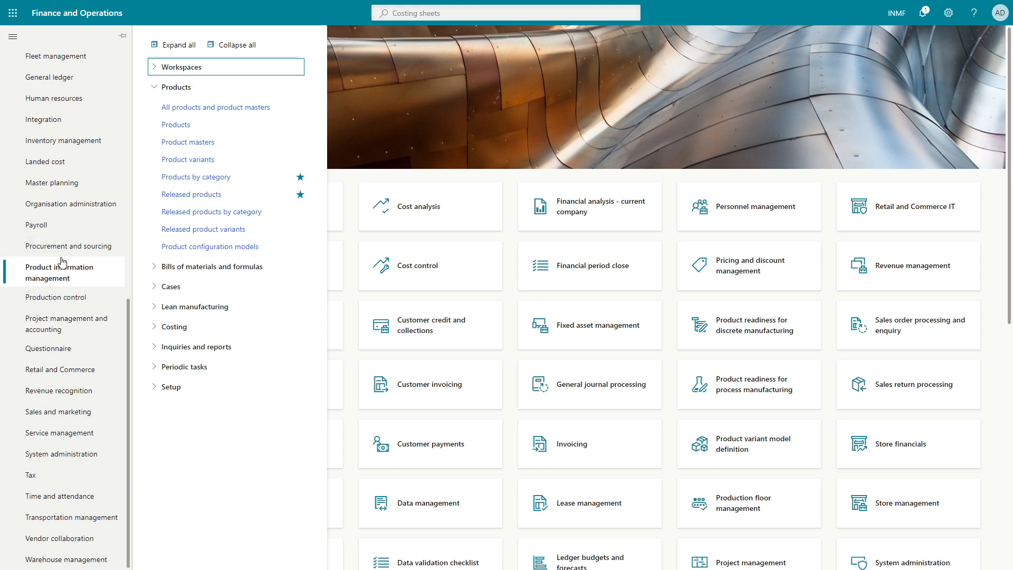
left_click(69, 297)
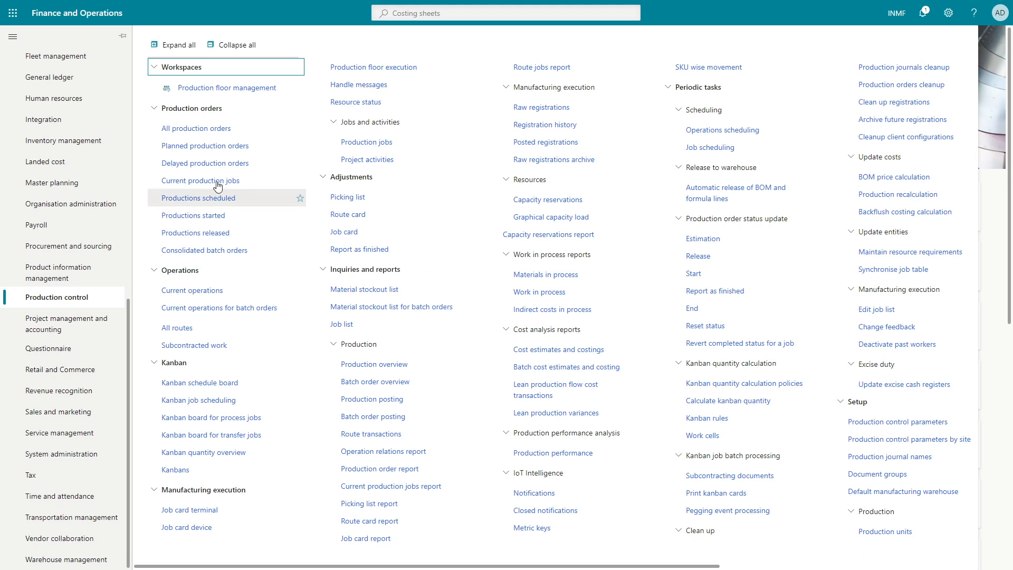
left_click(203, 129)
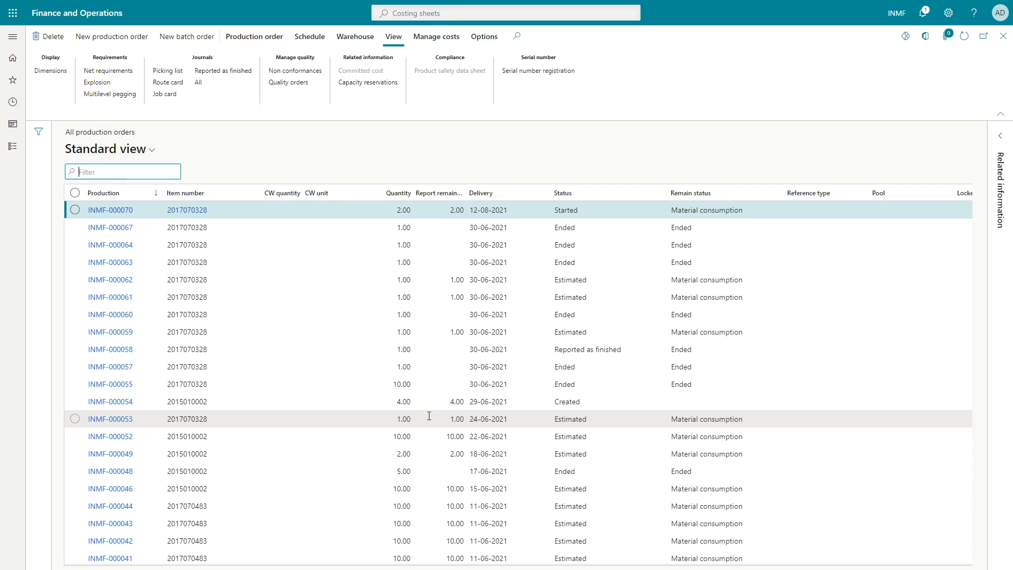
- Filter the production orders to item numbers that begin with GT
scroll(344, 331, "down", 2)
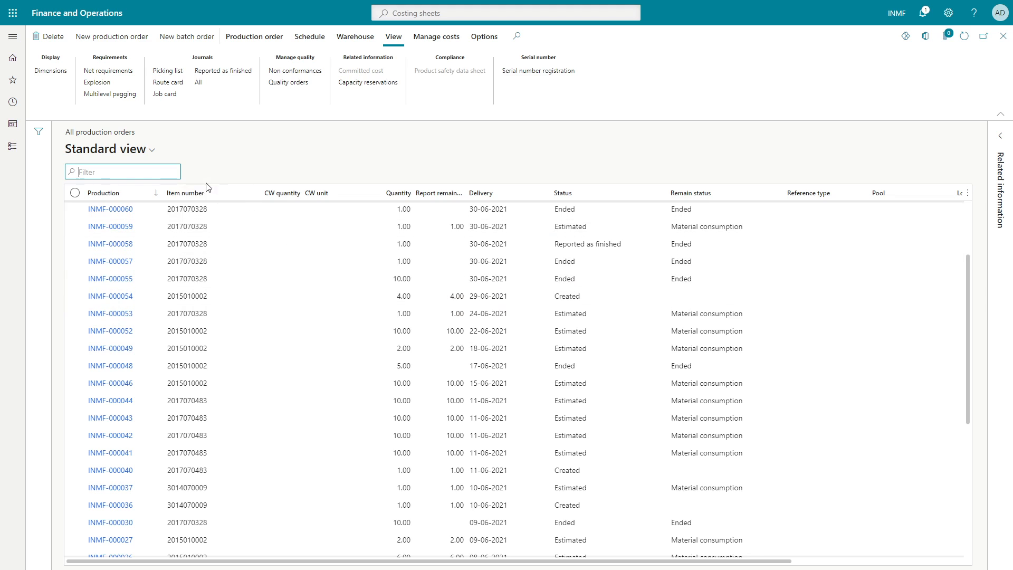
left_click(152, 177)
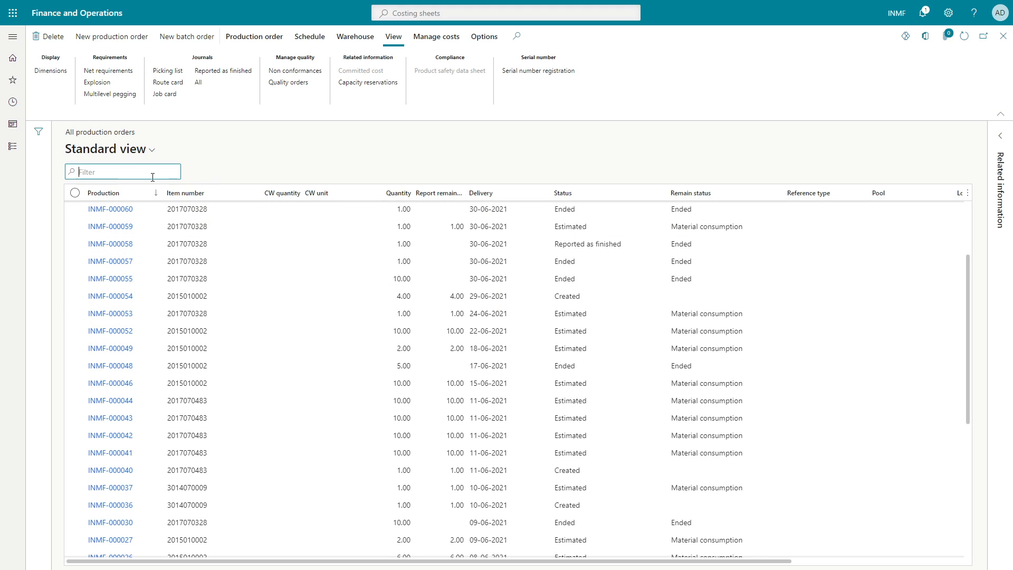
left_click(196, 191)
type("GT")
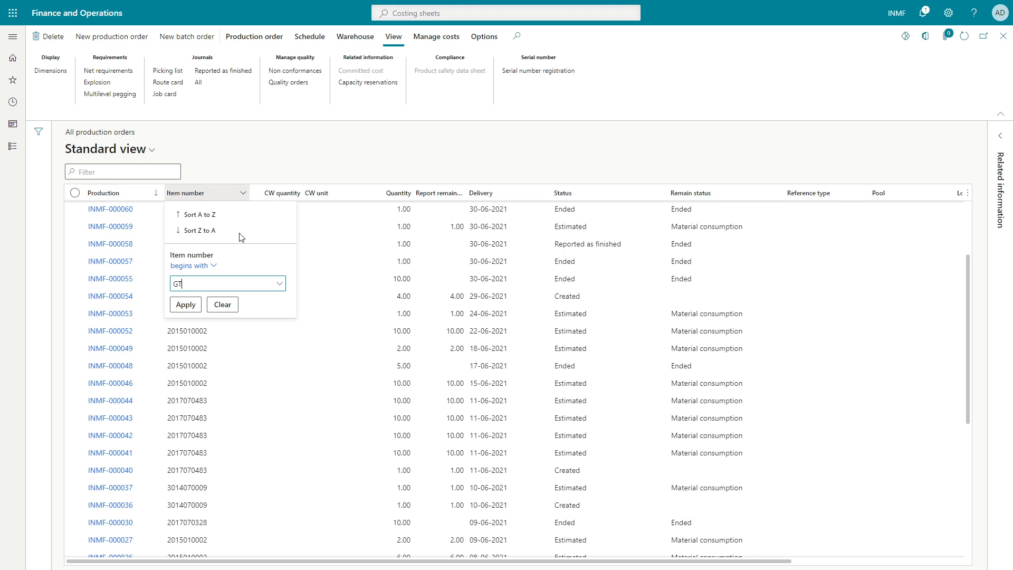
left_click(185, 306)
left_click(198, 194)
left_click(202, 266)
left_click(202, 266)
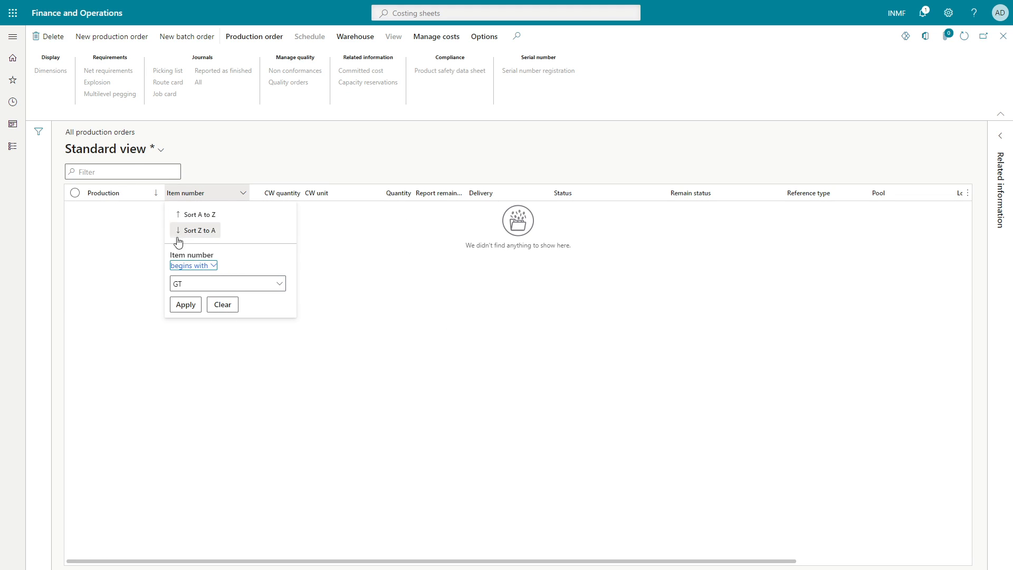
- Save the filtered production order list as a new view named GT, pinned as the default view
left_click(148, 155)
left_click(148, 156)
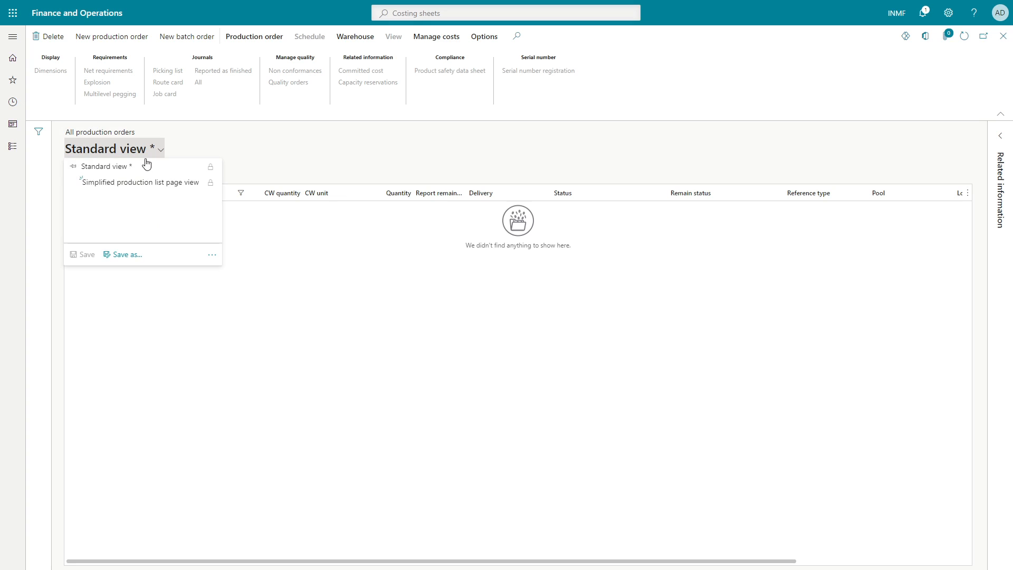
left_click(126, 256)
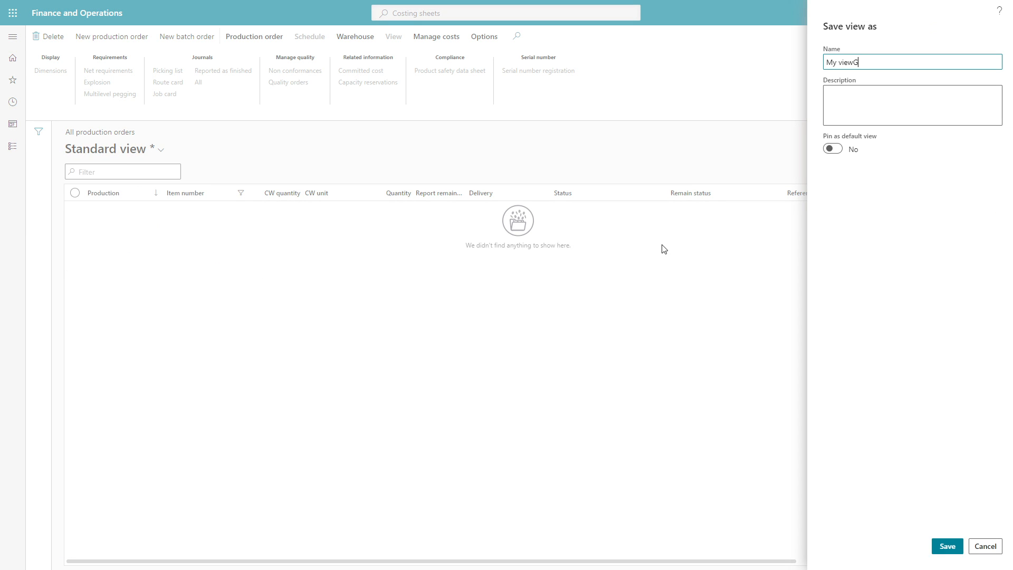
key("BackSpace")
key("BackSpace")
key("BackSpace")
key("BackSpace")
key("BackSpace")
key("BackSpace")
type("G")
left_click(833, 149)
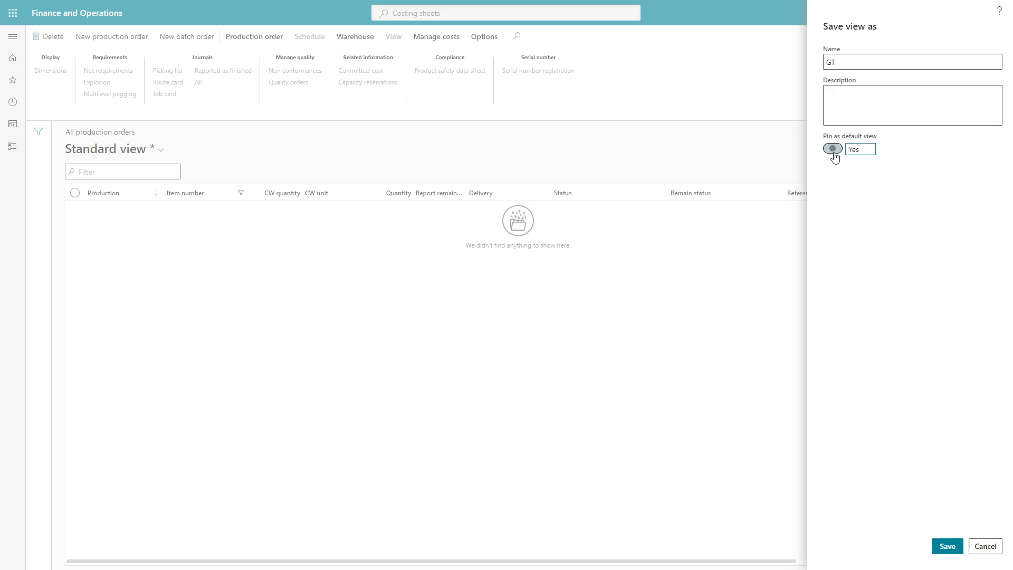
left_click(948, 546)
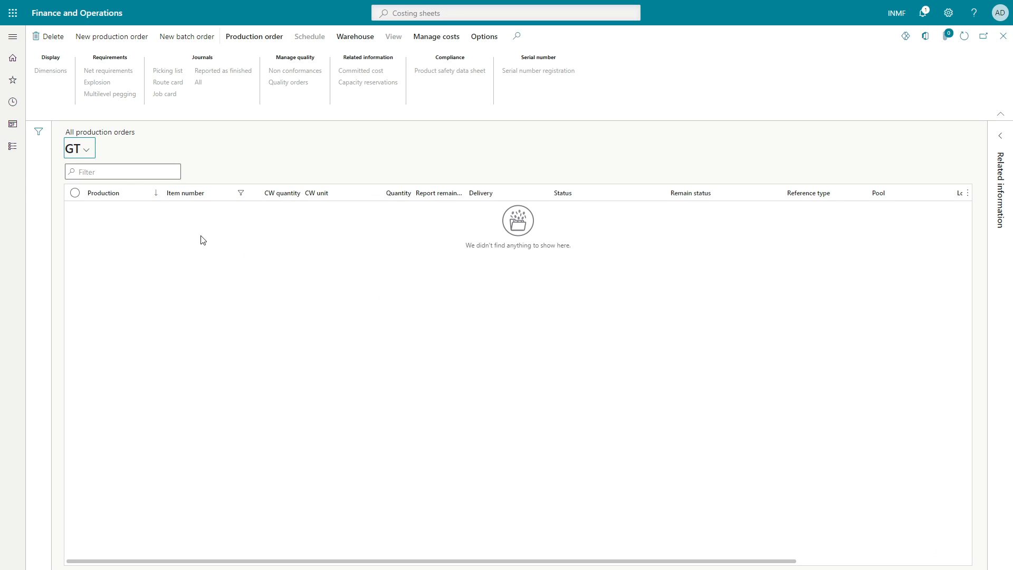
- Start a new production order for item number GT_SFG-01
left_click(123, 42)
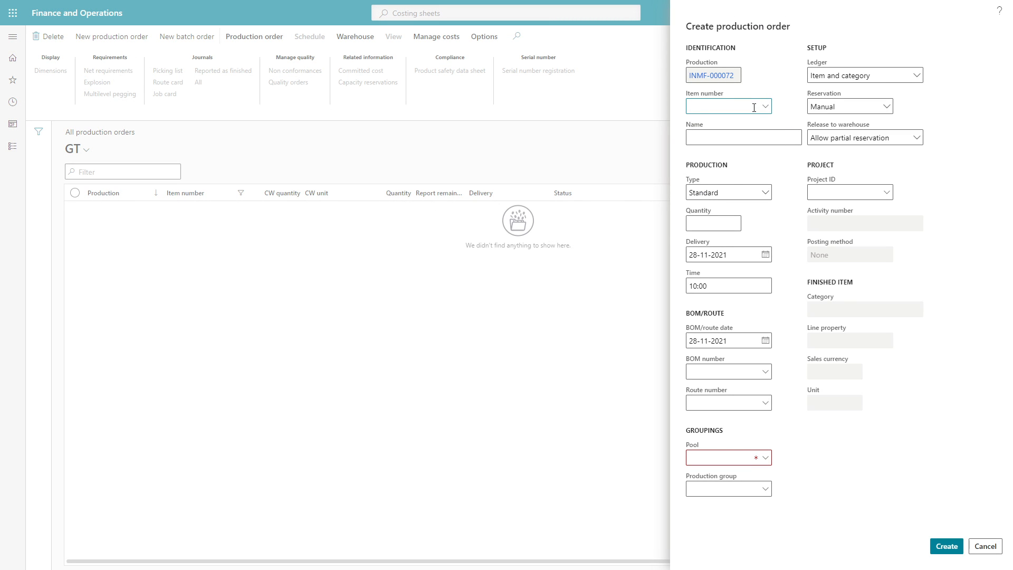
type("_SFG")
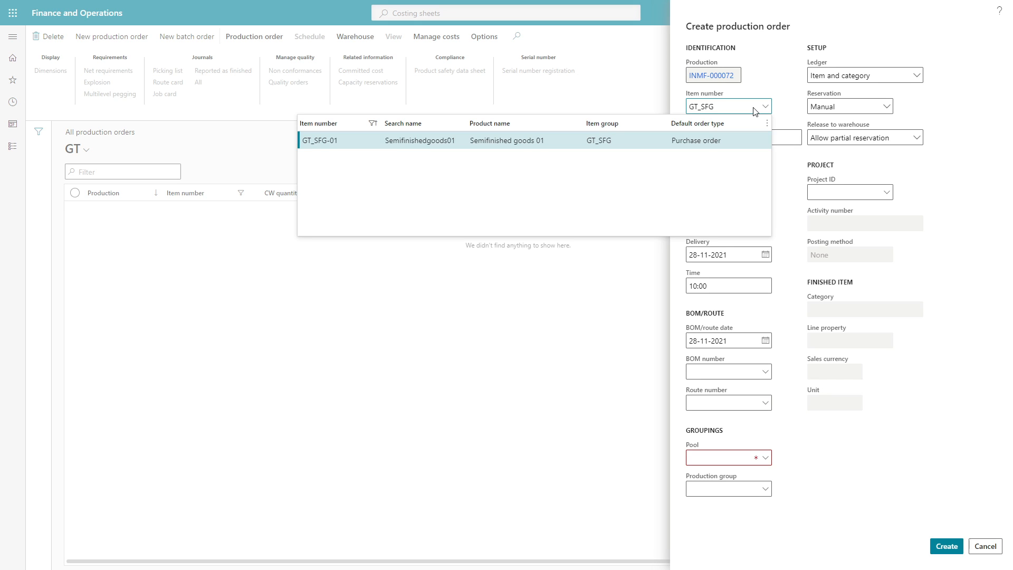
key("Return")
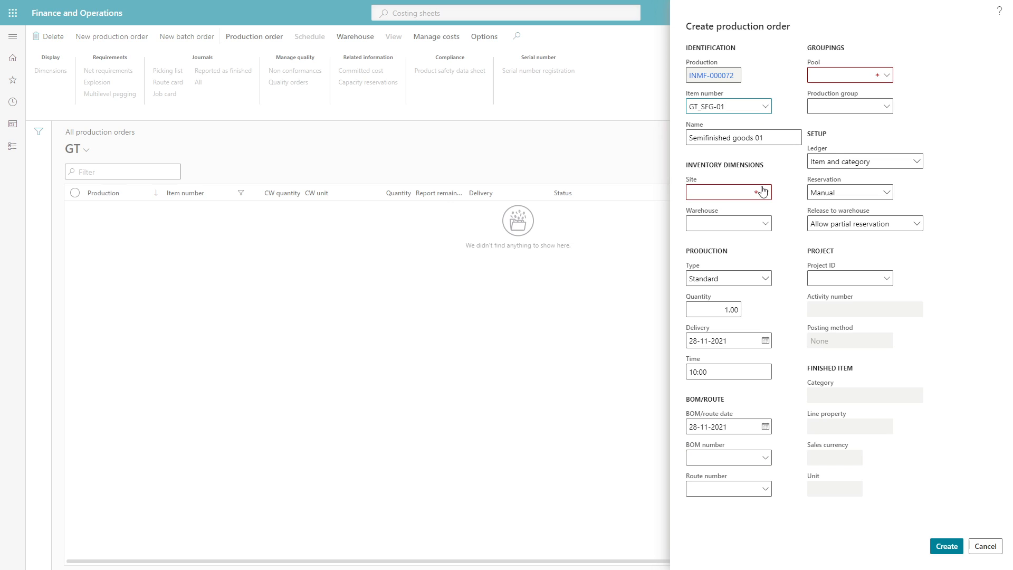
- Set the production order's site to GT_NY and its warehouse to GT_NY, keeping the Standard type
left_click(741, 195)
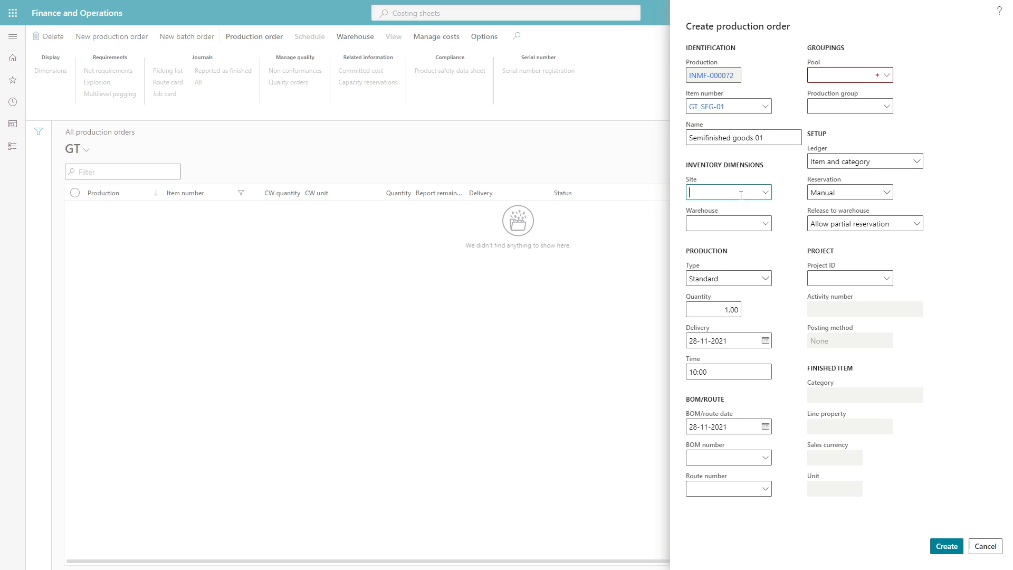
type("GT_")
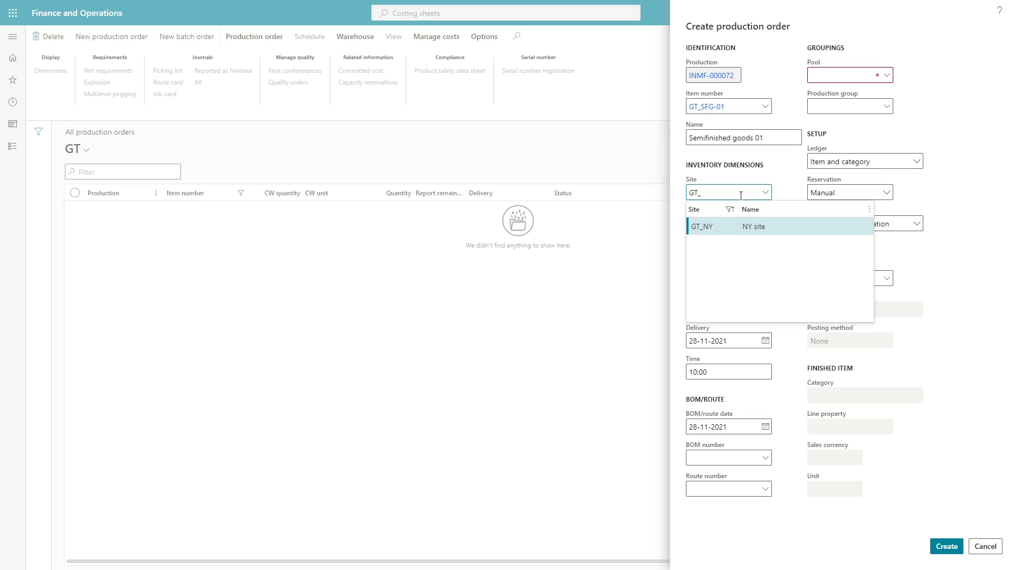
key("Return")
left_click(579, 269)
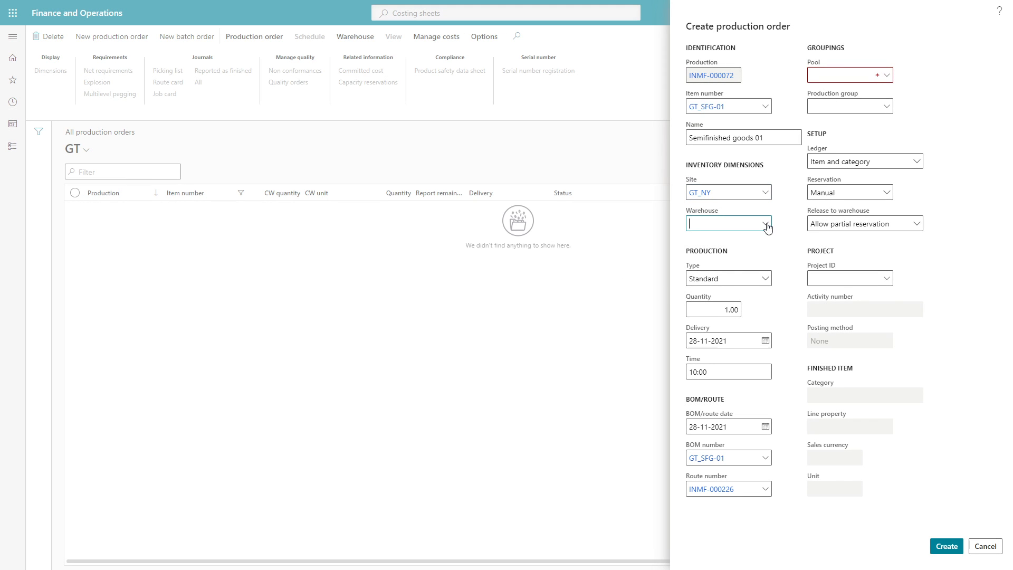
left_click(765, 223)
left_click(720, 279)
key("Tab")
left_click(712, 313)
left_click(765, 278)
left_click(764, 278)
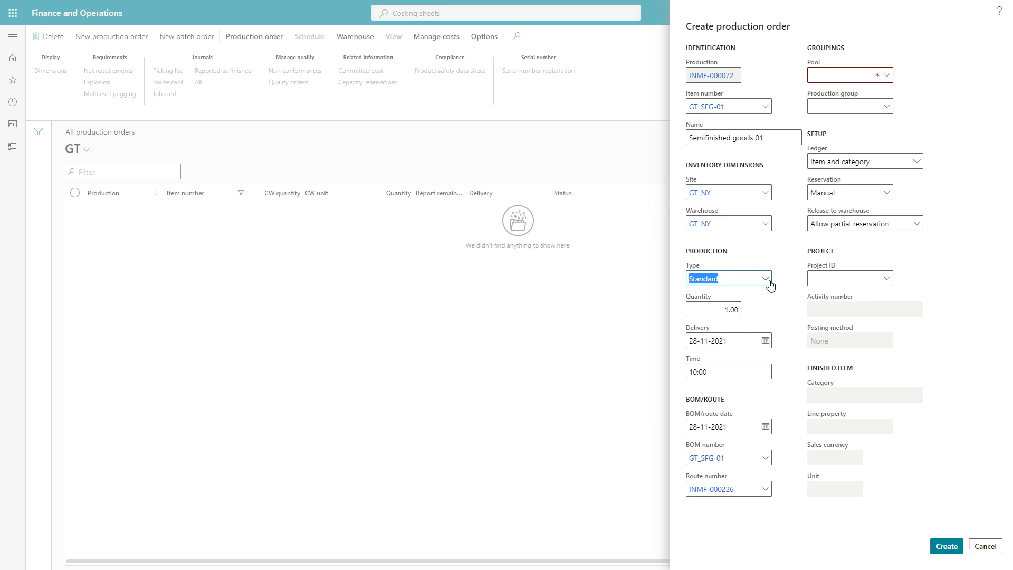
- Set the production order quantity to 100
key("Tab")
type("10")
key("Tab")
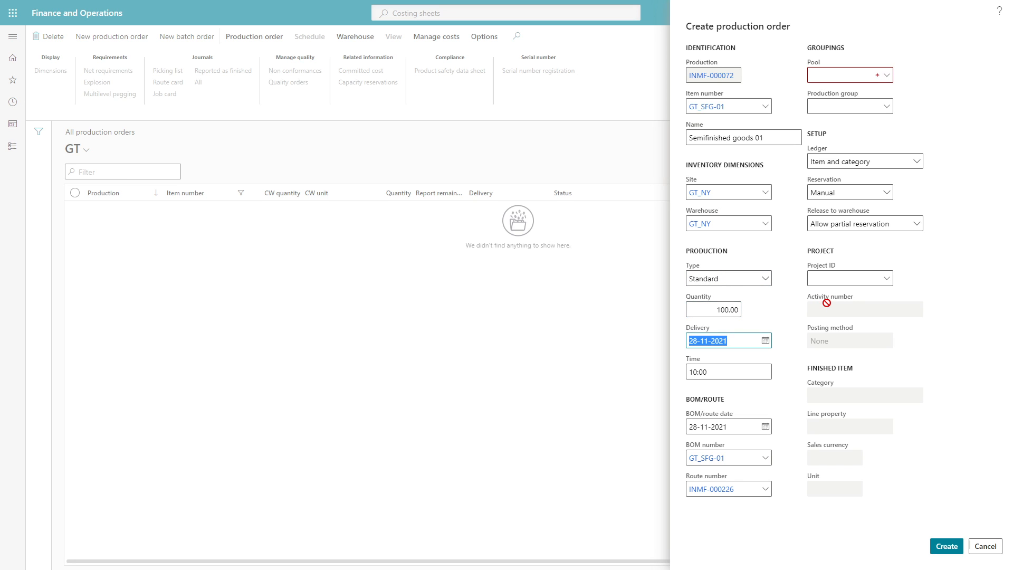
- Check the planned production order 1 quantity in Excel and set the order quantity to 200 in Finance and Operations
key("alt+Tab")
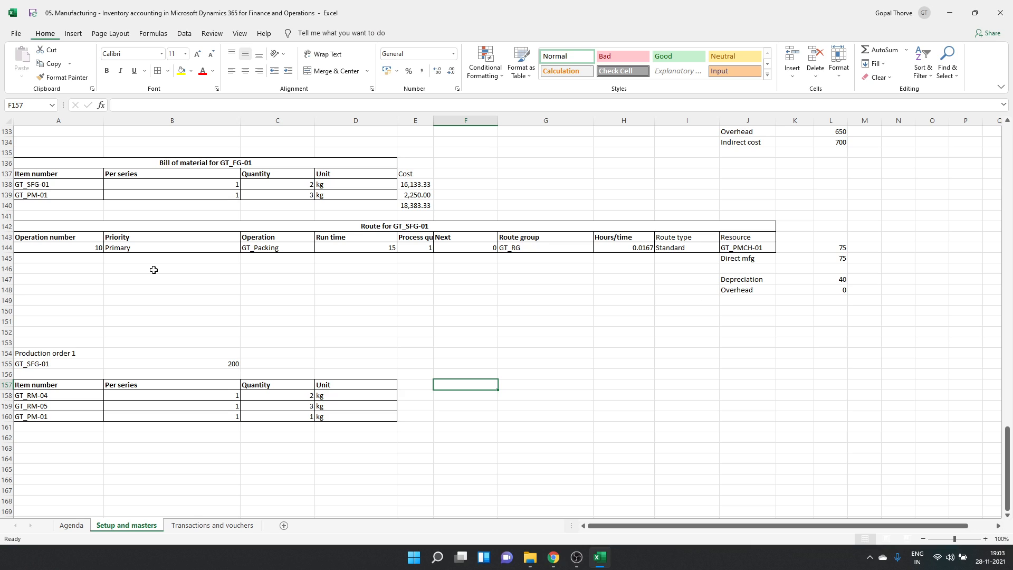
scroll(154, 270, "up", 2)
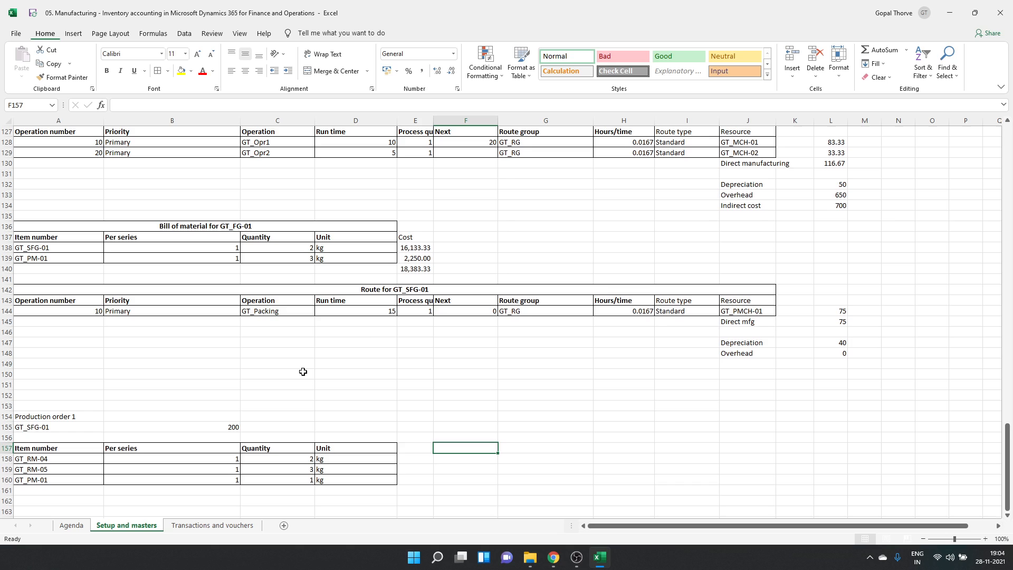
scroll(303, 371, "up", 1)
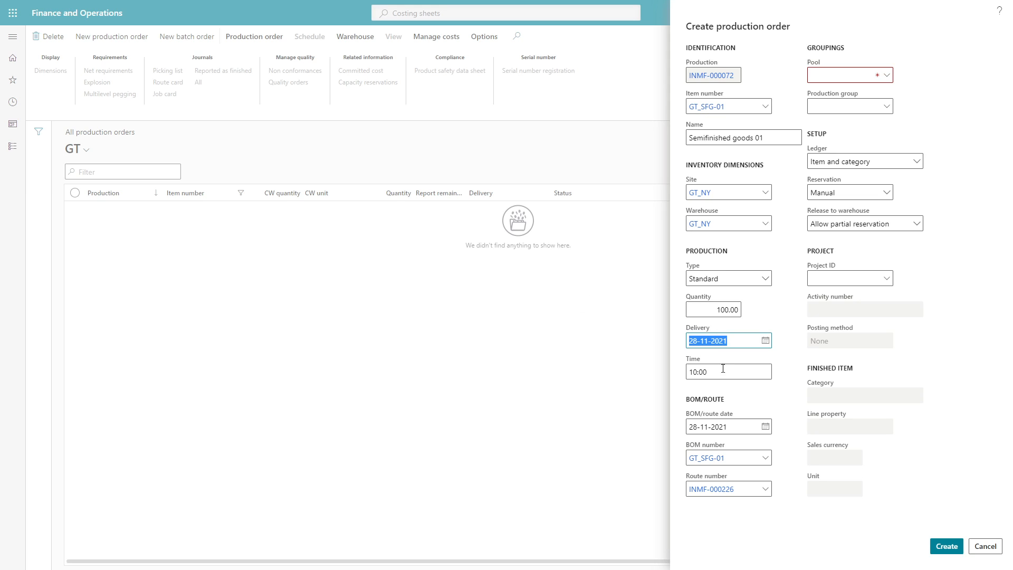
key("shift+Tab")
type("200")
key("Tab")
left_click(830, 310)
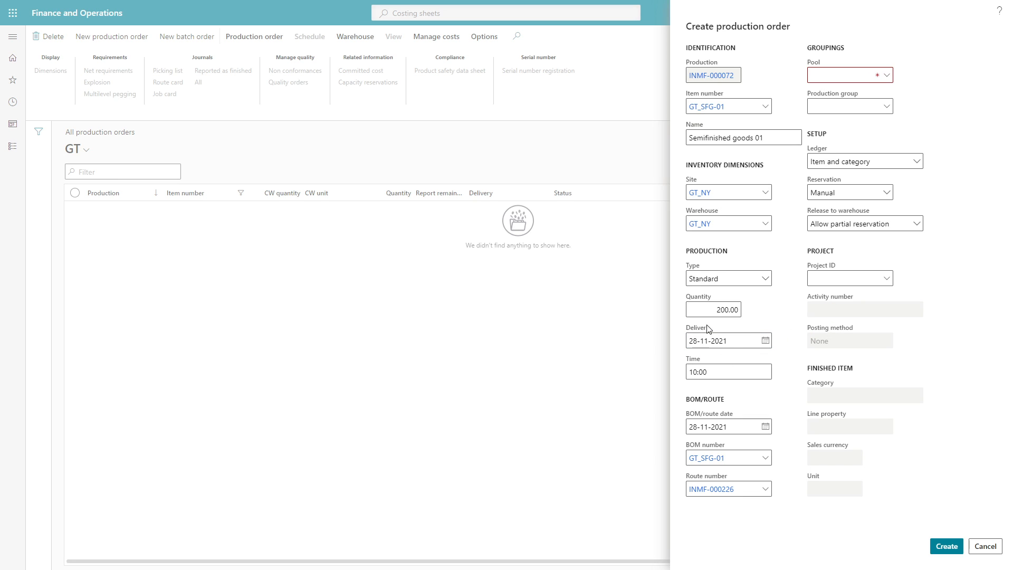
- Open the production pools from the order's Pool field and add pool ProdPool with the name Production pool
left_click(886, 76)
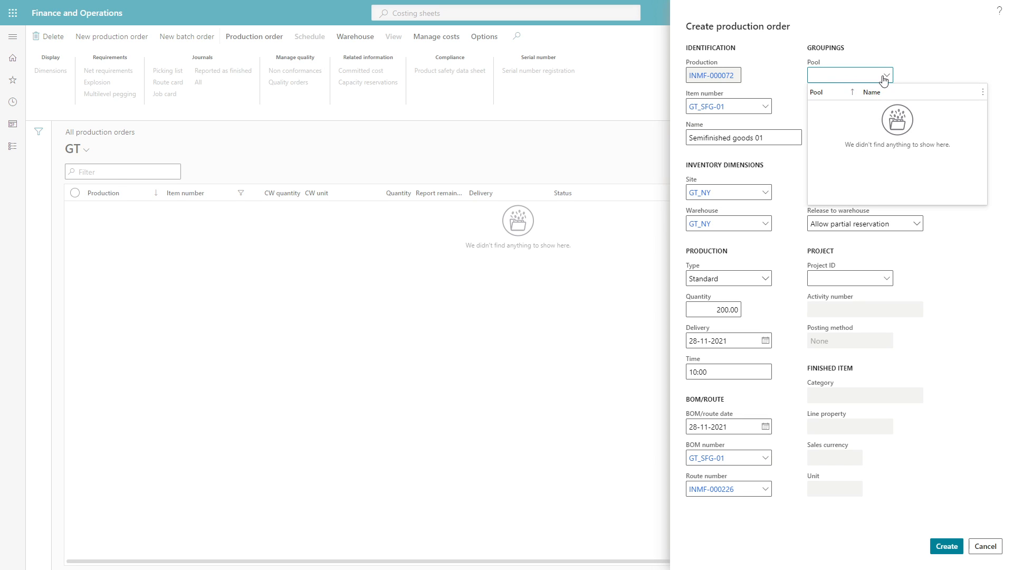
right_click(883, 78)
left_click(904, 131)
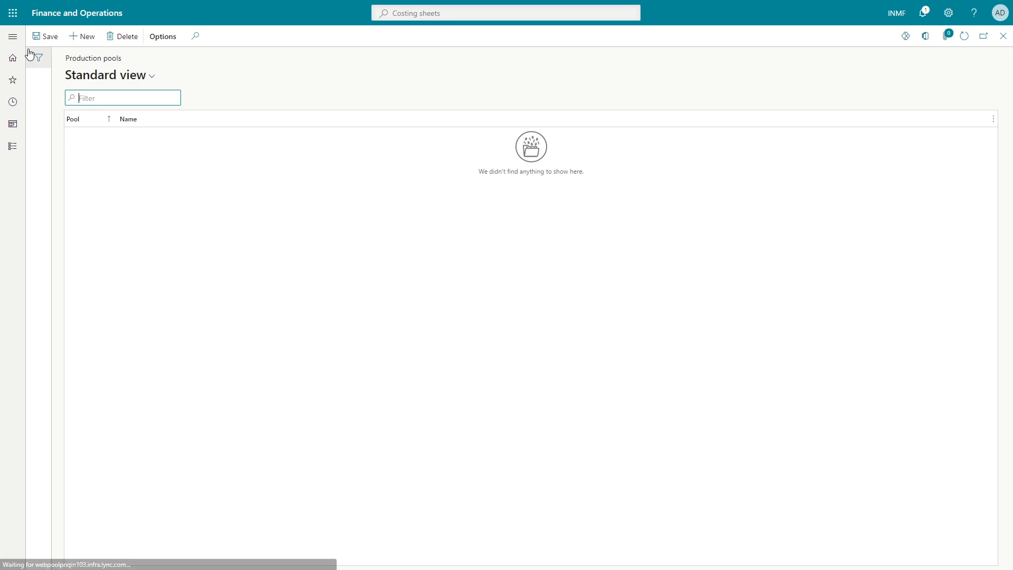
left_click(81, 37)
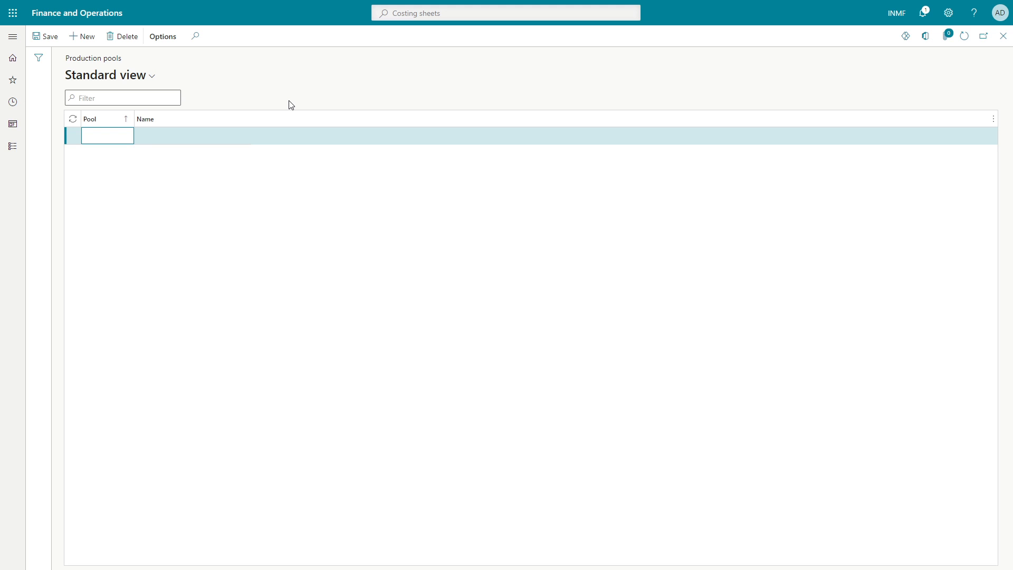
type("ProdPool")
key("Tab")
type("Production poo")
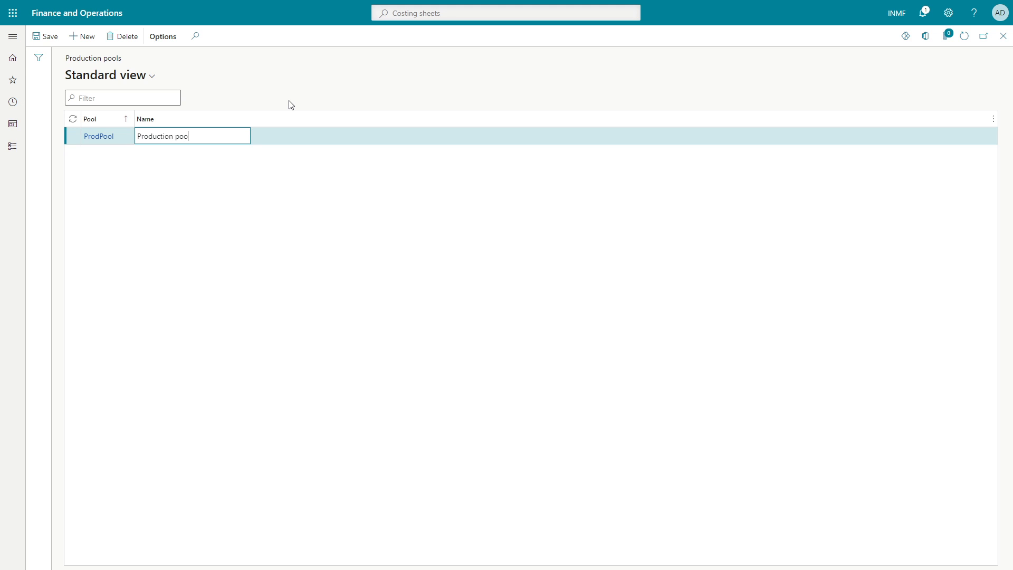
type("l")
key("Tab")
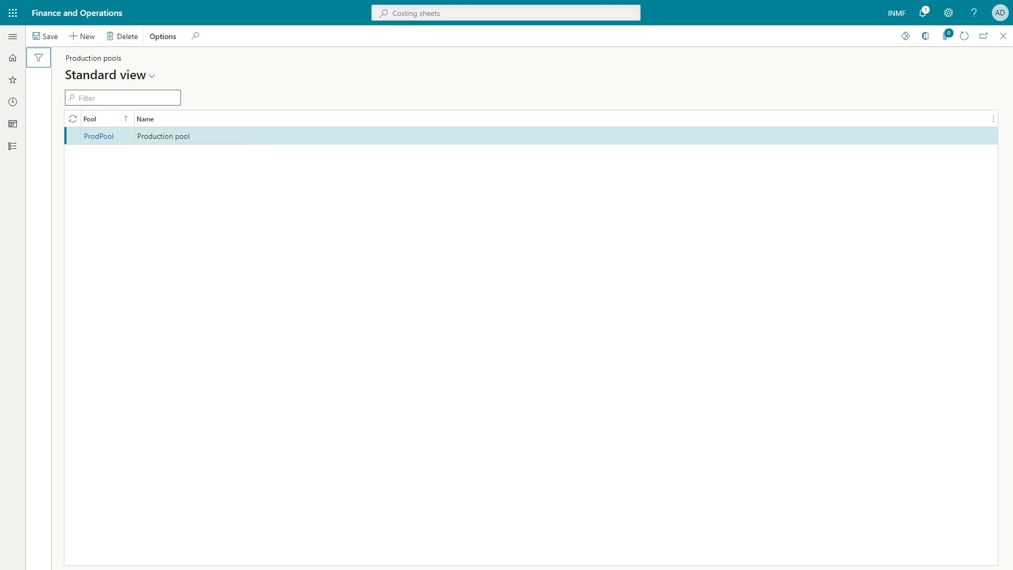
left_click(996, 43)
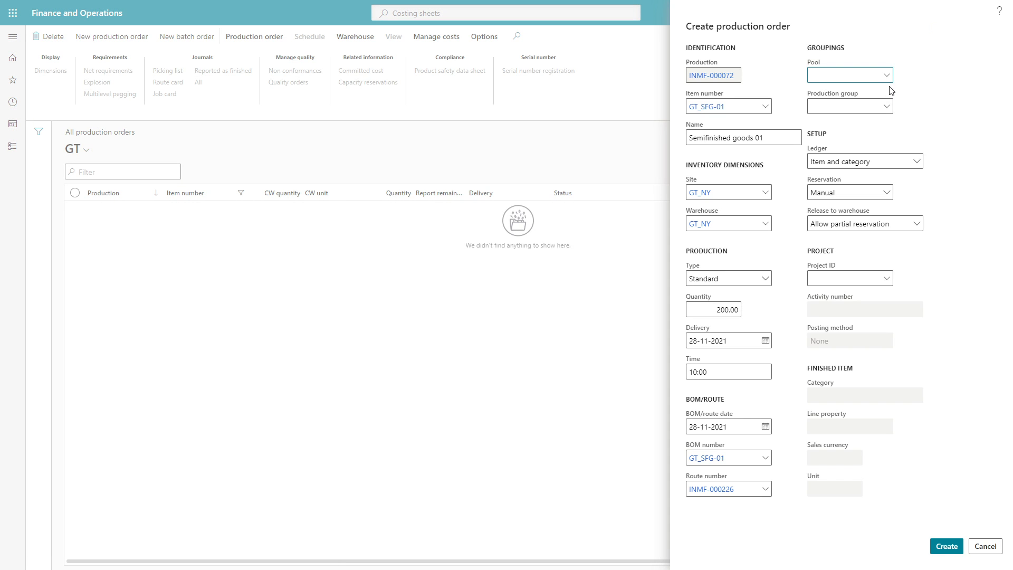
- Assign the pool ProdPool to the GT_SFG-01 order and create the production order
left_click(886, 75)
left_click(828, 109)
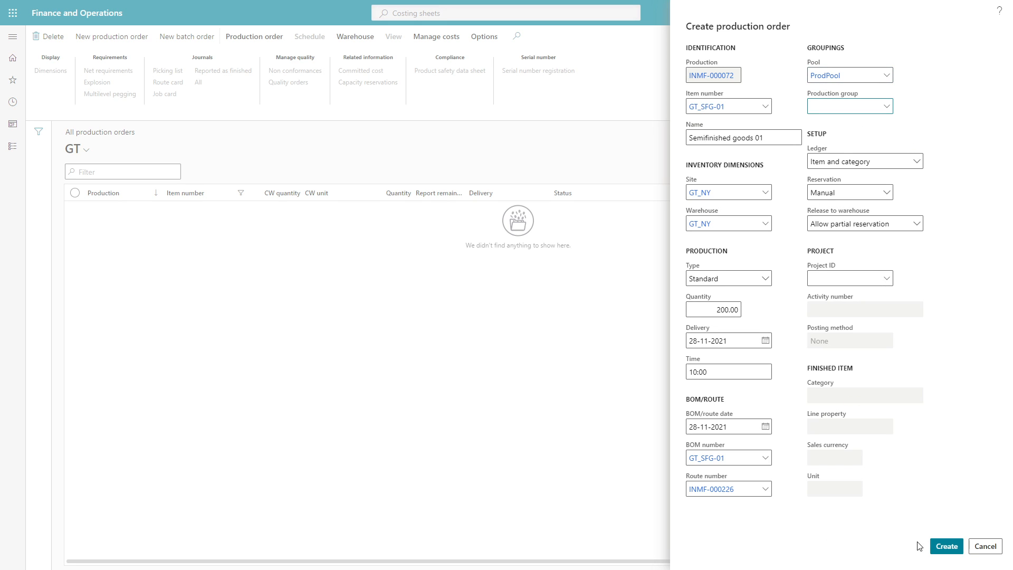
left_click(937, 551)
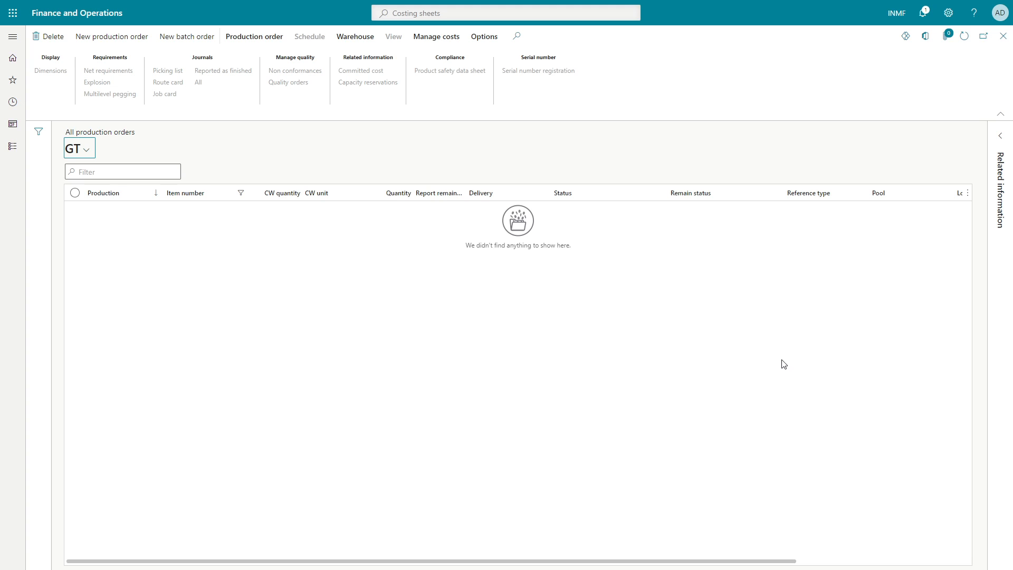
- Reapply the item number filter that begins with GT and select the GT_SFG-01 production order
left_click(203, 193)
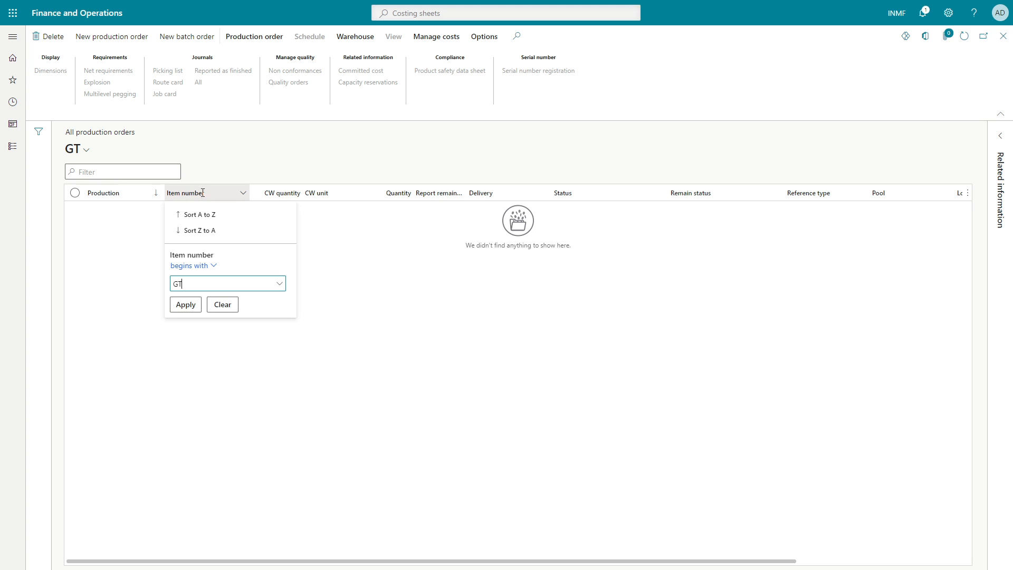
left_click(189, 303)
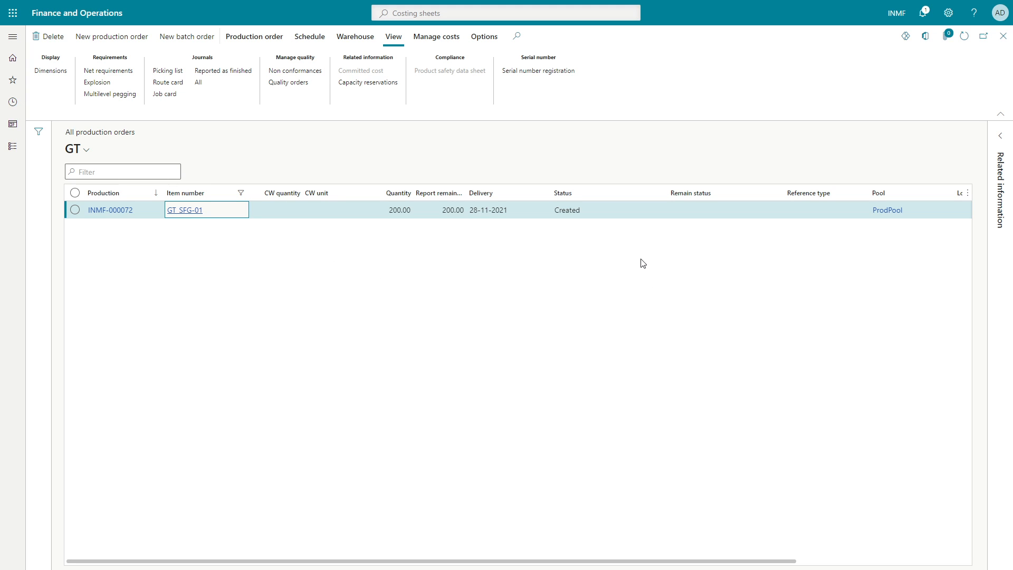
left_click(346, 208)
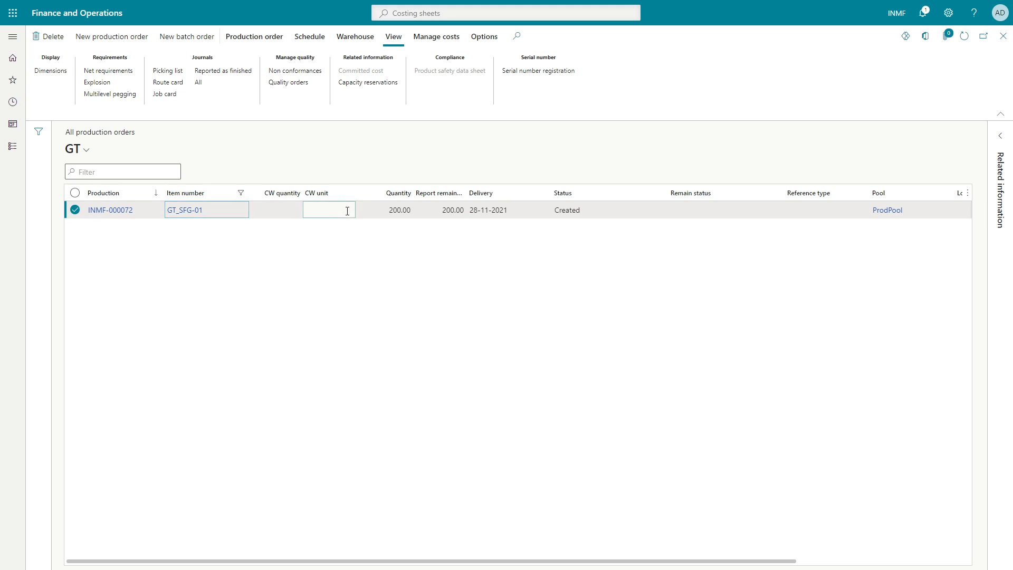
left_click(401, 210)
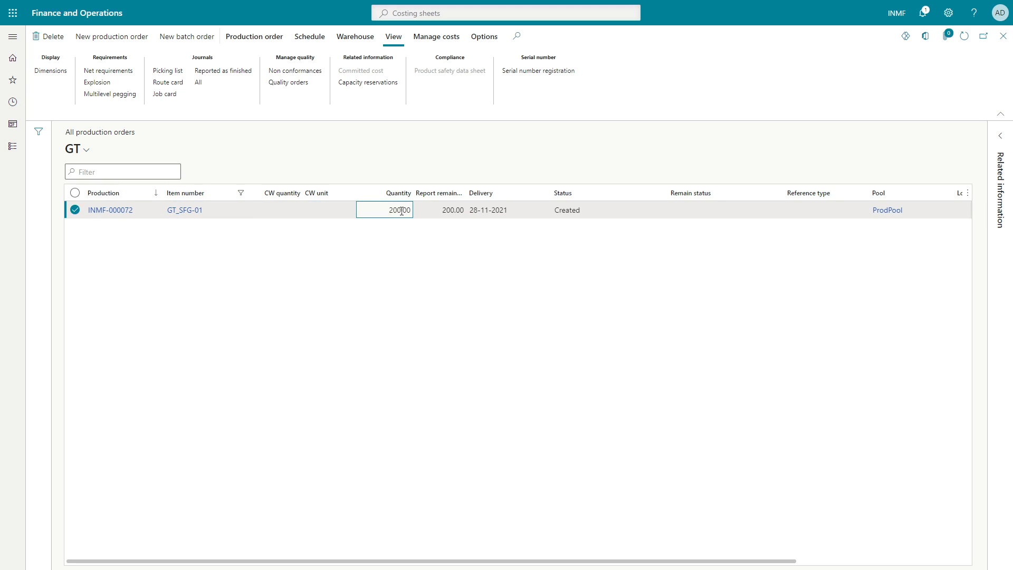
- Hide the CW quantity and CW unit columns in the production order list
right_click(282, 193)
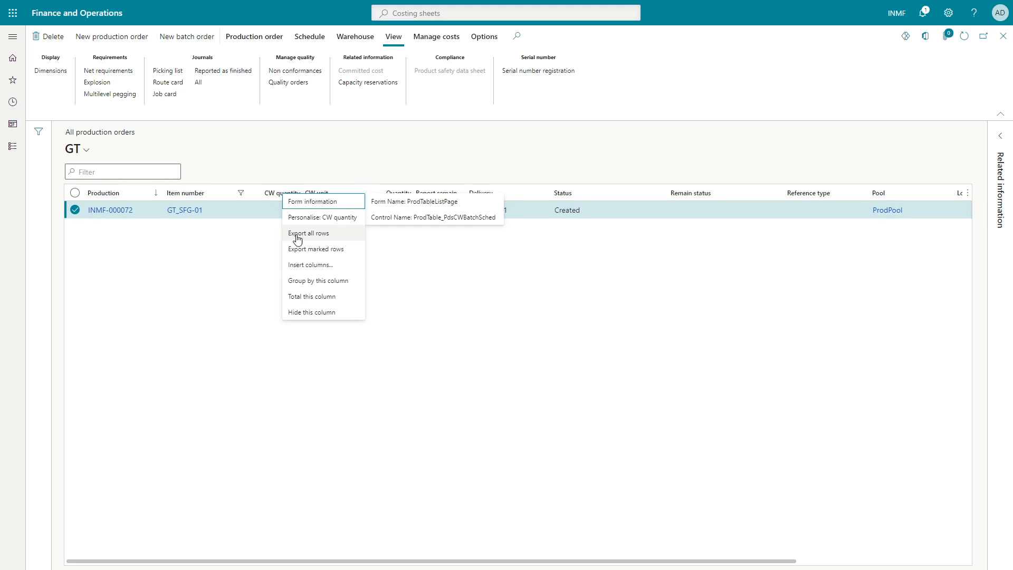
left_click(311, 312)
right_click(288, 194)
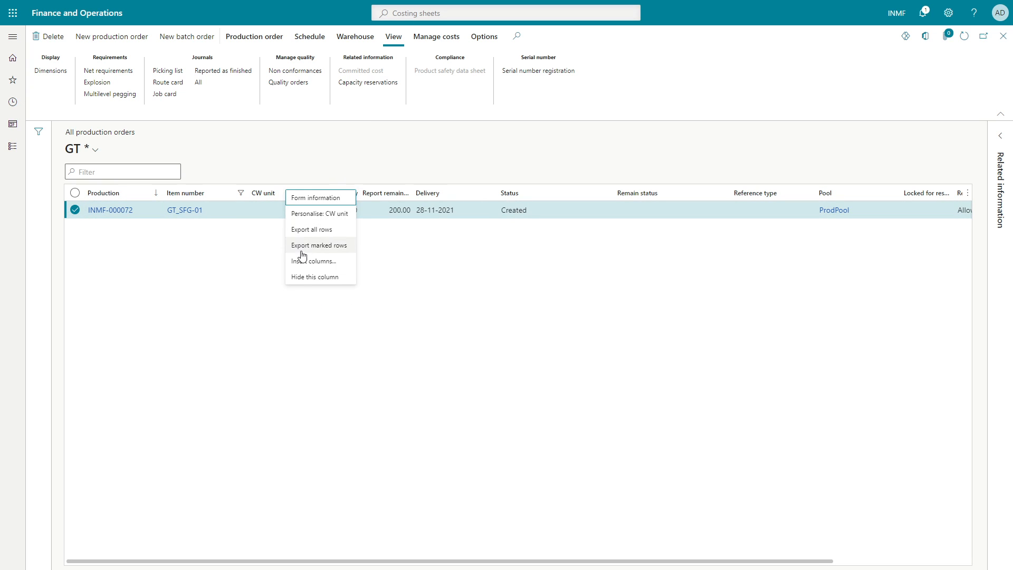
left_click(310, 272)
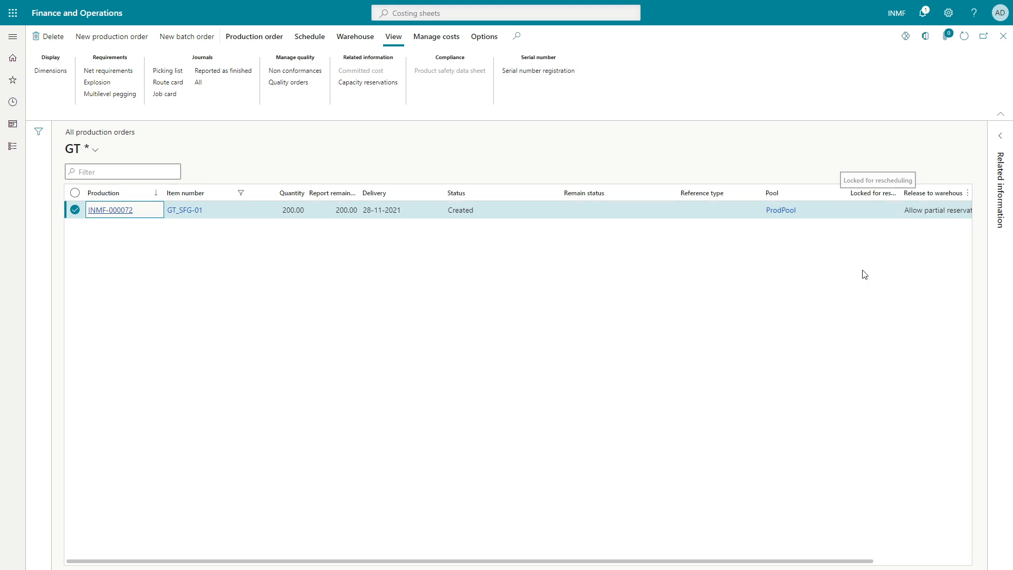
left_click_drag(746, 561, 909, 559)
left_click_drag(969, 554, 322, 351)
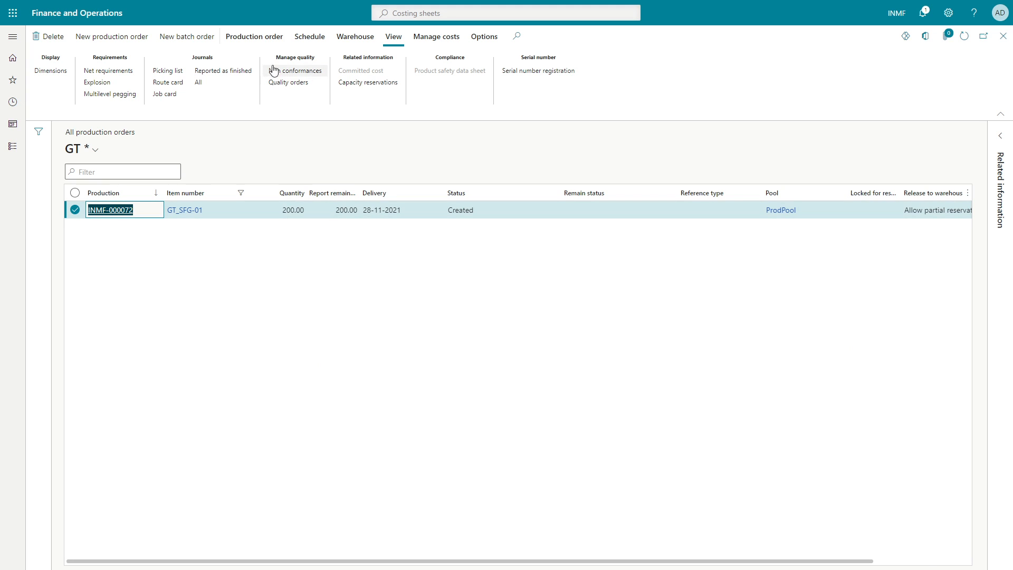
left_click(266, 36)
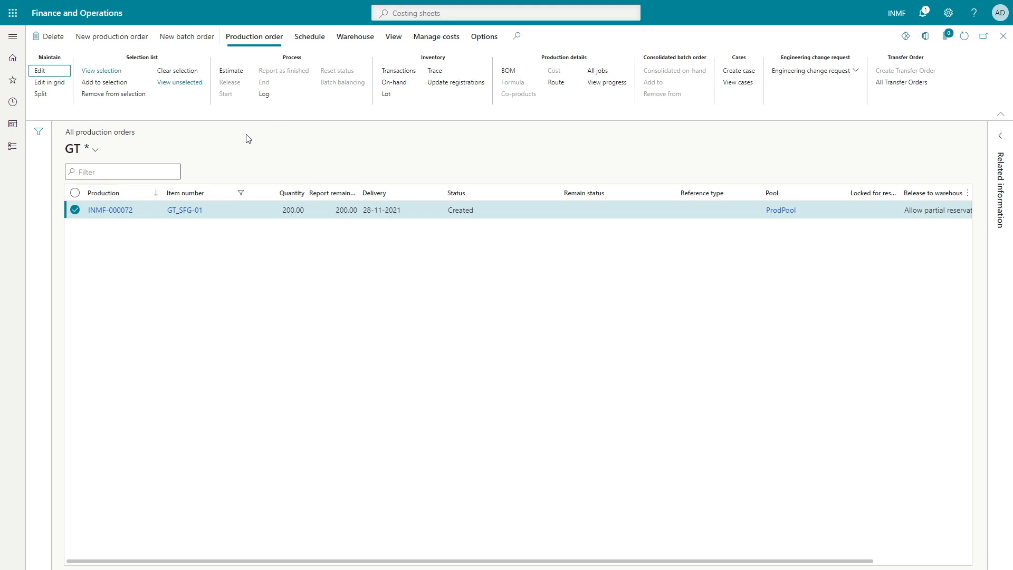
left_click(232, 79)
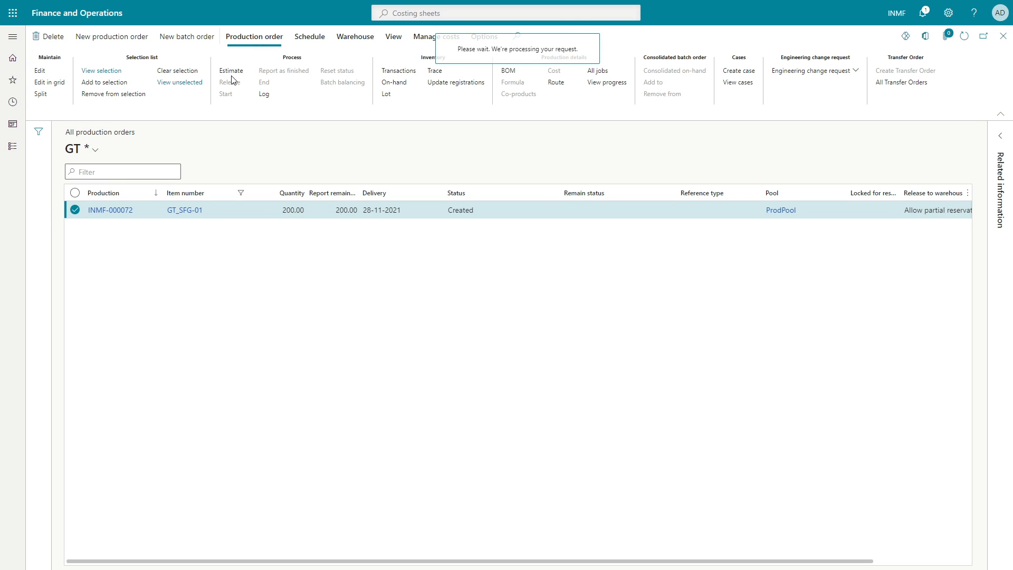
key("Escape")
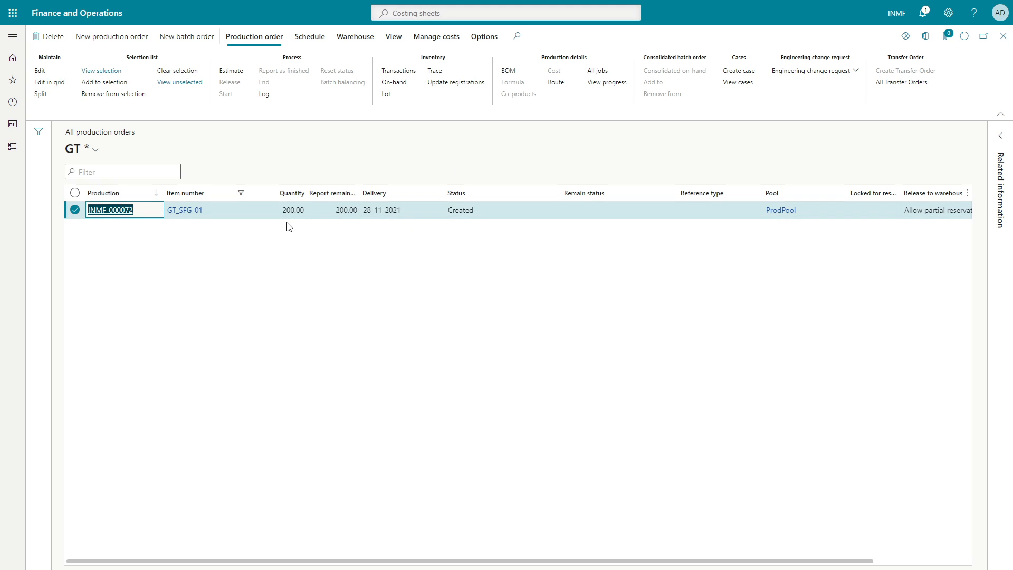
- Open the BOM of the GT_SFG-01 production order and examine its component quantities and shortage columns
left_click(489, 214)
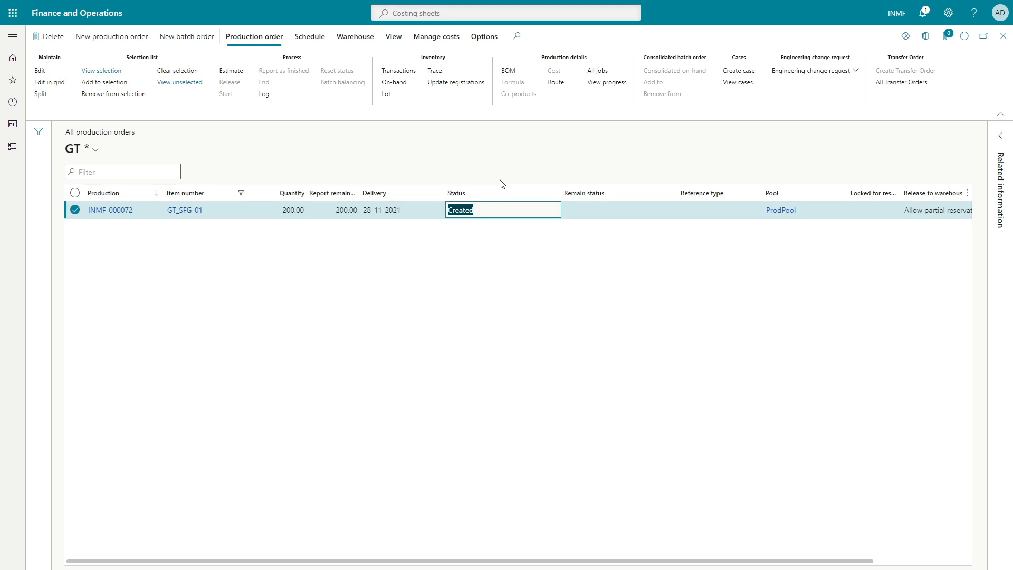
left_click(510, 76)
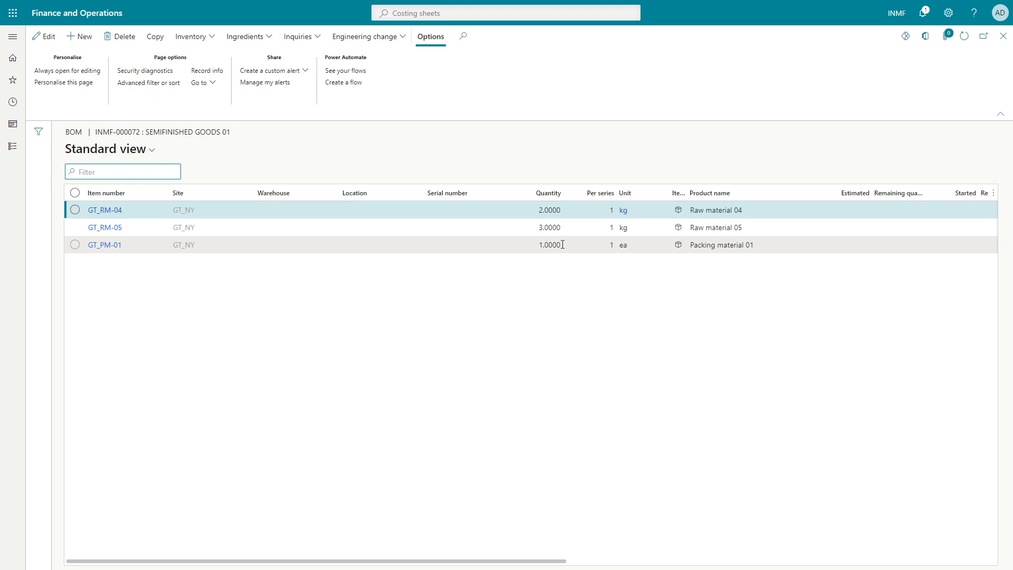
left_click_drag(443, 561, 1012, 565)
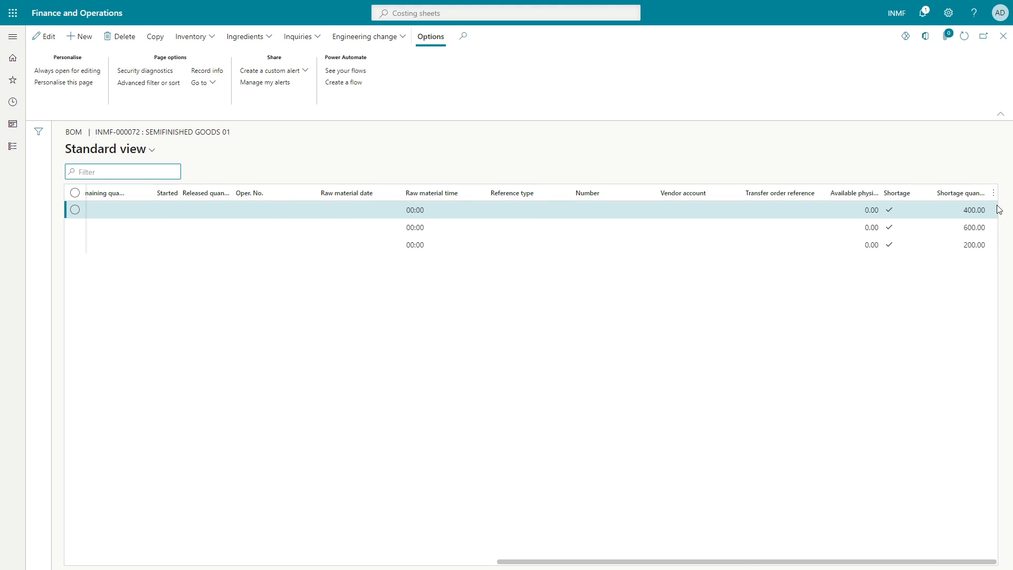
left_click(472, 562)
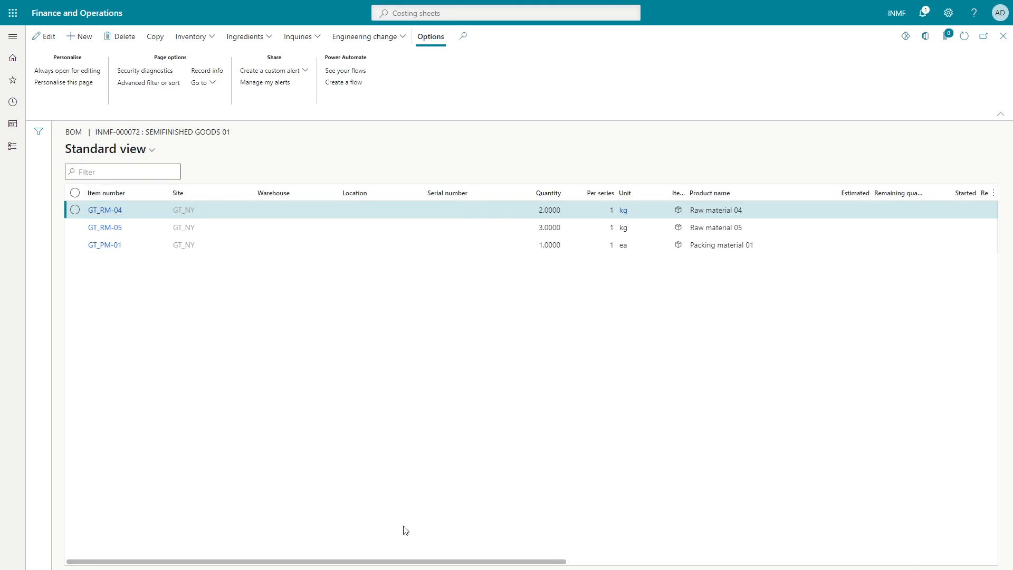
- Leave the BOM, examine the operations in the GT_SFG-01 order's production route, and return to the order list
left_click(1003, 36)
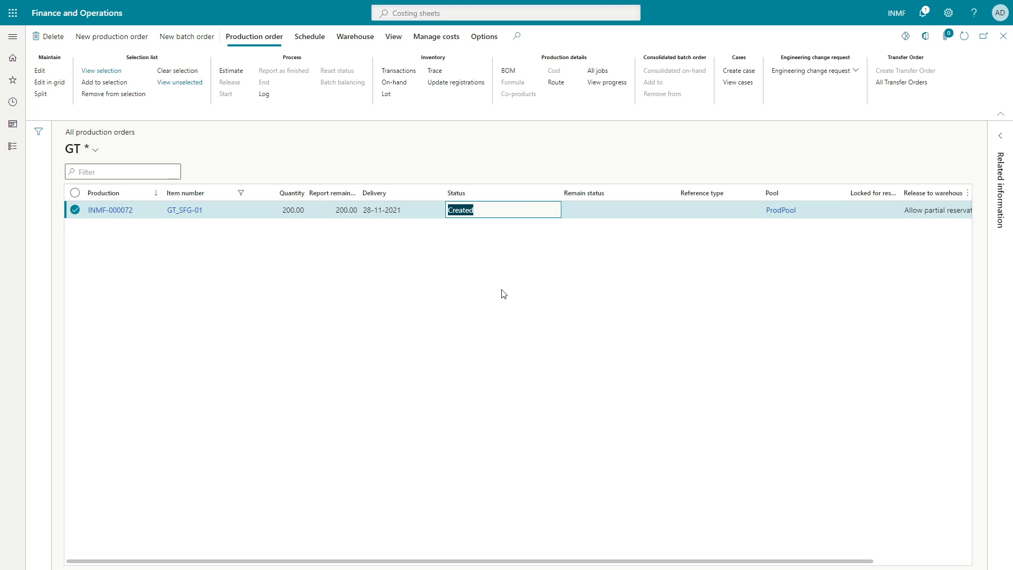
left_click(484, 216)
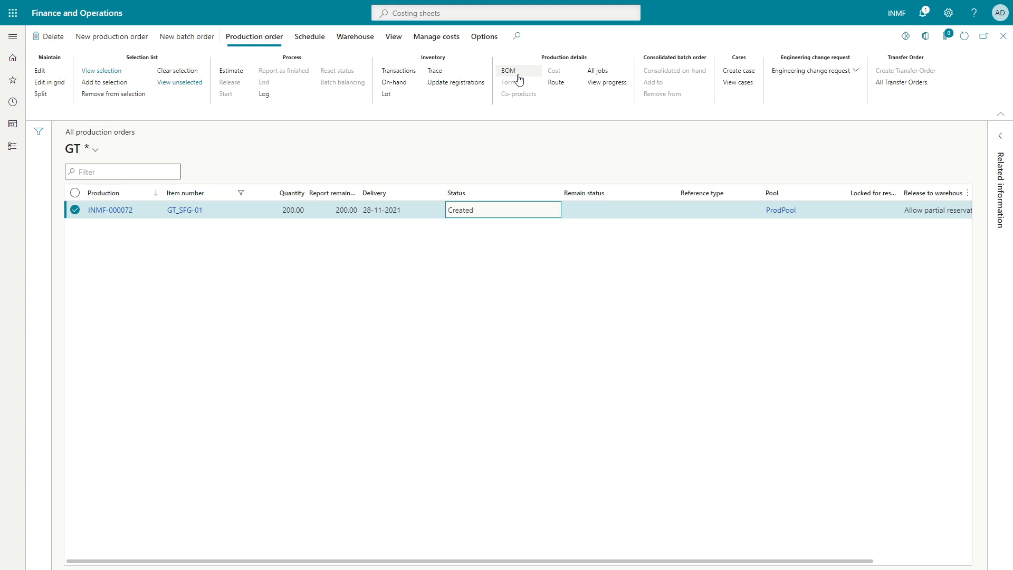
left_click(563, 86)
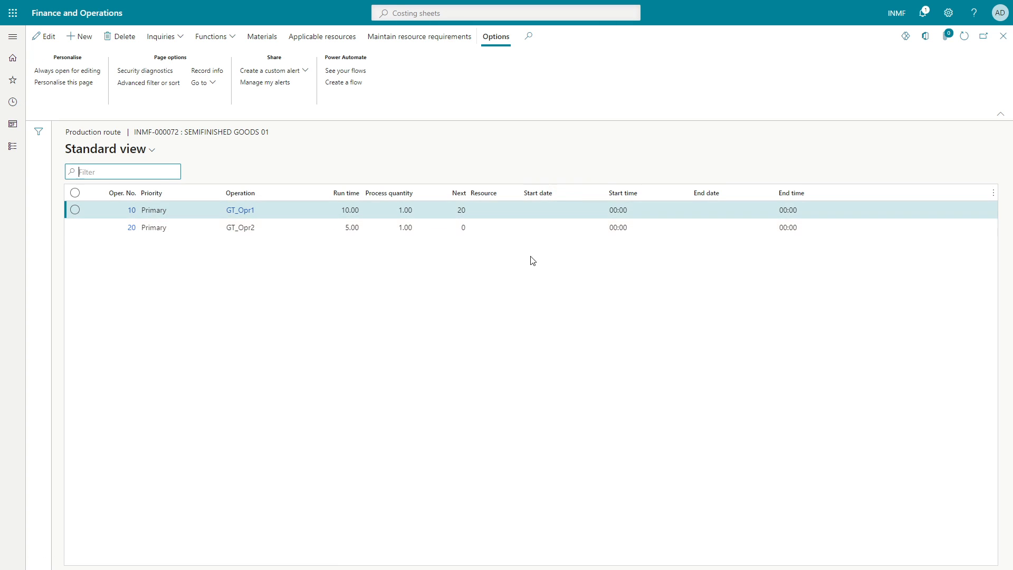
left_click(1002, 36)
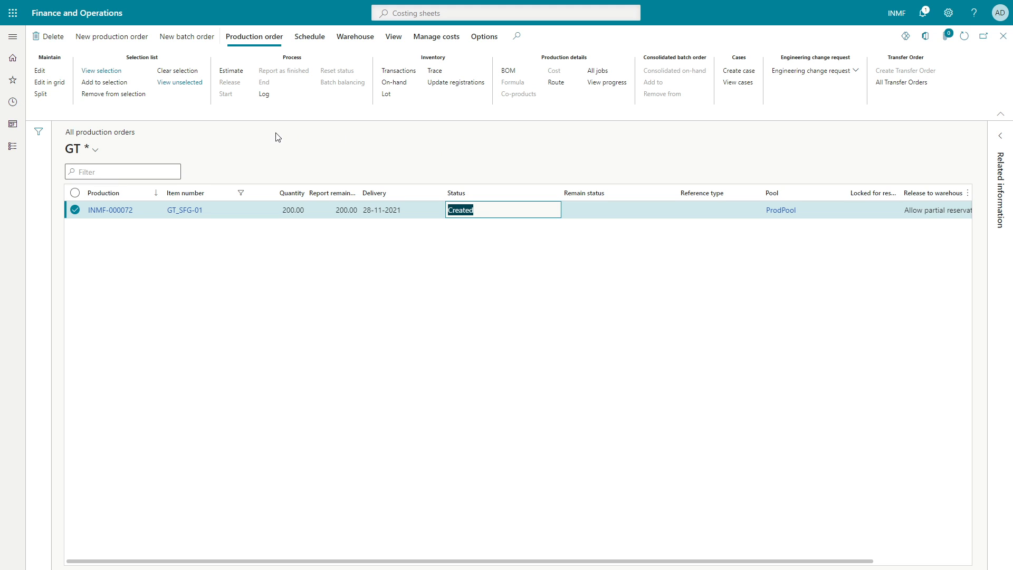
- Estimate the GT_SFG-01 production order with the profit-setting Standard
left_click(230, 73)
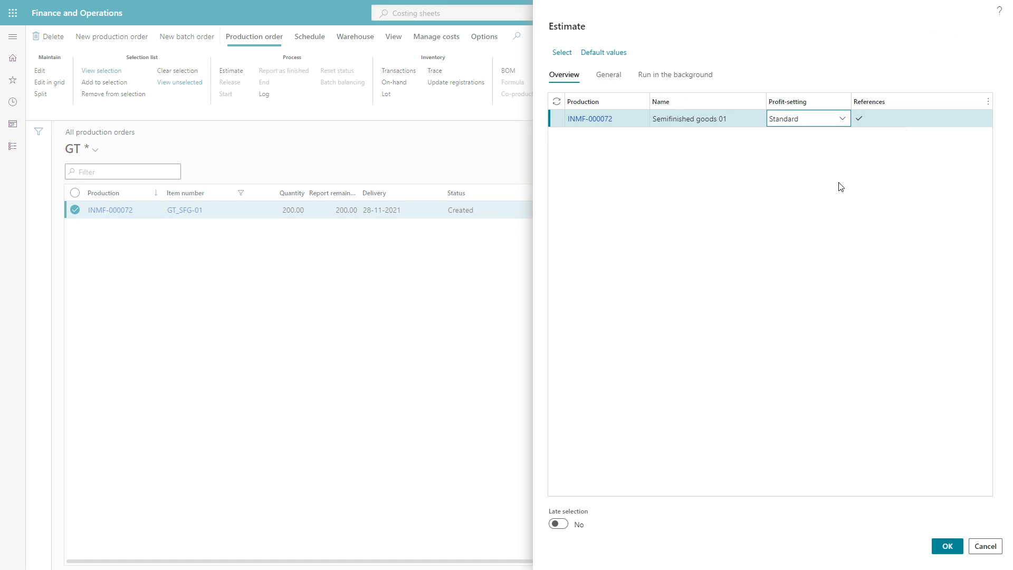
left_click(840, 120)
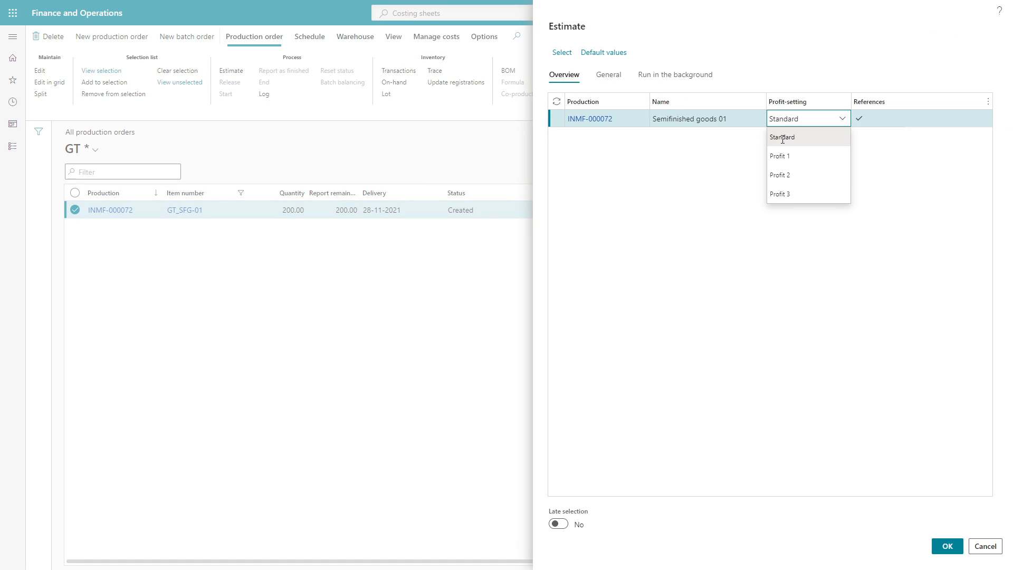
left_click(782, 144)
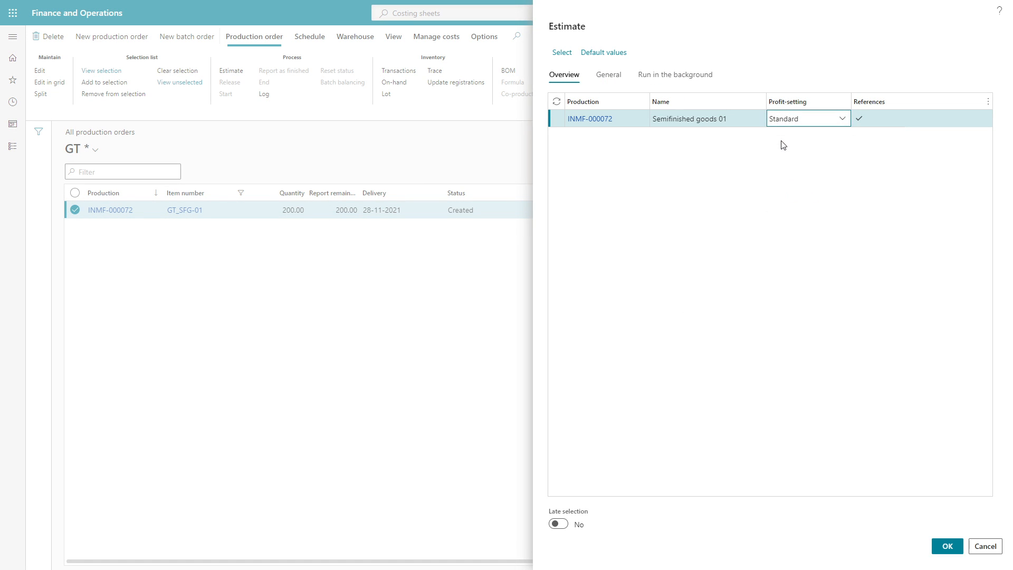
left_click(608, 74)
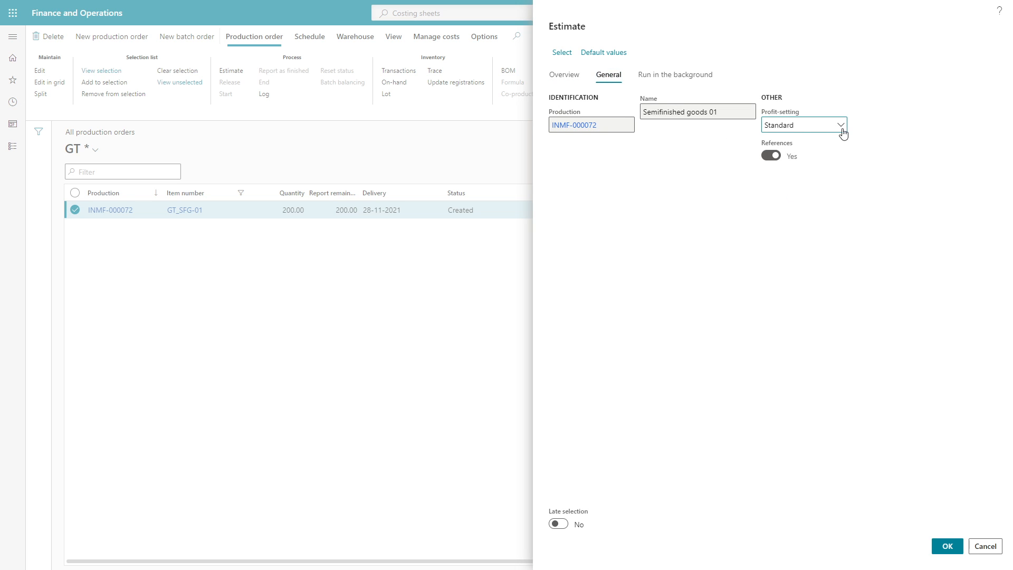
left_click(842, 129)
left_click(844, 131)
left_click(568, 76)
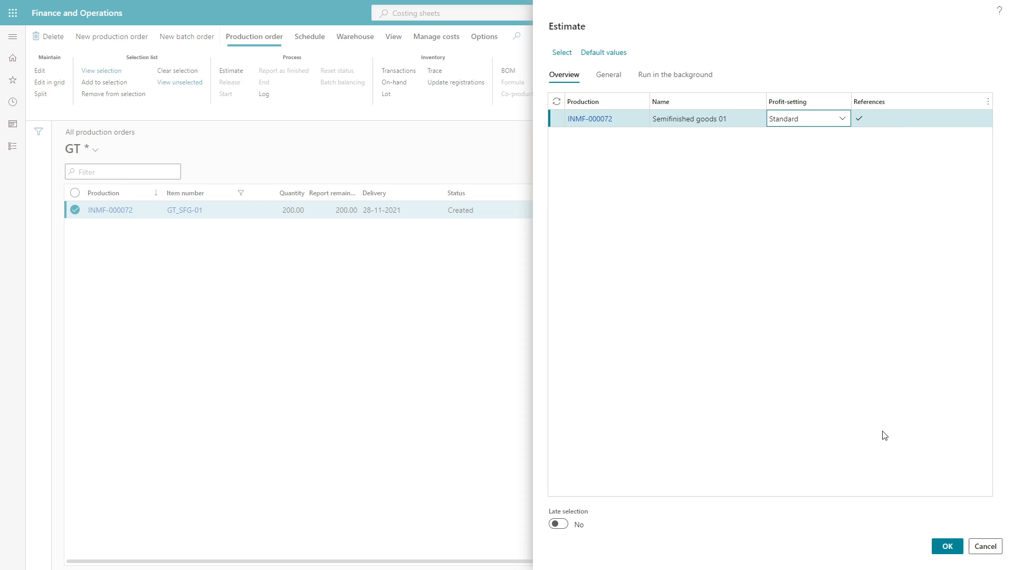
left_click(938, 549)
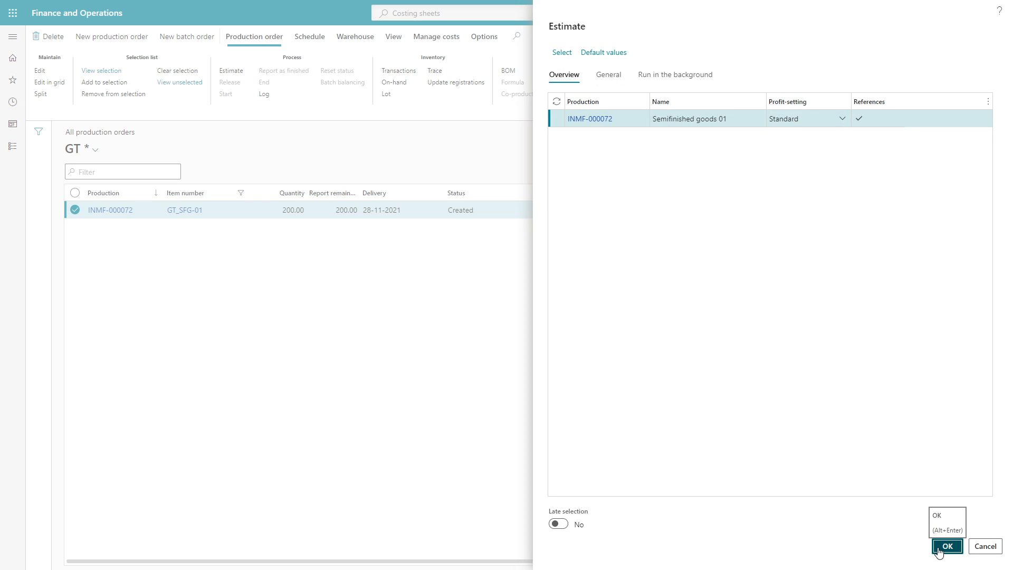
left_click(938, 548)
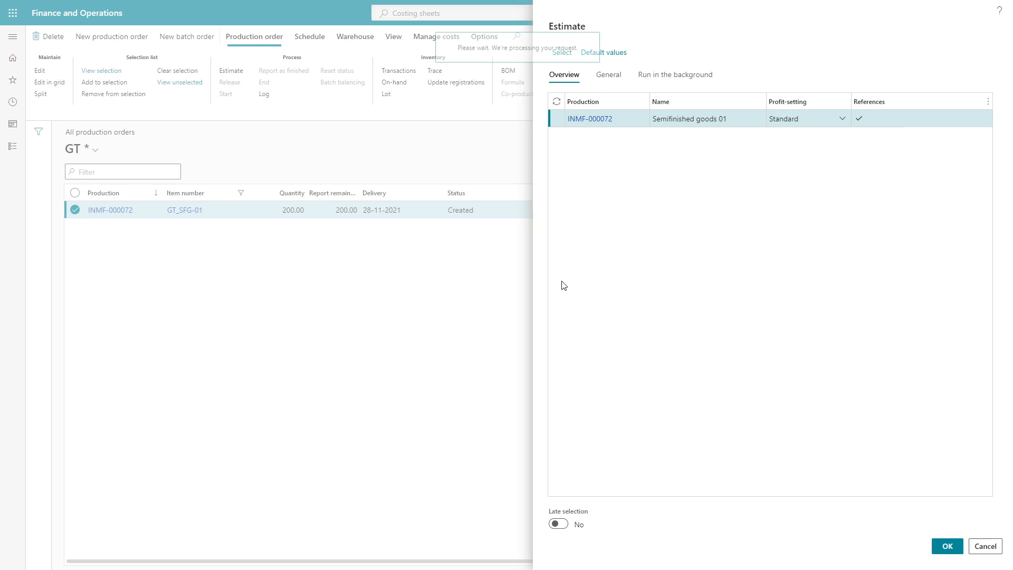
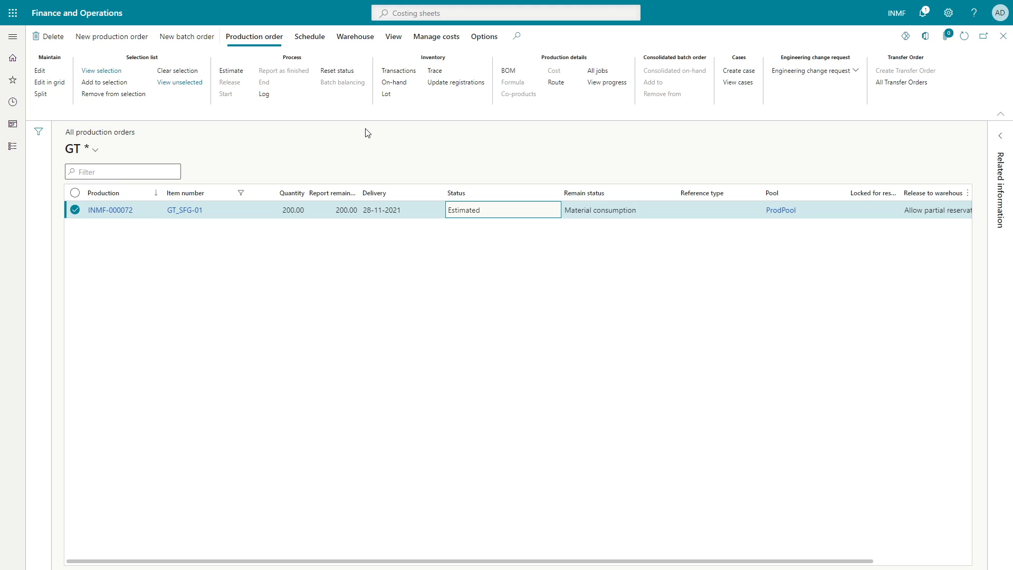
- Open the order's price calculation, widen the total cost and sales price per unit columns, and examine the estimation and costing overviews
left_click(416, 47)
left_click(144, 76)
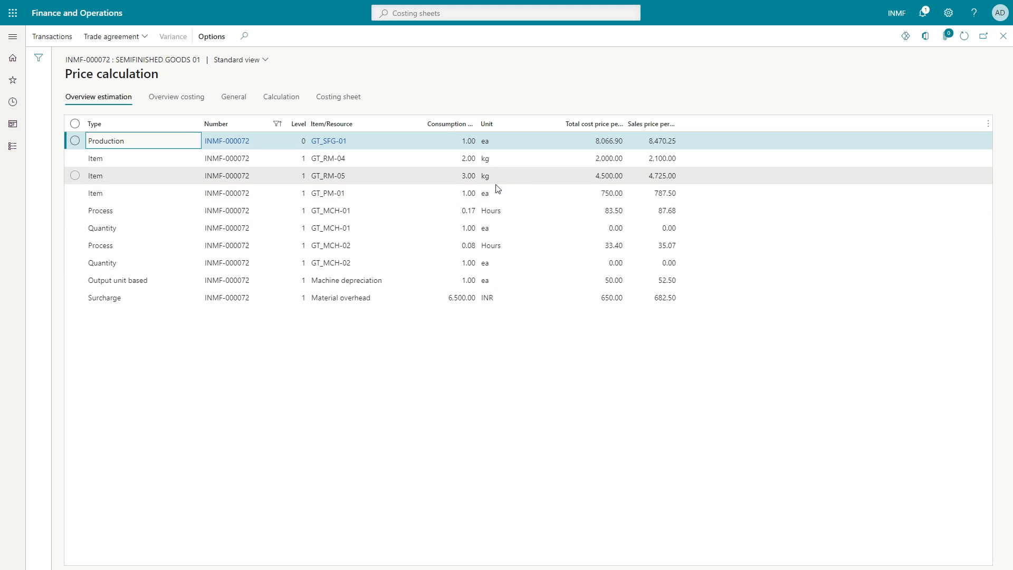
left_click(459, 163)
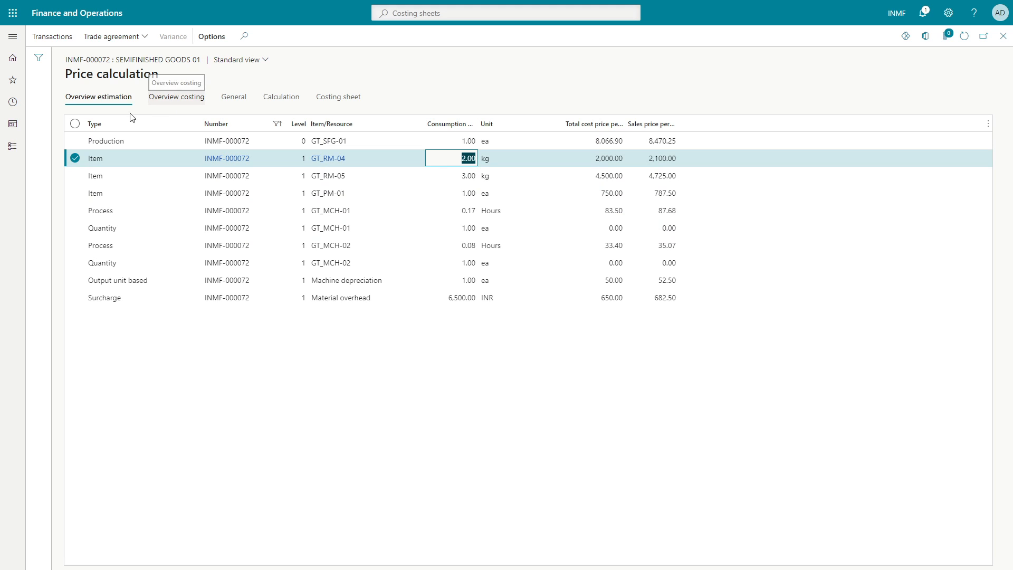
left_click(105, 98)
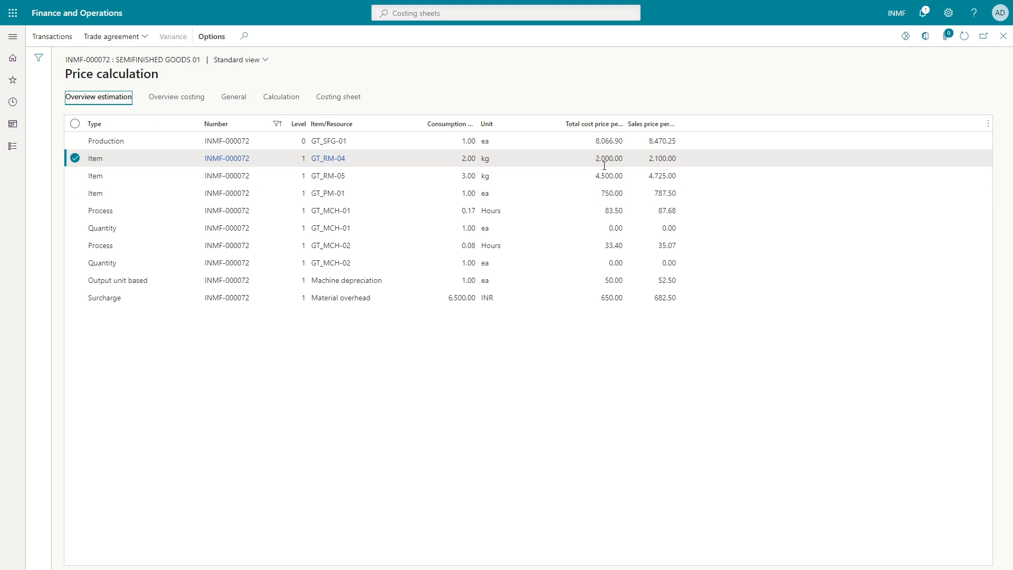
left_click_drag(678, 123, 712, 124)
left_click_drag(627, 123, 668, 124)
left_click(620, 177)
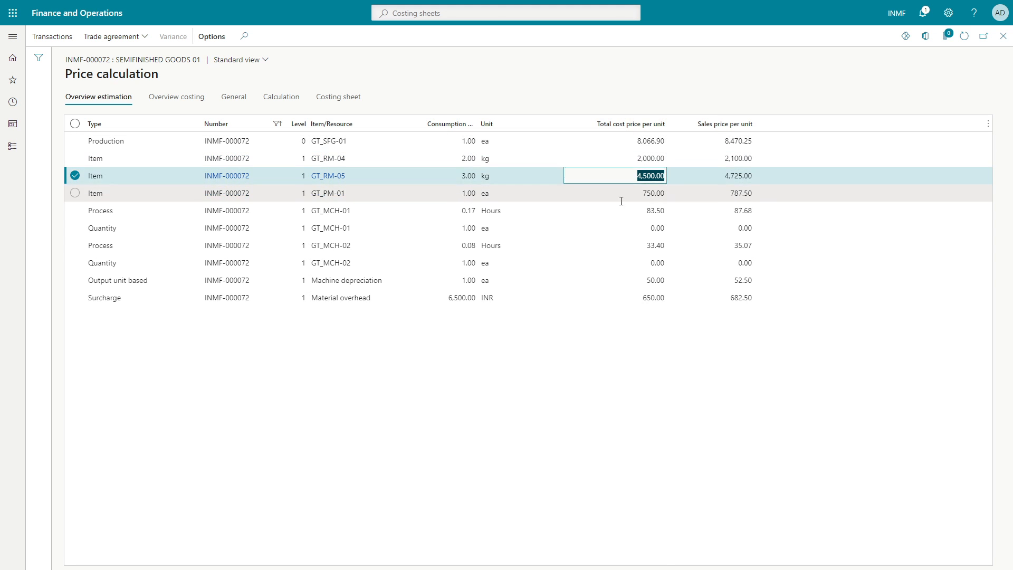
left_click(627, 140)
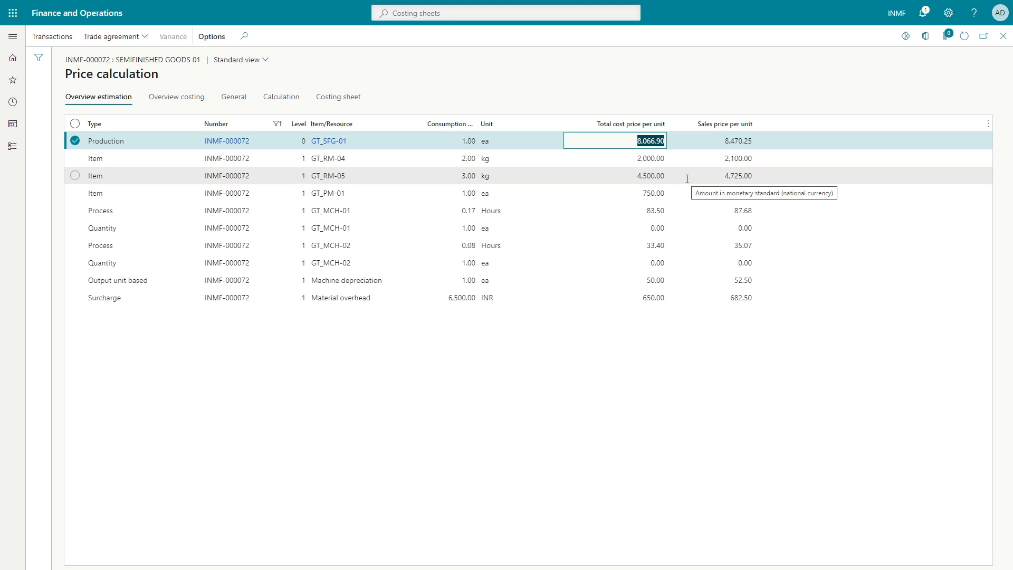
left_click(186, 99)
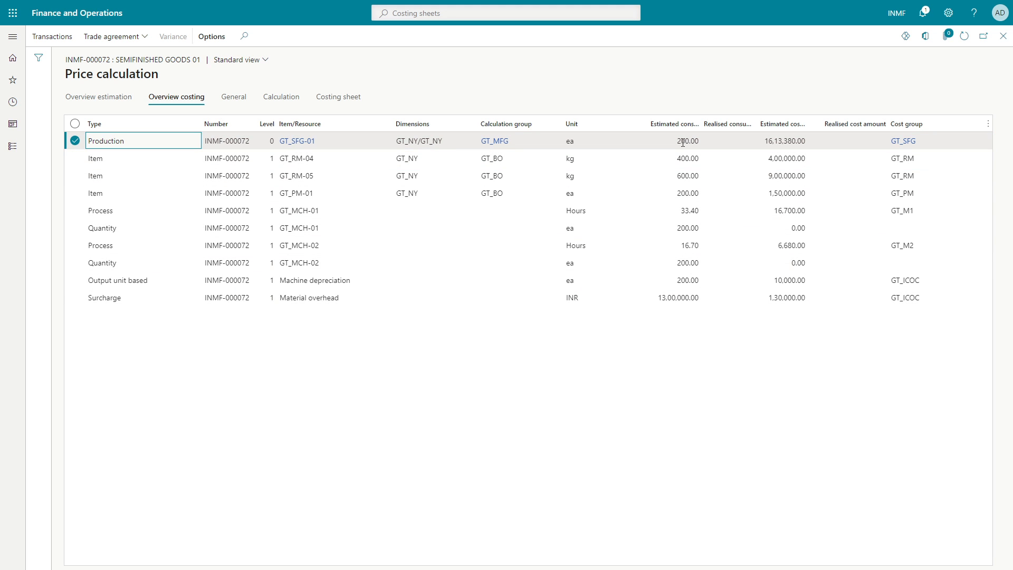
left_click(679, 161)
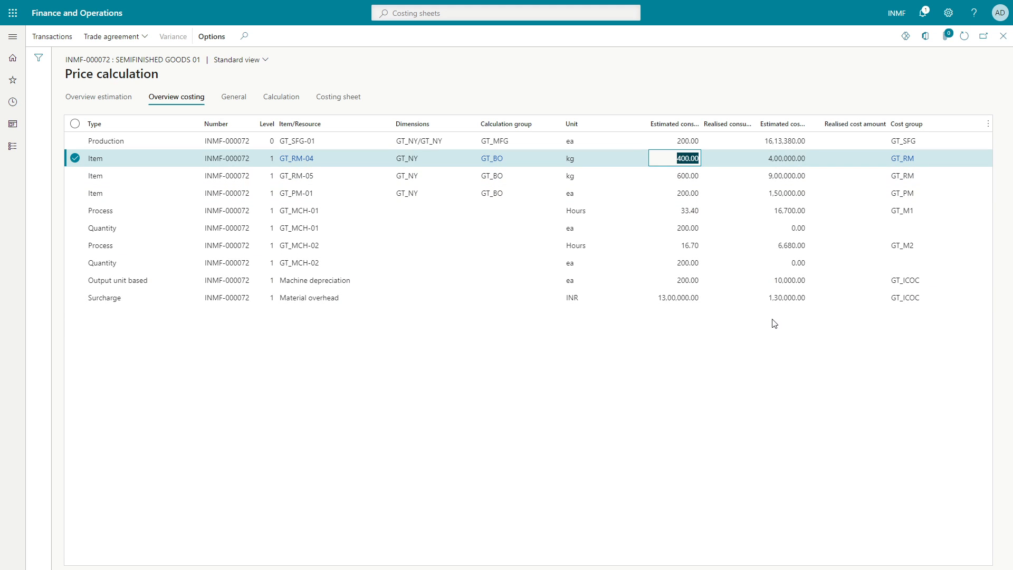
- Switch to the Excel workbook and clear the contents and formatting of the Per series, Quantity and Unit columns under Production order 1
key("alt+Tab")
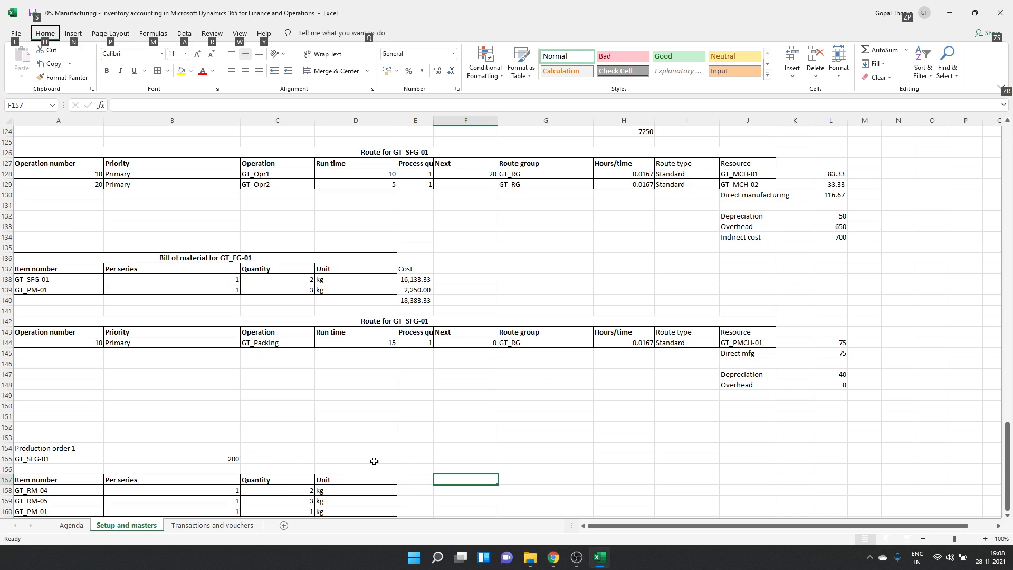
scroll(382, 460, "down", 8)
scroll(374, 417, "up", 2)
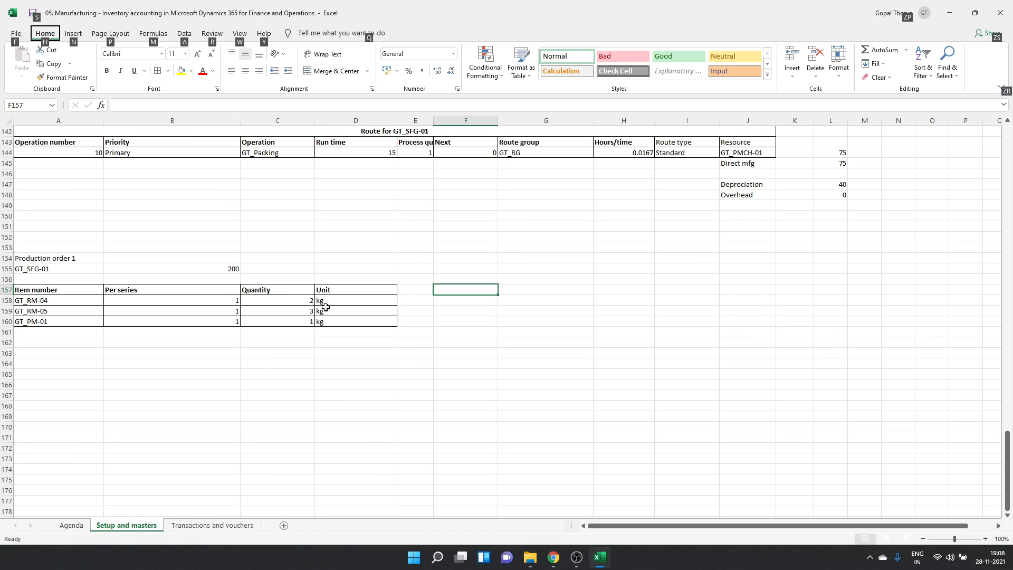
left_click(207, 352)
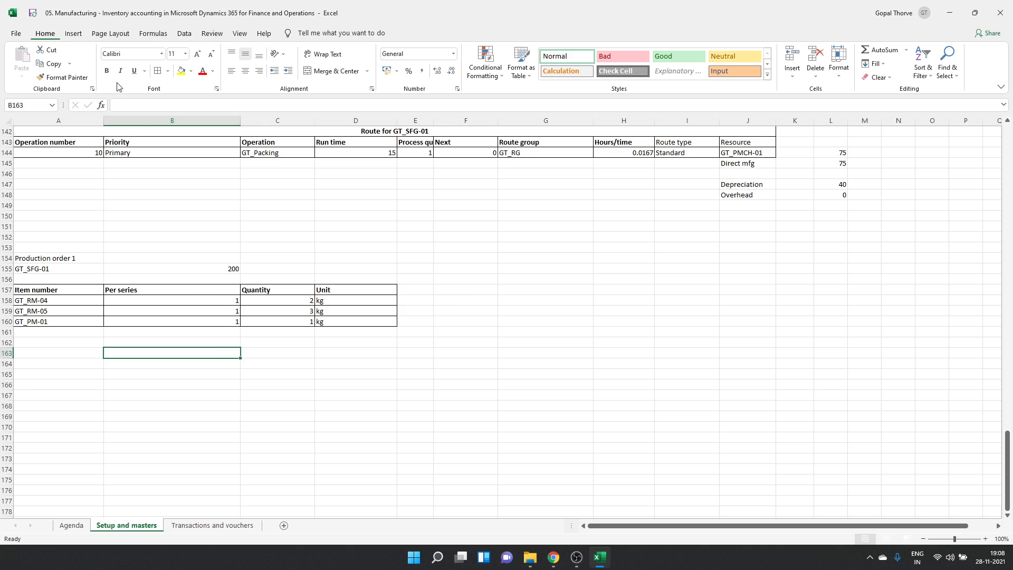
left_click(62, 77)
left_click_drag(127, 291, 376, 340)
left_click(174, 302)
left_click_drag(183, 289, 436, 344)
key("Delete")
- Add the heading "Required quantity" in B157 and enter 400 for GT_RM-04 below it
left_click(108, 289)
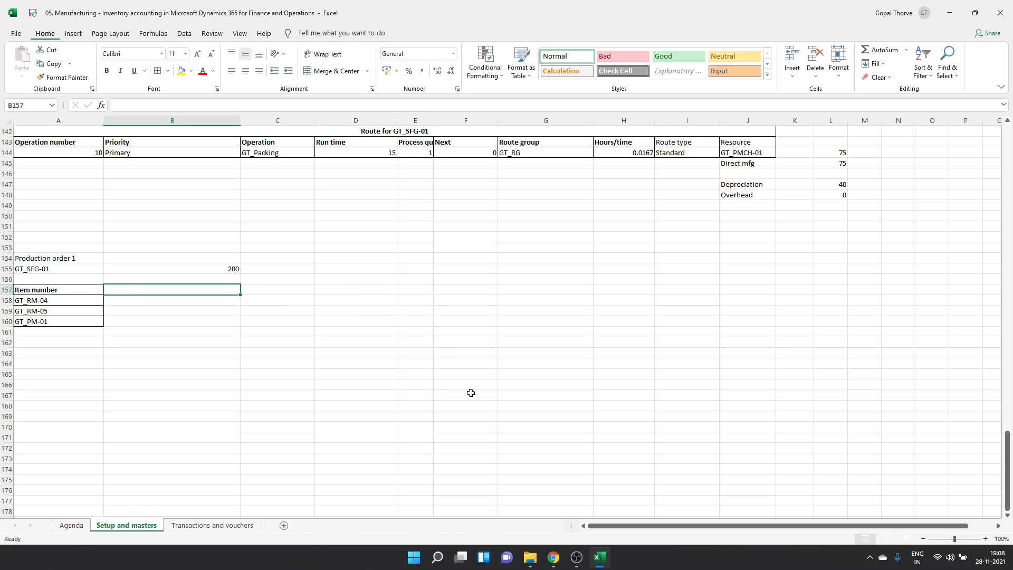
type("Required quantity")
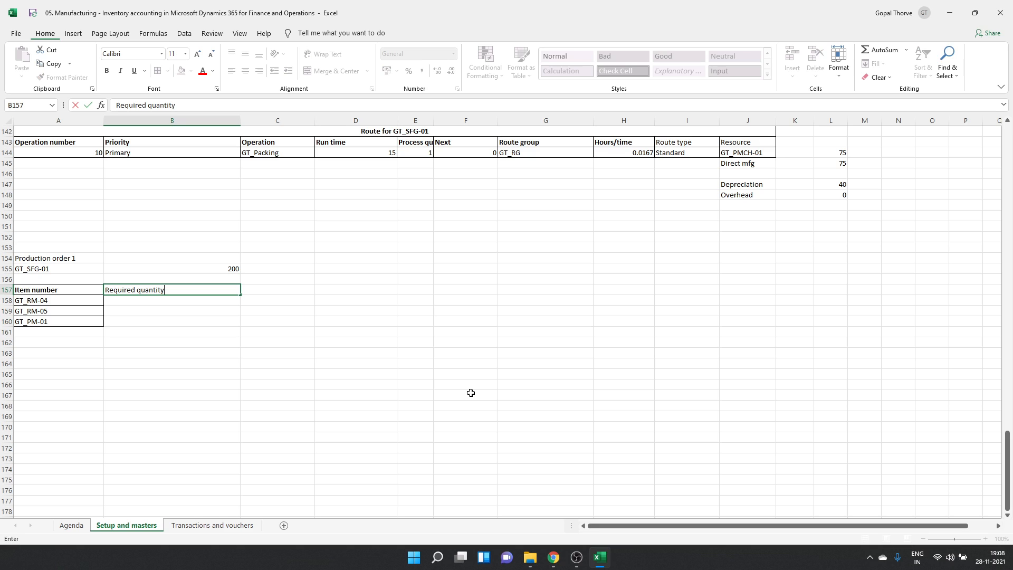
key("Return")
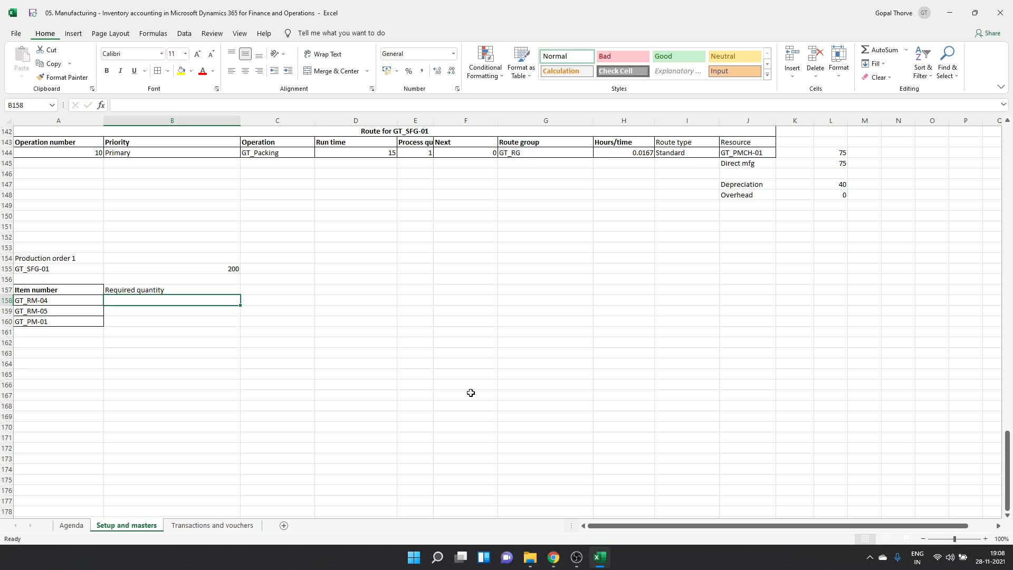
type("400")
key("Return")
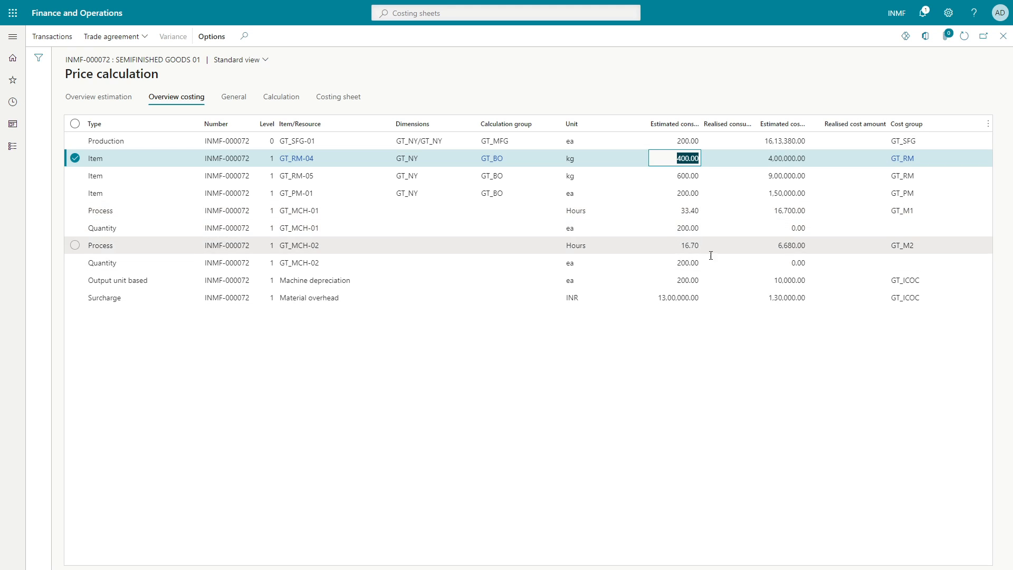
- Look up the estimated consumption of the other two items in Finance and Operations and enter 600 for GT_RM-05 and 200 for GT_PM-01 in Excel
left_click(692, 179)
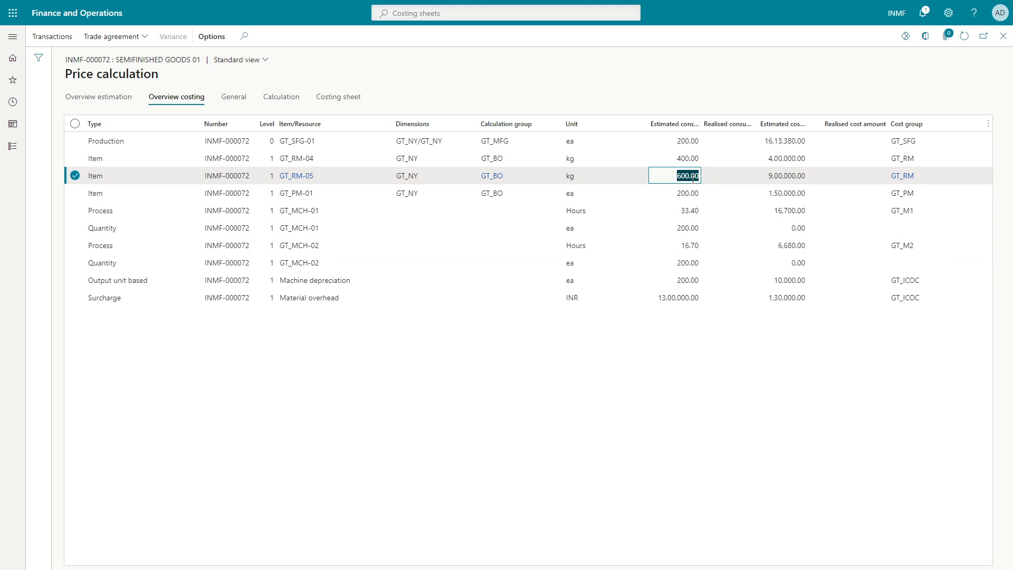
key("alt+Tab")
type("600")
key("Return")
key("alt+Tab")
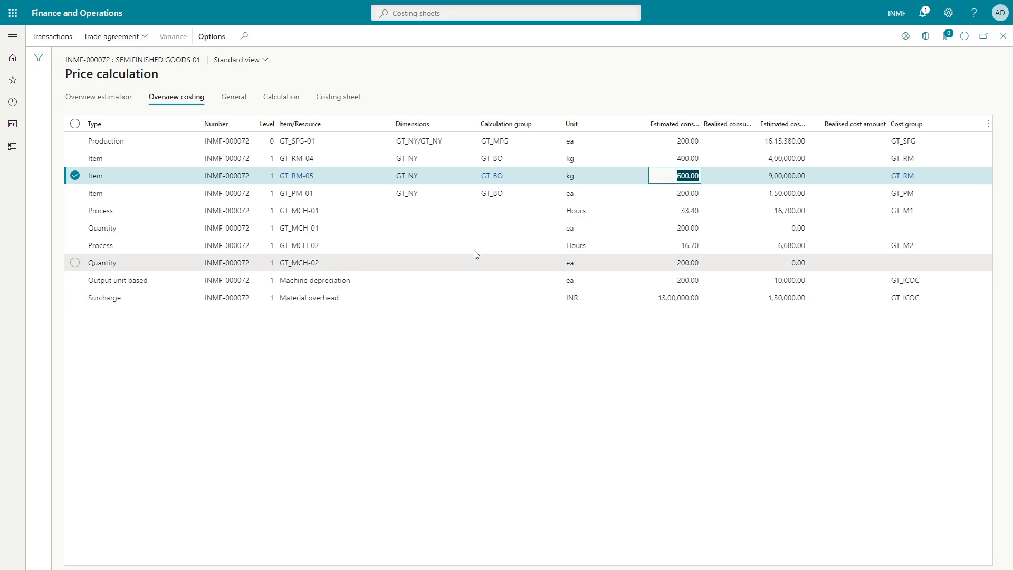
left_click(662, 192)
key("alt+Tab")
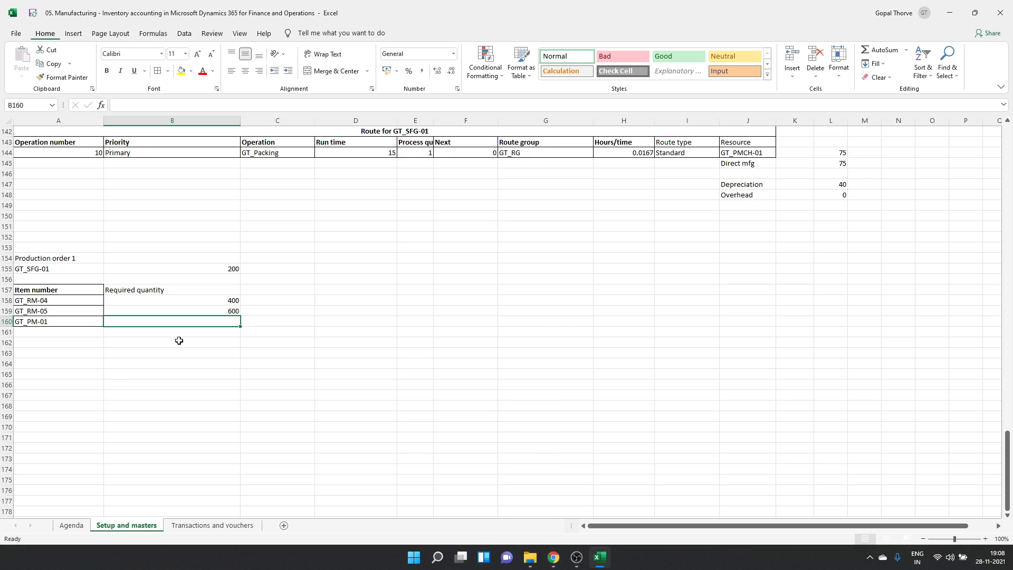
type("200")
key("Return")
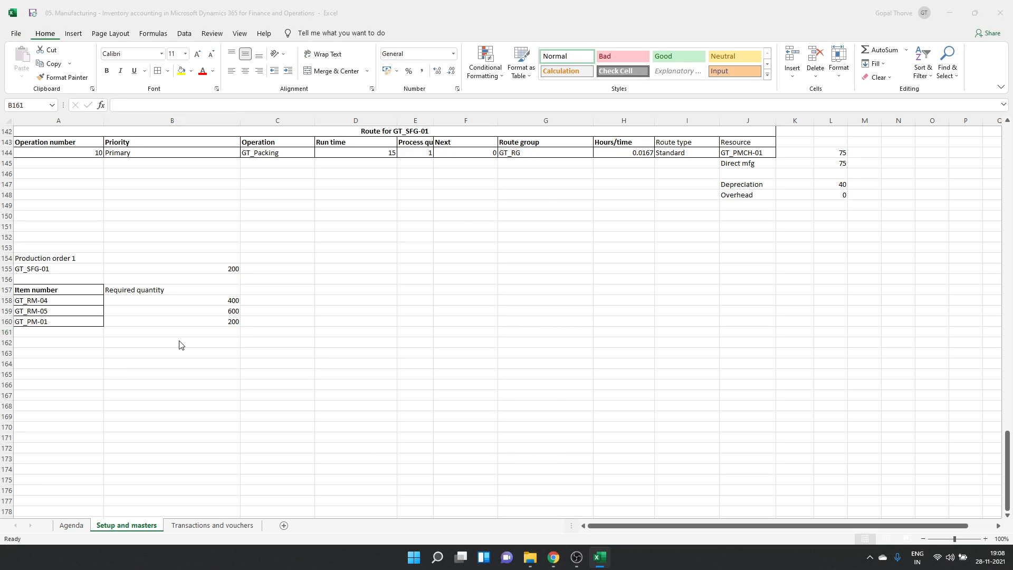
- Return to the price calculation in Finance and Operations and examine the estimated consumption of the GT_MCH-01 and GT_MCH-02 lines
key("alt+Tab")
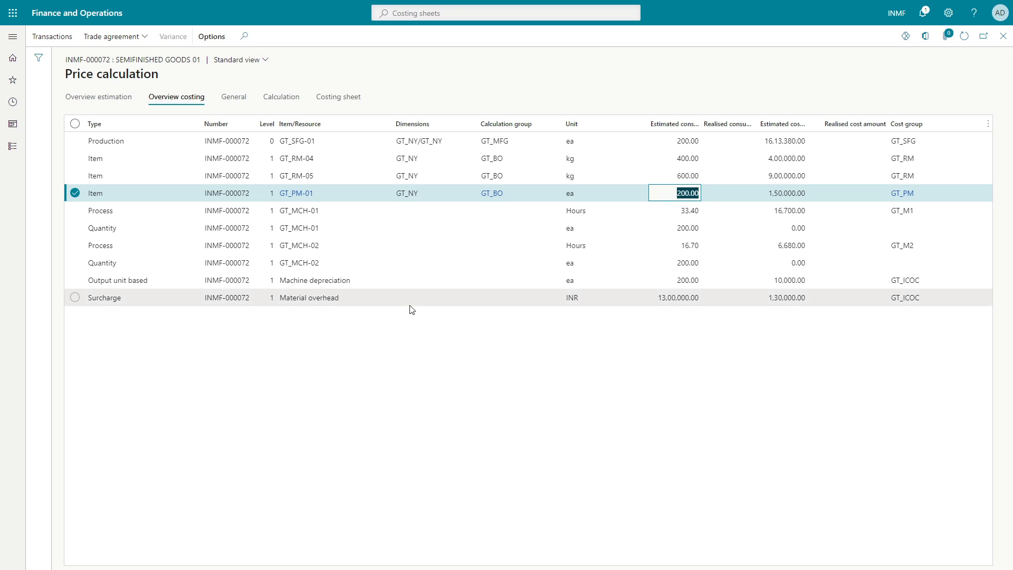
left_click(594, 212)
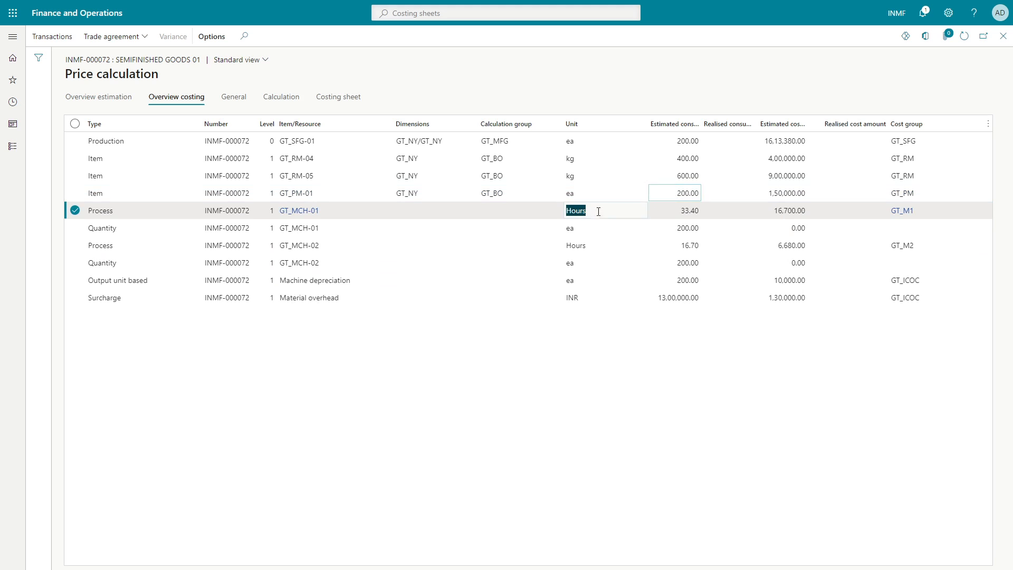
left_click(674, 210)
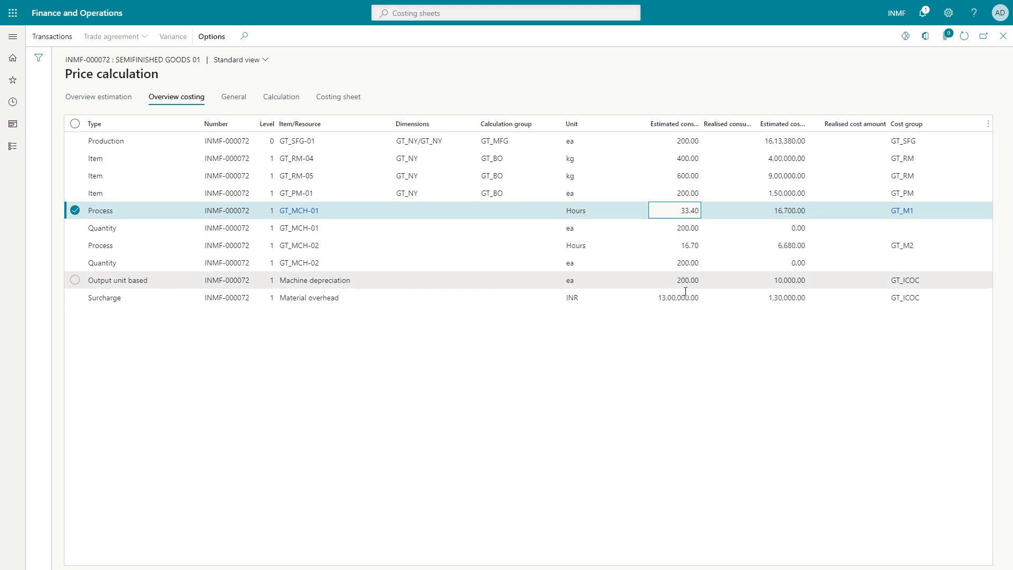
left_click(689, 248)
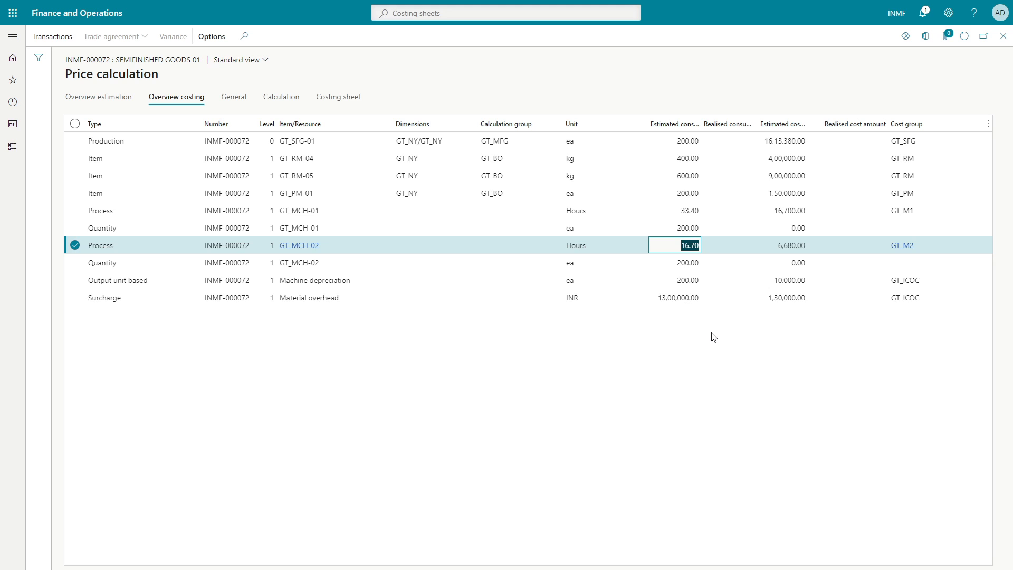
left_click(690, 262)
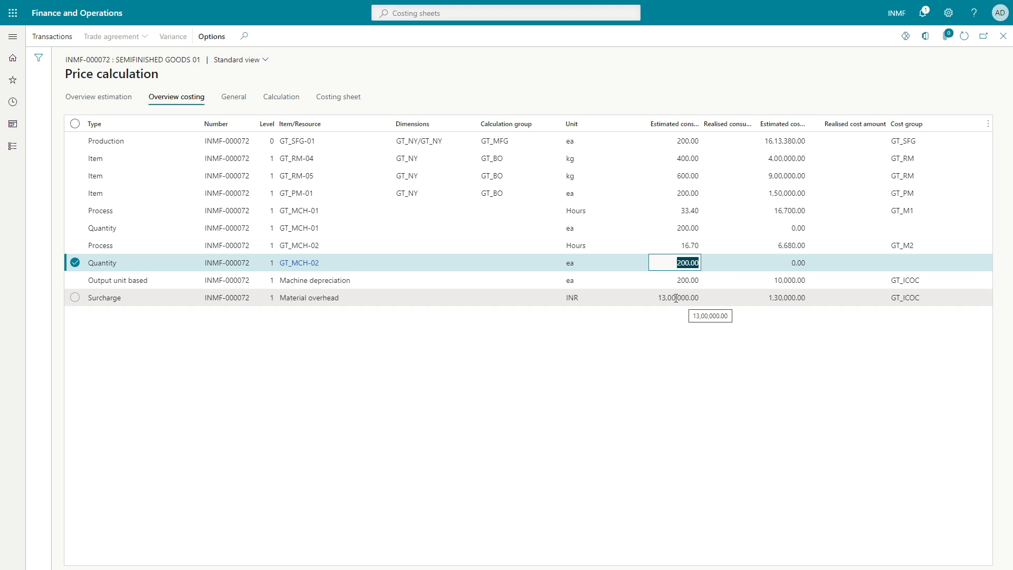
- Examine the price calculation's costing sheet per unit at the Total level, and switch it back to the Single level
left_click(335, 100)
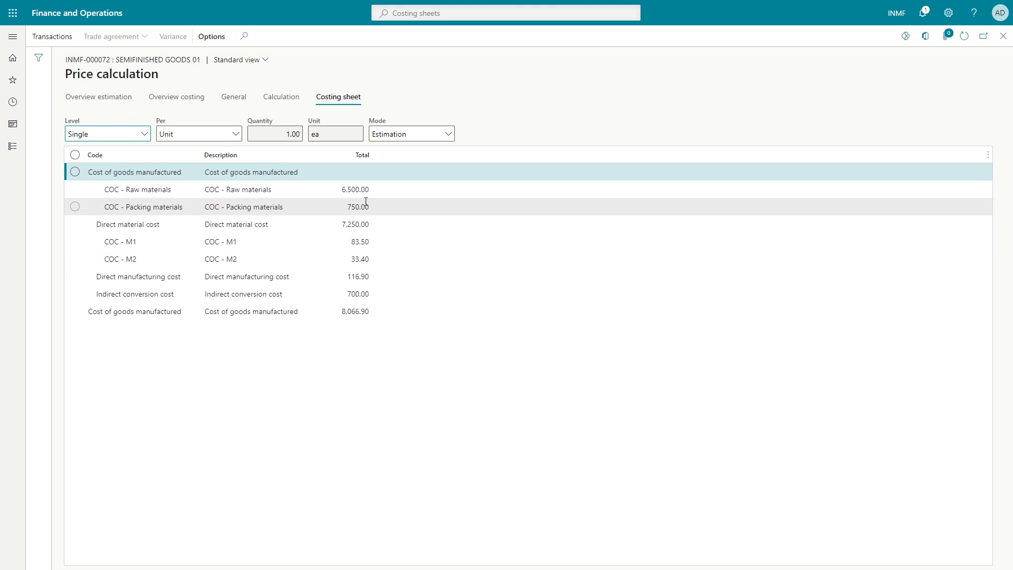
left_click(356, 190)
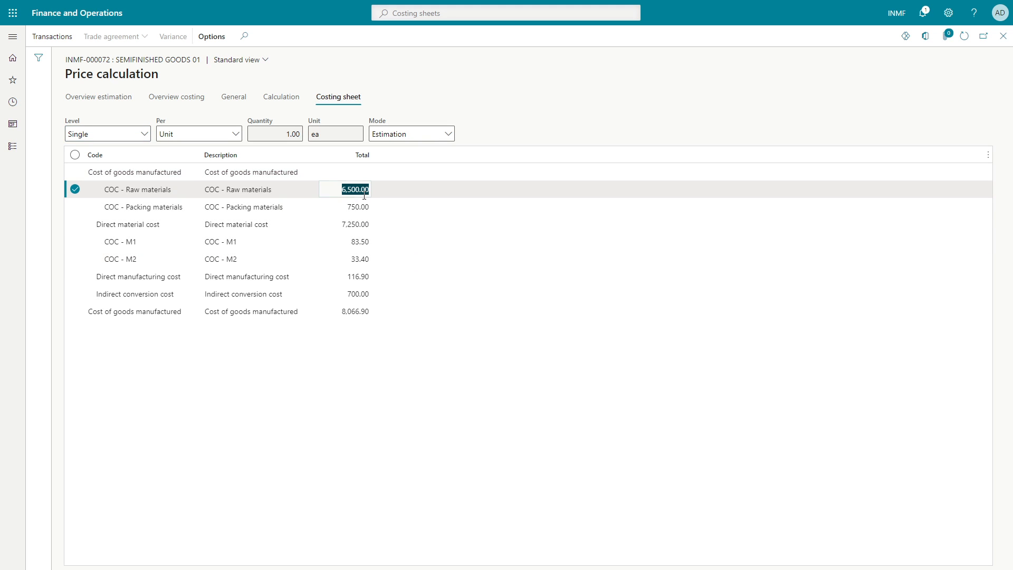
left_click(144, 134)
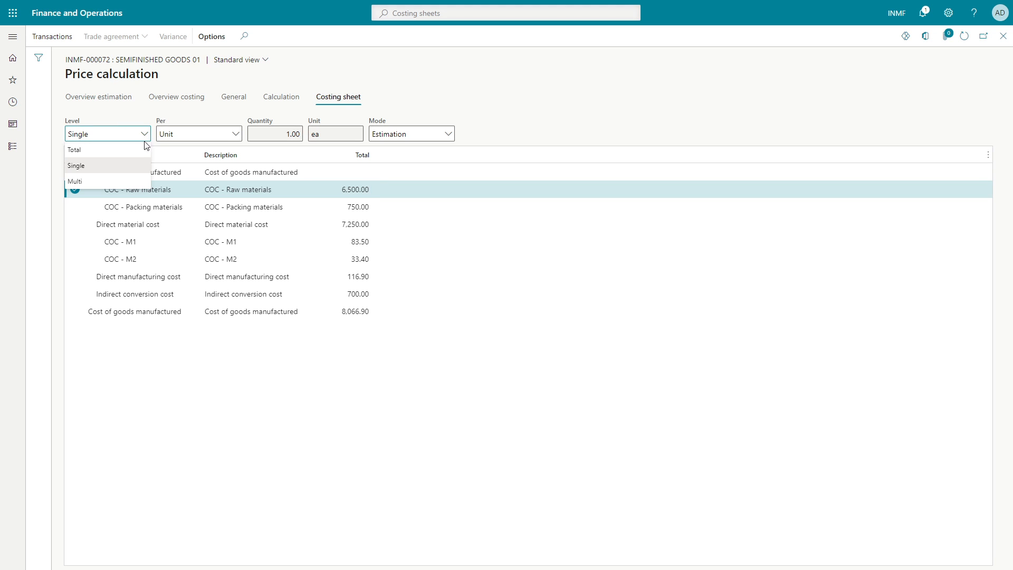
left_click(103, 151)
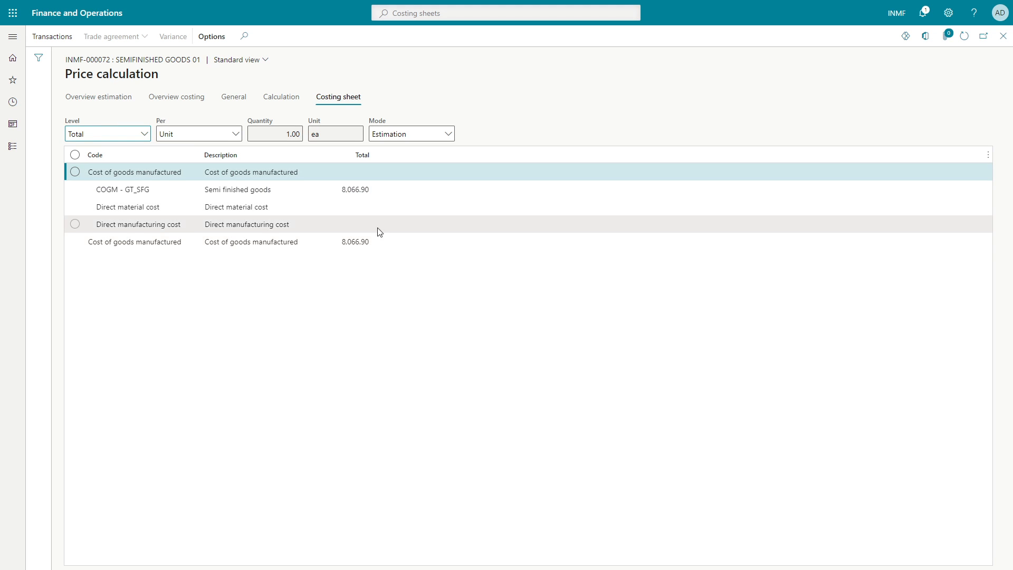
left_click(344, 190)
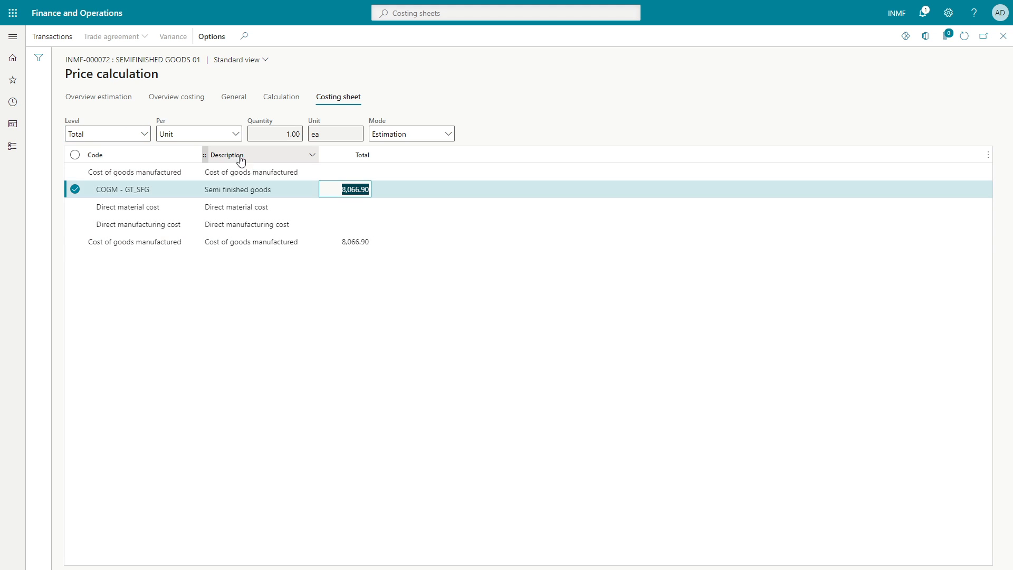
left_click(144, 135)
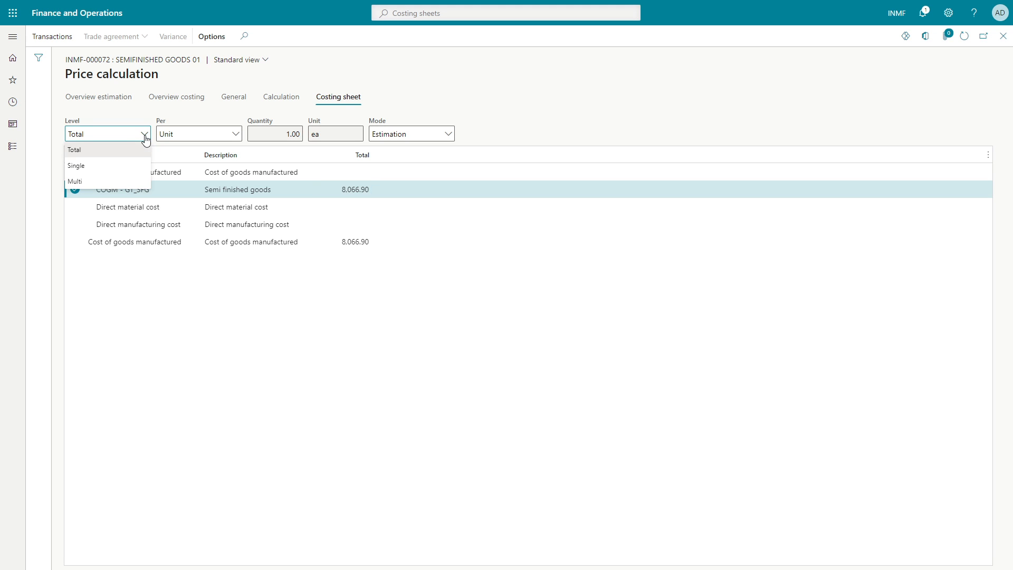
left_click(126, 166)
- Examine the single-level costing sheet per quantity and per lot size, and return to the production orders list
left_click(235, 135)
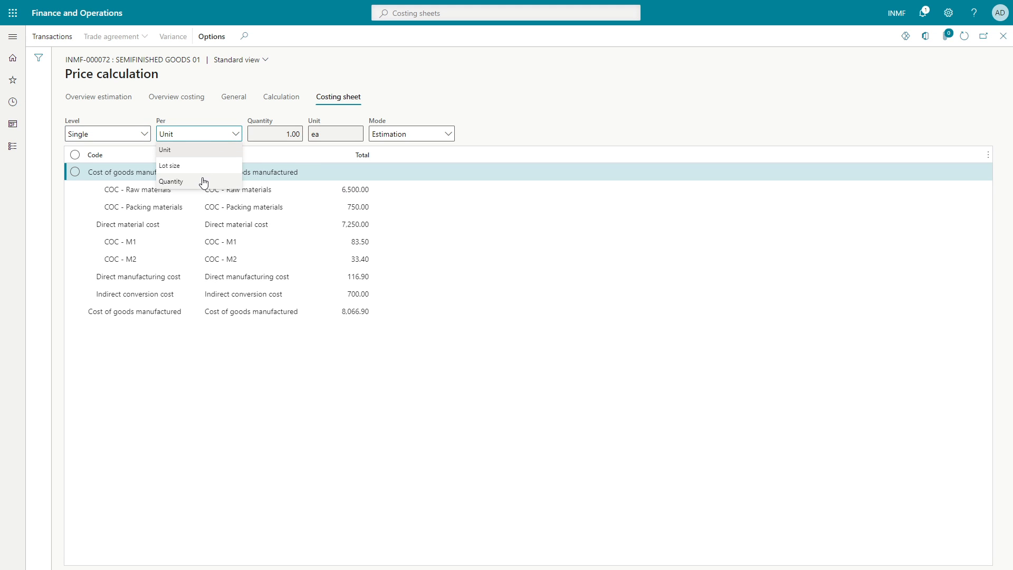
left_click(193, 165)
left_click(182, 181)
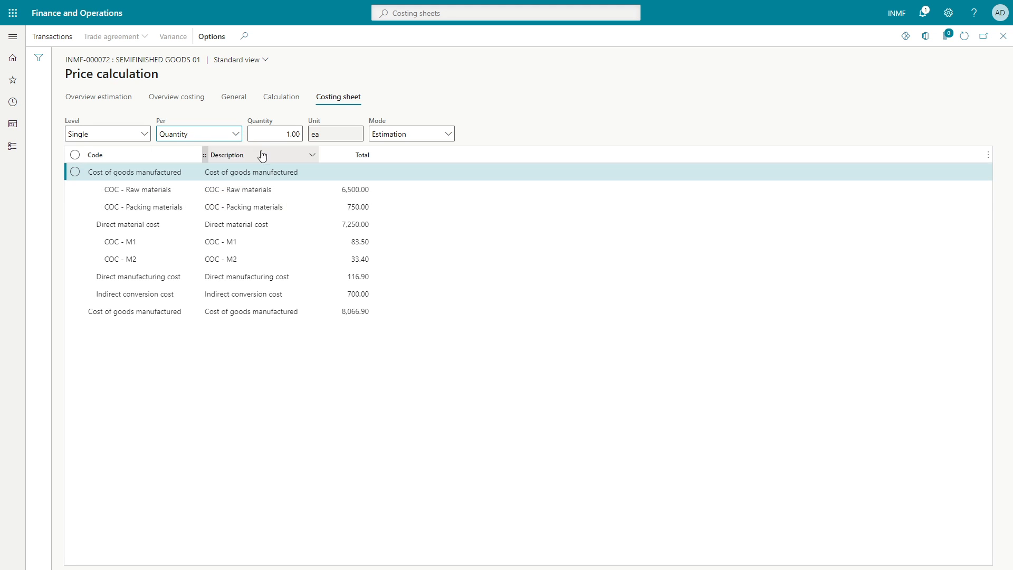
left_click(237, 134)
left_click(211, 167)
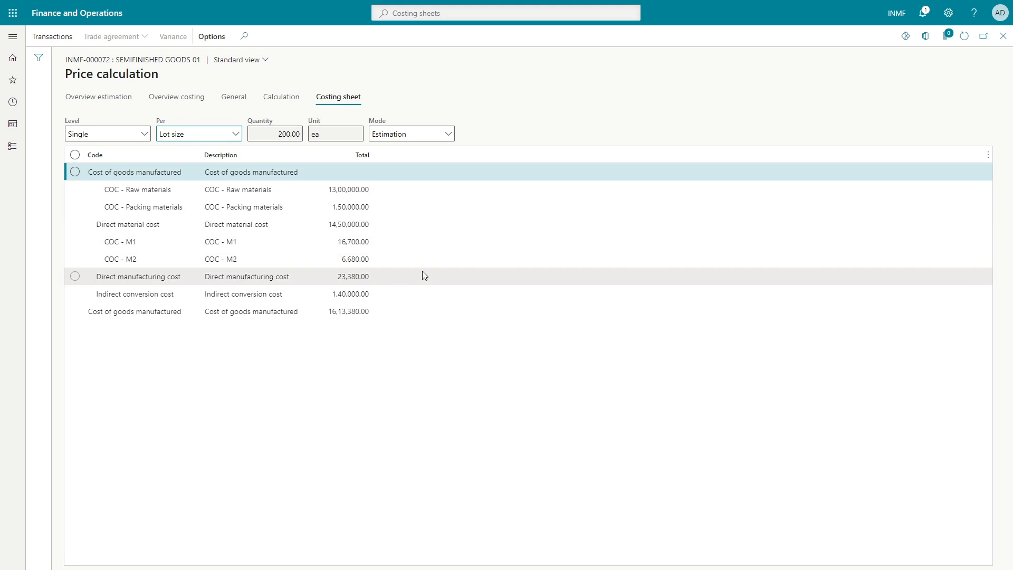
left_click(345, 189)
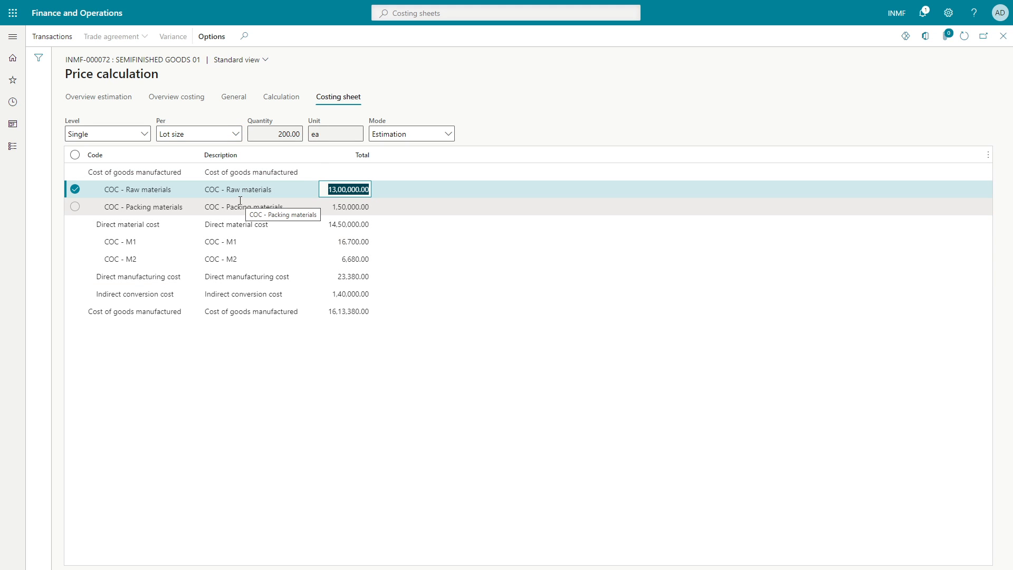
key("Escape")
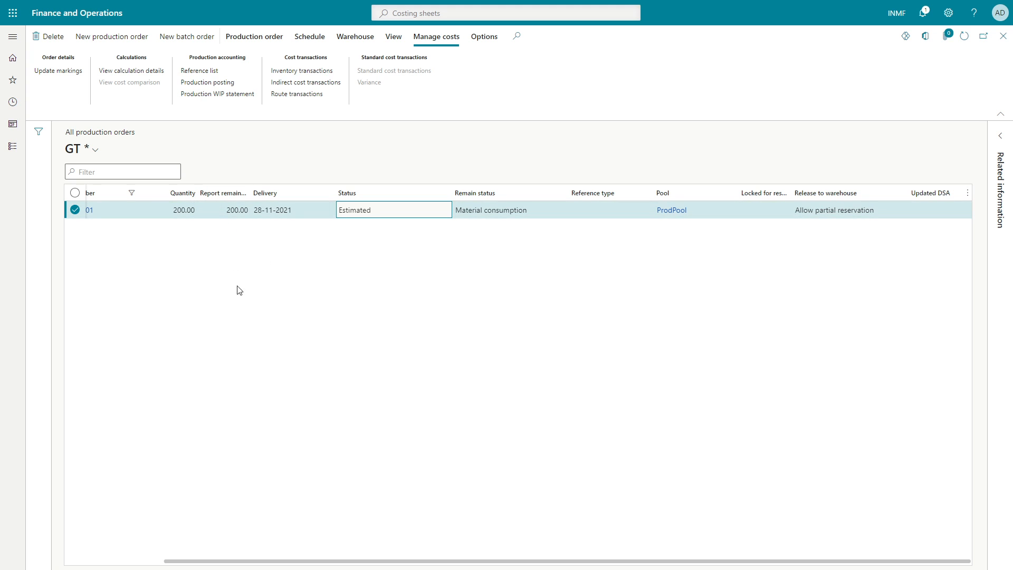
- Start a new production order for item GT_FG-01
left_click(139, 561)
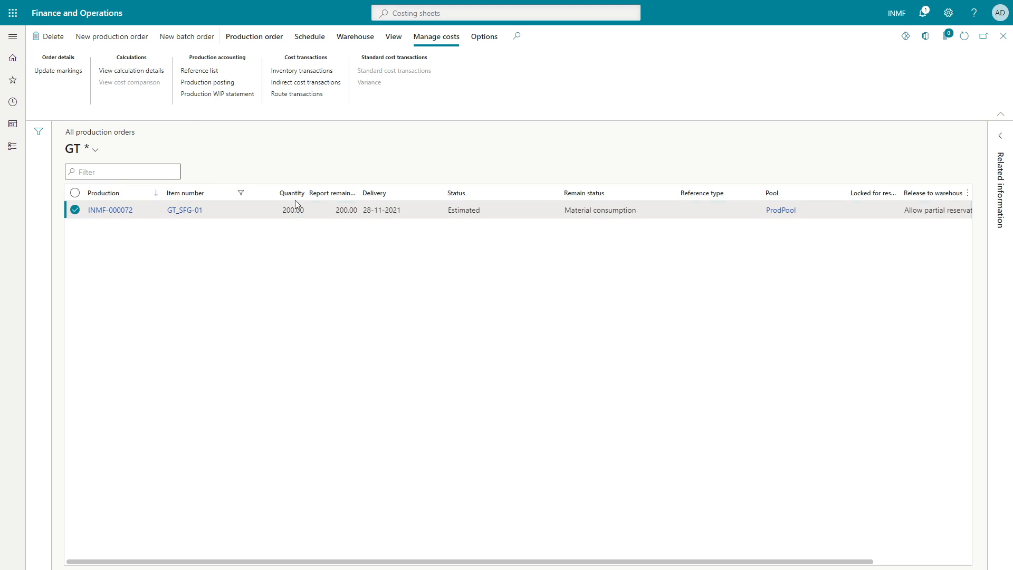
left_click(240, 39)
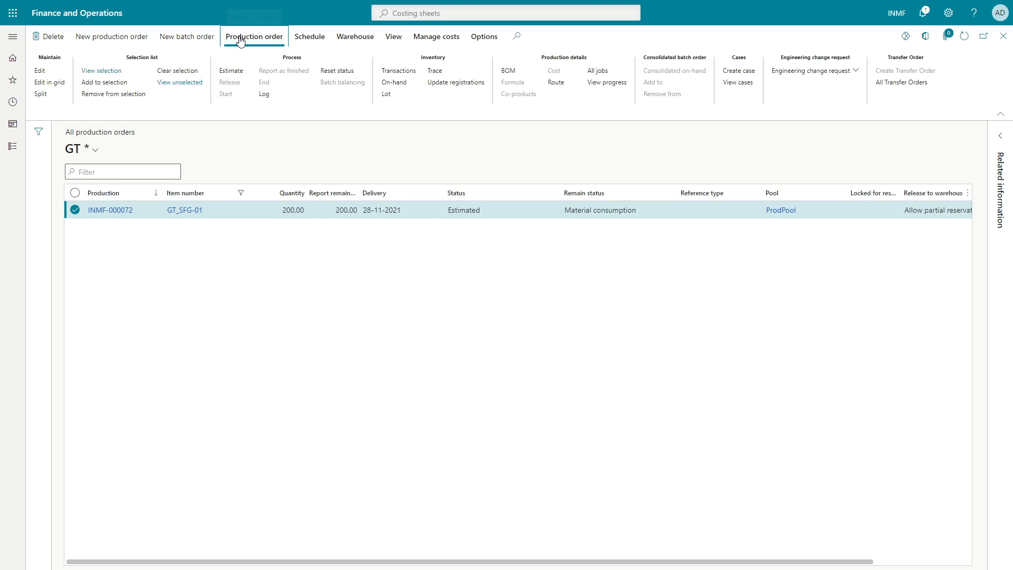
left_click(98, 39)
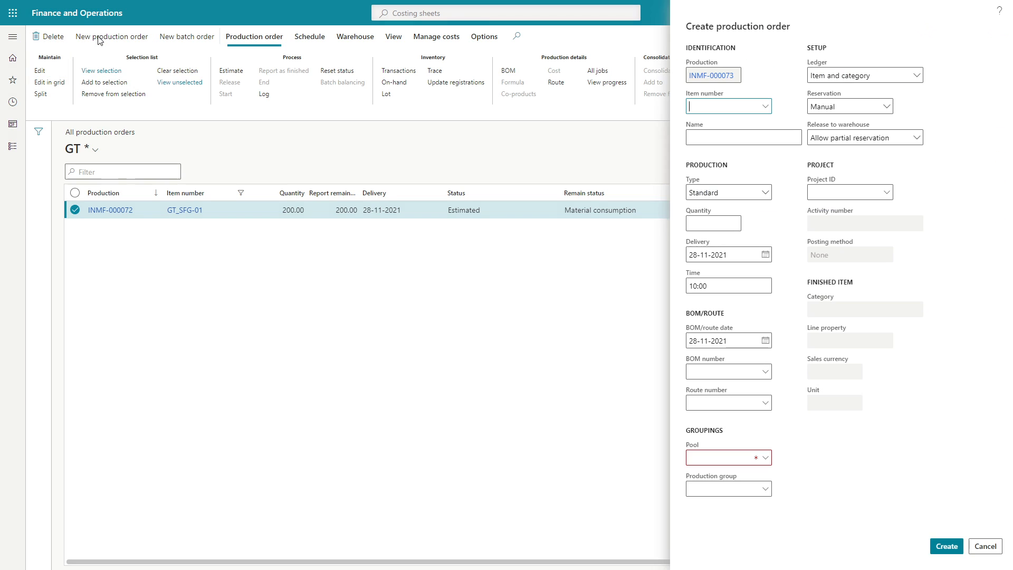
left_click(763, 107)
type("gt")
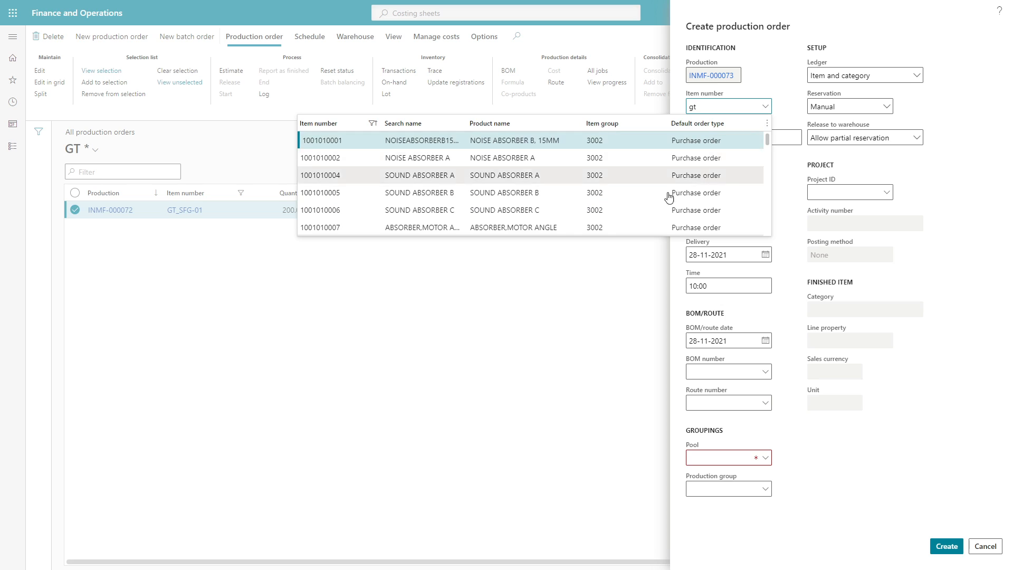
left_click(358, 142)
key("Tab")
key("Tab")
key("Tab")
- Assign site and warehouse GT_NY to the new production order, and insert the active bill of materials and route versions
left_click(746, 193)
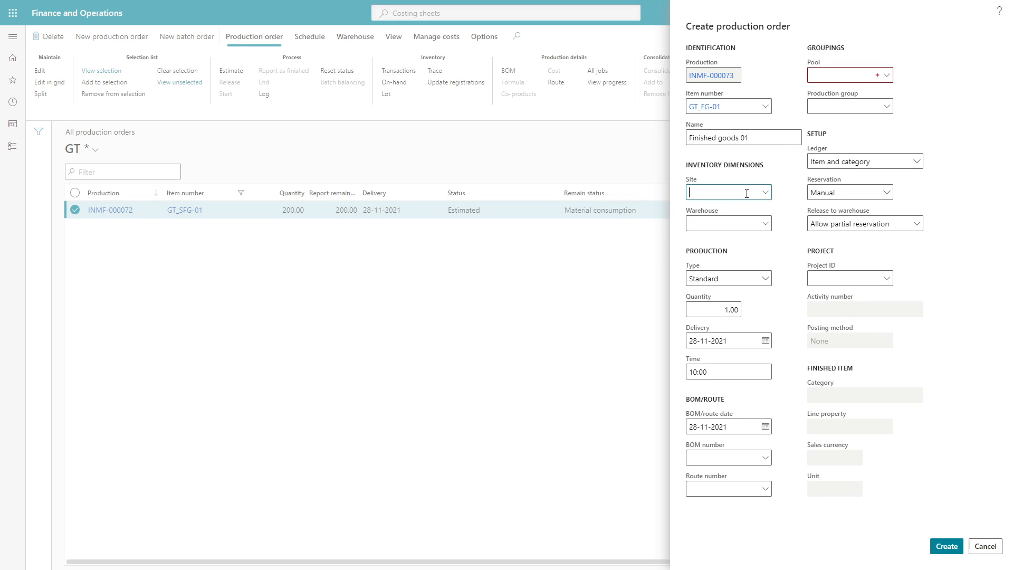
type("GT_")
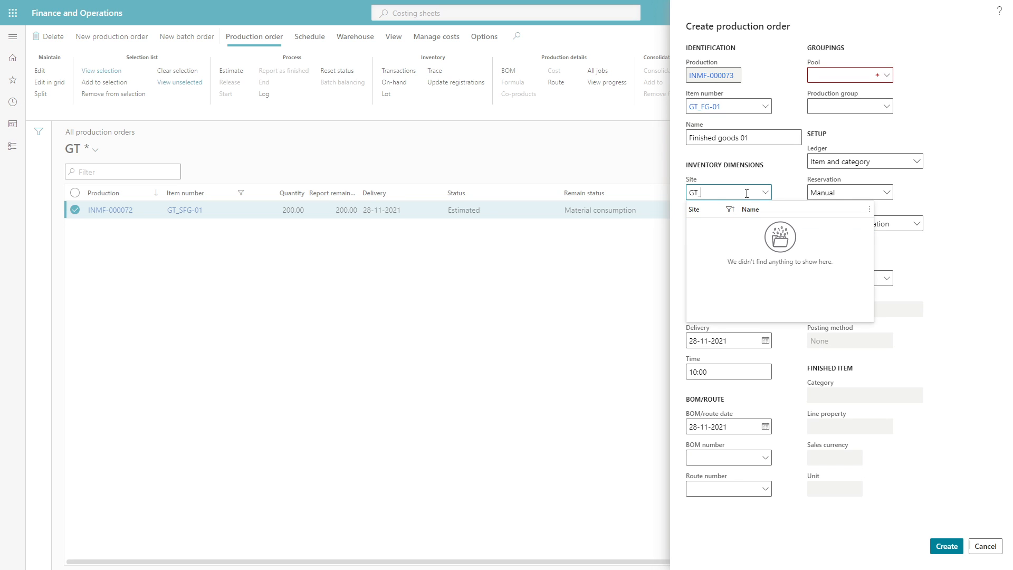
key("Tab")
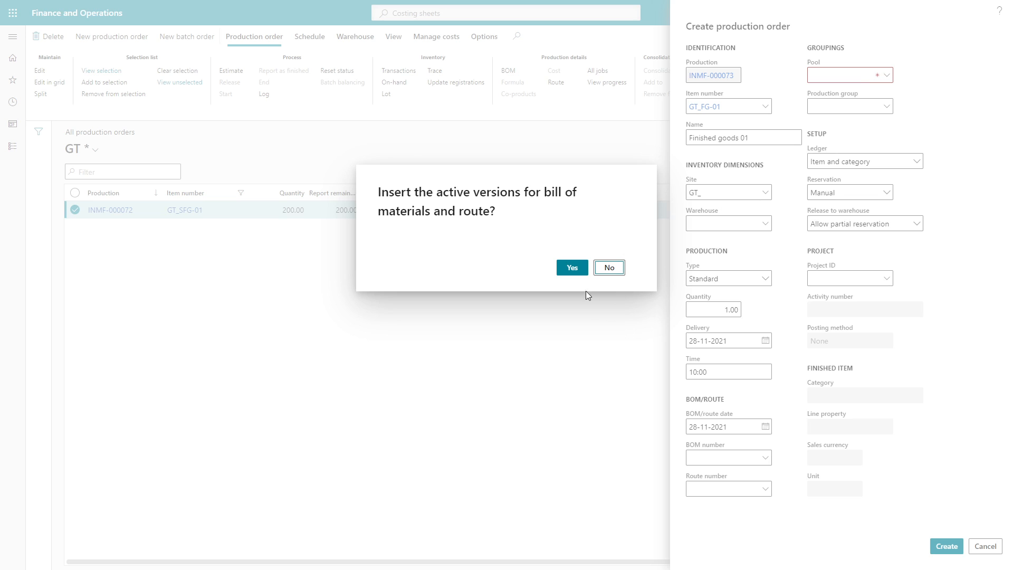
left_click(571, 267)
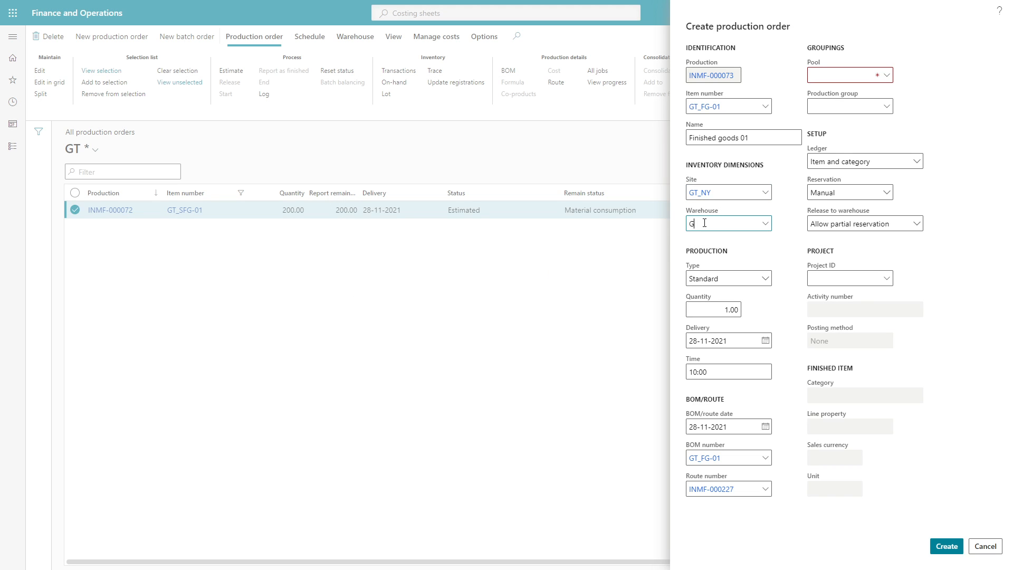
key("Tab")
key("Tab")
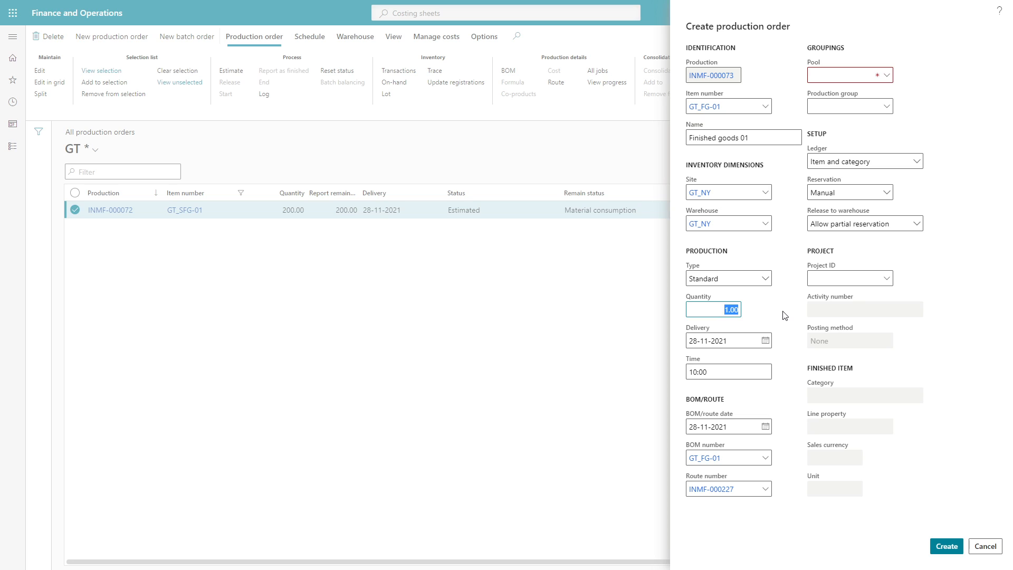
- Set the order quantity to 50 and the pool to ProdPool, and create the production order
type("5")
key("Tab")
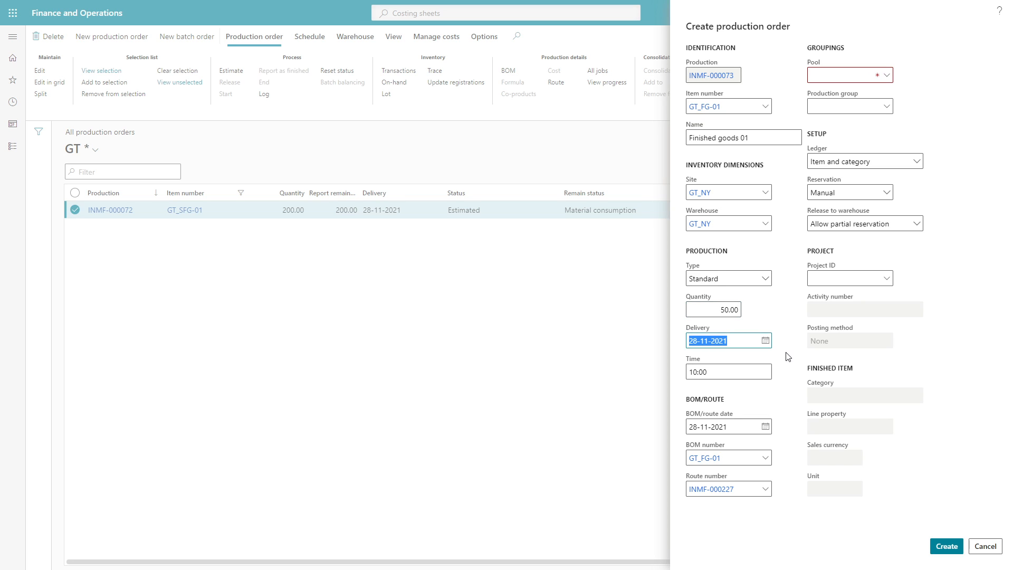
left_click(718, 310)
left_click(886, 74)
left_click(819, 106)
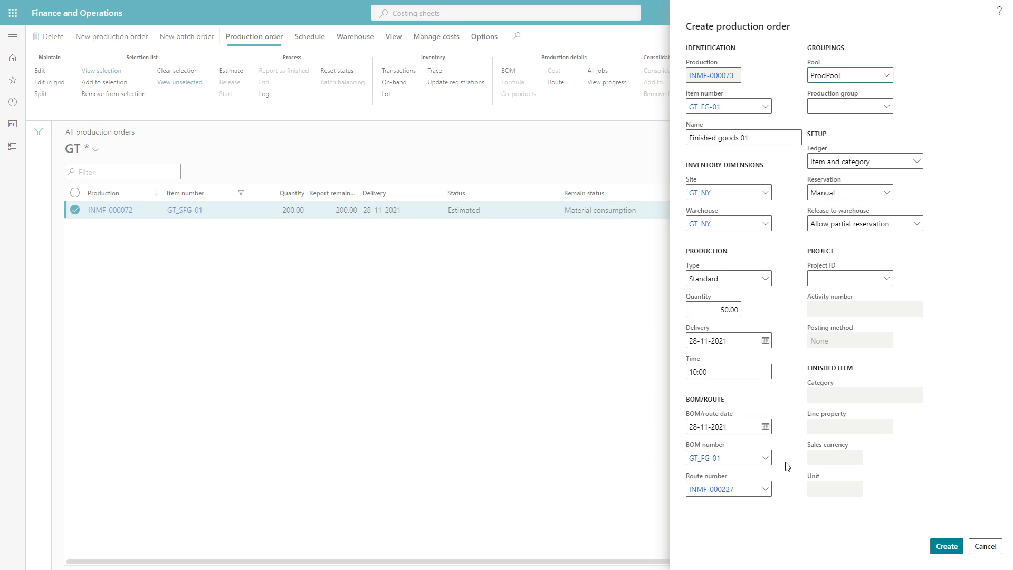
left_click(946, 546)
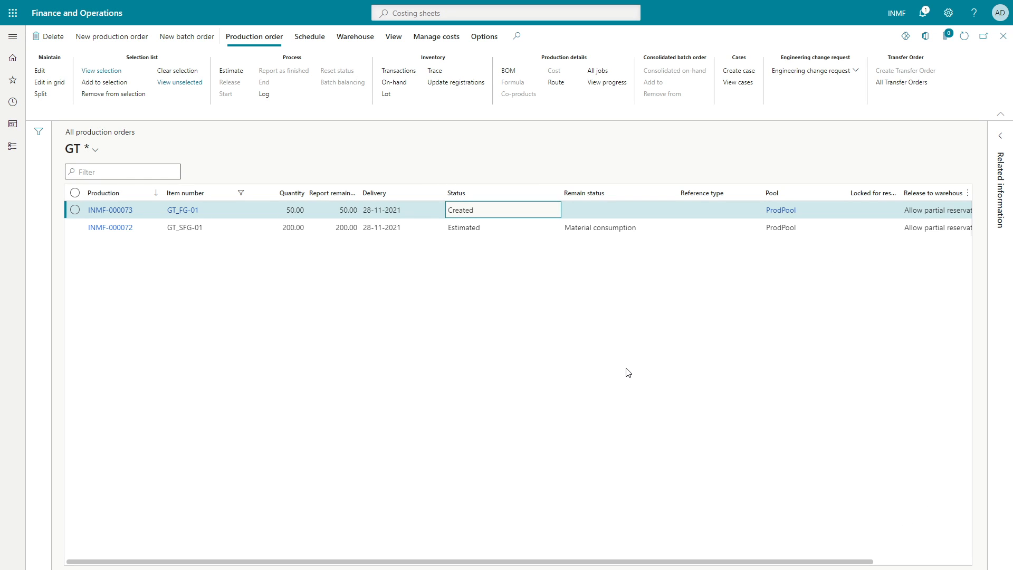
- Review the component items and quantities in the bill of materials of the GT_FG-01 production order
left_click(293, 210)
left_click(504, 72)
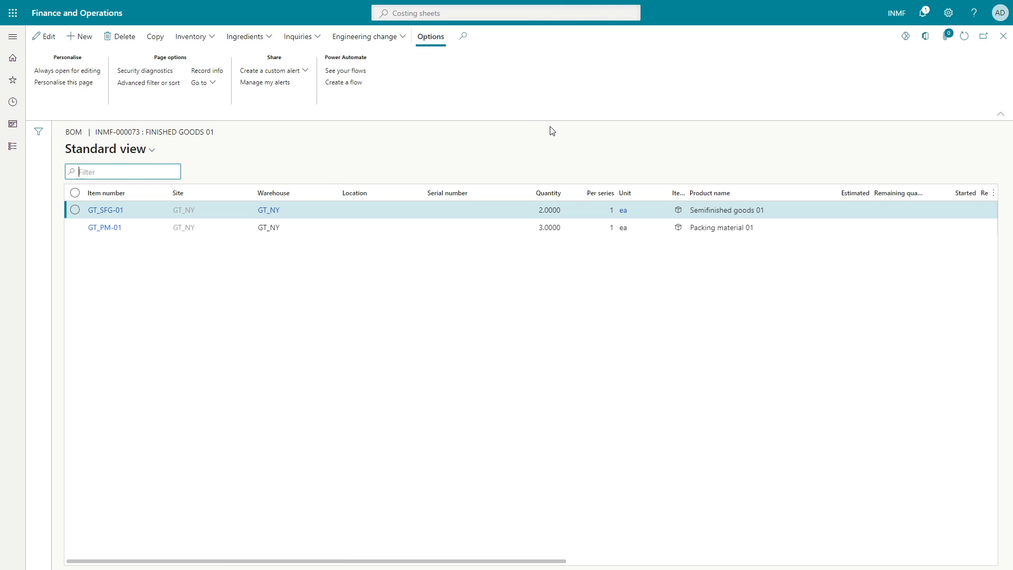
left_click(44, 36)
left_click(541, 213)
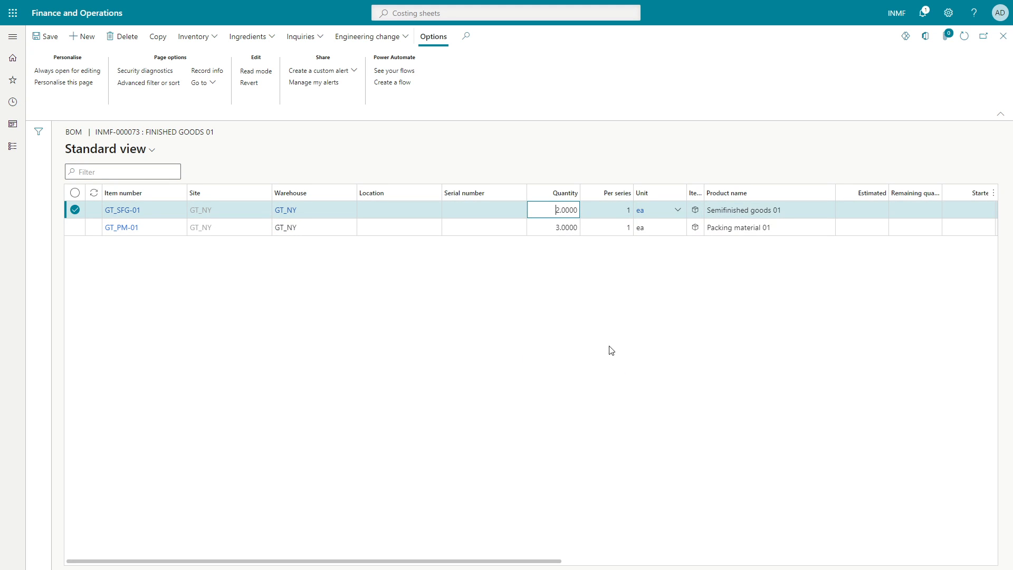
key("Escape")
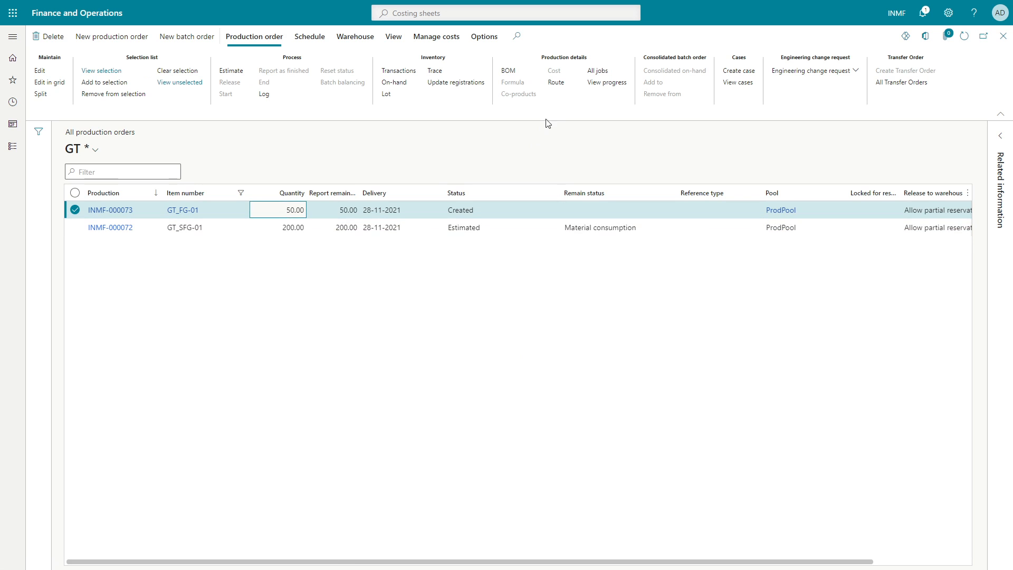
- Review the operation, run time and process quantity in the production route of the GT_FG-01 order
left_click(558, 84)
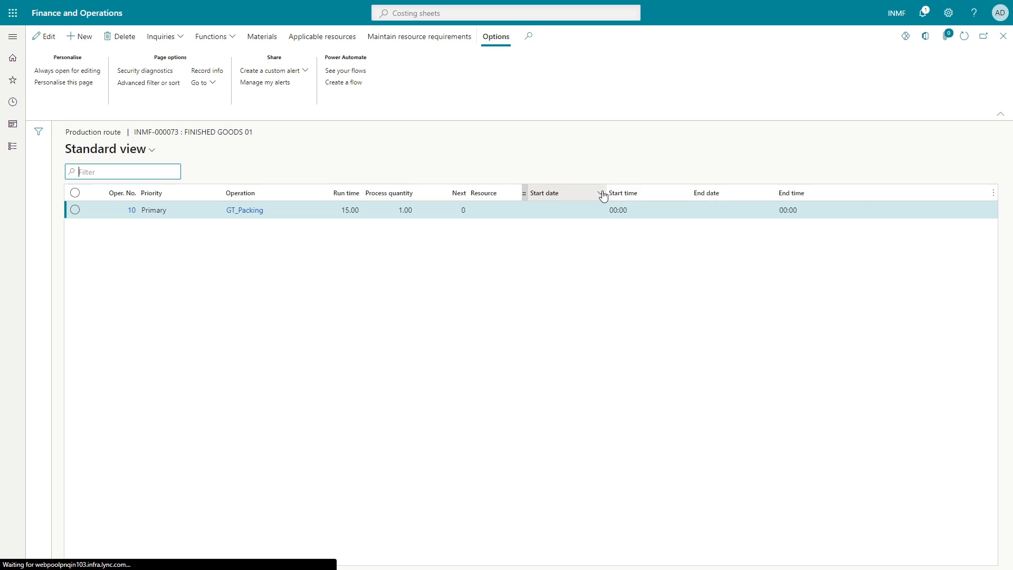
left_click(616, 211)
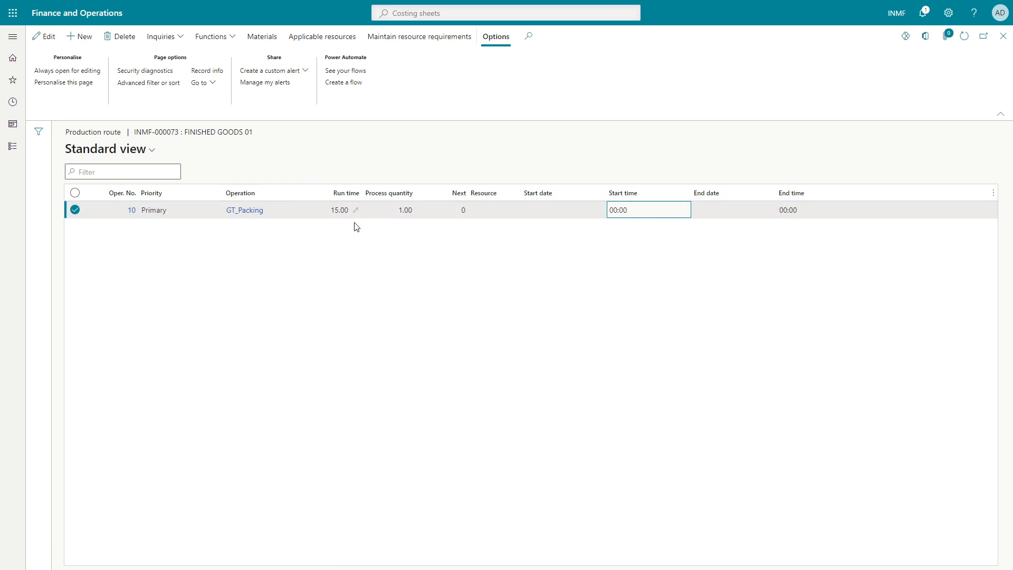
key("Escape")
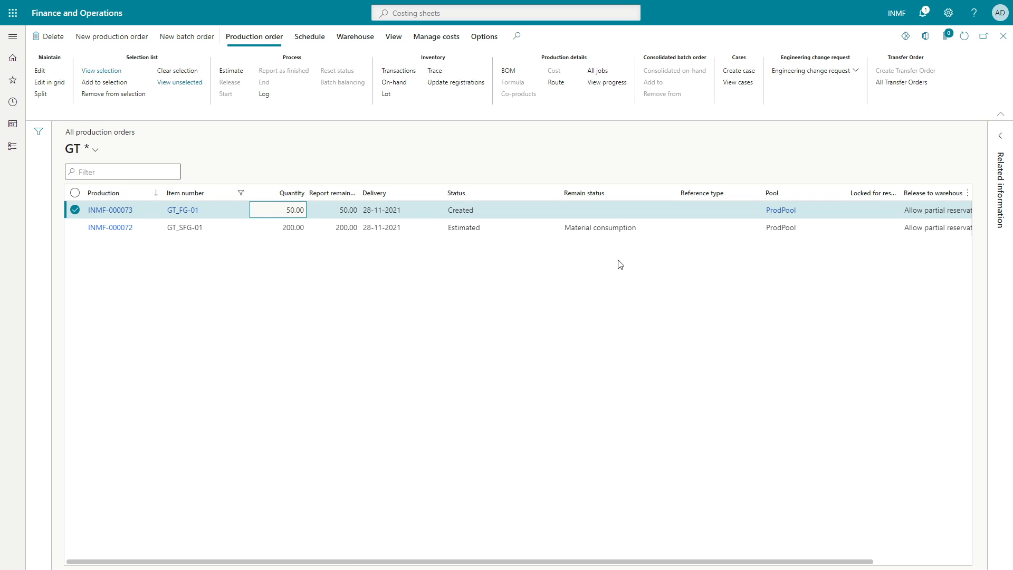
- Estimate the GT_FG-01 production order with the Standard profit-setting and without batch processing
left_click(235, 74)
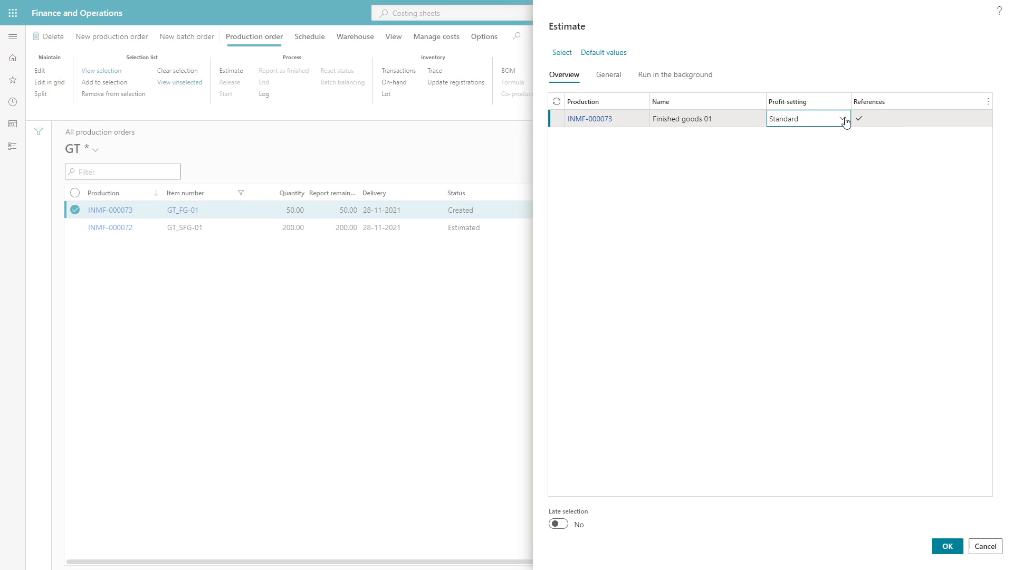
left_click(607, 74)
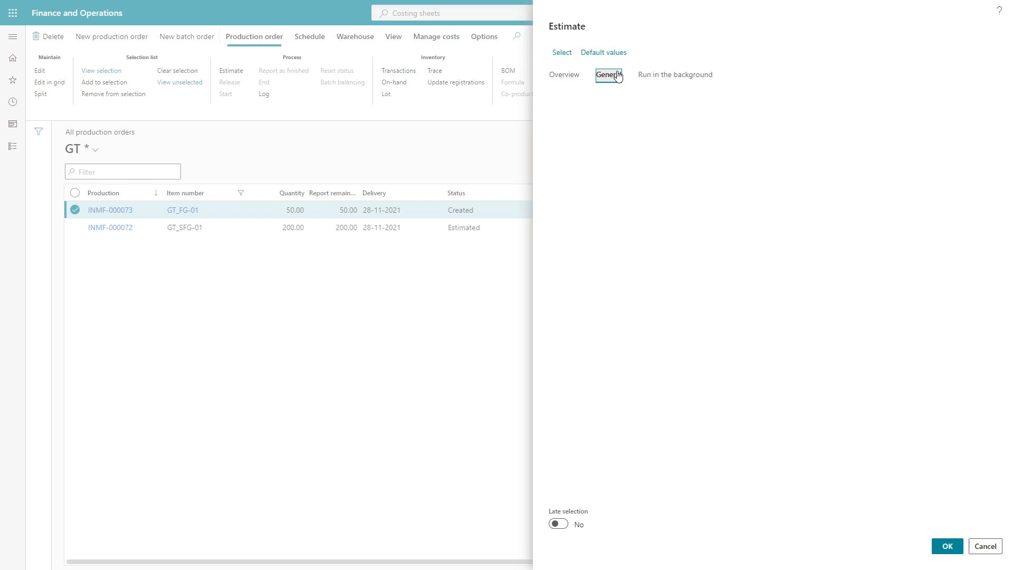
left_click(664, 75)
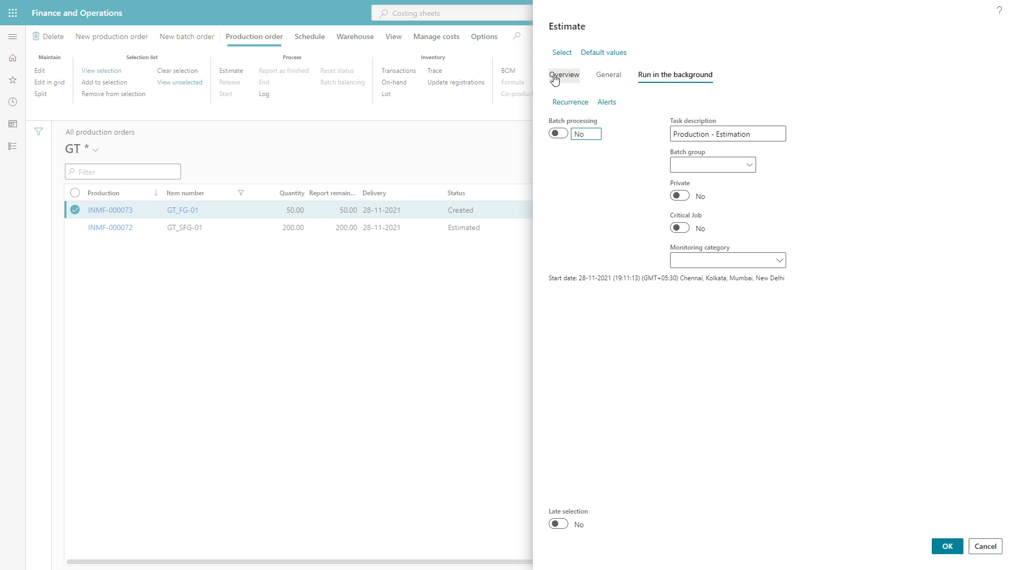
left_click(564, 74)
left_click(946, 546)
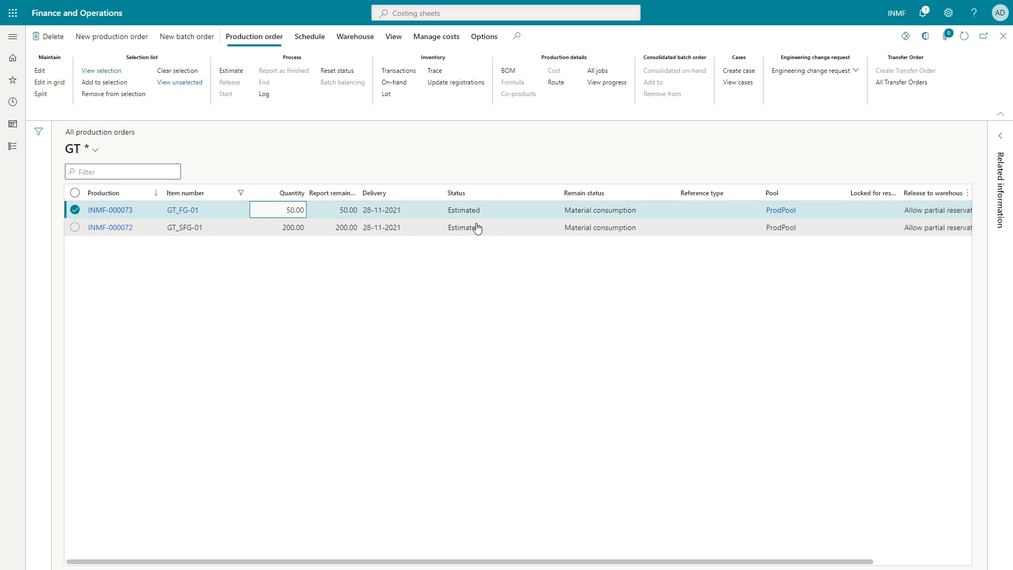
left_click(451, 213)
left_click(489, 214)
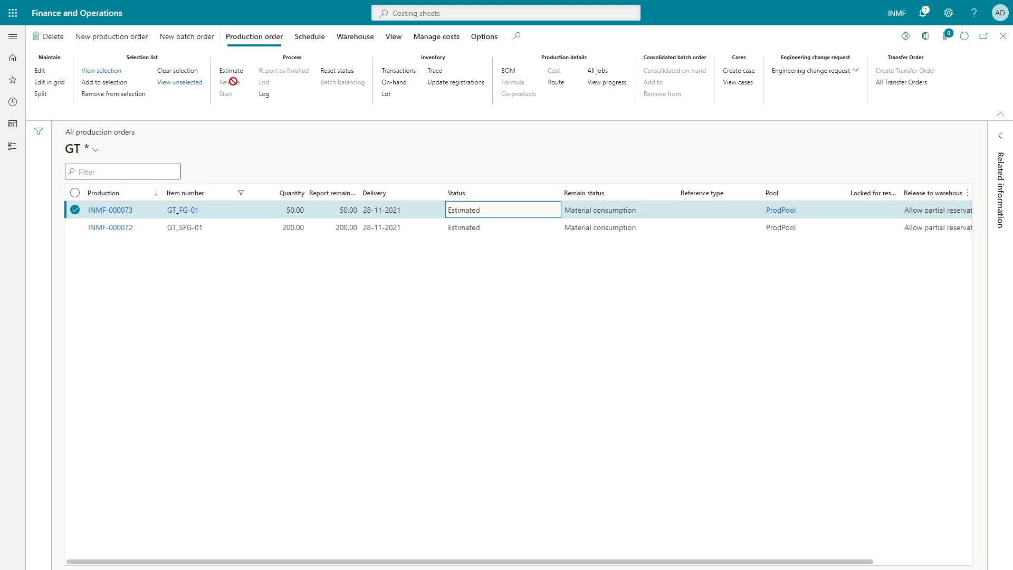
left_click(400, 211)
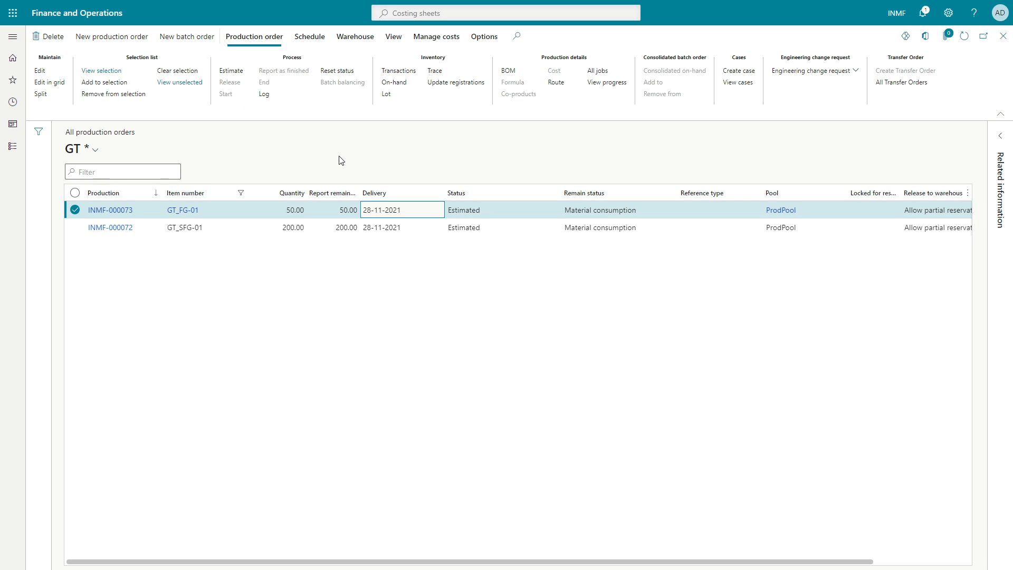
- Review the GT_FG-01 order's price calculation, checking the estimated costs and the consumption of GT_SFG-01 and GT_PM-01
left_click(442, 43)
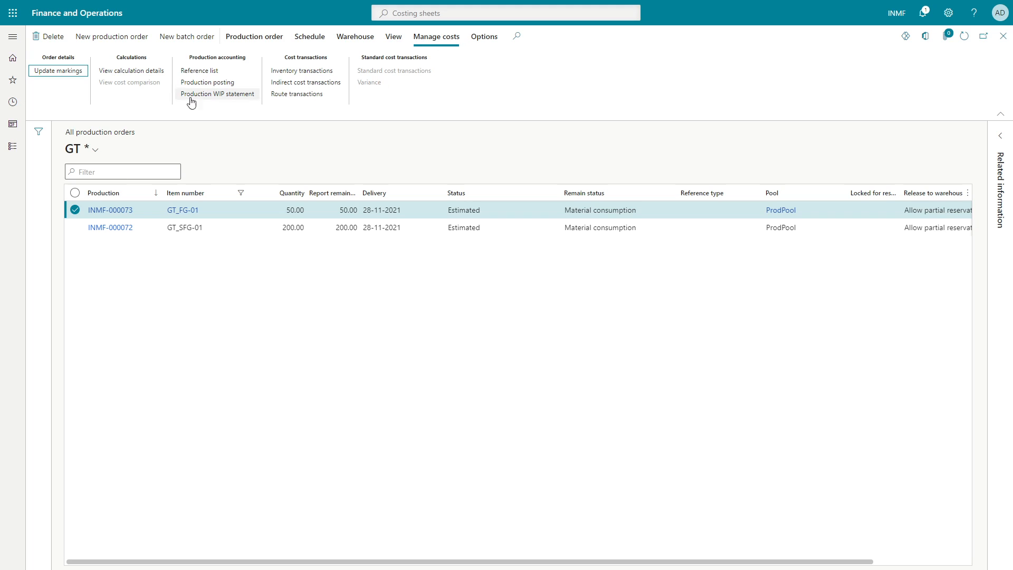
left_click(134, 72)
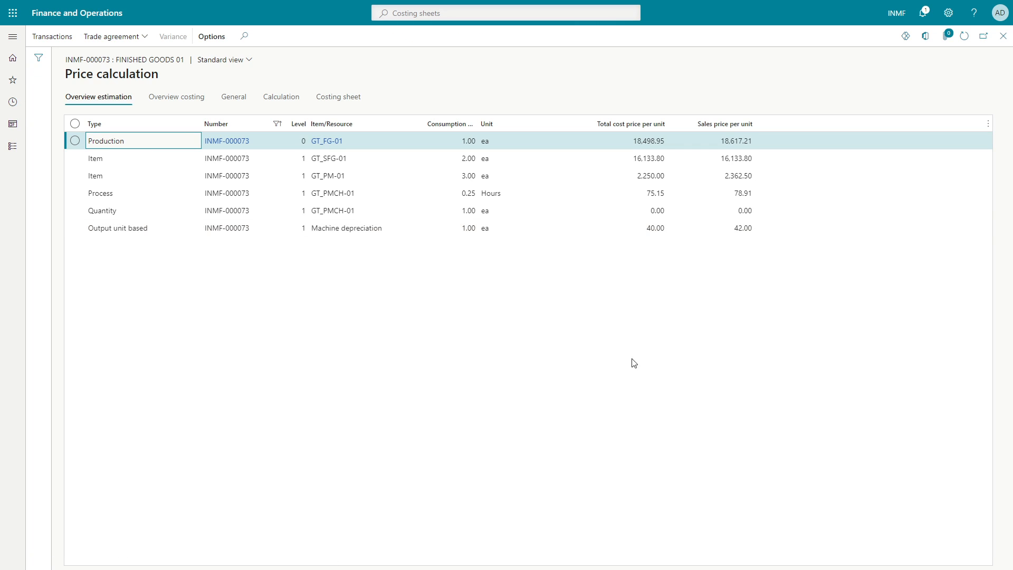
left_click(196, 97)
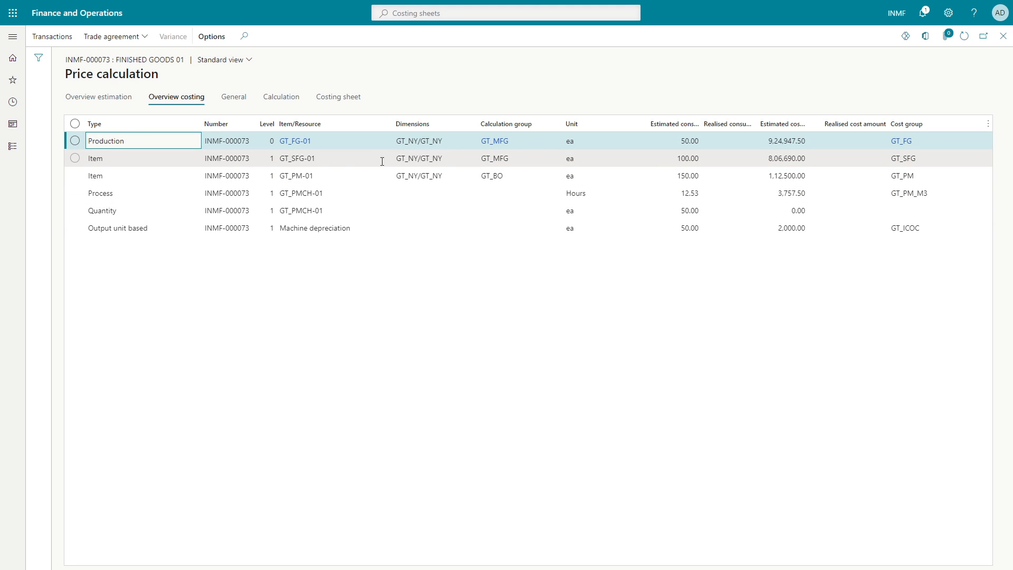
left_click(320, 158)
left_click(684, 159)
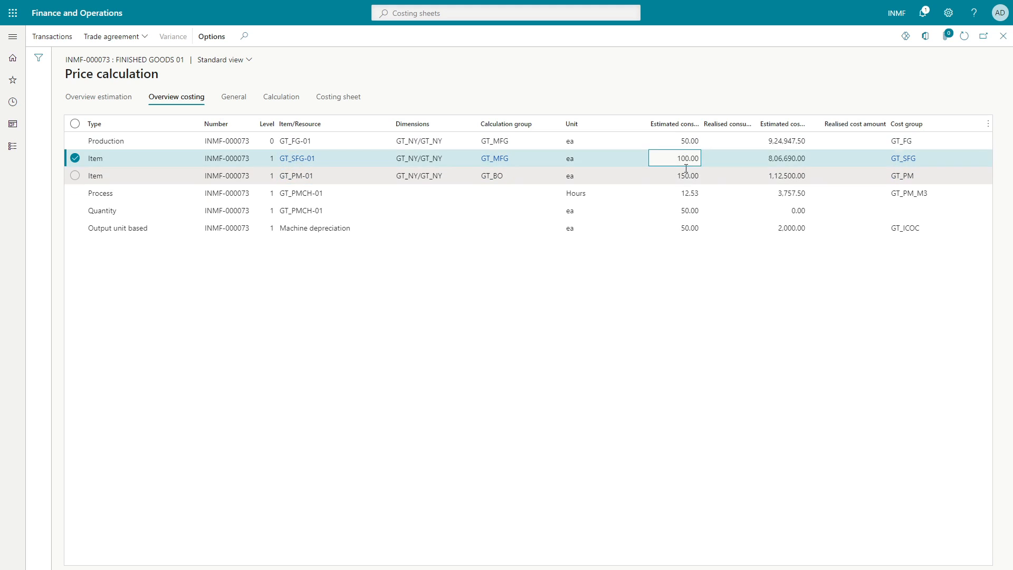
left_click(684, 178)
left_click(670, 174)
- Switch to the Excel manufacturing workbook and change the required quantity column's header to "Required for SFG"
key("alt+Tab")
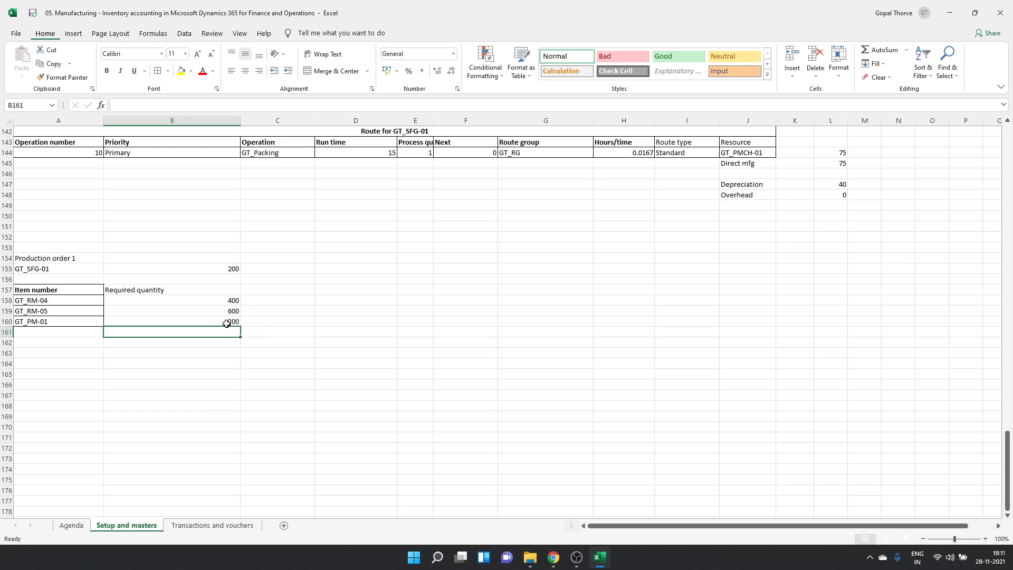
left_click(259, 322)
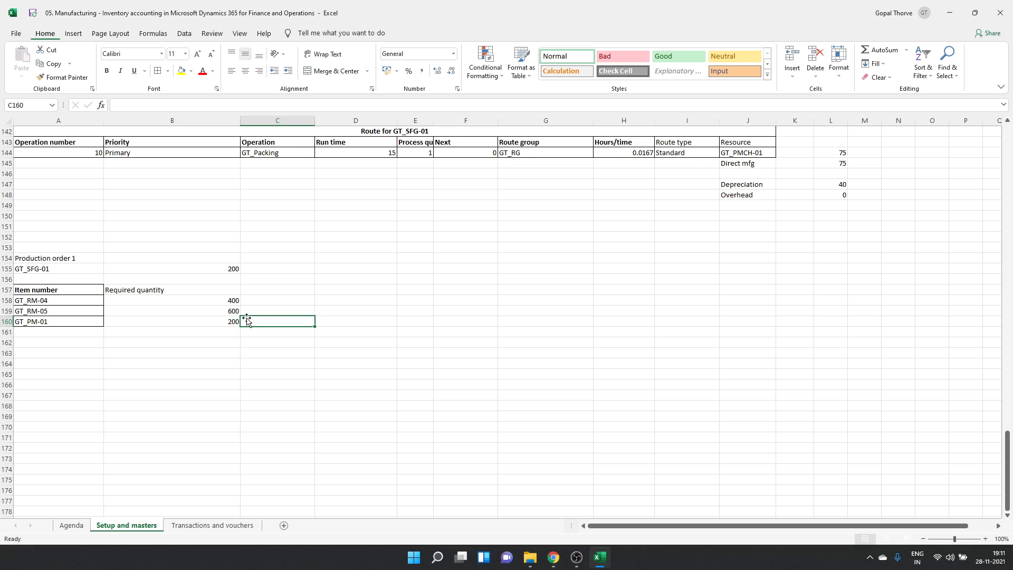
left_click(208, 290)
type("S")
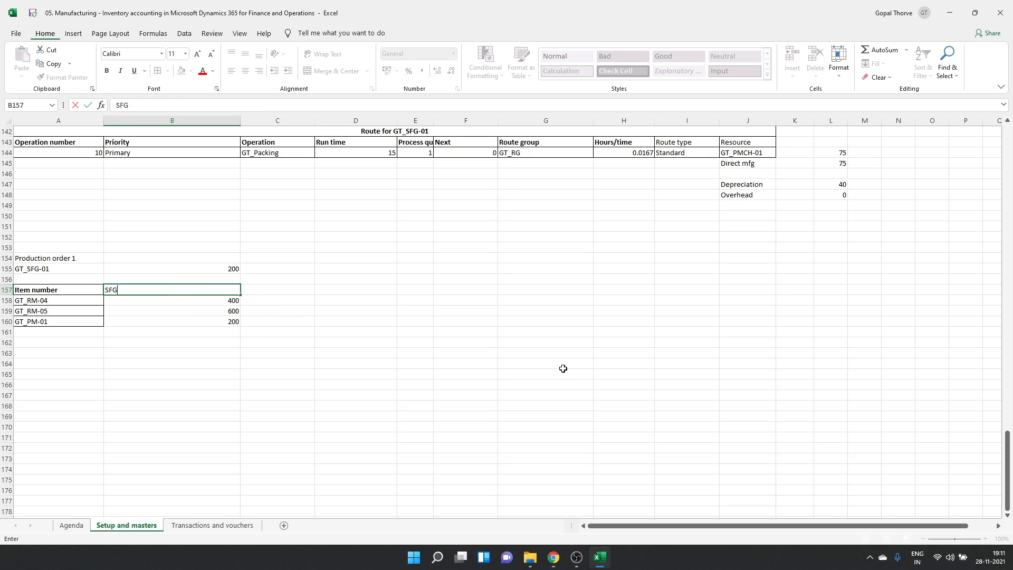
type("FG")
key("Tab")
type("FG")
key("Return")
key("Up")
type("REquired f")
key("BackSpace")
key("BackSpace")
key("BackSpace")
key("BackSpace")
key("BackSpace")
key("BackSpace")
key("BackSpace")
type("quir")
key("Tab")
- Add a "Requirement for FG" column header in C157 and enter 150 for GT_PM-01
type("RE")
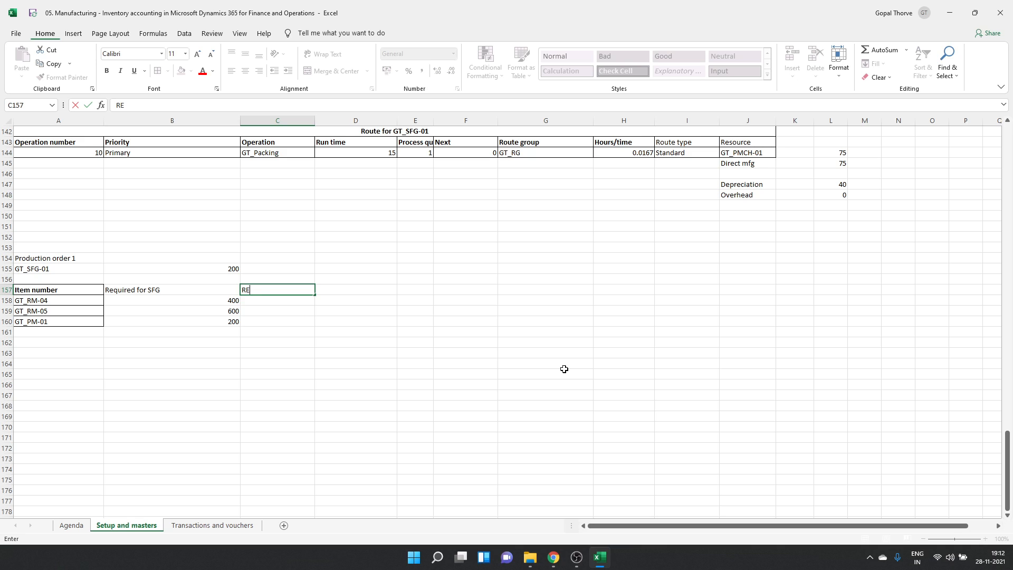
type("quirement")
key("Up")
key("Down")
key("Down")
key("Down")
key("Down")
type("1")
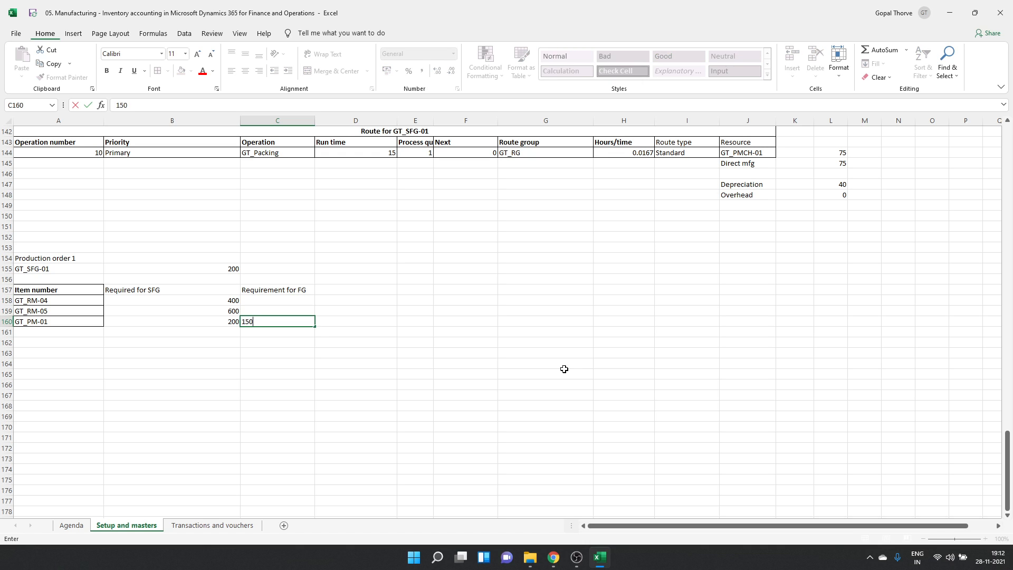
key("Return")
- Add a "Total requirement" column and sum the SFG and FG requirements for GT_RM-04 with =B158+C158
key("Up")
key("Up")
key("Up")
key("Up")
key("Right")
type("Total requirement")
key("Return")
type("=")
key("Left")
key("Left")
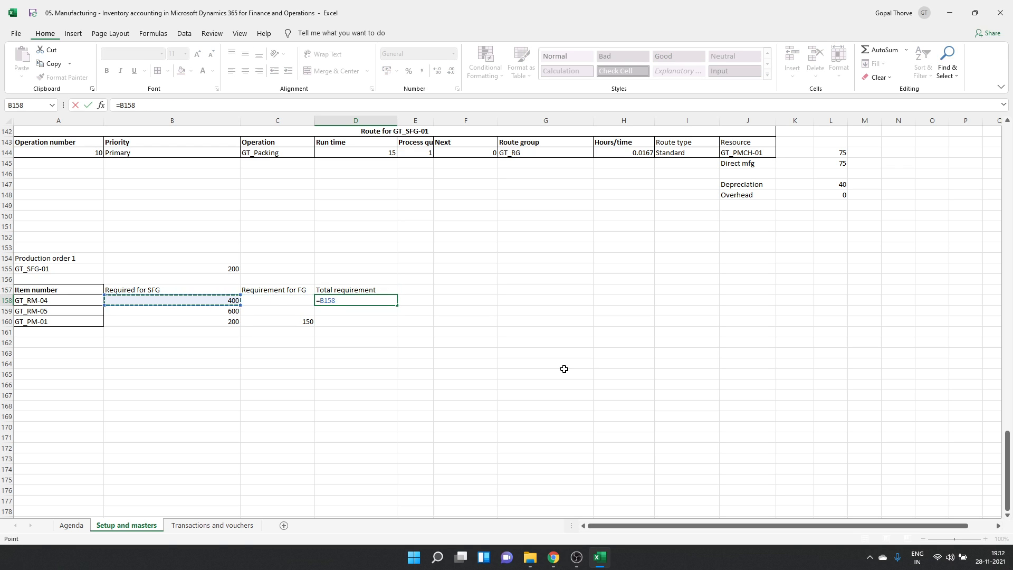
type("+")
key("Left")
key("Return")
key("Up")
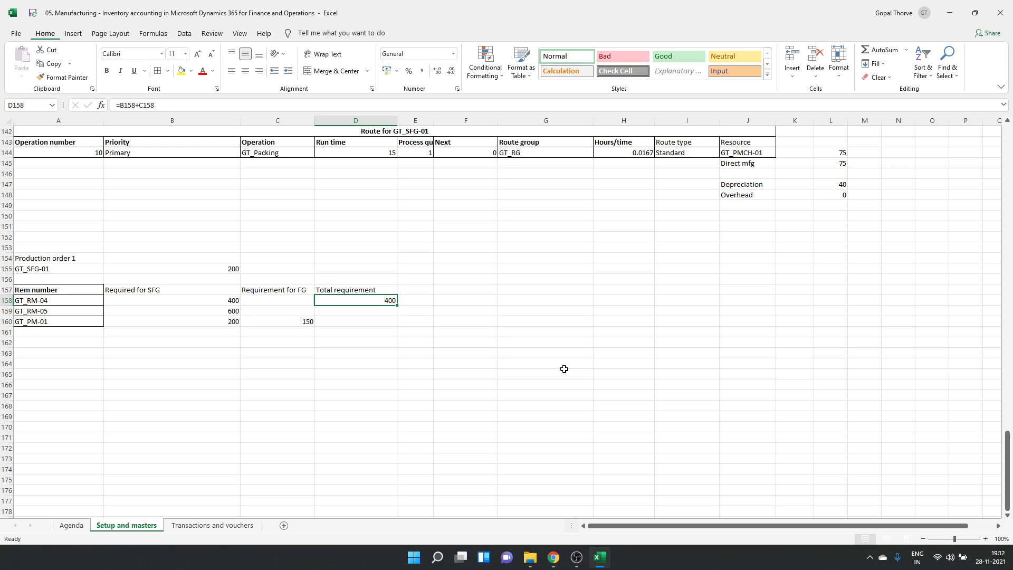
- Copy the total requirement formula to the GT_RM-05 and GT_PM-01 rows
key("ctrl+c")
key("Down")
key("ctrl+v")
key("Down")
key("ctrl+v")
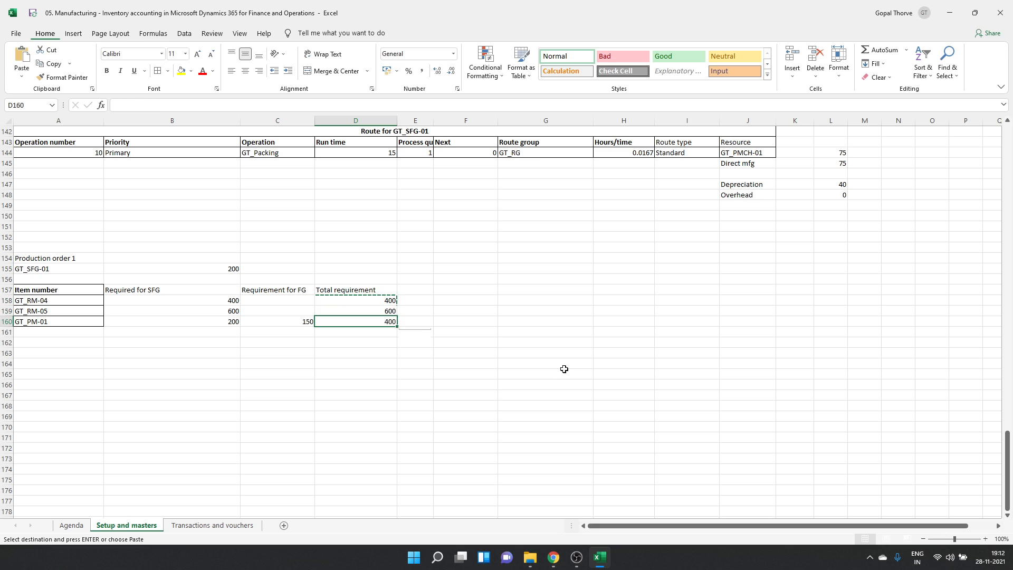
key("Escape")
key("Up")
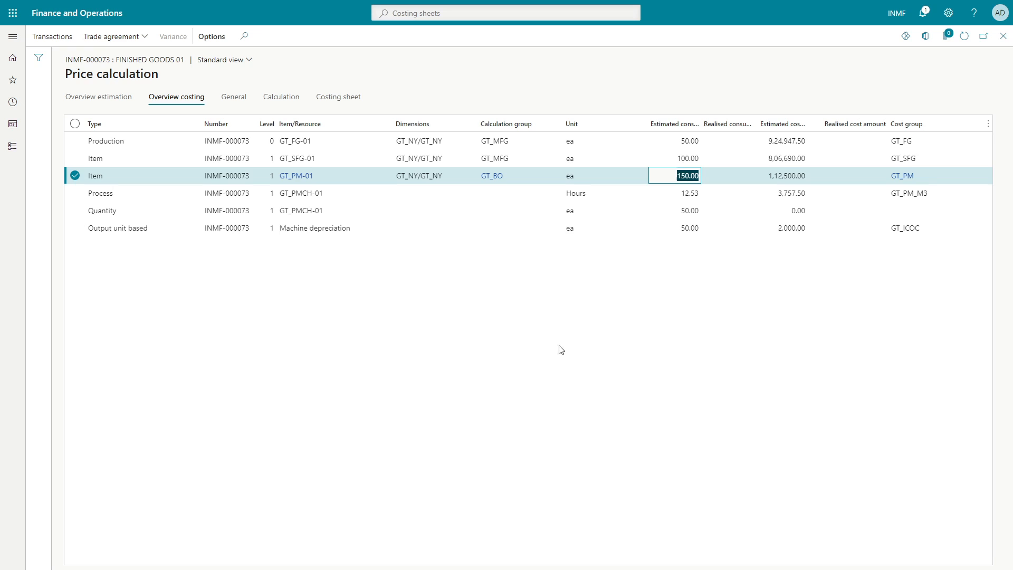
- Switch to Finance and Operations and open the list of all vendors in Accounts payable
left_click(10, 146)
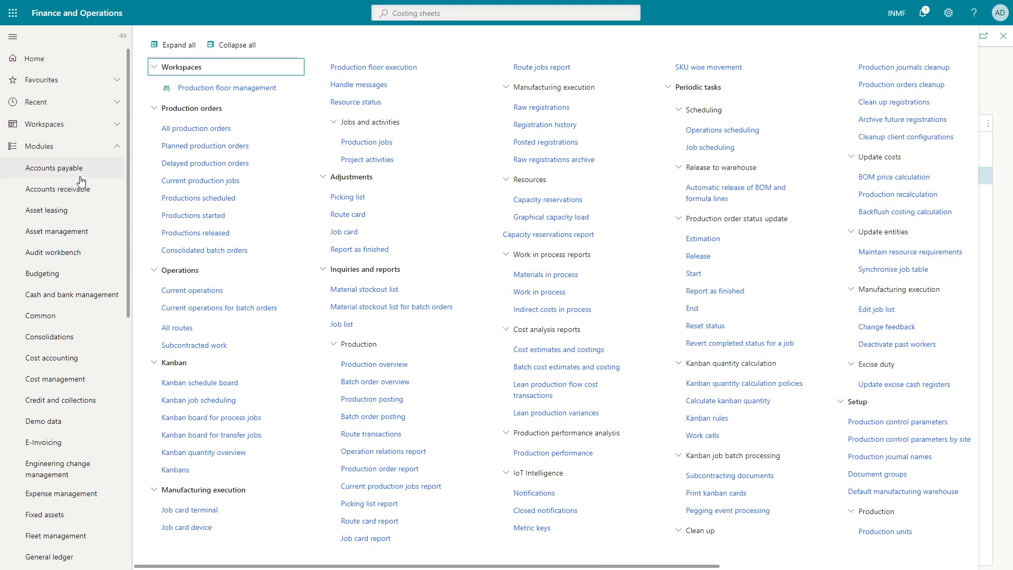
left_click(64, 174)
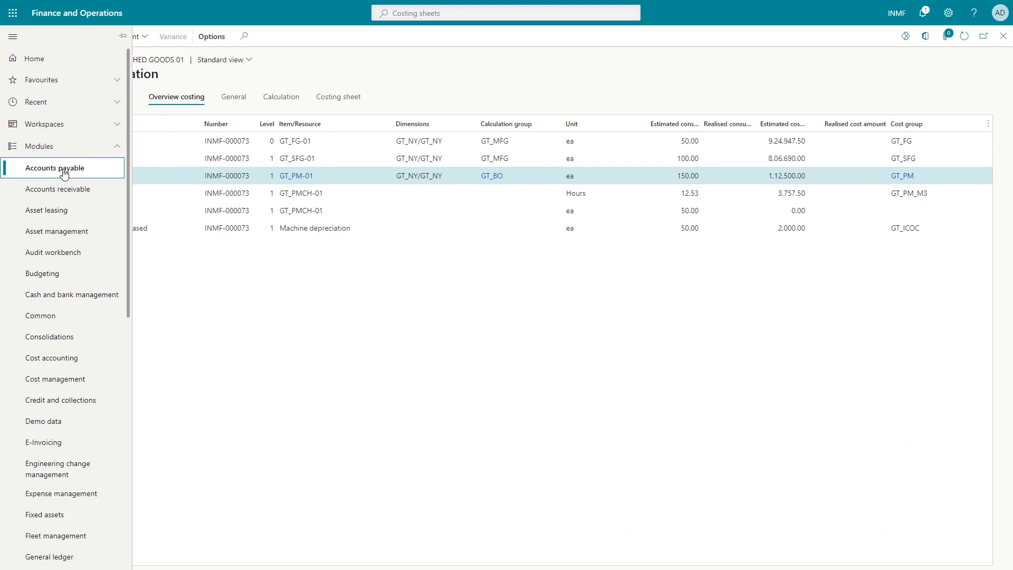
left_click(173, 115)
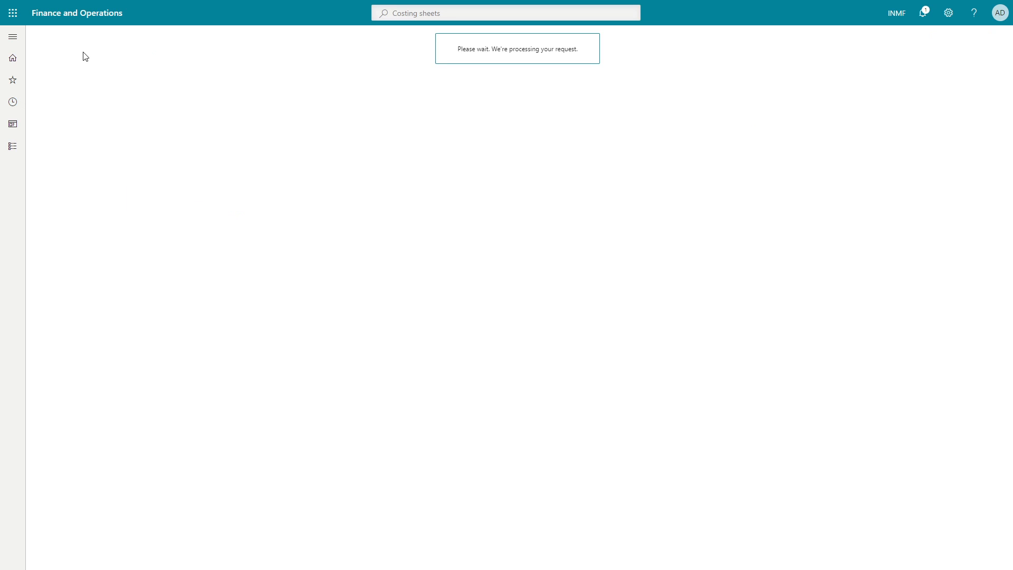
- Switch to the Excel workbook, add 100 to all three Total requirement formulas, and copy the GT_RM-04 total
key("alt+Tab")
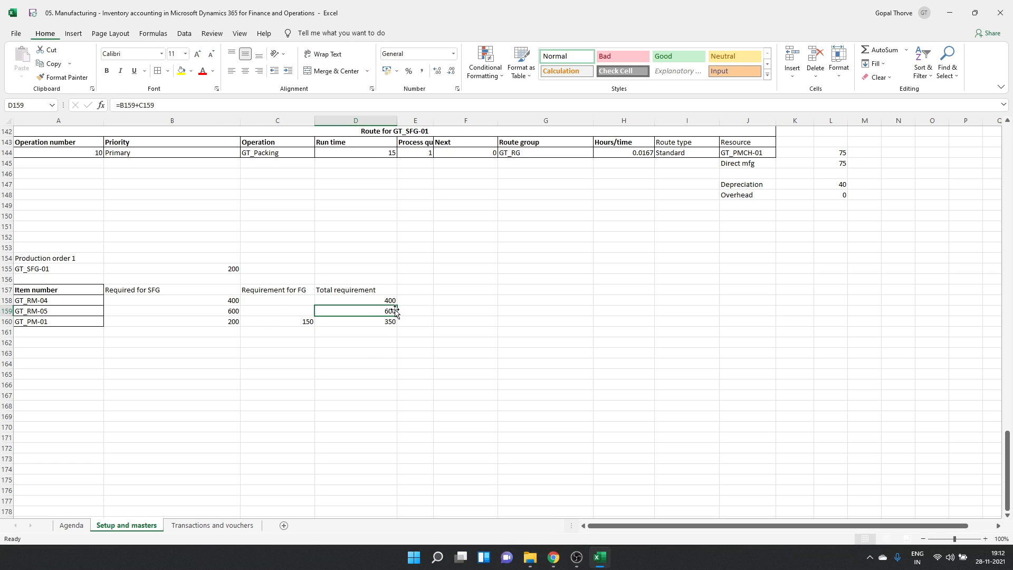
left_click(377, 300)
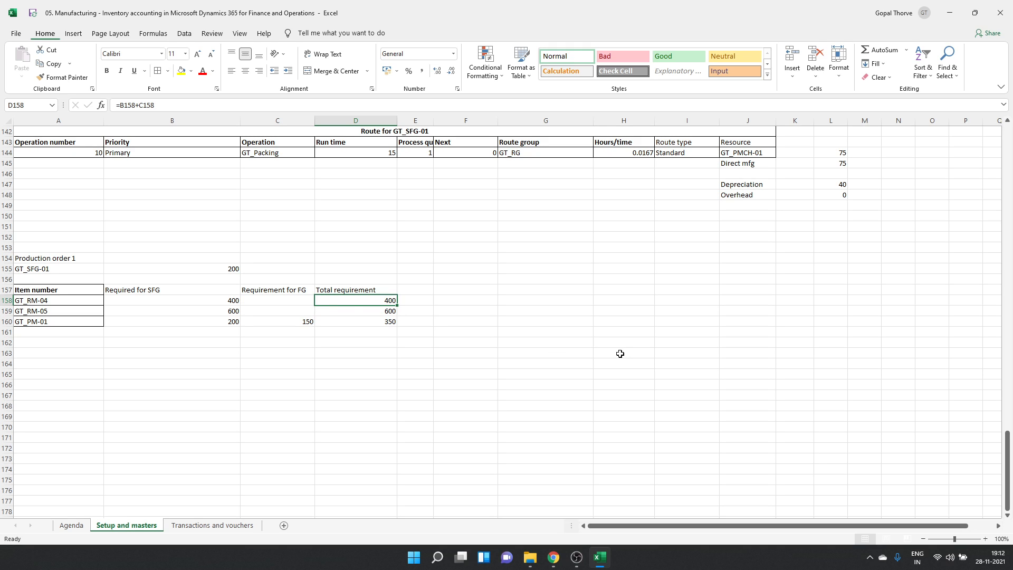
key("F2")
type("+100")
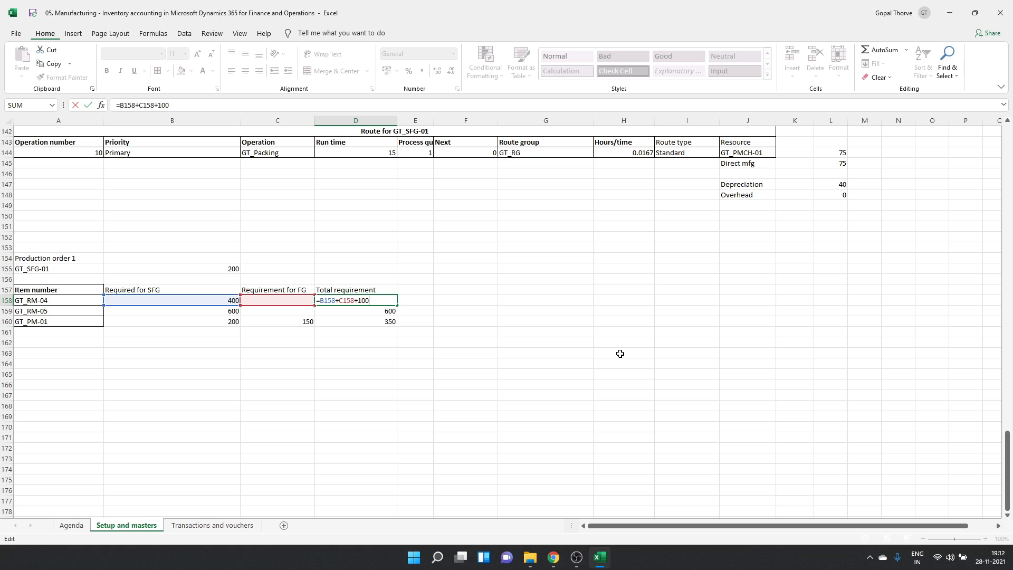
key("Return")
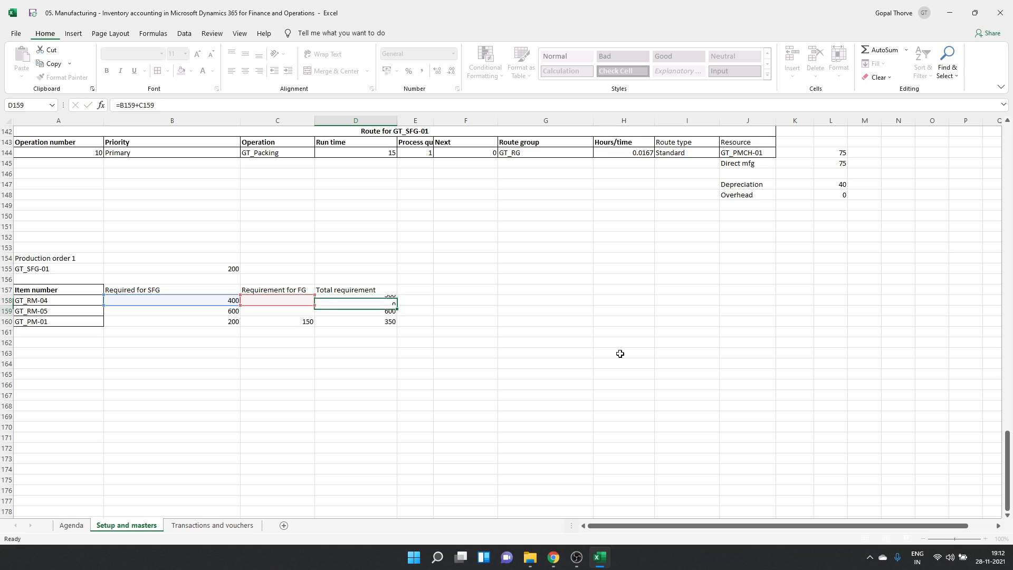
key("F2")
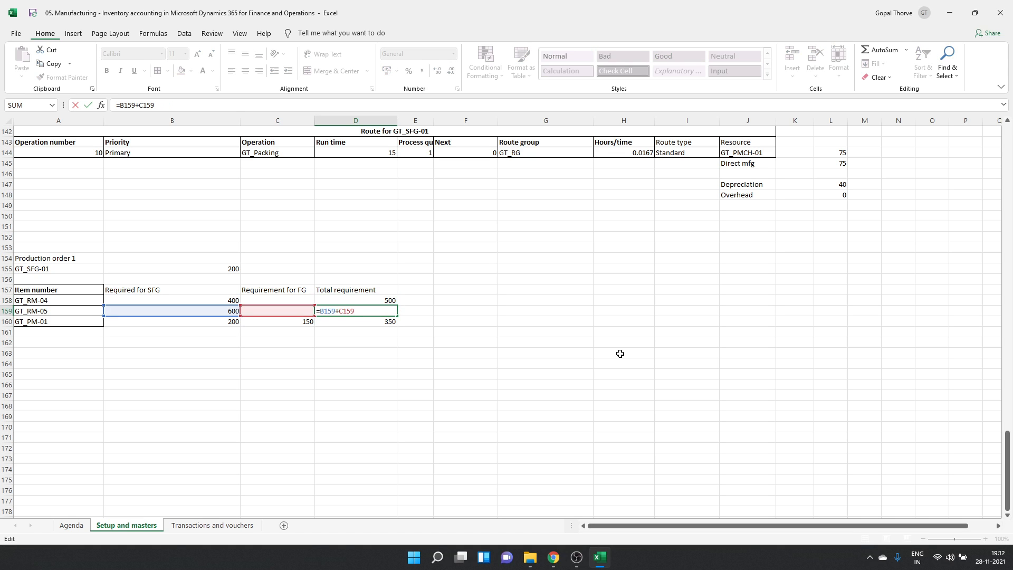
type("+1")
key("Return")
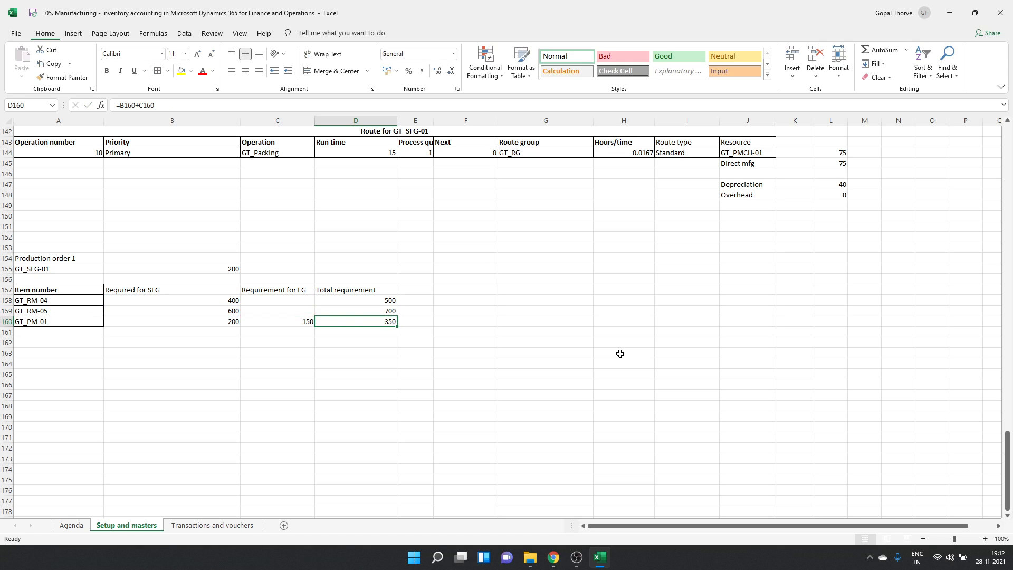
key("F2")
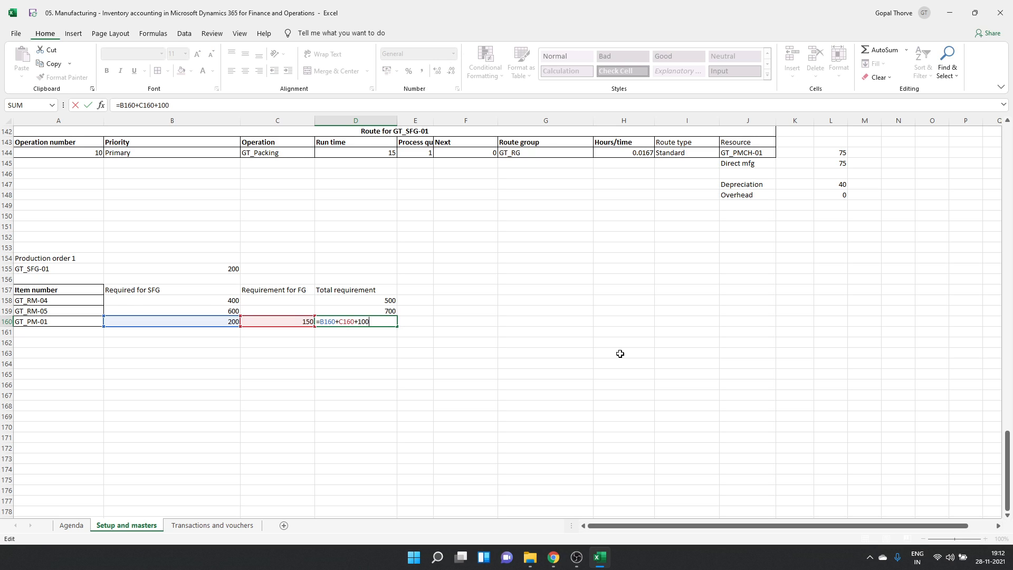
key("Return")
key("Up")
key("Up")
key("Up")
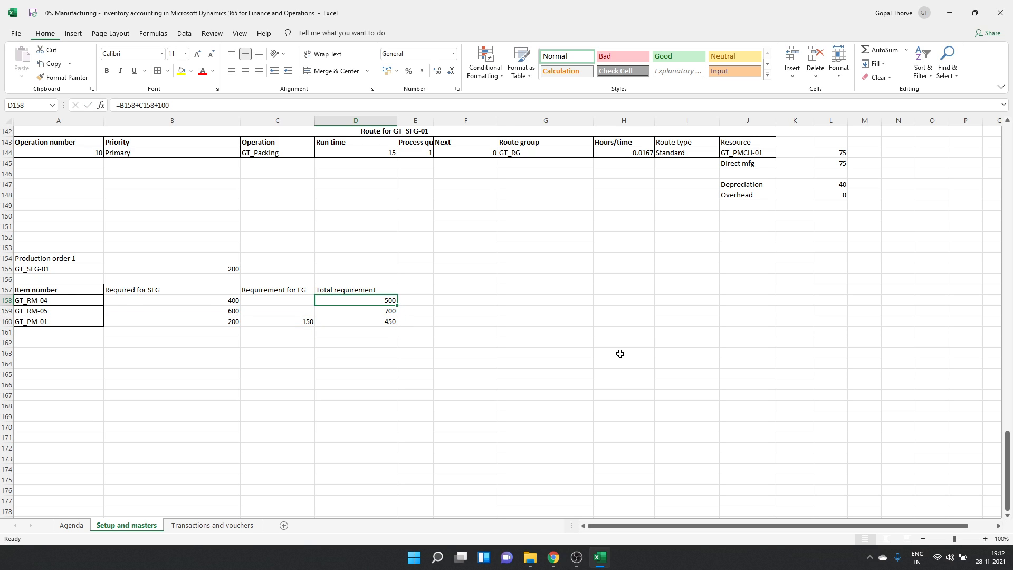
key("ctrl+c")
- Switch to Finance and Operations and open the list of all purchase orders in Accounts payable
key("alt+Tab")
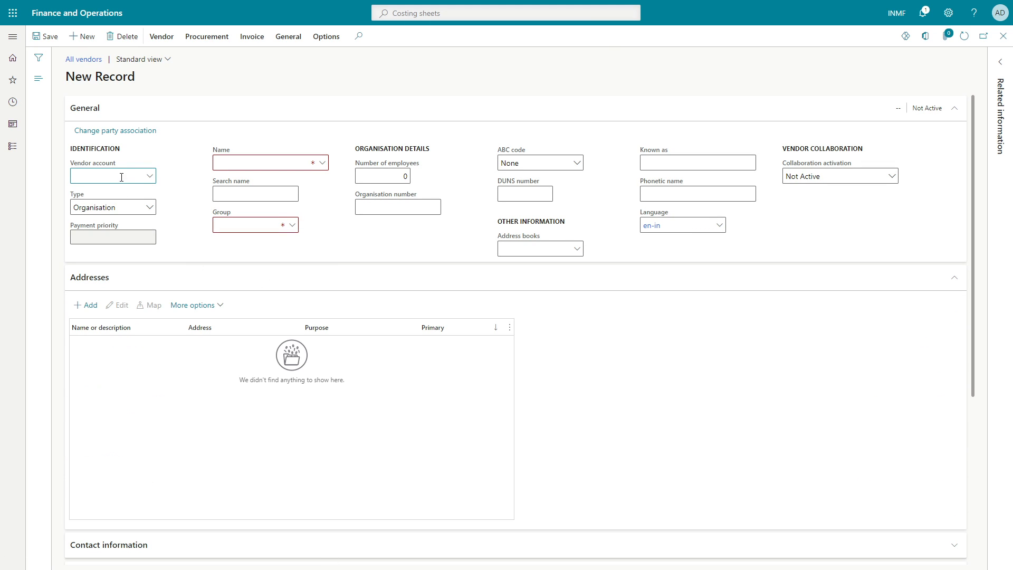
left_click(13, 145)
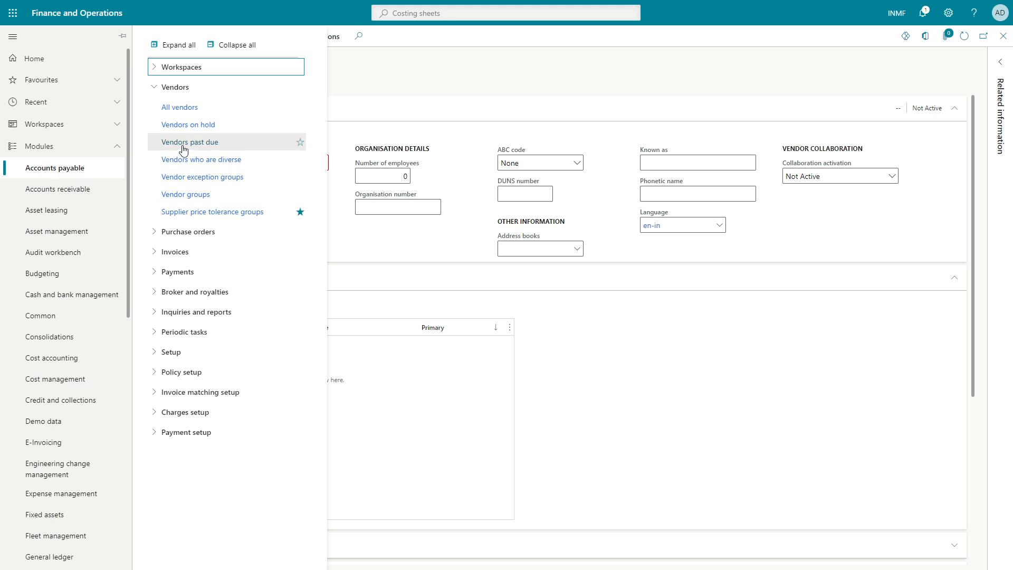
left_click(191, 232)
left_click(198, 256)
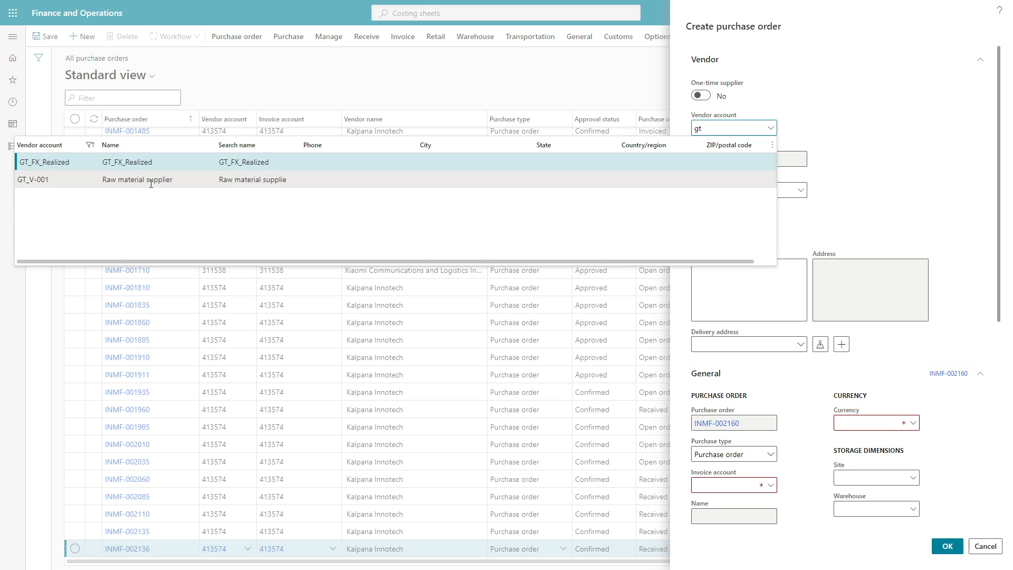
- Create a purchase order for vendor GT_V-001, Raw material supplier, with the pool SeviceTec
left_click(152, 188)
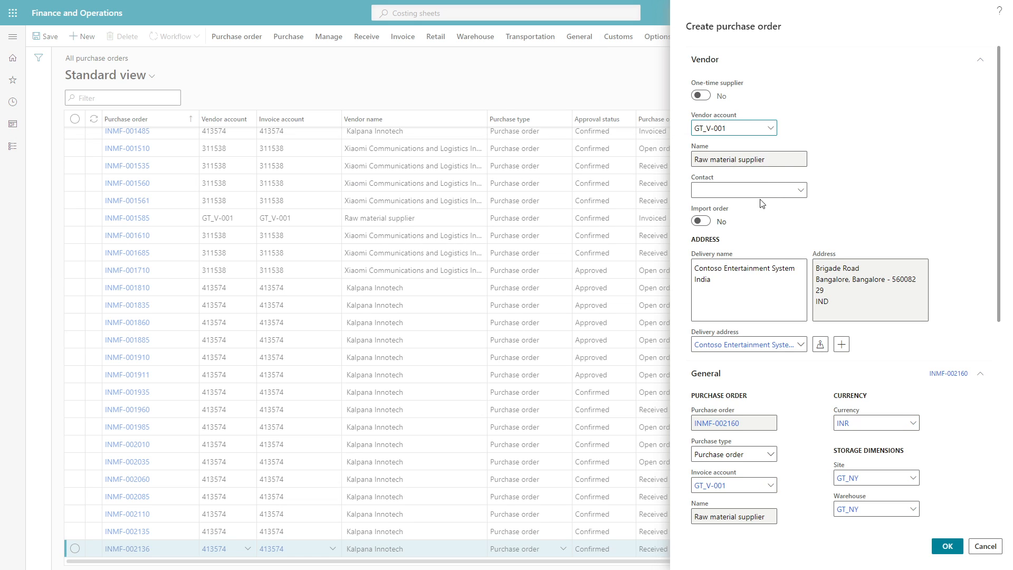
scroll(903, 457, "down", 5)
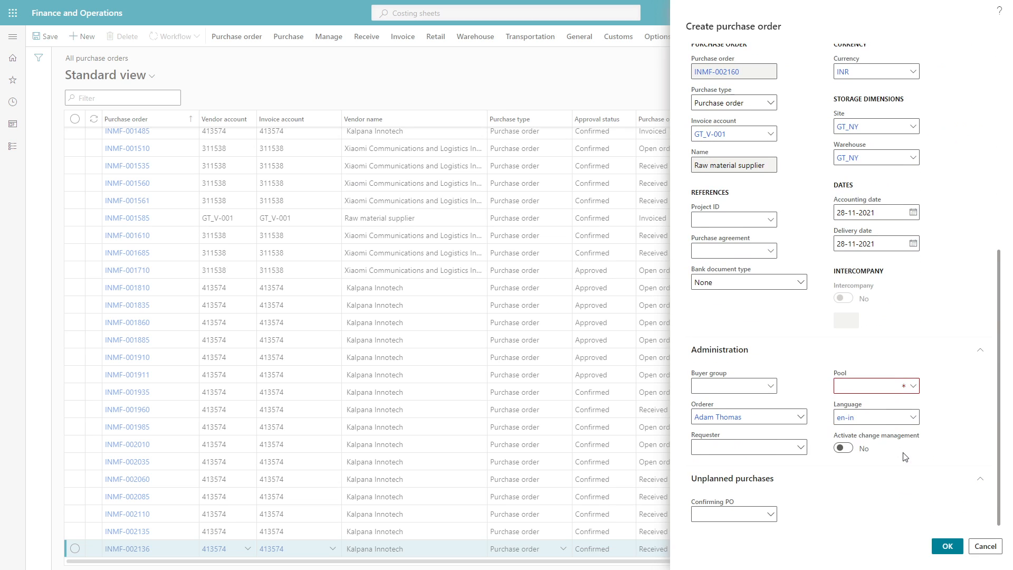
left_click(912, 386)
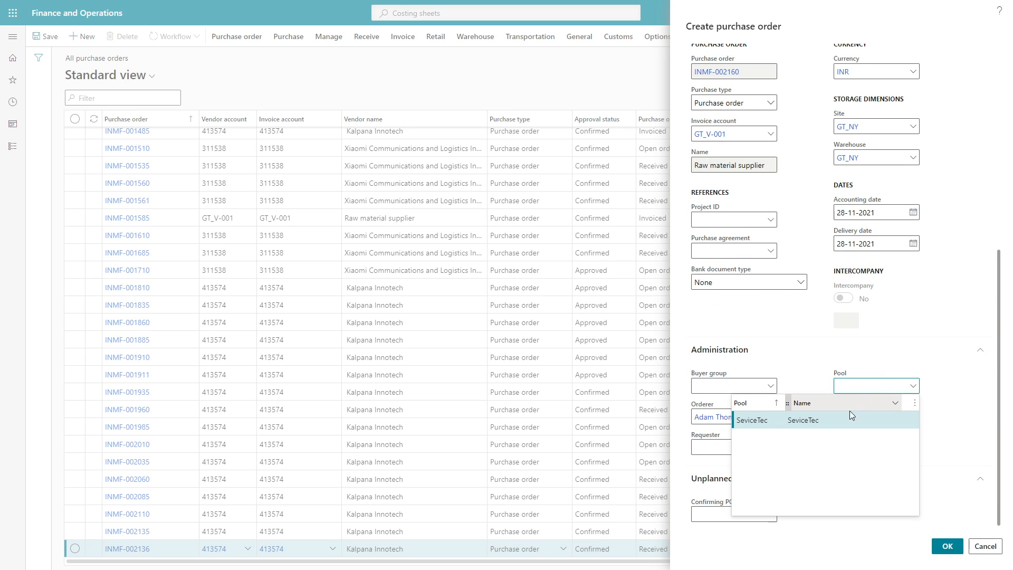
left_click(859, 431)
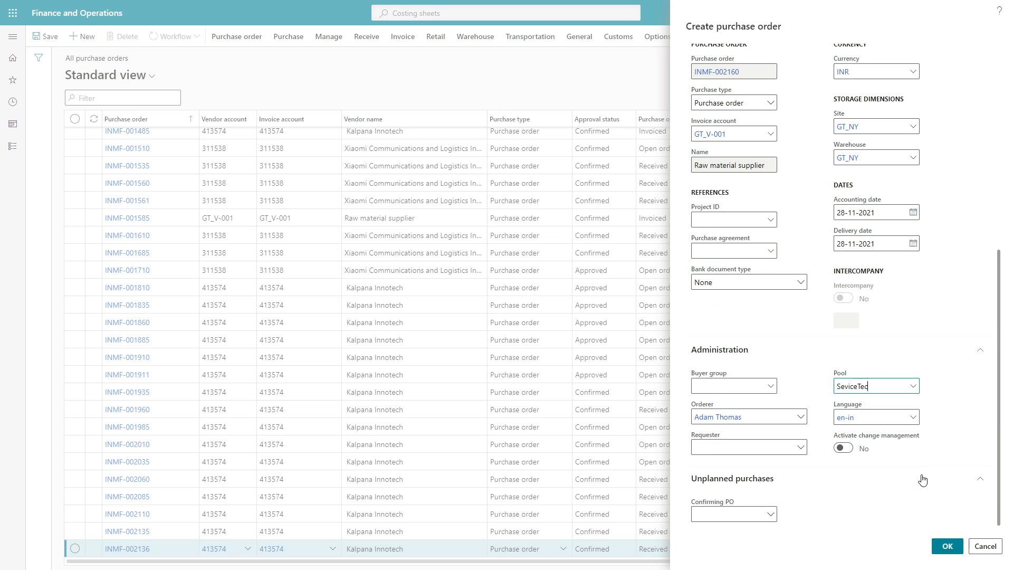
left_click(947, 547)
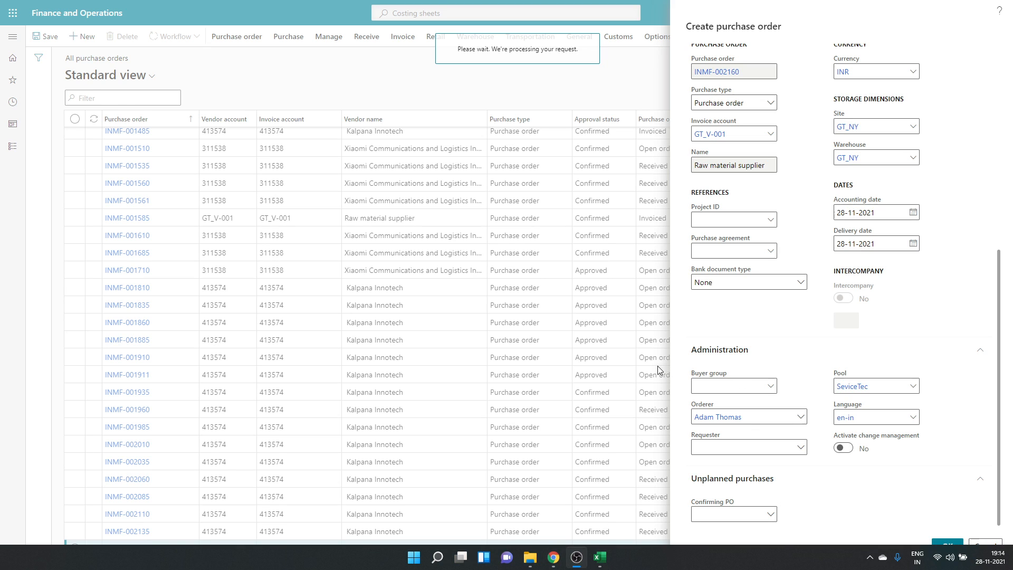
- Switch to the Excel workbook and remove the added 100 from the Total requirement formulas of all three items
key("super+Tab")
left_click(335, 314)
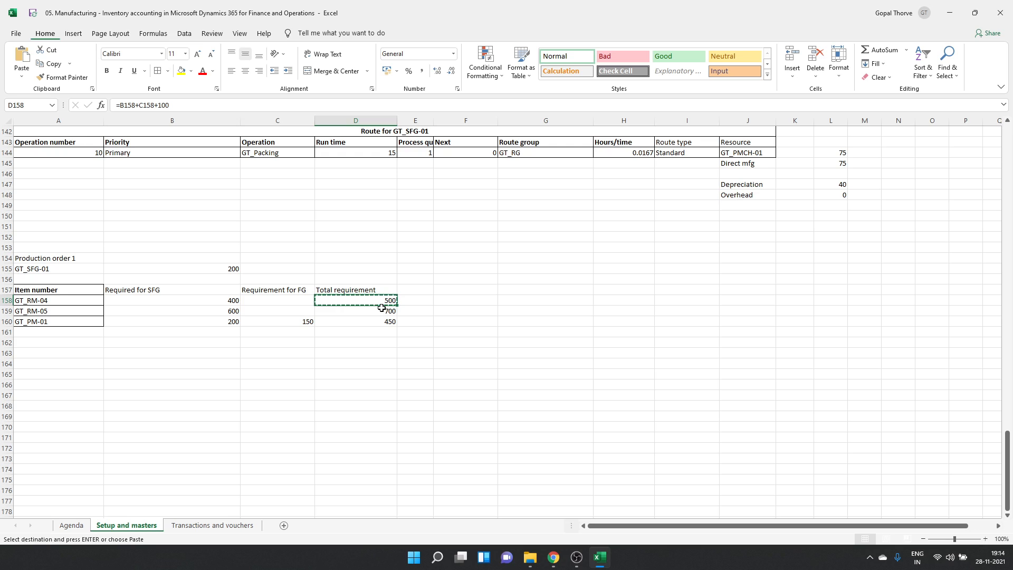
key("F2")
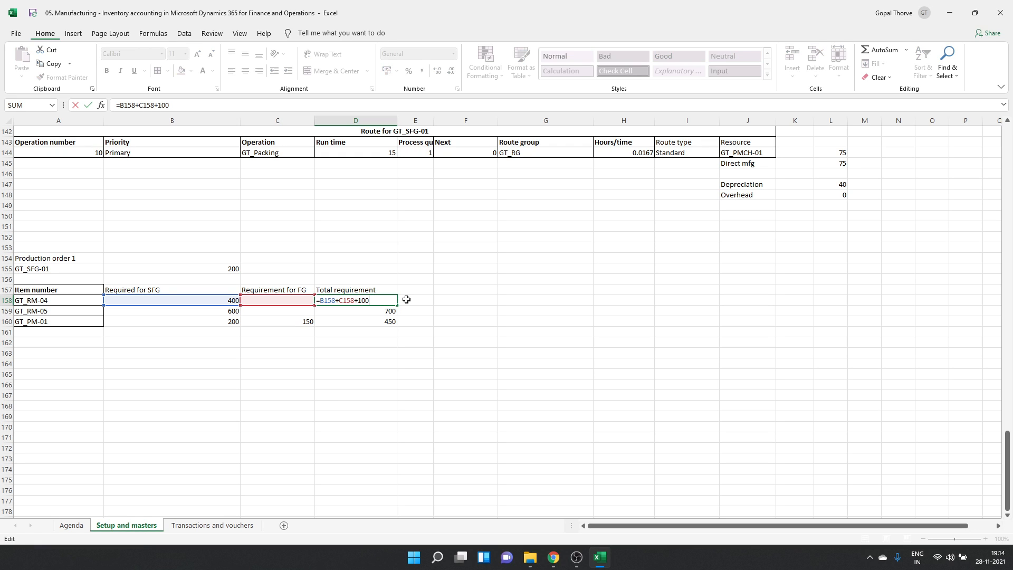
key("BackSpace")
key("BackSpace")
key("BackSpace")
key("ctrl+Return")
key("ctrl+c")
key("Down")
key("ctrl+v")
key("Down")
key("ctrl+v")
- Add a column headed Add beside Total requirement and enter 100 for GT_RM-04
key("Up")
key("Up")
key("Up")
key("Right")
type("Add")
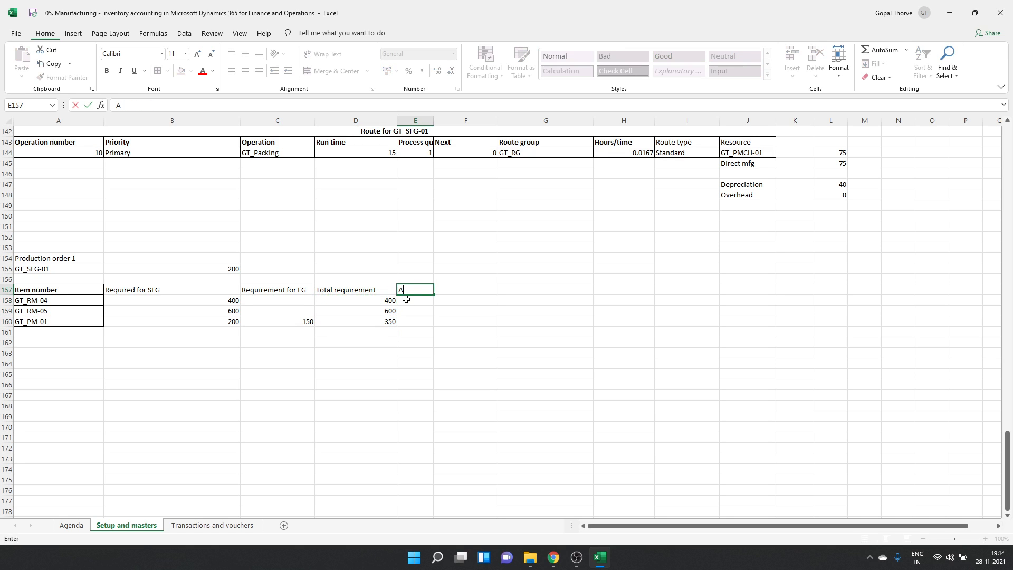
key("Return")
type("100")
key("Return")
- Copy the 100 in the Add column to the GT_RM-05 and GT_PM-01 rows
key("Up")
key("ctrl+c")
key("Down")
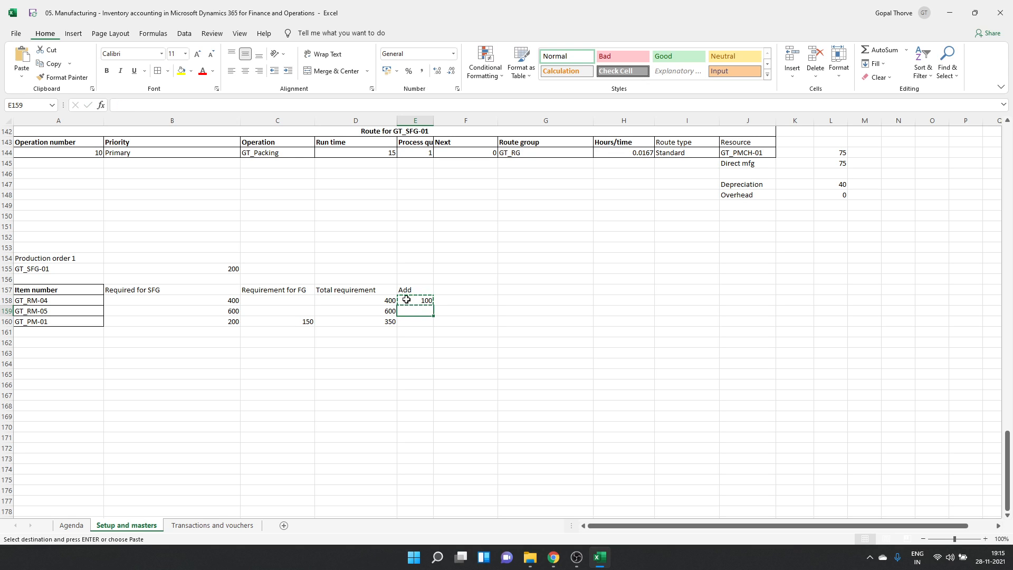
key("ctrl+v")
key("ctrl+Down")
key("ctrl+v")
key("ctrl+z")
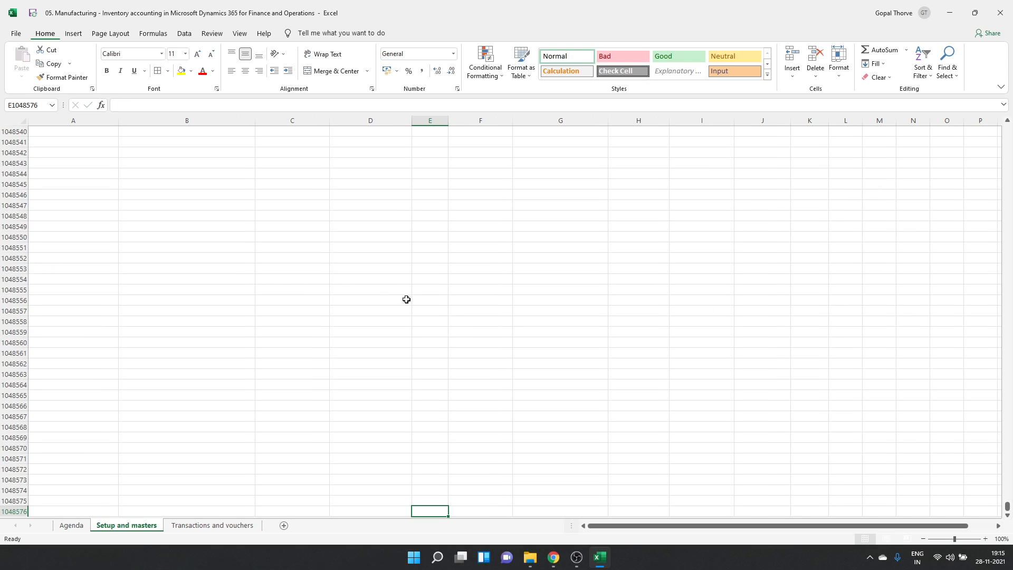
key("ctrl+Up")
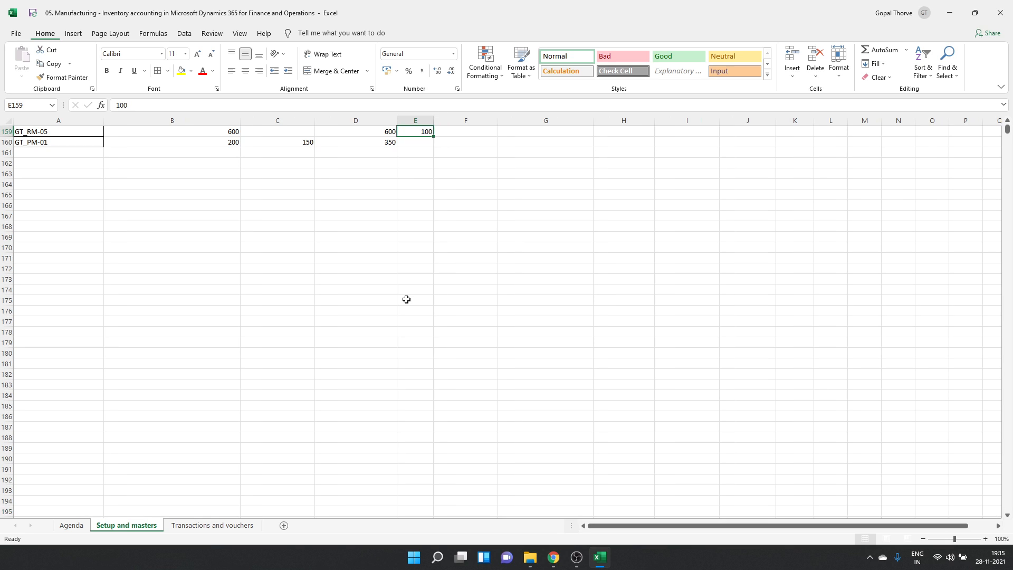
key("Down")
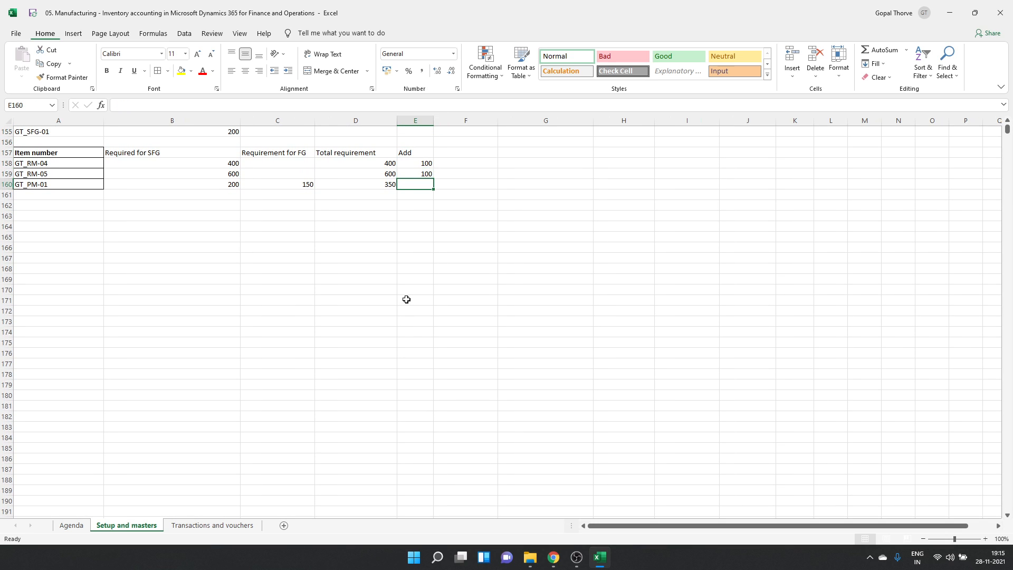
key("Up")
key("ctrl+c")
key("Down")
key("ctrl+v")
- Add a "Raise PO for" column beside Add and enter a formula summing Total requirement and Add for GT_RM-04
key("Right")
key("Up")
key("Up")
key("Up")
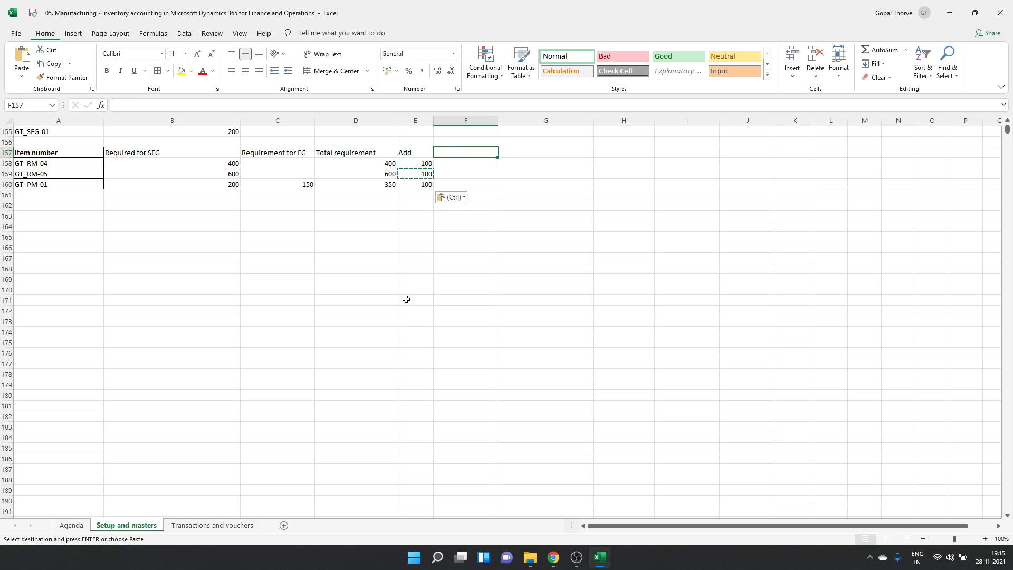
type("P")
type("aise ")
type("PO for")
key("Return")
type("=")
key("Left")
key("Left")
type("+")
key("Left")
key("Return")
- Copy the GT_RM-04 Raise PO for formula to the GT_RM-05 and GT_PM-01 rows
key("Up")
key("ctrl+c")
key("shift+Down")
key("shift+Down")
key("Return")
key("Up")
key("alt+Tab")
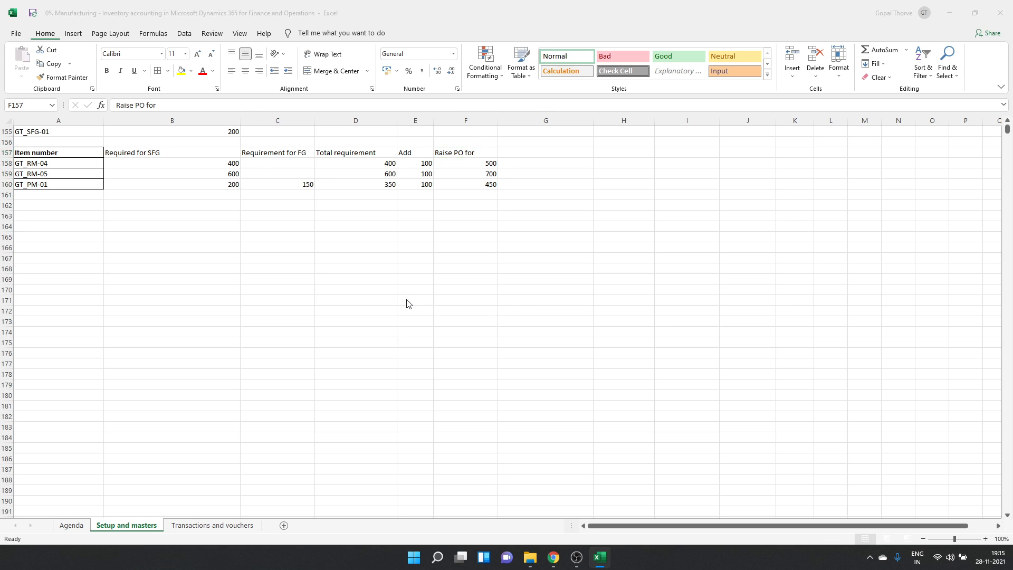
key("alt+Tab")
left_click(258, 313)
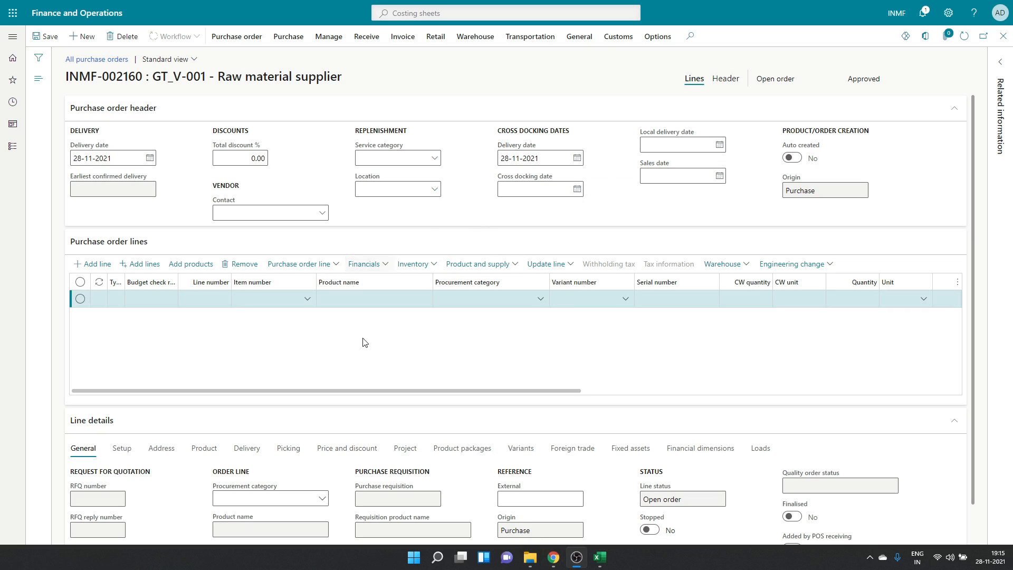
key("alt+Tab")
left_click(385, 336)
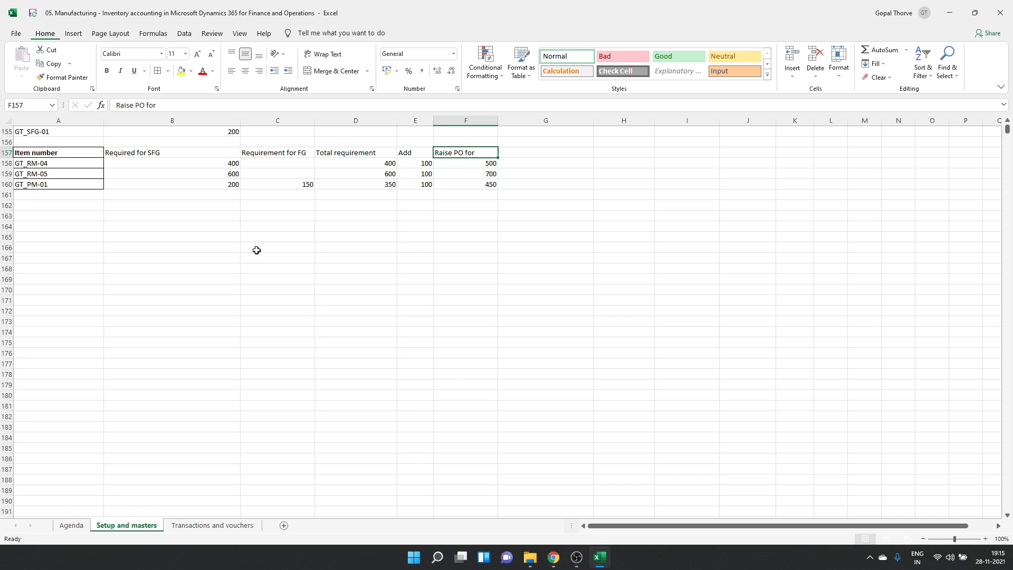
- Copy item numbers GT_RM-04, GT_RM-05 and GT_PM-01 from Excel into the Finance and Operations purchase order lines and save the table changes
left_click_drag(68, 165, 66, 183)
key("ctrl+c")
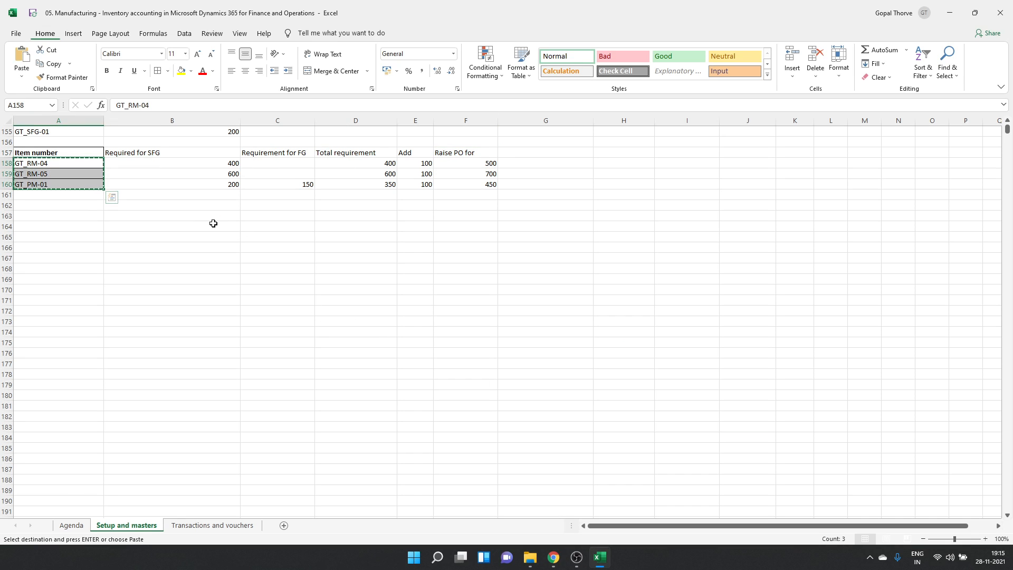
key("alt+Tab")
key("alt+Tab")
left_click(284, 303)
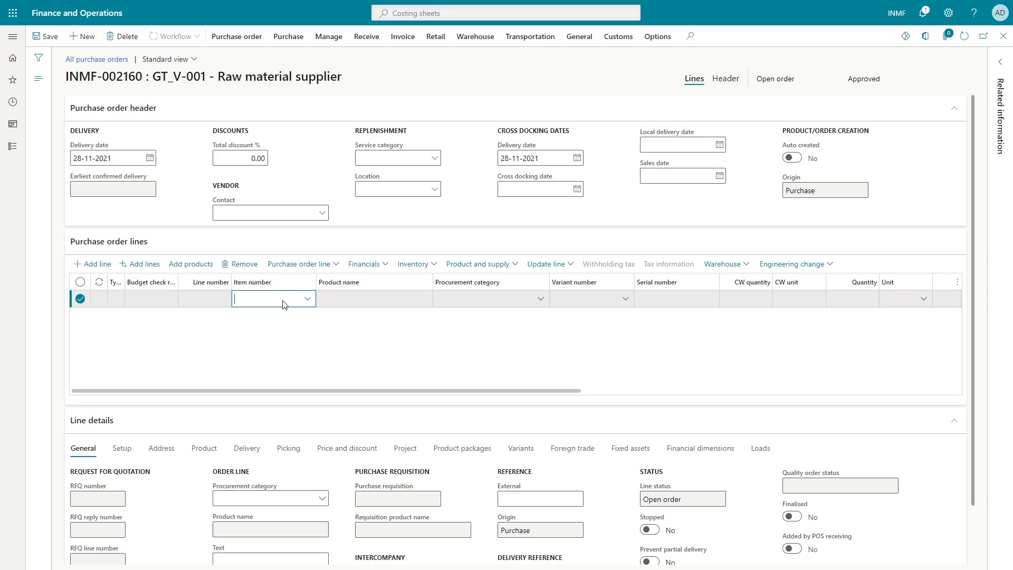
key("ctrl+v")
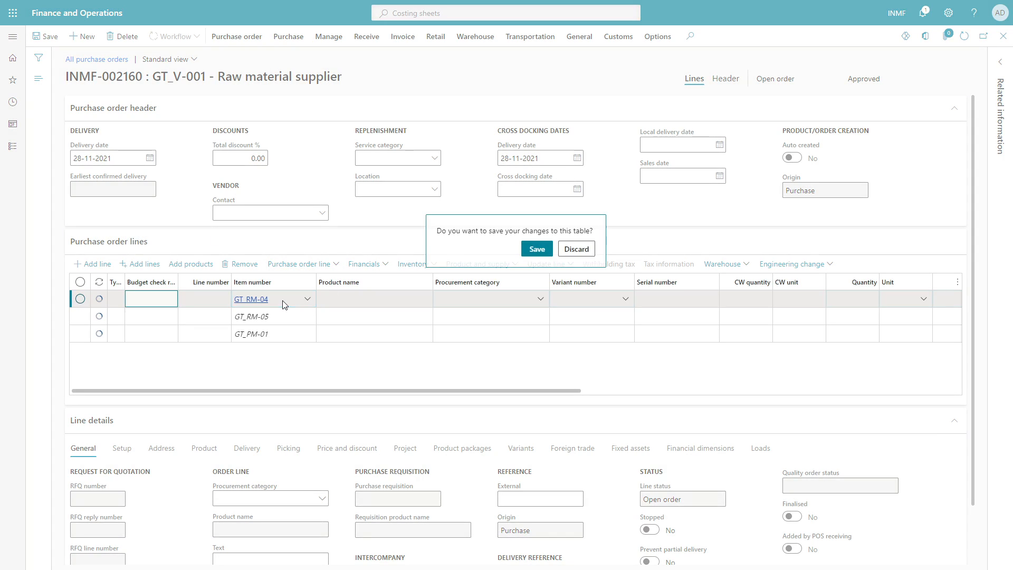
left_click(534, 249)
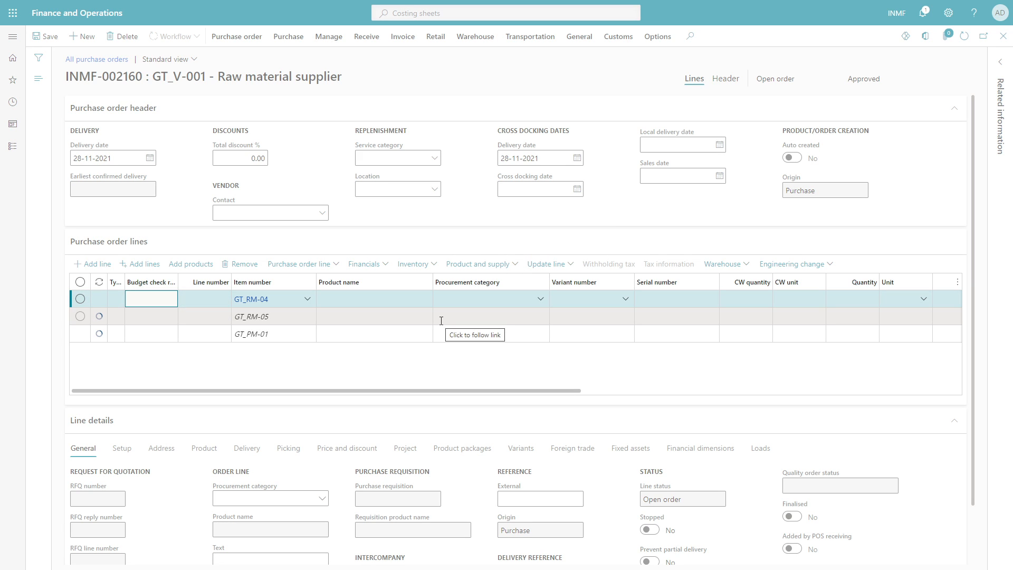
left_click(277, 318)
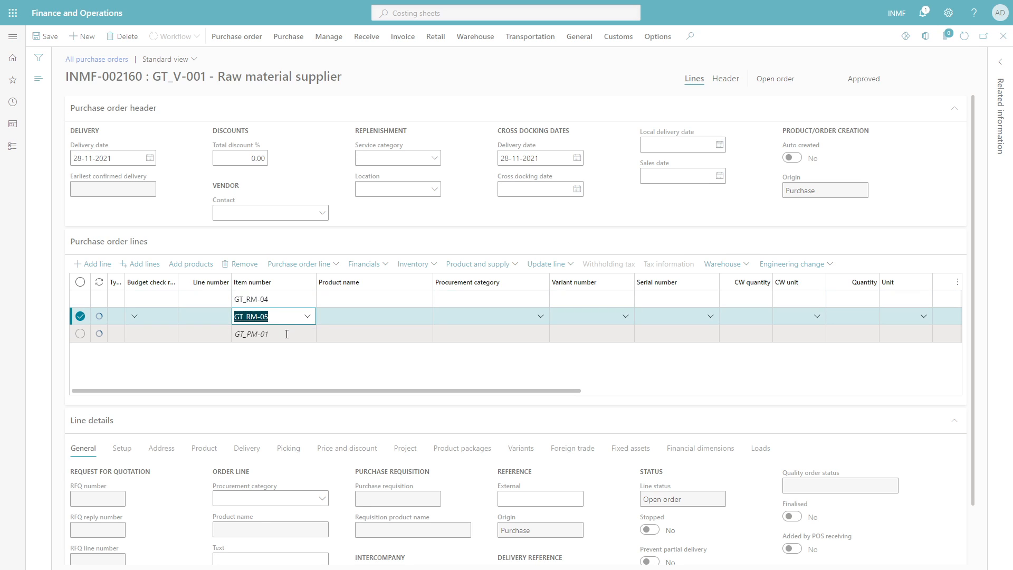
left_click(288, 335)
left_click(286, 318)
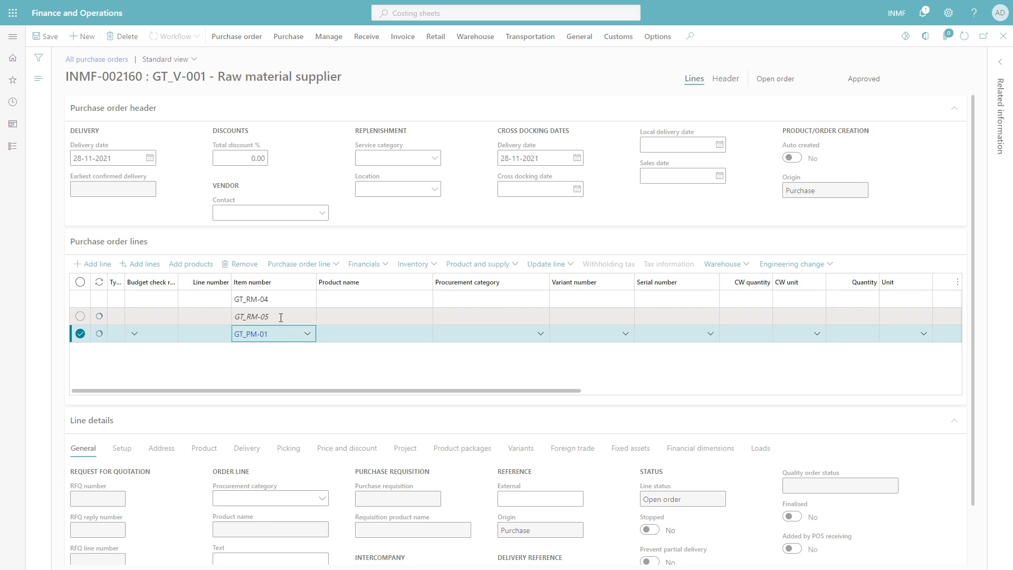
left_click(357, 300)
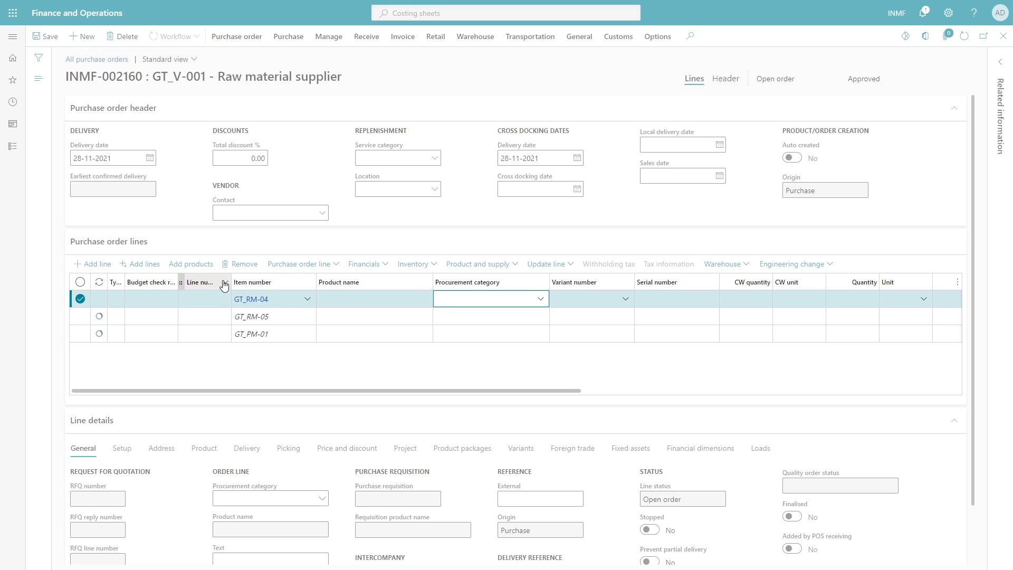
left_click(80, 299)
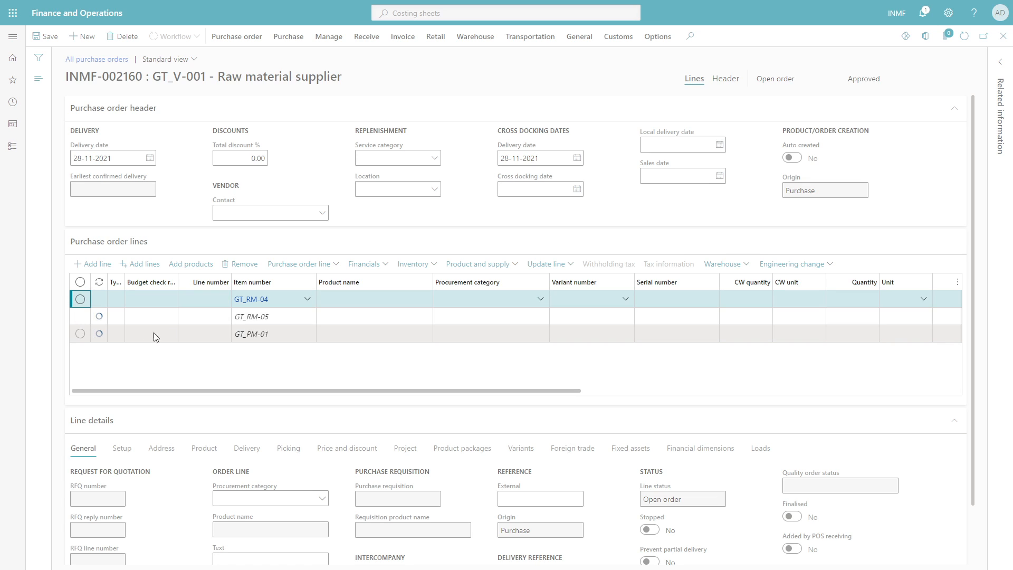
left_click(80, 316)
left_click(79, 334)
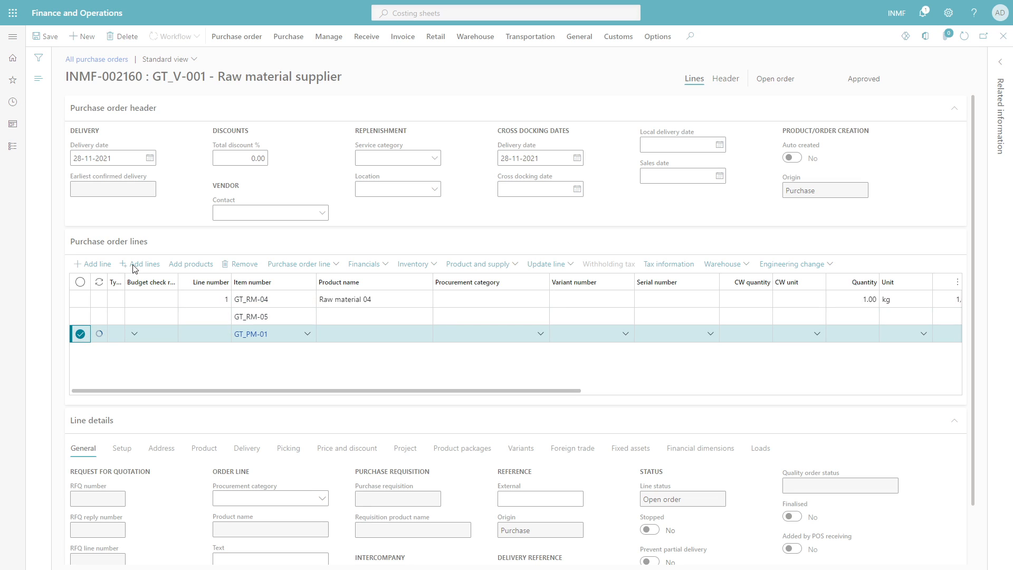
- Select the GT_RM-04 line's quantity for replacement, and copy the three Raise PO for quantities from the Excel workbook
left_click(474, 305)
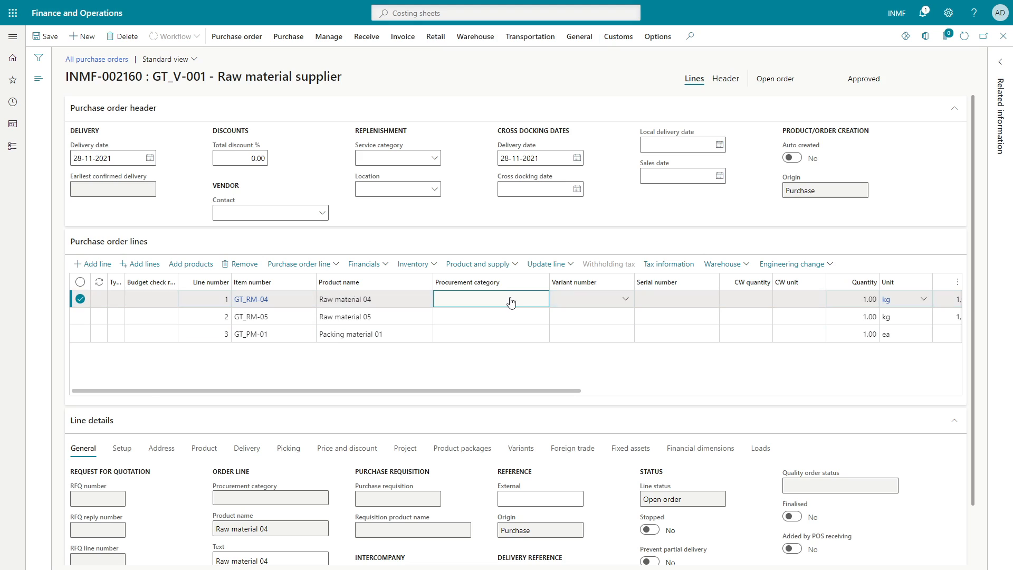
key("Tab")
key("Tab")
key("Tab")
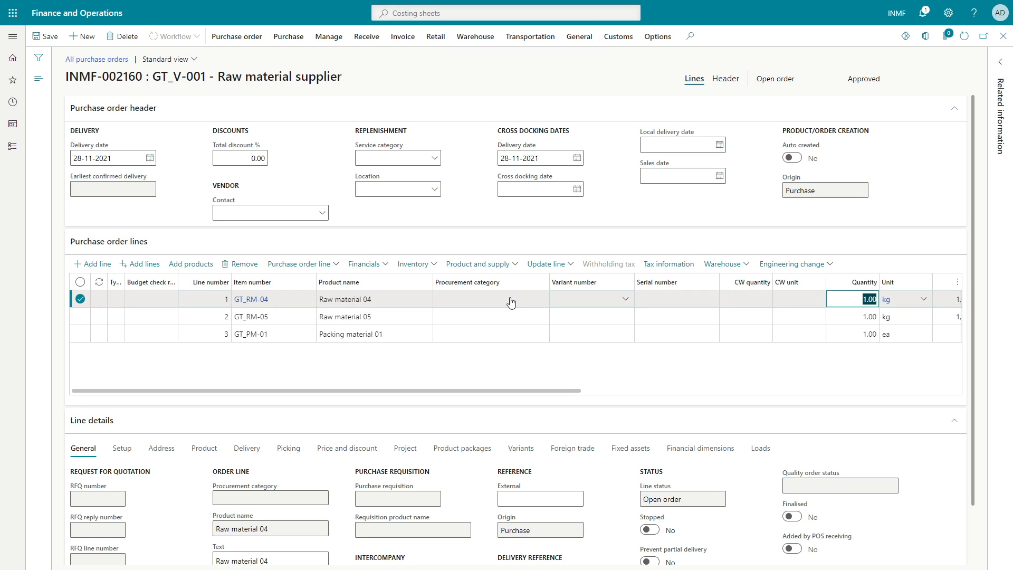
key("super+Tab")
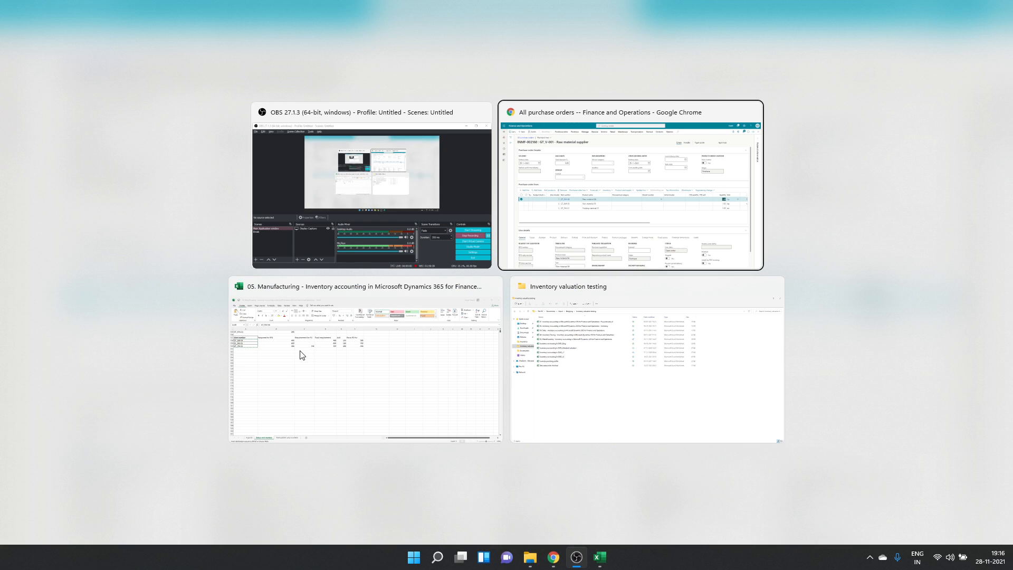
left_click(301, 354)
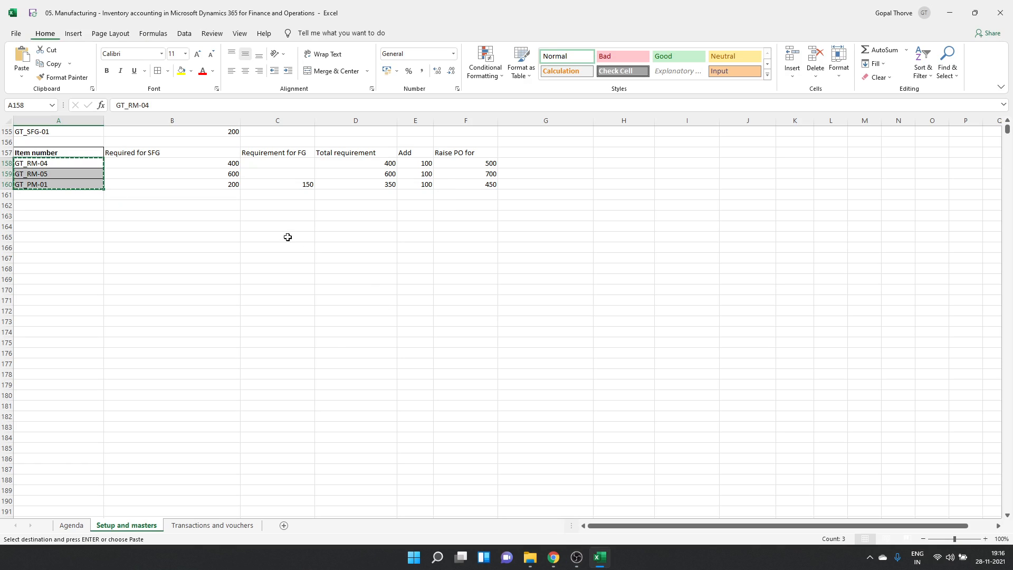
left_click(472, 163)
key("ctrl+c")
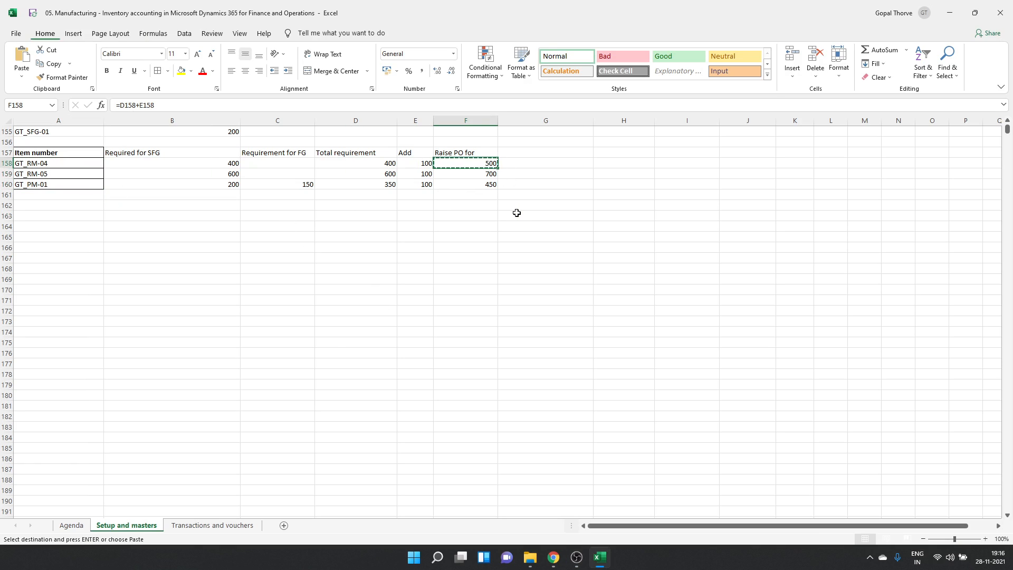
left_click_drag(486, 169, 485, 185)
key("ctrl+c")
key("ctrl+c")
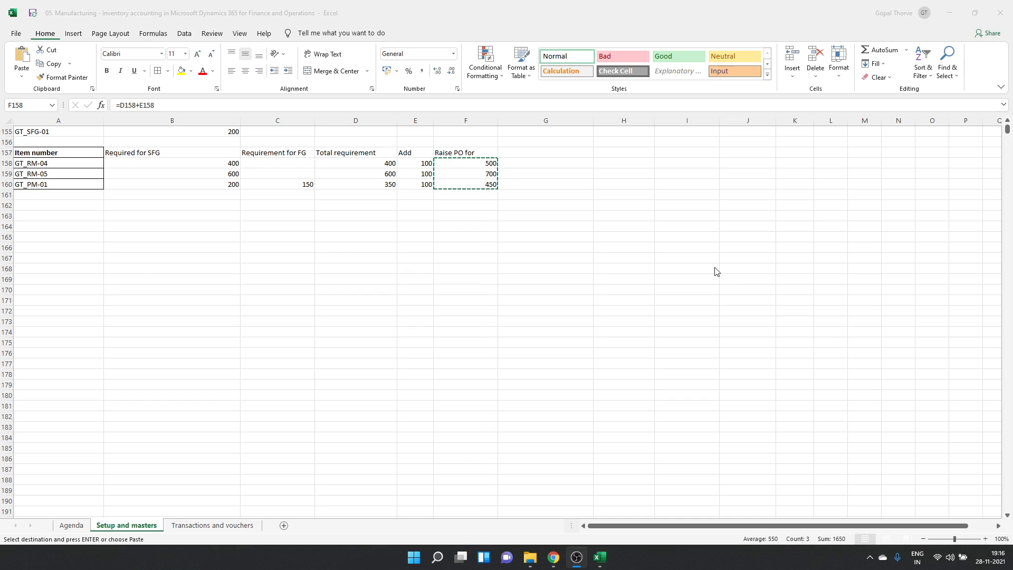
- Switch to Finance and Operations, paste the quantities 500, 700 and 450 into the three purchase order lines, and save the changes
key("super+Tab")
key("Right")
key("Right")
key("Right")
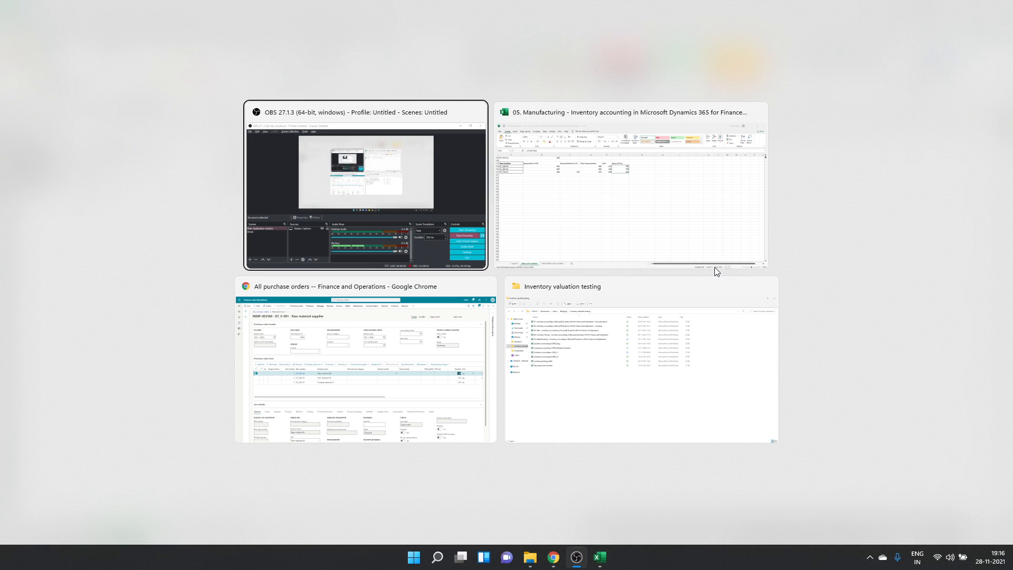
key("Return")
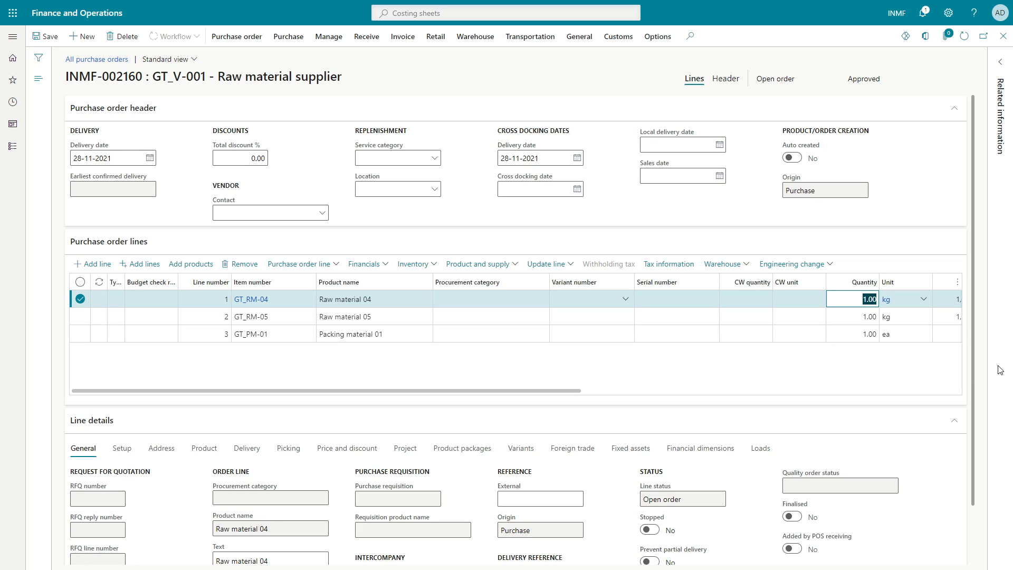
key("ctrl+v")
left_click(537, 249)
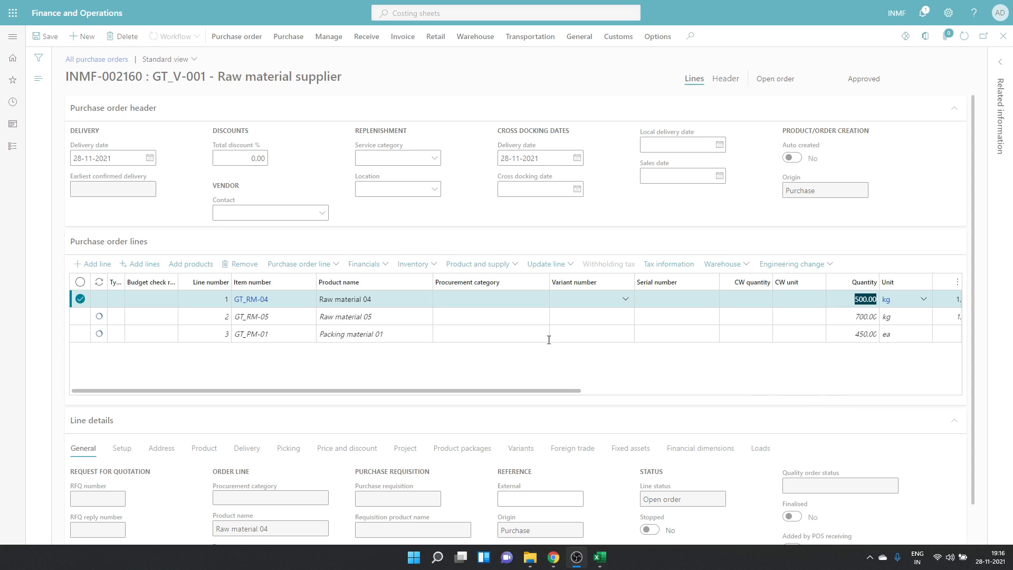
- Check the Raise PO for quantities in the Excel workbook and return to the purchase order in Finance and Operations
key("super+Tab")
key("Return")
left_click(479, 186)
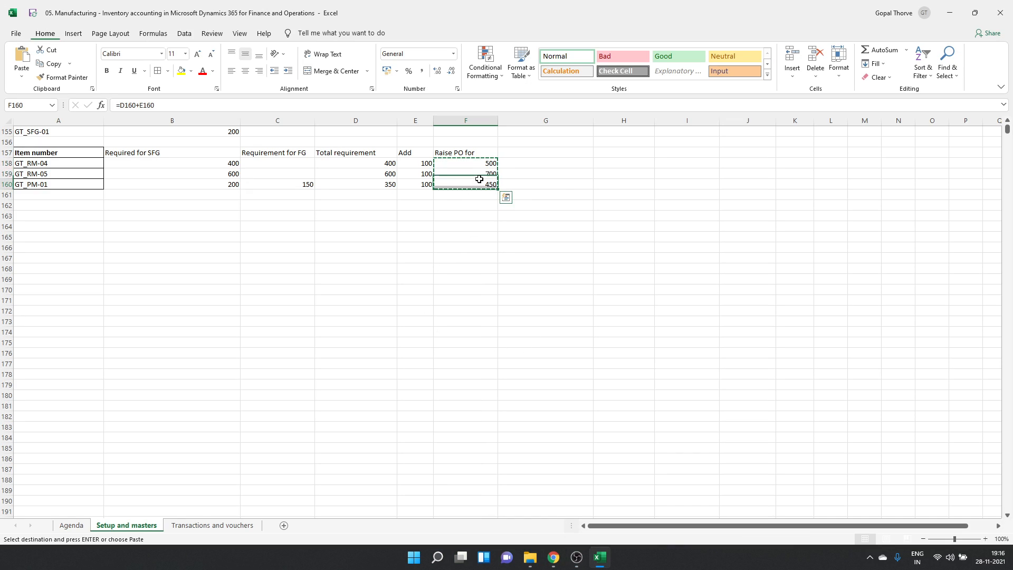
key("super+Tab")
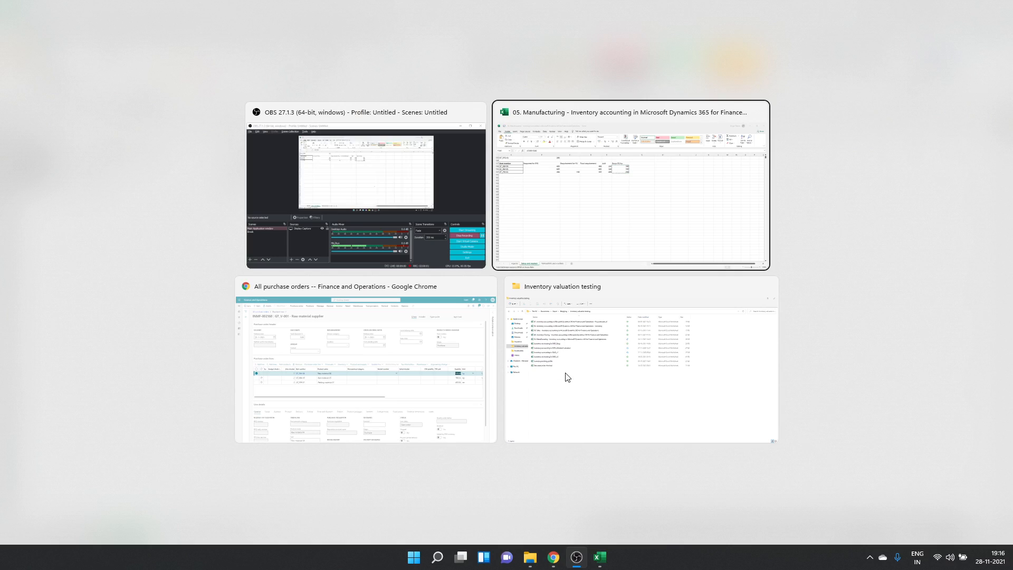
key("Right")
key("Return")
- Set the unit price of the Packing material 01 purchase order line to 750
key("Tab")
key("Tab")
key("Tab")
key("Tab")
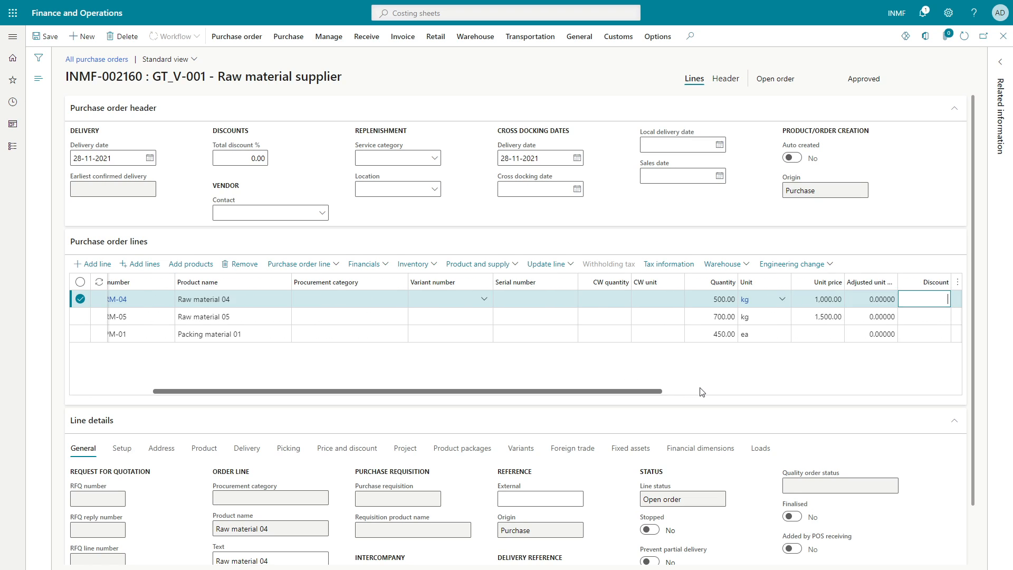
left_click(821, 336)
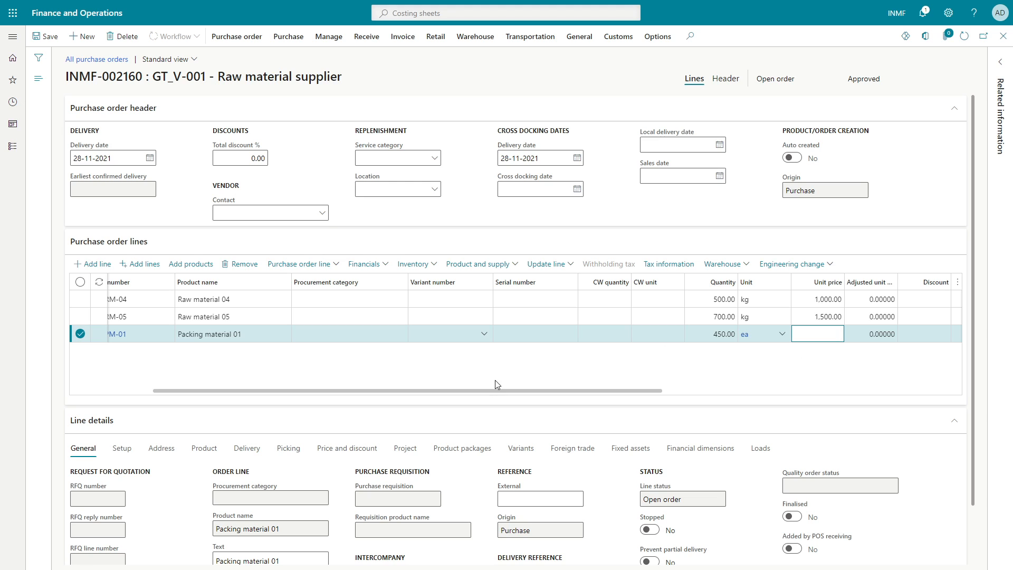
scroll(348, 384, "left", 3)
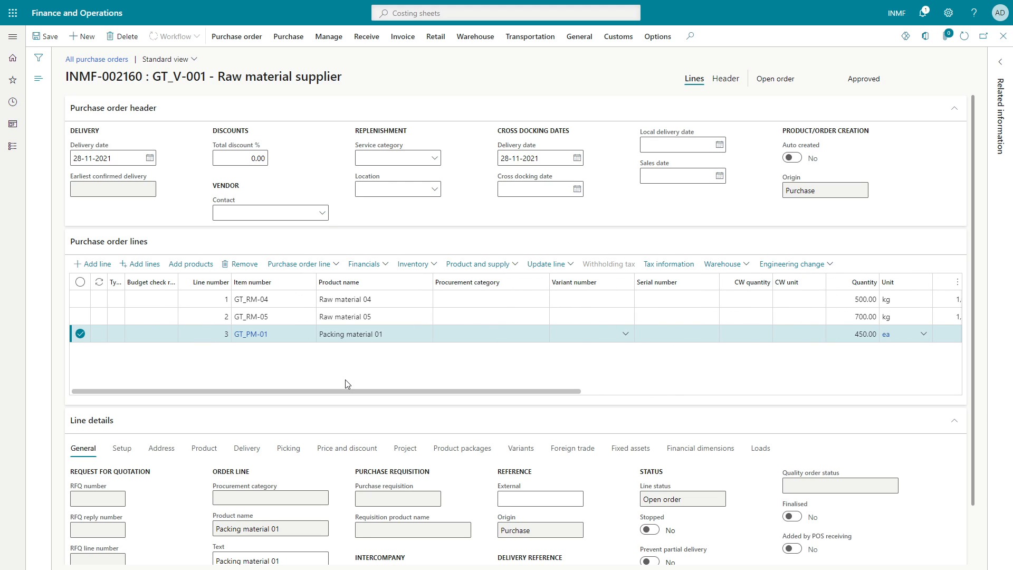
scroll(348, 383, "right", 5)
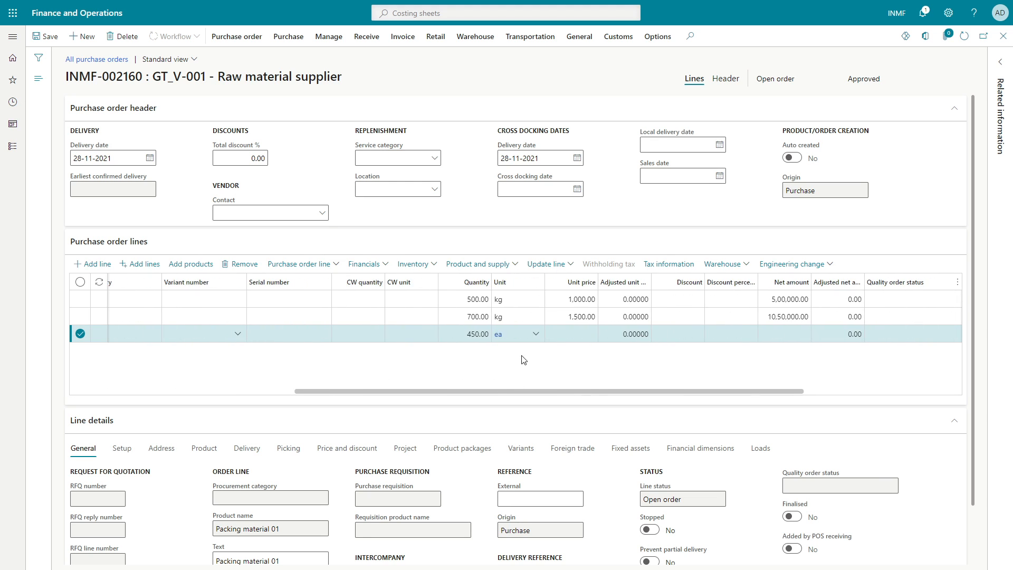
left_click(582, 337)
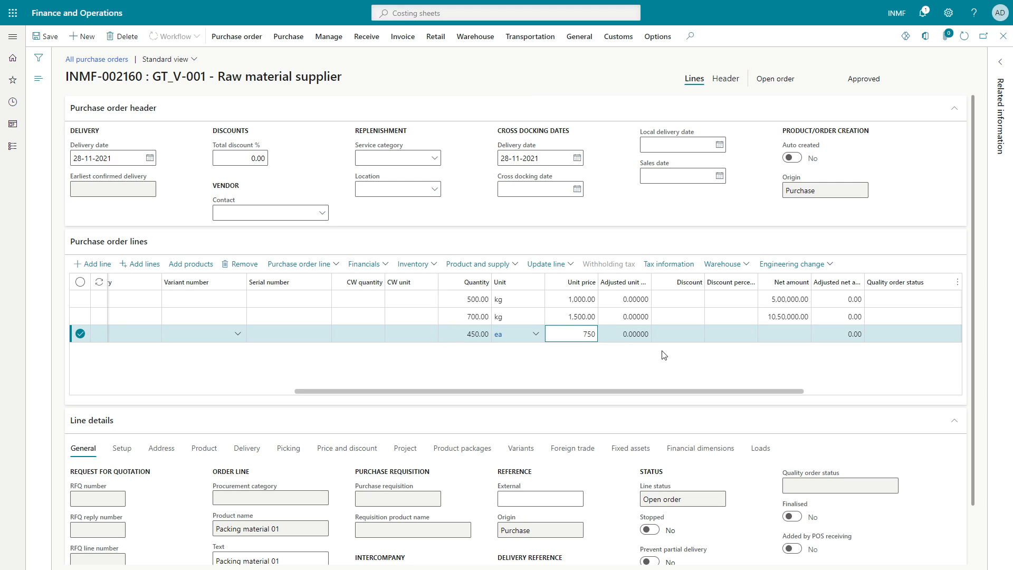
key("Tab")
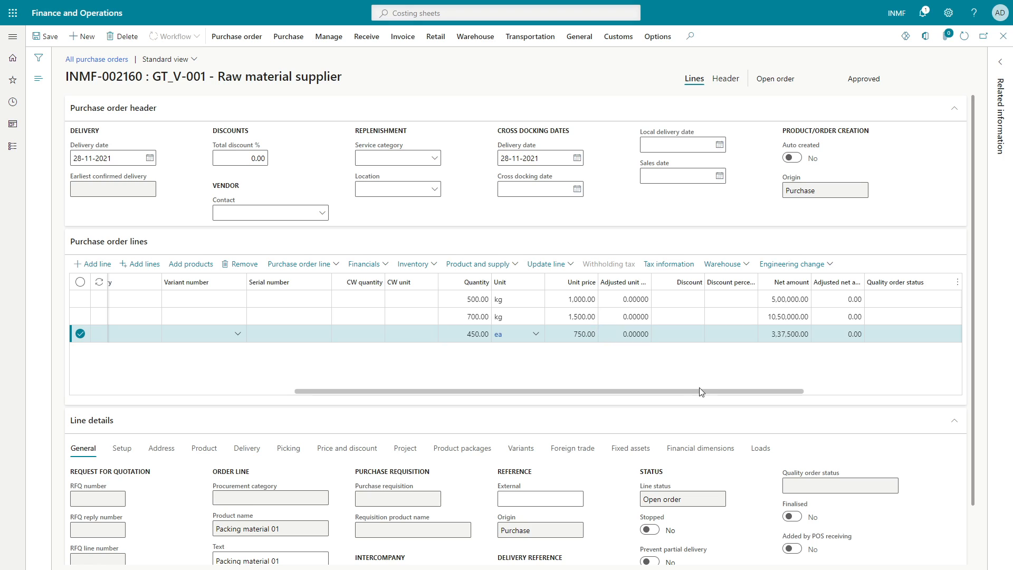
left_click(256, 47)
left_click(288, 37)
left_click(510, 70)
- Set the unit prices of the Raw material 04, Raw material 05 and Packing material 01 lines to 1,100, 1,700 and 850
left_click(569, 299)
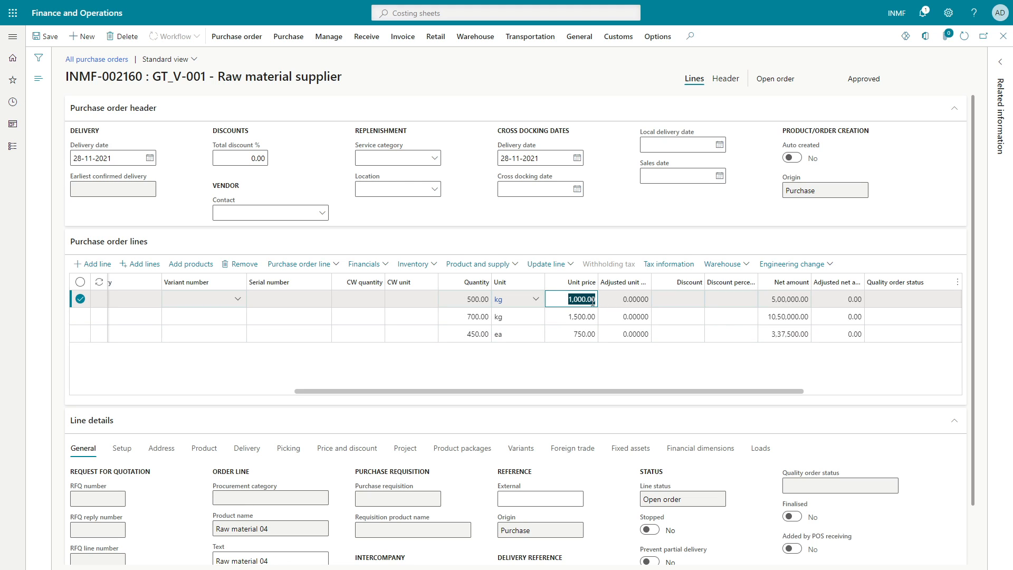
type("11000")
key("Down")
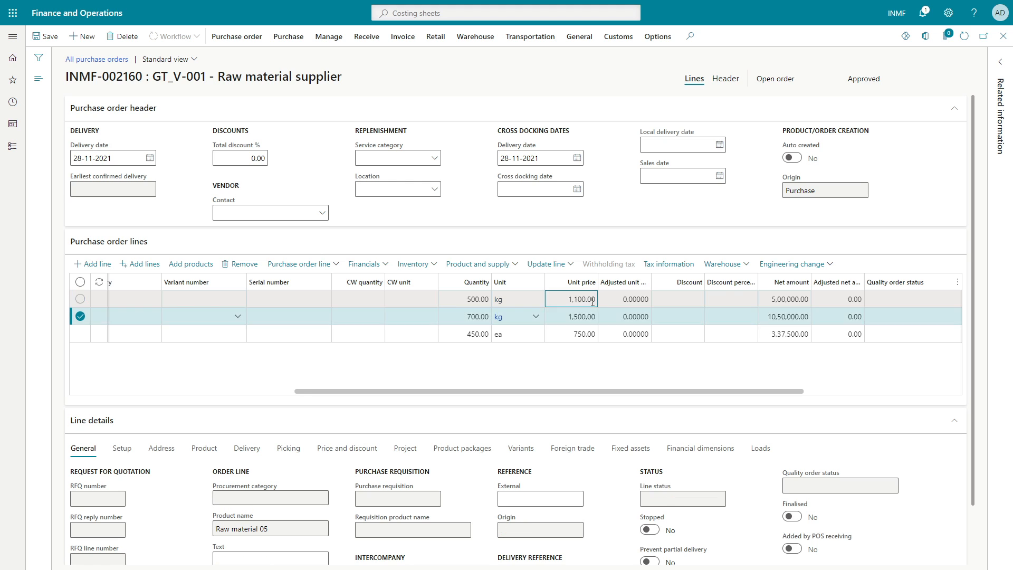
type("1")
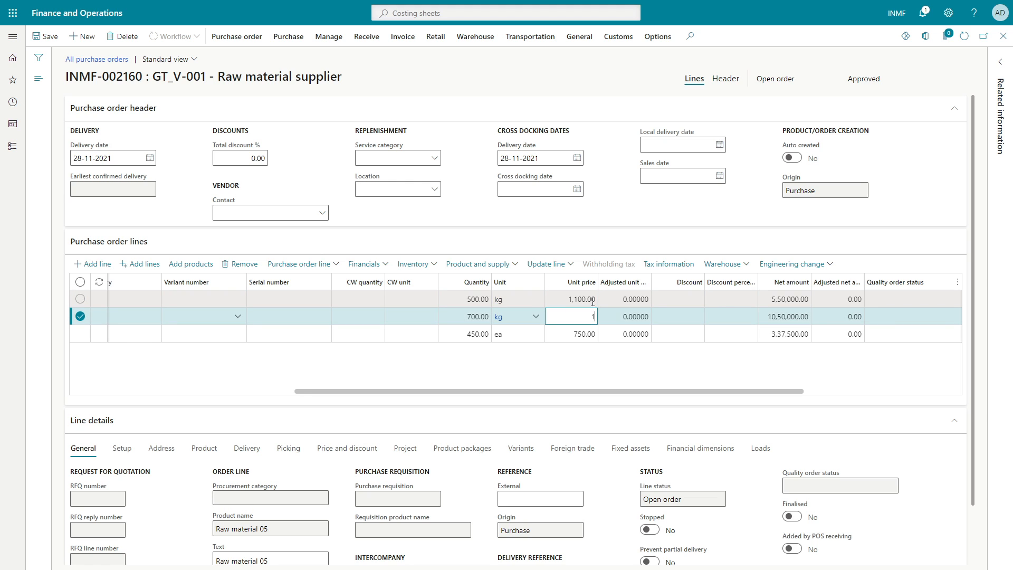
type(",700")
key("Down")
type("850")
key("Tab")
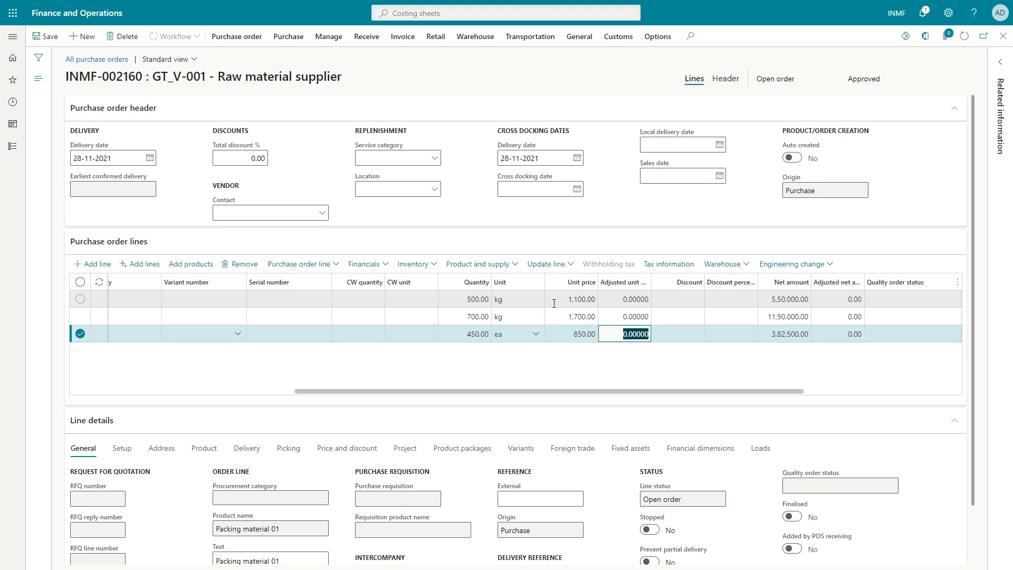
- Confirm the purchase order for the raw material supplier
left_click(272, 36)
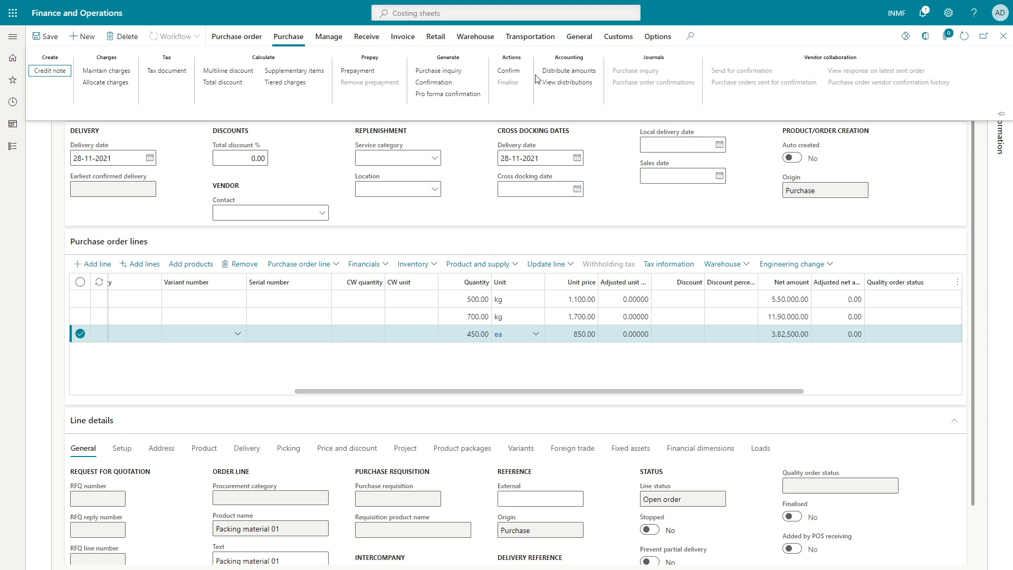
left_click(508, 70)
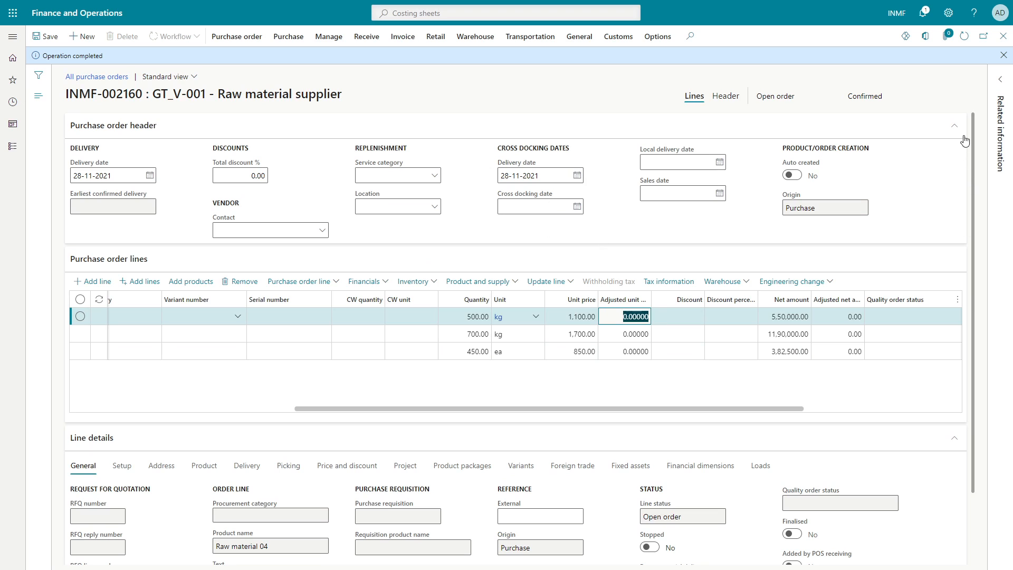
left_click(1004, 55)
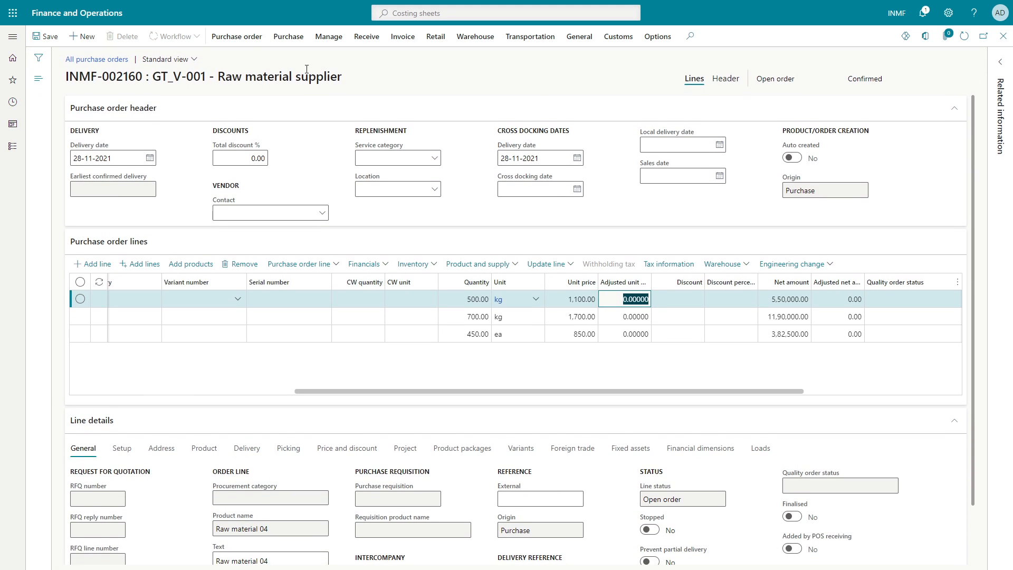
- Start posting a product receipt for the purchase order, with product receipt DC-991 and document date 28-11-2021
left_click(236, 36)
left_click(328, 36)
left_click(366, 36)
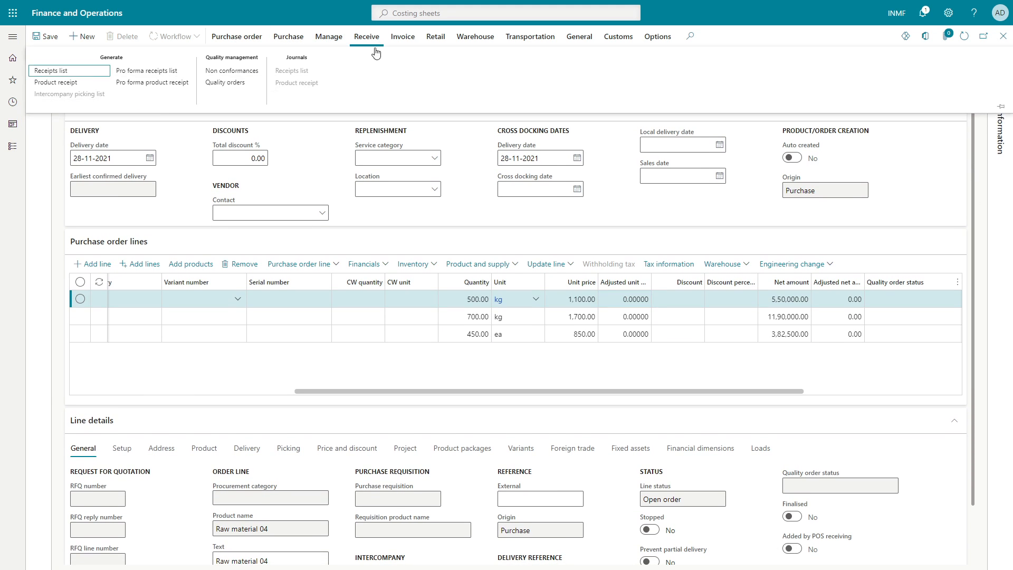
left_click(74, 89)
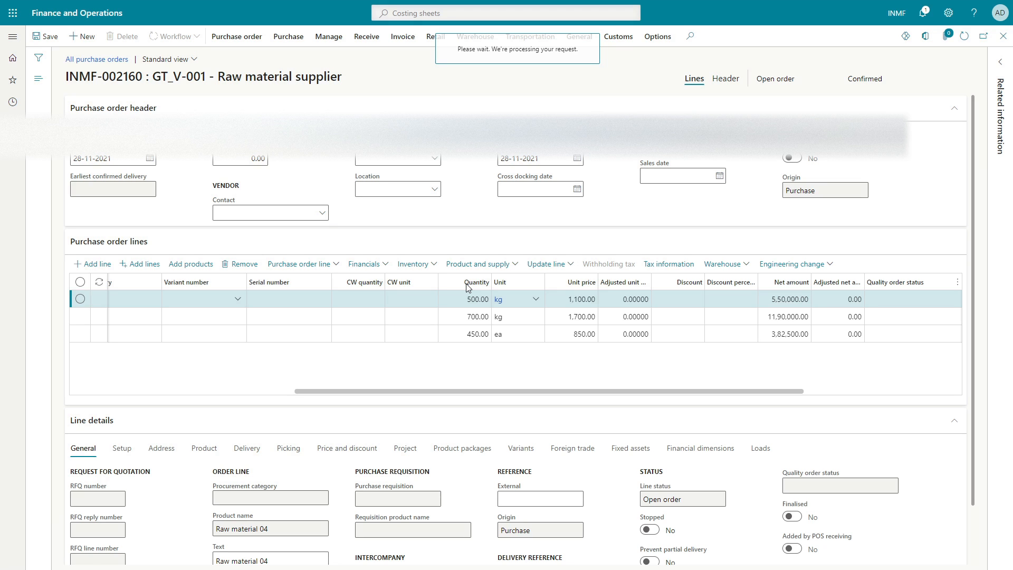
left_click(525, 357)
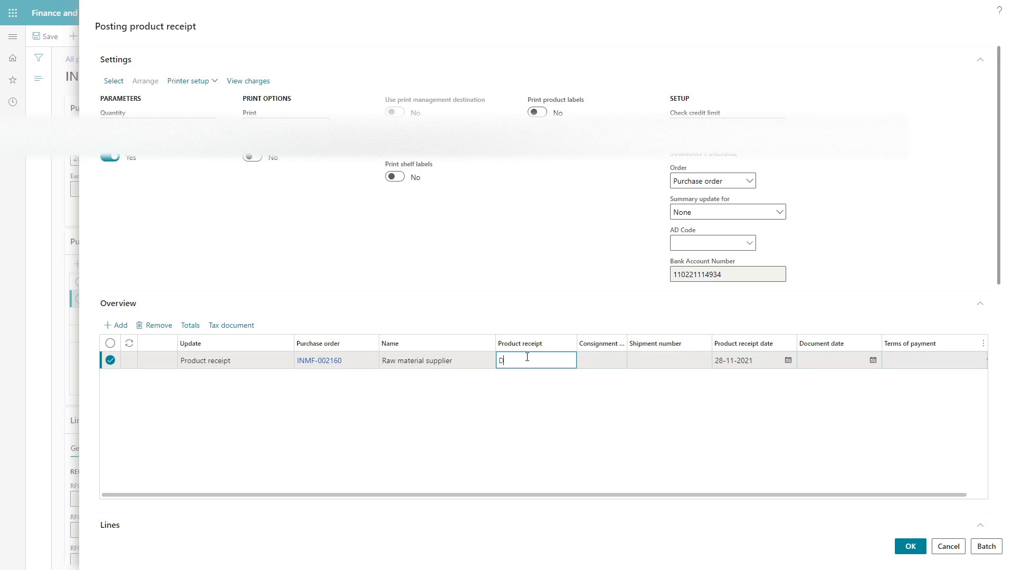
type("DC-99")
key("Tab")
key("Tab")
key("Tab")
key("Tab")
key("Tab")
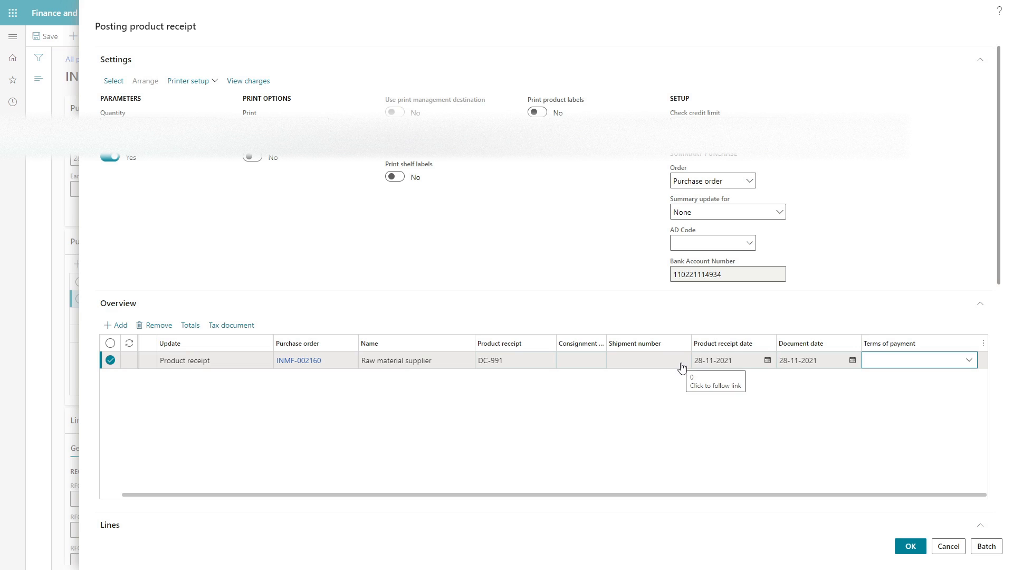
- Review the receipt lines and try to post product receipt DC-991 without gate entry lines
left_click(907, 547)
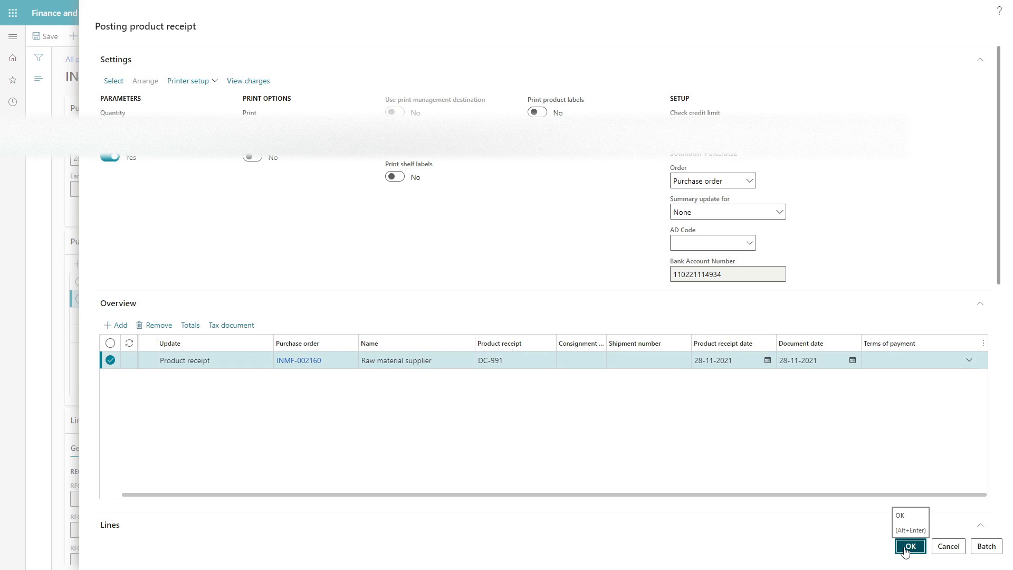
scroll(676, 441, "down", 9)
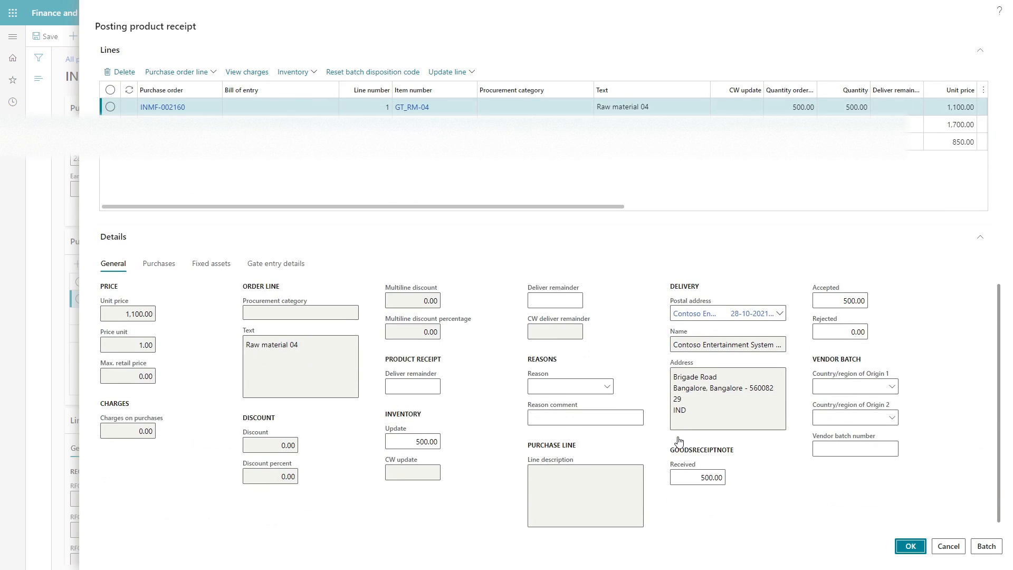
left_click(914, 551)
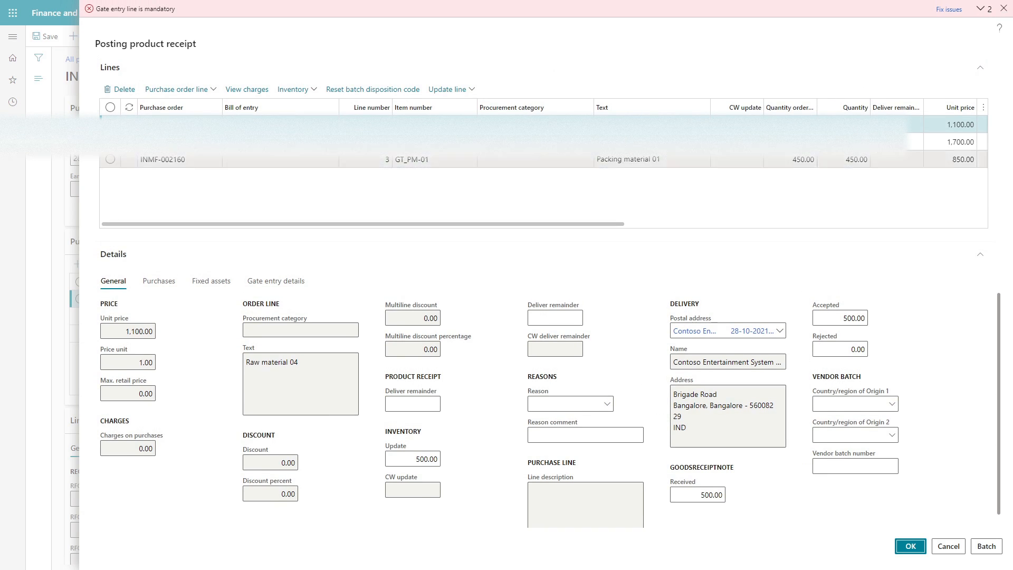
left_click(1003, 9)
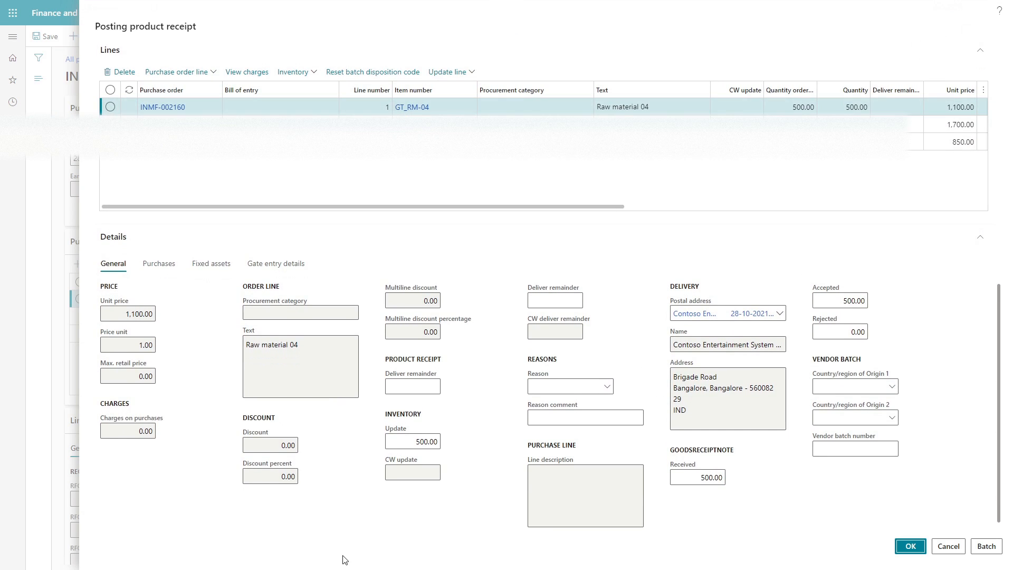
- Check the three receipt lines for their Gate entry line field and leave the product receipt posting
scroll(455, 486, "up", 6)
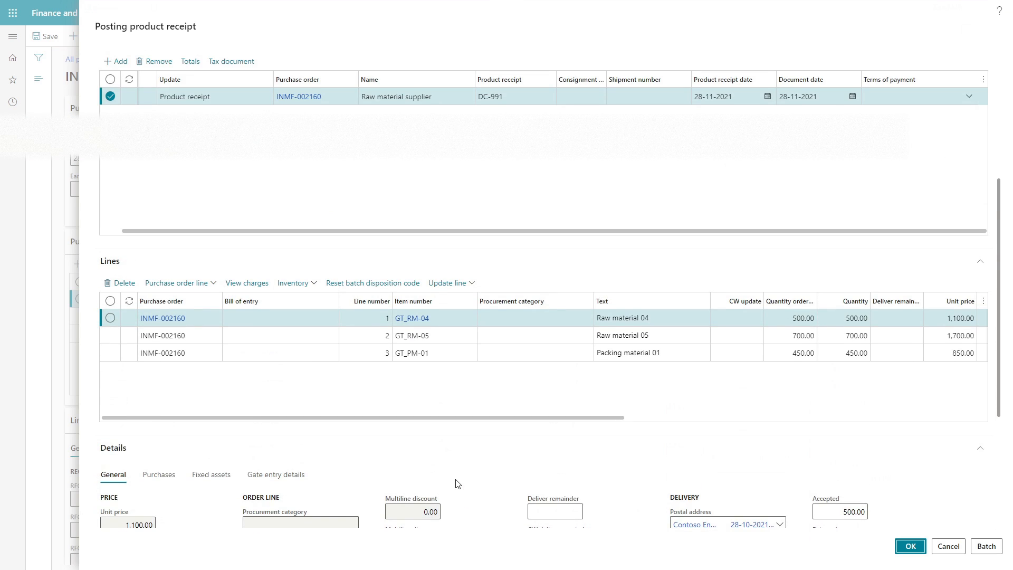
scroll(457, 484, "down", 2)
left_click_drag(475, 418, 927, 425)
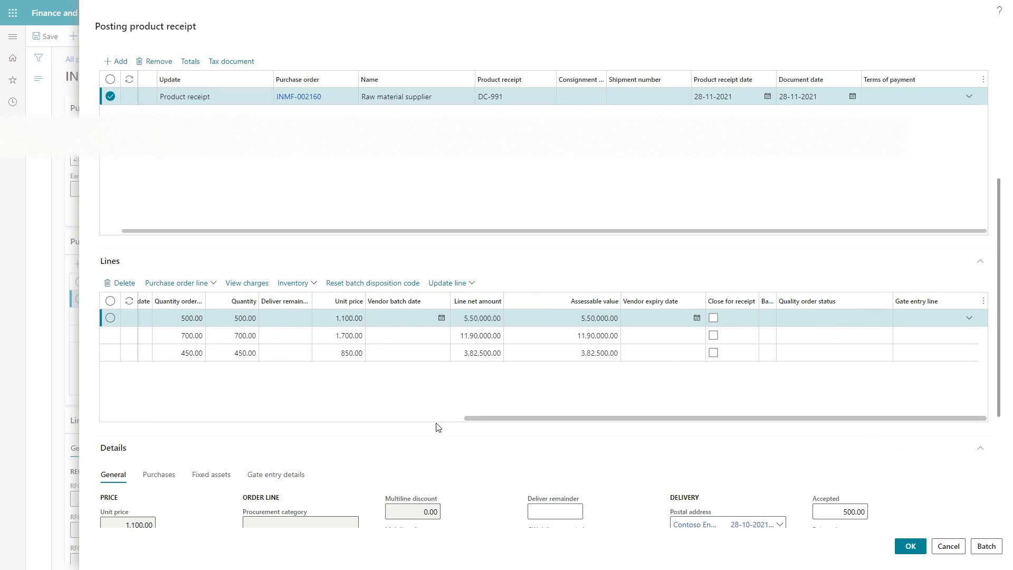
left_click(421, 419)
left_click_drag(422, 418, 323, 393)
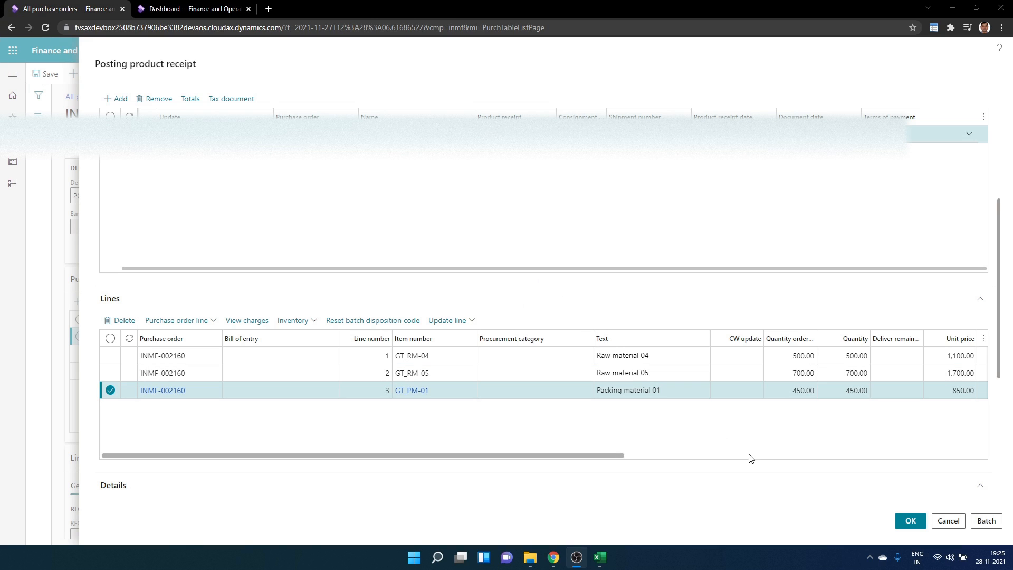
left_click(908, 524)
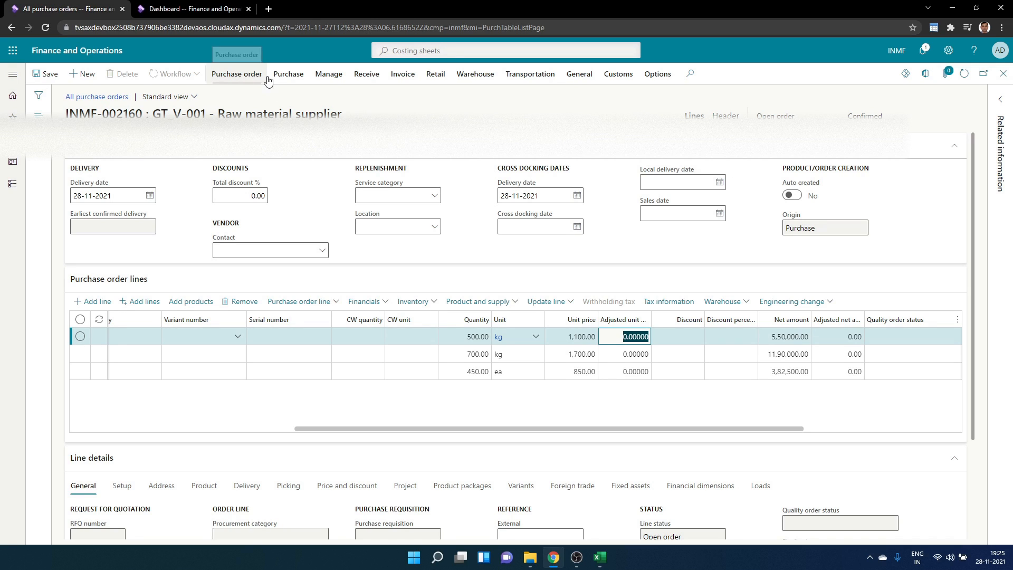
- Reopen product receipt posting for the purchase order and enter product receipt DC-991 with today's date as the document date
left_click(329, 74)
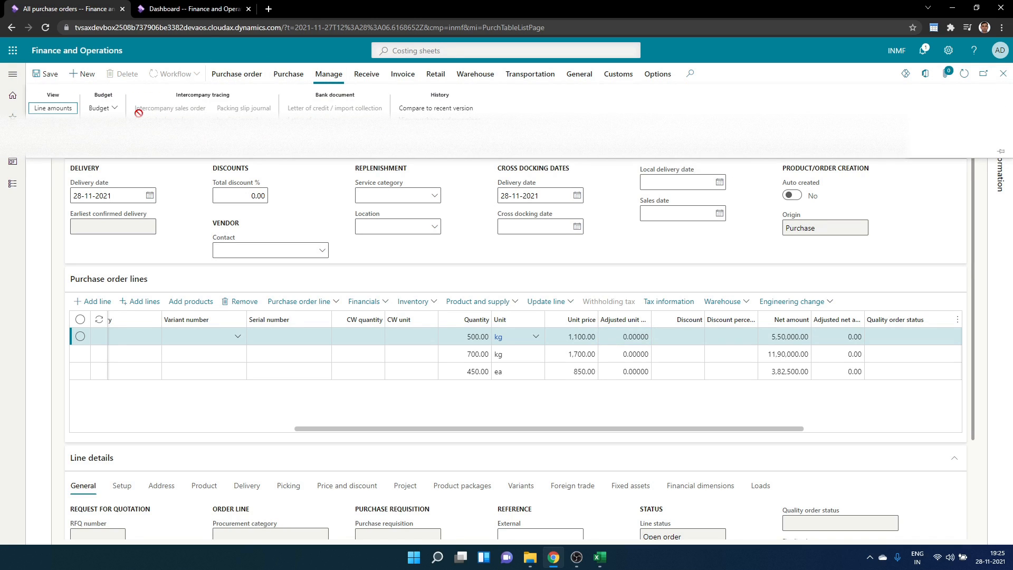
left_click(366, 74)
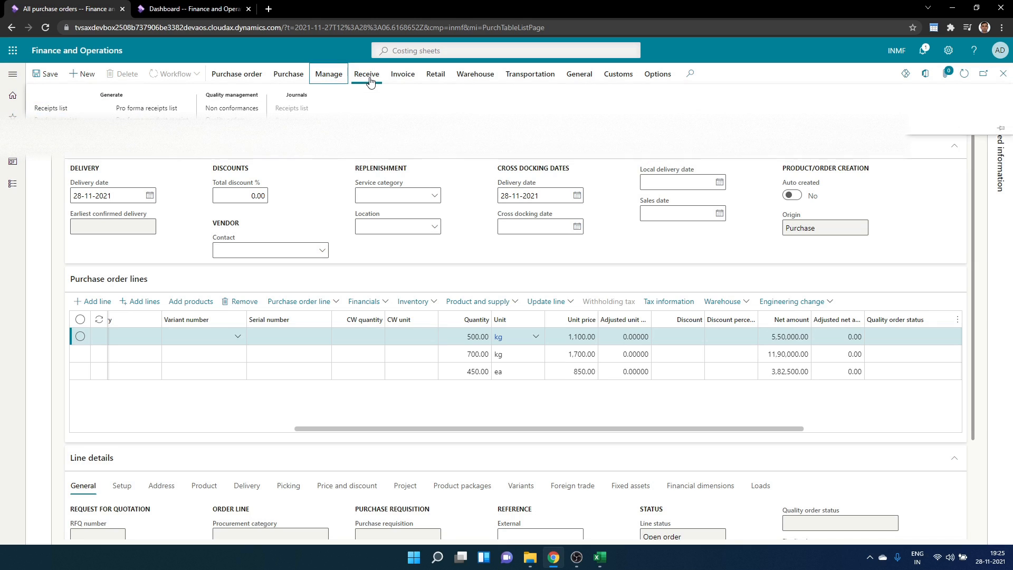
left_click(69, 107)
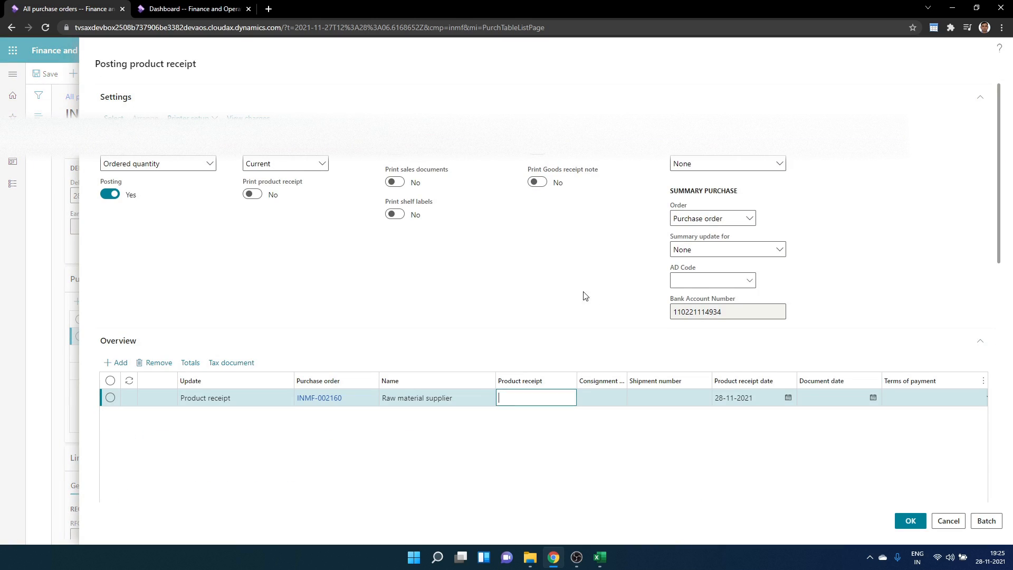
left_click(537, 404)
mouse_move(392, 203)
type("DC-991")
key("Tab")
key("Tab")
key("Tab")
key("Tab")
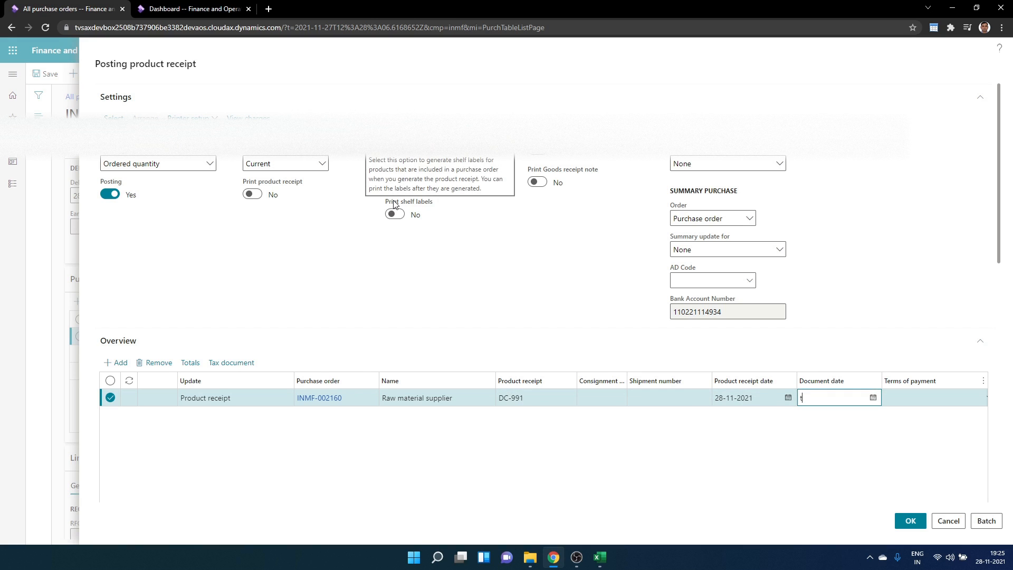
key("Tab")
- Assign gate entry line GIN-000000010 to all three receipt lines and post the product receipt
scroll(647, 300, "down", 10)
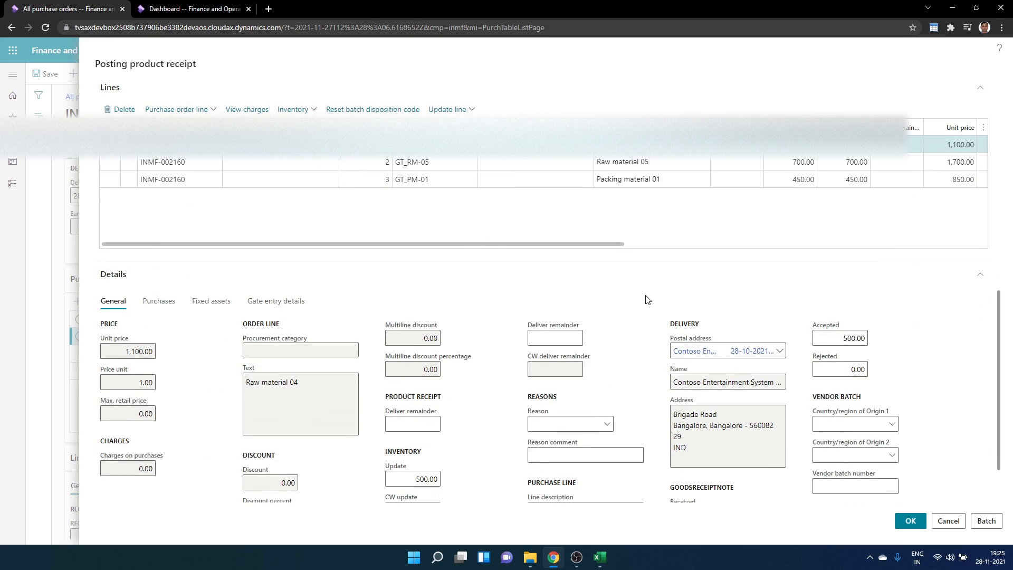
left_click_drag(561, 243, 886, 260)
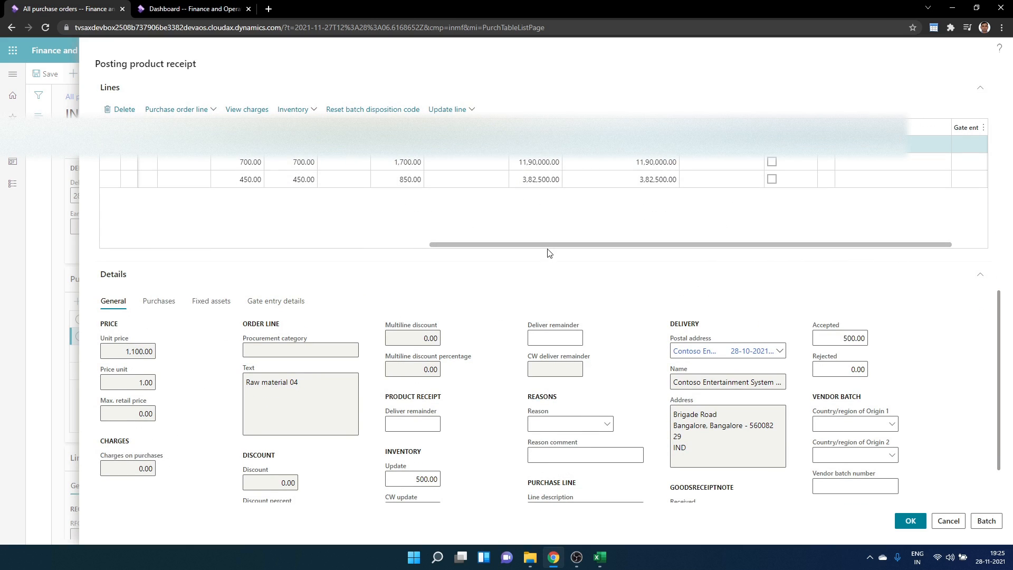
left_click_drag(658, 246, 971, 192)
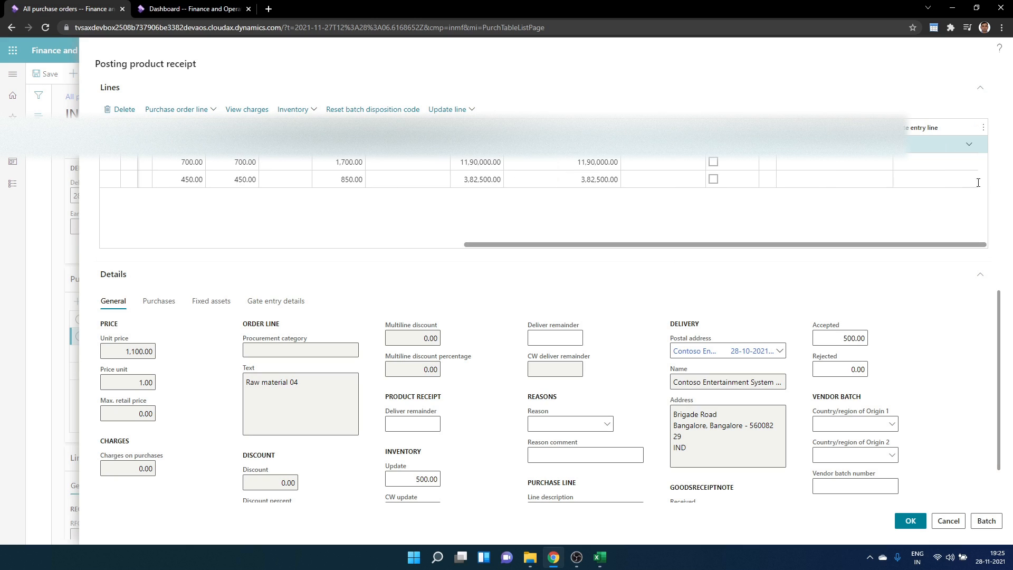
left_click(968, 146)
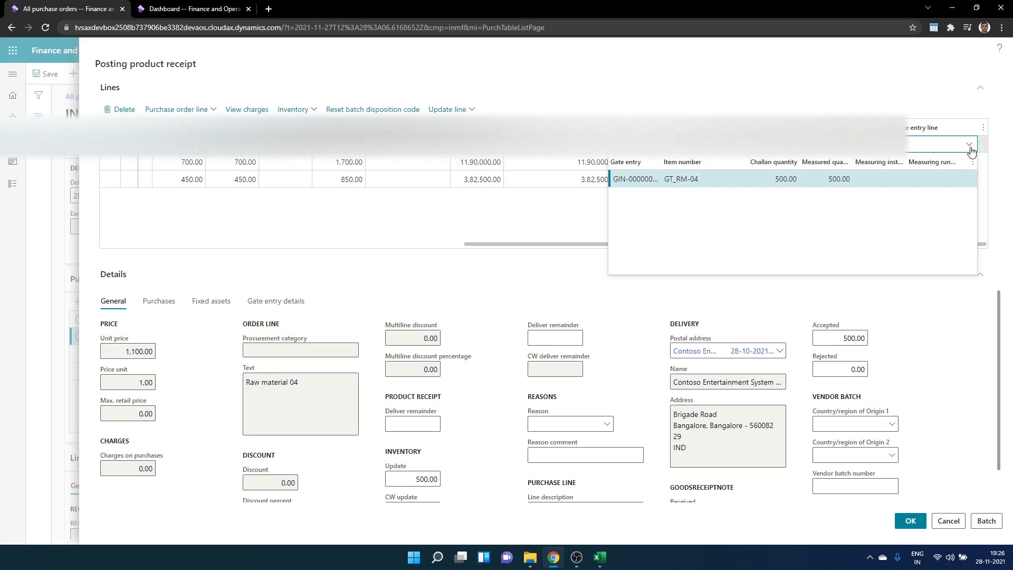
left_click(884, 180)
left_click(941, 168)
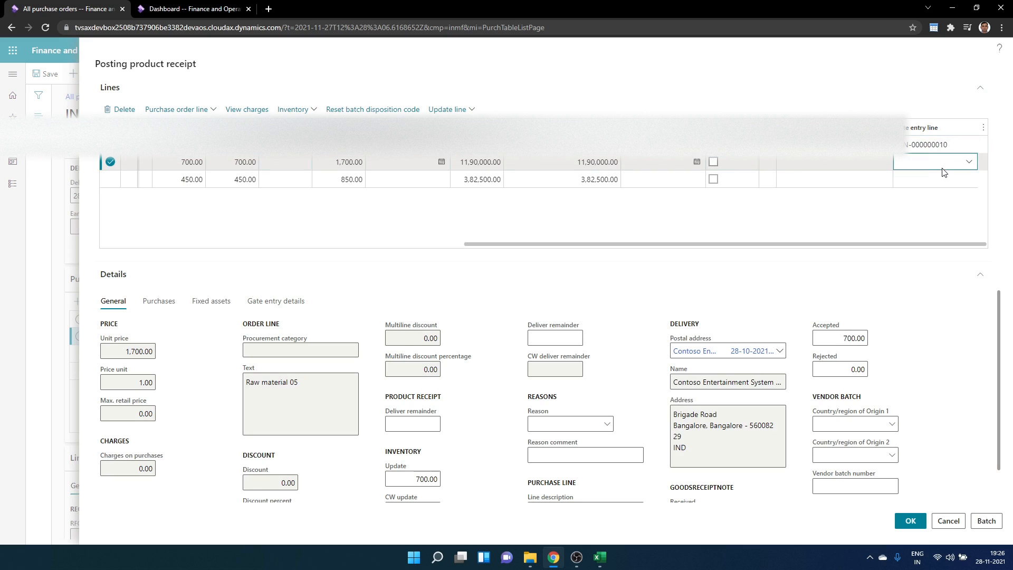
left_click(968, 161)
left_click(878, 199)
left_click(966, 182)
left_click(968, 179)
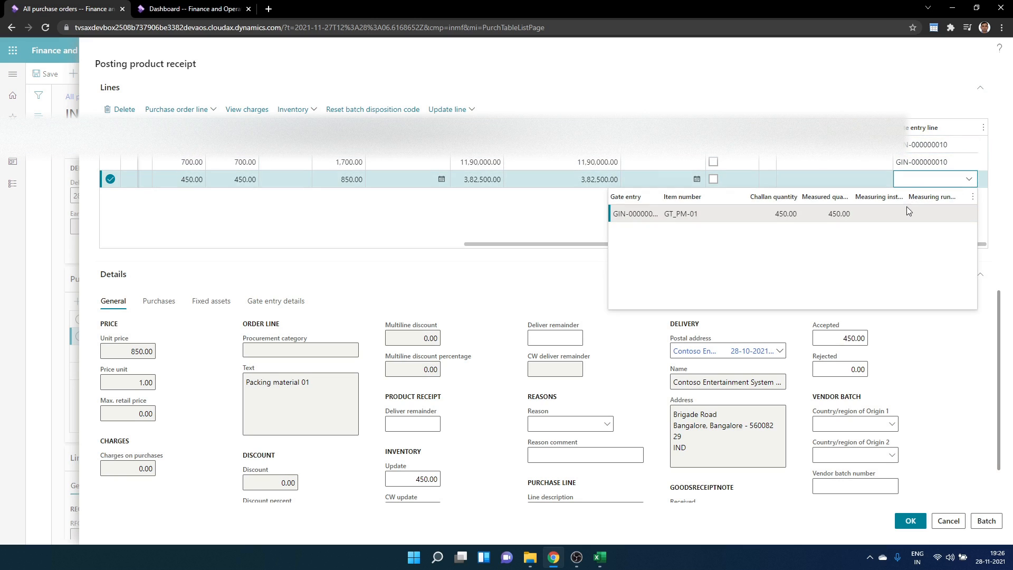
left_click(905, 214)
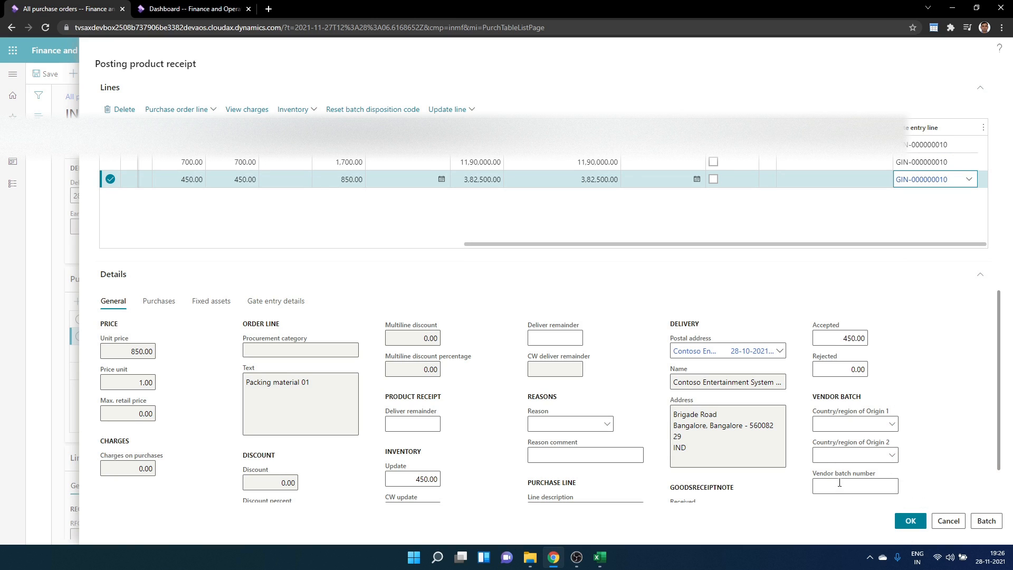
left_click(910, 520)
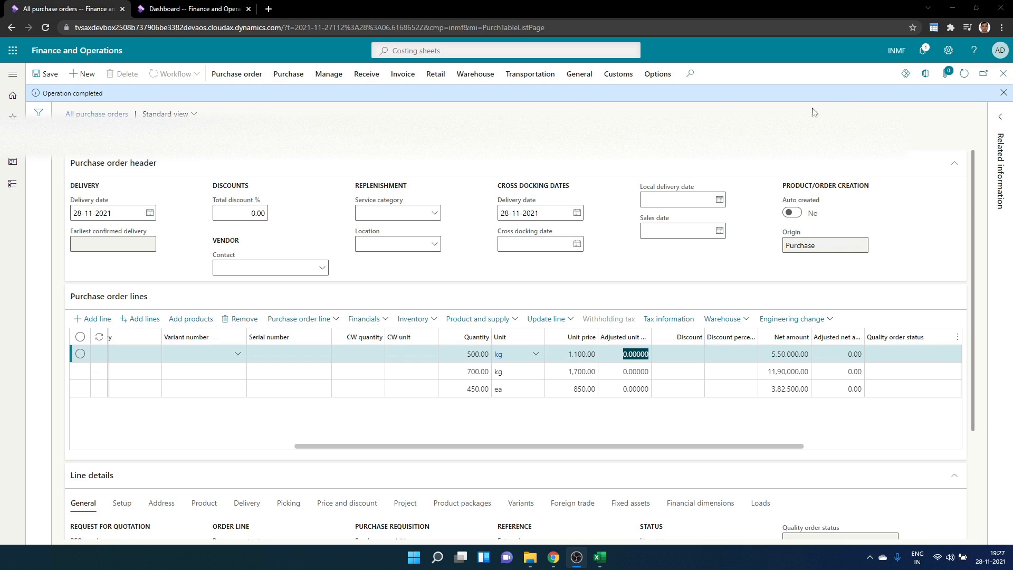
left_click(1002, 94)
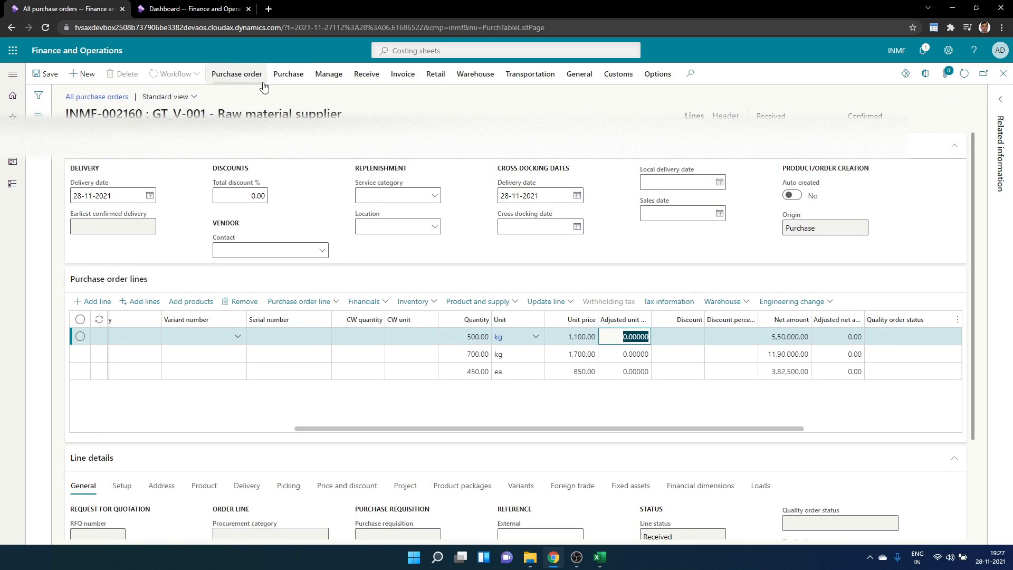
- Create the vendor invoice for the received purchase order with number INV998 and invoice date 28-11-2021
left_click(403, 74)
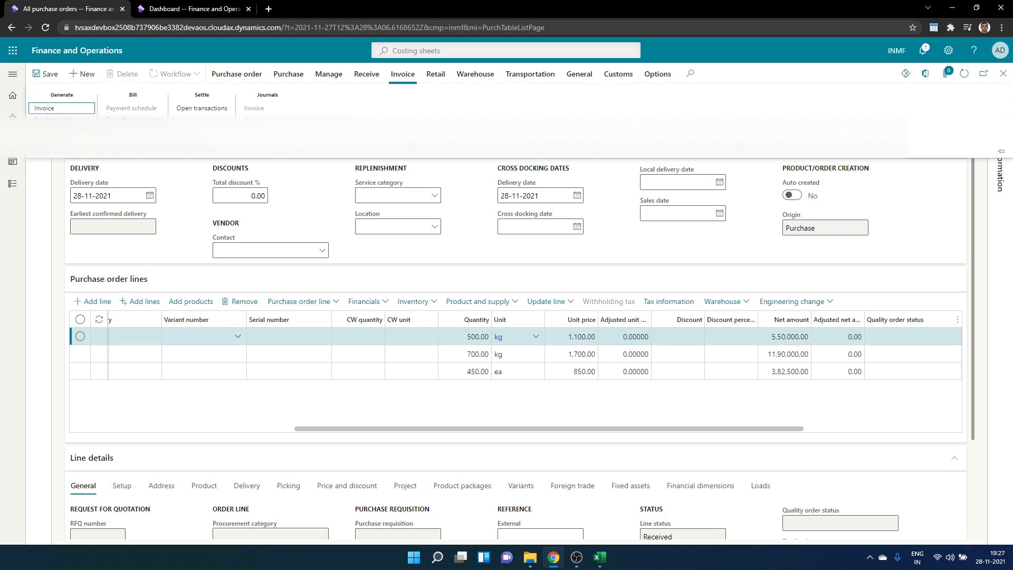
left_click(46, 108)
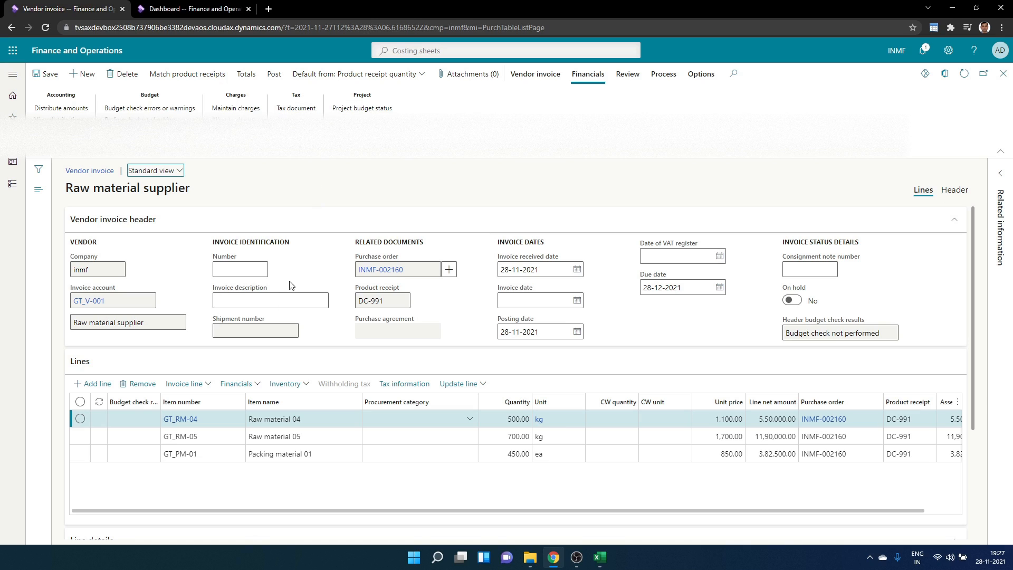
left_click(250, 277)
key("Tab")
key("Tab")
key("Tab")
key("Tab")
key("Tab")
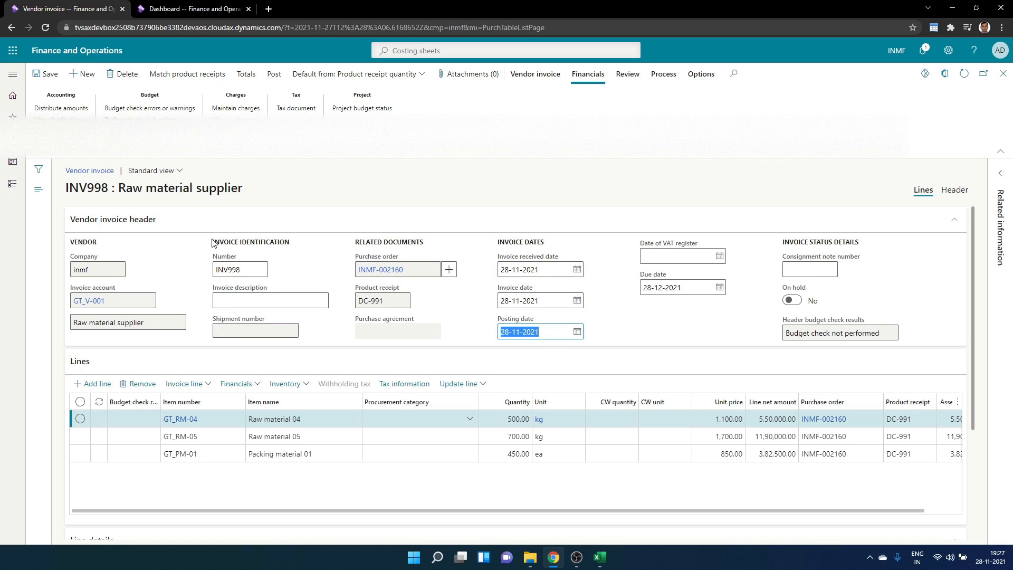
- Post vendor invoice INV998 for the raw material supplier's purchase order
scroll(213, 243, "down", 1)
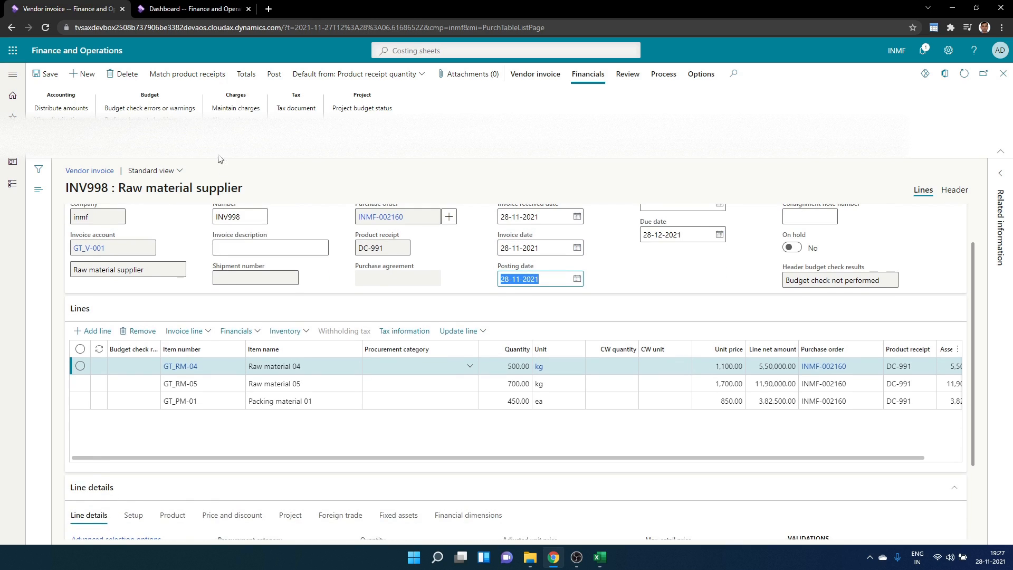
left_click(275, 76)
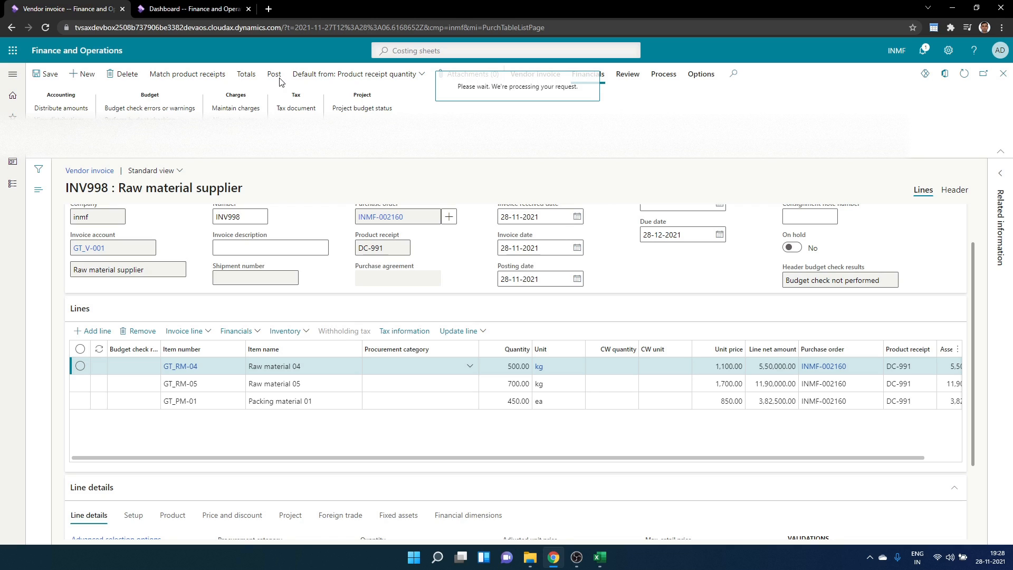
- Switch to the Excel workbook's Transactions and vouchers sheet and set the purchased quantity to 700 for GT_RM-05 and 450 for GT_PM-01
key("alt+Tab")
key("alt+Tab")
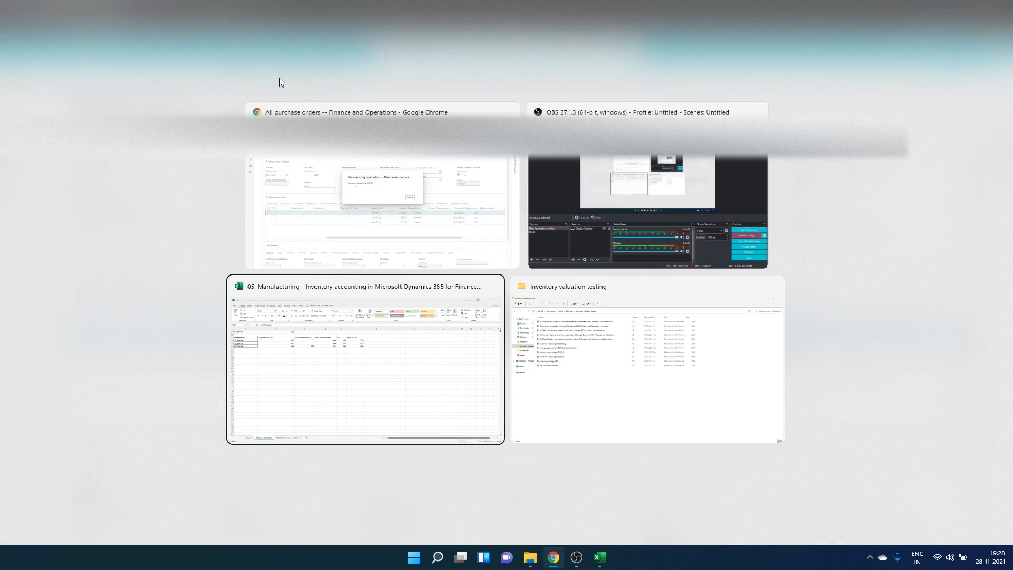
left_click(221, 525)
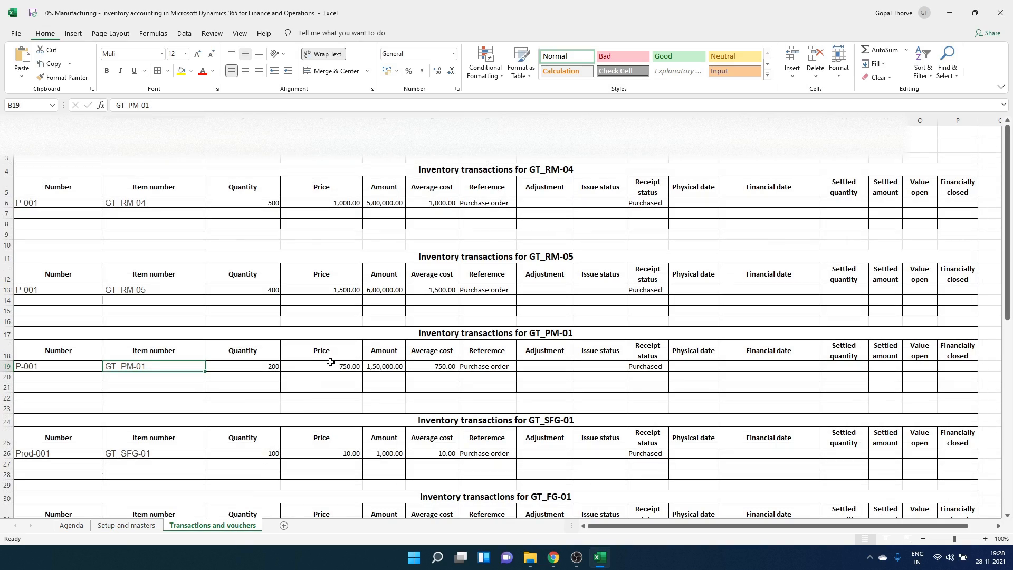
left_click(273, 205)
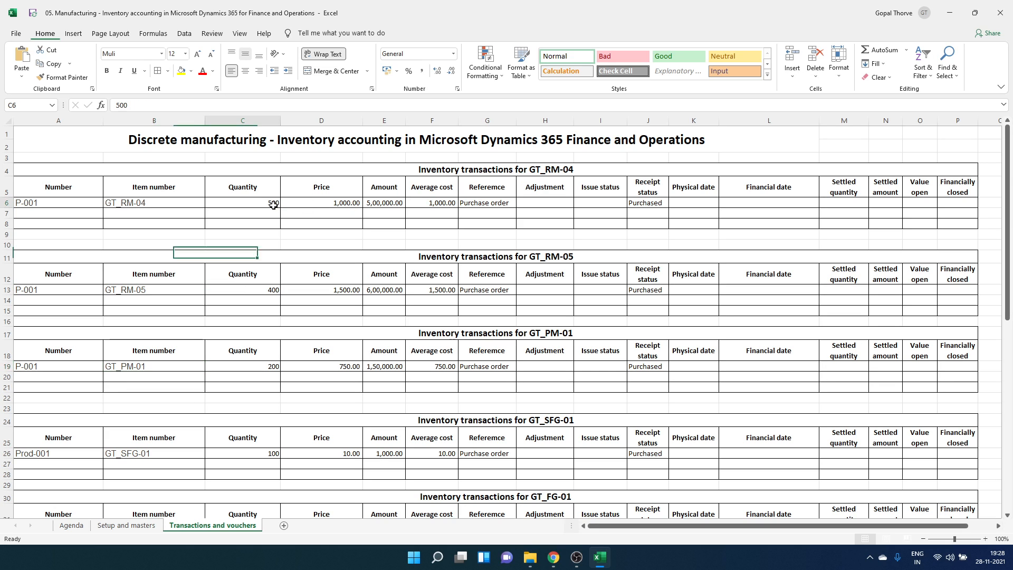
key("alt+Tab")
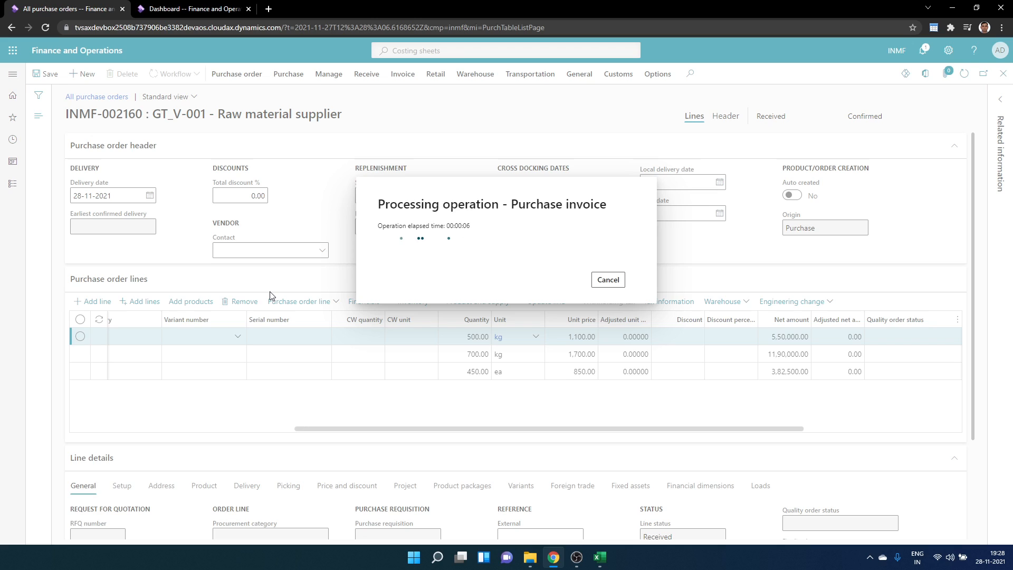
key("alt+Tab")
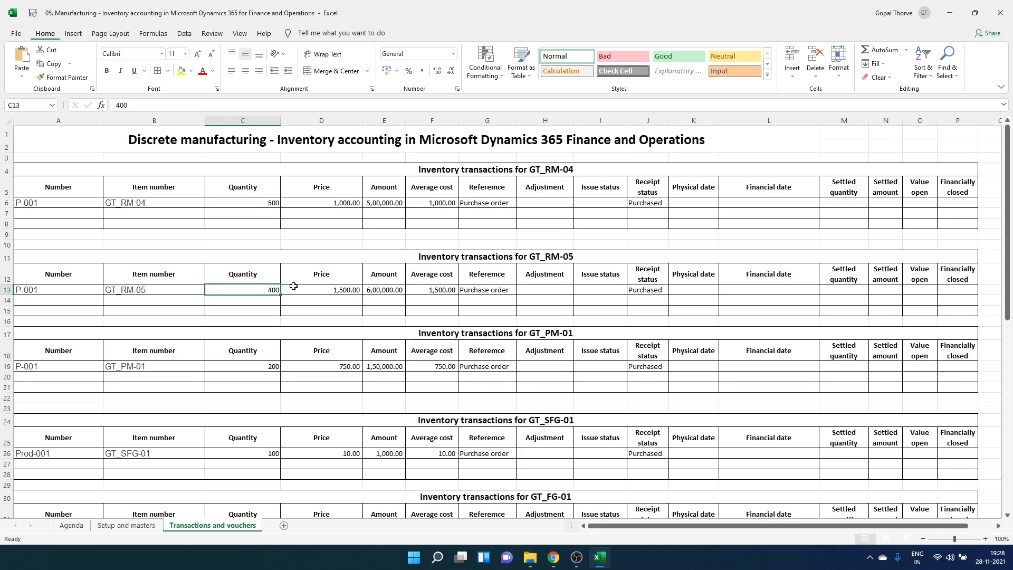
type("700")
key("Down")
key("Down")
key("Down")
key("Down")
key("Down")
key("Down")
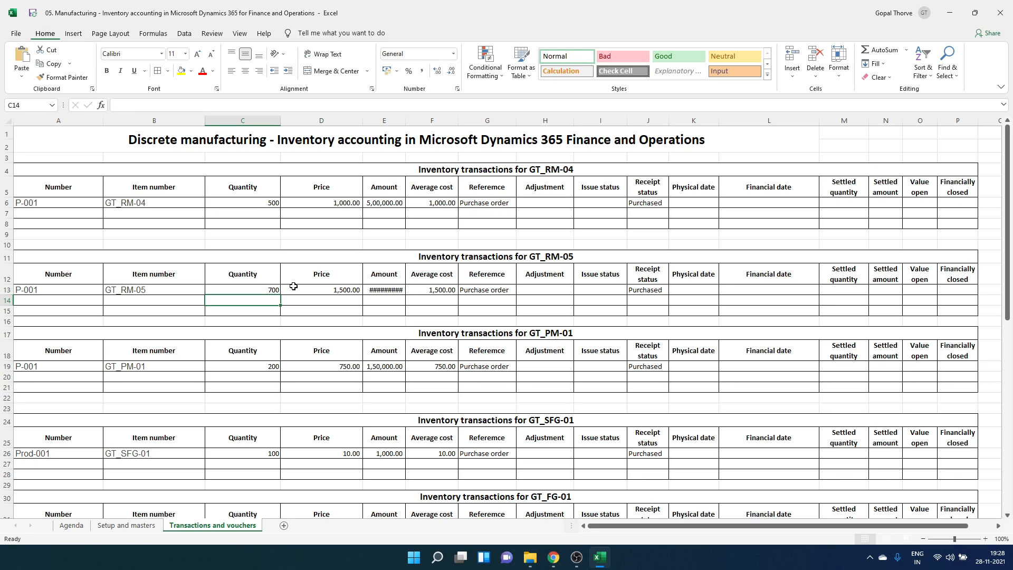
type("450")
key("Return")
- Consult the purchase order's unit prices and set the price to 1100 for GT_RM-04 and 1700 for GT_RM-05 in the workbook
key("alt+Tab")
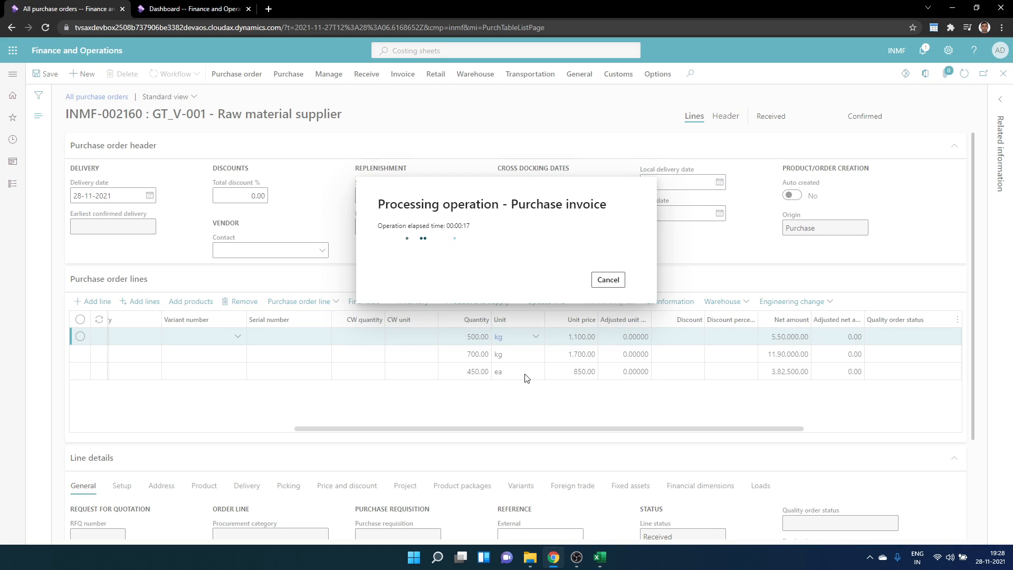
key("alt+Tab")
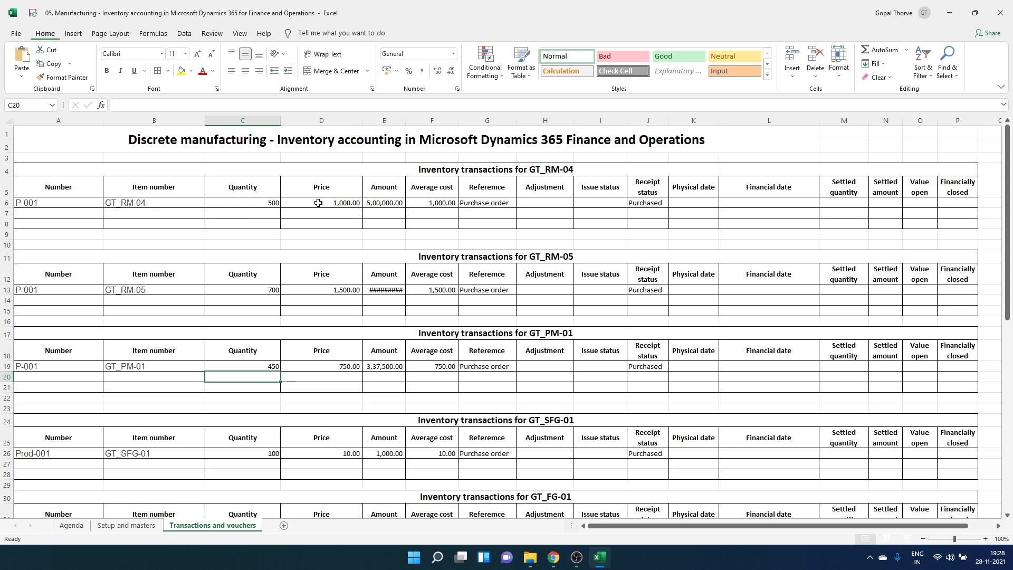
left_click(320, 203)
type("1,10")
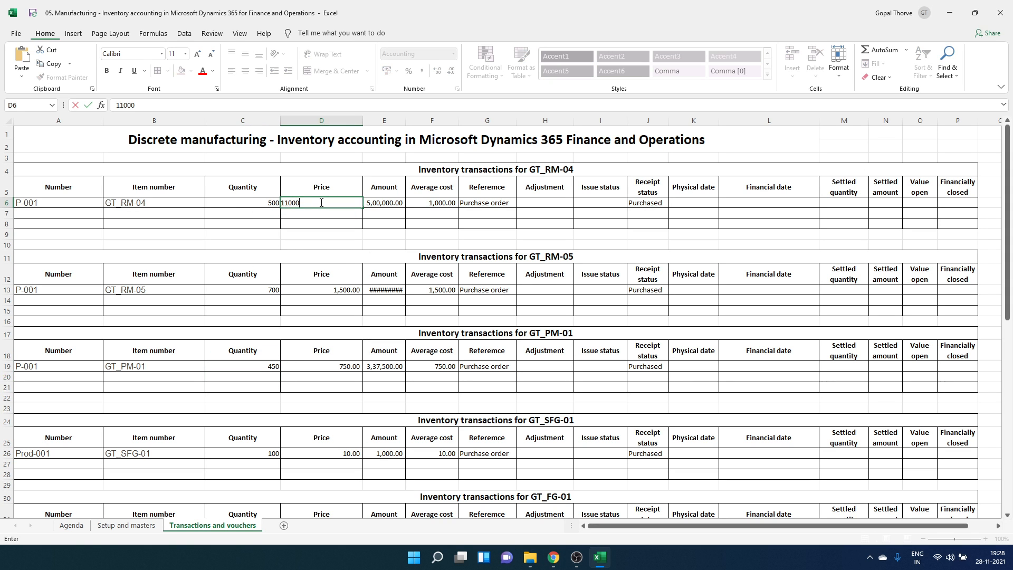
type("0")
key("Return")
key("Down")
key("Down")
key("Down")
key("Down")
key("Down")
key("Down")
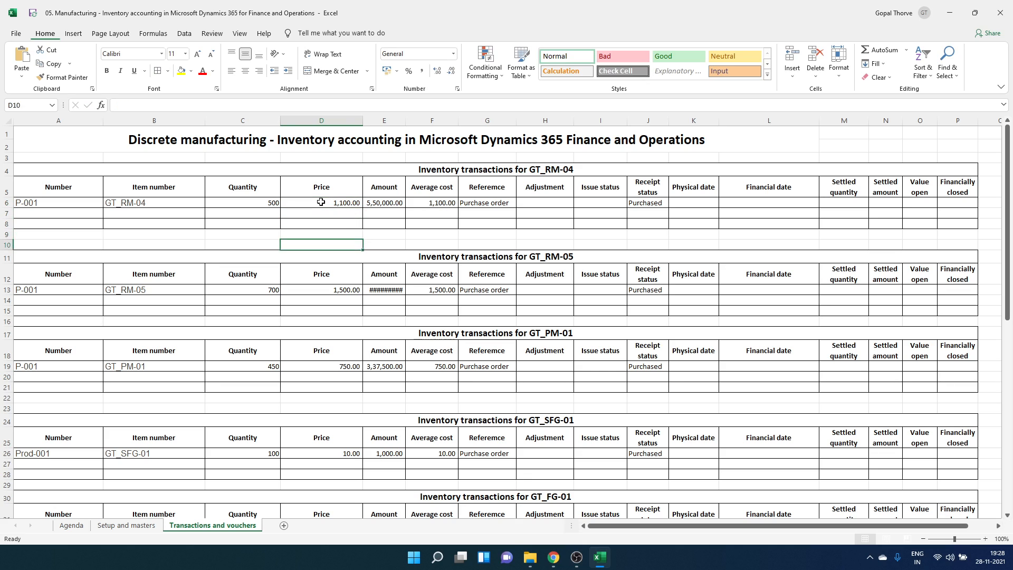
type("1700")
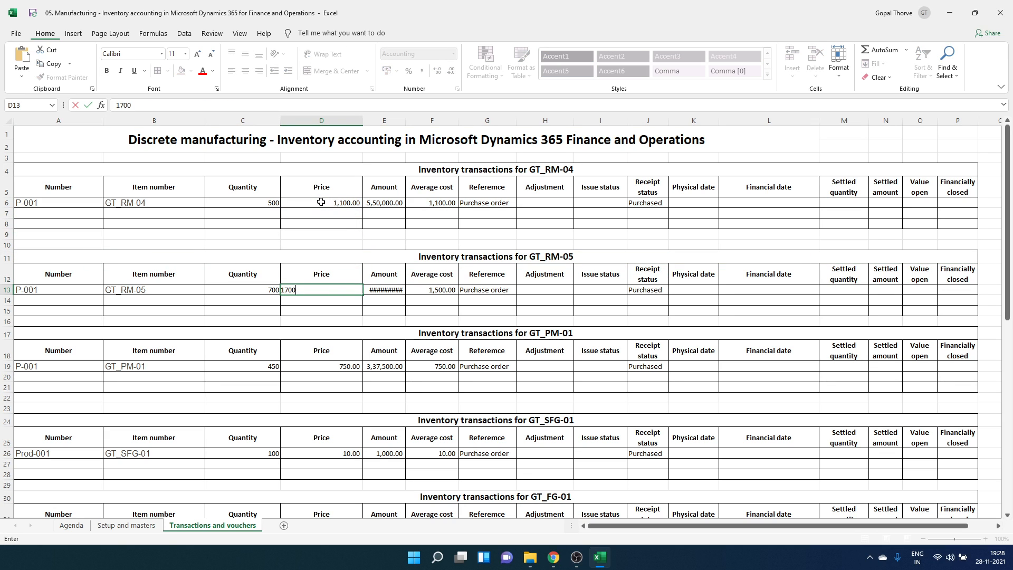
key("Return")
- Recheck the purchase order and set the price of GT_PM-01 to 850 in its inventory transactions table
key("alt+Tab")
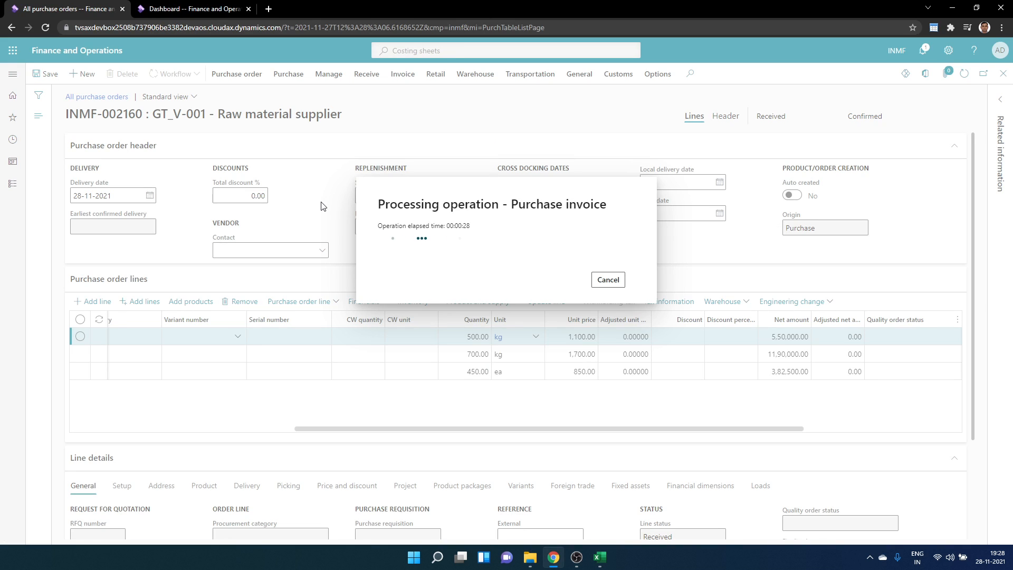
key("alt+Tab")
key("Down")
key("Down")
key("Down")
key("Down")
key("Down")
type("8")
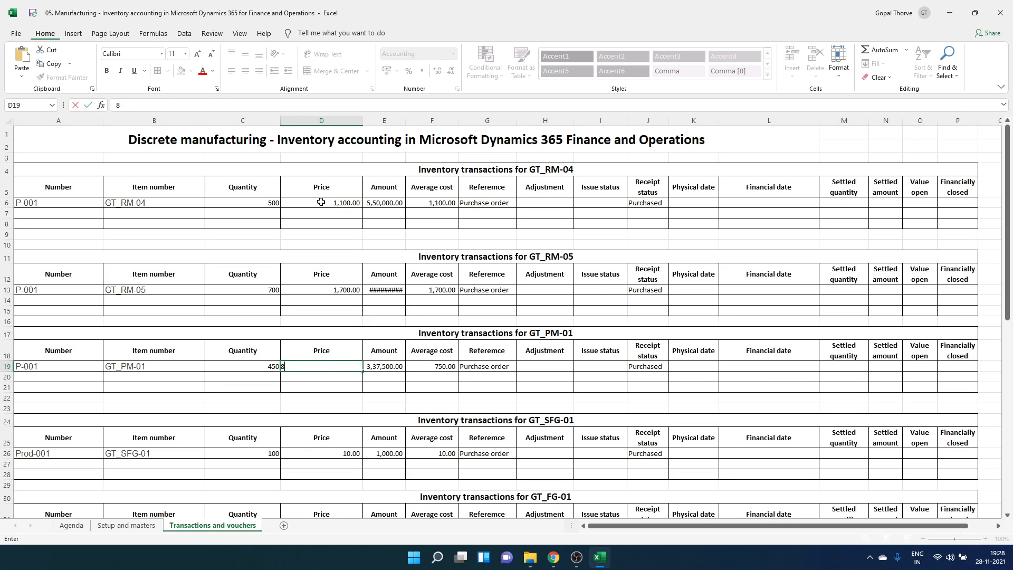
type("50")
key("Tab")
key("Tab")
key("Tab")
key("Tab")
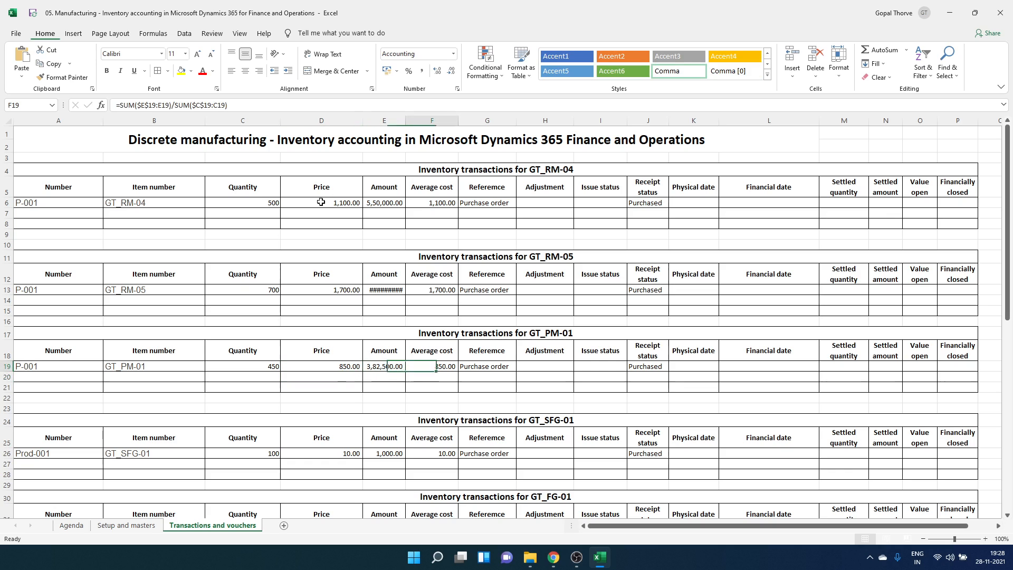
key("Left")
key("Left")
key("Left")
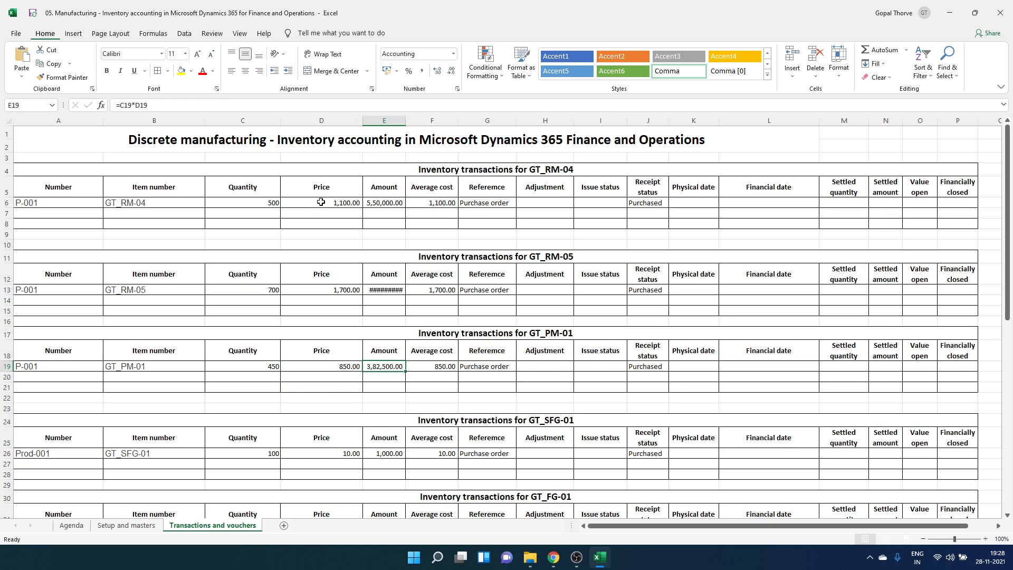
- Return to Finance and Operations, dismiss the posting message and close the purchase order and the purchase order list
key("alt+Tab")
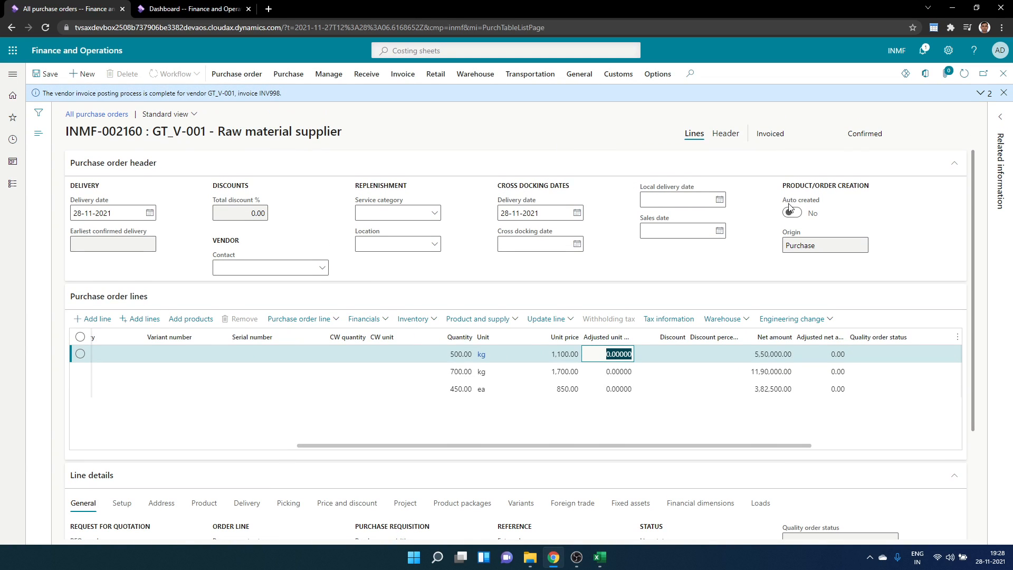
left_click(1004, 93)
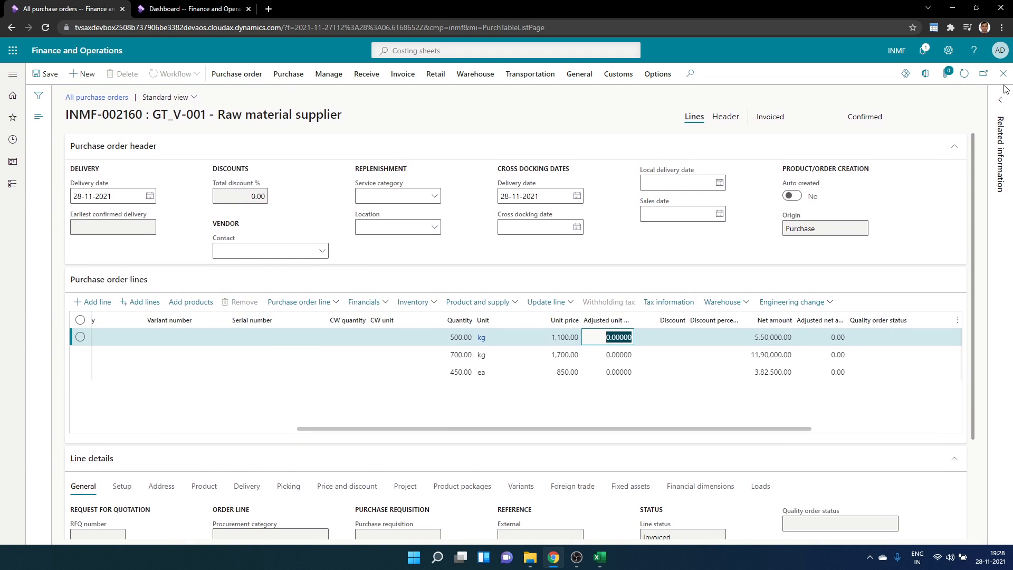
left_click(1003, 73)
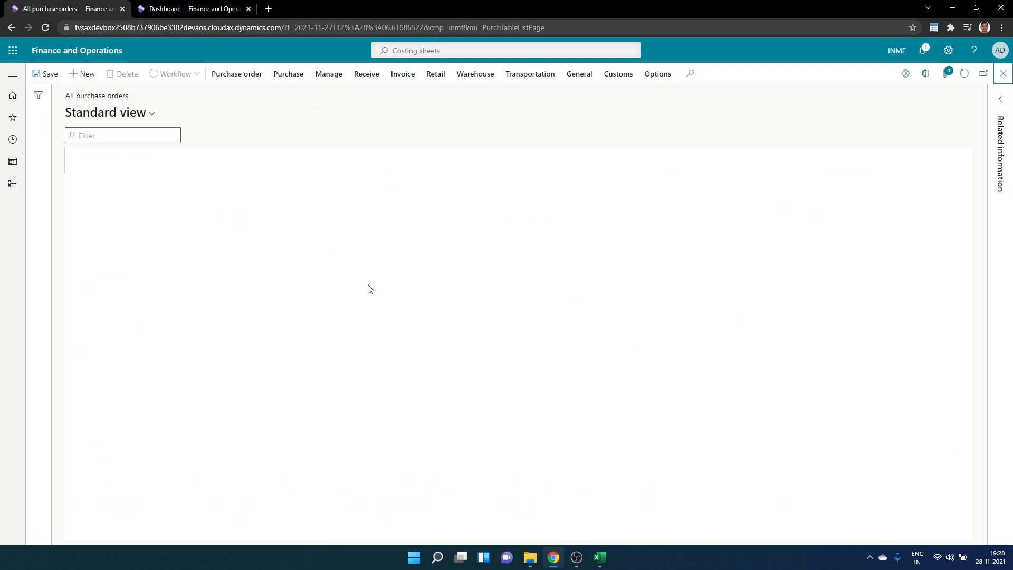
left_click(1002, 77)
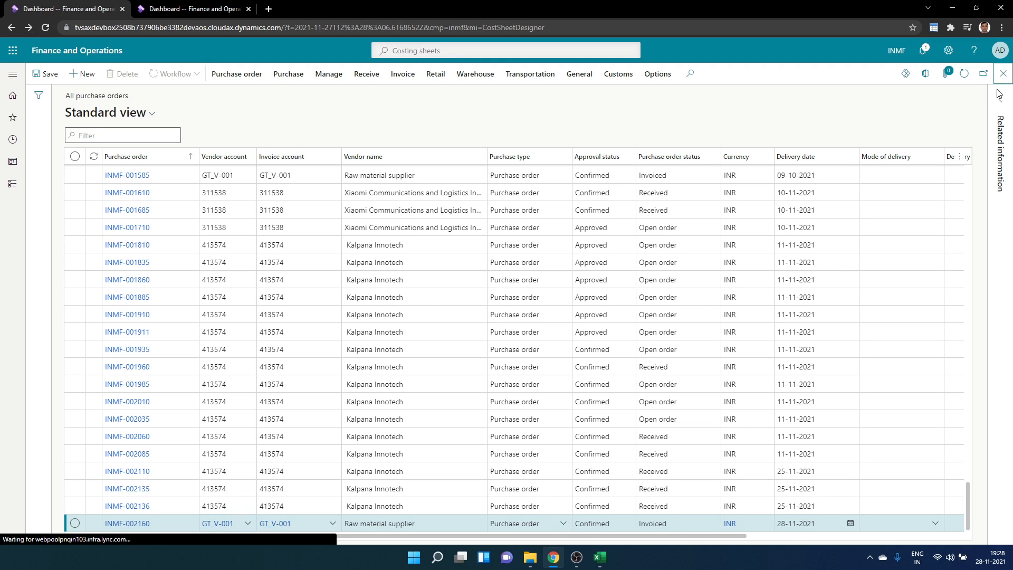
- Open all production orders in the Production control module and select the GT_SFG-01 order
left_click(21, 185)
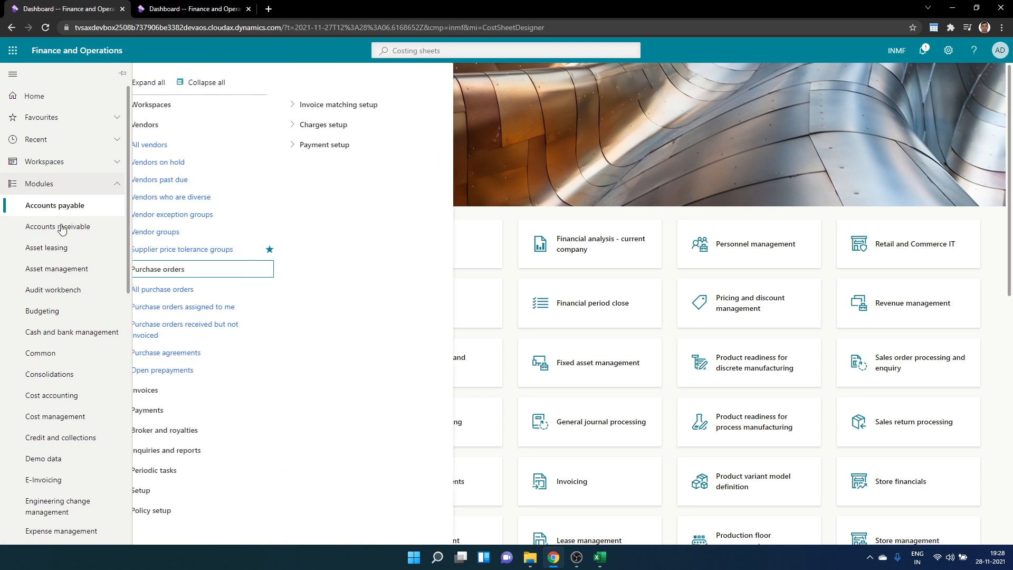
scroll(73, 390, "down", 9)
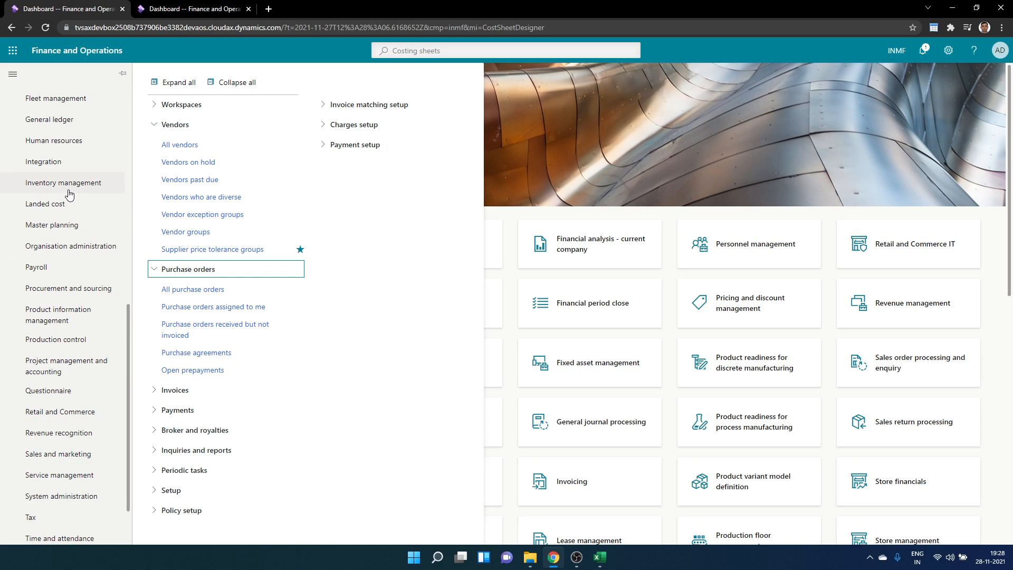
left_click(58, 341)
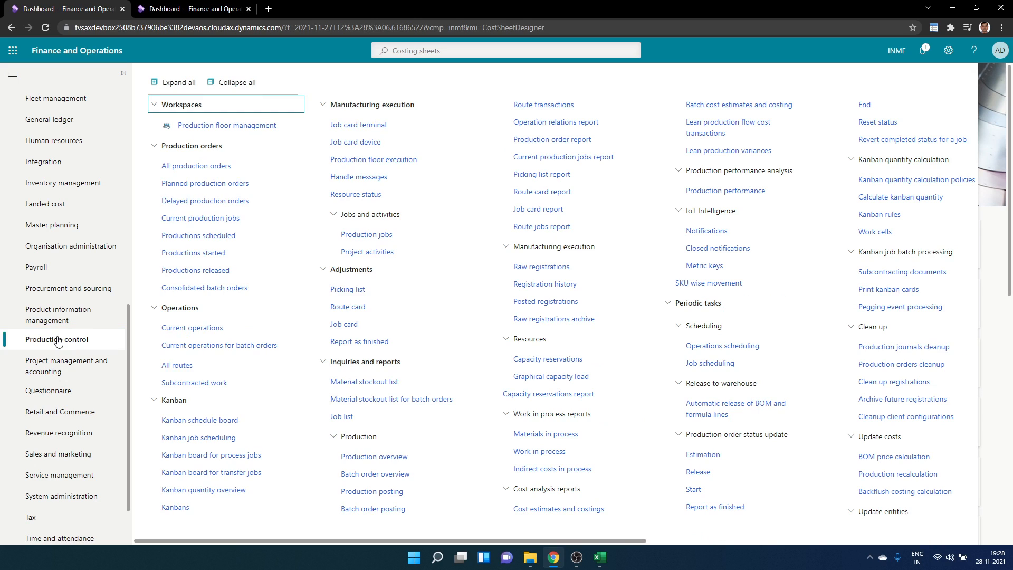
left_click(198, 173)
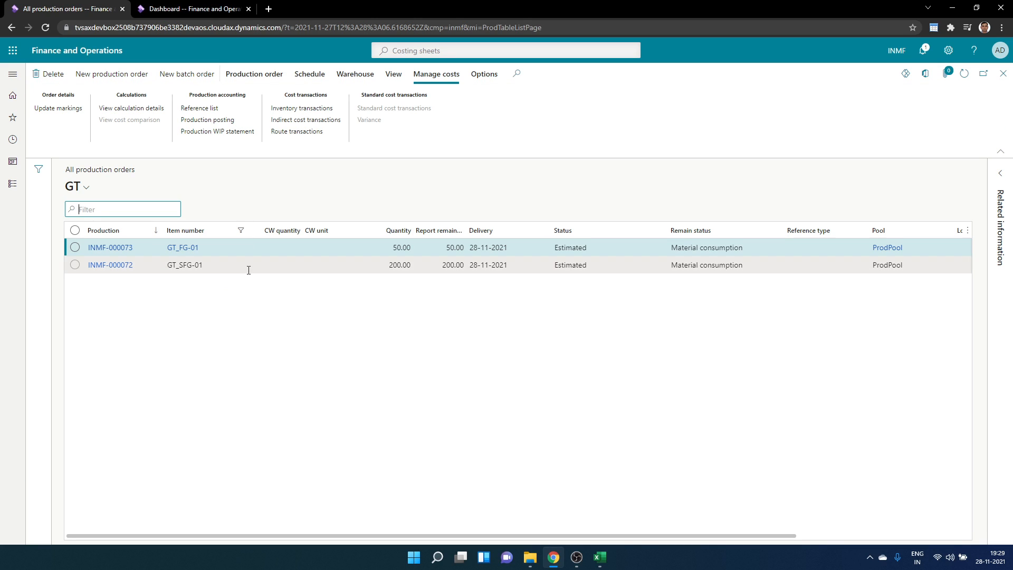
left_click(397, 264)
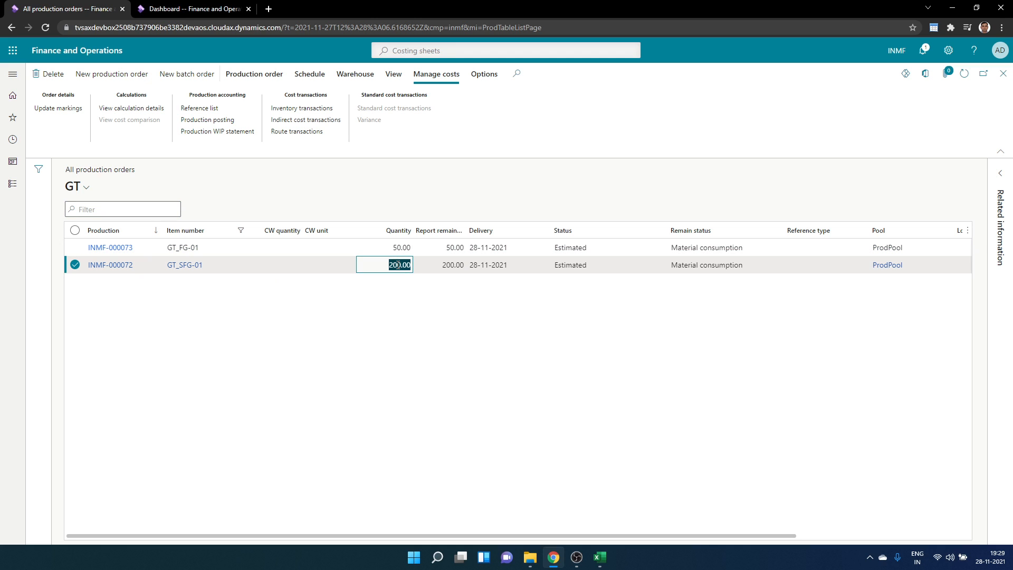
- Switch back to the Excel workbook and widen the Amount column so the GT_RM-05 amount fits
key("alt+Tab")
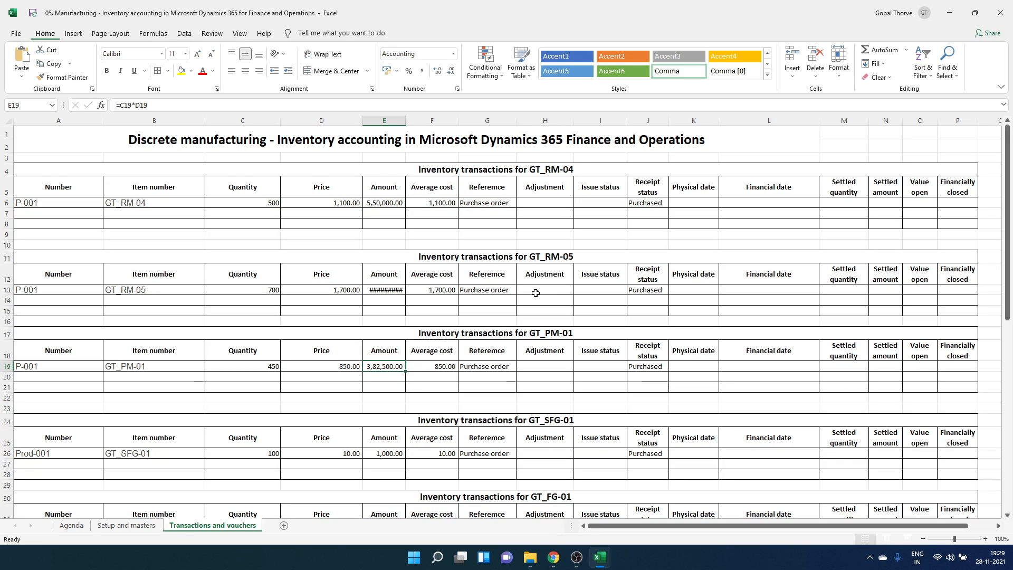
left_click_drag(403, 122, 412, 122)
left_click(401, 289)
- Review the quantities and average costs of GT_RM-04, GT_RM-05 and GT_PM-01 against the production orders and the requirement table in Setup and masters
scroll(429, 340, "down", 1)
scroll(429, 341, "down", 3)
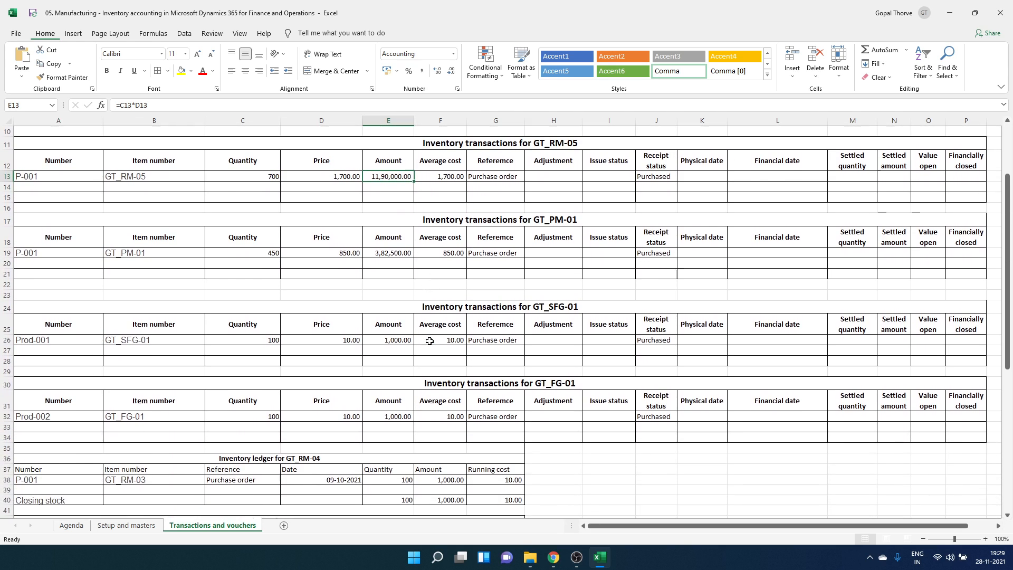
scroll(429, 341, "up", 4)
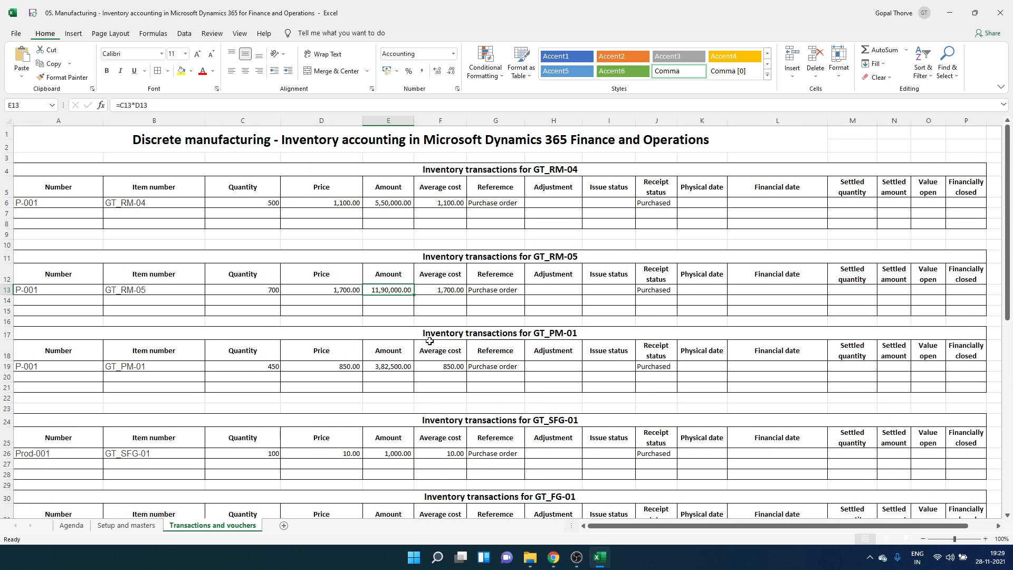
left_click(433, 365)
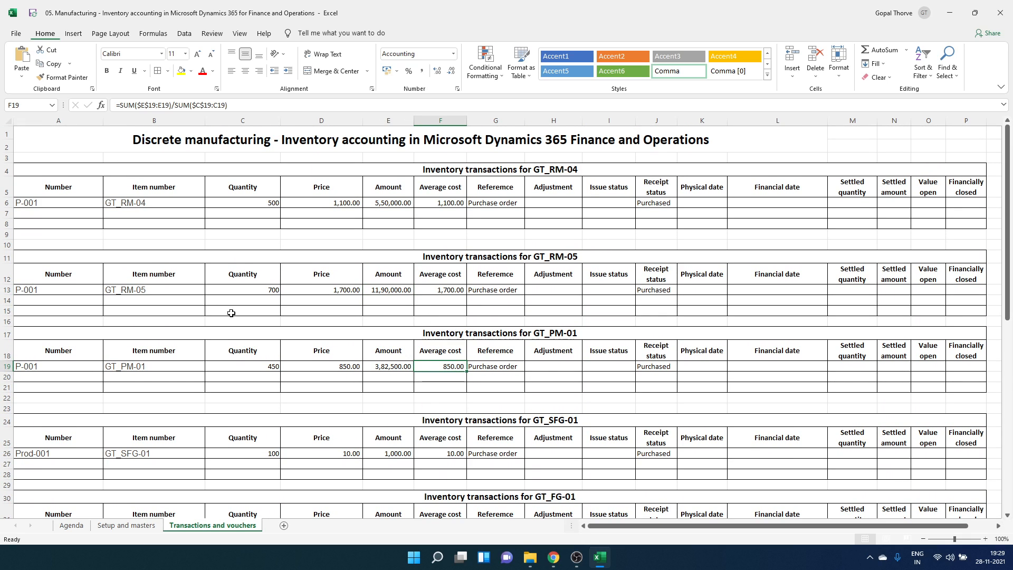
left_click(147, 203)
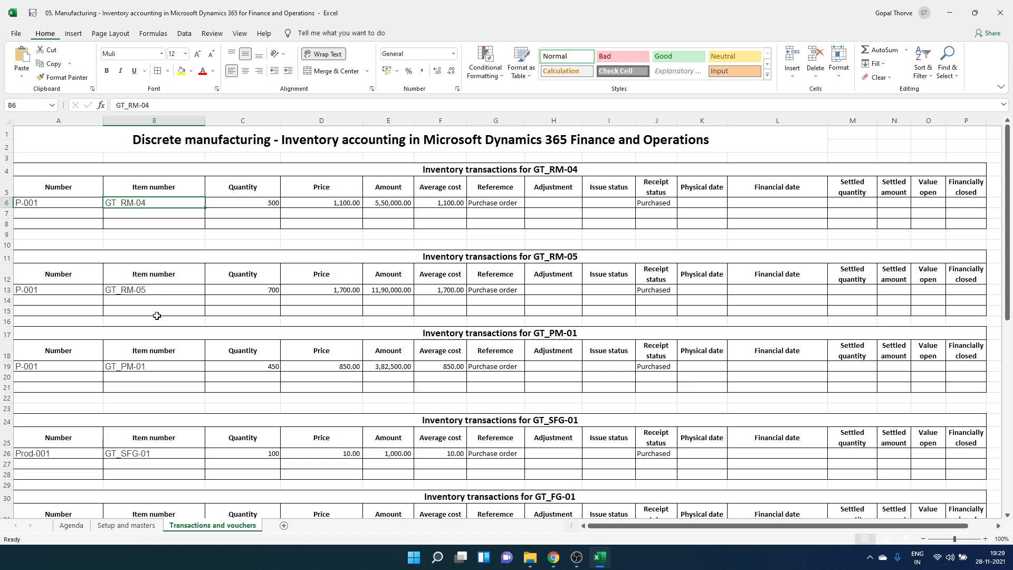
left_click(273, 202)
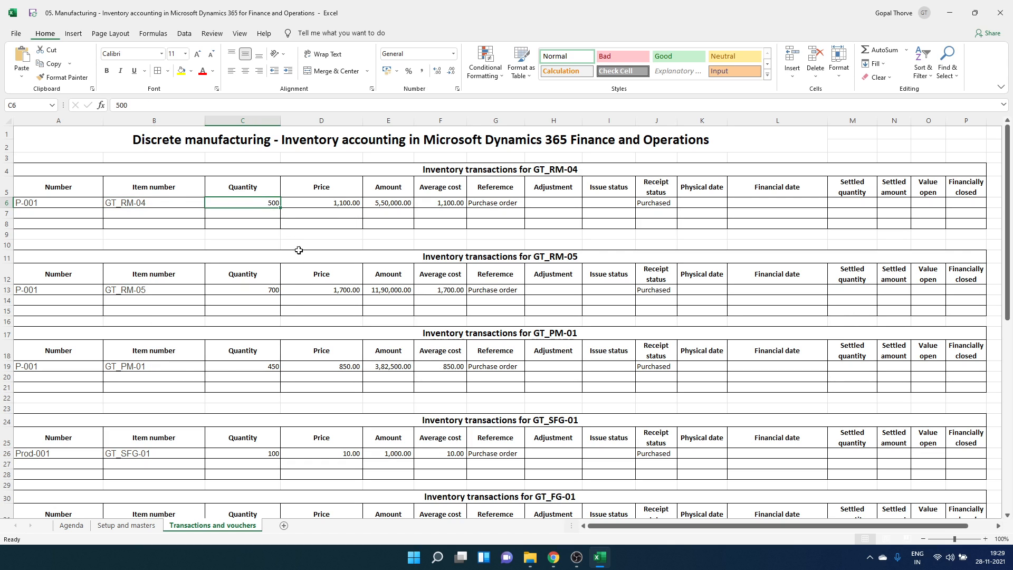
left_click(268, 290)
left_click(272, 365)
key("alt+Tab")
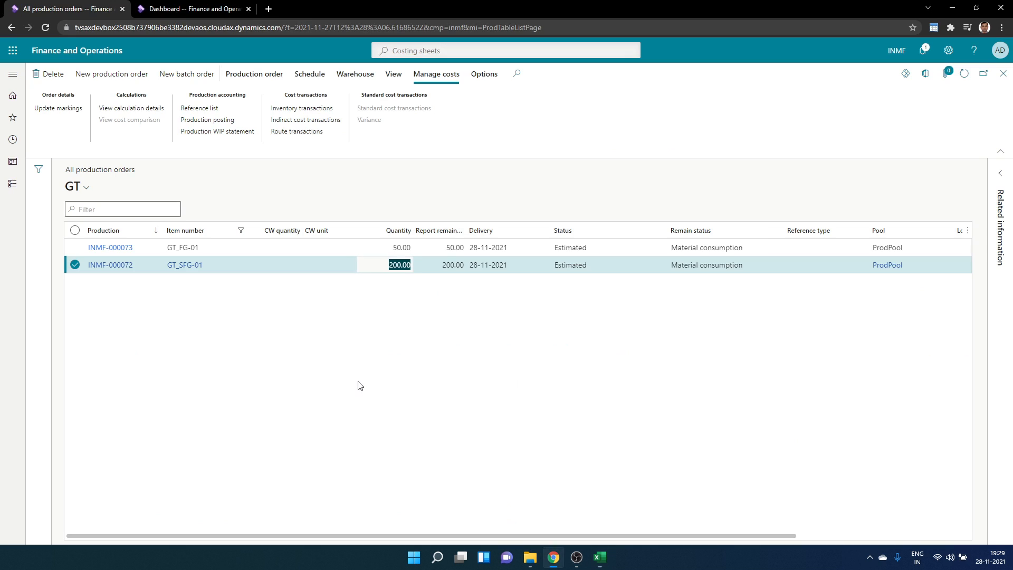
key("alt+Tab")
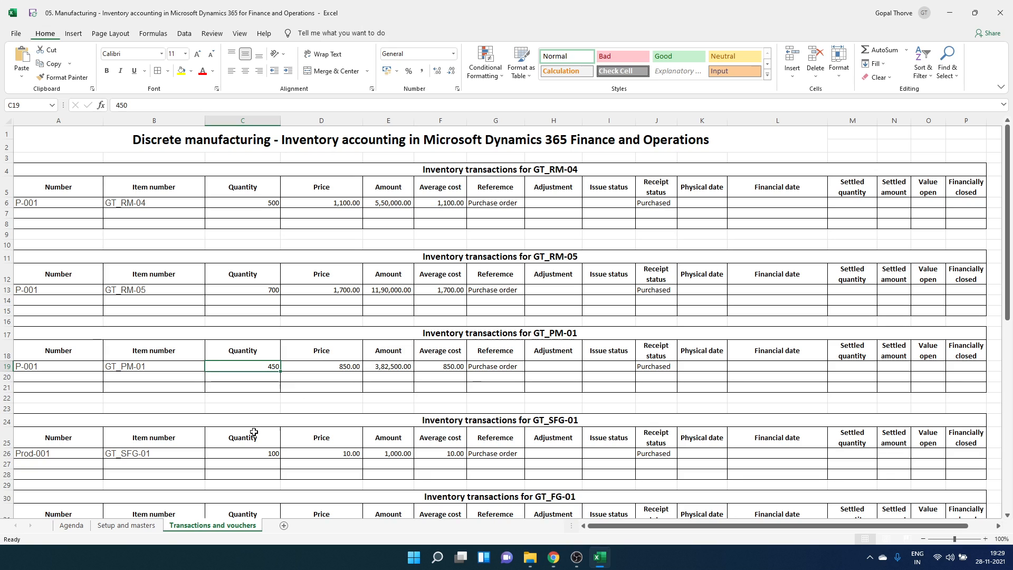
left_click(150, 525)
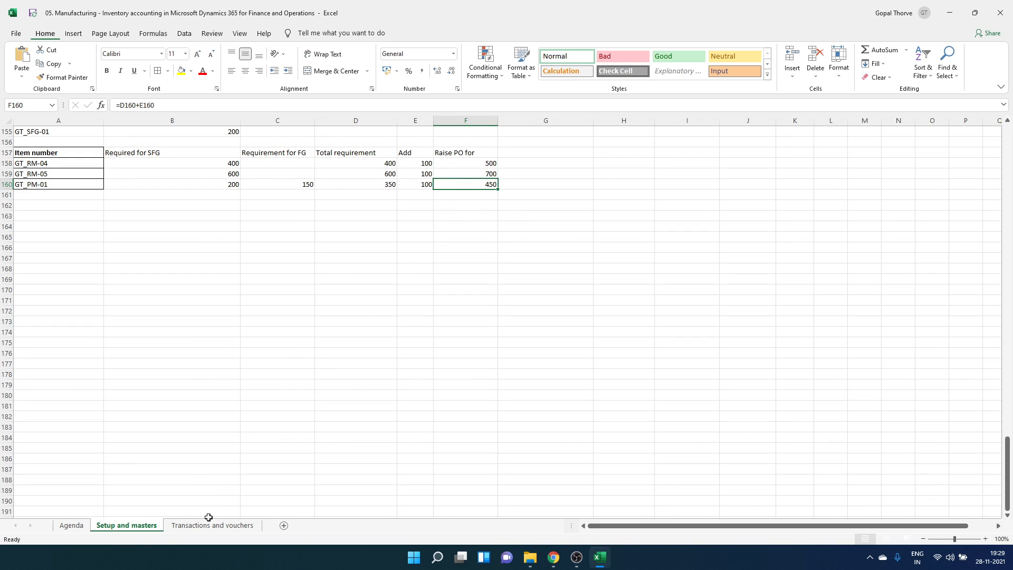
- Return to the Transactions and vouchers sheet and review the average costs of the three purchased items and the inventory ledger tables
left_click(517, 165)
left_click(212, 525)
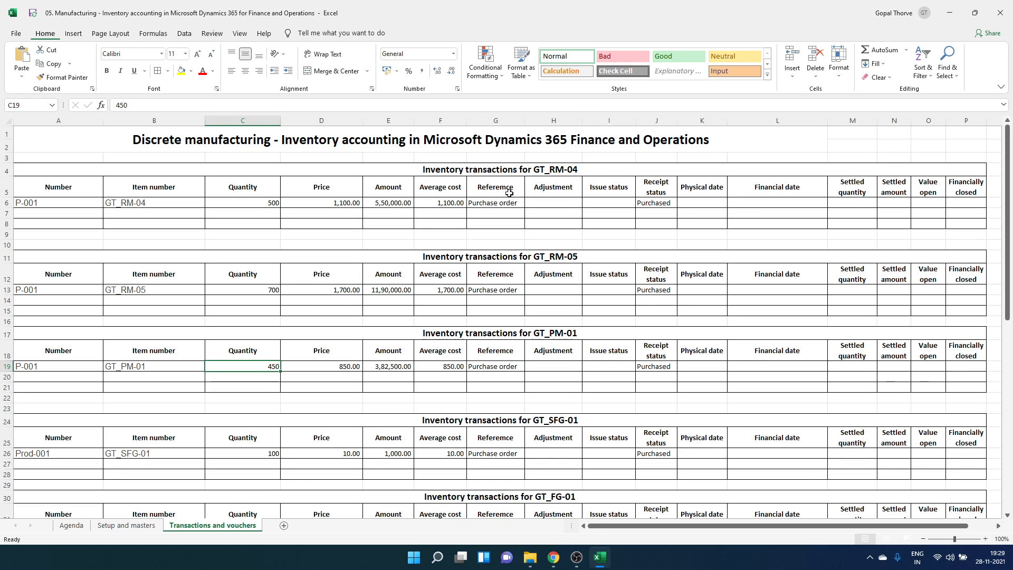
left_click(440, 203)
left_click(444, 291)
left_click(452, 367)
scroll(491, 382, "down", 4)
scroll(492, 382, "down", 4)
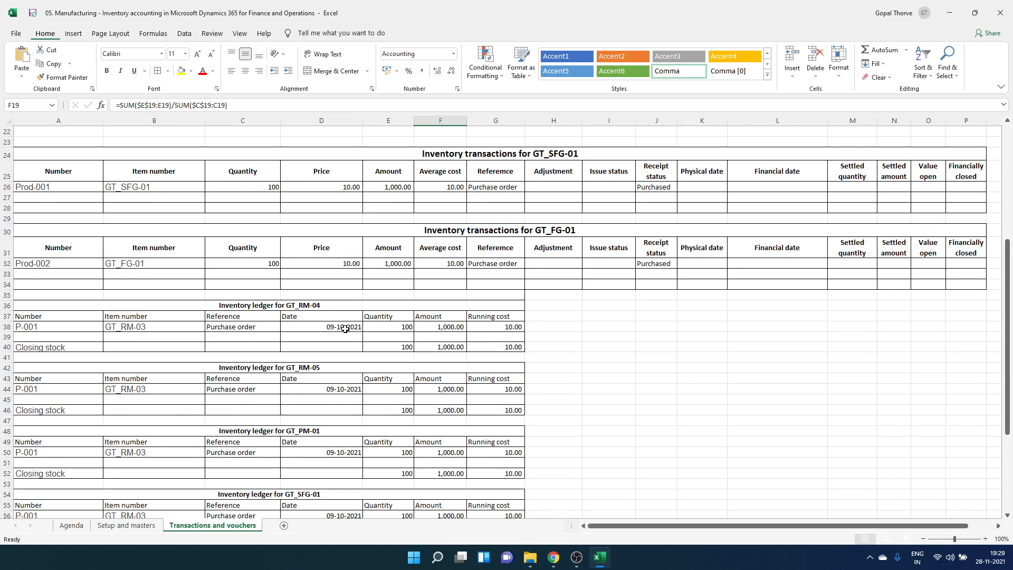
left_click(345, 330)
scroll(406, 341, "up", 4)
scroll(406, 341, "up", 3)
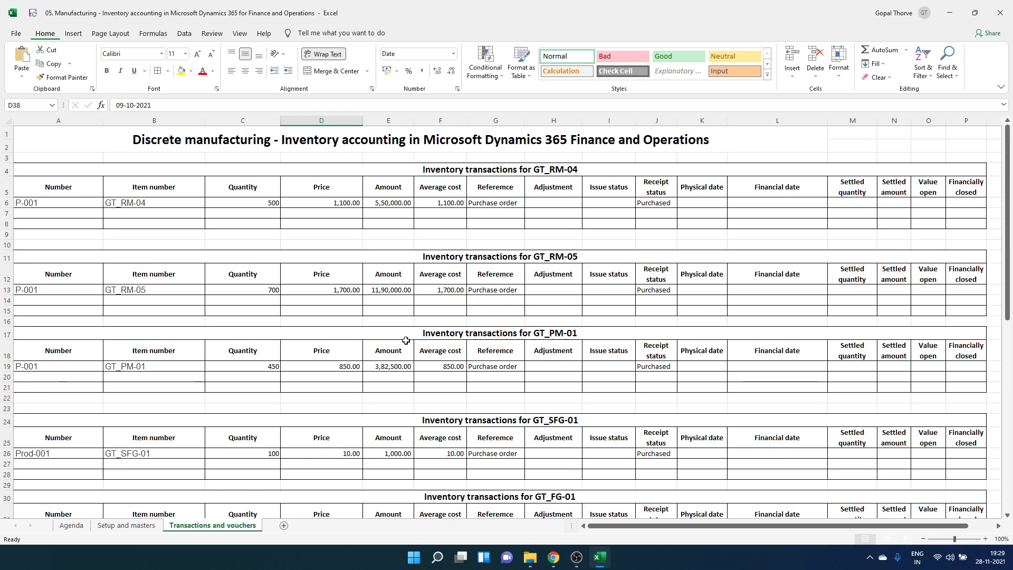
- Enter 28-11-2021 as the physical date of the GT_RM-04 purchase transaction and copy it to the financial date
left_click(488, 201)
key("Right")
key("Right")
key("Right")
key("Right")
key("Right")
key("Right")
key("Right")
key("Right")
key("Right")
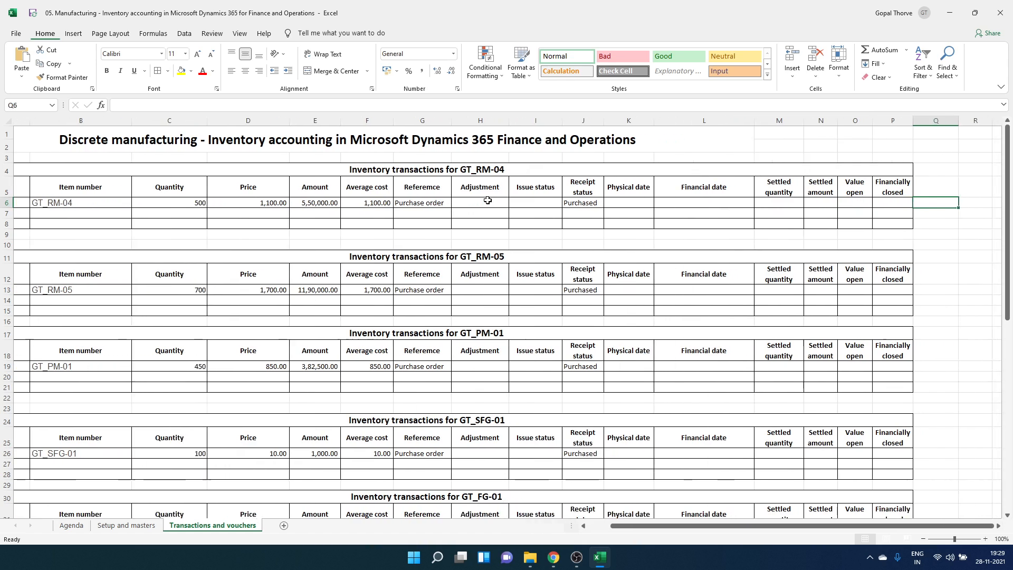
key("Left")
key("Left")
key("Left")
key("Left")
key("Left")
key("Left")
key("Left")
key("Left")
key("Left")
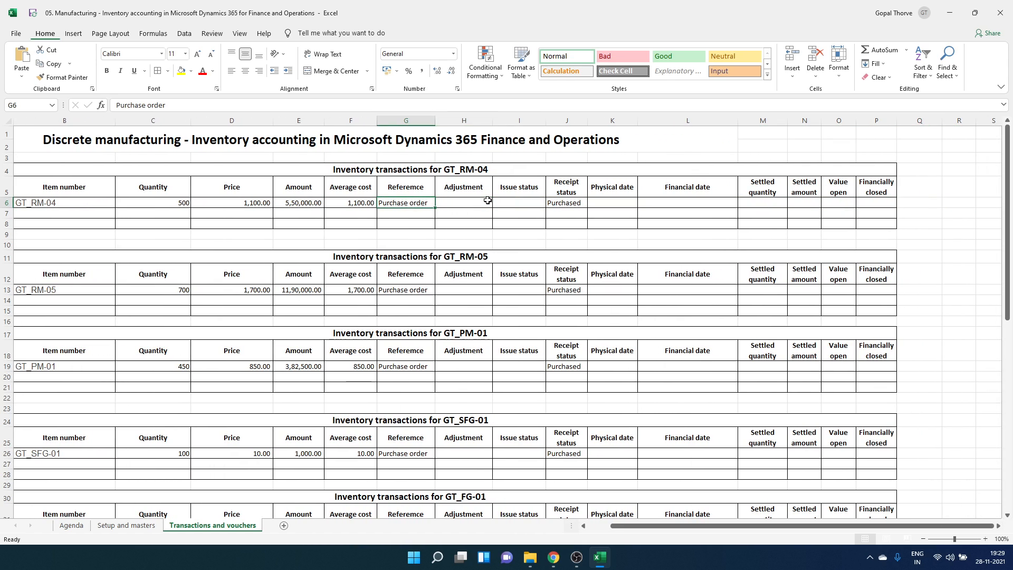
key("Right")
key("Right")
key("Right")
key("Right")
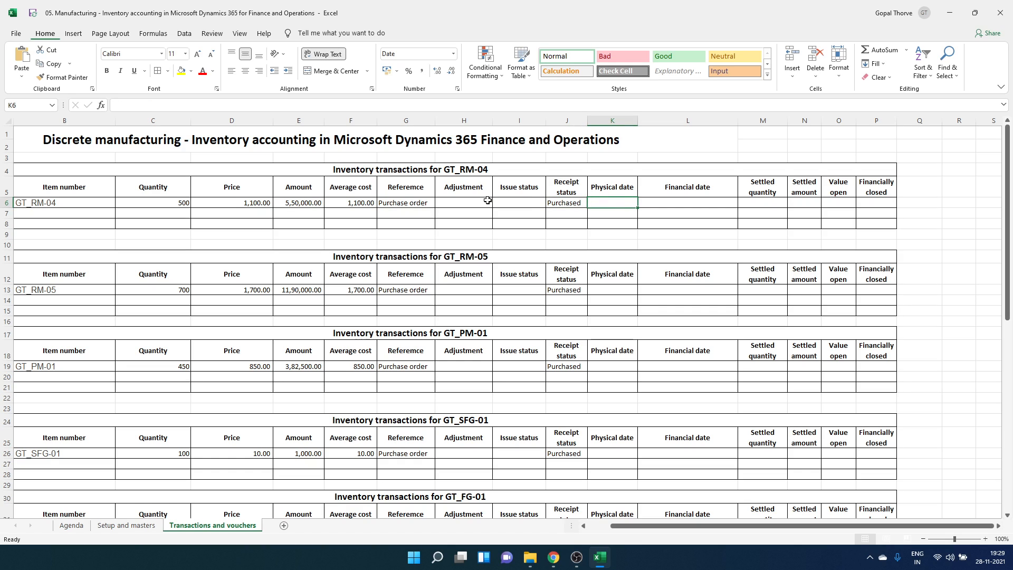
type("28/11/201")
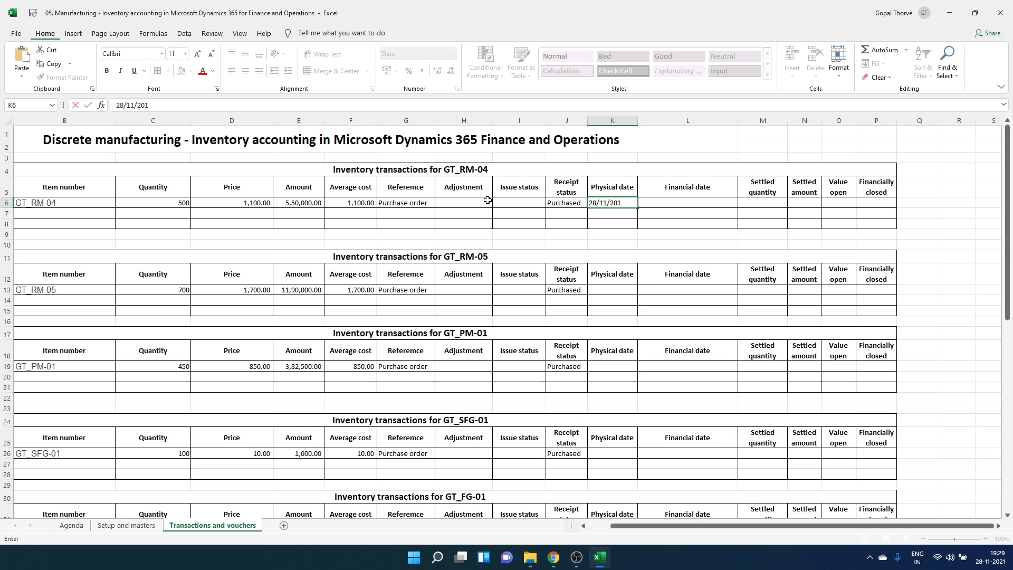
type("1")
key("Return")
key("Up")
key("ctrl+c")
key("Right")
key("ctrl+v")
- Paste the copied date into the physical and financial dates of the GT_RM-05 and GT_PM-01 purchase transactions
key("Down")
key("Down")
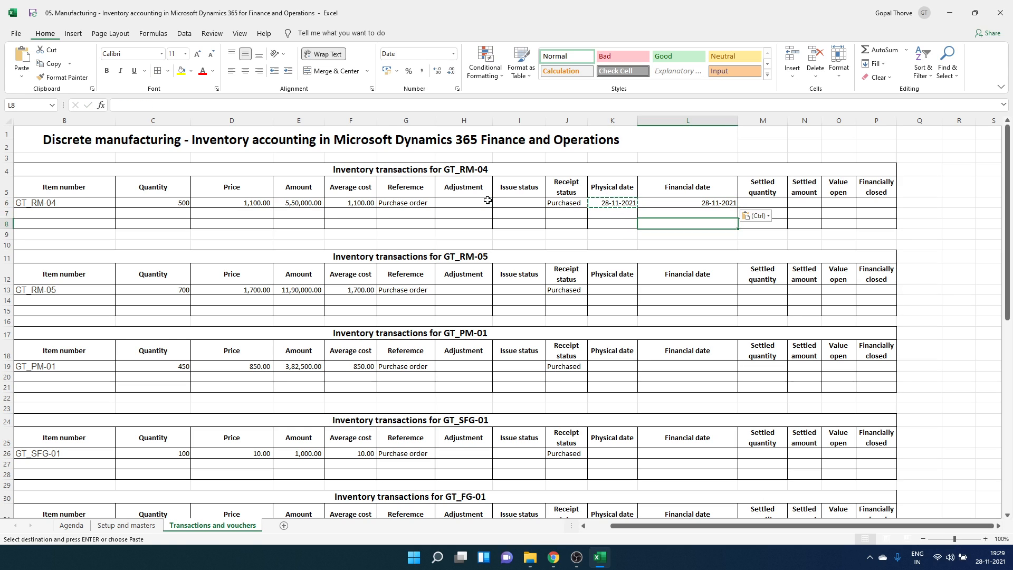
scroll(487, 201, "left", 1)
key("Down")
key("Down")
key("Down")
key("Down")
key("Down")
key("Left")
key("shift+Right")
key("ctrl+v")
key("Down")
key("Down")
key("Down")
key("Down")
key("Down")
key("Down")
key("shift+Right")
key("ctrl+v")
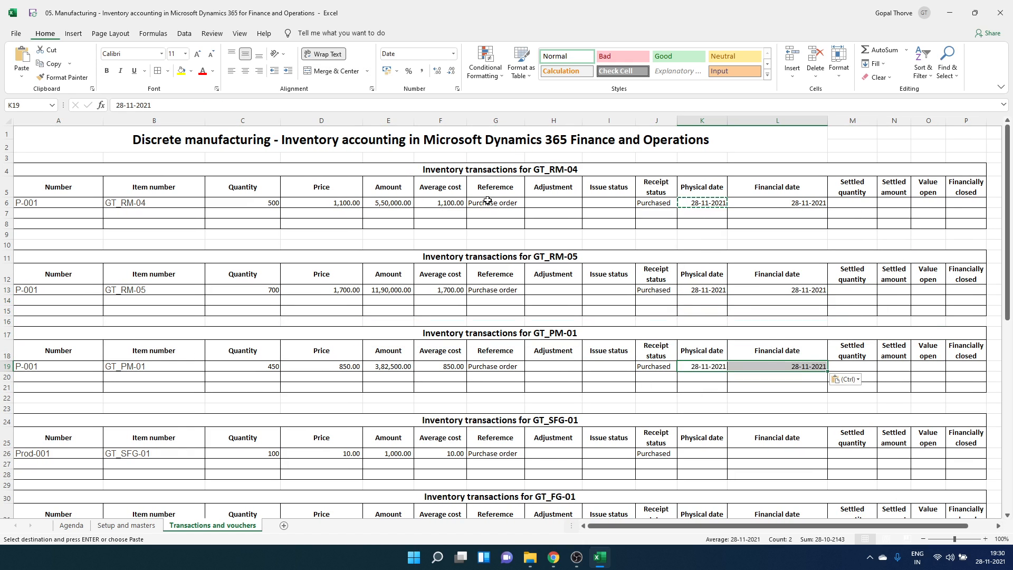
- Change the item number of the P-001 line in the GT_RM-04 inventory ledger to GT_RM-04
key("Down")
key("Down")
key("Down")
key("Down")
key("Down")
key("Down")
key("Left")
key("Down")
key("Down")
key("Down")
key("Down")
key("Down")
key("Down")
key("Down")
key("Down")
key("Down")
key("Down")
key("Down")
key("Down")
key("Down")
key("Down")
key("Down")
key("Down")
key("Down")
key("Down")
key("Up")
key("Up")
key("Up")
key("Up")
key("Left")
key("Left")
key("Left")
key("Left")
key("Left")
key("Left")
key("Left")
key("Left")
key("Left")
key("Up")
key("Right")
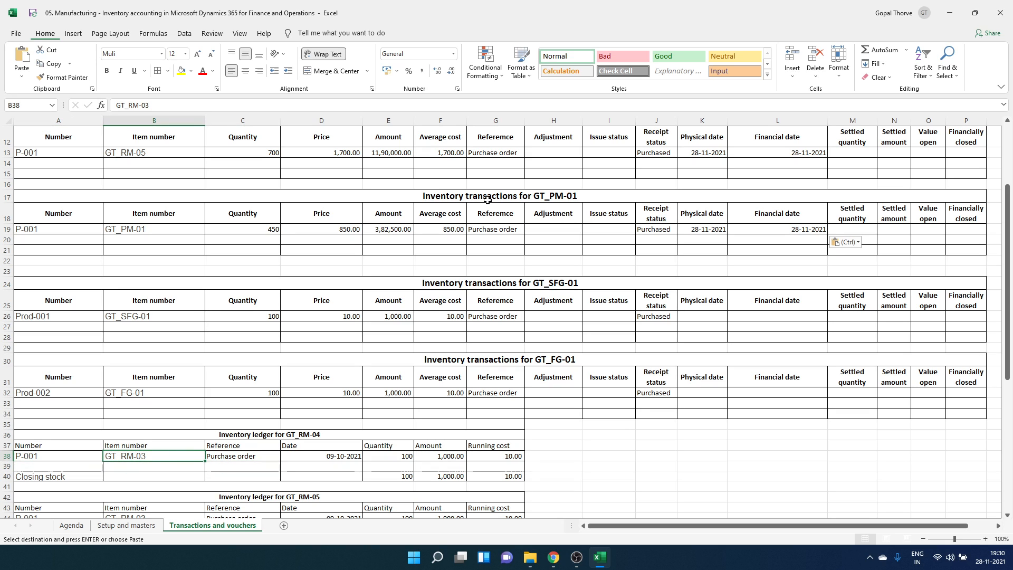
key("F2")
key("BackSpace")
type("4")
key("Return")
- Set the date of the purchase order line in the GT_RM-04 inventory ledger to 28-11-2021
key("Up")
key("Right")
key("Right")
key("Left")
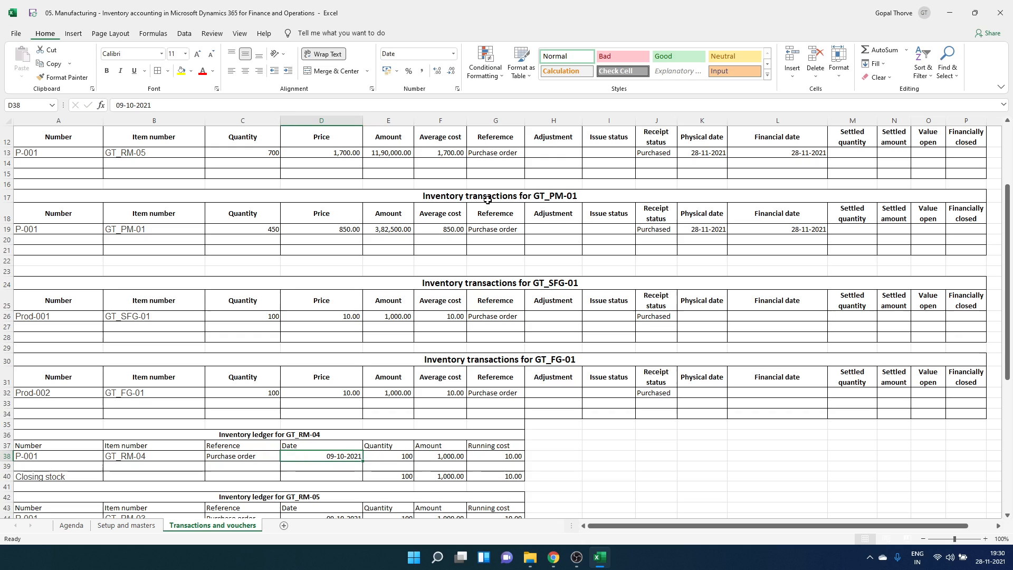
type("28/11/2021")
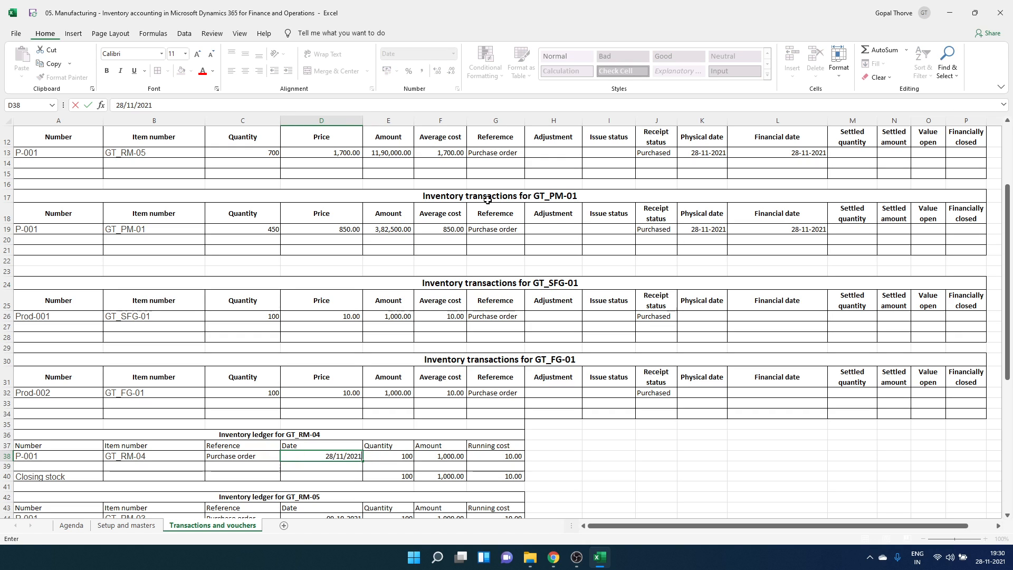
key("Tab")
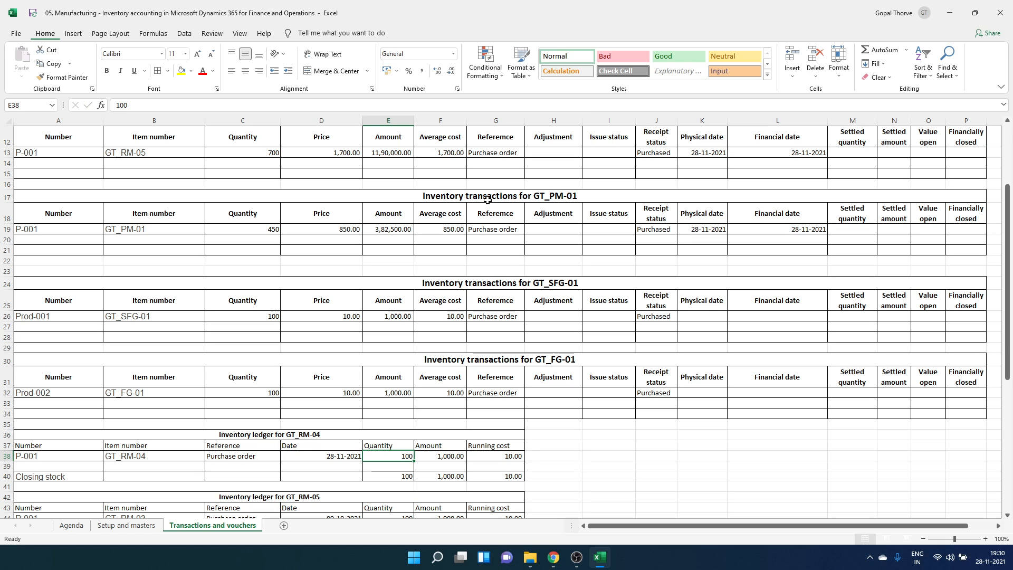
- Enter quantity 500 and amount 1100 on the purchase line of the GT_RM-04 inventory ledger
scroll(487, 199, "up", 2)
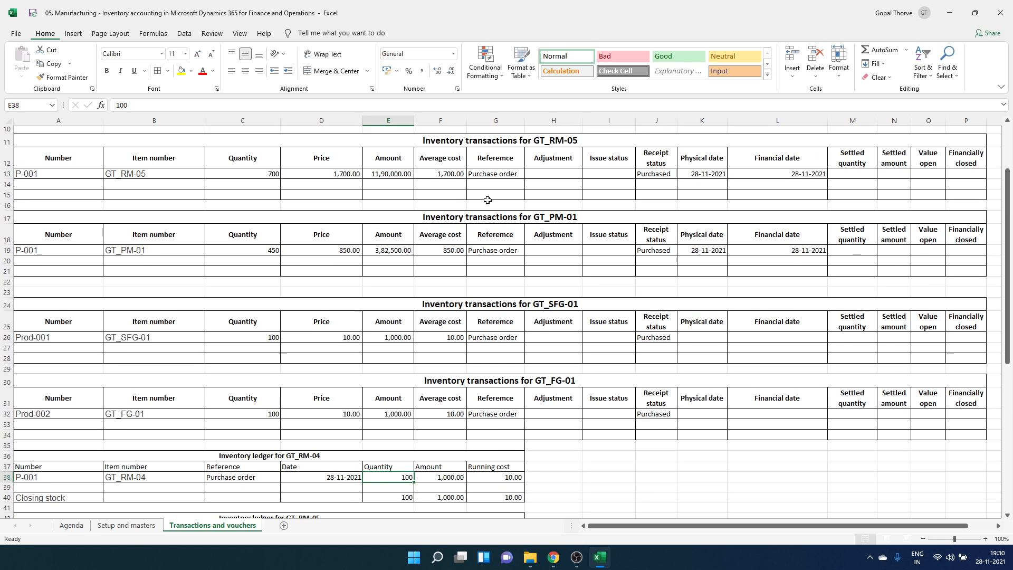
scroll(487, 200, "up", 2)
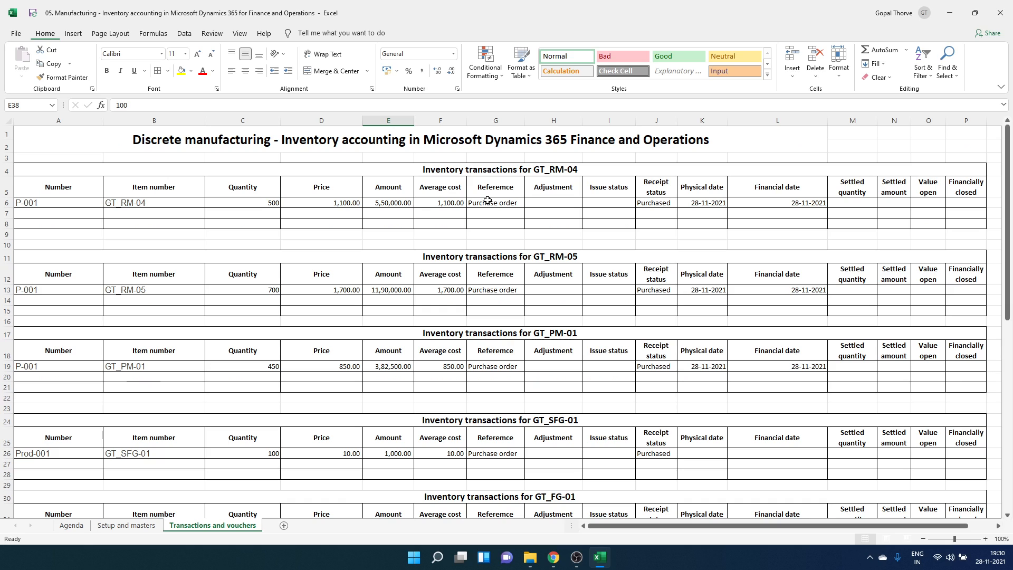
scroll(487, 200, "down", 3)
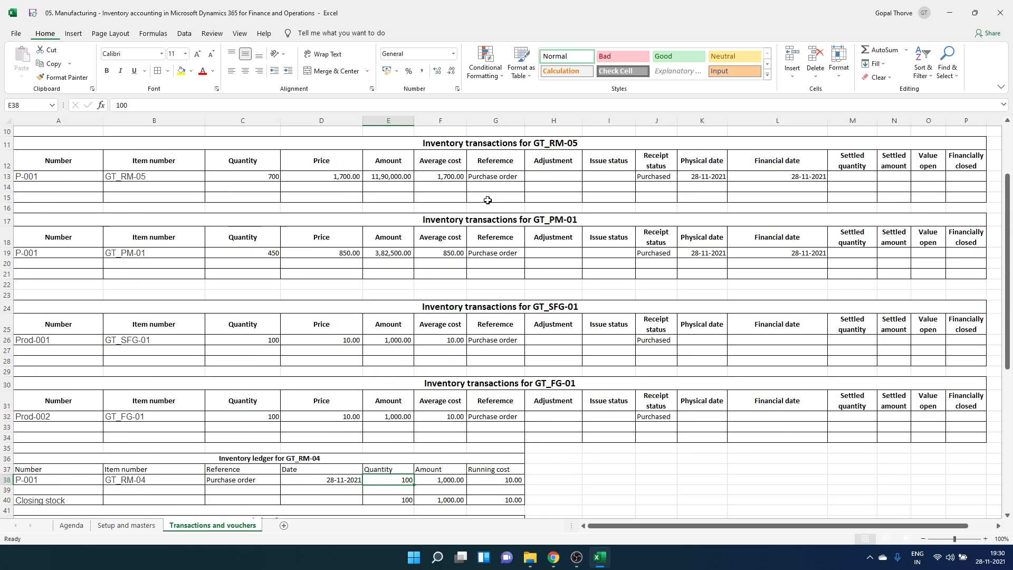
type("500")
key("Tab")
type("1100")
key("Tab")
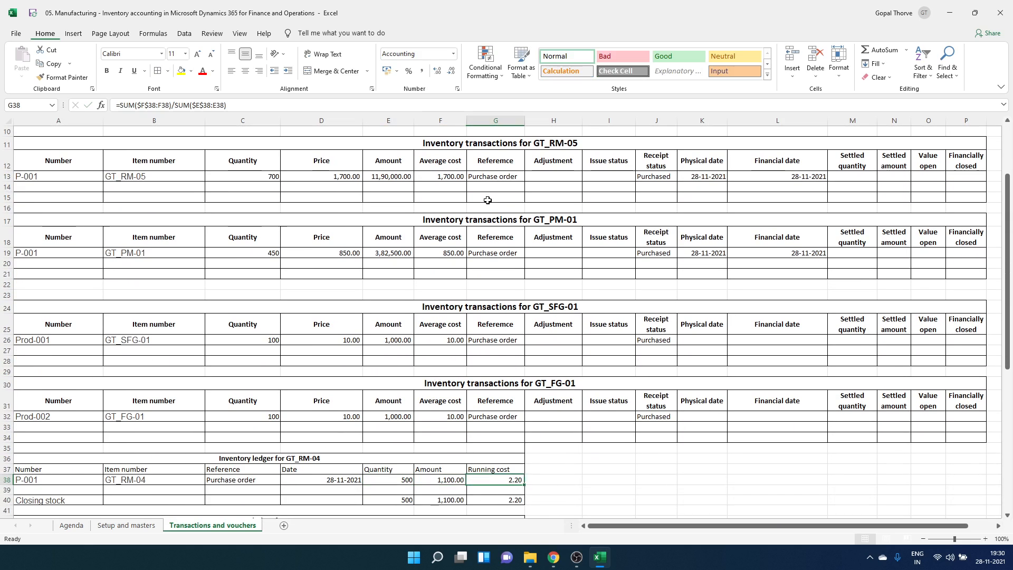
- Change the item number of the P-001 line in the GT_RM-05 inventory ledger to GT_RM-05
scroll(486, 200, "down", 3)
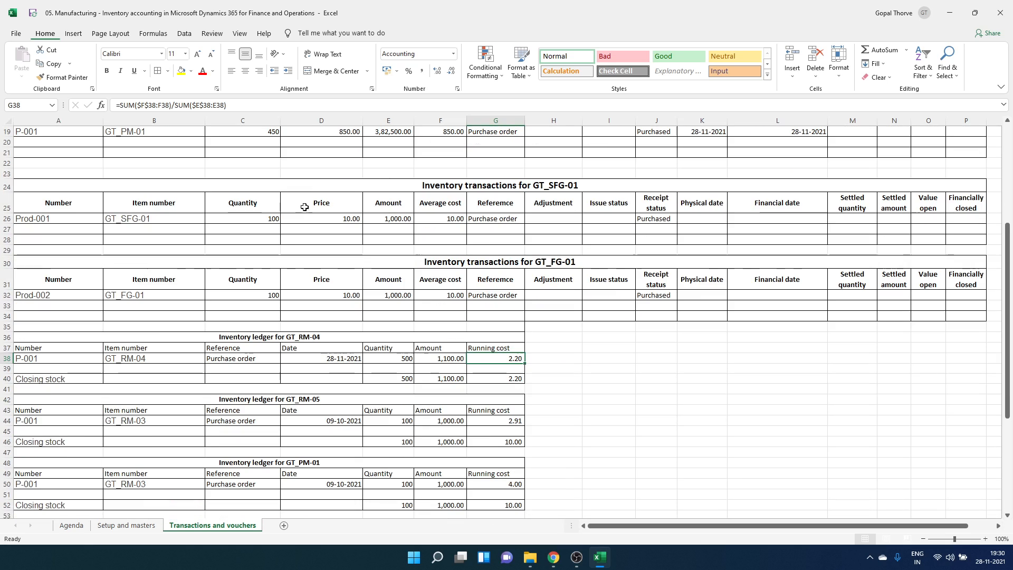
left_click(143, 419)
double_click(194, 424)
key("BackSpace")
type("5")
key("Tab")
key("Tab")
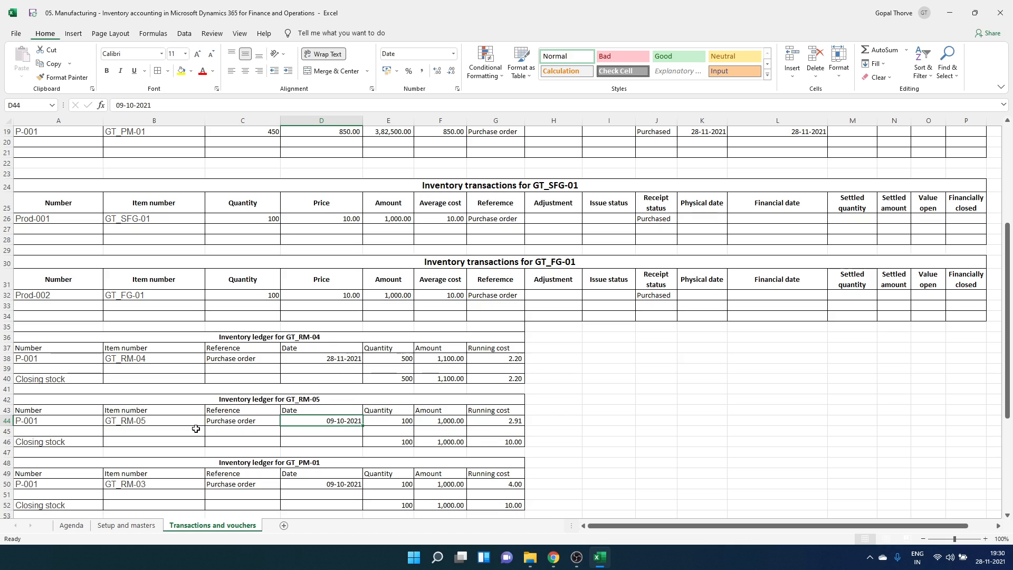
- Copy the purchase date from the GT_RM-04 ledger line to the GT_RM-05 ledger line
key("Up")
key("Up")
key("Up")
key("Up")
key("Up")
key("Up")
key("ctrl+c")
key("Down")
key("Down")
key("Down")
key("Down")
key("Down")
key("Down")
key("ctrl+v")
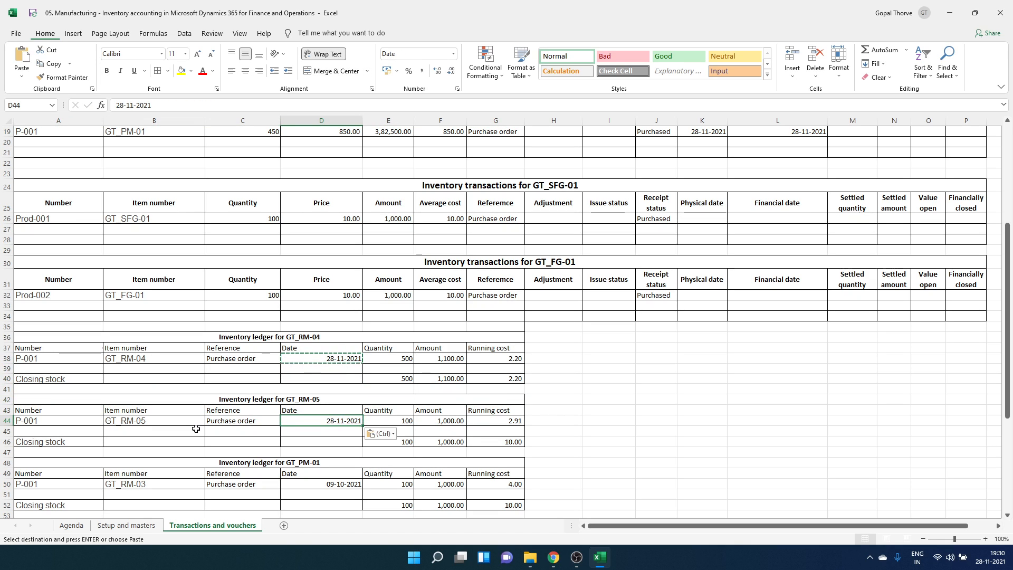
- Enter quantity 700 and amount 1700 on the purchase line of the GT_RM-05 inventory ledger
key("Right")
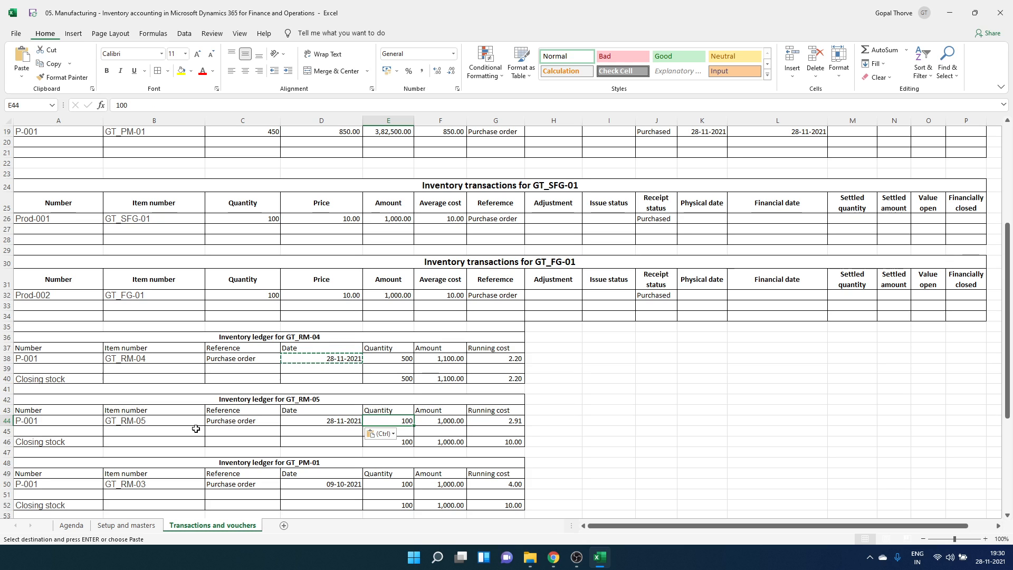
scroll(203, 402, "up", 6)
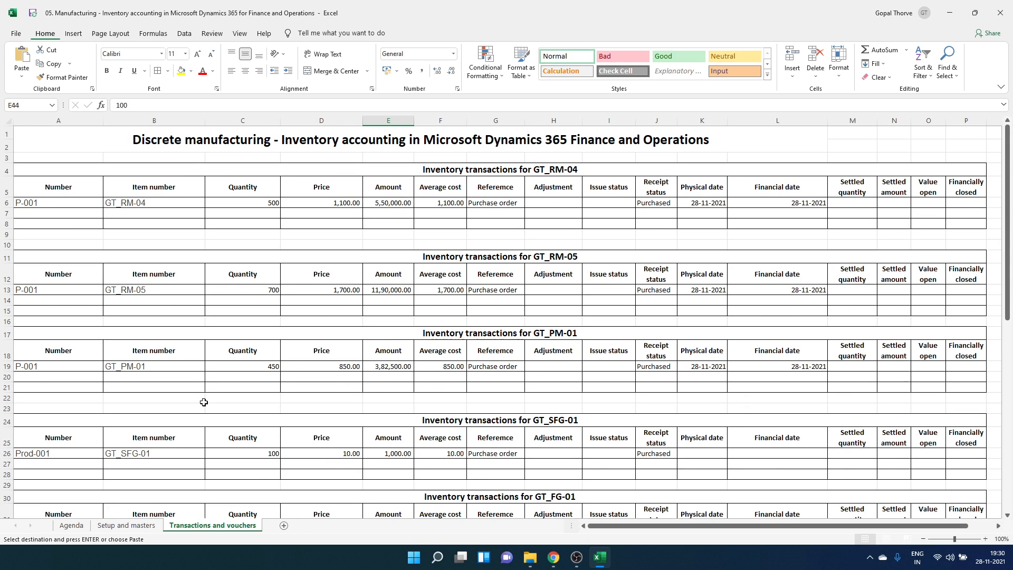
scroll(253, 339, "down", 10)
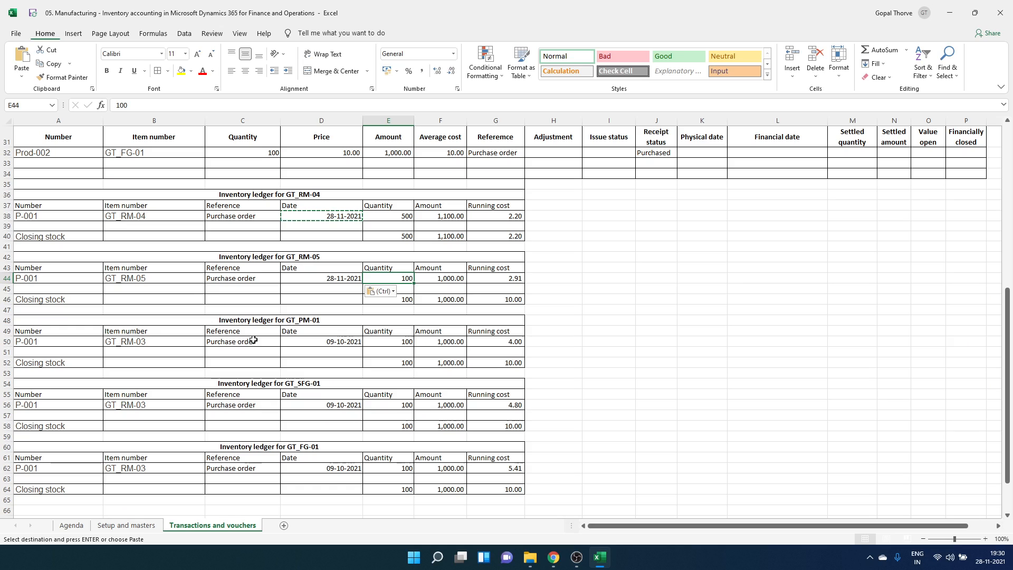
type("700")
key("Tab")
type("1700")
key("Return")
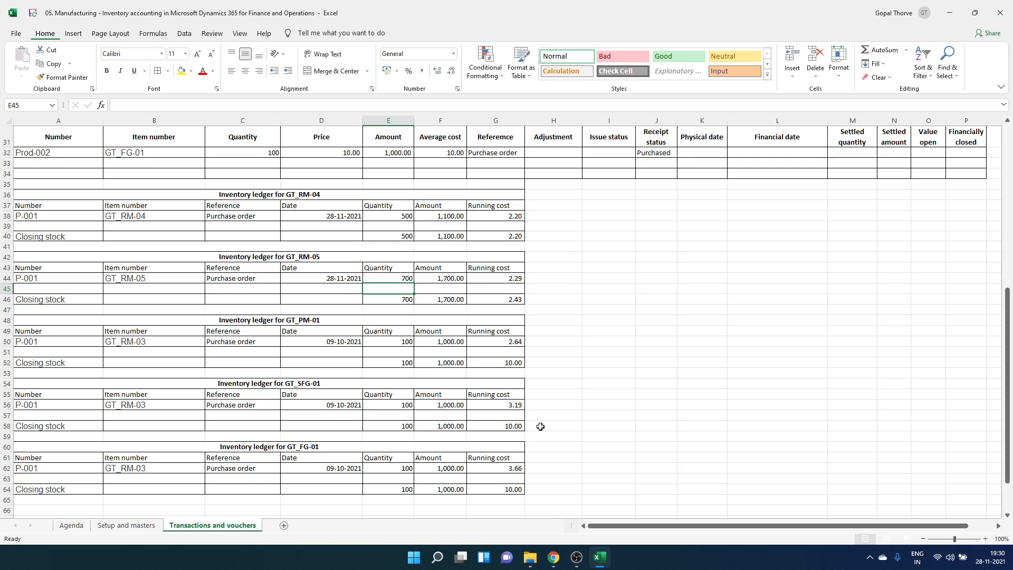
key("Up")
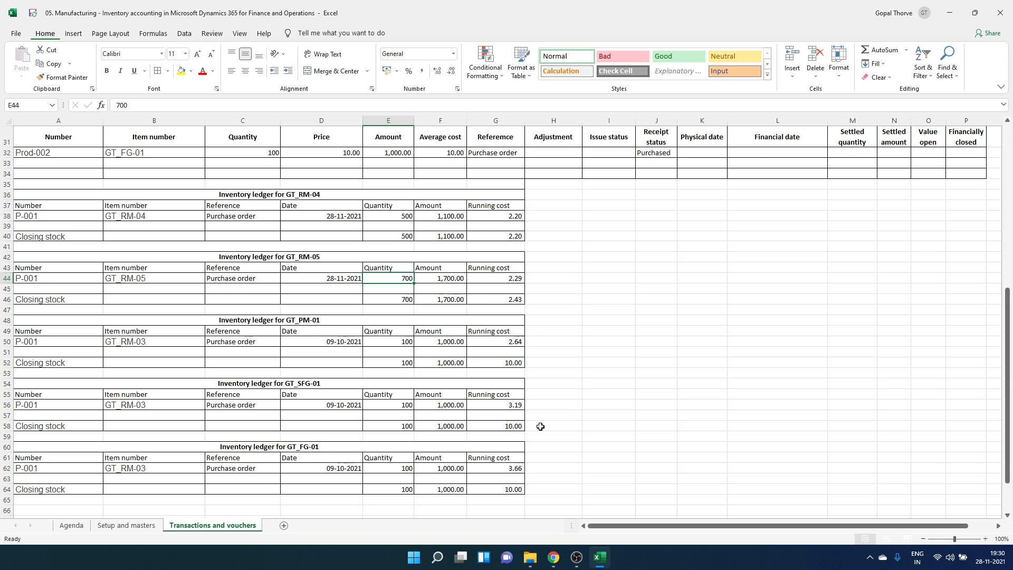
key("Right")
type("=")
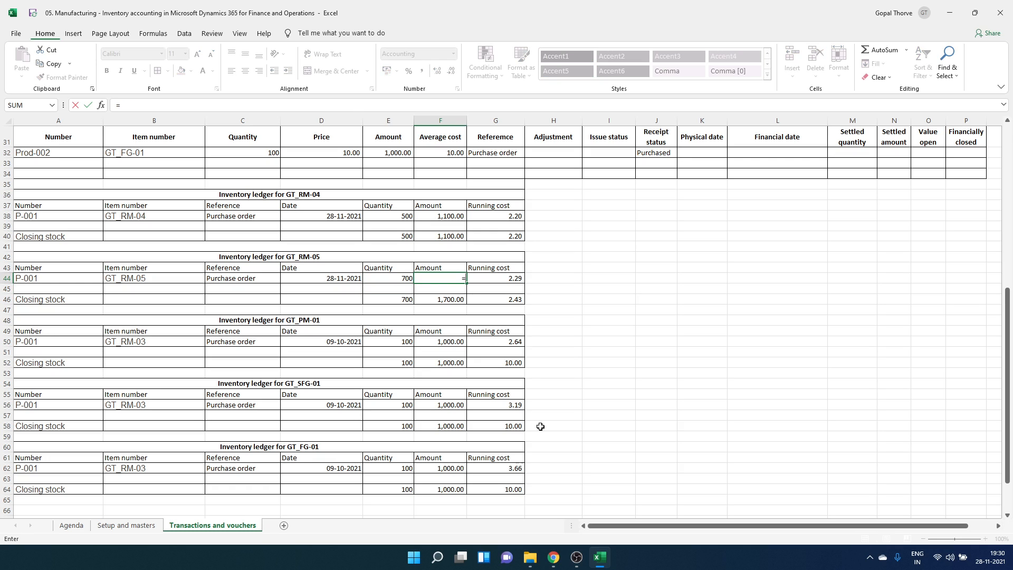
scroll(540, 426, "up", 6)
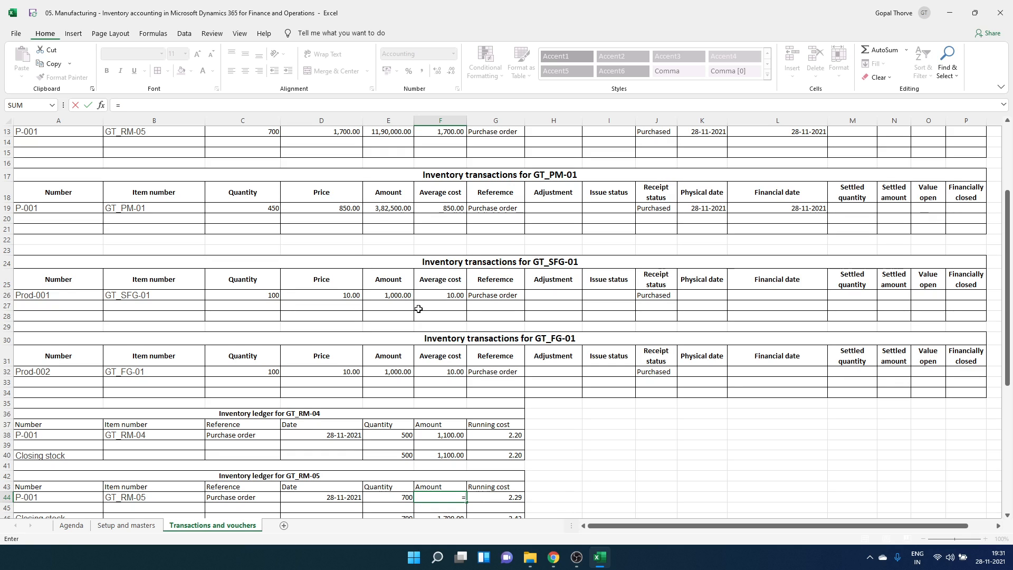
left_click(385, 296)
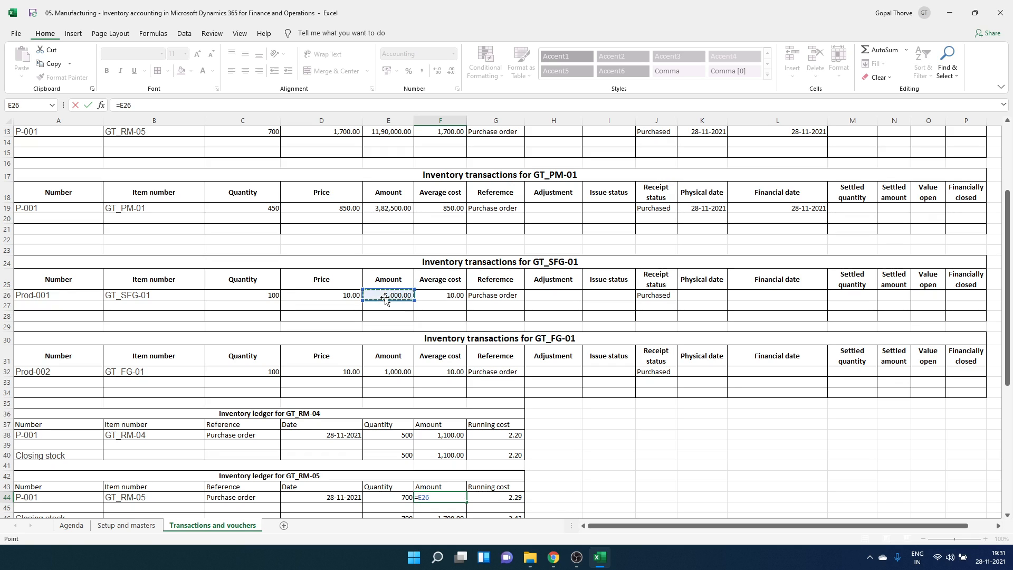
scroll(386, 297, "up", 3)
key("Escape")
scroll(386, 297, "up", 1)
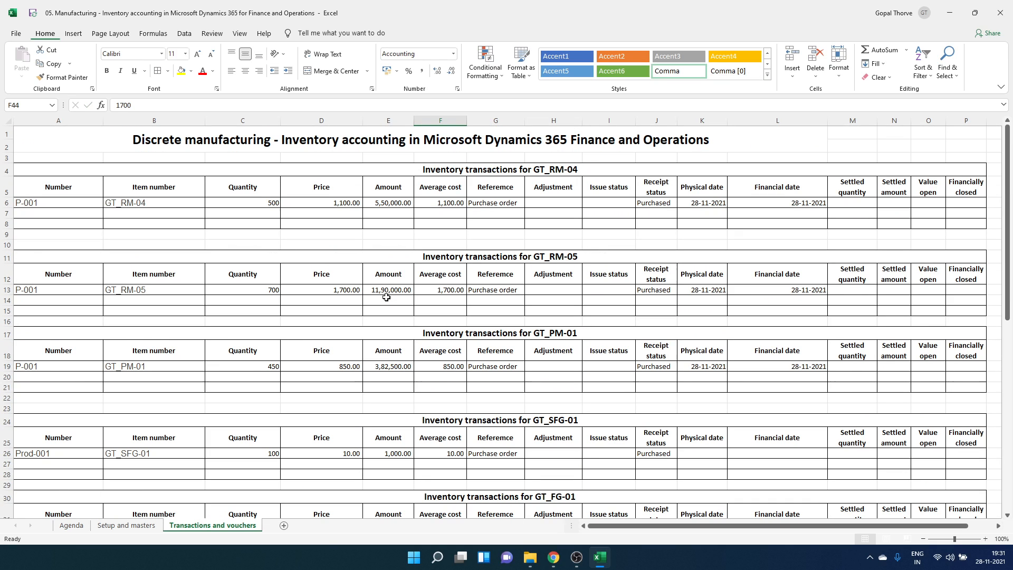
- Link the purchase amount in the GT_RM-04 inventory ledger to the transaction amount in cell E6
left_click(346, 205)
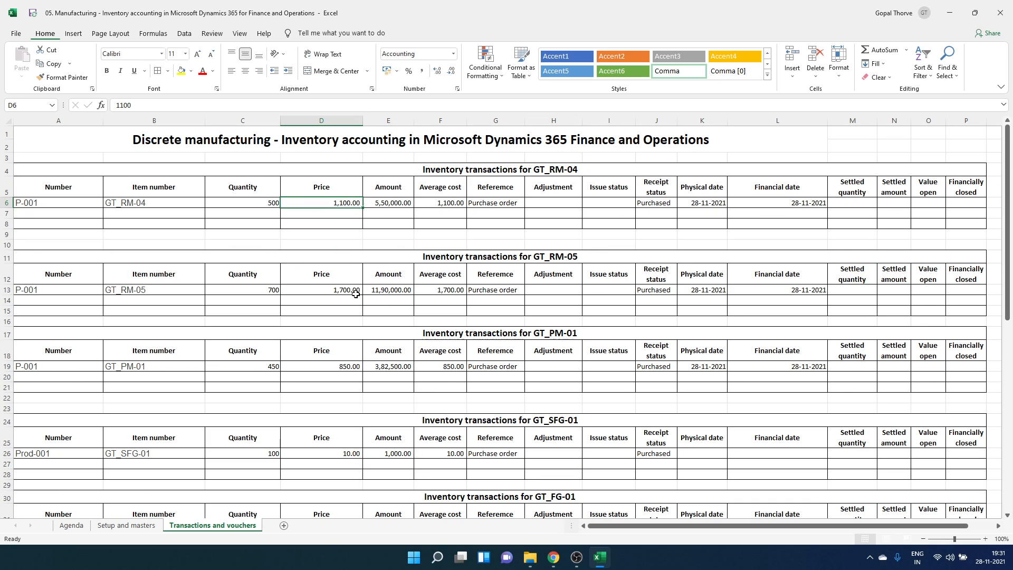
left_click(389, 206)
scroll(540, 306, "down", 7)
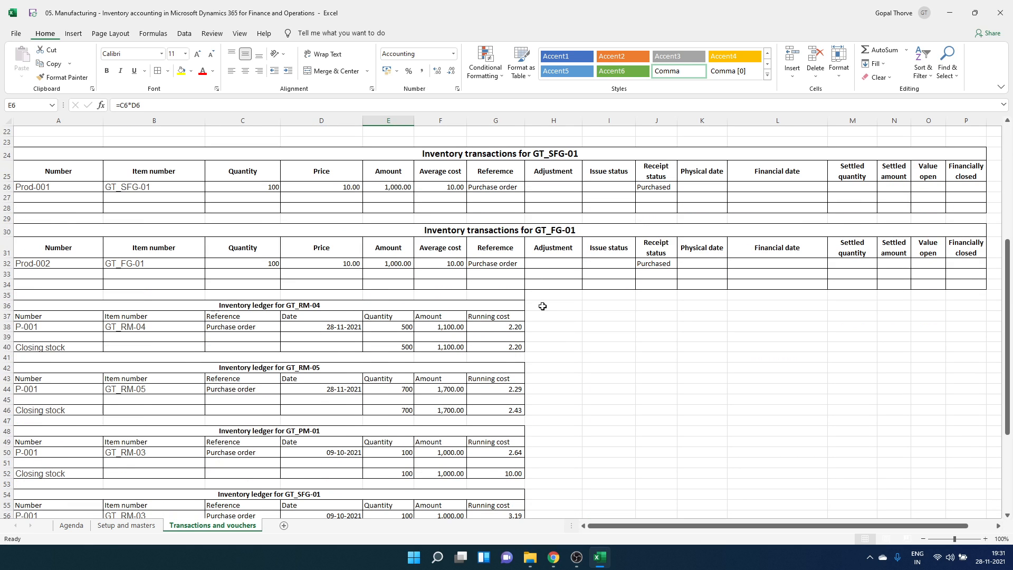
left_click(443, 328)
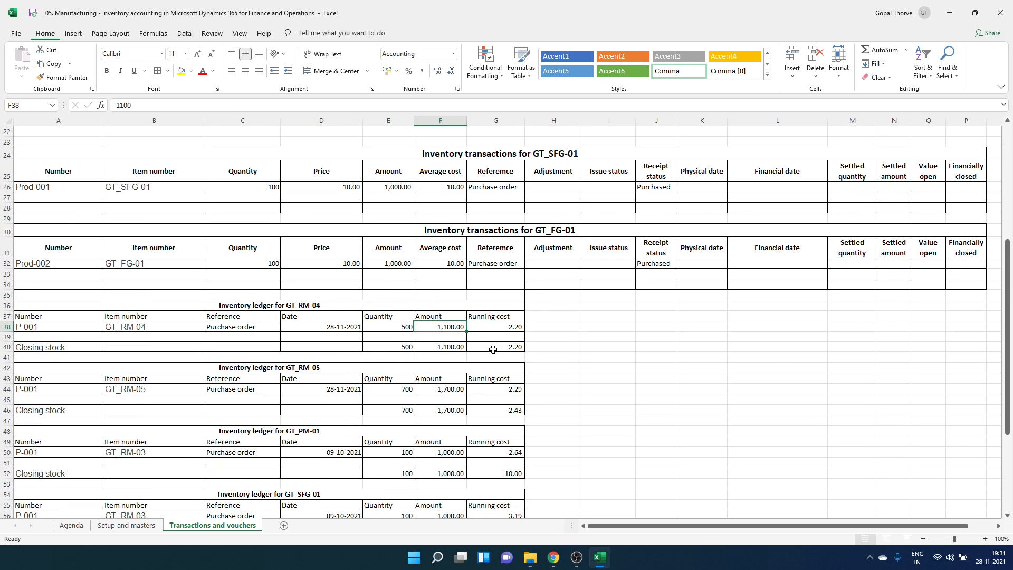
type("=")
scroll(496, 350, "up", 7)
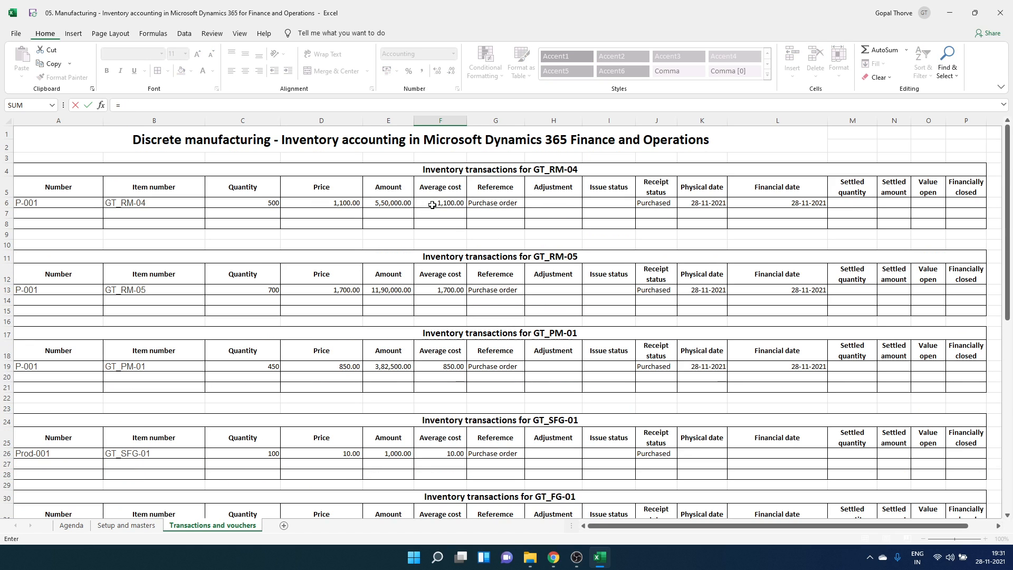
left_click(393, 204)
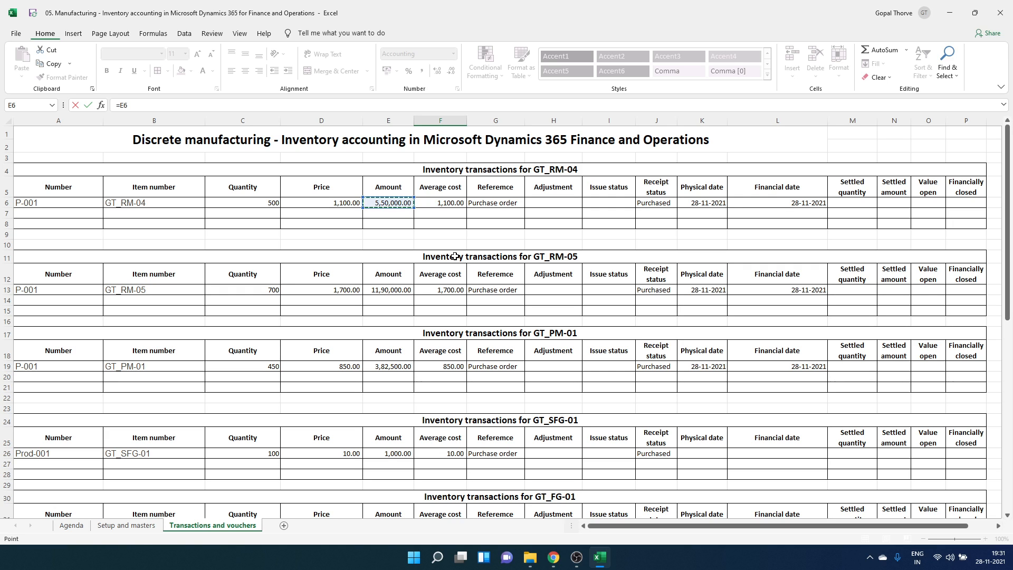
key("Return")
scroll(455, 257, "down", 1)
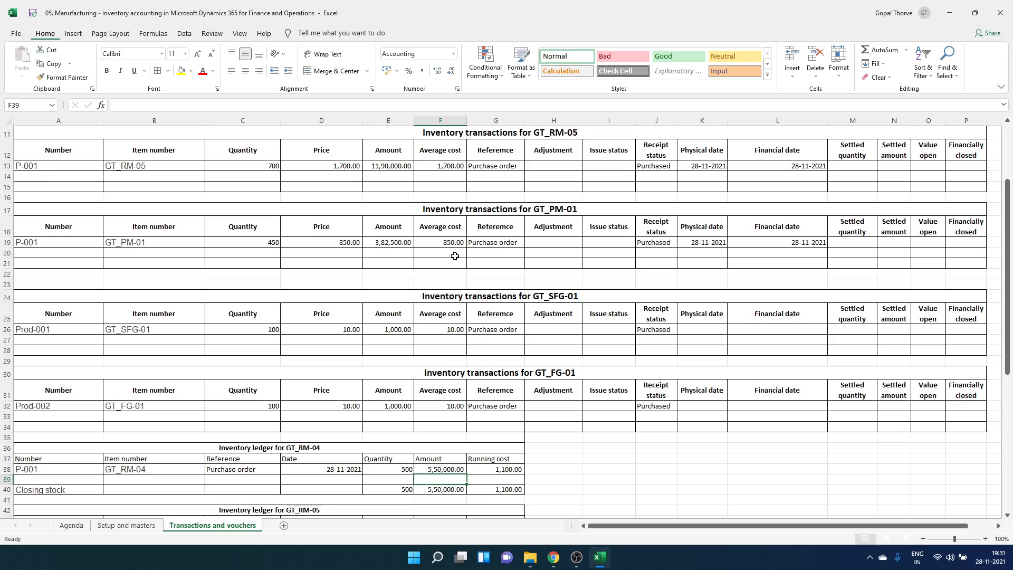
- Link the purchase amount in the GT_RM-05 inventory ledger to the transaction amount in cell E13
scroll(454, 257, "down", 3)
left_click(445, 411)
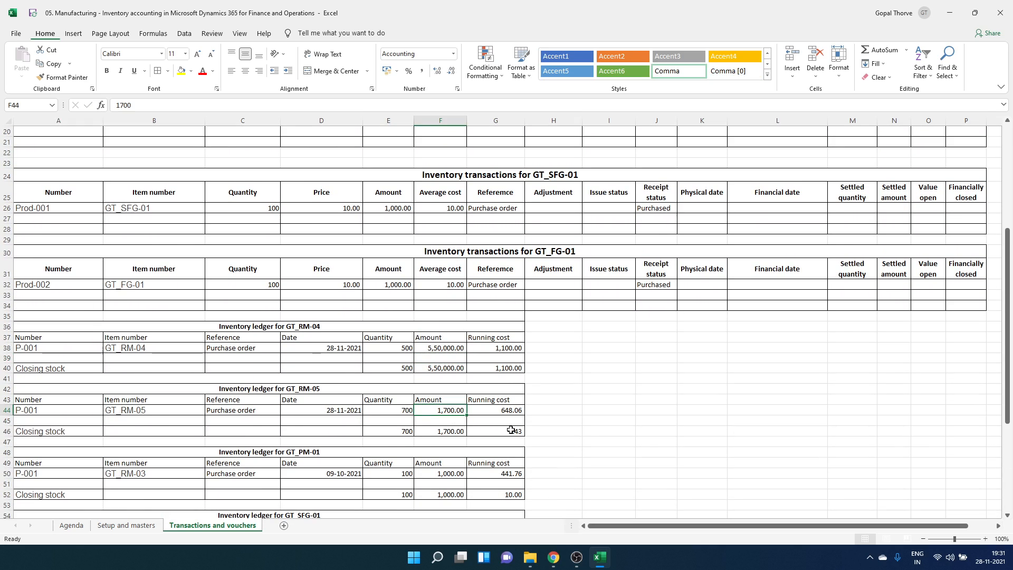
type("=")
scroll(513, 429, "up", 6)
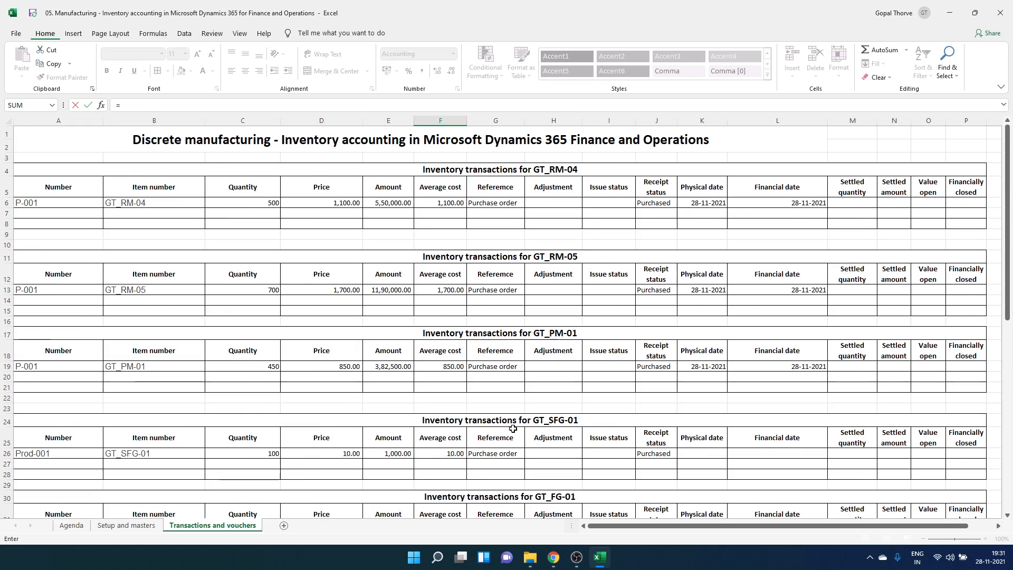
left_click(395, 289)
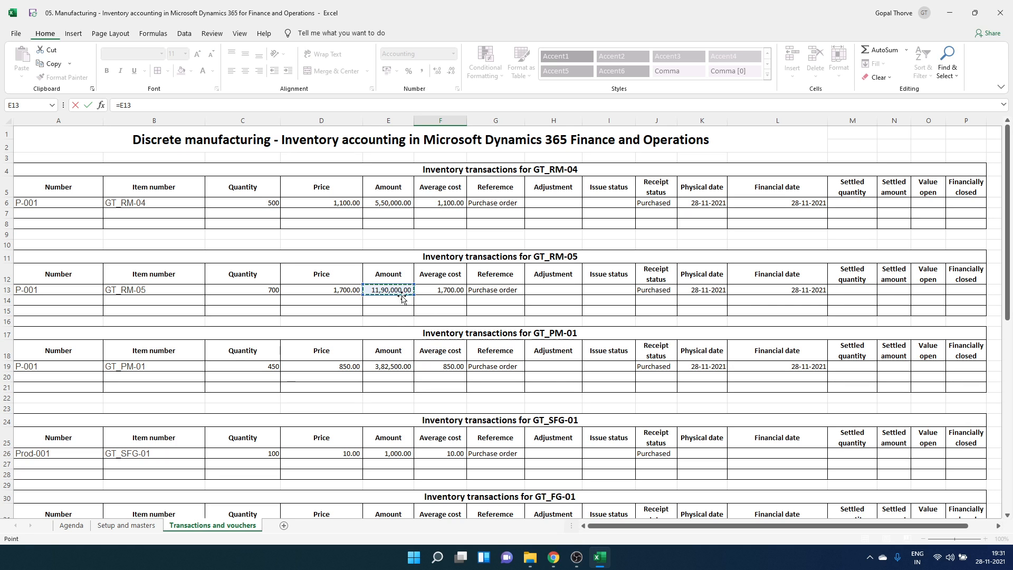
key("Return")
scroll(417, 302, "down", 1)
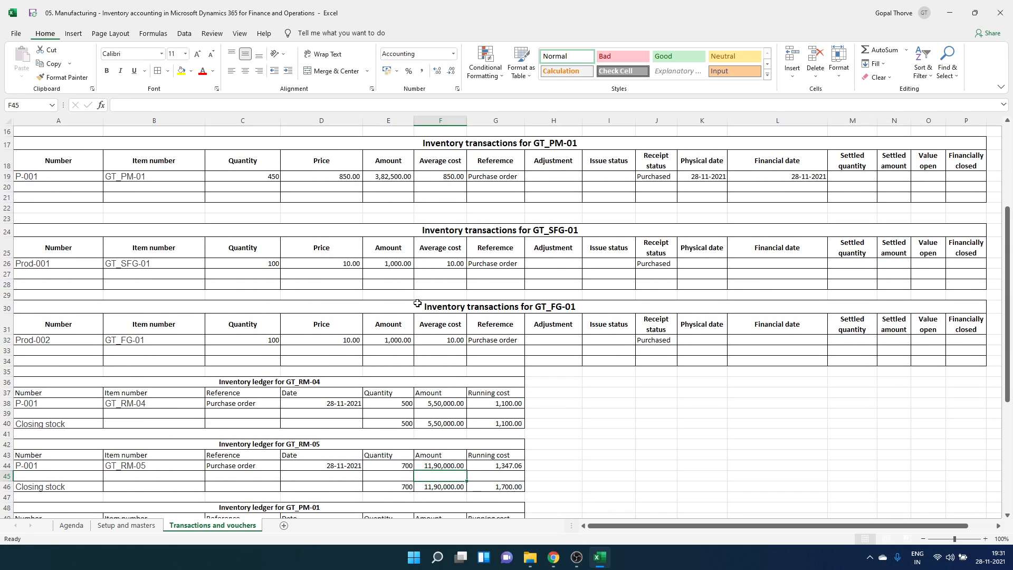
left_click(406, 465)
scroll(414, 462, "up", 5)
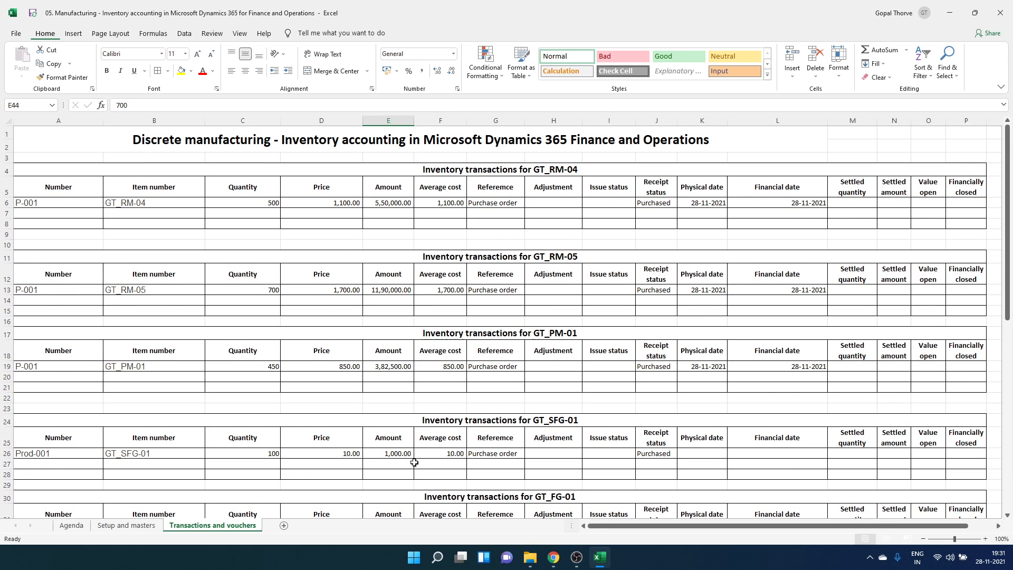
left_click(384, 291)
- Change the running cost formula on the GT_RM-05 ledger's purchase line to =SUM($F$44:F44)/SUM($E$44:E44)
scroll(405, 357, "down", 6)
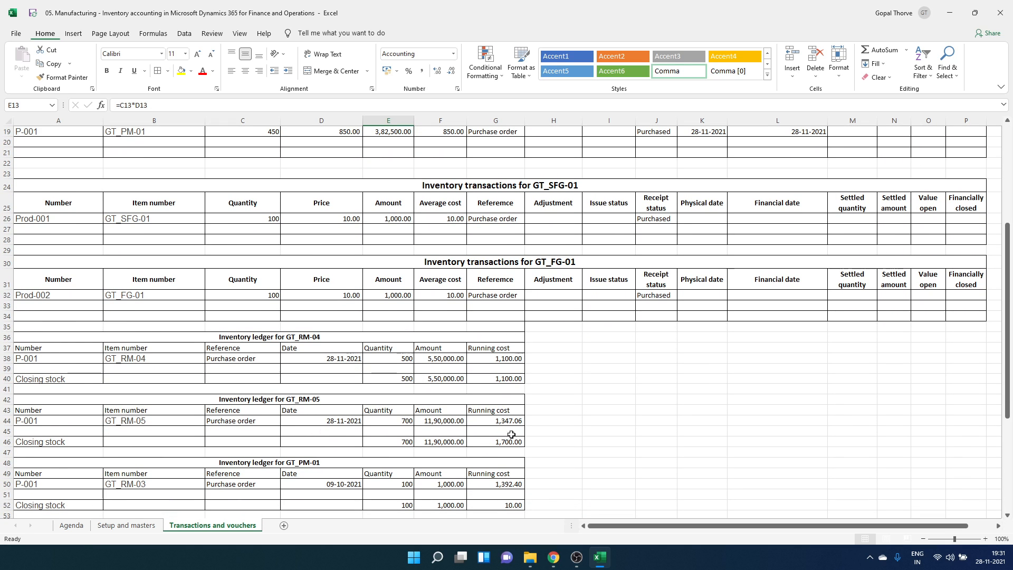
left_click(505, 422)
double_click(504, 422)
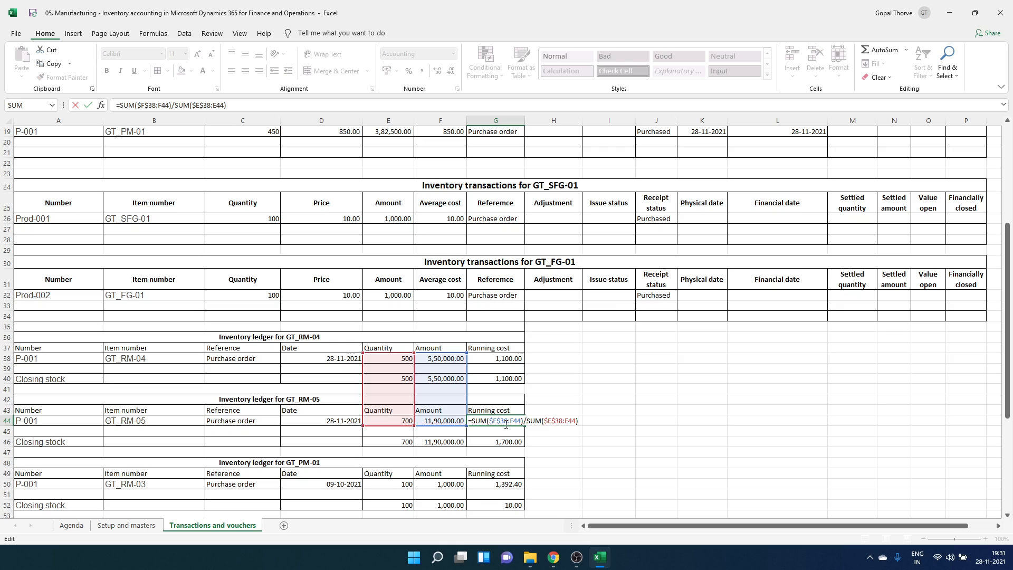
key("Escape")
double_click(504, 423)
left_click(506, 420)
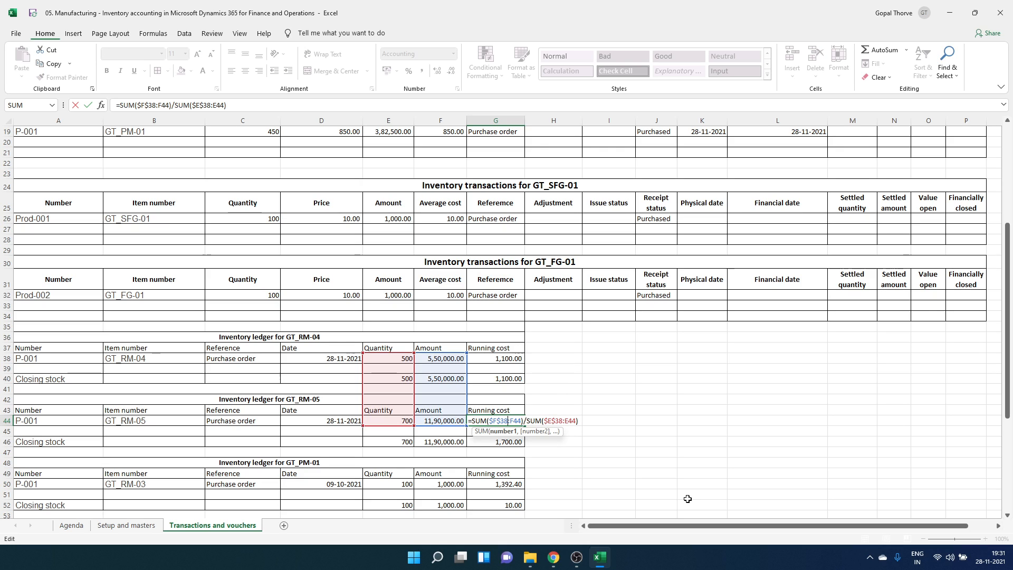
key("BackSpace")
key("BackSpace")
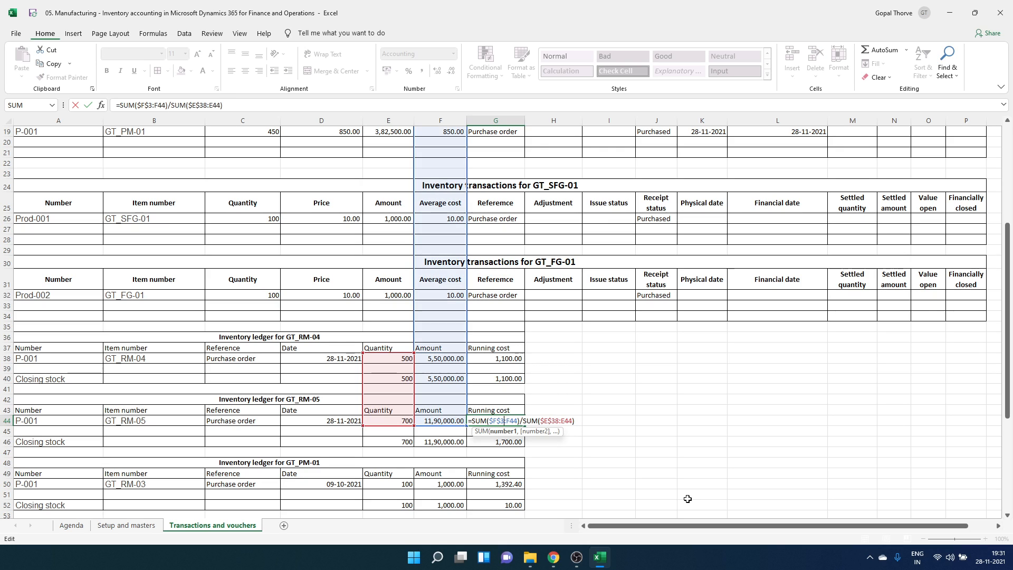
type("44")
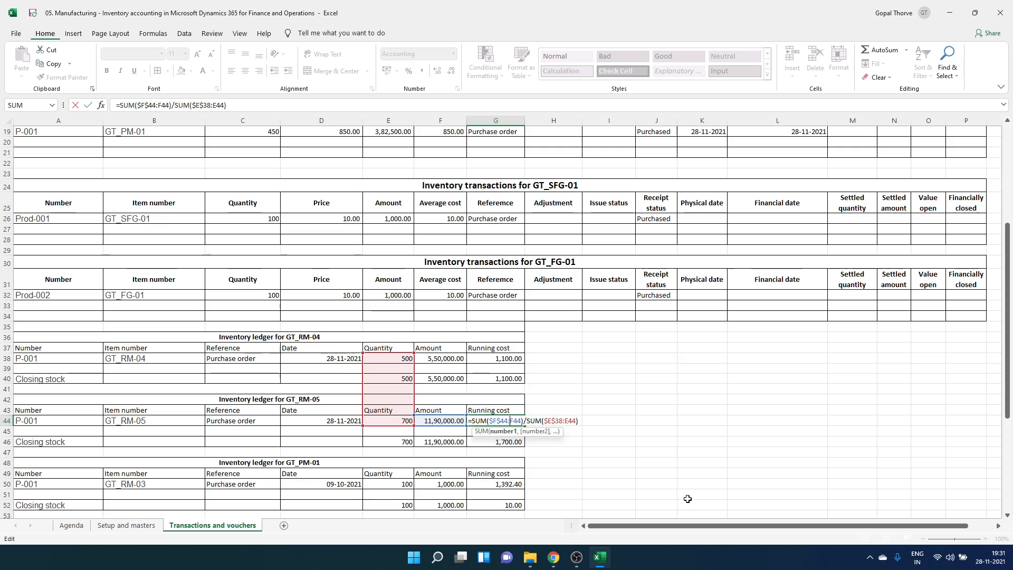
key("Right")
key("Right")
key("Right")
key("Right")
key("Right")
key("Right")
key("Right")
key("Right")
key("Right")
key("Right")
key("Right")
key("Right")
key("Right")
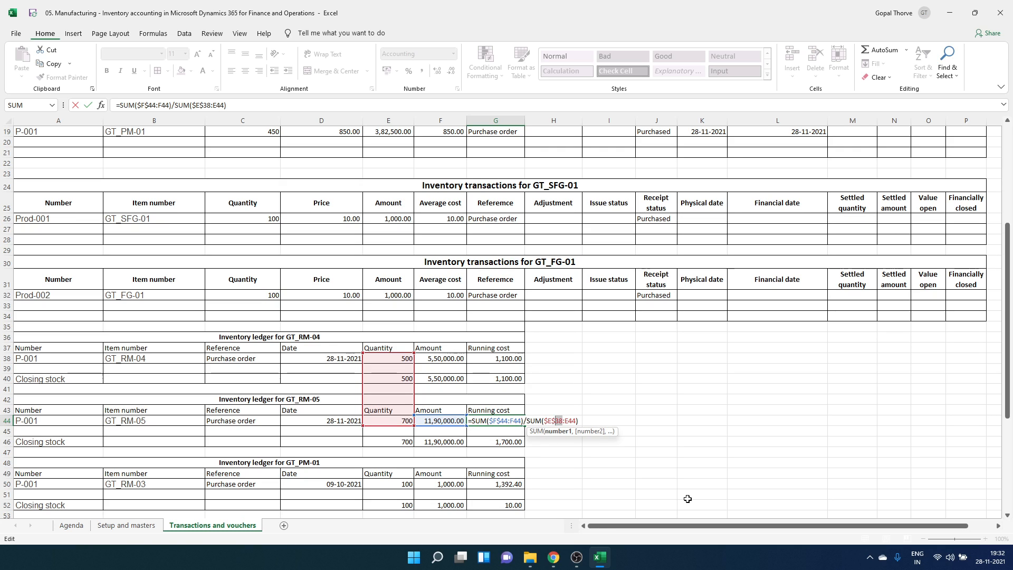
key("Delete")
key("Delete")
type("44")
key("Return")
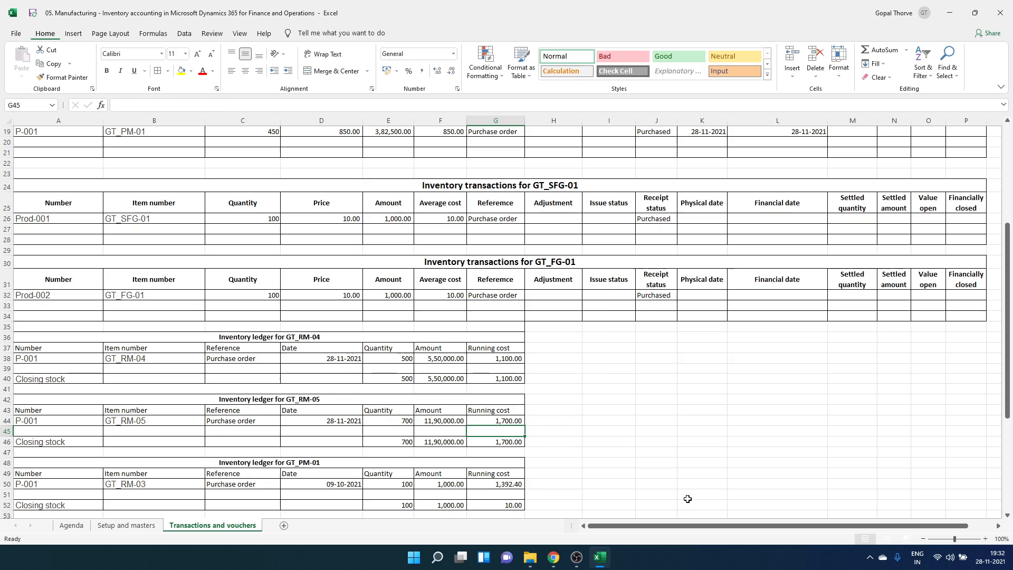
- Inspect the running cost formulas on the closing stock and purchase lines of the GT_RM-04 inventory ledger
left_click(520, 385)
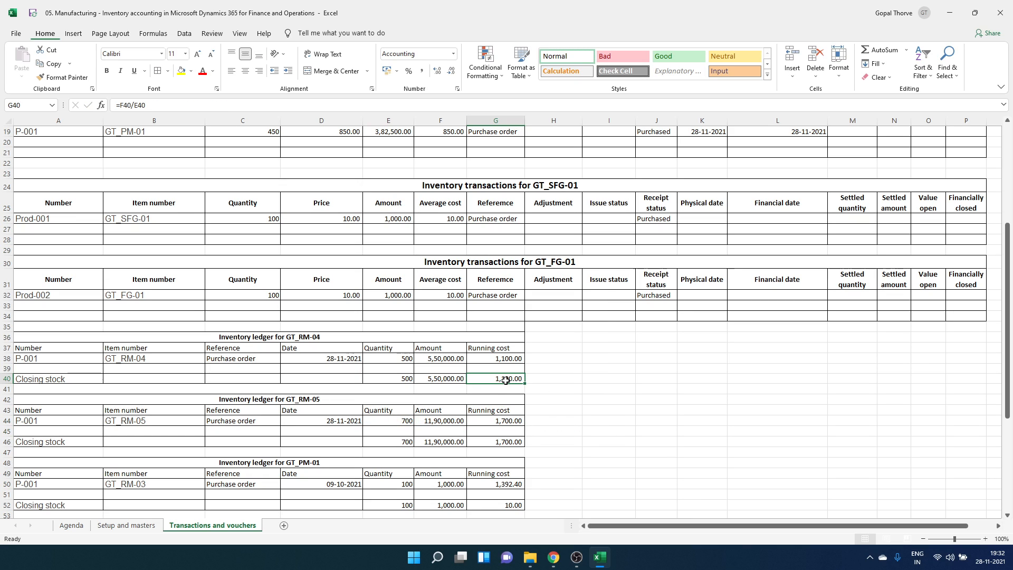
double_click(506, 381)
key("Escape")
double_click(505, 358)
key("Escape")
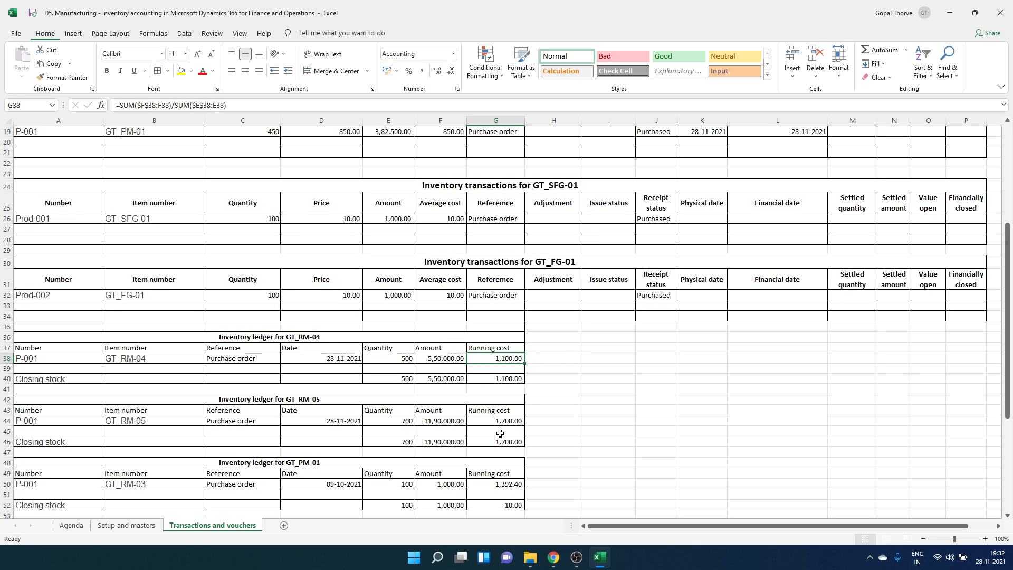
- Change the running cost formula on the GT_PM-01 ledger's purchase line to =SUM($F$50:F50)/SUM($E$50:E50)
scroll(501, 422, "down", 2)
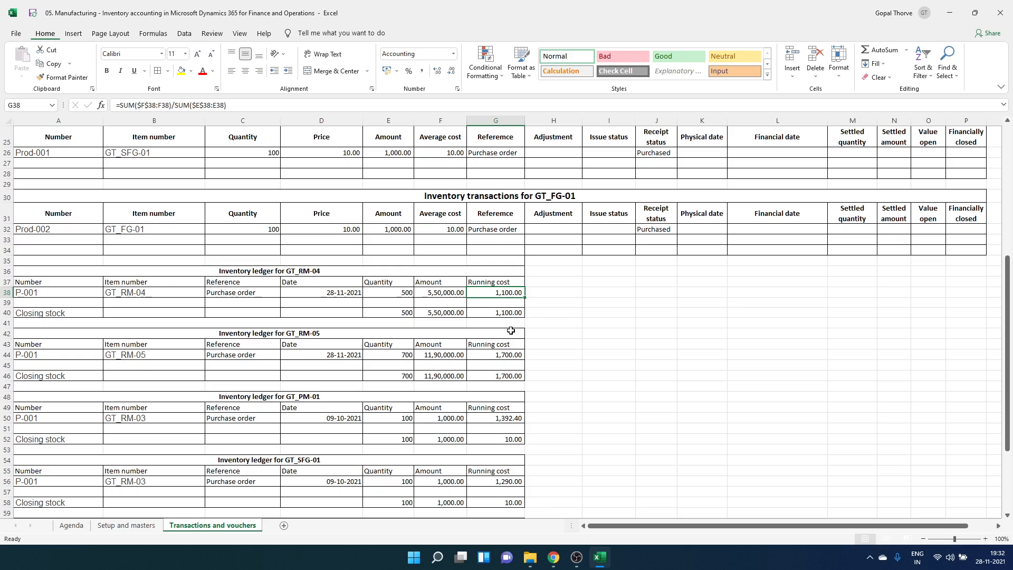
left_click(501, 422)
left_click(501, 438)
left_click(502, 418)
double_click(502, 418)
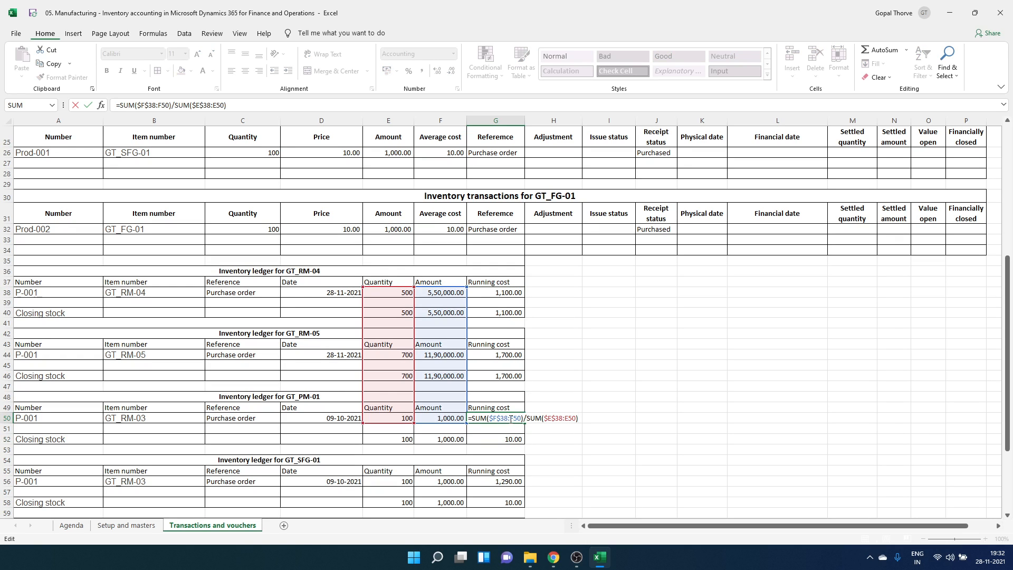
left_click(505, 417)
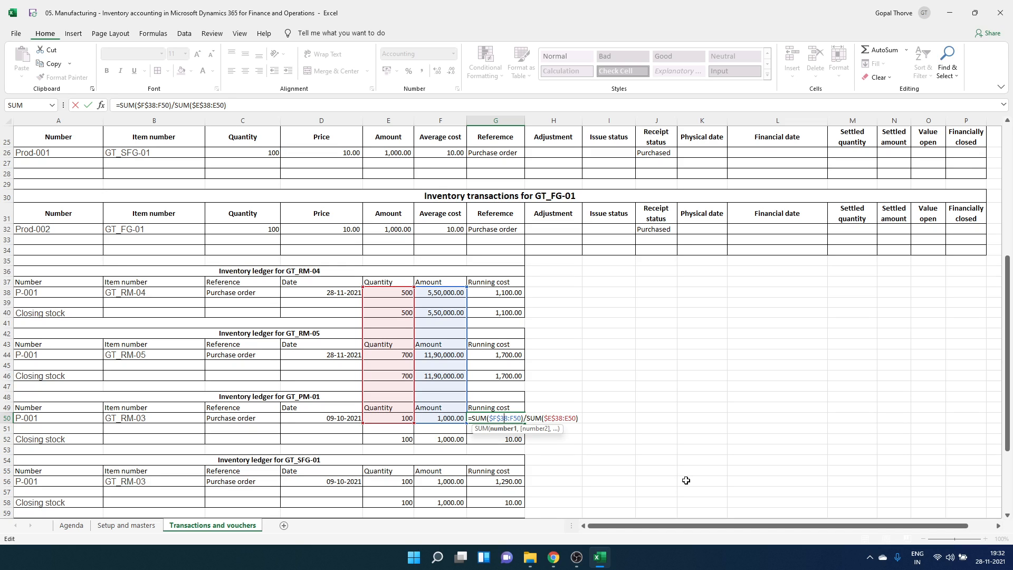
key("Delete")
key("BackSpace")
type("50")
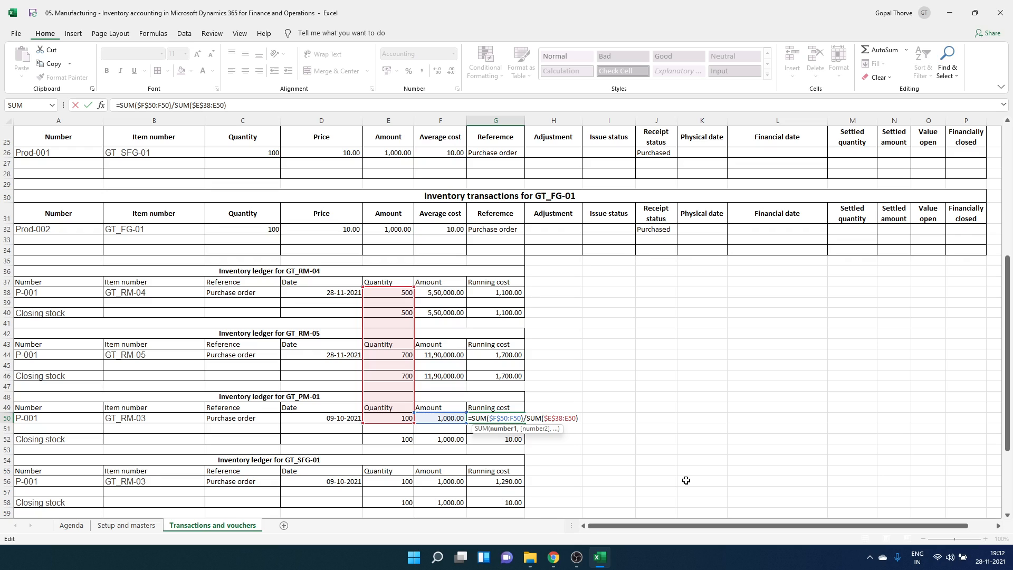
key("Right")
key("Right")
key("Right")
key("Right")
key("Right")
key("Right")
key("Right")
key("Right")
key("Right")
key("Right")
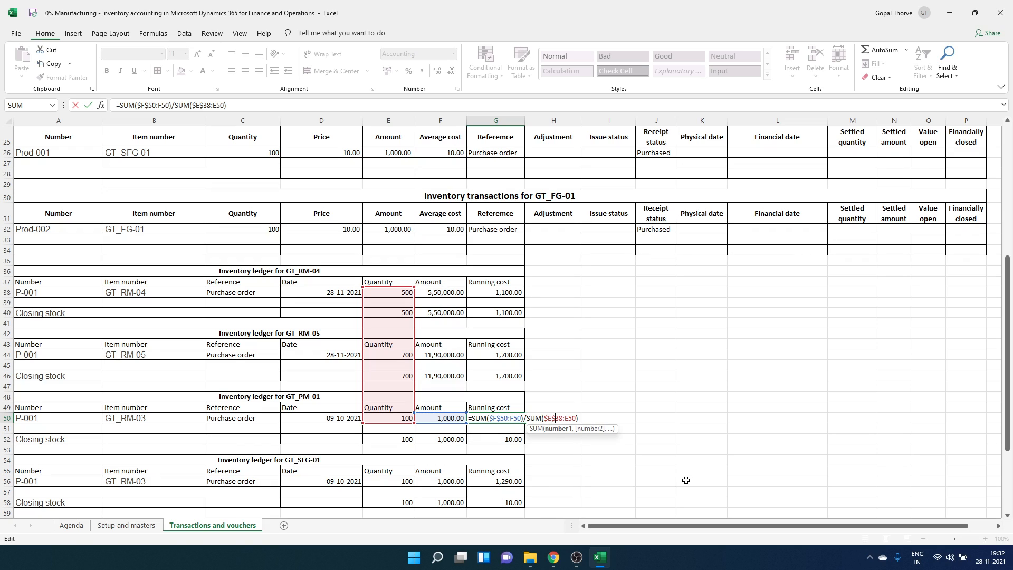
key("Delete")
key("BackSpace")
type("50")
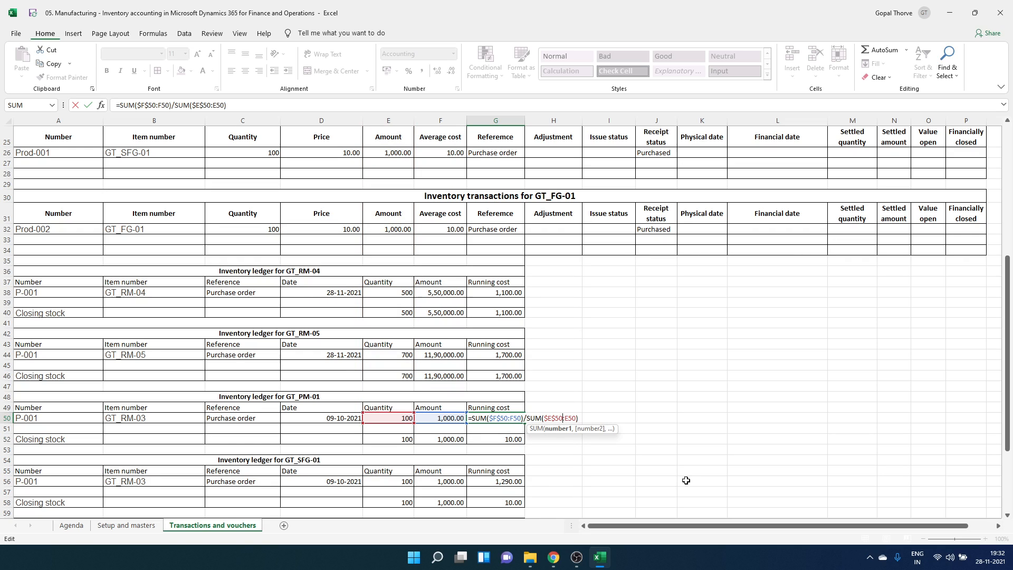
key("Return")
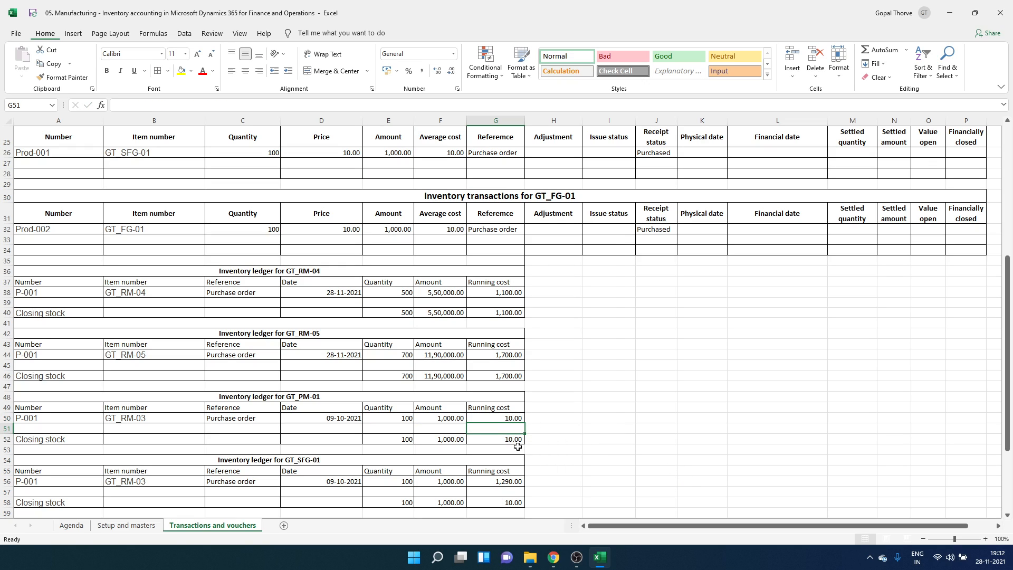
- Link the purchase amount in the GT_PM-01 inventory ledger to the transaction amount in cell E19
left_click(431, 419)
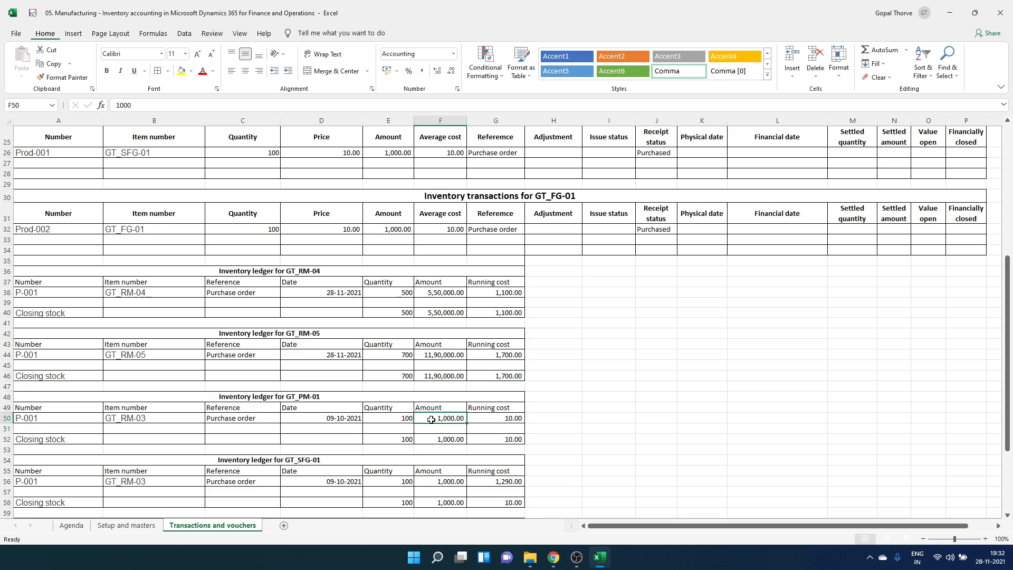
type("=")
scroll(430, 420, "up", 8)
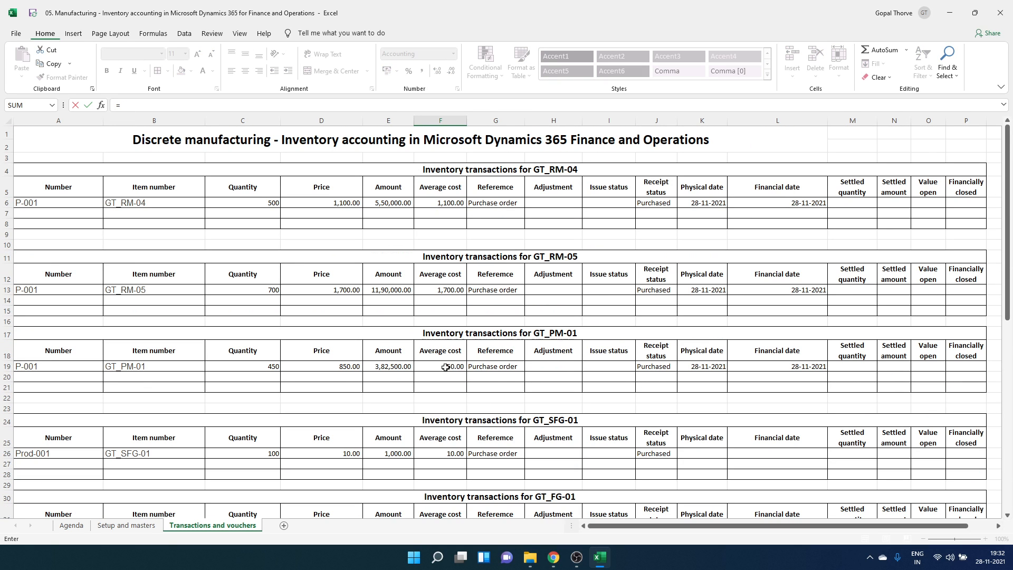
left_click(396, 364)
scroll(496, 412, "down", 8)
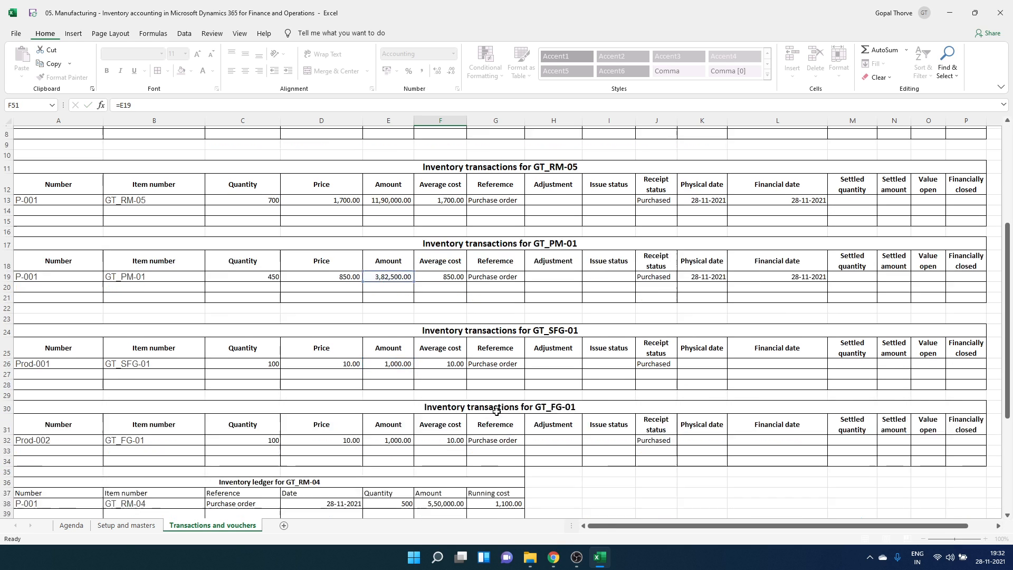
key("Return")
scroll(496, 412, "down", 1)
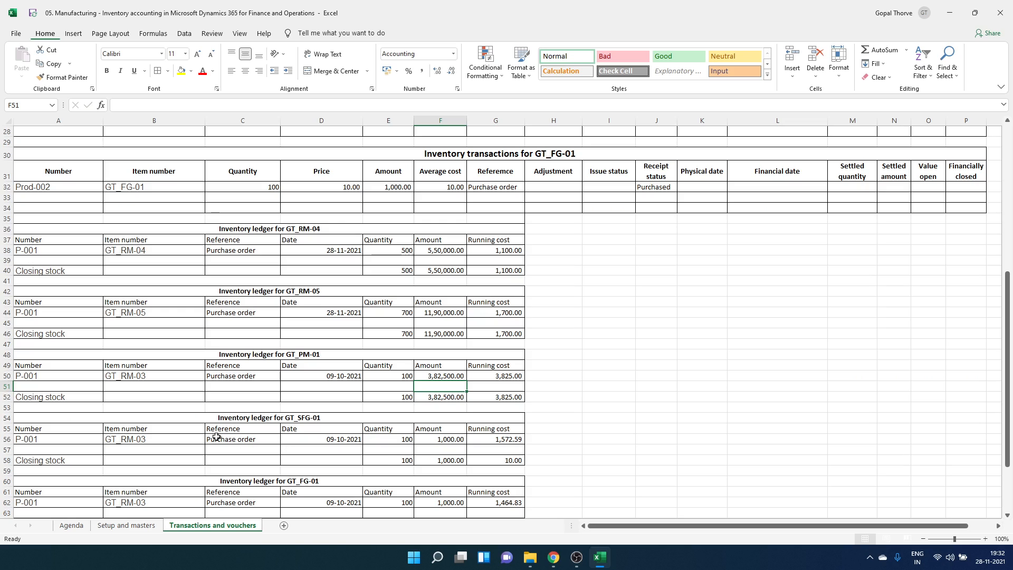
- Switch to Finance and Operations to view the GT production orders, and return to the workbook's inventory transactions
left_click(63, 438)
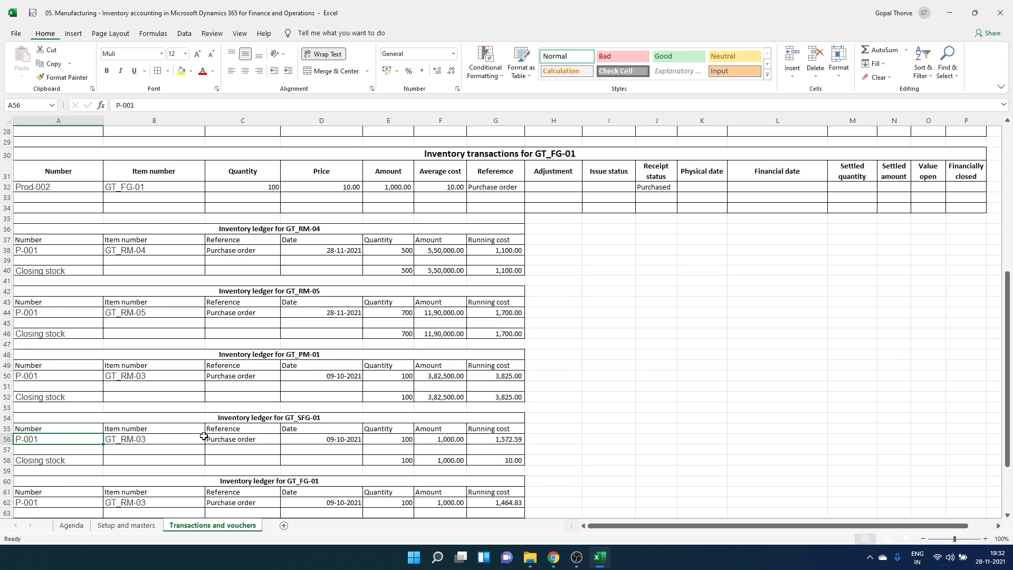
scroll(170, 433, "up", 9)
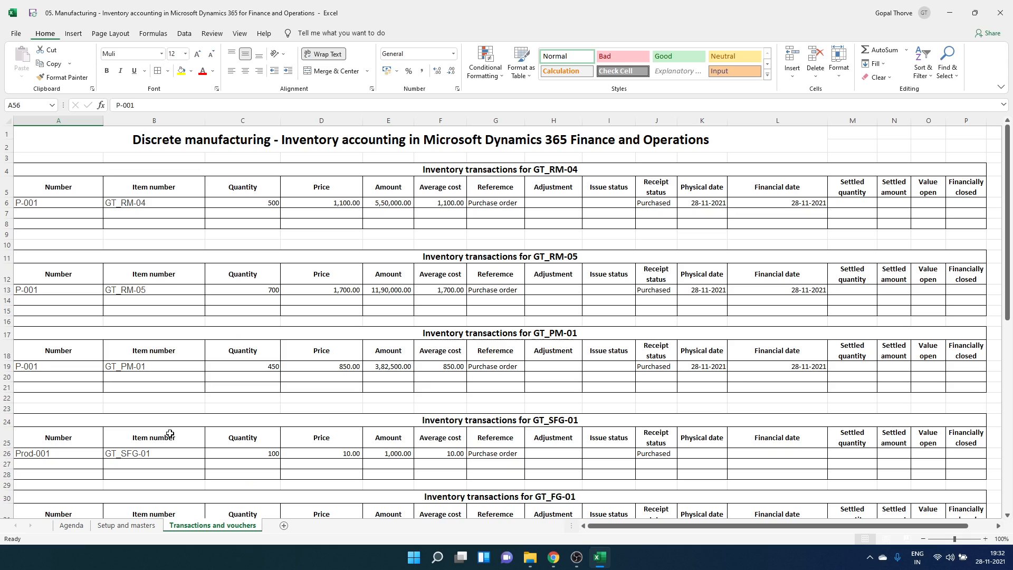
key("alt+Tab")
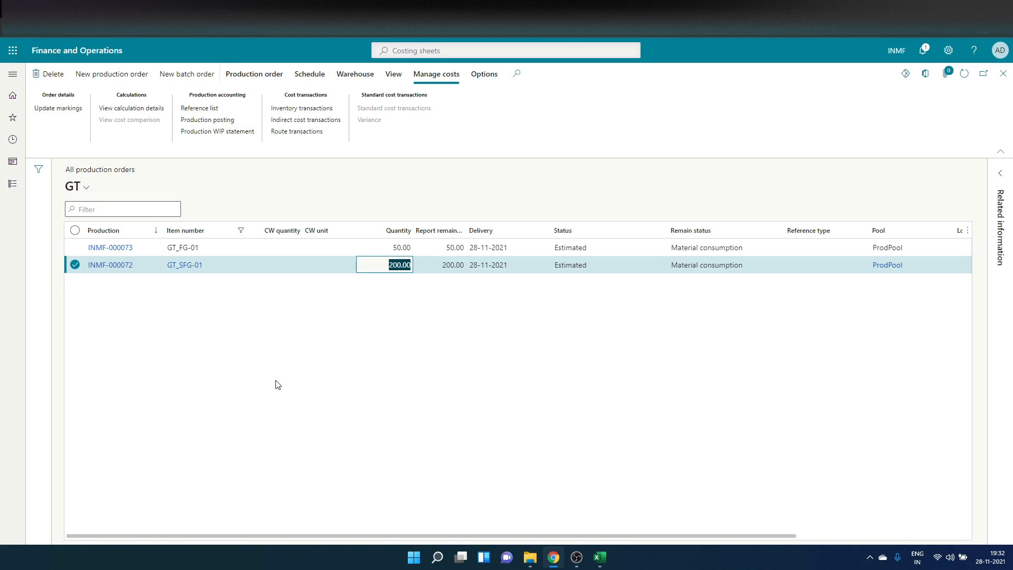
key("alt+Tab")
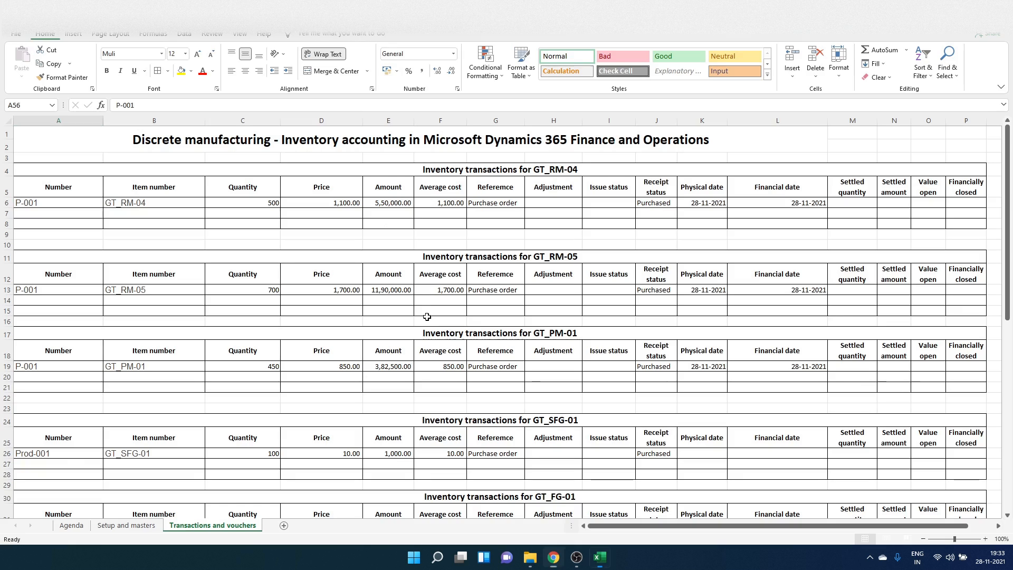
- Switch to Finance and Operations and run job scheduling for the GT_SFG-01 production order with the direction Forward from today
key("alt+Tab")
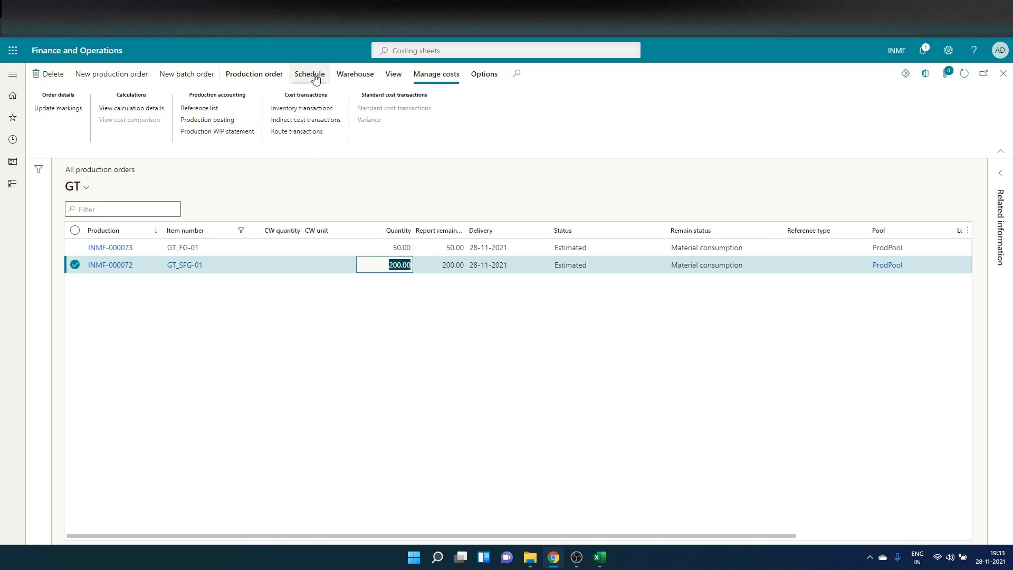
left_click(312, 75)
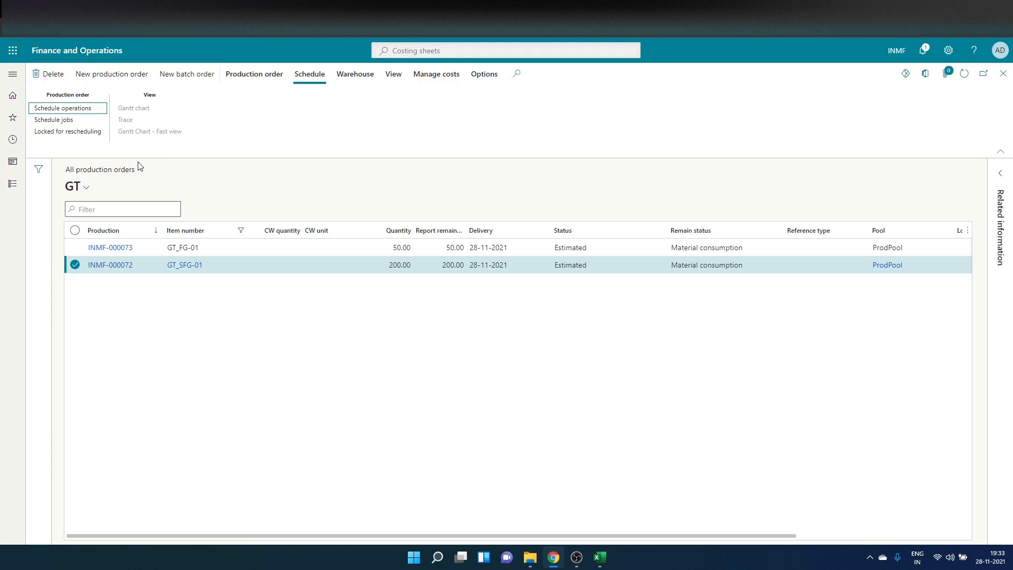
left_click(61, 121)
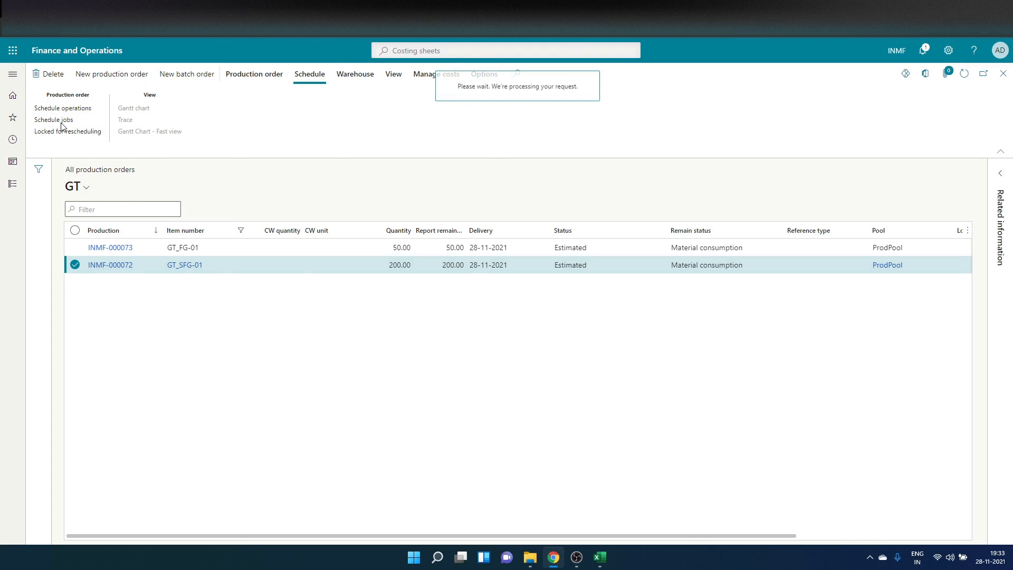
left_click(172, 161)
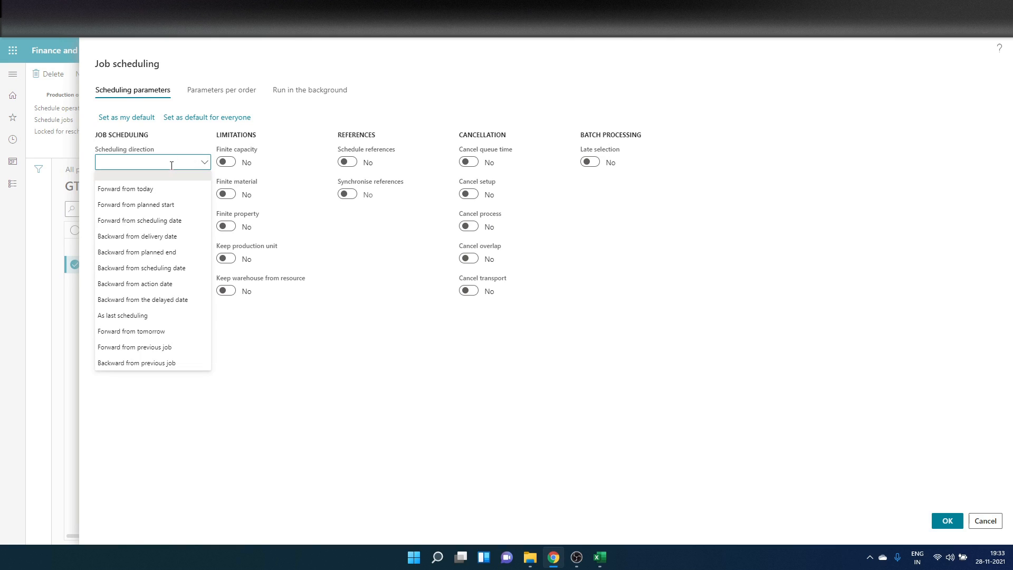
left_click(153, 195)
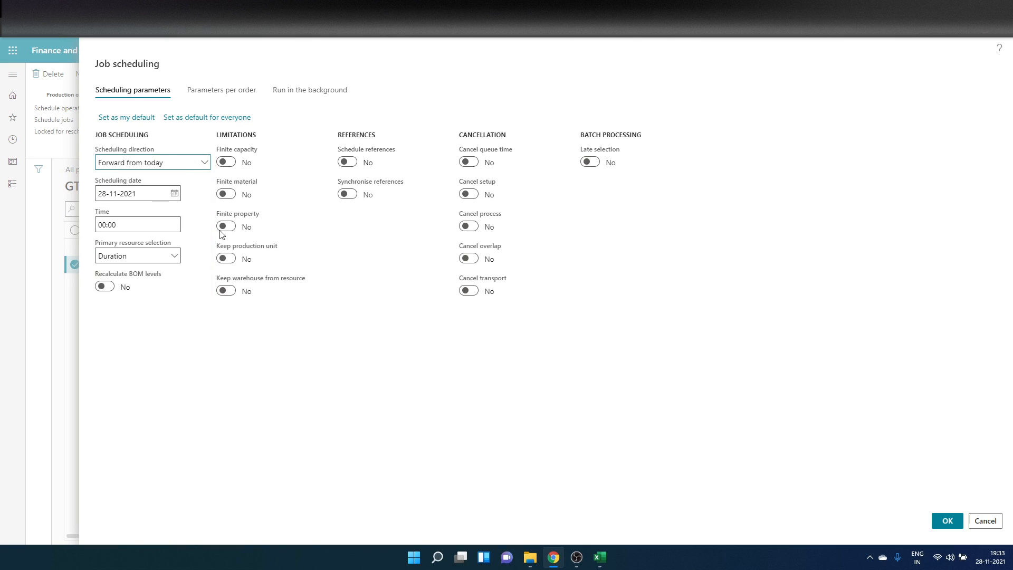
left_click(951, 526)
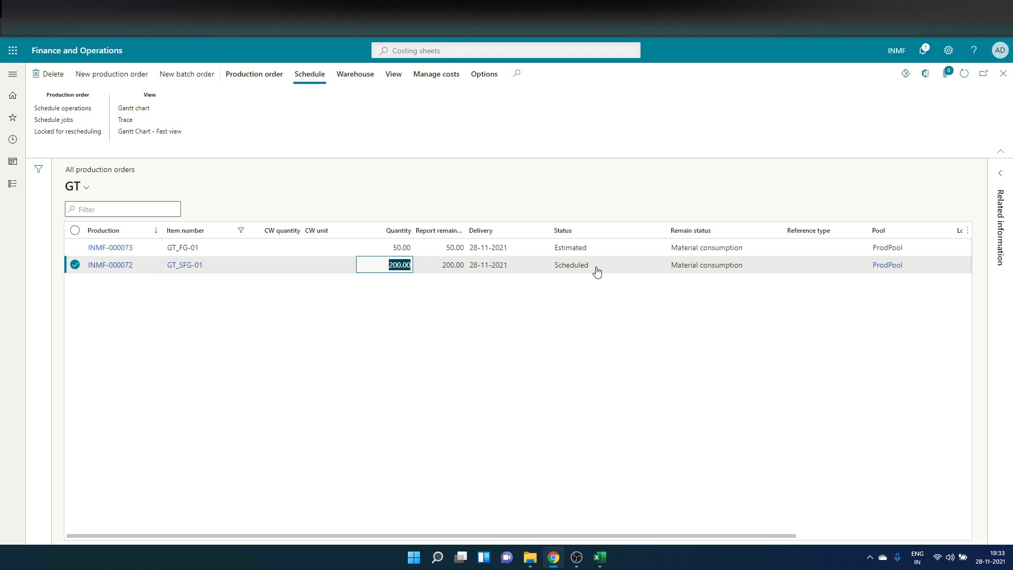
left_click(554, 264)
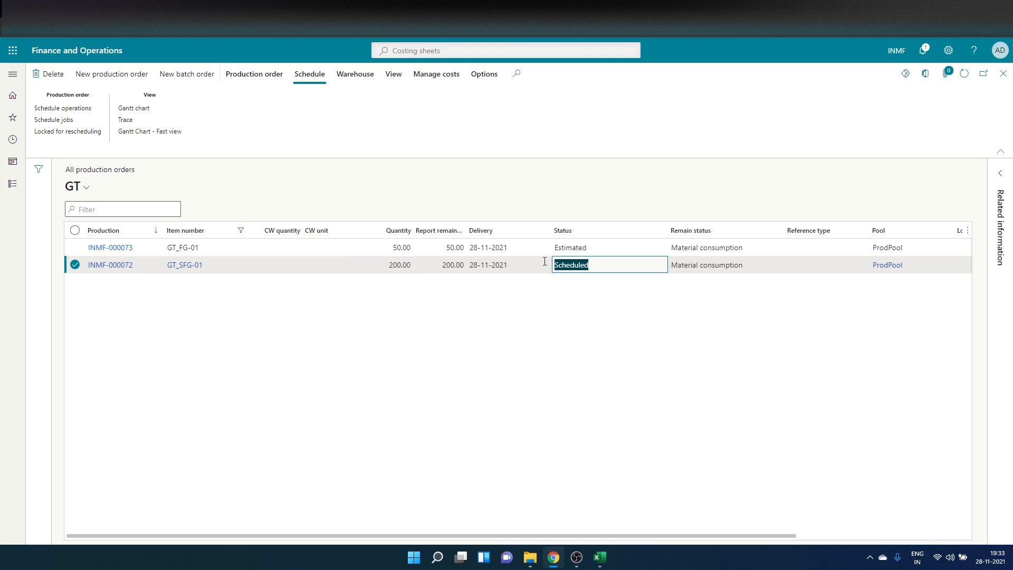
- Set up the release of the GT_SFG-01 production order to print the job card, route job and route card
left_click(240, 78)
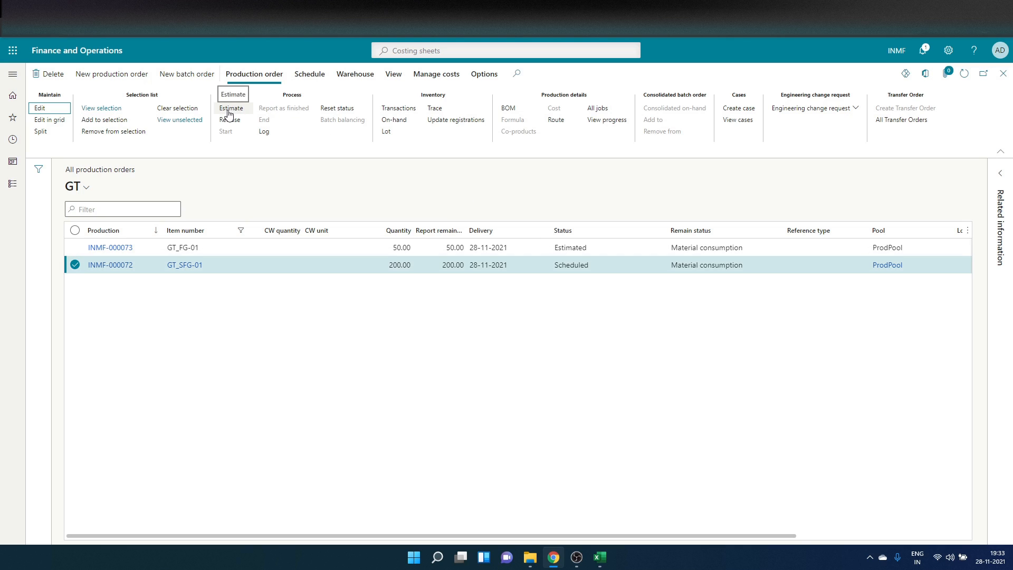
left_click(310, 74)
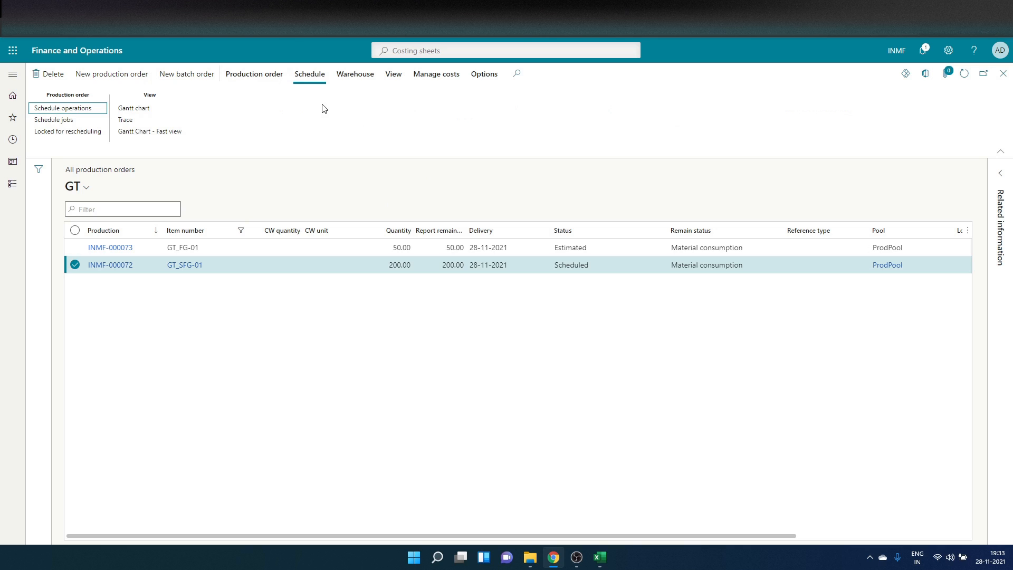
left_click(262, 76)
left_click(222, 123)
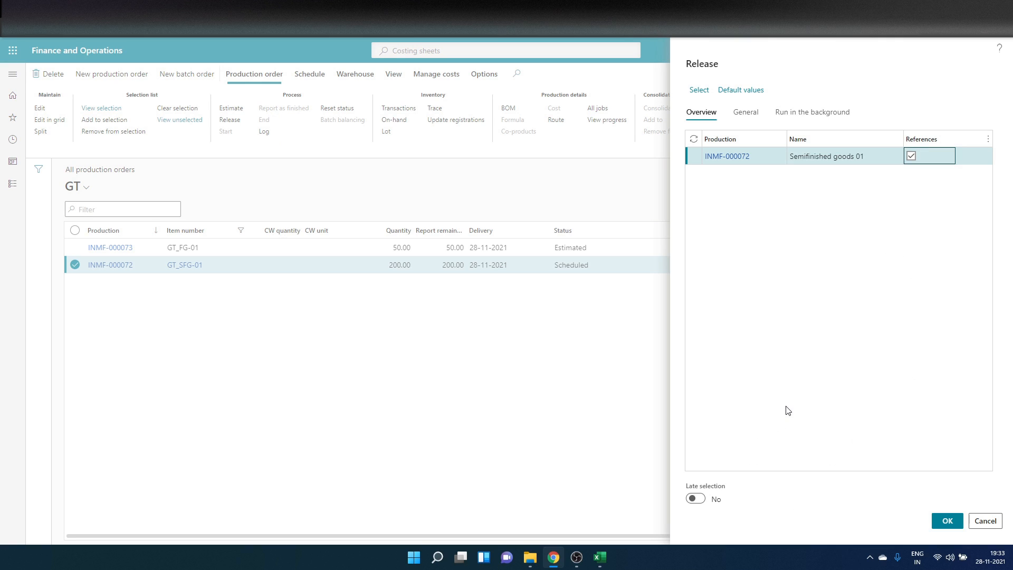
left_click(749, 115)
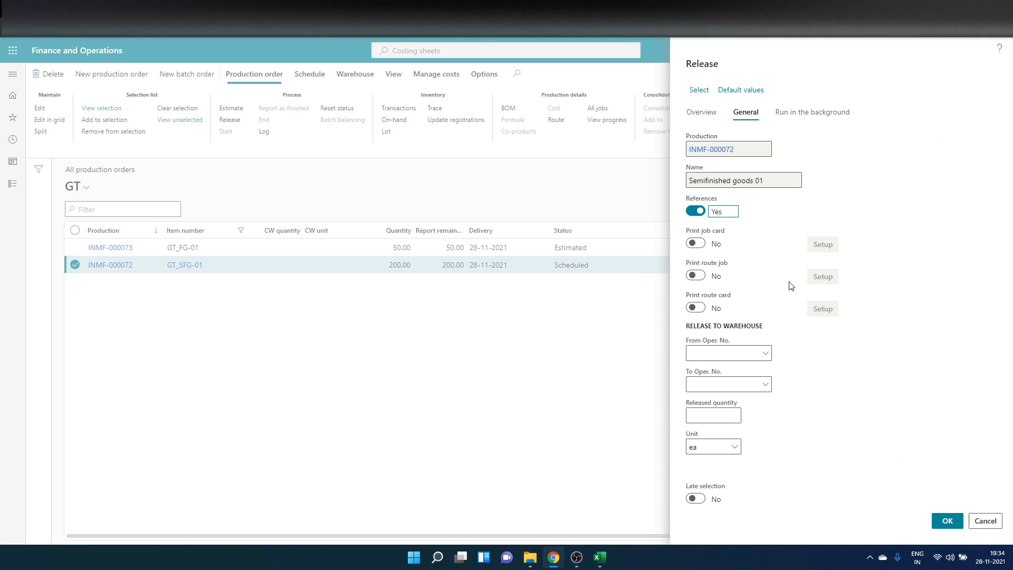
left_click(695, 275)
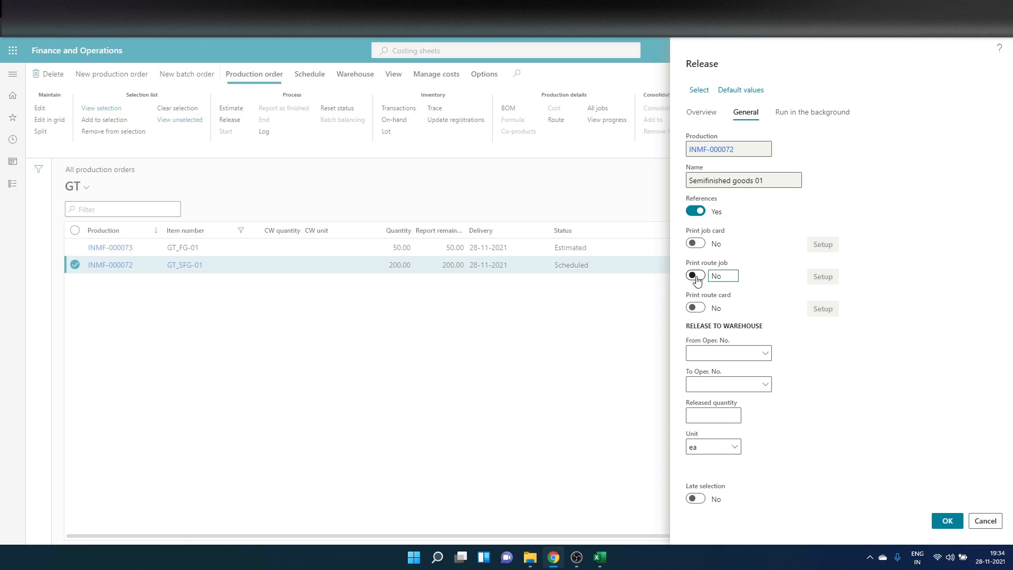
left_click(695, 243)
left_click(694, 308)
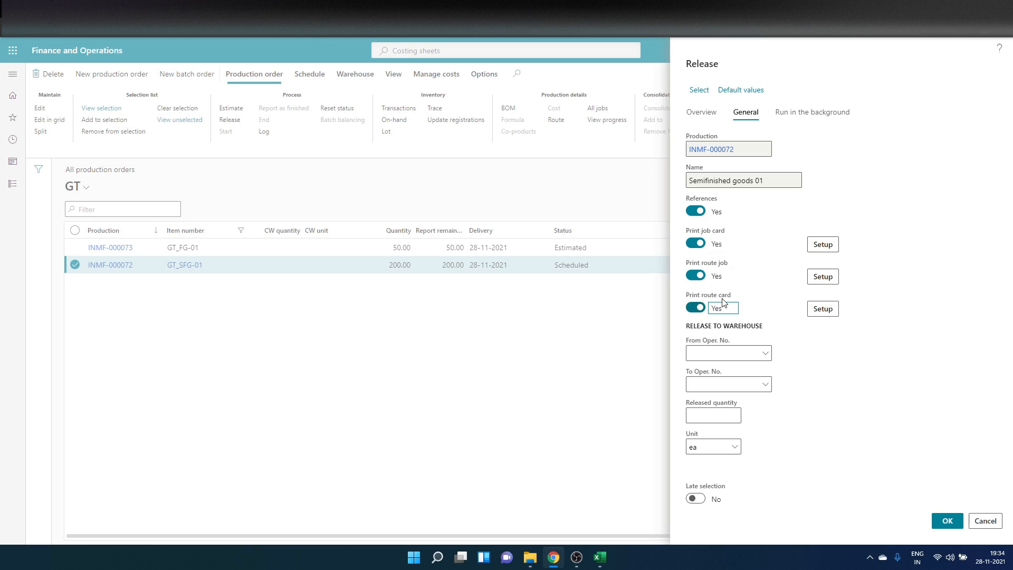
- Check the release-to-warehouse fields, leave them blank, and release the GT_SFG-01 production order
left_click(737, 416)
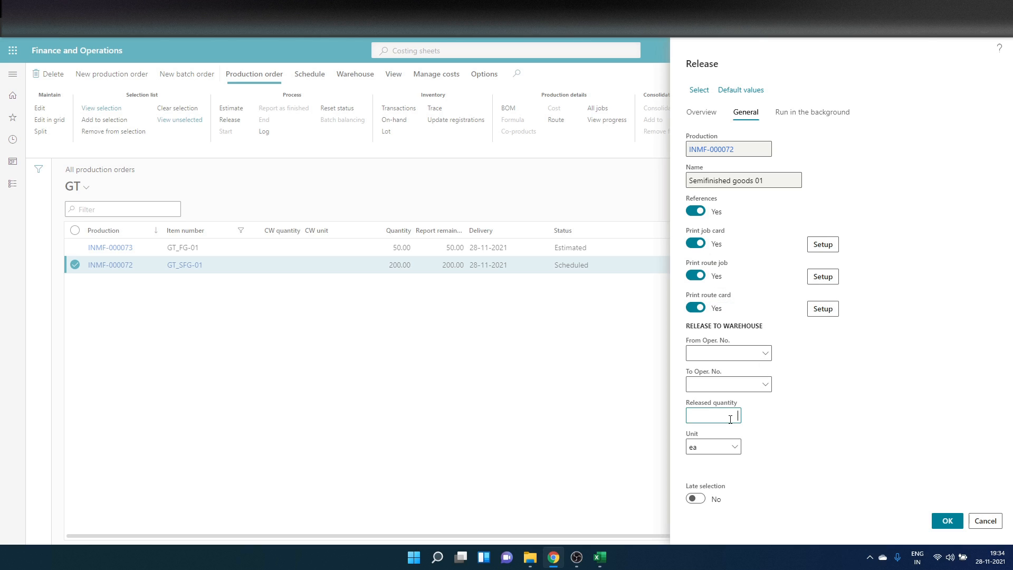
left_click(692, 357)
left_click(728, 419)
left_click(701, 112)
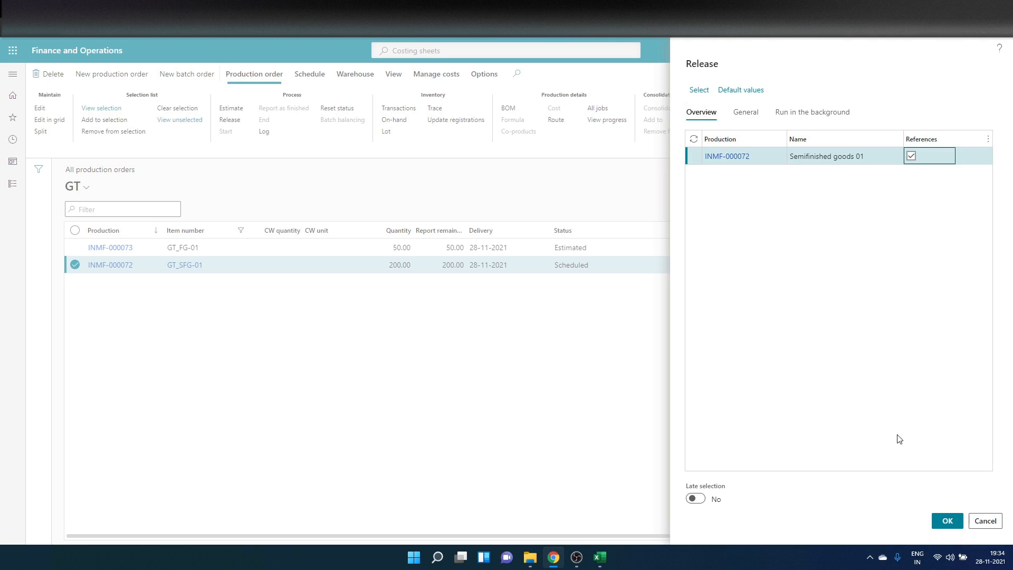
left_click(940, 518)
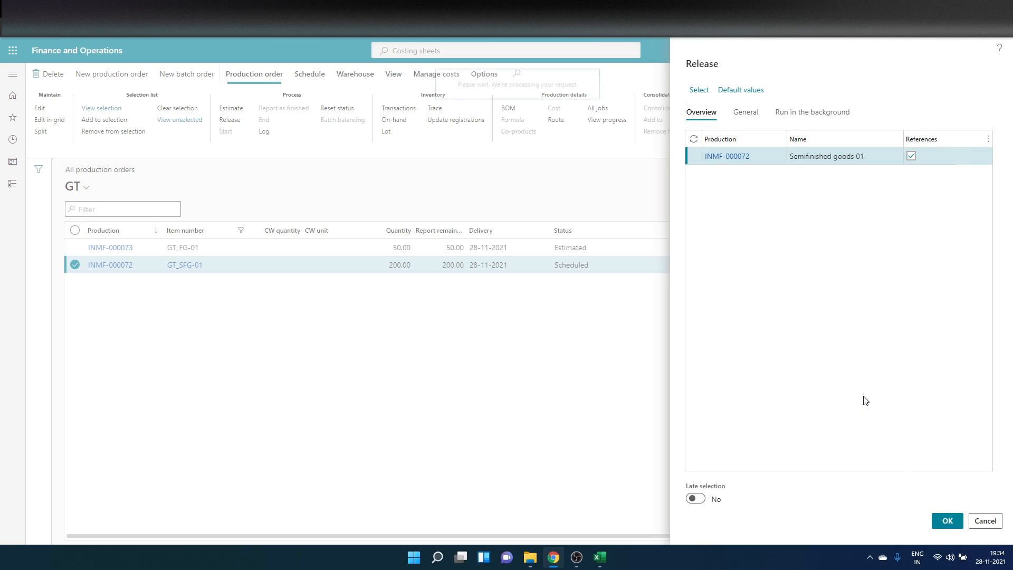
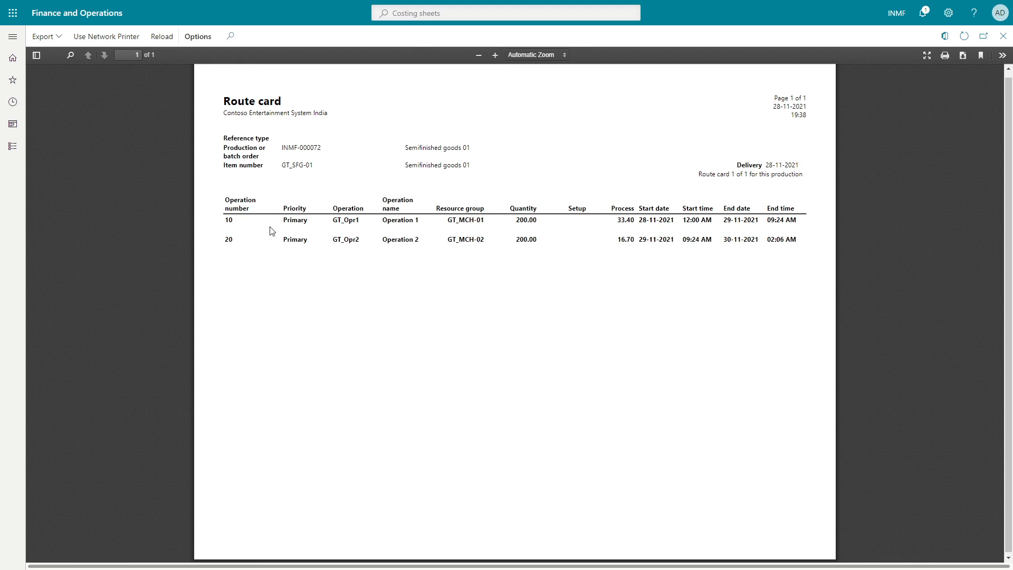
- Review the route card's operations, resource groups, process times and start and end dates for GT_SFG-01, and close the report
left_click_drag(236, 221, 229, 220)
left_click(296, 269)
left_click_drag(367, 221, 335, 218)
left_click(468, 270)
left_click_drag(446, 220, 468, 217)
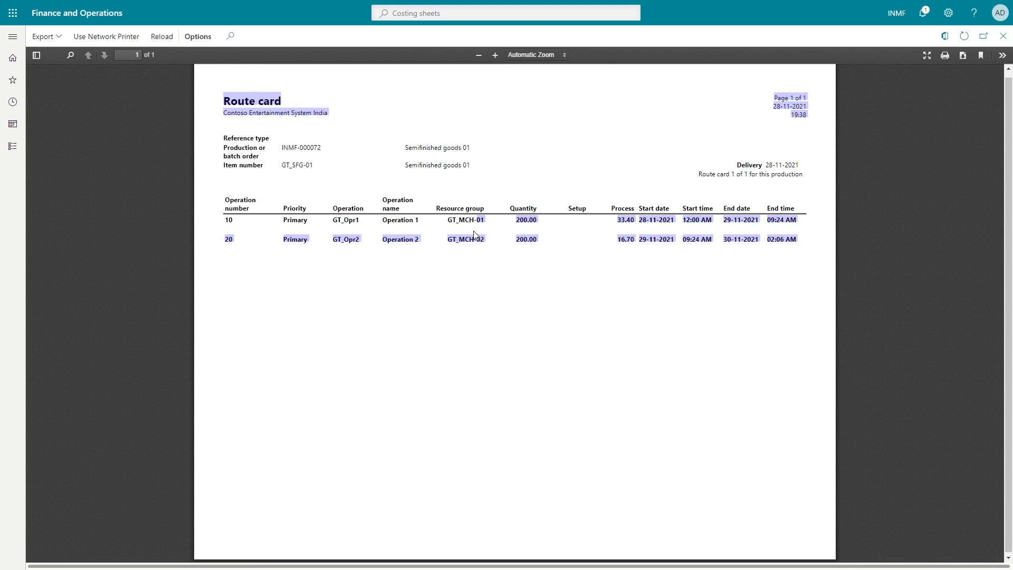
left_click(473, 234)
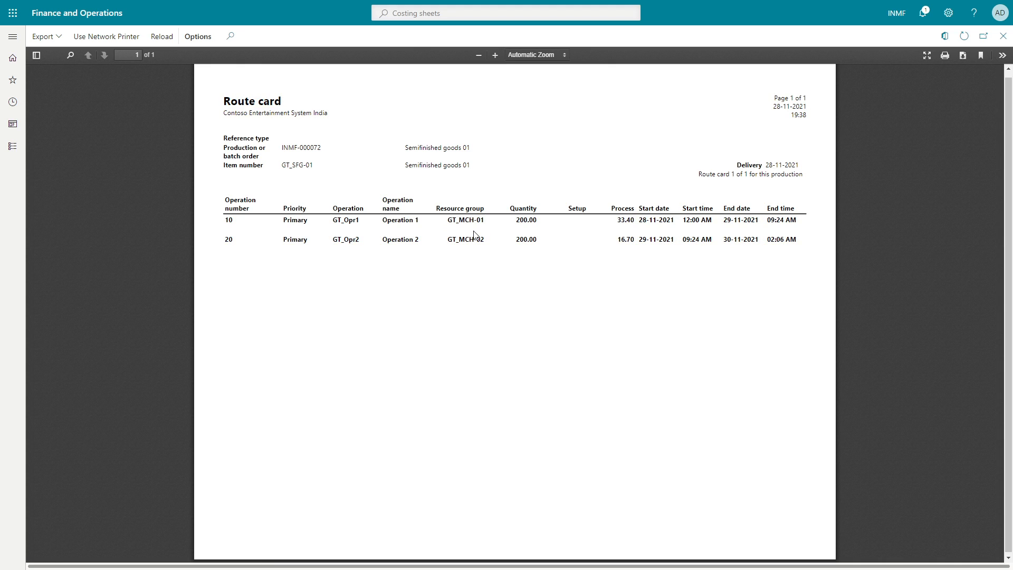
left_click_drag(619, 219, 635, 221)
left_click(634, 224)
left_click_drag(639, 220, 662, 220)
left_click(707, 221)
left_click_drag(781, 220, 772, 223)
left_click(774, 224)
left_click_drag(736, 240, 739, 242)
left_click(739, 254)
left_click(965, 37)
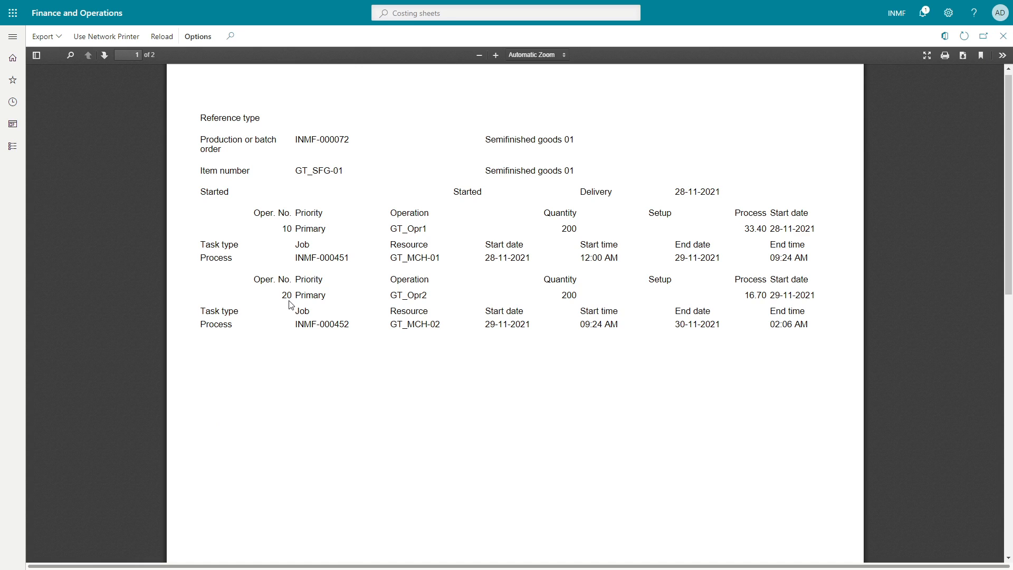
- Review the route job report's item, operation quantities, process times, resources and job dates for GT_SFG-01, and close it
left_click_drag(347, 170, 294, 174)
left_click(322, 186)
left_click_drag(280, 228, 361, 241)
left_click(539, 244)
left_click_drag(566, 227, 571, 227)
left_click_drag(745, 229, 766, 229)
left_click_drag(441, 258, 407, 258)
left_click(416, 262)
left_click_drag(510, 259, 559, 266)
left_click_drag(728, 265, 696, 257)
left_click(788, 258)
left_click_drag(806, 321, 786, 326)
left_click(773, 337)
left_click(1002, 37)
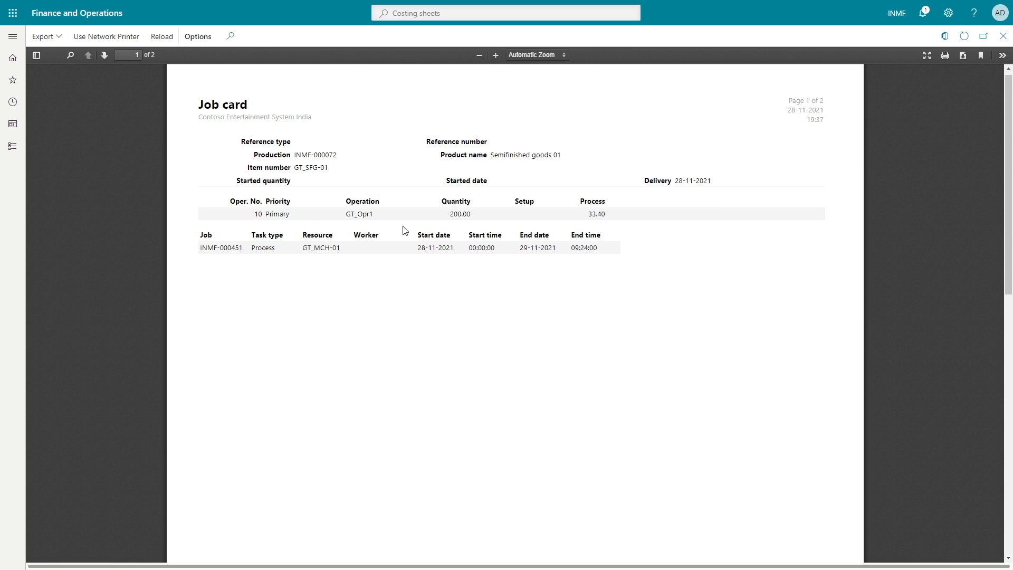
- Check the quantity and process time on the GT_SFG-01 job card, and close the report
left_click_drag(464, 216, 590, 209)
left_click(499, 344)
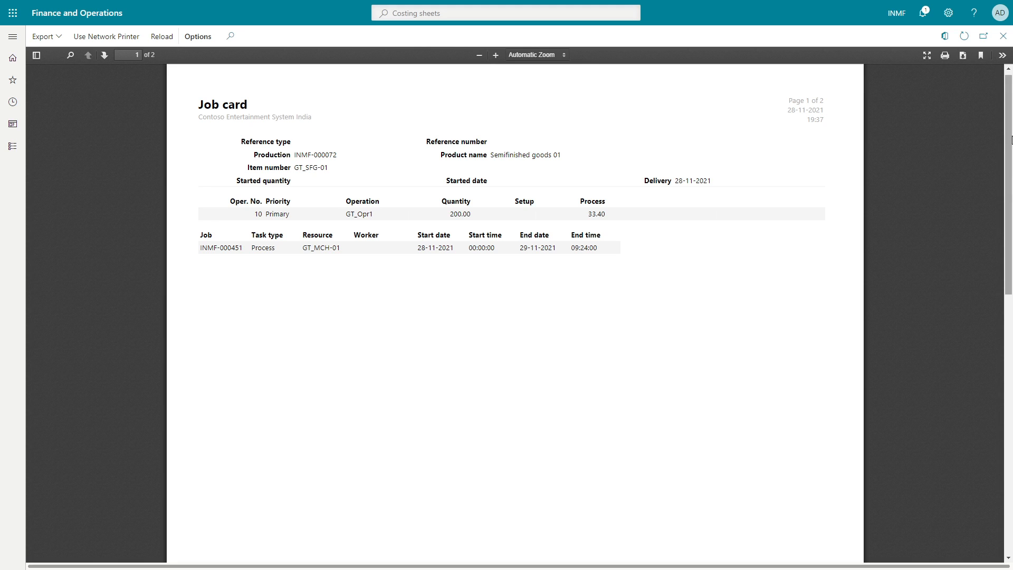
left_click(1002, 36)
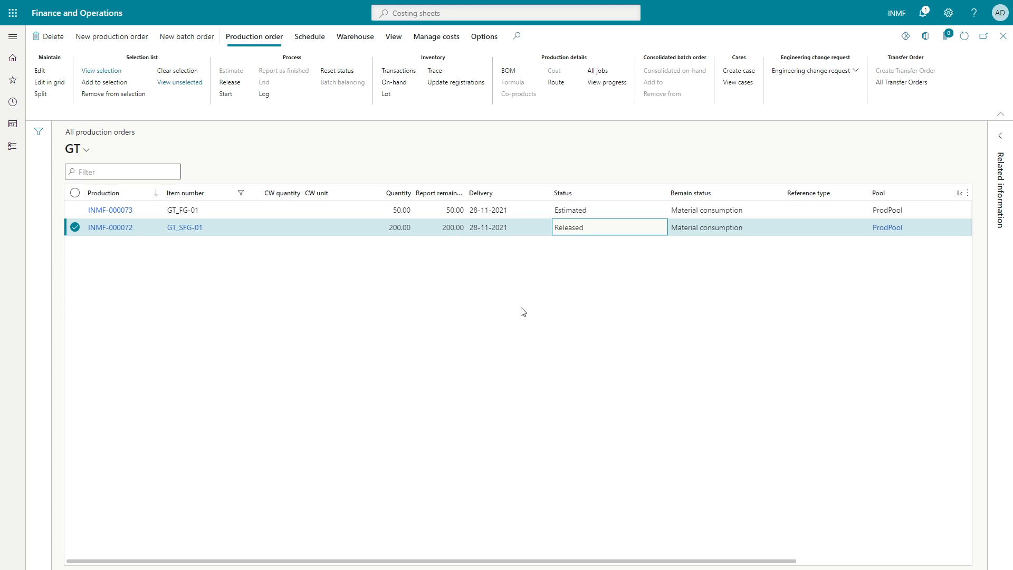
- Start the released GT_SFG-01 production order for quantity 200 dated 28-11-2021, leaving the from and to operation numbers blank
left_click(556, 233)
left_click(227, 94)
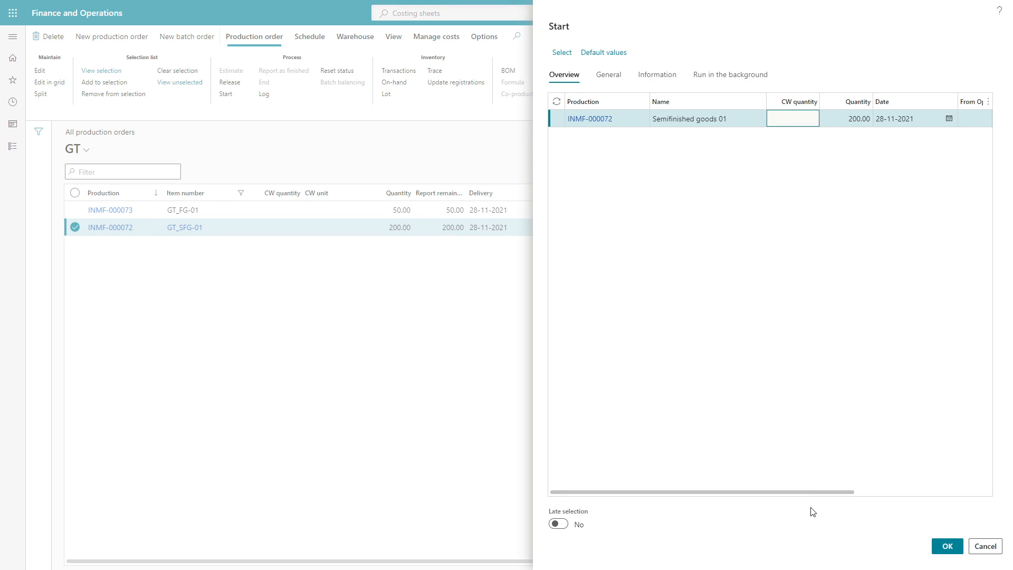
left_click_drag(814, 492, 893, 493)
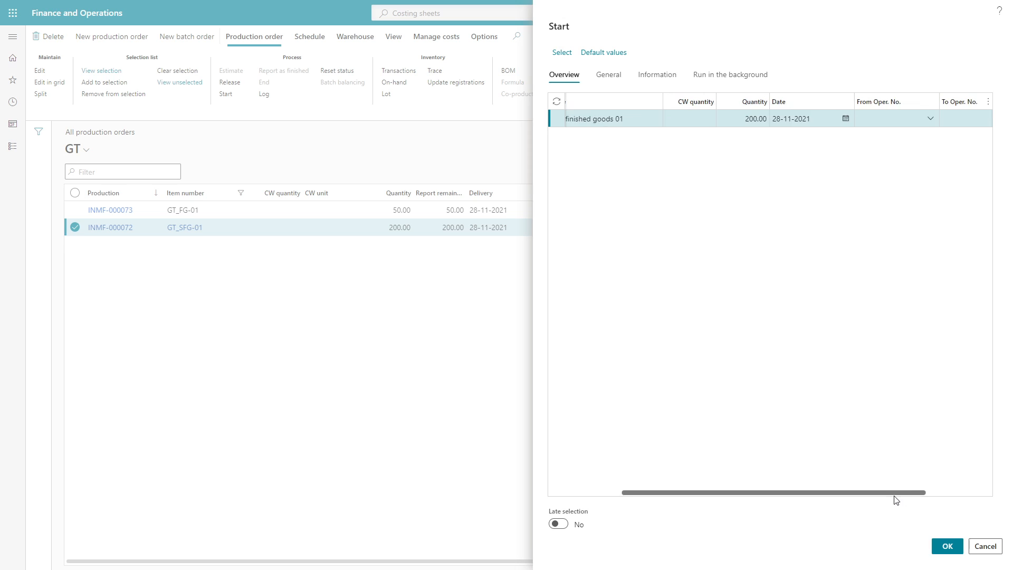
left_click(727, 118)
left_click(789, 120)
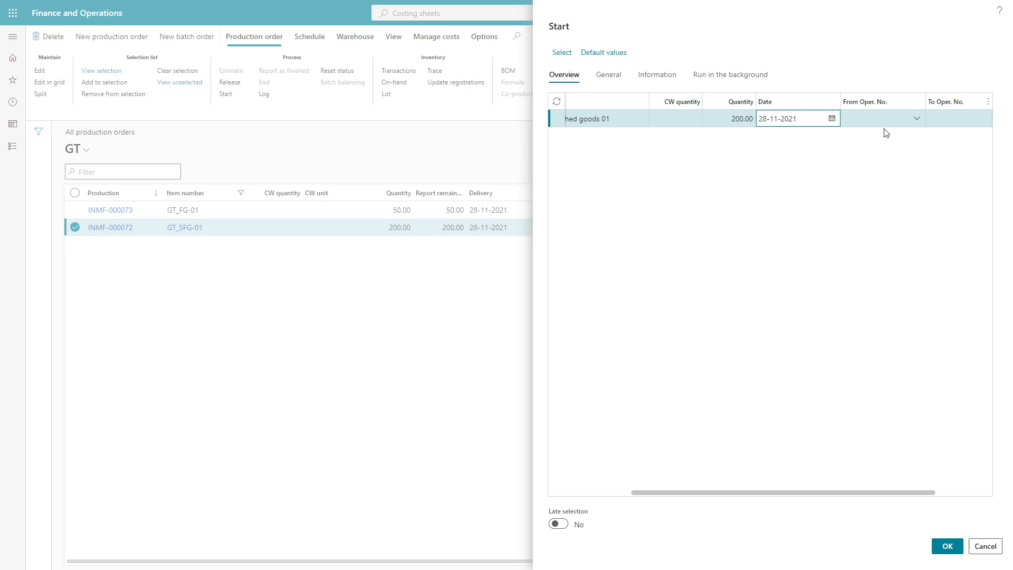
left_click(849, 118)
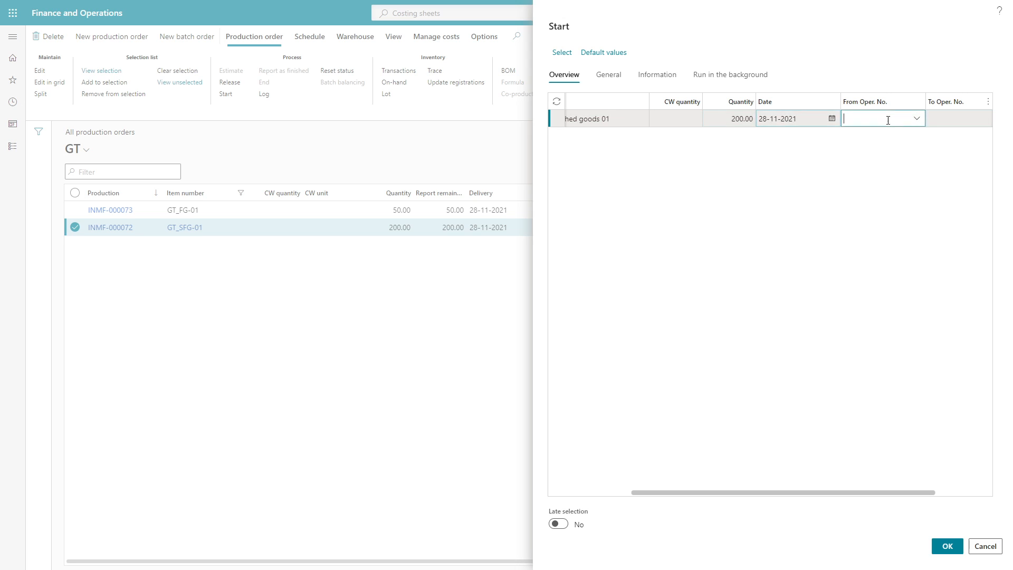
left_click(952, 118)
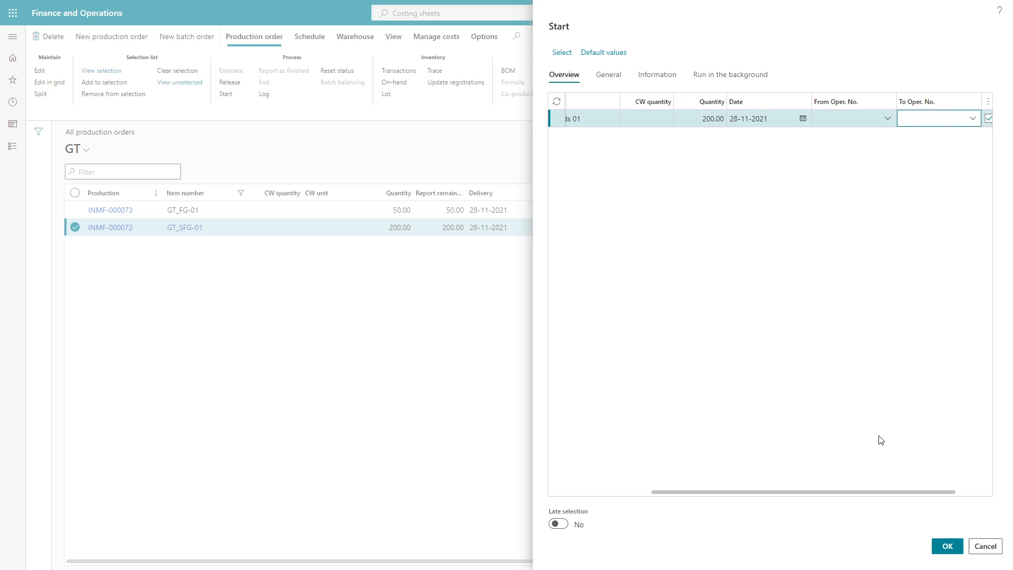
left_click_drag(842, 493, 910, 493)
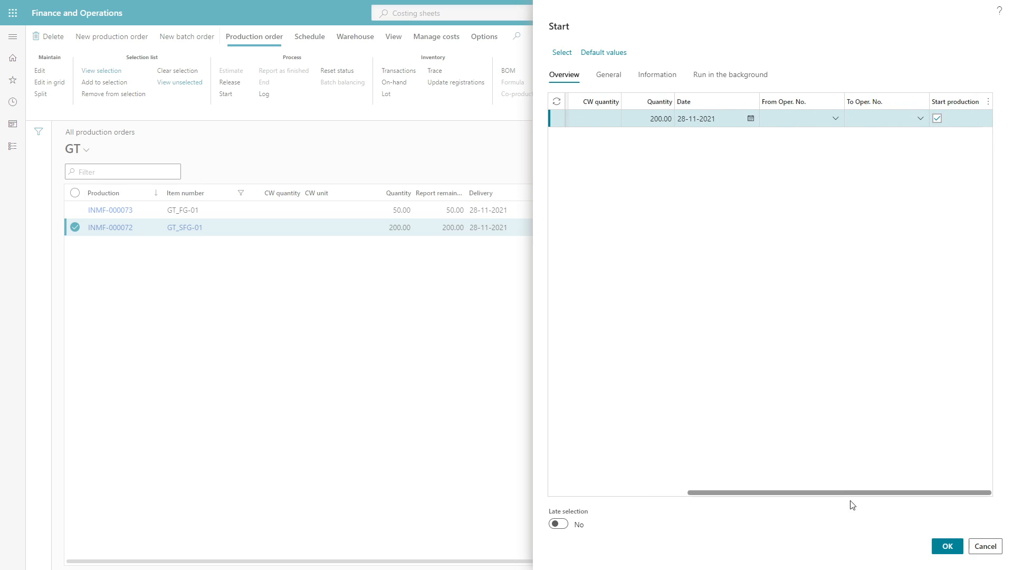
left_click(657, 492)
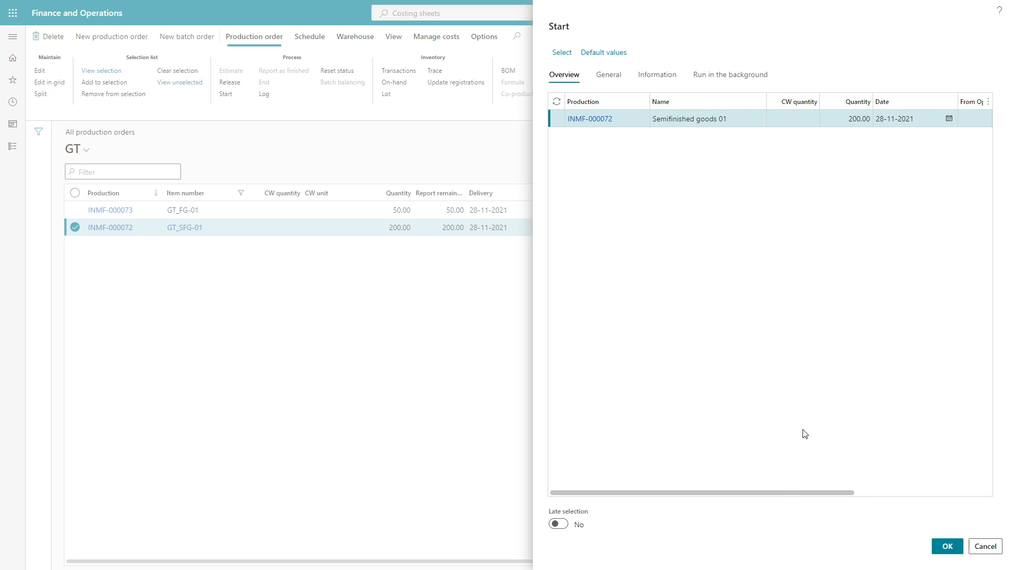
left_click_drag(789, 490, 982, 523)
left_click(951, 547)
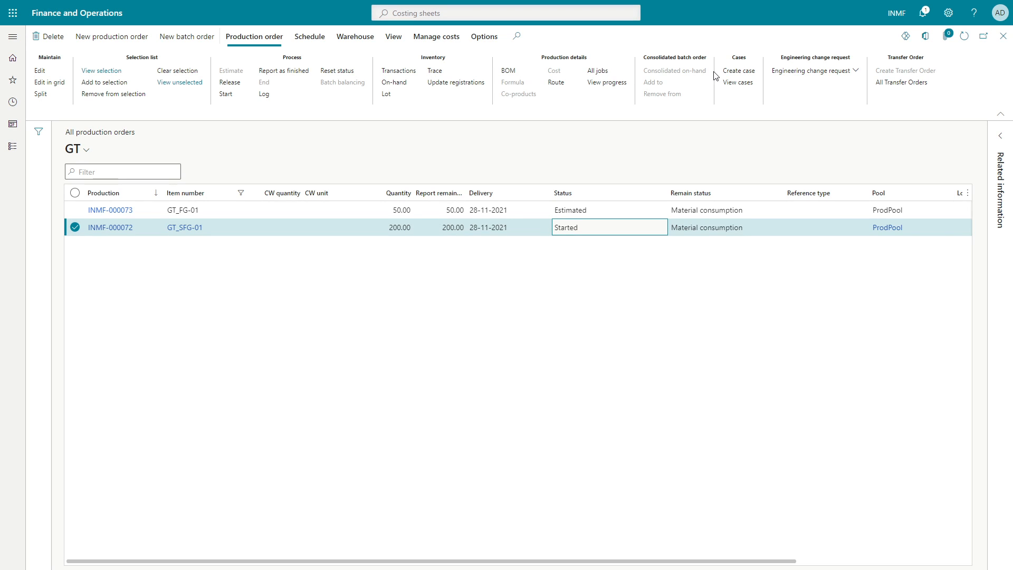
- Check the GT_SFG-01 order's status, open its picking list journals and select the unposted picking list
left_click(556, 235)
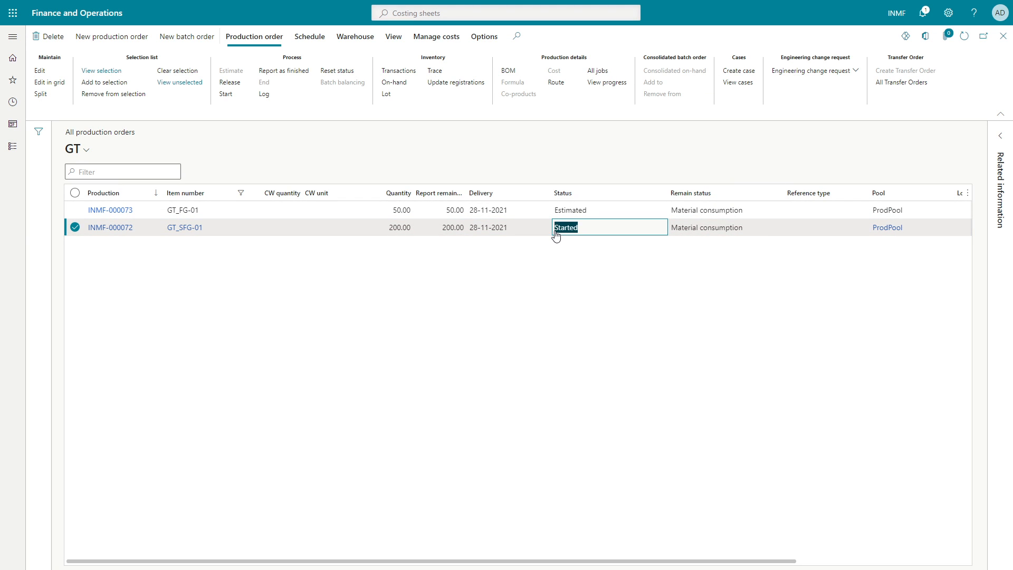
left_click(580, 237)
left_click(396, 43)
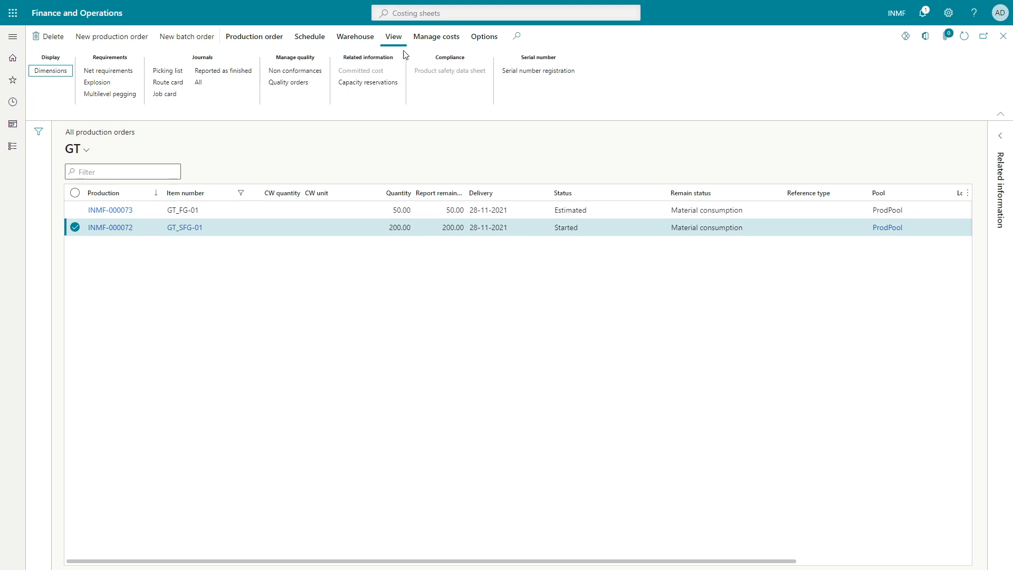
left_click(169, 74)
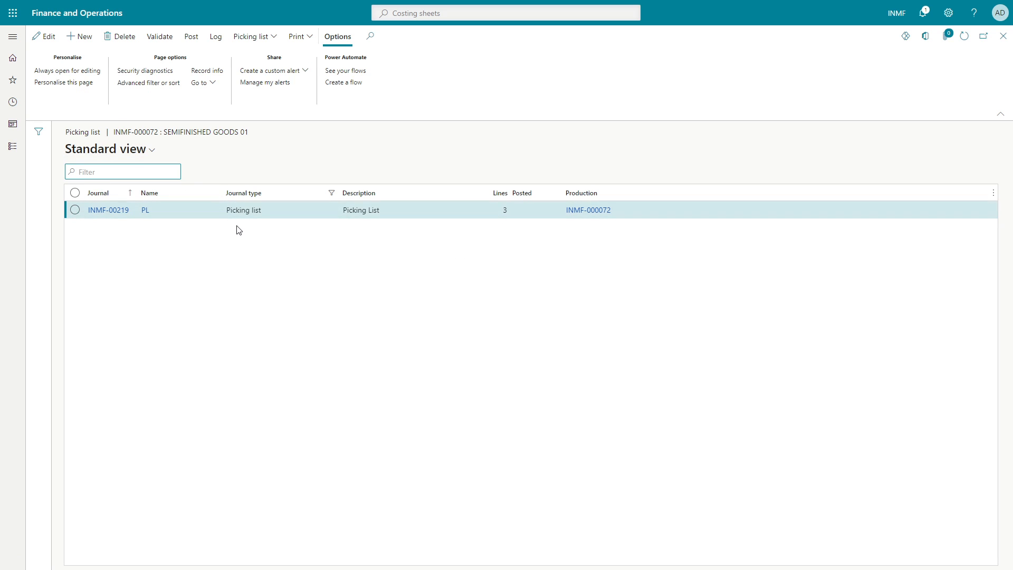
left_click(246, 215)
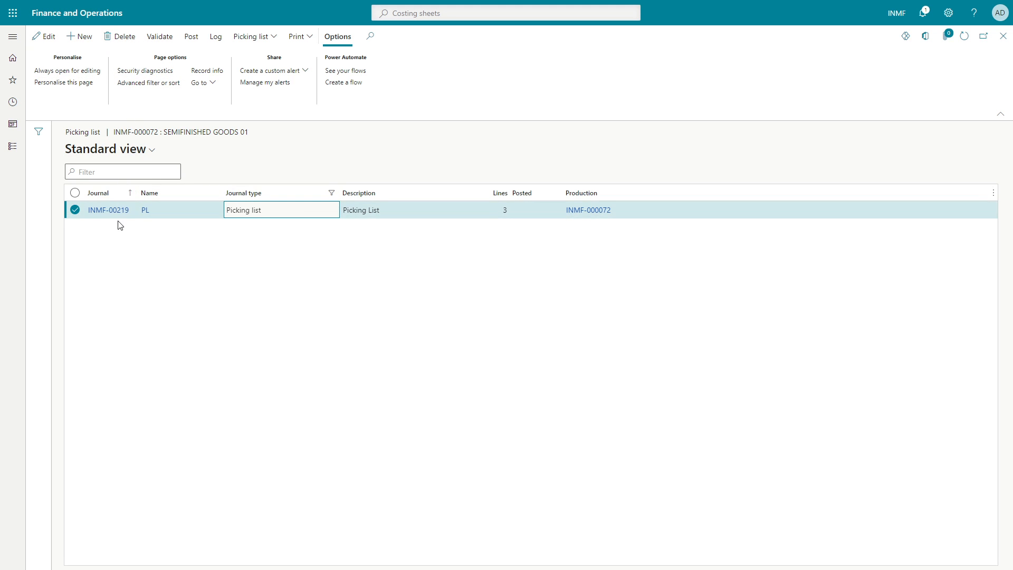
- Open the unposted picking list and check the consumption quantities of the GT_RM-04, GT_RM-05 and GT_PM-01 lines
left_click(105, 209)
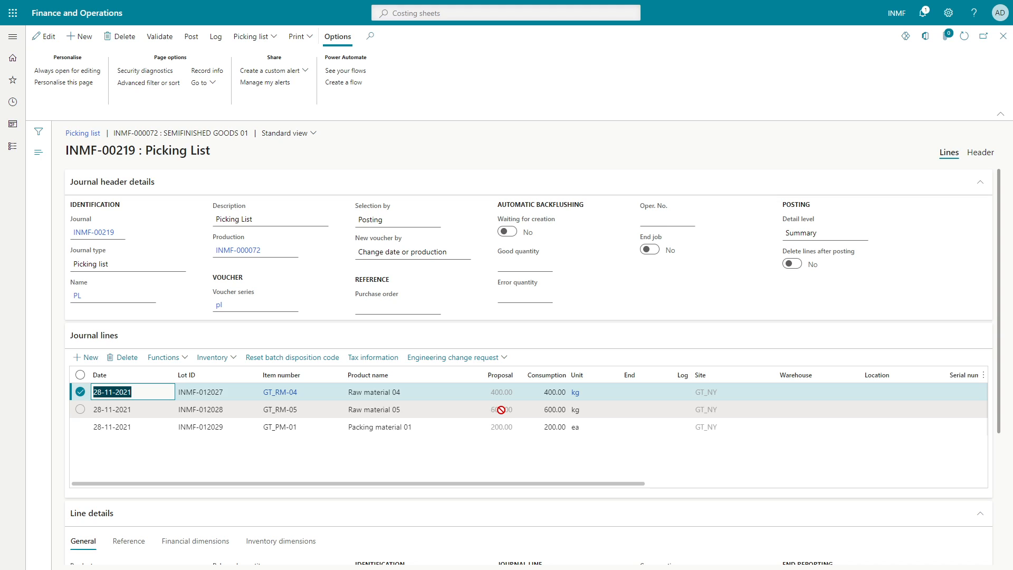
left_click(544, 393)
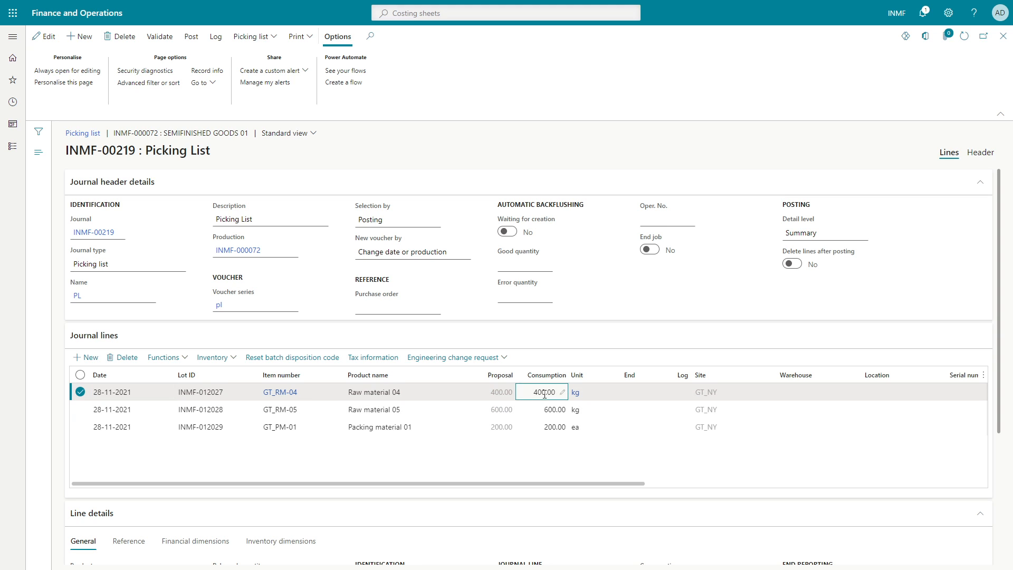
left_click(548, 410)
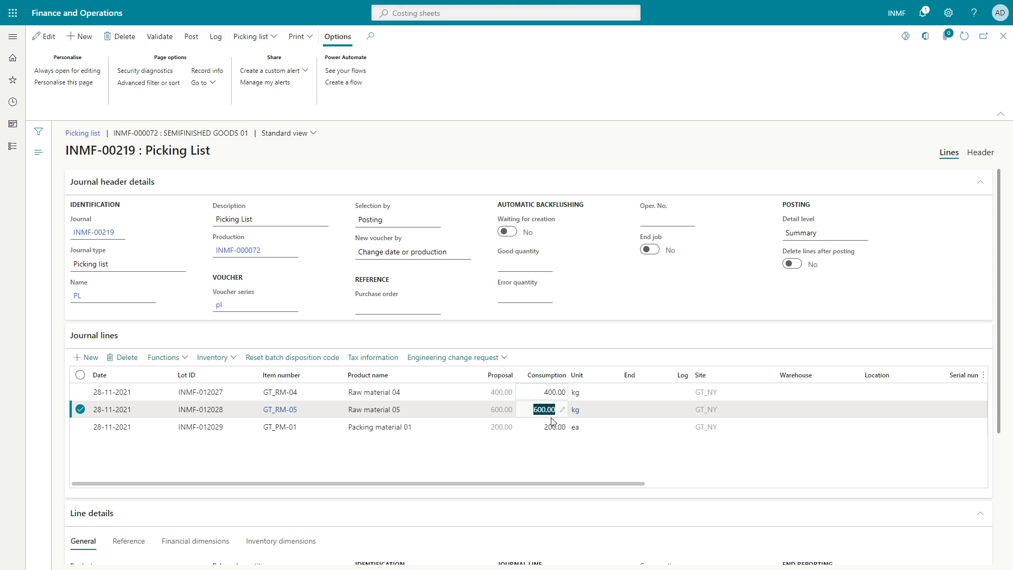
left_click(554, 429)
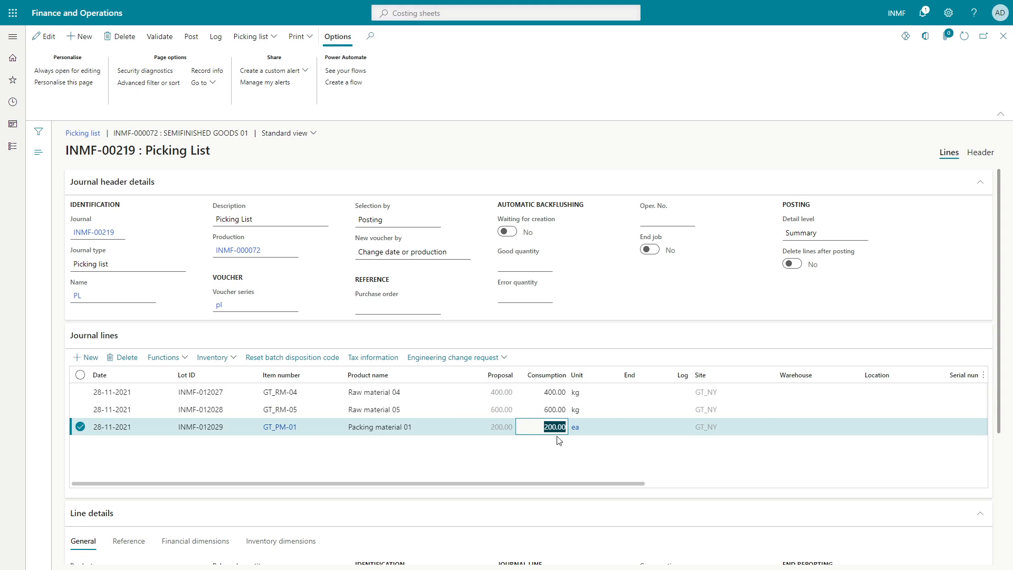
left_click(548, 396)
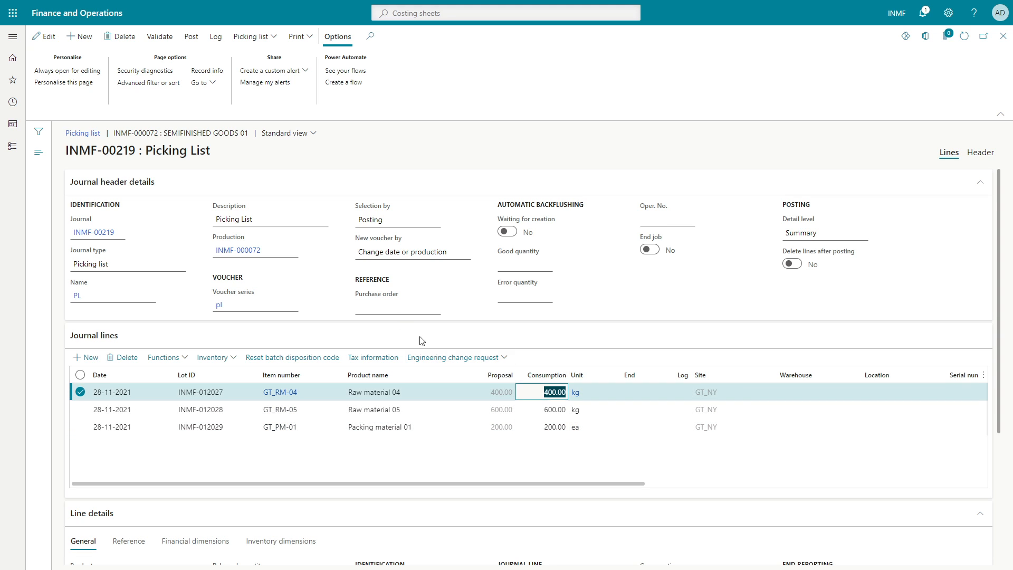
- Edit the picking list consumption to 410 kg for GT_RM-04, 620 kg for GT_RM-05 and 190 ea for GT_PM-01
left_click(50, 38)
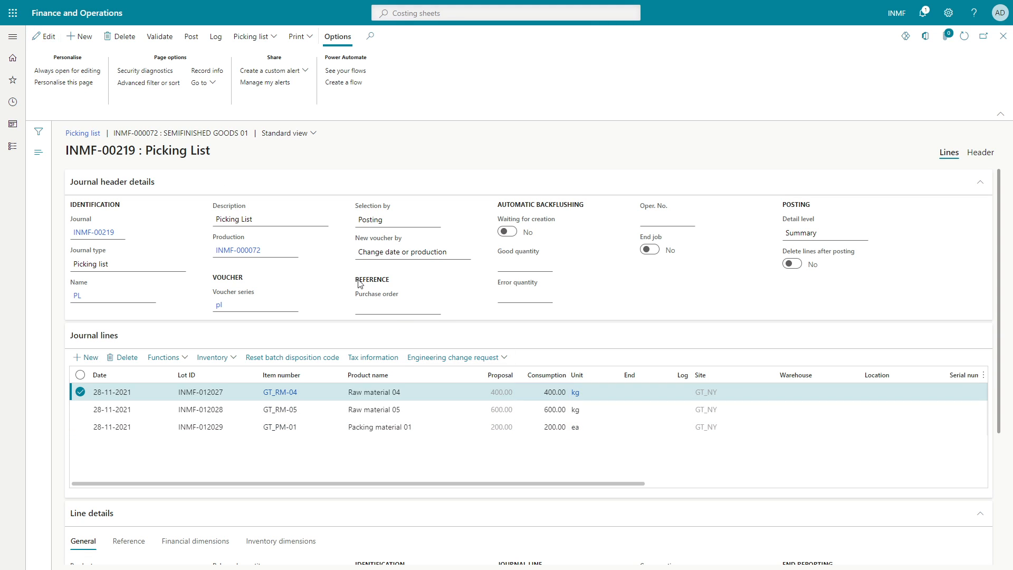
left_click(556, 392)
left_click(582, 395)
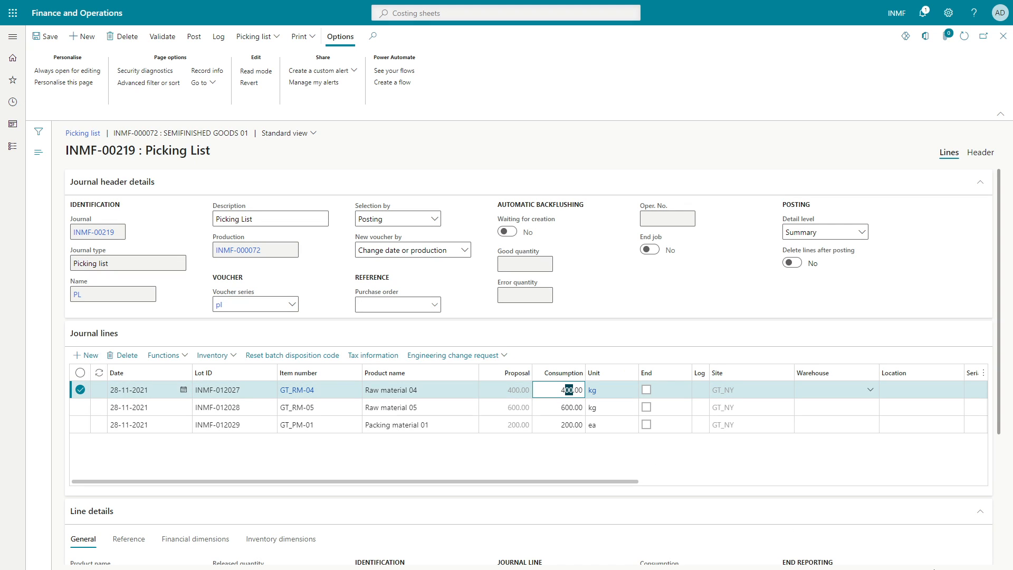
type("10")
key("Down")
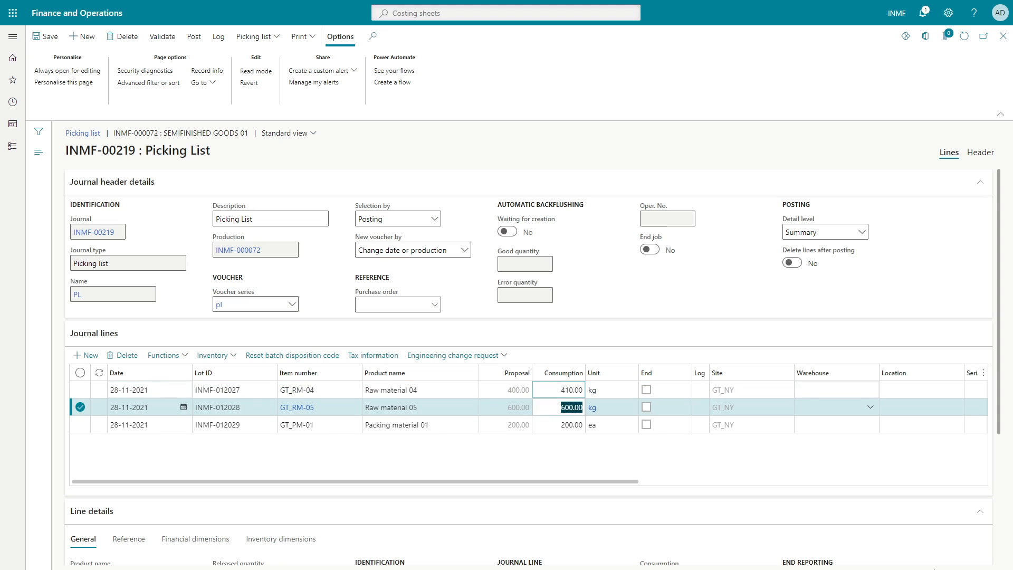
type("620")
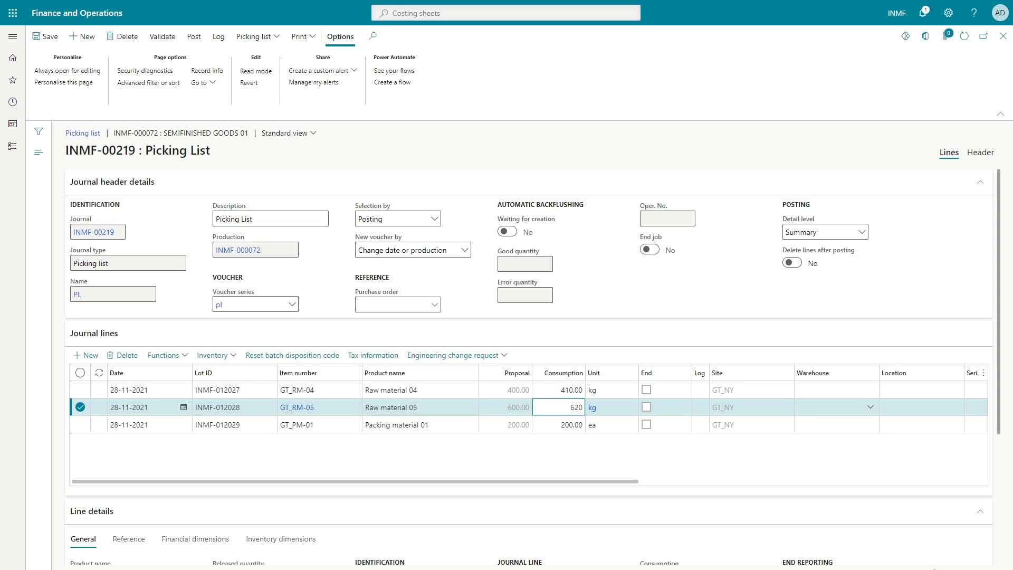
key("Down")
type("190")
key("Tab")
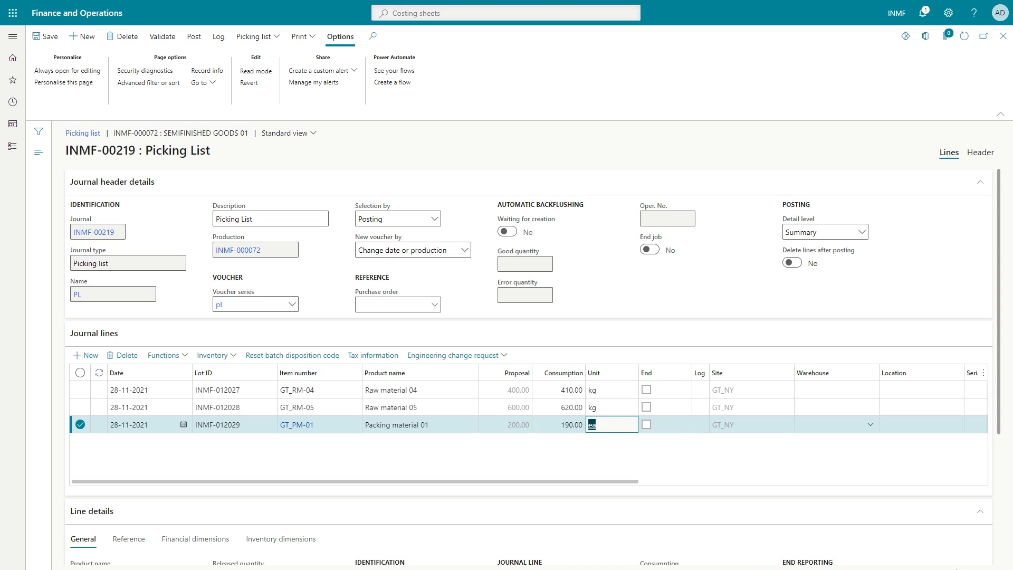
- Set the warehouse to GT_NY on all three picking list lines
left_click_drag(552, 482, 667, 518)
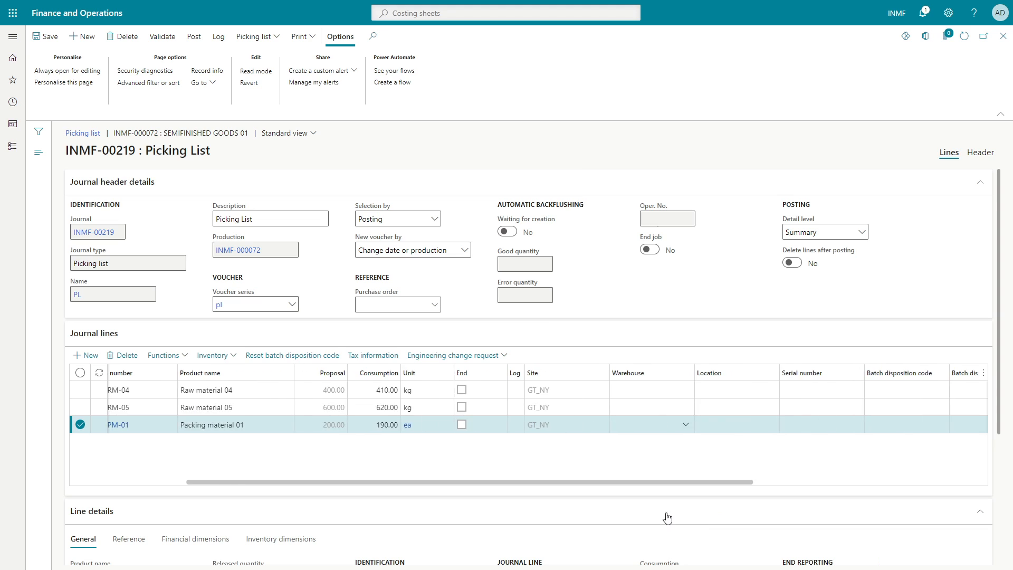
left_click(644, 390)
left_click(684, 391)
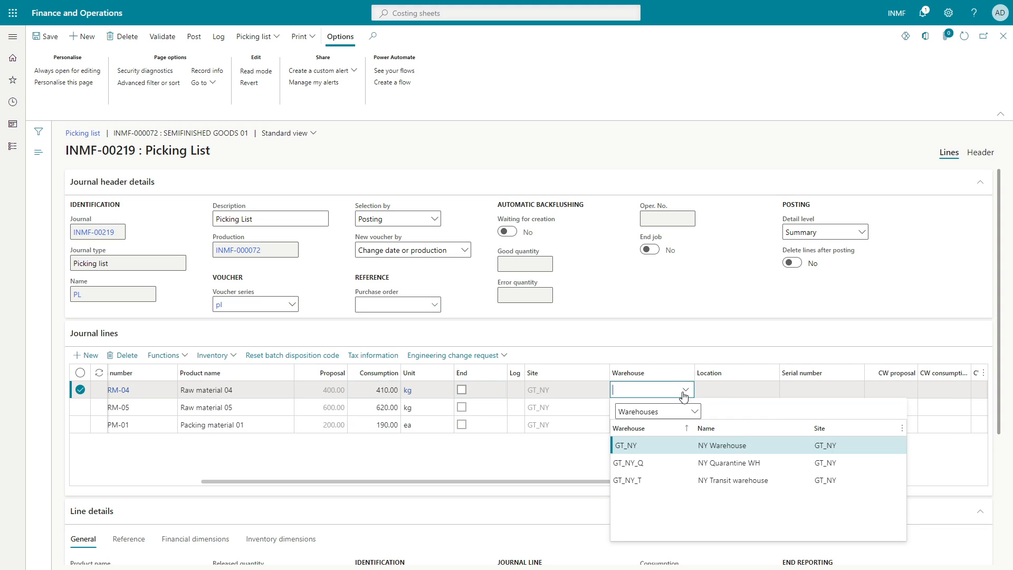
left_click(651, 445)
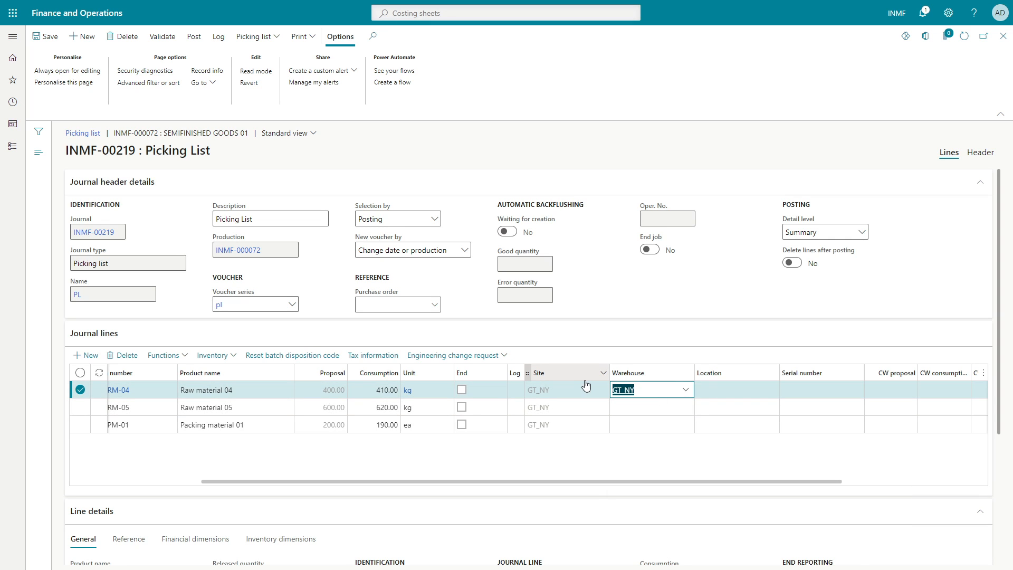
left_click(646, 407)
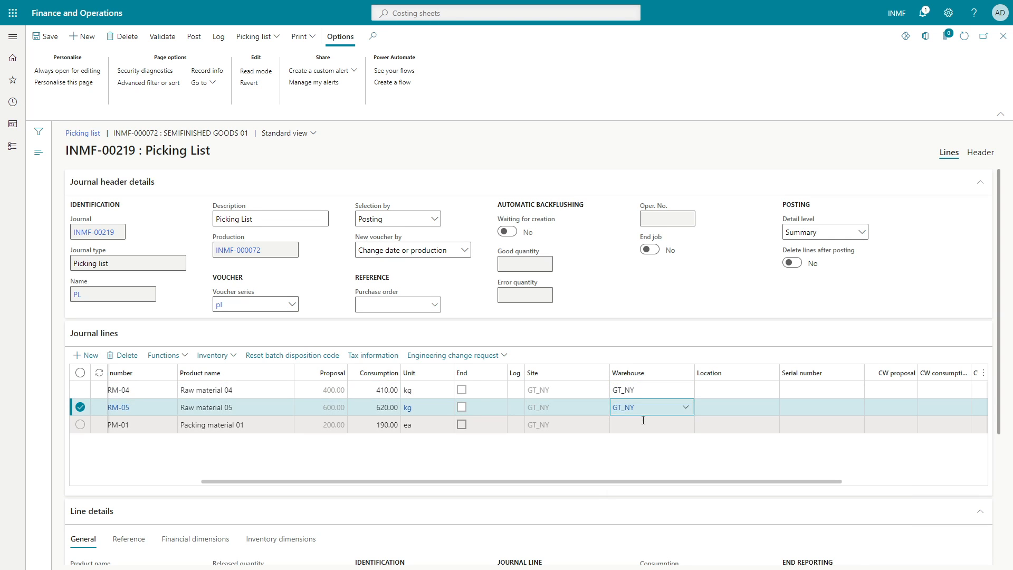
left_click(643, 423)
key("Tab")
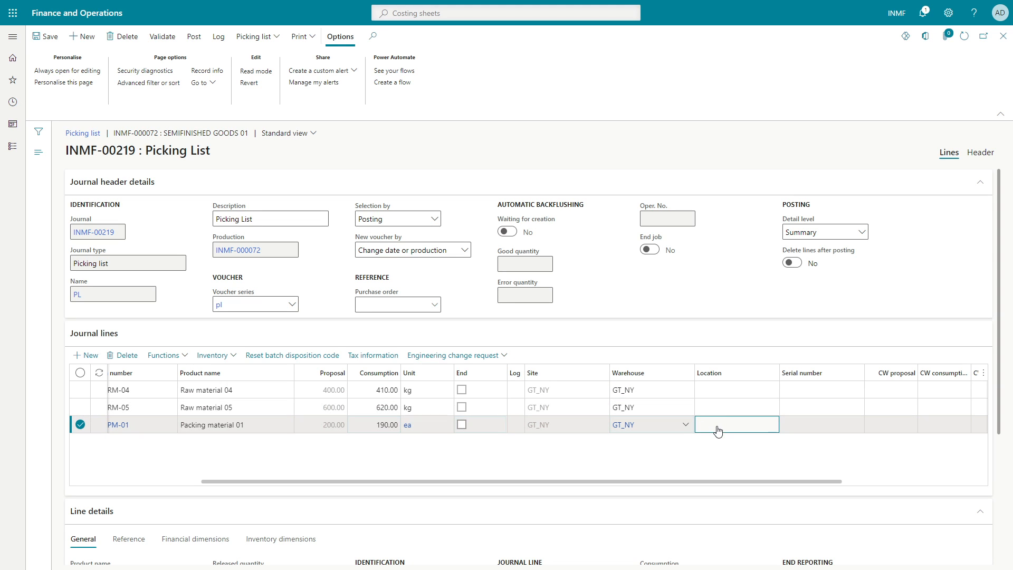
- Post the picking list journal without transferring posting errors and without batch processing
left_click_drag(666, 480, 488, 461)
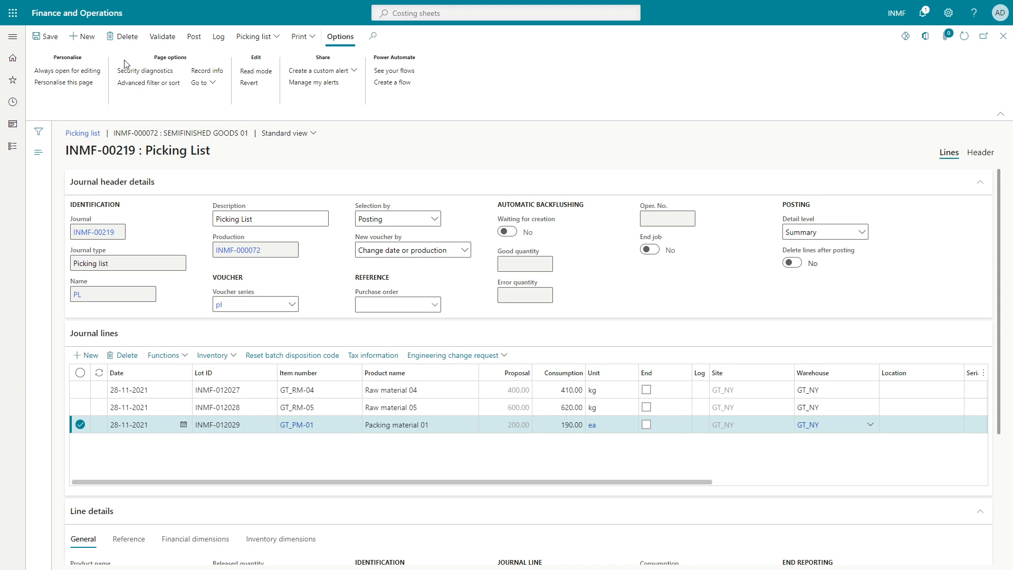
left_click(201, 44)
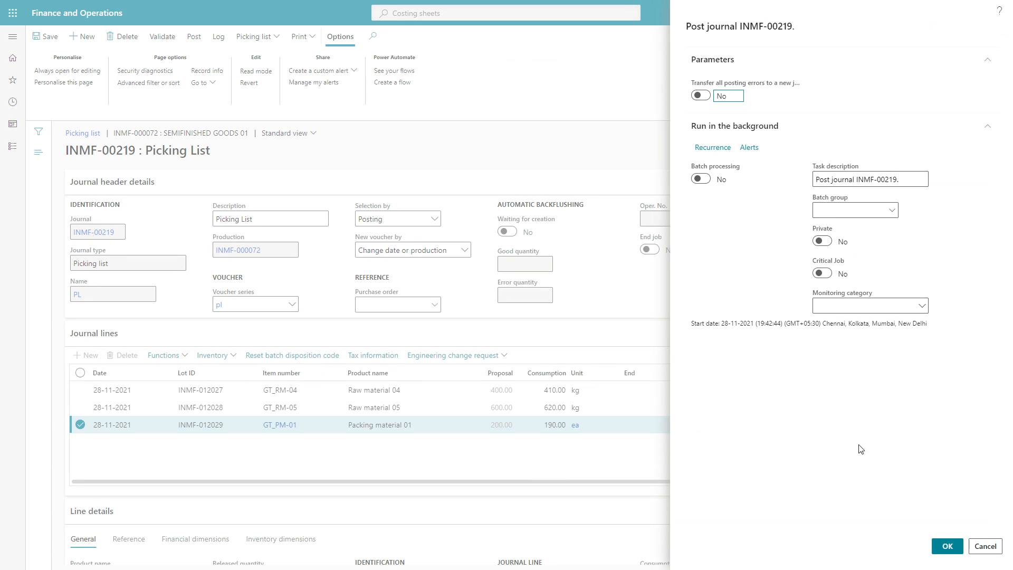
left_click(944, 547)
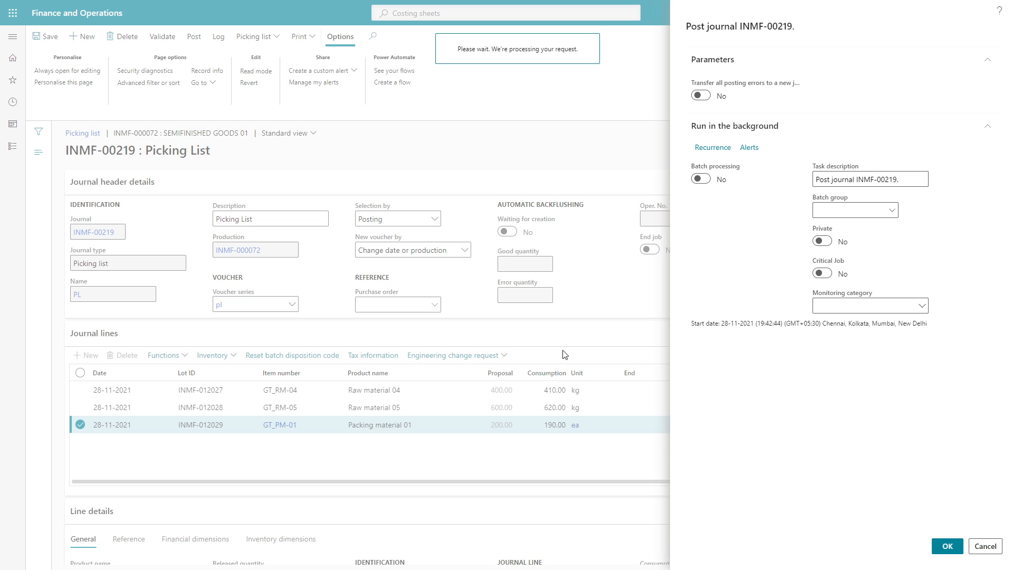
- Switch to the Excel workbook and enter the number PROD-001 below the purchase rows of GT_RM-04, GT_RM-05 and GT_PM-01
key("alt+Tab")
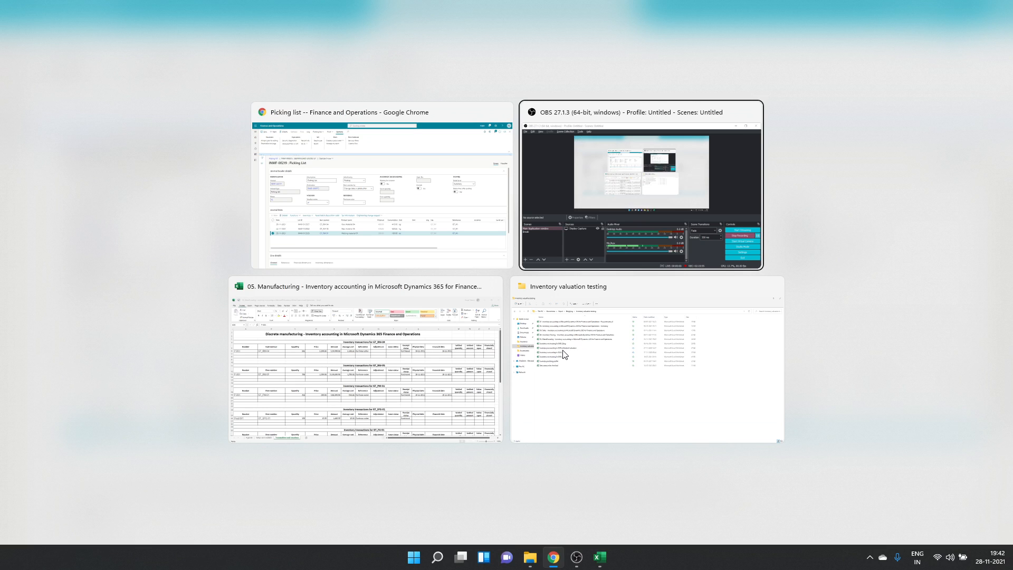
left_click(388, 377)
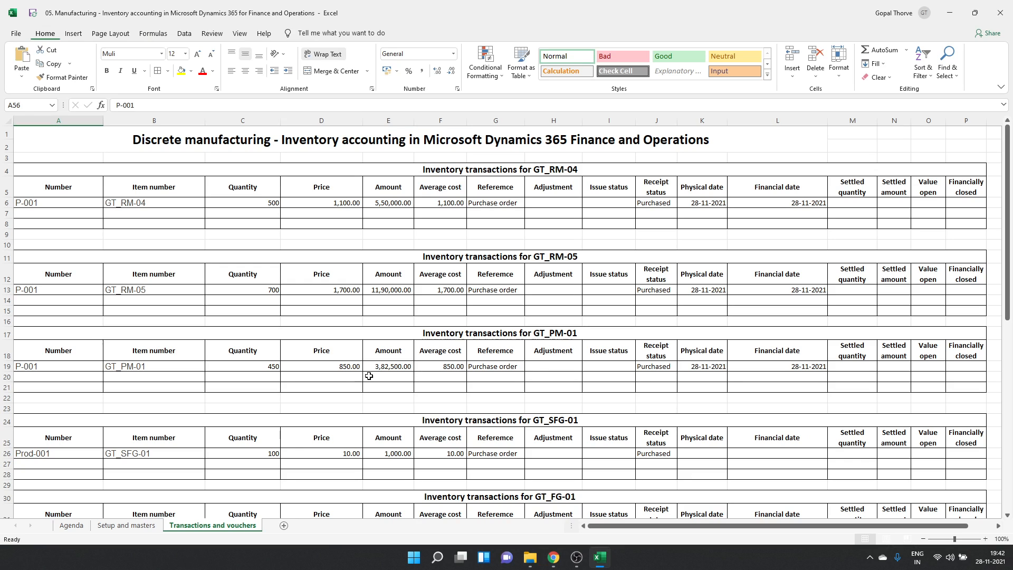
left_click(23, 212)
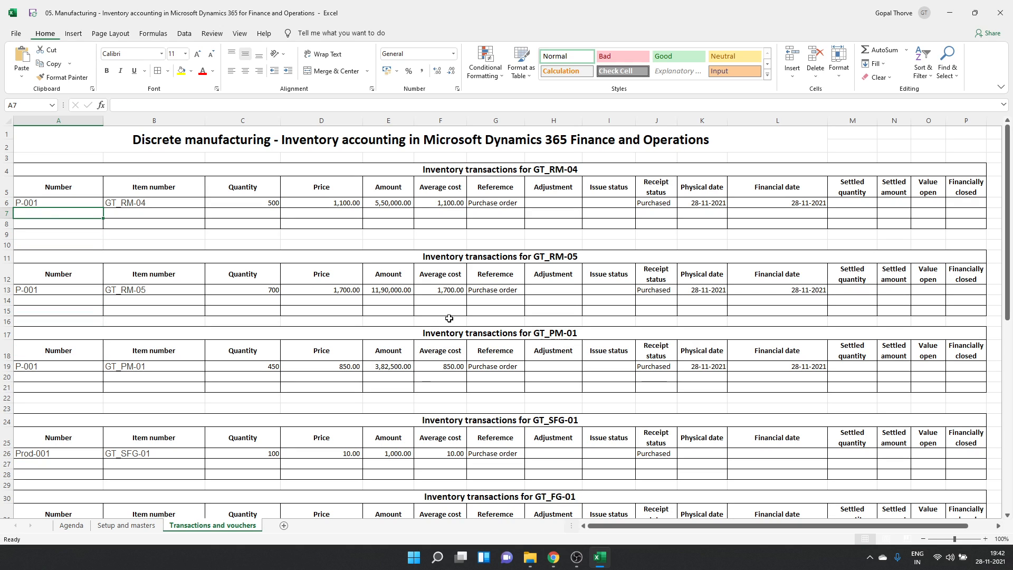
type("PROD")
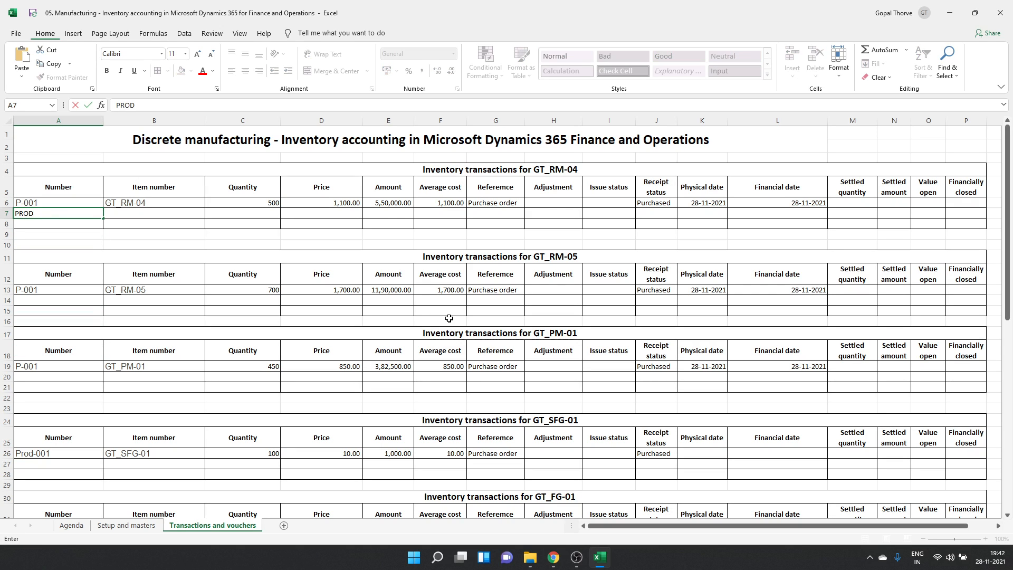
key("Return")
key("Up")
key("ctrl+c")
key("Down")
key("Down")
key("Down")
key("Down")
key("Down")
key("Down")
key("Down")
key("ctrl+v")
key("Down")
key("Down")
key("Down")
key("Down")
key("Down")
key("Down")
key("ctrl+v")
- Copy the item numbers GT_RM-04, GT_RM-05 and GT_PM-01 from the purchase rows into the PROD-001 rows below them
key("Up")
key("Up")
key("Up")
key("Up")
key("Up")
key("Up")
key("Up")
key("Up")
key("Up")
key("Up")
key("Up")
key("Up")
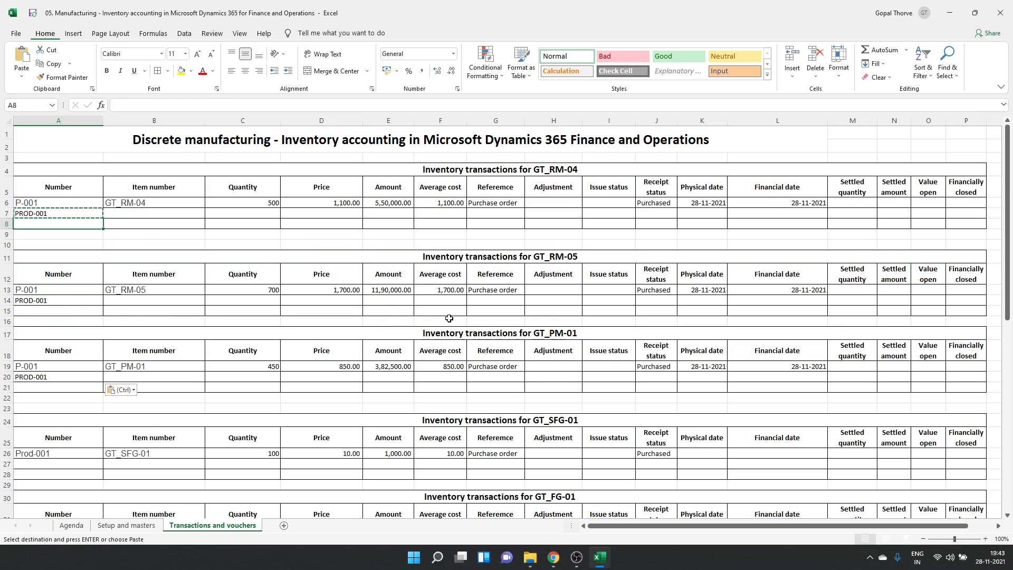
key("Up")
key("Up")
key("Right")
key("ctrl+c")
key("Down")
key("ctrl+v")
key("Down")
key("Down")
key("Down")
key("Down")
key("Down")
key("Down")
key("Down")
key("Down")
key("Up")
key("Up")
key("ctrl+c")
key("Down")
key("ctrl+v")
key("Down")
key("Down")
key("Down")
key("Down")
key("Down")
key("Right")
key("ctrl+c")
key("Down")
key("ctrl+v")
- Check the GT_RM-04 consumption in the picking list, and enter -410 as the quantity in the item's PROD-001 row of the workbook
key("Right")
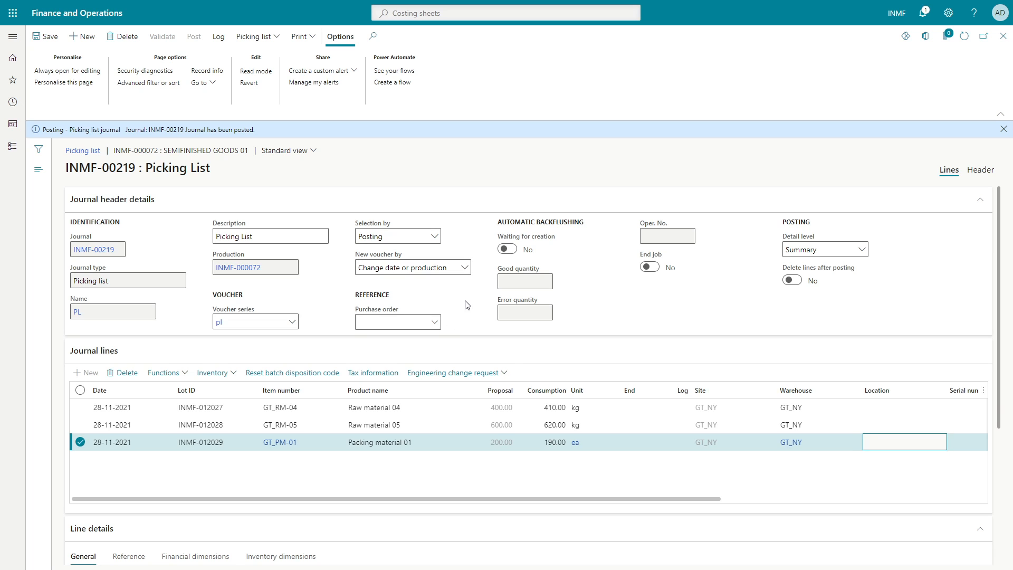
left_click(551, 408)
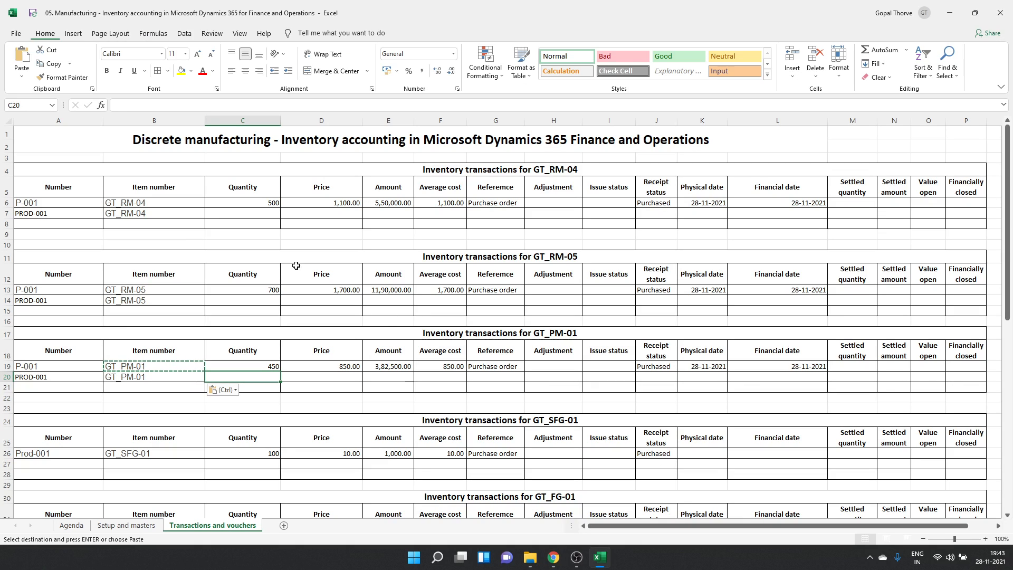
left_click(255, 214)
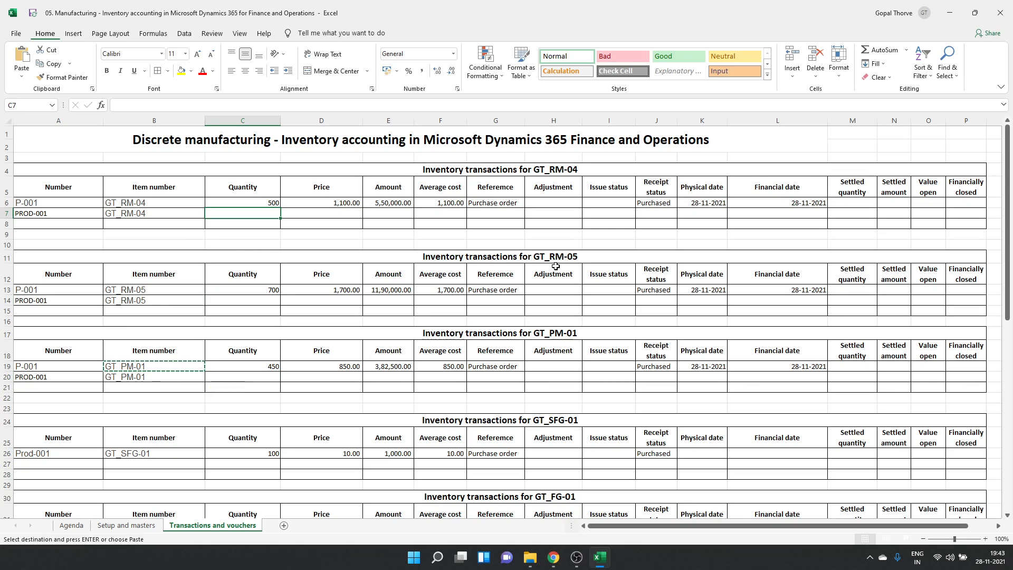
type("-410")
key("Tab")
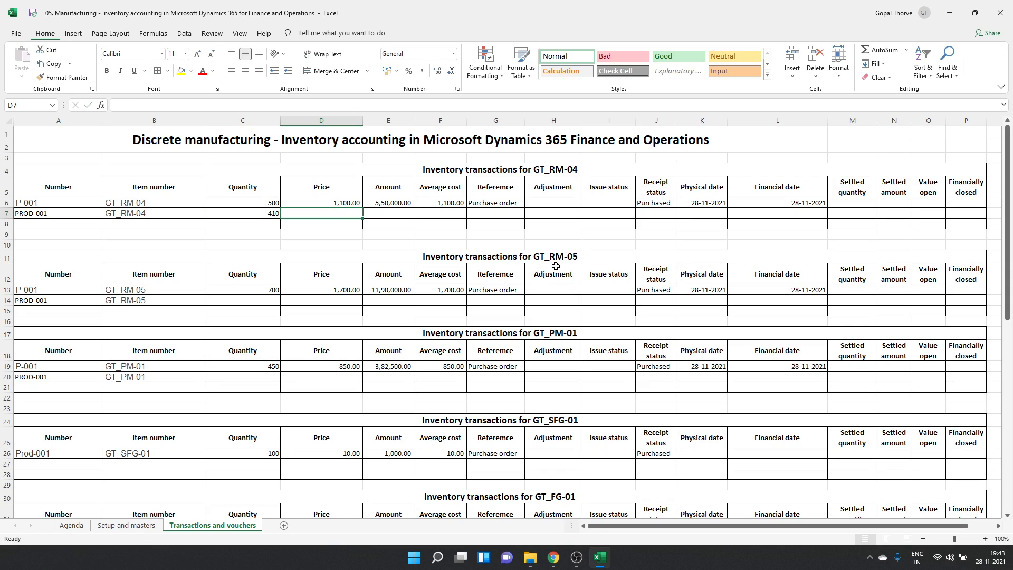
- Set the price in the GT_RM-04 PROD-001 row to the purchase row's average cost with the formula =F6
type("=")
key("Up")
key("Right")
key("Right")
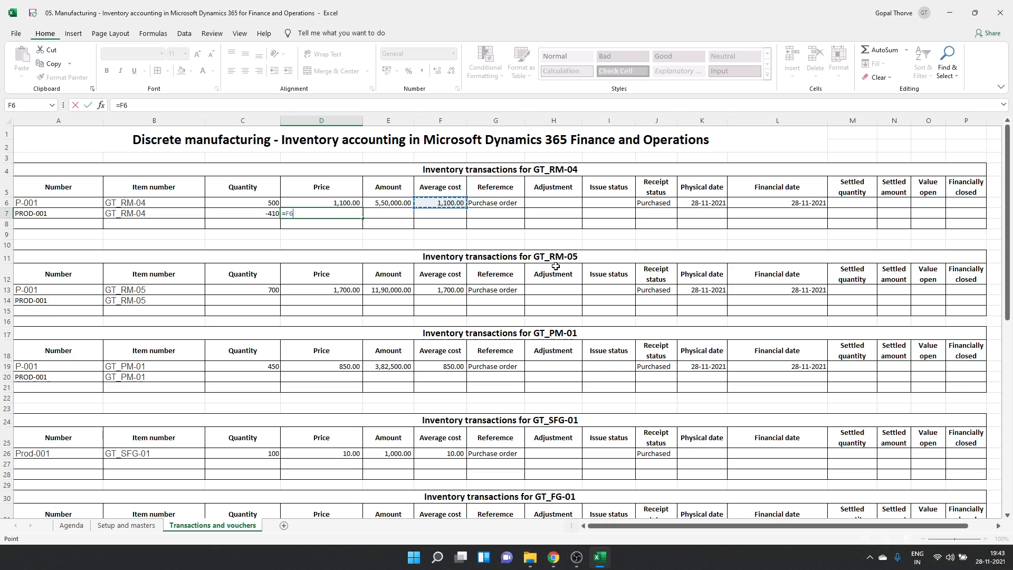
key("Return")
key("Right")
key("Right")
key("Up")
key("Up")
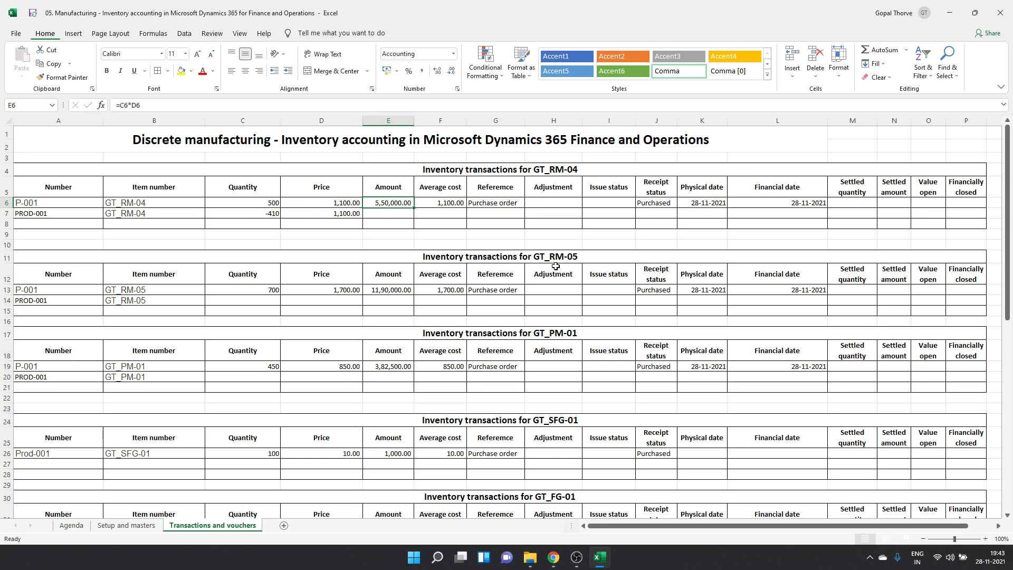
key("ctrl+c")
key("Down")
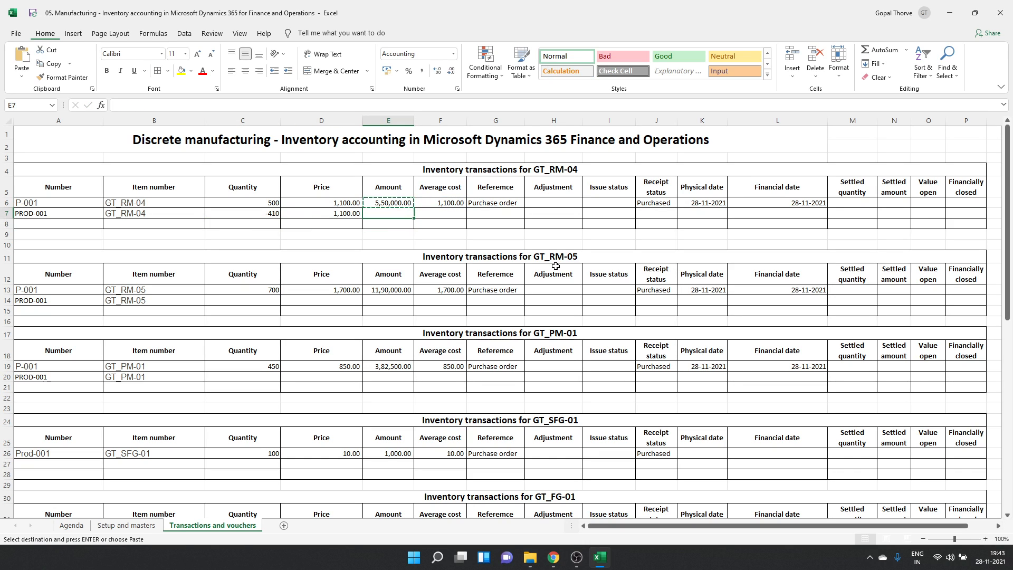
key("Right")
key("Left")
key("Left")
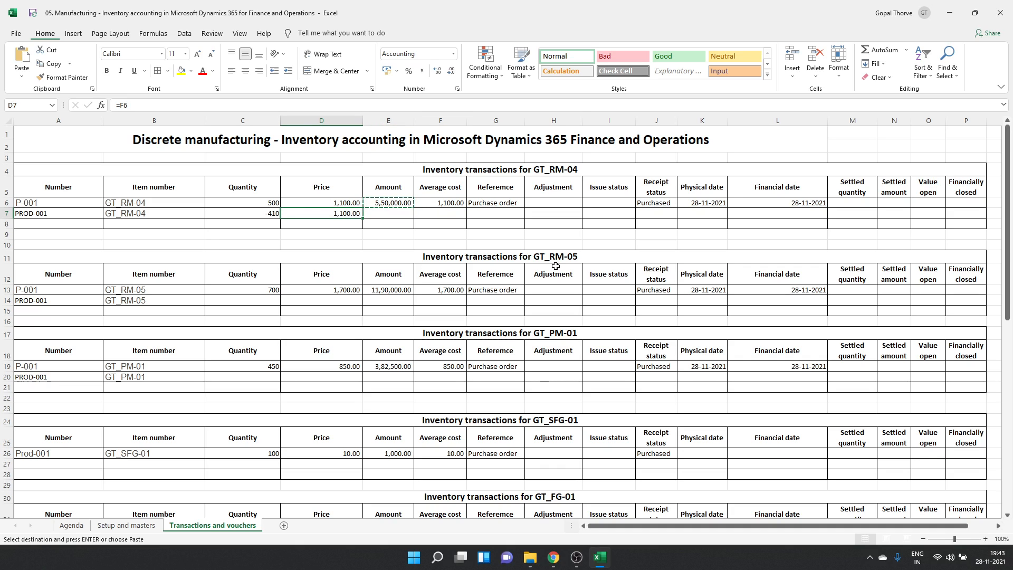
- Copy the average cost formula from the GT_RM-04 purchase row into cell F7 of the PROD-001 row, and check its ranges
key("Right")
key("Right")
key("Up")
key("ctrl+c")
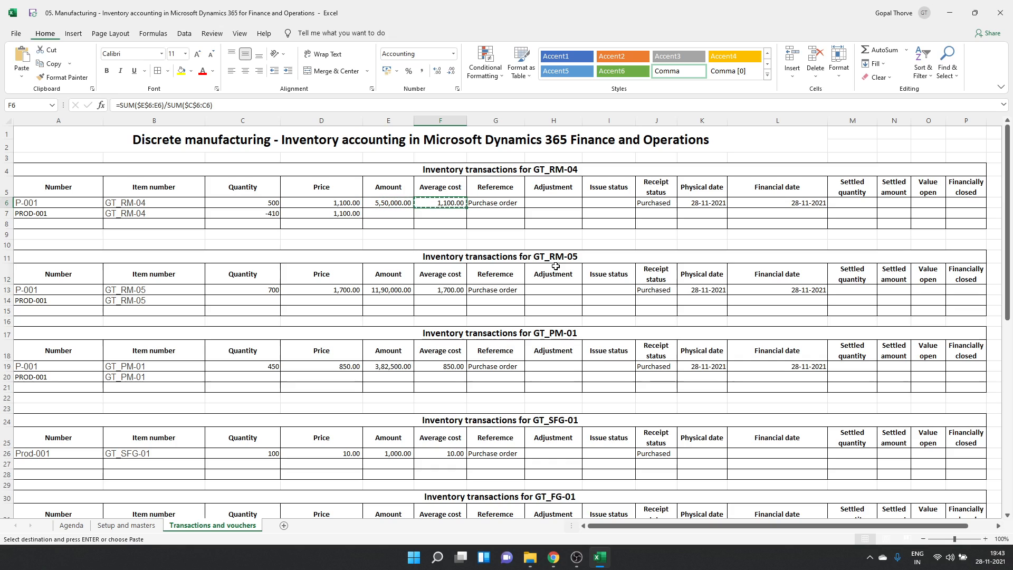
key("Down")
key("Down")
key("Down")
key("Down")
key("Down")
key("Down")
key("ctrl+v")
key("ctrl+z")
key("Up")
key("Up")
key("Up")
key("Up")
key("Up")
key("Up")
key("Down")
key("ctrl+v")
key("F2")
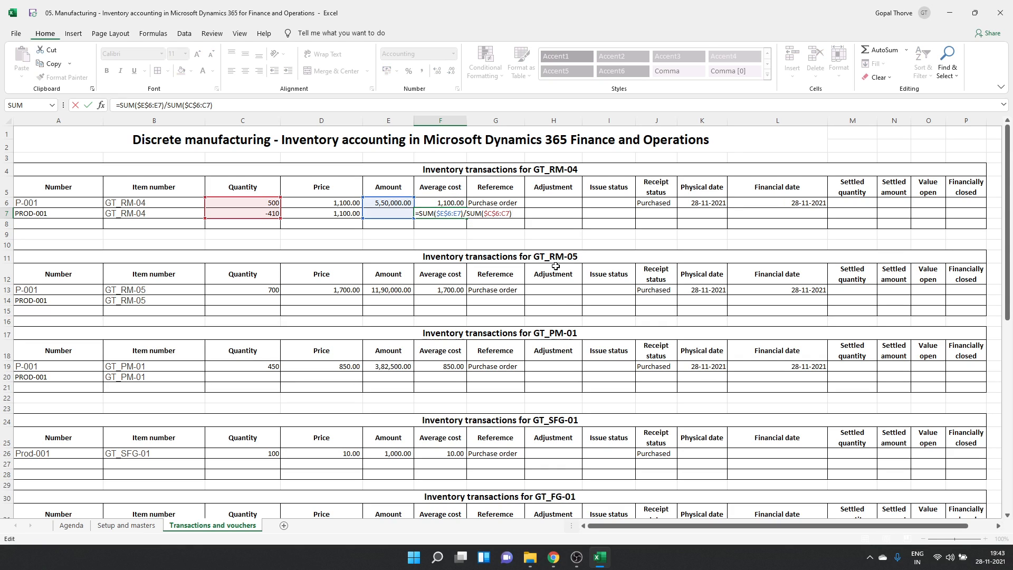
key("shift+Tab")
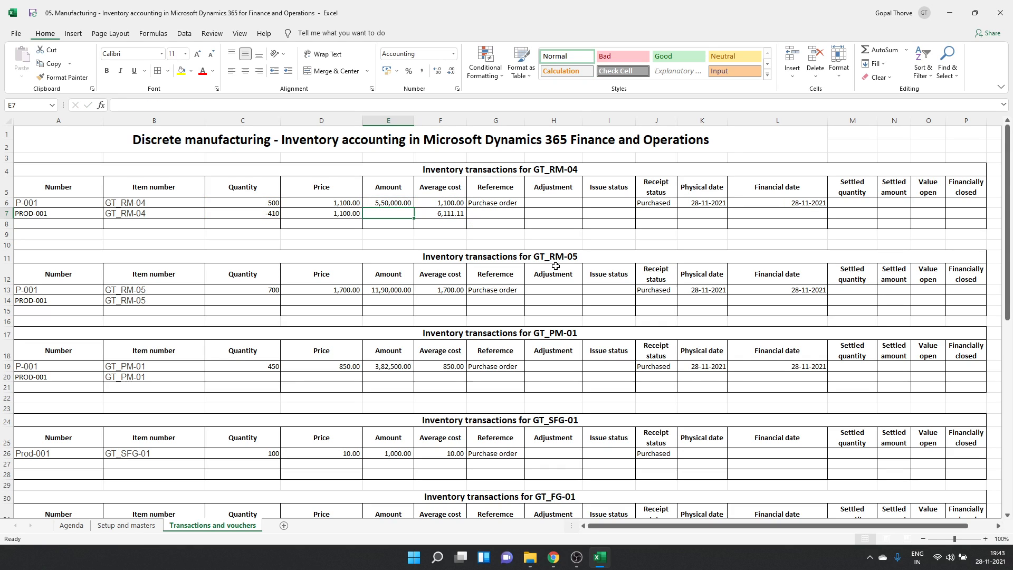
- Copy the amount formula from the GT_RM-04 purchase row into cell E7 of the PROD-001 row, and check its references
key("Up")
key("ctrl+c")
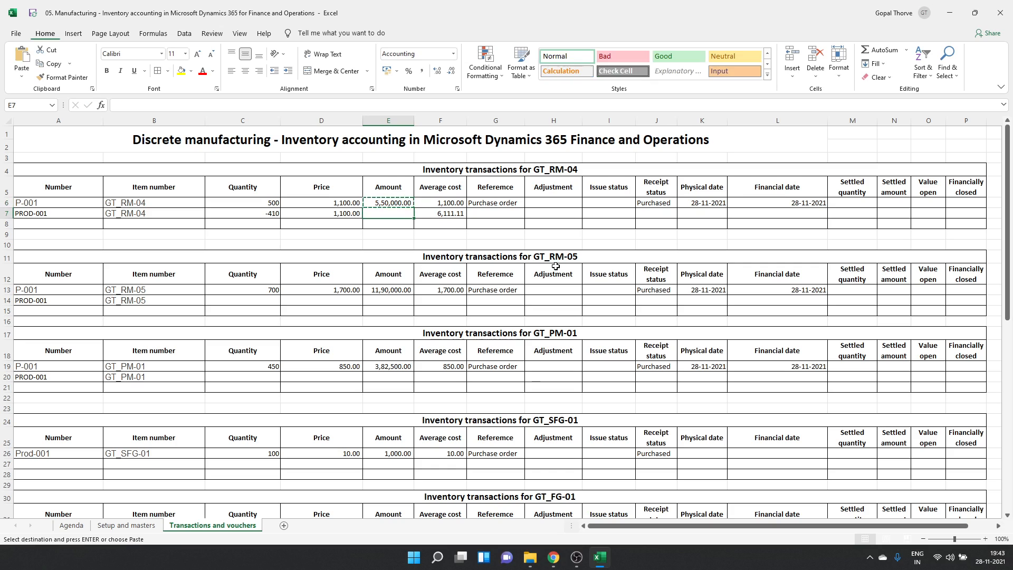
key("Down")
key("ctrl+v")
key("Escape")
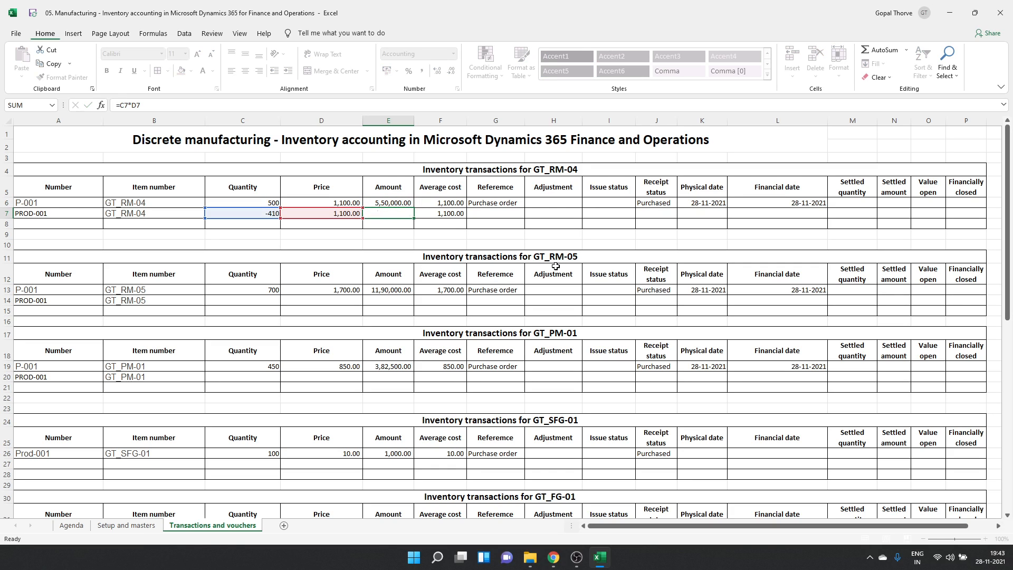
- Enter Production order as the reference and Deducted as the issue status in the GT_RM-04 PROD-001 row
key("Up")
key("Right")
key("Right")
key("Down")
type("Produ")
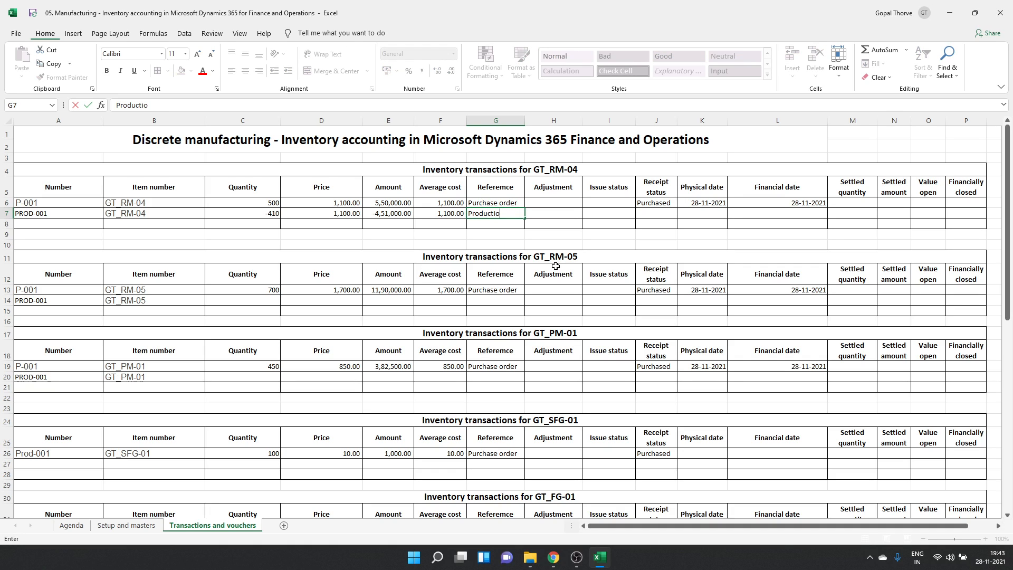
type("ction order")
key("Right")
key("Right")
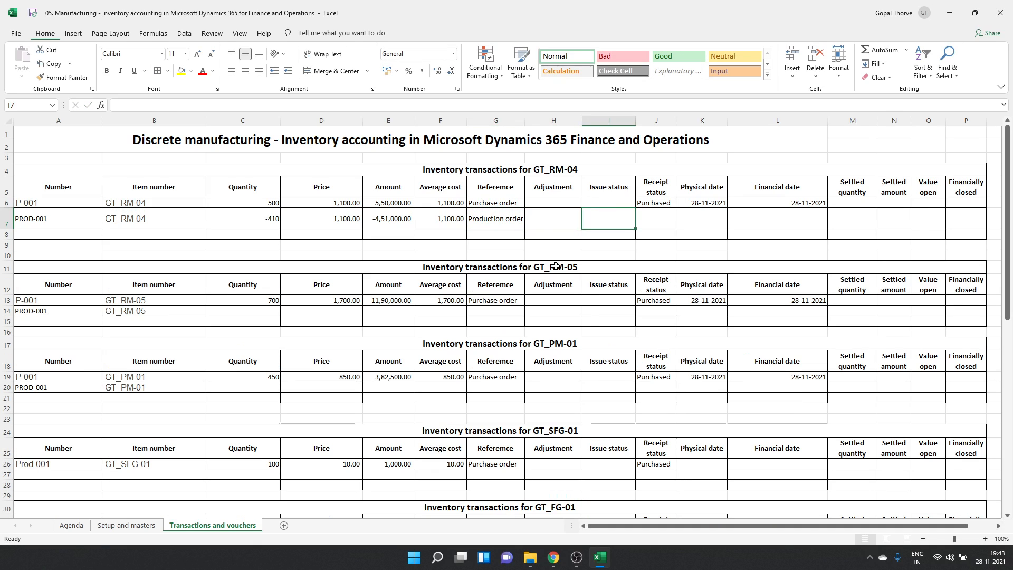
type("Deducted")
key("Left")
key("Left")
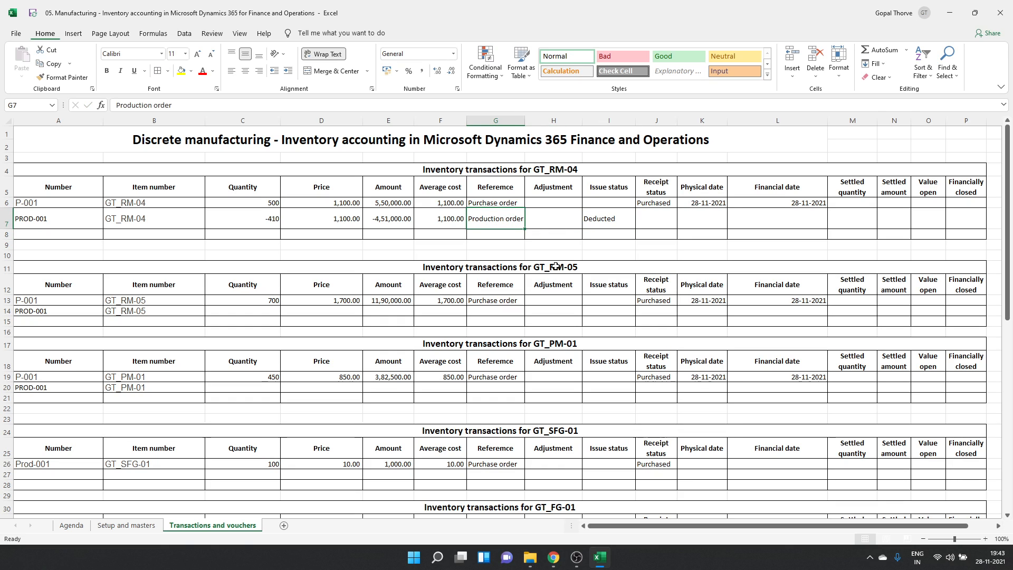
key("Right")
key("Right")
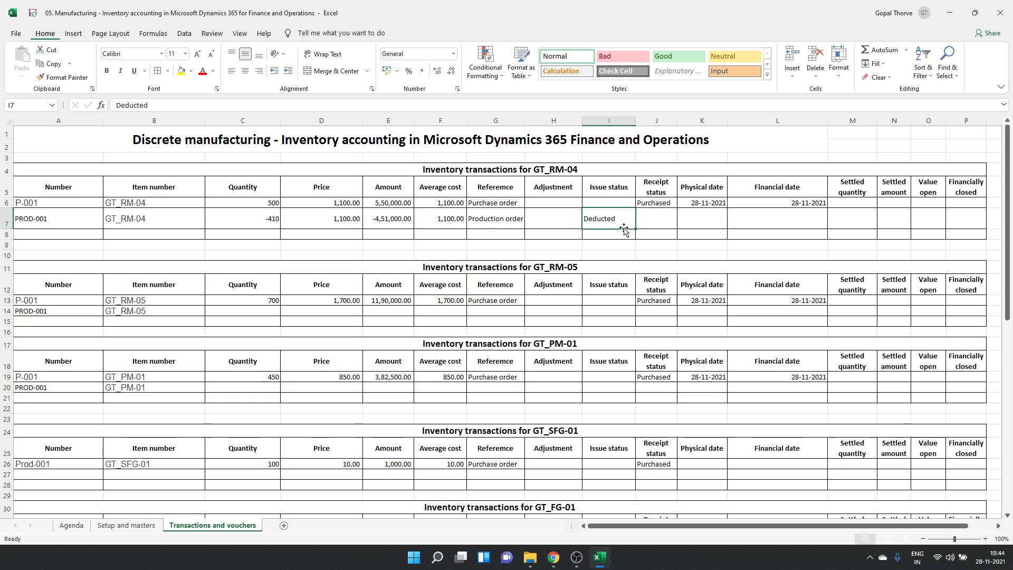
- Widen the Reference column slightly and enter the physical date 28-11-2021 in the GT_RM-04 PROD-001 row
left_click_drag(524, 121, 531, 121)
left_click(703, 216)
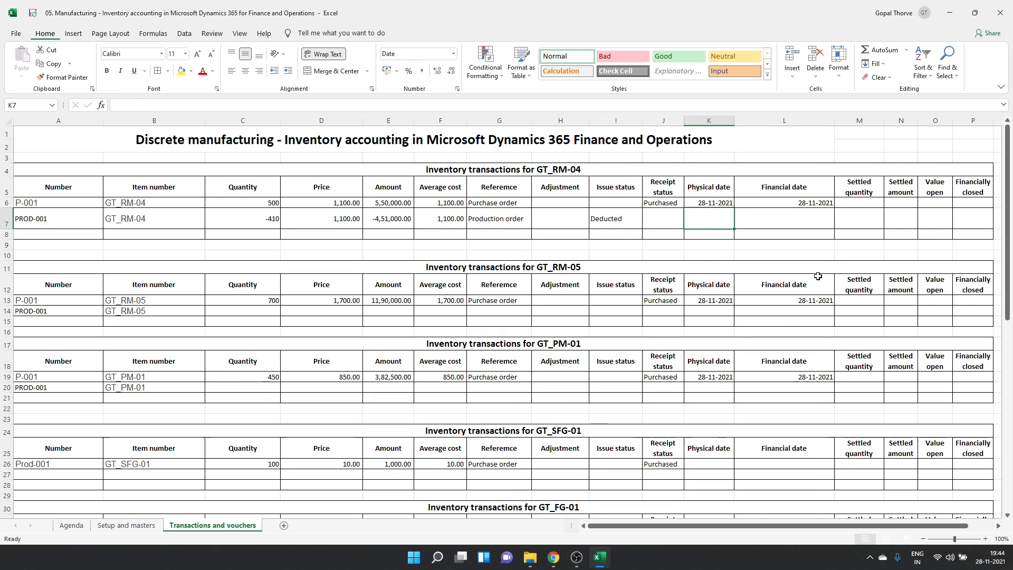
type("28/10")
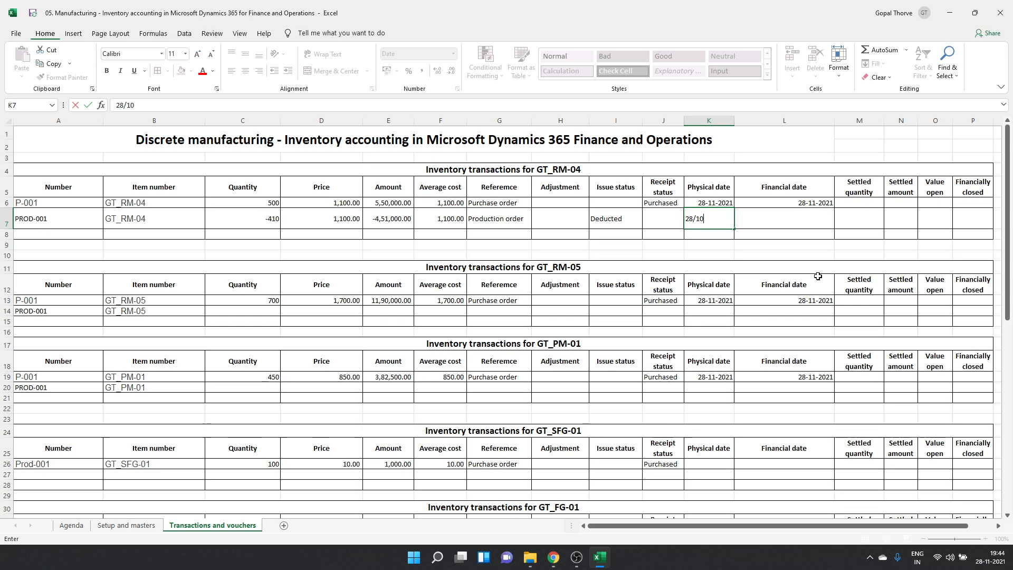
type("/2021")
key("Tab")
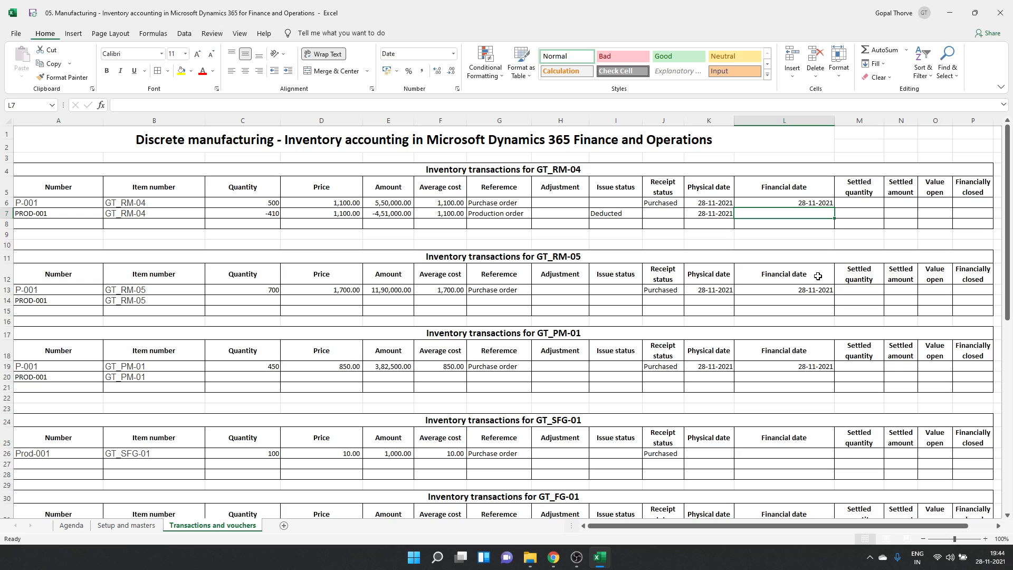
- Review the entries across the GT_RM-04 PROD-001 row, from the number to the financially closed column
key("Right")
key("Right")
key("Right")
key("Right")
key("Right")
key("Left")
key("Left")
key("Left")
key("Left")
key("Left")
key("Left")
key("Left")
key("Left")
key("Left")
key("Left")
key("Left")
key("Left")
key("Left")
key("Left")
key("Left")
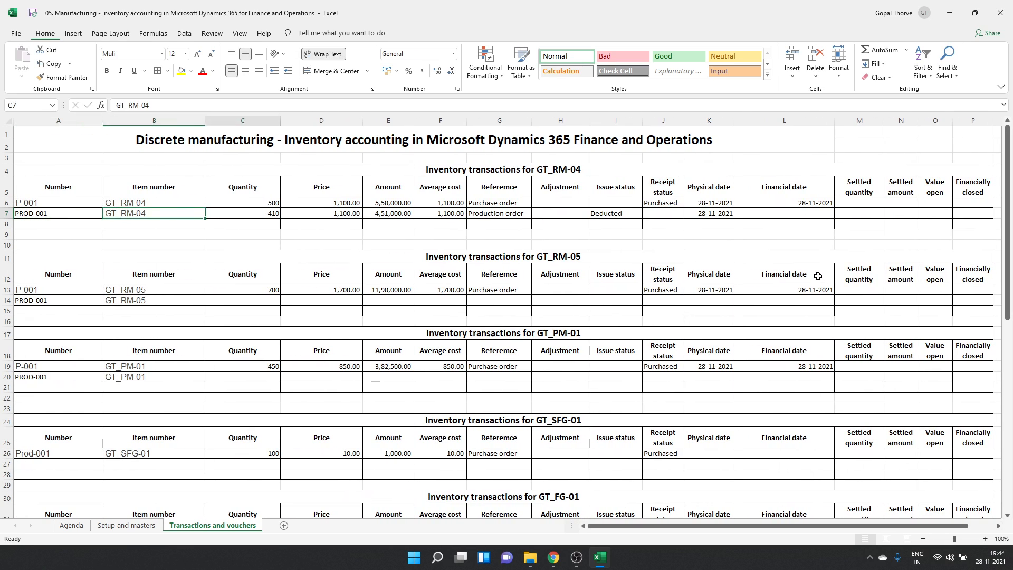
key("Right")
key("Right")
key("Right")
key("Right")
key("Right")
key("Right")
key("Right")
key("Right")
key("Right")
key("Right")
key("Right")
key("Left")
key("Left")
key("Left")
key("Left")
key("Left")
key("Left")
key("Left")
key("Left")
key("Left")
key("Left")
key("Left")
key("Left")
key("Right")
key("Right")
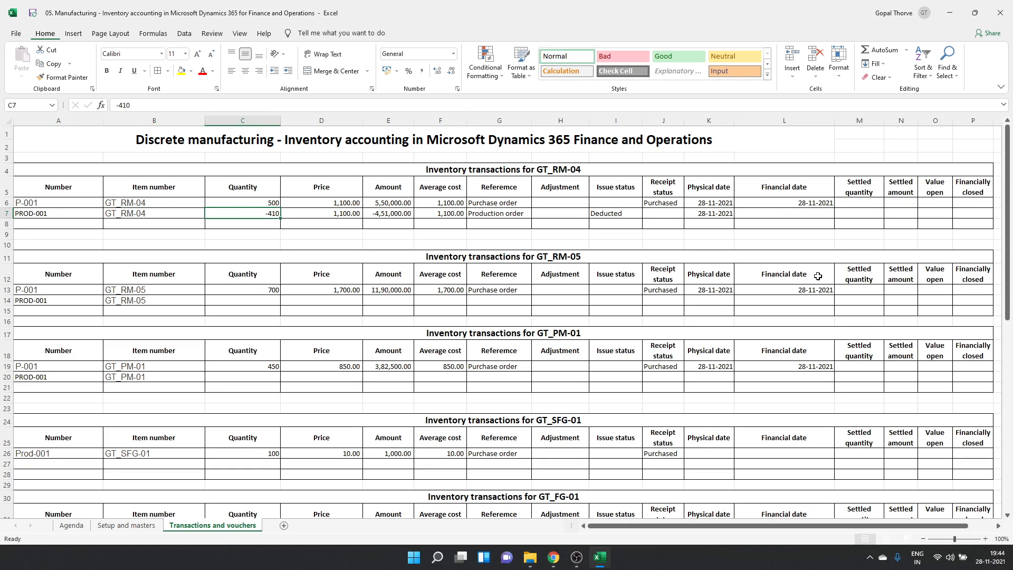
- Copy the average cost formula from the GT_RM-05 purchase row into cell F14 of the PROD-001 row, and check its ranges
key("Right")
key("Right")
key("Right")
key("Down")
key("Down")
key("Down")
key("Down")
key("Down")
key("Down")
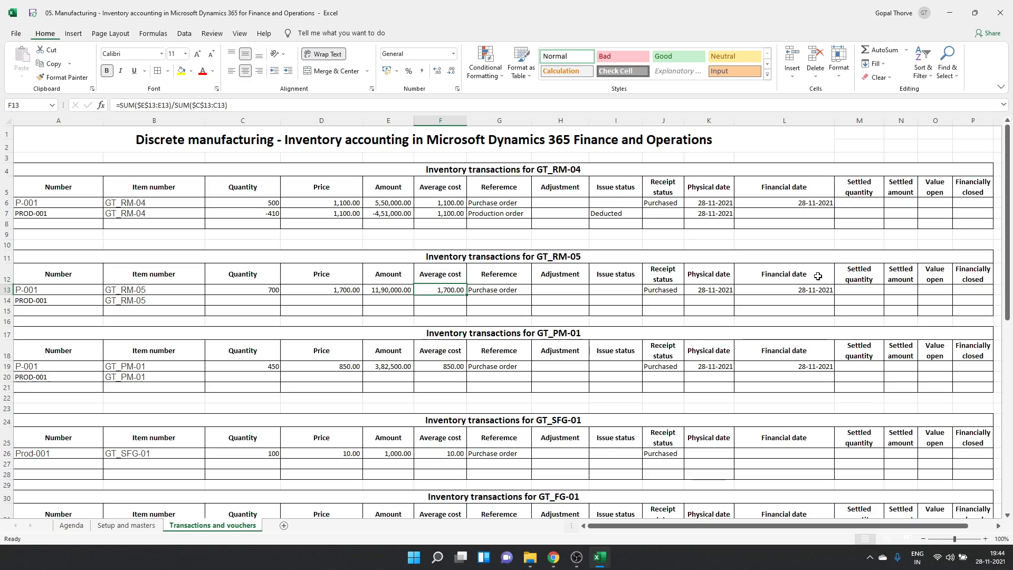
key("ctrl+c")
key("Down")
key("ctrl+v")
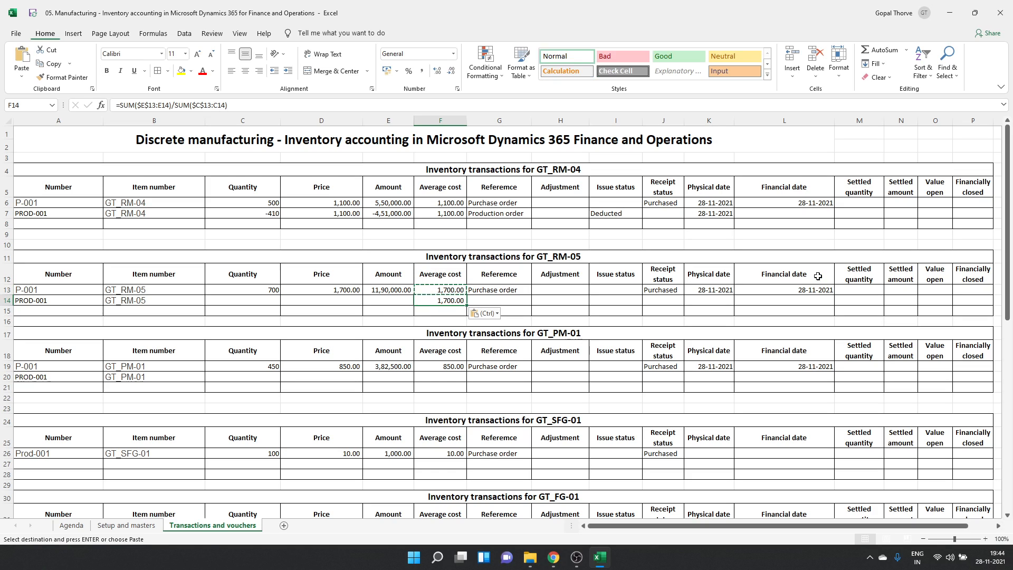
key("F2")
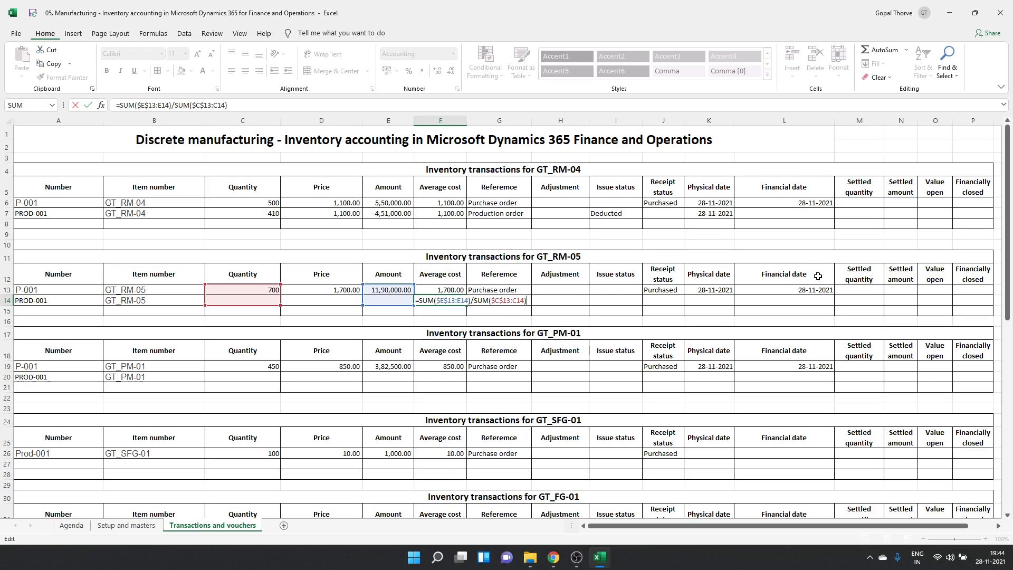
key("Escape")
- Check the GT_RM-05 consumption in the Finance and Operations picking list, and enter -620 as the quantity in the item's PROD-001 row of the workbook
key("Left")
key("Left")
key("Left")
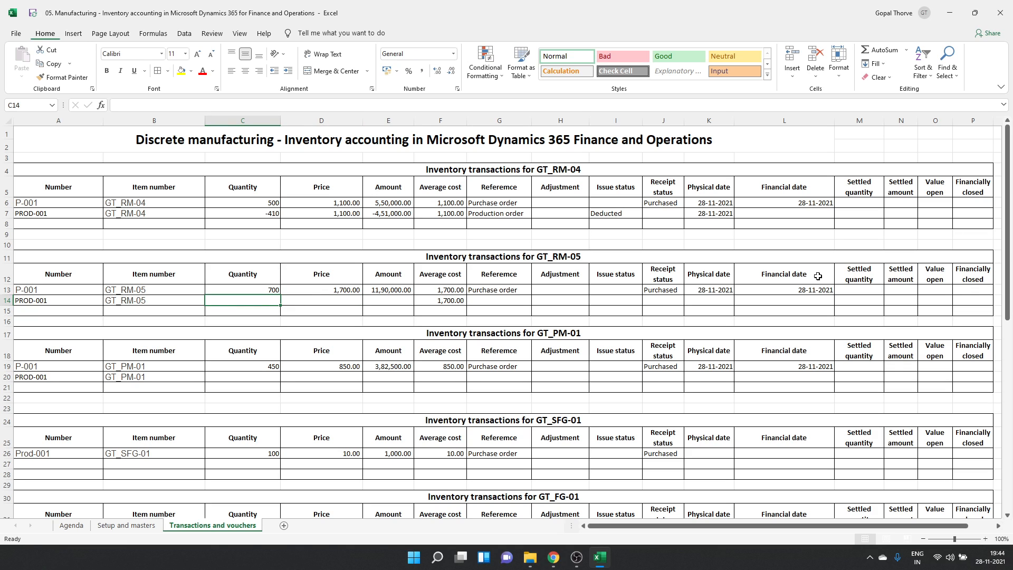
key("alt+Tab")
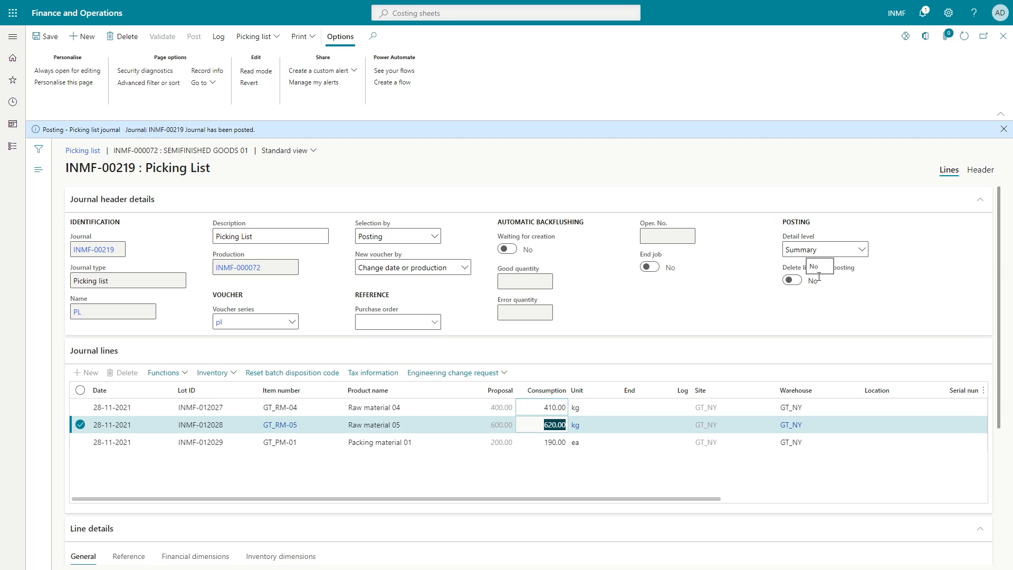
key("alt+Tab")
type("-620")
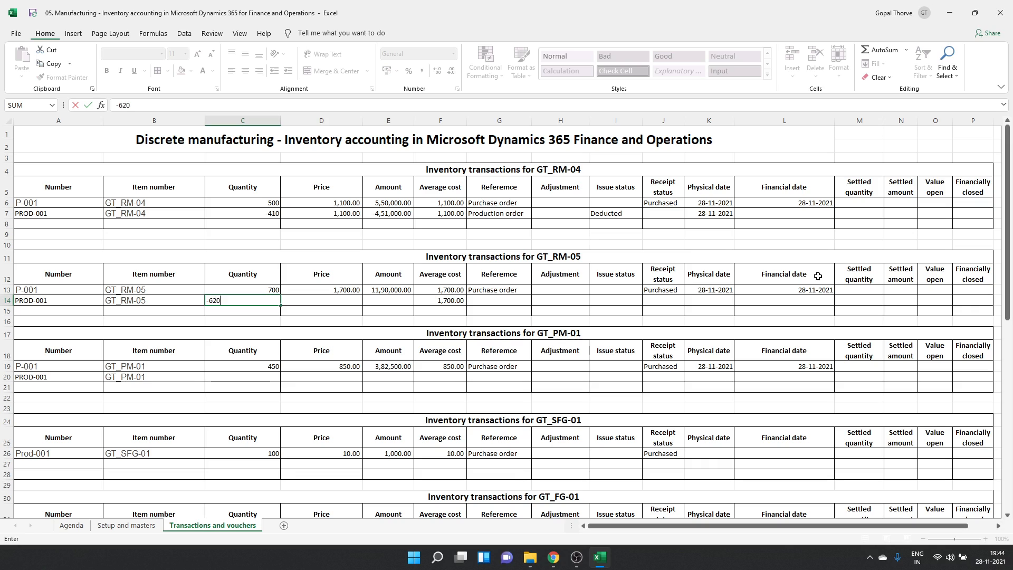
key("Return")
- Set the price in the GT_RM-05 PROD-001 row to the purchase row's average cost with the formula =F13
key("Up")
key("Right")
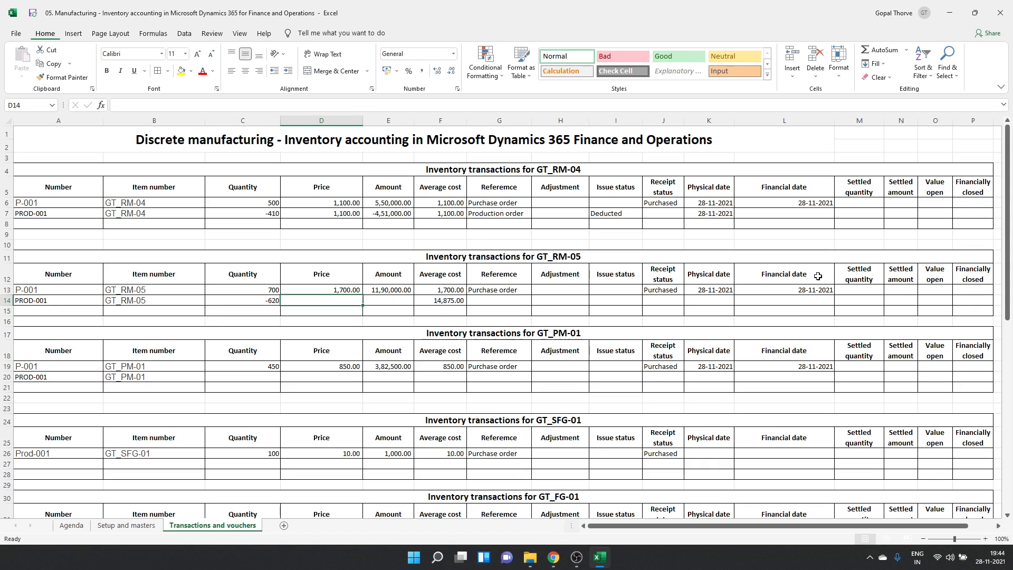
type("=")
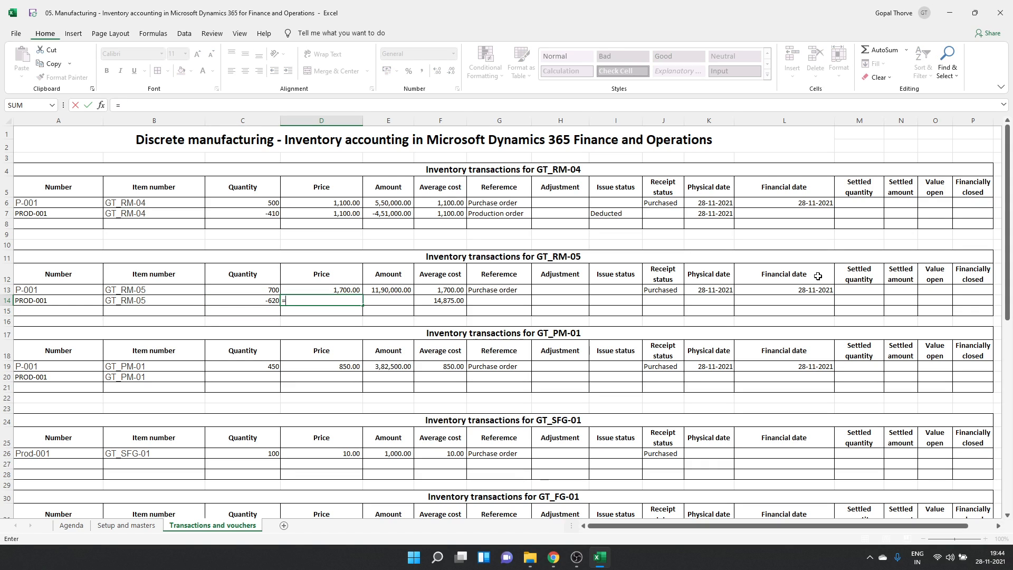
key("Up")
key("Return")
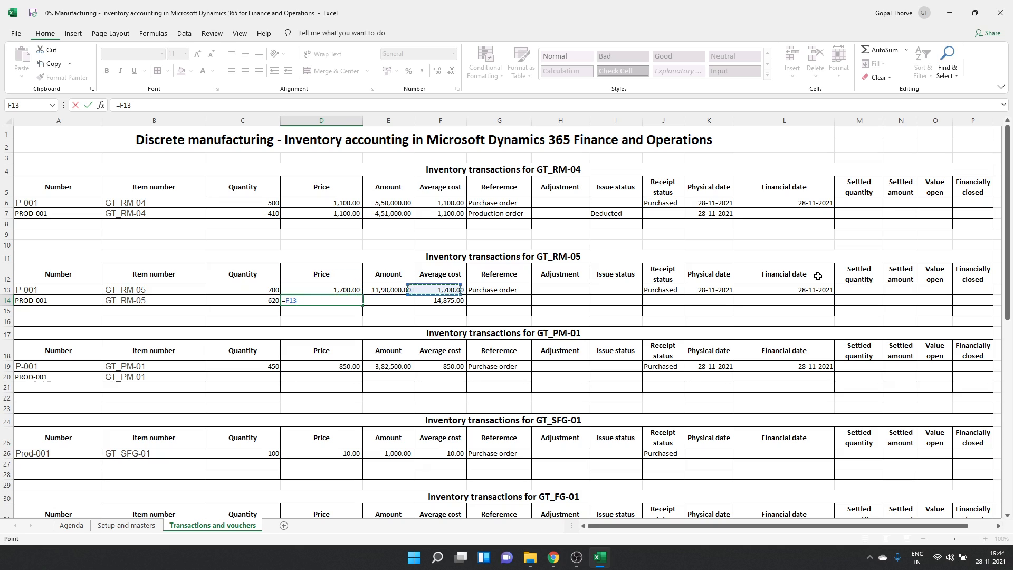
- Copy the amount formula from the GT_RM-05 purchase row into cell E14 of the PROD-001 row
key("Up")
key("Up")
key("Right")
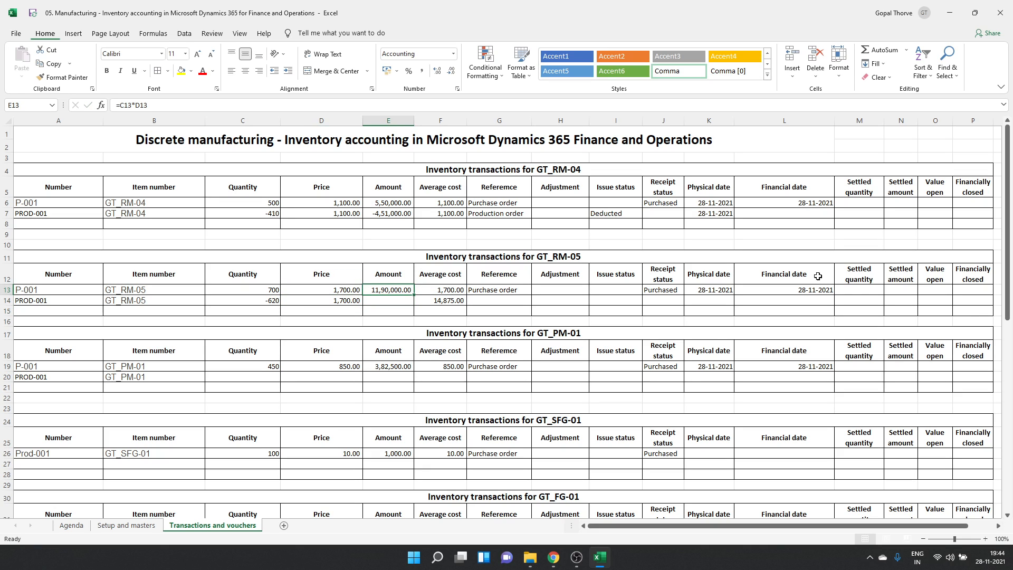
key("ctrl+c")
key("Down")
key("ctrl+v")
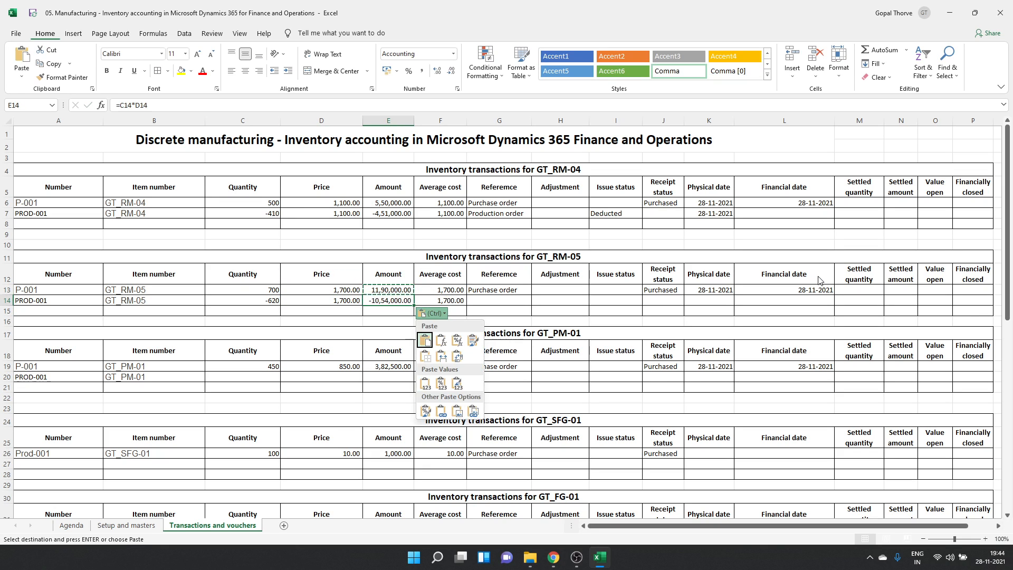
key("Escape")
key("Escape")
- Enter Production order as the reference and Deducted as the issue status in the GT_RM-05 PROD-001 row
key("Right")
key("Right")
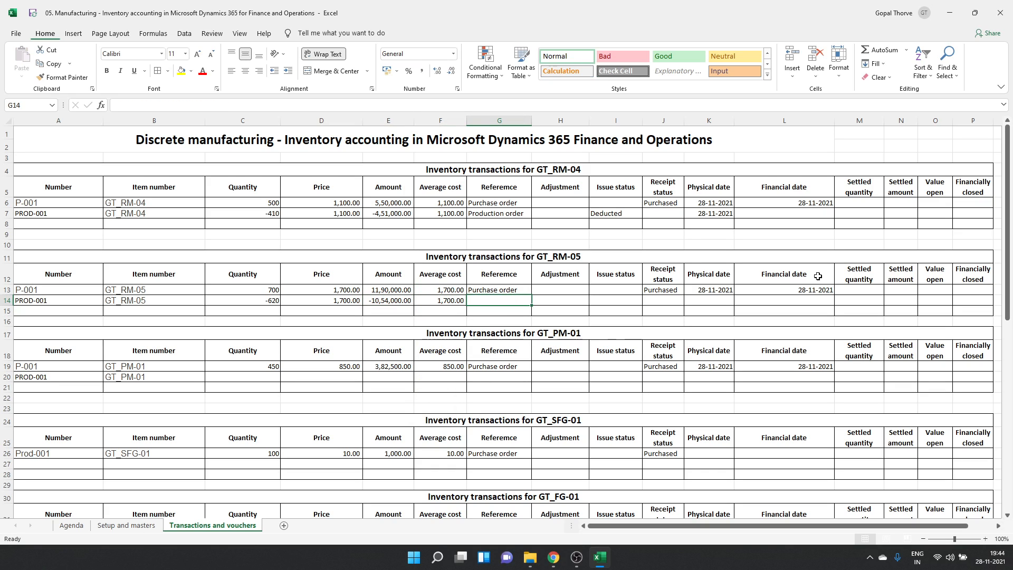
type("Produc")
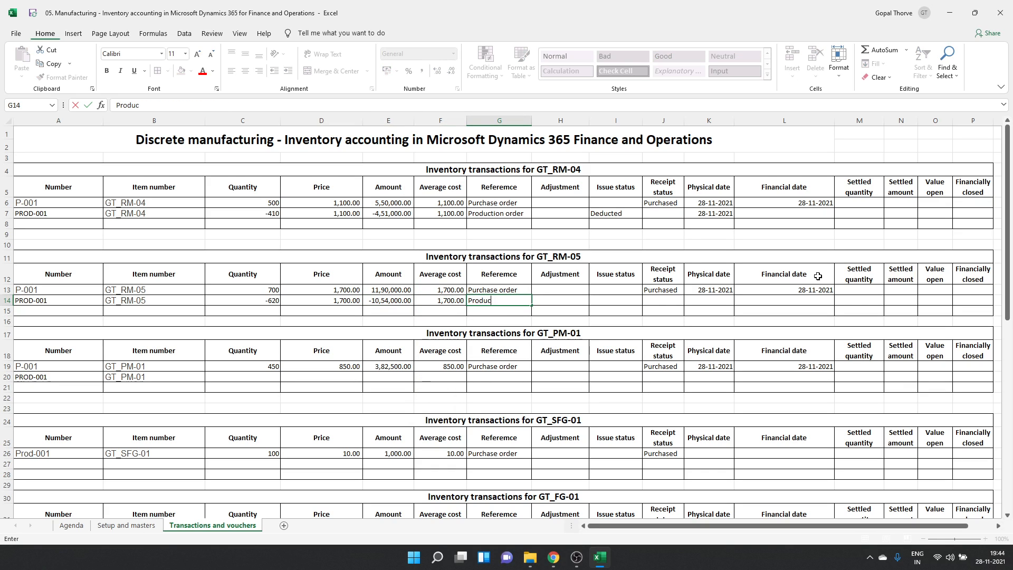
type("tion order")
key("Right")
key("Right")
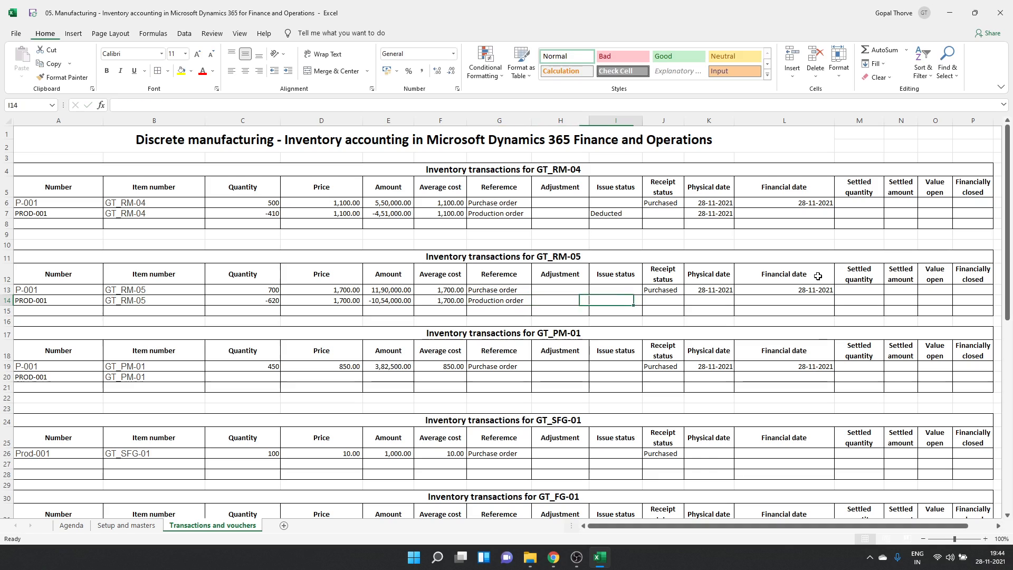
type("Ded")
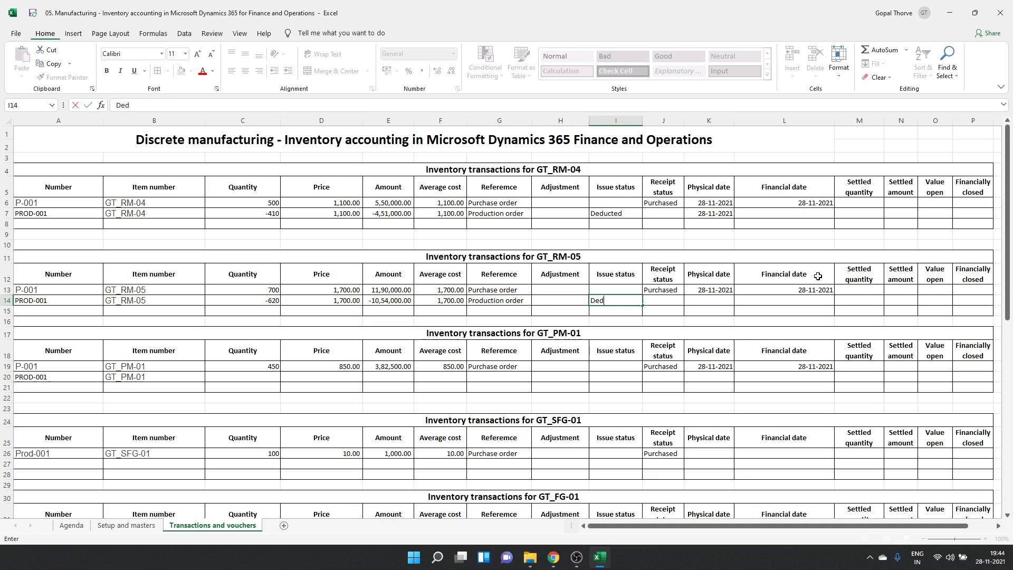
key("Right")
key("Right")
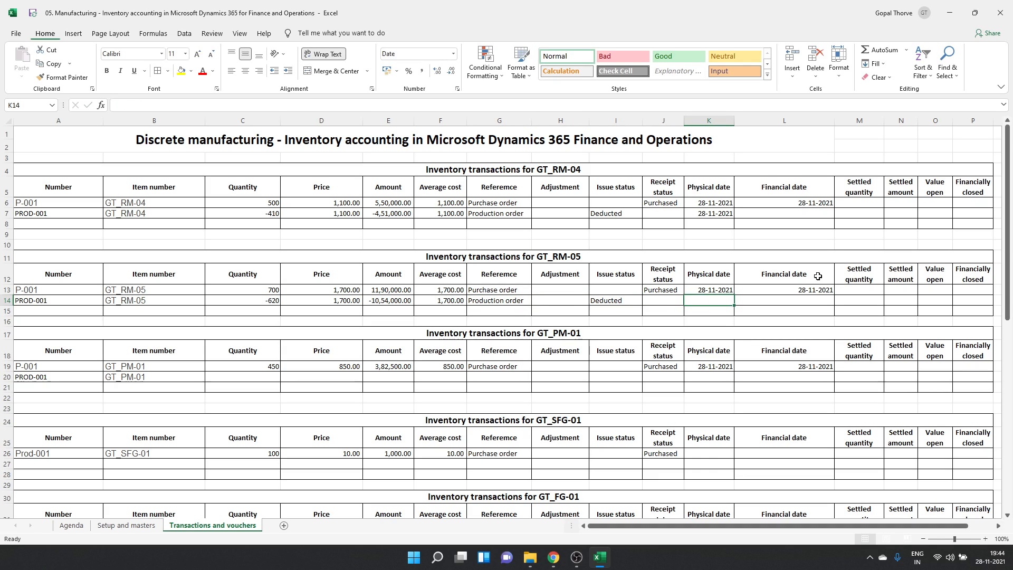
- Copy the physical date 28-11-2021 from the GT_RM-05 purchase row into the PROD-001 row below it
key("Up")
key("ctrl+c")
key("Down")
key("ctrl+v")
- Check the GT_PM-01 consumption in the Finance and Operations picking list, and enter -190 as the quantity in the item's PROD-001 row of the workbook
key("Down")
key("Down")
key("Down")
key("Down")
key("Down")
key("Down")
key("Left")
key("Left")
key("Left")
key("Left")
key("Left")
key("Left")
key("Left")
key("Left")
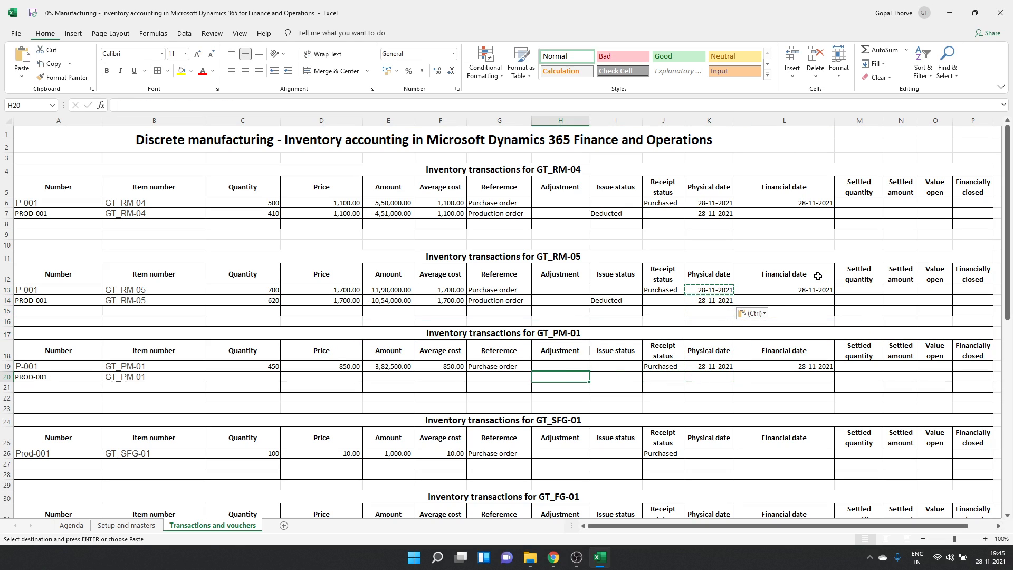
key("alt+Tab")
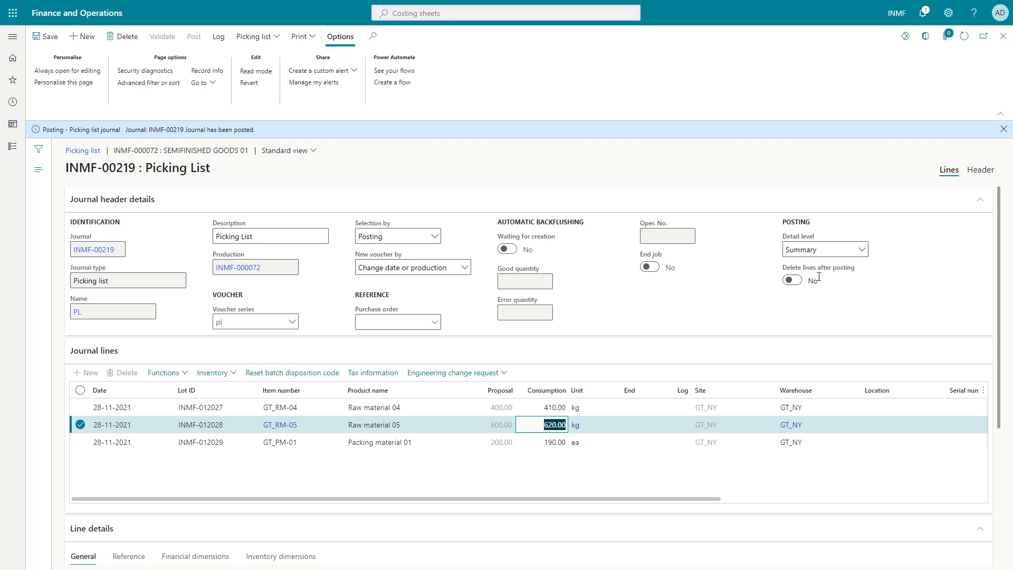
key("Down")
key("alt+Tab")
type("-190")
key("Tab")
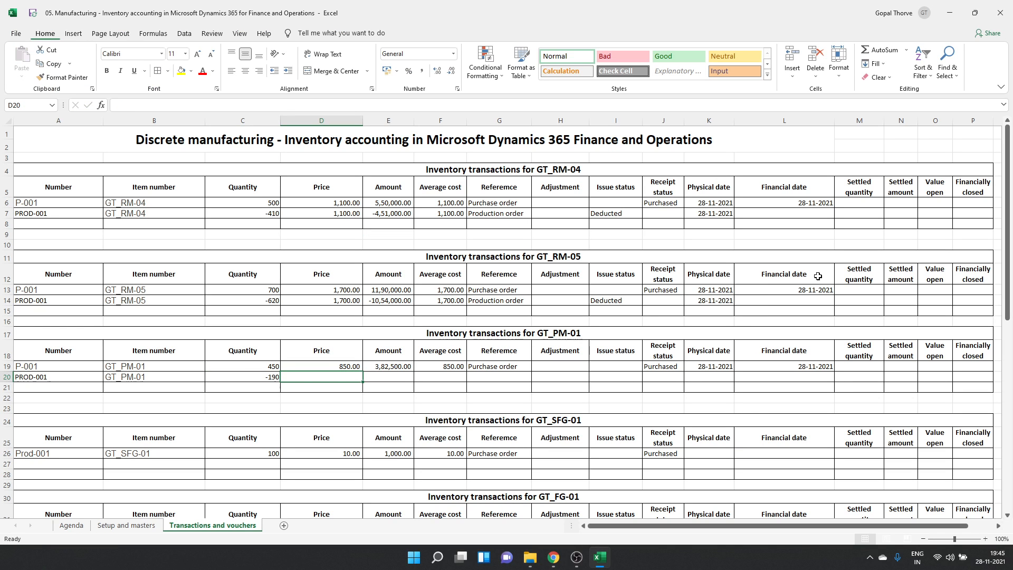
- Set the price in the GT_PM-01 PROD-001 row to the purchase row's average cost with the formula =F19
type("=")
key("Up")
key("Right")
key("Right")
key("Return")
- Copy the amount and average cost formulas from the GT_PM-01 purchase row into cells E20 and F20 of the PROD-001 row
key("Up")
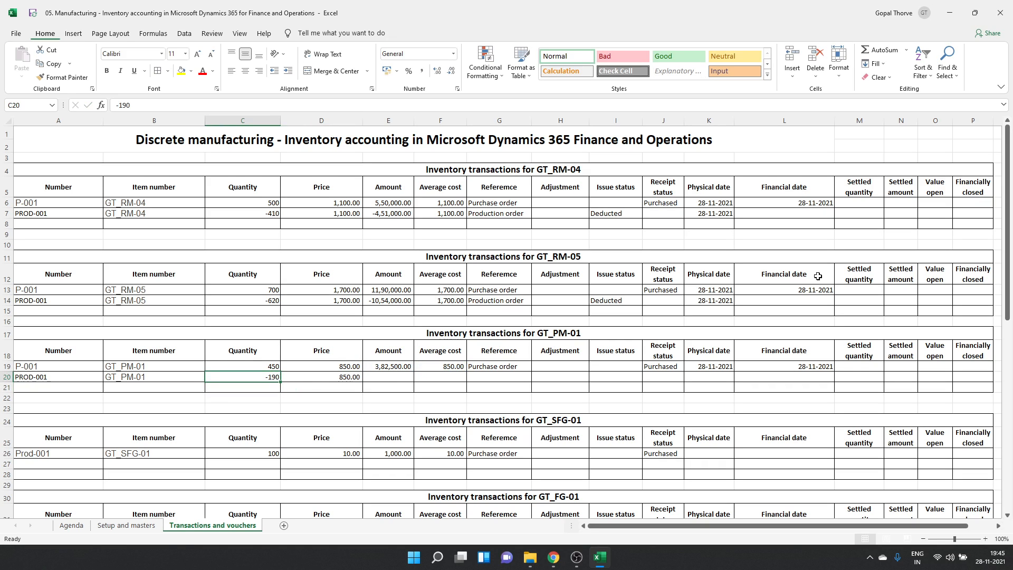
key("Right")
key("Up")
key("Right")
key("shift+Right")
key("ctrl+c")
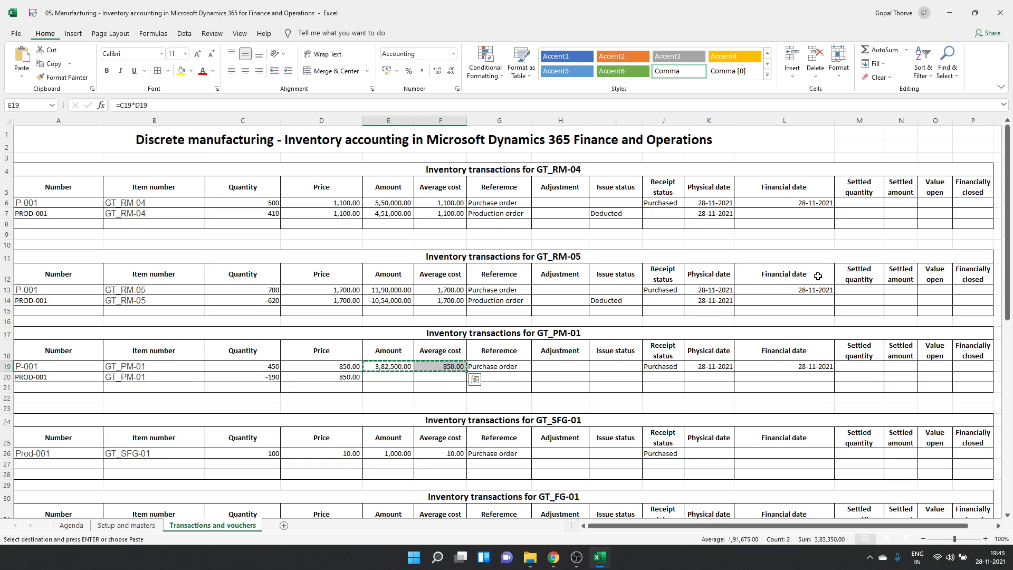
key("Down")
key("ctrl+v")
key("Escape")
- Copy the Production order reference, Deducted issue status and 28-11-2021 physical date from the GT_RM-05 PROD-001 row into the GT_PM-01 PROD-001 row
key("Right")
key("Right")
key("Up")
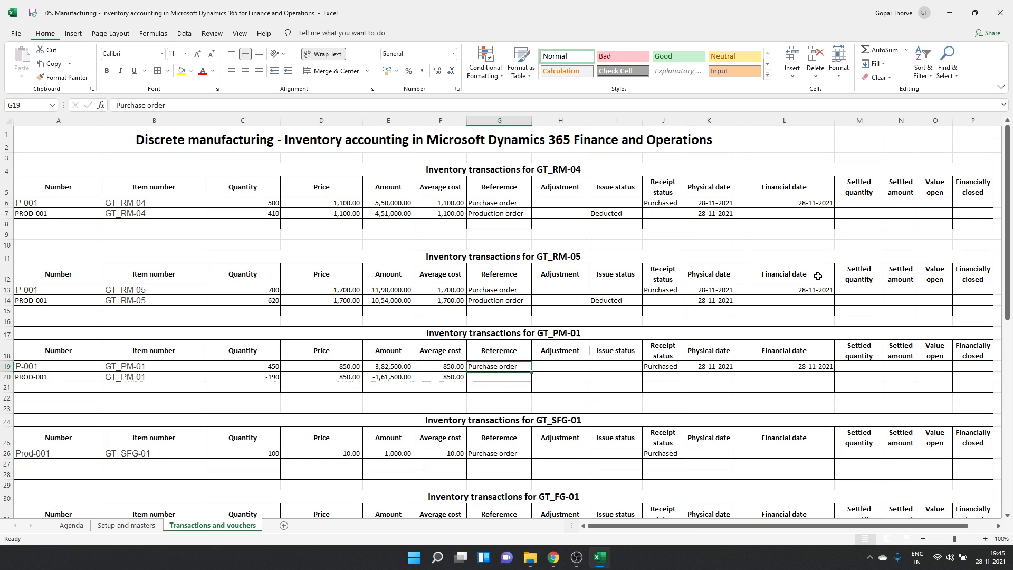
key("Up")
key("Up")
key("Up")
key("Up")
key("Up")
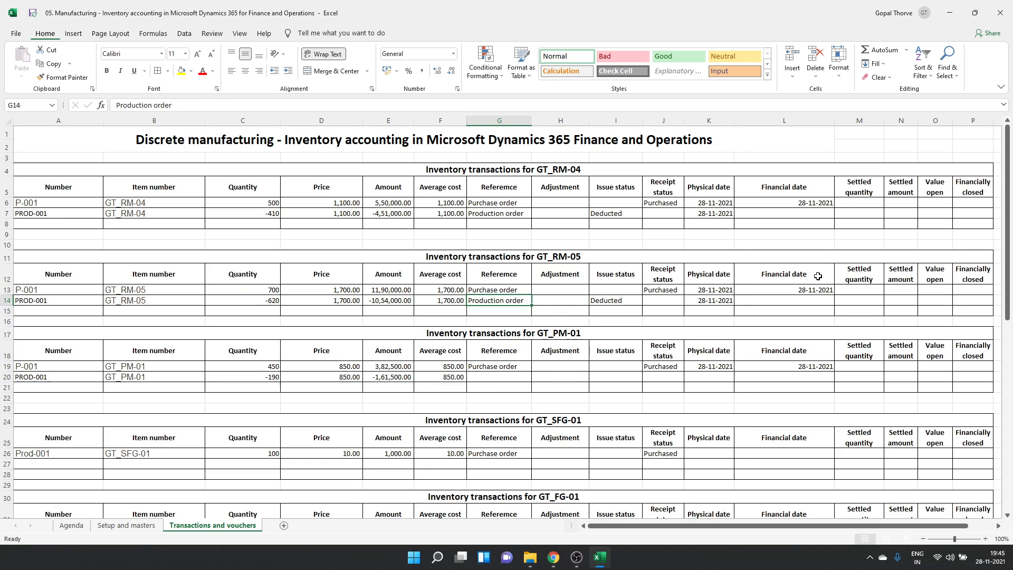
key("shift+Right")
key("shift+Right")
key("shift+Right")
key("shift+Right")
key("ctrl+c")
key("Down")
key("Down")
key("Down")
key("Down")
key("Down")
key("Down")
key("ctrl+v")
key("Escape")
- Check the completed PROD-001 row of the GT_PM-01 inventory transactions across its number, item, quantity, price, amount and reference
key("Left")
key("Left")
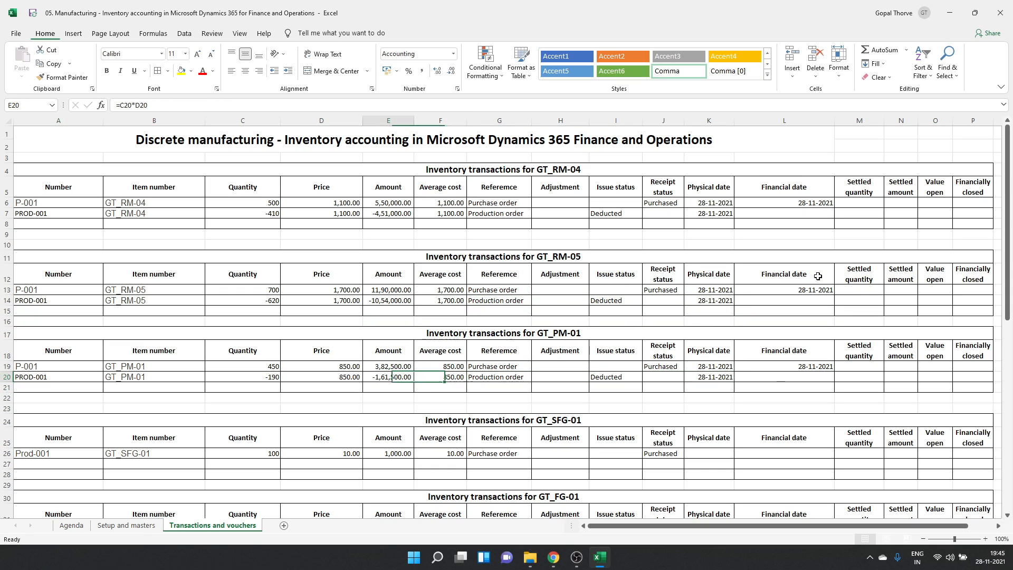
key("Left")
key("Left")
key("Left")
key("Left")
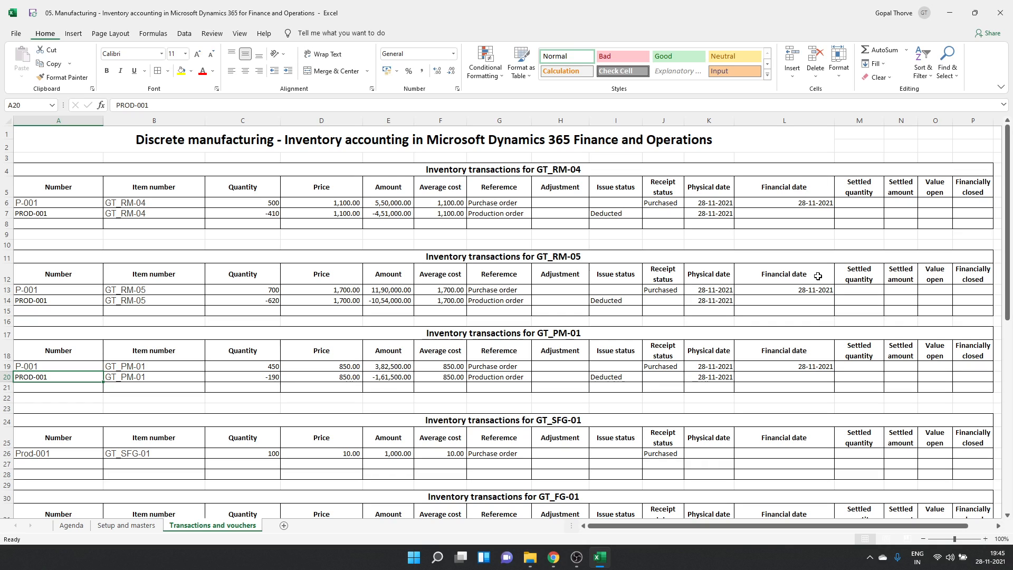
key("Right")
key("Right")
key("Right")
key("Right")
key("Right")
key("Right")
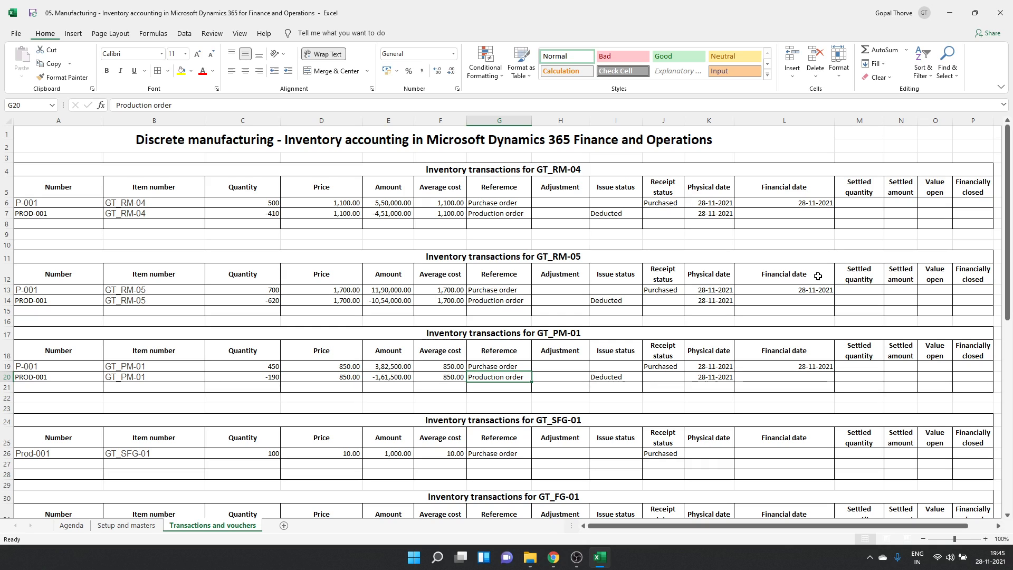
- Insert an extra blank row at row 39 in the GT_RM-04 inventory ledger, between the P-001 line and the closing stock
key("Down")
key("Down")
key("Down")
key("Down")
key("Down")
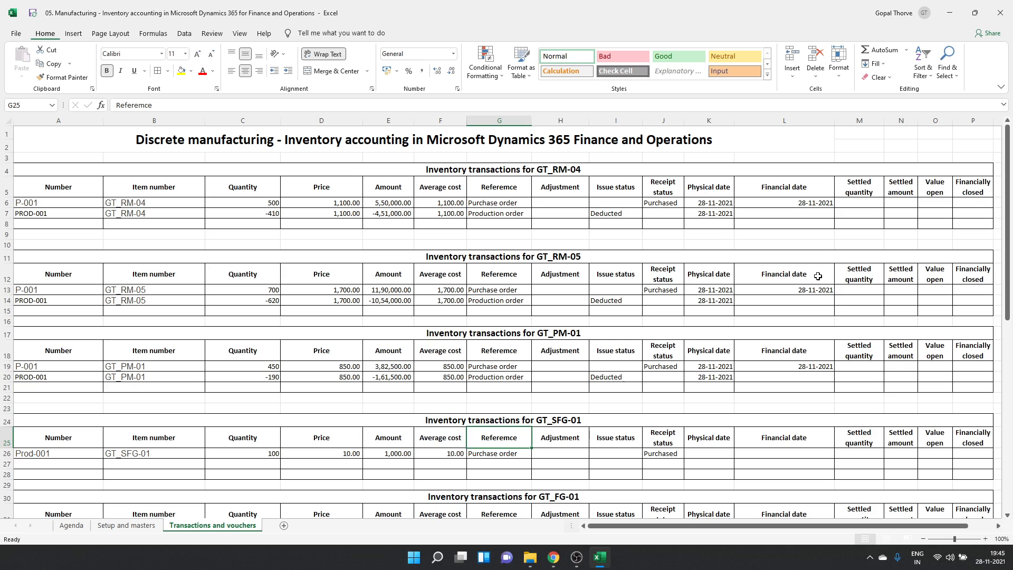
scroll(584, 354, "down", 10)
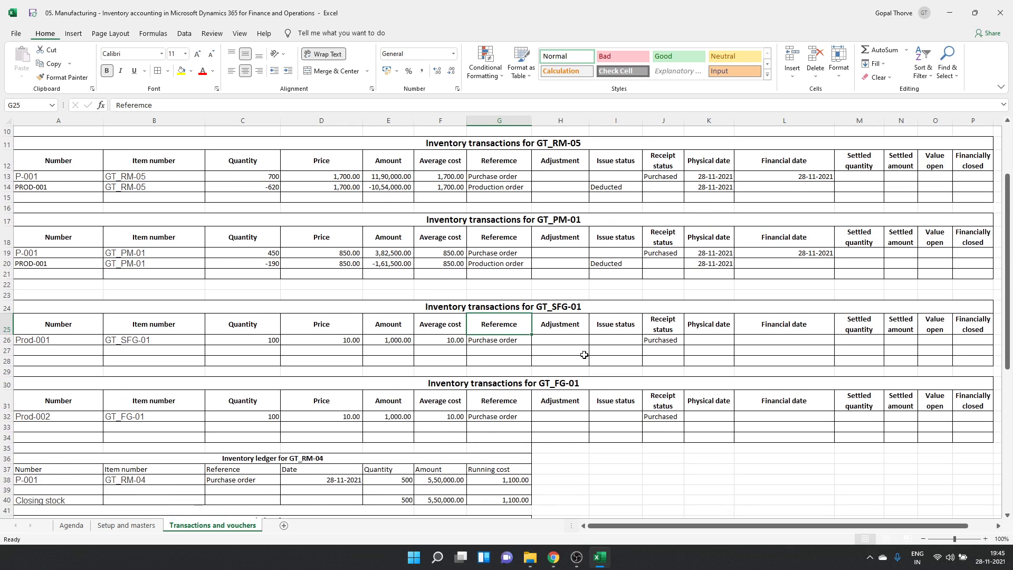
scroll(583, 354, "up", 2)
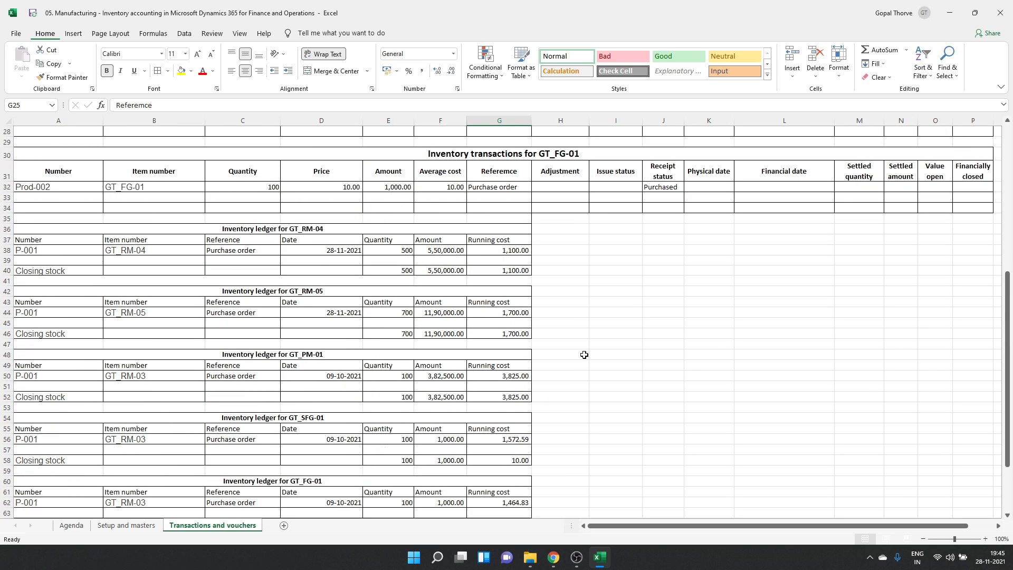
left_click(4, 260)
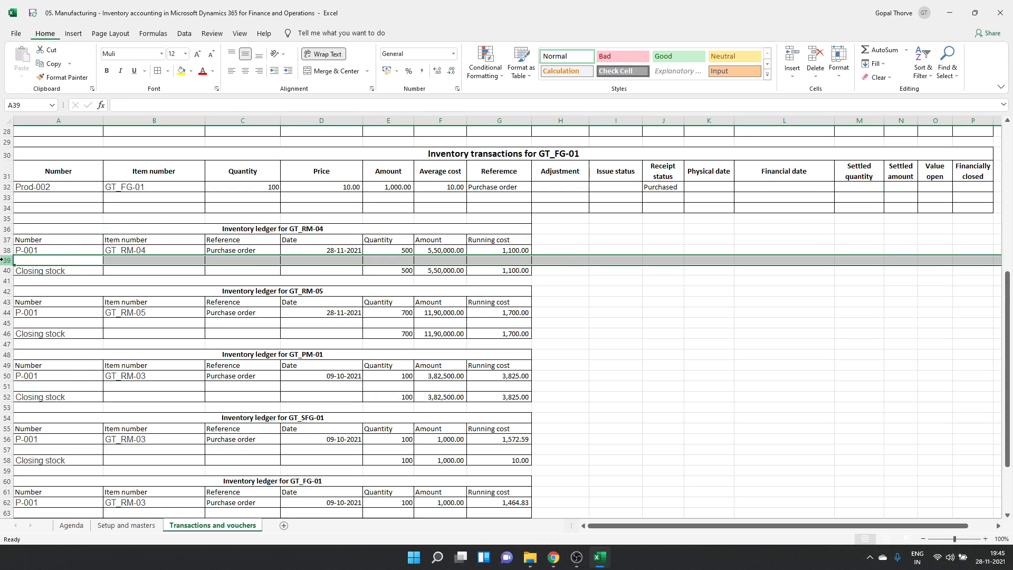
right_click(5, 260)
left_click(45, 333)
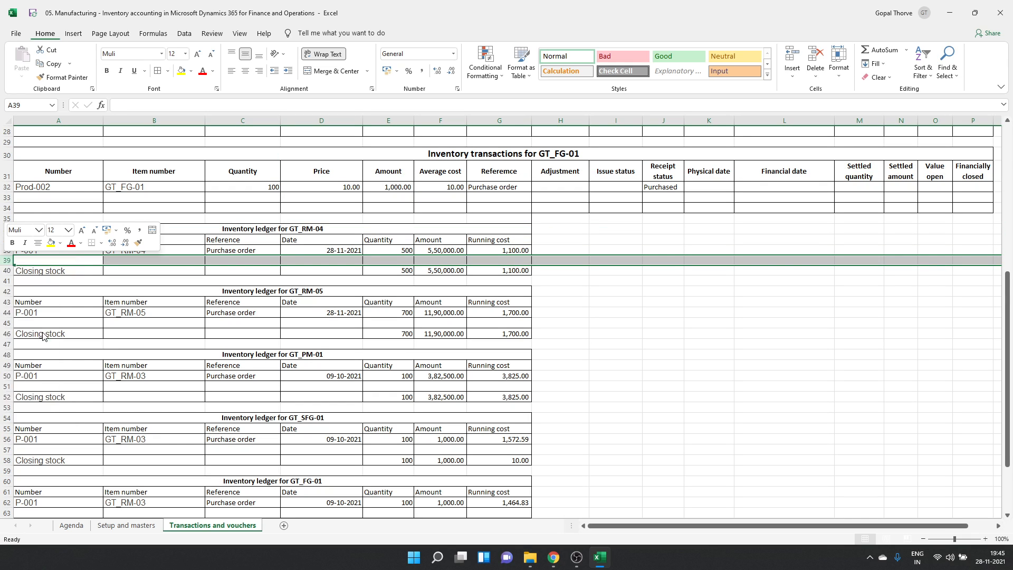
left_click(70, 253)
- Copy the PROD-001 number from the transaction tables into cell A39 of the GT_RM-04 inventory ledger
key("Up")
key("Up")
key("Up")
key("Up")
key("Up")
key("Up")
key("Up")
key("Up")
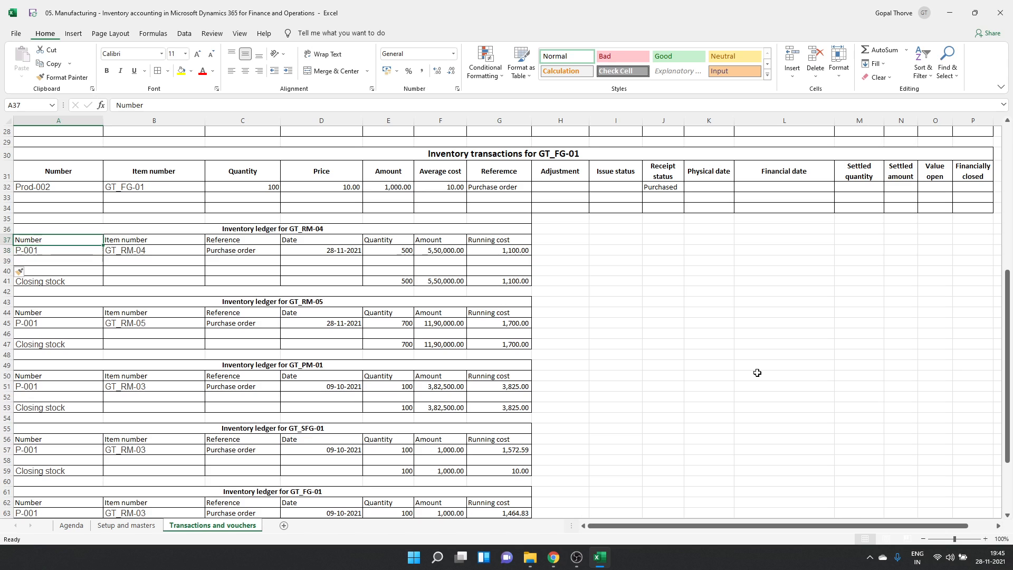
scroll(757, 373, "up", 4)
key("Up")
key("Up")
key("Up")
key("Up")
key("Up")
key("Up")
key("Up")
key("Up")
key("Up")
key("Up")
key("Up")
key("Up")
key("Up")
key("Up")
key("Up")
key("Up")
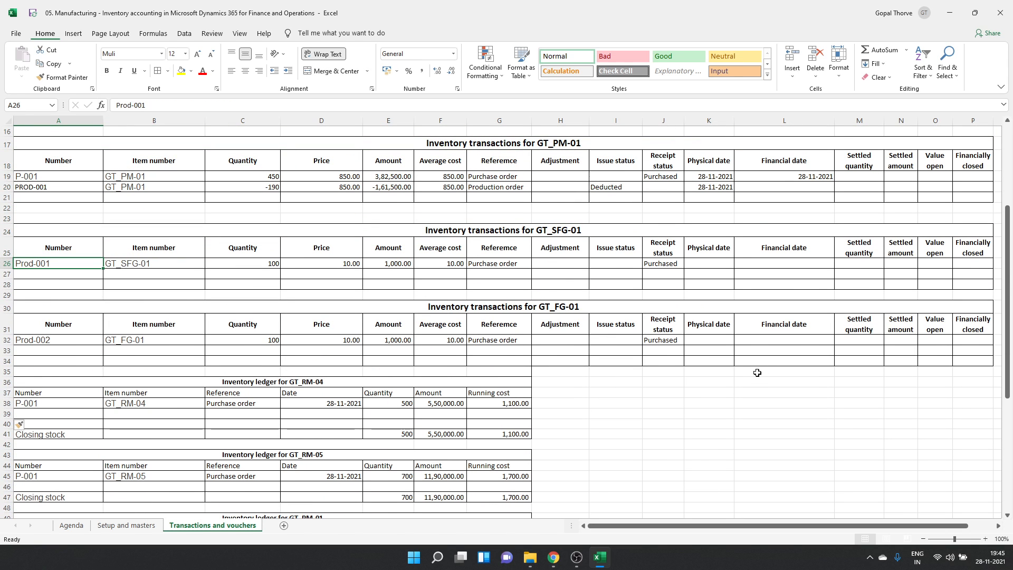
key("Up")
key("Up")
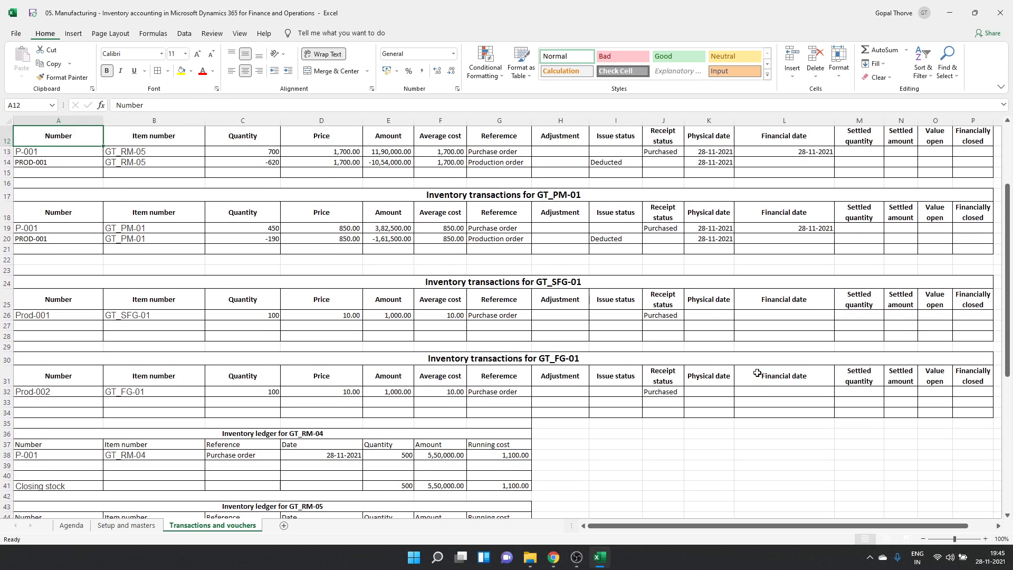
key("Down")
key("Down")
key("Down")
key("Down")
key("Down")
key("Down")
key("Down")
key("Down")
key("ctrl+c")
key("Down")
key("Down")
key("Down")
key("Down")
key("Down")
key("Down")
key("Down")
key("Down")
key("Down")
key("Down")
key("Down")
key("Down")
key("Down")
key("Down")
key("Down")
key("Down")
key("Down")
key("Down")
key("Down")
key("Down")
key("Down")
key("Down")
key("Down")
key("Down")
key("Down")
key("Down")
key("Down")
key("Down")
key("Down")
key("Up")
key("Up")
key("Up")
key("Up")
key("Up")
key("Up")
key("Up")
key("Up")
key("Up")
key("Up")
key("Up")
key("Up")
key("Up")
key("Up")
key("Up")
key("Up")
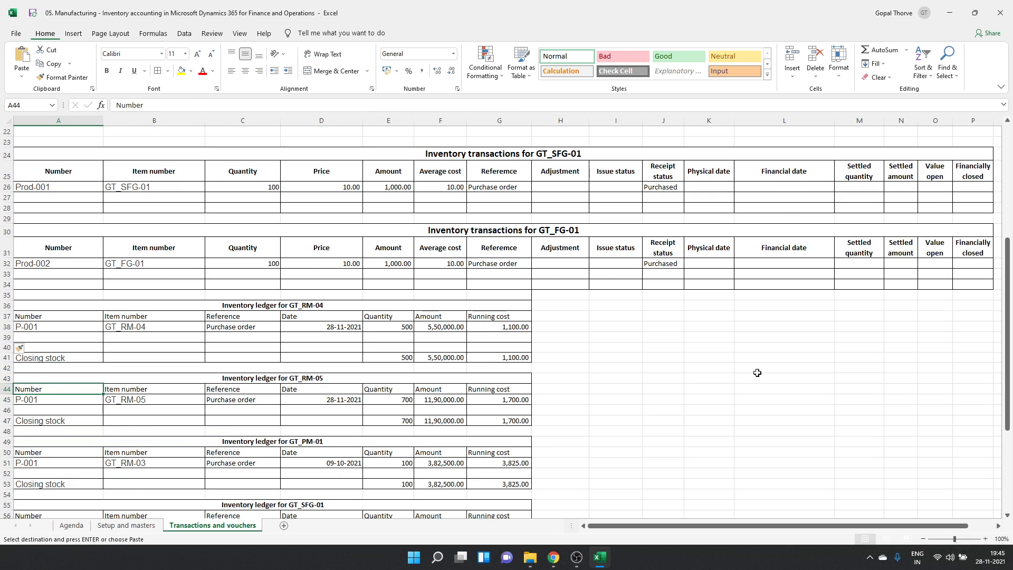
key("ctrl+v")
- Copy the item number GT_RM-04 from the ledger's P-001 row into the PROD-001 row below it
key("Right")
key("Up")
key("ctrl+c")
key("Down")
key("ctrl+v")
key("ctrl+Right")
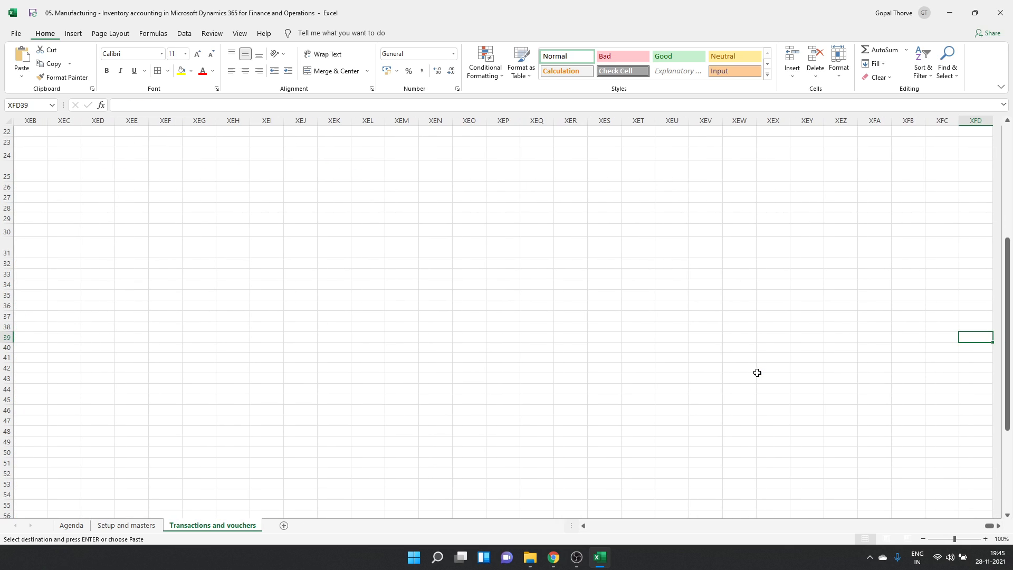
key("Home")
key("Right")
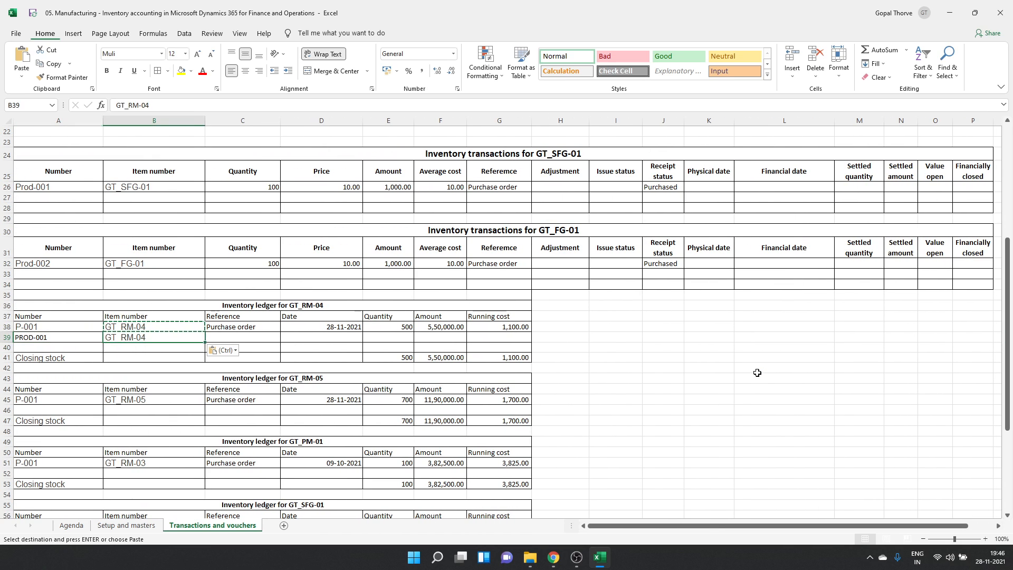
- Enter Production order as the reference in ledger row 39 and copy the date 28-11-2021 from the purchase row above
key("Right")
type("Pr")
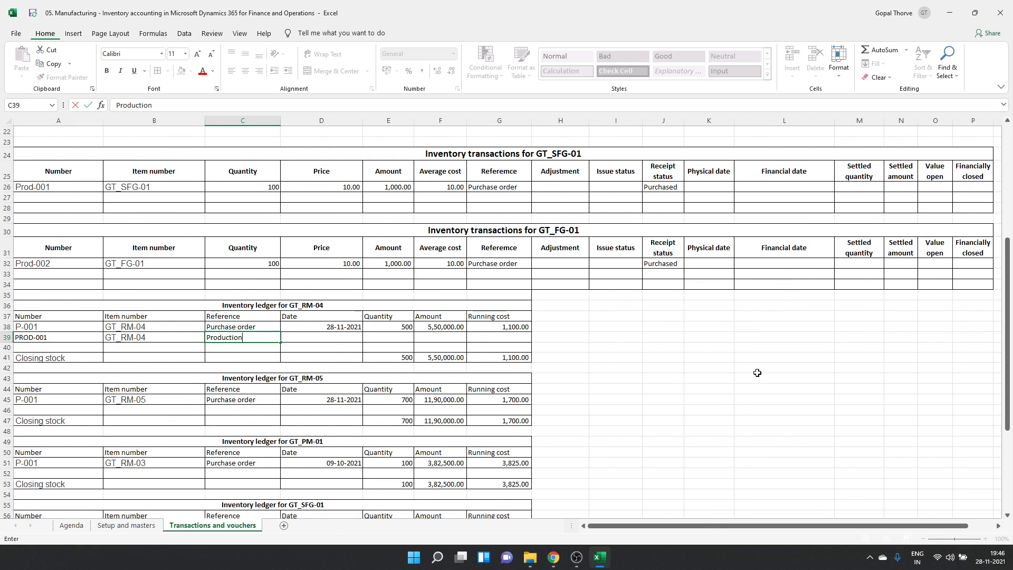
key("Tab")
key("Up")
key("ctrl+c")
key("Down")
key("ctrl+v")
key("Tab")
key("Escape")
- Check the GT_RM-04 consumption in the Finance and Operations picking list, and enter -410 as the ledger quantity in the workbook's row 39
key("alt+Tab")
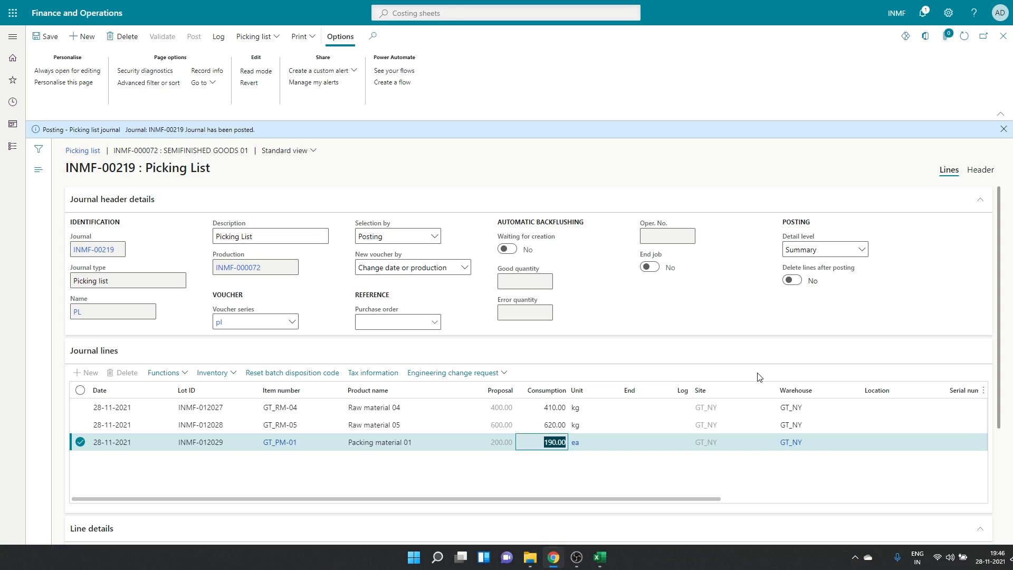
key("alt+Tab")
type("-4")
key("Tab")
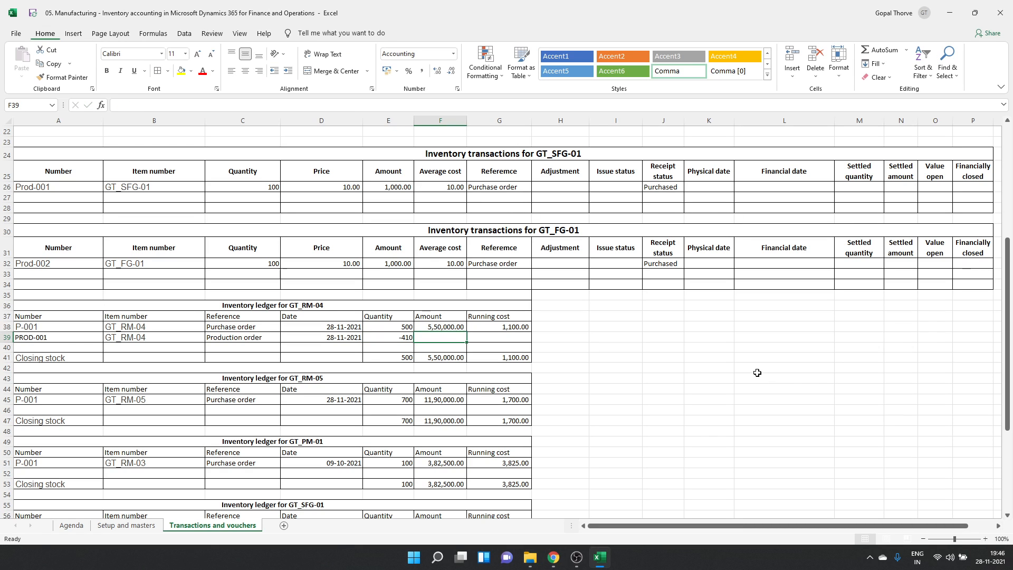
- Calculate the amount in the GT_RM-04 ledger's PROD-001 row from the quantity and the purchase row's running cost with =E39*G38
key("Down")
type("=")
key("Left")
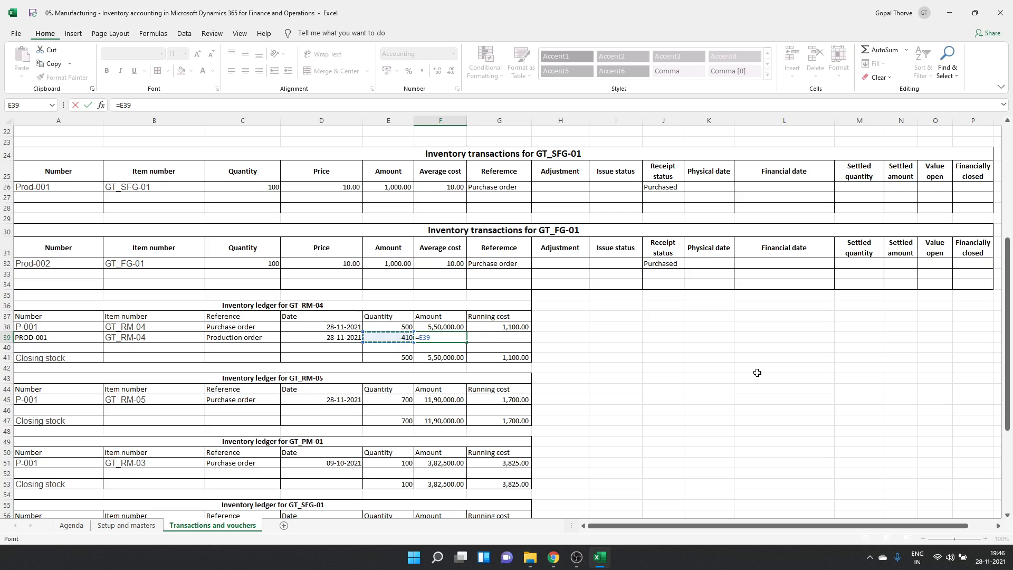
type("*")
key("Up")
key("Right")
key("Return")
key("Up")
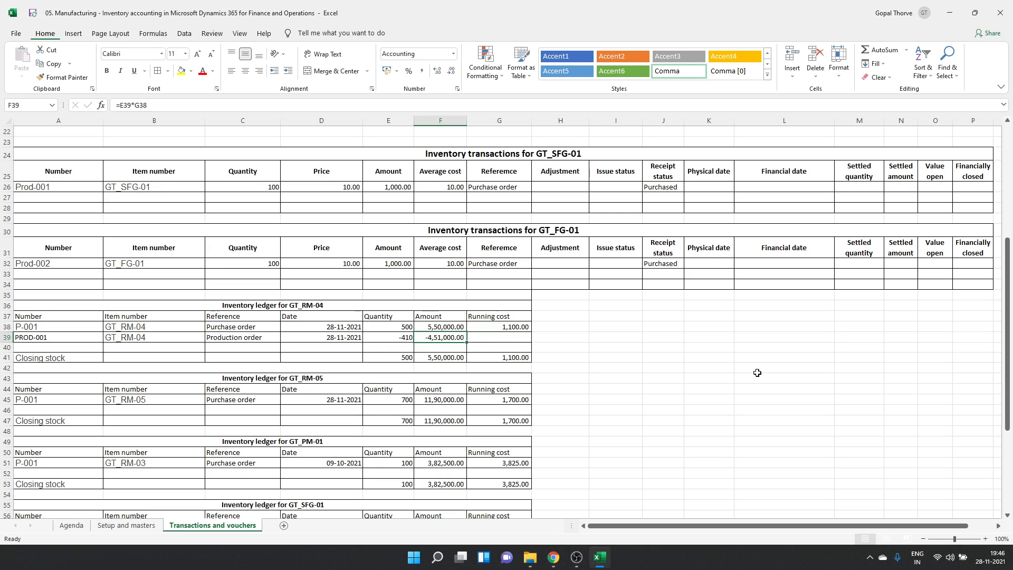
- Copy the running cost formula from the P-001 row into the PROD-001 row of the GT_RM-04 ledger
key("Right")
key("Up")
key("ctrl+c")
key("Down")
key("ctrl+v")
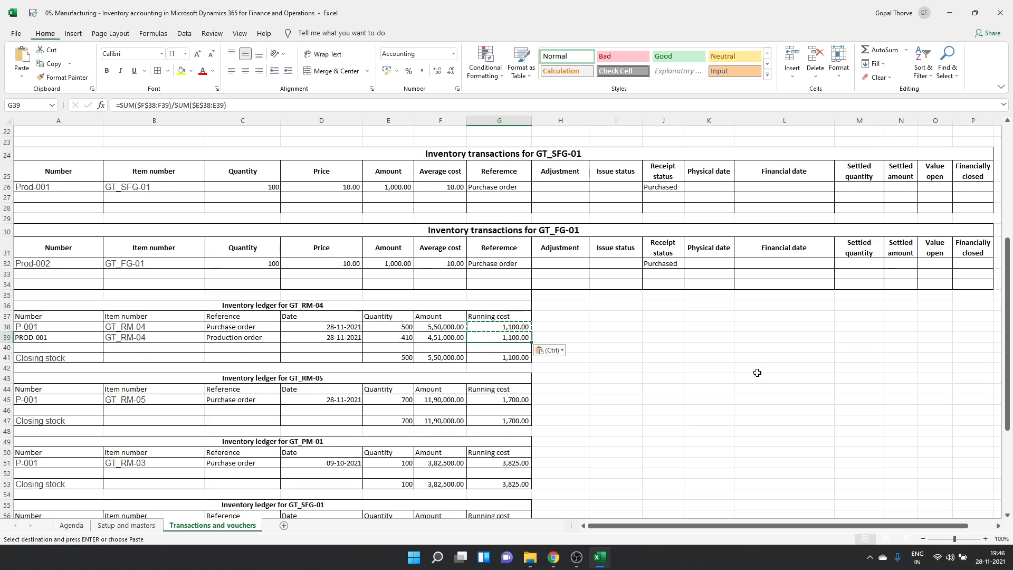
key("Left")
key("Left")
key("Left")
key("Left")
key("Left")
key("Left")
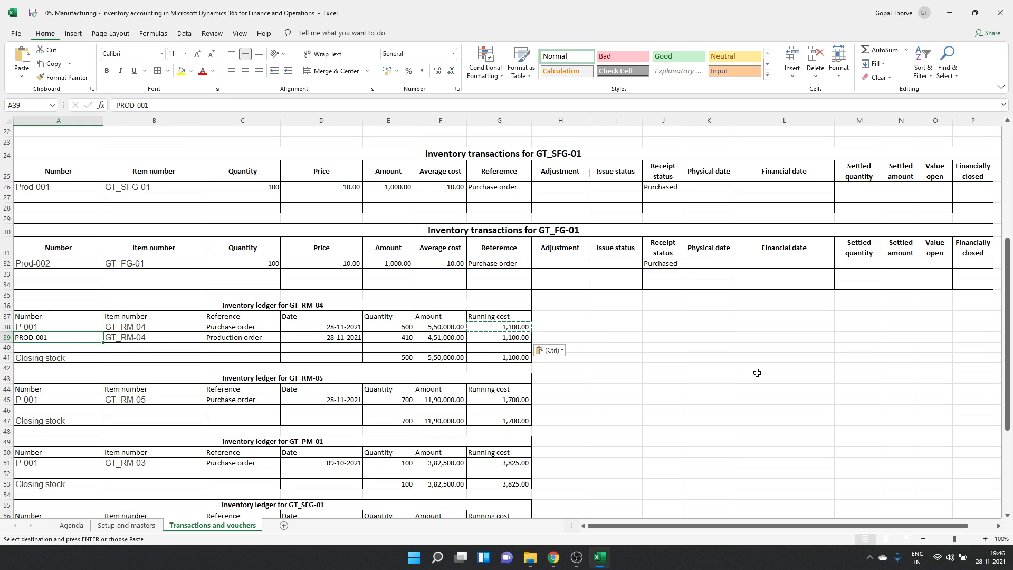
key("shift+Right")
key("shift+Right")
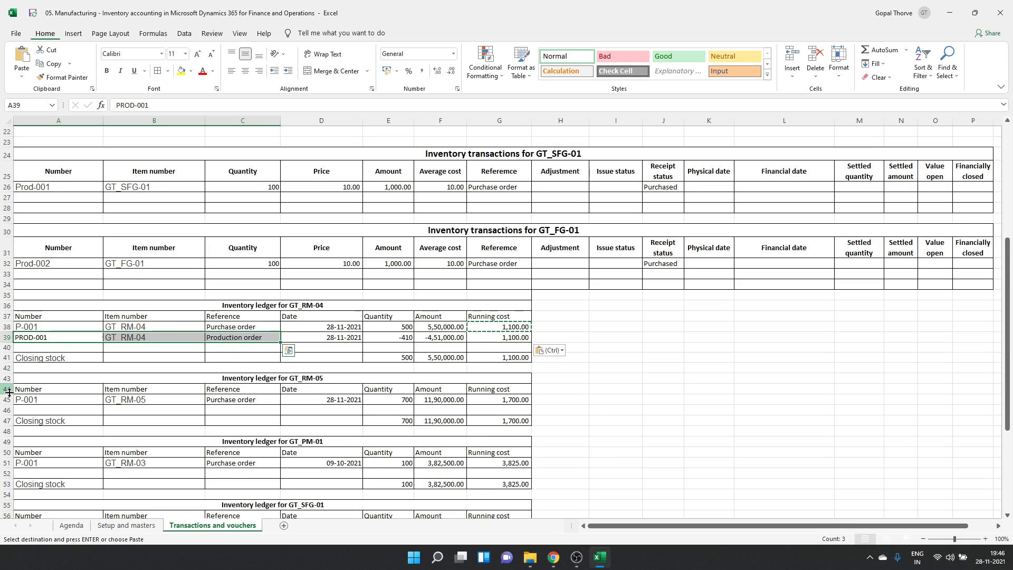
- Insert two blank rows below P-001 in the GT_RM-05 ledger and two below PROD-001 in the GT_RM-04 ledger
left_click(8, 409)
key("ctrl+plus")
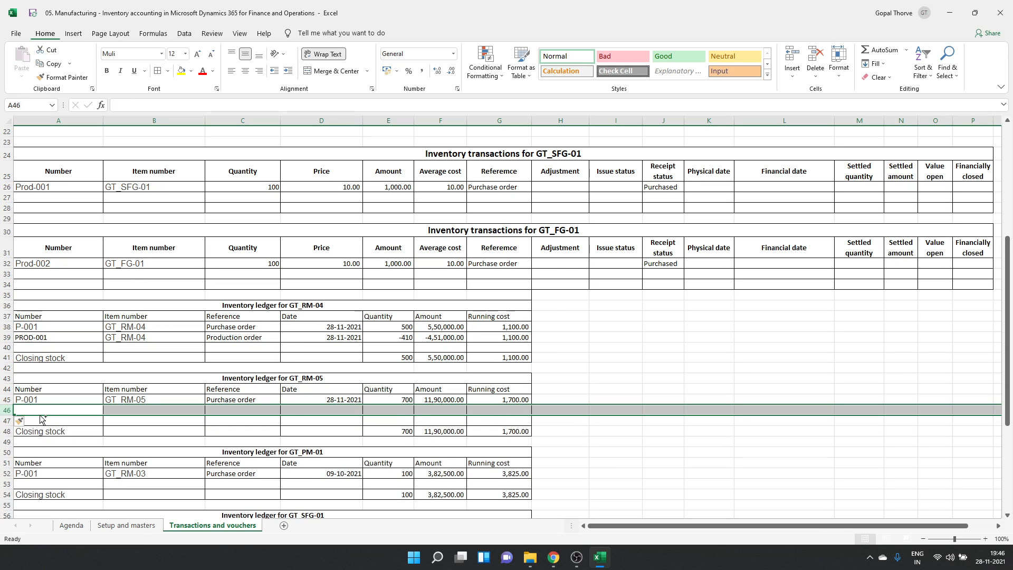
key("ctrl+plus")
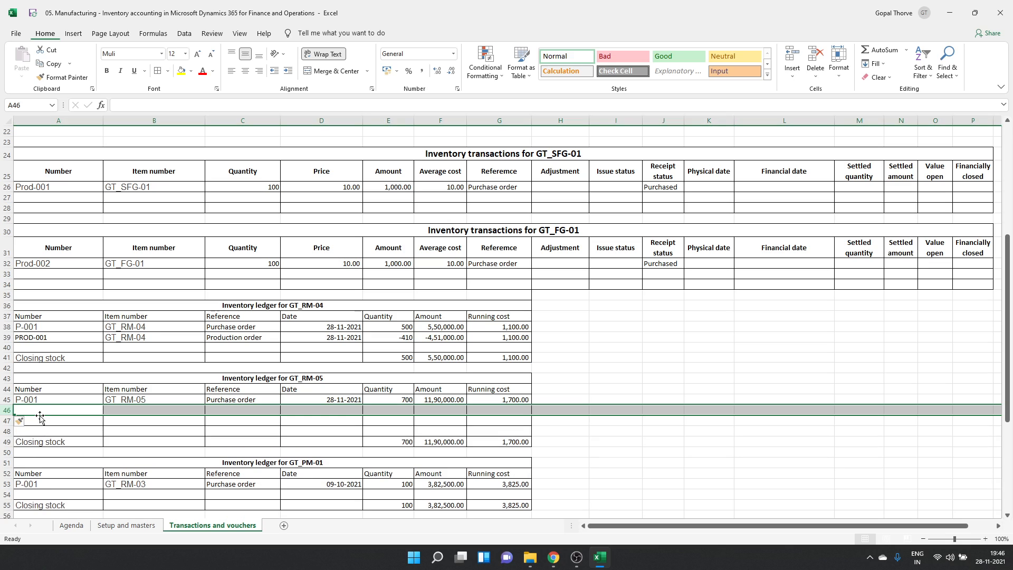
left_click(1, 346)
key("ctrl+plus")
key("ctrl+plus")
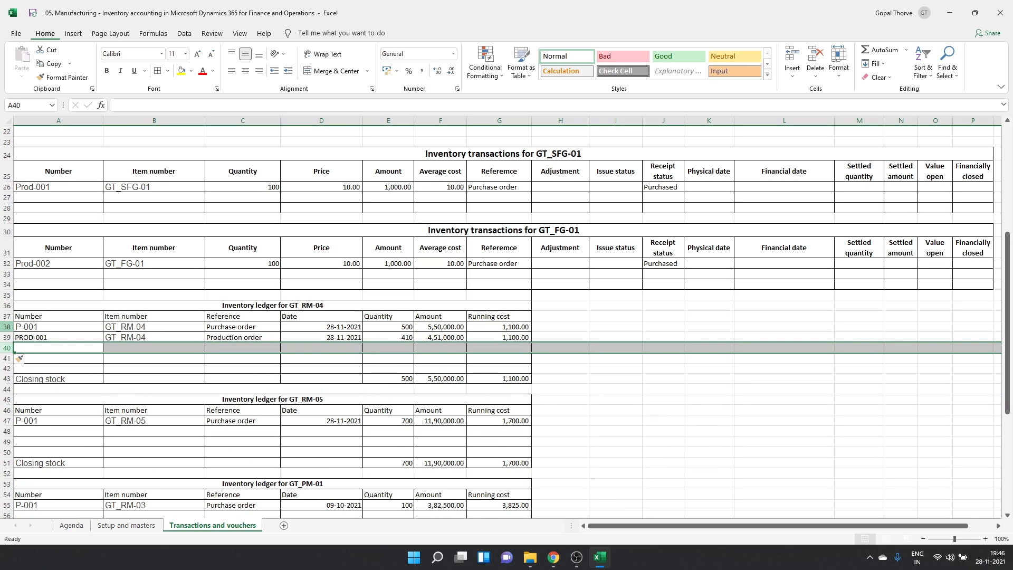
- Copy PROD-001's number, item, reference and date from the GT_RM-04 ledger to the GT_RM-05 ledger, changing the item number to GT_RM-05
left_click_drag(28, 337, 338, 338)
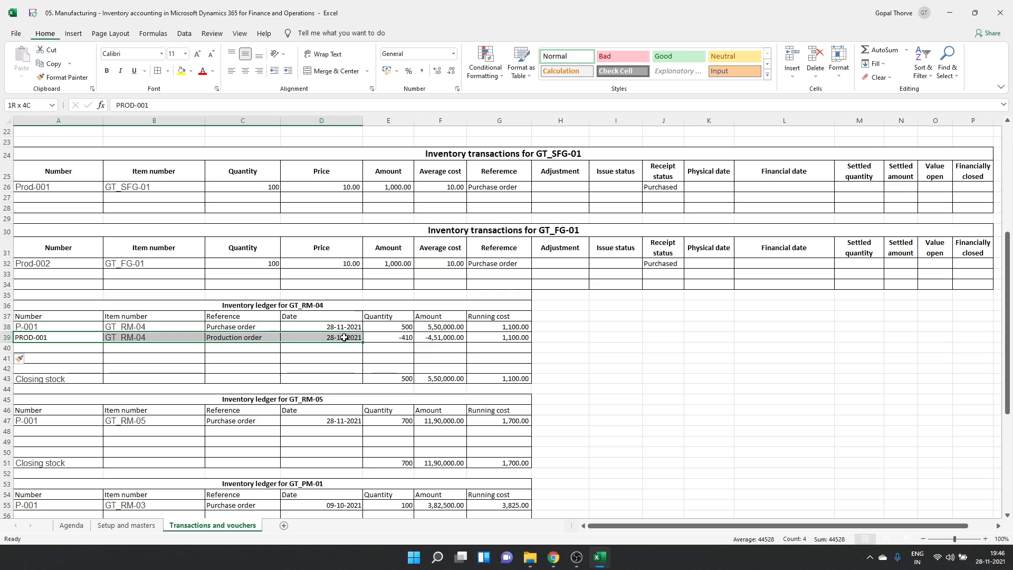
key("ctrl+c")
left_click(76, 430)
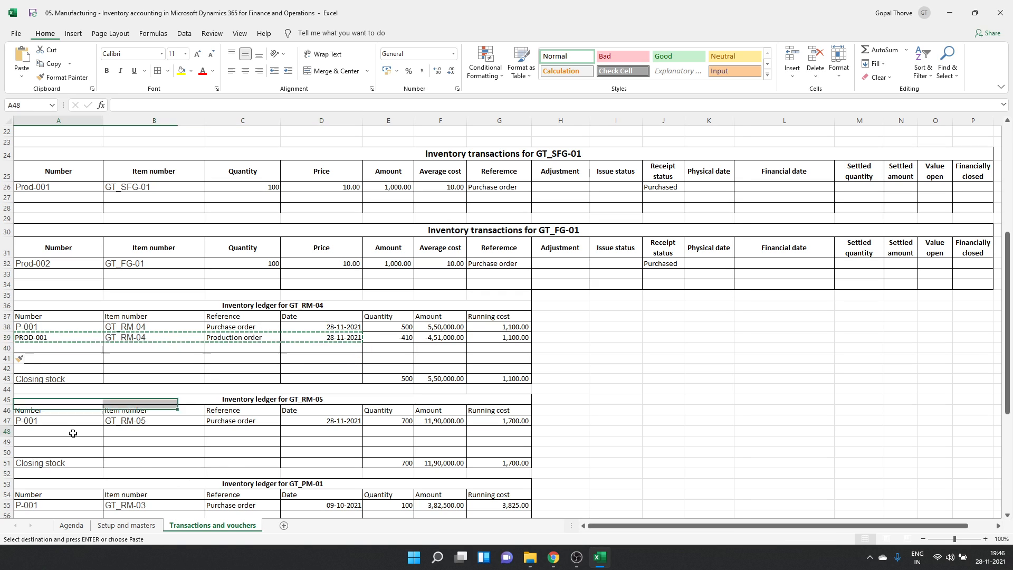
key("ctrl+v")
double_click(139, 436)
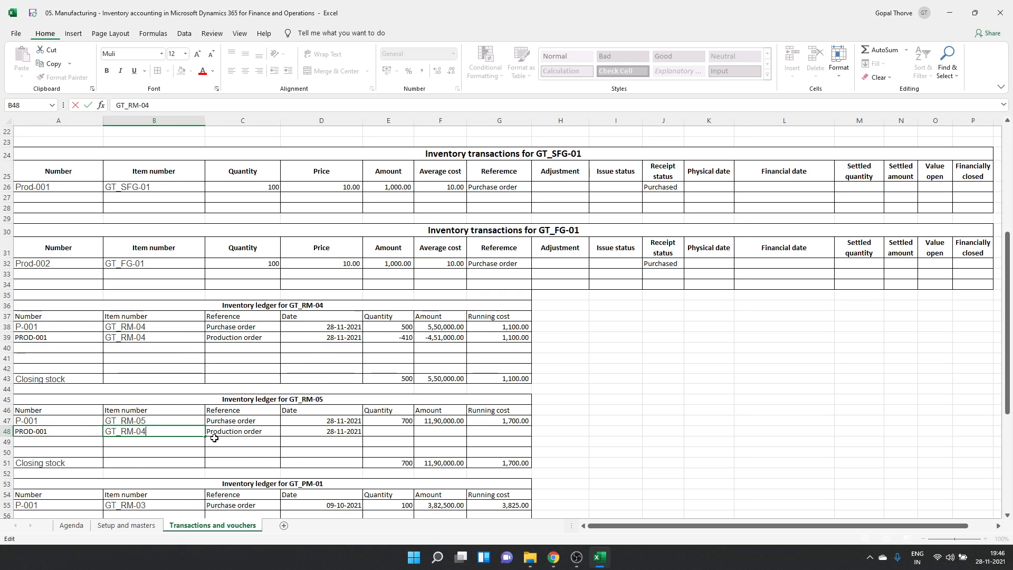
key("Tab")
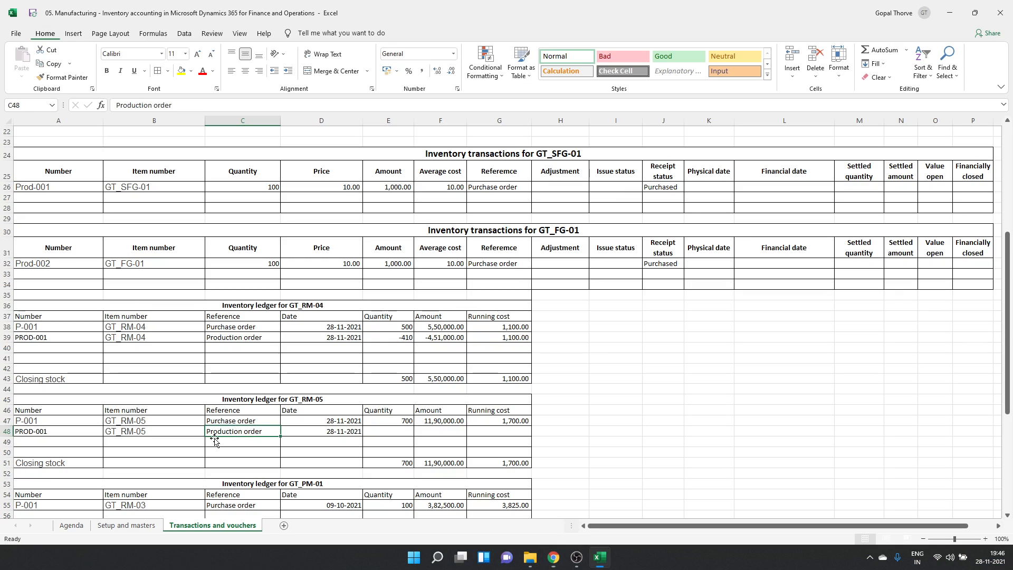
- Enter a quantity of -620 for PROD-001 in the GT_RM-05 ledger
key("Tab")
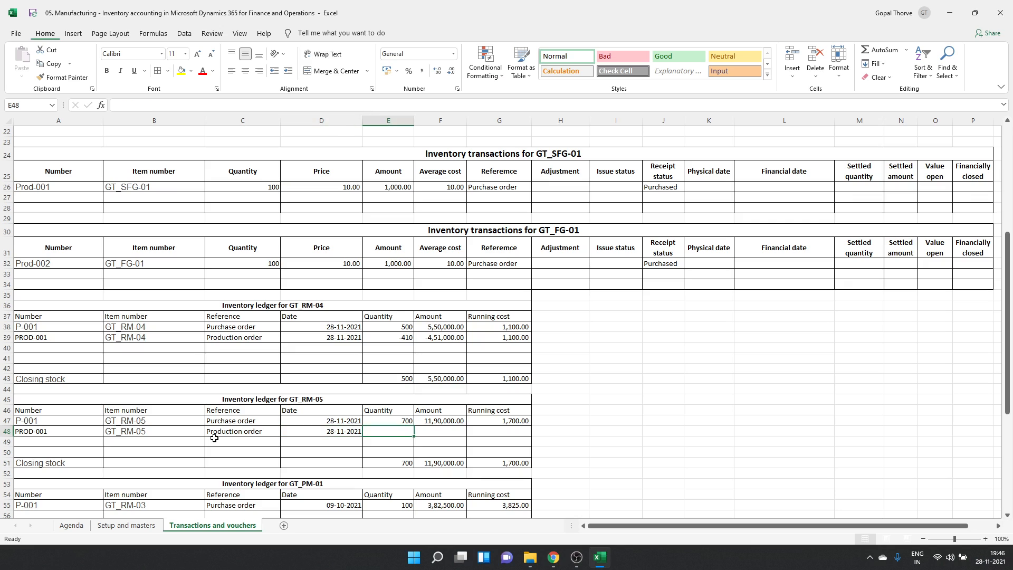
key("Tab")
type("-620")
key("Tab")
- Calculate the PROD-001 amount in the GT_RM-05 ledger with the formula =E48*G47
key("Up")
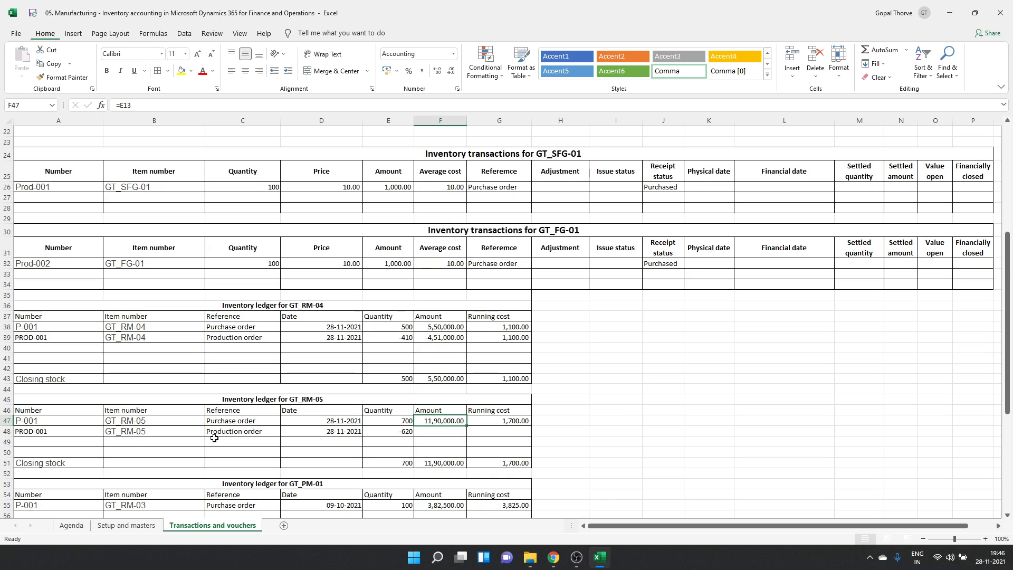
key("Down")
type("=")
key("Left")
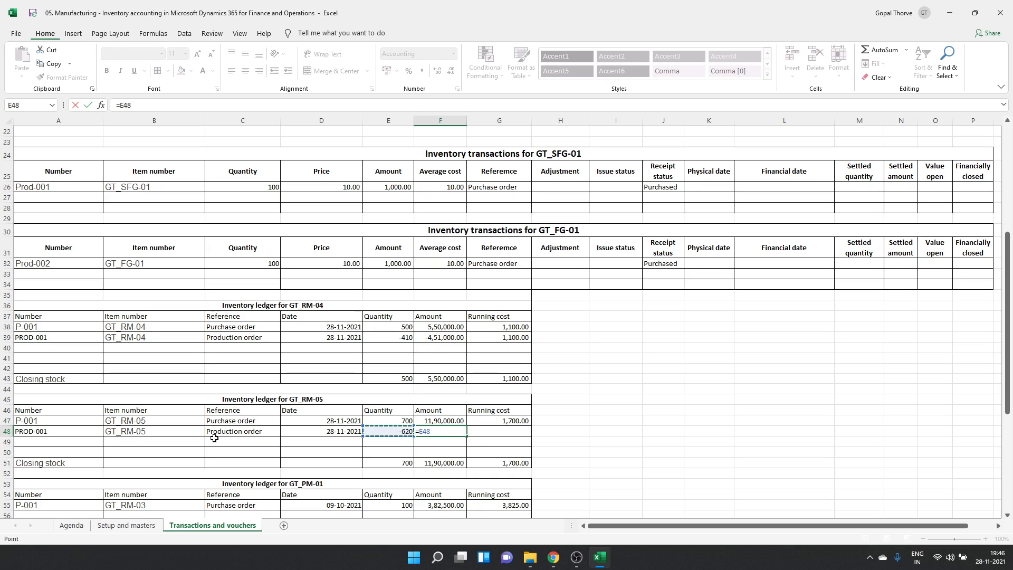
type("*")
key("Up")
key("Right")
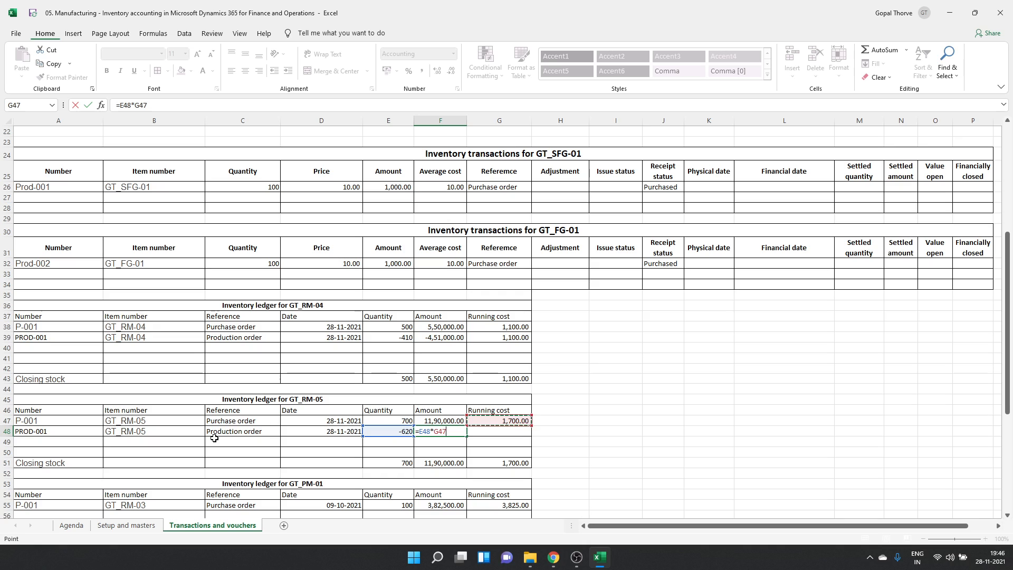
key("Return")
- Copy the running cost formula from the P-001 row into the PROD-001 row of the GT_RM-05 ledger
key("Up")
key("Right")
key("Up")
key("ctrl+c")
key("Down")
key("ctrl+v")
- Examine the closing stock quantity formula in the GT_RM-05 ledger
key("Down")
key("Down")
key("Left")
key("Left")
key("Down")
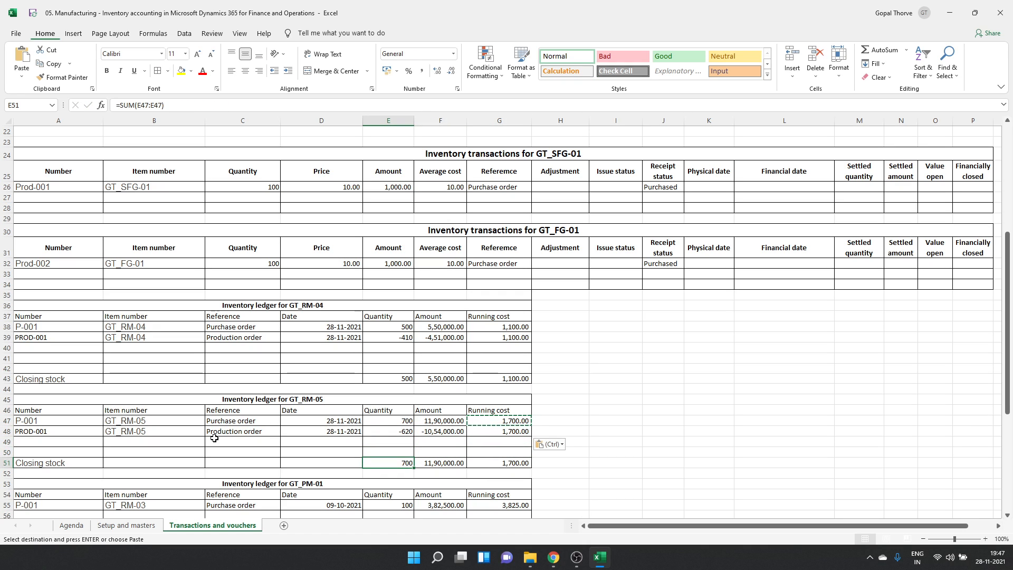
key("F2")
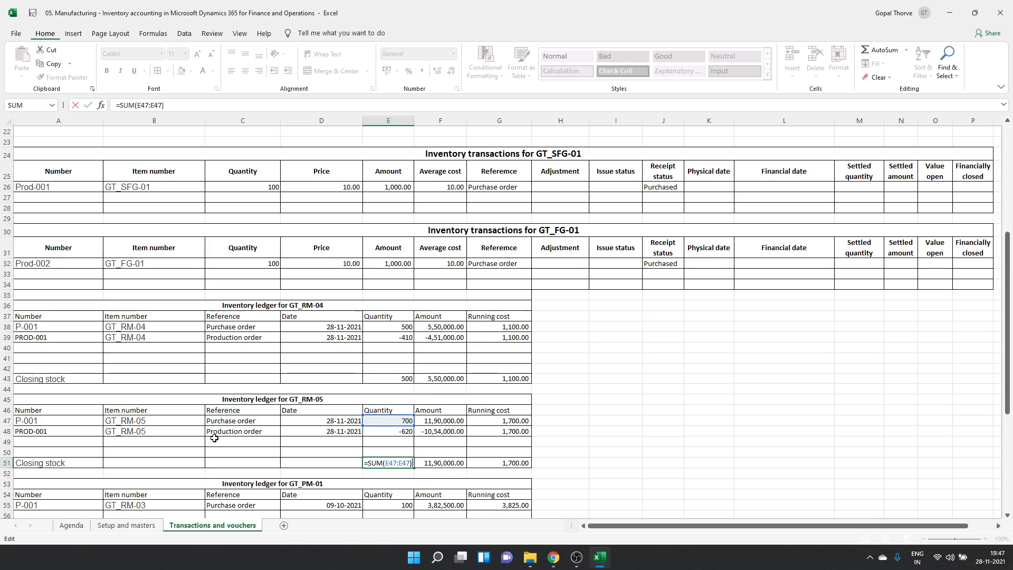
key("Escape")
key("Down")
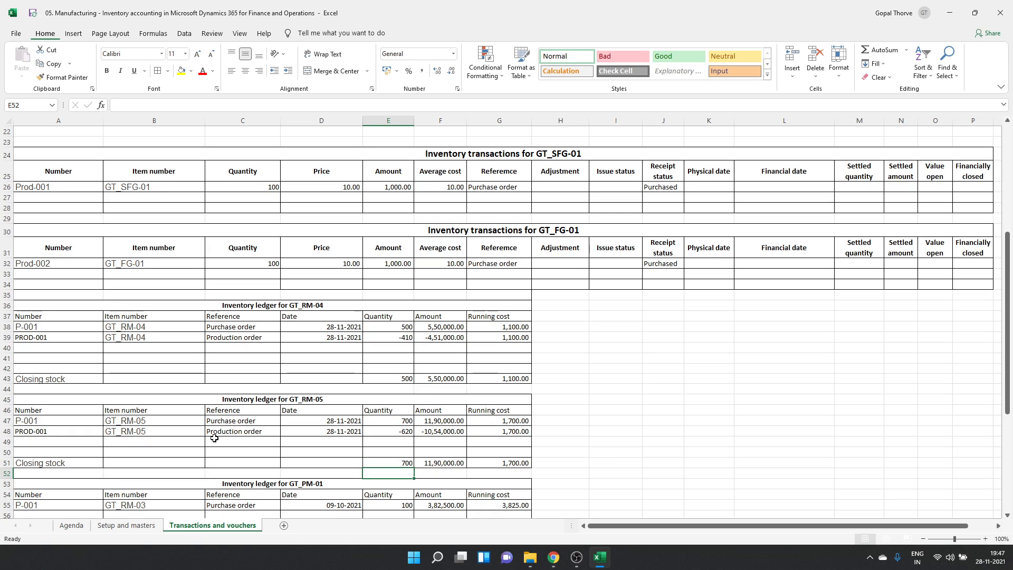
key("Right")
- Insert two blank rows below the P-001 row in the GT_PM-01 inventory ledger
key("Down")
key("Down")
key("Down")
key("Down")
key("Down")
key("Down")
key("Down")
key("Down")
key("Down")
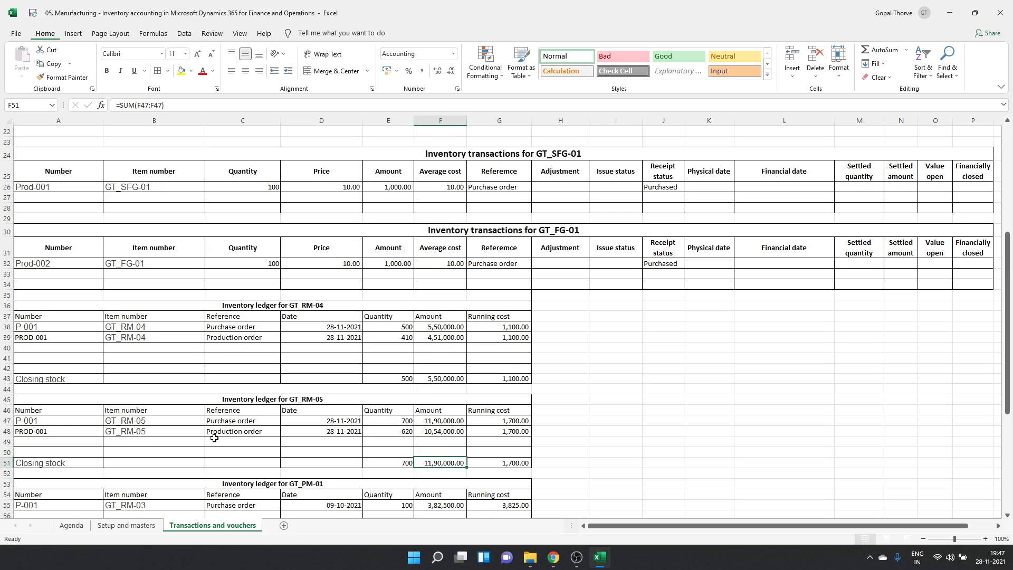
key("Up")
key("Up")
key("Up")
key("Left")
key("Left")
key("Home")
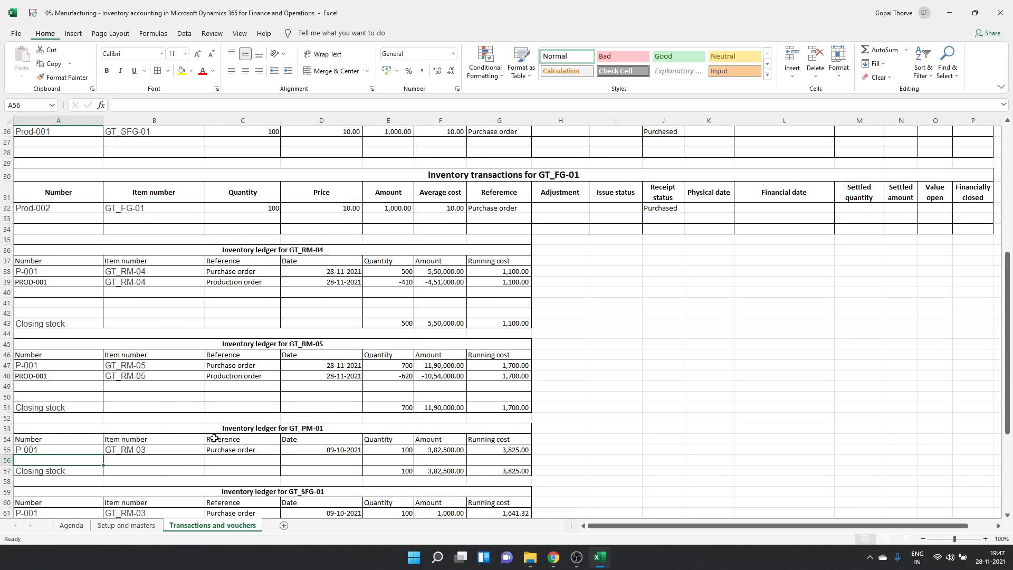
key("shift+space")
key("ctrl+shift+plus")
key("ctrl+shift+plus")
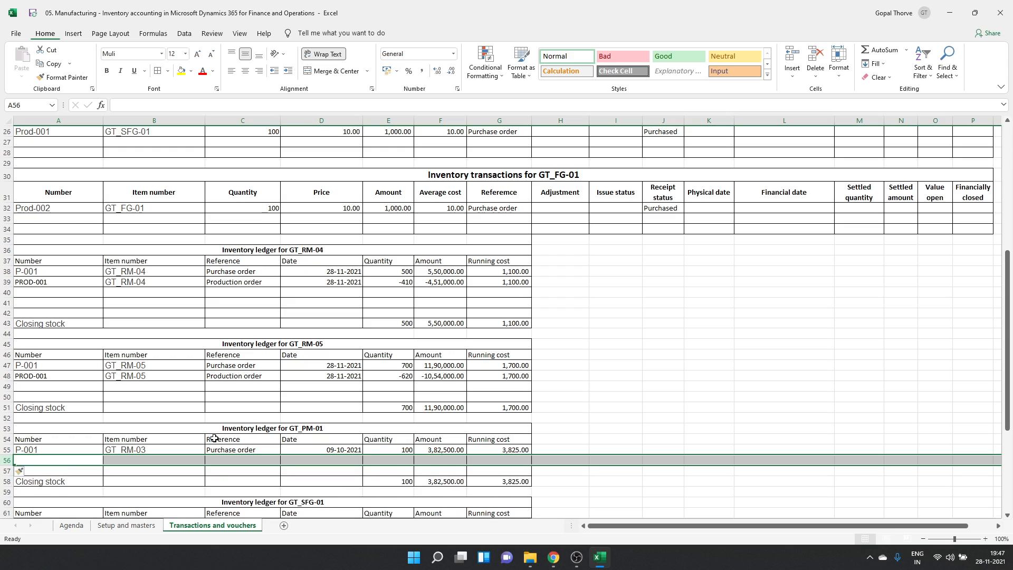
- Copy PROD-001's number, item, reference and date from the GT_RM-05 ledger into row 56 of the GT_PM-01 ledger
key("Up")
key("Up")
key("Up")
key("Up")
key("Up")
key("Up")
key("Up")
key("Up")
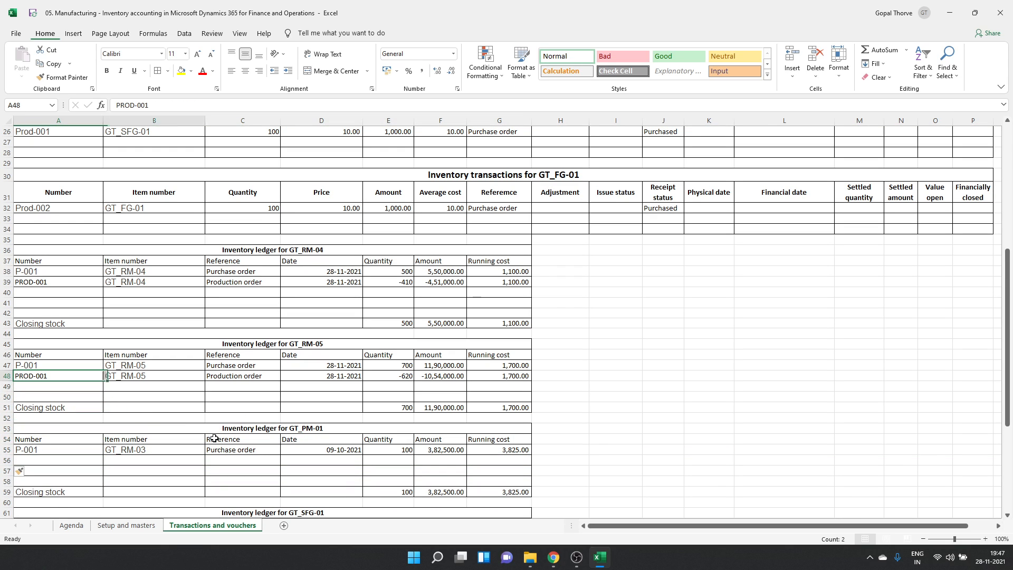
key("shift+Right")
key("shift+Right")
key("shift+Right")
key("shift+Right")
key("shift+Left")
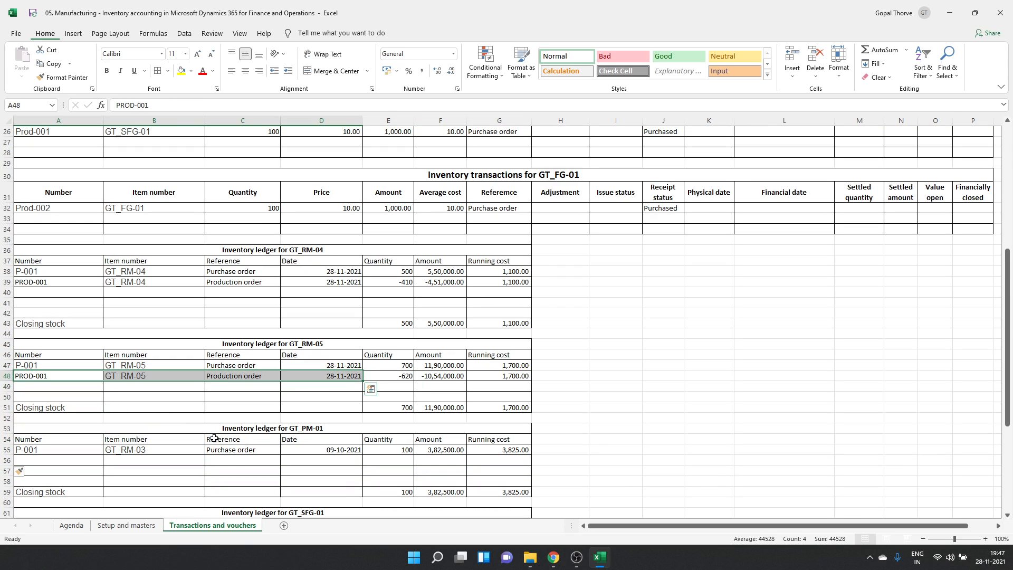
key("ctrl+c")
key("Down")
key("Down")
key("Down")
key("Down")
key("Down")
key("Down")
key("Down")
key("Down")
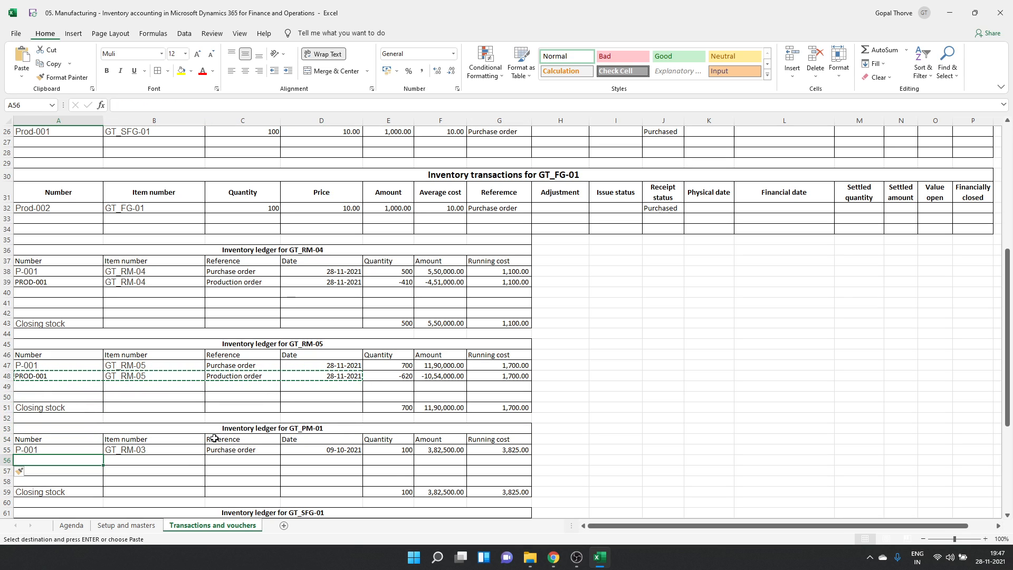
key("ctrl+v")
- Change the item number in the PROD-001 row of the GT_PM-01 ledger to GT_PM-01
key("Right")
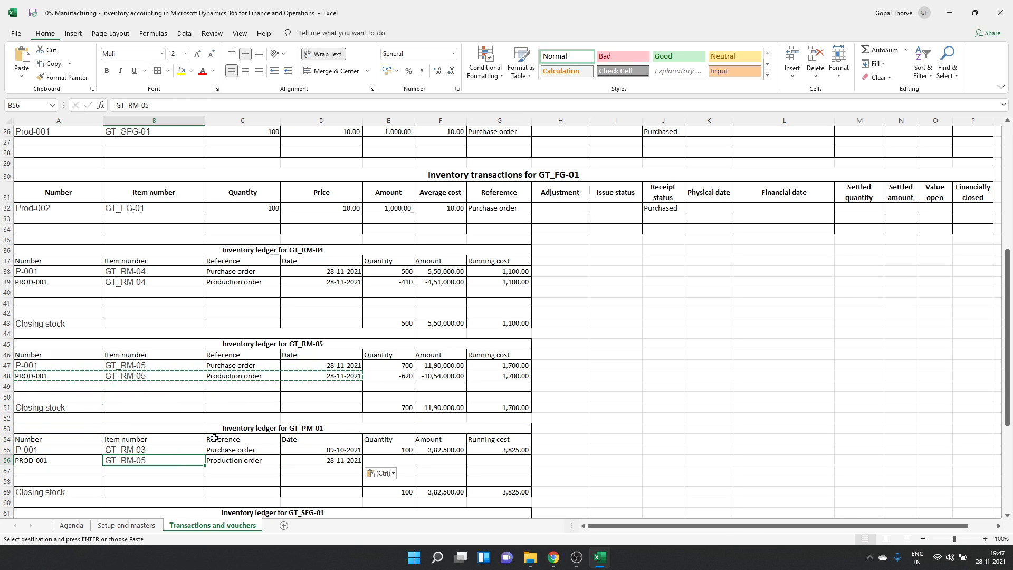
key("F2")
key("Left")
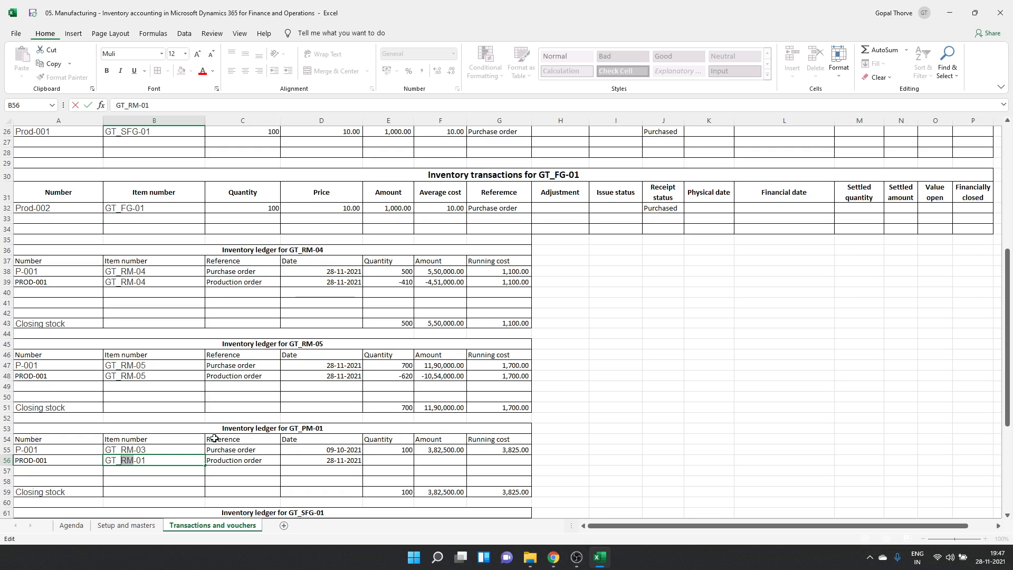
type("PM")
key("Tab")
- Check the GT_PM-01 consumption in the Finance and Operations picking list and enter -190 as the PROD-001 quantity in the Excel ledger
key("Tab")
key("Tab")
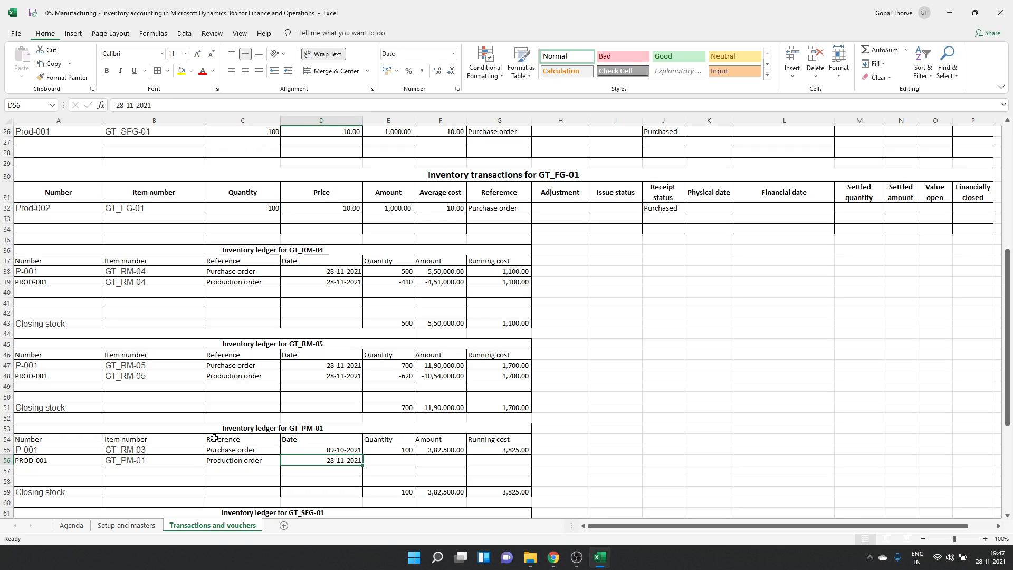
key("alt+Tab")
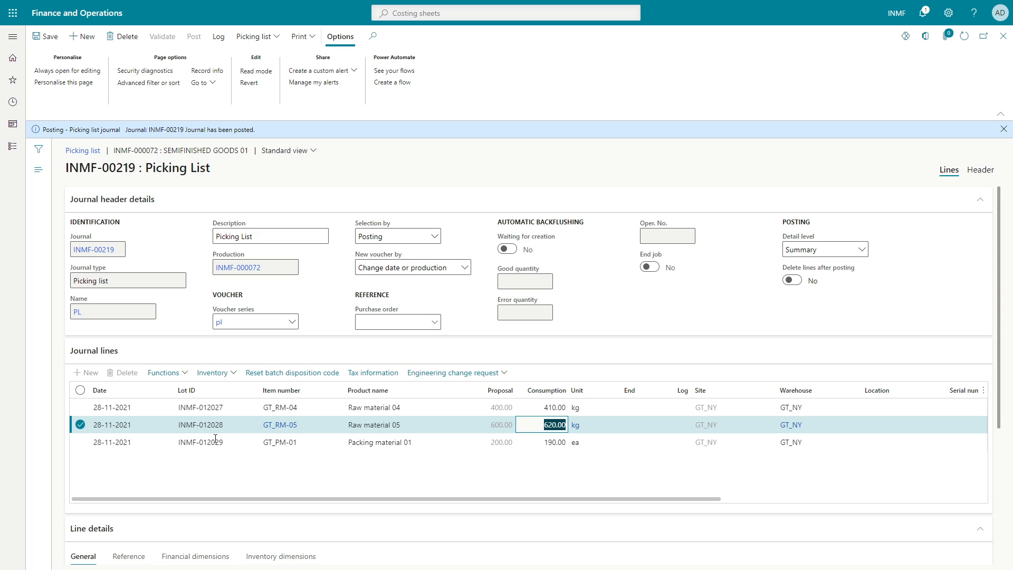
key("alt+Tab")
type("-1")
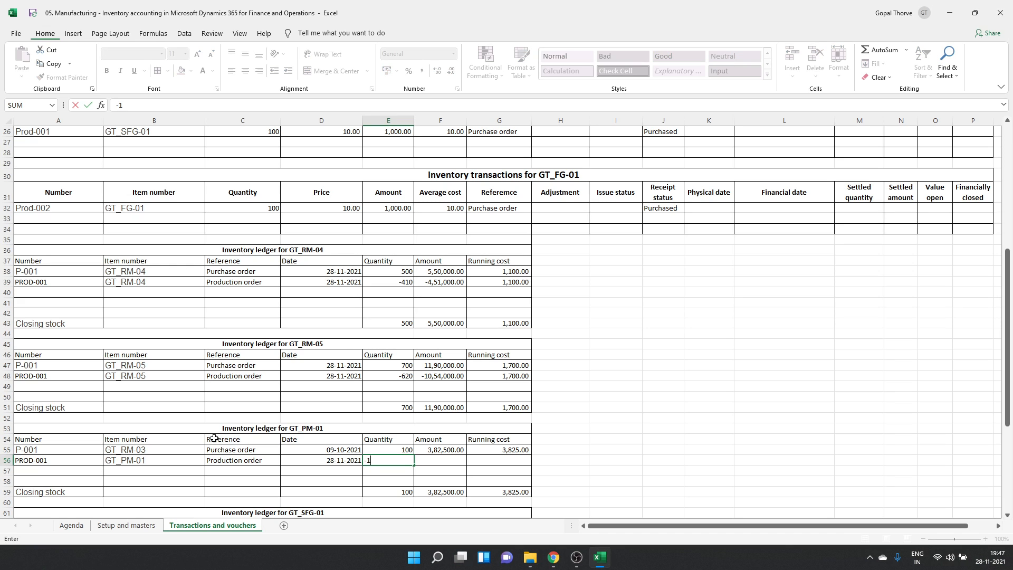
type("90")
key("Tab")
- Calculate the PROD-001 amount in the GT_PM-01 ledger with the formula =E56*G55
key("Up")
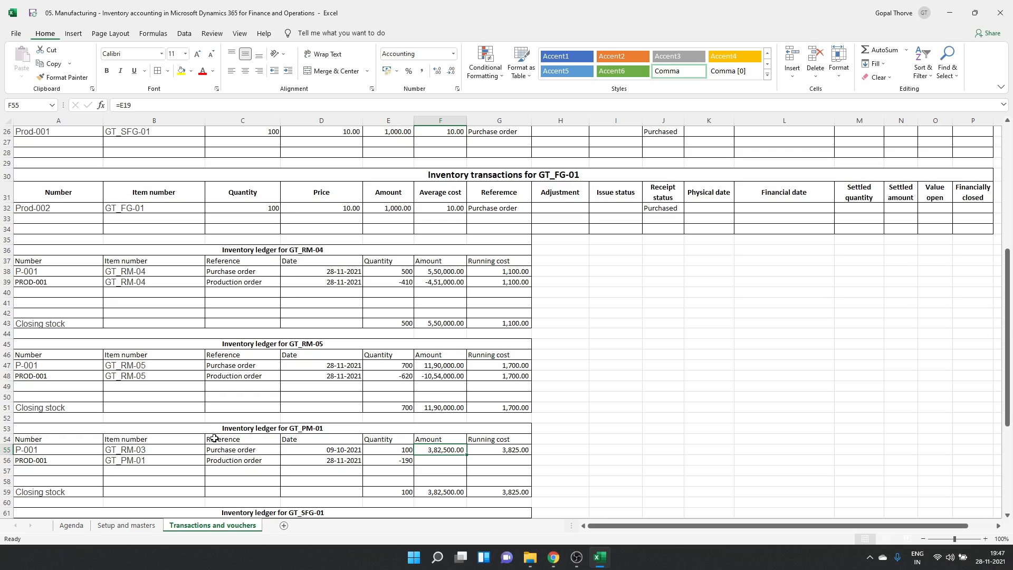
key("Down")
type("=")
key("Left")
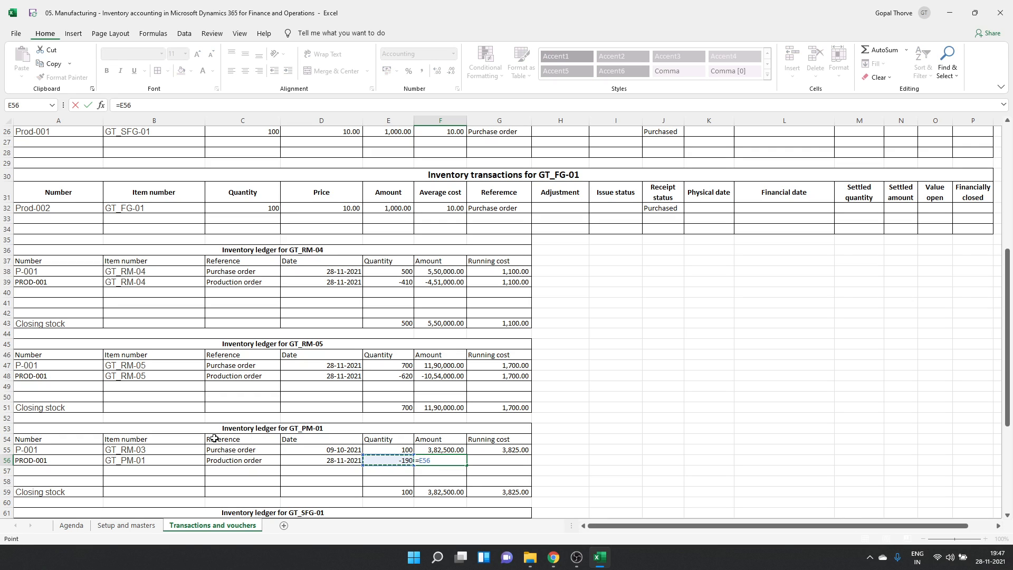
type("*")
key("Up")
key("Right")
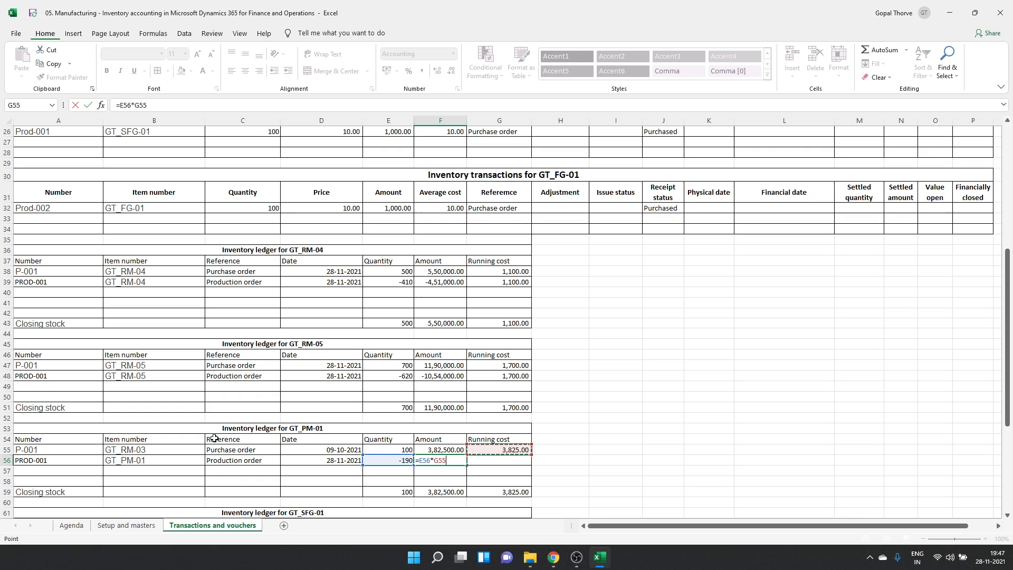
key("Return")
- Link the P-001 quantity in the GT_PM-01 ledger to the GT_PM-01 inventory transactions with the formula =C19
key("Up")
key("Up")
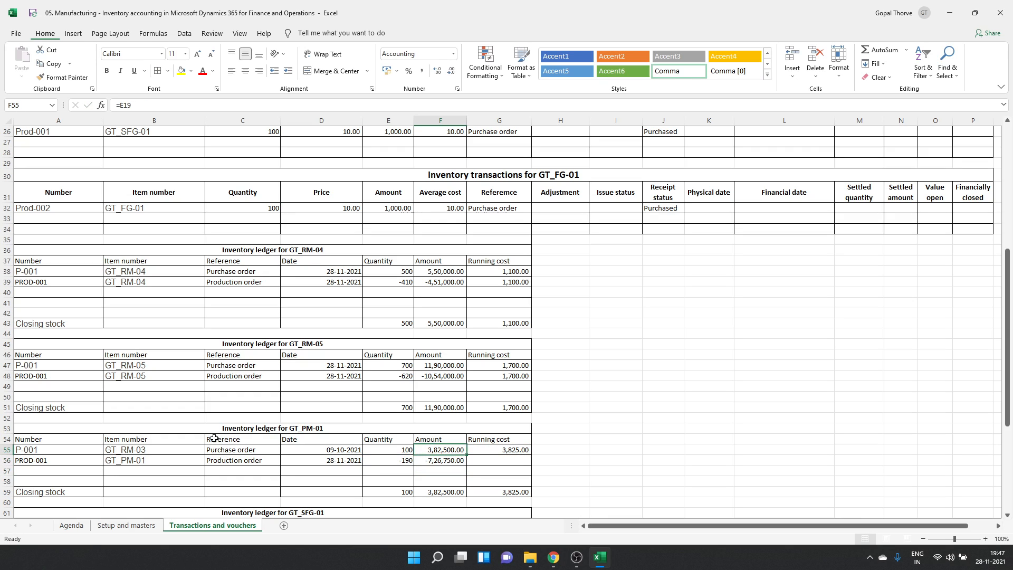
key("Left")
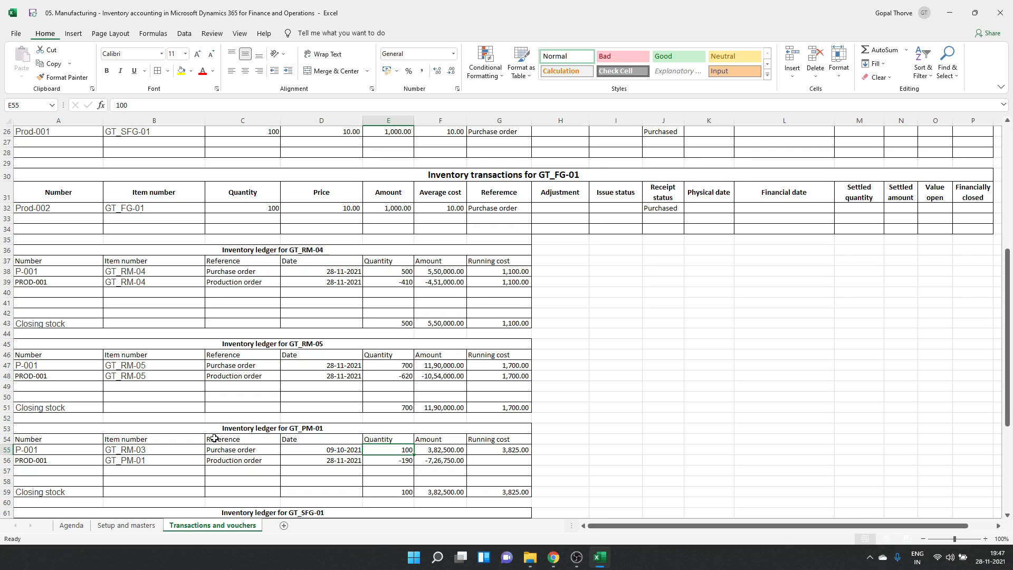
type("=")
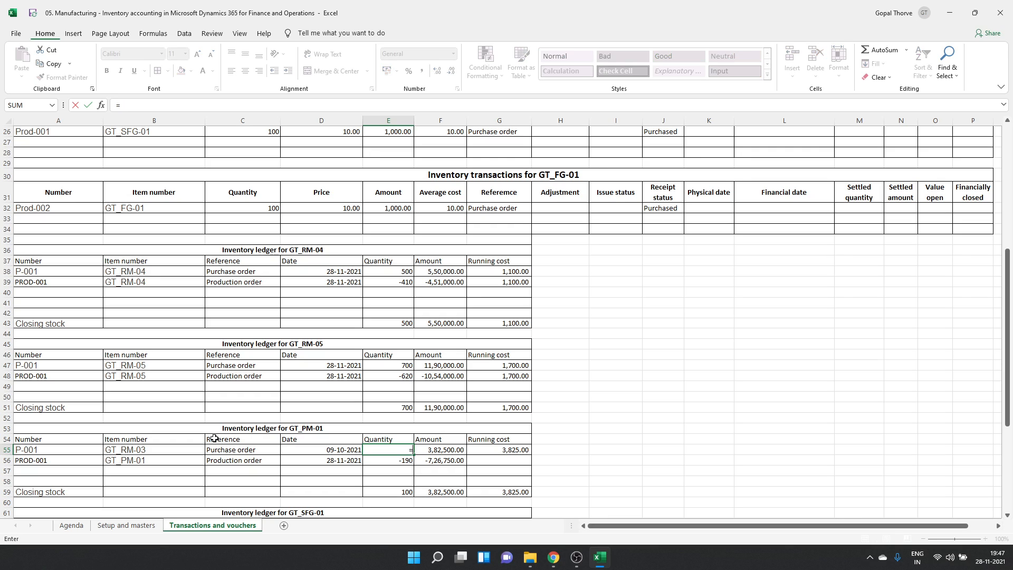
scroll(213, 438, "up", 8)
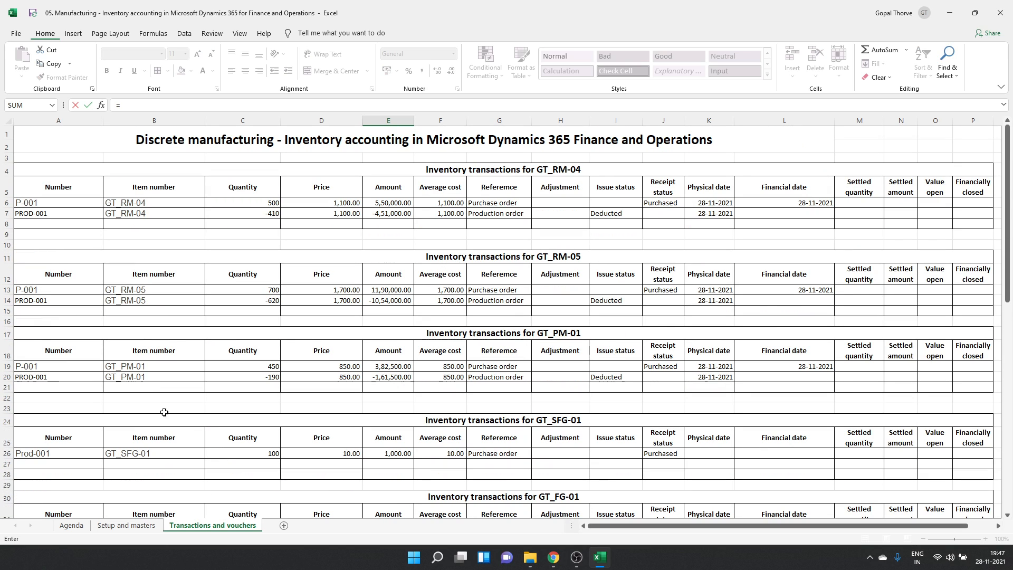
left_click(270, 365)
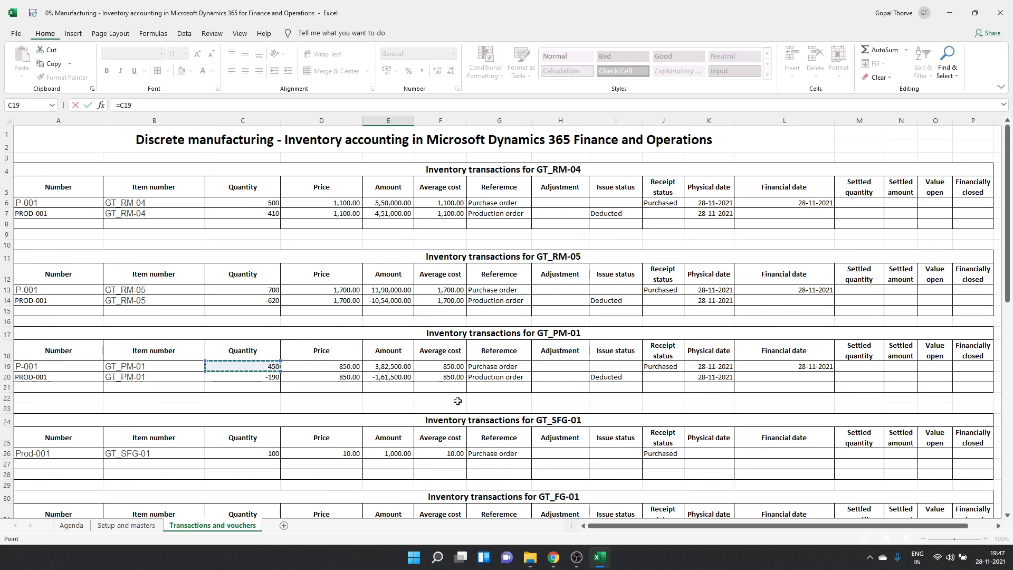
key("Return")
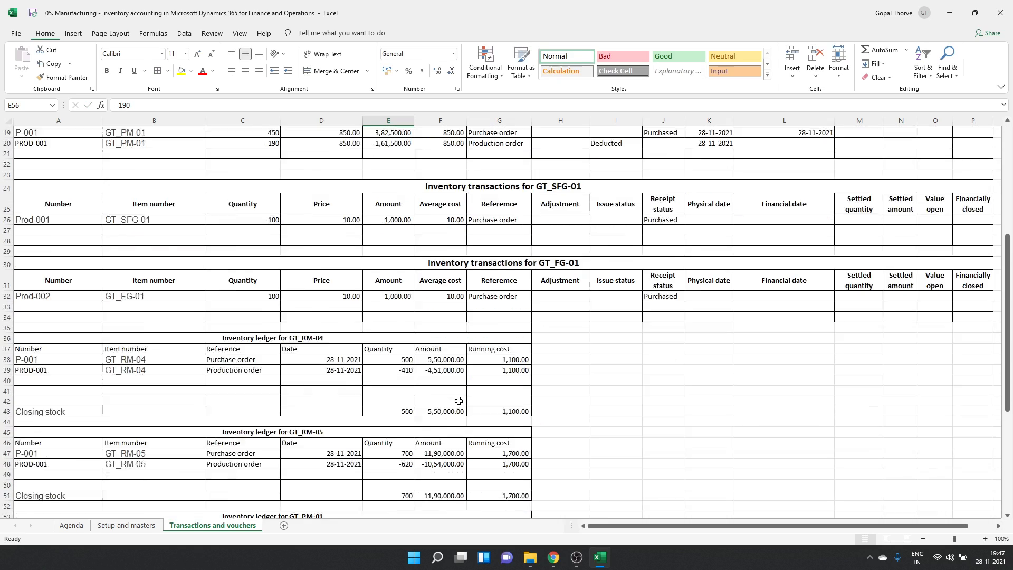
- Link the P-001 amount in the GT_PM-01 ledger to the purchase amount in the transactions with the formula =E19
key("Right")
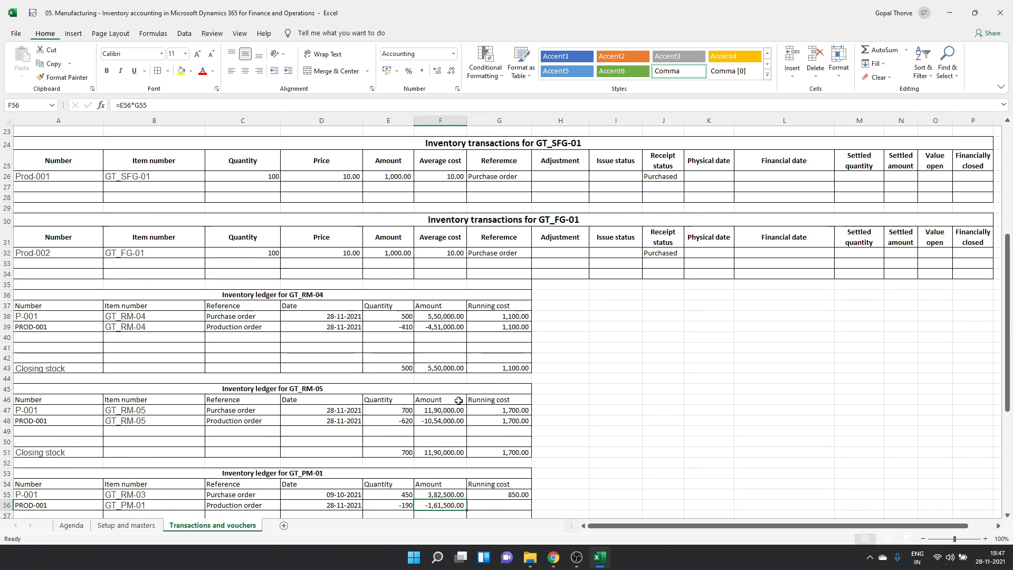
key("Up")
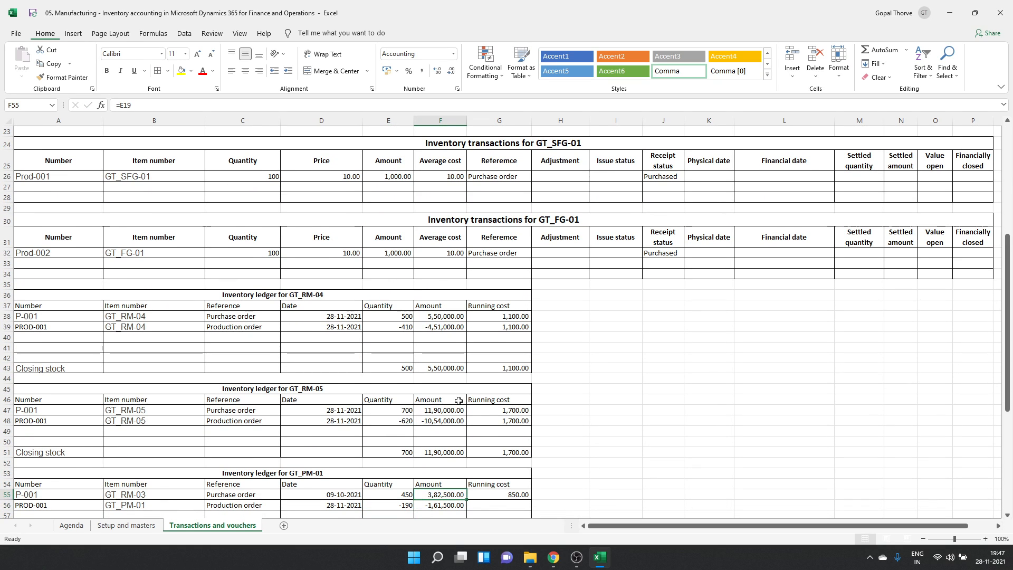
type("=")
scroll(459, 400, "up", 7)
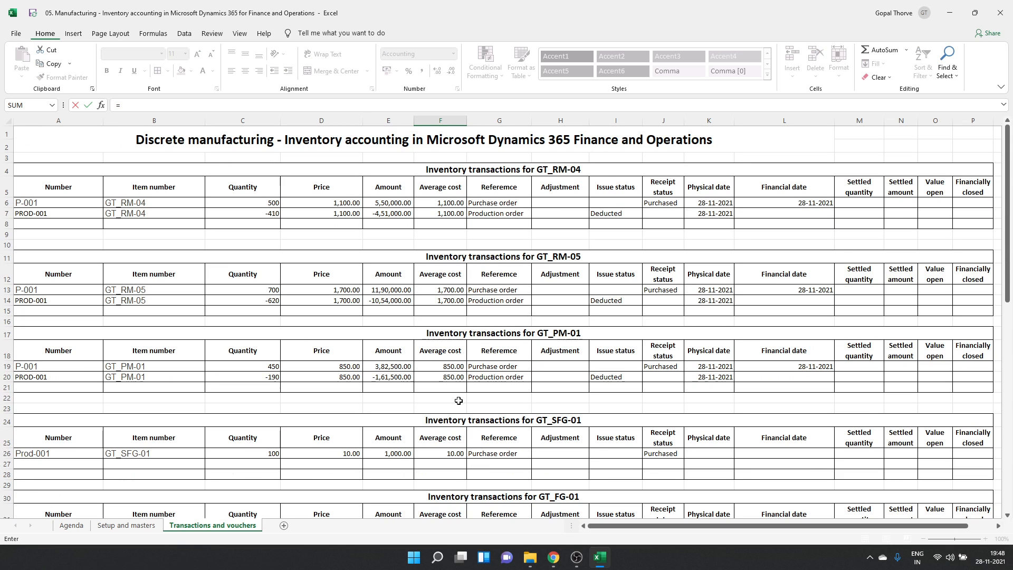
left_click(390, 367)
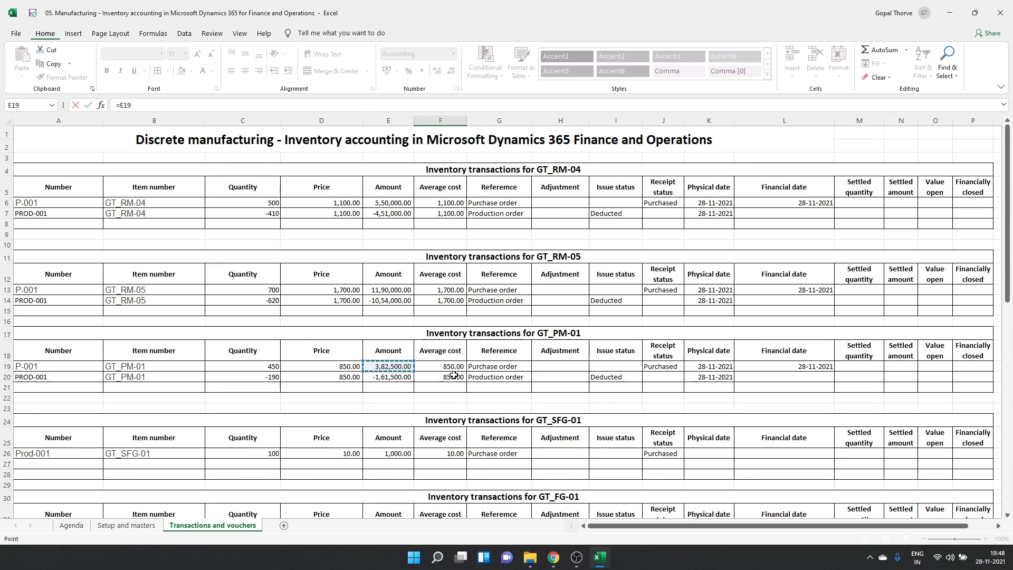
key("ctrl+Return")
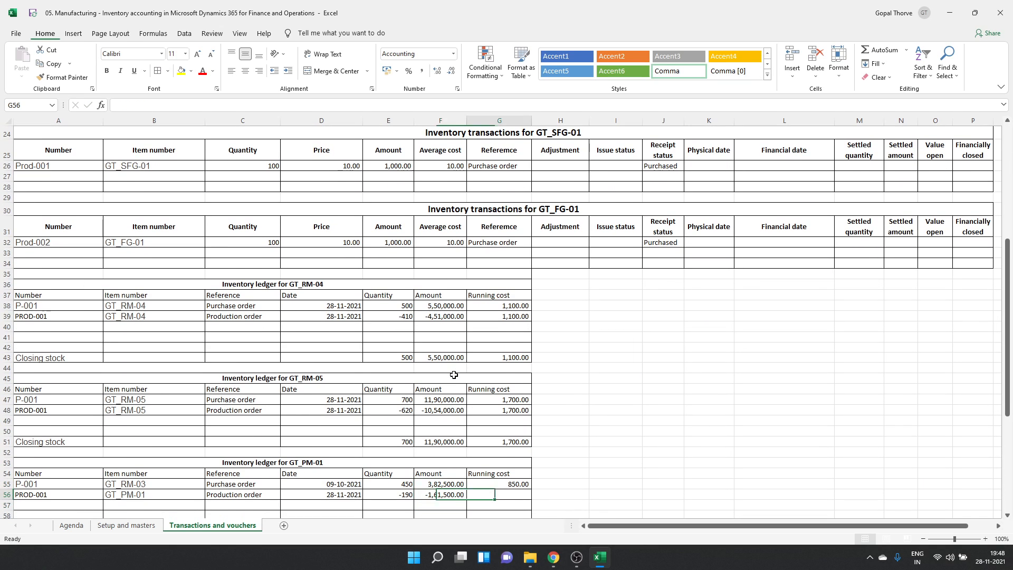
- Copy the running cost formula from the P-001 row to the PROD-001 row of the GT_PM-01 ledger
key("Right")
key("ctrl+c")
key("Down")
key("ctrl+v")
key("Escape")
- Total the GT_PM-01 closing stock quantity in E59 with AutoSum over E55:E58
key("Left")
key("Left")
key("Left")
key("Down")
key("Down")
key("Down")
key("Down")
scroll(454, 375, "down", 1)
key("Down")
key("Up")
key("Up")
key("Right")
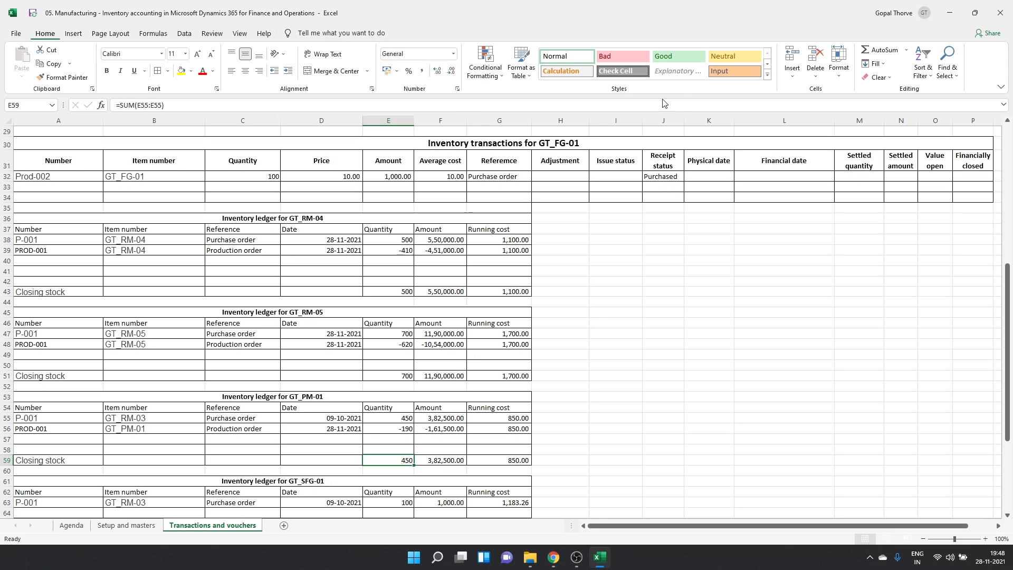
left_click(884, 50)
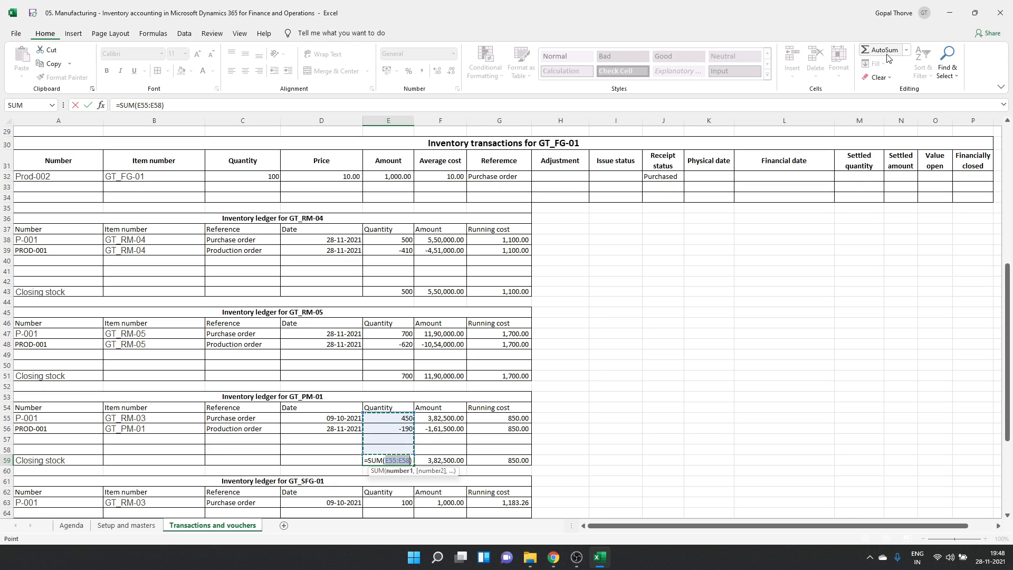
left_click(886, 55)
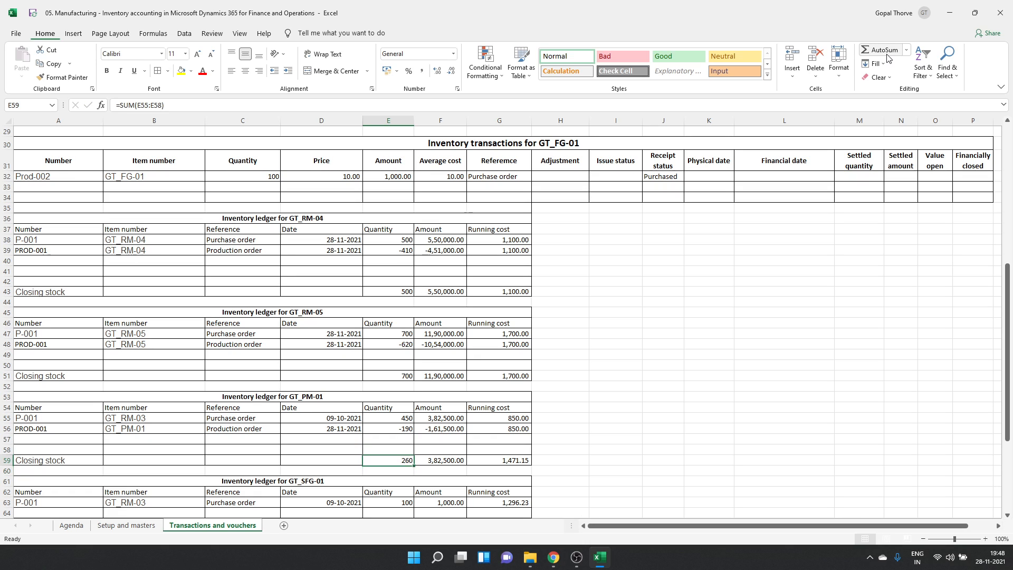
- Copy the GT_PM-01 closing stock quantity total across to its Amount and Running cost cells
key("ctrl+c")
key("shift+Right")
key("shift+Right")
key("Return")
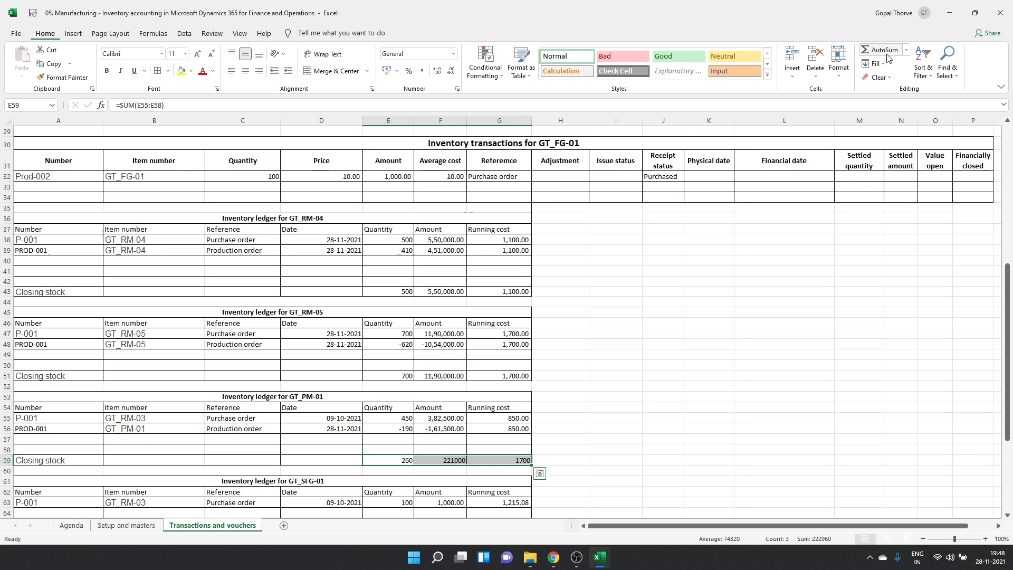
- Total the GT_RM-05 closing stock quantity in E51 with AutoSum over E47:E50
key("Up")
key("Up")
key("Up")
key("Up")
key("Up")
key("Up")
key("Up")
key("Up")
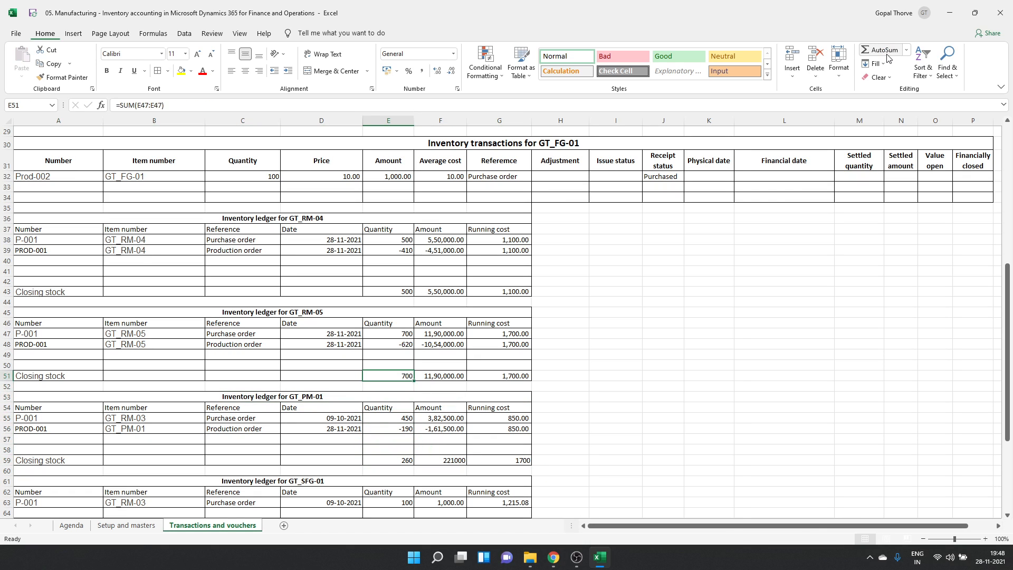
left_click(881, 52)
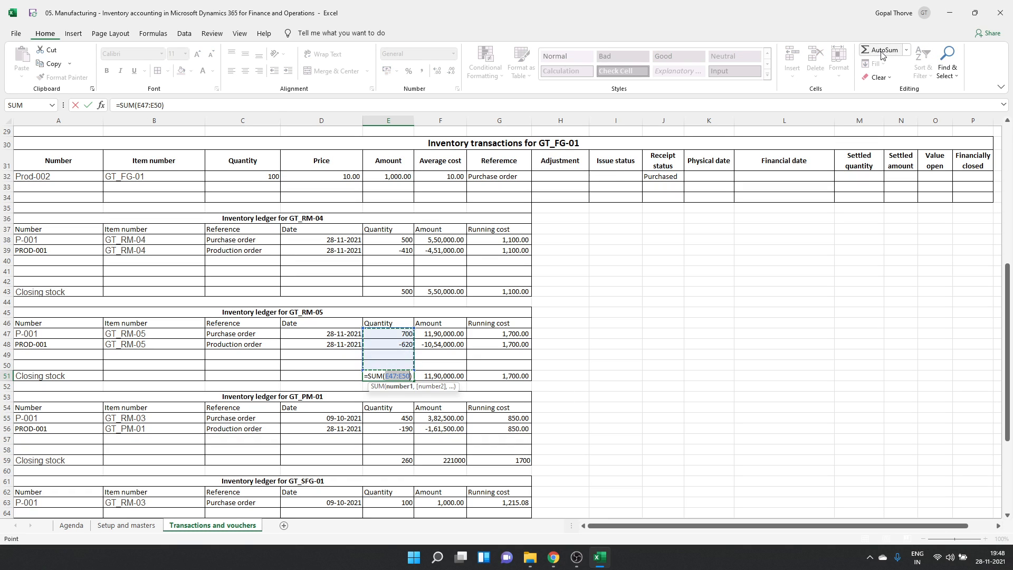
left_click(880, 52)
- Copy the GT_RM-05 closing stock quantity total across to its Amount and Running cost cells
key("Left")
key("Right")
key("ctrl+c")
key("shift+Right")
key("shift+Right")
key("ctrl+v")
key("Escape")
- Recalculate the GT_RM-04 closing stock quantity in E43 with AutoSum, including the PROD-001 consumption row
key("Up")
key("Up")
key("Up")
key("Up")
key("Up")
key("Up")
key("Up")
key("Up")
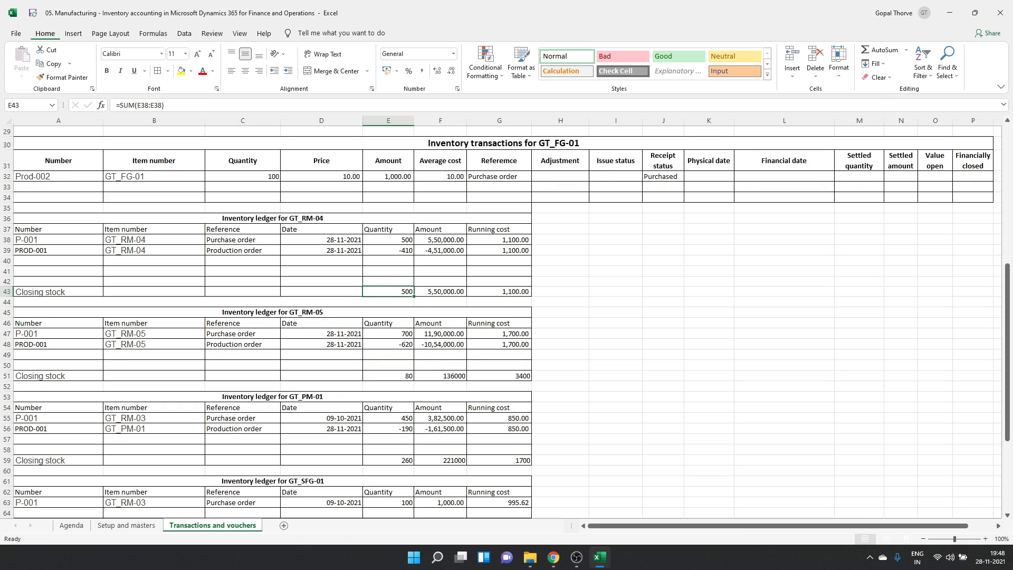
left_click(878, 51)
key("Return")
- Copy the GT_RM-04 closing stock quantity total across to its Amount and Running cost cells
key("Up")
key("ctrl+c")
key("shift+Right")
key("shift+Right")
key("shift+Right")
key("shift+Left")
key("Return")
key("Left")
key("Left")
key("Left")
key("Left")
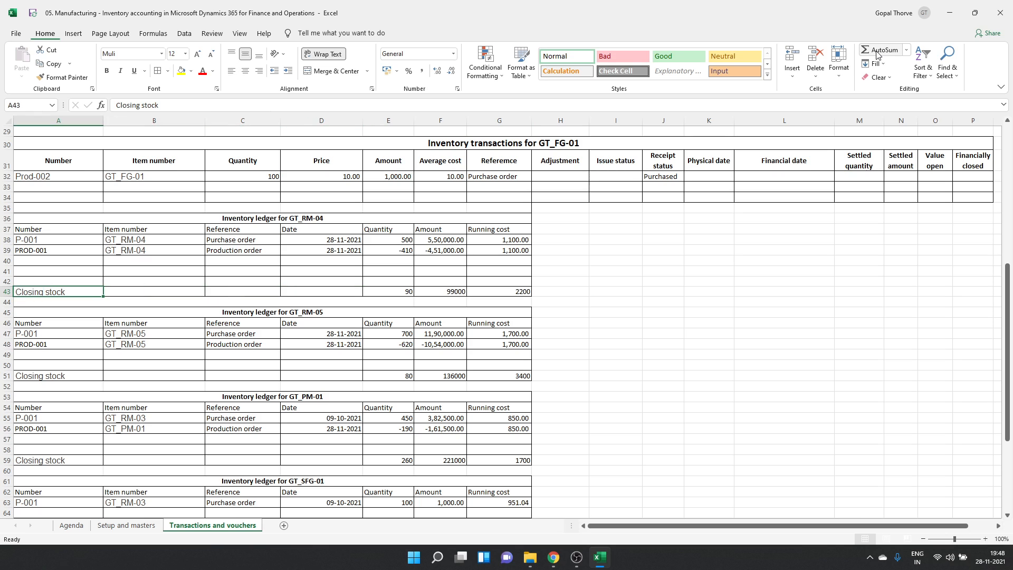
- Change the first voucher in the Production order - Picking list table to Picking list
left_click(436, 343)
scroll(436, 343, "down", 10)
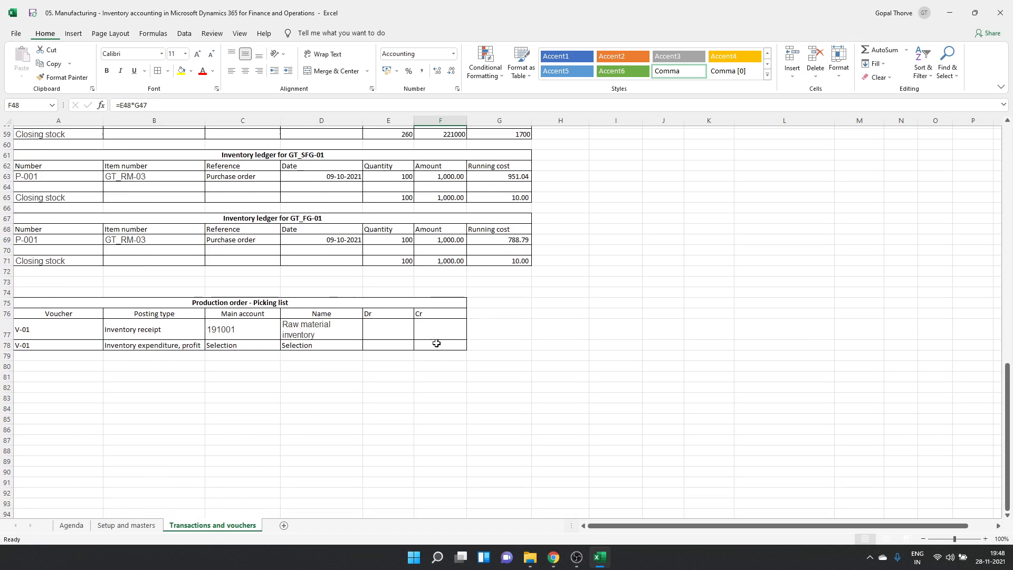
left_click(237, 312)
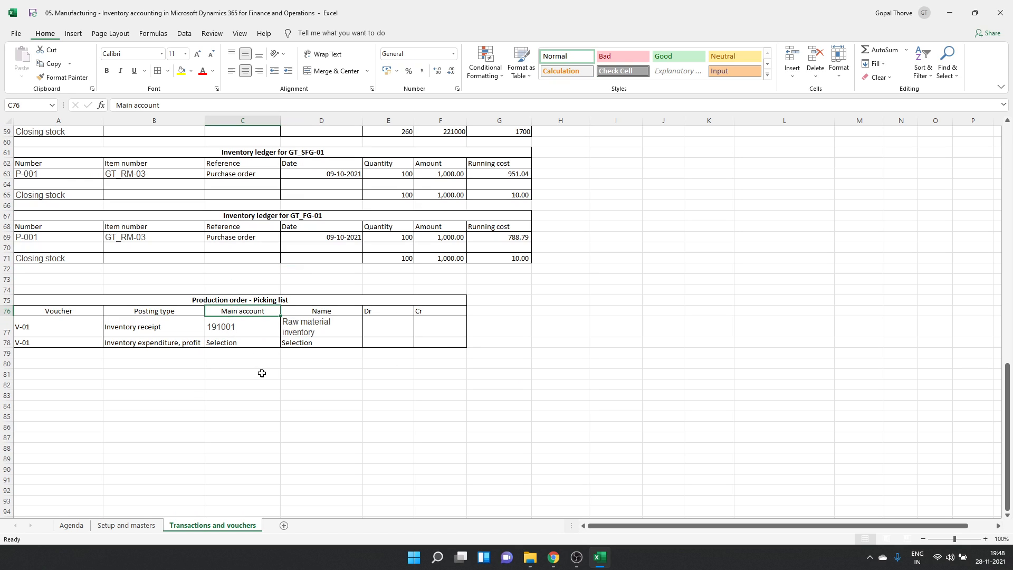
left_click(169, 322)
left_click(18, 327)
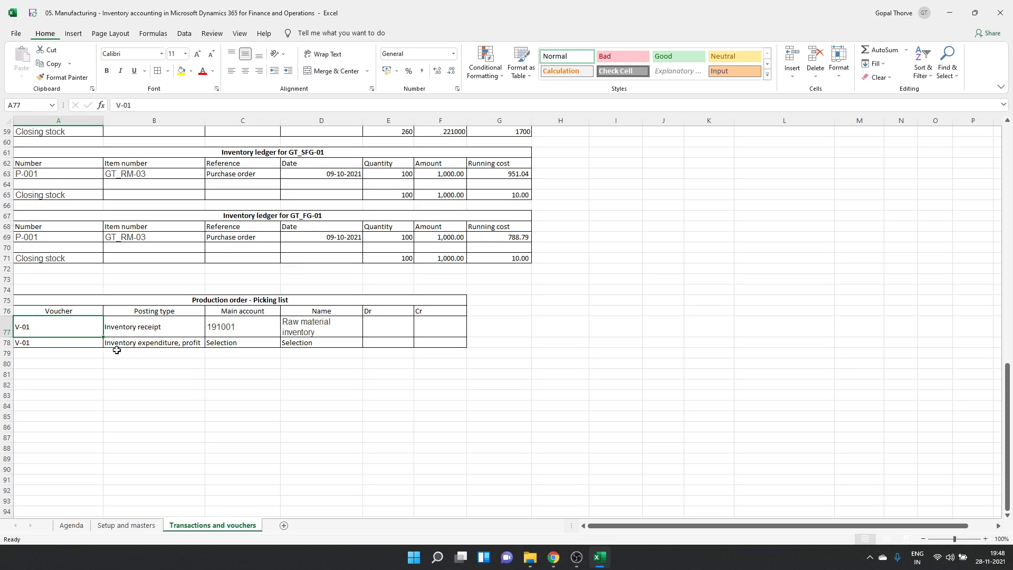
double_click(55, 326)
type("Picking li")
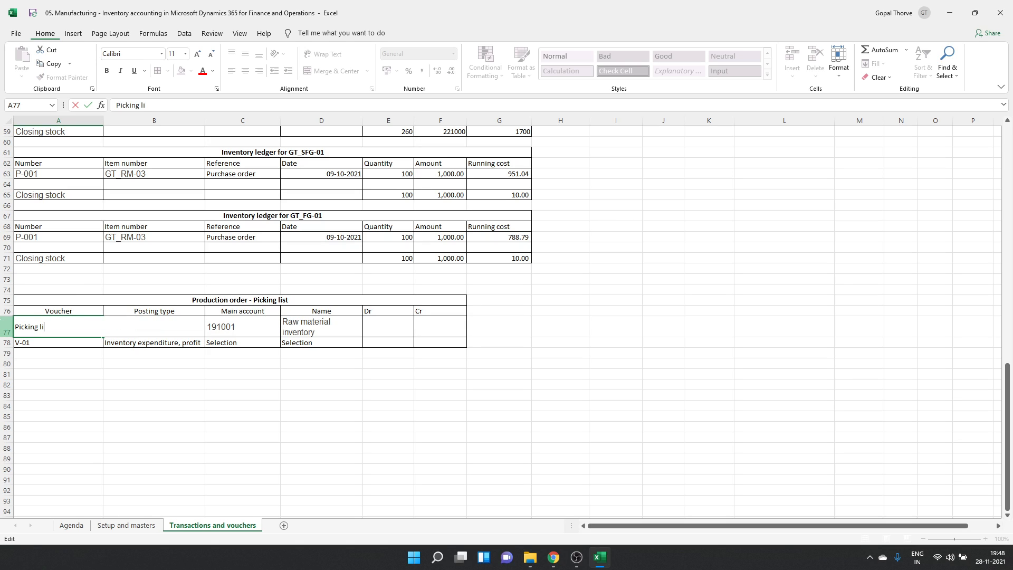
type("st")
key("Tab")
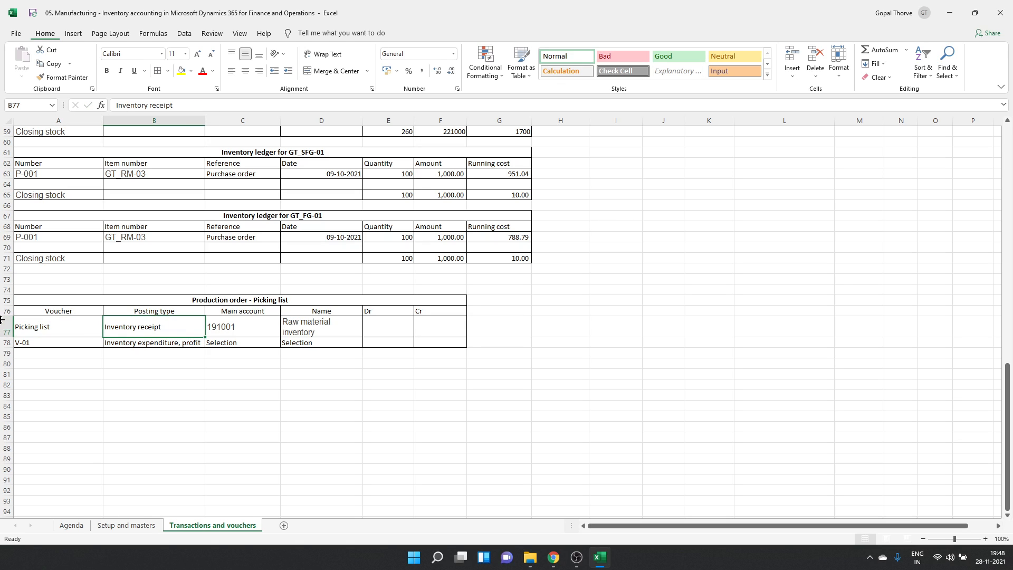
- Set the first row's posting type to Estimated cost of material consumed and fit column B to the text
type("Estimated cost of materials")
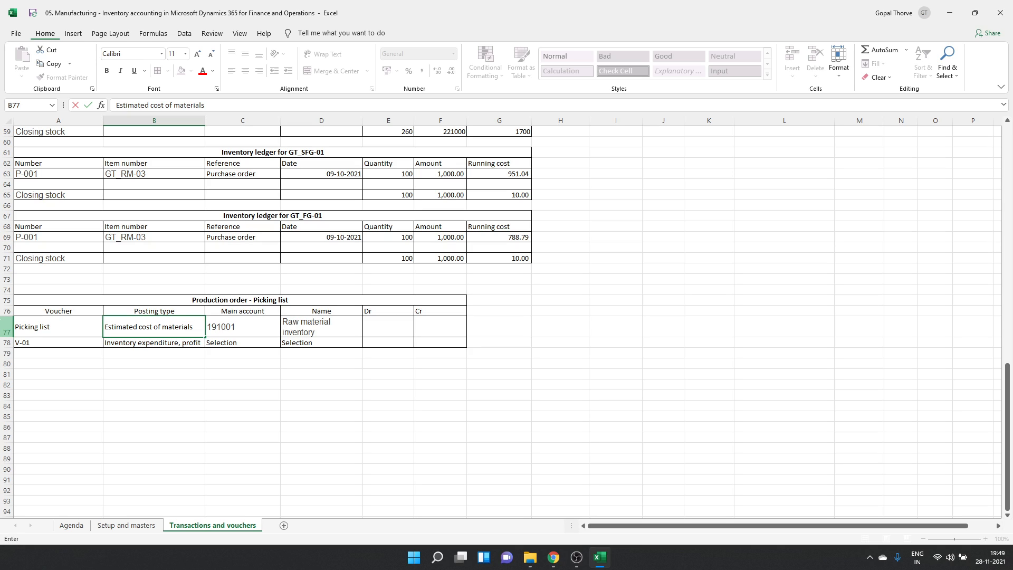
type("consume")
key("Return")
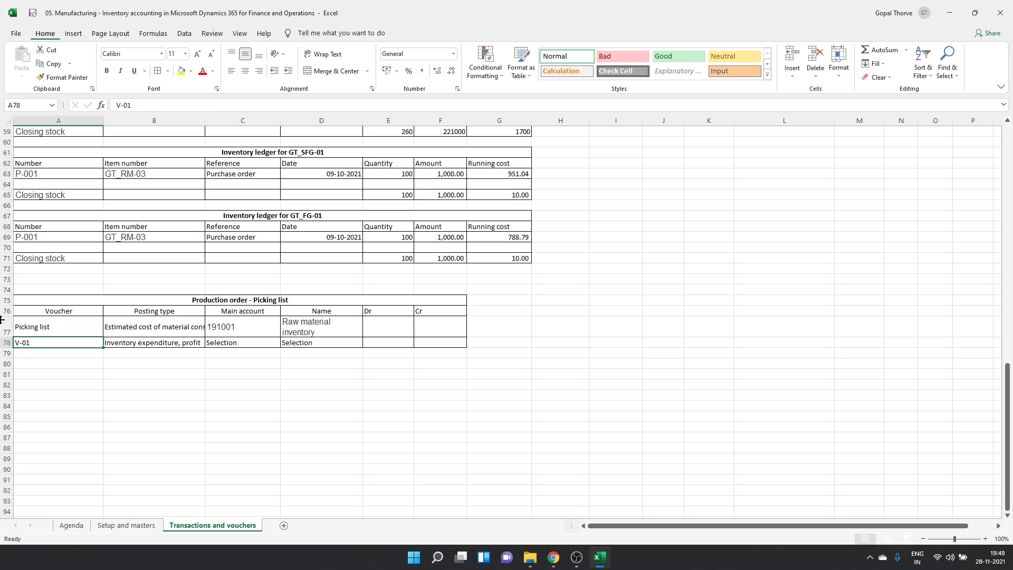
double_click(205, 119)
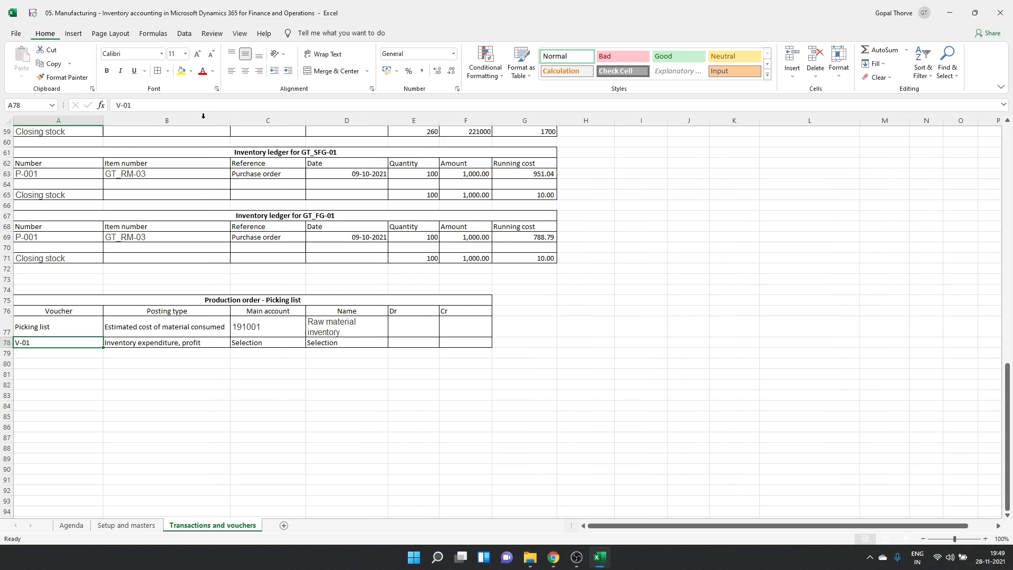
- Copy the posting type to row 78, extend it to Estimated cost of material consumed, WIP, and refit column B's width
left_click(199, 330)
left_click(197, 352)
left_click(193, 329)
key("ctrl+c")
left_click(204, 343)
key("ctrl+v")
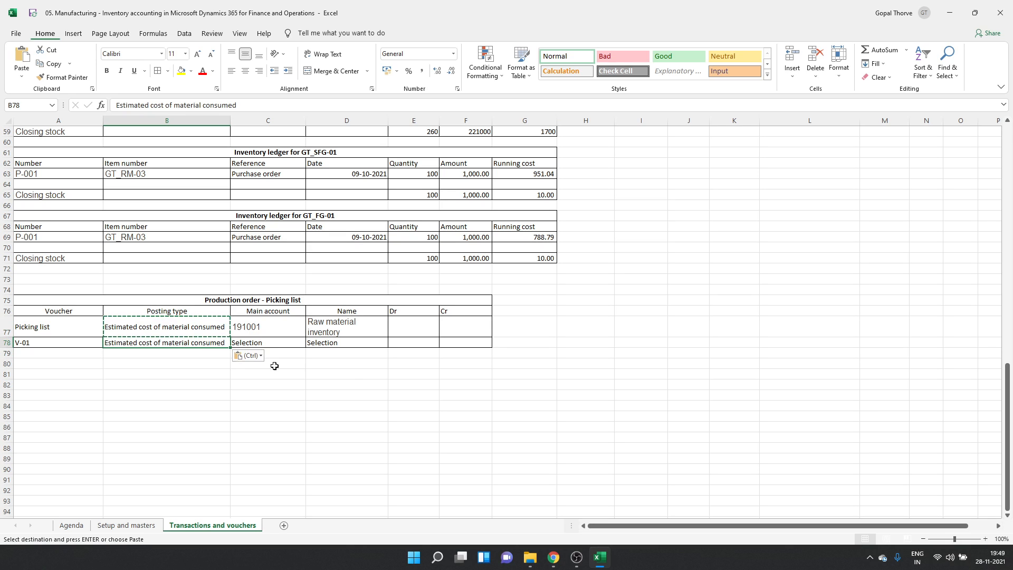
key("F2")
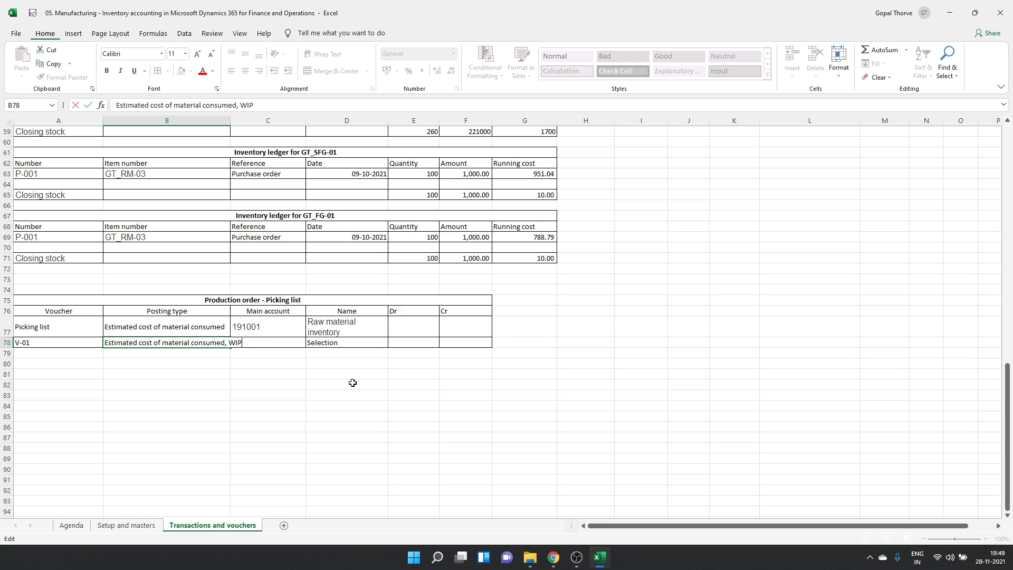
key("Tab")
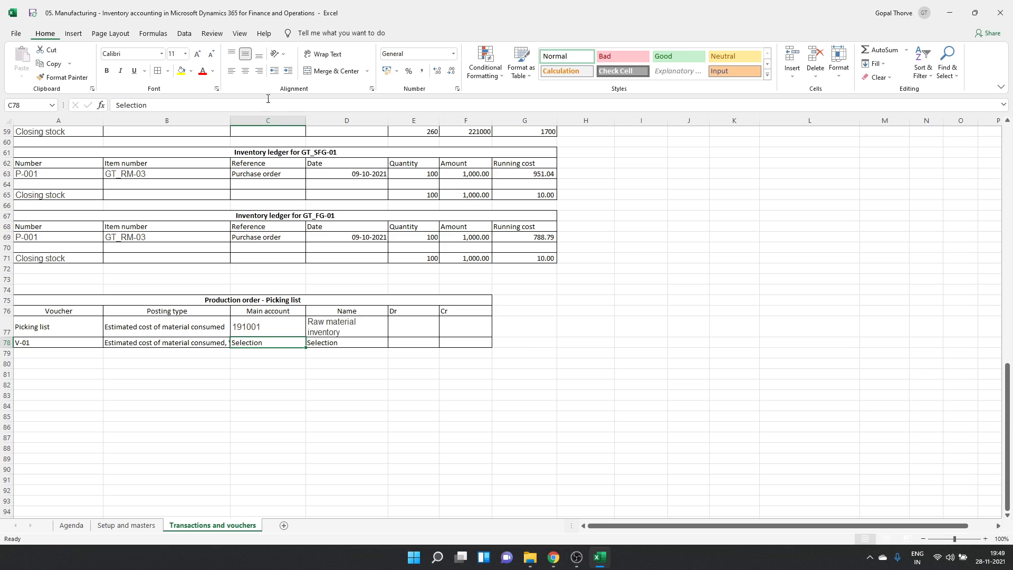
double_click(230, 121)
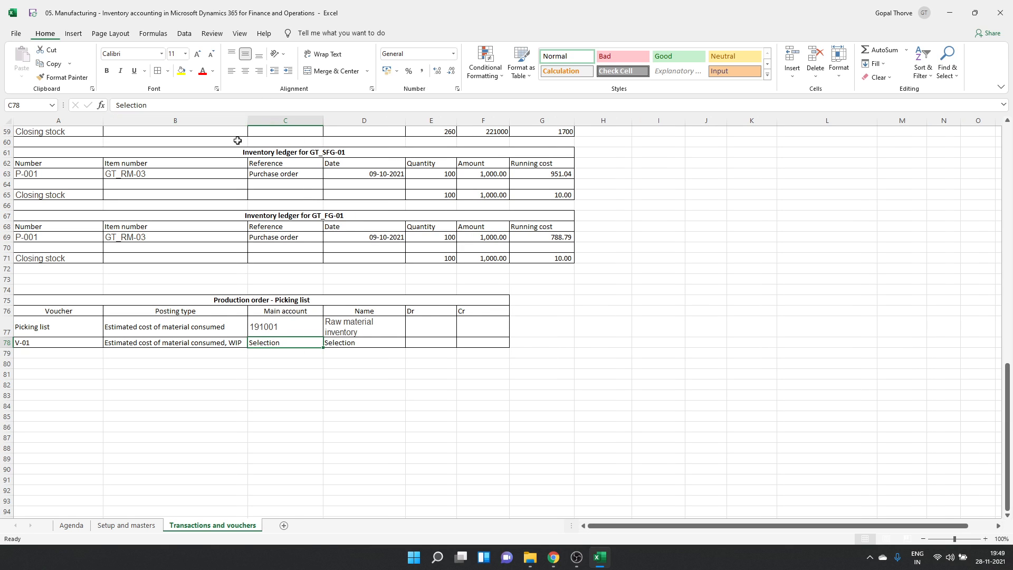
left_click(427, 334)
scroll(751, 424, "up", 2)
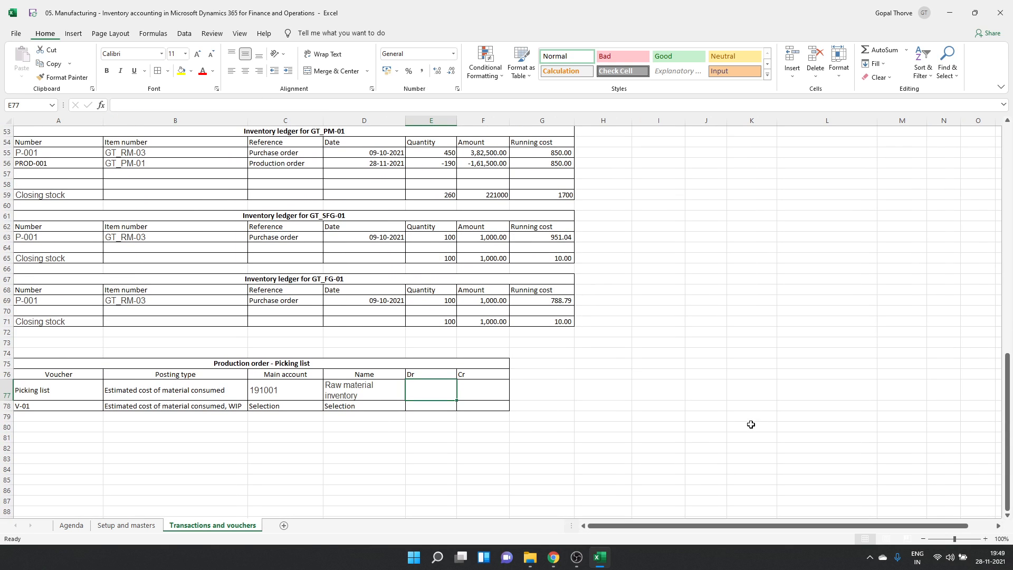
key("Right")
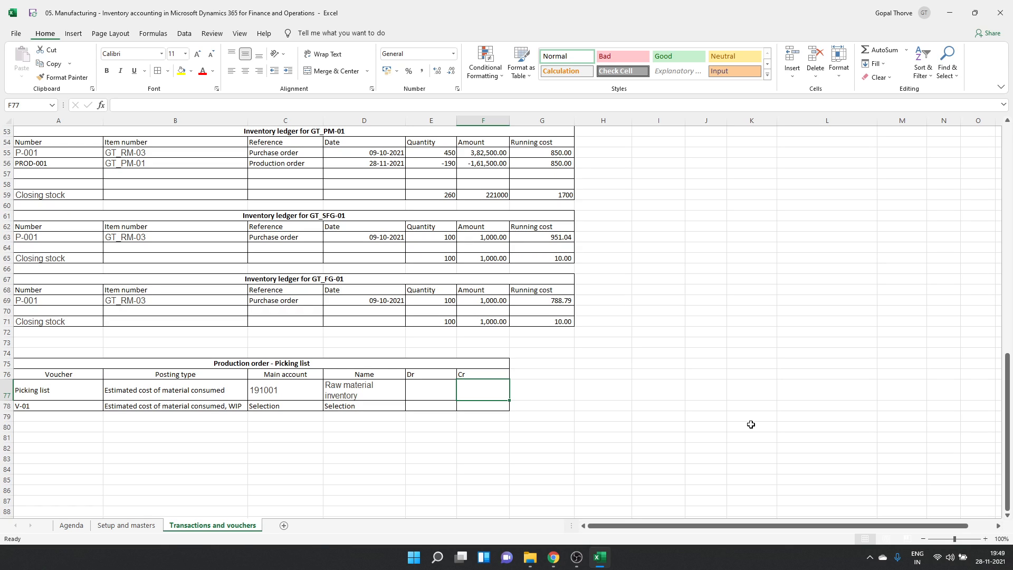
key("Left")
key("Left")
key("Left")
key("Left")
key("Right")
key("Right")
key("Left")
key("Left")
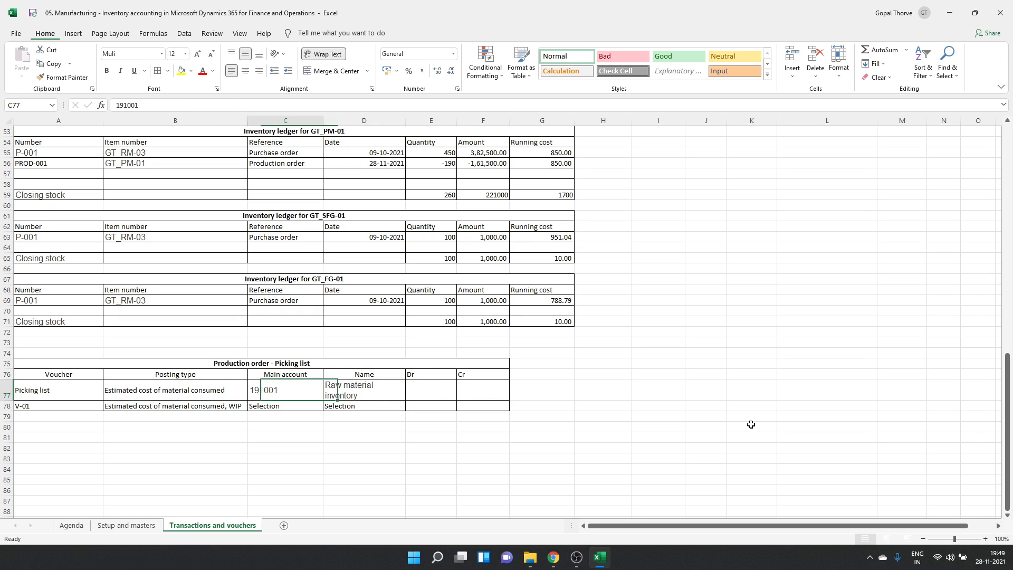
key("Down")
key("Up")
key("Right")
key("Right")
key("Right")
key("Right")
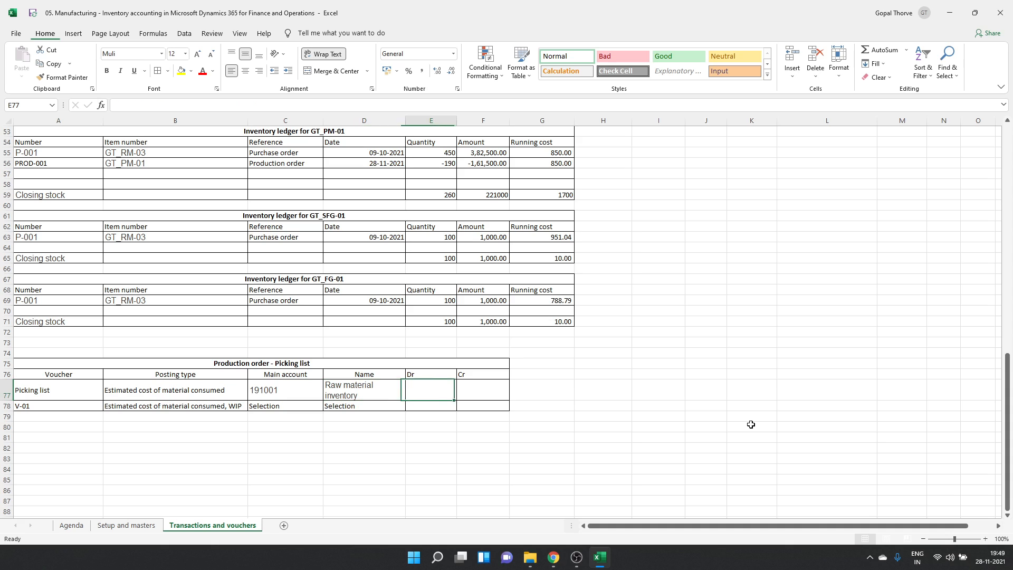
- Set the raw material inventory row's Cr amount to the sum of the GT_RM-04 and GT_RM-05 production order amounts, =F39+F48
type("=")
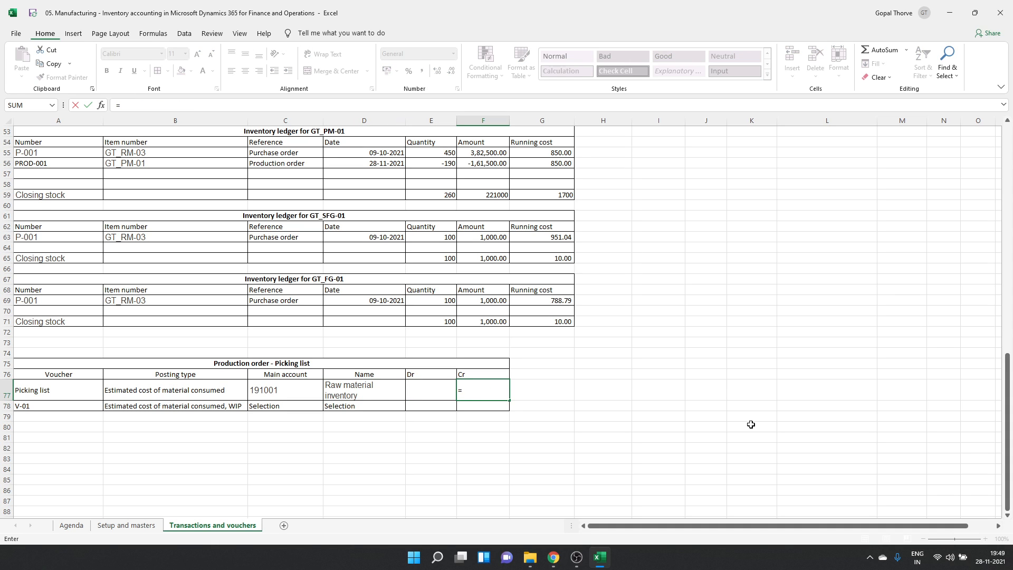
scroll(751, 424, "up", 6)
scroll(750, 424, "down", 2)
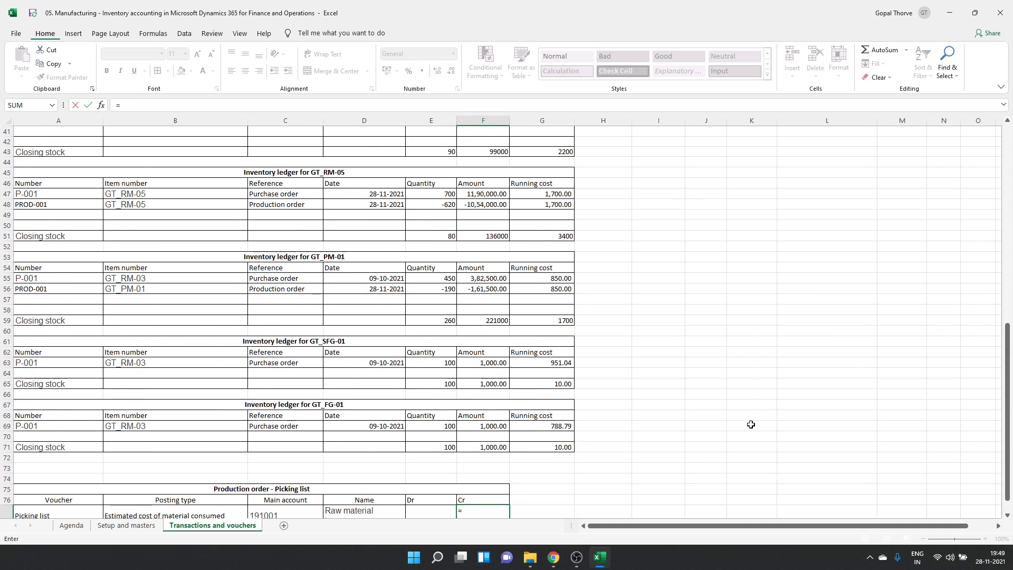
scroll(750, 424, "up", 2)
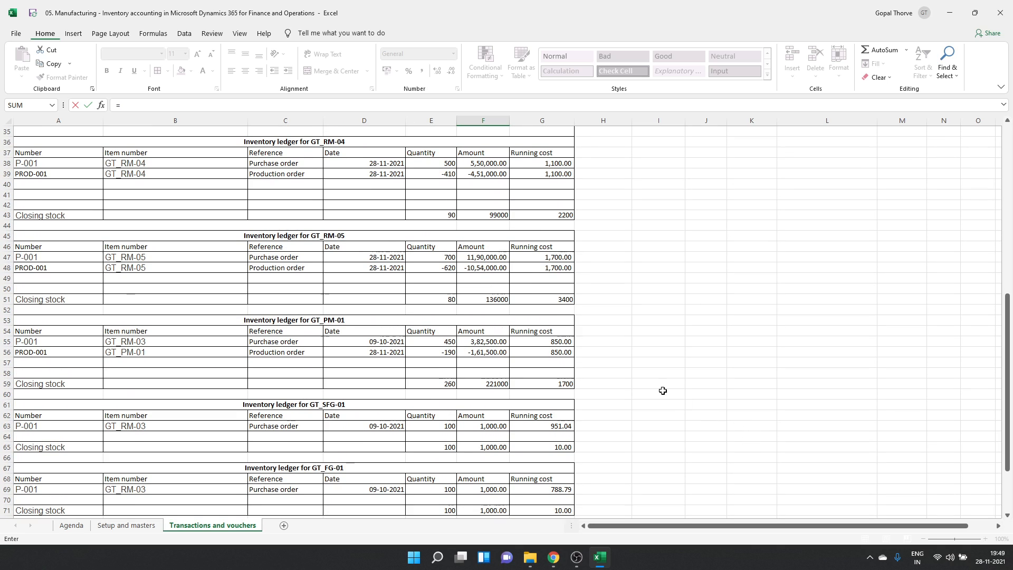
left_click(490, 175)
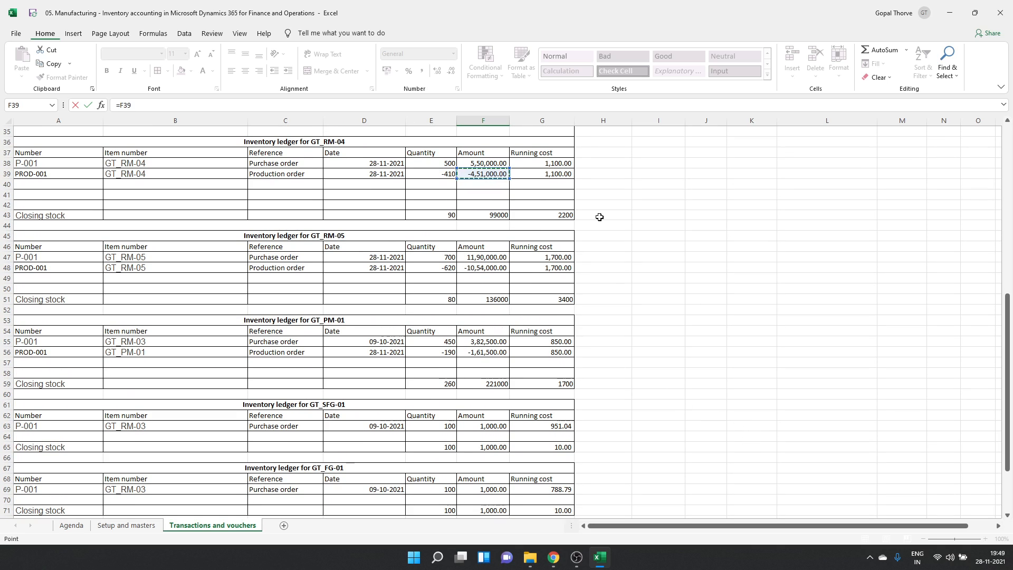
type("+")
left_click(486, 264)
key("Return")
key("Up")
- Wrap the raw material inventory row's Cr formula in ABS, giving =ABS(F39+F48)
key("F2")
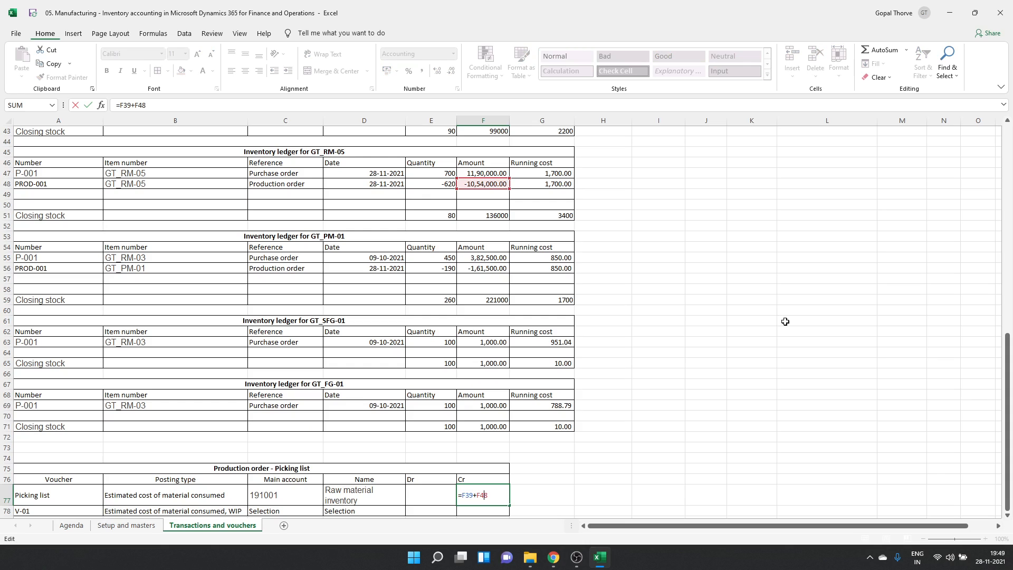
type("abs")
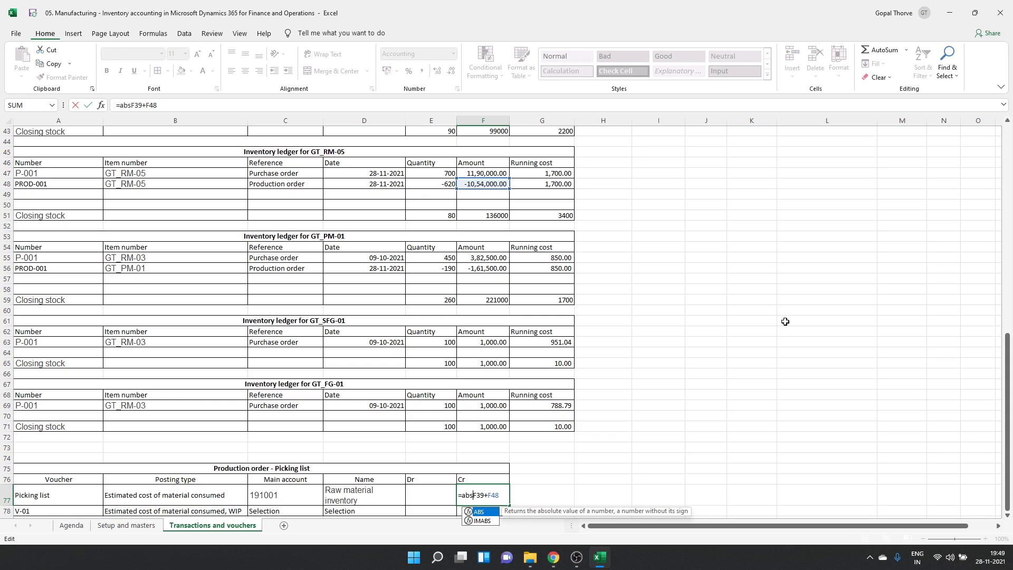
type("(")
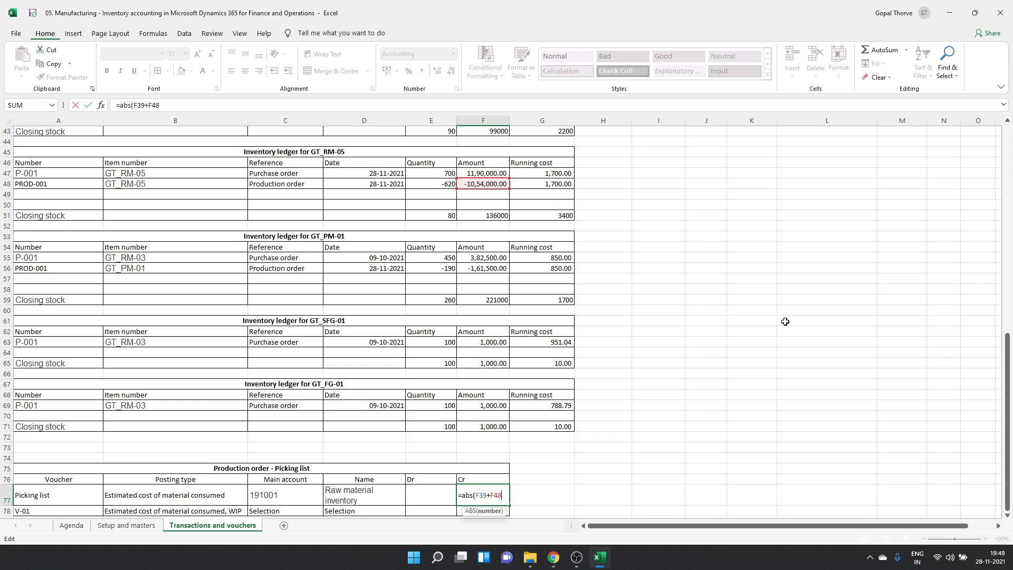
type(")")
key("Return")
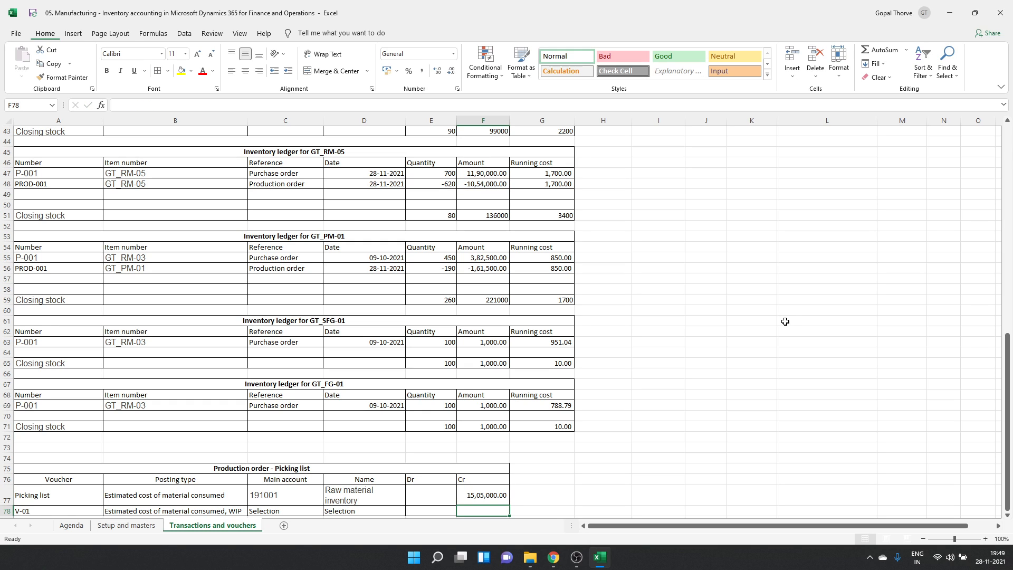
- Insert a blank row above row 78 in the Production order - Picking list table
scroll(764, 327, "down", 2)
left_click(285, 427)
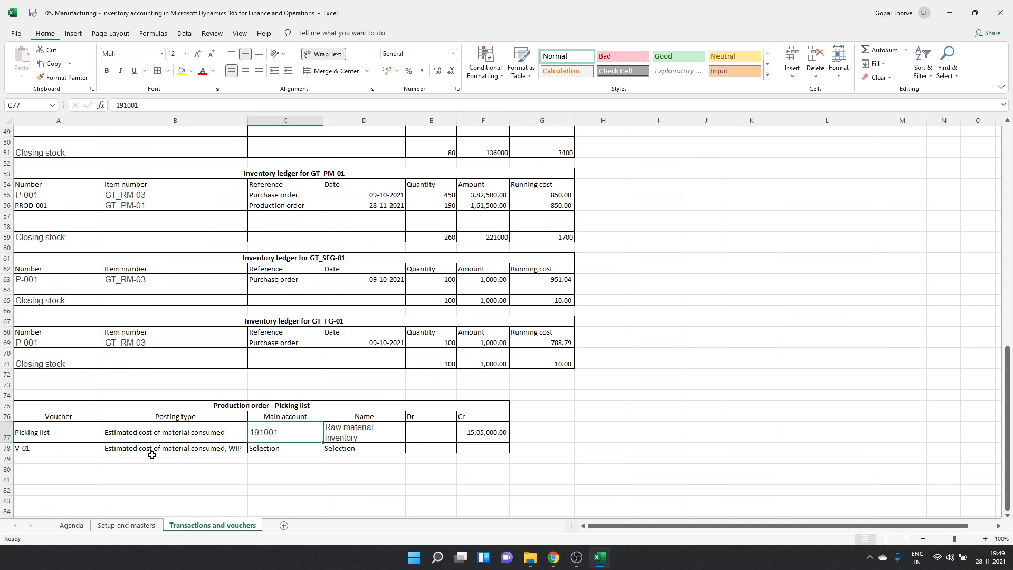
left_click(7, 448)
right_click(8, 447)
left_click(26, 370)
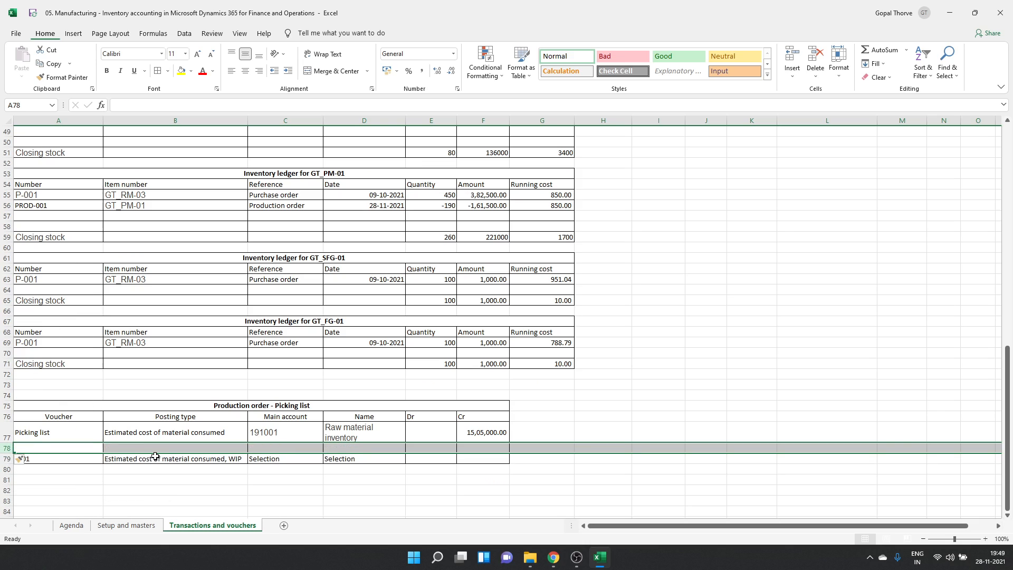
- Copy the Picking list voucher text from A77 into the voucher cells of rows 78 and 79
left_click(53, 432)
key("ctrl+c")
key("Down")
key("ctrl+v")
key("Down")
key("ctrl+v")
- Copy the posting type Estimated cost of material consumed from row 77 into row 78
key("Right")
key("Right")
key("Up")
key("Up")
key("Left")
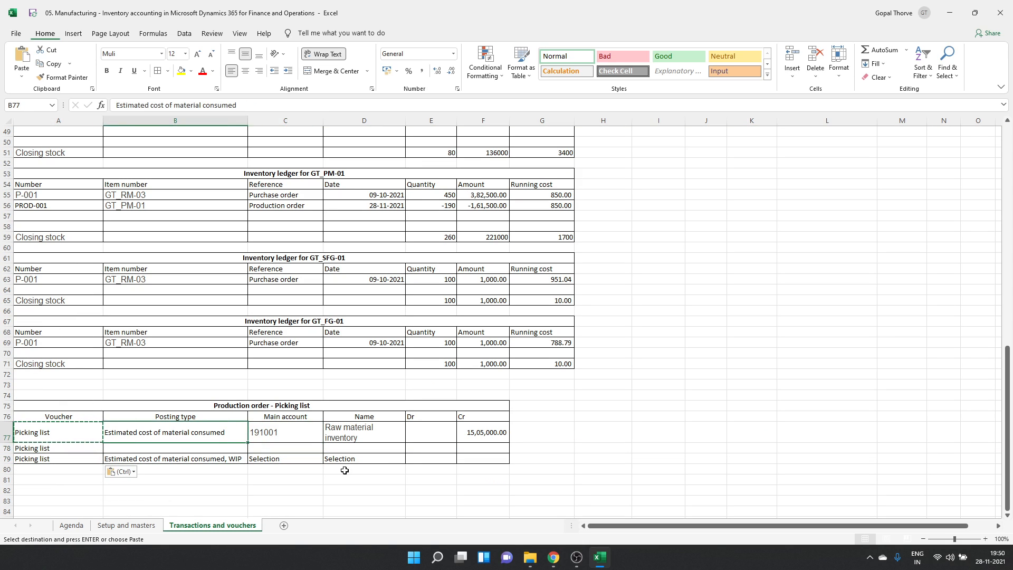
key("ctrl+c")
key("Down")
key("ctrl+v")
- Copy the Packing material inventory main account from the GT_PM item group on Setup and masters into C78 of Transactions and vouchers
key("Right")
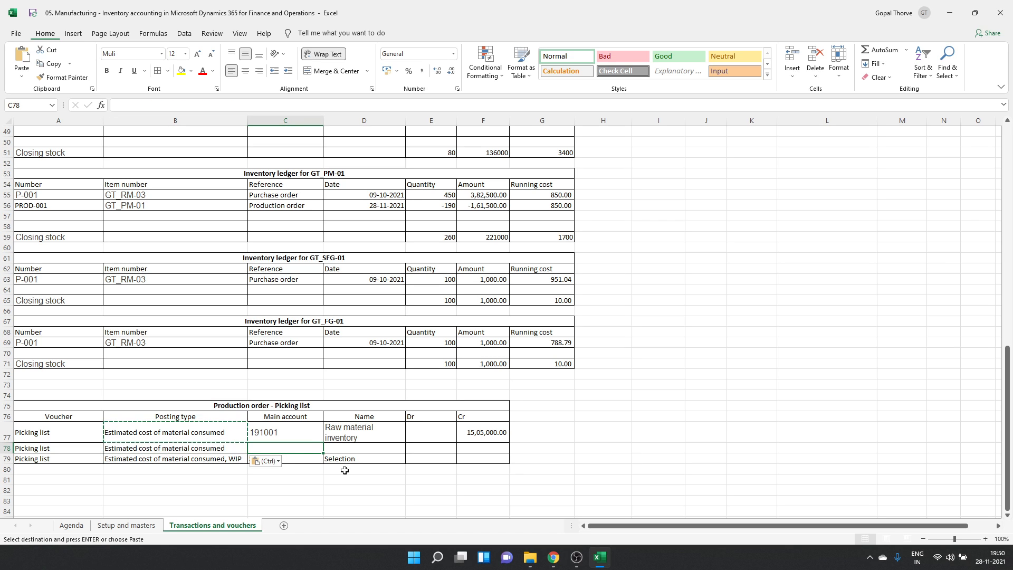
key("ctrl+Page_Up")
scroll(467, 194, "up", 12)
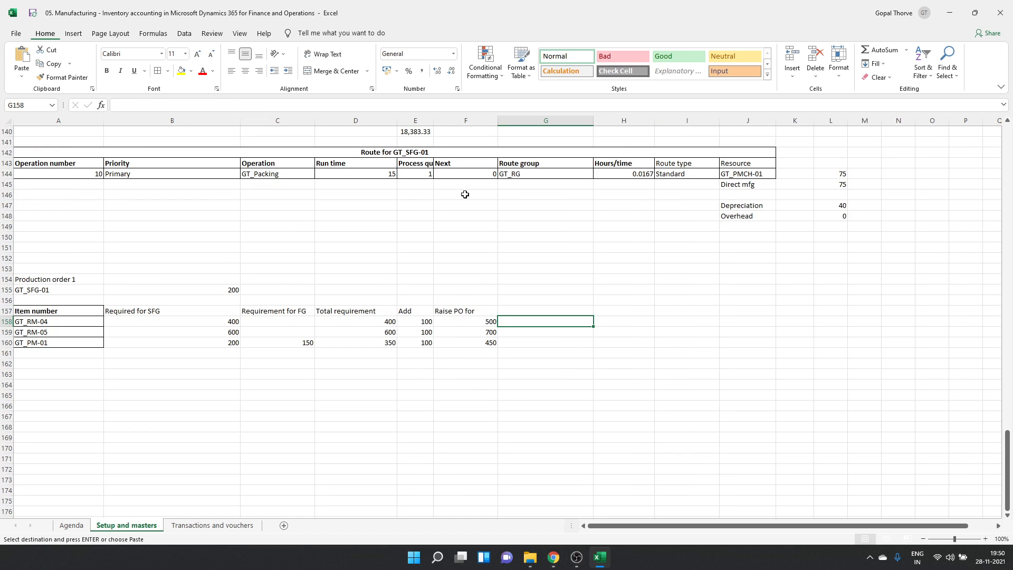
scroll(468, 194, "up", 20)
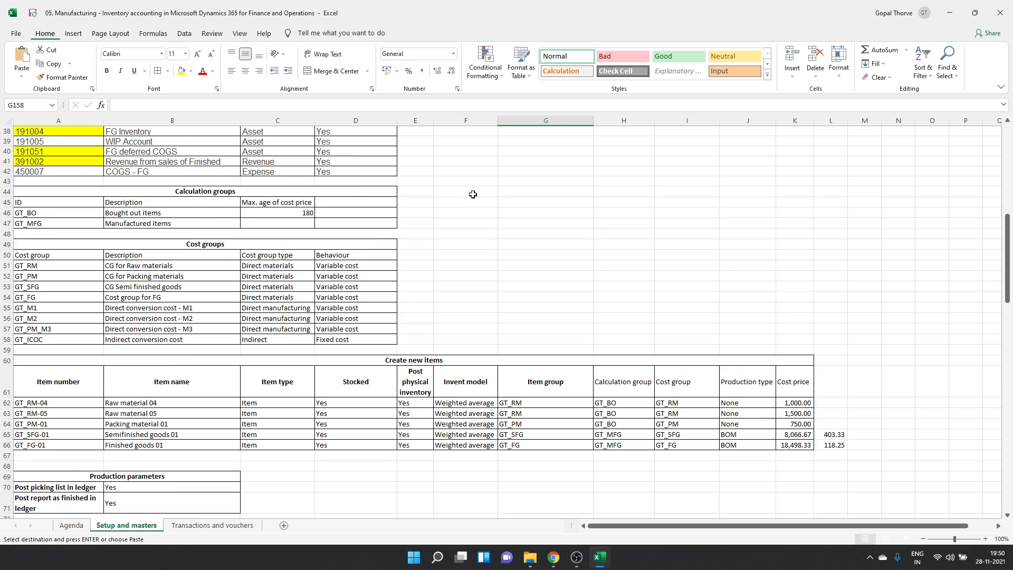
scroll(472, 195, "up", 4)
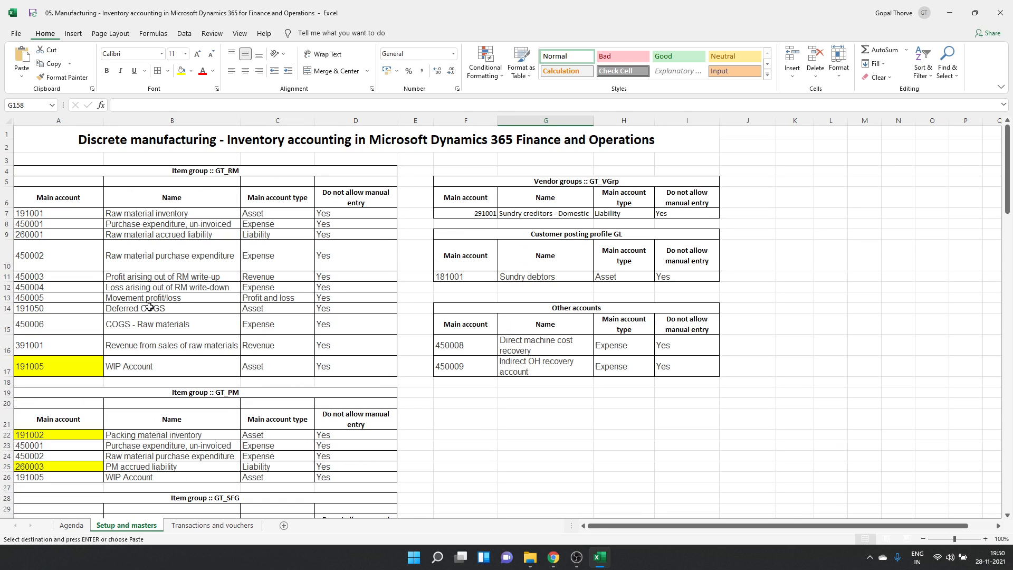
left_click(153, 340)
scroll(150, 432, "down", 2)
left_click(225, 357)
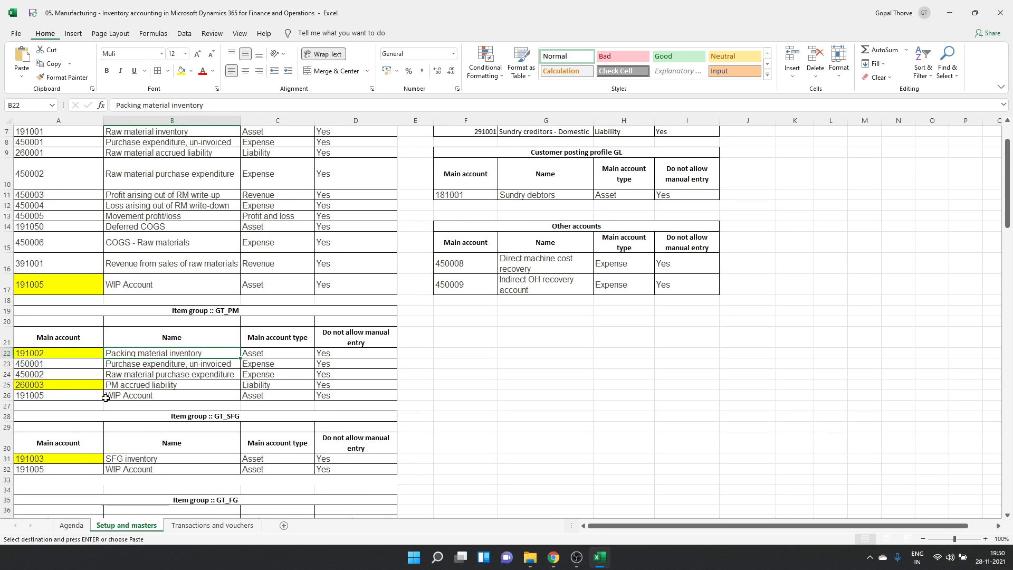
left_click(66, 352)
key("ctrl+c")
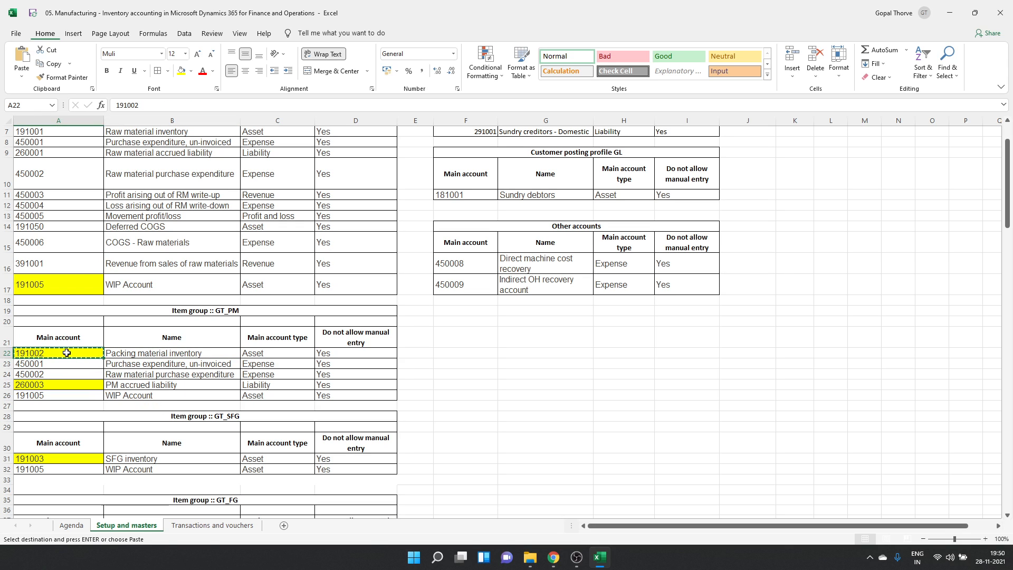
key("Escape")
left_click(203, 516)
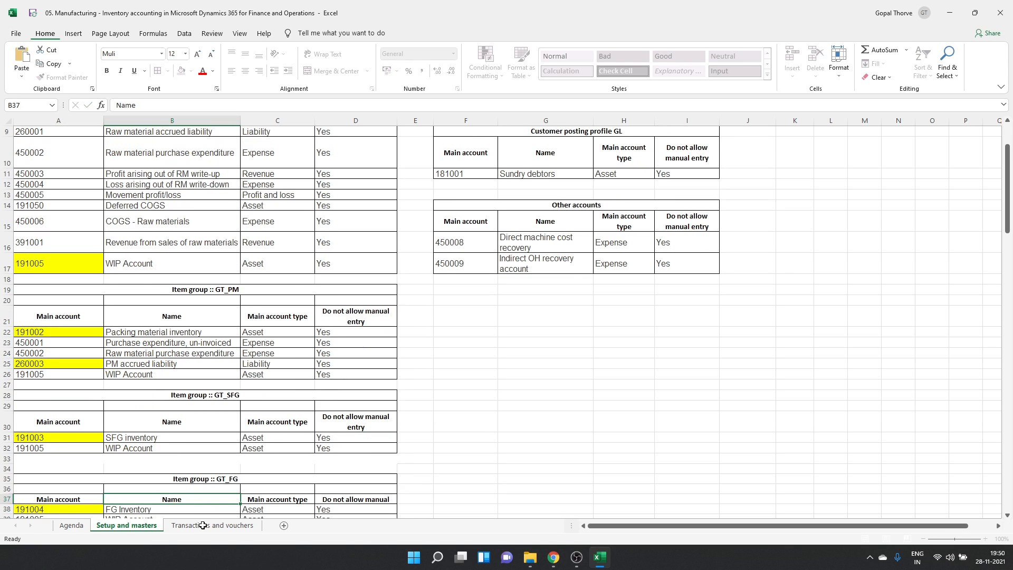
left_click(203, 524)
left_click(227, 396)
left_click(256, 448)
key("ctrl+v")
- Copy the name Packing material inventory from the GT_PM item group on Setup and masters into D78 of the picking list table
left_click(390, 453)
left_click(143, 524)
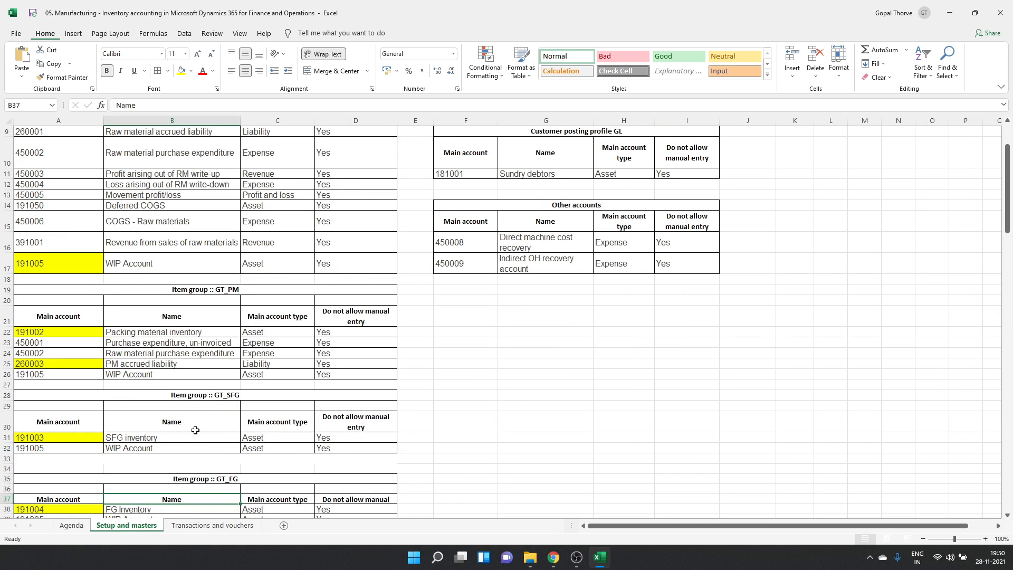
left_click(148, 331)
key("ctrl+c")
left_click(212, 524)
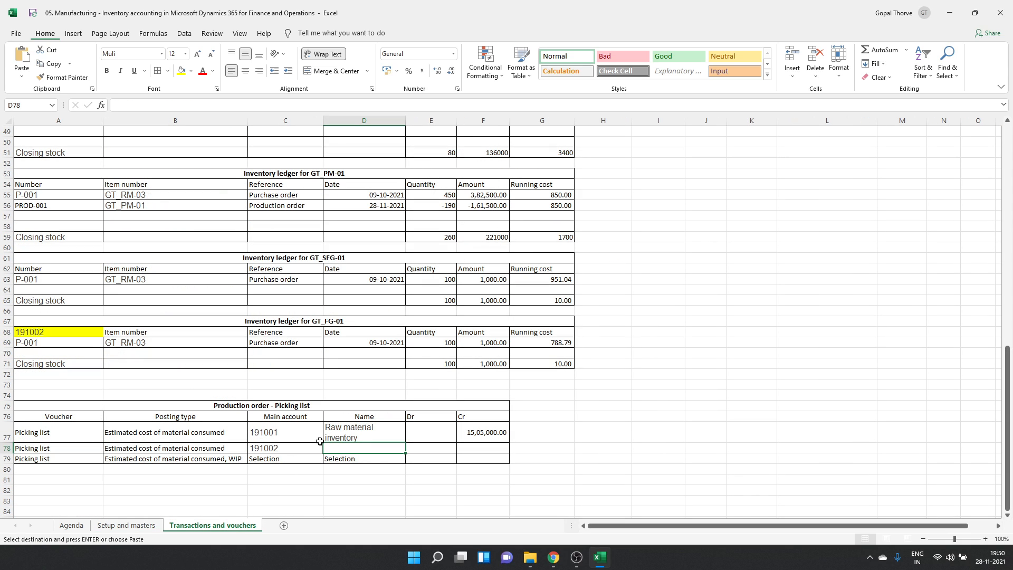
key("ctrl+v")
left_click(483, 457)
left_click(446, 462)
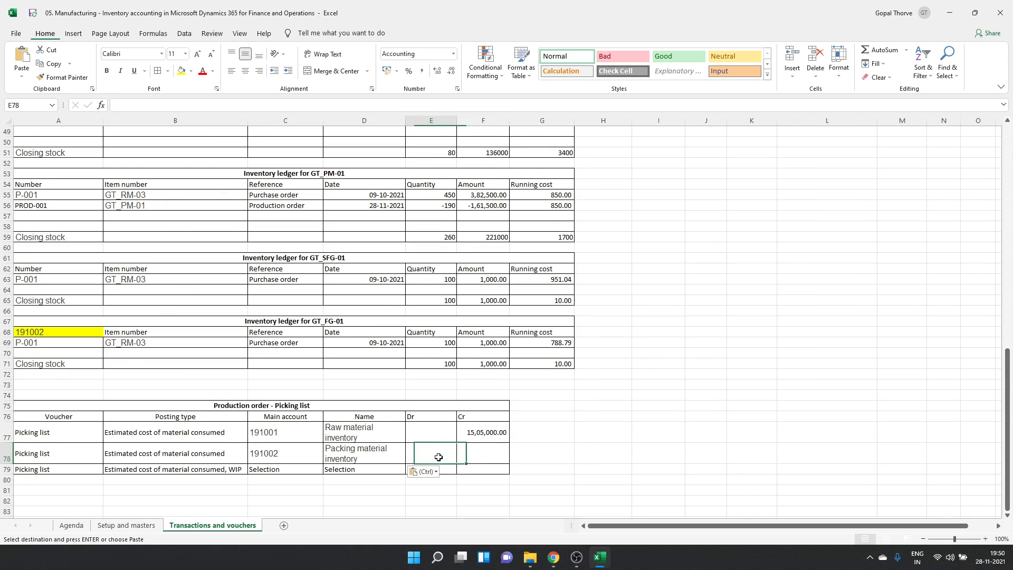
key("Escape")
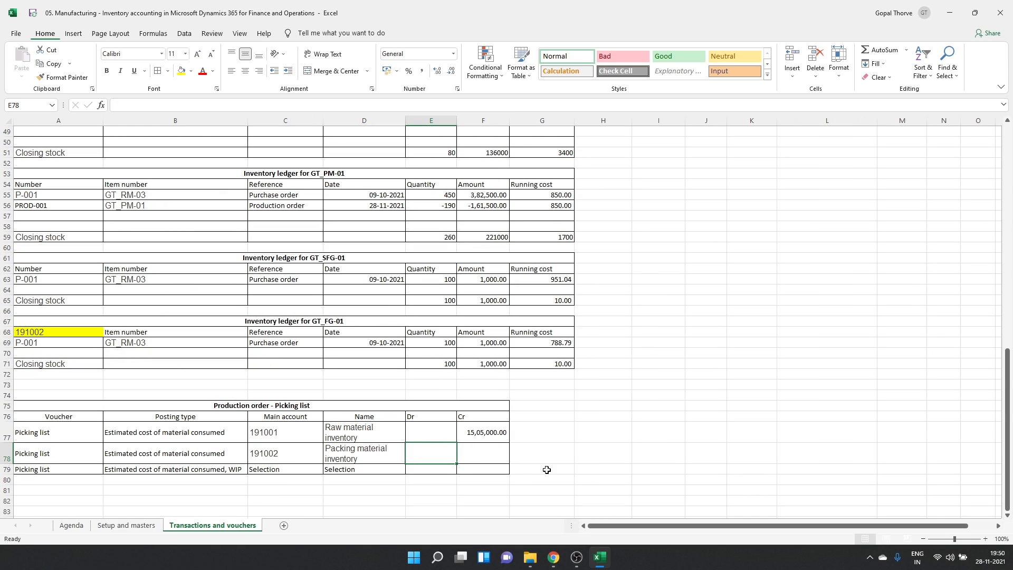
- Set the packing material inventory row's Cr amount to the absolute GT_PM-01 production order amount, =ABS(F56)
left_click(485, 455)
type("abs")
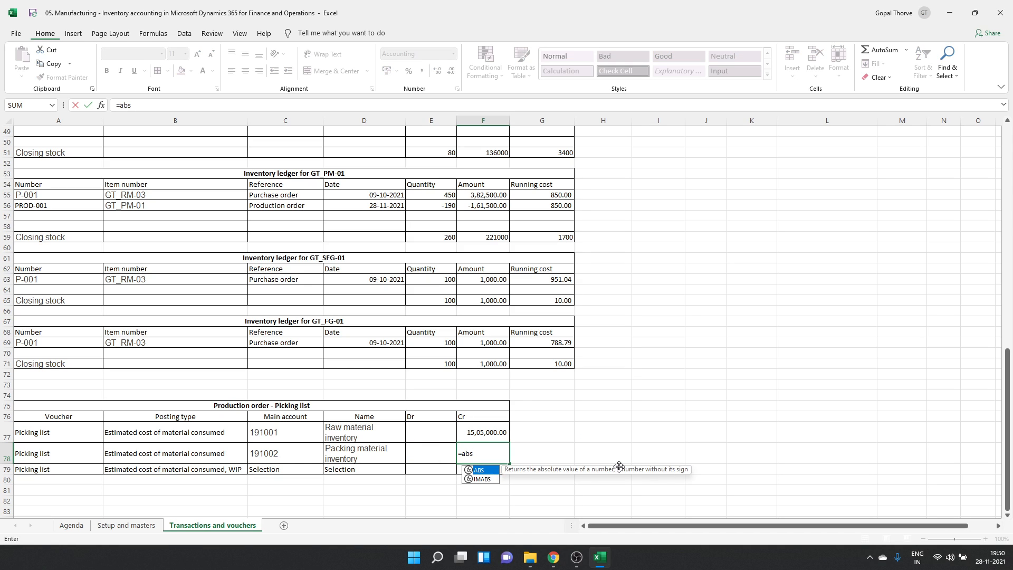
type("(")
scroll(617, 466, "up", 9)
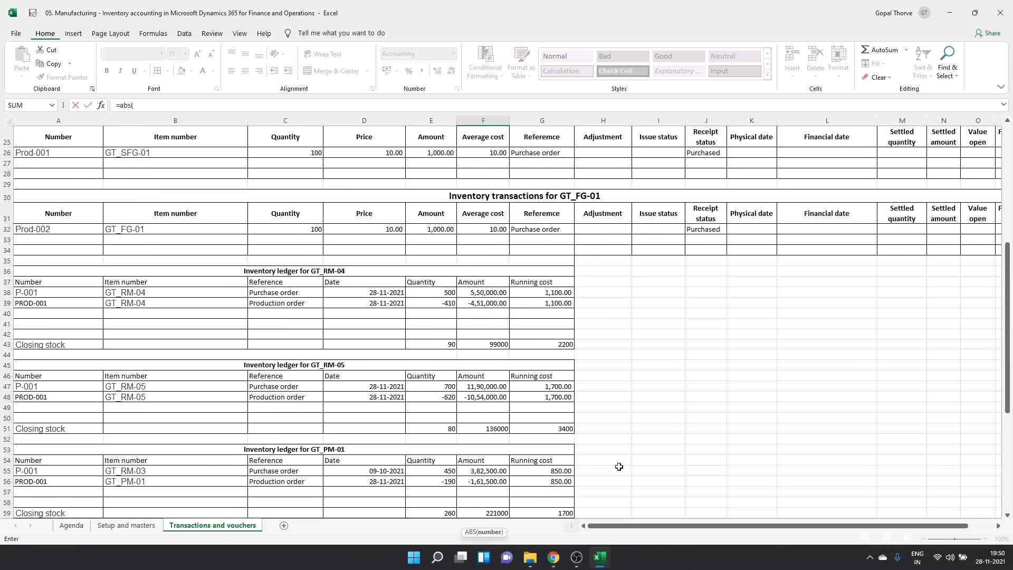
scroll(617, 466, "down", 4)
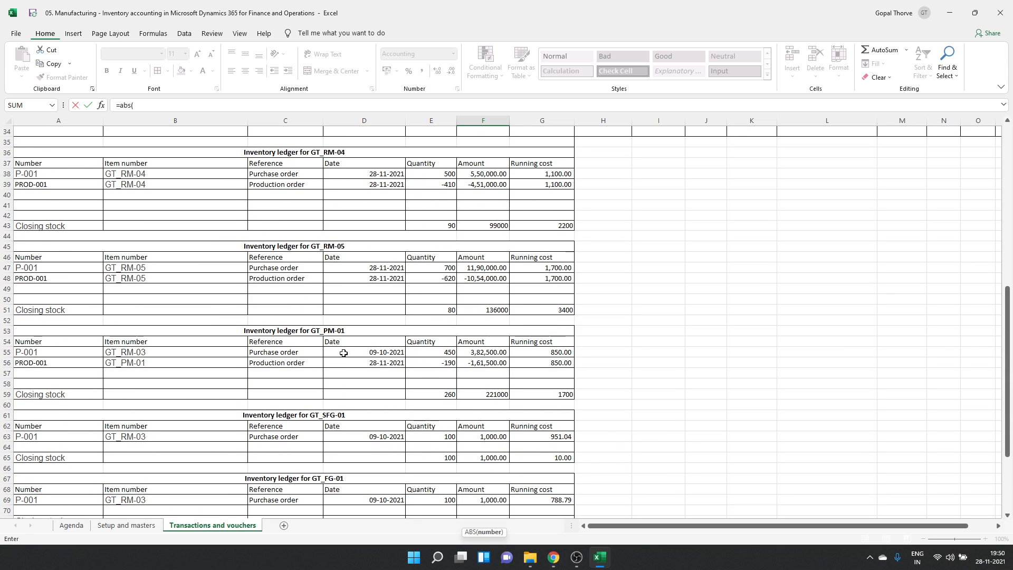
left_click(483, 362)
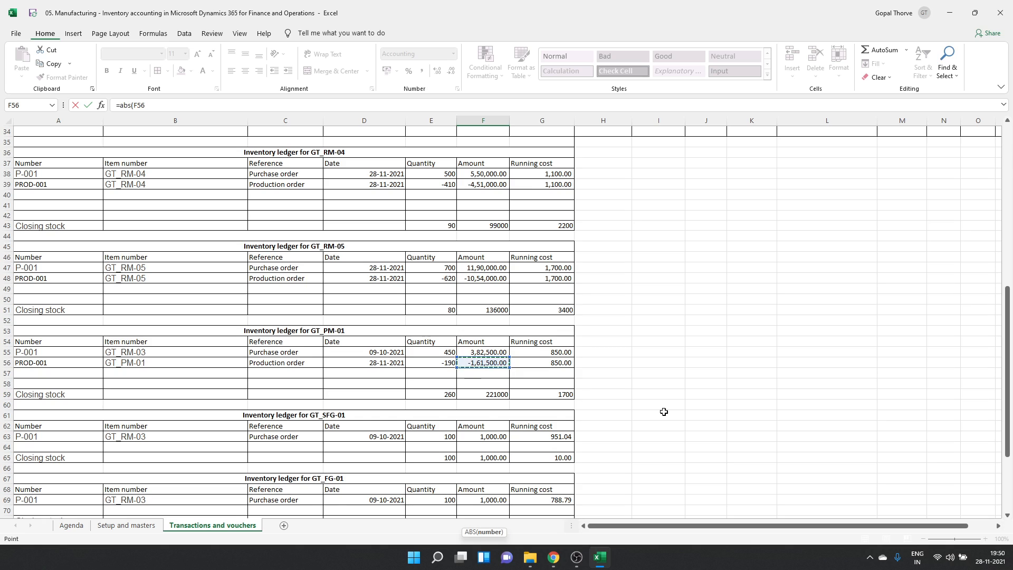
type(")")
key("Return")
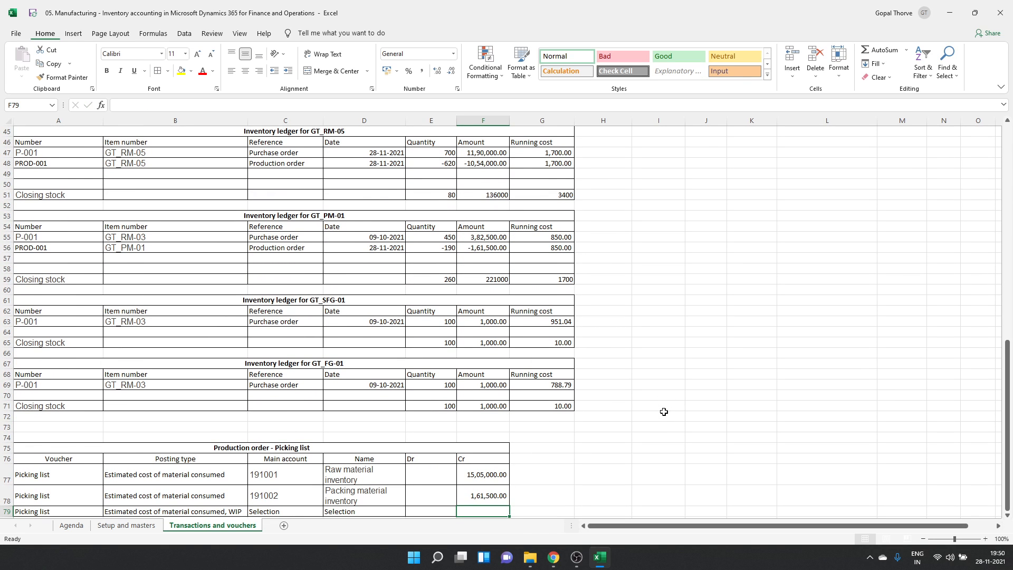
- Set the Dr amount of the Estimated cost of material consumed, WIP row to the total of both credits, =SUM(F77:F78)
key("Return")
key("Up")
key("Left")
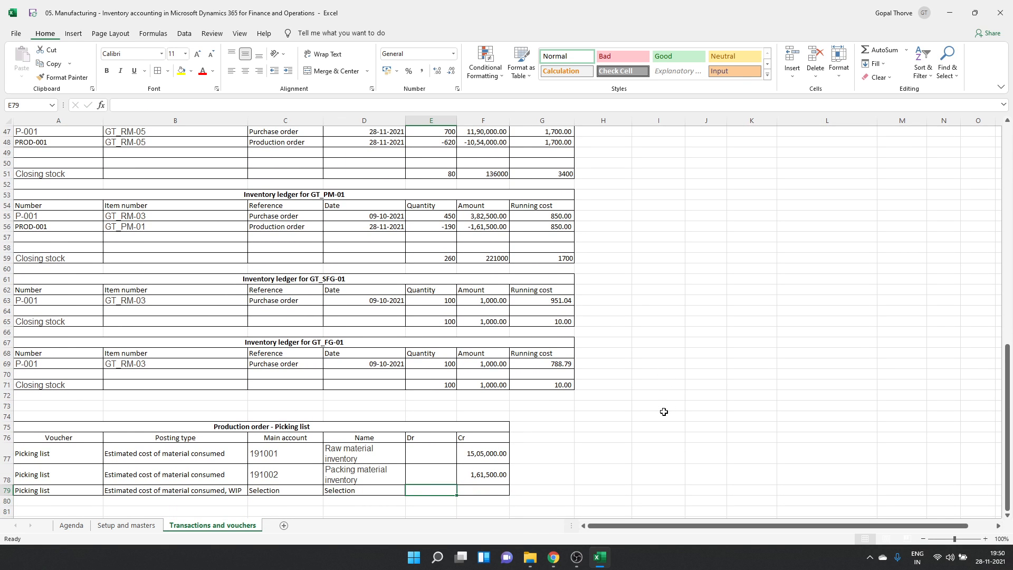
type("=sum(")
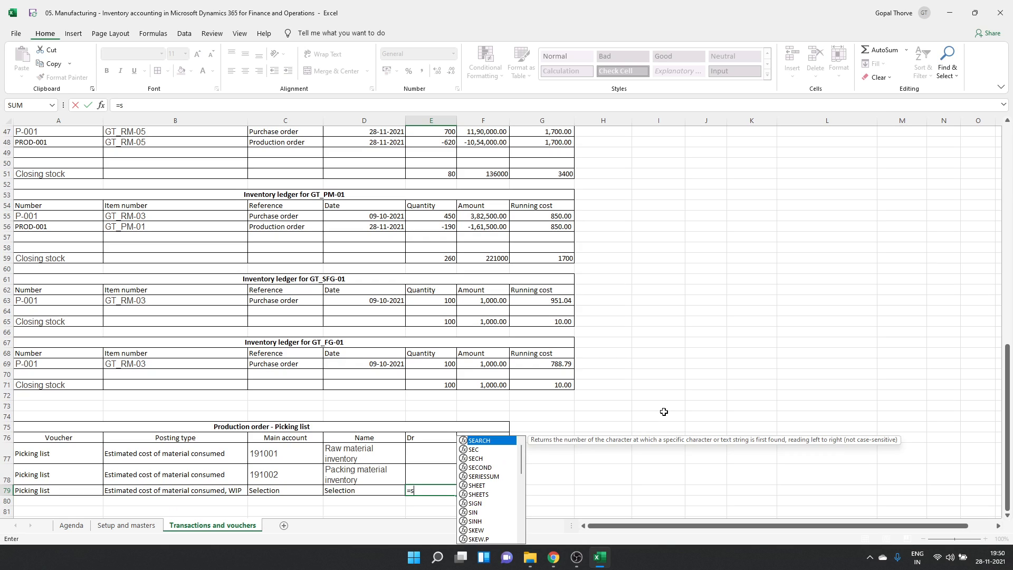
key("Right")
key("shift+Up")
key("shift+Up")
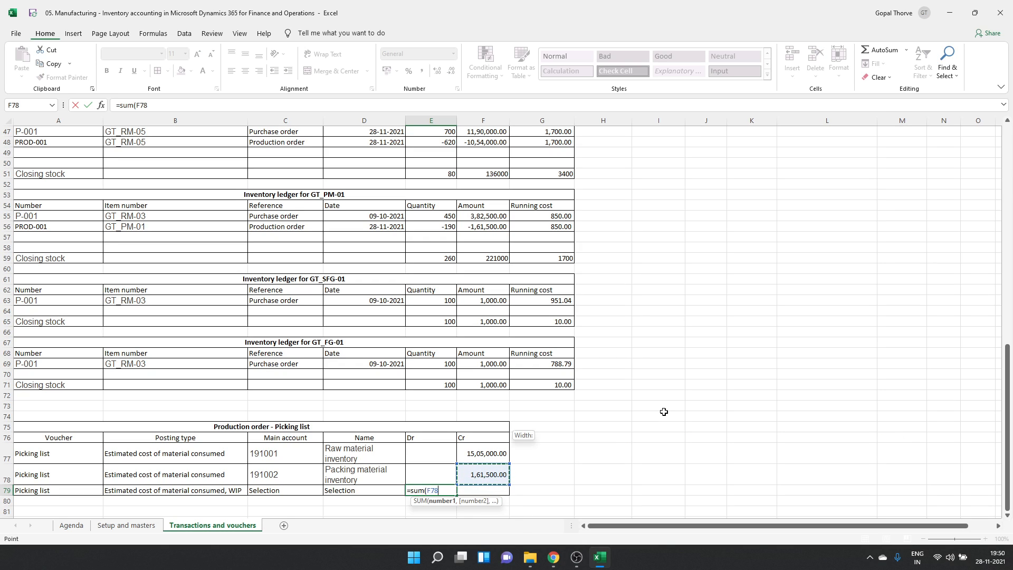
key("Return")
key("Up")
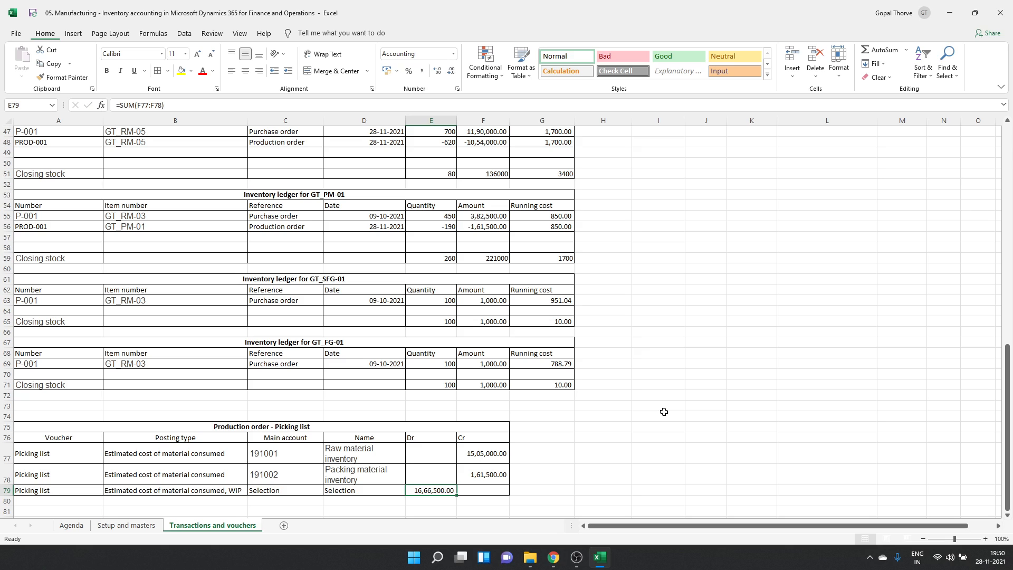
- Switch to Finance and Operations, close the picking list journal pages, and open the production posting of the started semifinished goods order
key("alt+Tab")
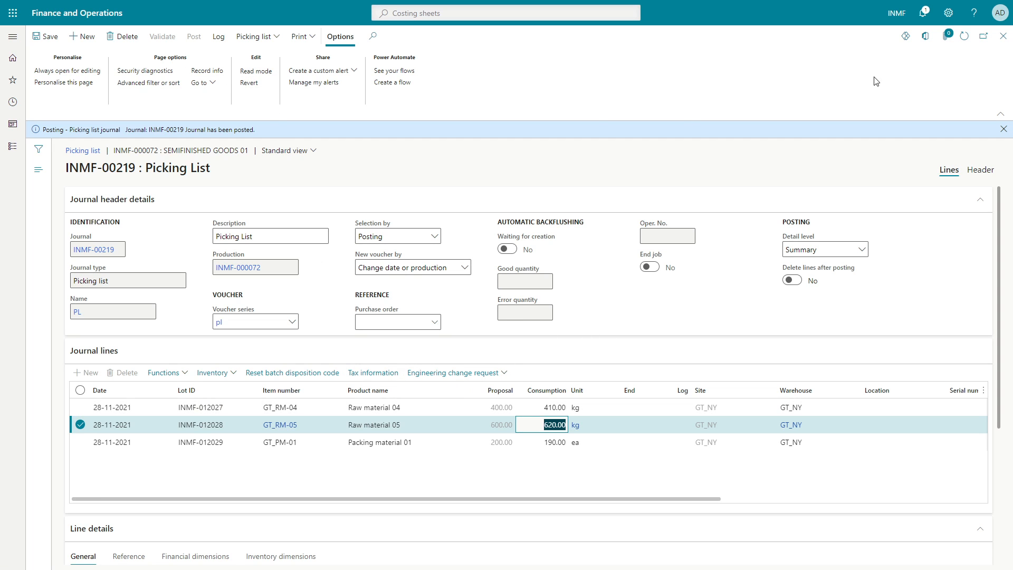
left_click(1002, 36)
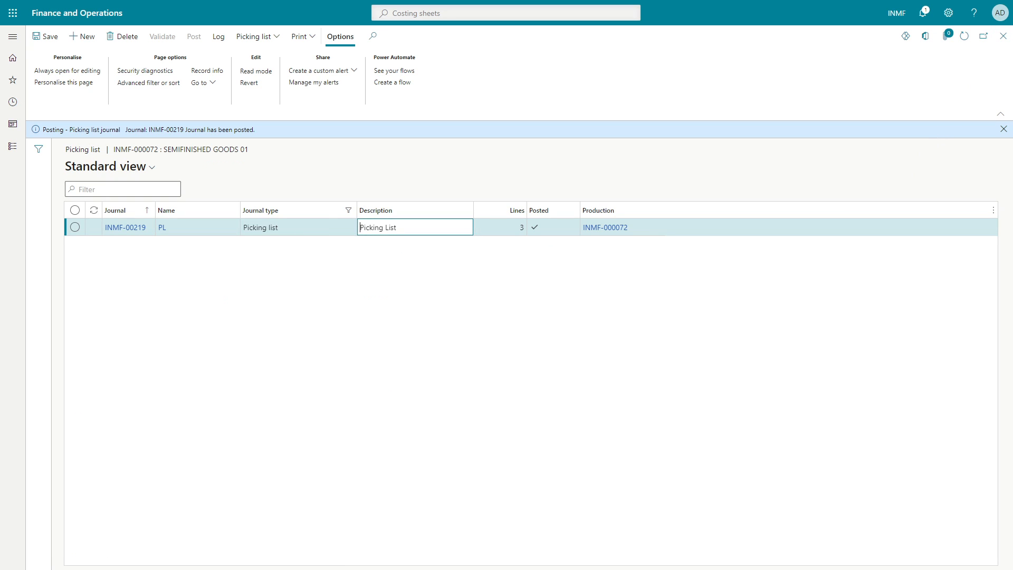
left_click(1002, 36)
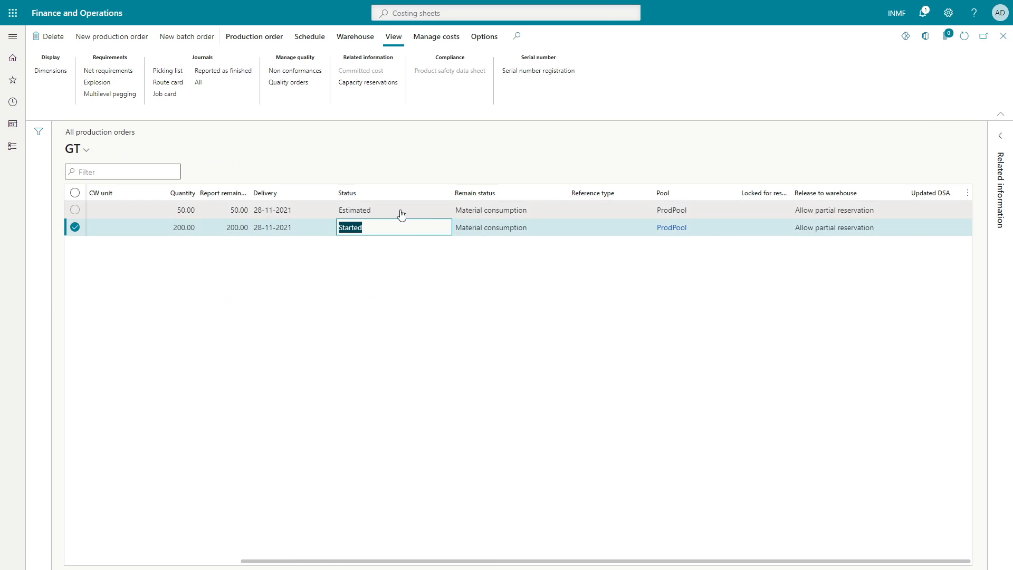
left_click(435, 37)
left_click(221, 81)
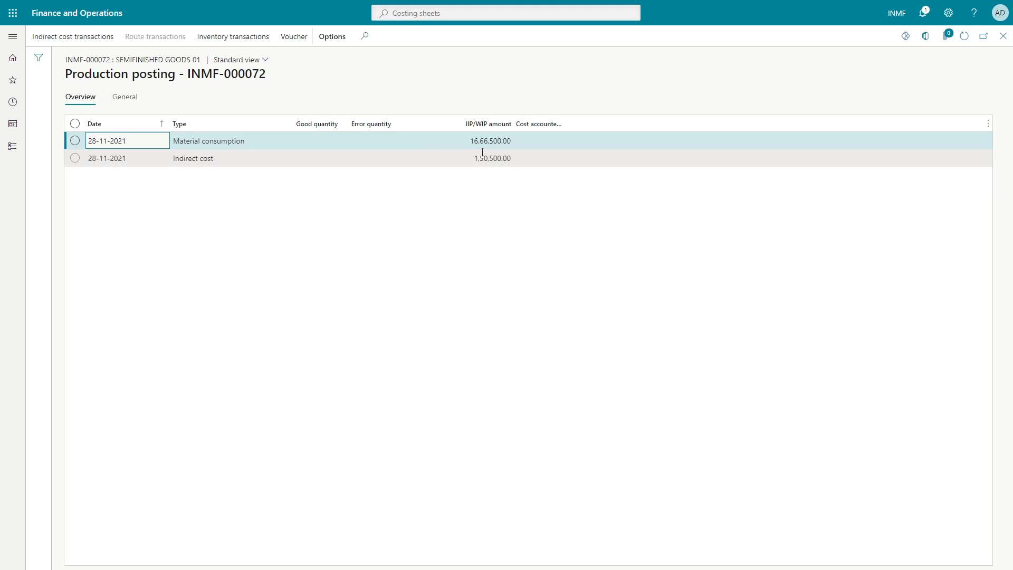
- Open the material consumption posting's voucher transactions in Finance and Operations and check the raw material inventory line's amount and posting type
key("alt+Tab")
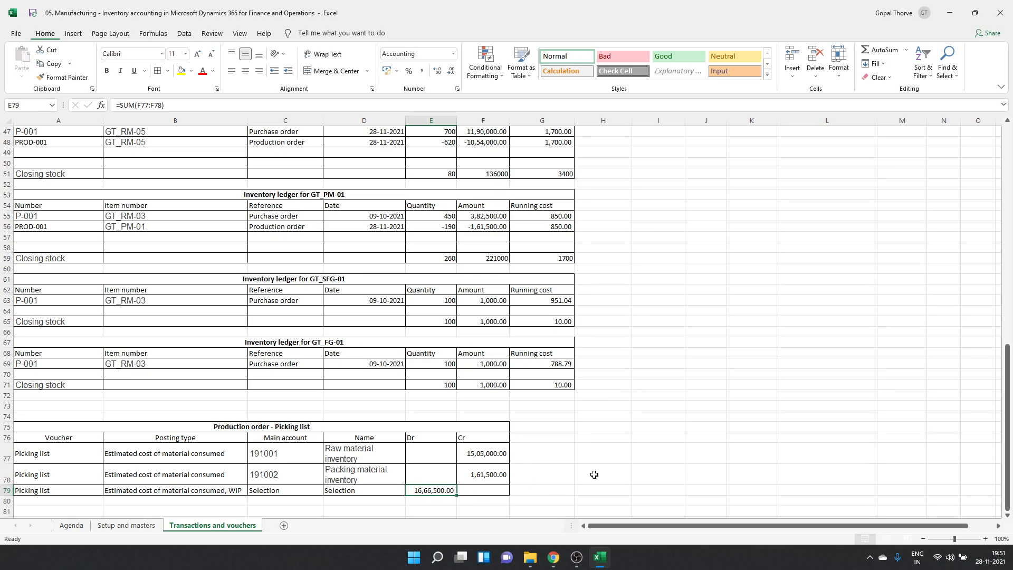
key("alt+Tab")
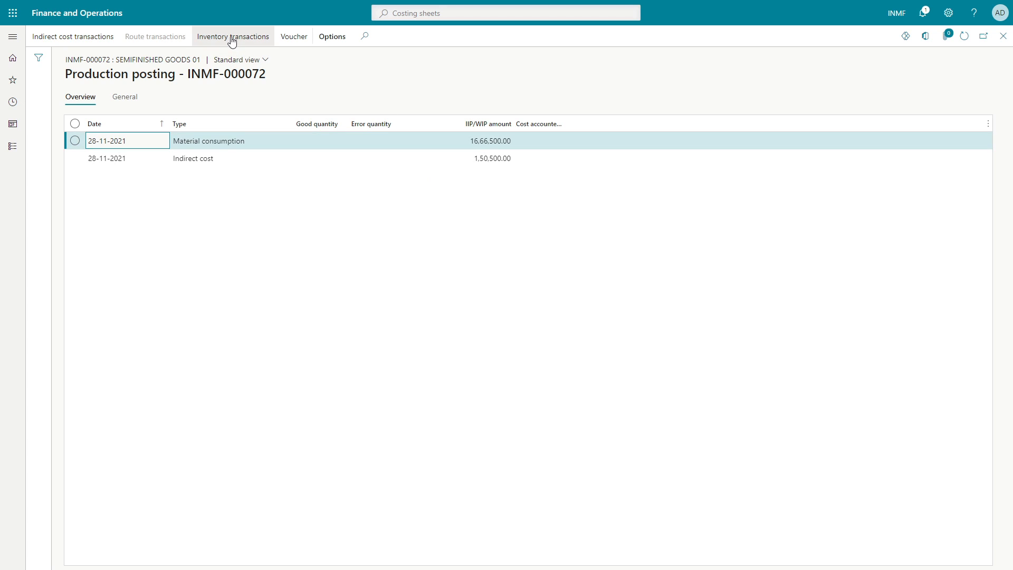
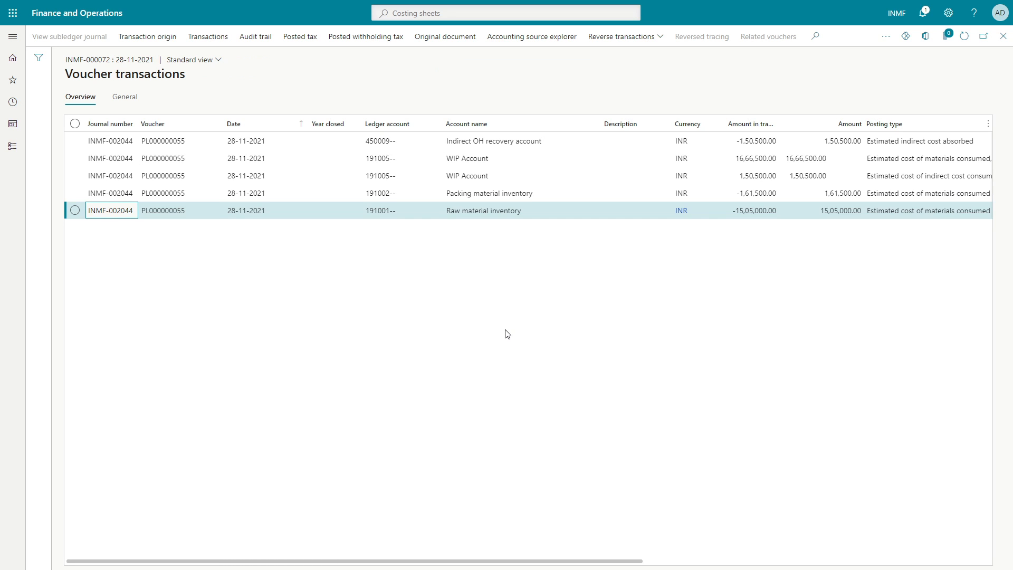
left_click(748, 211)
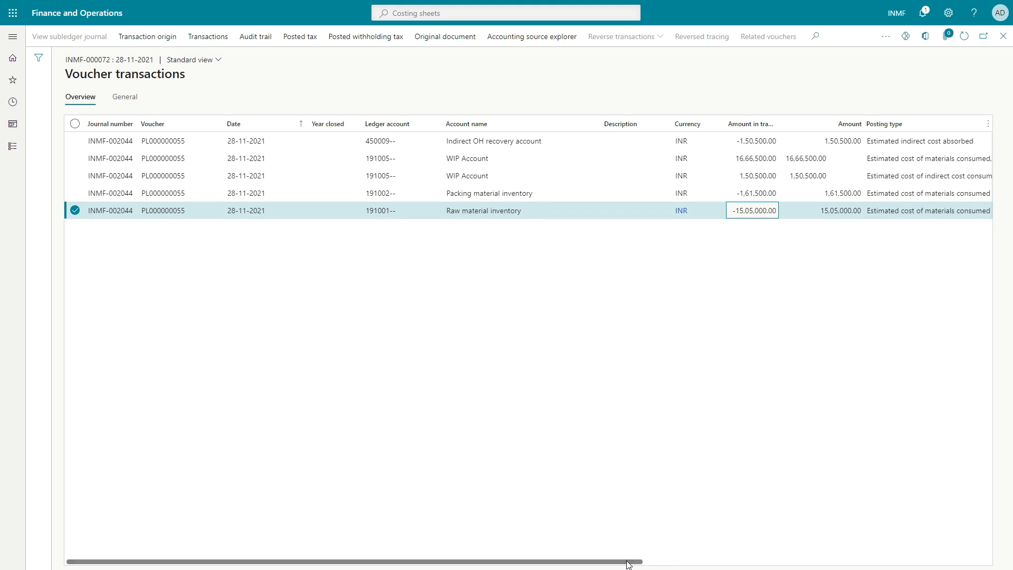
left_click_drag(632, 561, 683, 561)
left_click(822, 215)
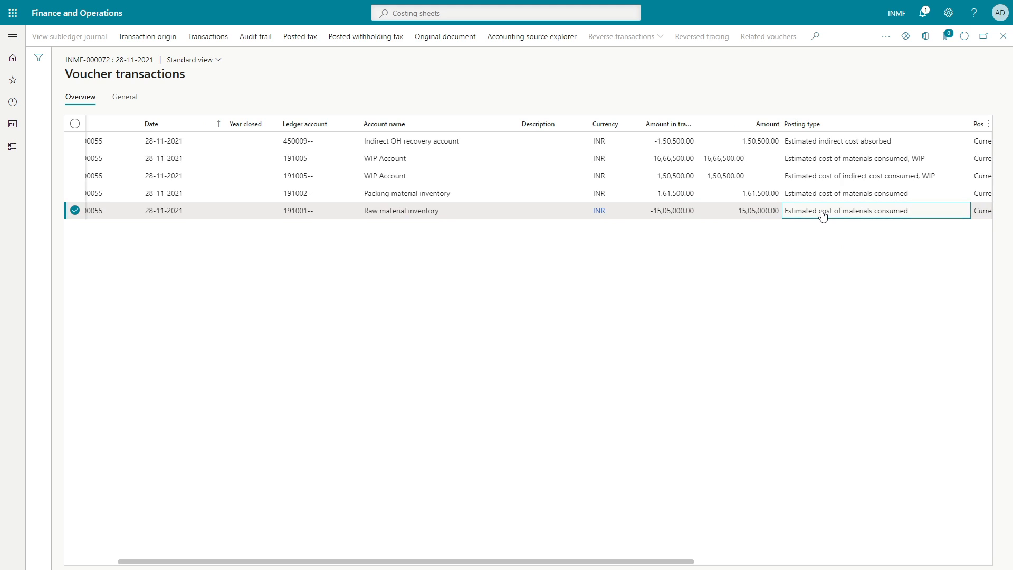
left_click(670, 210)
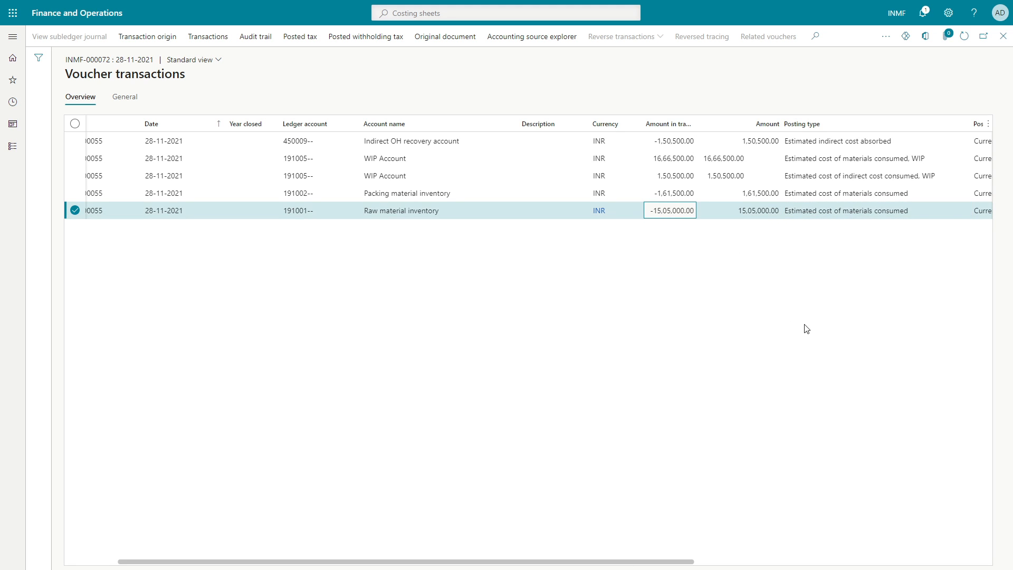
- Compare the packing material inventory and material WIP voucher amounts in Finance and Operations with the Excel picking list table
key("alt+Tab")
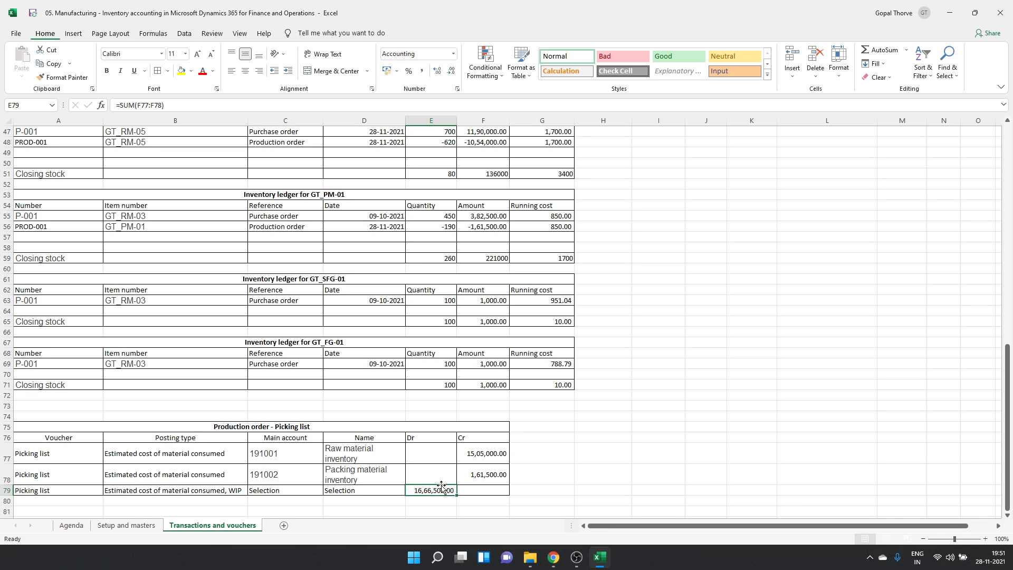
left_click(487, 477)
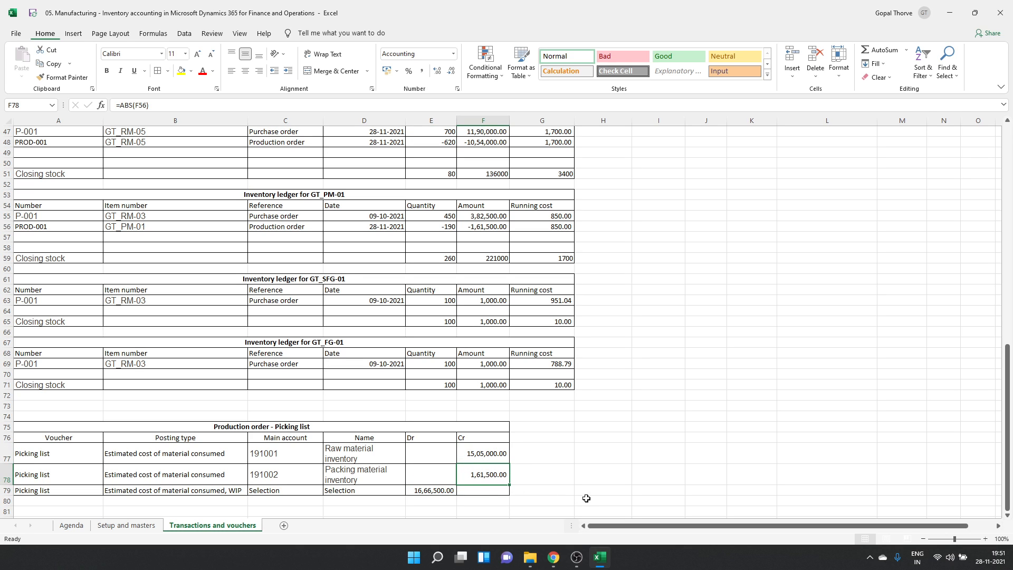
key("alt+Tab")
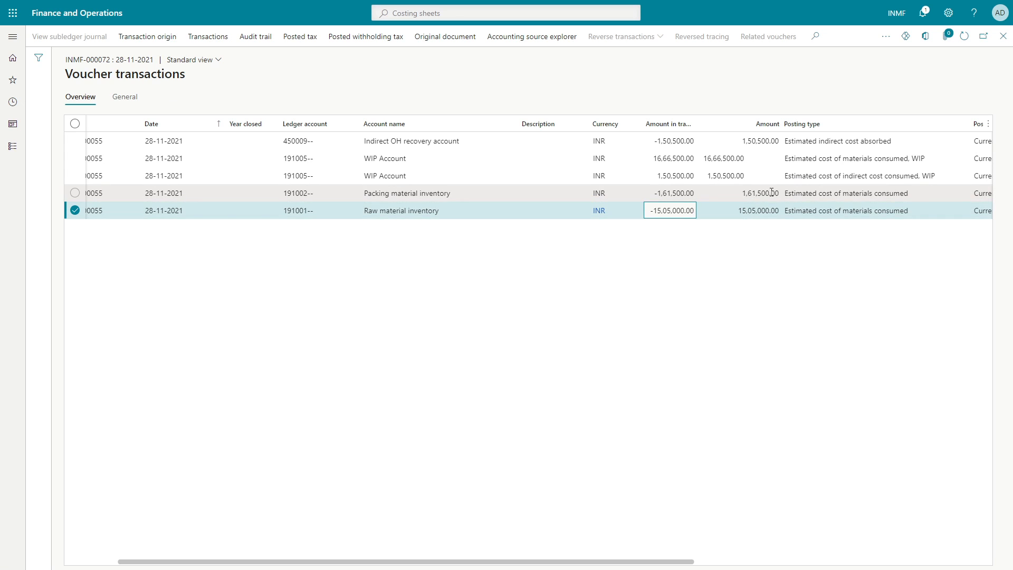
left_click(771, 193)
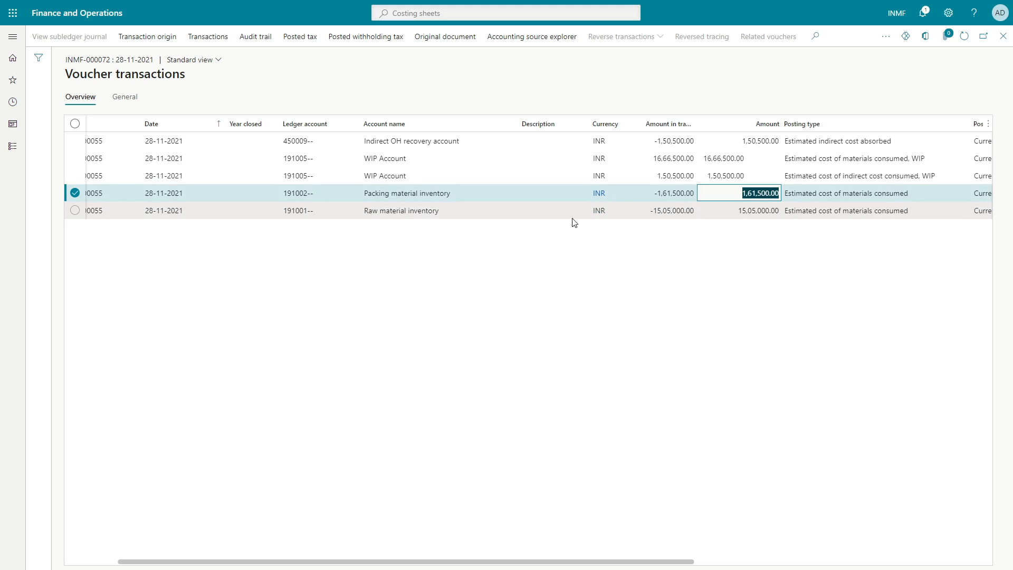
left_click(685, 159)
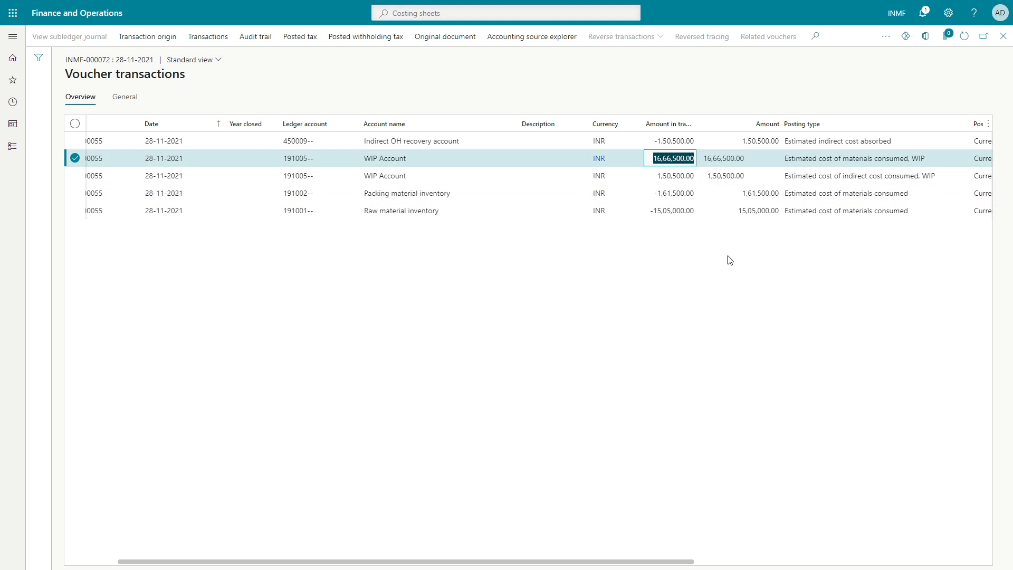
- Switch to Excel and copy the Production order - Picking list table (A75:F79) to A82 on Transactions and vouchers
key("alt+Tab")
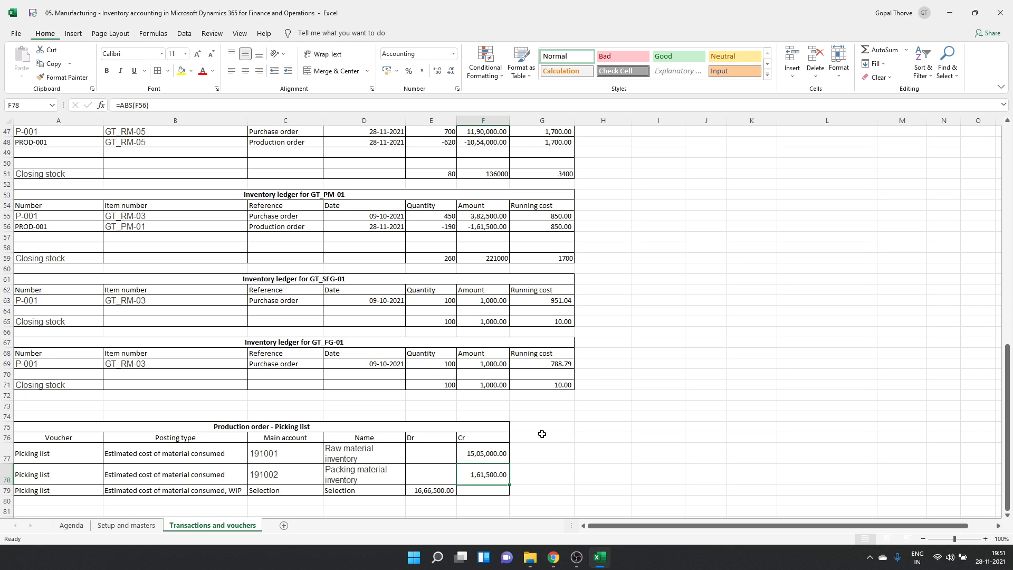
scroll(488, 409, "down", 2)
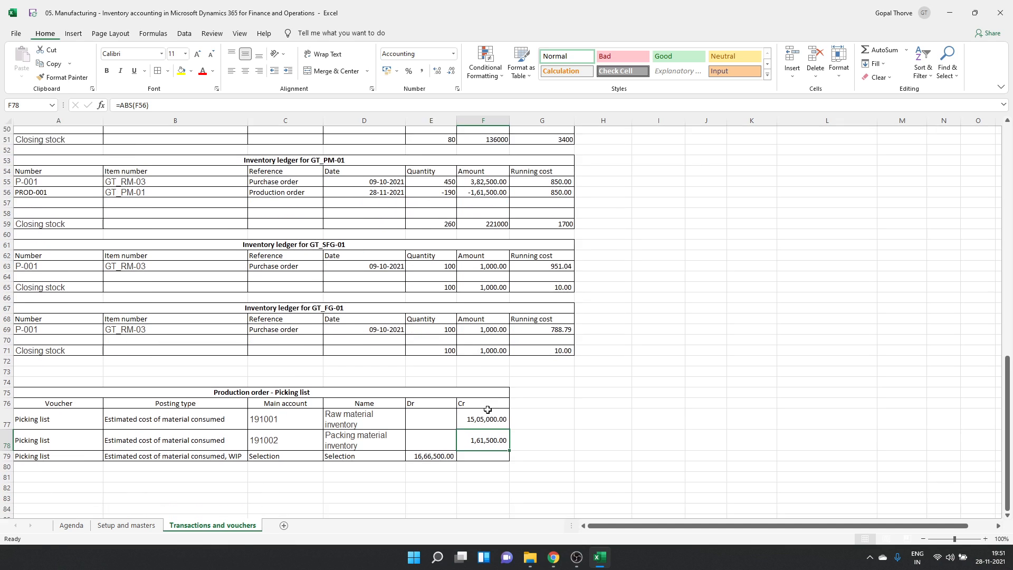
left_click(294, 362)
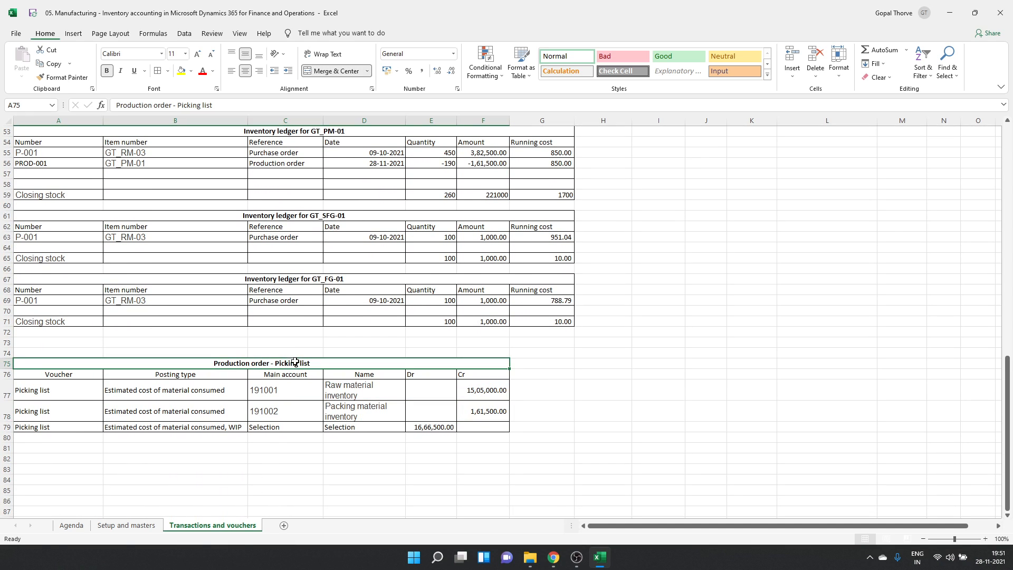
left_click(76, 463)
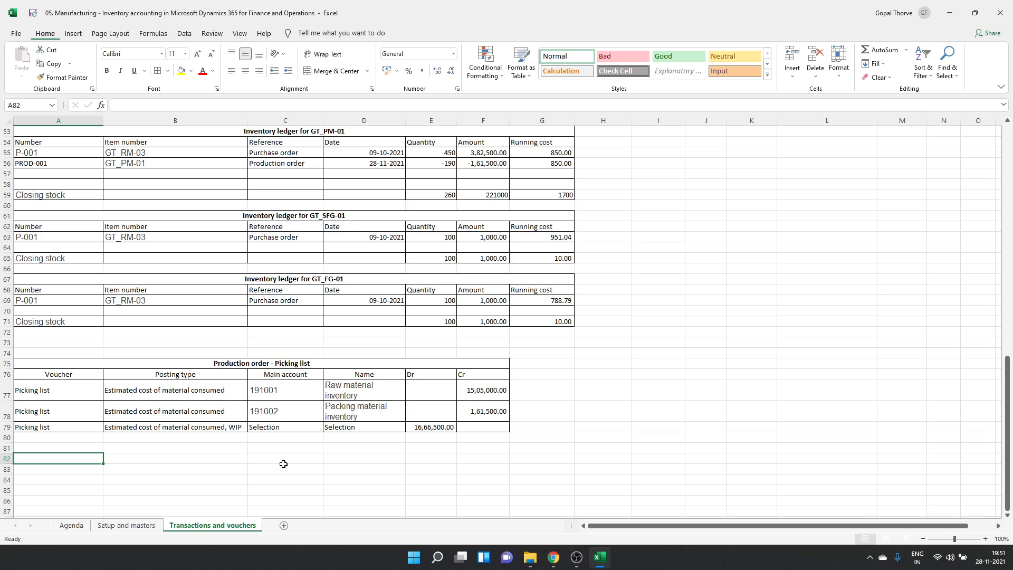
left_click_drag(257, 362, 273, 423)
key("ctrl+c")
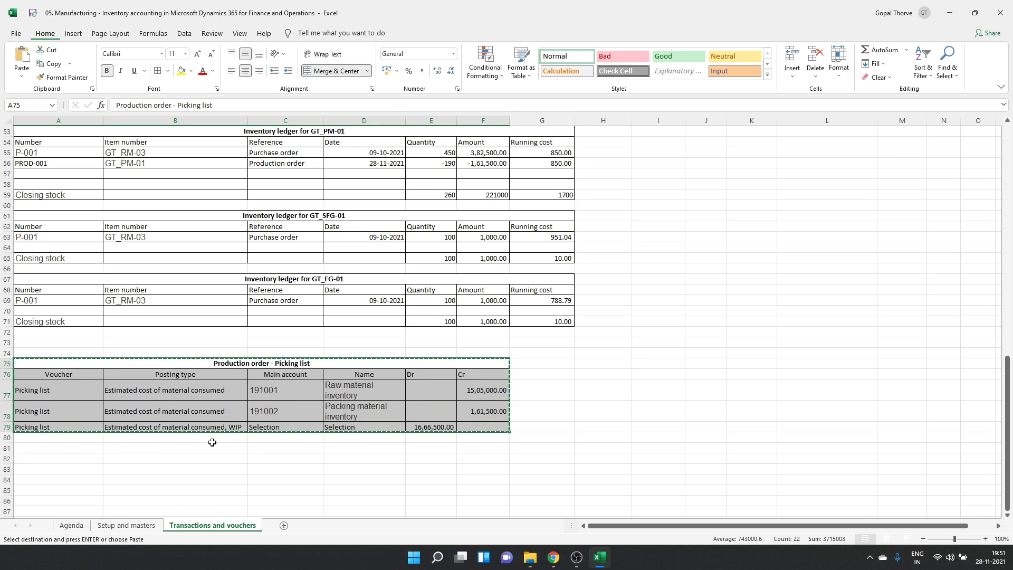
left_click(82, 449)
left_click(87, 457)
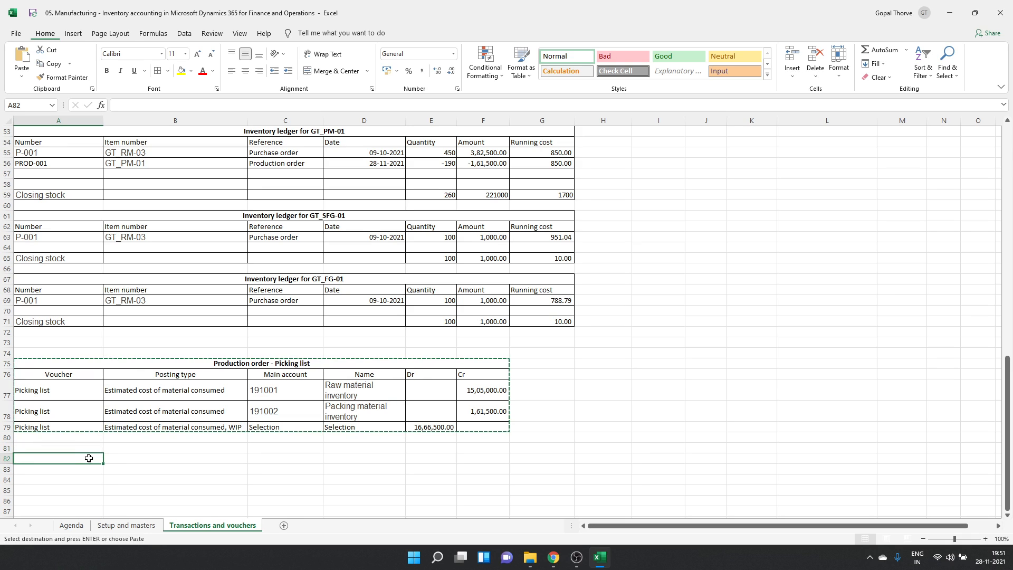
key("ctrl+v")
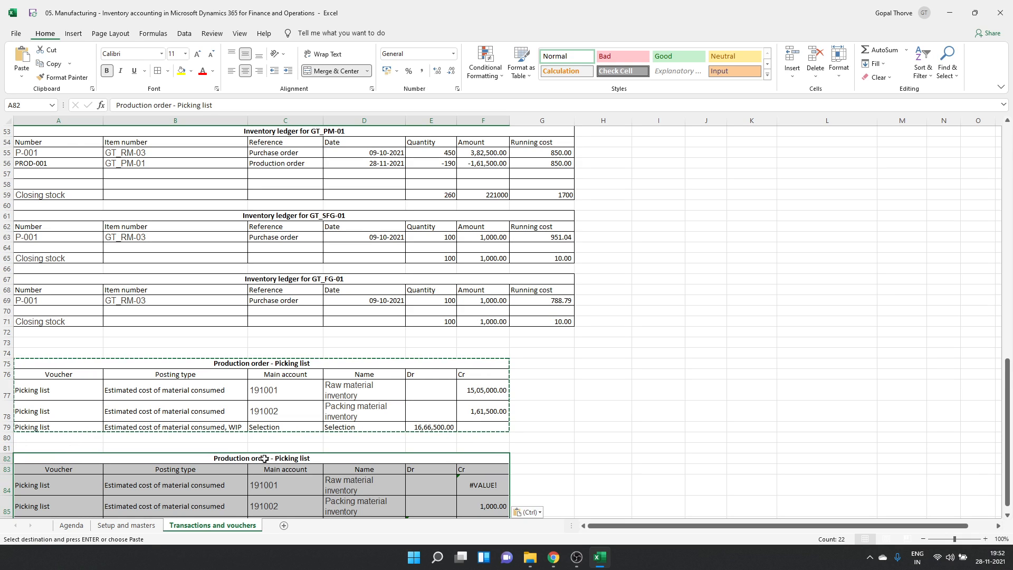
- Retitle the copied table in row 82 as Production order - Surcharge
double_click(263, 458)
left_click_drag(274, 458, 310, 458)
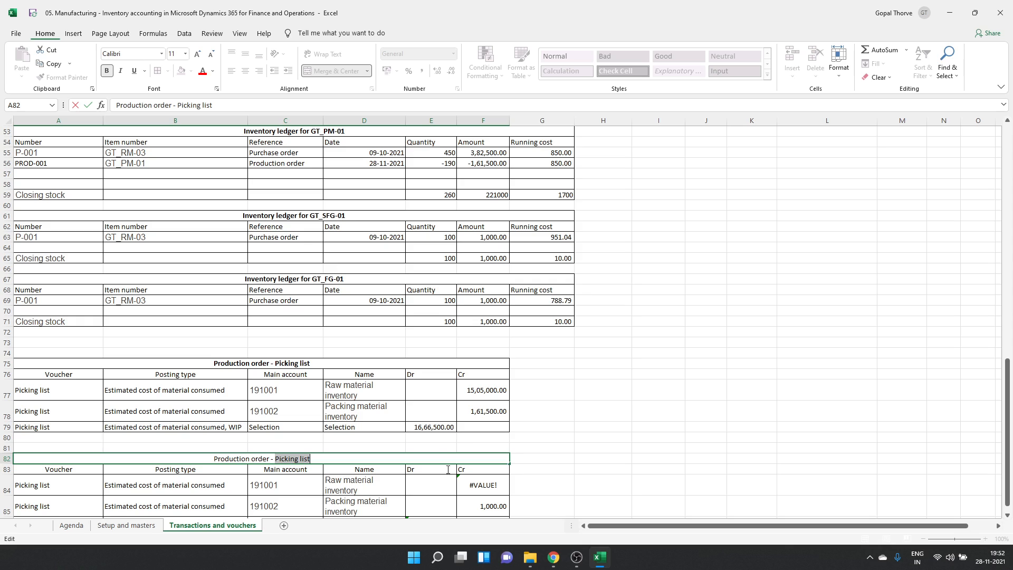
type("Surcharge")
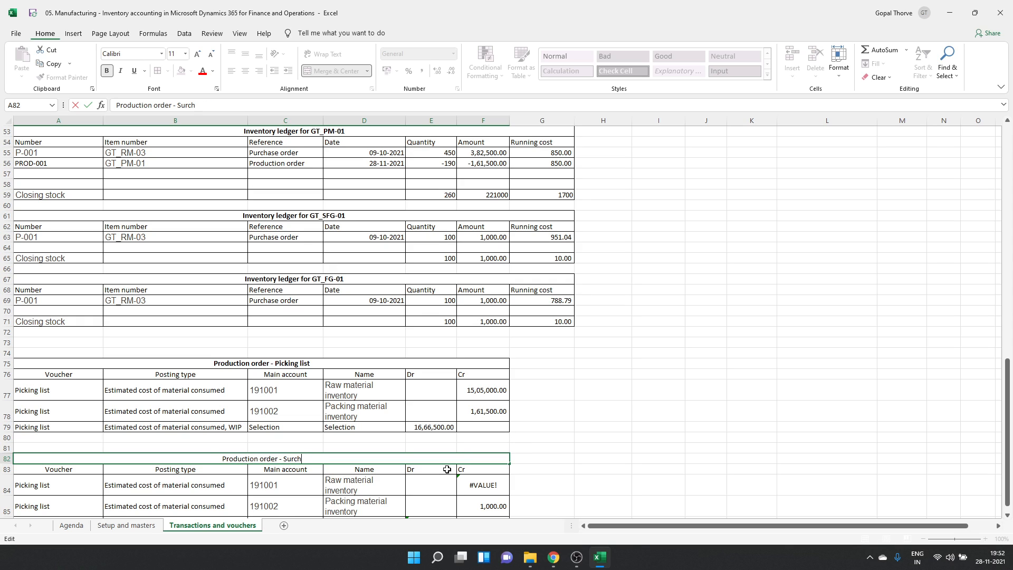
key("Return")
- Set the voucher in the first row of the surcharge table, A84, to Surcharge
key("Down")
key("Down")
key("Down")
key("Up")
key("Up")
key("Up")
key("Down")
key("Down")
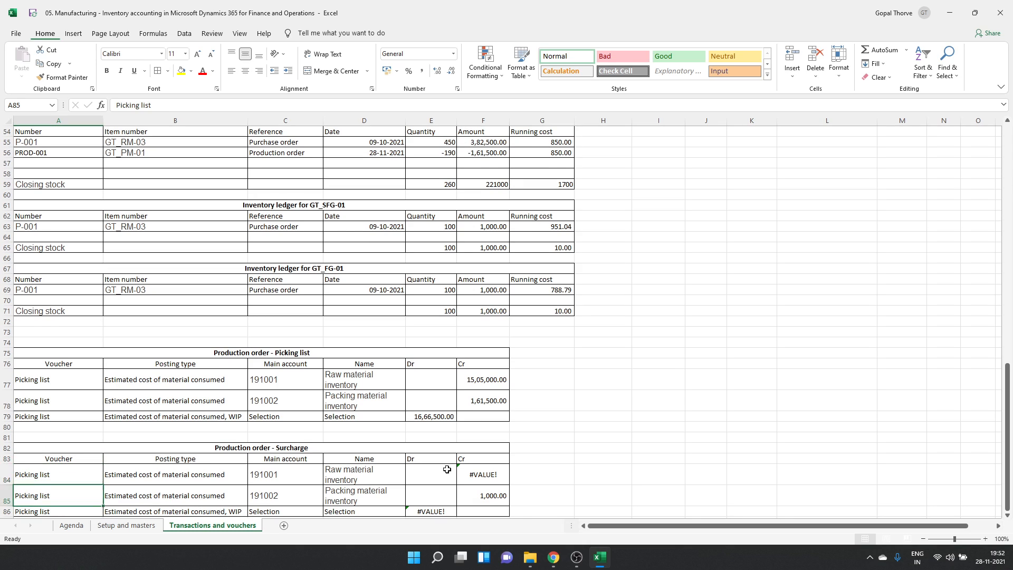
key("Down")
key("Down")
key("Up")
key("Up")
key("Up")
type("Sur")
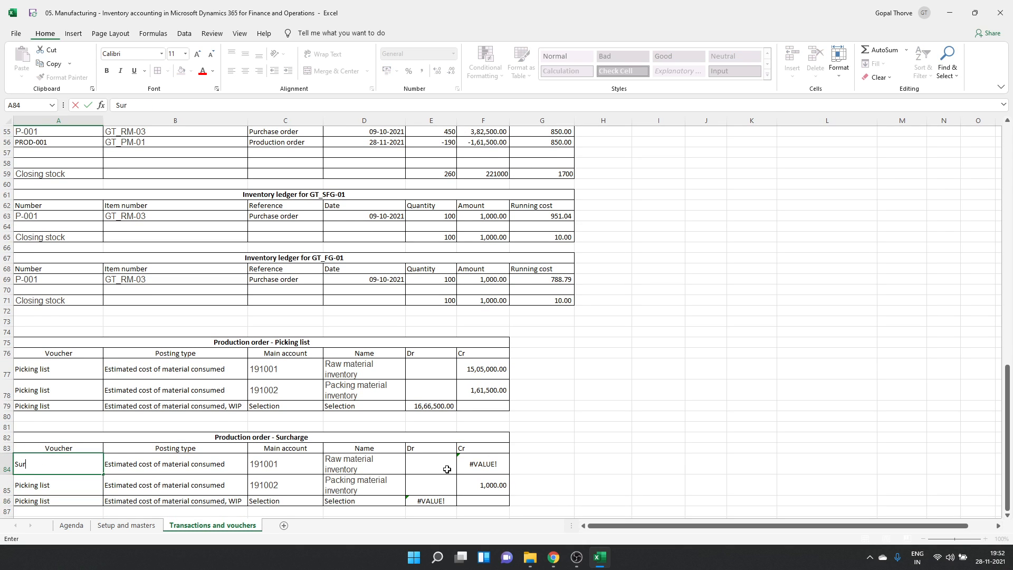
type("charge")
key("Return")
key("Up")
key("ctrl+c")
key("Down")
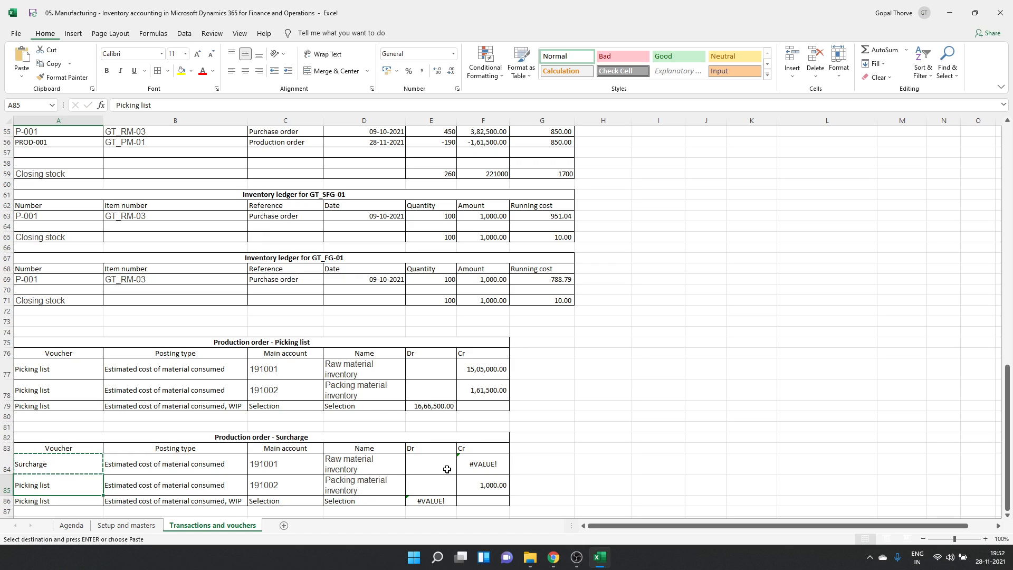
type("v")
key("Return")
type("v")
key("Return")
- Copy the Surcharge voucher entry from A84 to the two rows below, A85 and A86
key("Up")
key("Up")
key("Up")
key("ctrl+c")
key("Down")
key("ctrl+v")
key("Down")
key("ctrl+v")
- Clear the Dr and Cr amounts in E84:F86 of the surcharge table
key("Right")
key("Right")
key("Right")
key("Right")
key("Up")
key("Up")
key("shift+Down")
key("shift+Down")
key("shift+Right")
key("Delete")
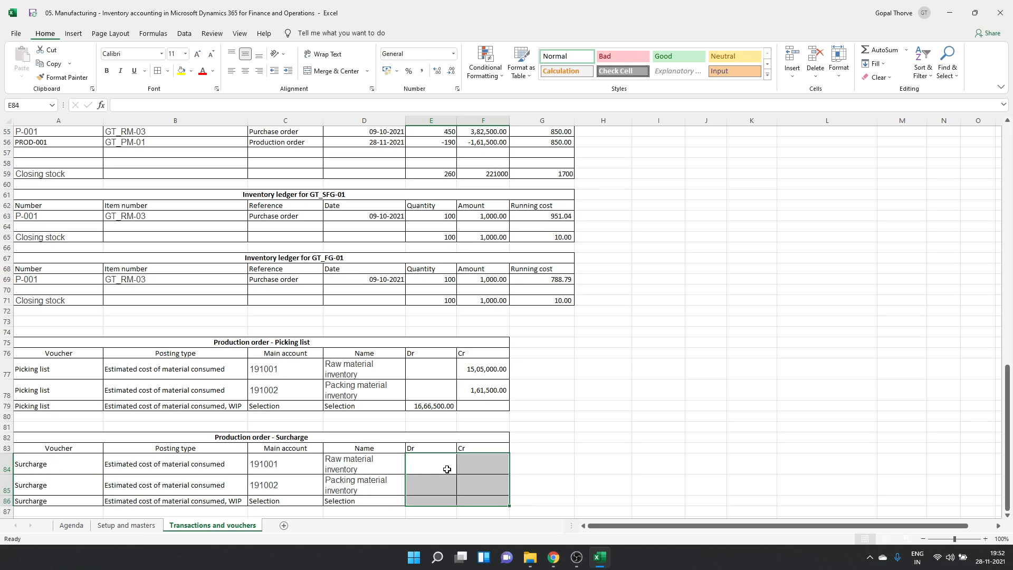
- Check the SFG material overhead surcharge rate in the costing sheet on Setup and masters and the raw material credit it applies to
left_click(135, 526)
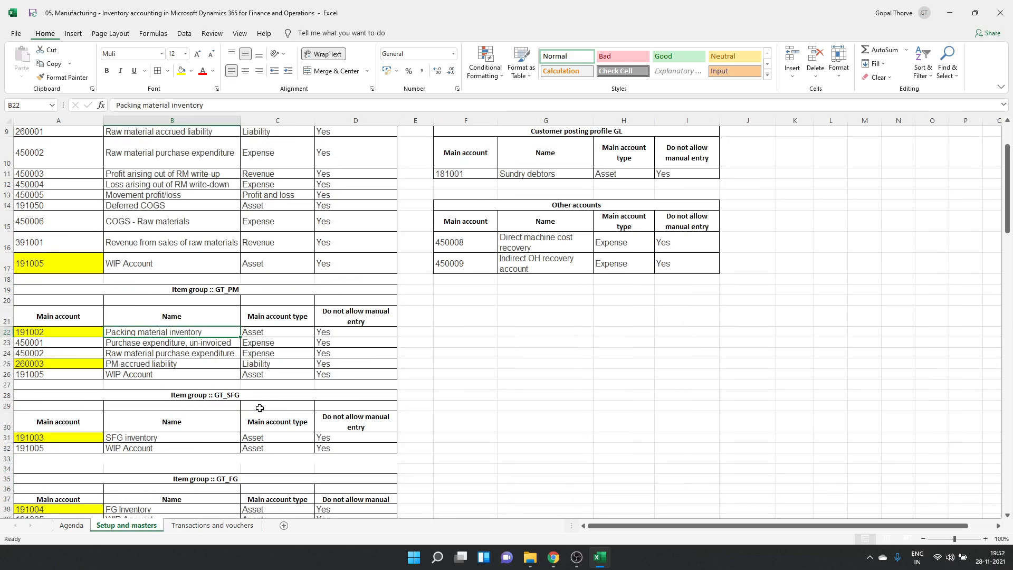
scroll(204, 406, "down", 17)
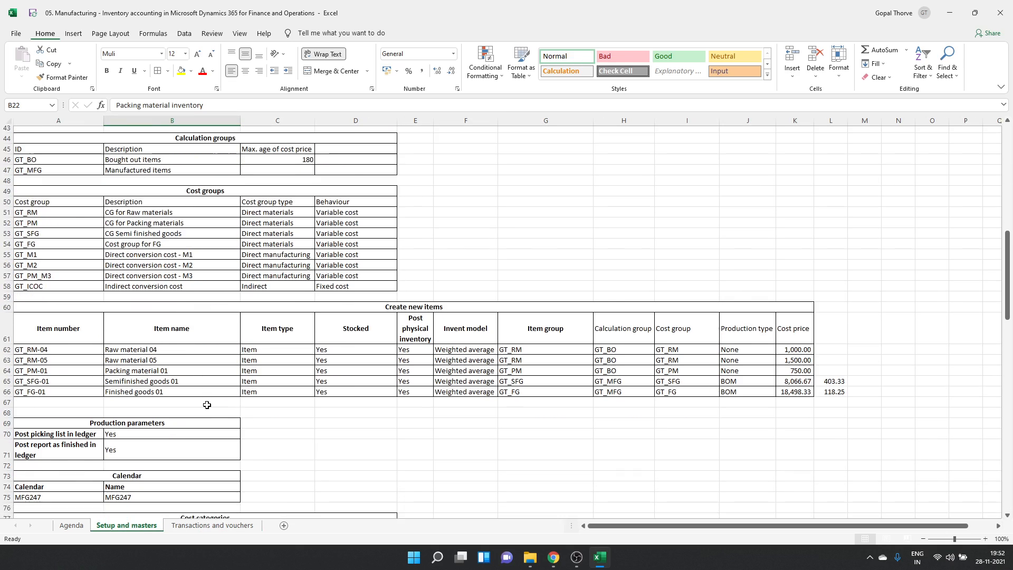
scroll(206, 405, "up", 4)
scroll(207, 404, "up", 7)
scroll(207, 405, "down", 10)
scroll(206, 404, "down", 7)
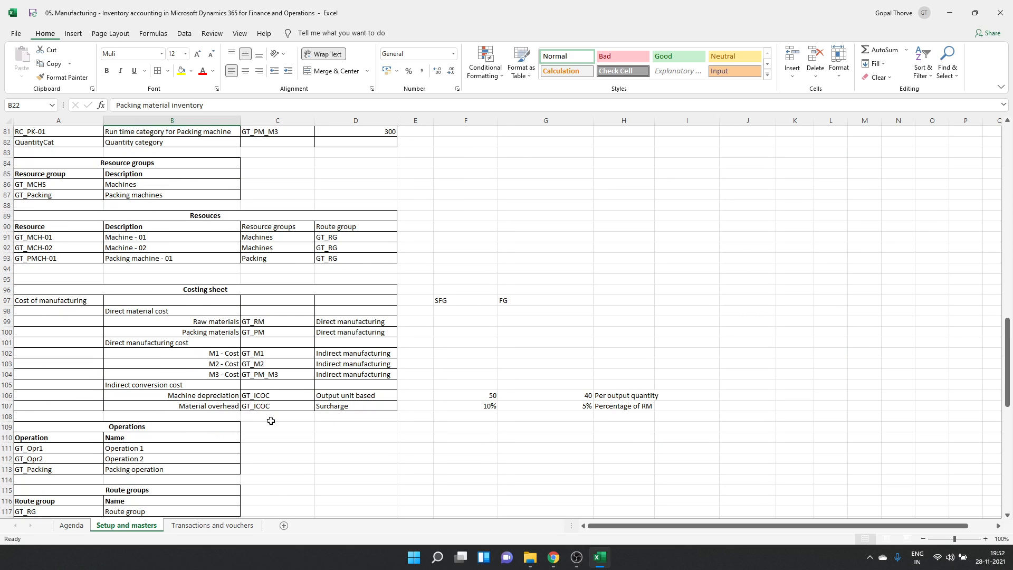
left_click(486, 408)
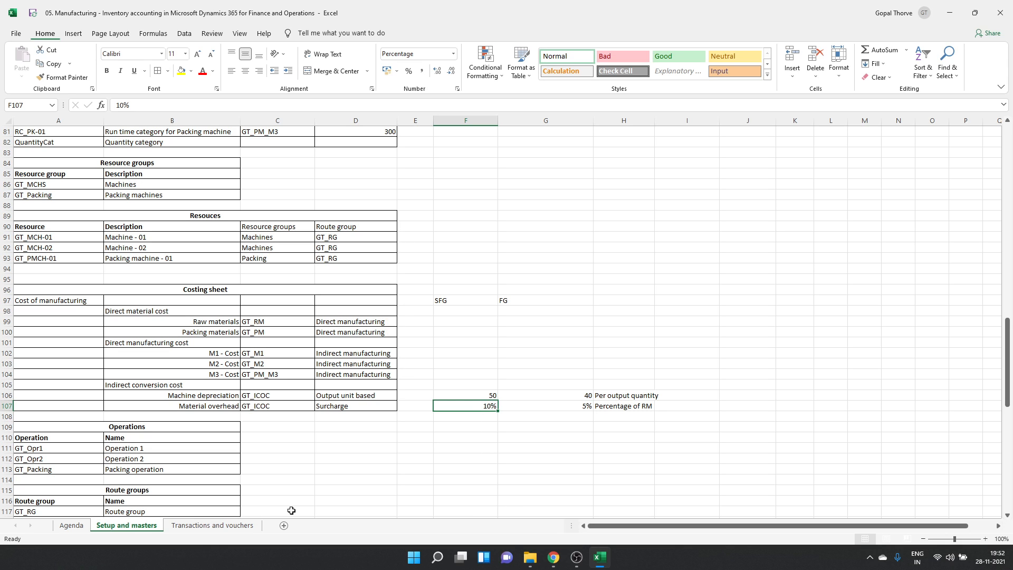
left_click(203, 526)
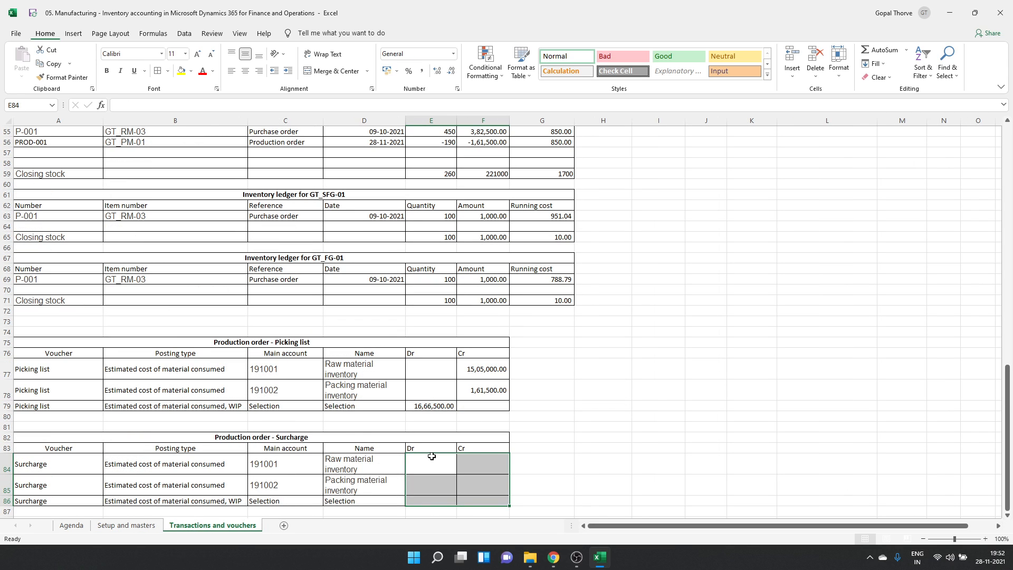
left_click(467, 369)
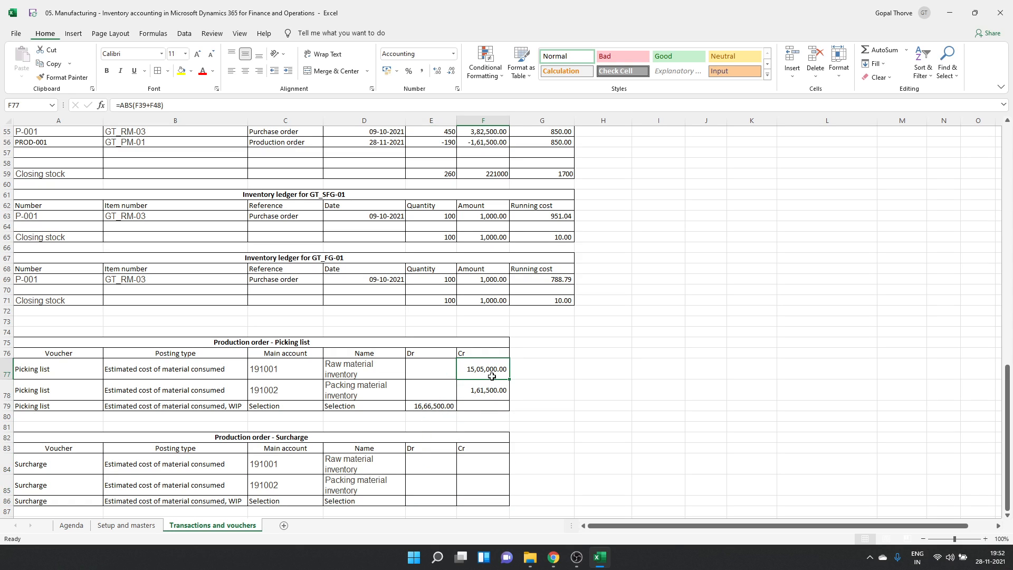
- Copy the posting type Estimated indirect cost absorbed from the Finance and Operations voucher transactions into B84 of the surcharge table
left_click(481, 457)
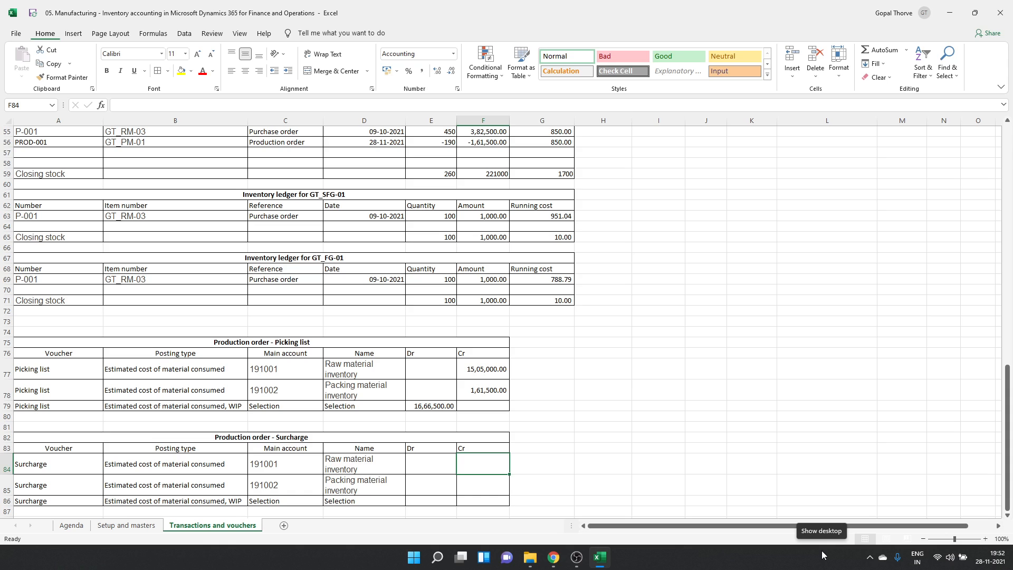
key("Down")
key("Down")
key("Left")
key("Left")
key("Left")
key("Left")
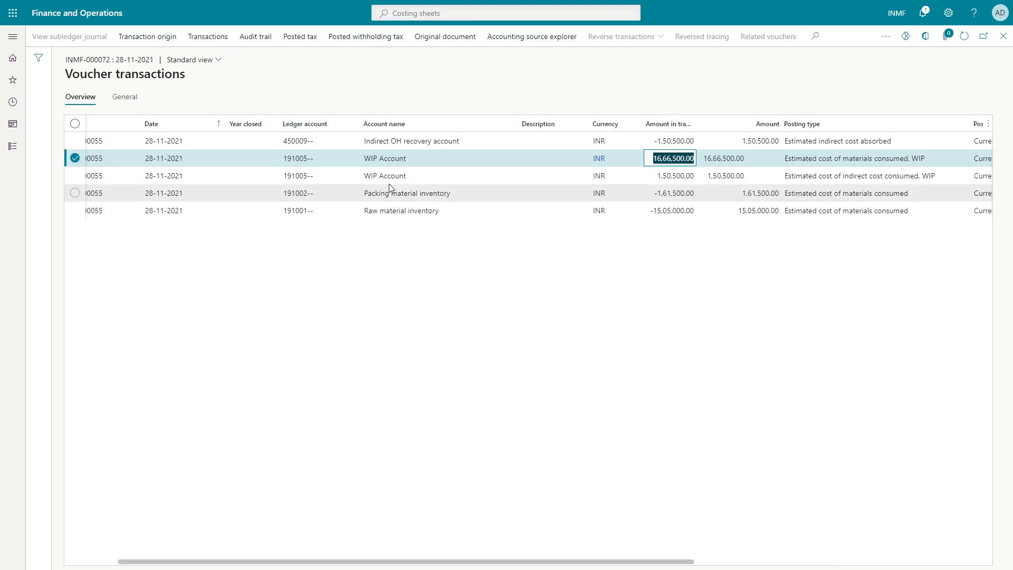
left_click(836, 140)
key("ctrl+c")
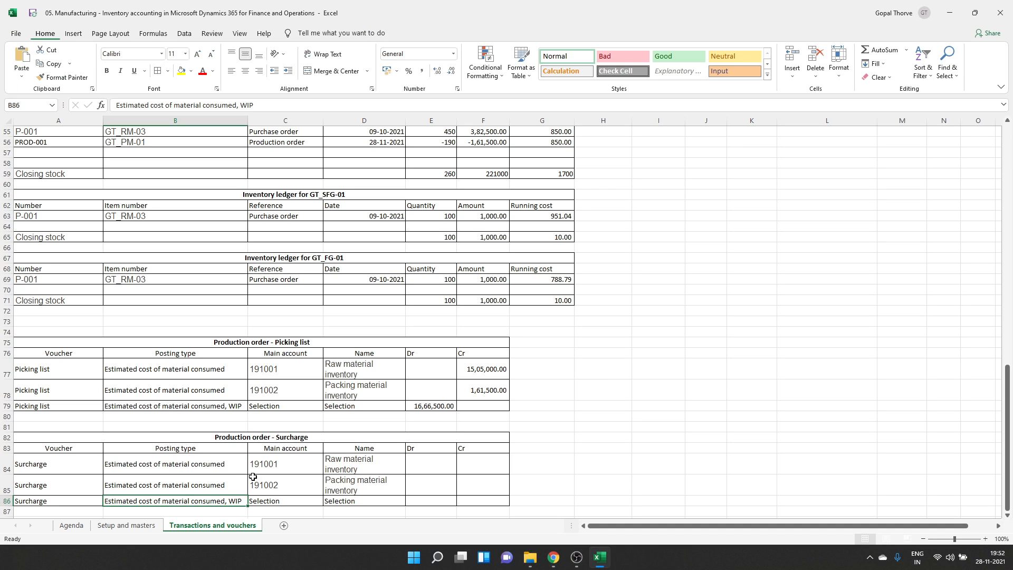
left_click(189, 455)
key("ctrl+v")
- Copy main account 450009 and the name Indirect OH recovery account from the Finance and Operations voucher transactions into C84 and D84
left_click(283, 471)
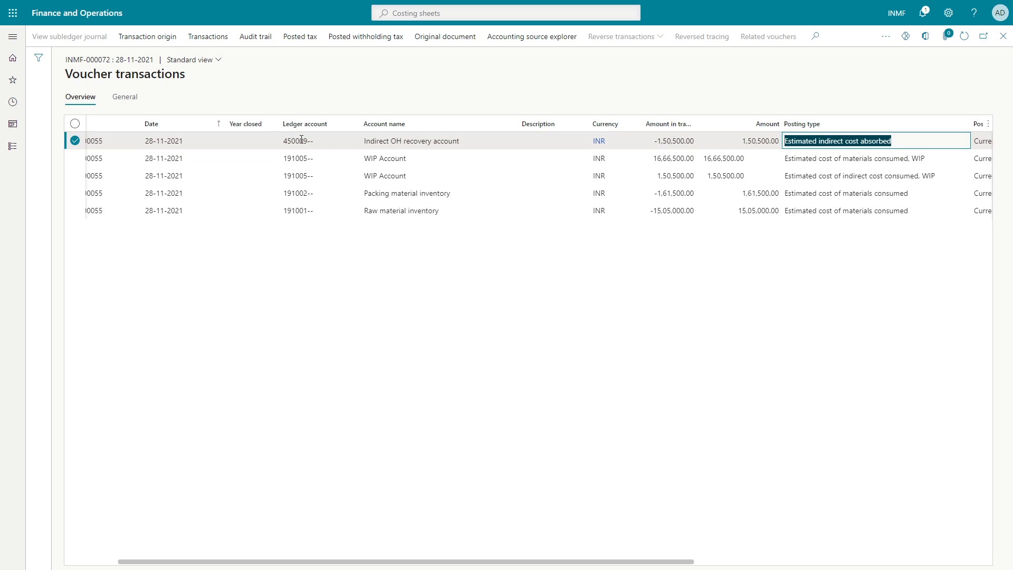
left_click(296, 141)
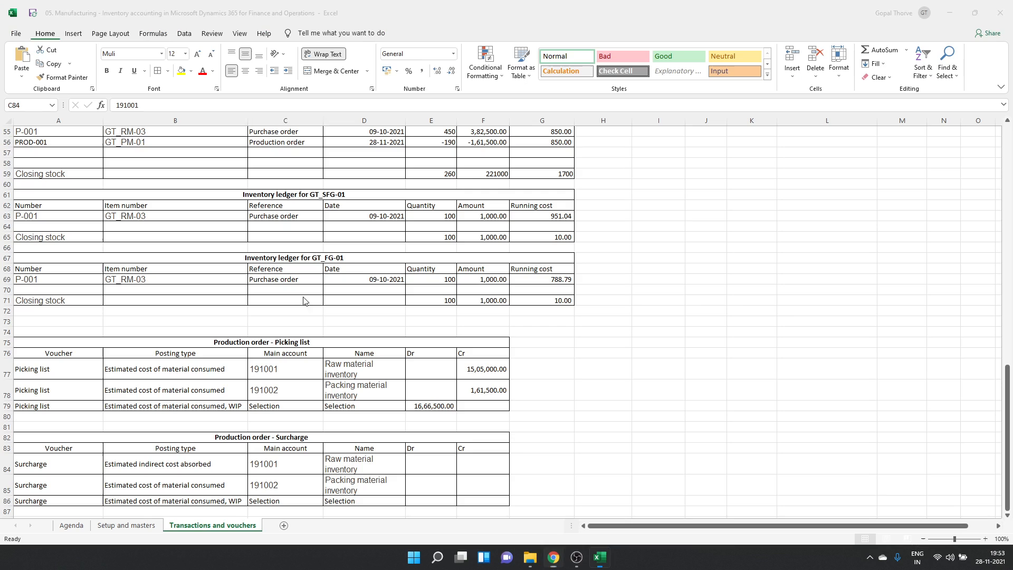
type("450009")
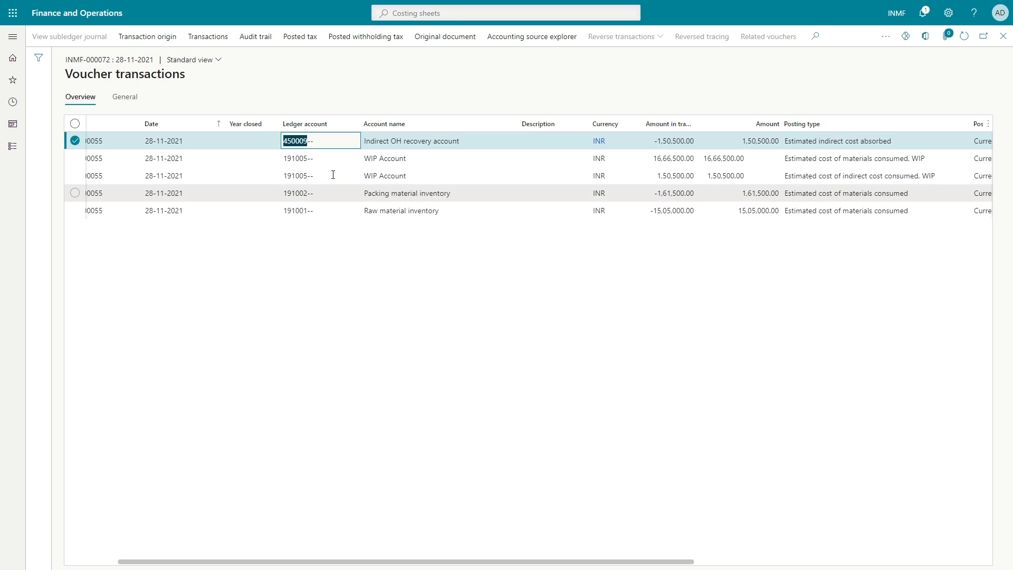
left_click(383, 147)
key("ctrl+c")
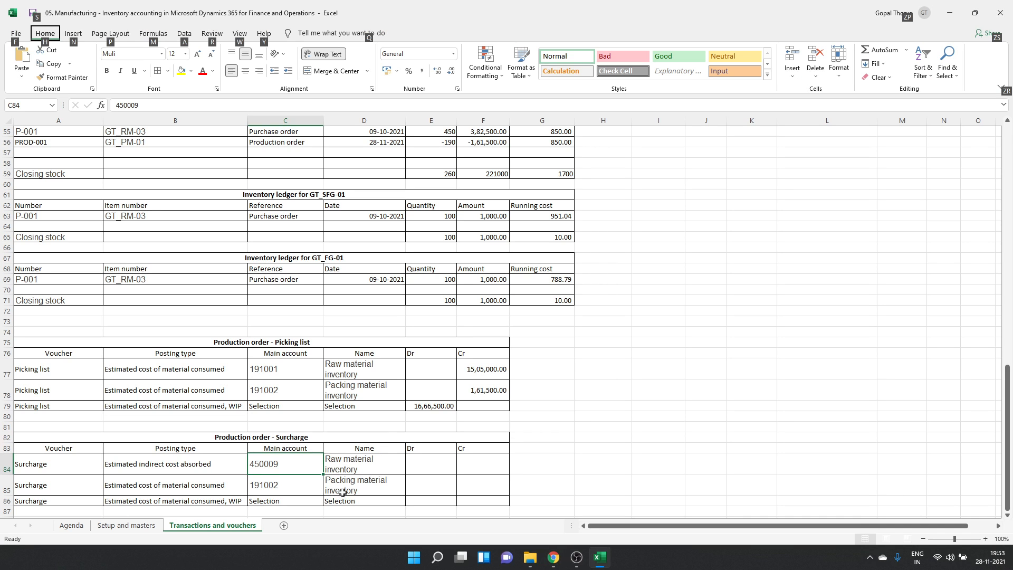
left_click(353, 463)
key("ctrl+v")
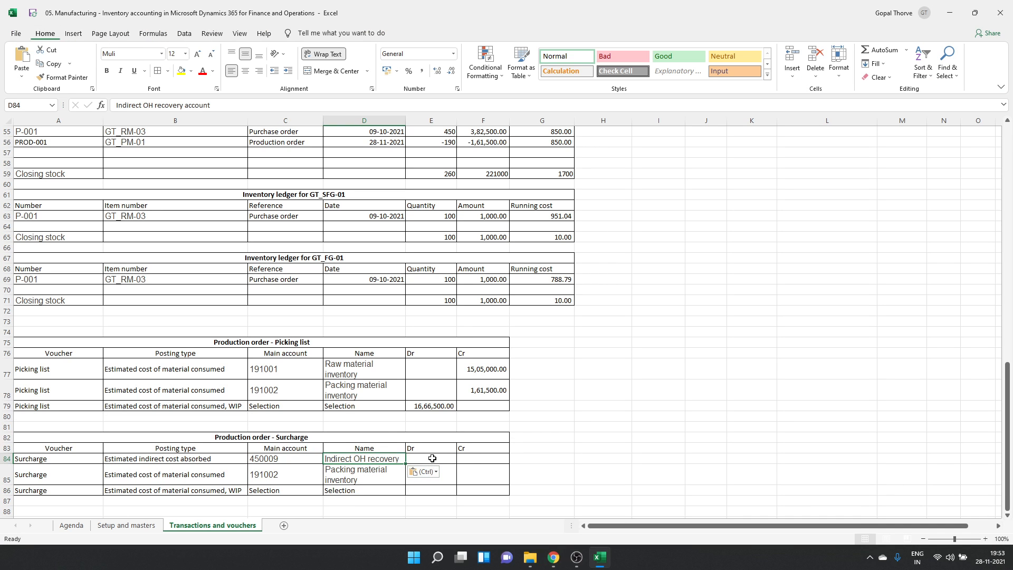
- Calculate the surcharge Cr amount in F84 with the formula =F77*10%
left_click(472, 458)
type("=")
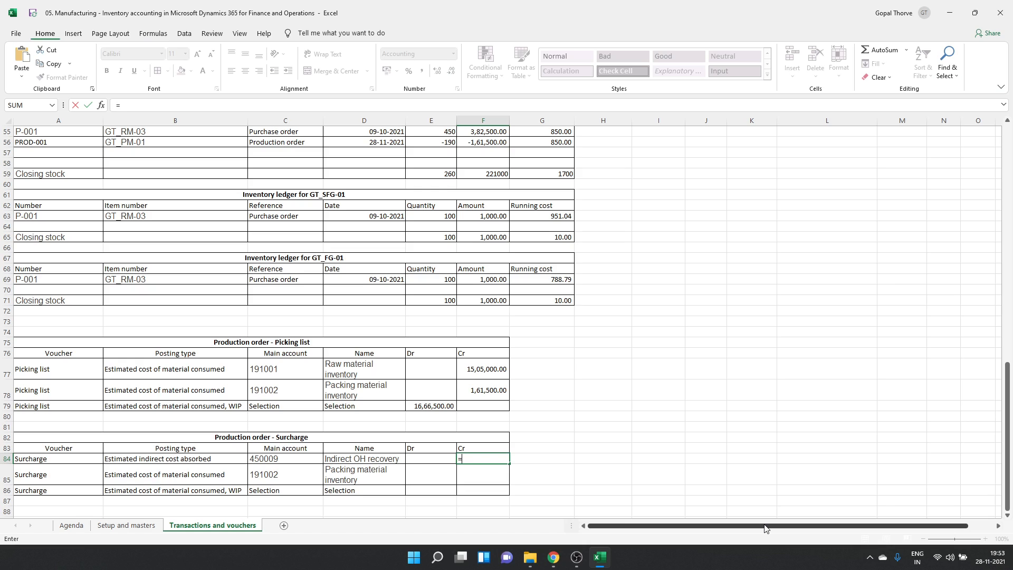
key("Up")
key("Up")
key("Up")
key("Up")
key("Up")
key("Up")
key("Up")
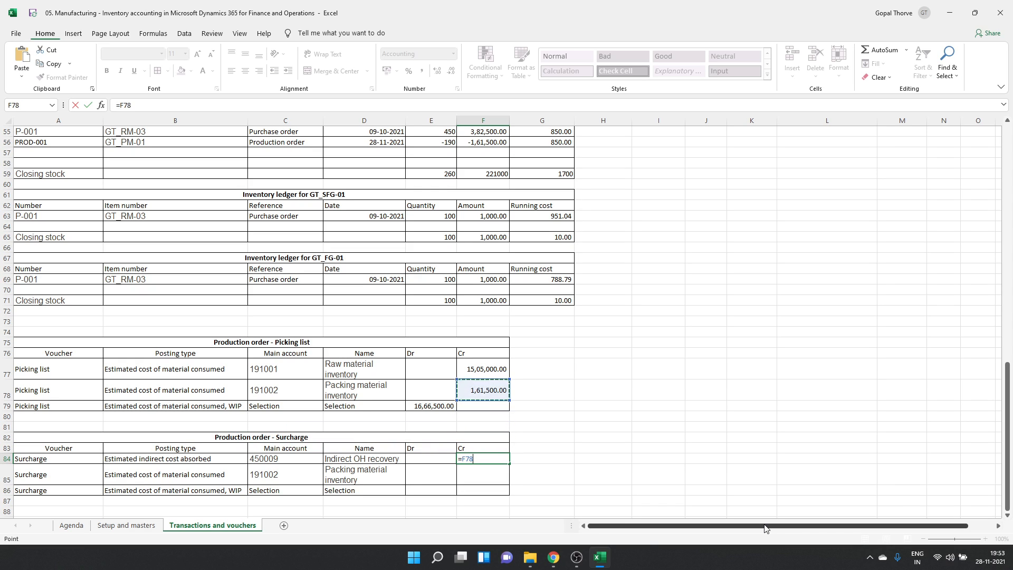
type("*")
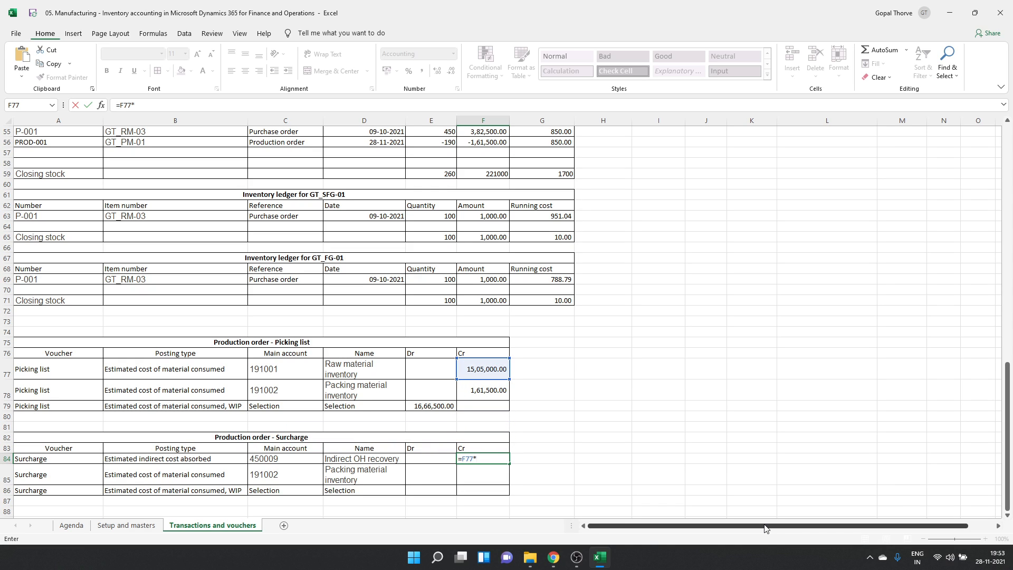
type("10")
key("Return")
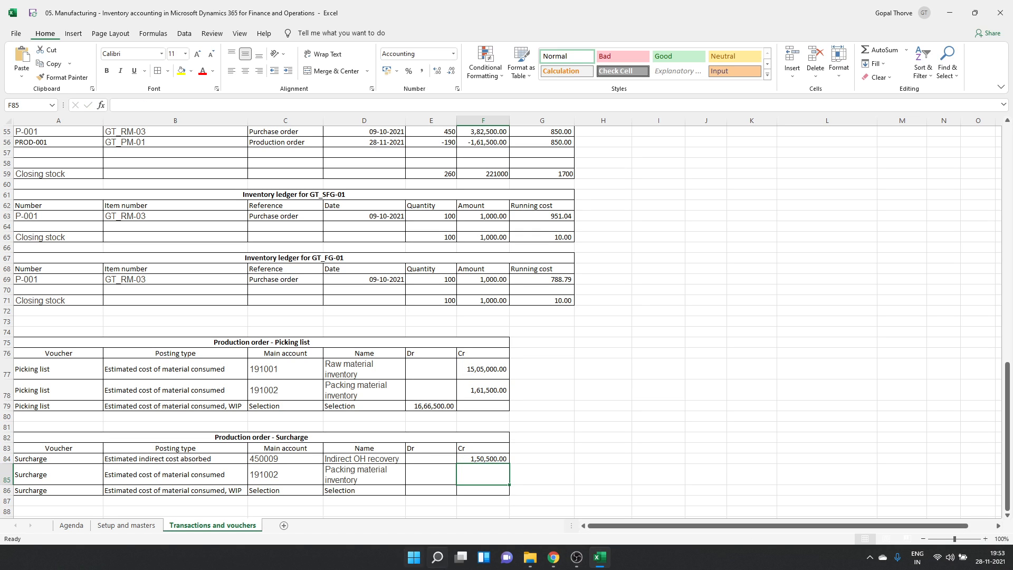
- Check the Indirect OH recovery account's transaction amount in the Finance and Operations voucher against the calculated surcharge
key("alt+Tab")
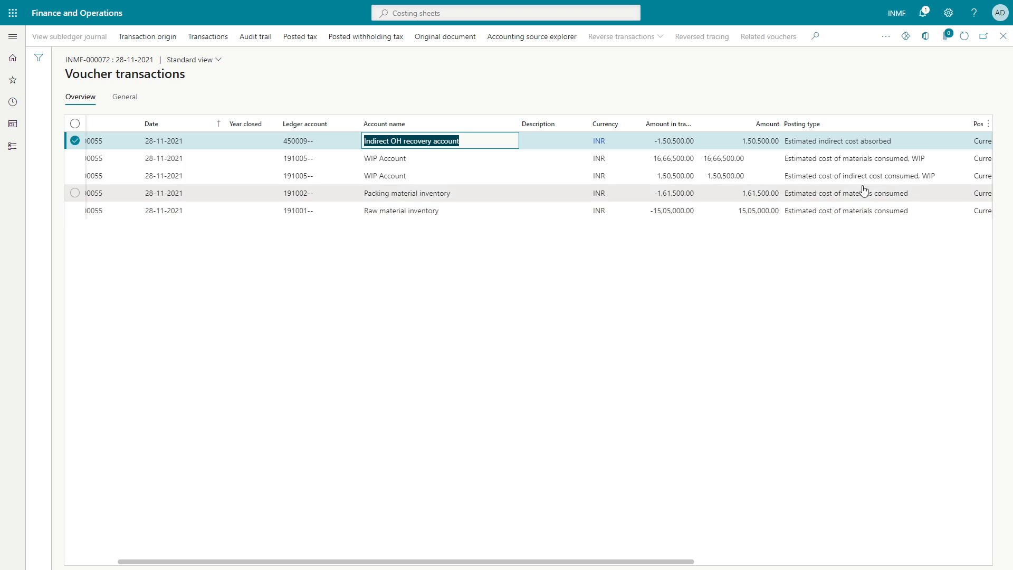
left_click(657, 142)
key("alt+Tab")
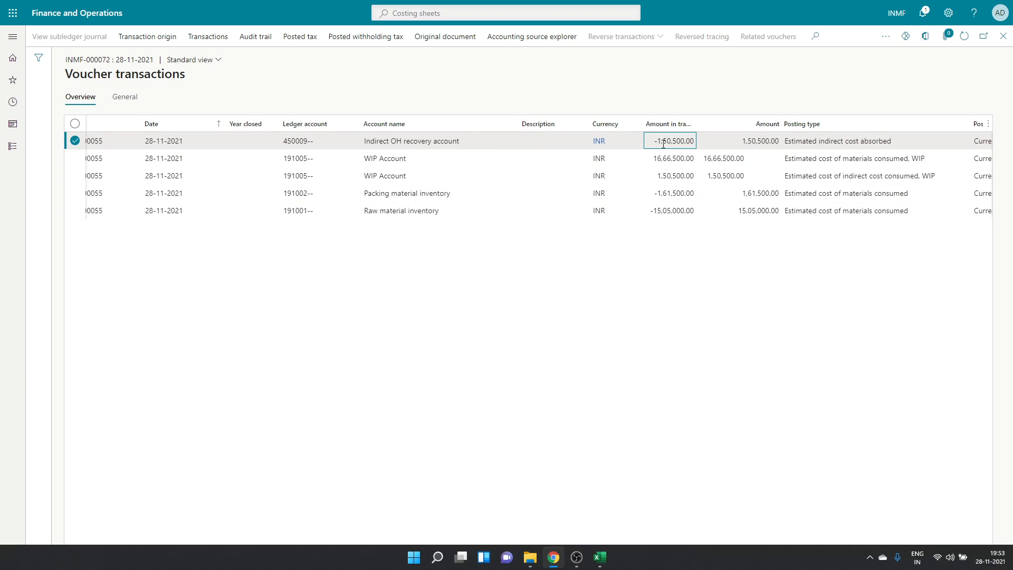
- Delete the packing material row 85 from the surcharge table and set the Dr amount in E85 to =F84
right_click(6, 480)
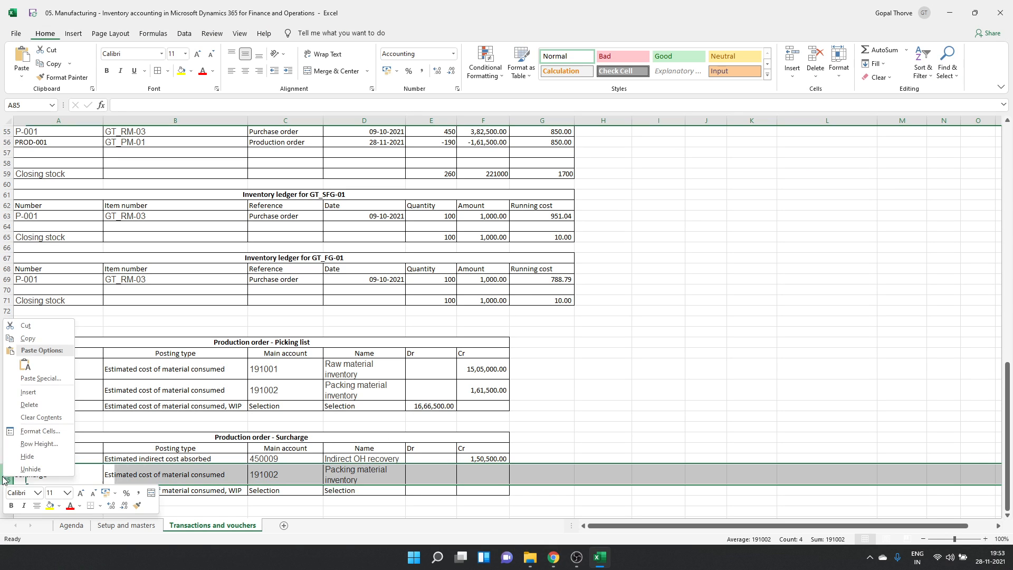
left_click(32, 407)
left_click(277, 481)
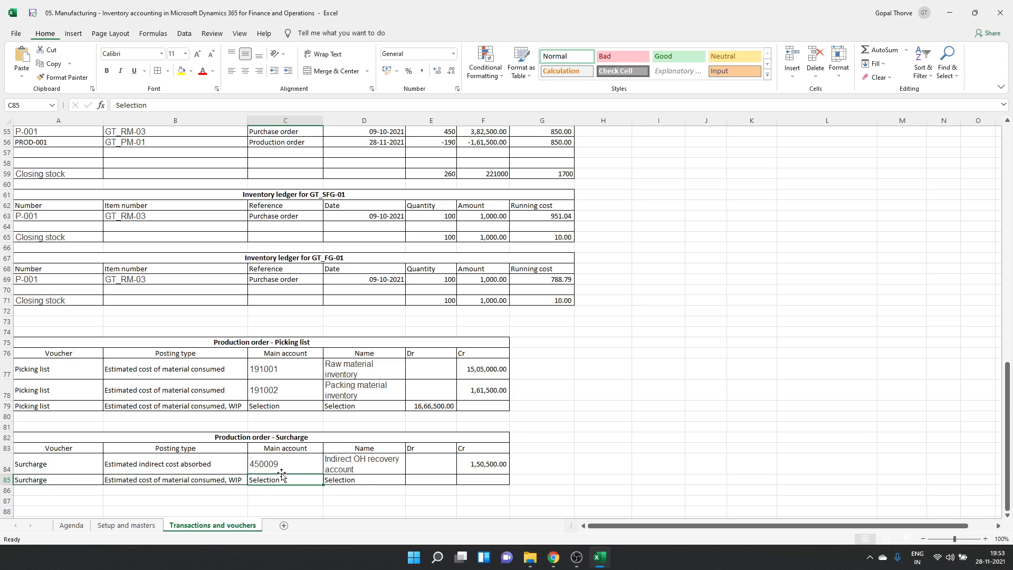
left_click(430, 481)
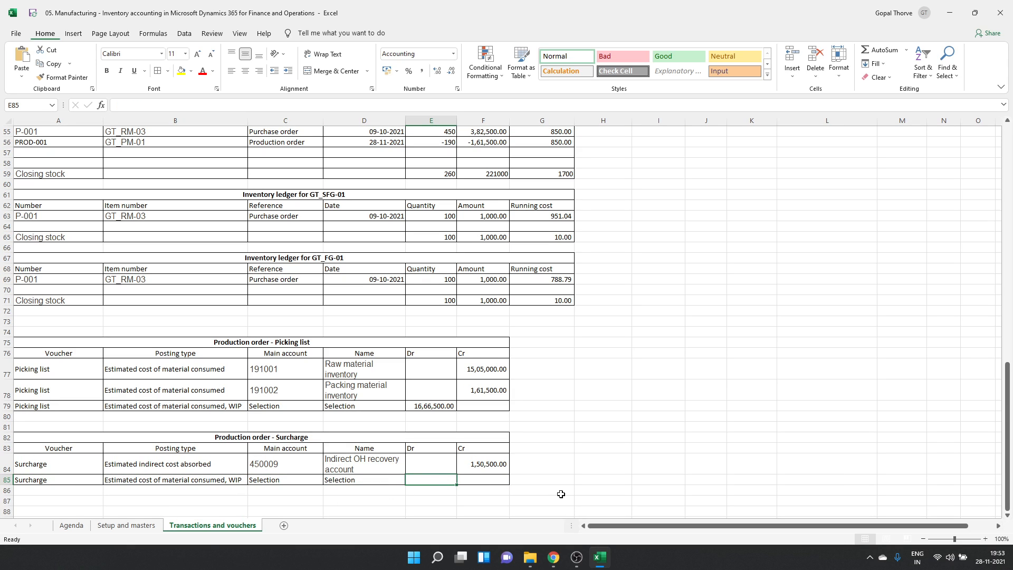
type("=F84")
key("Return")
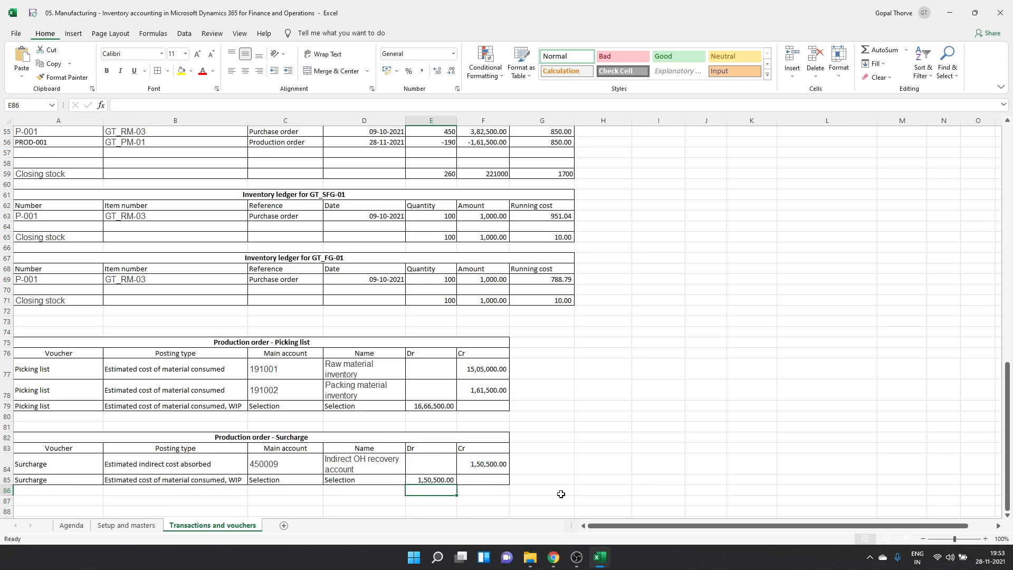
left_click(561, 493)
- Copy the WIP ledger account 191005 from the Finance and Operations voucher transactions into C79 of the picking list table
key("alt+Tab")
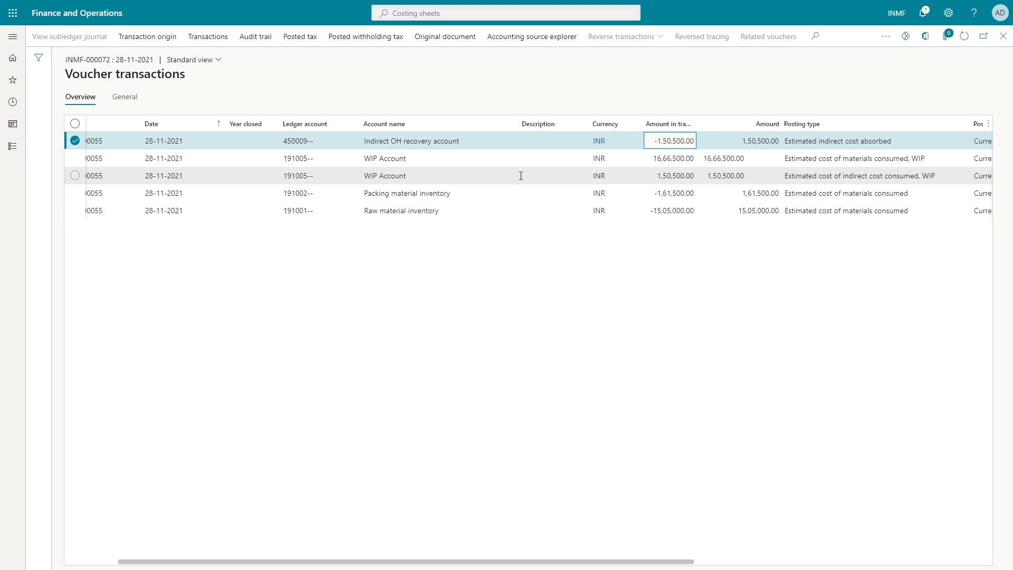
left_click(280, 162)
key("alt+Tab")
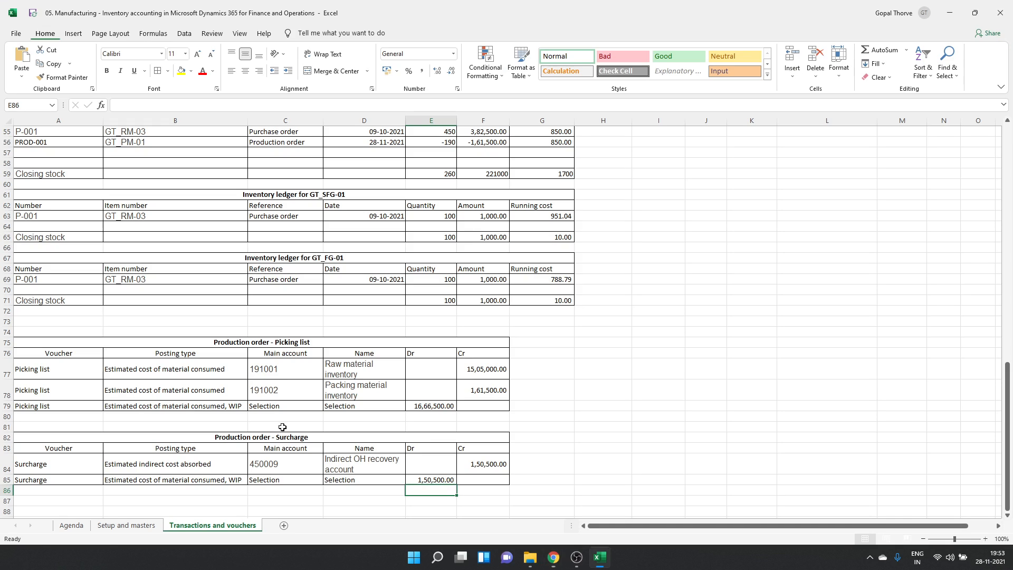
left_click(224, 402)
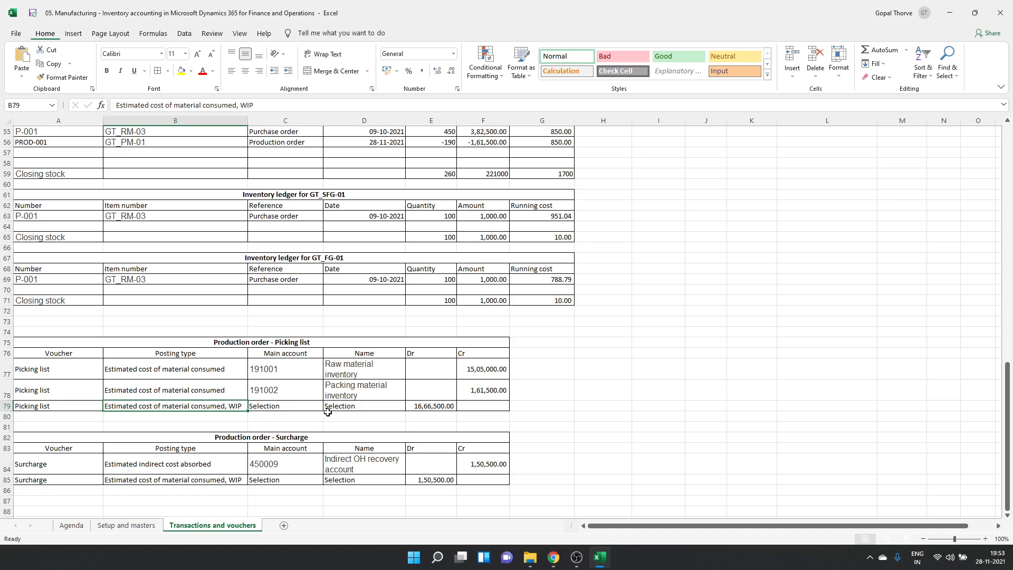
left_click(288, 405)
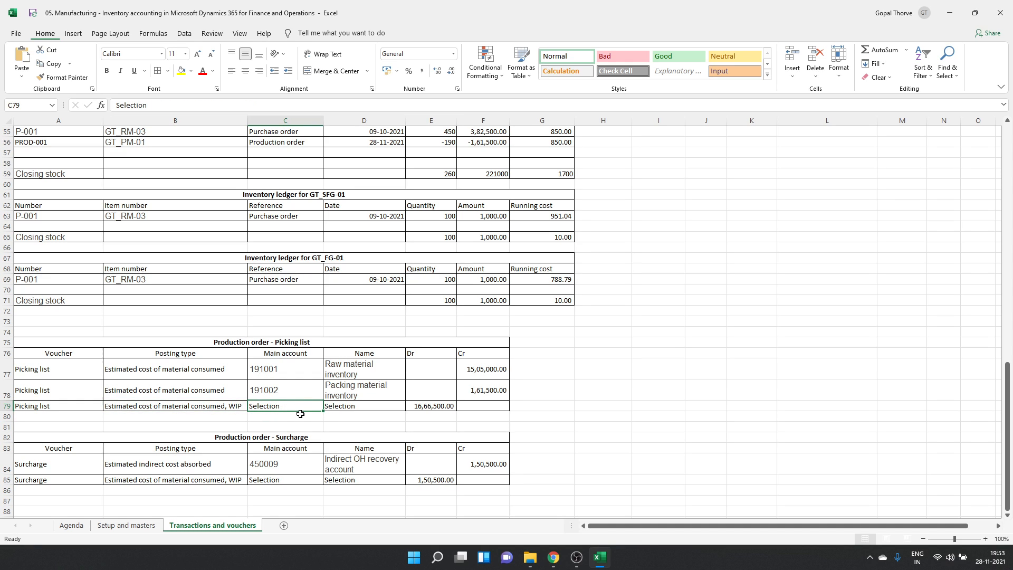
key("alt+Tab")
left_click(302, 158)
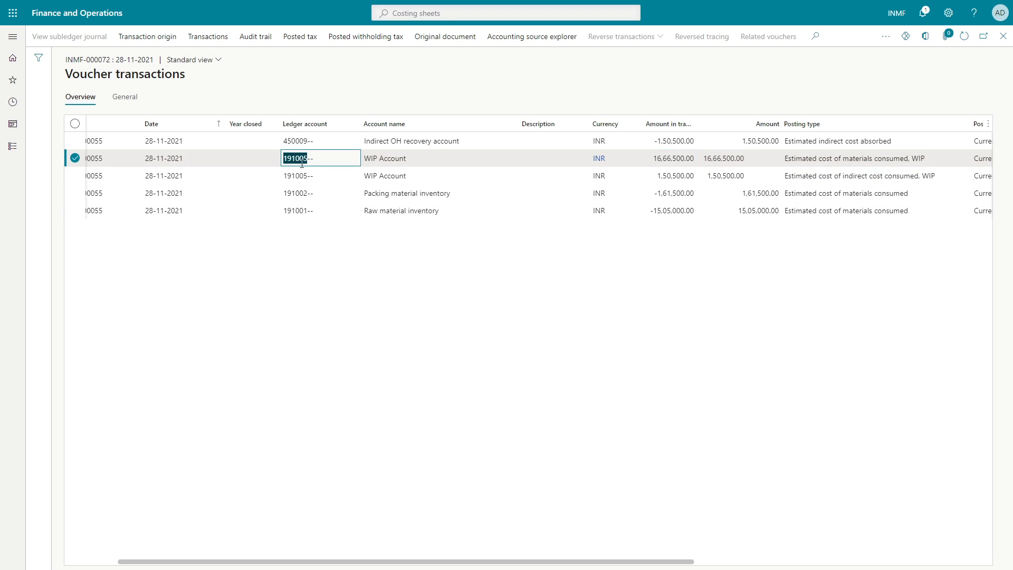
key("alt+Tab")
left_click(221, 409)
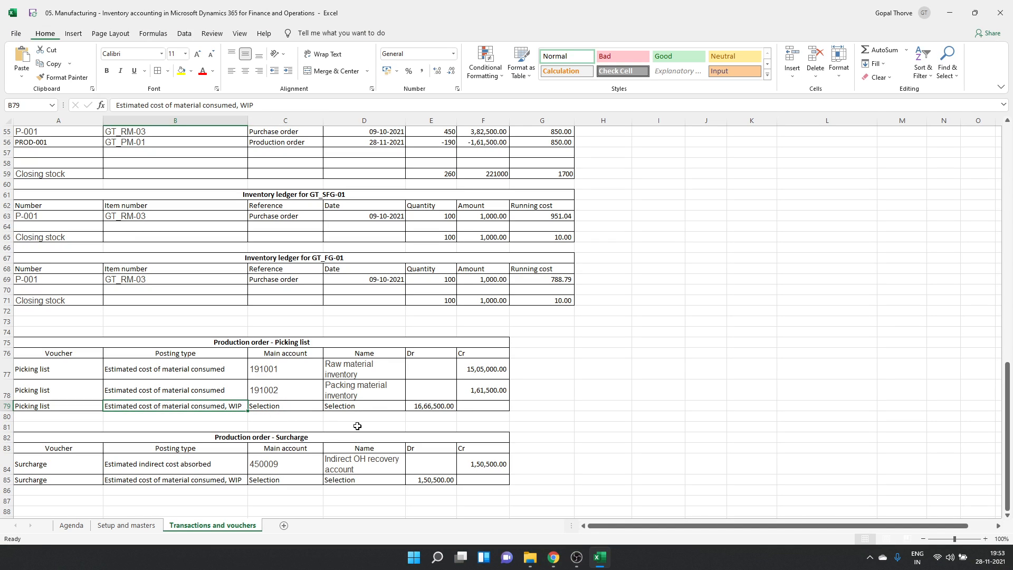
left_click(305, 404)
type("191005")
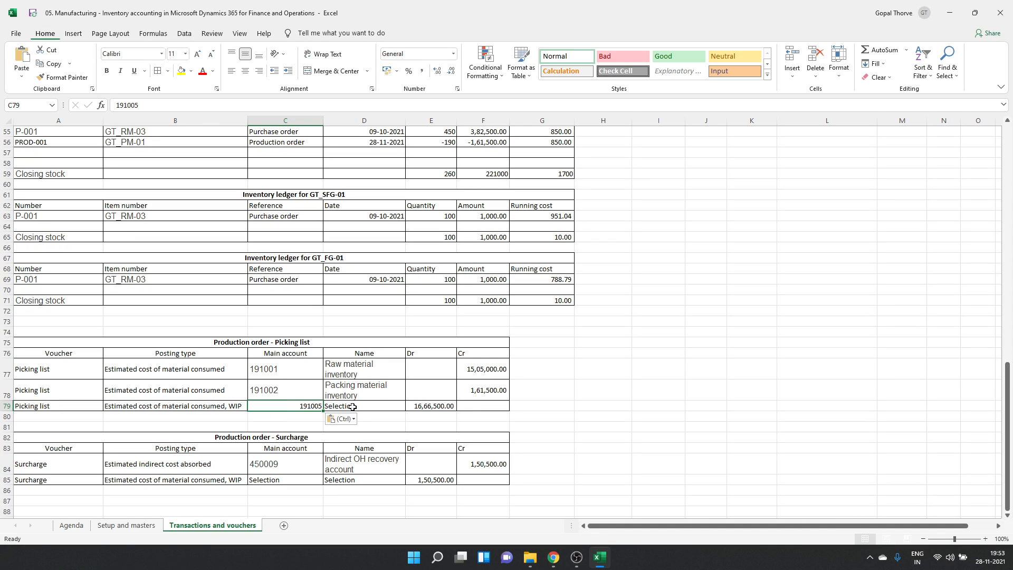
- Apply the cell format of main account C78 to C79 in the picking list table
left_click(289, 393)
left_click(63, 77)
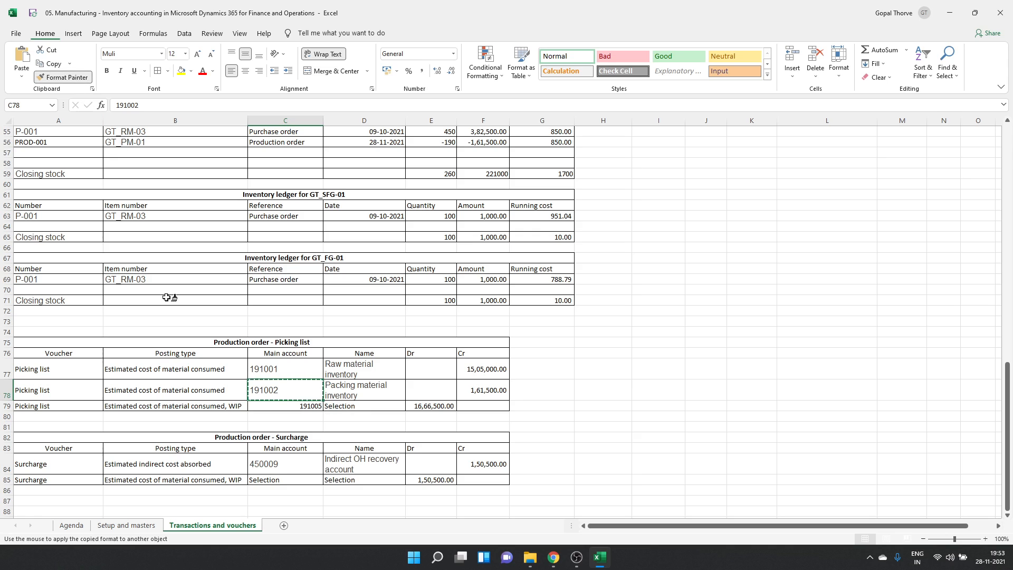
left_click(296, 404)
- Copy the account name WIP Account from the Finance and Operations voucher transactions into D79
left_click(352, 409)
key("alt+Tab")
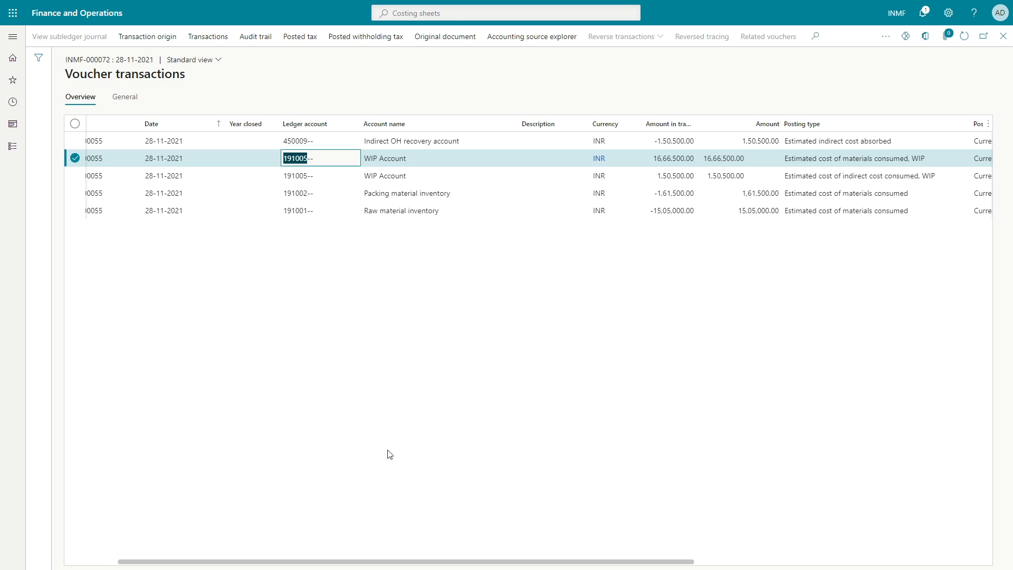
left_click(376, 161)
triple_click(387, 159)
key("ctrl+c")
key("alt+Tab")
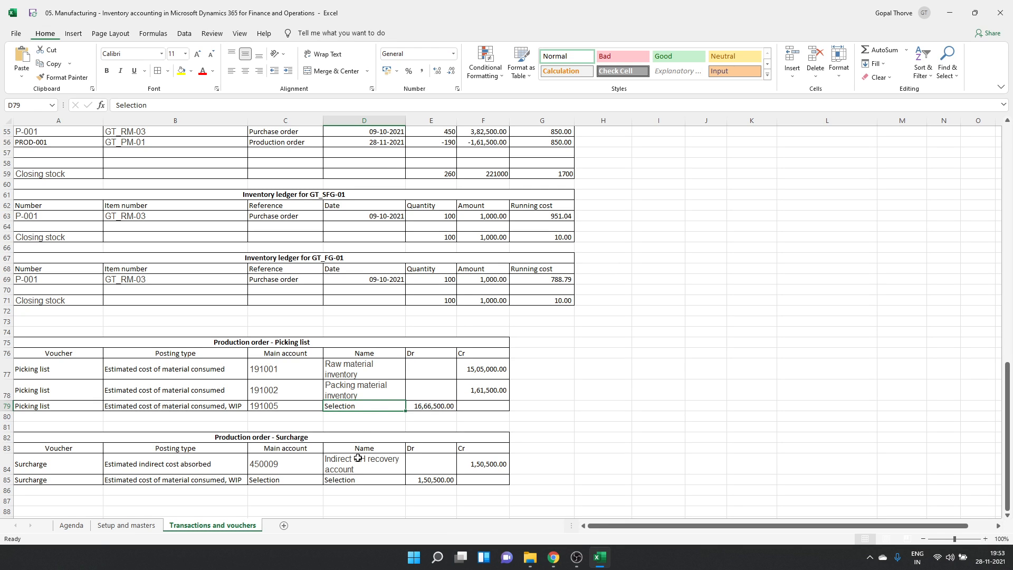
key("ctrl+v")
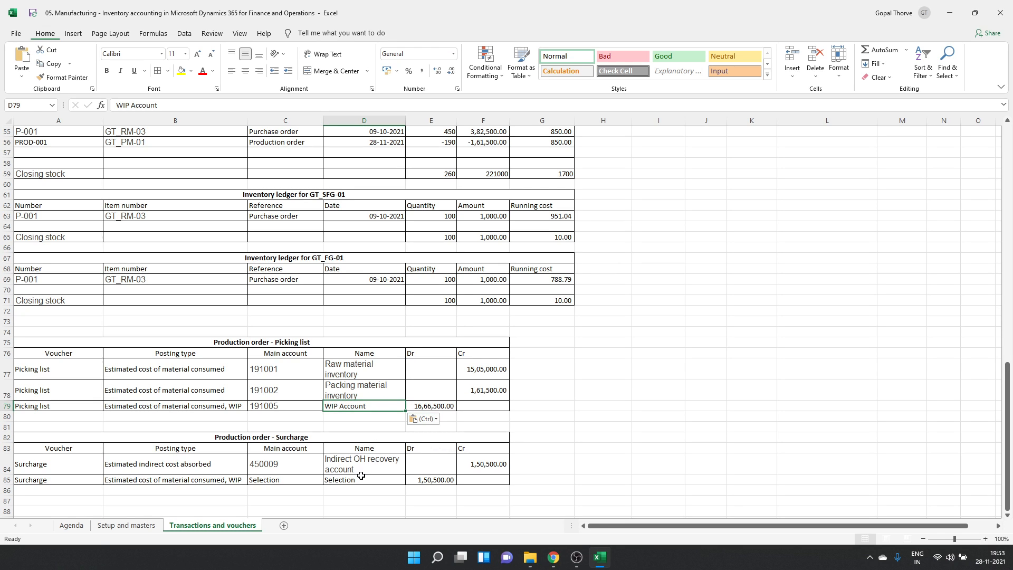
- Copy the WIP main account and name from C79:D79 to C85:D85 of the surcharge table
left_click_drag(301, 406, 349, 406)
key("ctrl+c")
left_click(287, 478)
key("ctrl+v")
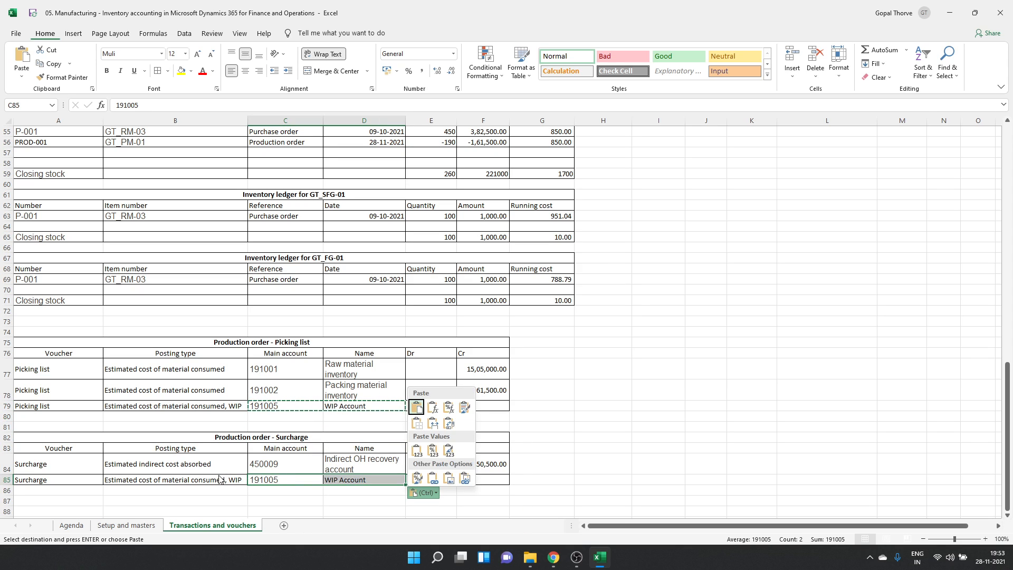
- Copy the posting type from B84 to B85 and extend it to Estimated indirect cost absorbed, WIP
double_click(205, 464)
left_click_drag(211, 465, 105, 465)
key("ctrl+c")
left_click(138, 480)
key("ctrl+v")
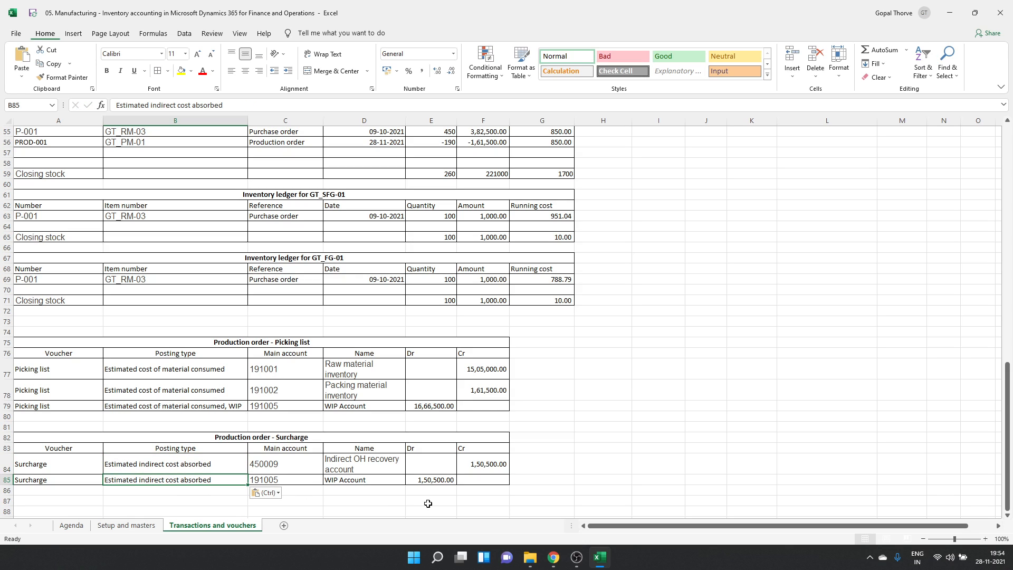
key("F2")
type(", WIP")
key("Return")
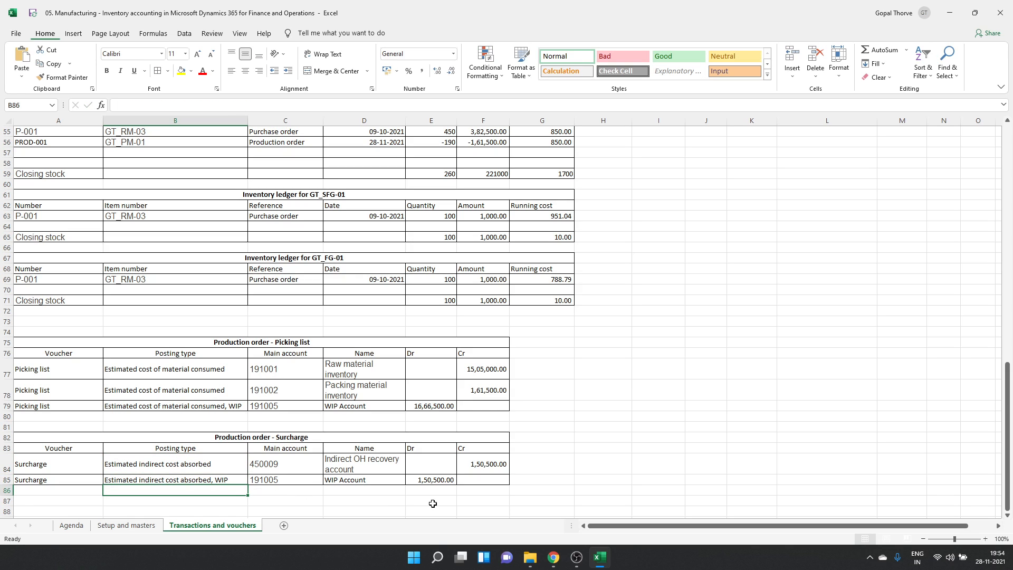
- Review the packing material main account in C78 and the surcharge amounts in F84 and E85
left_click(301, 382)
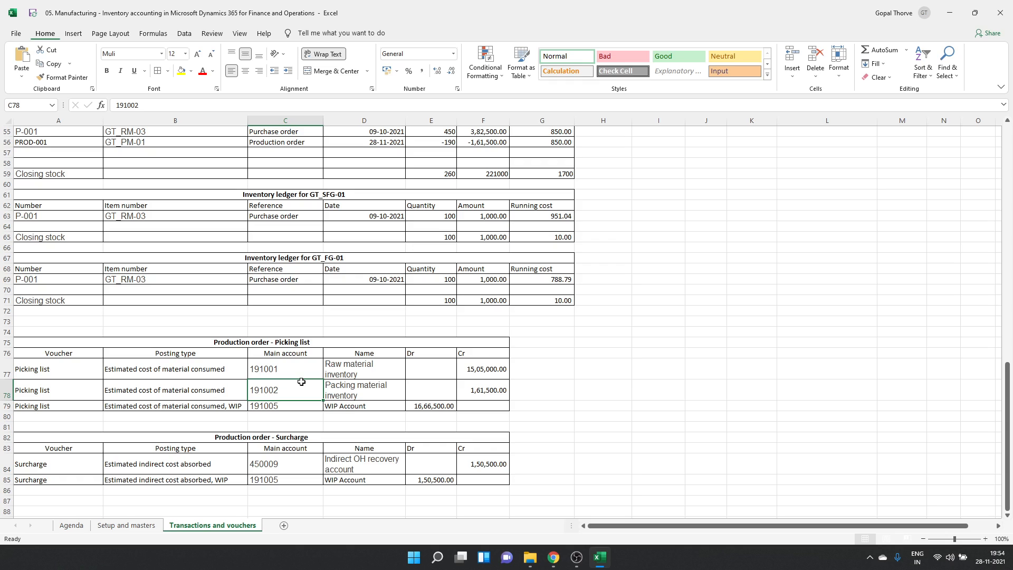
left_click(502, 464)
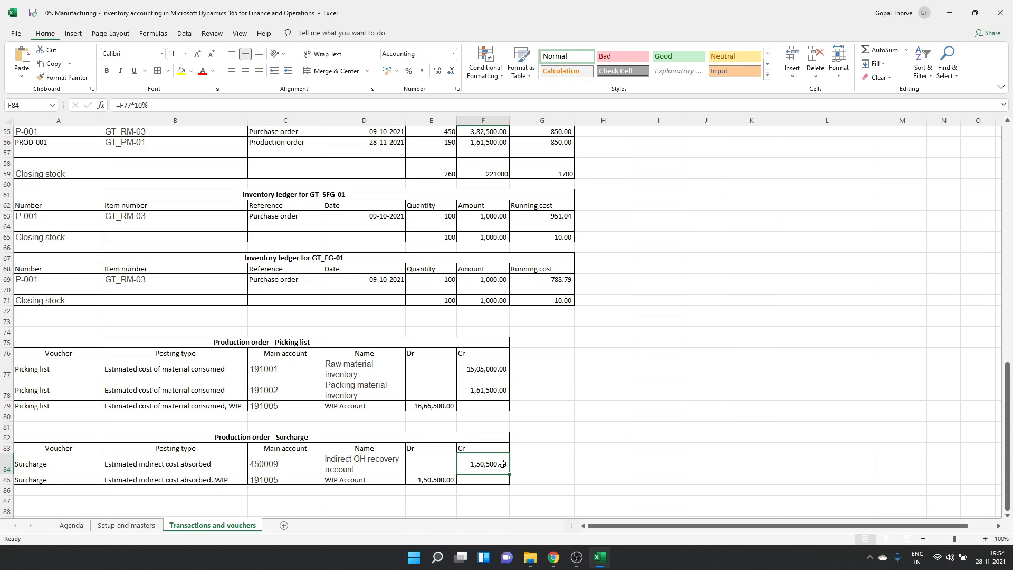
left_click(443, 476)
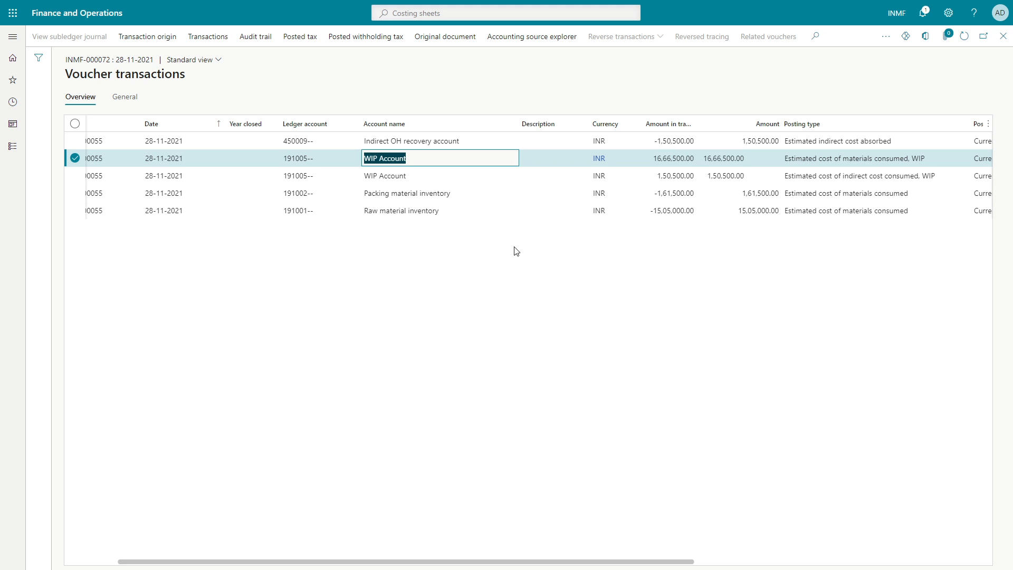
- Switch to Finance and Operations, return to the production orders list and reopen the production posting of the started order
key("Escape")
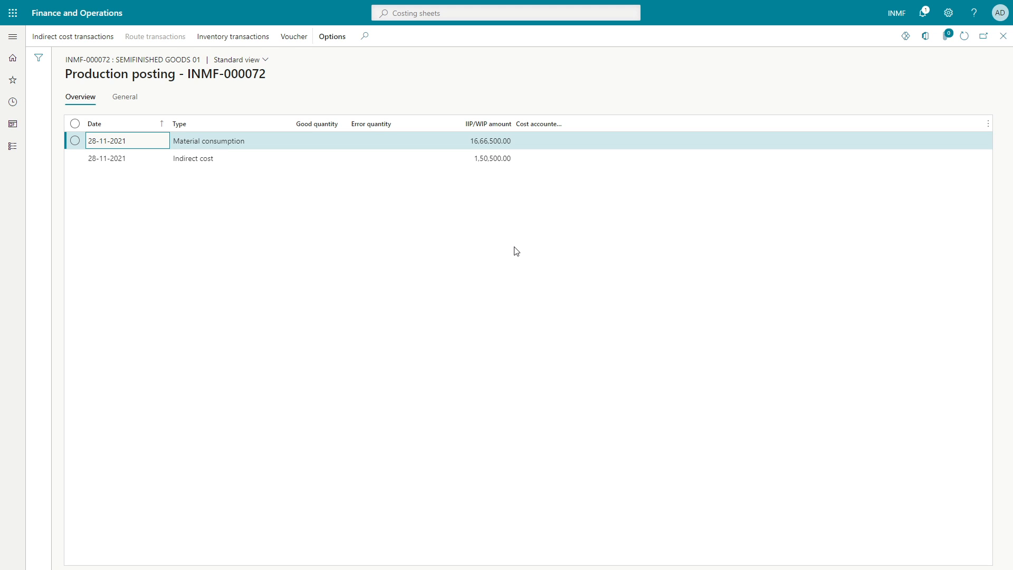
key("Escape")
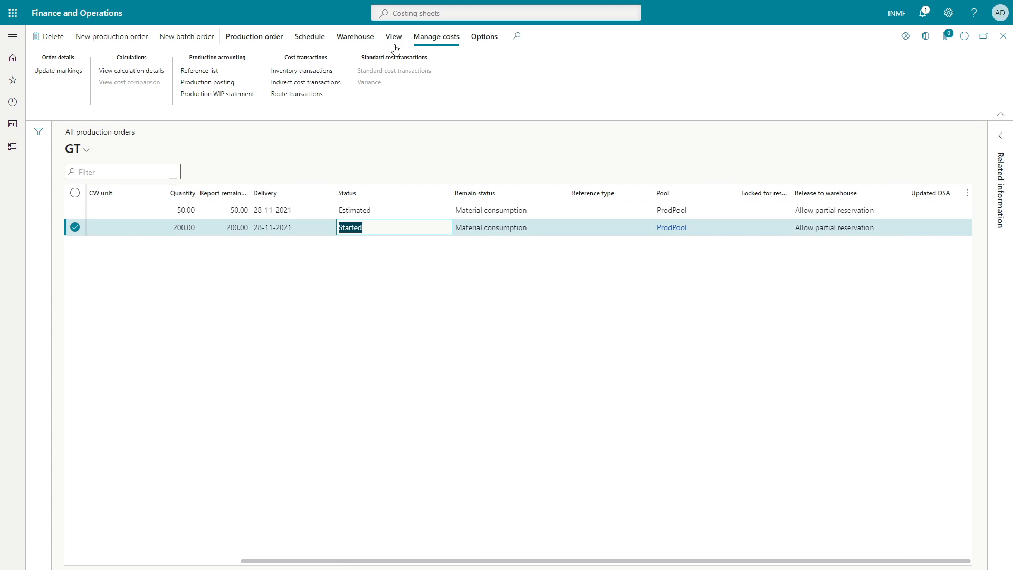
left_click(228, 84)
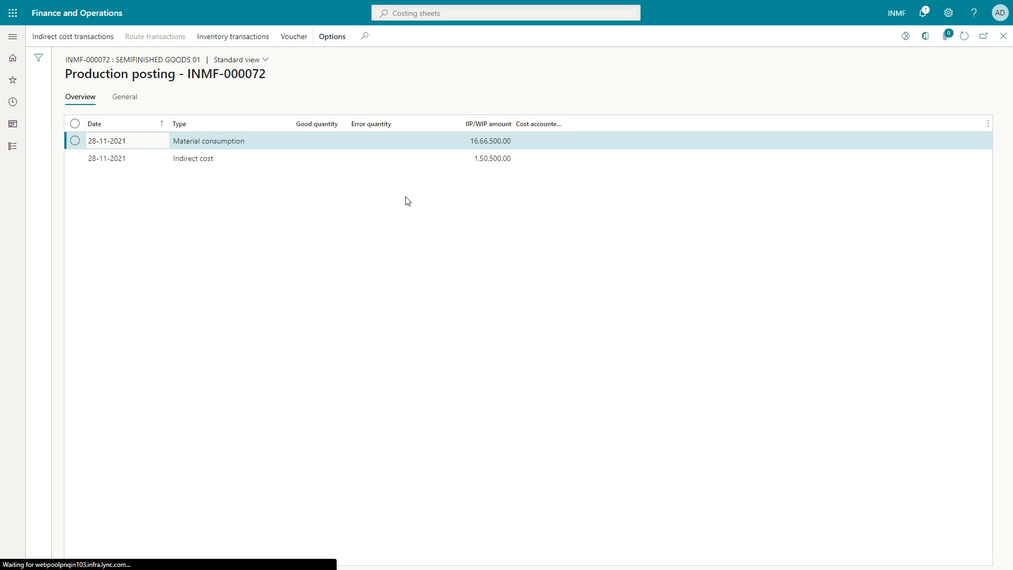
- Open the indirect cost transactions of the Indirect cost posting and view the second surcharge transaction
left_click(459, 158)
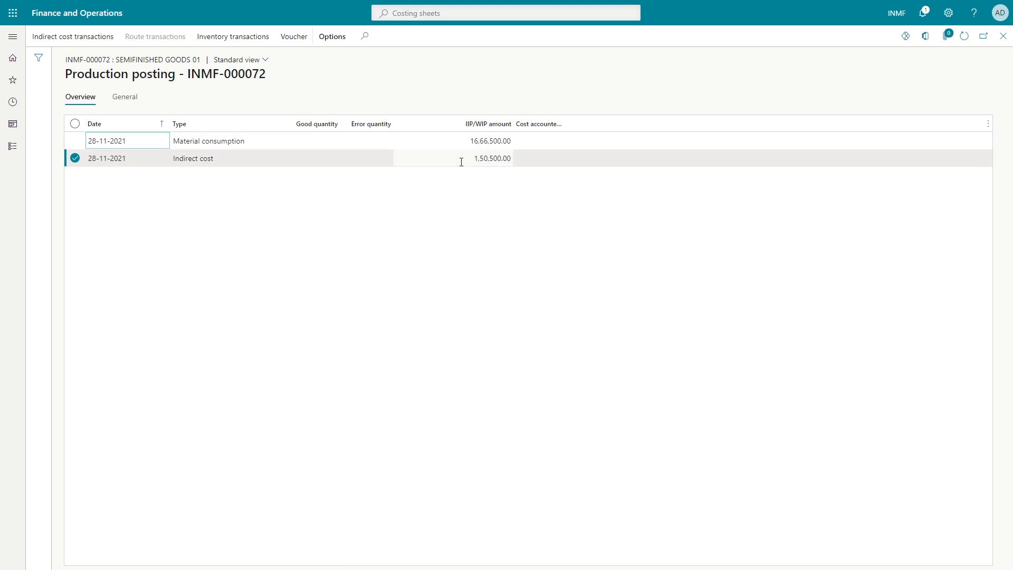
left_click(191, 160)
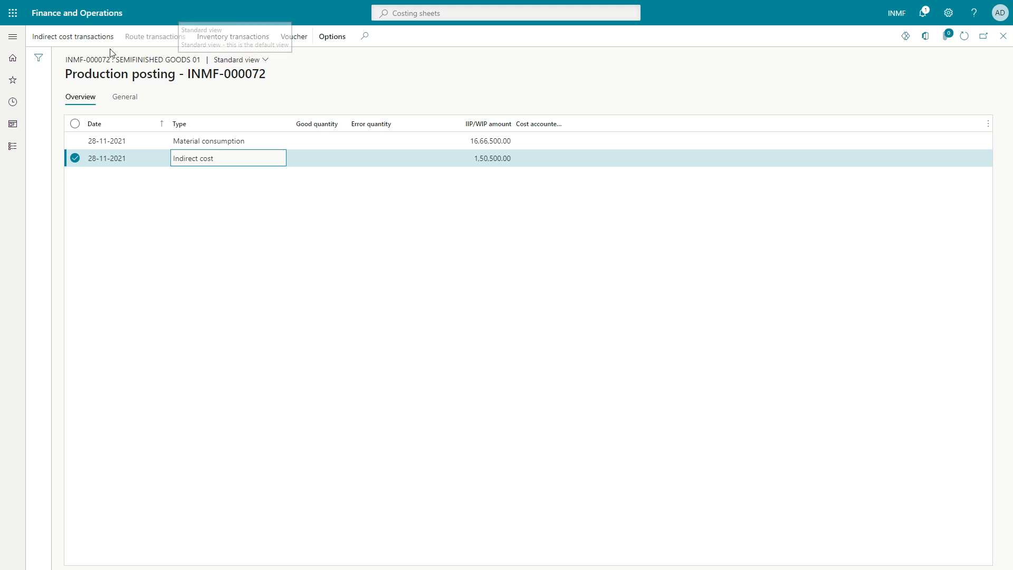
left_click(72, 38)
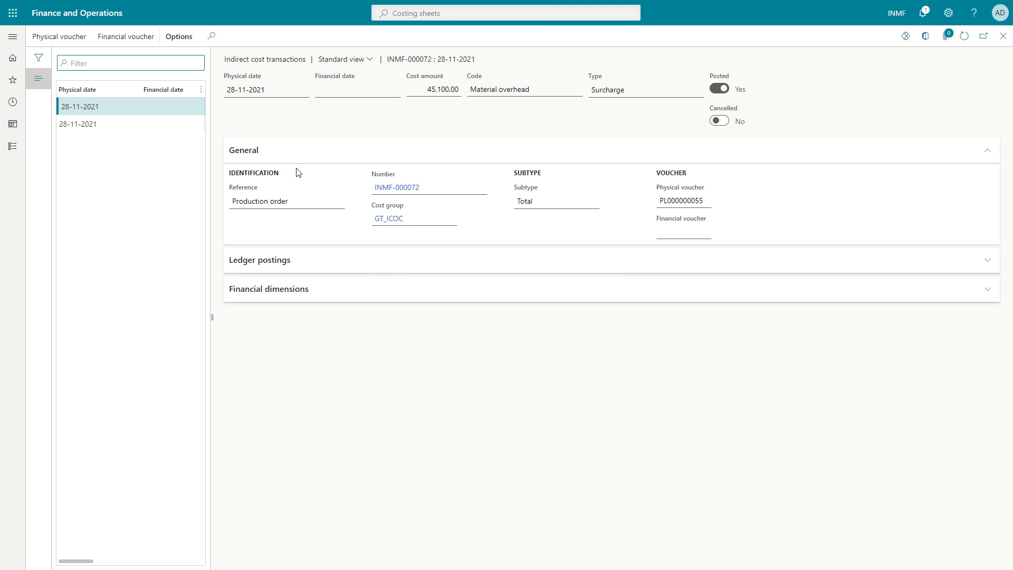
left_click(623, 91)
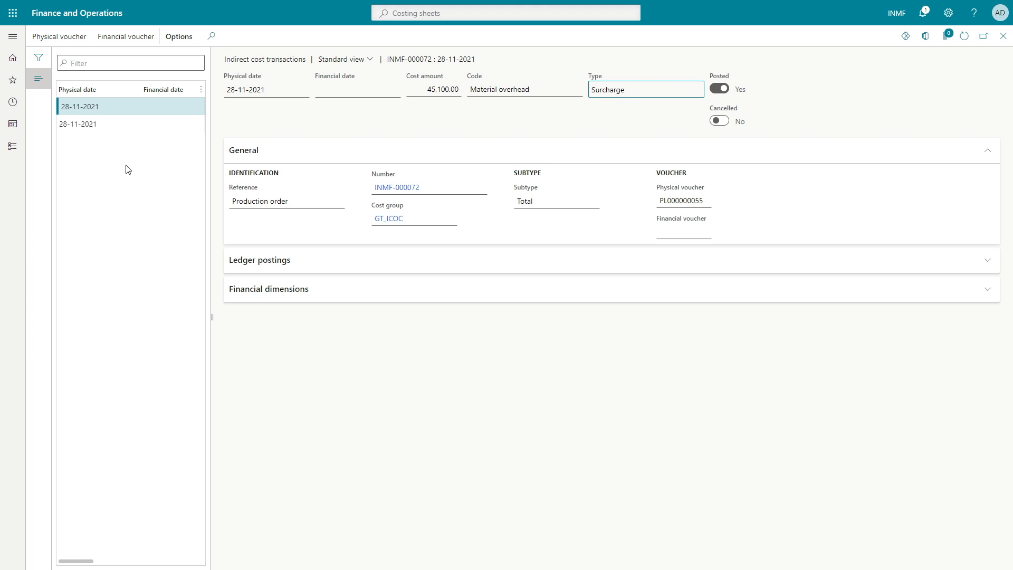
left_click(97, 124)
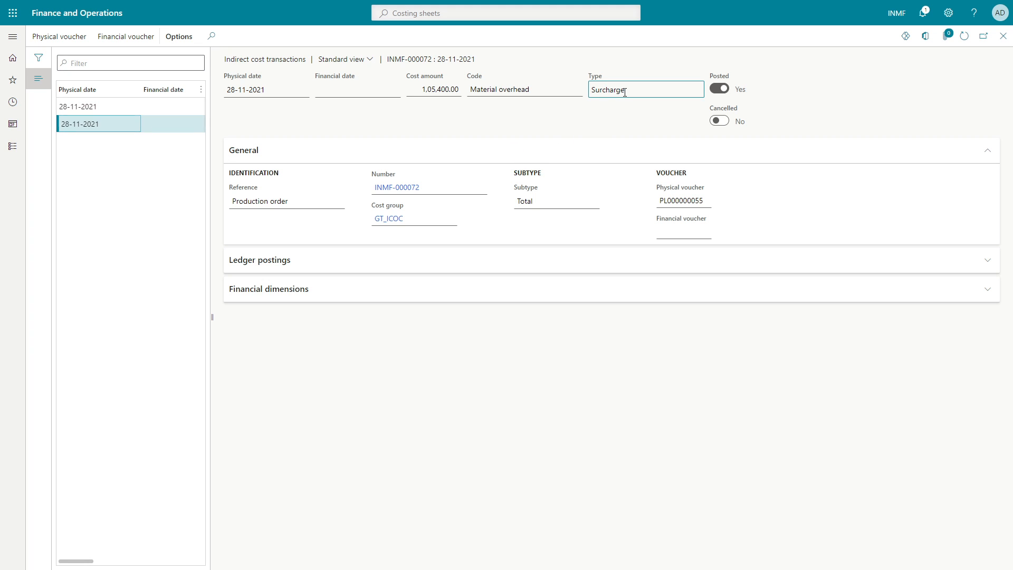
- Compare the cost amounts of the two Material overhead surcharge transactions and return to the production posting
mouse_move(581, 194)
left_click(131, 100)
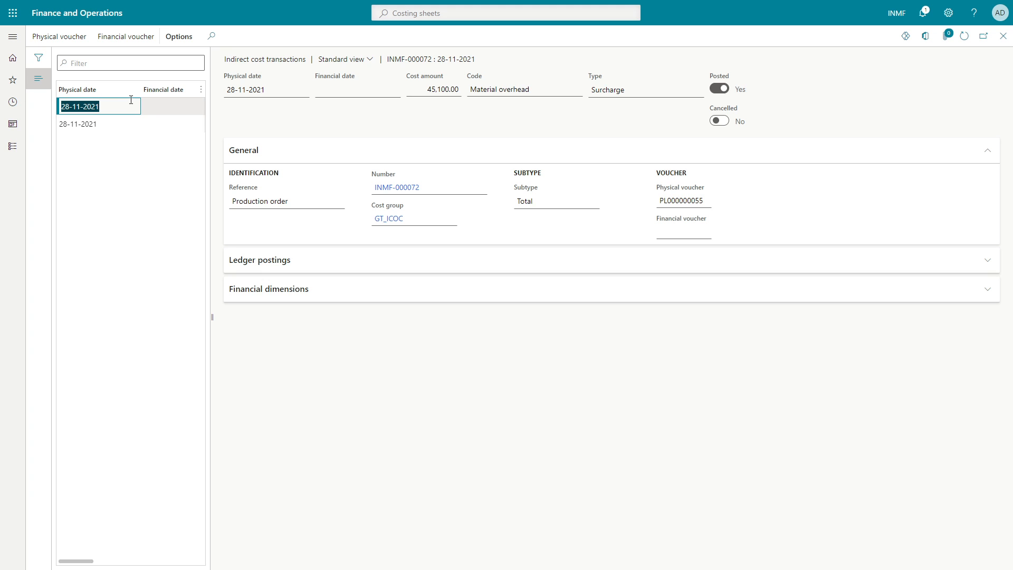
left_click(128, 120)
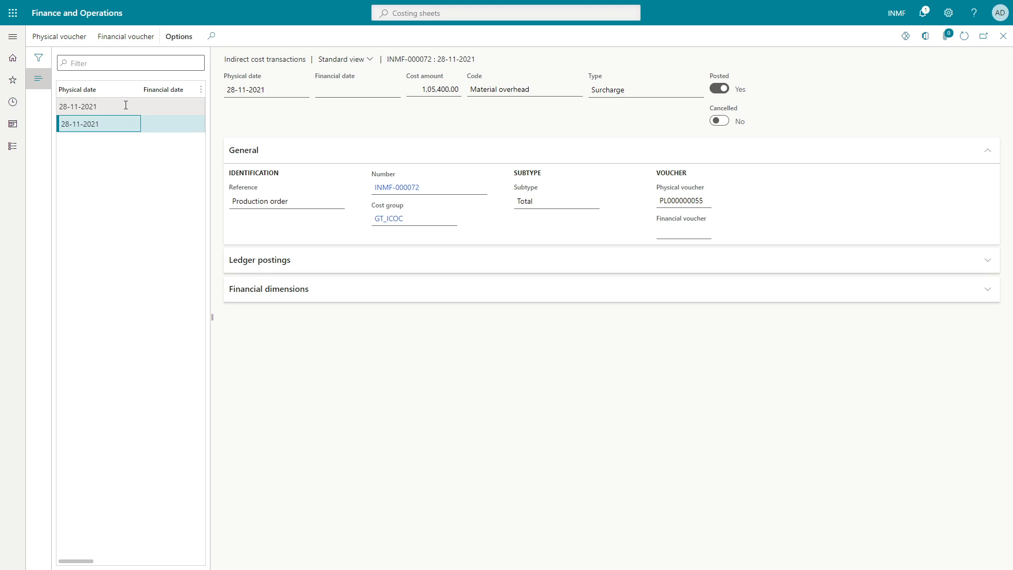
left_click(126, 105)
left_click(122, 123)
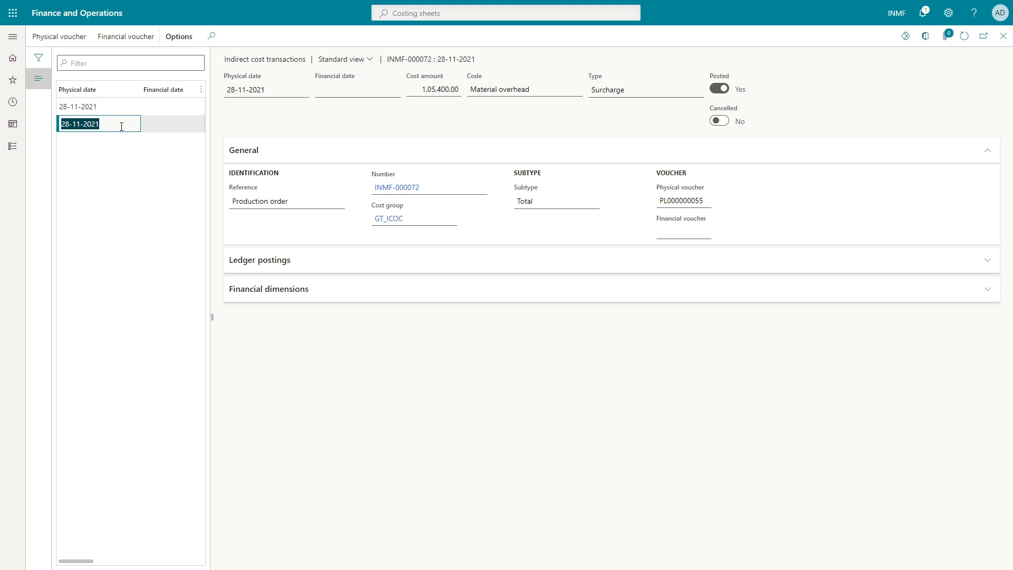
key("Escape")
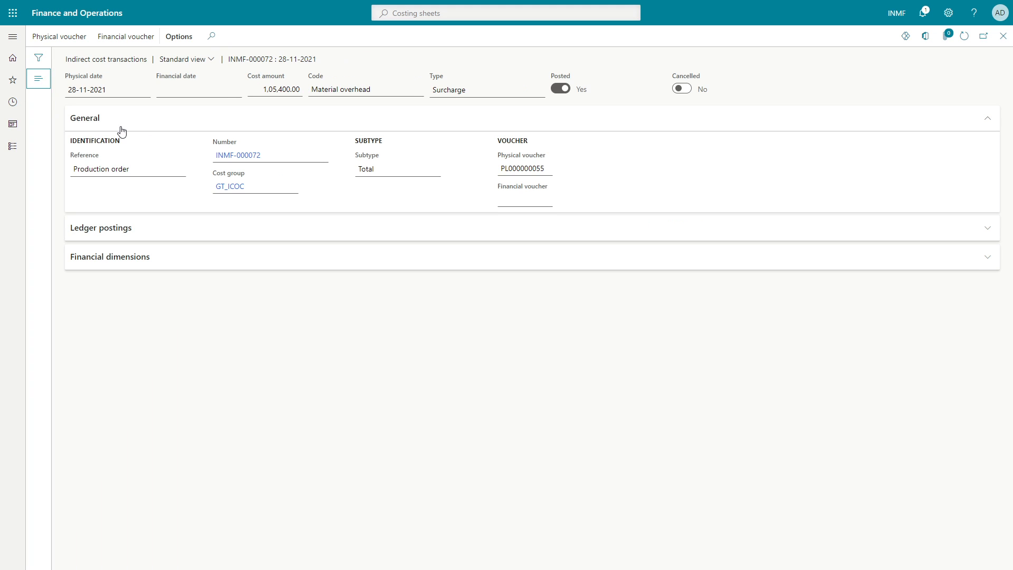
key("Escape")
- Switch to the Excel workbook, review the picking list and surcharge vouchers and select A88 below them
key("alt+Tab")
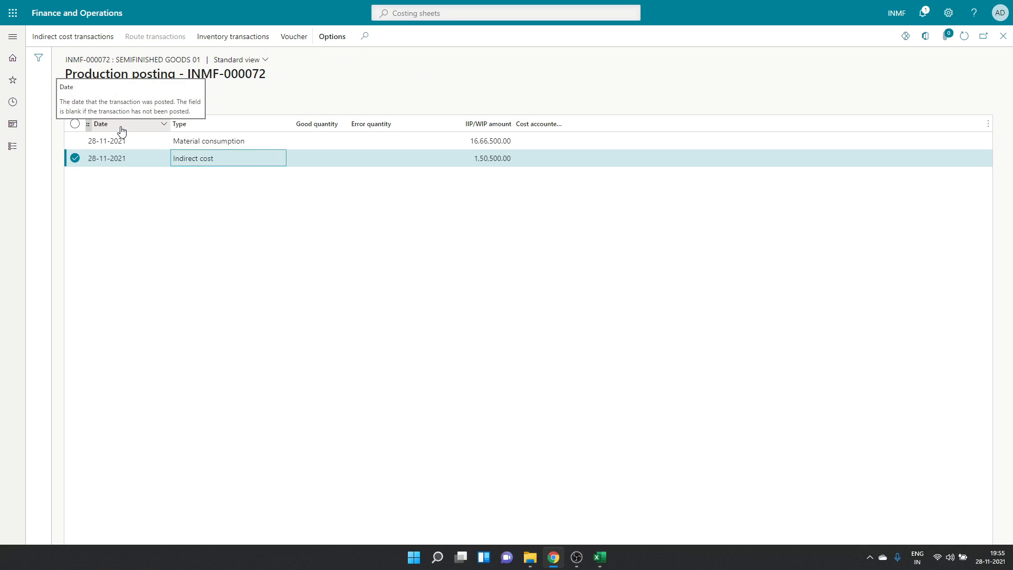
scroll(262, 405, "down", 4)
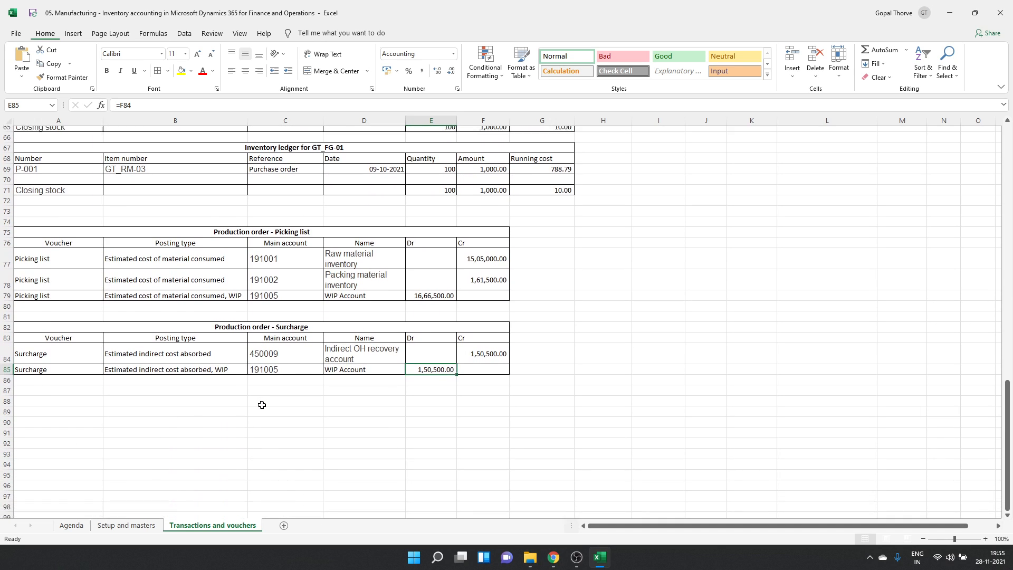
left_click(115, 375)
left_click(77, 376)
left_click(78, 385)
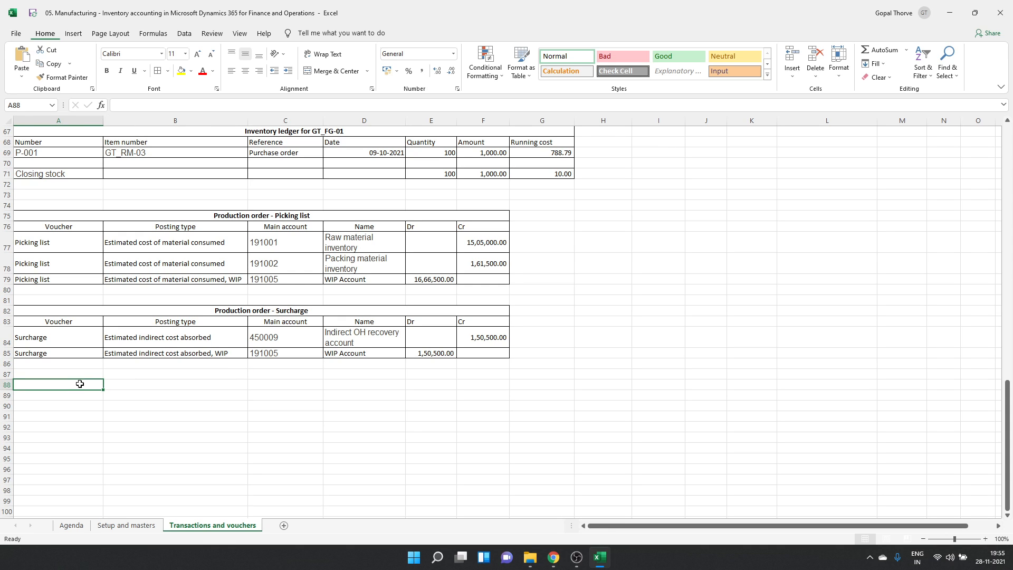
- Switch to Finance and Operations, leave the production posting and open the route card journal of the started production order
key("alt+Tab")
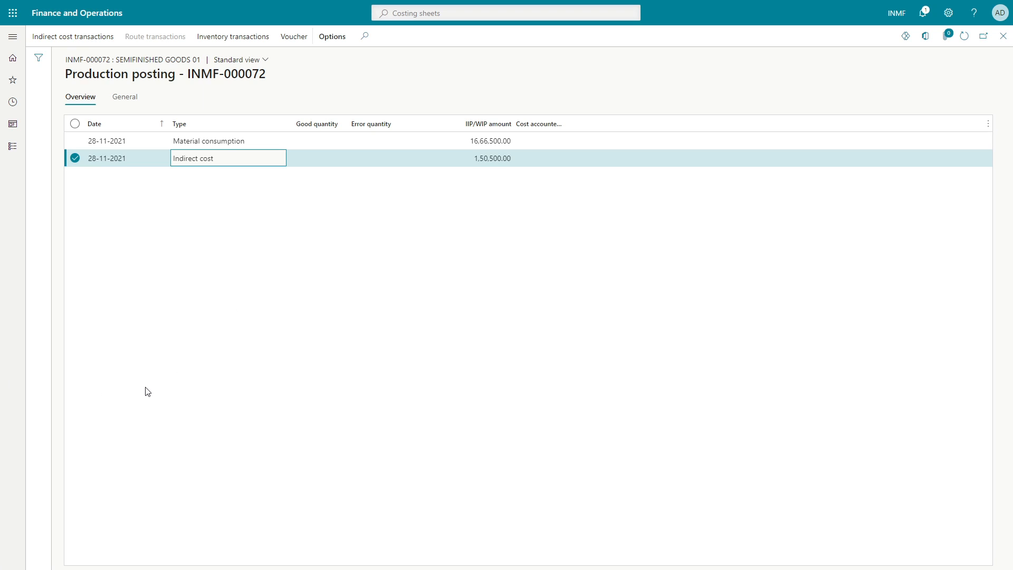
key("Escape")
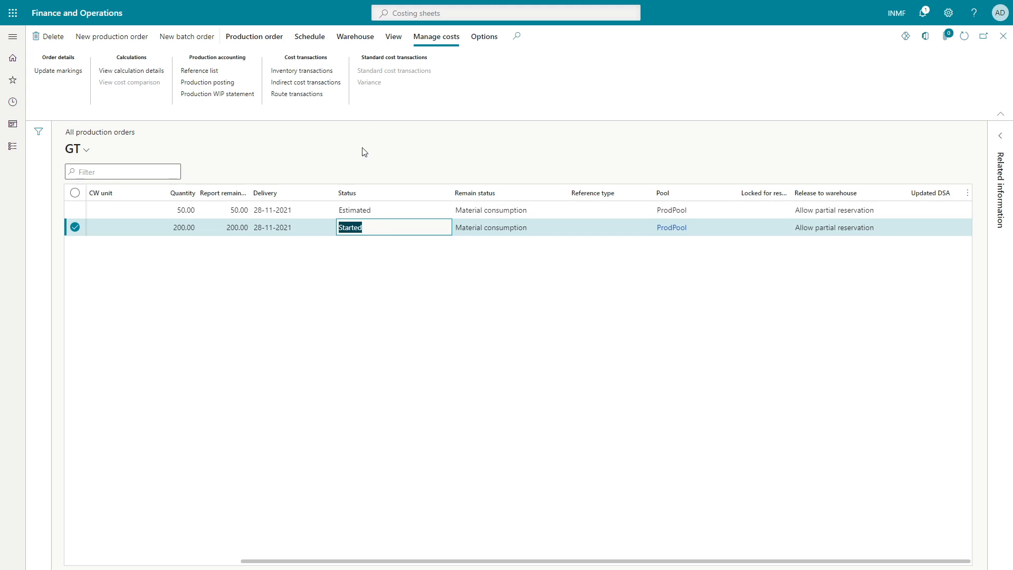
left_click(395, 42)
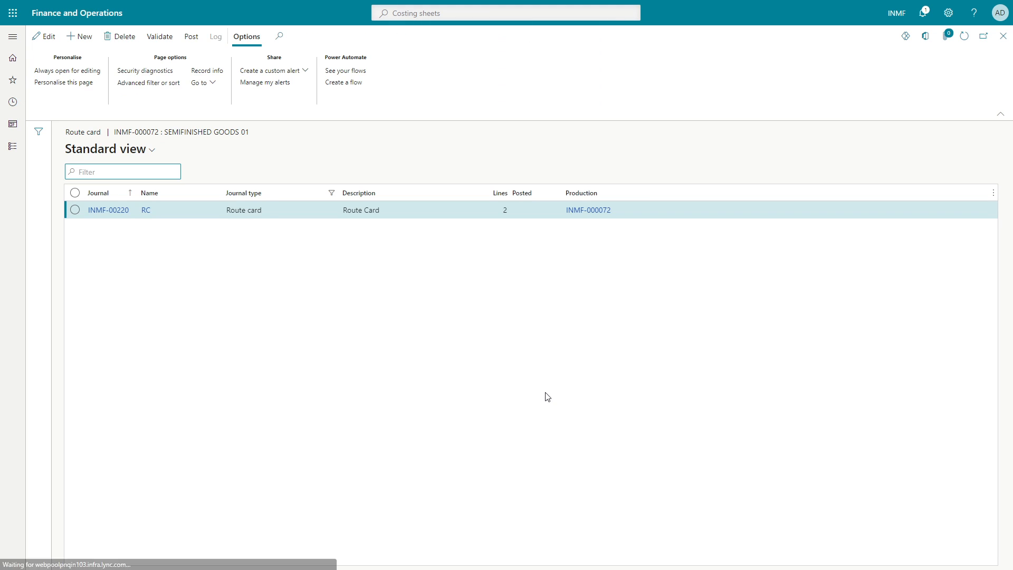
left_click(115, 211)
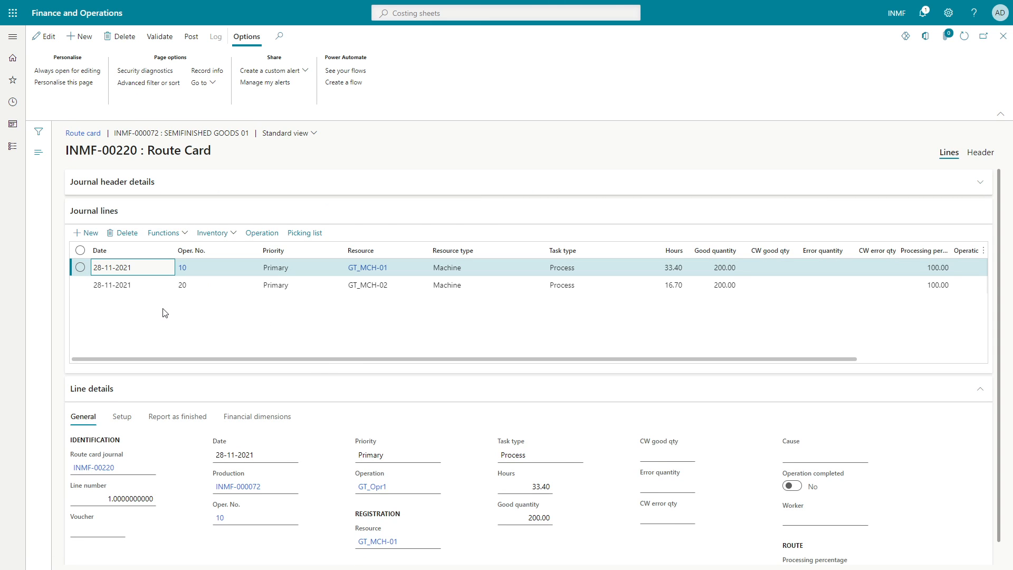
left_click(653, 270)
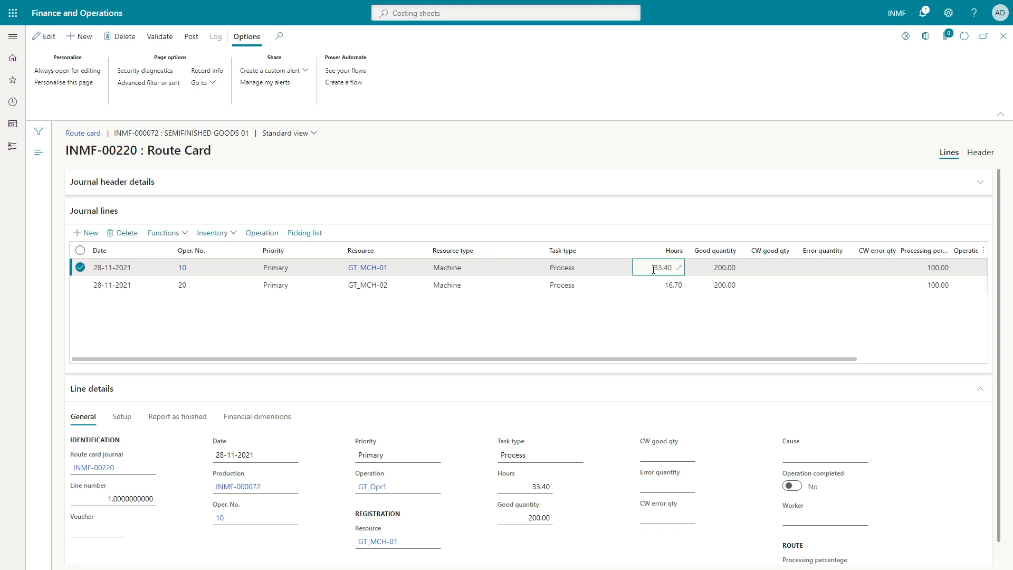
left_click(120, 264)
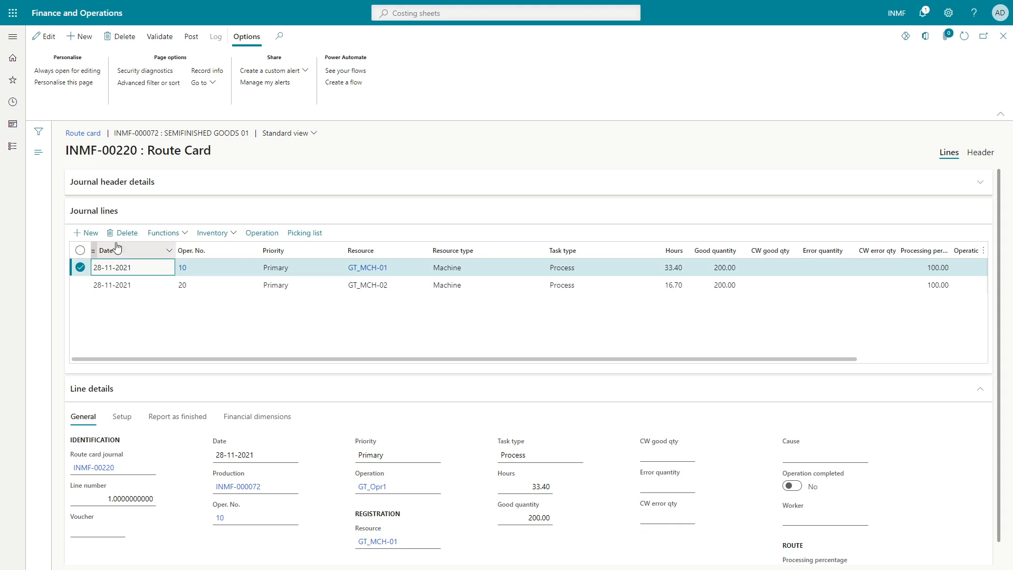
left_click(44, 32)
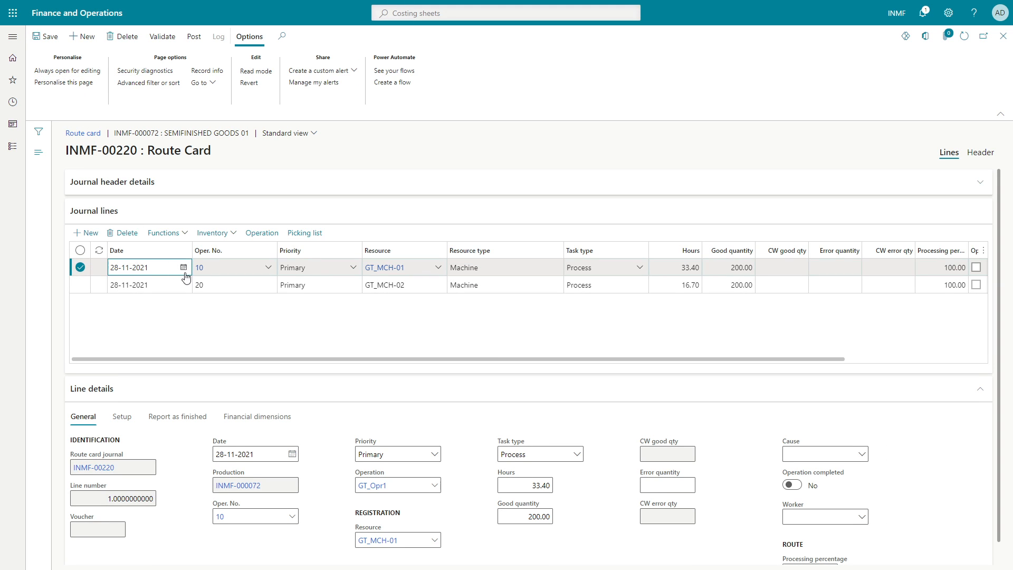
left_click(183, 268)
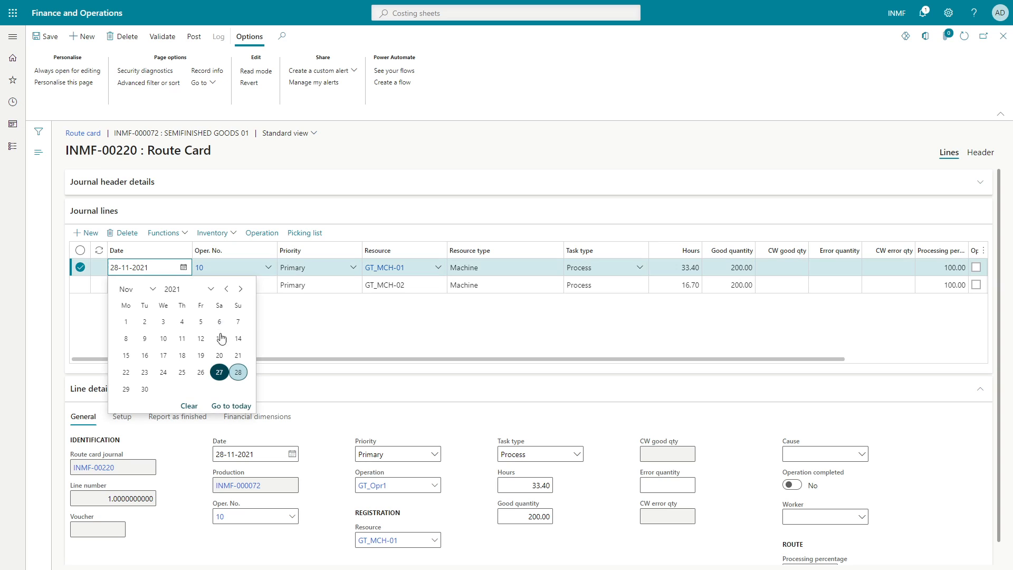
left_click(124, 389)
left_click(176, 285)
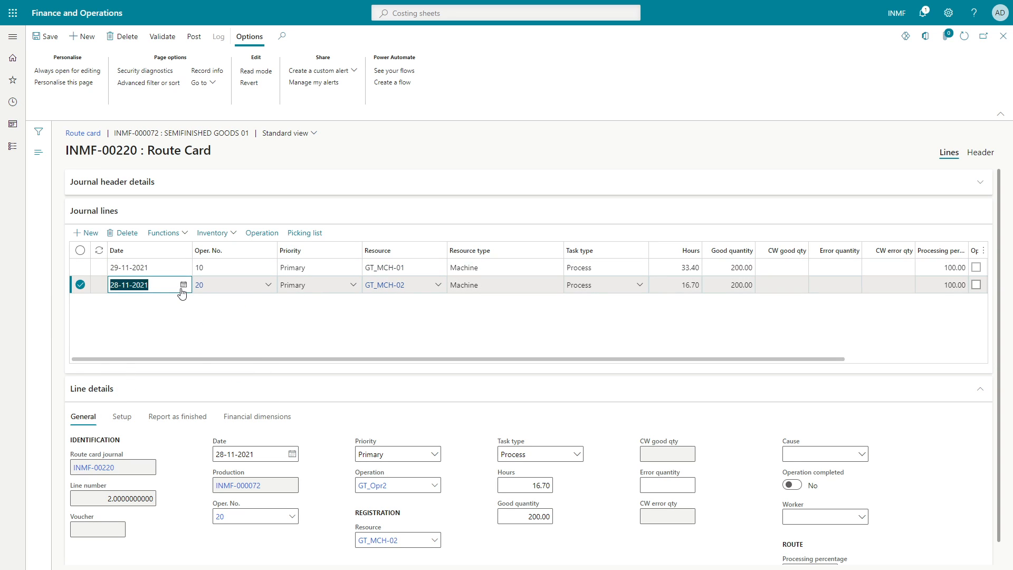
left_click(182, 290)
left_click(142, 407)
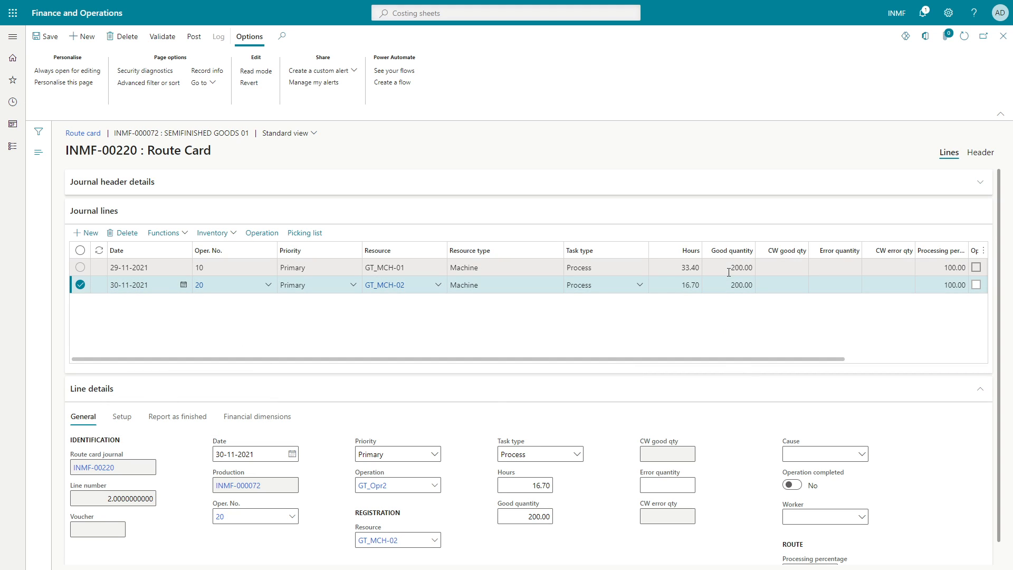
- Set the hours of the route card lines to 35 for operation 10 and 17 for operation 20
left_click(677, 265)
left_click(677, 265)
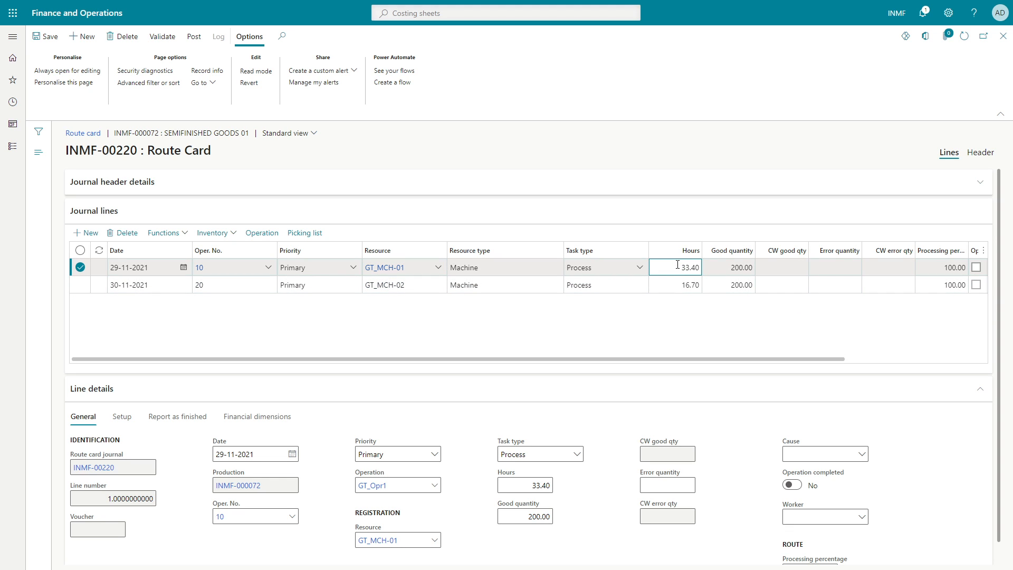
double_click(677, 265)
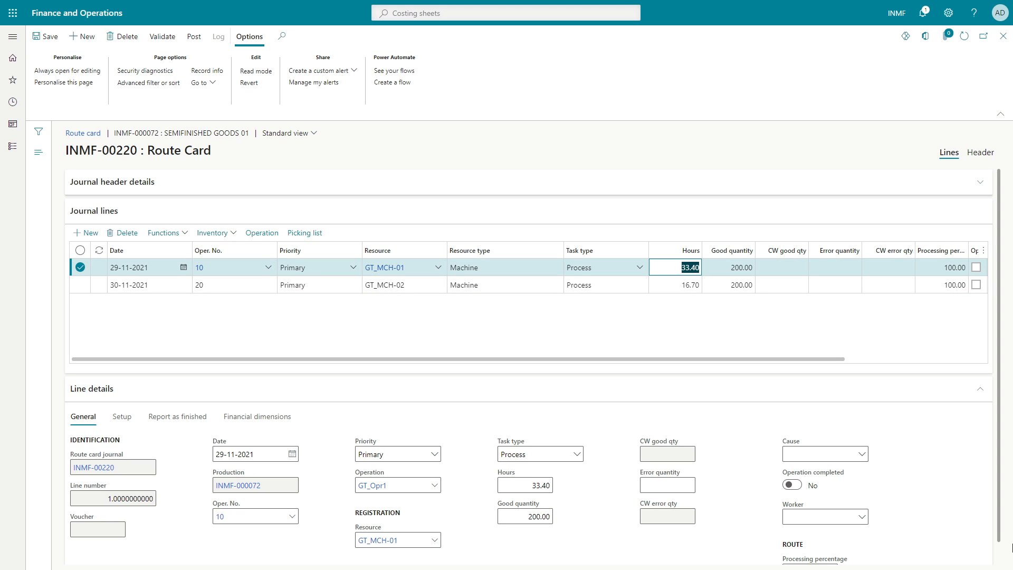
type("35")
key("Tab")
key("shift+Tab")
key("Down")
type("17")
key("Tab")
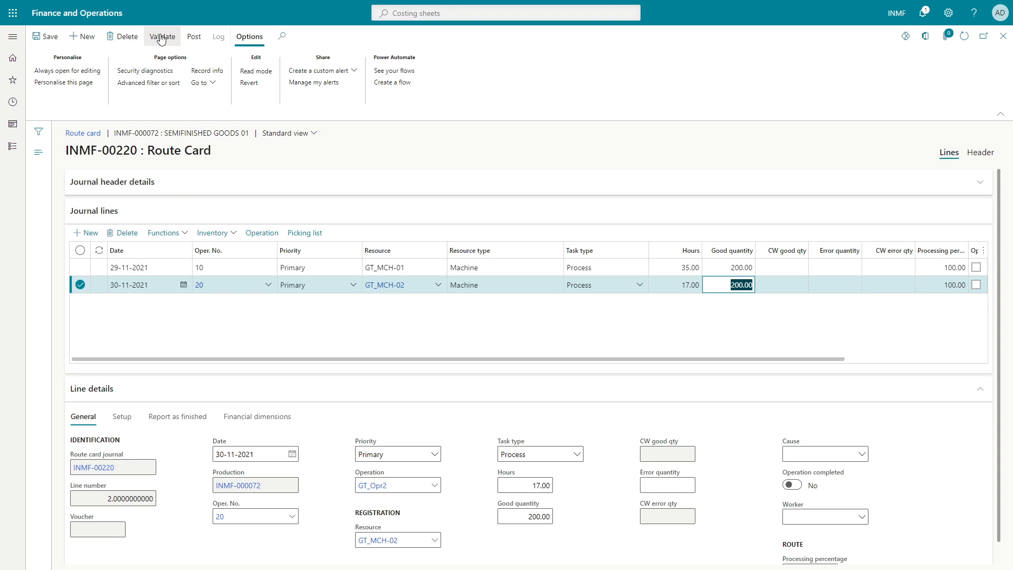
- Try to post the route card journal
left_click(194, 38)
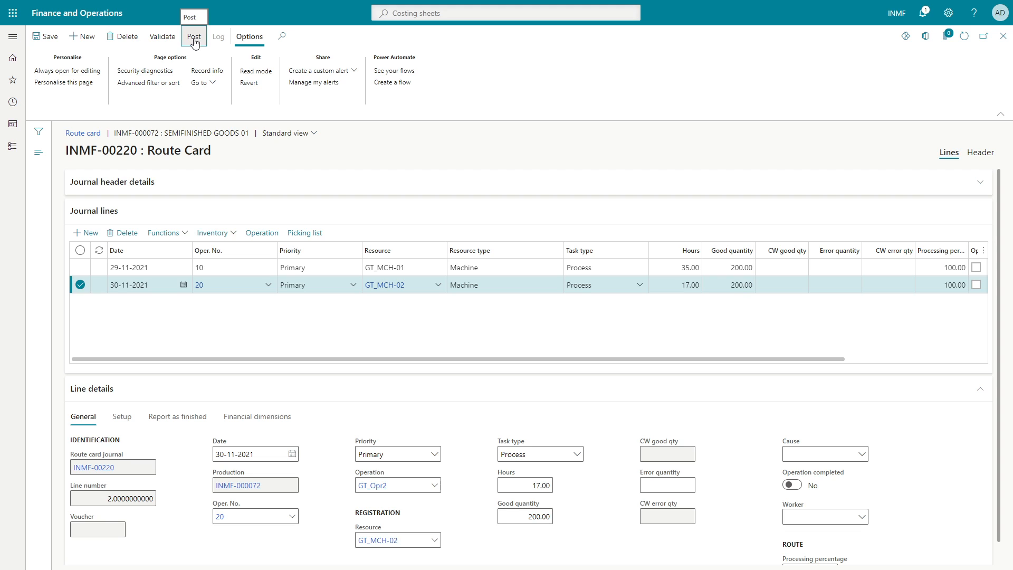
left_click(194, 38)
left_click(946, 546)
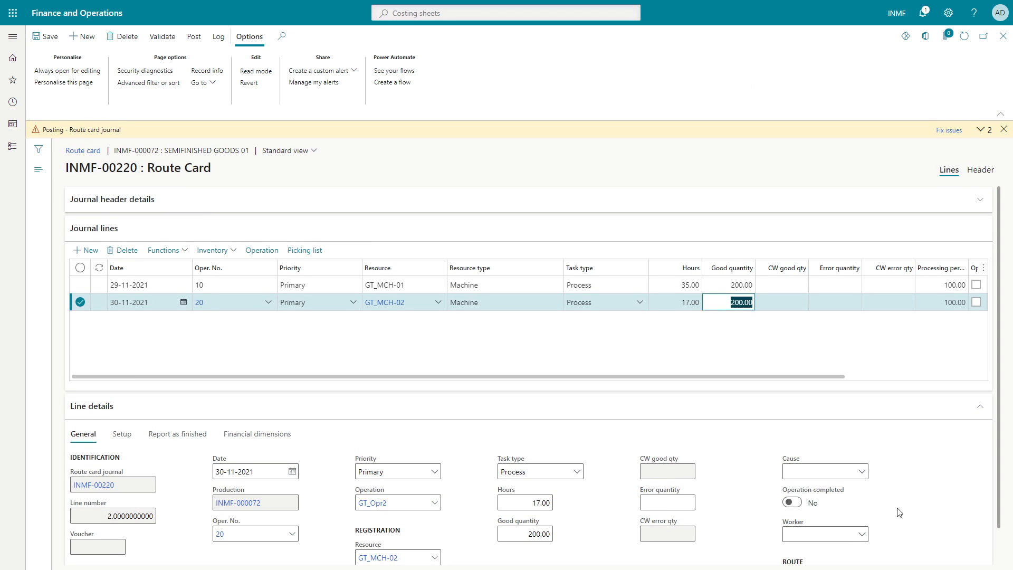
- Open the message details of the route card posting and examine the messages for operations 10 and 20
left_click(975, 132)
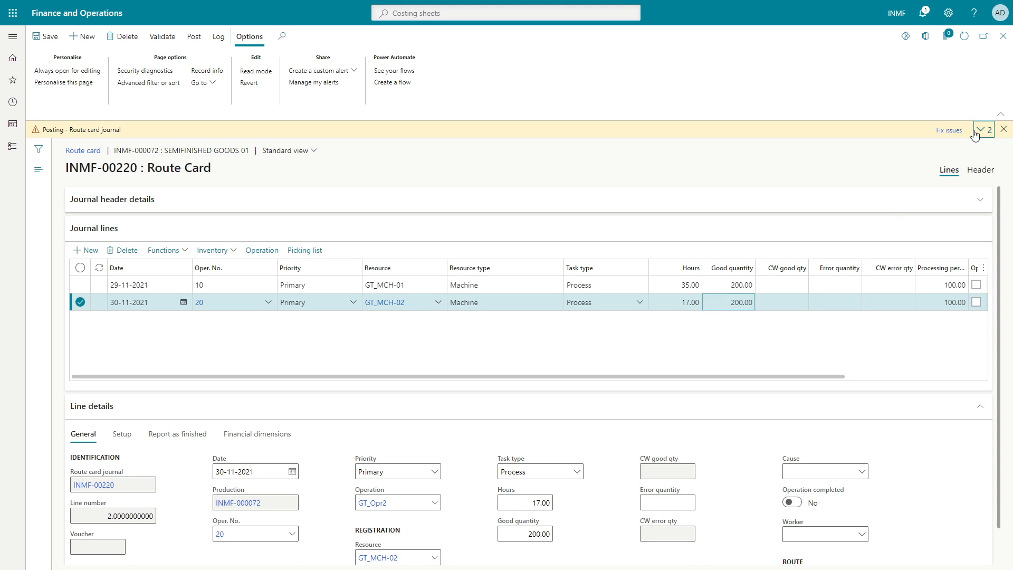
left_click(967, 148)
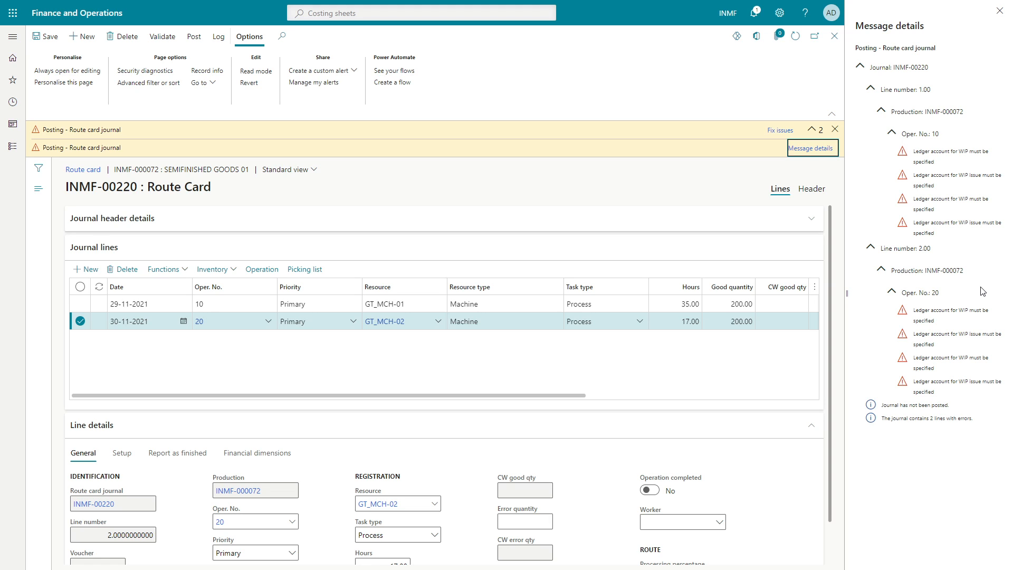
left_click(926, 135)
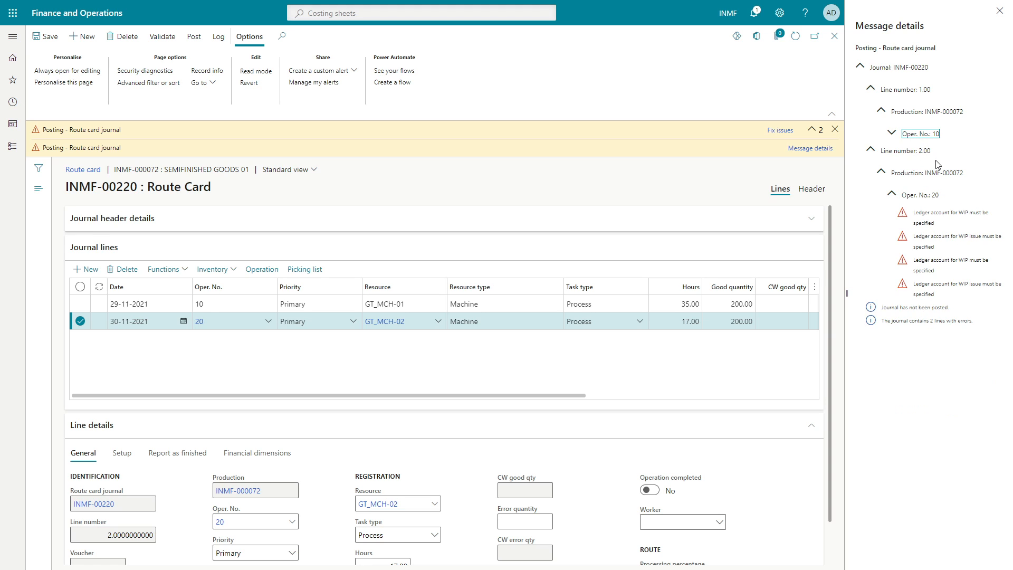
left_click(905, 136)
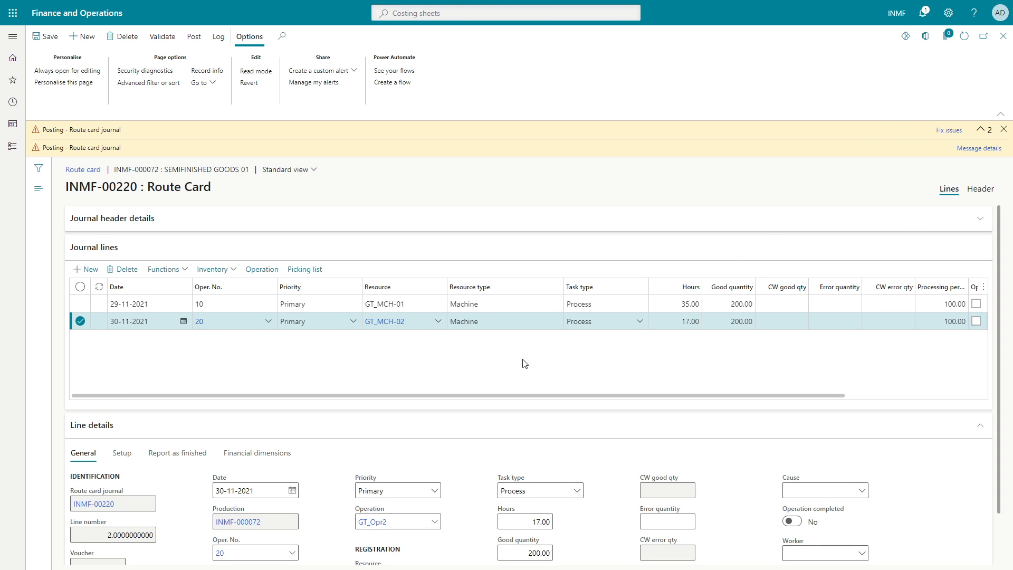
- Open the resource record of GT_MCH-01 from the operation 10 line and check the accounts in its ledger postings
left_click(393, 304)
mouse_move(393, 305)
right_click(435, 312)
left_click(453, 419)
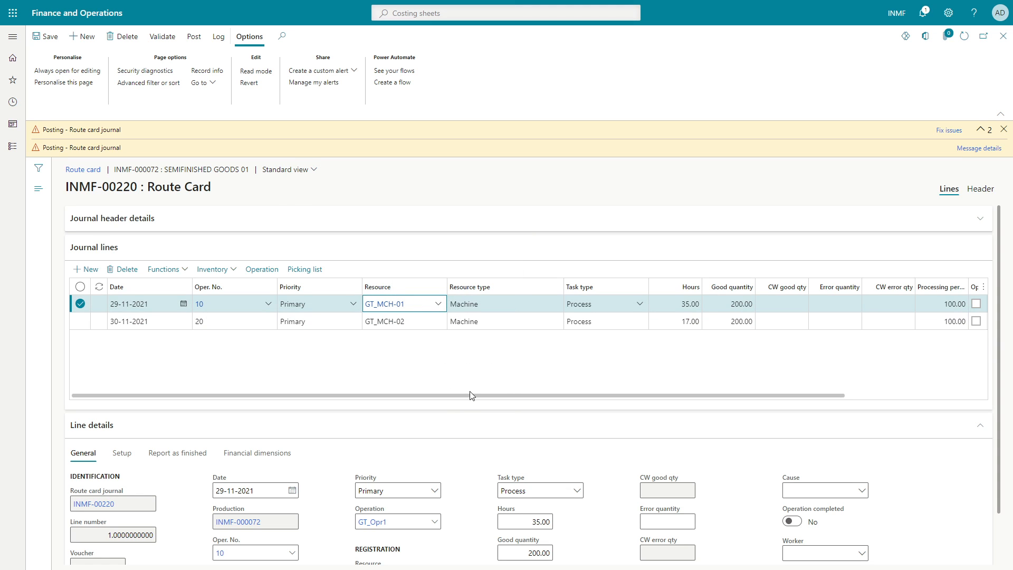
scroll(473, 388, "down", 6)
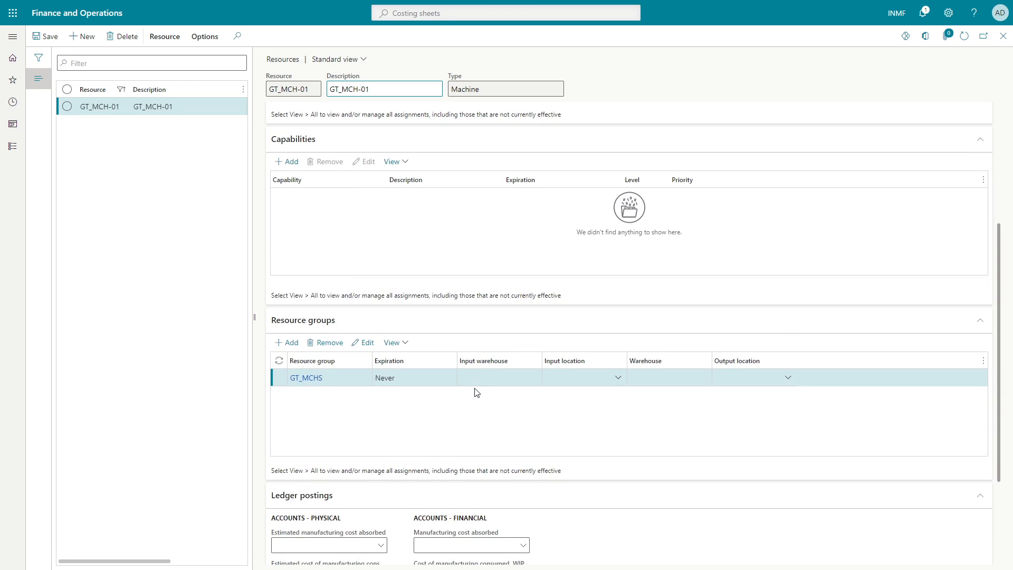
left_click(342, 403)
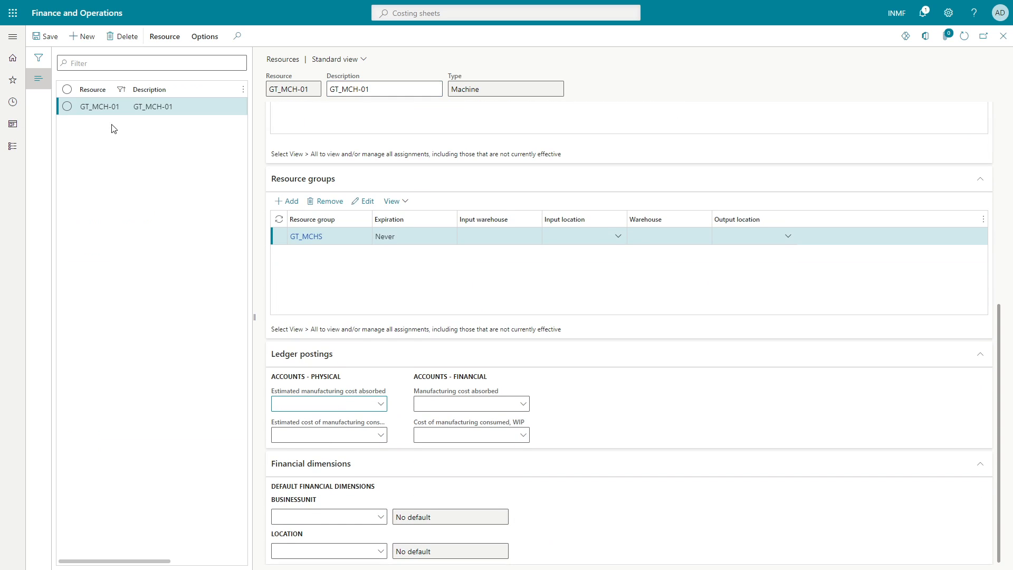
- Copy main account 450008 from the Excel setup sheet into both manufacturing cost absorbed accounts, physical and financial, of resource GT_MCH-01
key("alt+Tab")
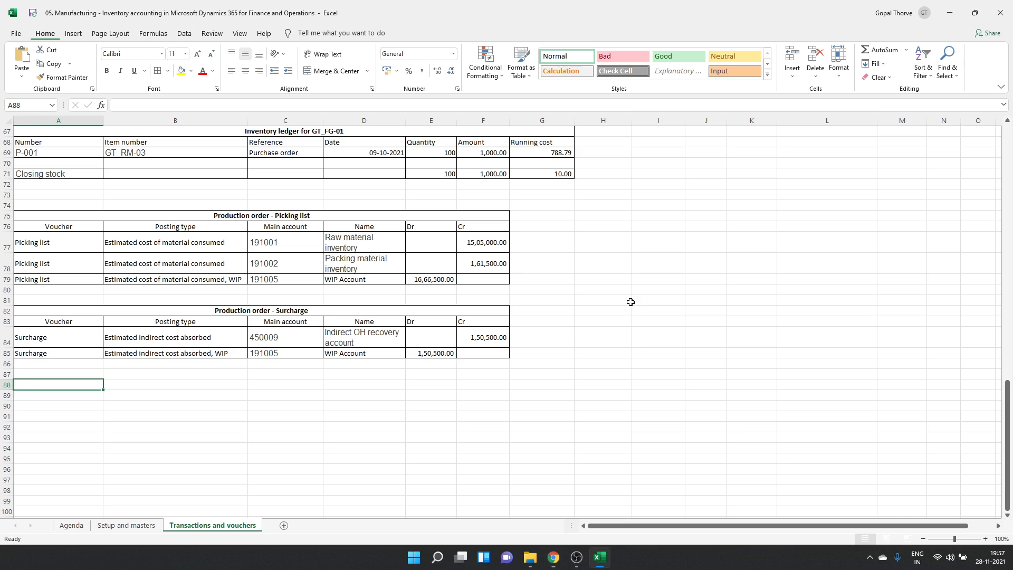
left_click(126, 525)
scroll(524, 309, "up", 4)
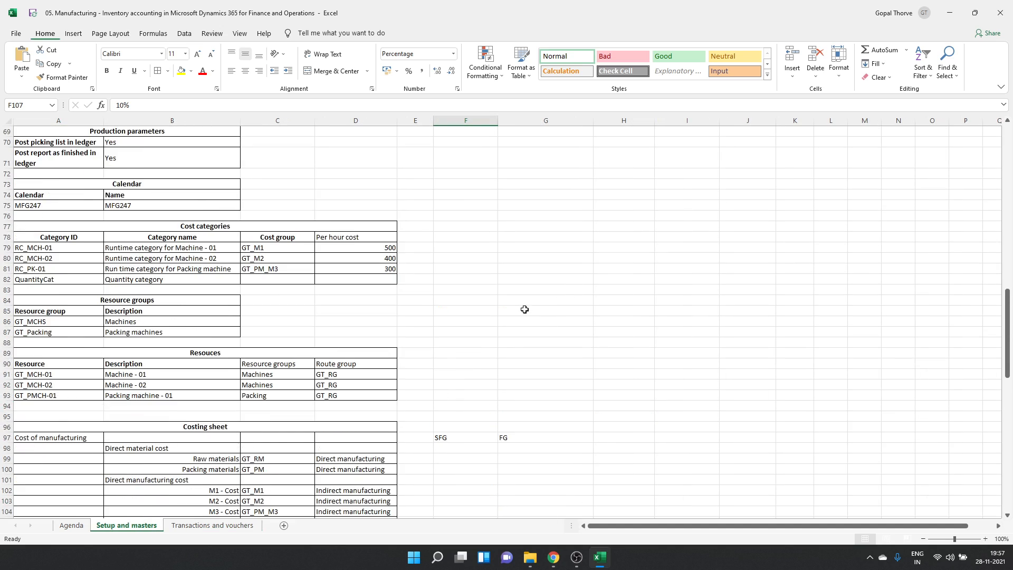
scroll(525, 309, "up", 20)
left_click(465, 446)
left_click(465, 345)
key("ctrl+c")
key("alt+Tab")
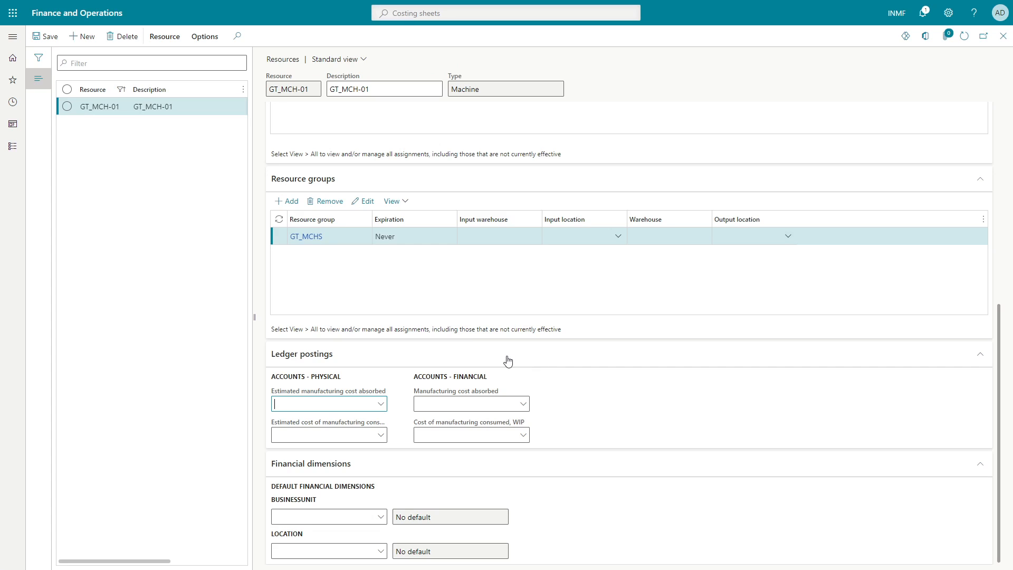
key("ctrl+v")
left_click(435, 408)
key("ctrl+v")
- Copy WIP account 191005 from Excel into the physical and financial cost of manufacturing consumed accounts of GT_MCH-01, and close the resource
key("alt+Tab")
left_click(83, 365)
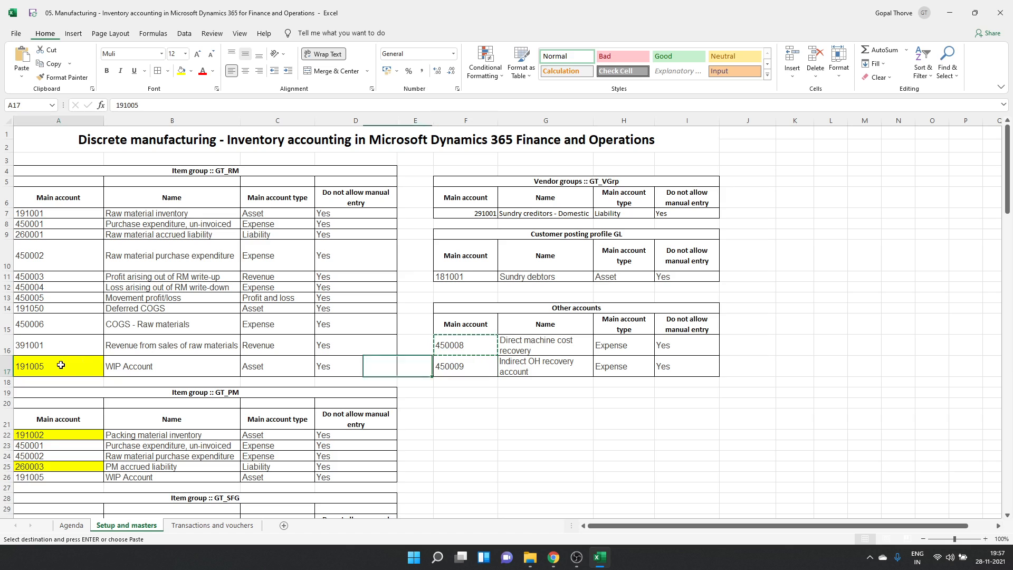
key("super+Tab")
key("Return")
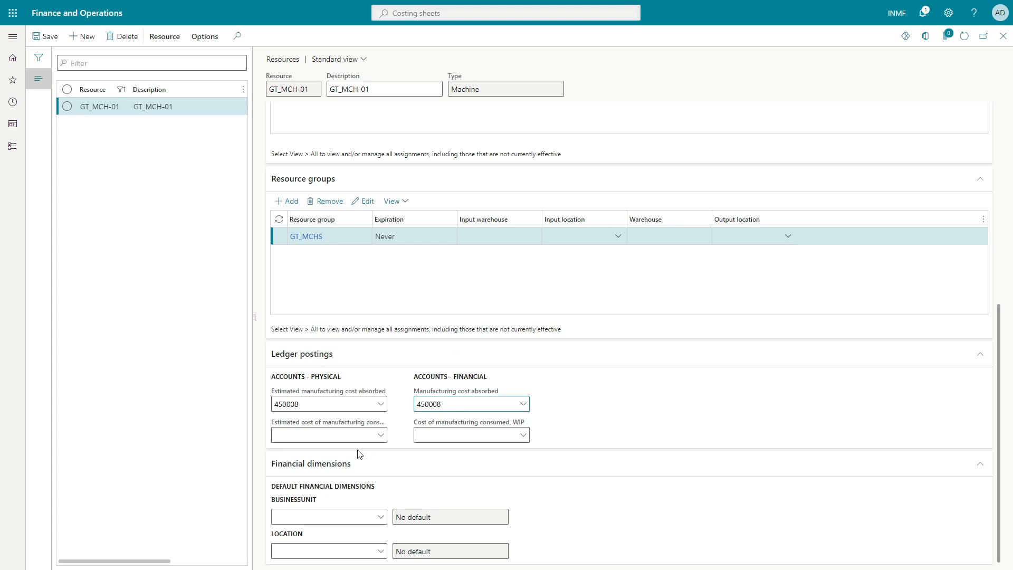
key("ctrl+v")
left_click(456, 435)
key("ctrl+v")
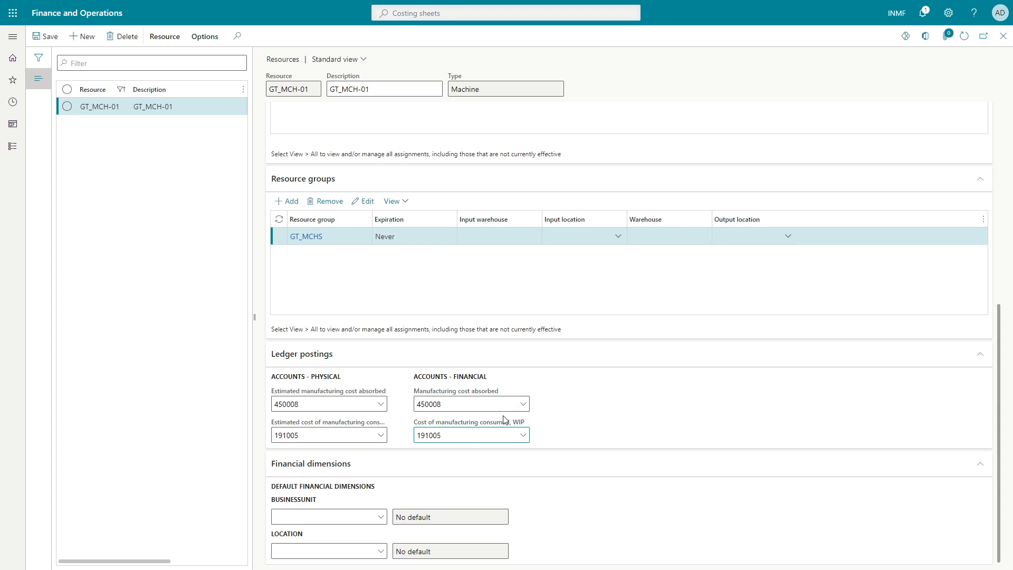
key("Escape")
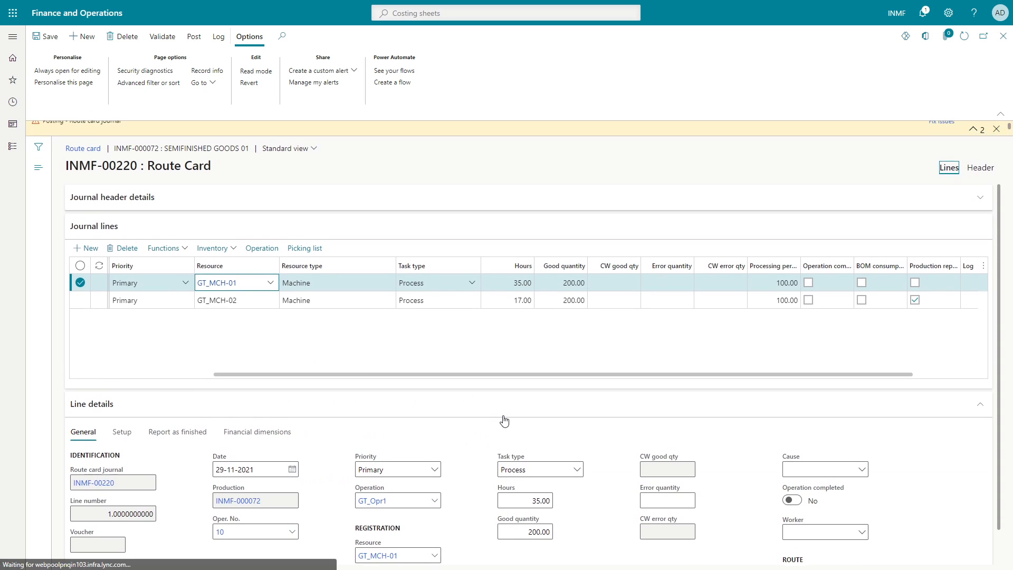
- Open resource GT_MCH-02 from the operation 20 line and set its physical and financial cost of manufacturing consumed accounts to 191005
left_click(294, 321)
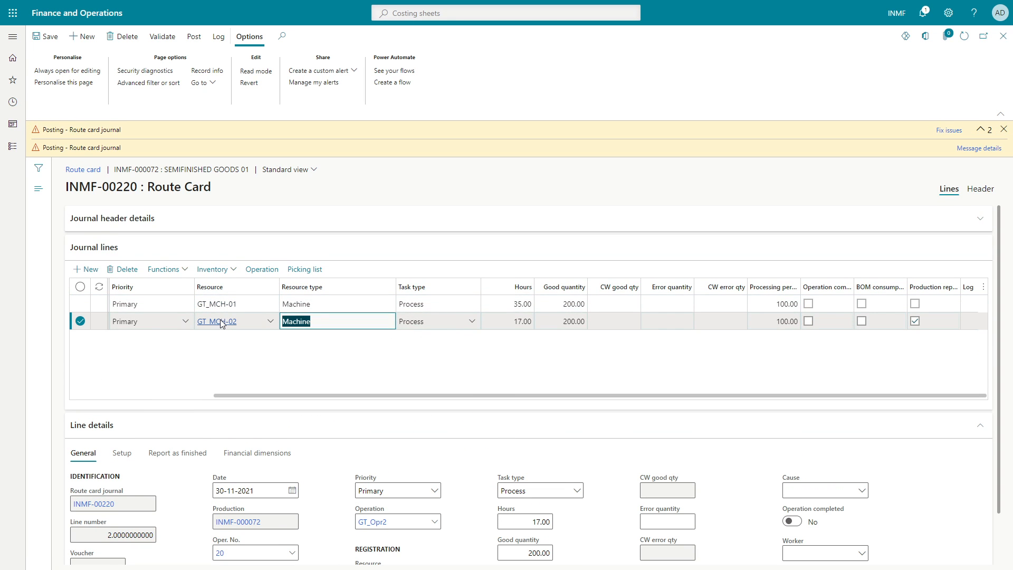
left_click(222, 323)
right_click(264, 328)
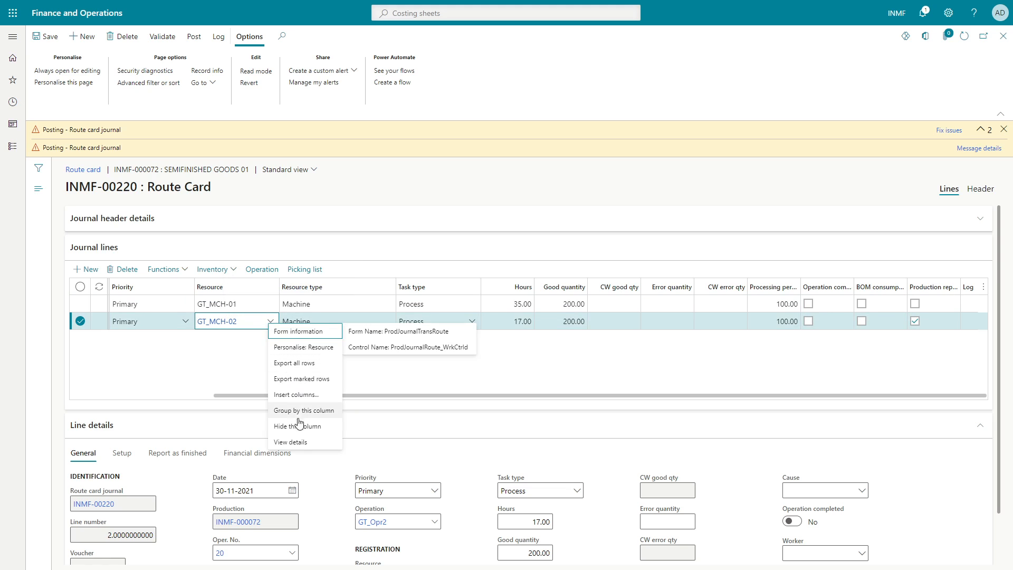
left_click(295, 443)
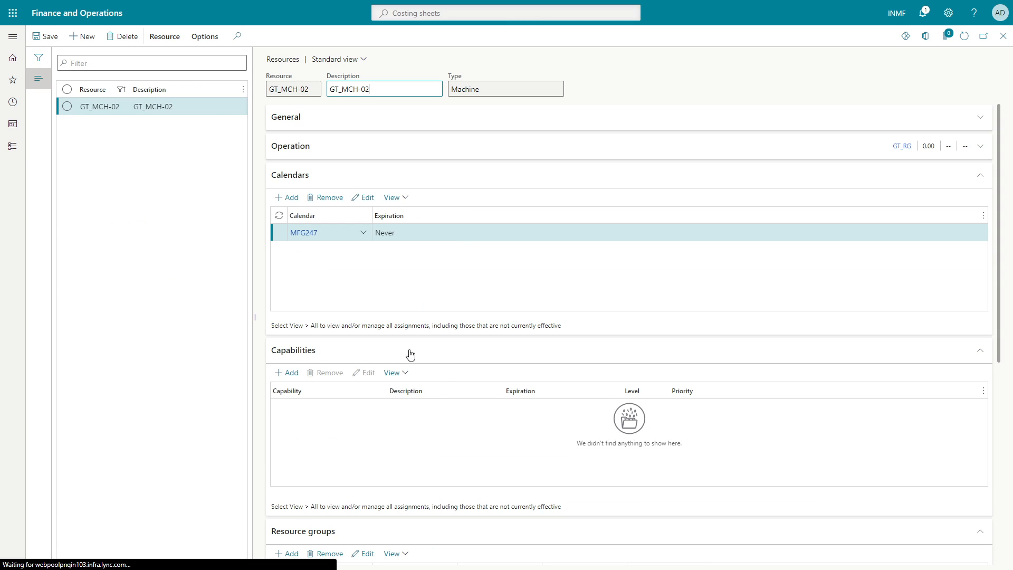
scroll(384, 346, "down", 6)
type("191005")
left_click(448, 470)
type("191005")
- Copy account 450008 from Excel into both manufacturing cost absorbed accounts of GT_MCH-02, and close the resource
key("alt+Tab")
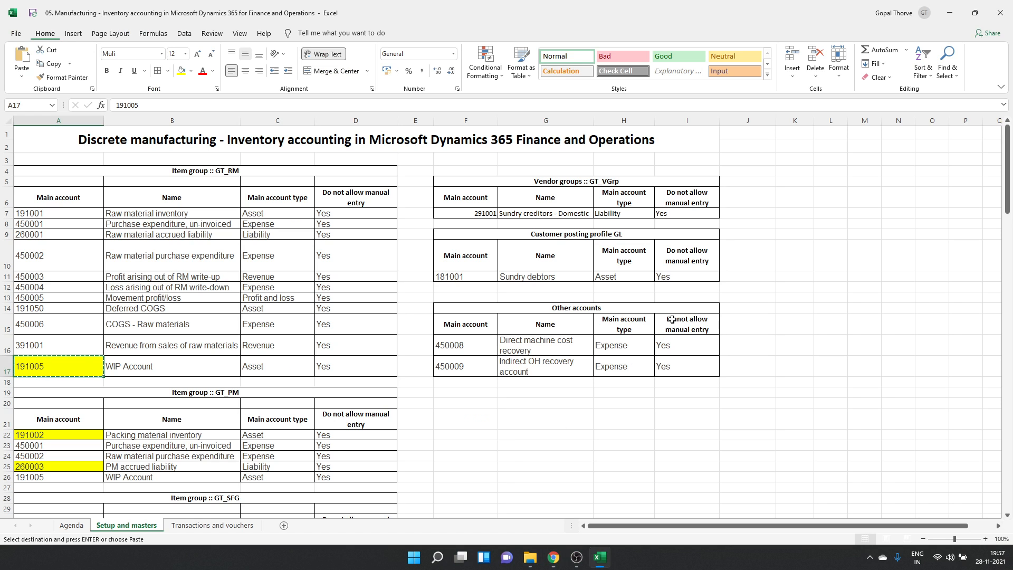
left_click(463, 343)
key("ctrl+c")
key("alt+Tab")
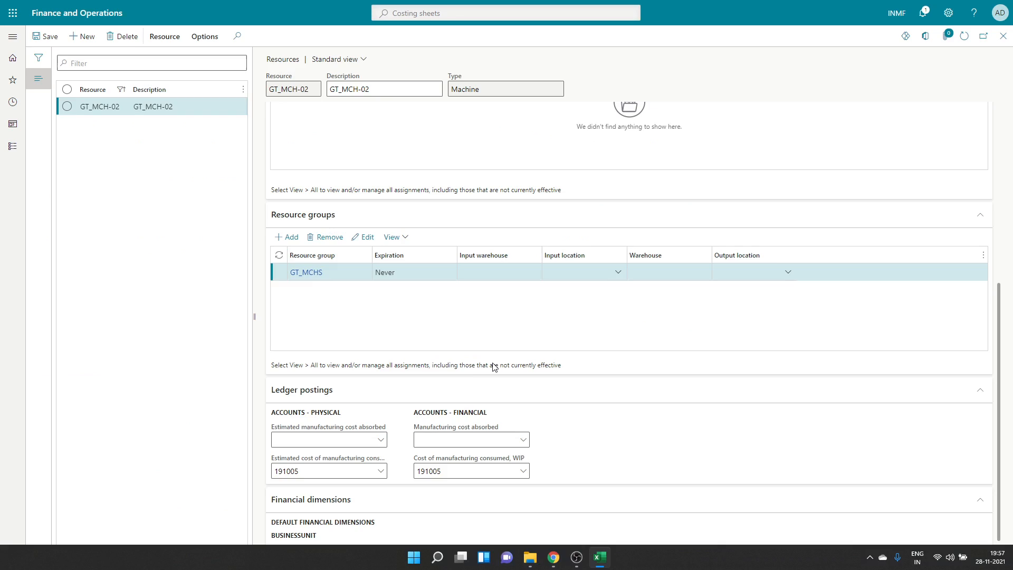
key("ctrl+v")
left_click(460, 444)
key("ctrl+v")
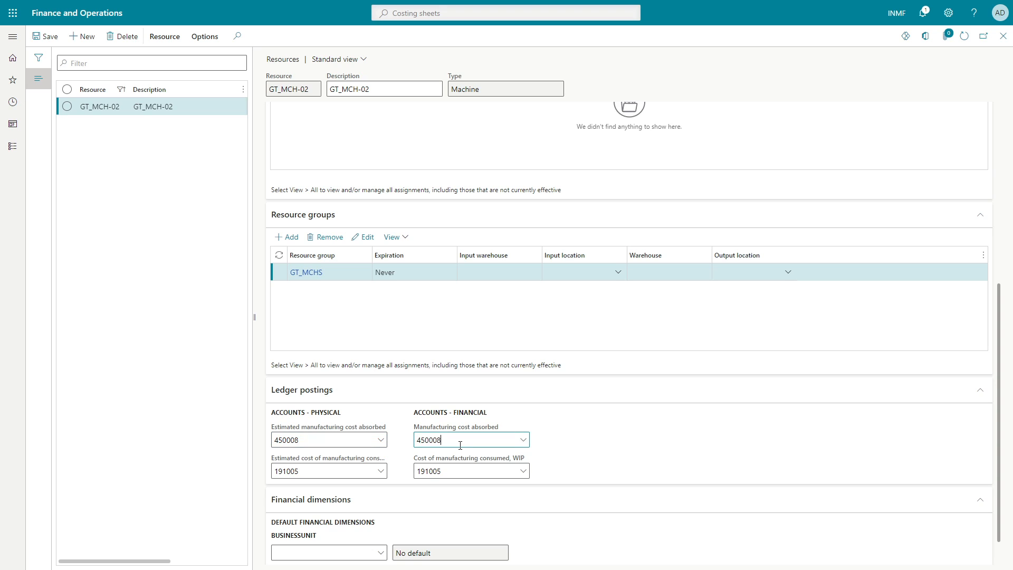
key("Escape")
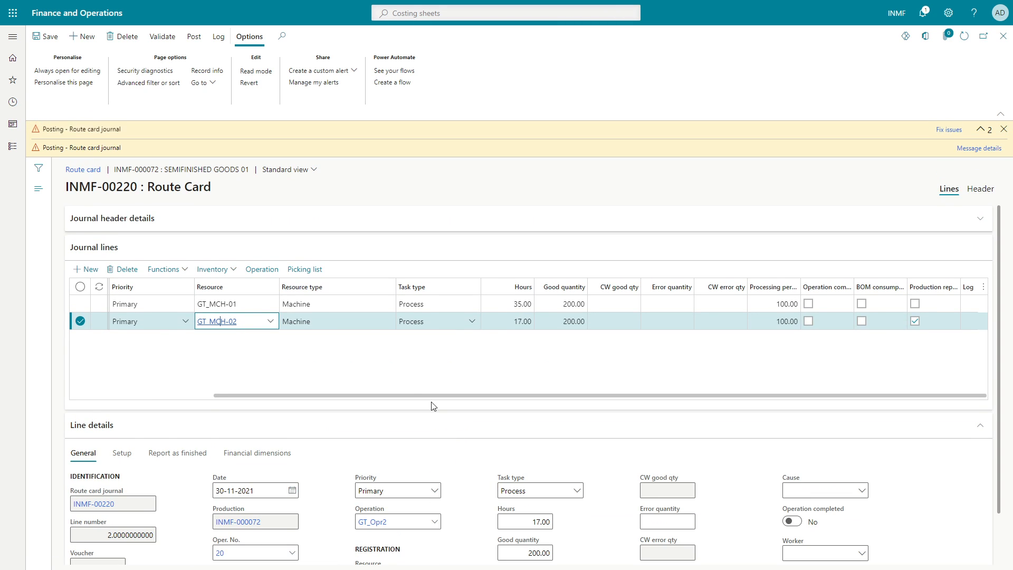
- Dismiss the old posting messages and try to post the route card journal again
left_click(1000, 135)
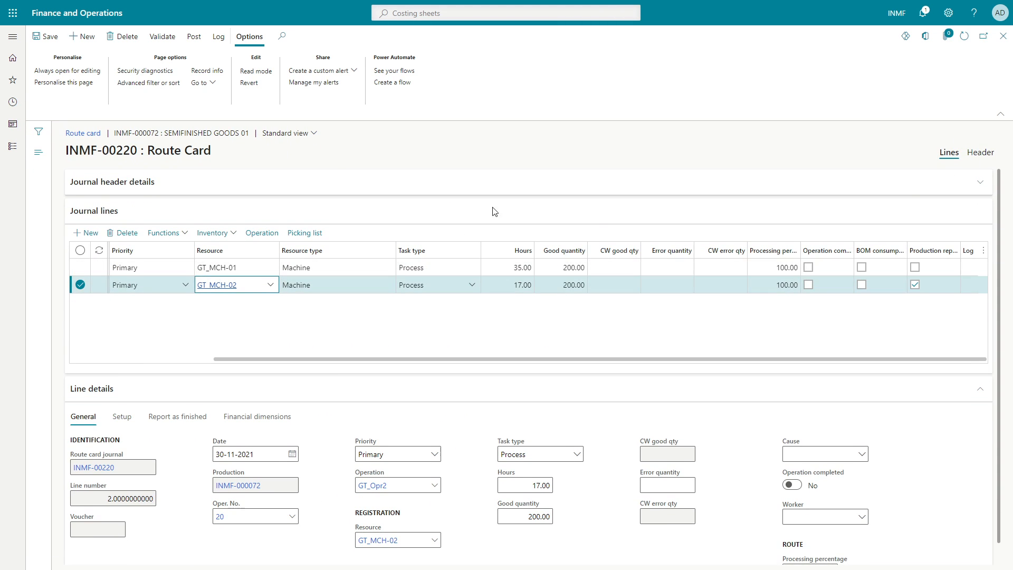
left_click(193, 38)
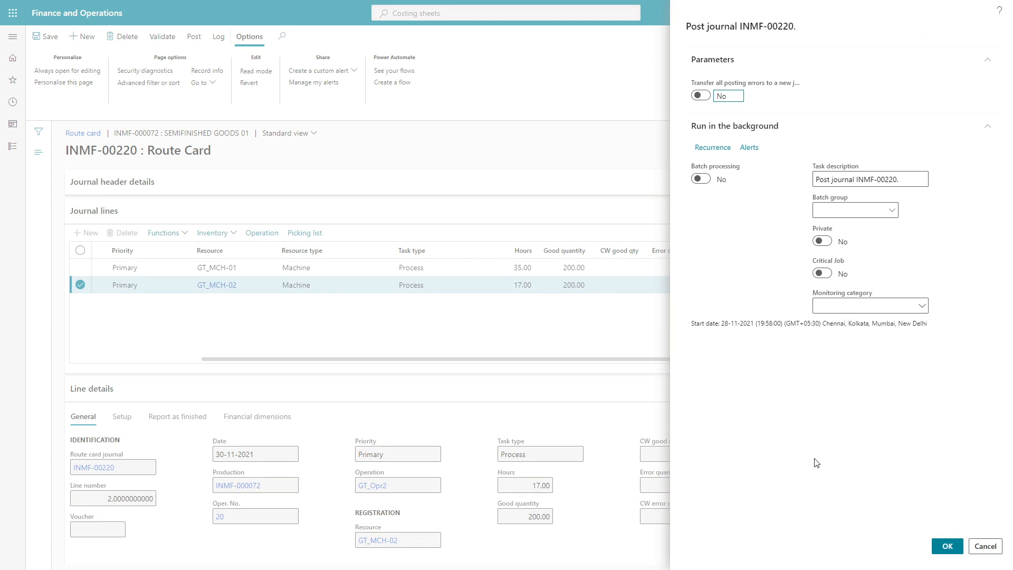
left_click(932, 543)
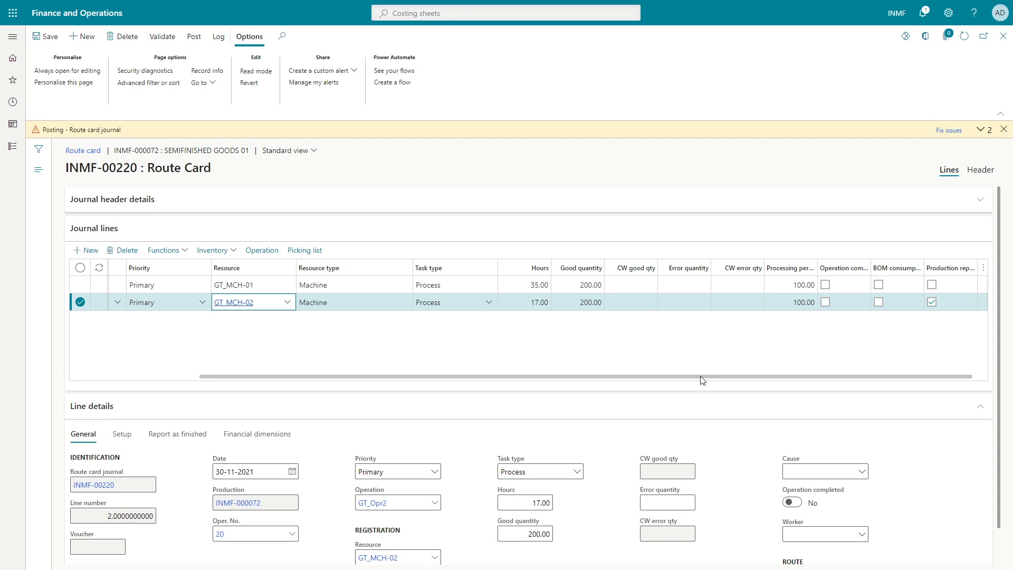
- Open the message details of the repeated route card posting and examine the messages for both lines
left_click(981, 129)
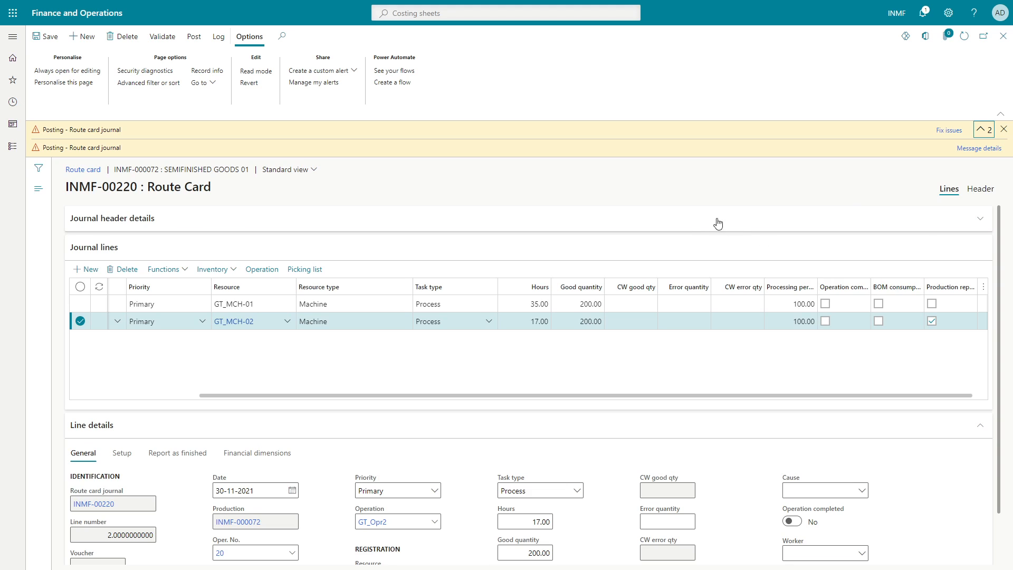
left_click(978, 147)
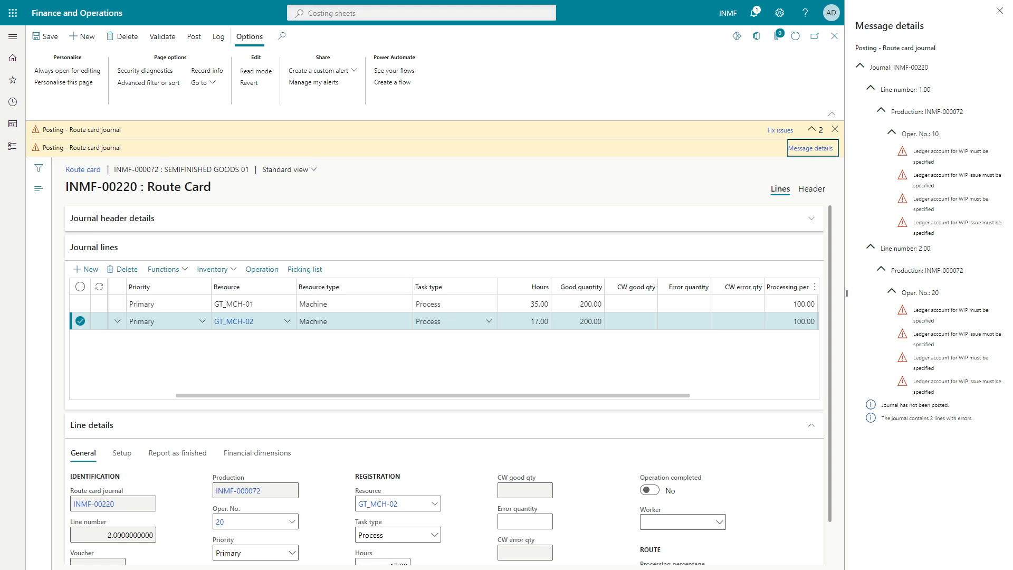
left_click(999, 10)
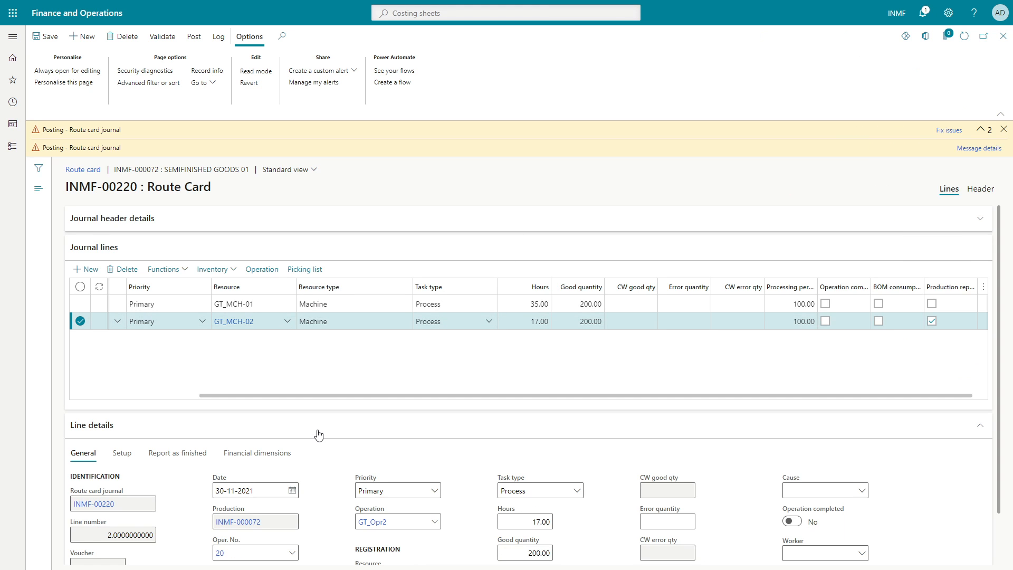
- Open hours cost category RC_MCH-02 from the operation 20 line's setup and set both manufacturing cost absorbed accounts to 450008
scroll(318, 434, "down", 1)
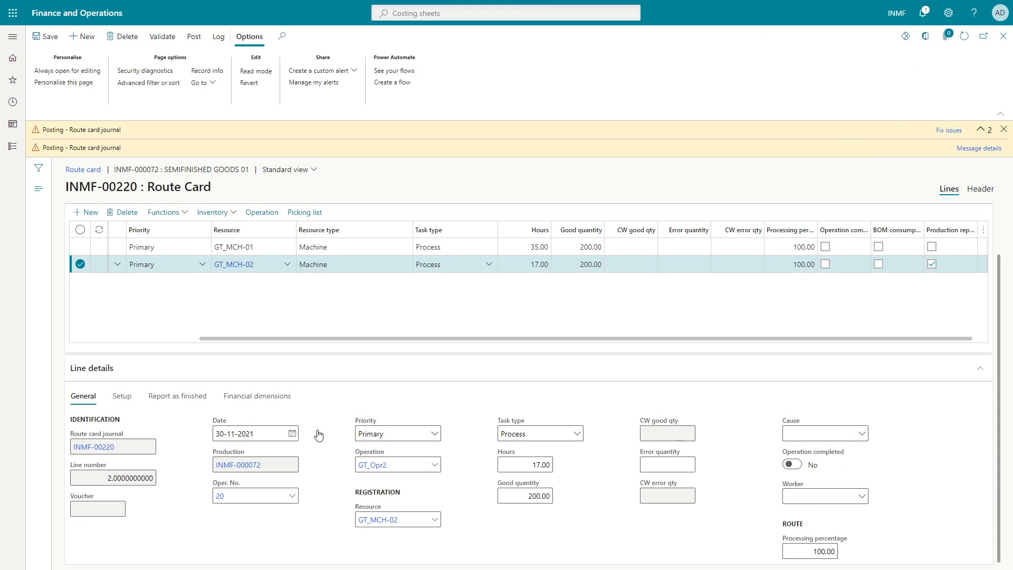
left_click(124, 397)
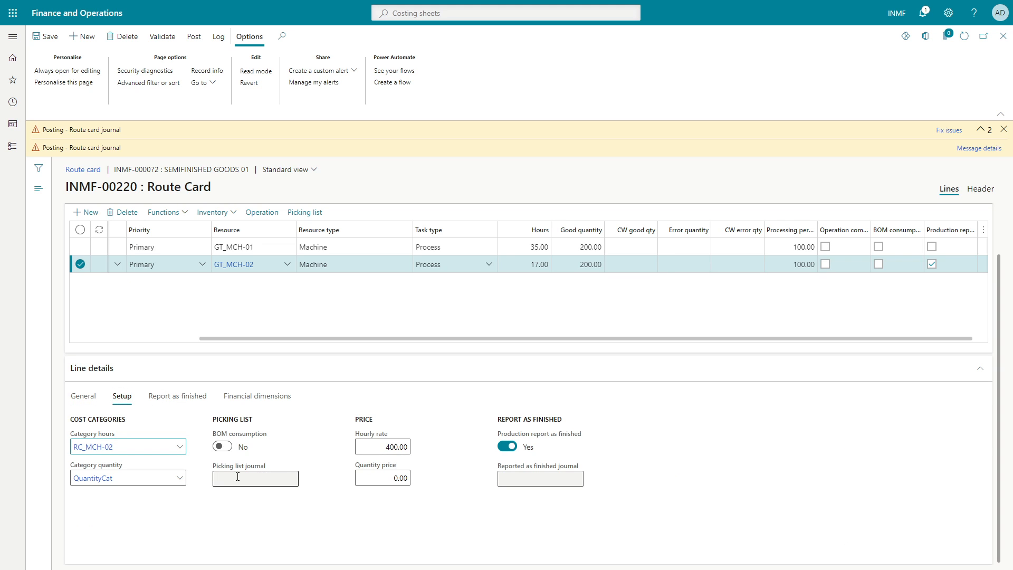
left_click(95, 448)
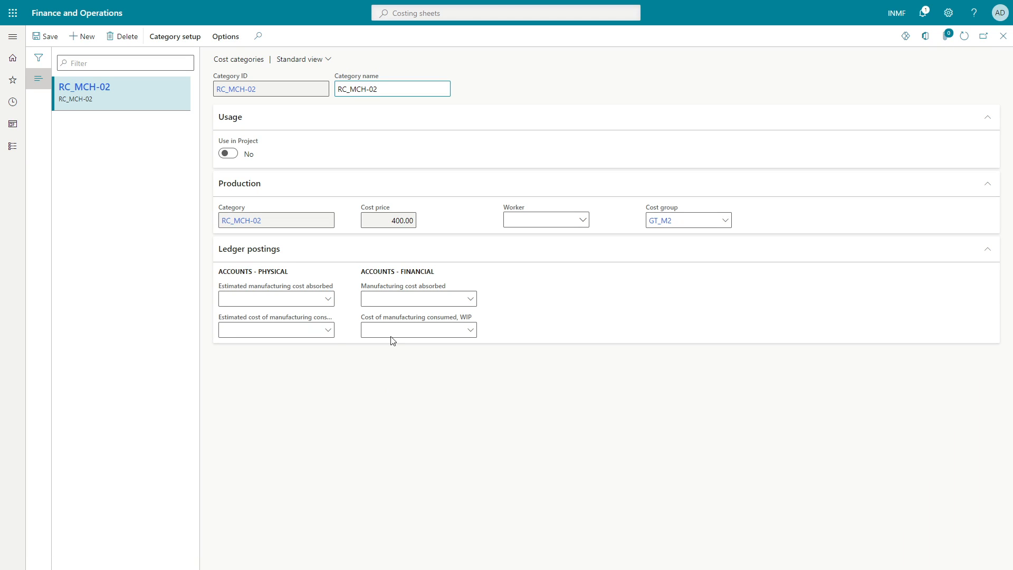
key("alt+Tab")
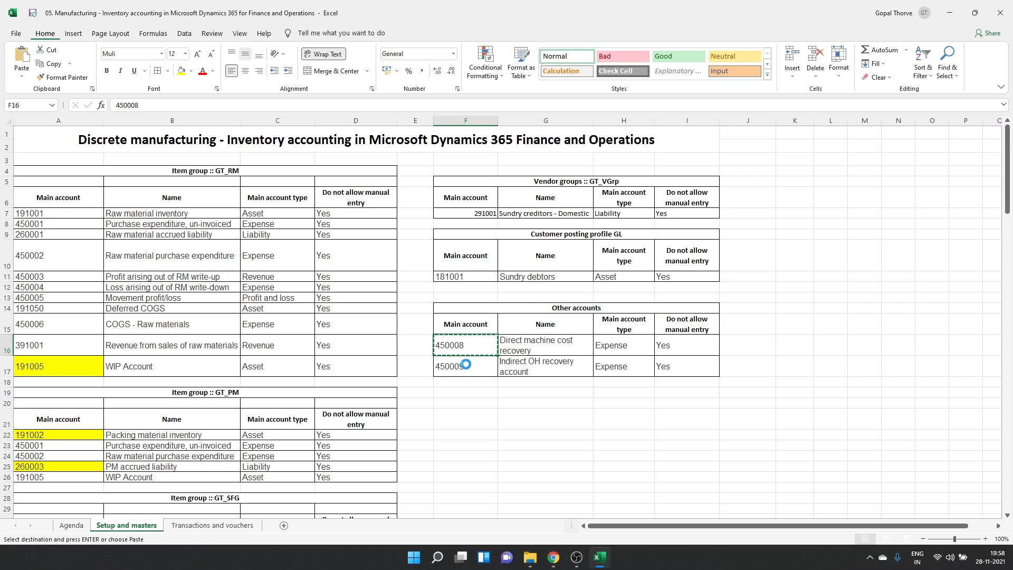
key("alt+Tab")
type("450008")
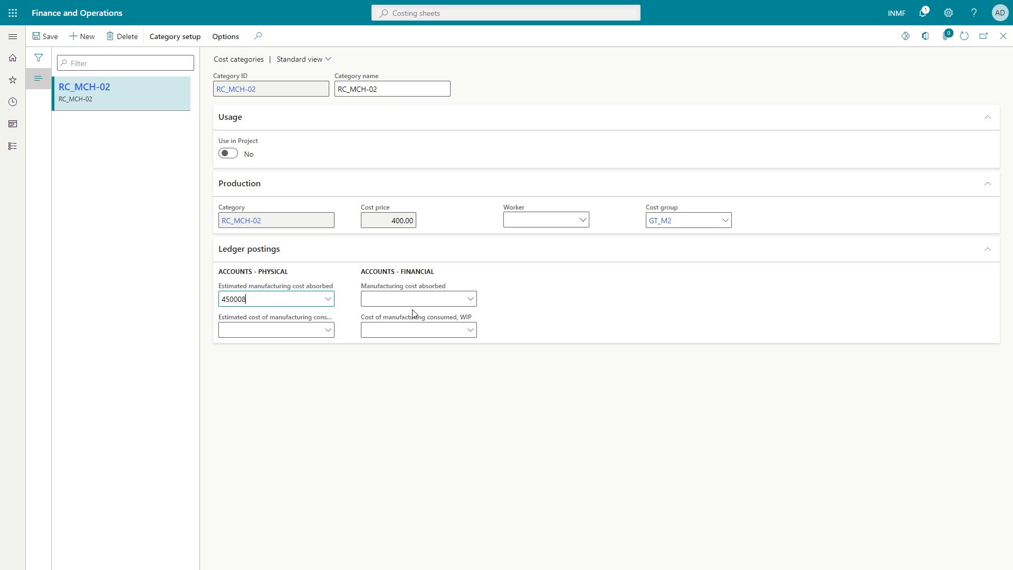
type("450008")
- Copy account 191005 from Excel into both cost of manufacturing consumed accounts of cost category RC_MCH-02, and close the category
key("alt+Tab")
left_click(474, 369)
left_click(84, 372)
key("ctrl+c")
key("alt+Tab")
key("ctrl+v")
left_click(409, 332)
key("ctrl+v")
key("Escape")
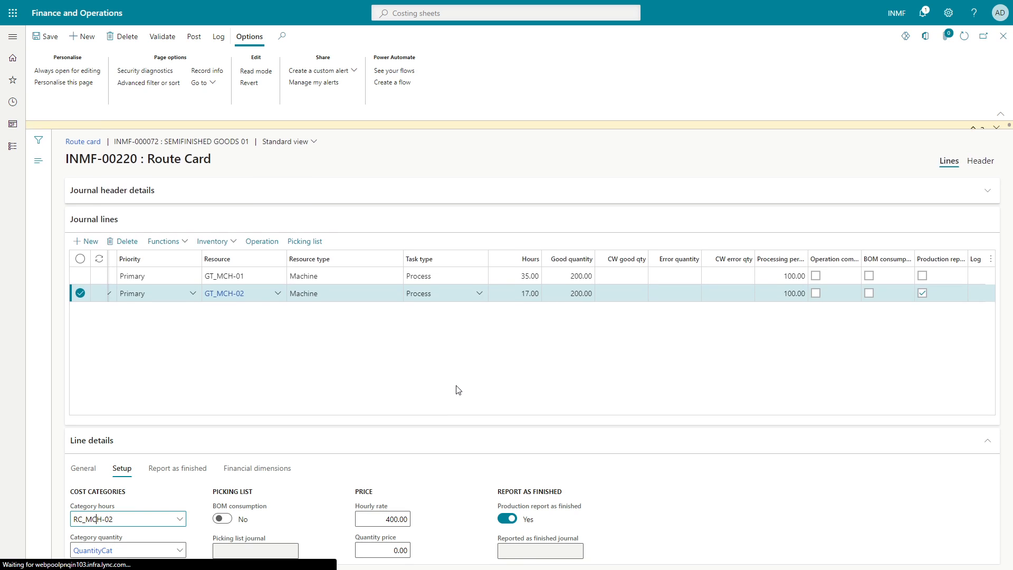
- Open cost category RC_MCH-01 from the GT_MCH-01 line and fill both manufacturing cost absorbed accounts with 450008 copied from Excel
left_click(158, 304)
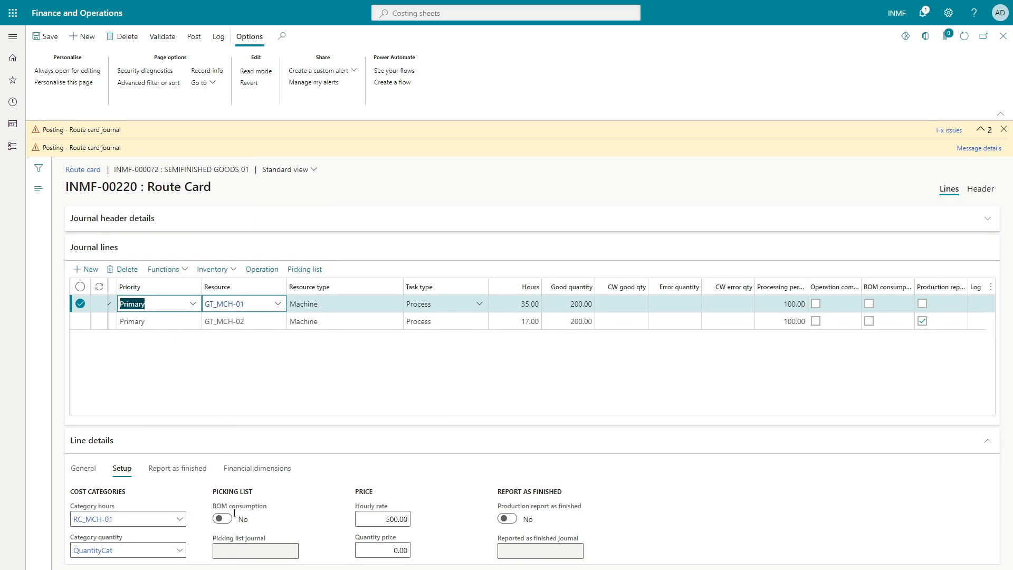
left_click(141, 520)
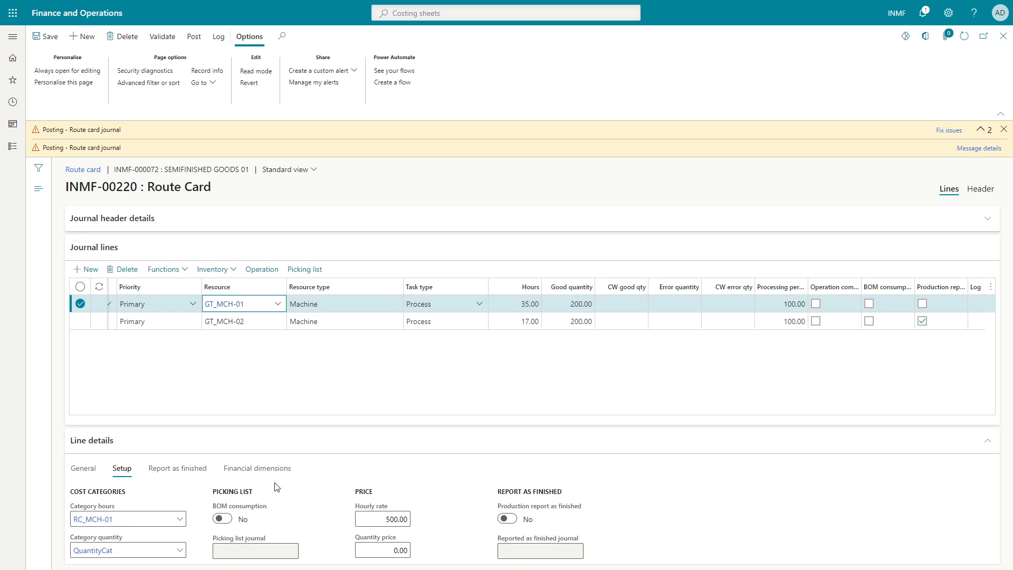
key("alt+Tab")
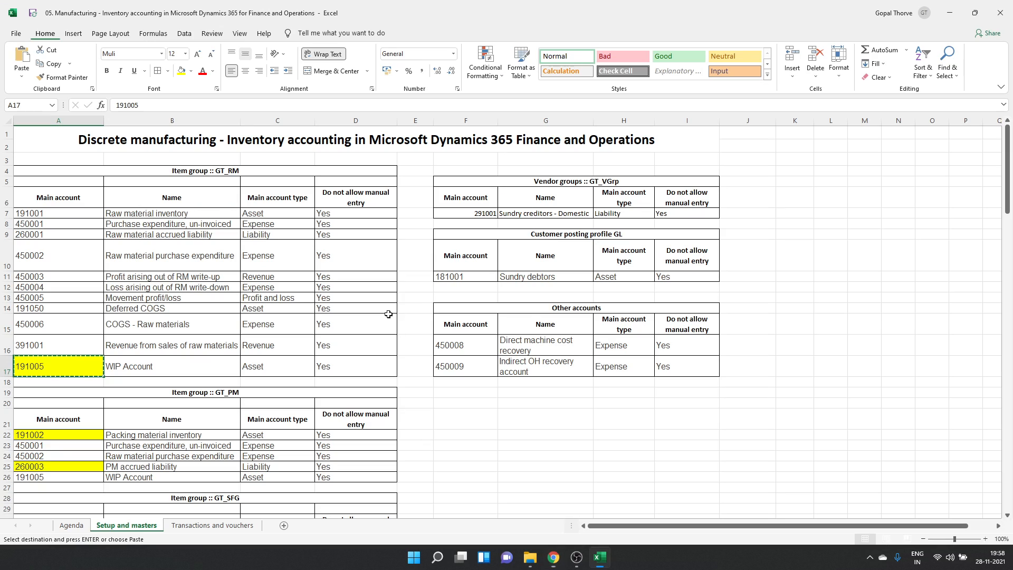
left_click(461, 348)
key("ctrl+c")
key("alt+Tab")
key("ctrl+v")
left_click(400, 298)
key("ctrl+v")
- Copy account 191005 from Excel into both cost of manufacturing consumed accounts of cost category RC_MCH-01, and close the category
key("alt+Tab")
left_click(73, 373)
key("ctrl+c")
key("alt+Tab")
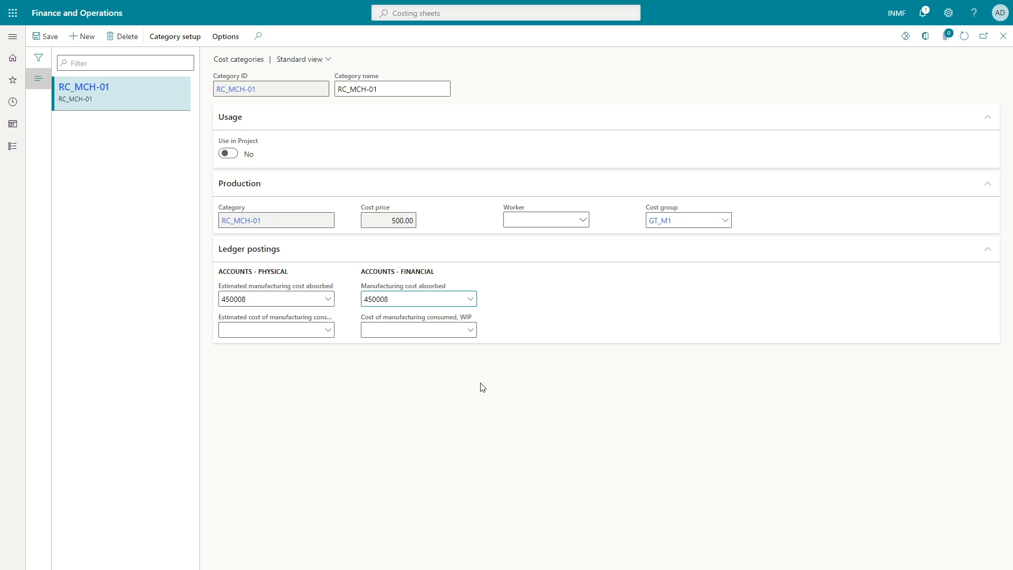
left_click(259, 327)
key("ctrl+v")
left_click(414, 333)
key("ctrl+v")
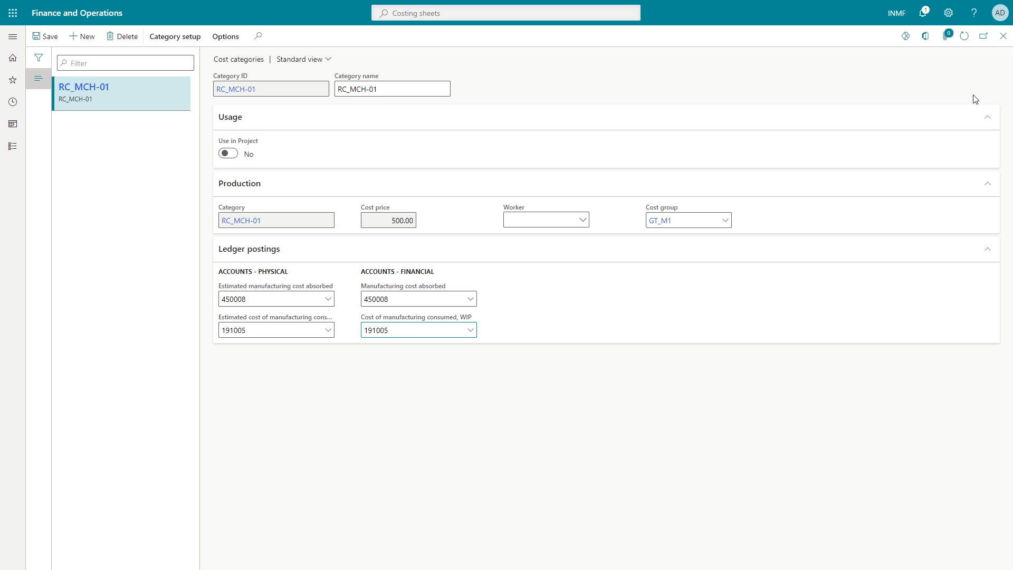
left_click(1002, 36)
- Clear the quantity category on the GT_MCH-01 and GT_MCH-02 route card lines and dismiss the posting messages
left_click(126, 549)
key("BackSpace")
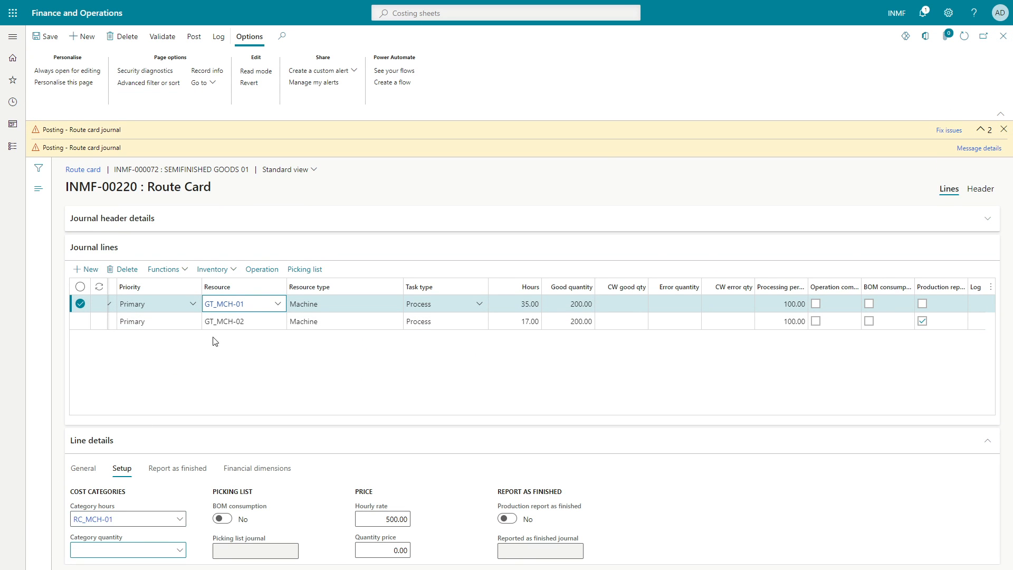
left_click(224, 321)
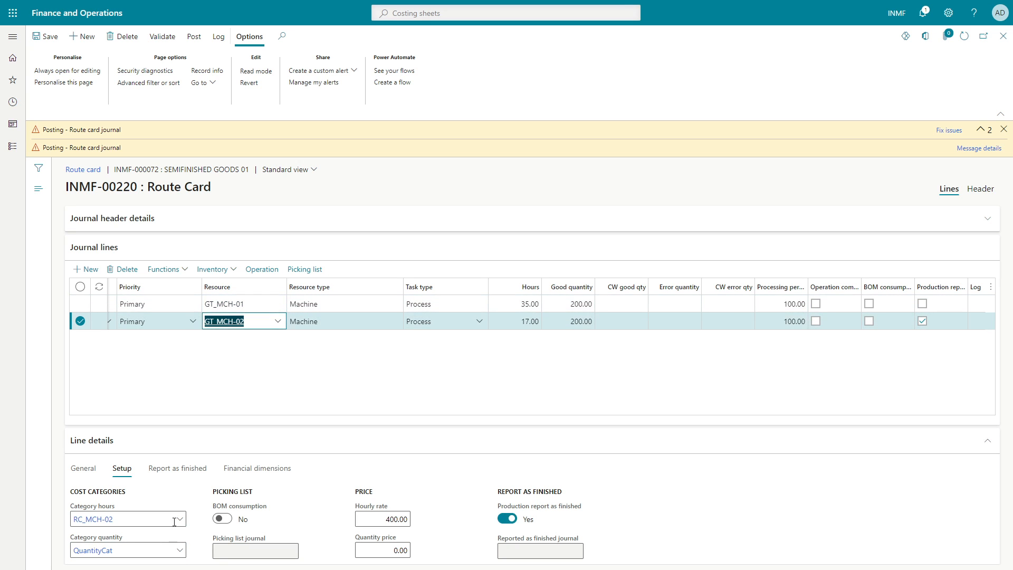
left_click(140, 550)
key("BackSpace")
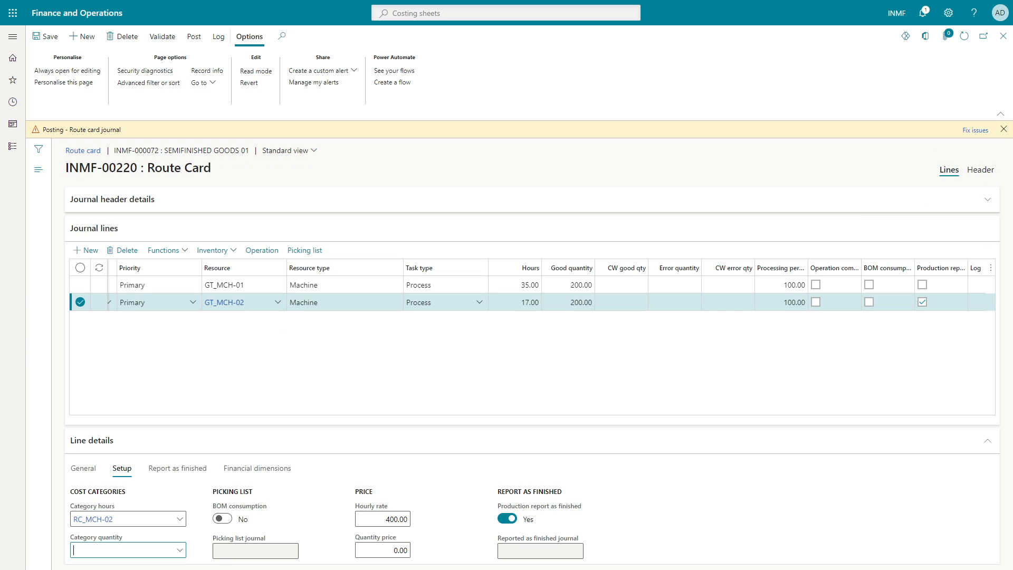
left_click(1003, 129)
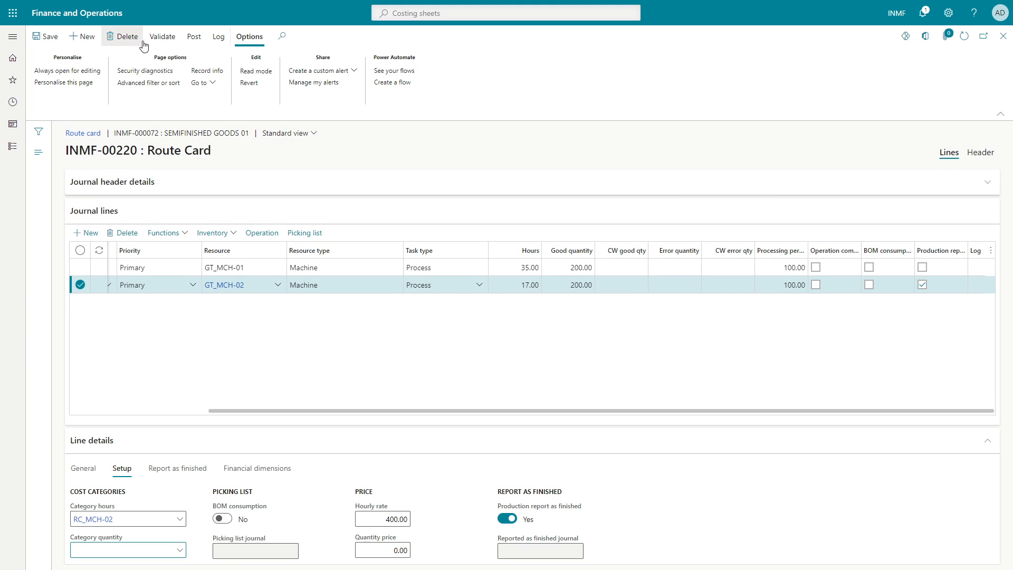
- Try to post the route card journal and open the details of the posting messages
left_click(199, 46)
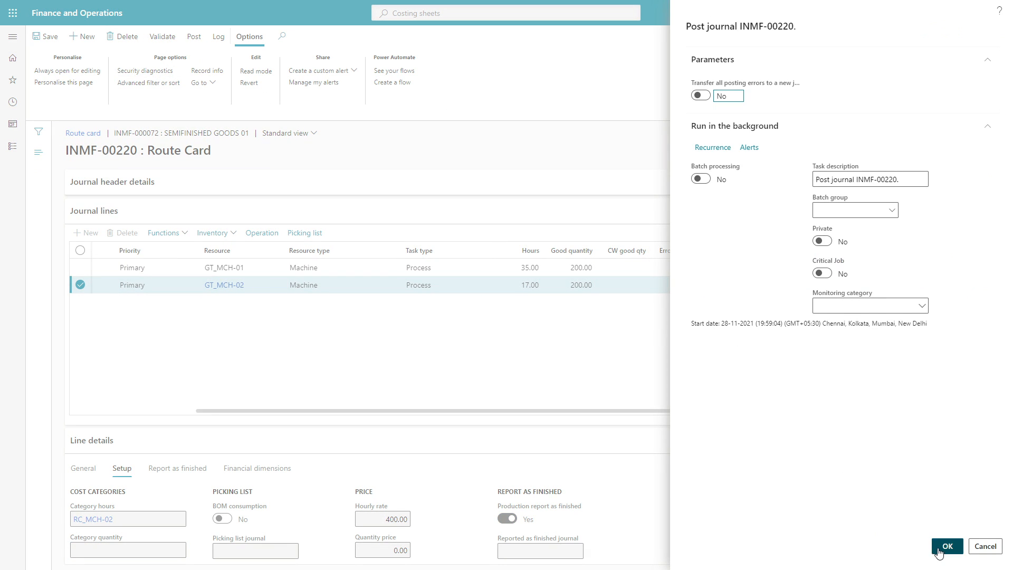
left_click(939, 551)
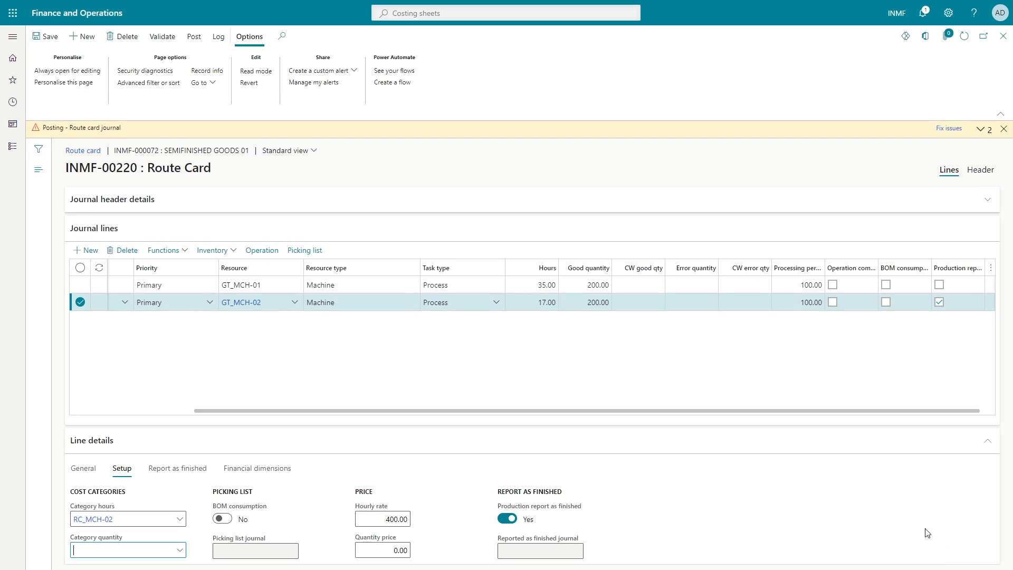
left_click(980, 130)
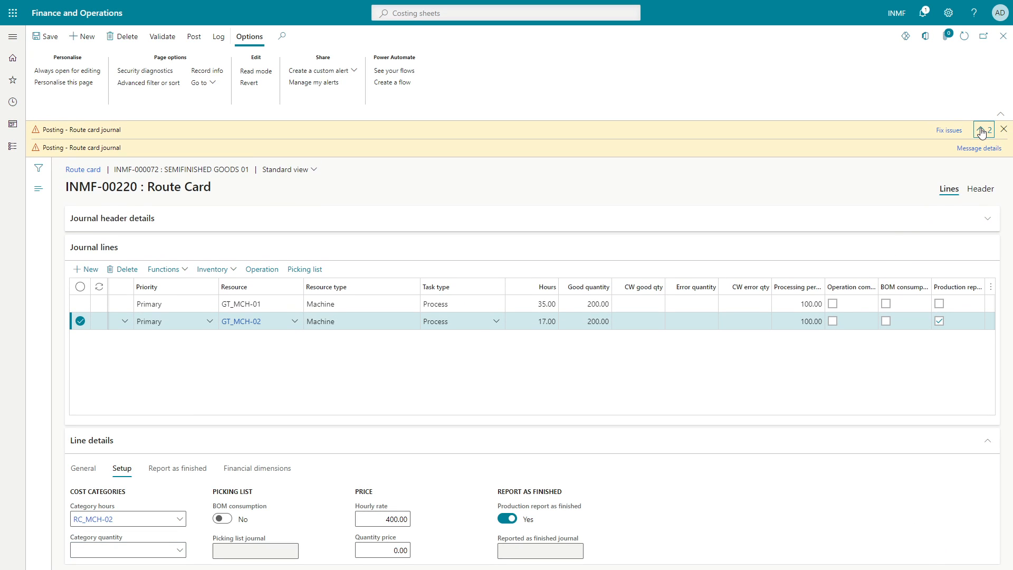
left_click(964, 148)
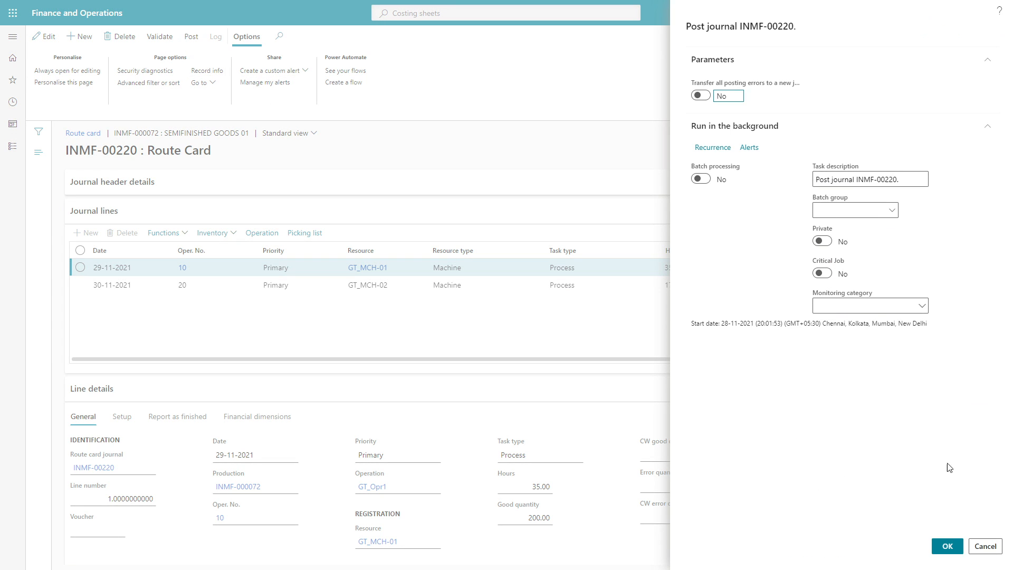
- Post the route card journal without batch processing and dismiss the posting messages
left_click(962, 543)
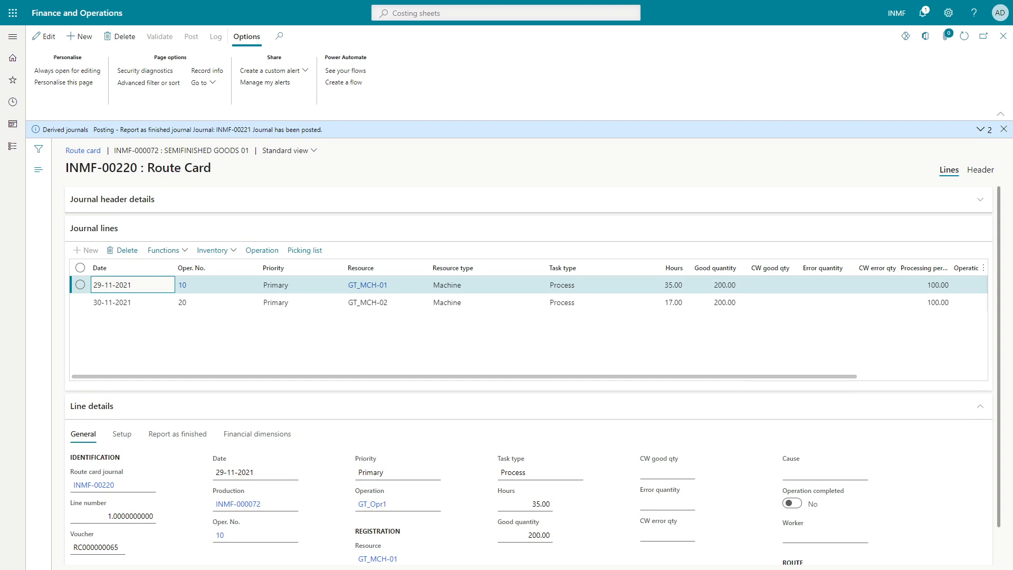
left_click(1004, 129)
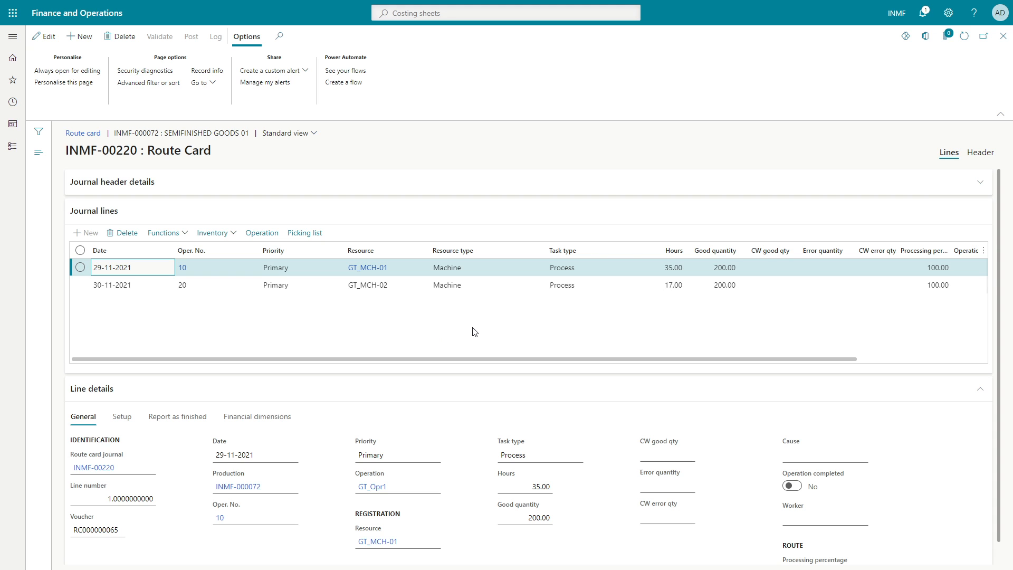
- Switch to the Excel workbook and copy the Surcharge block's title and header rows to A88 on the Transactions and vouchers sheet
key("super+Tab")
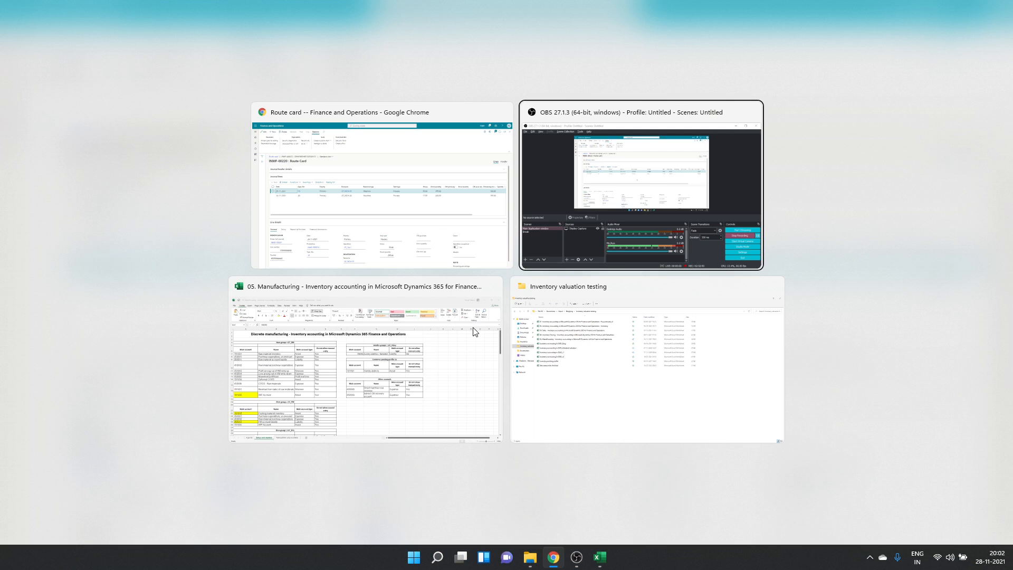
left_click(473, 332)
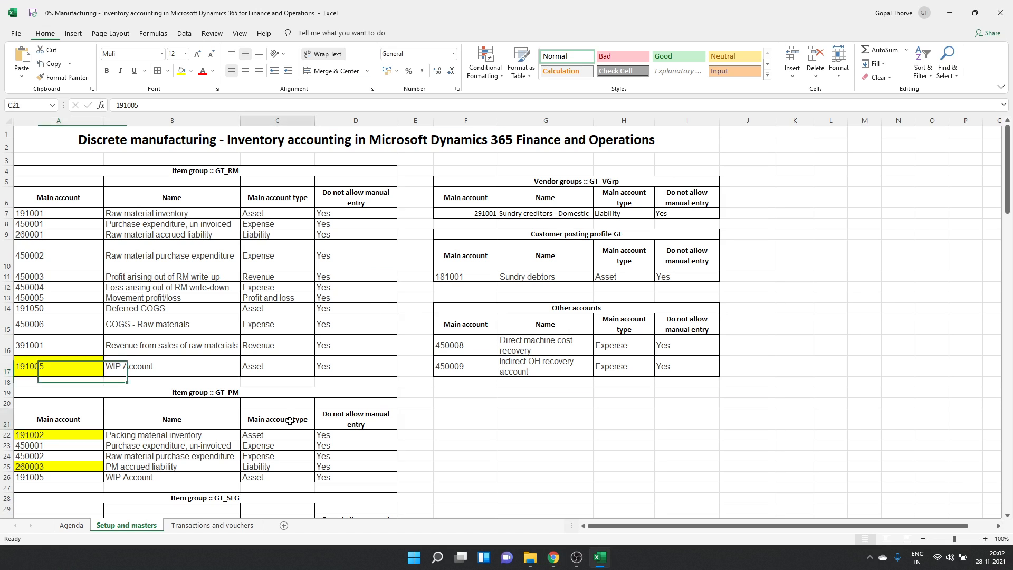
left_click(290, 419)
scroll(290, 420, "down", 7)
scroll(290, 422, "down", 3)
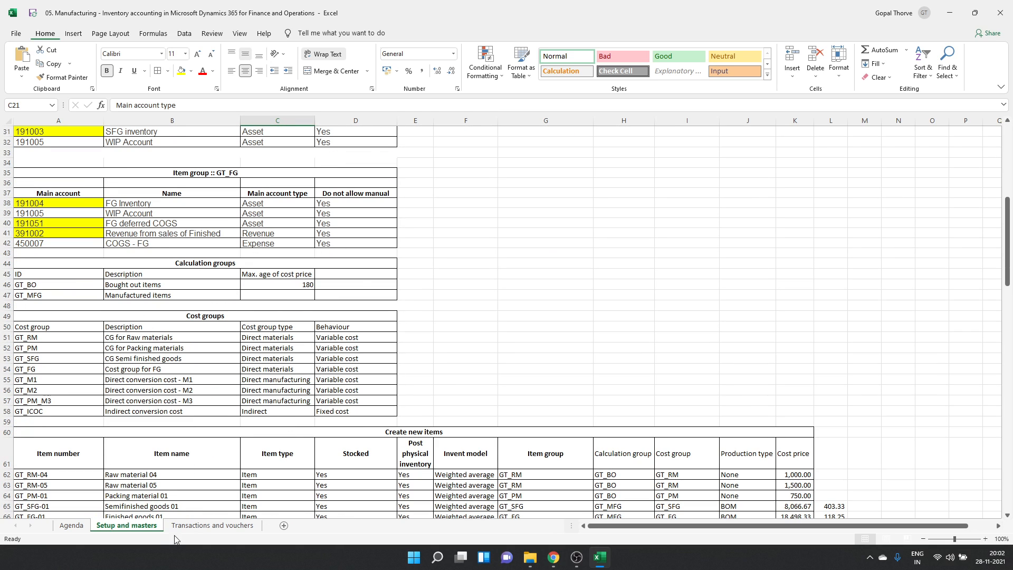
left_click(182, 525)
scroll(179, 443, "down", 1)
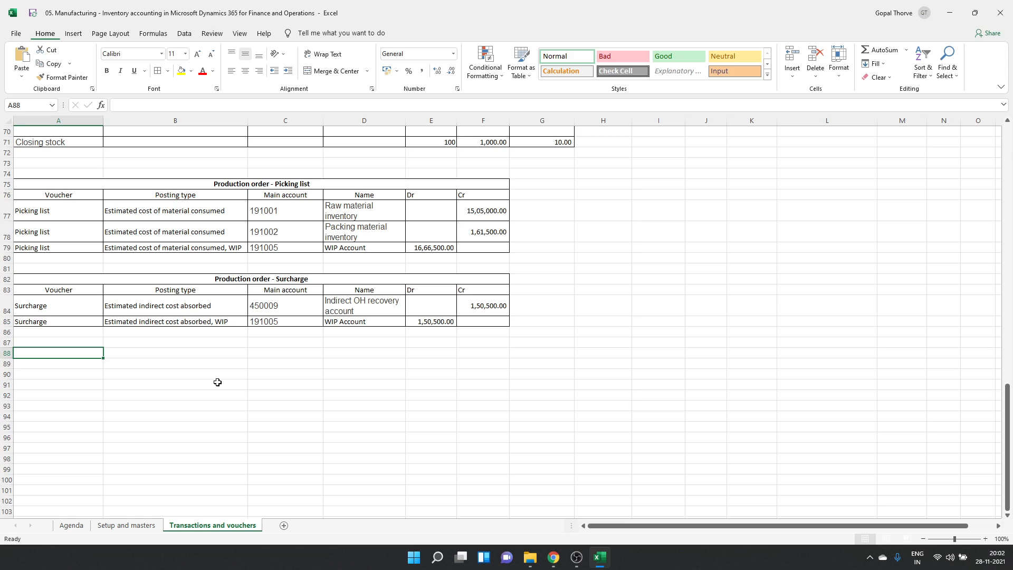
left_click_drag(111, 277, 117, 288)
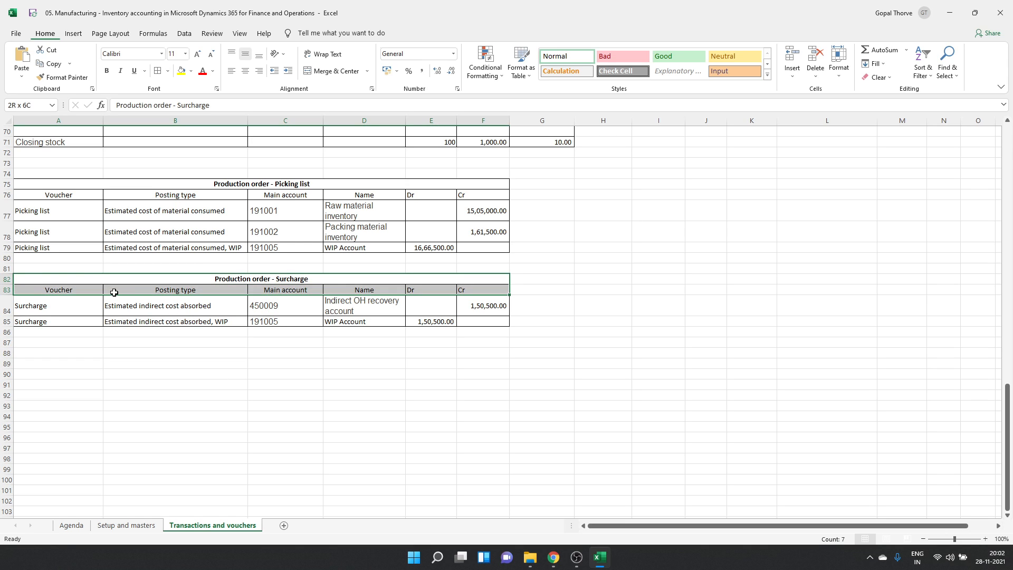
key("ctrl+c")
left_click(72, 350)
key("ctrl+v")
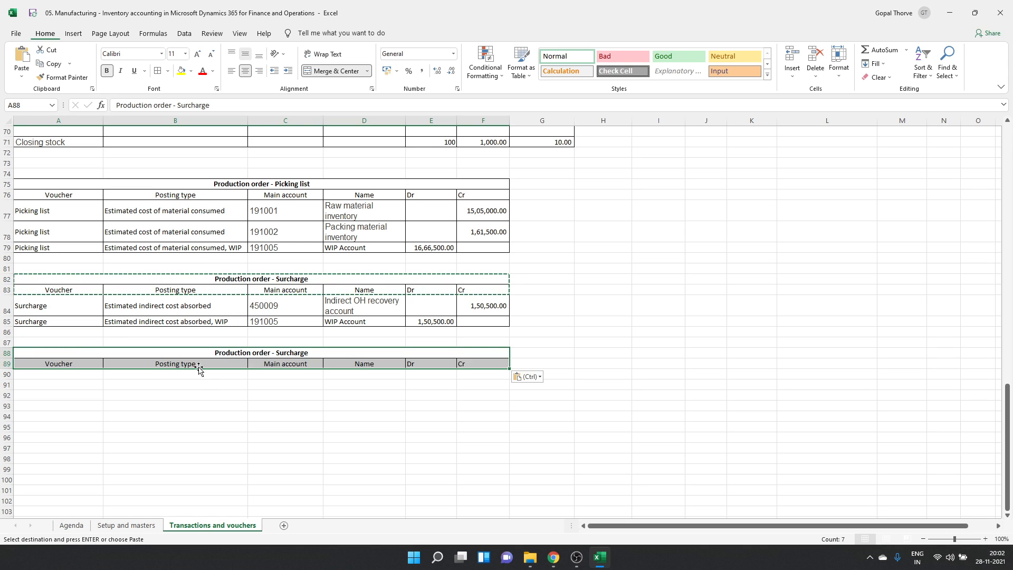
- Retitle the copied block as "Production order - Route card" and add borders to all cells of A88:F93
double_click(281, 354)
left_click_drag(273, 353, 347, 357)
type("- ")
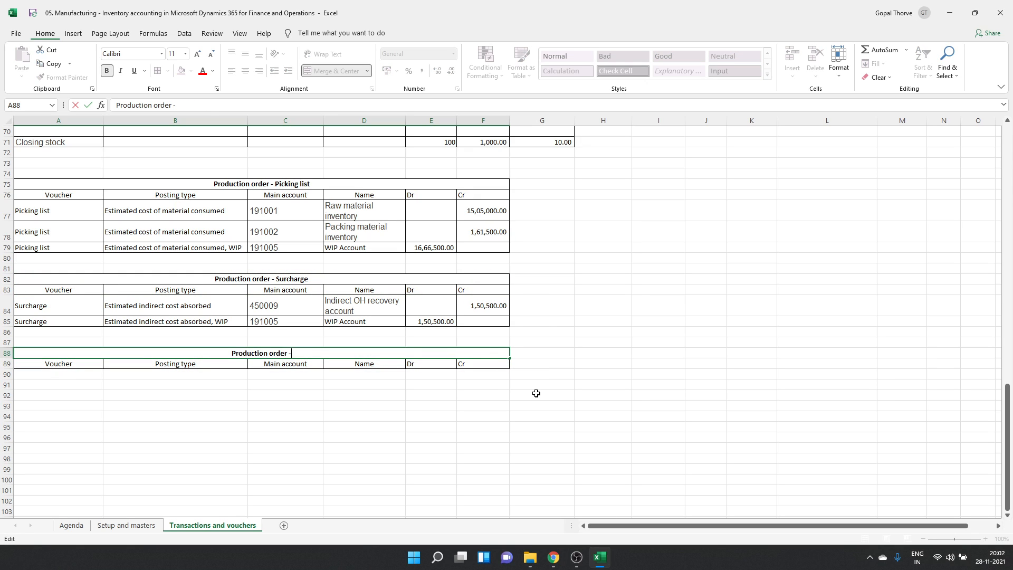
type("Route card")
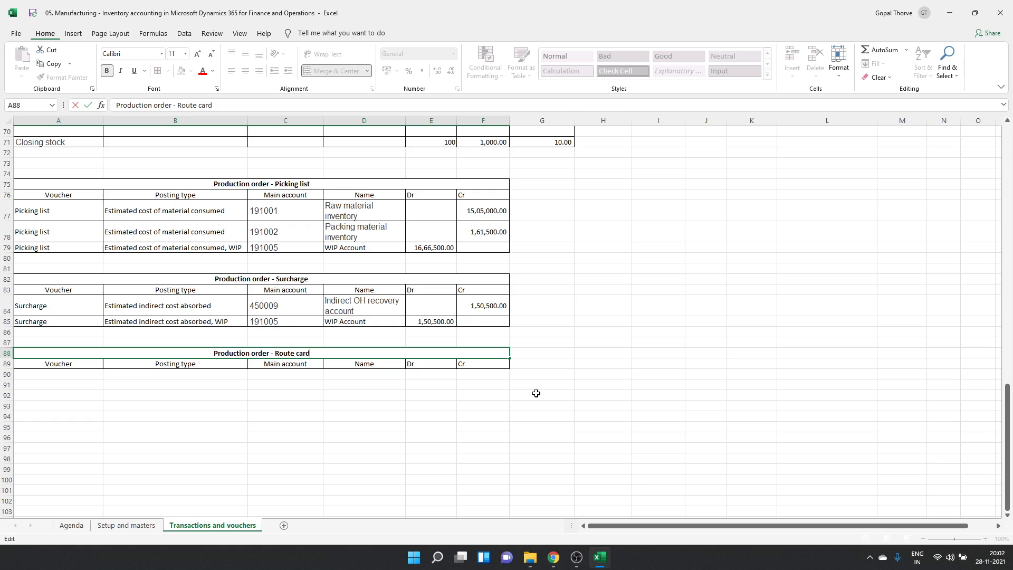
key("Return")
left_click_drag(60, 349, 121, 406)
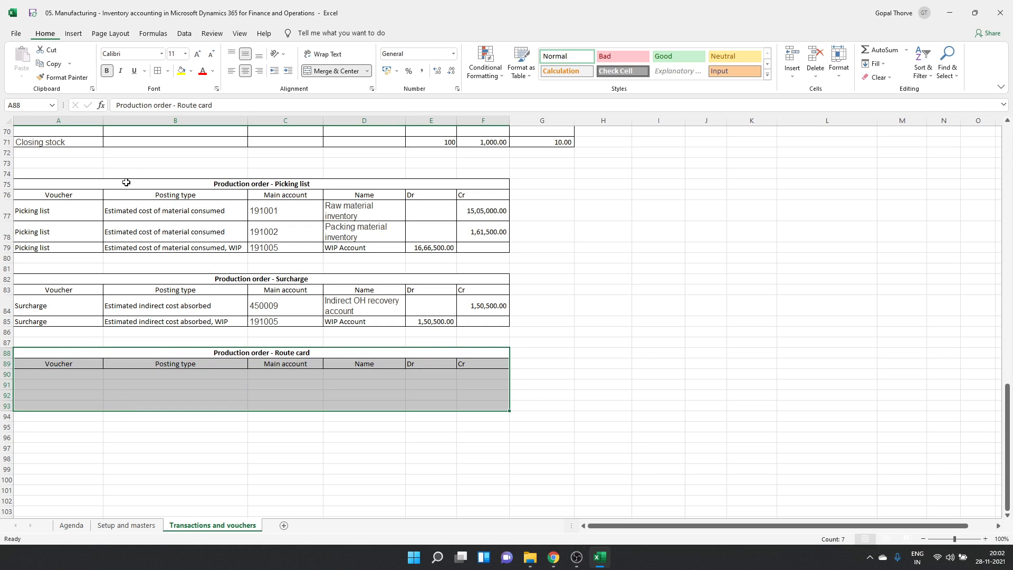
left_click(158, 70)
- Enter "Estimated cost absorbed" as the posting type of the first route card voucher line in B90
left_click(58, 378)
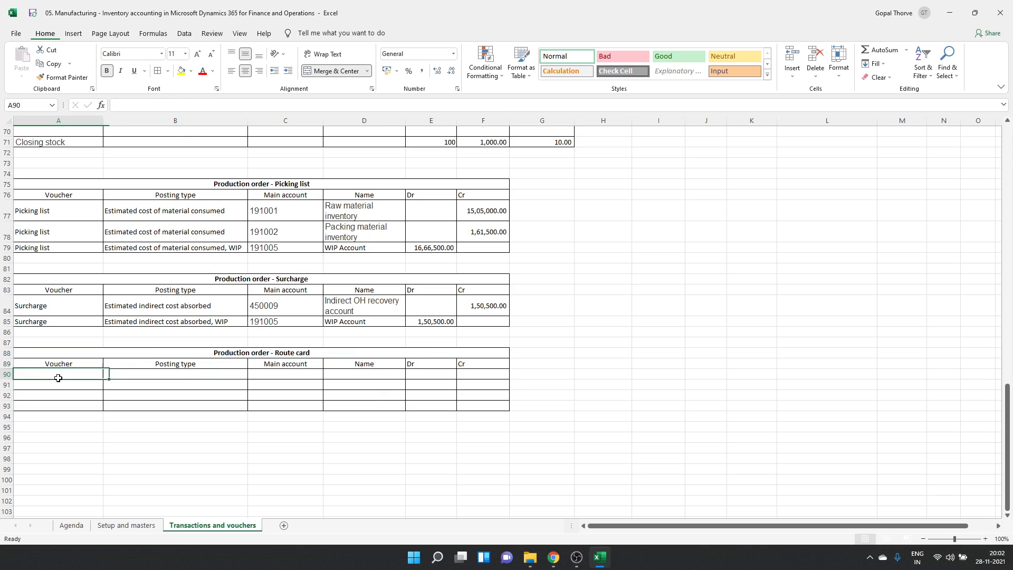
key("Tab")
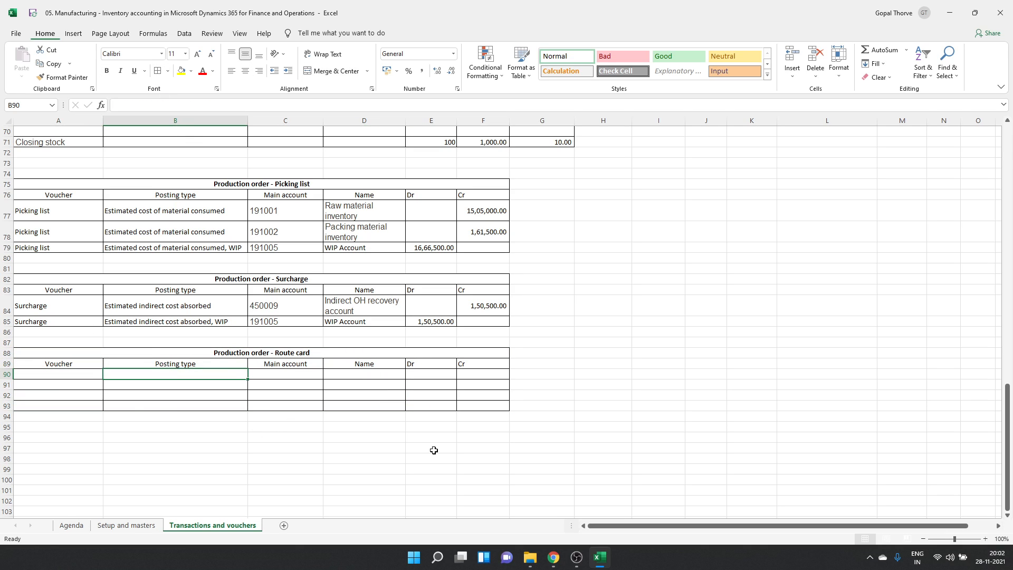
type("Estima")
type("ted ind")
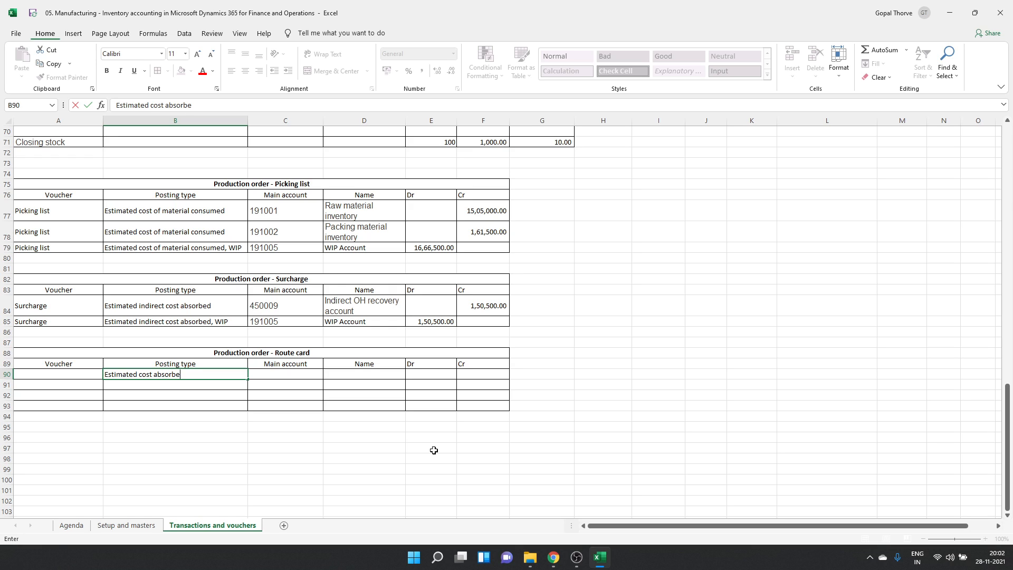
key("Tab")
key("Return")
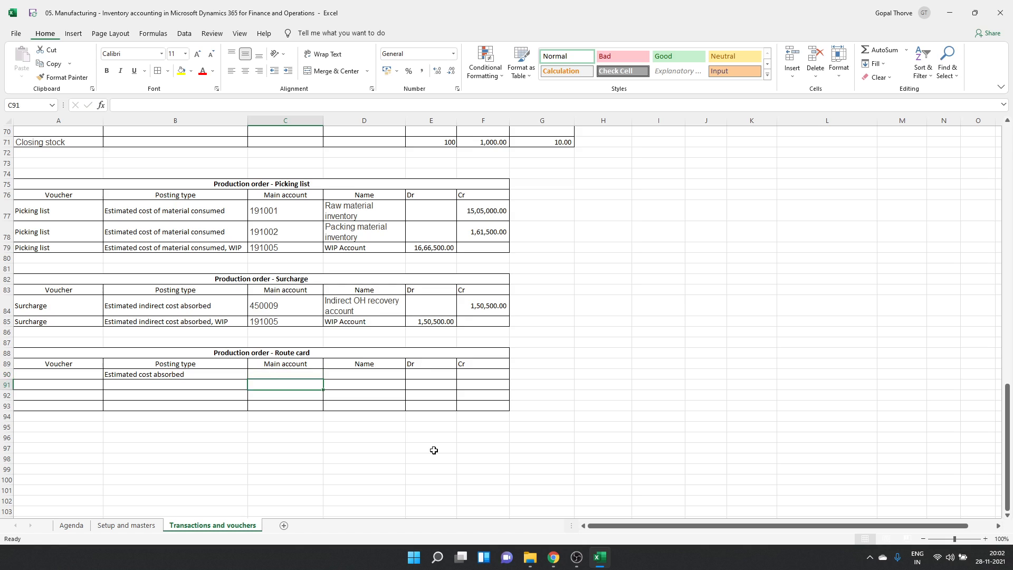
- Copy the posting type to B91 and change it to "Estimated cost absorbed, WIP"
key("Up")
key("ctrl+c")
key("Down")
key("ctrl+v")
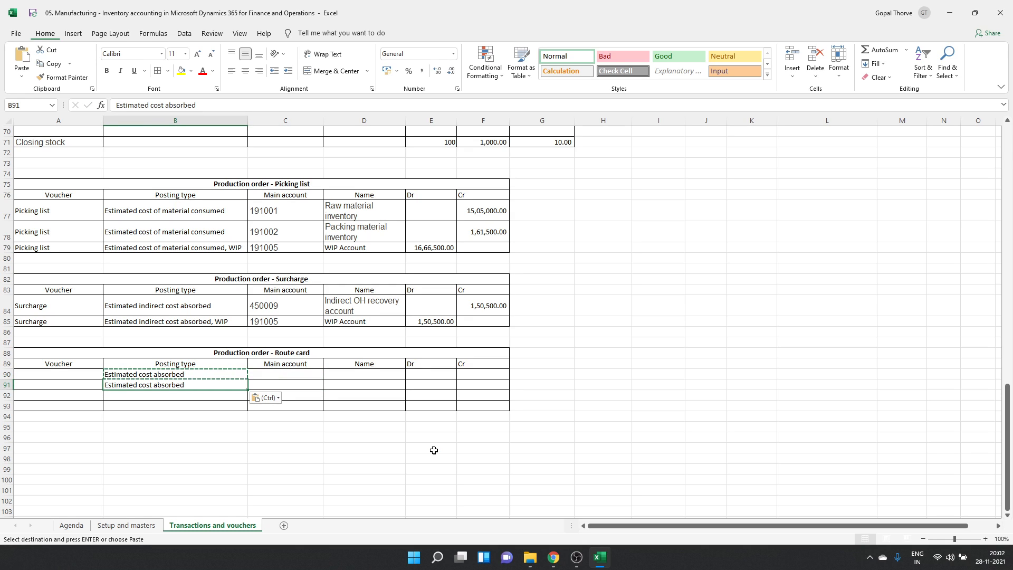
key("F2")
type("P")
key("Return")
- Copy main account 191005 from the Surcharge WIP line to the route card's WIP line in C91
left_click(263, 322)
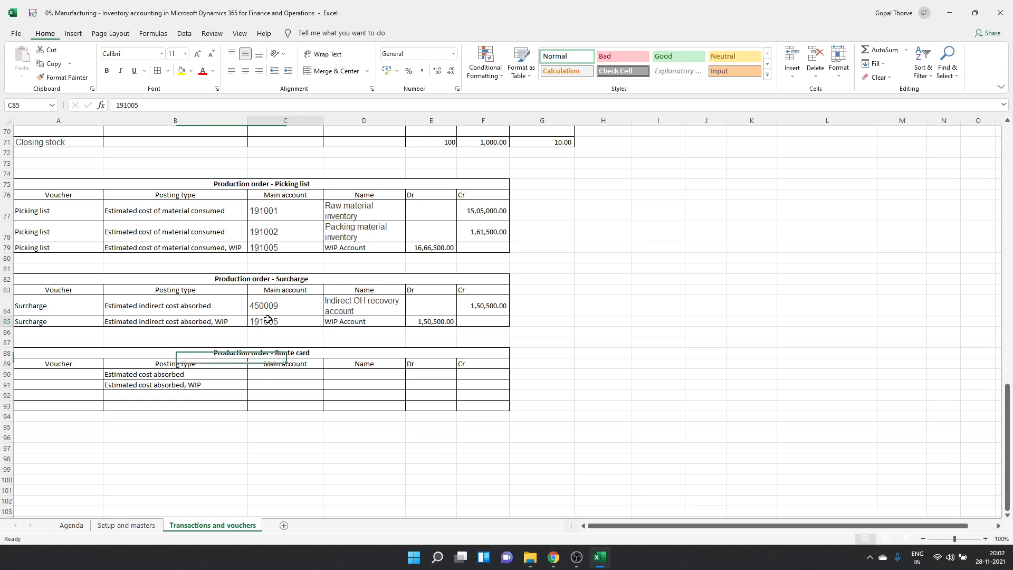
key("ctrl+c")
left_click(285, 390)
key("ctrl+v")
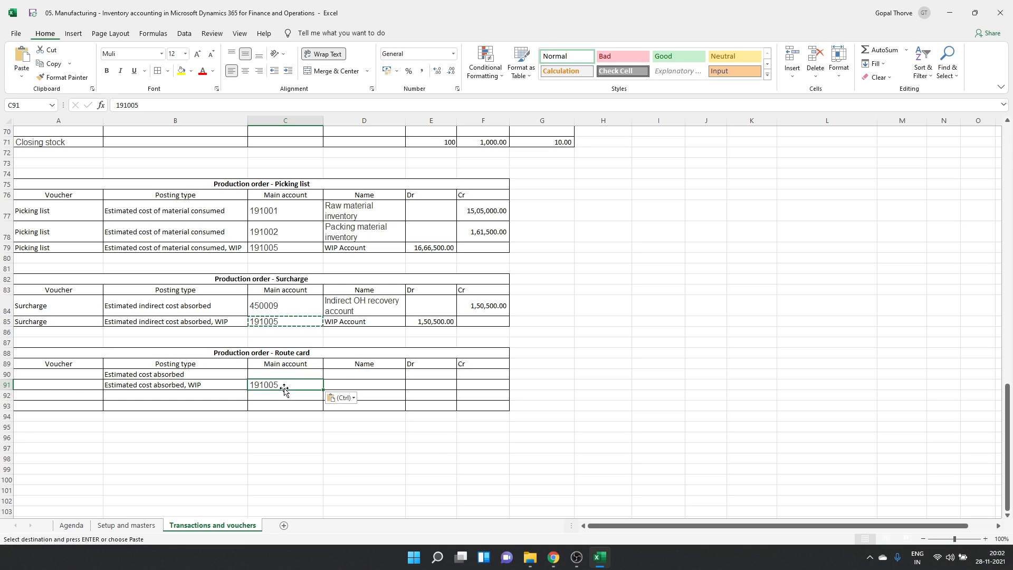
- Copy account 450008 and its name Direct machine cost recovery from the Setup and masters sheet into C90:D90 of the route card block
left_click(211, 371)
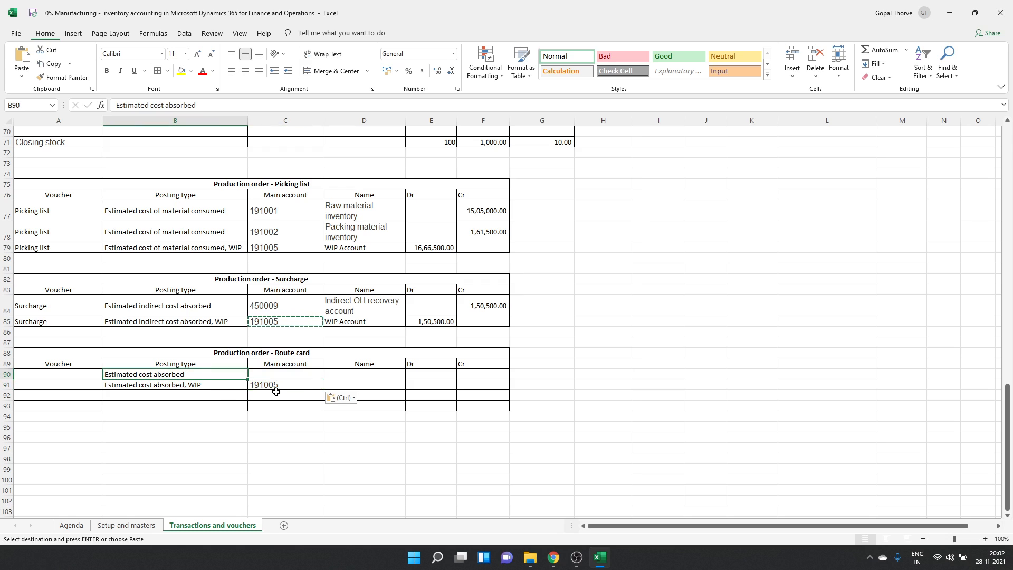
scroll(277, 391, "up", 2)
scroll(277, 391, "down", 1)
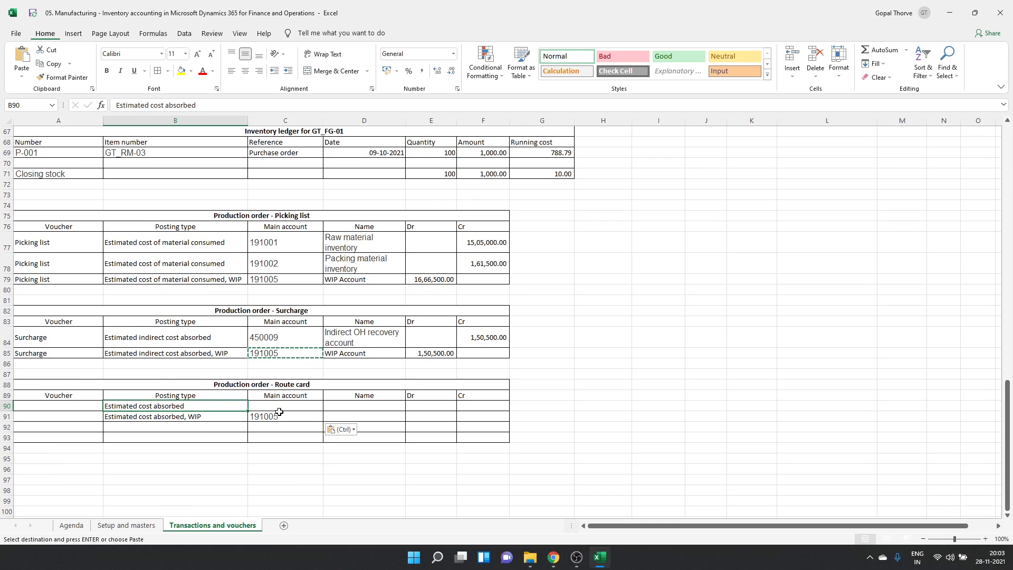
left_click(281, 408)
left_click(139, 526)
scroll(539, 331, "up", 10)
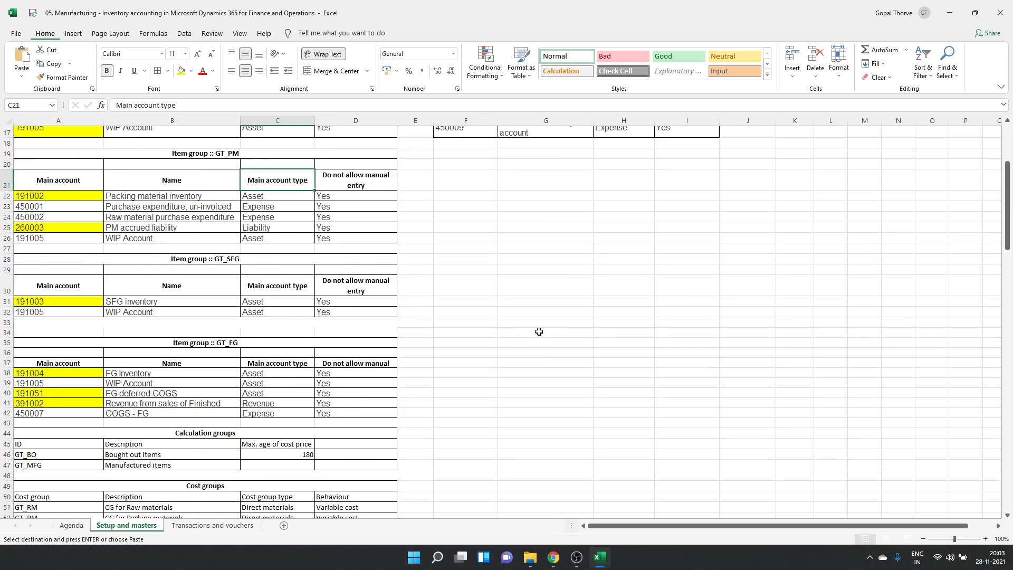
left_click(464, 346)
left_click(521, 350, "shift")
key("ctrl+c")
left_click(213, 526)
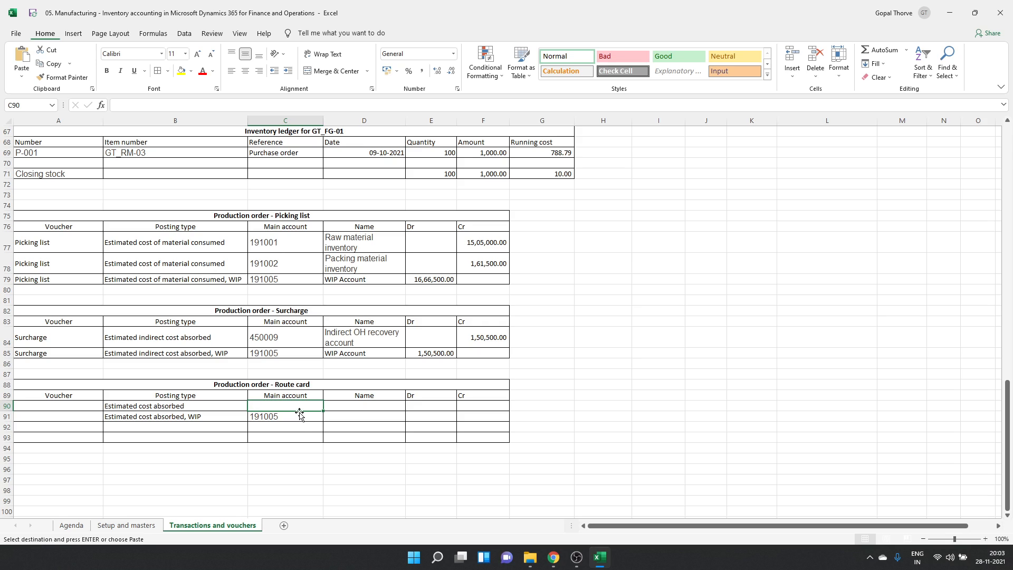
key("ctrl+v")
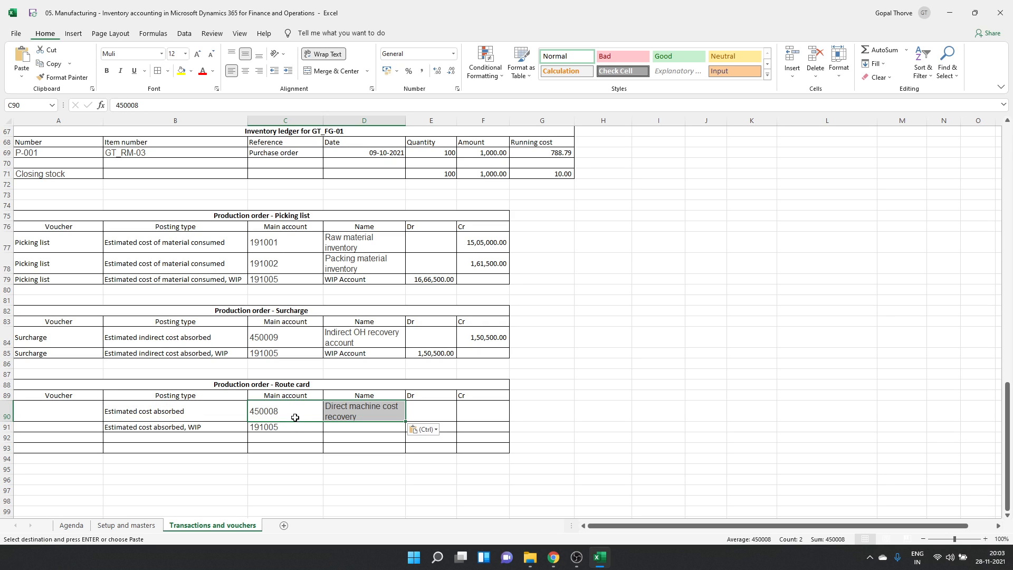
- Copy account 191005 with the name WIP Account from the Surcharge block to C91:D91
left_click_drag(296, 355, 328, 353)
key("ctrl+c")
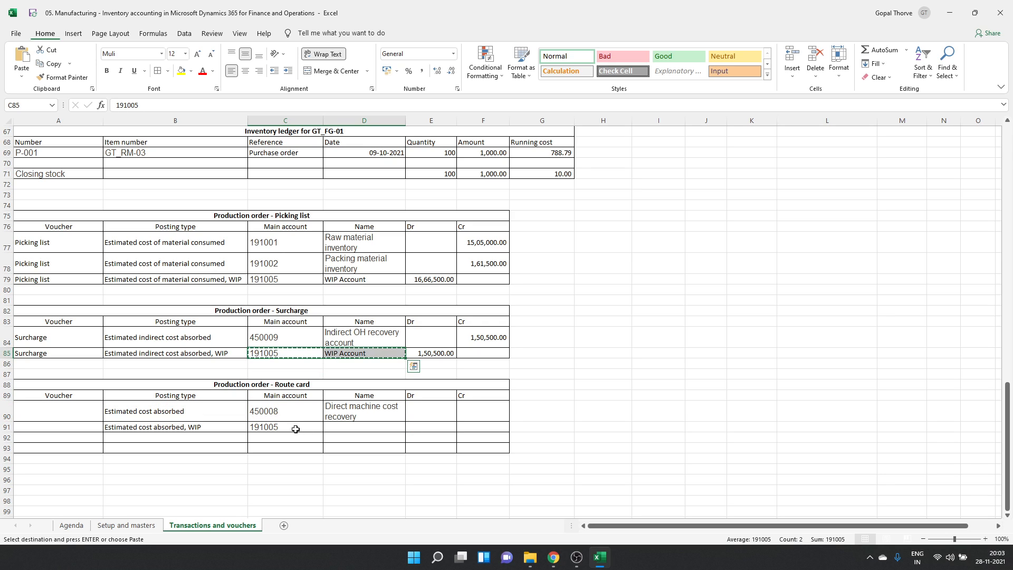
left_click(294, 427)
key("ctrl+v")
left_click(295, 408)
- Enter "Route card" as the voucher in A90 and copy it to A91
left_click(85, 409)
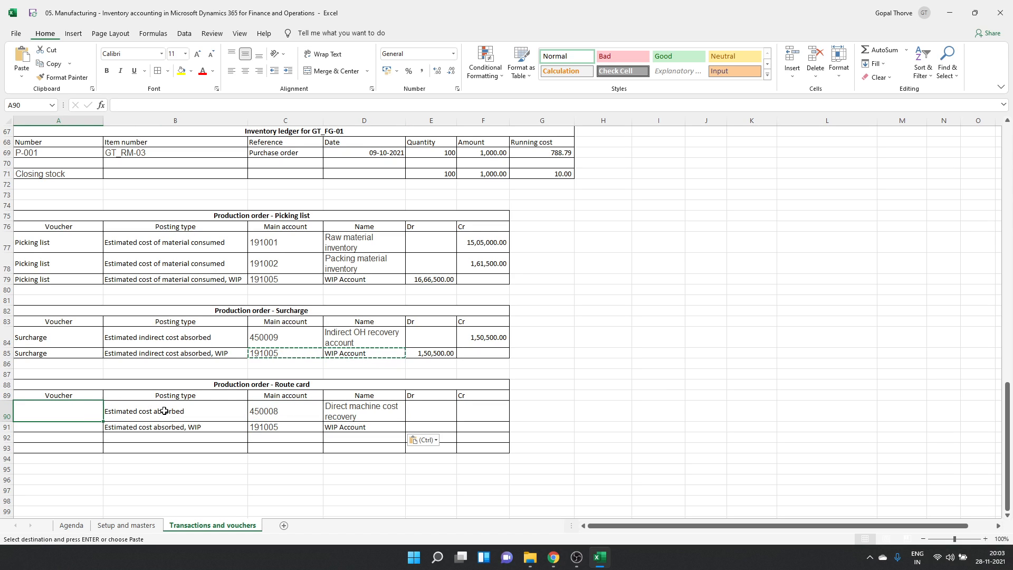
type("Route card")
key("Return")
key("Up")
key("ctrl+c")
key("Down")
key("ctrl+v")
key("Down")
key("Escape")
- Replace the voucher of all three Picking list lines in A77:A79 with V-1
key("Up")
key("Up")
key("Up")
key("Up")
key("Up")
key("Up")
key("Up")
key("Up")
key("Up")
key("Up")
key("Up")
key("Up")
key("Up")
key("Up")
key("Up")
key("Up")
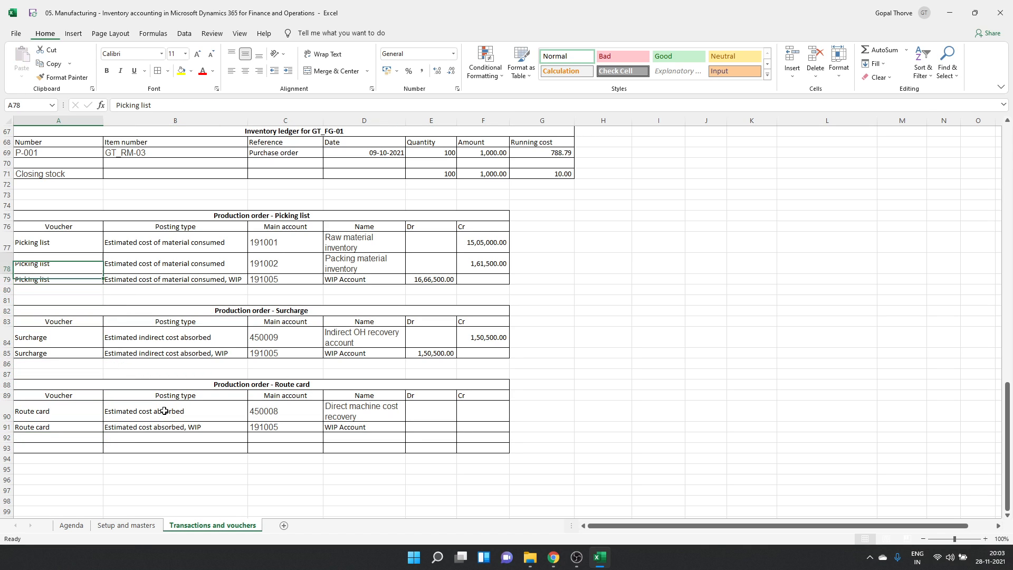
key("Down")
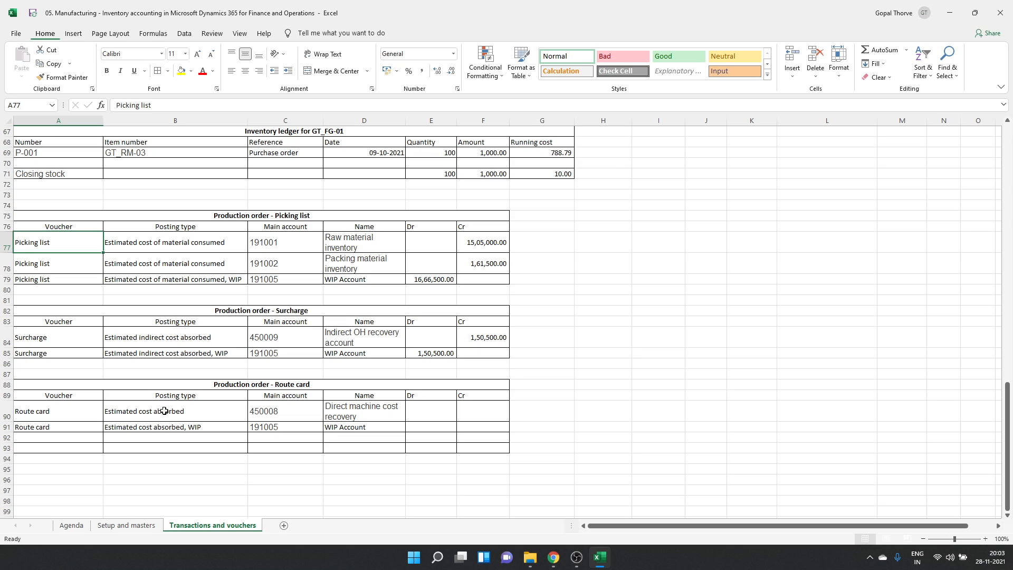
type("V-1")
key("Return")
key("Up")
key("ctrl+c")
key("Down")
key("shift+Down")
key("Return")
- Copy voucher V-1 to both Surcharge lines in A84:A85
key("ctrl+c")
key("Down")
key("Down")
key("Down")
key("Down")
key("Down")
key("Down")
key("ctrl+v")
key("Down")
key("ctrl+v")
- Set the voucher of both Route card lines in A90:A91 to V-2
key("Down")
key("Down")
key("Down")
key("Down")
key("Down")
type("V-2")
key("Return")
key("Up")
key("ctrl+c")
key("Down")
key("ctrl+v")
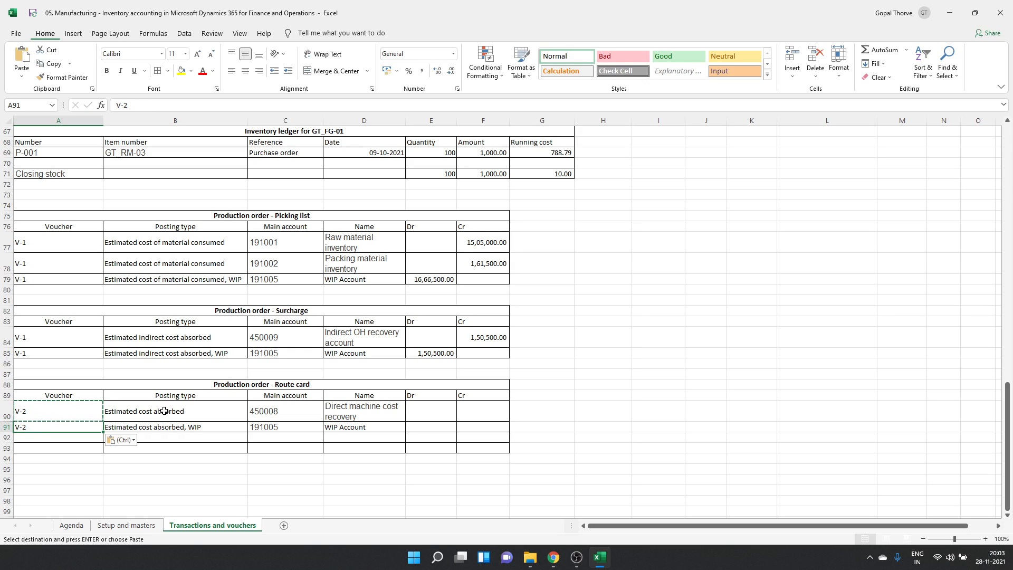
key("Escape")
- Select the Route card credit cell F90 and review the operation 10 line's hours and details in the Finance and Operations route card journal
key("Right")
key("Right")
key("Right")
key("Right")
key("Right")
key("Up")
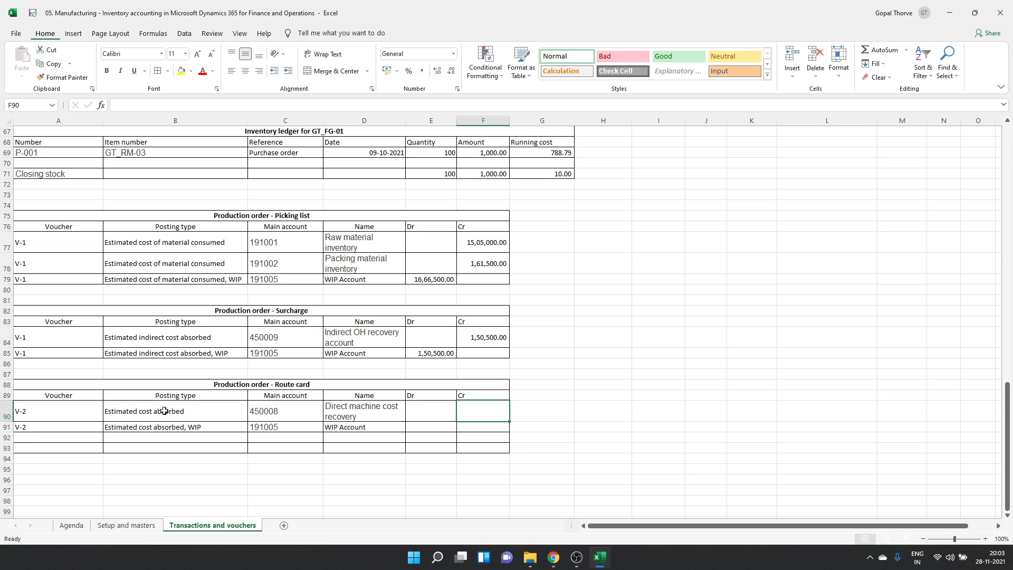
key("alt+Tab")
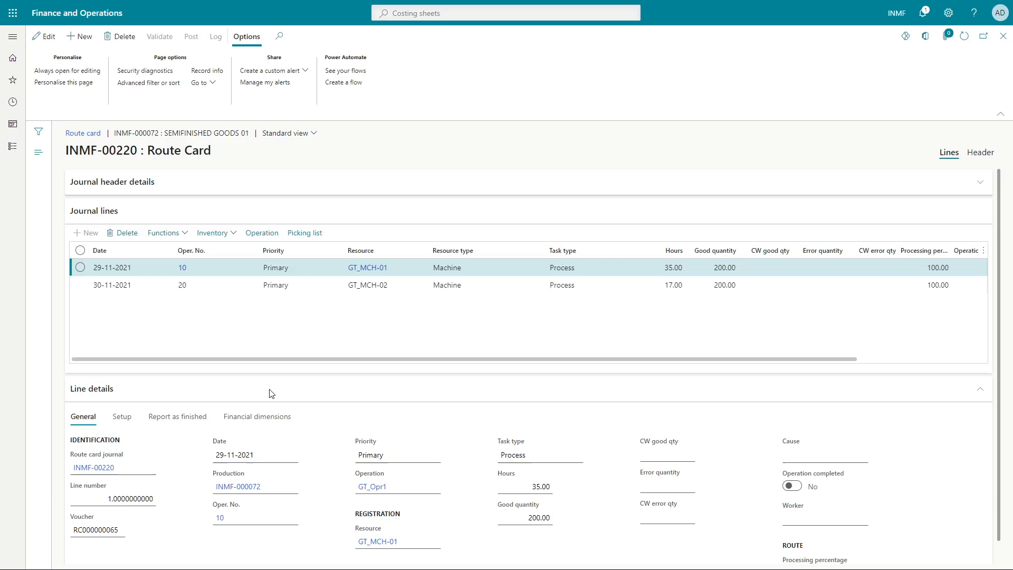
left_click(714, 267)
left_click(666, 268)
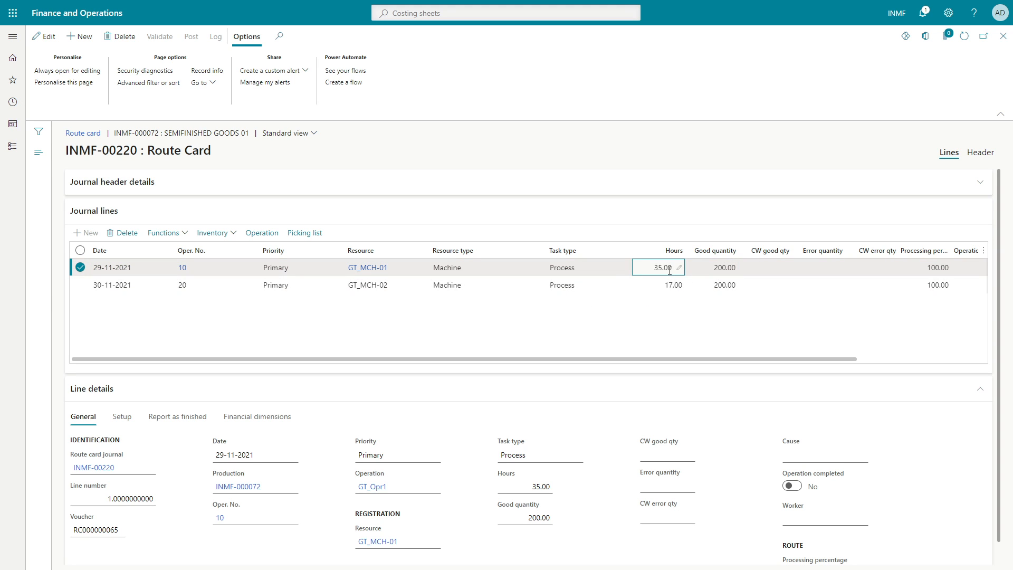
left_click(658, 335)
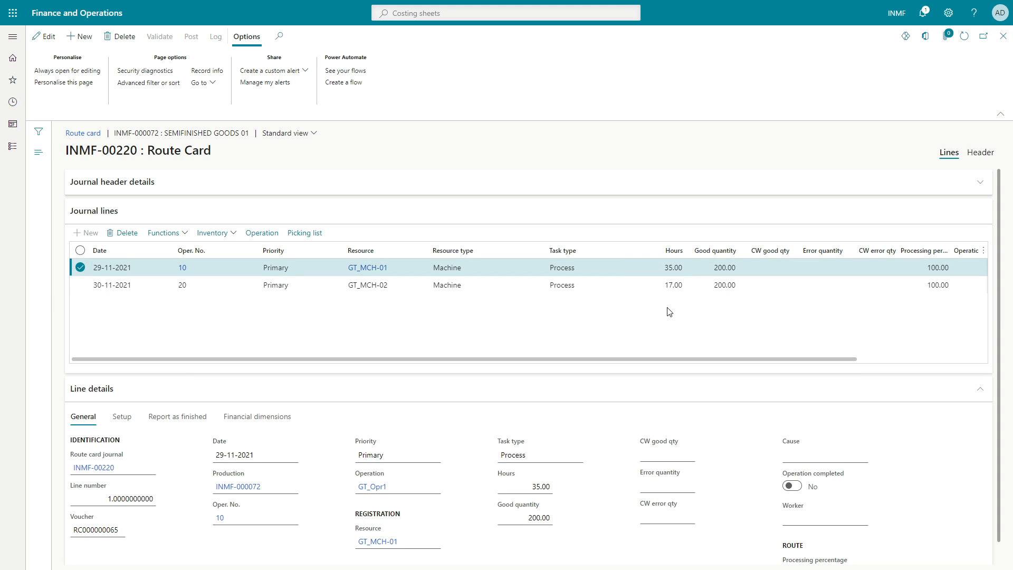
left_click(663, 269)
scroll(600, 460, "down", 1)
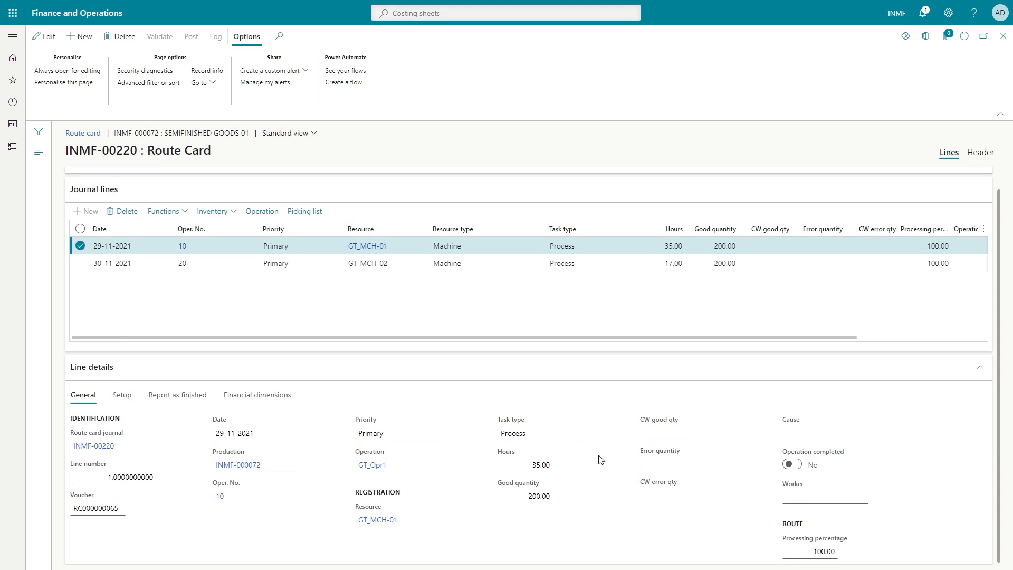
left_click(123, 397)
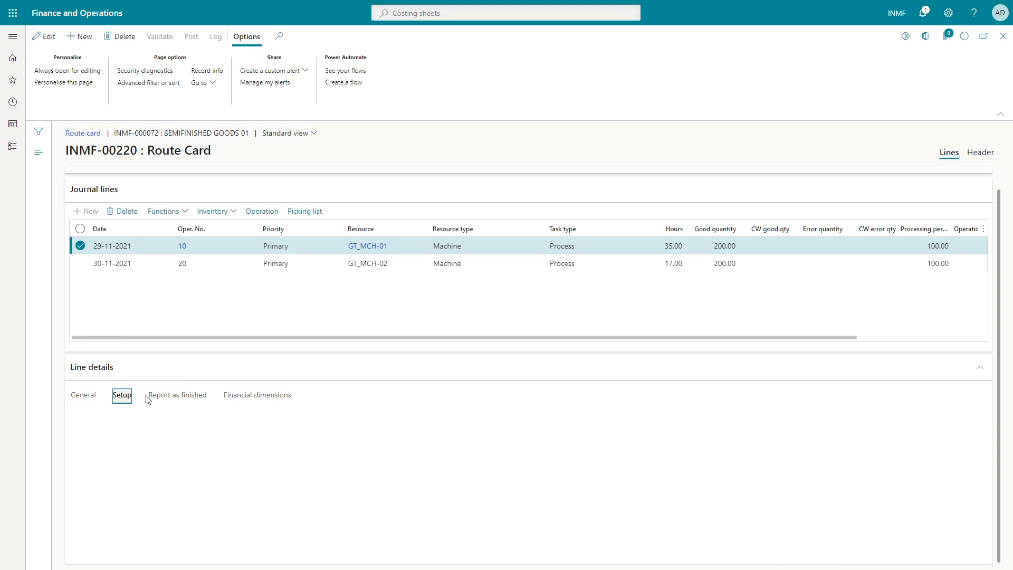
left_click(95, 396)
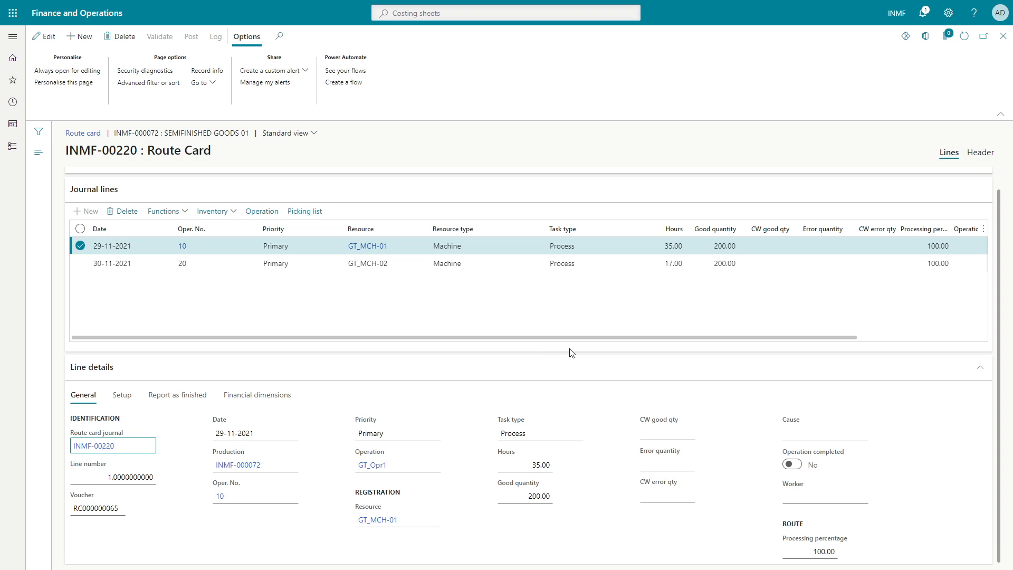
left_click(166, 402)
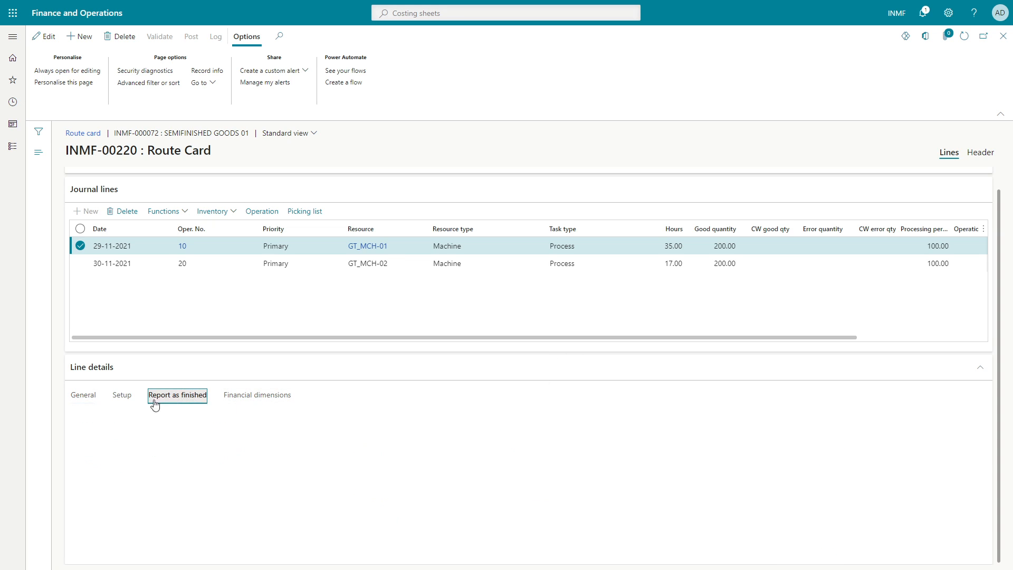
left_click(82, 396)
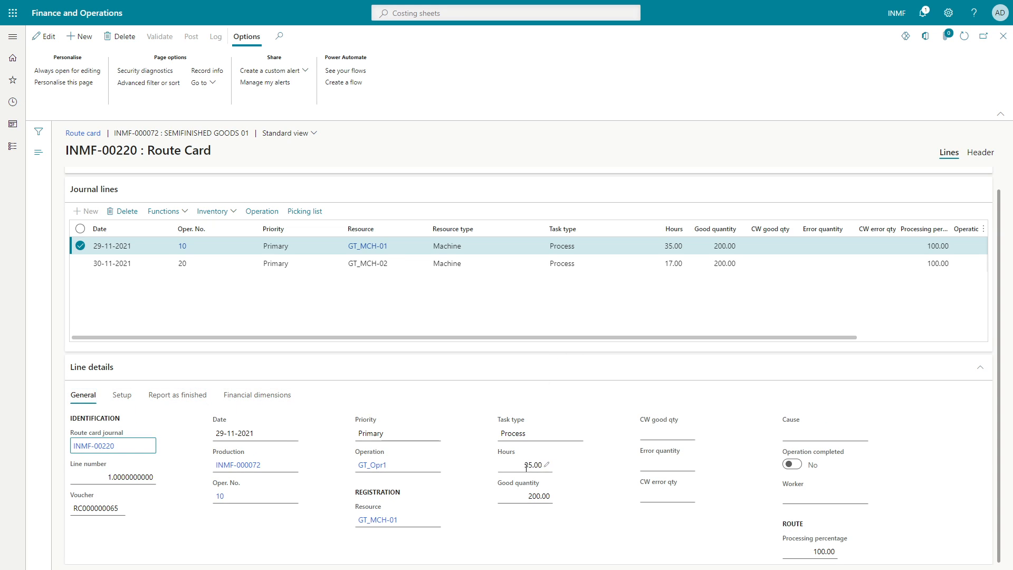
- Switch to Excel and enter =35*400 as the credit amount for Direct machine cost recovery in F90
key("alt+Tab")
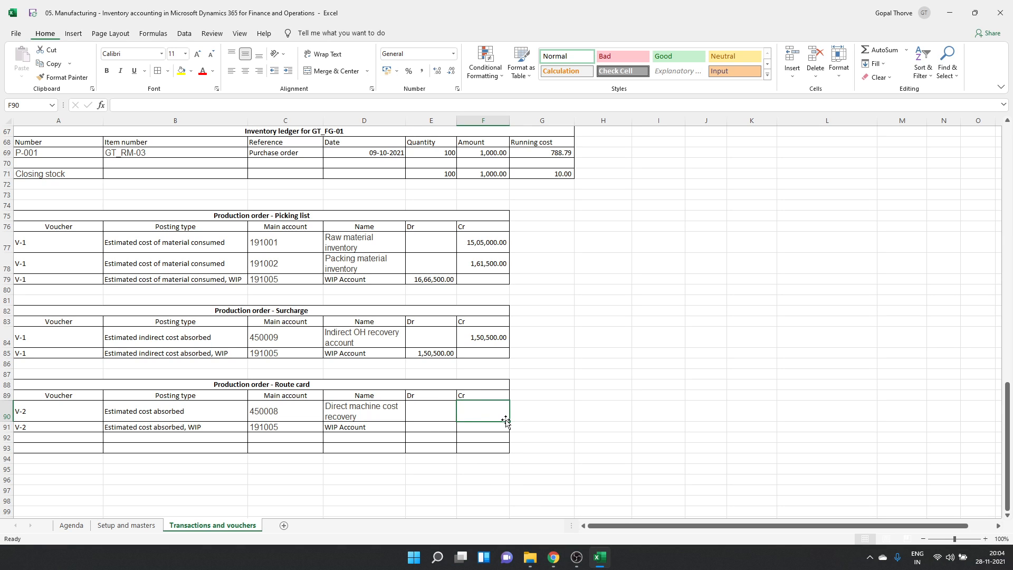
type("=35*400")
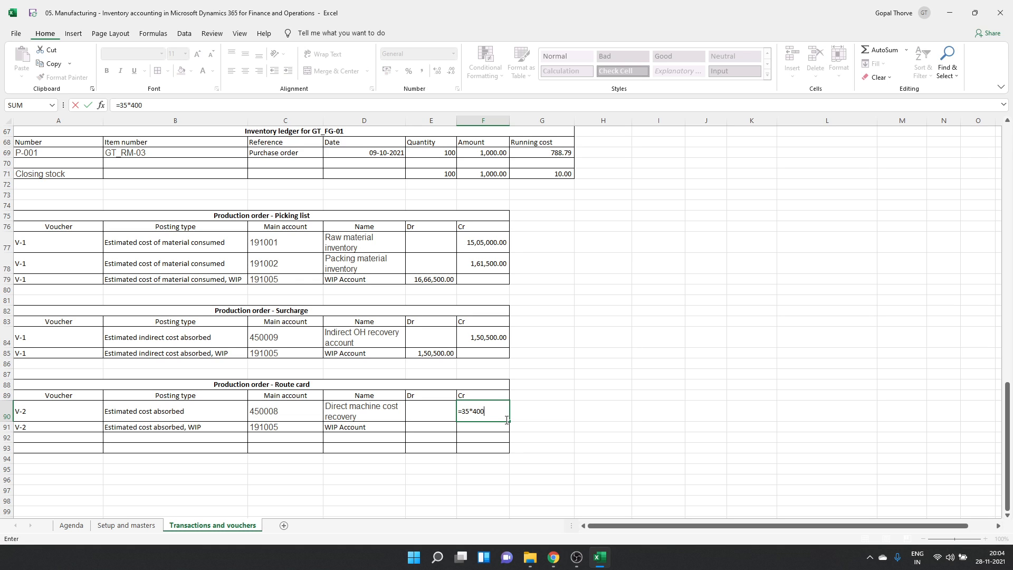
key("Return")
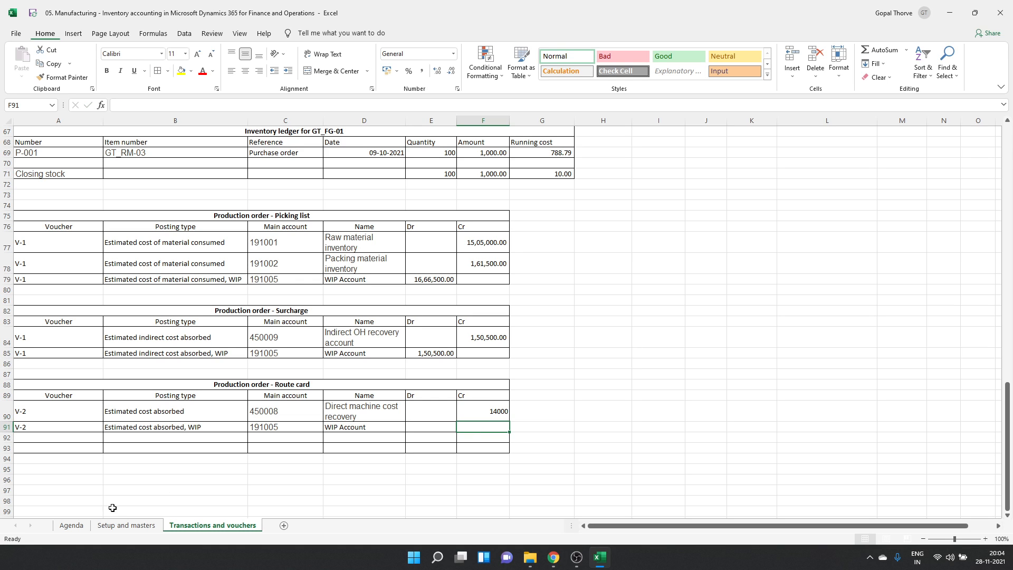
- Check the Machine - 01 hourly cost in the Setup and masters sheet's cost categories and correct F90 to =35*500
left_click(124, 528)
scroll(306, 410, "down", 13)
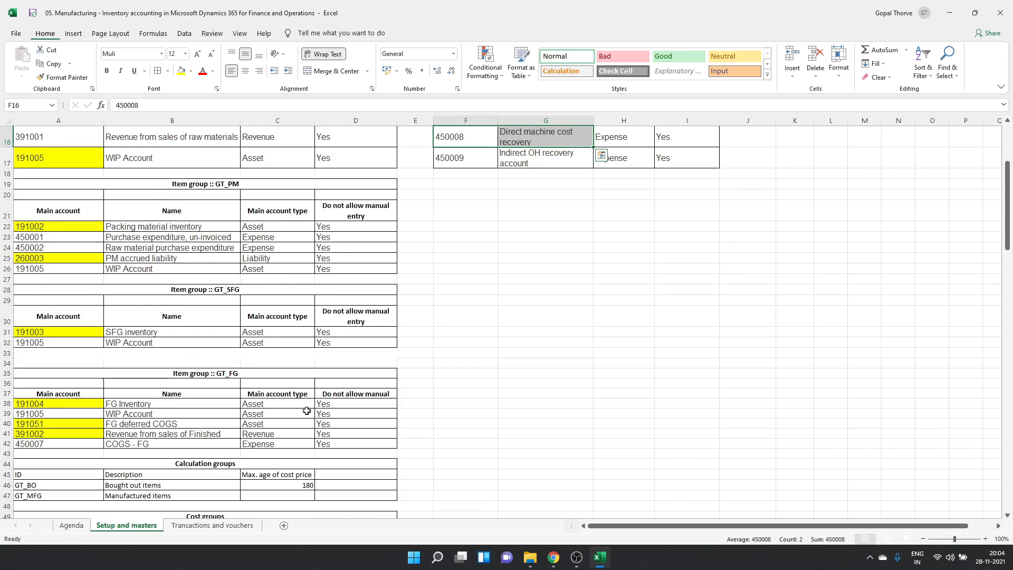
scroll(306, 410, "down", 5)
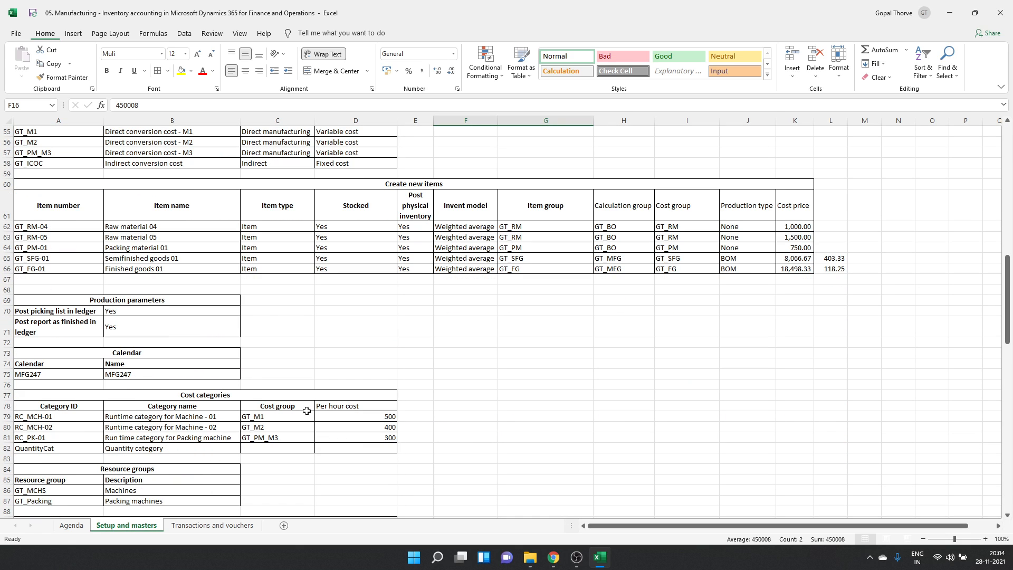
left_click(175, 420)
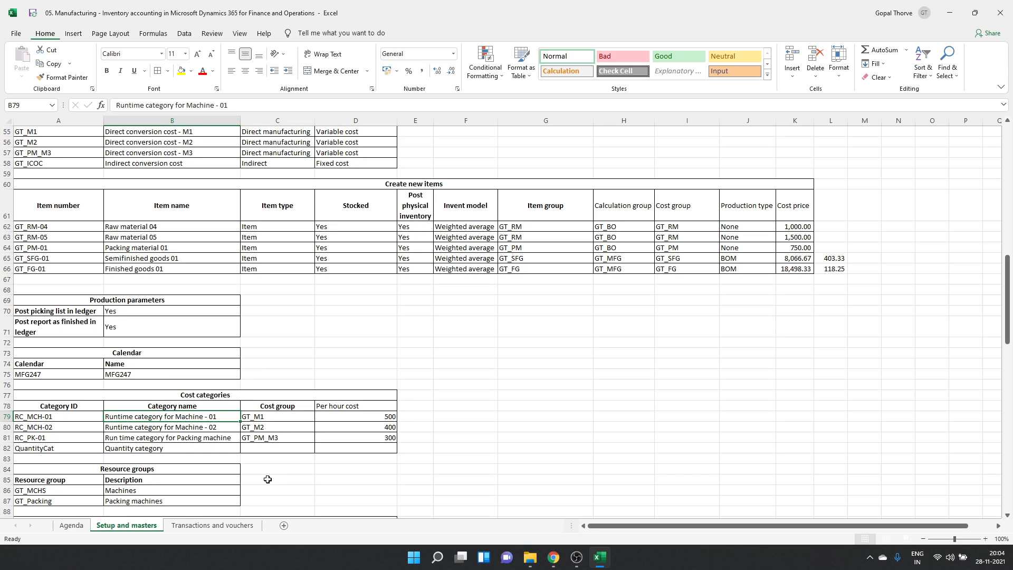
left_click(225, 528)
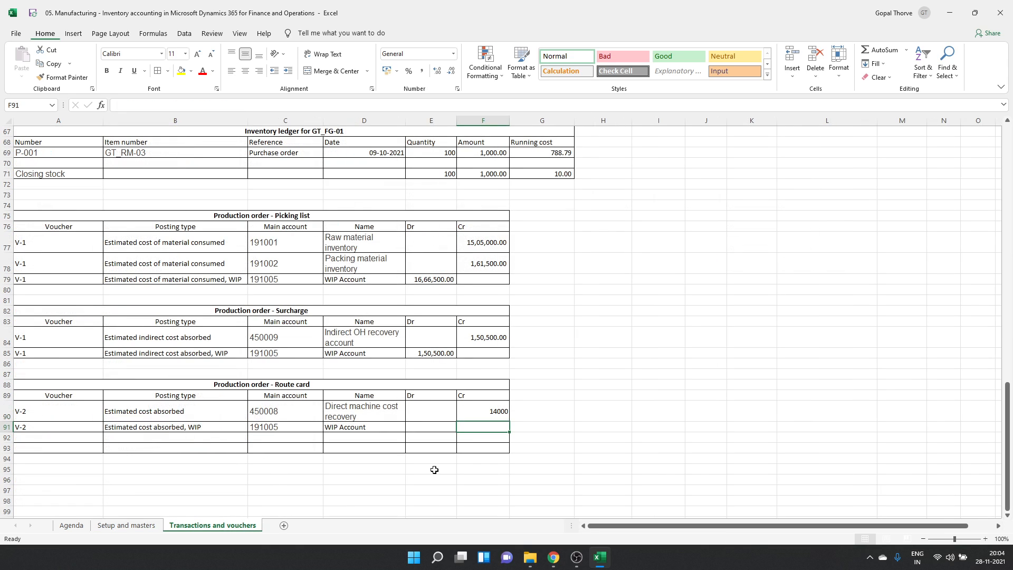
double_click(499, 413)
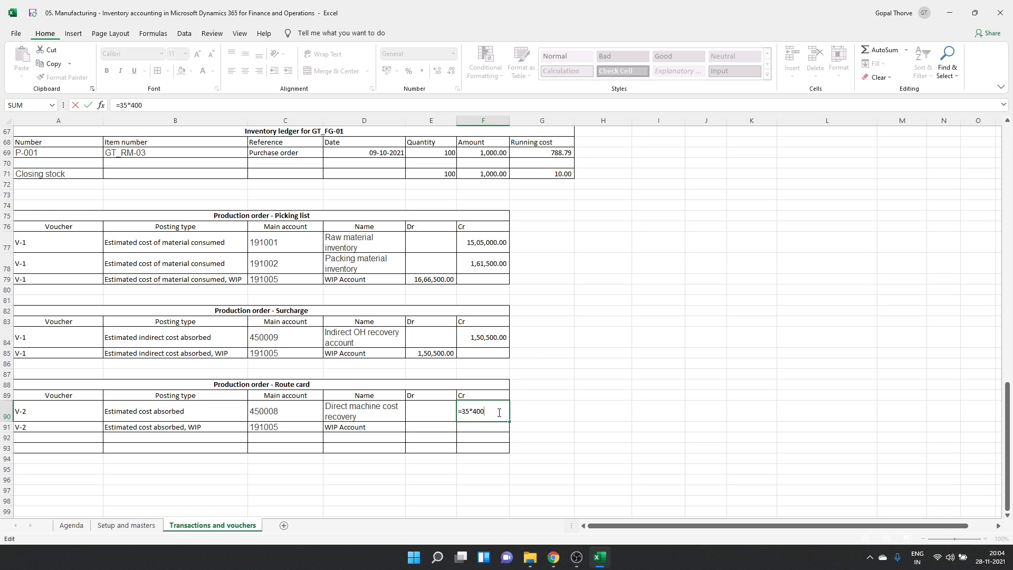
key("BackSpace")
key("BackSpace")
key("Return")
- Check the operation 20 hours in Finance and Operations and extend the F90 formula in Excel to =35*500+17*400
key("alt+Tab")
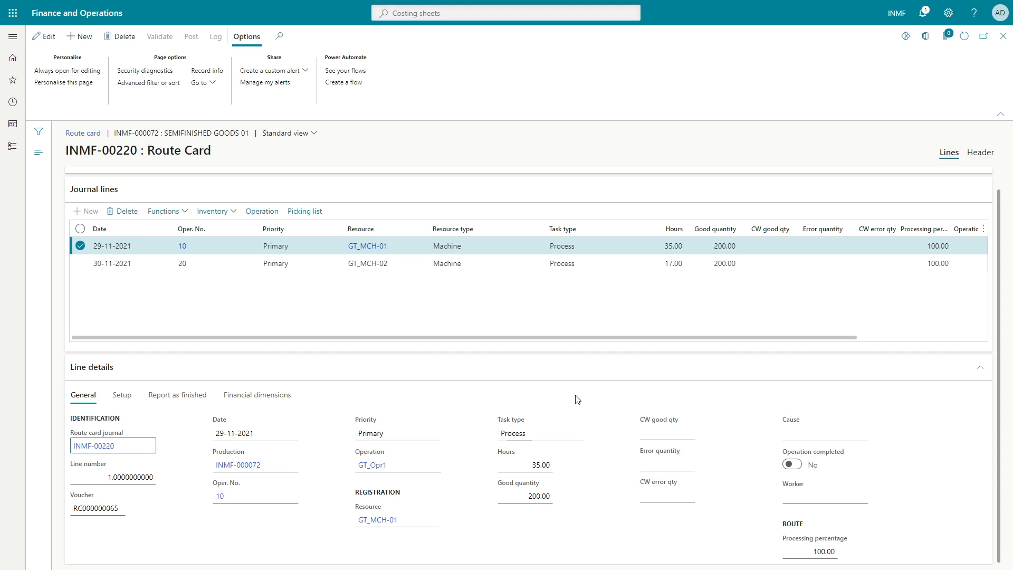
left_click(348, 263)
key("alt+Tab")
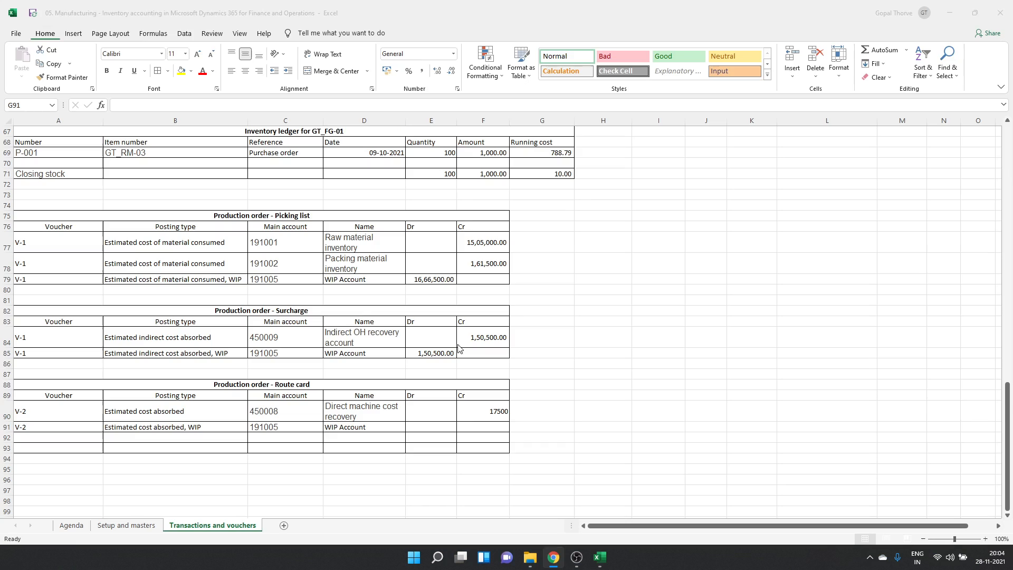
double_click(499, 411)
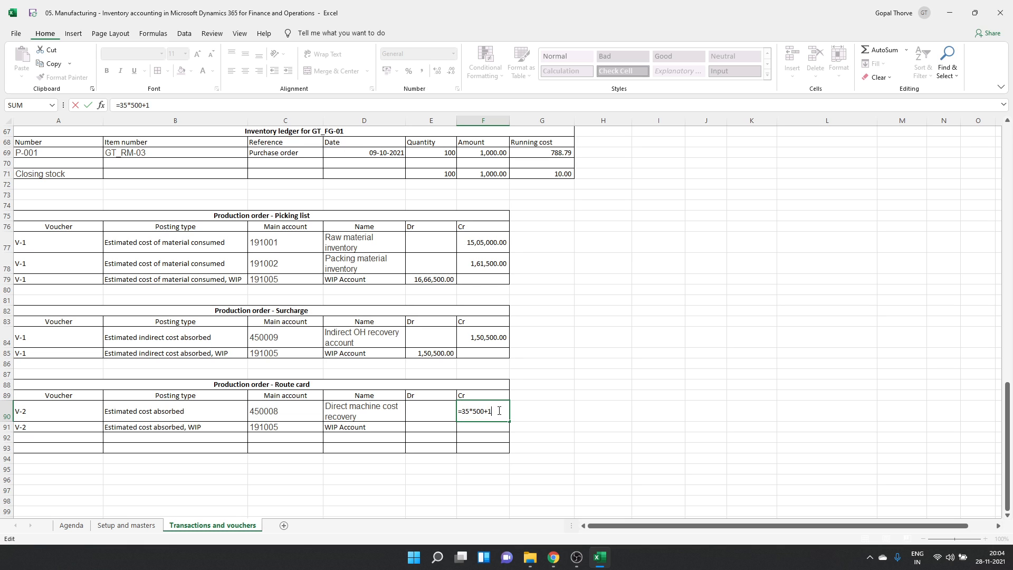
scroll(499, 410, "up", 14)
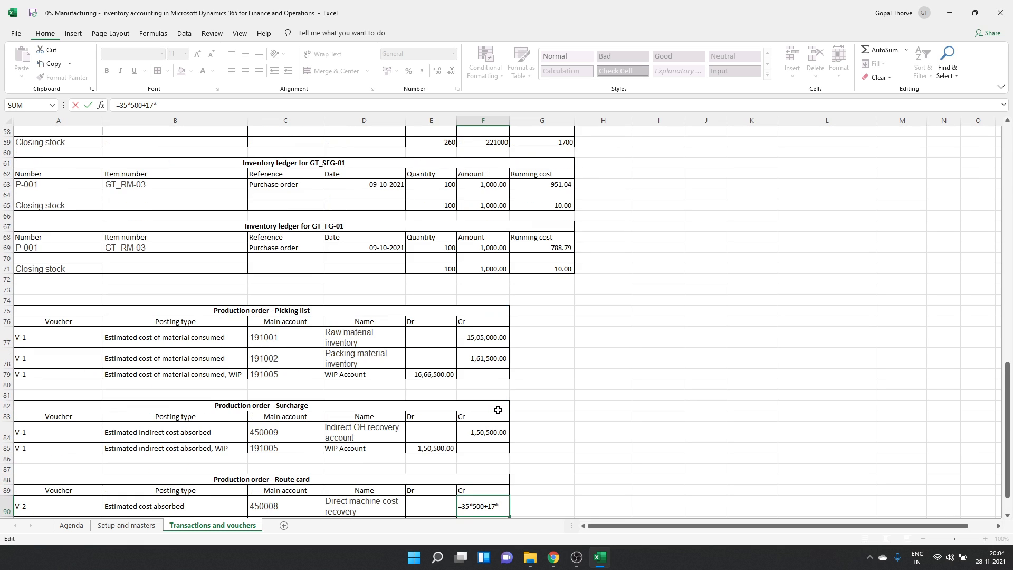
scroll(498, 410, "up", 4)
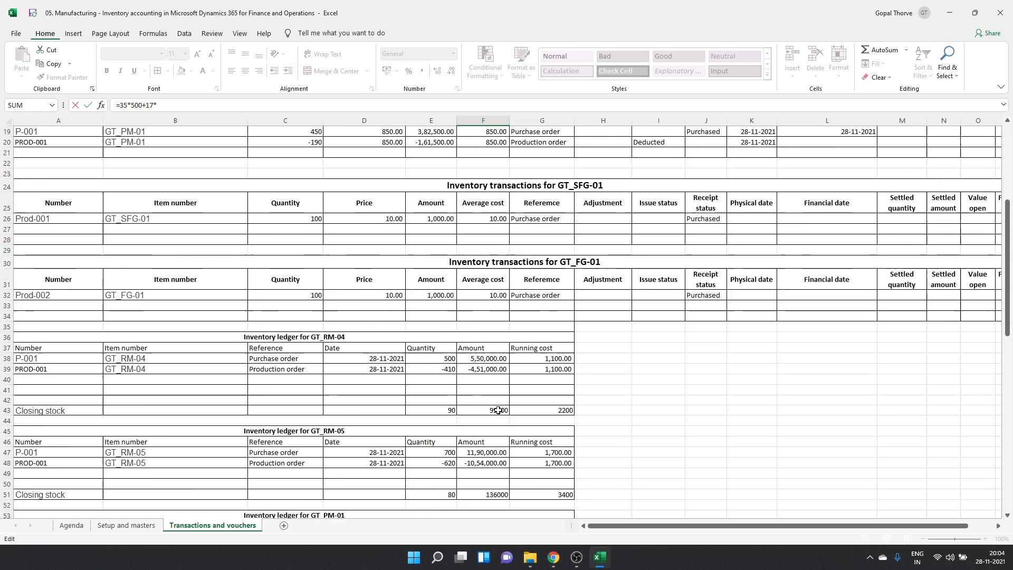
scroll(498, 410, "down", 18)
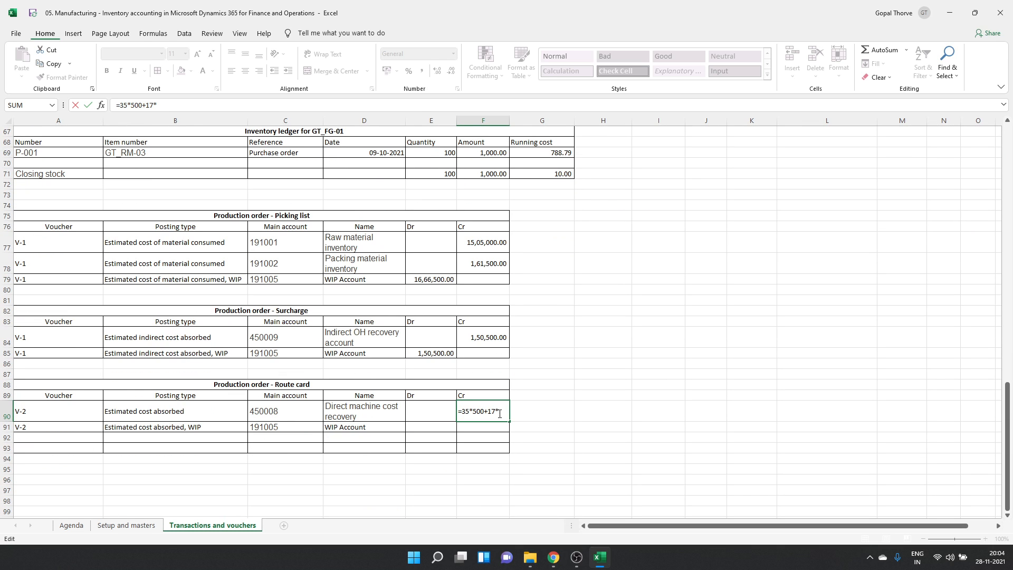
type("00")
key("Return")
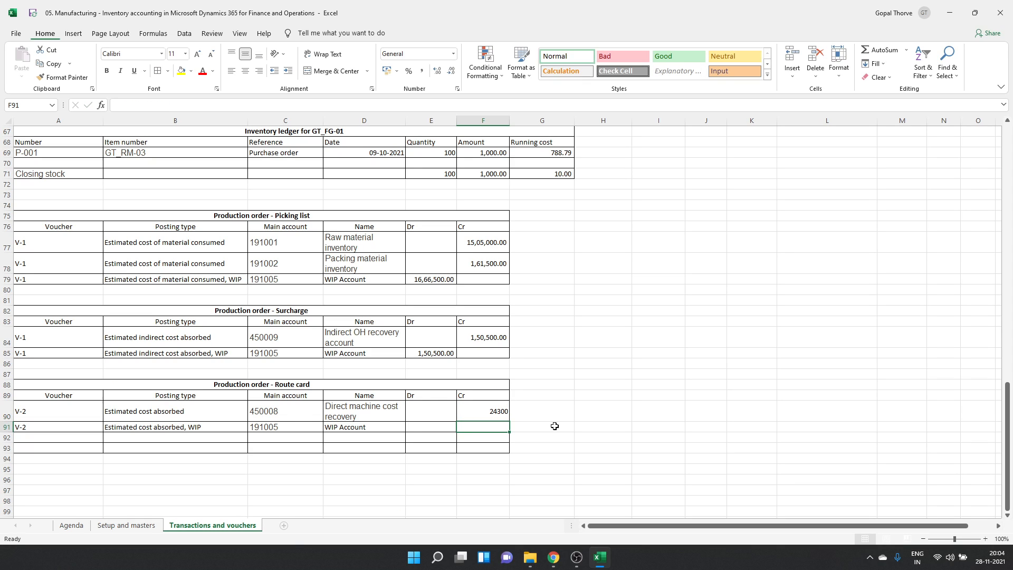
- Open the started order's production posting in Finance and Operations and compare both route consumption amounts with the Excel entry
key("Left")
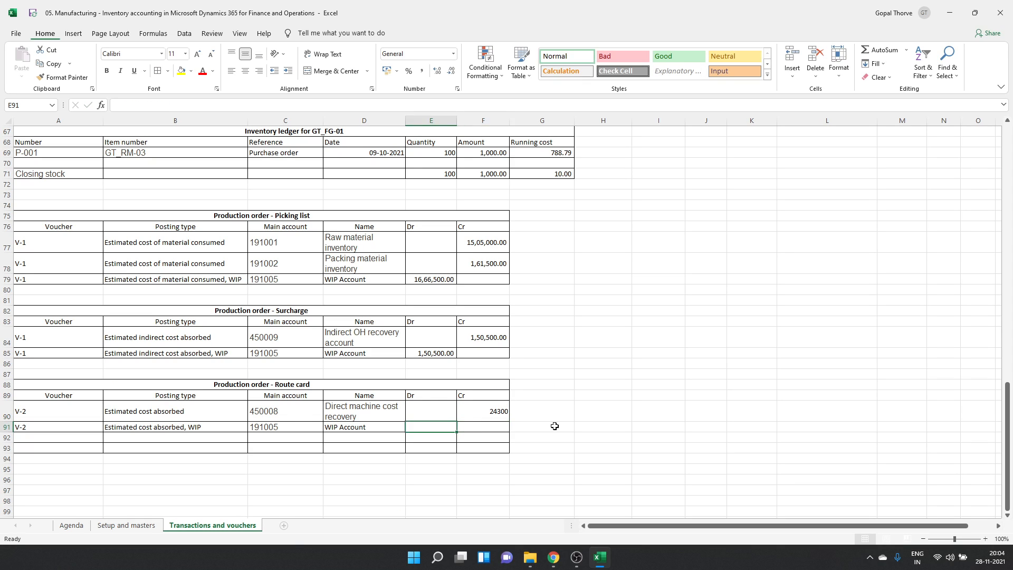
key("alt+Tab")
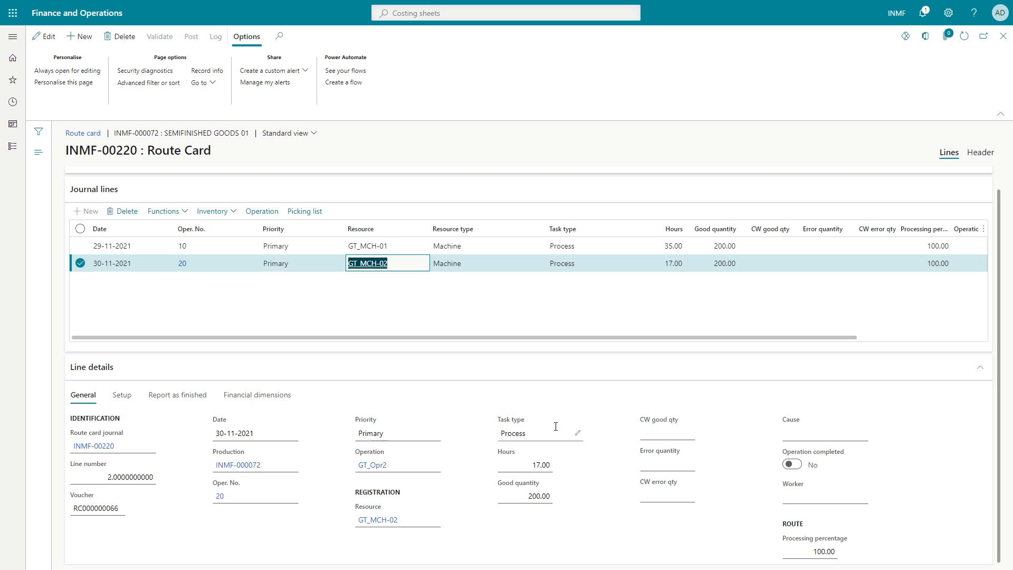
key("Escape")
key("Escape")
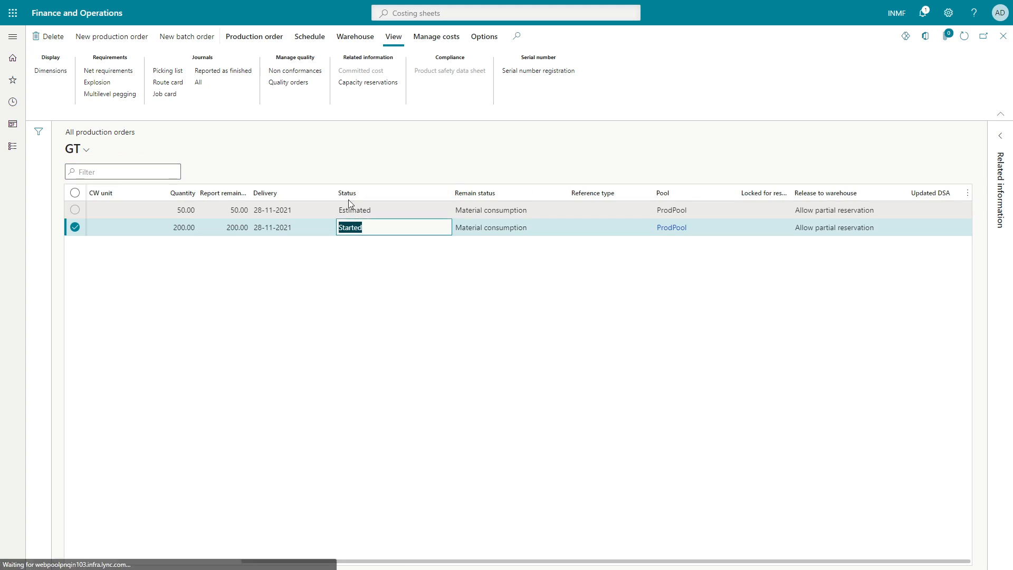
left_click(434, 37)
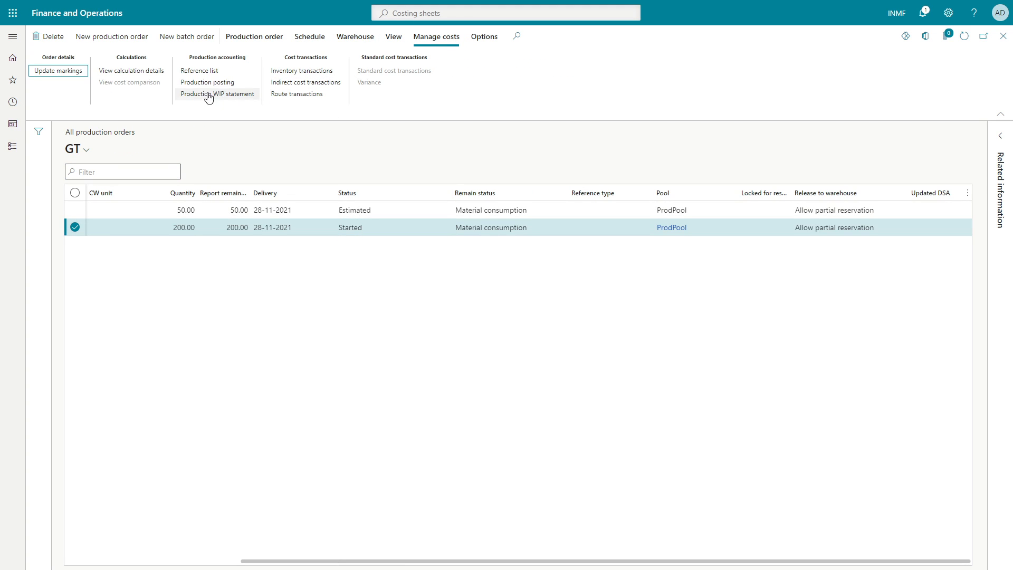
left_click(205, 83)
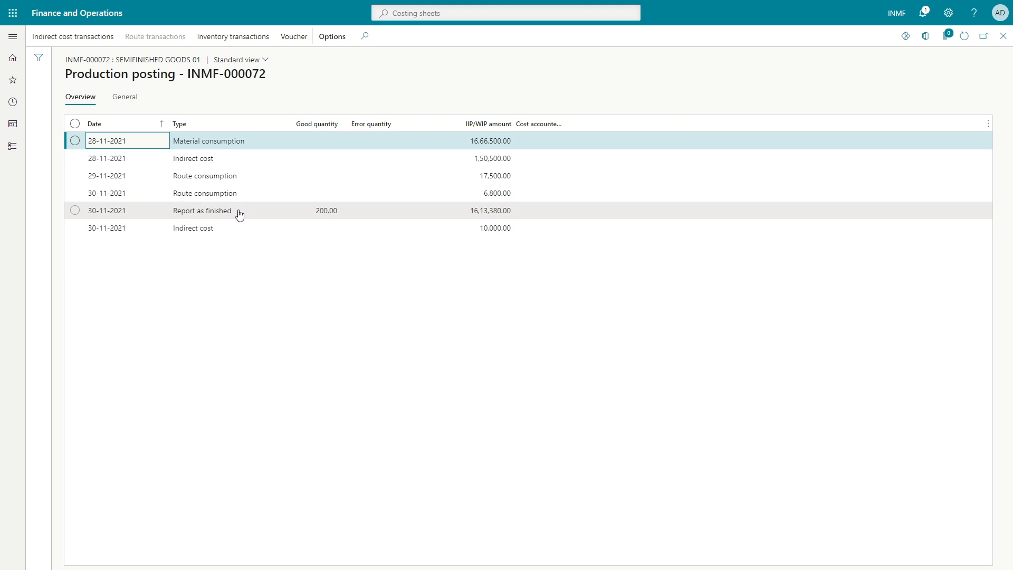
left_click(227, 199)
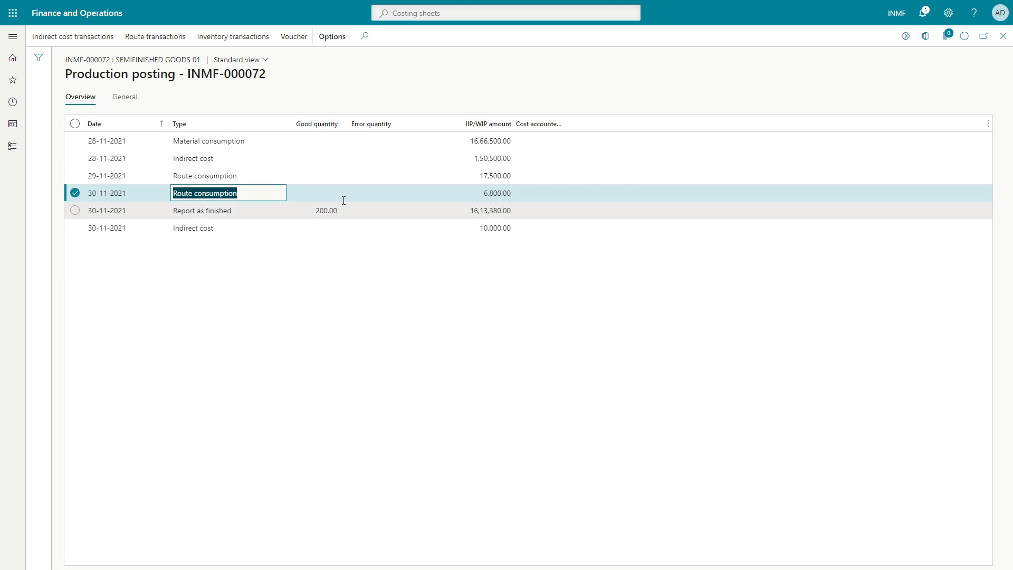
left_click(242, 177)
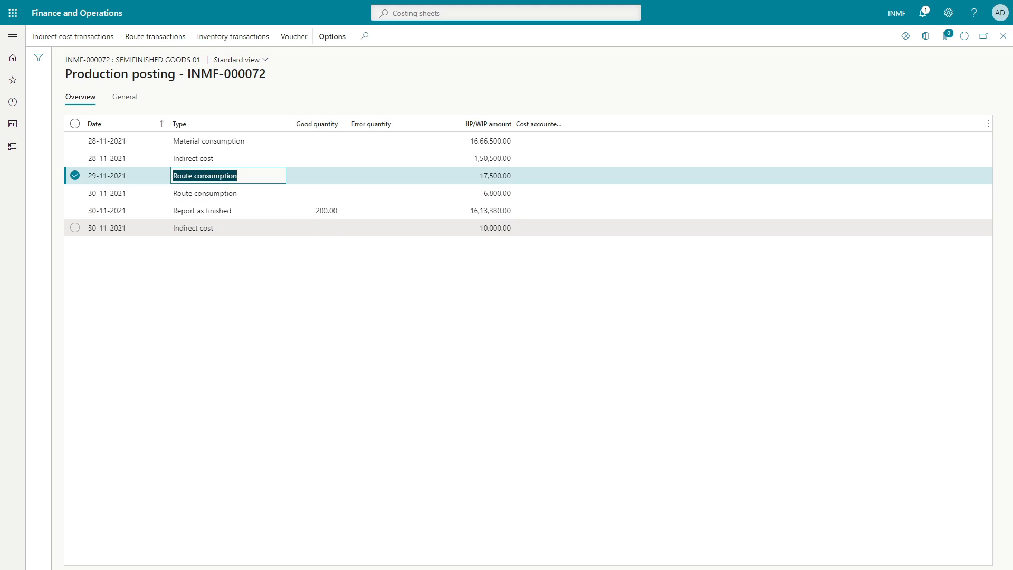
key("alt+Tab")
key("alt+Tab")
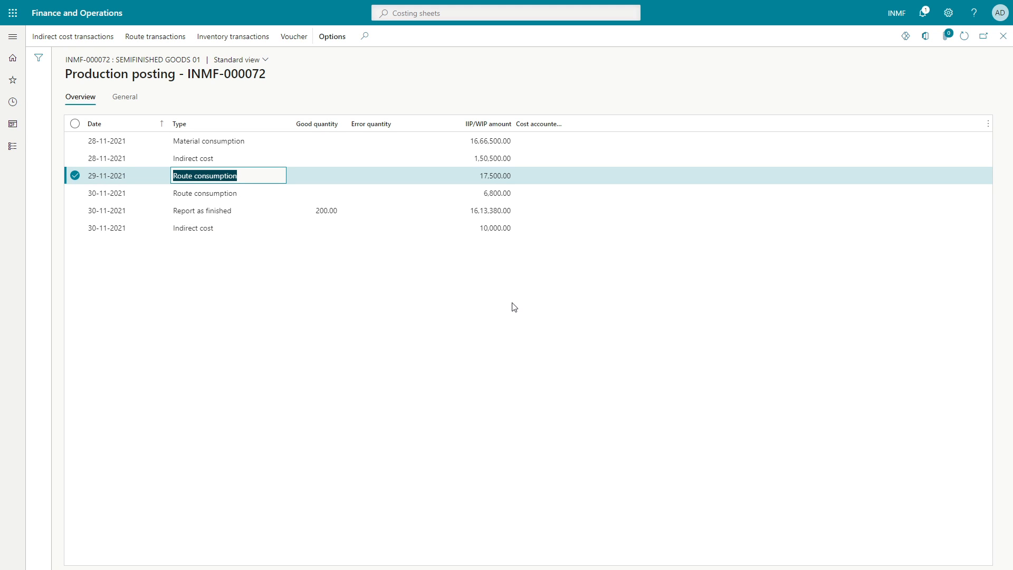
left_click(489, 182)
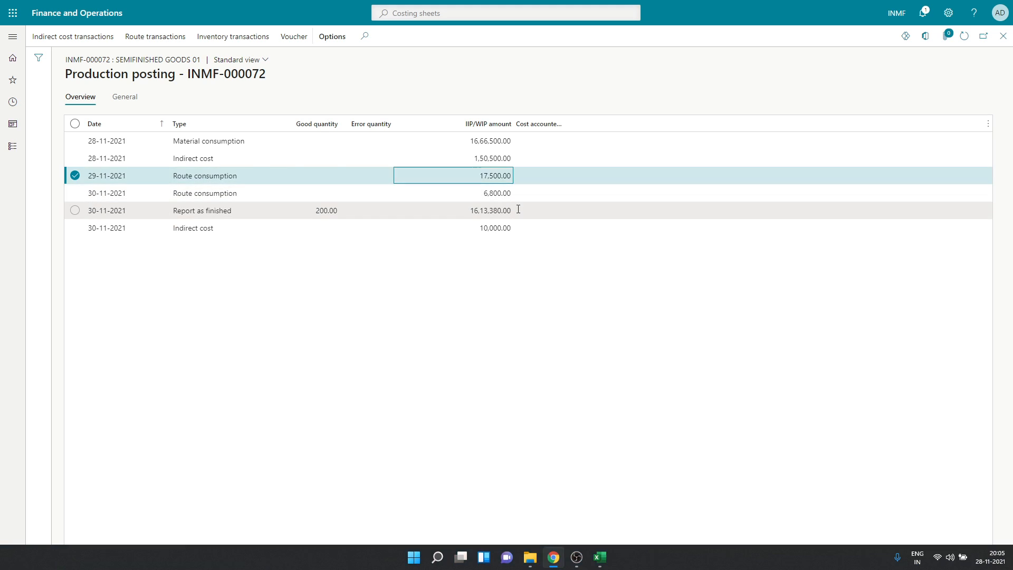
- Switch to Excel, copy the +17*400 term from the F90 formula and remove it so the cell holds =35*500
key("alt+Tab")
left_click(495, 408)
double_click(494, 410)
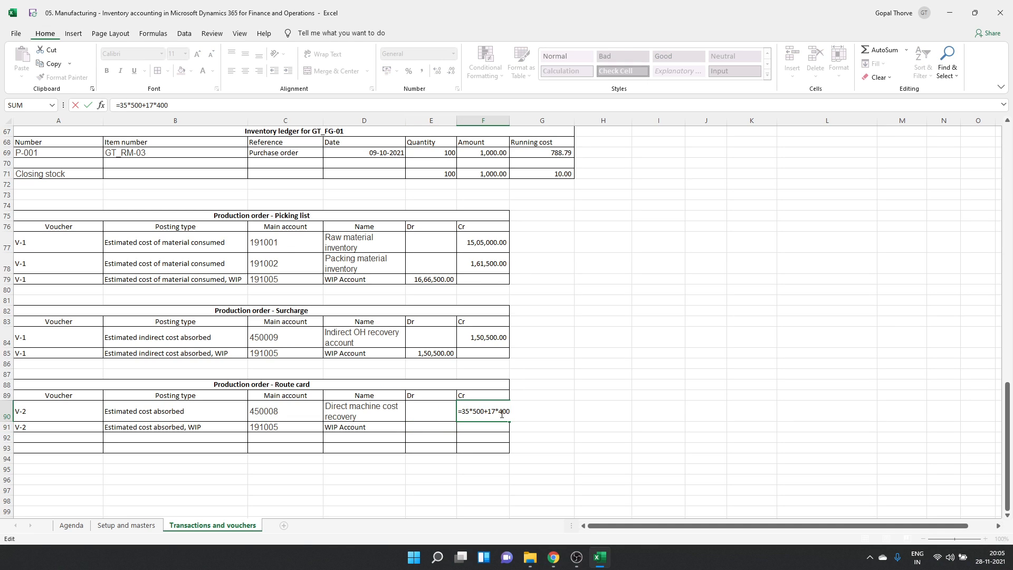
left_click_drag(485, 411, 554, 422)
key("ctrl+c")
key("Delete")
key("Return")
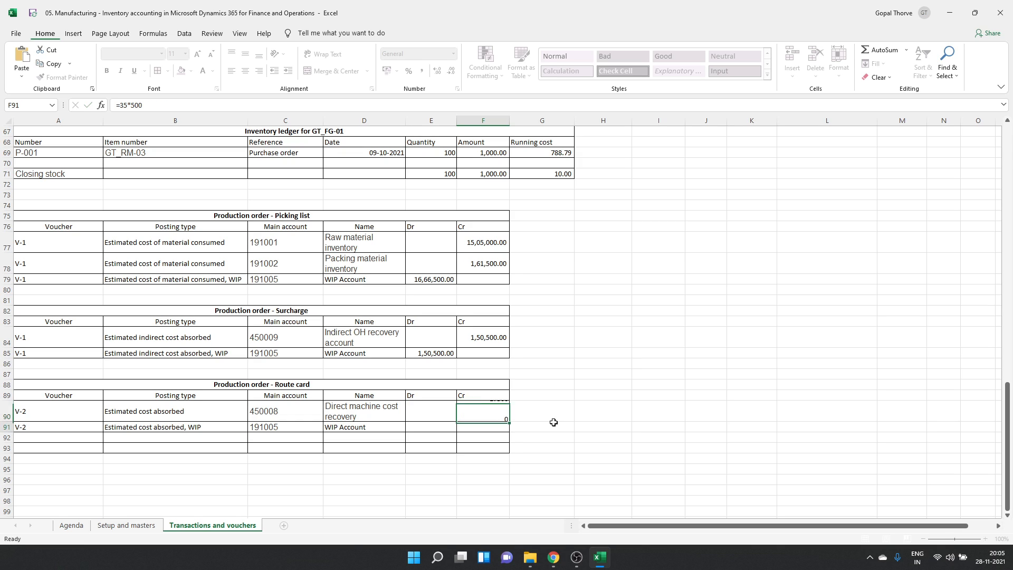
- Paste the +17*400 term back into the F90 formula and try entering the same term in G90
key("Up")
key("F2")
key("ctrl+v")
key("Return")
key("alt+Tab")
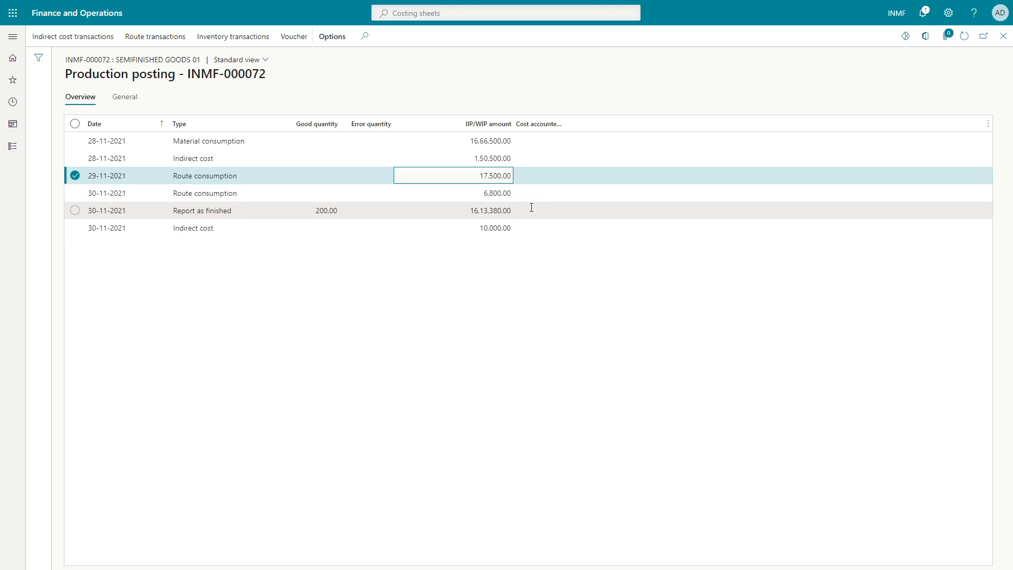
key("alt+Tab")
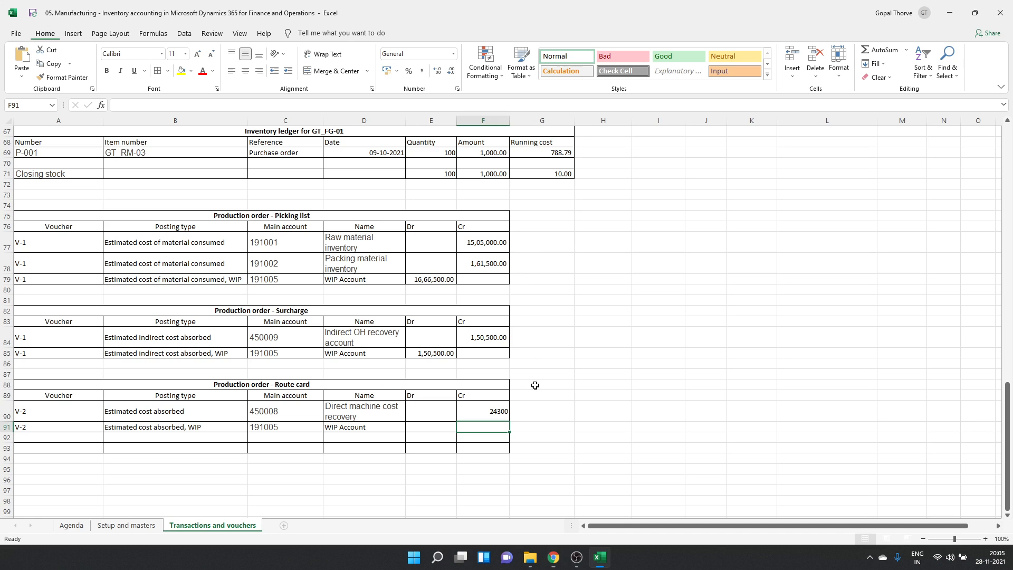
left_click(535, 411)
type("+17*400")
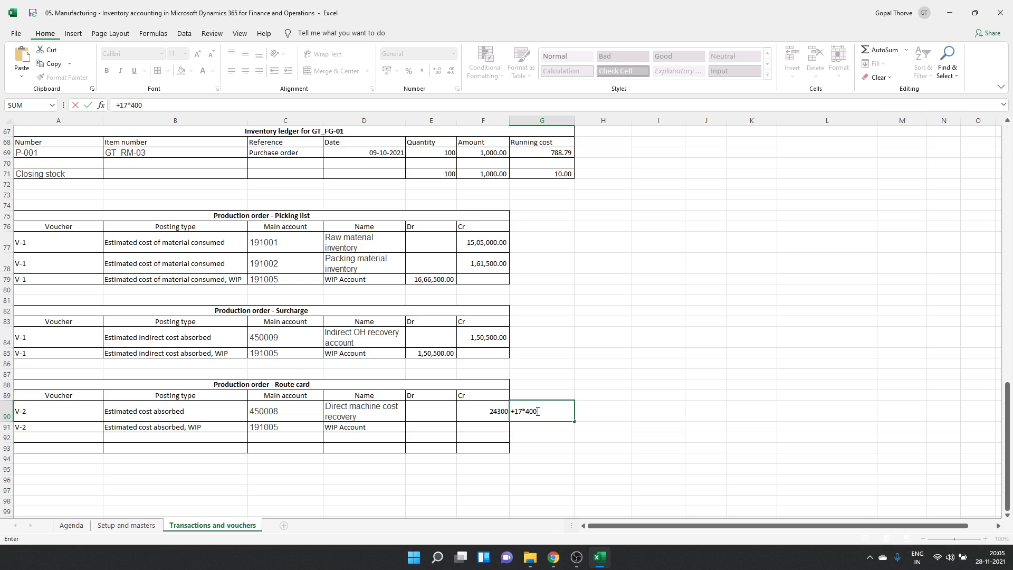
key("ctrl+Return")
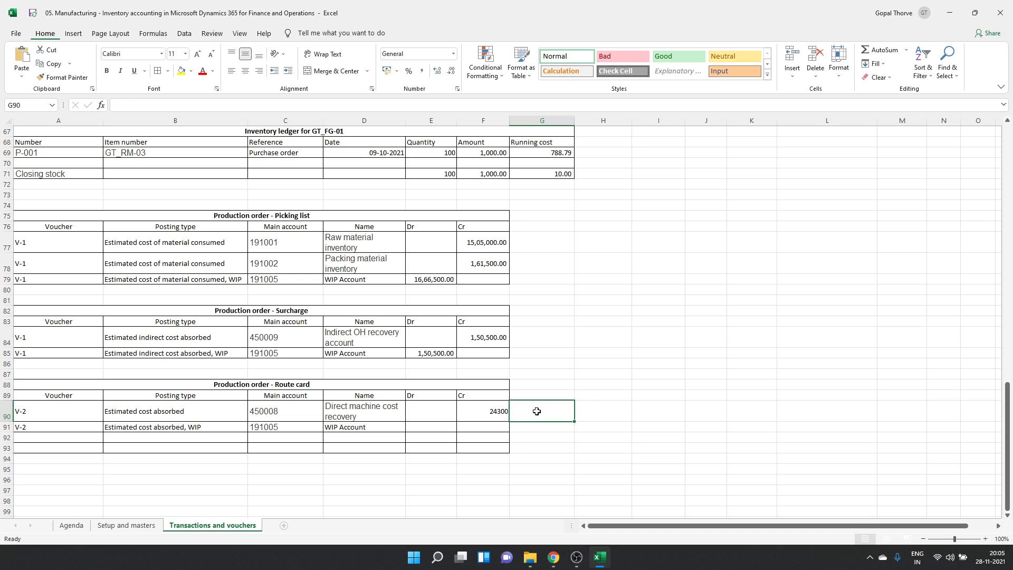
- Switch to Finance and Operations, open the voucher of the 29-11-2021 route consumption and check its direct machine cost recovery amount
key("alt+Tab")
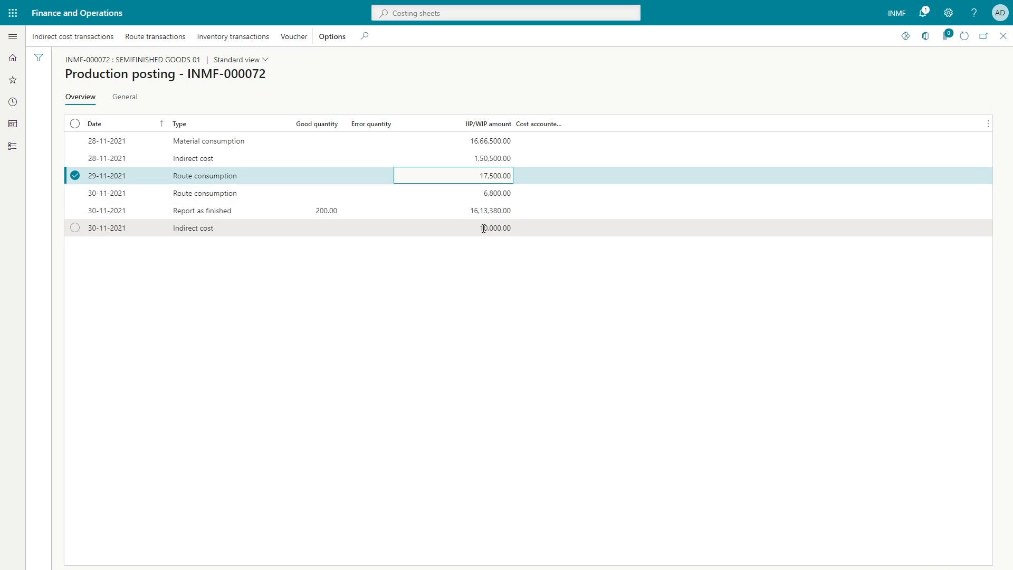
left_click(490, 227)
left_click(228, 179)
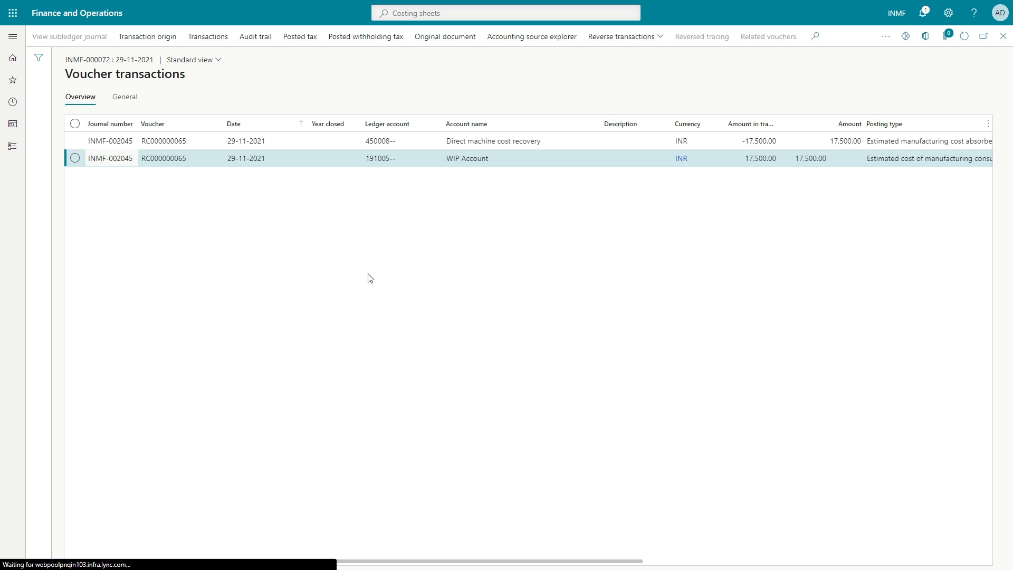
left_click(752, 141)
key("alt+Tab")
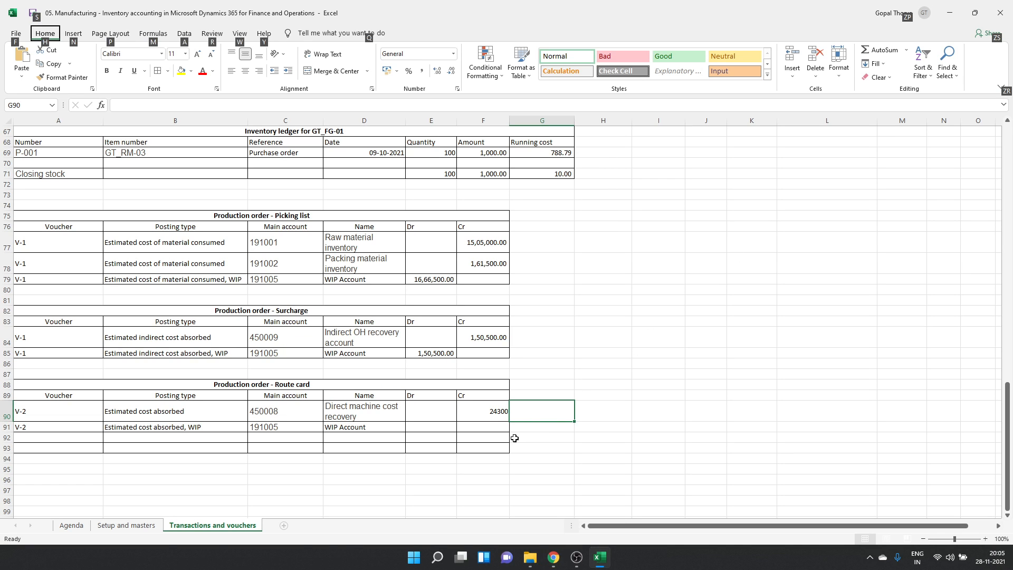
- Remove the +17*400 term from the F90 formula in Excel so the cell holds =35*500
left_click(486, 412)
double_click(485, 407)
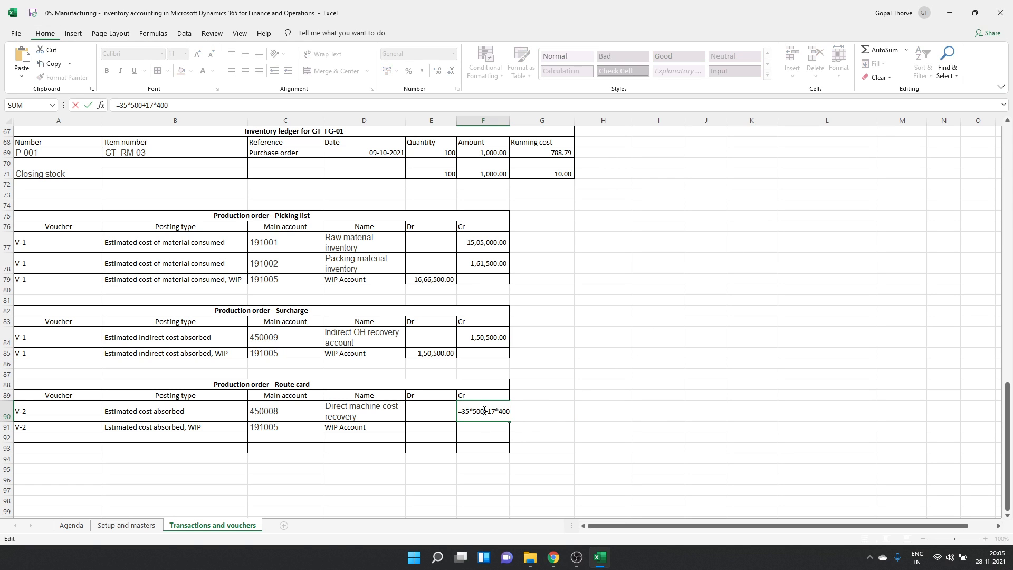
left_click_drag(485, 411, 588, 416)
key("BackSpace")
key("Return")
- Copy the posting type "Estimated manufacturing cost absorbed" from the voucher transactions in Finance and Operations and return to Excel
key("alt+Tab")
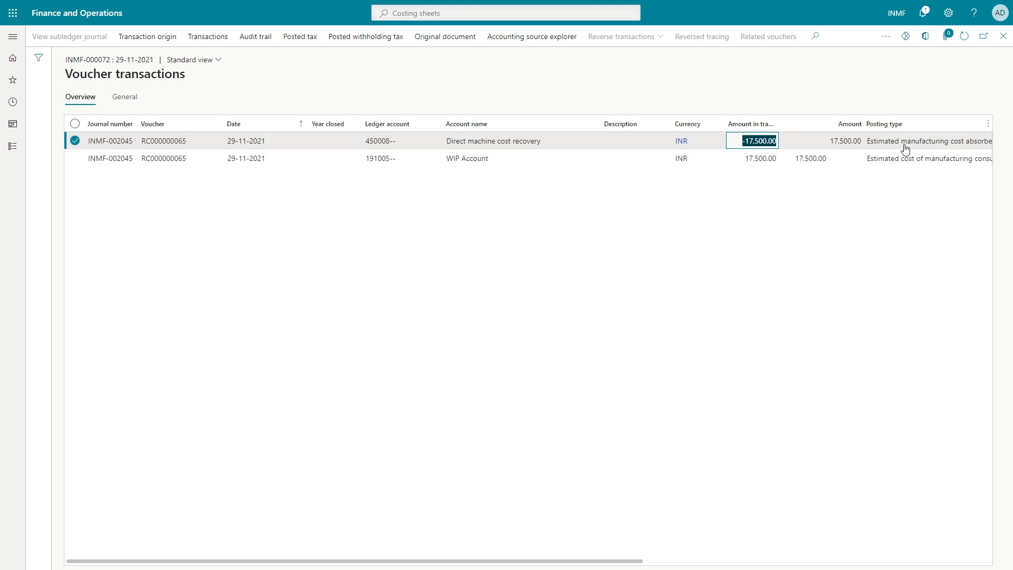
left_click(888, 141)
double_click(884, 142)
triple_click(885, 142)
key("alt+Tab")
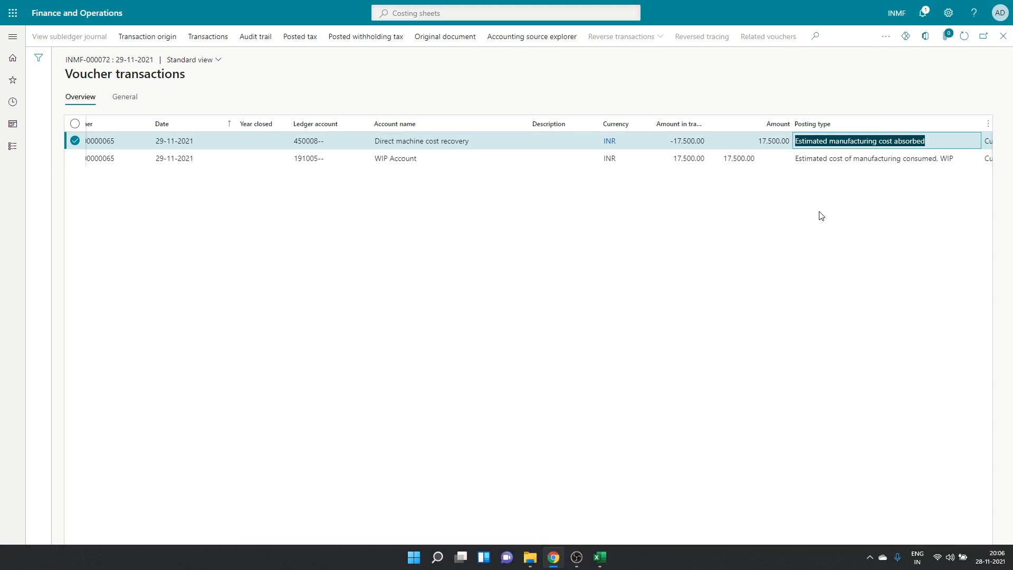
- Insert a row above the route card's WIP Account line and enter +17*400 in its Cr cell F91
left_click(6, 426)
right_click(6, 427)
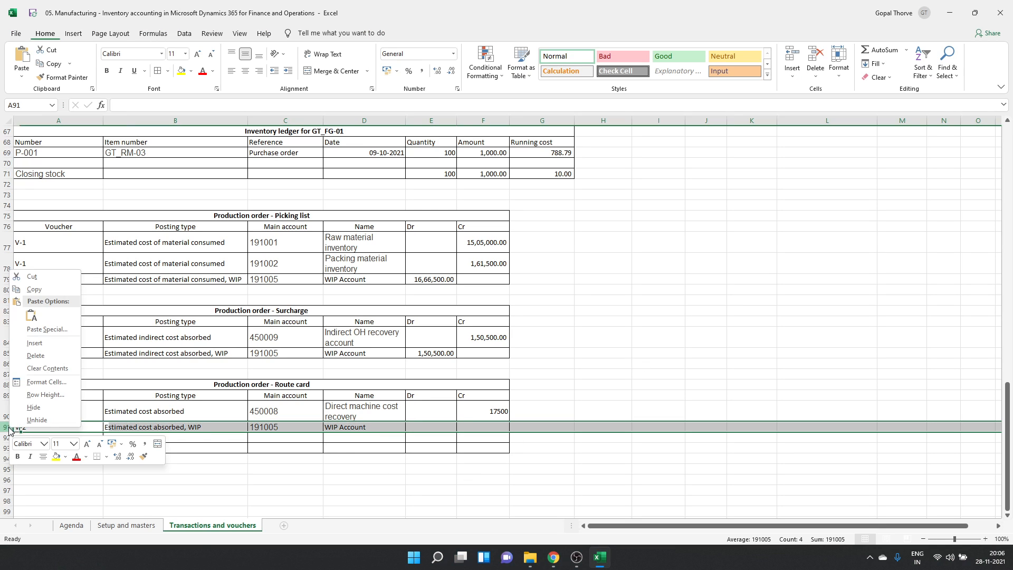
left_click(41, 347)
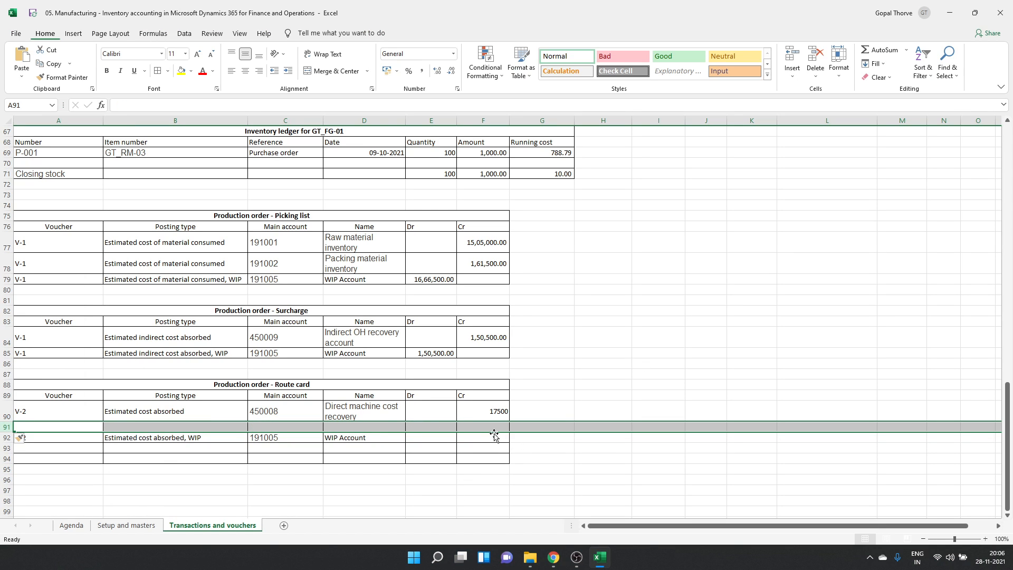
double_click(474, 425)
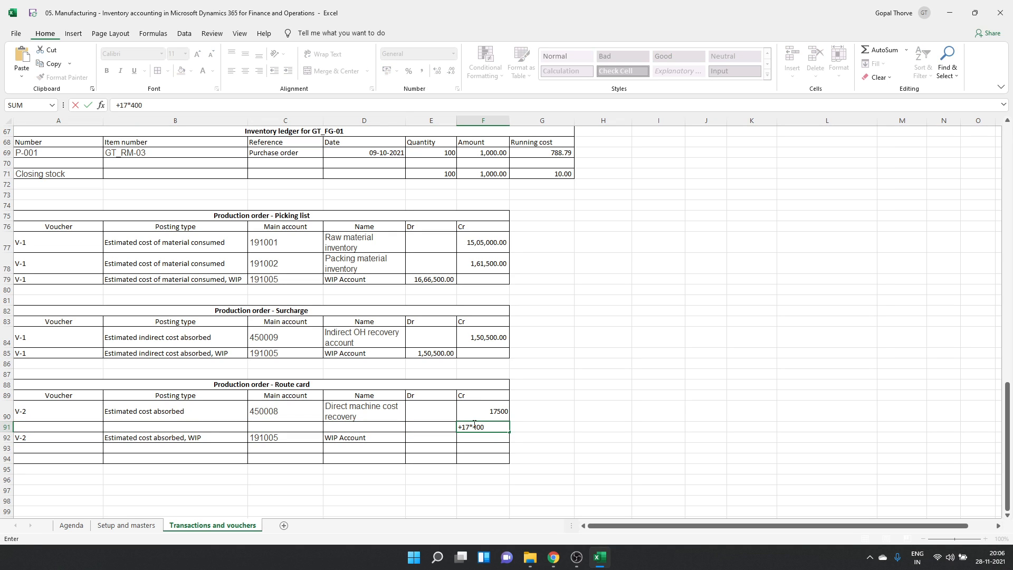
key("Return")
key("Up")
key("Left")
key("Left")
key("Left")
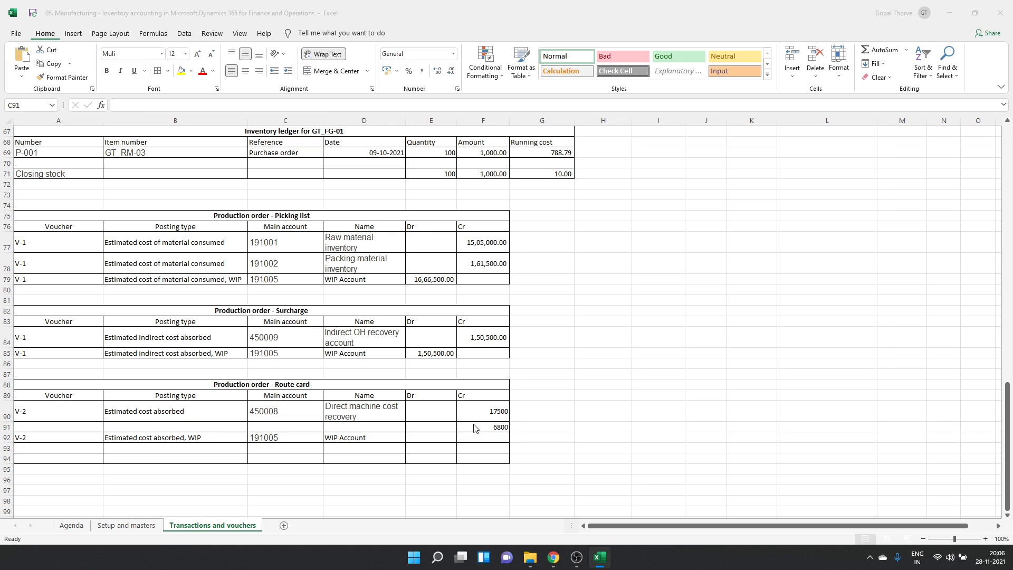
- Set the posting type in B90 and B91 to "Estimated manufacturing cost absorbed"
key("alt+Tab")
key("alt+Tab")
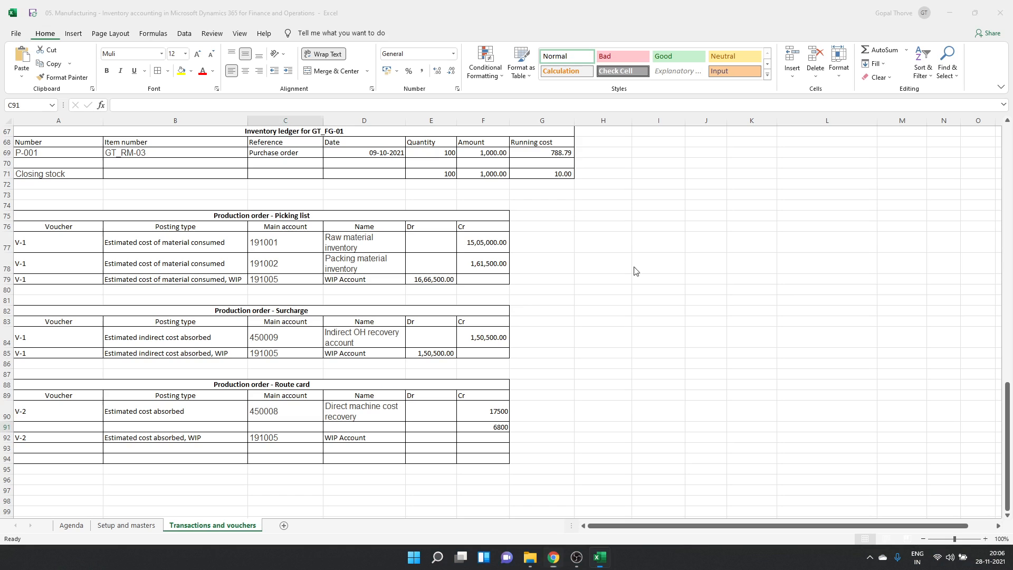
left_click(136, 416)
type("Estimated manufacturing cost absorbed")
left_click(163, 425)
type("Estimated manufacturing cost absorbed")
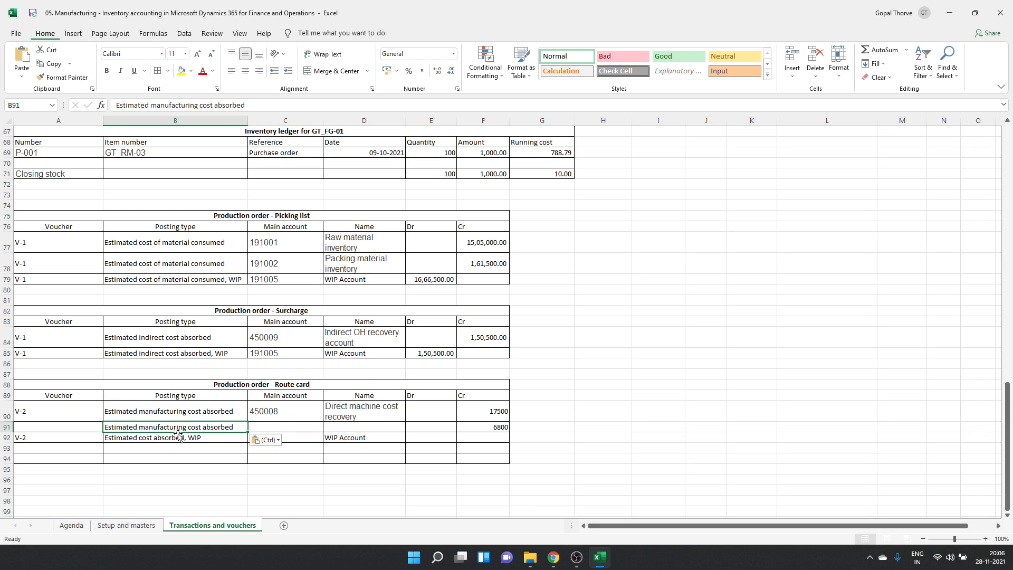
- Copy "Estimated cost of manufacturing consumed, WIP" from the Finance and Operations voucher into B92 in Excel and autofit column B
key("alt+Tab")
left_click(837, 163)
key("ctrl+c")
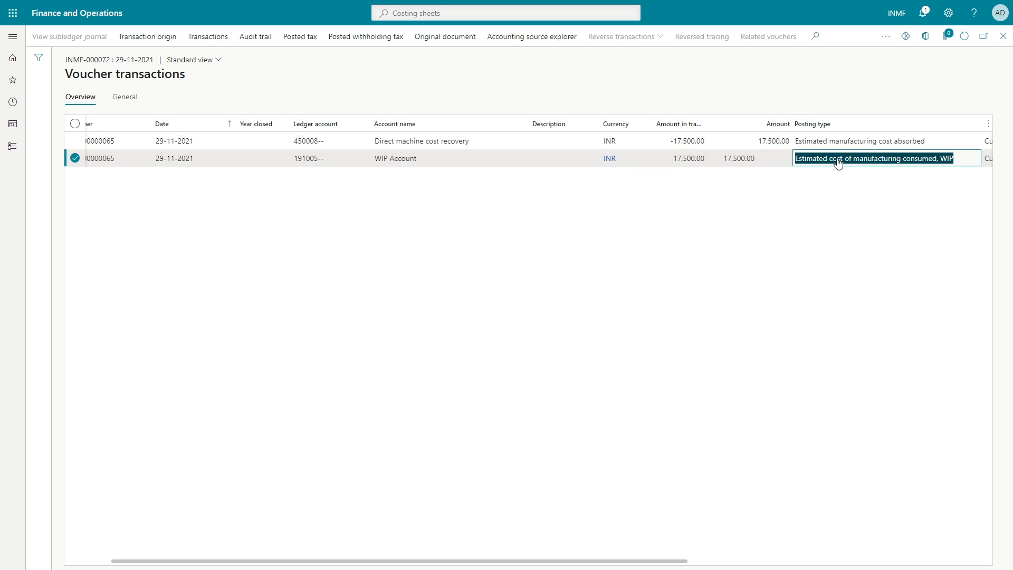
key("alt+Tab")
left_click(142, 442)
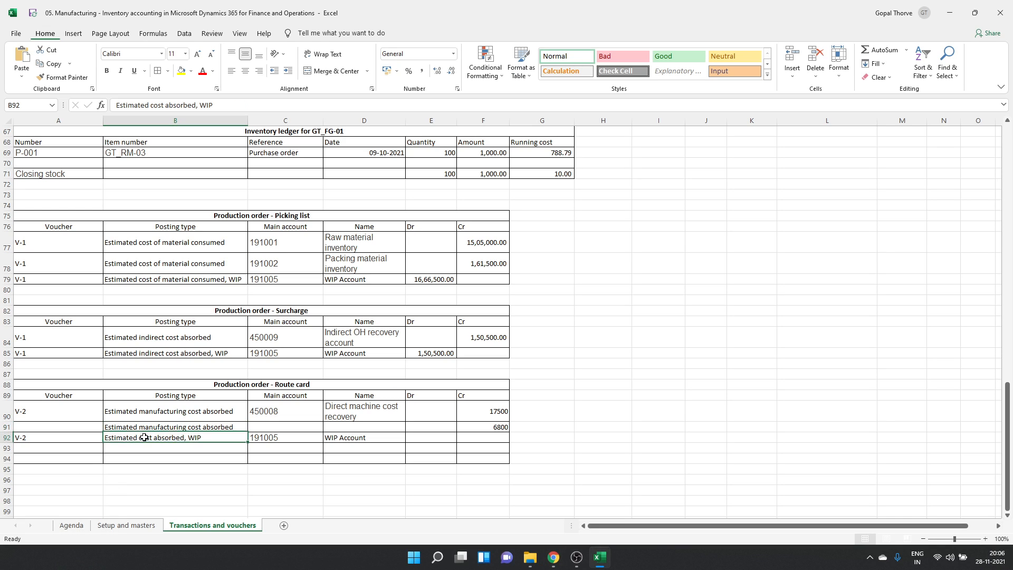
key("ctrl+v")
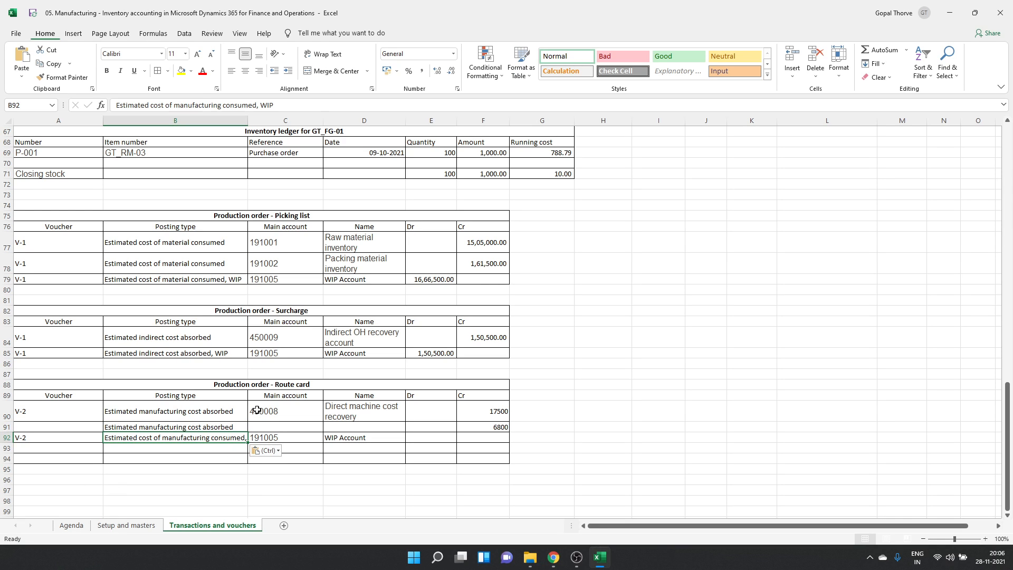
double_click(247, 121)
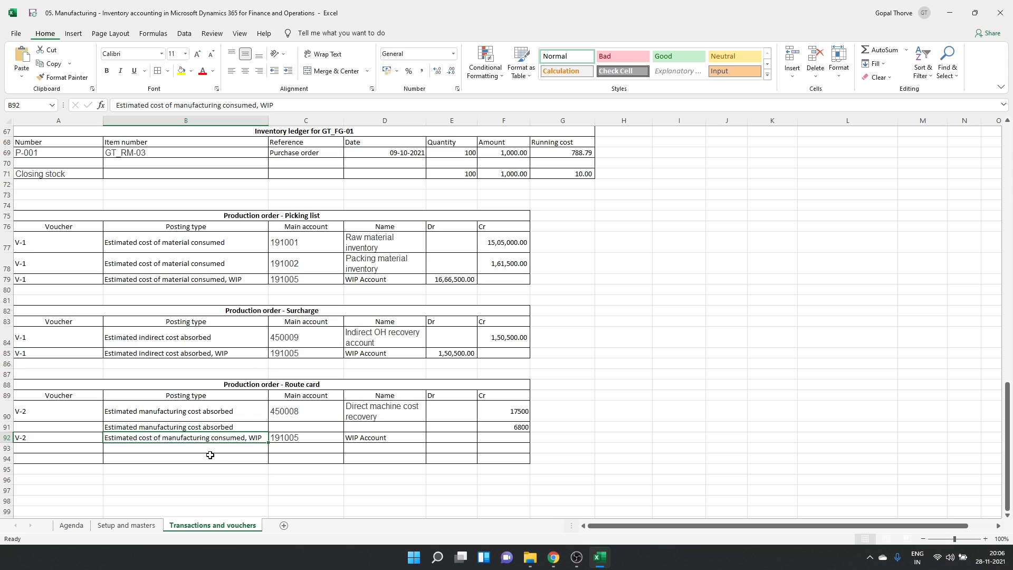
key("alt+Tab")
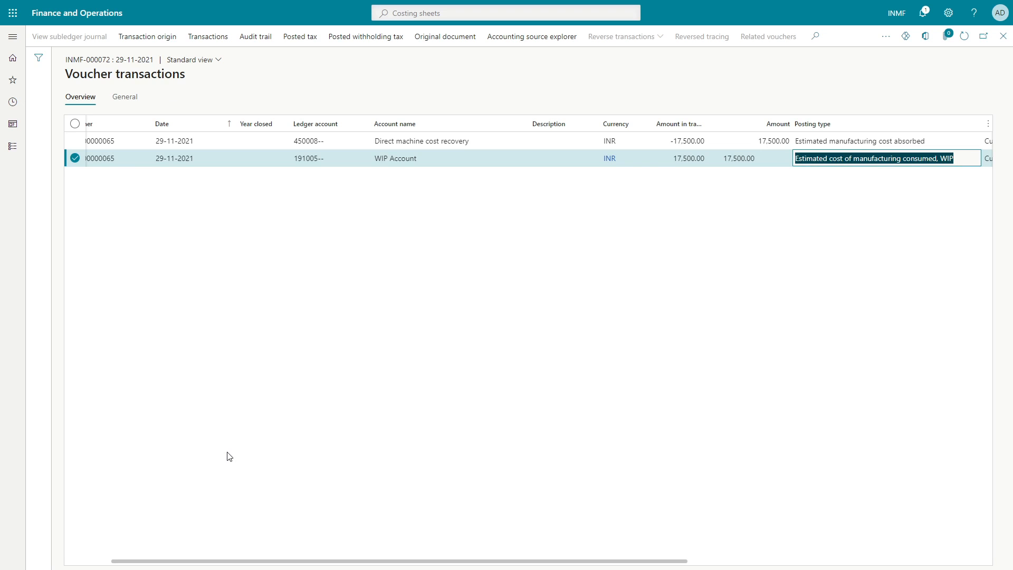
key("alt+Tab")
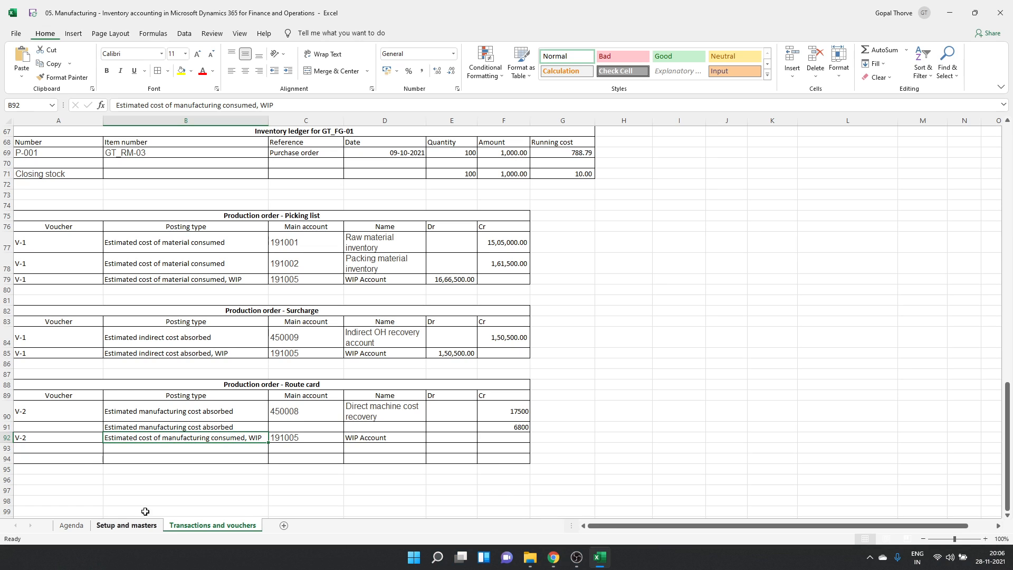
- Complete row 91 by copying the V-2 voucher, main account and Direct machine cost recovery name from row 90
left_click(36, 422)
key("ctrl+c")
left_click(46, 427)
key("ctrl+v")
left_click(75, 447)
key("Escape")
left_click(230, 436)
left_click(288, 431)
left_click(234, 428)
left_click_drag(283, 414, 379, 414)
key("ctrl+c")
left_click(324, 428)
key("ctrl+v")
left_click(276, 454)
- Move the WIP Account row 92 up so it sits directly below the first manufacturing cost line
left_click(7, 448)
key("ctrl+x")
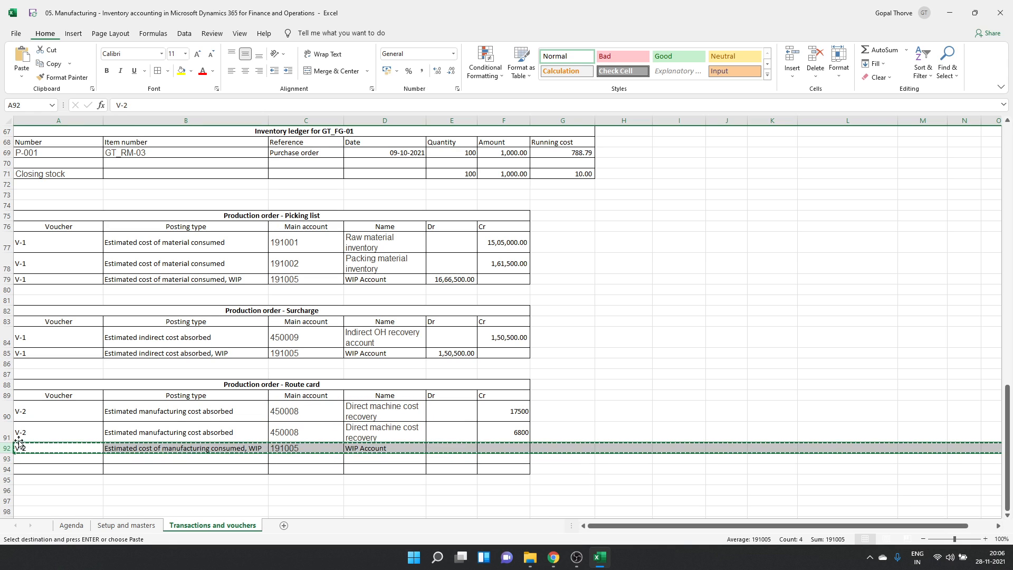
right_click(7, 435)
left_click(43, 351)
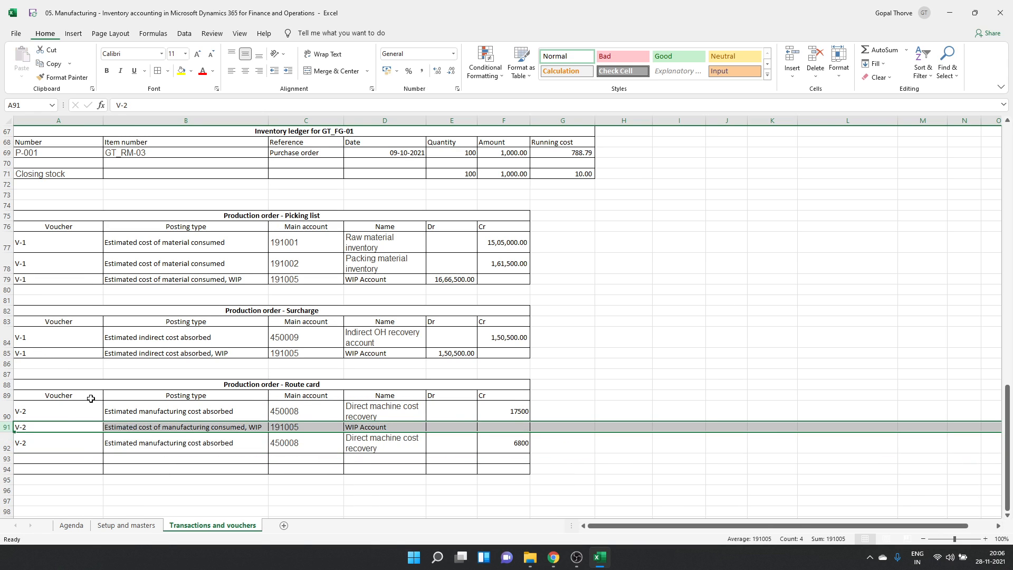
- Change the voucher of the second manufacturing cost line in A92 to V-3
left_click(67, 442)
key("F2")
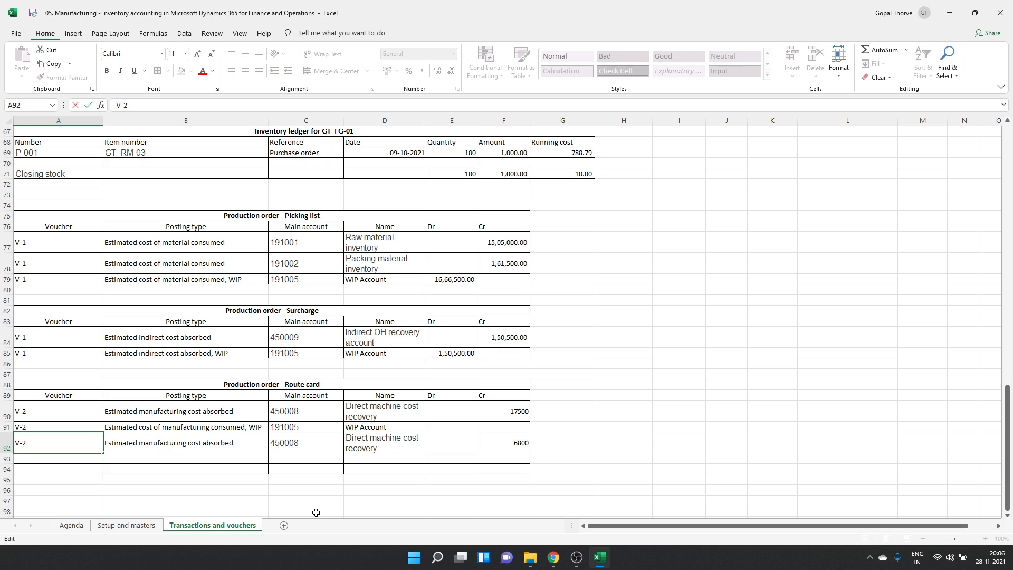
type("3")
key("Return")
key("Up")
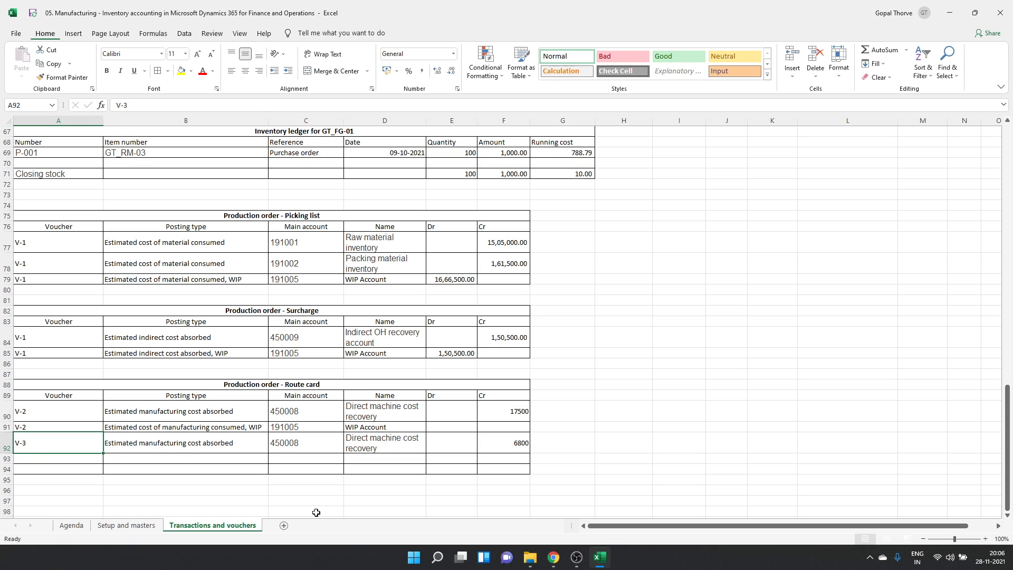
- Link the WIP Account debit in E91 to the credit amount in F90
key("Right")
key("Right")
key("Right")
key("Right")
key("Right")
key("Up")
key("Left")
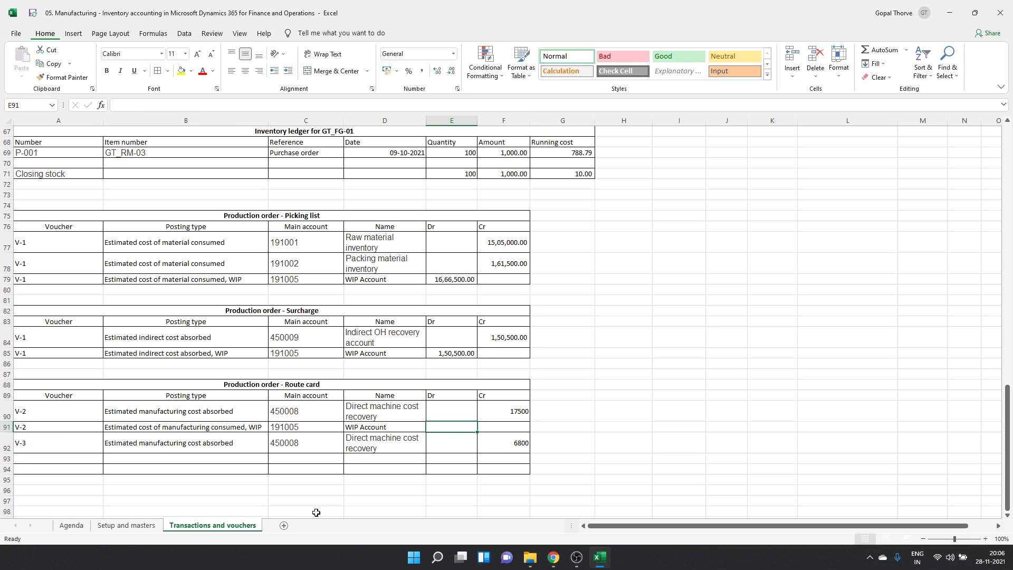
type("=")
key("Up")
key("Right")
key("Return")
- Copy the WIP Account line A91:E91 to row 93 beneath the V-3 manufacturing cost line
key("Down")
key("Left")
key("Left")
key("Left")
key("Left")
key("Up")
key("Up")
key("shift+Right")
key("shift+Right")
key("shift+Right")
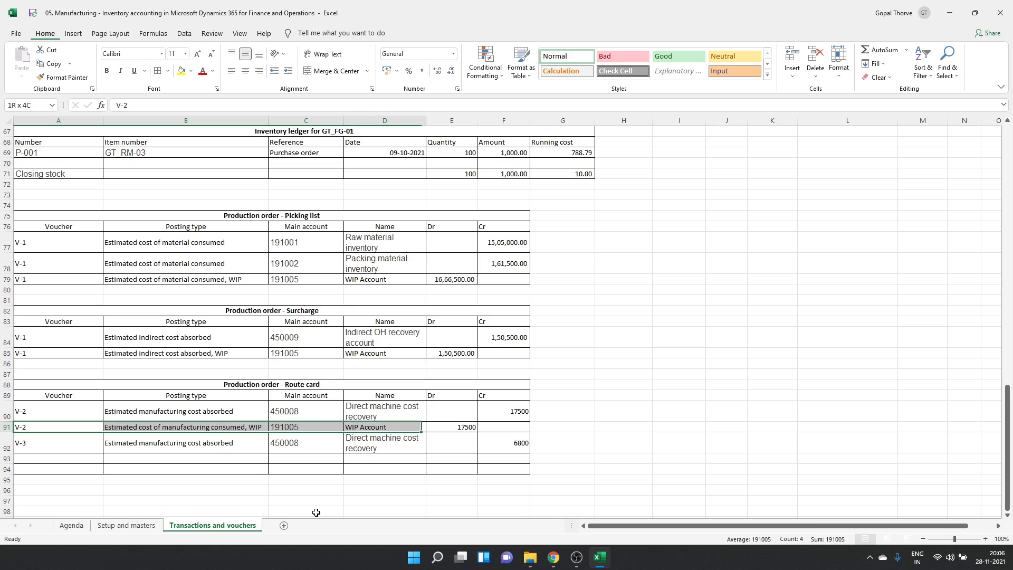
key("ctrl+q")
key("Right")
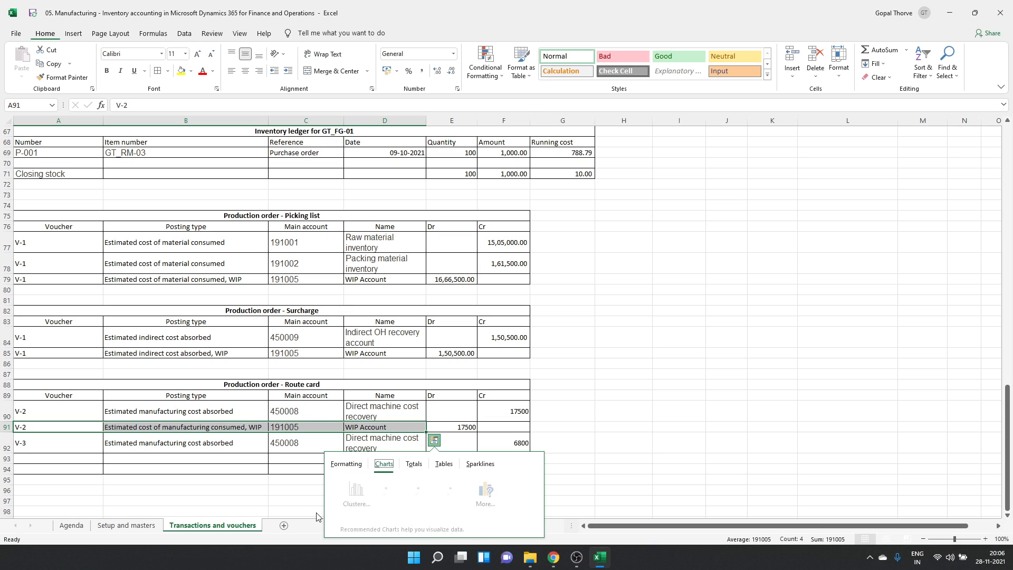
key("Escape")
key("Escape")
key("shift+Right")
key("ctrl+c")
key("Down")
key("Down")
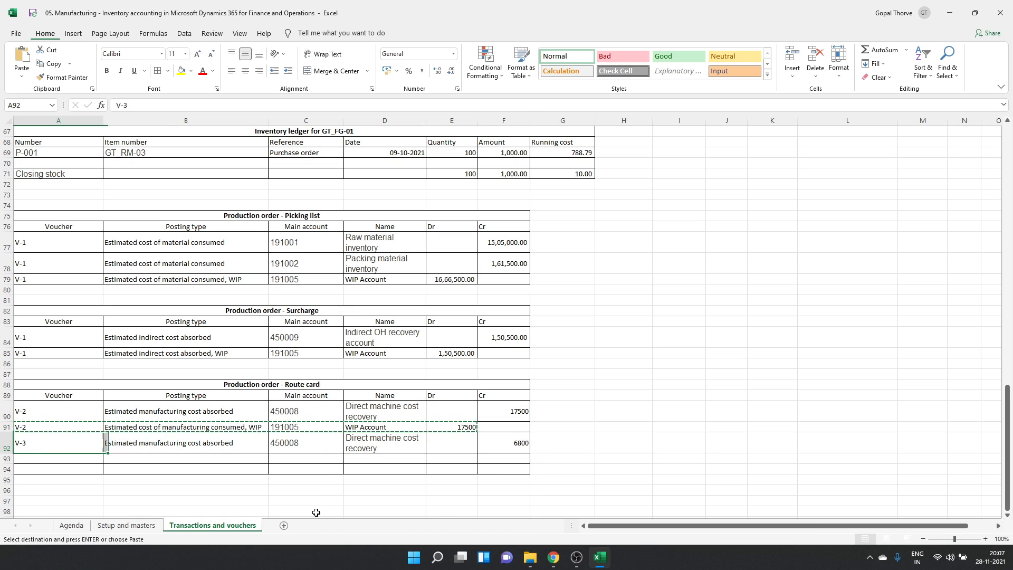
key("ctrl+v")
key("Right")
key("Escape")
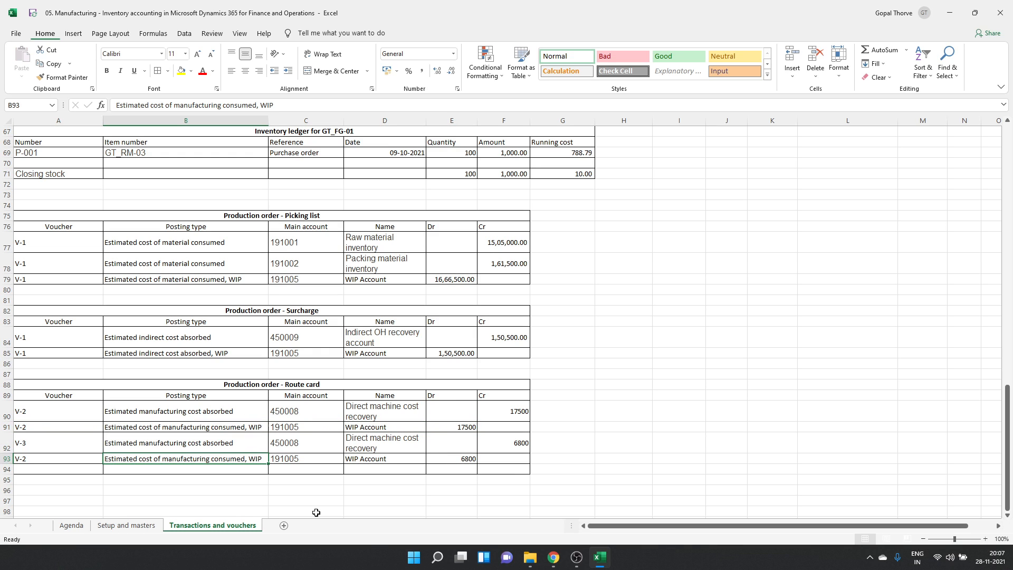
- Switch to Finance and Operations, open the voucher of the 30-11-2021 route consumption and check its direct machine cost recovery amount
key("alt+Tab")
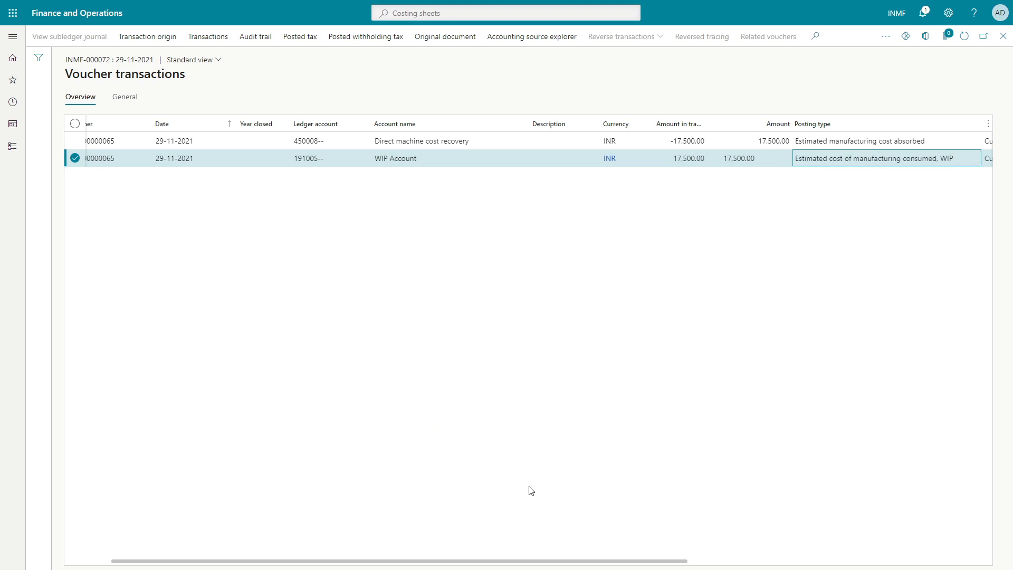
key("Escape")
left_click(499, 193)
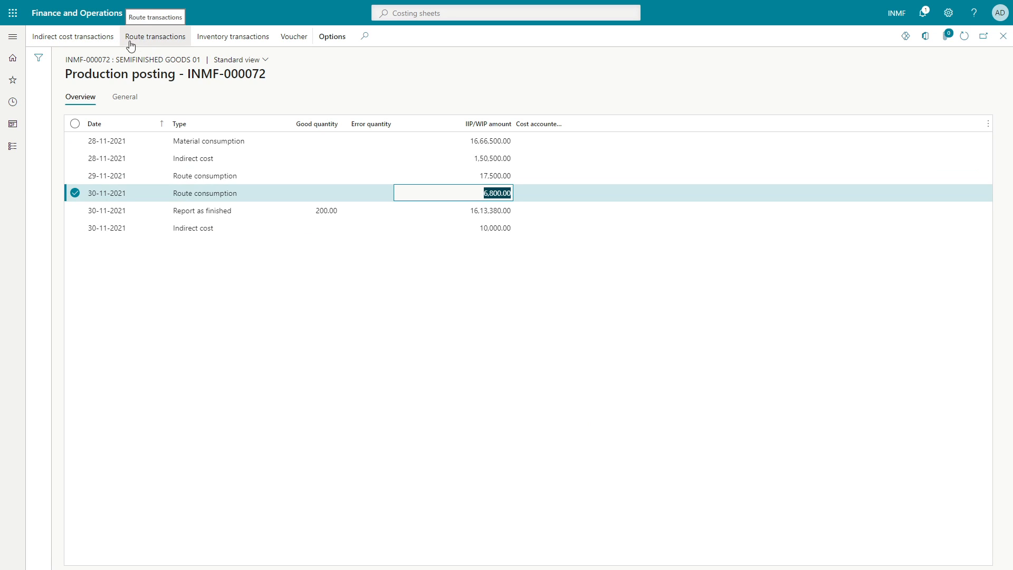
left_click(294, 42)
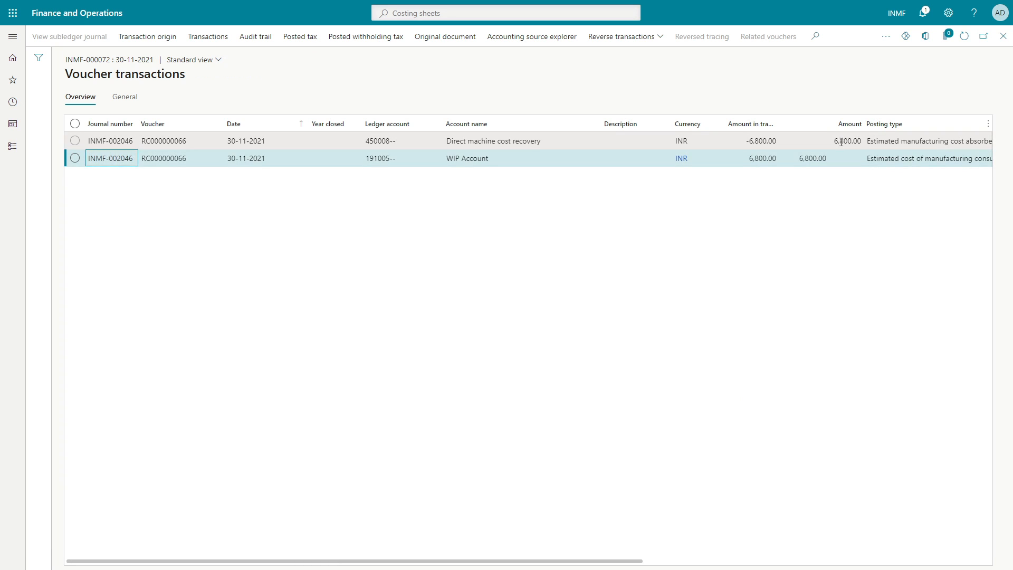
left_click(843, 141)
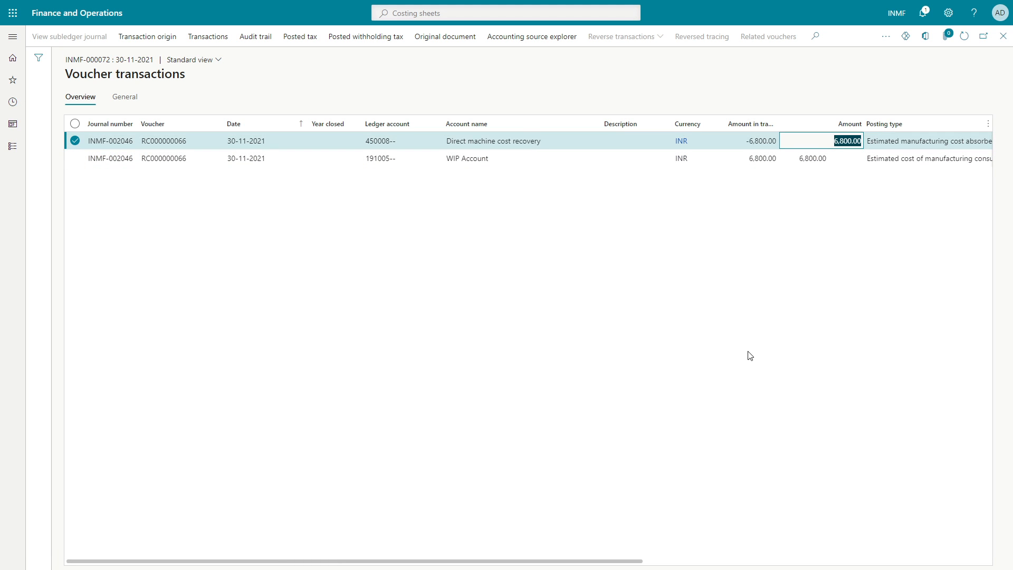
- Switch to Excel and compare the V-2 and V-3 route card lines with the route consumption voucher in Finance and Operations
key("alt+Tab")
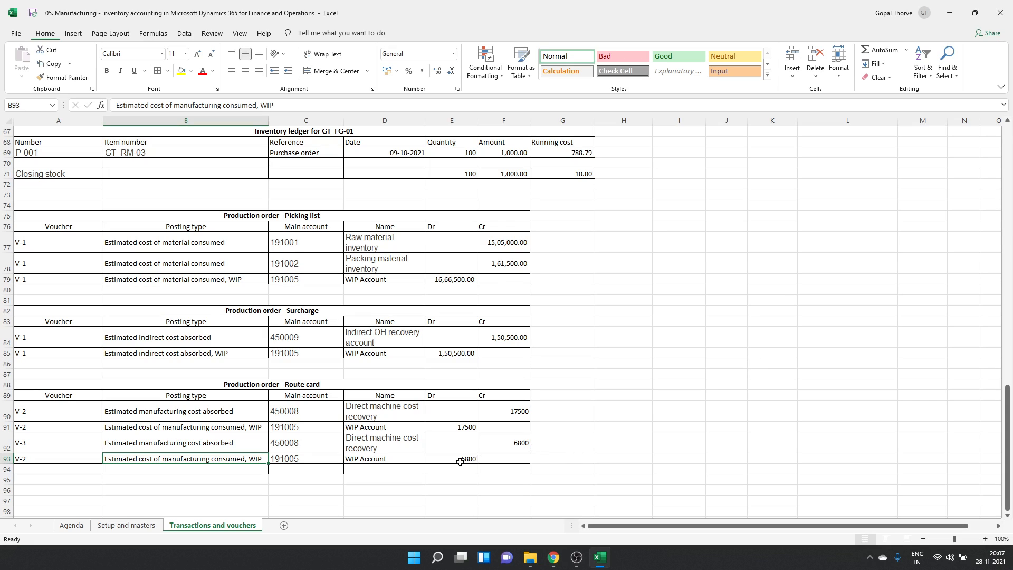
left_click(386, 459)
key("alt+Tab")
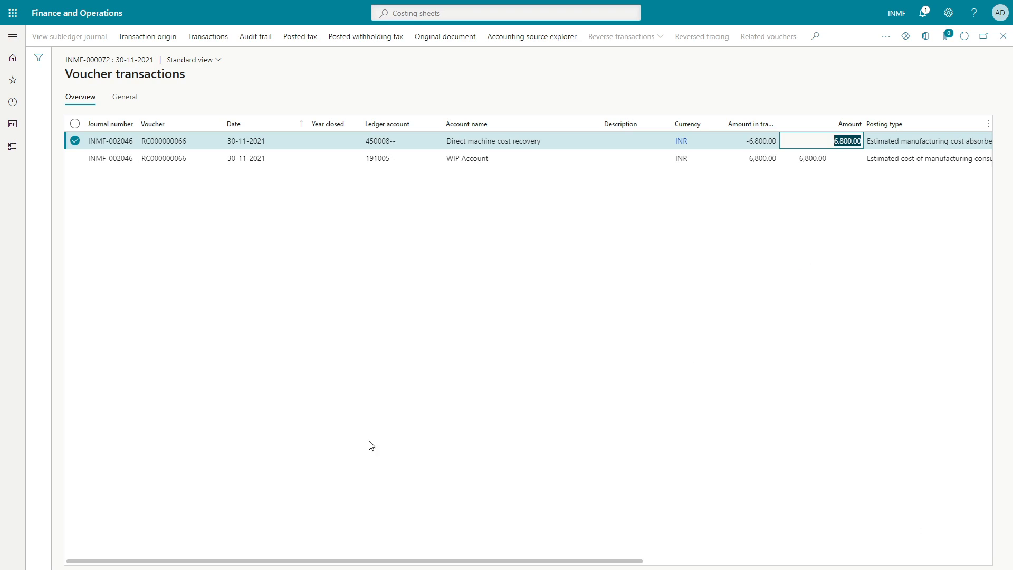
key("alt+Tab")
left_click(258, 447)
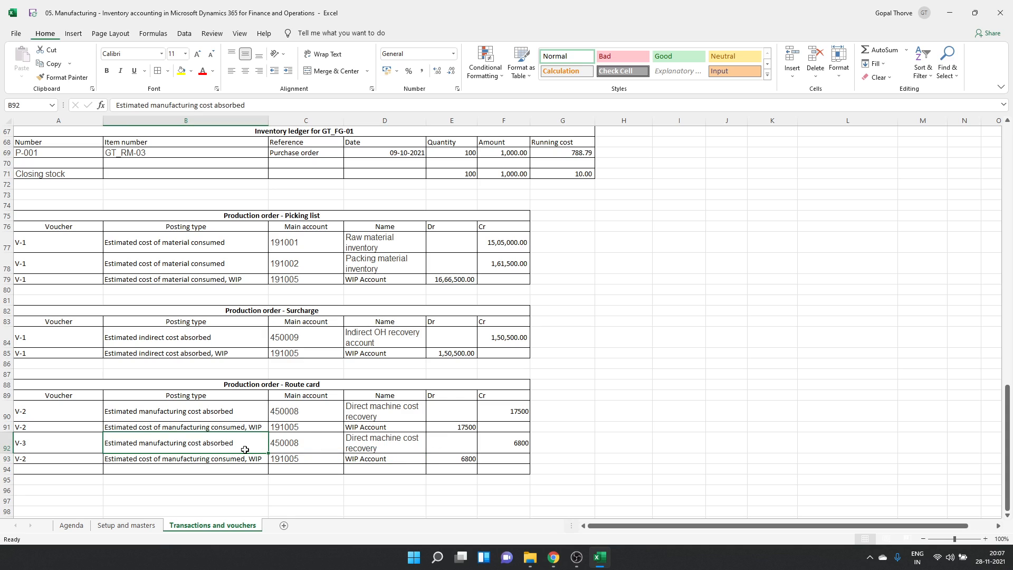
left_click(78, 411)
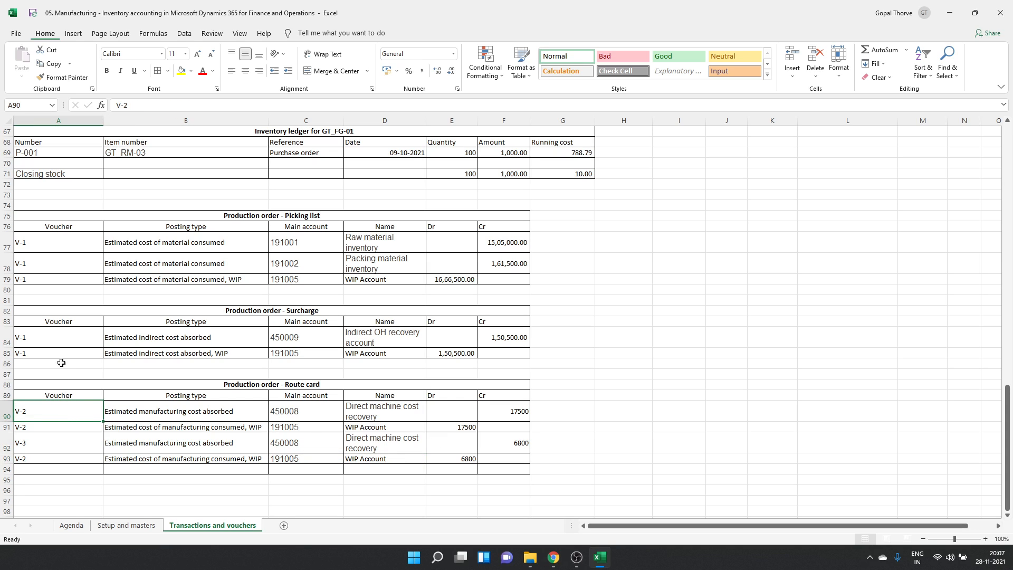
scroll(66, 361, "up", 1)
scroll(67, 361, "down", 1)
left_click(60, 440)
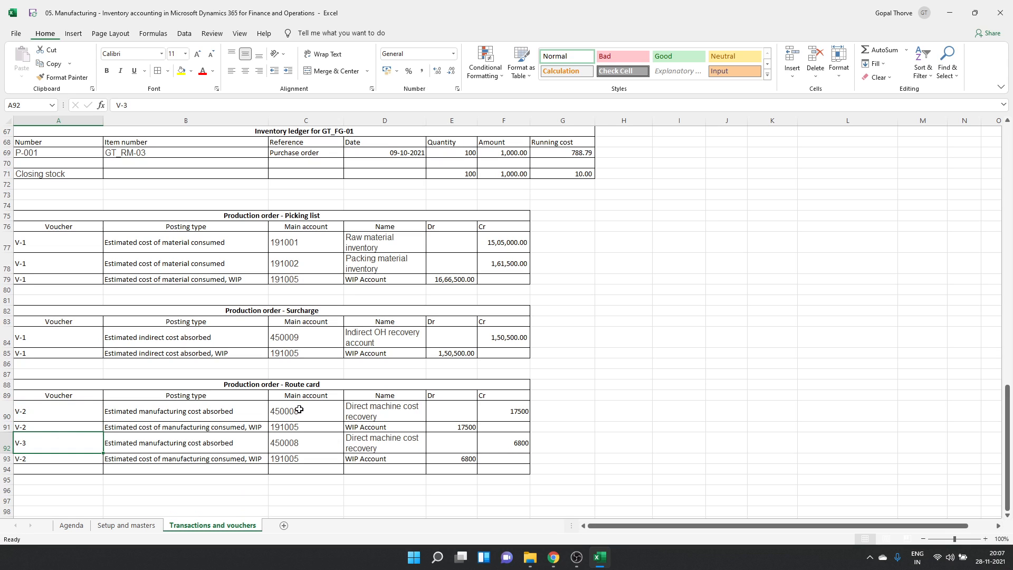
left_click(298, 385)
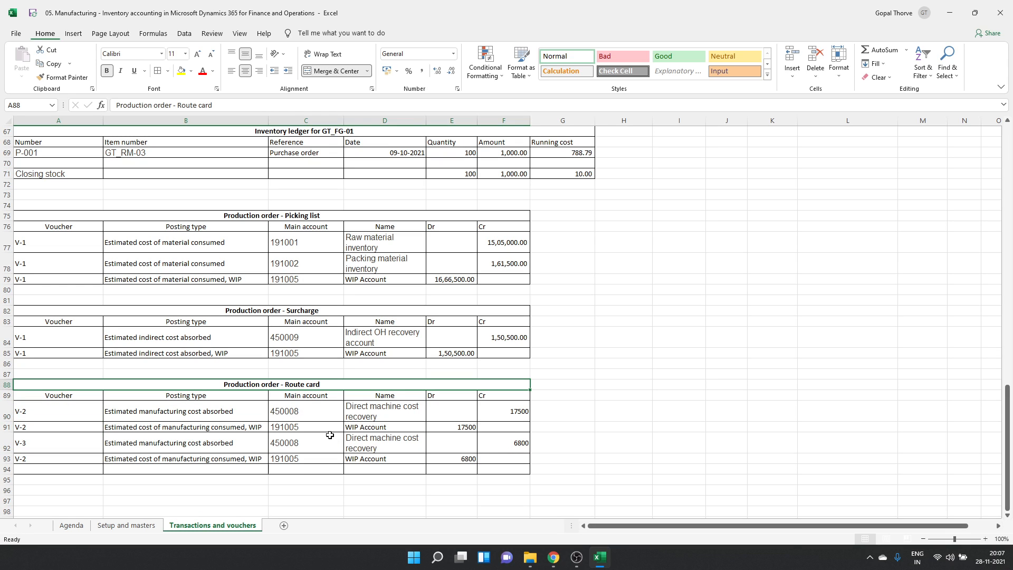
- Switch to Finance and Operations, reopen the production postings of the GT_SFG-01 order and select the report as finished posting
key("alt+Tab")
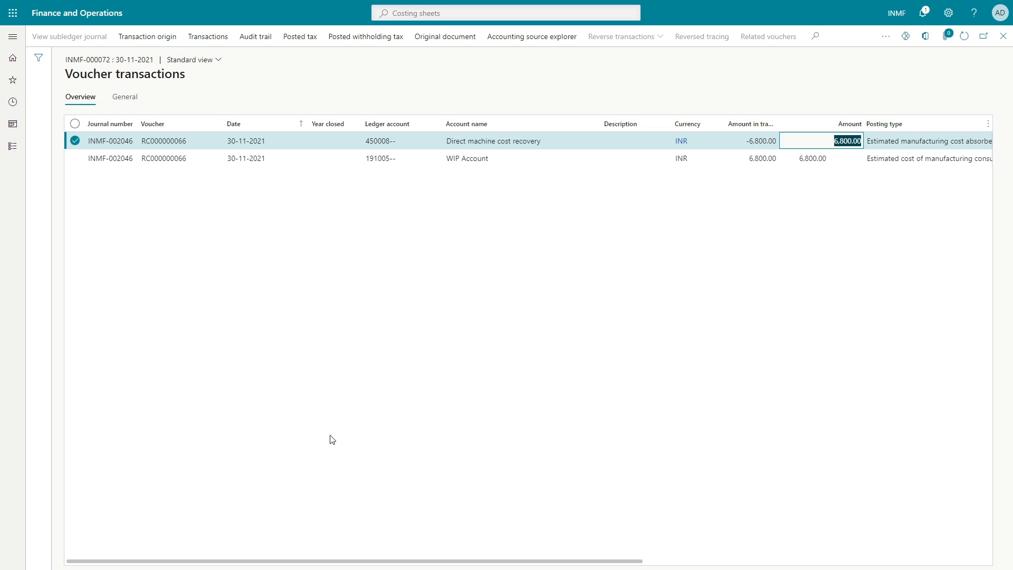
key("Escape")
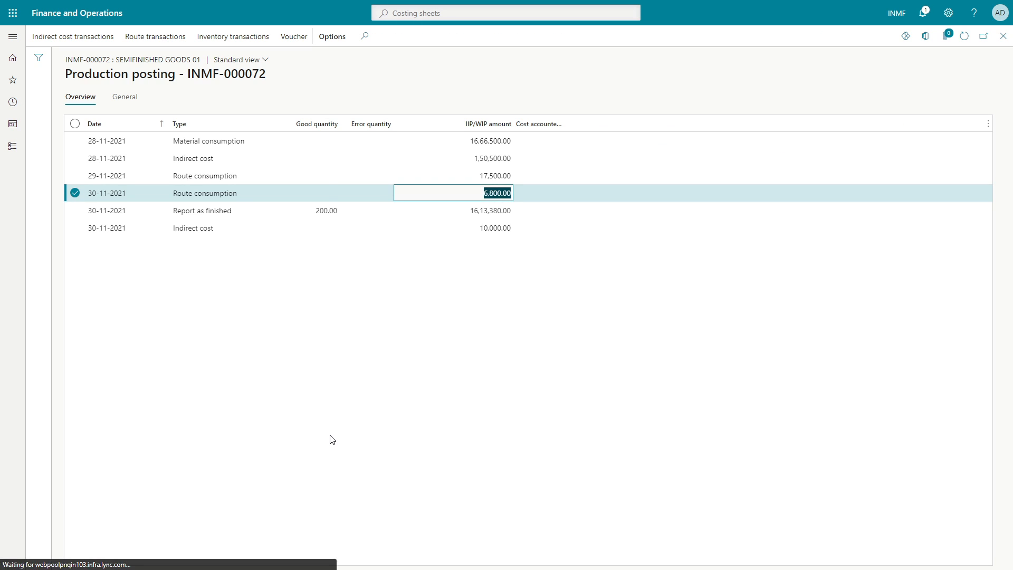
key("Escape")
key("Escape")
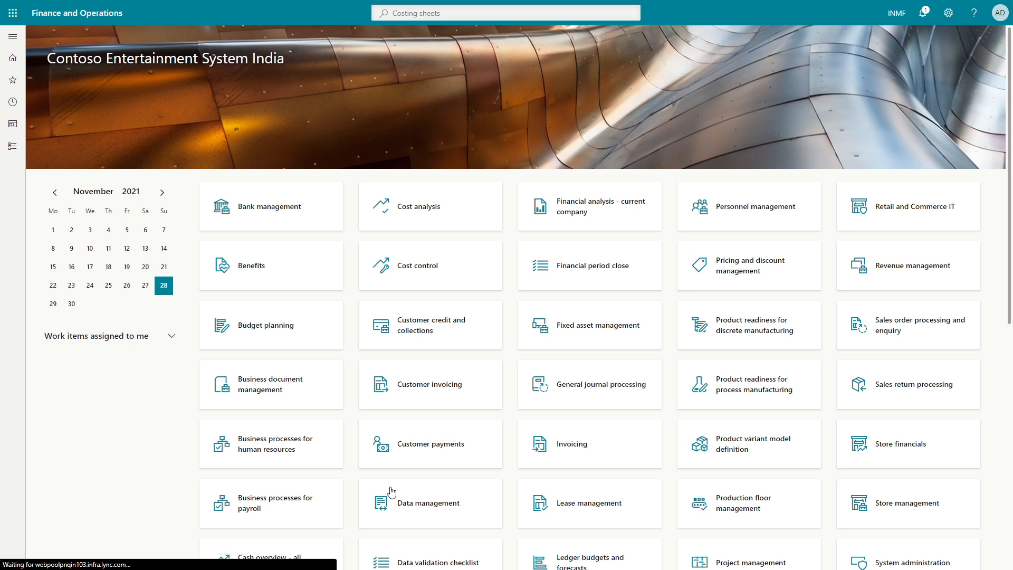
left_click(12, 146)
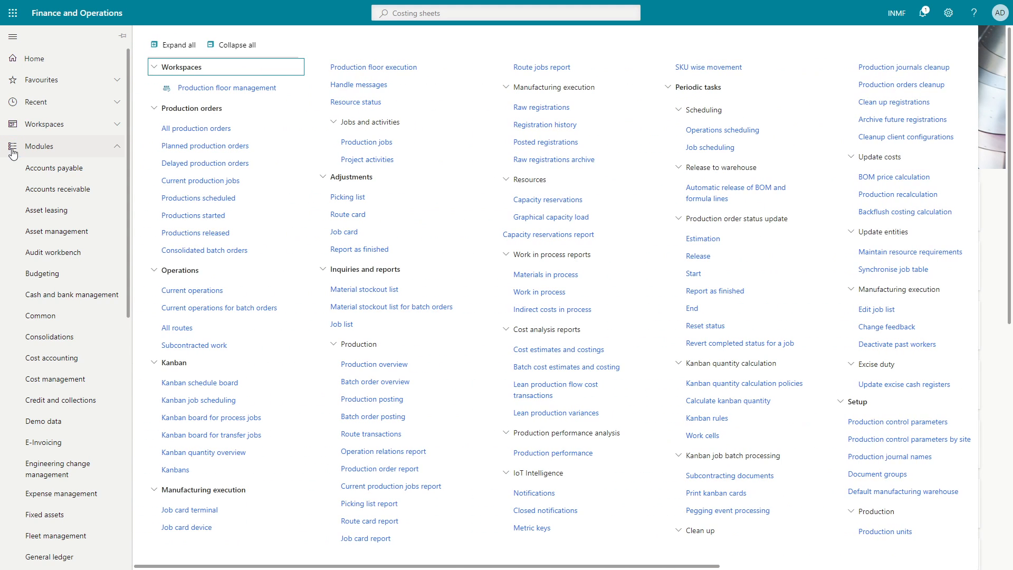
key("Escape")
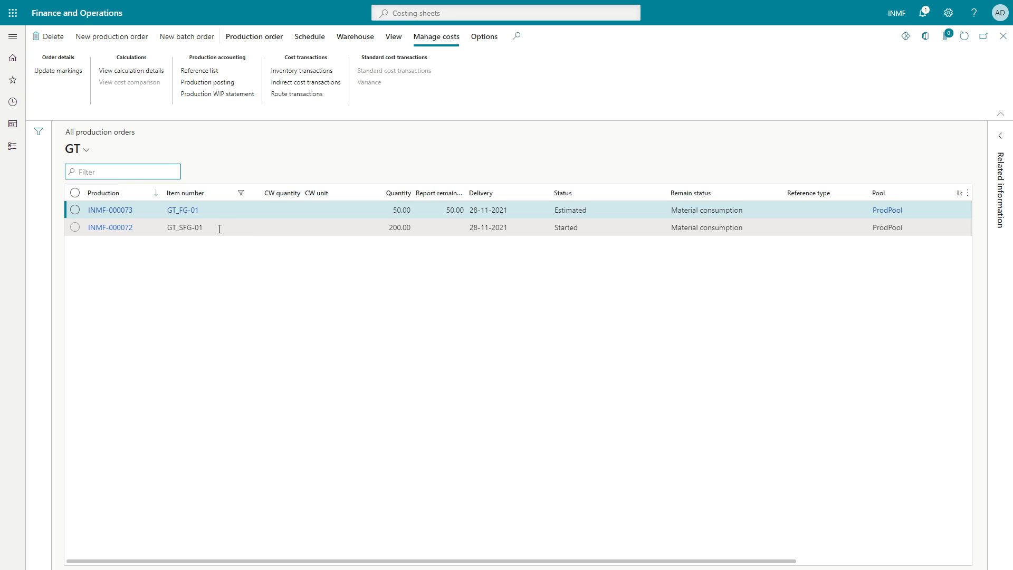
left_click(220, 228)
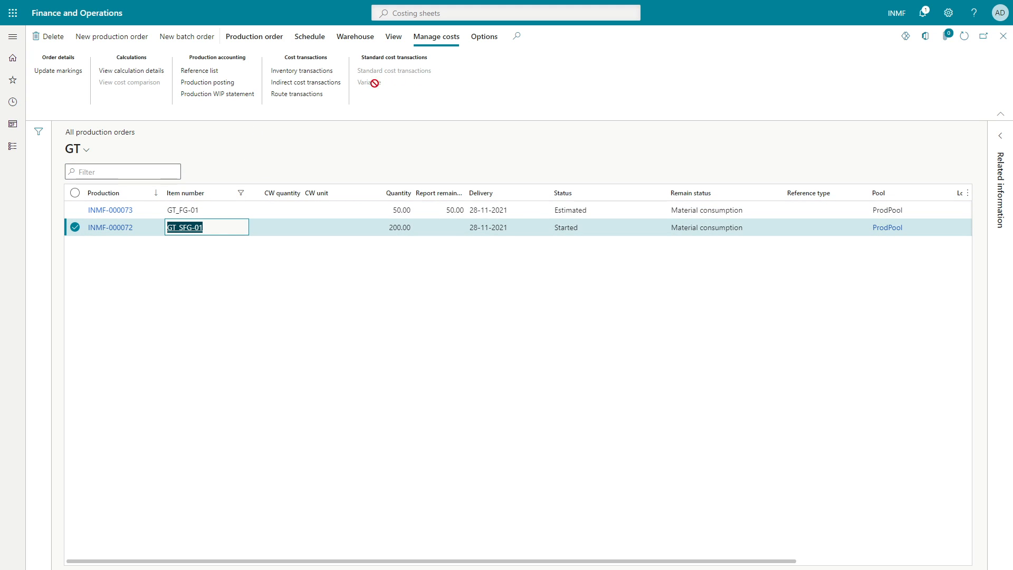
left_click(209, 82)
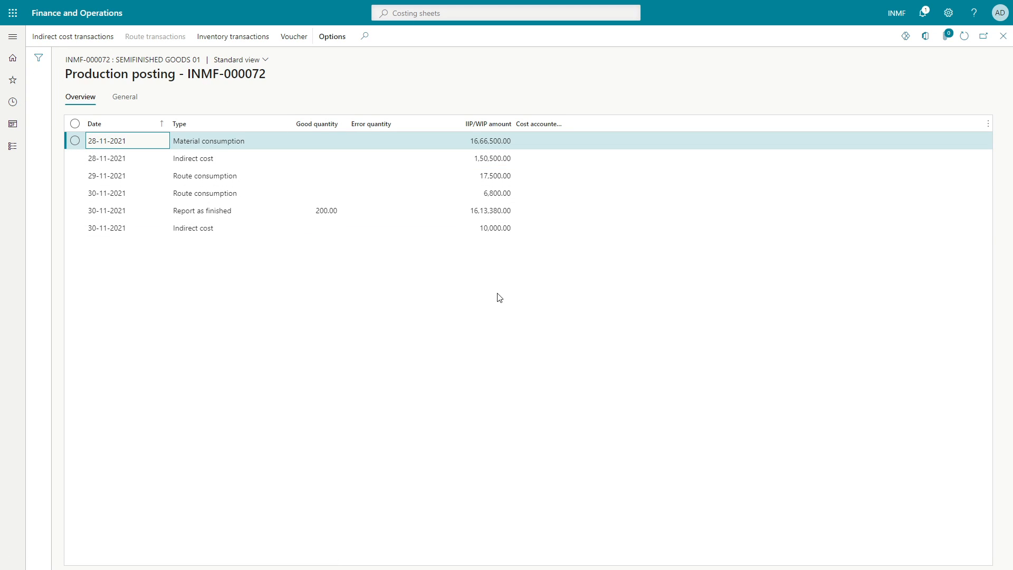
left_click(211, 212)
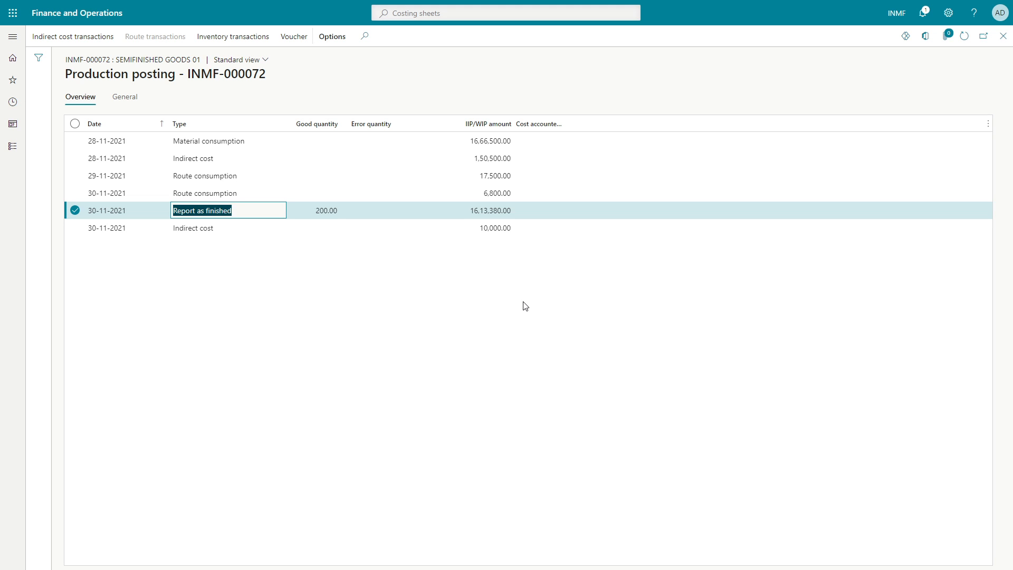
- Switch to Excel and copy the Route card table's title and column headers in rows 88 and 89 to A96
key("alt+Tab")
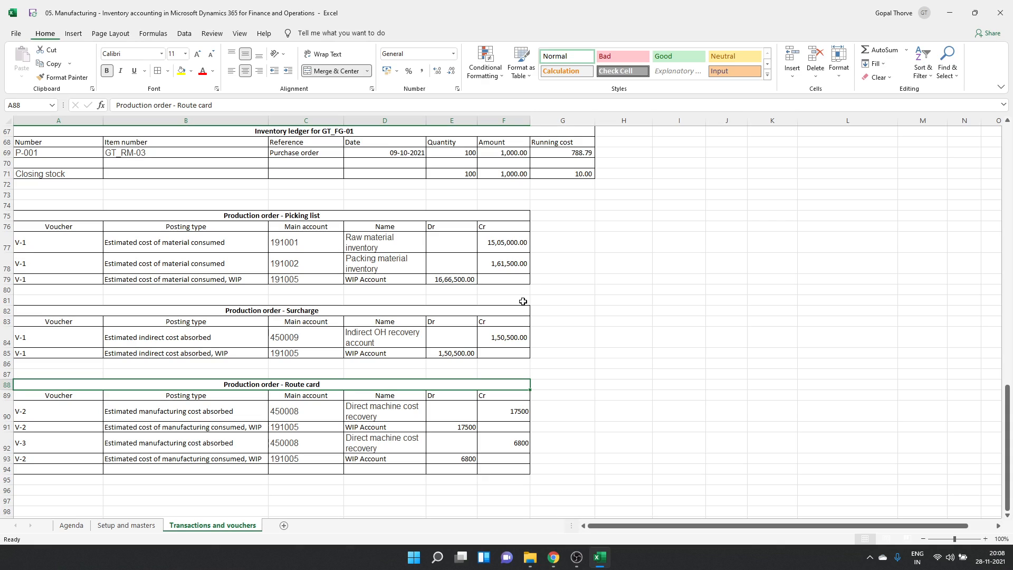
key("Down")
key("Down")
key("Down")
key("Down")
key("Down")
key("Down")
key("Down")
key("Down")
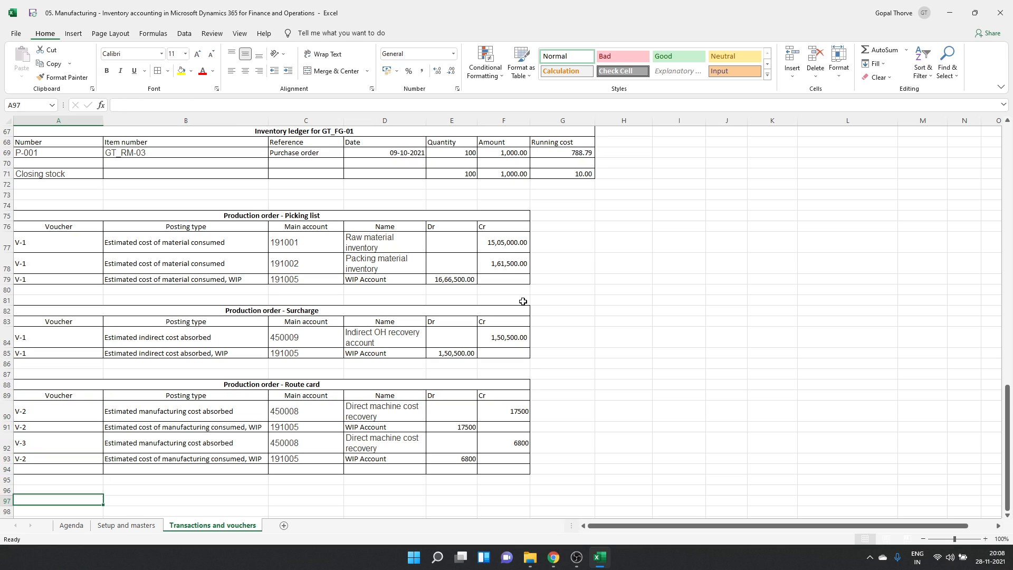
key("Up")
key("Up")
key("Up")
key("Up")
key("Up")
key("Up")
key("Up")
key("Up")
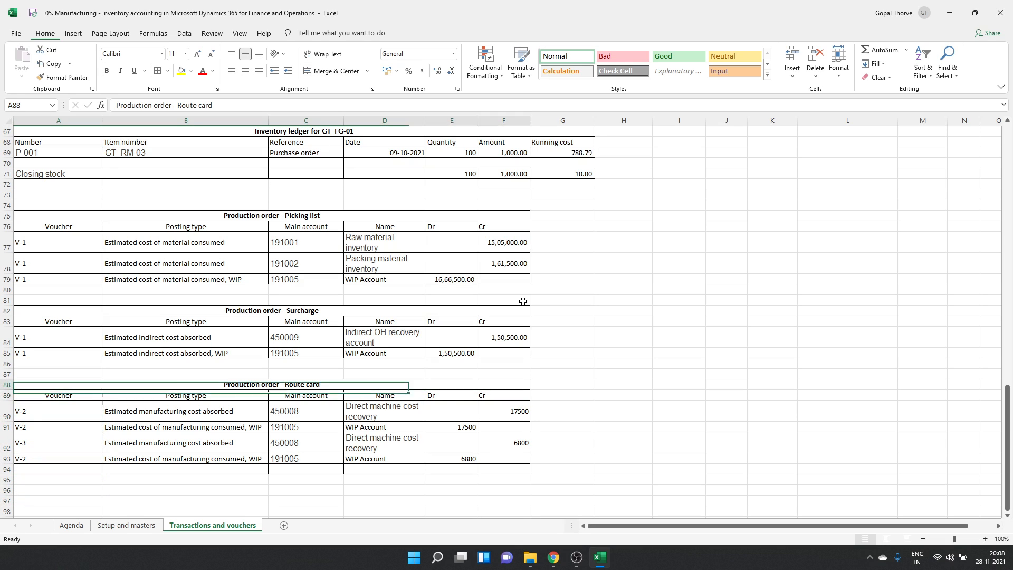
key("shift+Down")
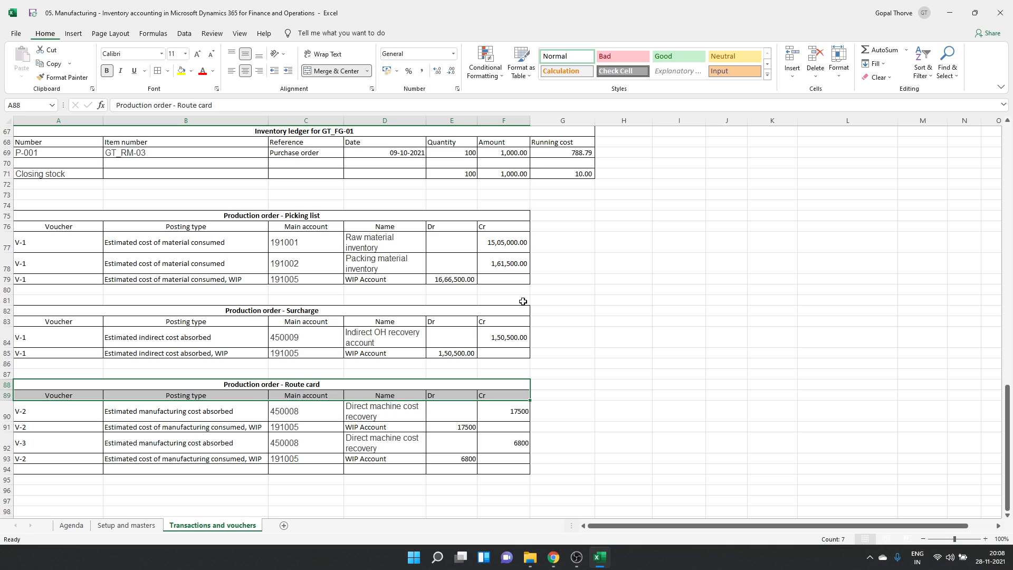
key("ctrl+c")
key("Down")
key("Down")
key("Down")
key("Down")
key("Down")
key("Down")
key("Down")
key("Down")
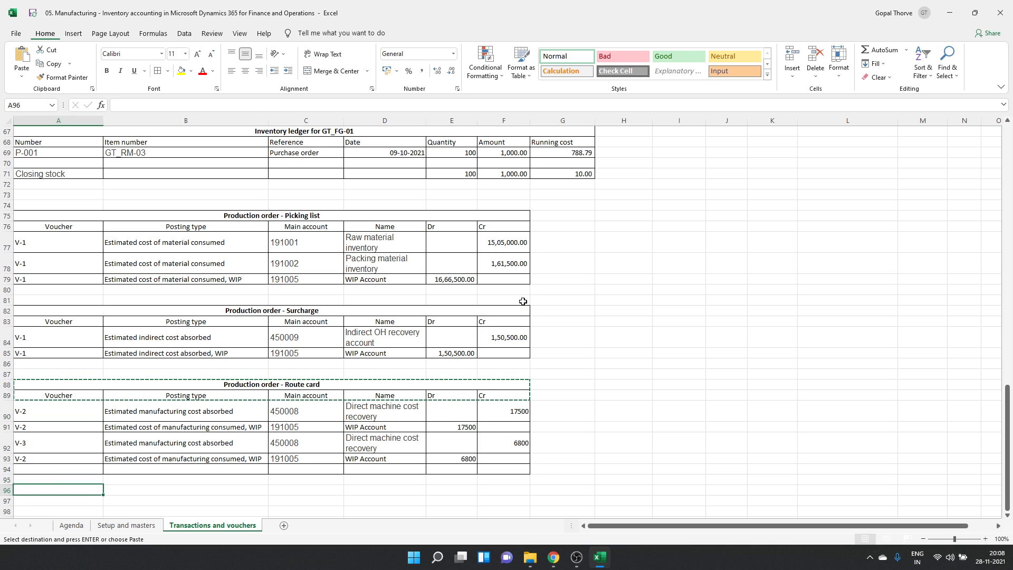
key("ctrl+v")
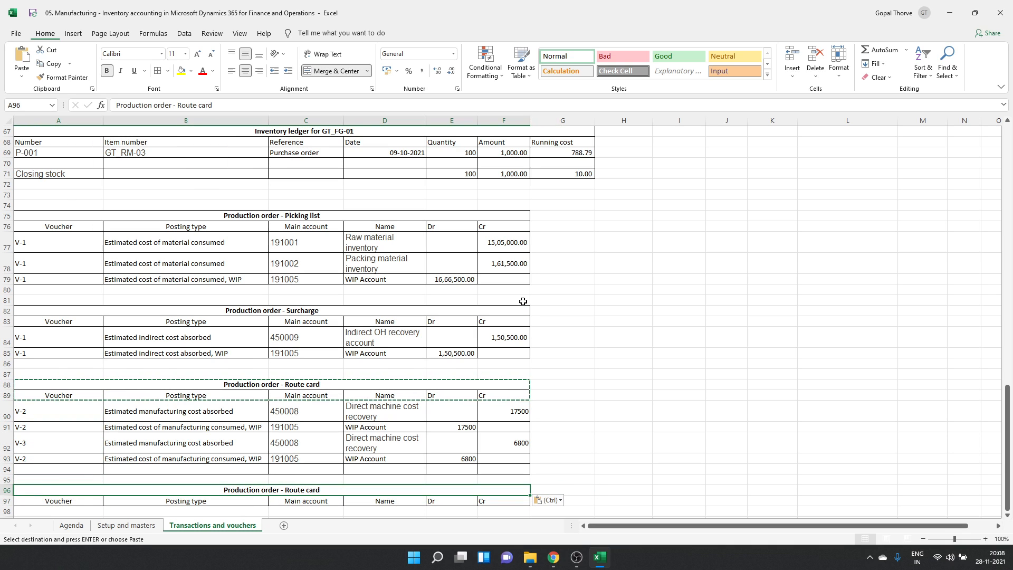
- Change the copied Route card heading in A96 to "Production order - Report as finished"
key("F2")
key("shift+Left")
key("shift+Left")
key("shift+Left")
key("shift+Left")
key("shift+Left")
key("shift+Left")
type("Re")
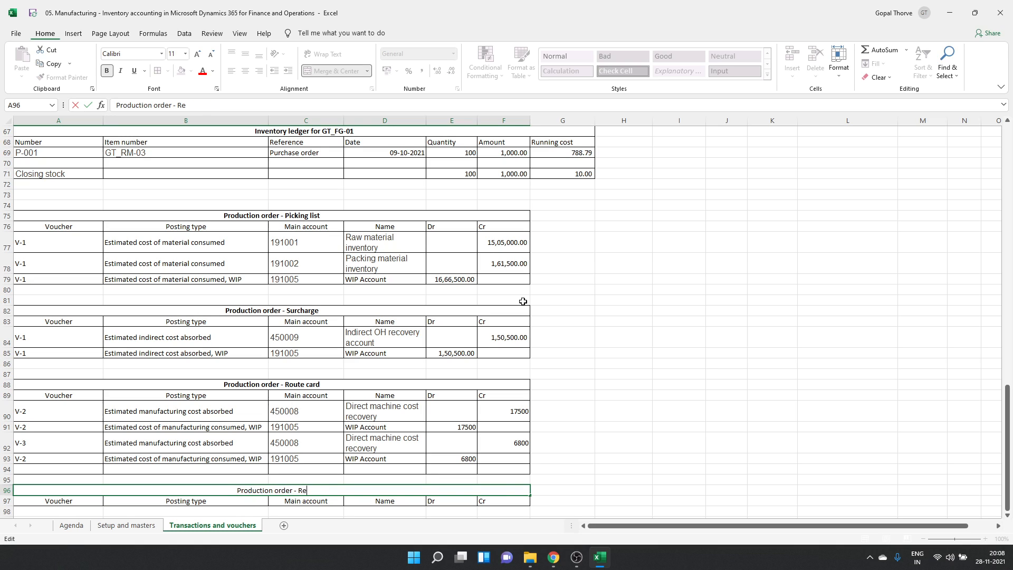
type("port as finished")
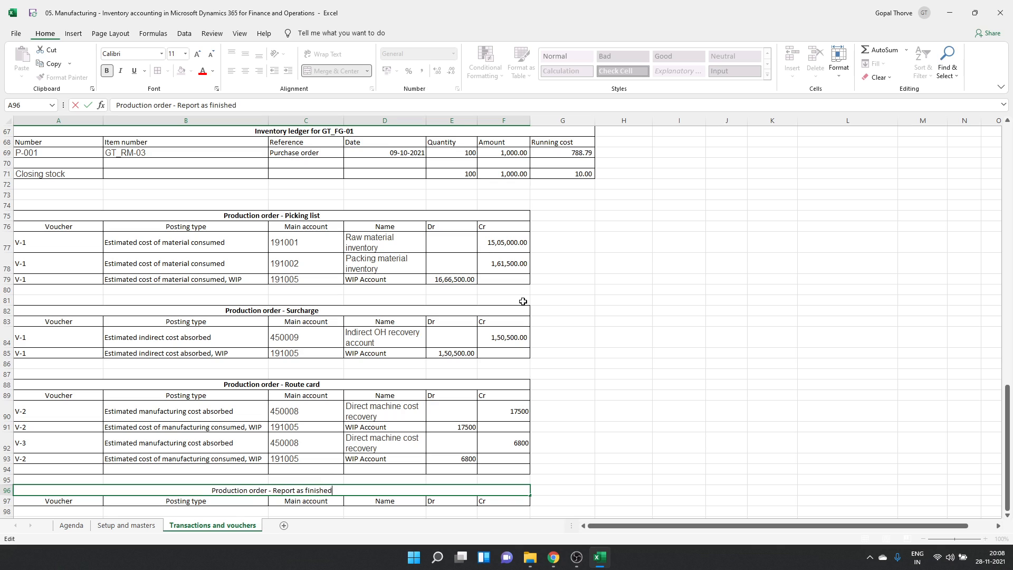
key("Return")
scroll(523, 301, "down", 1)
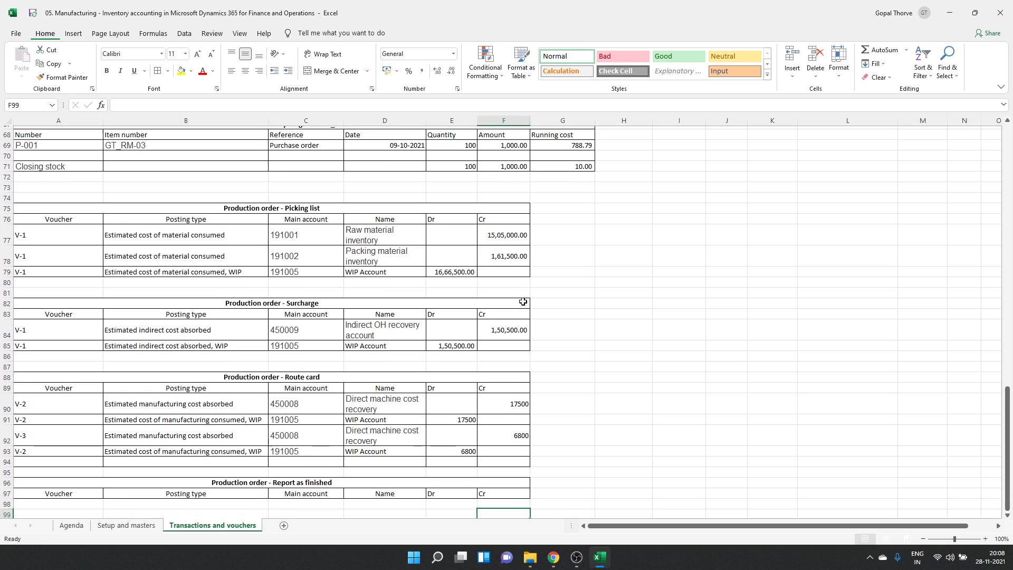
- Enter voucher V-4 in A98 and copy it to A99 under the Report as finished header
key("Down")
key("Left")
key("Left")
key("Left")
key("Left")
key("Left")
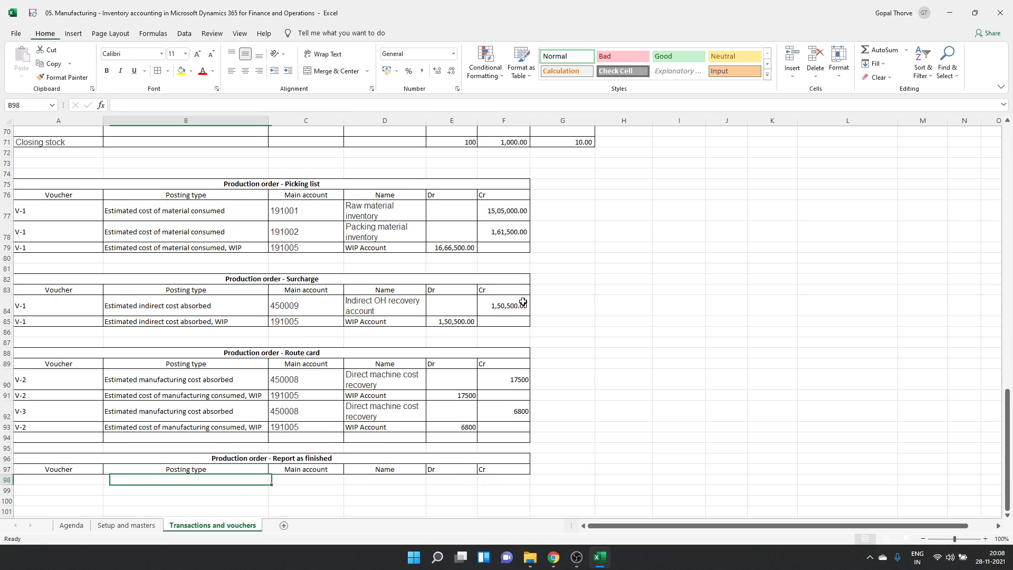
type("V")
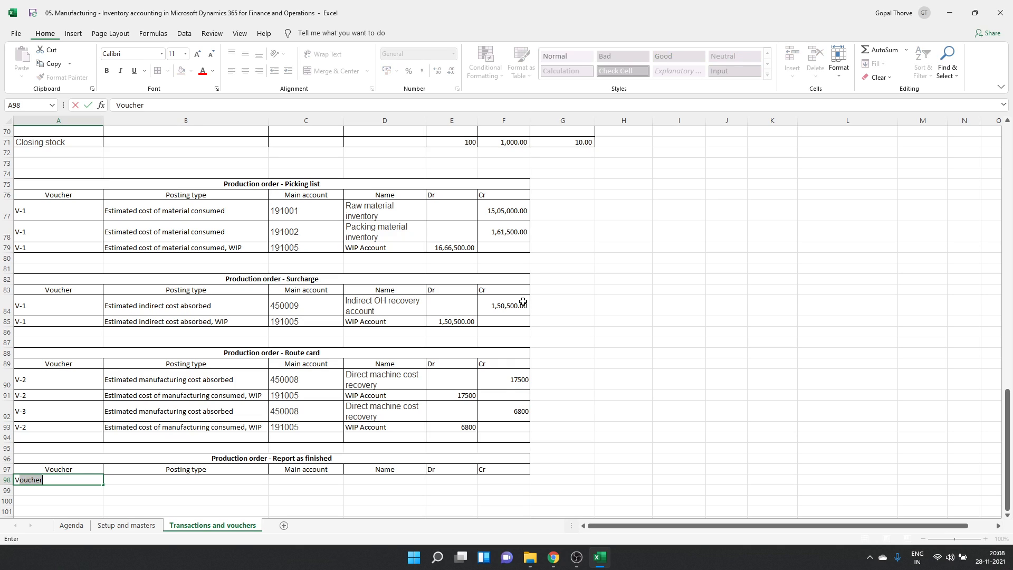
type("-4")
key("ctrl+Return")
key("ctrl+c")
key("Down")
key("ctrl+v")
- Apply all borders to the Report as finished table range A97:F100
key("Up")
key("Up")
key("shift+Down")
key("shift+Down")
key("shift+Right")
key("shift+Right")
key("shift+Right")
key("shift+Right")
key("shift+Right")
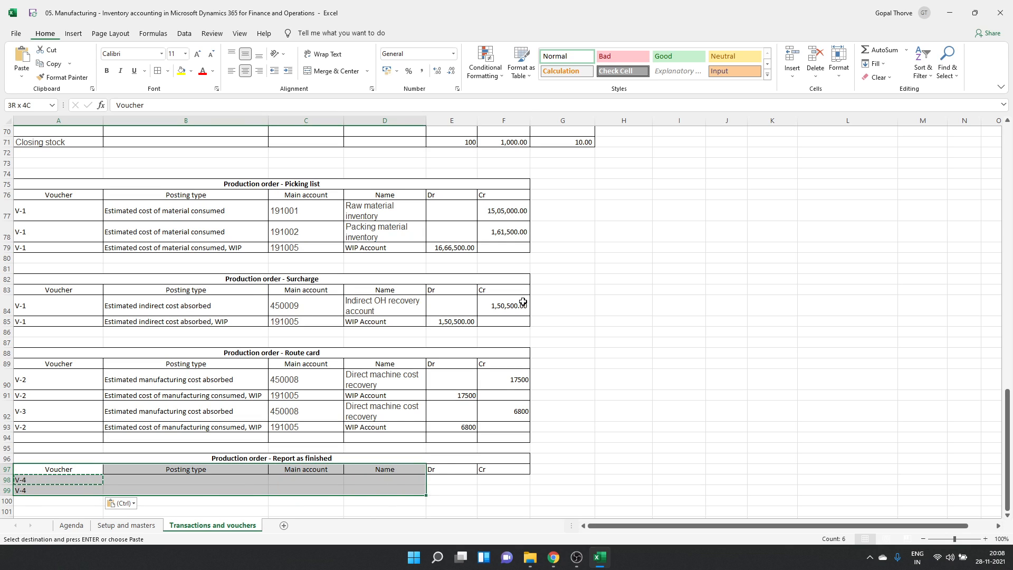
key("shift+Down")
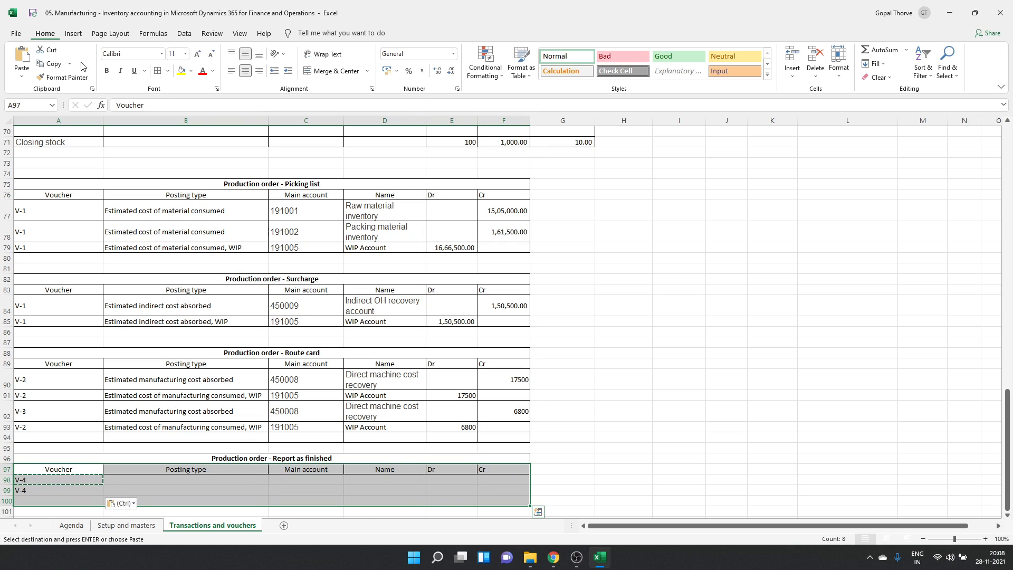
key("Escape")
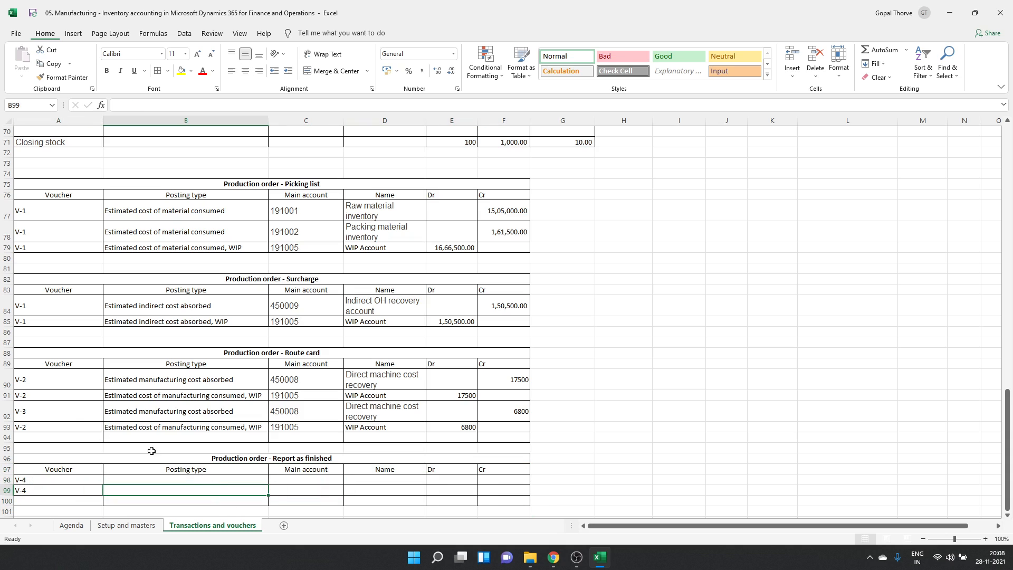
- Enter "Estimated manufactured cost" as the posting type of the first V-4 line in B98
left_click(7, 407)
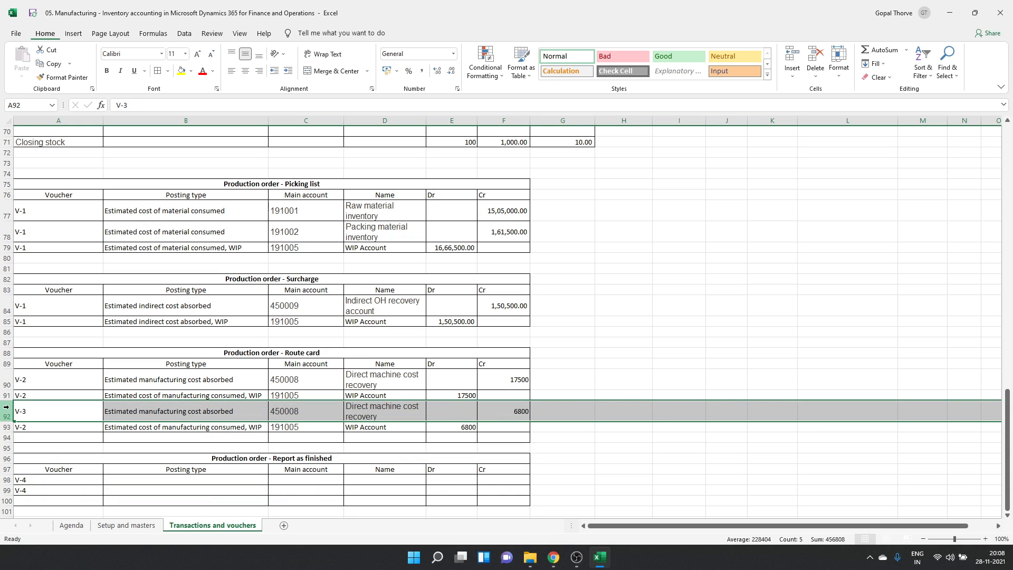
left_click(366, 430)
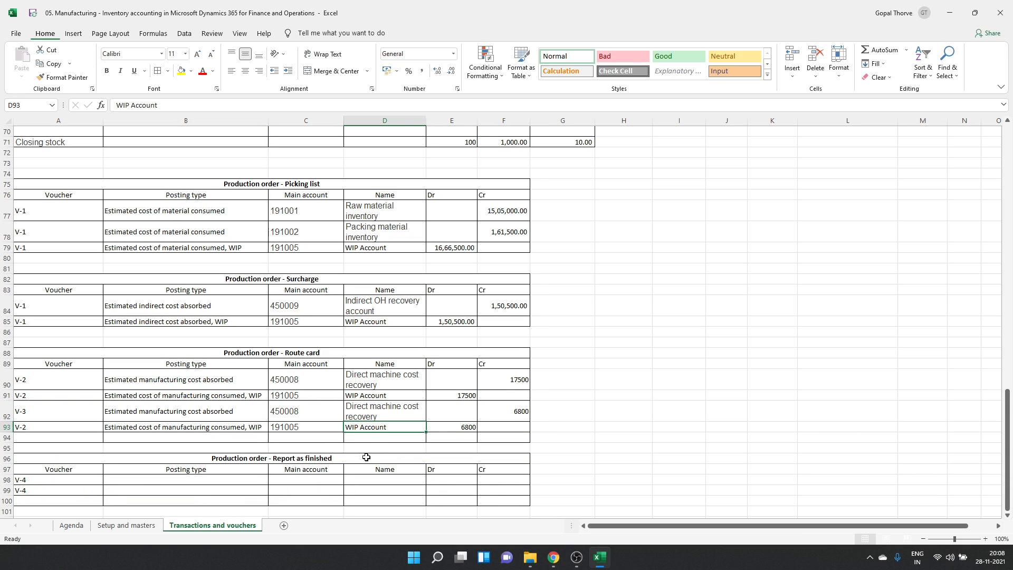
scroll(366, 457, "down", 2)
left_click(183, 417)
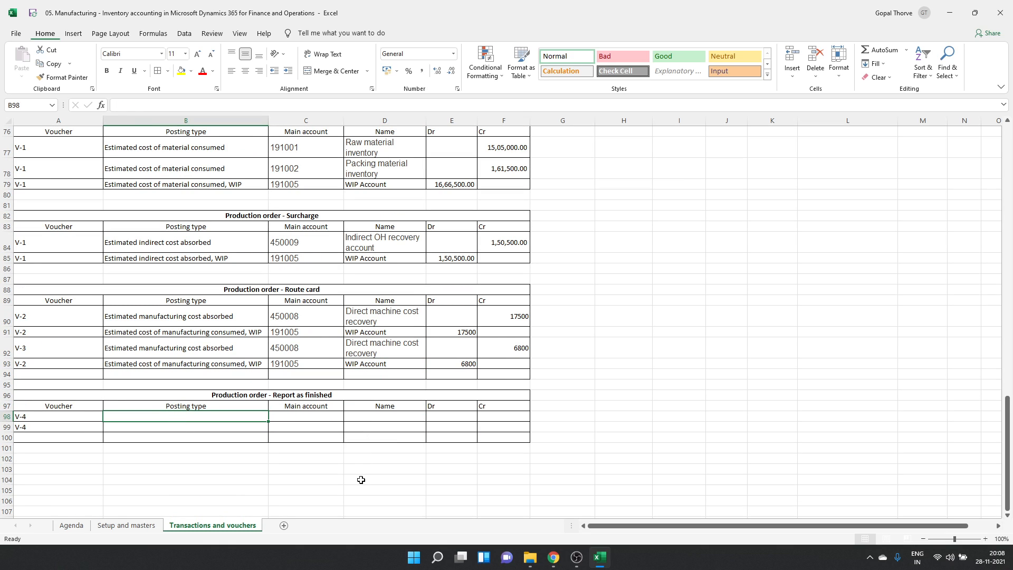
key("alt+Tab")
key("alt+Tab")
type("E")
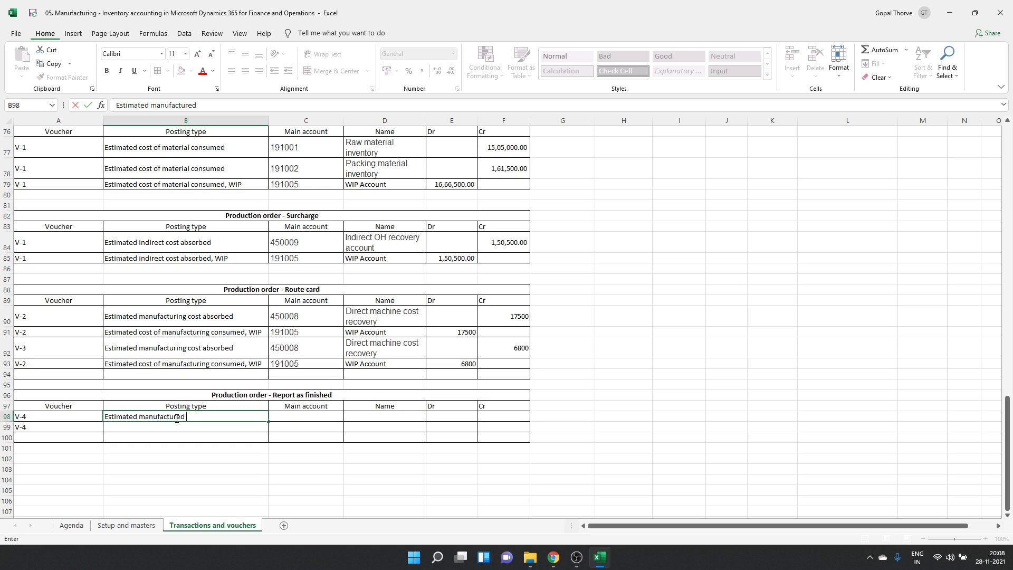
type("stimated manufactured cost")
key("Return")
key("Up")
key("Right")
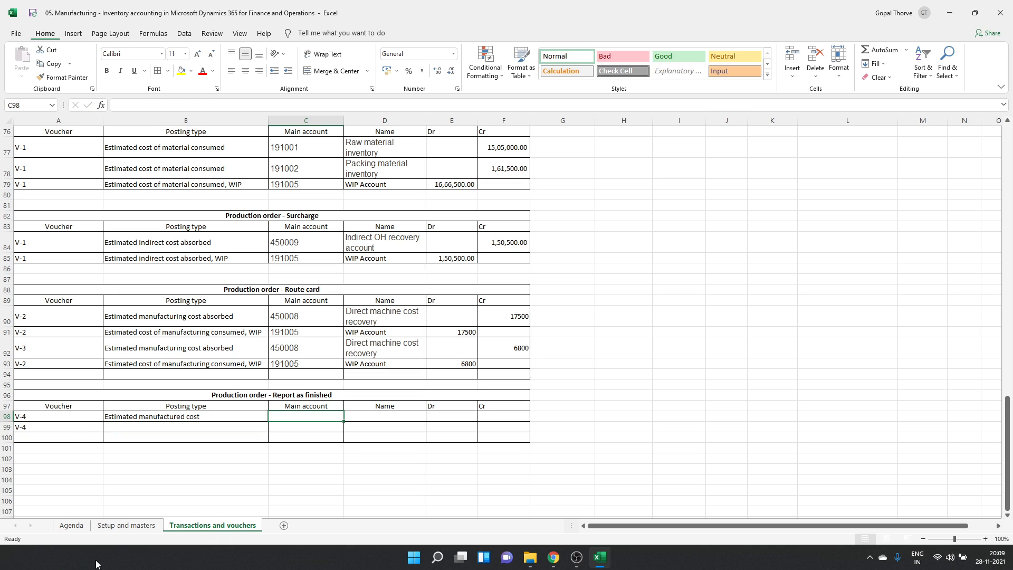
- Copy the SFG inventory main account and name from item group GT_SFG on the Setup and masters sheet into C98:D98 of Transactions and vouchers
left_click(126, 525)
scroll(226, 420, "up", 10)
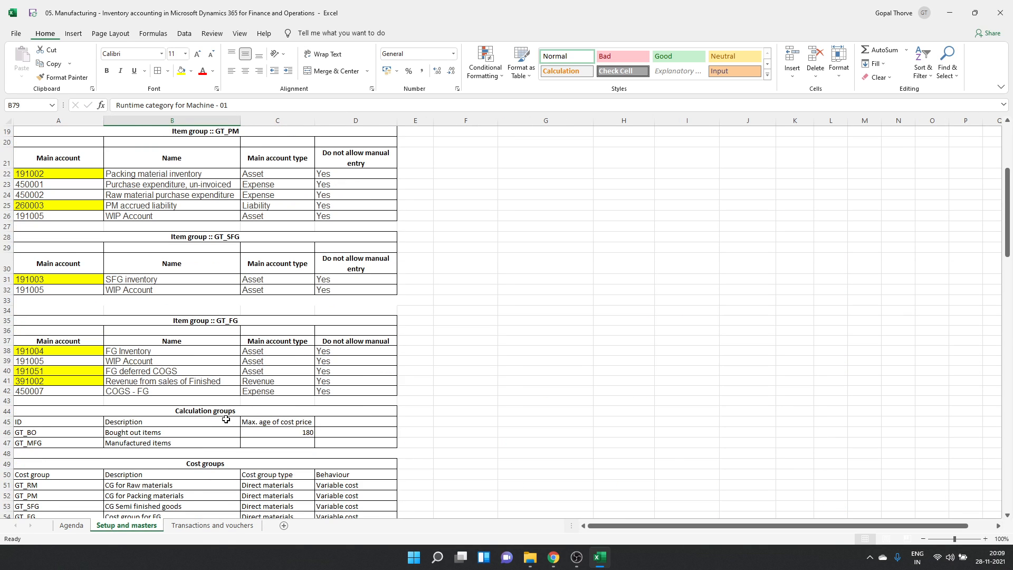
scroll(226, 419, "down", 4)
scroll(145, 291, "up", 4)
left_click(145, 195)
scroll(198, 339, "up", 1)
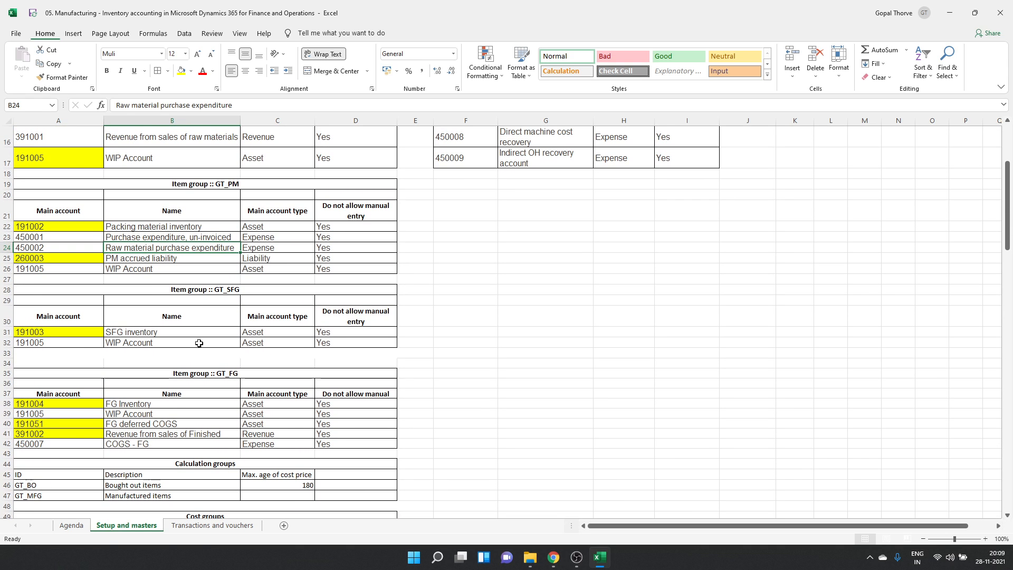
left_click_drag(86, 332, 132, 331)
key("ctrl+c")
left_click(209, 525)
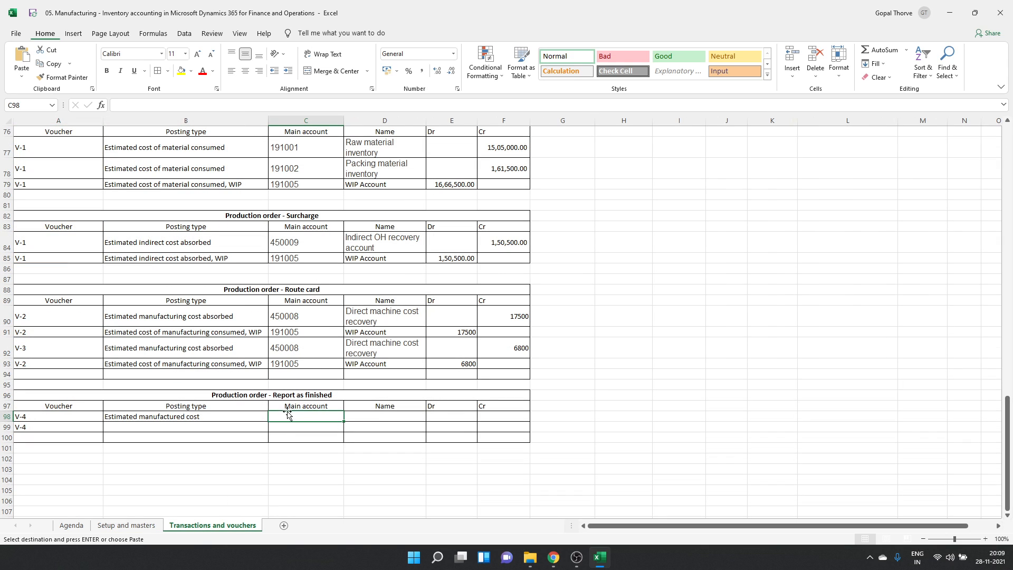
key("ctrl+v")
- Clear the yellow fill from C98 and match its formatting to the Route card main account cell C90
left_click(311, 428)
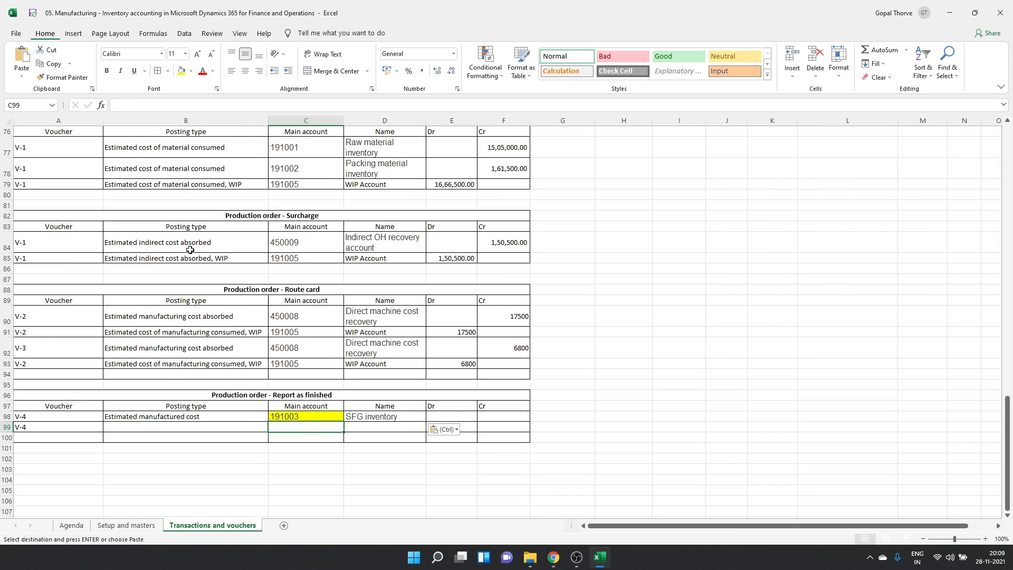
left_click(64, 78)
left_click(304, 417)
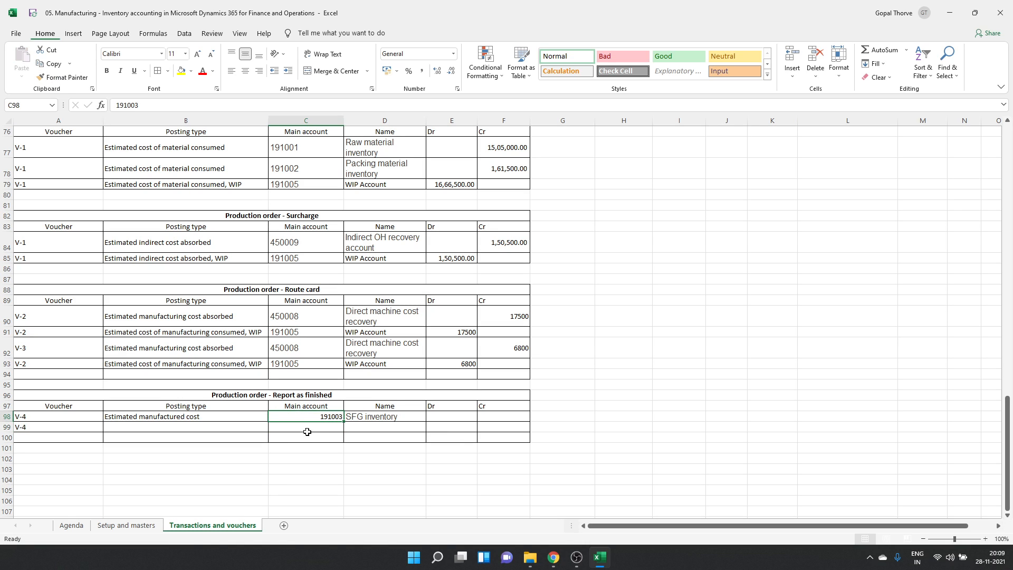
left_click(299, 315)
left_click(63, 77)
left_click(311, 416)
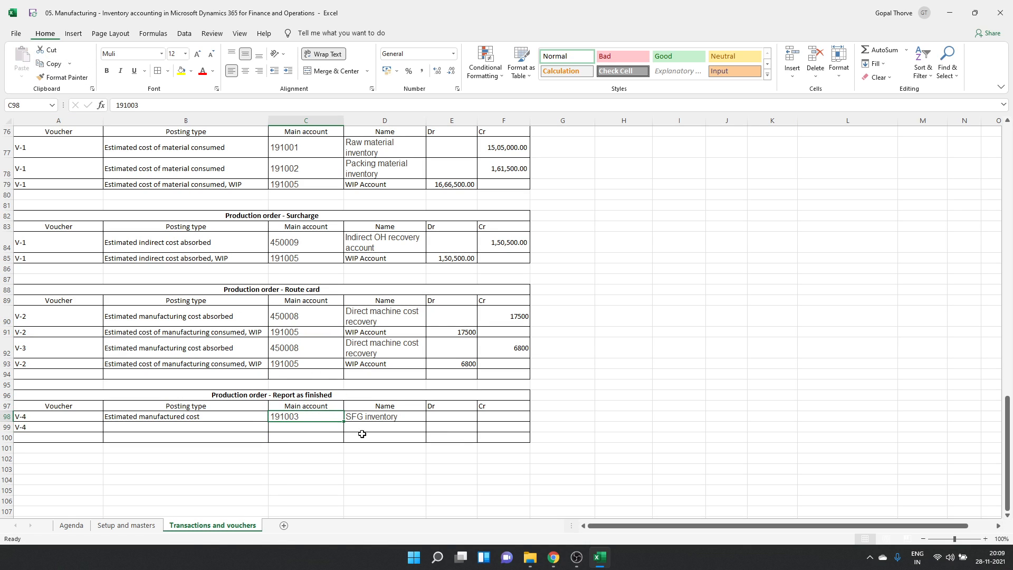
- Enter the debit amount for SFG inventory in E98 as the formula ='Setup and masters'!K66*200
left_click(432, 418)
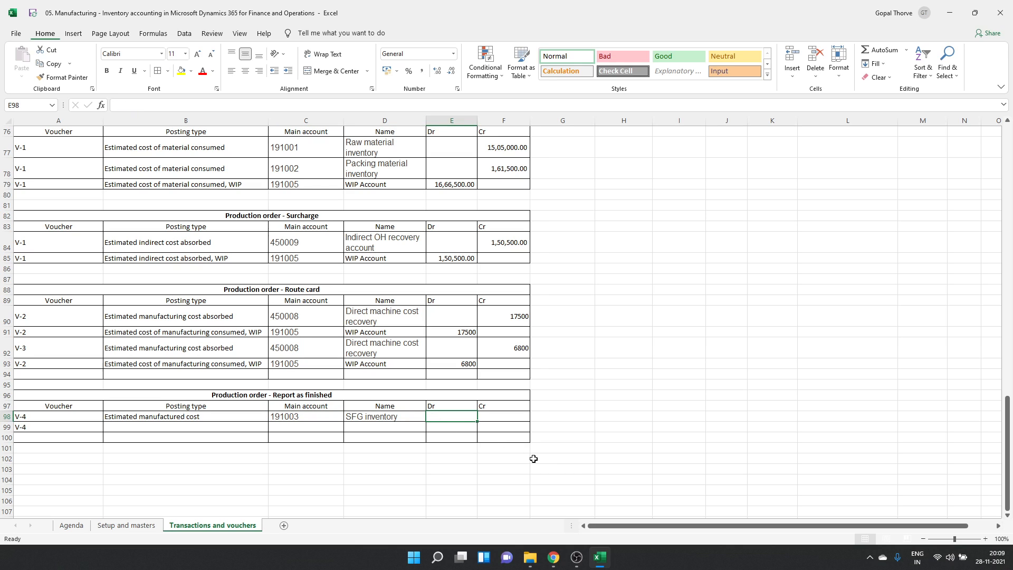
left_click(501, 418)
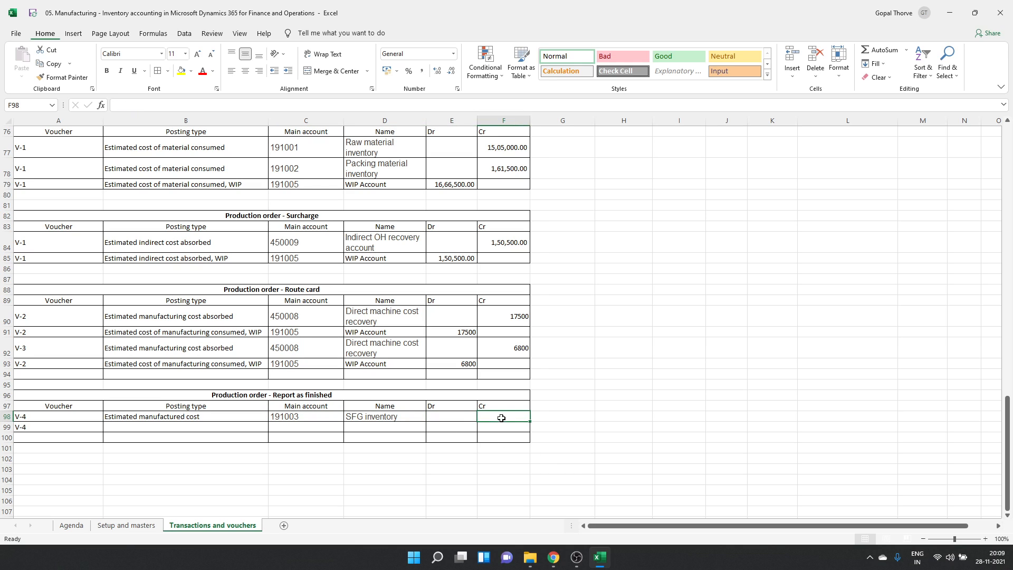
left_click(462, 421)
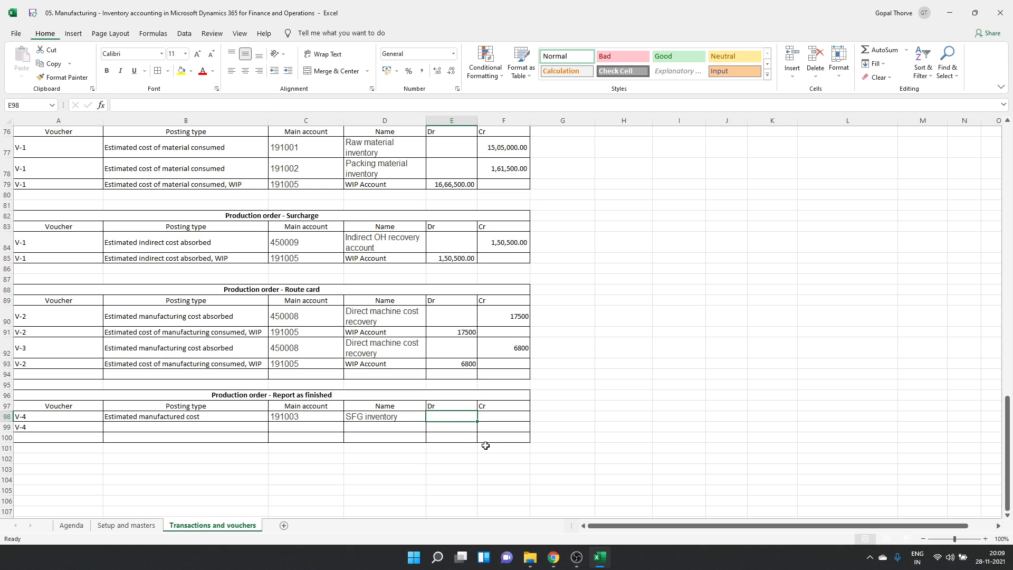
type("=")
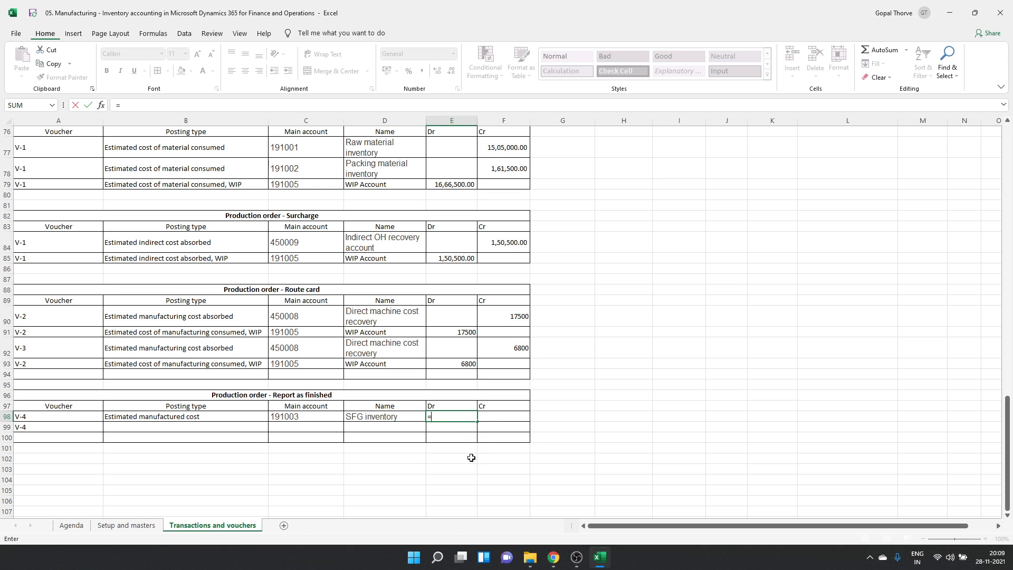
left_click(126, 525)
scroll(462, 378, "up", 5)
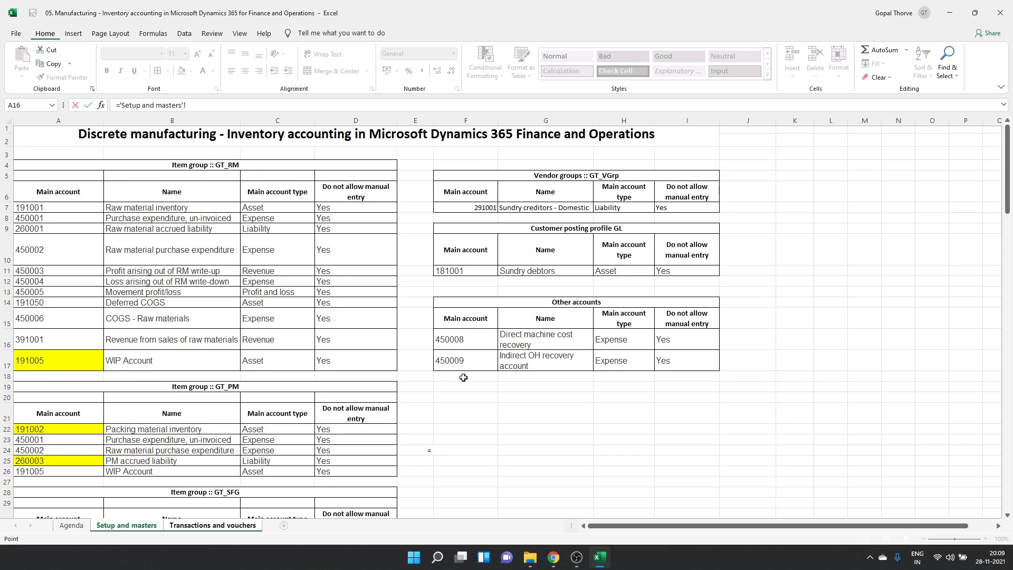
scroll(463, 378, "down", 14)
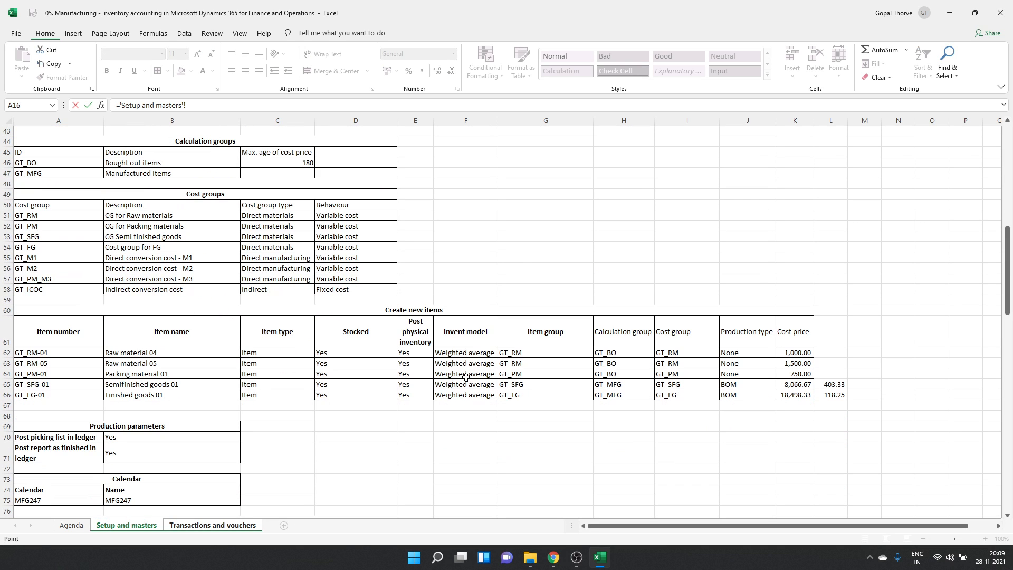
left_click(798, 398)
type("*")
key("Return")
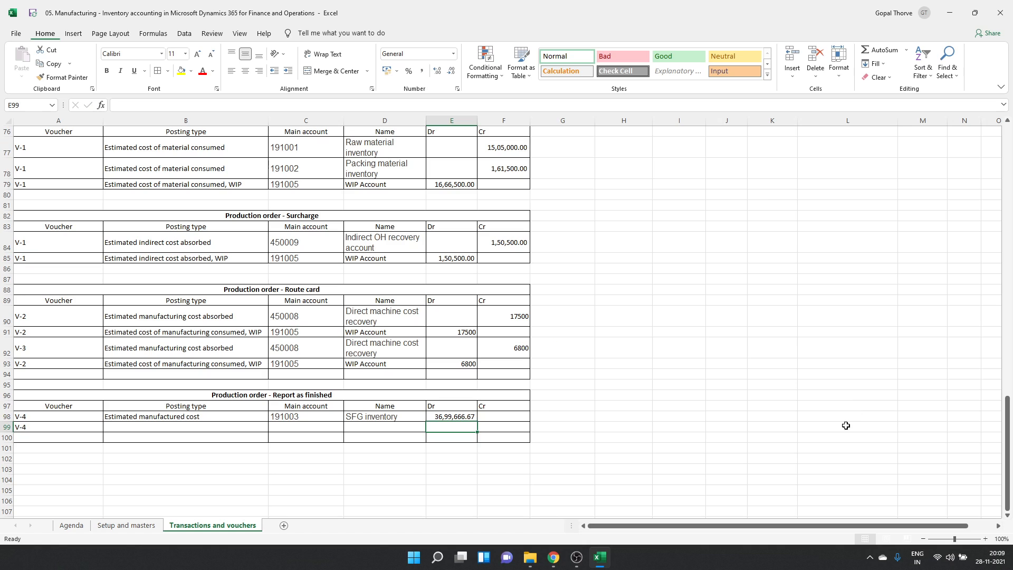
left_click(434, 413)
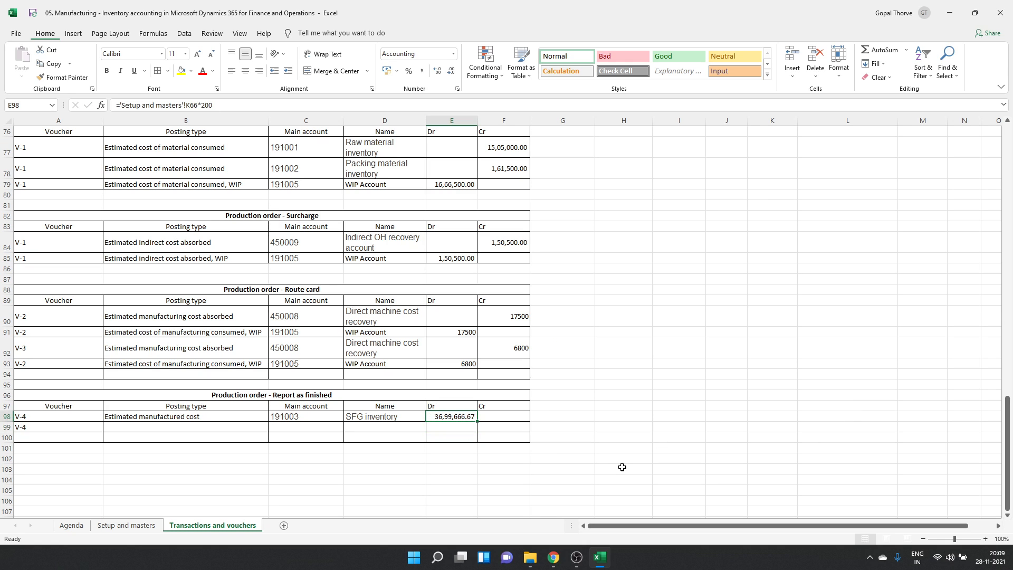
- Switch to Finance and Operations and examine the voucher of the Report as finished posting, including its WIP Account line for estimated manufactured cost
key("alt+Tab")
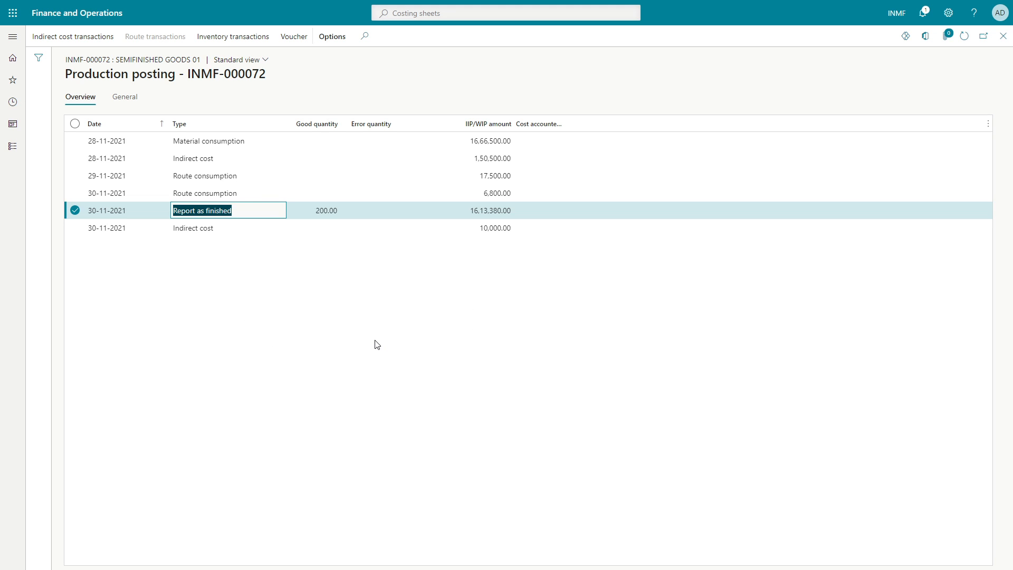
key("alt+Tab")
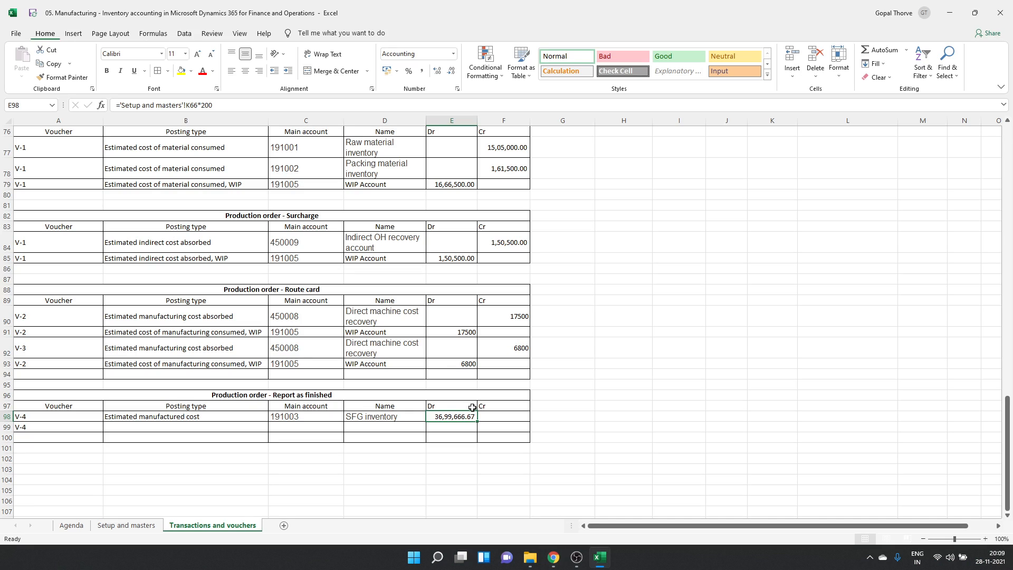
key("alt+Tab")
left_click(323, 210)
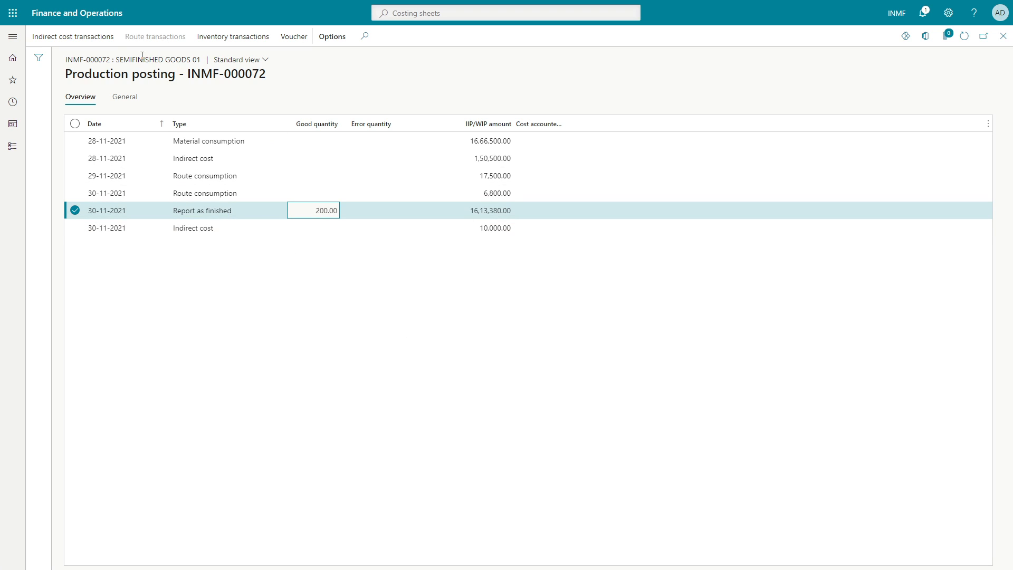
left_click(294, 36)
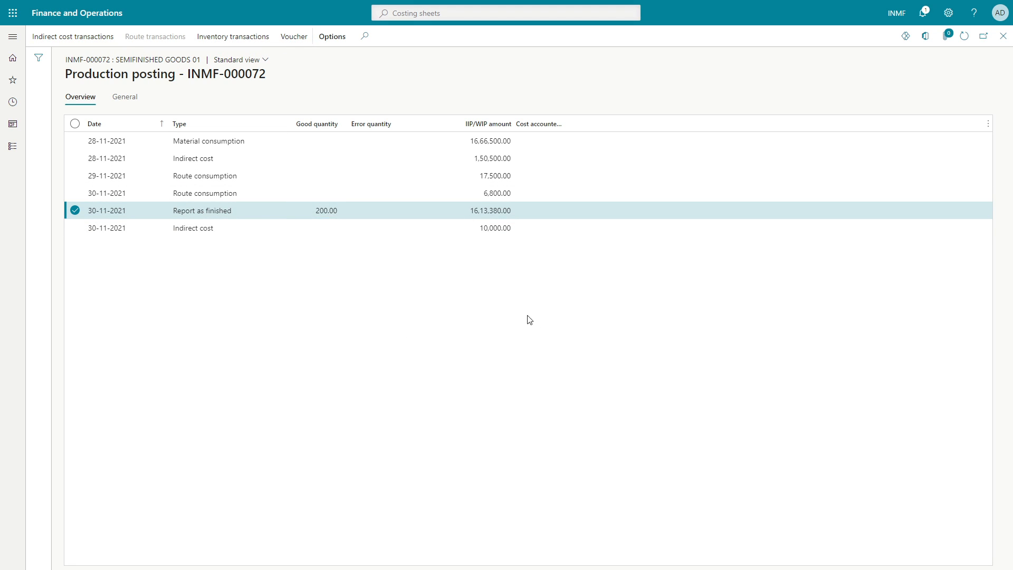
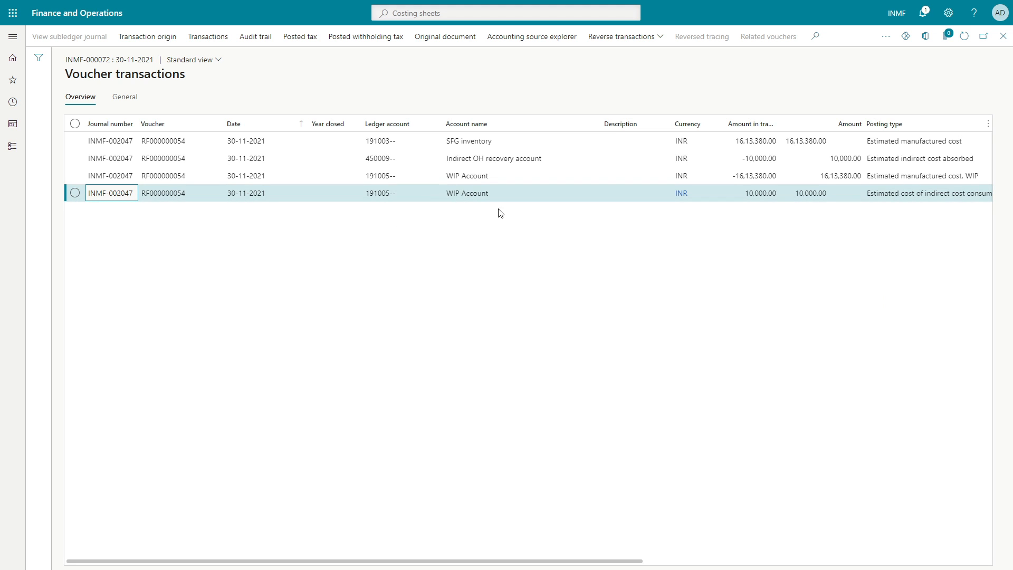
left_click(505, 178)
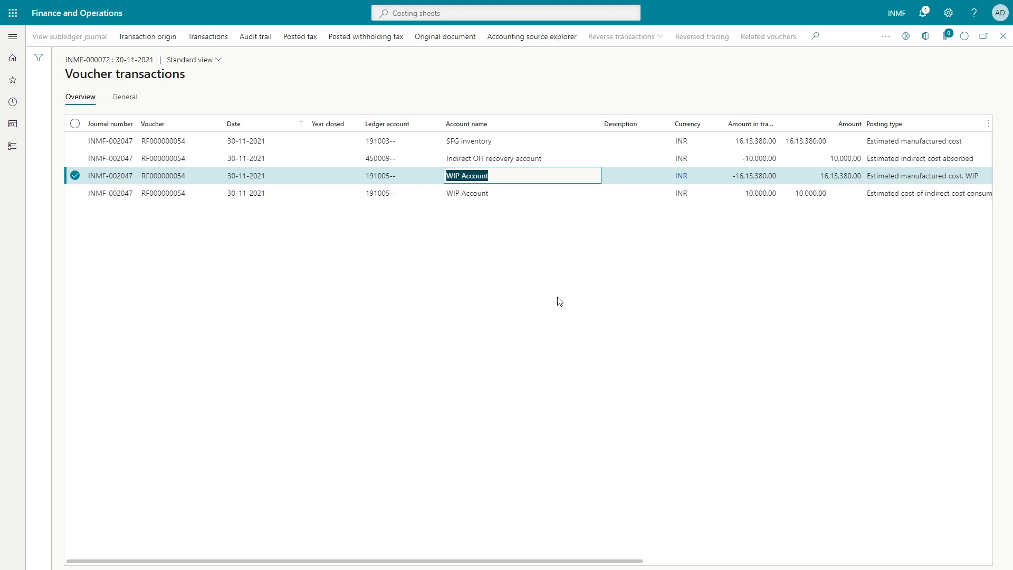
- Switch to the Excel workbook and replace the SFG inventory debit in E98 with the formula ='Setup and masters'!K65*200
key("alt+Tab")
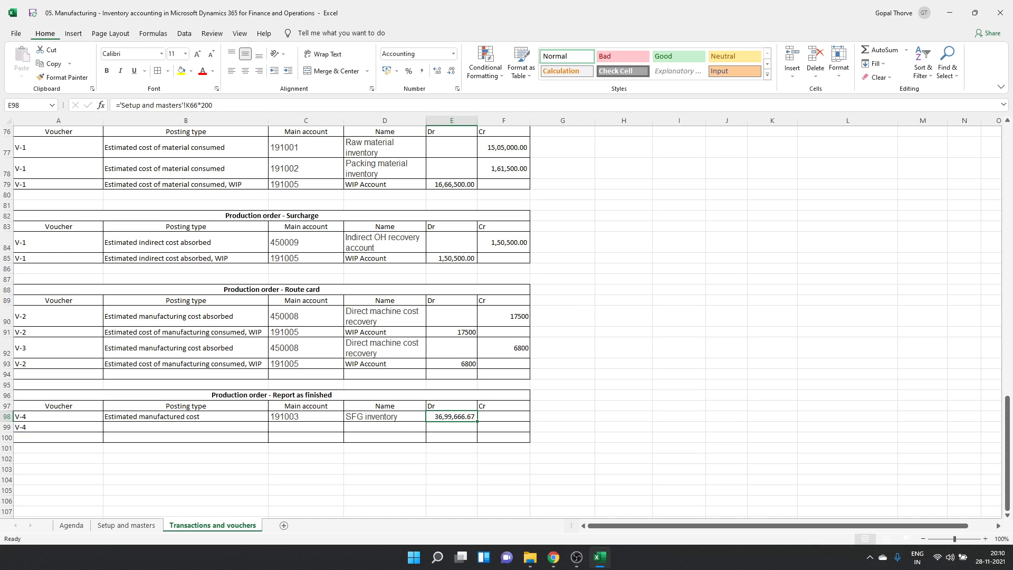
left_click(121, 526)
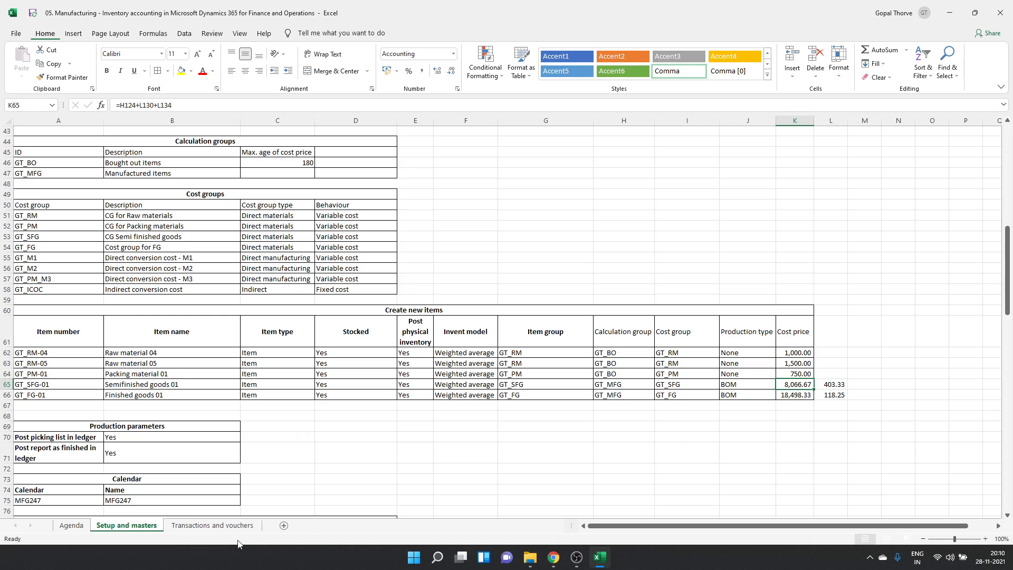
left_click(213, 526)
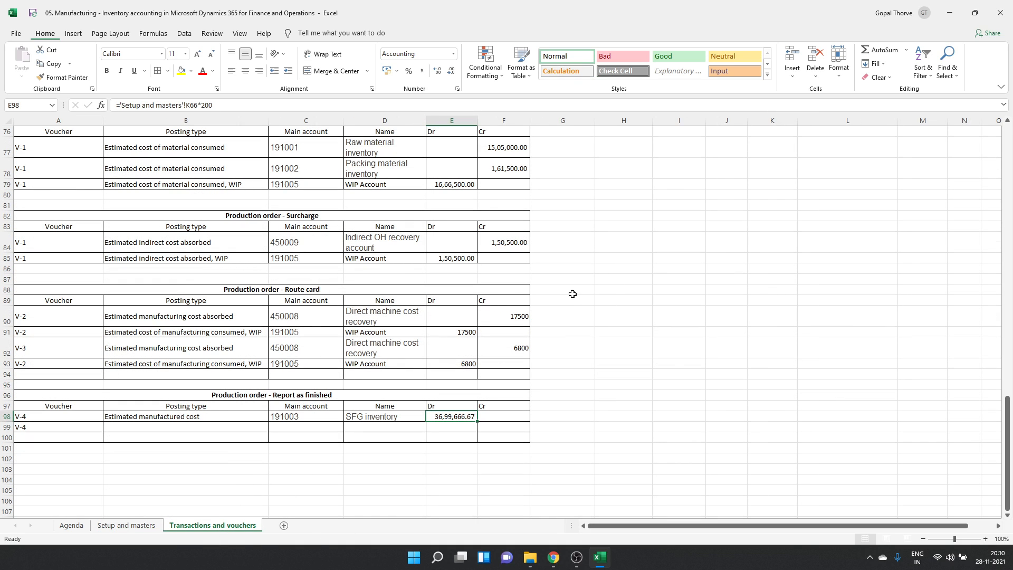
double_click(458, 417)
key("Escape")
type("=")
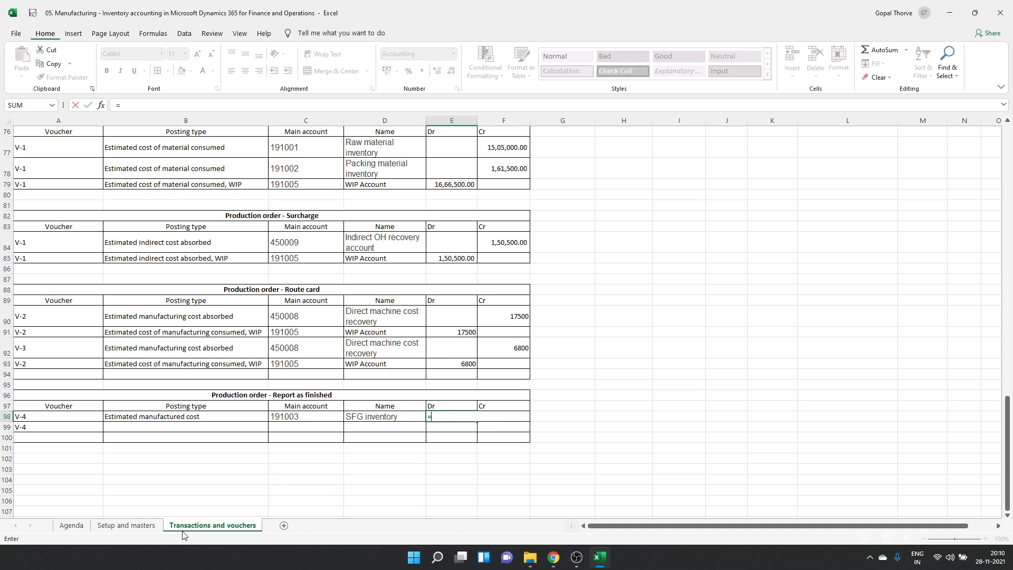
left_click(126, 526)
left_click(797, 385)
type("*")
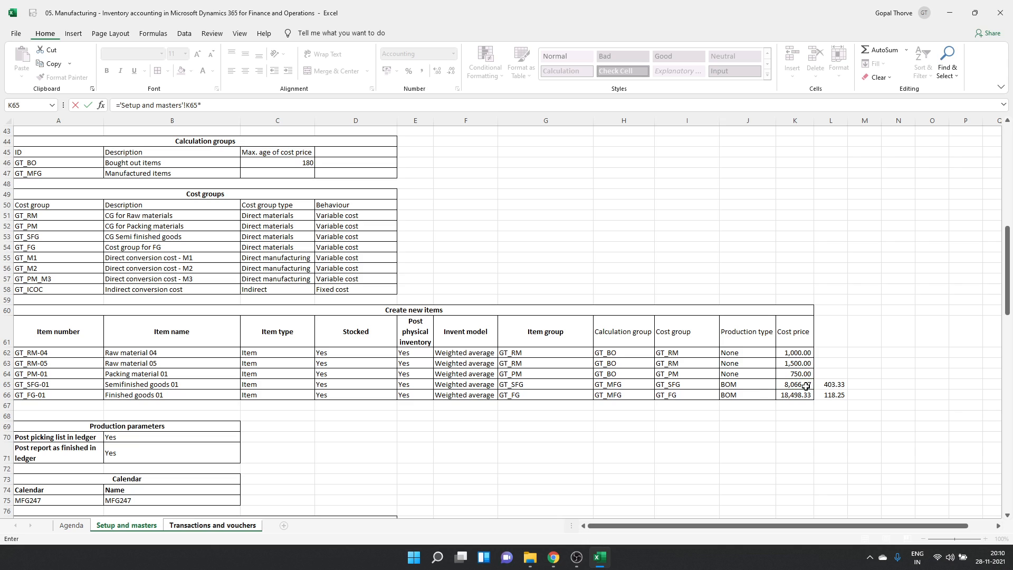
type("200")
key("Return")
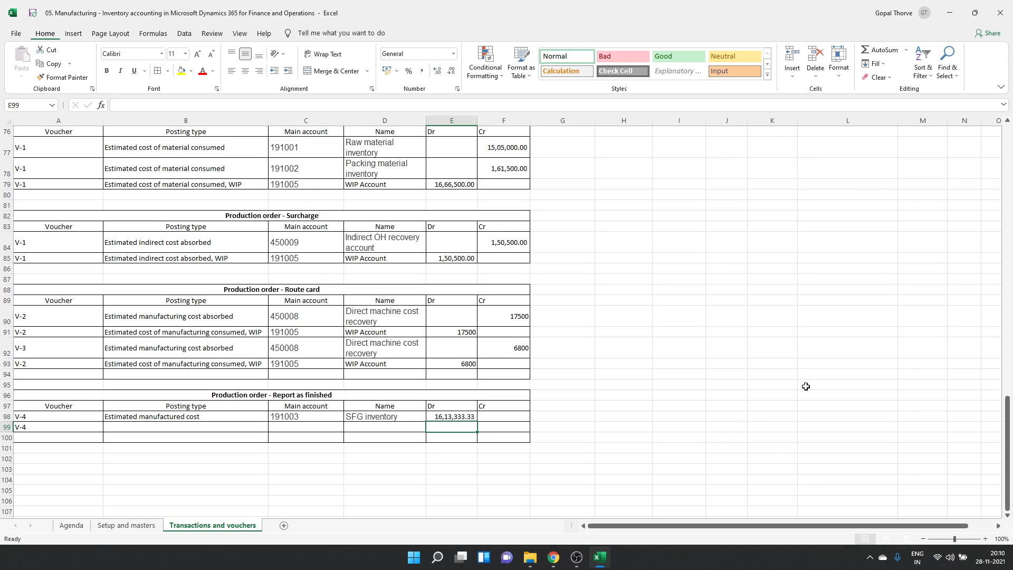
- Copy the SFG inventory amount 16,13,380.00 from the Finance and Operations voucher into debit cell E98 of the Excel workbook
key("alt+Tab")
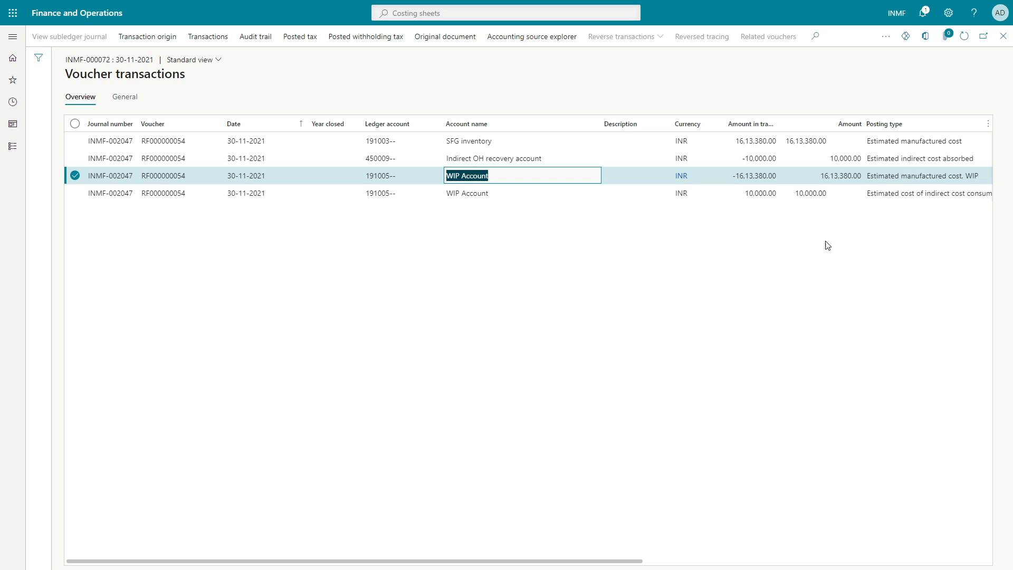
key("alt+Tab")
left_click(450, 417)
key("alt+Tab")
left_click(736, 142)
key("ctrl+c")
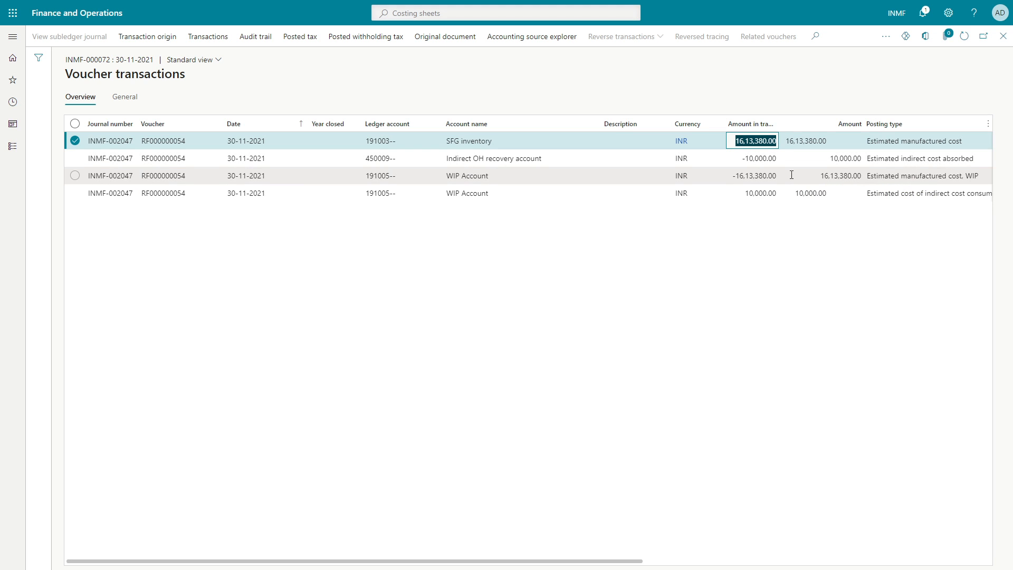
key("alt+Tab")
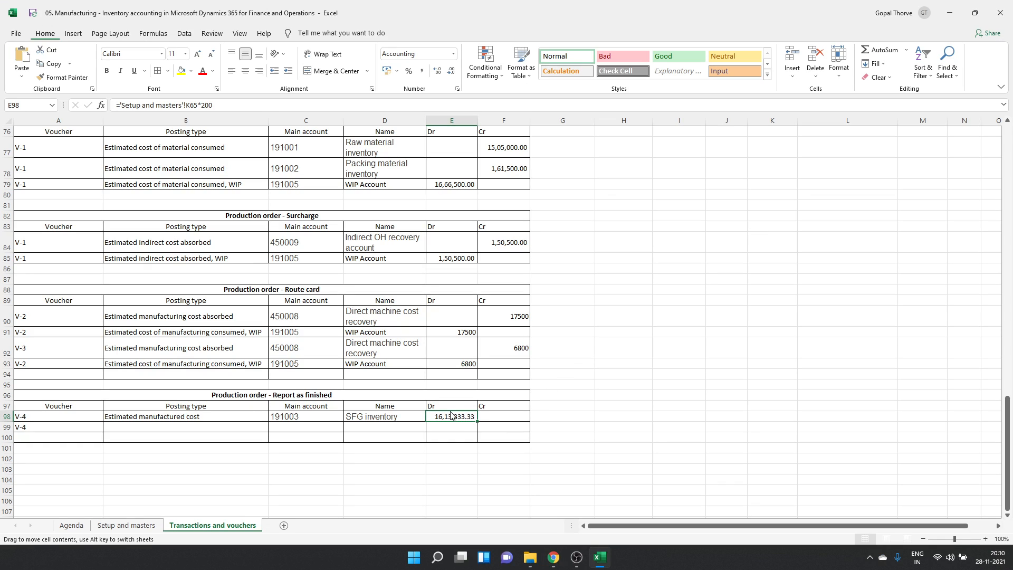
key("ctrl+v")
left_click(458, 428)
- Check the SFG inventory line in Finance and Operations, and copy the debit amount from E98 into credit cell F99 in Excel
key("alt+Tab")
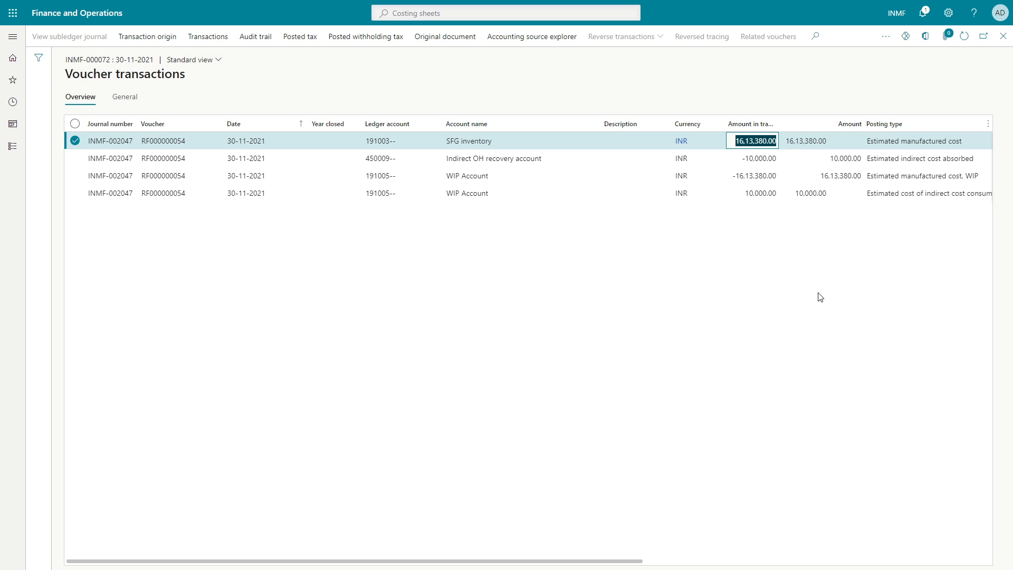
left_click(489, 141)
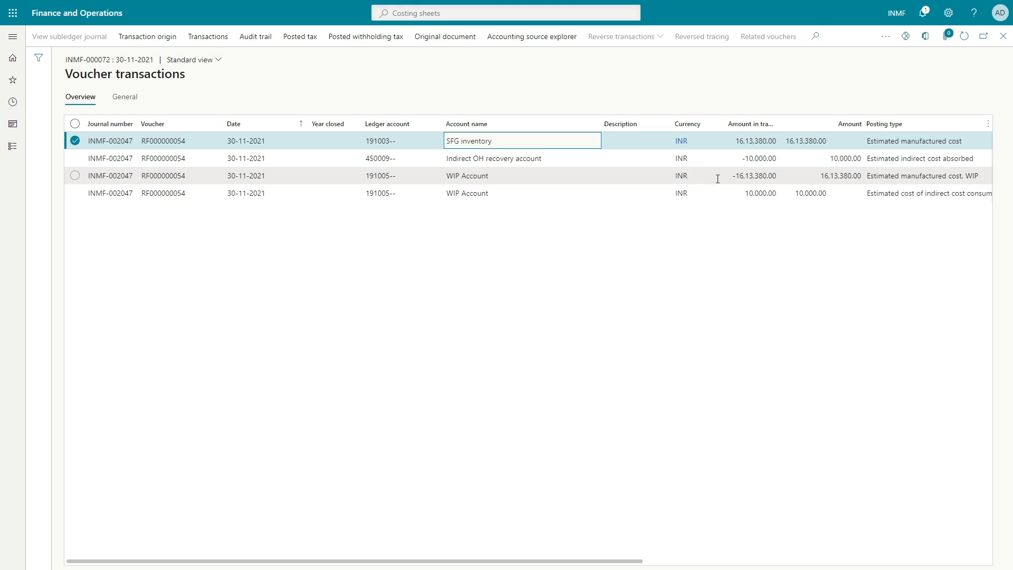
key("alt+Tab")
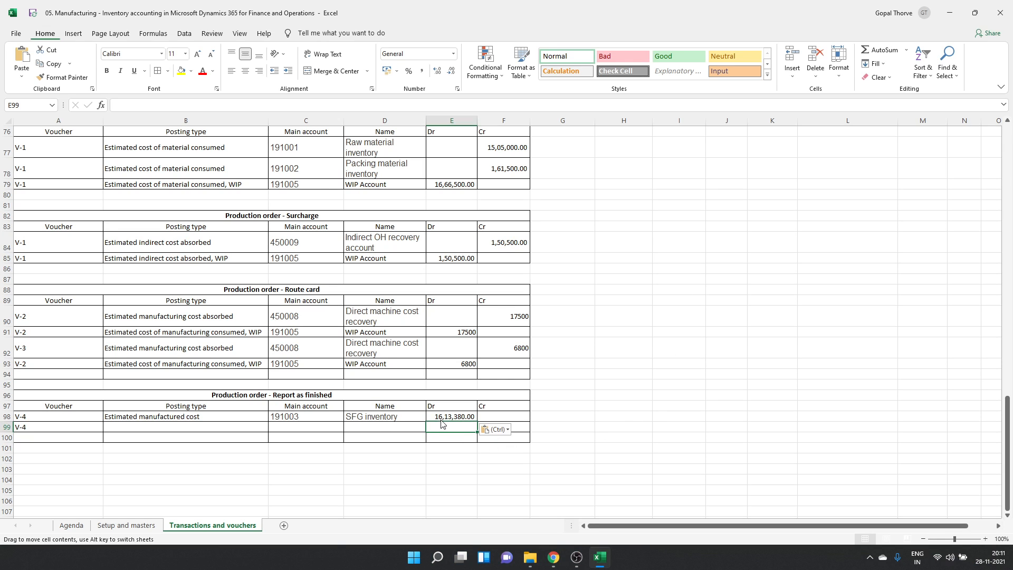
left_click(568, 417)
left_click(452, 416)
key("ctrl+c")
left_click(496, 427)
key("ctrl+v")
left_click(301, 425)
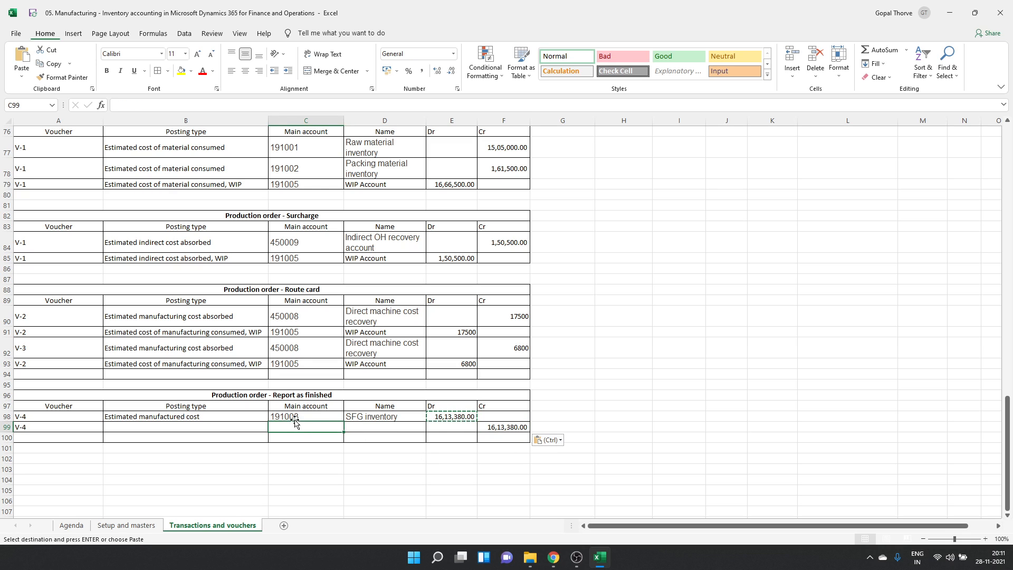
- Enter Estimated manufactured cost, WIP as the posting type in B99 and check it against the Finance and Operations voucher
left_click(195, 415)
key("ctrl+c")
left_click(187, 431)
key("ctrl+v")
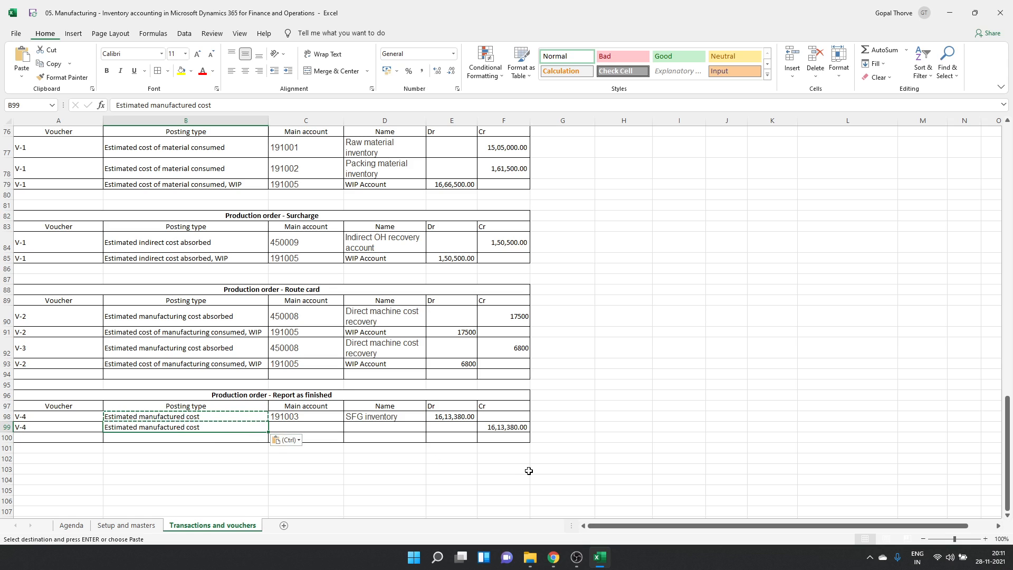
key("F2")
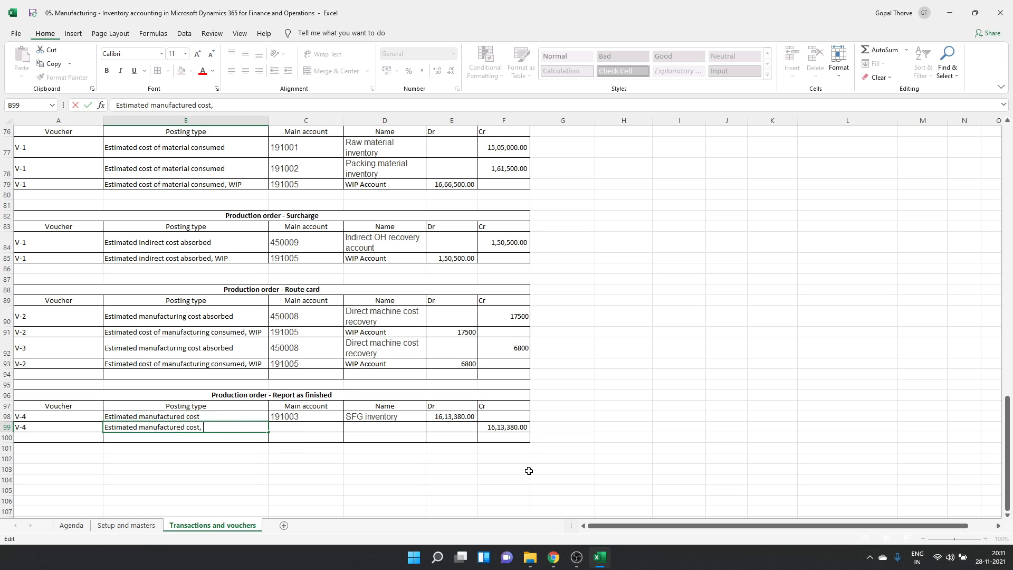
key("Return")
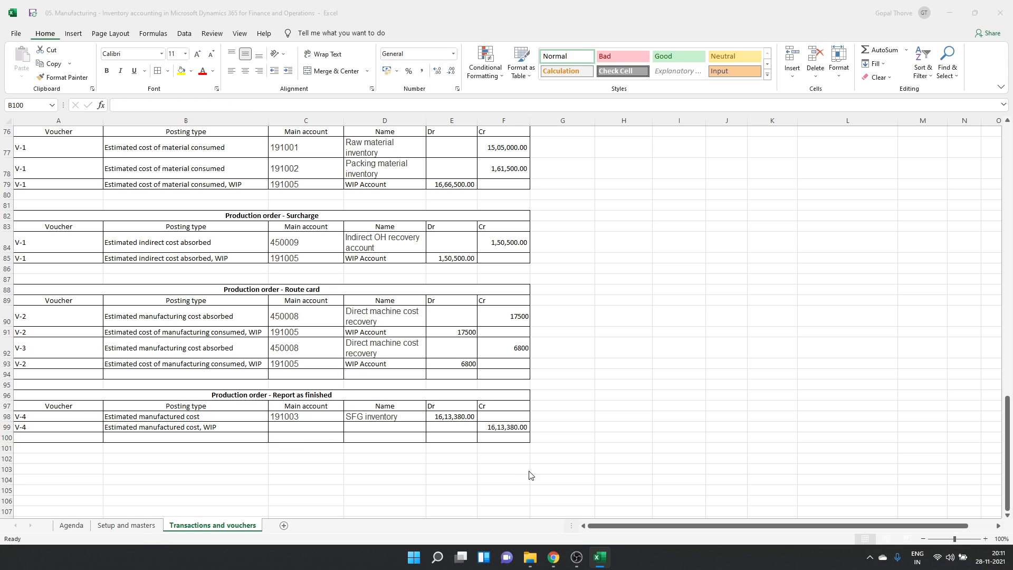
key("alt+Tab")
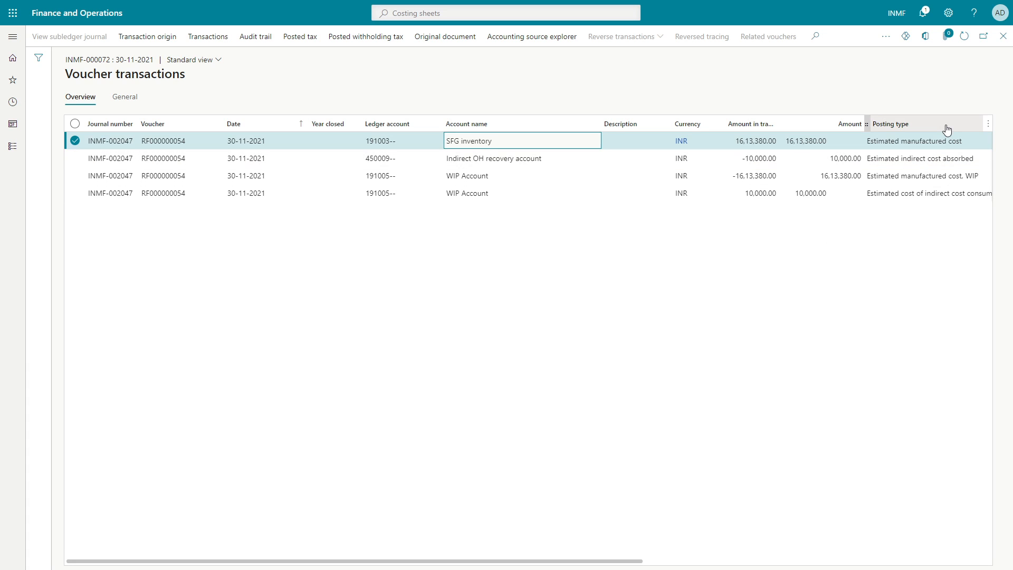
key("alt+Tab")
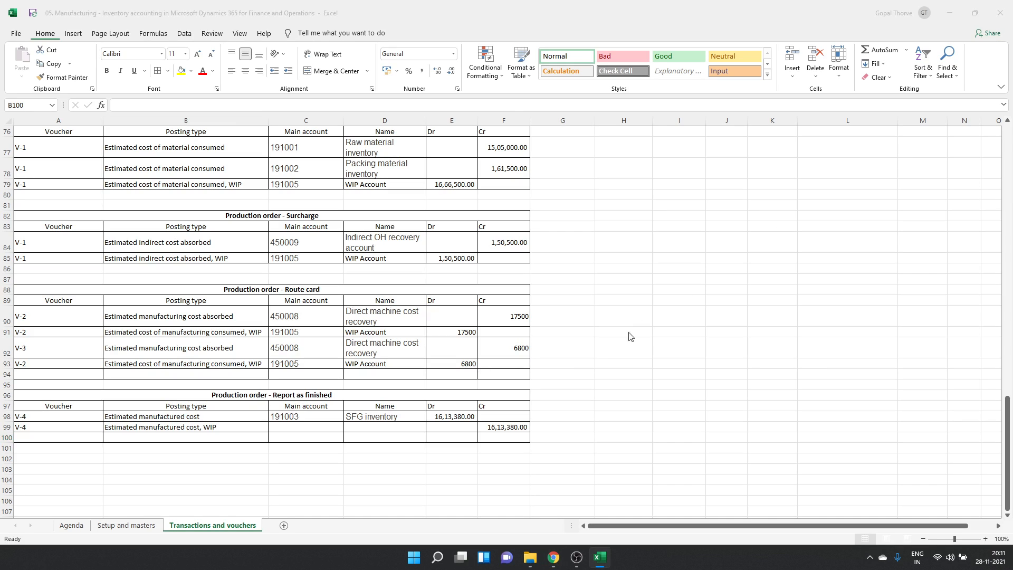
key("alt+Tab")
key("alt+Tab")
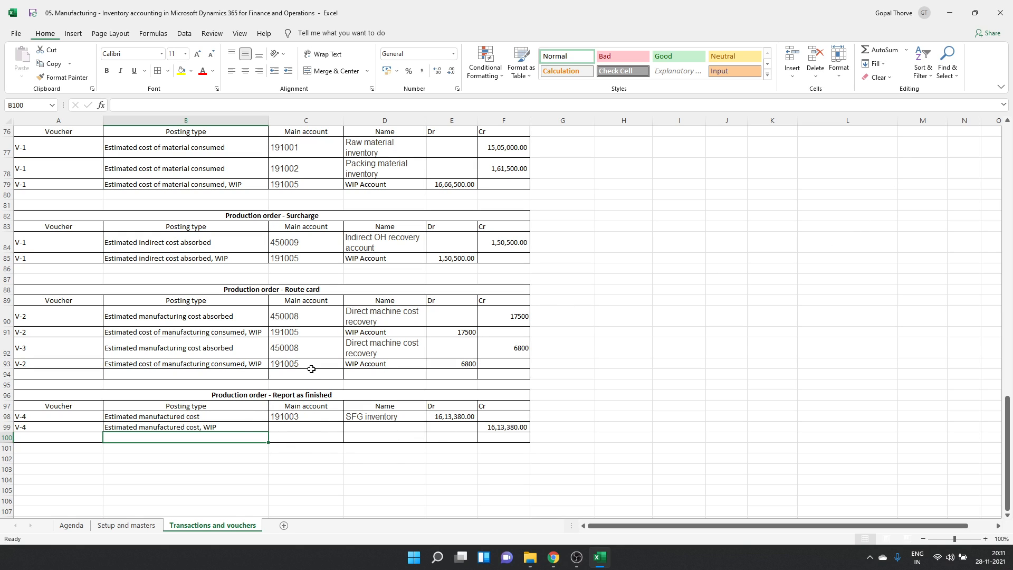
- Copy the WIP main account 191005 and its name from C93:D93 of the Route card table into C99:D99
left_click_drag(301, 364, 369, 364)
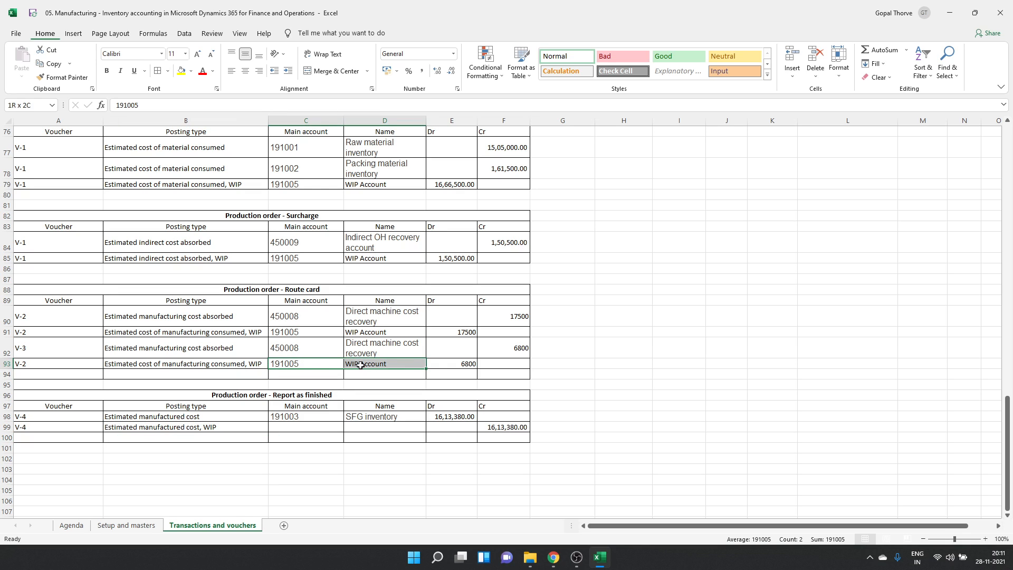
key("ctrl+c")
left_click(316, 425)
key("ctrl+v")
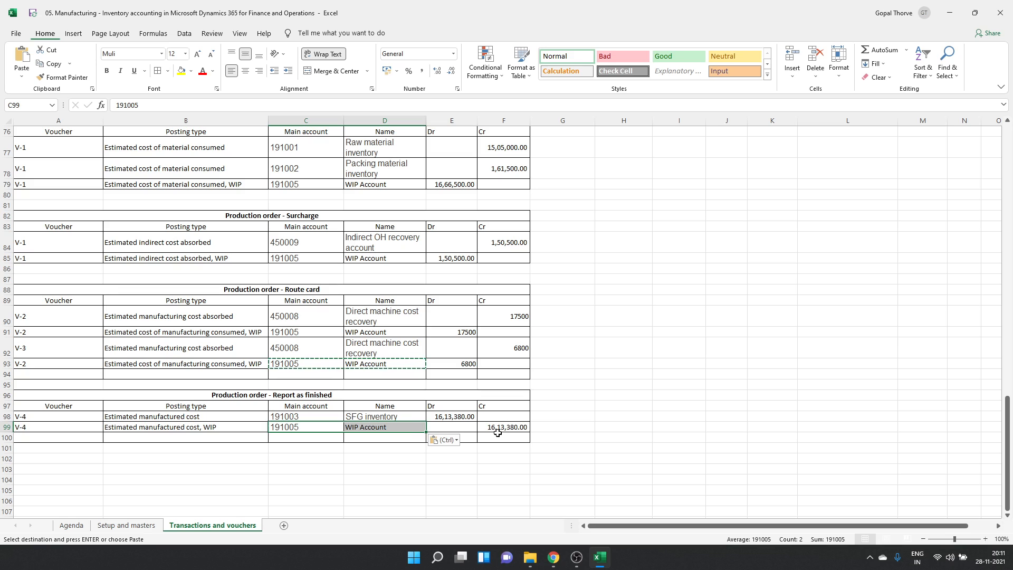
left_click(514, 427)
left_click(464, 417)
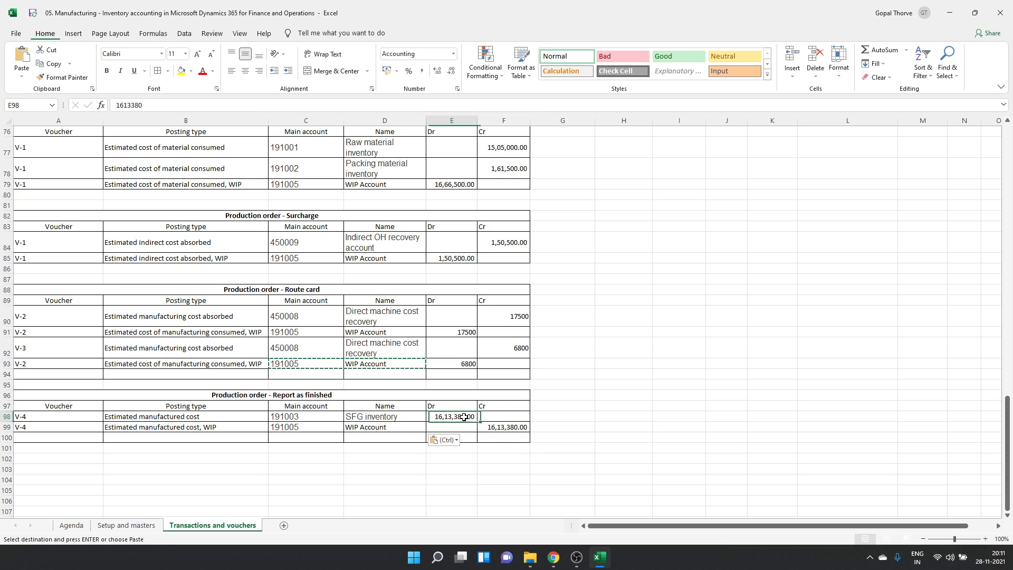
- Enter the posting types Estimated indirect cost absorbed in B100 and Estimated indirect cost absorbed, WIP in B101
left_click(66, 439)
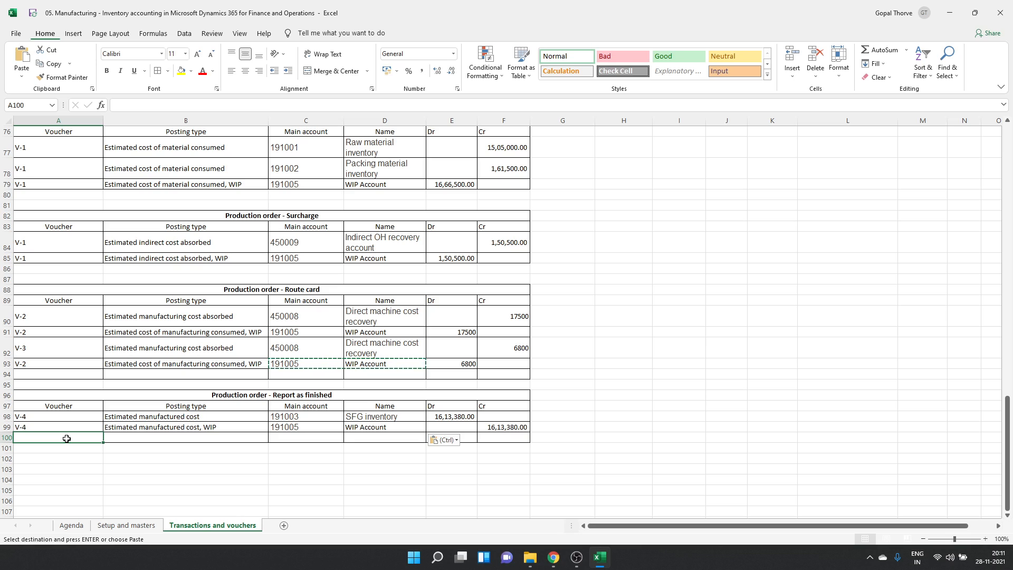
key("Tab")
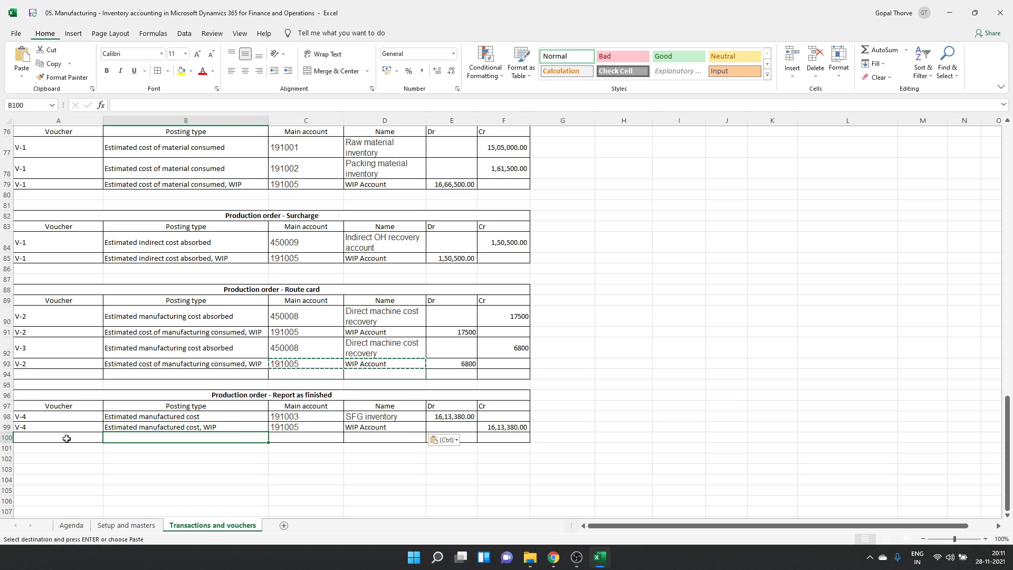
type("Estimated indi")
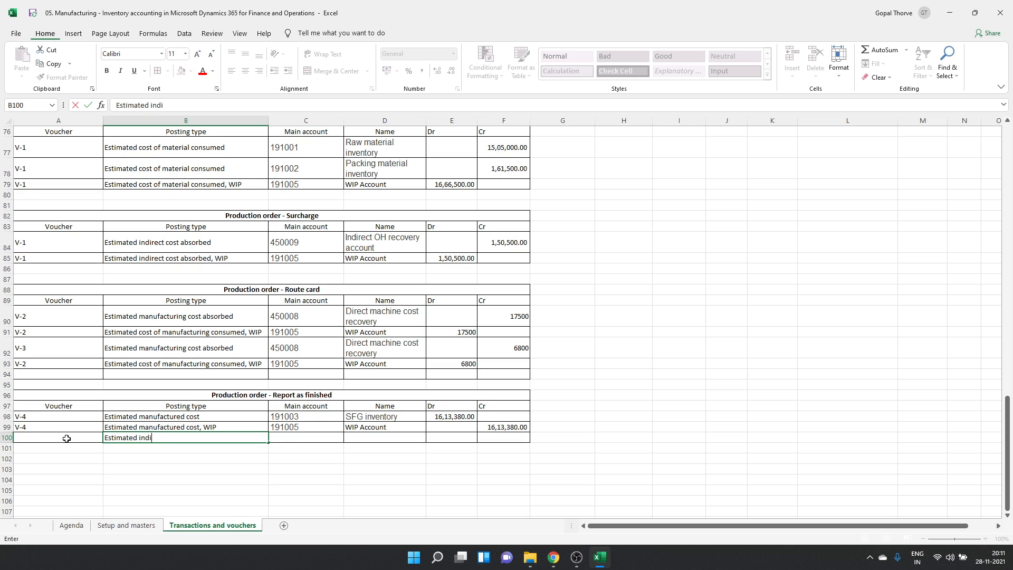
type("rect cost absorbed")
key("Return")
key("Up")
key("ctrl+c")
key("Down")
key("ctrl+v")
key("F2")
type(", WIP")
key("Return")
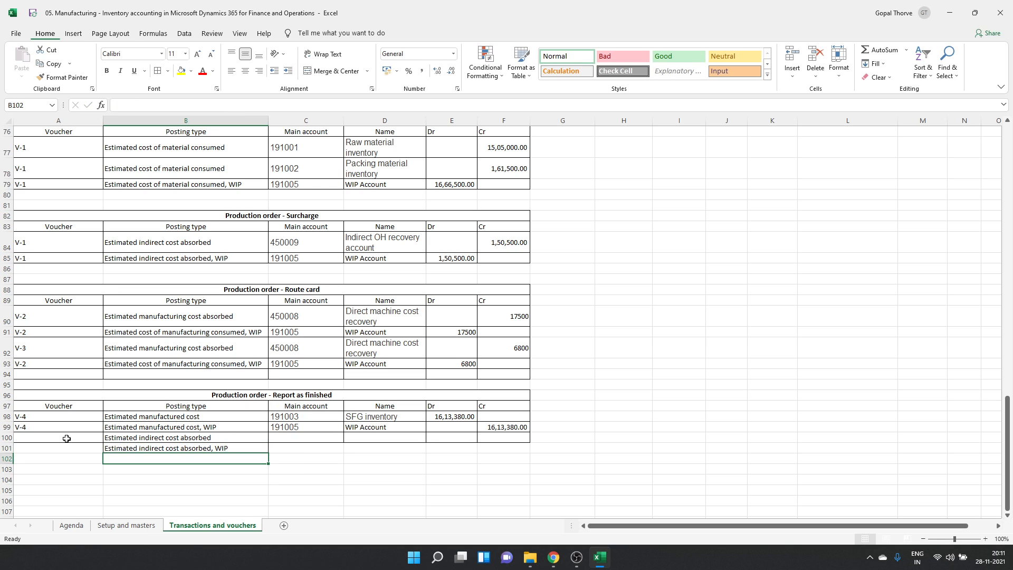
- Examine the SFG machine depreciation rate per output quantity in the Costing sheet section of Setup and masters
left_click(126, 525)
scroll(254, 469, "down", 15)
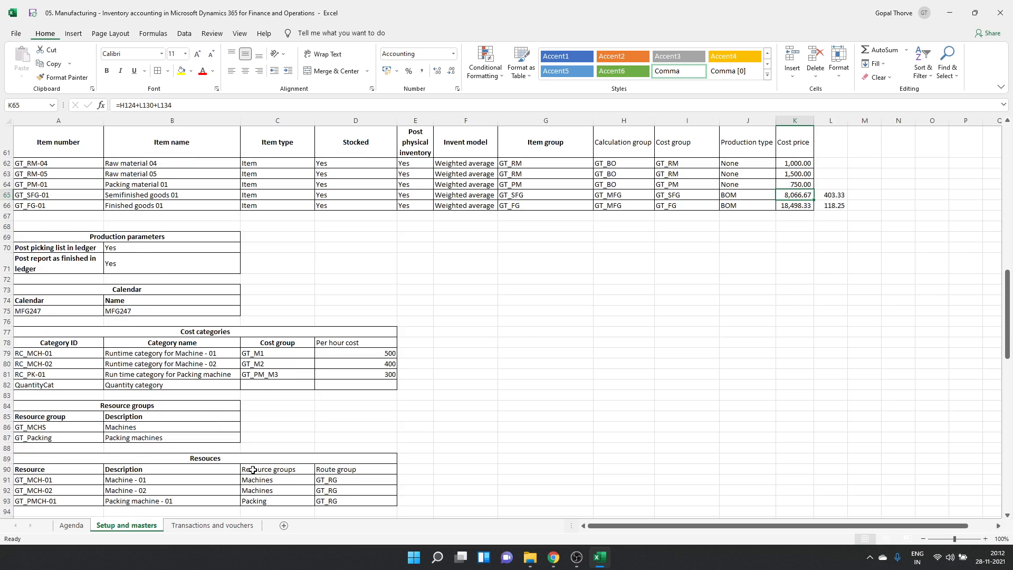
scroll(254, 469, "down", 12)
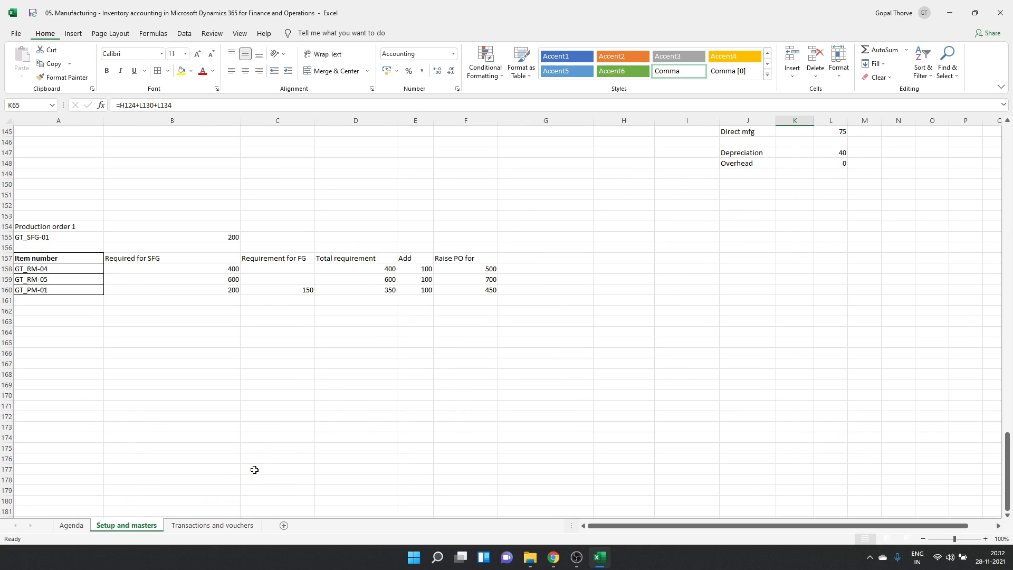
scroll(254, 469, "up", 13)
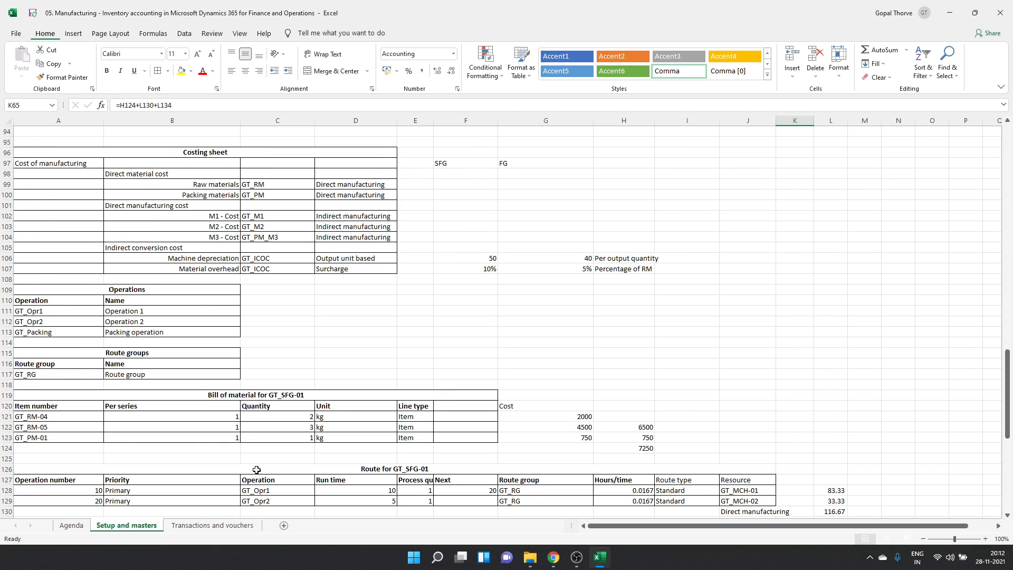
scroll(462, 319, "up", 1)
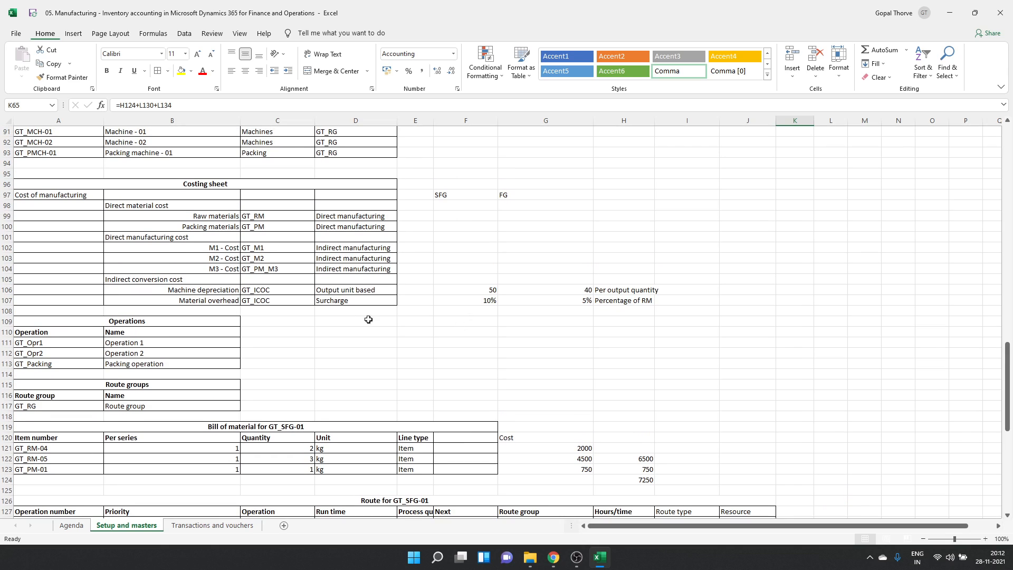
left_click(222, 294)
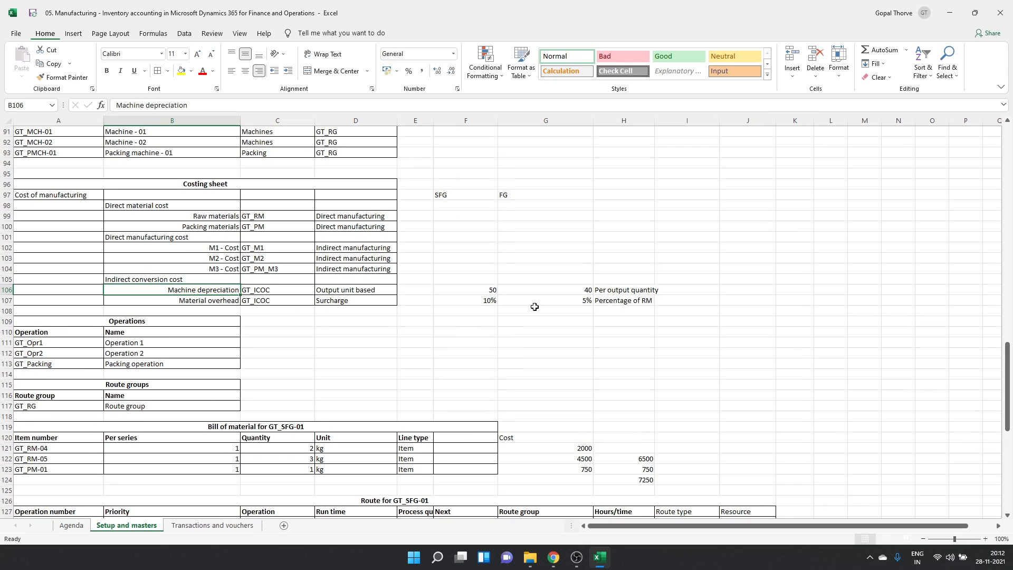
left_click(475, 291)
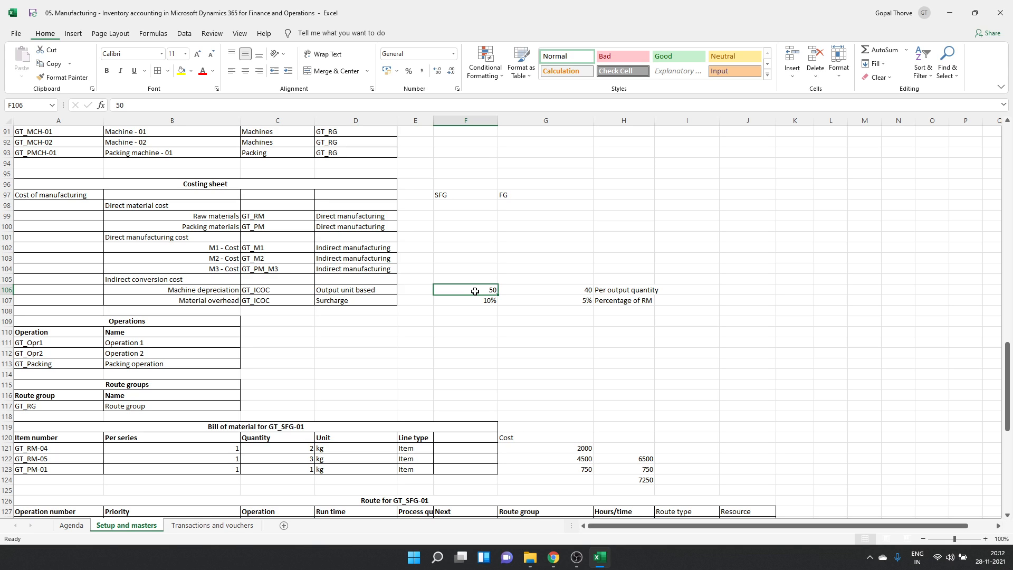
- Enter the formula =50*200 in debit cell E100 of the Report as finished table on the Transactions and vouchers sheet
left_click(226, 525)
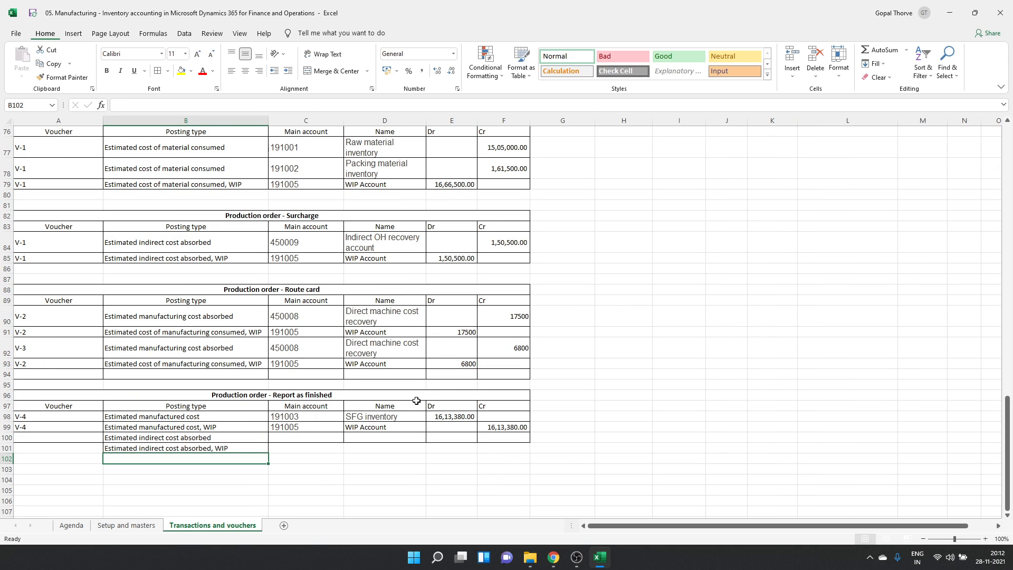
left_click(309, 449)
left_click(320, 437)
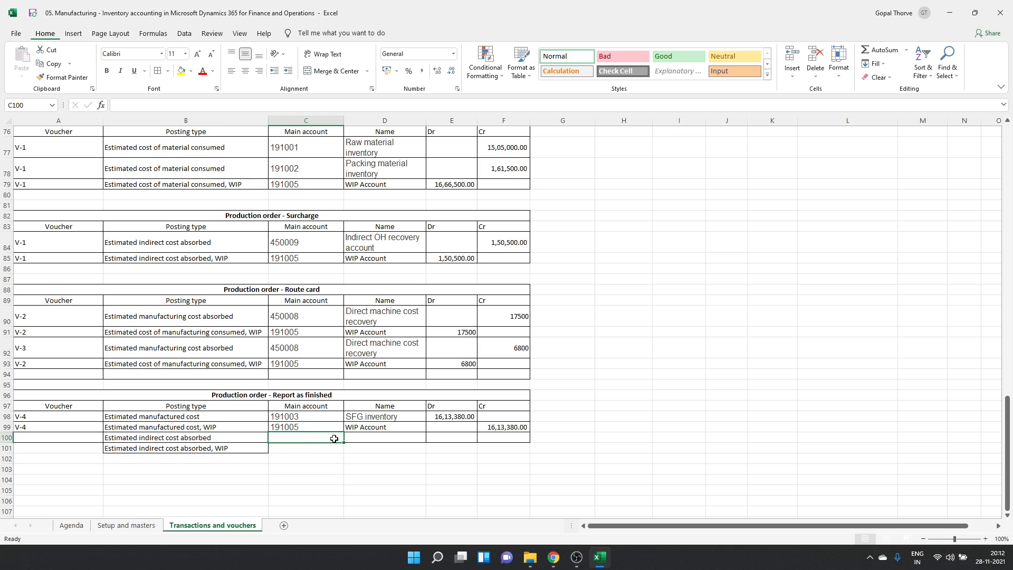
left_click(455, 435)
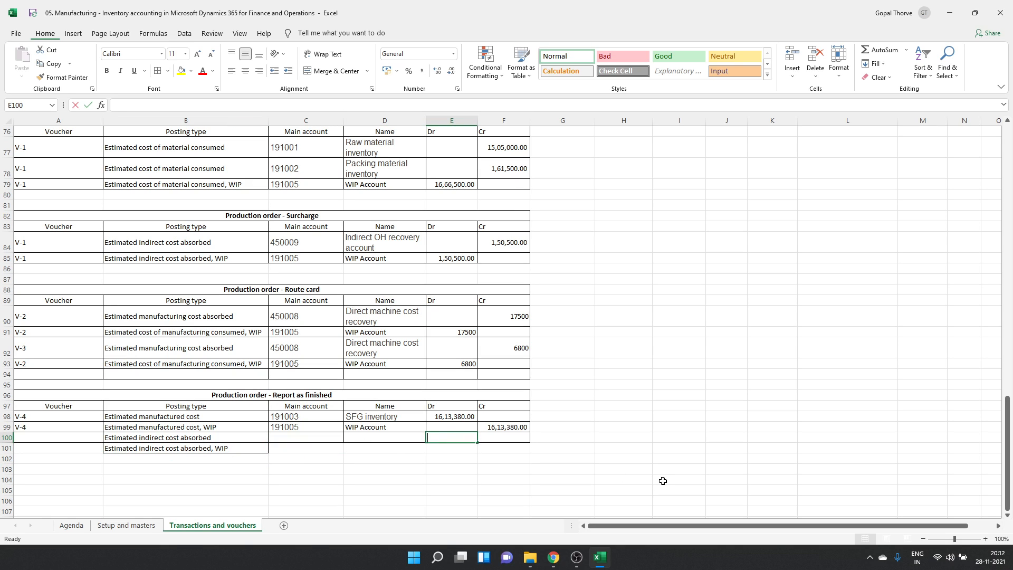
type("=5")
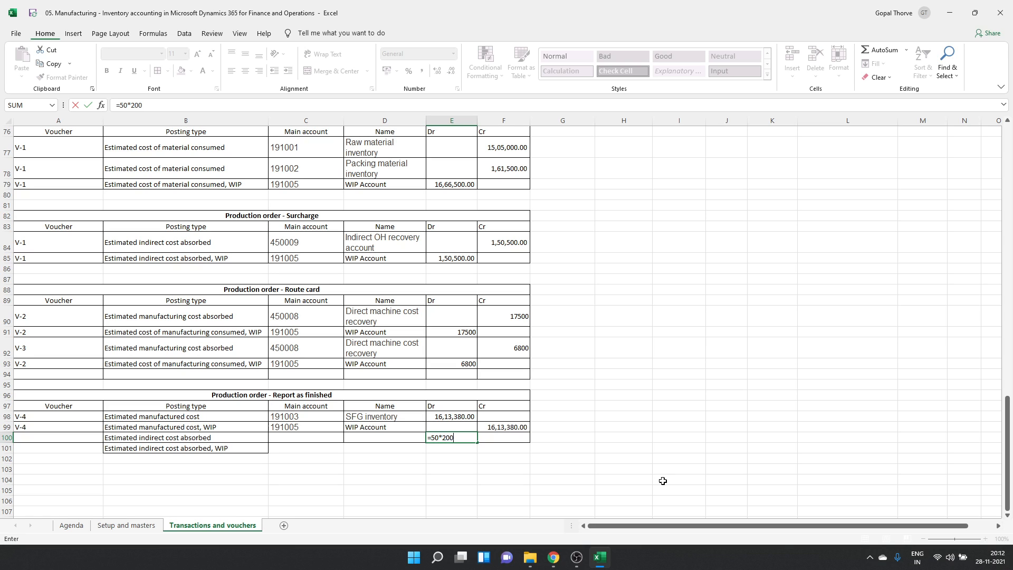
type("0*200")
key("Return")
- Apply the comma number format to the debit and credit amounts in E98:F101
key("Up")
key("Up")
key("Up")
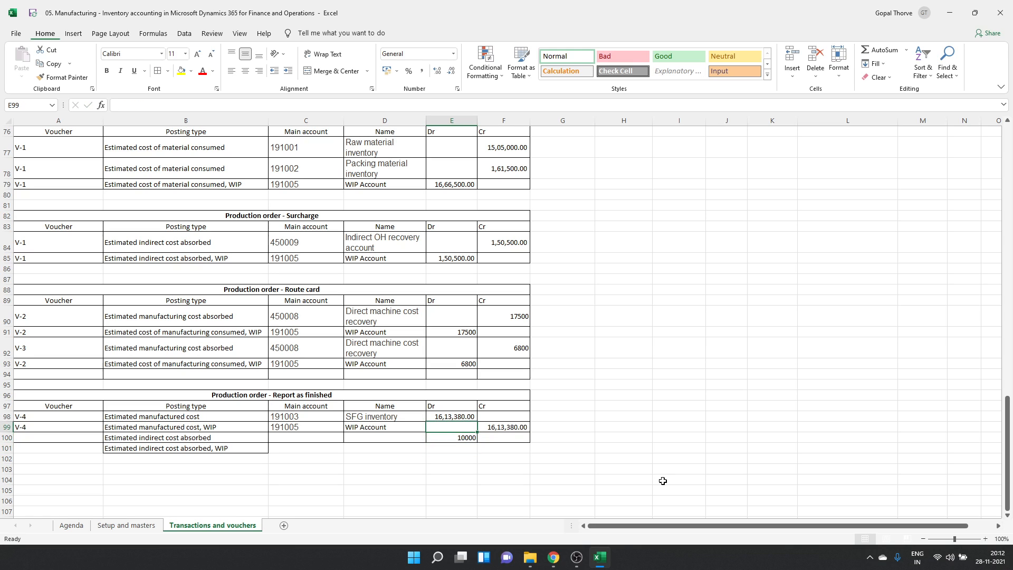
key("shift+Down")
key("shift+Down")
key("shift+Down")
key("shift+Right")
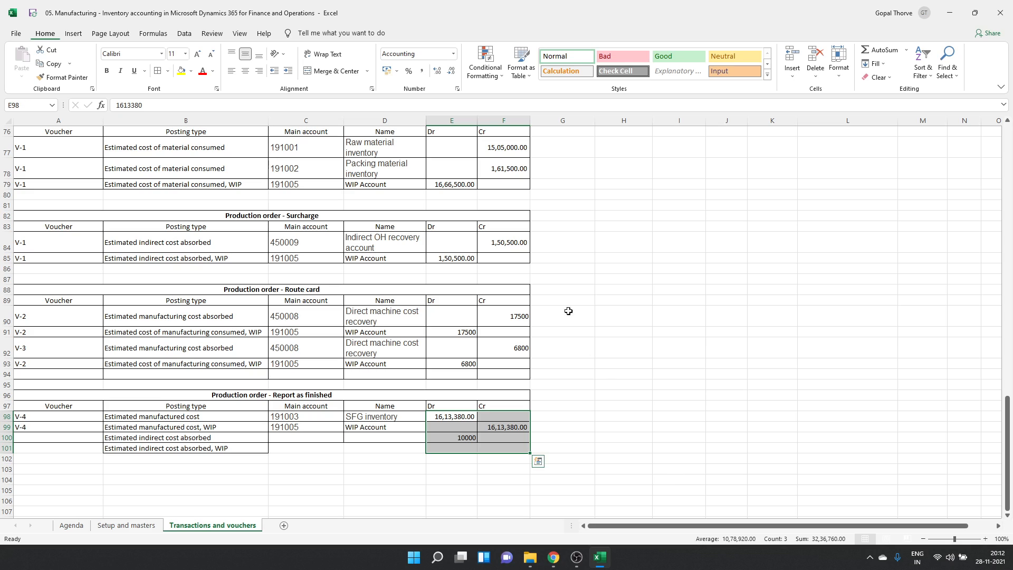
left_click(421, 71)
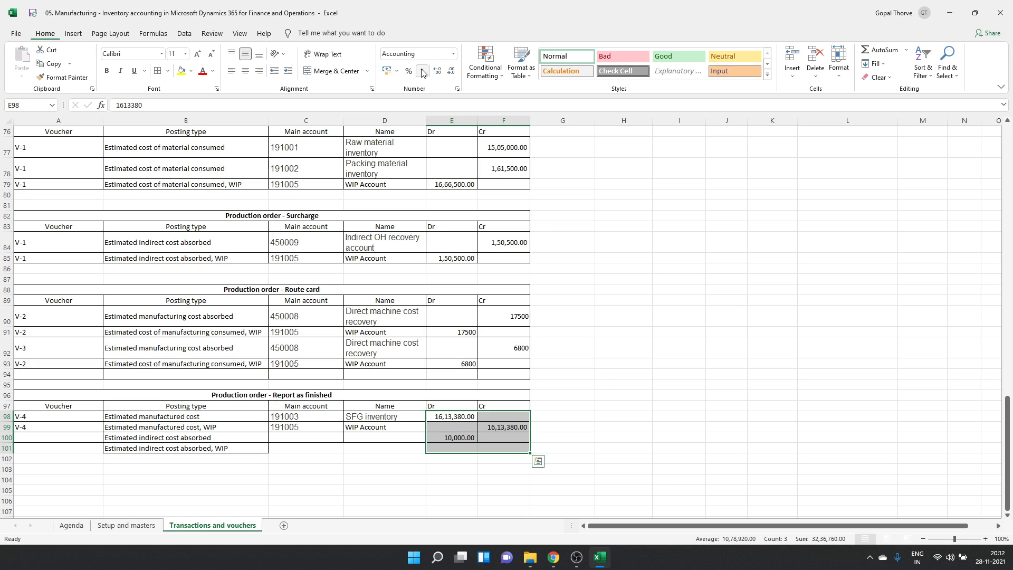
- Copy main account 450009 and its name, Indirect OH recovery account, from Other accounts in Setup and masters into C100:D100 of Transactions and vouchers
left_click(315, 440)
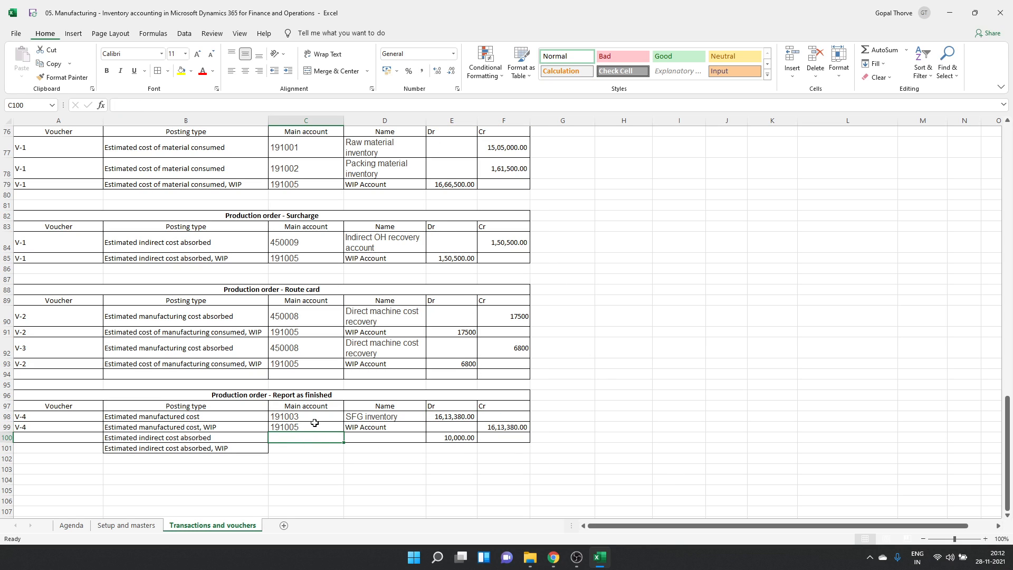
left_click(158, 527)
scroll(616, 306, "up", 13)
scroll(614, 283, "up", 15)
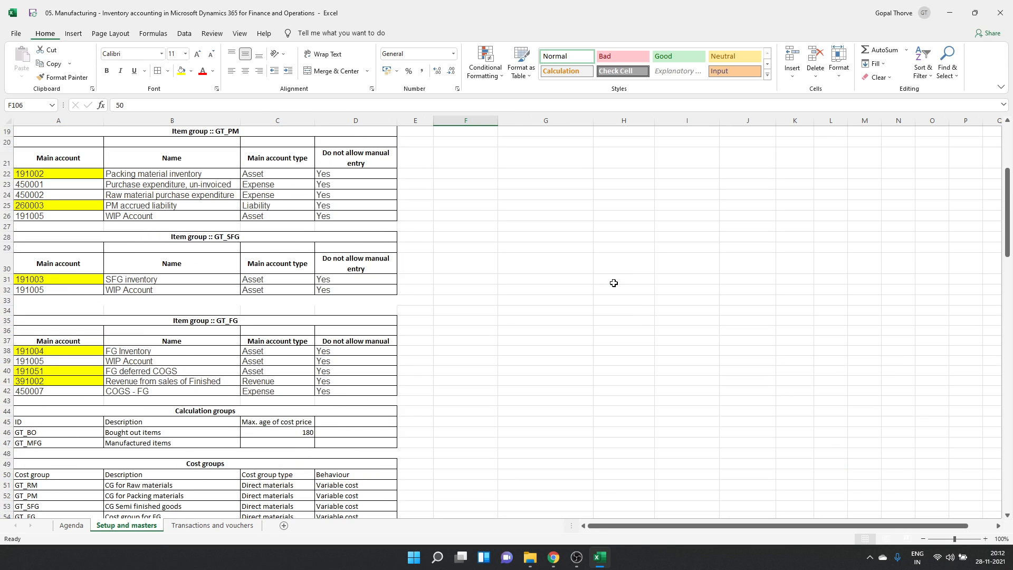
left_click_drag(475, 365, 546, 380)
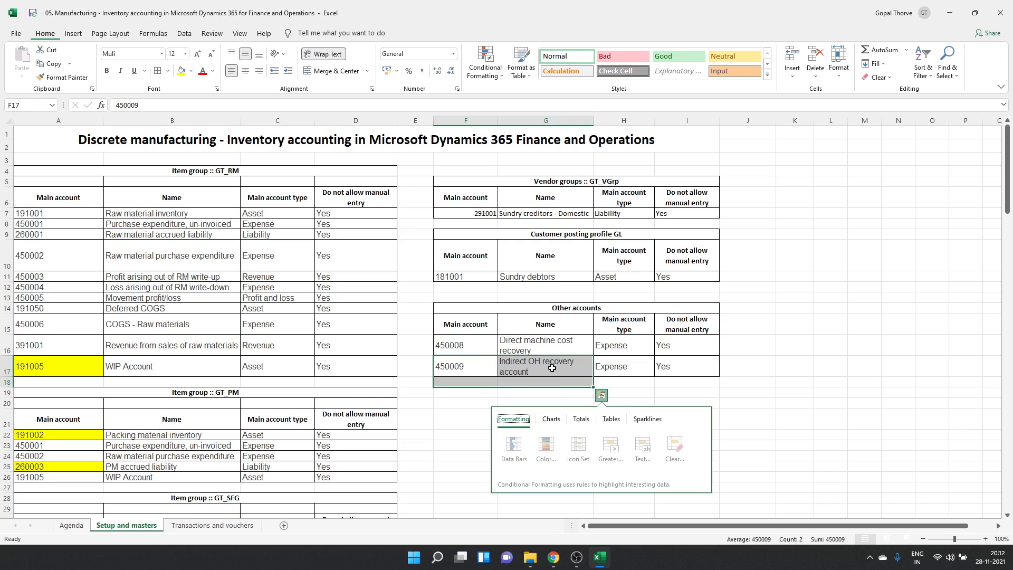
left_click(548, 366, "shift")
key("ctrl+c")
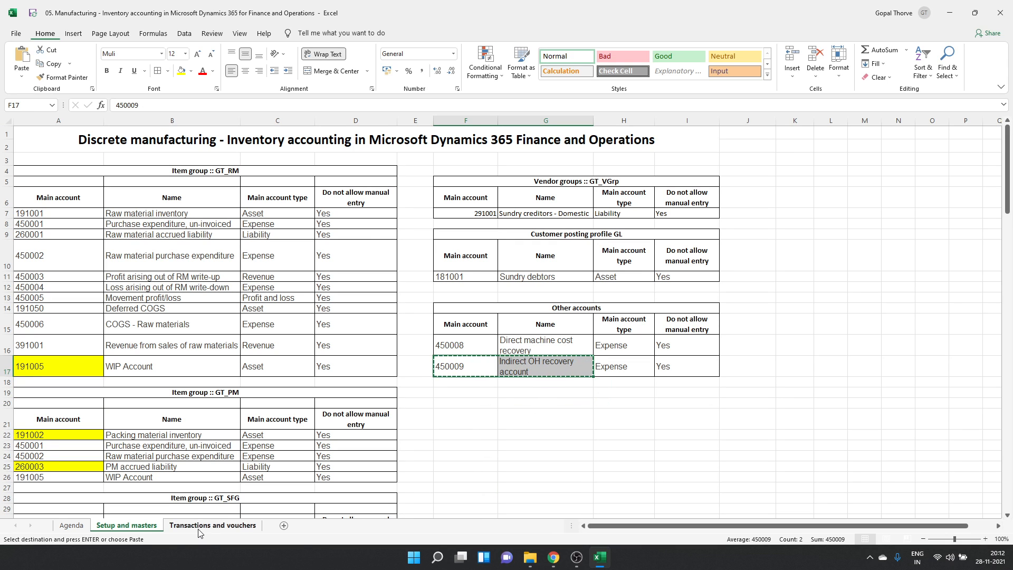
left_click(212, 525)
key("ctrl+v")
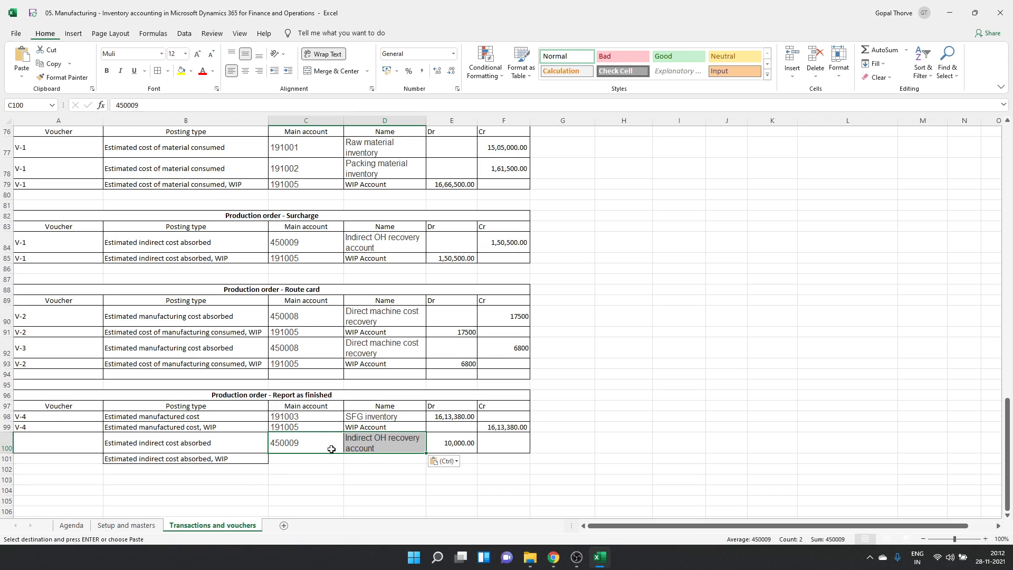
- Copy the WIP main account 191005 and its name from C99:D99 into C101:D101
left_click(378, 439)
left_click_drag(327, 428, 358, 425)
key("ctrl+c")
left_click(306, 459)
key("ctrl+v")
- Enter the formula =E100 in credit cell F101 of the Estimated indirect cost absorbed, WIP row
left_click(503, 459)
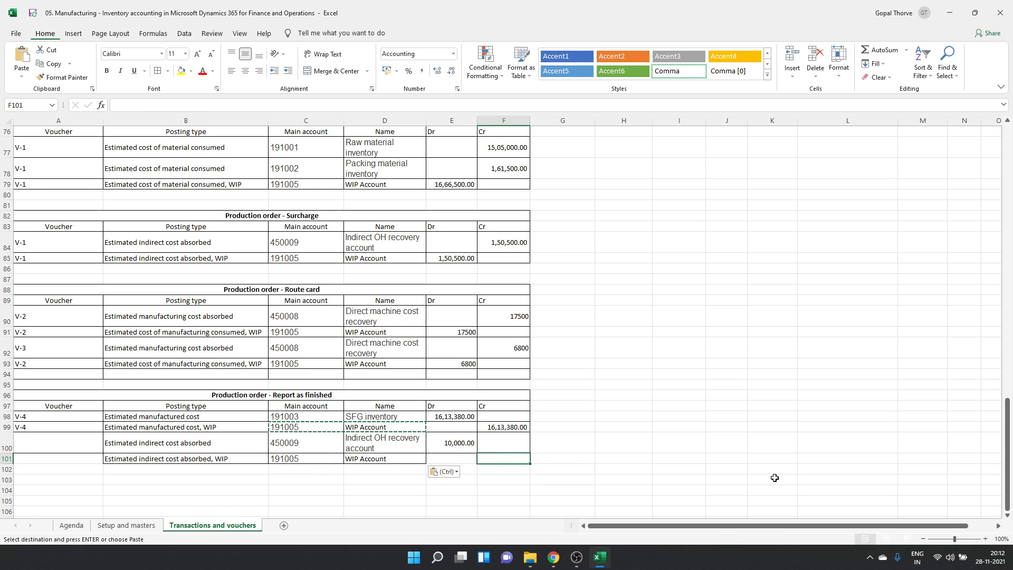
type("=")
key("Up")
key("Left")
key("Return")
key("Up")
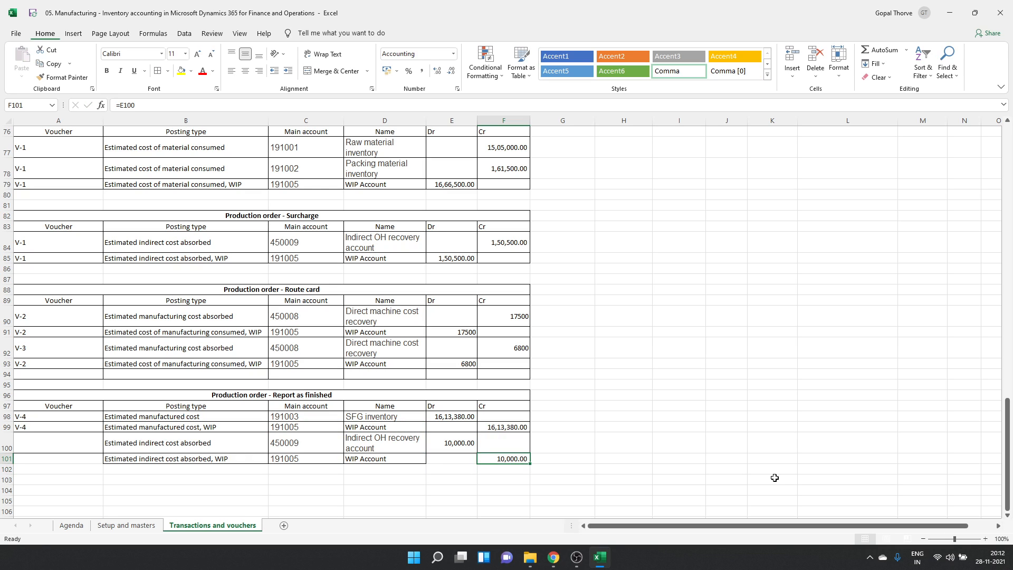
- Compare the Report as finished entries in the workbook with the voucher transactions in Finance and Operations
key("Left")
key("Up")
key("Left")
key("Home")
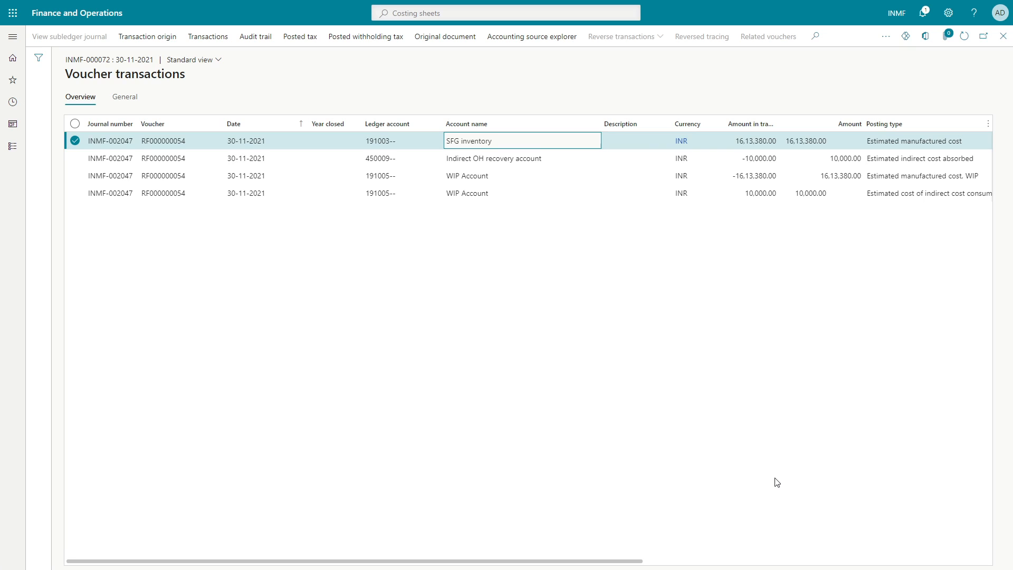
key("alt+Tab")
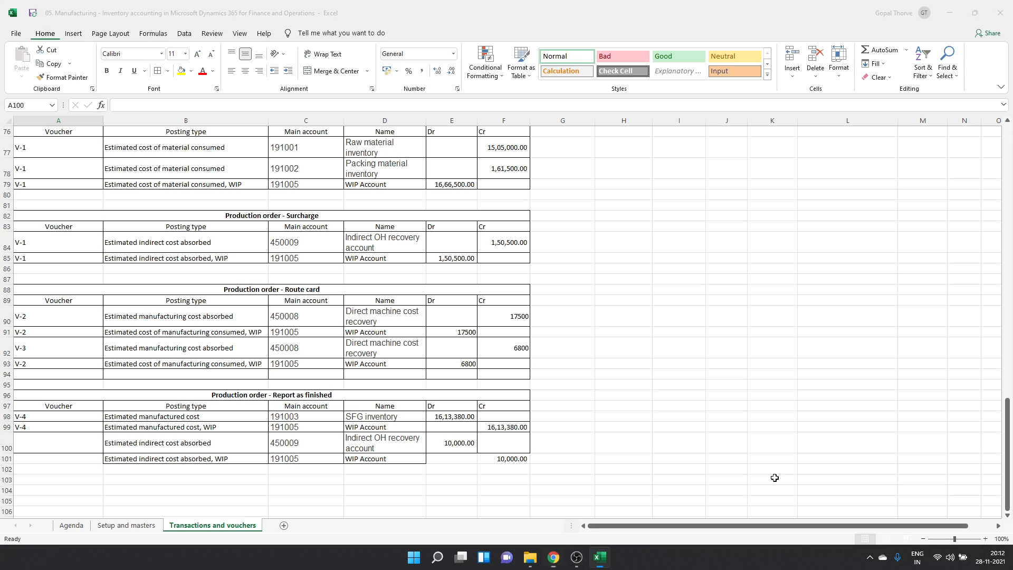
key("alt+Tab")
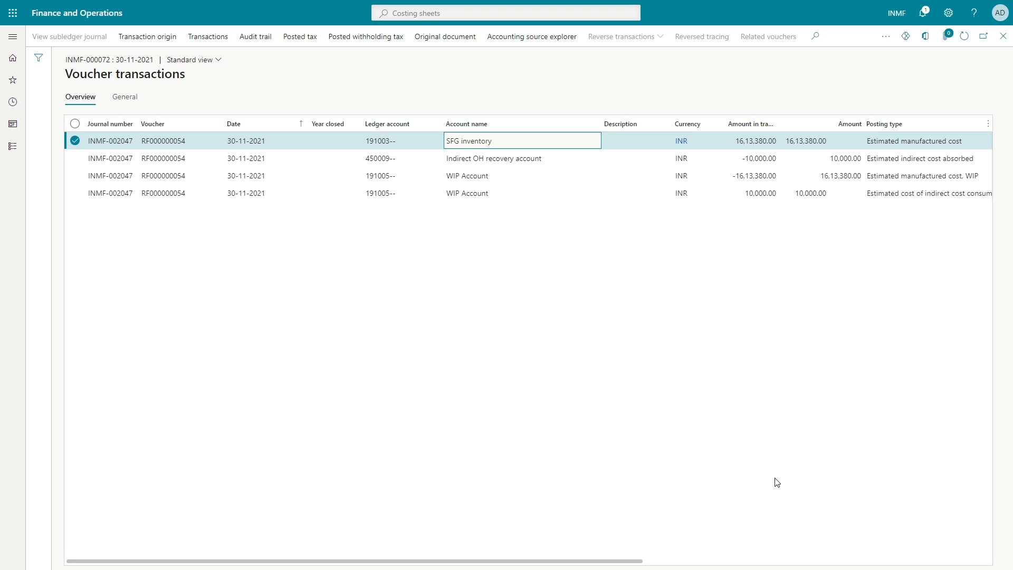
key("alt+Tab")
key("alt+Tab")
key("alt+Tab")
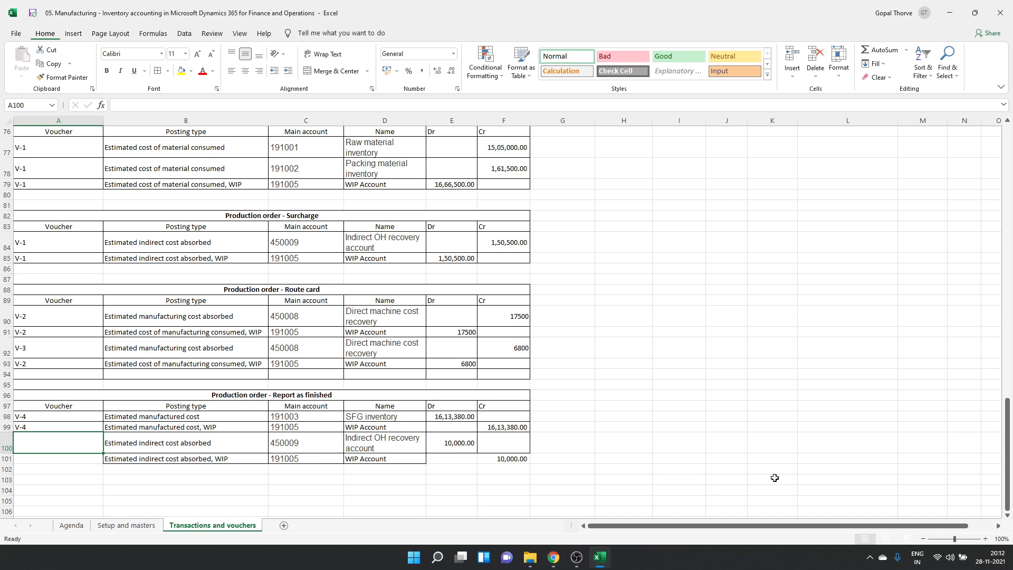
- Copy voucher number V-4 from A99 into A100 and A101
key("Up")
key("ctrl+c")
key("Down")
key("ctrl+v")
key("Down")
key("ctrl+v")
- Copy voucher number V-3 from A92 in the Route card table for the WIP row below it
key("Up")
key("Up")
key("Up")
key("Up")
key("Up")
key("Up")
key("Up")
key("Up")
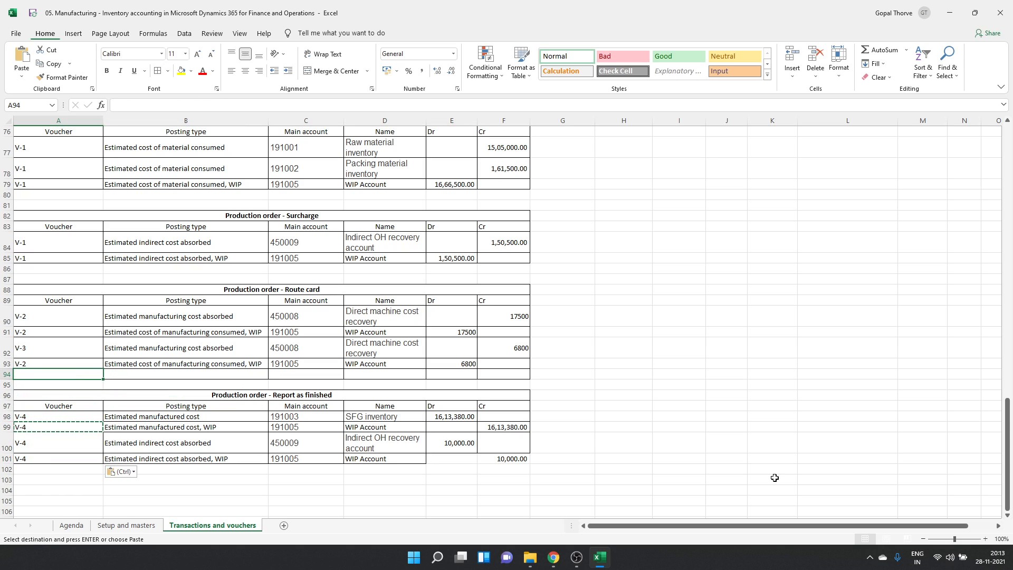
key("Up")
key("ctrl")
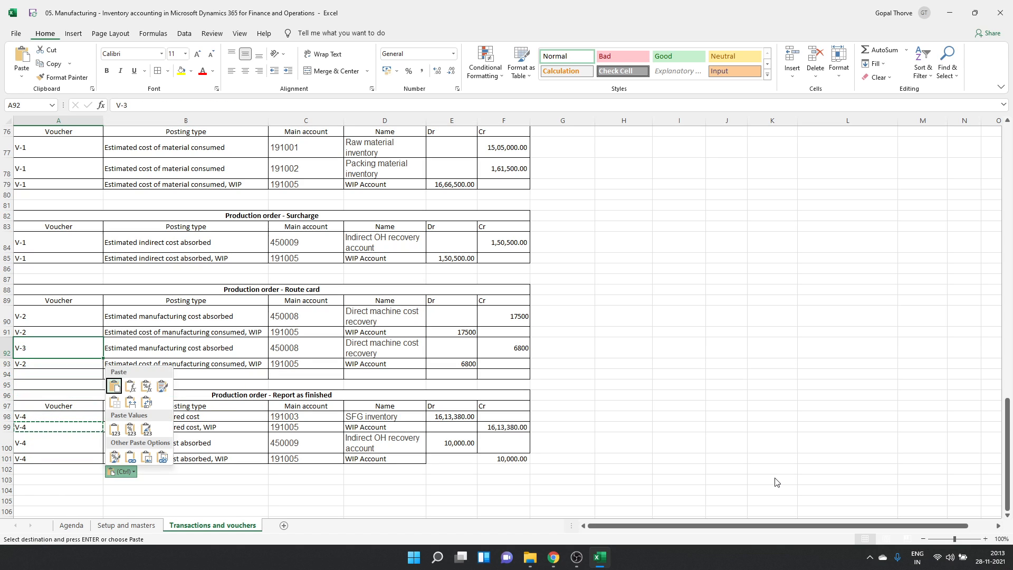
key("Escape")
key("Escape")
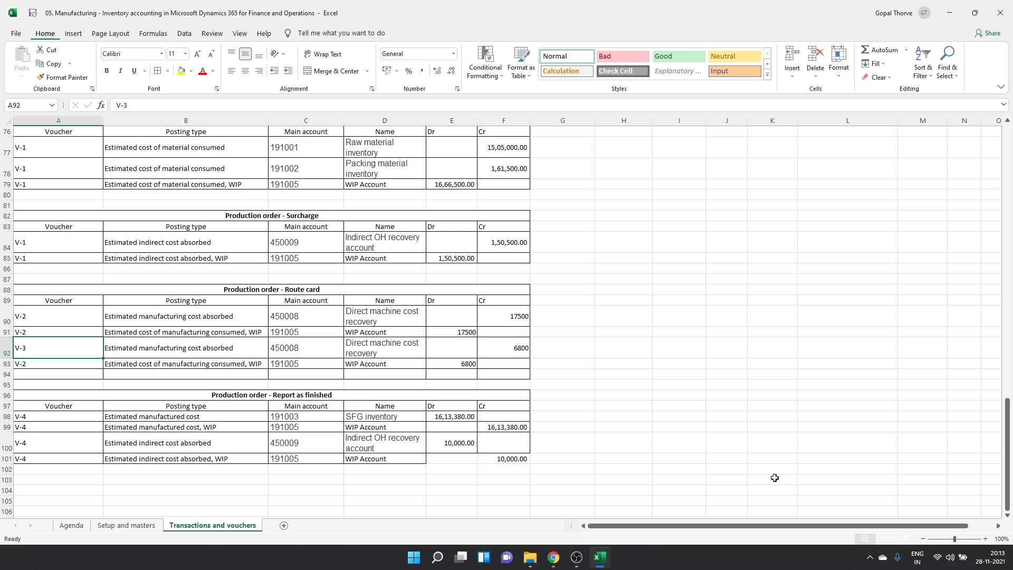
key("ctrl+c")
key("Down")
key("Down")
key("Down")
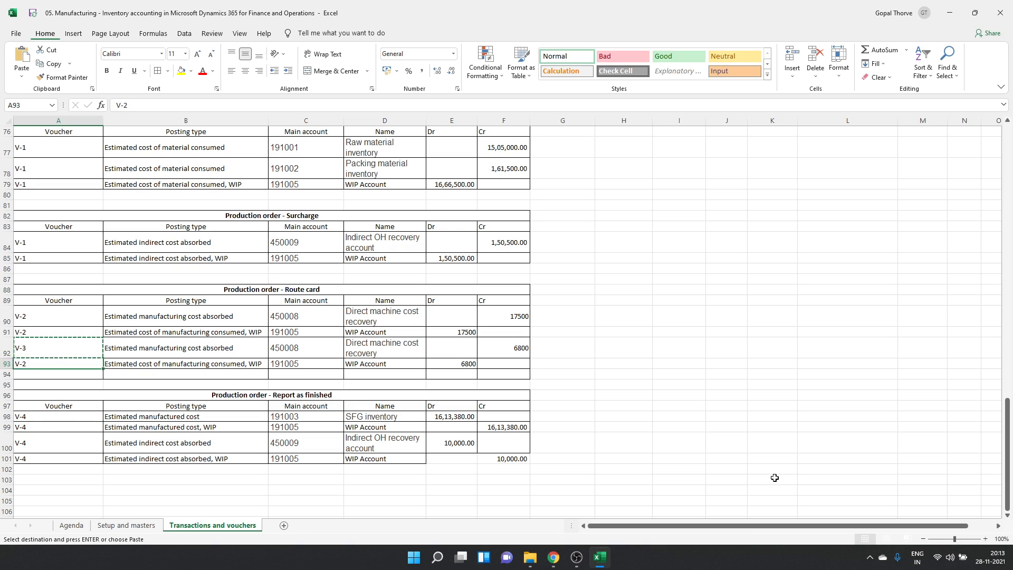
key("Up")
key("Up")
key("Up")
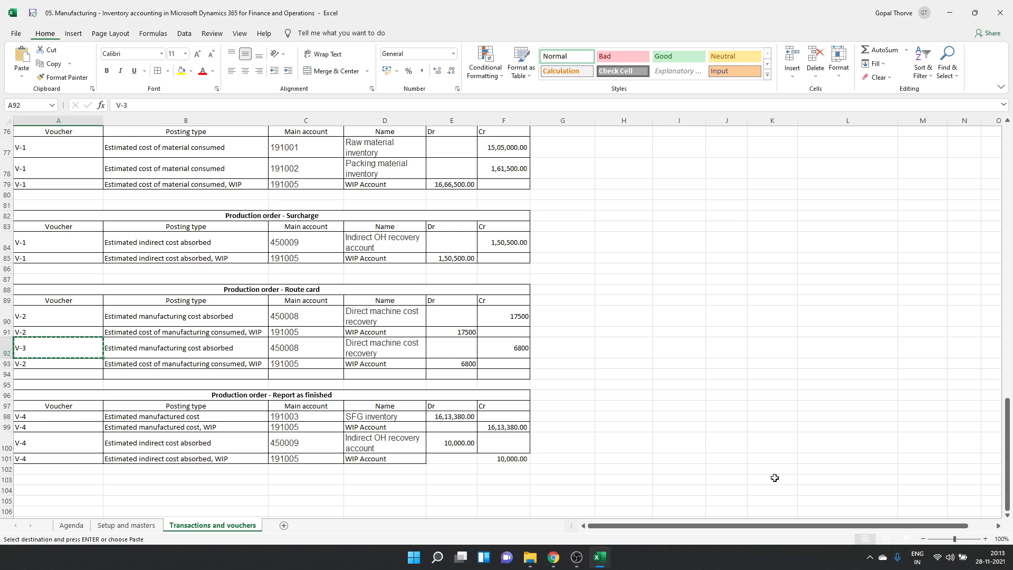
- Check the vouchers of both Route consumption postings for production order INMF-000072 in Finance and Operations and return to the workbook
key("alt+Tab")
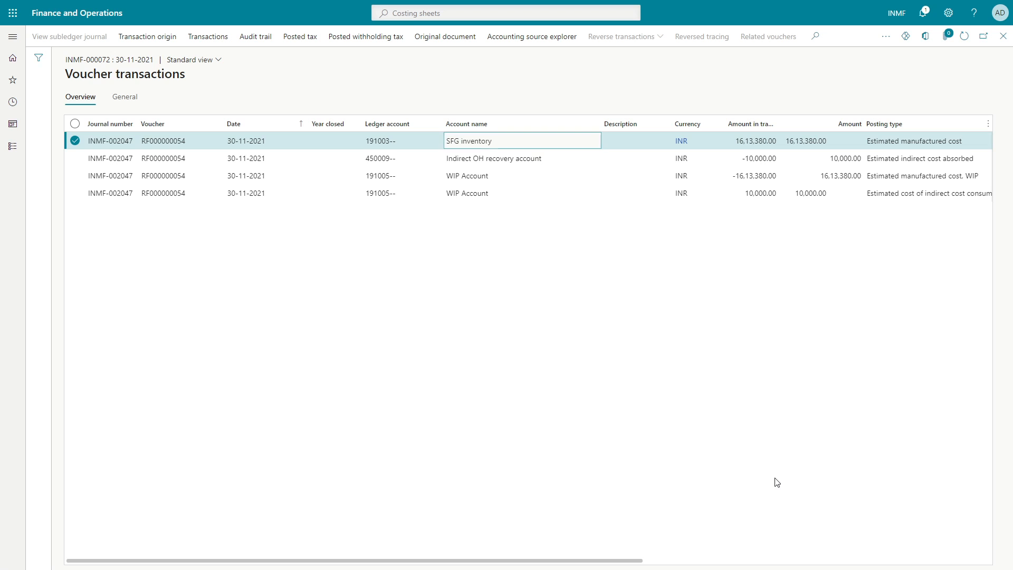
key("Escape")
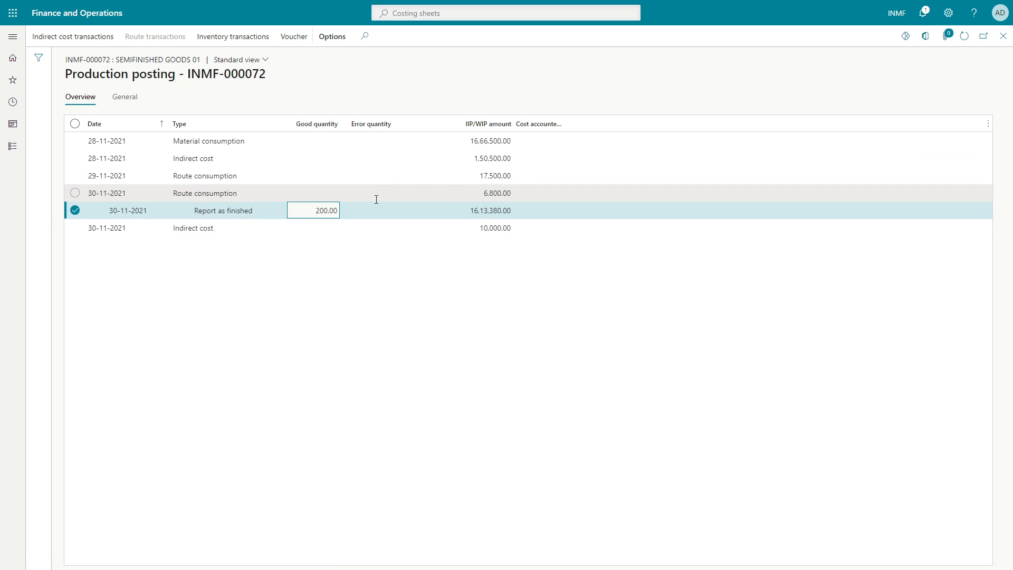
left_click(429, 199)
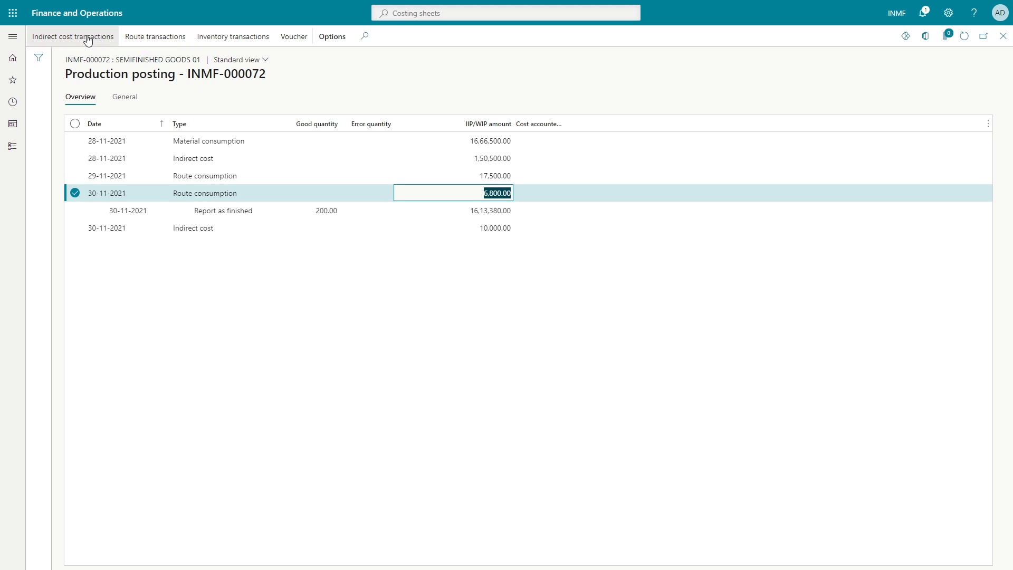
left_click(287, 42)
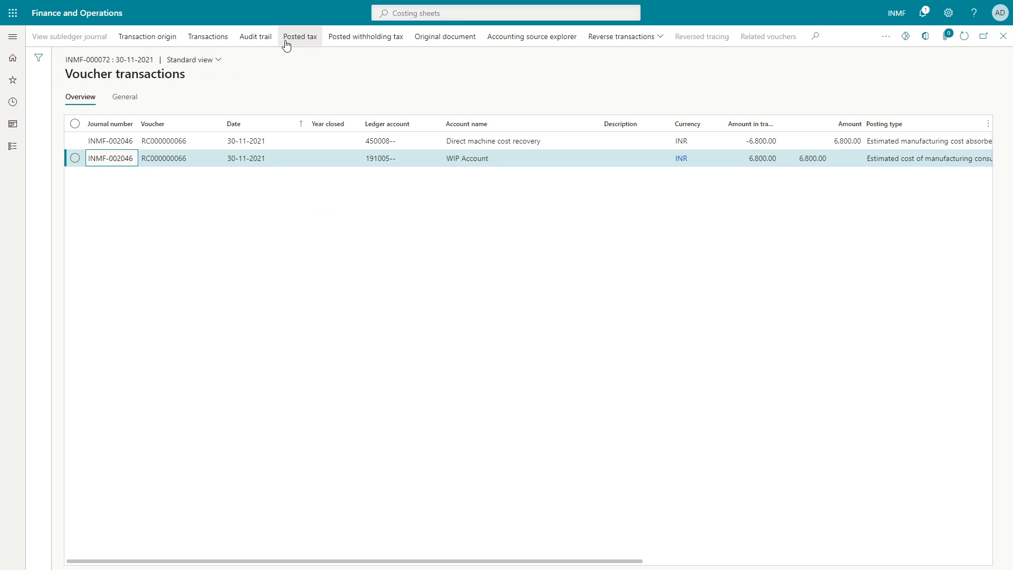
key("Escape")
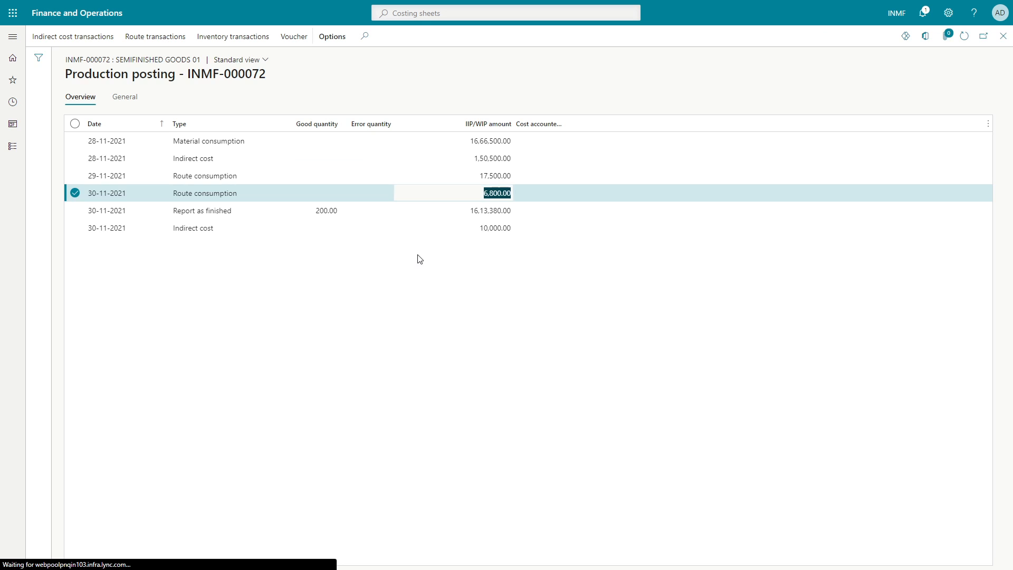
left_click(432, 178)
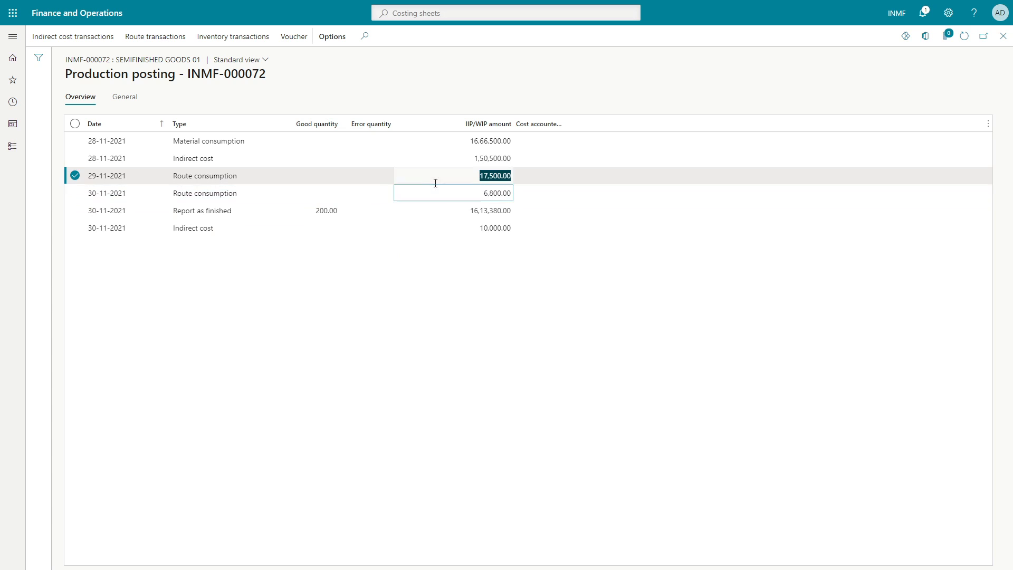
left_click(294, 36)
key("Escape")
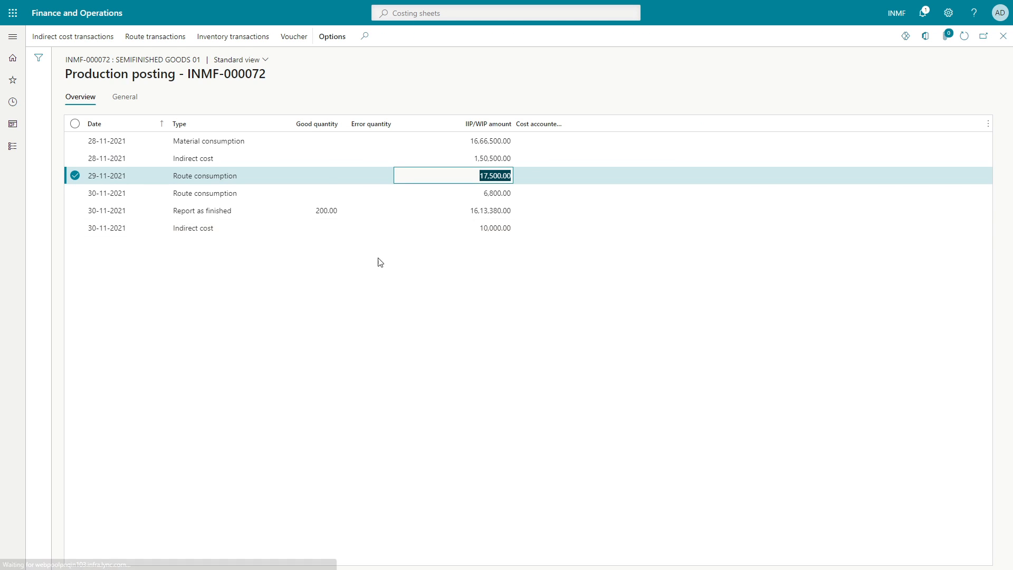
left_click(215, 232)
key("alt+Tab")
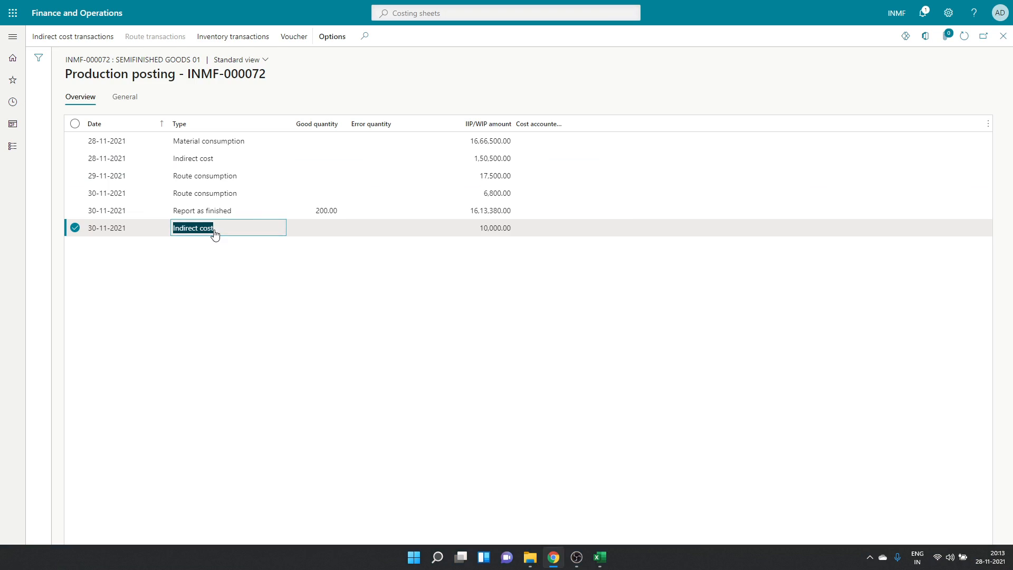
- Apply borders to all cells of the Report as finished entries in A98:F101
left_click_drag(63, 416, 507, 464)
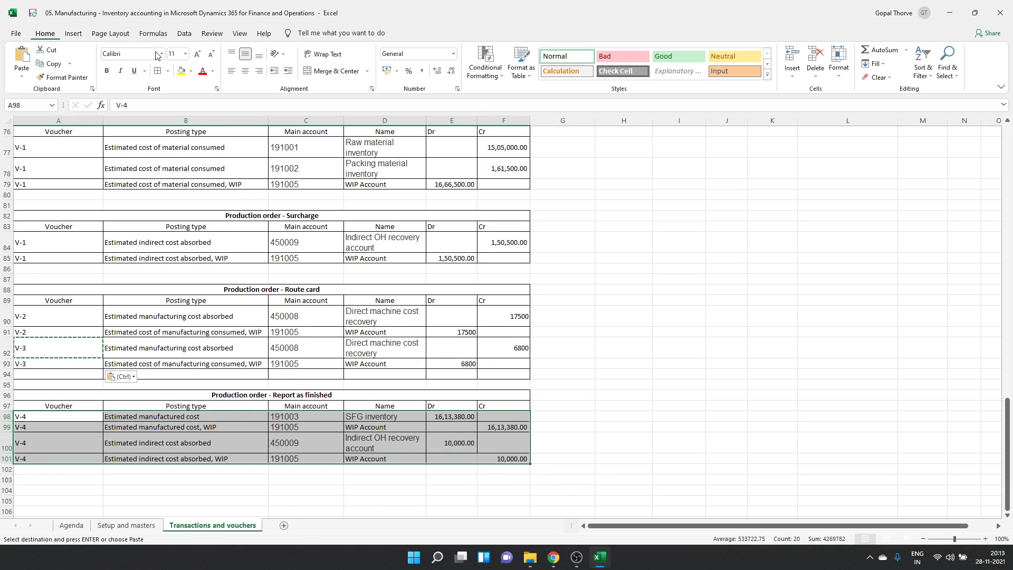
left_click(159, 71)
left_click(473, 431)
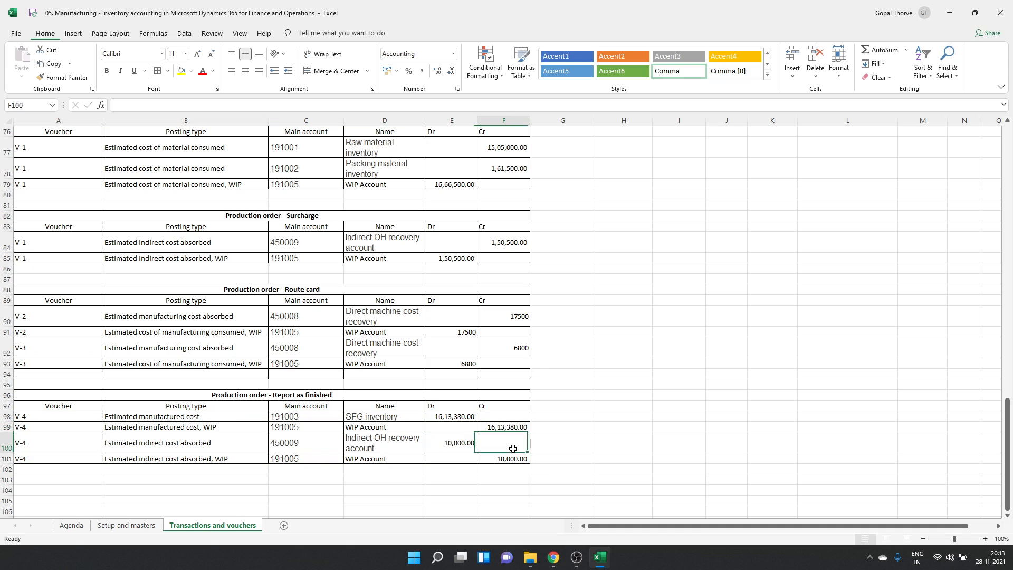
- Calculate the unit cost of the reported SFG inventory in G98 by dividing the debit amount in E98 by 200
key("alt+Tab")
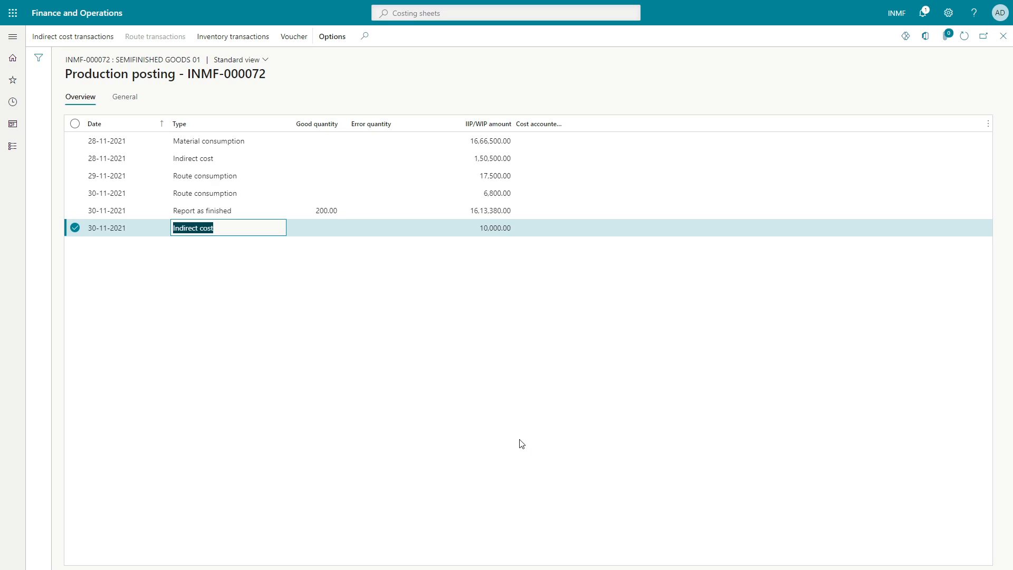
key("alt+Tab")
left_click(504, 443)
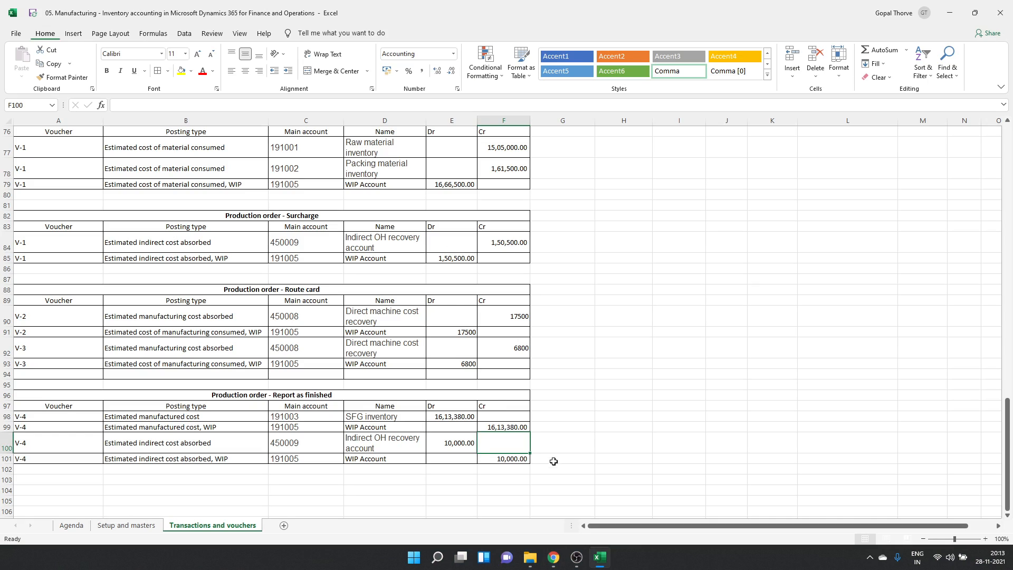
left_click(567, 418)
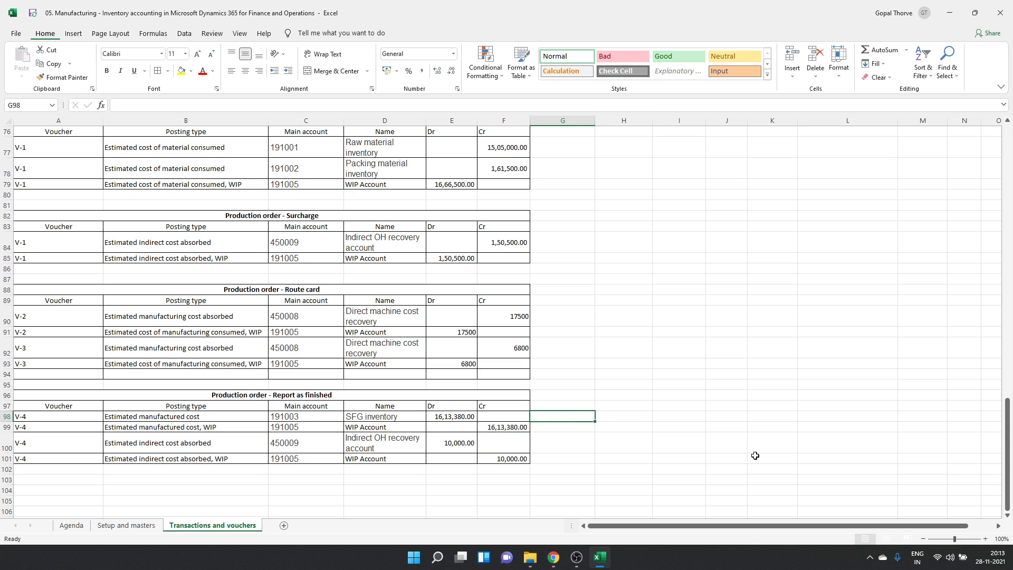
key("F2")
type("=")
key("Left")
key("Left")
type("/200")
key("ctrl+Return")
- Check the status of the GT_SFG-01 production order INMF-000072 among all production orders in Finance and Operations and return to the workbook
key("alt+Tab")
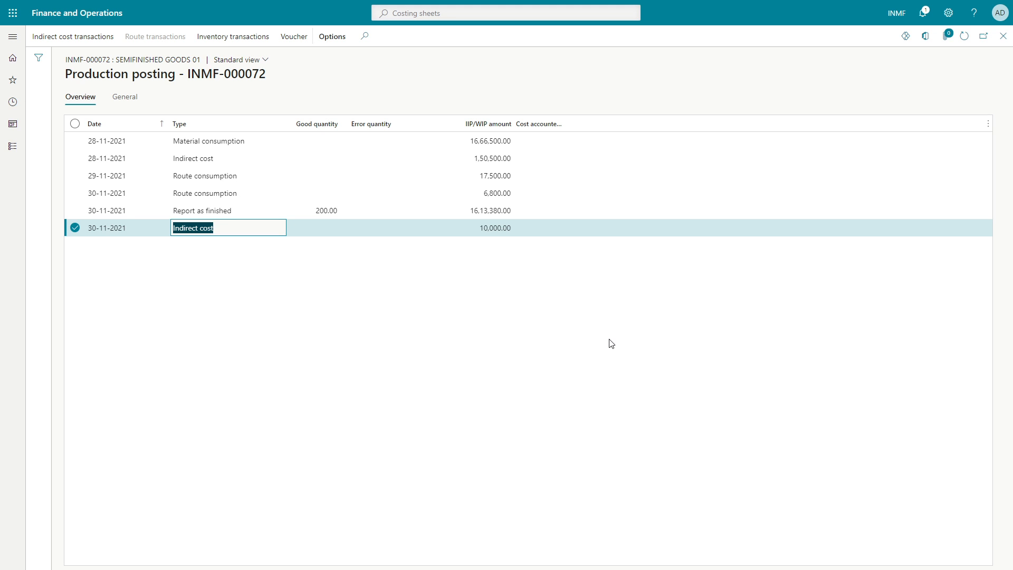
key("Escape")
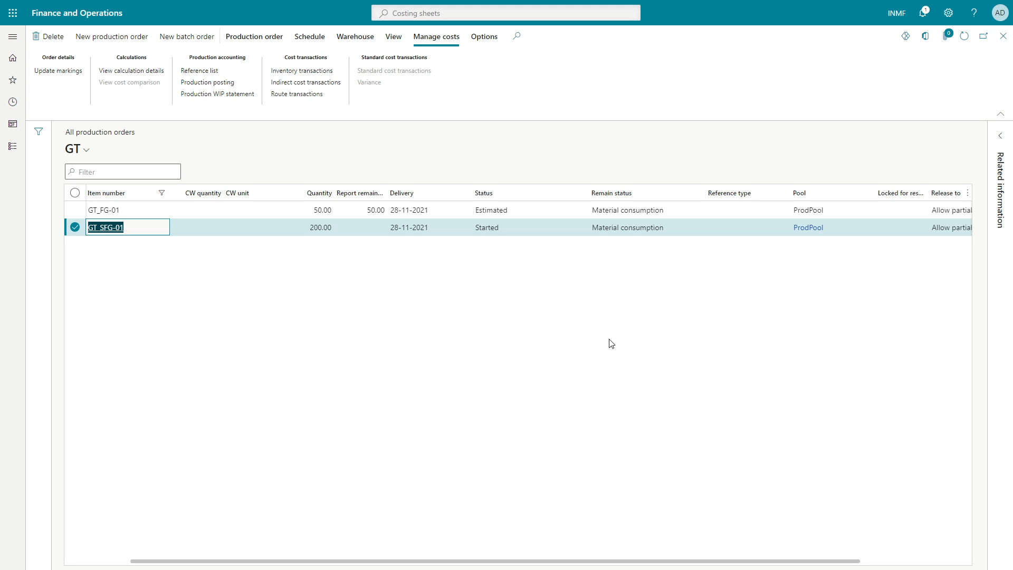
key("Escape")
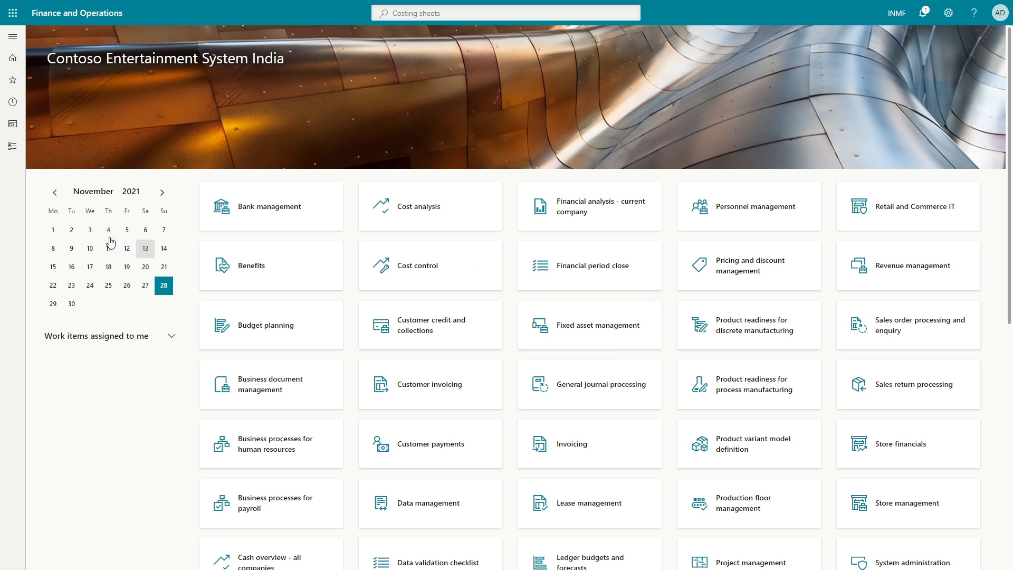
left_click(13, 146)
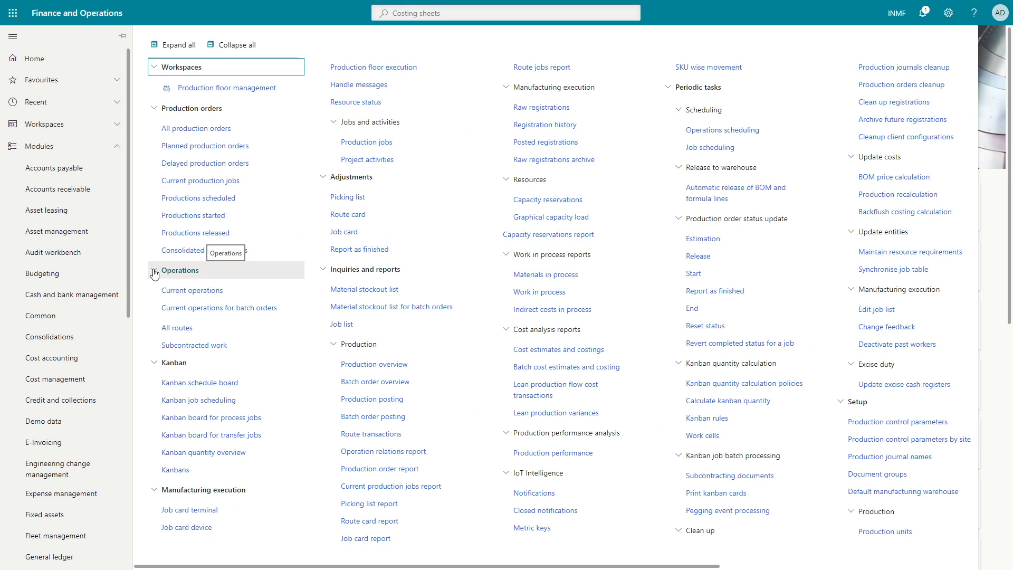
left_click(193, 131)
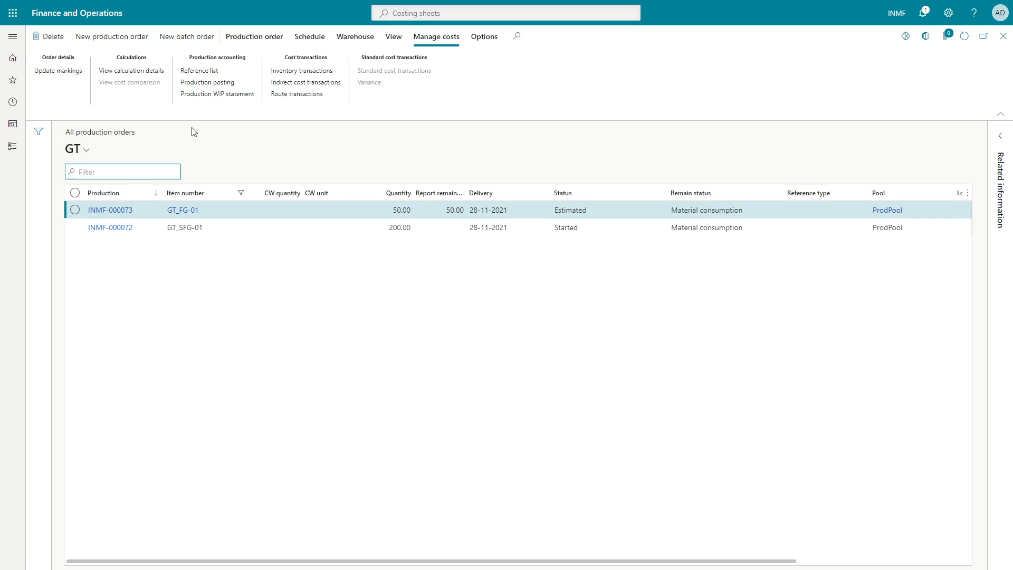
left_click(403, 226)
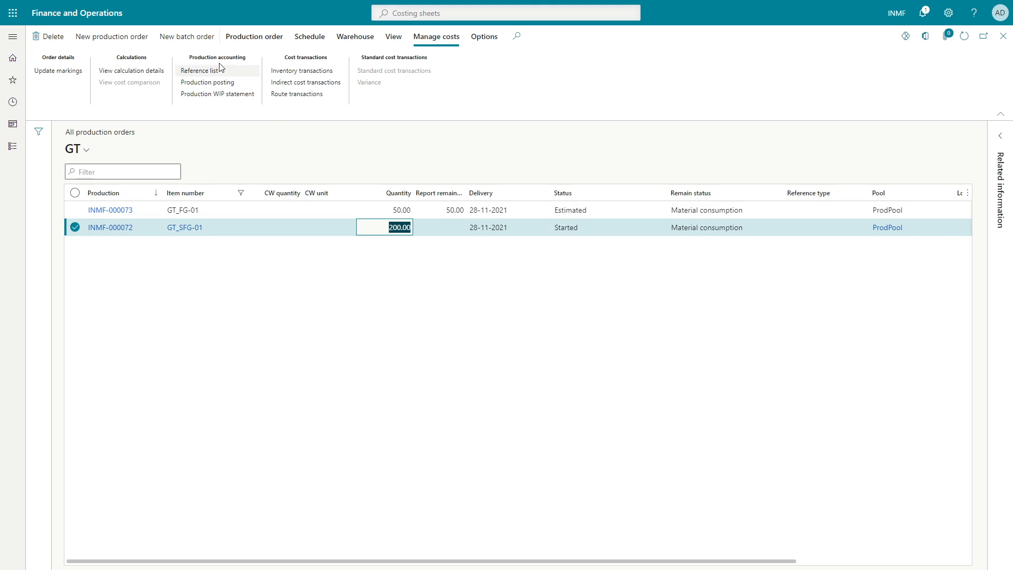
left_click(239, 38)
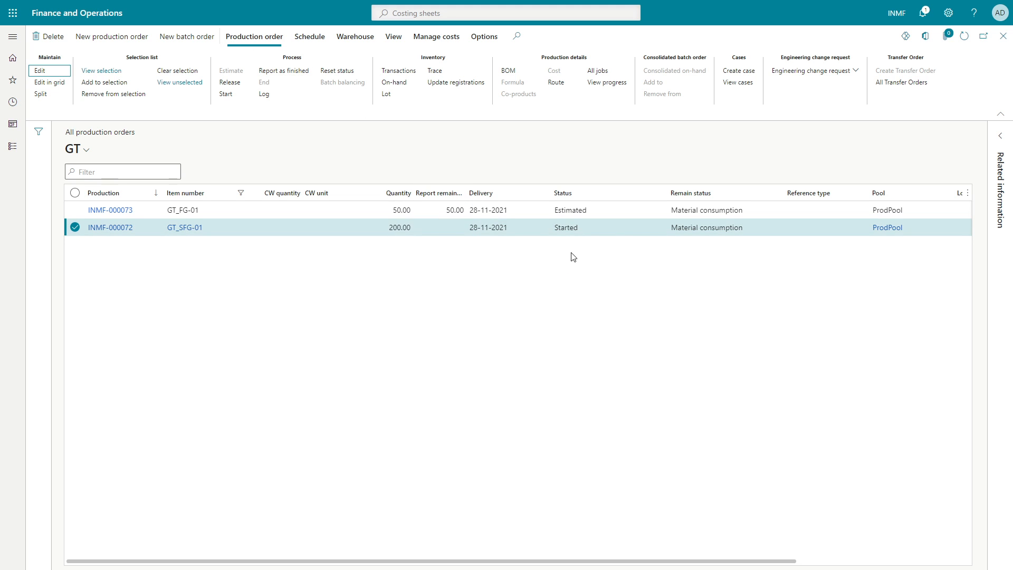
left_click(568, 229)
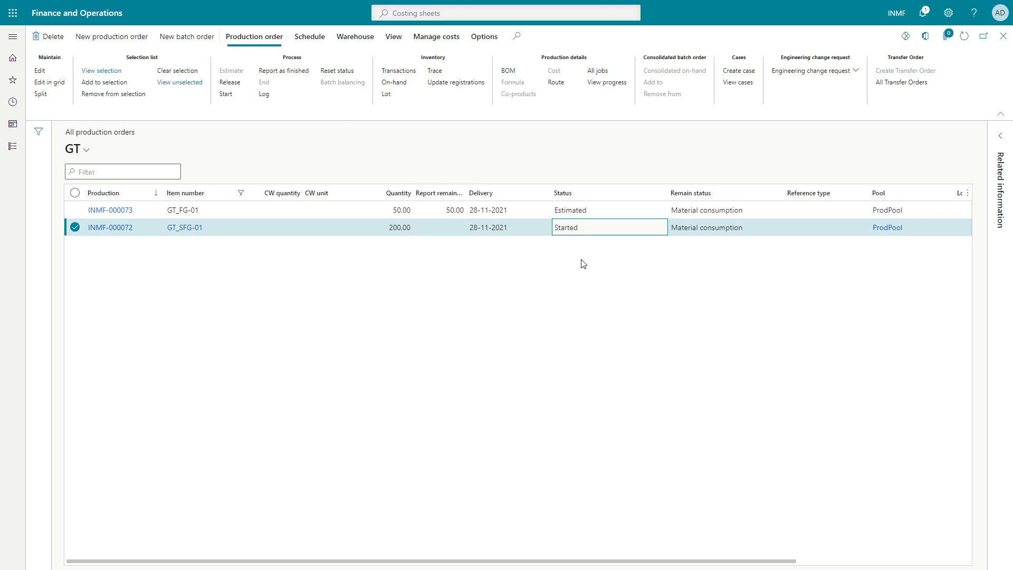
left_click_drag(582, 229, 548, 229)
key("alt+Tab")
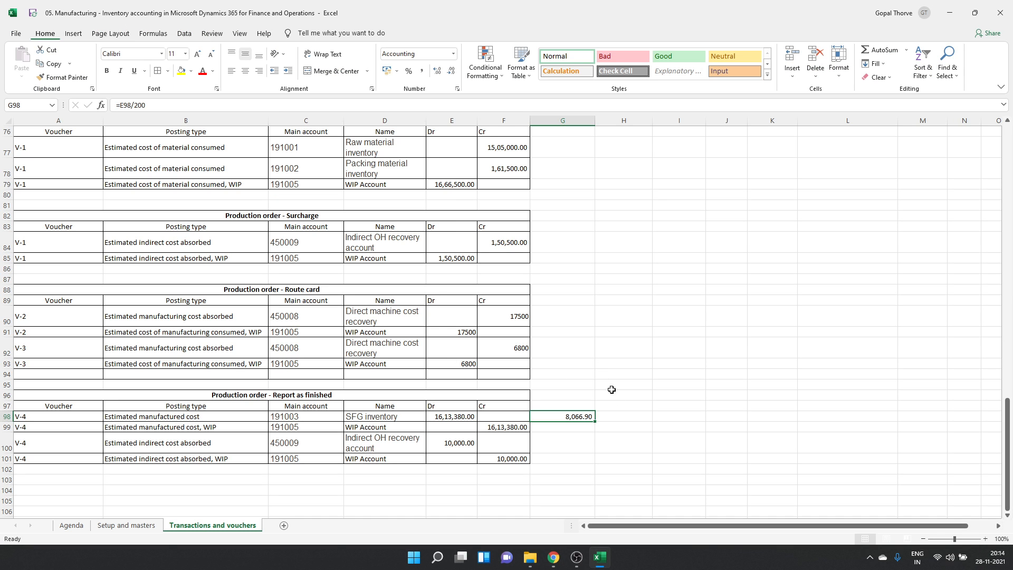
left_click(503, 469)
left_click(397, 489)
left_click(340, 476)
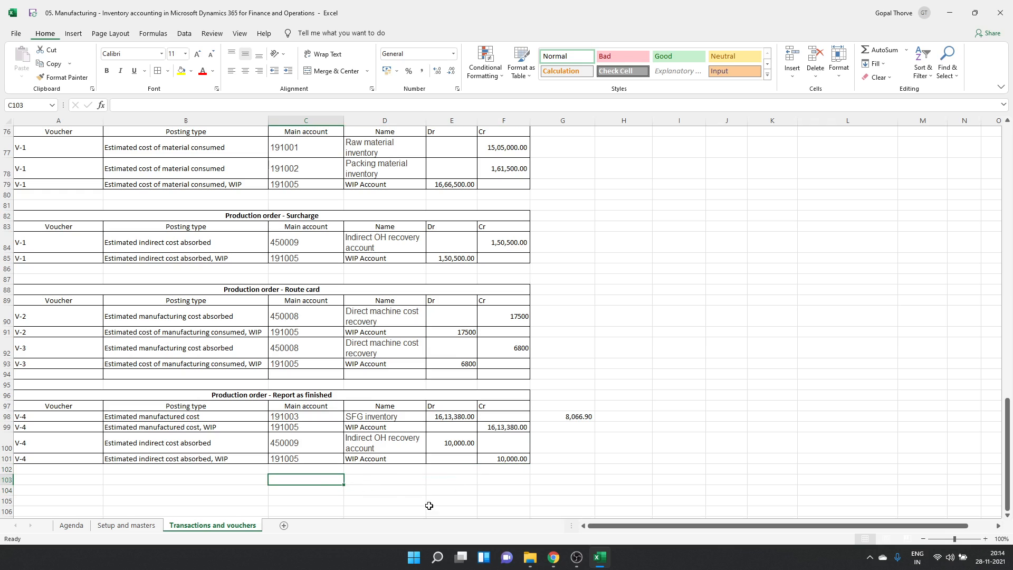
key("Down")
key("Up")
key("Down")
type("=")
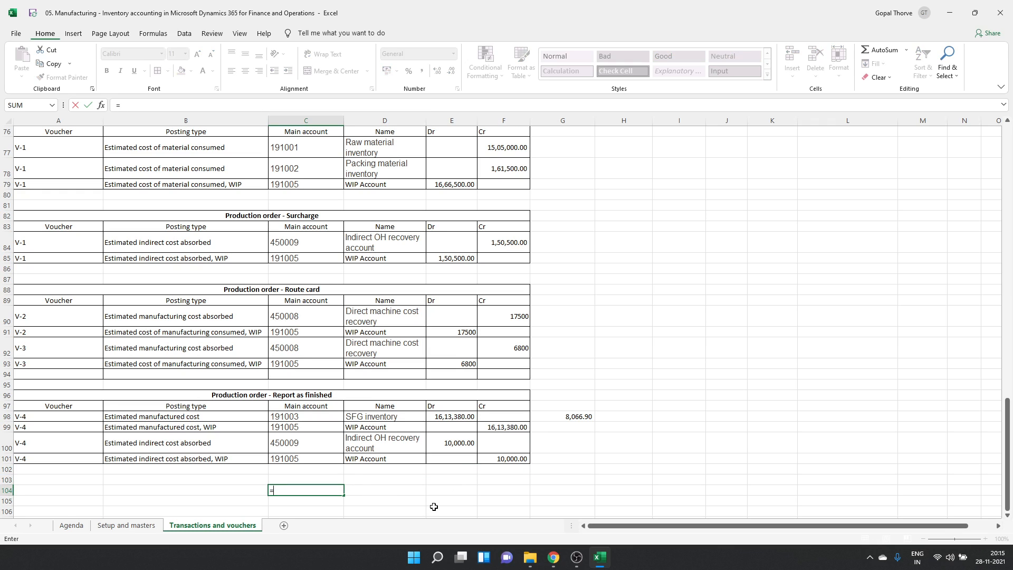
mouse_move(599, 557)
scroll(429, 413, "up", 3)
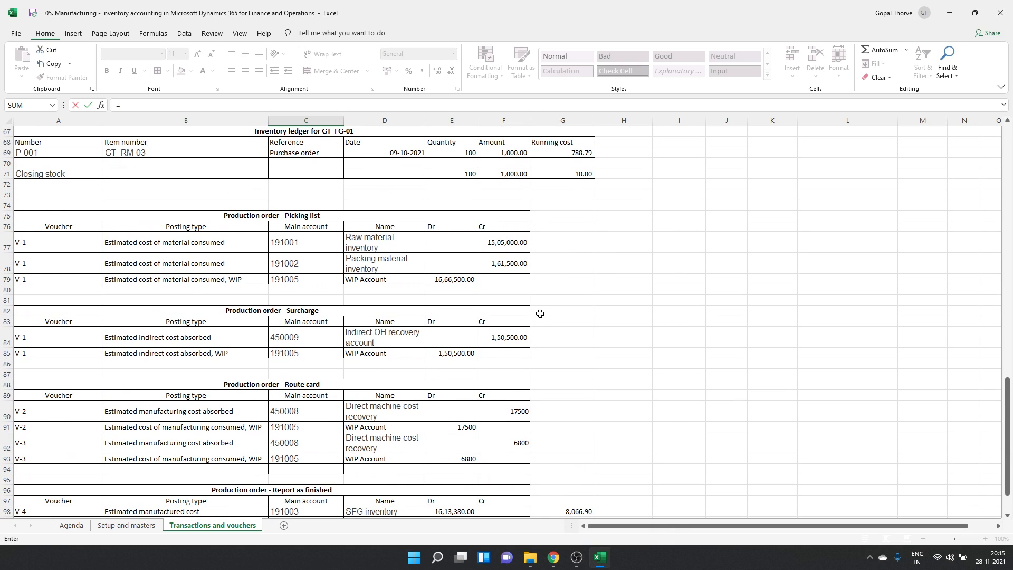
scroll(438, 279, "up", 1)
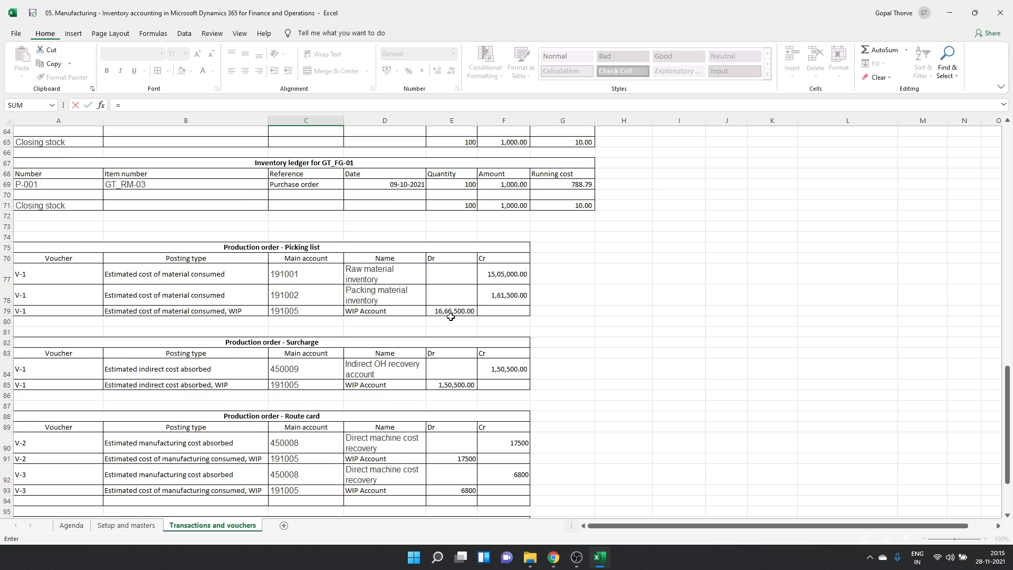
scroll(451, 316, "down", 2)
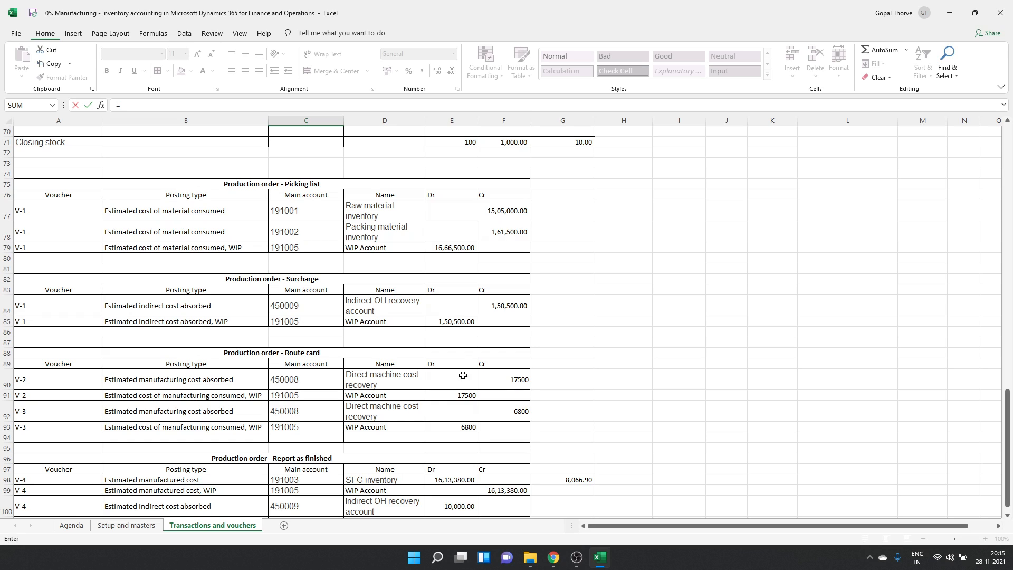
scroll(460, 433, "up", 3)
scroll(459, 433, "up", 16)
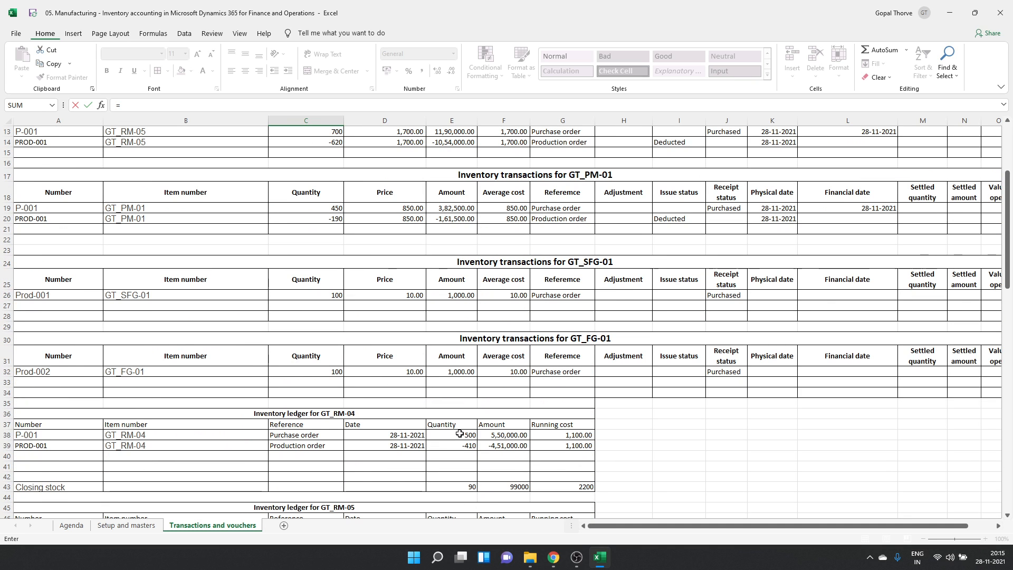
left_click(151, 293)
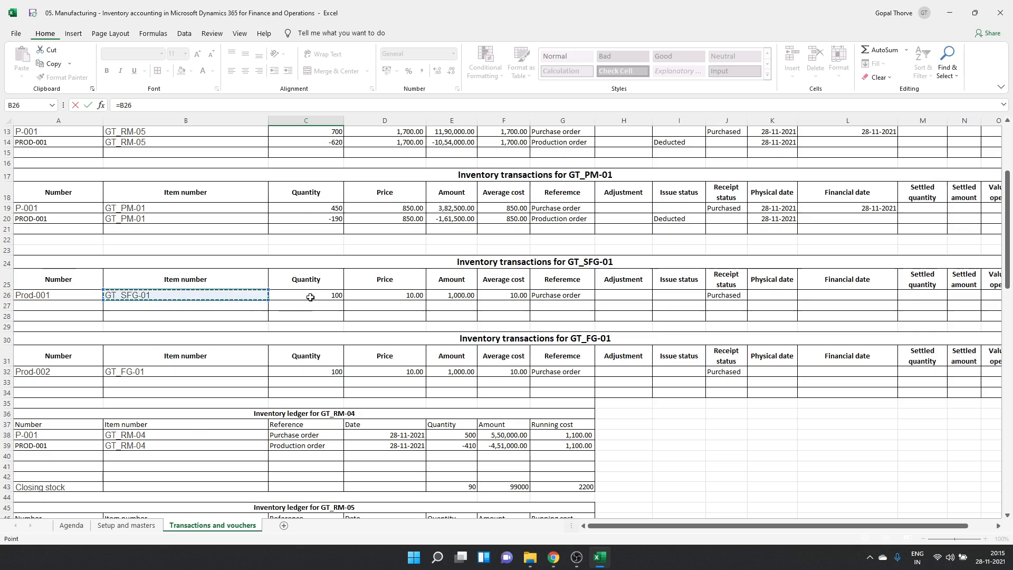
key("Return")
- Set the quantity of Prod-001 in the GT_SFG-01 inventory transactions to 200
scroll(315, 285, "up", 19)
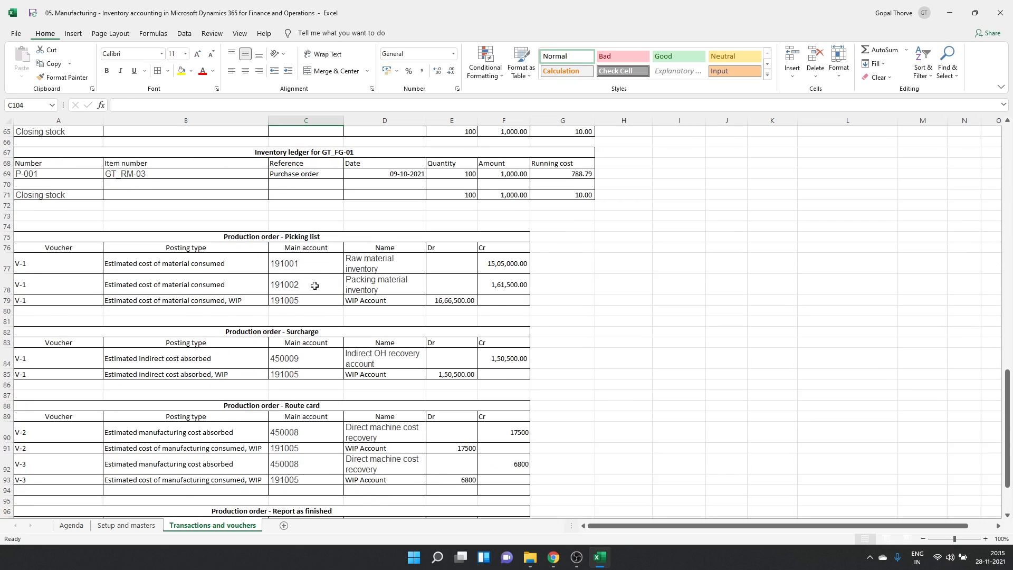
scroll(315, 285, "up", 5)
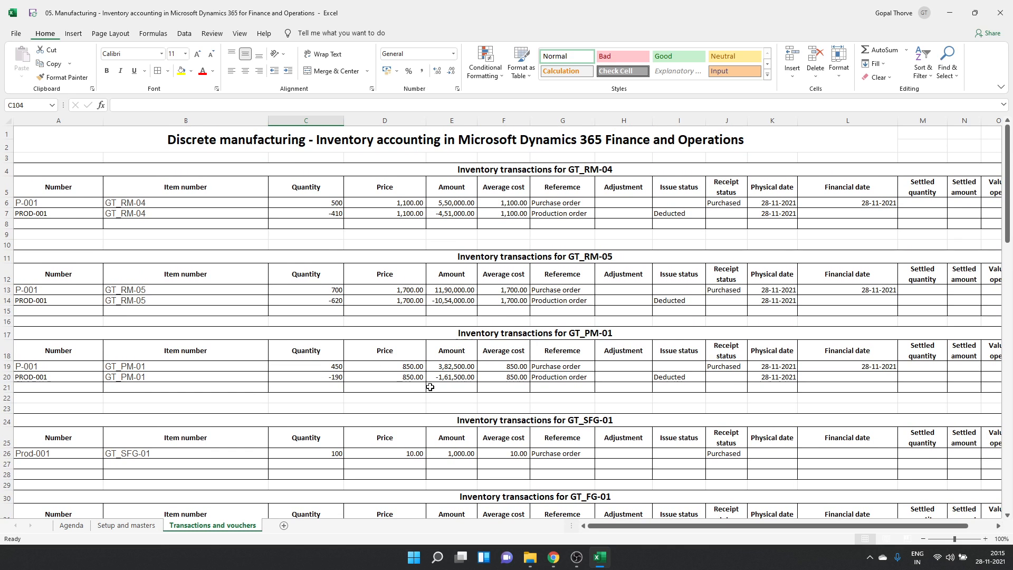
scroll(446, 380, "down", 2)
left_click(323, 371)
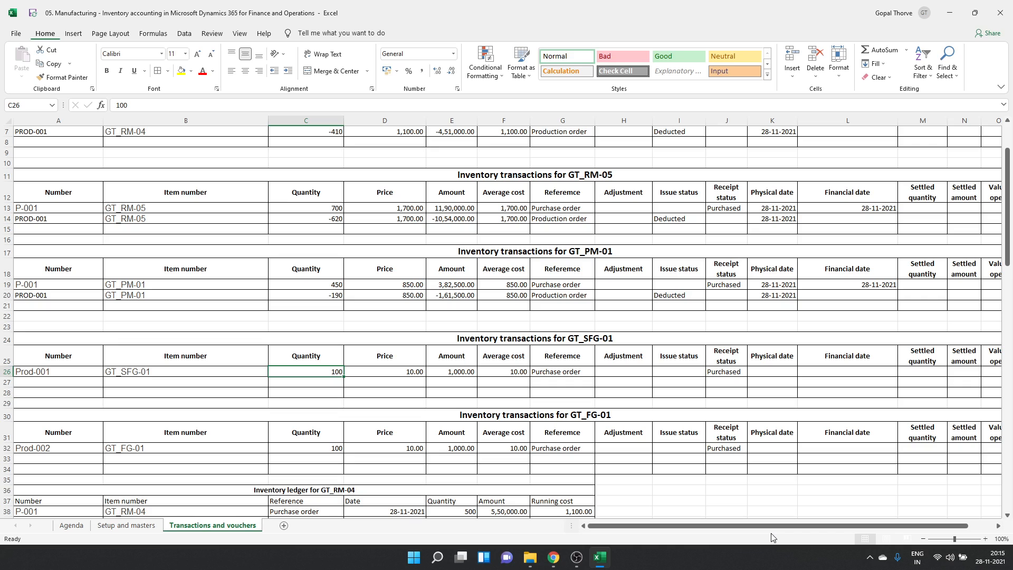
type("2000")
key("BackSpace")
key("Tab")
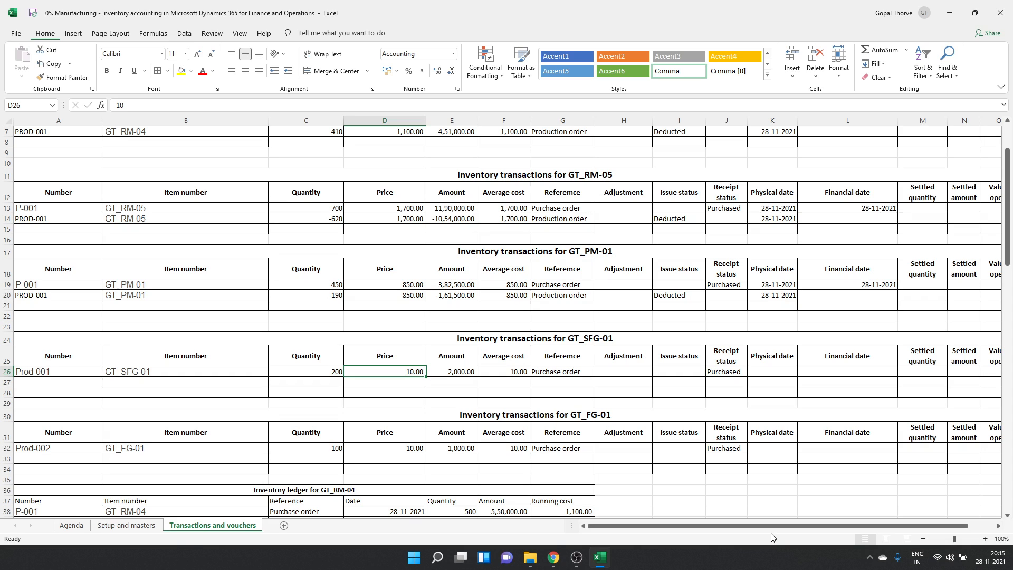
- Link the Prod-001 price in D26 to the GT_SFG-01 unit cost calculated on the Setup and masters sheet
type("=")
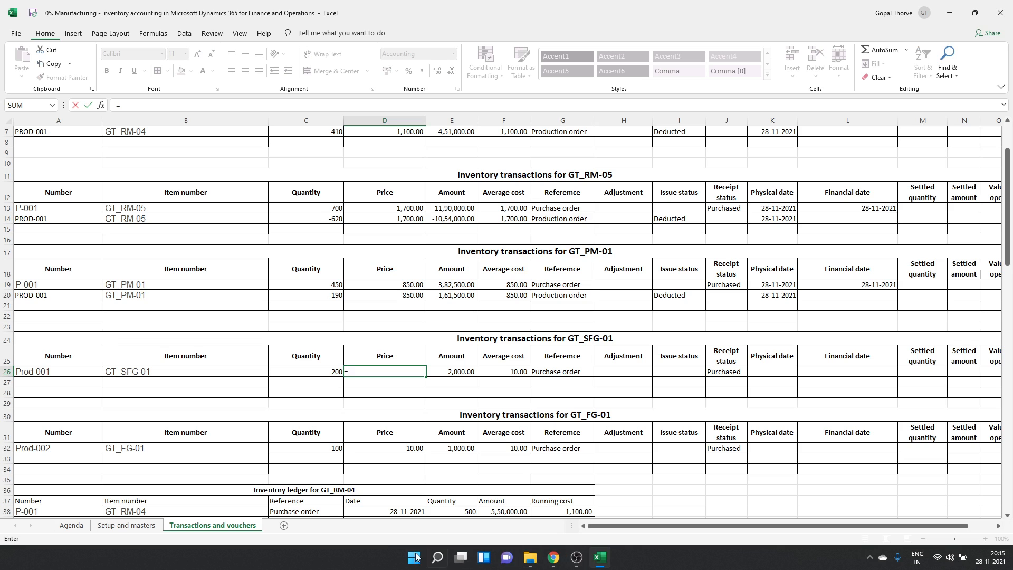
left_click(145, 513)
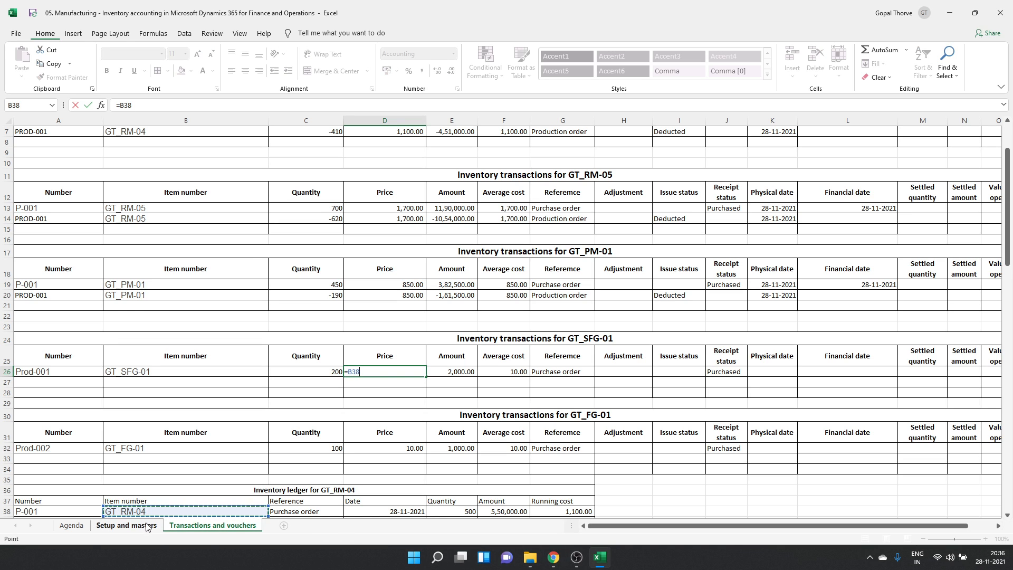
left_click(147, 525)
scroll(587, 288, "down", 5)
scroll(586, 288, "down", 8)
left_click(800, 413)
key("Return")
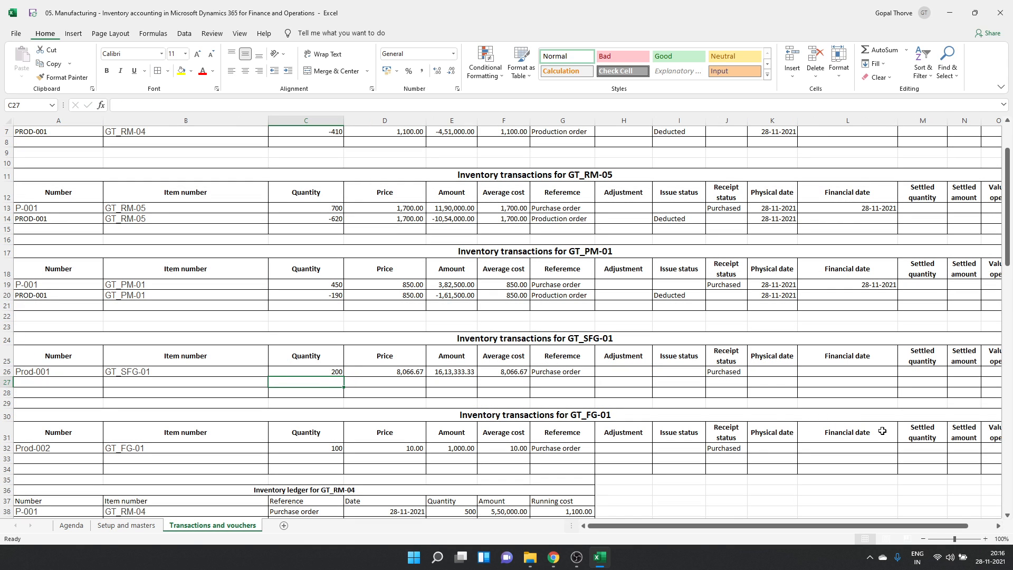
- Check the amount formula of the GT_SFG-01 transaction and set its reference in G26 to Production order
key("Right")
key("Right")
key("Up")
key("Right")
key("F2")
key("Escape")
key("F2")
key("Tab")
key("Right")
key("Left")
key("Left")
key("Right")
type("P")
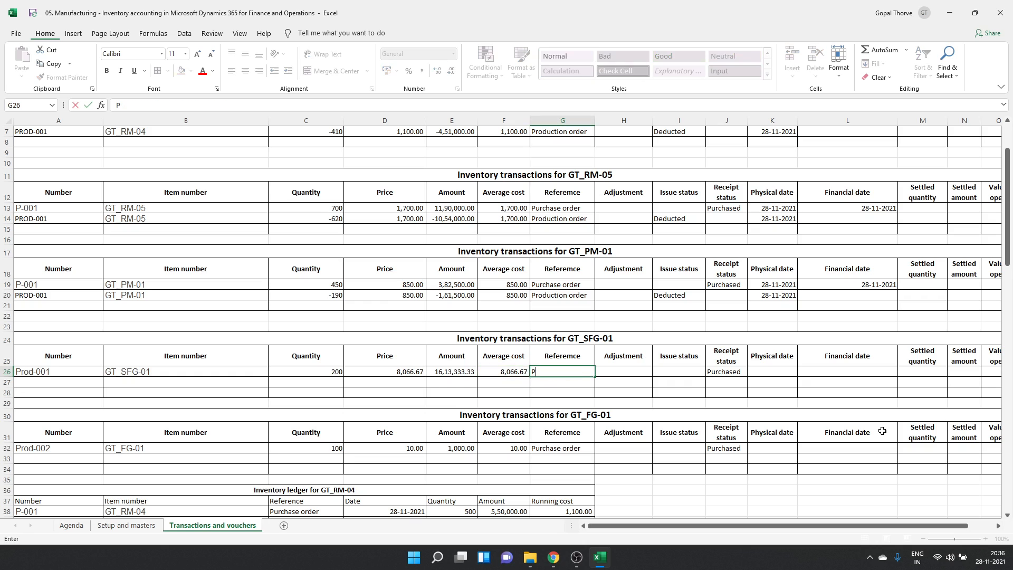
type("roduction order")
- Set the receipt status of the GT_SFG-01 transaction in J26 to Received, leaving its issue status blank
key("Tab")
key("Tab")
type("D")
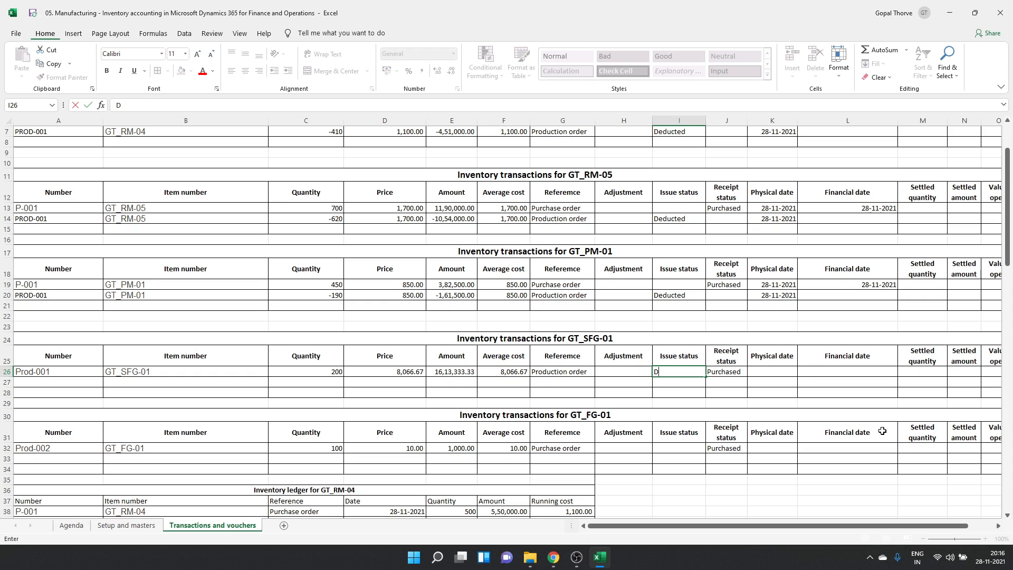
key("Tab")
type("REce")
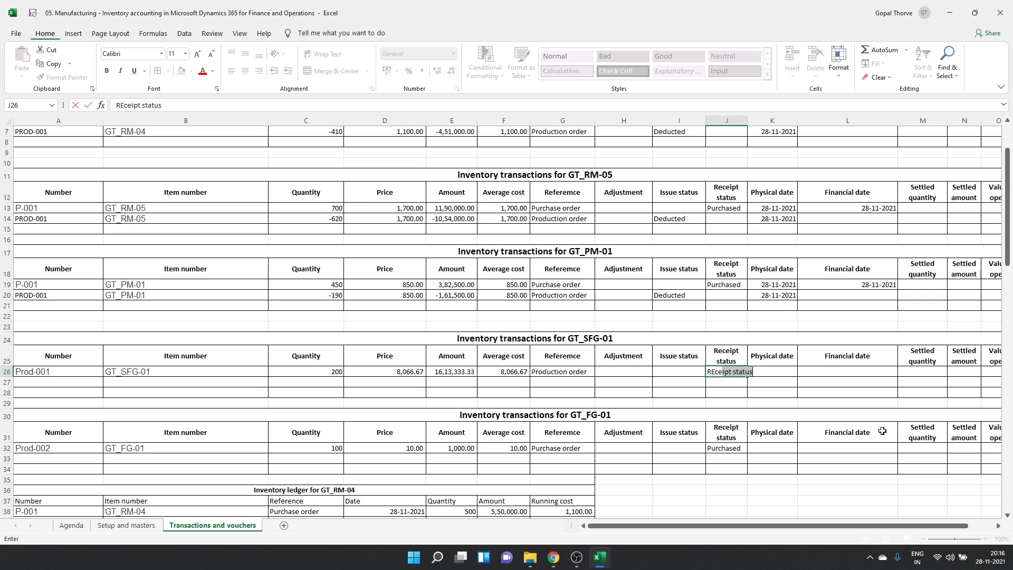
type("ived")
key("Return")
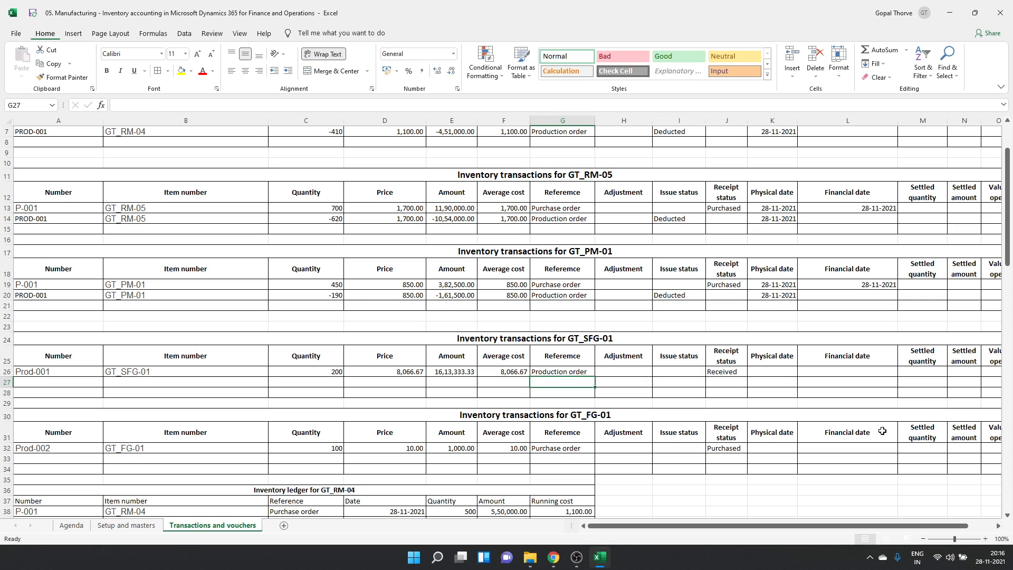
- Enter 30/11/2021 as the physical date of the GT_SFG-01 transaction in K26
key("Up")
key("Right")
key("Right")
key("Right")
key("Right")
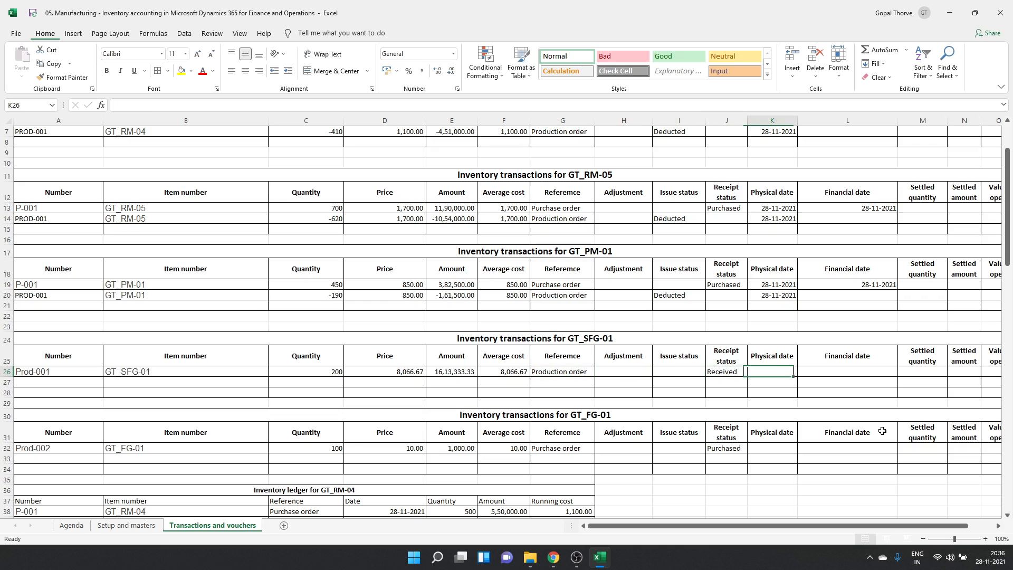
type("2")
key("Escape")
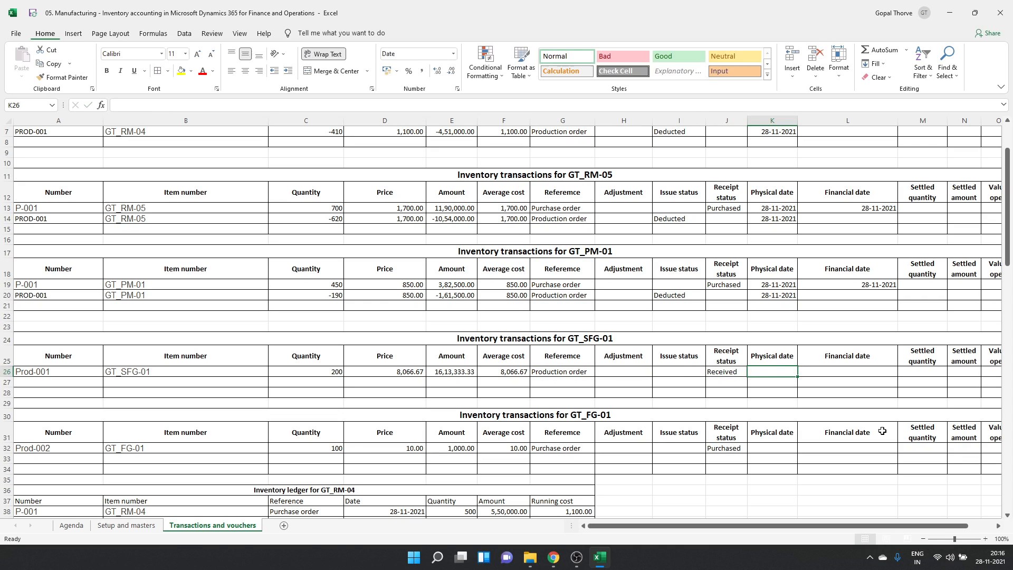
type("30/11/2021")
key("Return")
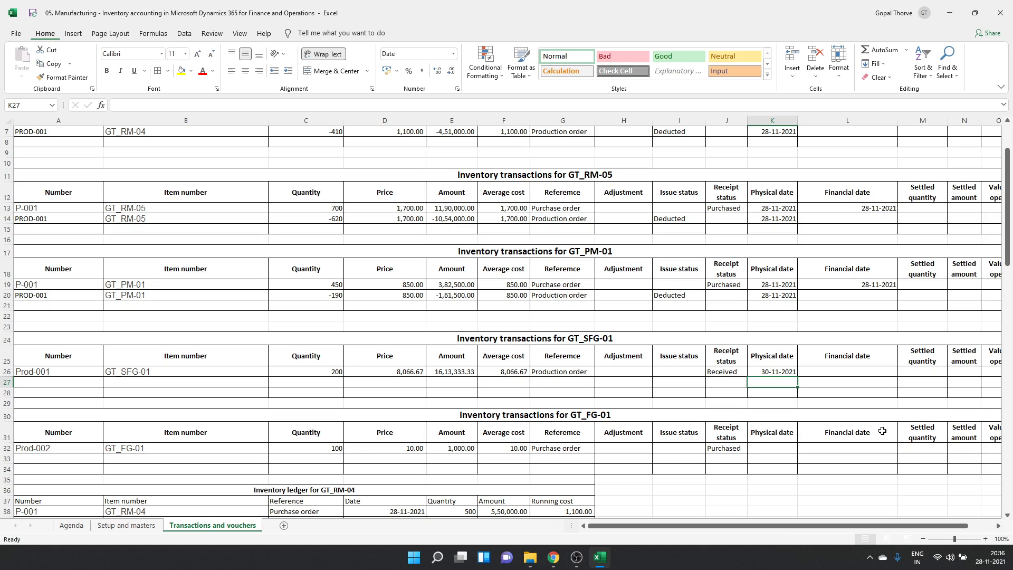
left_click(832, 373)
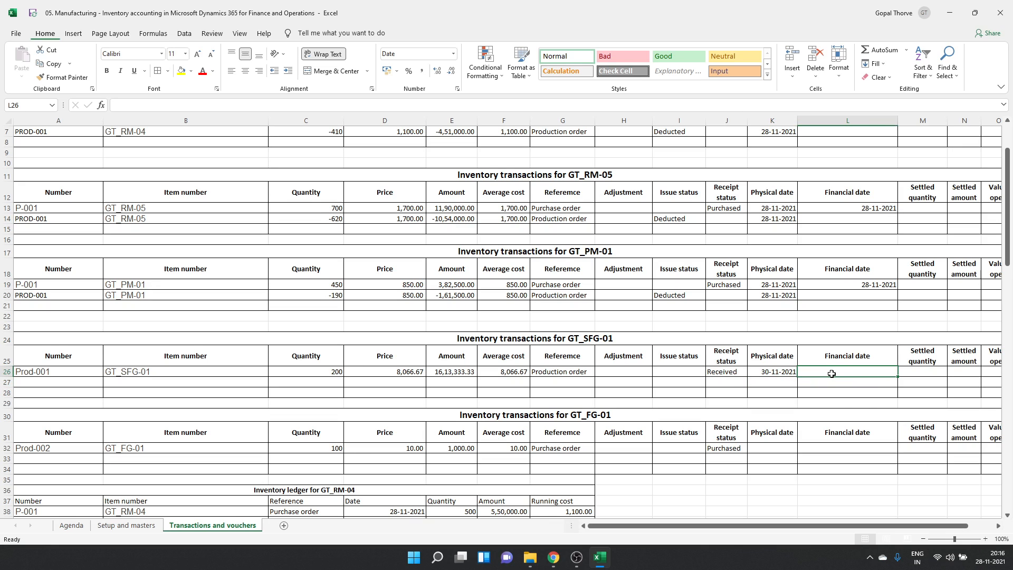
left_click(810, 216)
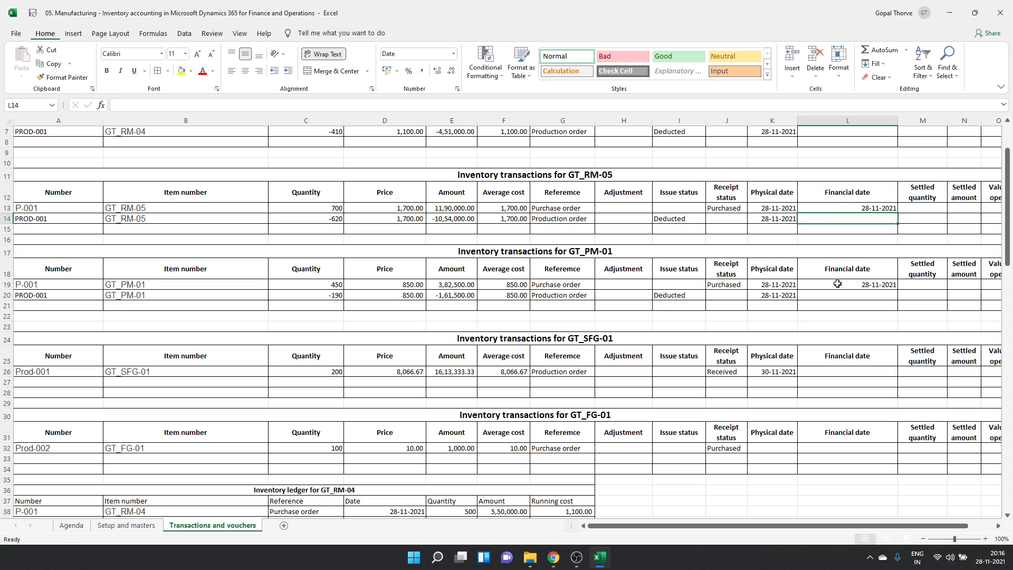
- Set the reference of the first GT_SFG-01 inventory ledger entry in C63 to Production order
scroll(837, 283, "up", 1)
scroll(837, 283, "down", 1)
scroll(837, 283, "down", 6)
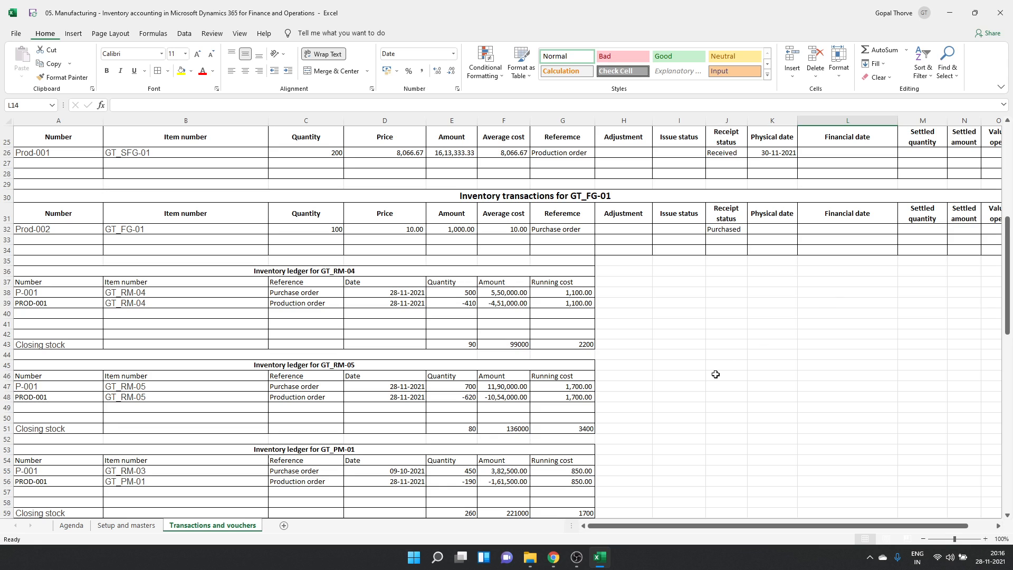
scroll(716, 374, "down", 3)
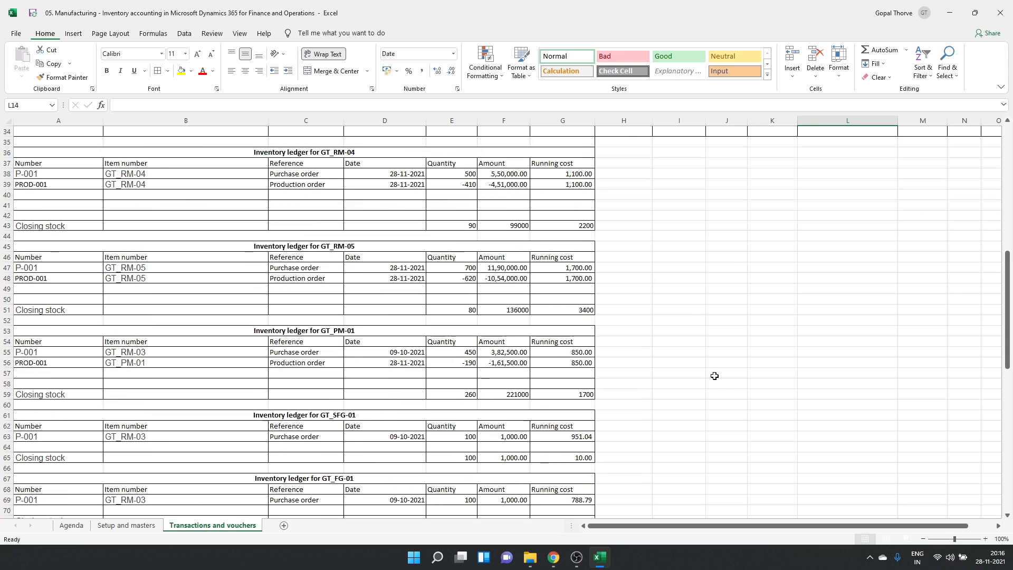
left_click(312, 435)
type("Production order")
- Copy the number PROD-001 from the GT_PM-01 ledger in A56 into the GT_SFG-01 ledger entry in A63
key("Left")
key("Left")
key("Up")
key("Up")
key("Up")
key("Up")
key("Up")
key("Up")
key("Up")
key("ctrl+c")
key("Down")
key("Down")
key("Down")
key("Down")
key("Down")
key("Down")
key("Down")
key("ctrl+v")
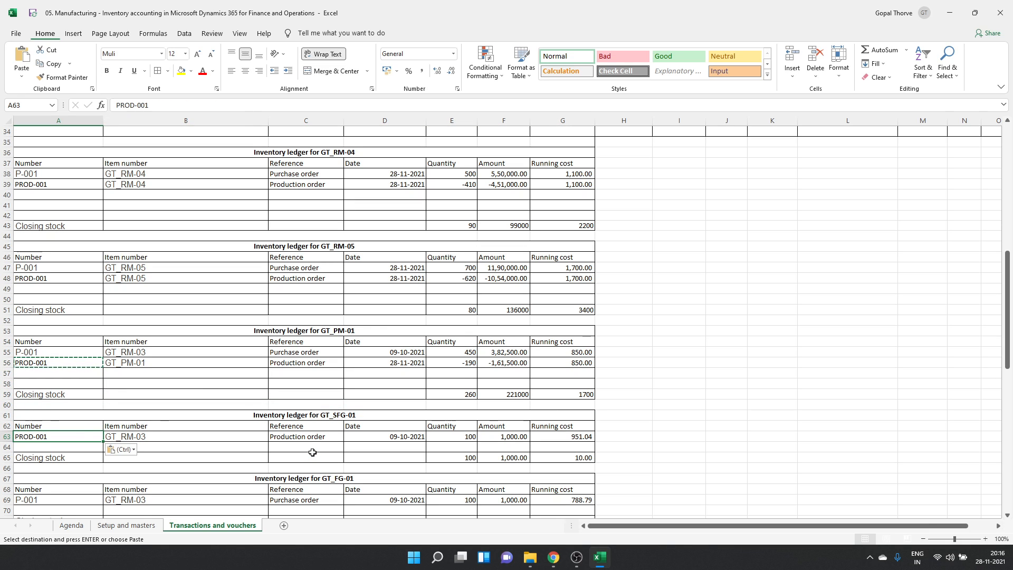
- Change the item number of the PROD-001 entry in B63 to GT_SFG-01
key("Right")
key("Right")
key("Left")
key("F2")
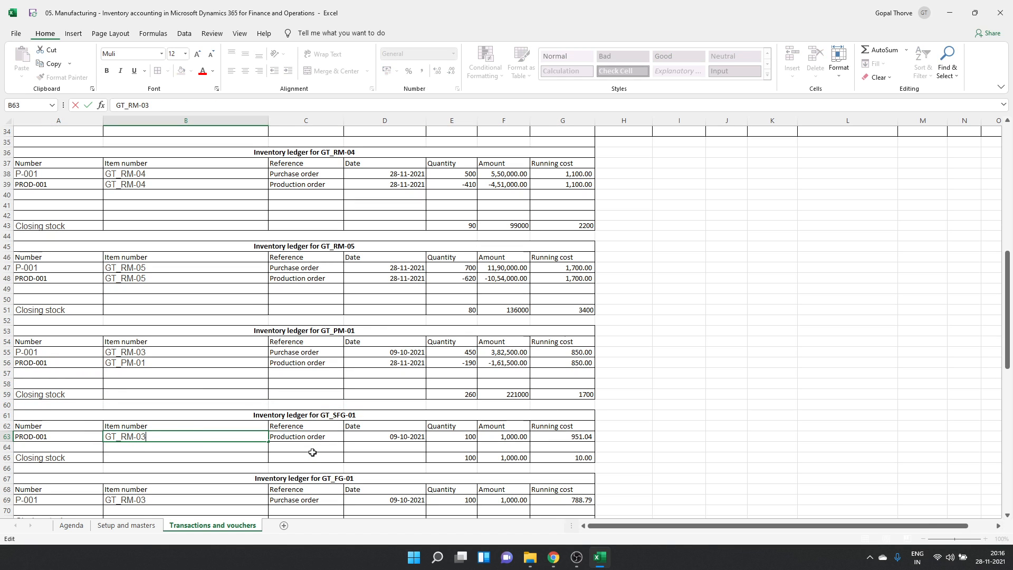
key("BackSpace")
key("BackSpace")
key("BackSpace")
type("SFG-")
key("End")
key("Tab")
key("Tab")
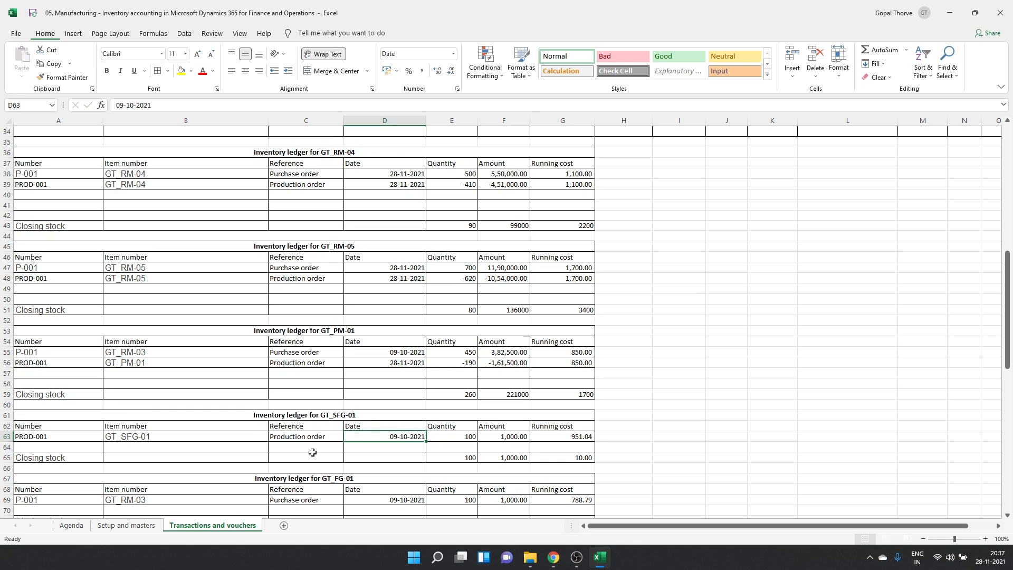
- Enter 30/11/2012 as the date and 200 as the quantity of the GT_SFG-01 ledger entry in row 63
type("30/11/2012")
key("Tab")
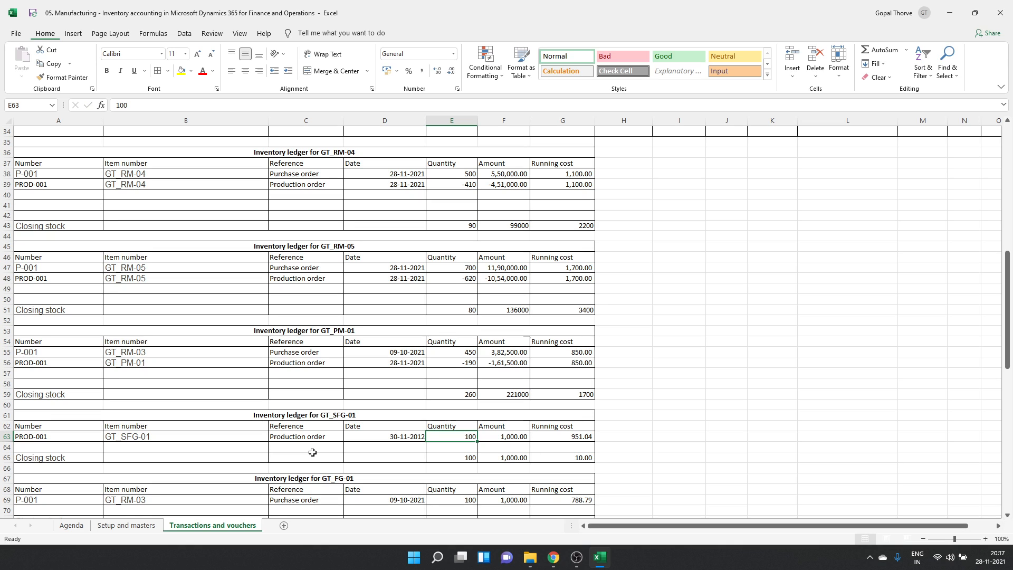
type("200")
key("Tab")
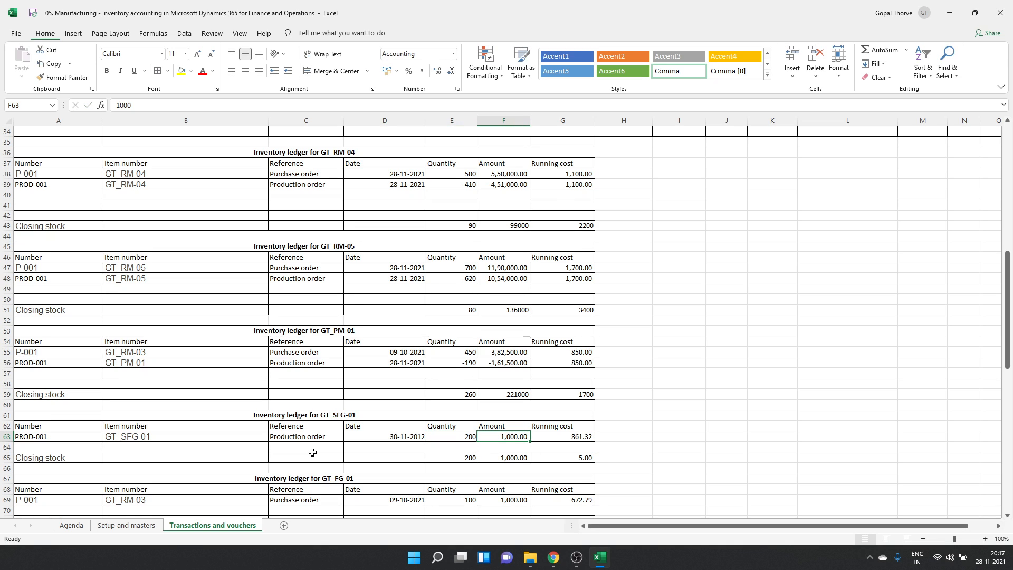
- Link the GT_SFG-01 ledger amount in F63 to the transaction amount in E26
type("=")
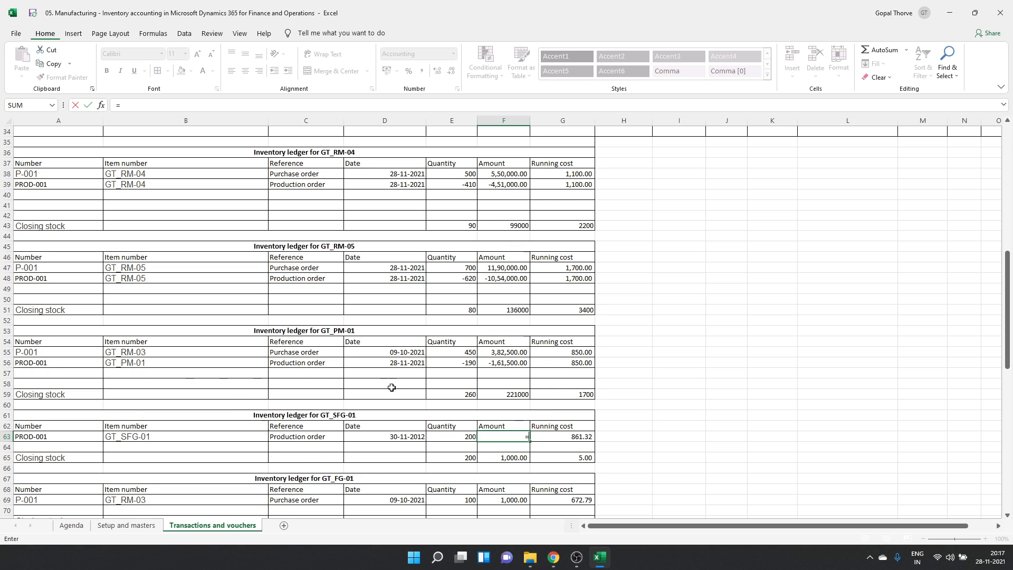
scroll(391, 388, "up", 5)
scroll(392, 388, "up", 1)
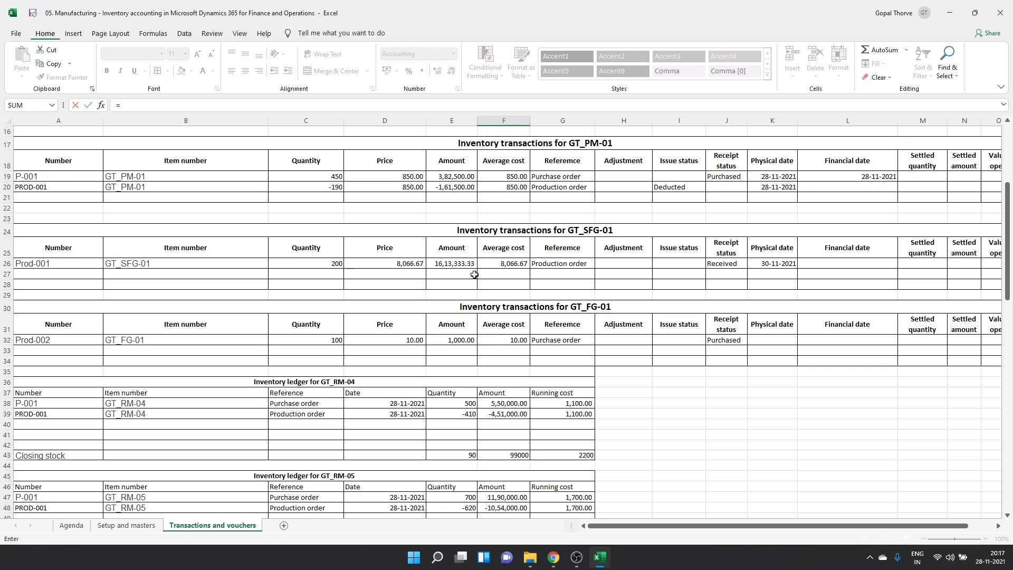
left_click(460, 266)
key("Return")
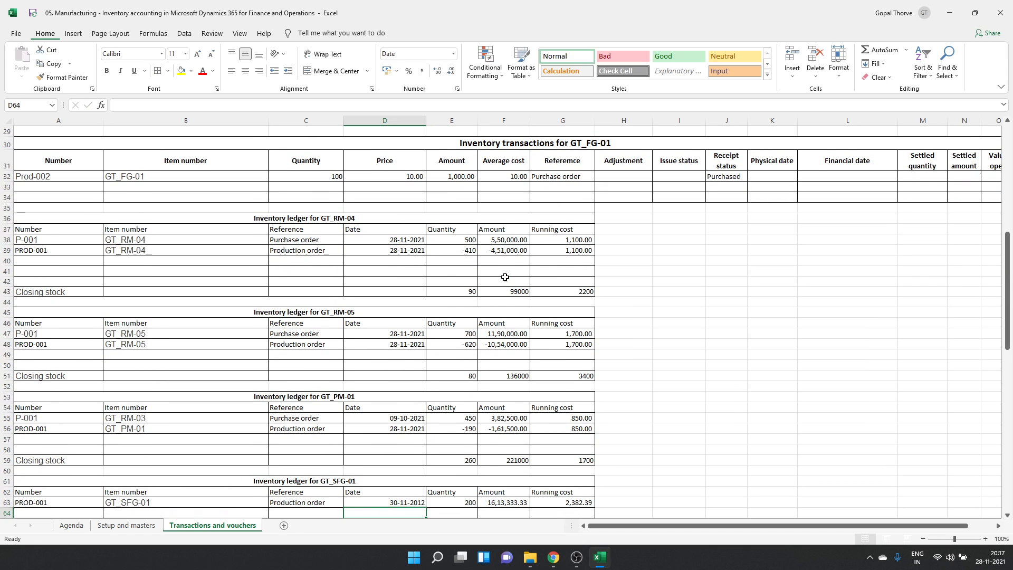
- Link the GT_SFG-01 ledger amount in F63 to the SFG inventory debit of the Report as finished voucher in E98
key("Right")
key("Up")
key("Right")
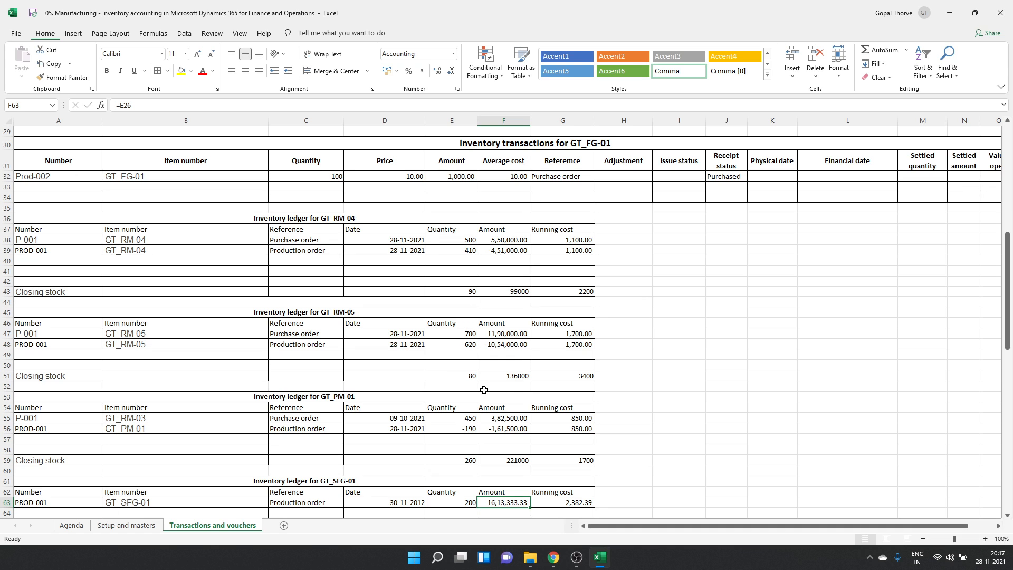
scroll(484, 390, "down", 16)
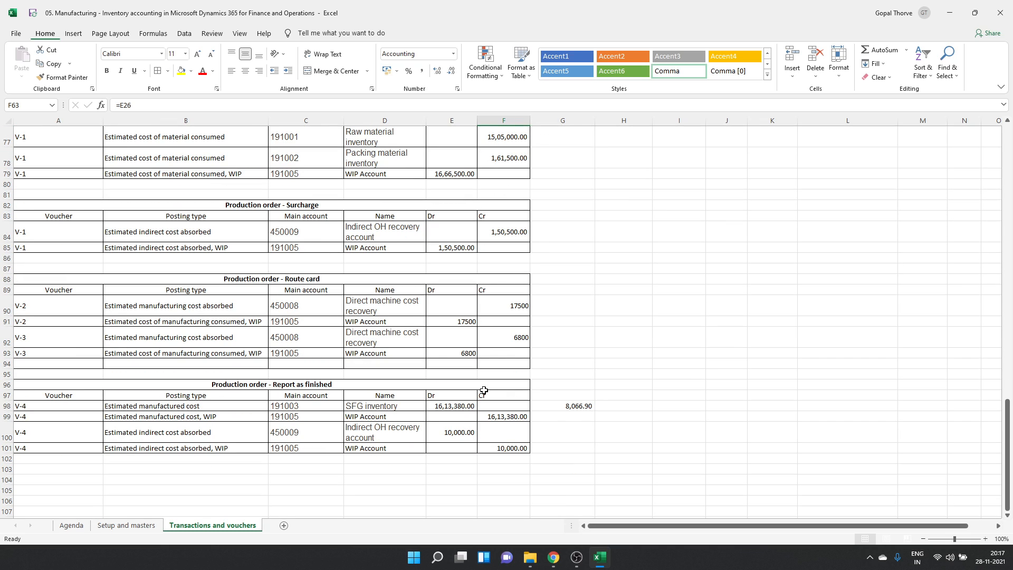
scroll(483, 390, "up", 20)
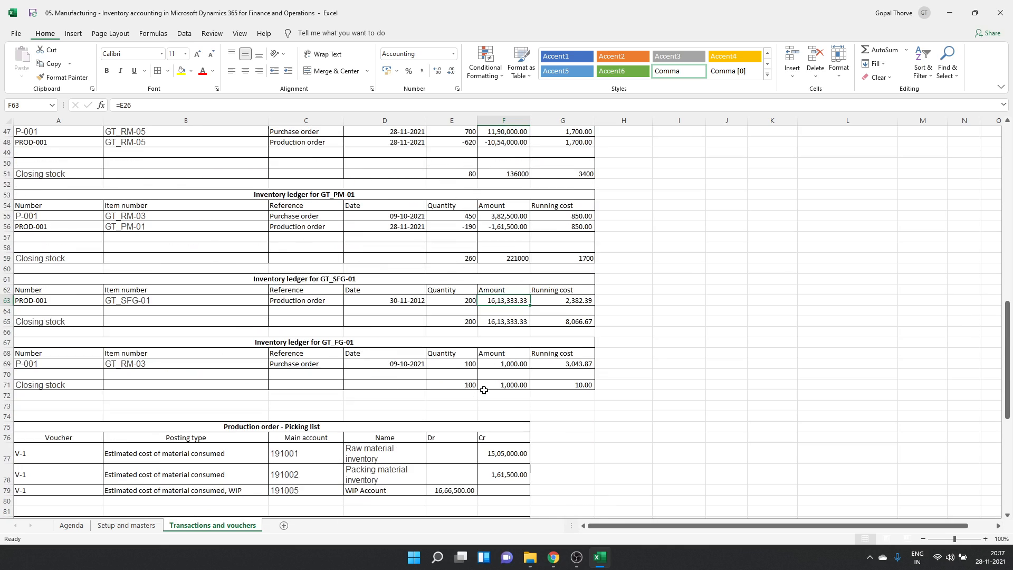
scroll(484, 390, "up", 3)
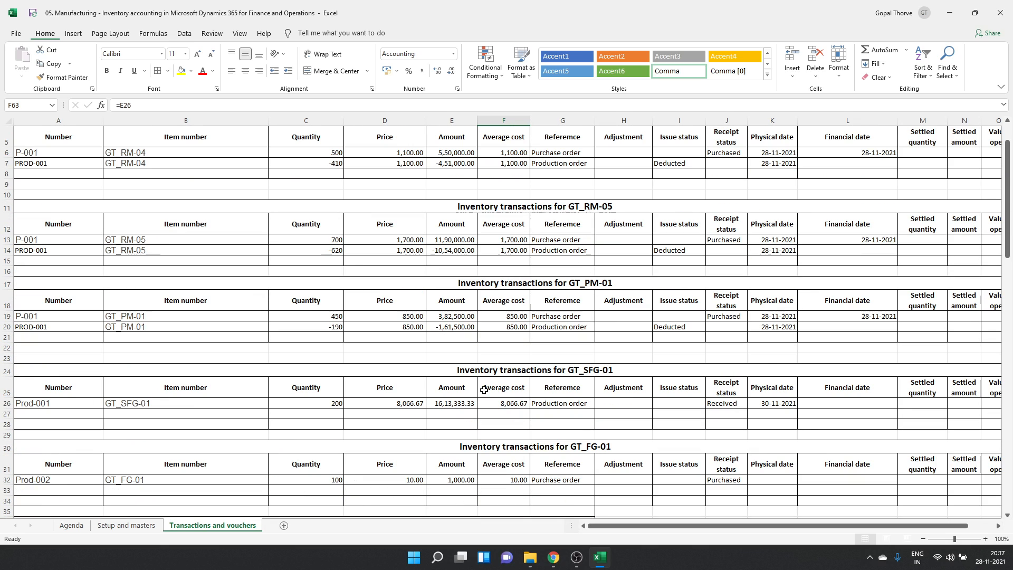
scroll(483, 389, "down", 3)
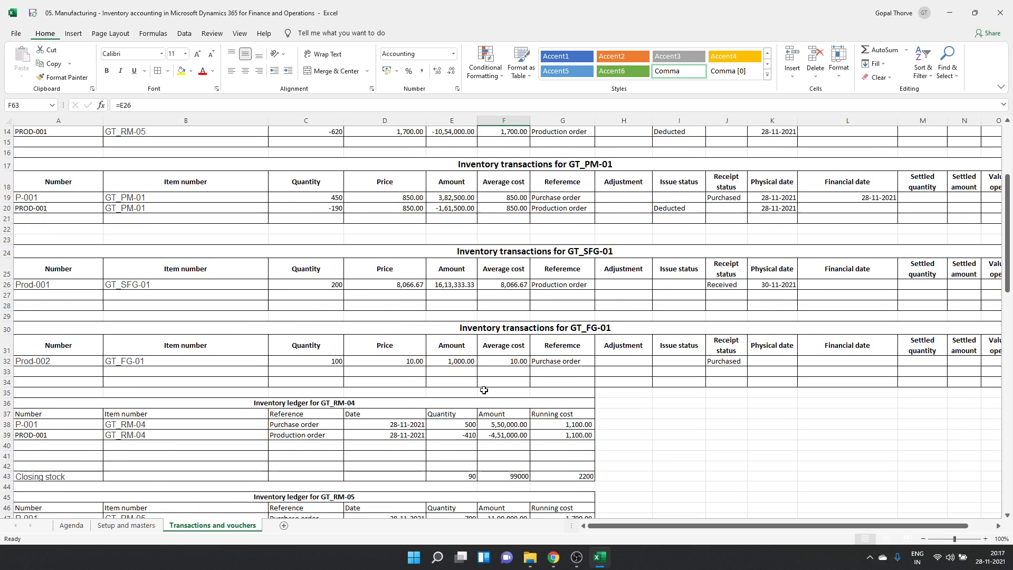
scroll(484, 390, "down", 2)
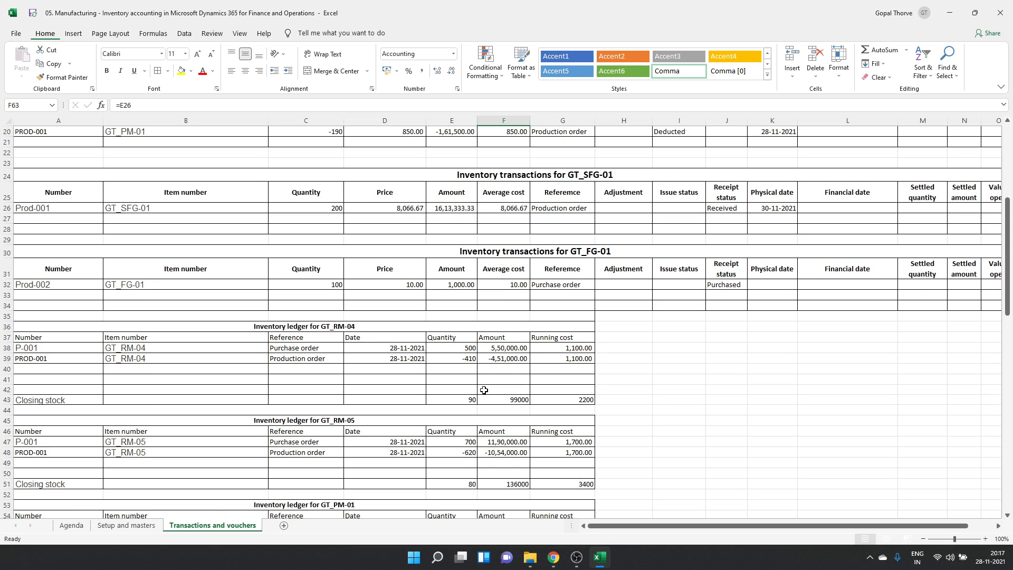
scroll(484, 390, "down", 5)
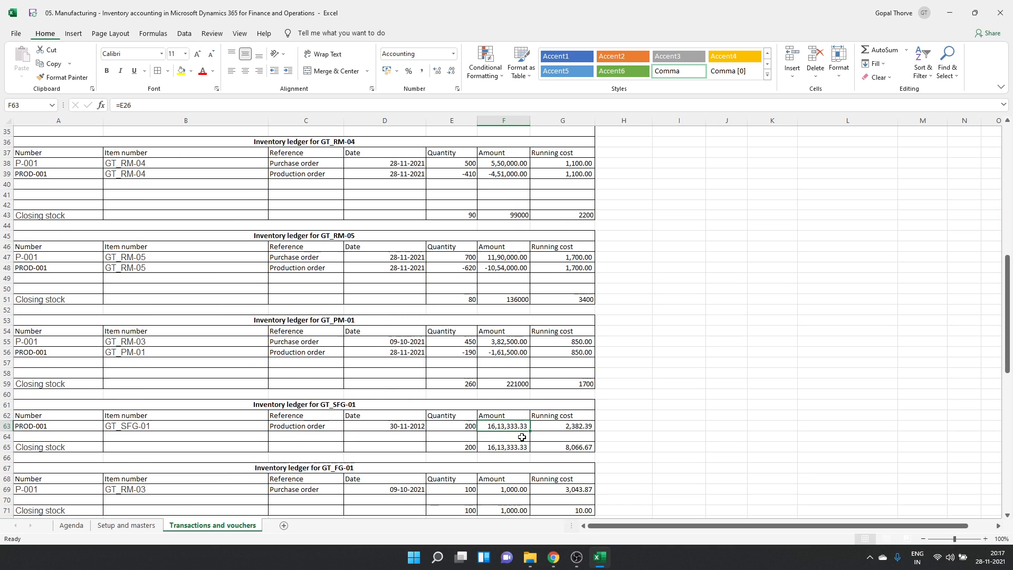
type("=")
scroll(522, 436, "down", 16)
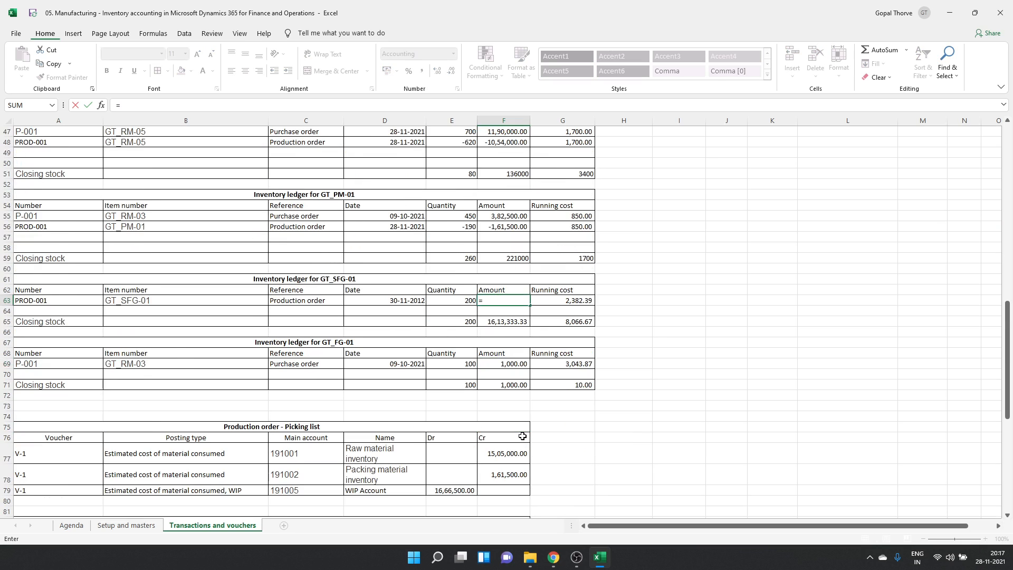
left_click(464, 320)
key("Return")
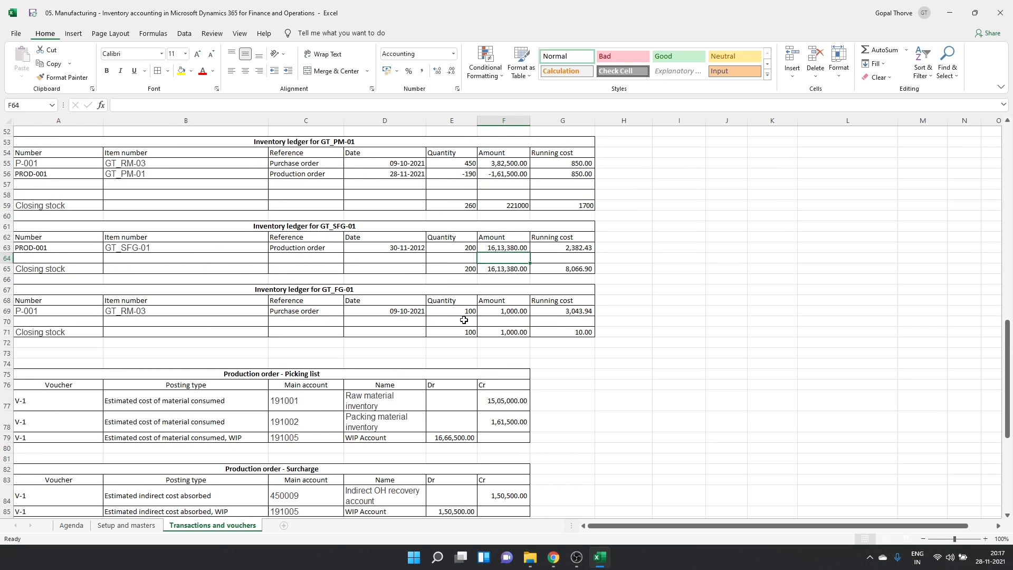
- Link the GT_SFG-01 transaction price in D26 to the unit cost in G98 beside the Report as finished voucher
scroll(464, 320, "up", 14)
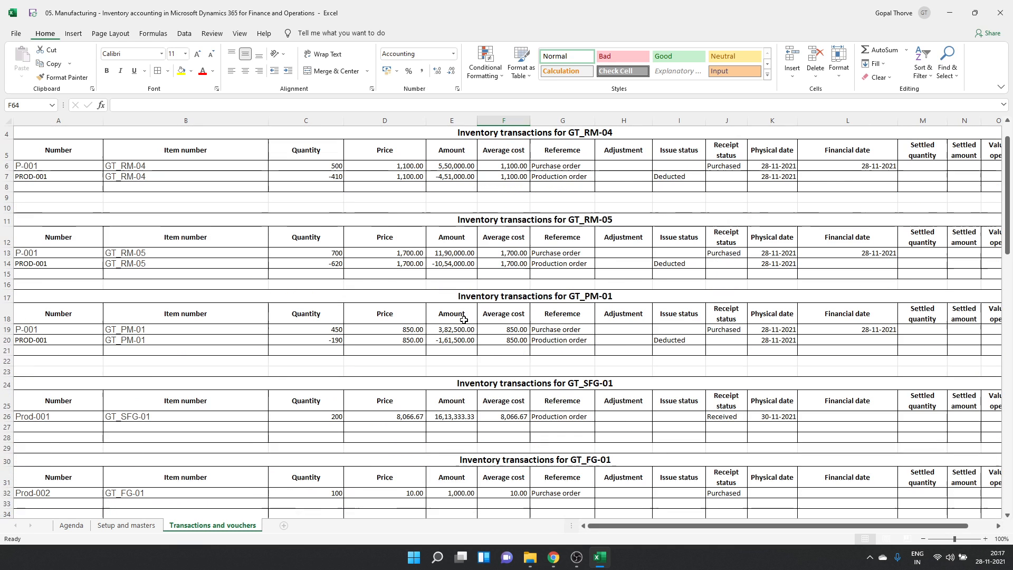
scroll(464, 319, "down", 2)
left_click(453, 447)
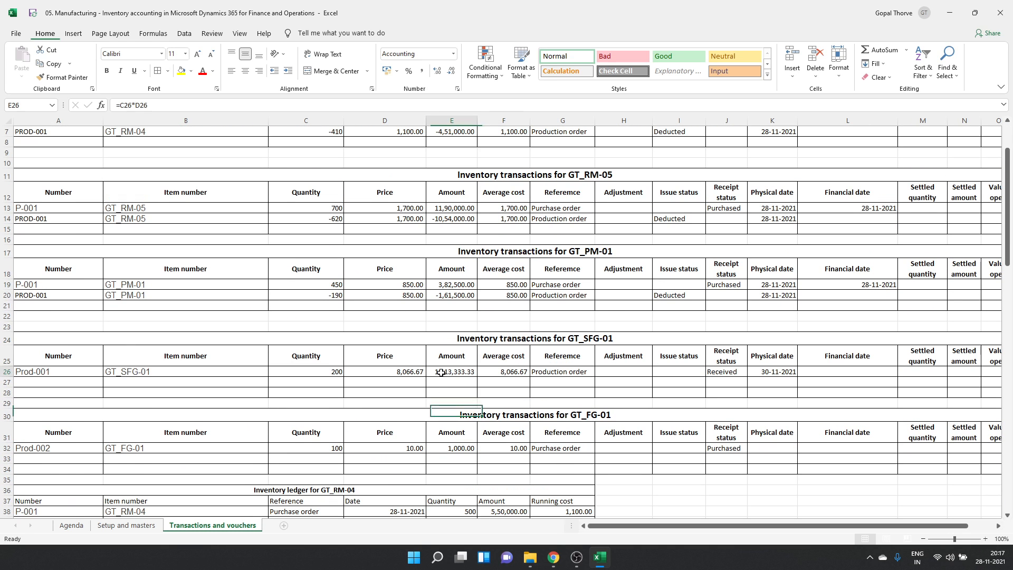
left_click(412, 371)
type("=")
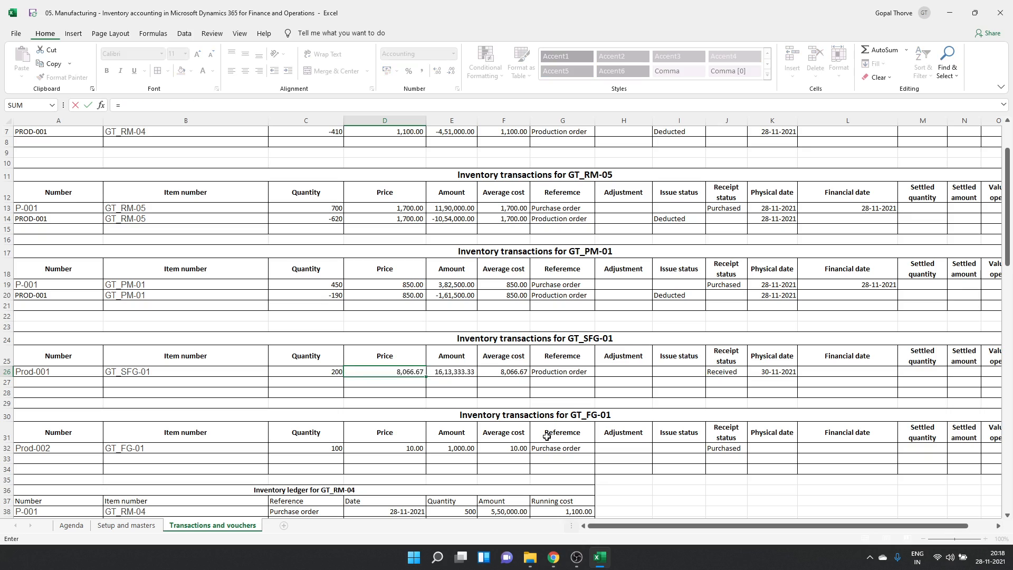
scroll(549, 432, "down", 20)
left_click(576, 449)
key("Return")
scroll(555, 447, "down", 16)
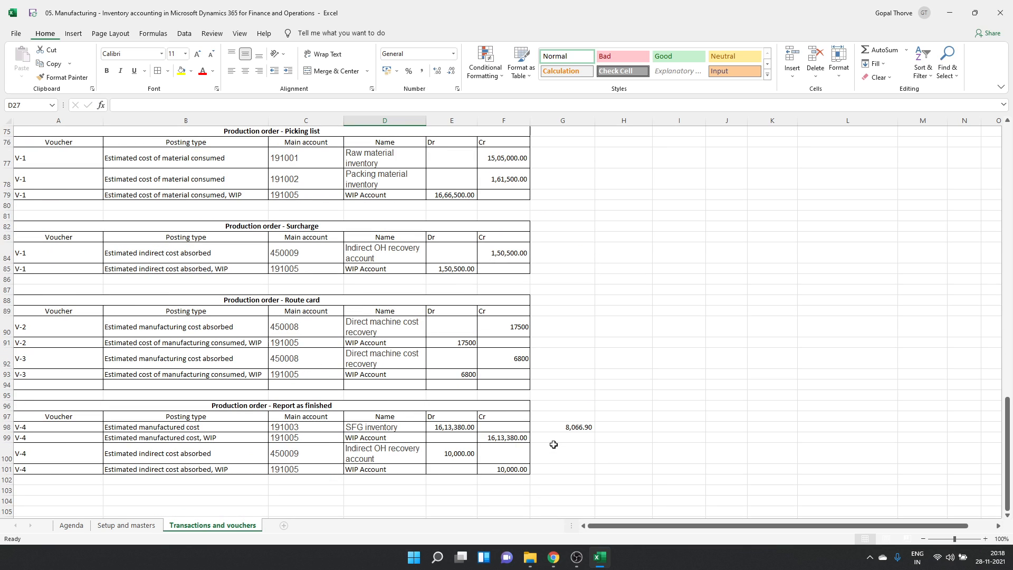
- Total the GT_SFG-01 closing stock quantity, amount and running cost in E65:G65 with AutoSum
scroll(398, 370, "up", 10)
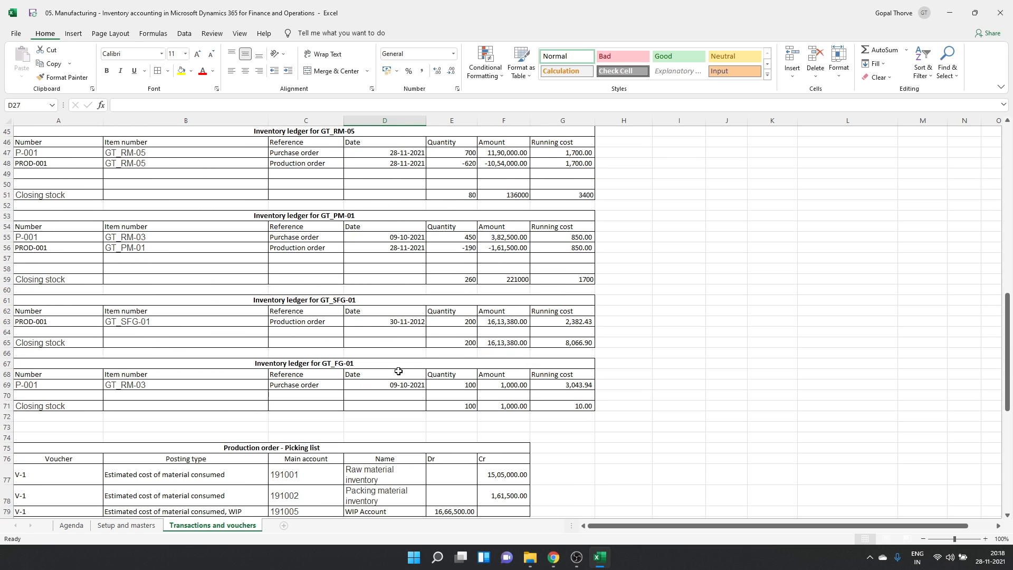
scroll(398, 371, "up", 1)
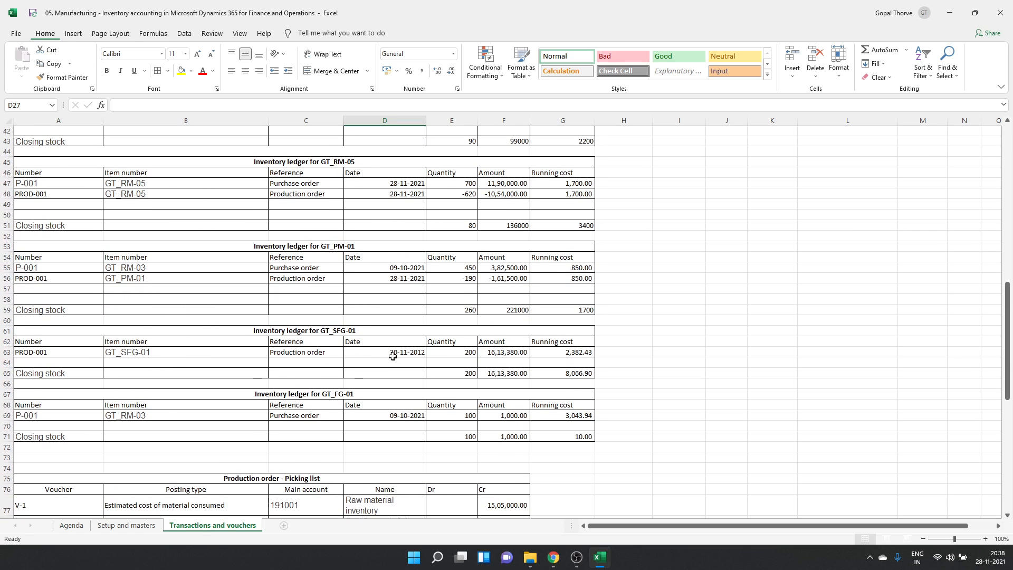
left_click(466, 377)
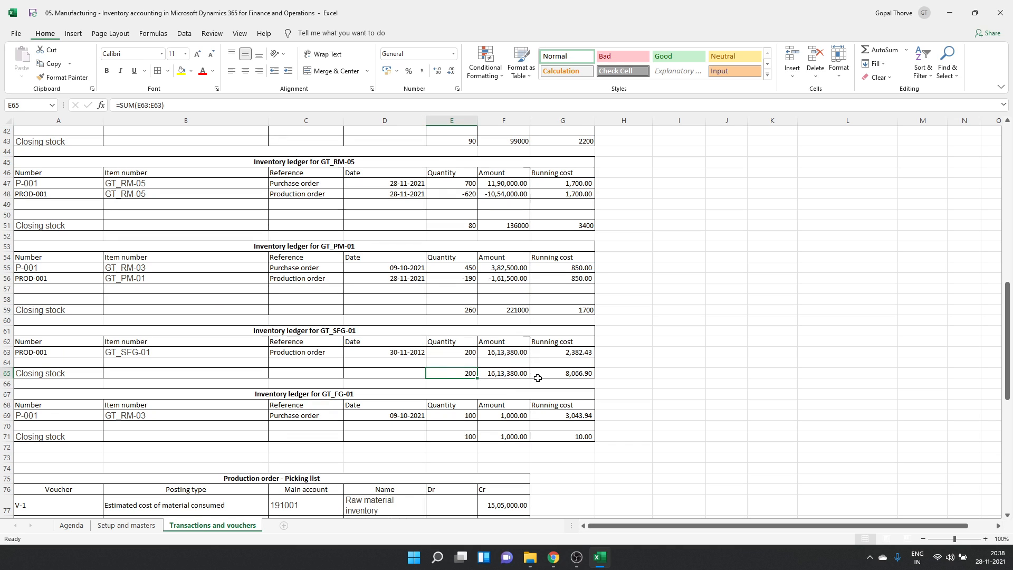
left_click(871, 48)
key("Return")
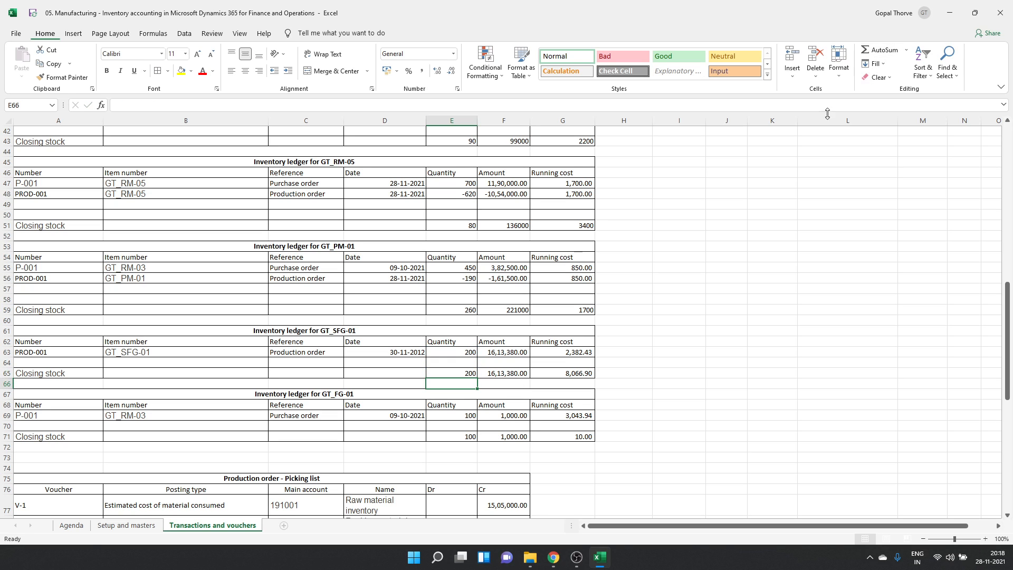
left_click(503, 373)
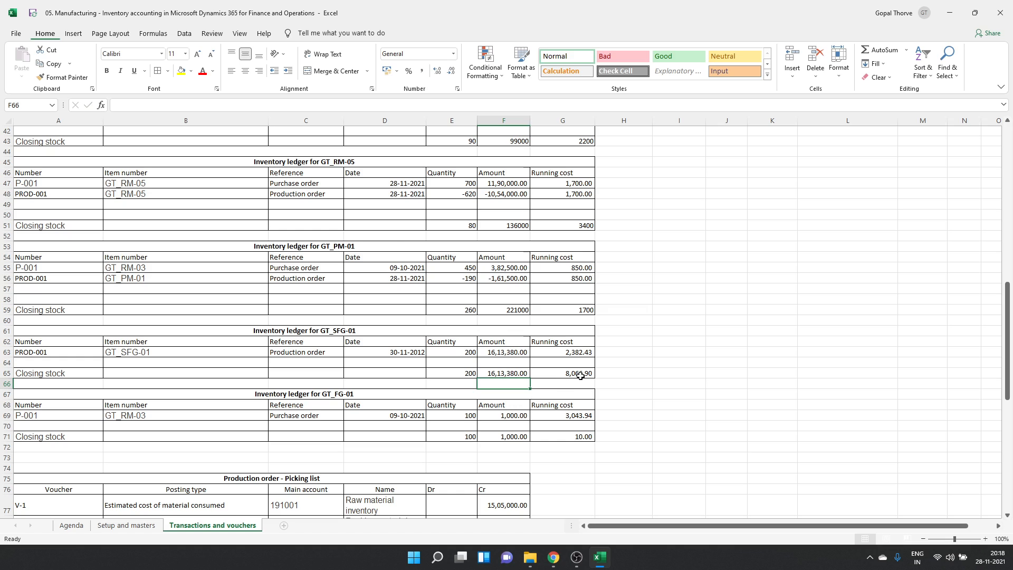
key("Right")
left_click(870, 49)
key("Return")
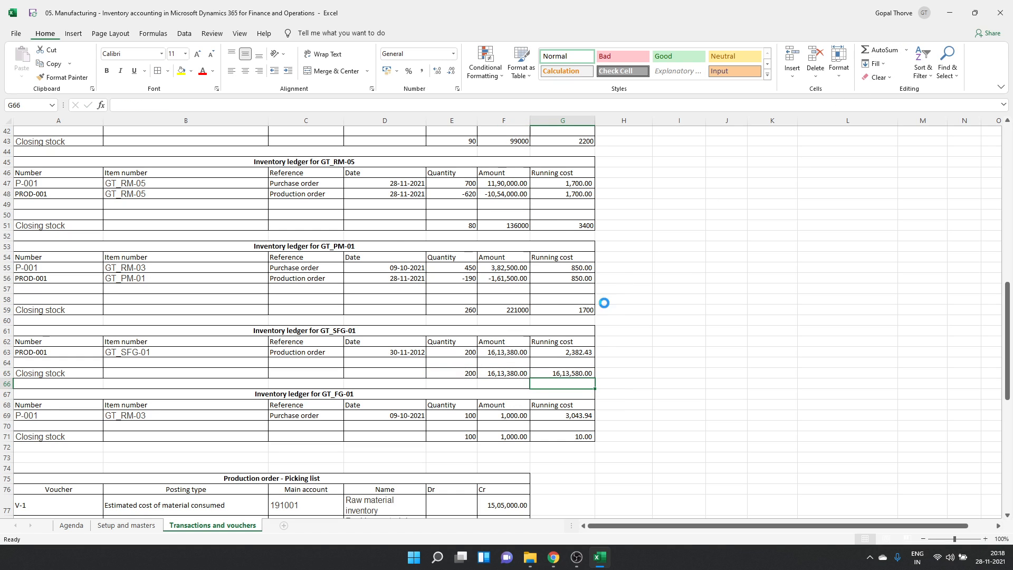
- Copy the GT_SFG-01 closing stock formulas in E65:G65 to the GT_FG-01 closing stock row at E71:G71 and check the quantity formulas
left_click(468, 437)
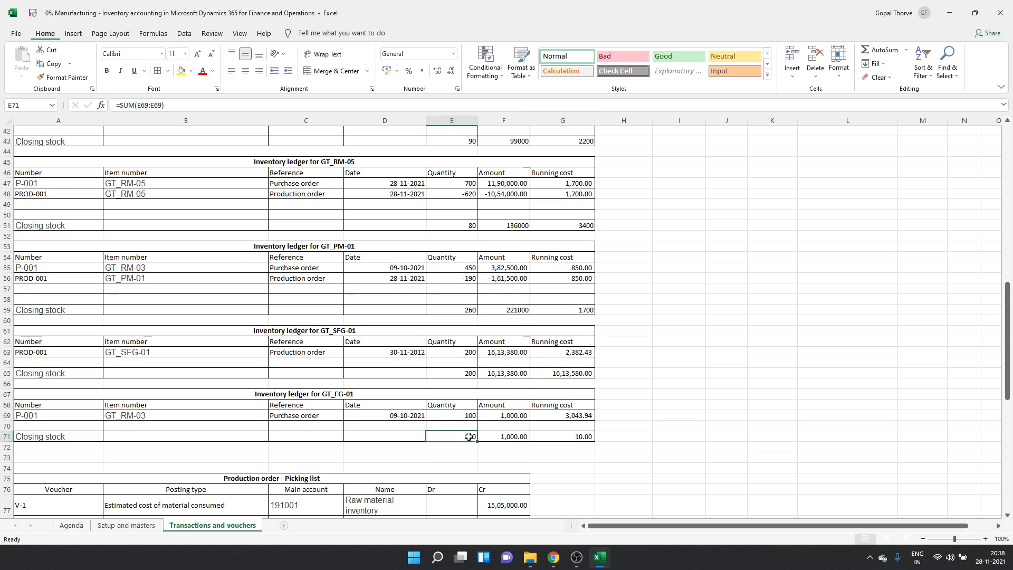
left_click_drag(468, 373, 563, 373)
key("ctrl+c")
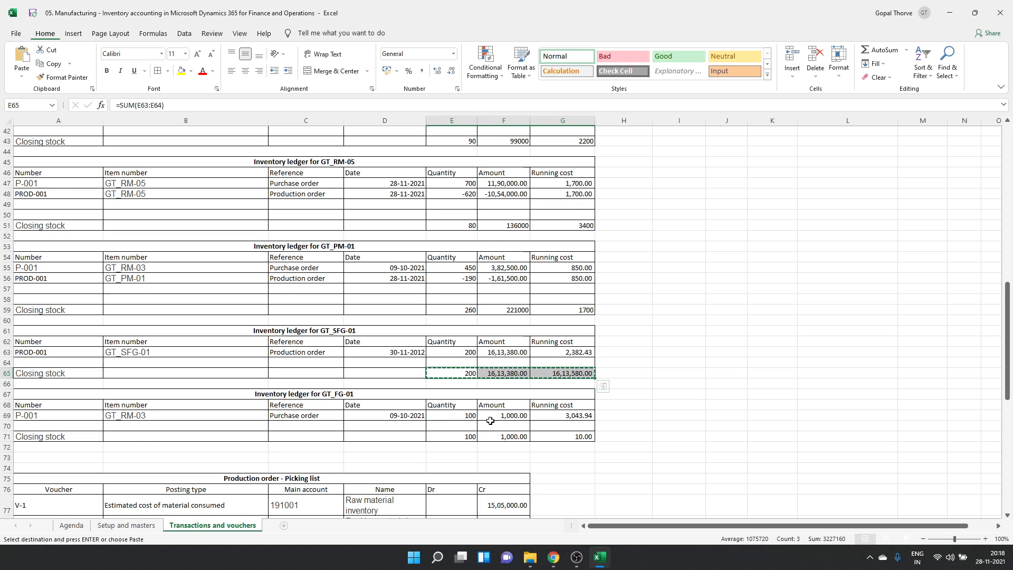
left_click(468, 436)
key("ctrl+v")
left_click(472, 436)
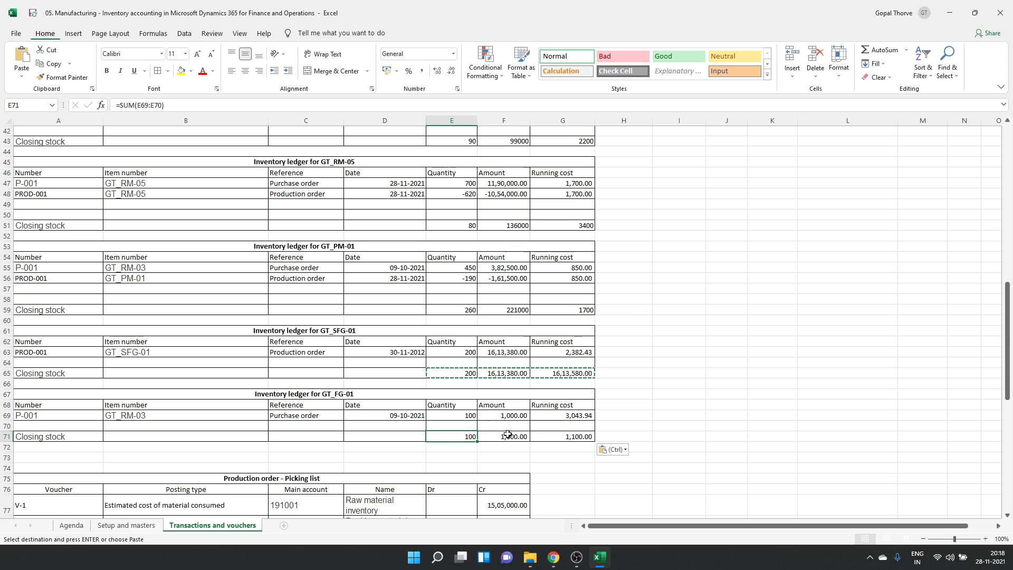
key("F2")
key("Escape")
left_click(470, 373)
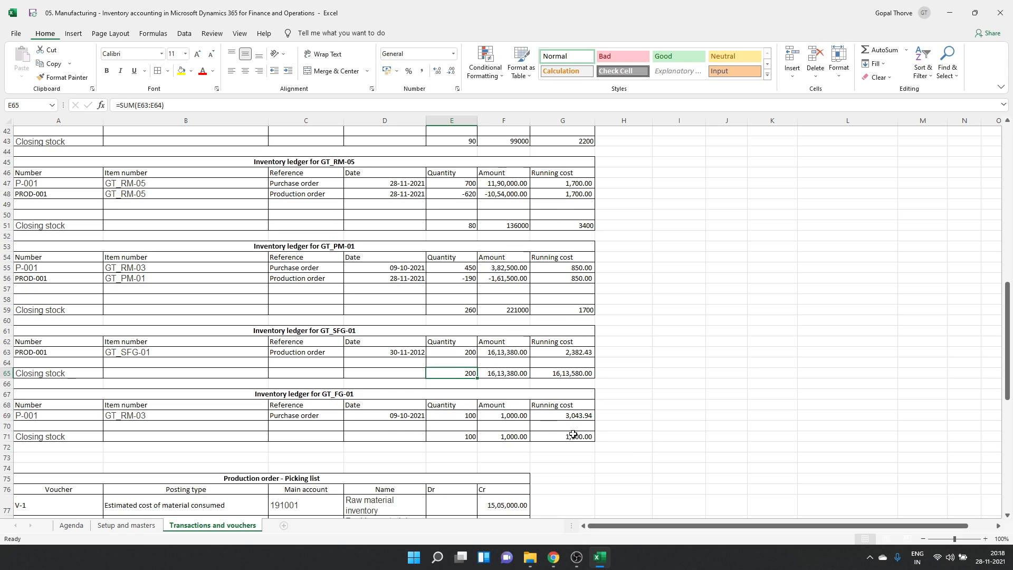
- In Dynamics 365, review the Report as finished details of production order INMF-000072 for GT_SFG-01 and post it
key("alt+Tab")
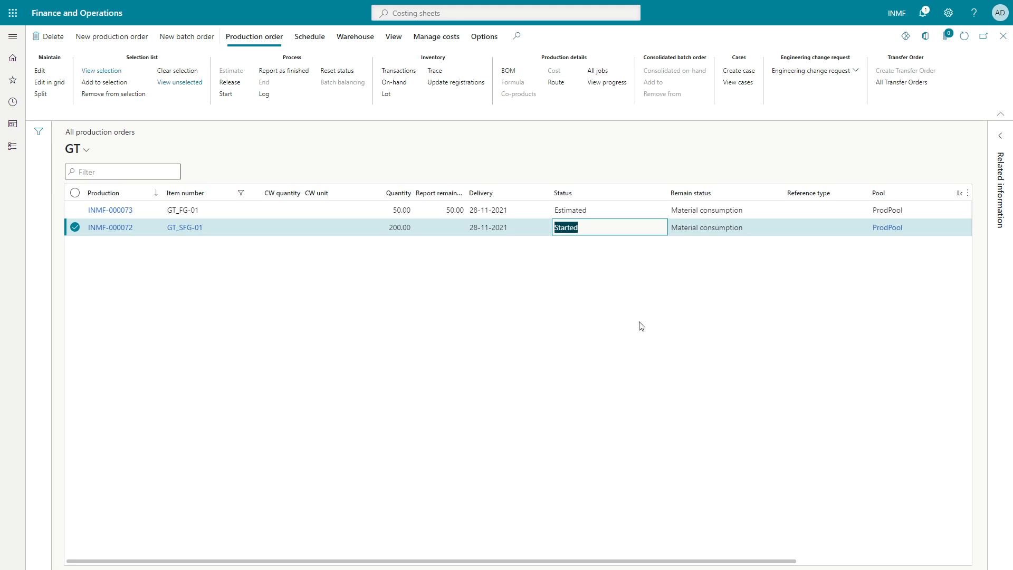
left_click(285, 76)
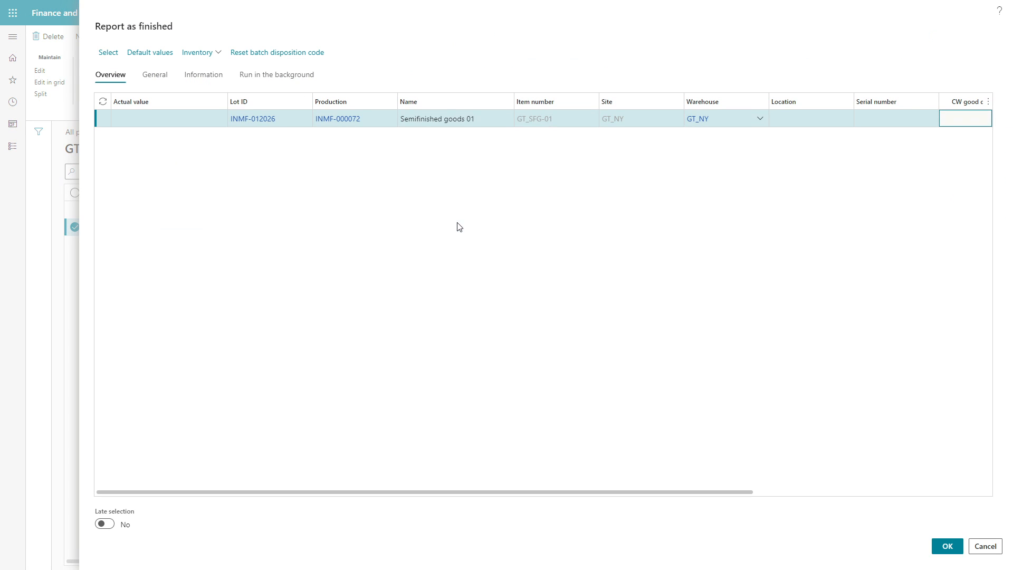
left_click_drag(563, 493, 829, 482)
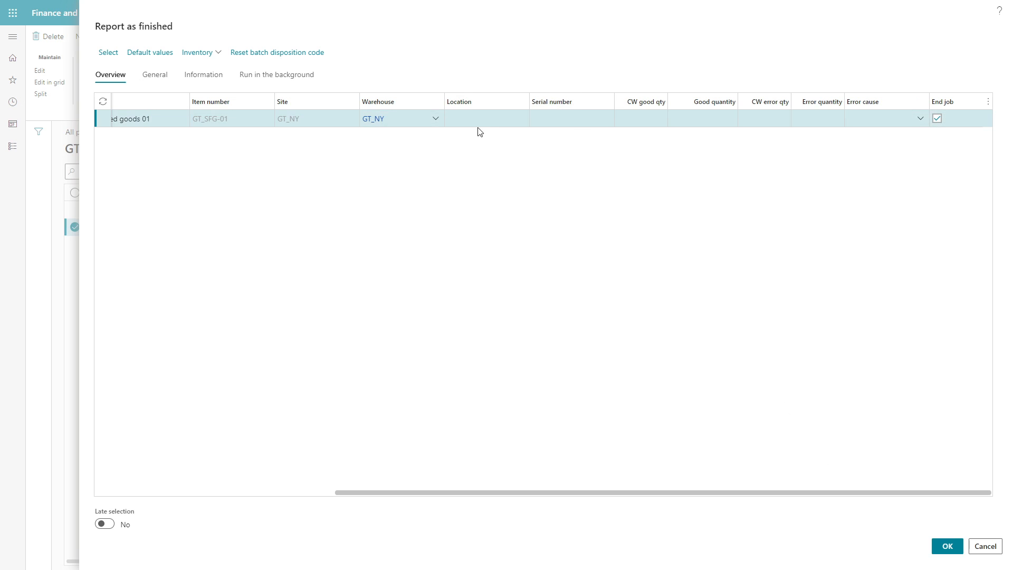
scroll(817, 493, "left", 5)
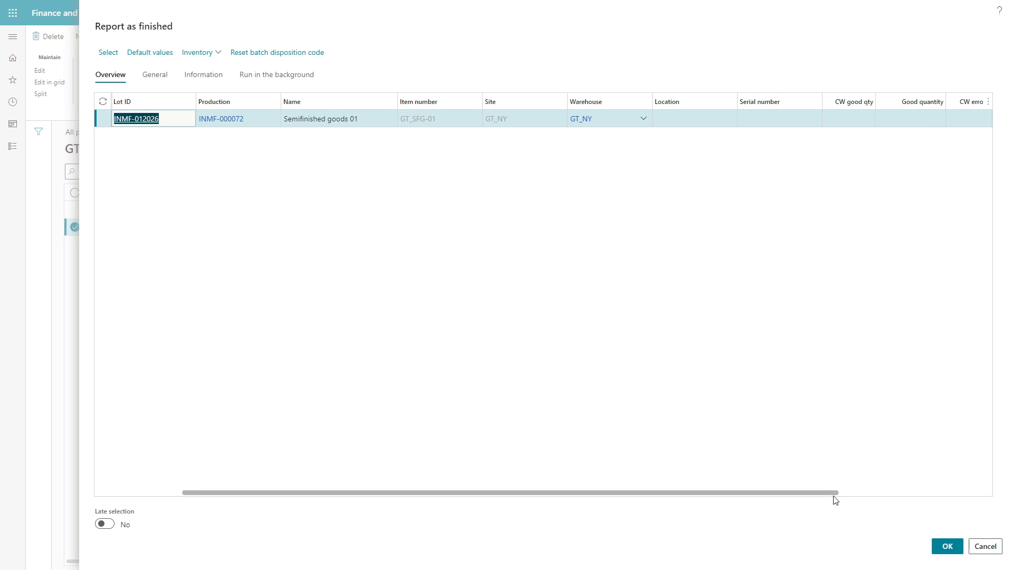
left_click(161, 76)
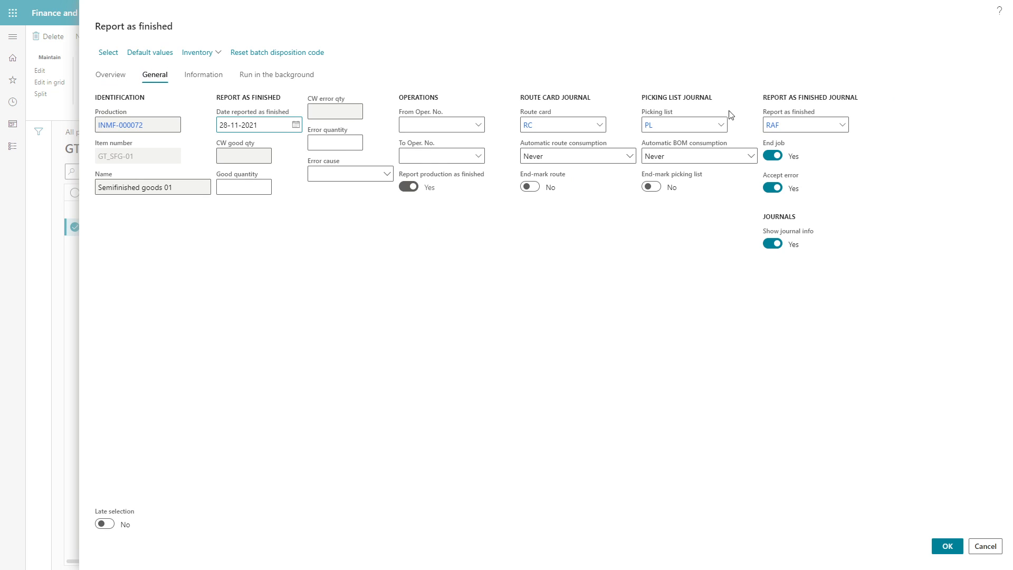
left_click(367, 173)
left_click(501, 283)
left_click(236, 185)
left_click(941, 553)
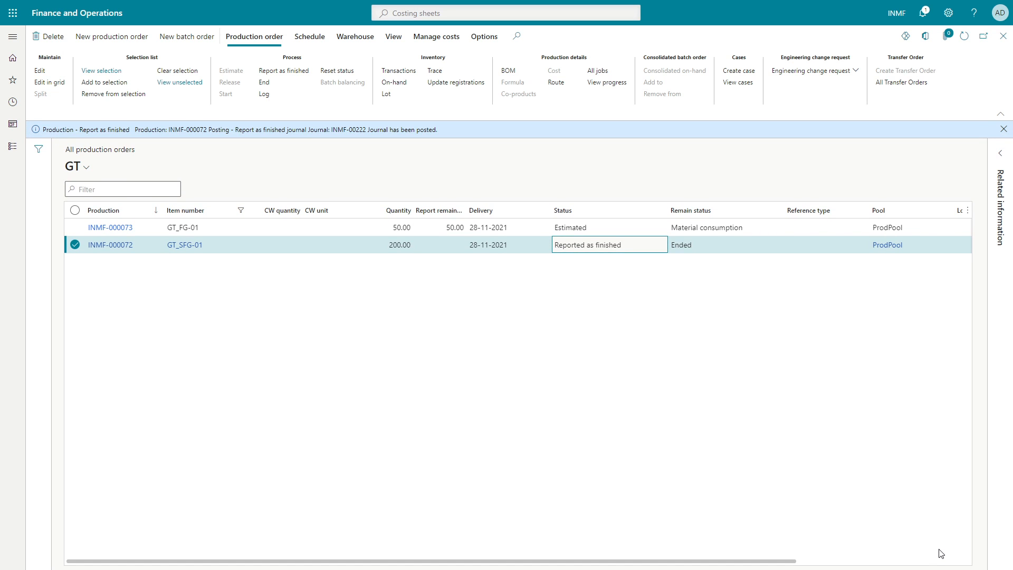
- Check the status of the GT_SFG-01 production order and dismiss the posting message
triple_click(578, 246)
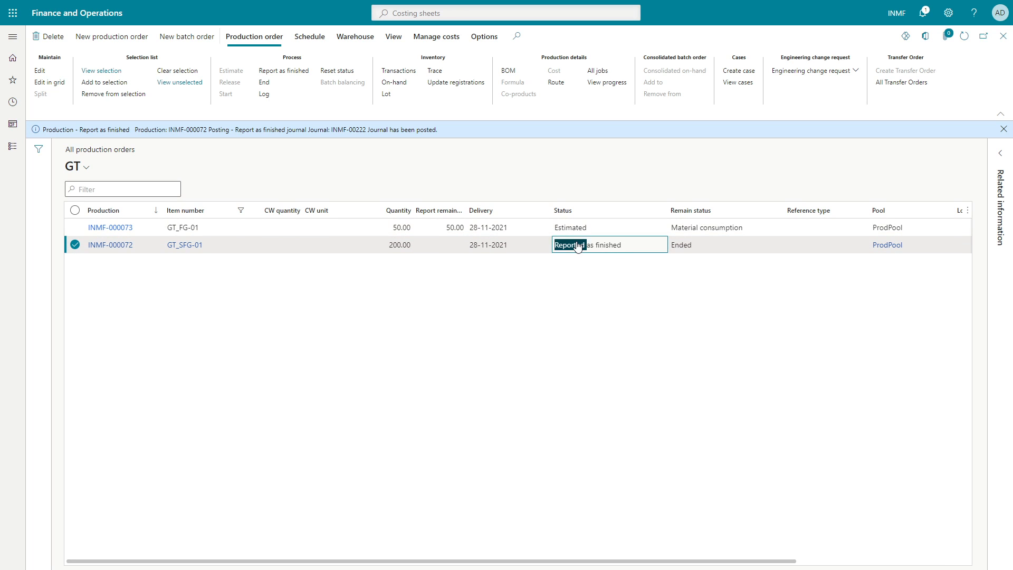
left_click(1003, 129)
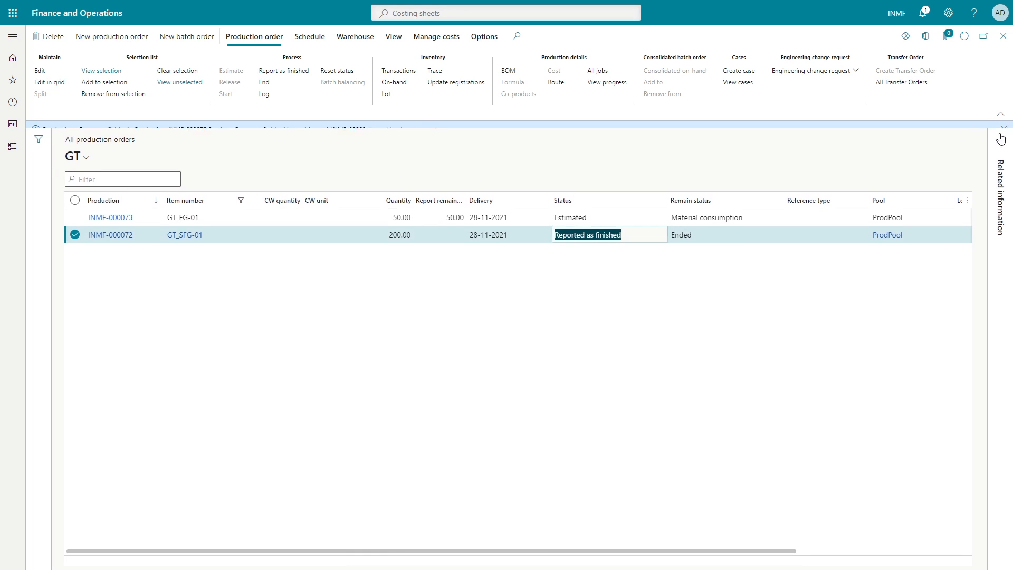
left_click(596, 266)
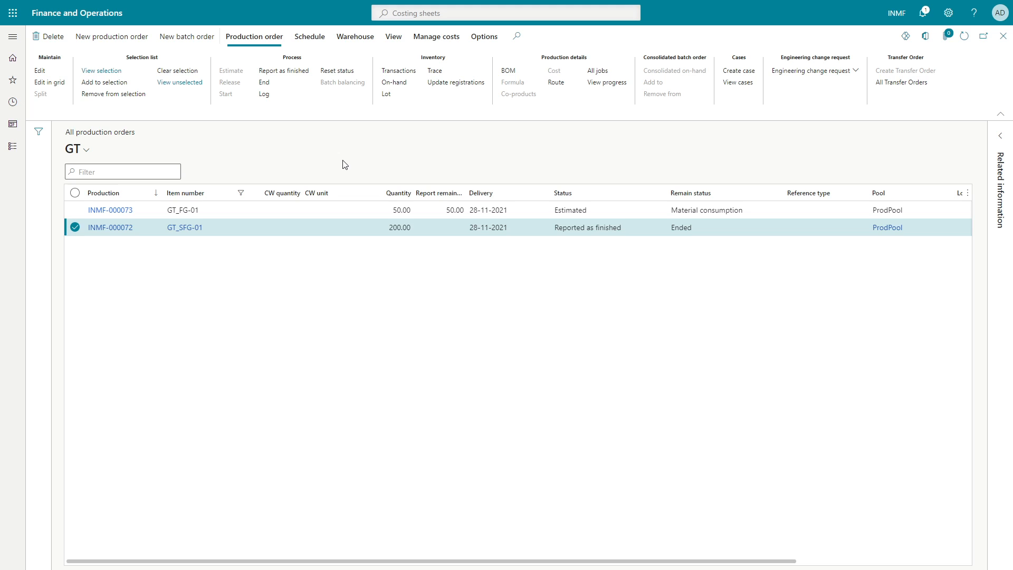
left_click(406, 230)
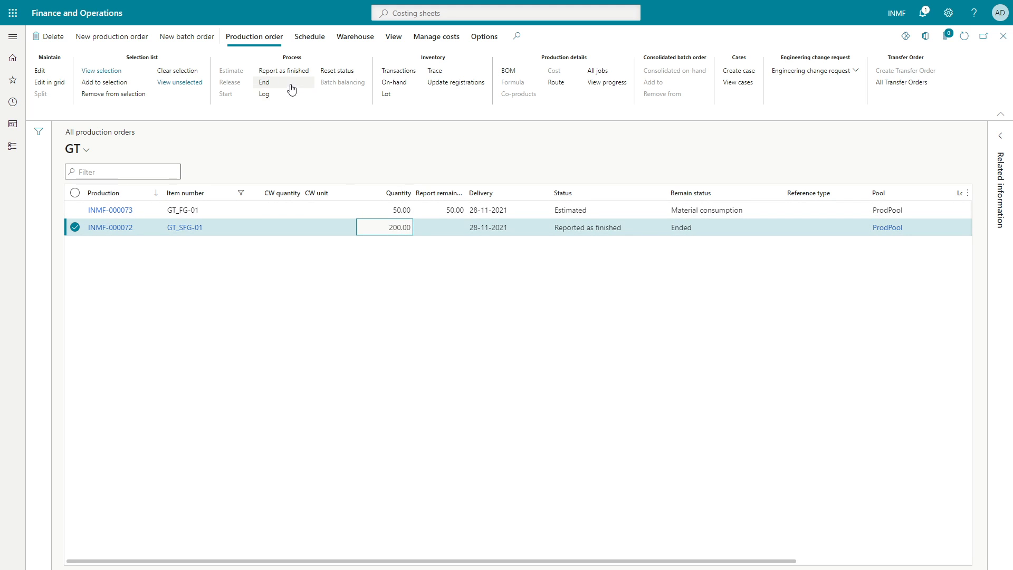
- In the Excel workbook, label D104 below the Report as finished voucher as WIP
key("alt+Tab")
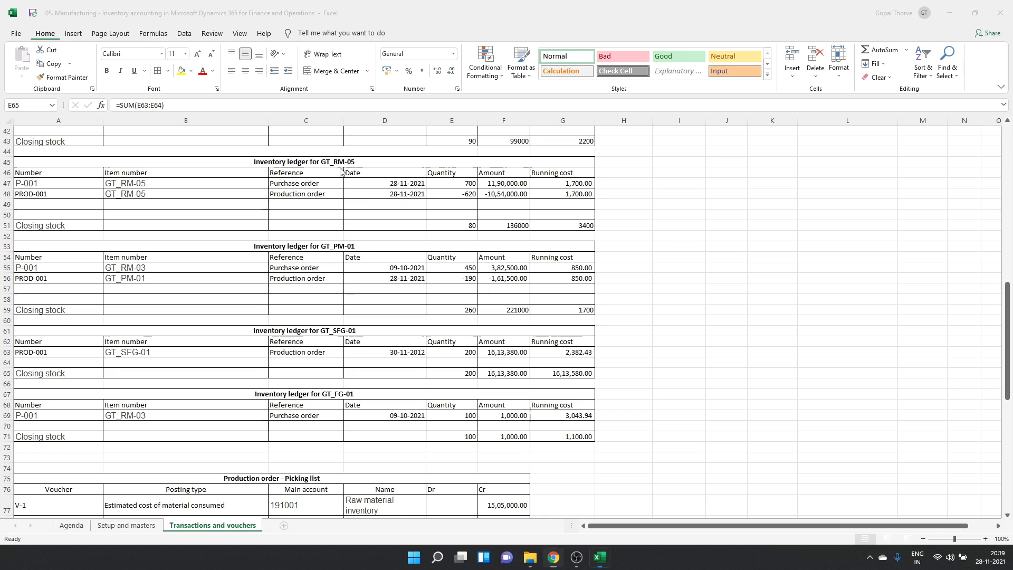
scroll(423, 337, "down", 6)
scroll(423, 336, "down", 7)
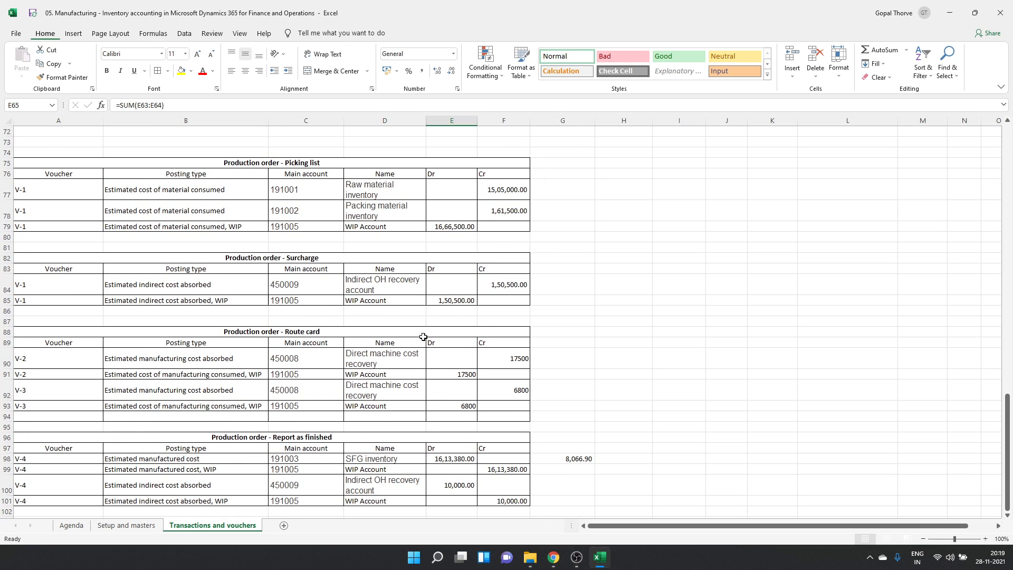
left_click(398, 372)
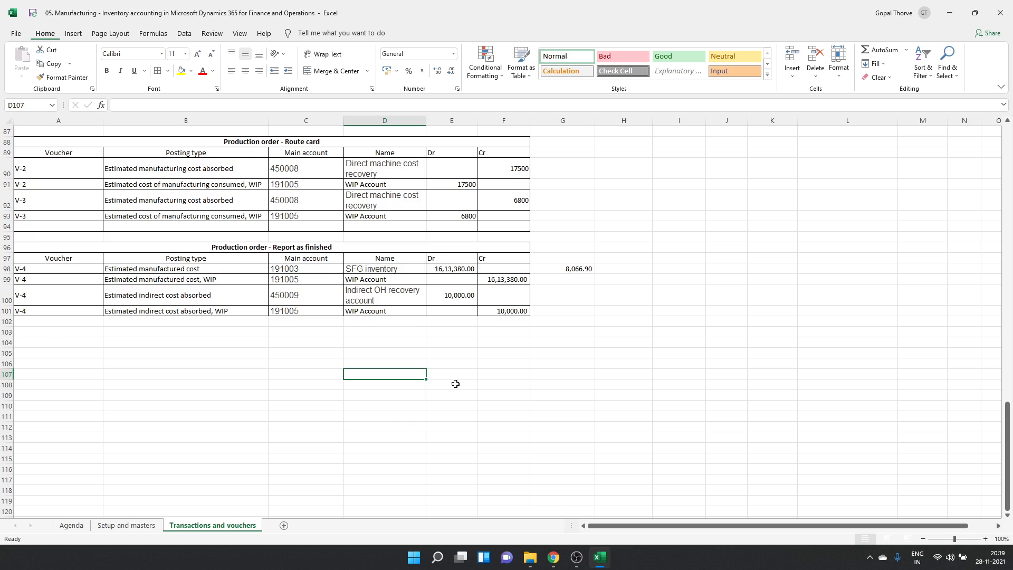
key("Up")
key("Up")
key("Up")
key("Up")
key("Down")
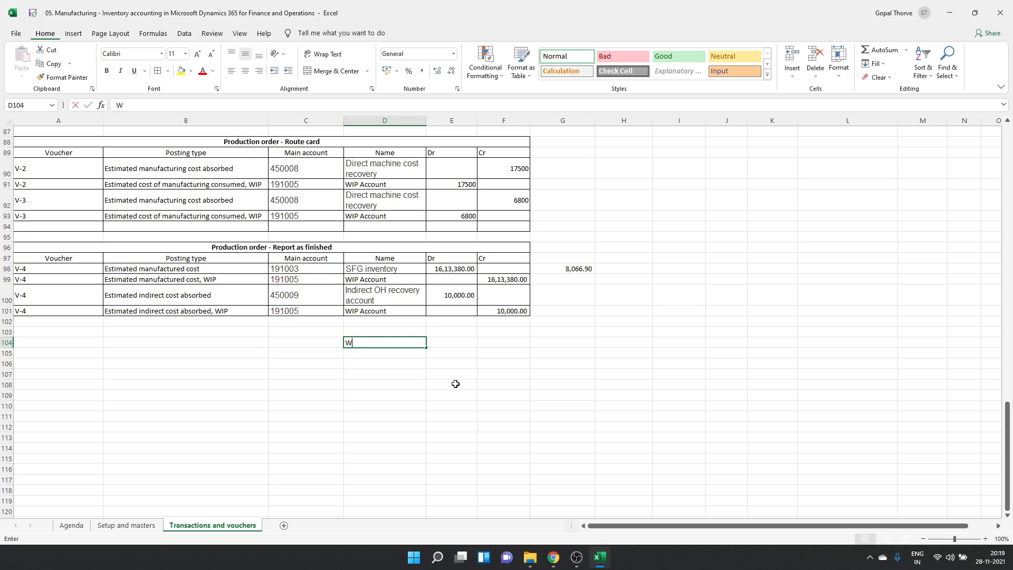
type("WIP")
key("Tab")
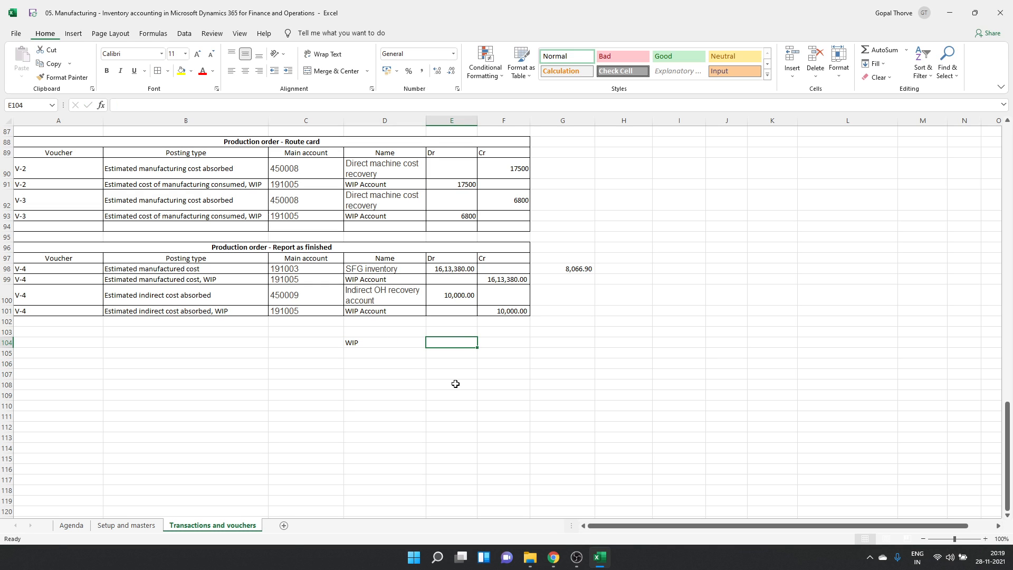
- Begin a WIP balance formula in E104 that adds the WIP account debits in E79, E85, E91 and E93
type("=")
scroll(455, 383, "up", 9)
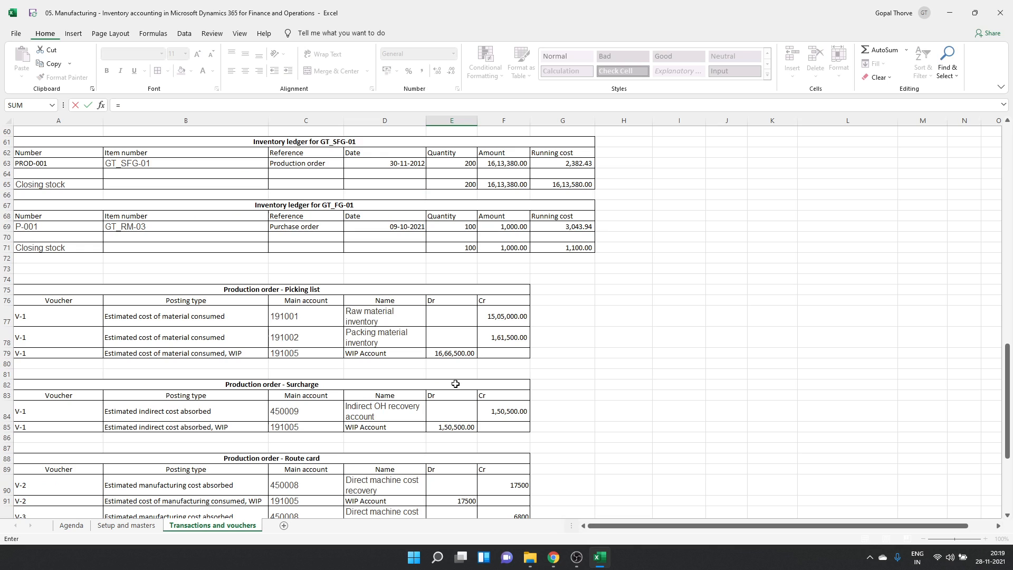
scroll(455, 384, "down", 1)
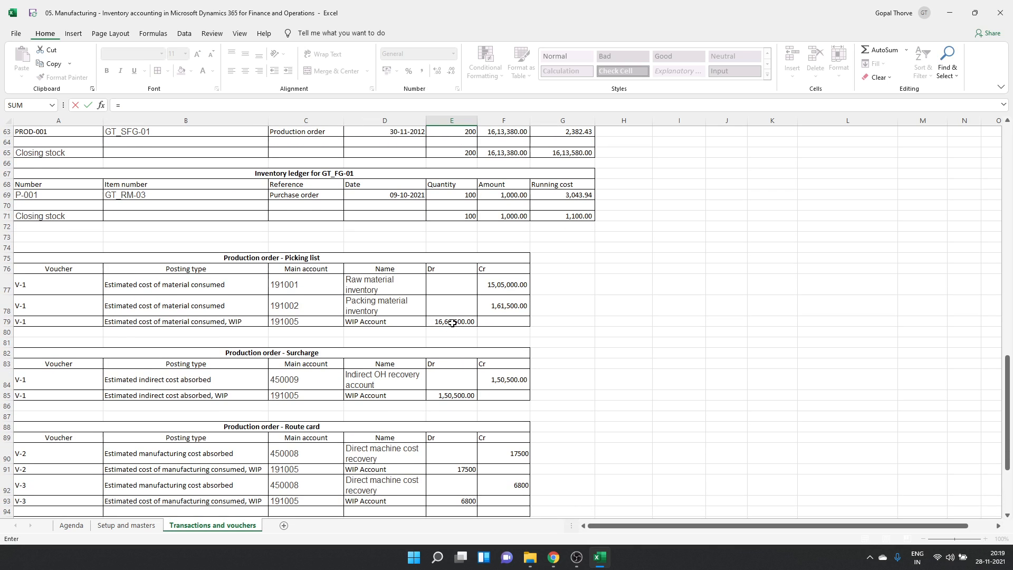
left_click(452, 323)
scroll(524, 419, "down", 4)
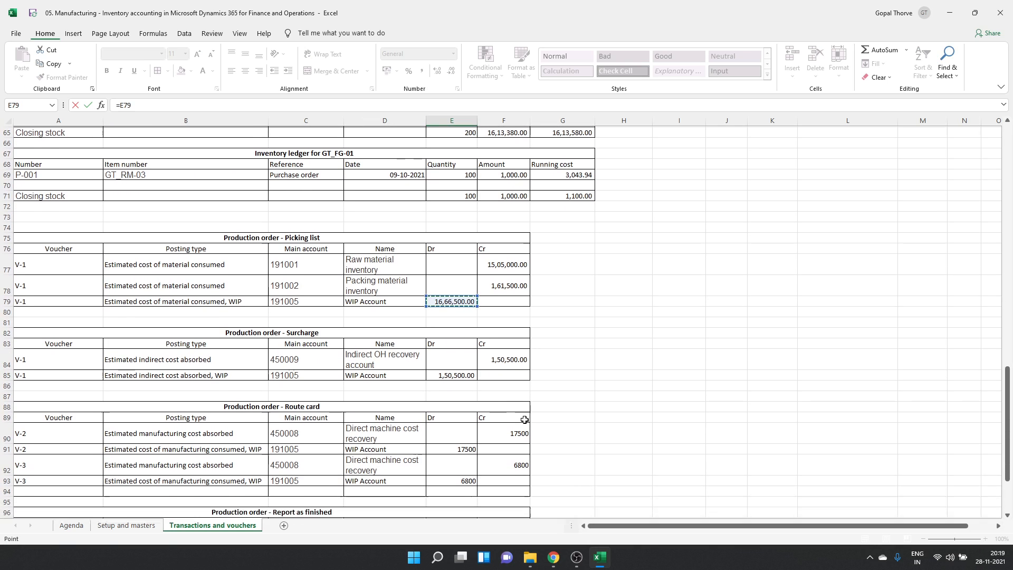
type("+")
left_click(450, 270)
type("+")
left_click(469, 343)
type("+")
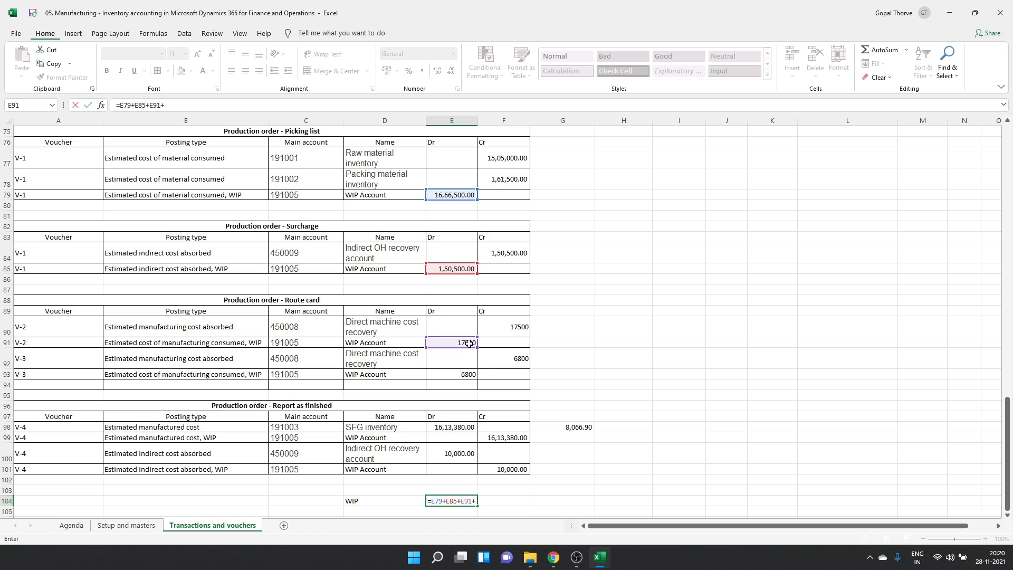
left_click(460, 374)
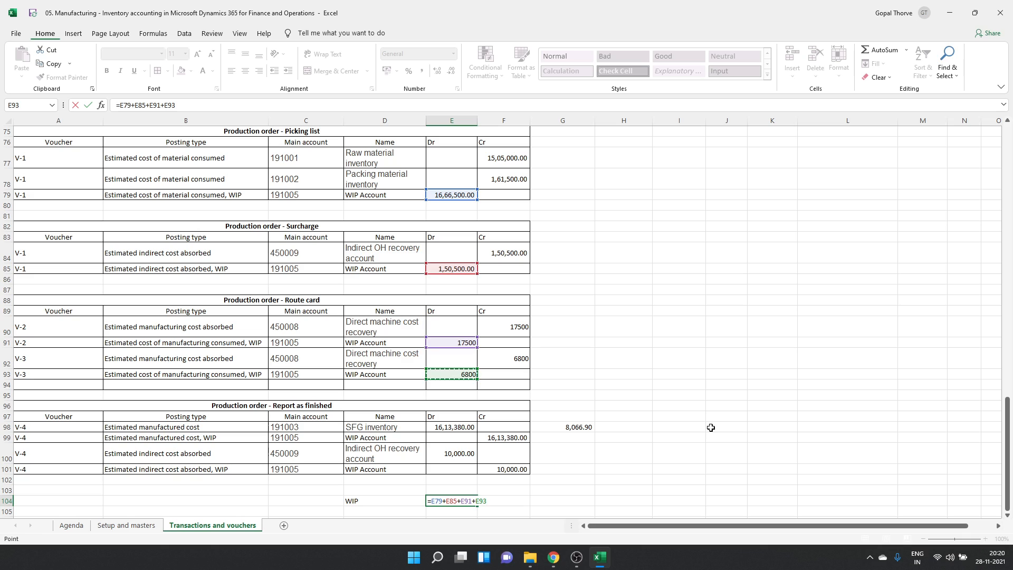
- Complete the E104 formula by subtracting the WIP account credits in F99 and F101
type("-")
left_click(512, 437)
type("-")
left_click(512, 469)
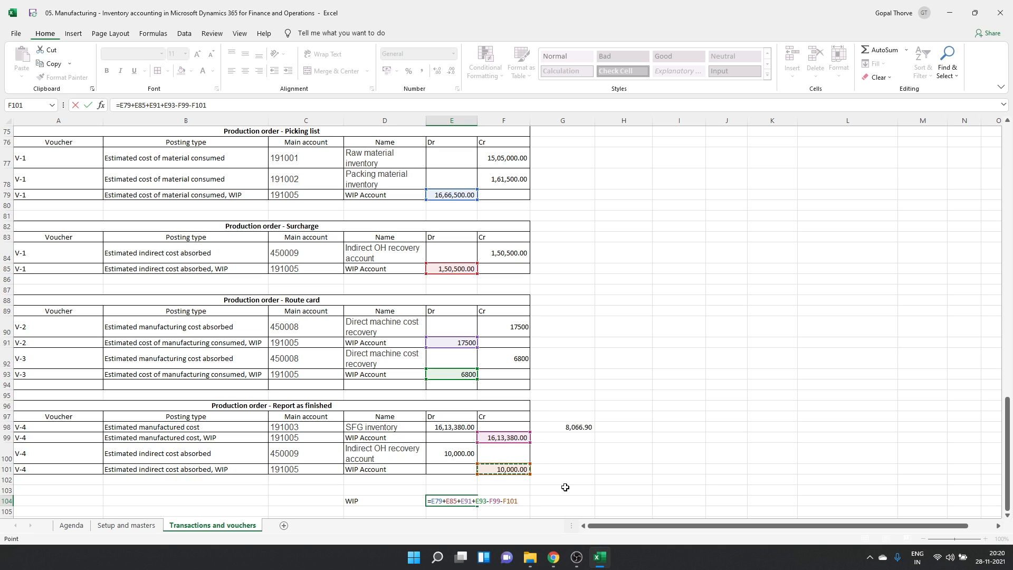
scroll(563, 486, "down", 2)
key("ctrl+Return")
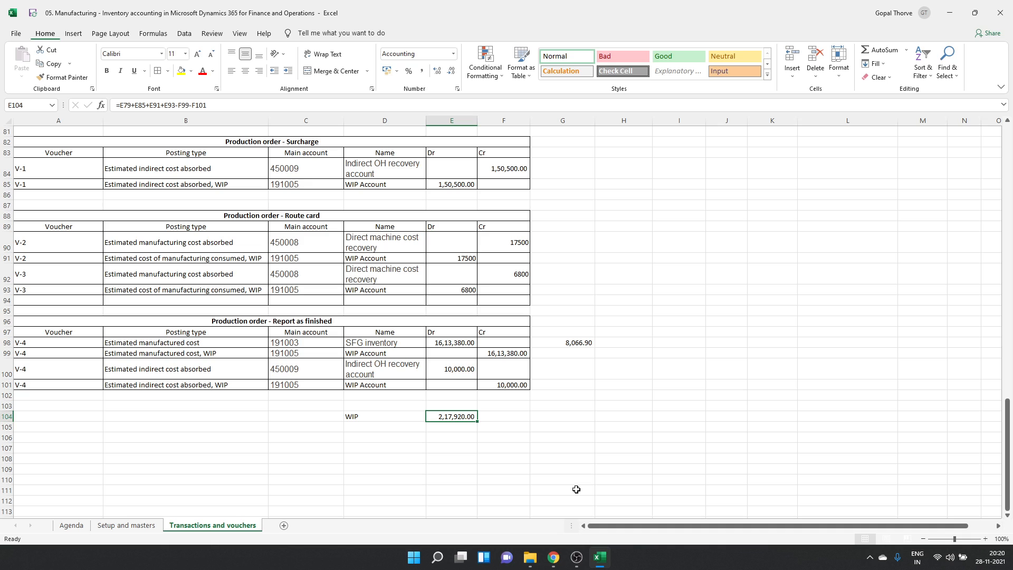
- Switch to Dynamics 365, search for "Inventory value report" and open Inventory value report storage
key("super+Tab")
key("Return")
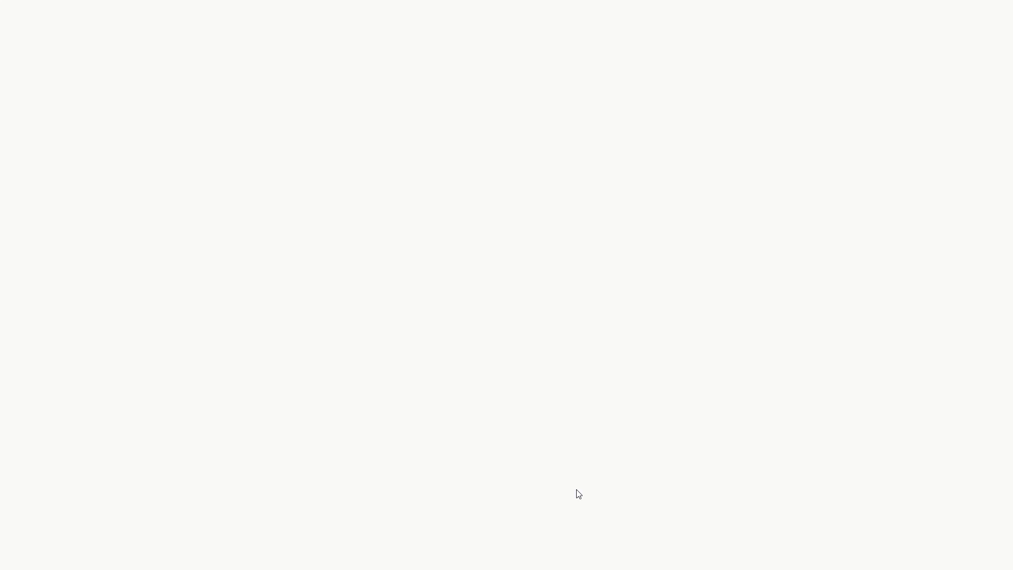
left_click(448, 13)
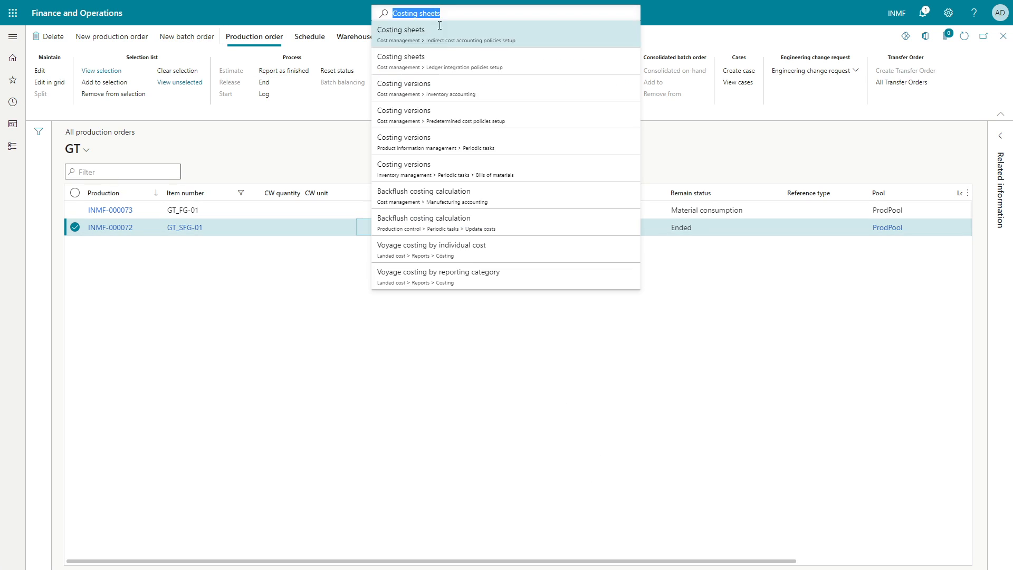
type("Inventory value")
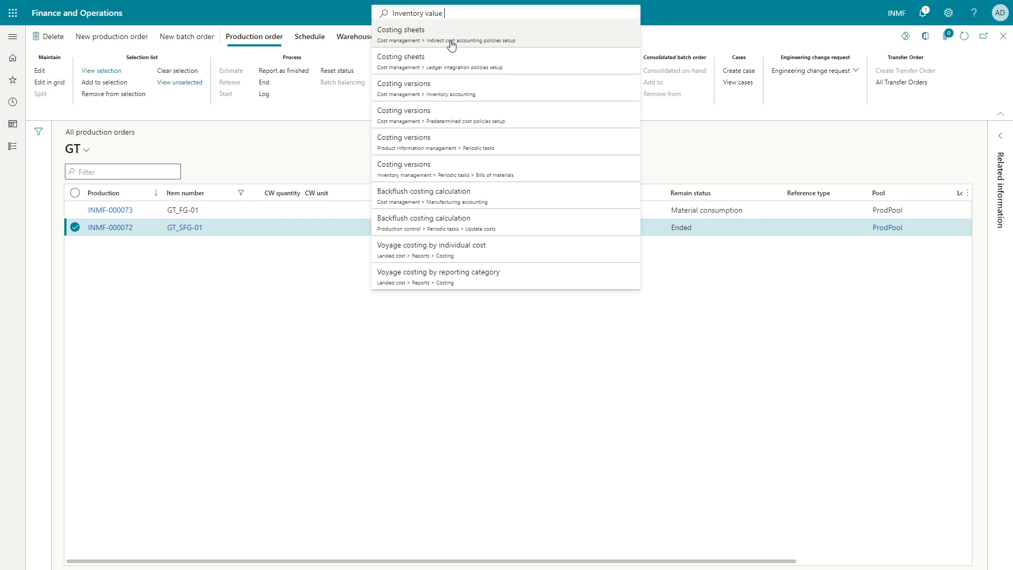
type(" report")
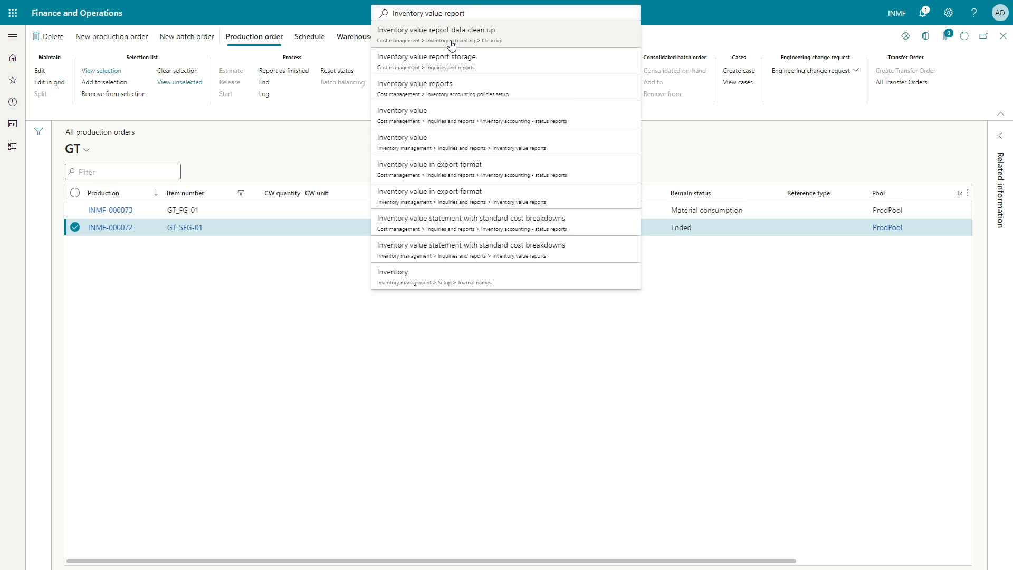
left_click(450, 59)
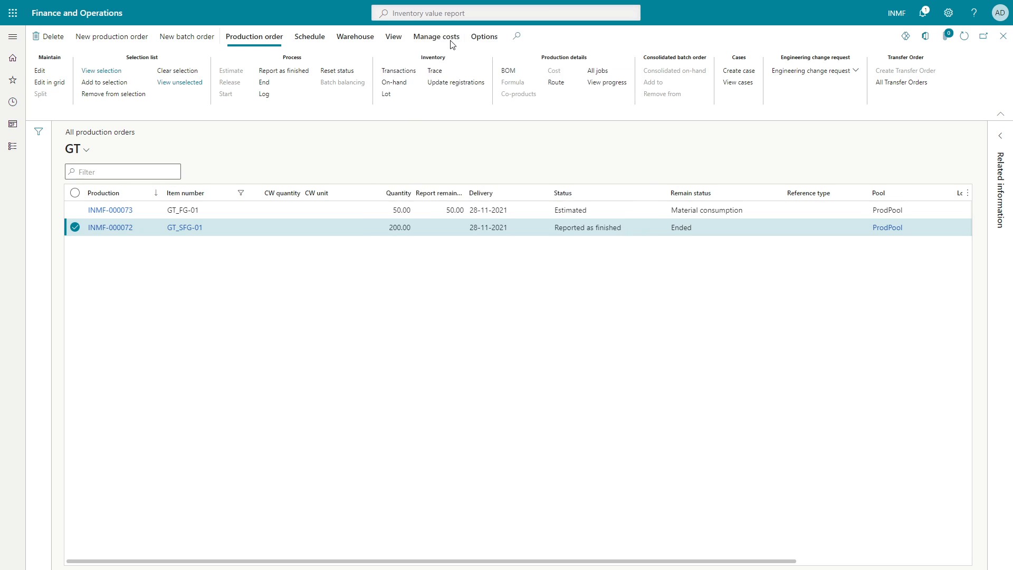
- Start a new inventory value report execution and open the Inventory value reports setup from its report ID
left_click(39, 36)
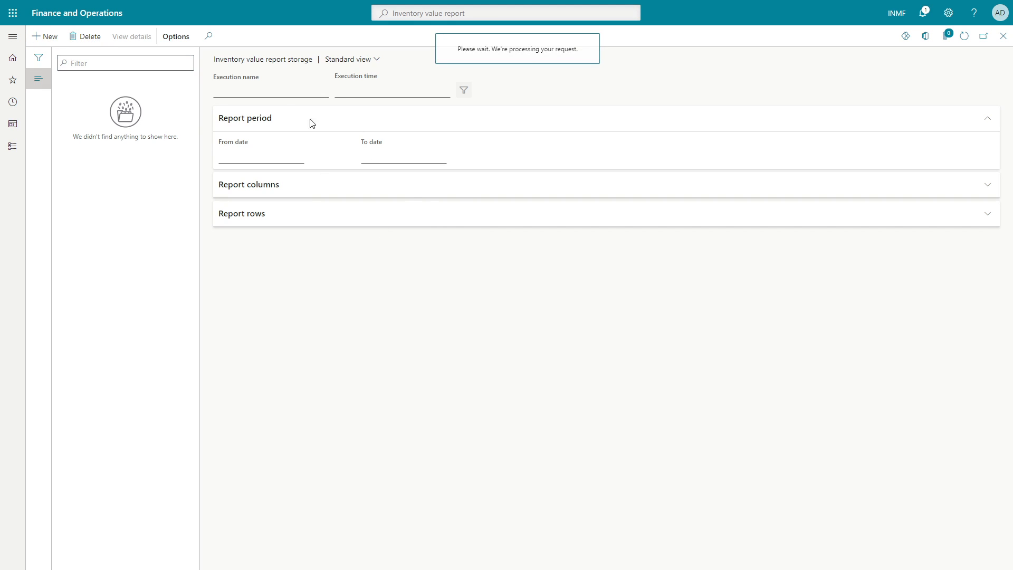
right_click(770, 166)
left_click(783, 209)
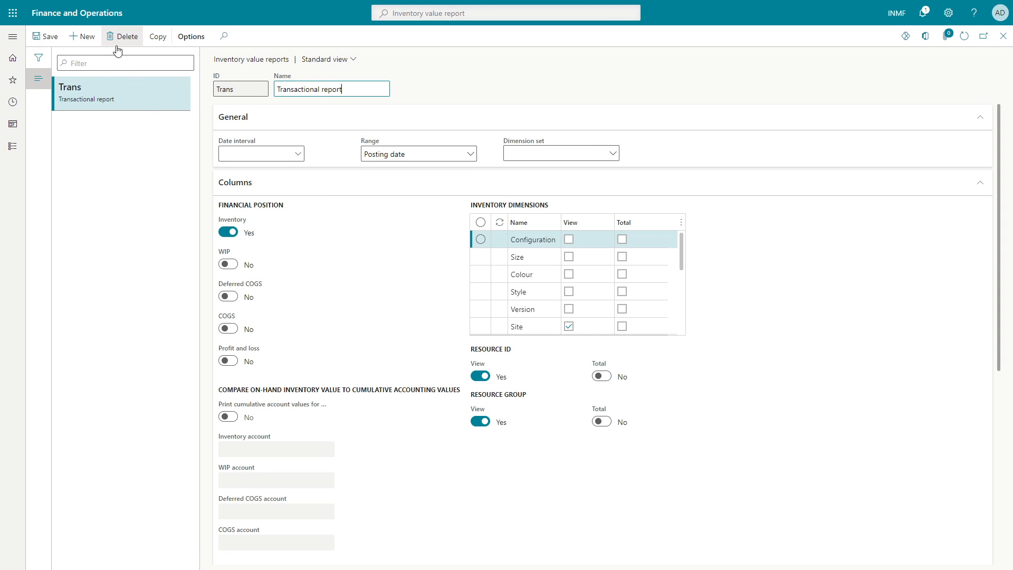
- Copy the Trans inventory value report to a new report with ID and name WIP
left_click(153, 37)
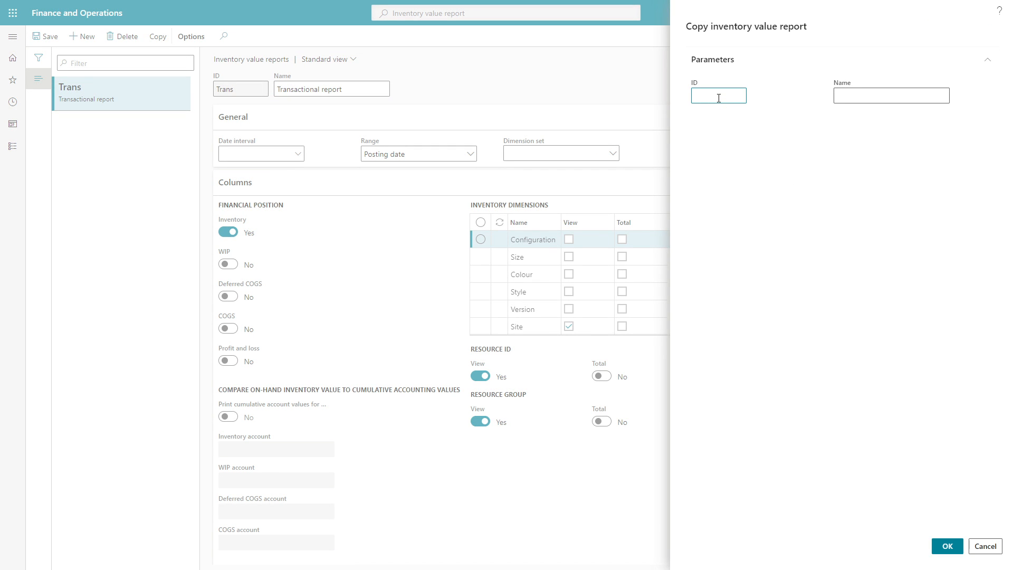
key("Tab")
left_click(955, 547)
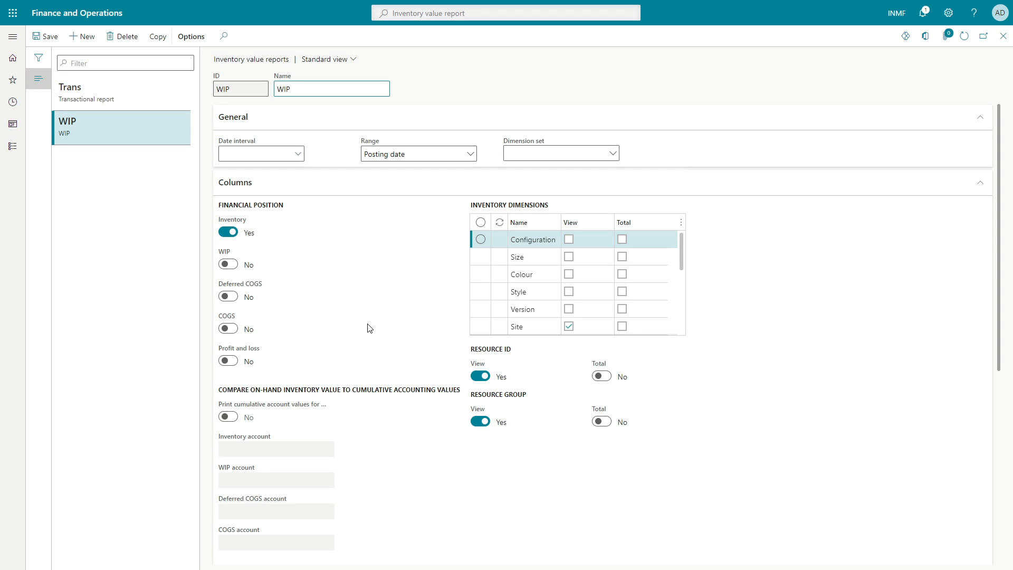
- Set the WIP report's detail level to Totals, exclude the beginning balance, and include labour, indirect cost and direct outsourcing
scroll(369, 328, "down", 6)
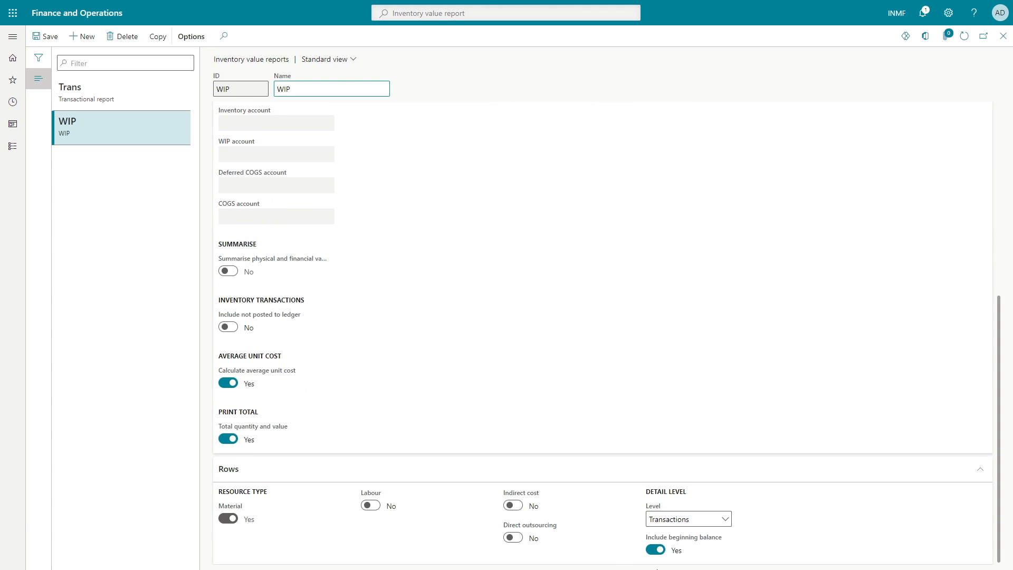
left_click(688, 517)
left_click(669, 534)
left_click(674, 549)
left_click(511, 505)
left_click(369, 504)
left_click(512, 536)
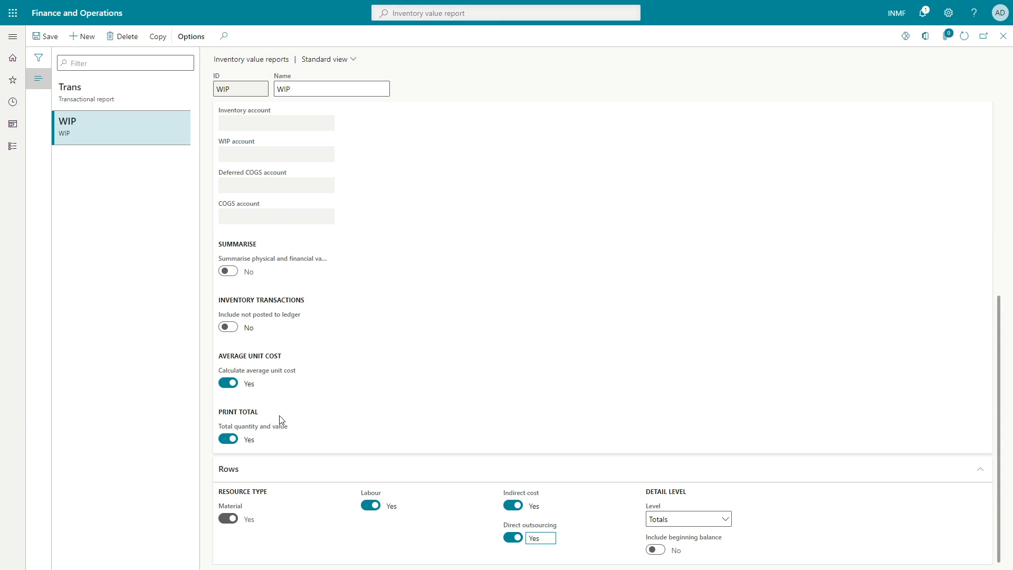
- Enable the WIP financial position and disable Inventory in the WIP report's columns
scroll(282, 420, "up", 6)
left_click(231, 263)
left_click(228, 232)
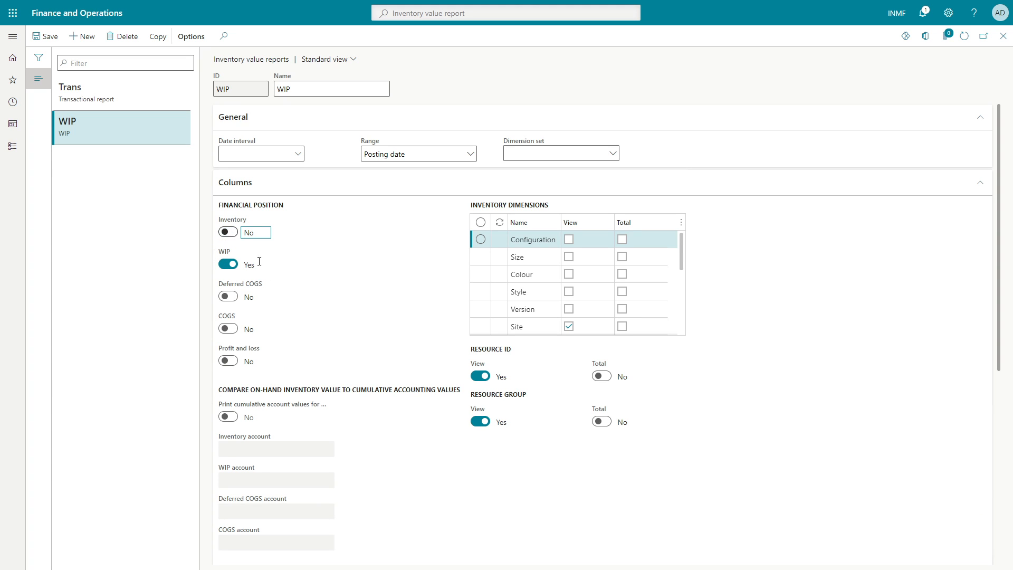
scroll(371, 413, "down", 1)
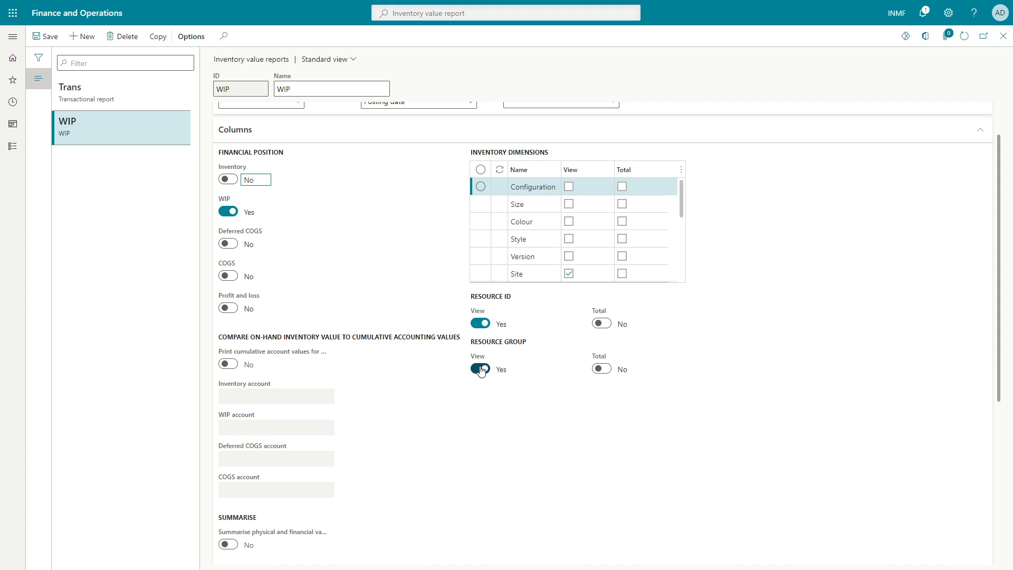
- Review the WIP report setup, select WIP as the execution's report ID, and set the To date to 30-11-2021
scroll(312, 420, "down", 4)
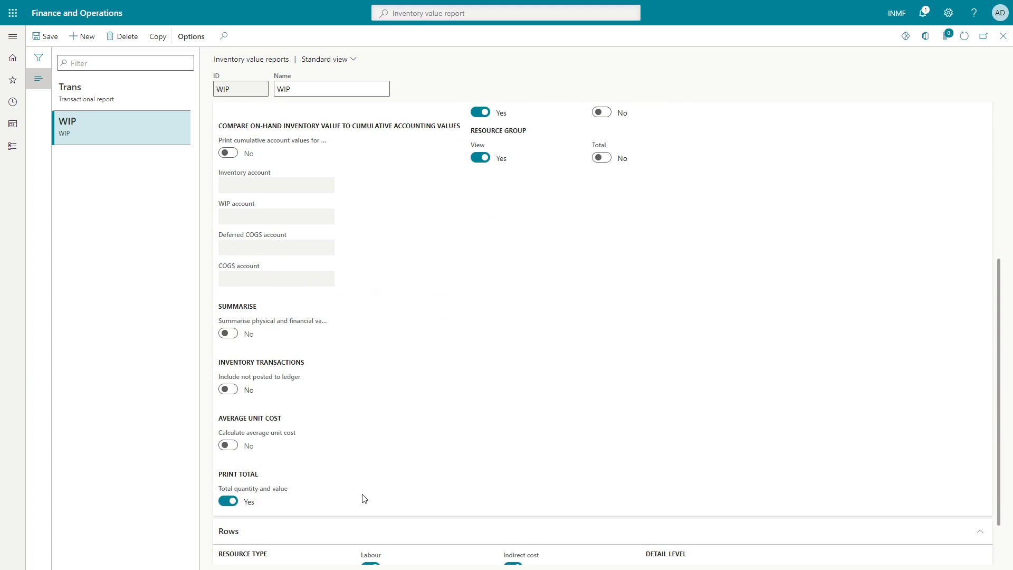
scroll(364, 498, "up", 5)
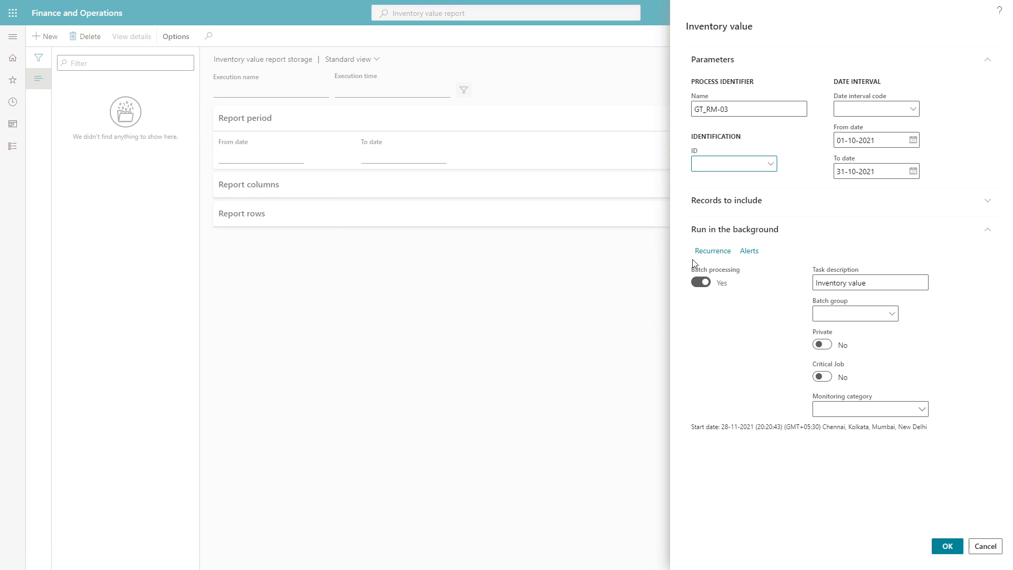
left_click(771, 168)
left_click(735, 216)
left_click(914, 176)
left_click(913, 172)
left_click(962, 197)
left_click(962, 197)
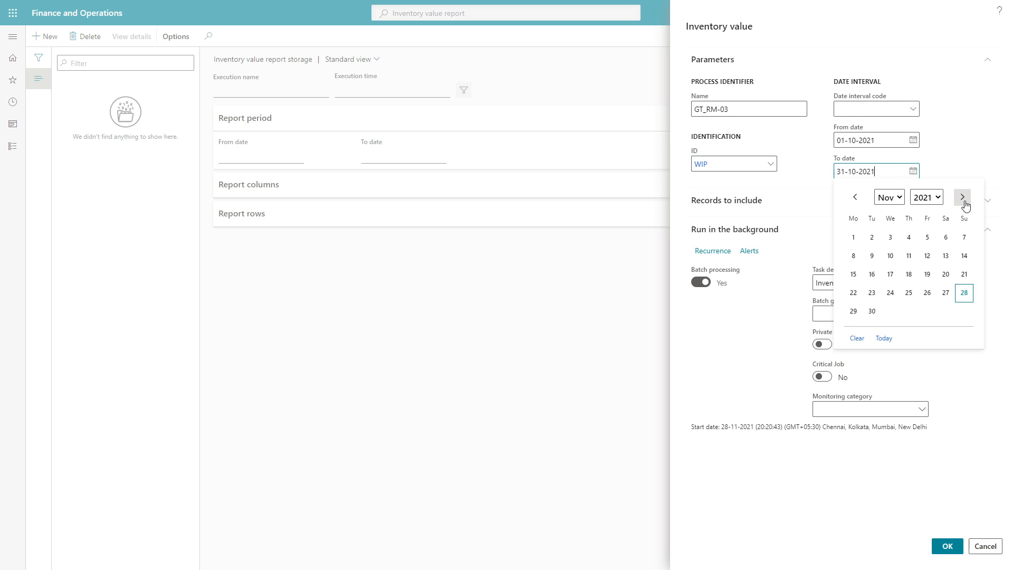
left_click(855, 196)
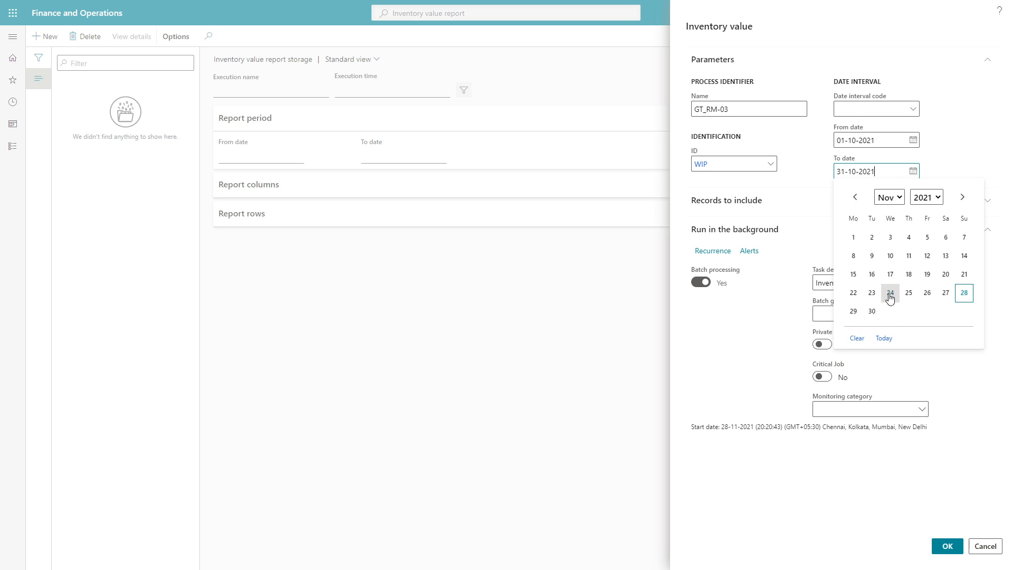
left_click(871, 311)
double_click(888, 172)
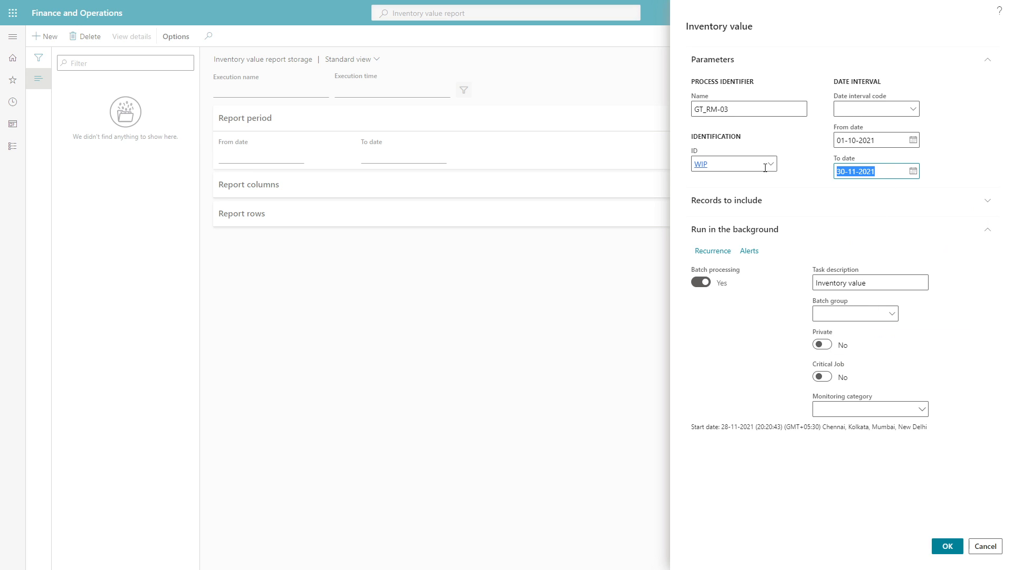
- Clear the Resource criterion GT_RM-03 from the execution's record filter
left_click(758, 210)
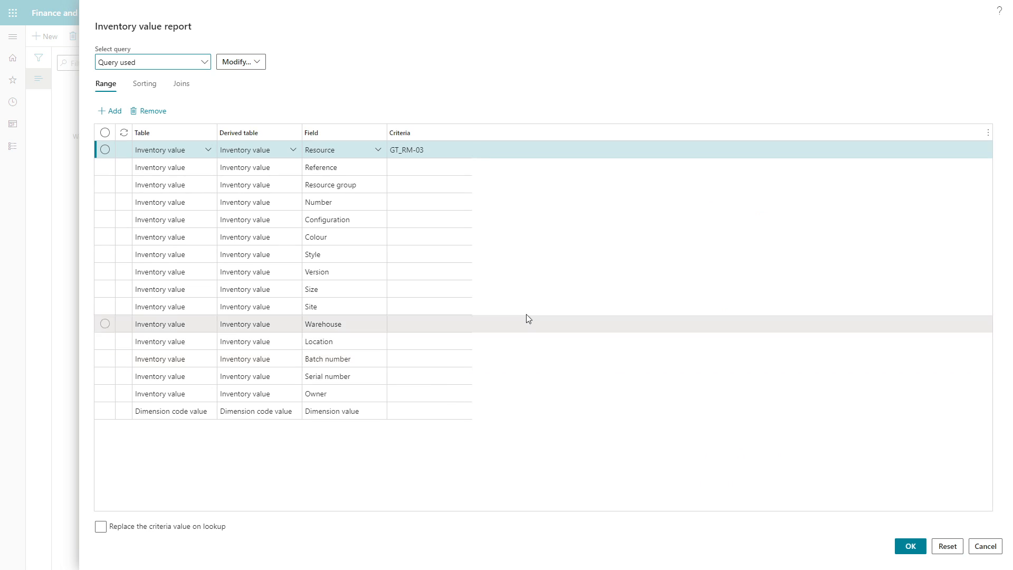
left_click(433, 149)
left_click_drag(433, 150, 334, 141)
key("BackSpace")
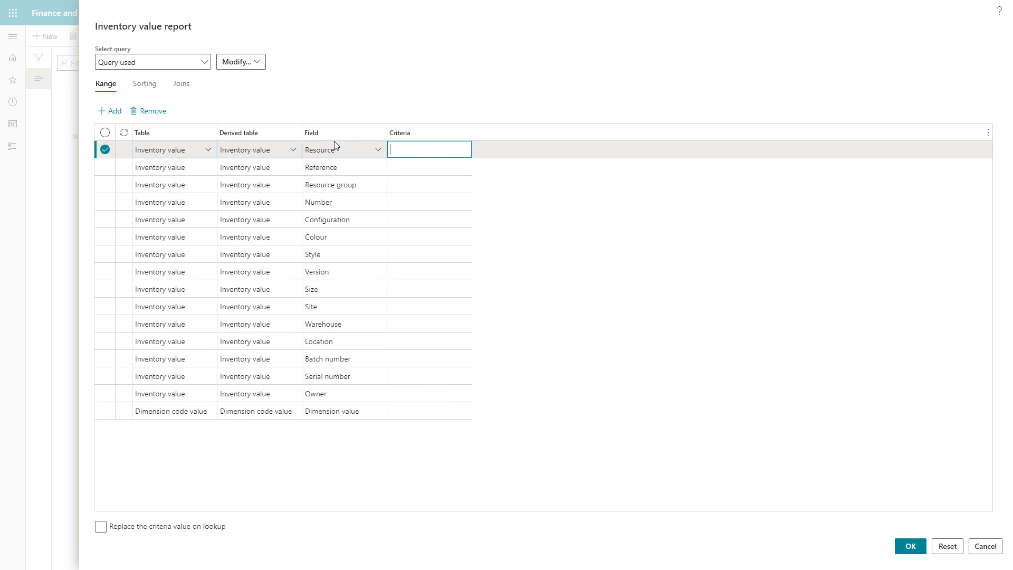
left_click(909, 546)
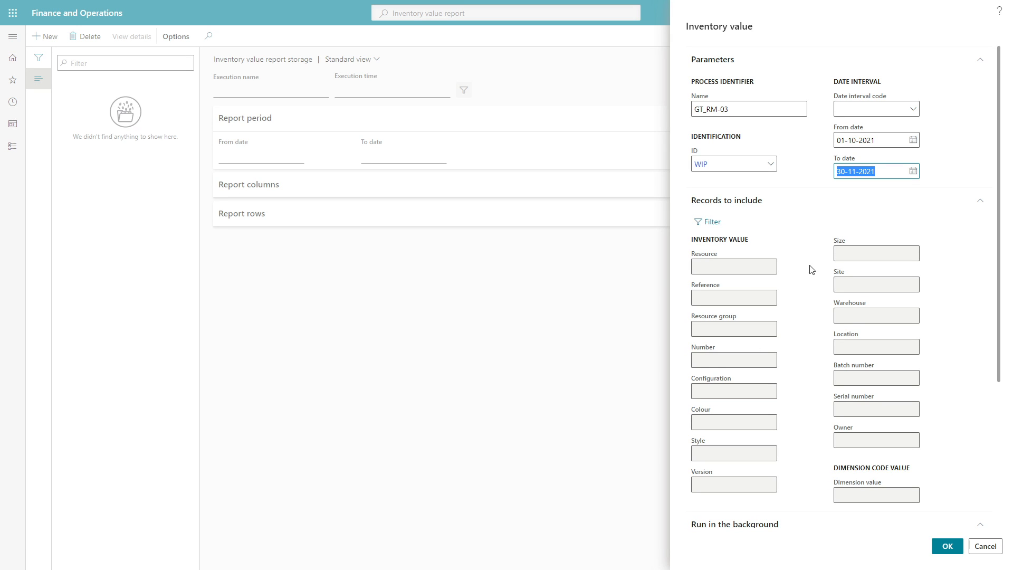
- Filter the records to include by site GT_NY and submit the inventory value report execution
left_click(709, 221)
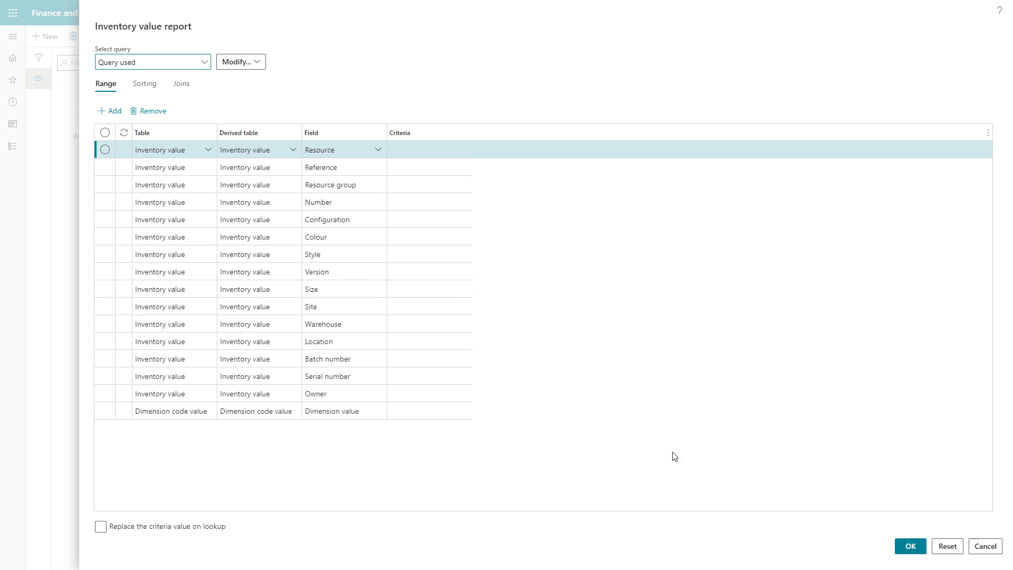
left_click(429, 311)
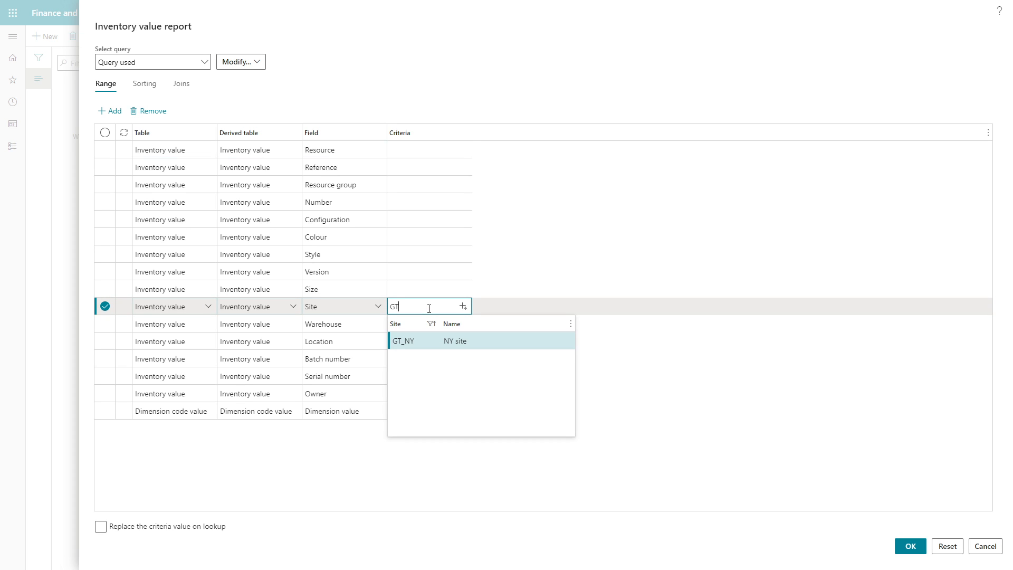
key("Escape")
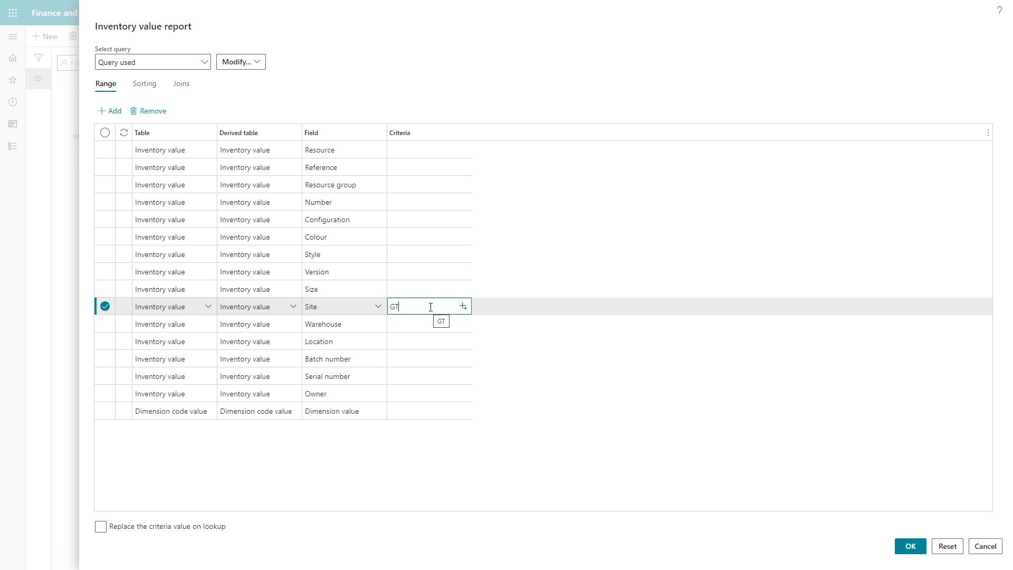
left_click(463, 307)
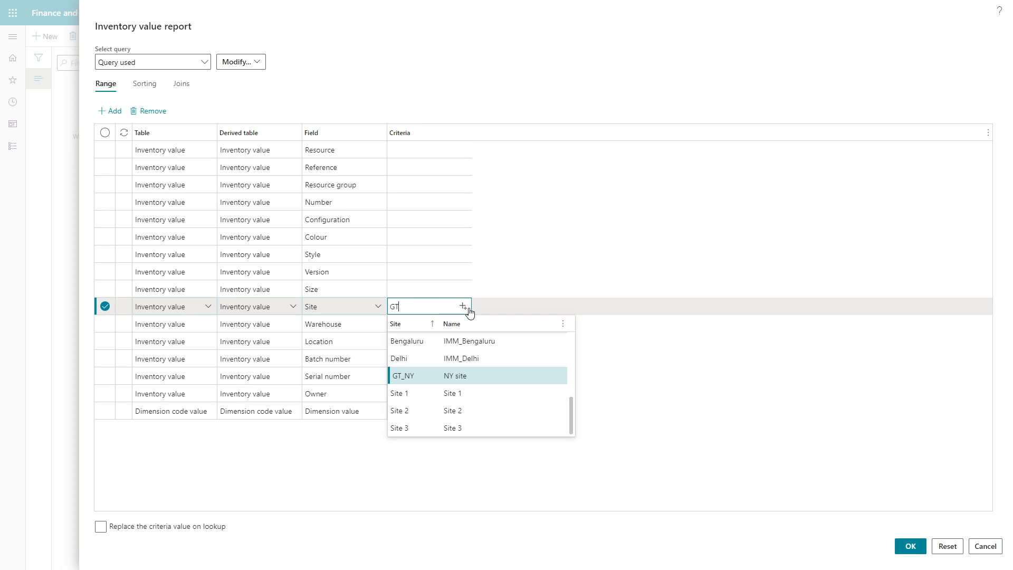
left_click(422, 375)
left_click_drag(400, 306, 367, 302)
key("BackSpace")
left_click(905, 545)
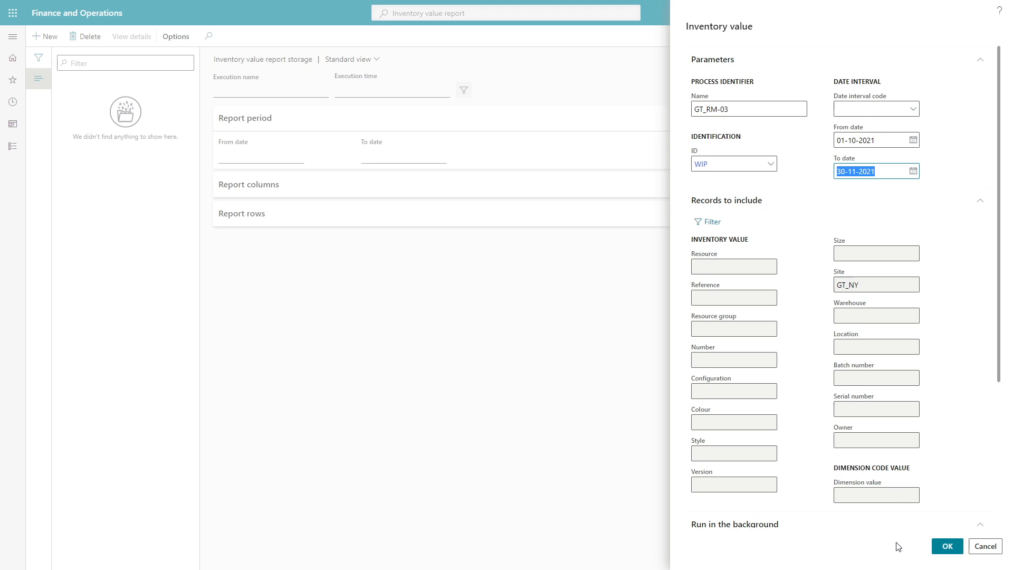
left_click(944, 549)
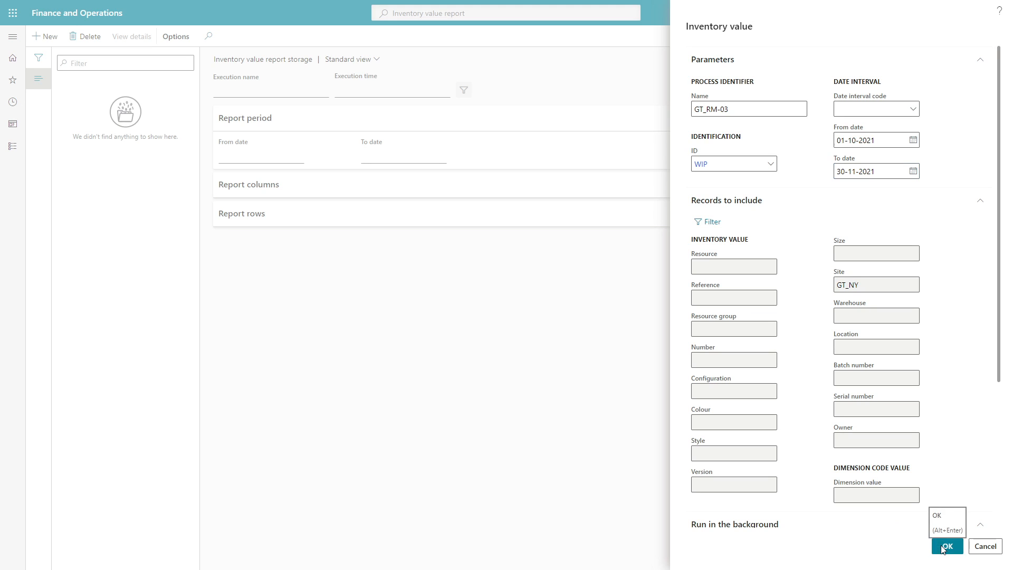
- Refresh the inventory value report storage until the new execution is listed, and view its details
left_click(1004, 58)
left_click(965, 45)
left_click(965, 46)
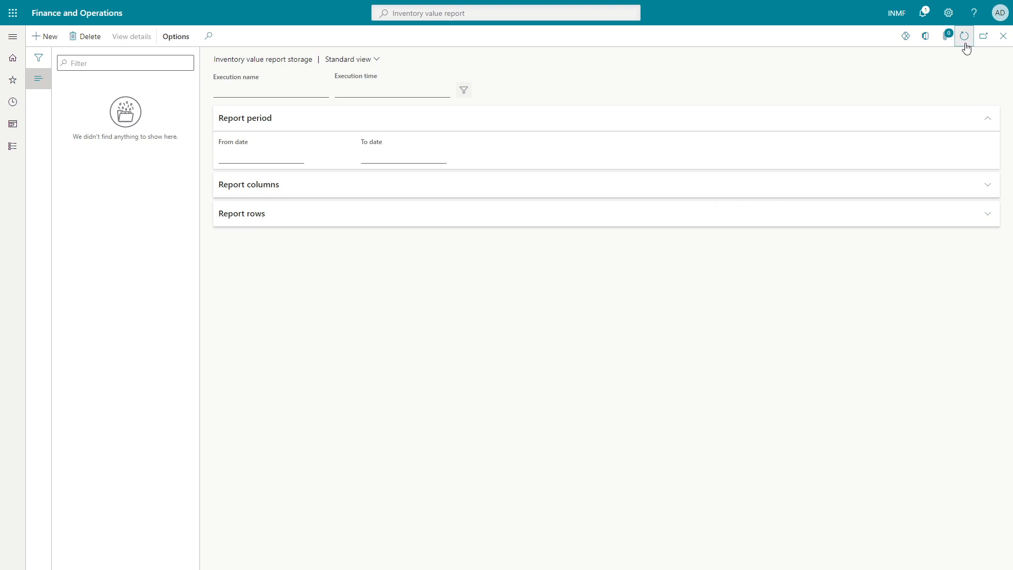
left_click(966, 46)
left_click(964, 45)
left_click(955, 44)
left_click(963, 45)
left_click(960, 45)
left_click(961, 45)
left_click(960, 45)
left_click(965, 37)
left_click(964, 36)
left_click(965, 37)
left_click(964, 37)
left_click(965, 37)
left_click(965, 37)
left_click(965, 37)
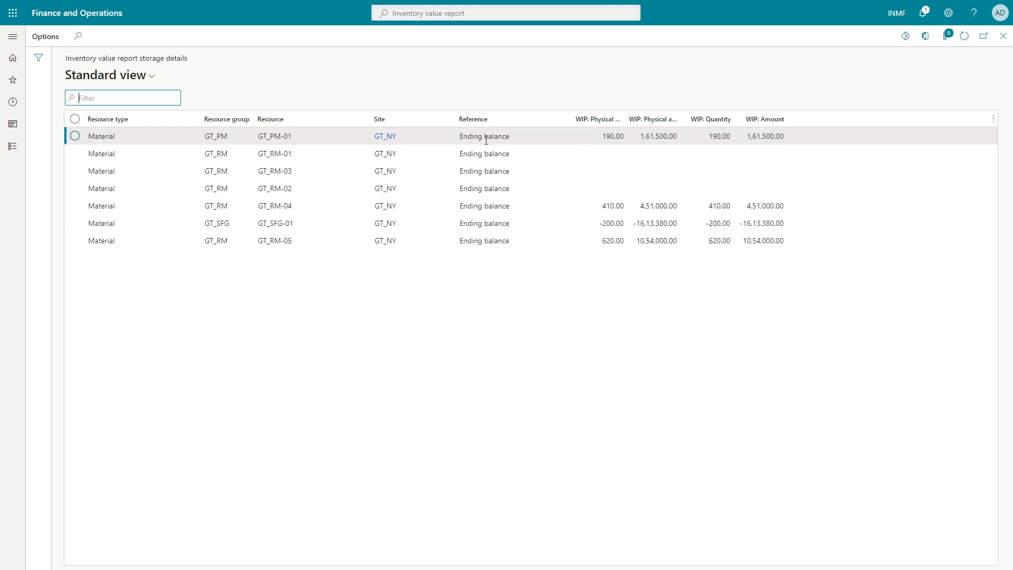
- Examine the WIP ending balance quantities of GT_PM-01, GT_RM-04, GT_RM-05 and GT_SFG-01 in the report details
left_click(280, 136)
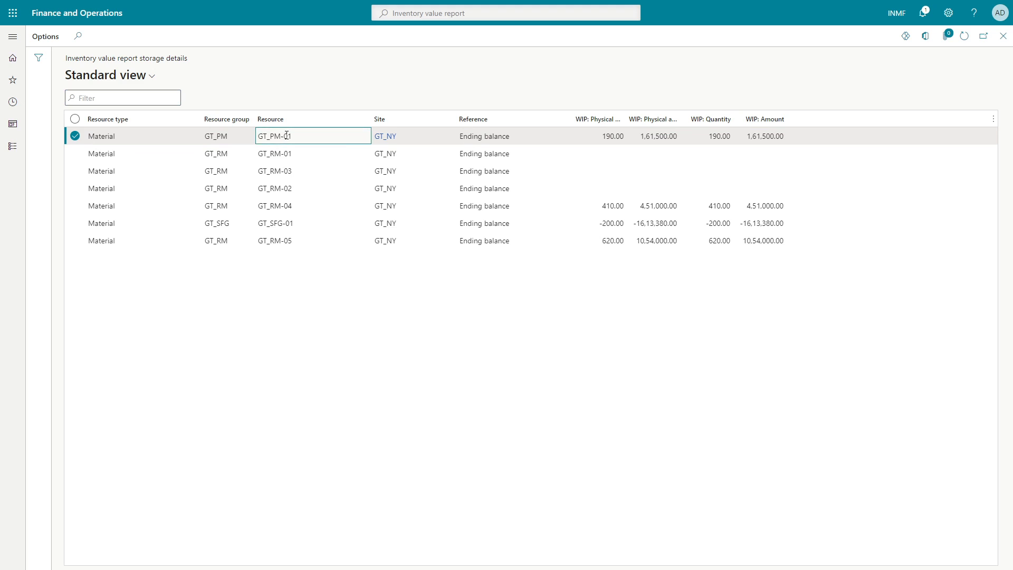
left_click(599, 136)
left_click_drag(600, 135, 635, 137)
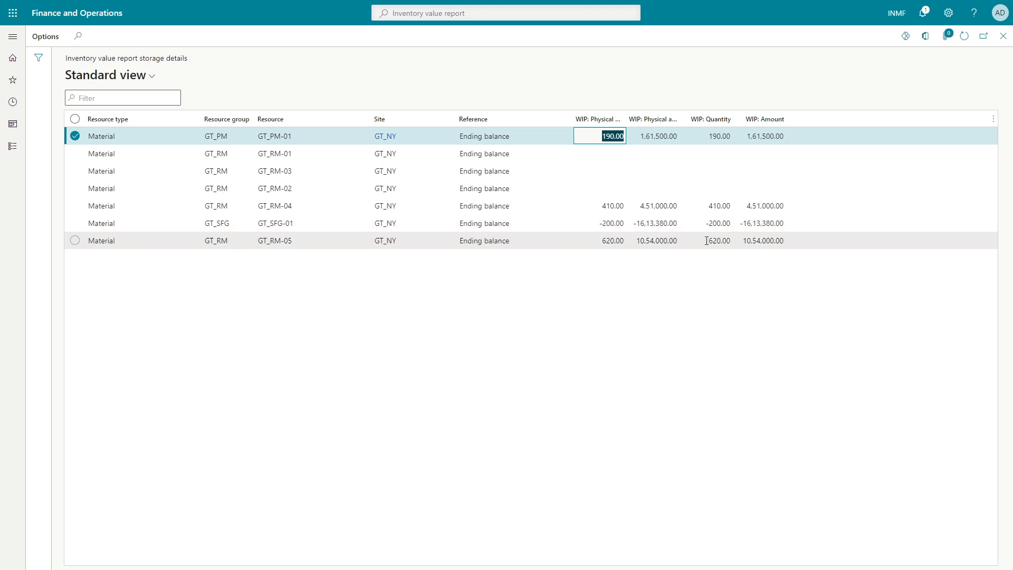
left_click(295, 204)
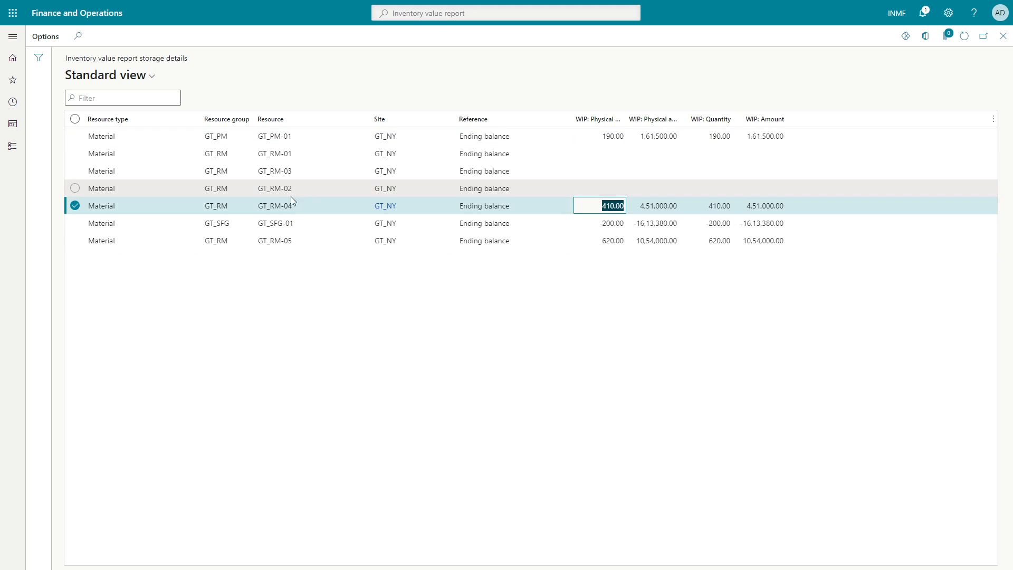
left_click(611, 206)
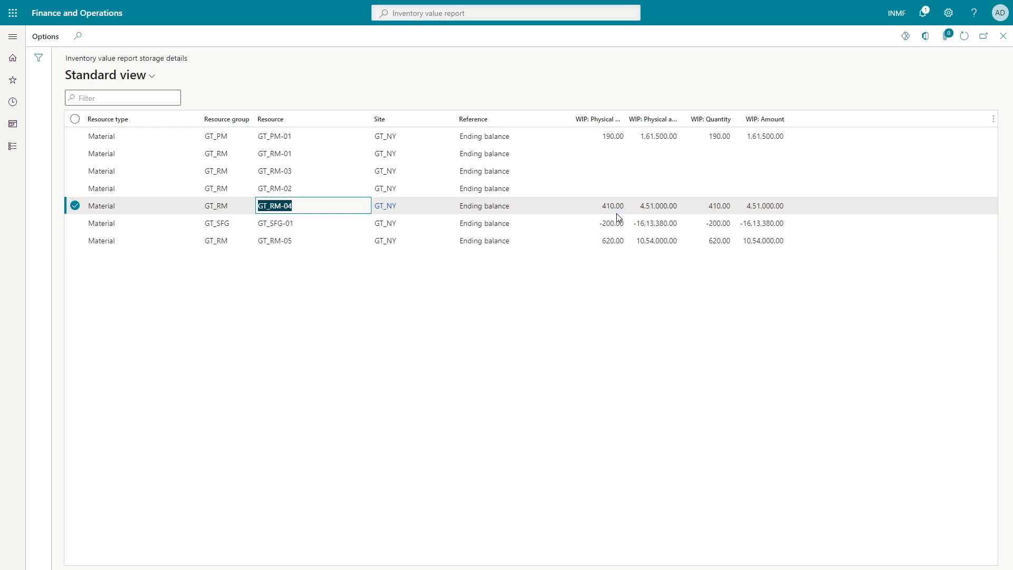
double_click(610, 208)
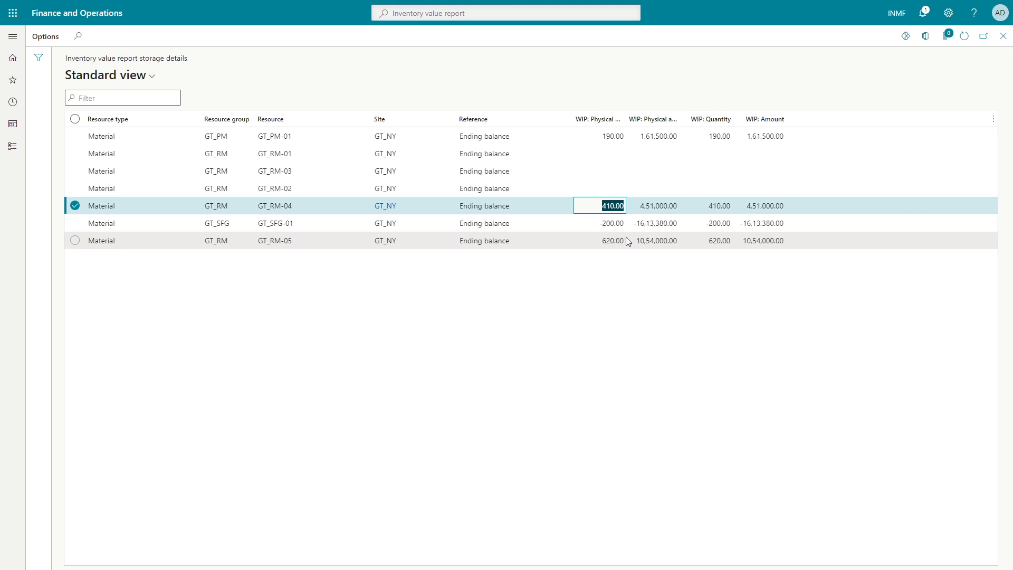
left_click(298, 244)
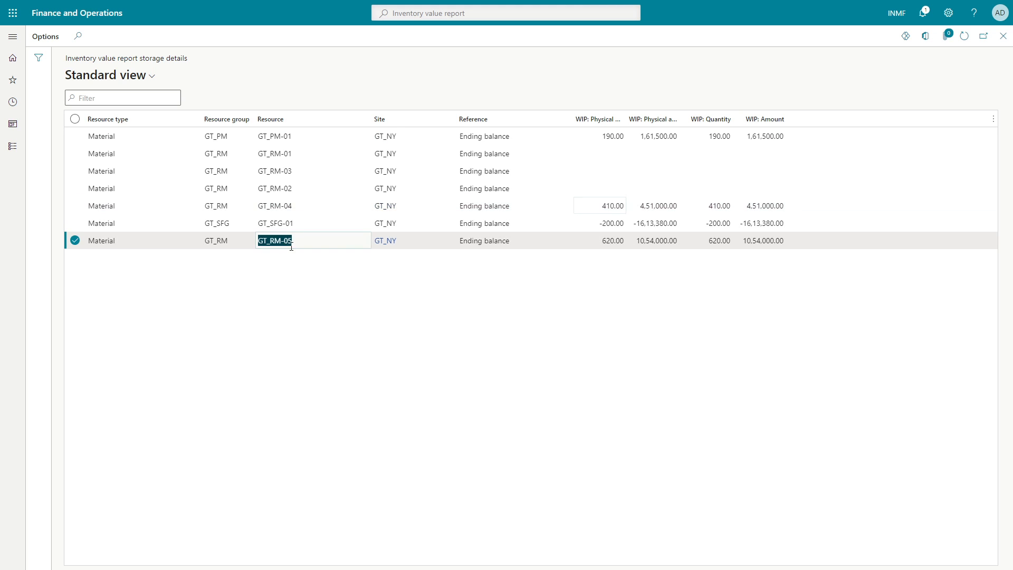
left_click(612, 243)
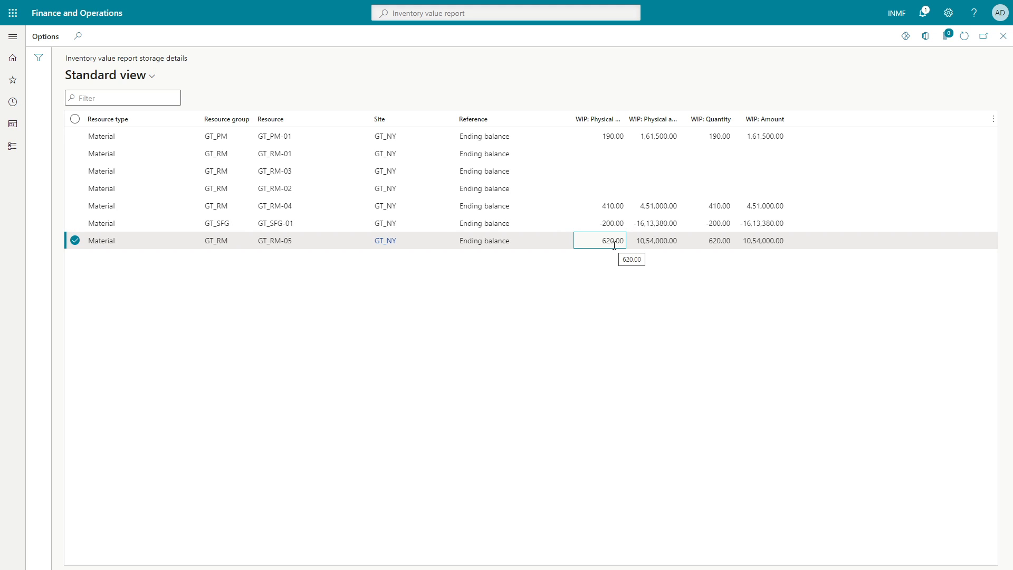
key("Up")
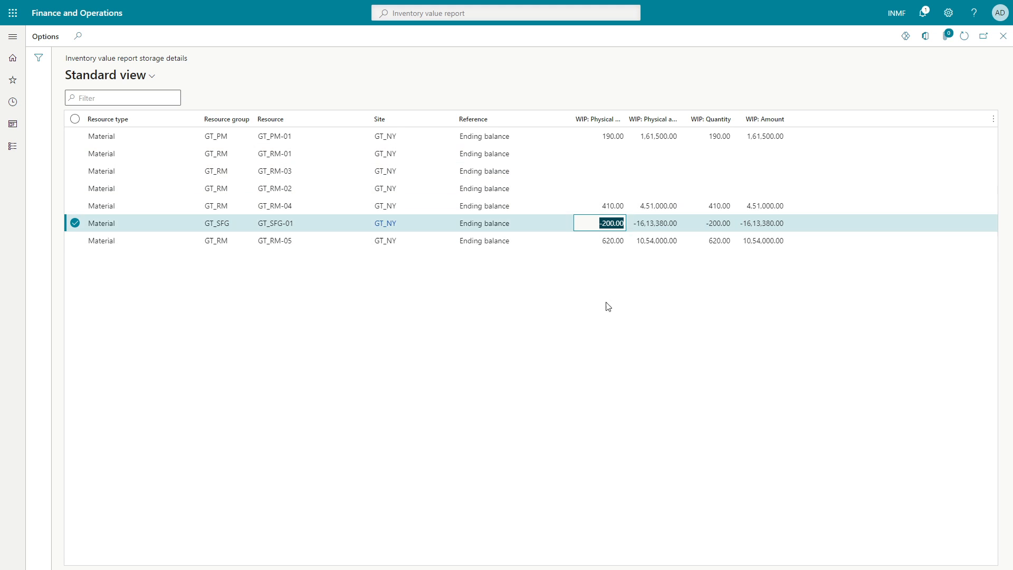
- Export all rows of the report details to Excel, download the file, and enable editing in the workbook
right_click(75, 120)
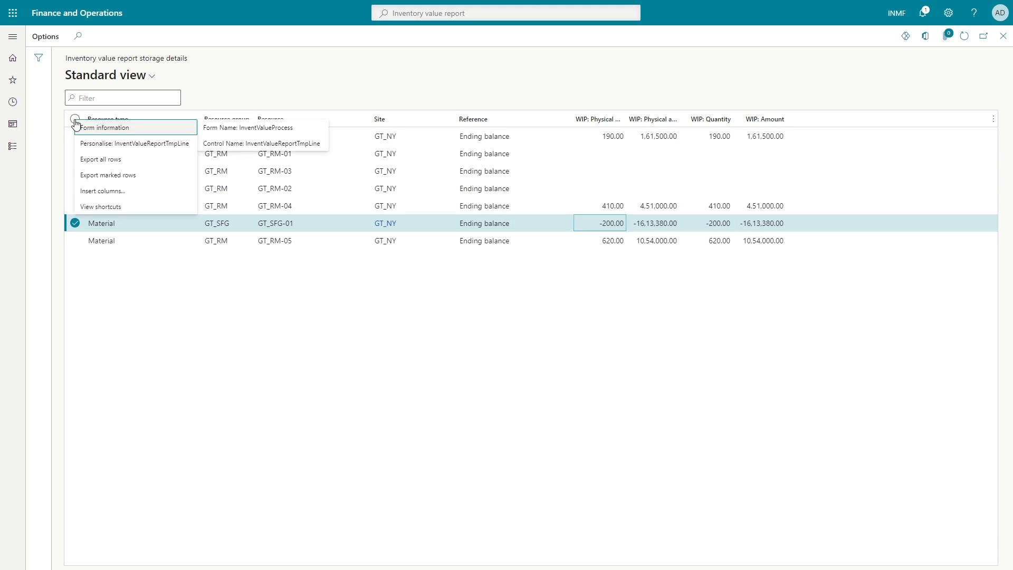
left_click(87, 161)
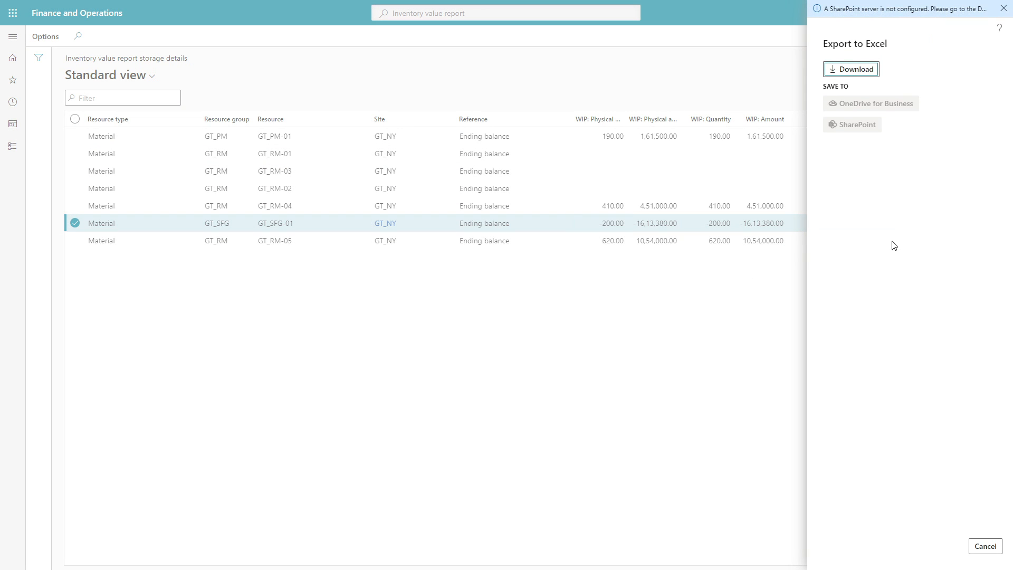
left_click(833, 73)
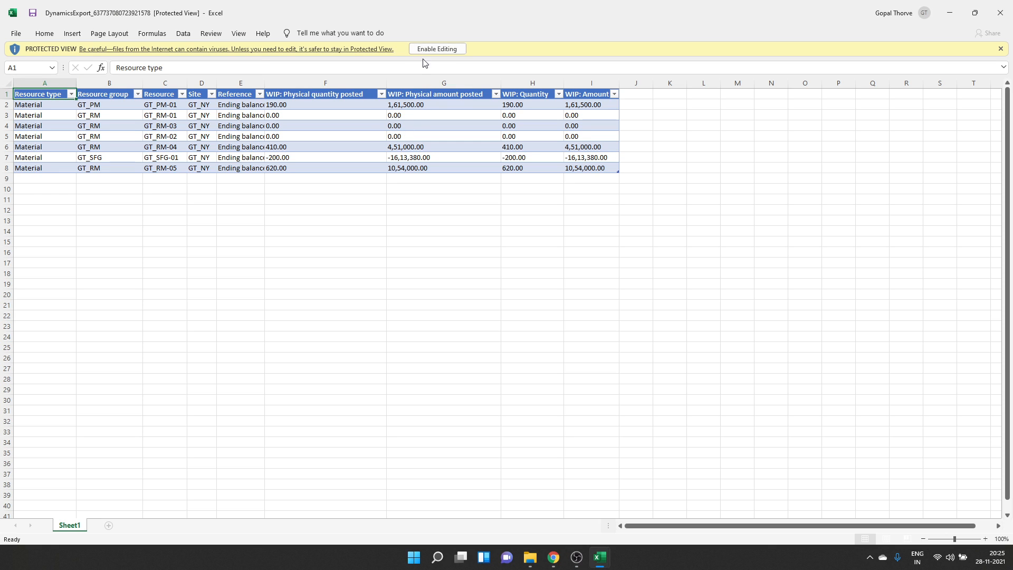
left_click(493, 148)
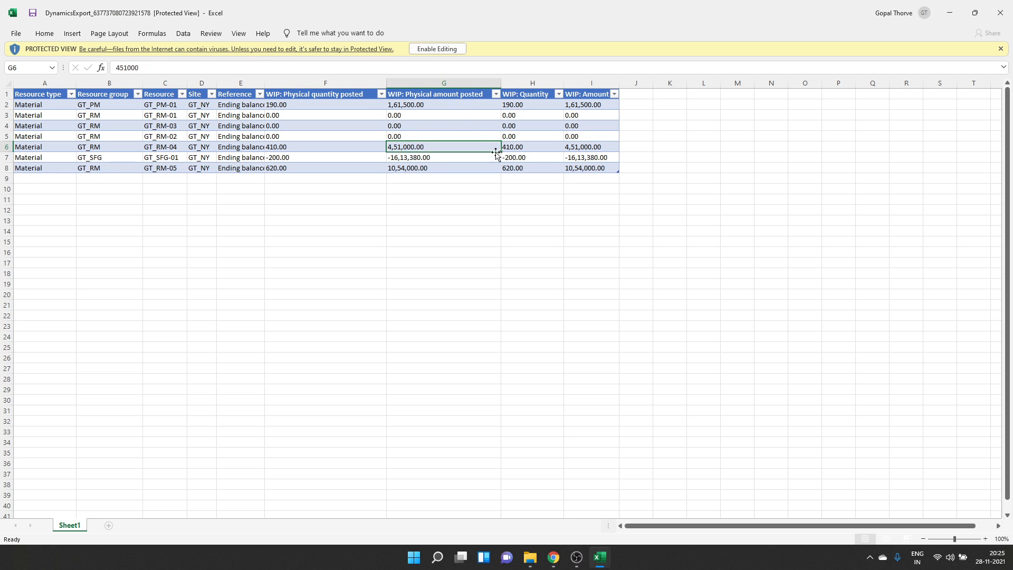
left_click(446, 51)
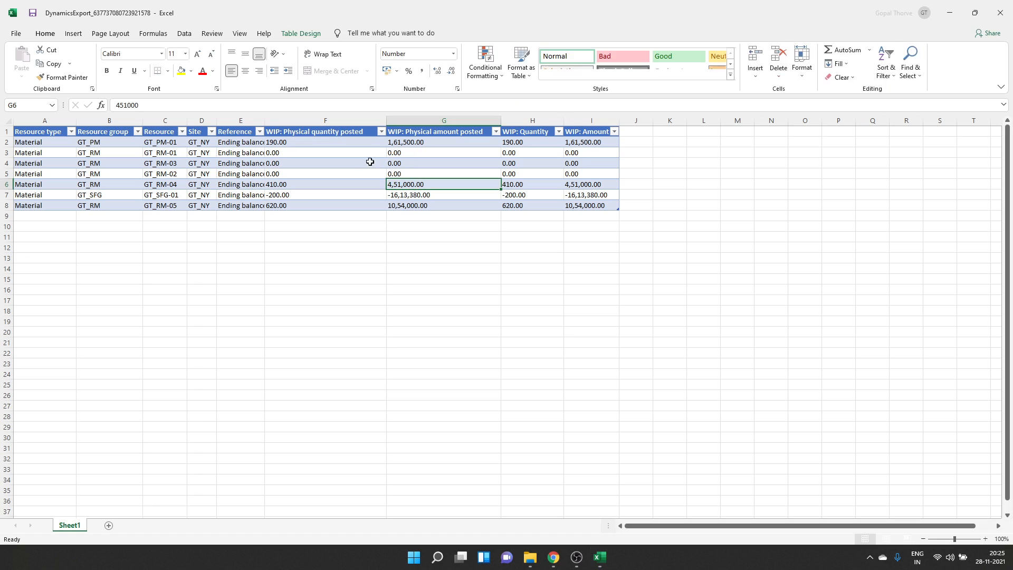
- Fit the Reference column's width to its contents and check the sum of the WIP: Amount values in I2:I8
left_click(240, 152)
double_click(264, 120)
left_click(243, 174)
left_click_drag(592, 143, 591, 201)
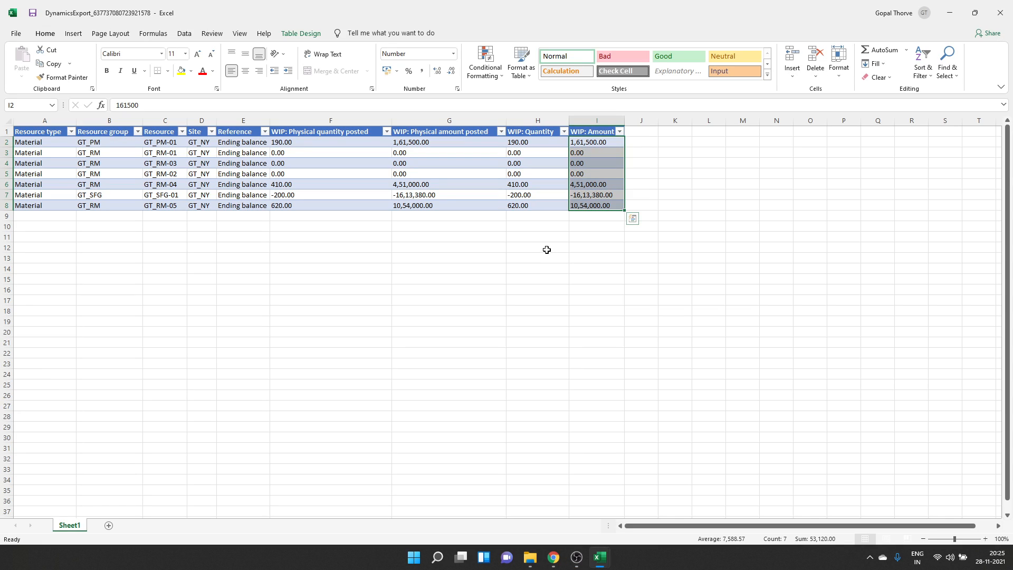
left_click(440, 181)
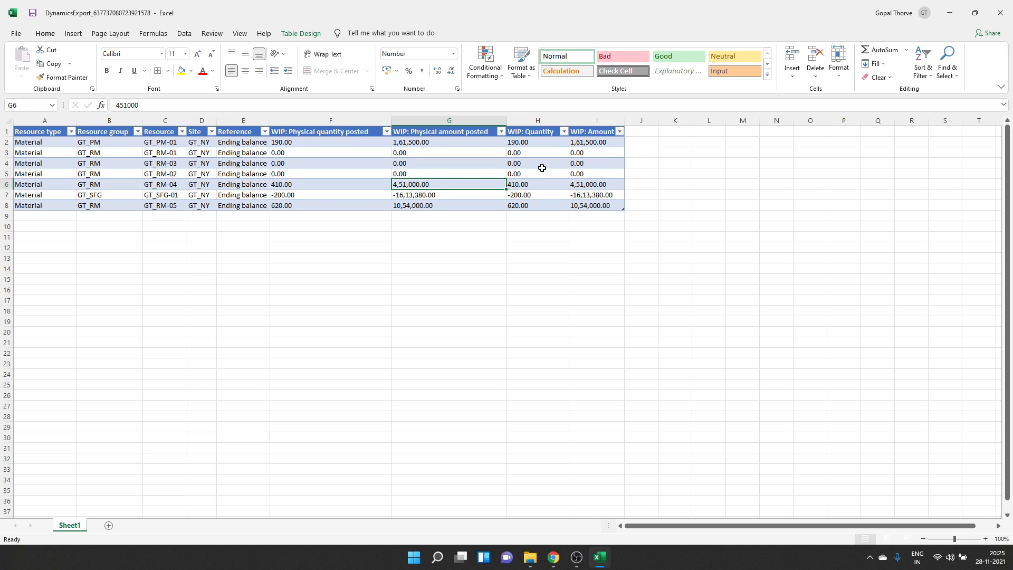
- Switch back to Dynamics 365, close the report details, and start a new inventory value report execution
key("alt+Tab")
key("alt+Tab")
key("alt+Tab")
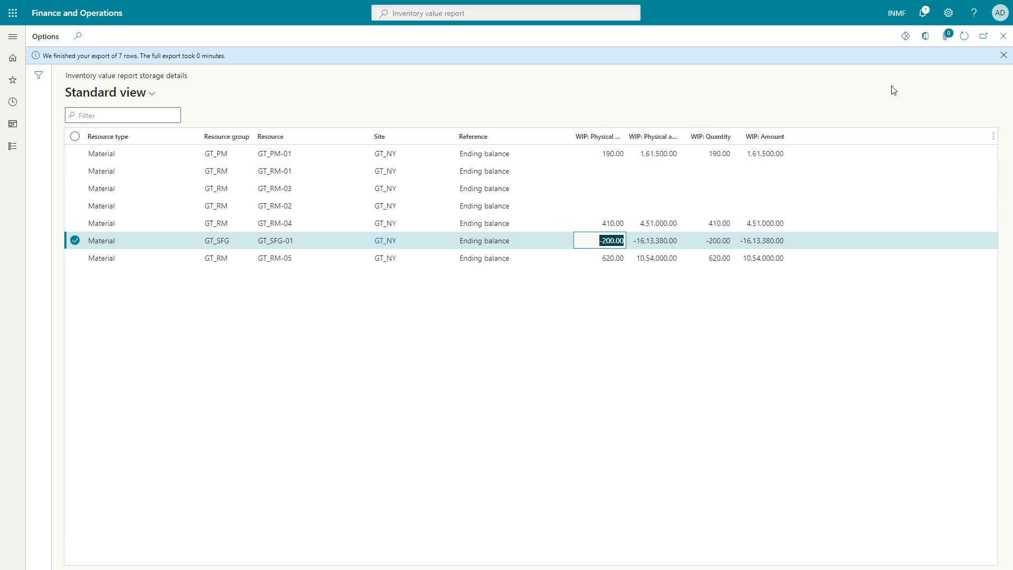
left_click(1002, 61)
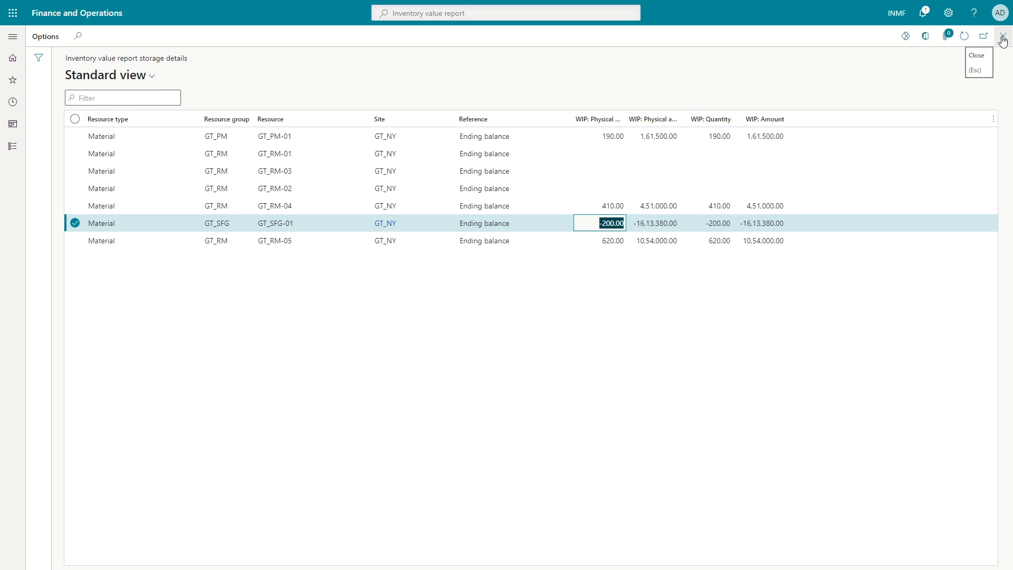
left_click(1003, 36)
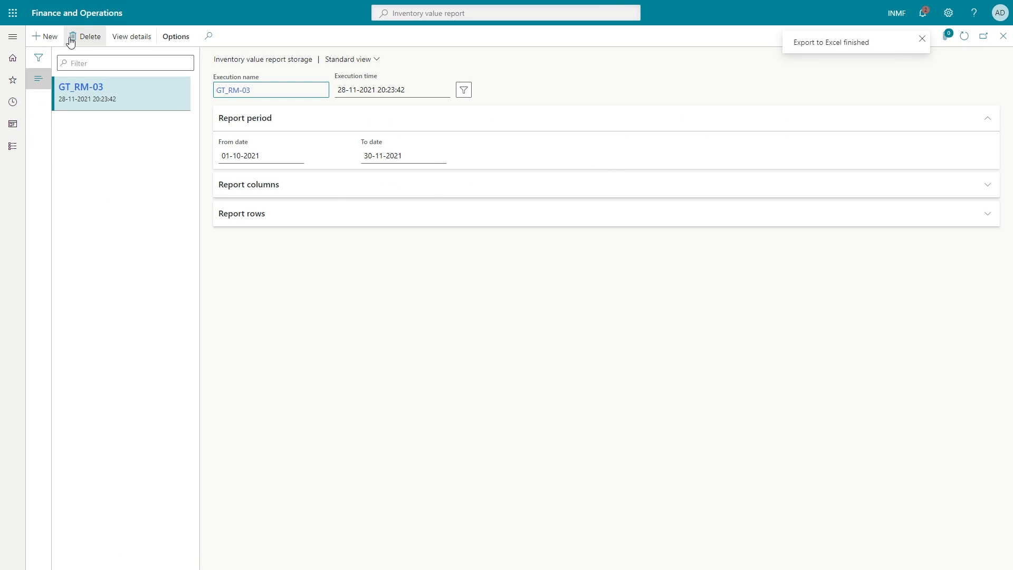
left_click(47, 36)
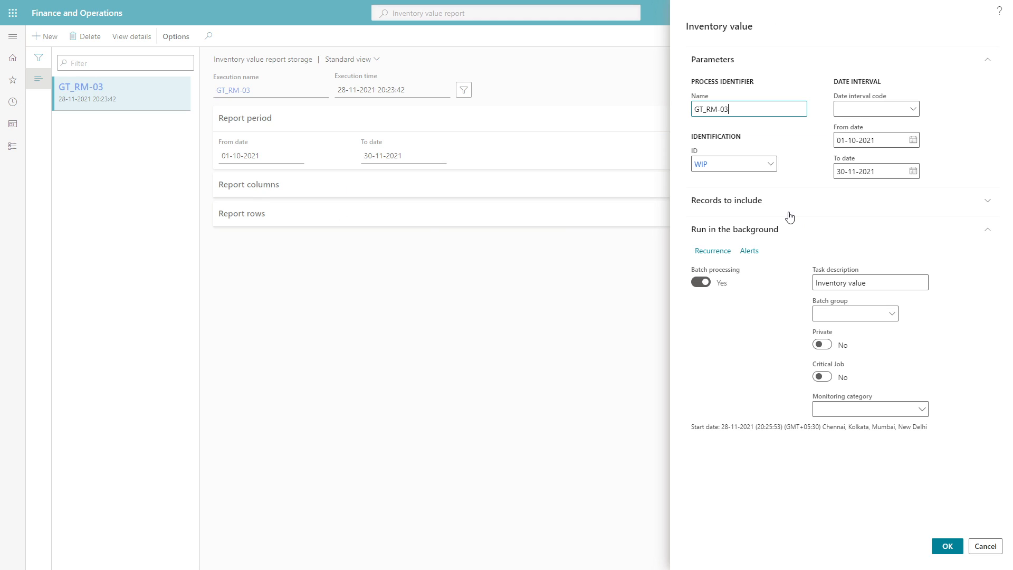
- Remove the GT_NY criterion from the Site range of the report's record filter, keep the field as Site, and apply the filter
left_click(740, 211)
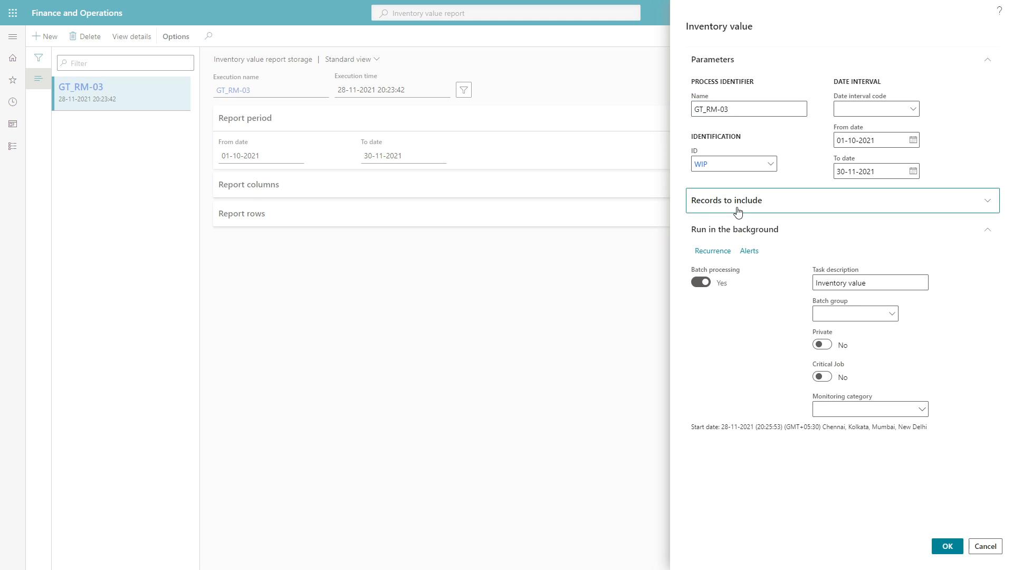
left_click(713, 221)
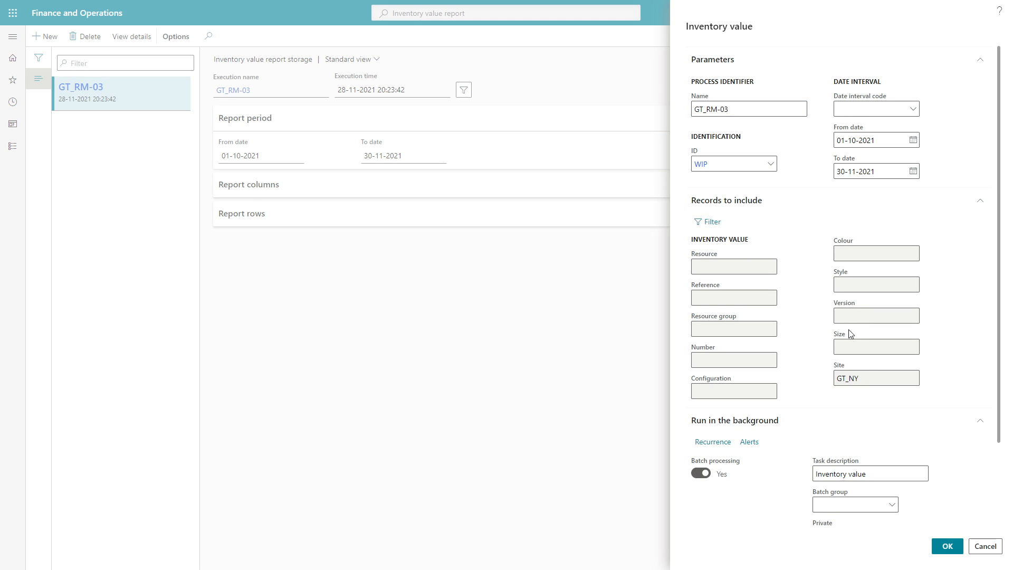
left_click(437, 306)
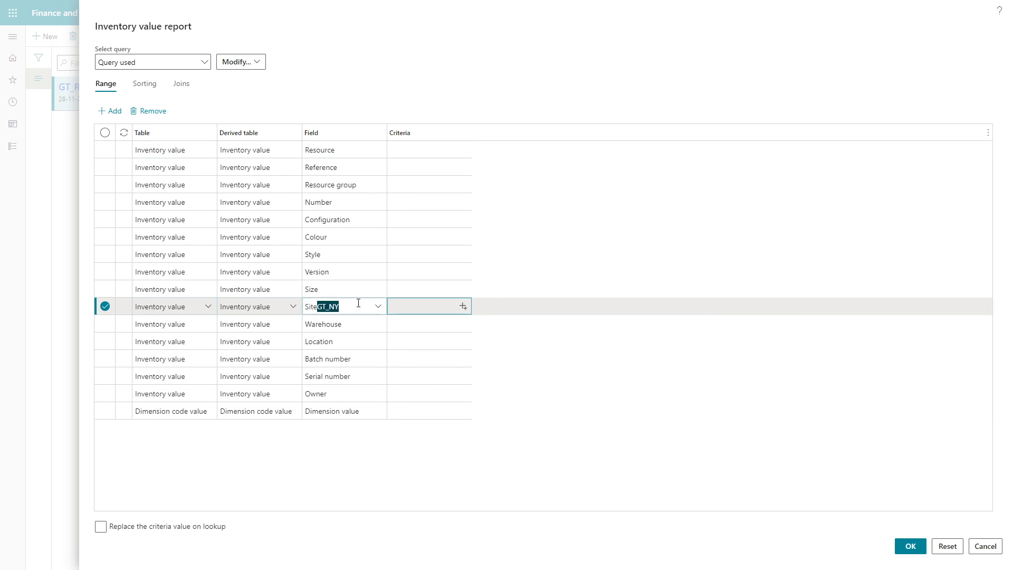
left_click(410, 309)
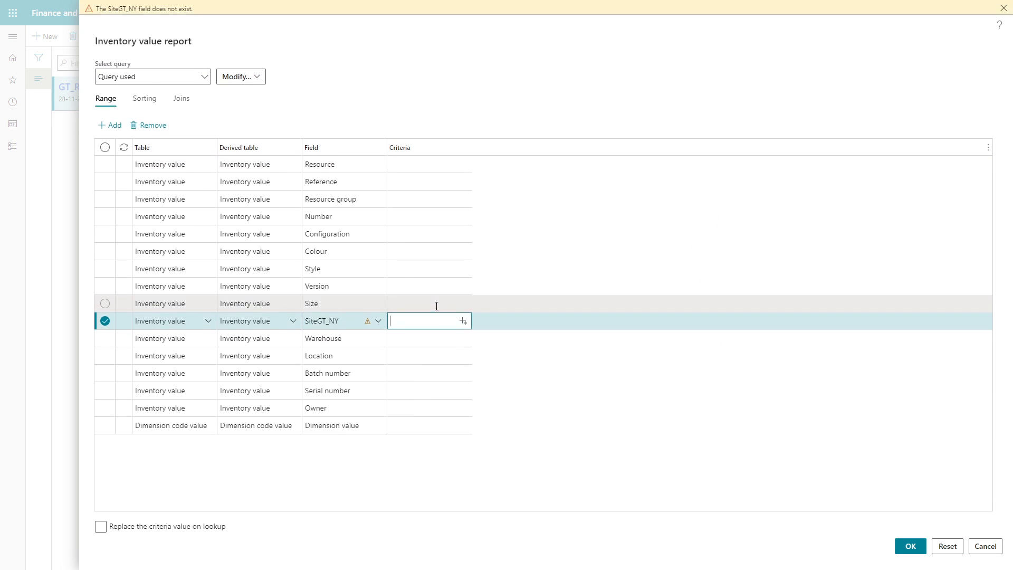
left_click(336, 321)
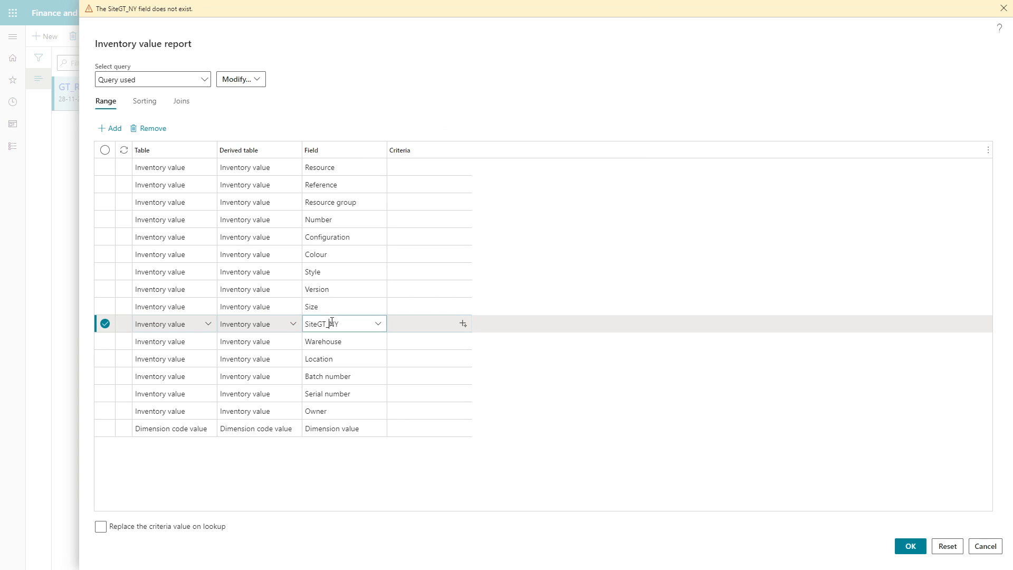
left_click_drag(321, 322, 382, 335)
key("BackSpace")
key("BackSpace")
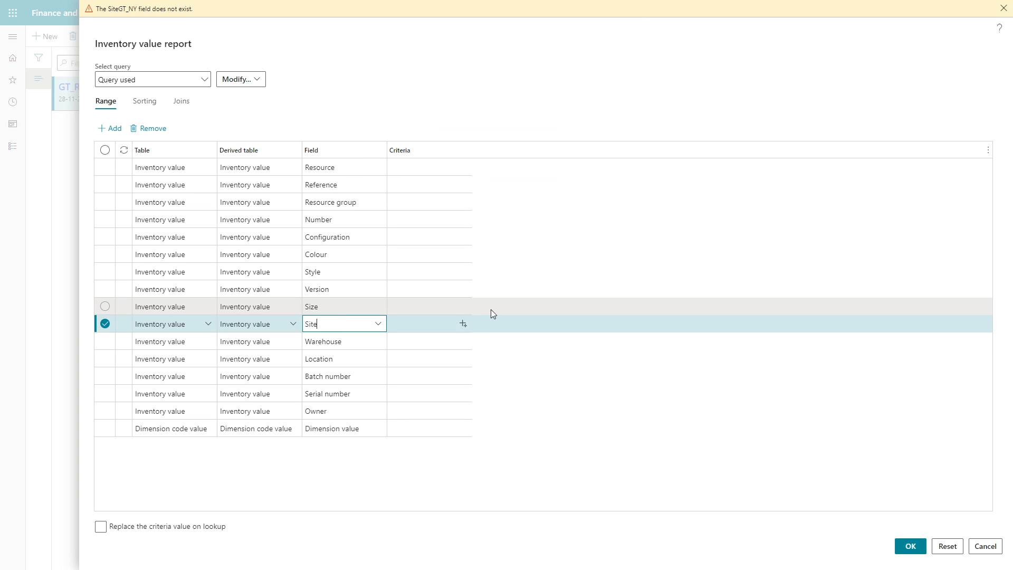
left_click(426, 322)
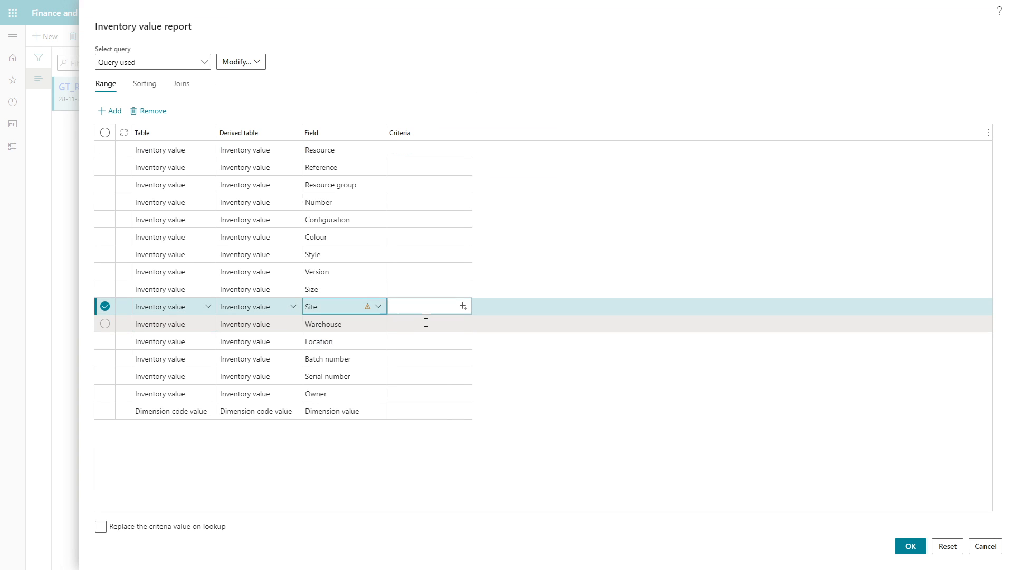
left_click(462, 307)
left_click(909, 546)
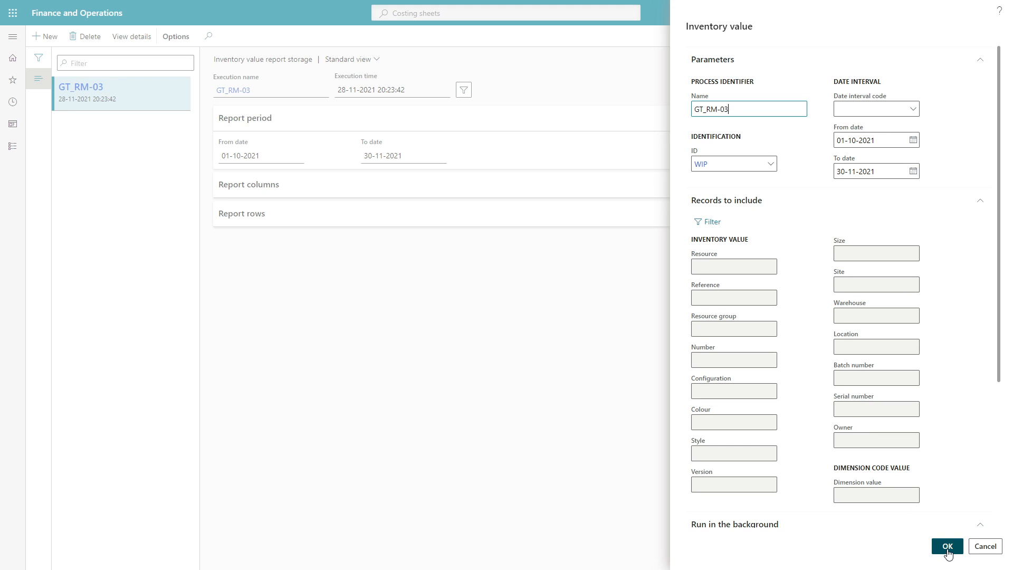
- Submit the GT_RM-03 inventory value job, refresh the report storage list, and open the details of the refreshed execution
left_click(947, 547)
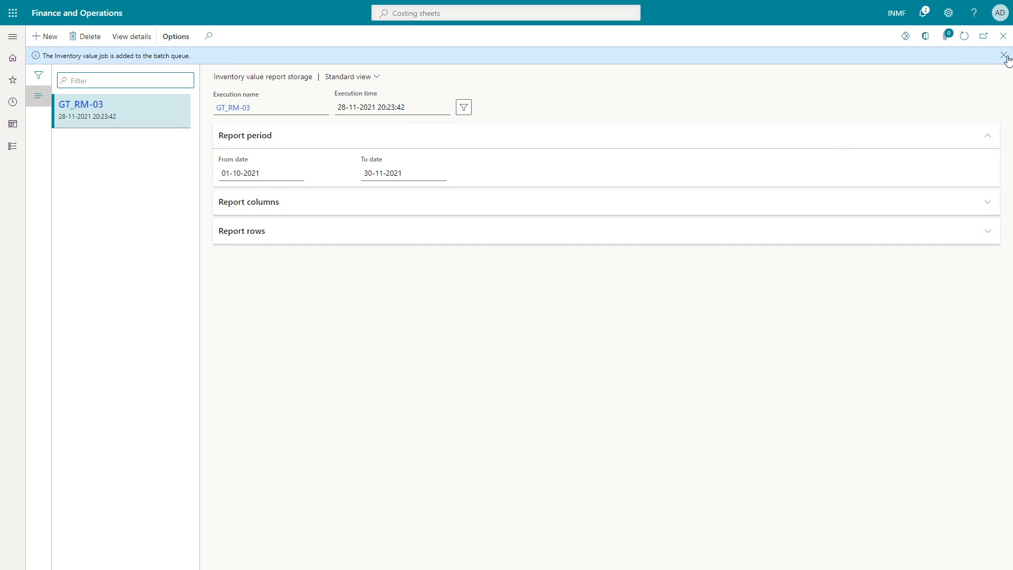
left_click(1004, 56)
left_click(965, 36)
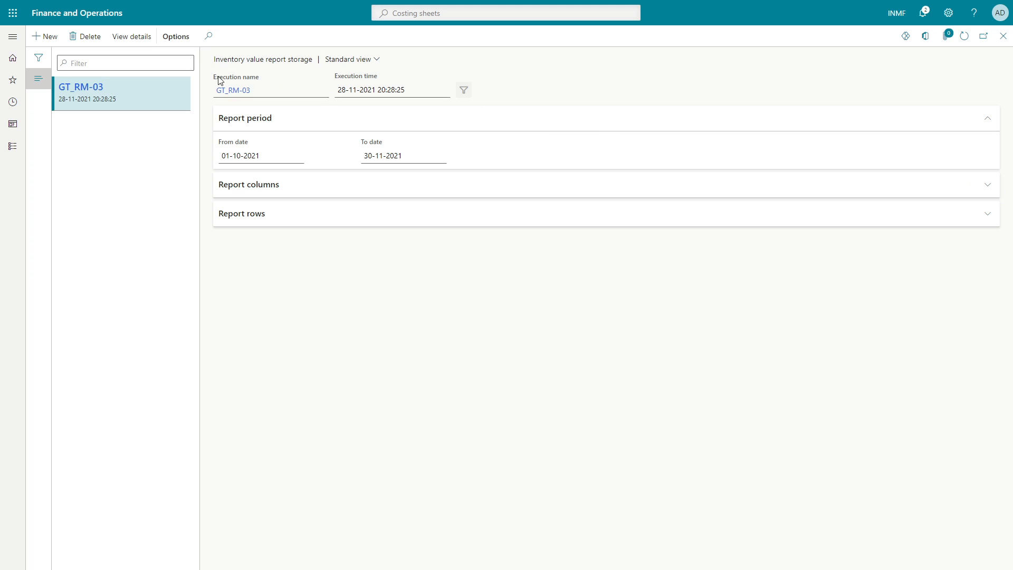
left_click(132, 36)
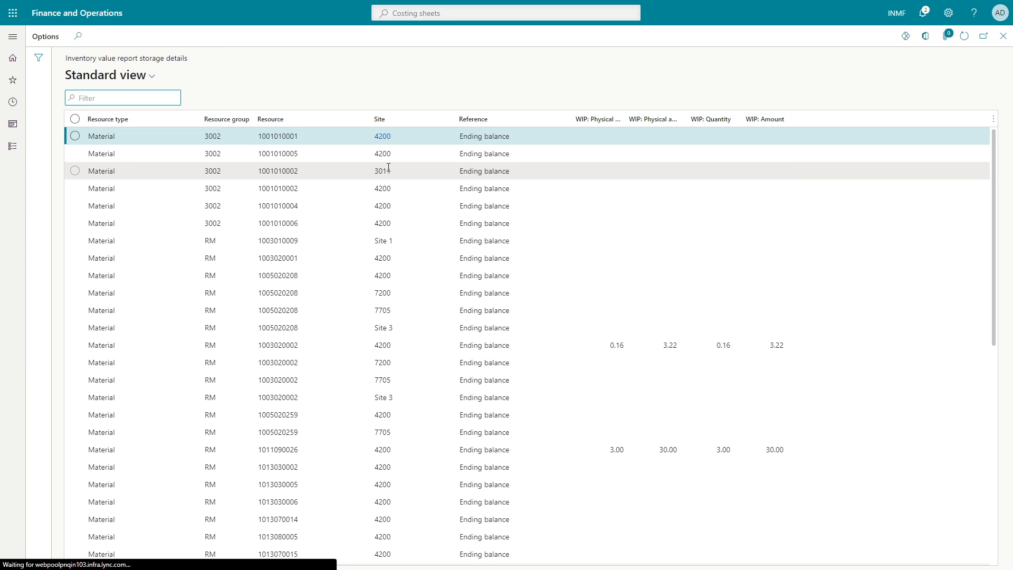
- Look through the report details for the material ending balances of site GT_NY
scroll(511, 441, "down", 8)
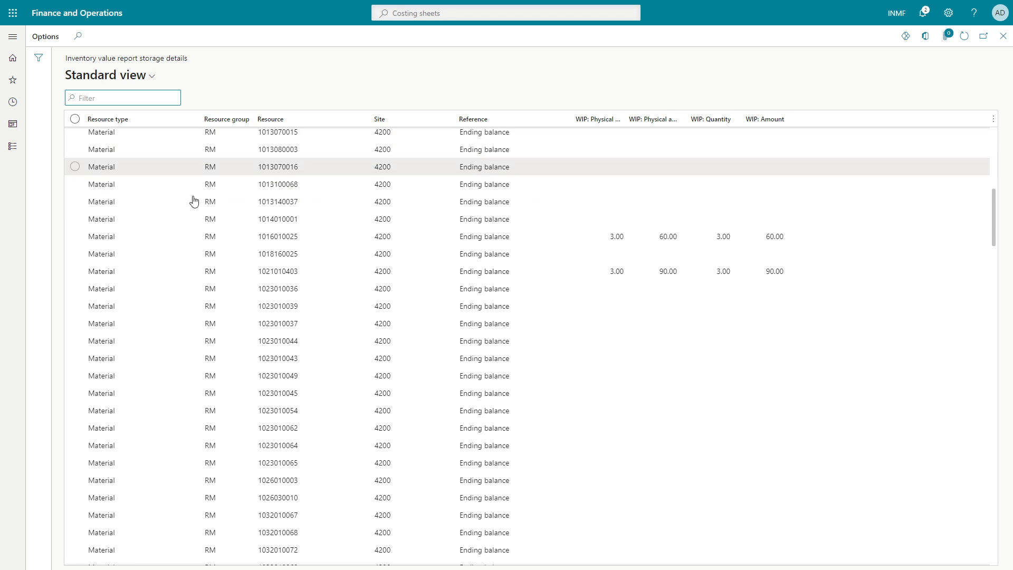
scroll(167, 175, "down", 9)
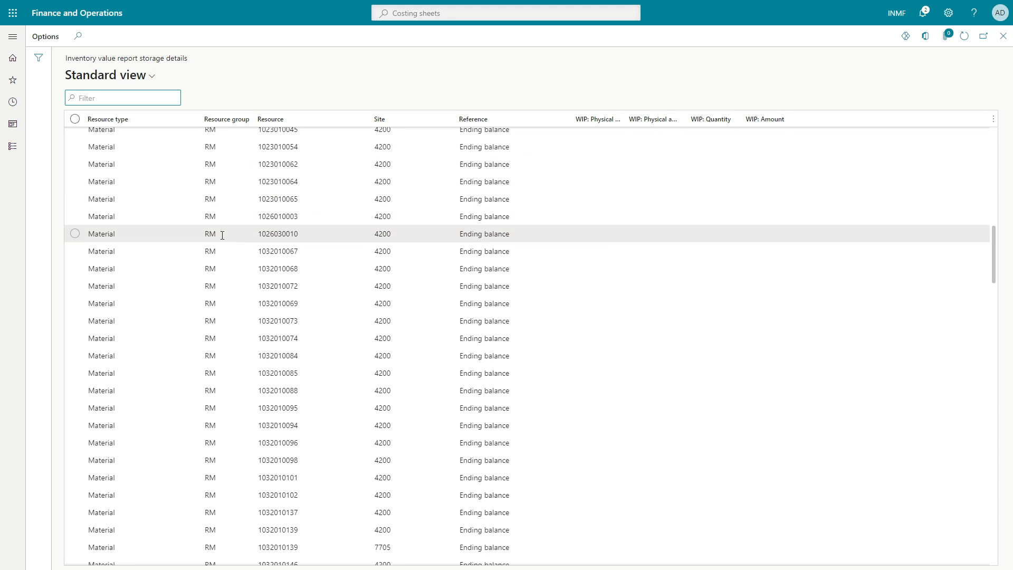
left_click(379, 125)
left_click(486, 411)
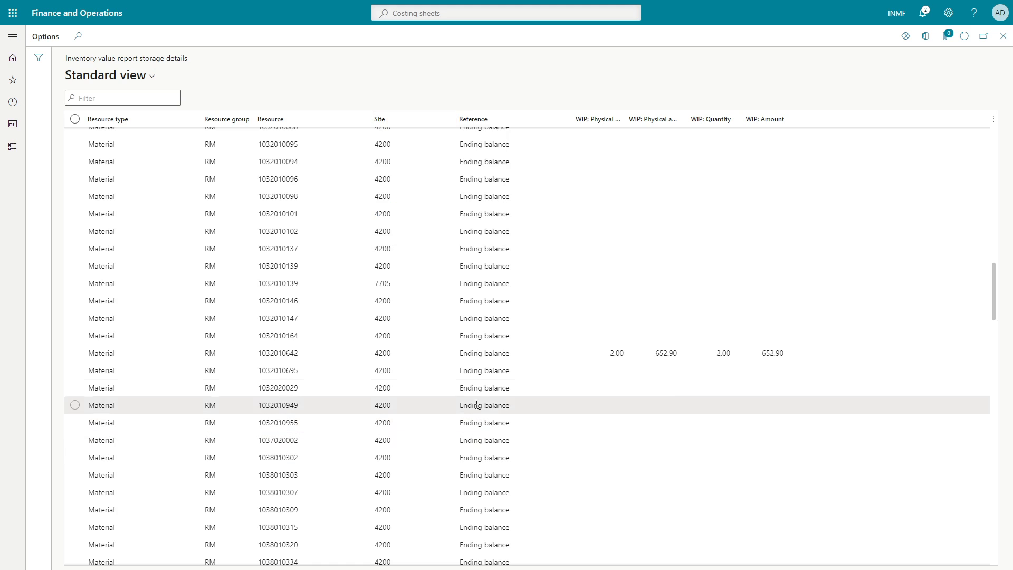
scroll(221, 197, "down", 12)
scroll(221, 197, "down", 15)
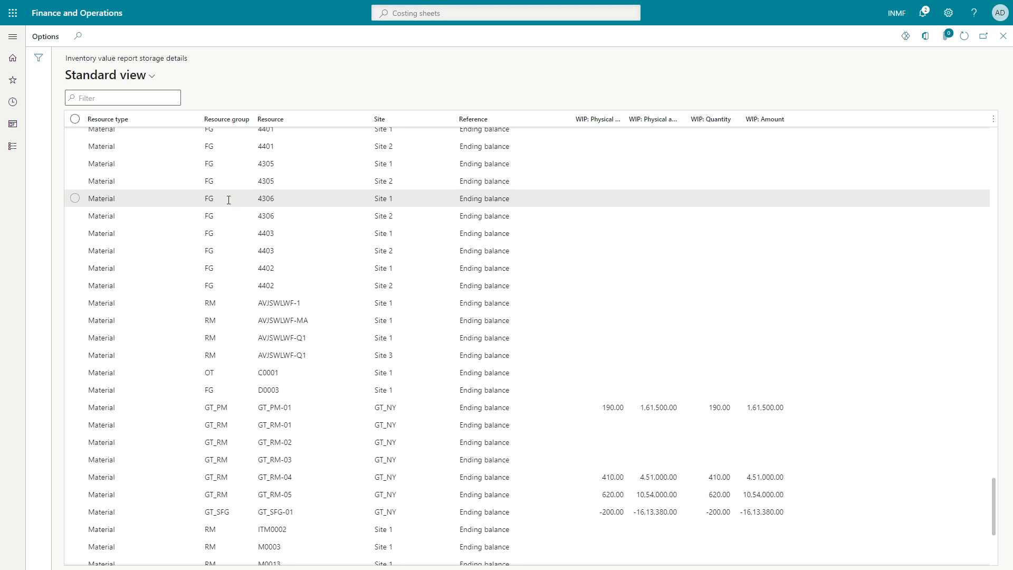
scroll(229, 200, "down", 2)
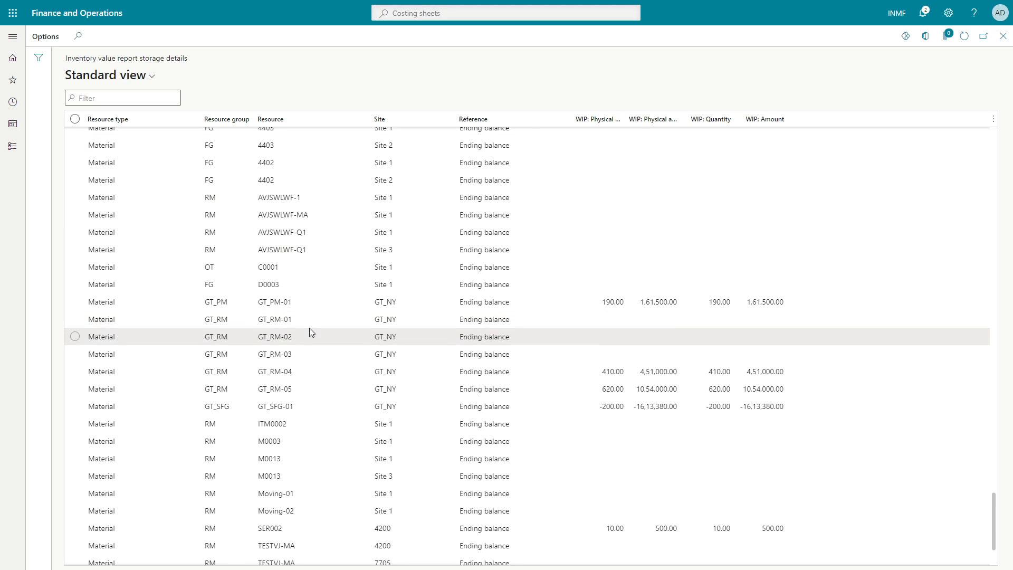
- Mark the rows from GT_PM-01 to GT_SFG-01, export all rows to Excel, download the file, and return to Dynamics 365
left_click(318, 303)
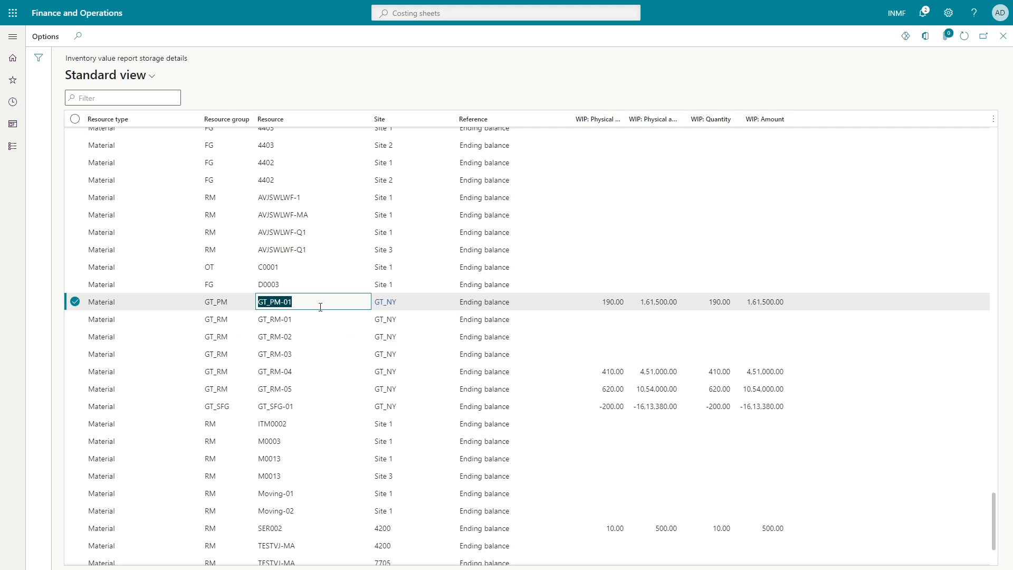
left_click(75, 408, "shift")
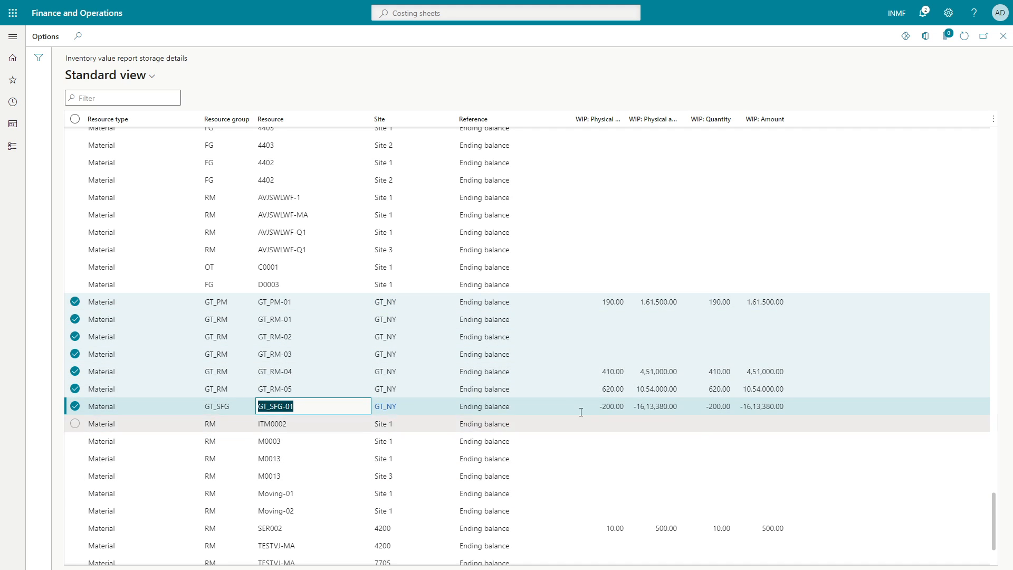
right_click(76, 339)
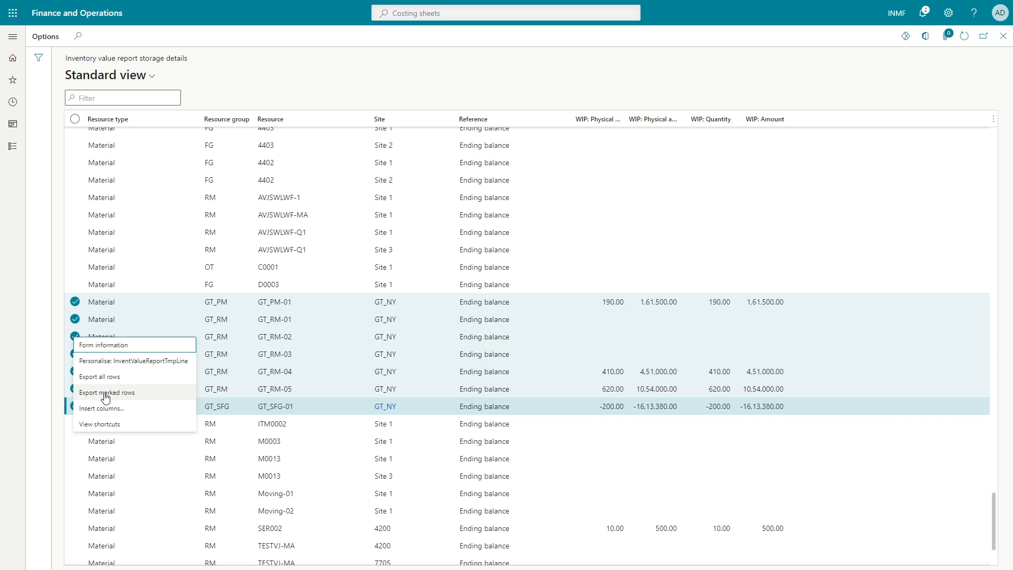
left_click(103, 377)
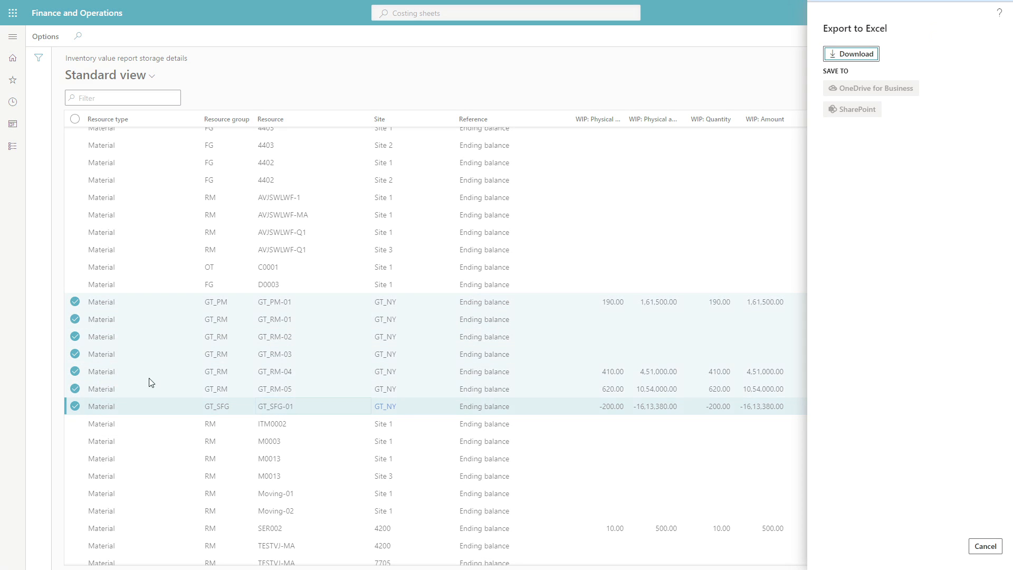
left_click(854, 79)
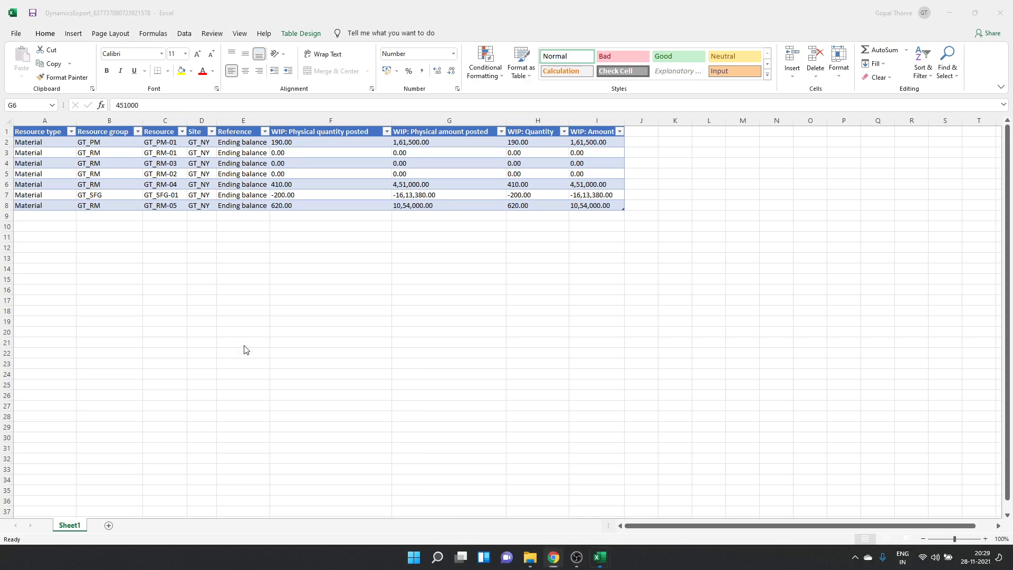
key("alt+Tab")
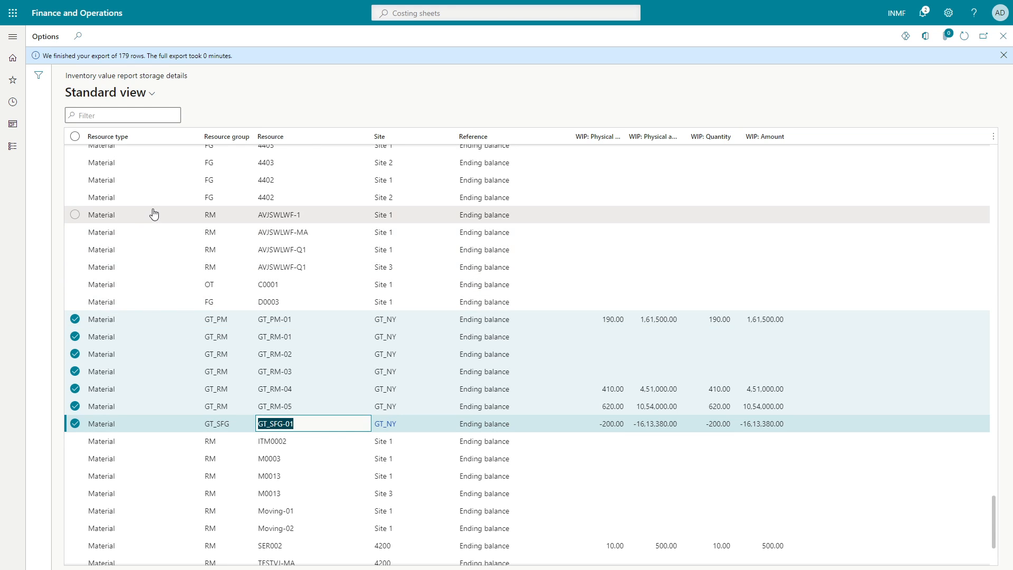
- Mark the labour and indirect cost rows from GT_MCH-01 to Material overhead, export all rows to Excel, and download the file
scroll(124, 184, "down", 2)
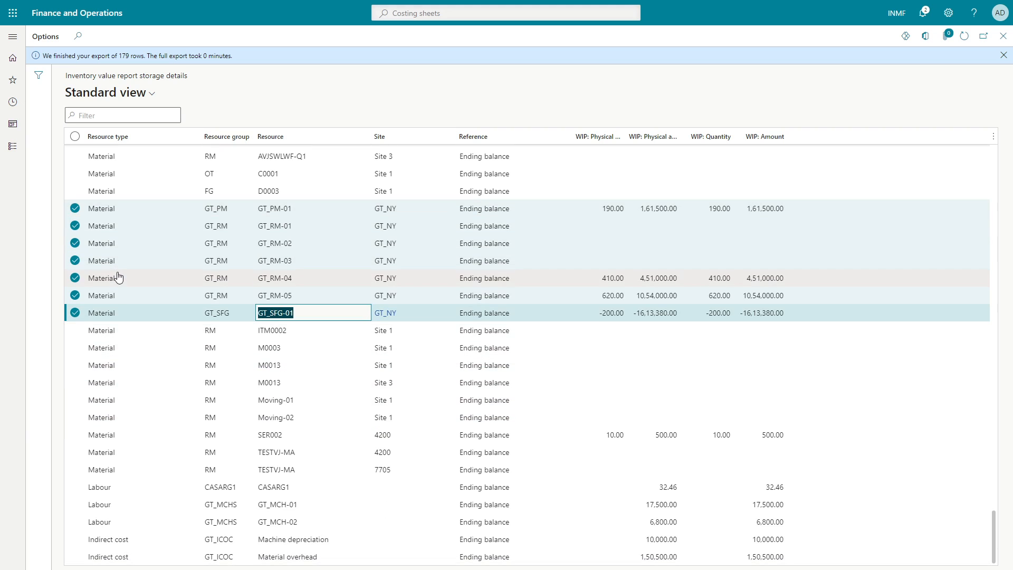
left_click(273, 507)
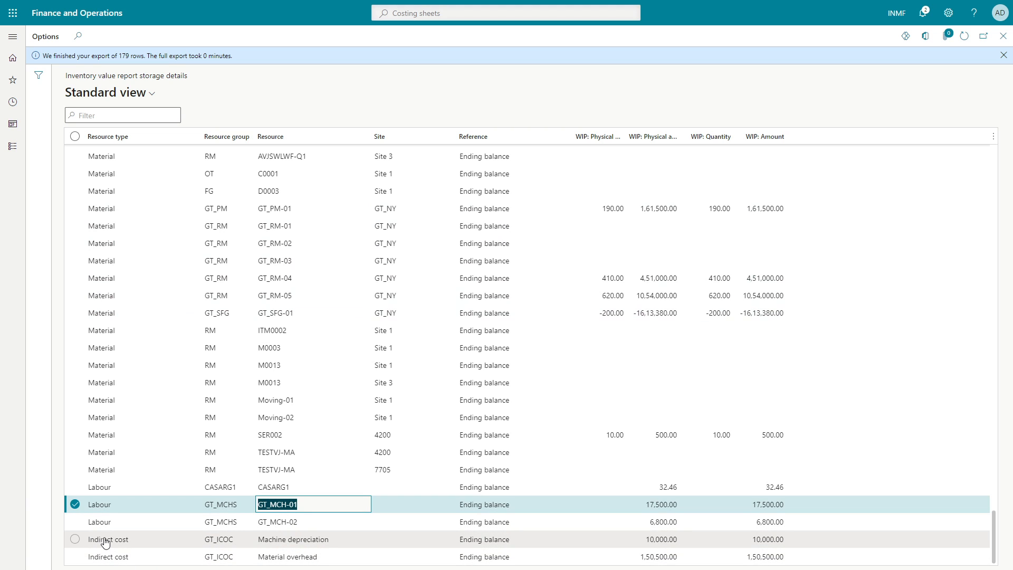
left_click(77, 557, "shift")
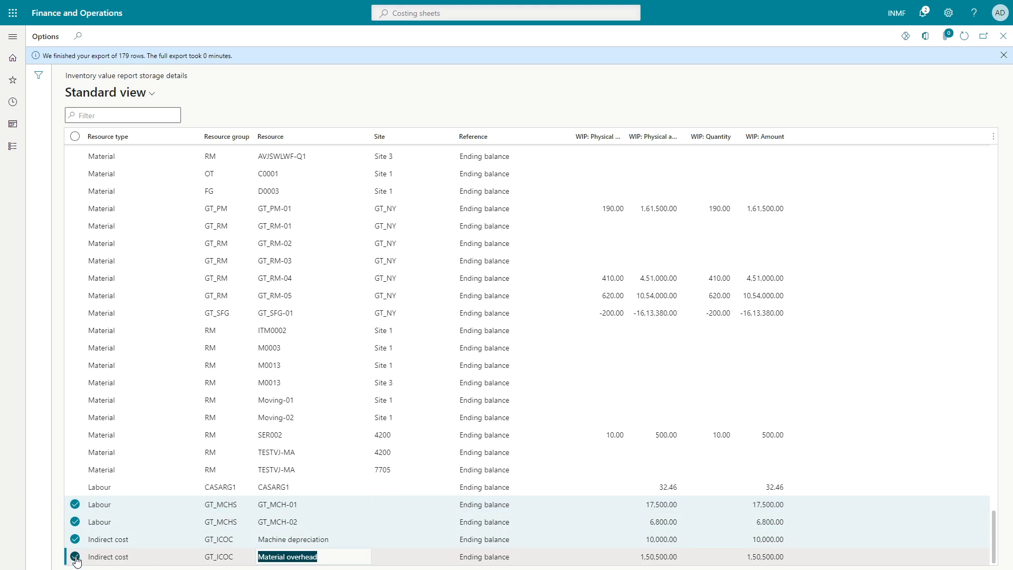
right_click(77, 531)
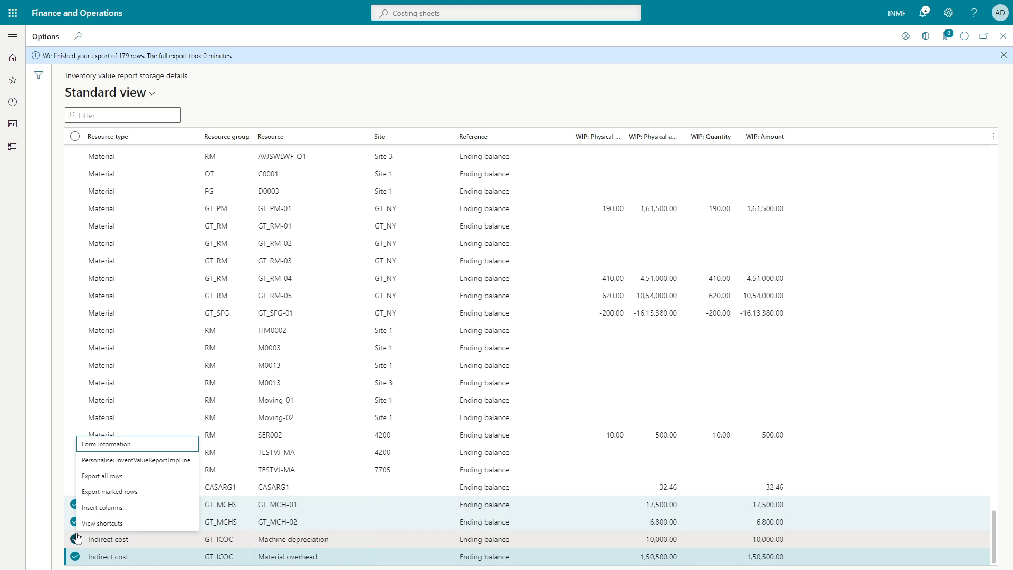
left_click(107, 477)
left_click(851, 69)
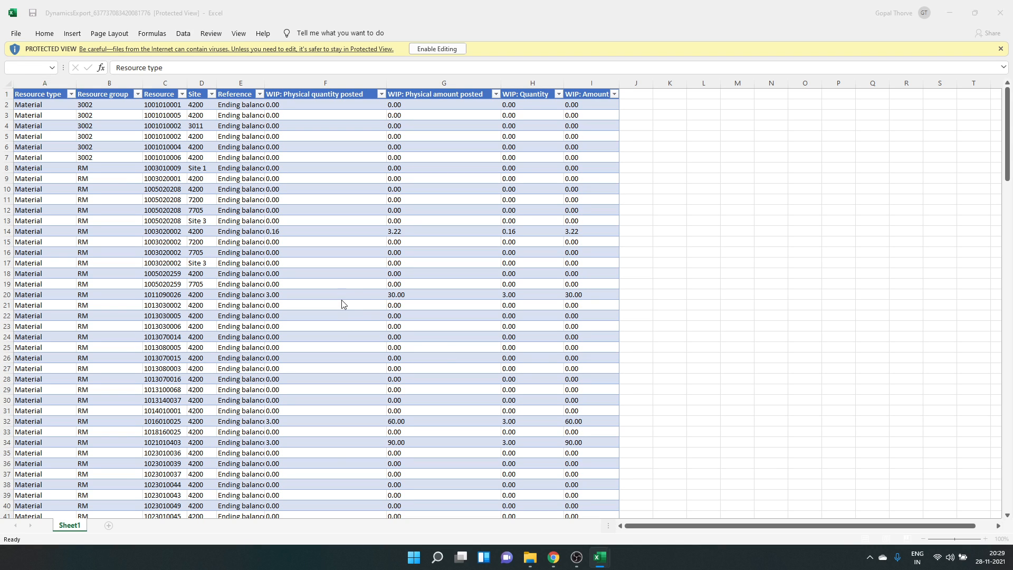
- Close the exported DynamicsExport workbooks without saving and return to the manufacturing workbook's Transactions and vouchers sheet
left_click(1004, 12)
left_click(1000, 12)
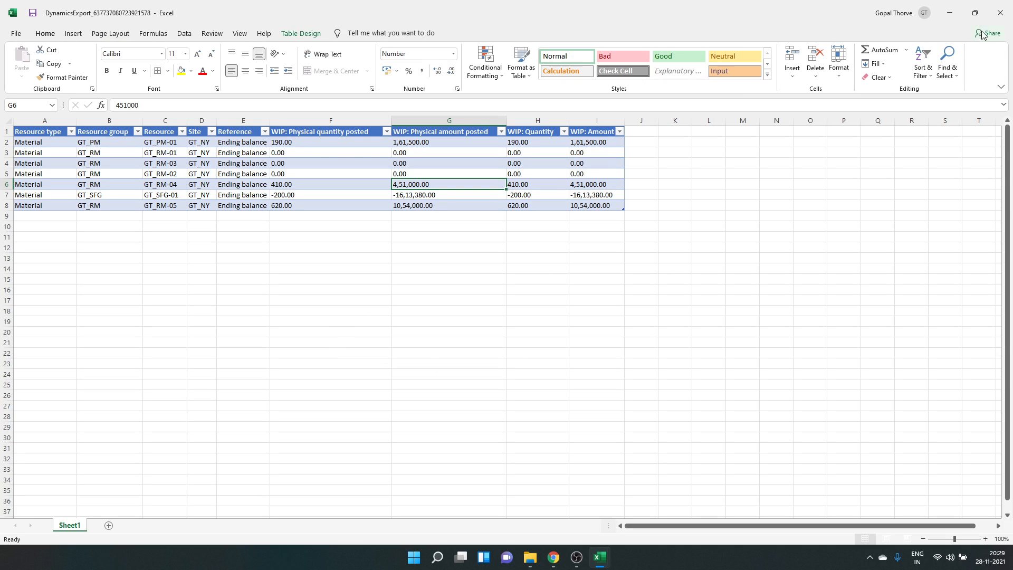
left_click(1000, 13)
left_click(506, 298)
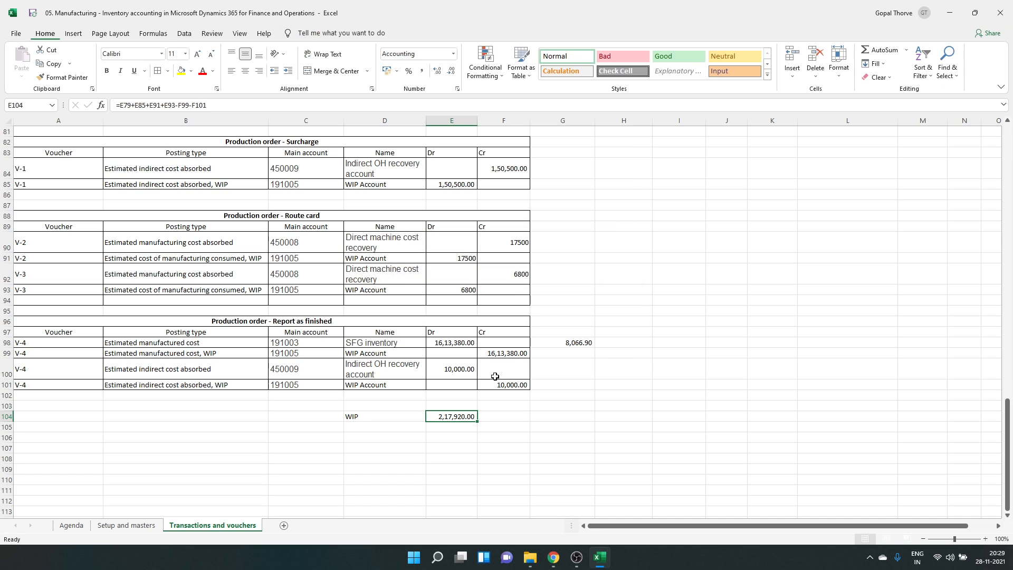
- Switch to Dynamics 365, export only the marked rows from GT_MCH-01 to Material overhead to Excel, and download the file
key("alt+Tab")
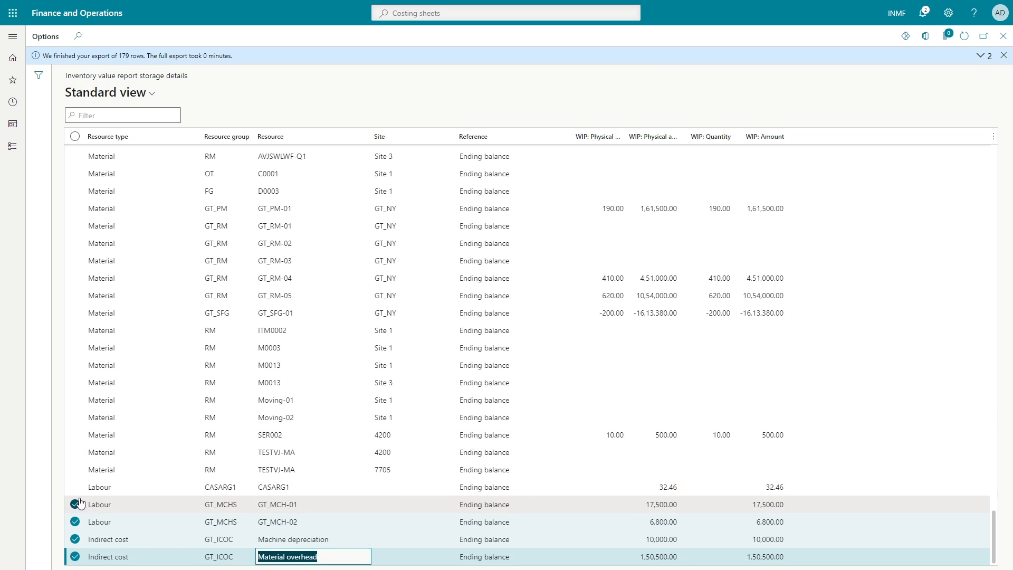
left_click(77, 503)
right_click(77, 505)
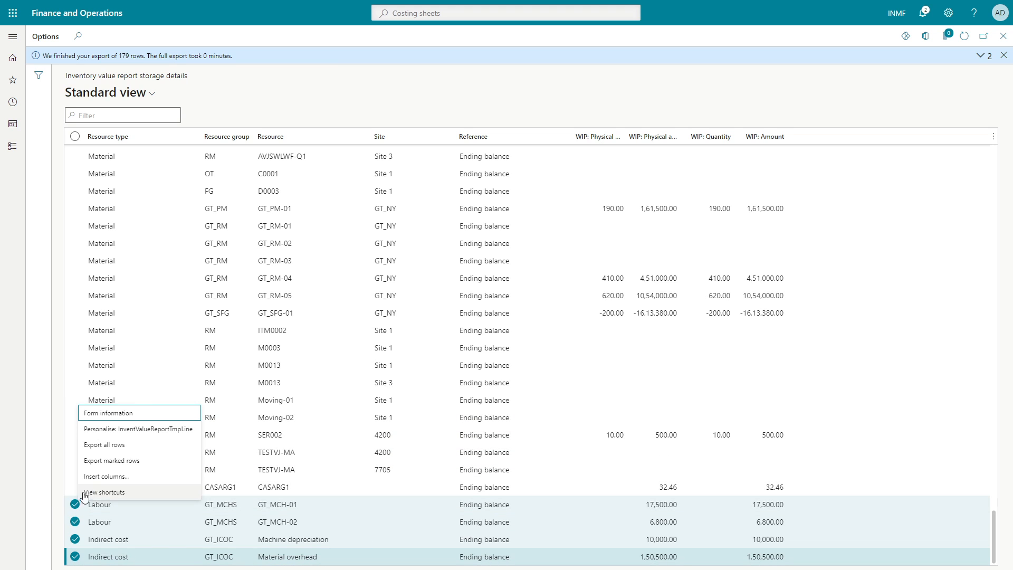
left_click(109, 461)
left_click(856, 69)
key("alt+Tab")
key("alt+Tab")
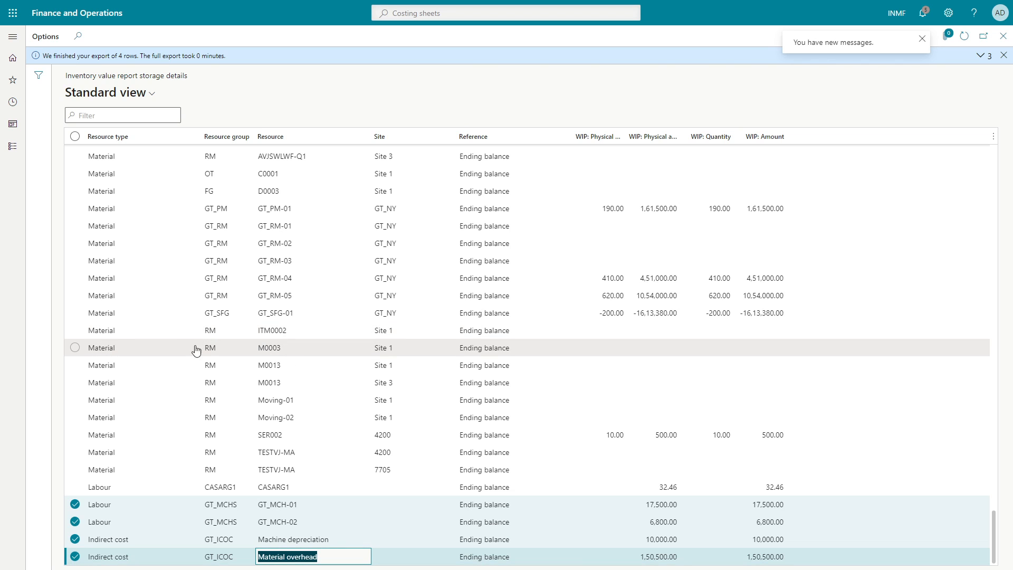
key("alt+Tab")
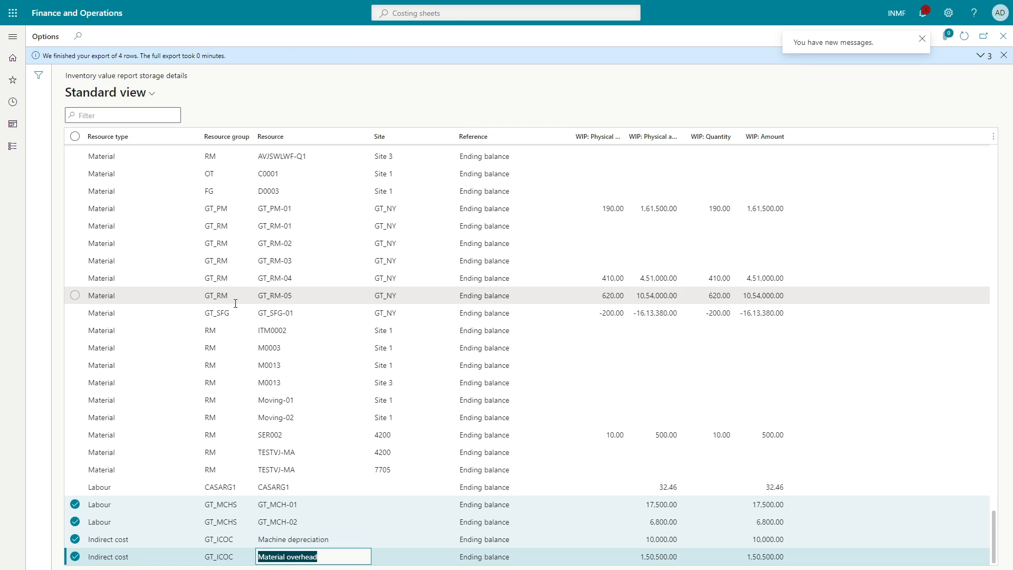
- Mark the rows from GT_PM-01 to GT_SFG-01, export only the marked rows to Excel, and download the file
left_click(276, 211)
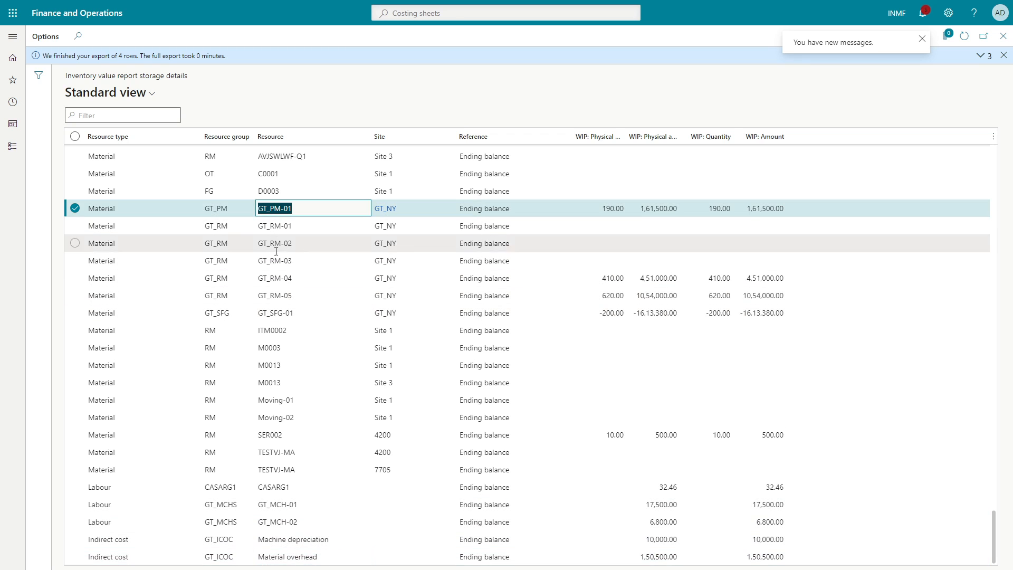
left_click(275, 313, "shift")
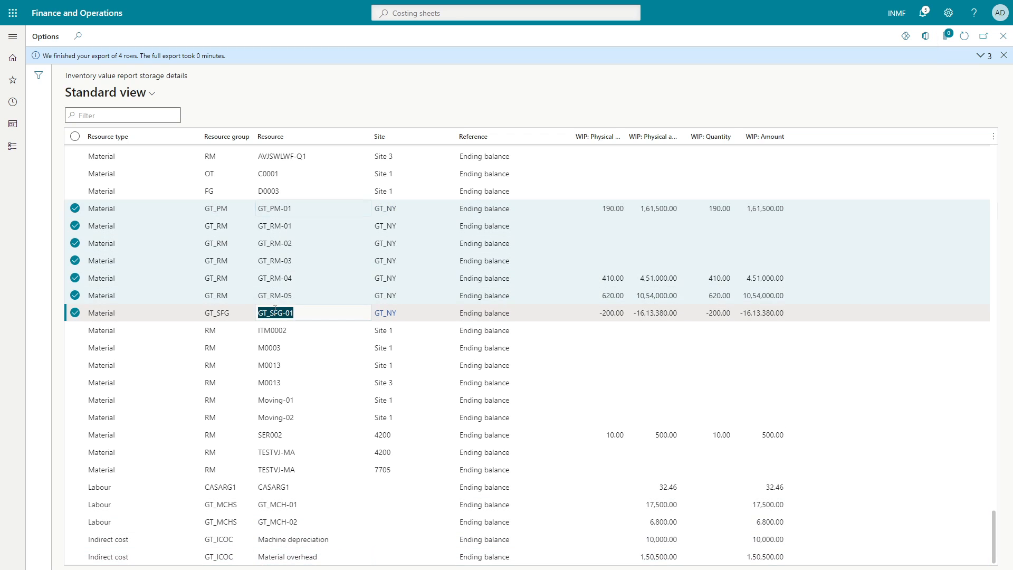
right_click(75, 266)
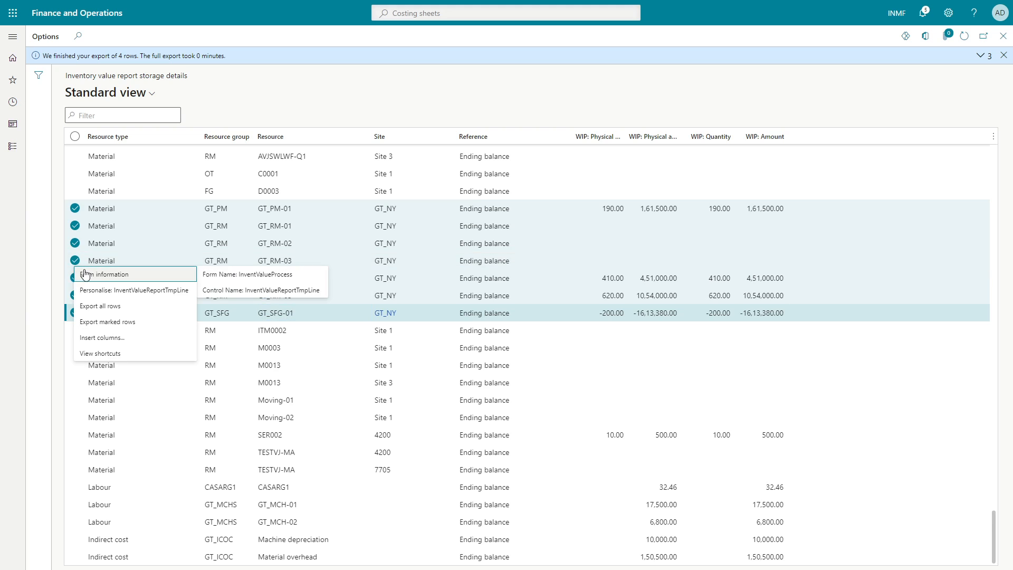
left_click(119, 323)
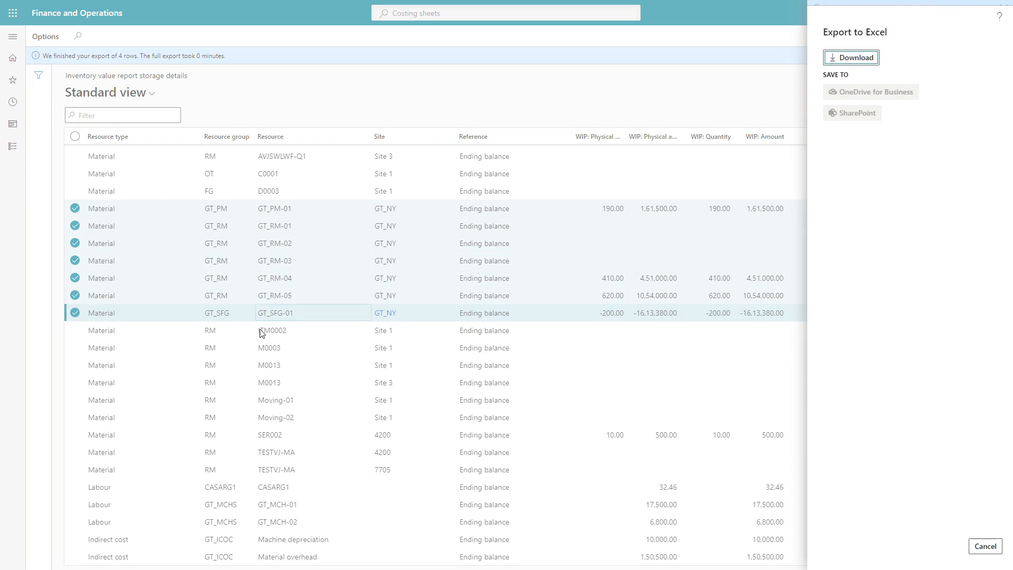
left_click(836, 72)
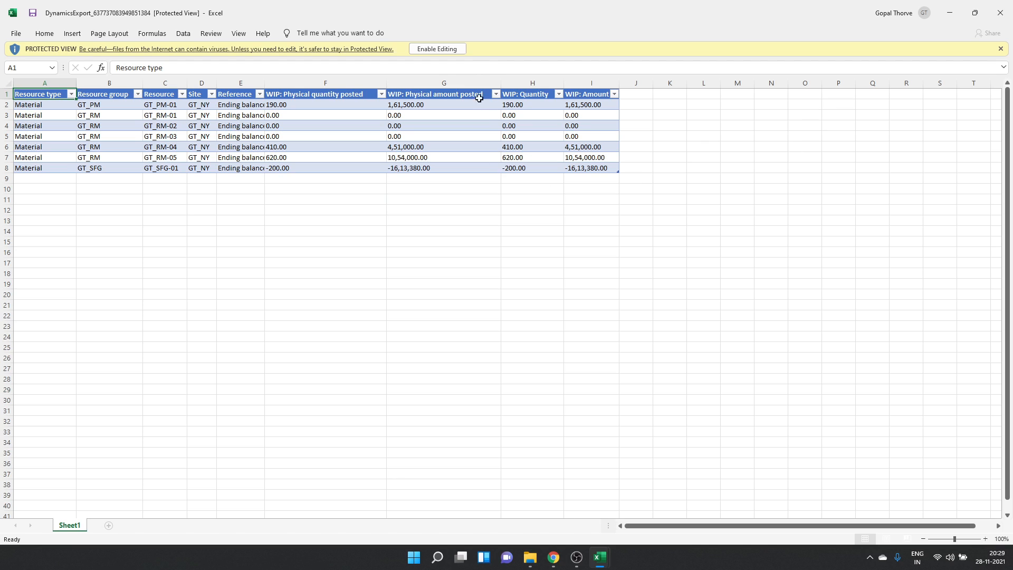
- Enable editing in both DynamicsExport workbooks and autofit all columns in the labour and indirect cost export
left_click(445, 49)
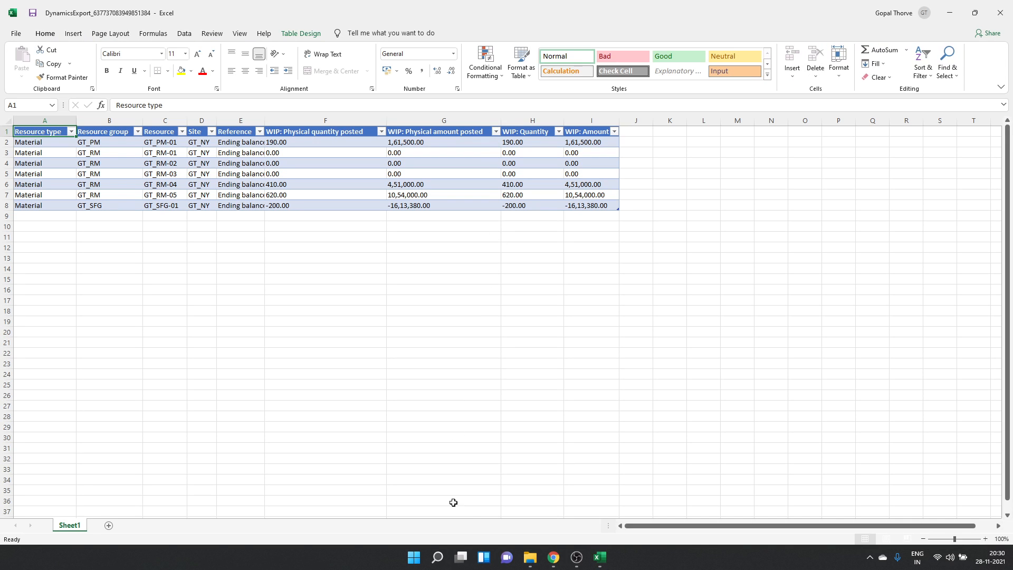
left_click(599, 556)
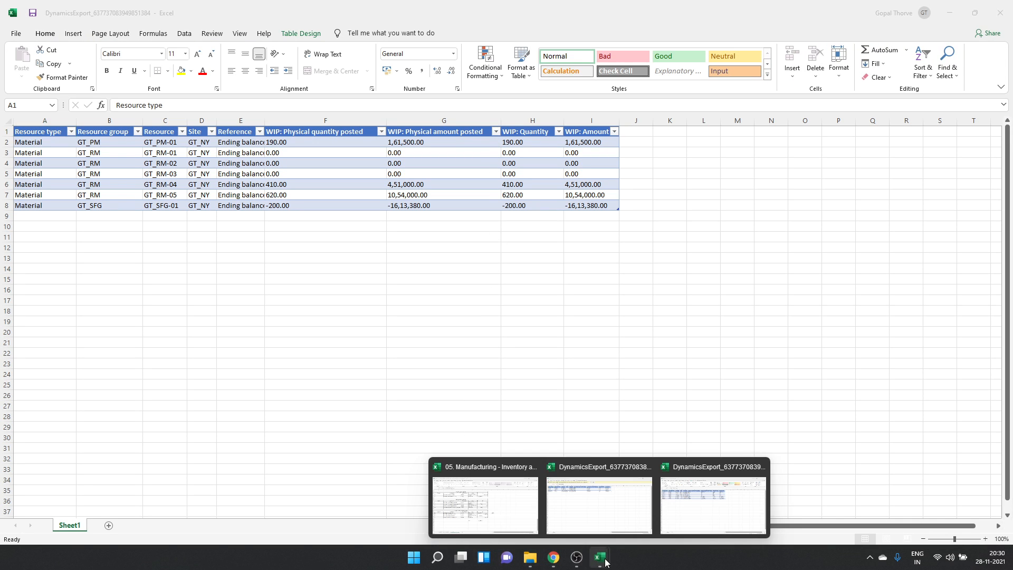
left_click(592, 508)
left_click(445, 49)
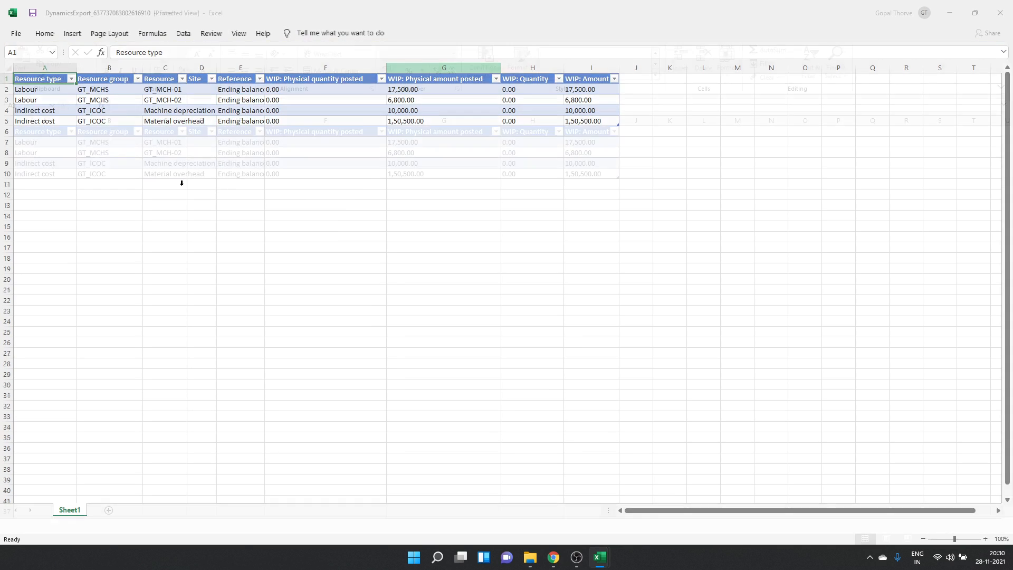
left_click(8, 121)
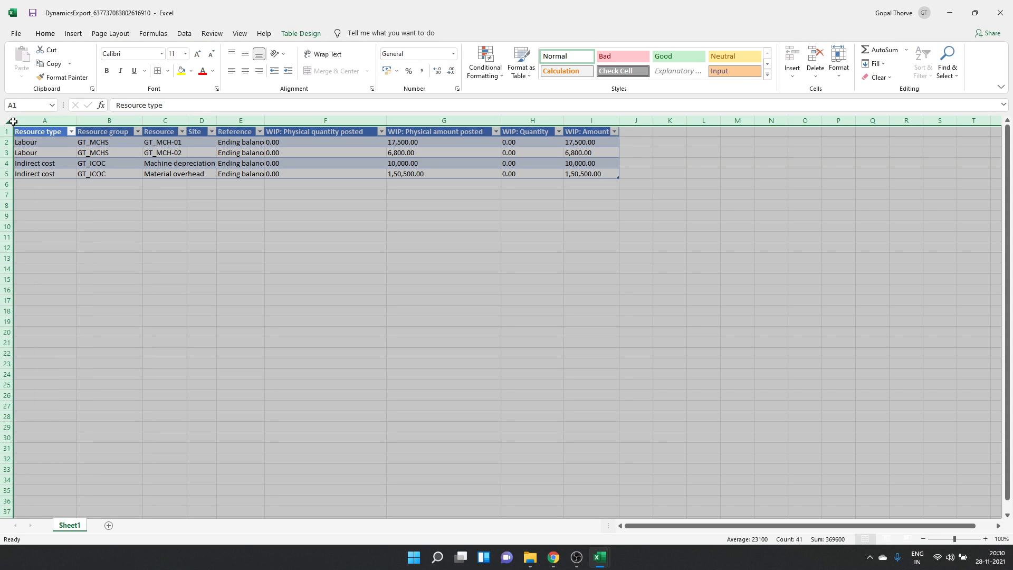
double_click(76, 121)
left_click(70, 195)
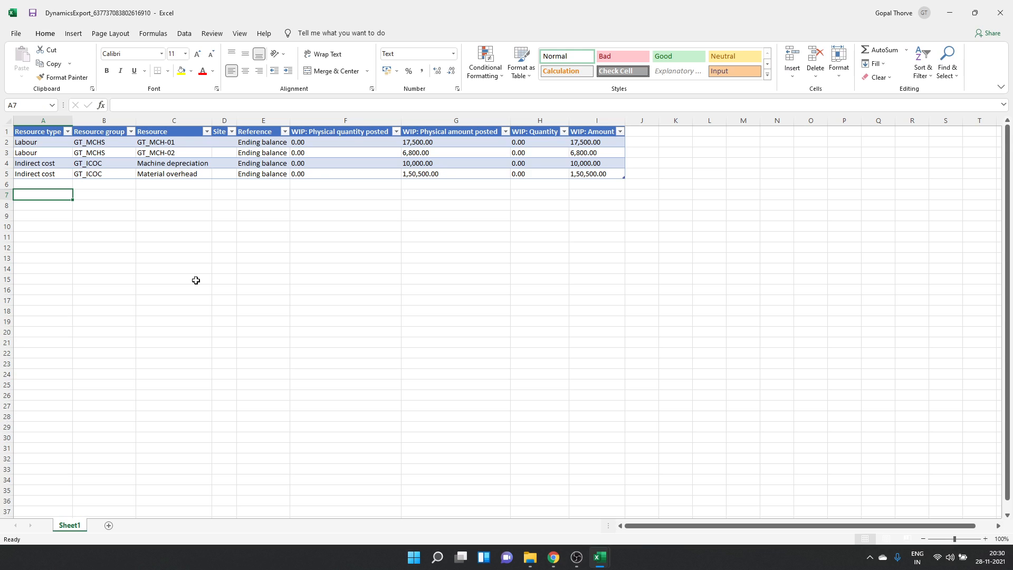
- Move the material rows A2:I8 from the material export to A6 in the labour and indirect cost workbook
key("alt+Tab")
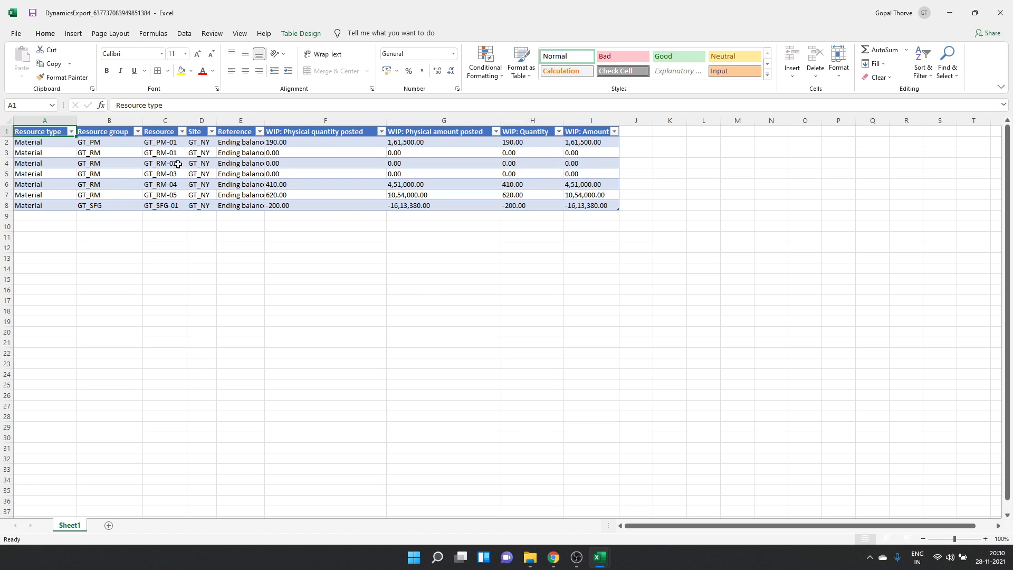
left_click_drag(47, 144, 590, 204)
key("ctrl+c")
key("alt+Tab")
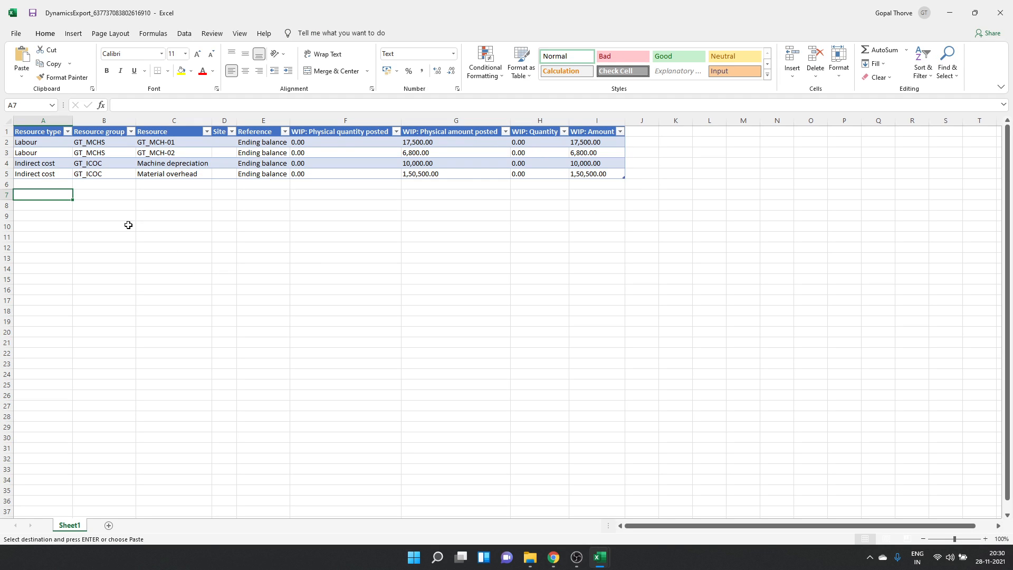
left_click(49, 182)
key("ctrl+v")
left_click(141, 226)
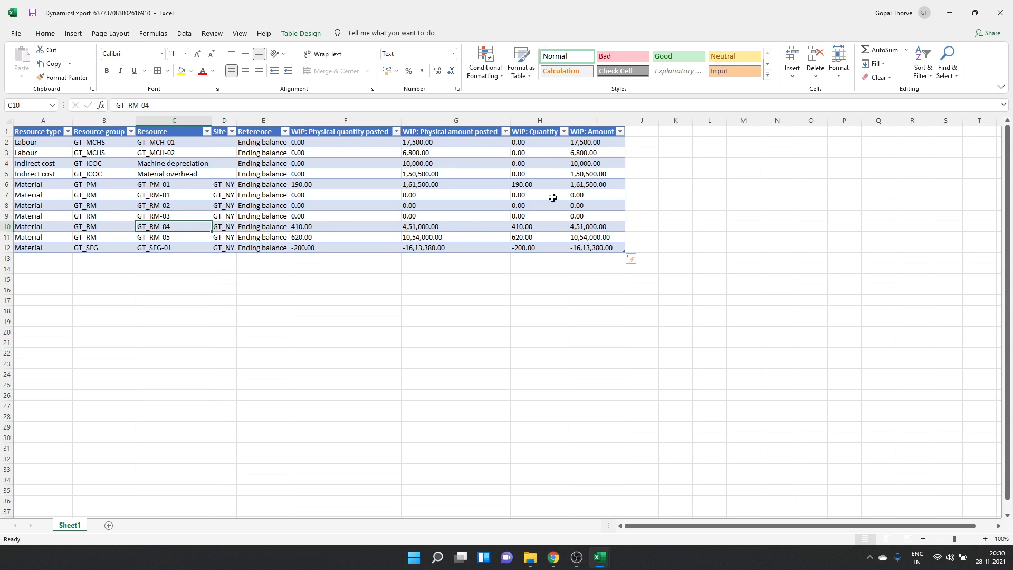
- Check the sum of the combined WIP: Amount values in I2:I12 and close the emptied material export without saving
left_click_drag(598, 146, 622, 251)
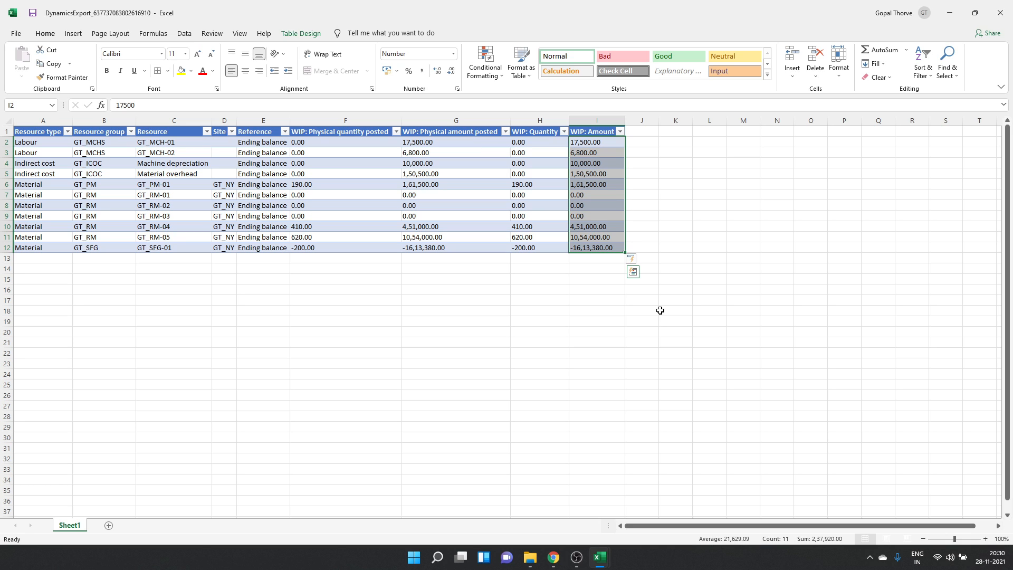
left_click(539, 174)
key("alt+Tab")
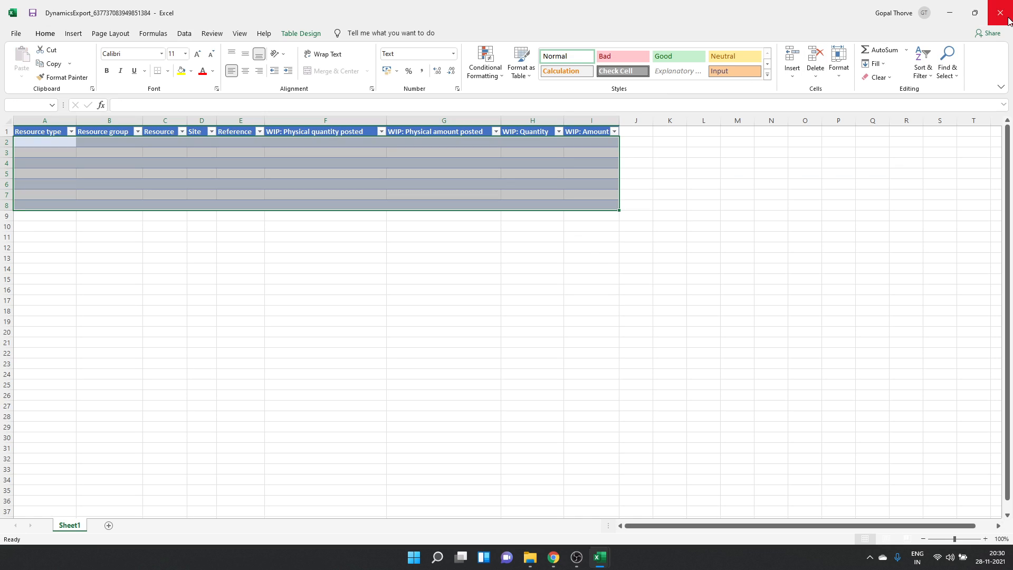
left_click(999, 12)
left_click(517, 292)
key("alt+Tab")
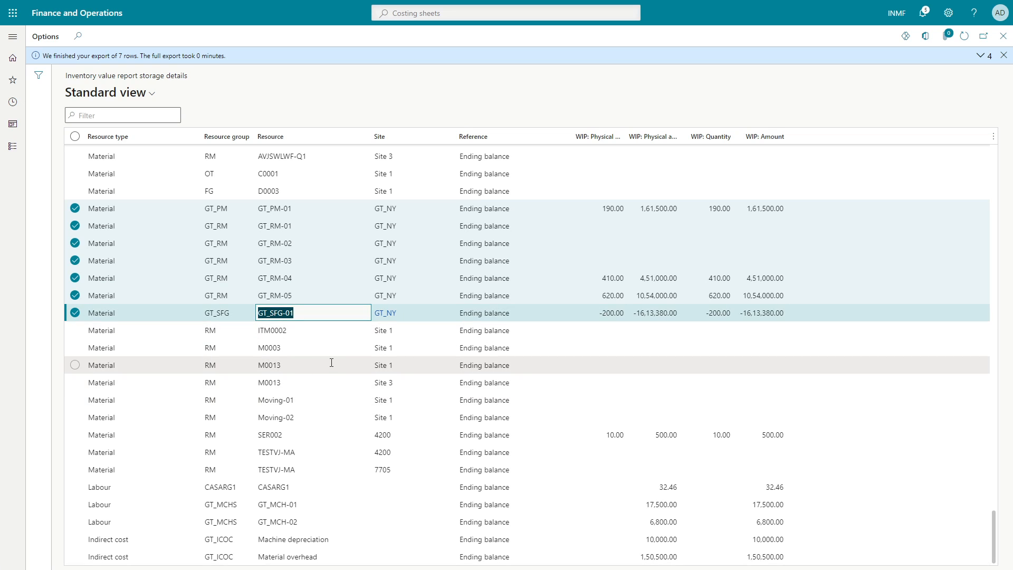
- Compare the WIP value in E104 of the Transactions and vouchers sheet with the sum of the exported WIP: Amount column
key("alt+Tab")
left_click(333, 365)
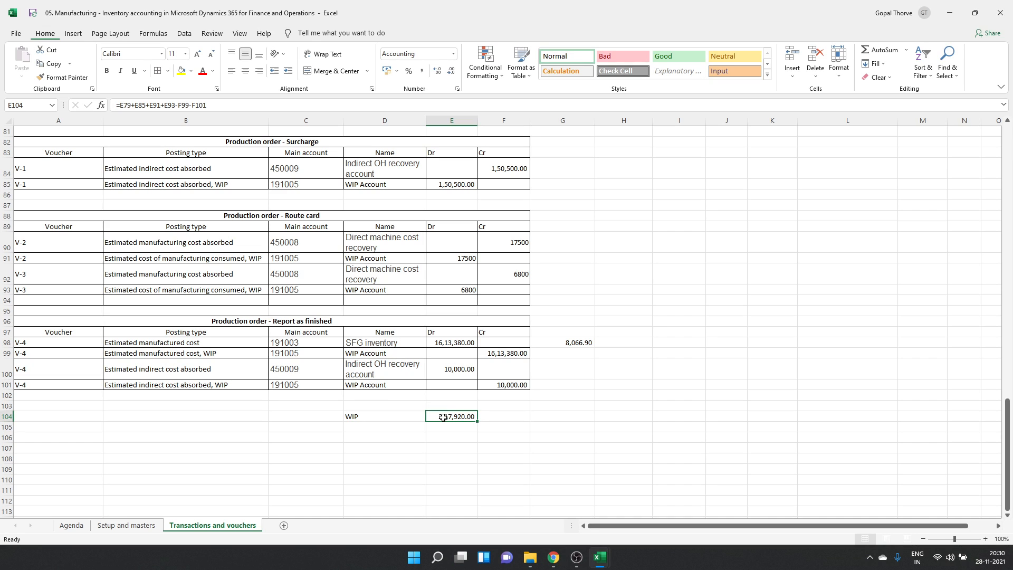
key("alt+Tab")
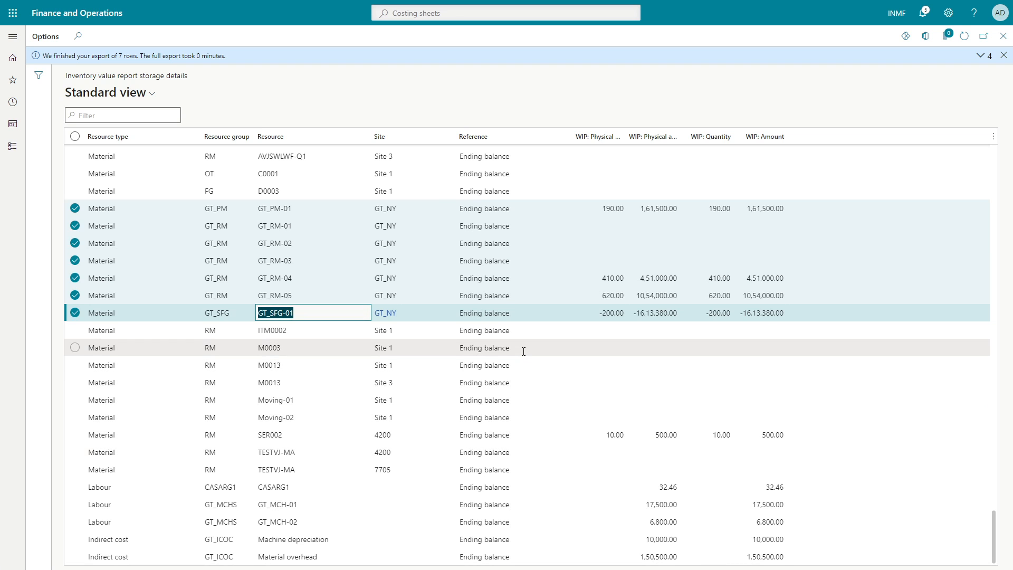
key("alt+Tab")
key("Tab")
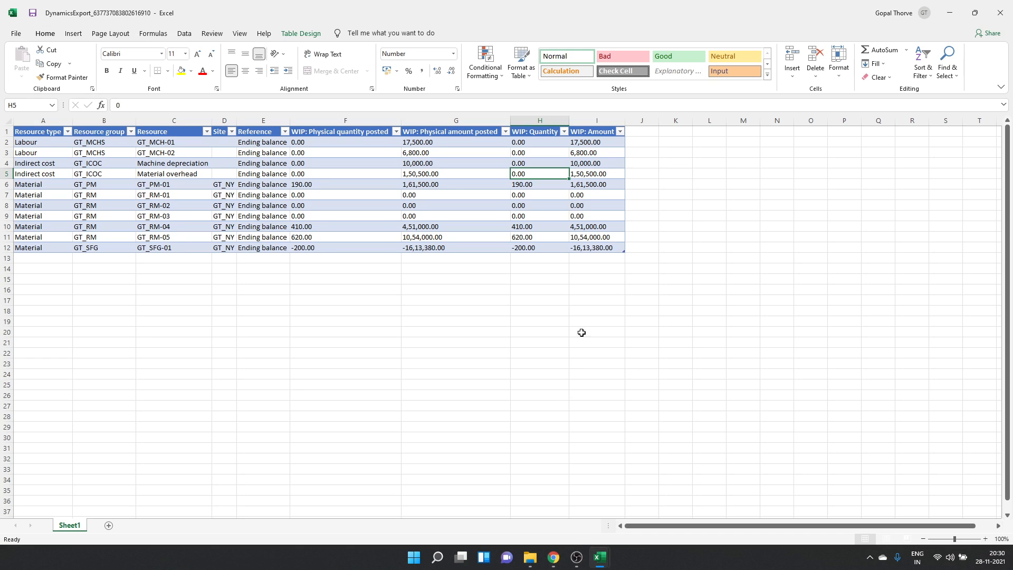
left_click_drag(601, 142, 591, 247)
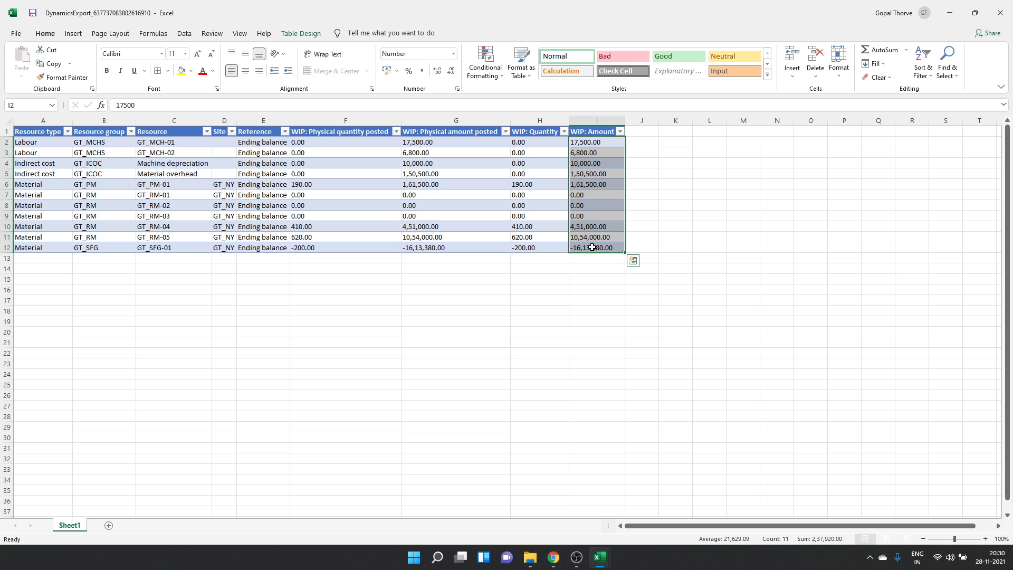
key("alt+Tab")
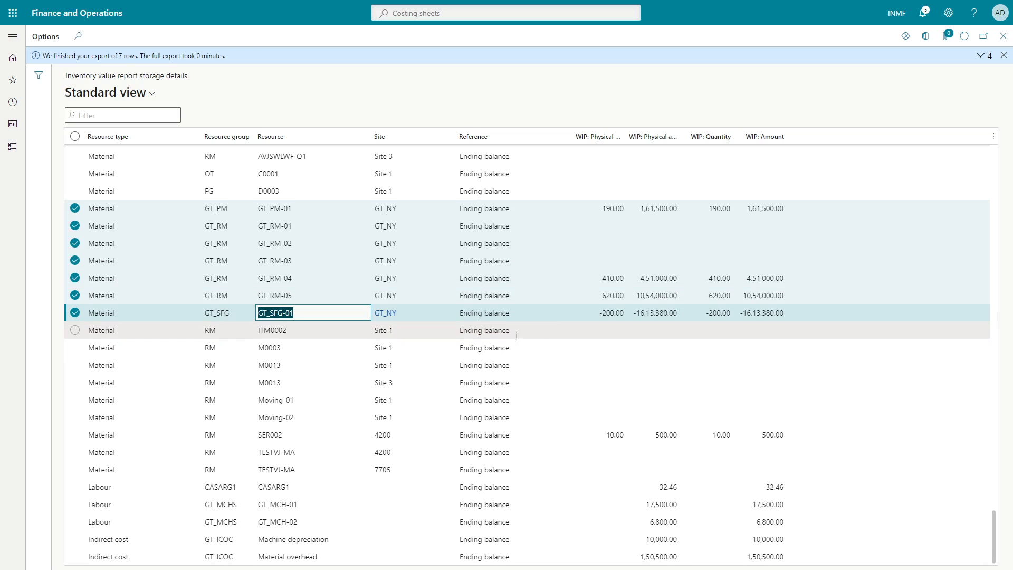
key("alt+Tab")
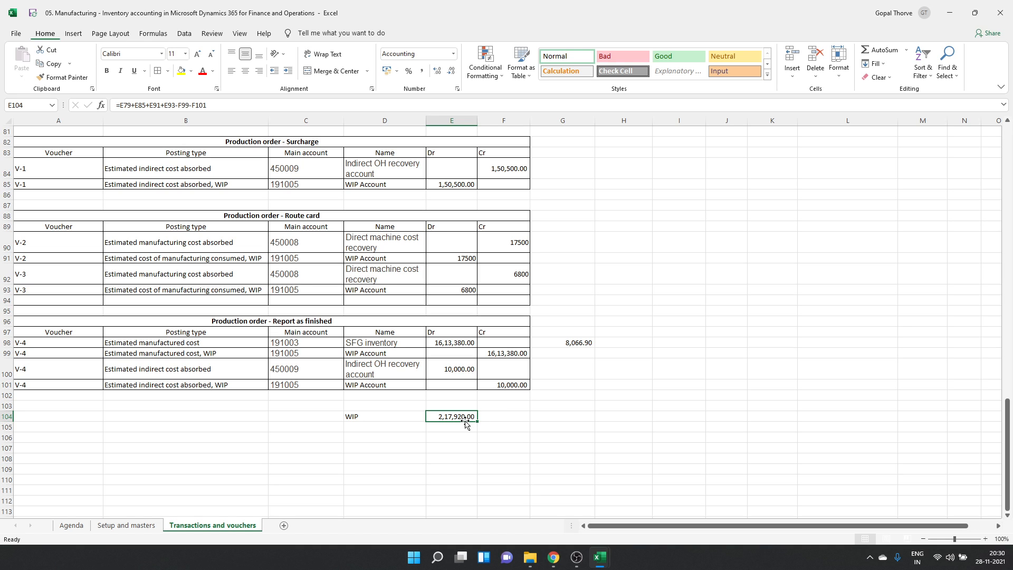
key("alt+Tab")
key("alt+Tab")
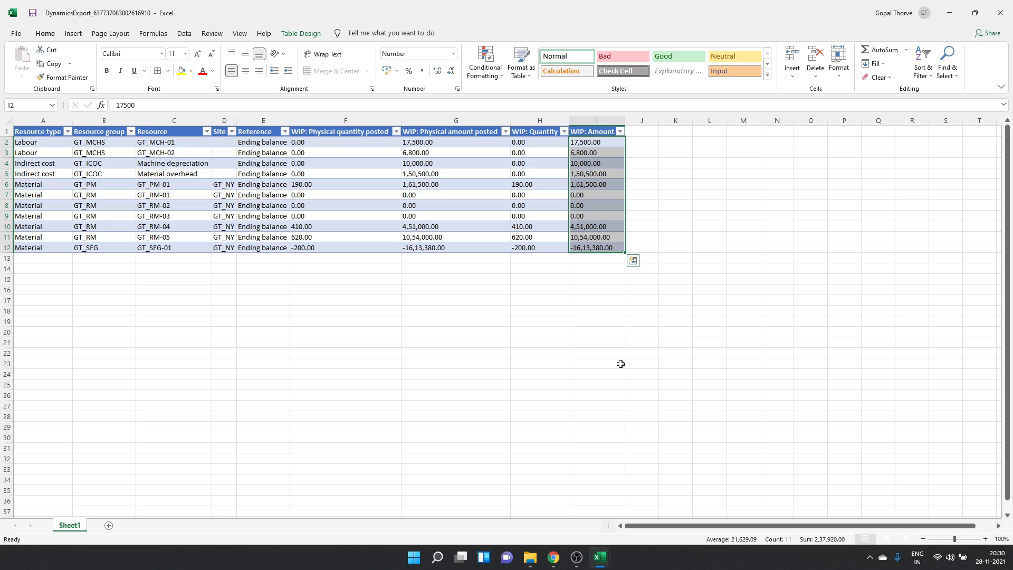
- Check the Material overhead amount, the sum of I2:I12, and the site of the GT_RM-03 row in the combined export
left_click(602, 174)
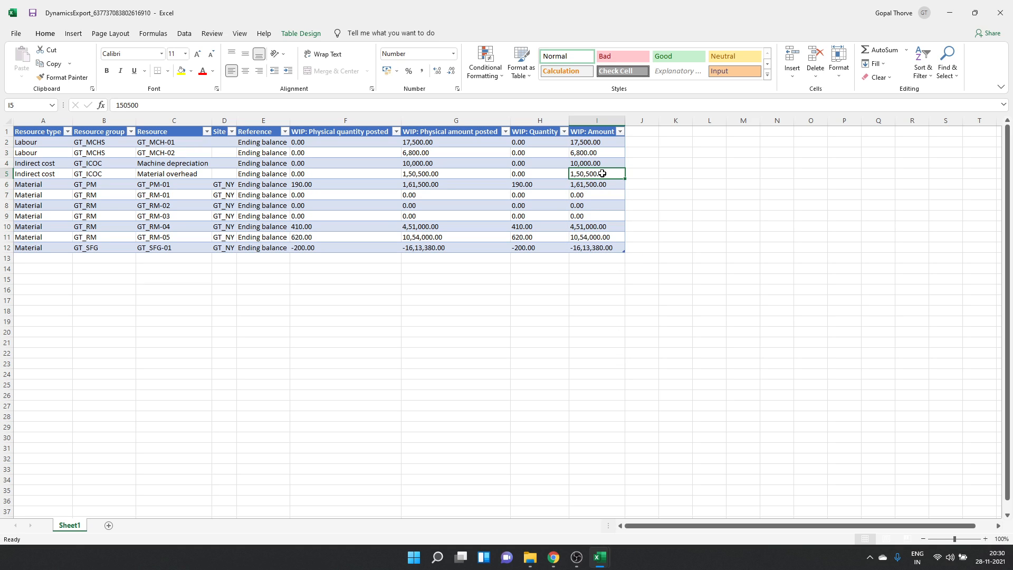
left_click_drag(611, 141, 608, 253)
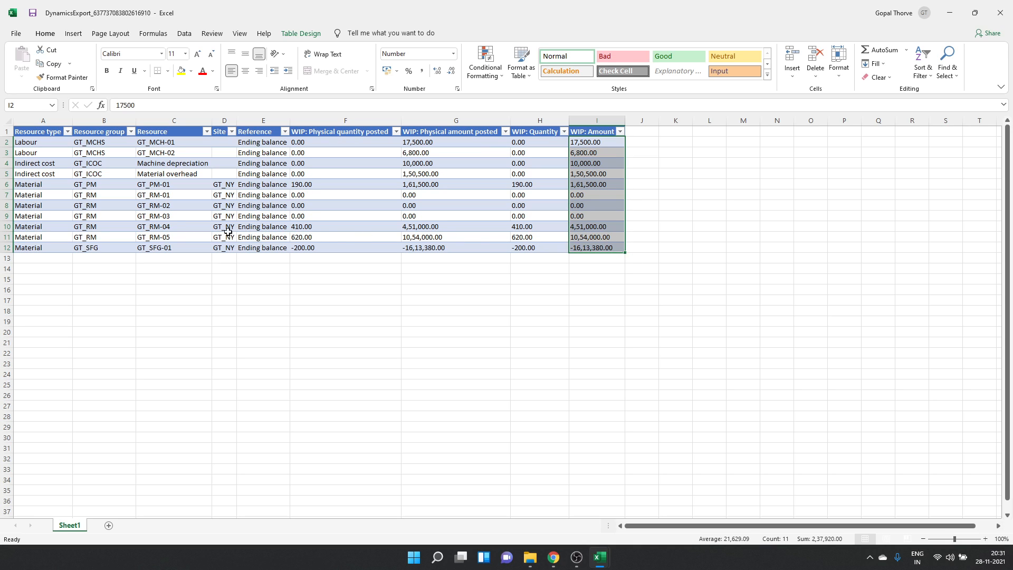
left_click(227, 214)
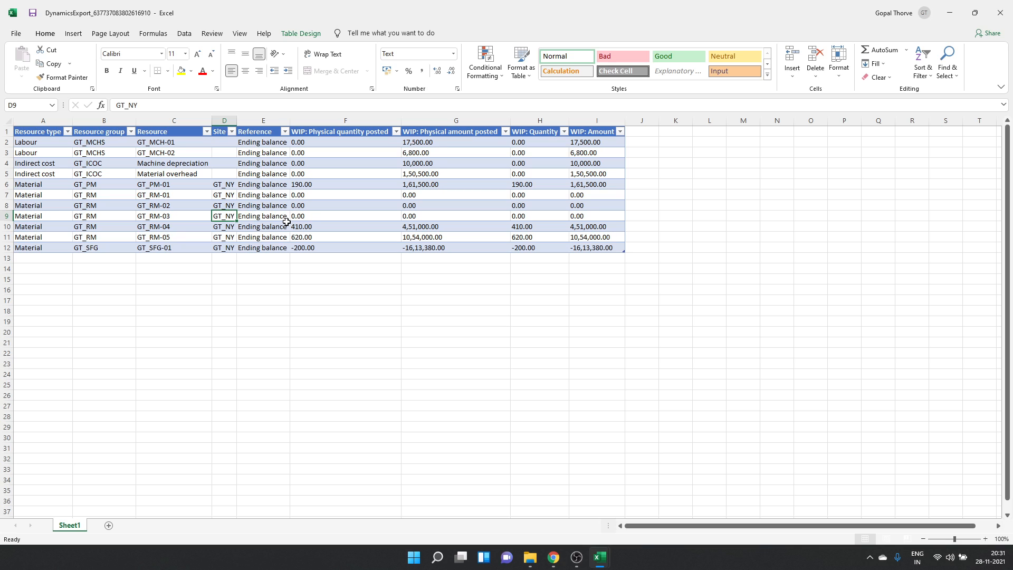
- Switch to the manufacturing workbook and review the picking list, surcharge, route card and report as finished vouchers down to the WIP row
key("alt+Tab")
key("alt+Tab")
scroll(314, 311, "up", 7)
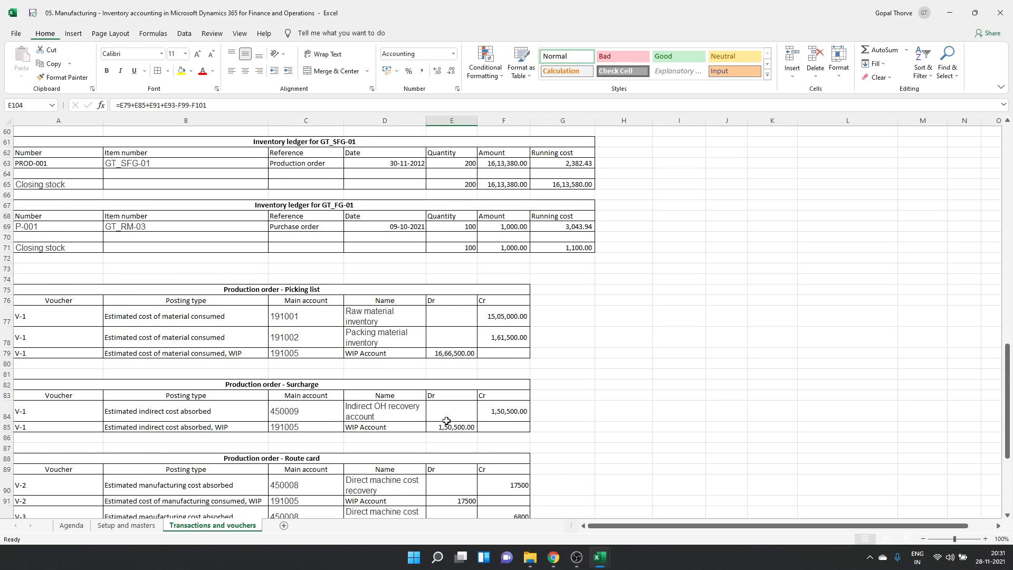
left_click(202, 411)
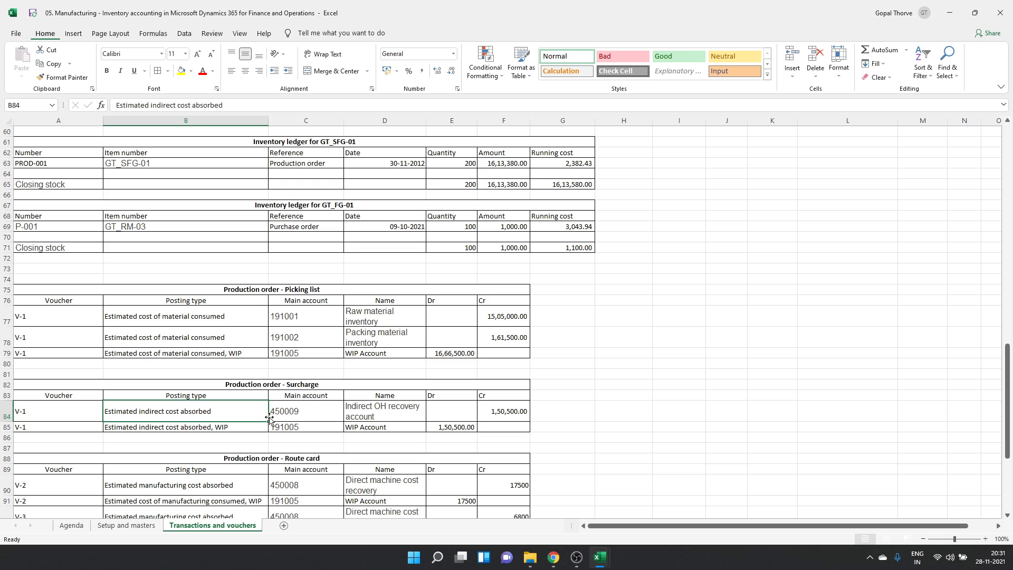
scroll(269, 418, "down", 4)
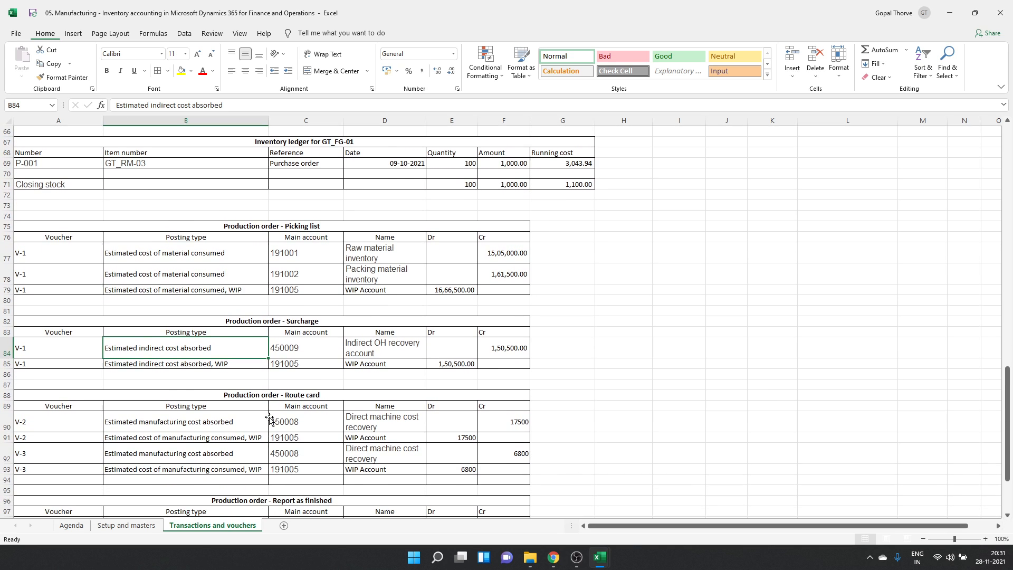
scroll(269, 418, "down", 4)
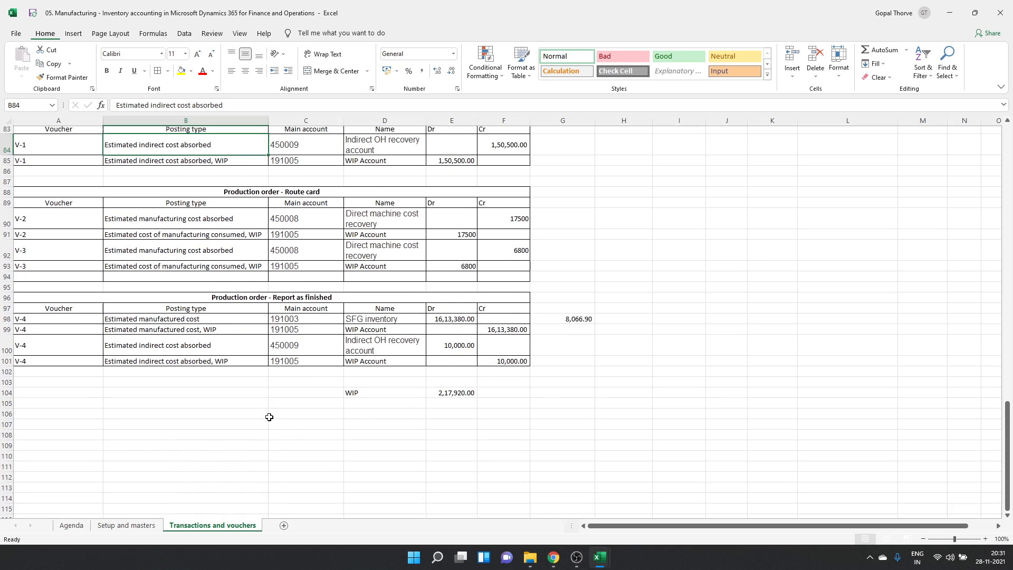
left_click(362, 387)
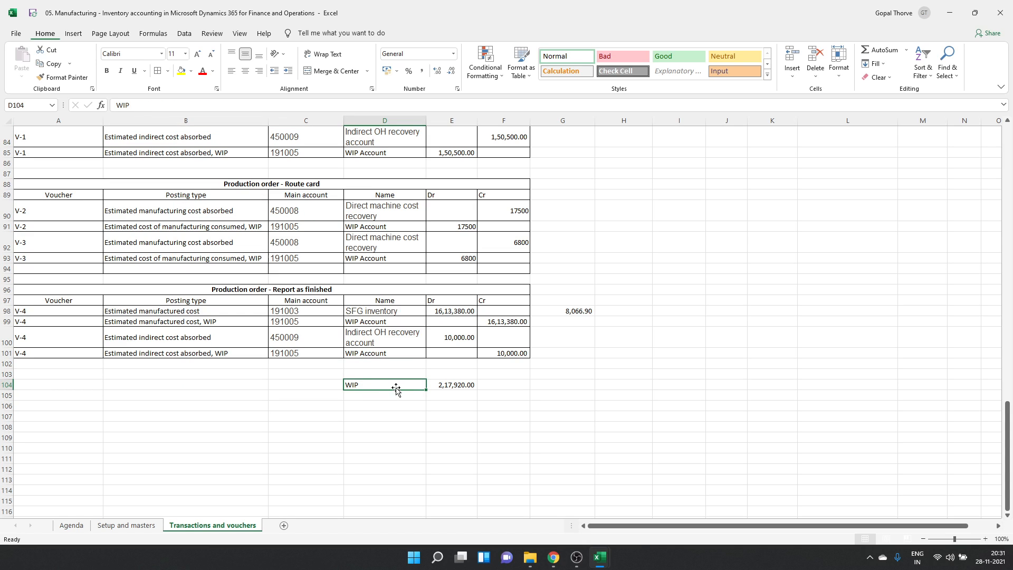
left_click_drag(6, 389, 6, 388)
- Examine which voucher amounts the WIP formula in E104 references, leaving the formula as =E79+E85+E91+E93-F99-F101
left_click(464, 387)
key("F2")
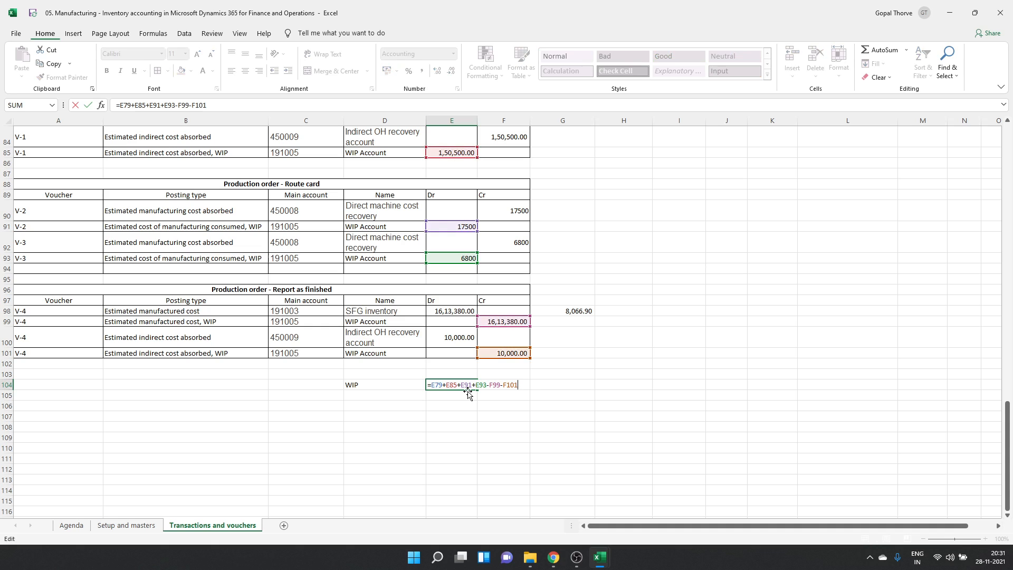
scroll(508, 416, "up", 5)
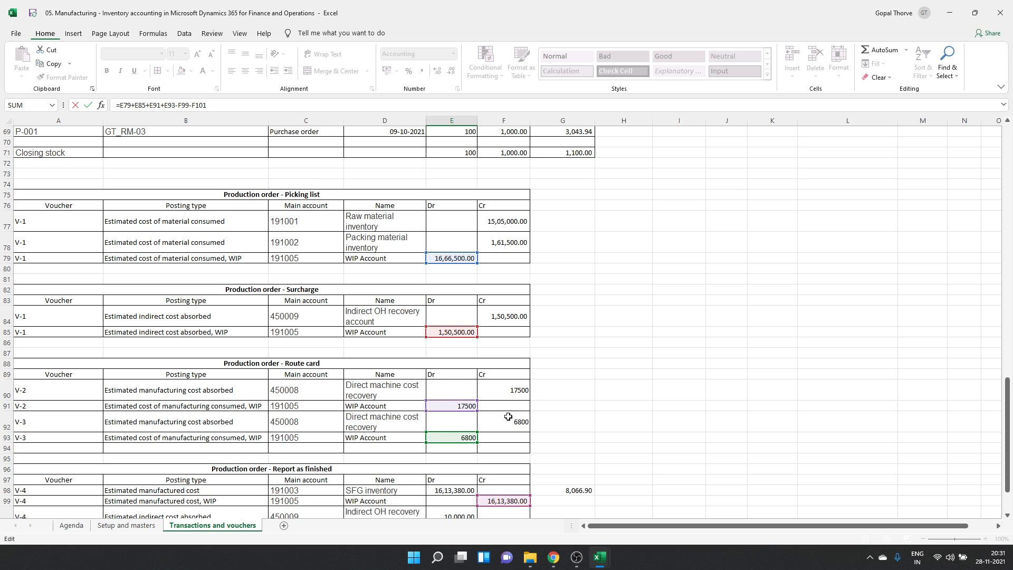
scroll(508, 416, "down", 4)
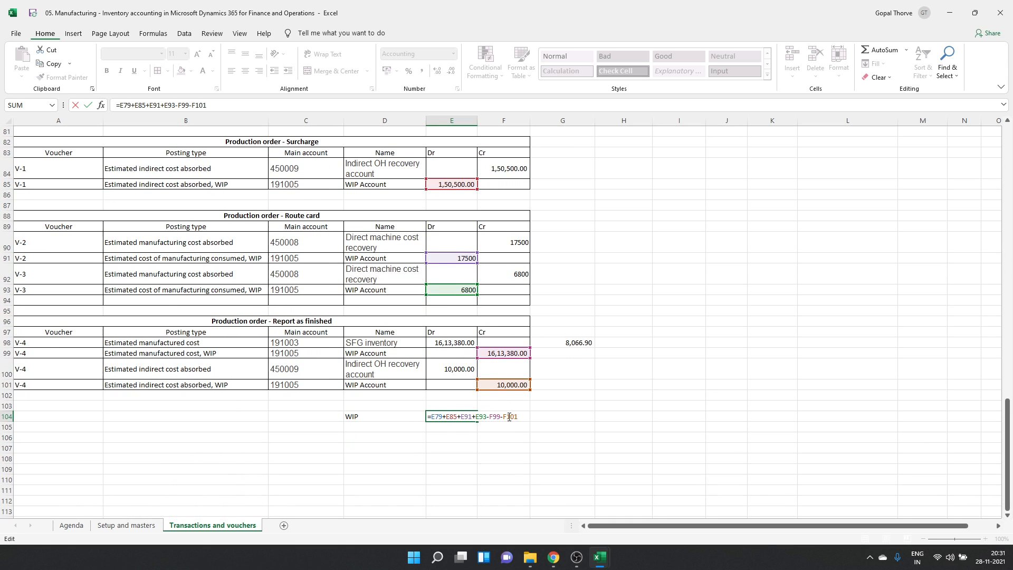
key("ctrl+Return")
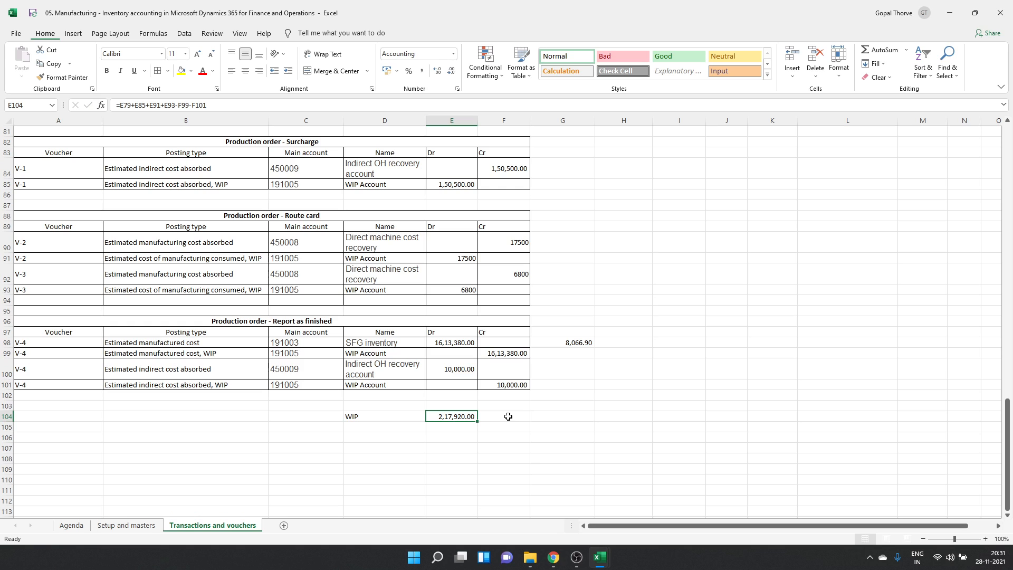
- Compare the exported WIP amounts of GT_MCH-01 and GT_MCH-02 with the WIP debits in E91 and E93 of the route card vouchers
key("alt+Tab")
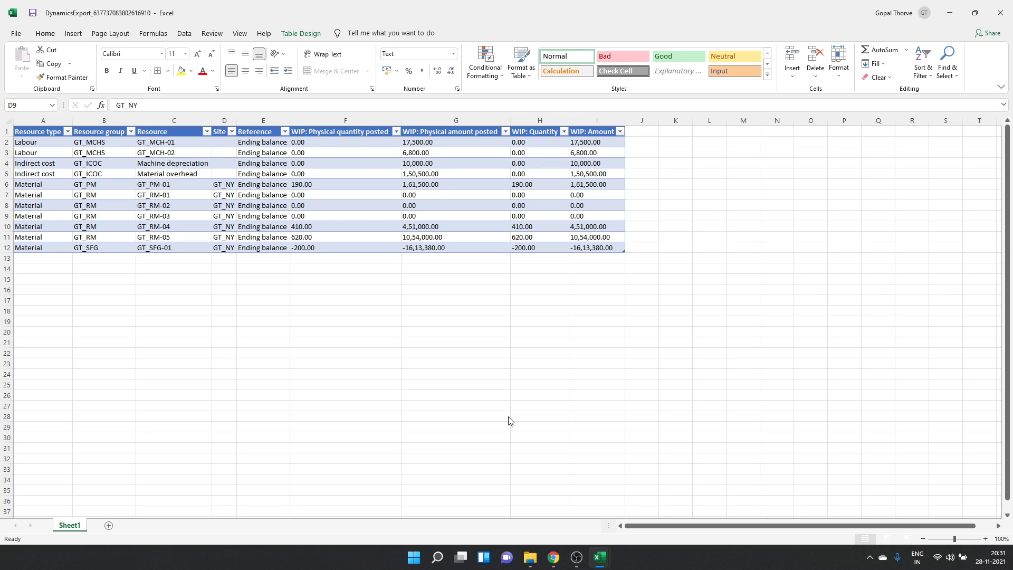
left_click(593, 142)
key("alt+Tab")
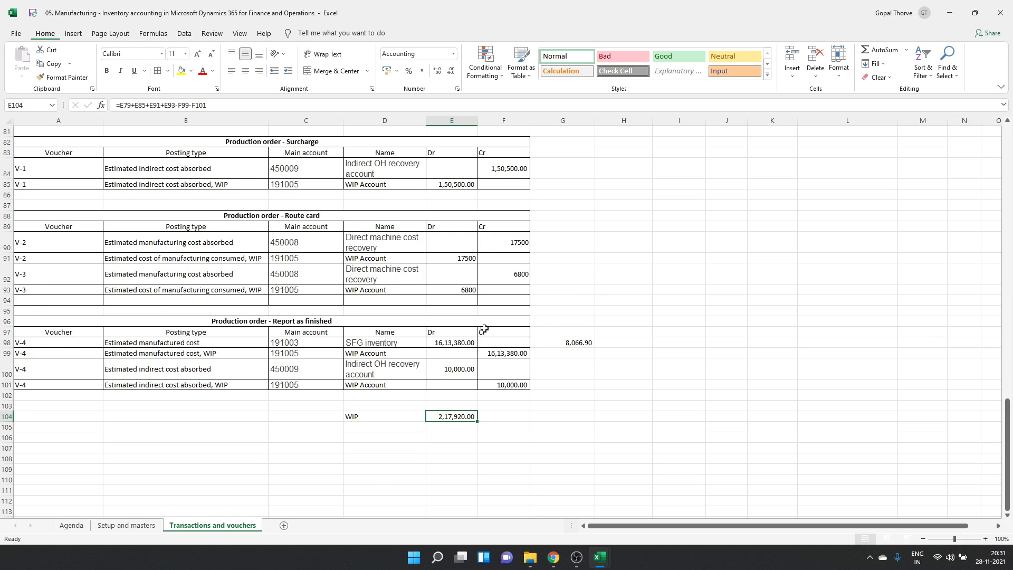
scroll(484, 328, "up", 4)
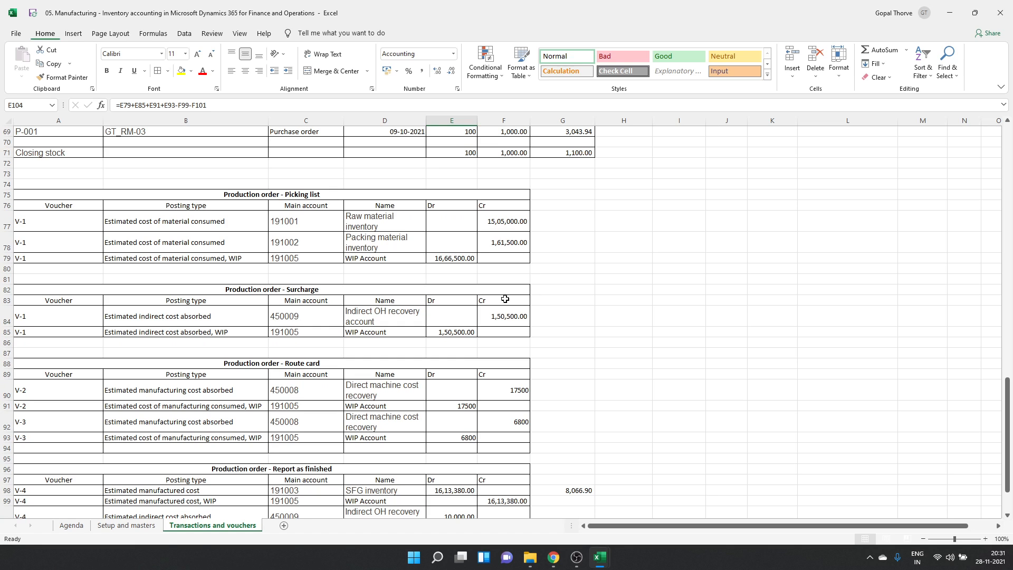
scroll(505, 299, "down", 3)
left_click(468, 300)
key("alt+Tab")
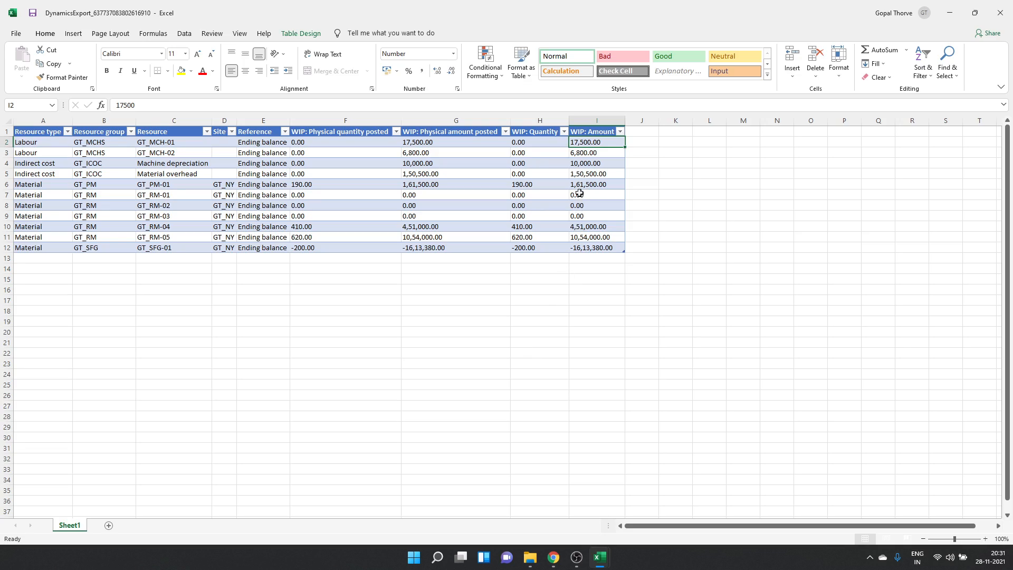
left_click(592, 153)
key("alt+Tab")
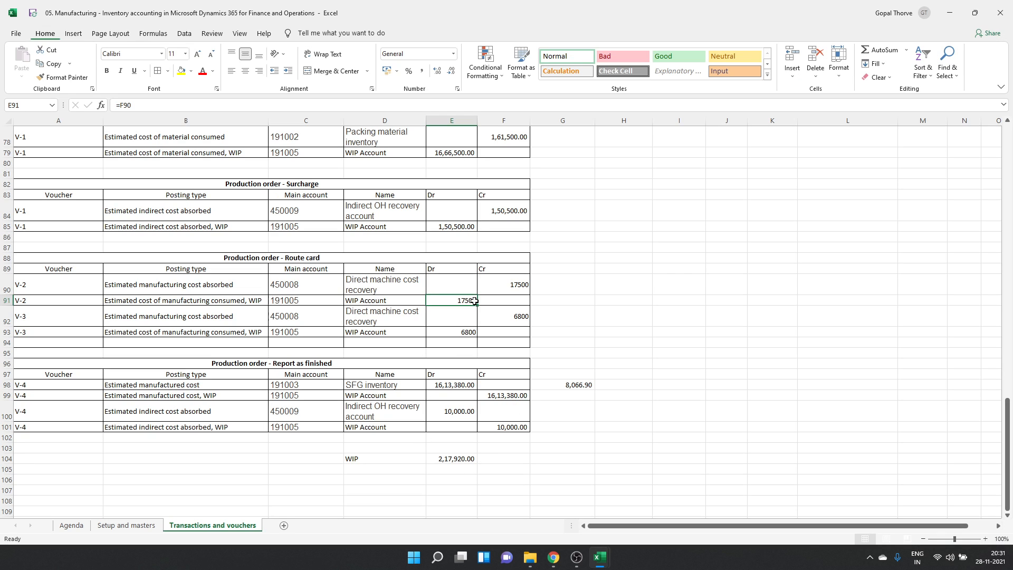
left_click(467, 332)
- Compare the exported Machine depreciation amount with the indirect cost entries in E100 and F101 of the report as finished voucher
key("alt+Tab")
left_click(583, 163)
key("alt+Tab")
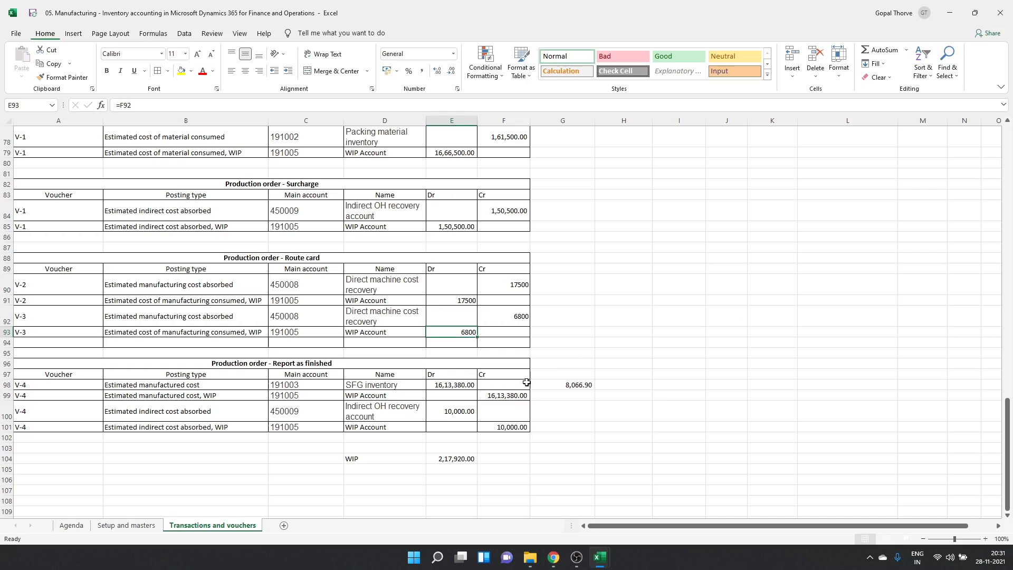
left_click(473, 411)
left_click(507, 426)
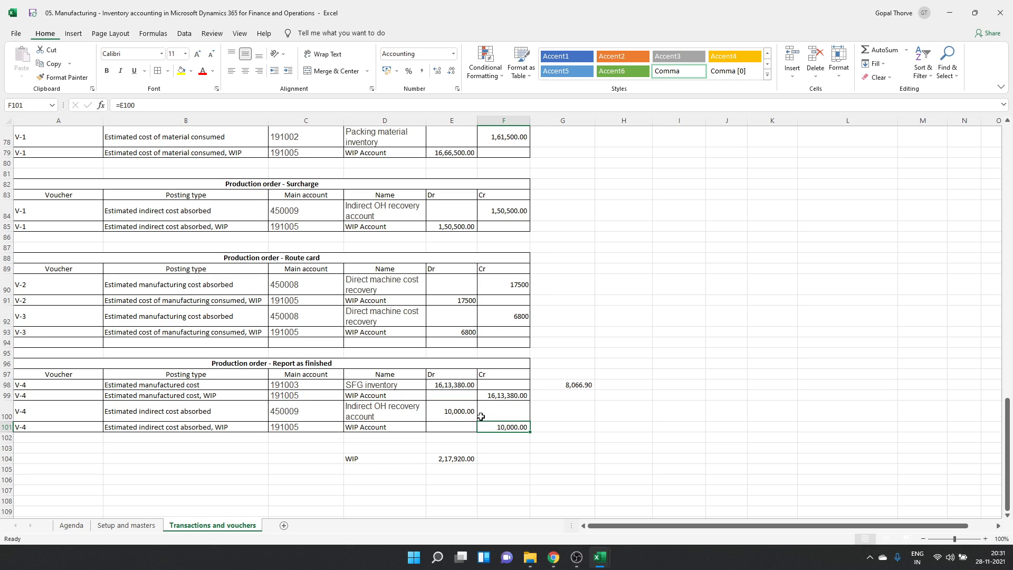
key("alt+Tab")
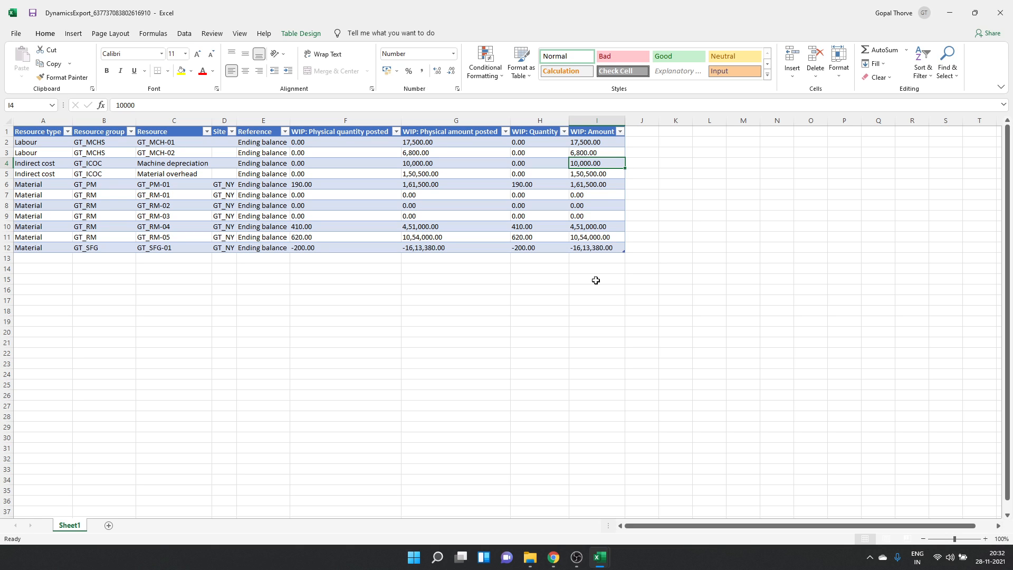
key("alt+Tab")
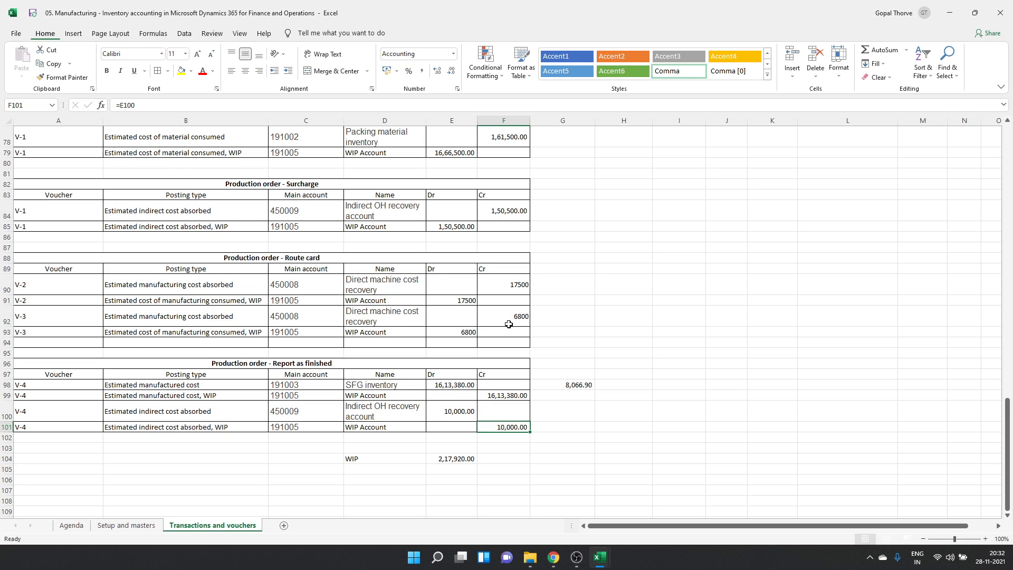
- Compare the exported GT_PM-01 WIP amount with the picking list and surcharge vouchers
scroll(509, 323, "up", 3)
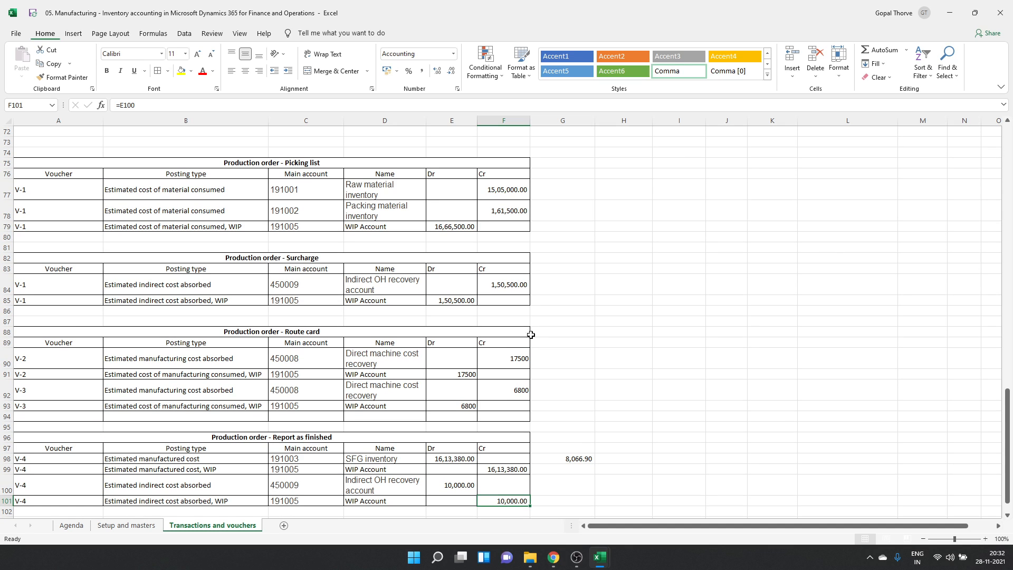
key("alt+Tab")
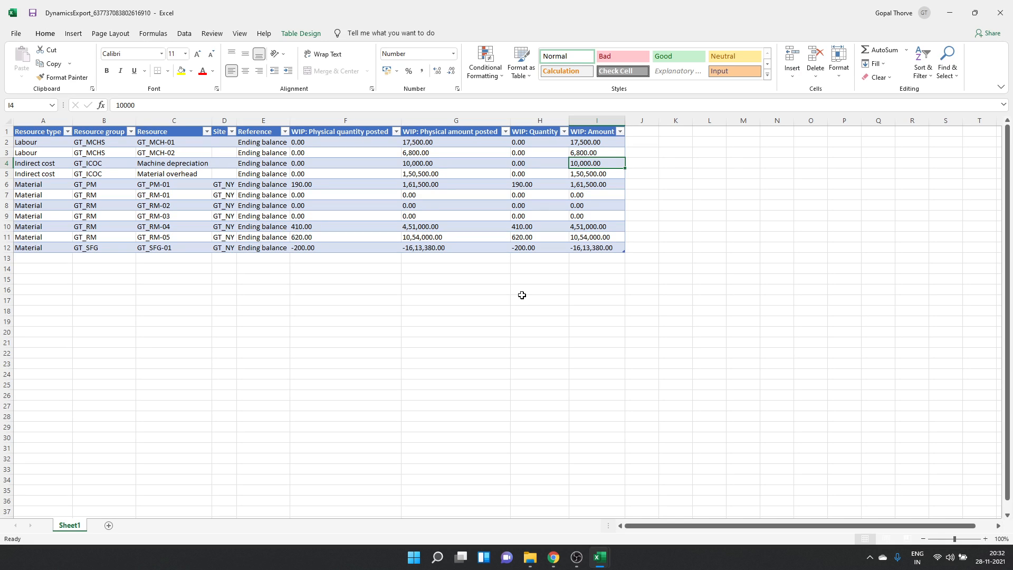
left_click(586, 186)
key("alt+Tab")
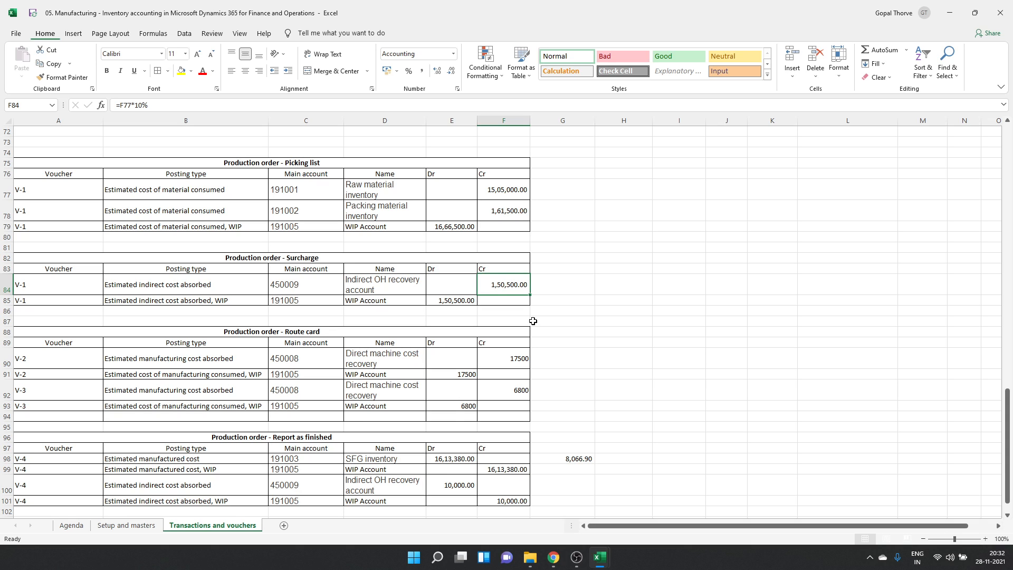
- Check the SFG inventory debit in E98, the WIP credit in F99 and the unit cost formula in G98
scroll(533, 320, "down", 2)
left_click(473, 386)
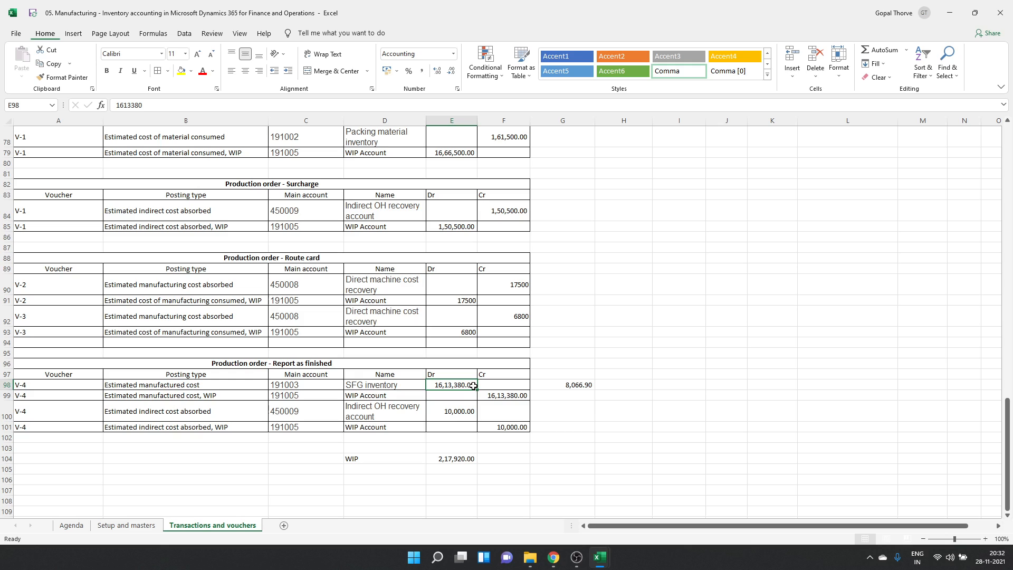
left_click(496, 394)
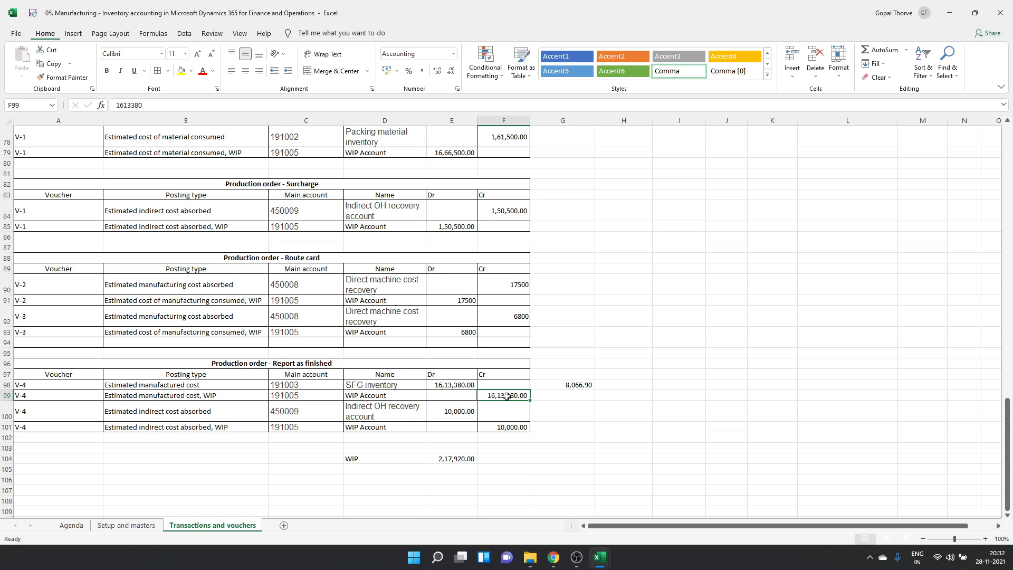
left_click(598, 388)
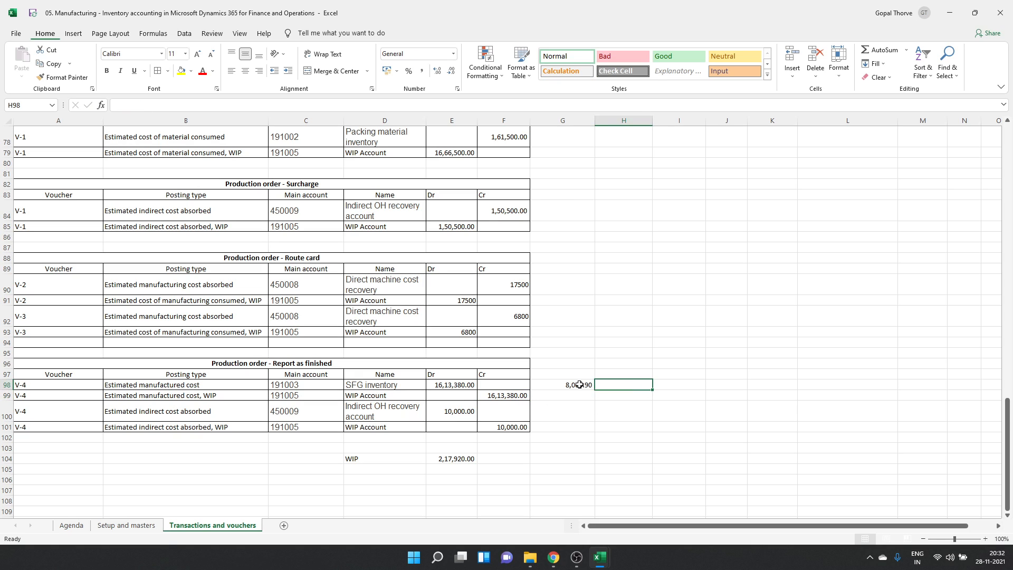
left_click(579, 385)
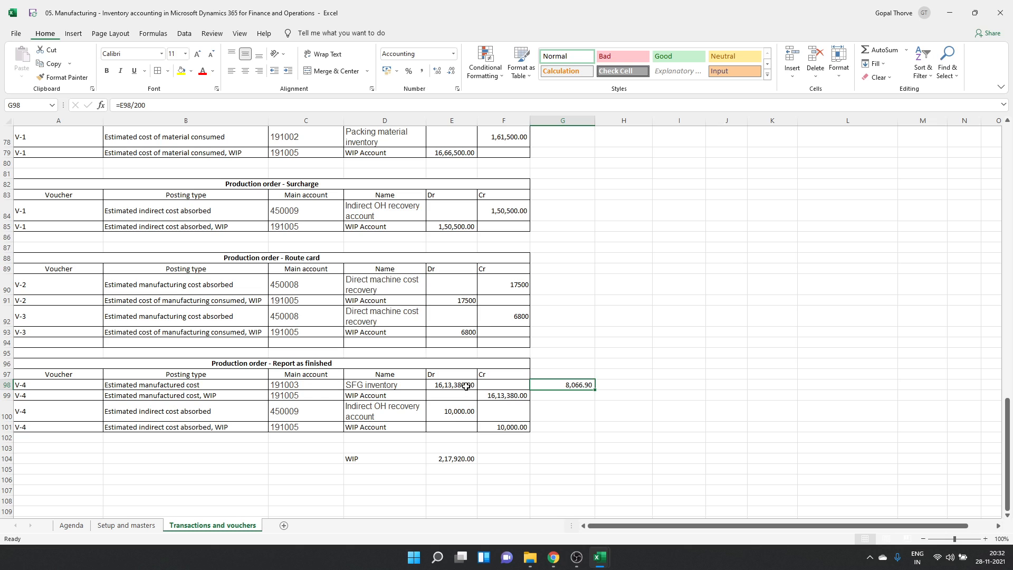
left_click(512, 385)
- Close the combined DynamicsExport workbook without saving its changes
key("alt+Tab")
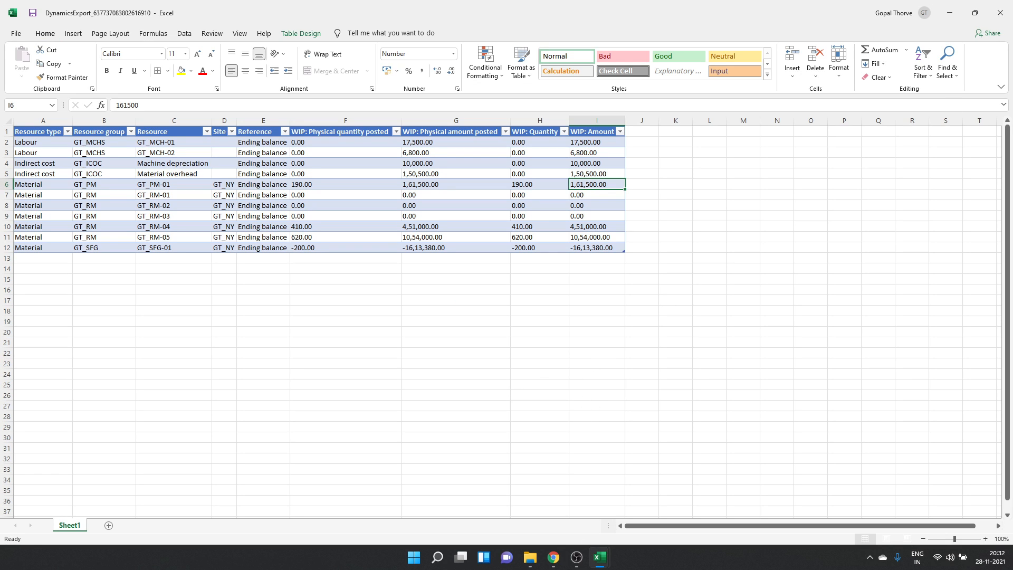
left_click(430, 218)
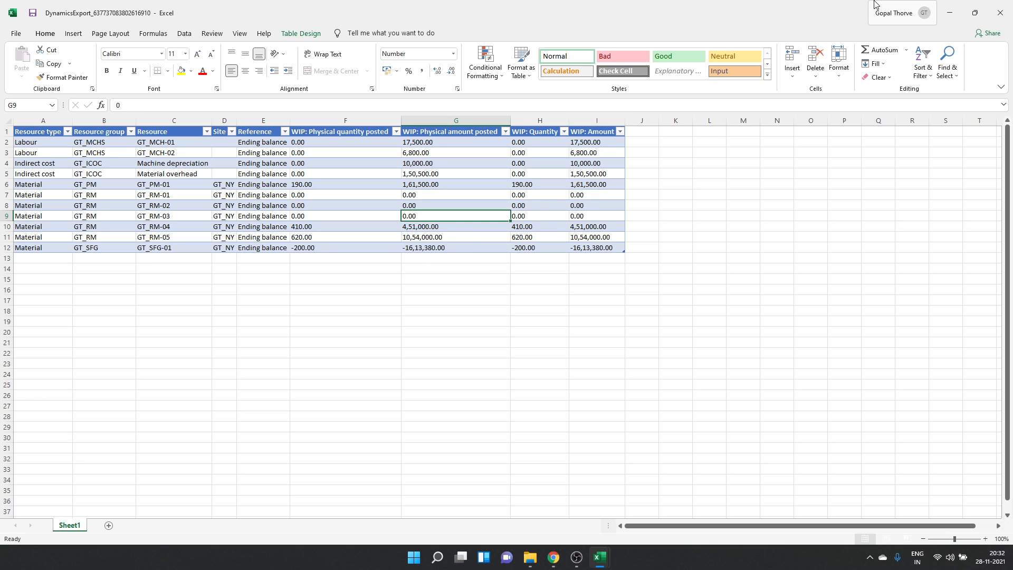
left_click(1000, 12)
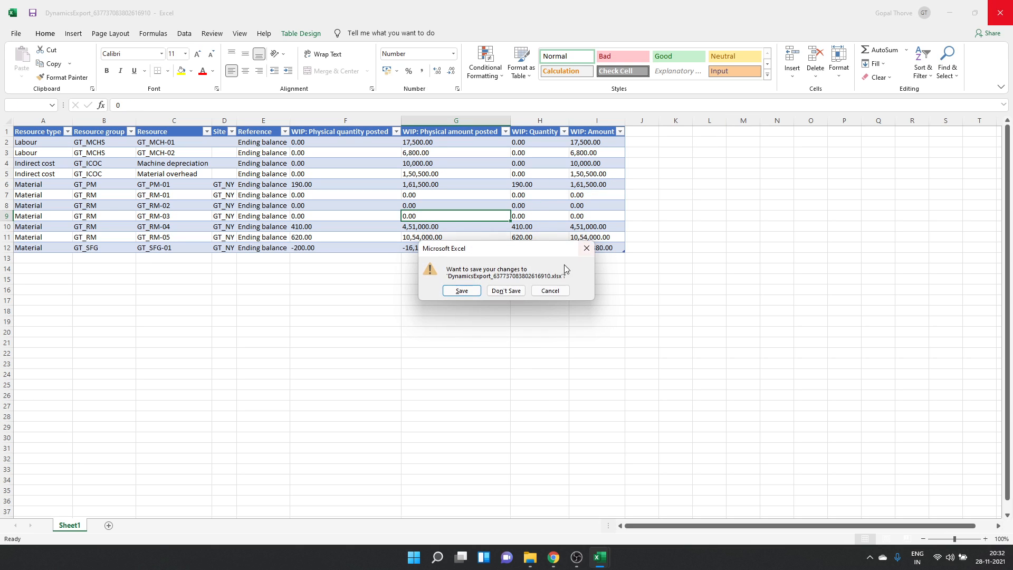
left_click(502, 291)
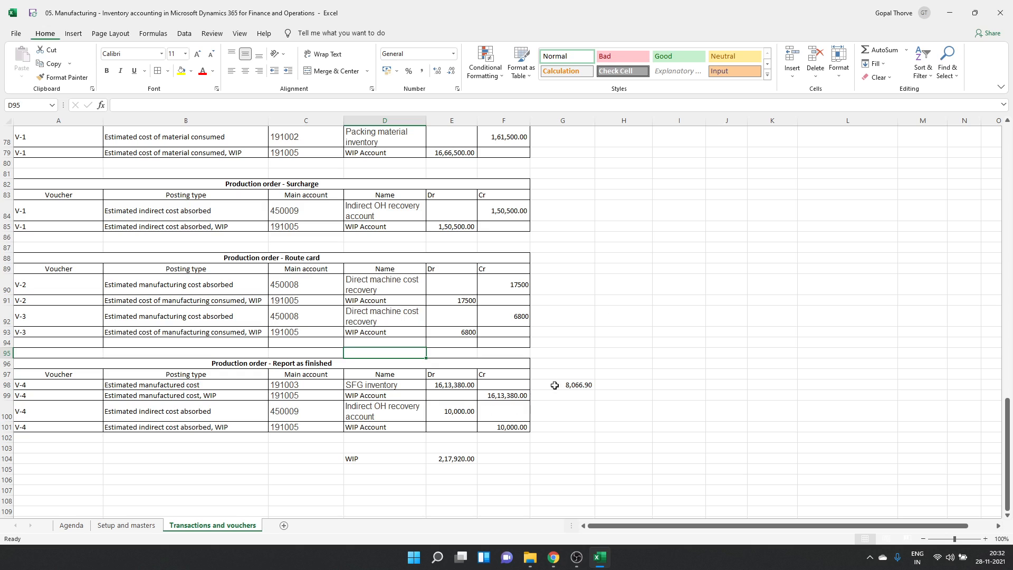
- Delete row 104 containing the WIP total from the Transactions and vouchers sheet
left_click(441, 454)
left_click(362, 462)
left_click(341, 458)
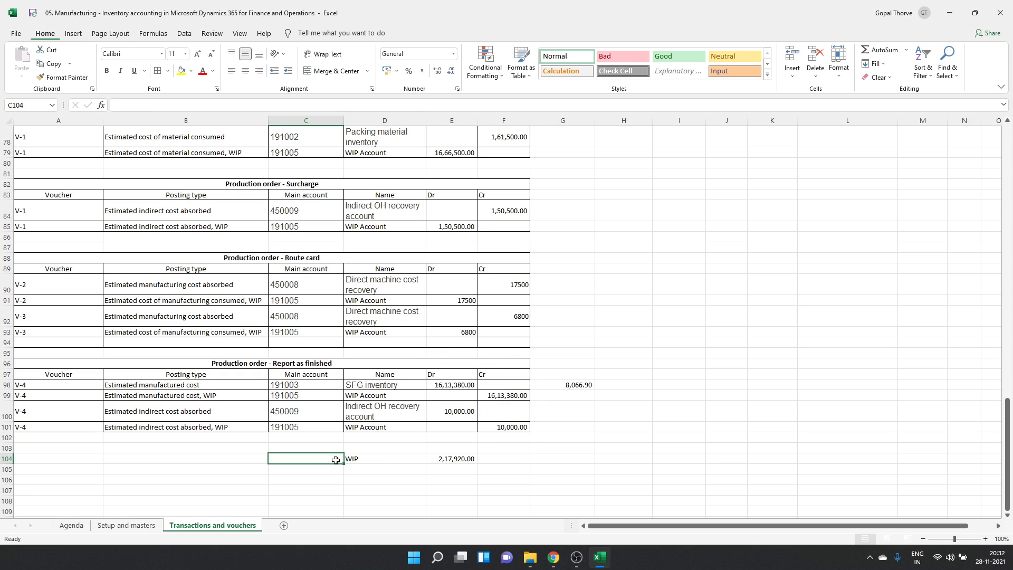
left_click(7, 458)
right_click(7, 459)
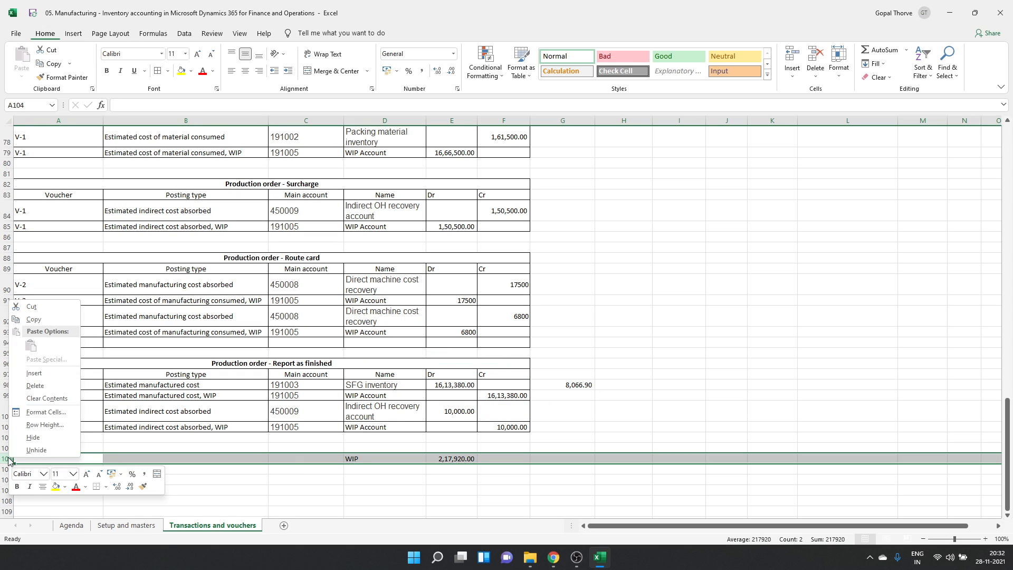
left_click(35, 385)
left_click(340, 437)
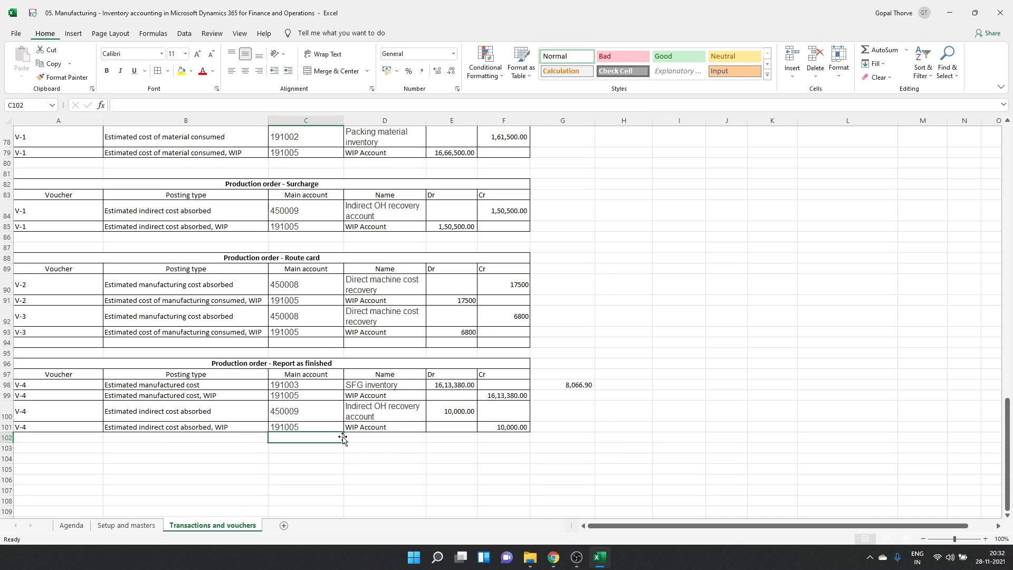
- Review the remaining production vouchers down to the indirect cost absorbed row of Report as finished, glancing at the inventory value report details
scroll(343, 437, "up", 2)
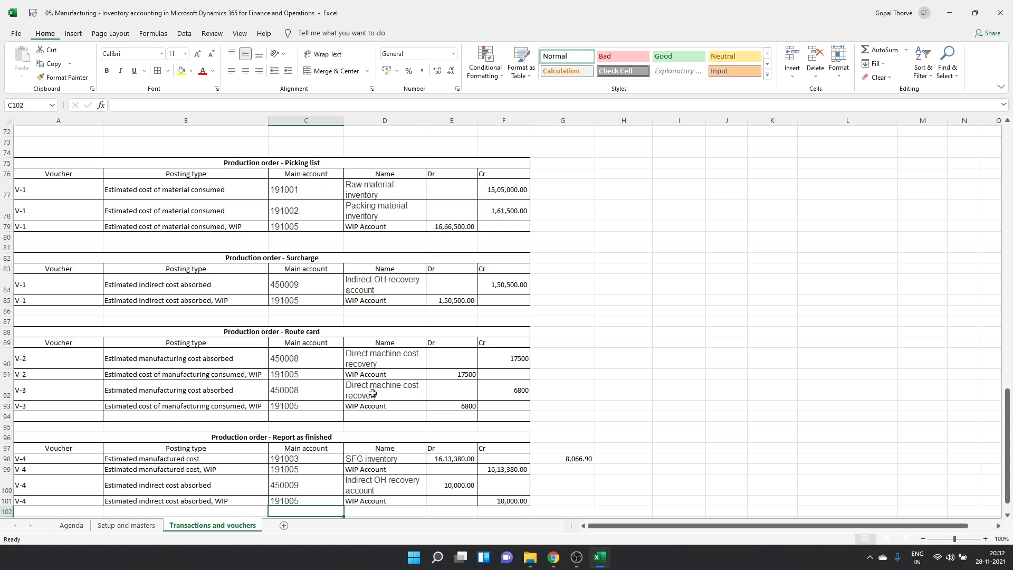
left_click(330, 427)
scroll(331, 427, "down", 3)
scroll(330, 427, "down", 1)
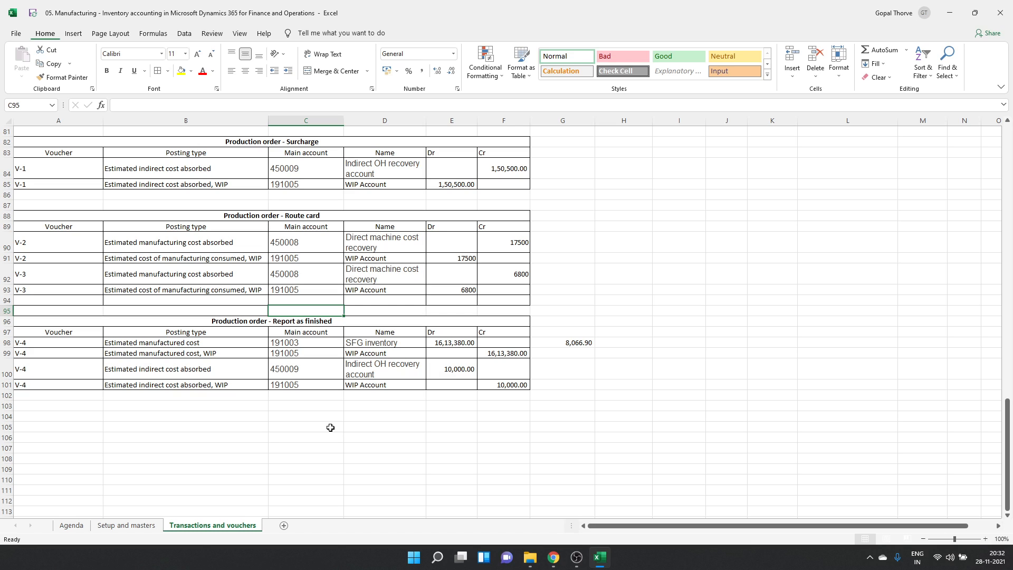
left_click(231, 372)
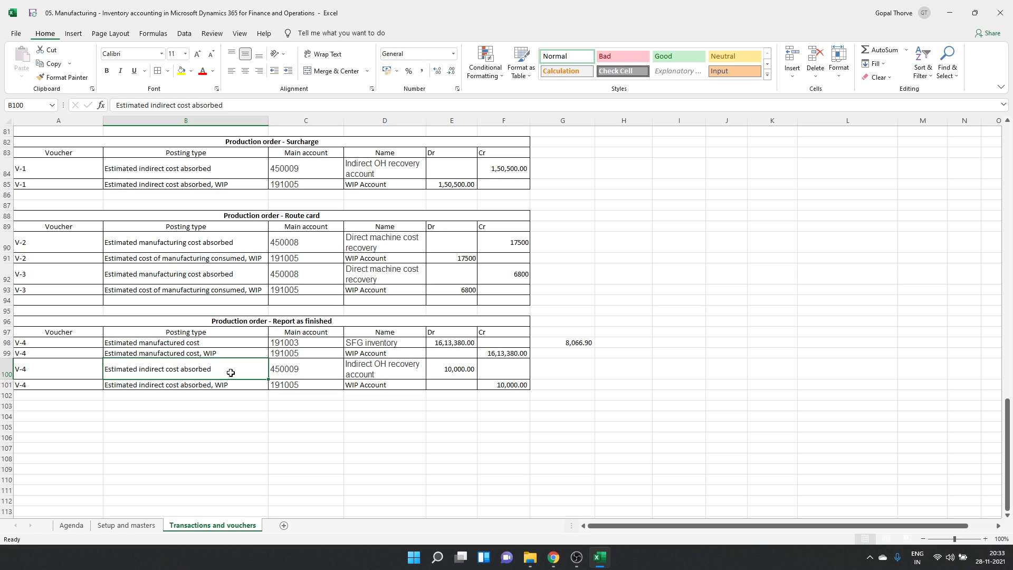
left_click(598, 558)
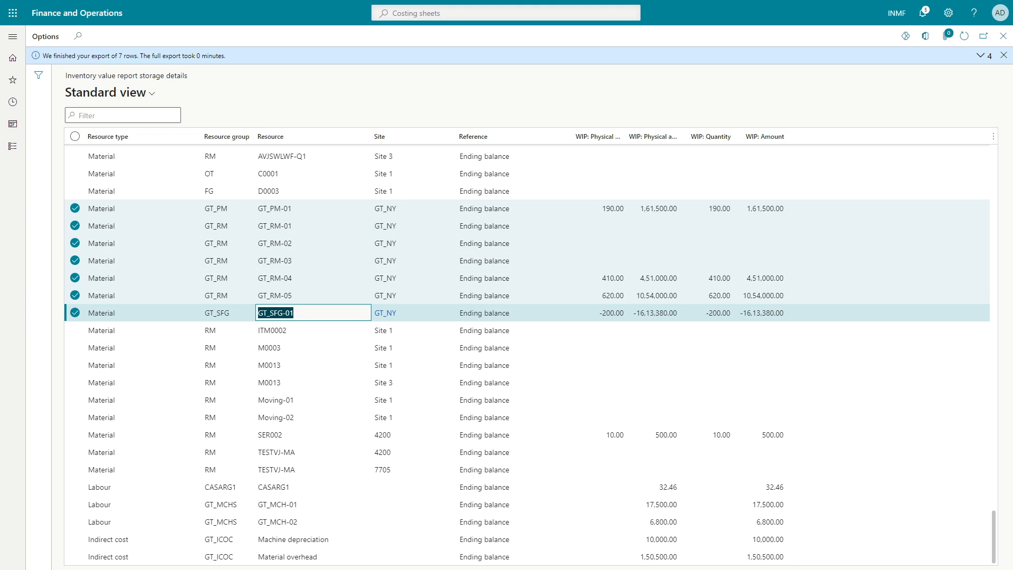
key("super+Tab")
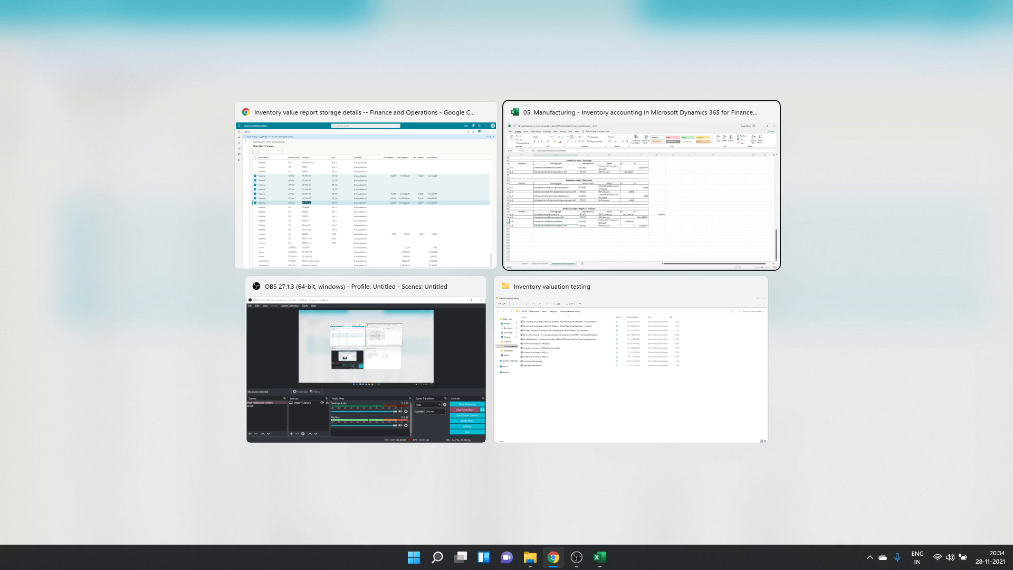
key("Return")
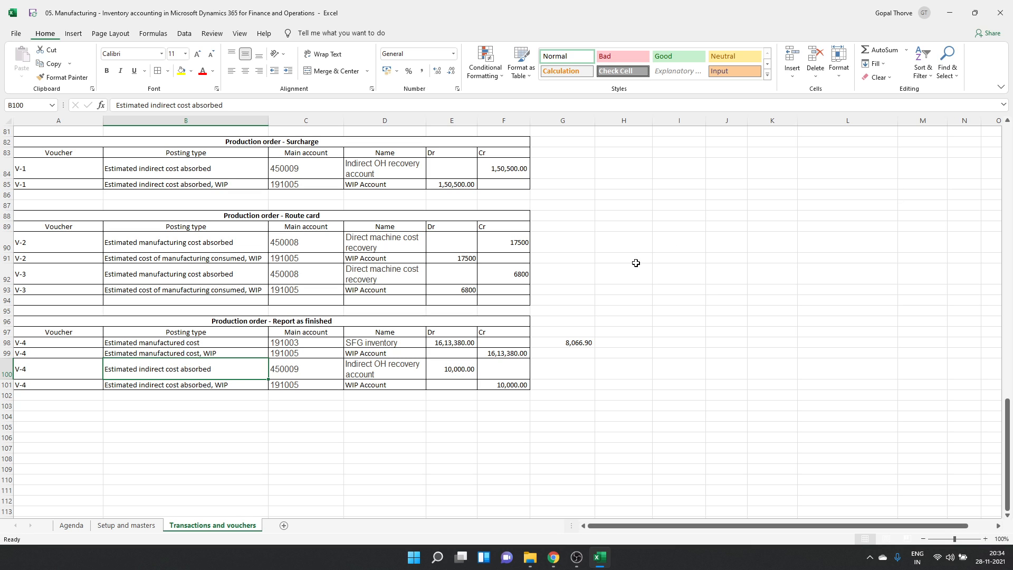
- Switch to Finance and Operations, leave the inventory value report details and open the calculation details of the GT_SFG-01 production order
left_click(552, 557)
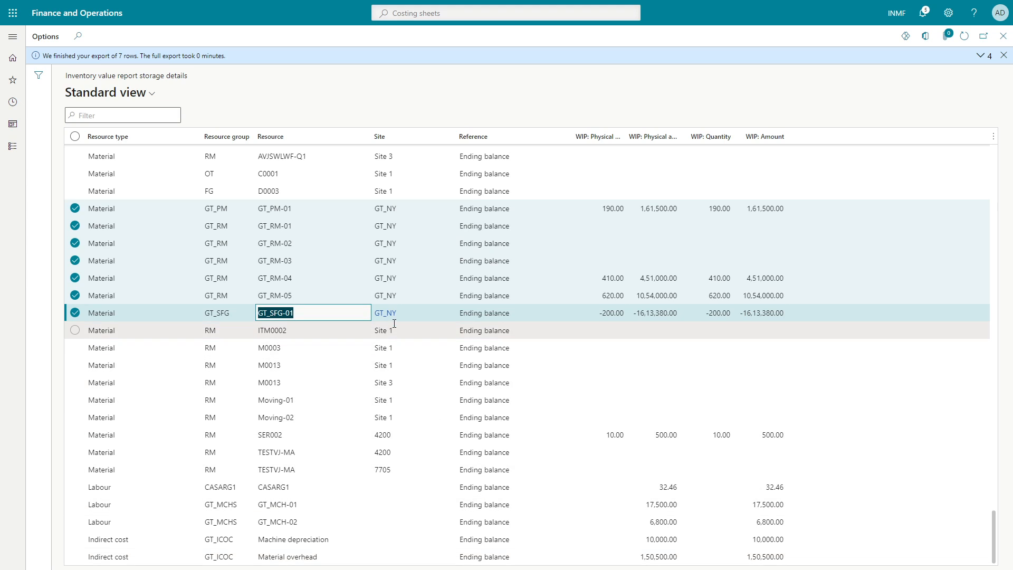
key("Escape")
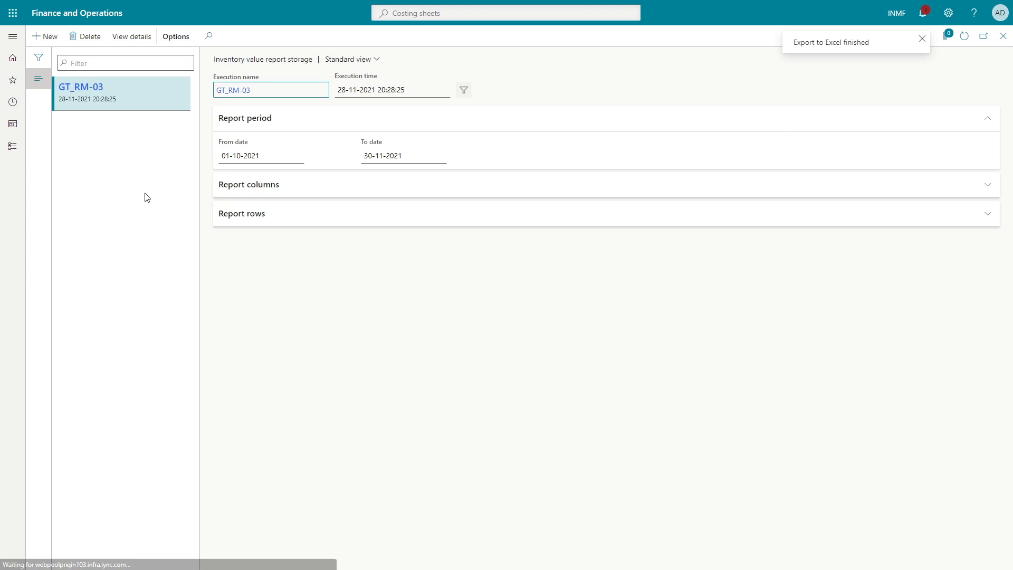
left_click(12, 146)
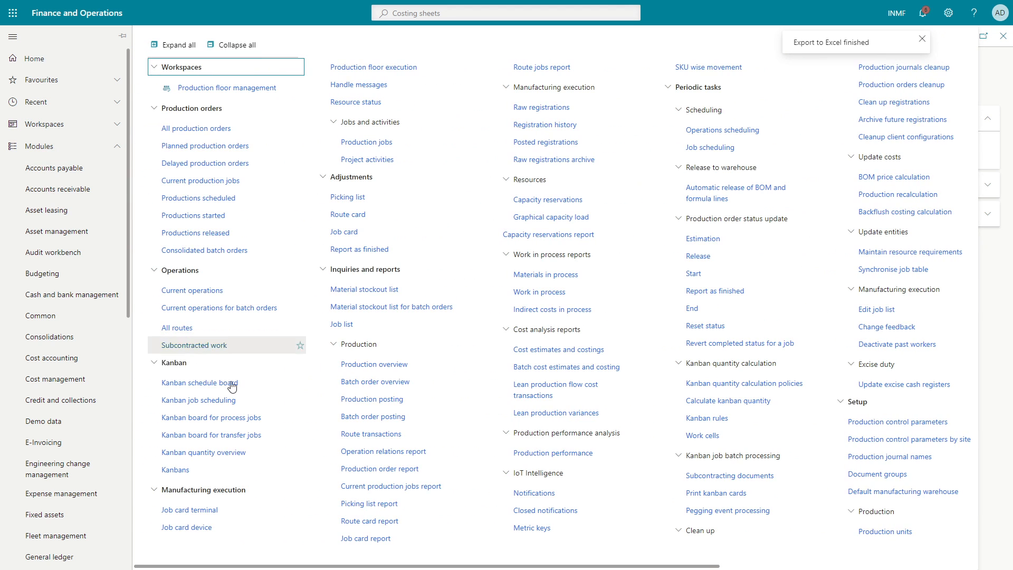
left_click(197, 128)
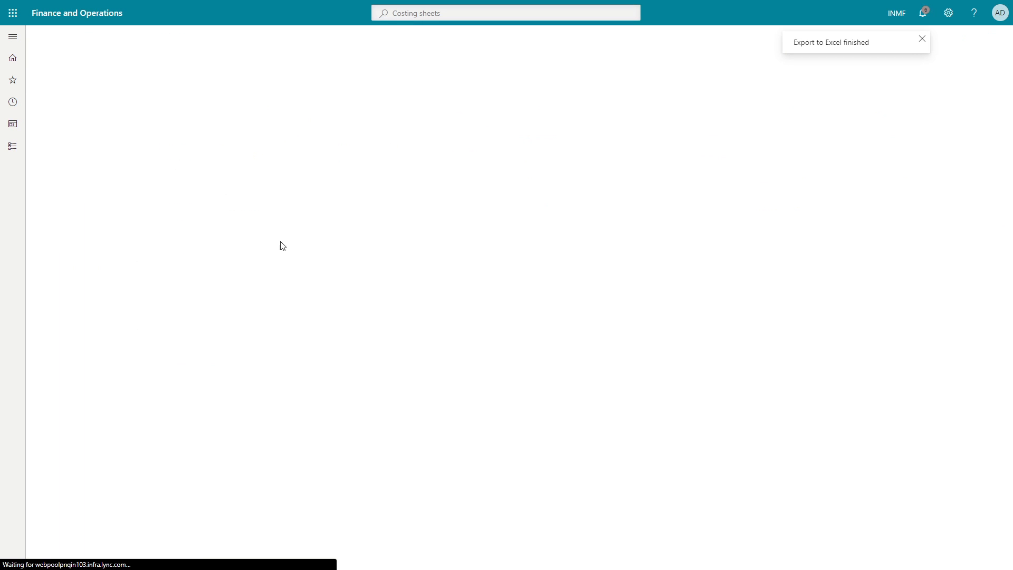
left_click(219, 228)
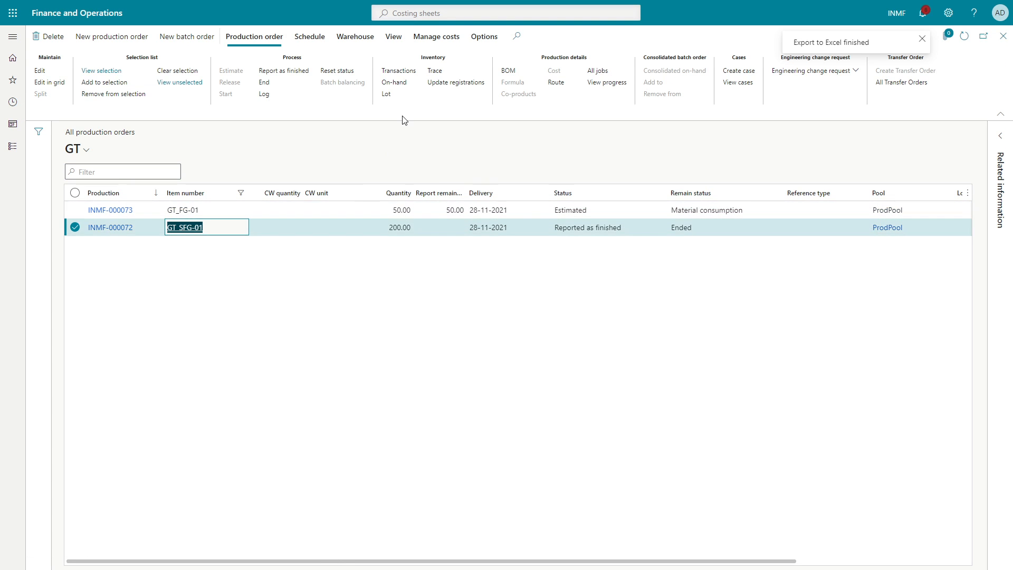
left_click(436, 38)
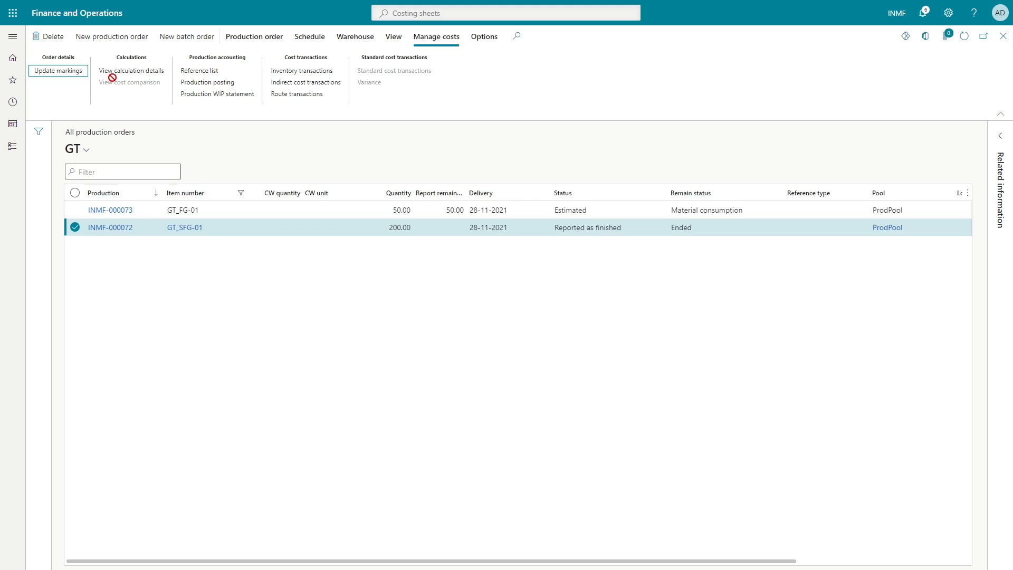
left_click(141, 72)
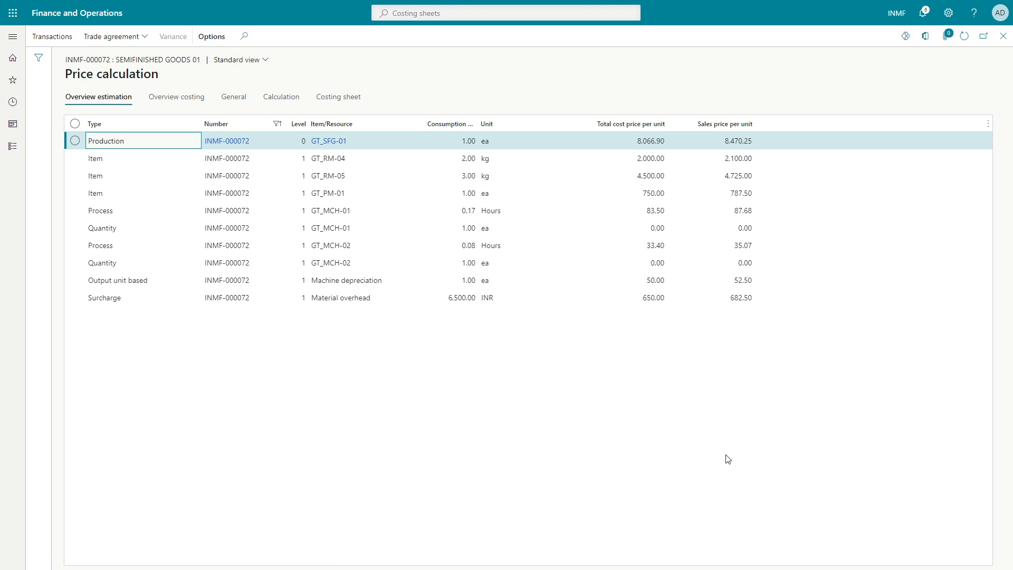
- In the costing overview, compare estimated with realised consumption for GT_RM-04, GT_RM-05 and GT_PM-01, including the realised cost amount of GT_RM-04
left_click(170, 99)
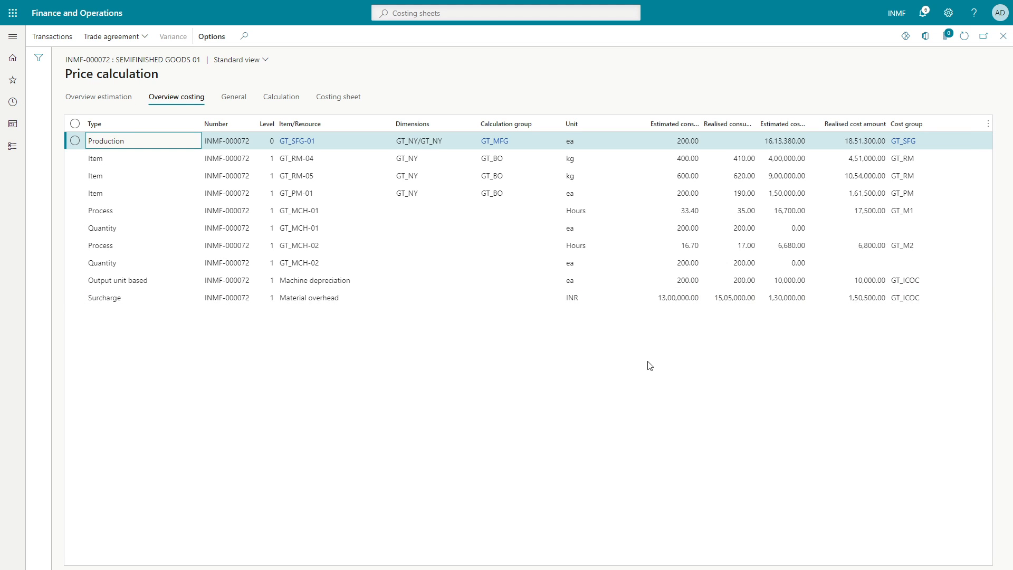
left_click(687, 159)
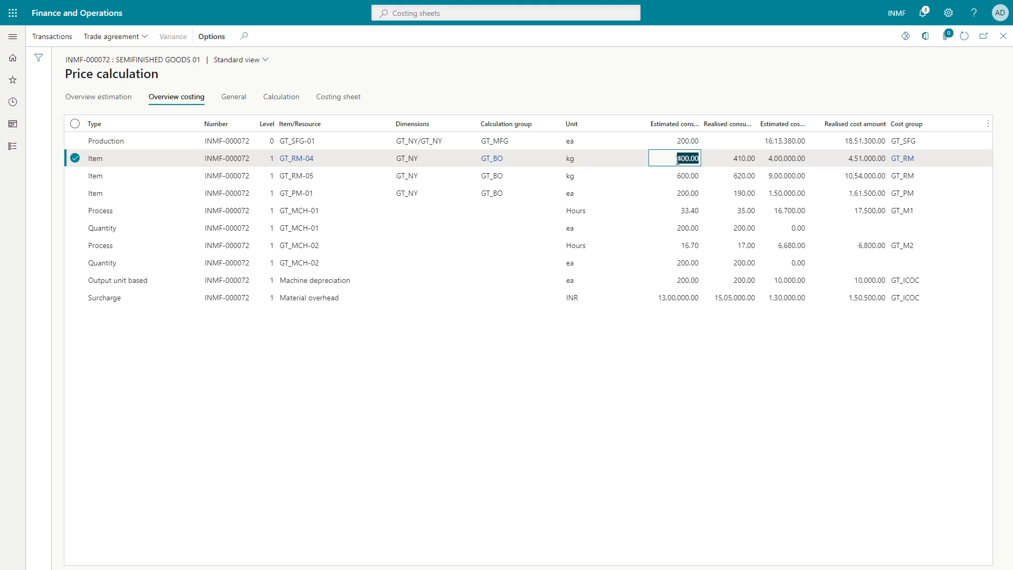
left_click(737, 157)
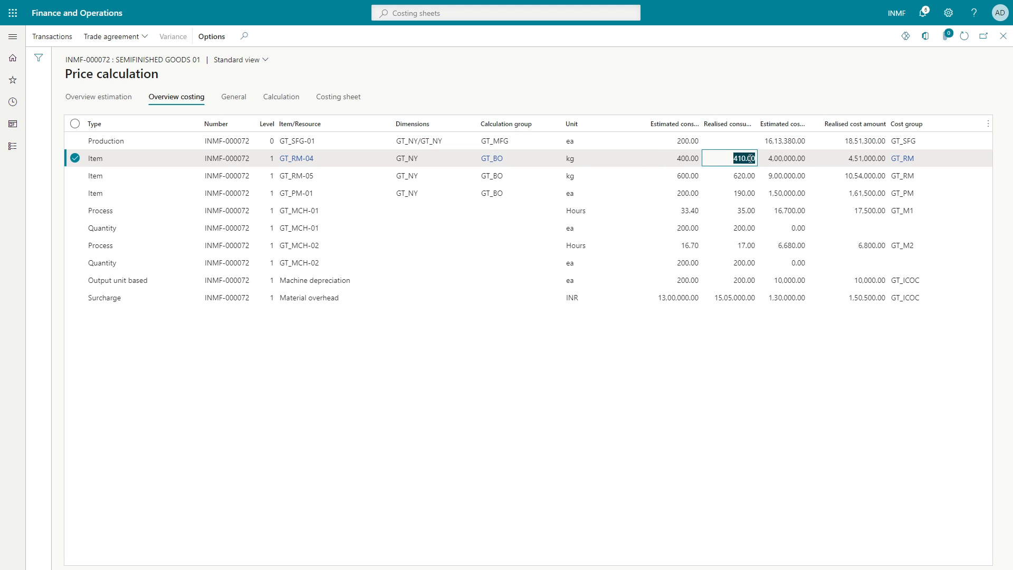
left_click(854, 158)
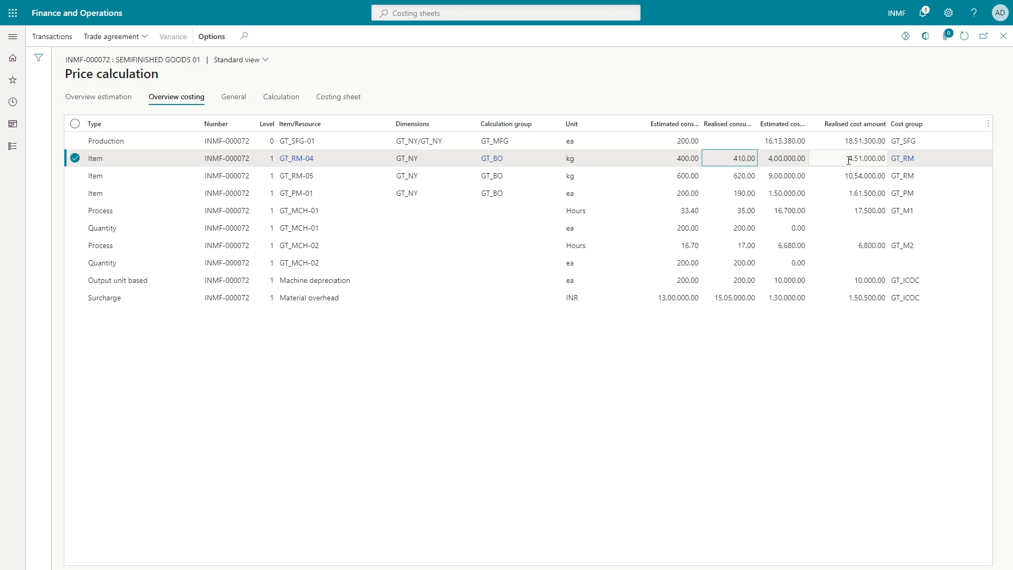
left_click(679, 176)
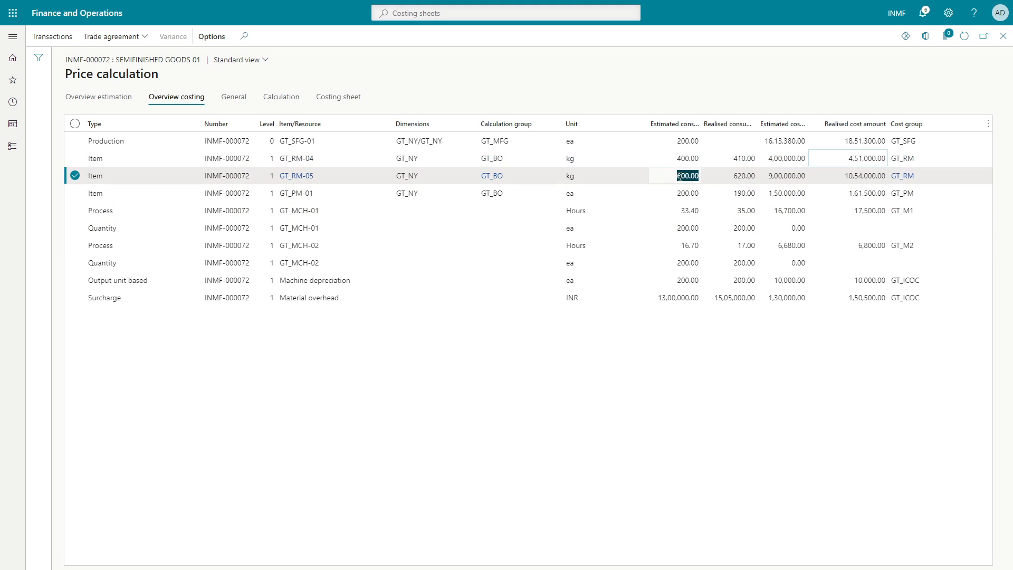
left_click(744, 176)
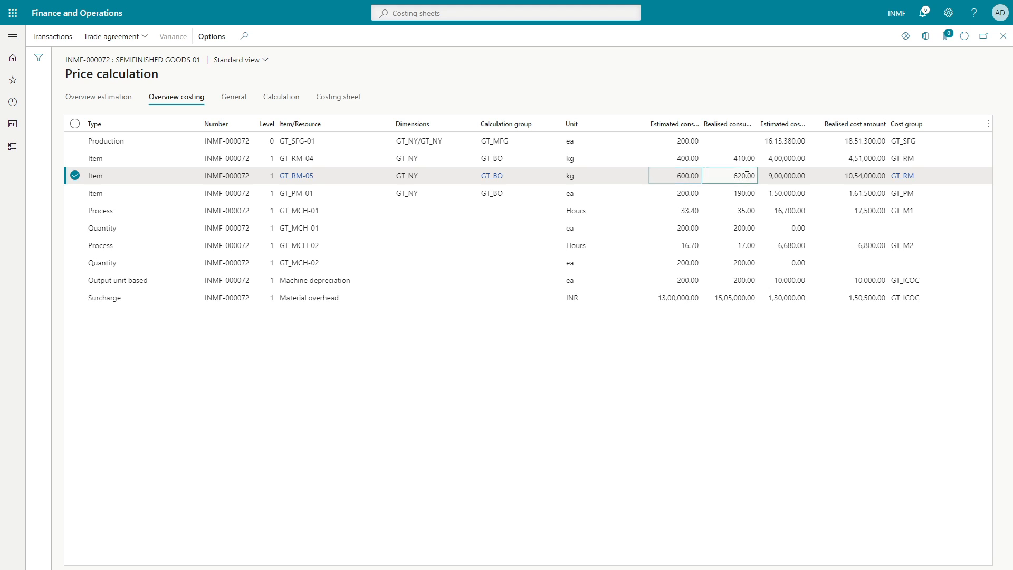
left_click(687, 193)
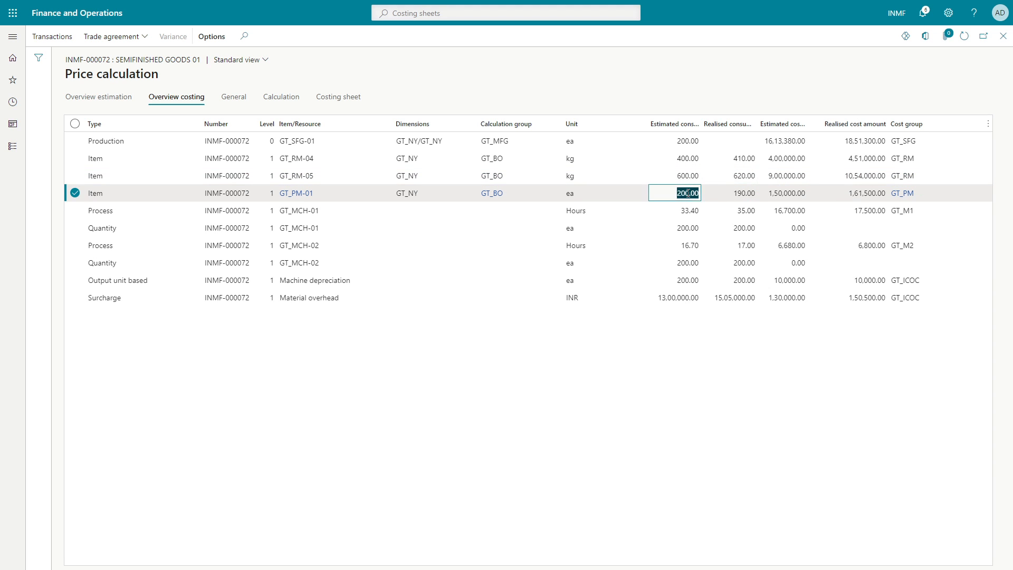
left_click(737, 195)
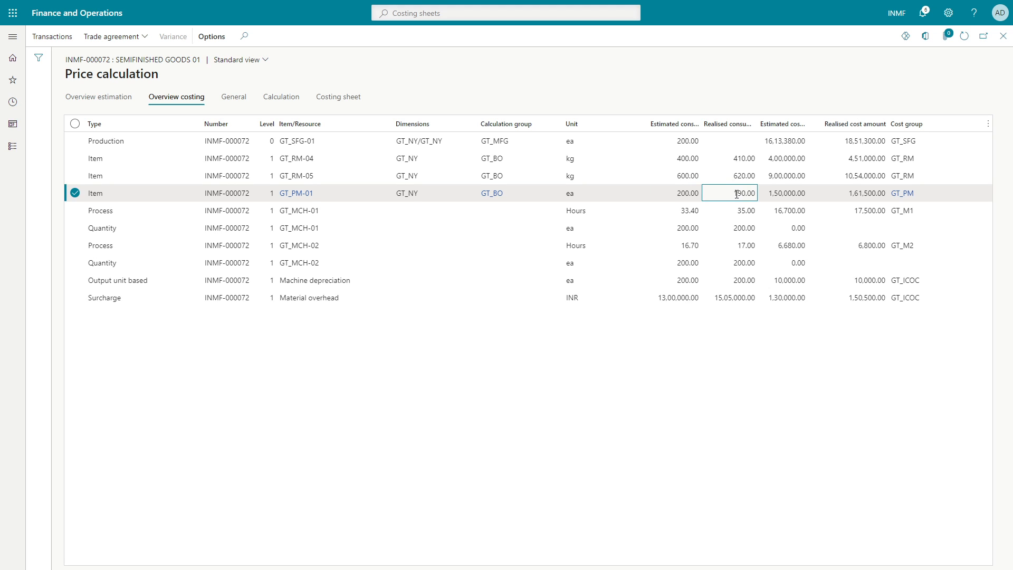
- Compare estimated with realised hours for the GT_MCH-01 and GT_MCH-02 processes, and check the Machine depreciation consumption
left_click(686, 212)
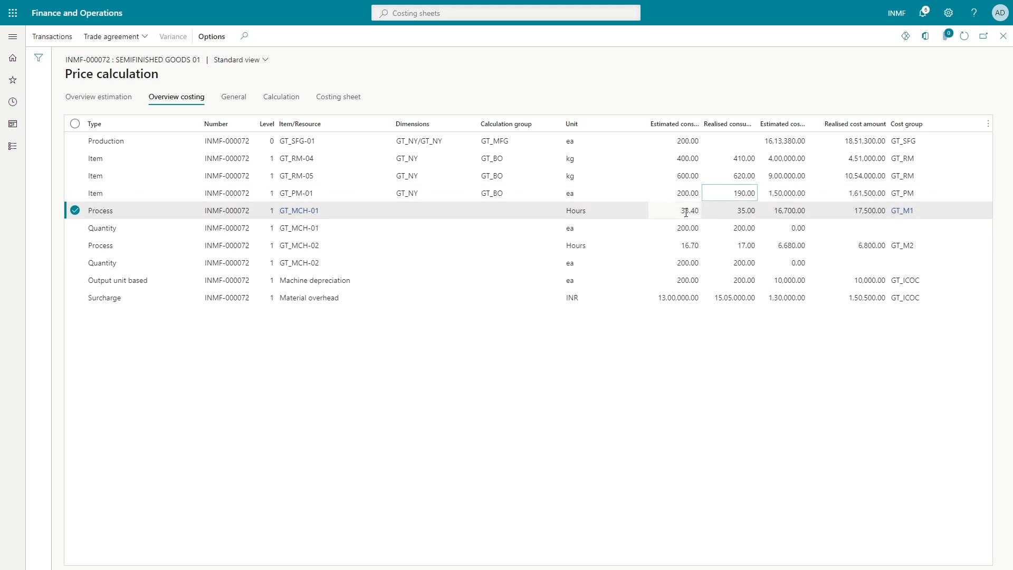
left_click(738, 213)
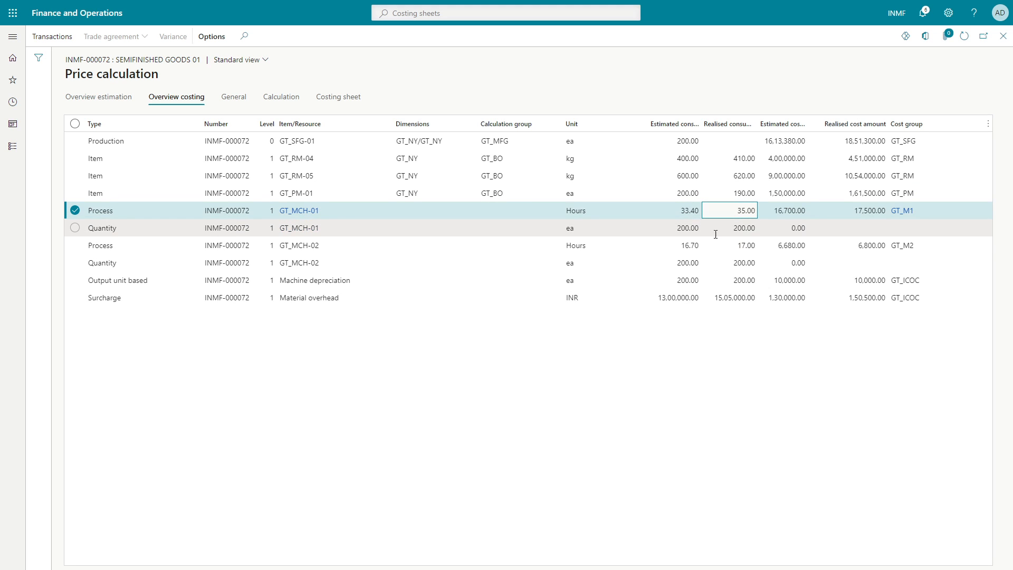
left_click(680, 247)
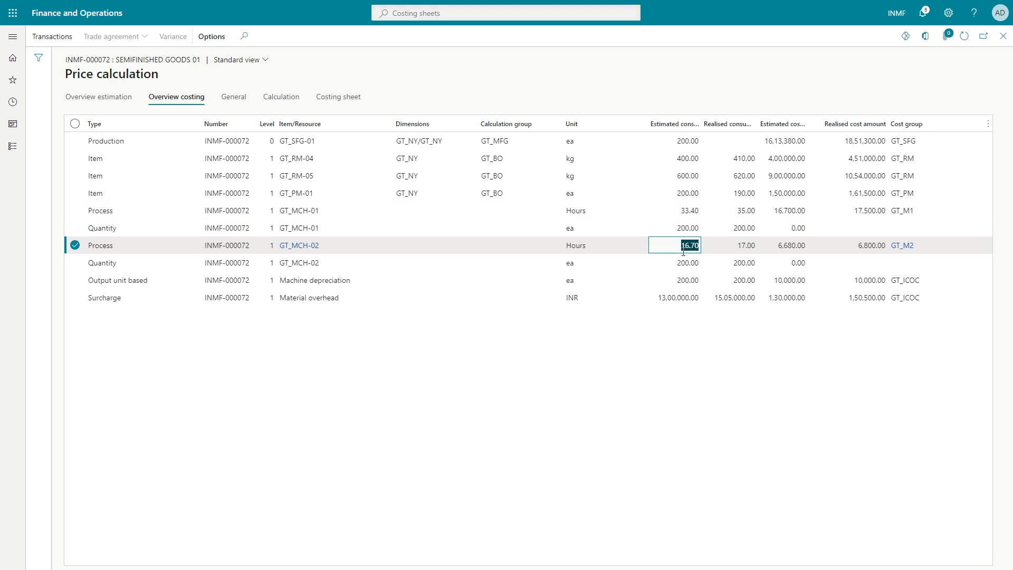
left_click(742, 247)
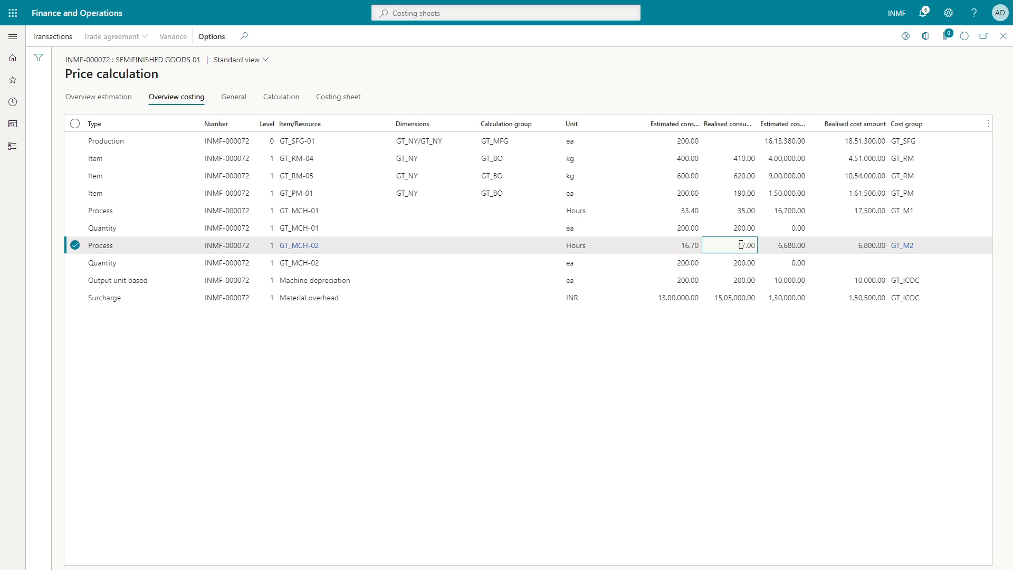
left_click(690, 282)
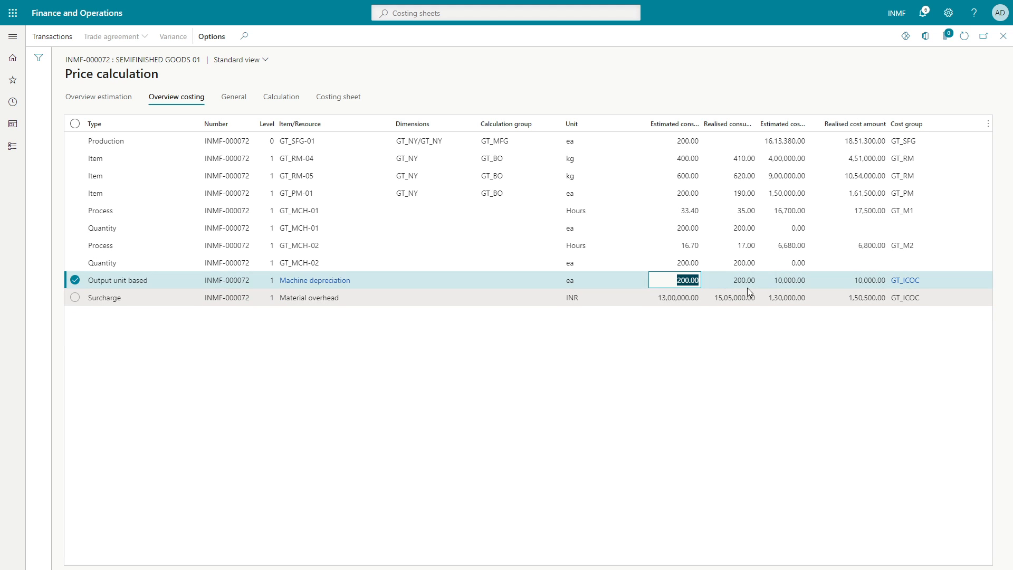
left_click(692, 280)
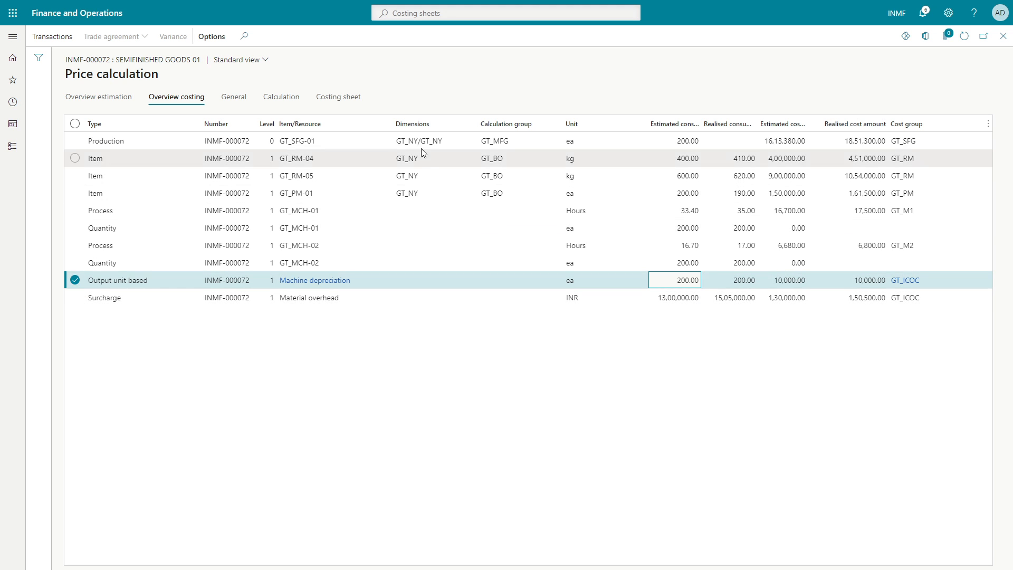
- Check the raw materials cost in the costing sheet, switch it to per Lot size and examine the raw materials and cost of goods manufactured totals
left_click(349, 98)
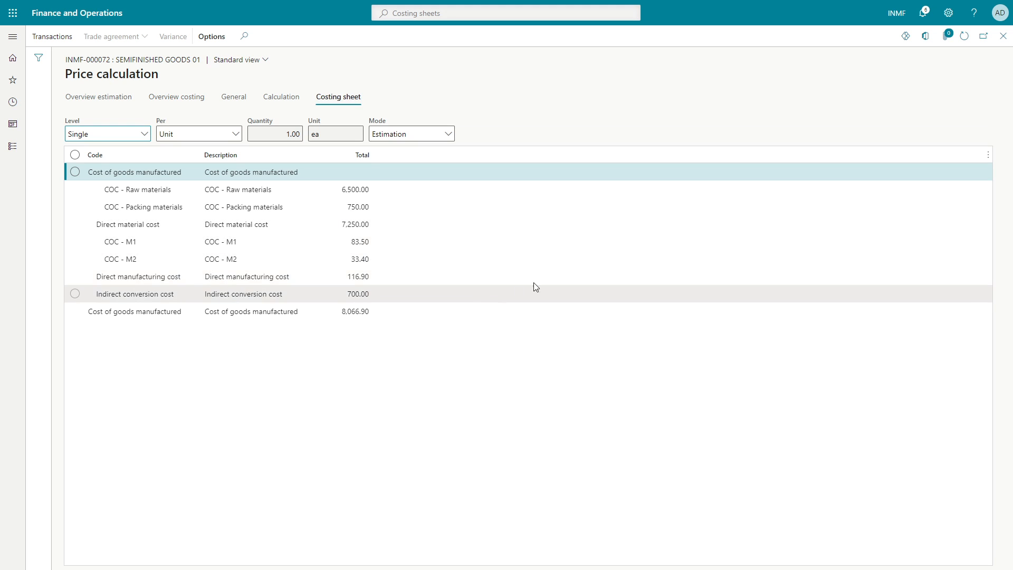
left_click(349, 191)
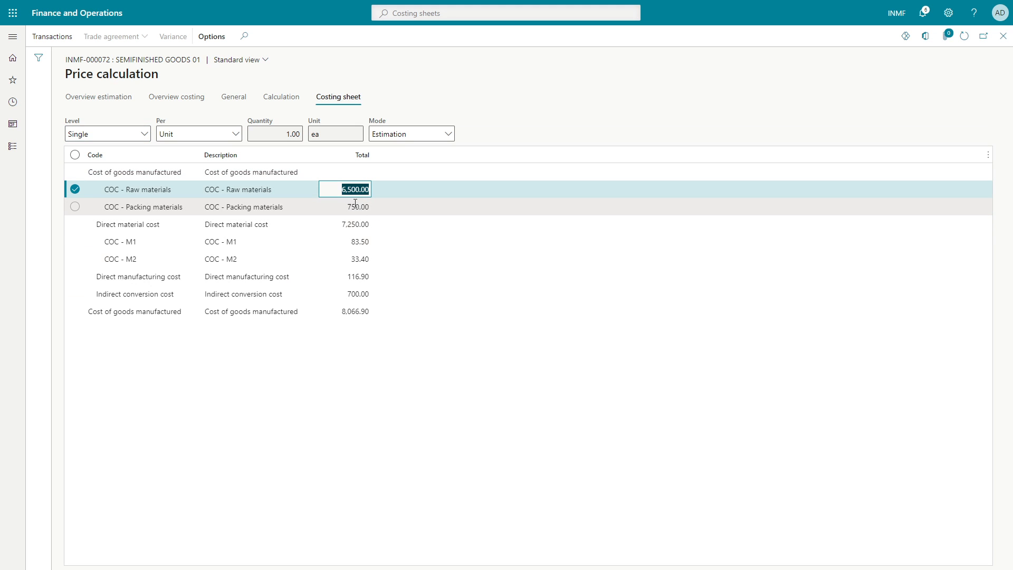
left_click(223, 138)
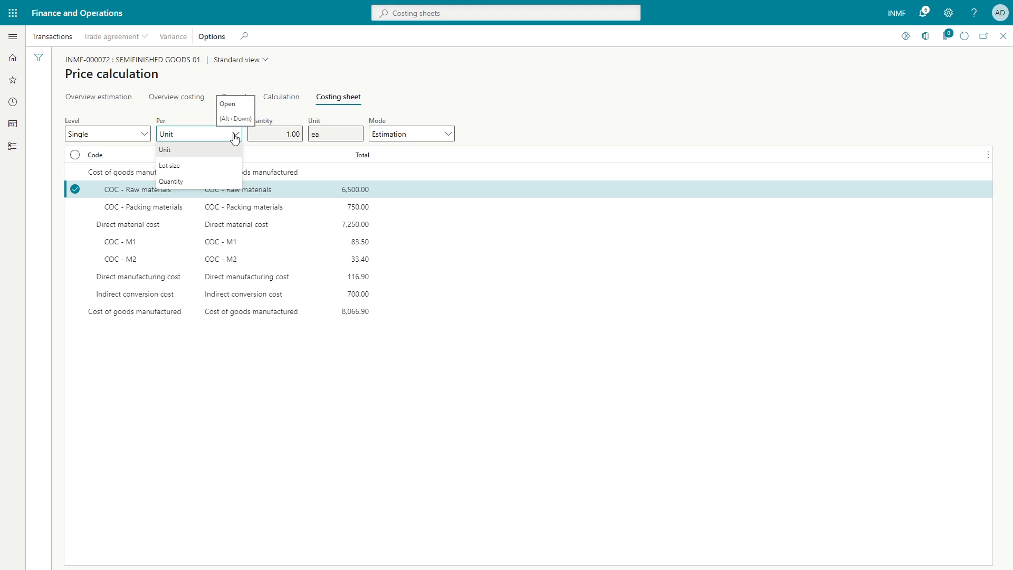
left_click(208, 166)
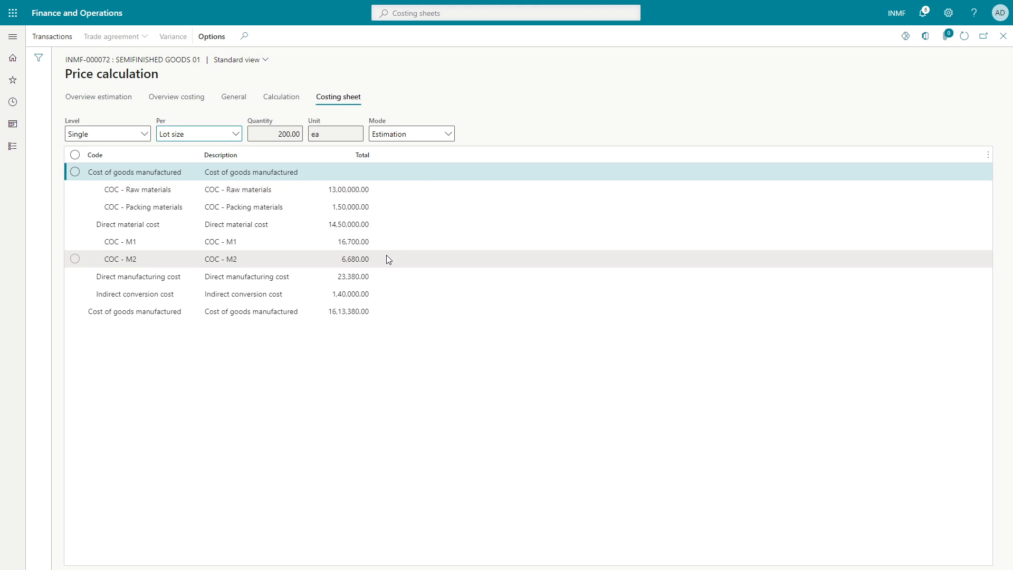
left_click(348, 189)
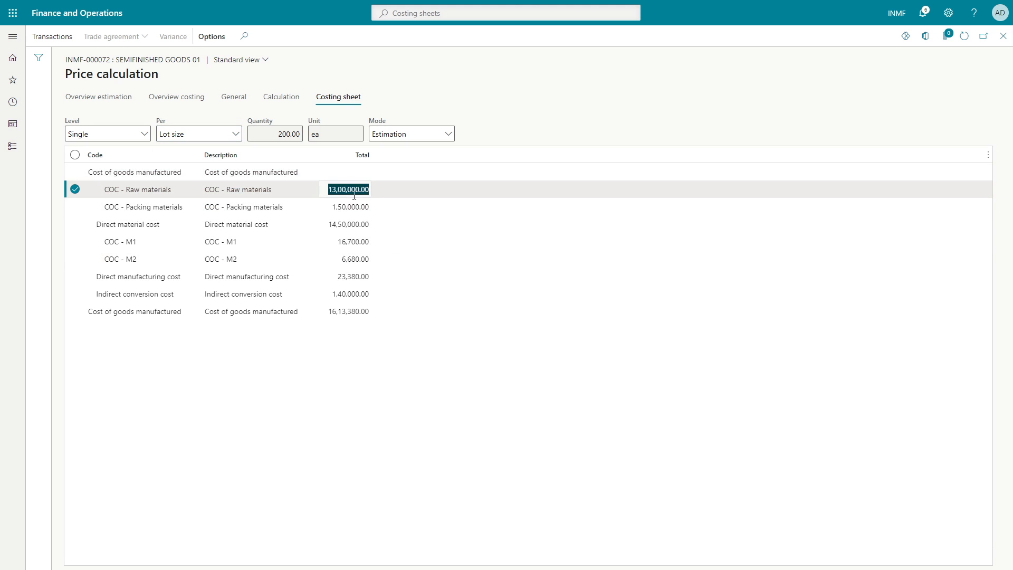
left_click(363, 317)
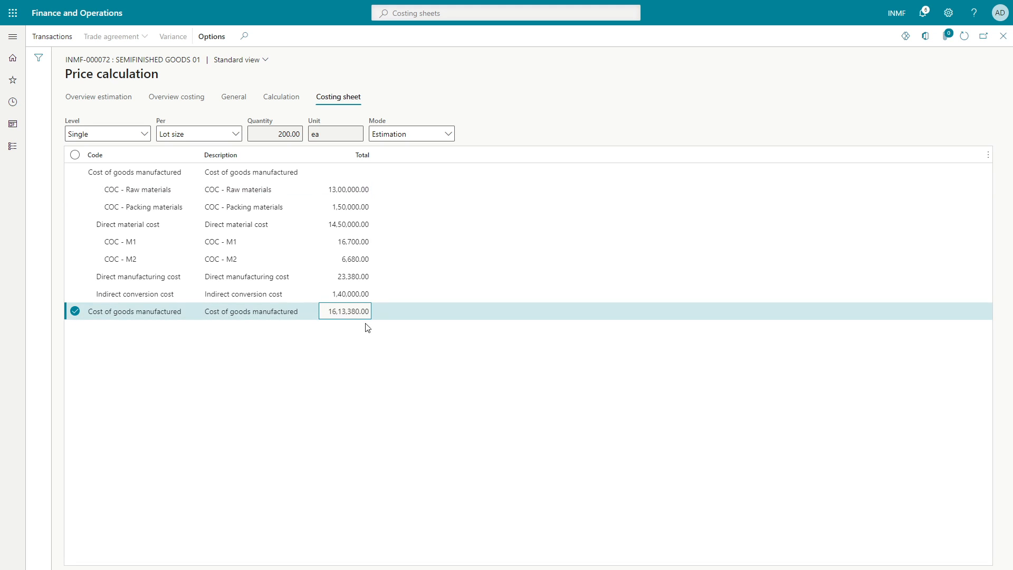